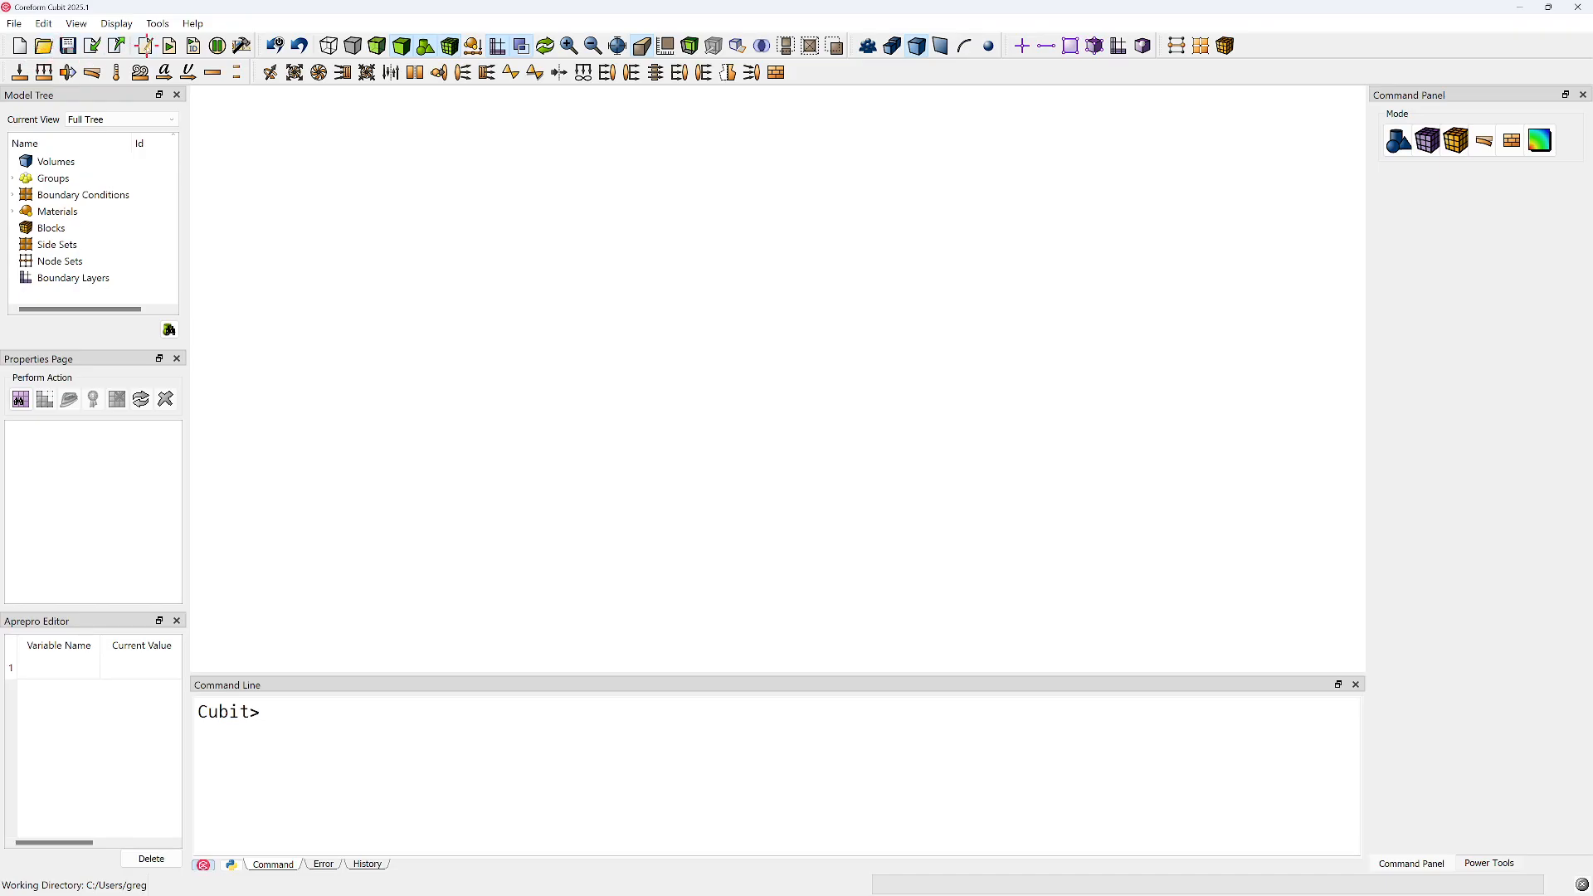
Set the working directory to the Documents/Coreform/Webinars/Endurica_2025_02_26 folder
{"action": "left_click", "coordinate": [14, 23]}
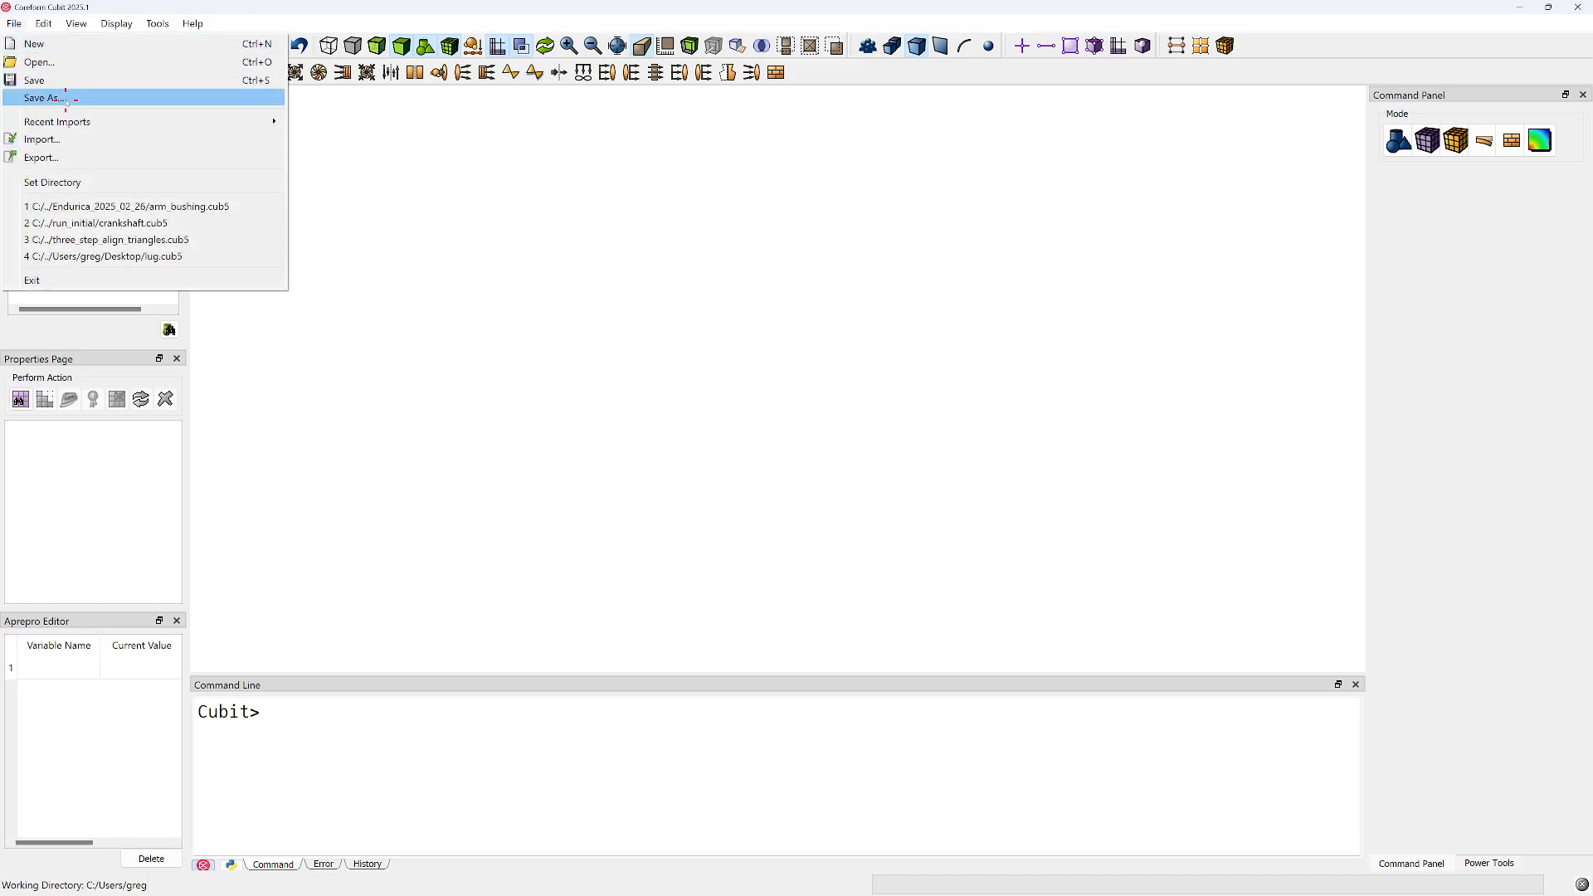
{"action": "left_click", "coordinate": [48, 181]}
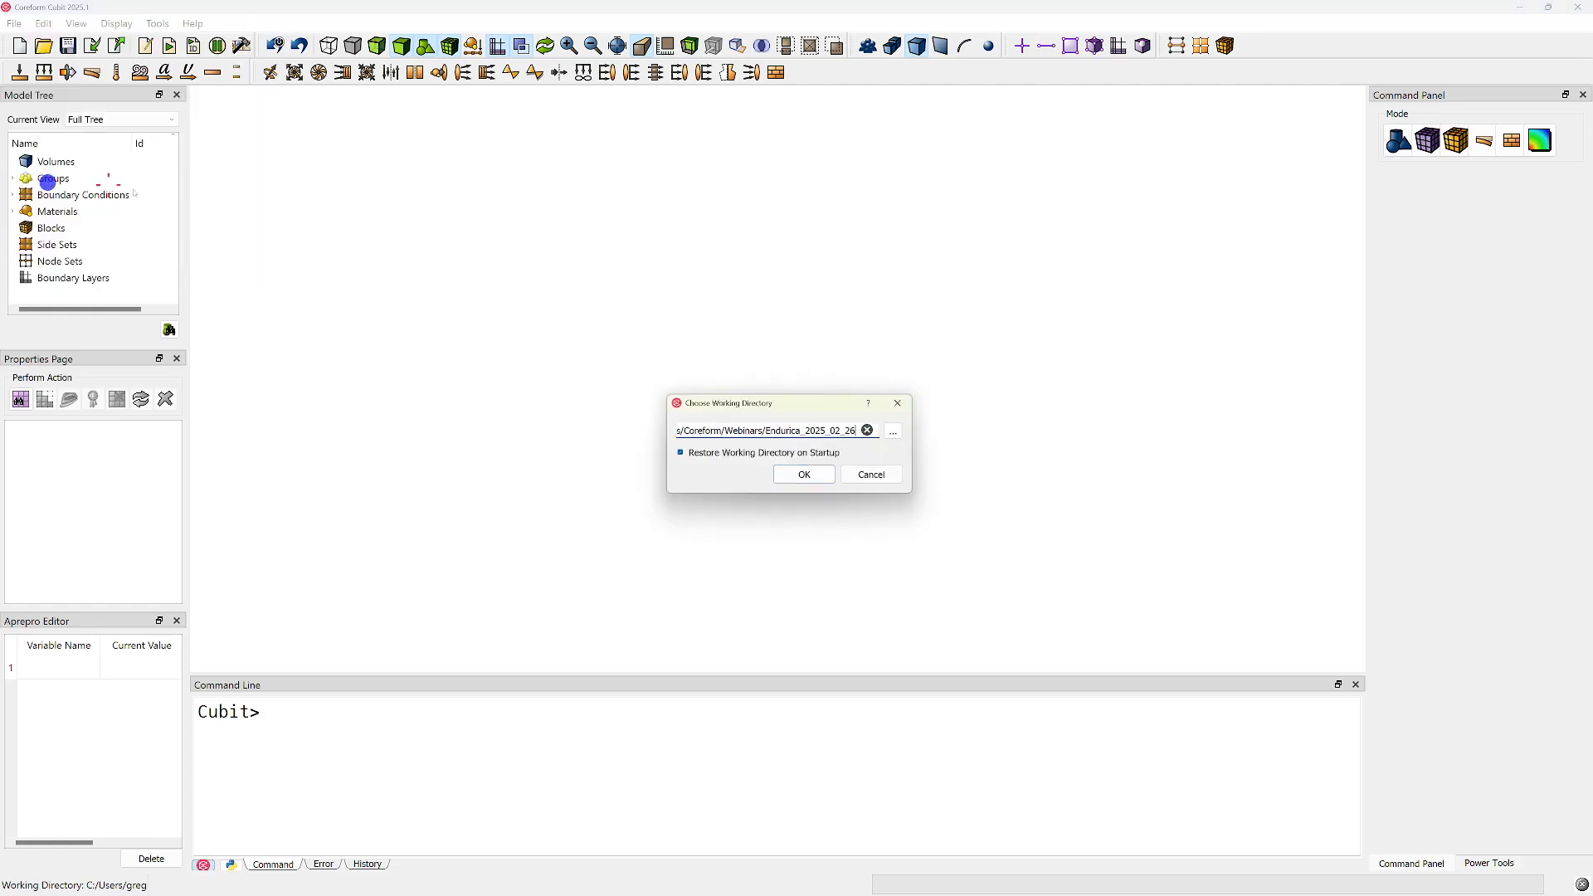
{"action": "left_click", "coordinate": [839, 429]}
{"action": "left_click", "coordinate": [893, 431]}
{"action": "double_click", "coordinate": [801, 435]}
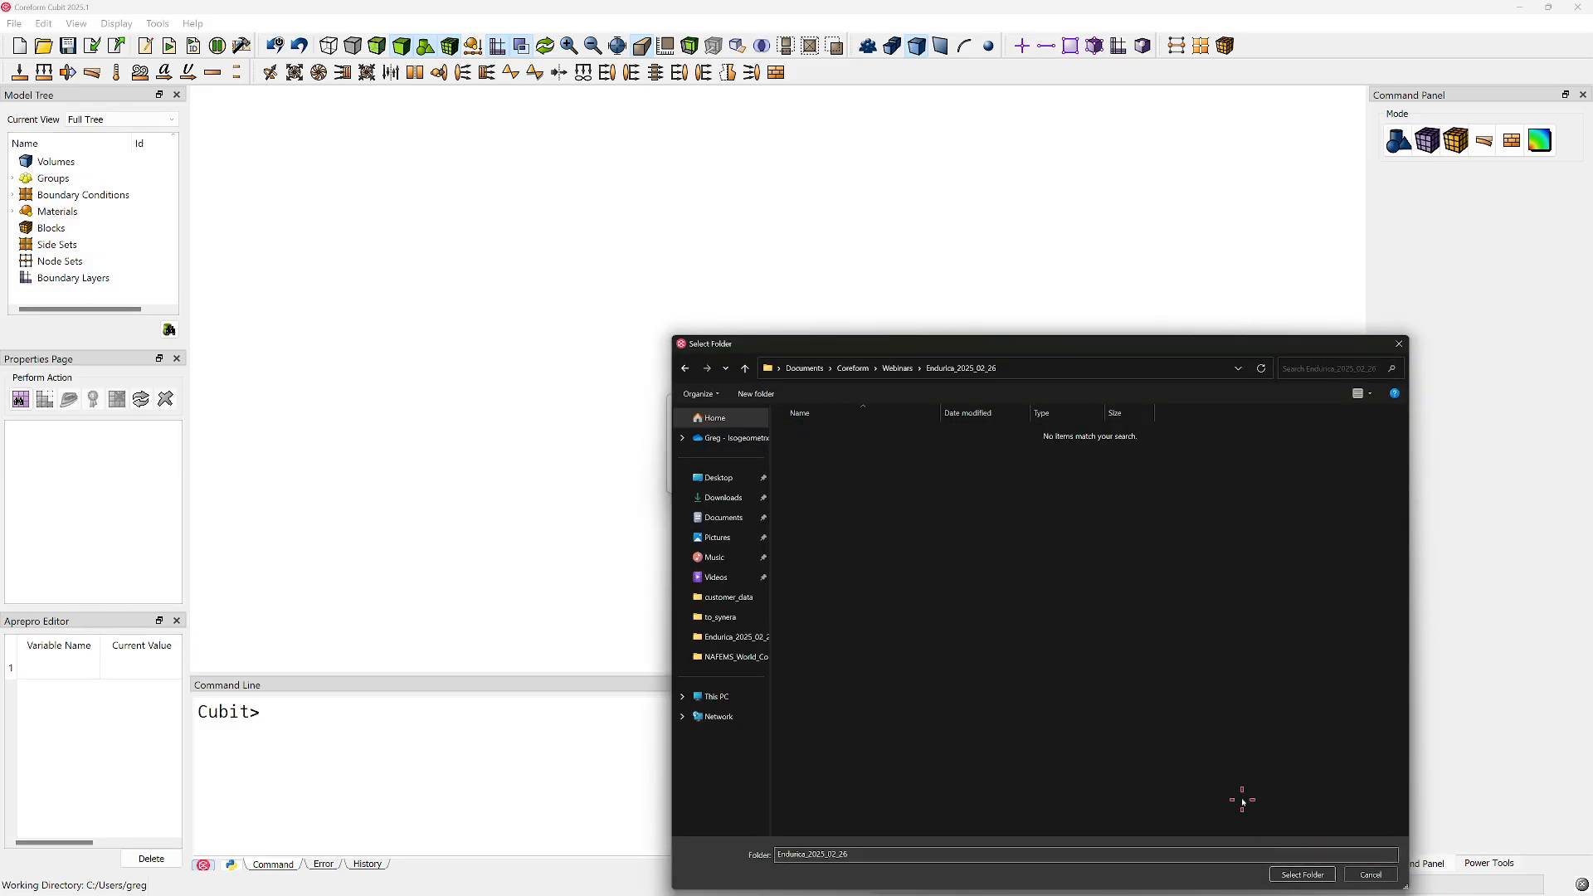
{"action": "left_click", "coordinate": [1303, 874]}
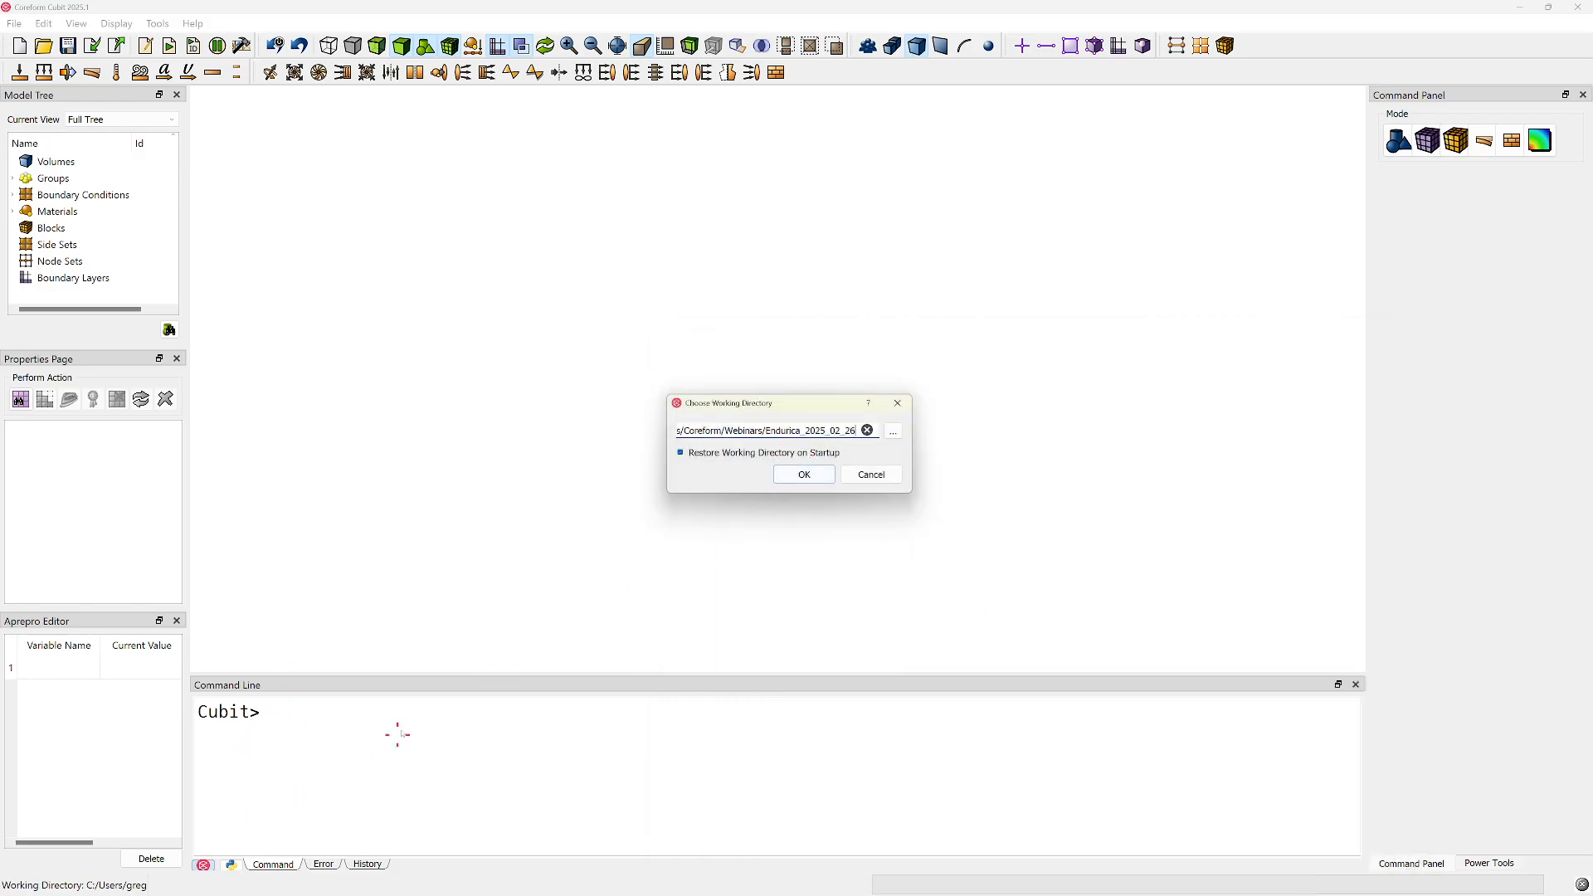
{"action": "left_click", "coordinate": [805, 474]}
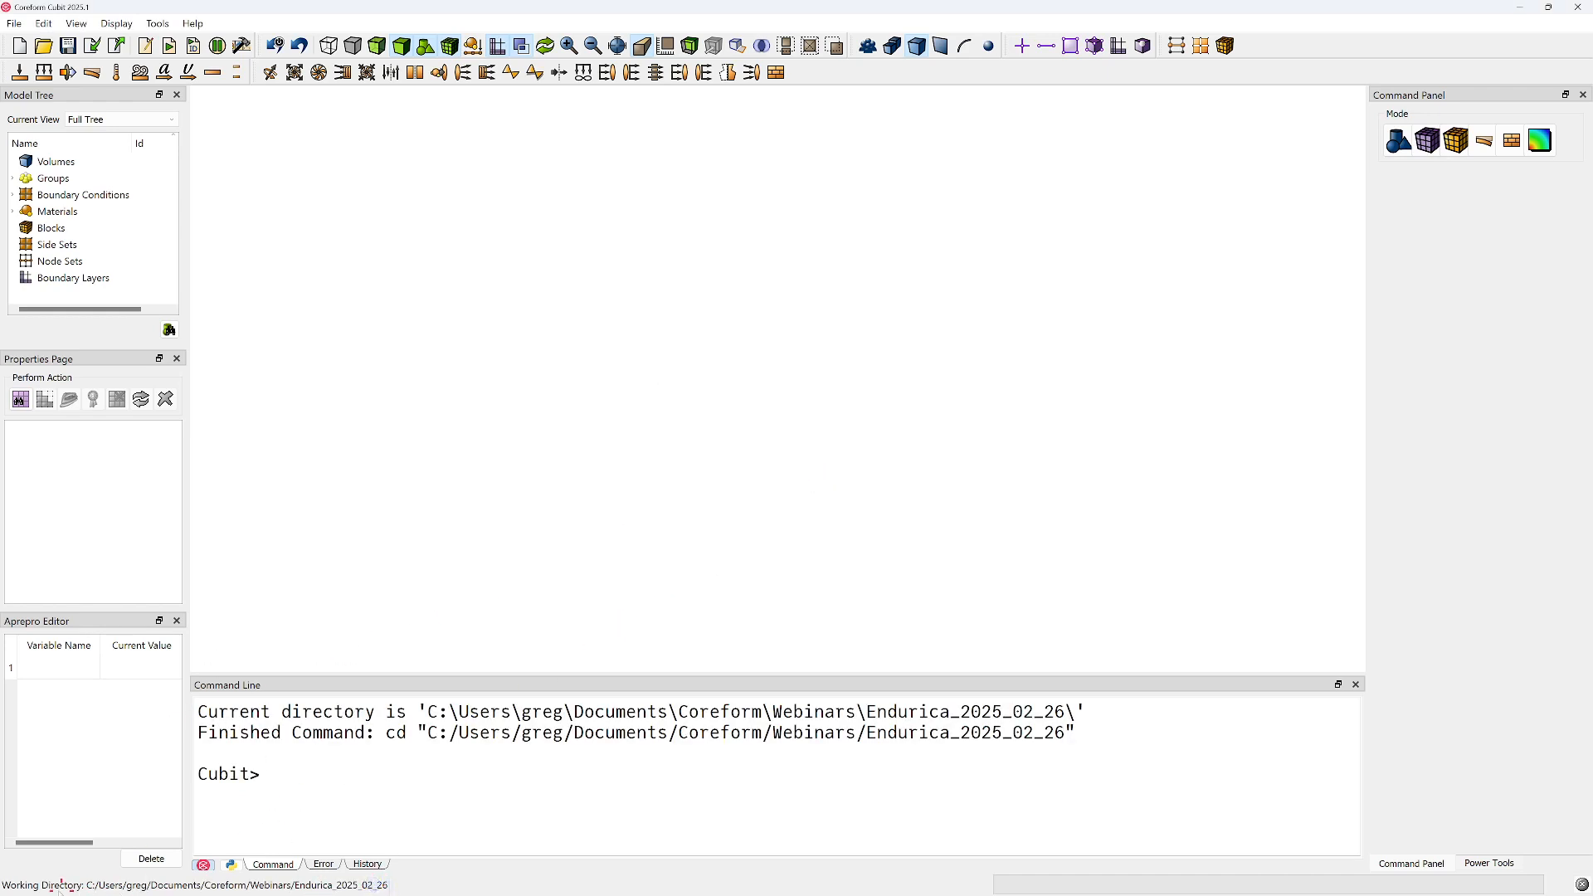
{"action": "left_click", "coordinate": [647, 762]}
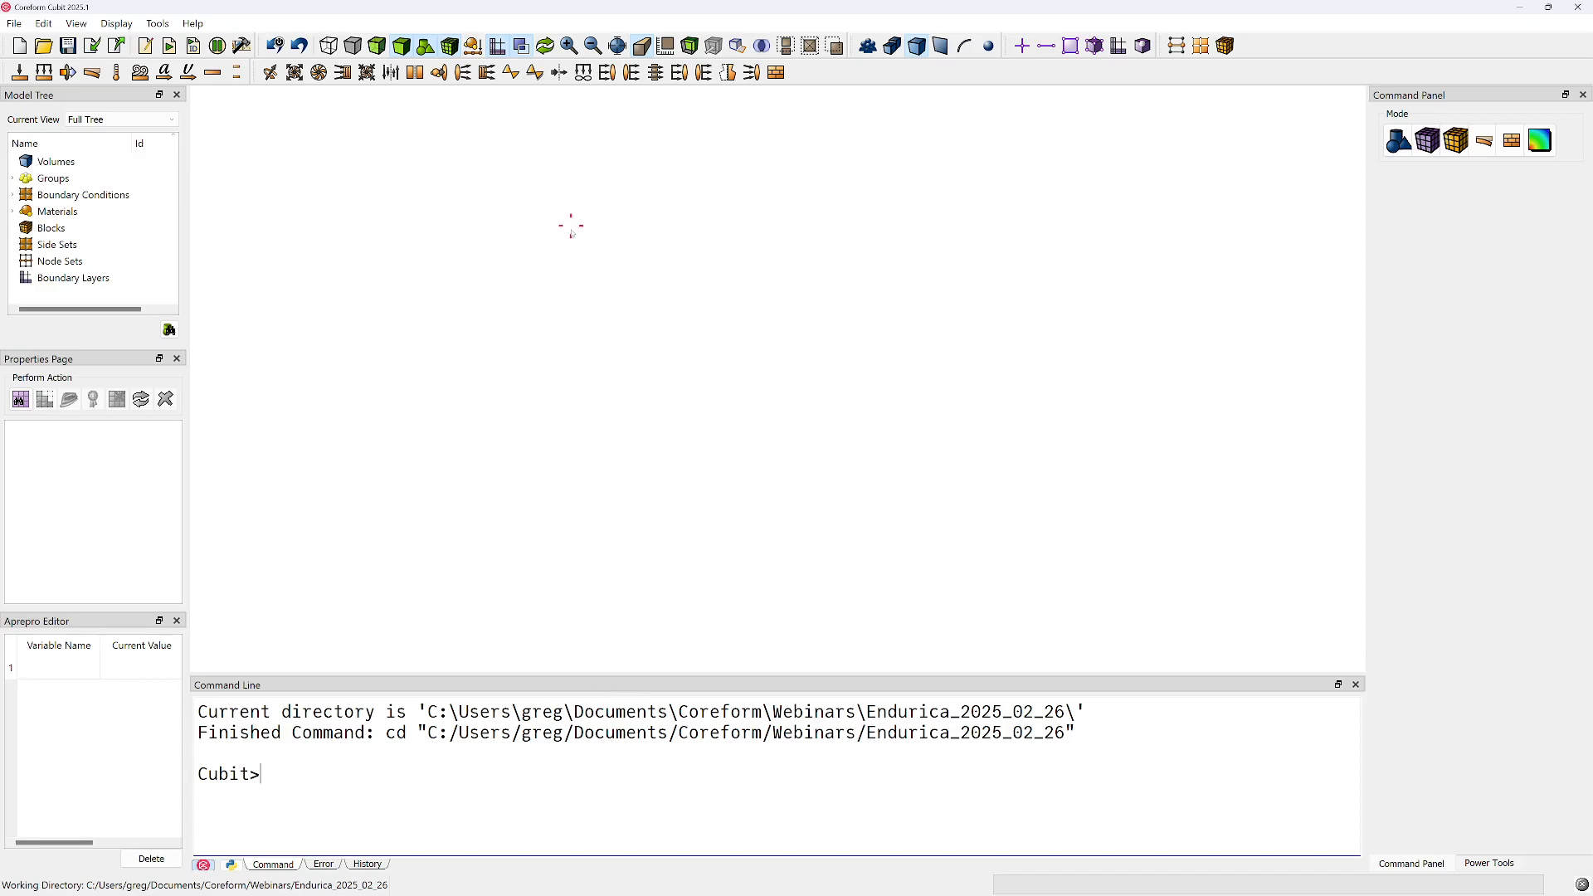
Import the ACIS file Bushing_WOD_Cubit.sat with the default import options
{"action": "left_click", "coordinate": [92, 45]}
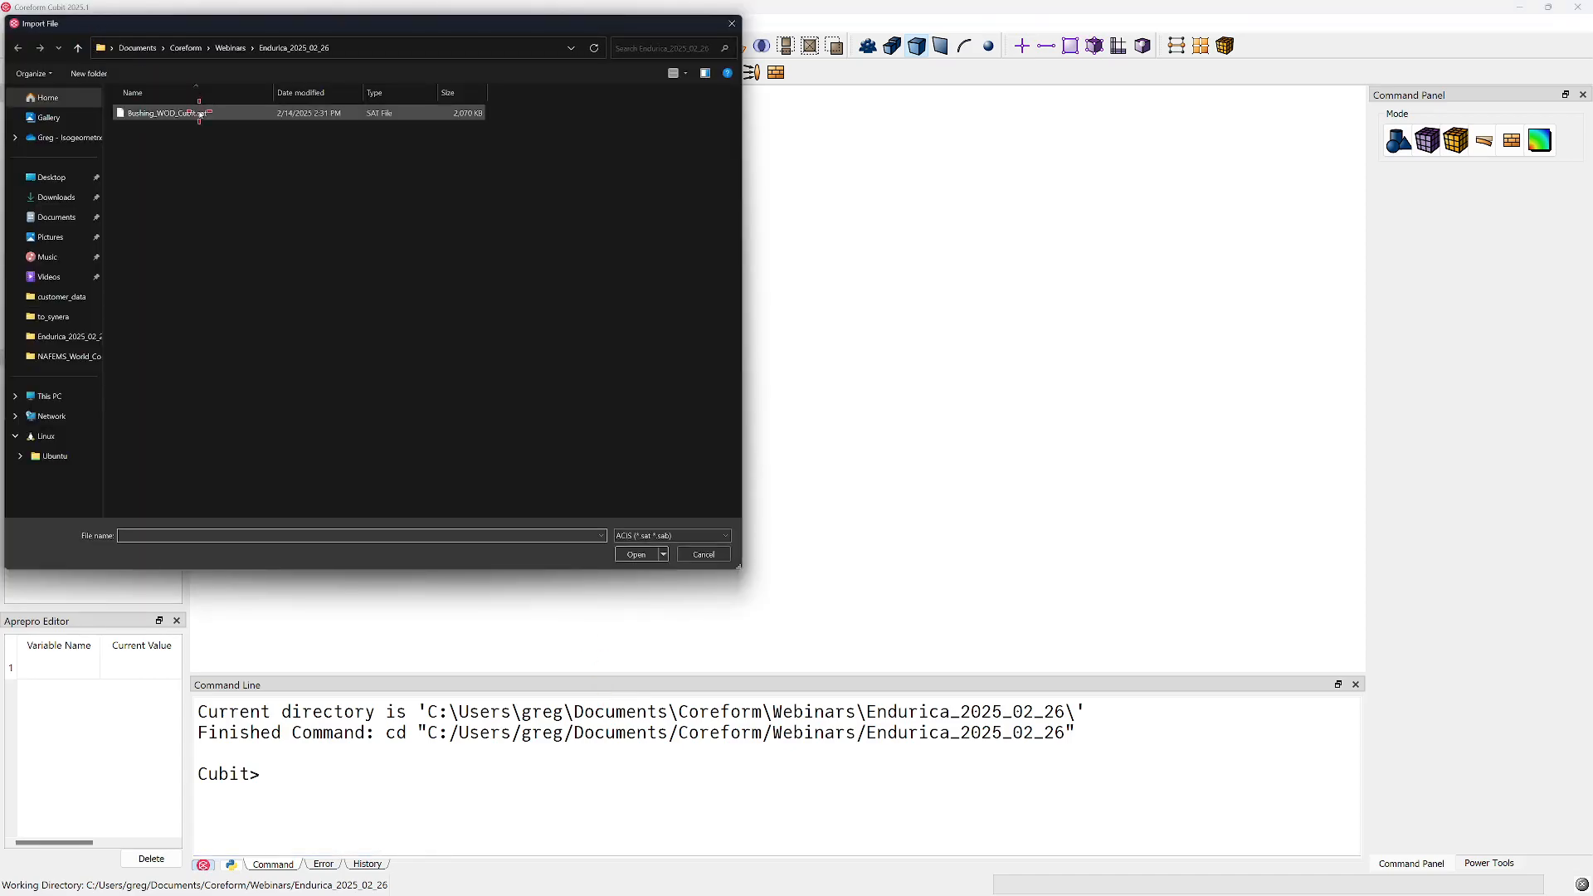
{"action": "left_click", "coordinate": [199, 113]}
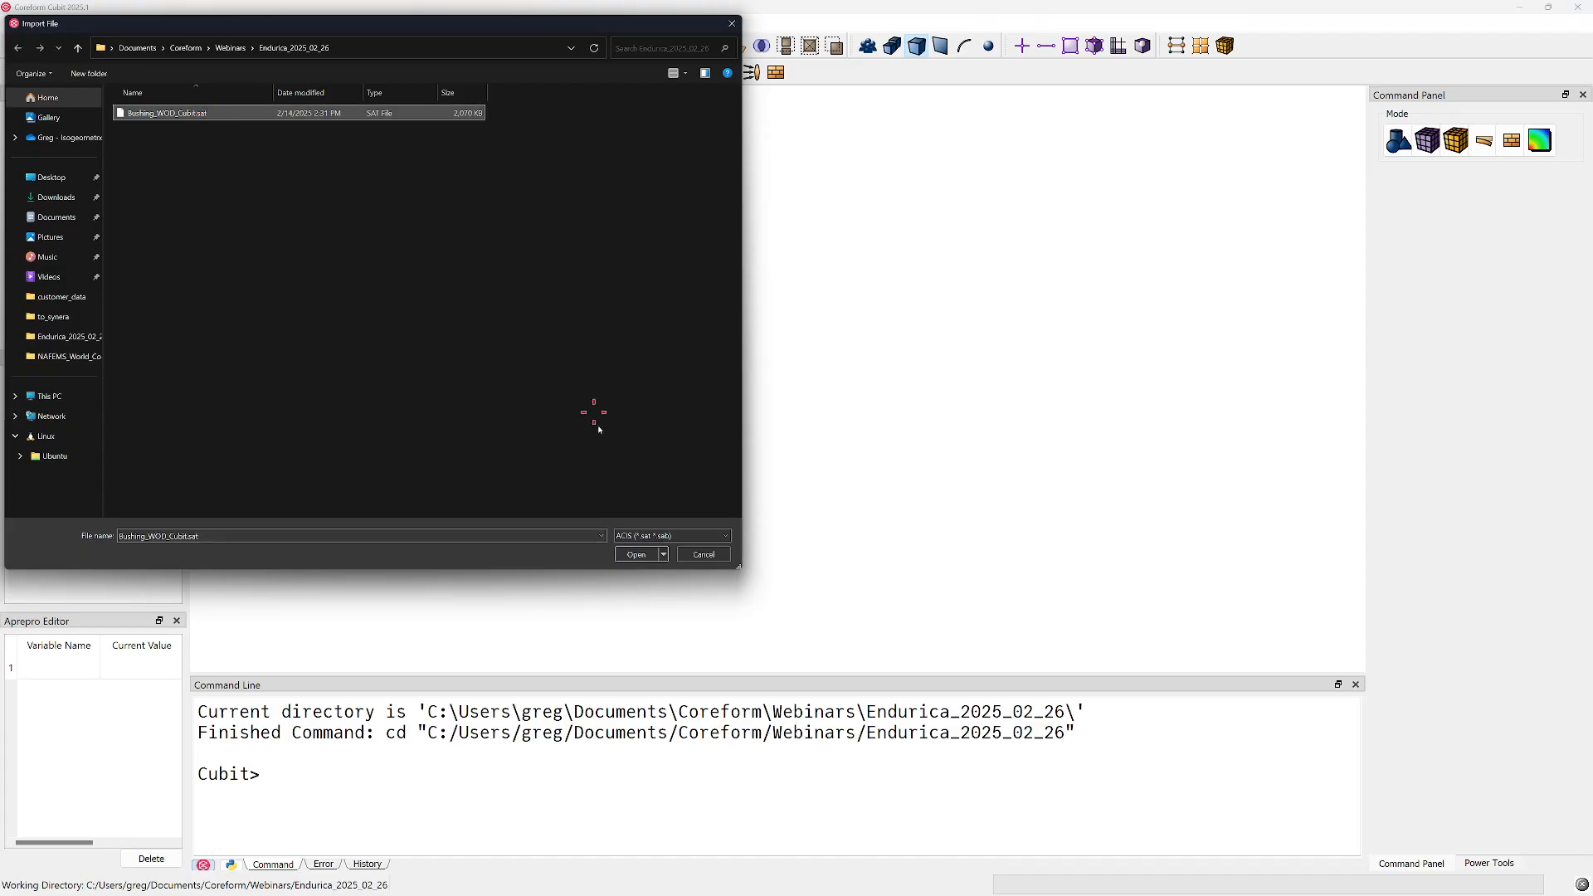
{"action": "left_click", "coordinate": [705, 537]}
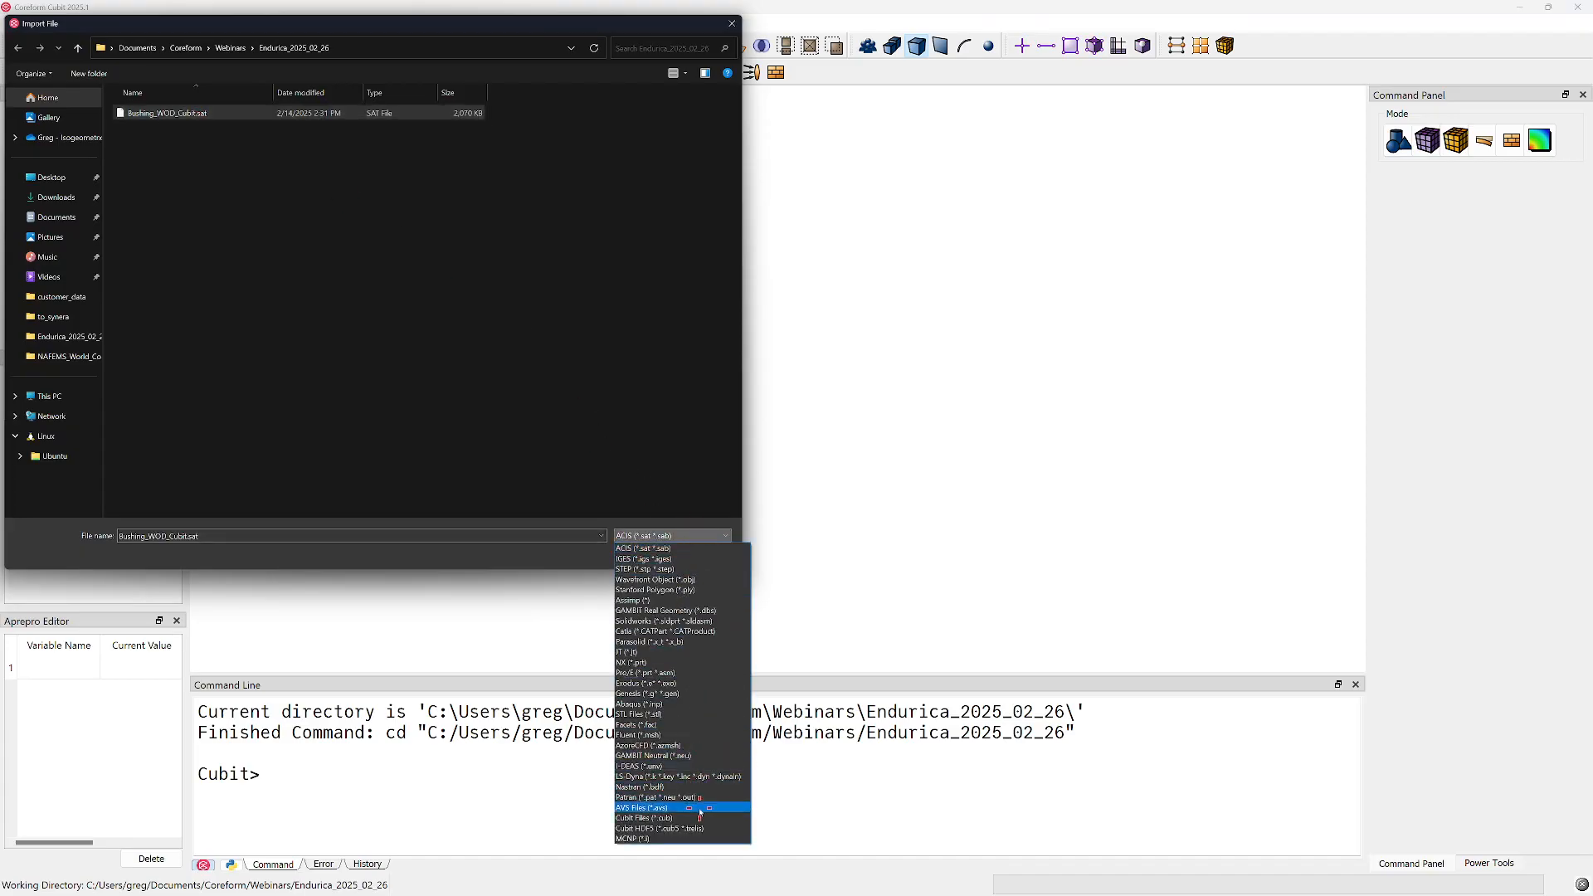
{"action": "left_click", "coordinate": [674, 548]}
{"action": "left_click", "coordinate": [391, 113]}
{"action": "left_click", "coordinate": [637, 554]}
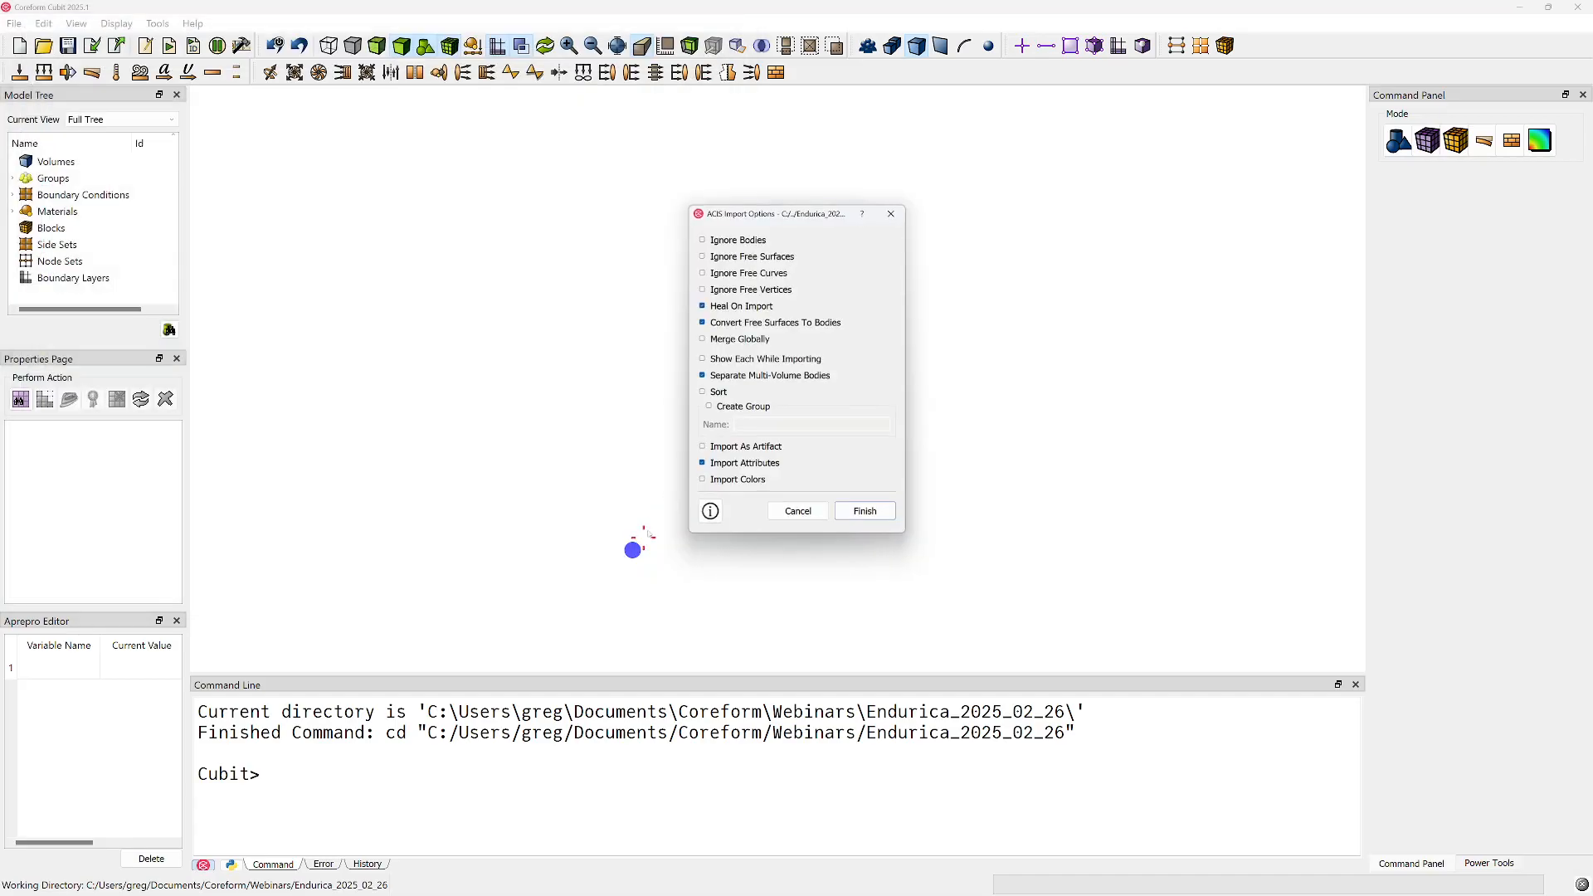
{"action": "left_click", "coordinate": [883, 510]}
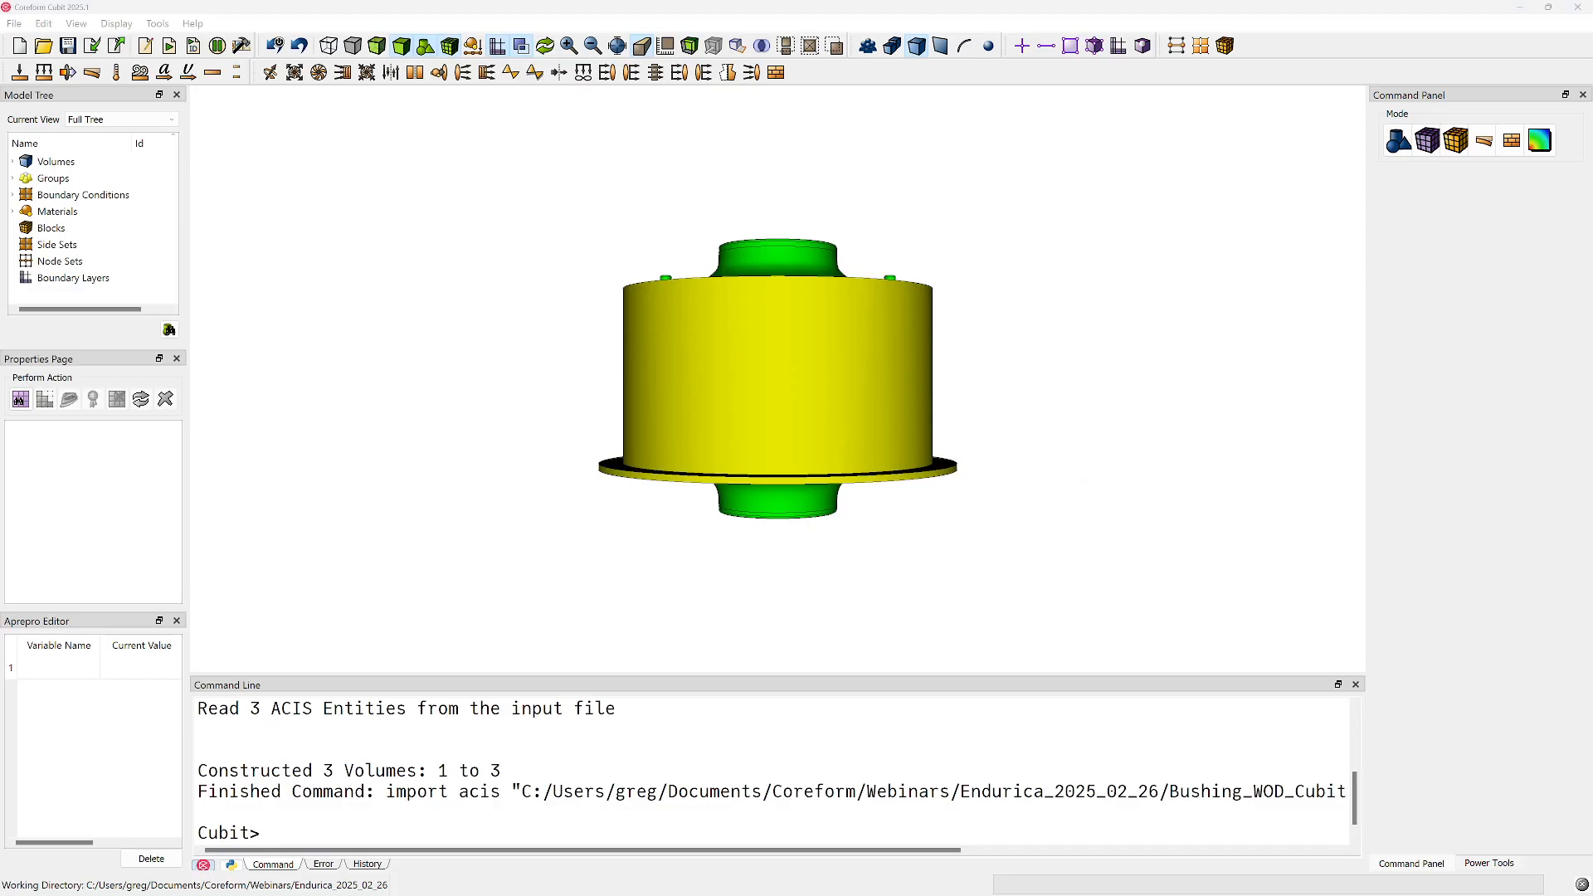
Set up the creation of a new block with ID 1 and the name Bushing
{"action": "middle_click_drag", "start_coordinate": [768, 226], "coordinate": [751, 392]}
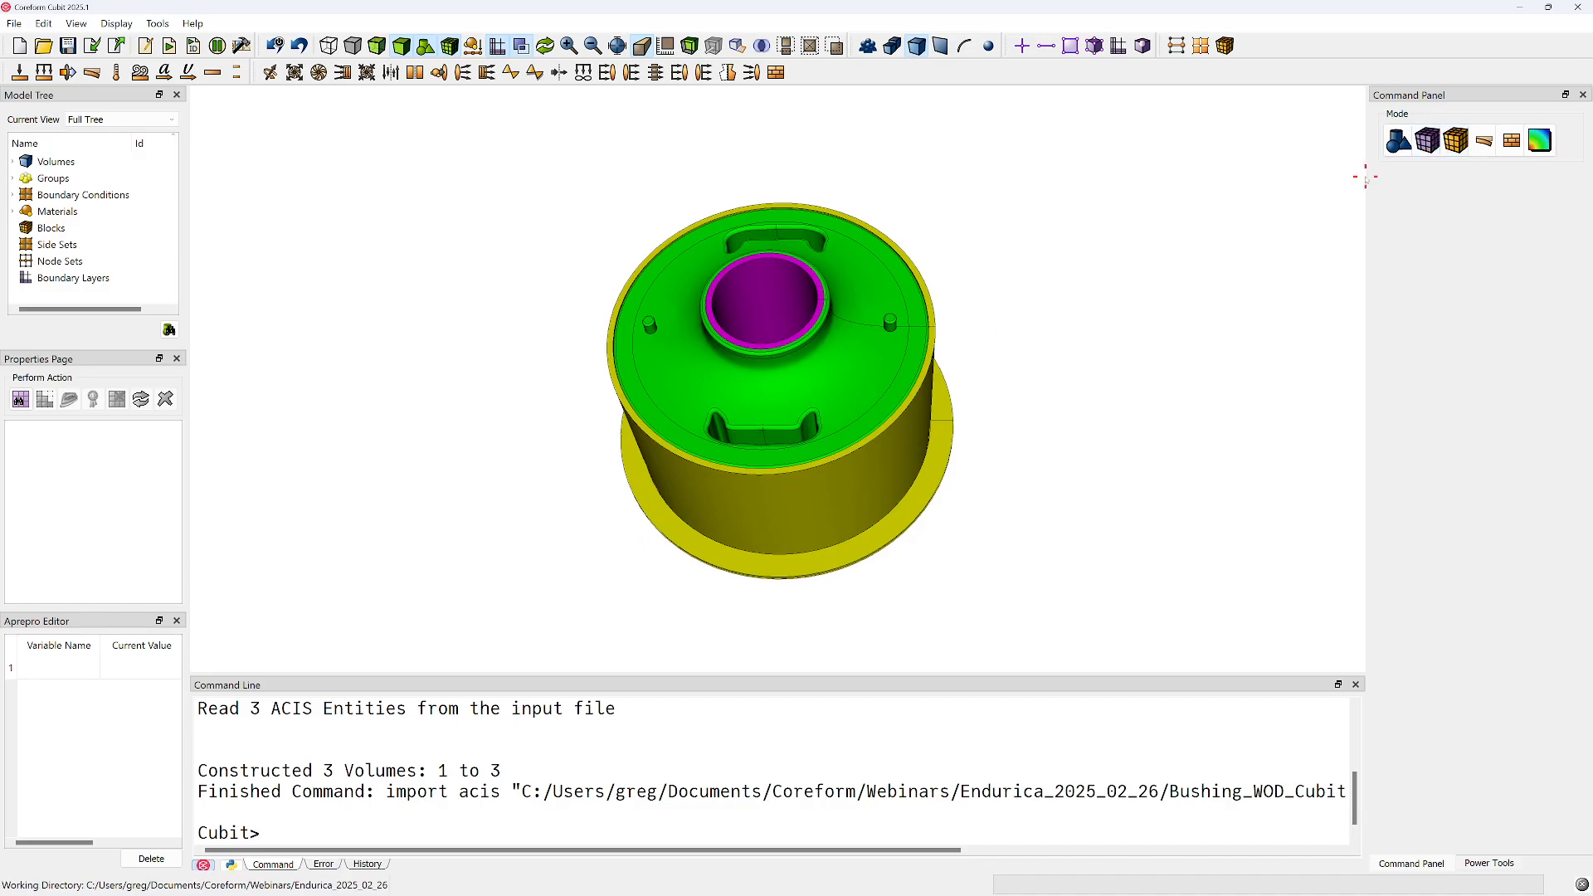
{"action": "left_click_drag", "start_coordinate": [1366, 177], "coordinate": [1319, 179]}
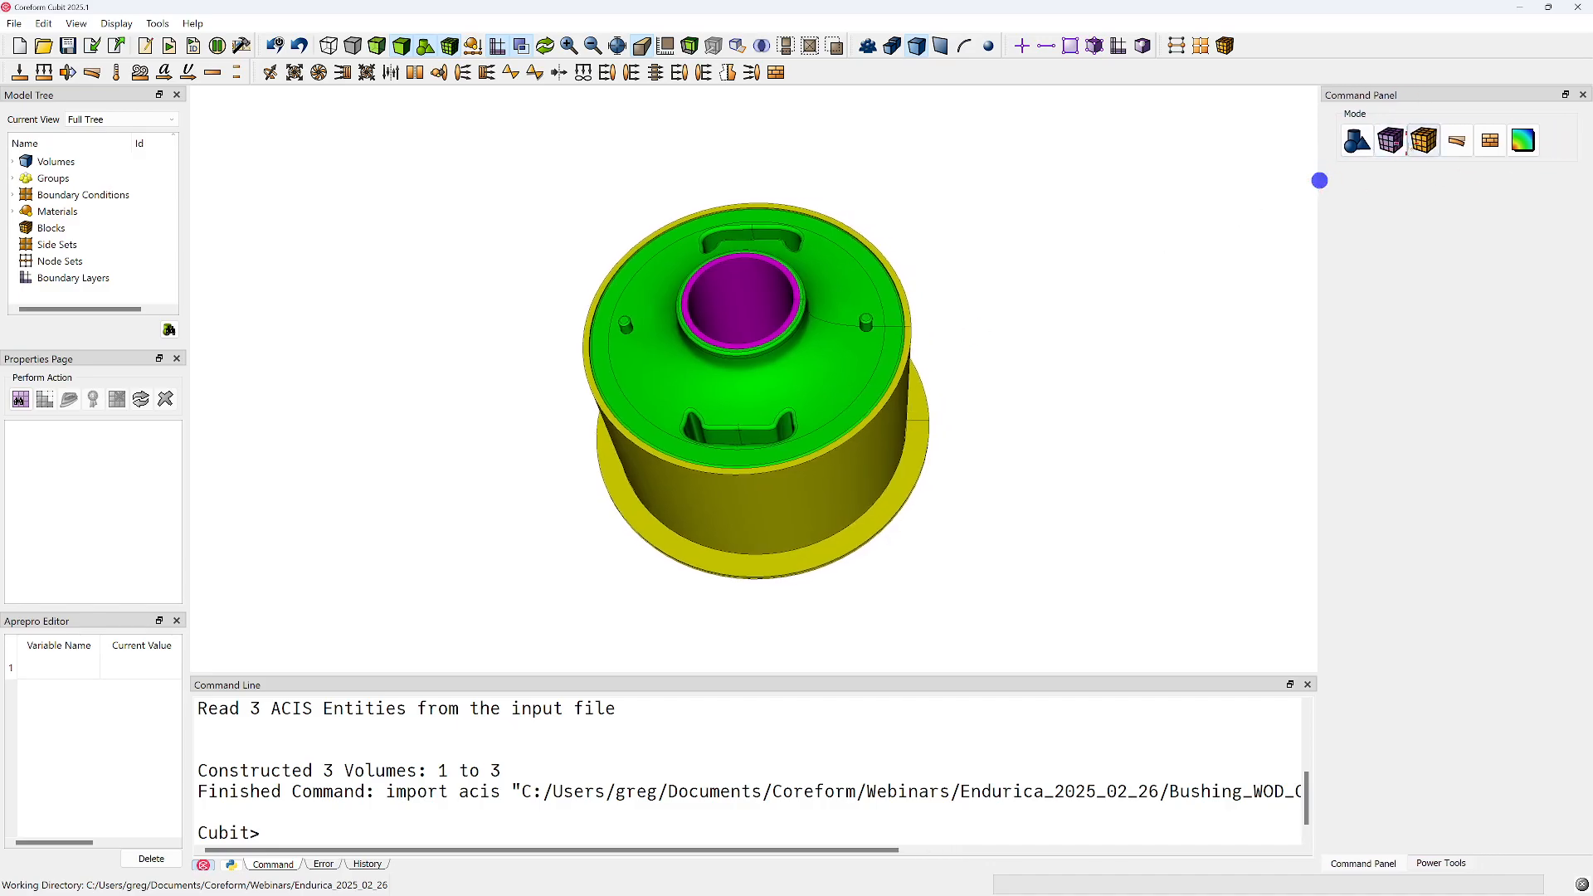
{"action": "left_click", "coordinate": [1424, 141]}
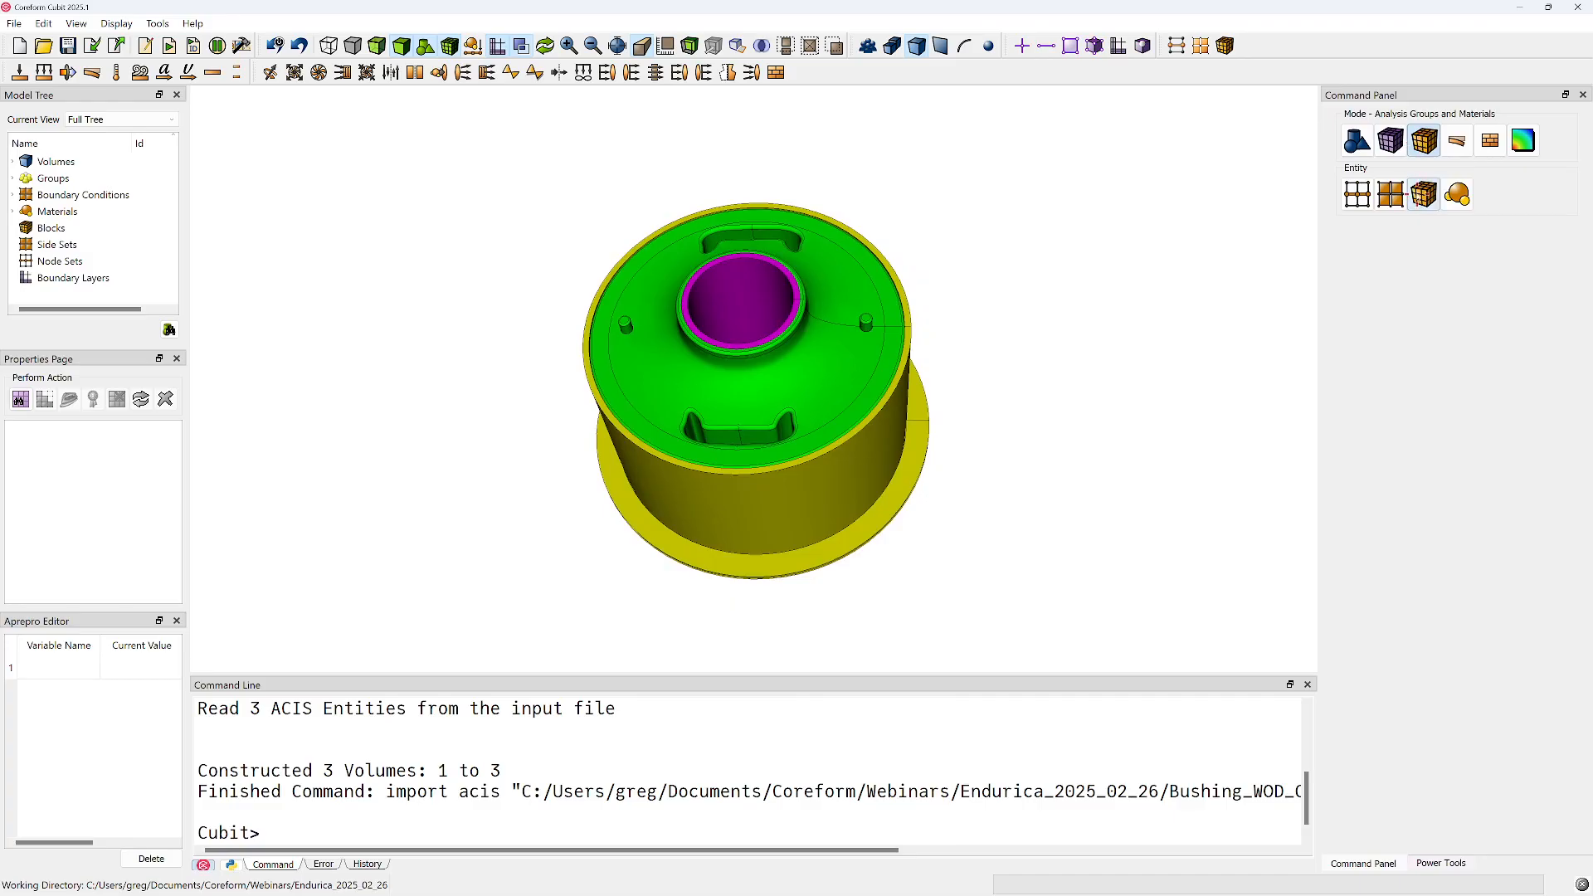
{"action": "left_click", "coordinate": [1424, 194]}
{"action": "left_click", "coordinate": [1358, 249]}
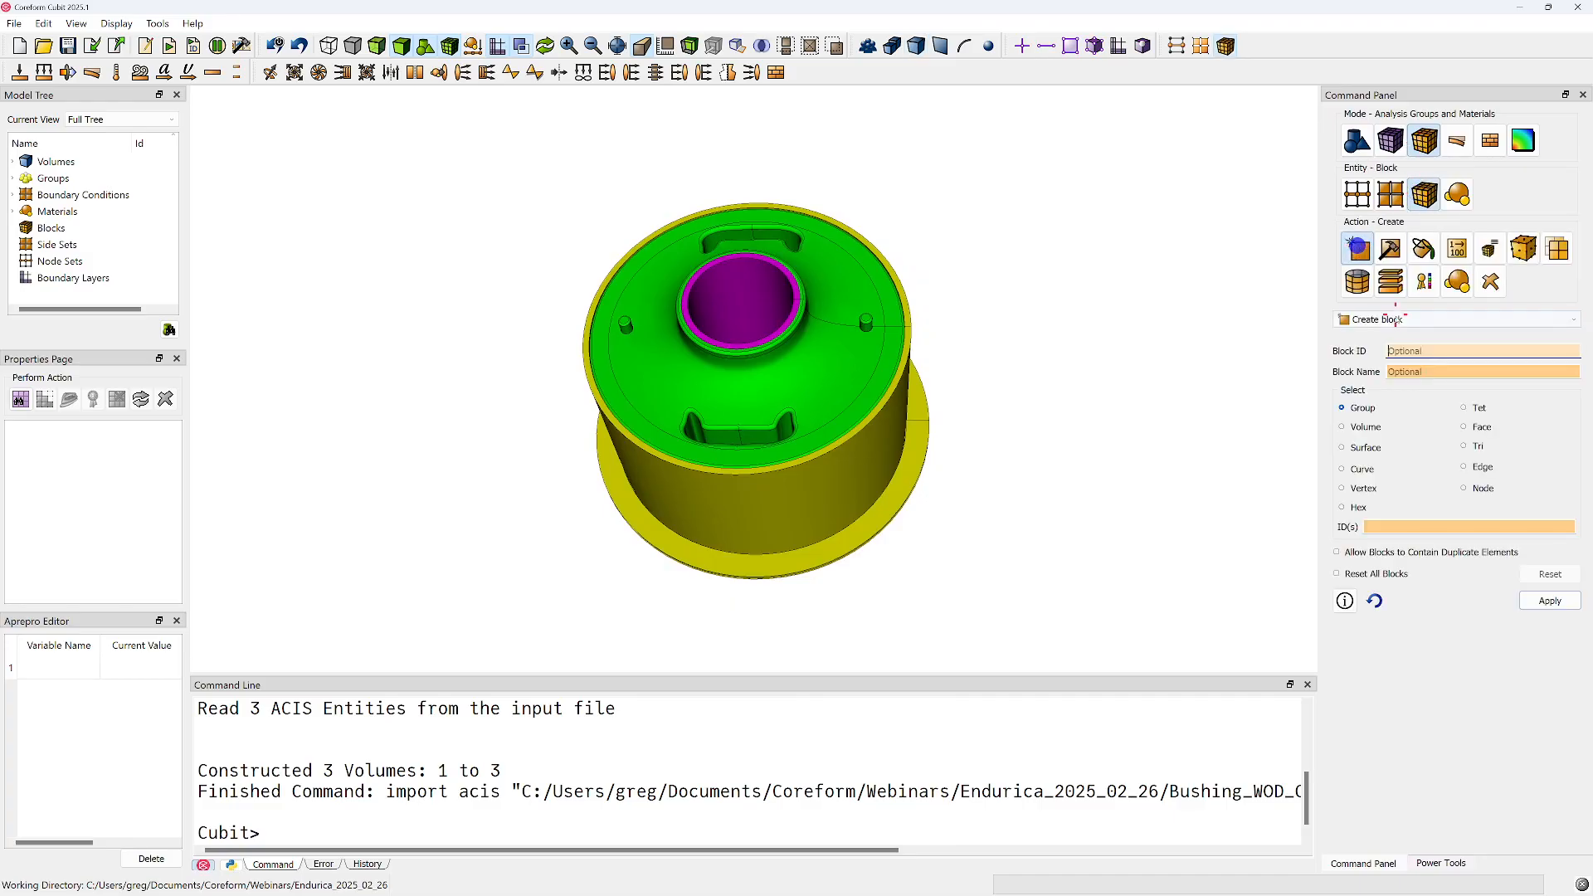
{"action": "left_click", "coordinate": [1402, 351]}
{"action": "type", "text": "1"}
{"action": "left_click", "coordinate": [1429, 378]}
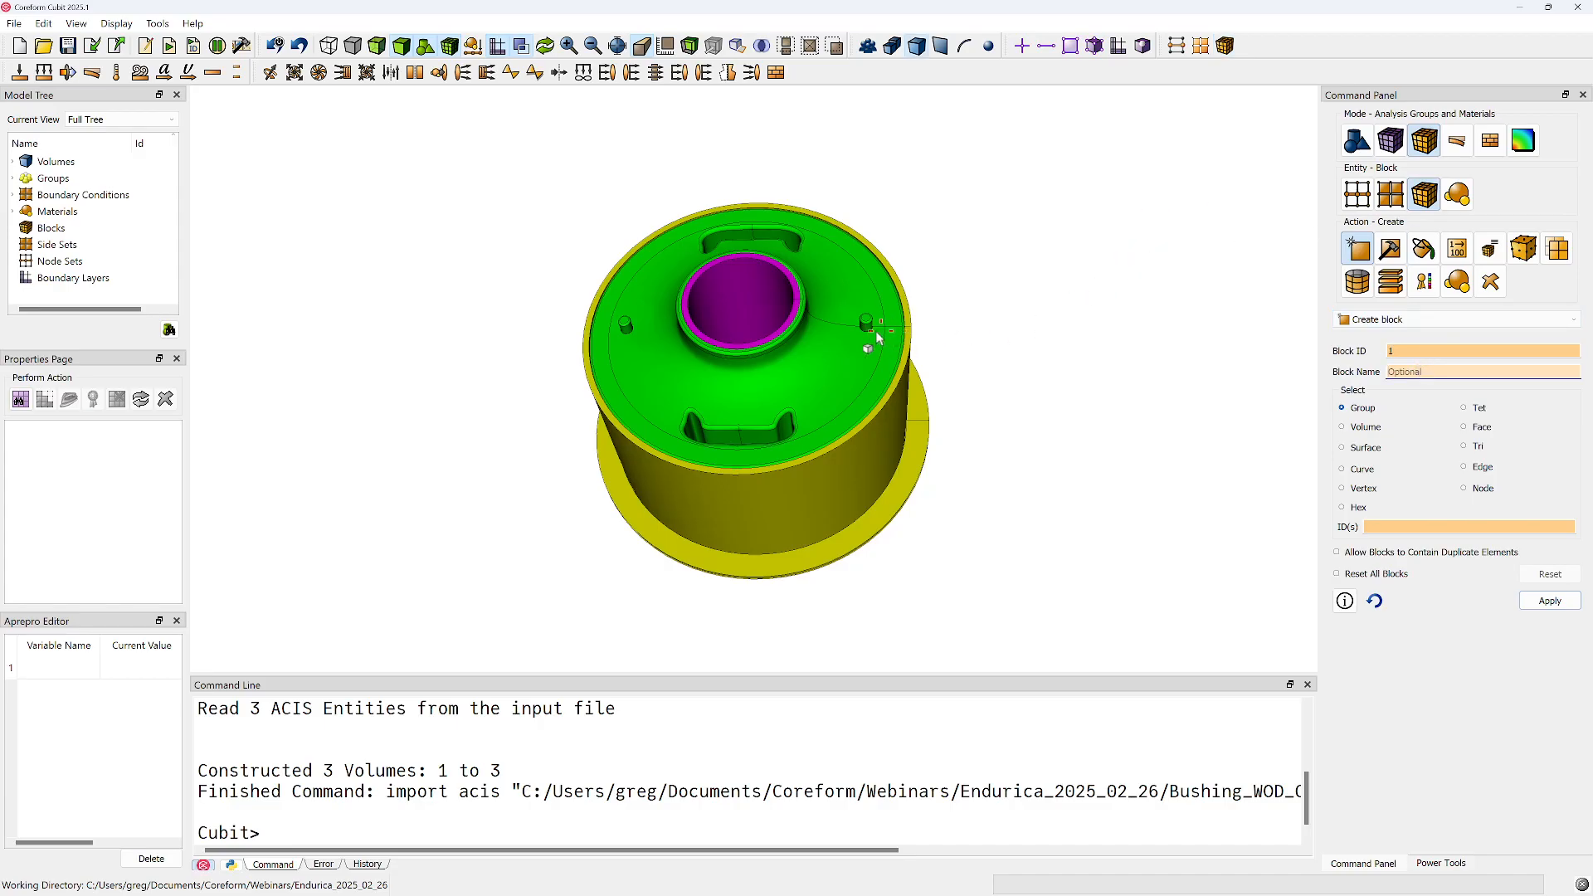
{"action": "left_click", "coordinate": [876, 336]}
{"action": "left_click", "coordinate": [1472, 372]}
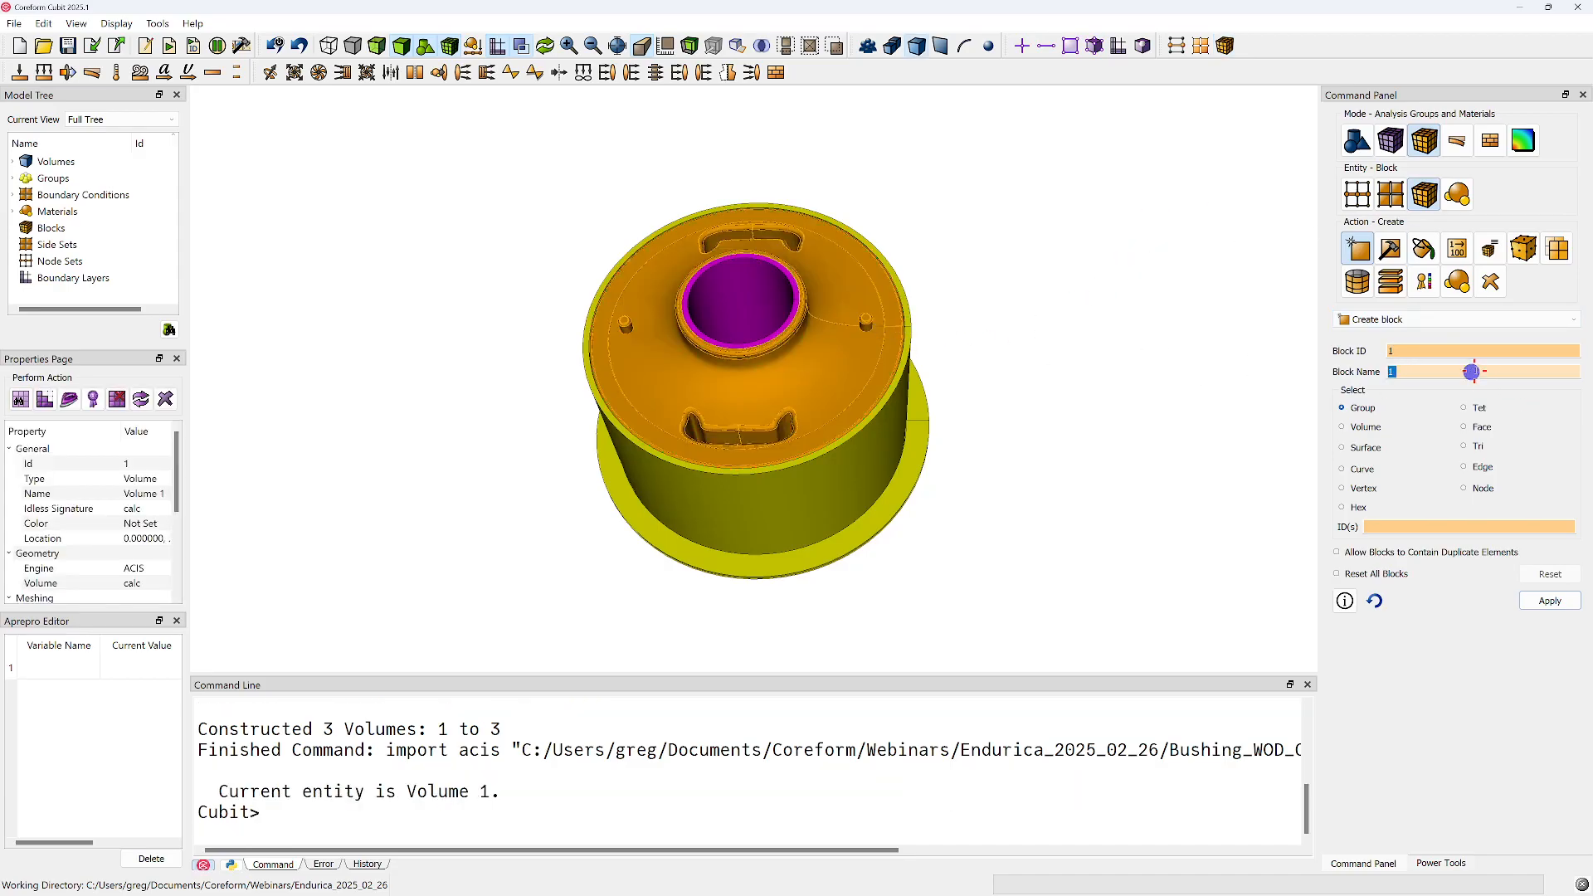
{"action": "type", "text": "Bushing"}
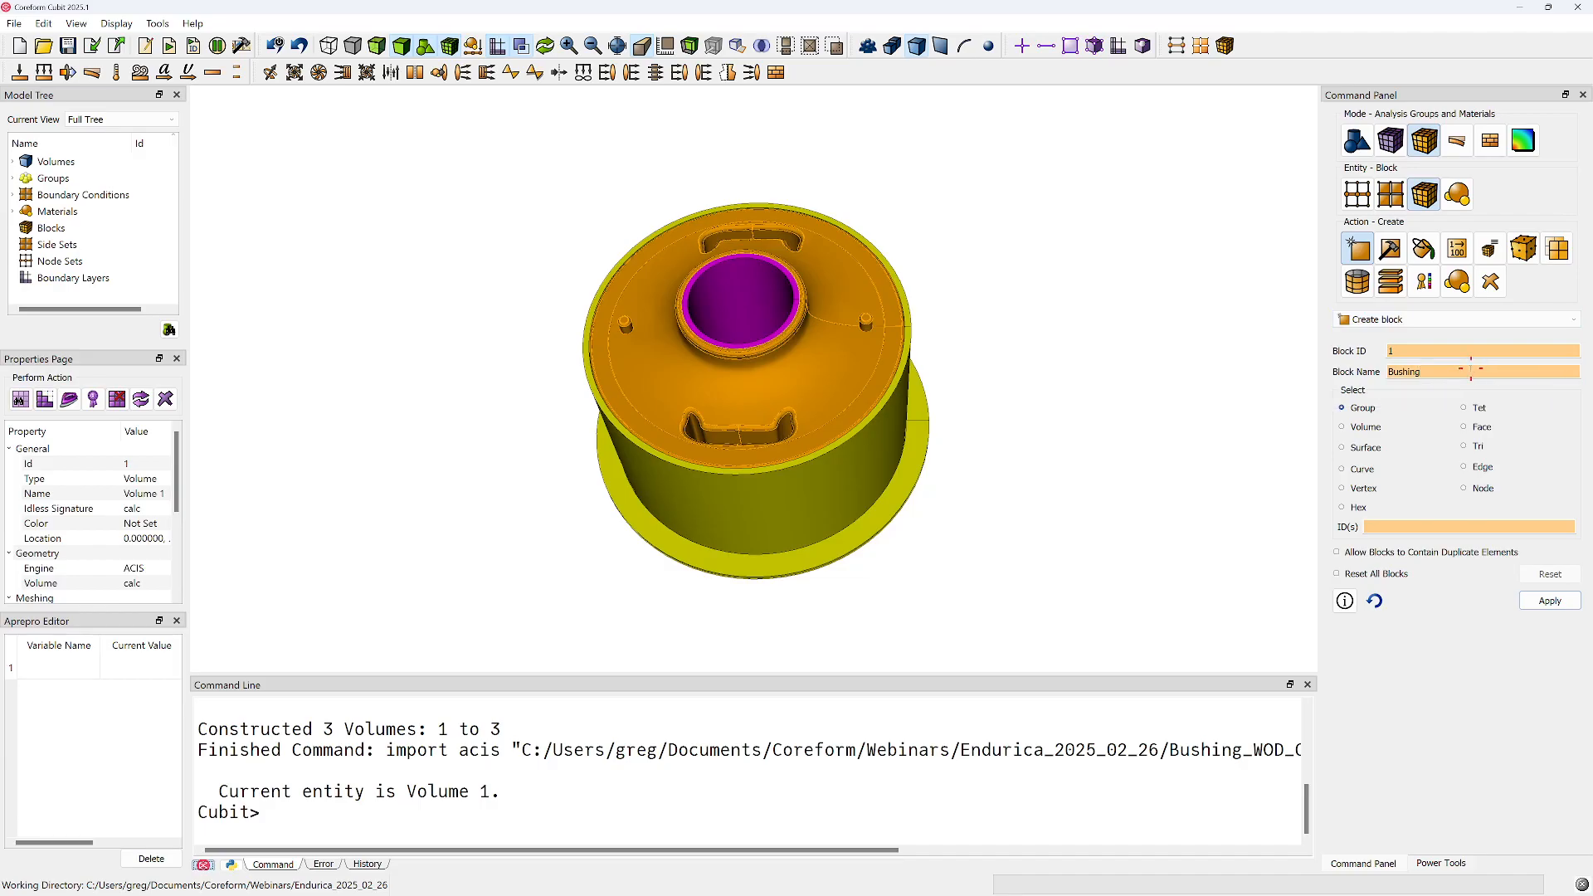
Assign the green rubber volume, volume 1, to the Bushing block and create the block
{"action": "left_click", "coordinate": [1342, 427]}
{"action": "left_click", "coordinate": [1418, 526]}
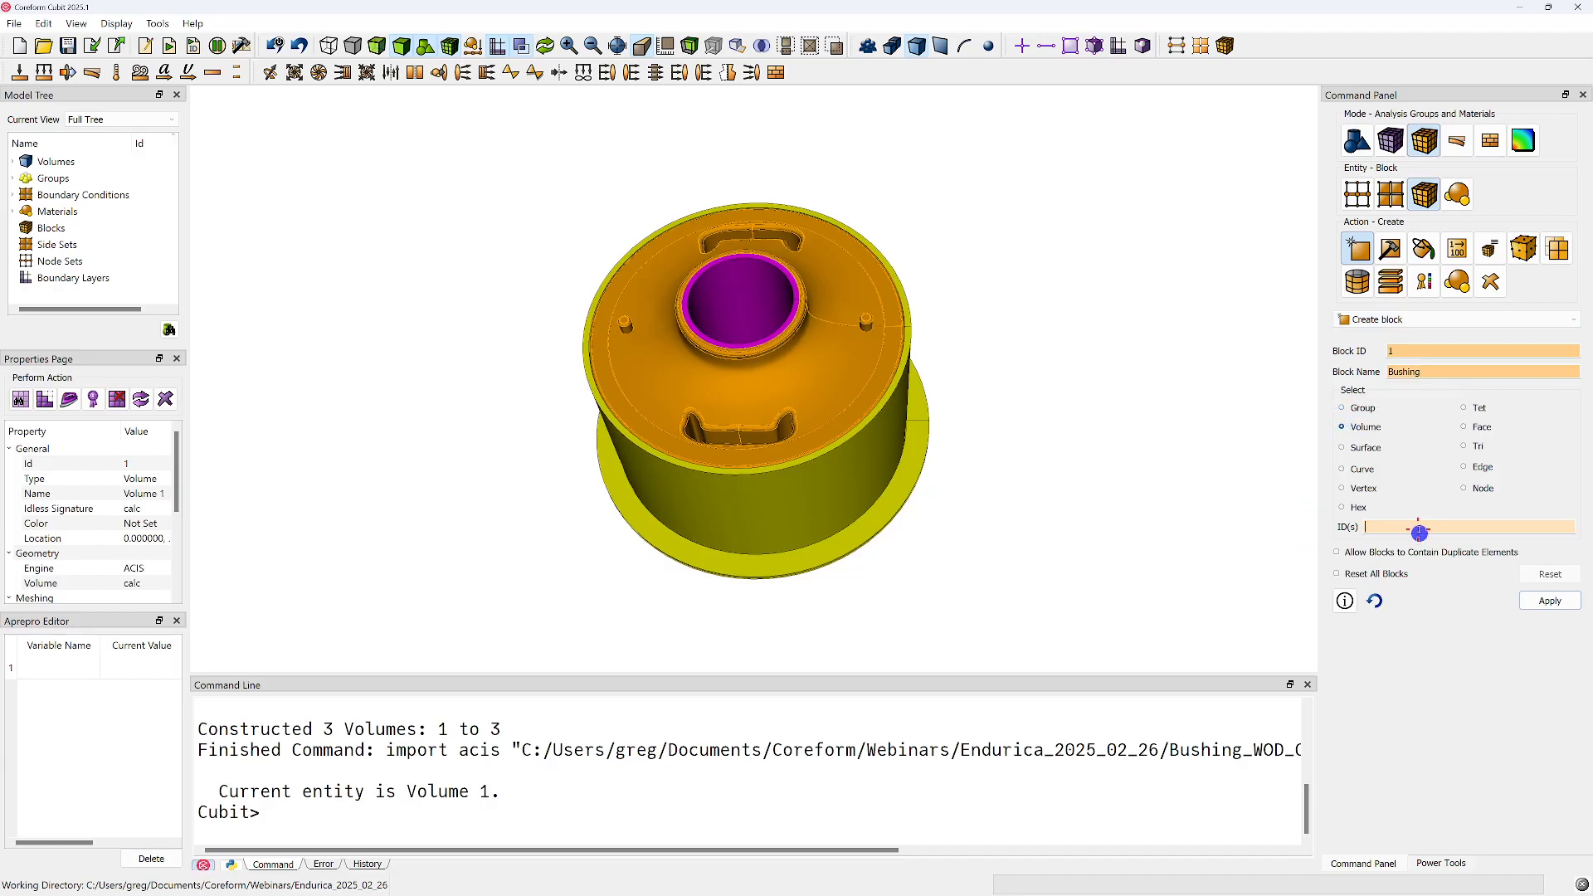
{"action": "left_click", "coordinate": [719, 352]}
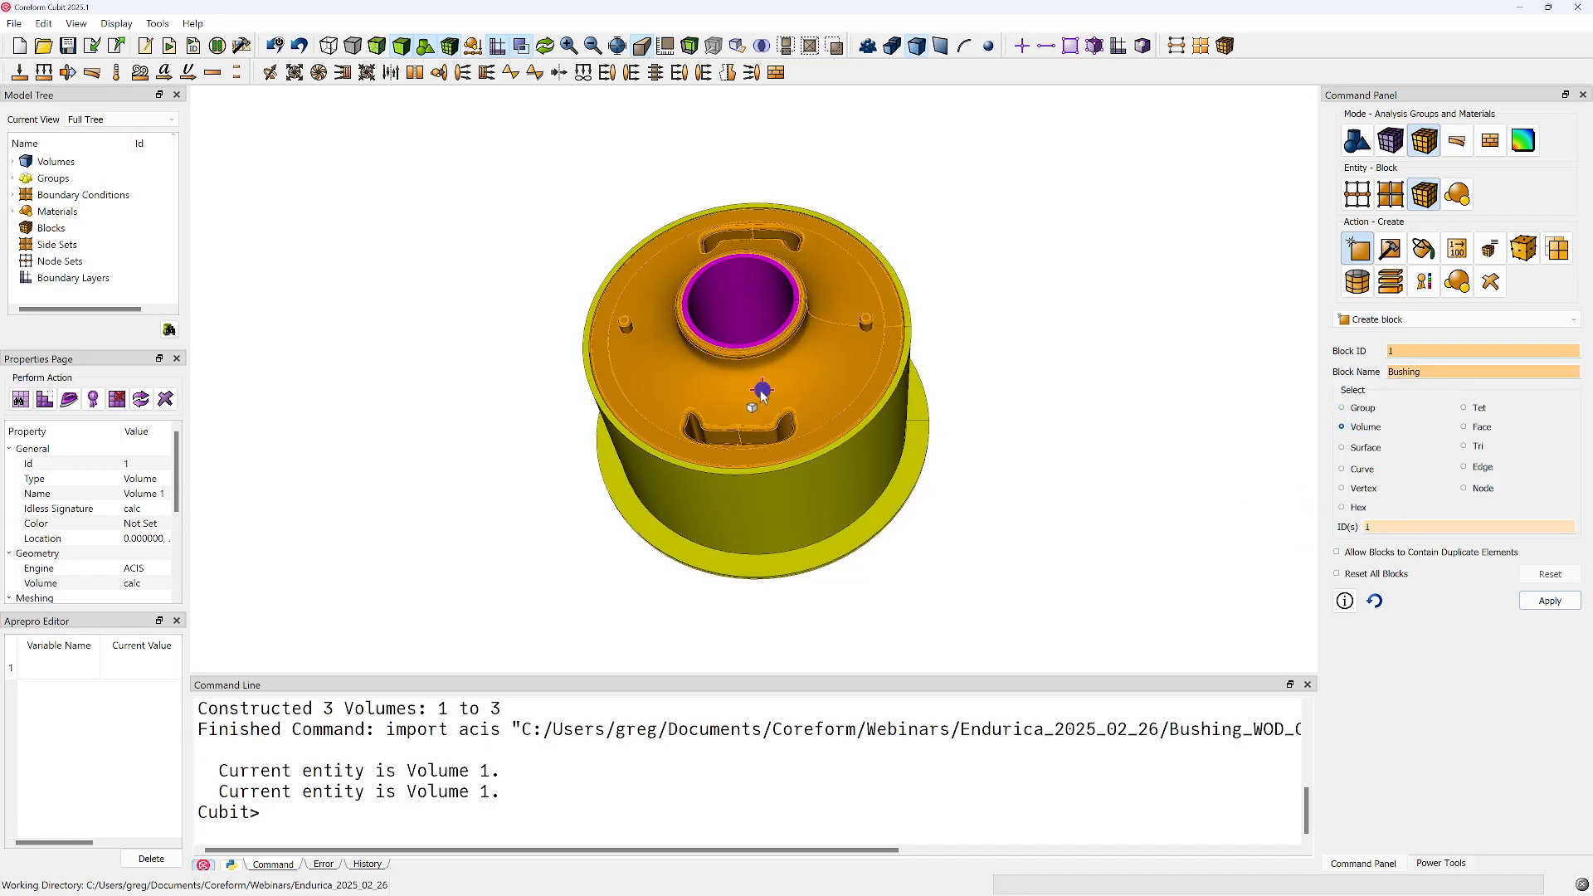
{"action": "left_click", "coordinate": [1563, 605]}
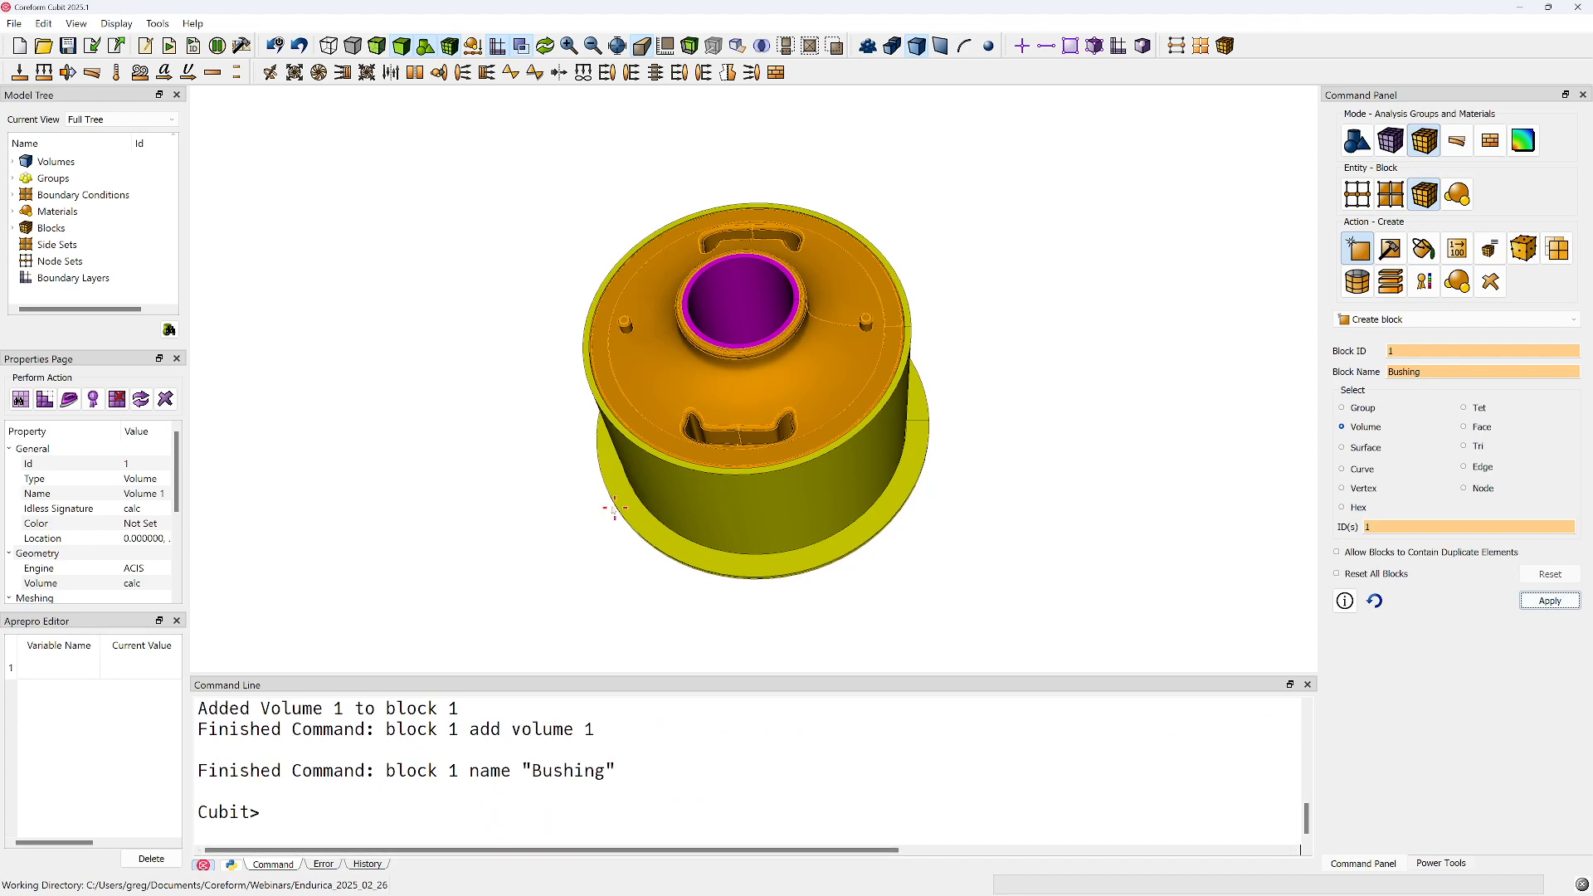
Review the commands echoed in the command output and the command history, from the import through the block naming
{"action": "left_click", "coordinate": [531, 593]}
{"action": "scroll", "coordinate": [379, 751], "scroll_direction": "up", "scroll_amount": 2}
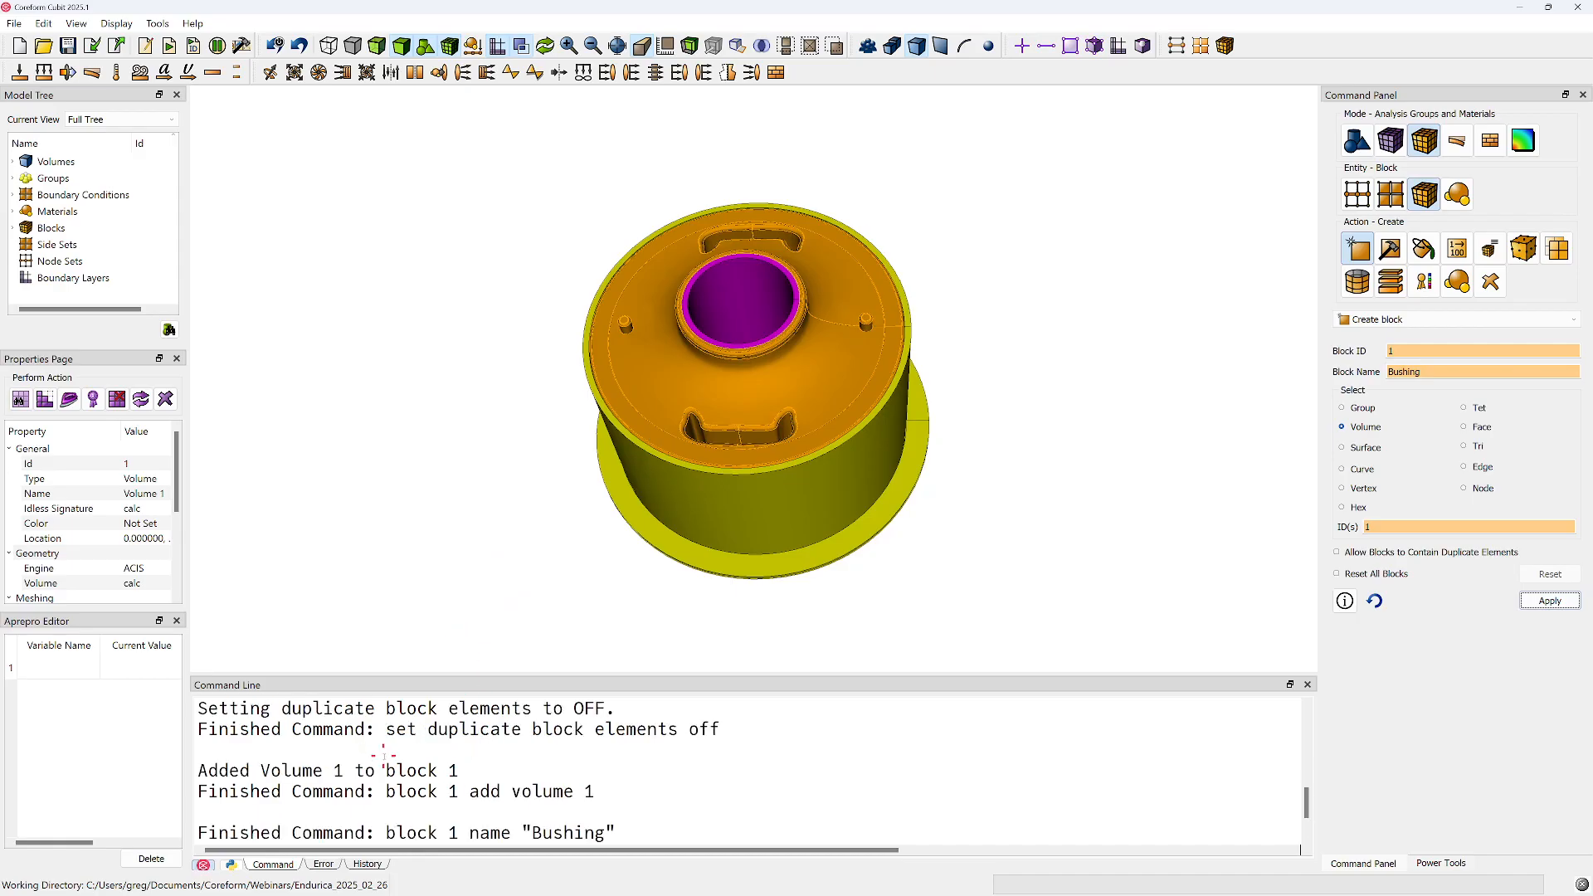
{"action": "scroll", "coordinate": [675, 775], "scroll_direction": "up", "scroll_amount": 3}
{"action": "scroll", "coordinate": [581, 771], "scroll_direction": "down", "scroll_amount": 3}
{"action": "scroll", "coordinate": [499, 770], "scroll_direction": "down", "scroll_amount": 2}
{"action": "scroll", "coordinate": [335, 738], "scroll_direction": "up", "scroll_amount": 1}
{"action": "scroll", "coordinate": [463, 813], "scroll_direction": "down", "scroll_amount": 1}
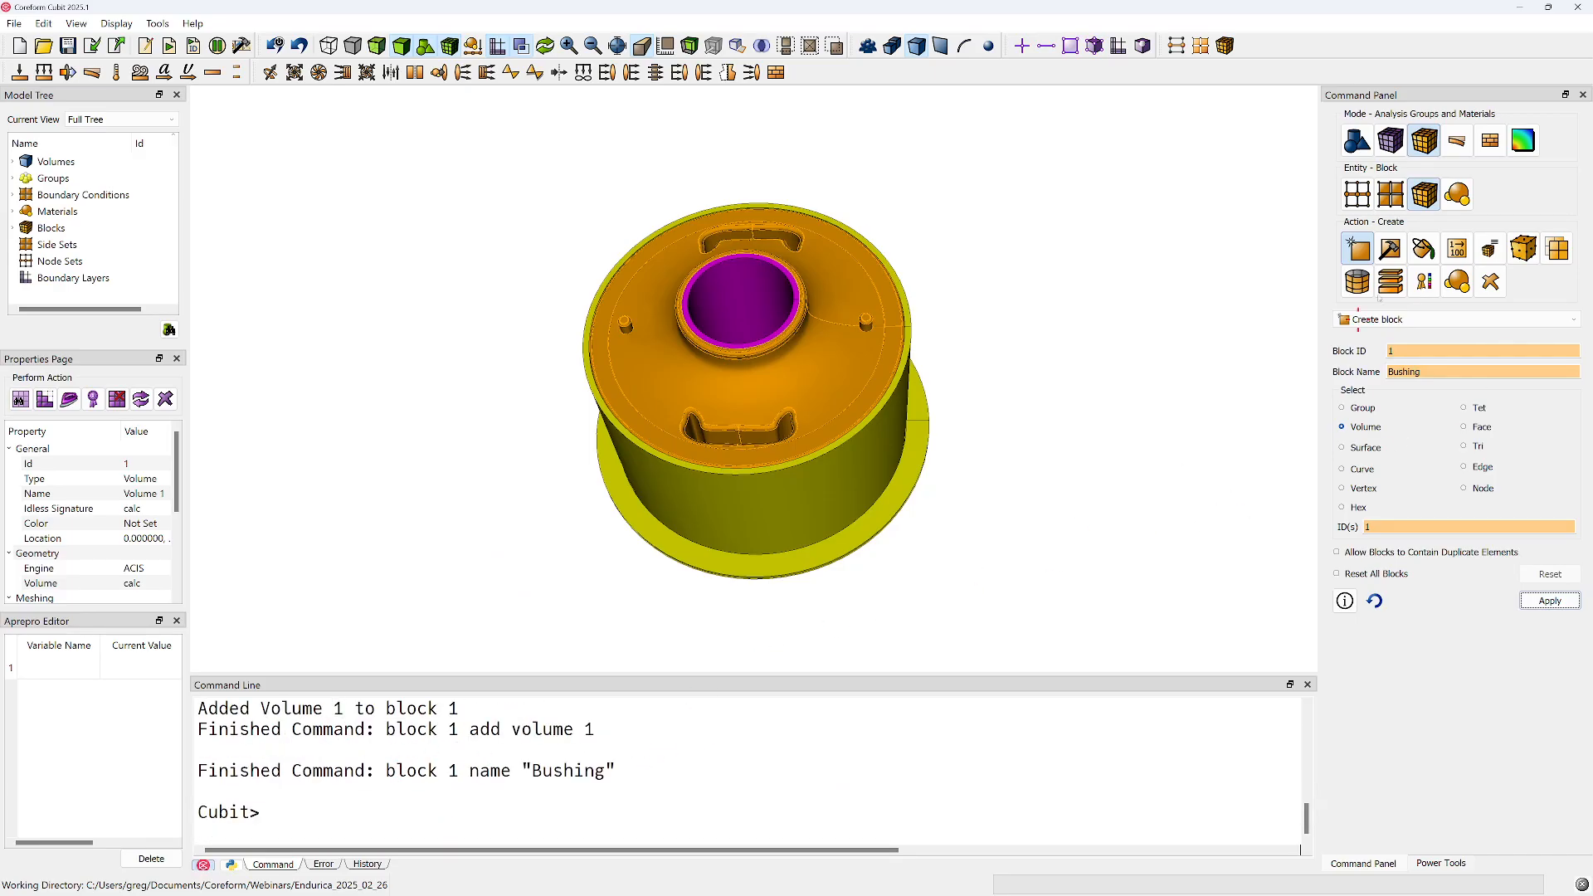
{"action": "left_click", "coordinate": [358, 863]}
{"action": "left_click_drag", "start_coordinate": [334, 768], "coordinate": [198, 731]}
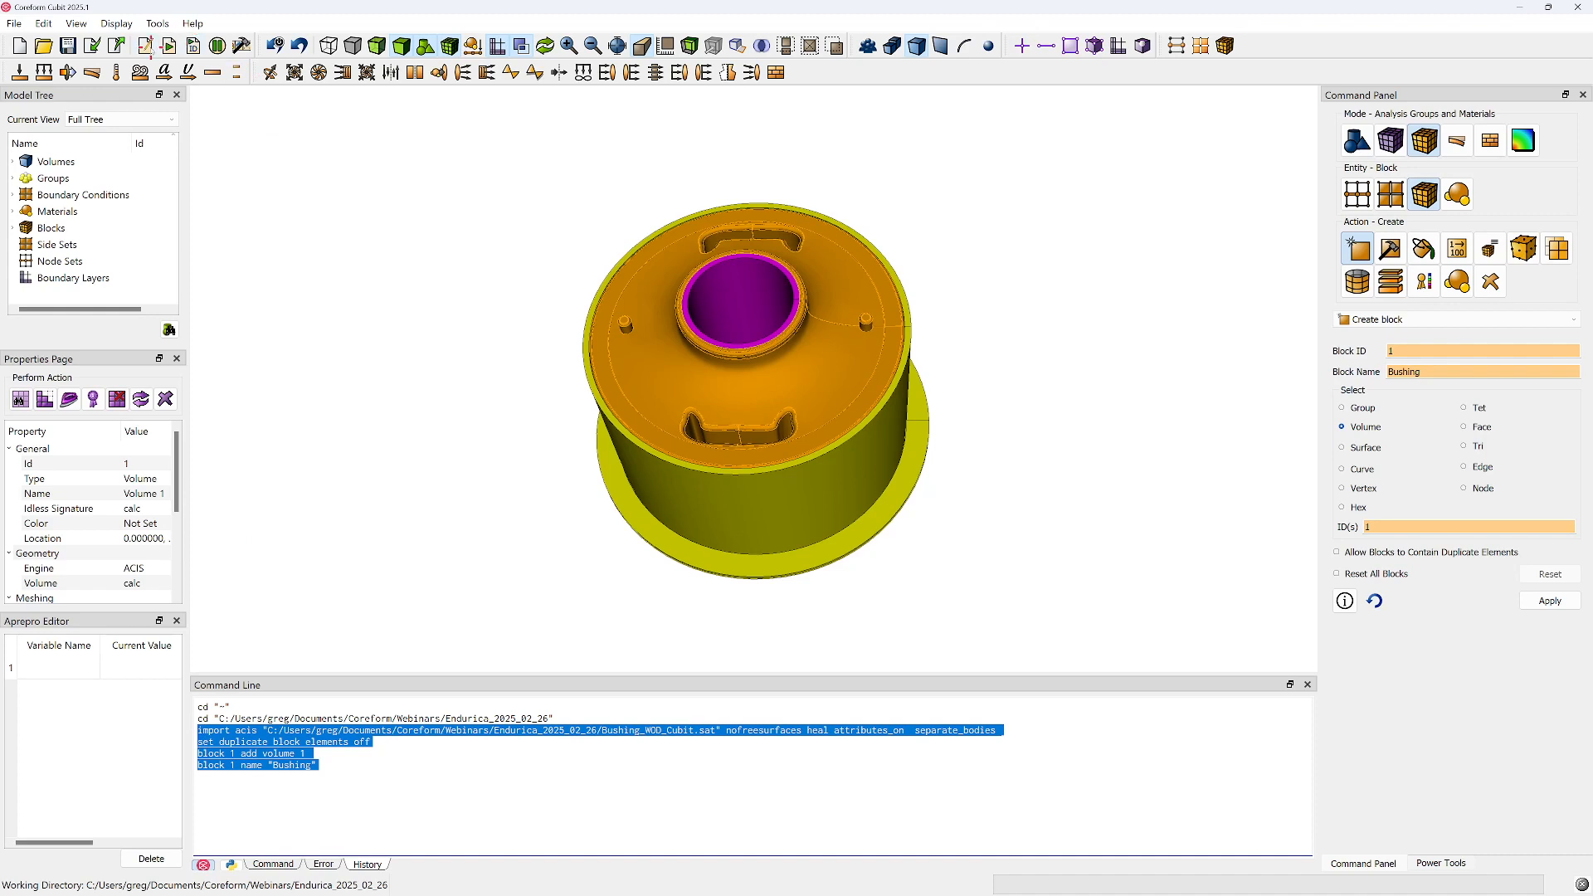
Open the Journal Editor and tile it side by side with the main modelling window
{"action": "left_click", "coordinate": [146, 48]}
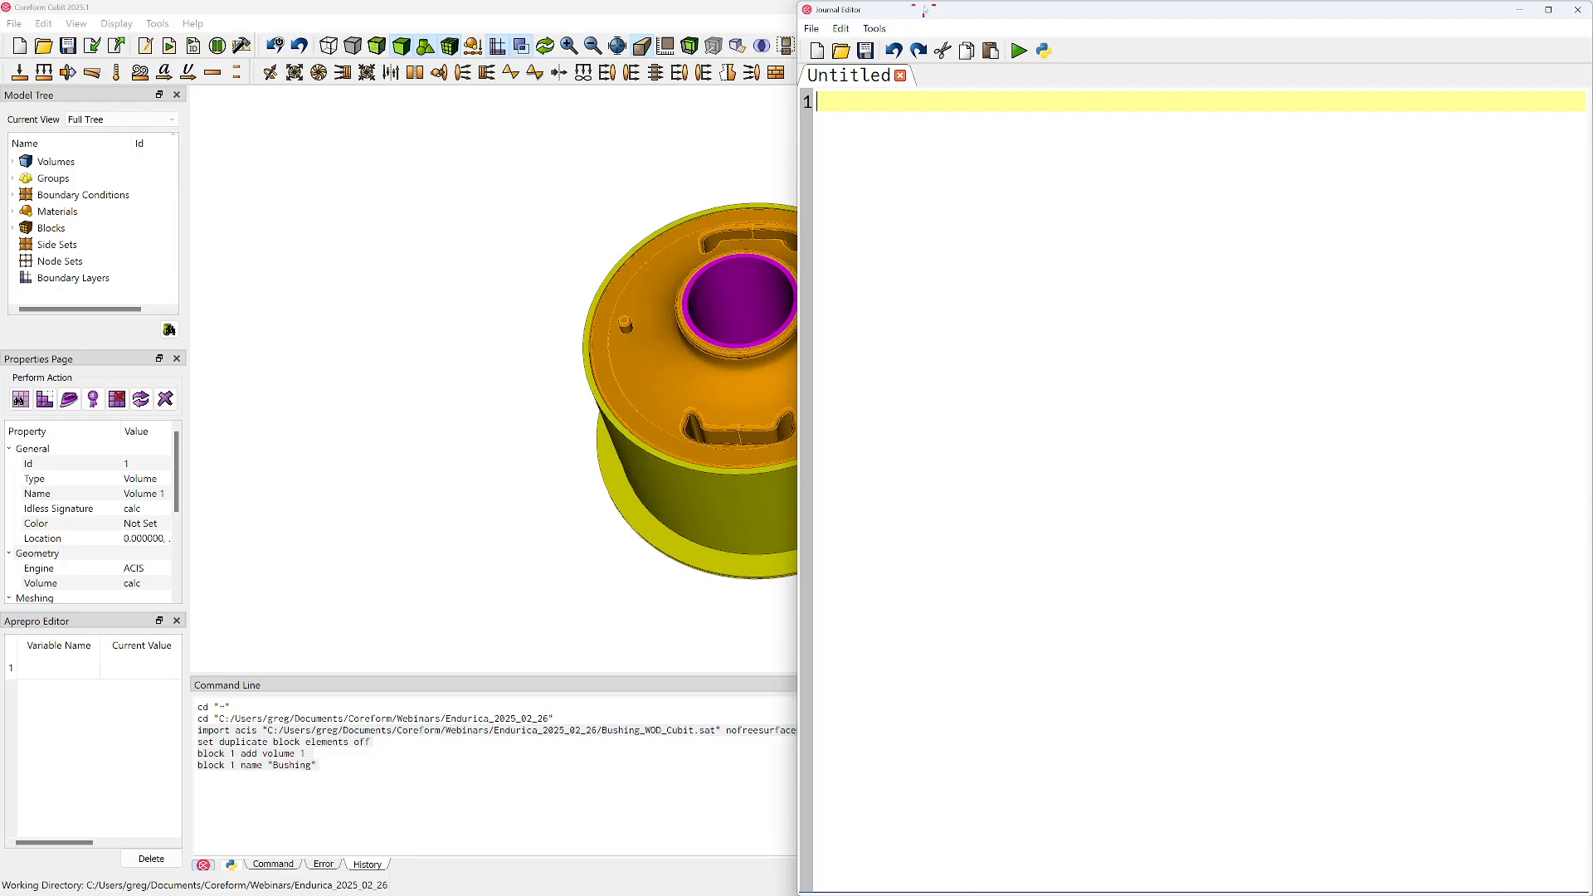
{"action": "left_click_drag", "start_coordinate": [919, 12], "coordinate": [864, 84]}
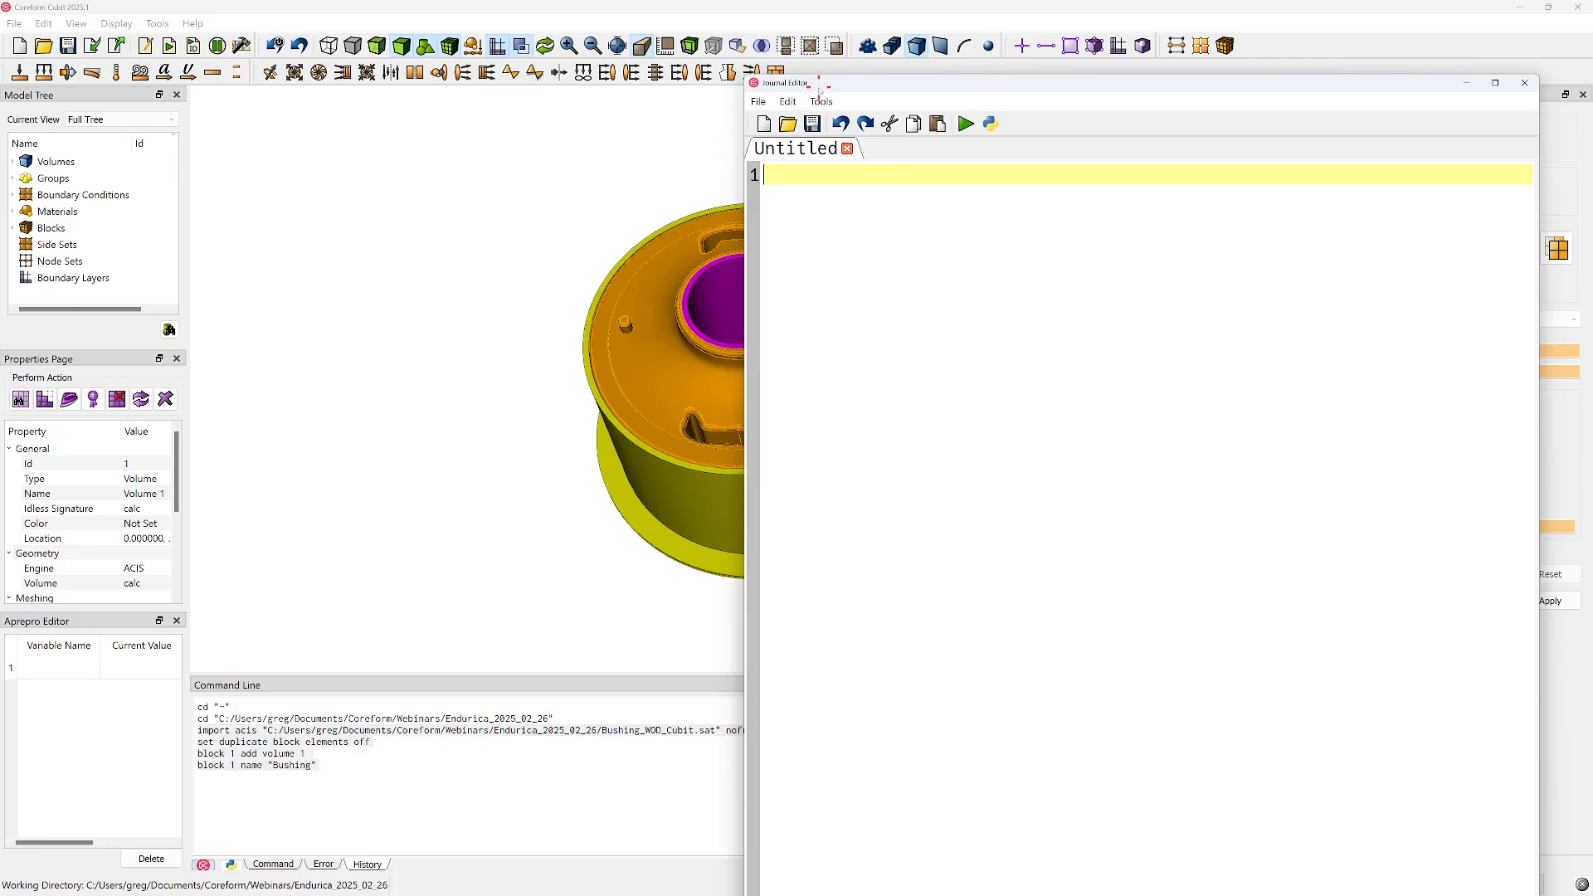
{"action": "left_click_drag", "start_coordinate": [818, 84], "coordinate": [813, 23]}
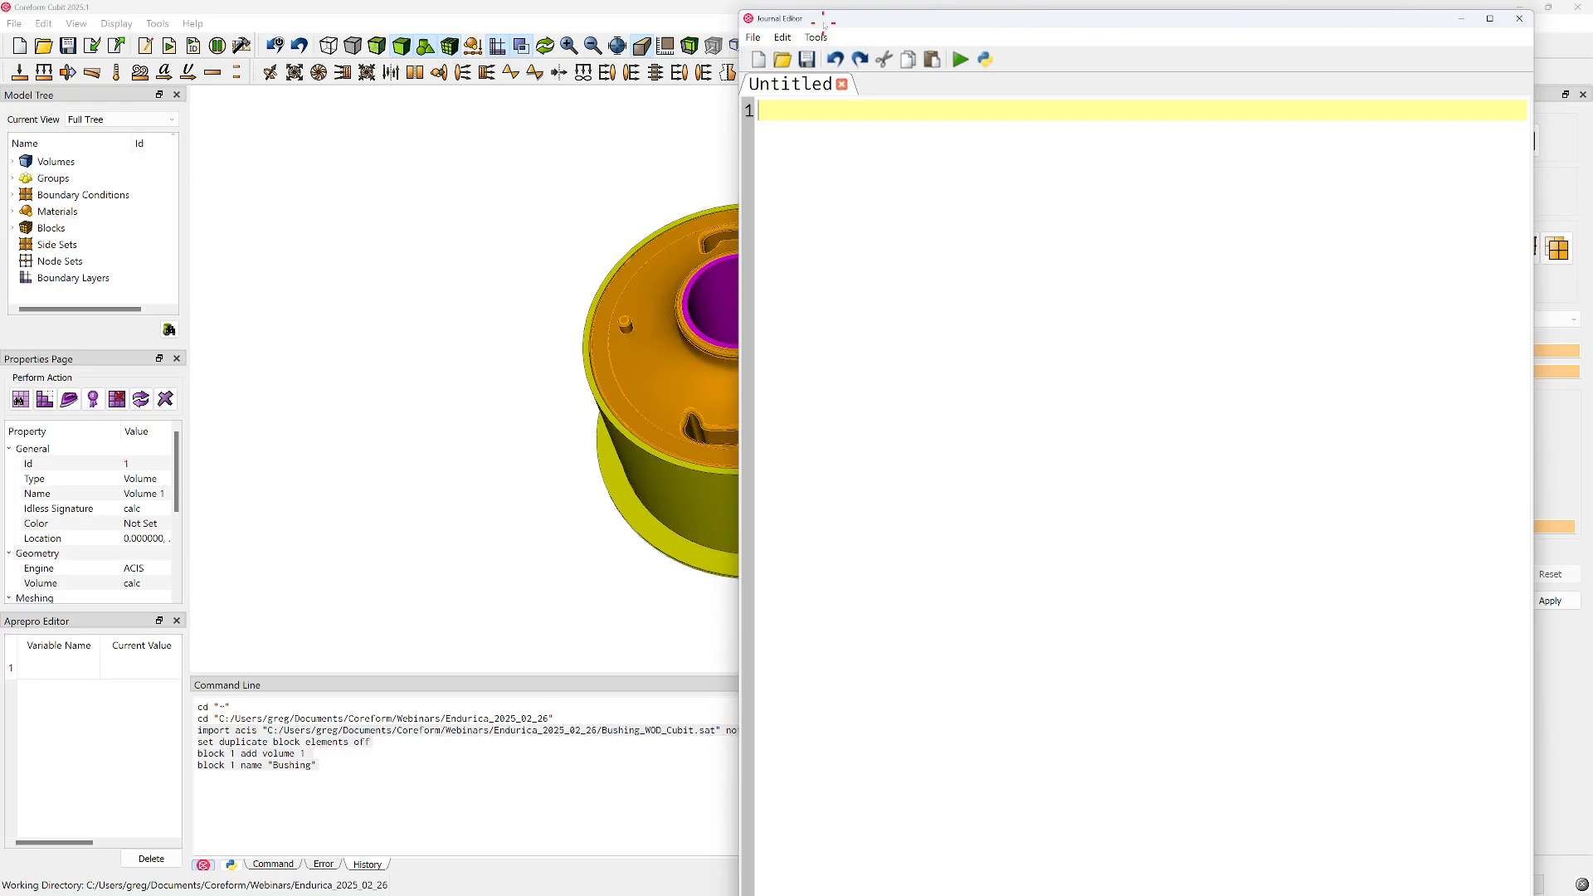
{"action": "key", "text": "super+Right"}
{"action": "left_click", "coordinate": [528, 119]}
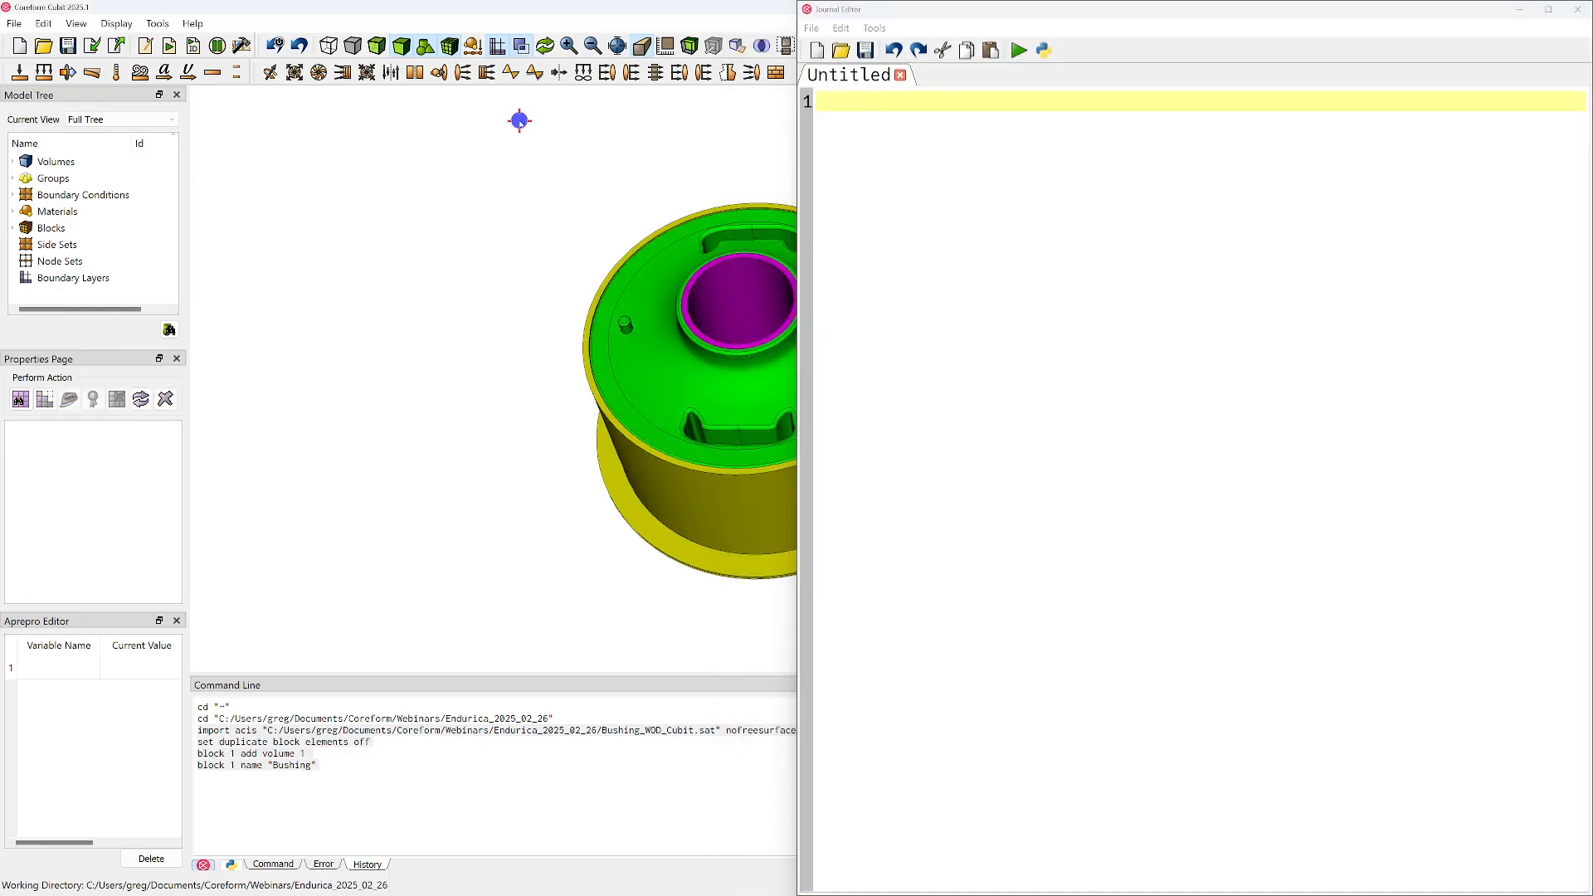
{"action": "key", "text": "super+Left"}
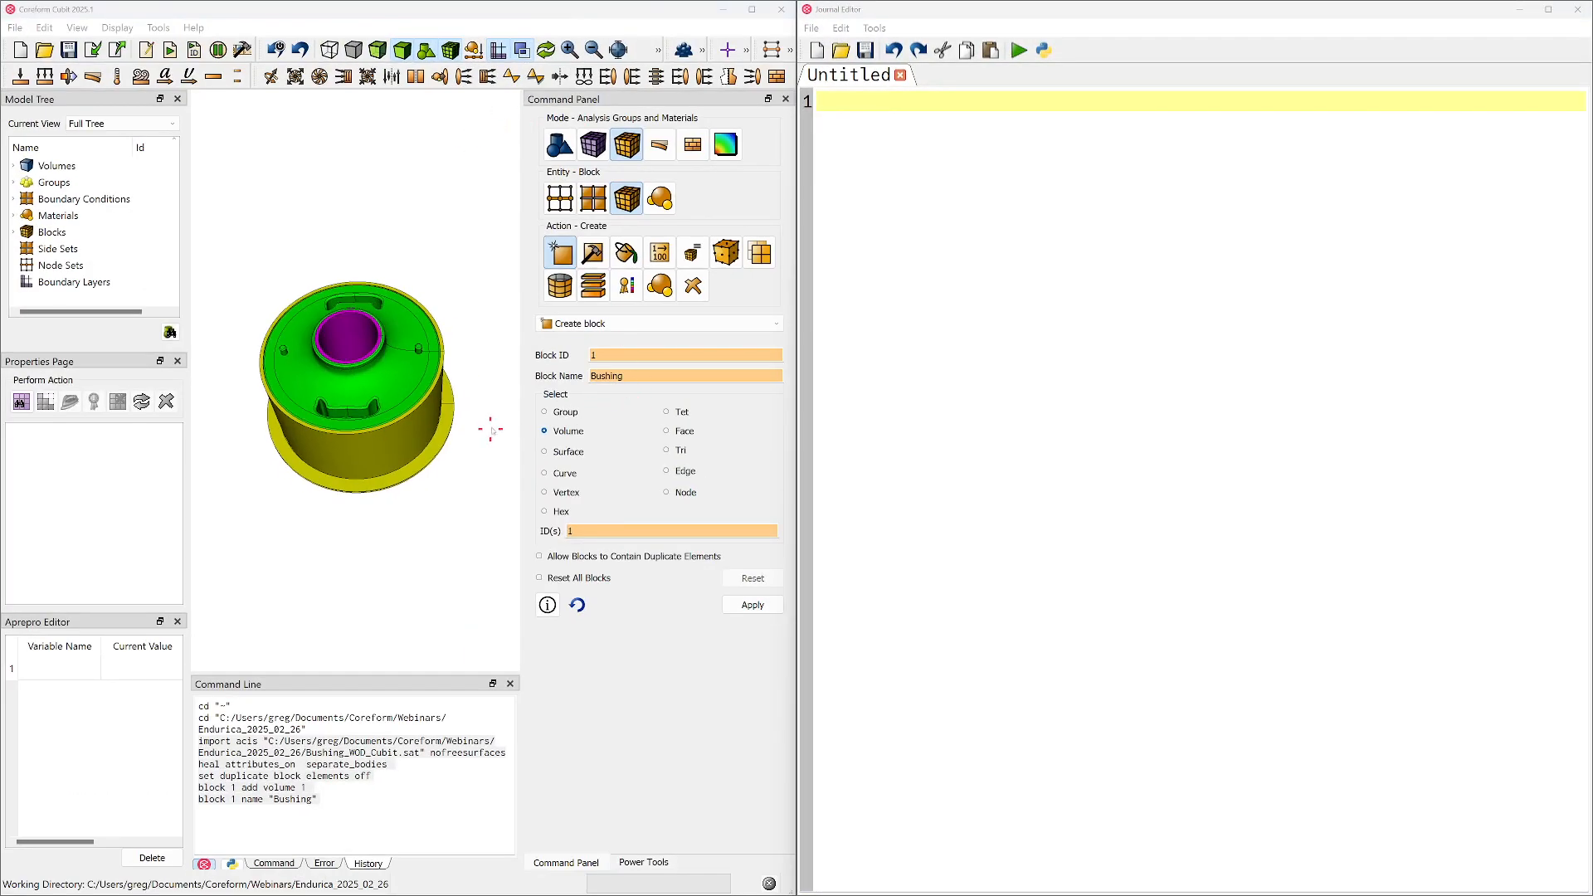
{"action": "left_click_drag", "start_coordinate": [523, 418], "coordinate": [527, 413]}
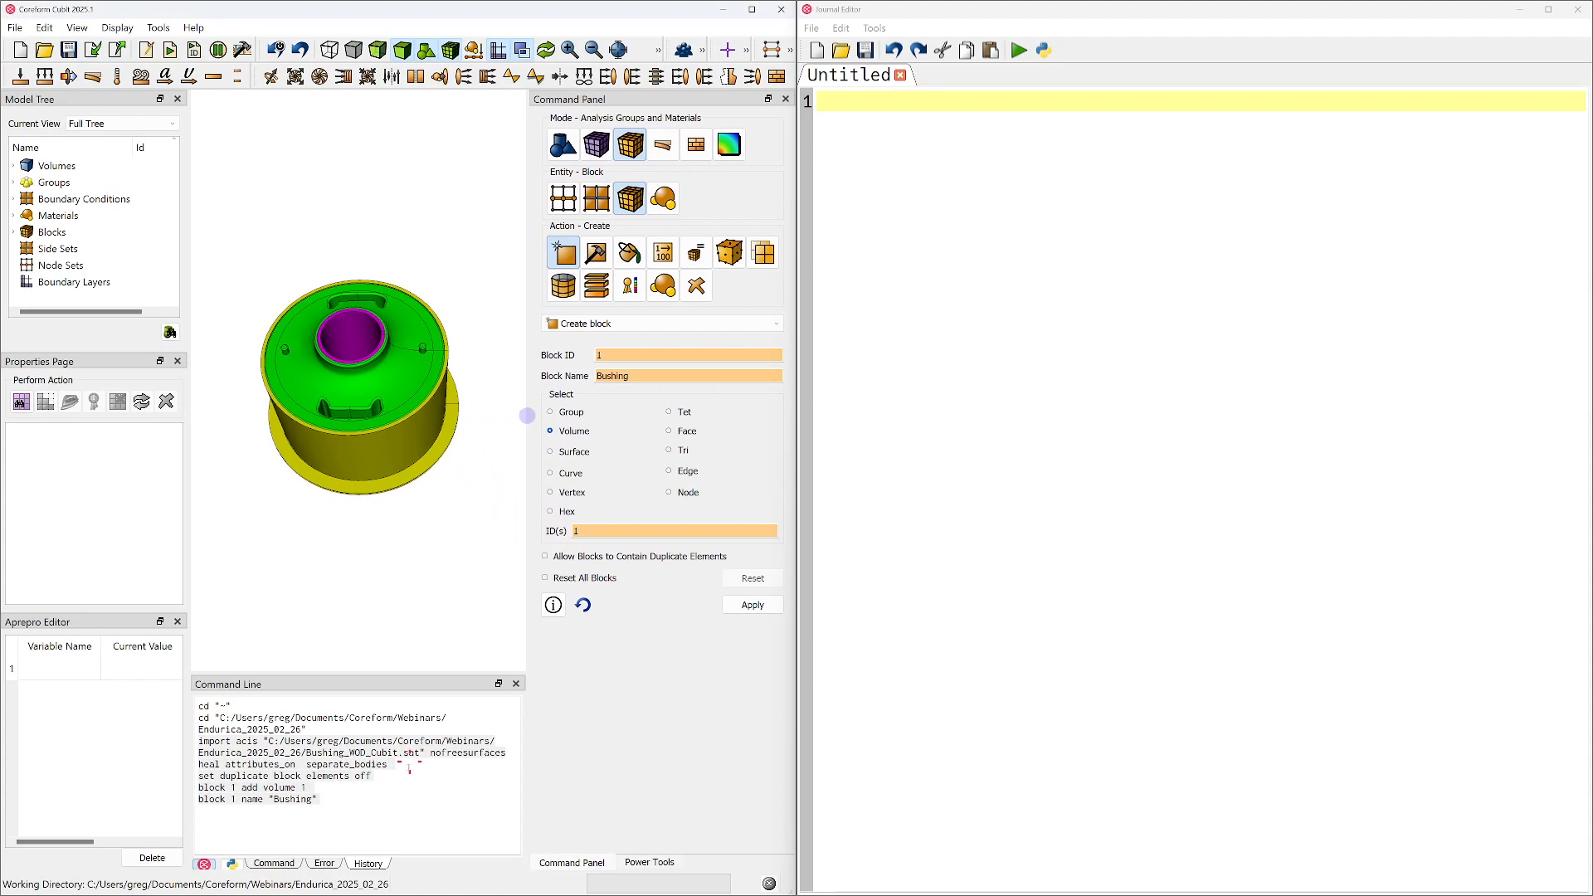
Copy the history commands from the Endurica_2025_02_26 directory change through the block naming into the journal, and add an empty first line
{"action": "left_click_drag", "start_coordinate": [331, 803], "coordinate": [1051, 497]}
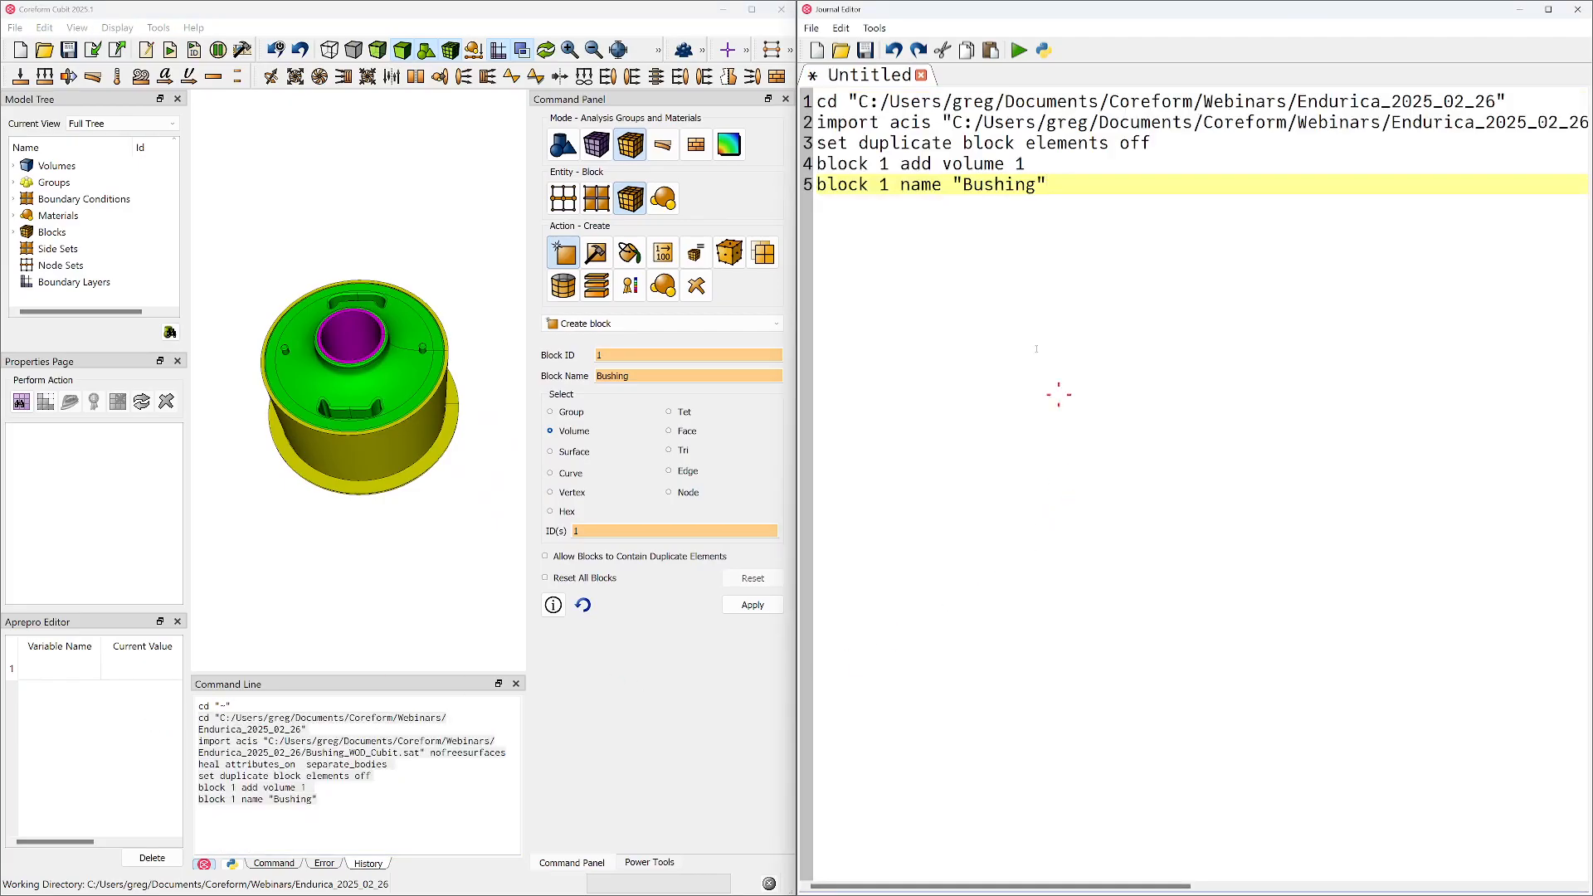
{"action": "left_click", "coordinate": [949, 101]}
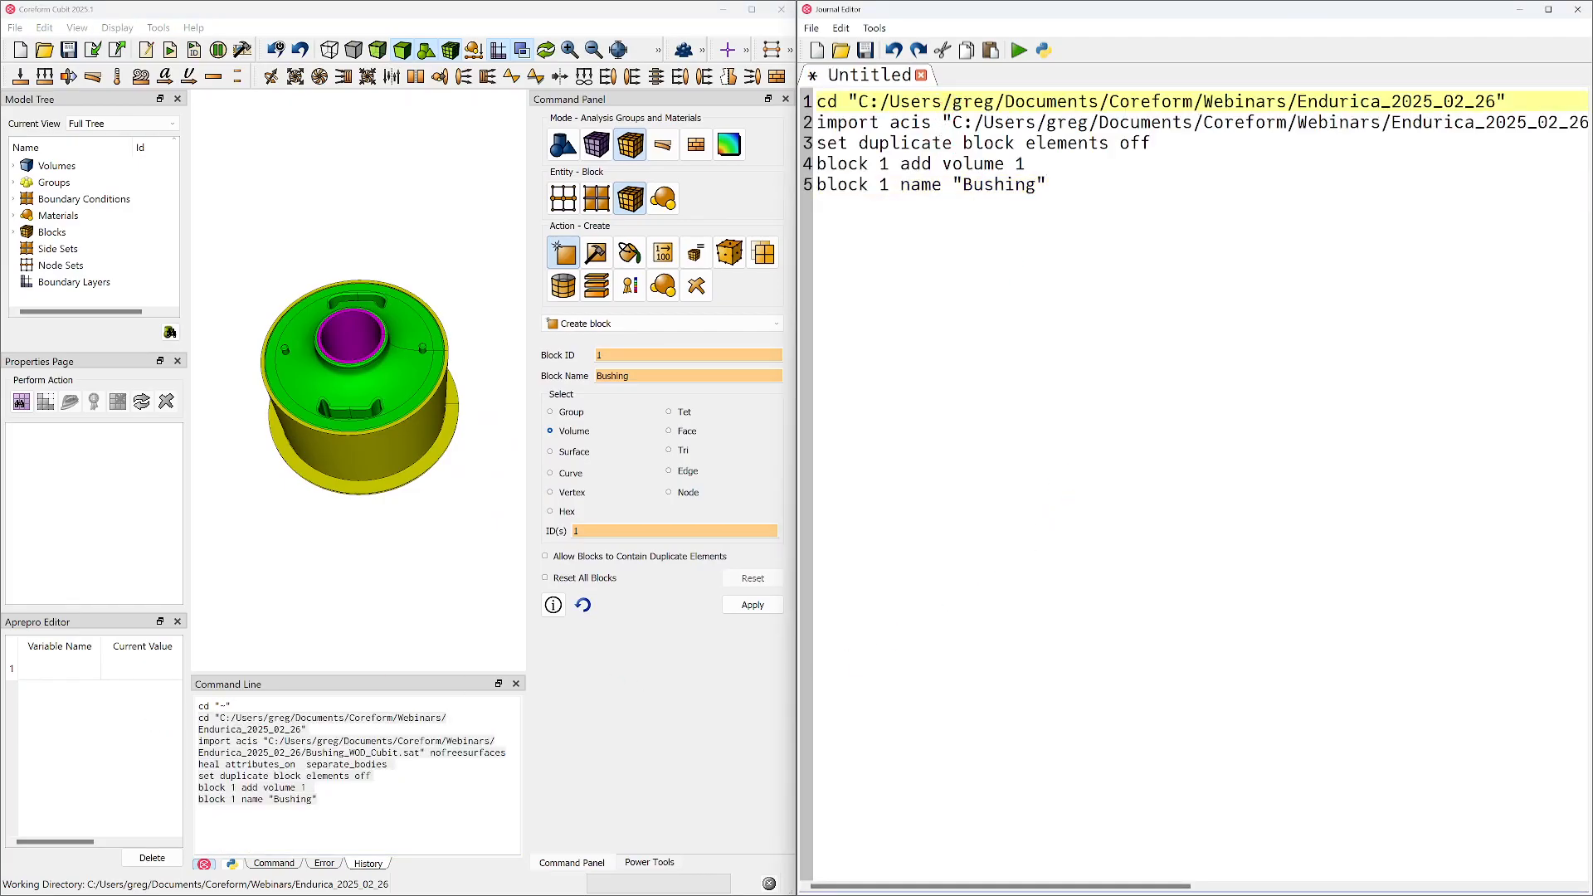
{"action": "key", "text": "Return"}
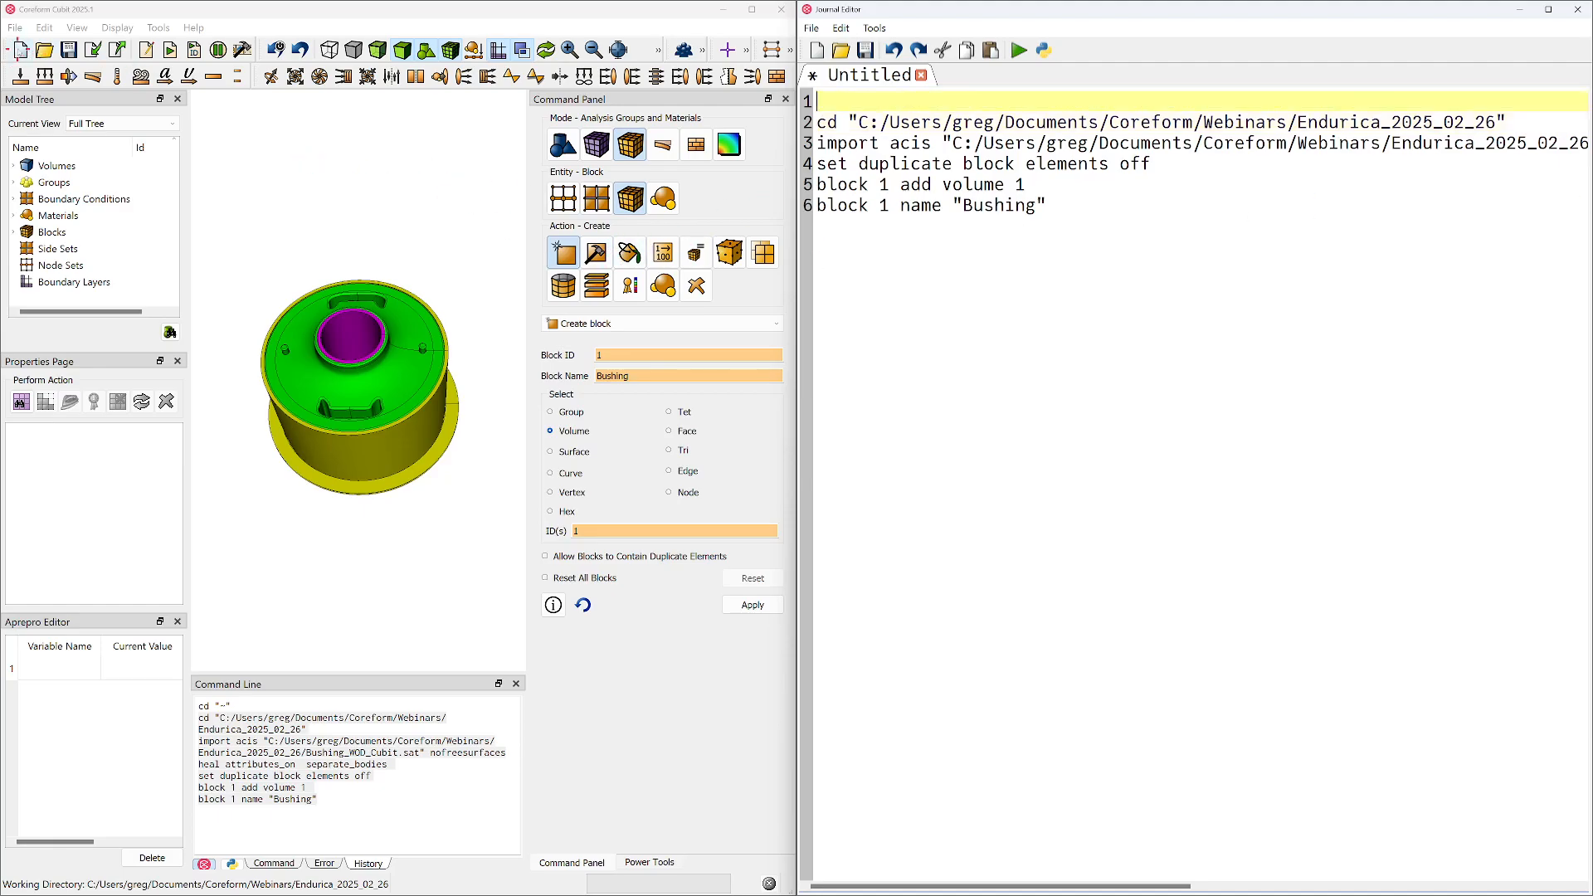
Reset the model session and add a reset command as the journal's first line, followed by a blank line
{"action": "left_click", "coordinate": [21, 50]}
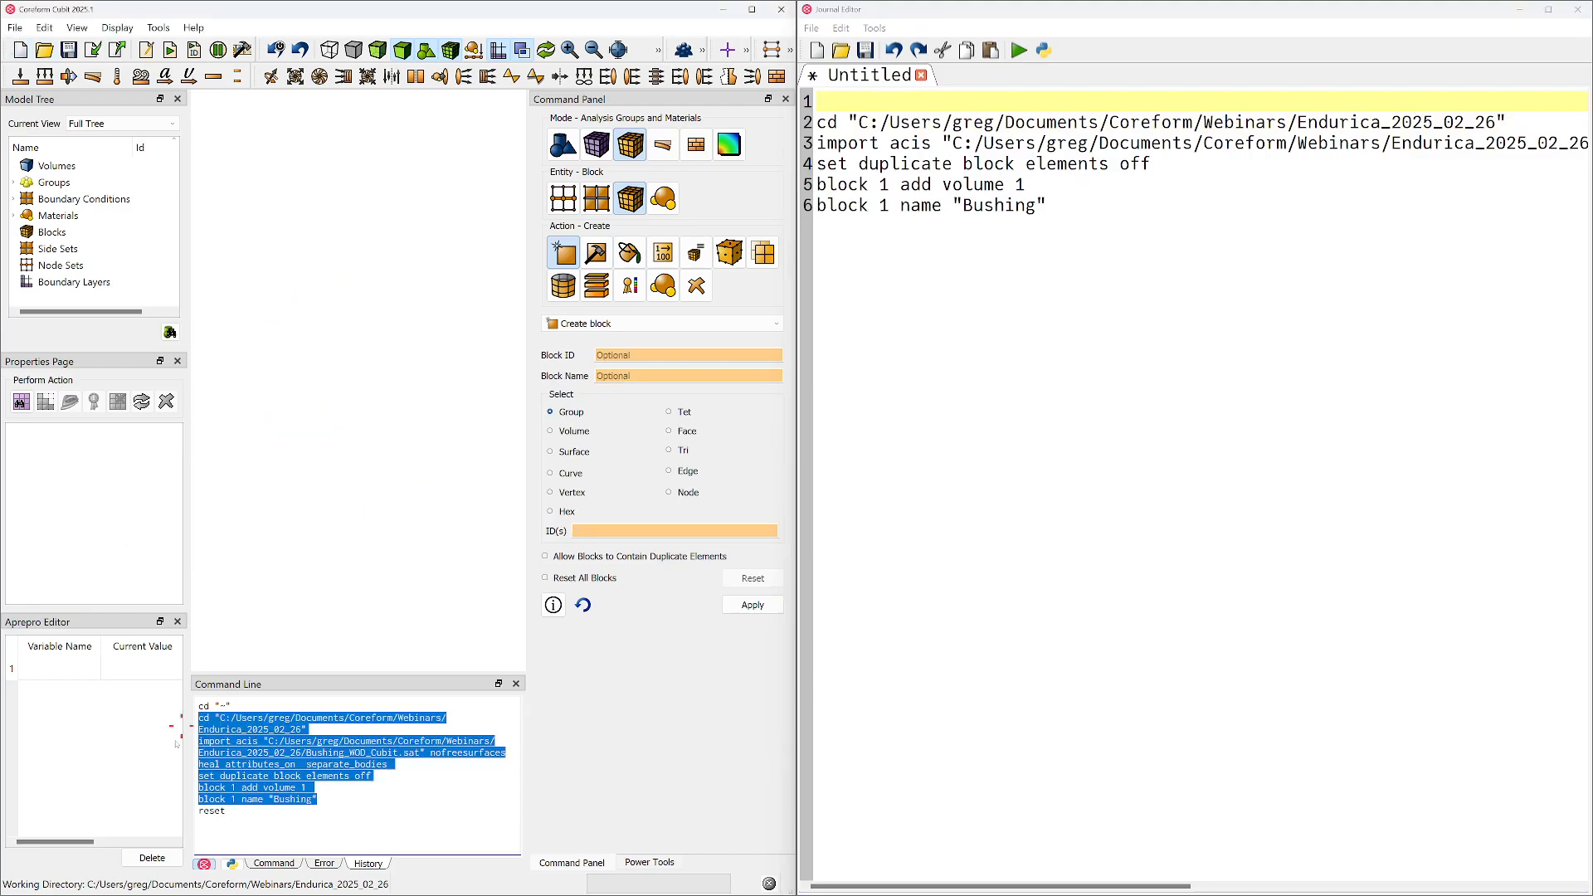
{"action": "double_click", "coordinate": [214, 811]}
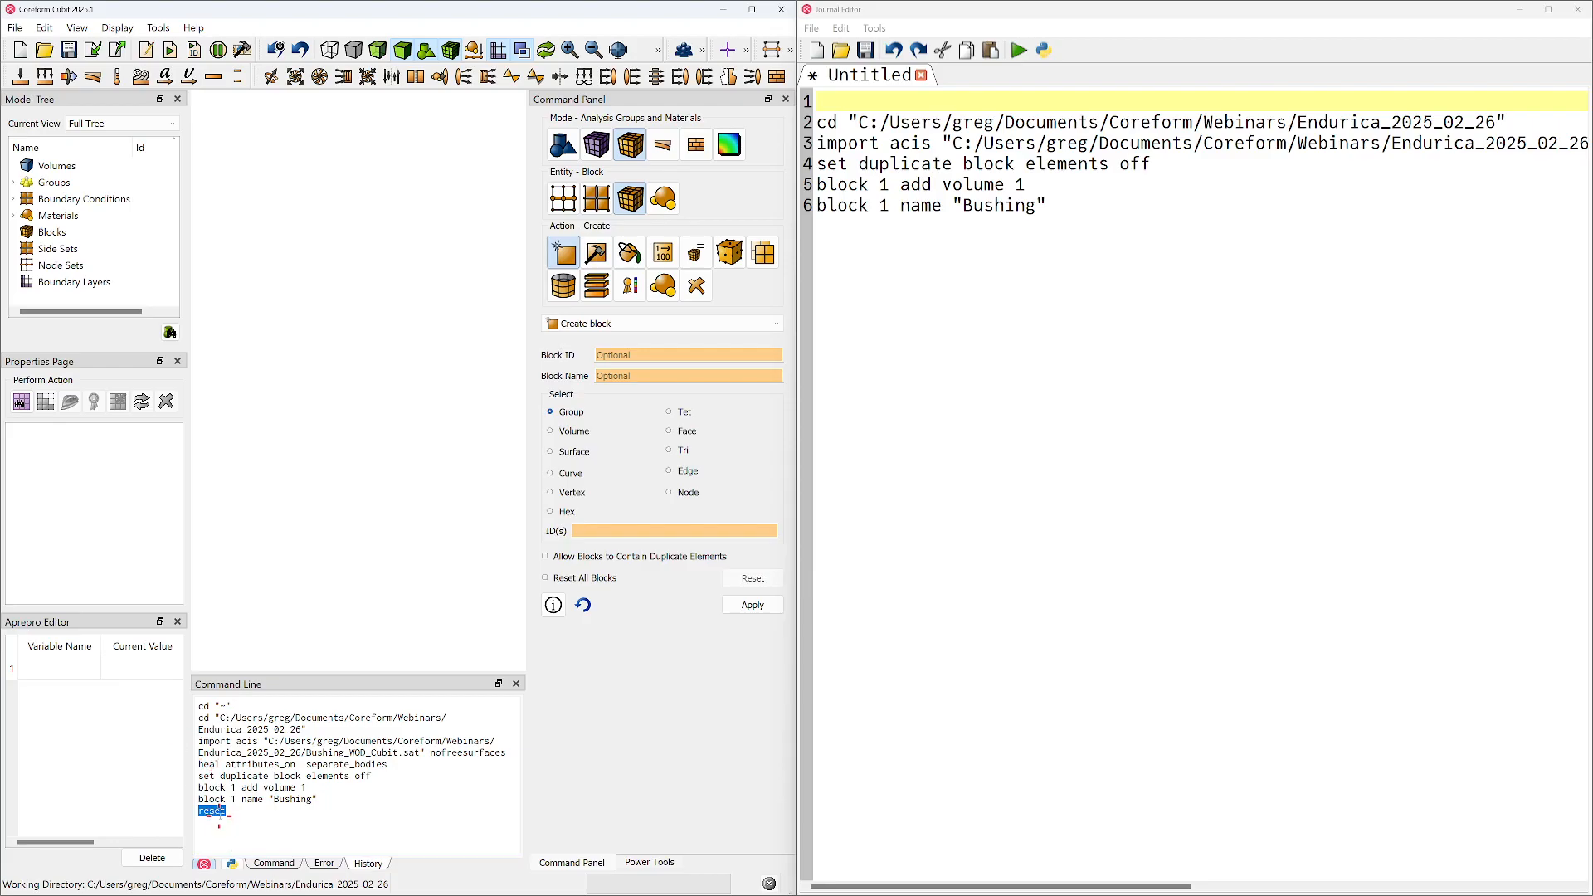
{"action": "left_click", "coordinate": [843, 98]}
{"action": "type", "text": "reset"}
{"action": "key", "text": "Return"}
{"action": "key", "text": "Down"}
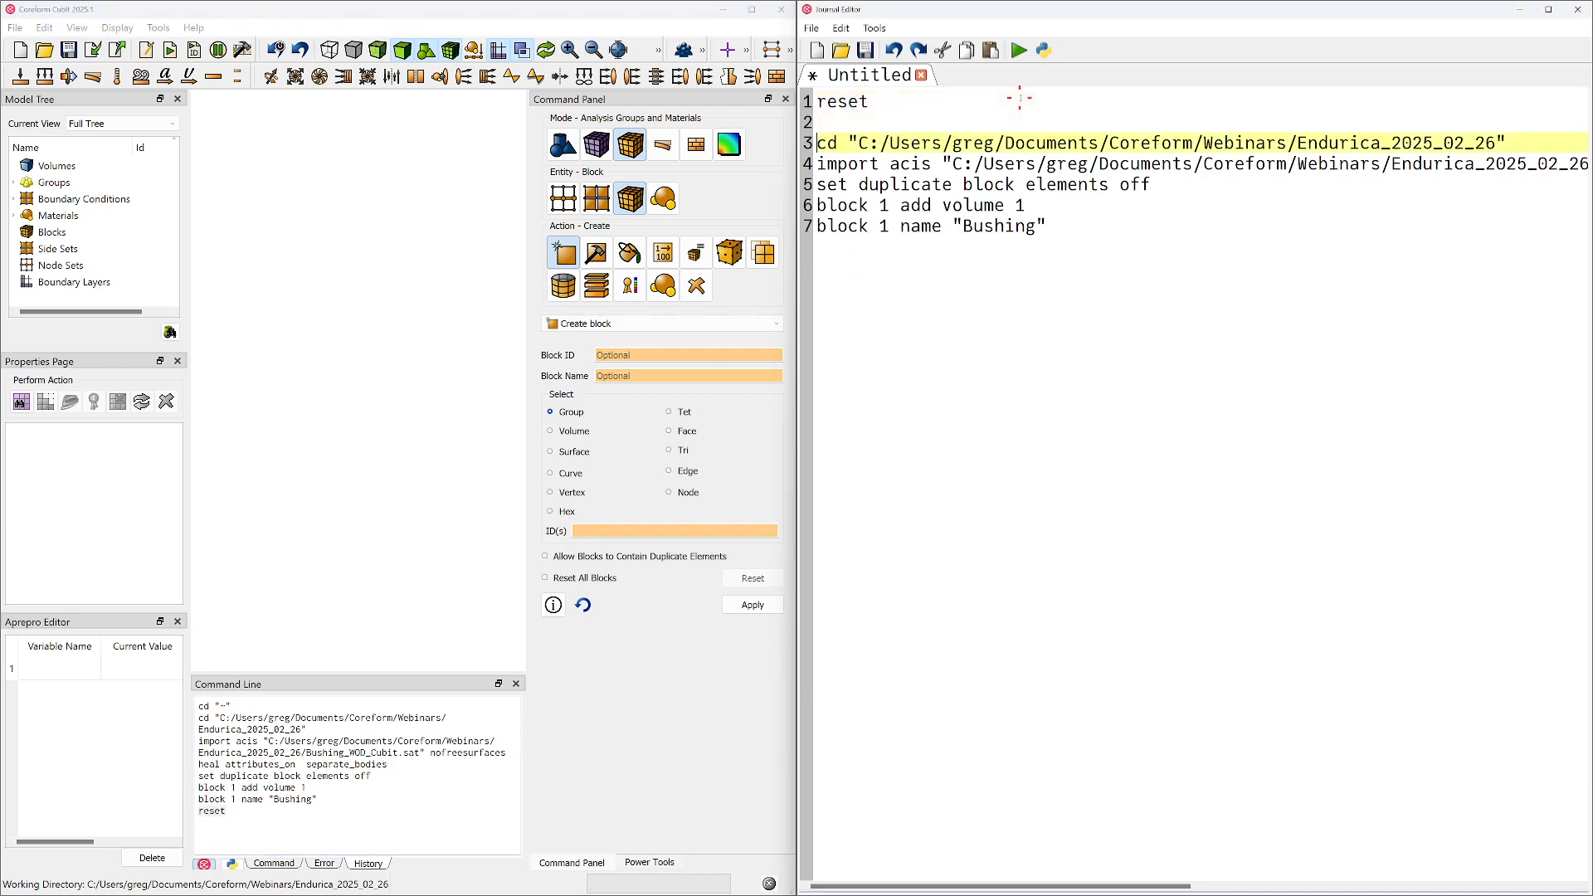
{"action": "key", "text": "Up"}
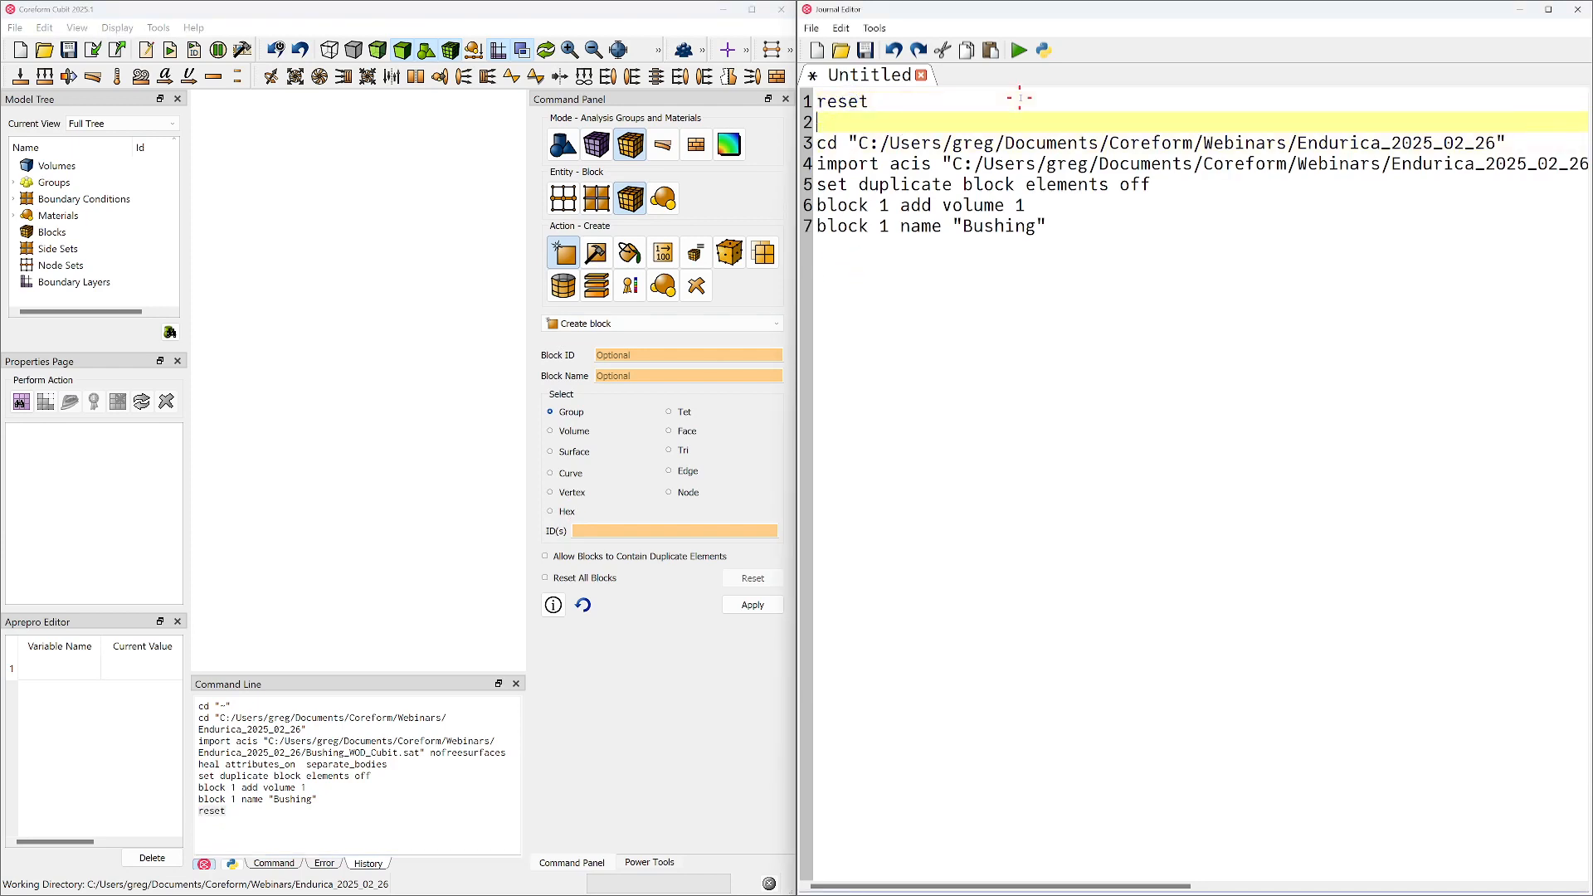
Delete the cd directory-change line from the journal
{"action": "left_click", "coordinate": [967, 152]}
{"action": "triple_click", "coordinate": [967, 150]}
{"action": "key", "text": "Delete"}
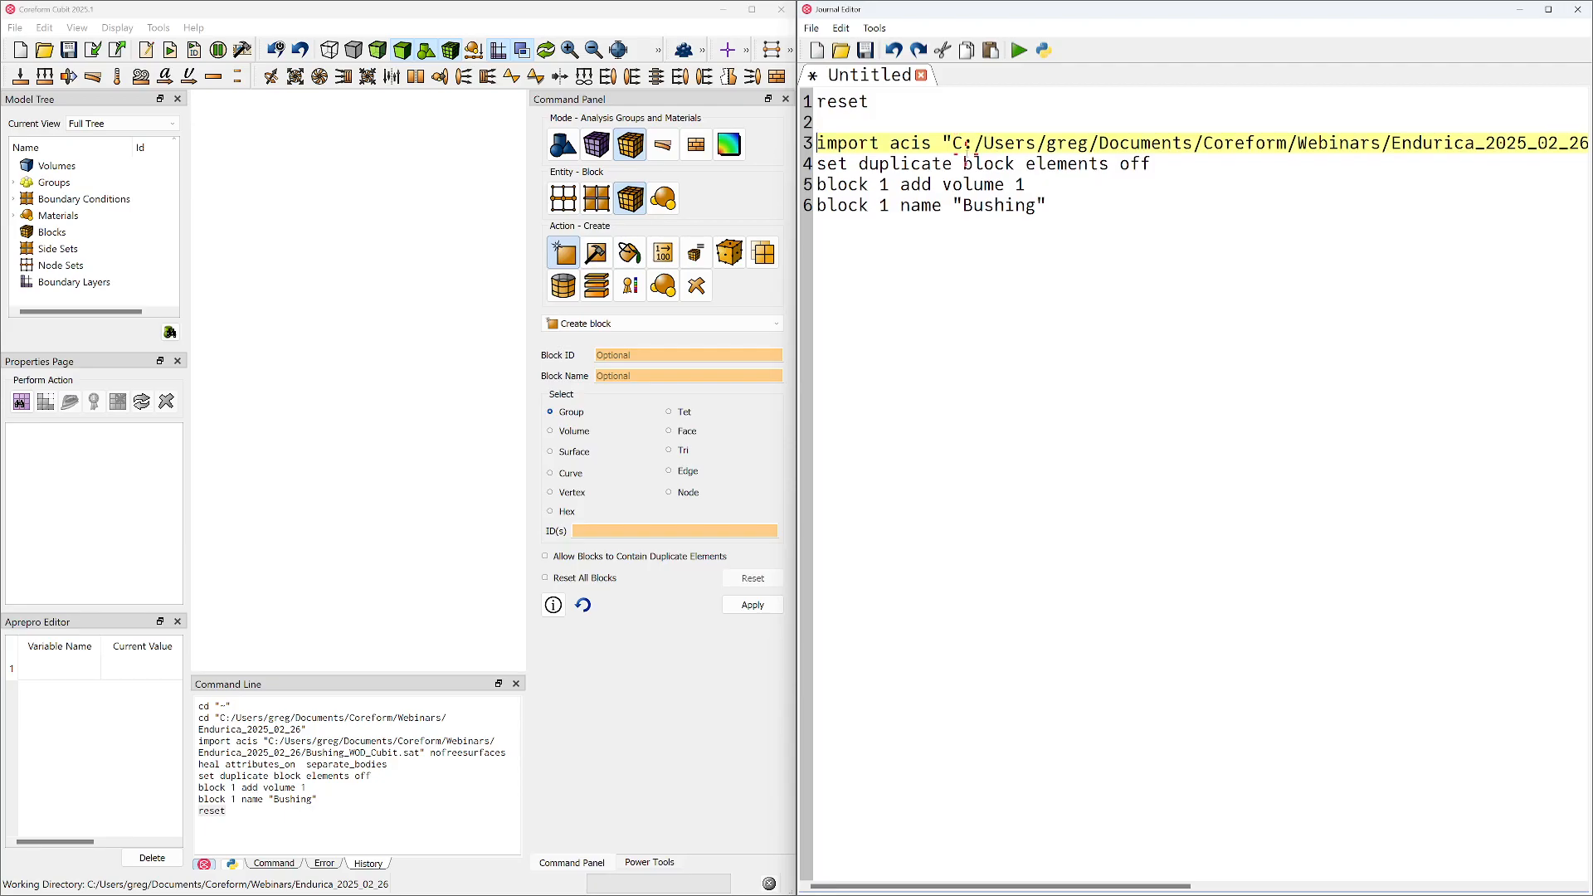
{"action": "key", "text": "Down"}
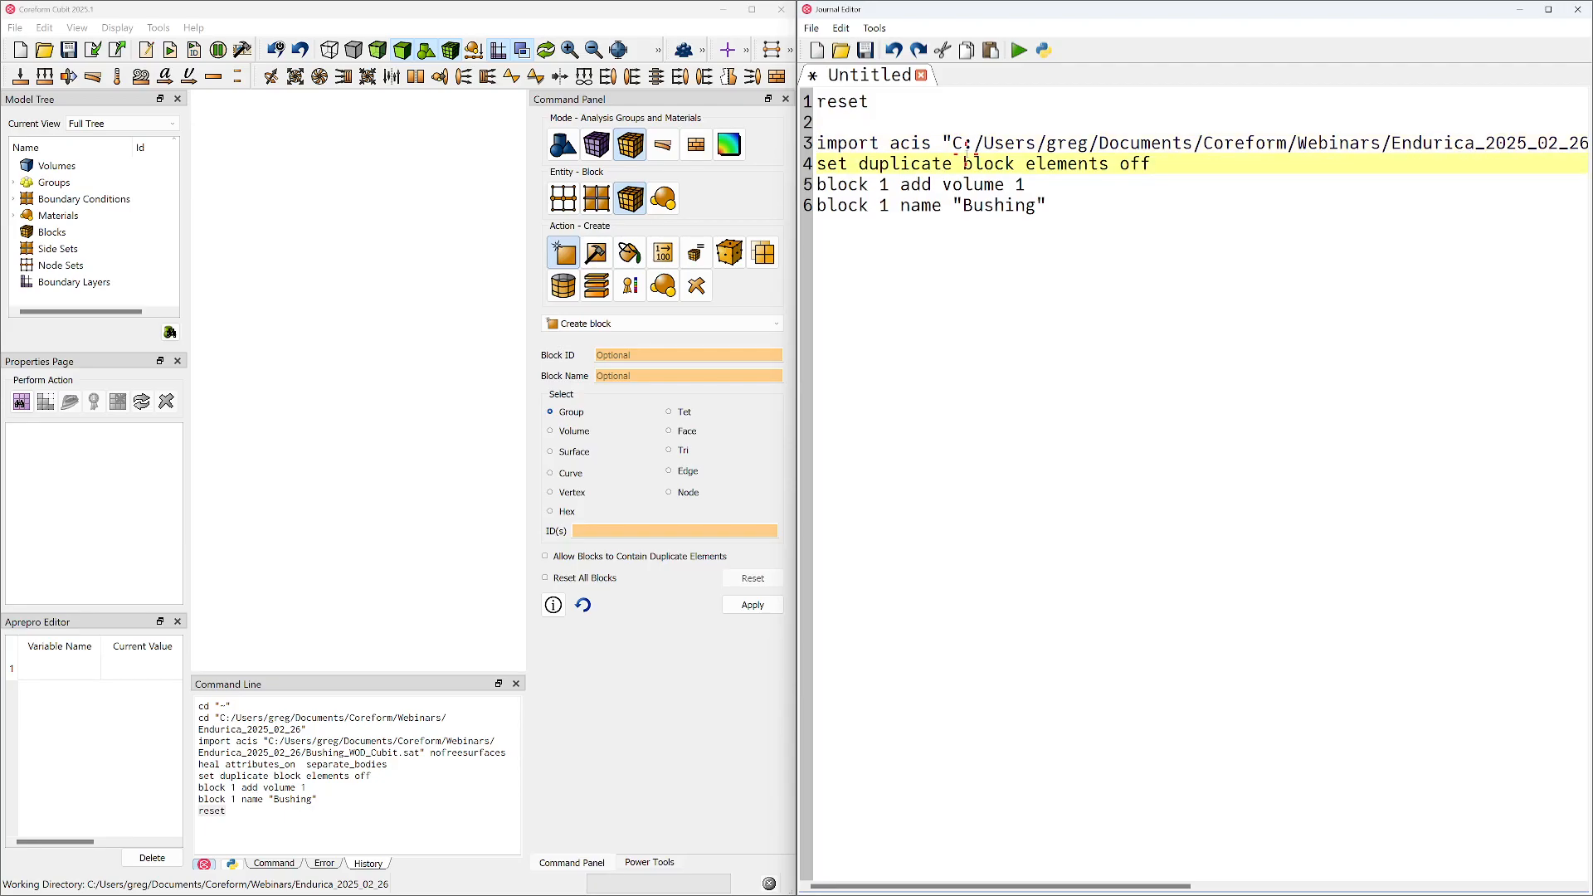
Place the import command directly below reset and separate it from the block commands with two blank lines
{"action": "key", "text": "Up"}
{"action": "key", "text": "Up"}
{"action": "key", "text": "Delete"}
{"action": "key", "text": "Down"}
{"action": "key", "text": "Return"}
{"action": "key", "text": "Up"}
{"action": "key", "text": "Return"}
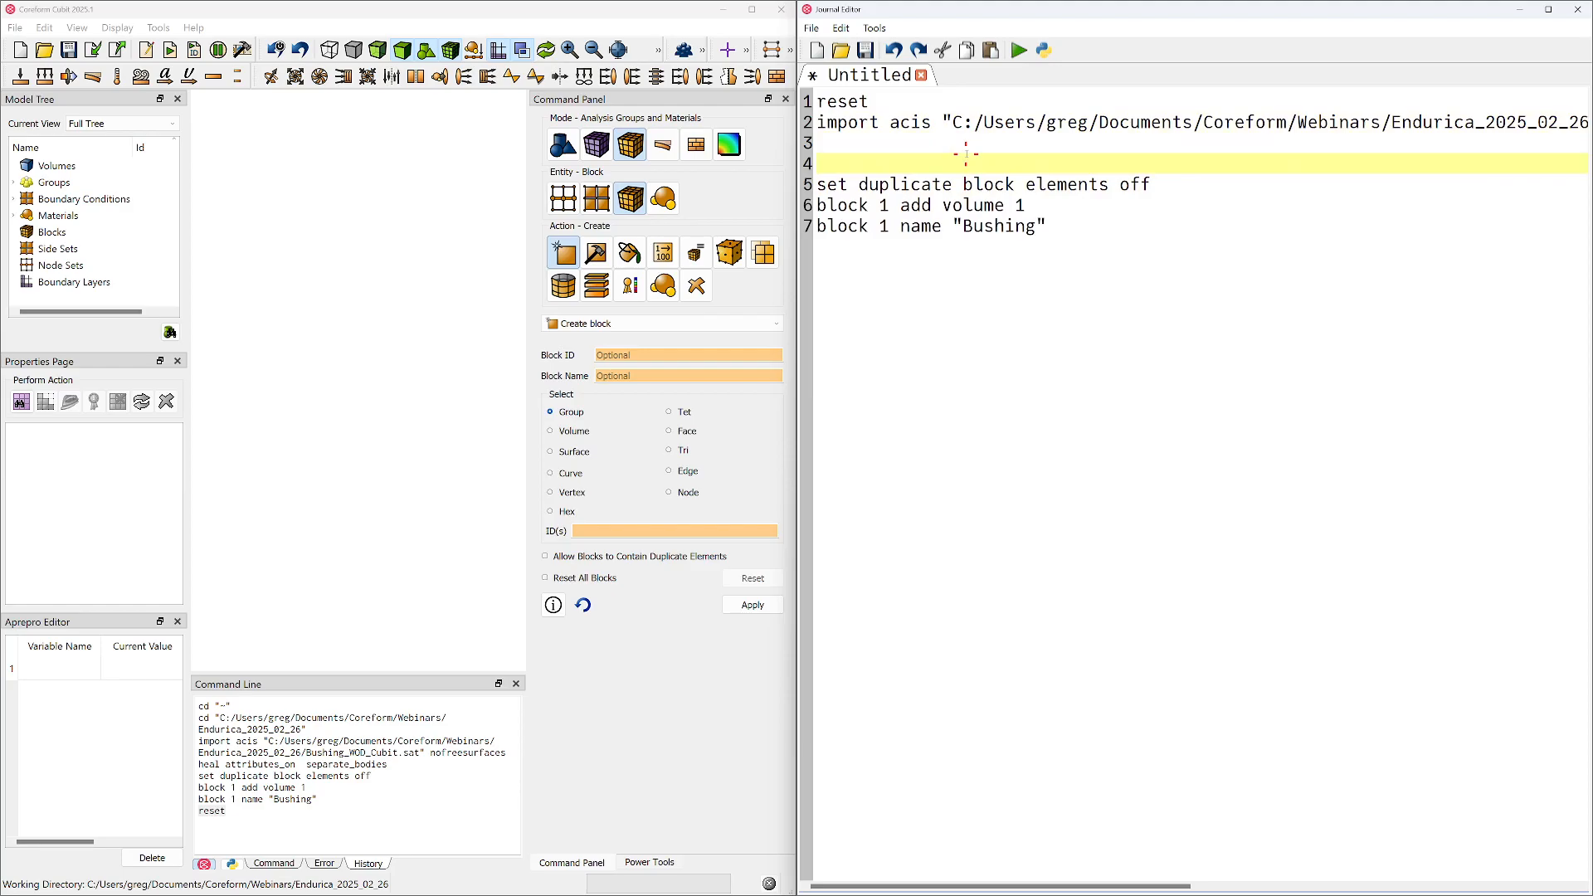
Add the comment heading "## IMPORT CAD" above the reset command
{"action": "key", "text": "Up"}
{"action": "key", "text": "Up"}
{"action": "key", "text": "Up"}
{"action": "key", "text": "Return"}
{"action": "key", "text": "Up"}
{"action": "type", "text": "## IMP"}
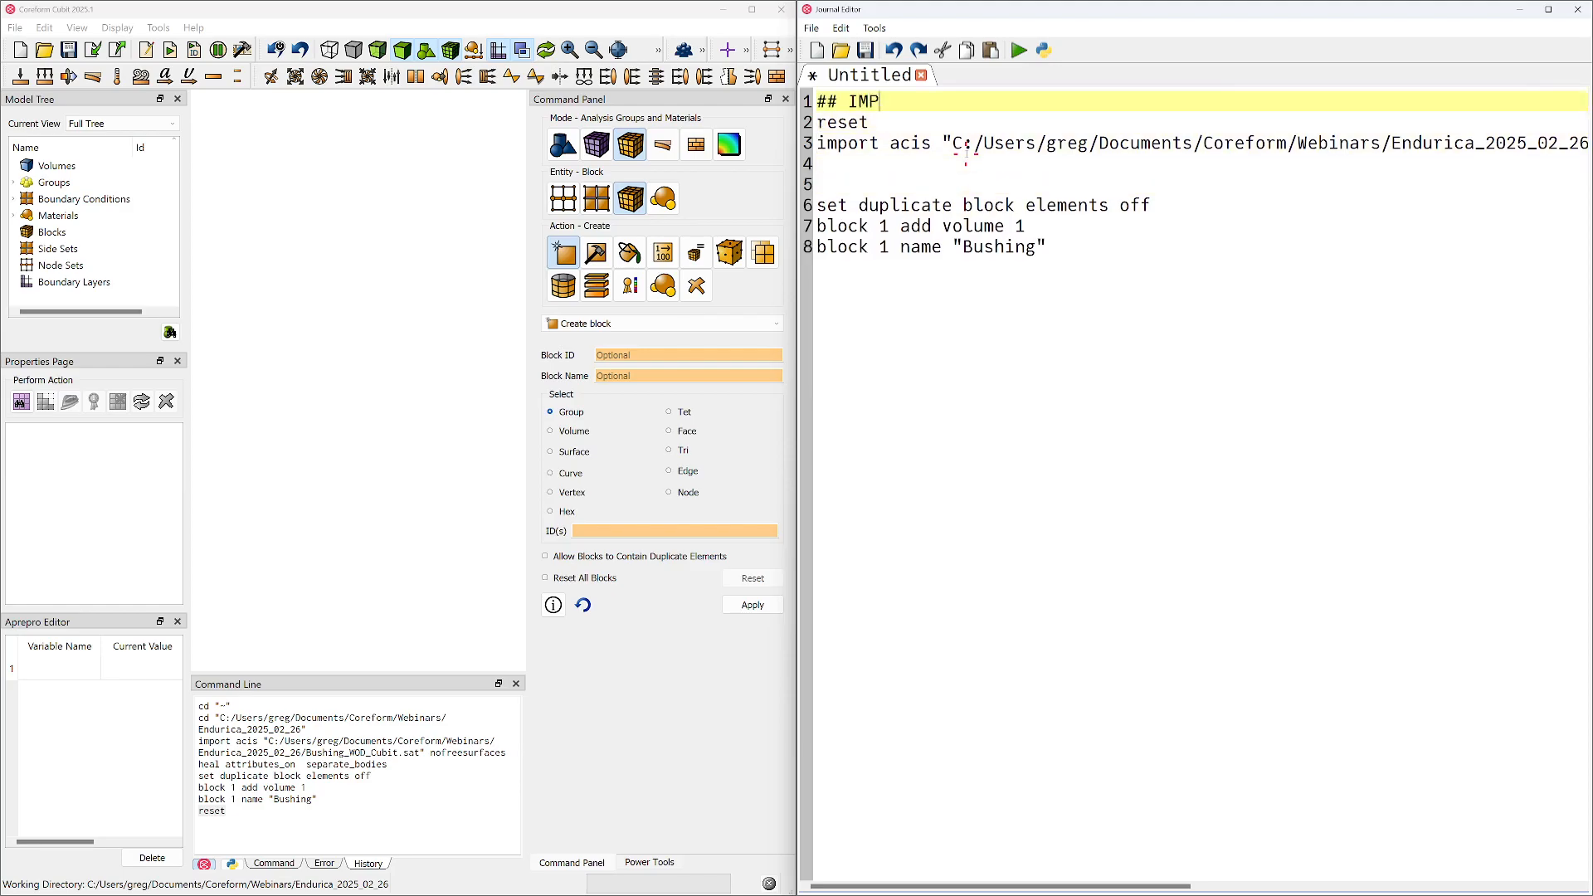
{"action": "type", "text": "ORT CAD"}
{"action": "left_click", "coordinate": [840, 101]}
{"action": "left_click_drag", "start_coordinate": [838, 102], "coordinate": [814, 106]}
Add the comment heading "## ASSIGN BLOCKS" directly above the "set duplicate block elements off" command
{"action": "left_click", "coordinate": [863, 186]}
{"action": "type", "text": "## ASS"}
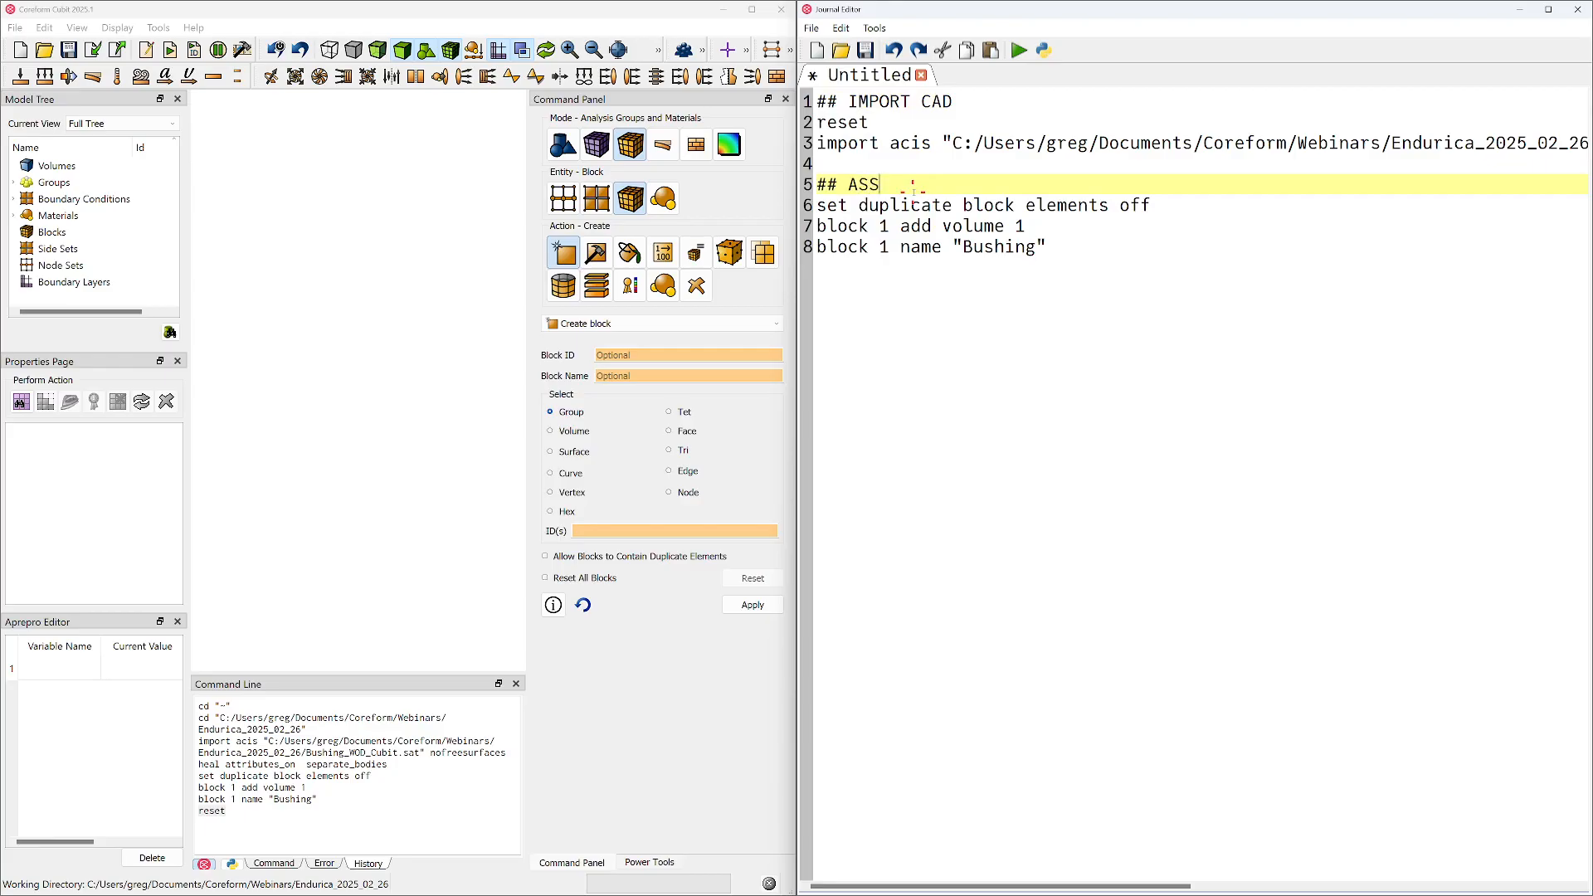
{"action": "type", "text": "IGN BLOCKS"}
{"action": "key", "text": "Down"}
{"action": "key", "text": "Down"}
Play only the IMPORT CAD section of the journal, covering the reset and import commands
{"action": "left_click_drag", "start_coordinate": [918, 164], "coordinate": [817, 101]}
{"action": "right_click", "coordinate": [852, 118]}
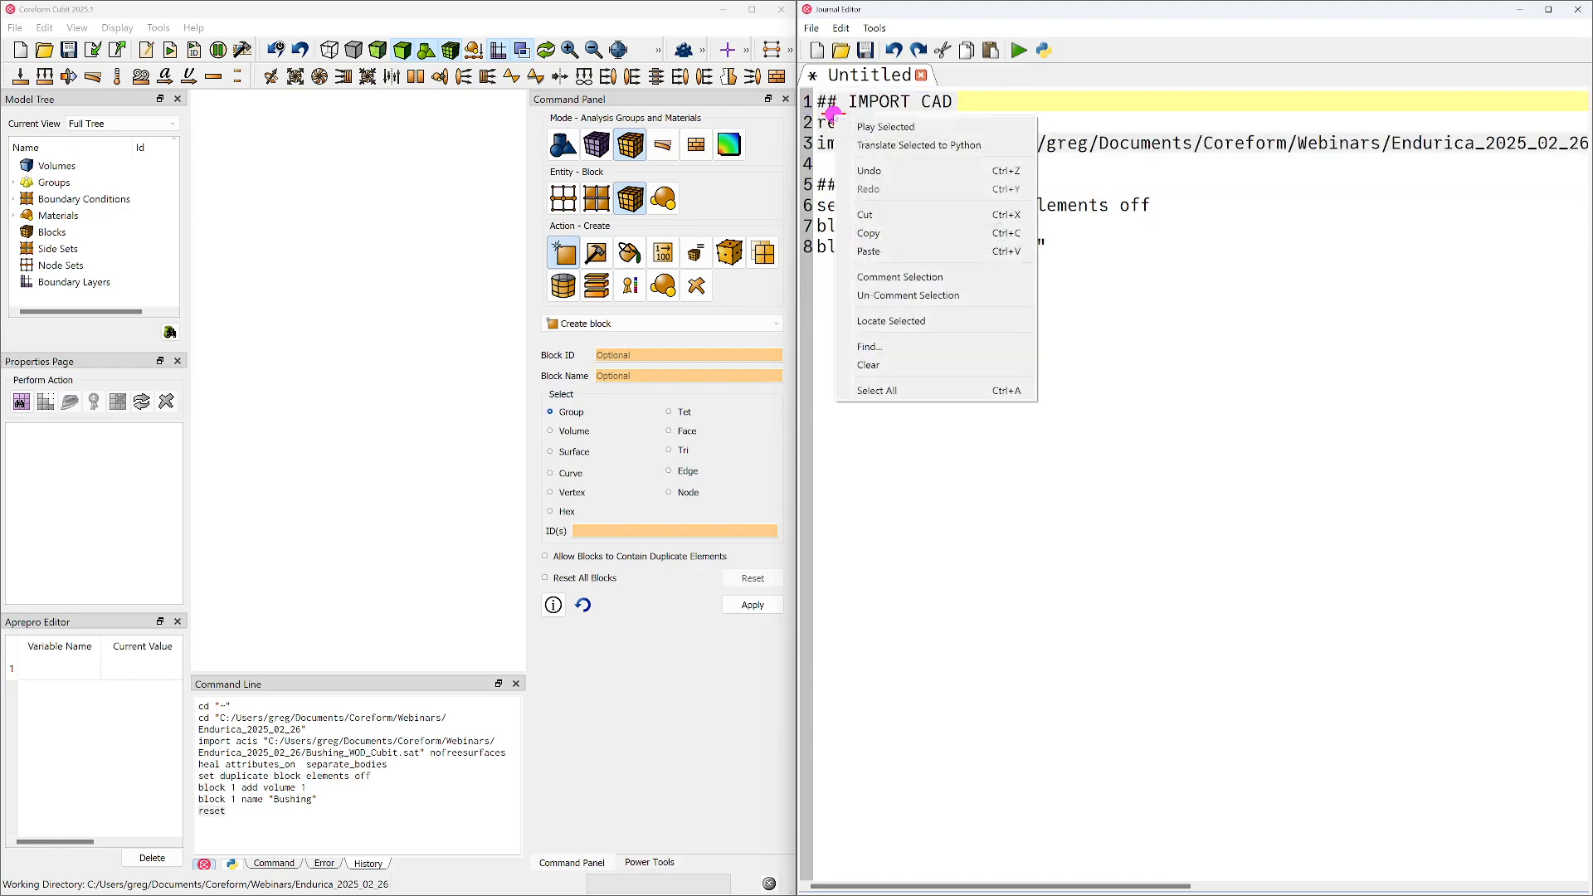
{"action": "left_click", "coordinate": [857, 124]}
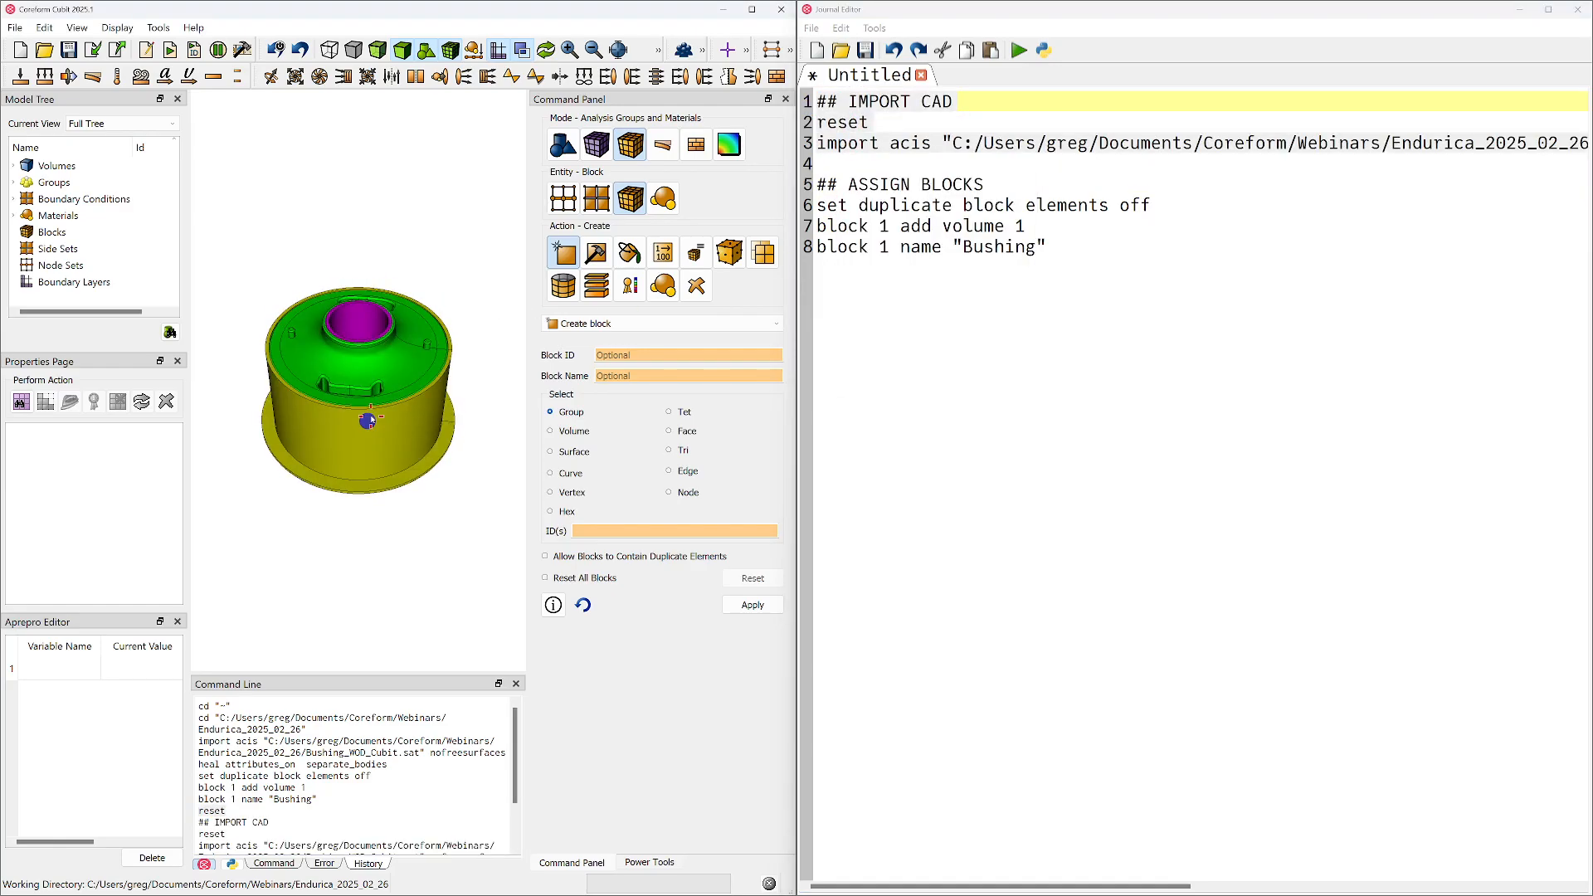
Duplicate the "block 1 add volume 1" line into three identical lines and add a blank line before the block naming command
{"action": "left_click_drag", "start_coordinate": [1036, 253], "coordinate": [785, 230]}
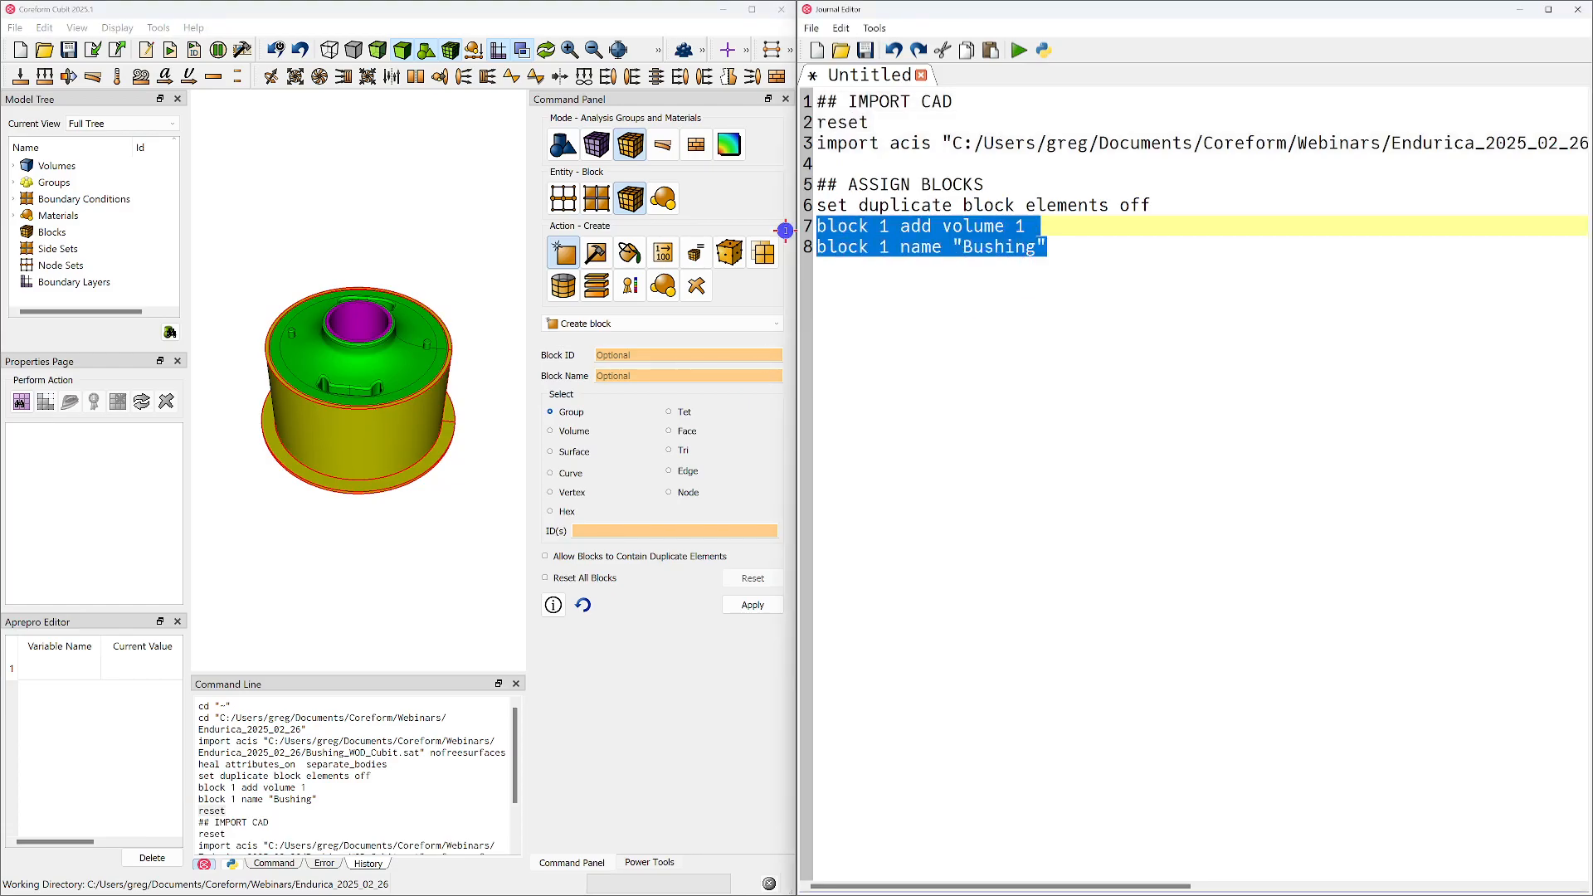
{"action": "triple_click", "coordinate": [1040, 227]}
{"action": "key", "text": "ctrl+c"}
{"action": "key", "text": "ctrl+v"}
{"action": "key", "text": "ctrl+v"}
{"action": "key", "text": "ctrl+v"}
{"action": "key", "text": "Return"}
{"action": "key", "text": "Up"}
{"action": "key", "text": "Up"}
{"action": "key", "text": "Up"}
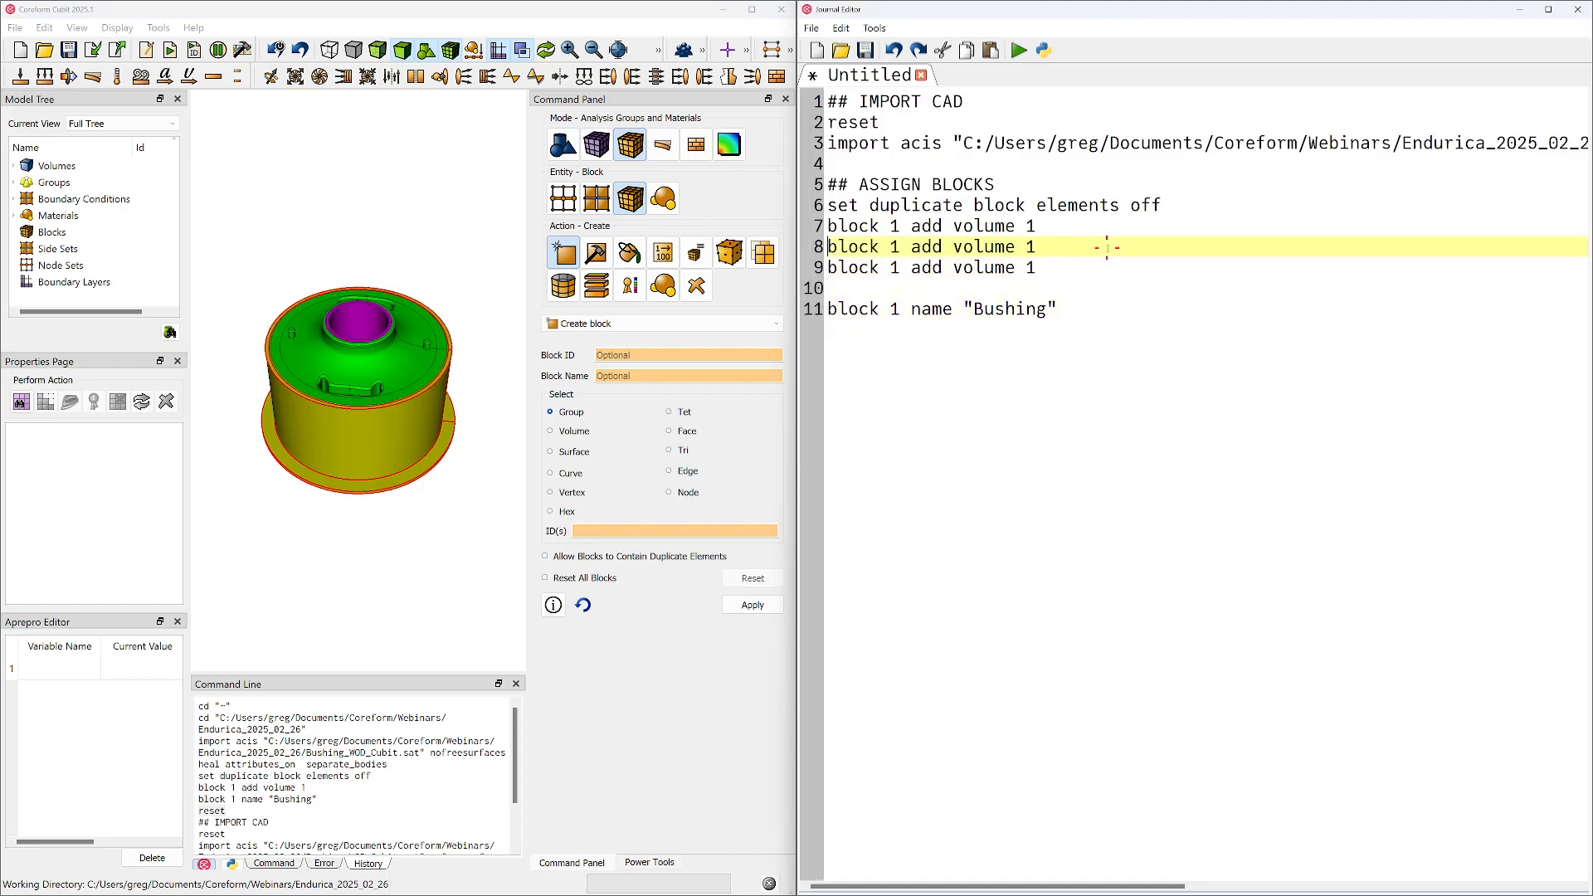
Set the volume numbers in the second and third "add volume" lines to 2 and 3
{"action": "key", "text": "BackSpace"}
{"action": "type", "text": "2"}
{"action": "key", "text": "Down"}
{"action": "key", "text": "BackSpace"}
{"action": "type", "text": "3"}
{"action": "key", "text": "Up"}
{"action": "key", "text": "Up"}
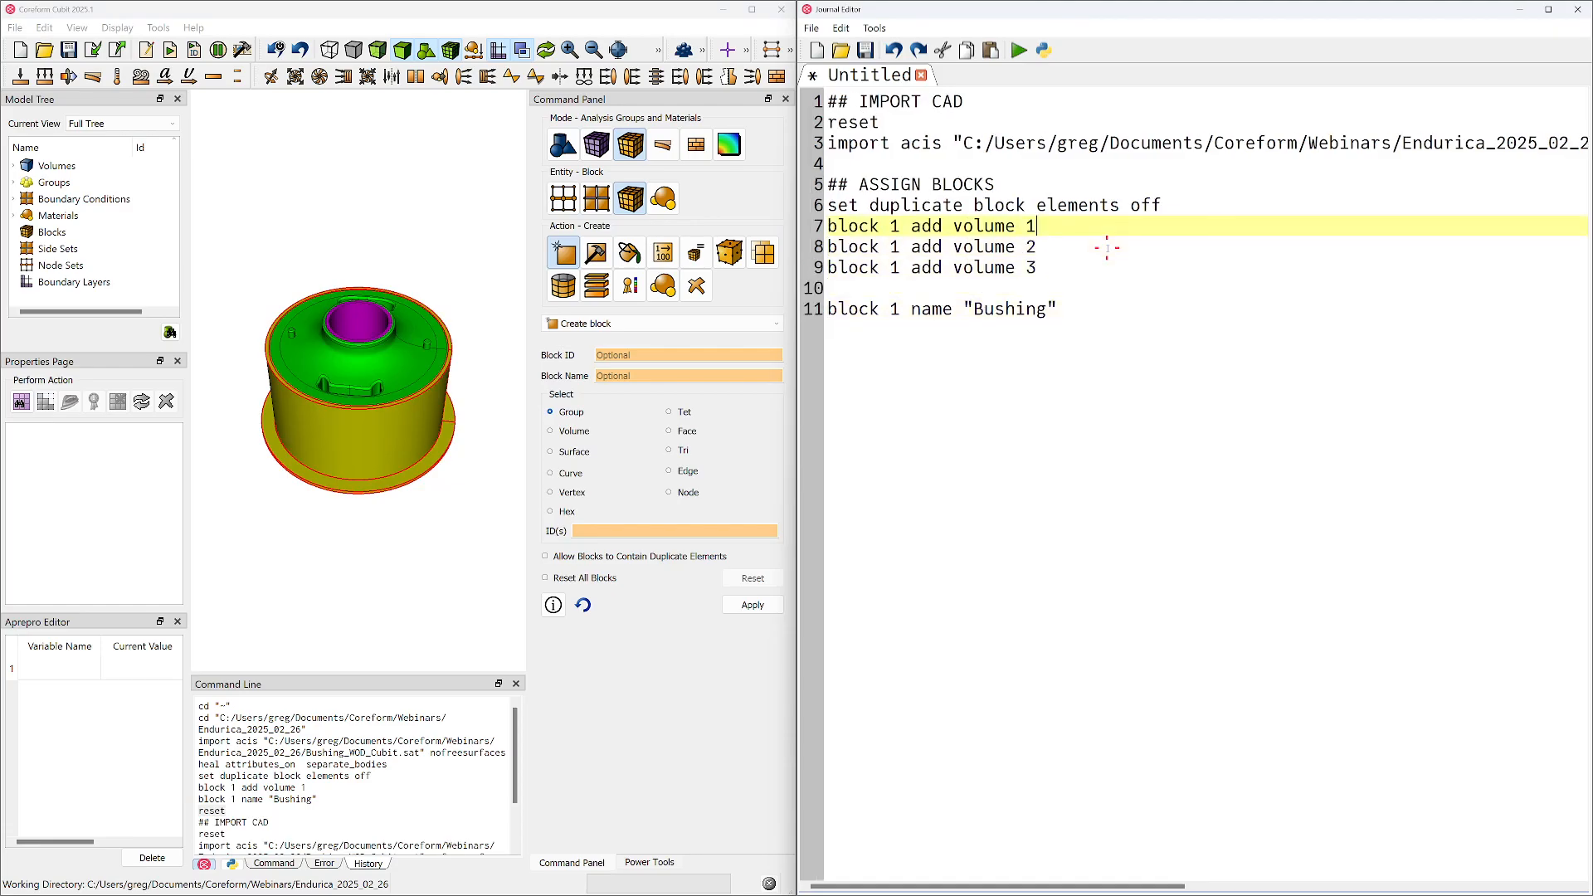
{"action": "key", "text": "Down"}
{"action": "key", "text": "Down"}
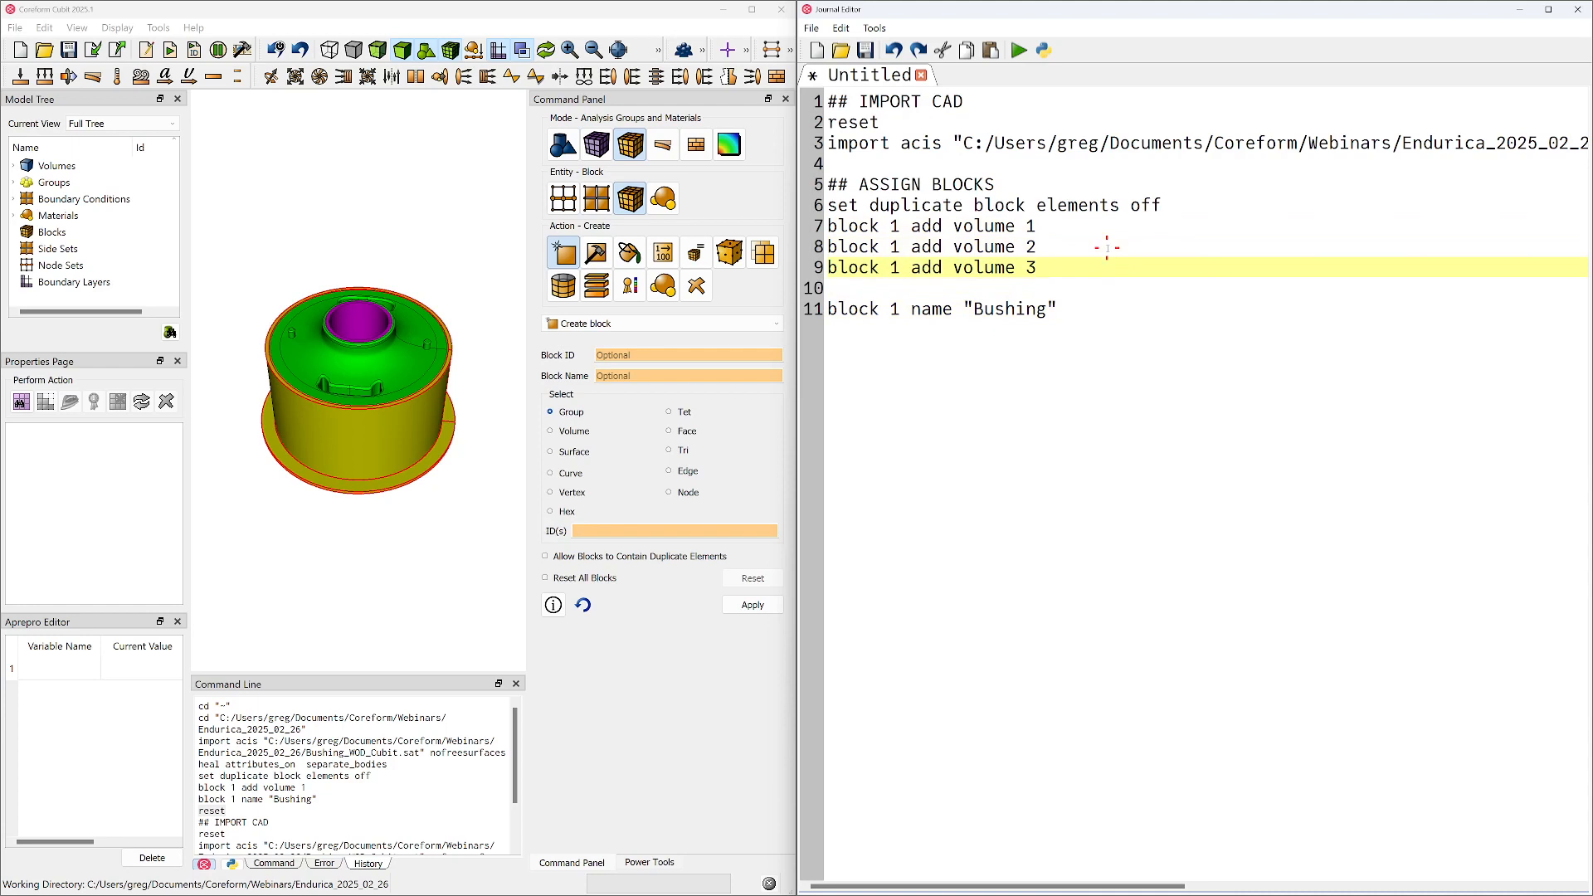
Set the block numbers in the second and third "add volume" lines to 2 and 3
{"action": "double_click", "coordinate": [895, 247]}
{"action": "type", "text": "2"}
{"action": "double_click", "coordinate": [894, 268]}
{"action": "type", "text": "3"}
Copy the block 1 name "Bushing" line and paste it twice below itself
{"action": "key", "text": "Down"}
{"action": "key", "text": "Down"}
{"action": "key", "text": "Home"}
{"action": "key", "text": "shift+End"}
{"action": "key", "text": "End"}
{"action": "key", "text": "Return"}
{"action": "key", "text": "ctrl+v"}
{"action": "key", "text": "Return"}
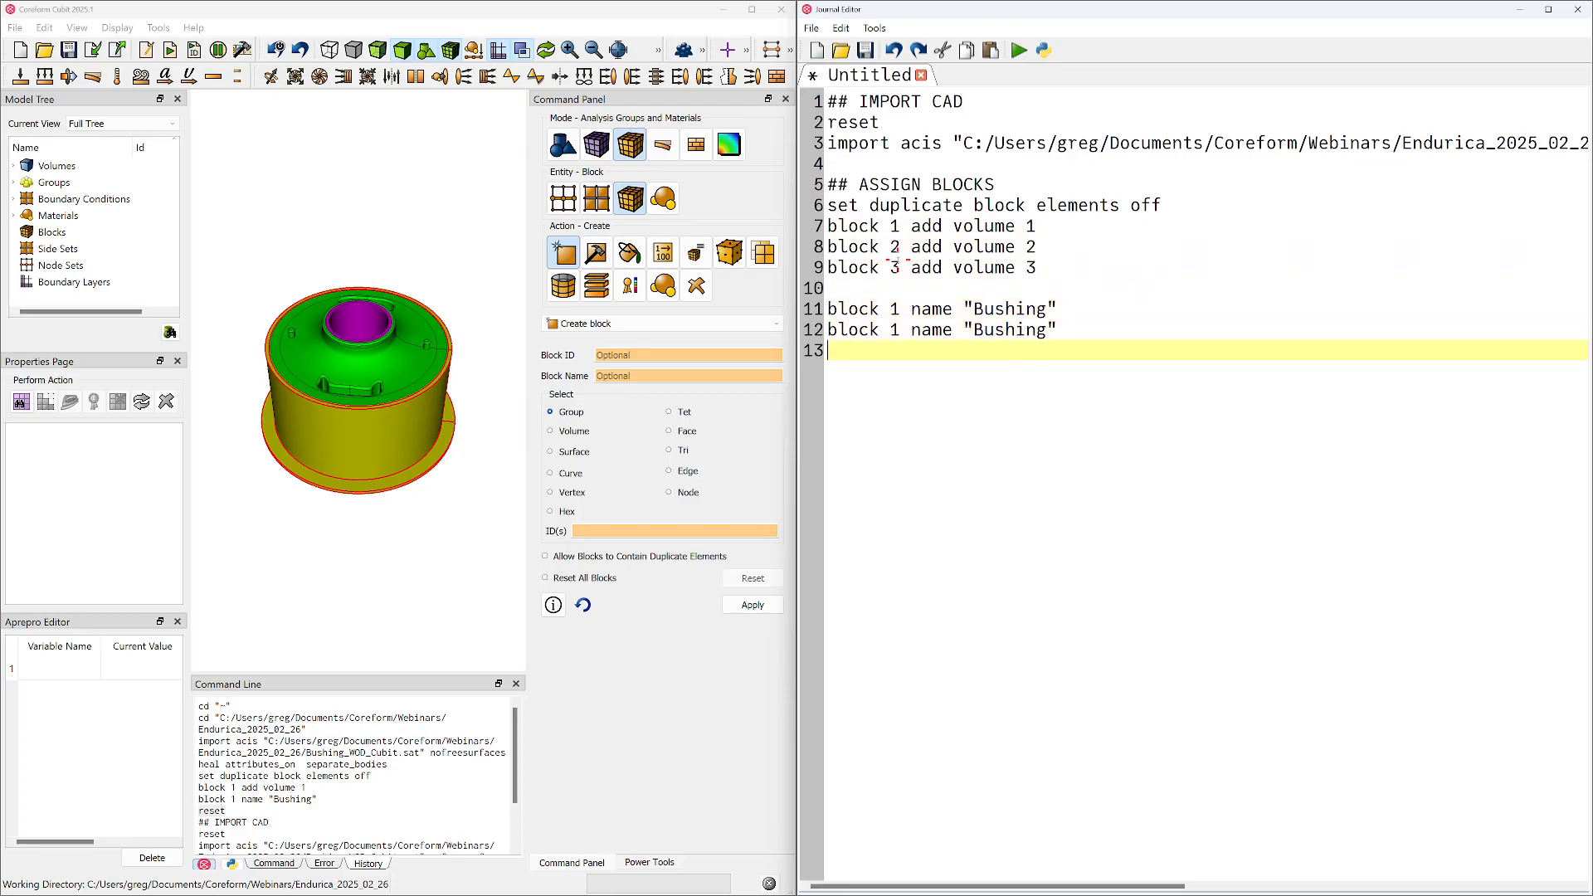
{"action": "key", "text": "ctrl+v"}
Set the block numbers in the two pasted naming lines to 2 and 3
{"action": "double_click", "coordinate": [894, 329]}
{"action": "type", "text": "2"}
{"action": "double_click", "coordinate": [895, 351]}
{"action": "type", "text": "3"}
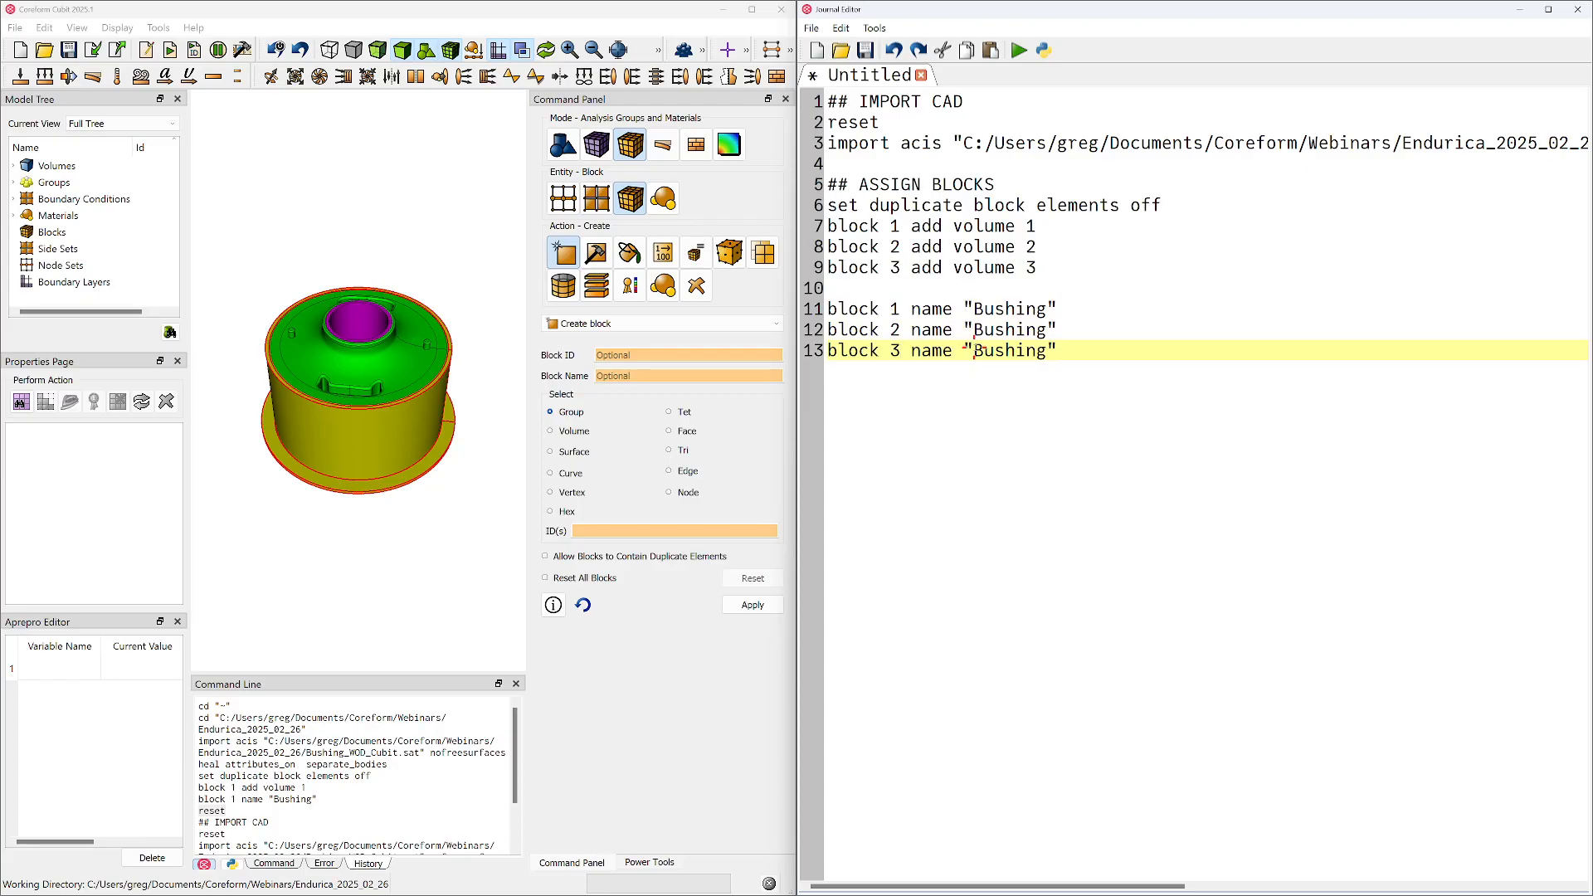
Identify the outer casing and inner core volumes in the model, and change the block 2 name in the journal to "Outer_Case"
{"action": "double_click", "coordinate": [1003, 330]}
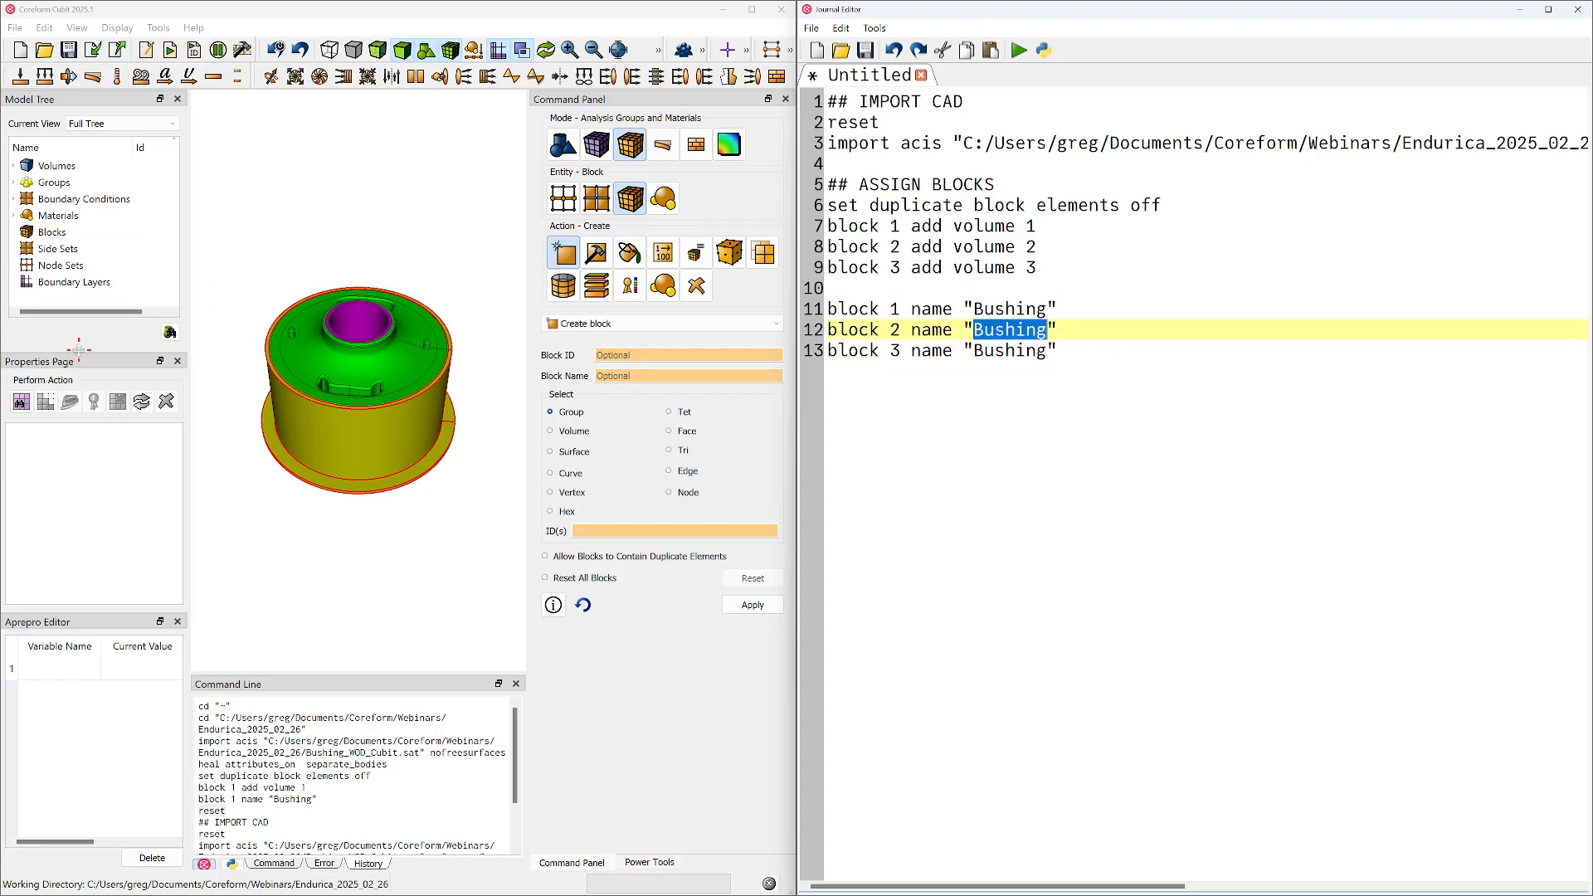
{"action": "left_click", "coordinate": [373, 445]}
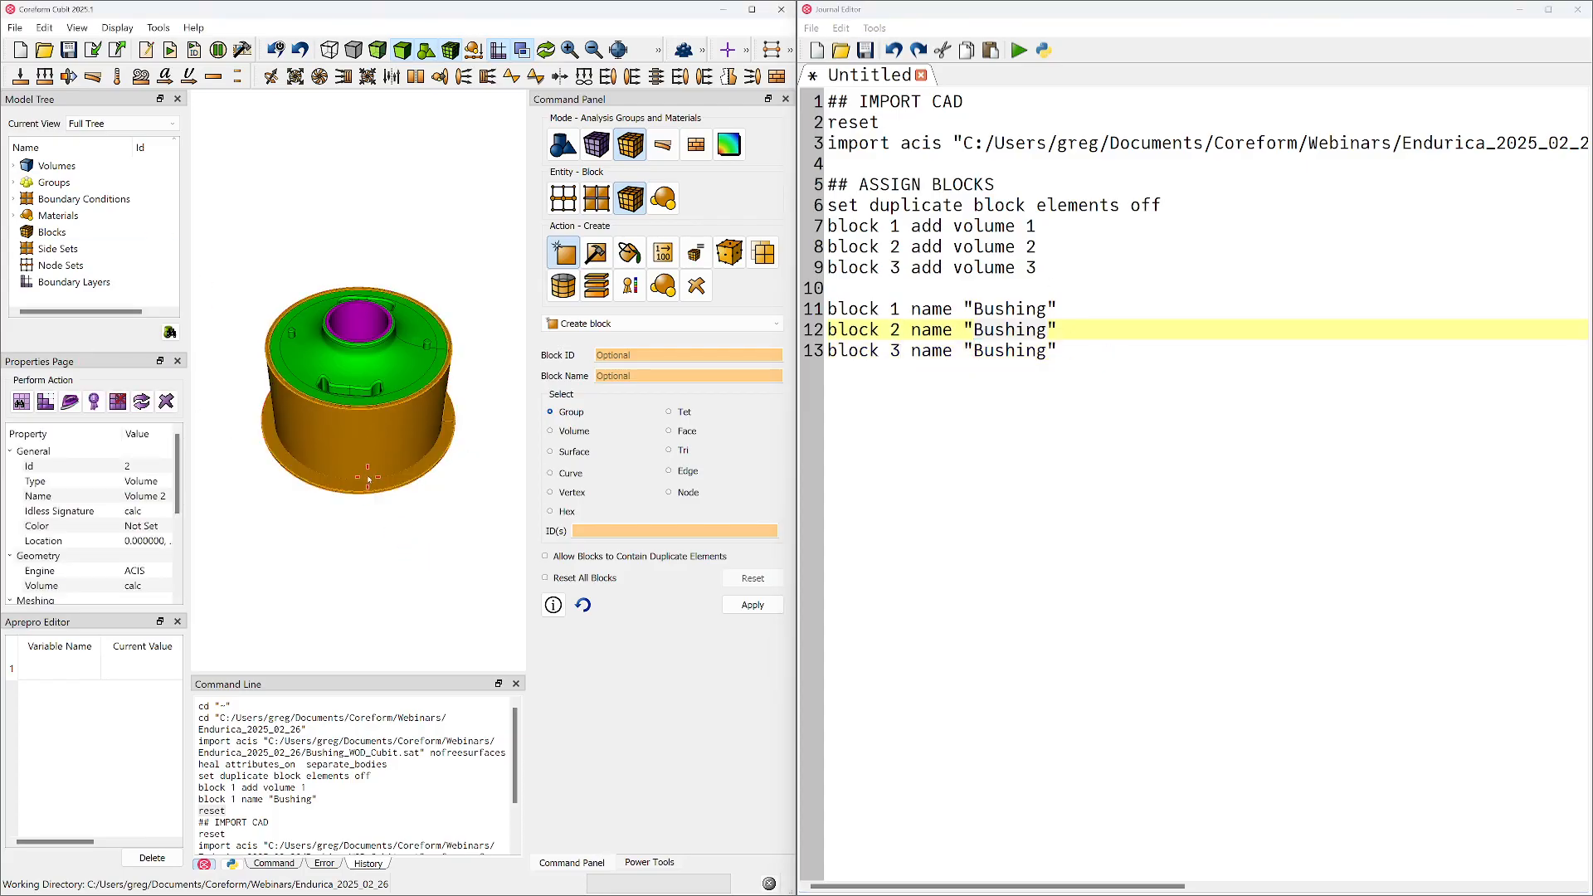
{"action": "left_click", "coordinate": [399, 540]}
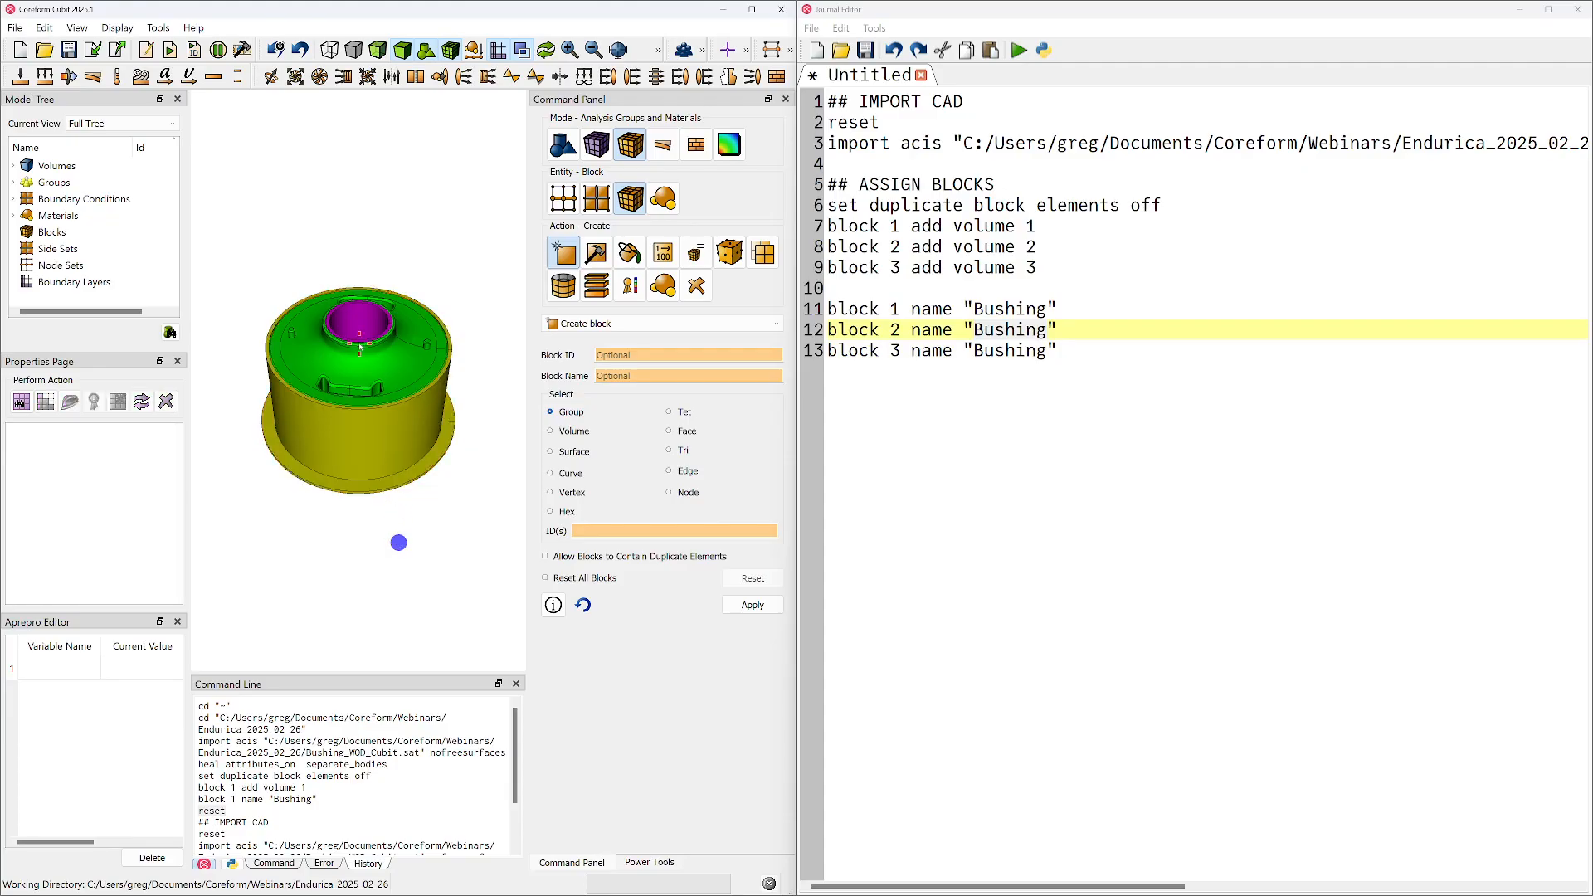
{"action": "left_click", "coordinate": [354, 329]}
{"action": "double_click", "coordinate": [999, 330]}
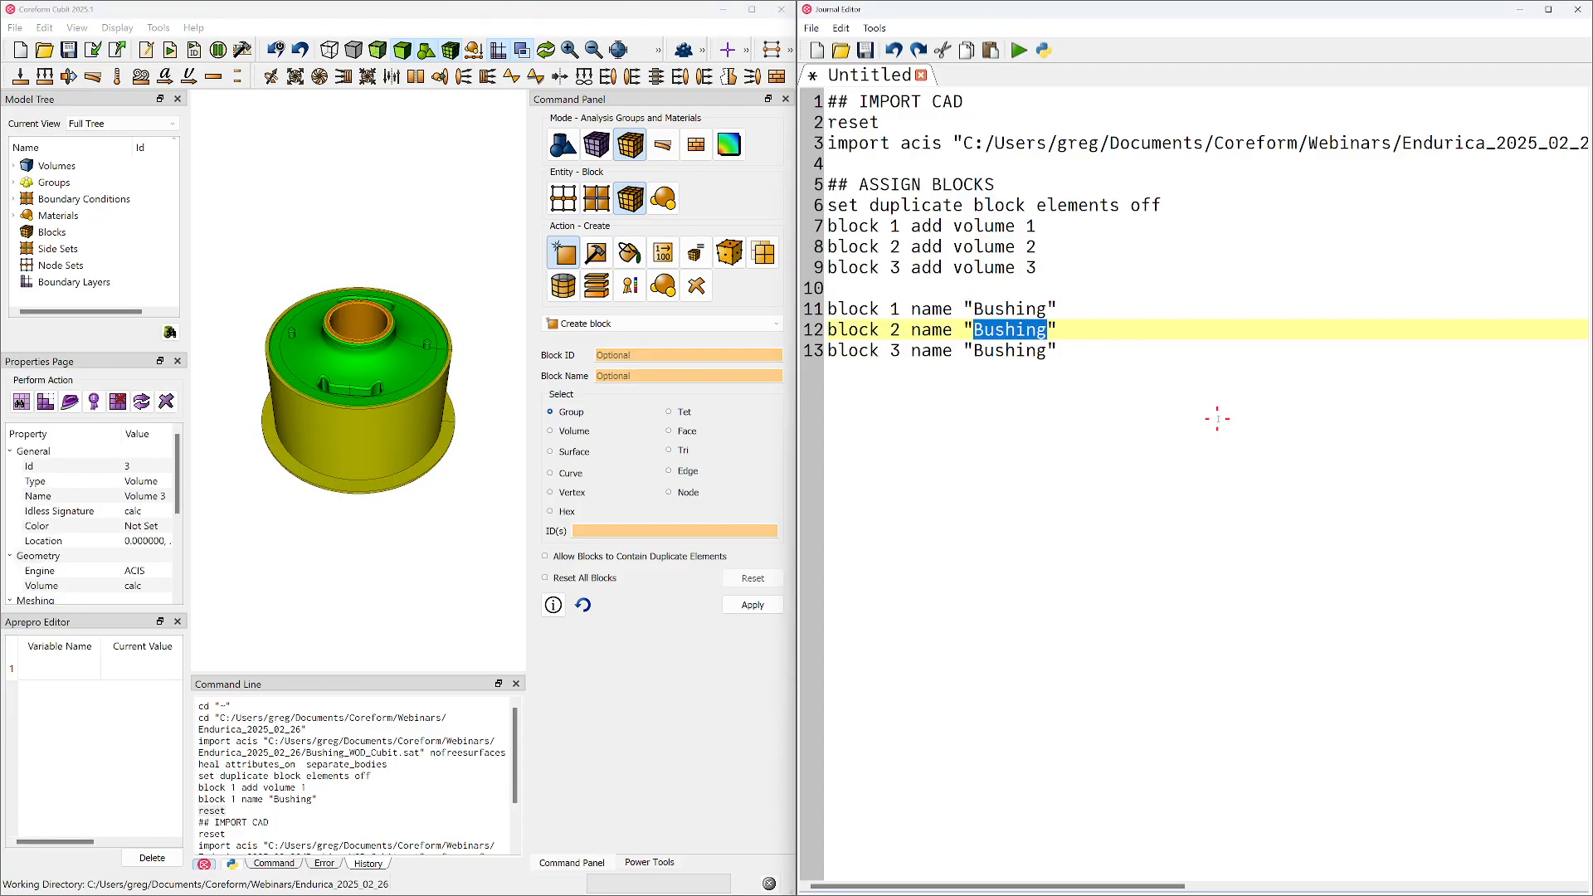
{"action": "type", "text": "out"}
{"action": "key", "text": "BackSpace"}
{"action": "key", "text": "BackSpace"}
{"action": "key", "text": "BackSpace"}
{"action": "type", "text": "Outer_C"}
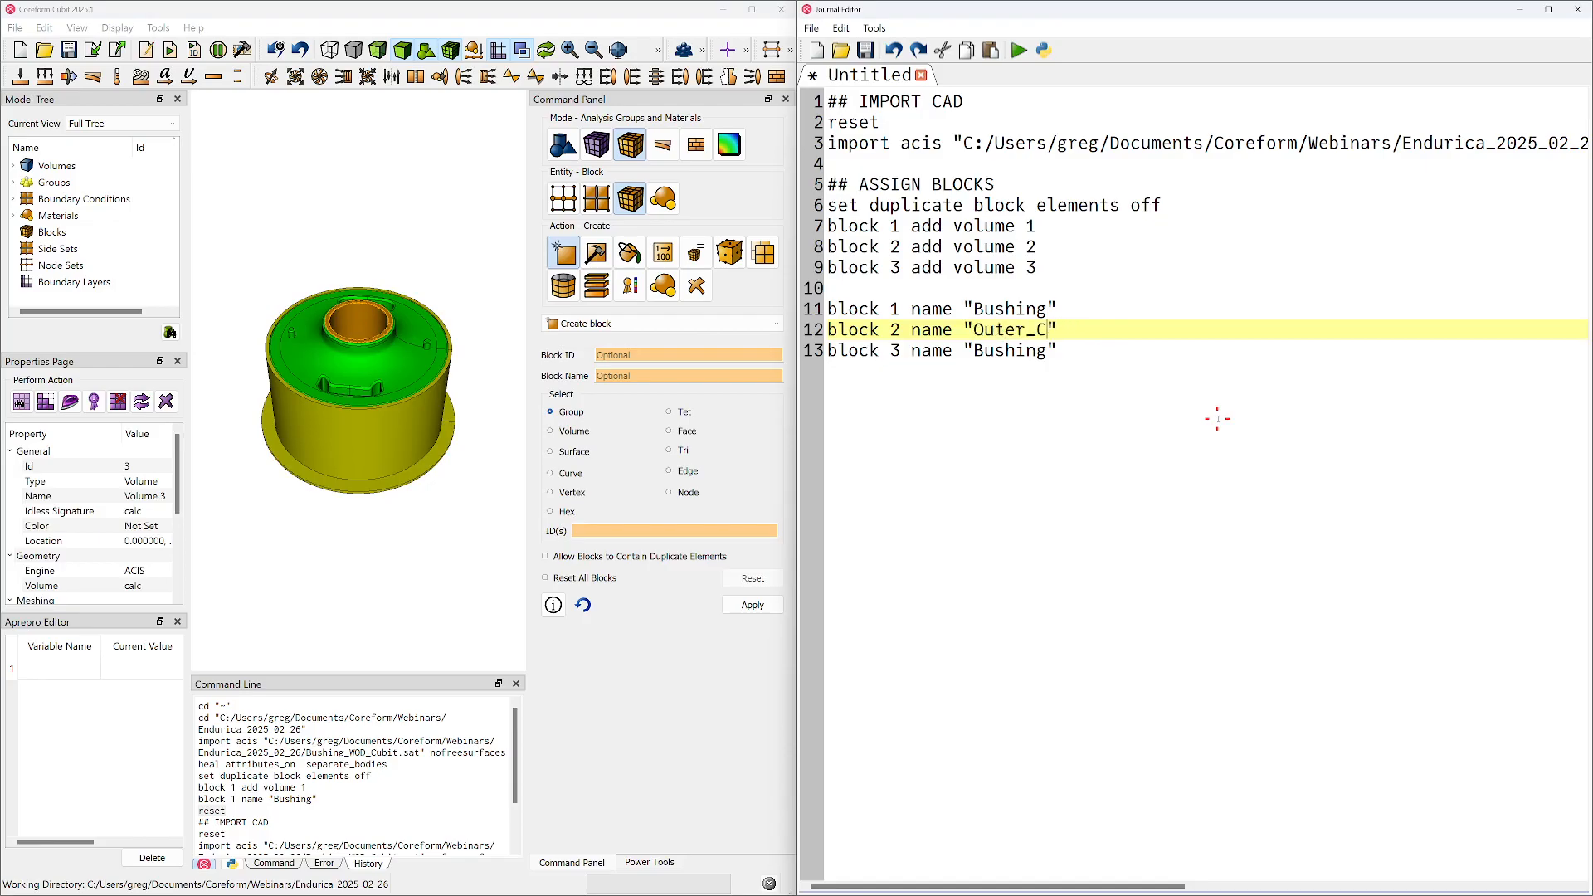
{"action": "type", "text": "ase"}
Change the block 3 name in the journal to "Inner_Core"
{"action": "left_click_drag", "start_coordinate": [971, 351], "coordinate": [1051, 351]}
{"action": "key", "text": "BackSpace"}
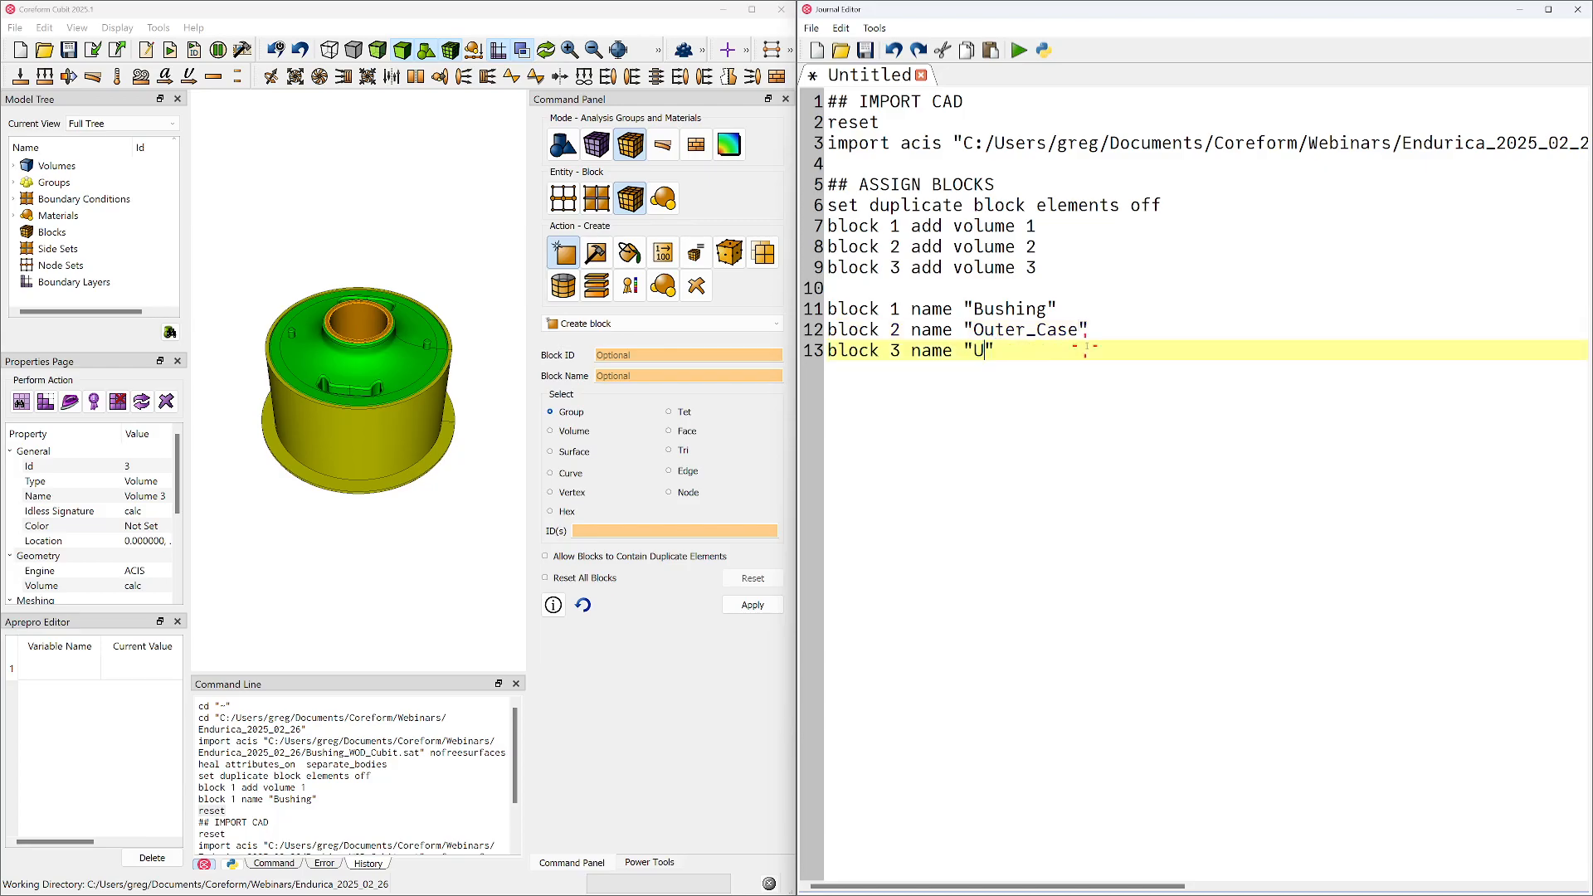
{"action": "type", "text": "Inner_Core"}
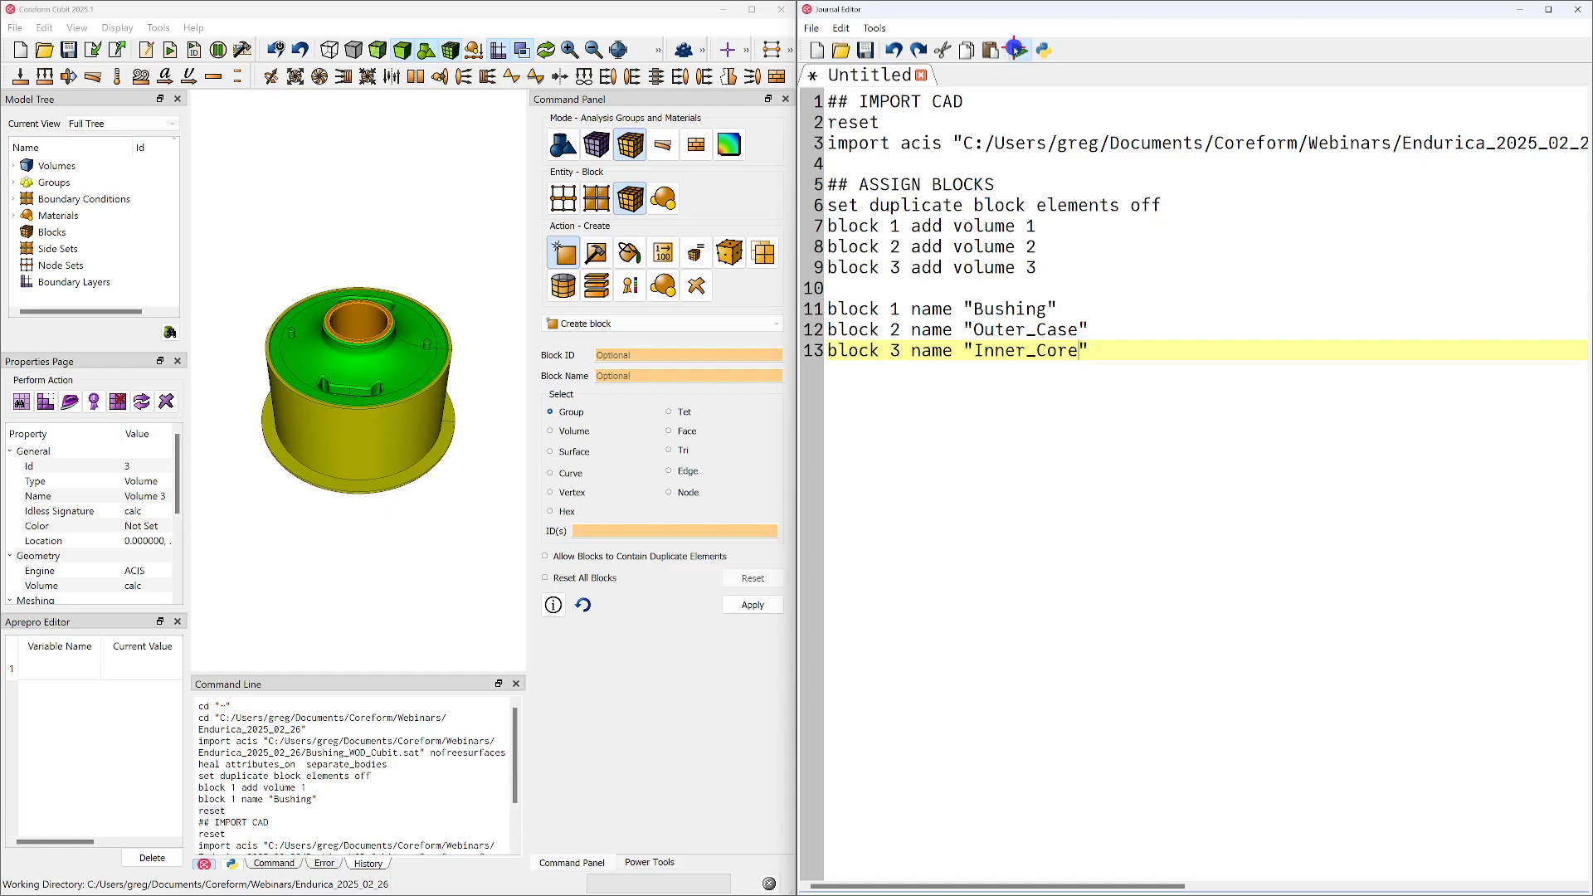
Run the whole journal and check the Bushing, Outer_Case and Inner_Core blocks in the model tree against the geometry
{"action": "left_click", "coordinate": [1019, 50]}
{"action": "left_click_drag", "start_coordinate": [276, 318], "coordinate": [299, 431]}
{"action": "left_click", "coordinate": [12, 231]}
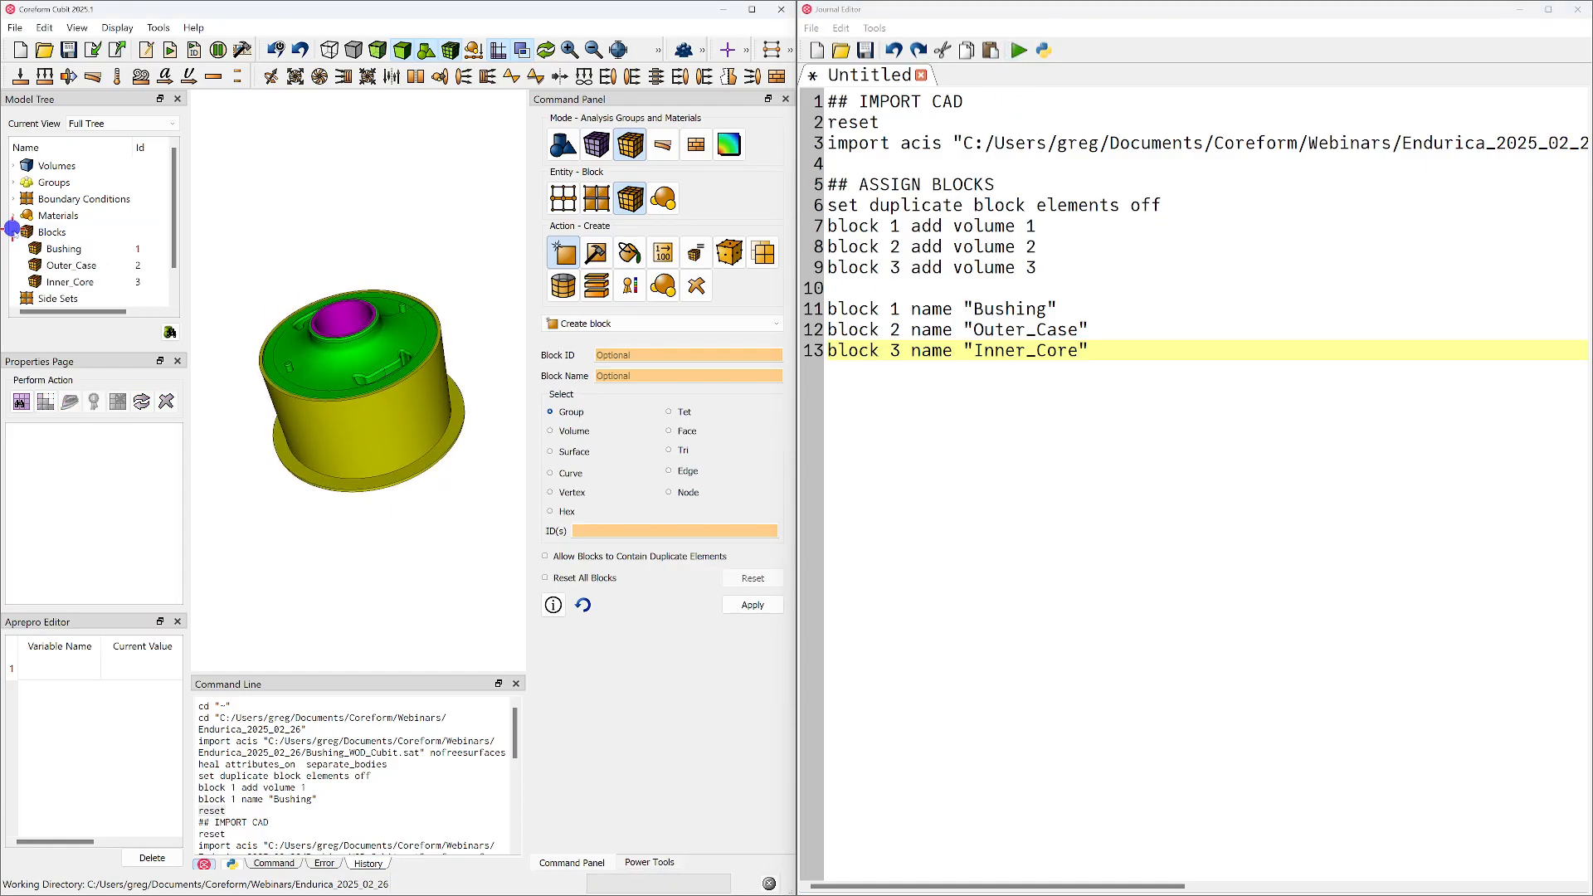
{"action": "left_click", "coordinate": [62, 249]}
{"action": "left_click", "coordinate": [63, 266]}
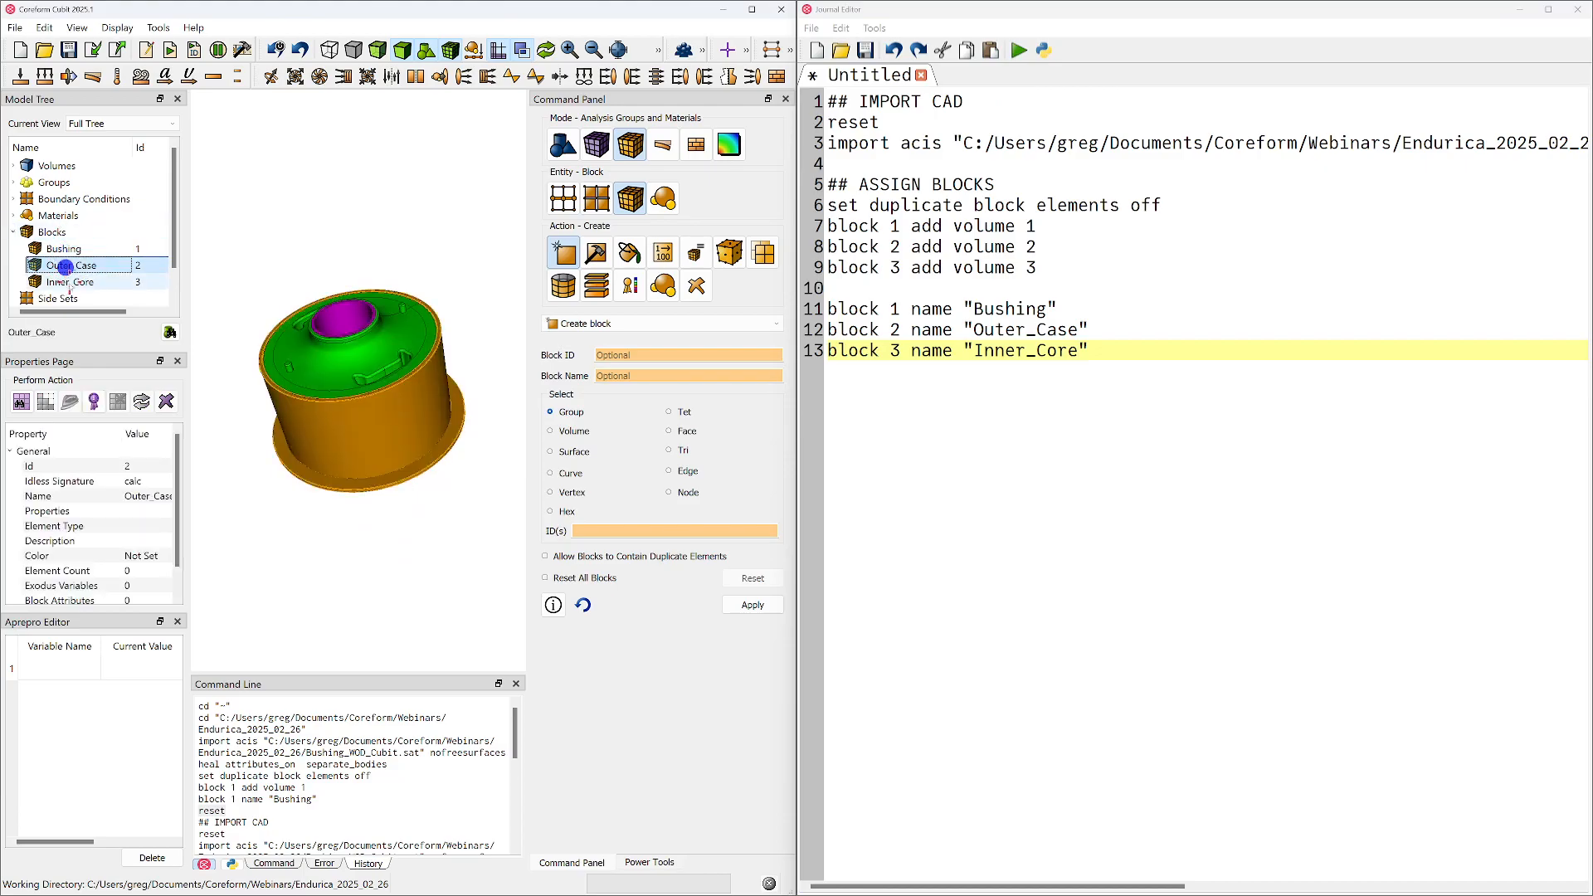
{"action": "left_click", "coordinate": [65, 283]}
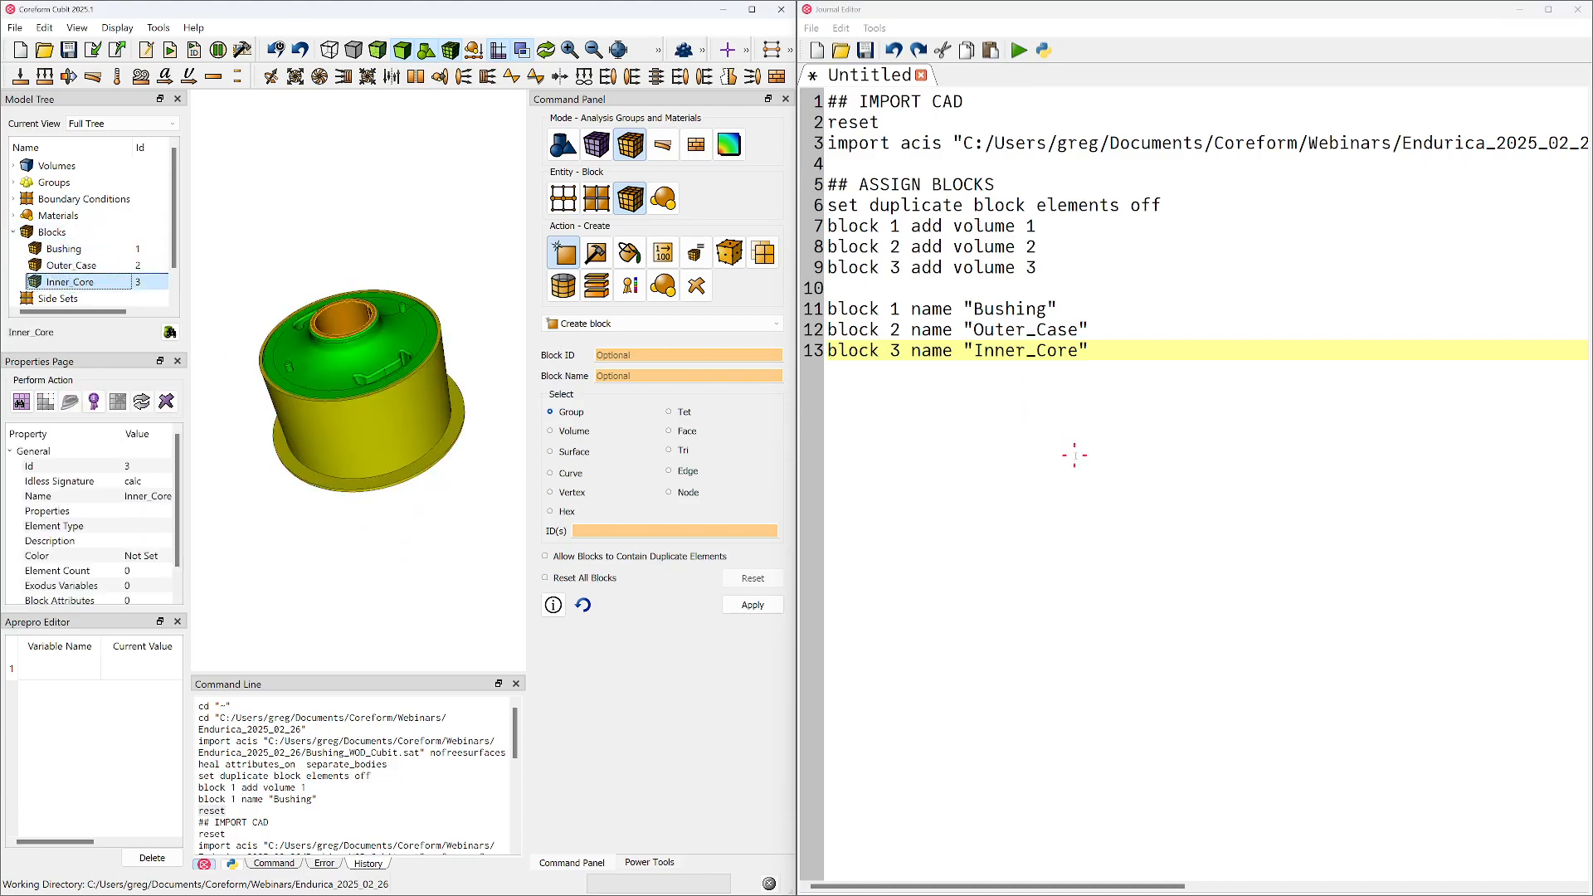
Save the journal as endurica_bushing_live_demo.jou in the Endurica_2025_02_26 folder, with the journal files type
{"action": "left_click", "coordinate": [866, 50]}
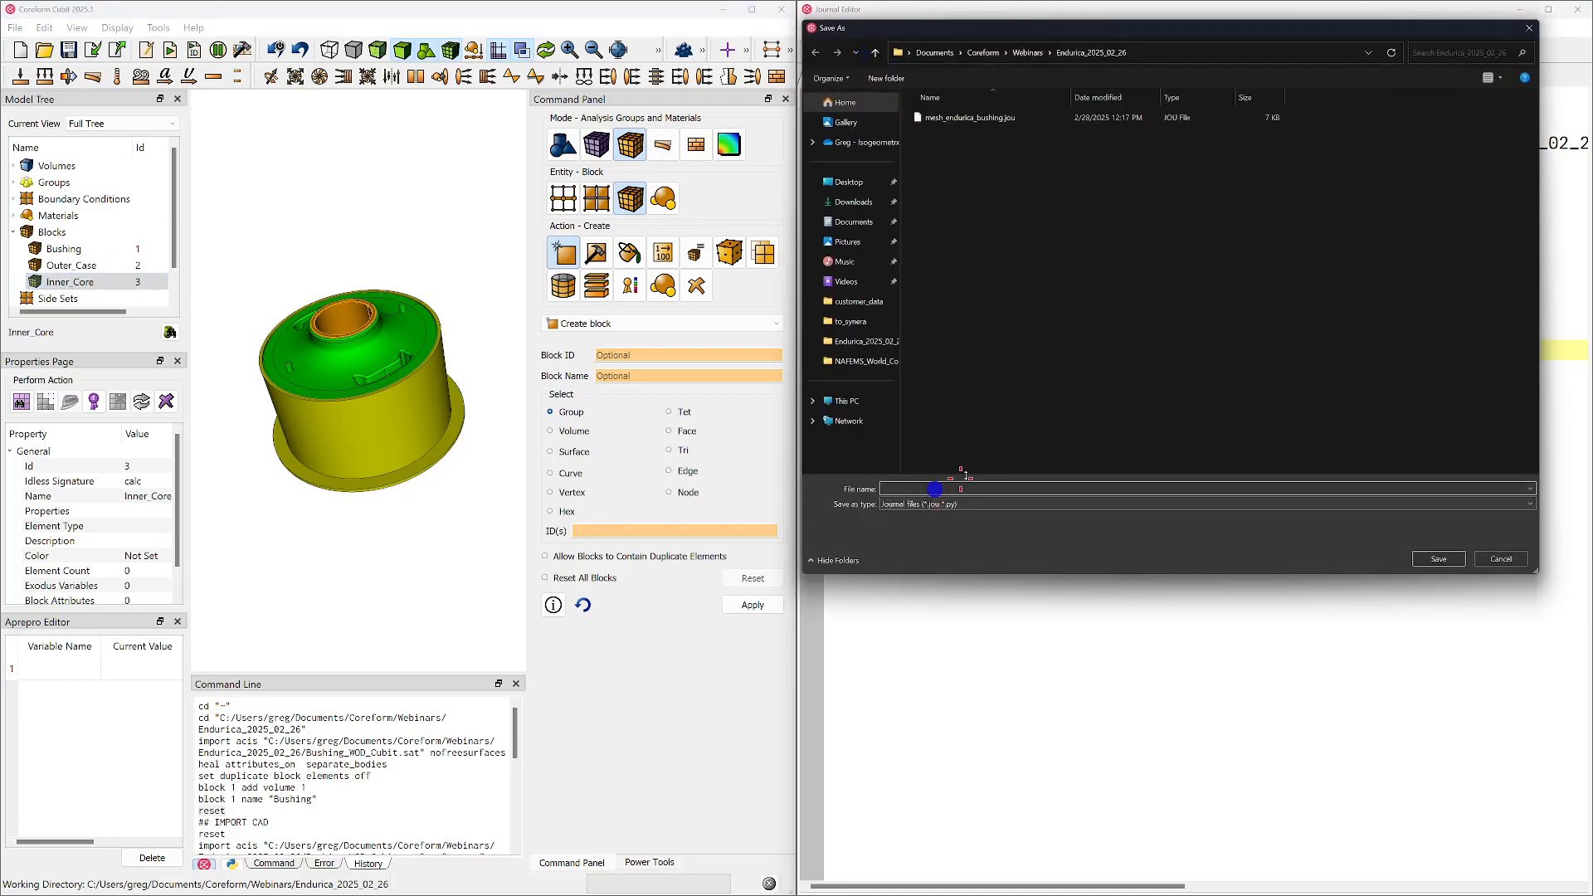
{"action": "type", "text": "live_demo"}
{"action": "key", "text": "Home"}
{"action": "type", "text": "endurica_bushing_"}
{"action": "left_click", "coordinate": [968, 506]}
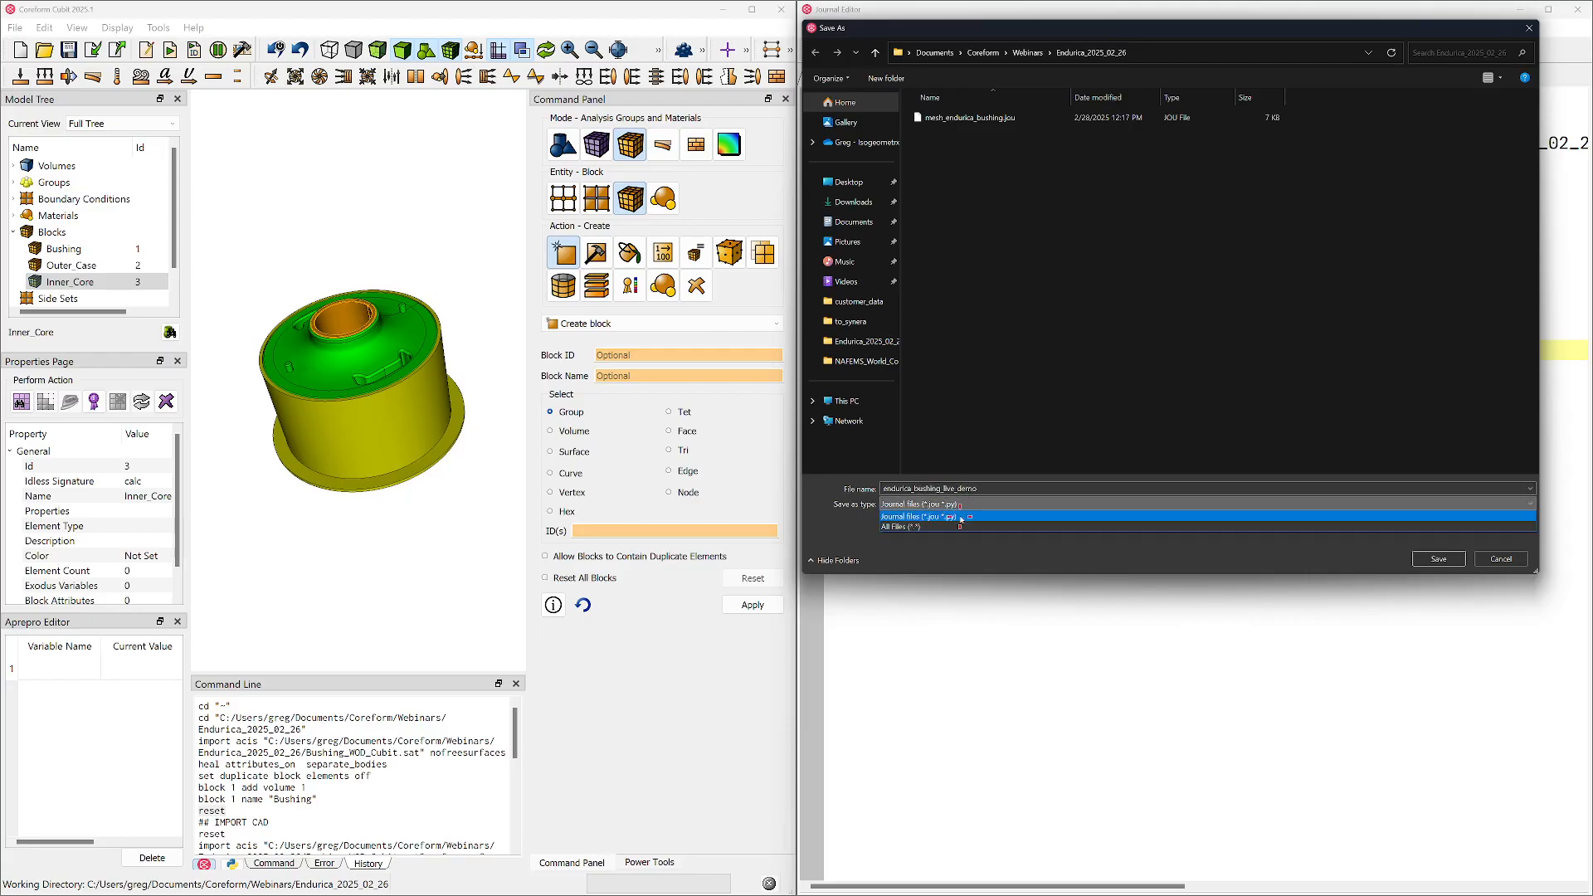
{"action": "left_click", "coordinate": [934, 516]}
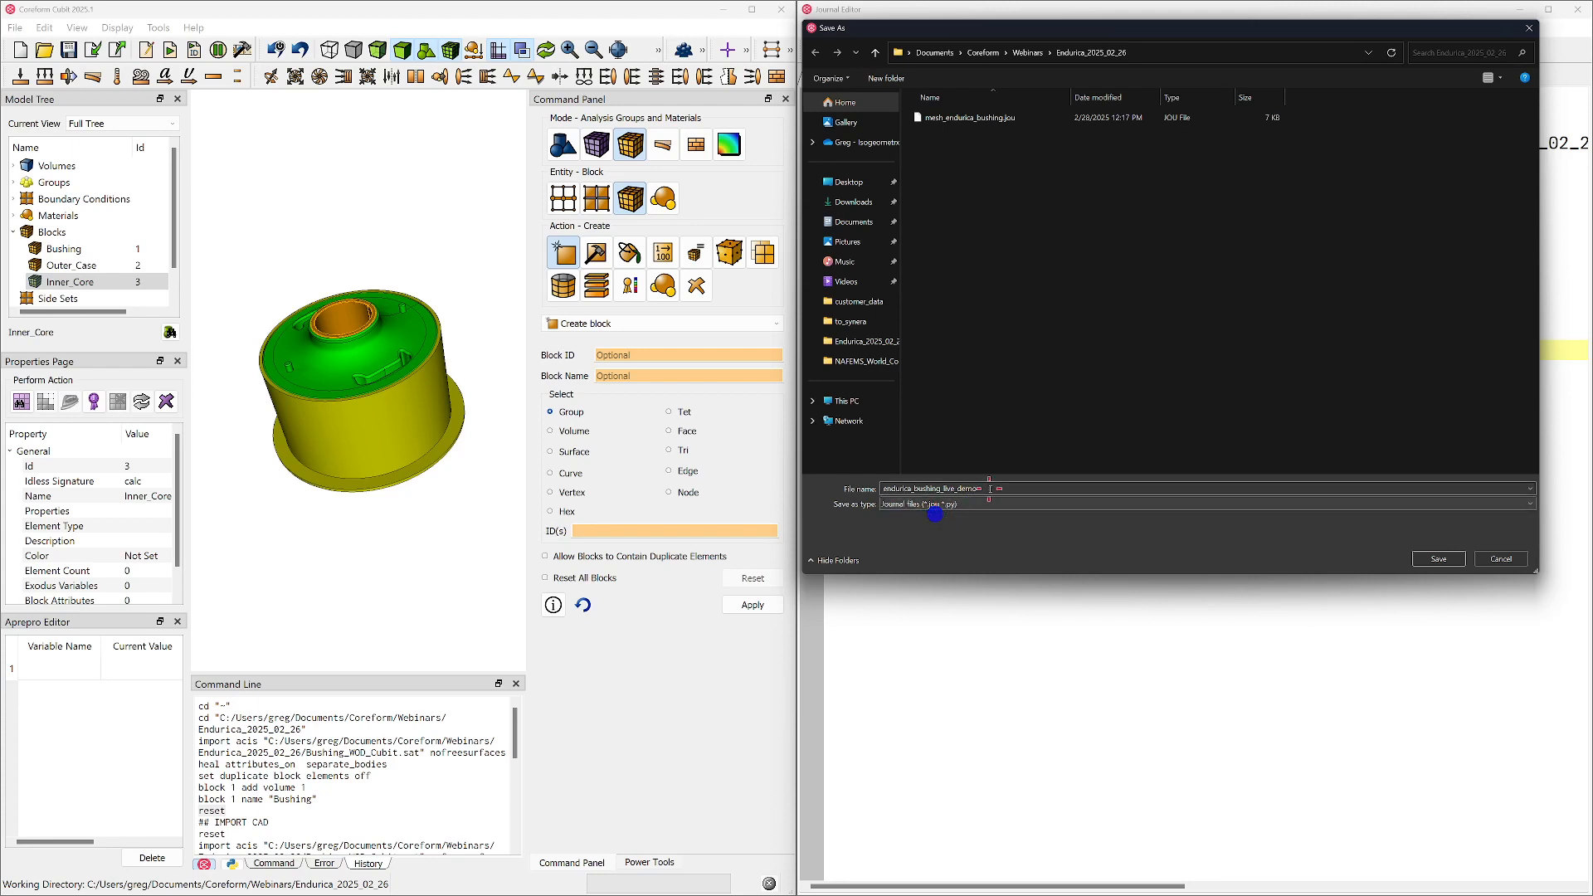
{"action": "key", "text": "End"}
{"action": "type", "text": ".j"}
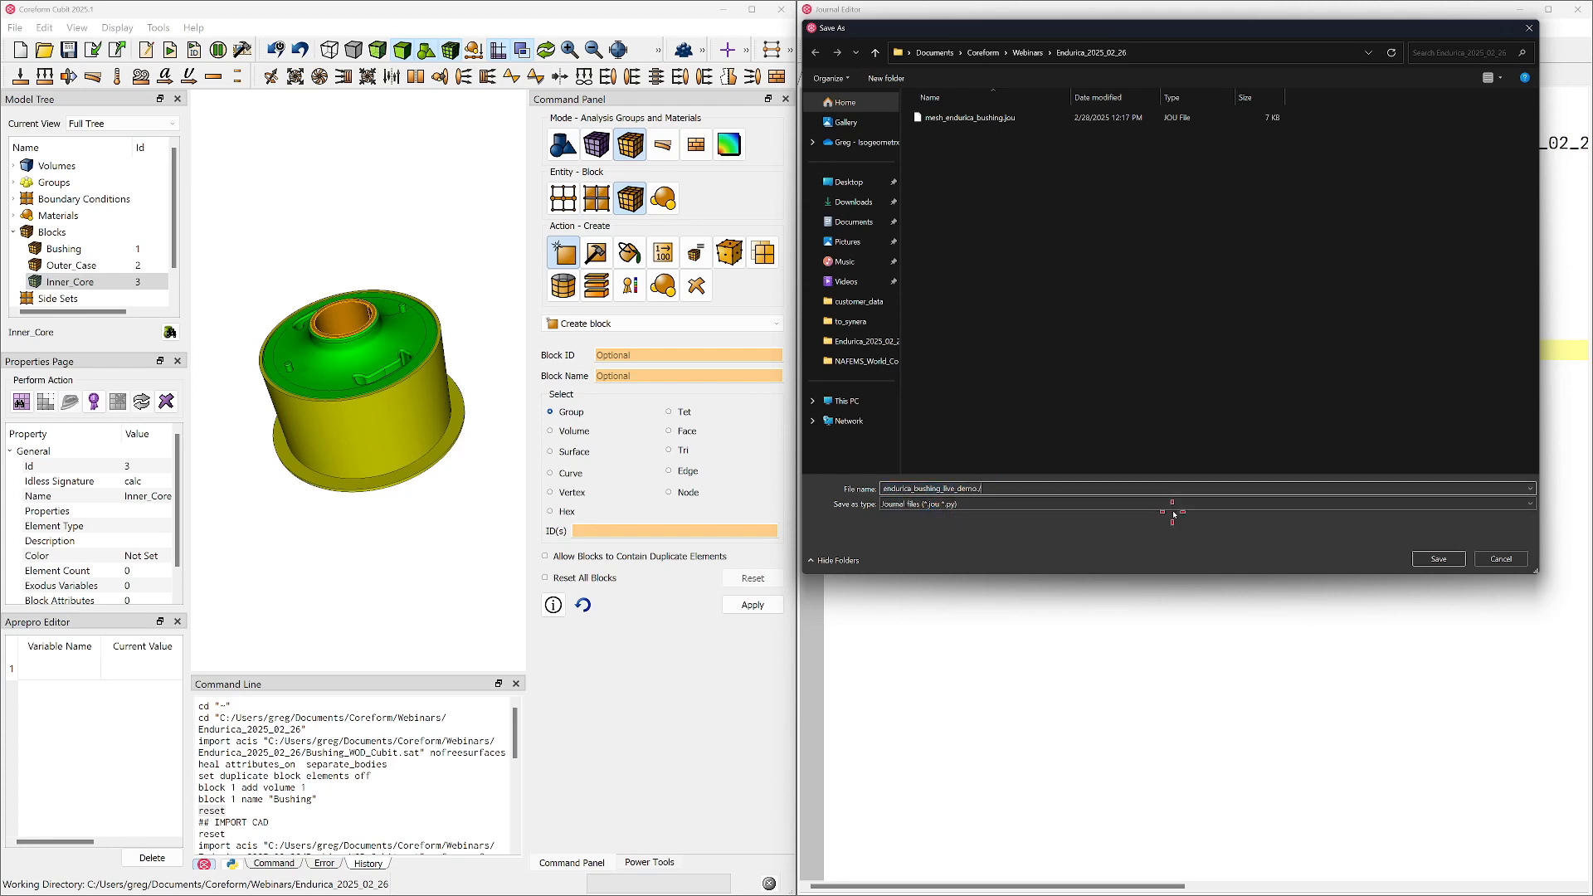
{"action": "type", "text": "jou"}
{"action": "left_click", "coordinate": [1443, 558]}
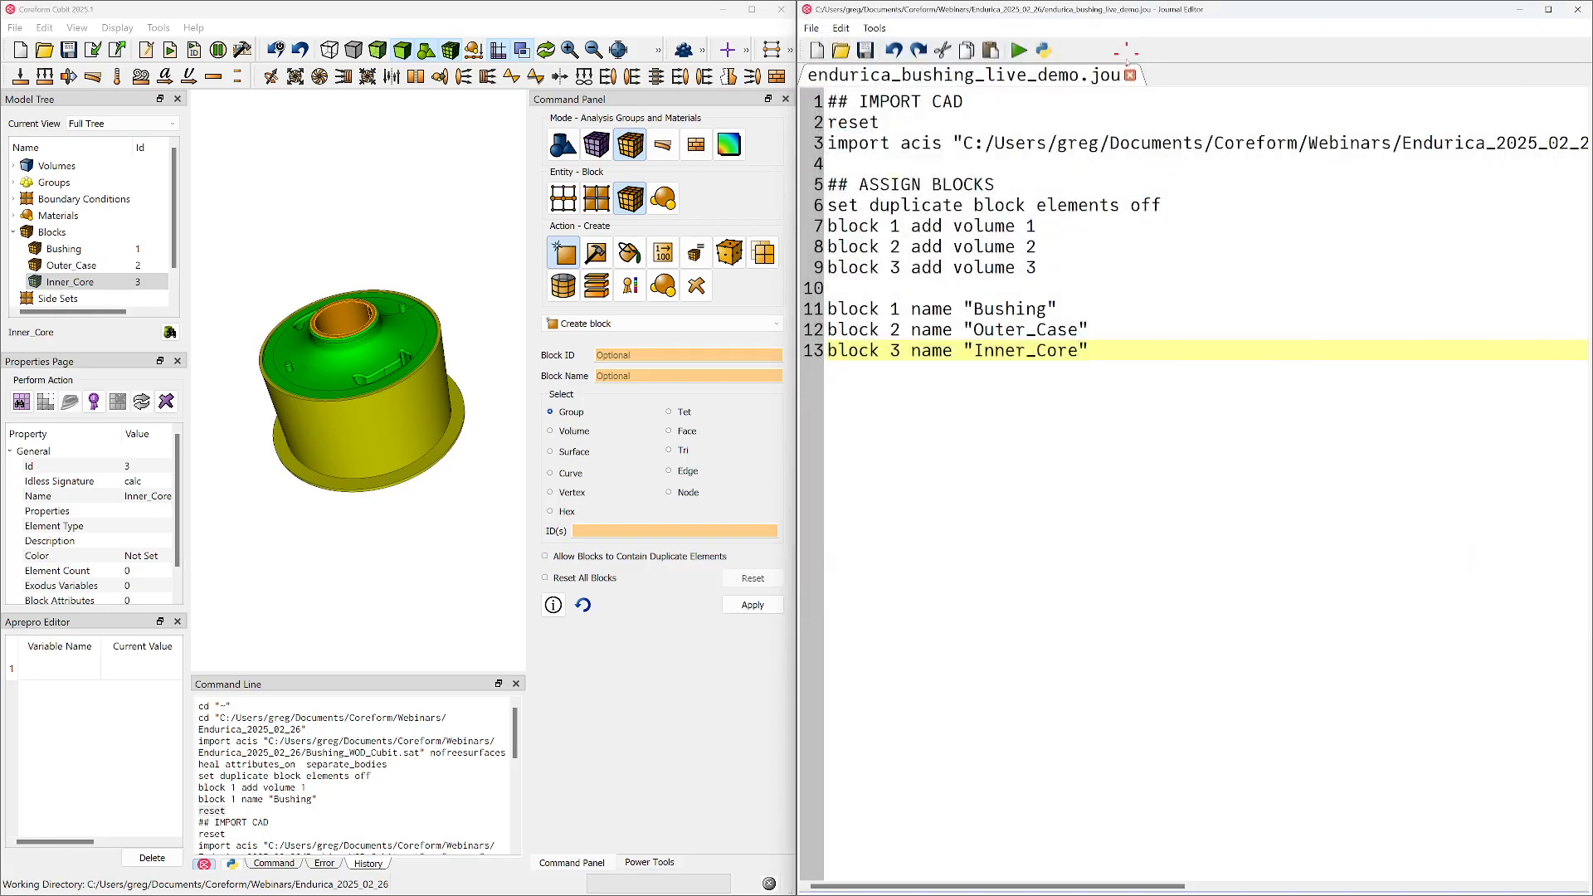
Add the comment heading "## MESH BUSHING" at the journal's end, leaving a blank line after the block naming commands
{"action": "left_click", "coordinate": [1122, 348]}
{"action": "key", "text": "Return"}
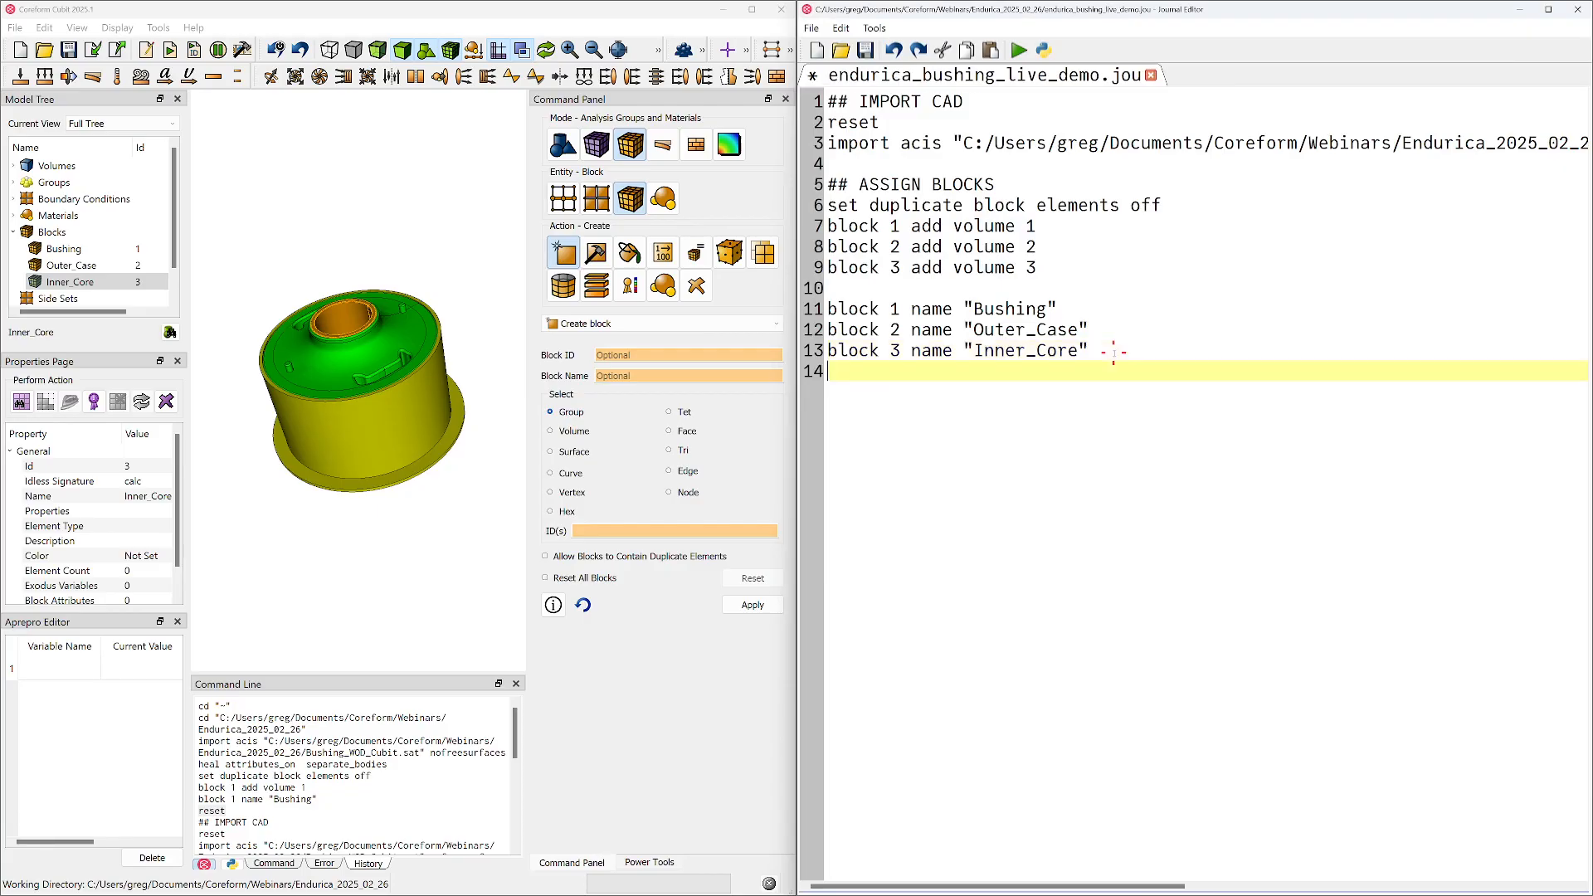
{"action": "key", "text": "Return"}
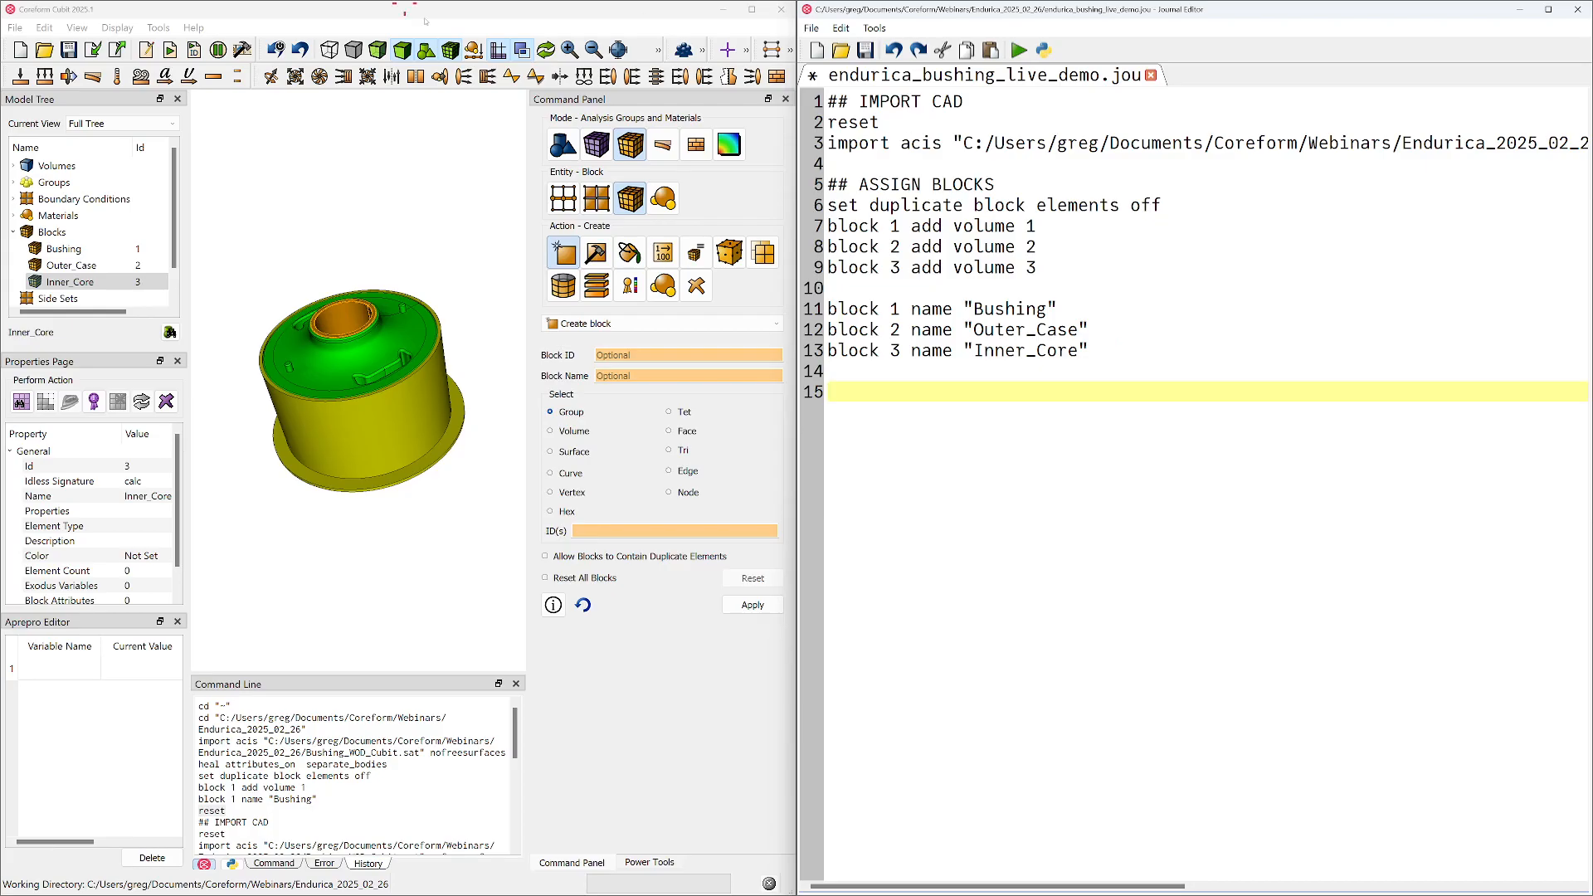
{"action": "type", "text": "## MESH BUSHING"}
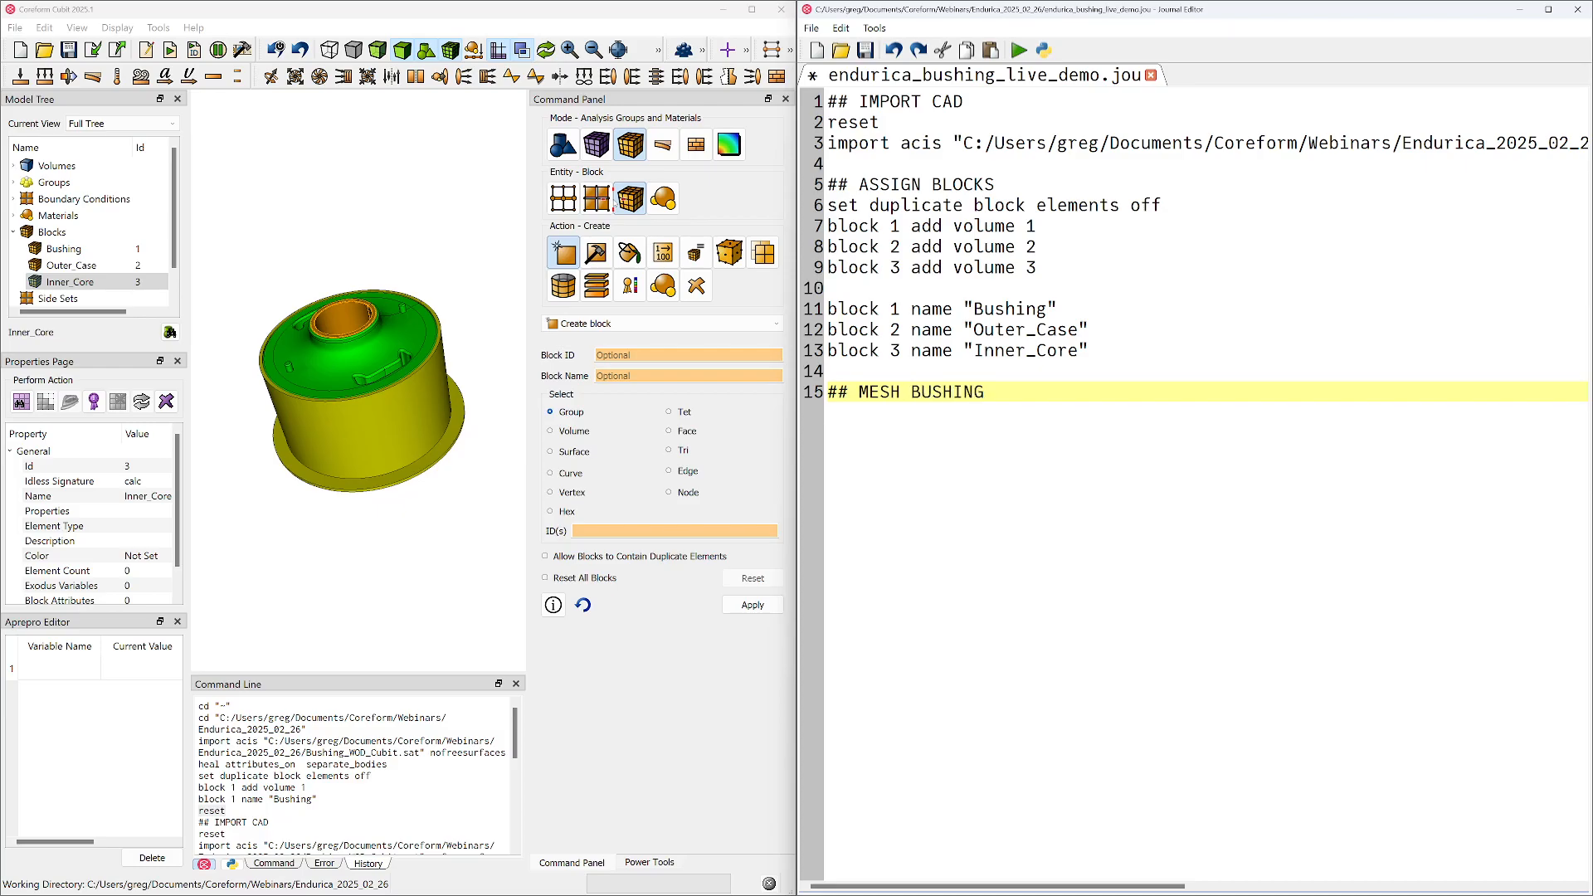
Extend the journal's last heading to "## MESH BUSHING (BLOCK 1)", leaving the line beneath it empty
{"action": "key", "text": "Return"}
{"action": "left_click", "coordinate": [986, 392]}
{"action": "type", "text": "(BLOCK 1)"}
{"action": "key", "text": "Return"}
{"action": "type", "text": "volume"}
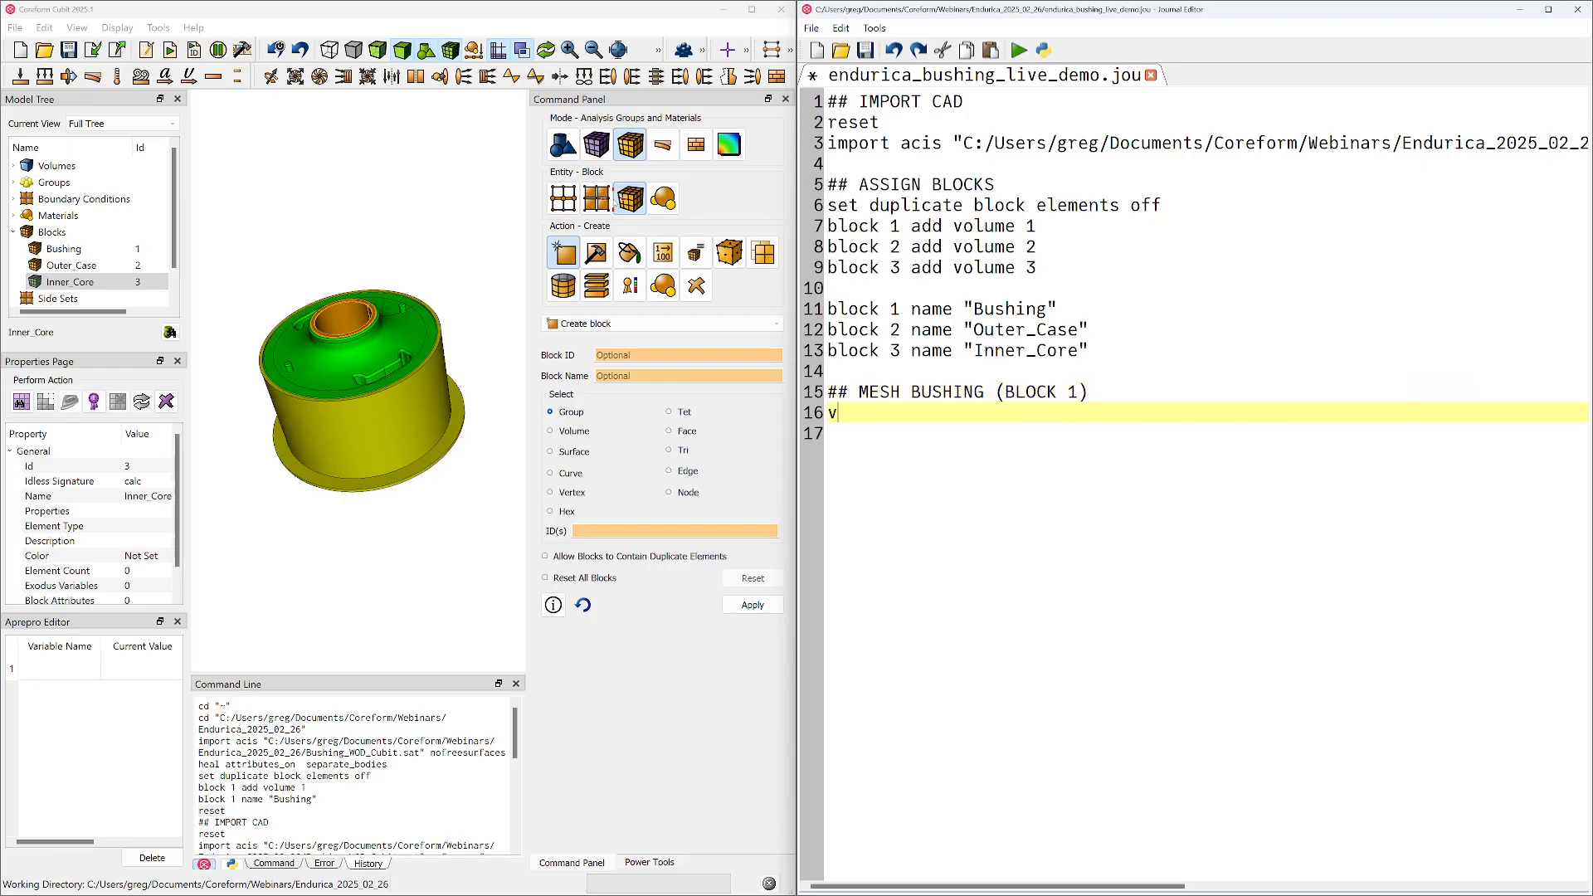
{"action": "key", "text": "shift+Home"}
{"action": "key", "text": "BackSpace"}
Hide the outer case and inner core volumes (2 and 3) in the model view
{"action": "left_click", "coordinate": [66, 282]}
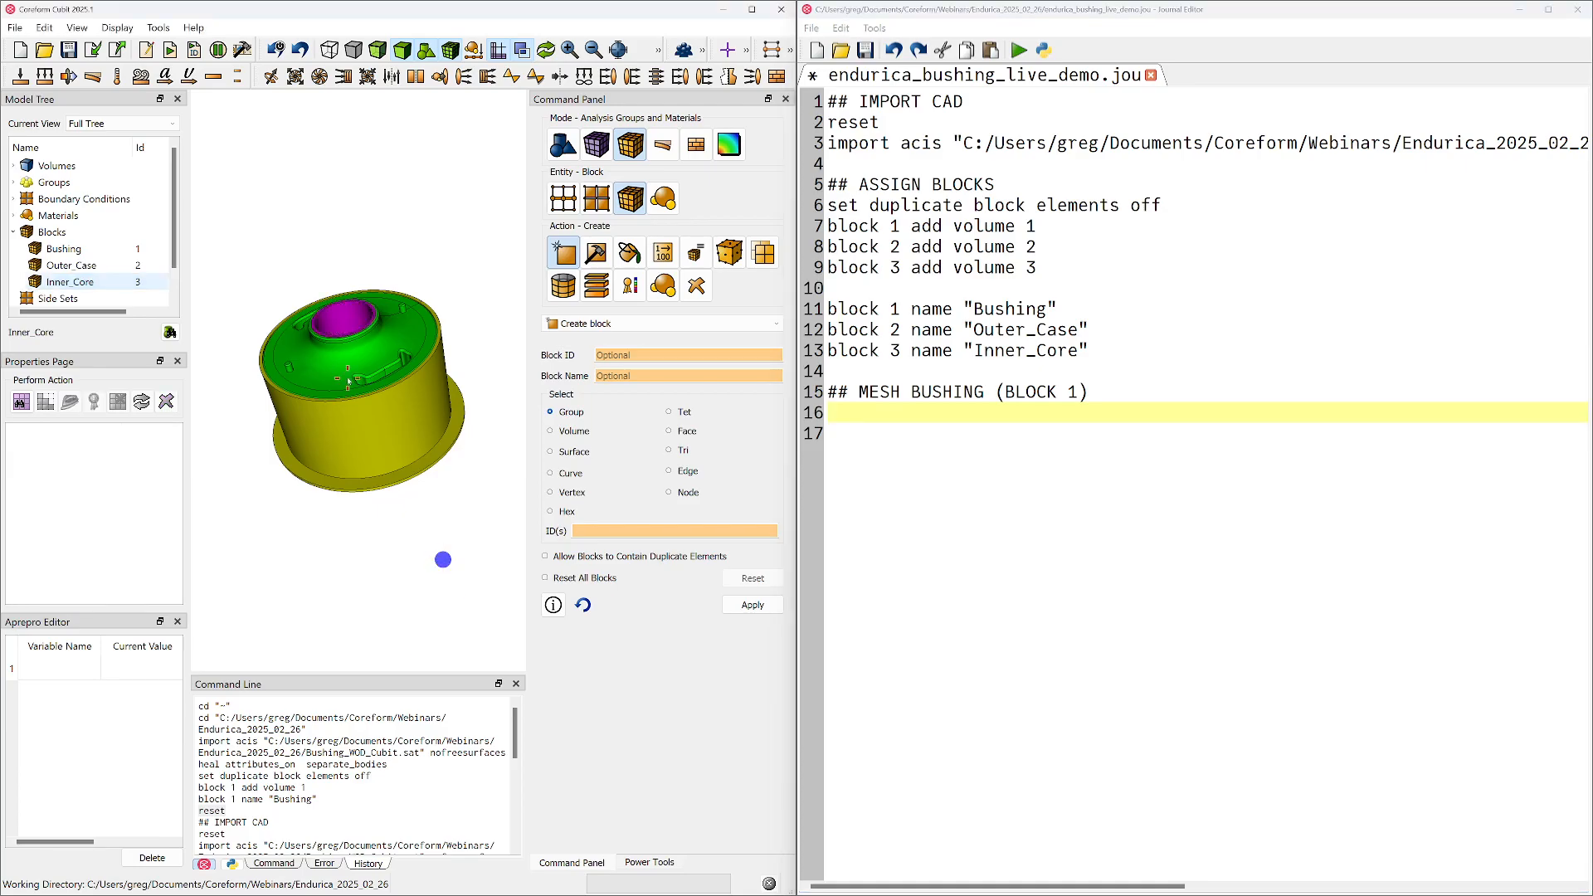
{"action": "left_click", "coordinate": [453, 423]}
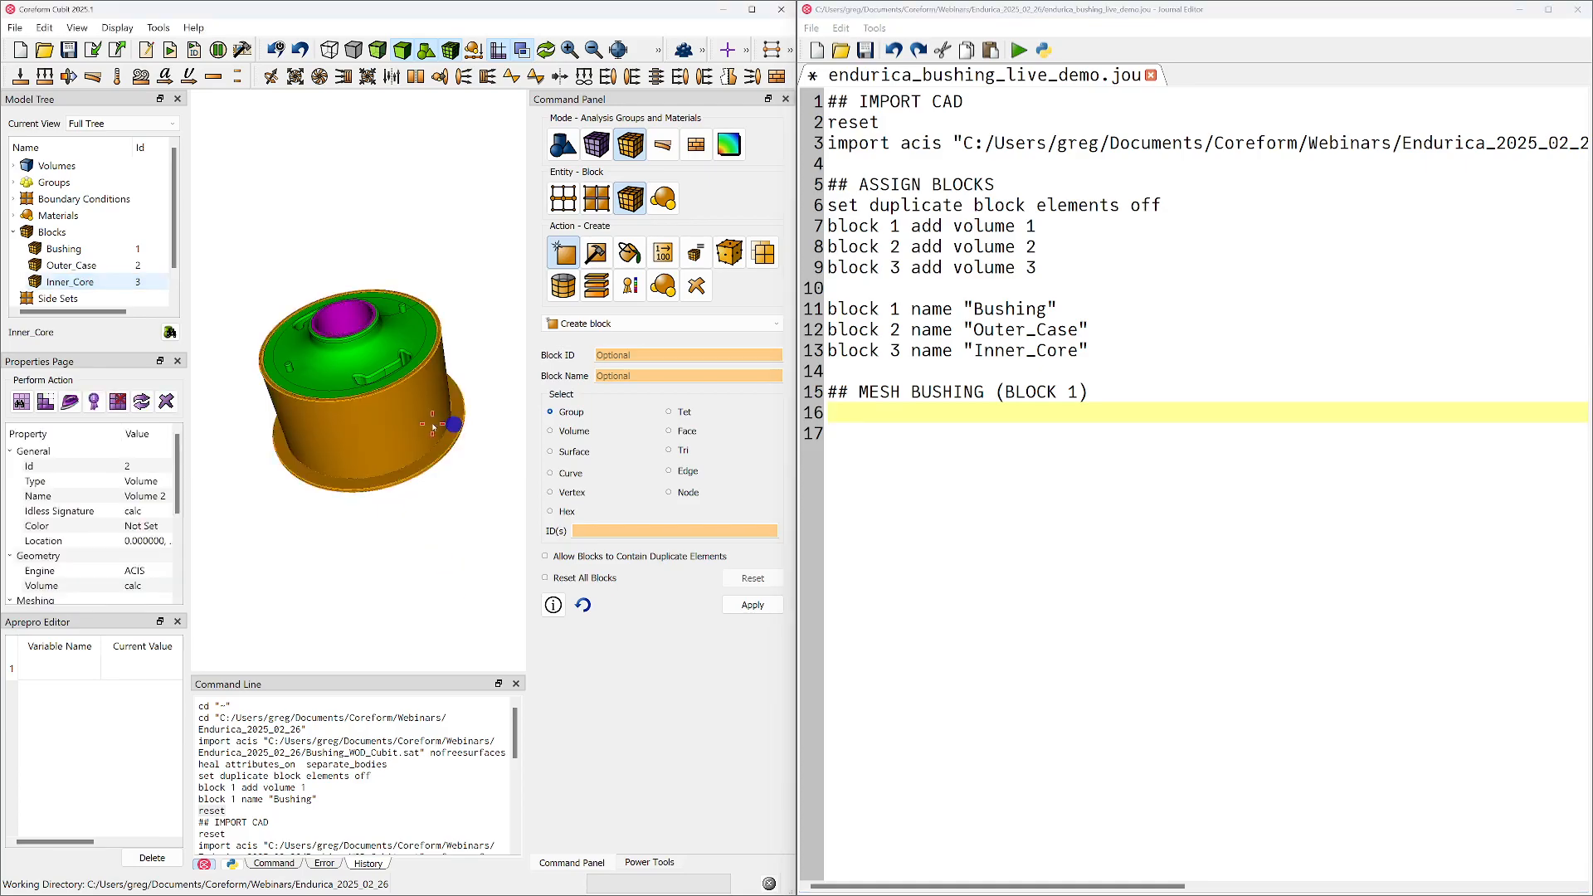
{"action": "left_click", "coordinate": [339, 328], "text": "ctrl"}
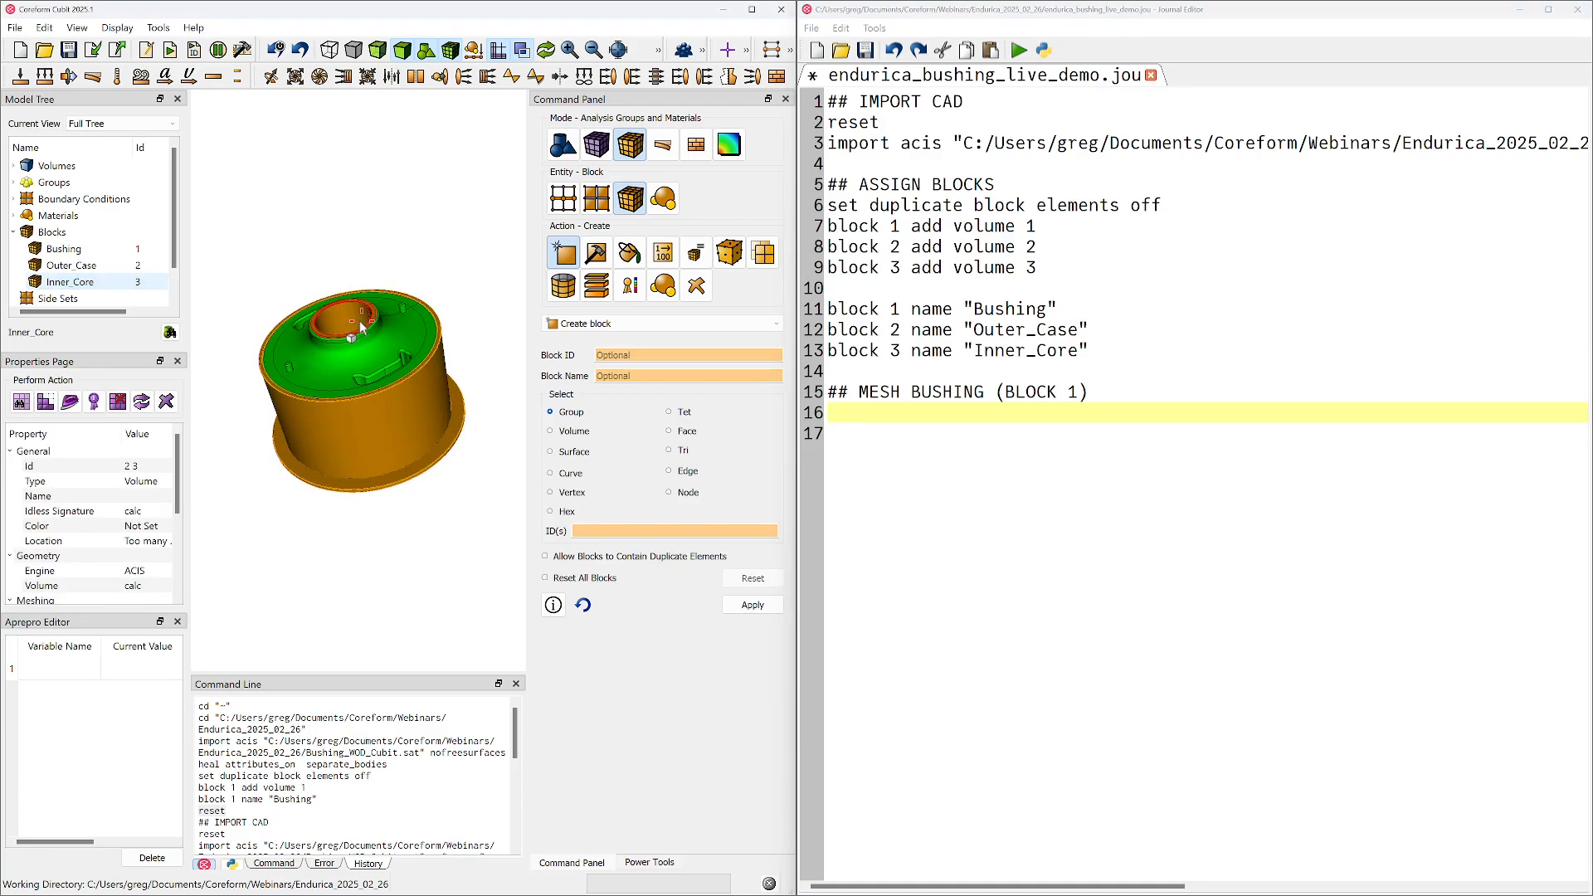
{"action": "right_click", "coordinate": [360, 320]}
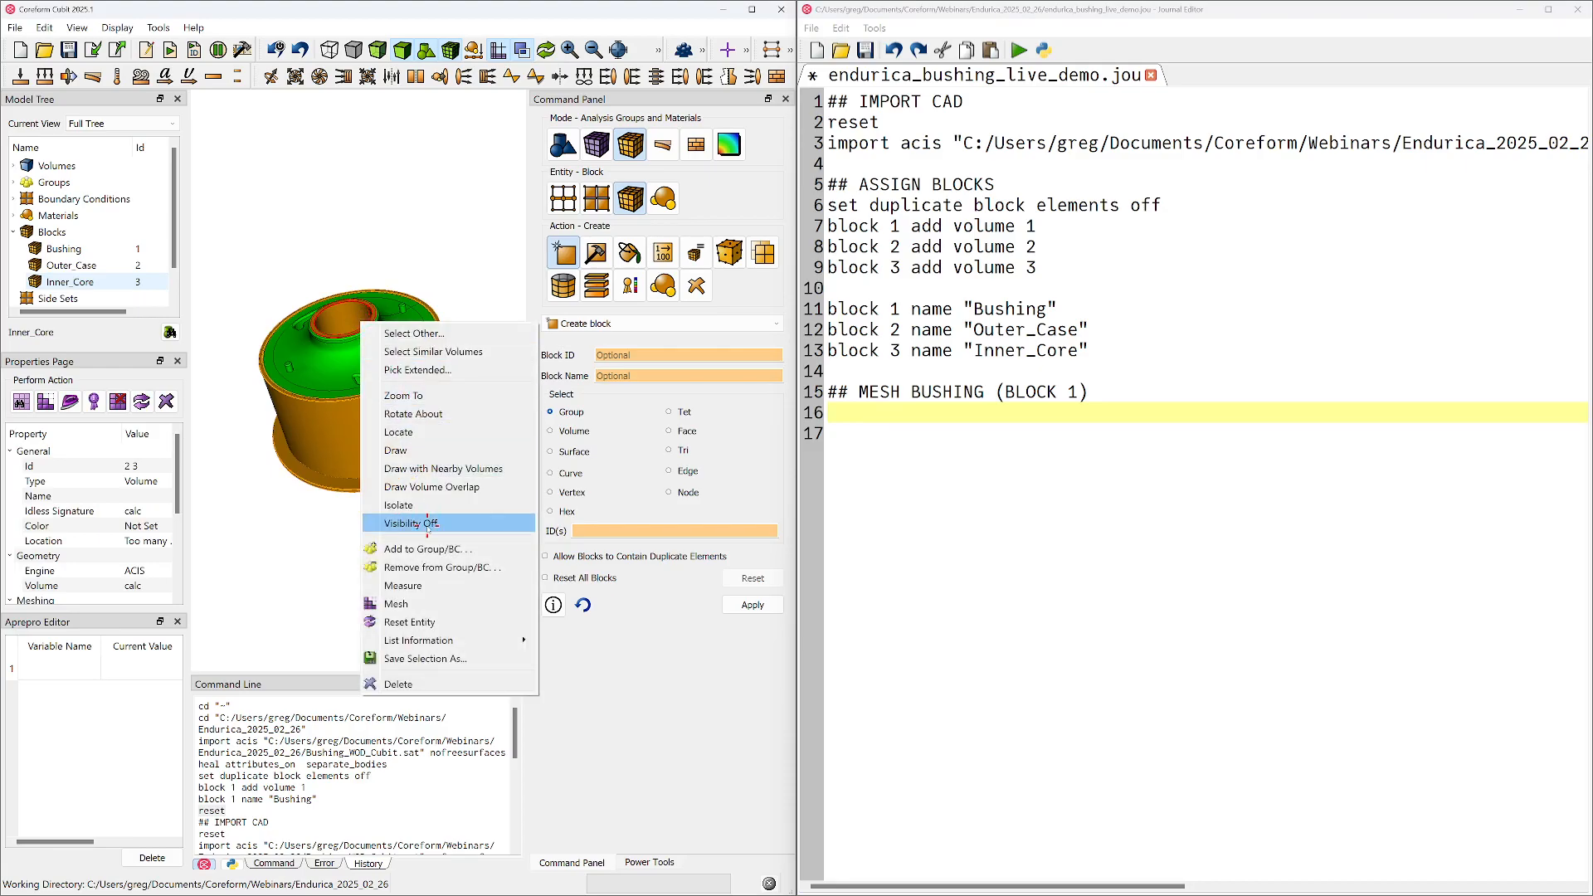
{"action": "left_click", "coordinate": [412, 524]}
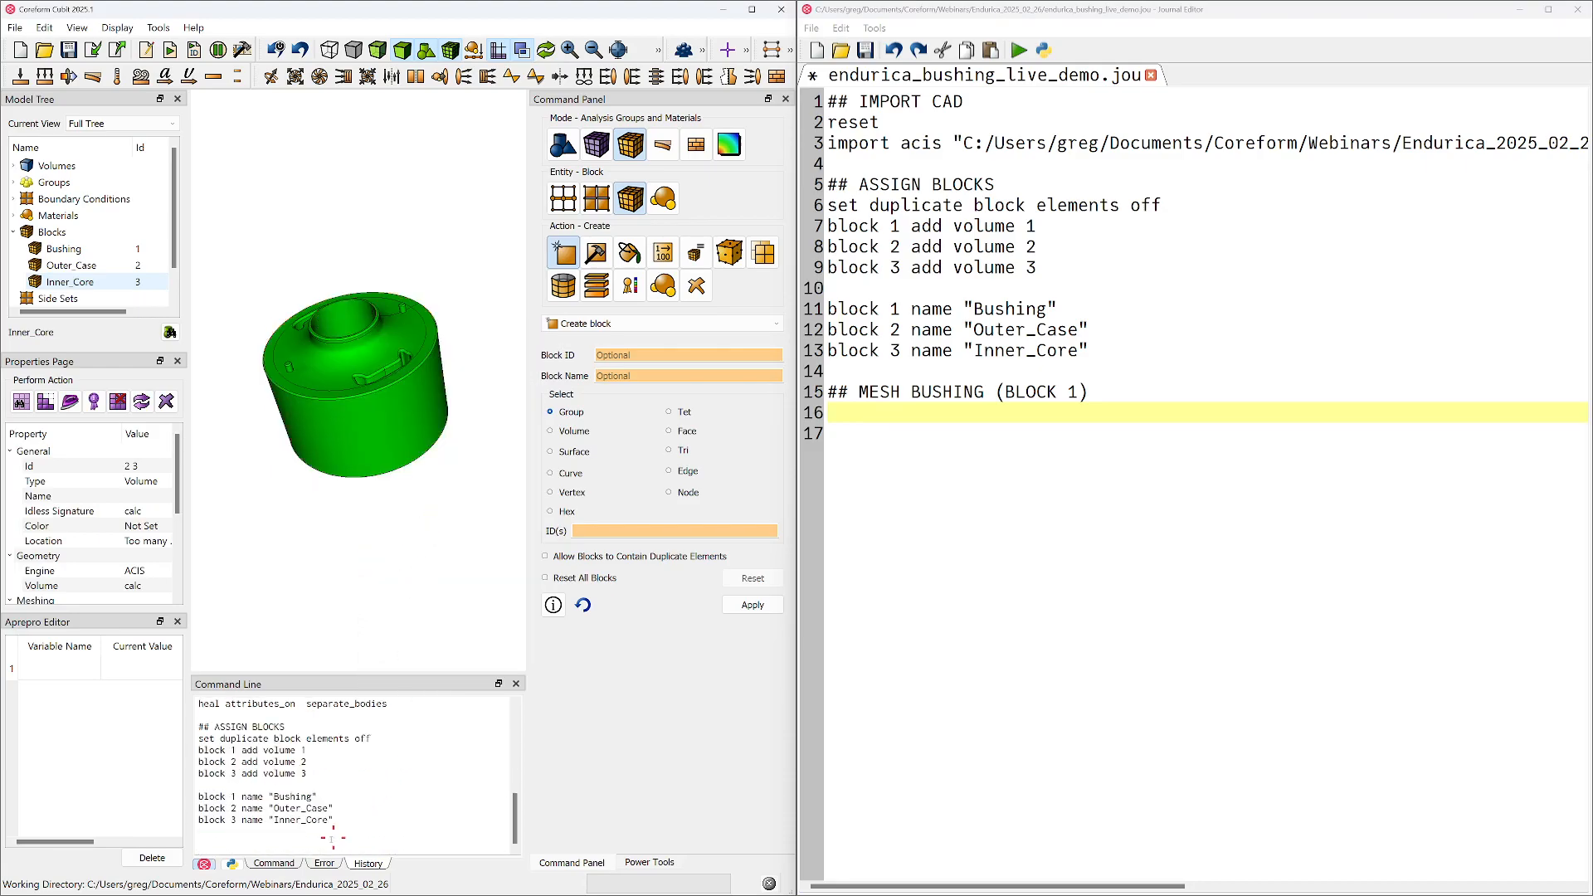
Add the command "volume 2 3 visibility off" under the mesh heading in the journal
{"action": "scroll", "coordinate": [332, 839], "scroll_direction": "up", "scroll_amount": 3, "text": "ctrl"}
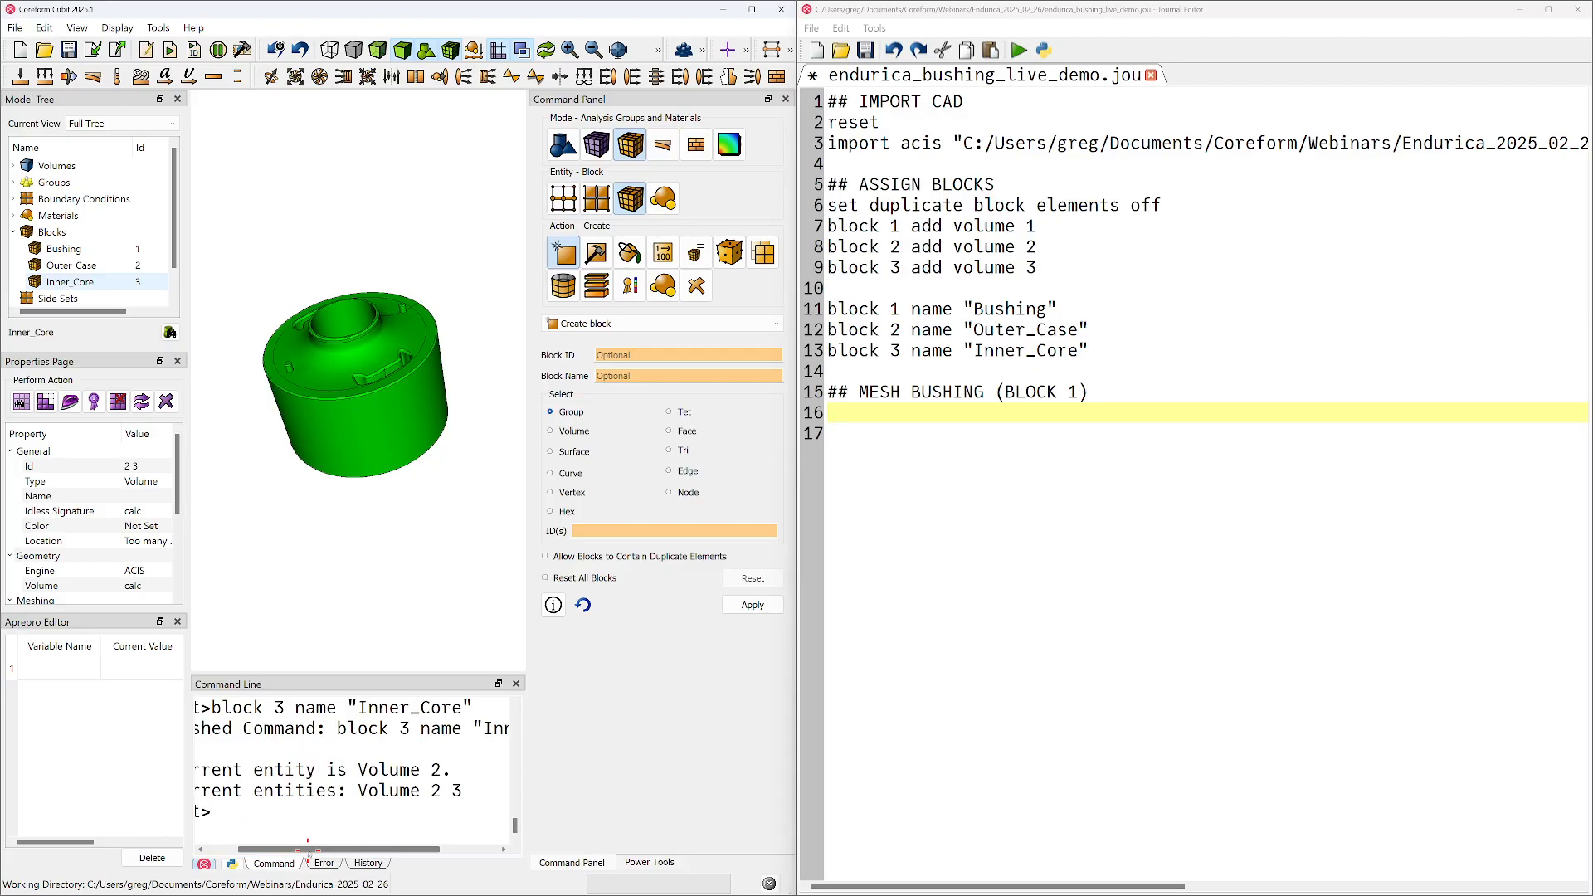
{"action": "left_click_drag", "start_coordinate": [307, 848], "coordinate": [234, 848]}
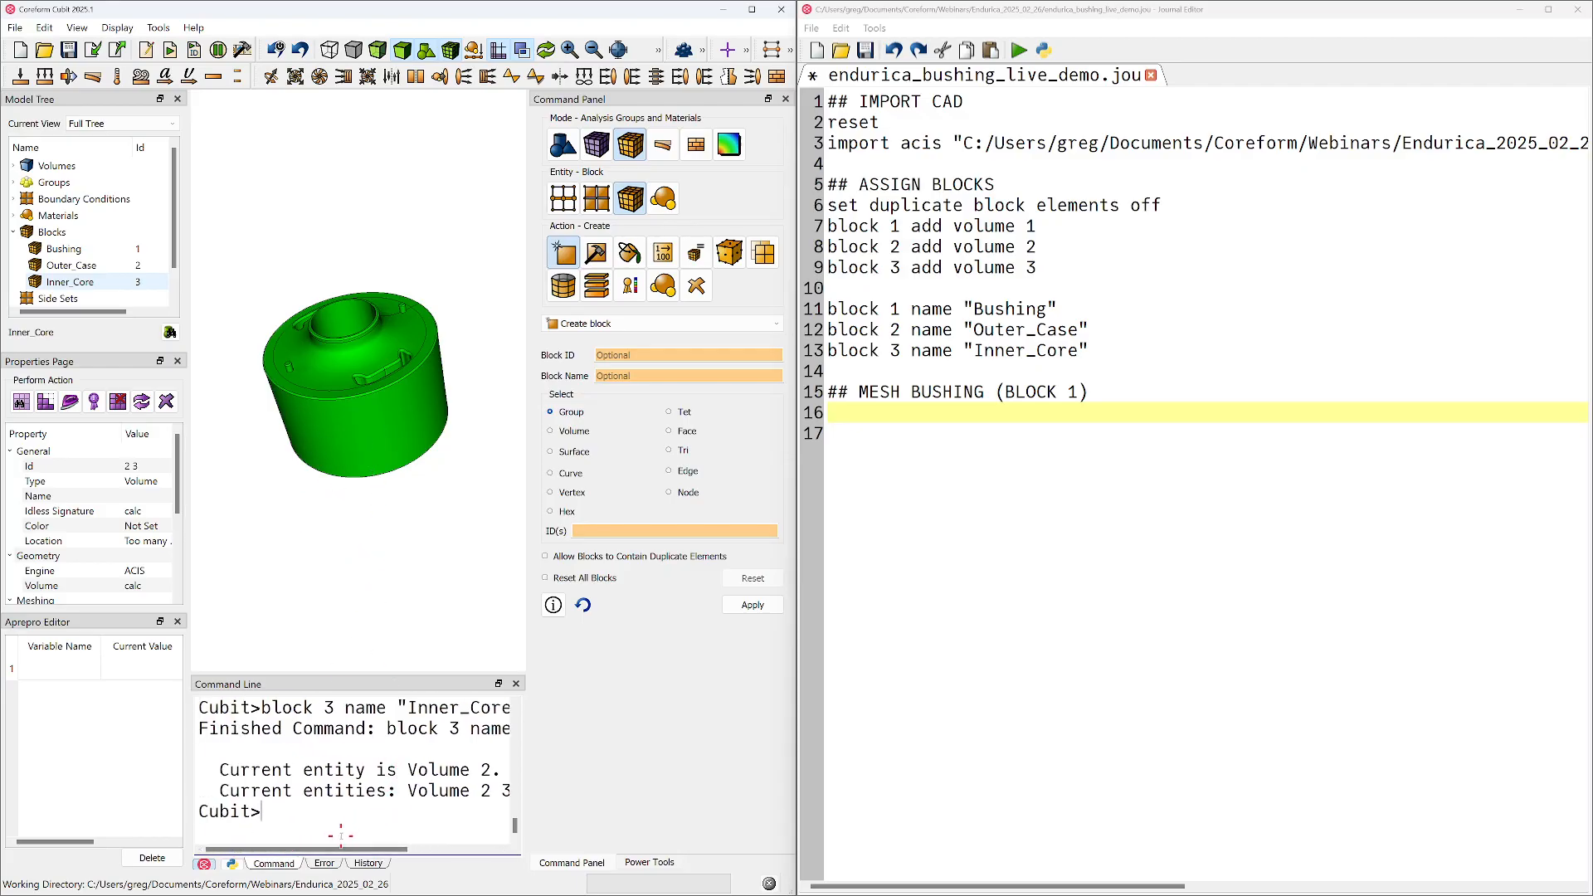
{"action": "left_click", "coordinate": [1171, 448]}
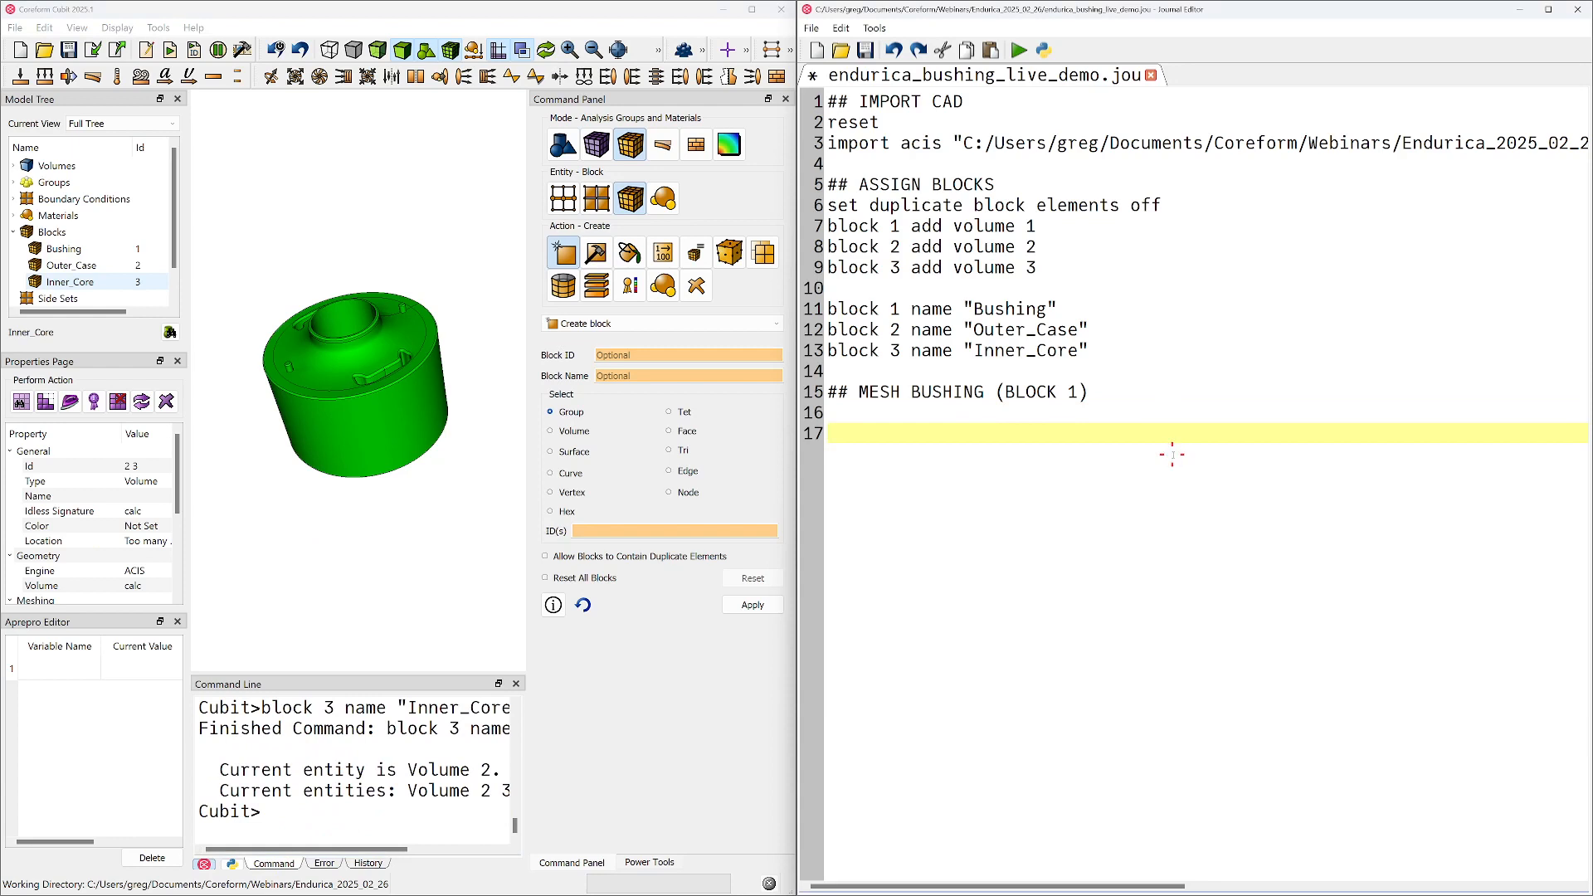
{"action": "key", "text": "Up"}
{"action": "type", "text": "volume"}
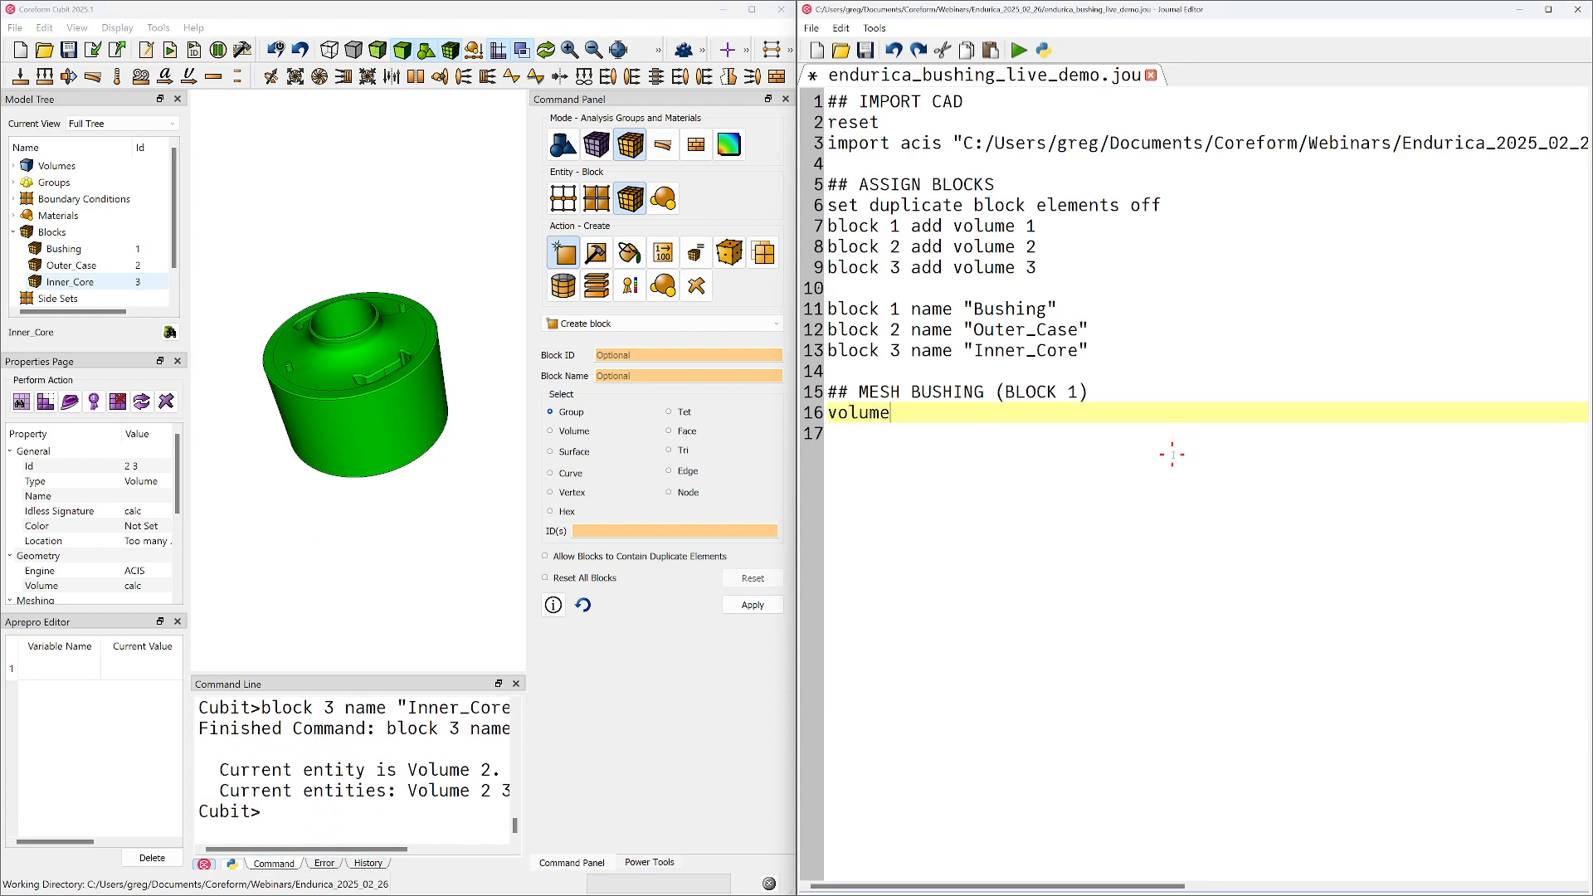
{"action": "type", "text": " 2 3 visibility off"}
{"action": "key", "text": "Return"}
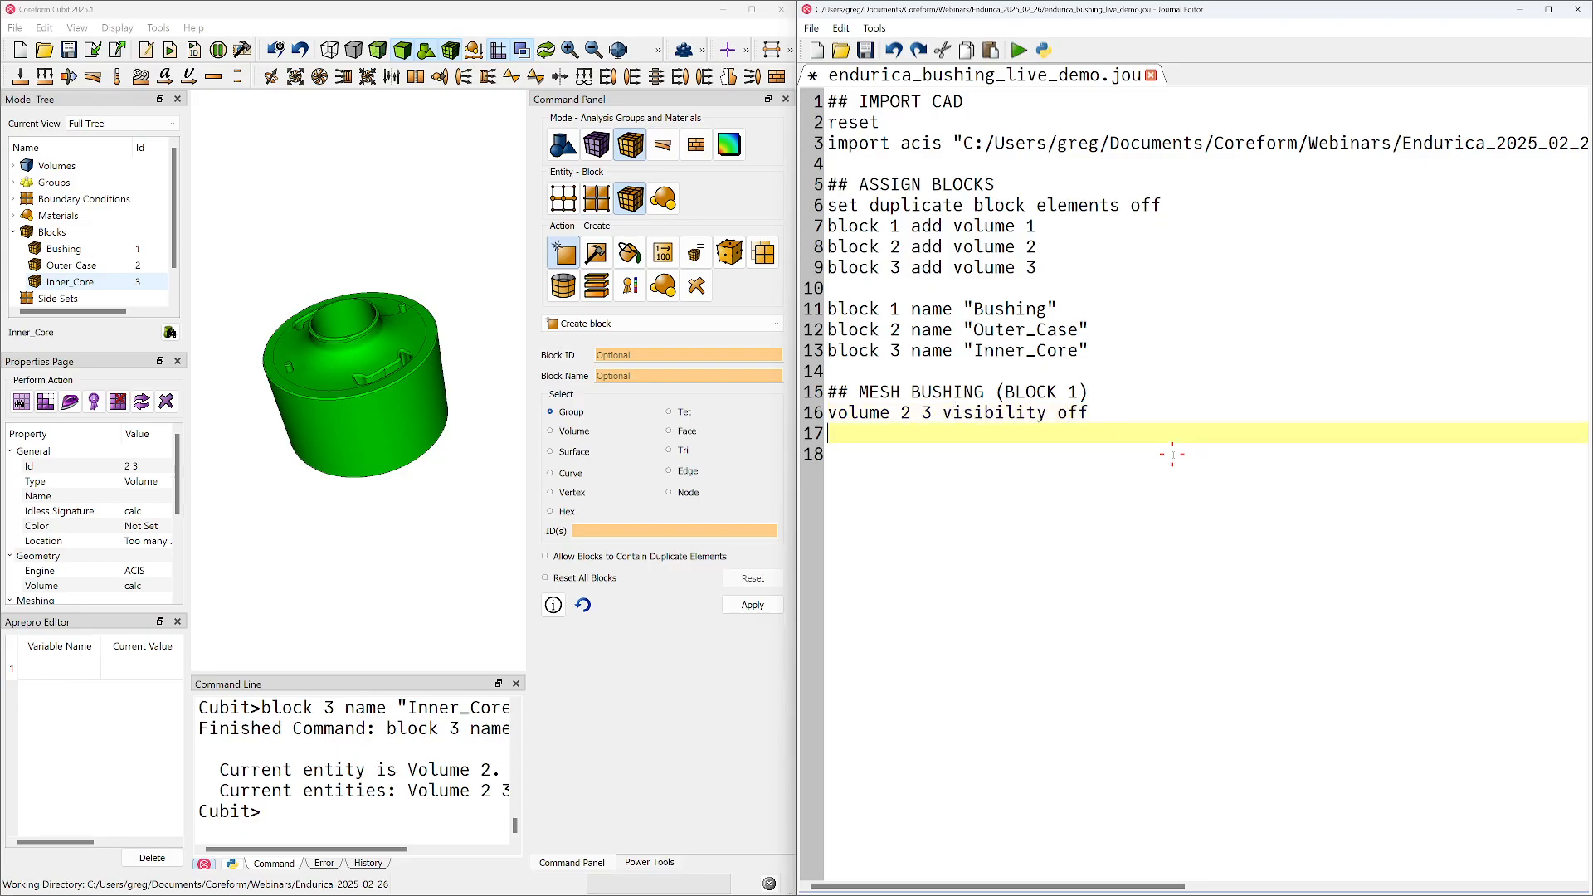
Expand the volumes in the model tree, show volumes 2 and 3 from there, and hide them again
{"action": "left_click", "coordinate": [13, 165]}
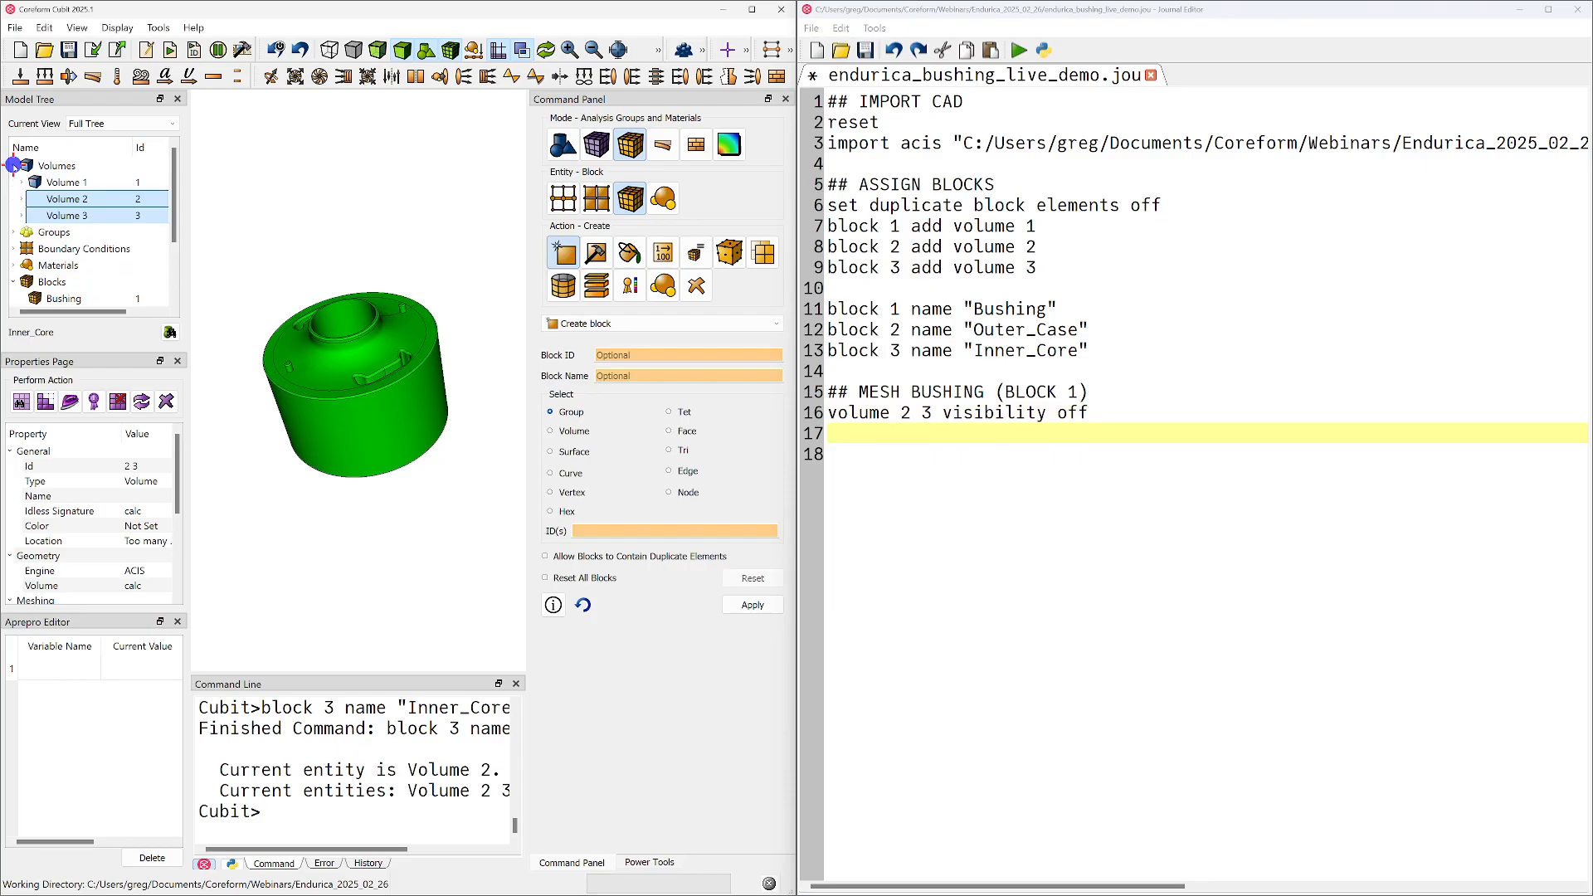
{"action": "right_click", "coordinate": [48, 200]}
{"action": "left_click", "coordinate": [117, 398]}
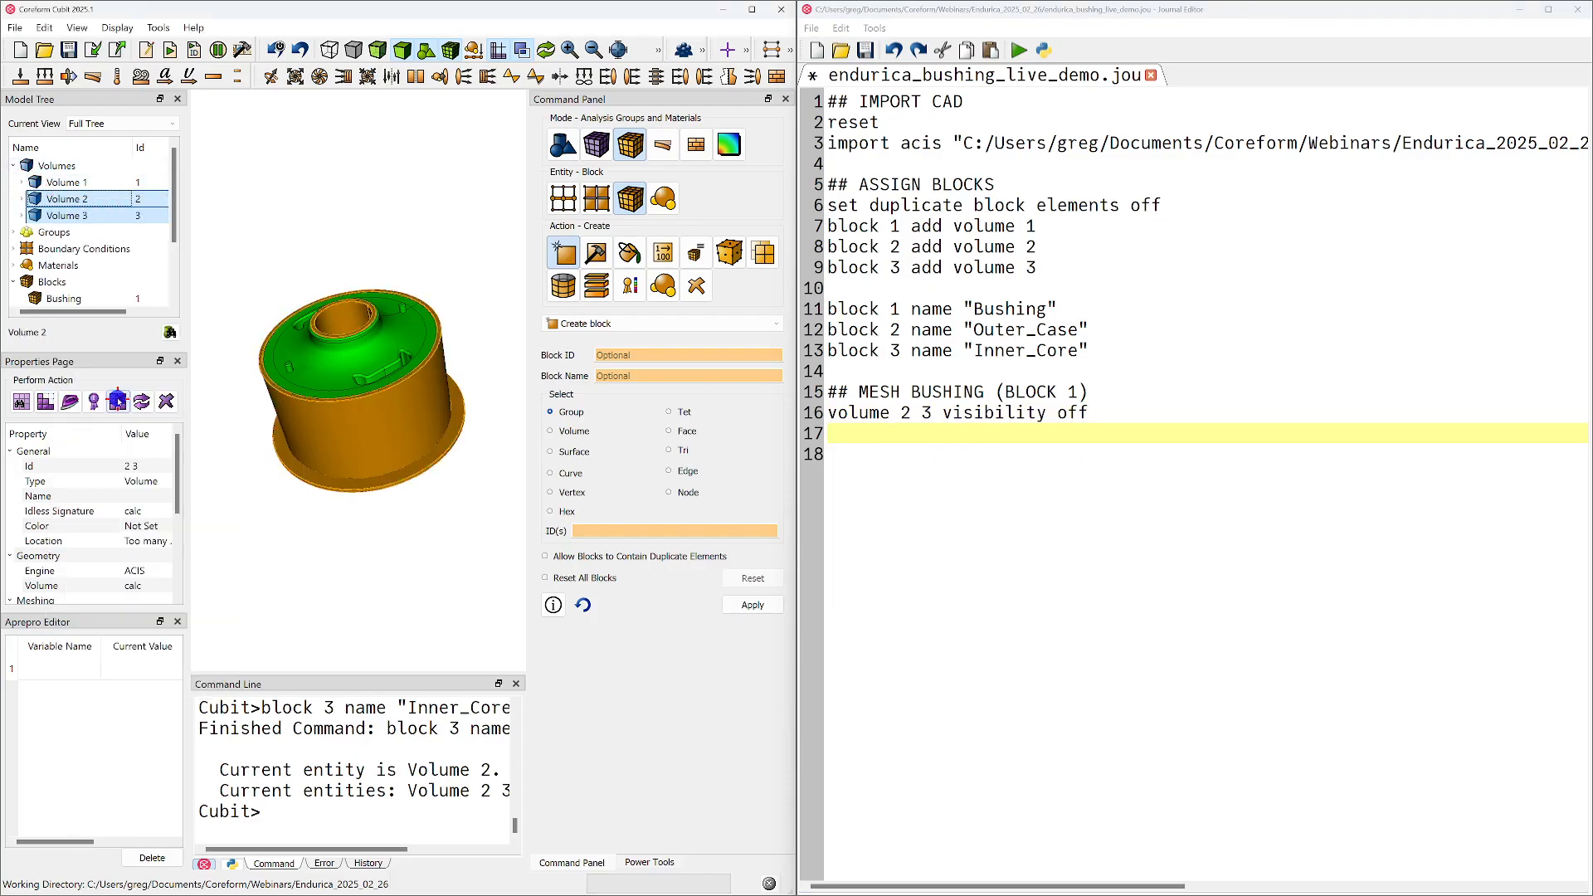
{"action": "right_click", "coordinate": [100, 201]}
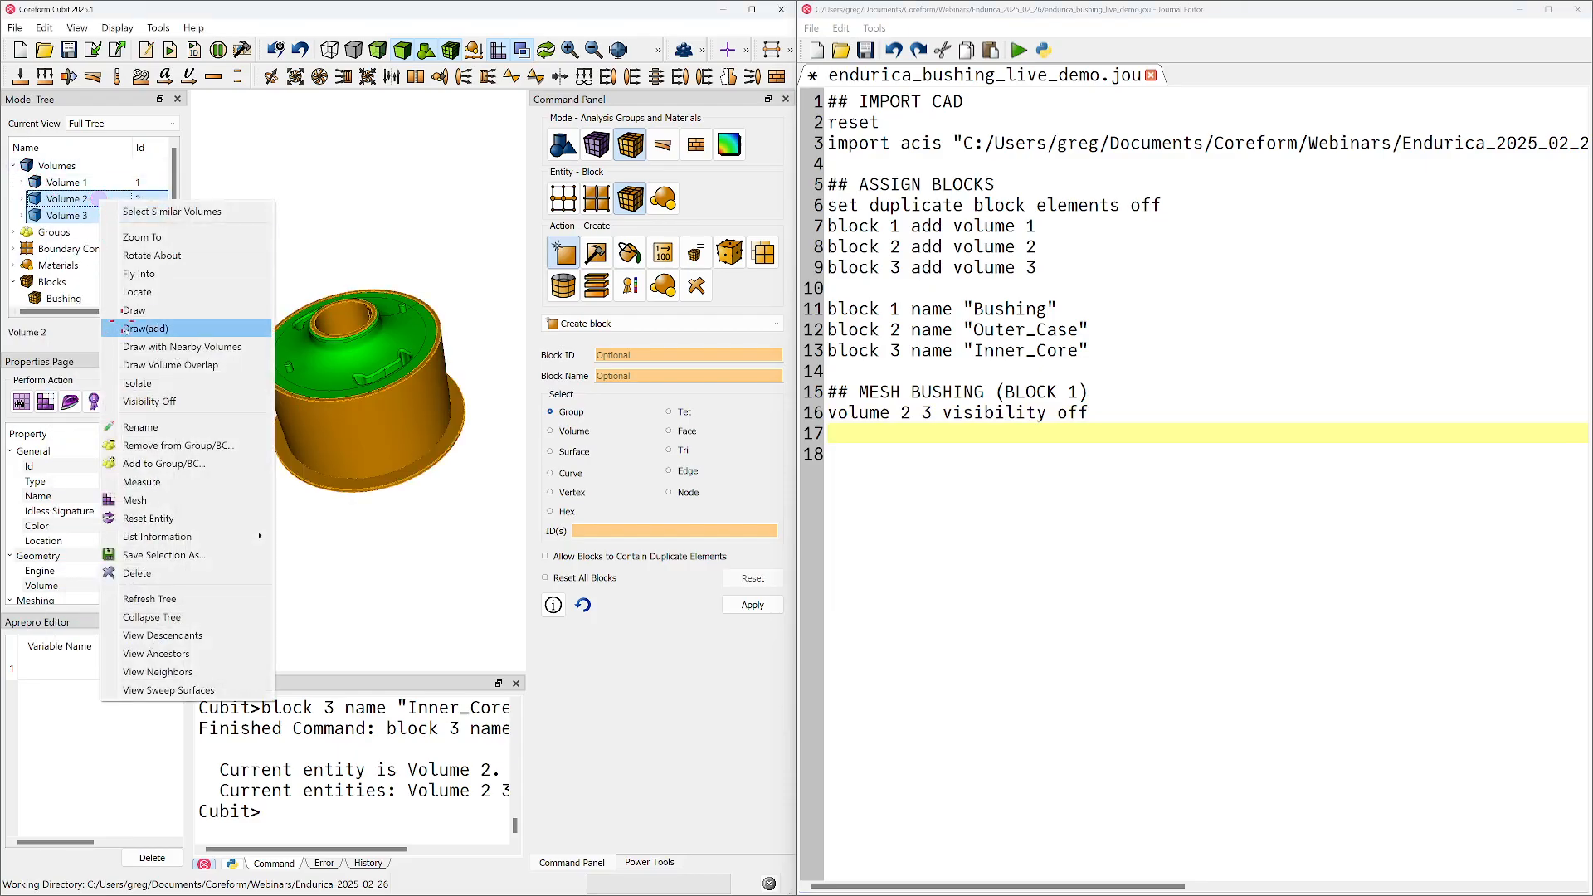
{"action": "left_click", "coordinate": [139, 384]}
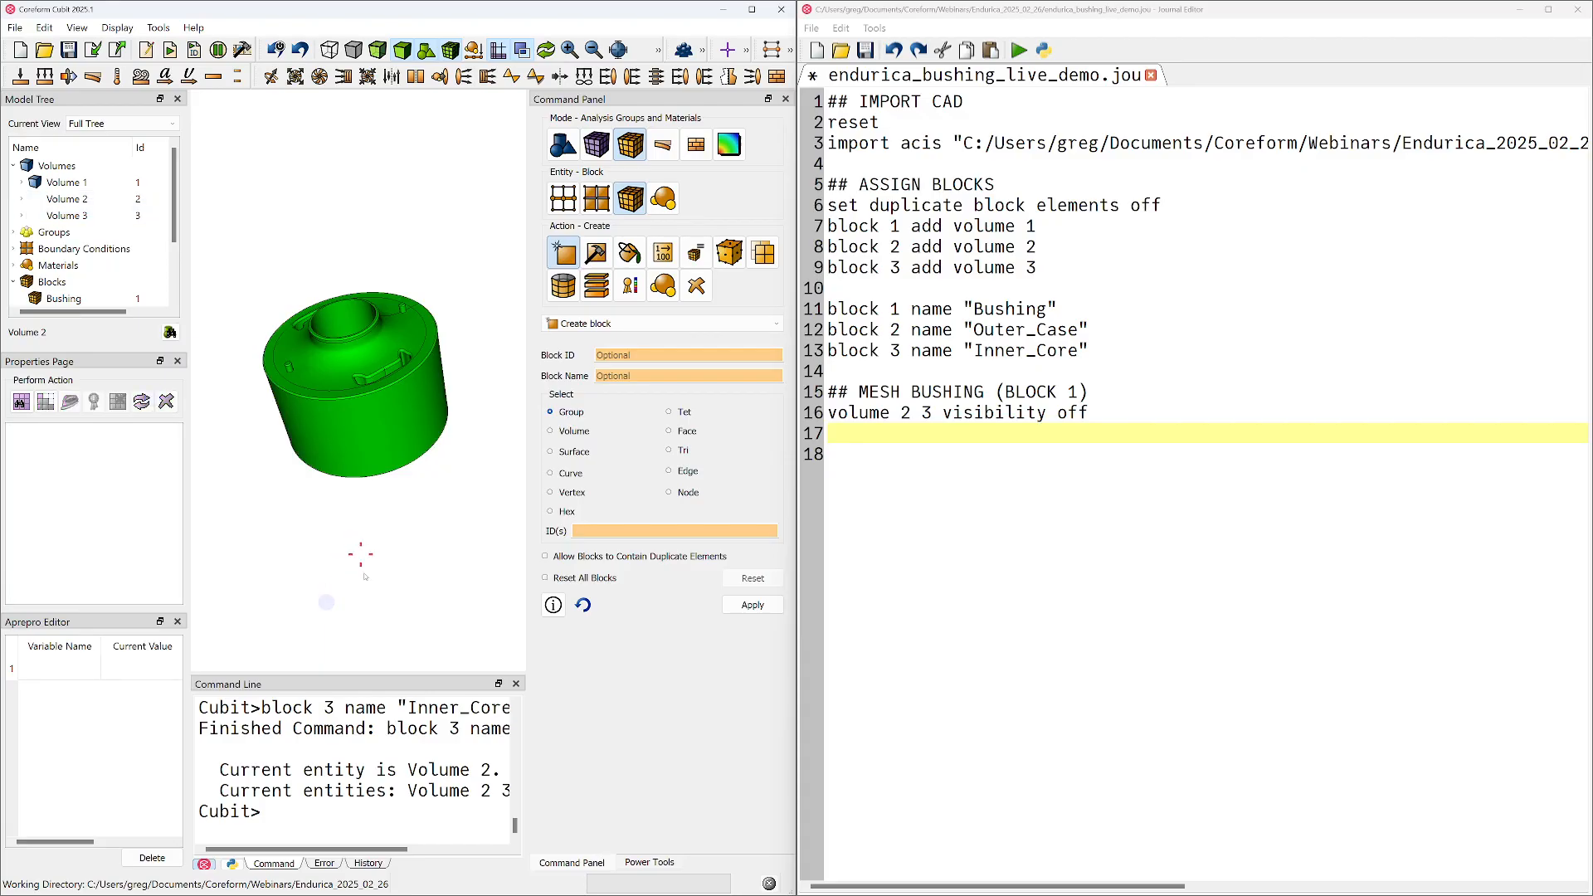
Inspect the bushing's top details and set up a volume webcut with the Plane from Curve method
{"action": "left_click", "coordinate": [1107, 432]}
{"action": "left_click_drag", "start_coordinate": [370, 315], "coordinate": [373, 403]}
{"action": "scroll", "coordinate": [373, 405], "scroll_direction": "up", "scroll_amount": 5}
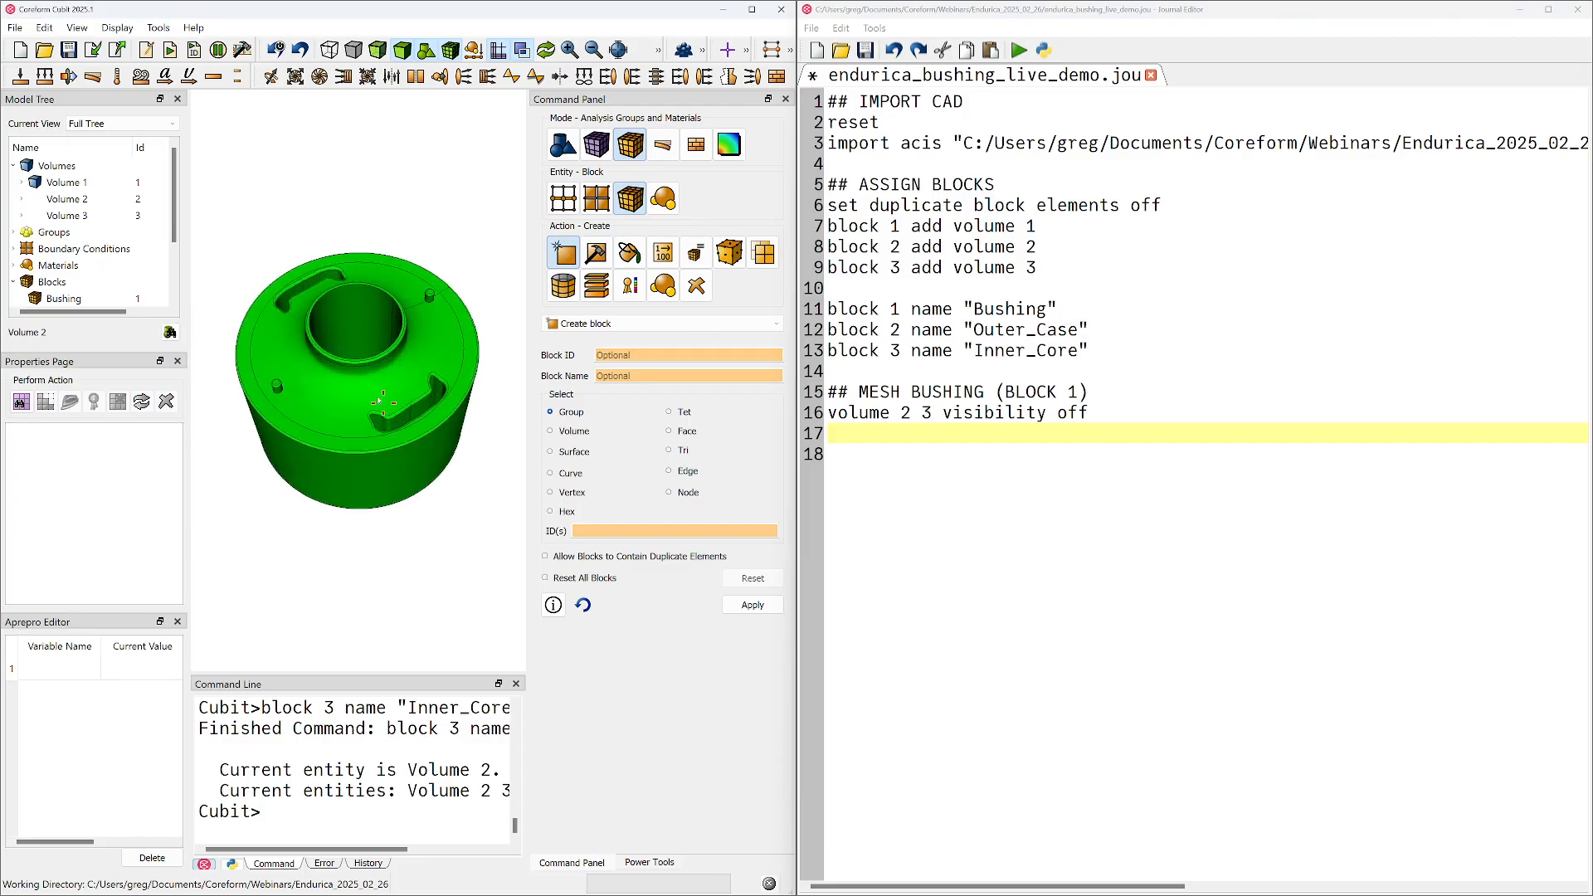
{"action": "left_click_drag", "start_coordinate": [373, 404], "coordinate": [343, 356]}
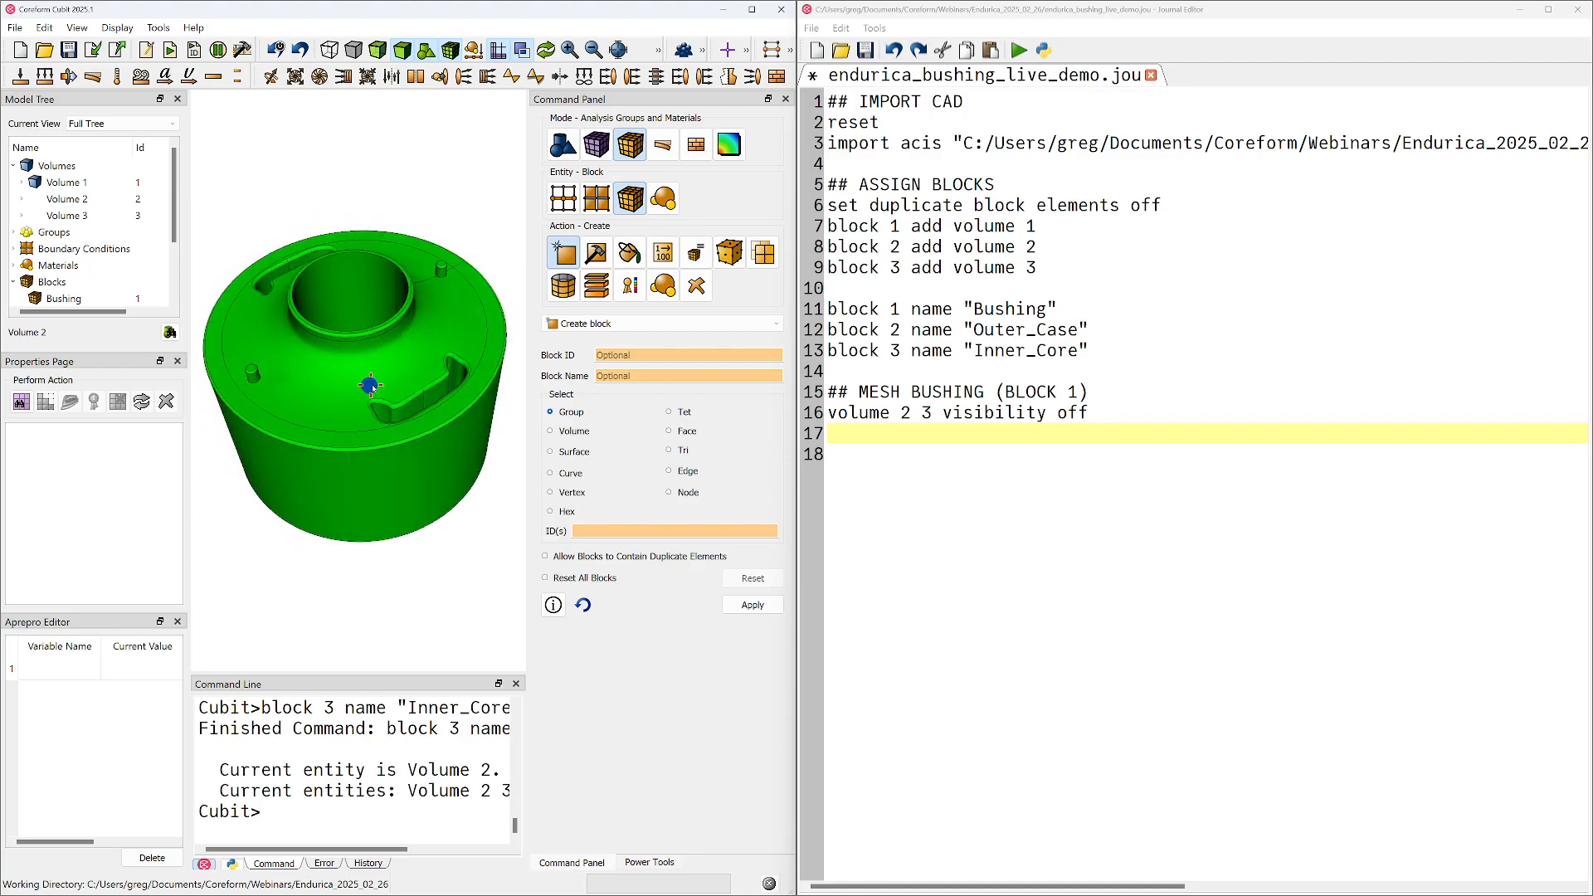
{"action": "middle_click_drag", "start_coordinate": [400, 523], "coordinate": [385, 379]}
{"action": "left_click", "coordinate": [563, 146]}
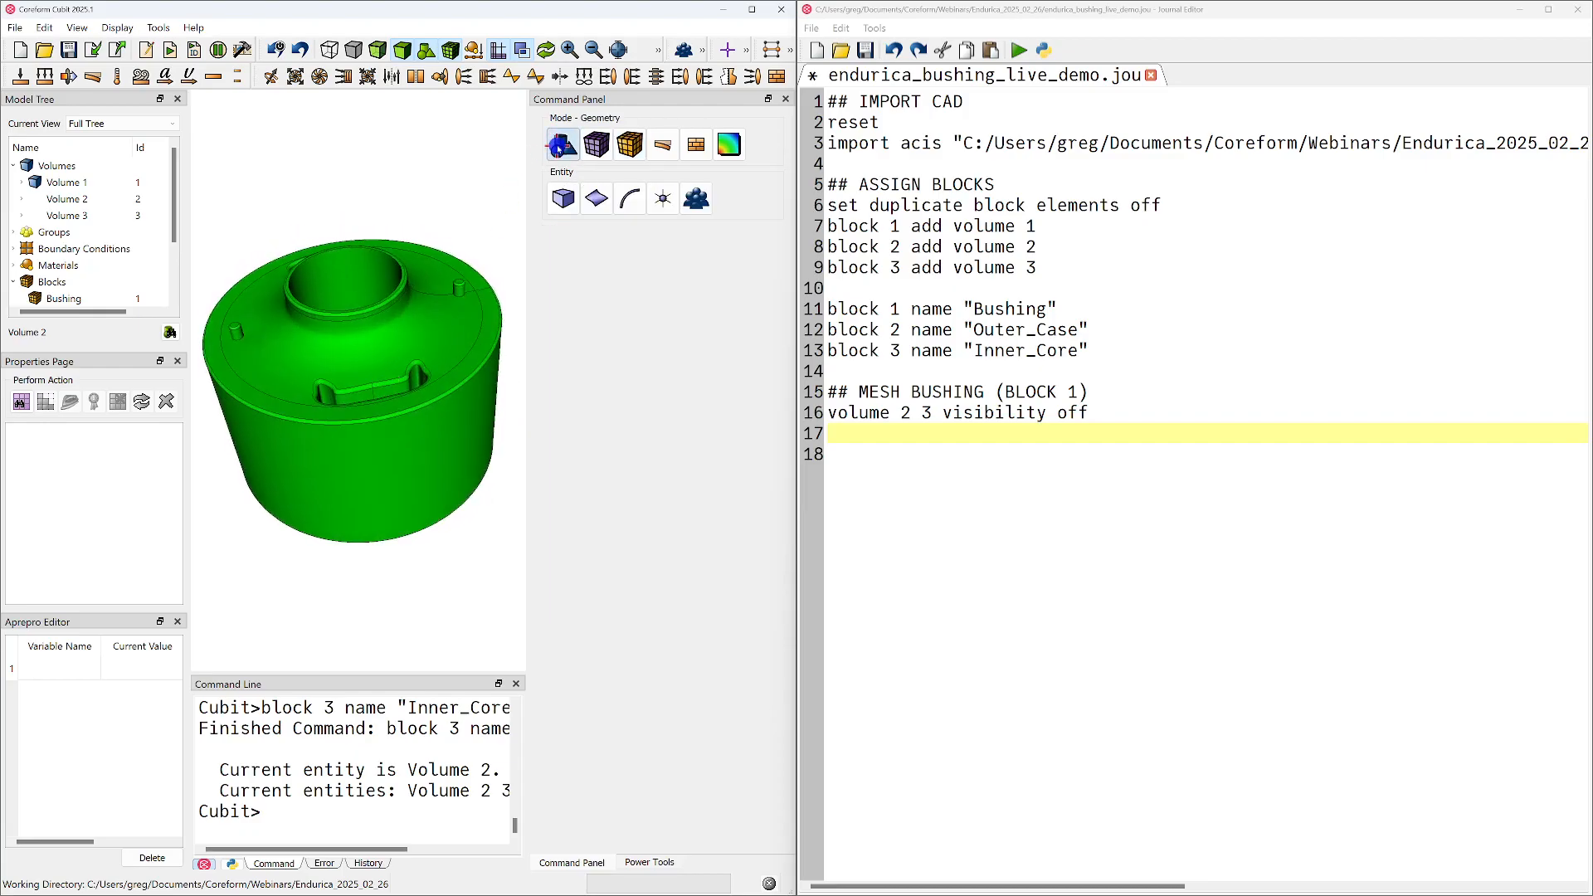
{"action": "left_click", "coordinate": [563, 198]}
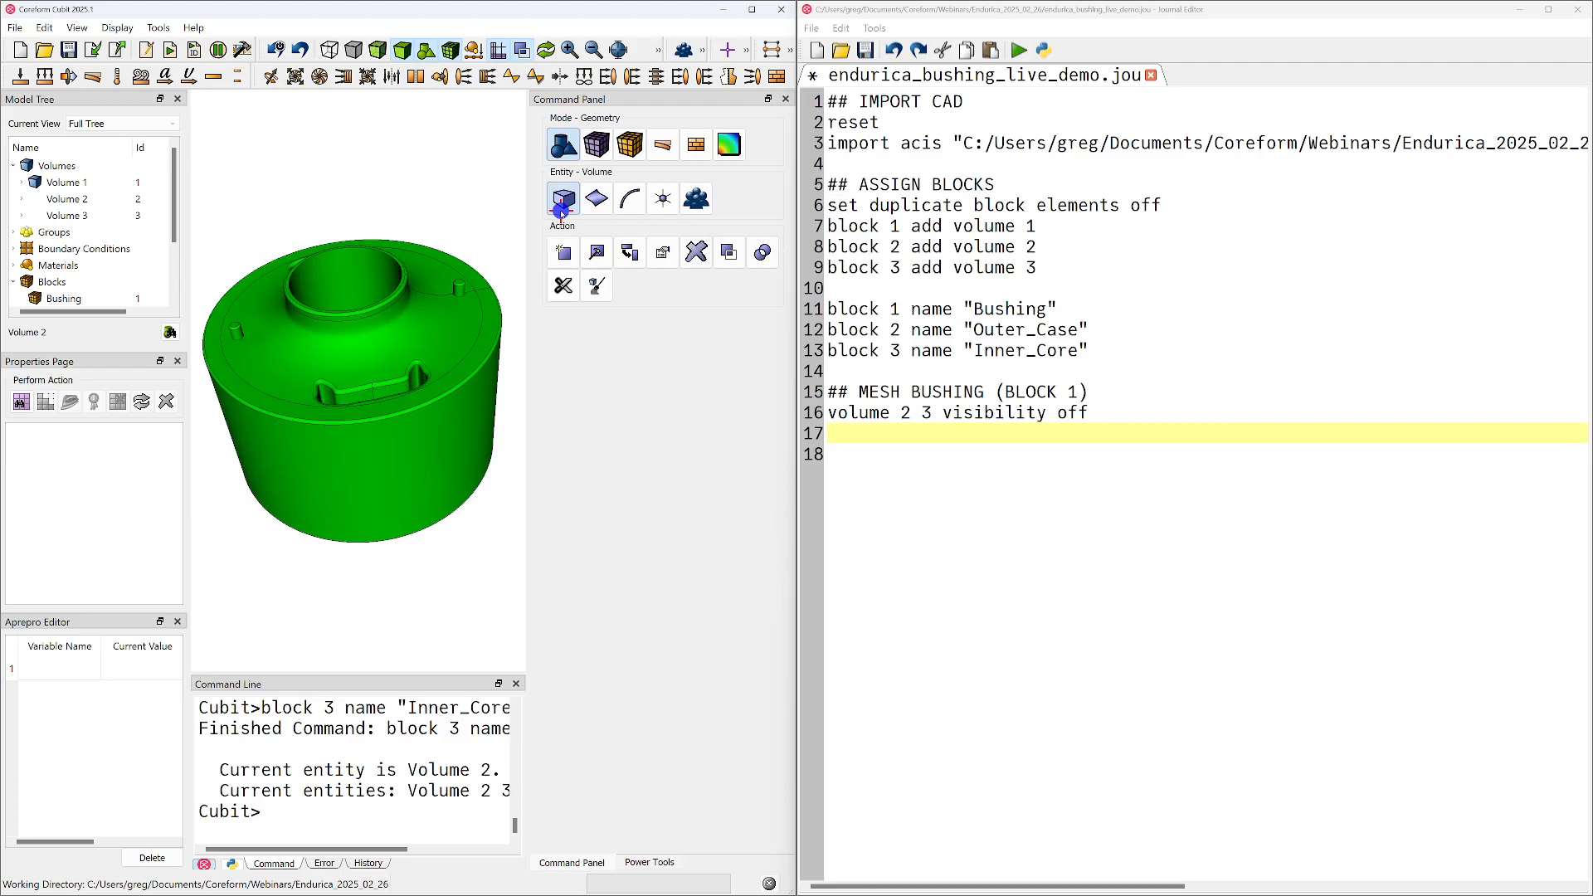
{"action": "left_click", "coordinate": [568, 296]}
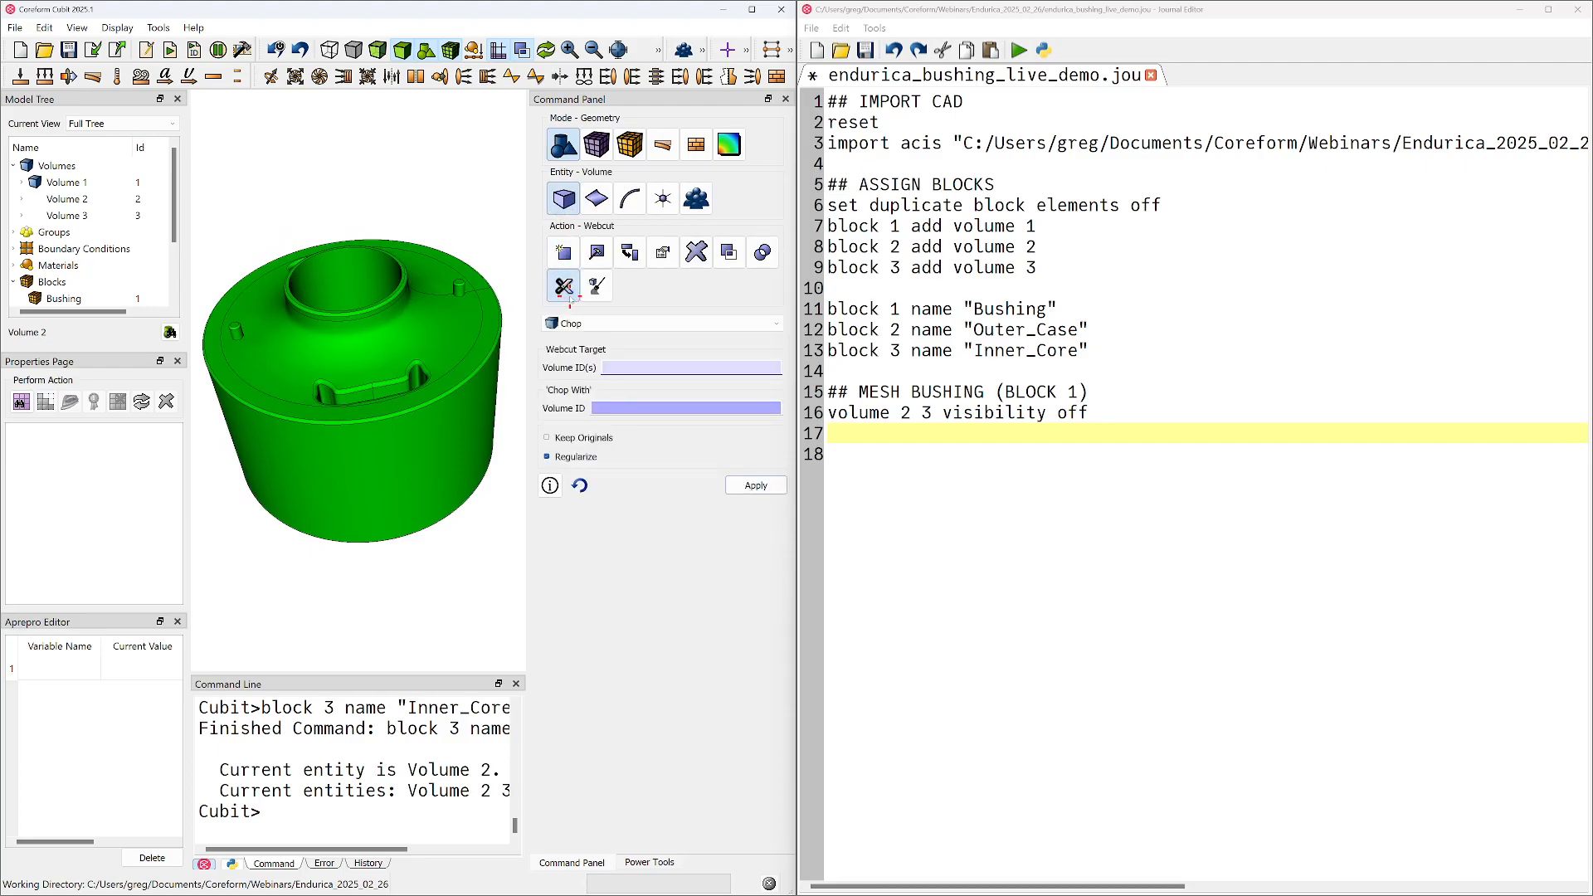
{"action": "left_click", "coordinate": [638, 330]}
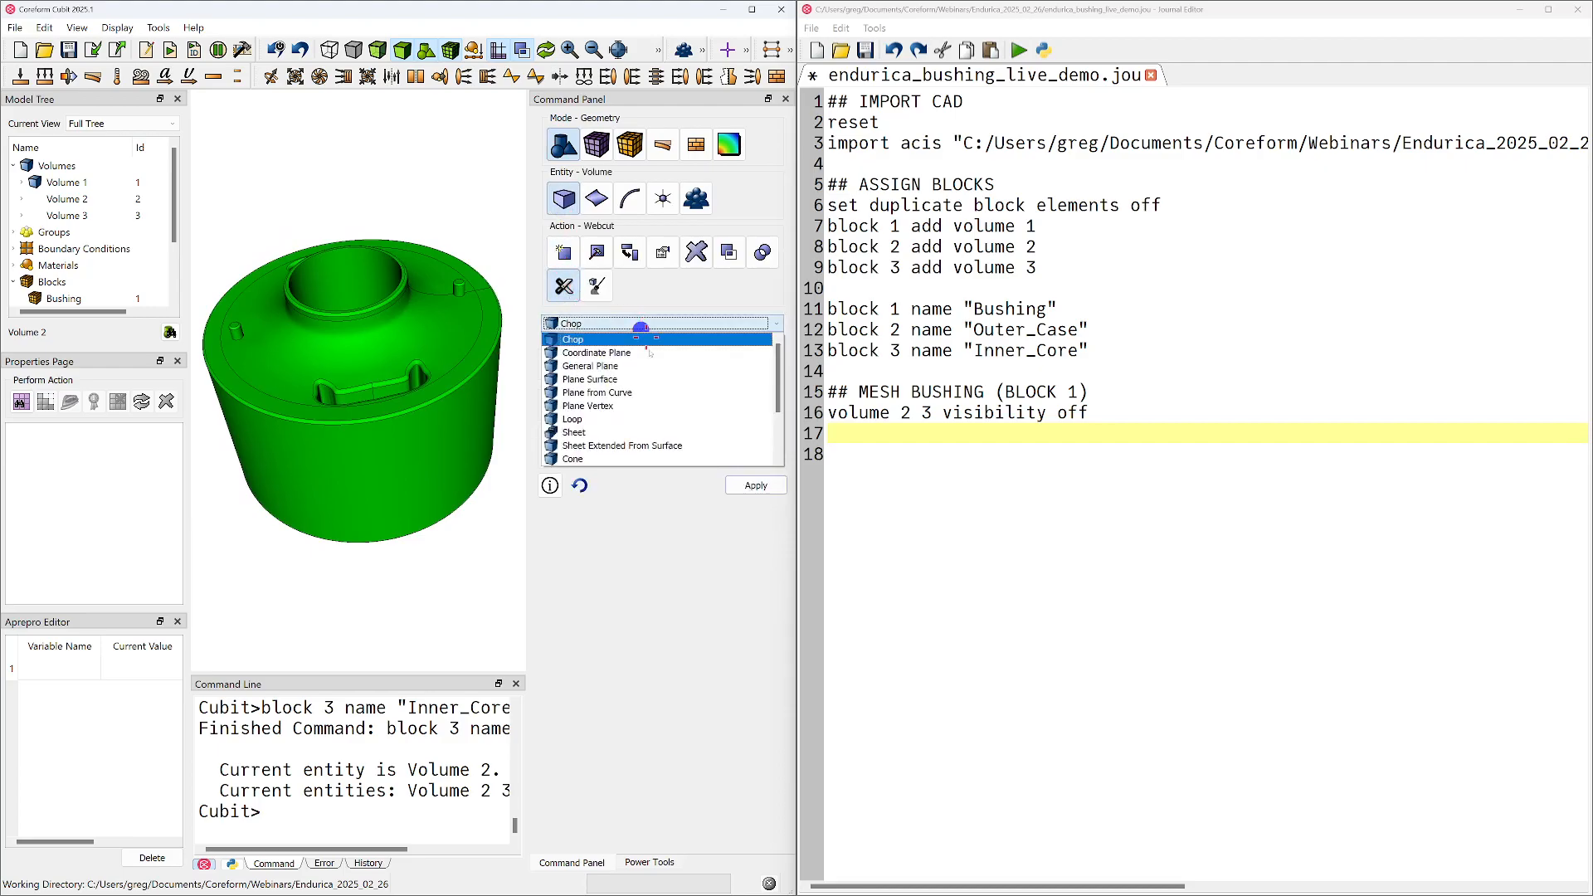
{"action": "left_click", "coordinate": [634, 394]}
Define the webcut with volume 1 as target and curve 54 on the outer top rim, positioned near vertex 36
{"action": "left_click_drag", "start_coordinate": [384, 356], "coordinate": [336, 453]}
{"action": "left_click", "coordinate": [444, 387]}
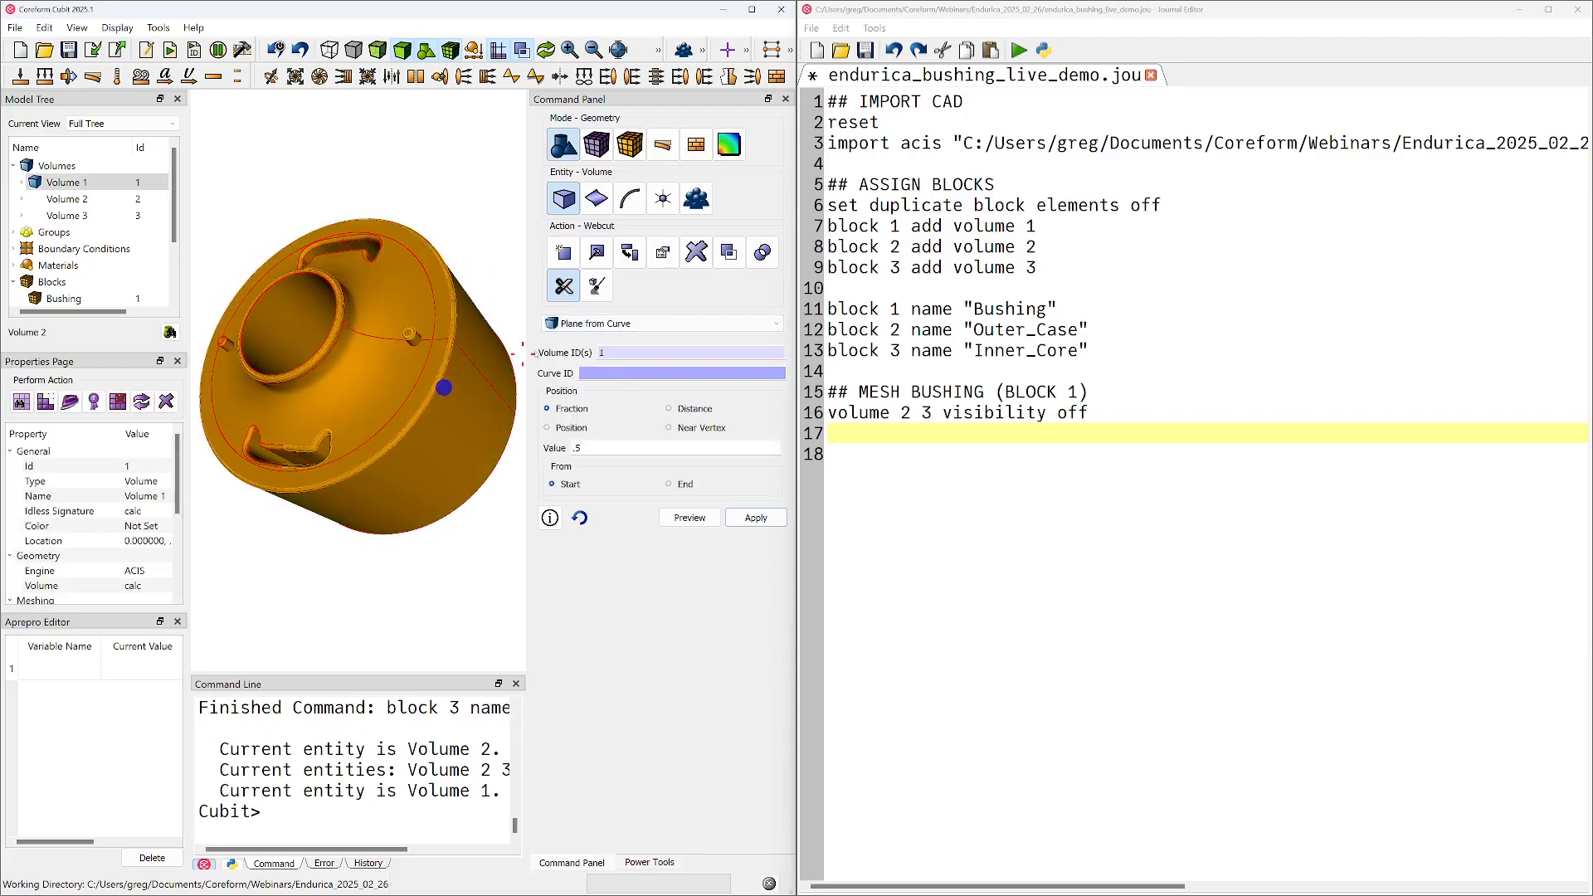
{"action": "double_click", "coordinate": [625, 354]}
{"action": "left_click", "coordinate": [612, 374]}
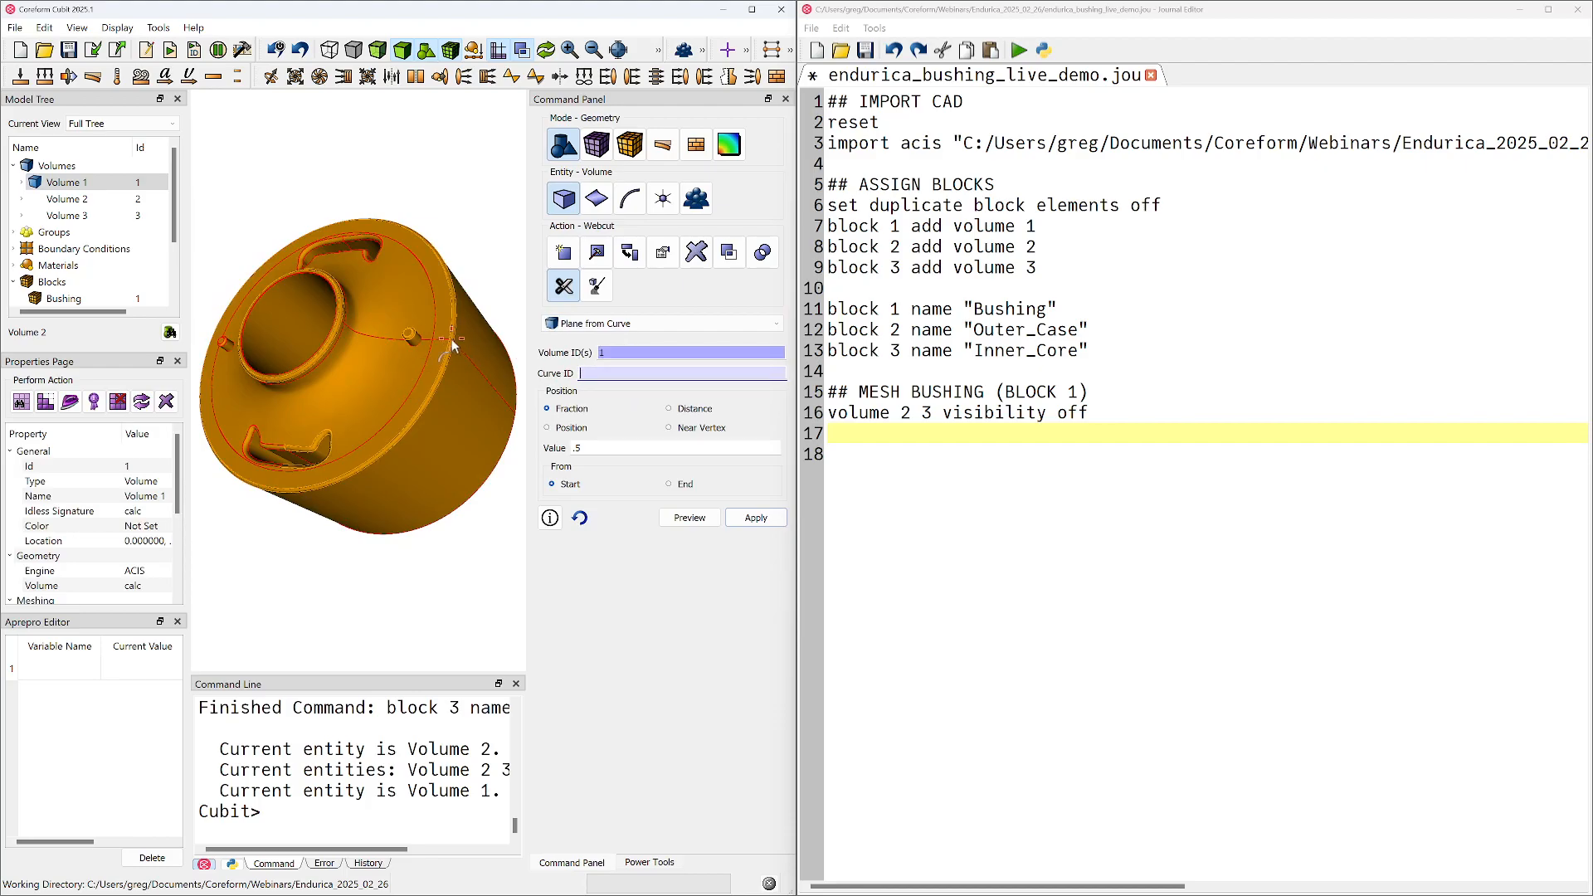
{"action": "left_click", "coordinate": [452, 350]}
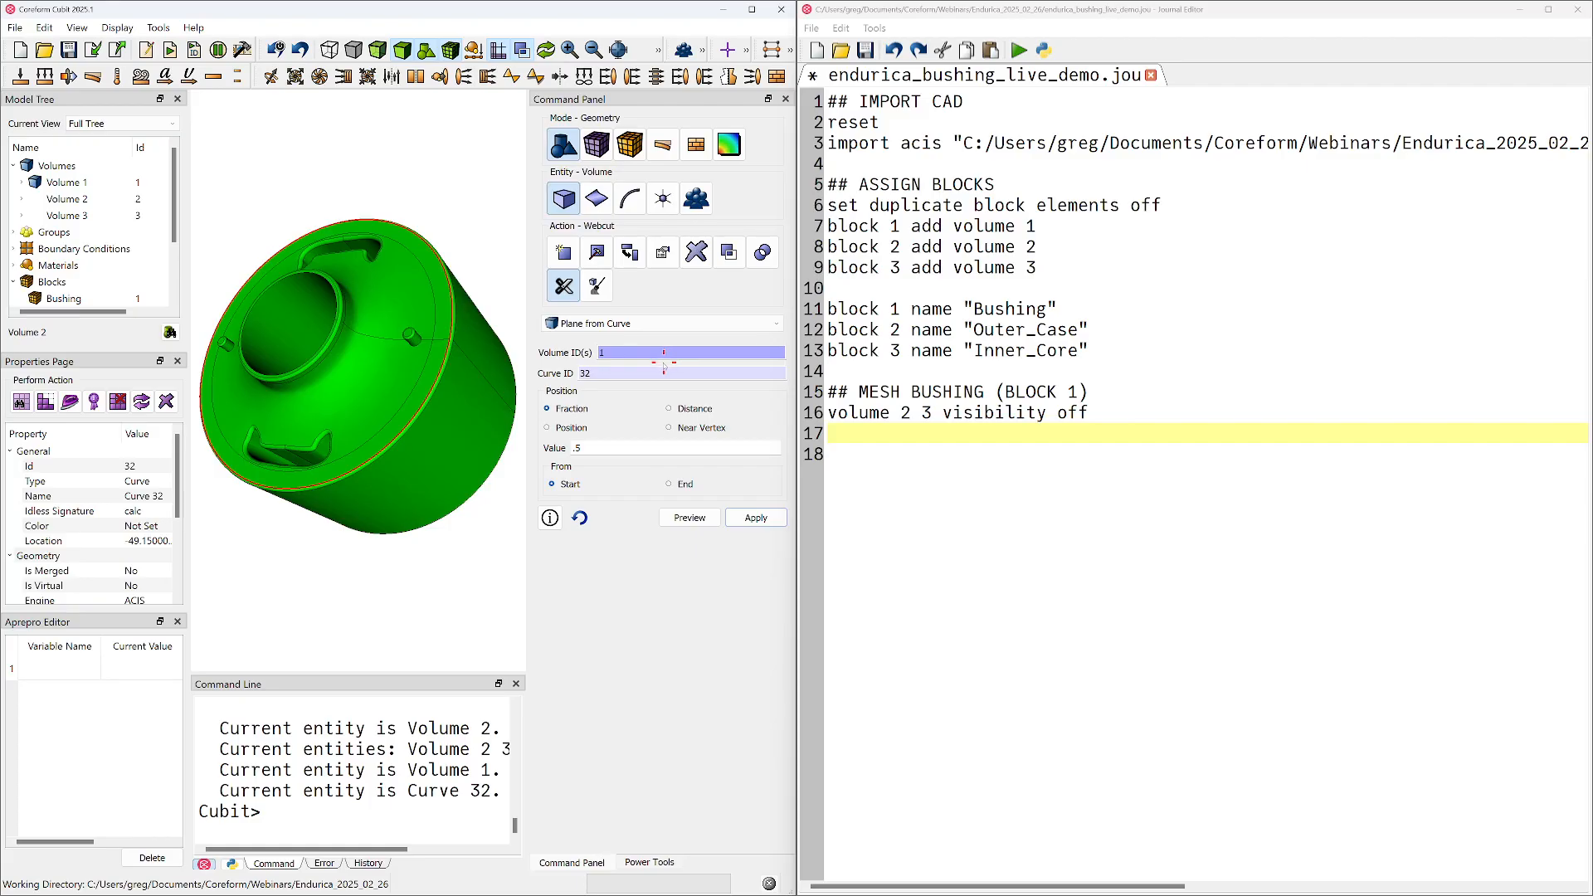
{"action": "left_click", "coordinate": [635, 378]}
{"action": "left_click", "coordinate": [446, 370]}
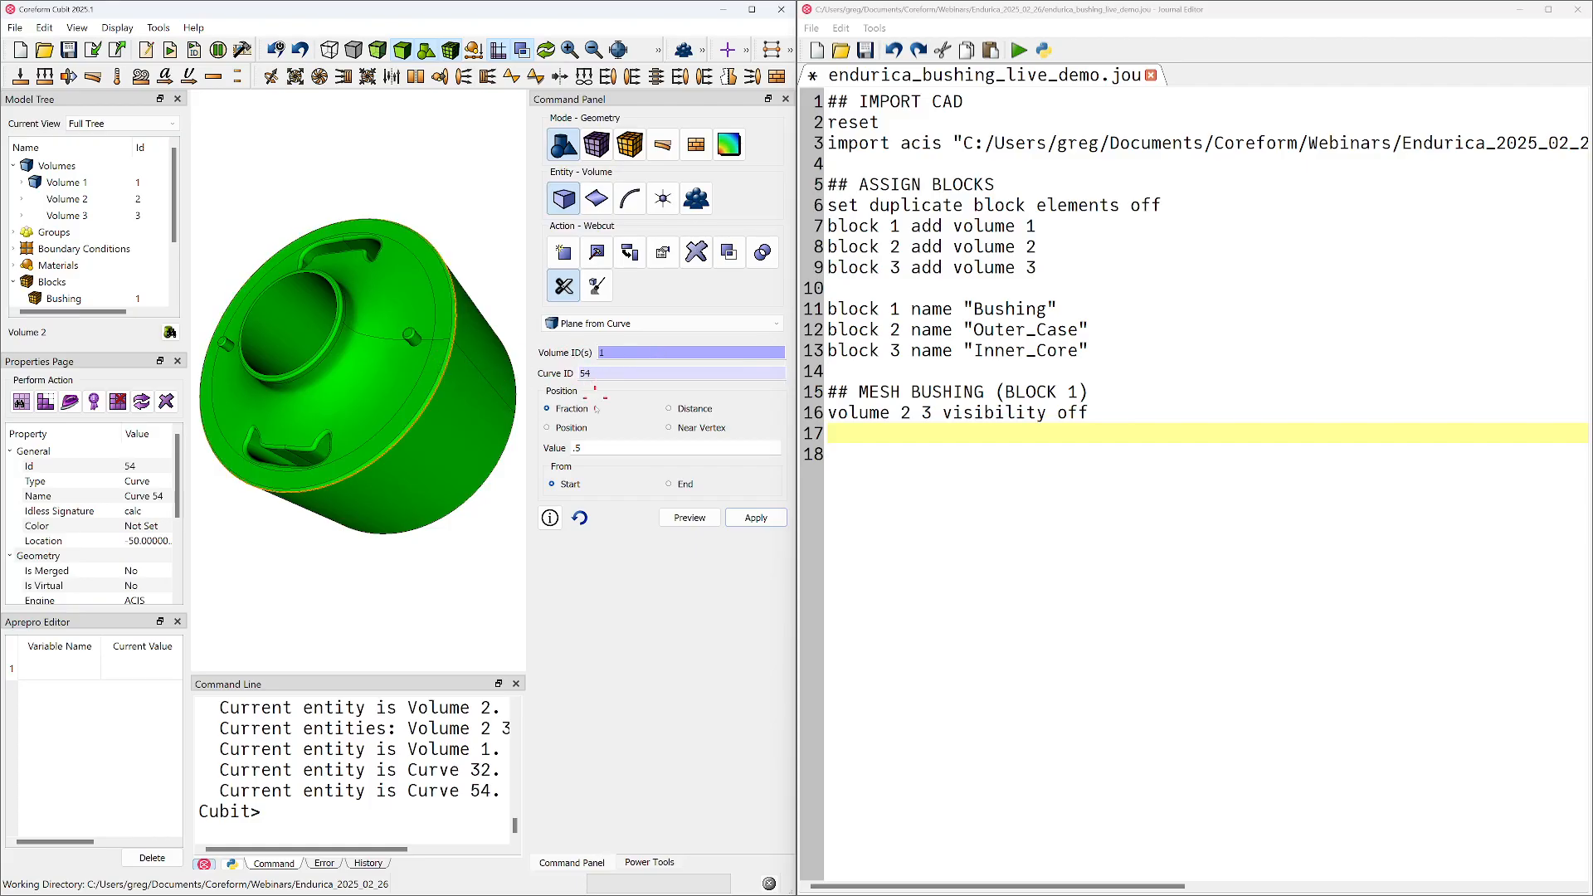
{"action": "left_click", "coordinate": [669, 427]}
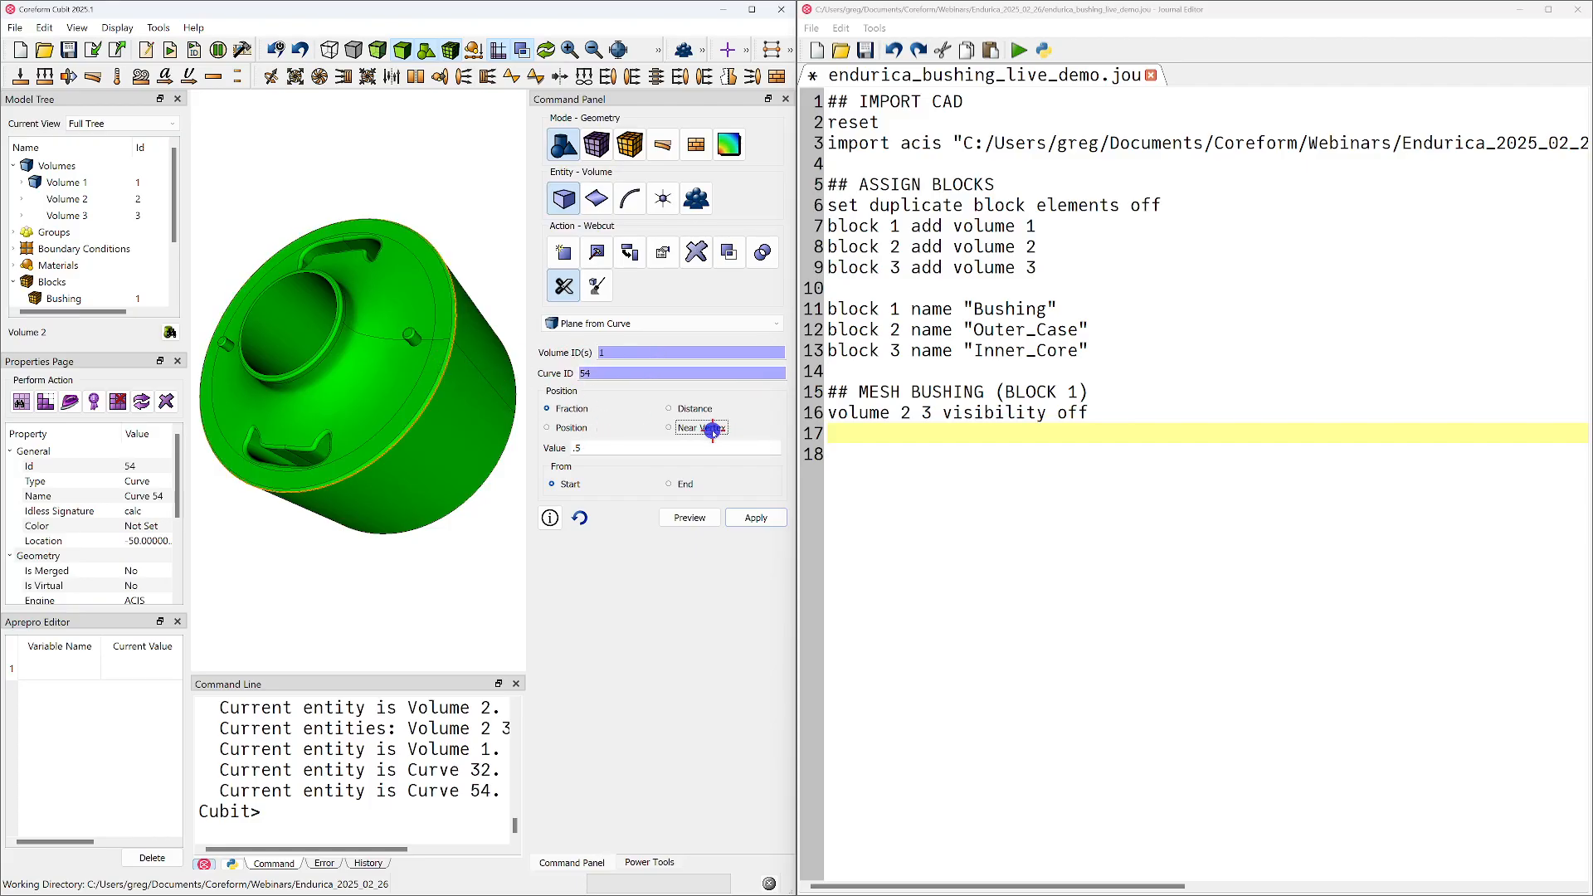
{"action": "left_click", "coordinate": [459, 344]}
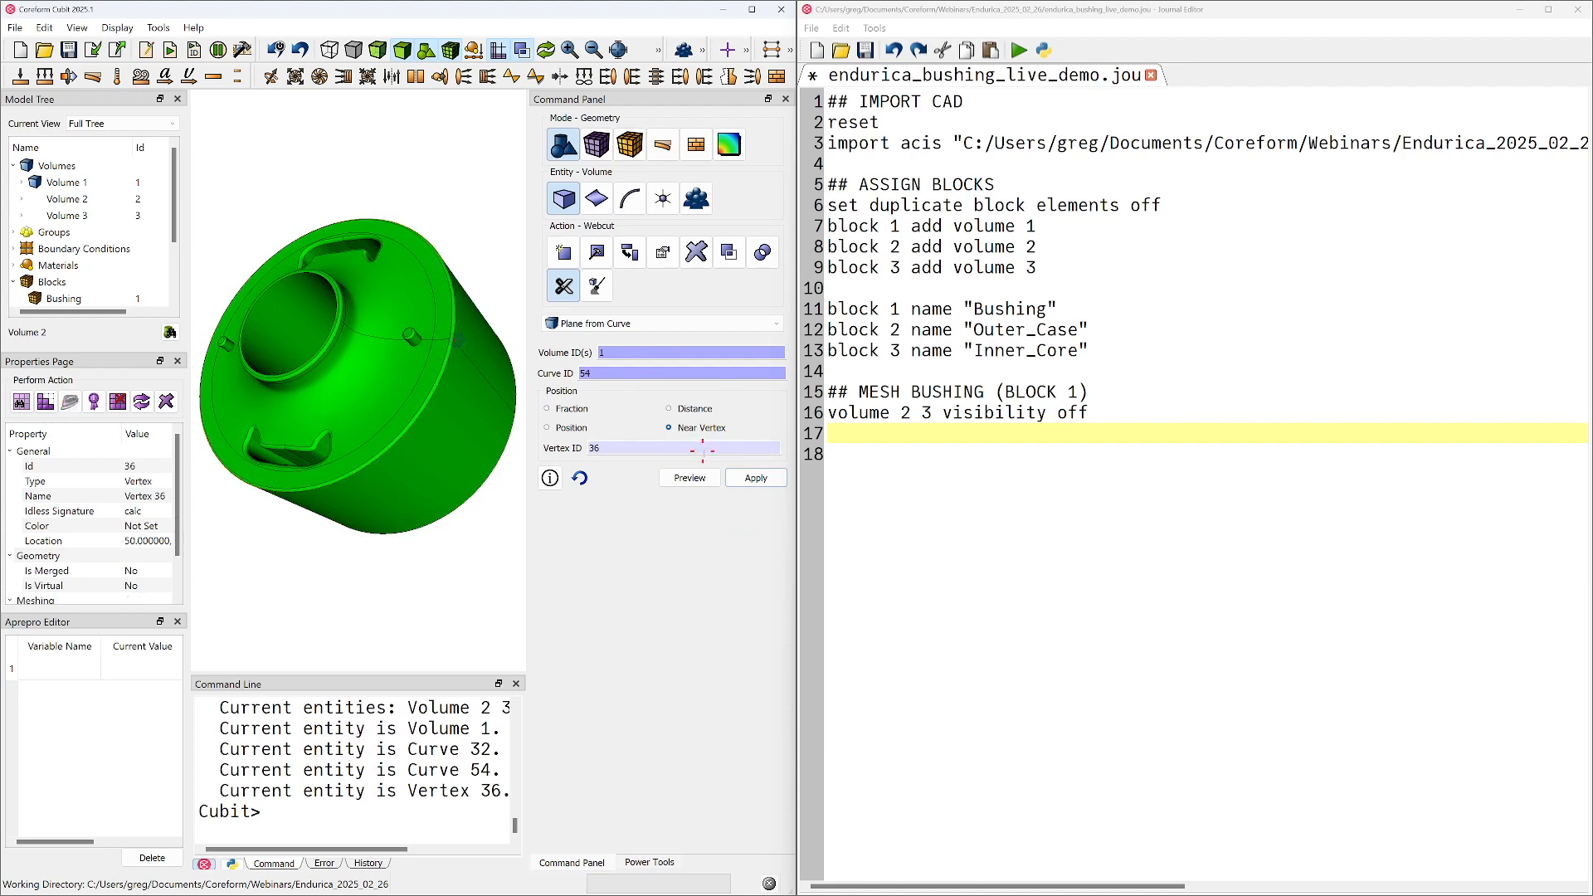
Preview the cutting plane against the bushing and apply the webcut to volume 1
{"action": "left_click", "coordinate": [696, 477]}
{"action": "middle_click_drag", "start_coordinate": [302, 399], "coordinate": [349, 354]}
{"action": "middle_click_drag", "start_coordinate": [343, 421], "coordinate": [345, 508]}
{"action": "left_click", "coordinate": [756, 478]}
Display the axis triad with the command "graphics triad on" and try aligning the view to one of its axes
{"action": "type", "text": "graphics triad on"}
{"action": "key", "text": "Return"}
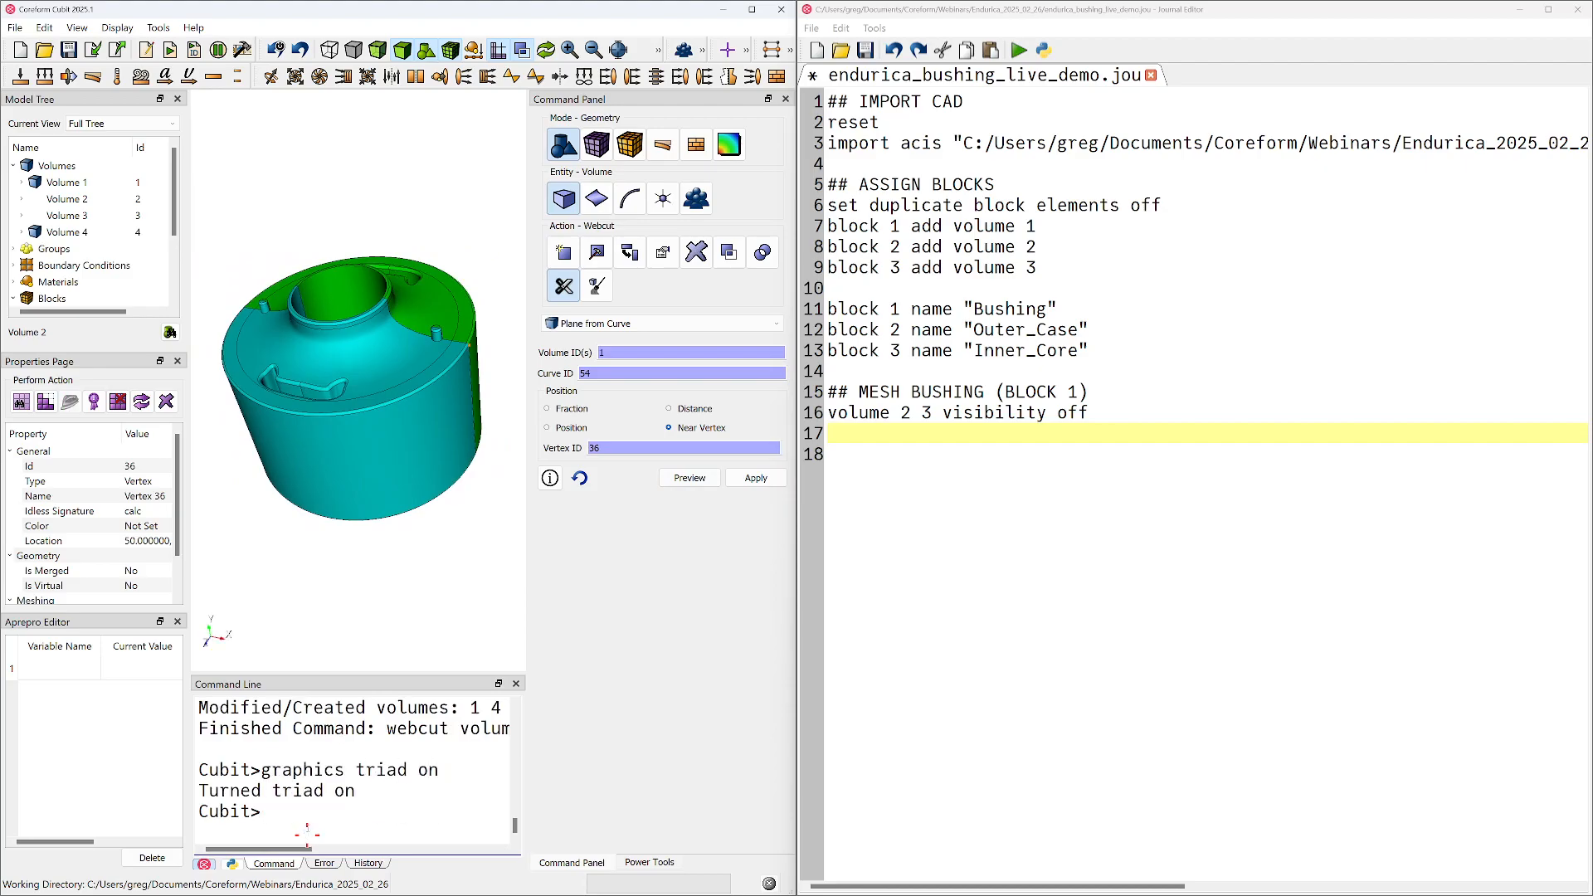
{"action": "left_click_drag", "start_coordinate": [401, 289], "coordinate": [422, 352]}
{"action": "left_click_drag", "start_coordinate": [394, 469], "coordinate": [365, 425]}
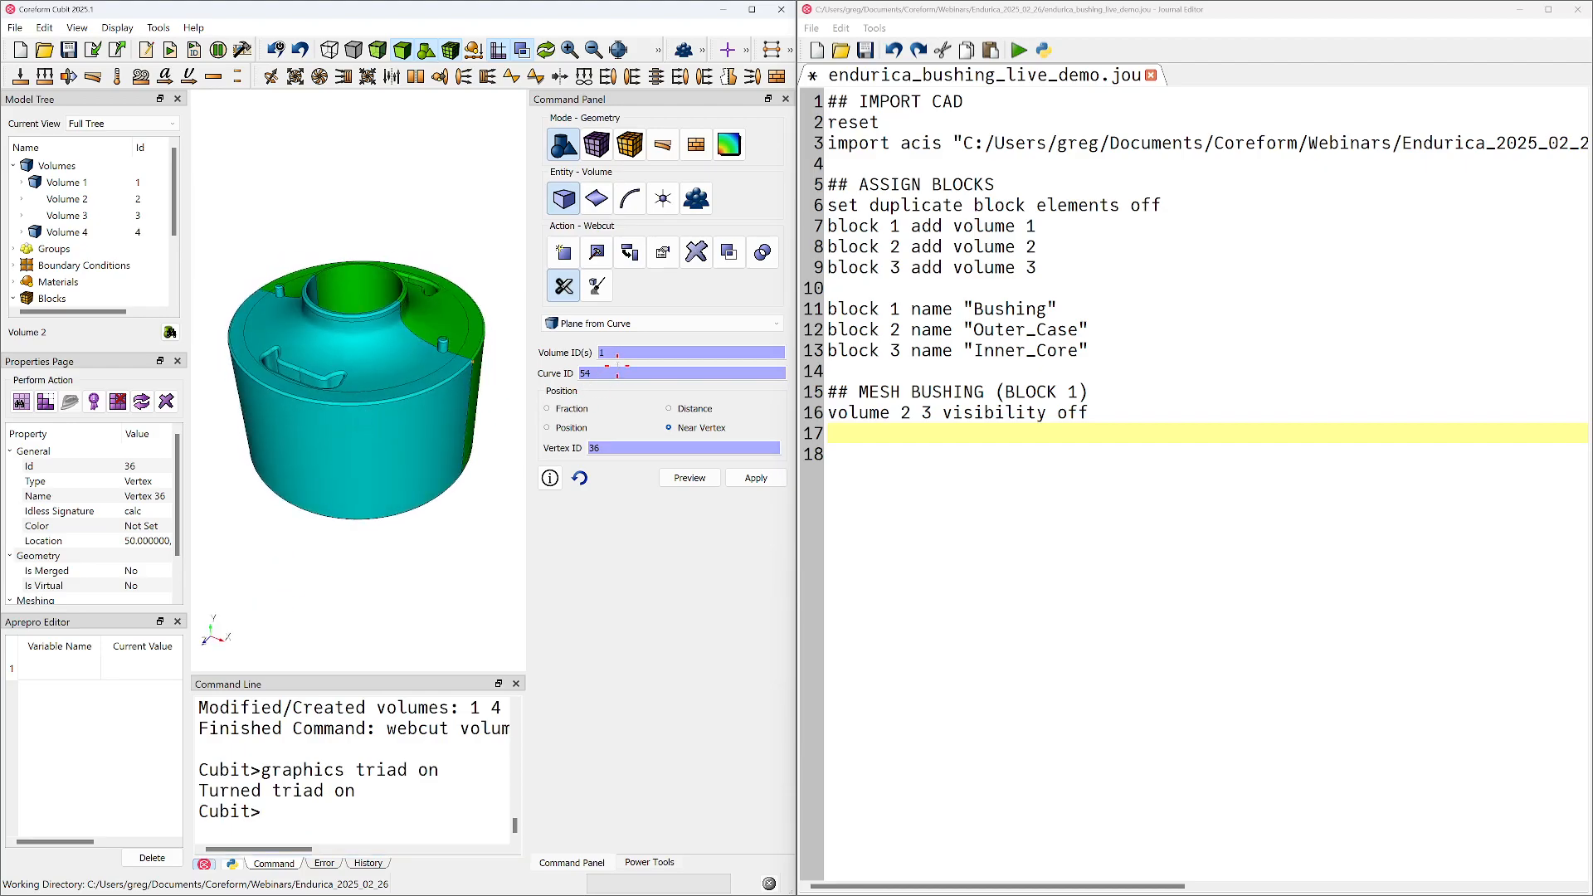
{"action": "left_click_drag", "start_coordinate": [467, 378], "coordinate": [360, 522]}
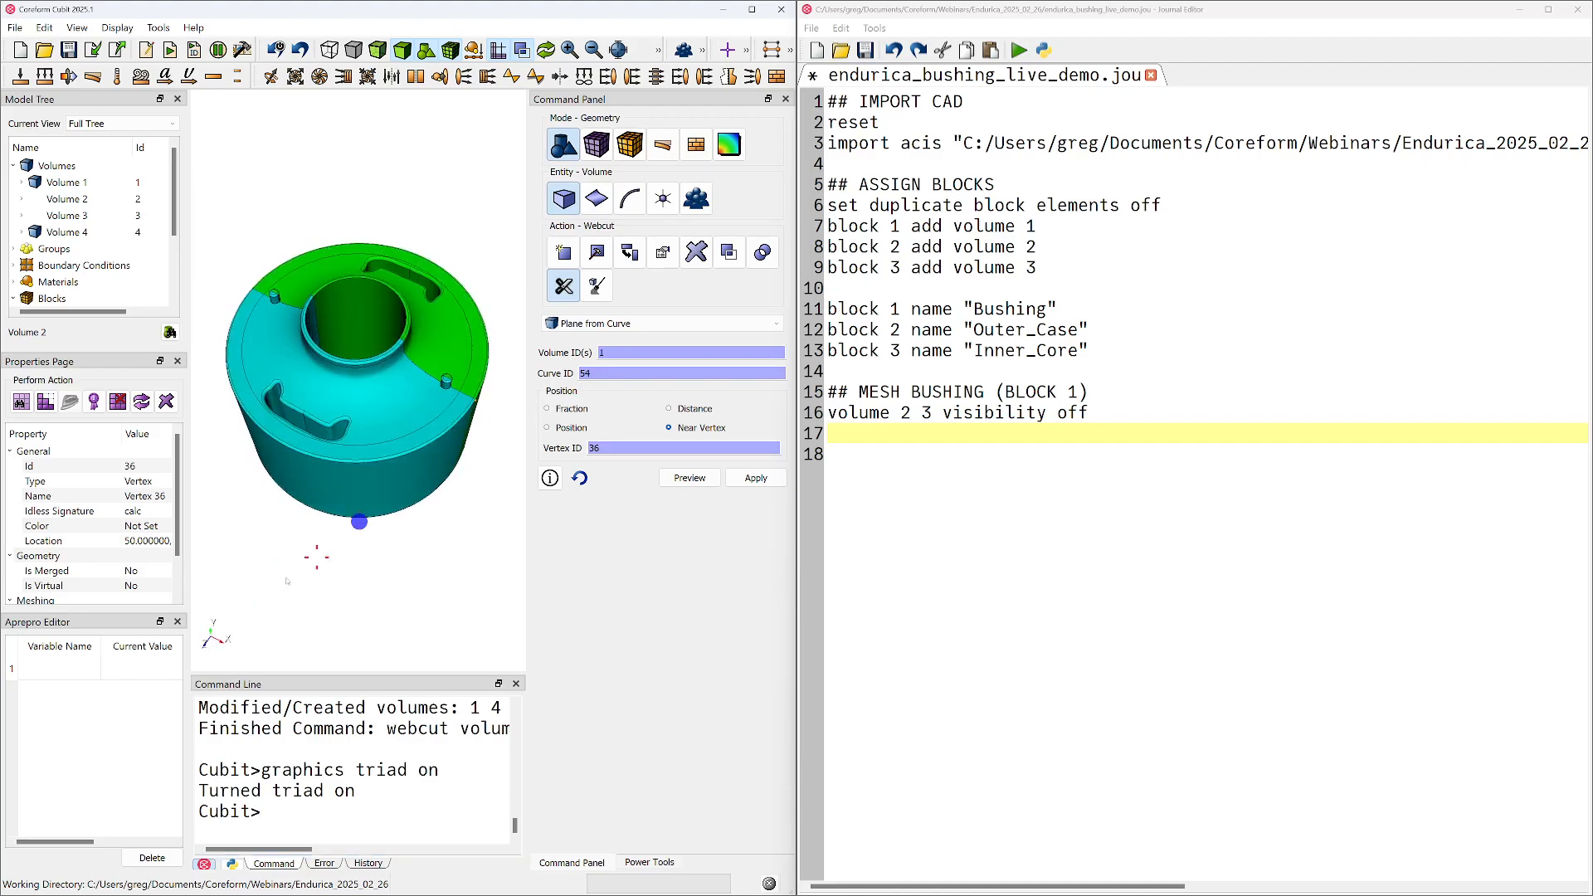
{"action": "left_click", "coordinate": [205, 647]}
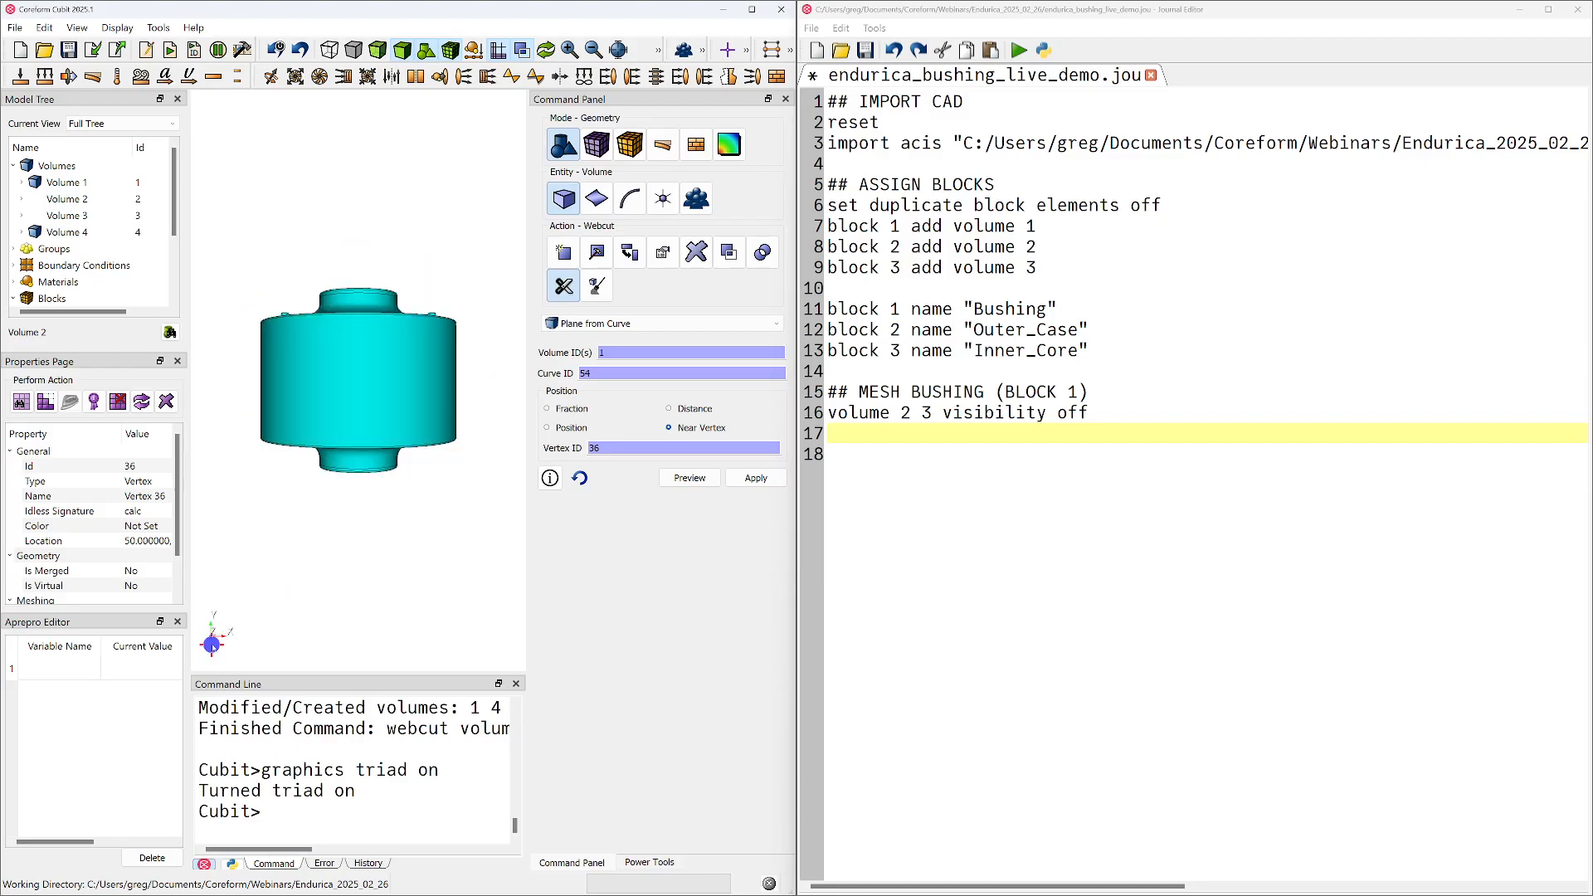
{"action": "left_click_drag", "start_coordinate": [381, 396], "coordinate": [374, 469]}
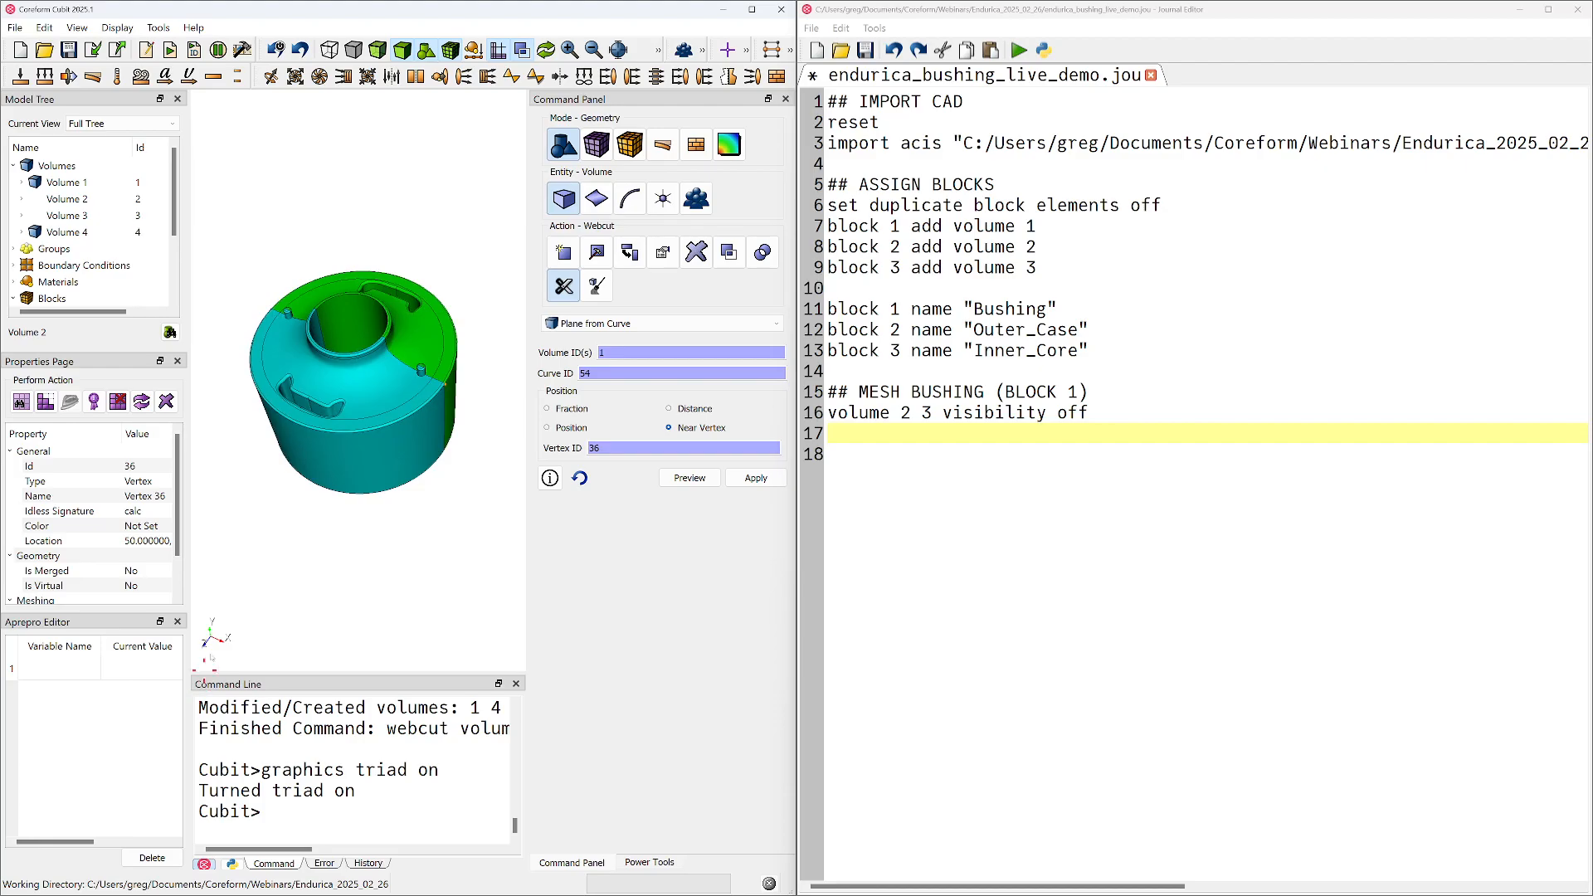
Set the webcut's reference to curve 188 on the outer top rim, positioned at fraction .5 from its start
{"action": "left_click", "coordinate": [383, 413]}
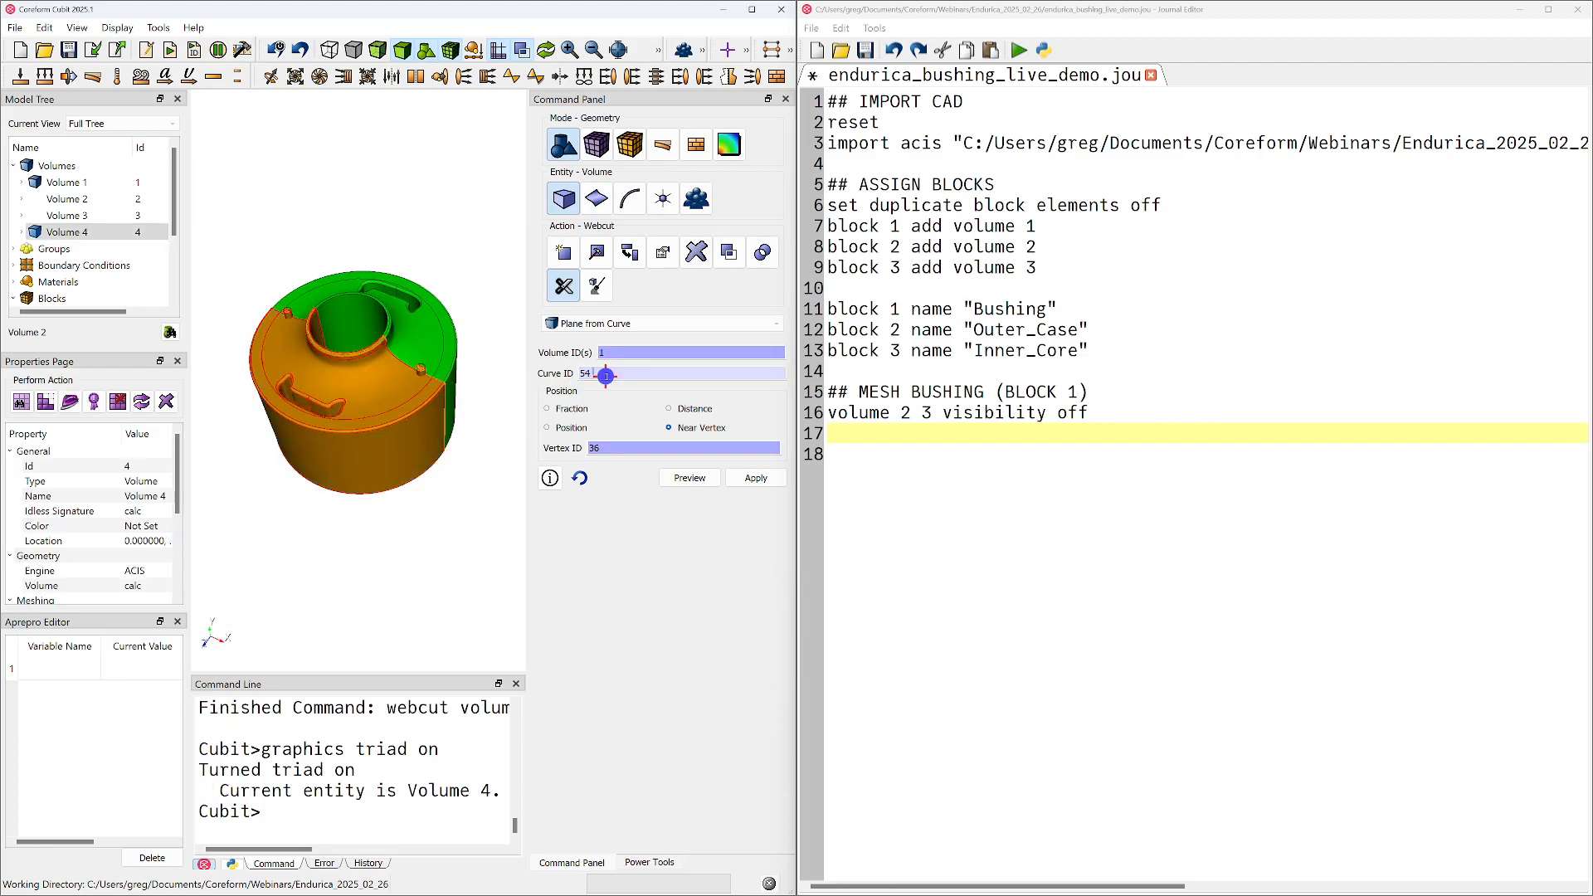
{"action": "left_click", "coordinate": [306, 428]}
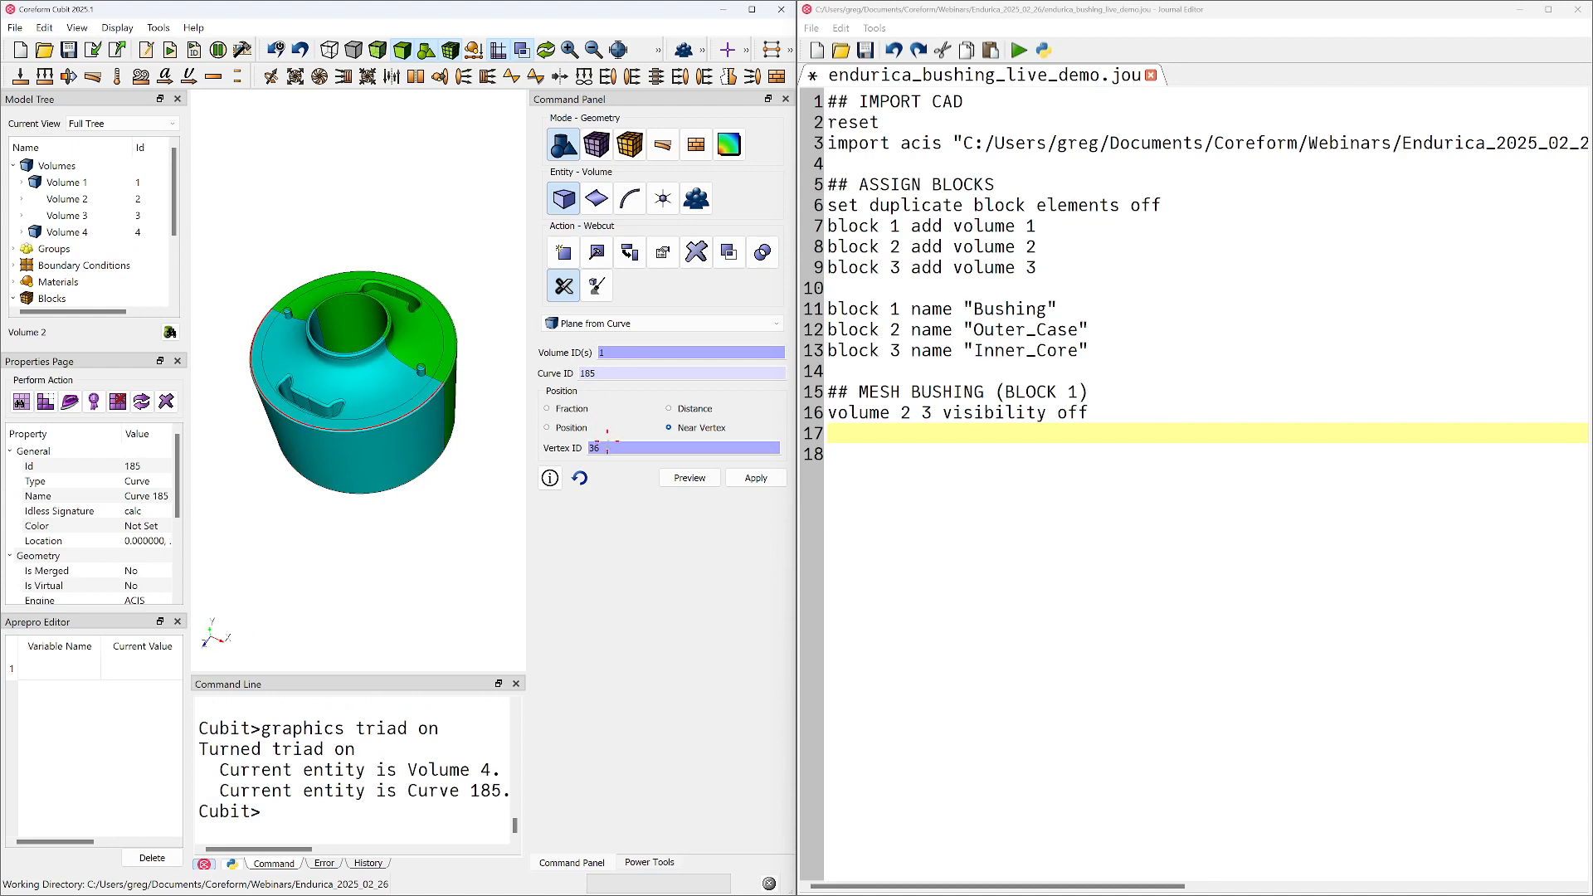
{"action": "left_click", "coordinate": [328, 439]}
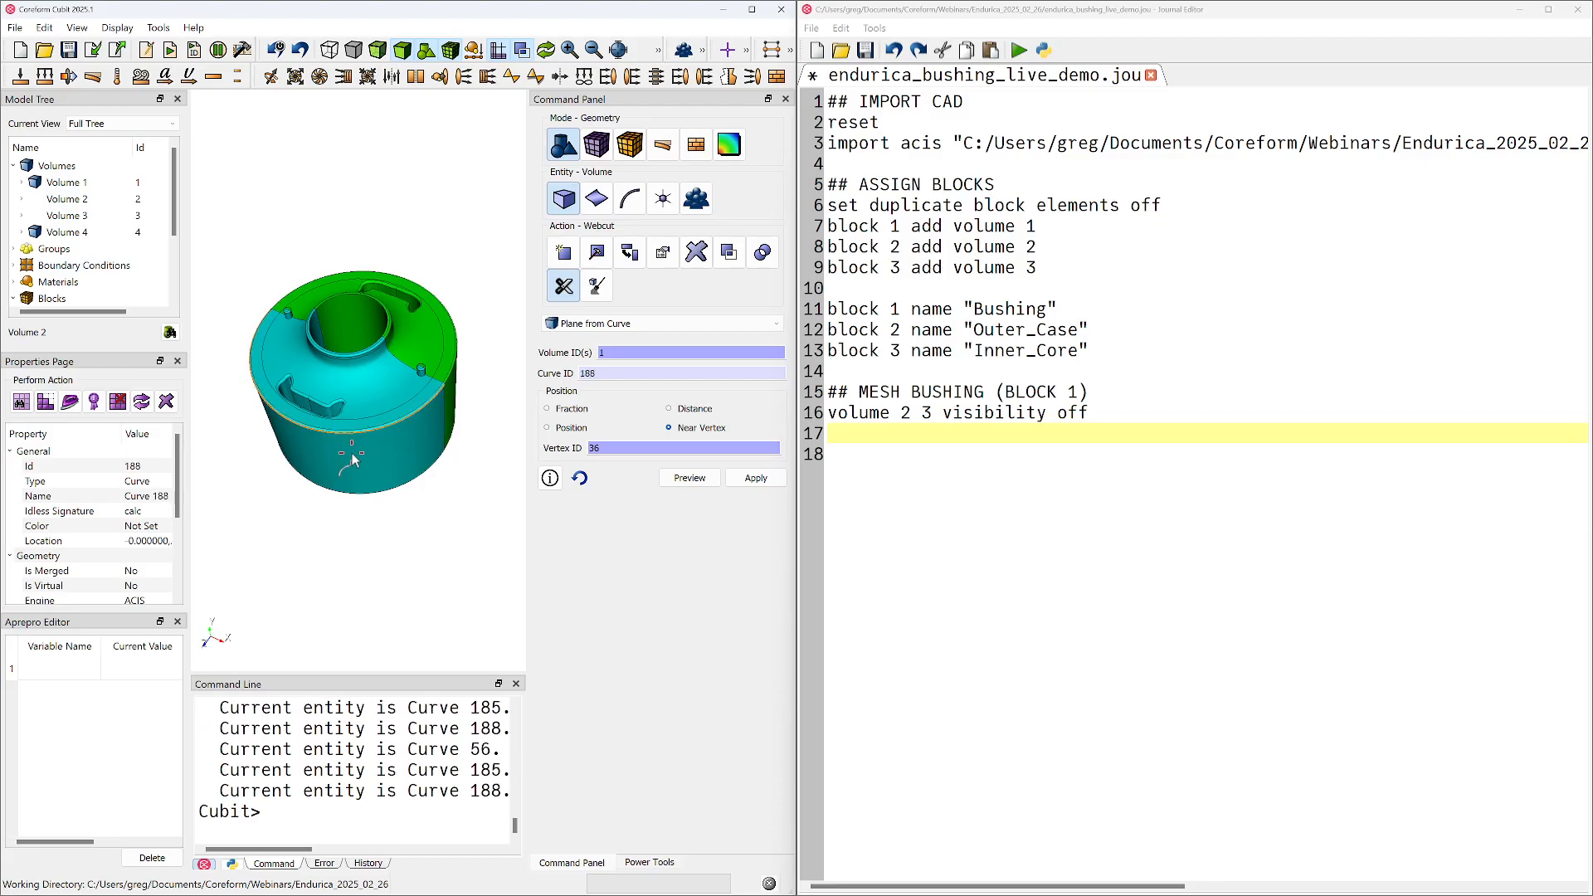
{"action": "left_click", "coordinate": [352, 459]}
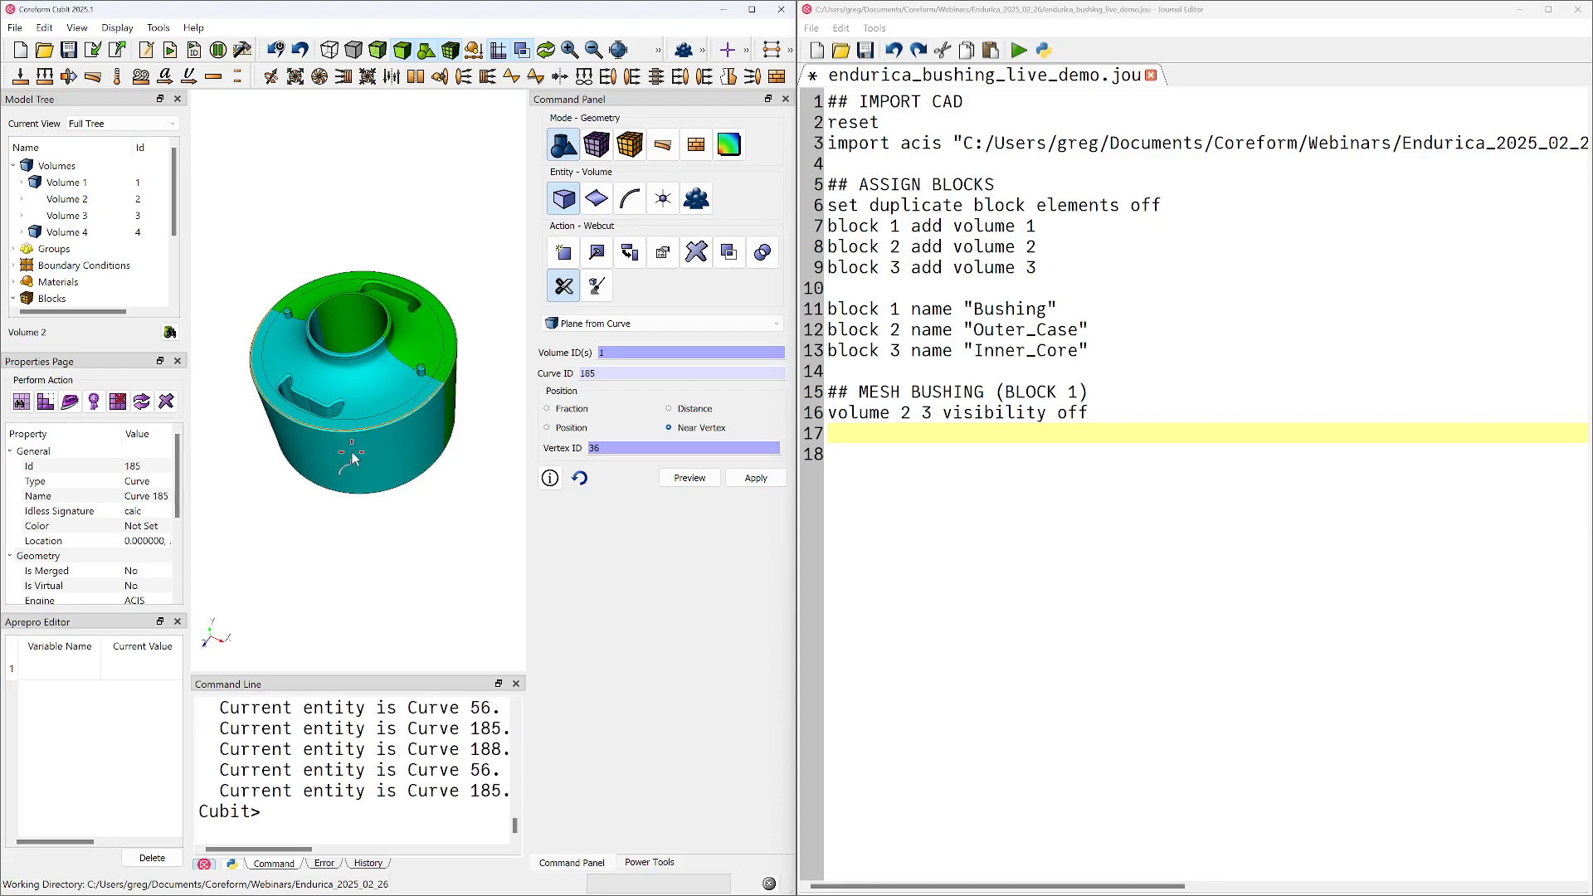
{"action": "left_click", "coordinate": [334, 438]}
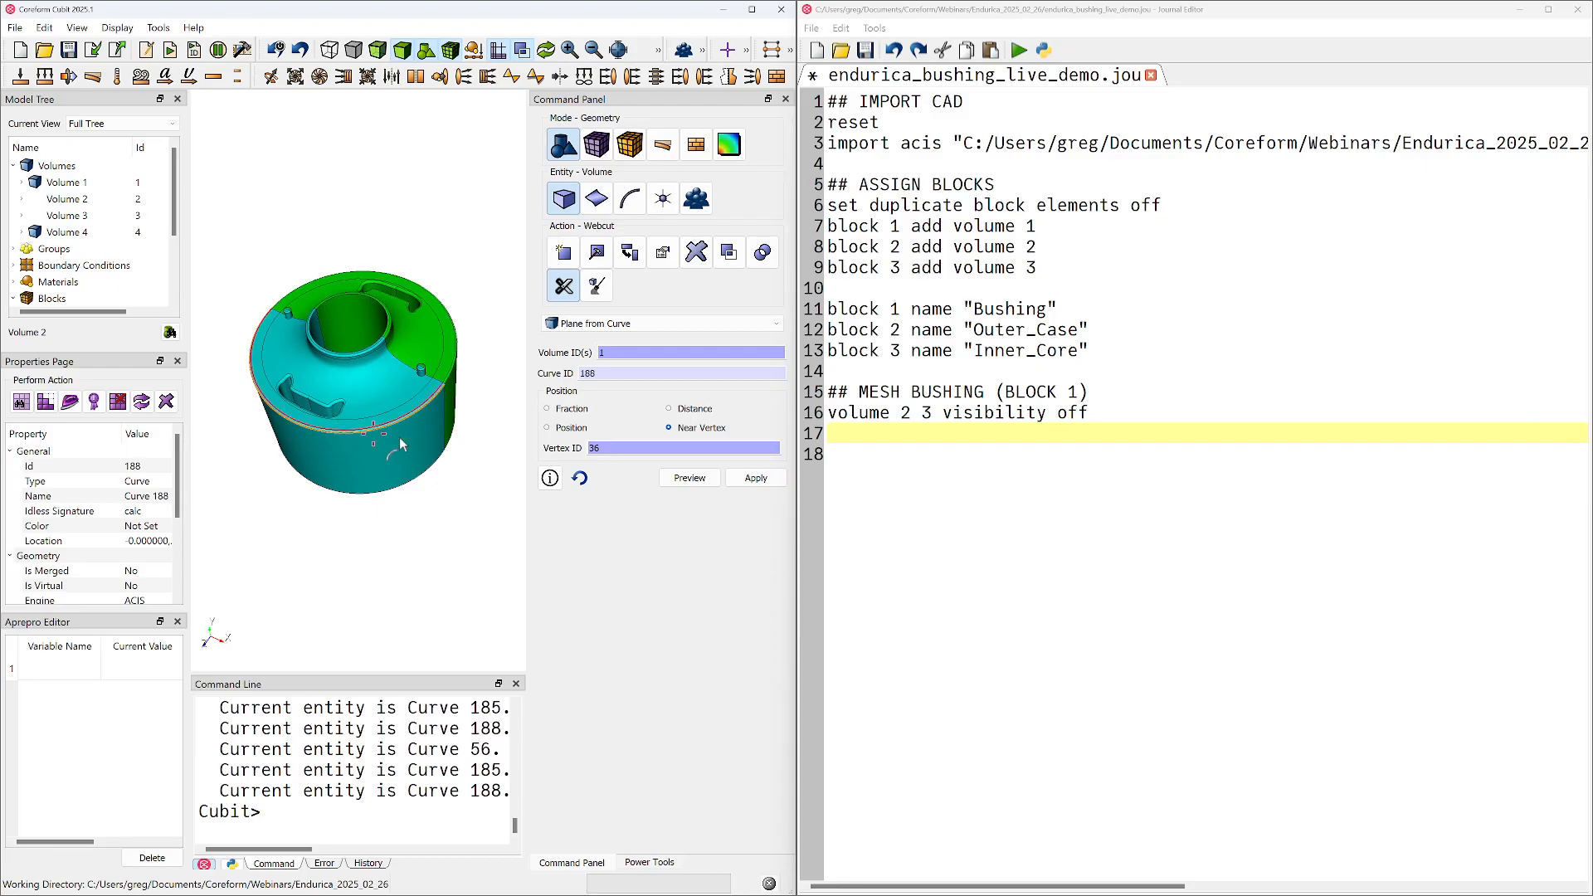
{"action": "left_click", "coordinate": [548, 408]}
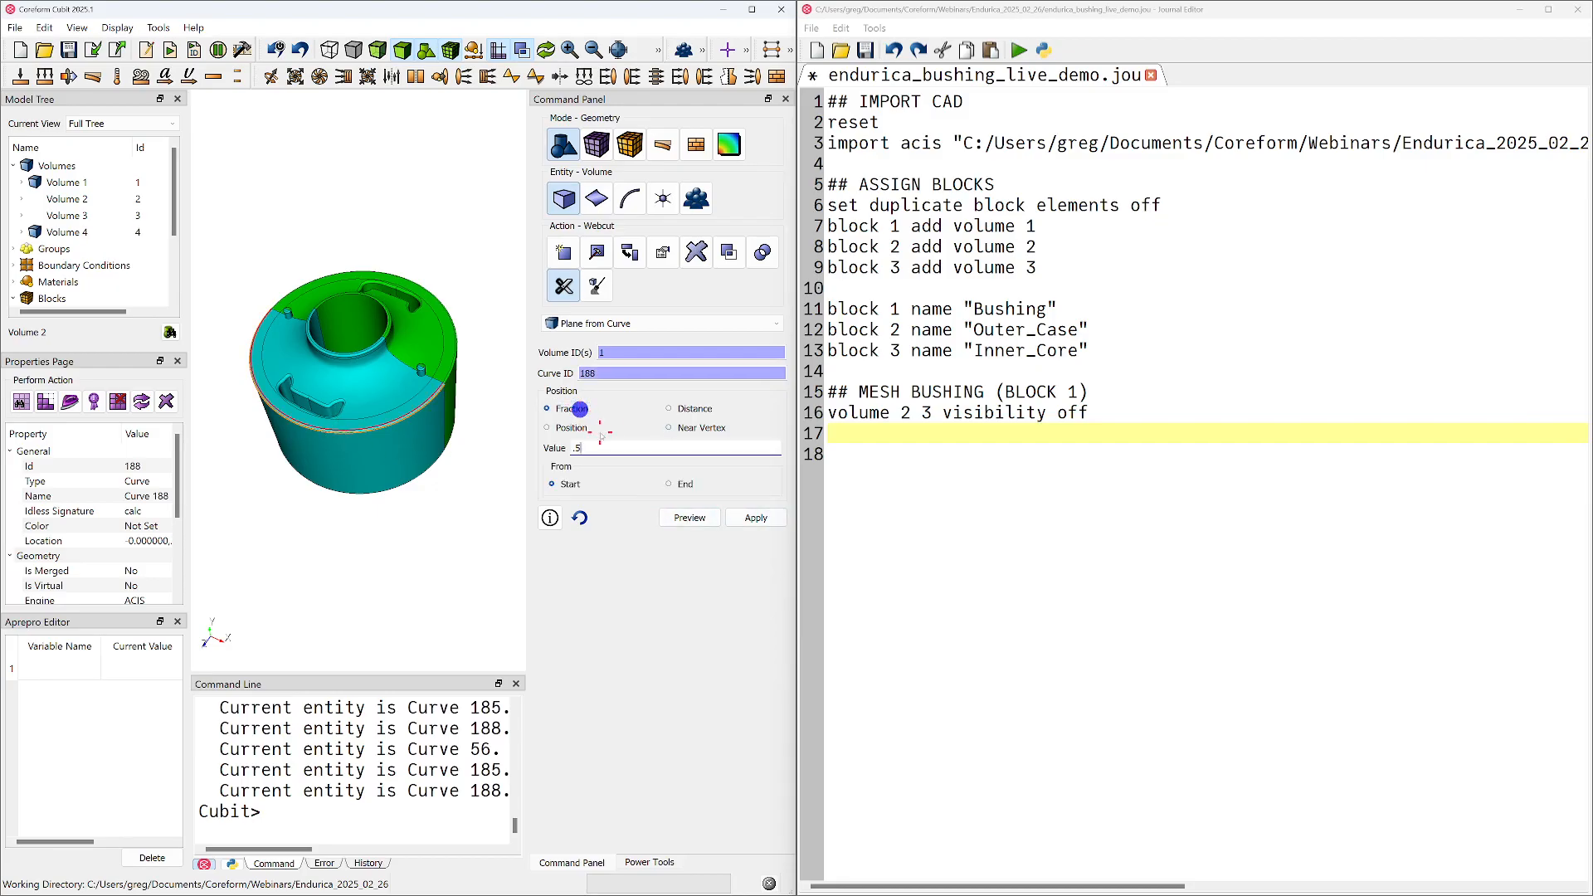
Change the webcut target to volume 4, preview the cutting plane at the middle of curve 188, and apply the cut
{"action": "left_click", "coordinate": [686, 519]}
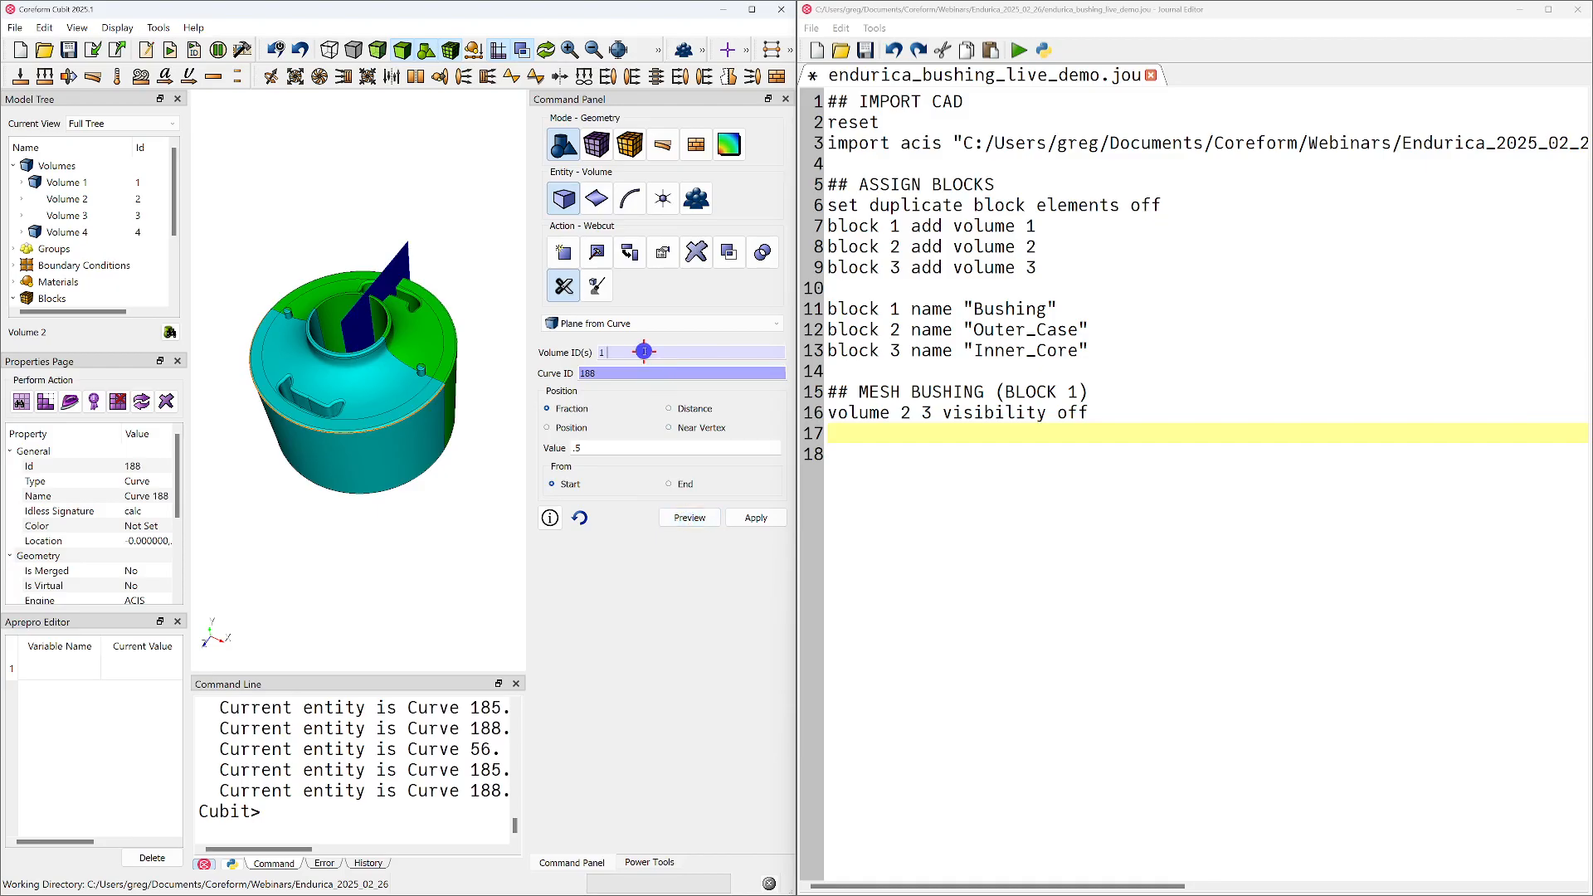
{"action": "left_click", "coordinate": [374, 409]}
{"action": "left_click", "coordinate": [688, 519]}
{"action": "middle_click_drag", "start_coordinate": [365, 498], "coordinate": [477, 486]}
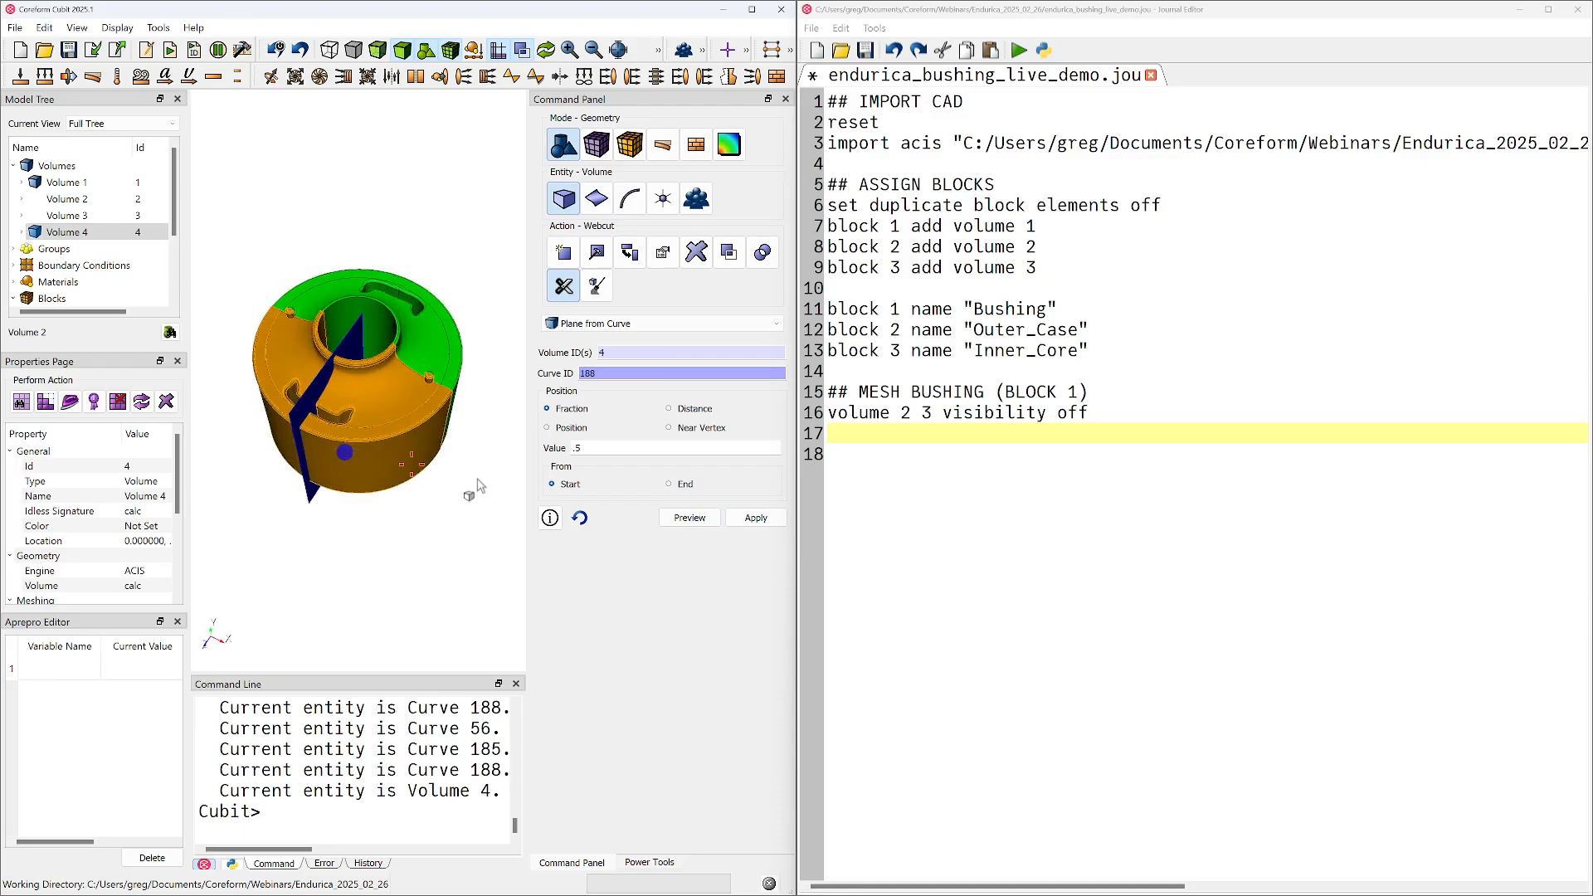
{"action": "left_click", "coordinate": [753, 520]}
Draw only volume 4 so the other bushing pieces are out of view
{"action": "left_click", "coordinate": [363, 443]}
{"action": "middle_click_drag", "start_coordinate": [363, 442], "coordinate": [374, 429]}
{"action": "right_click", "coordinate": [374, 430]}
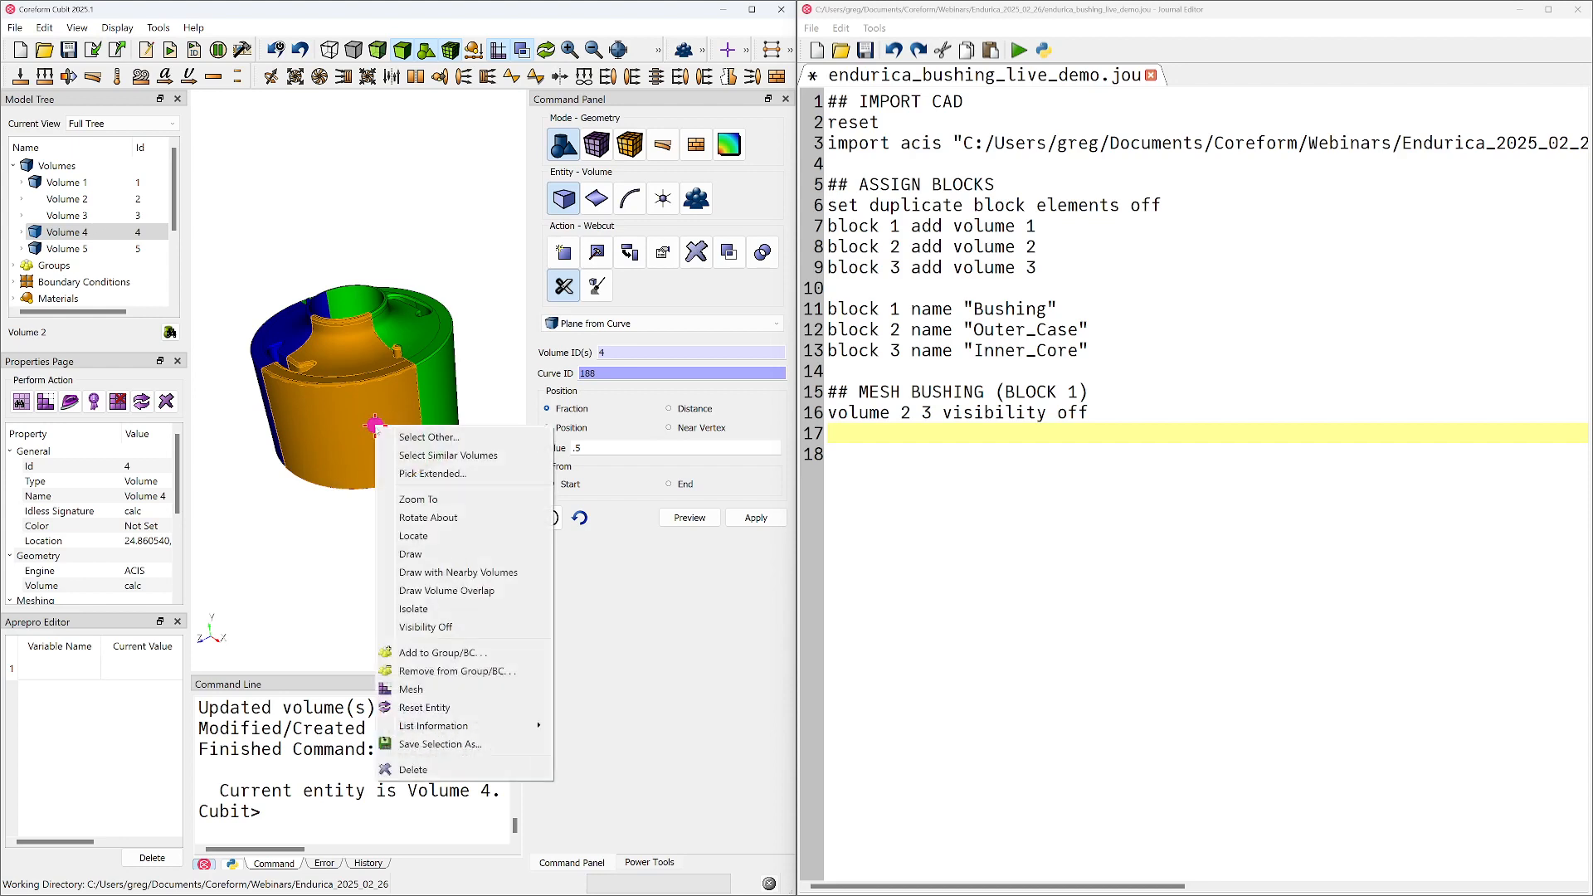
{"action": "left_click", "coordinate": [428, 556]}
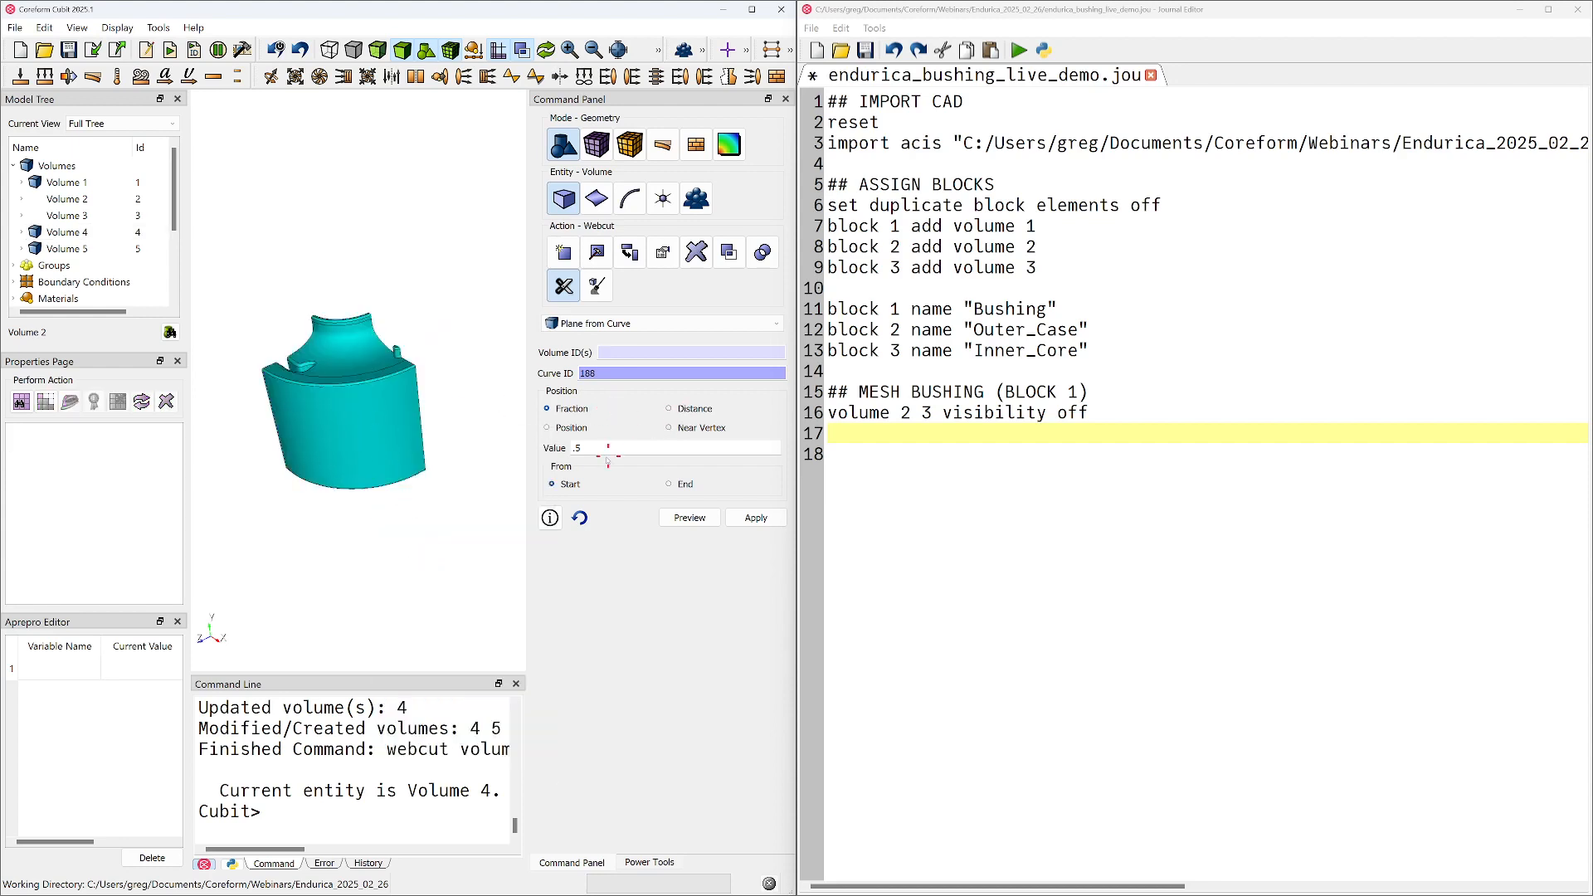
Preview and apply a webcut of volume 4 at fraction .5 from the start of vertical curve 141
{"action": "left_click", "coordinate": [312, 416]}
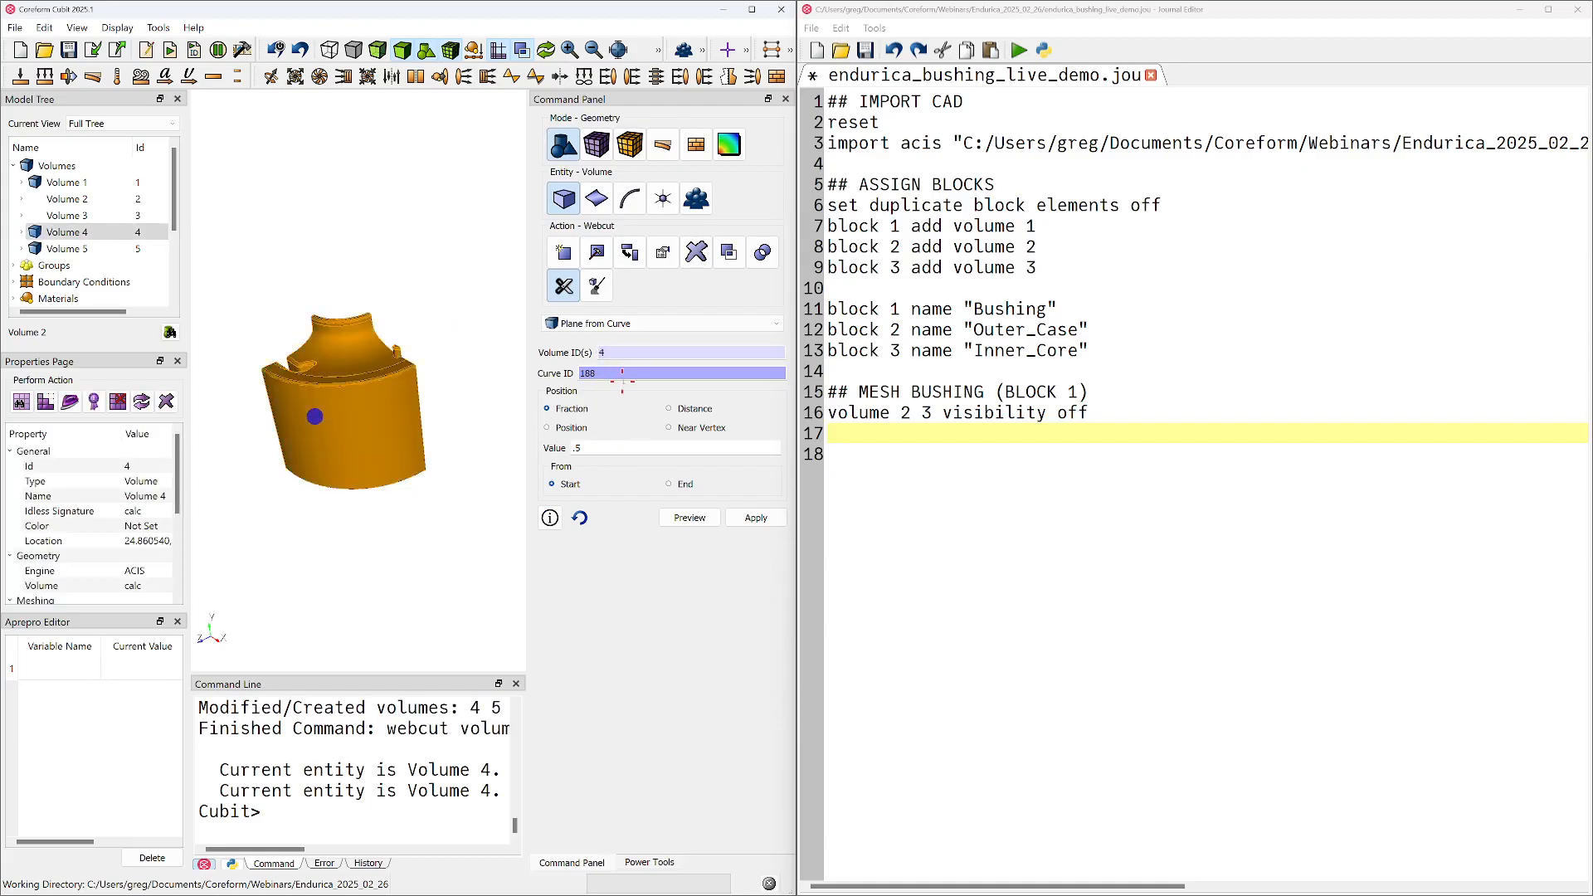
{"action": "middle_click_drag", "start_coordinate": [370, 422], "coordinate": [423, 434]}
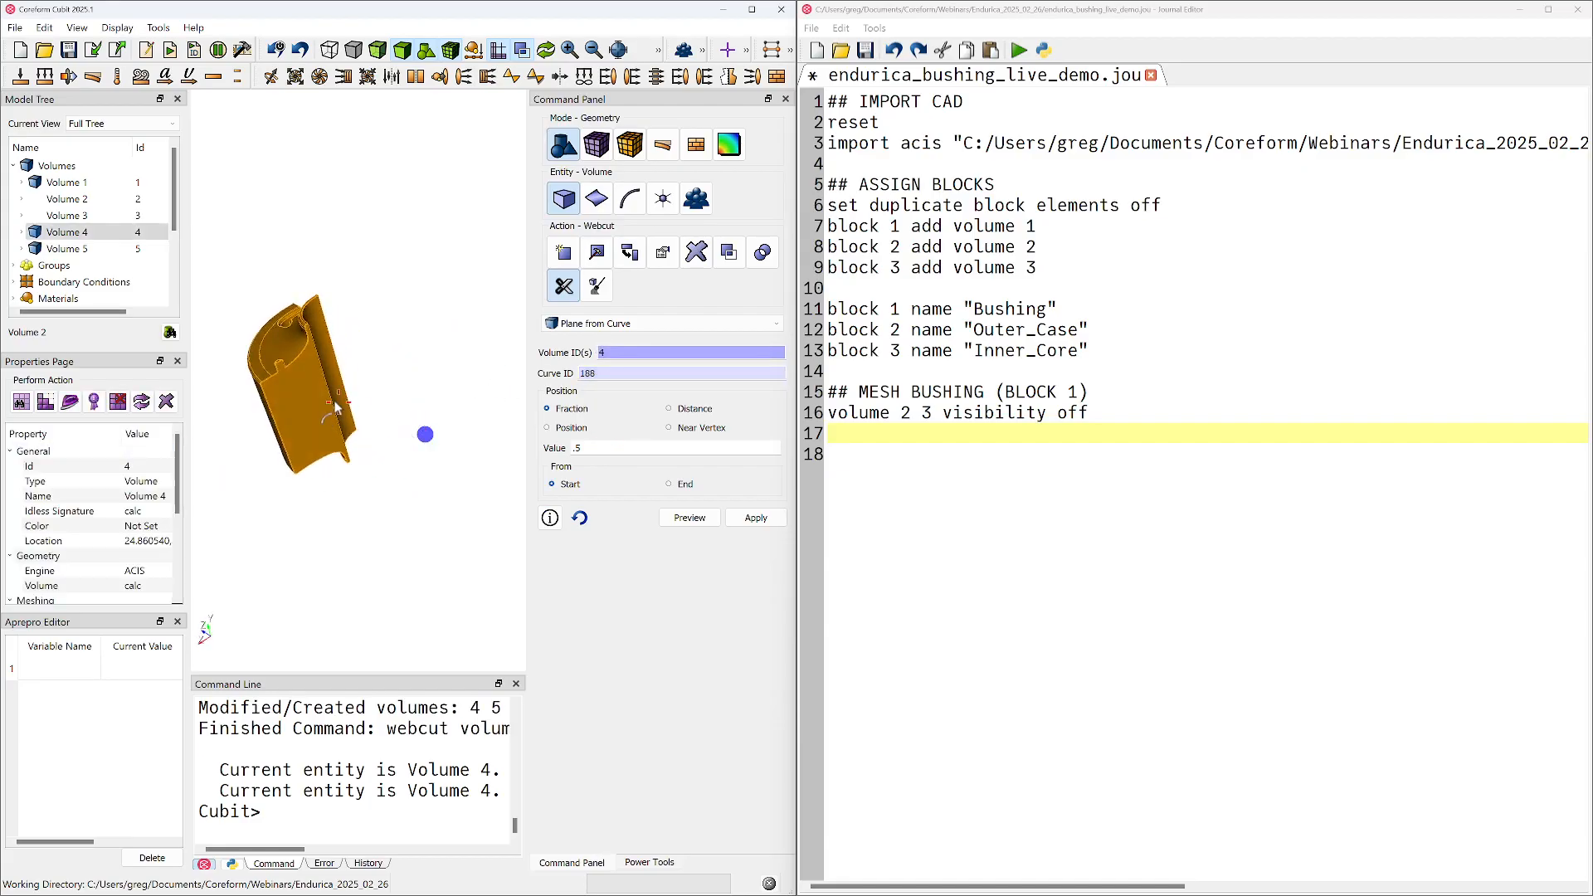
{"action": "left_click", "coordinate": [329, 400]}
{"action": "left_click", "coordinate": [689, 518]}
{"action": "mouse_move", "coordinate": [456, 451]}
{"action": "middle_mouse_down"}
{"action": "mouse_move", "coordinate": [412, 451]}
{"action": "mouse_move", "coordinate": [340, 375]}
{"action": "mouse_move", "coordinate": [359, 274]}
{"action": "mouse_move", "coordinate": [397, 412]}
{"action": "mouse_move", "coordinate": [420, 345]}
{"action": "mouse_move", "coordinate": [451, 430]}
{"action": "mouse_move", "coordinate": [323, 448]}
{"action": "middle_mouse_up"}
{"action": "left_click", "coordinate": [777, 523]}
Redisplay all the bushing pieces and orient the view on the cut sections
{"action": "right_click", "coordinate": [372, 307]}
{"action": "left_click", "coordinate": [391, 320]}
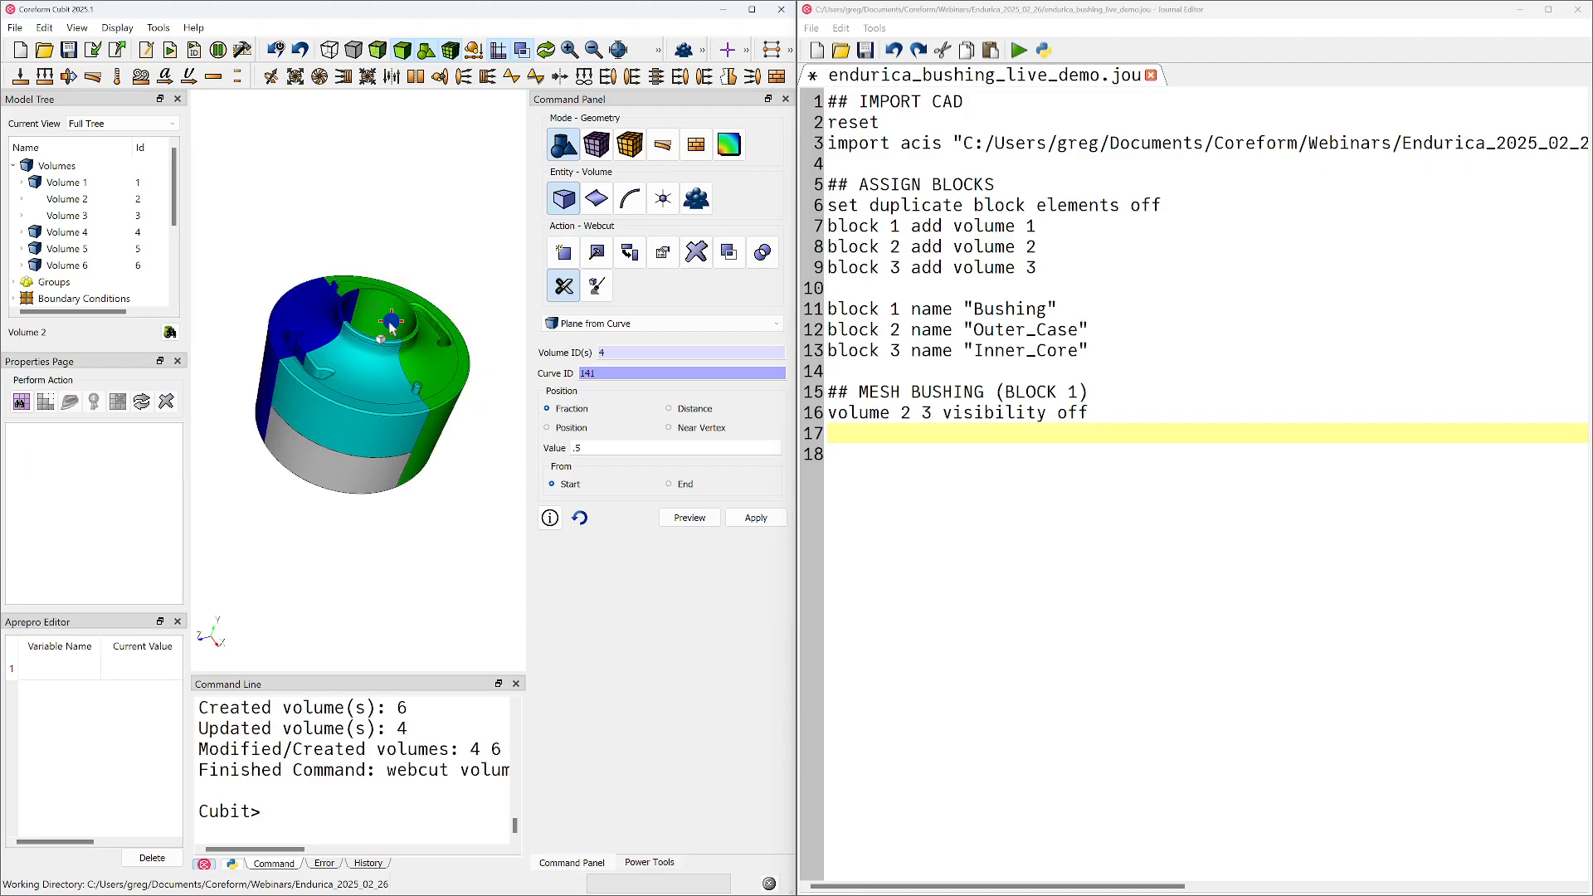
{"action": "middle_click_drag", "start_coordinate": [376, 337], "coordinate": [353, 353]}
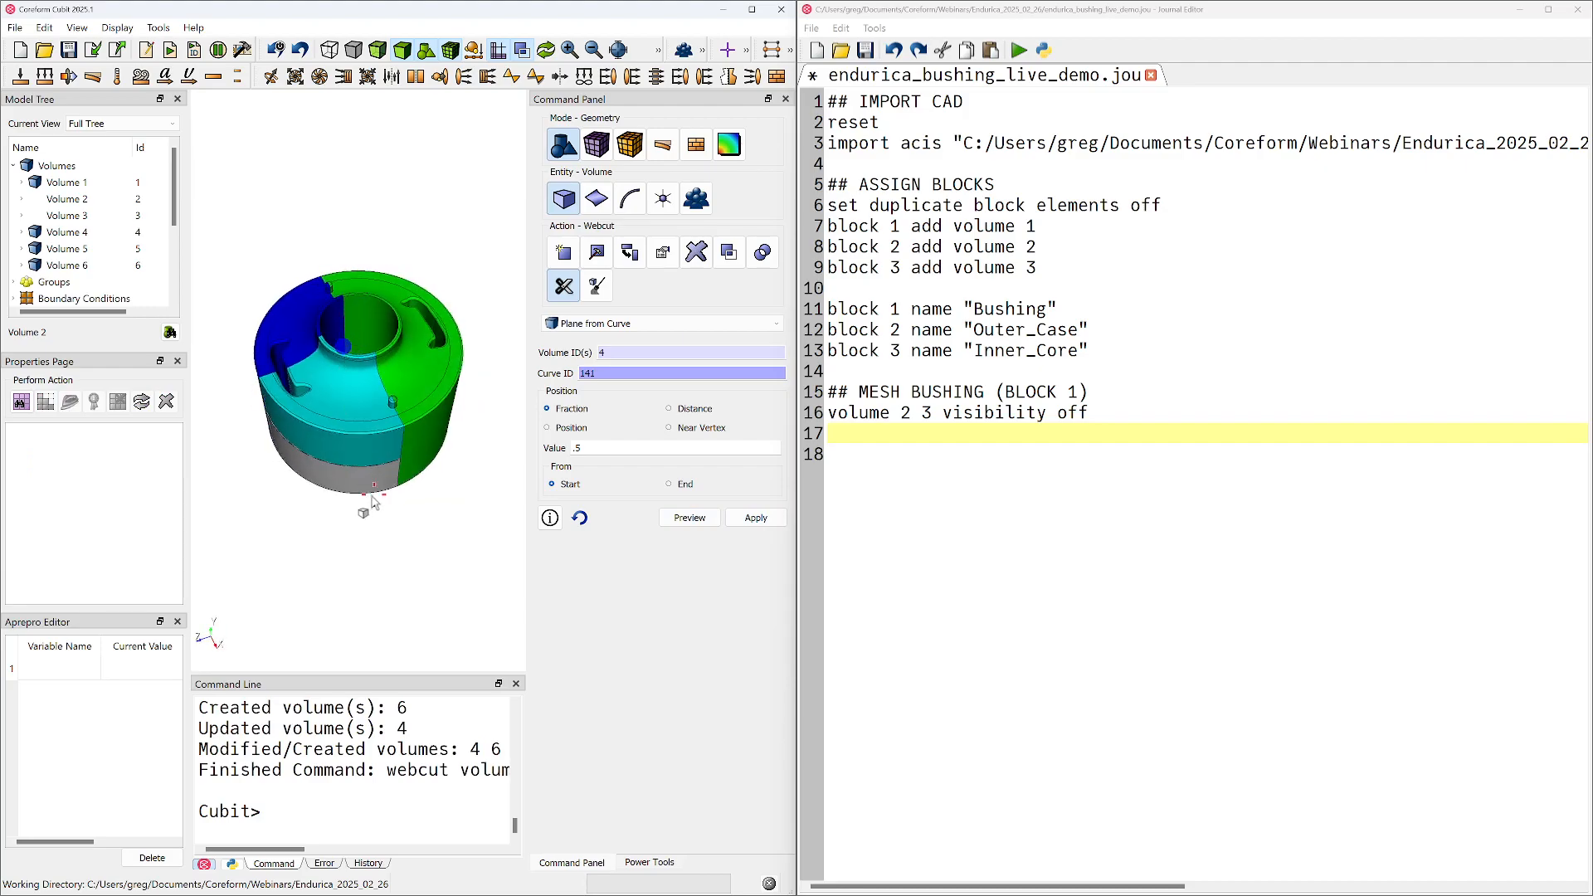
Delete volumes 1, 5 and 6, keeping only the upper bushing section, volume 4
{"action": "left_click", "coordinate": [355, 421]}
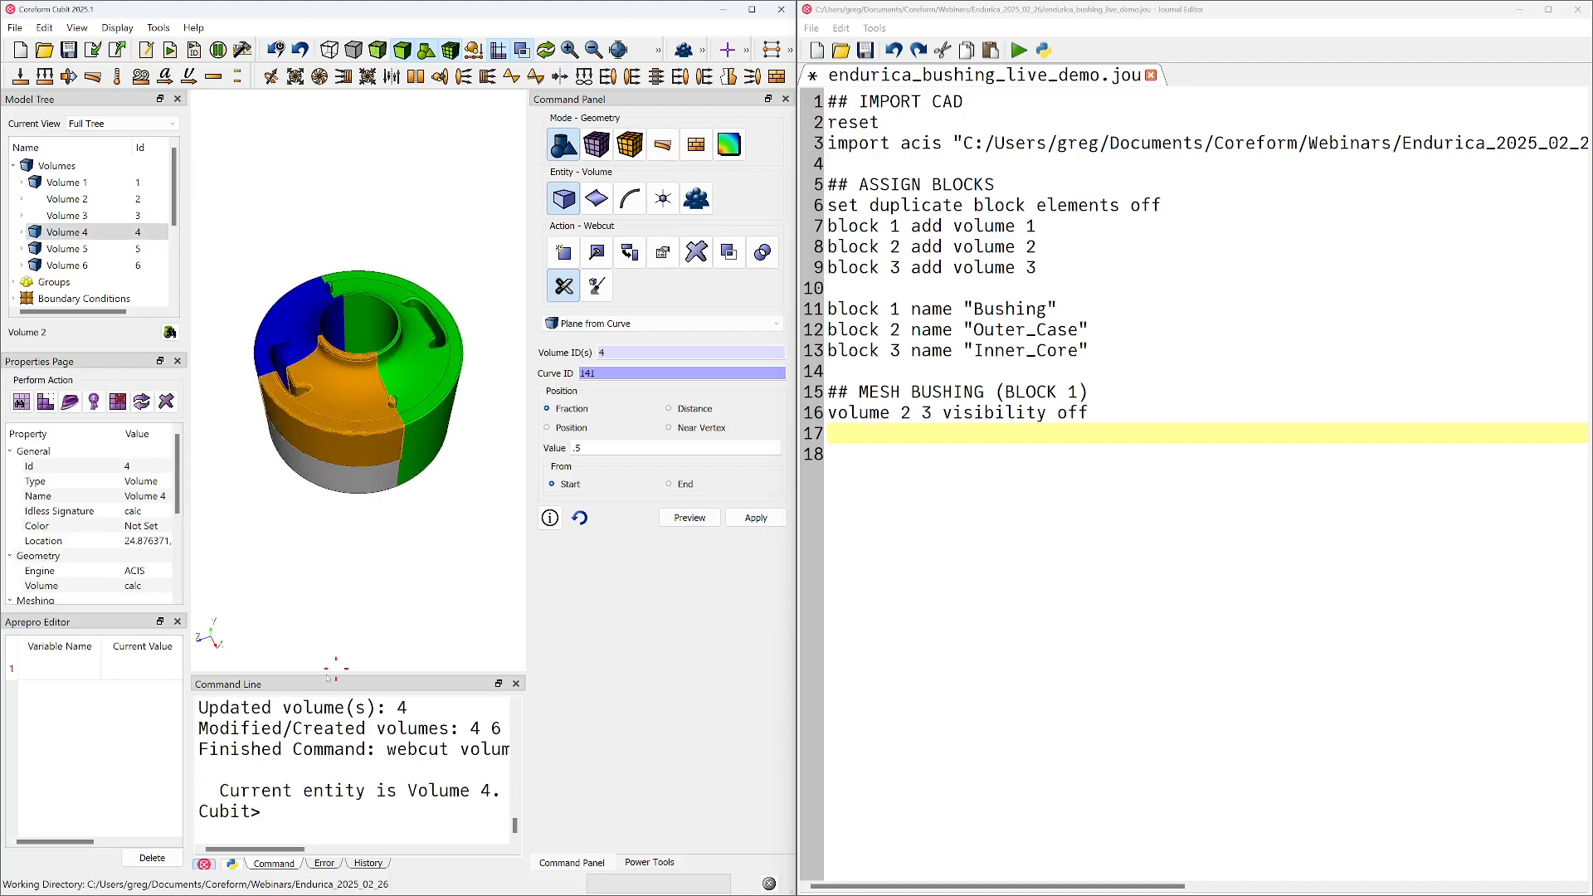
{"action": "left_click", "coordinate": [331, 496]}
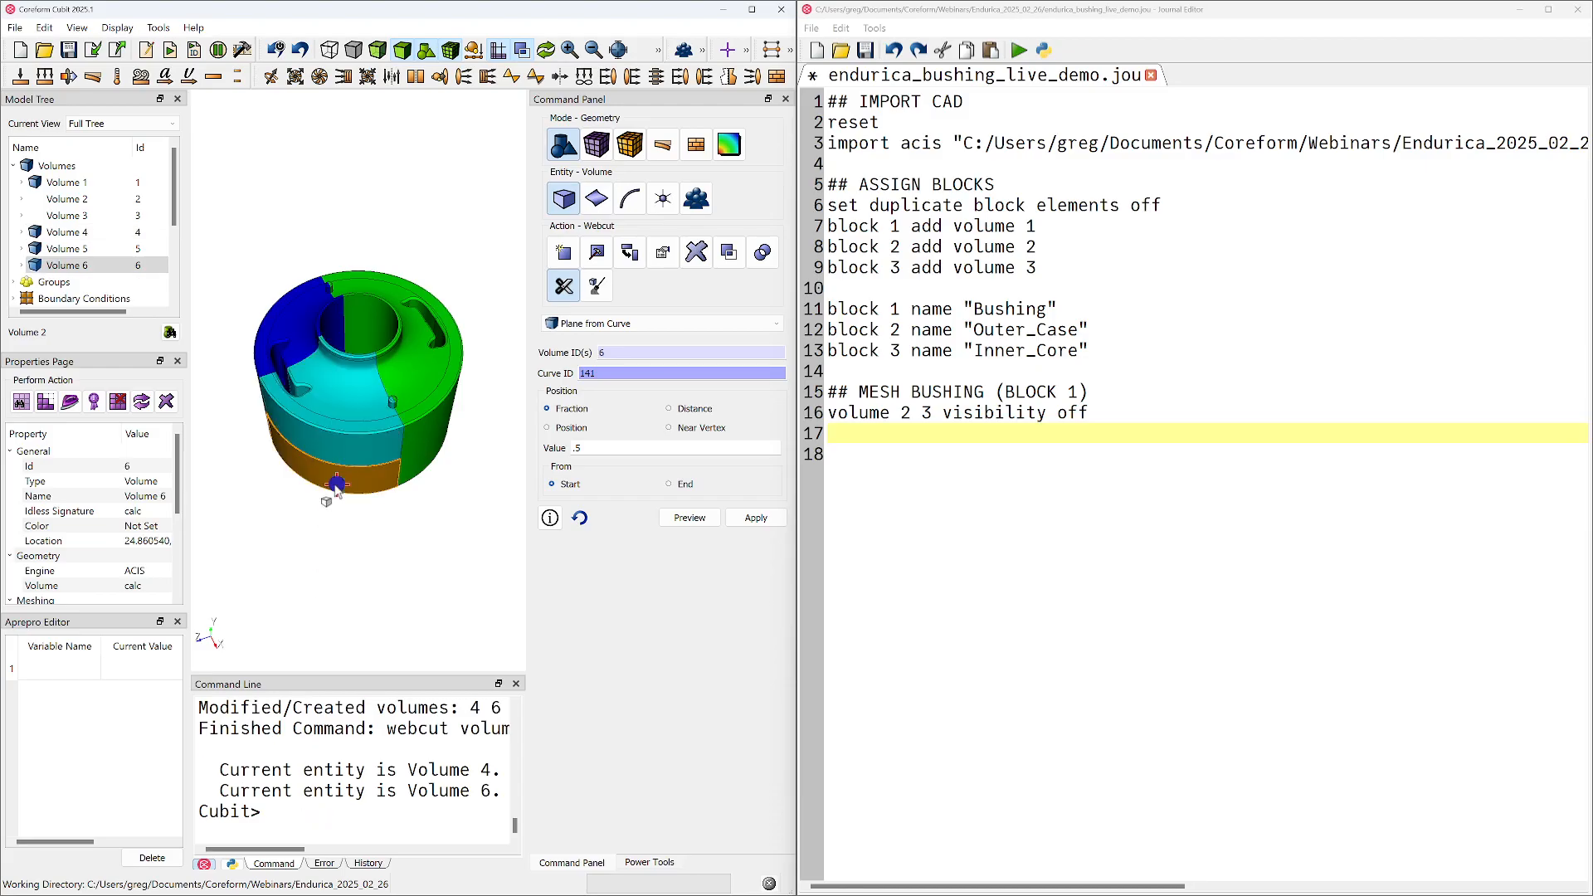
{"action": "left_click", "coordinate": [272, 309], "text": "ctrl"}
{"action": "left_click", "coordinate": [412, 331], "text": "ctrl"}
{"action": "right_click", "coordinate": [419, 328]}
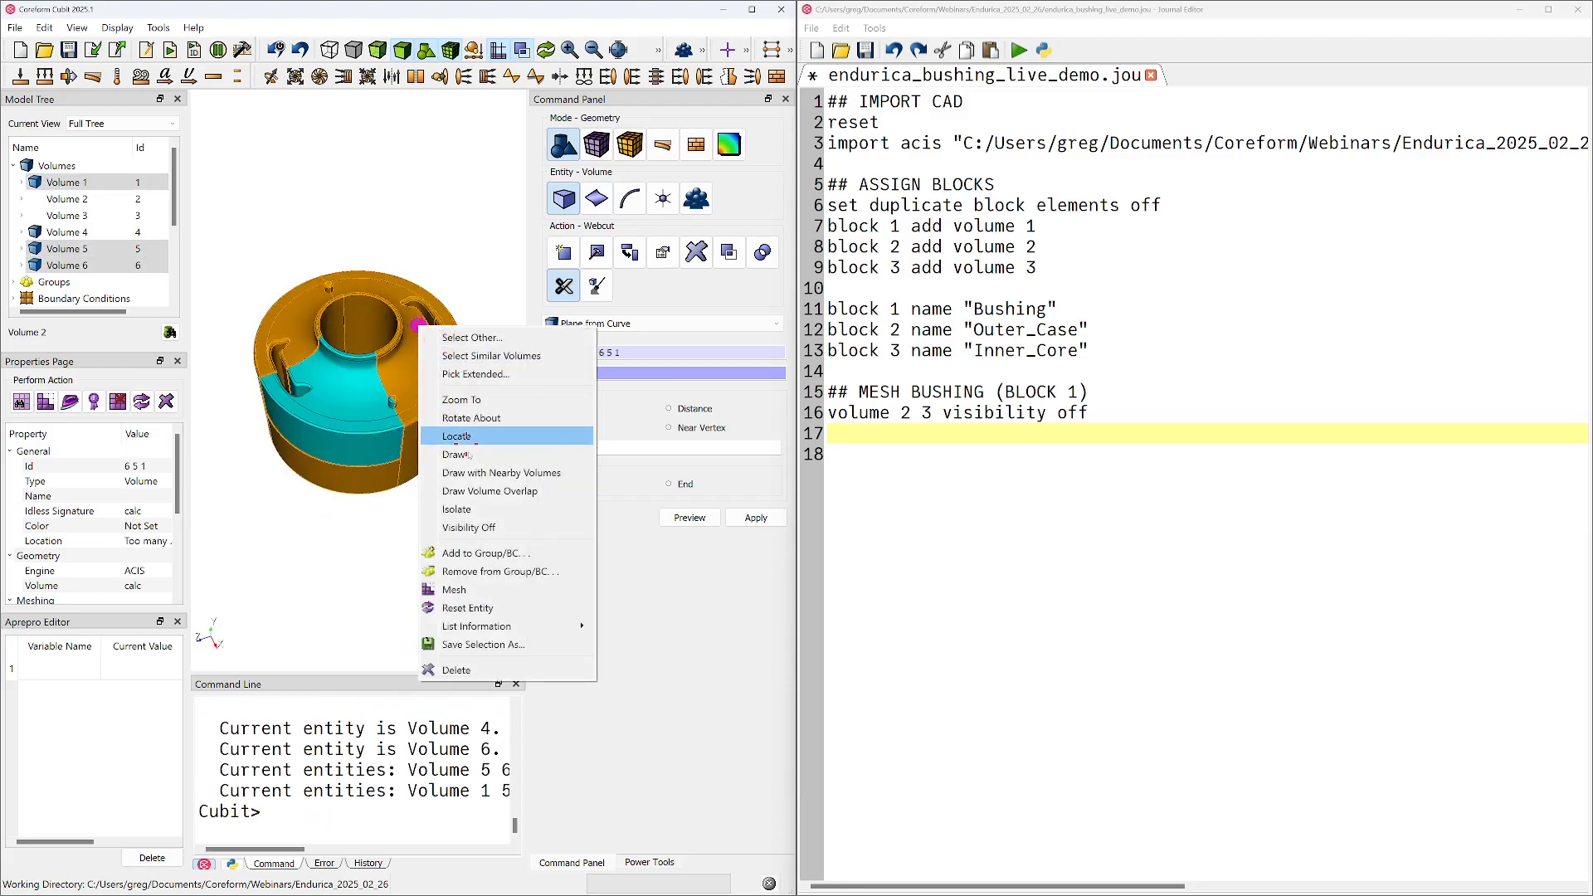
{"action": "left_click", "coordinate": [456, 669]}
{"action": "left_click_drag", "start_coordinate": [456, 676], "coordinate": [353, 422]}
Copy the history commands from the first curve 54 webcut through "delete volume 1, 5, 6" into the end of the journal script
{"action": "left_click", "coordinate": [361, 865]}
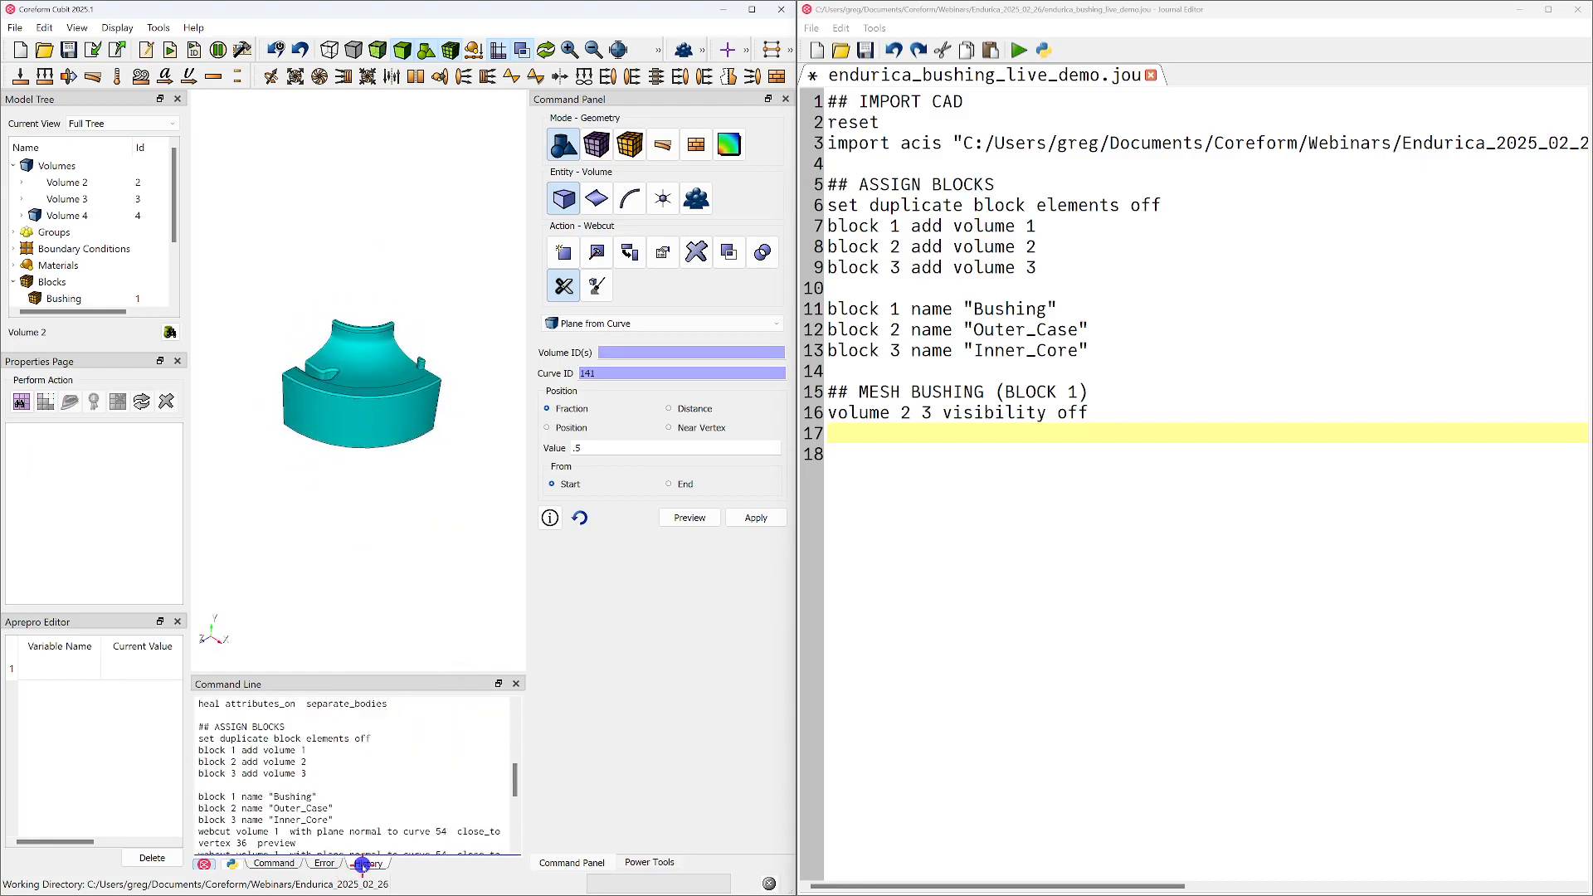
{"action": "scroll", "coordinate": [333, 802], "scroll_direction": "down", "scroll_amount": 3}
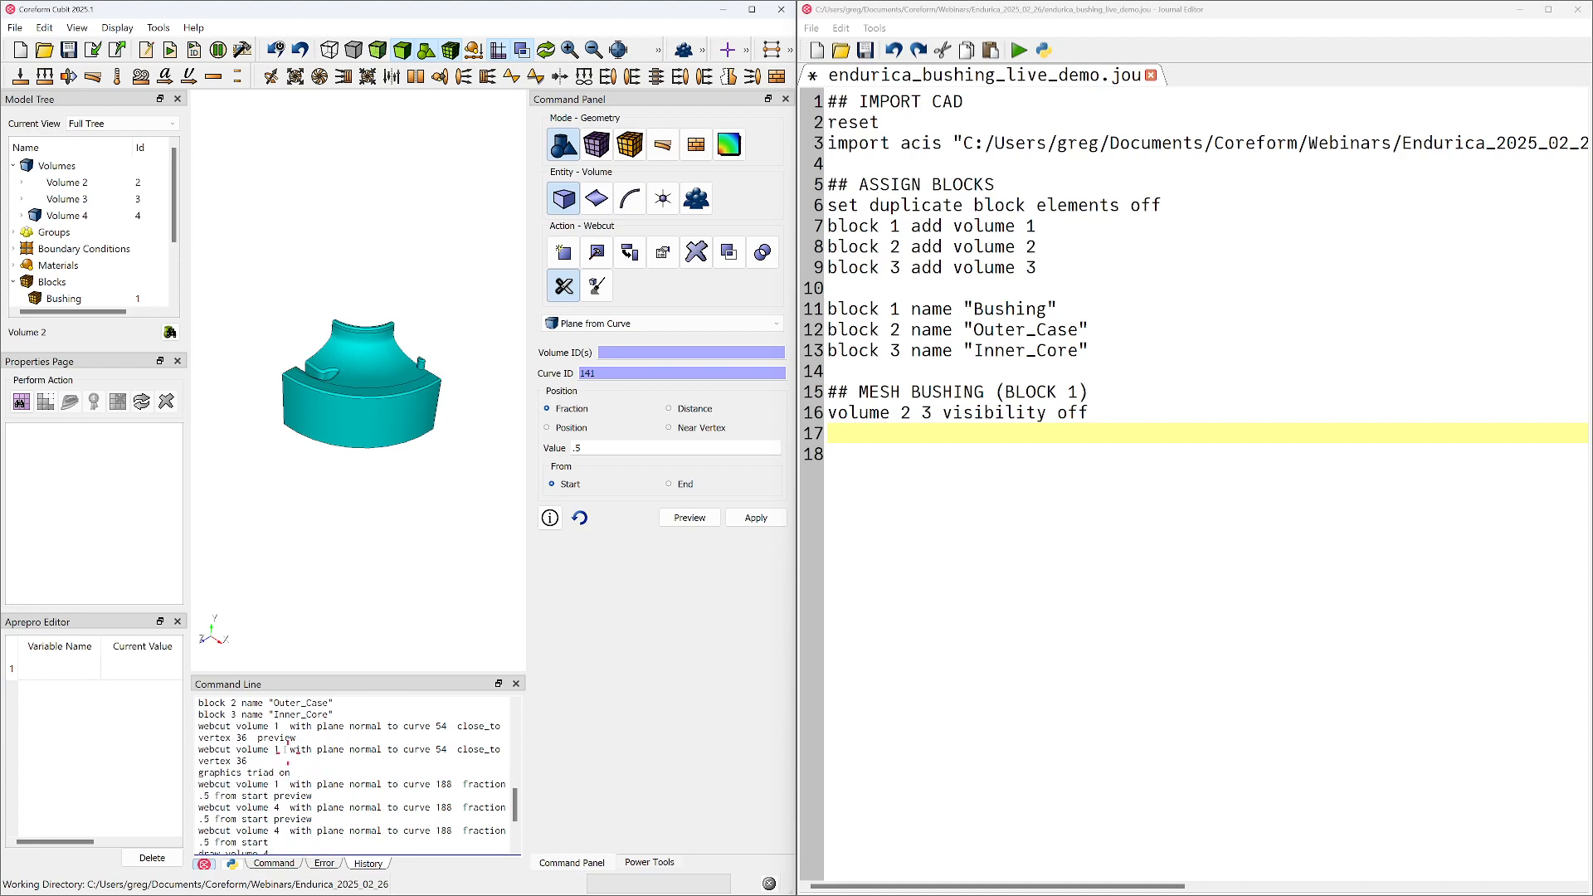
{"action": "scroll", "coordinate": [217, 728], "scroll_direction": "up", "scroll_amount": 1}
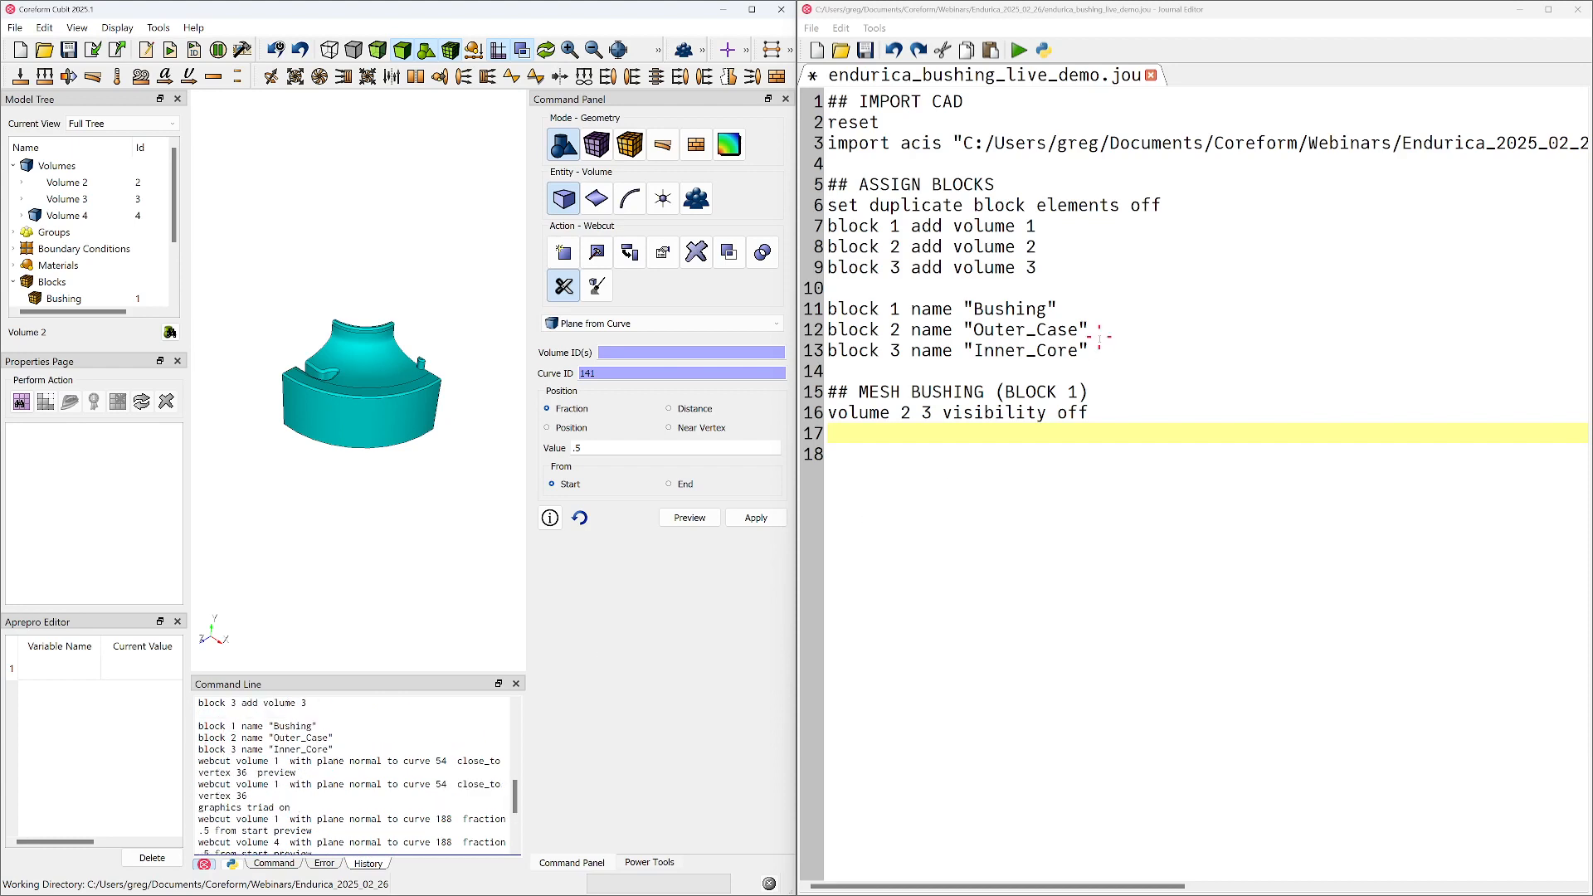
{"action": "double_click", "coordinate": [931, 351]}
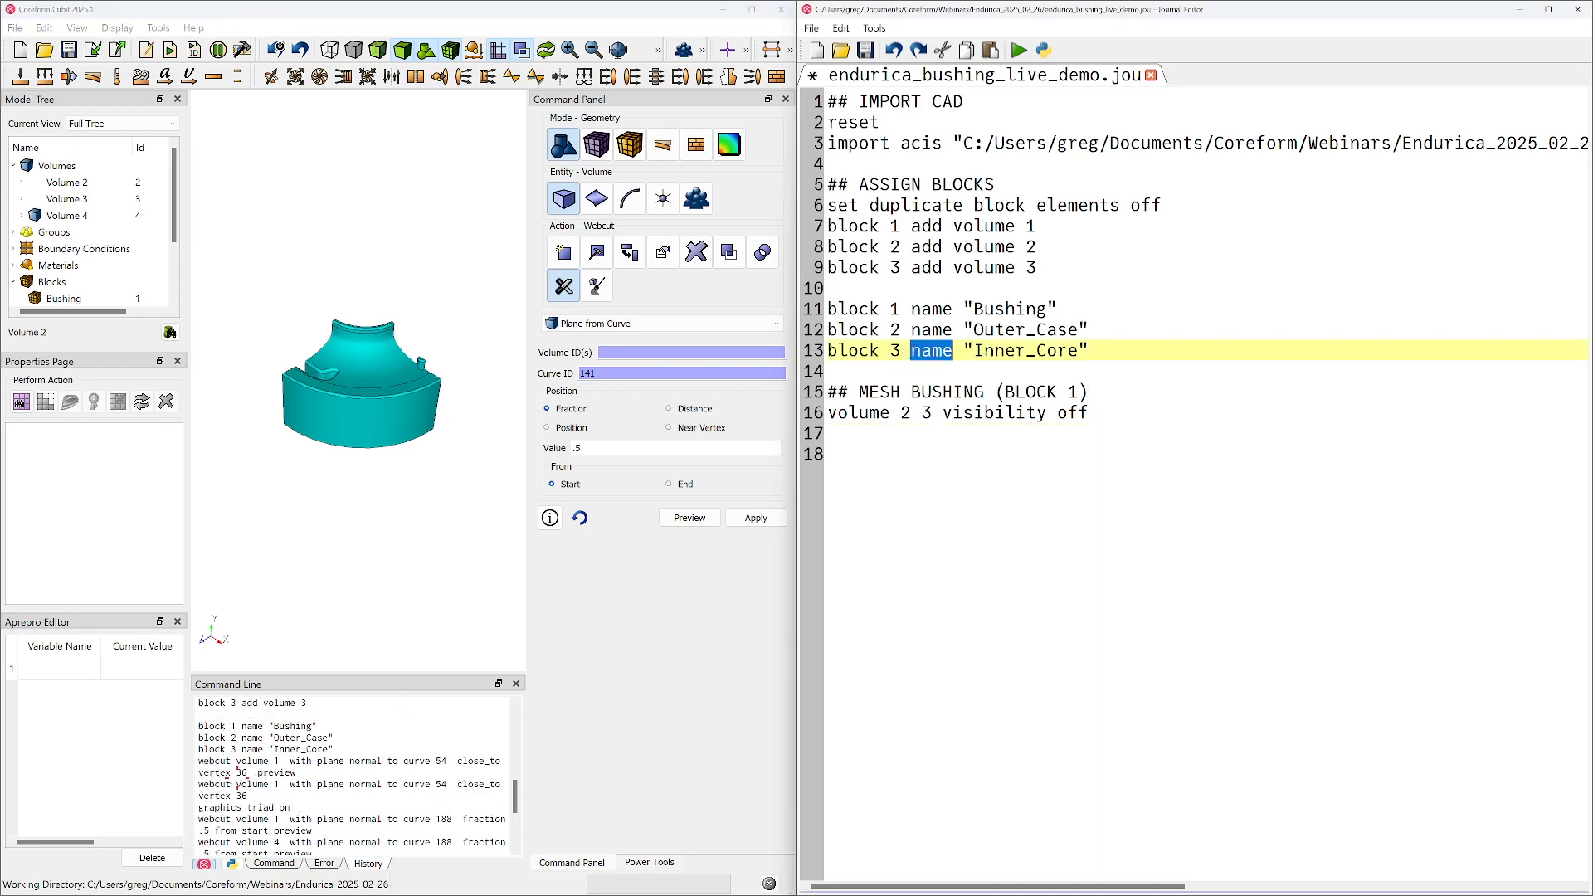
{"action": "left_click_drag", "start_coordinate": [200, 760], "coordinate": [323, 884]}
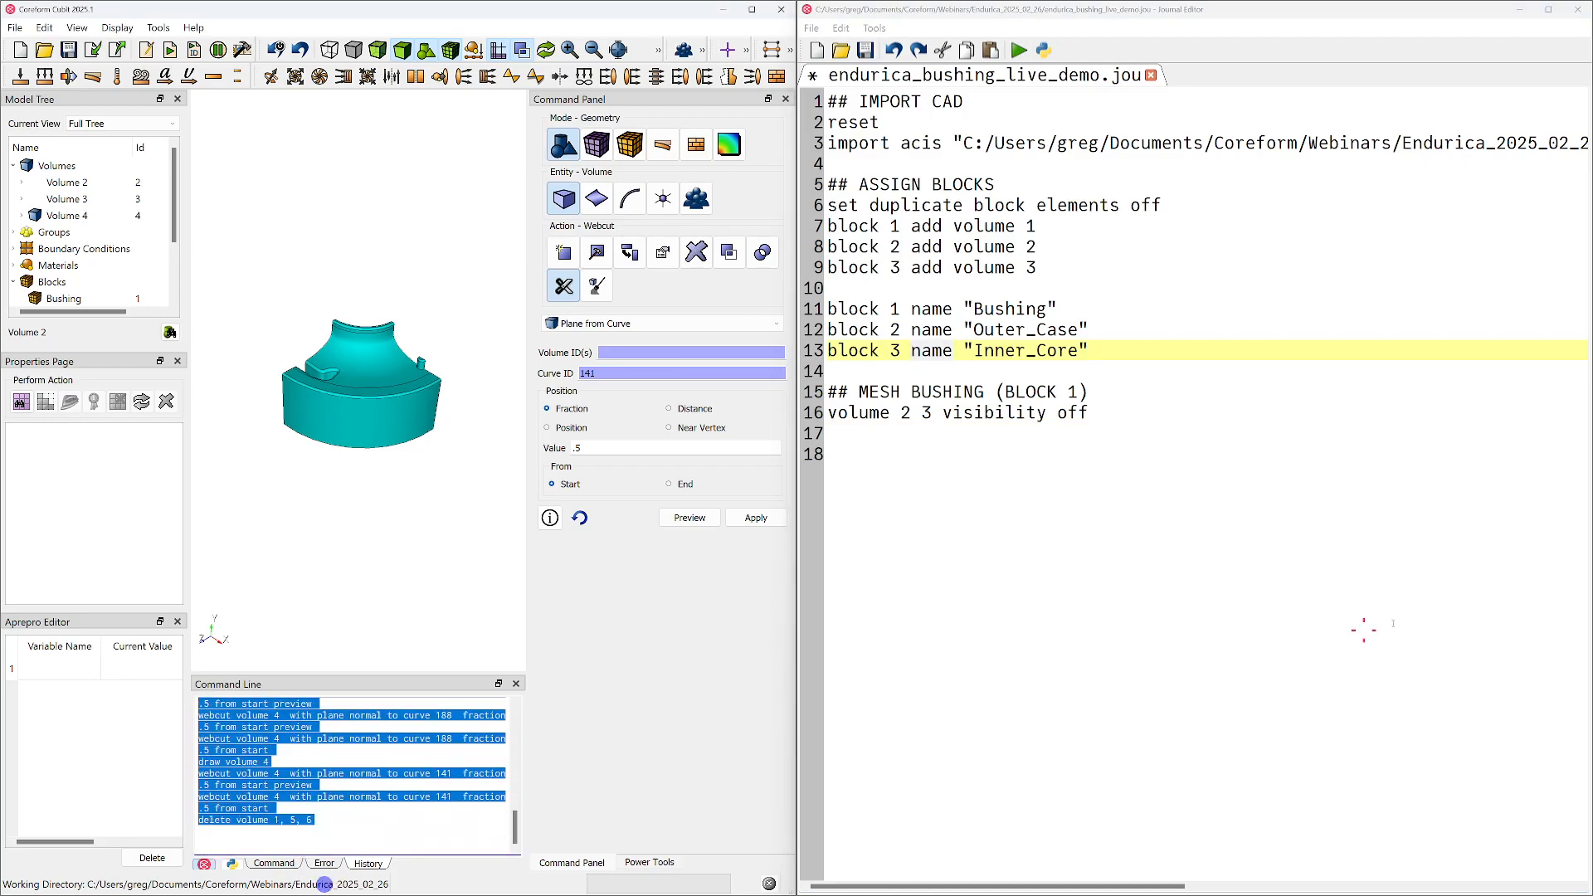
{"action": "left_click", "coordinate": [1085, 695]}
{"action": "key", "text": "ctrl+v"}
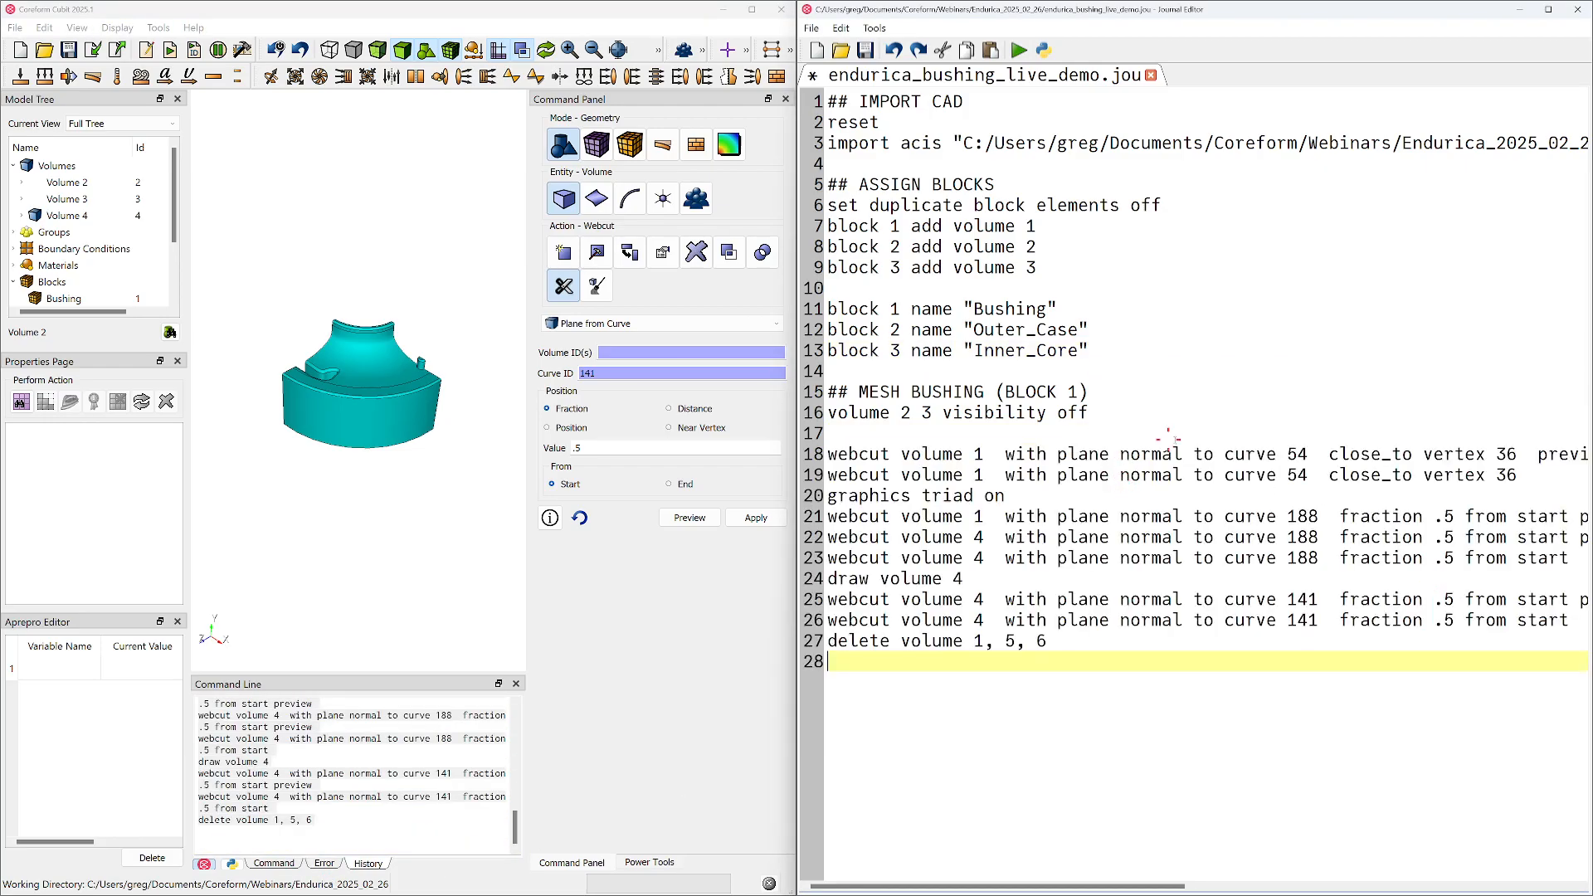
Remove the curve 54 preview line, "graphics triad on" and "draw volume 4" from the pasted journal commands
{"action": "triple_click", "coordinate": [1527, 453]}
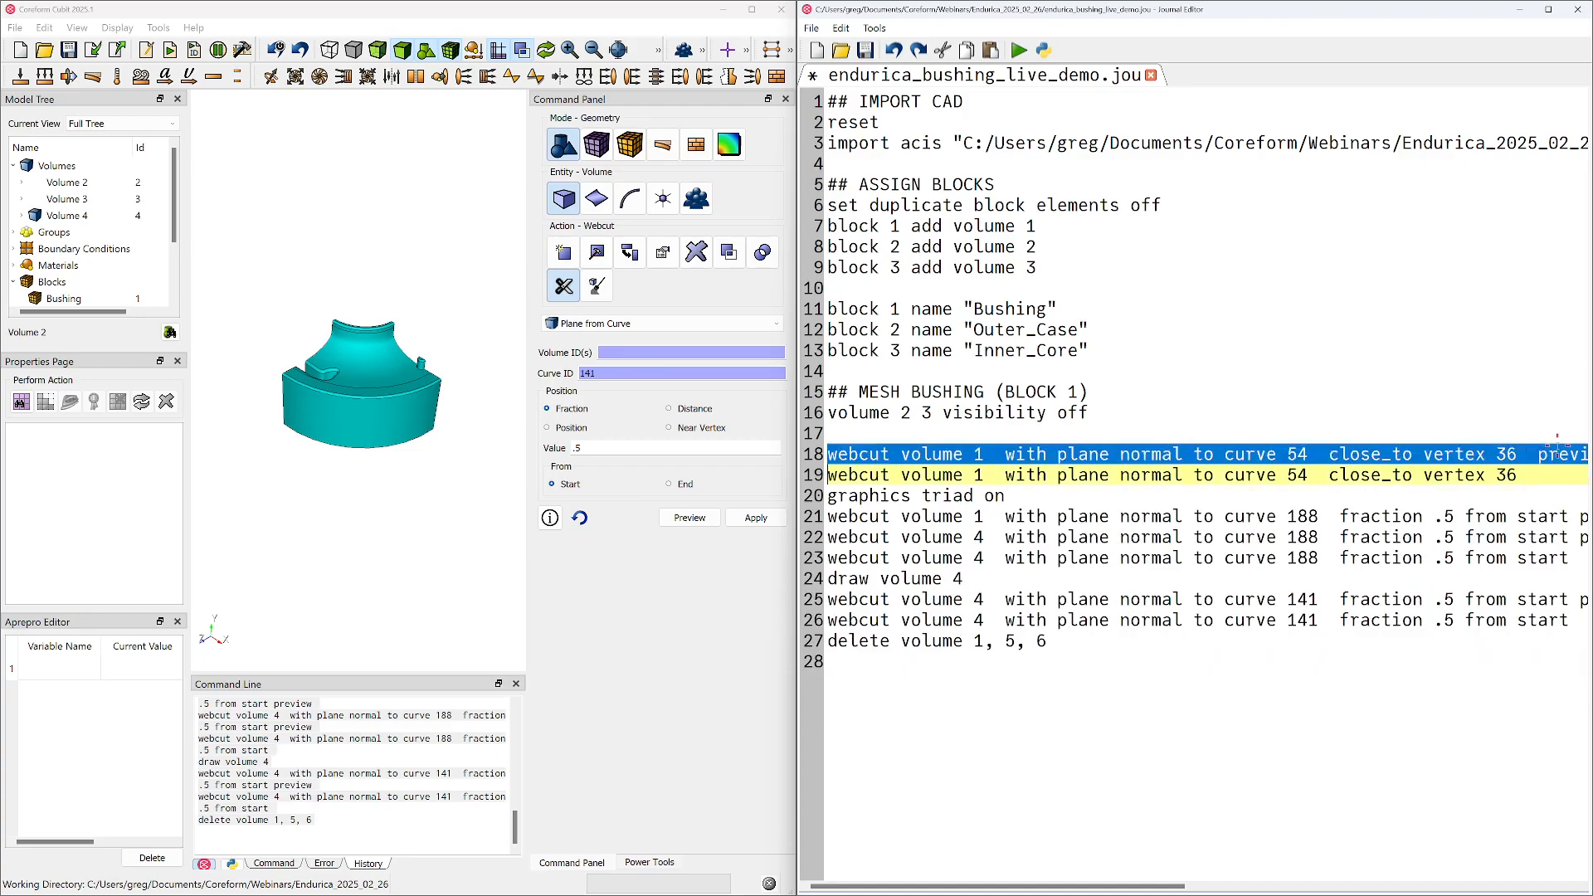
{"action": "key", "text": "Delete"}
{"action": "key", "text": "Down"}
{"action": "key", "text": "shift+Down"}
{"action": "key", "text": "Delete"}
{"action": "key", "text": "Down"}
{"action": "key", "text": "Down"}
{"action": "key", "text": "Down"}
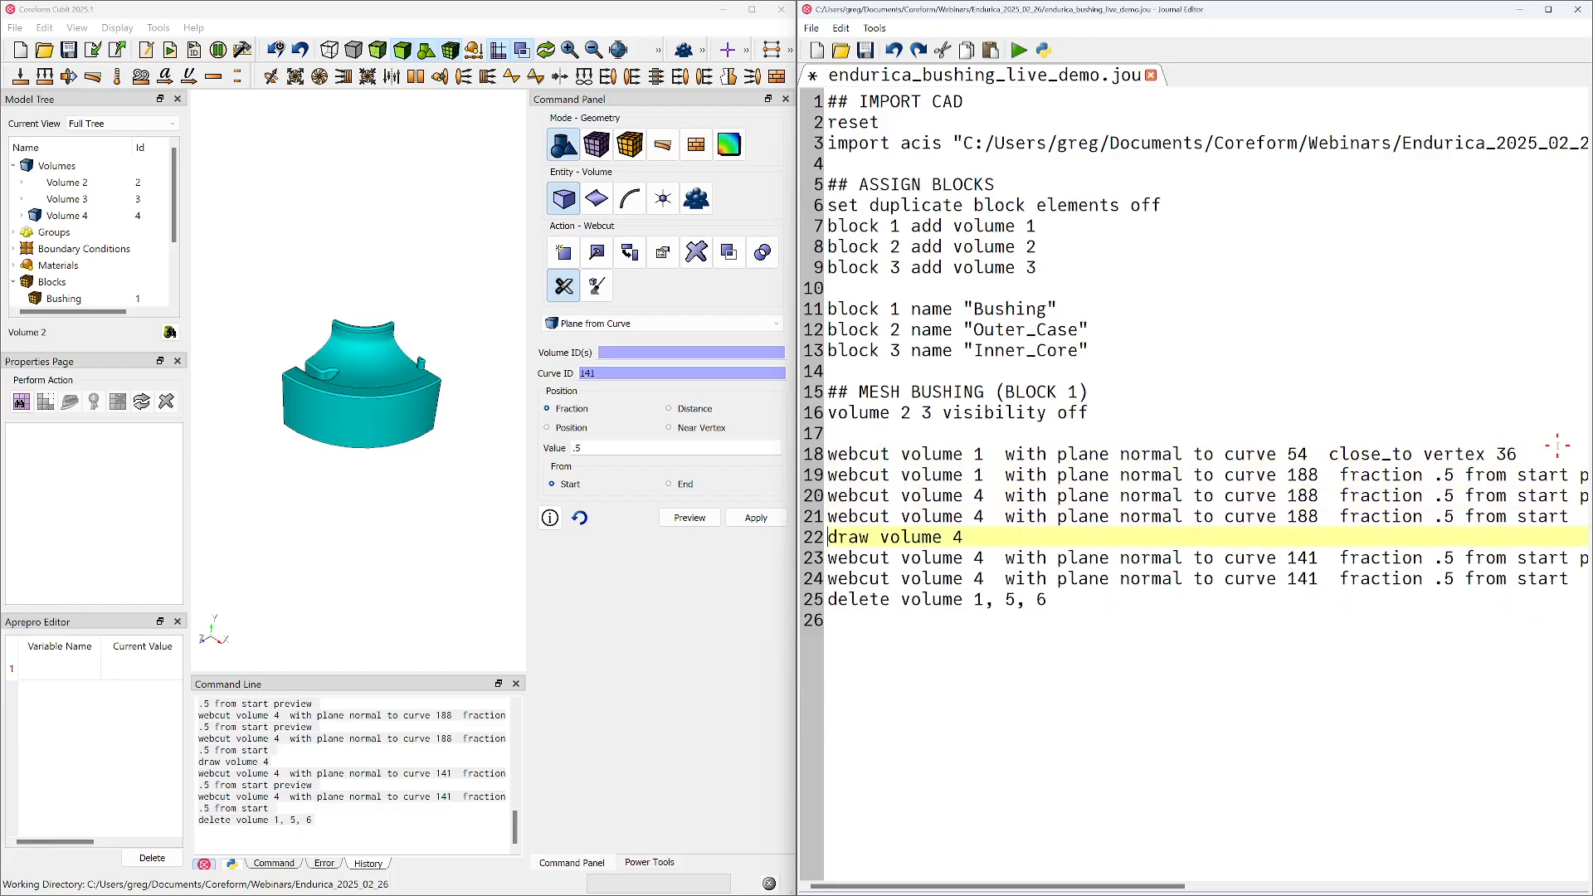
{"action": "key", "text": "shift+Down"}
{"action": "key", "text": "Delete"}
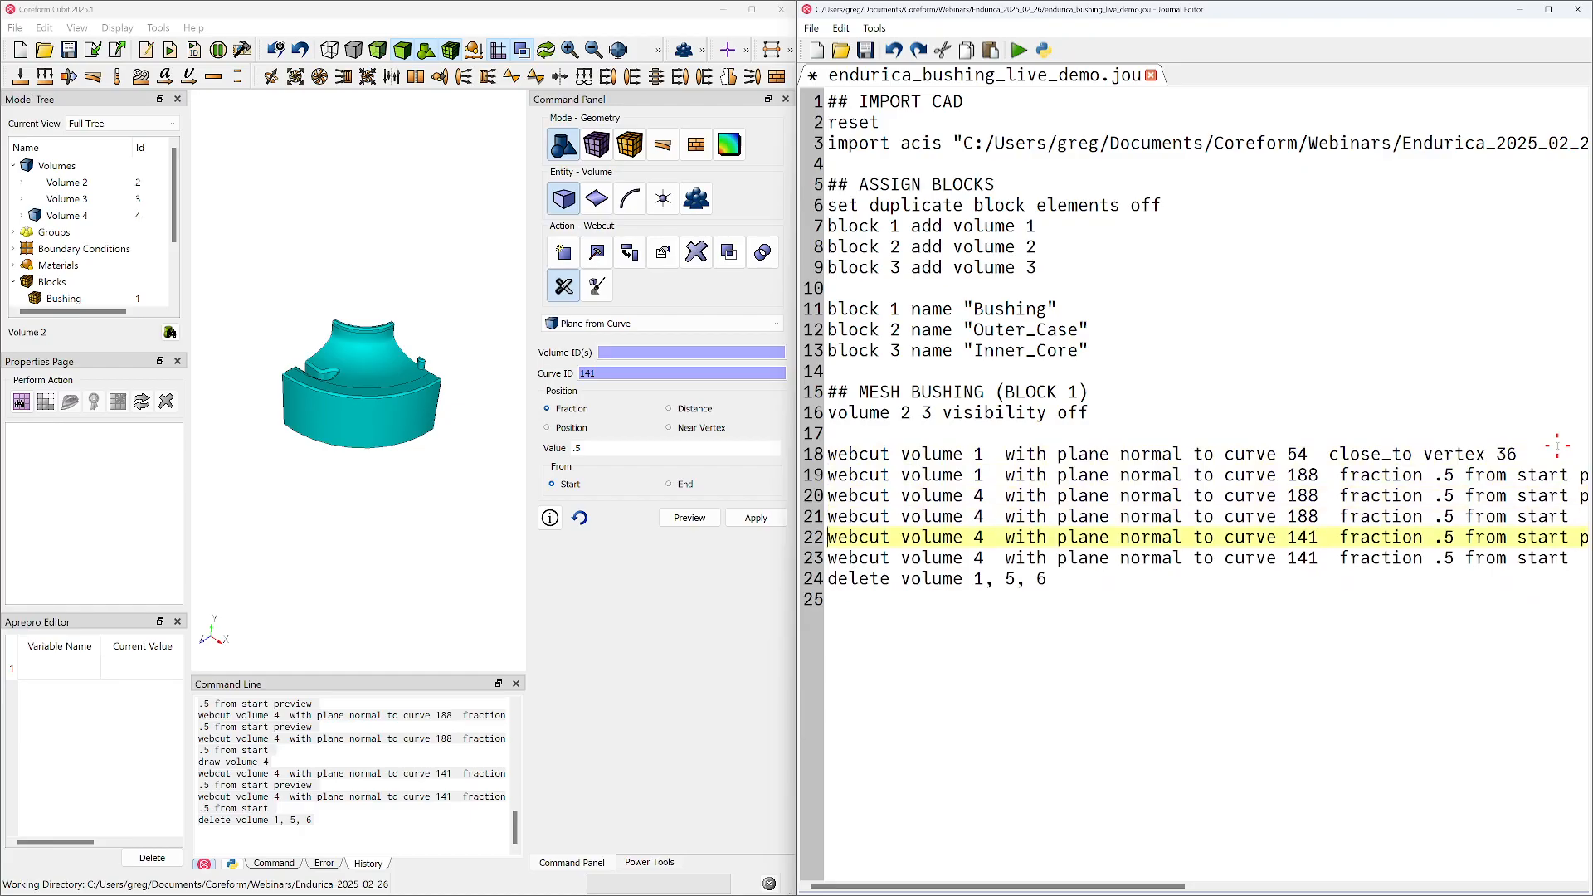
Delete the remaining curve 188 and curve 141 webcut preview lines from the journal, checking them in the maximized editor
{"action": "key", "text": "Up"}
{"action": "key", "text": "Up"}
{"action": "key", "text": "Up"}
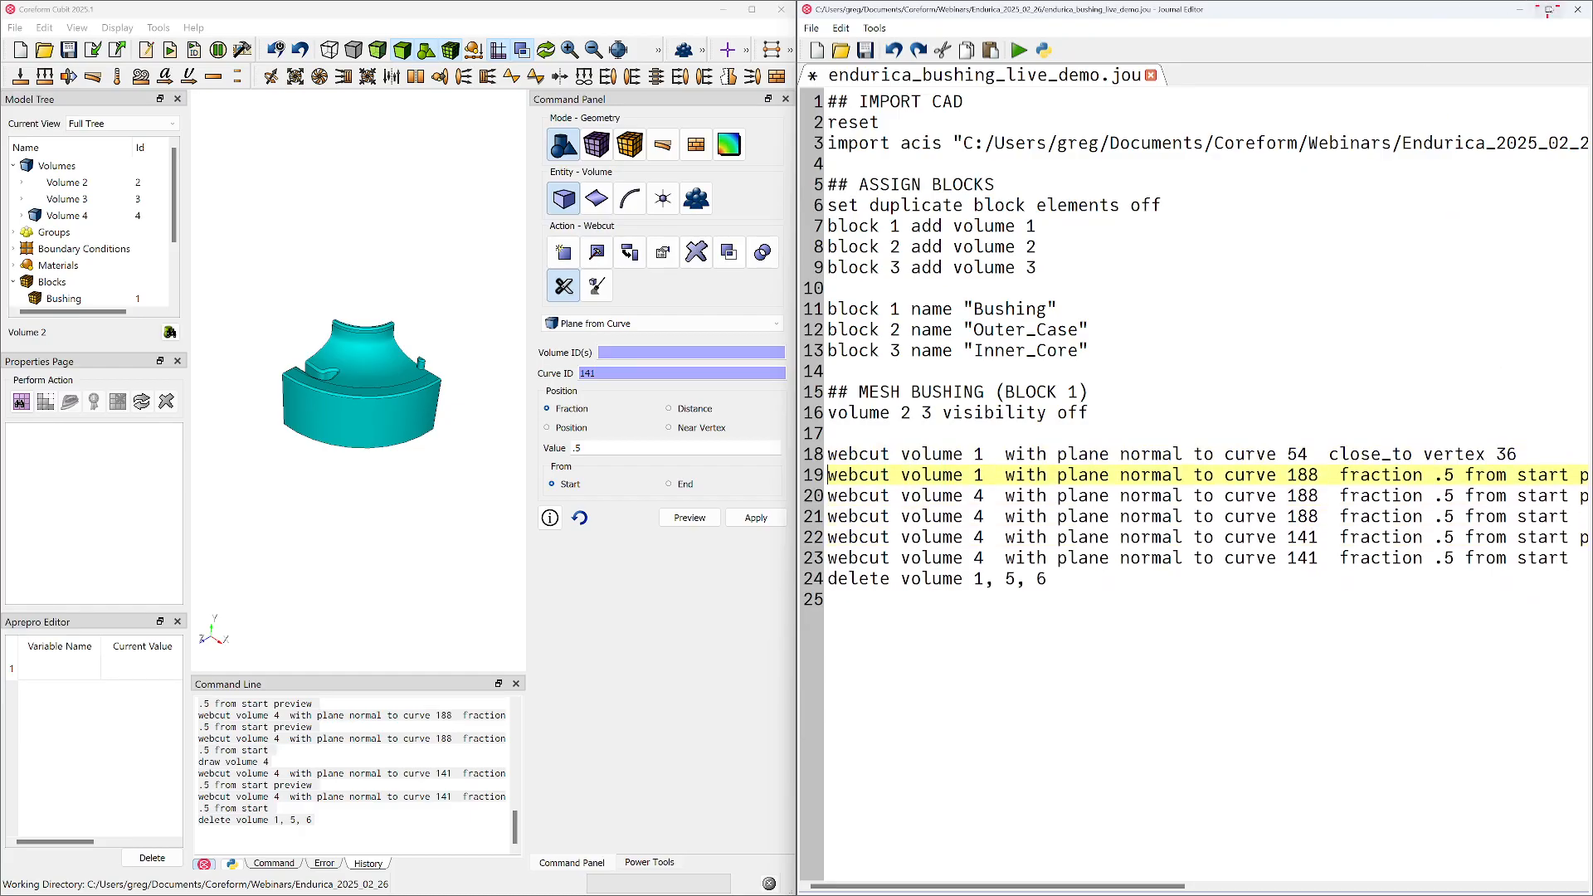
{"action": "left_click", "coordinate": [1548, 10]}
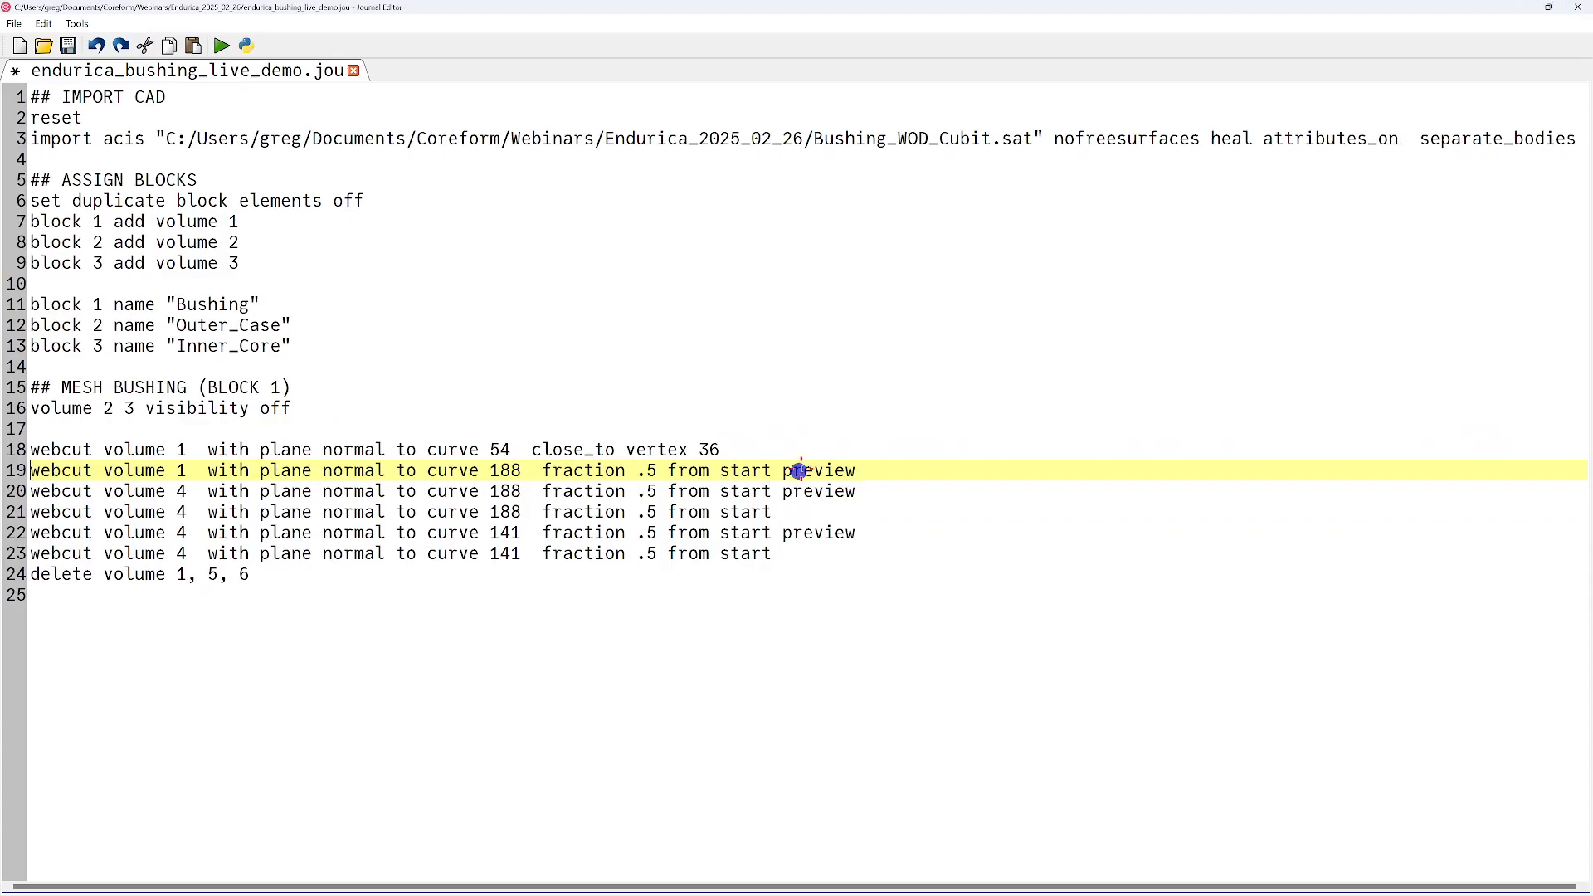
{"action": "key", "text": "shift+Down"}
{"action": "key", "text": "shift+Down"}
{"action": "key", "text": "Delete"}
{"action": "key", "text": "Down"}
{"action": "key", "text": "shift+Down"}
{"action": "key", "text": "Delete"}
{"action": "key", "text": "Down"}
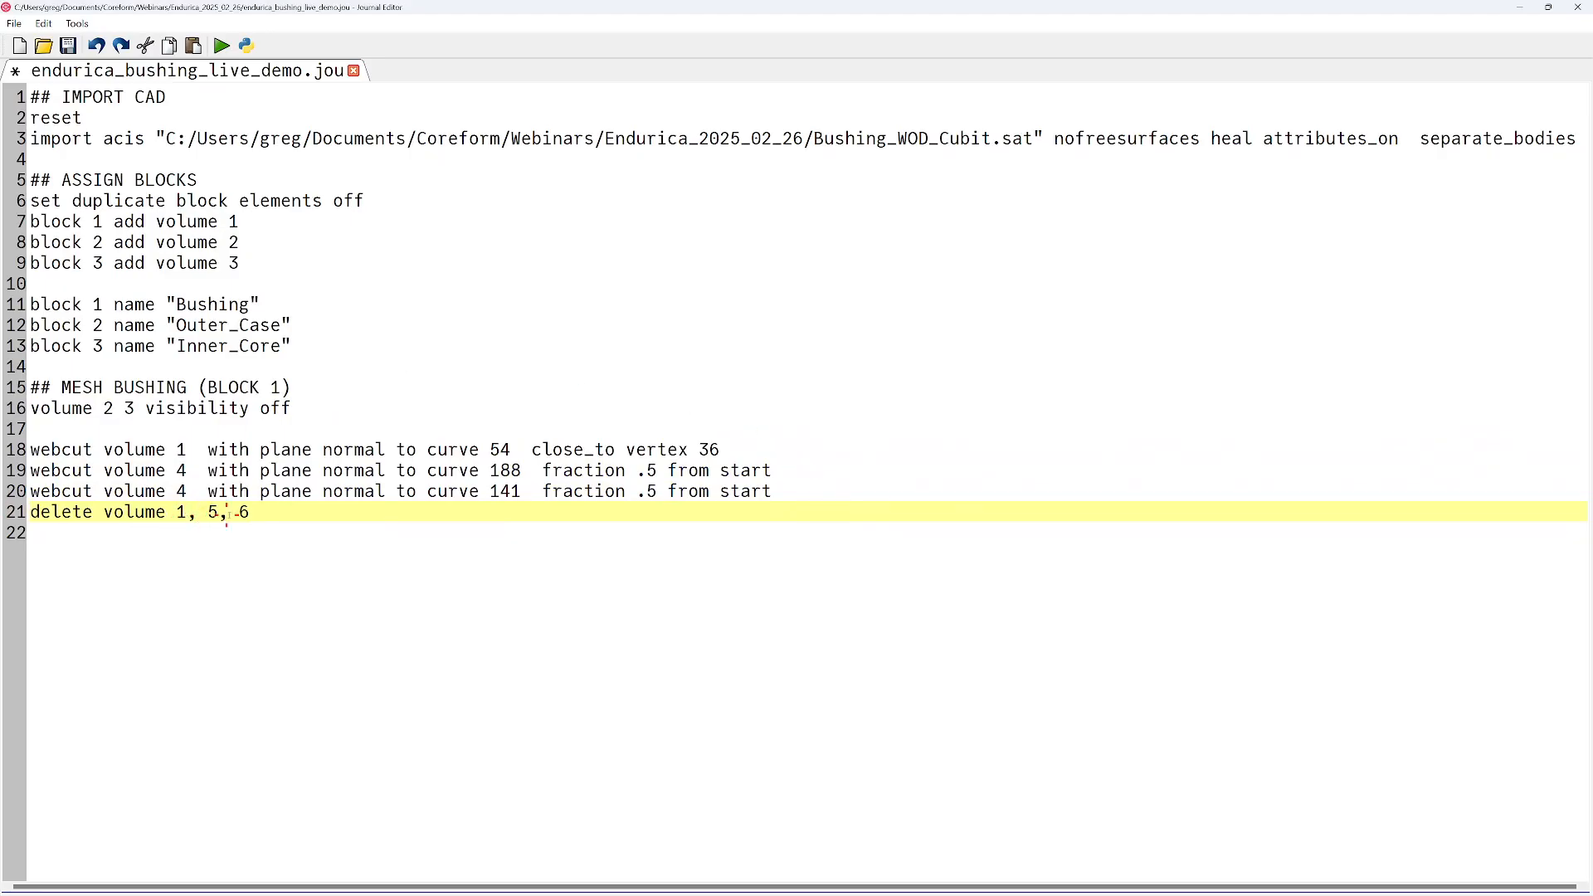
{"action": "key", "text": "super+Right"}
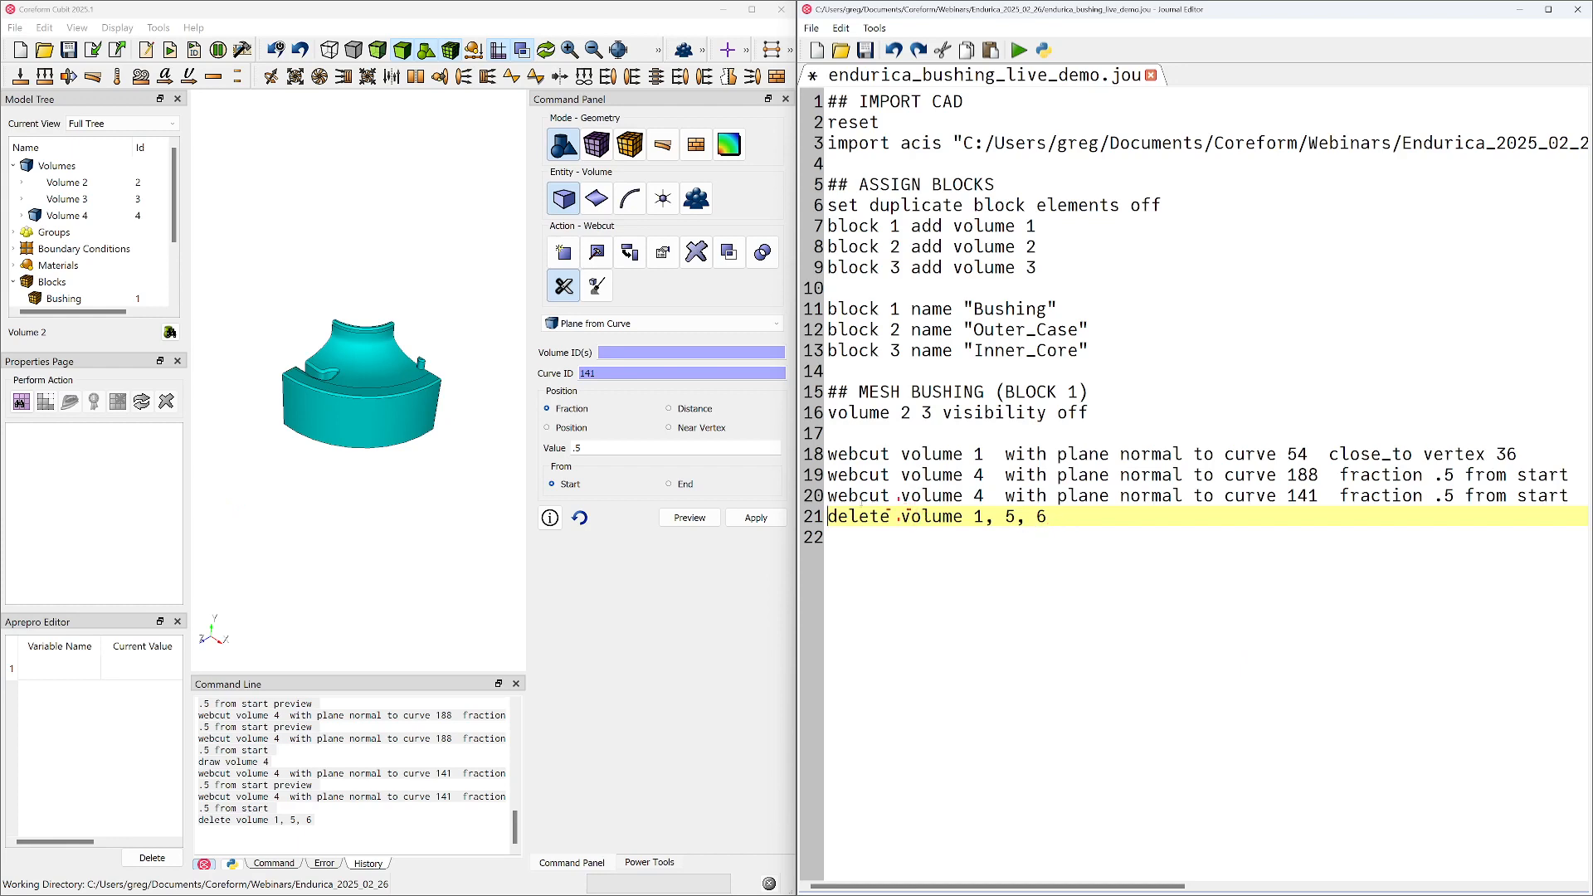
Examine the remaining bushing section from several angles, including the cut faces and the slot details
{"action": "left_click", "coordinate": [359, 301]}
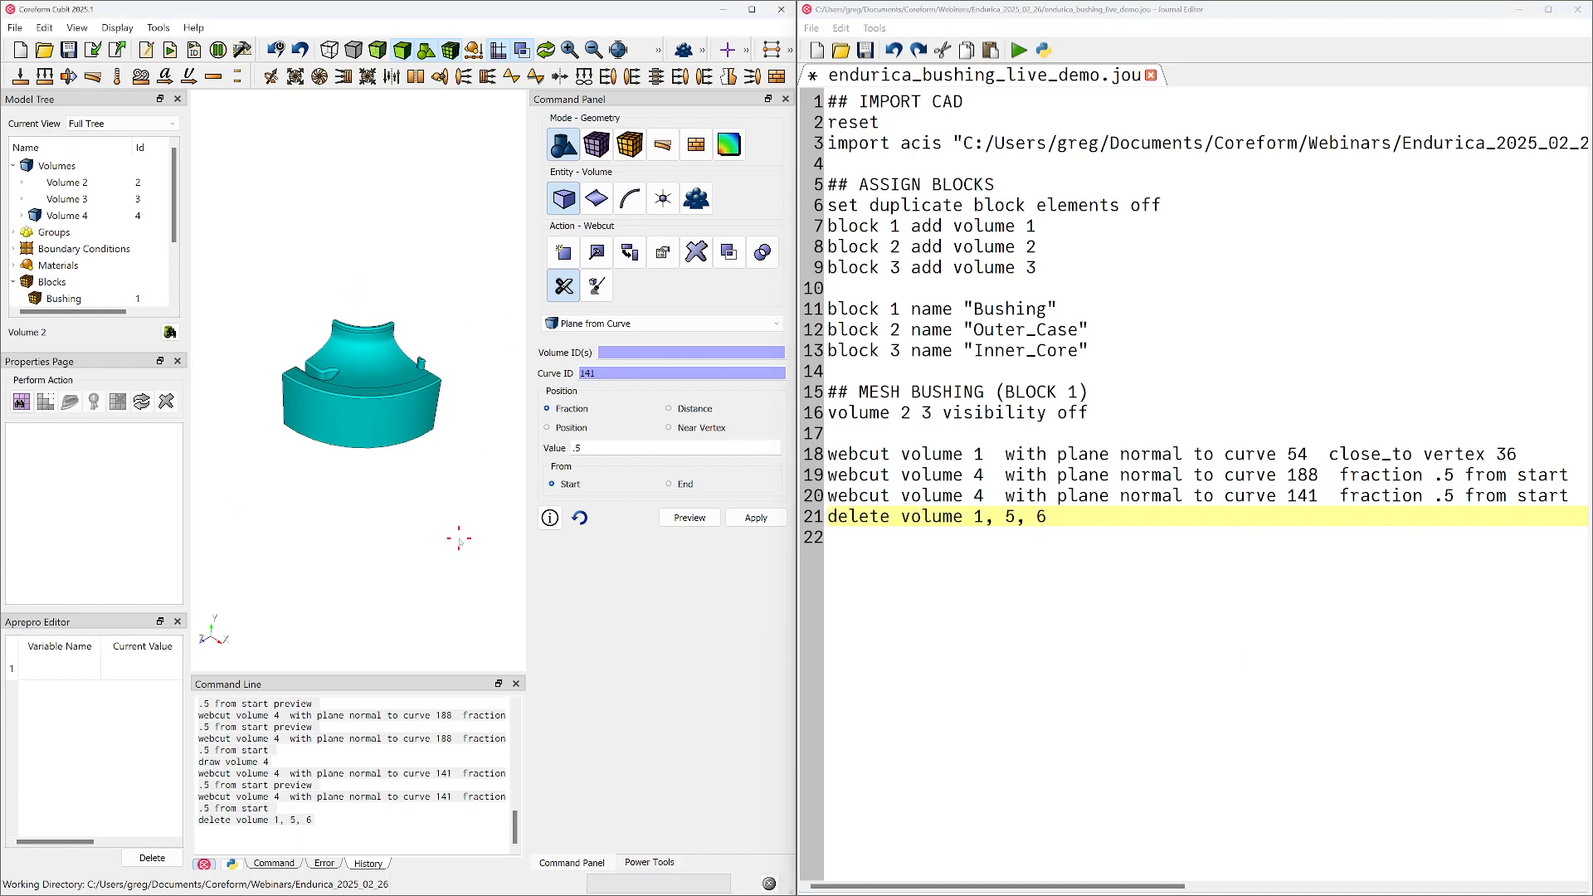
{"action": "middle_click_drag", "start_coordinate": [298, 432], "coordinate": [341, 487]}
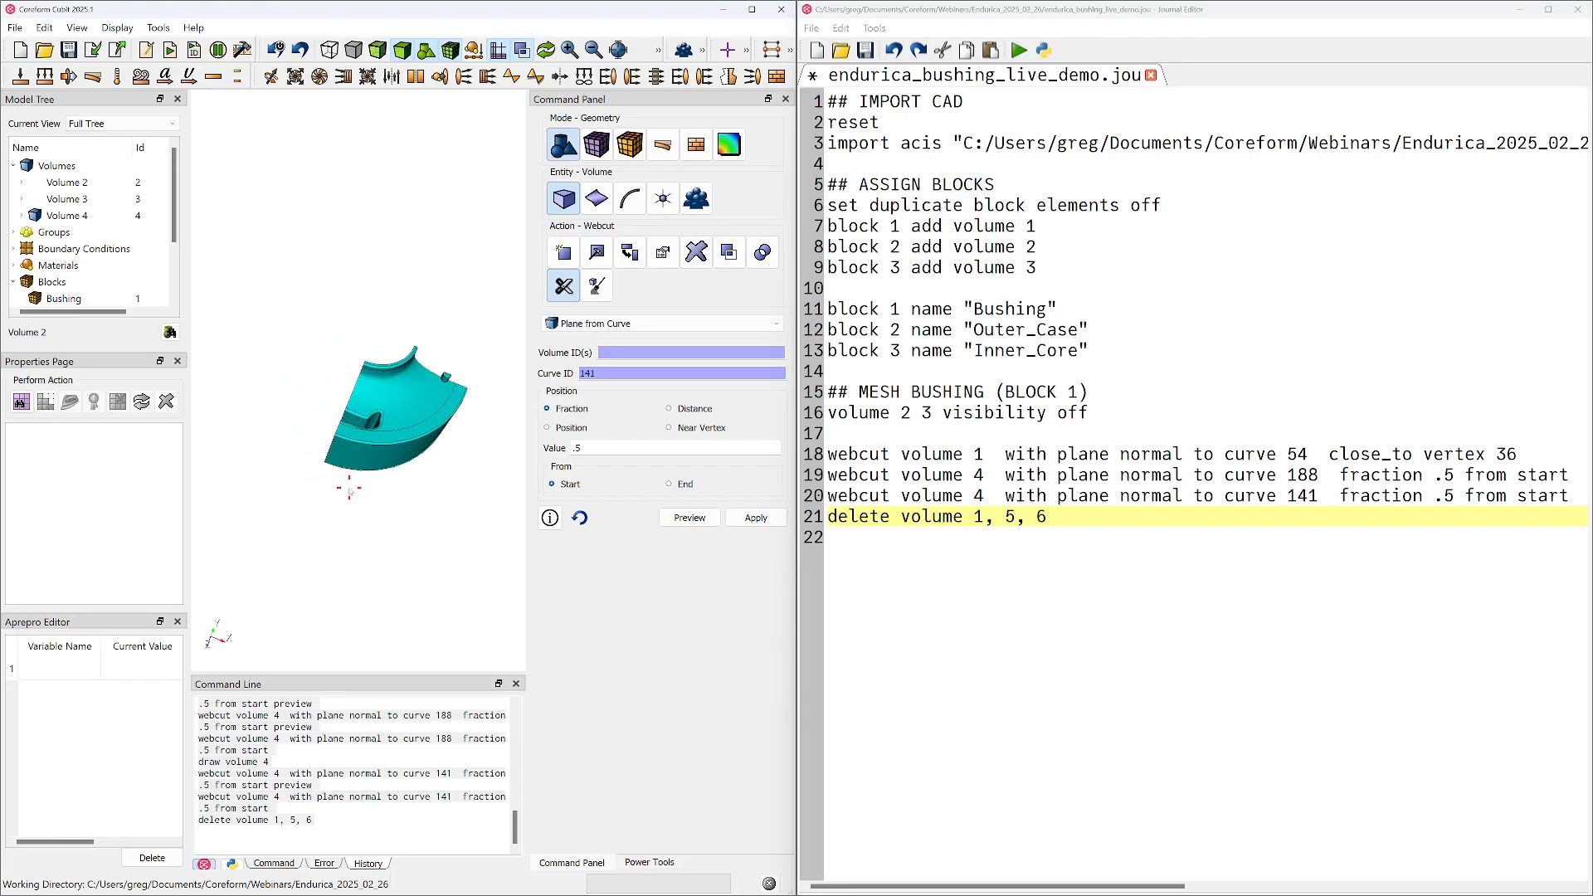
{"action": "scroll", "coordinate": [351, 491], "scroll_direction": "up", "scroll_amount": 5}
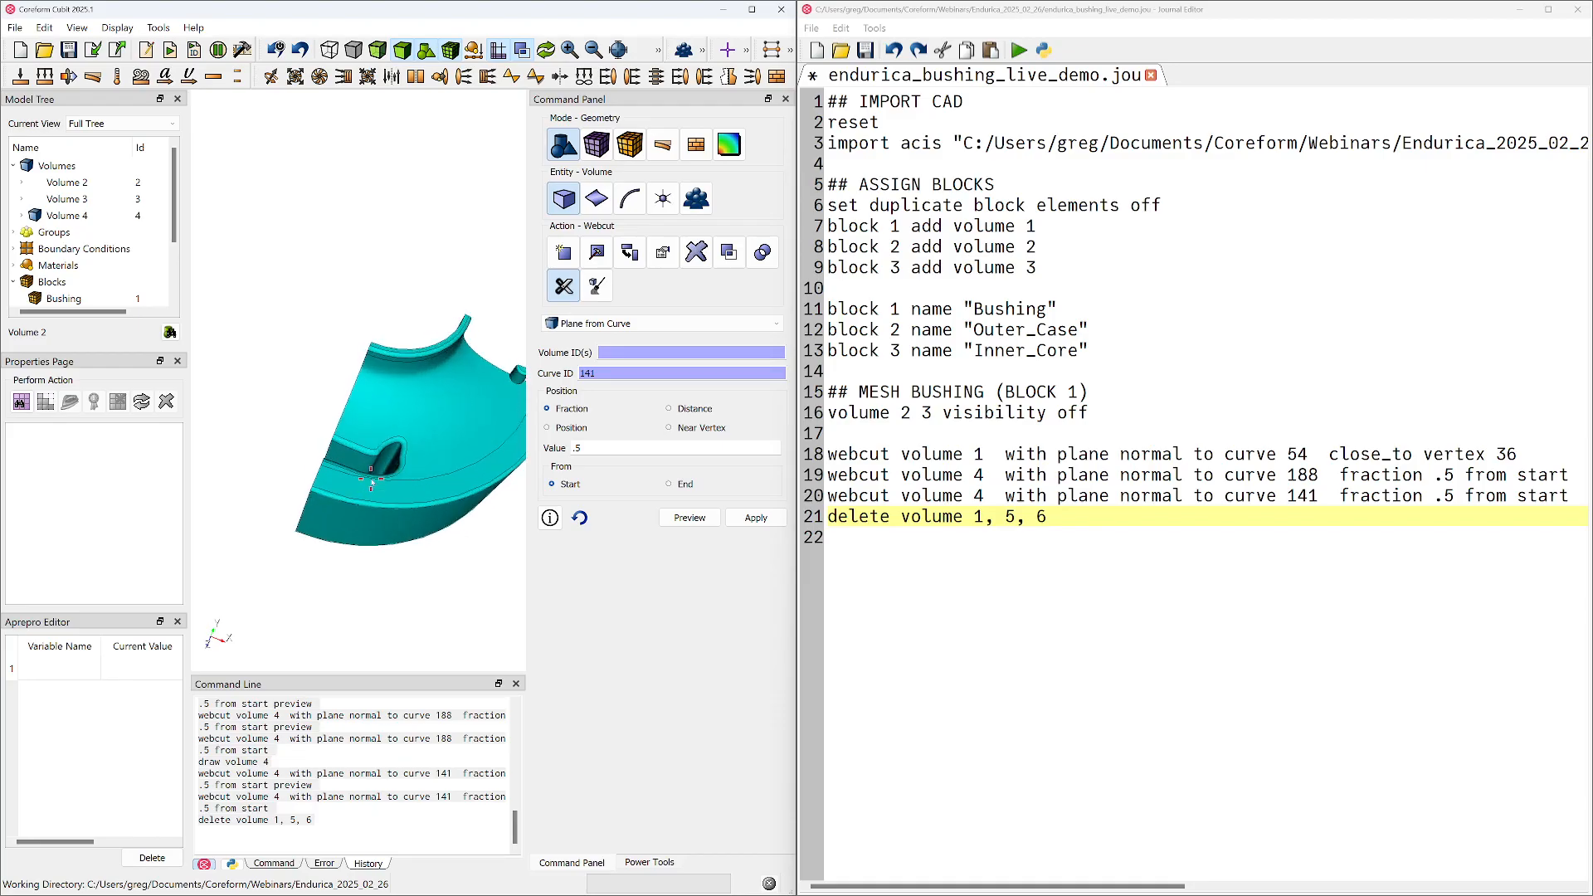
{"action": "middle_click_drag", "start_coordinate": [385, 464], "coordinate": [339, 399]}
{"action": "left_click", "coordinate": [623, 51]}
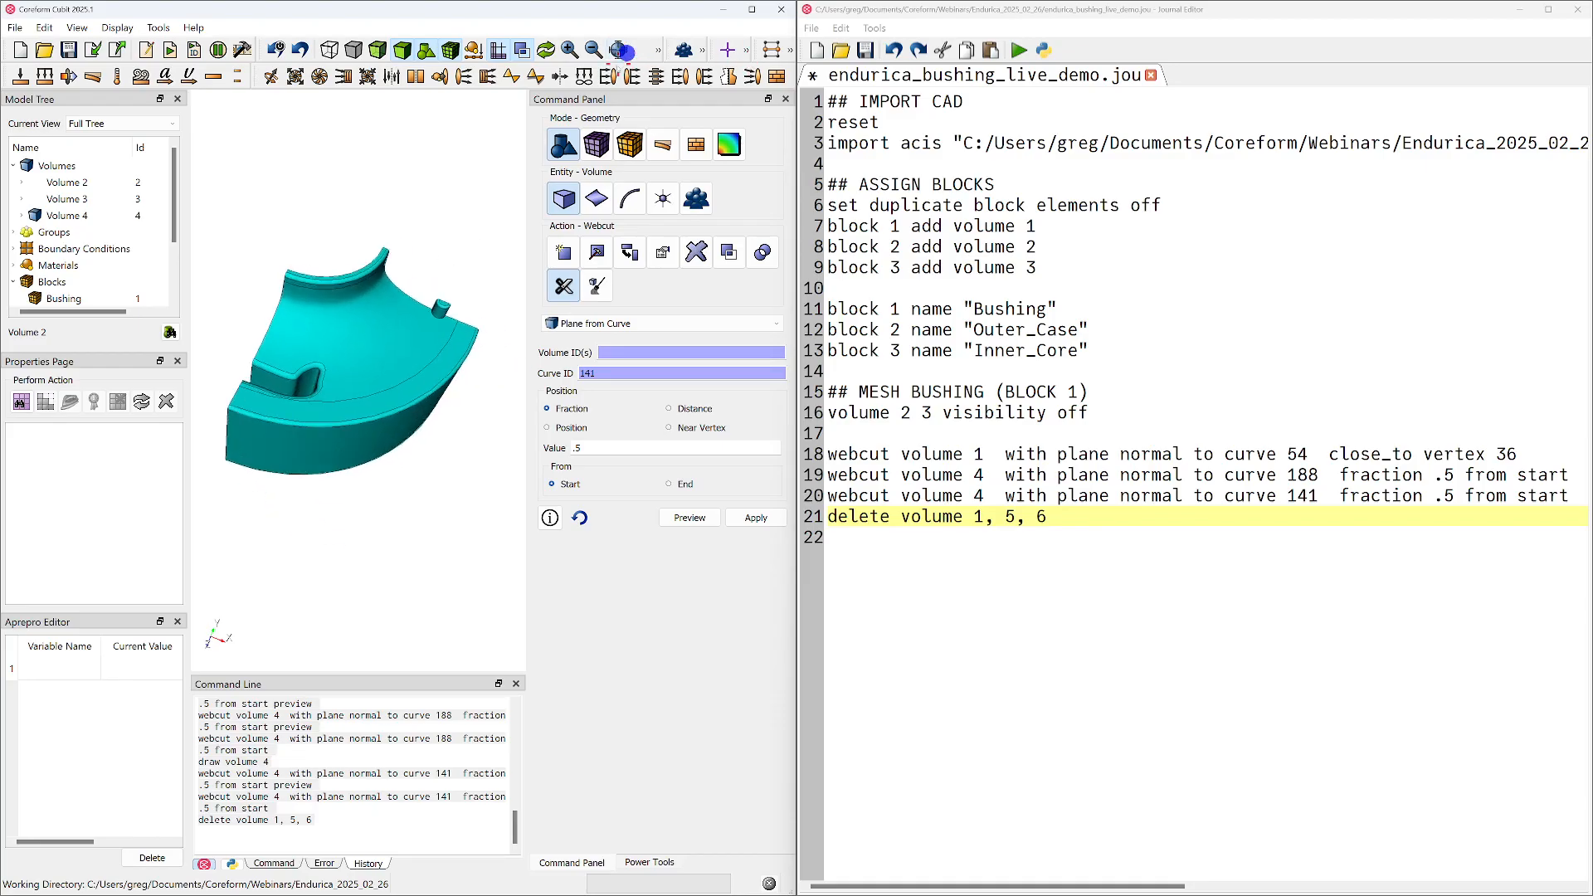
{"action": "mouse_move", "coordinate": [296, 434]}
{"action": "middle_mouse_down"}
{"action": "mouse_move", "coordinate": [431, 389]}
{"action": "mouse_move", "coordinate": [428, 440]}
{"action": "middle_mouse_up"}
{"action": "middle_click_drag", "start_coordinate": [247, 436], "coordinate": [347, 473]}
{"action": "scroll", "coordinate": [369, 470], "scroll_direction": "up", "scroll_amount": 5}
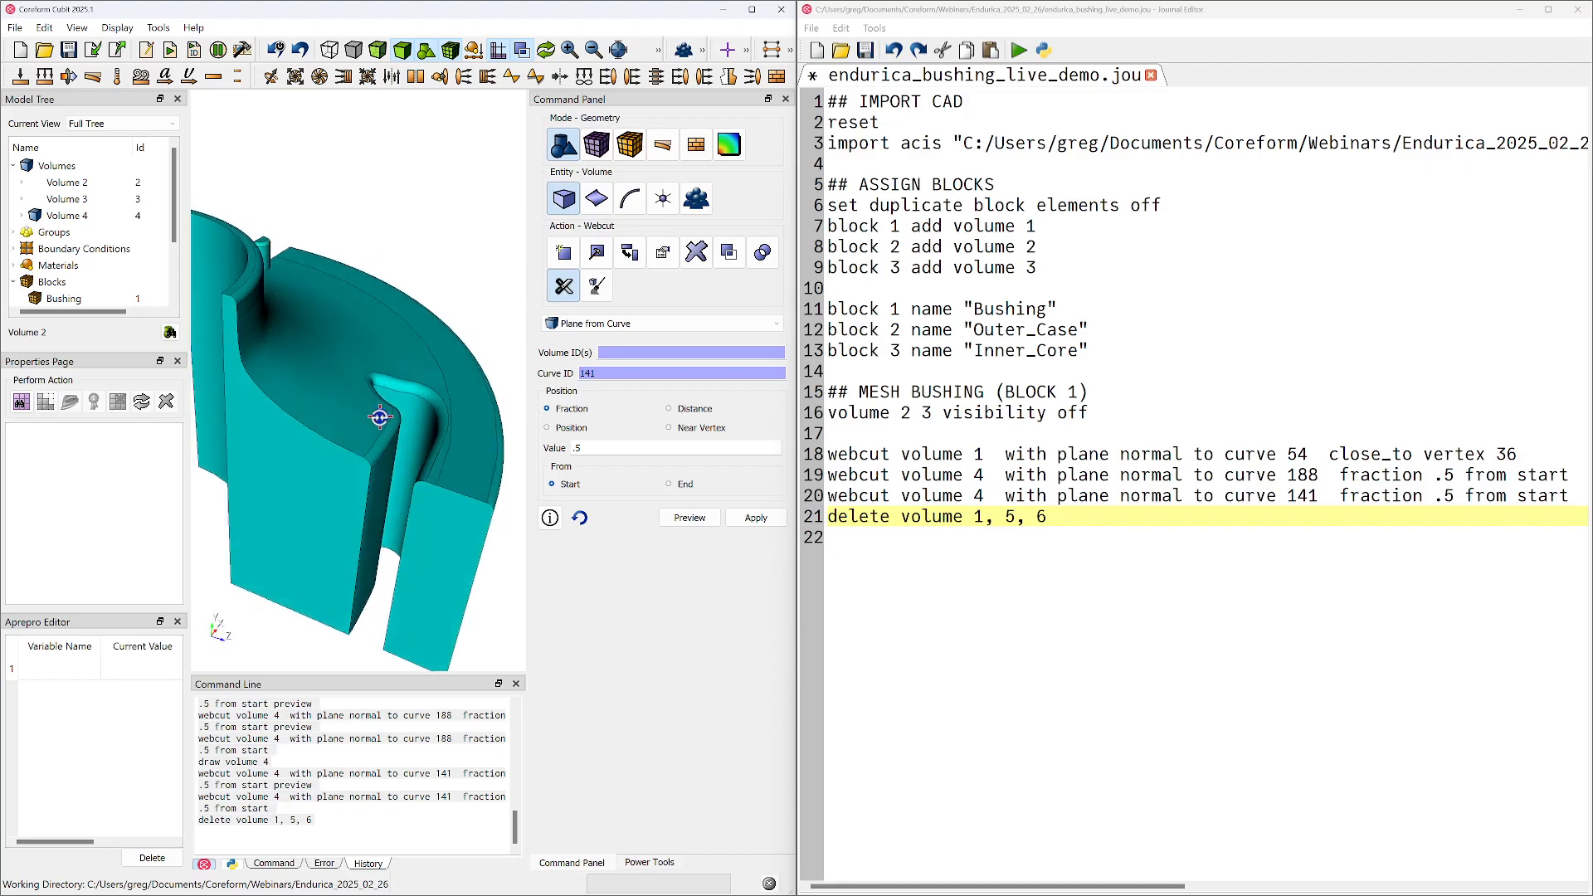
Set the graphics tolerance angle to 15 and refine it to 5 through the command line
{"action": "left_click", "coordinate": [274, 863]}
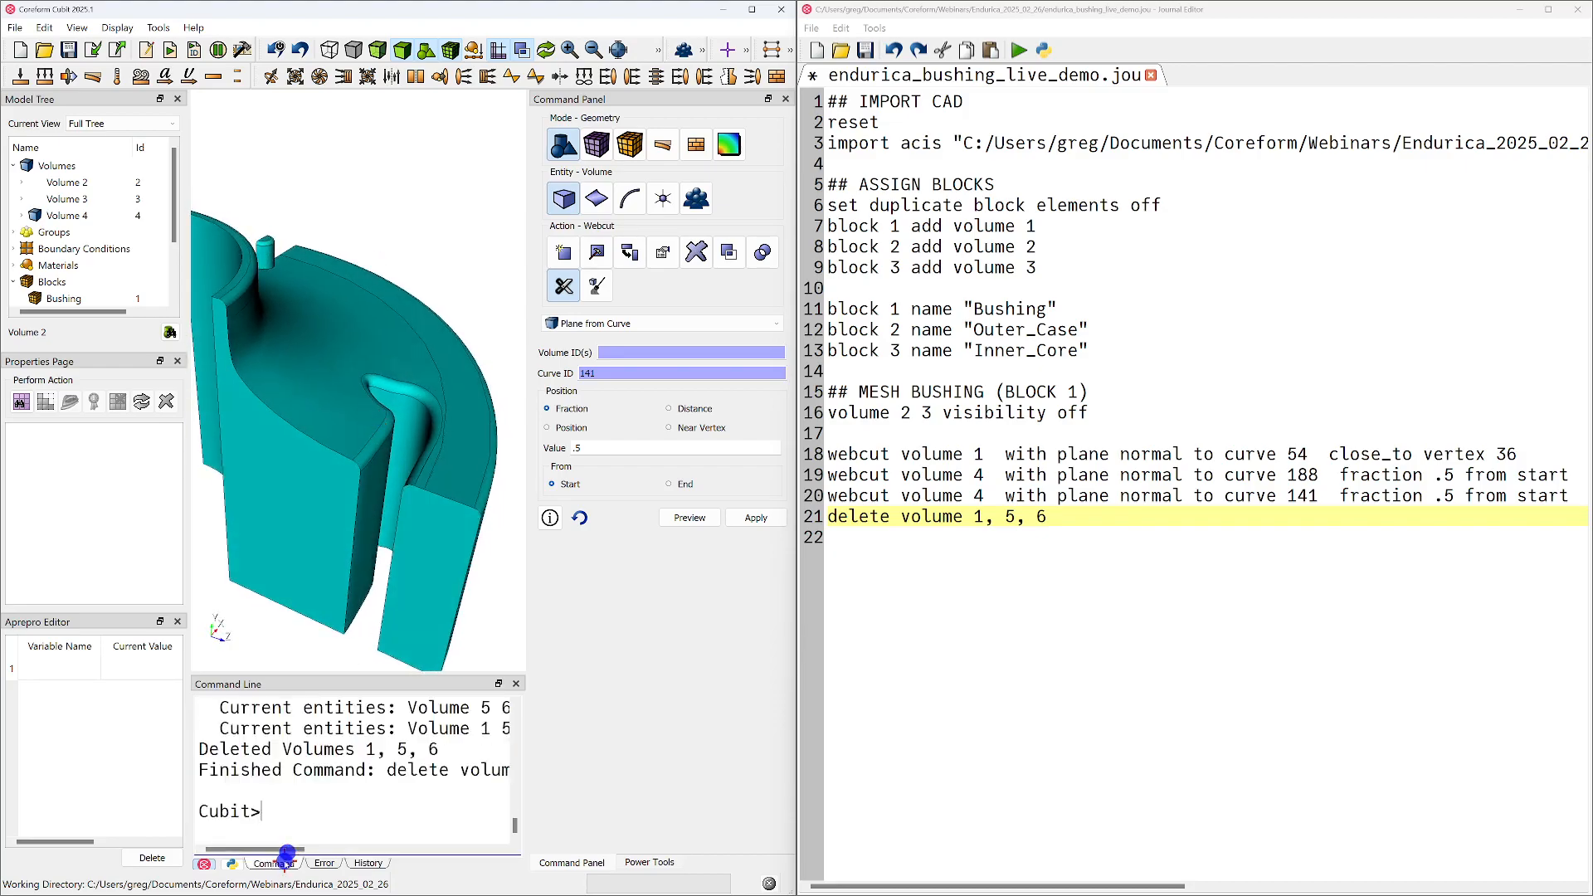
{"action": "type", "text": "grapohic"}
{"action": "key", "text": "BackSpace"}
{"action": "key", "text": "BackSpace"}
{"action": "key", "text": "BackSpace"}
{"action": "type", "text": "hics "}
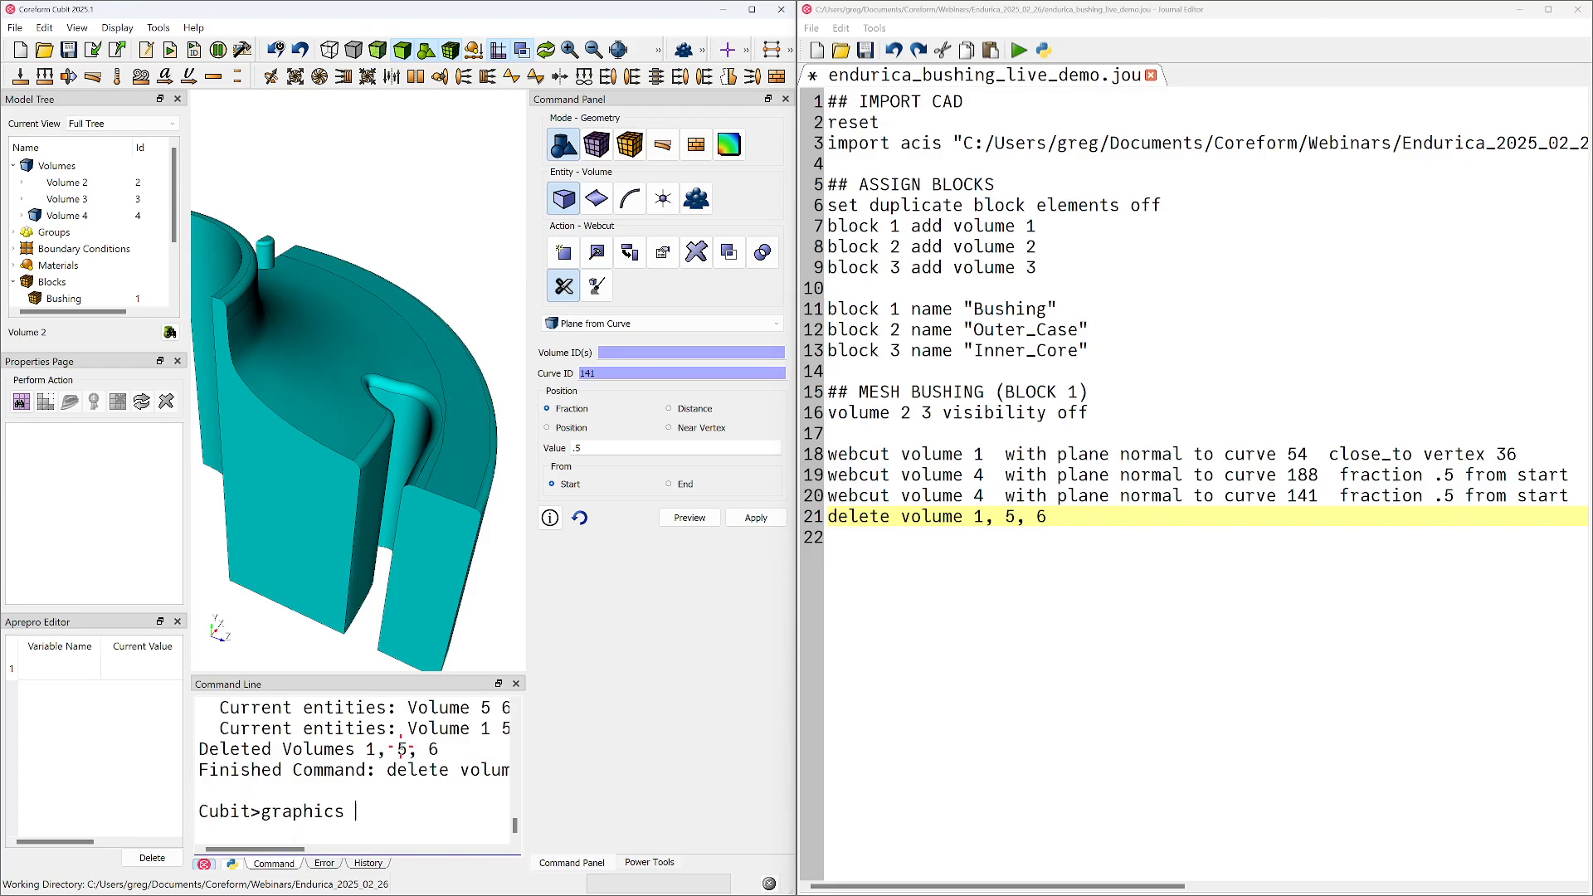
{"action": "type", "text": "tolerance angle 1"}
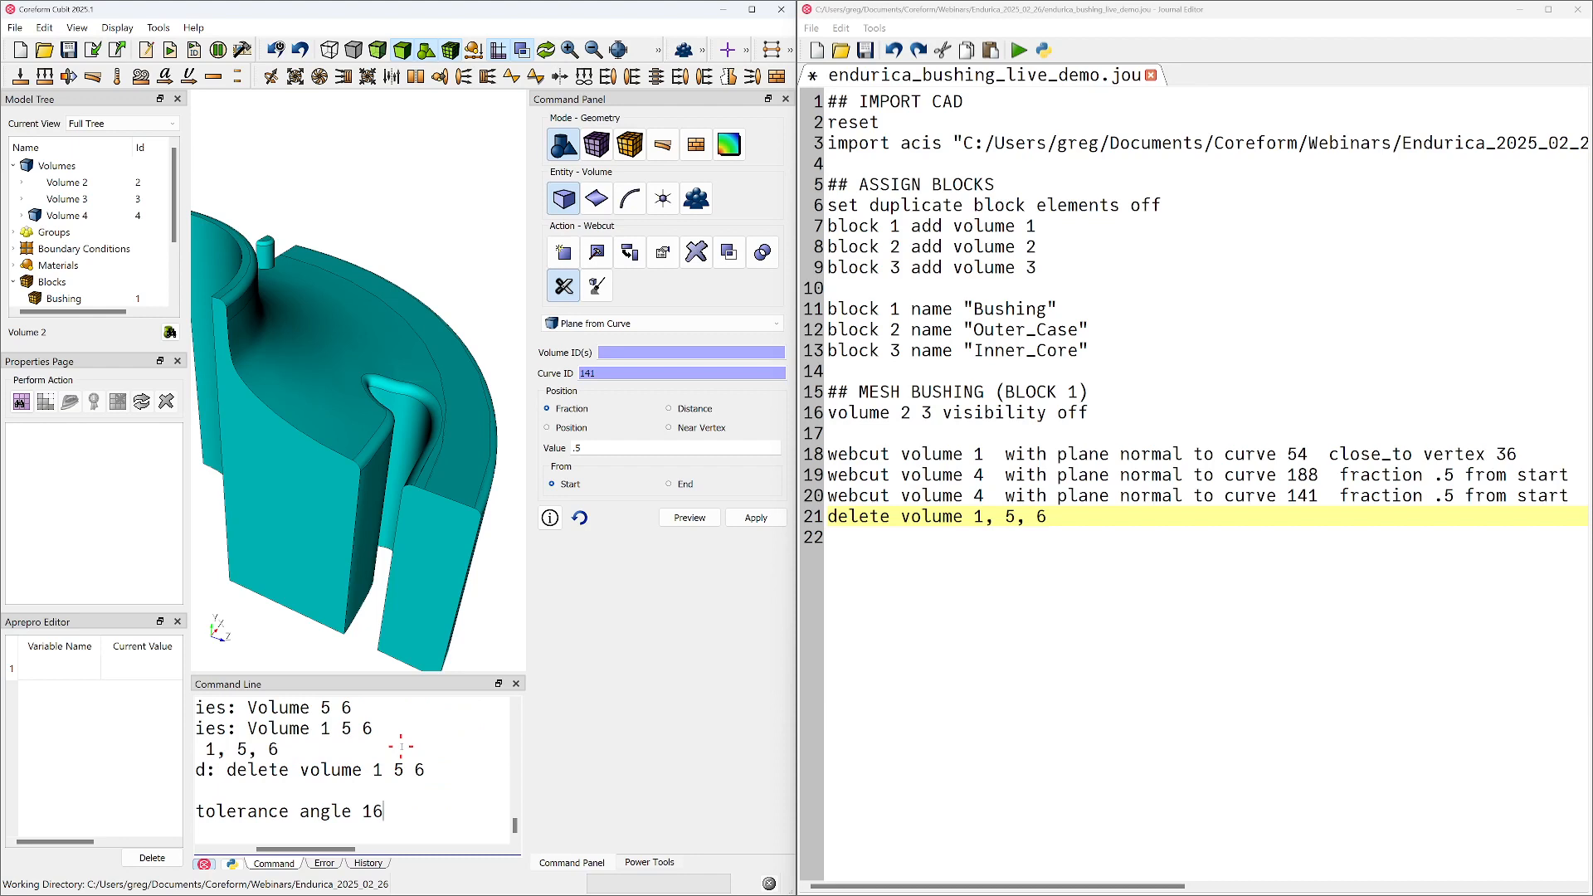
{"action": "type", "text": "6"}
{"action": "key", "text": "Return"}
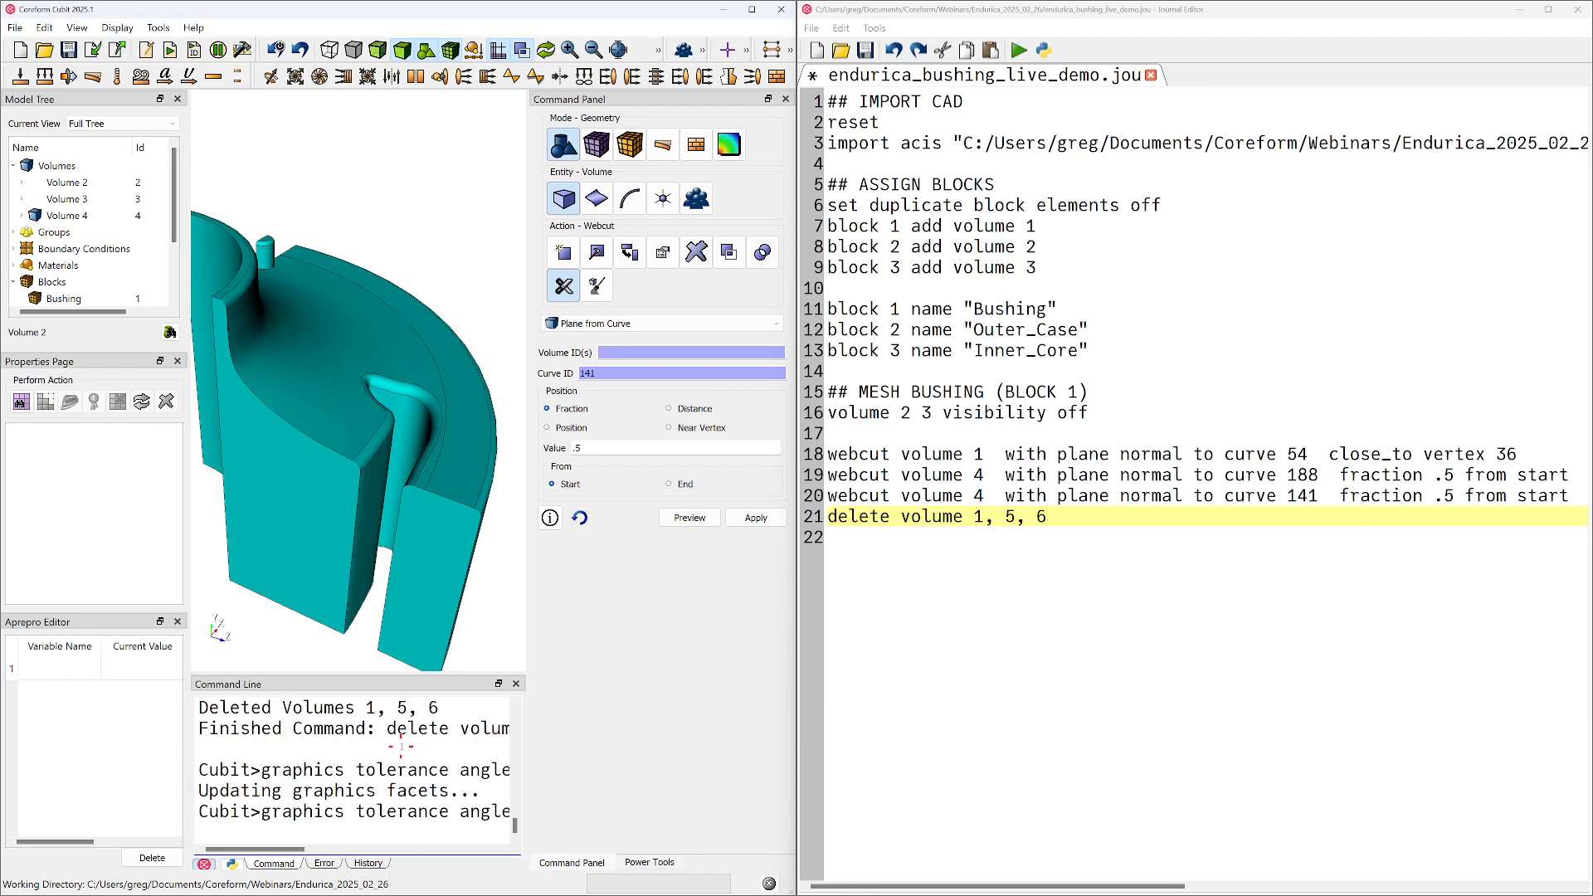
{"action": "type", "text": "1"}
{"action": "key", "text": "Return"}
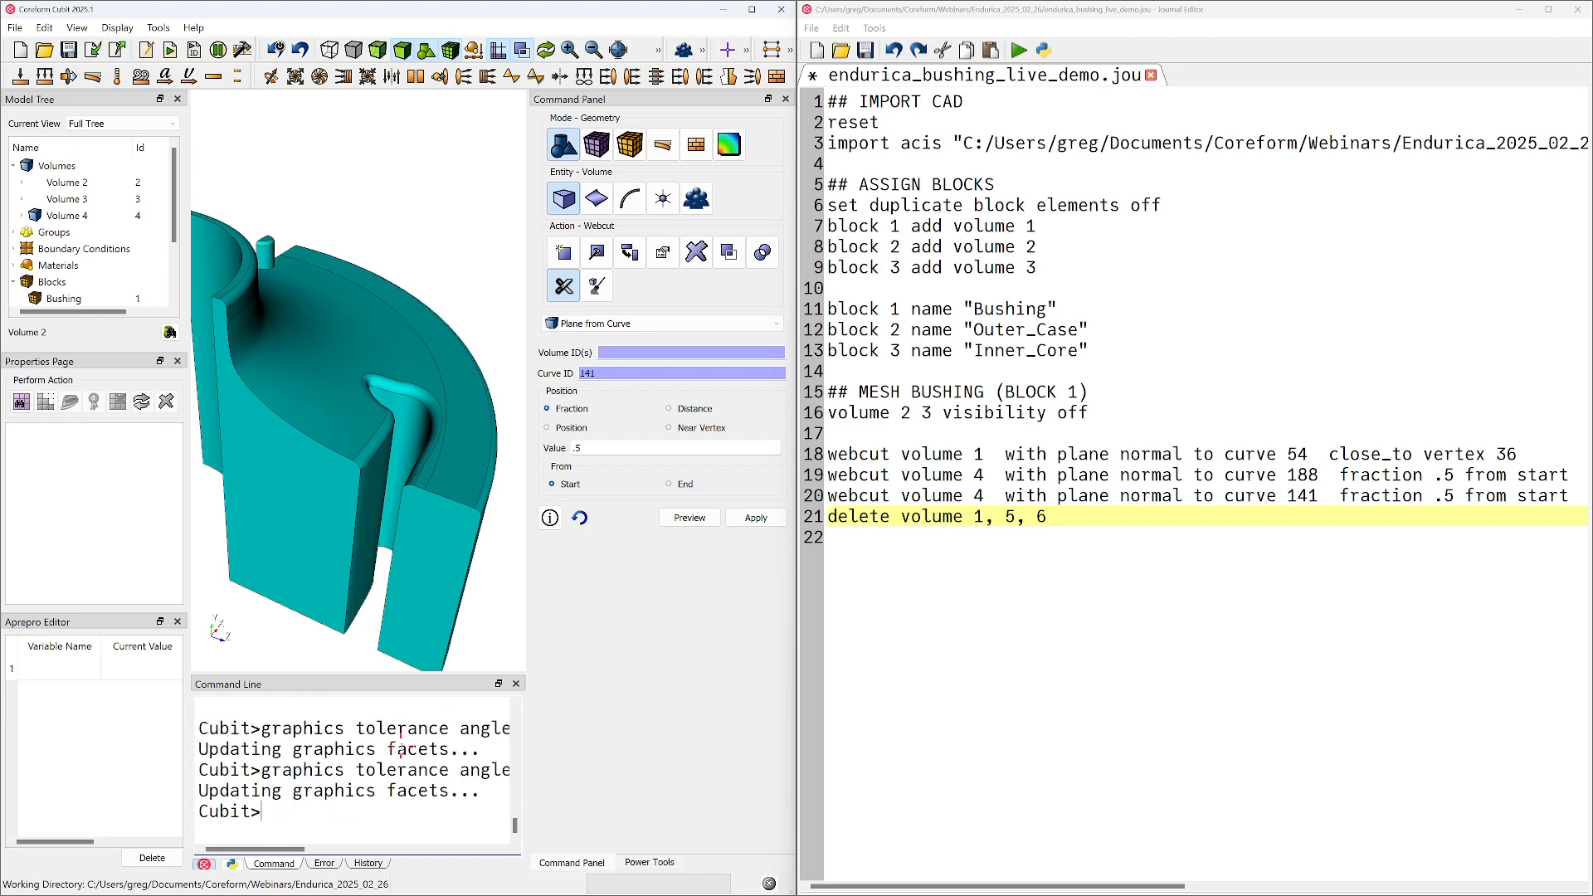
Clear the accumulated output from the command line
{"action": "middle_click_drag", "start_coordinate": [421, 434], "coordinate": [377, 727]}
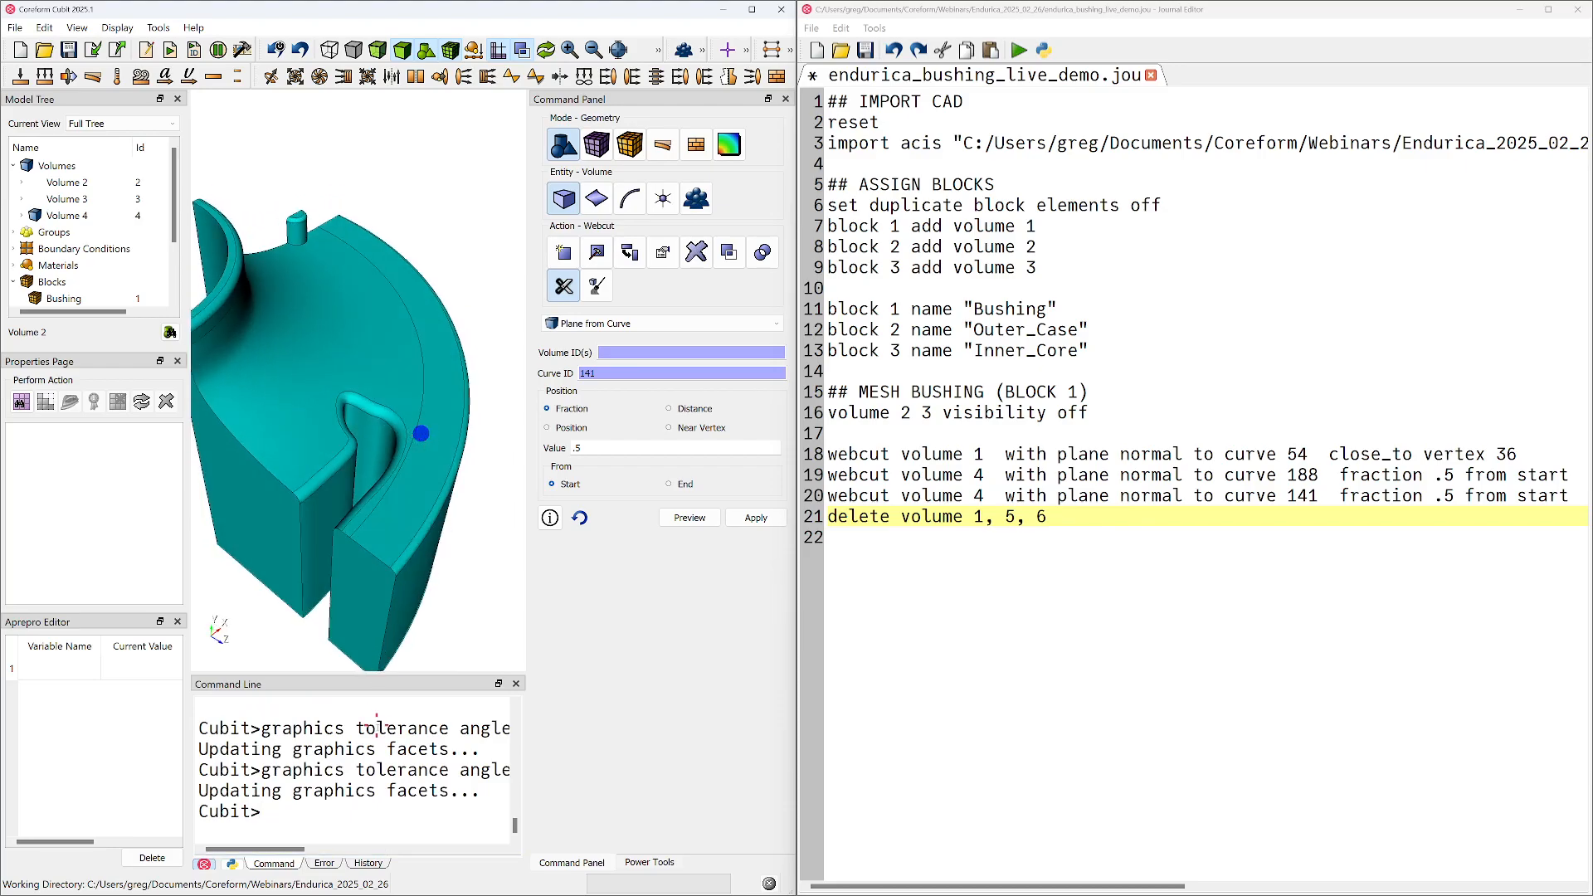
{"action": "right_click", "coordinate": [381, 767]}
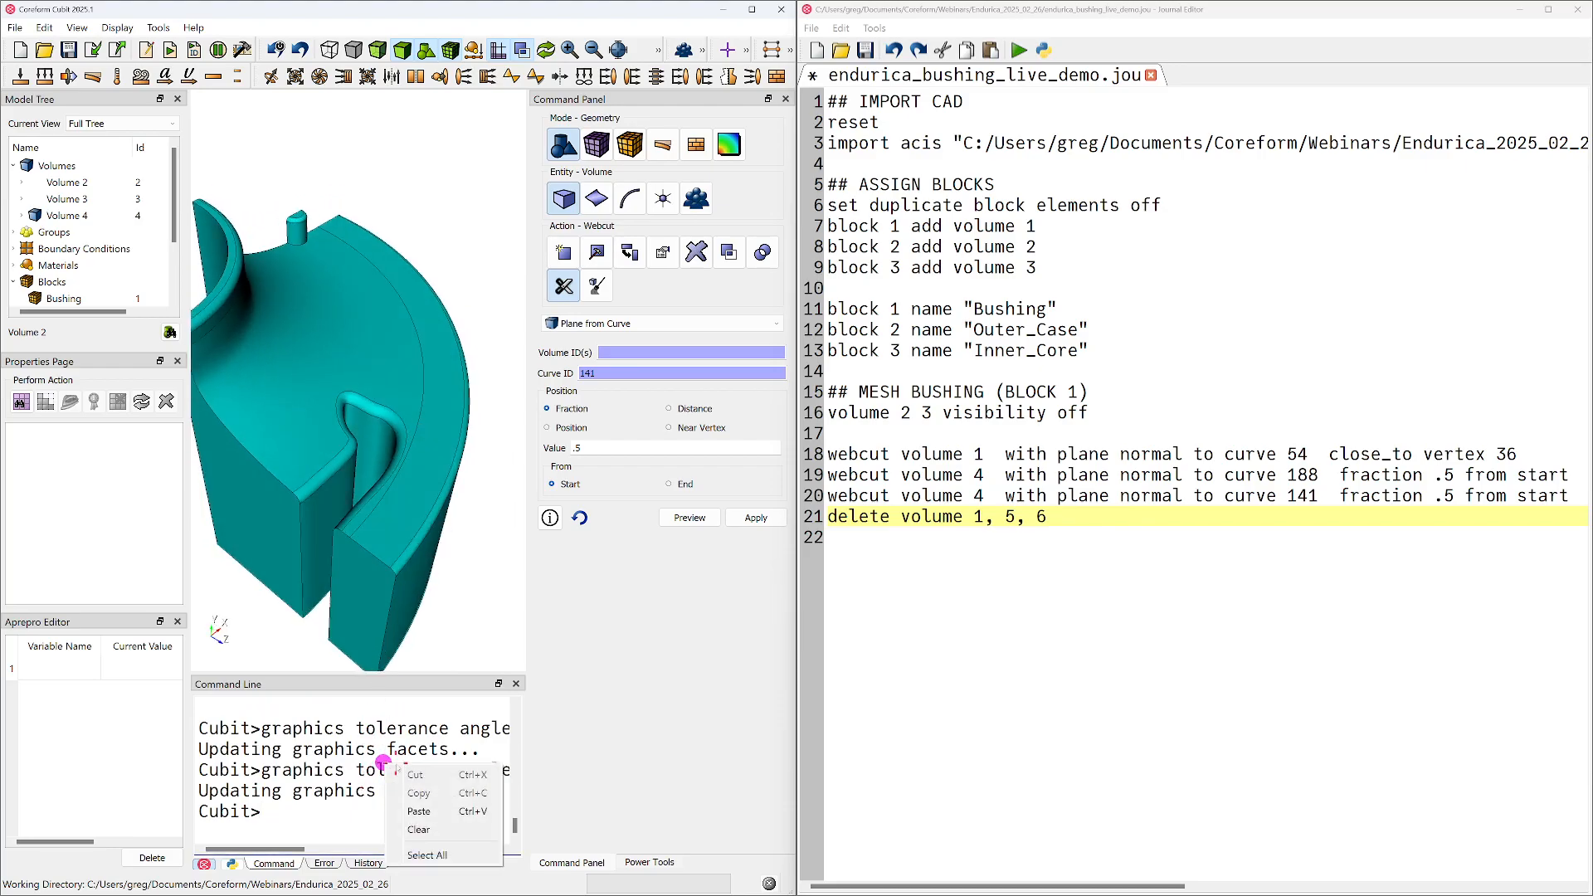
{"action": "left_click", "coordinate": [425, 835]}
Switch the model view from perspective to orthographic projection and examine the bushing section's slot from above
{"action": "middle_click_drag", "start_coordinate": [390, 488], "coordinate": [382, 477]}
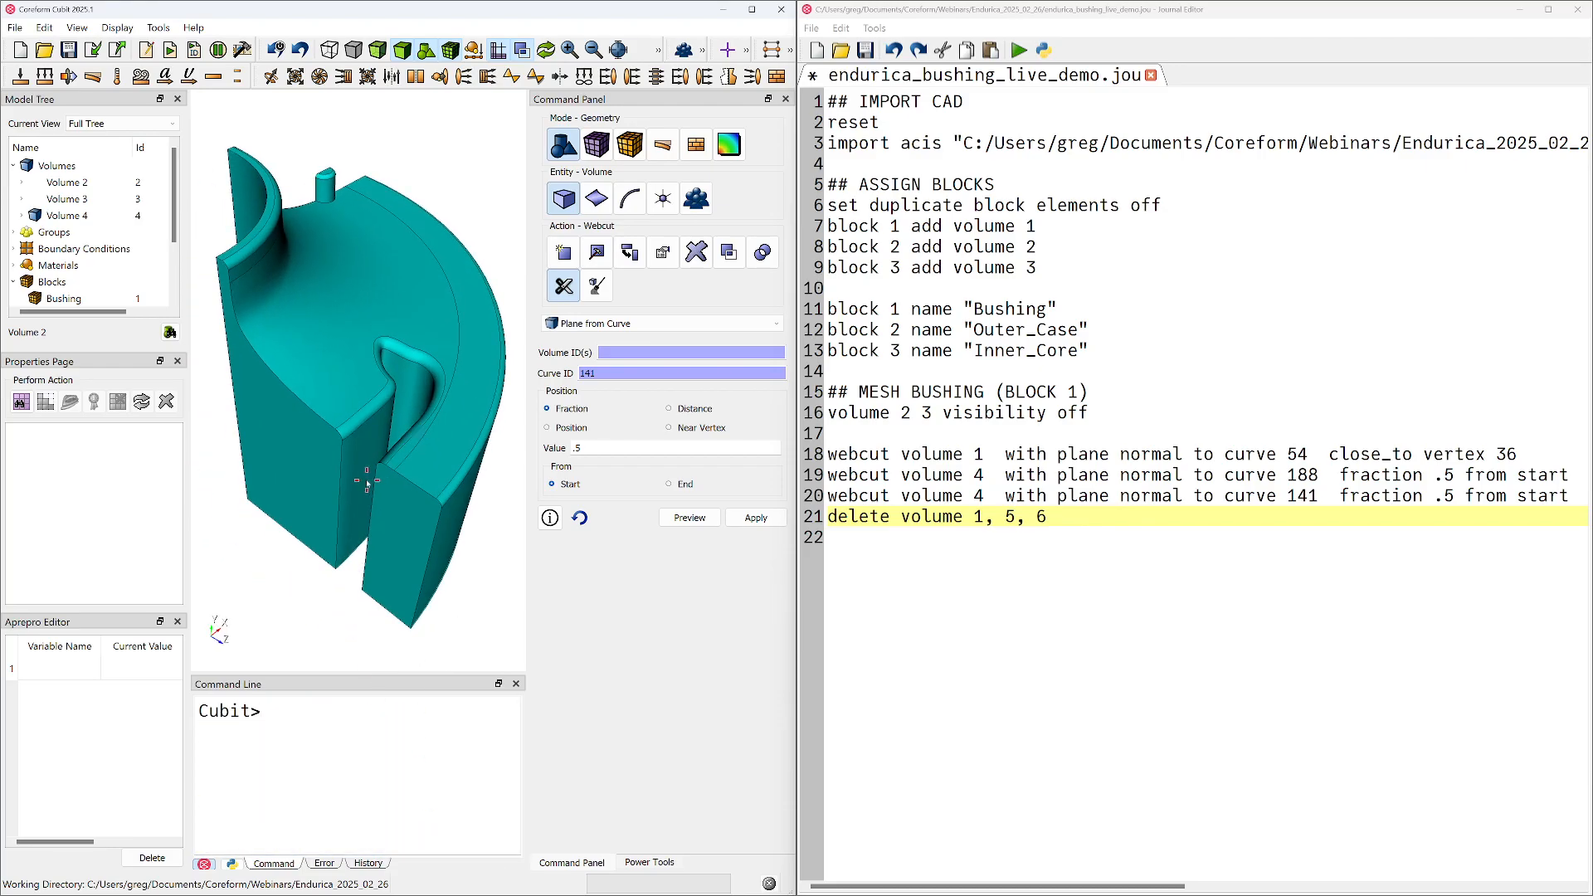
{"action": "middle_click_drag", "start_coordinate": [357, 415], "coordinate": [360, 397]}
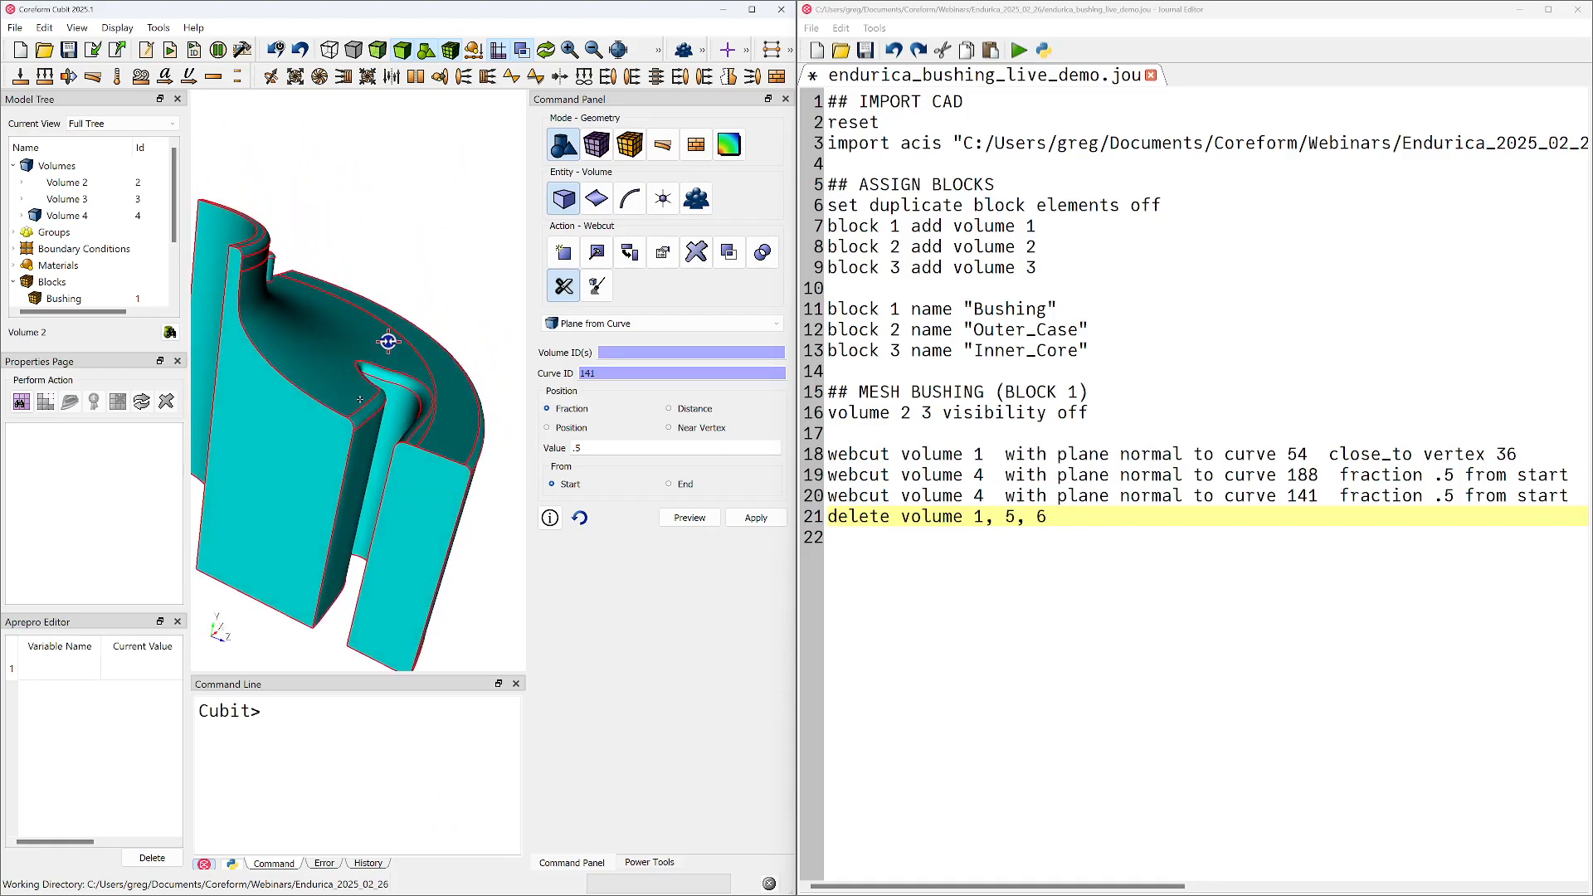
{"action": "middle_click_drag", "start_coordinate": [388, 341], "coordinate": [353, 520]}
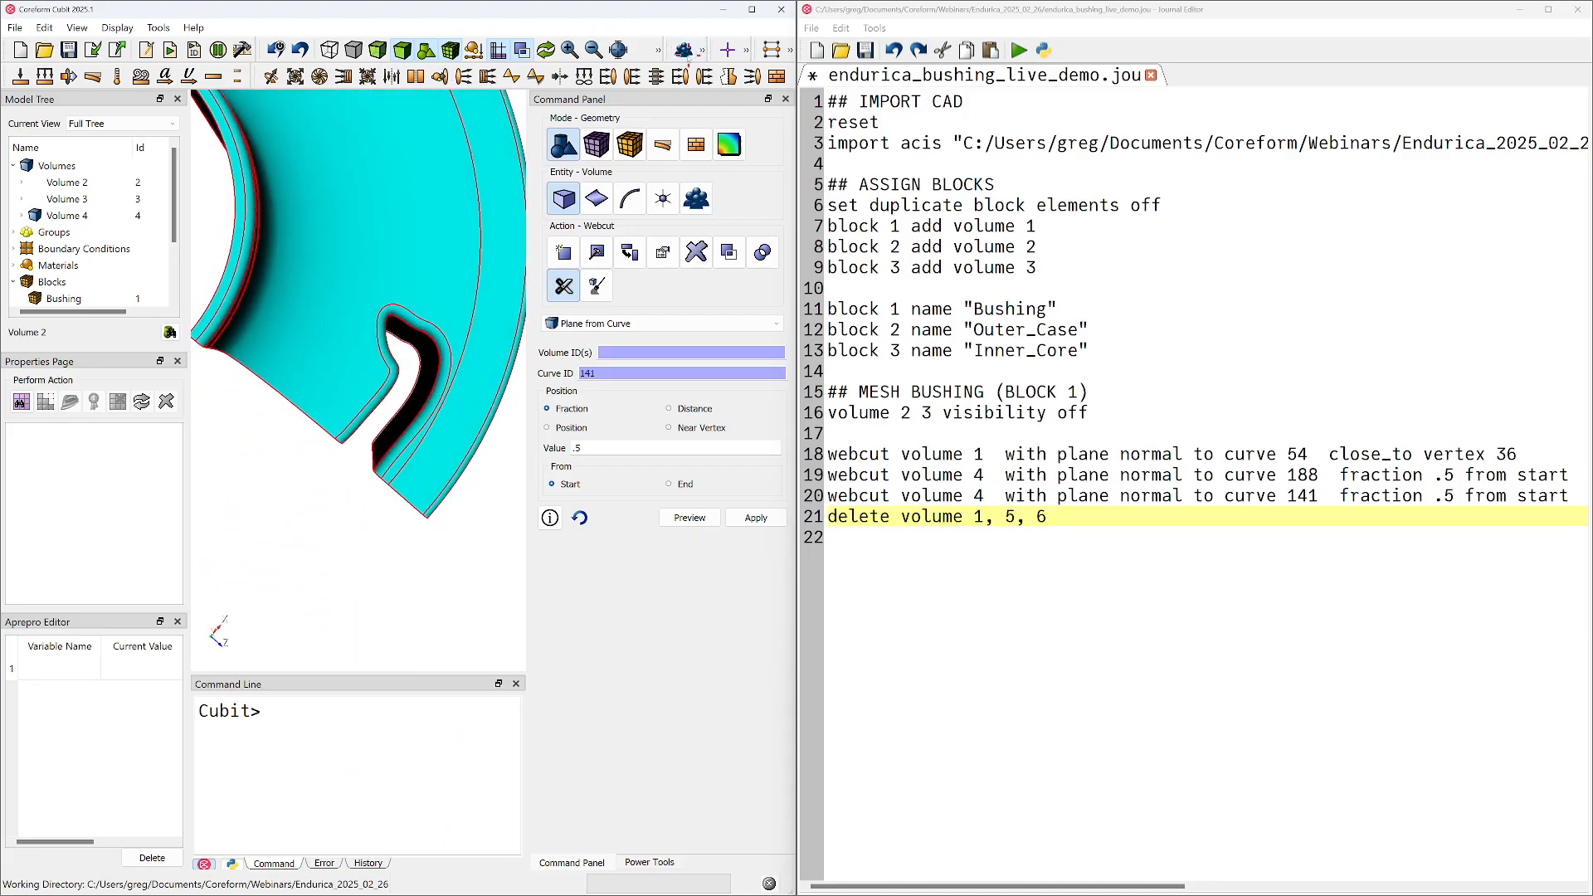
{"action": "left_click_drag", "start_coordinate": [651, 50], "coordinate": [426, 84]}
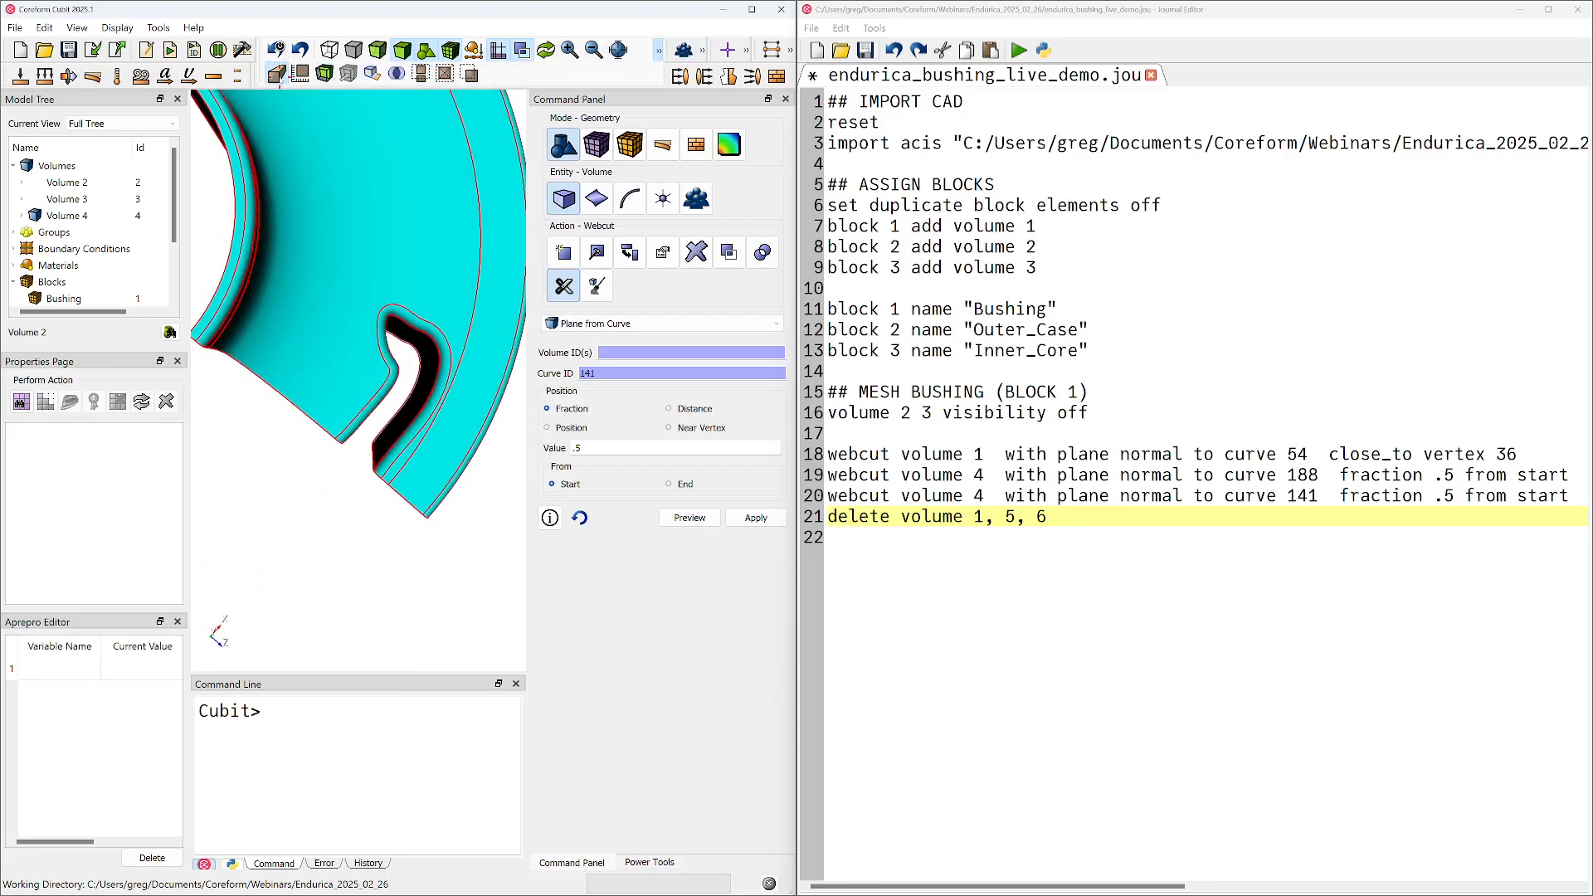
{"action": "left_click", "coordinate": [278, 76]}
{"action": "scroll", "coordinate": [334, 218], "scroll_direction": "up", "scroll_amount": 4}
{"action": "middle_click_drag", "start_coordinate": [323, 453], "coordinate": [366, 380]}
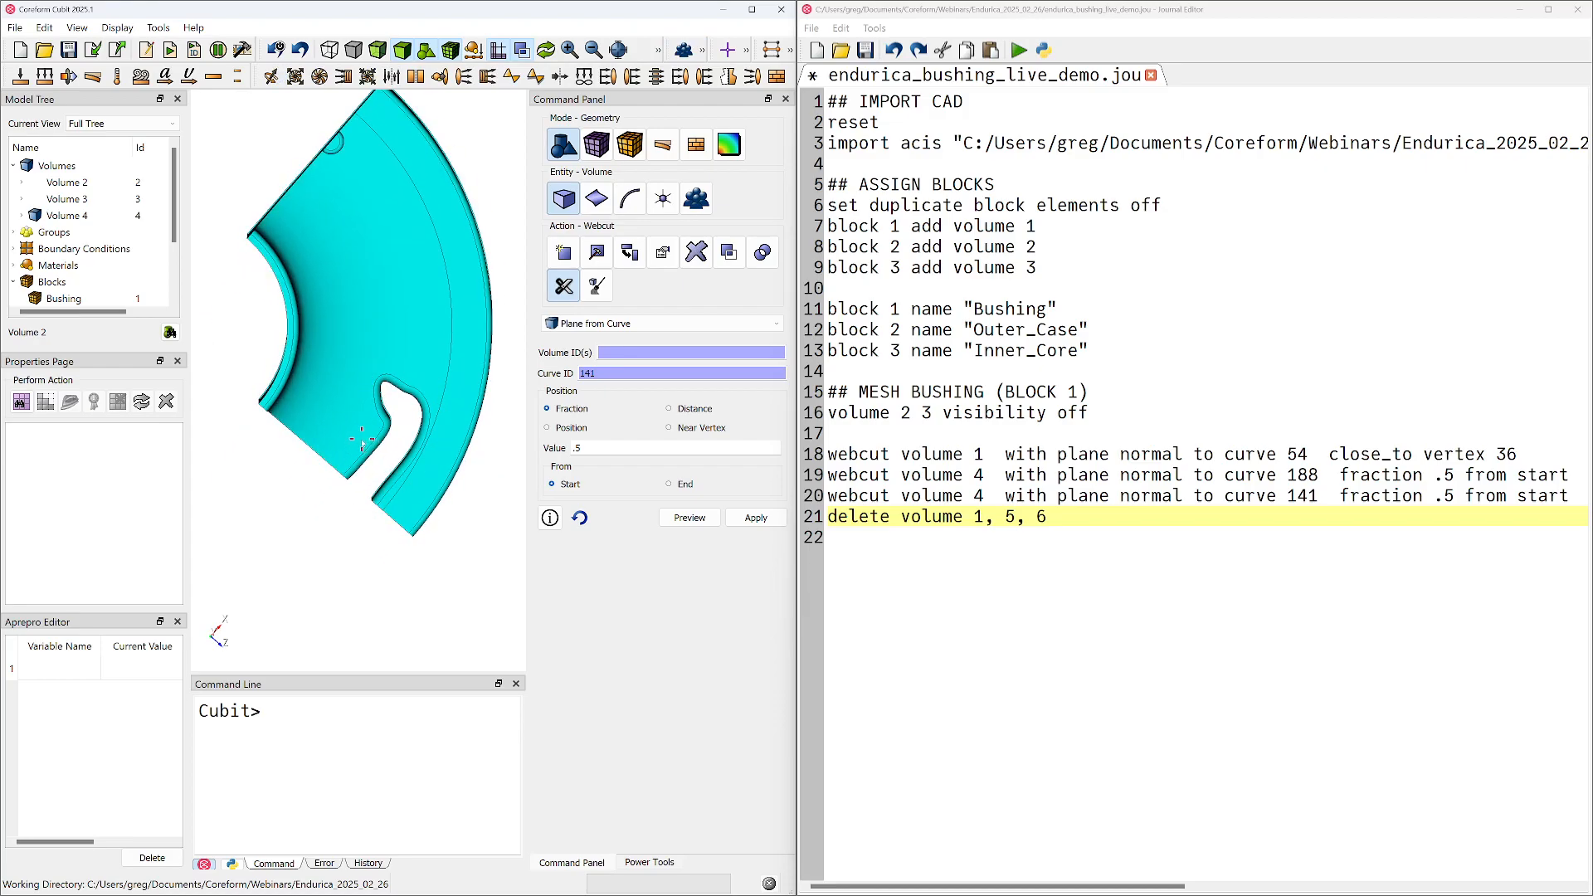
{"action": "middle_click_drag", "start_coordinate": [361, 441], "coordinate": [377, 336]}
{"action": "middle_click_drag", "start_coordinate": [344, 494], "coordinate": [328, 411]}
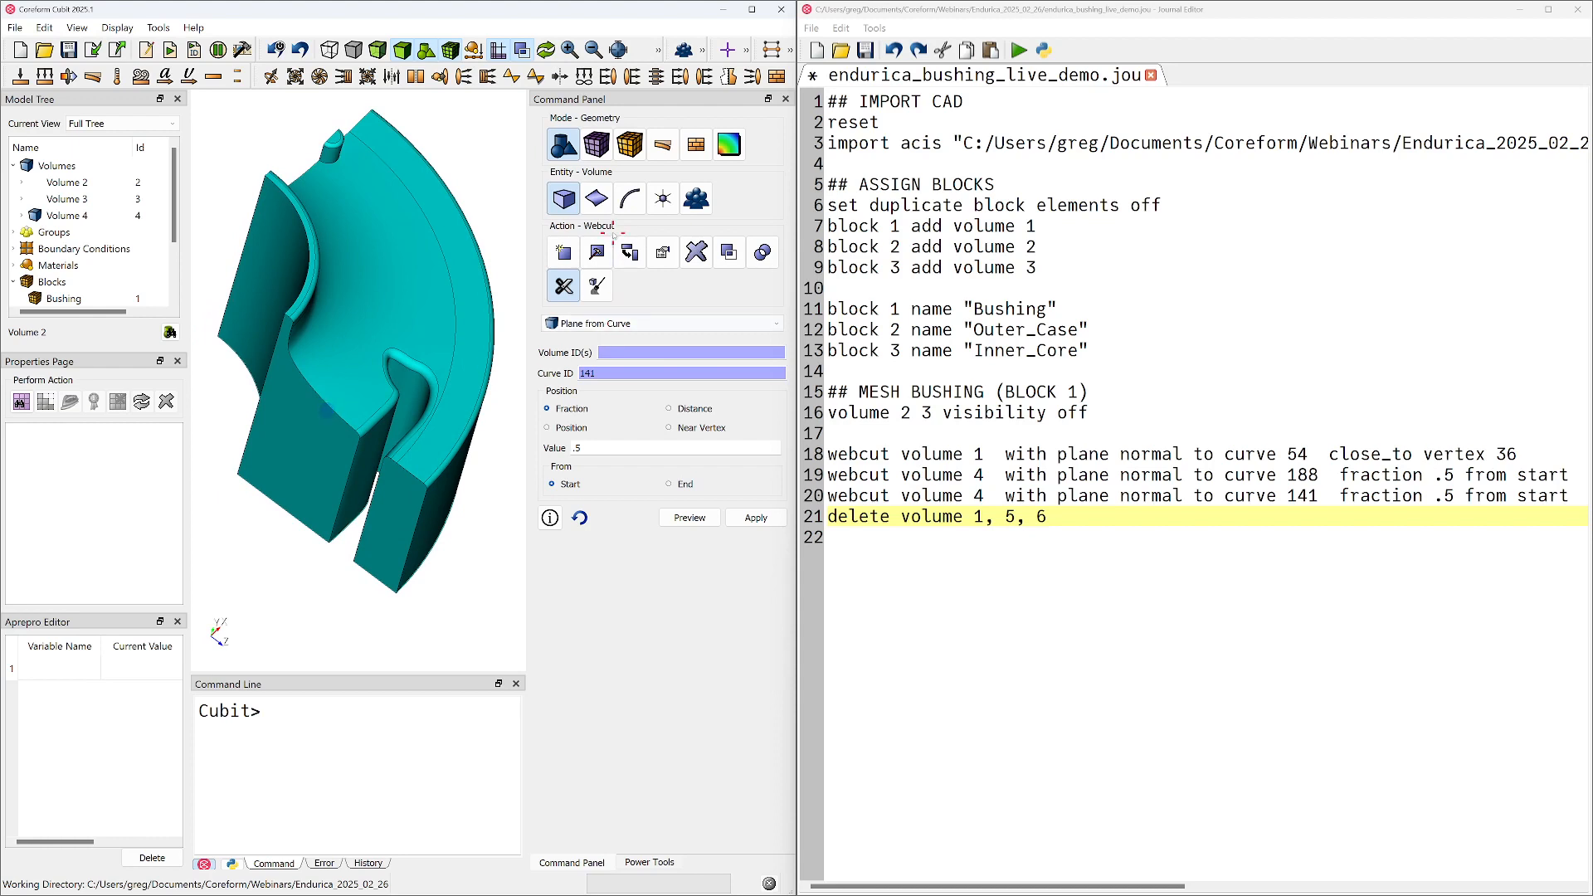
Project the slot's upper edge, curve 22, onto surface 93, the narrow top face of the inner wall
{"action": "left_click", "coordinate": [629, 199]}
{"action": "left_click", "coordinate": [564, 252]}
{"action": "left_click", "coordinate": [566, 290]}
{"action": "left_click", "coordinate": [594, 425]}
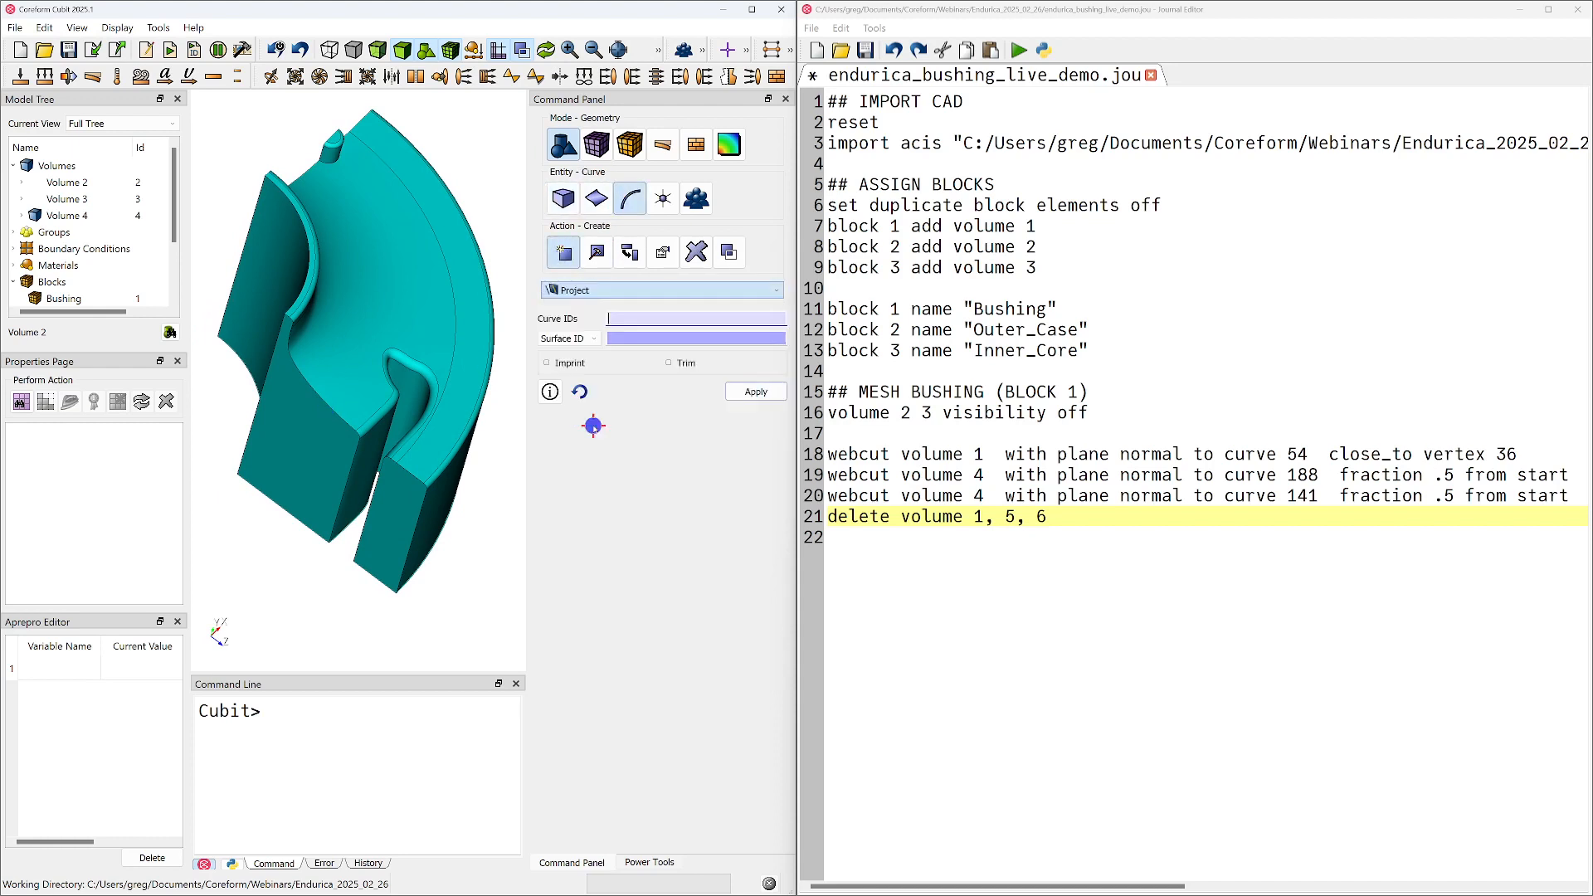
{"action": "left_click", "coordinate": [375, 416]}
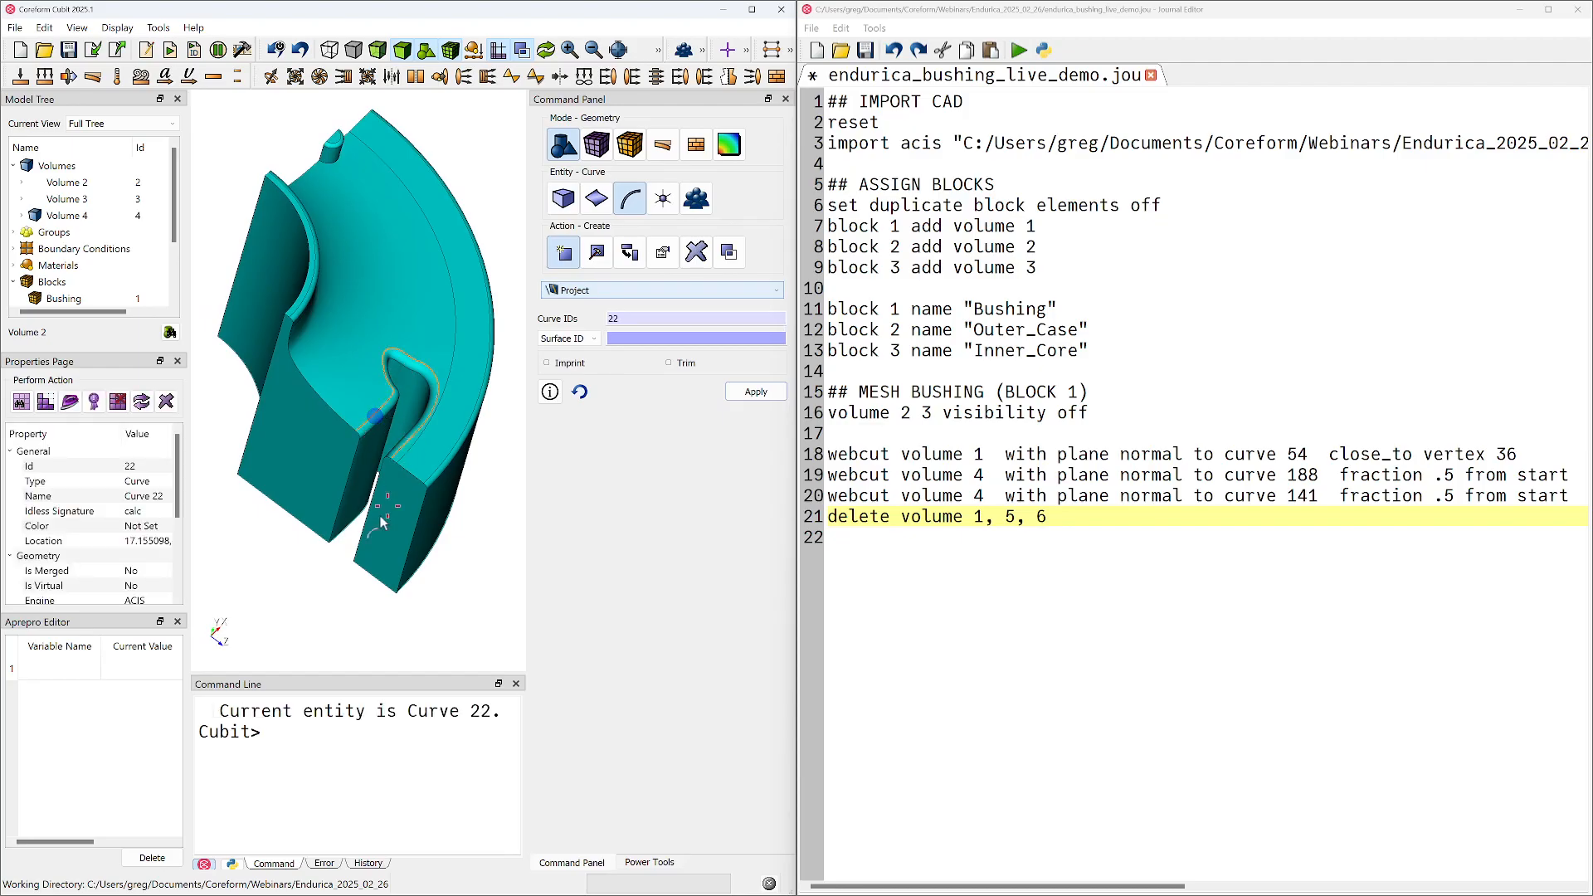
{"action": "left_click_drag", "start_coordinate": [415, 404], "coordinate": [404, 387]}
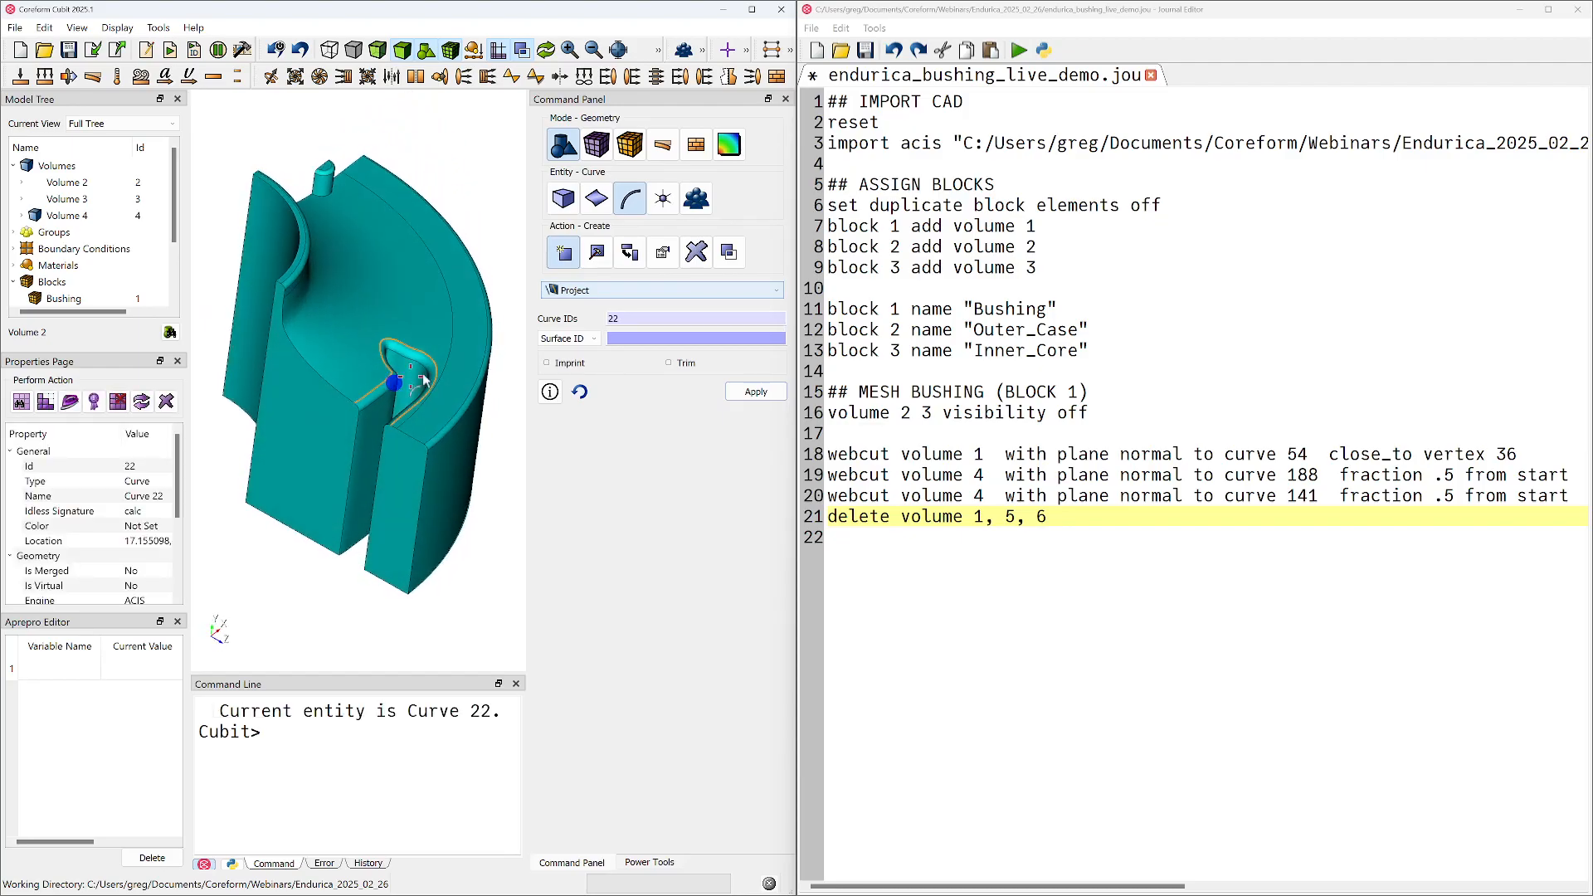
{"action": "scroll", "coordinate": [420, 374], "scroll_direction": "up", "scroll_amount": 5}
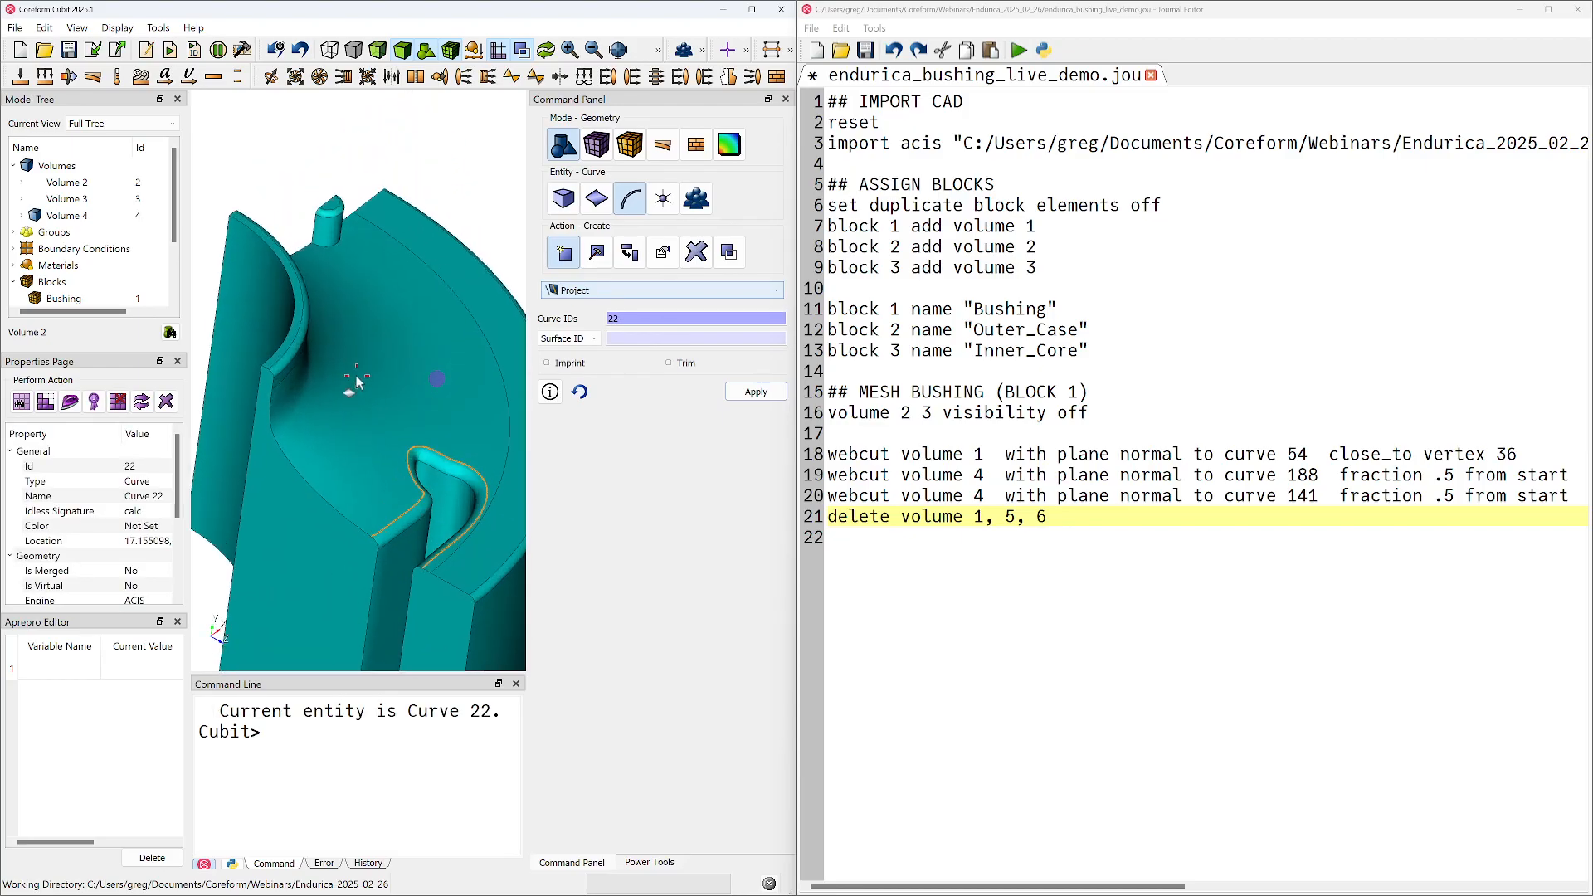
{"action": "left_click", "coordinate": [249, 353]}
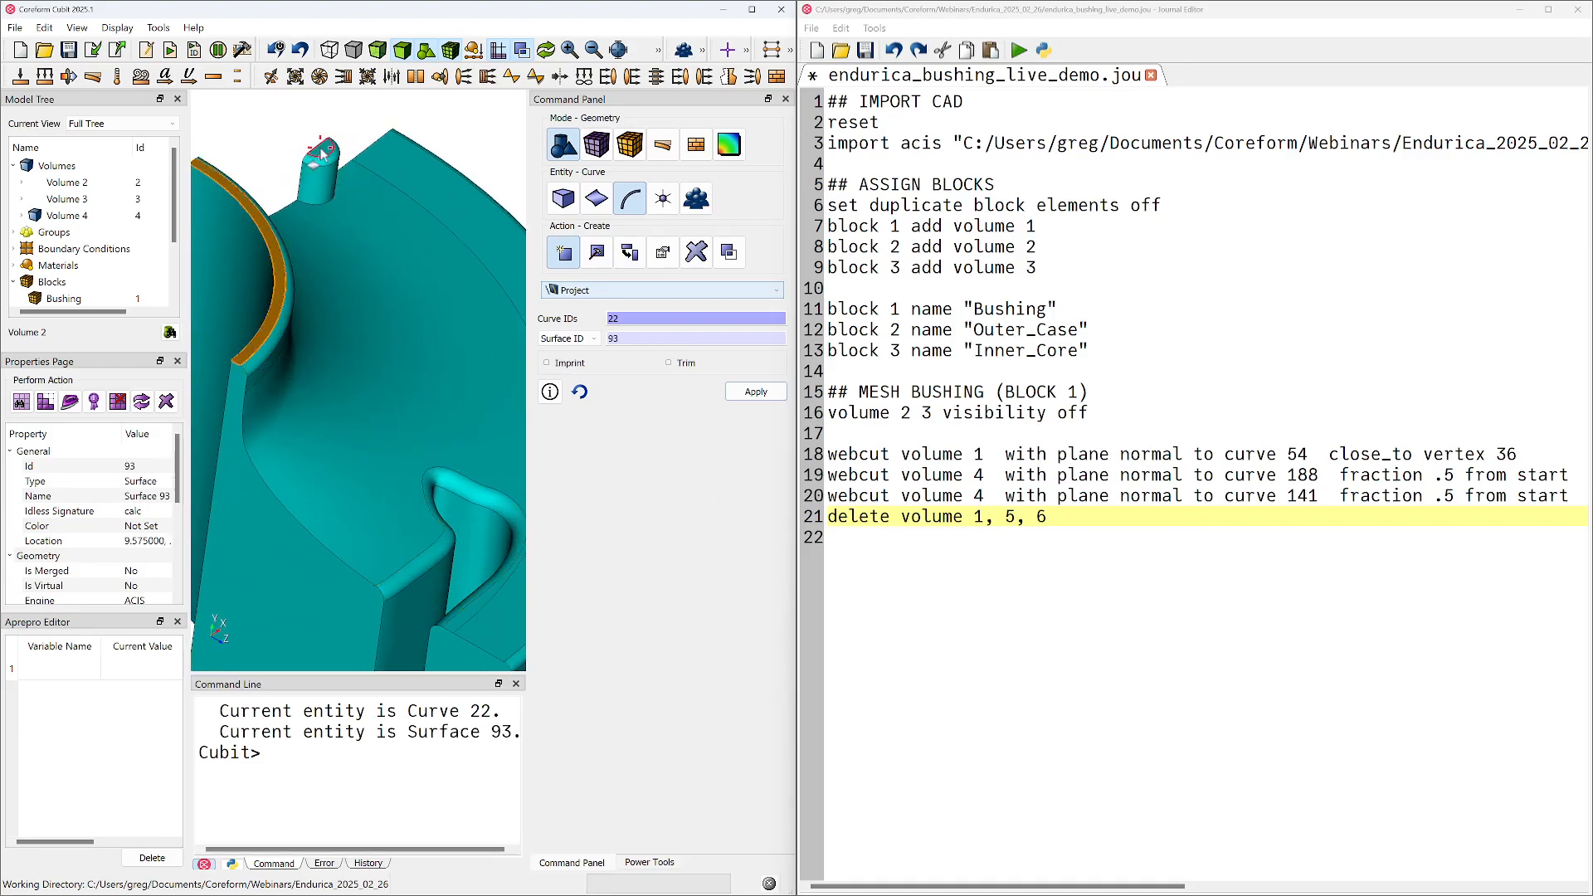
{"action": "middle_click_drag", "start_coordinate": [322, 154], "coordinate": [403, 328]}
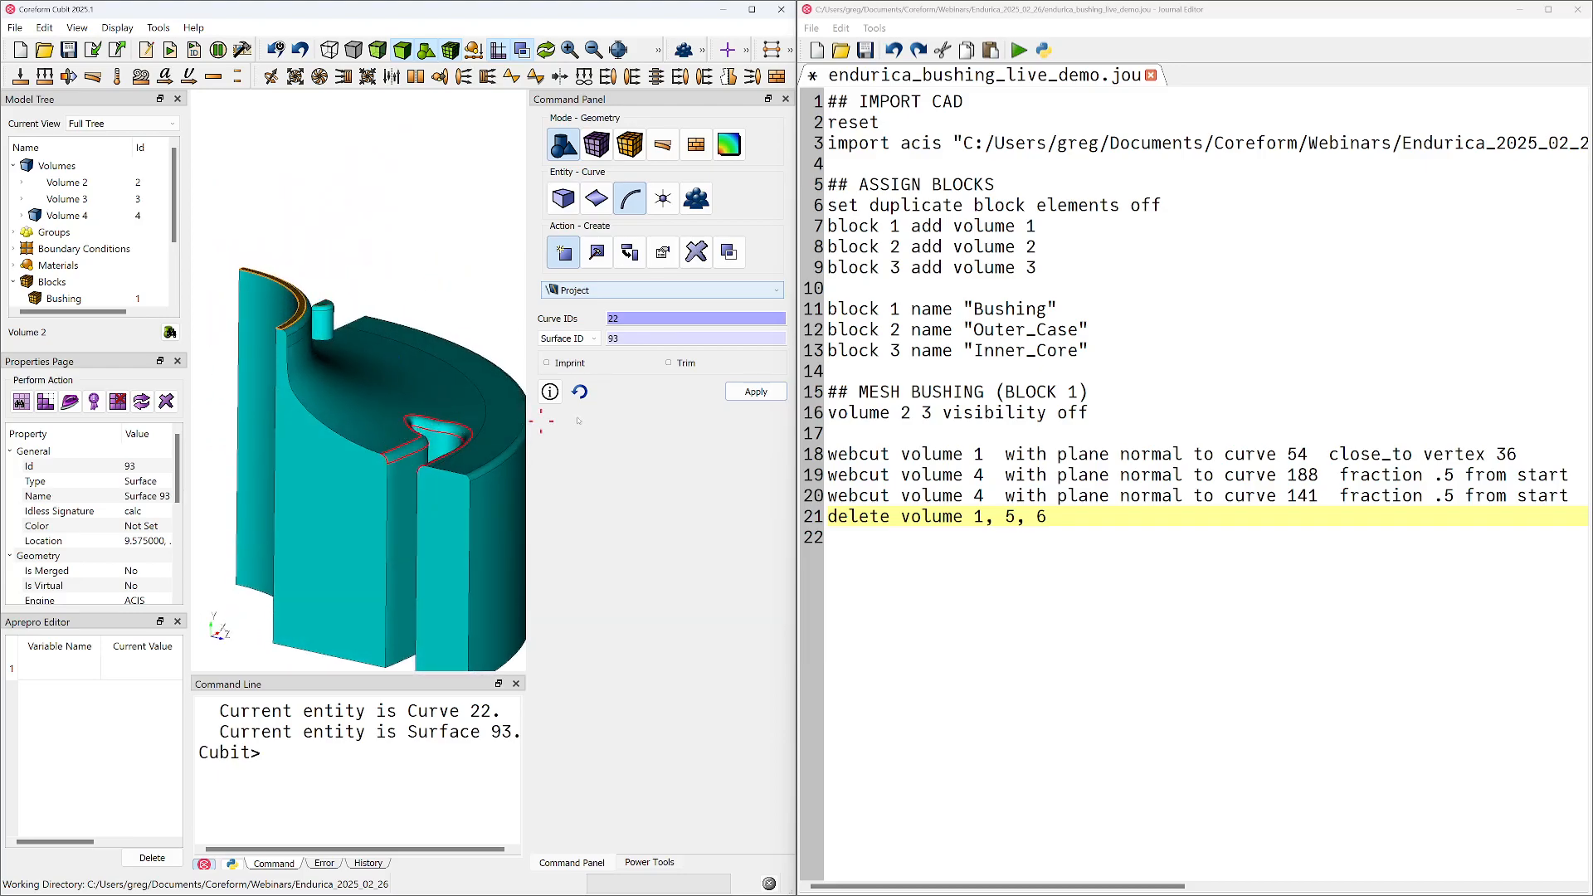
{"action": "left_click", "coordinate": [760, 392]}
Configure a Sweep Curve webcut of volume 4 using projected curve 280 with direction vector 0 -1 0
{"action": "middle_click_drag", "start_coordinate": [383, 334], "coordinate": [375, 401]}
{"action": "left_click", "coordinate": [563, 198]}
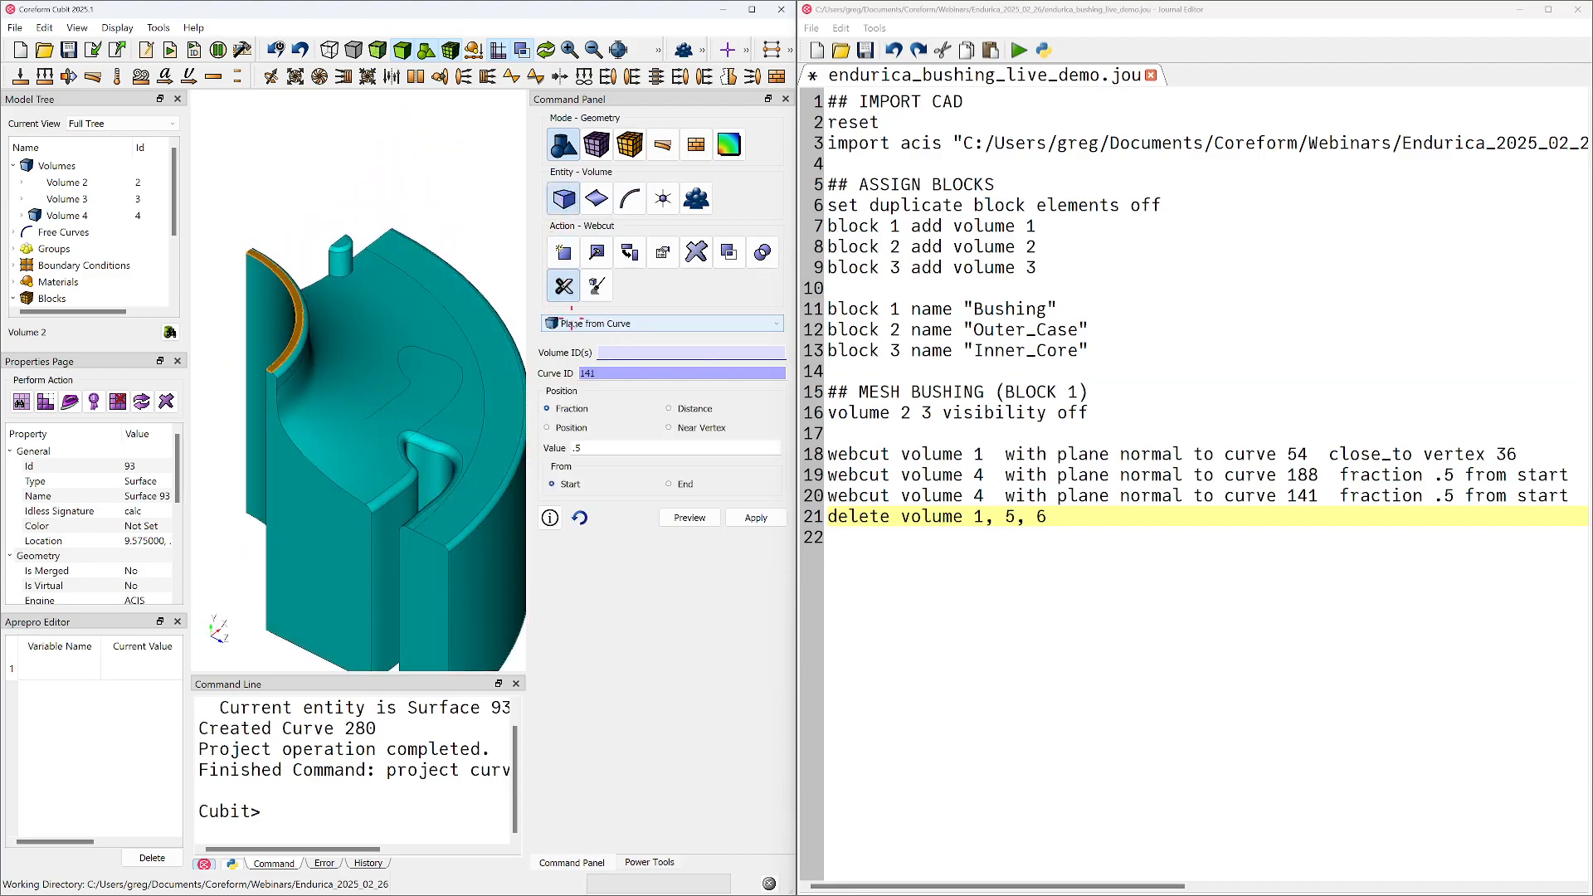
{"action": "left_click", "coordinate": [580, 325]}
{"action": "scroll", "coordinate": [618, 431], "scroll_direction": "down", "scroll_amount": 2}
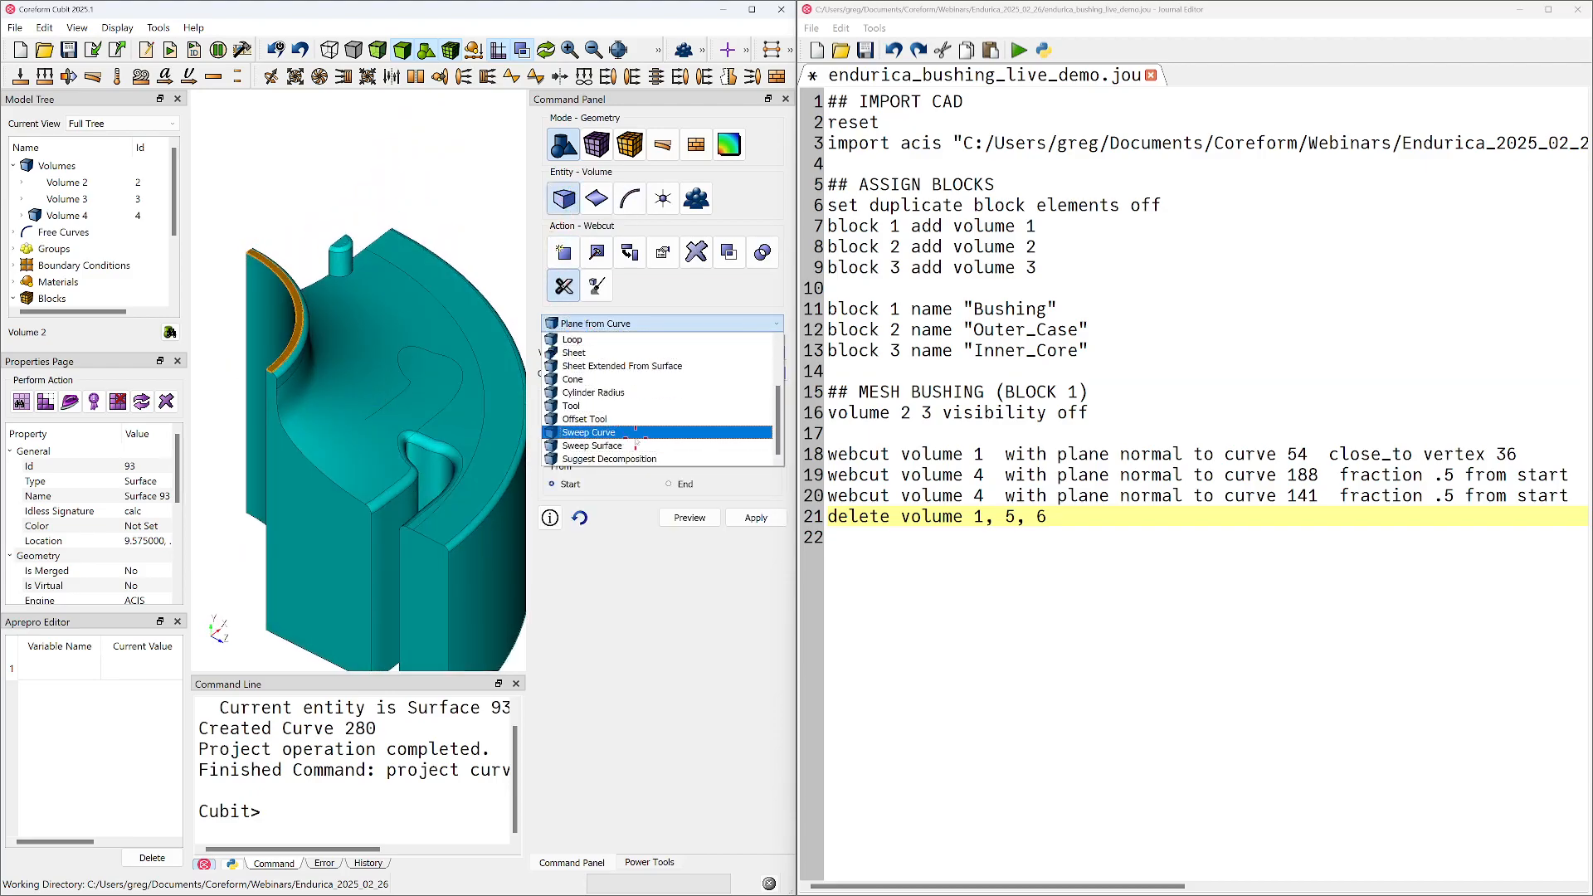
{"action": "left_click", "coordinate": [620, 433]}
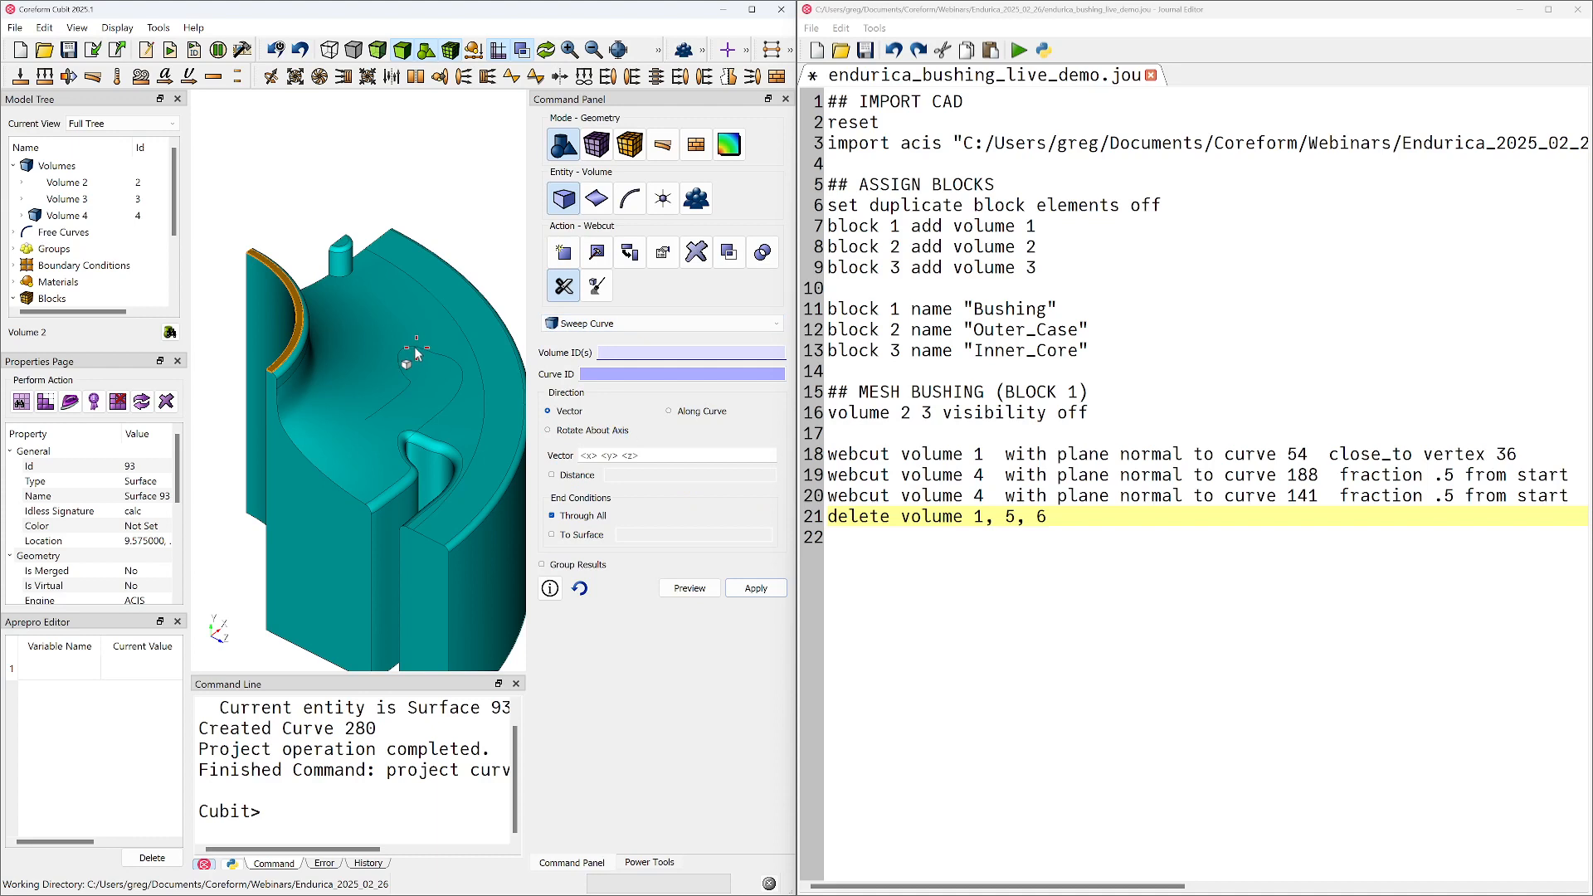
{"action": "left_click", "coordinate": [428, 402]}
{"action": "left_click", "coordinate": [653, 375]}
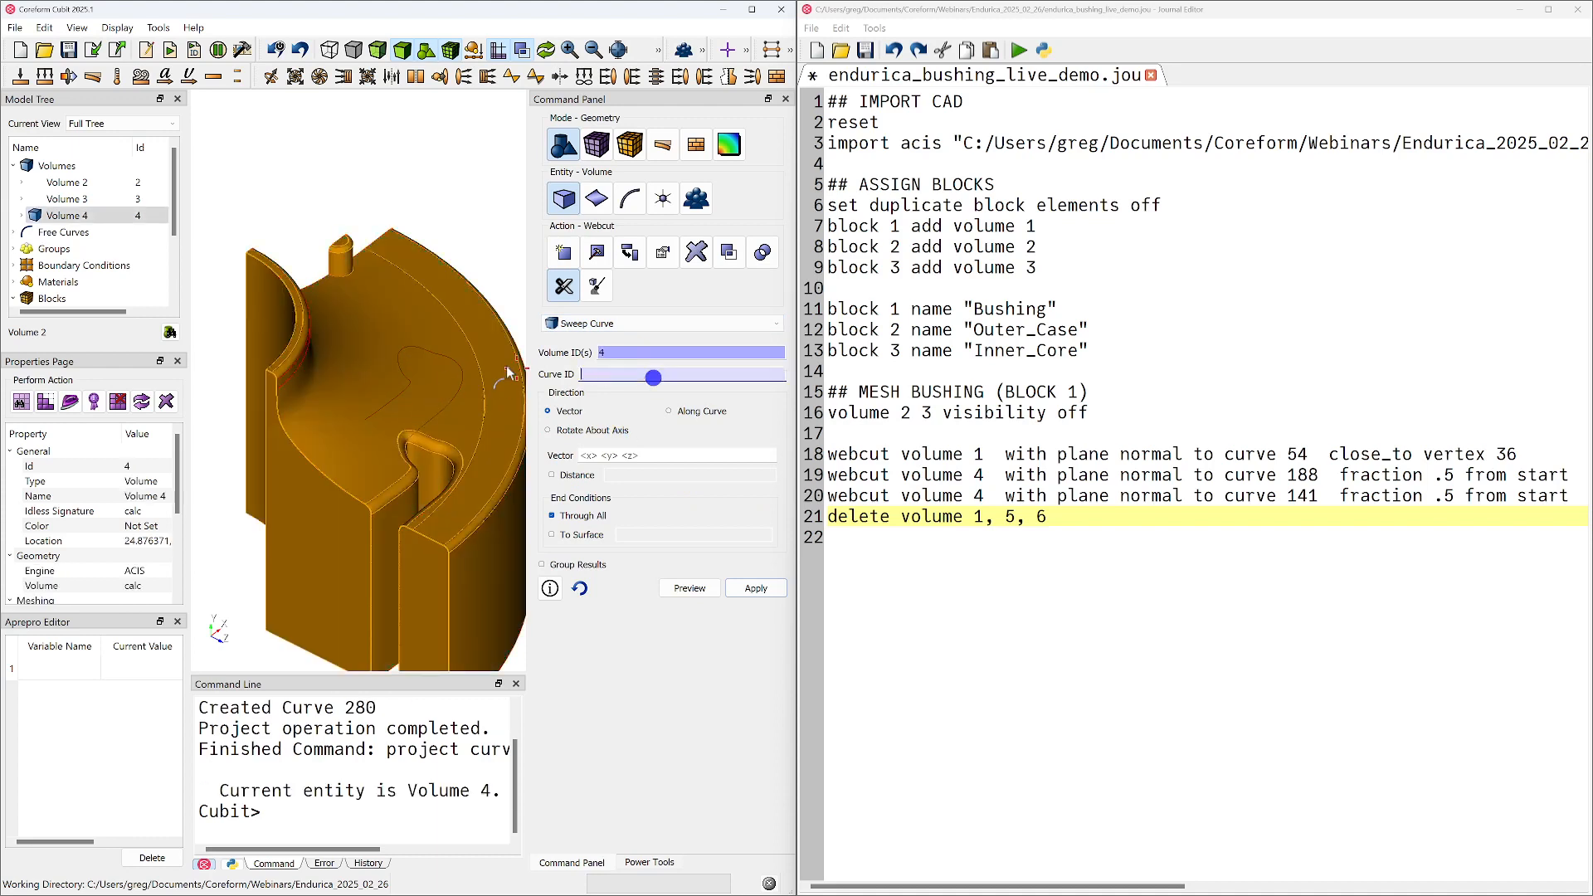
{"action": "left_click", "coordinate": [441, 355]}
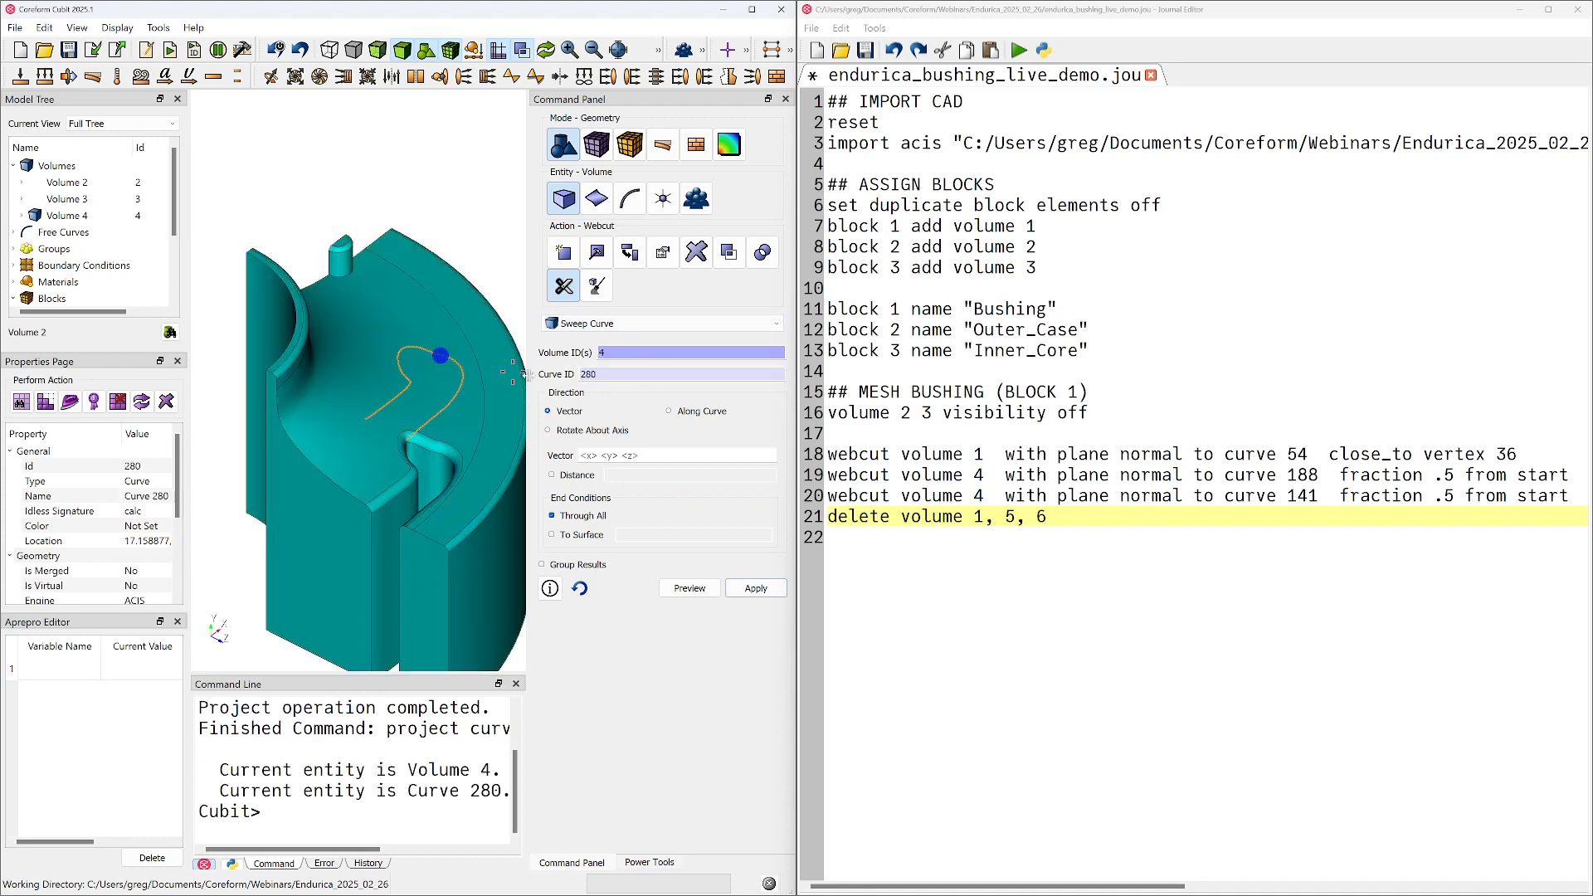
{"action": "left_click", "coordinate": [616, 455]}
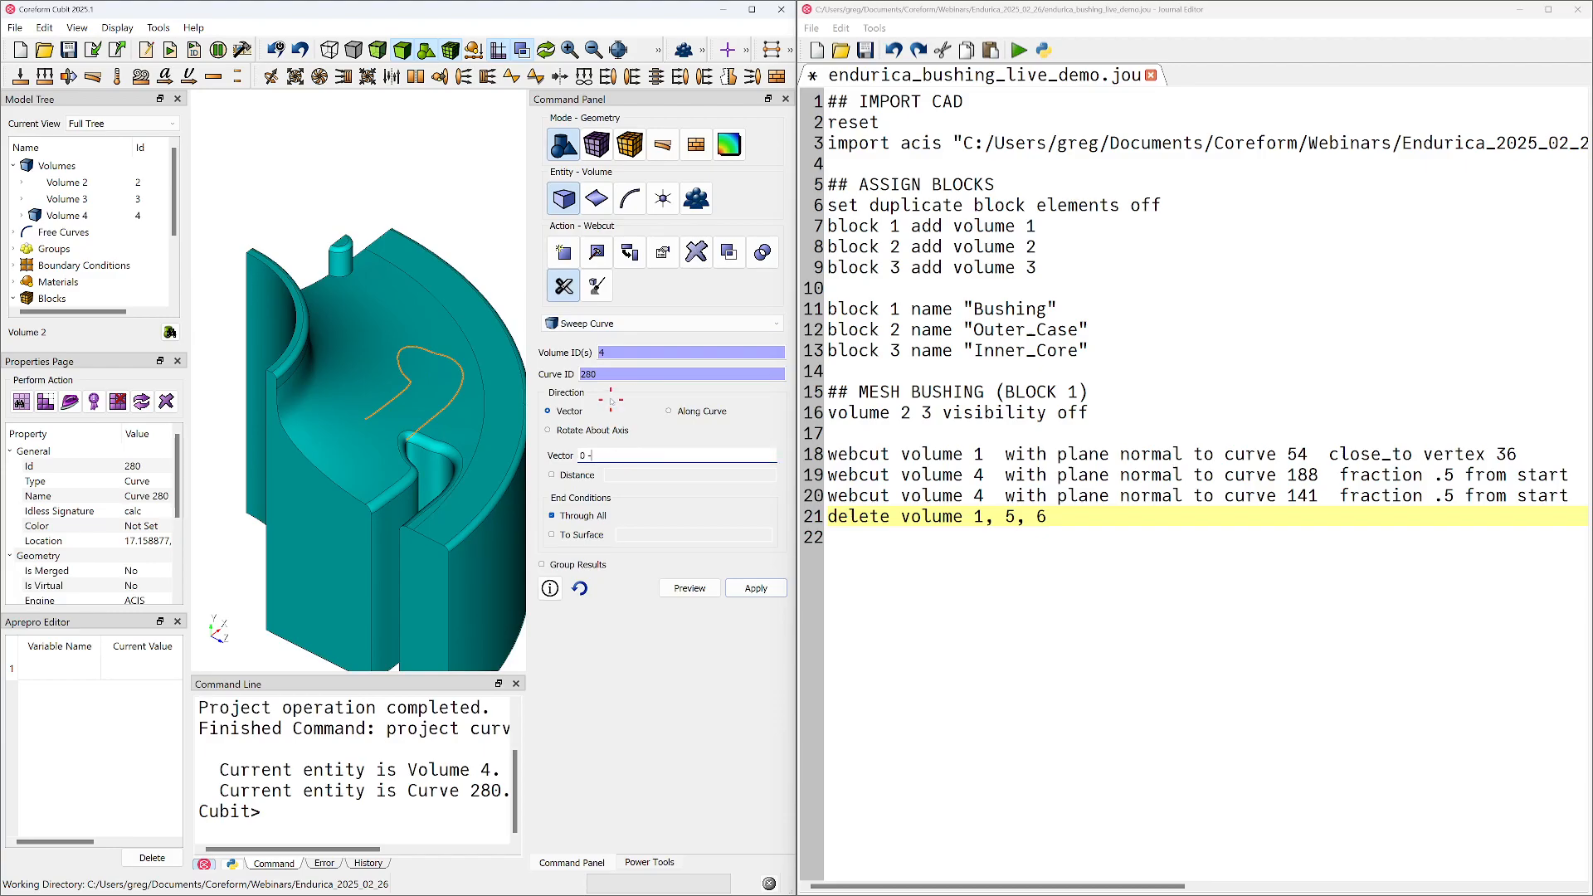
Preview the swept curve 280 cut through the full section and apply the webcut to volume 4
{"action": "left_click", "coordinate": [710, 590]}
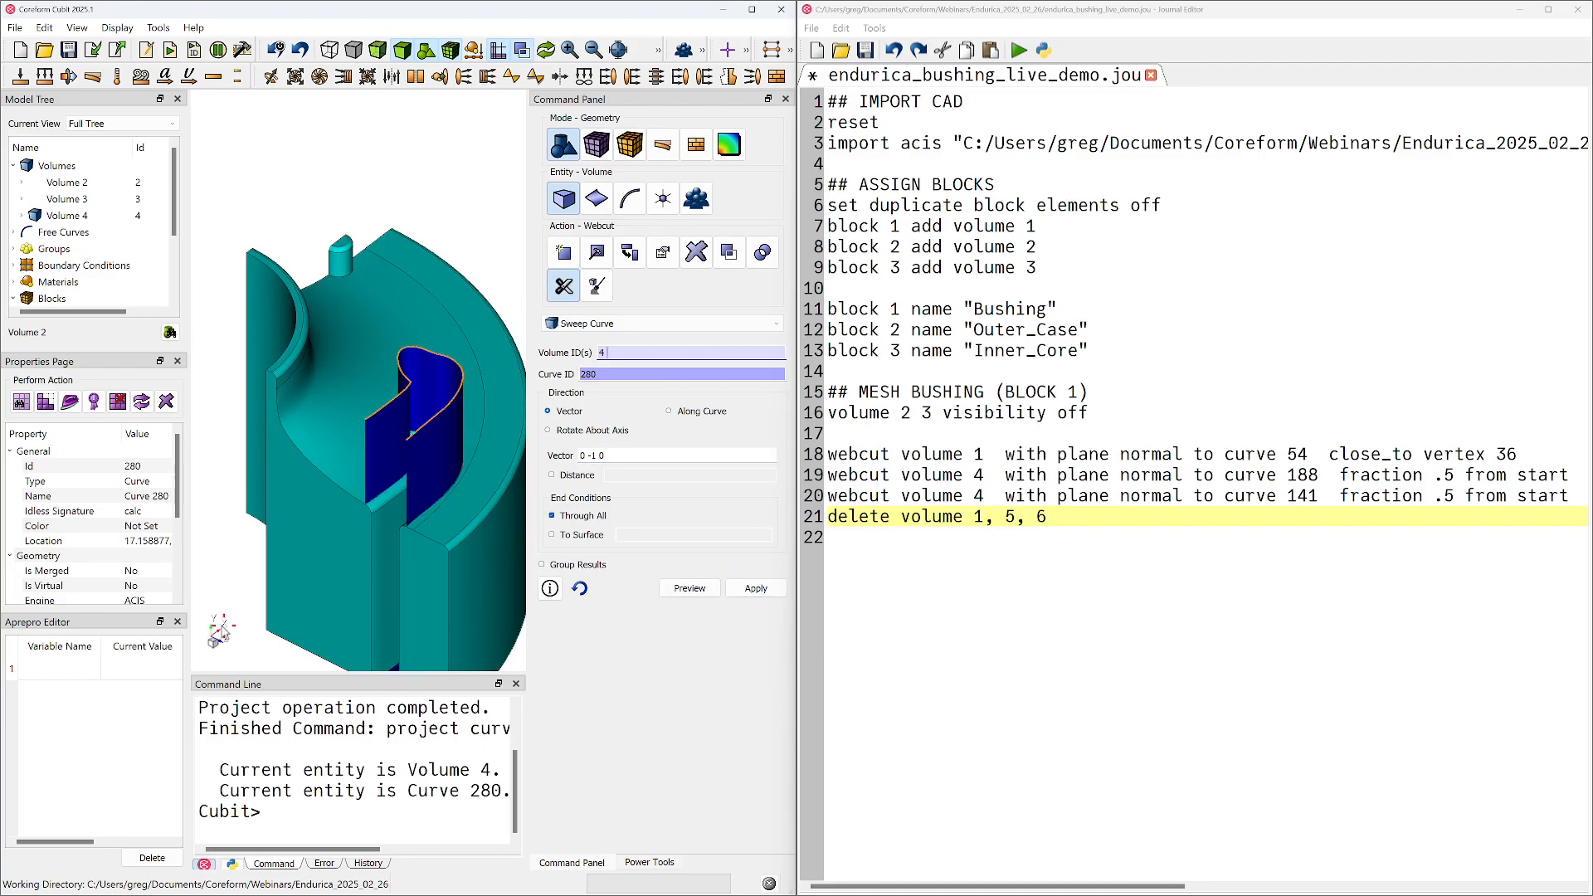
{"action": "middle_click_drag", "start_coordinate": [335, 514], "coordinate": [356, 360]}
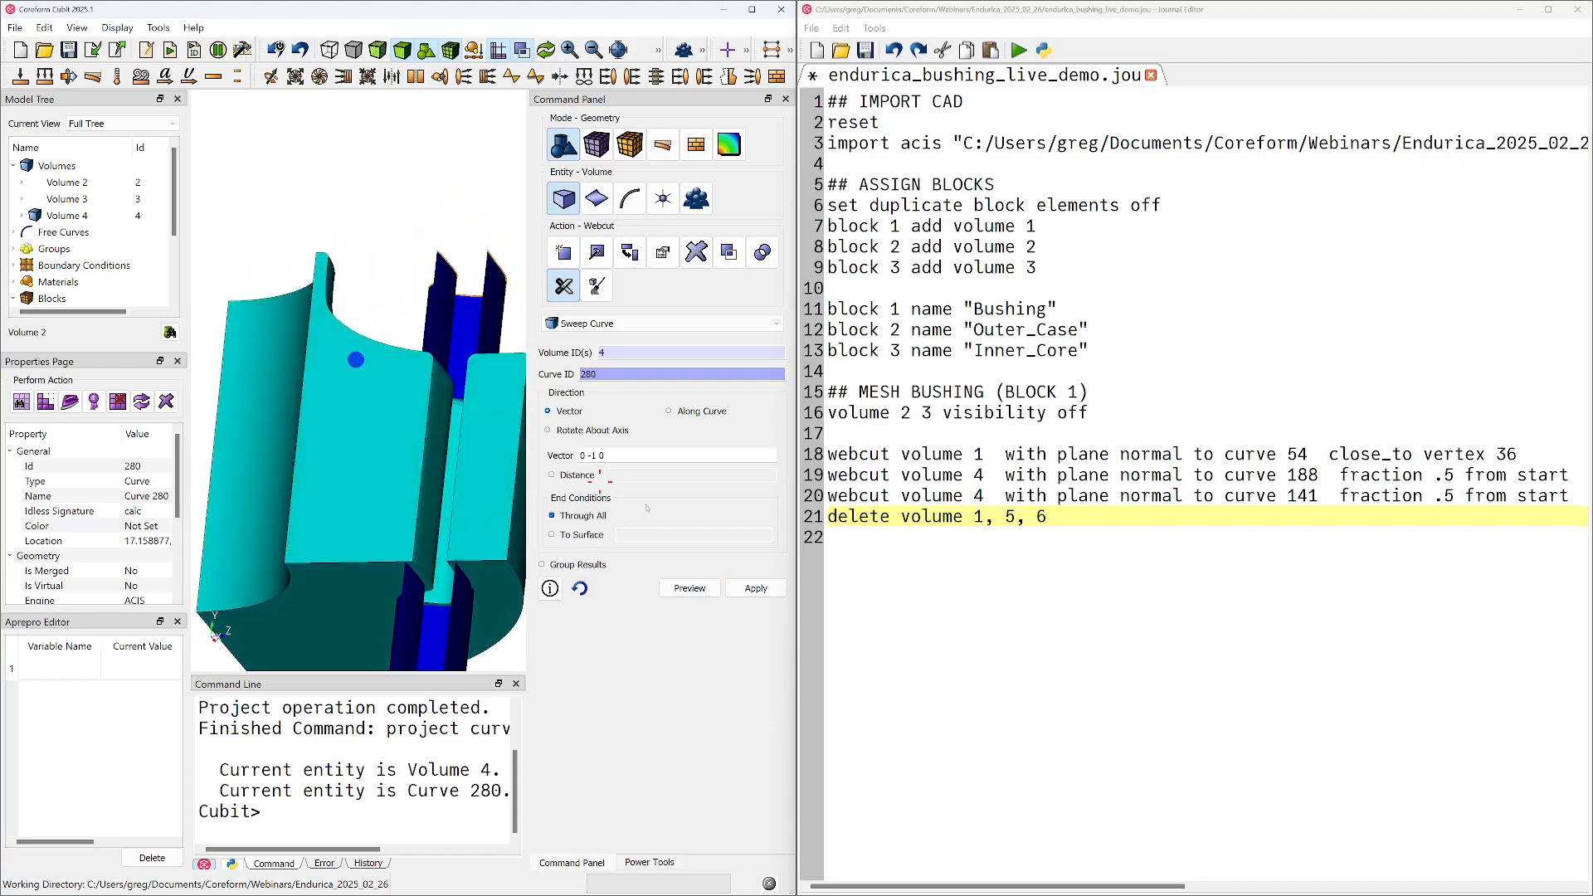
{"action": "left_click", "coordinate": [756, 588]}
{"action": "middle_click_drag", "start_coordinate": [340, 498], "coordinate": [431, 320]}
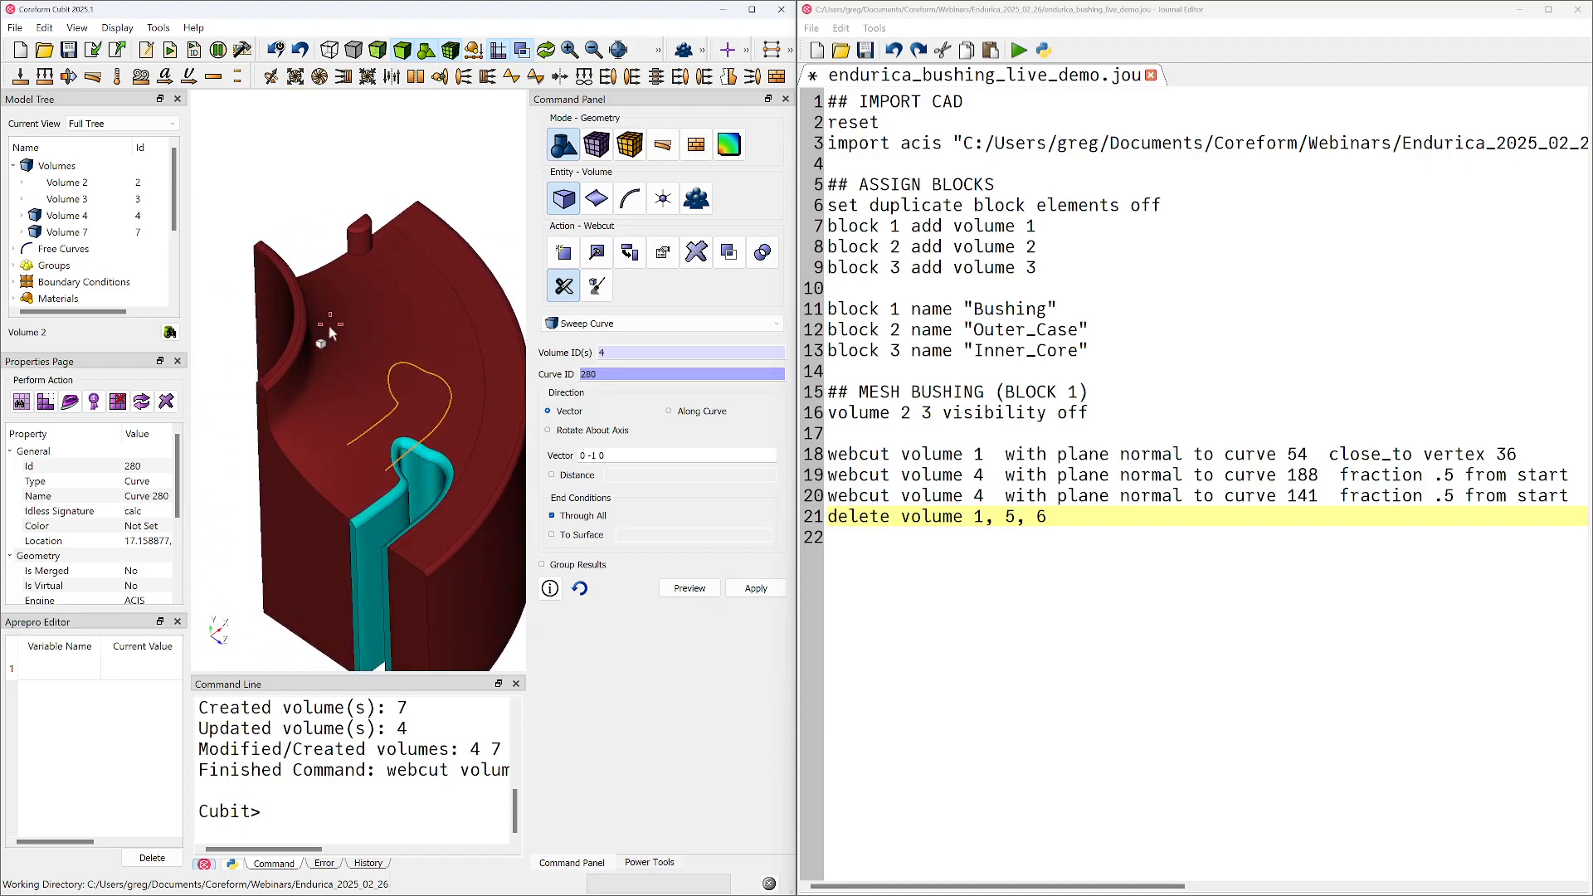
Delete the free projected curve 280 left above the section
{"action": "left_click", "coordinate": [13, 249]}
{"action": "left_click", "coordinate": [47, 264]}
{"action": "right_click", "coordinate": [47, 264]}
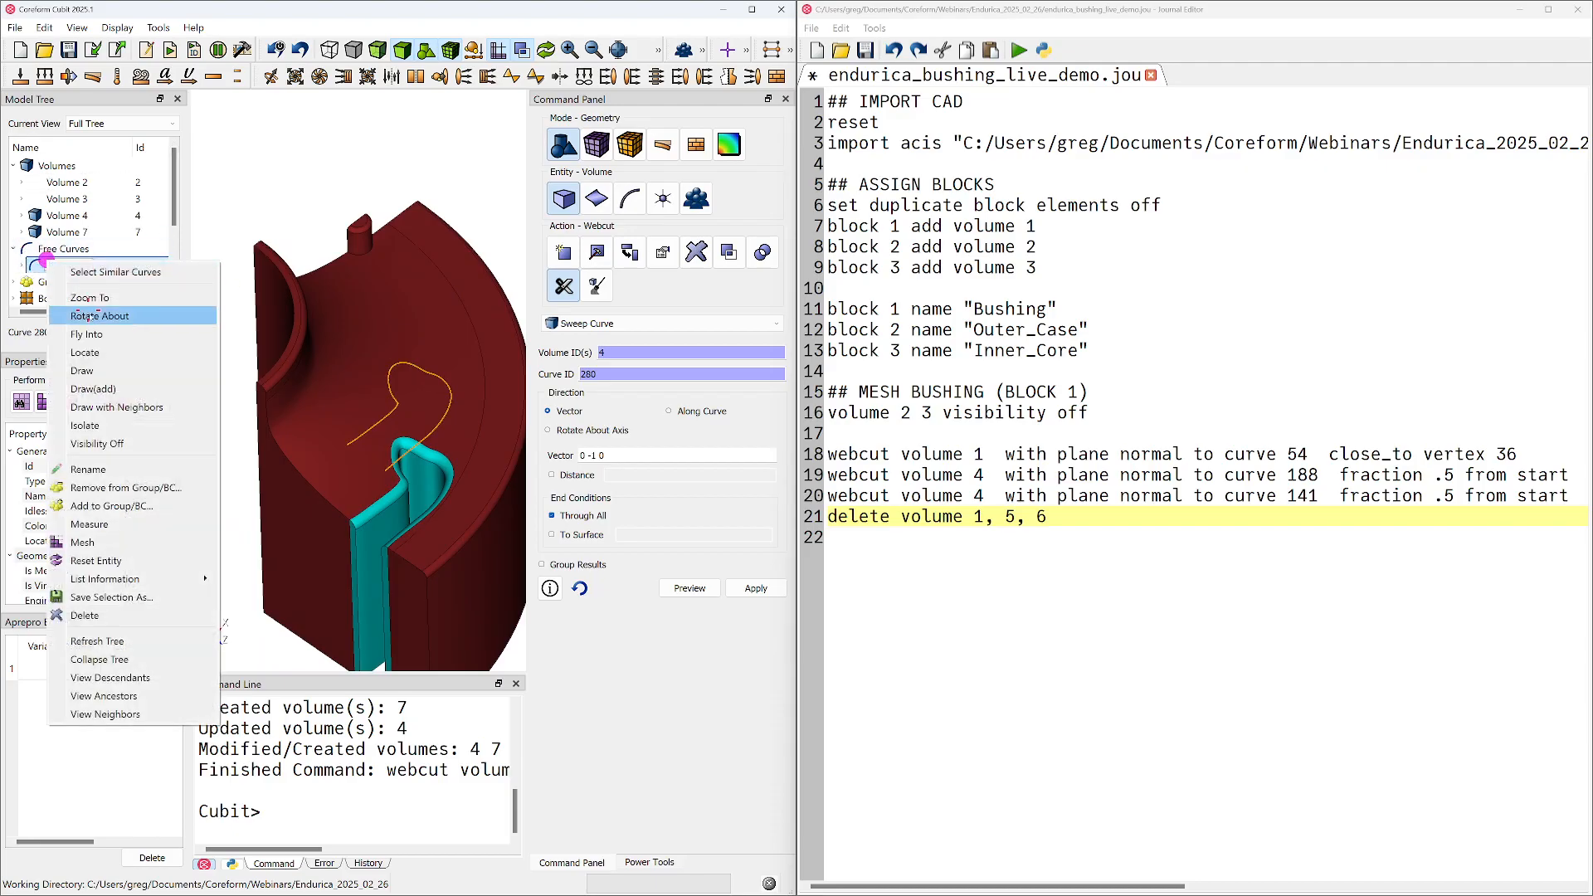
{"action": "left_click", "coordinate": [145, 616]}
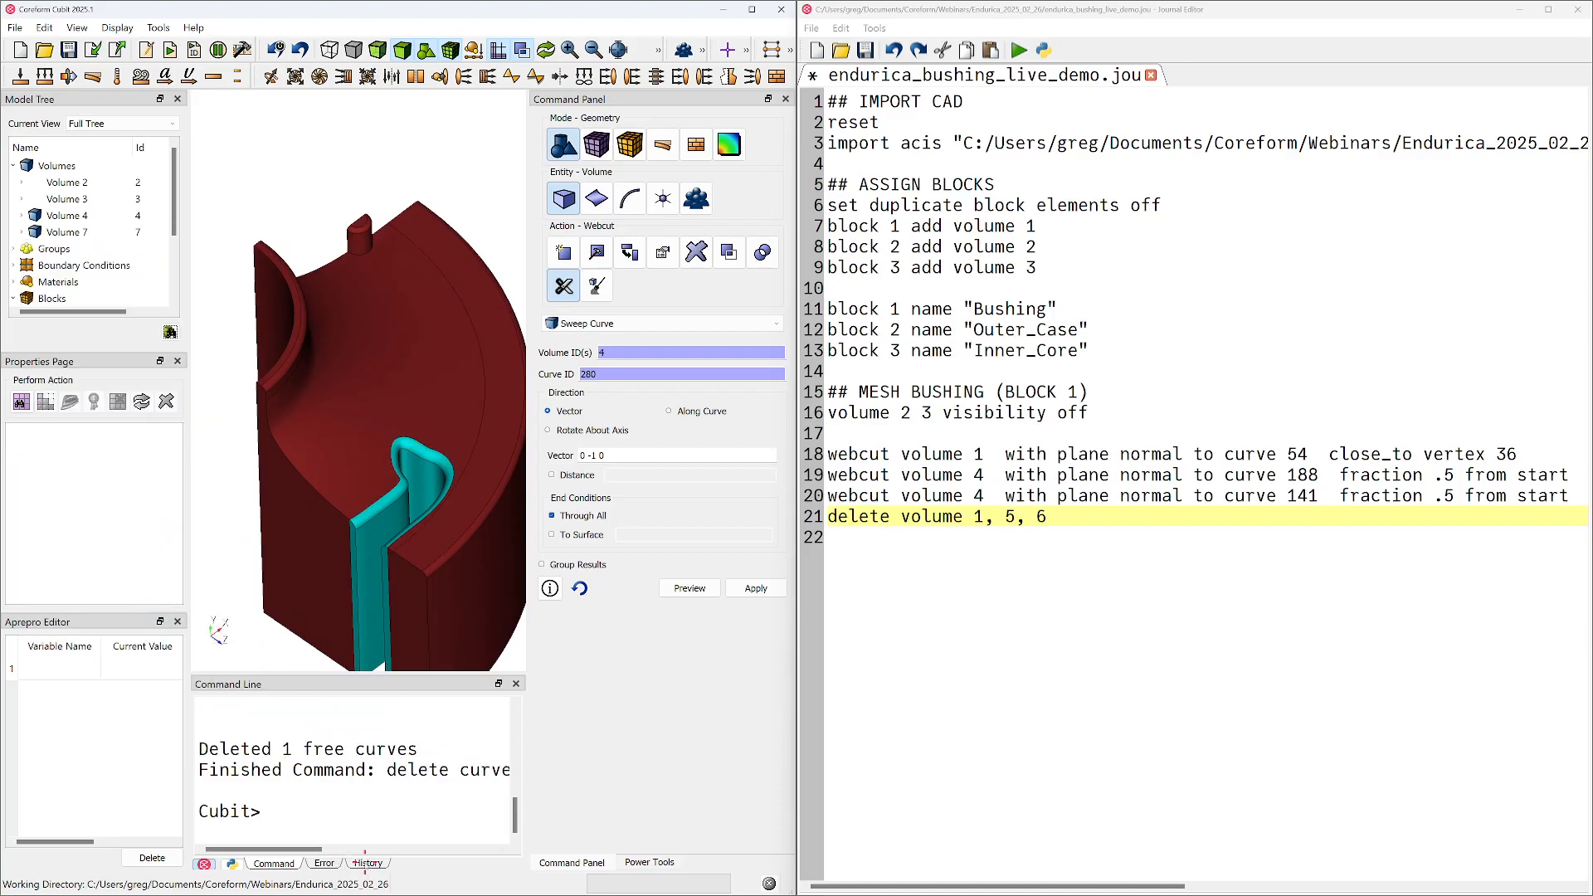
Copy the history commands from "project curve 22 onto surface 93" through "delete curve 280" into the journal, separated by a blank line
{"action": "left_click", "coordinate": [367, 863]}
{"action": "scroll", "coordinate": [327, 784], "scroll_direction": "up", "scroll_amount": 1}
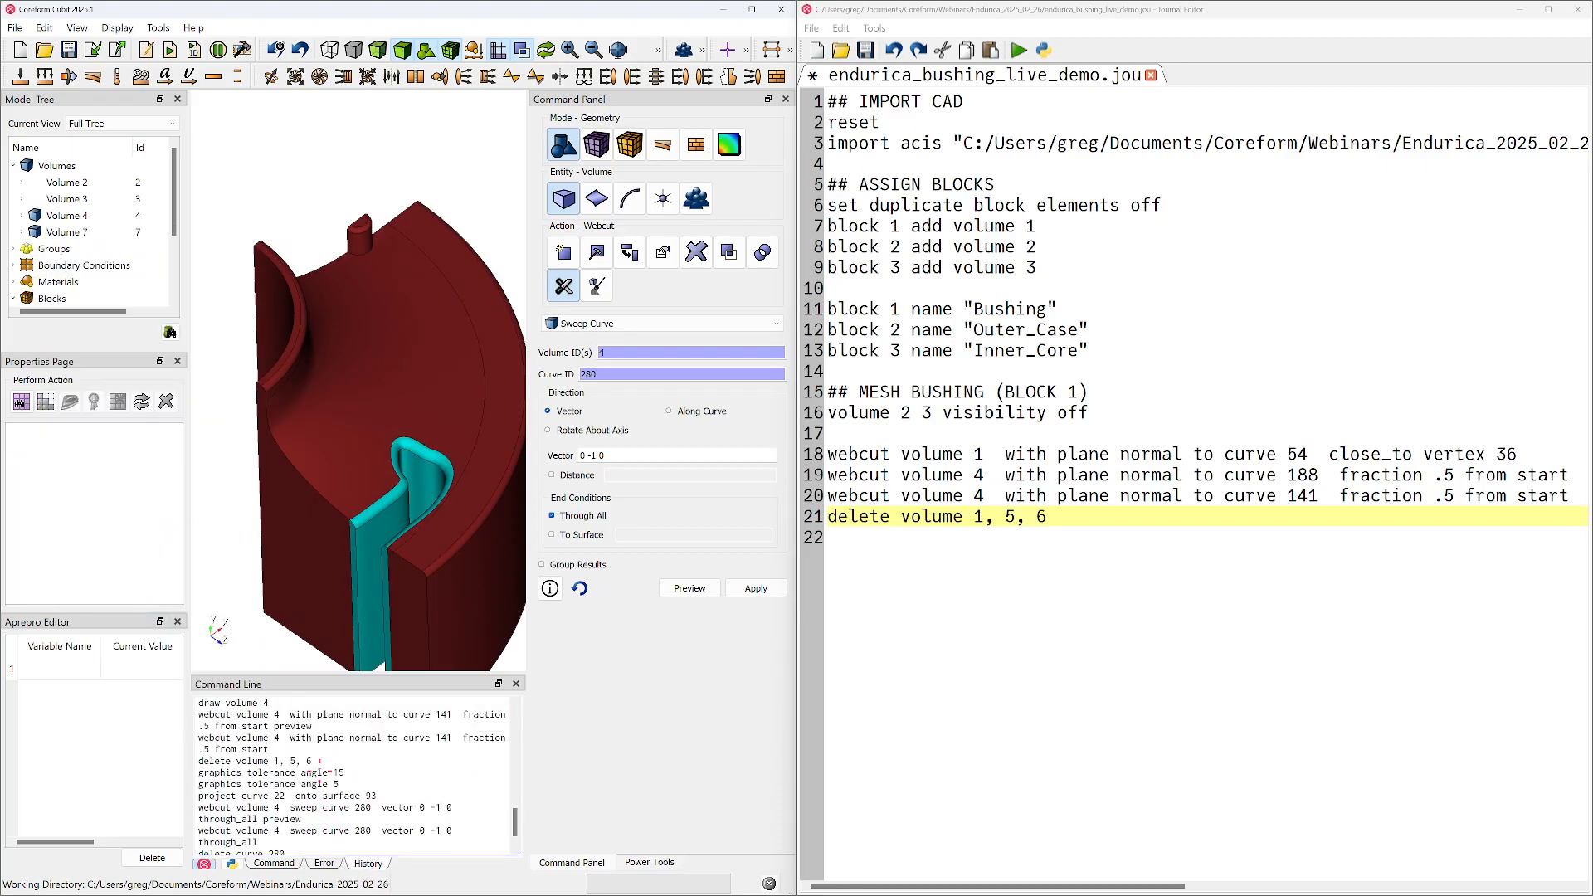
{"action": "scroll", "coordinate": [247, 778], "scroll_direction": "down", "scroll_amount": 1}
{"action": "left_click_drag", "start_coordinate": [198, 760], "coordinate": [324, 825]}
{"action": "key", "text": "ctrl+c"}
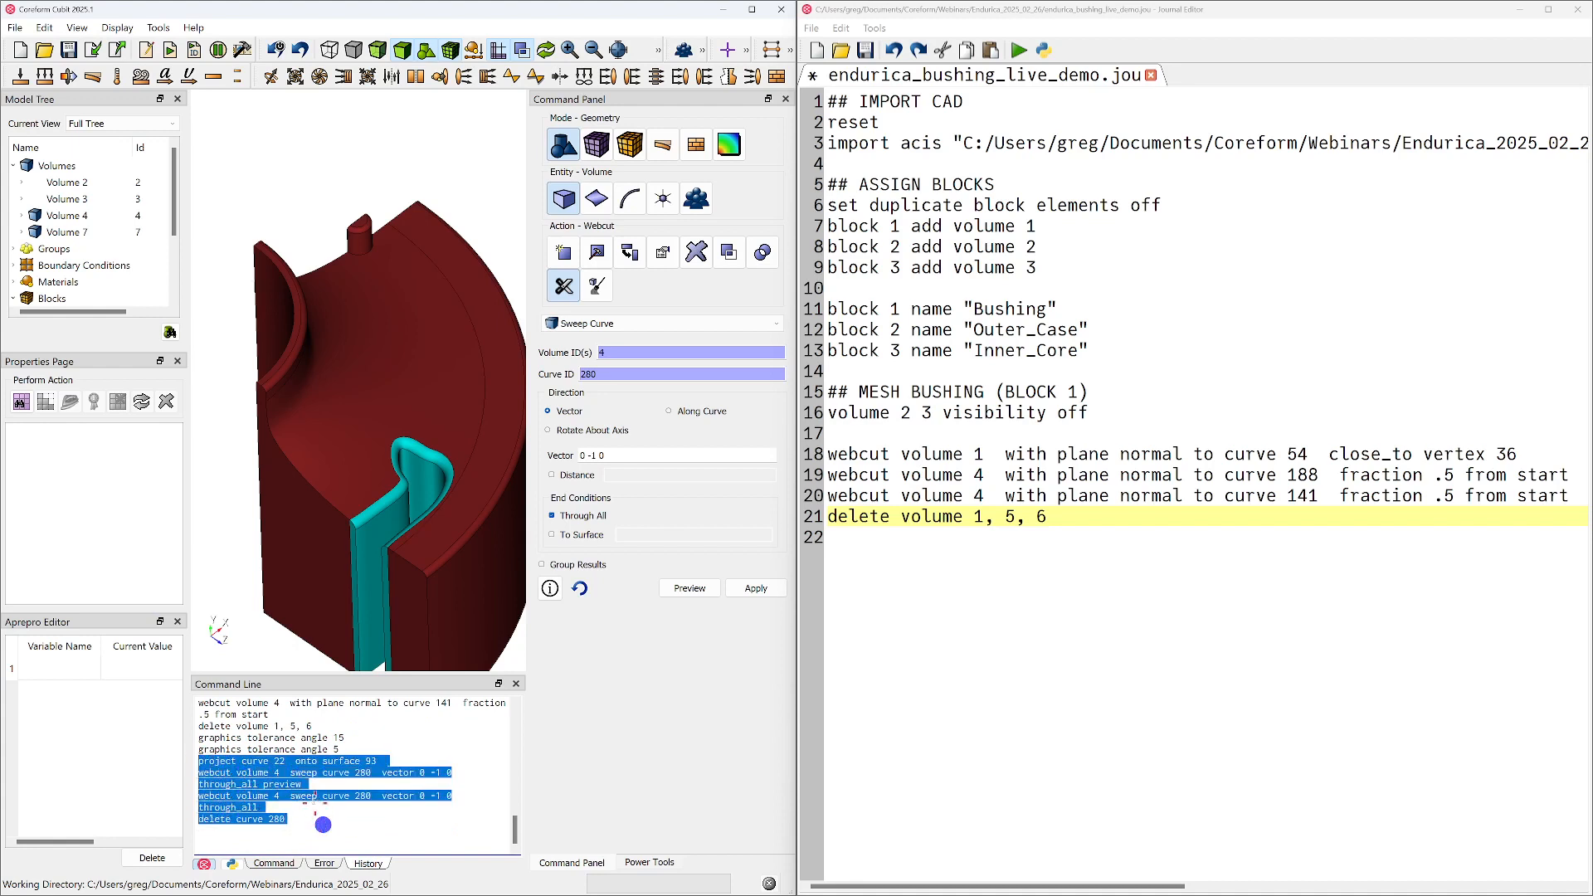
{"action": "left_click", "coordinate": [962, 658]}
{"action": "key", "text": "Return"}
{"action": "key", "text": "ctrl+v"}
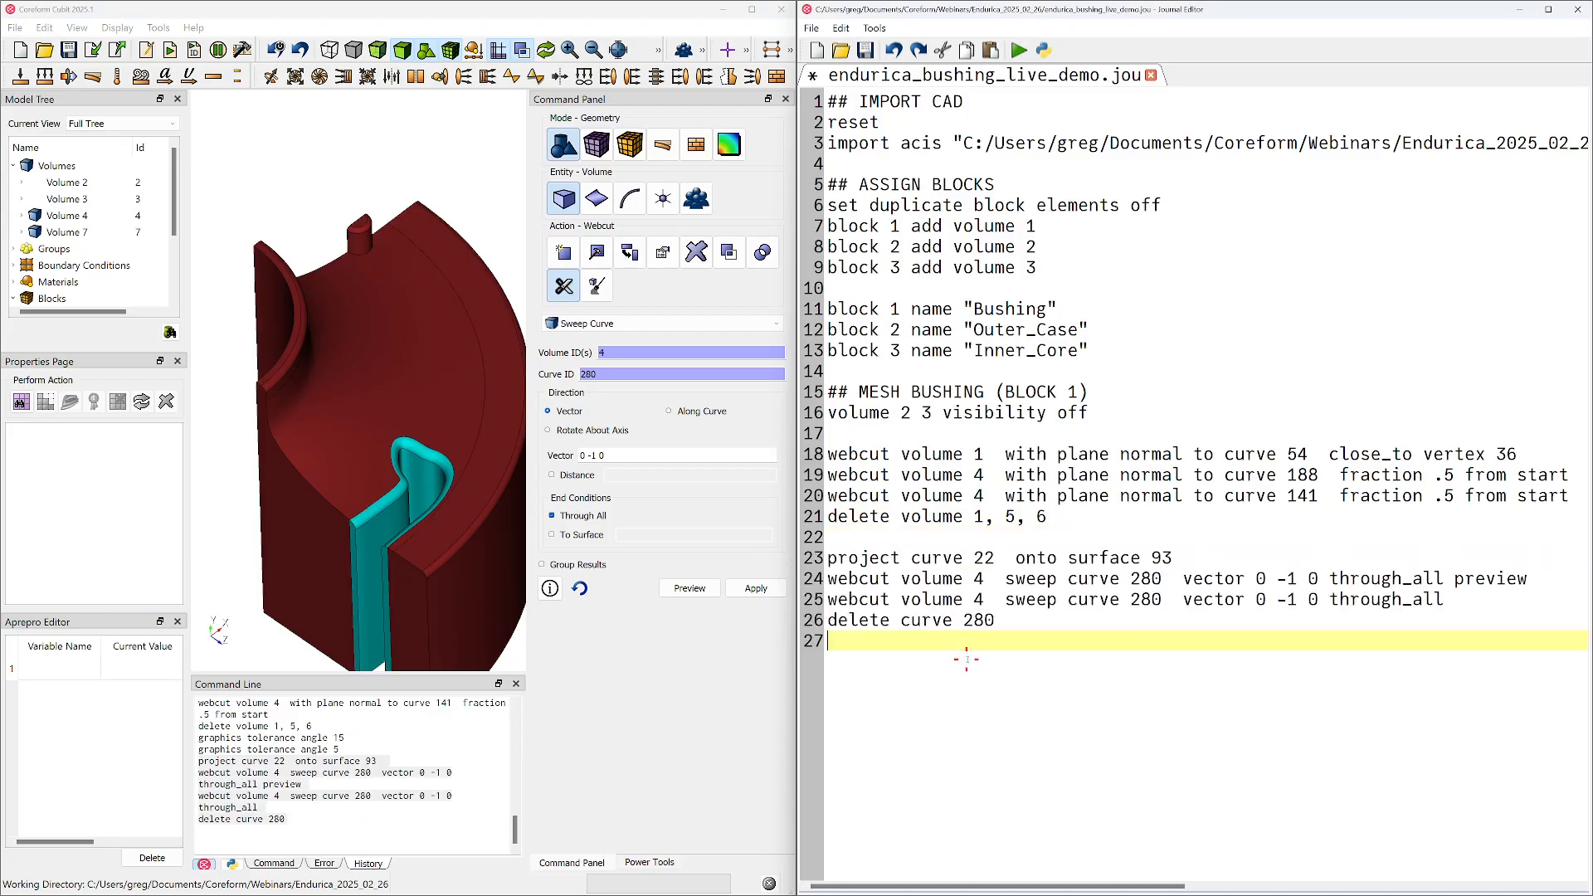
Add the journal headings "### Isolate single octant" above the plane webcuts and "### Prepare complex fillet region" above the curve projection
{"action": "left_click", "coordinate": [1124, 435]}
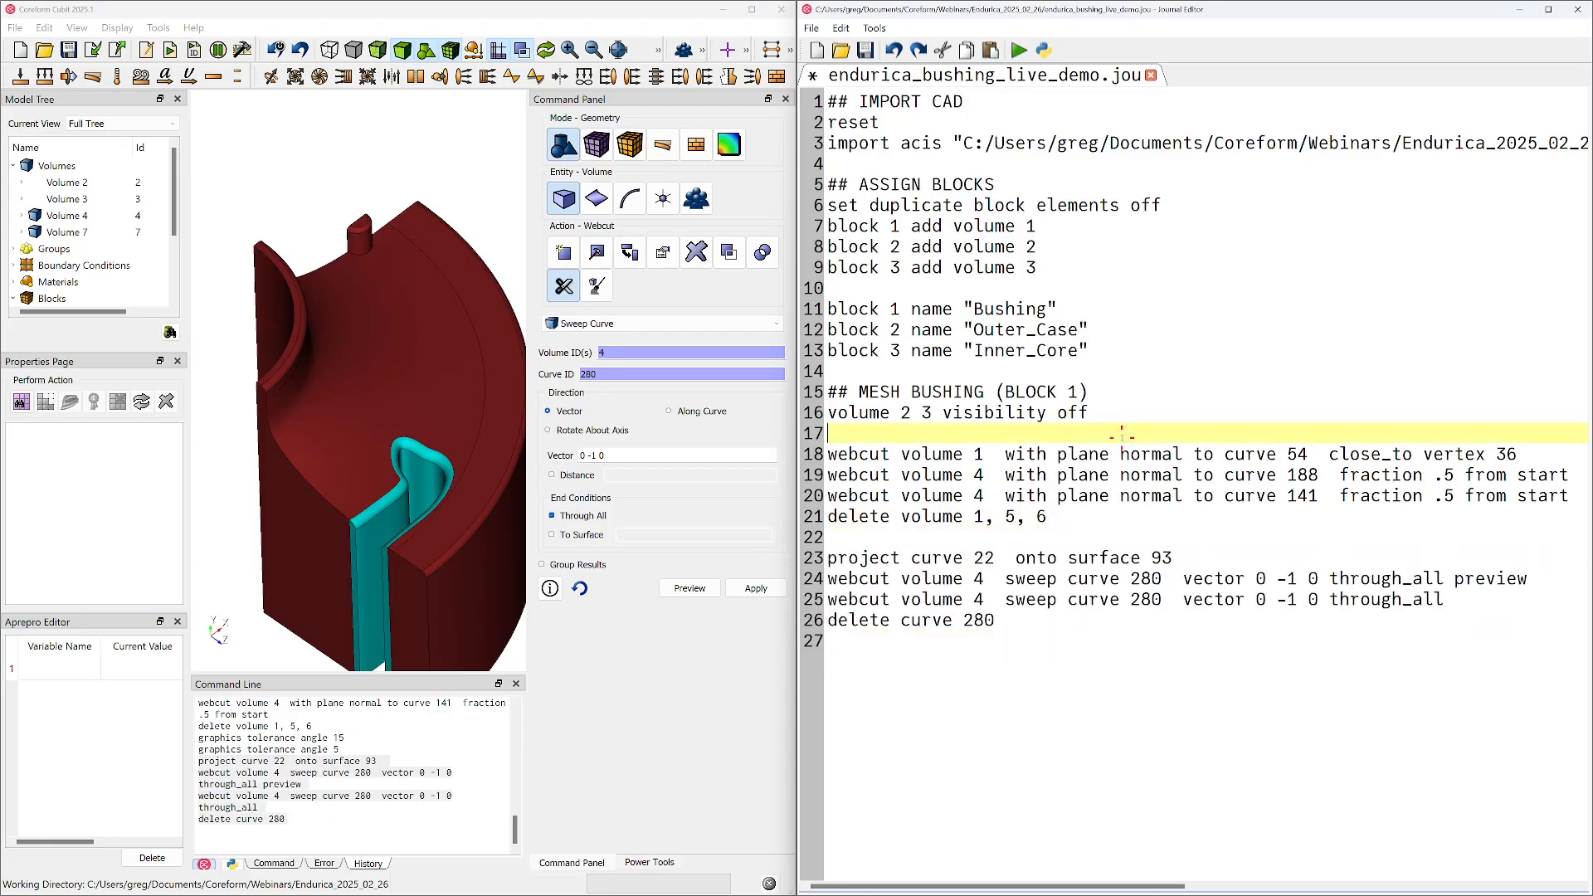
{"action": "key", "text": "Return"}
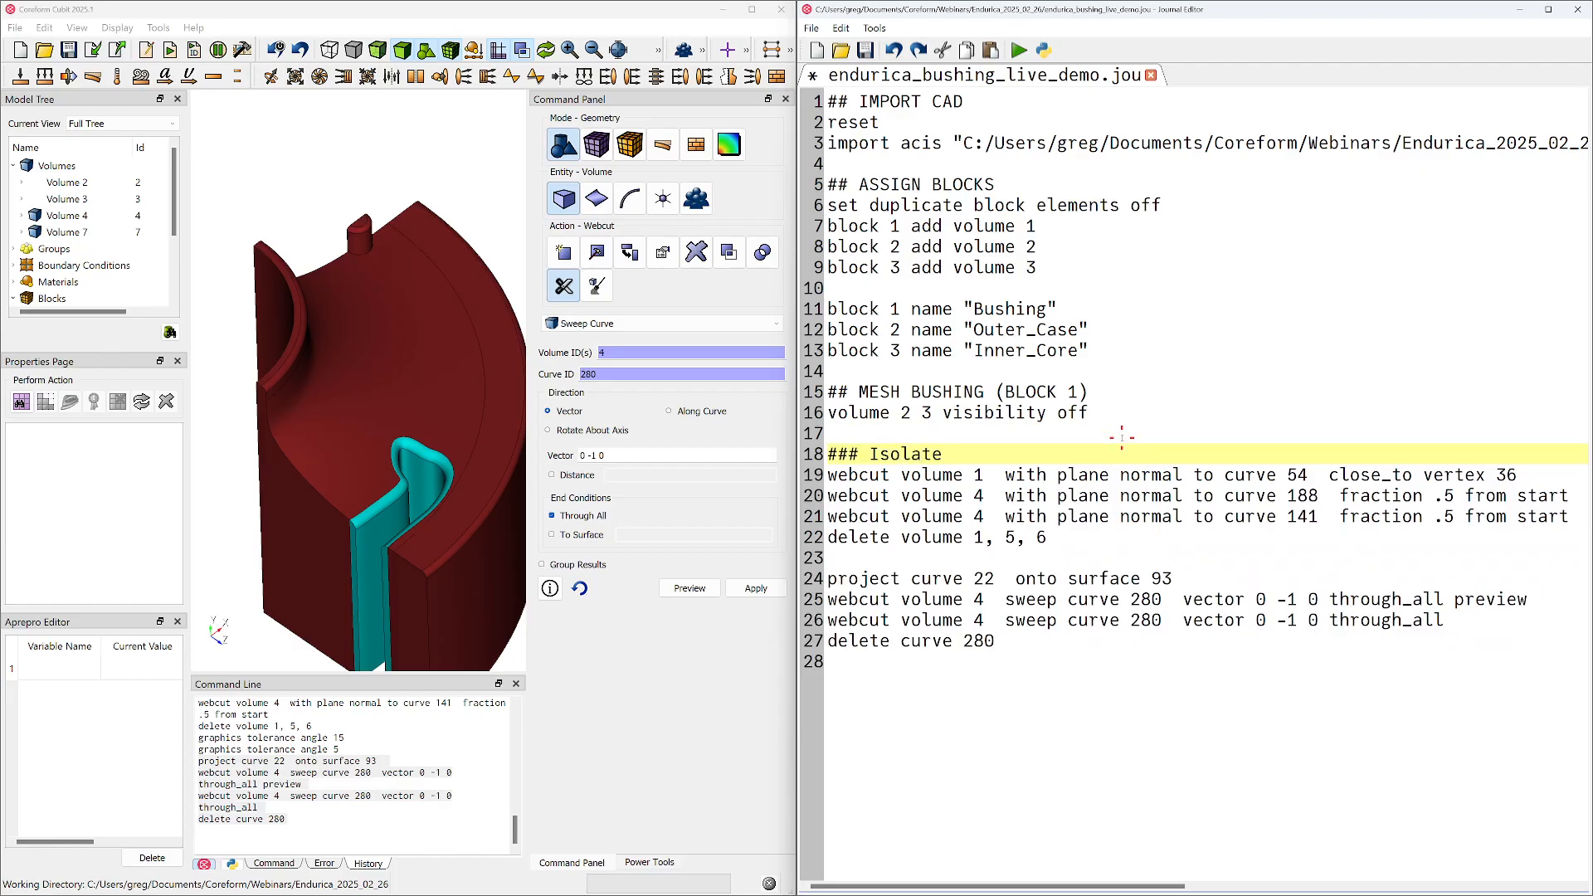
{"action": "type", "text": "single octant"}
{"action": "left_click", "coordinate": [1045, 562]}
{"action": "key", "text": "Return"}
{"action": "type", "text": "### Prepare comple"}
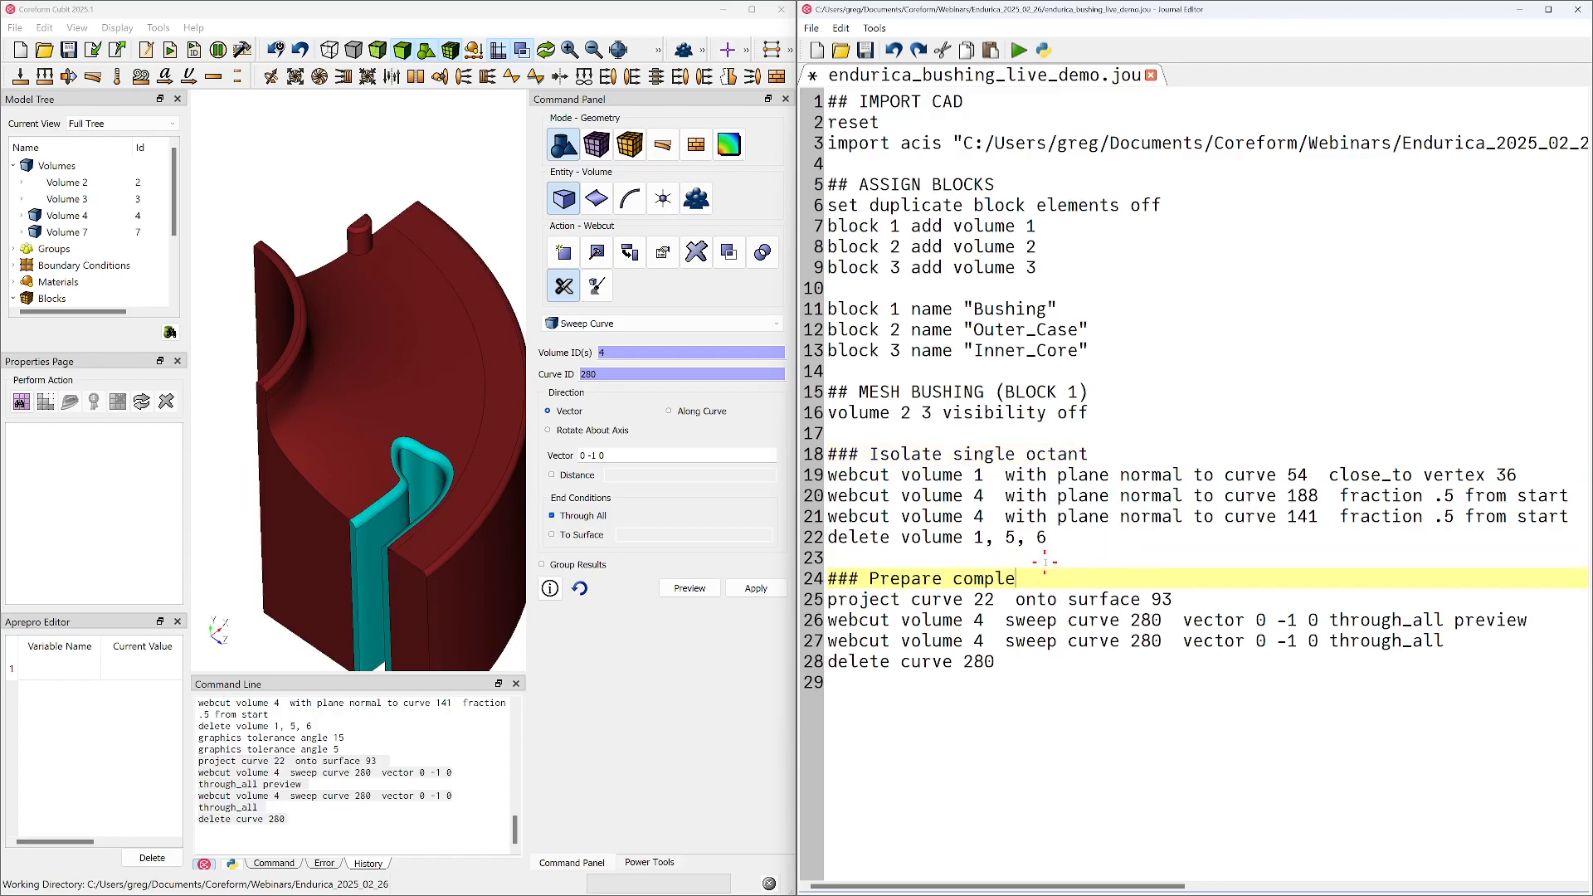
{"action": "type", "text": "x fillet region"}
Remove the sweep curve 280 preview command from the journal and place the cursor on the empty last line
{"action": "triple_click", "coordinate": [1300, 620]}
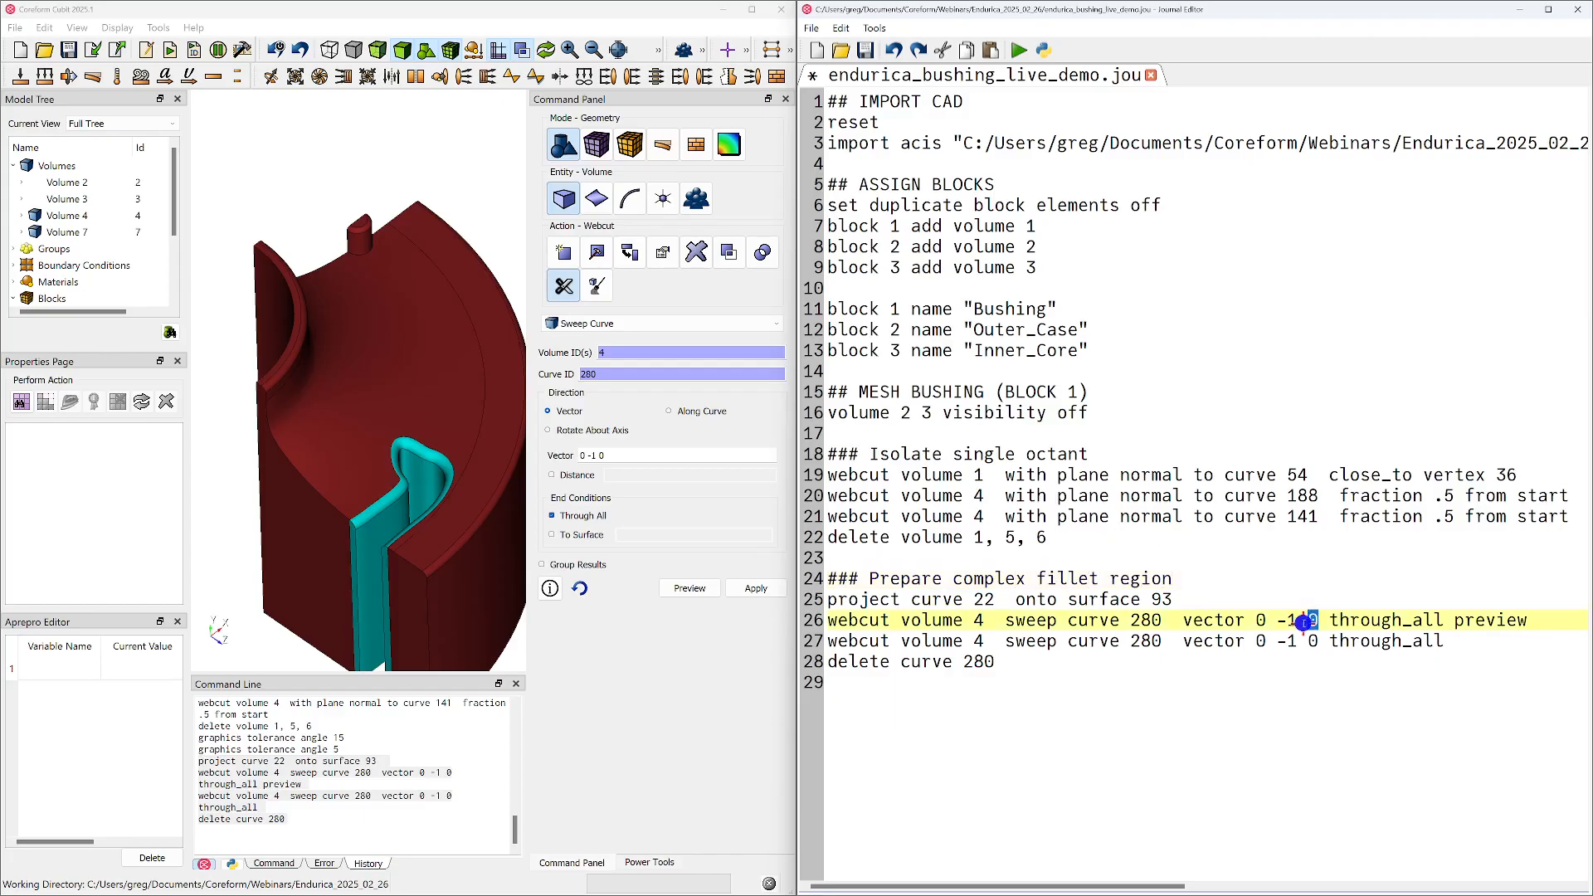
{"action": "key", "text": "Delete"}
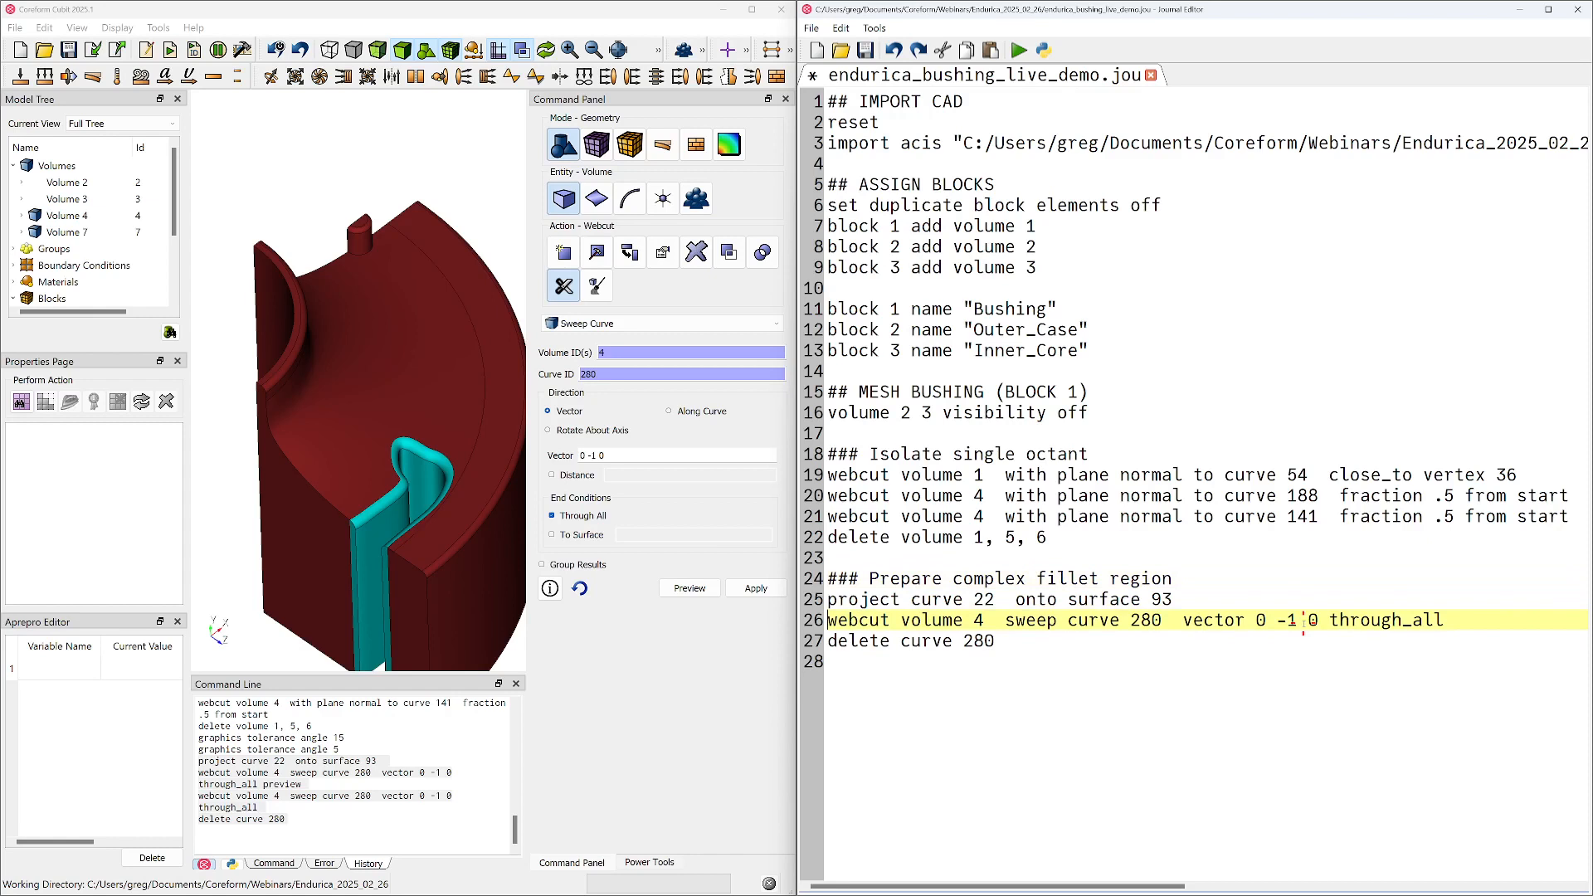
{"action": "key", "text": "Down"}
{"action": "key", "text": "Down"}
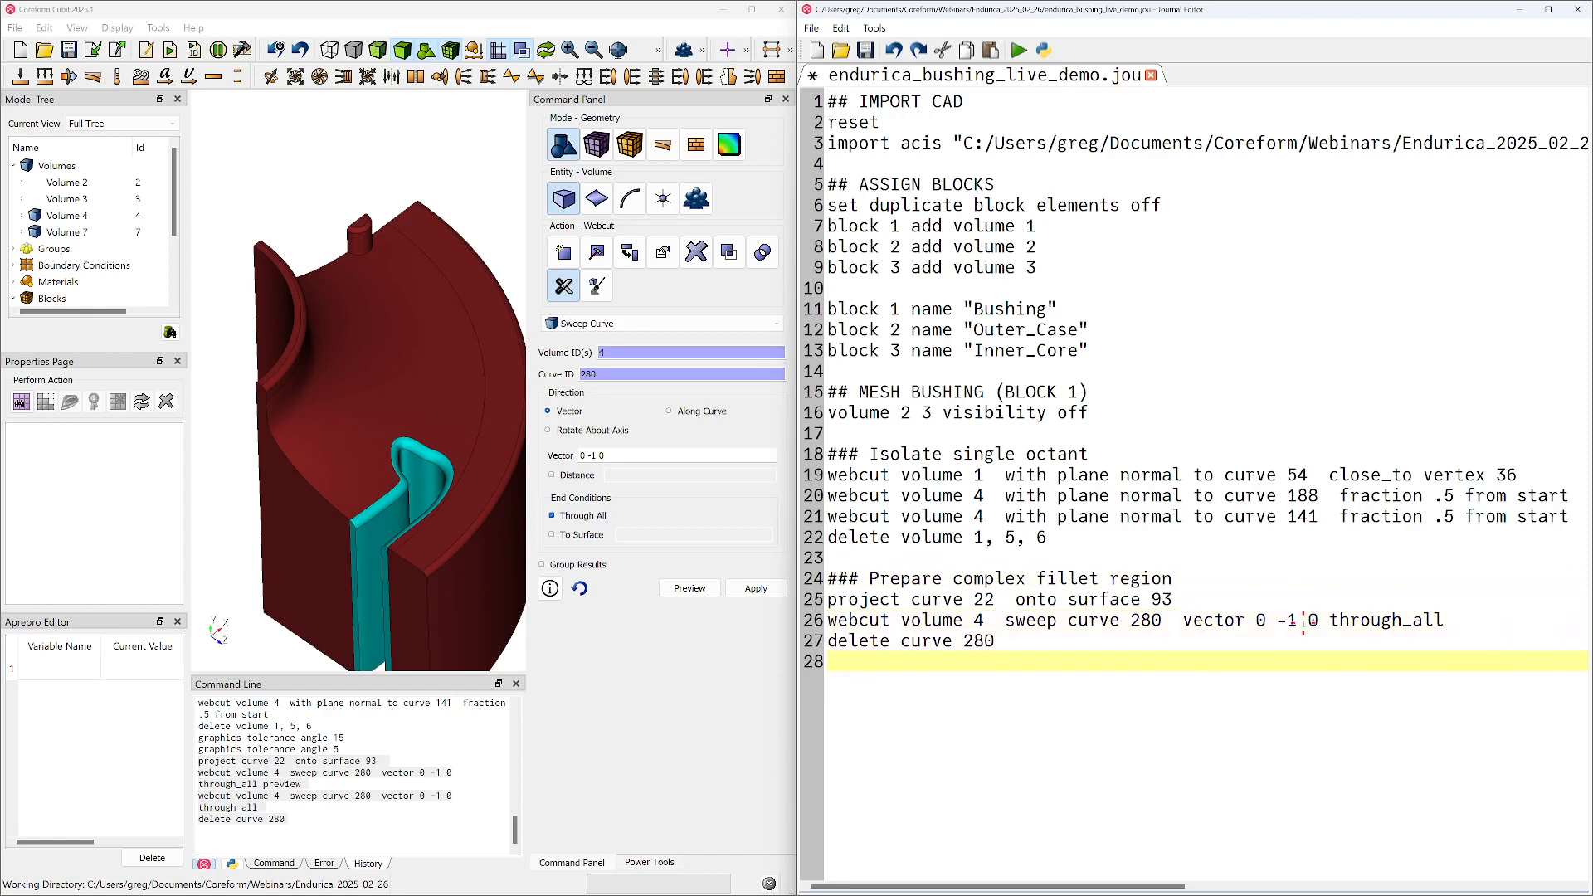
Draw only volume 4, the swept slot piece, so that the surrounding section is hidden
{"action": "middle_click_drag", "start_coordinate": [379, 458], "coordinate": [386, 404]}
{"action": "right_click", "coordinate": [383, 400]}
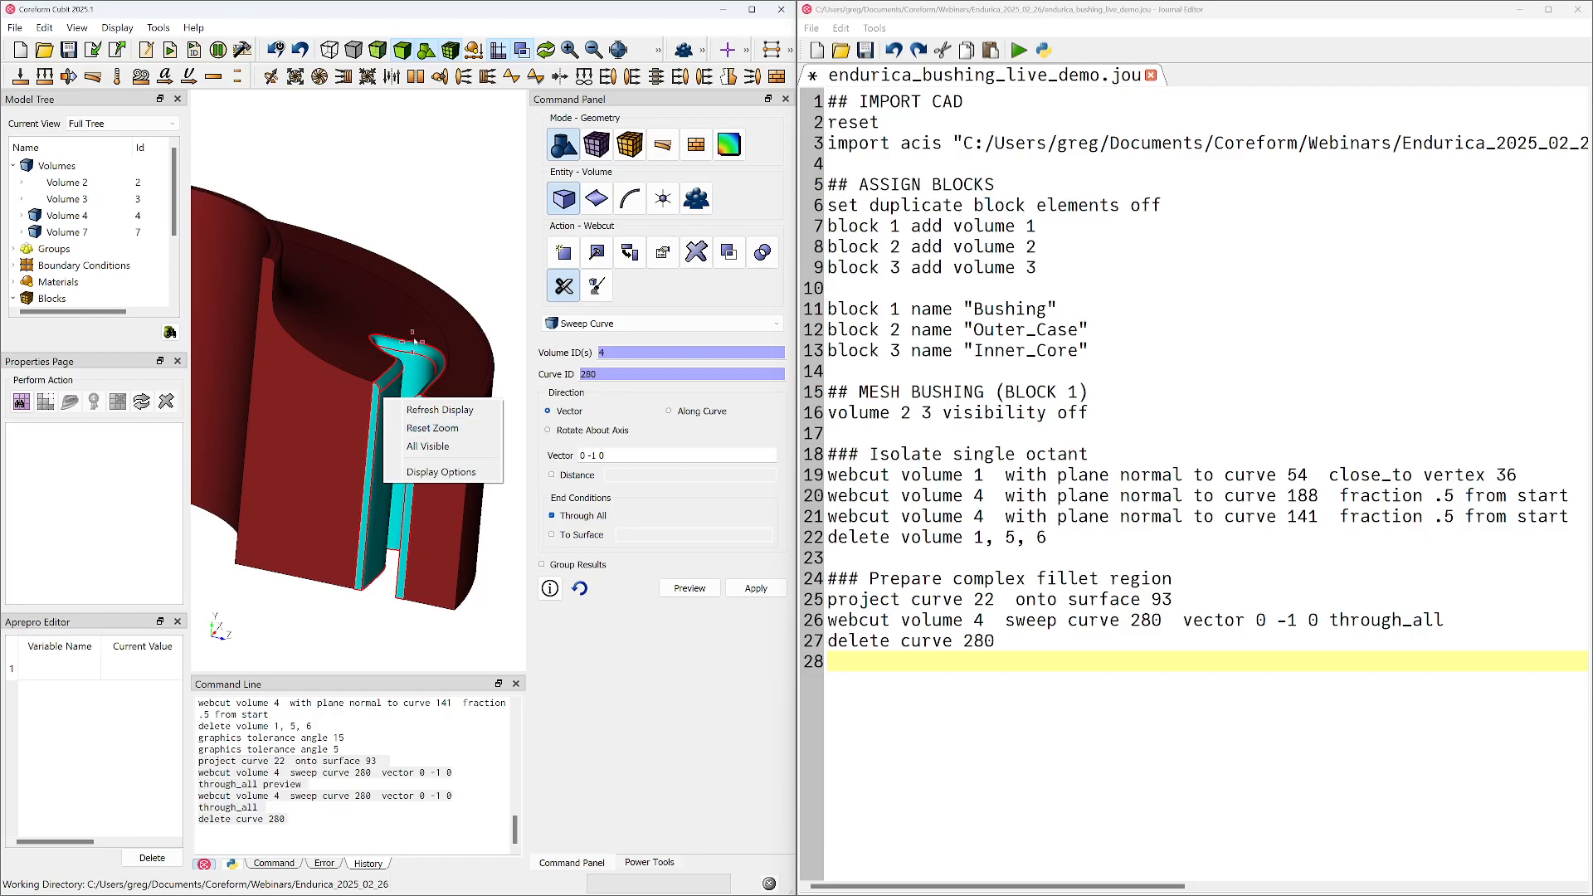
{"action": "left_click", "coordinate": [476, 230]}
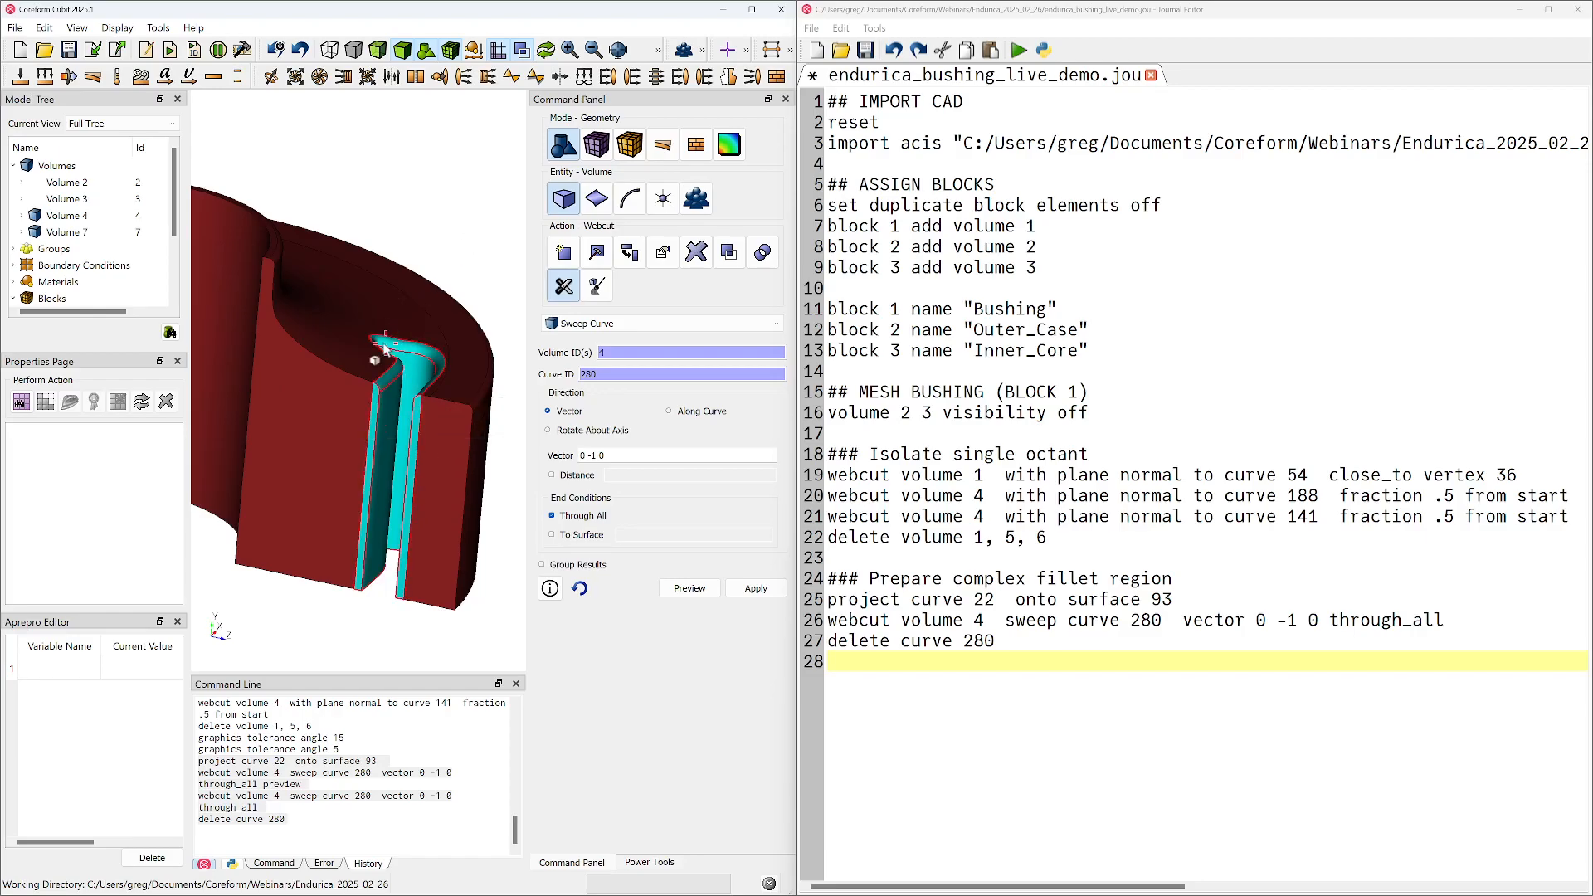
{"action": "scroll", "coordinate": [378, 357], "scroll_direction": "up", "scroll_amount": 5}
{"action": "middle_click_drag", "start_coordinate": [424, 395], "coordinate": [347, 365]}
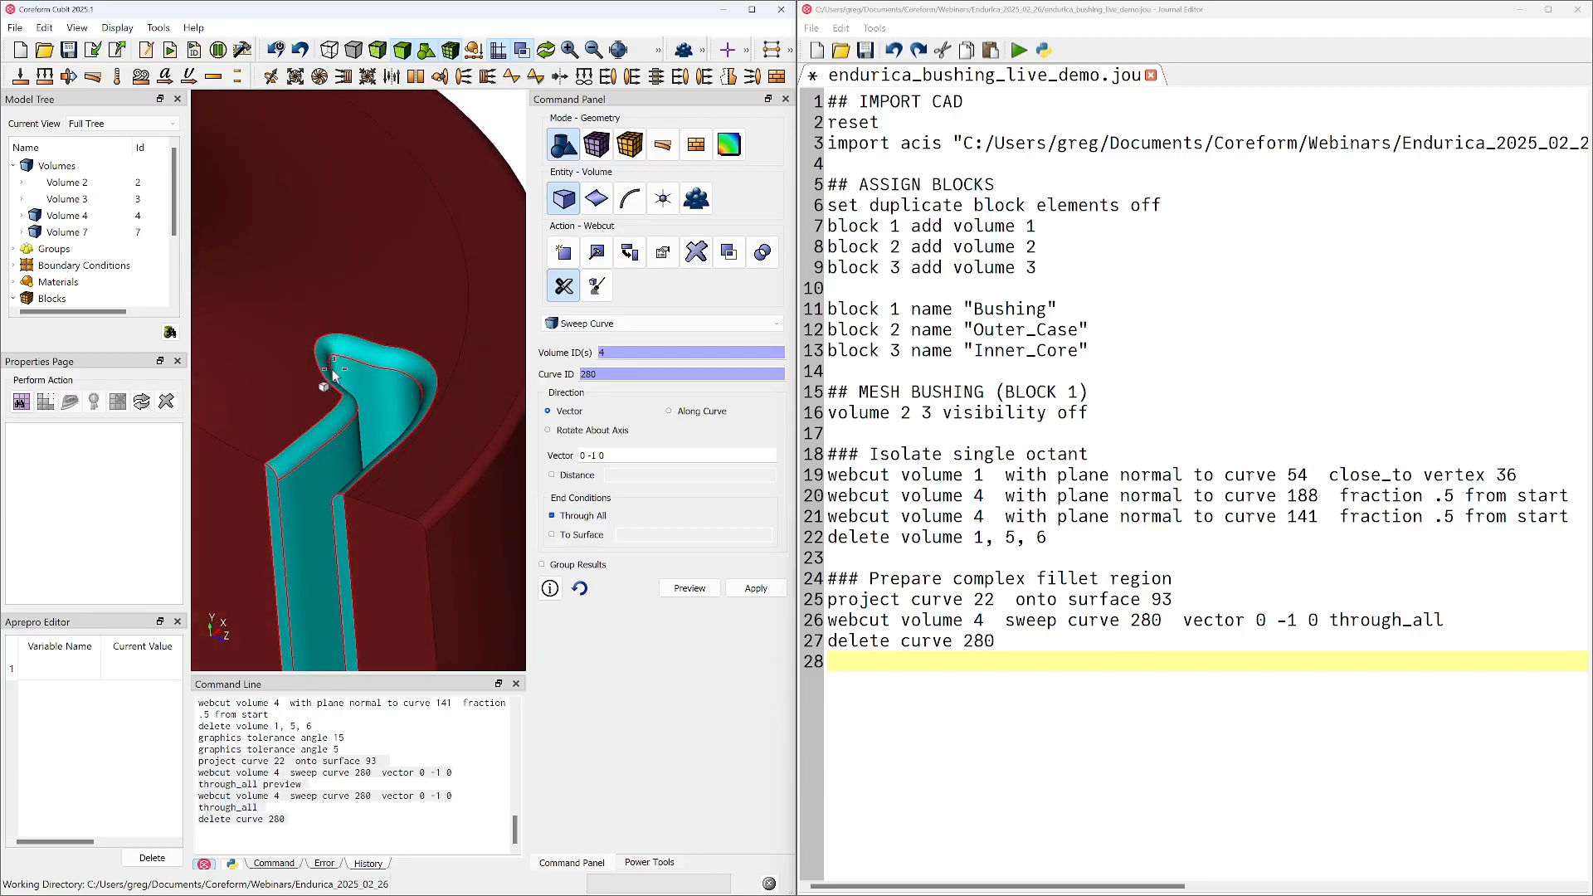
{"action": "middle_click_drag", "start_coordinate": [287, 477], "coordinate": [305, 461]}
{"action": "right_click", "coordinate": [305, 461]}
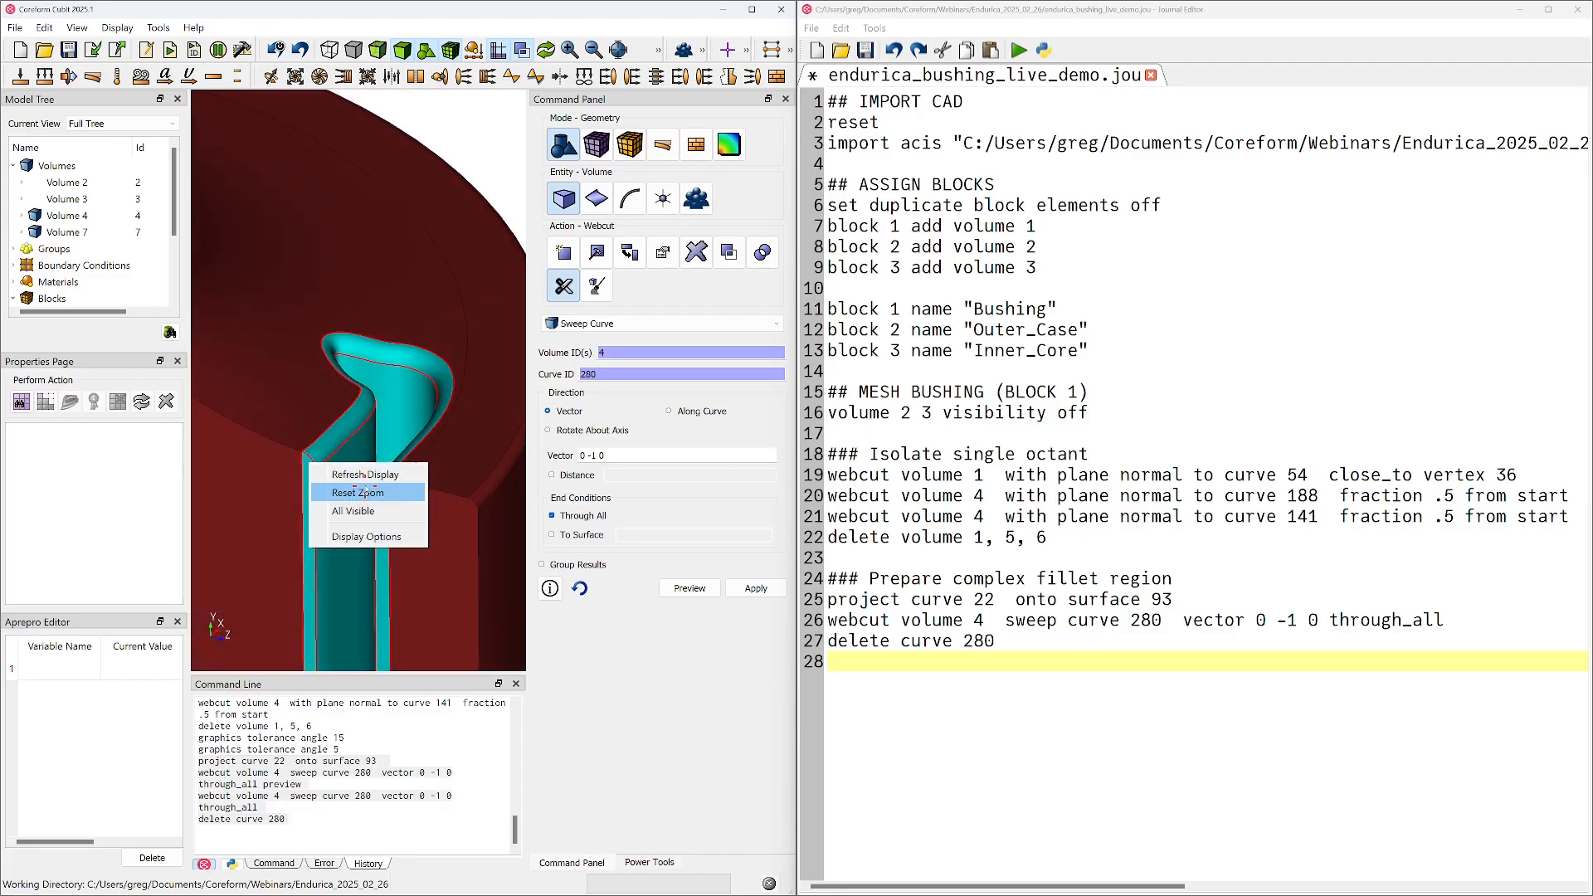
{"action": "left_click", "coordinate": [357, 490]}
{"action": "left_click", "coordinate": [363, 444]}
{"action": "right_click", "coordinate": [361, 442]}
{"action": "left_click", "coordinate": [419, 573]}
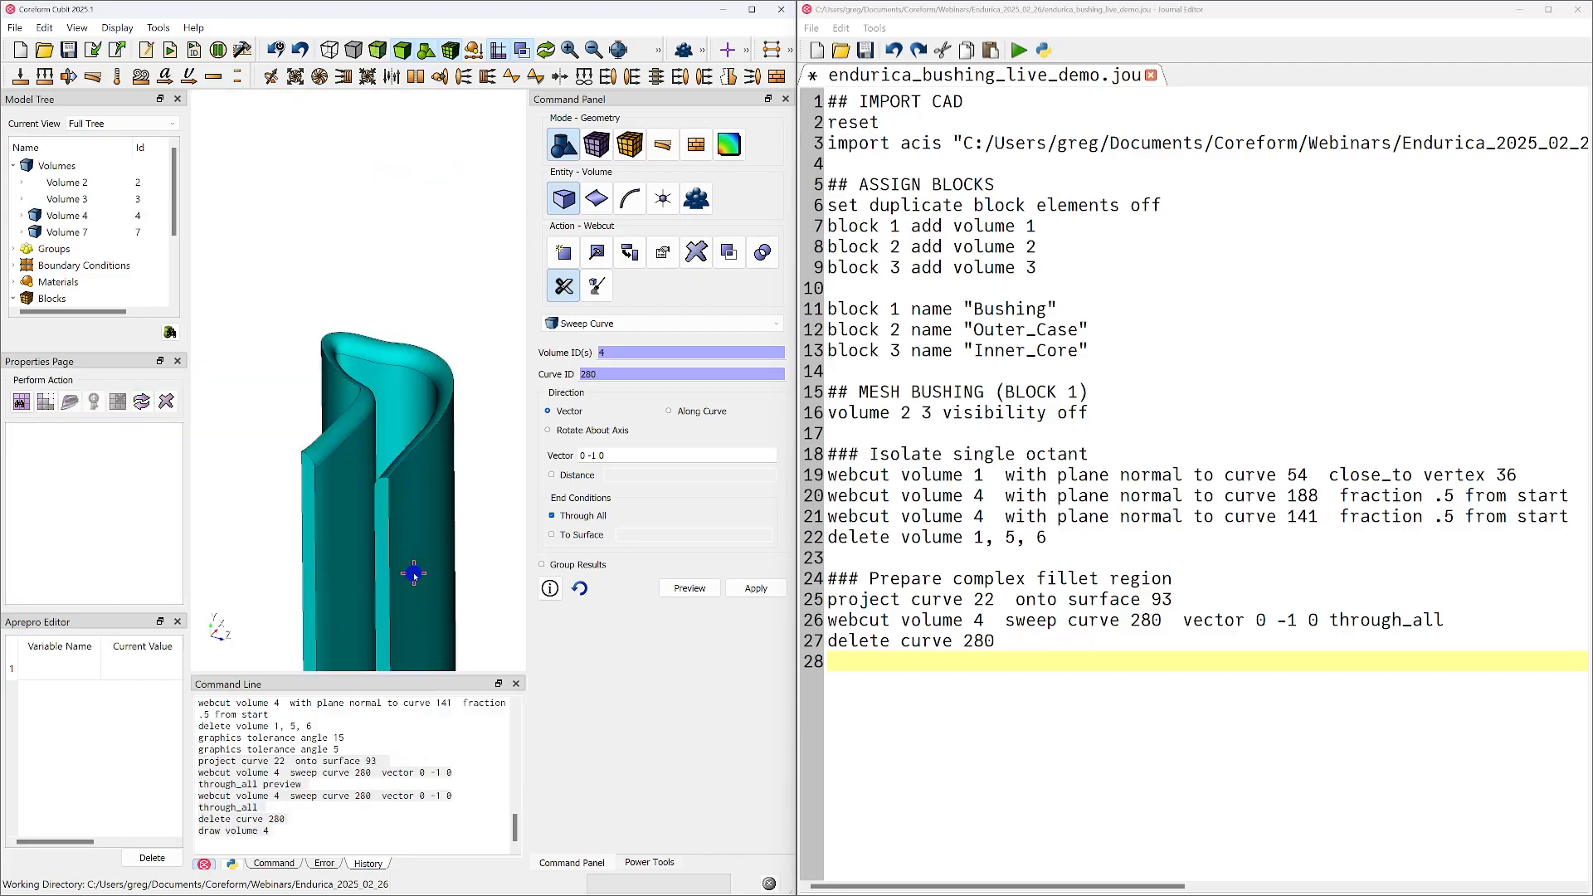
Examine the fillet at the upper end of volume 4 from several sides and review the available webcut methods
{"action": "middle_click_drag", "start_coordinate": [319, 465], "coordinate": [335, 476]}
{"action": "mouse_move", "coordinate": [310, 423]}
{"action": "middle_mouse_down"}
{"action": "mouse_move", "coordinate": [383, 394]}
{"action": "mouse_move", "coordinate": [326, 443]}
{"action": "mouse_move", "coordinate": [357, 431]}
{"action": "mouse_move", "coordinate": [409, 452]}
{"action": "mouse_move", "coordinate": [365, 406]}
{"action": "mouse_move", "coordinate": [378, 394]}
{"action": "middle_mouse_up"}
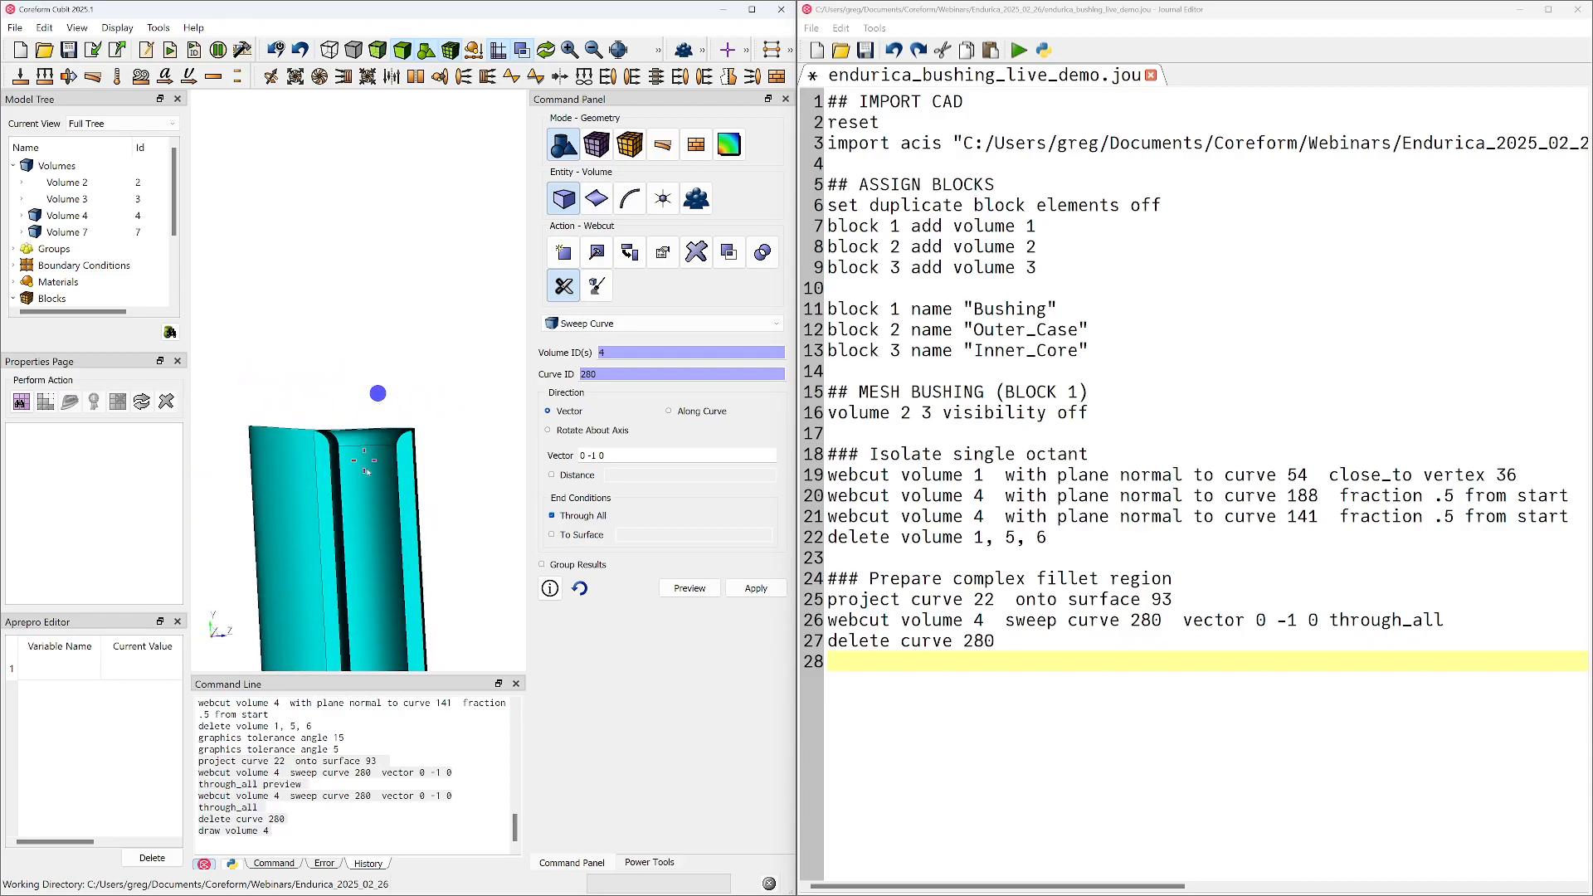
{"action": "middle_click_drag", "start_coordinate": [249, 428], "coordinate": [309, 467]}
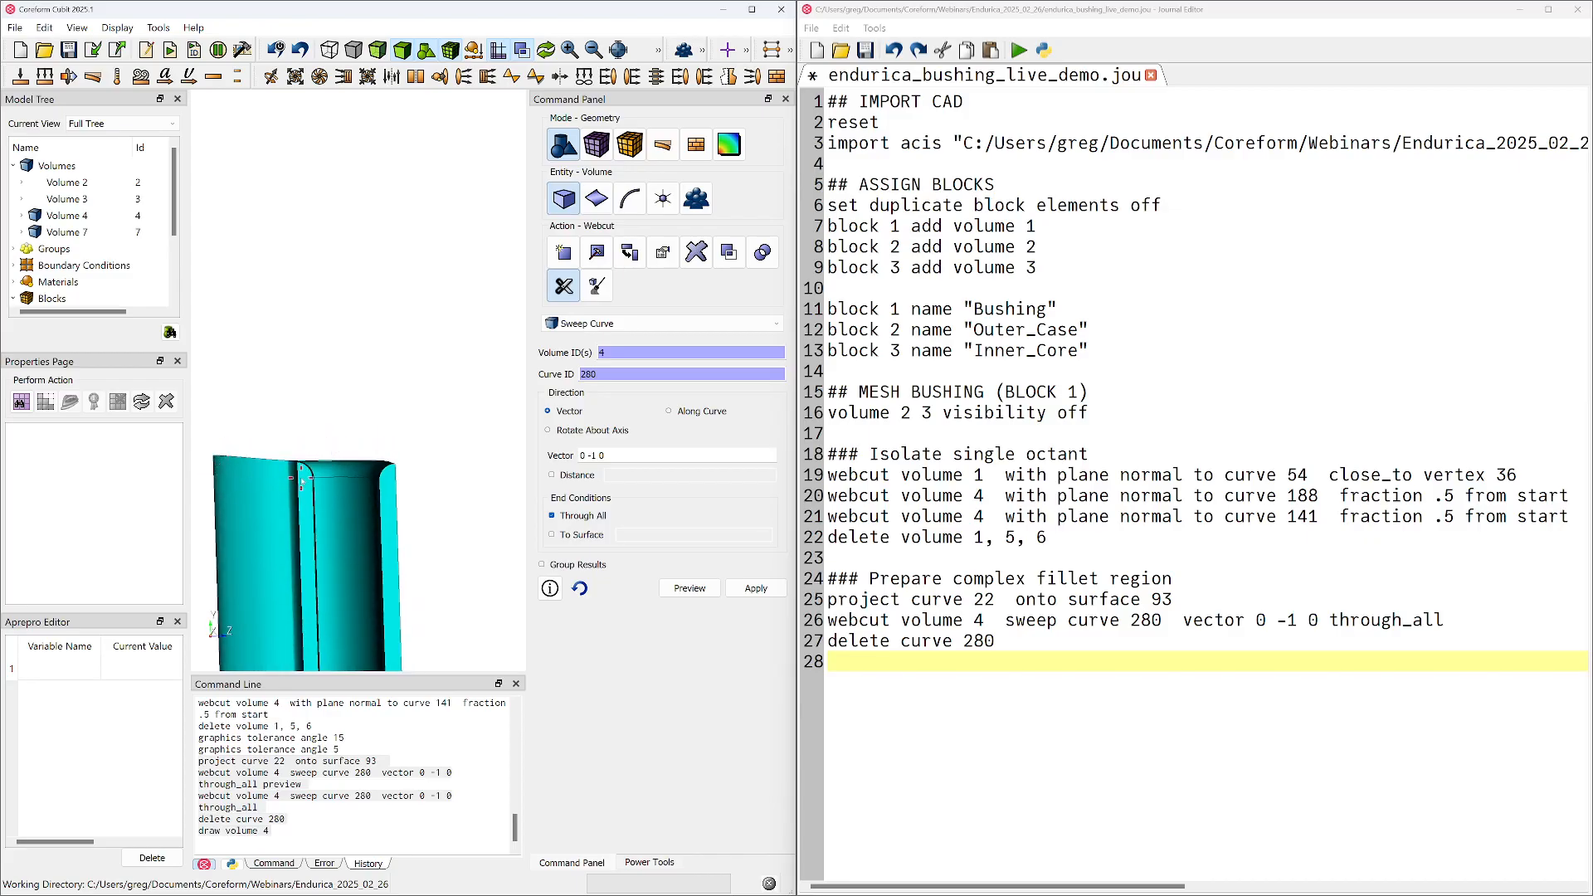
{"action": "middle_click_drag", "start_coordinate": [349, 478], "coordinate": [287, 510]}
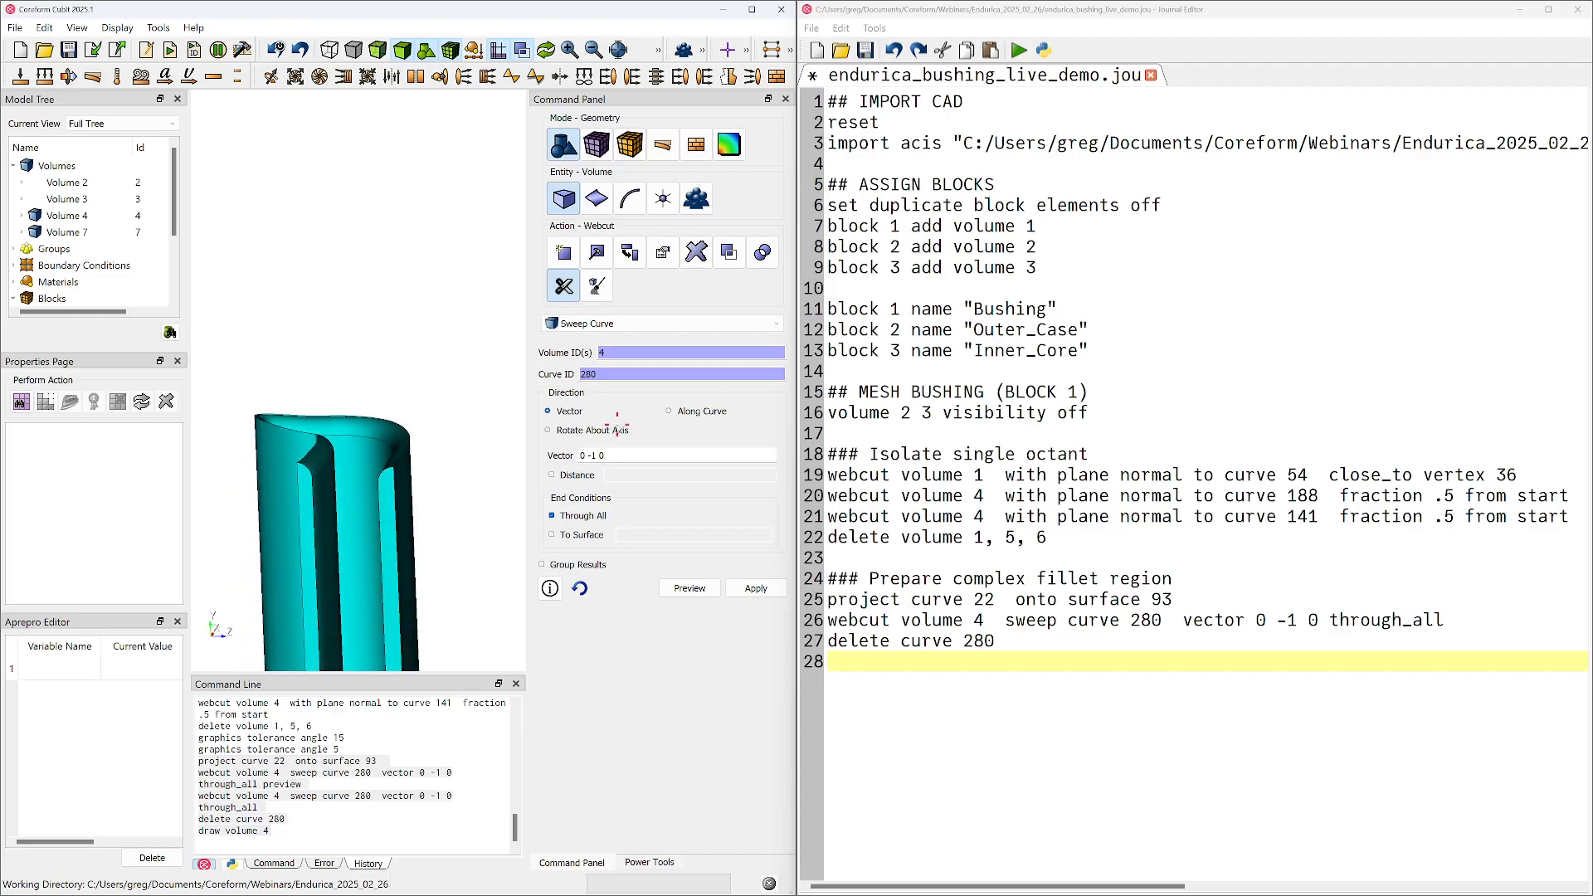
{"action": "left_click", "coordinate": [632, 323]}
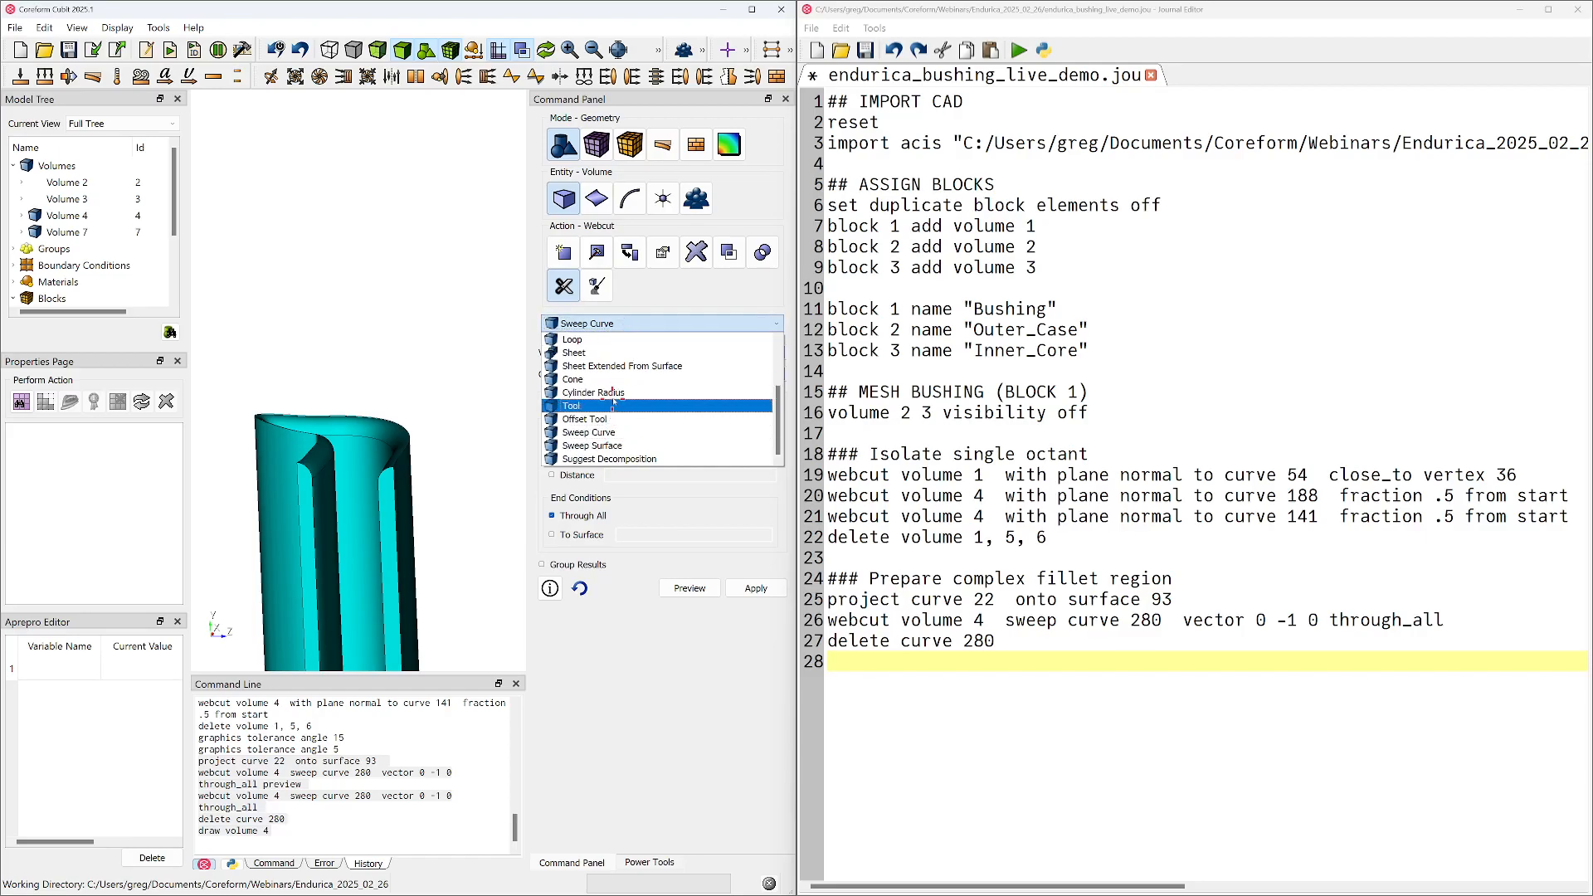
{"action": "left_click_drag", "start_coordinate": [376, 483], "coordinate": [313, 486]}
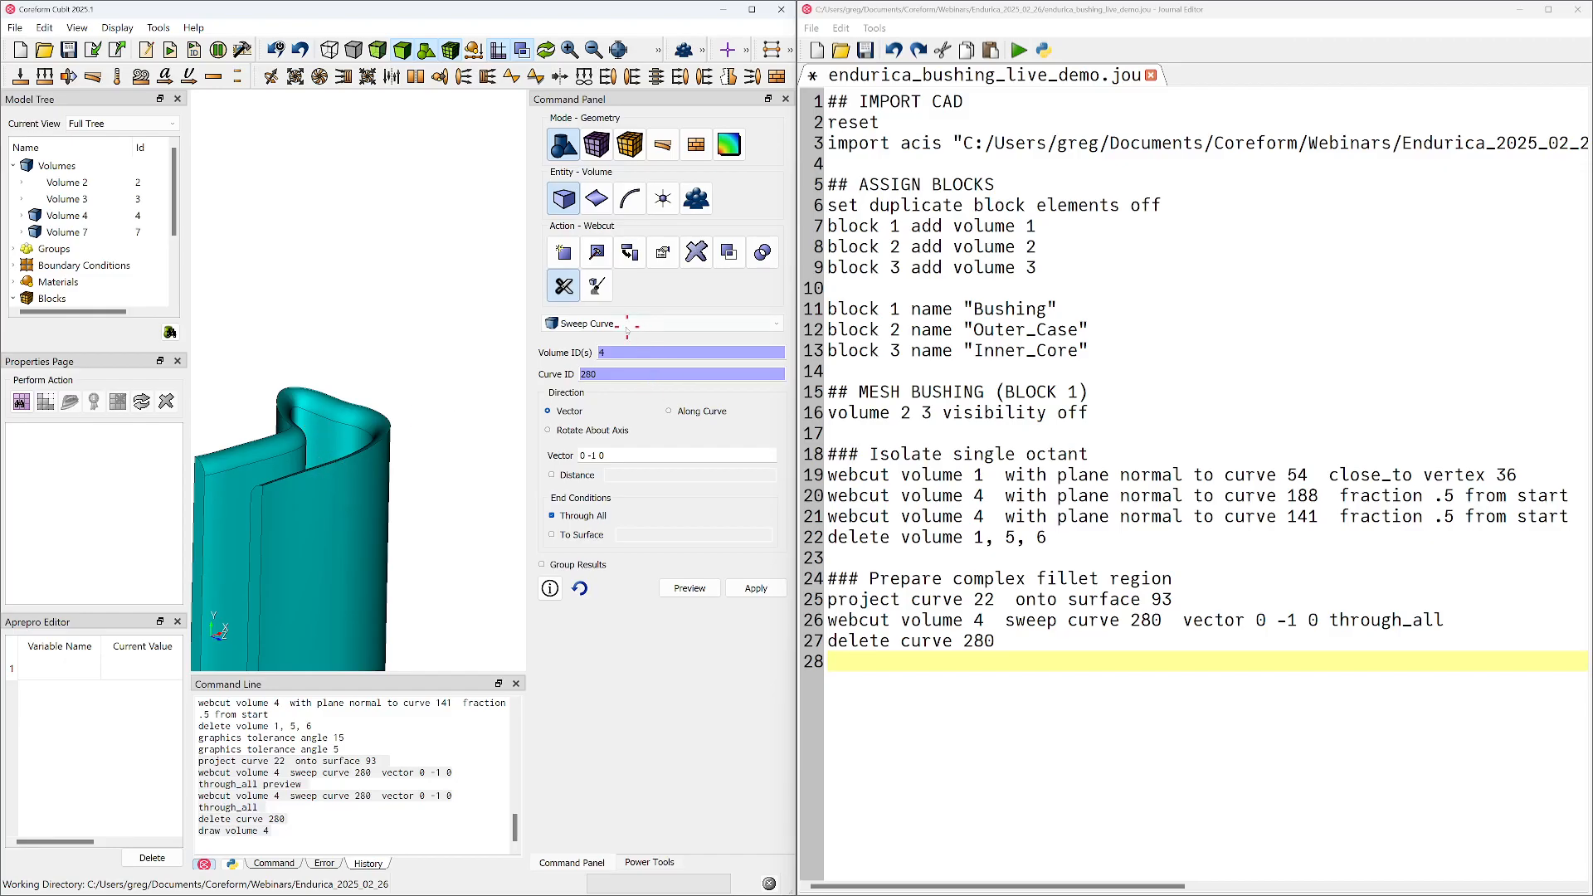
{"action": "left_click", "coordinate": [601, 324]}
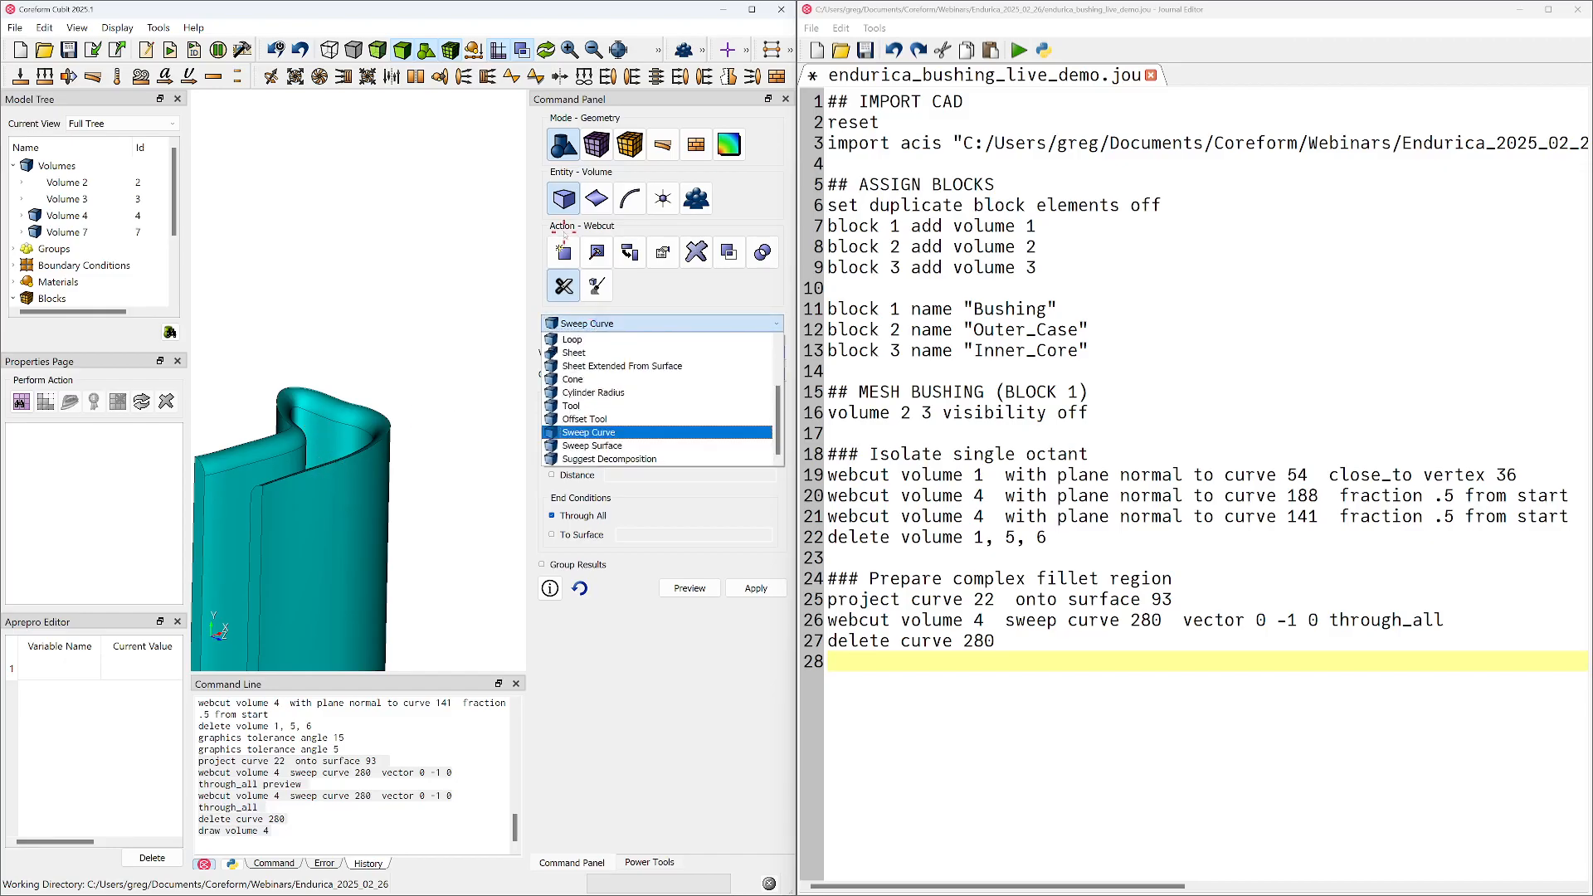
{"action": "left_click", "coordinate": [638, 321]}
Project curve 38, at the base of the inner fillet, onto the outer side surface 133 of volume 4
{"action": "left_click", "coordinate": [234, 468]}
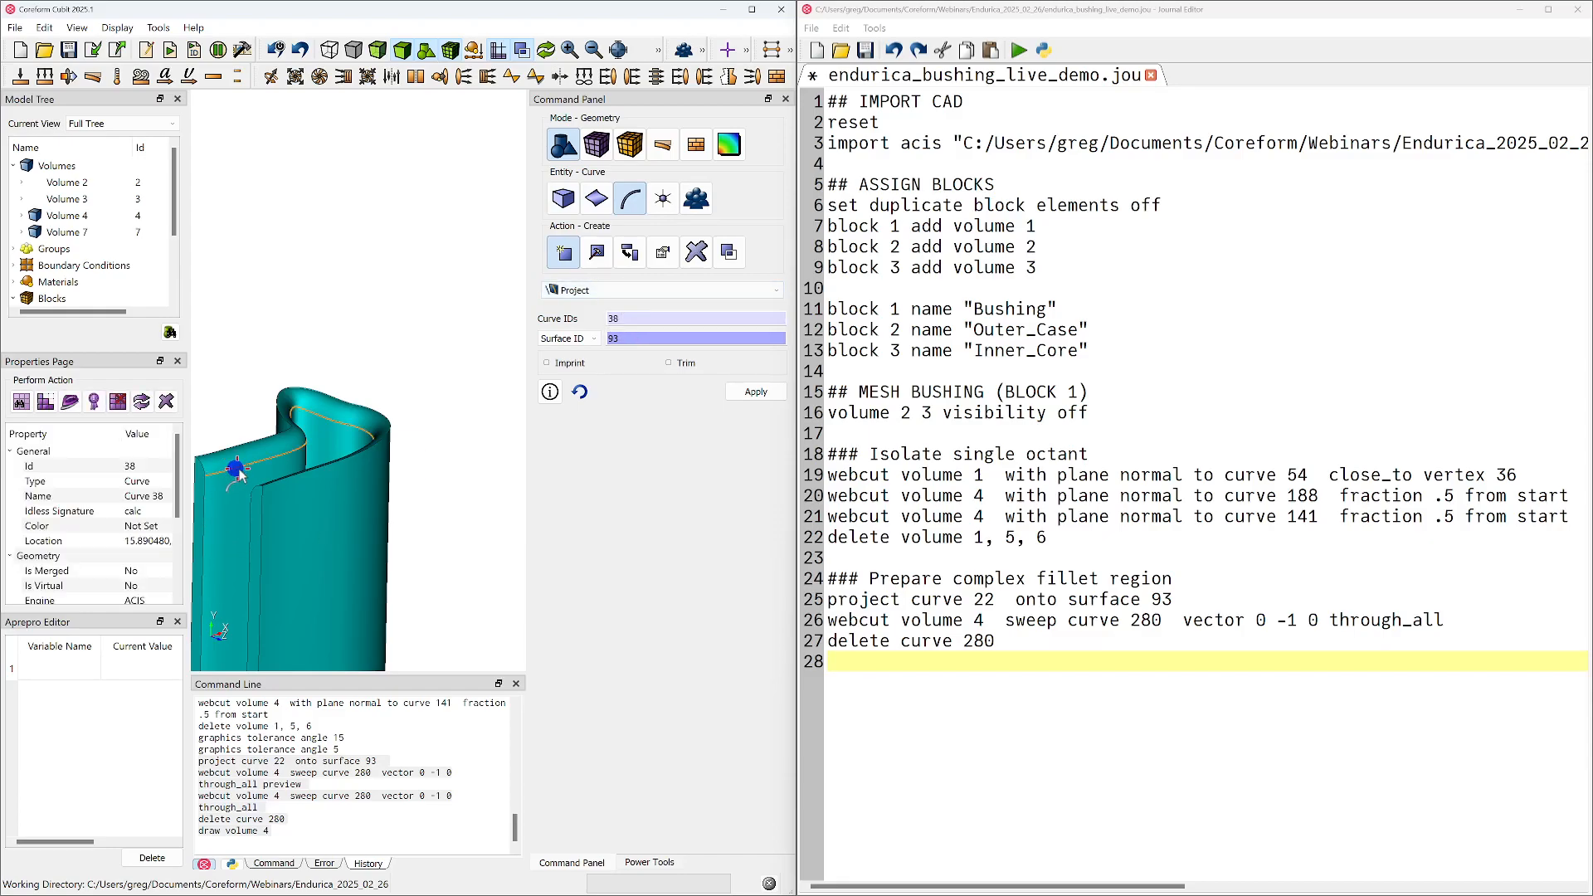
{"action": "middle_click_drag", "start_coordinate": [345, 455], "coordinate": [414, 415]}
{"action": "left_click", "coordinate": [670, 337]}
{"action": "left_click", "coordinate": [399, 494]}
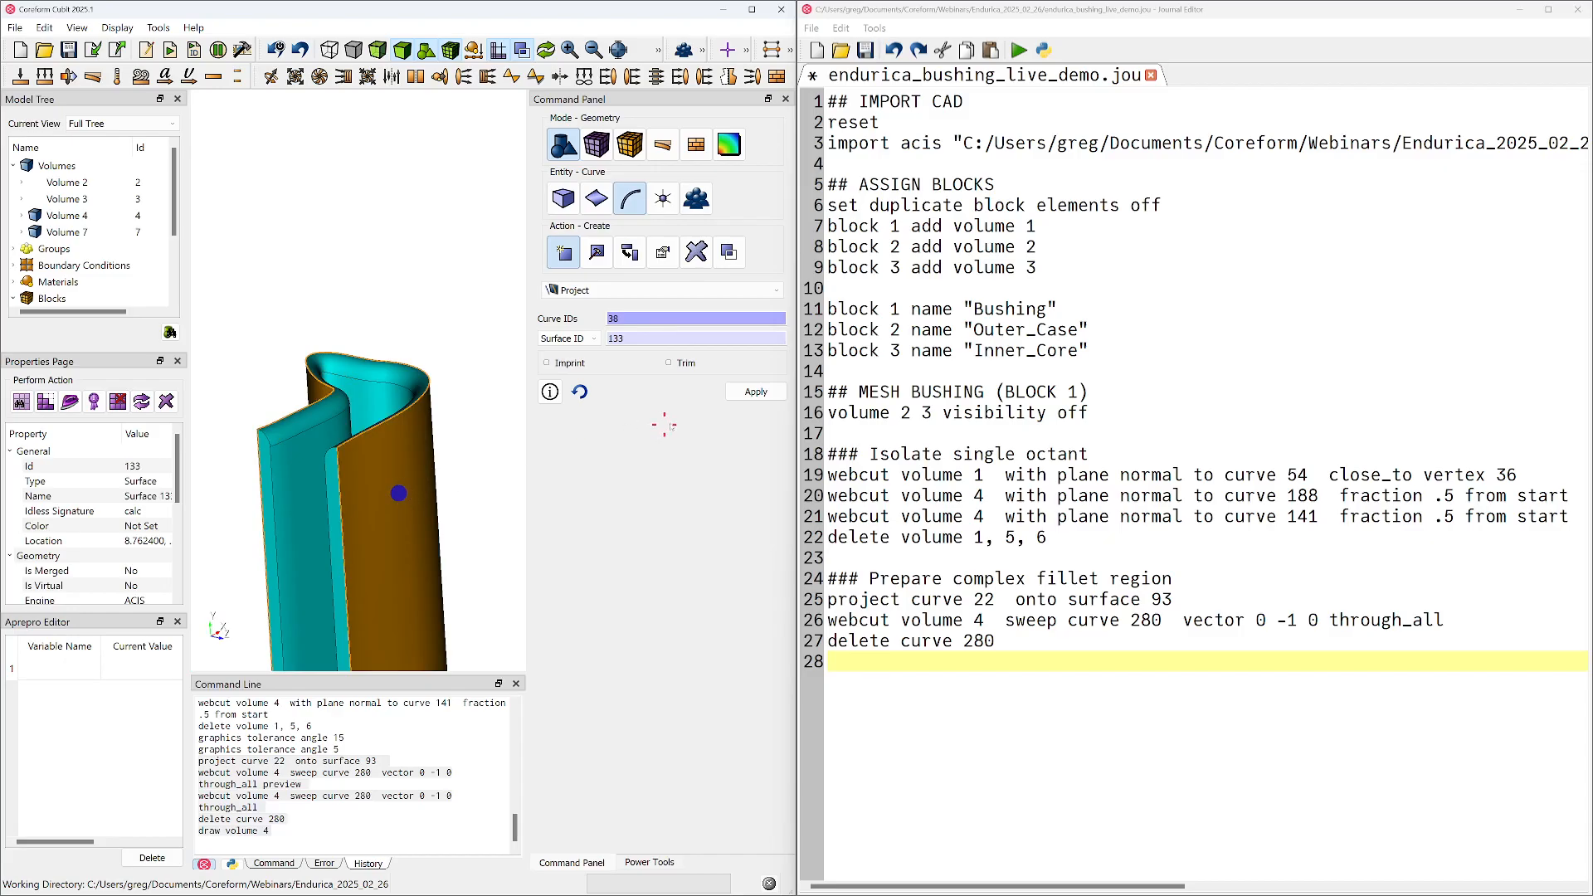
{"action": "middle_click_drag", "start_coordinate": [314, 481], "coordinate": [390, 458]}
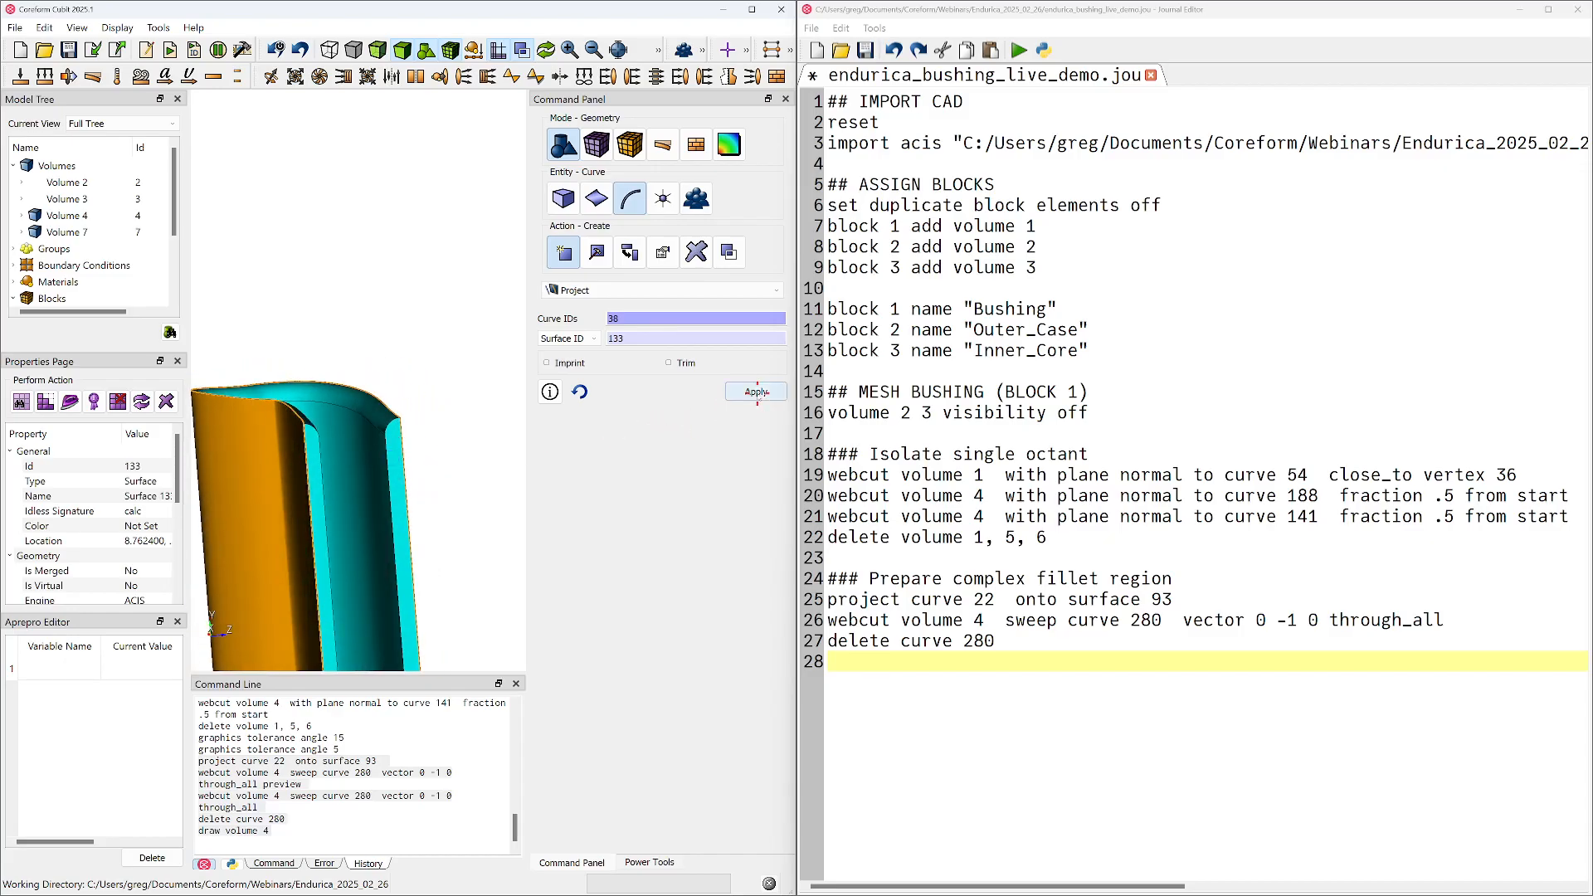
{"action": "left_click", "coordinate": [757, 392]}
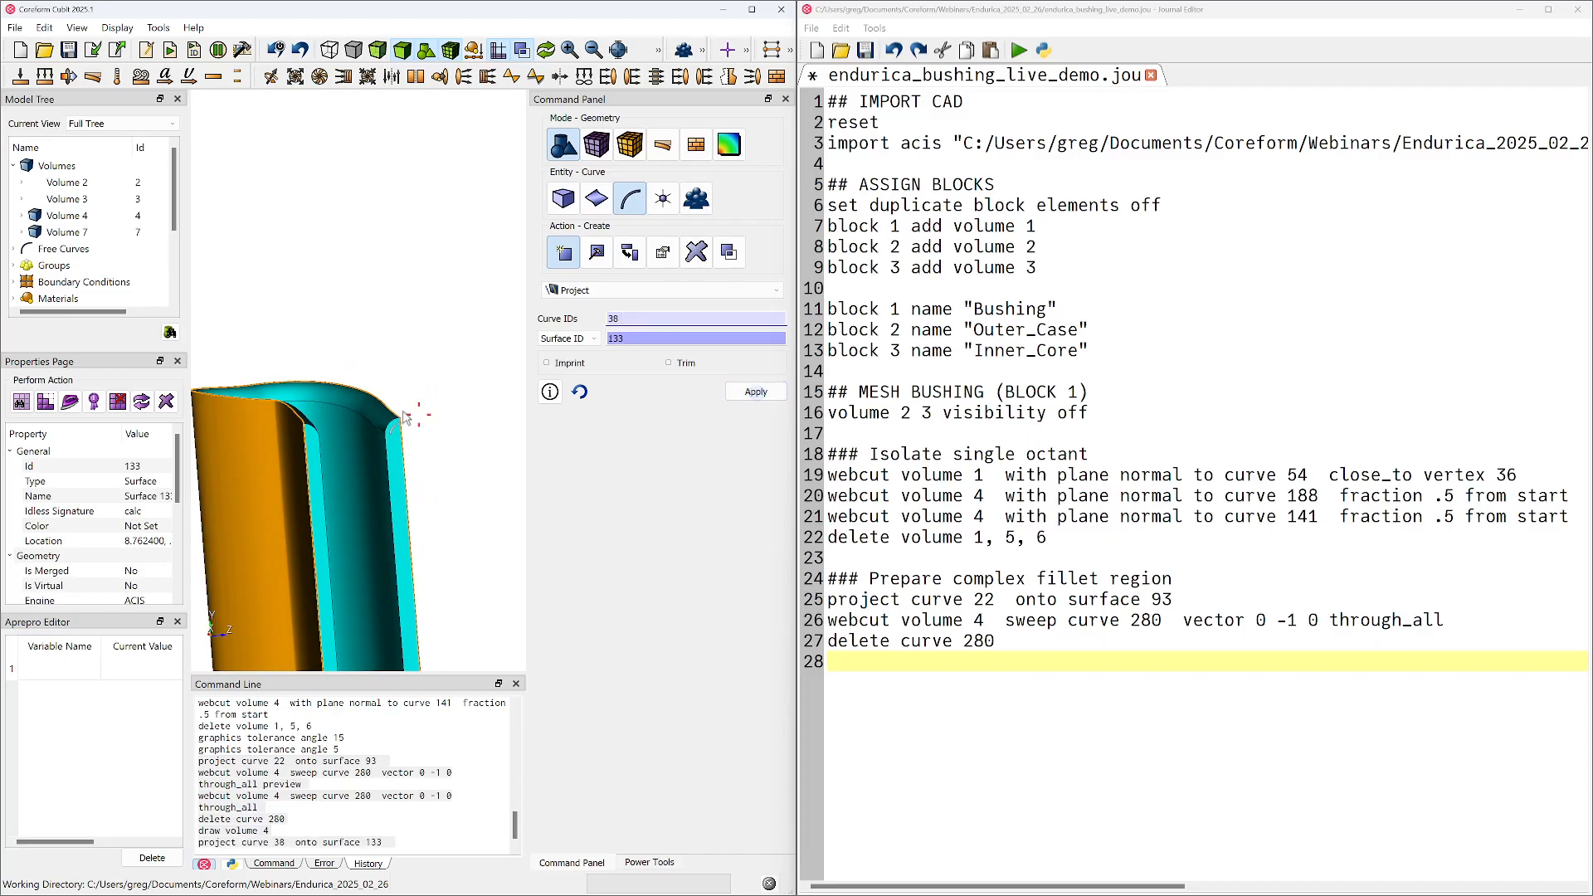
Select free curve 292, maximize the modeling window and minimize the journal editor
{"action": "left_click", "coordinate": [14, 249]}
{"action": "left_click", "coordinate": [63, 265]}
{"action": "mouse_move", "coordinate": [322, 432]}
{"action": "left_mouse_down"}
{"action": "mouse_move", "coordinate": [477, 427]}
{"action": "mouse_move", "coordinate": [306, 451]}
{"action": "mouse_move", "coordinate": [304, 411]}
{"action": "mouse_move", "coordinate": [332, 458]}
{"action": "mouse_move", "coordinate": [432, 462]}
{"action": "mouse_move", "coordinate": [405, 410]}
{"action": "mouse_move", "coordinate": [322, 463]}
{"action": "mouse_move", "coordinate": [441, 448]}
{"action": "mouse_move", "coordinate": [540, 462]}
{"action": "mouse_move", "coordinate": [378, 429]}
{"action": "left_mouse_up"}
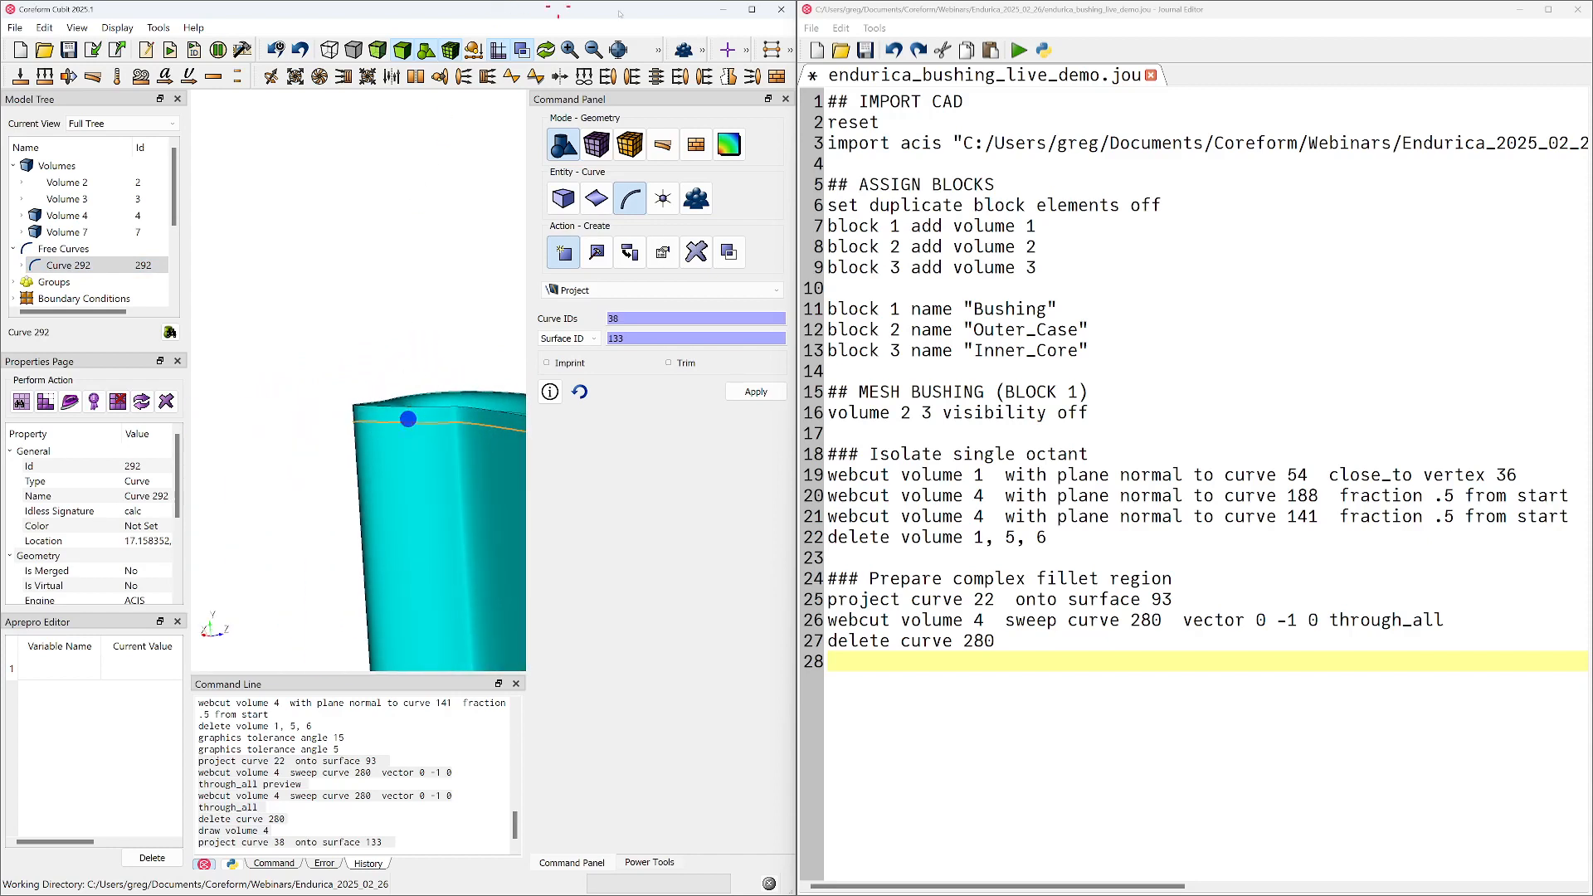
{"action": "left_click", "coordinate": [752, 10]}
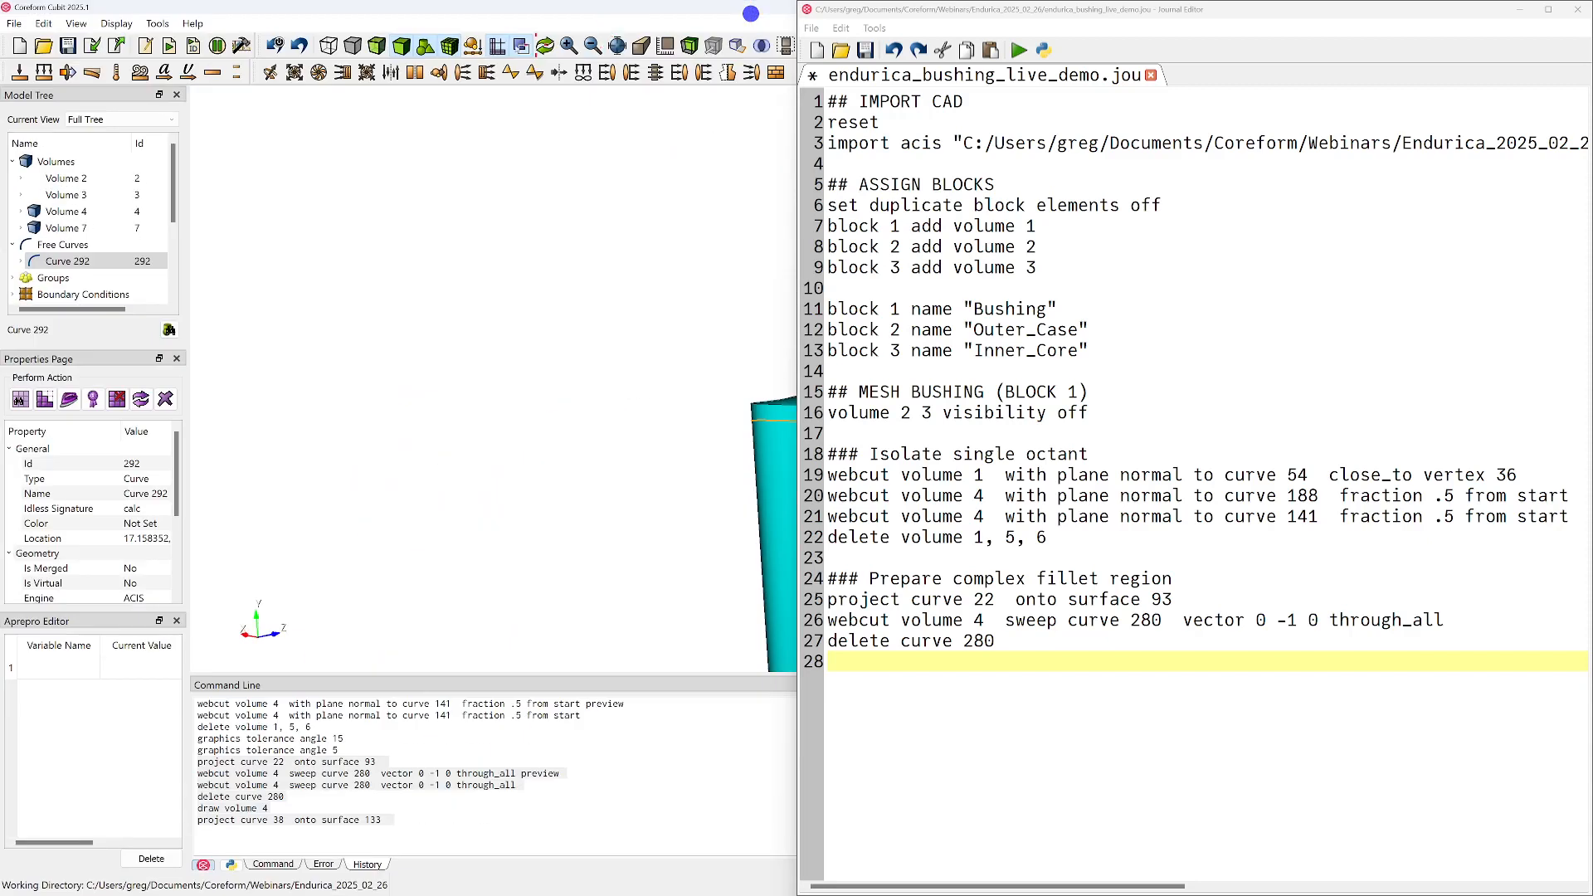
{"action": "left_click", "coordinate": [1522, 10]}
Examine how projected curve 292 runs along the fillet and meets the end face, using transparent and shaded display
{"action": "left_click", "coordinate": [377, 46]}
{"action": "mouse_move", "coordinate": [829, 432]}
{"action": "middle_mouse_down"}
{"action": "mouse_move", "coordinate": [758, 315]}
{"action": "mouse_move", "coordinate": [642, 414]}
{"action": "middle_mouse_up"}
{"action": "scroll", "coordinate": [758, 317], "scroll_direction": "up", "scroll_amount": 4}
{"action": "left_click_drag", "start_coordinate": [642, 413], "coordinate": [516, 464]}
{"action": "middle_click_drag", "start_coordinate": [775, 459], "coordinate": [560, 445]}
{"action": "left_click", "coordinate": [403, 47]}
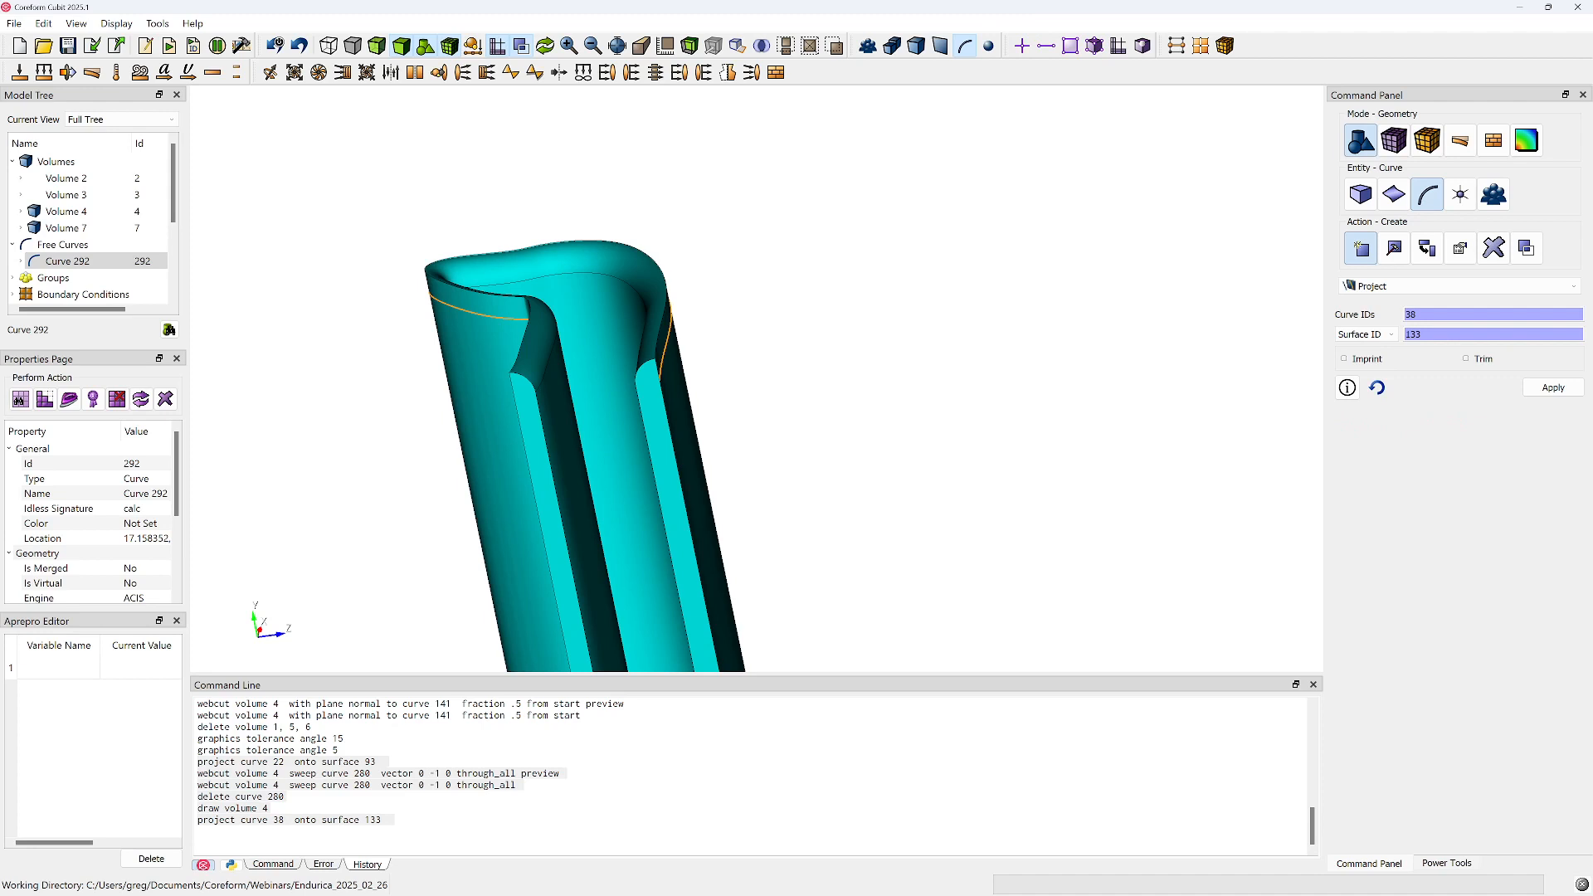
{"action": "left_click_drag", "start_coordinate": [458, 410], "coordinate": [661, 395]}
{"action": "middle_click_drag", "start_coordinate": [711, 378], "coordinate": [608, 395]}
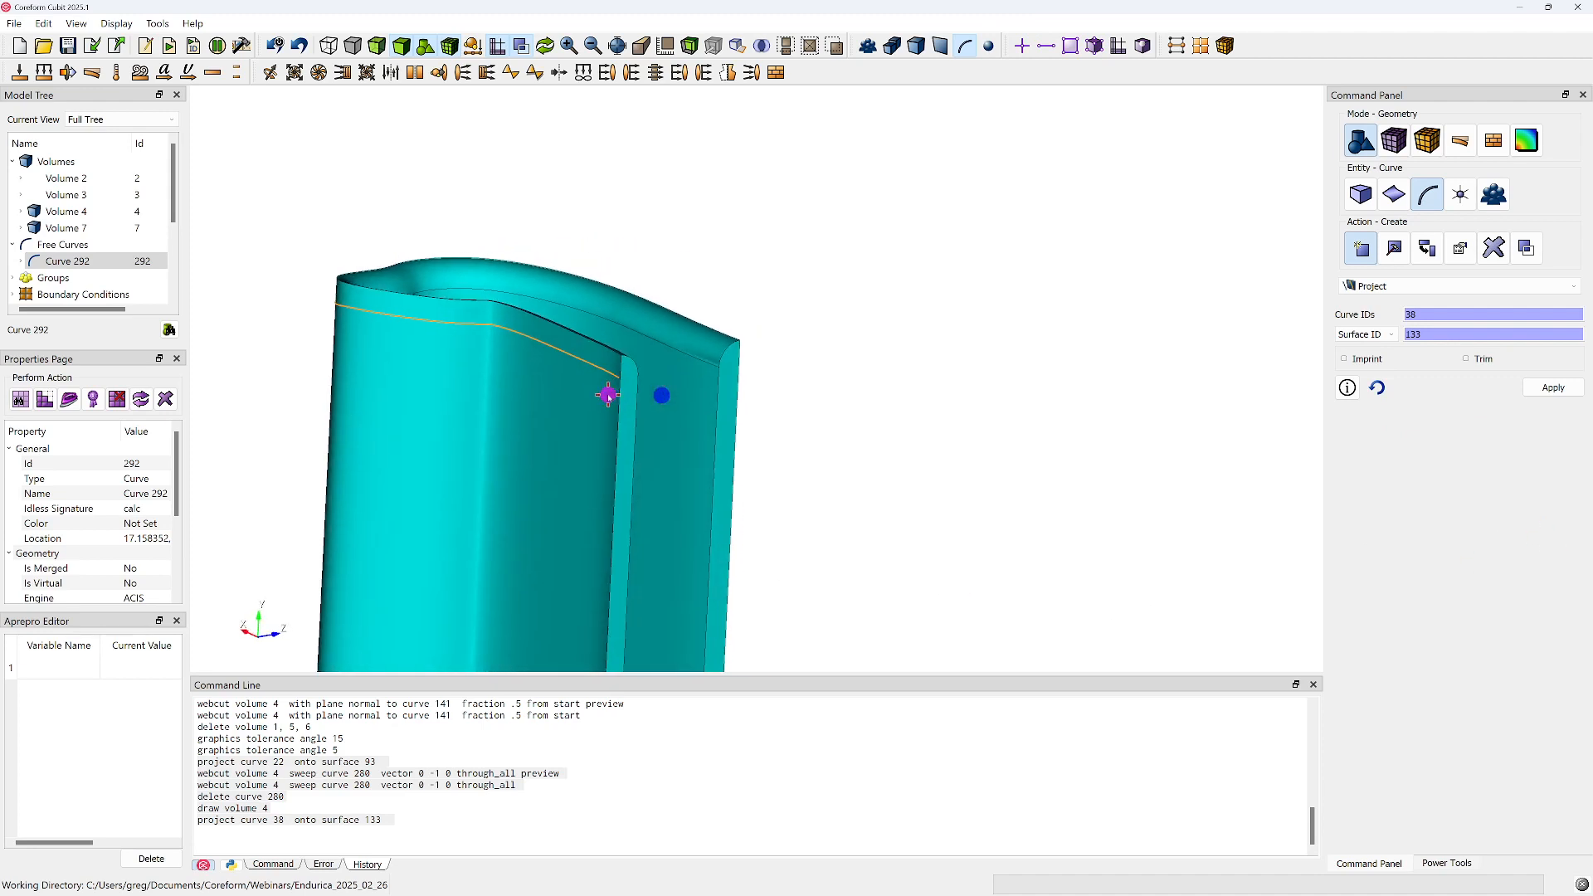
{"action": "scroll", "coordinate": [606, 398], "scroll_direction": "up", "scroll_amount": 5}
{"action": "left_click_drag", "start_coordinate": [516, 423], "coordinate": [576, 590]}
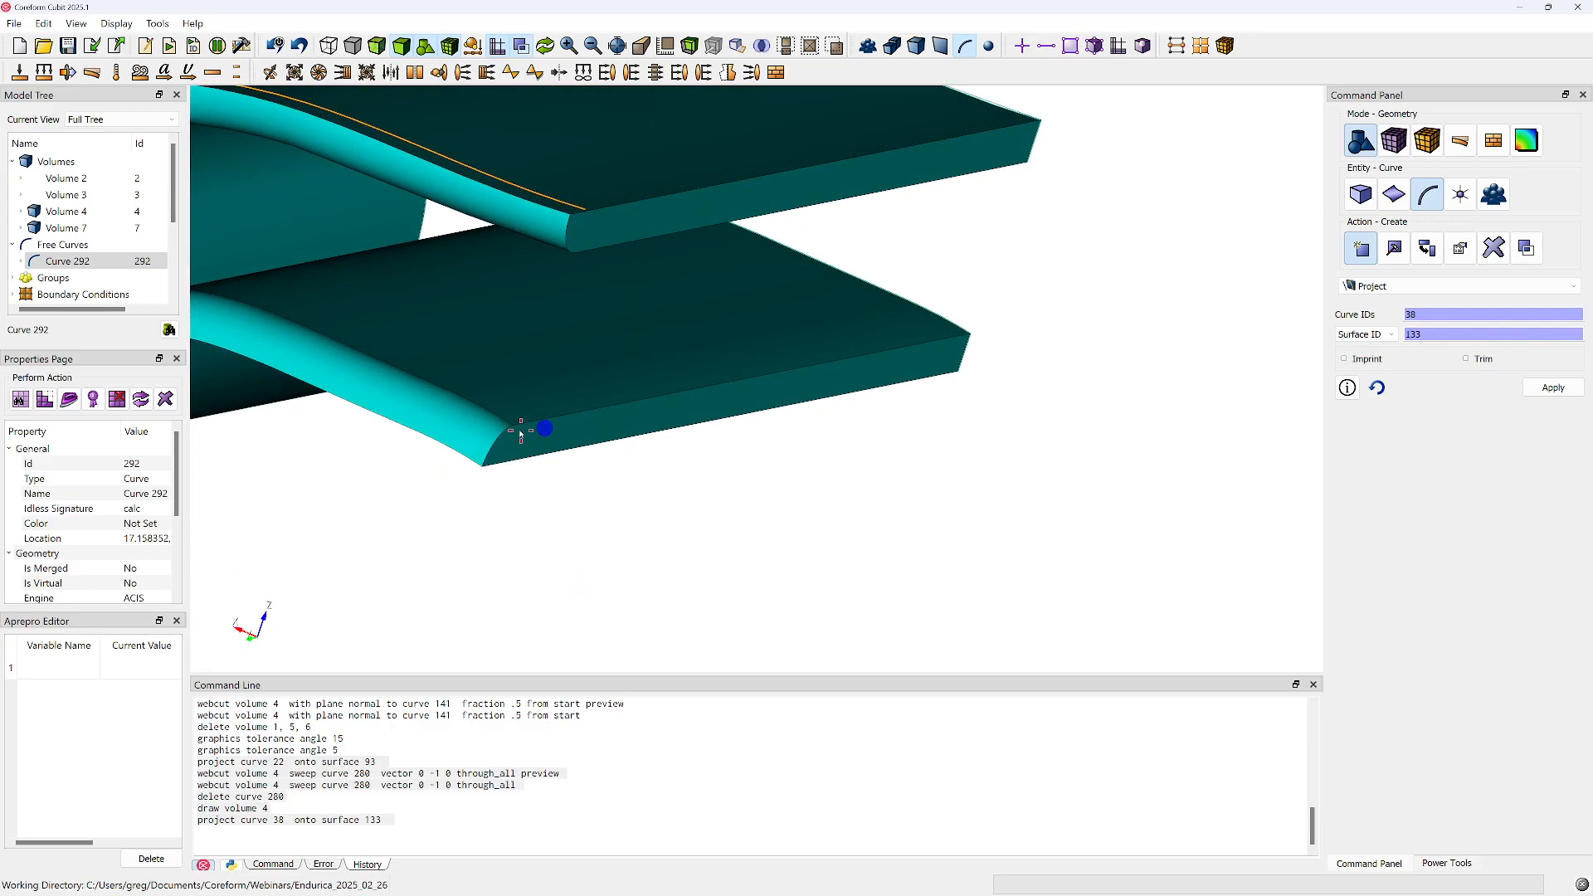
{"action": "left_click_drag", "start_coordinate": [509, 445], "coordinate": [631, 425]}
{"action": "left_click_drag", "start_coordinate": [514, 420], "coordinate": [490, 383]}
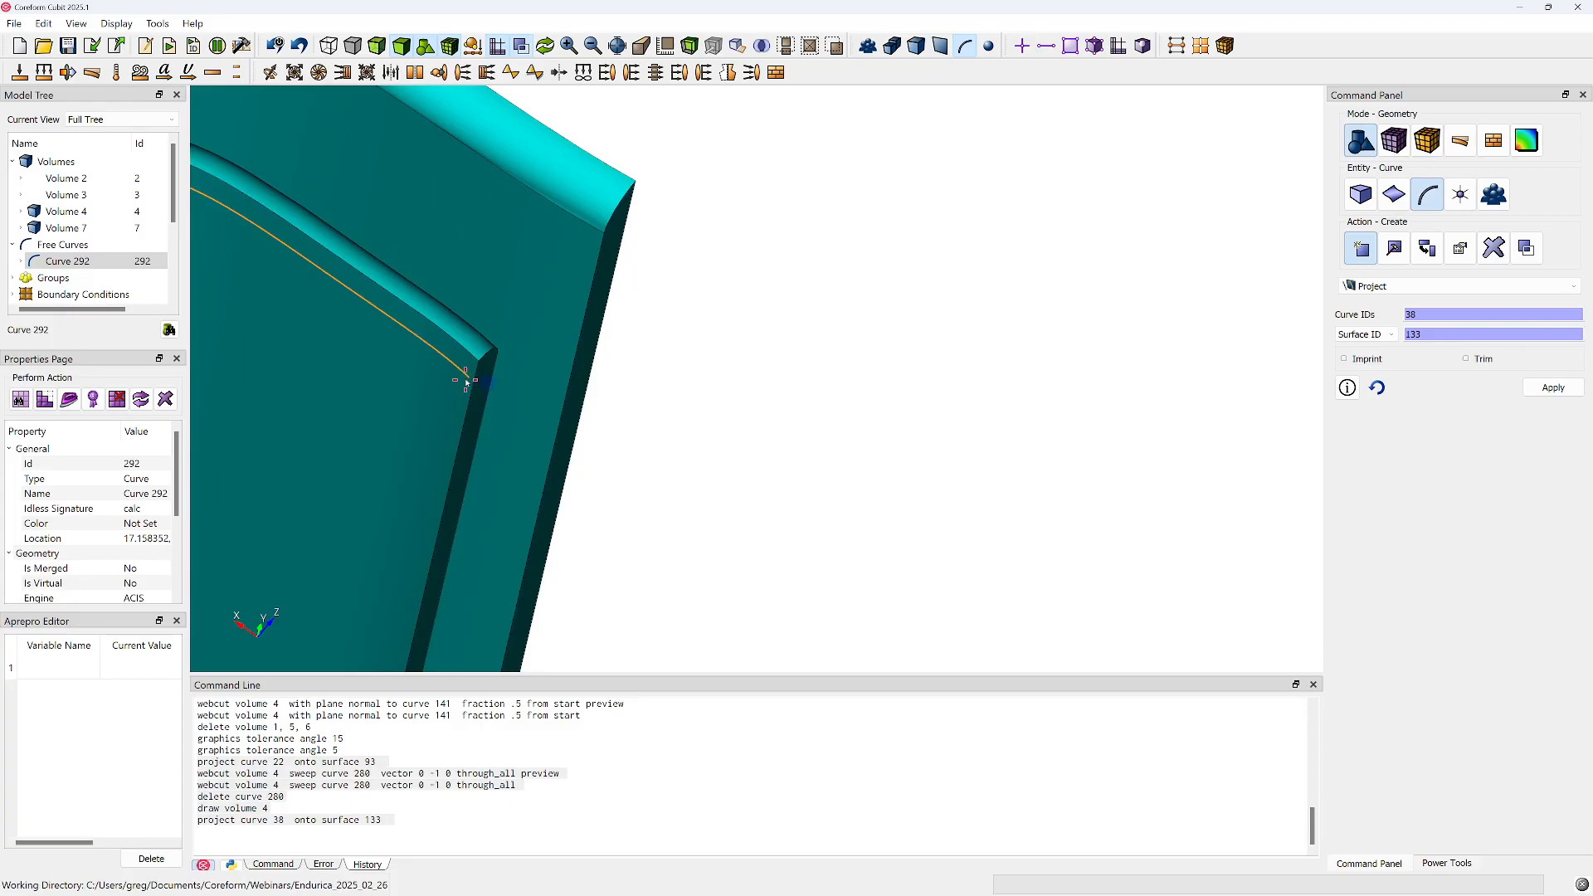
{"action": "left_click_drag", "start_coordinate": [478, 397], "coordinate": [399, 200]}
Display volume 4 as transparent and view the fillet end with projected curve 292
{"action": "left_click", "coordinate": [376, 45]}
{"action": "middle_click_drag", "start_coordinate": [432, 311], "coordinate": [505, 388]}
{"action": "left_click_drag", "start_coordinate": [507, 390], "coordinate": [598, 401]}
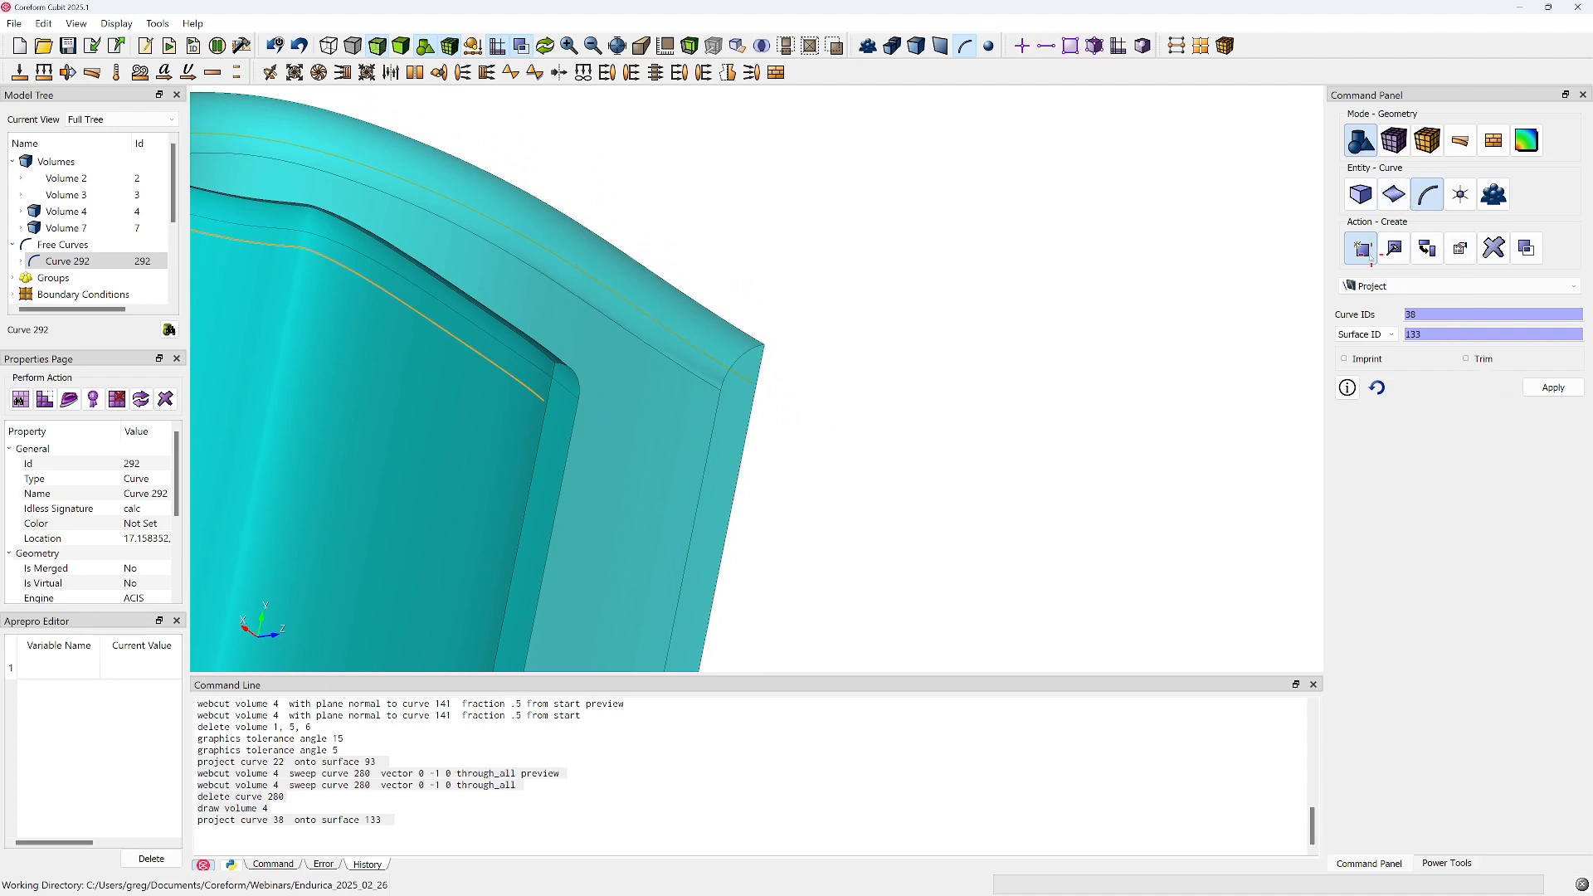
Set up surface creation with the Skin Curve method using curve 38, and add free curve 292 to the drawn entities
{"action": "left_click", "coordinate": [1394, 194]}
{"action": "left_click", "coordinate": [1361, 248]}
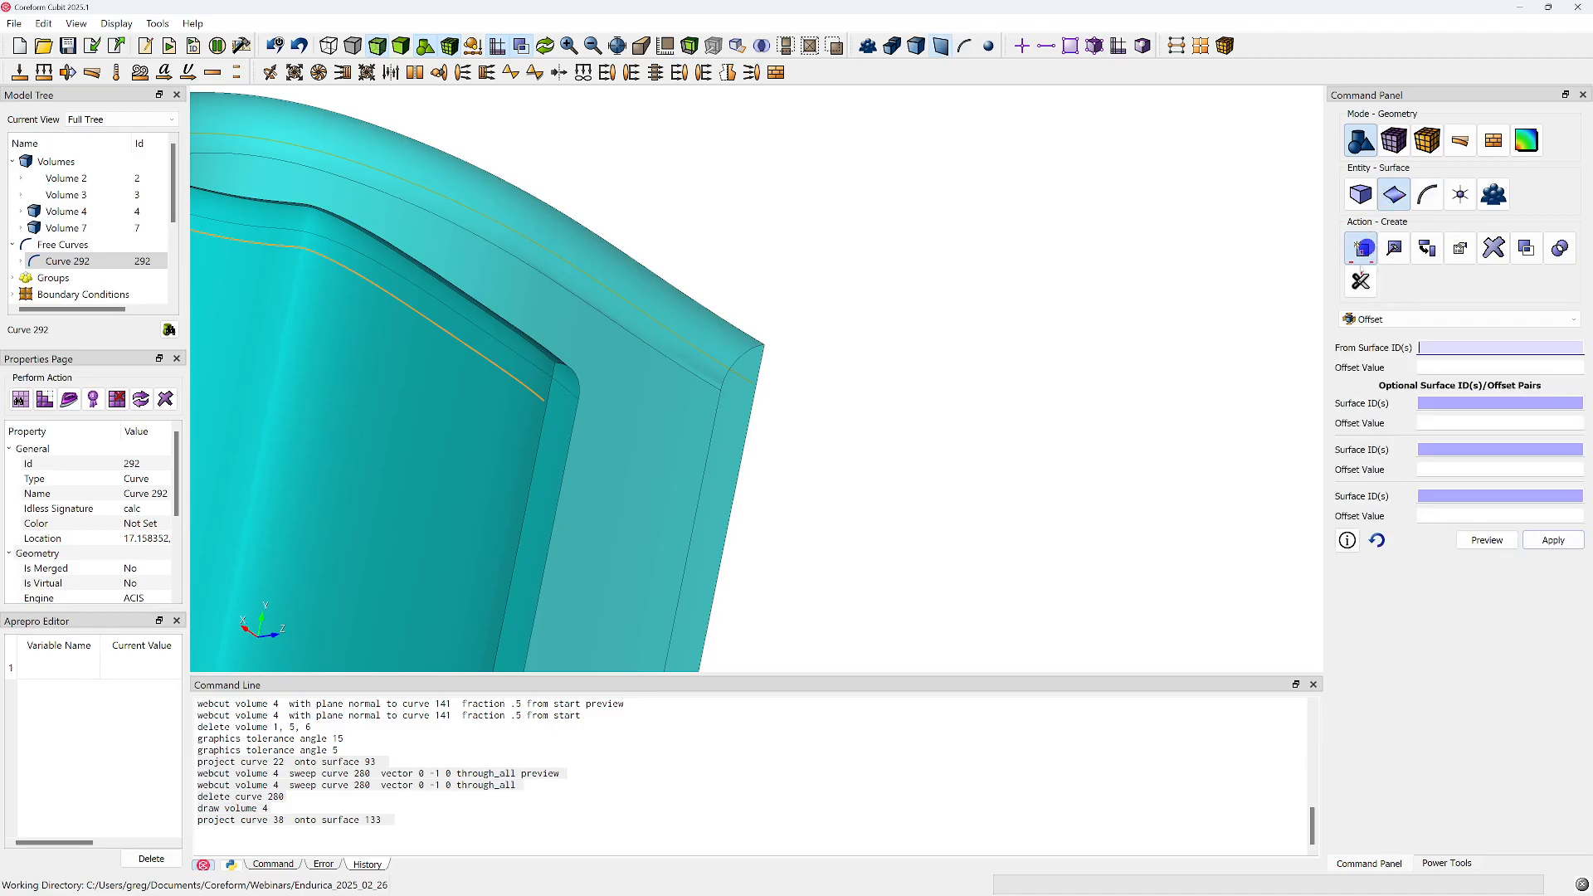
{"action": "left_click", "coordinate": [1375, 321]}
{"action": "left_click", "coordinate": [1382, 438]}
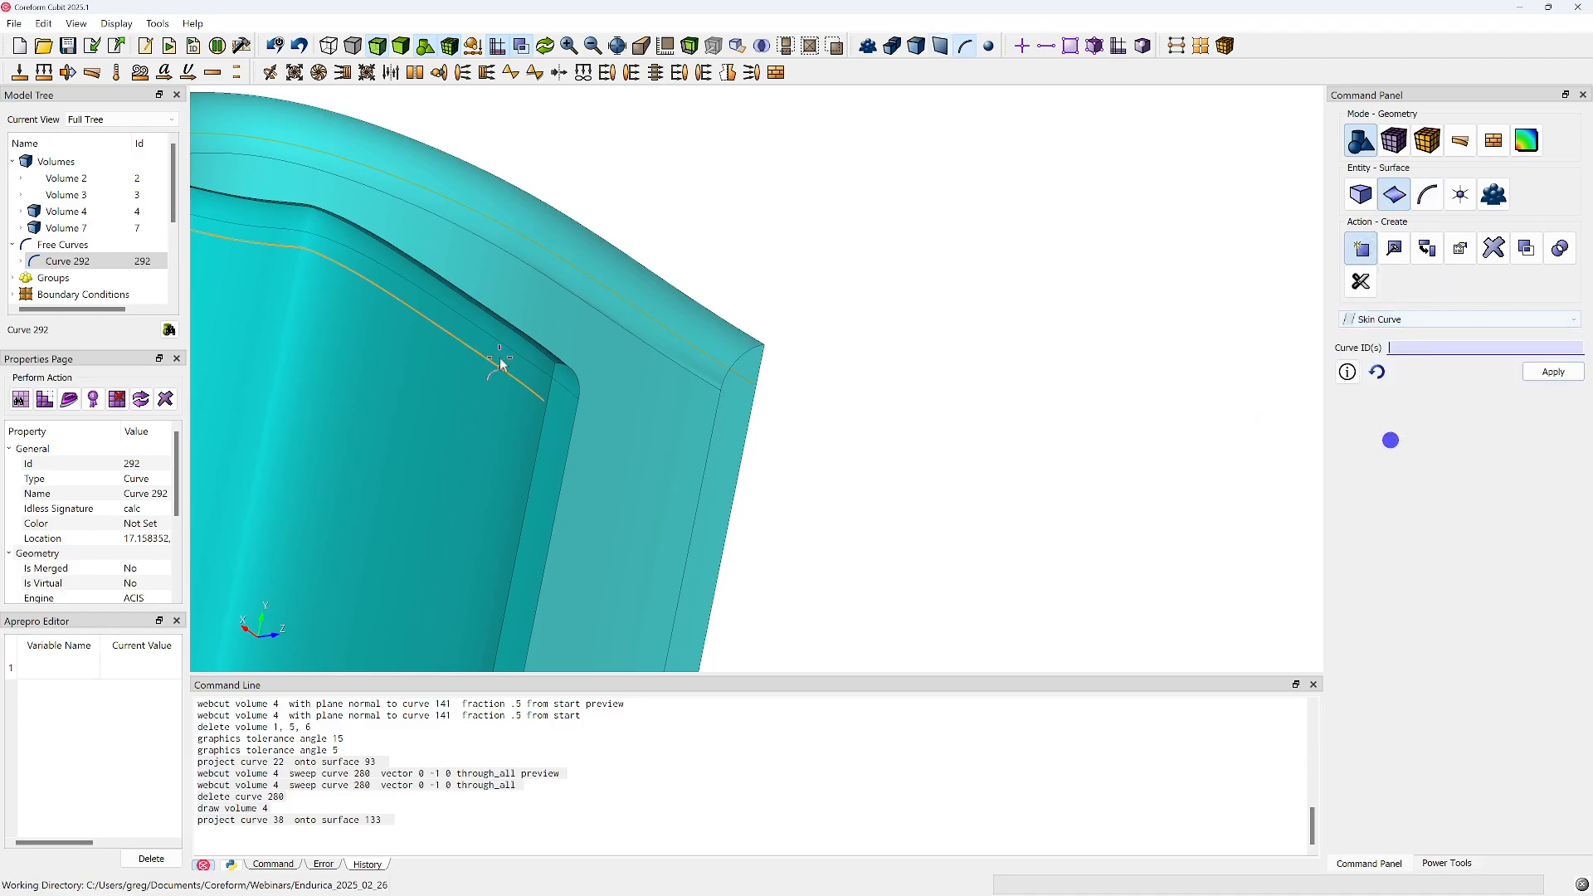
{"action": "left_click", "coordinate": [49, 261]}
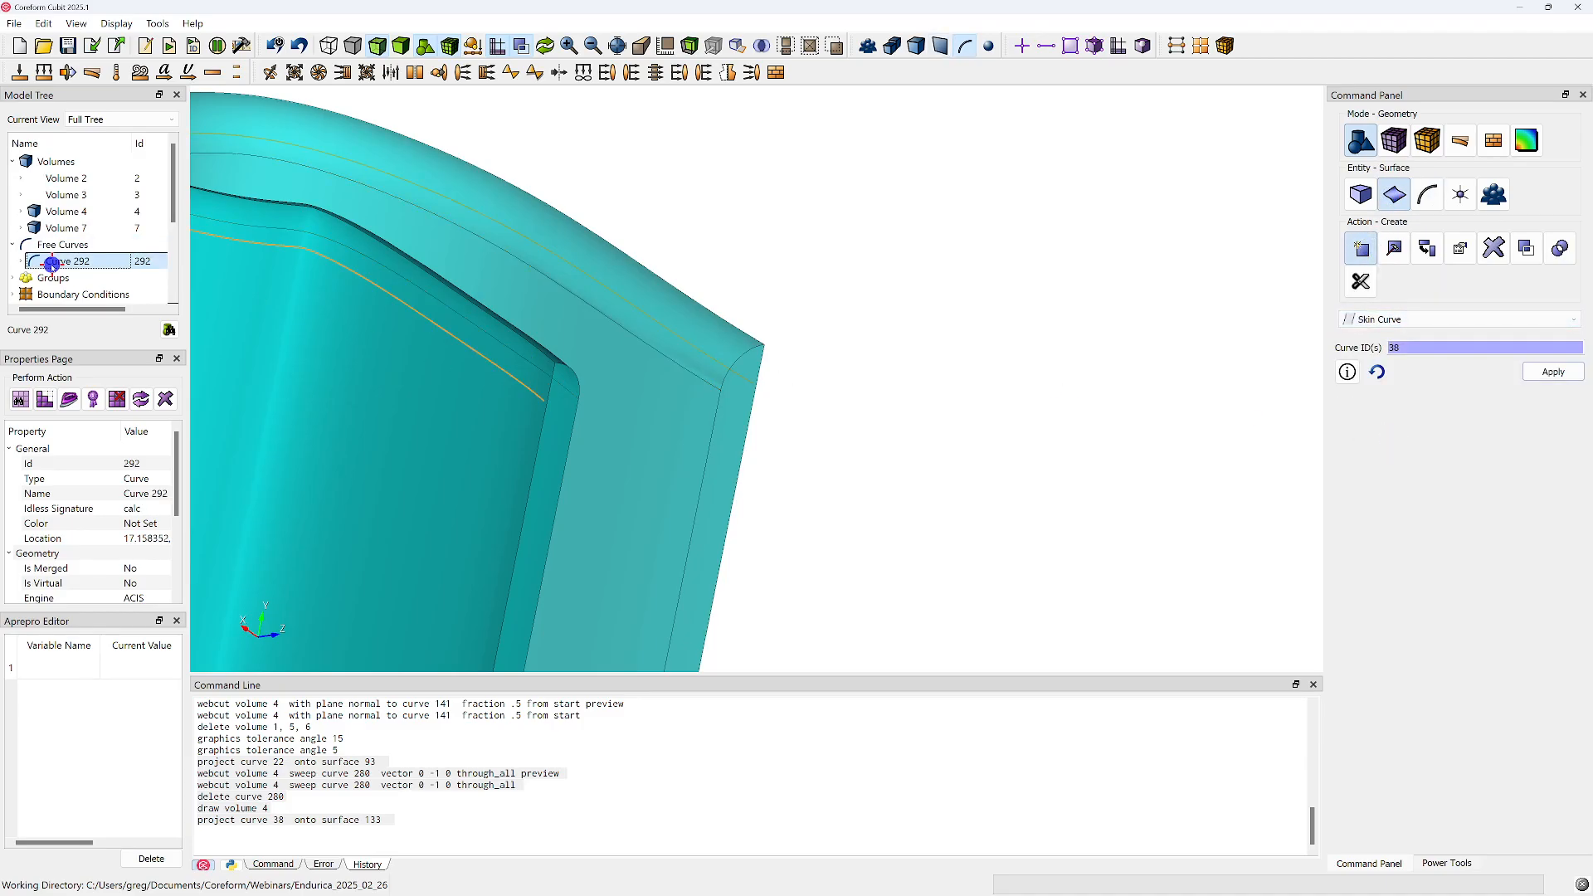
{"action": "right_click", "coordinate": [50, 262]}
{"action": "left_click", "coordinate": [97, 393]}
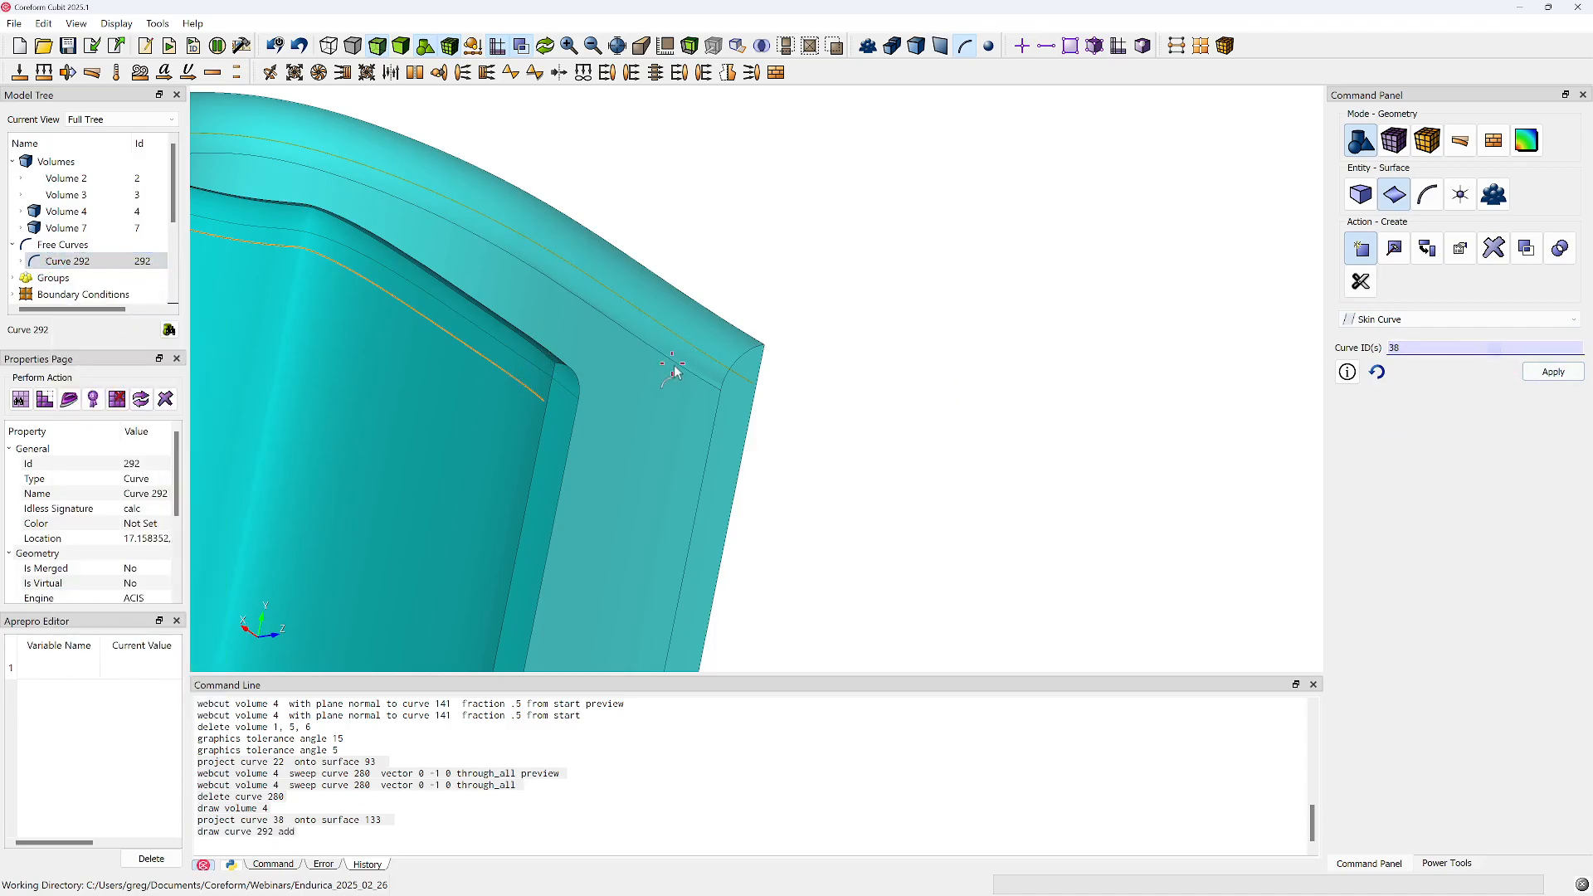
Create the skin surface from curves 38 and 292 and select the new sheet body
{"action": "left_click", "coordinate": [515, 382]}
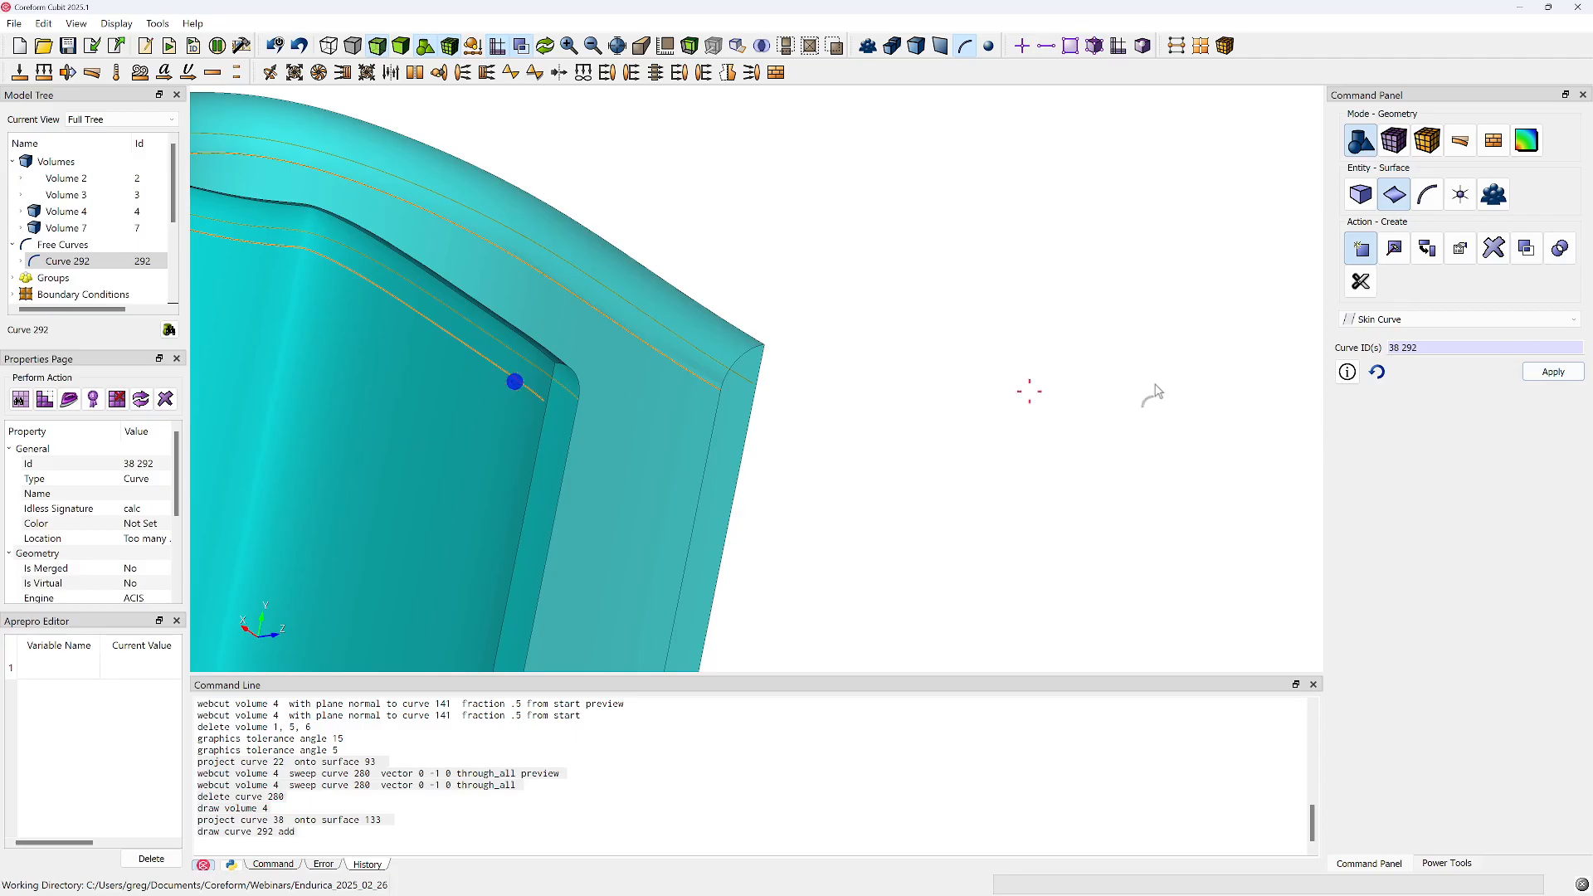
{"action": "left_click", "coordinate": [1539, 374]}
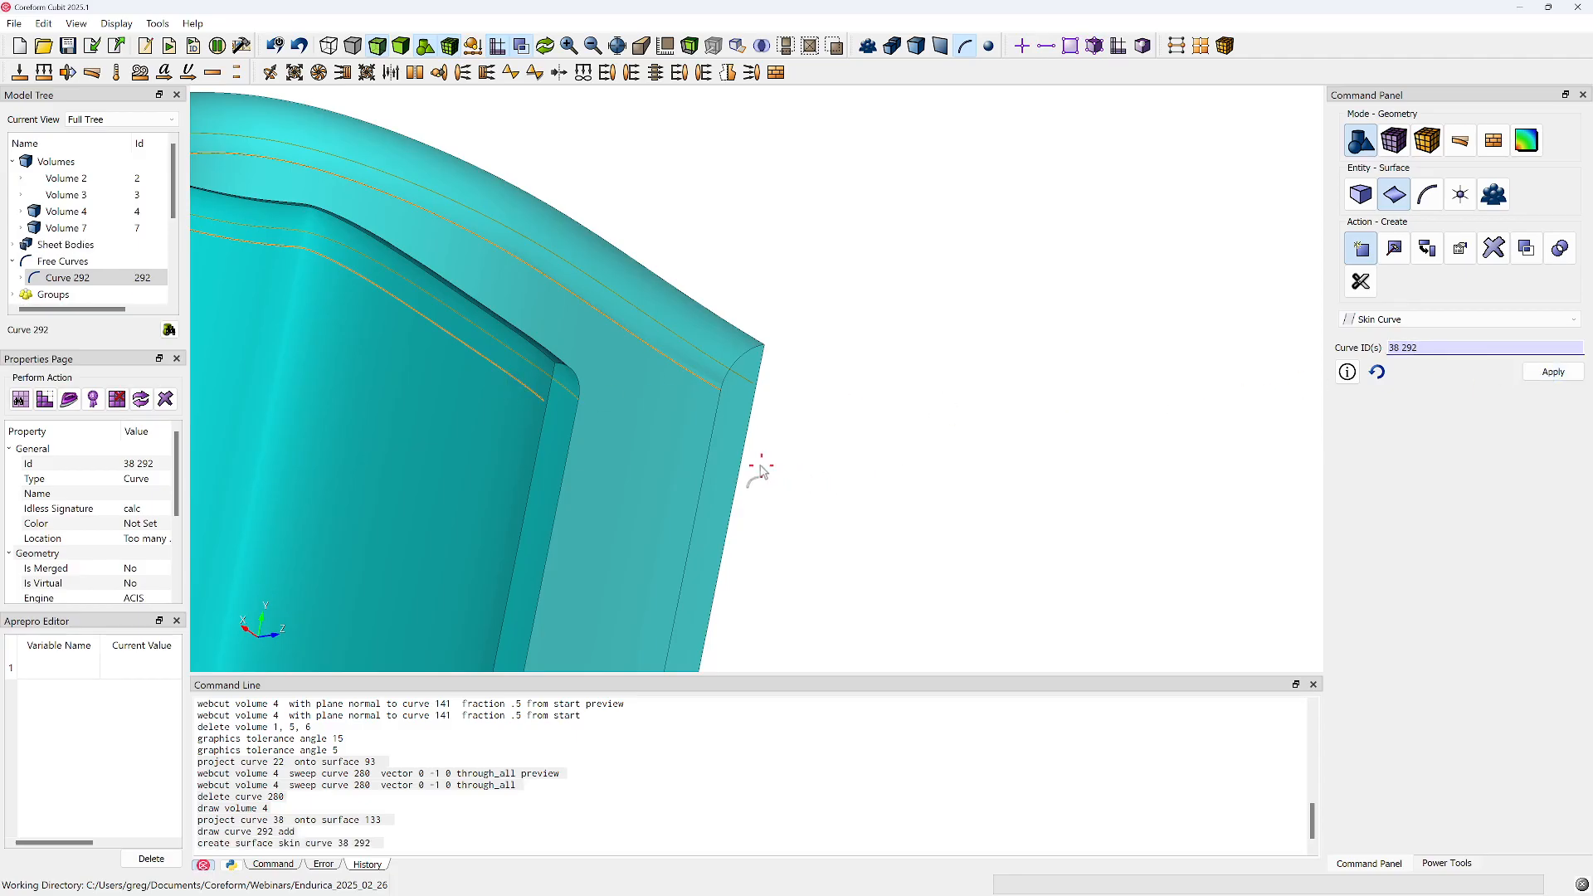
{"action": "double_click", "coordinate": [66, 245]}
{"action": "left_click", "coordinate": [60, 261]}
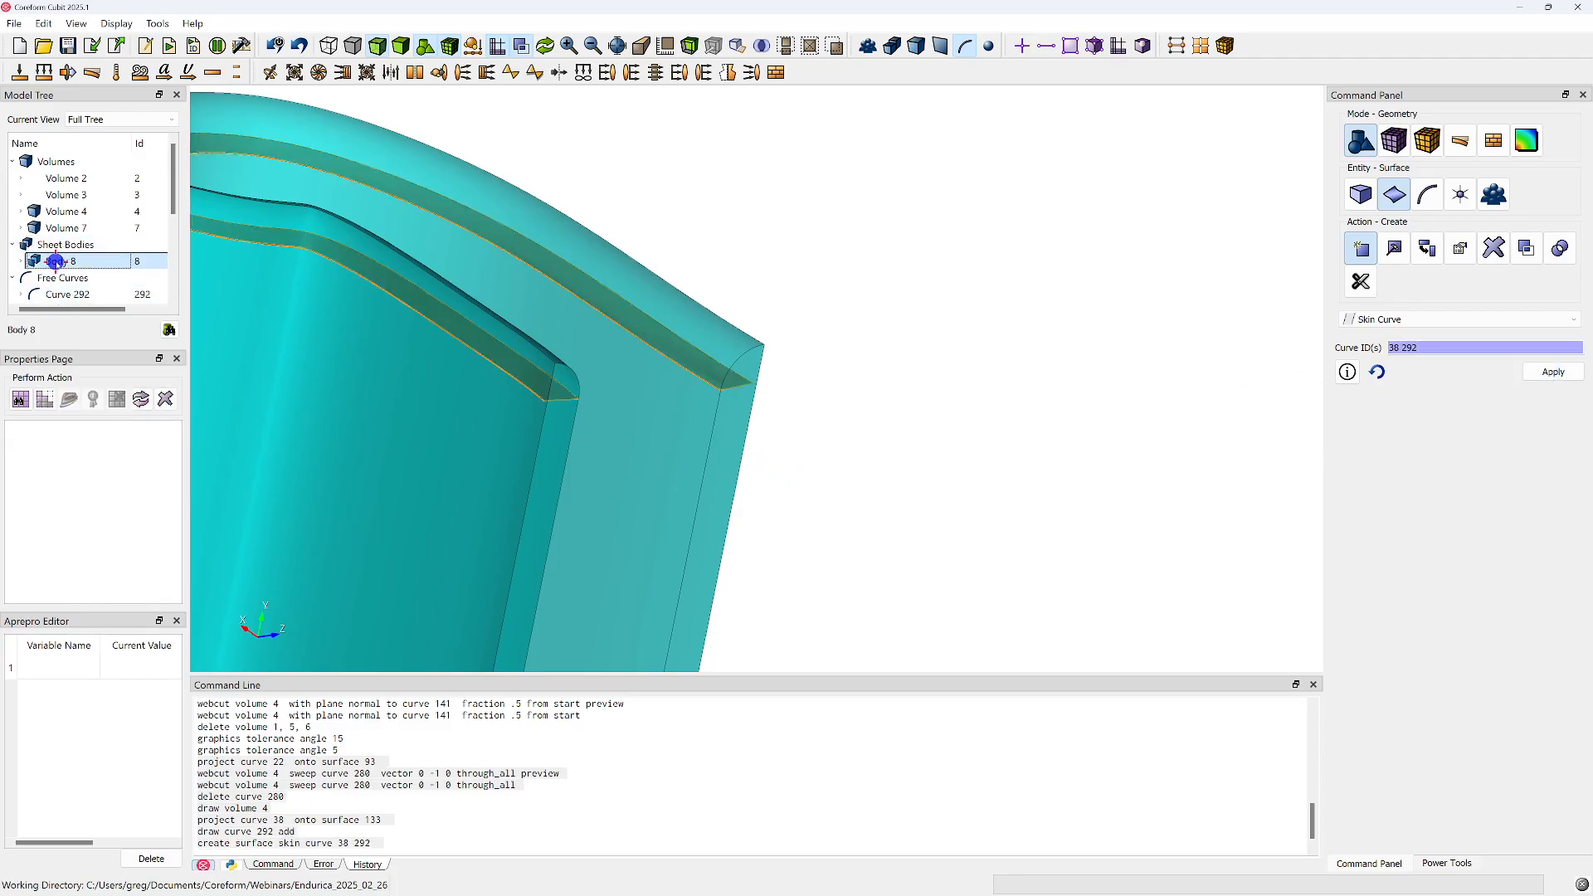
Inspect the skinned sheet body, and arrange the modelling window and the journal editor side by side
{"action": "middle_click_drag", "start_coordinate": [587, 354], "coordinate": [552, 275]}
{"action": "scroll", "coordinate": [554, 354], "scroll_direction": "up", "scroll_amount": 2}
{"action": "middle_click_drag", "start_coordinate": [415, 368], "coordinate": [616, 349], "text": "shift"}
{"action": "scroll", "coordinate": [638, 406], "scroll_direction": "up", "scroll_amount": 2}
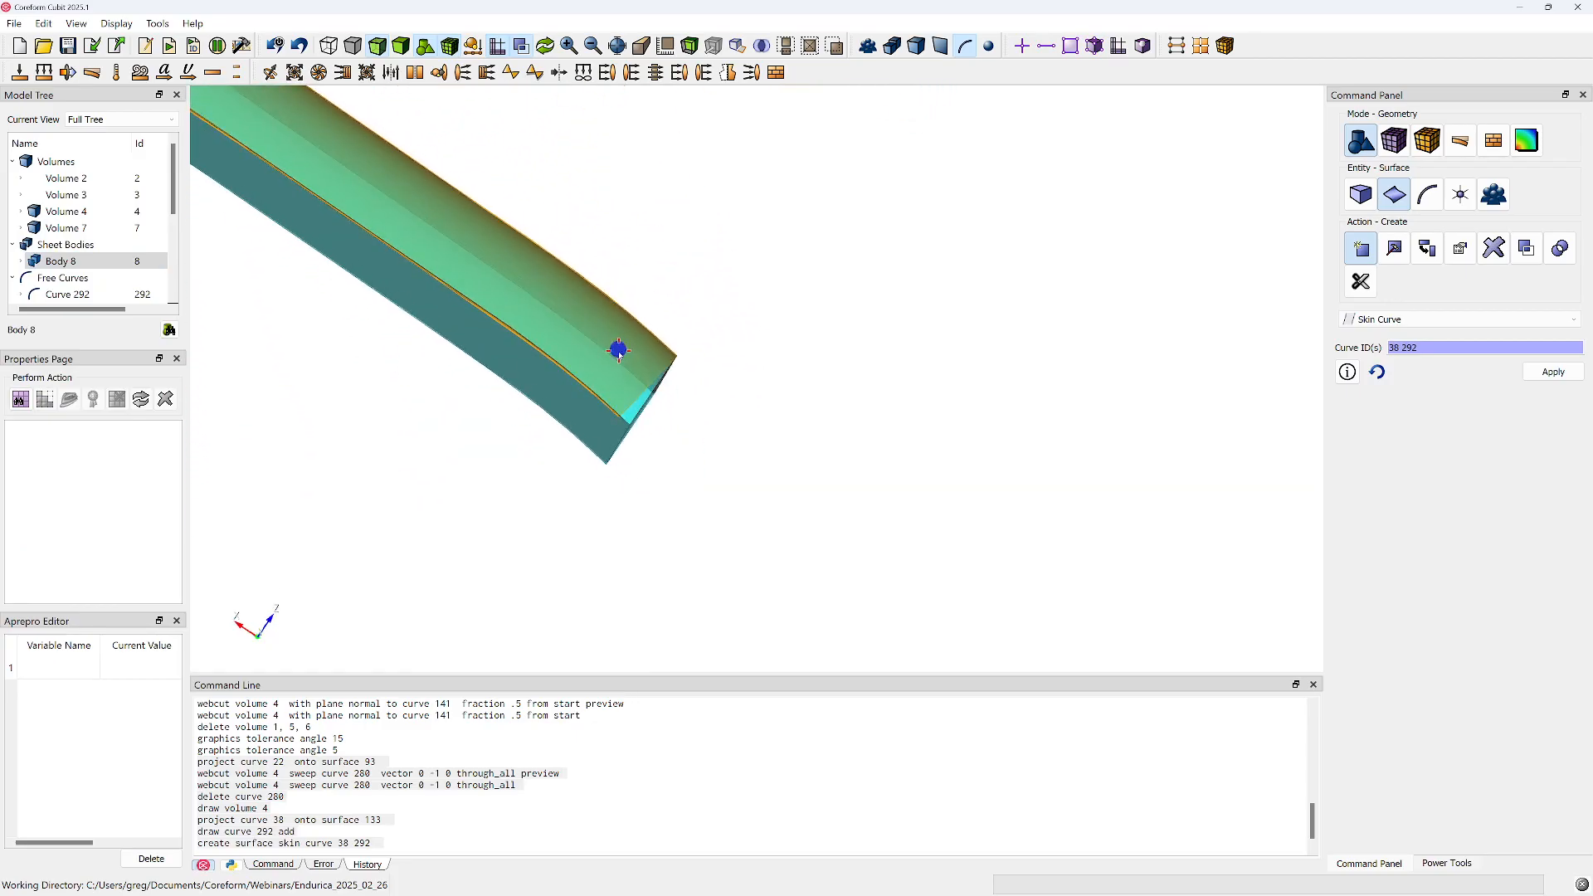
{"action": "left_click", "coordinate": [393, 820]}
{"action": "key", "text": "super+Left"}
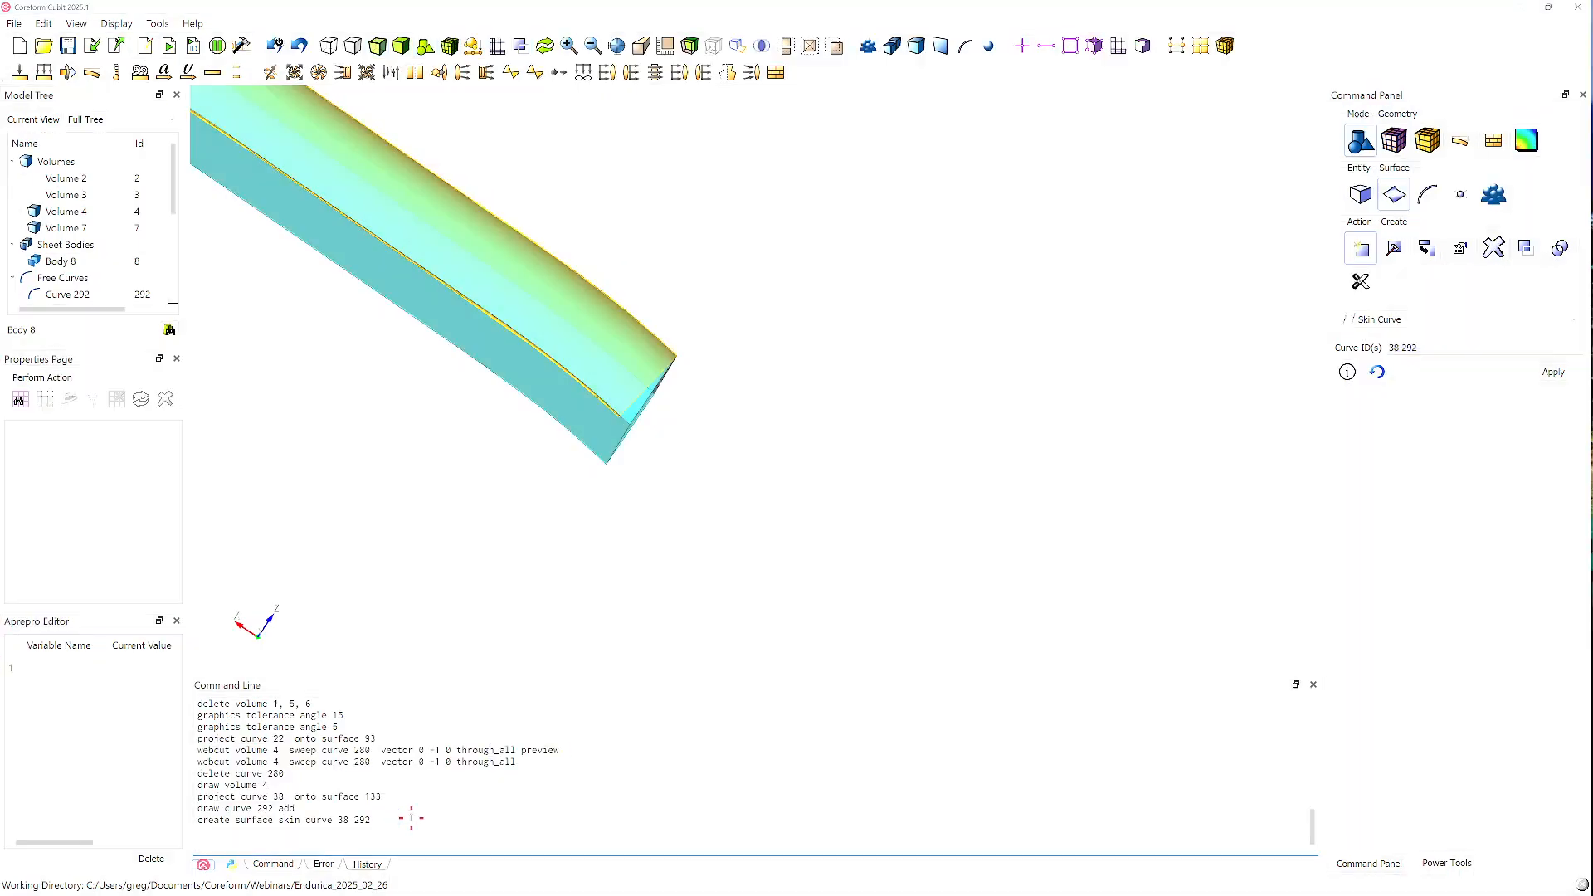
{"action": "left_click", "coordinate": [1071, 777]}
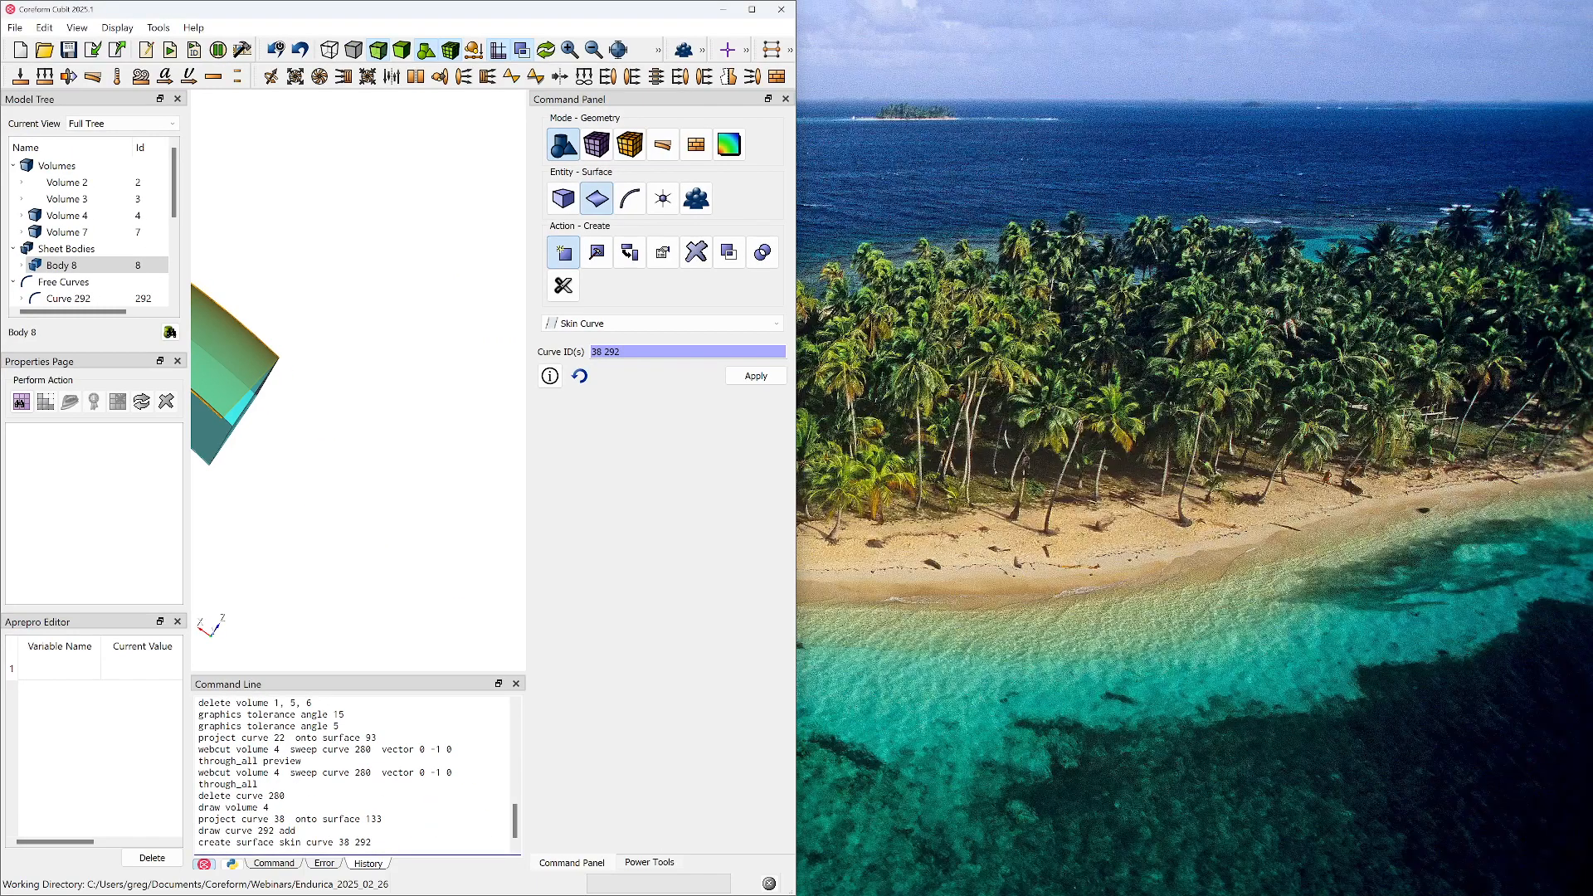
{"action": "key", "text": "alt+Tab"}
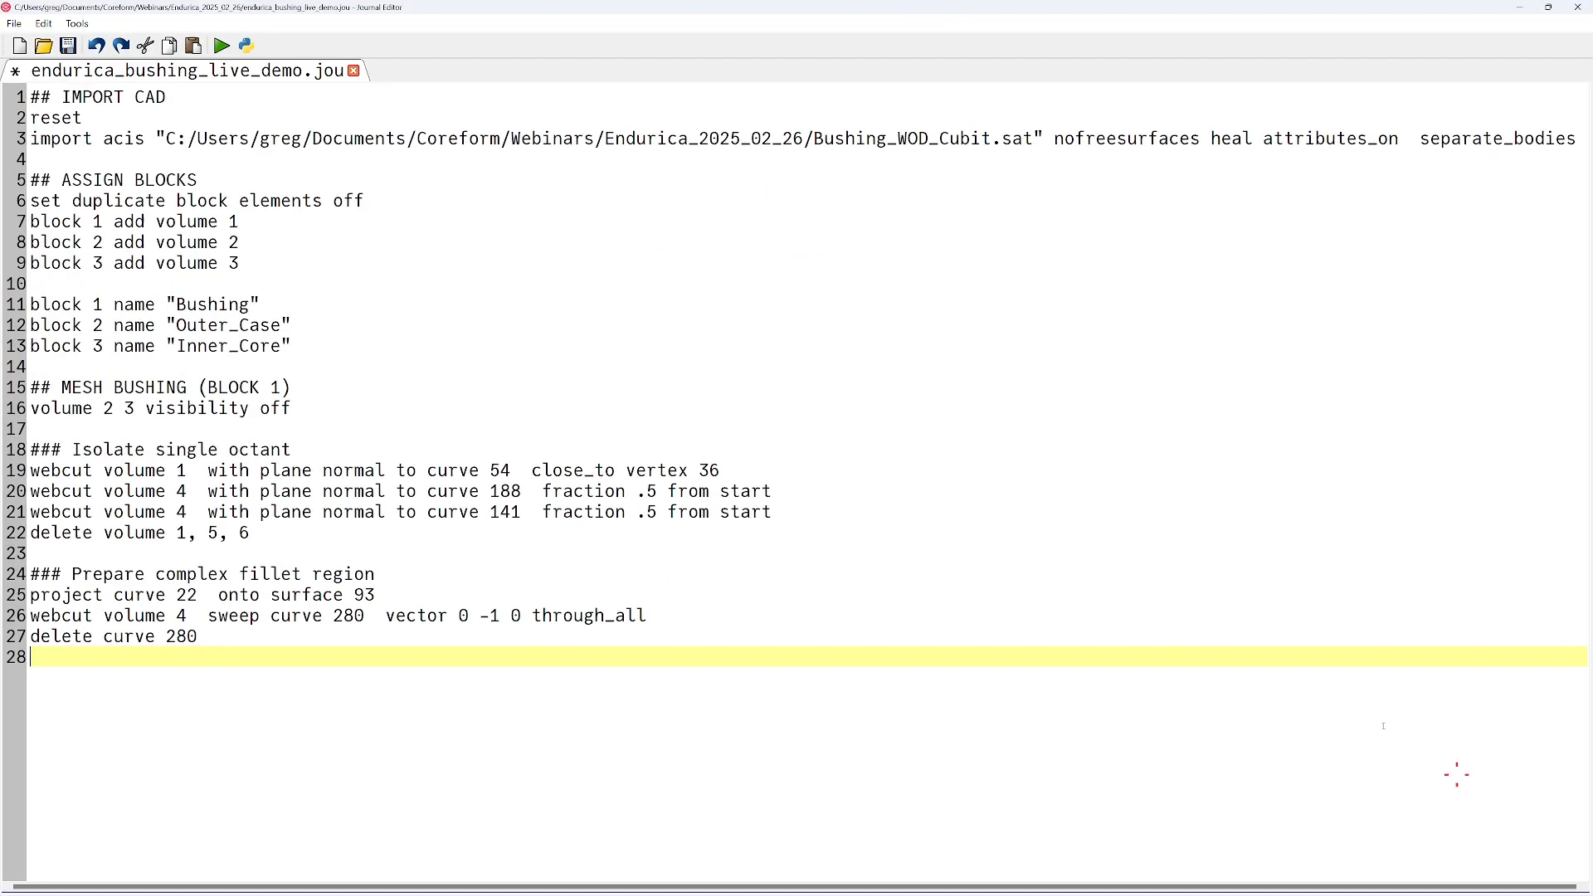
{"action": "key", "text": "super+Right"}
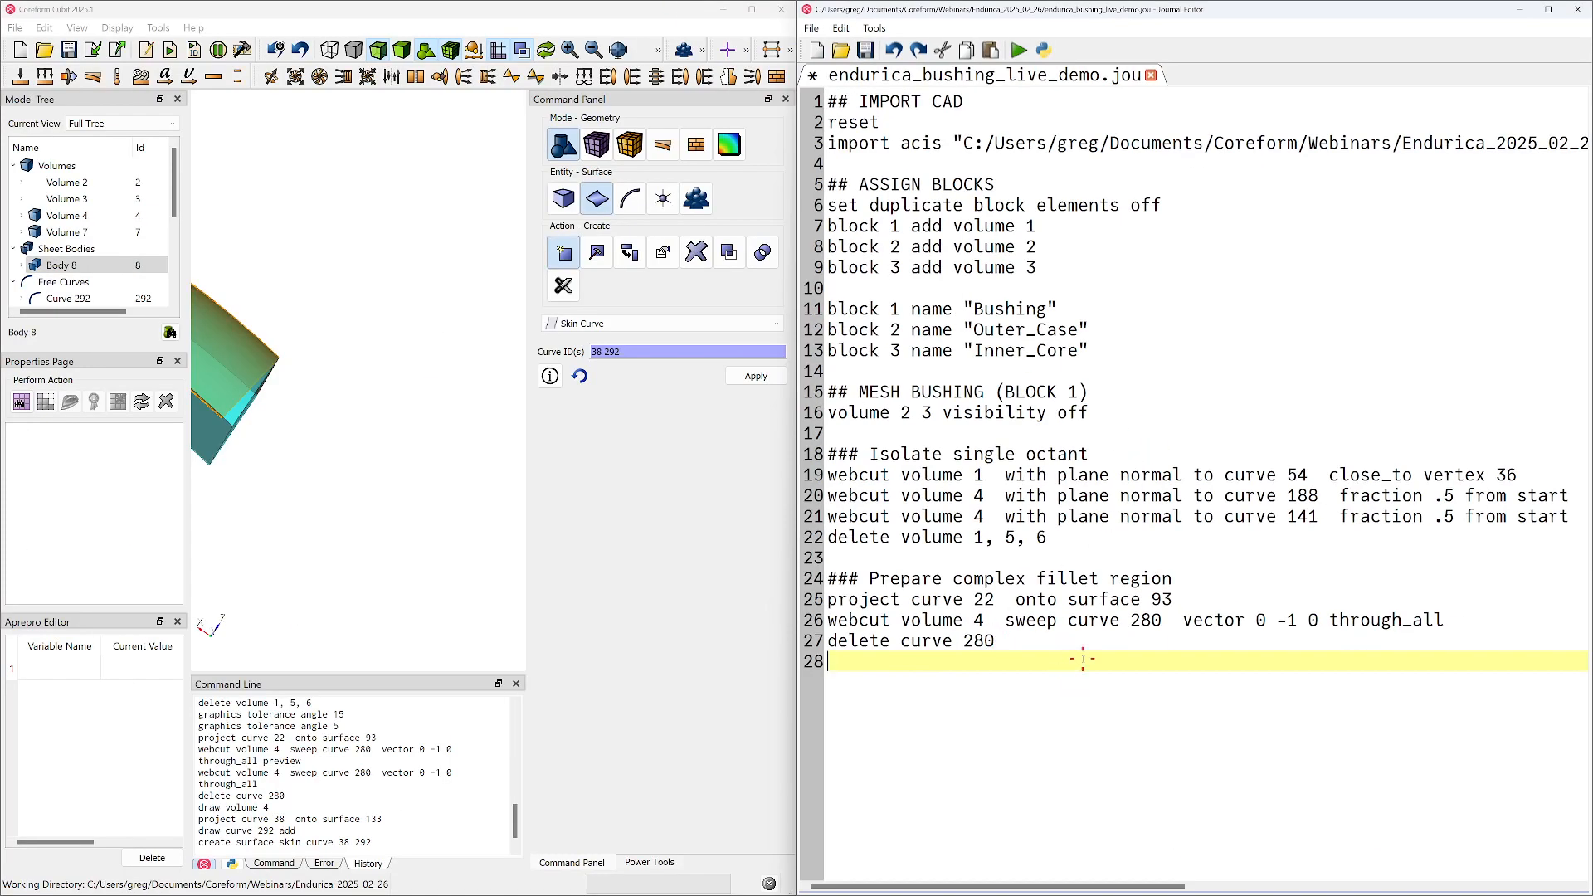
Append the commands projecting curve 38 onto surface 133 and skinning curves 38 and 292 to the journal, leaving out the draw command
{"action": "key", "text": "Return"}
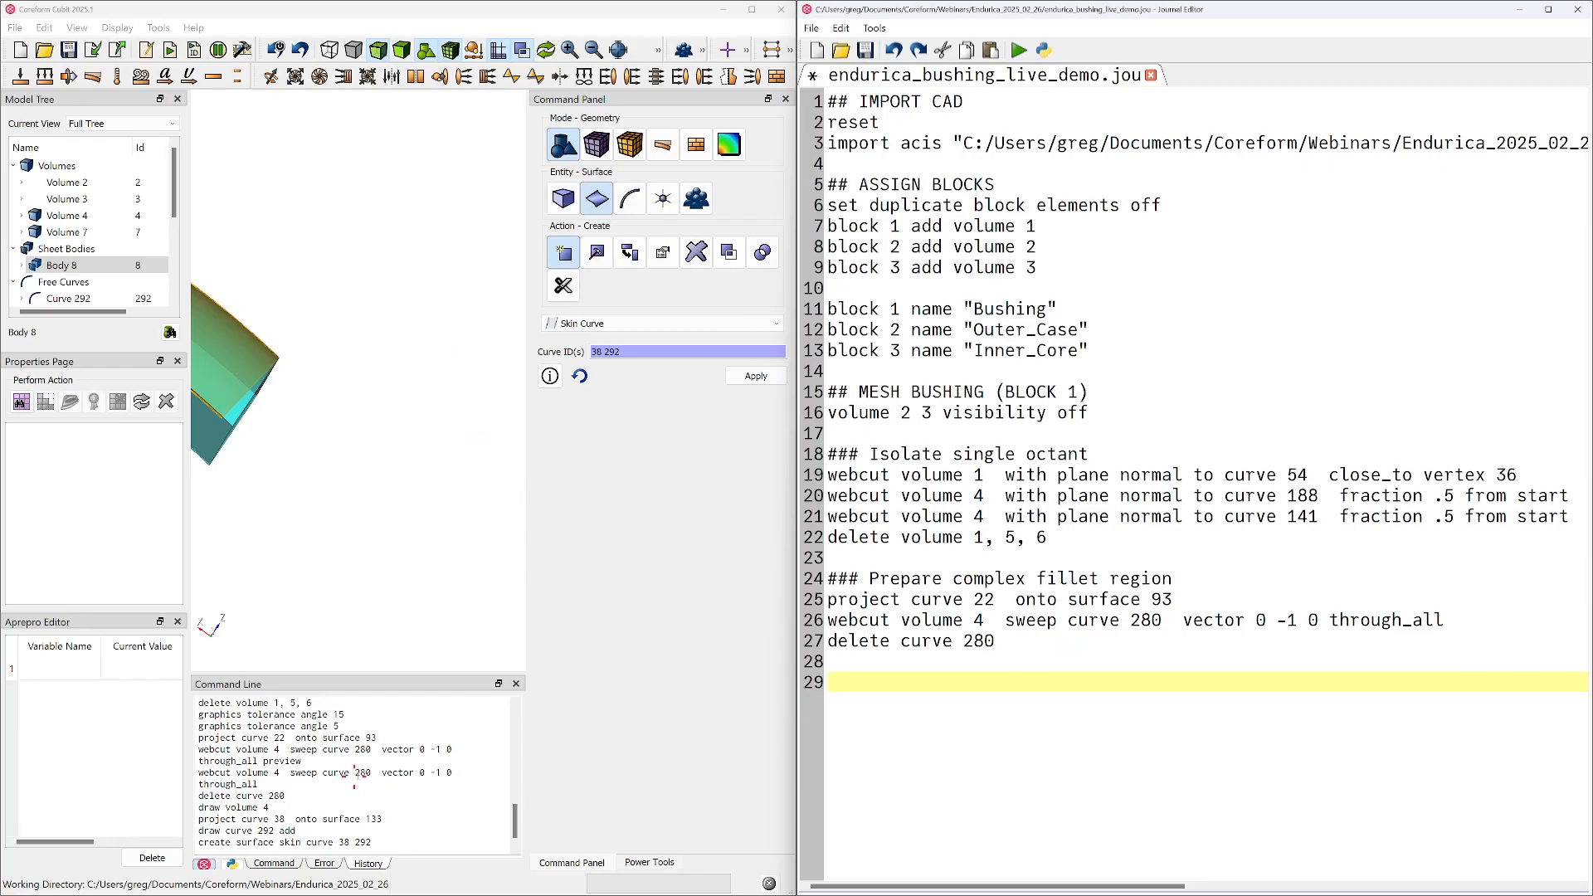
{"action": "left_click_drag", "start_coordinate": [998, 640], "coordinate": [963, 641]}
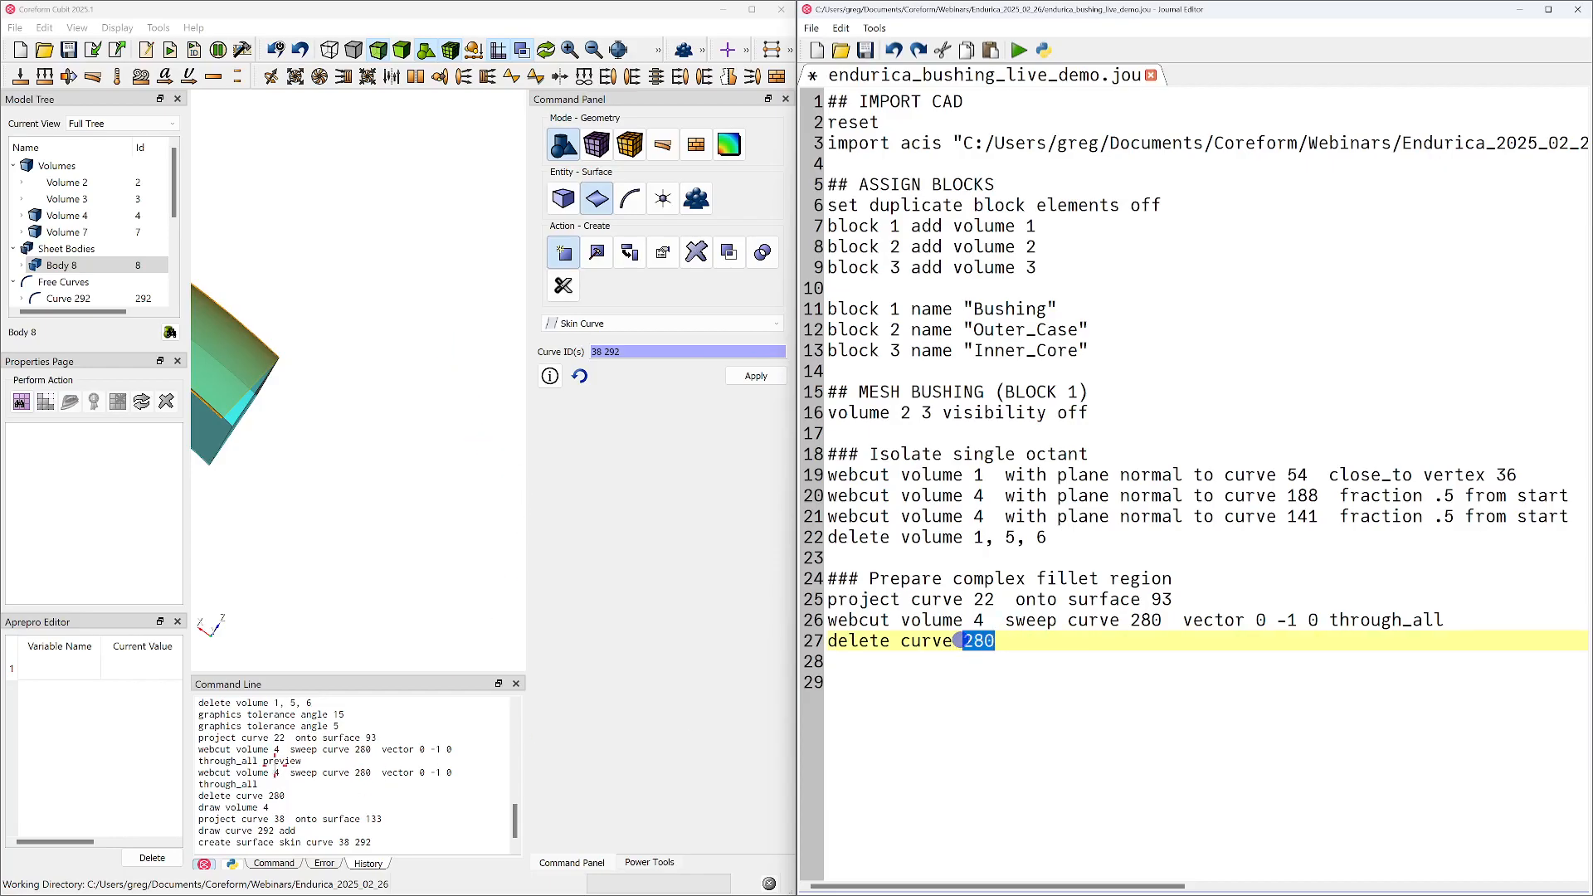
{"action": "left_click_drag", "start_coordinate": [200, 818], "coordinate": [401, 843]}
{"action": "key", "text": "ctrl+c"}
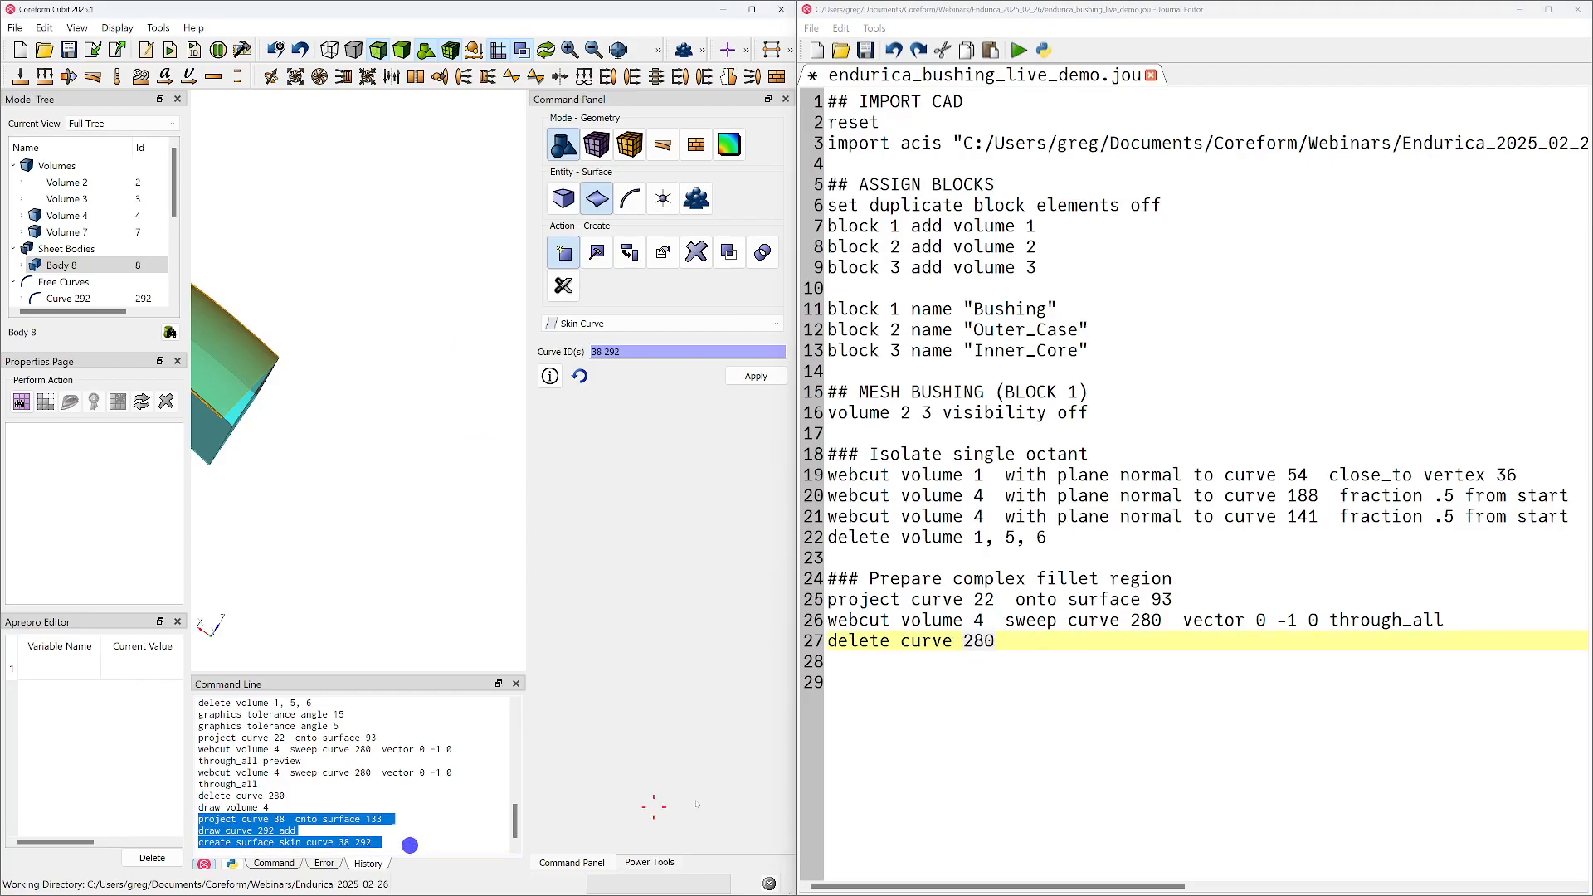
{"action": "left_click", "coordinate": [1142, 744]}
{"action": "key", "text": "ctrl+v"}
{"action": "left_click", "coordinate": [1046, 709]}
{"action": "key", "text": "shift+Home"}
{"action": "key", "text": "Delete"}
{"action": "key", "text": "Delete"}
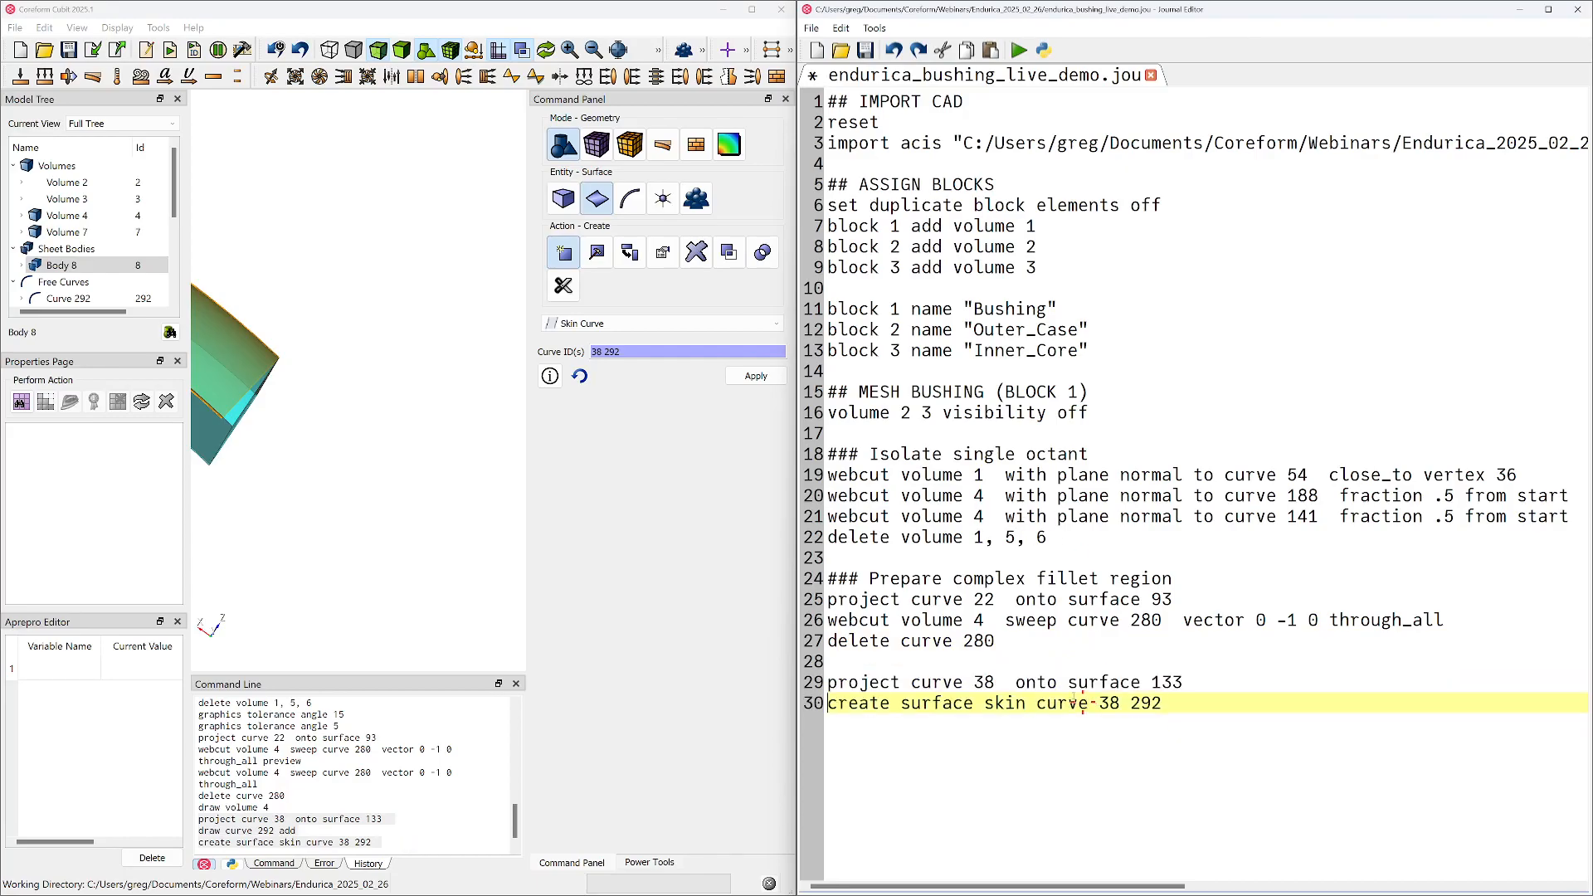
Add sheet body 8 to the drawn entities and view the corner where it meets the end face
{"action": "right_click", "coordinate": [74, 266]}
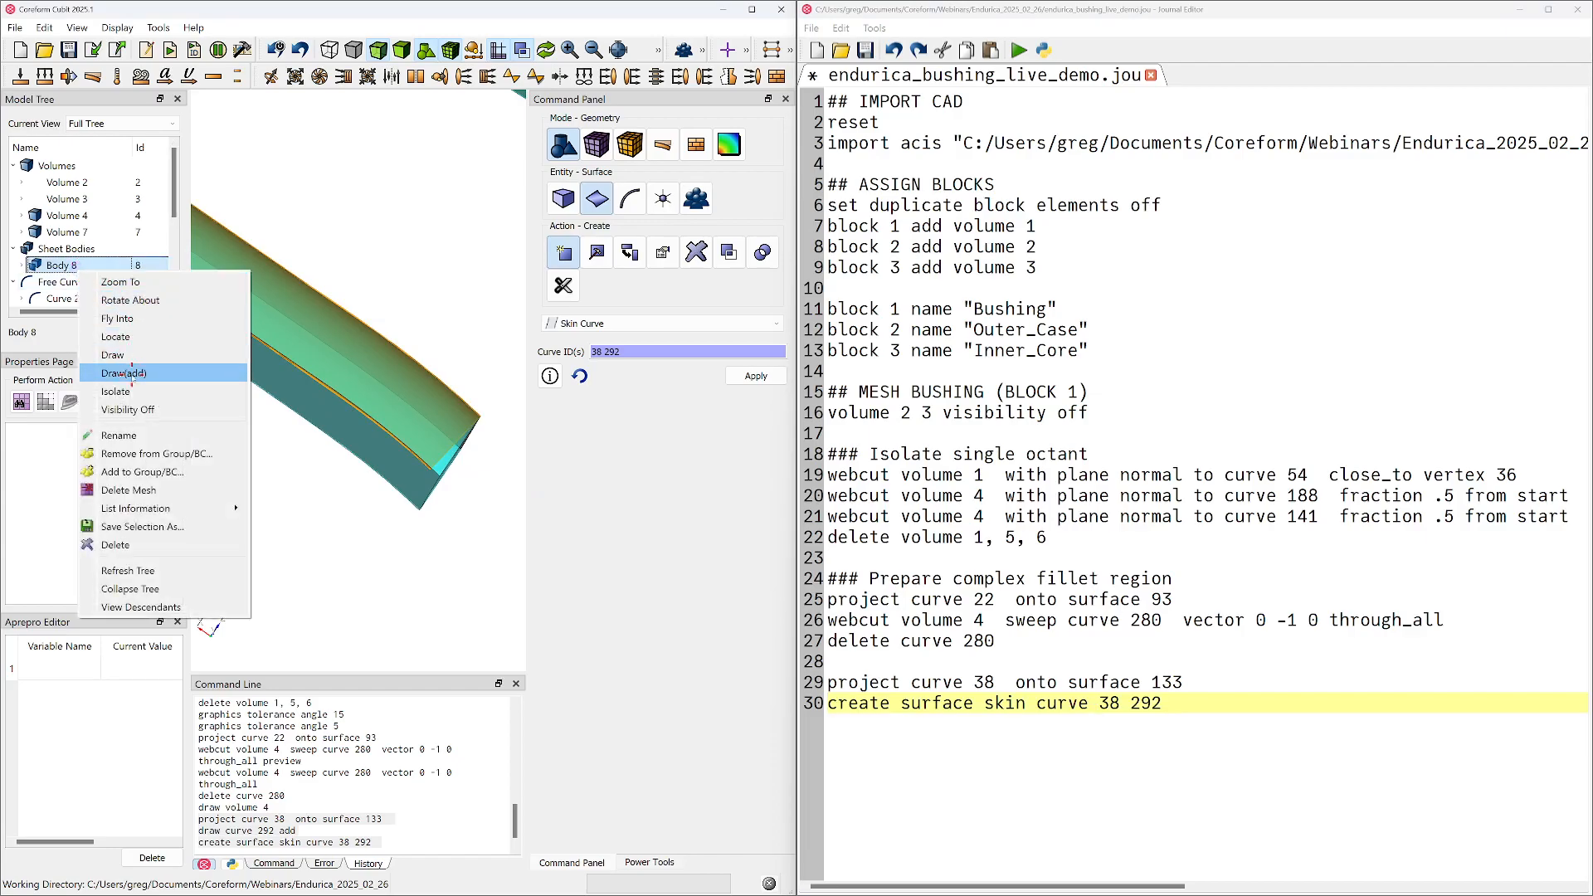
{"action": "left_click", "coordinate": [132, 375]}
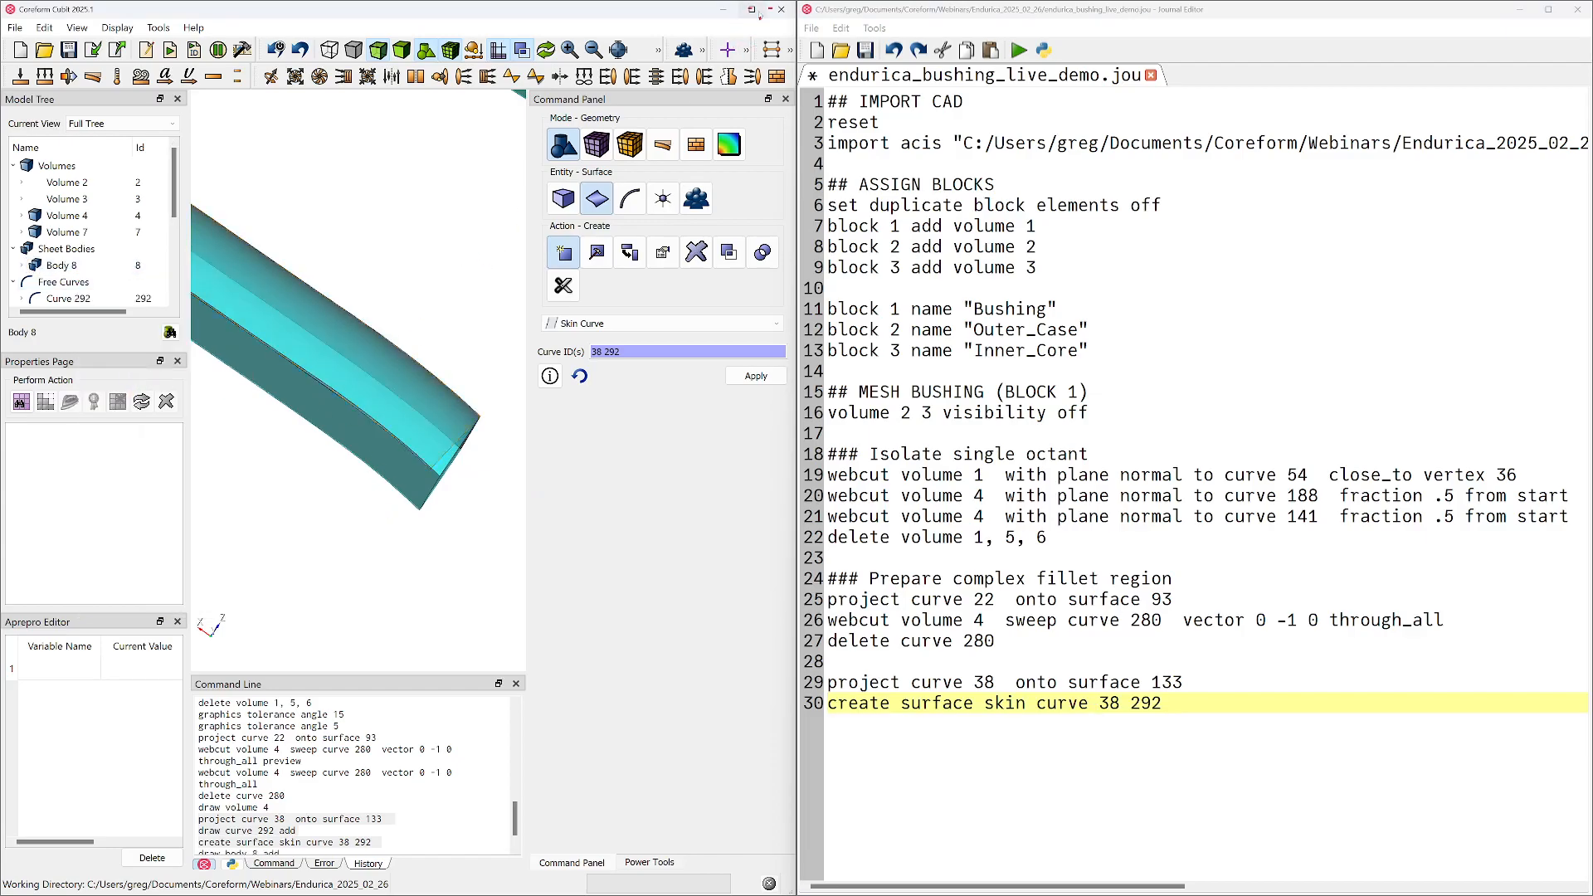
{"action": "left_click", "coordinate": [752, 10]}
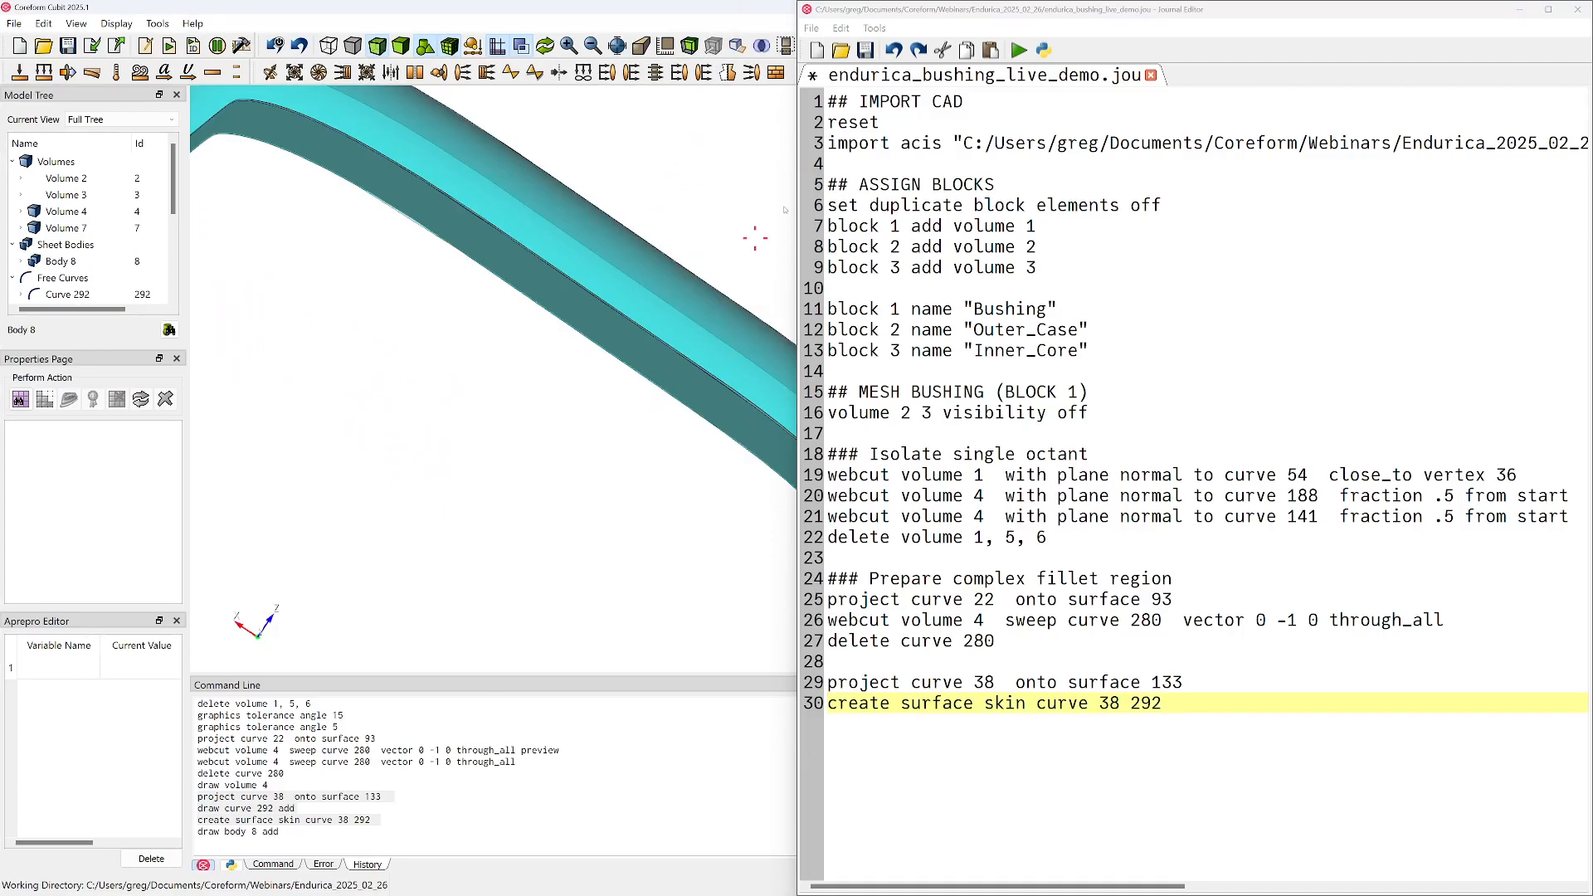
{"action": "double_click", "coordinate": [698, 6]}
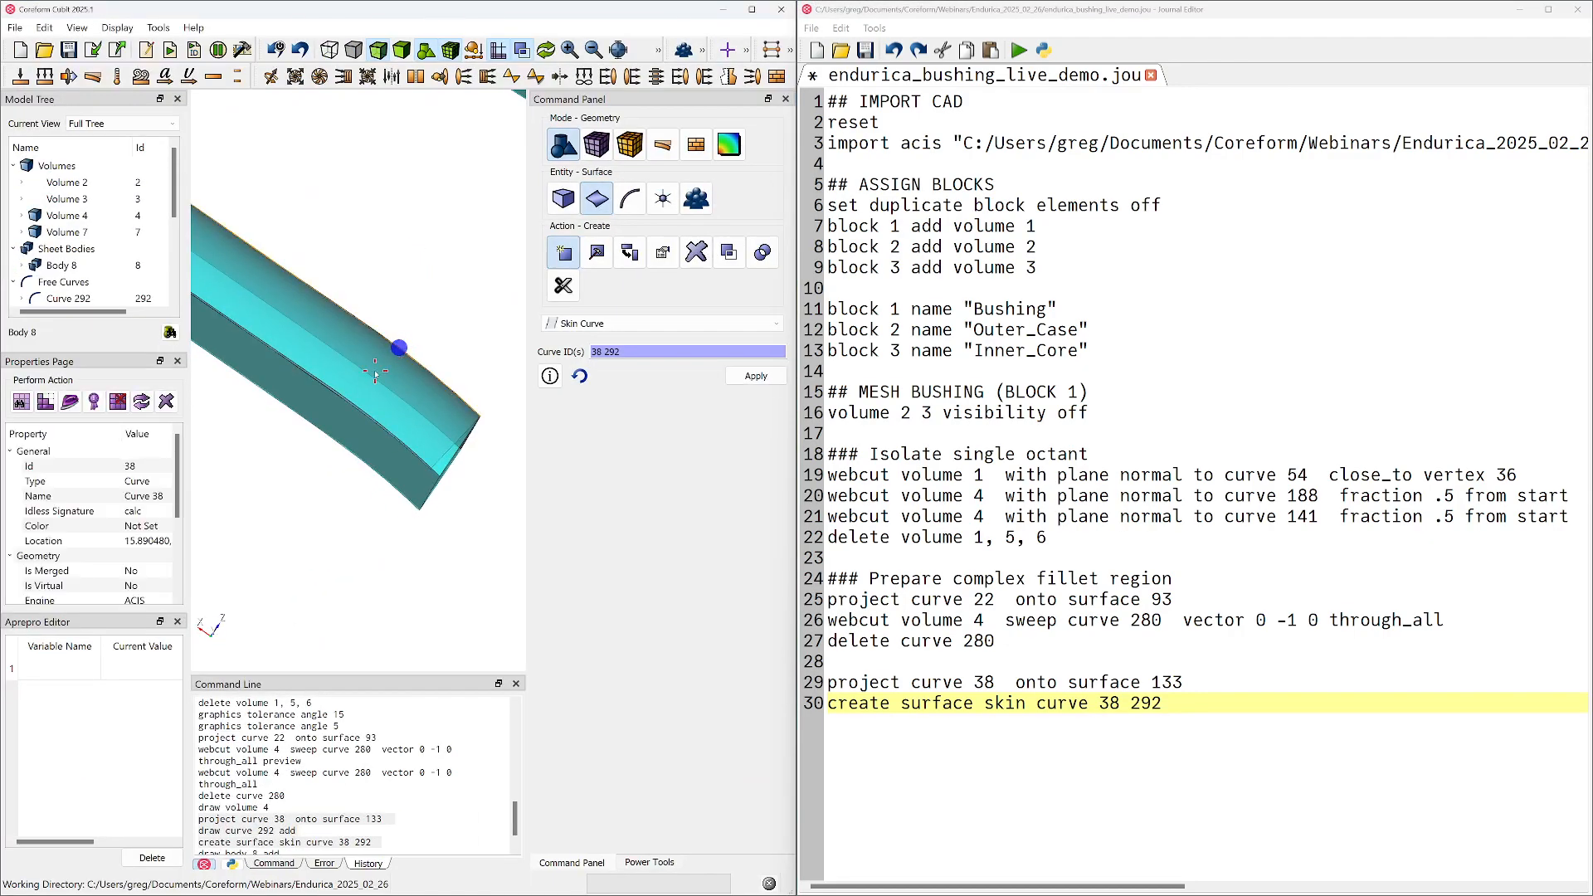
{"action": "left_click_drag", "start_coordinate": [374, 370], "coordinate": [373, 241]}
{"action": "middle_click_drag", "start_coordinate": [374, 241], "coordinate": [373, 220]}
{"action": "middle_click_drag", "start_coordinate": [396, 424], "coordinate": [400, 343]}
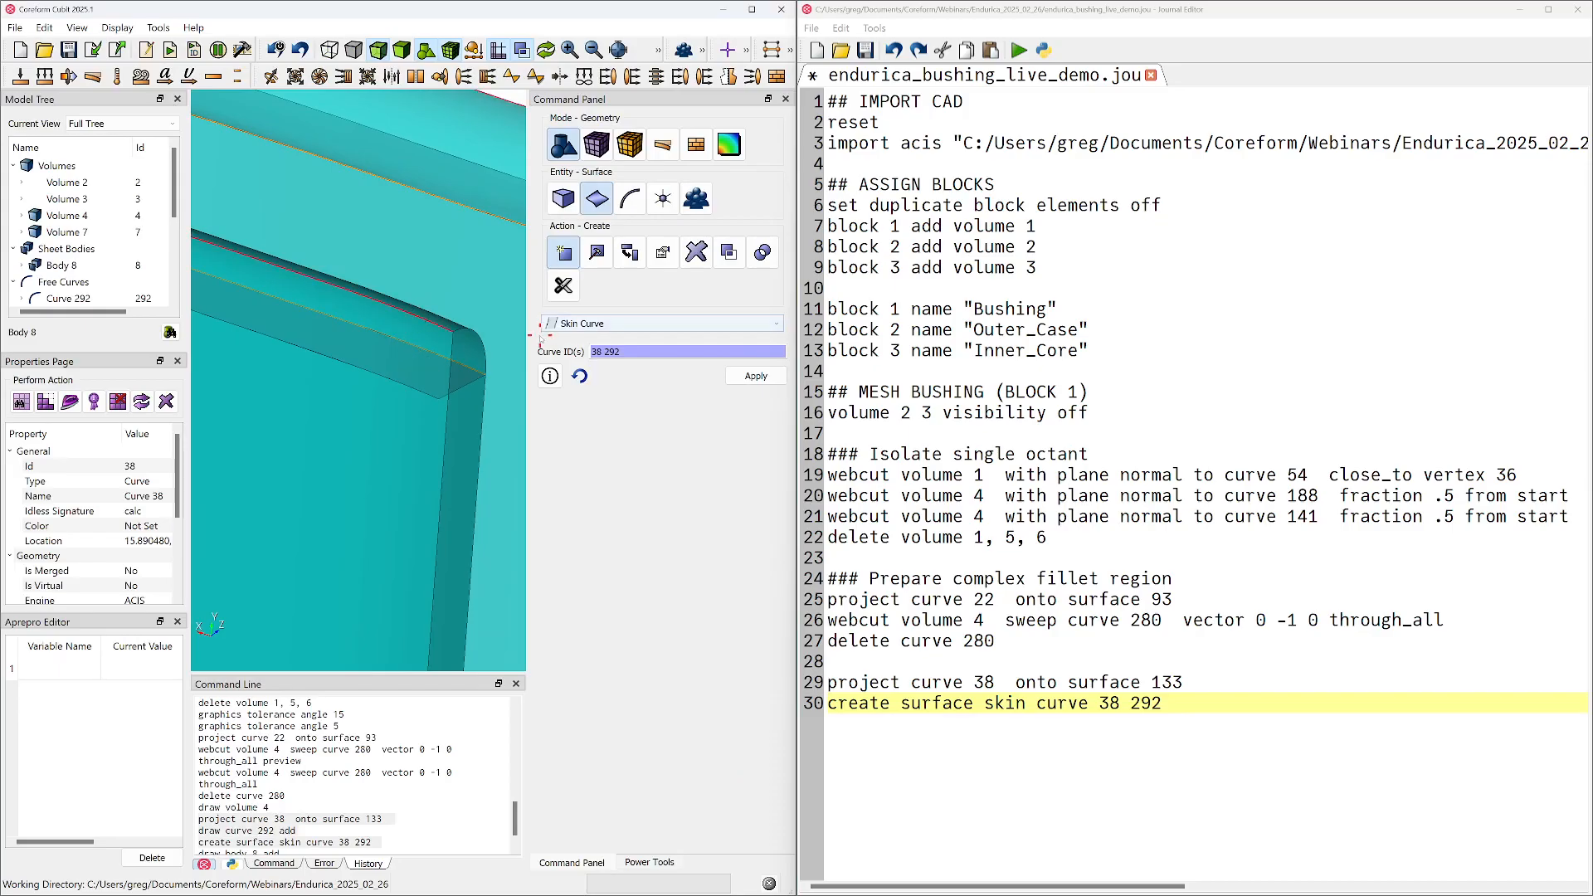
Set up vertex creation with the On Curve method on curve 283, located by Close To Vertex
{"action": "left_click", "coordinate": [668, 200]}
{"action": "left_click", "coordinate": [564, 252]}
{"action": "mouse_move", "coordinate": [424, 399]}
{"action": "left_mouse_down"}
{"action": "mouse_move", "coordinate": [416, 445]}
{"action": "mouse_move", "coordinate": [429, 378]}
{"action": "mouse_move", "coordinate": [383, 398]}
{"action": "left_mouse_up"}
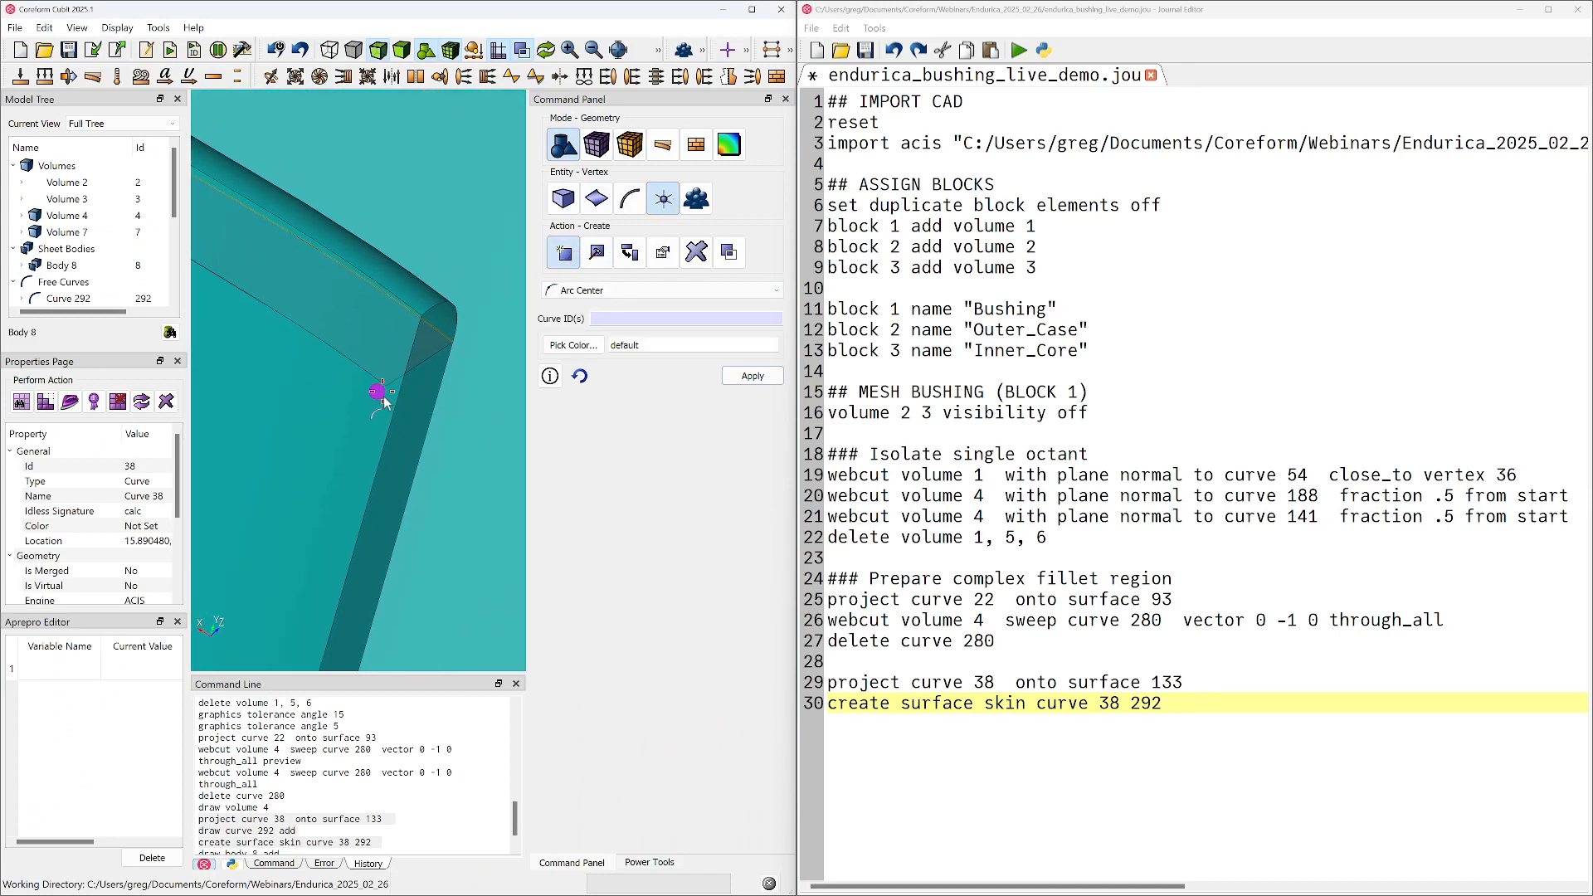
{"action": "left_click", "coordinate": [633, 291]}
{"action": "left_click", "coordinate": [590, 386]}
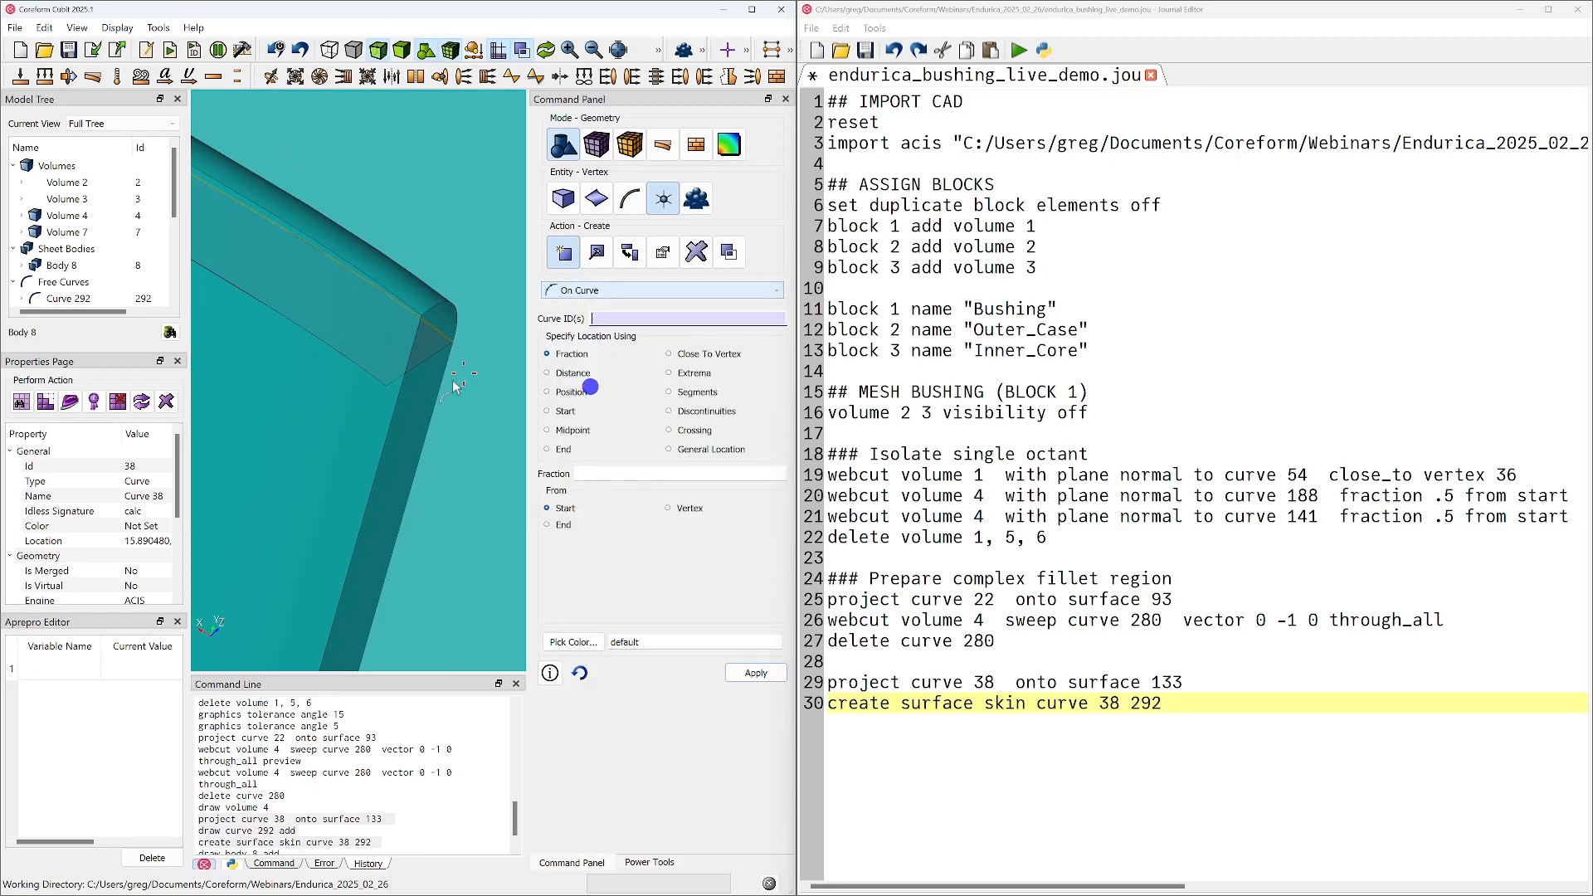
{"action": "left_click", "coordinate": [396, 401]}
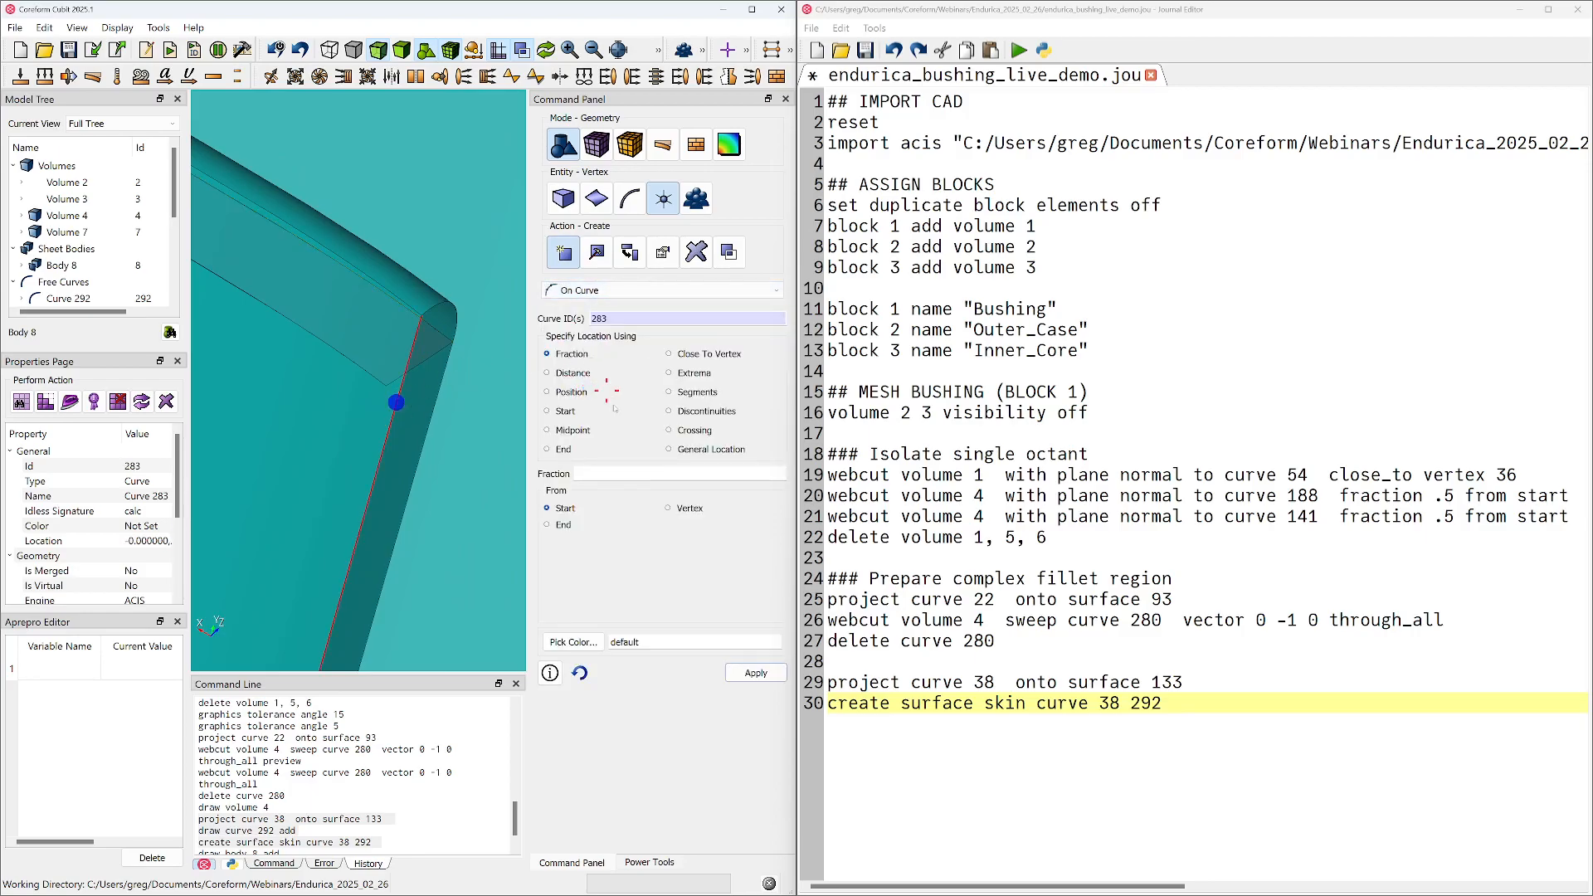
{"action": "left_click", "coordinate": [701, 355]}
{"action": "left_click", "coordinate": [615, 479]}
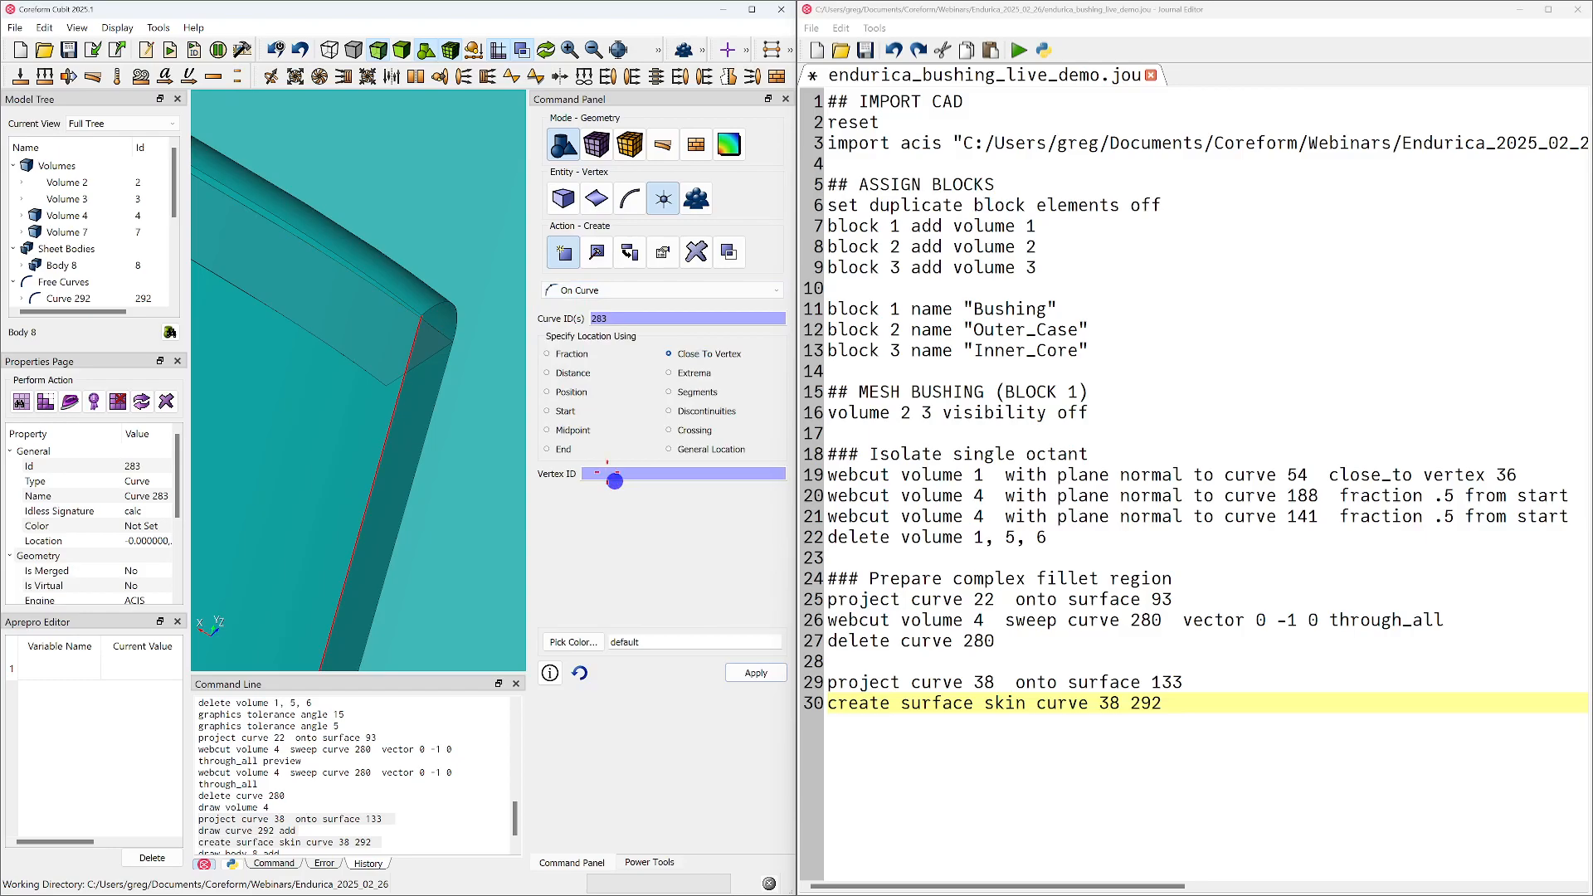
Try to create the vertex near vertex 174, and check the model tree and command output for the result
{"action": "left_click", "coordinate": [382, 392]}
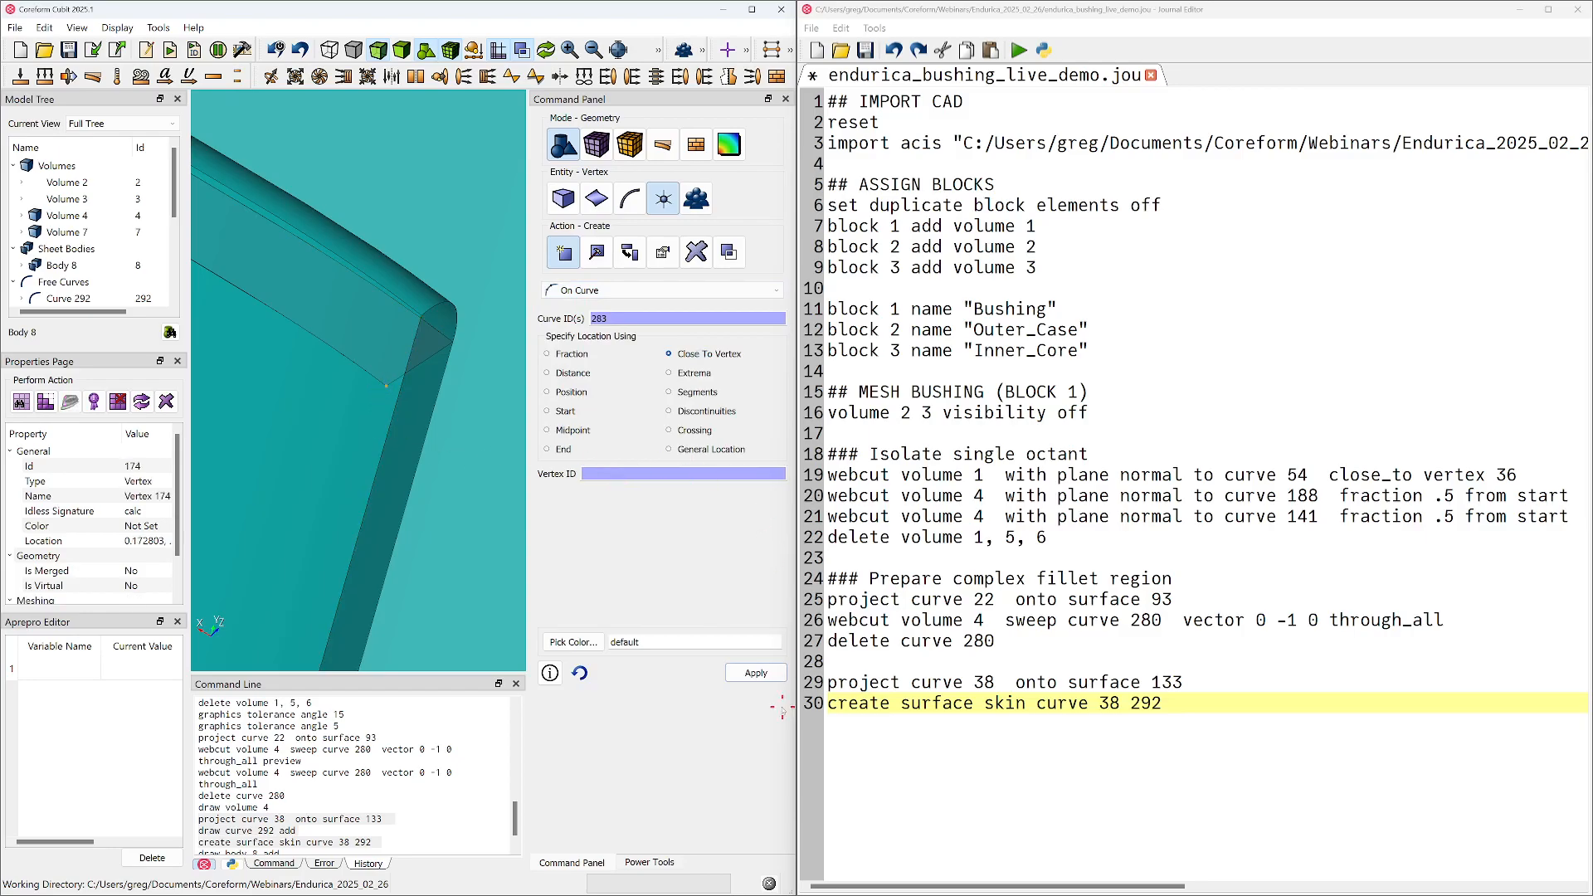
{"action": "left_click", "coordinate": [756, 673]}
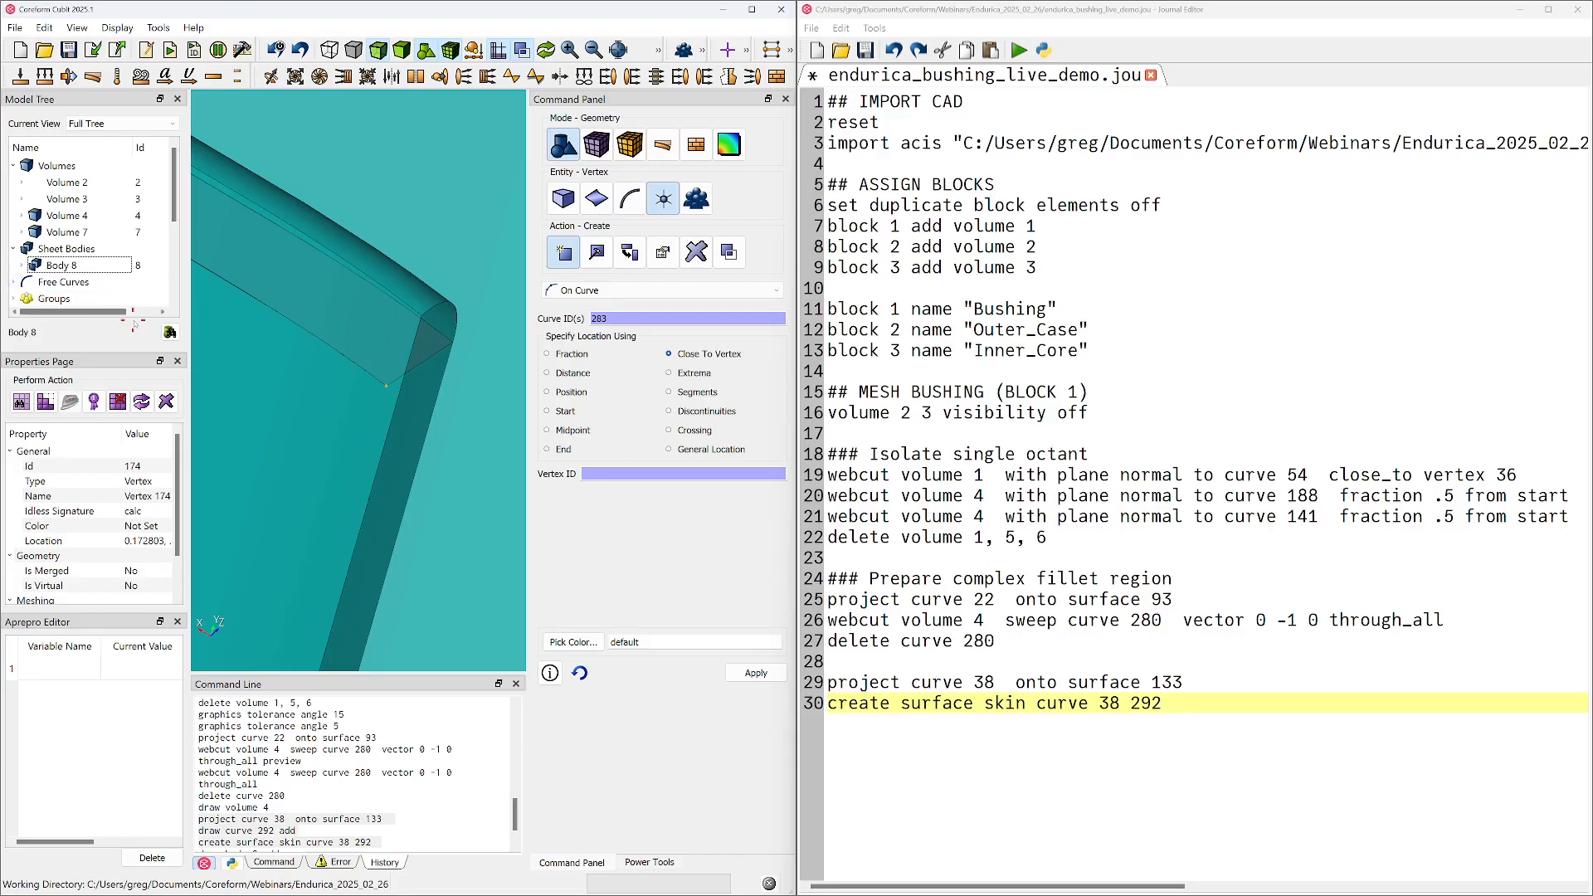
{"action": "left_click_drag", "start_coordinate": [174, 191], "coordinate": [175, 209]}
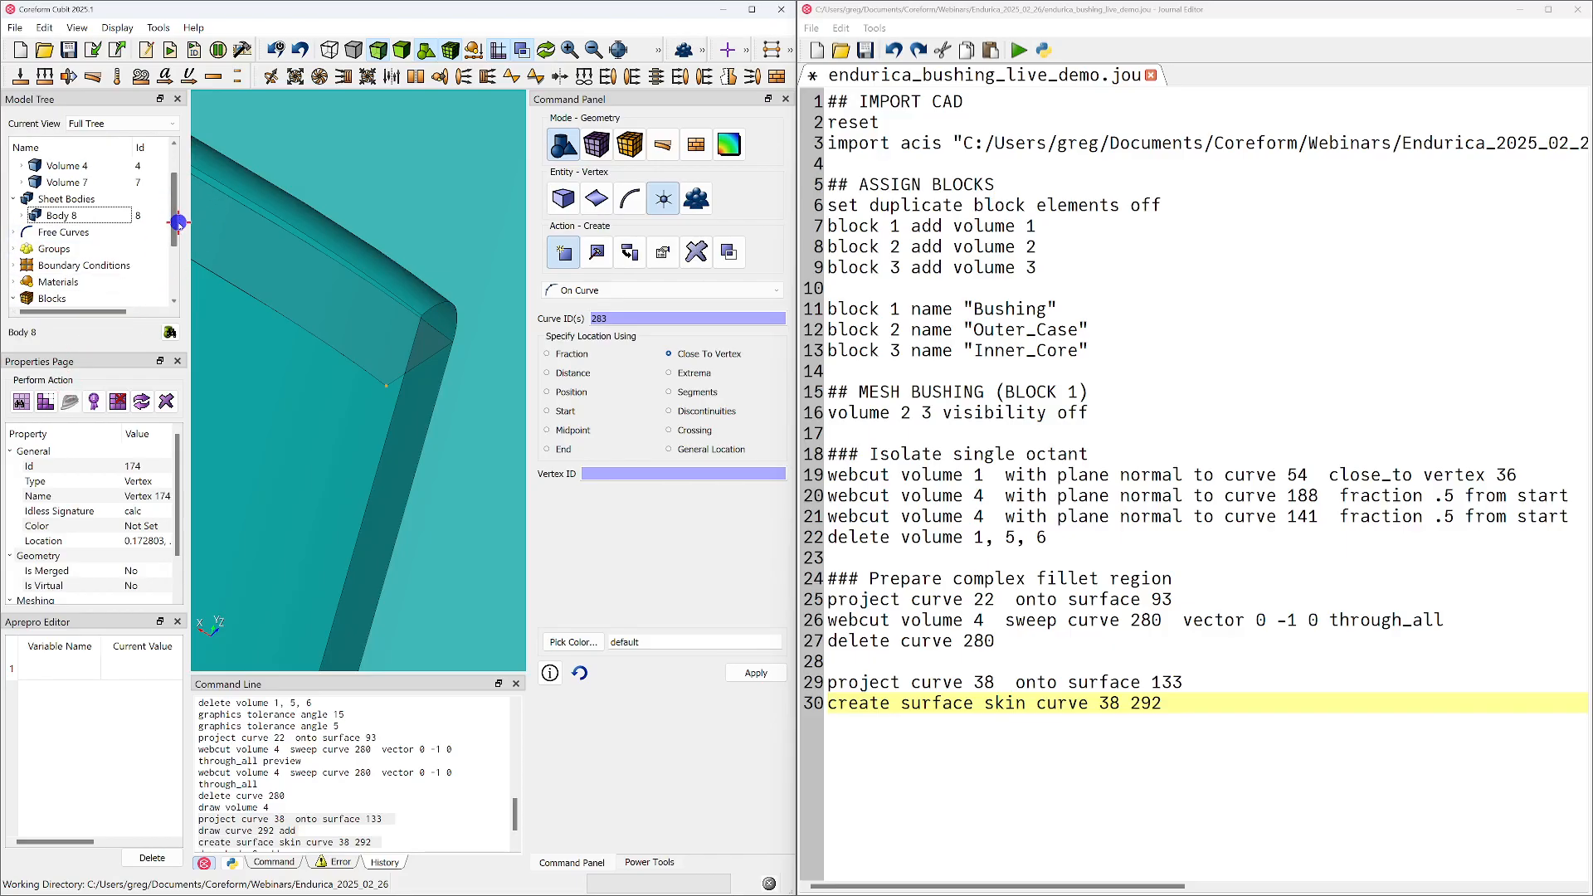
{"action": "scroll", "coordinate": [130, 280], "scroll_direction": "up", "scroll_amount": 1}
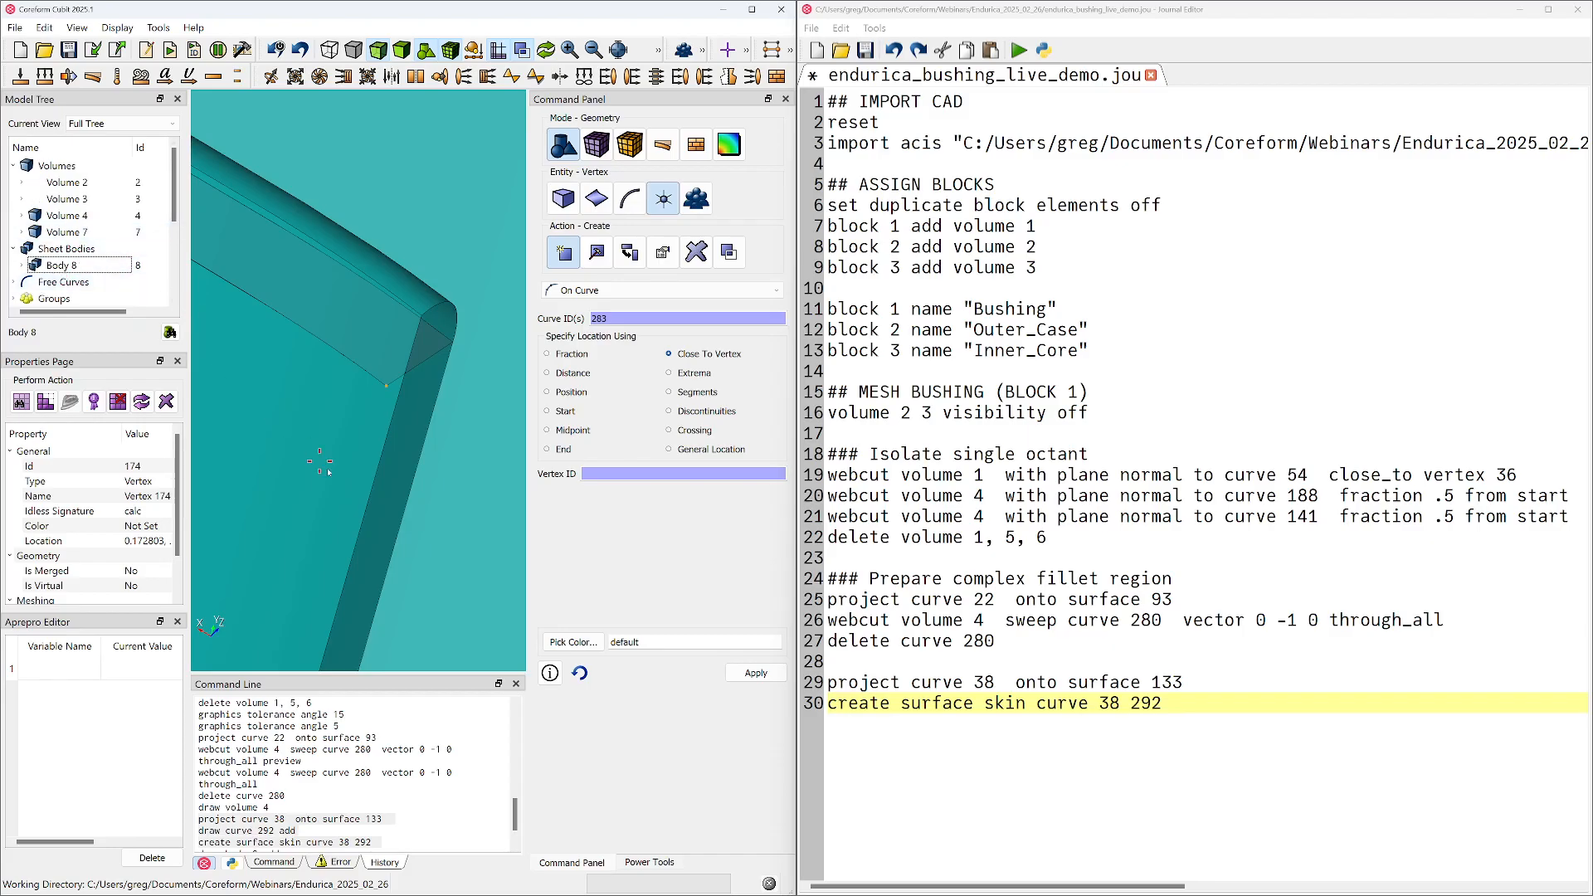
{"action": "scroll", "coordinate": [308, 738], "scroll_direction": "down", "scroll_amount": 2}
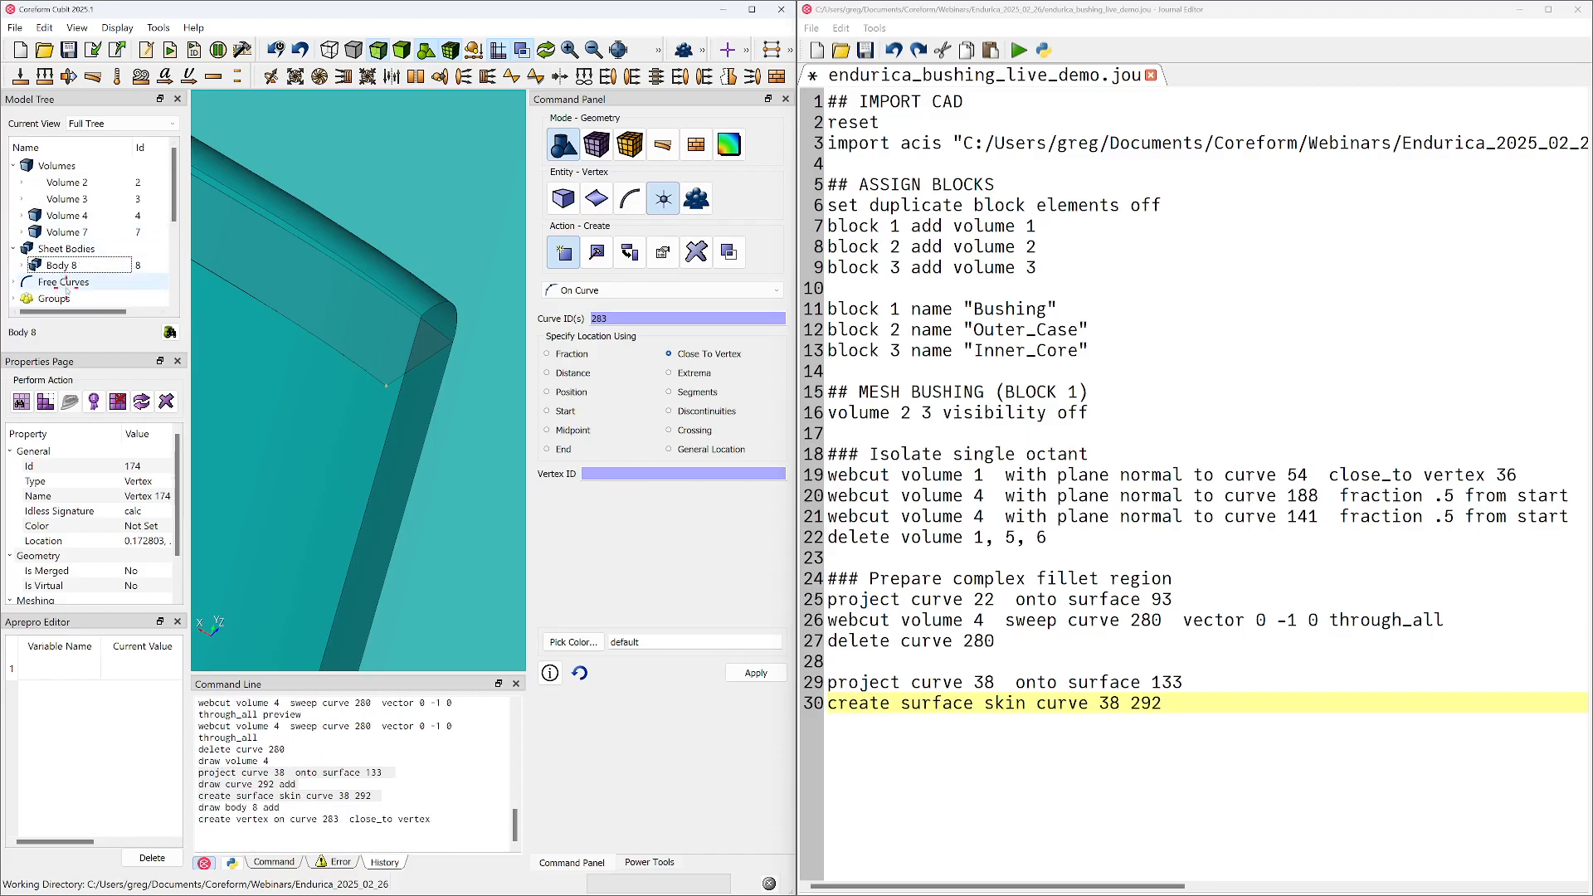
{"action": "left_click", "coordinate": [12, 165]}
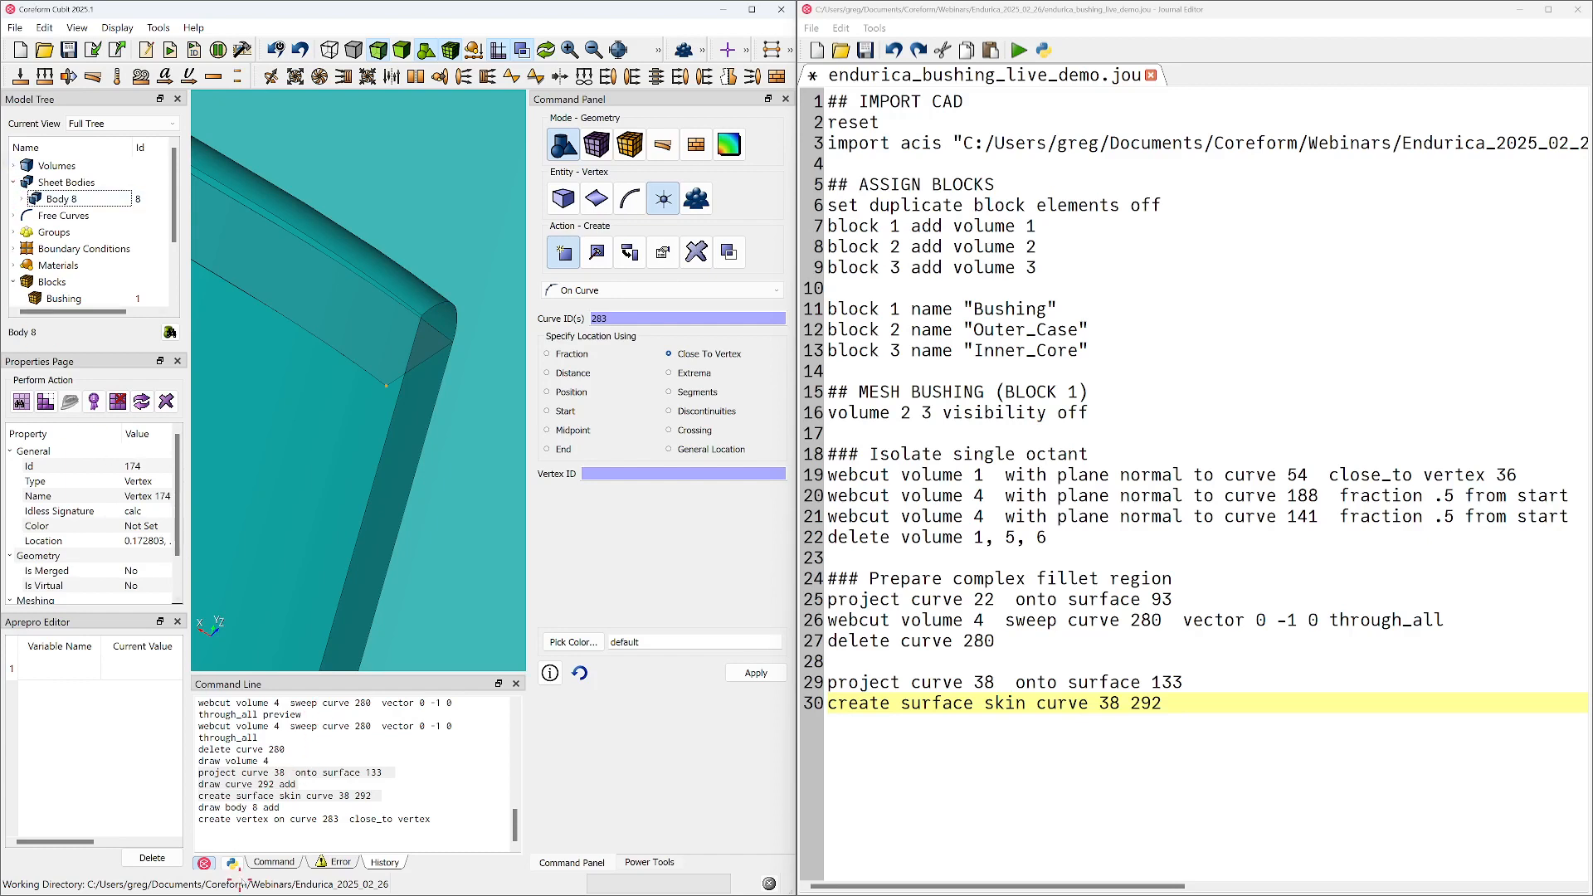
{"action": "left_click", "coordinate": [274, 862]}
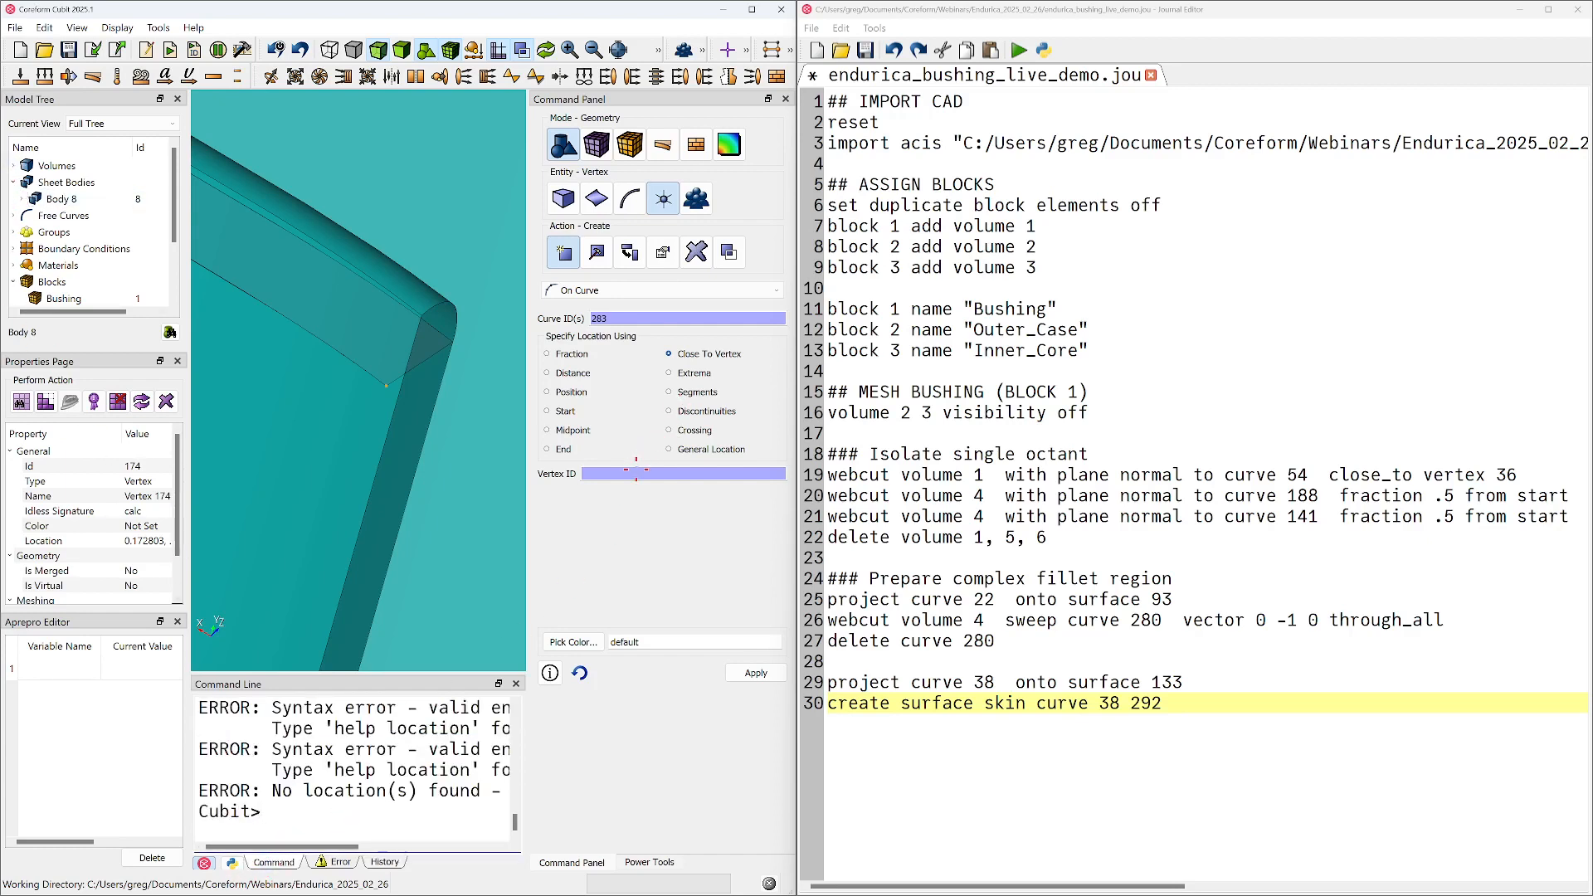
Create a vertex on curve 283 close to vertex 174 and select the new free vertex
{"action": "left_click", "coordinate": [697, 313]}
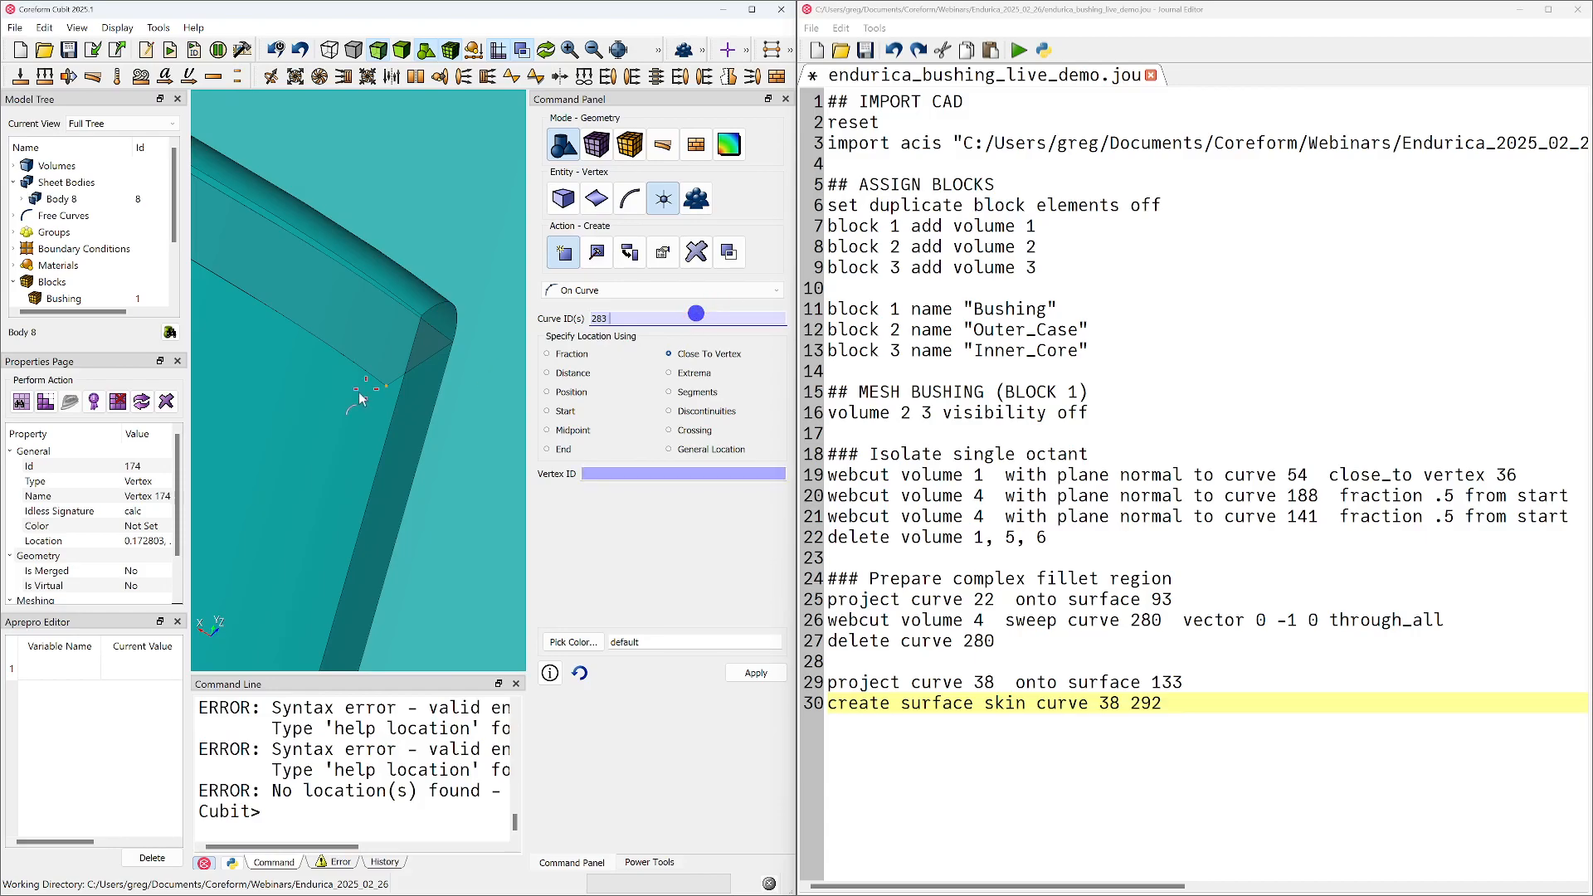
{"action": "left_click", "coordinate": [393, 405]}
{"action": "left_click", "coordinate": [395, 408]}
{"action": "left_click", "coordinate": [592, 474]}
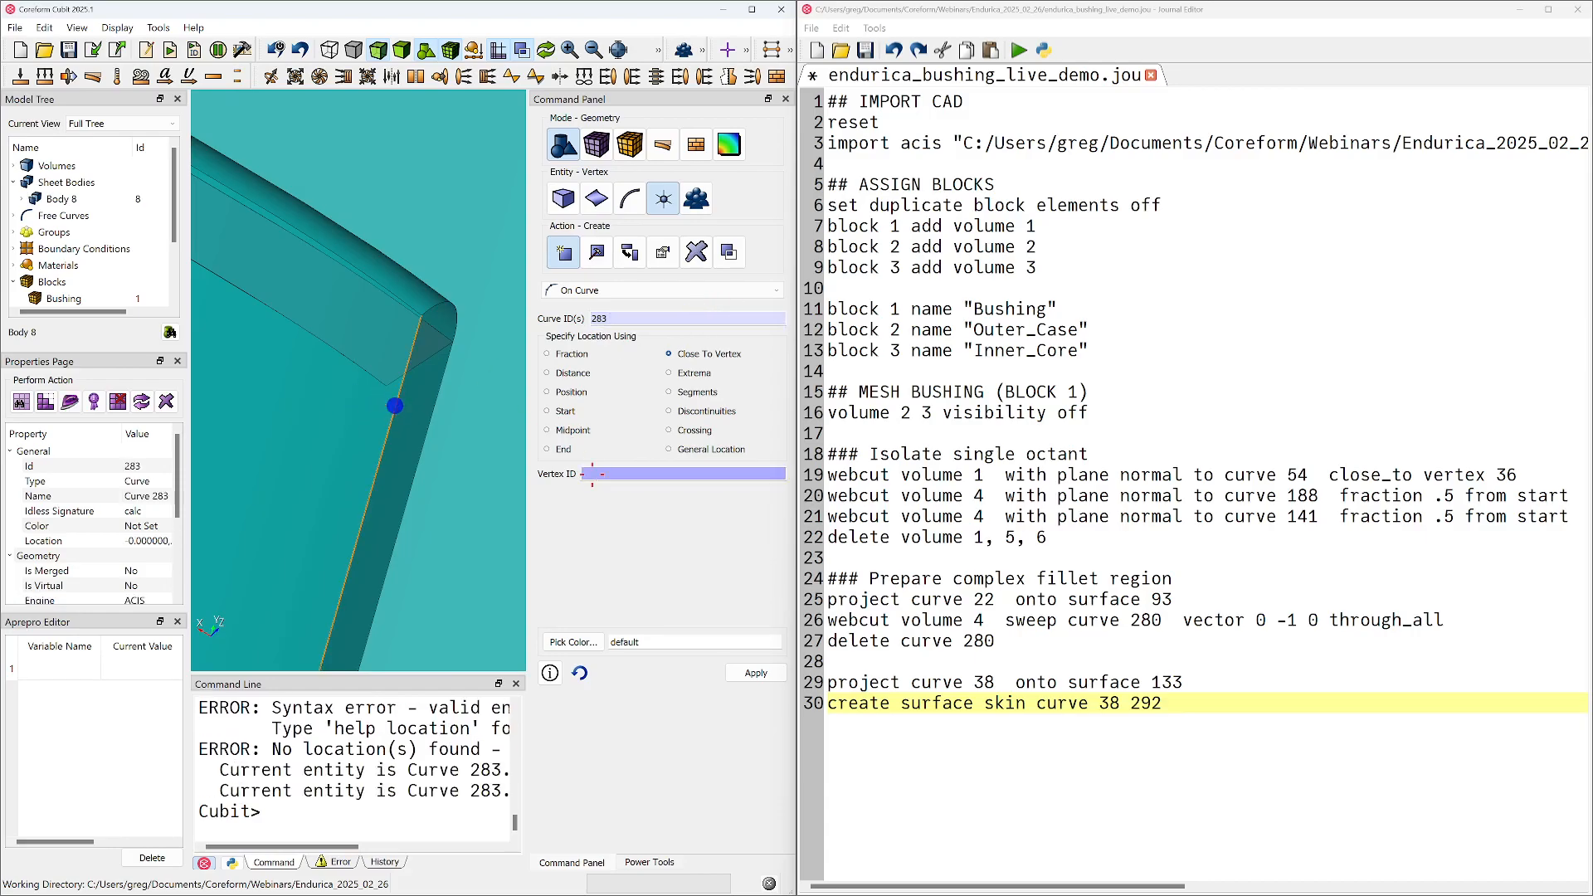
{"action": "left_click", "coordinate": [422, 413]}
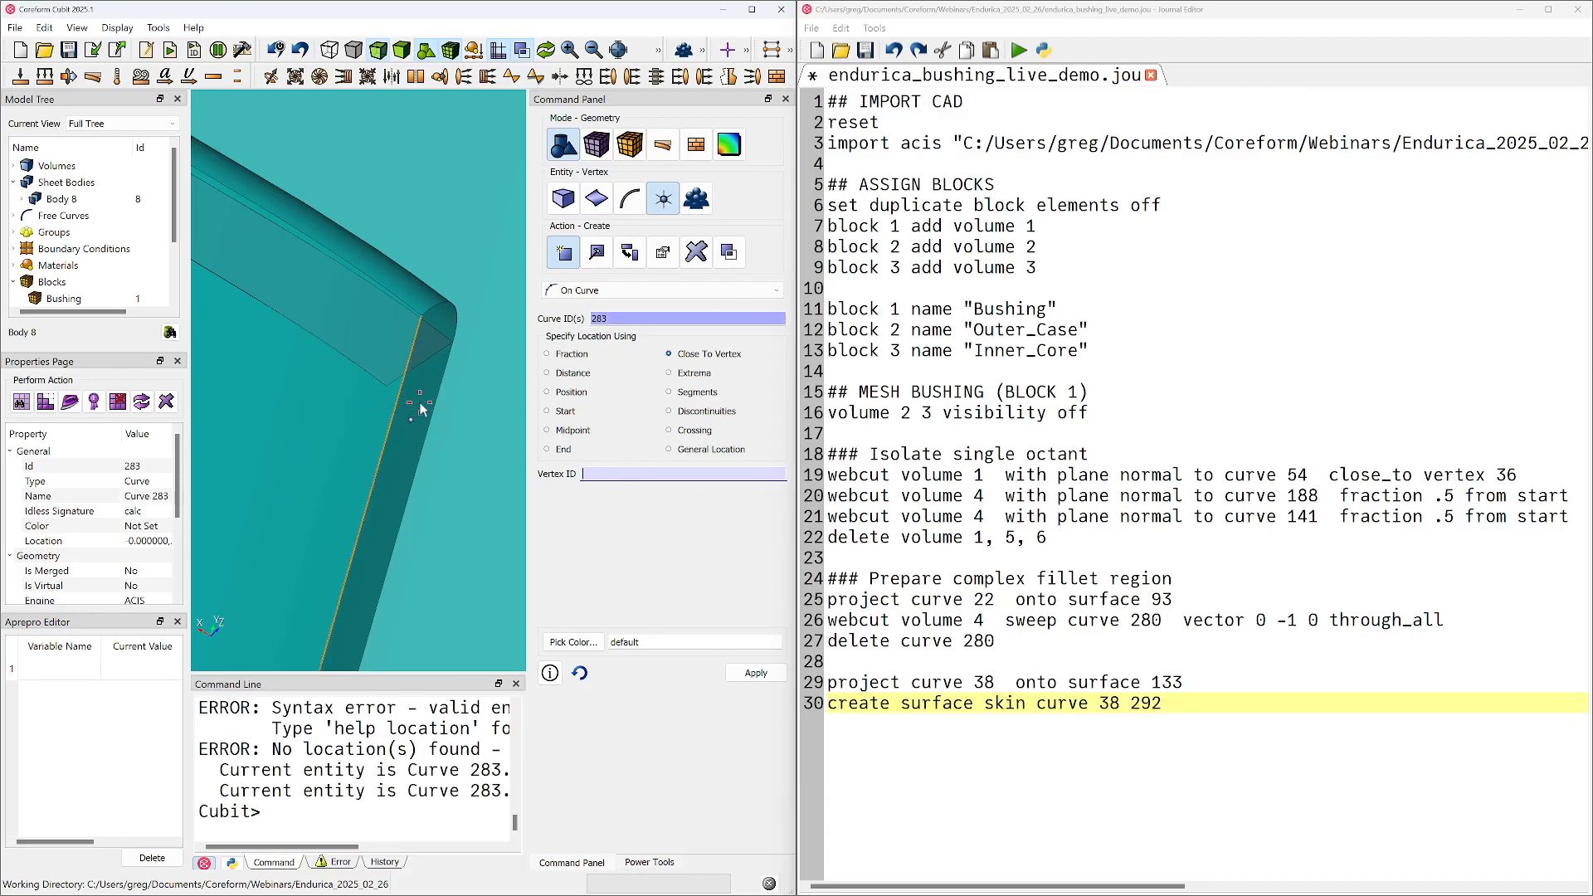
{"action": "left_click", "coordinate": [385, 384]}
{"action": "left_click", "coordinate": [752, 676]}
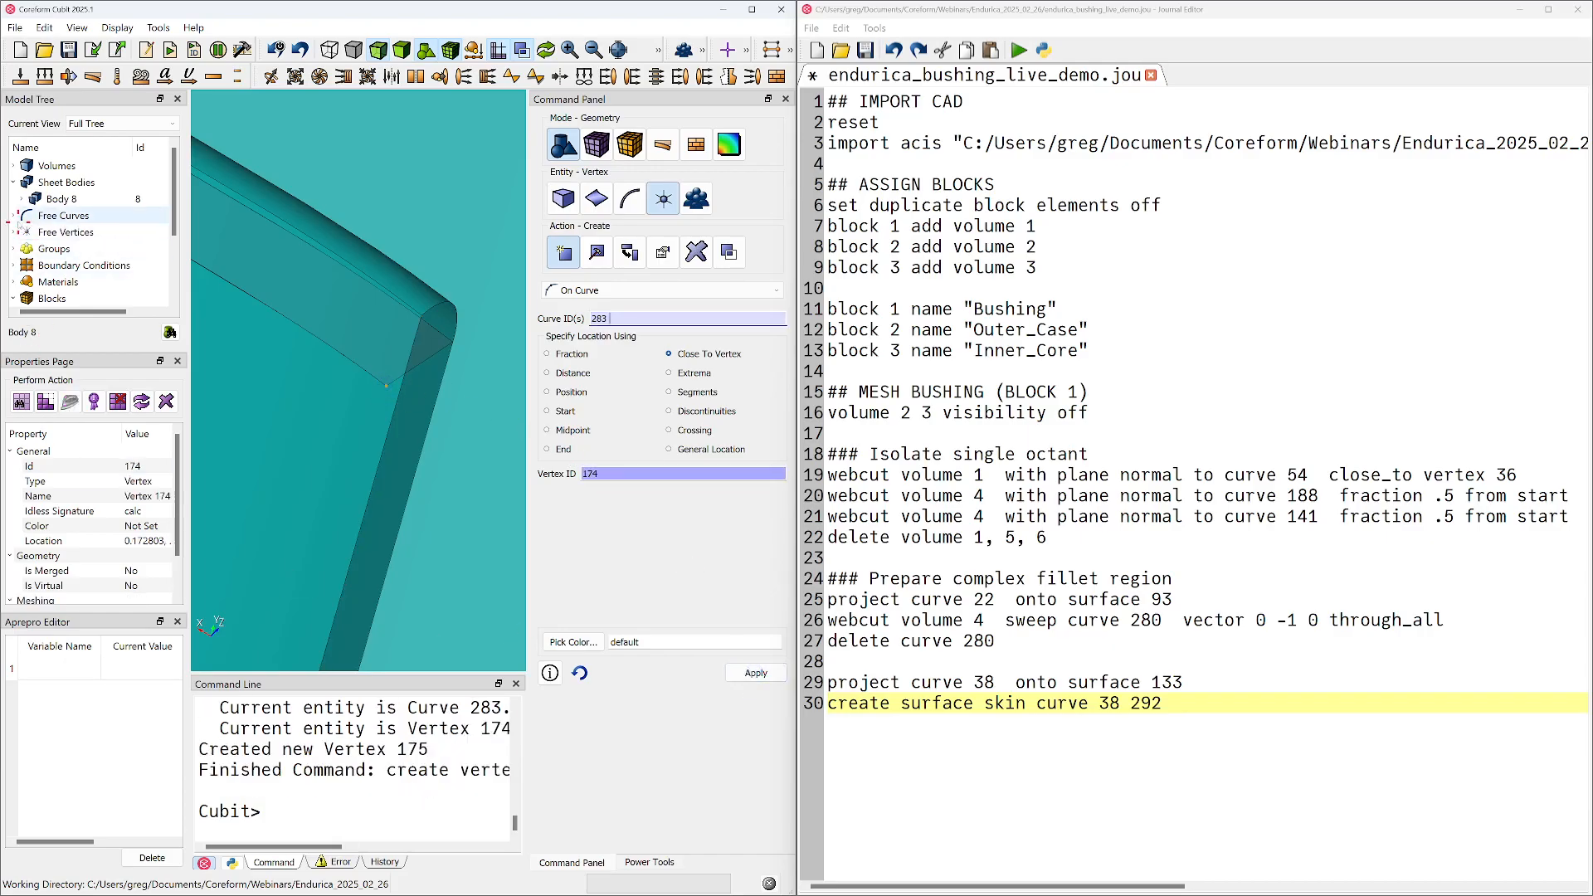
{"action": "left_click", "coordinate": [14, 233]}
{"action": "left_click", "coordinate": [70, 249]}
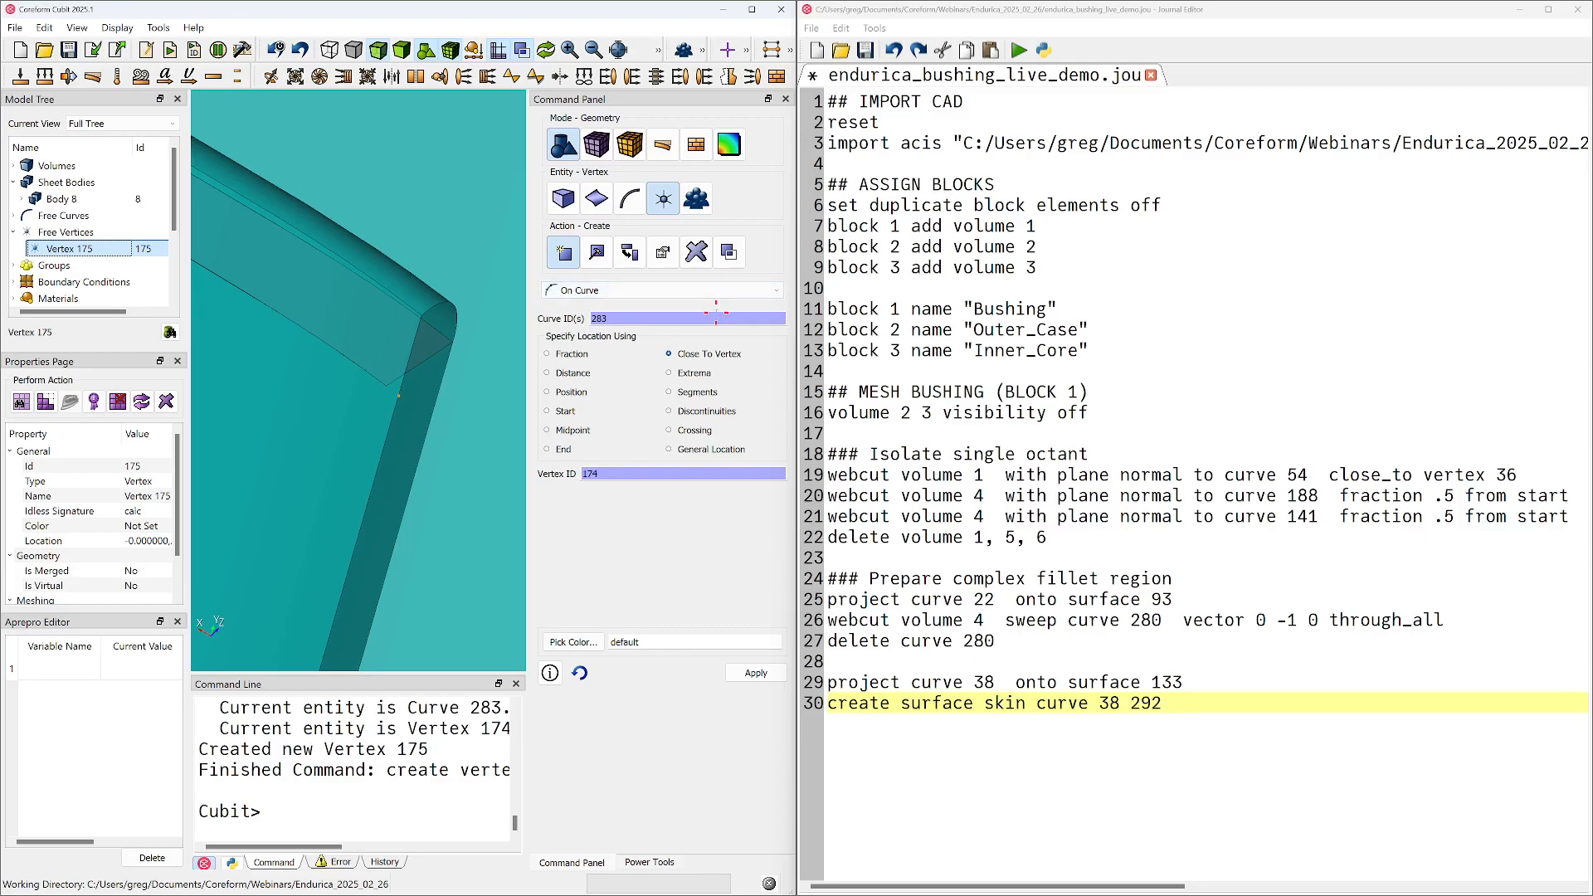
Set up a line curve by vertex IDs starting from vertex 171, and add vertex 175 to the drawn entities
{"action": "left_click", "coordinate": [629, 198]}
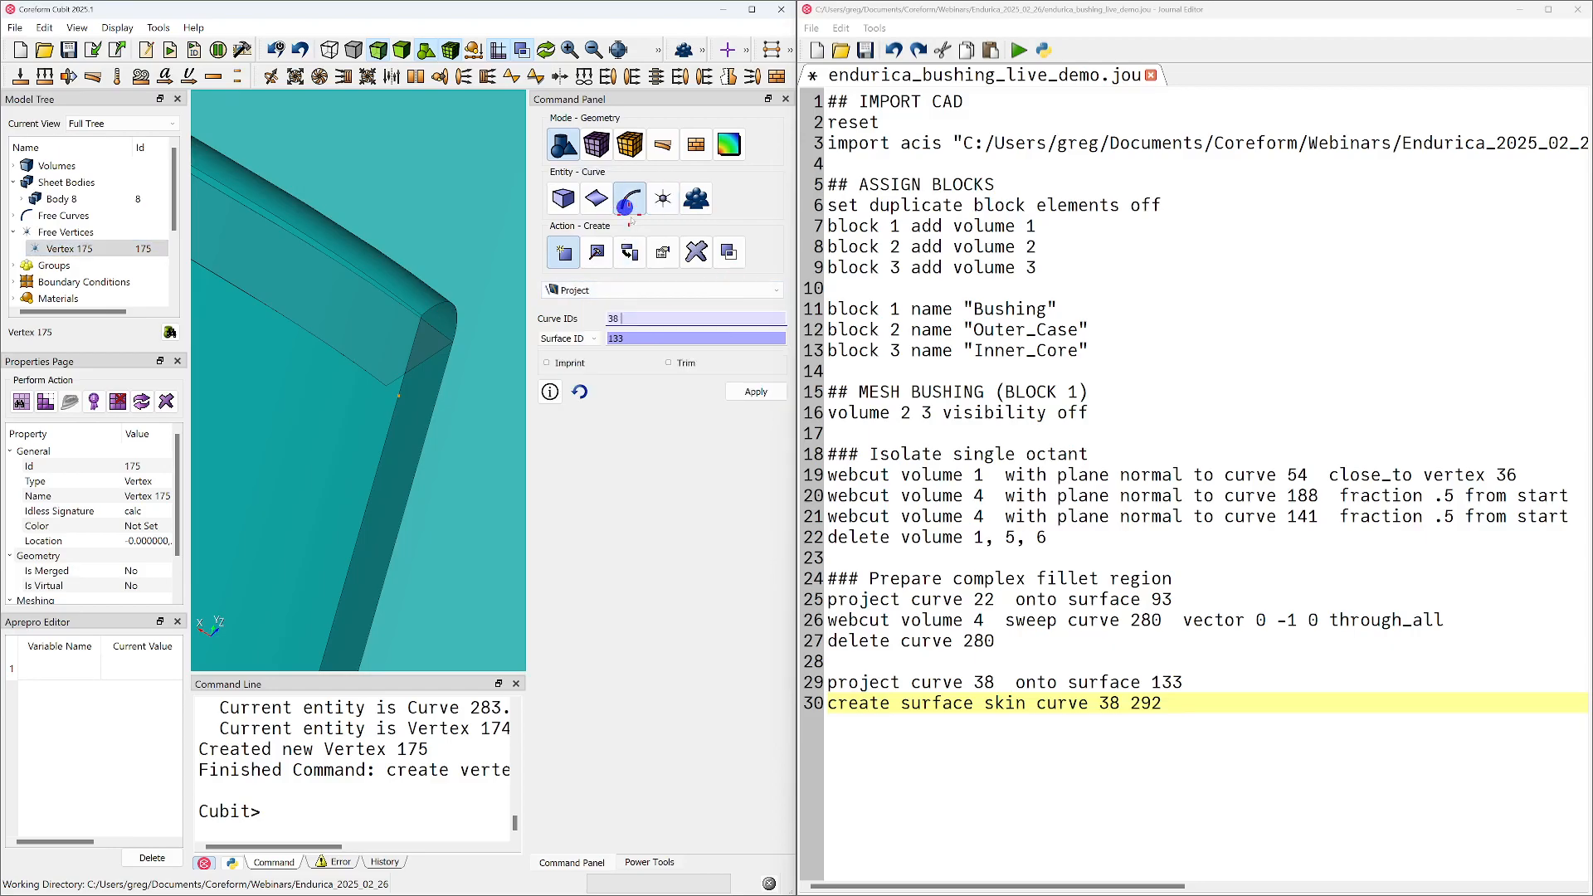
{"action": "left_click", "coordinate": [599, 288]}
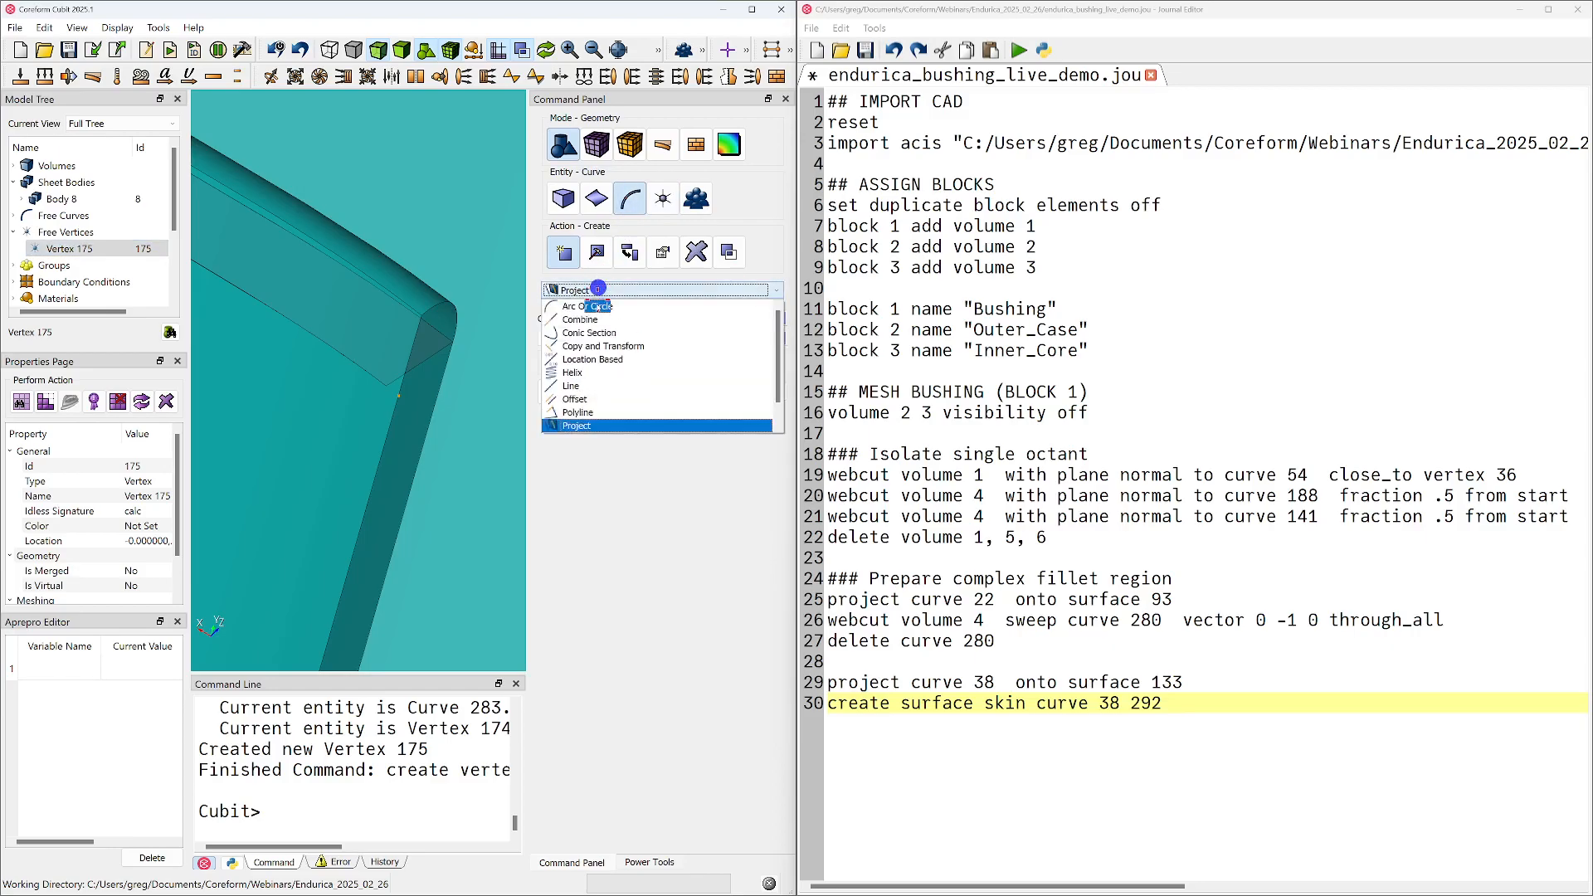
{"action": "left_click", "coordinate": [593, 387]}
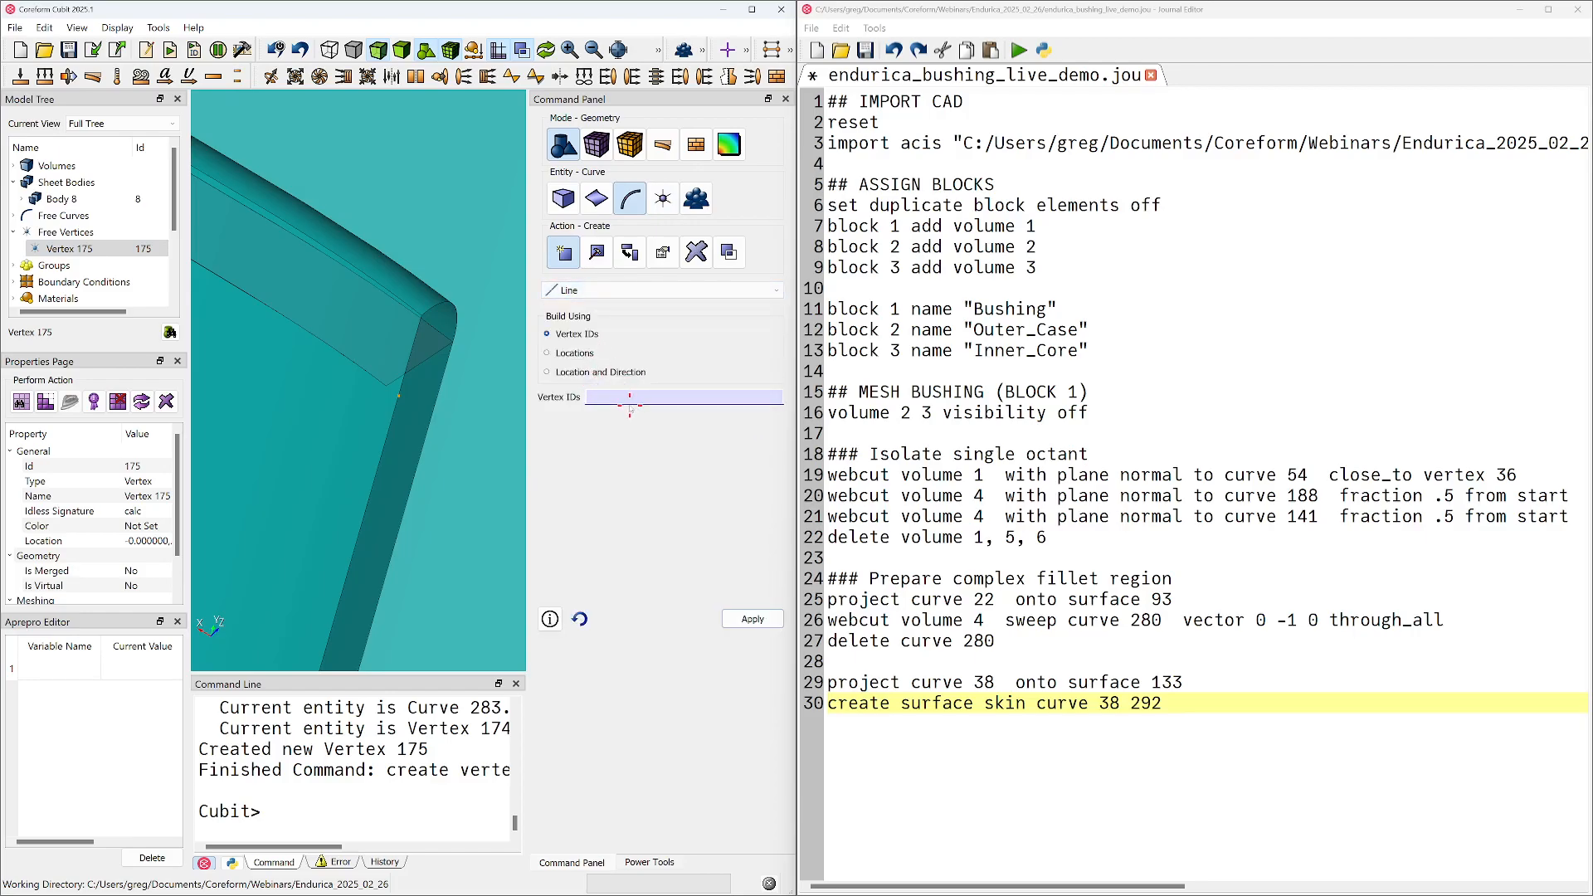
{"action": "left_click", "coordinate": [453, 342]}
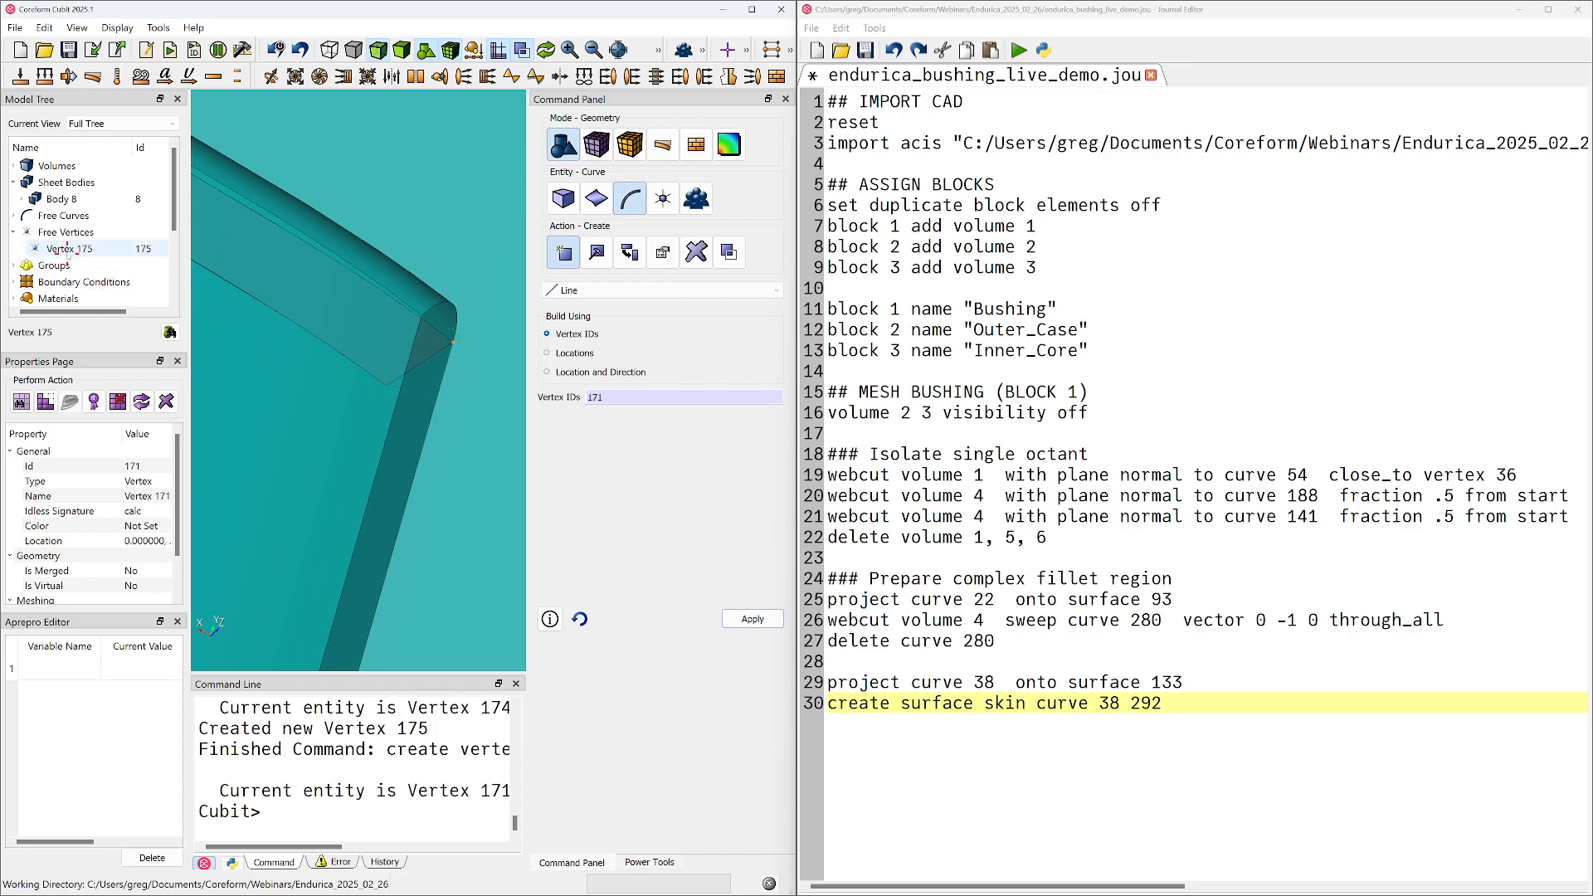
{"action": "right_click", "coordinate": [63, 249]}
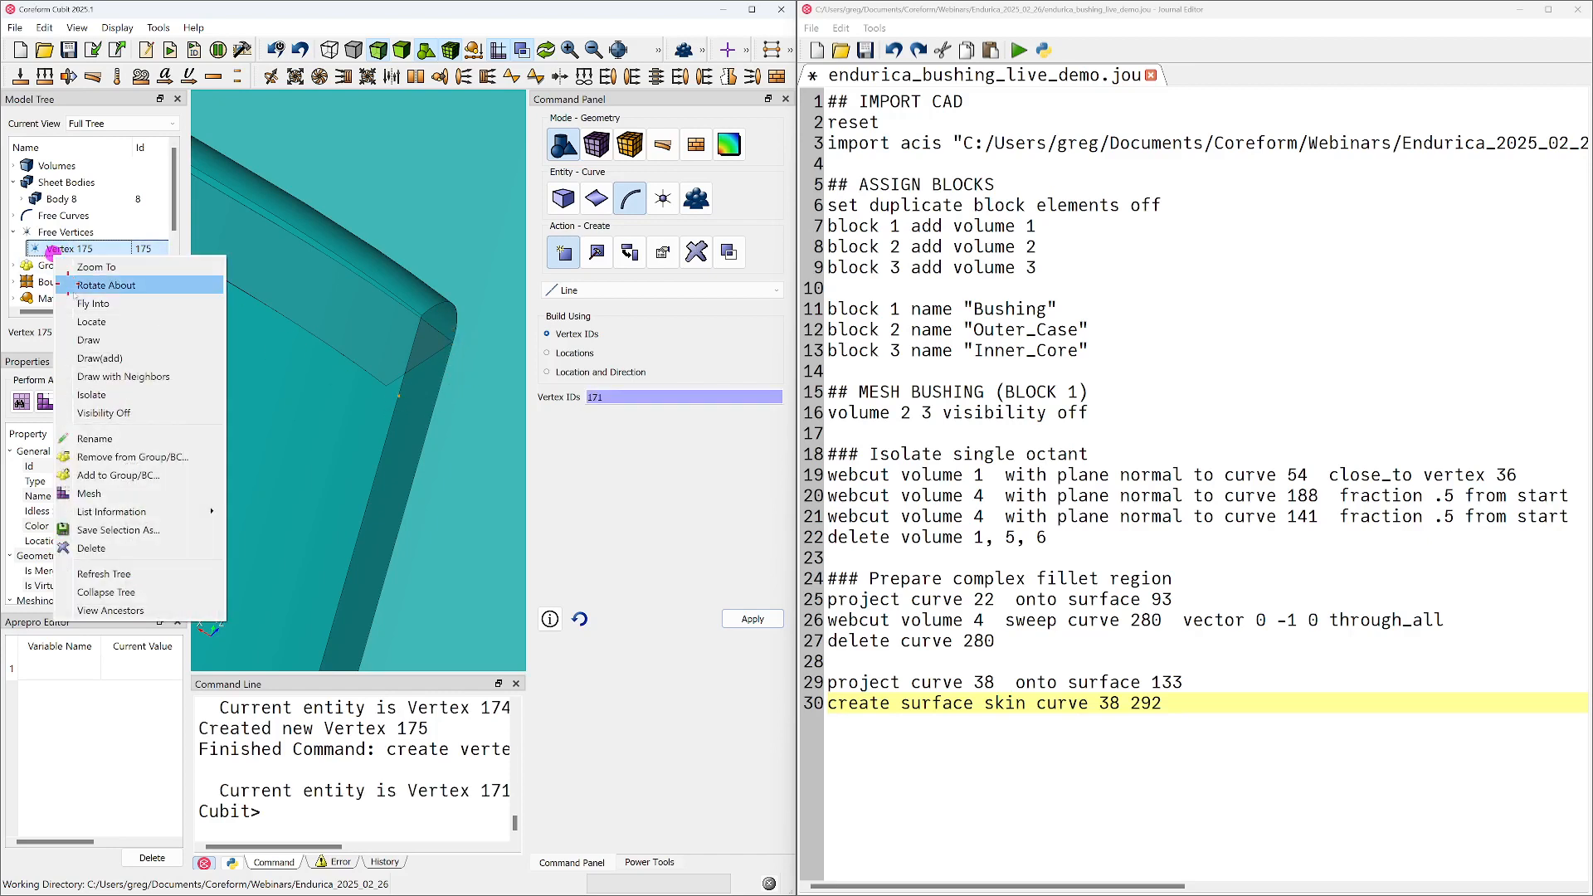
{"action": "left_click", "coordinate": [121, 358]}
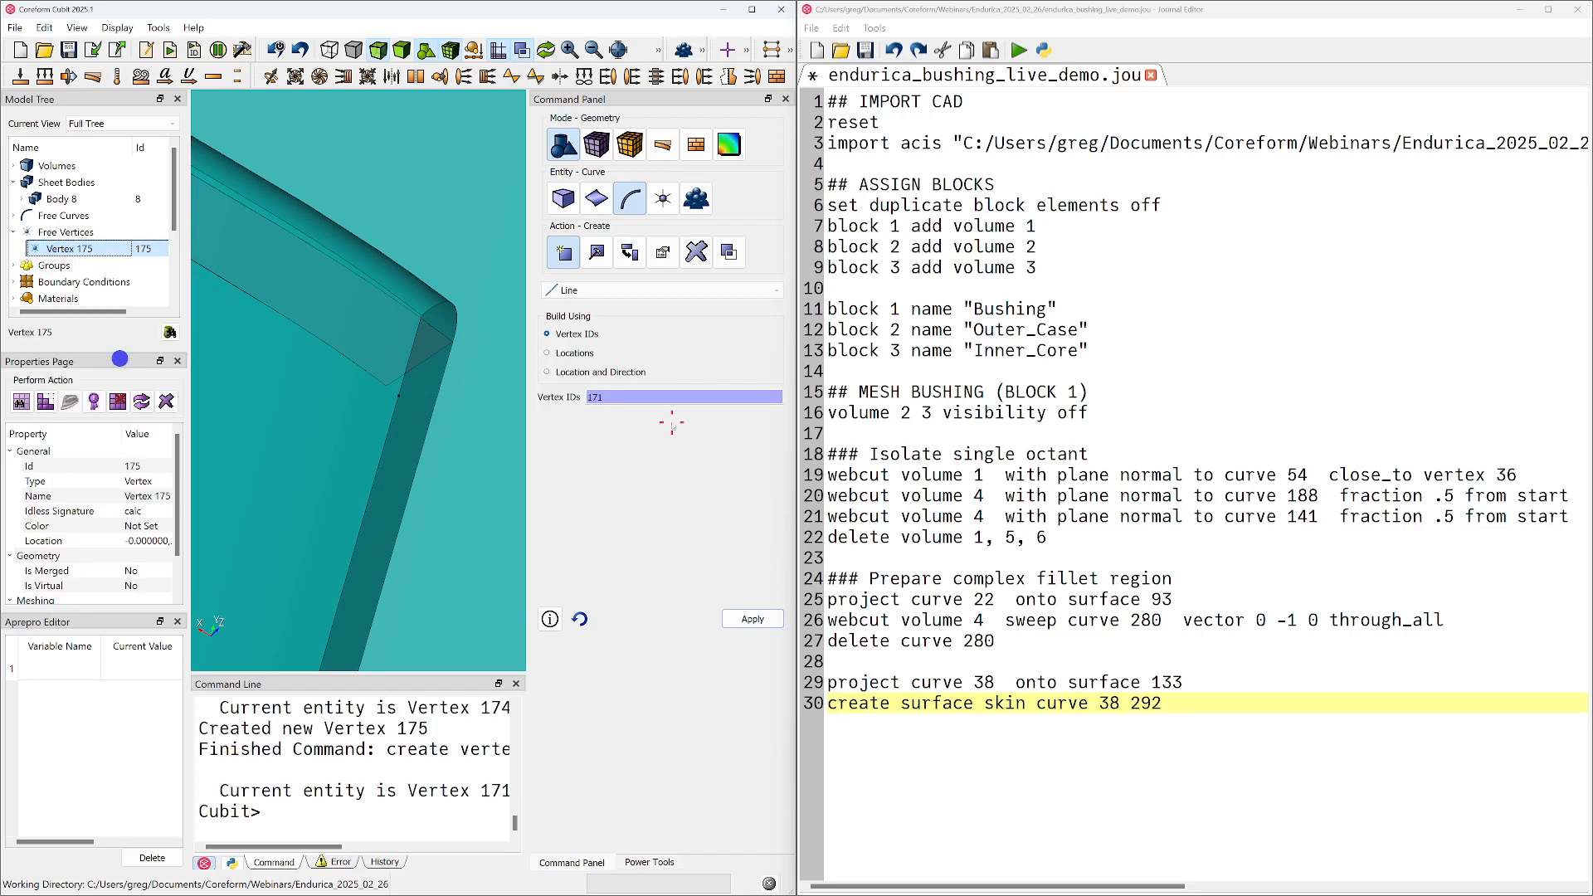
Create a line curve between vertices 171 and 175, dropping vertex 174 from the selection
{"action": "left_click", "coordinate": [453, 342]}
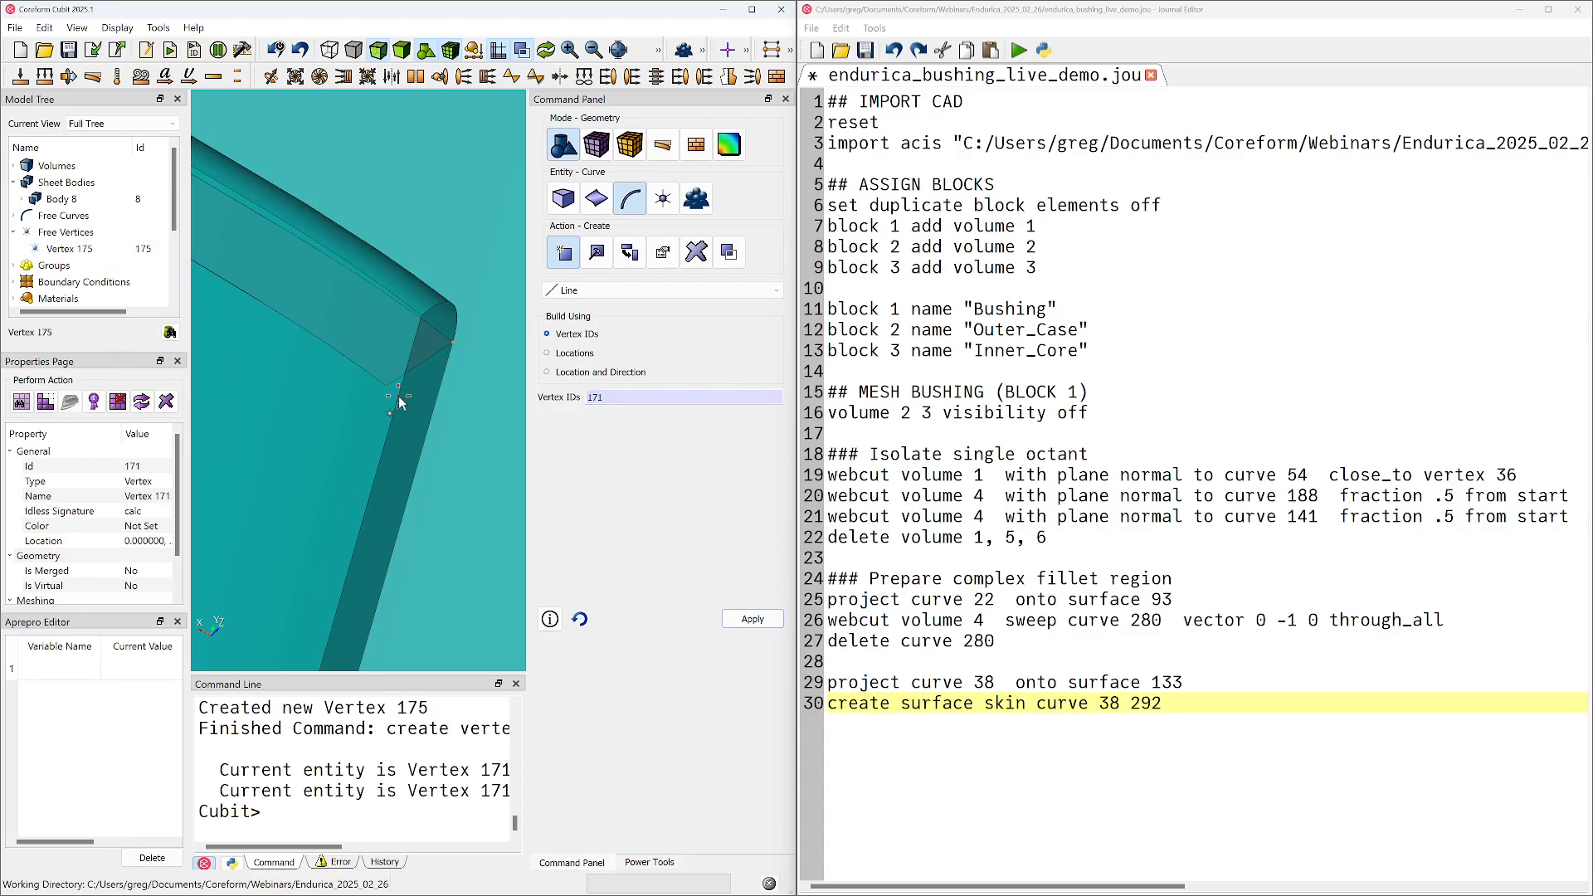
{"action": "left_click", "coordinate": [398, 402], "text": "ctrl"}
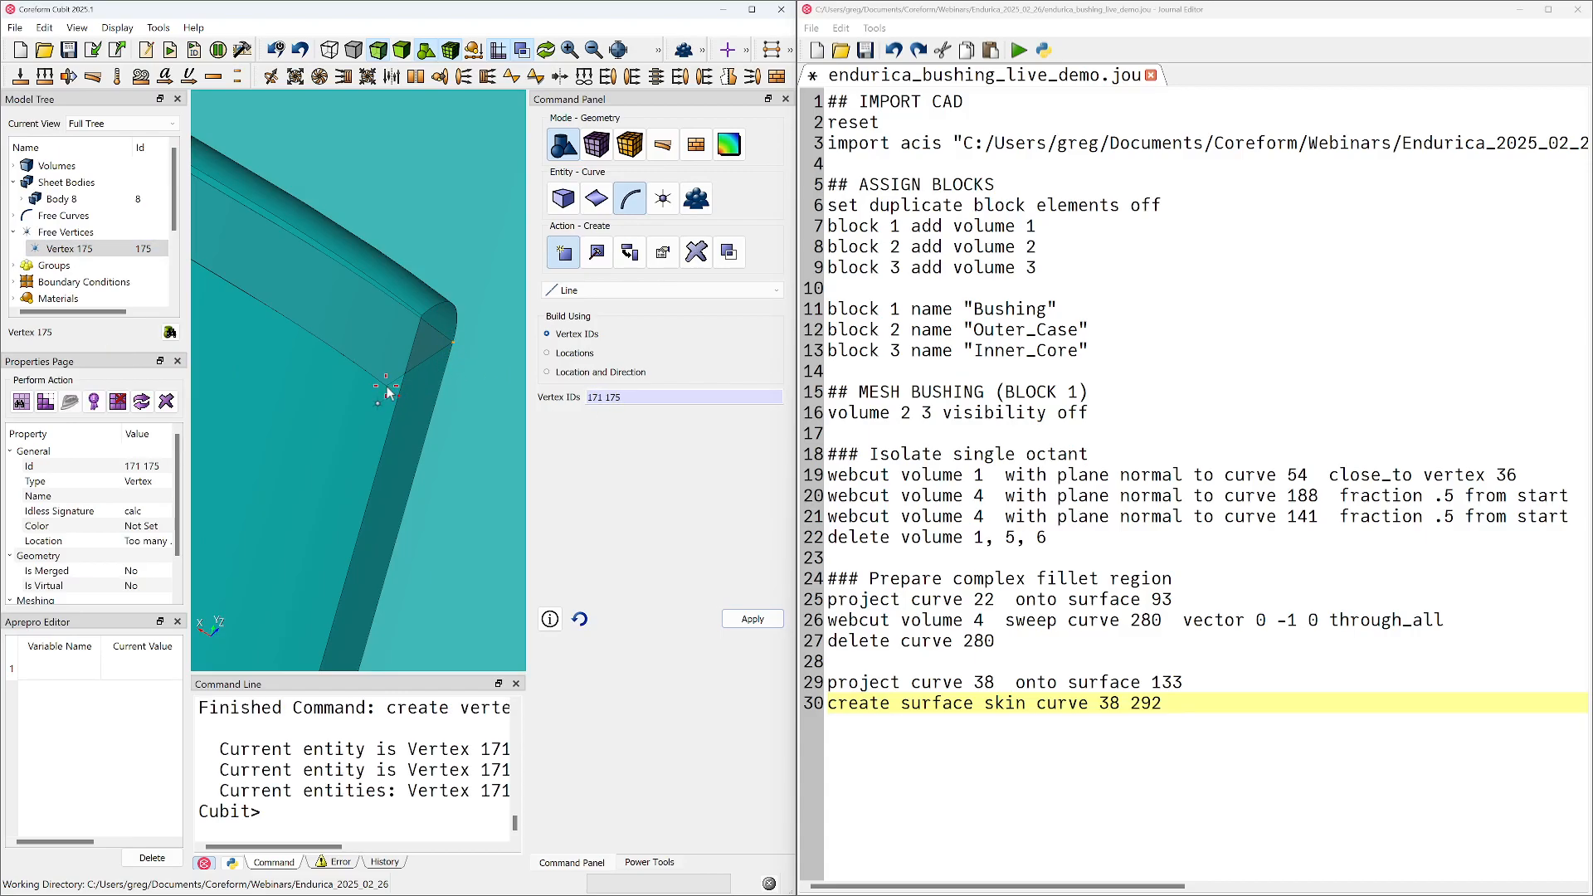
{"action": "left_click", "coordinate": [387, 388], "text": "ctrl"}
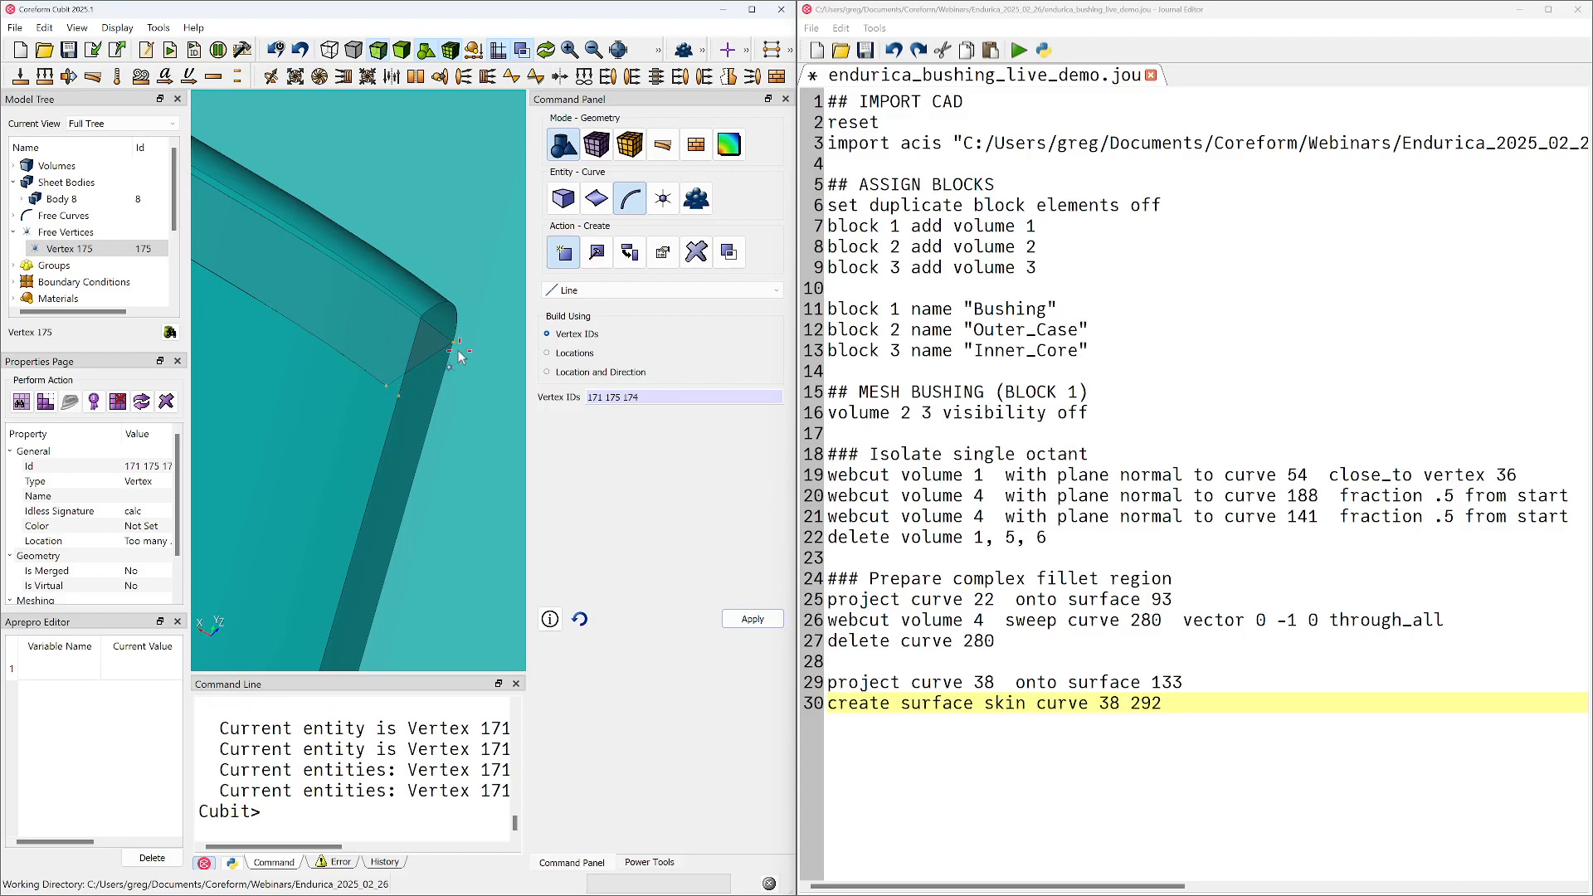
{"action": "left_click", "coordinate": [453, 342]}
{"action": "left_click", "coordinate": [399, 398], "text": "ctrl"}
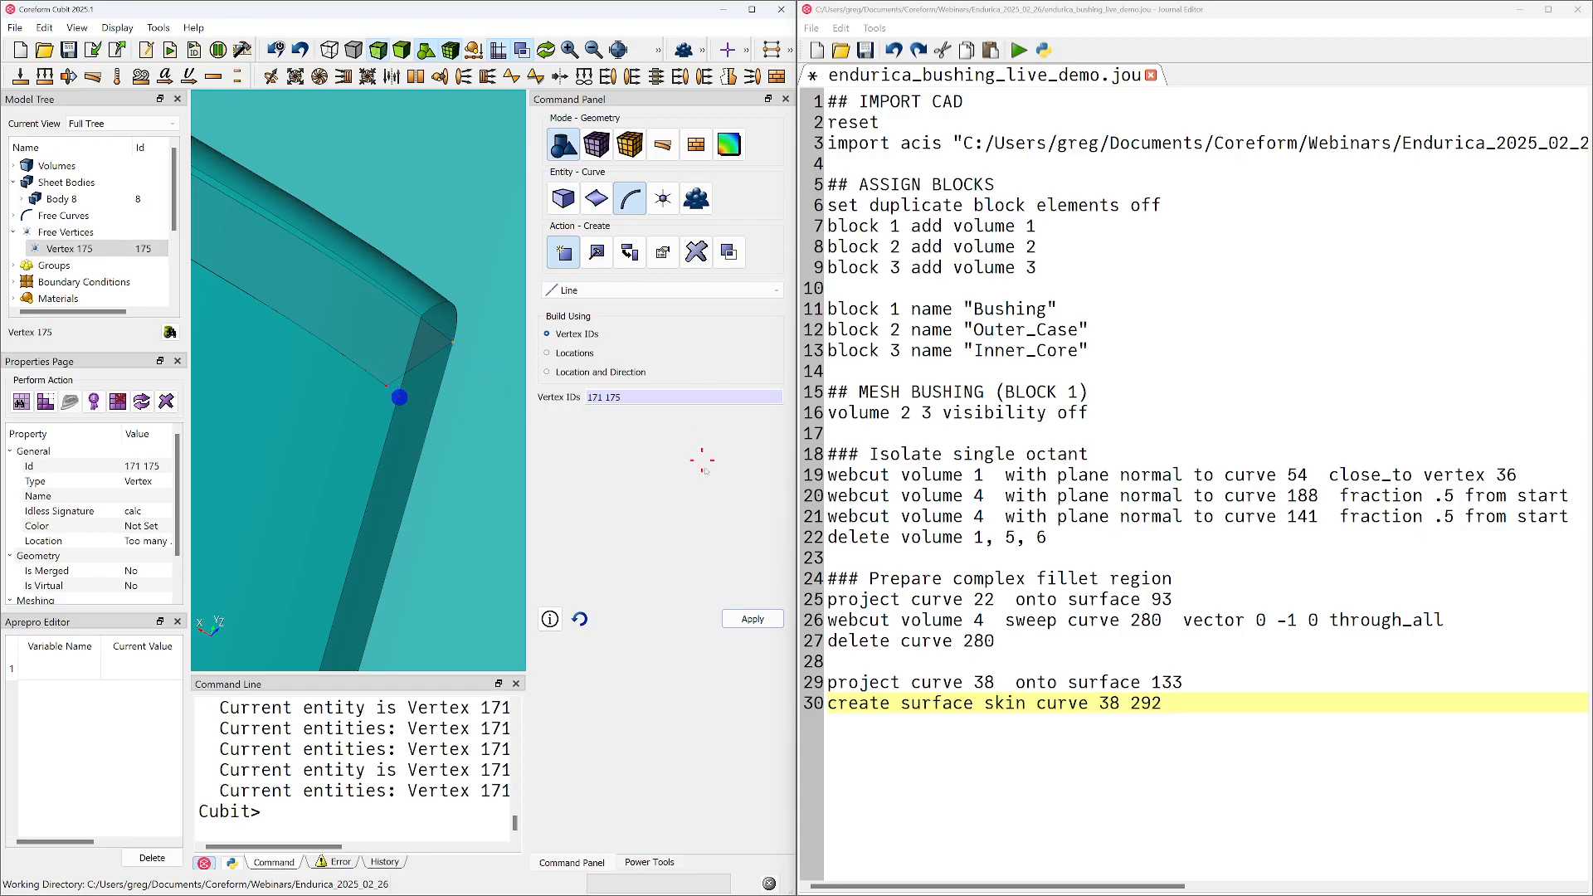
{"action": "left_click", "coordinate": [753, 619]}
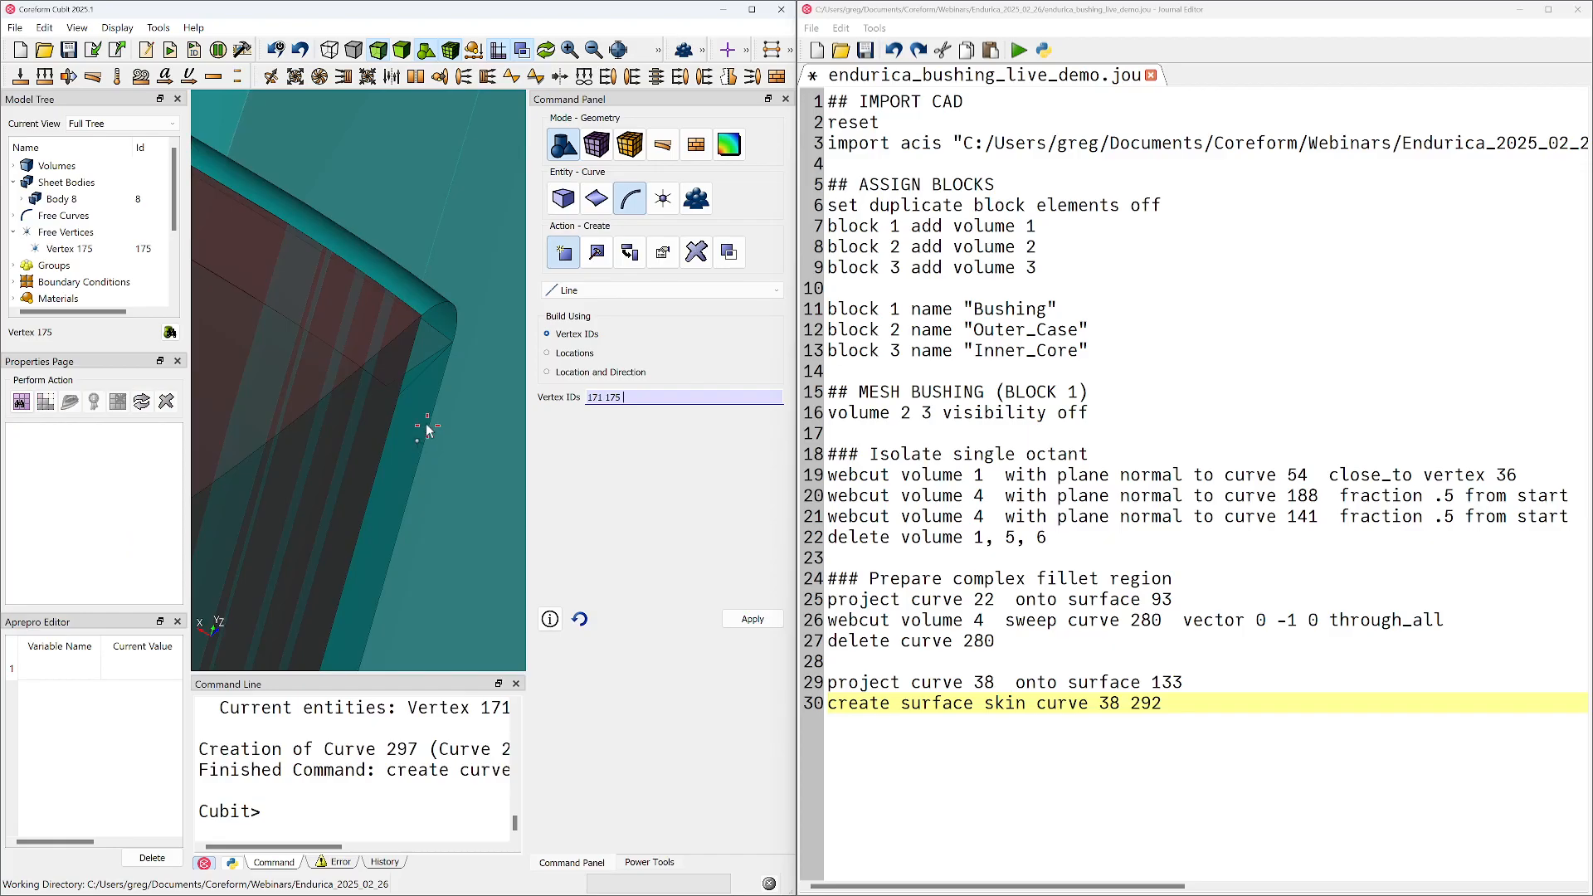
Turn off the visibility of volume 7 to expose the fillet corner around the sheet body
{"action": "scroll", "coordinate": [406, 411], "scroll_direction": "down", "scroll_amount": 6}
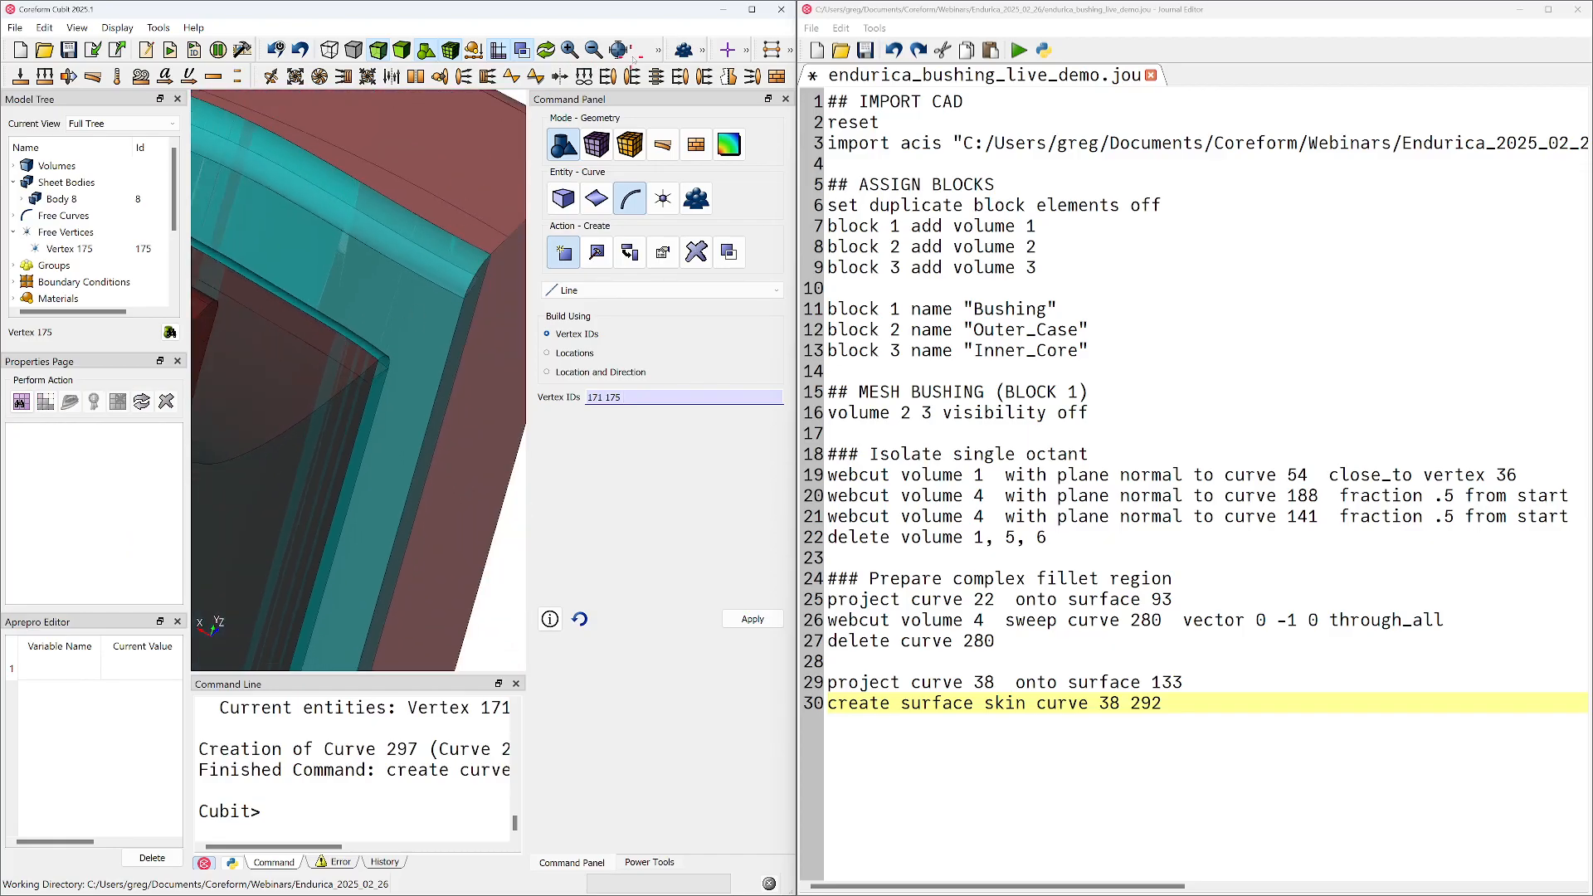
{"action": "left_click", "coordinate": [702, 52]}
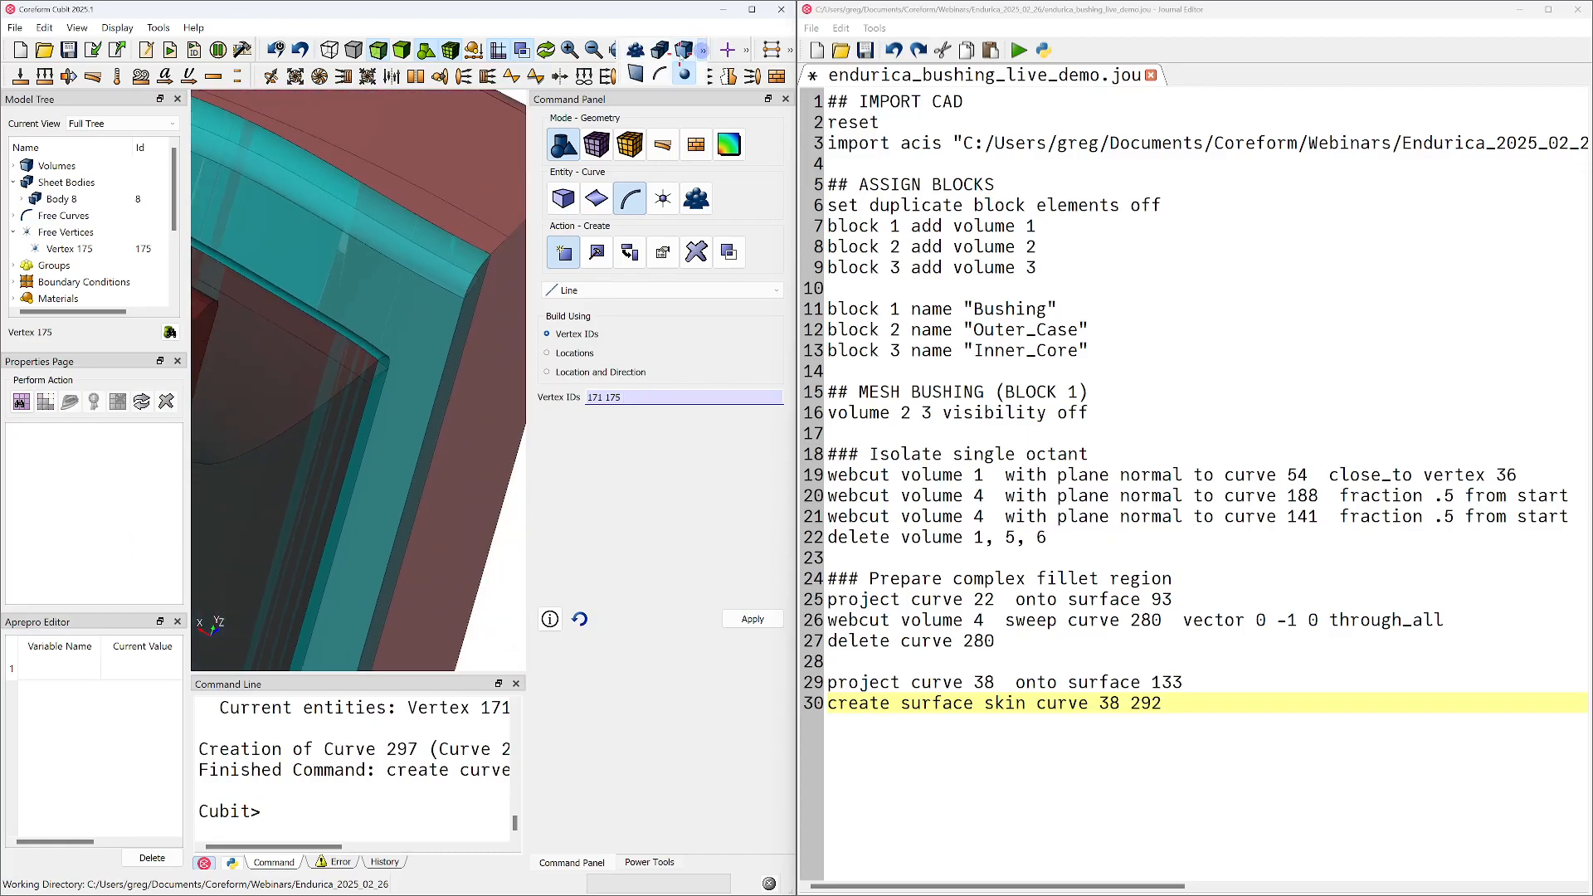
{"action": "left_click", "coordinate": [689, 52]}
{"action": "left_click", "coordinate": [314, 433]}
{"action": "right_click", "coordinate": [314, 432]}
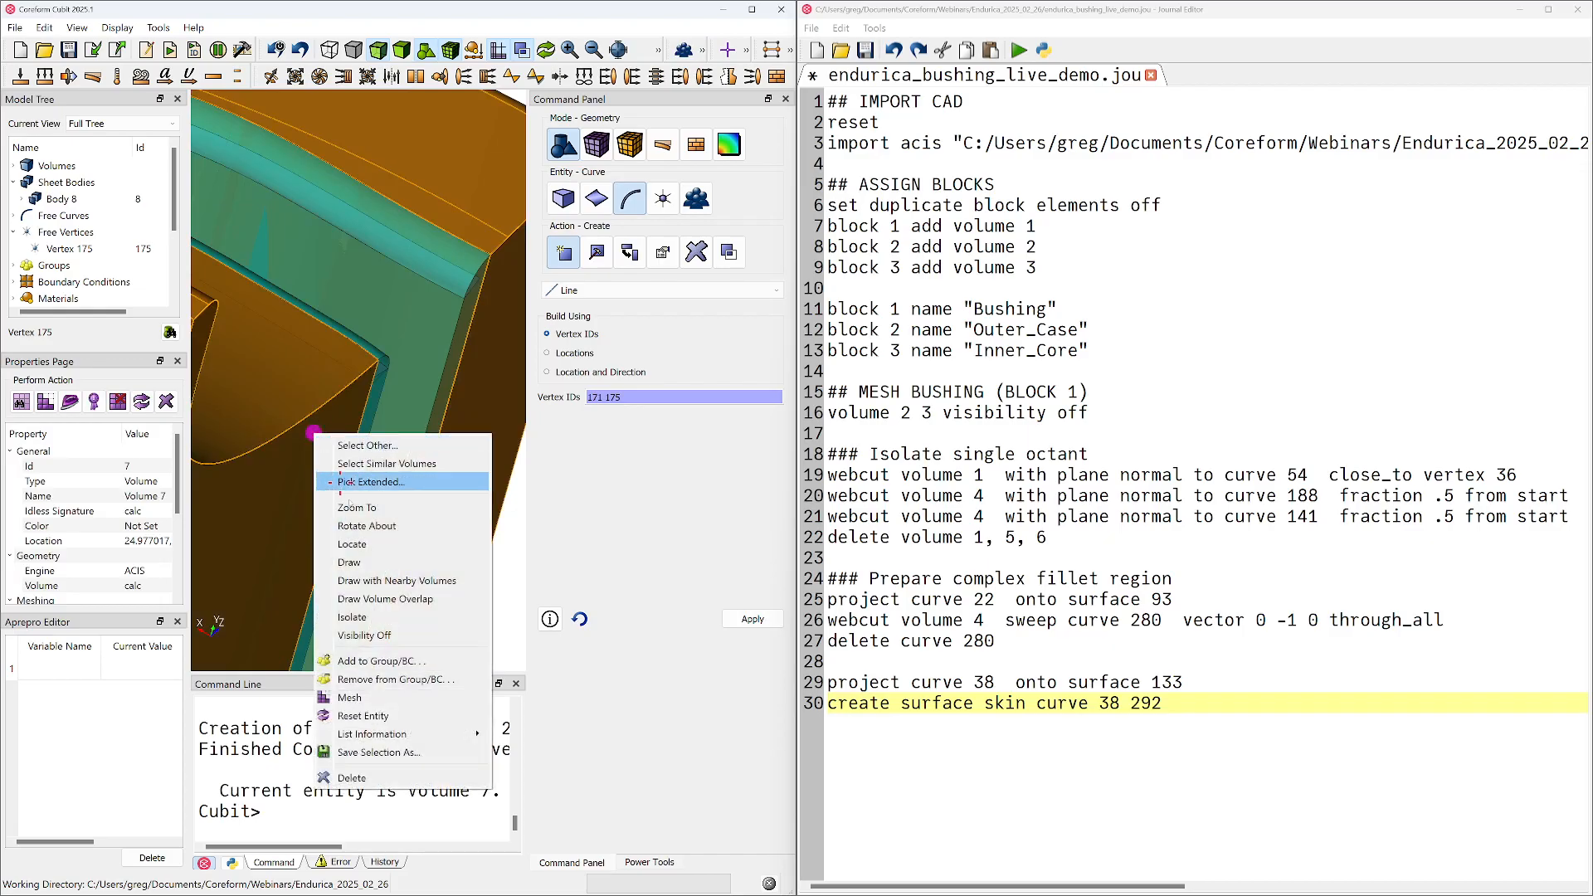
{"action": "left_click", "coordinate": [399, 633]}
{"action": "scroll", "coordinate": [373, 424], "scroll_direction": "up", "scroll_amount": 8}
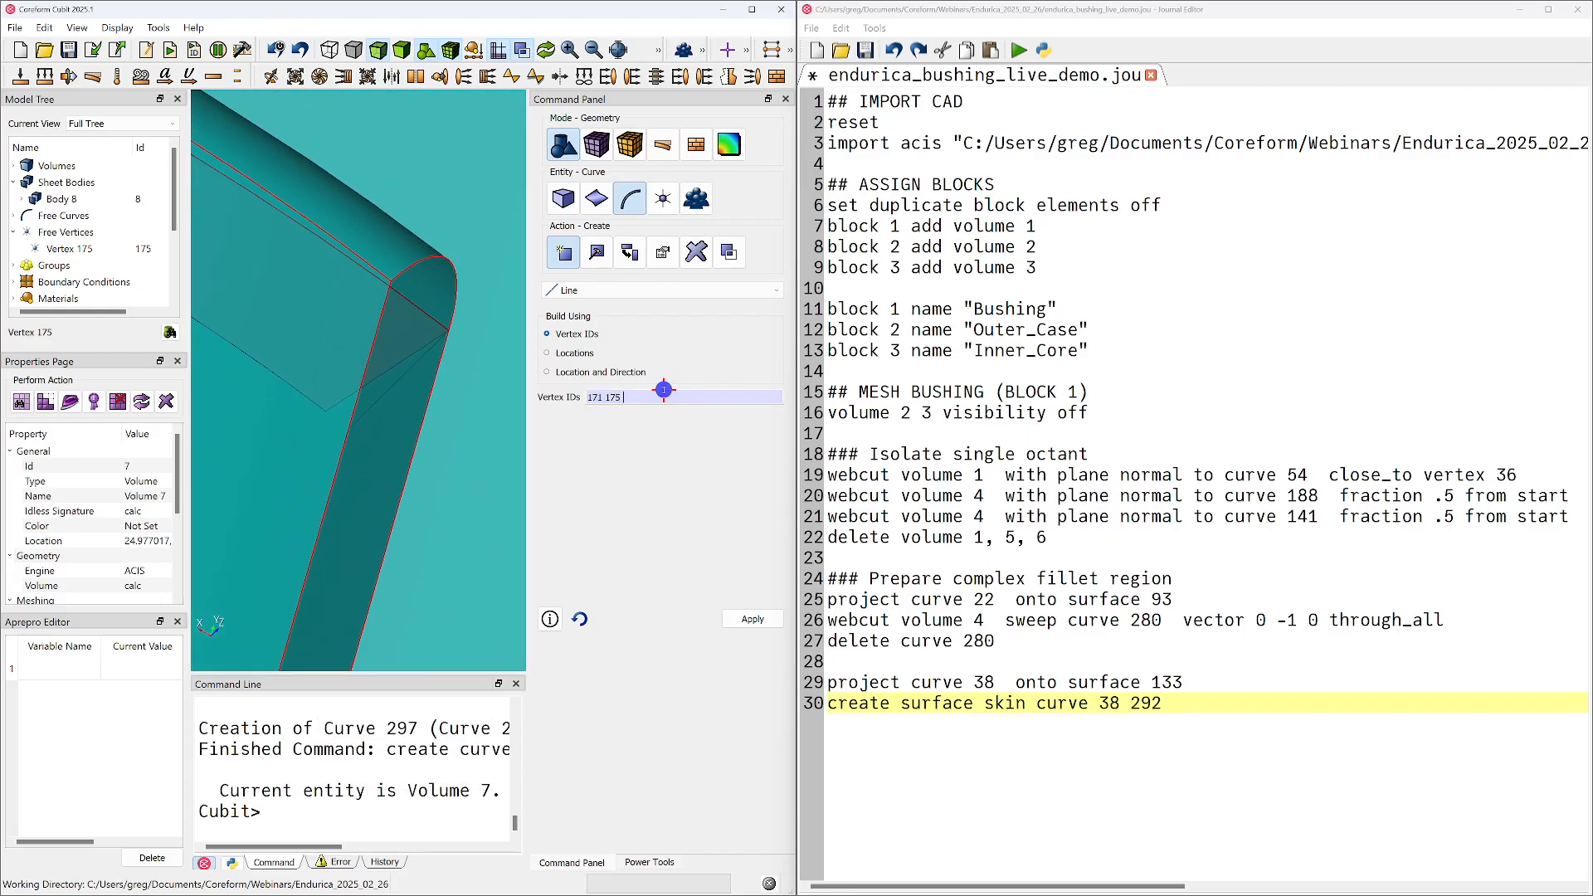
Create a line curve between vertices 174 and 175
{"action": "left_click", "coordinate": [325, 412]}
{"action": "left_click", "coordinate": [348, 428], "text": "ctrl"}
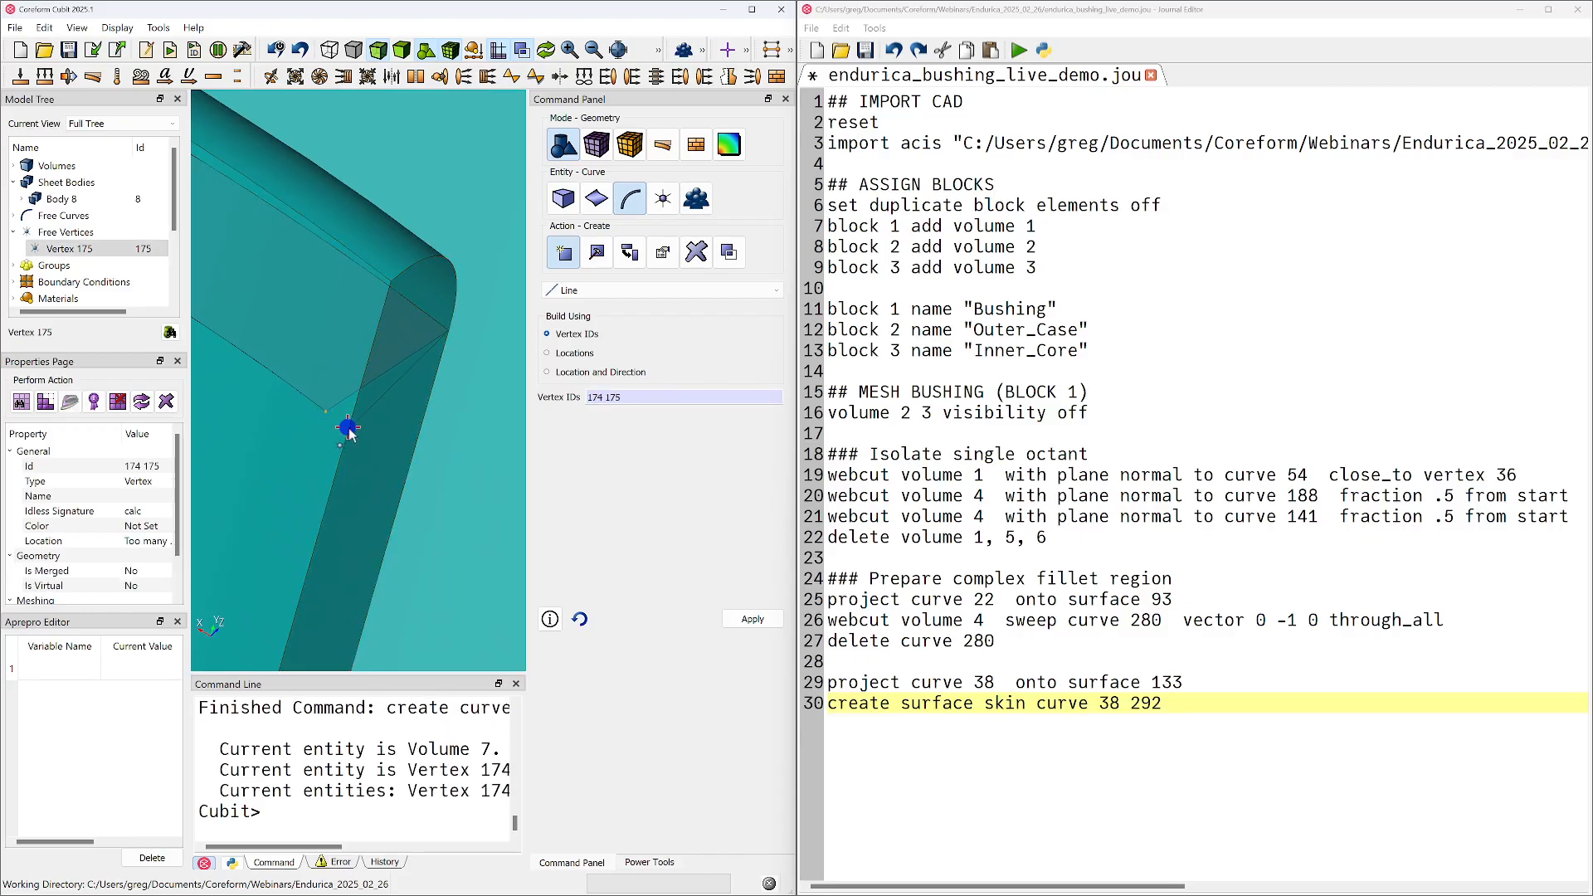
{"action": "left_click", "coordinate": [757, 621]}
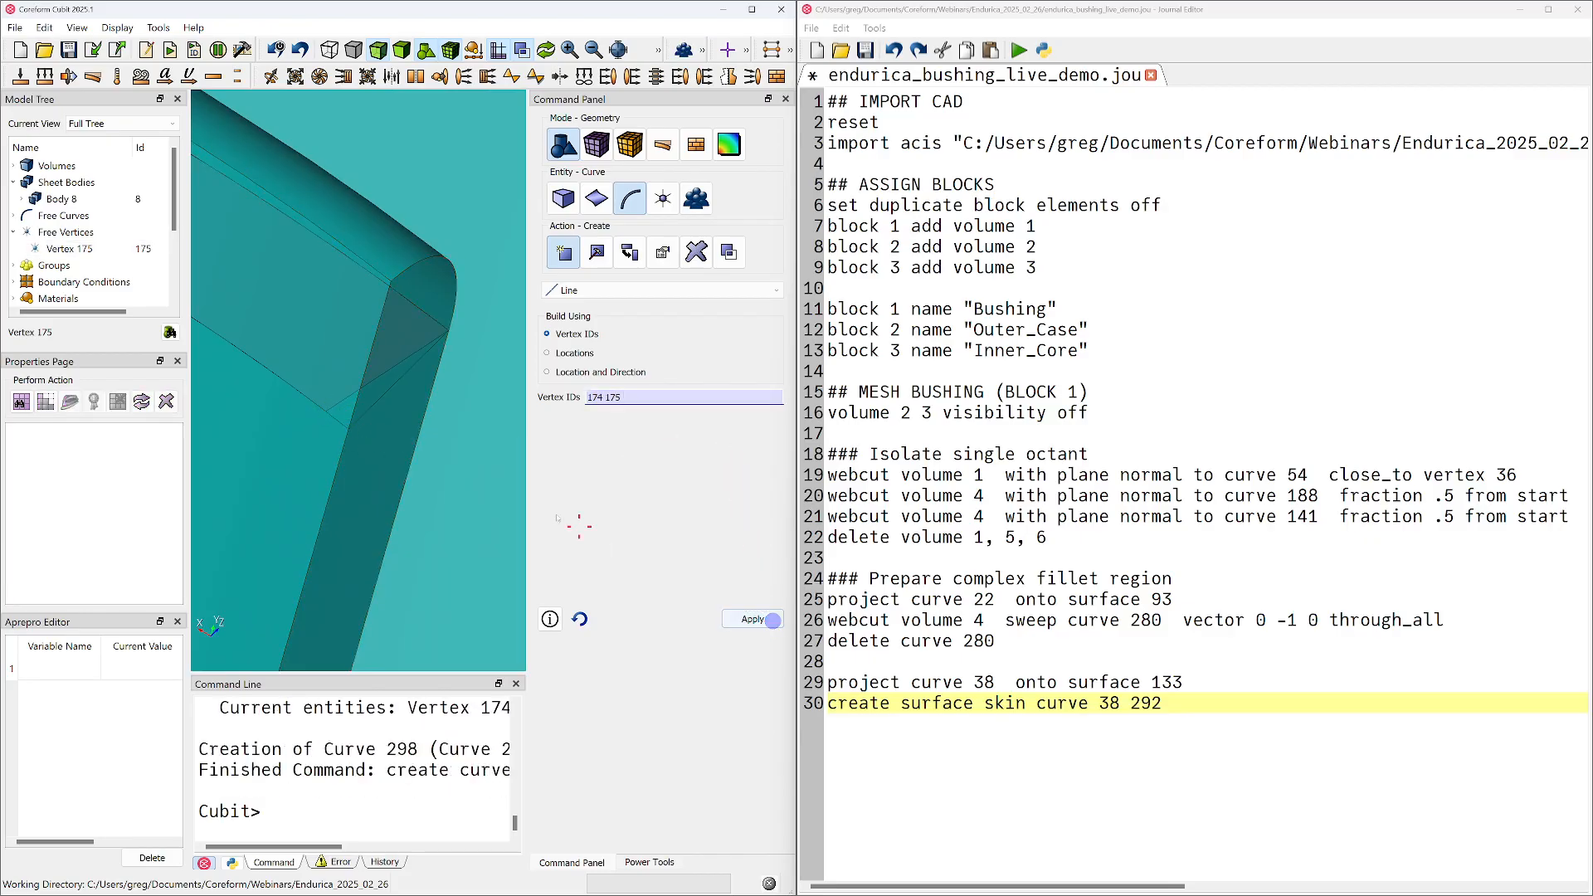
Create a surface from bounding curves 296, 297 and 298, and inspect the new sheet body at the fillet corner
{"action": "left_click", "coordinate": [604, 201]}
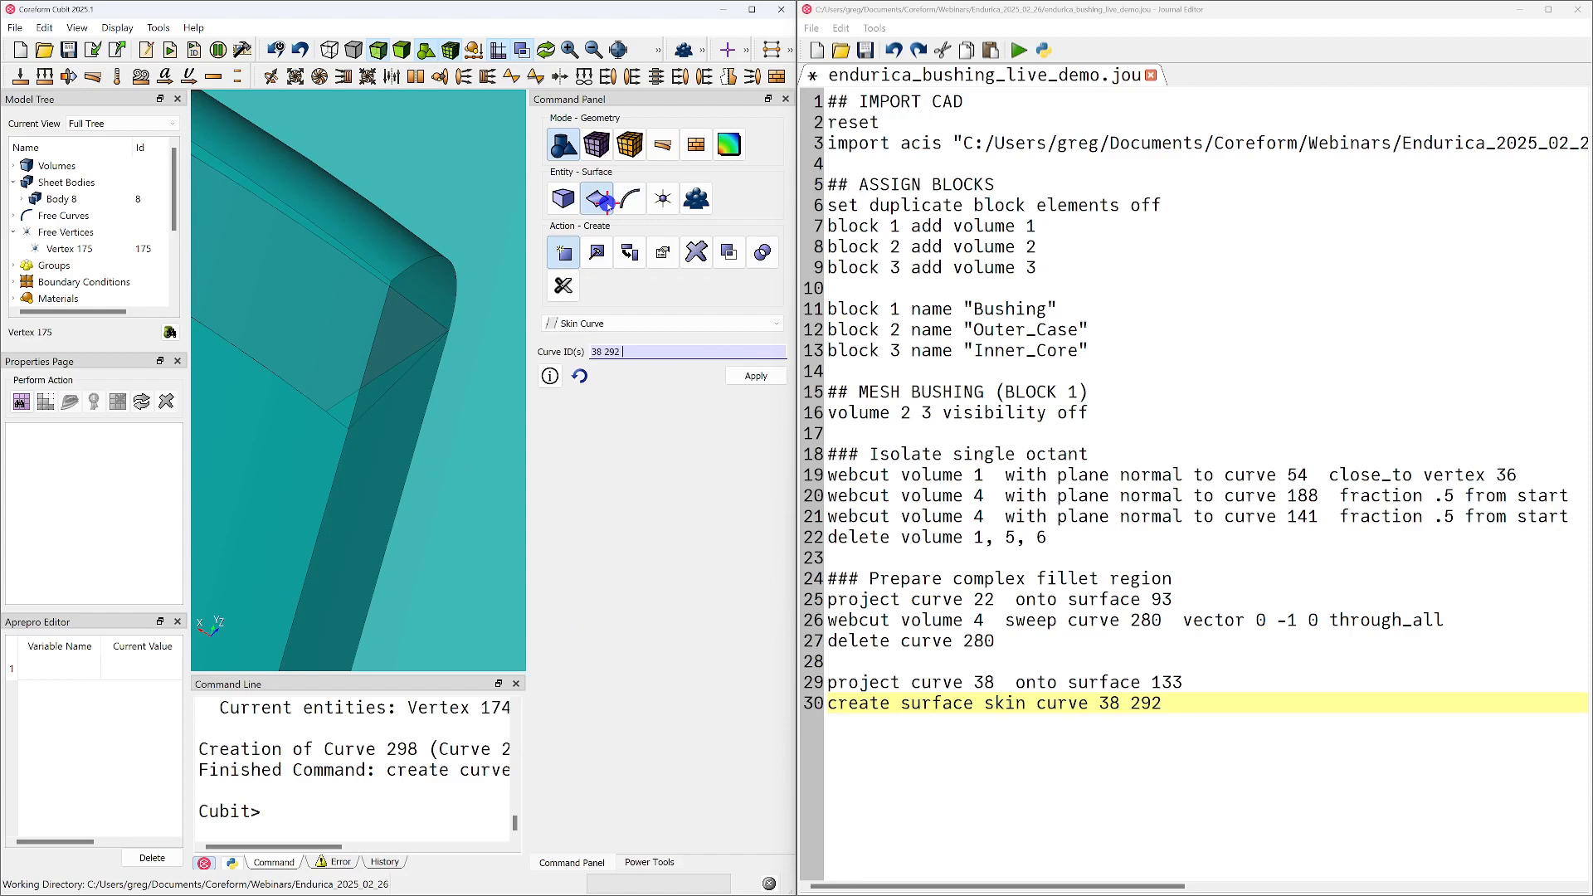
{"action": "left_click", "coordinate": [603, 324]}
{"action": "scroll", "coordinate": [593, 415], "scroll_direction": "up", "scroll_amount": 2}
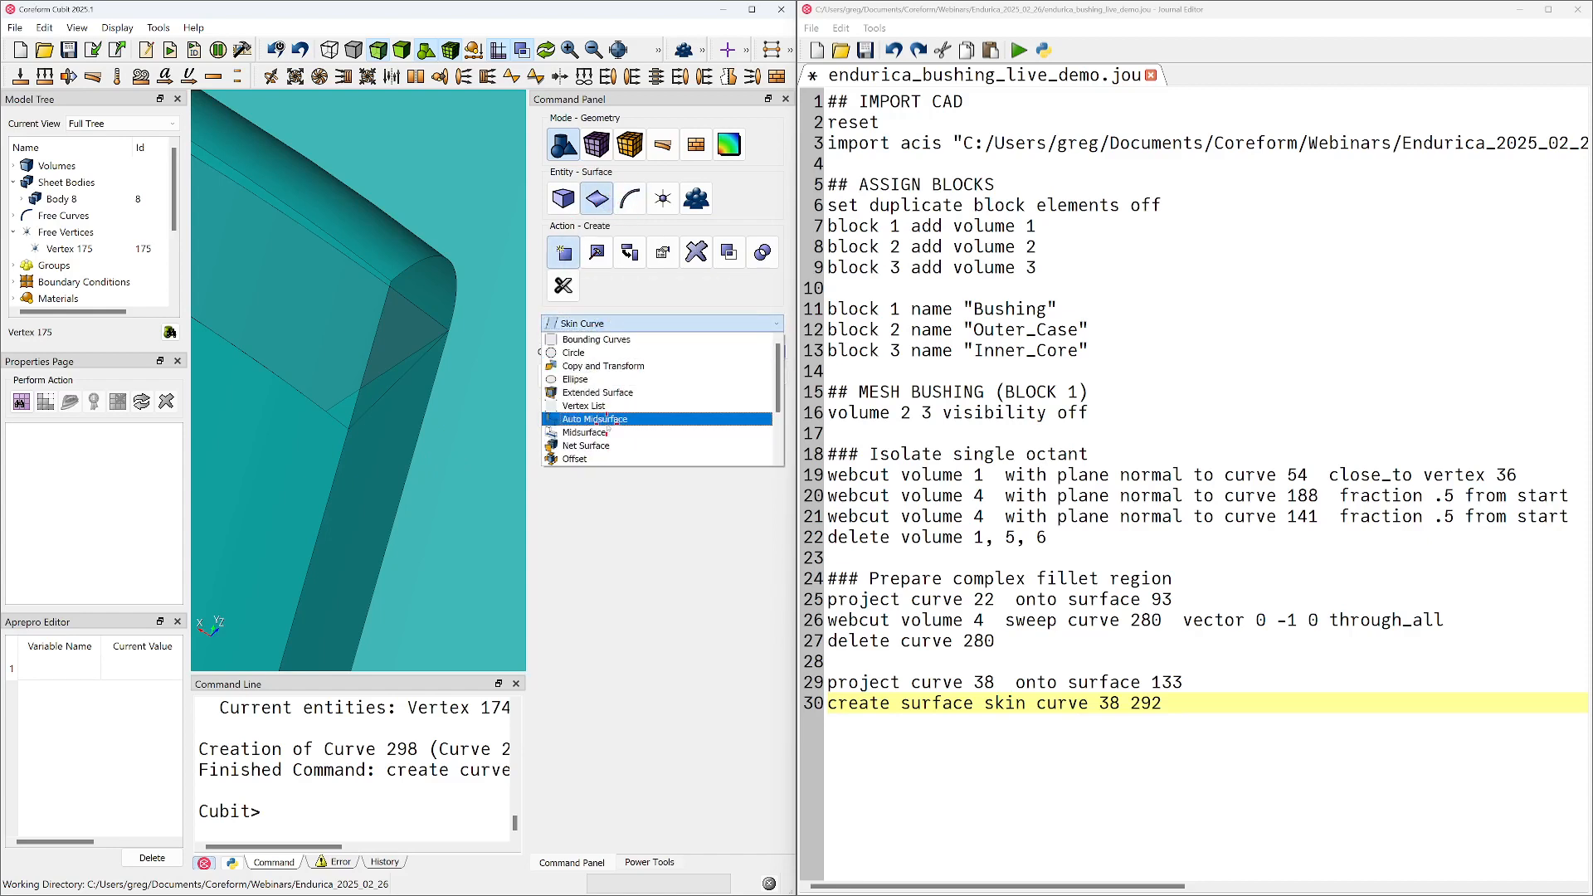
{"action": "left_click", "coordinate": [596, 340]}
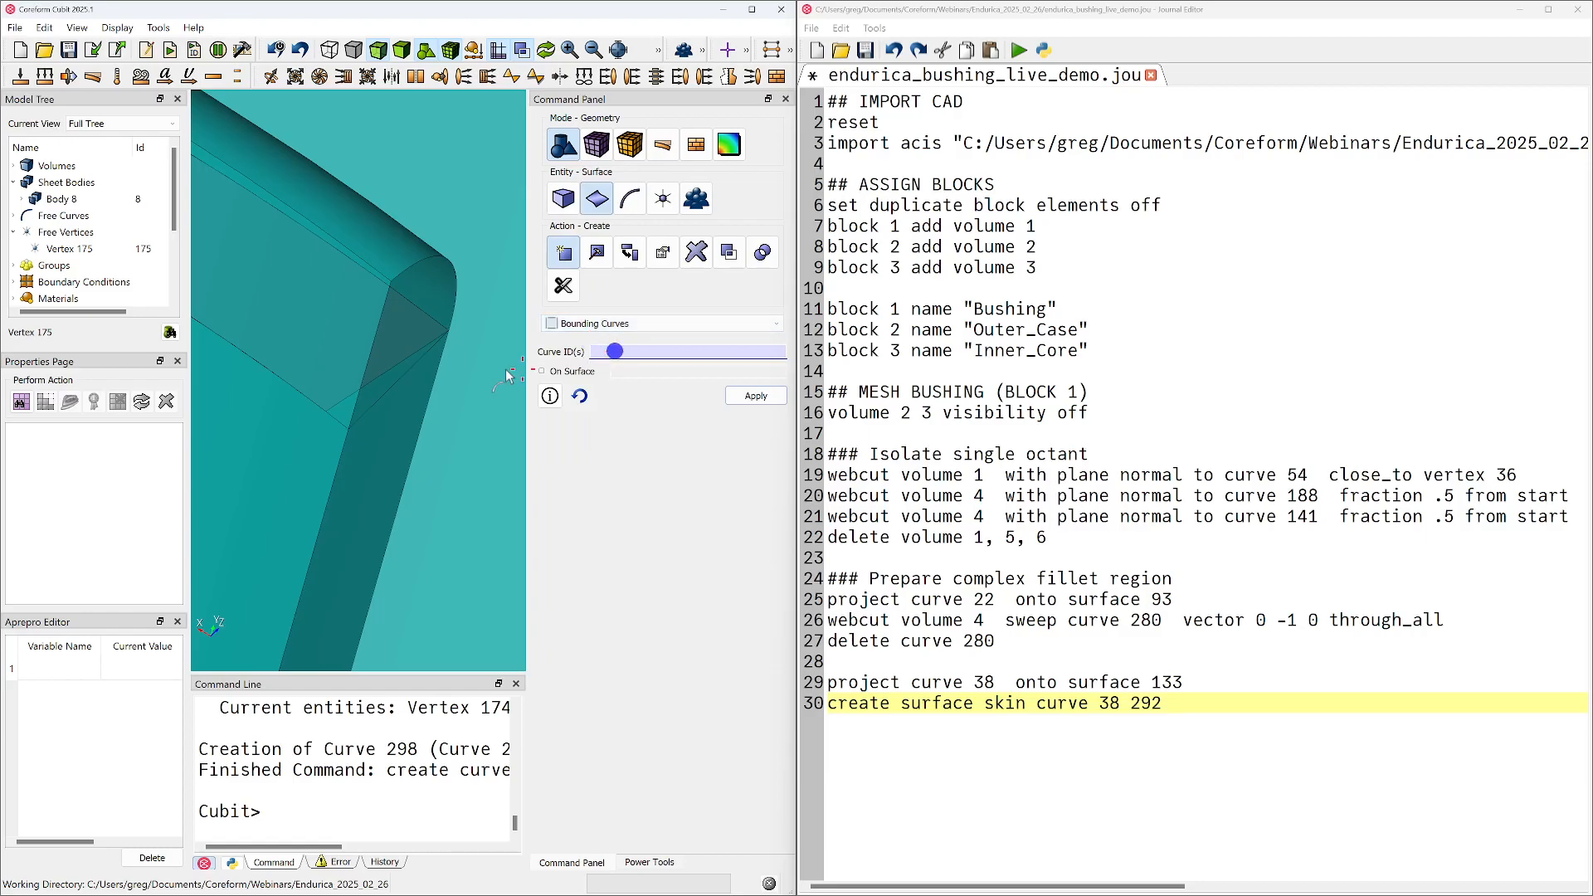
{"action": "left_click", "coordinate": [396, 373]}
{"action": "left_click", "coordinate": [397, 377], "text": "ctrl"}
{"action": "left_click", "coordinate": [342, 428], "text": "ctrl"}
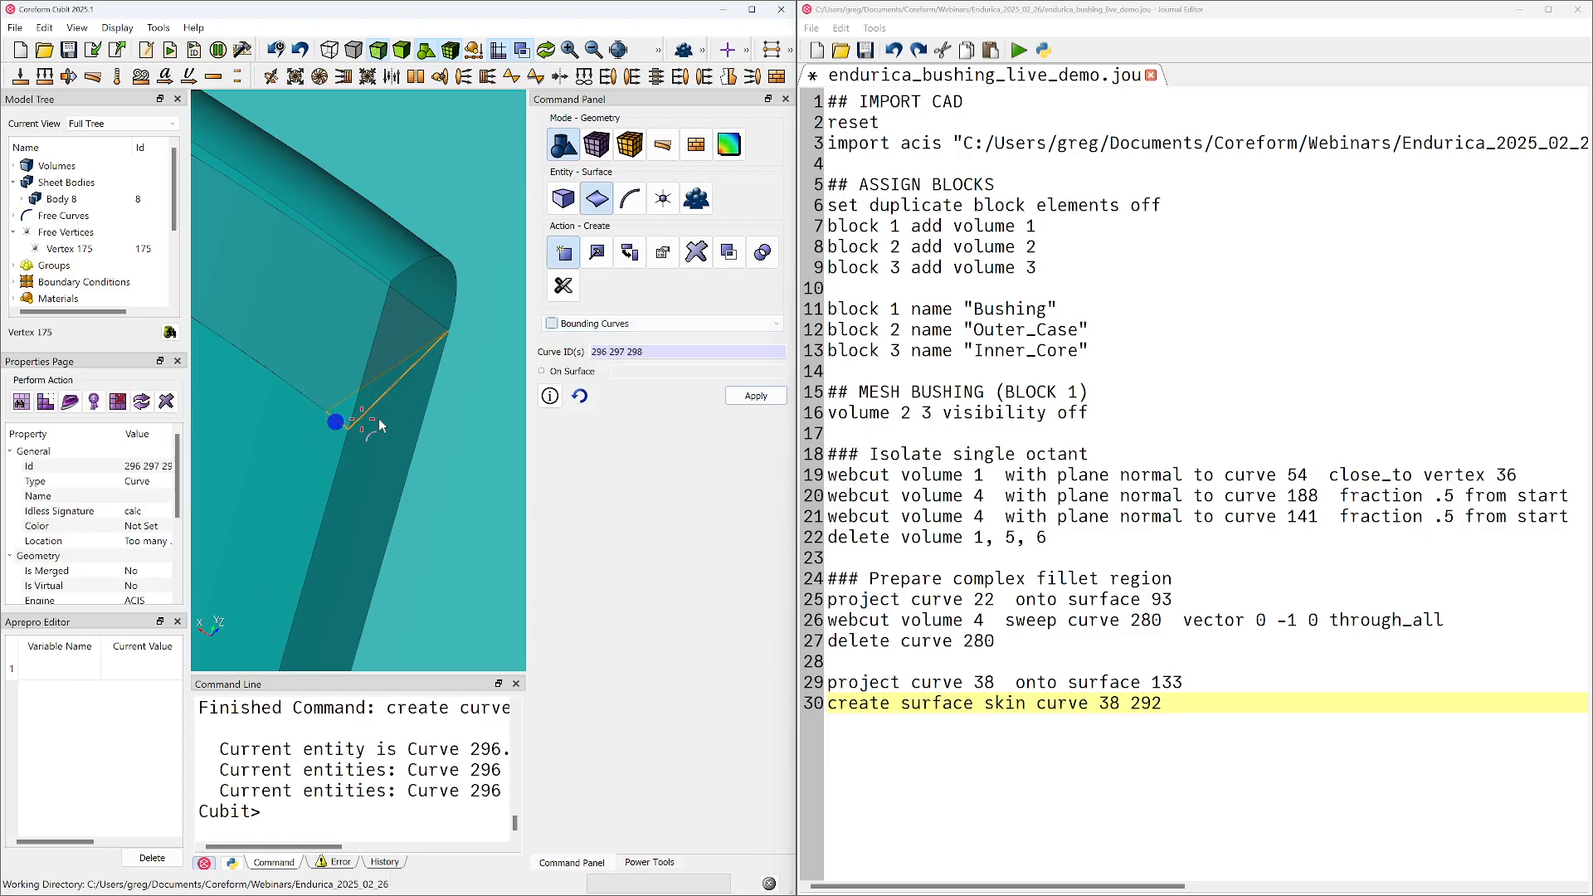
{"action": "left_click", "coordinate": [771, 404]}
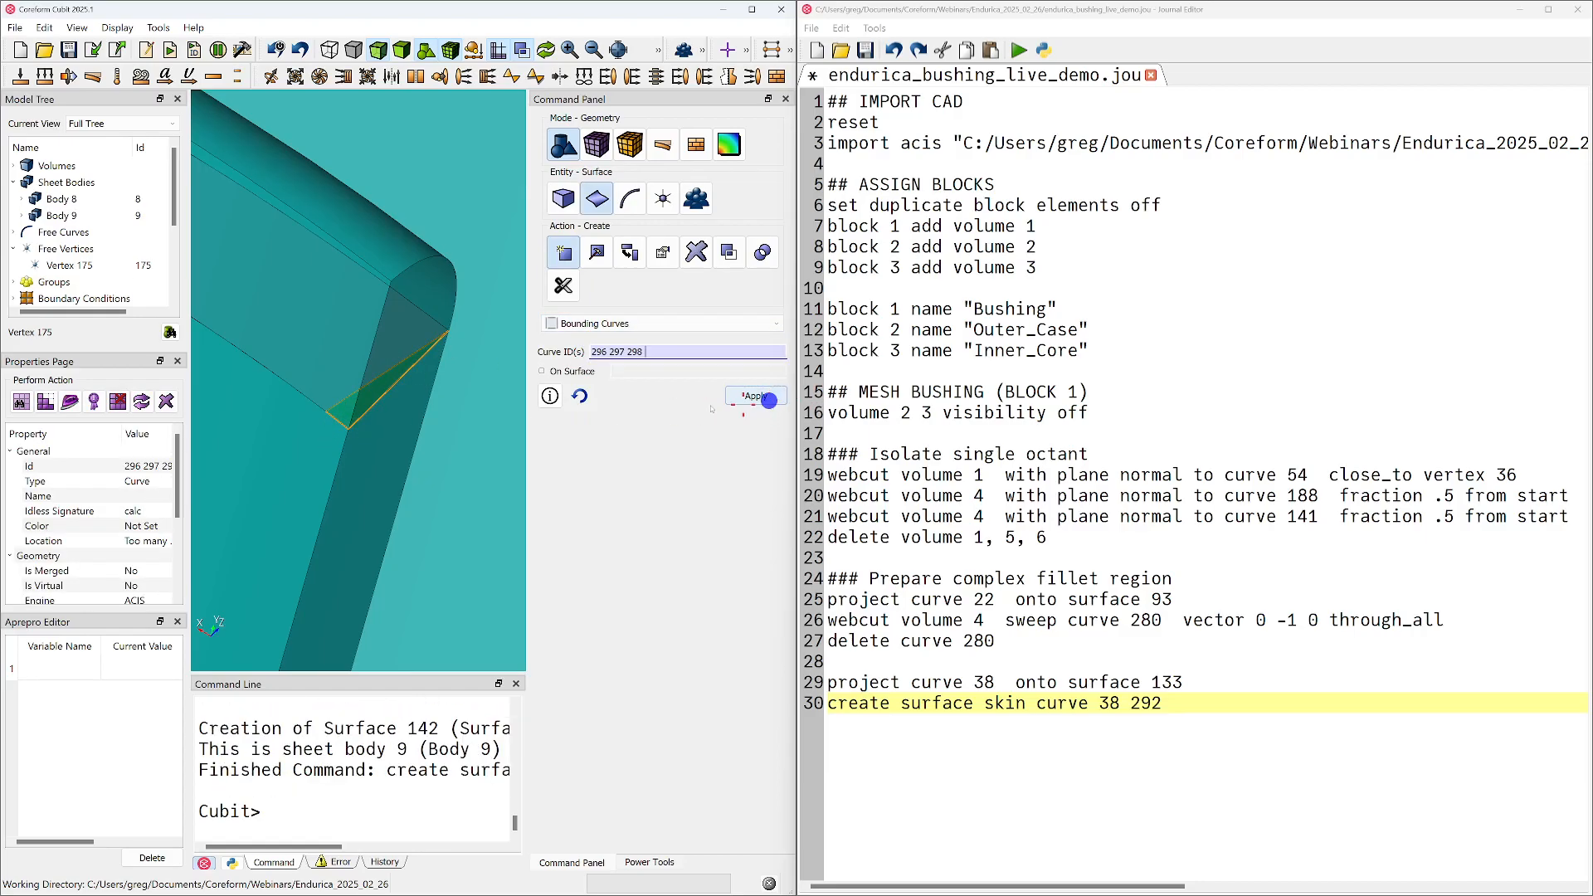
{"action": "left_click", "coordinate": [38, 216]}
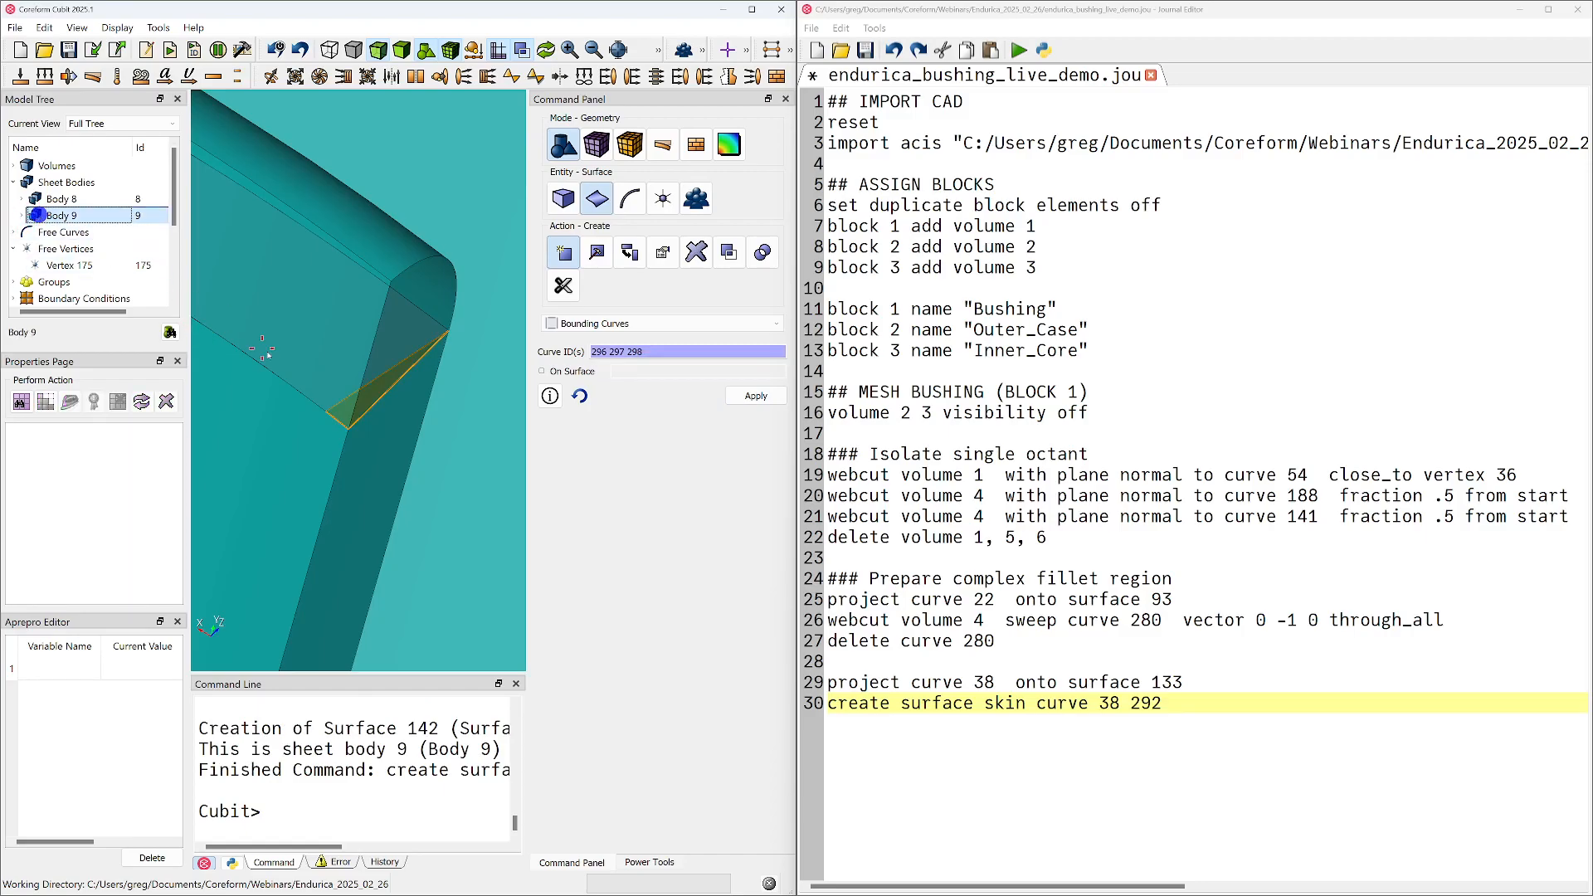
{"action": "middle_click_drag", "start_coordinate": [323, 359], "coordinate": [387, 429]}
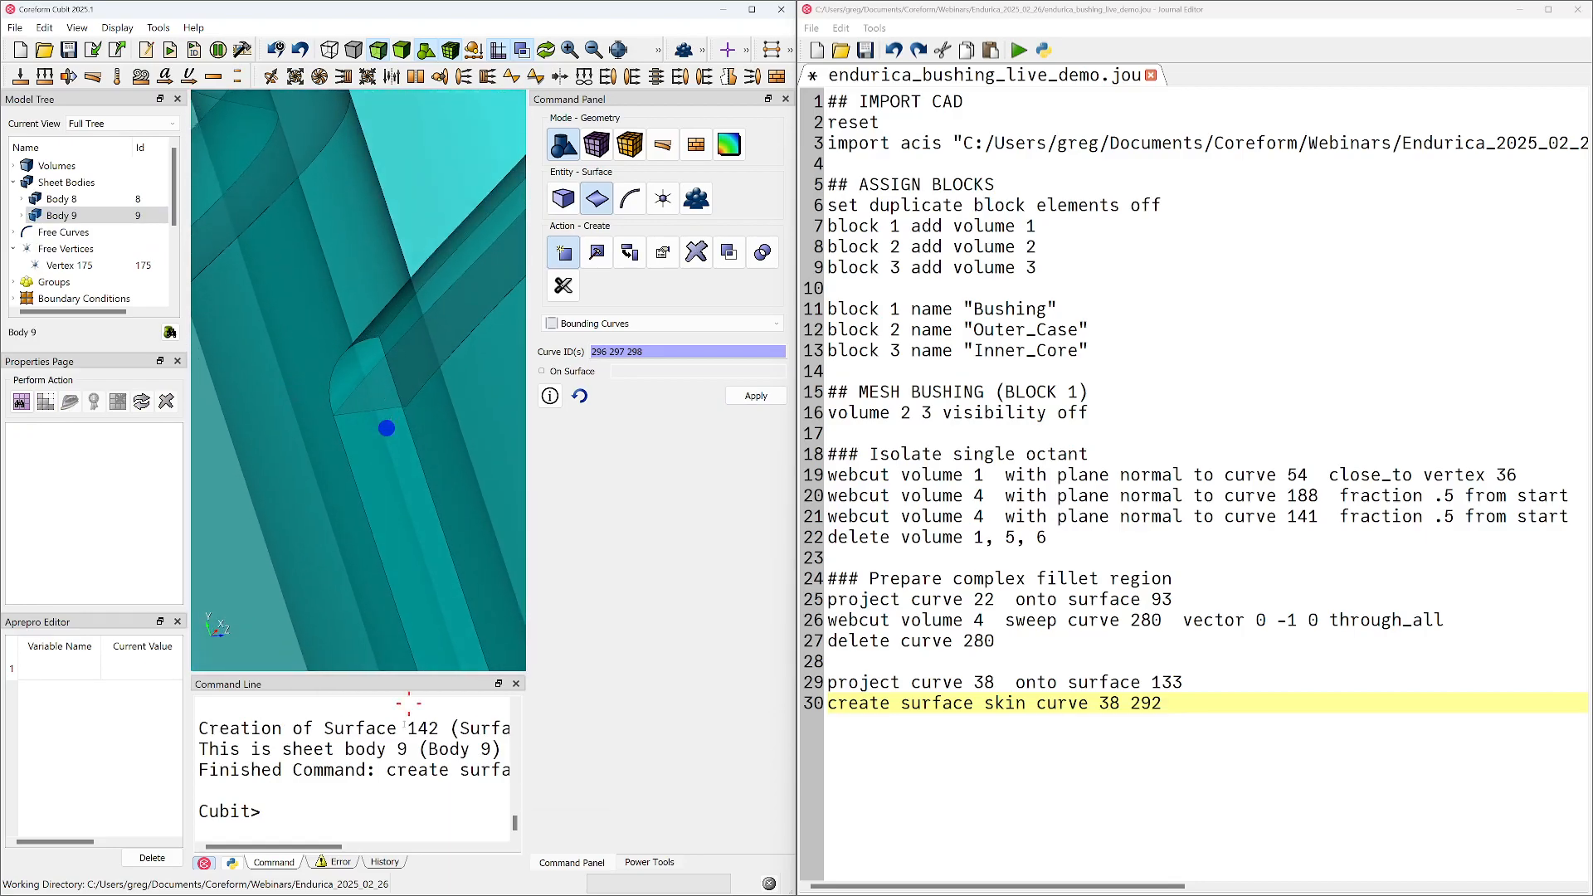
Copy the command history from the vertex creation near vertex 174 through the surface creation into the end of the journal script
{"action": "left_click", "coordinate": [380, 862]}
{"action": "scroll", "coordinate": [331, 819], "scroll_direction": "down", "scroll_amount": 1}
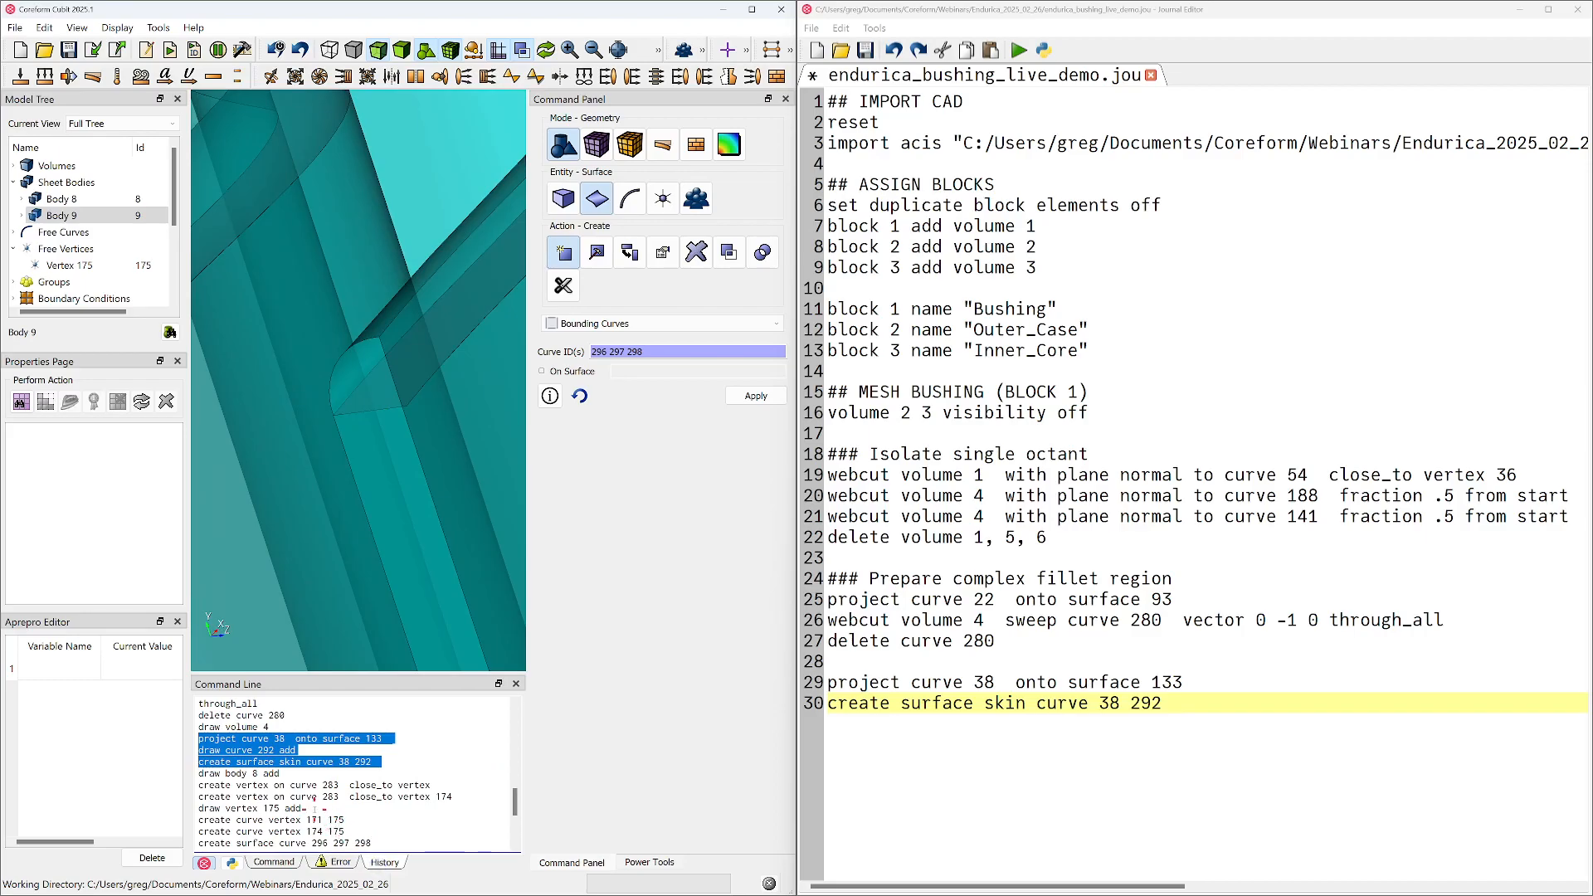
{"action": "scroll", "coordinate": [223, 776], "scroll_direction": "down", "scroll_amount": 1}
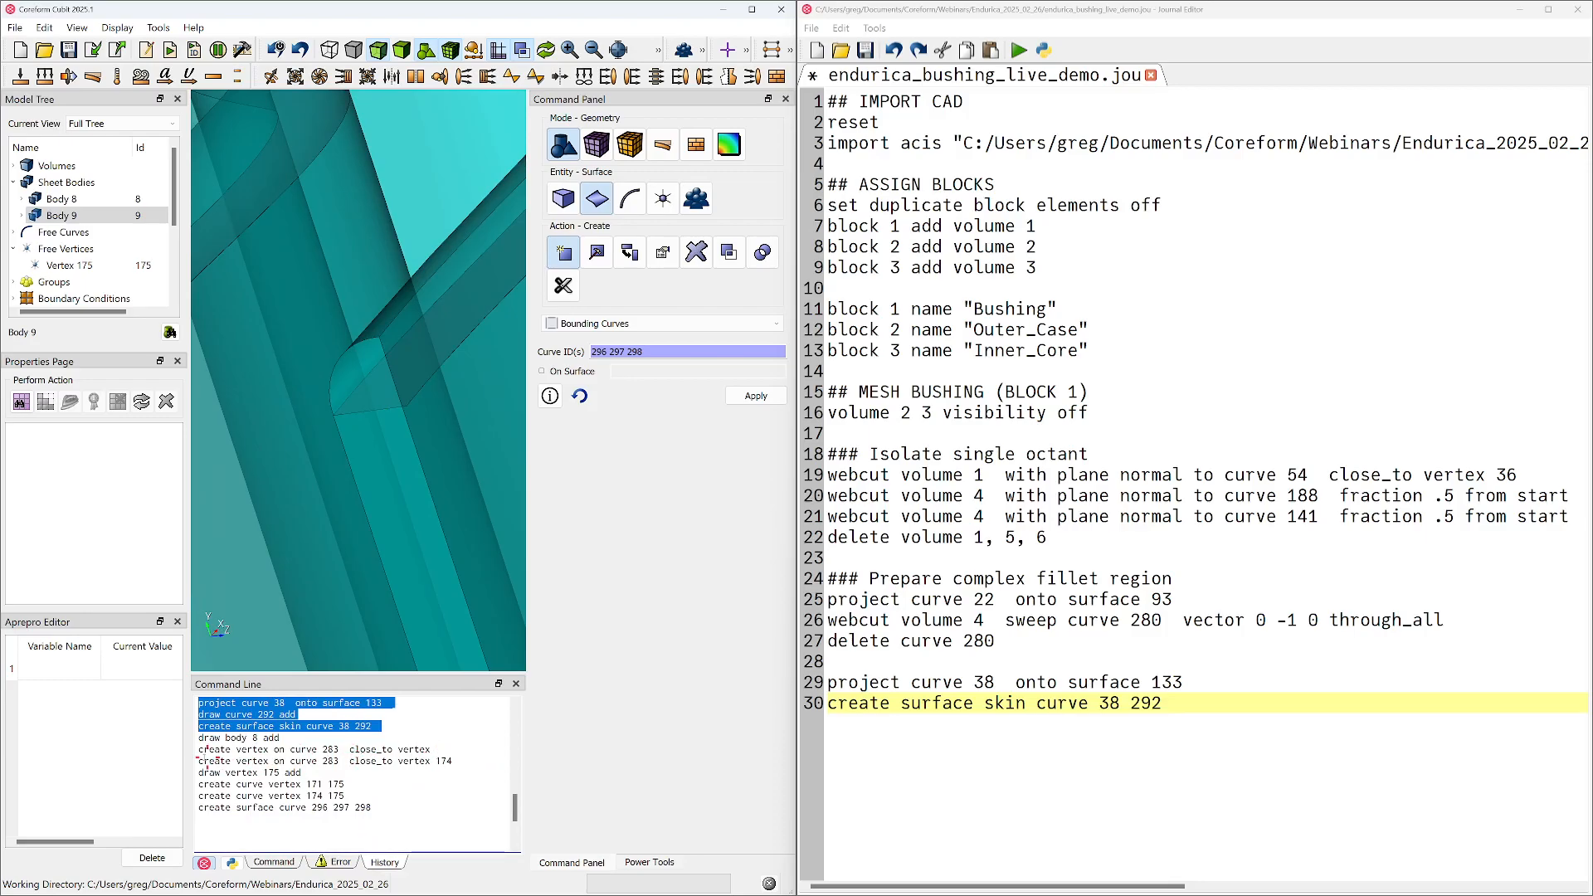
{"action": "left_click_drag", "start_coordinate": [199, 760], "coordinate": [406, 805]}
{"action": "key", "text": "ctrl+c"}
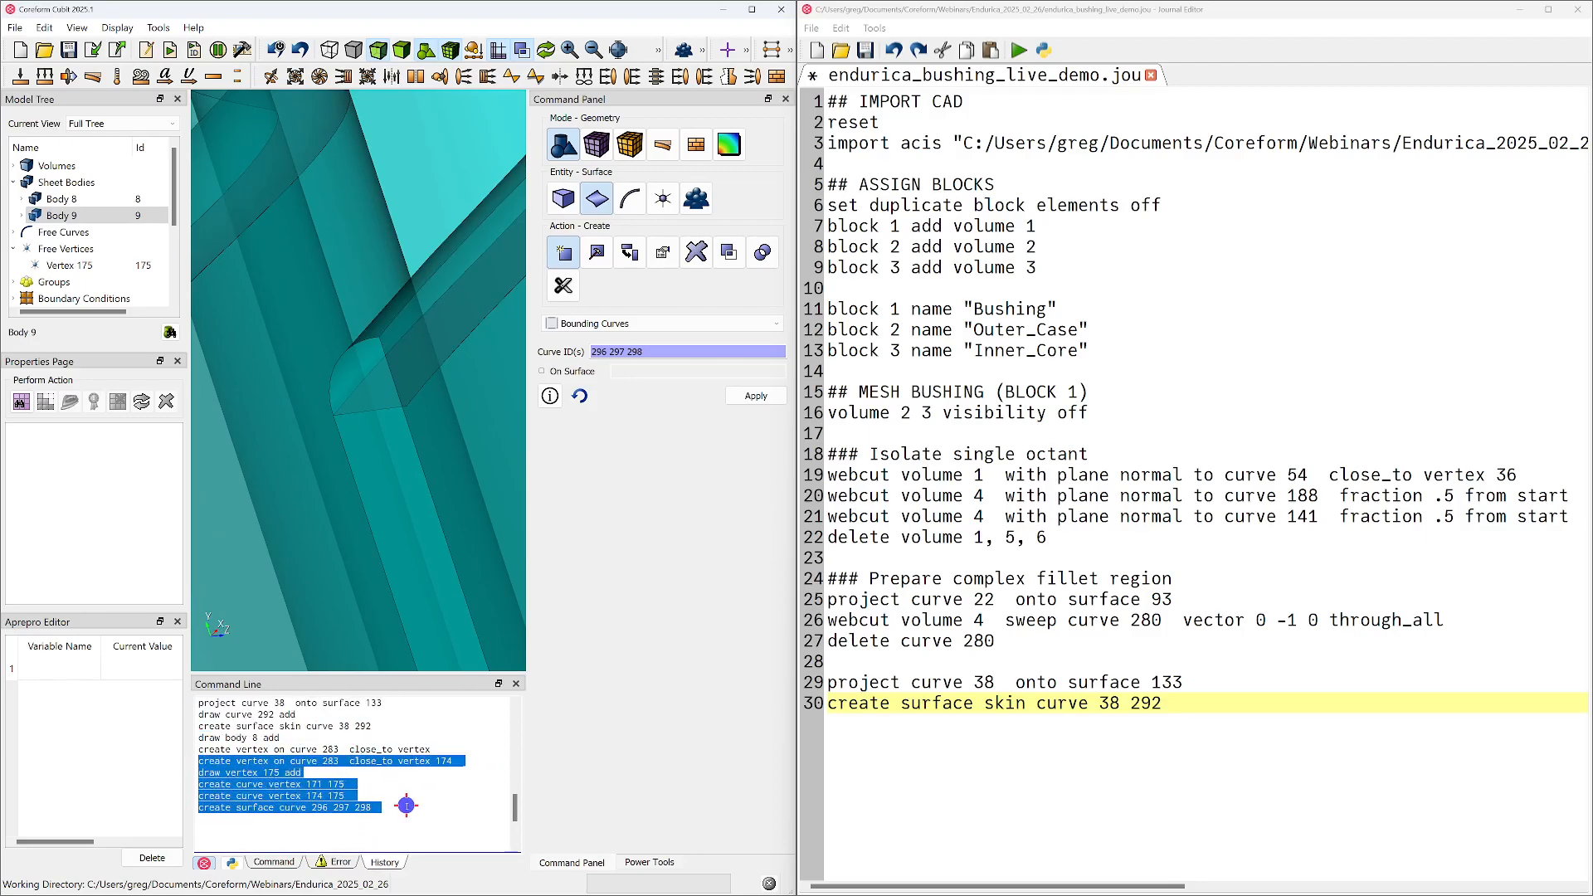
{"action": "left_click", "coordinate": [1188, 766]}
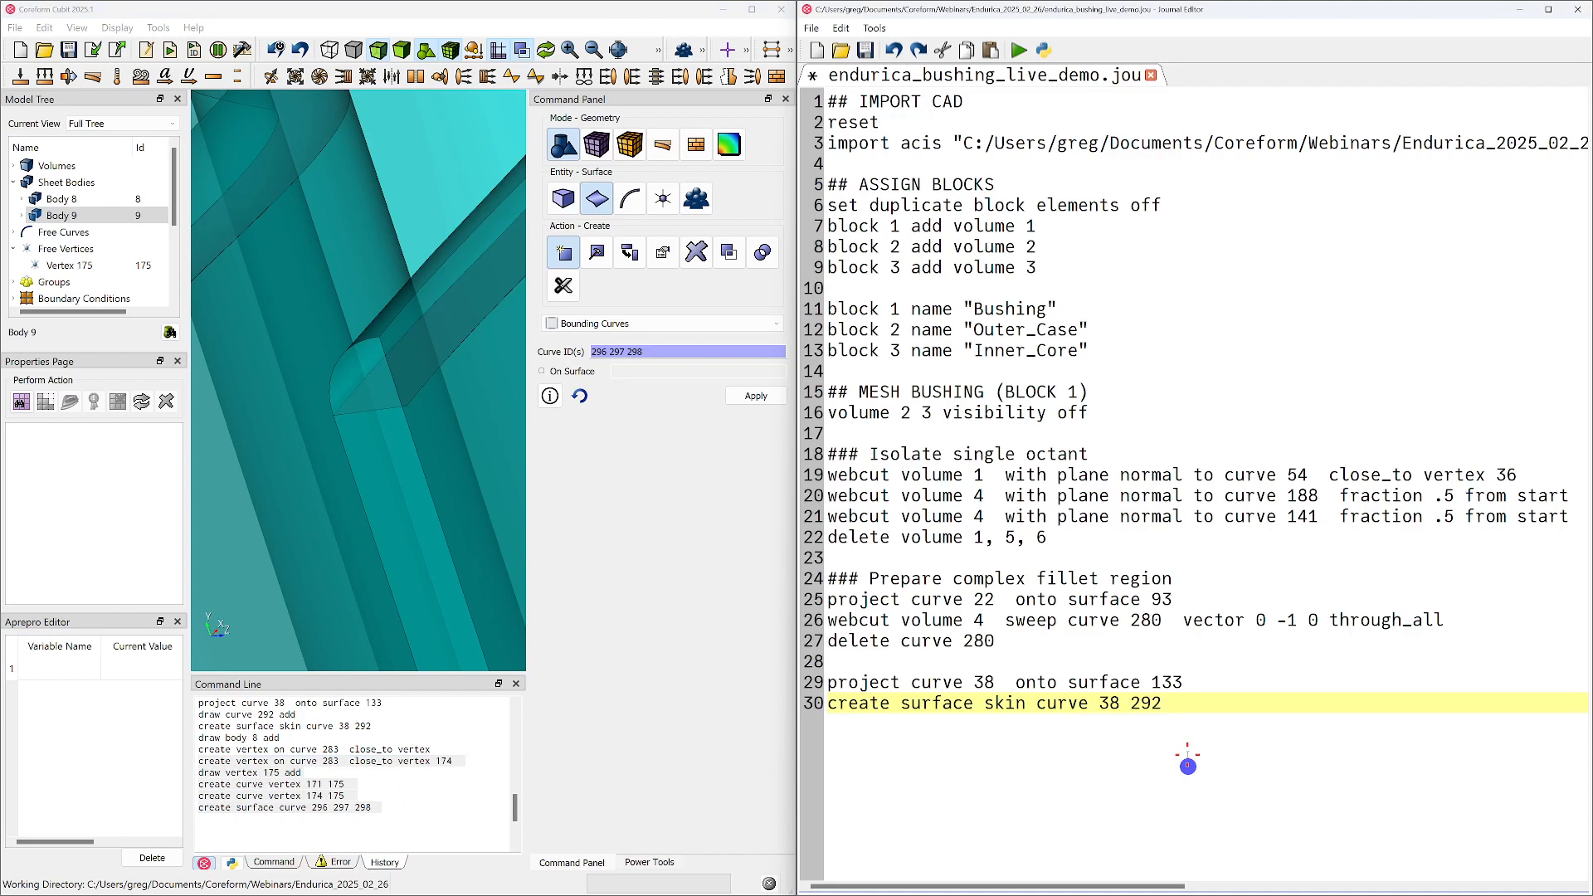
{"action": "key", "text": "Return"}
{"action": "key", "text": "Return"}
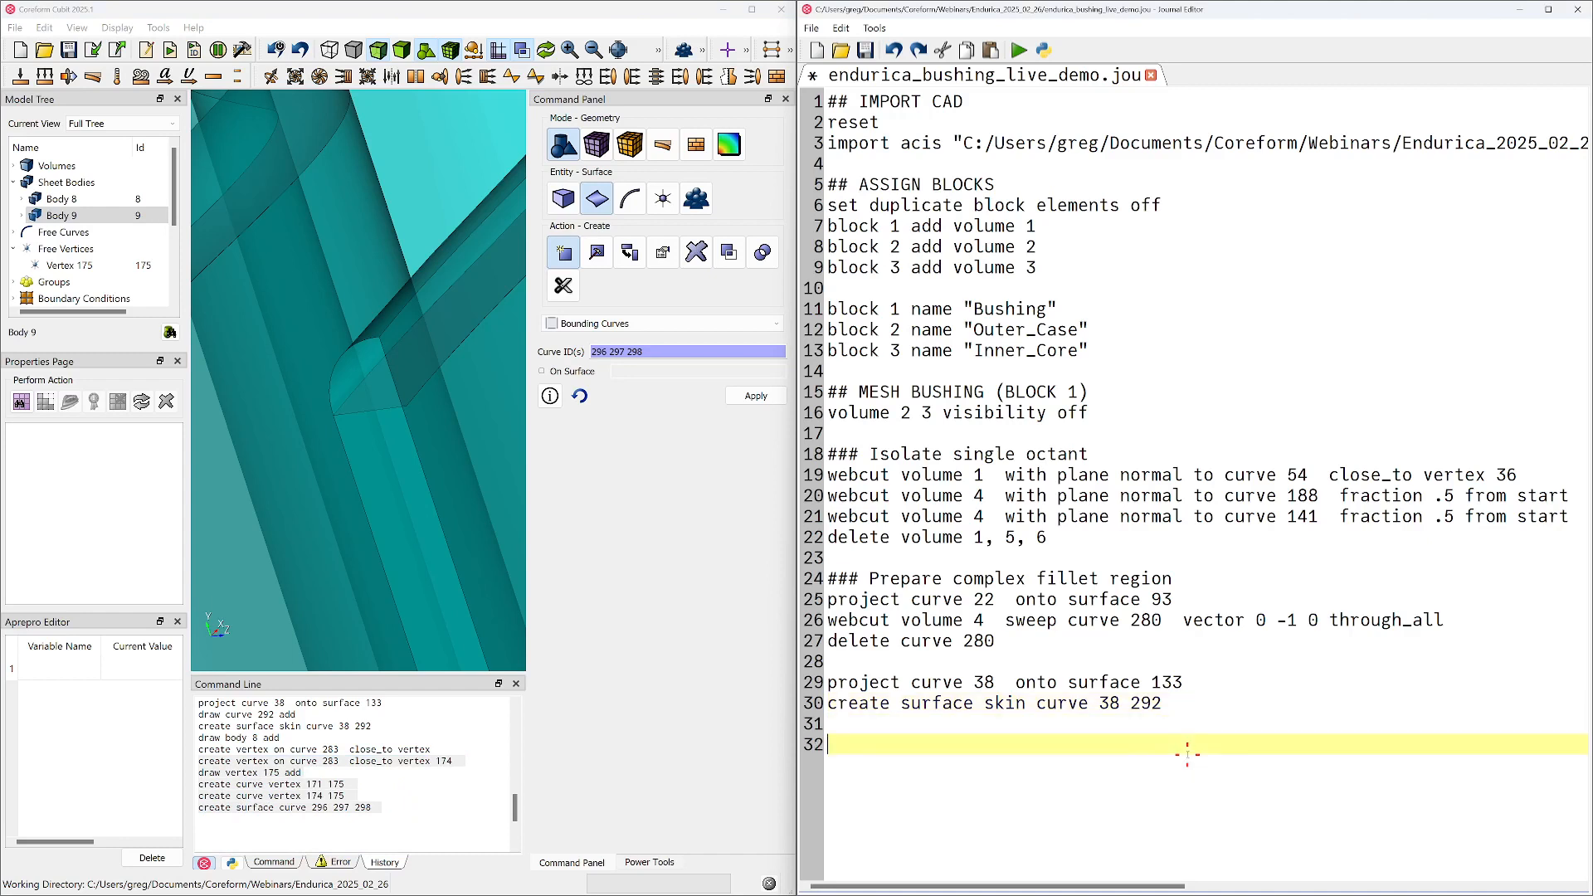
{"action": "key", "text": "ctrl+v"}
Delete the "draw vertex 175 add" line from the journal and add blank lines after the create surface command
{"action": "triple_click", "coordinate": [1013, 764]}
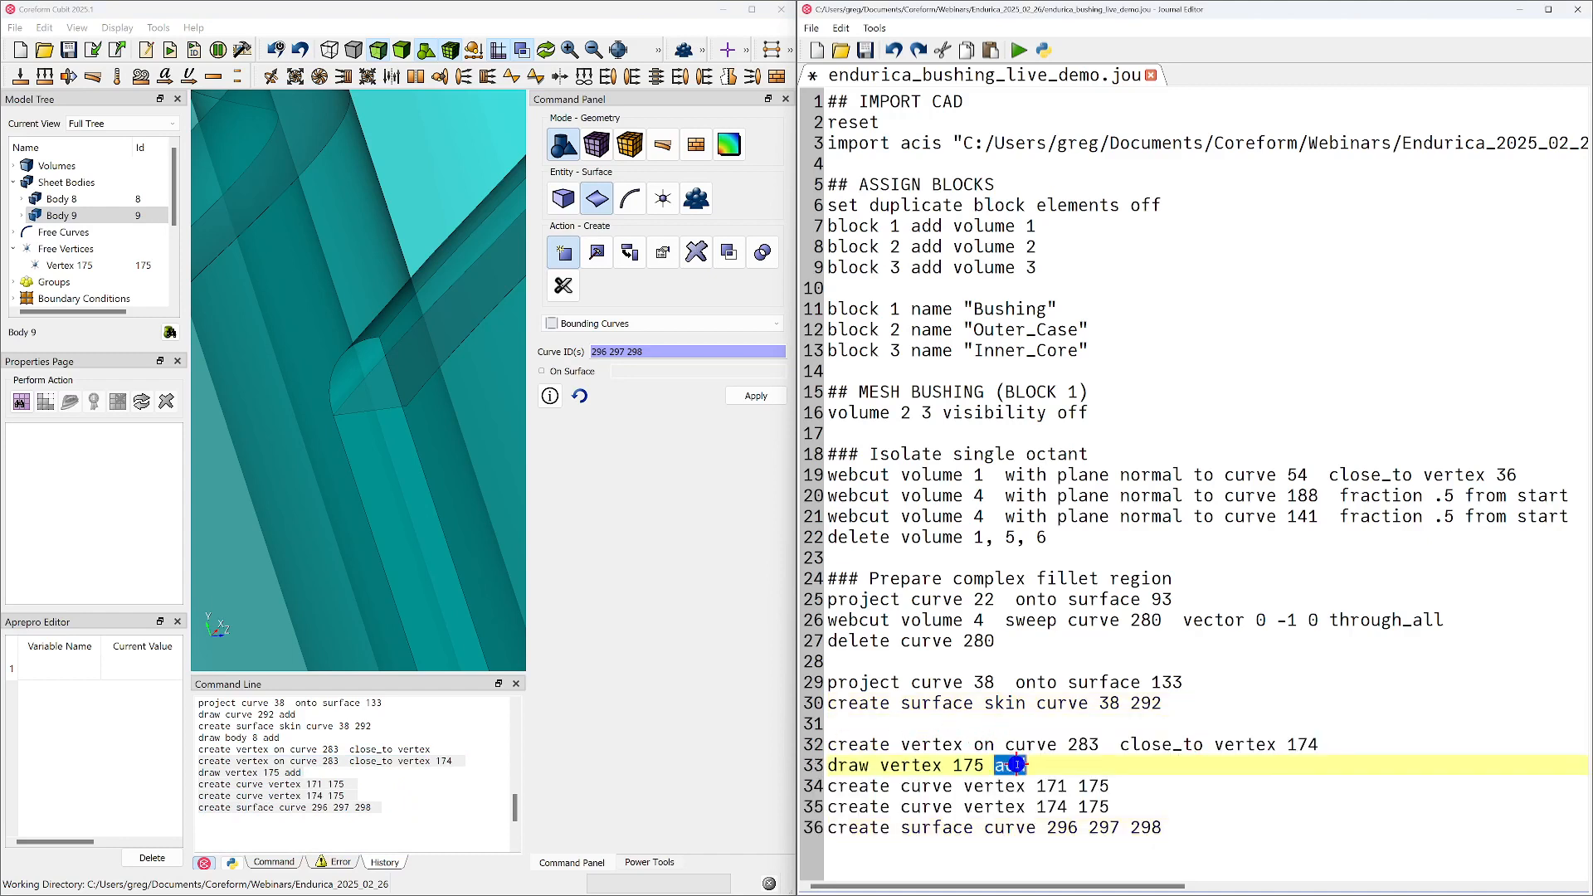
{"action": "key", "text": "Delete"}
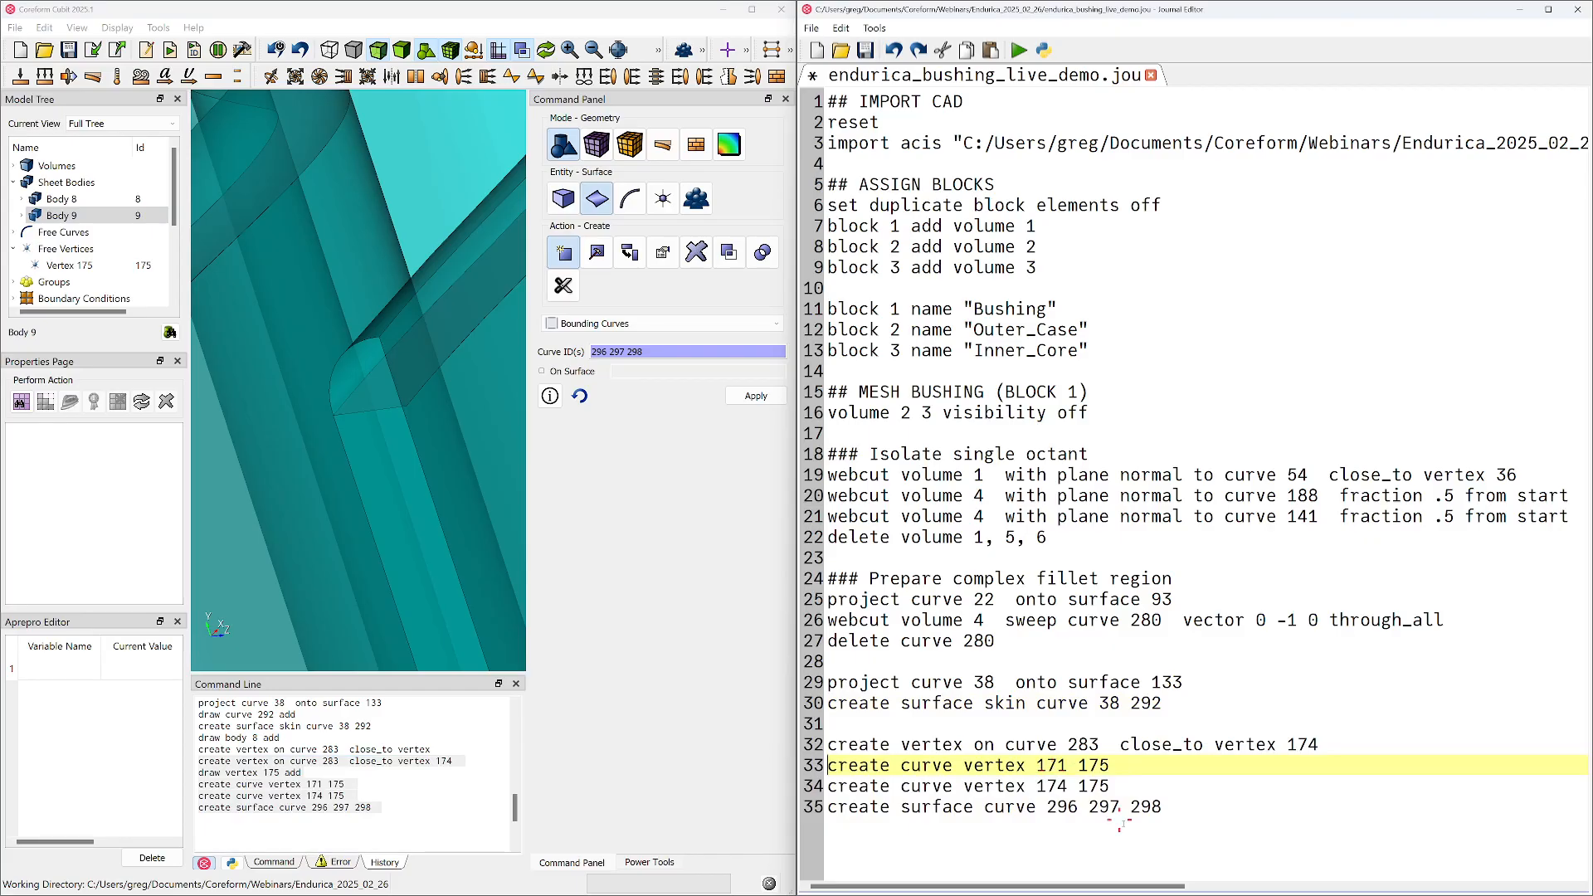
{"action": "left_click", "coordinate": [1166, 807]}
{"action": "key", "text": "Return"}
{"action": "key", "text": "Return"}
Create a vertex on curve 281 located close to vertex 173 at the lower corner of the fillet end
{"action": "mouse_move", "coordinate": [368, 353]}
{"action": "middle_mouse_down"}
{"action": "mouse_move", "coordinate": [413, 384]}
{"action": "mouse_move", "coordinate": [403, 416]}
{"action": "mouse_move", "coordinate": [424, 413]}
{"action": "middle_mouse_up"}
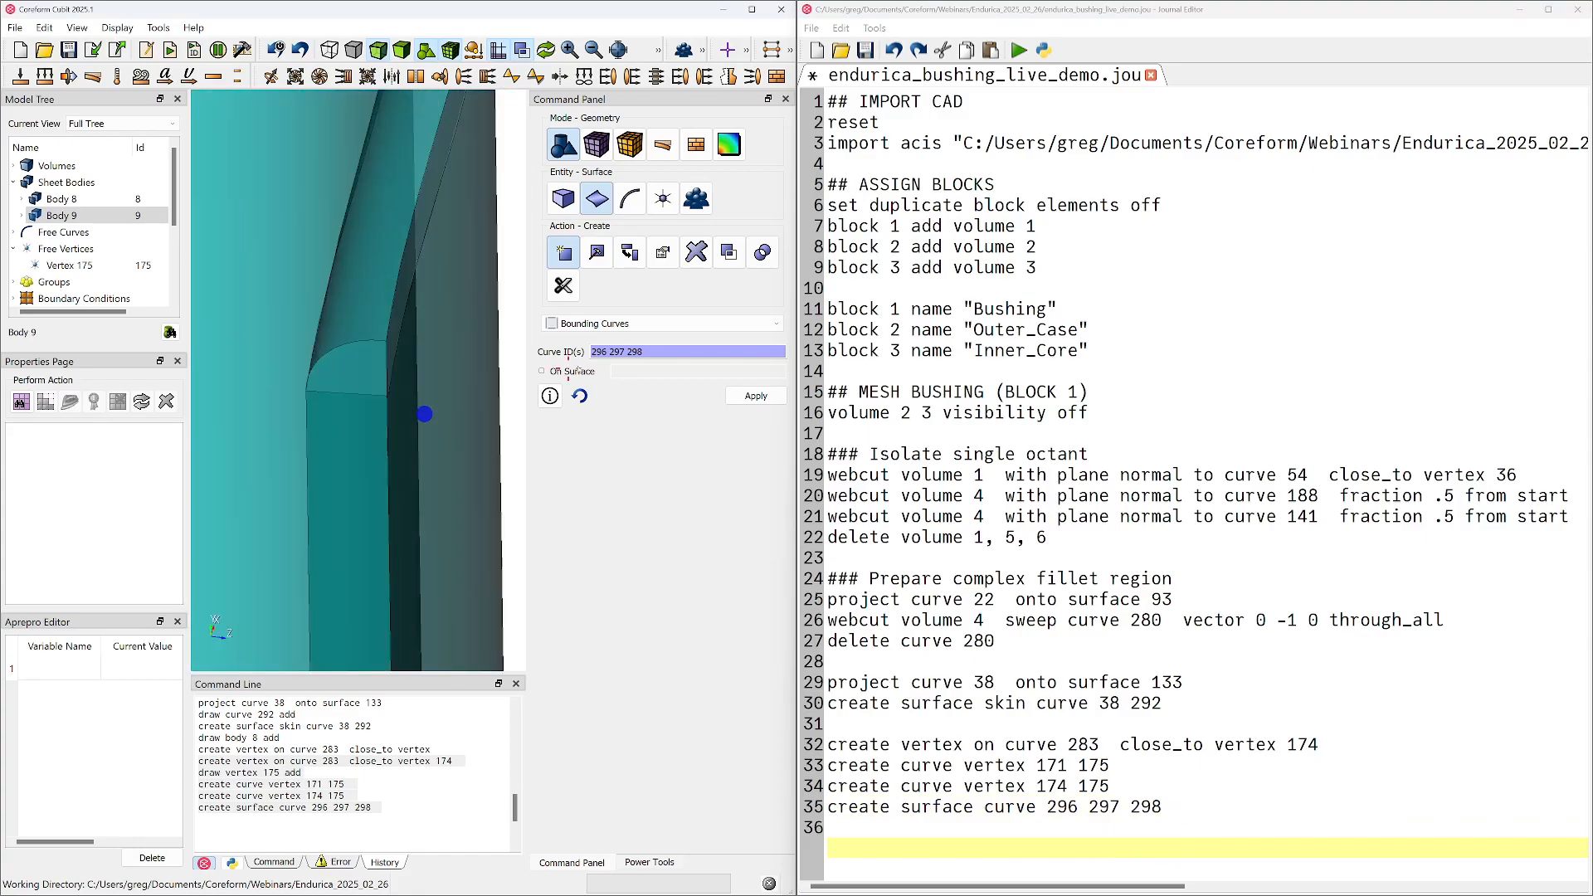
{"action": "left_click", "coordinate": [663, 198]}
{"action": "middle_click_drag", "start_coordinate": [358, 438], "coordinate": [313, 431]}
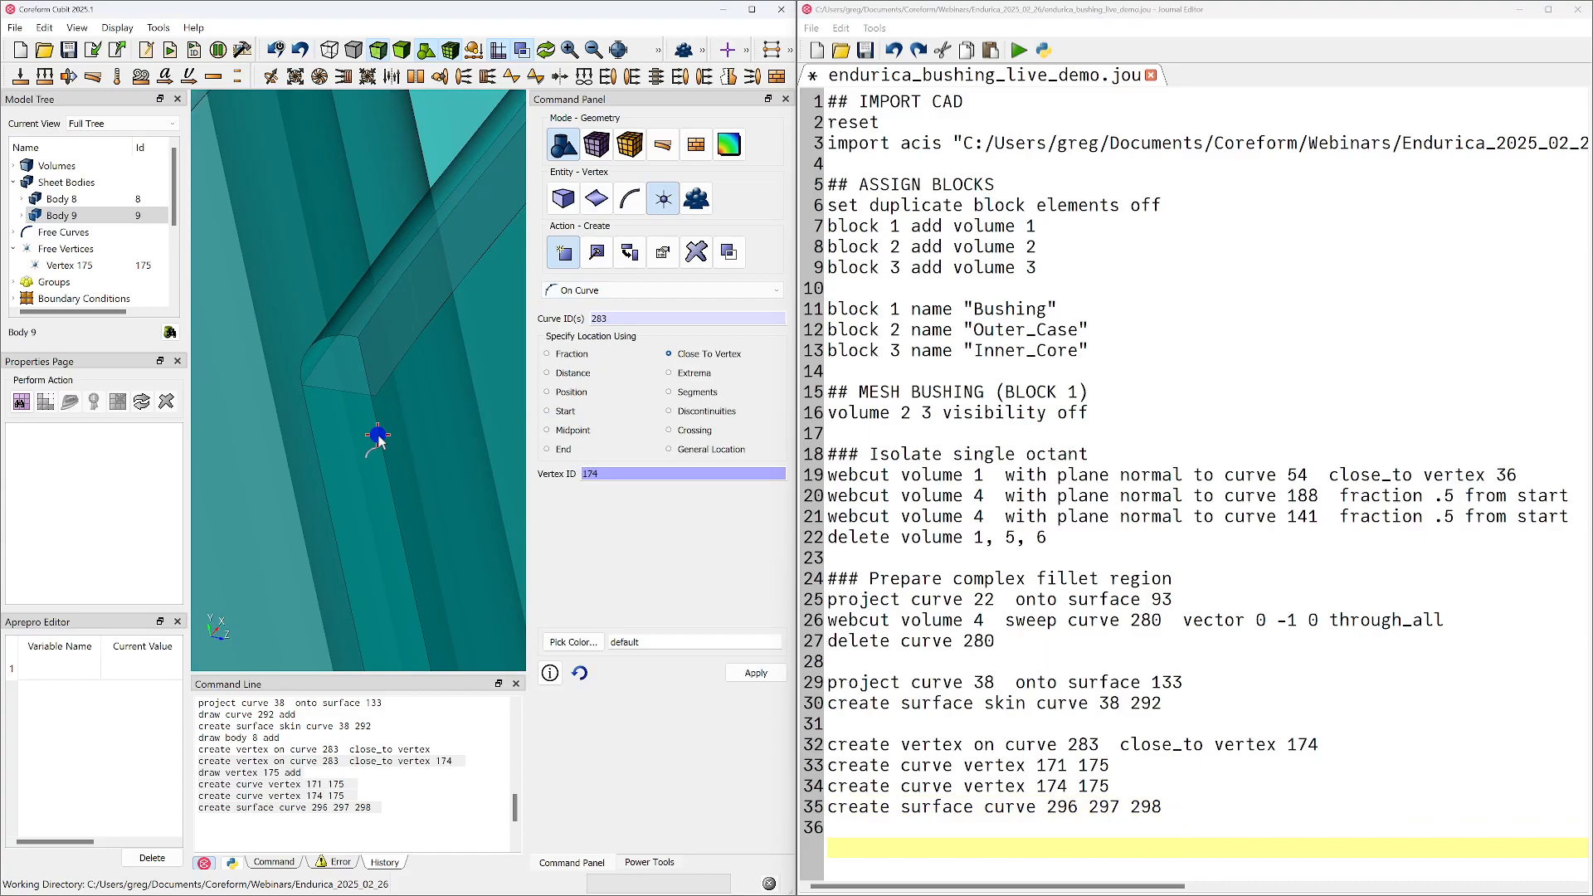
{"action": "left_click", "coordinate": [378, 440]}
{"action": "left_click", "coordinate": [633, 476]}
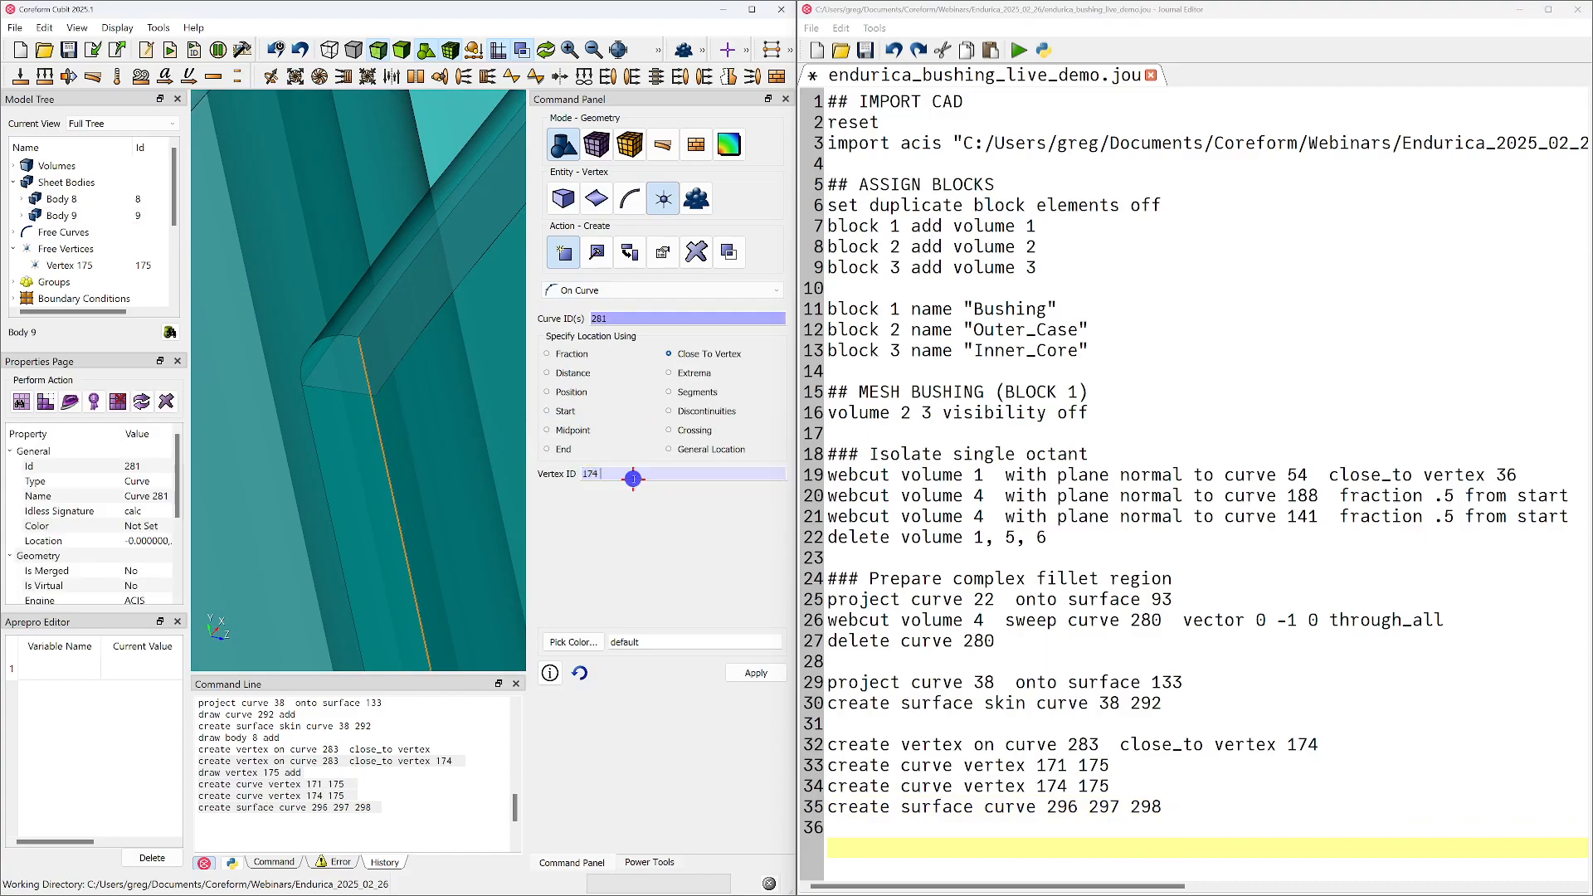
{"action": "left_click", "coordinate": [375, 396]}
{"action": "left_click", "coordinate": [374, 396]}
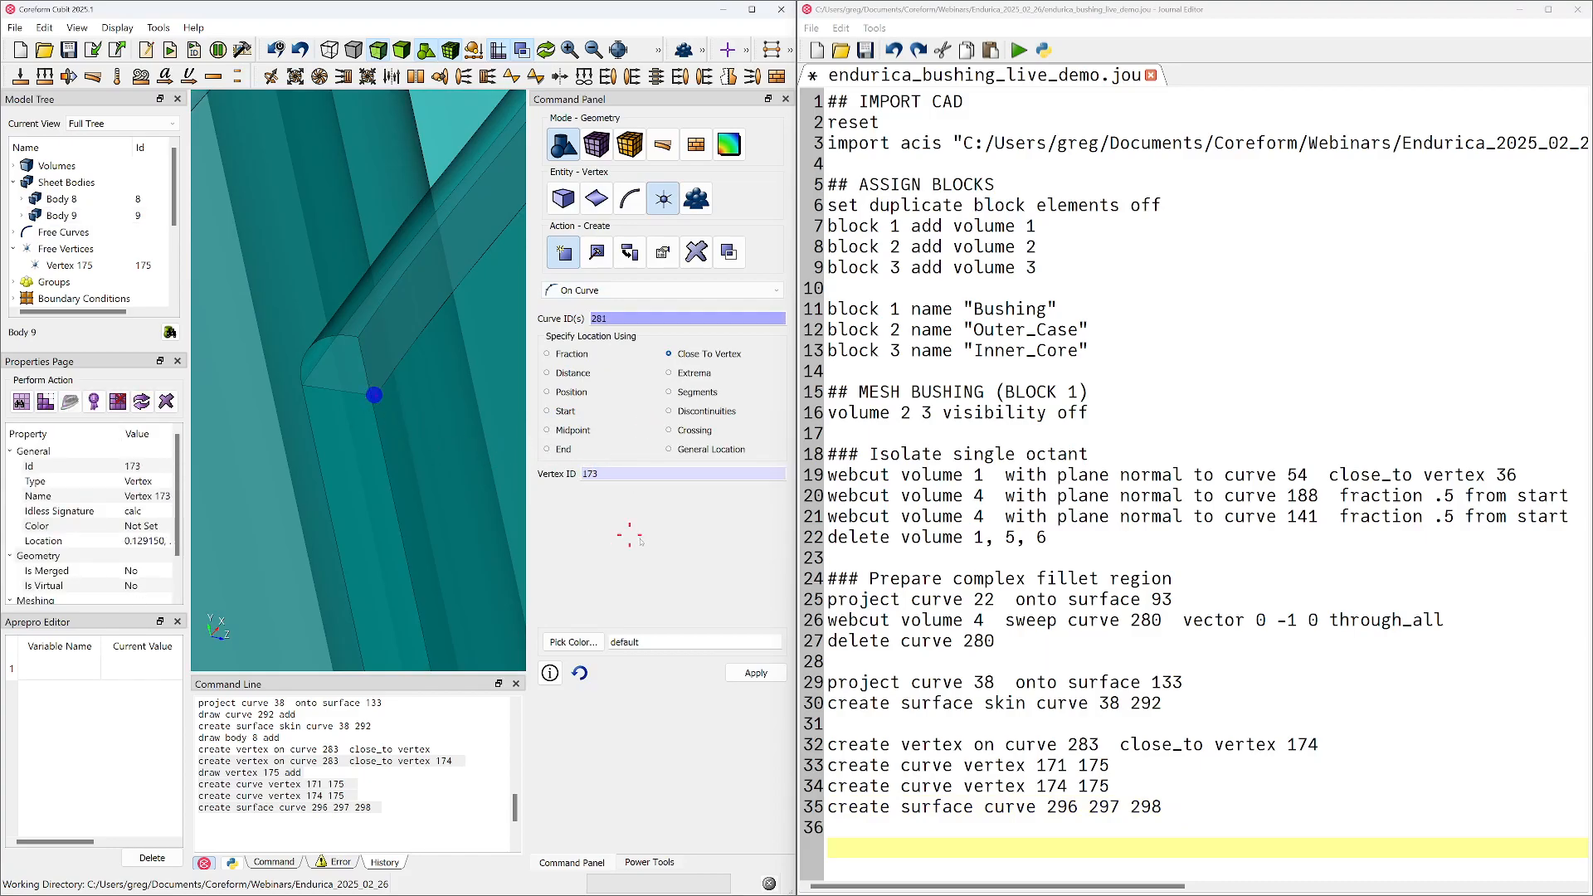
{"action": "left_click", "coordinate": [756, 673]}
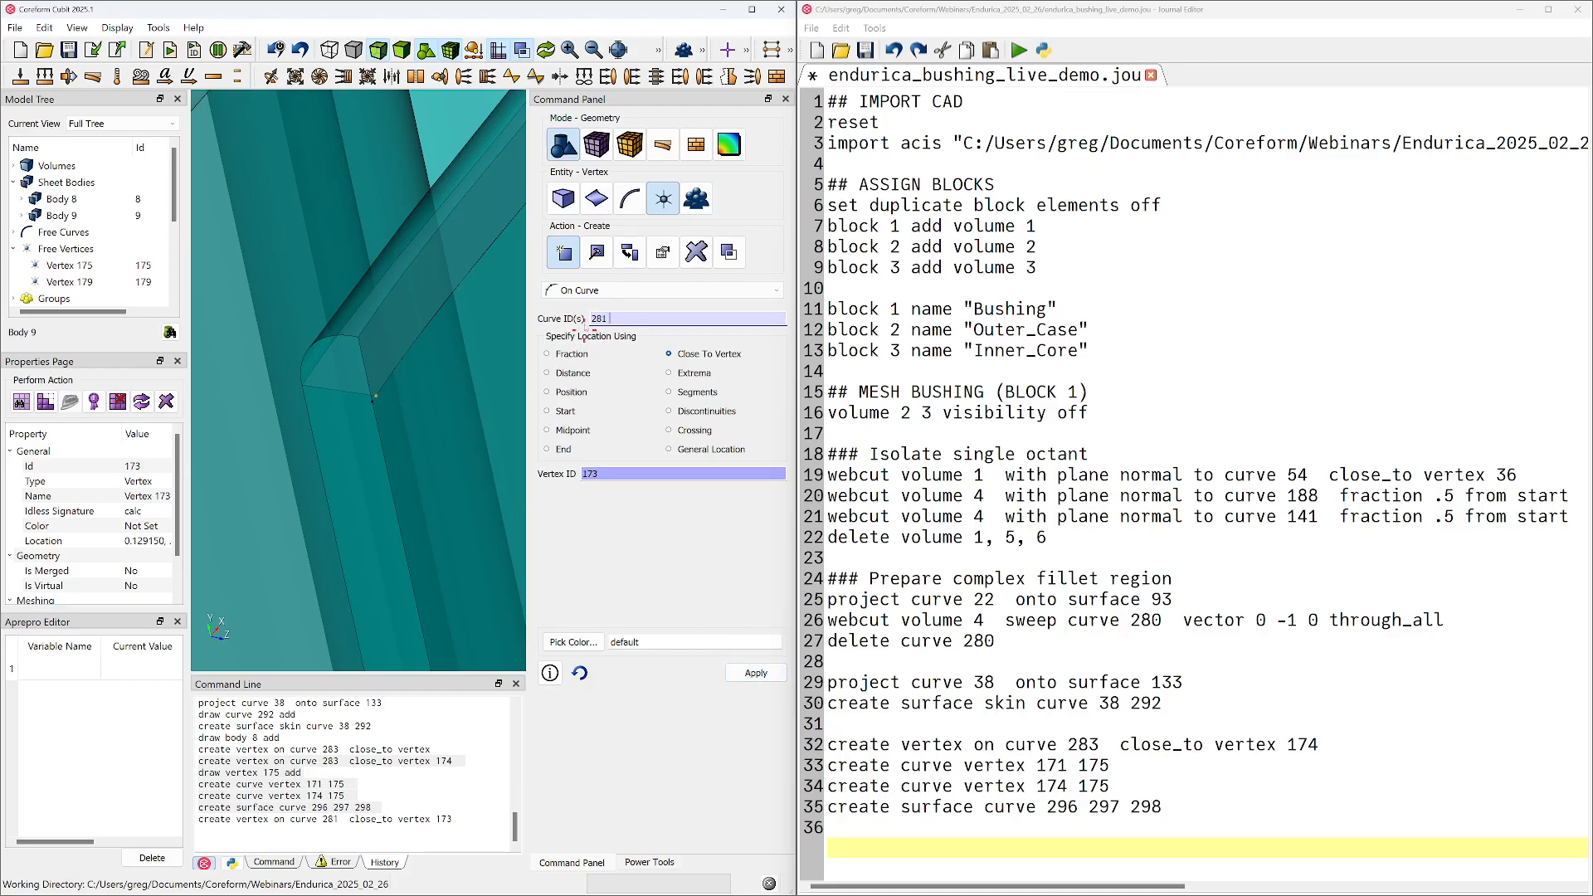
Create two line curves, one between vertices 172 and 179 and one between vertices 179 and 173
{"action": "left_click", "coordinate": [630, 199]}
{"action": "left_click", "coordinate": [302, 385]}
{"action": "left_click", "coordinate": [374, 402], "text": "ctrl"}
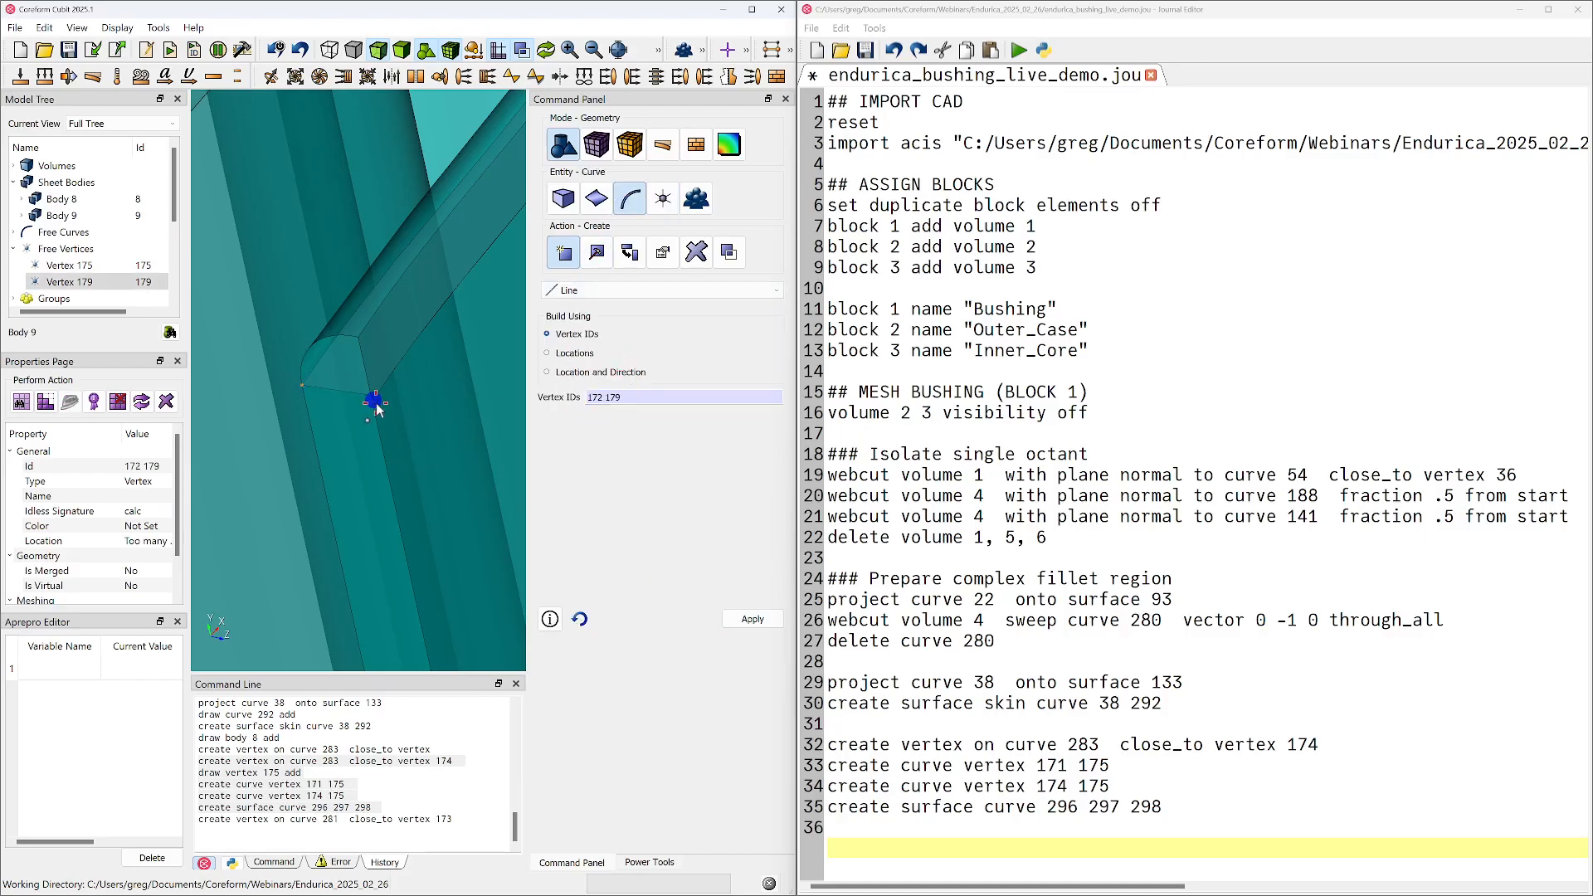
{"action": "left_click", "coordinate": [753, 619]}
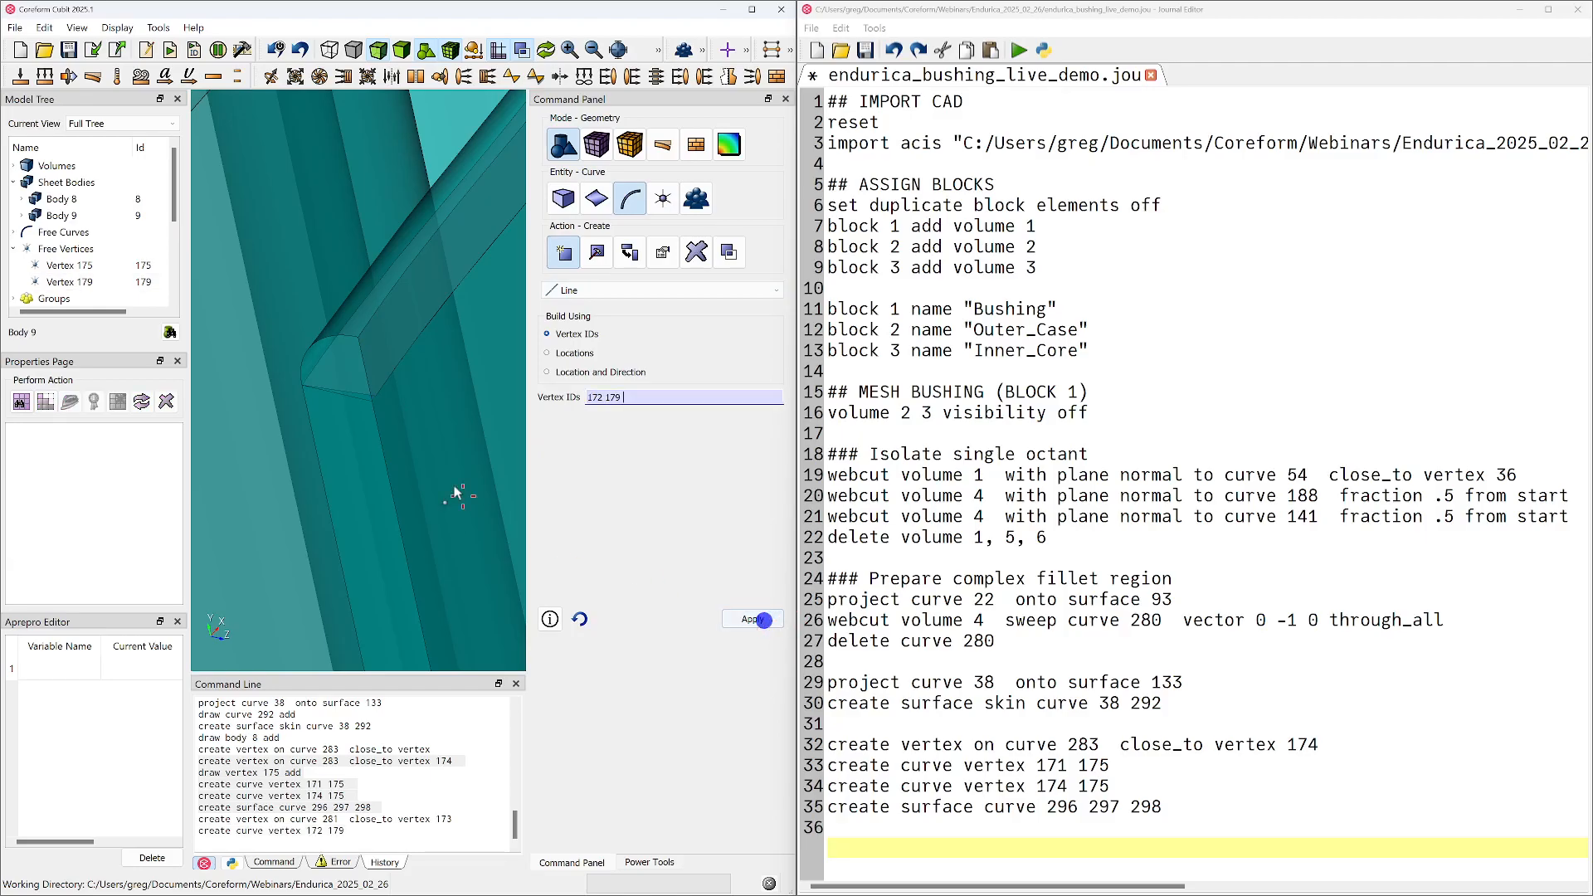
{"action": "left_click", "coordinate": [374, 403]}
{"action": "left_click", "coordinate": [379, 395], "text": "ctrl"}
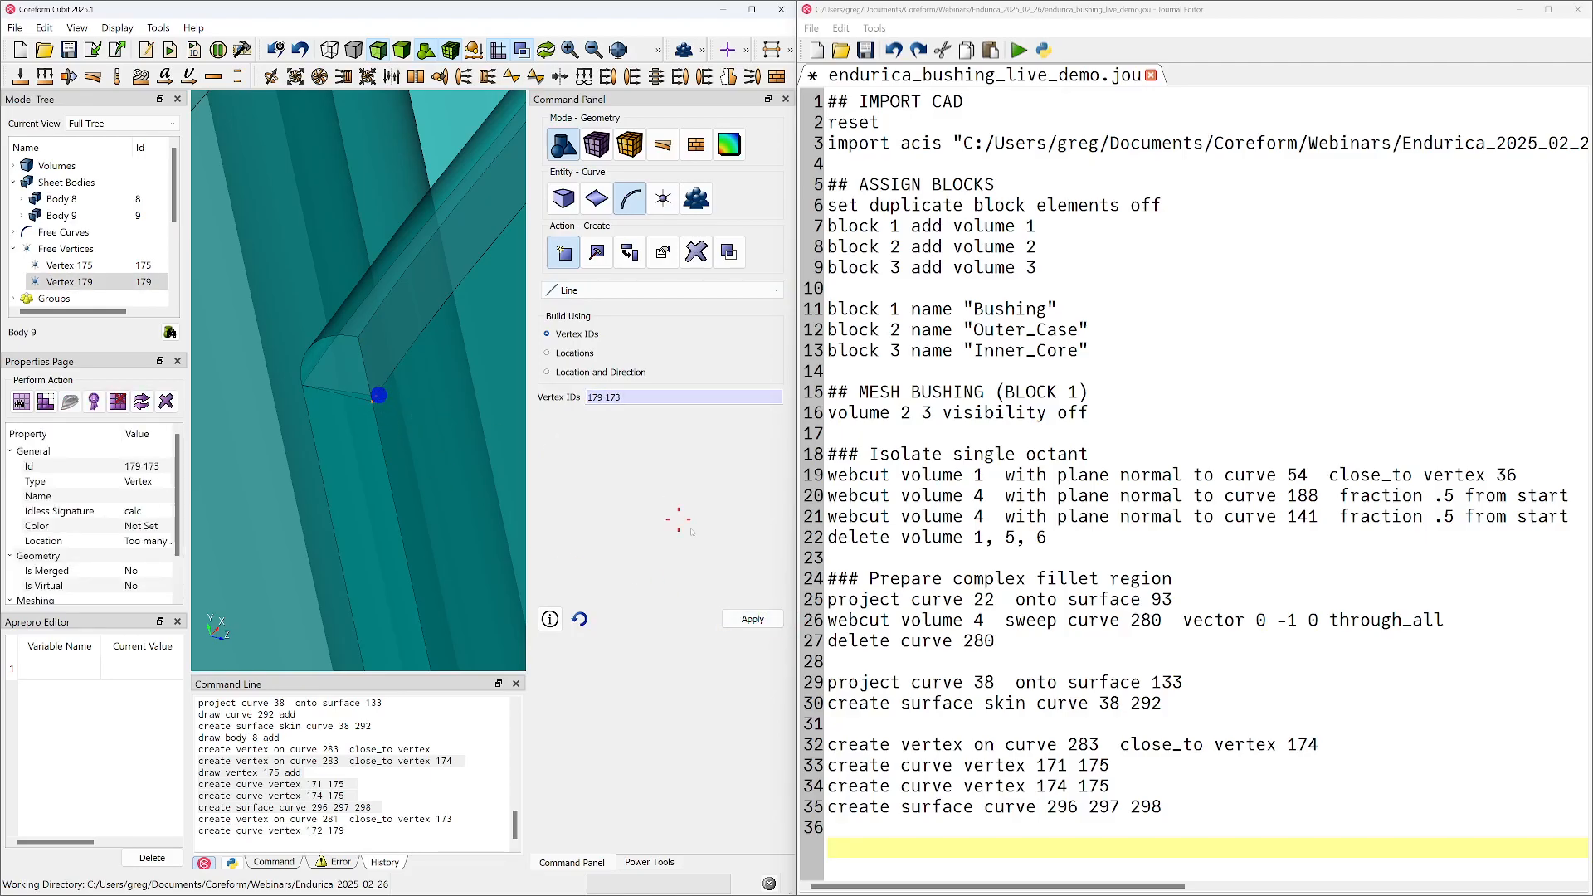
{"action": "left_click", "coordinate": [753, 619]}
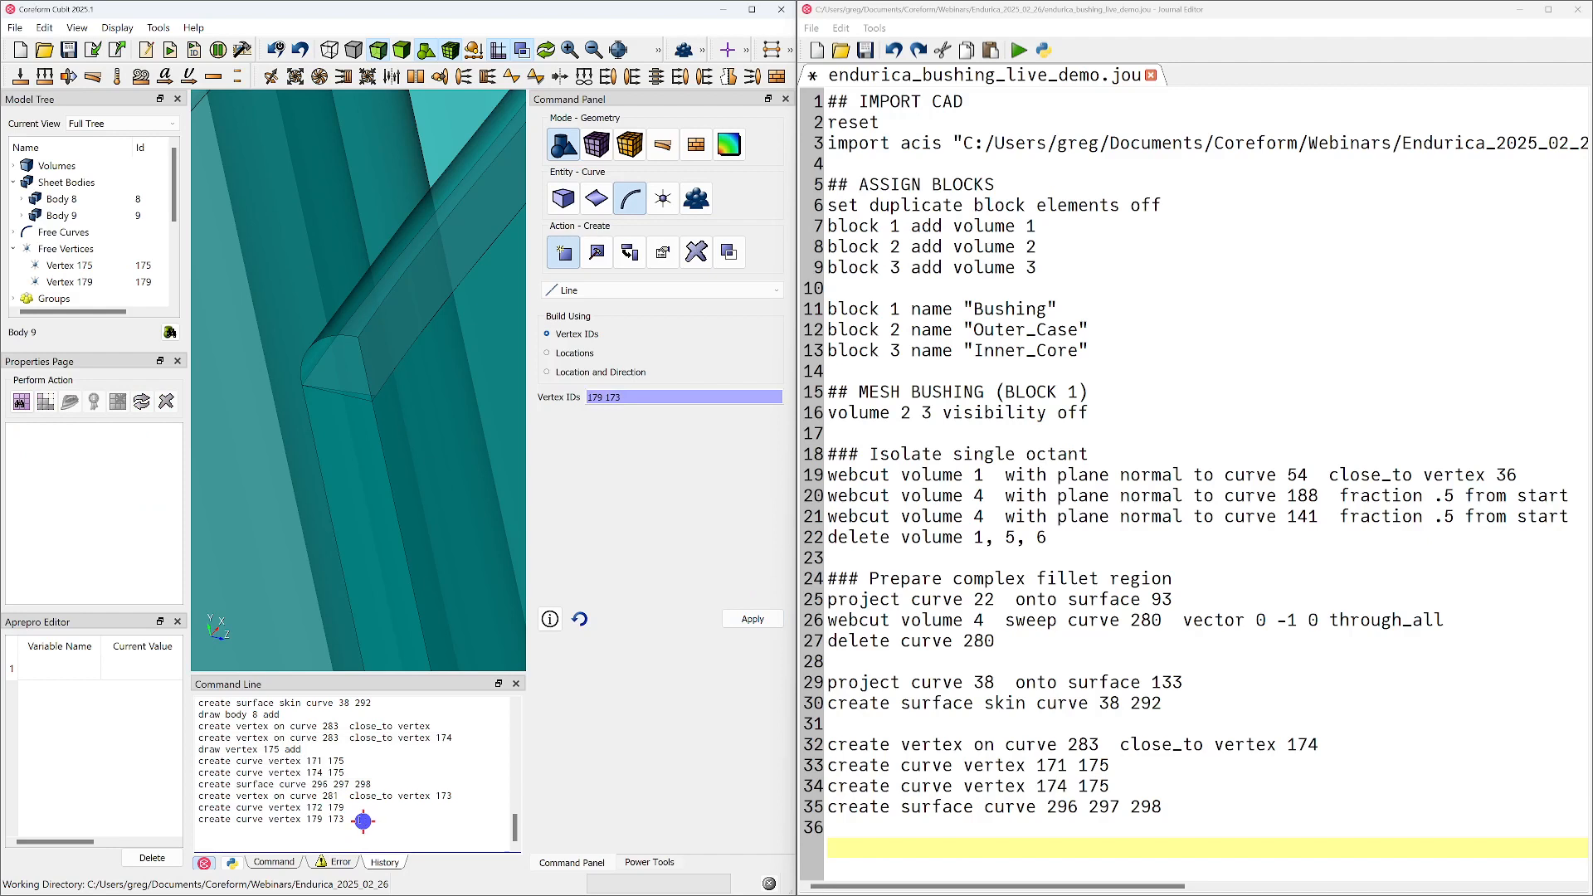
Copy the vertex creation on curve 281 and the two line curve commands from the history to the end of the journal
{"action": "left_click_drag", "start_coordinate": [362, 821], "coordinate": [177, 794]}
{"action": "key", "text": "ctrl+c"}
{"action": "left_click", "coordinate": [1107, 849]}
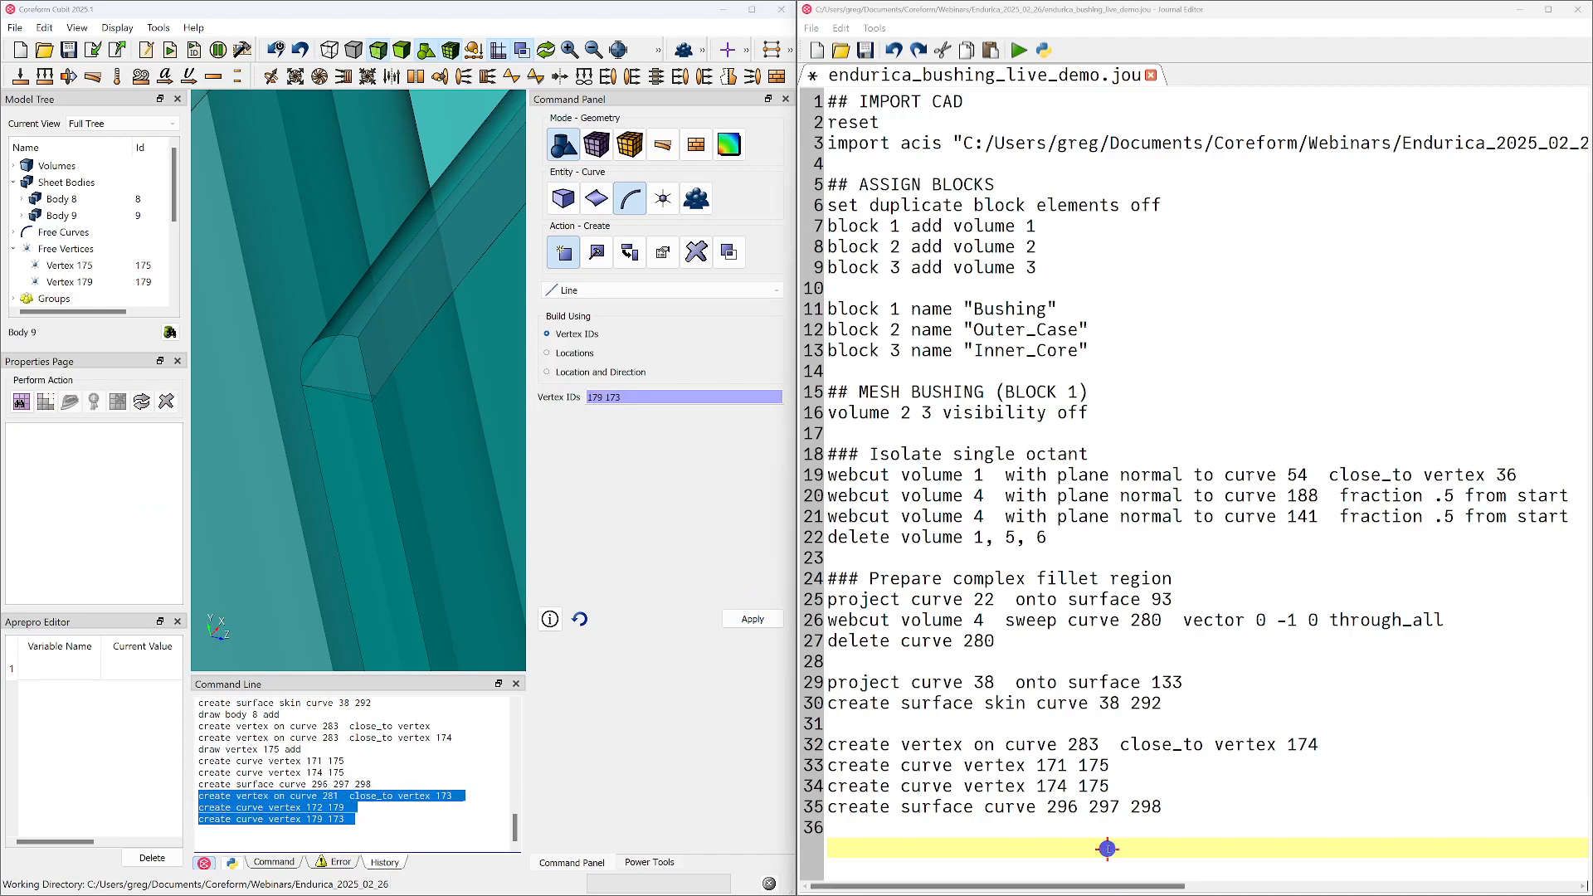
{"action": "key", "text": "ctrl+v"}
{"action": "key", "text": "ctrl+z"}
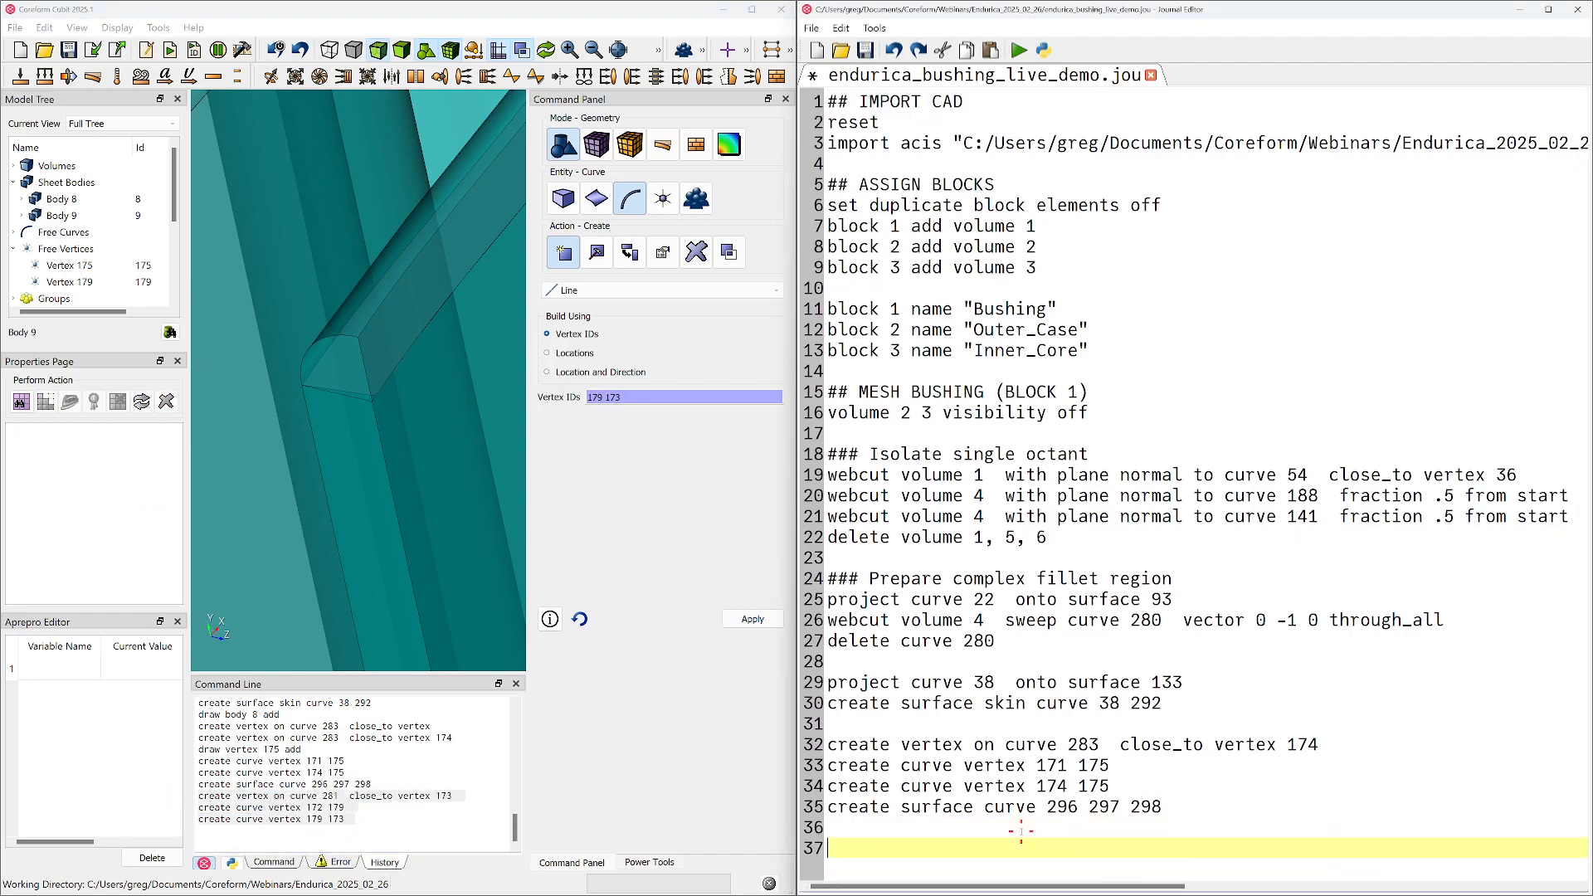
{"action": "key", "text": "ctrl+v"}
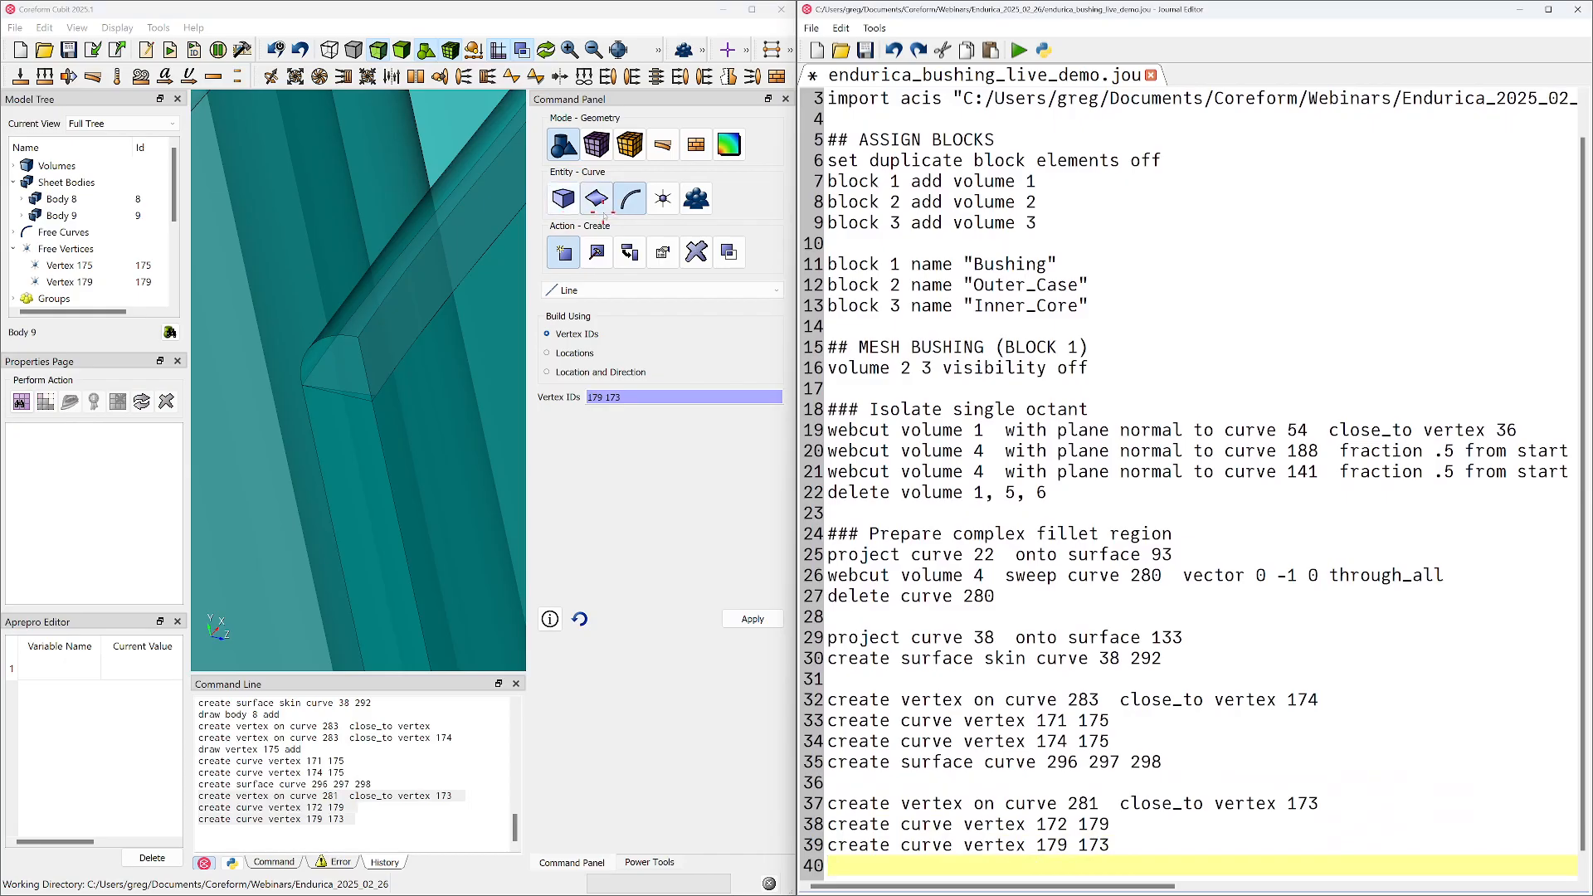
Create a surface from bounding curves 294, 301 and 300, and highlight the new sheet body
{"action": "left_click", "coordinate": [596, 198]}
{"action": "left_click", "coordinate": [639, 352]}
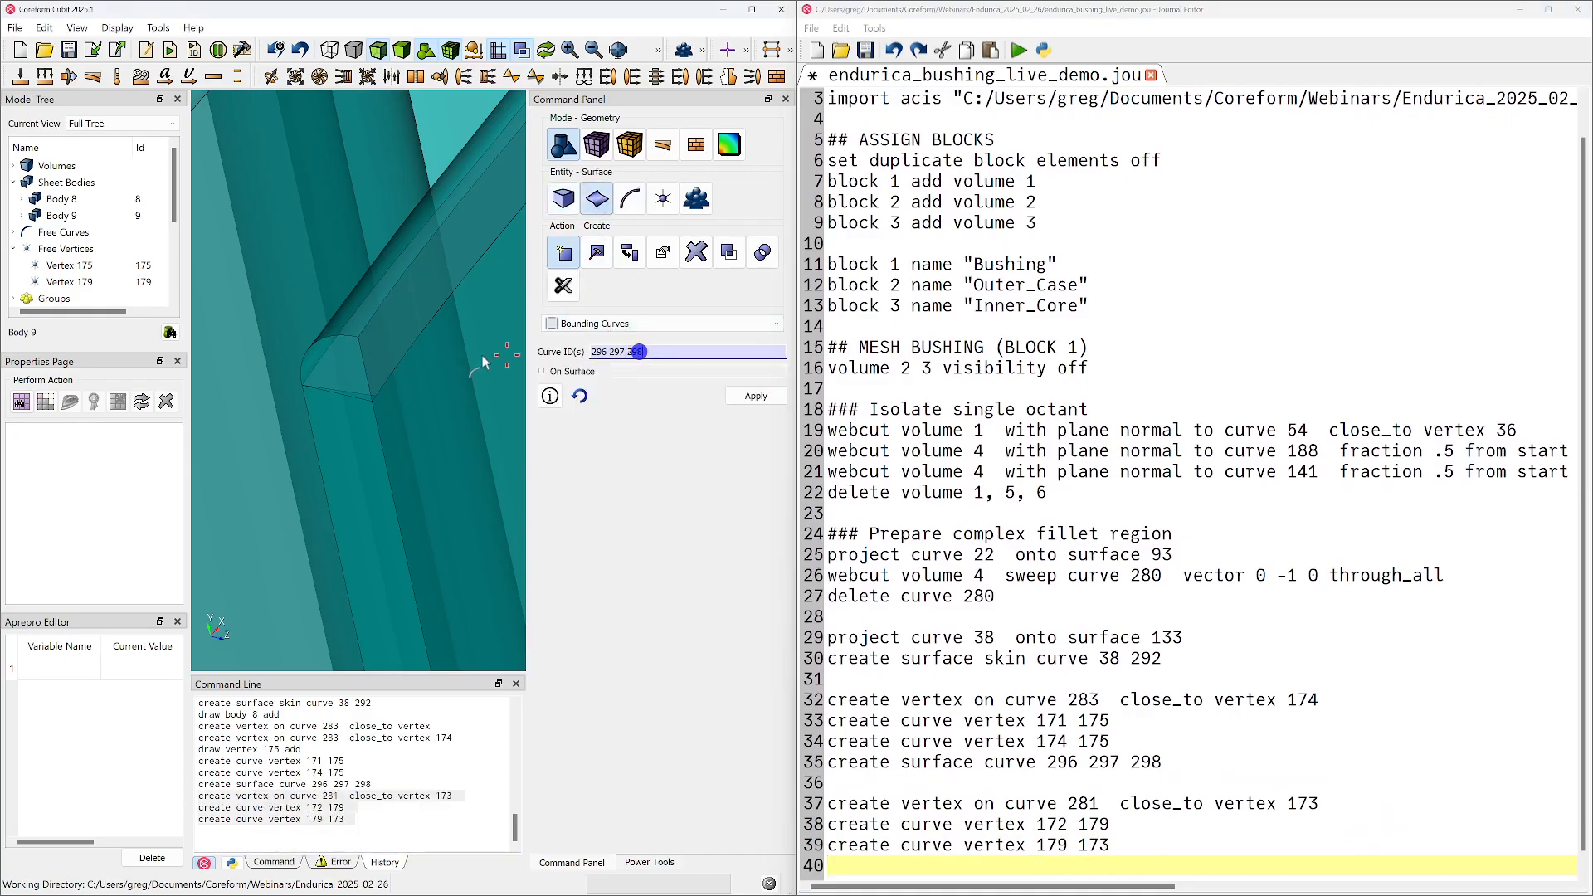
{"action": "left_click", "coordinate": [357, 392]}
{"action": "left_click", "coordinate": [373, 399], "text": "ctrl"}
{"action": "key", "text": "Tab"}
{"action": "key", "text": "Tab"}
{"action": "left_click", "coordinate": [352, 397], "text": "ctrl"}
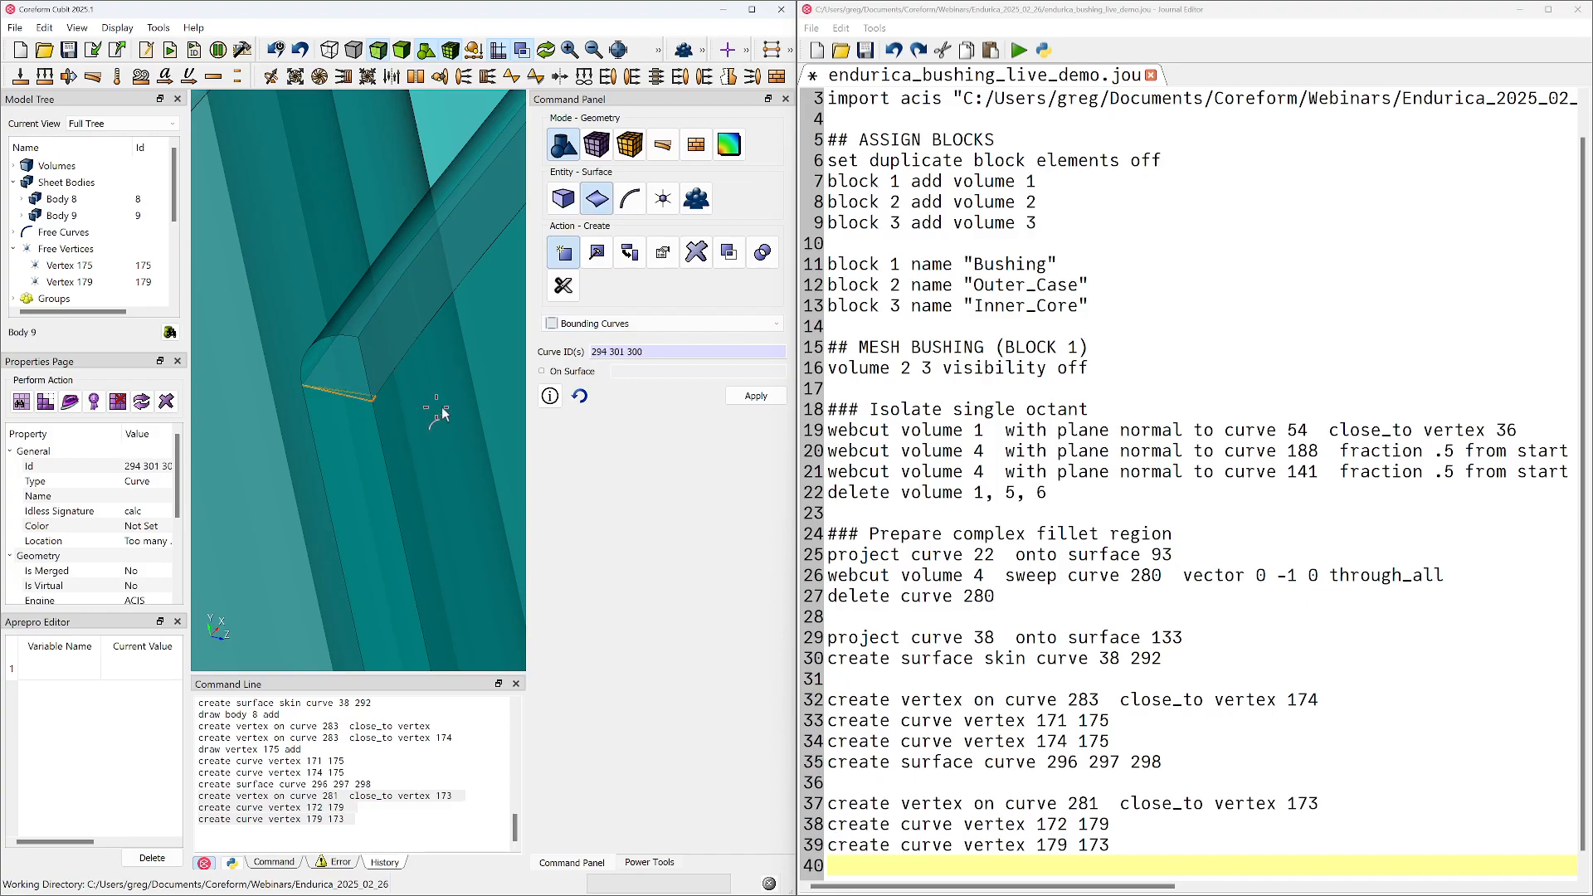
{"action": "left_click", "coordinate": [756, 396]}
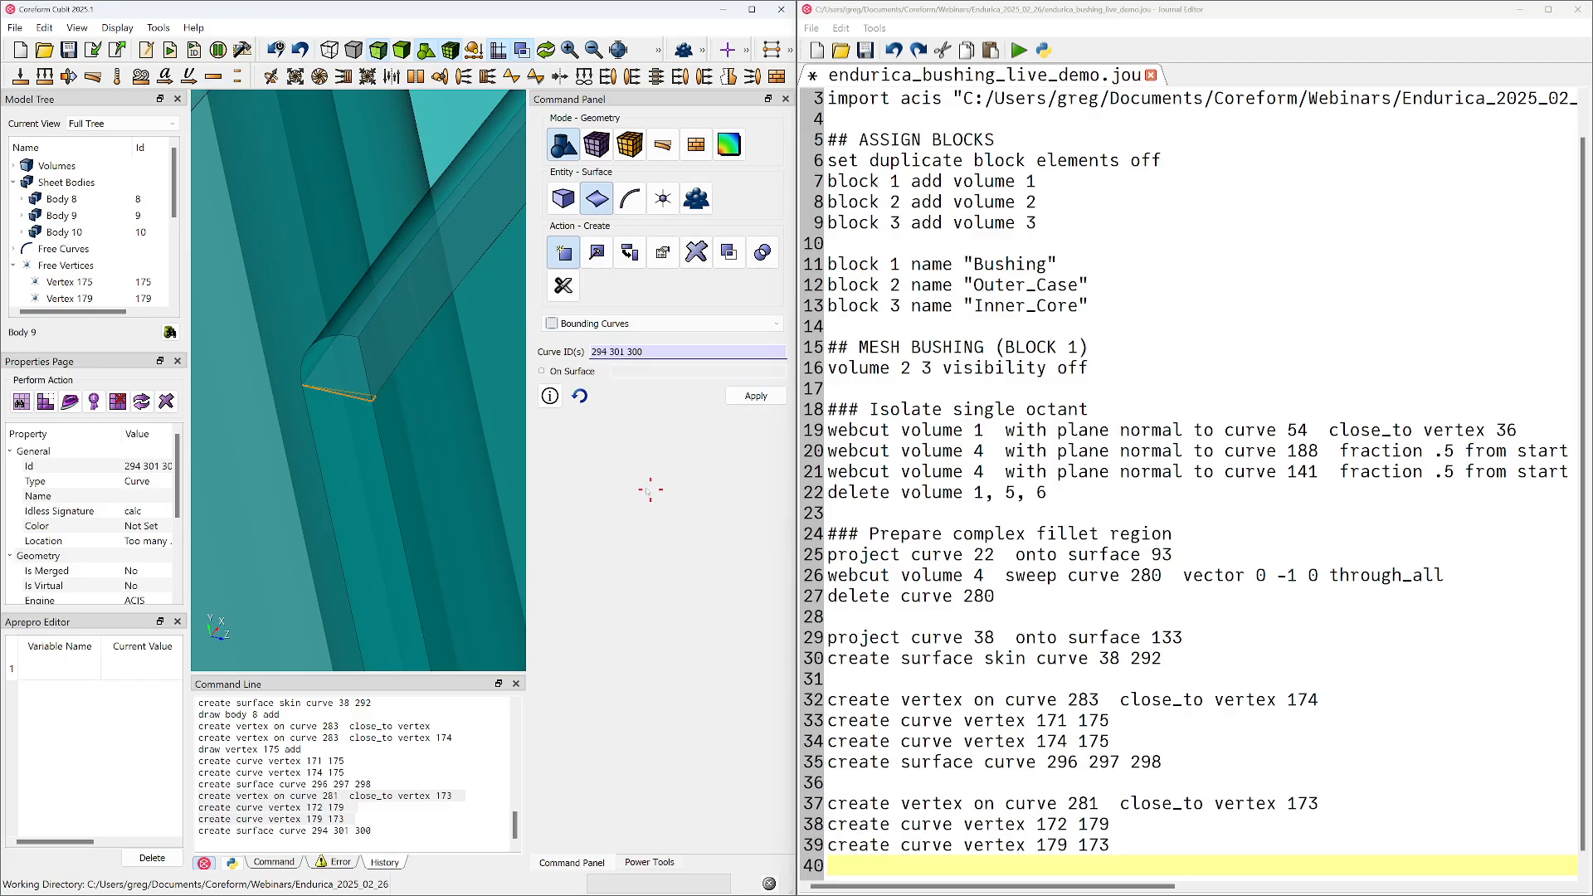
{"action": "left_click", "coordinate": [100, 233]}
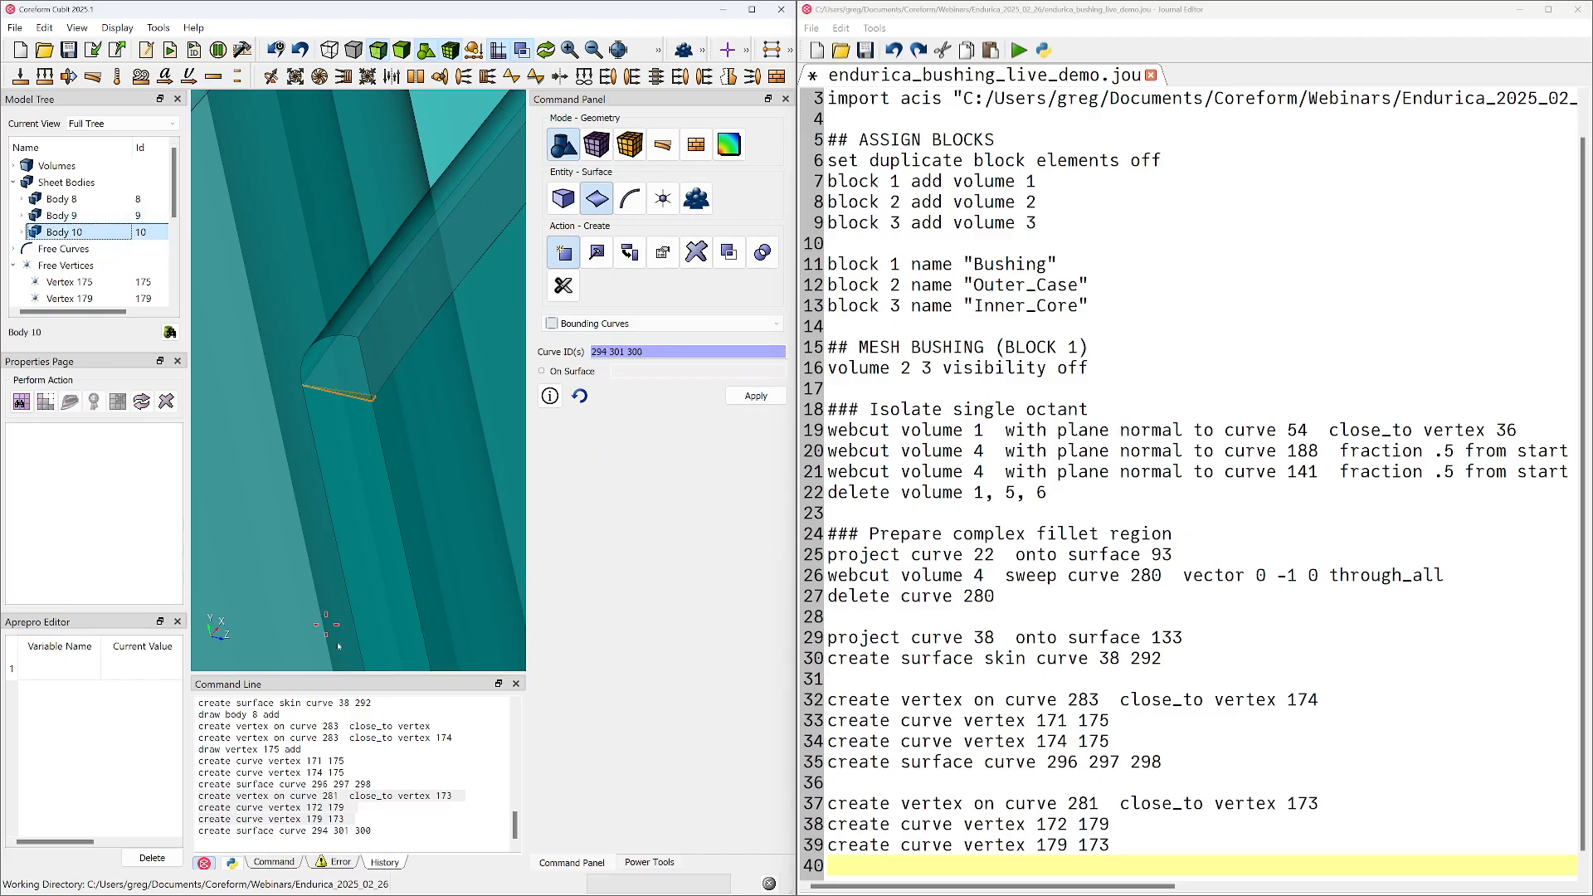
Append the "create surface curve 294 301 300" command to the journal script, followed by blank lines
{"action": "triple_click", "coordinate": [346, 830]}
{"action": "left_click_drag", "start_coordinate": [346, 831], "coordinate": [1194, 870]}
Draw only sheet bodies 8, 9 and 10 and inspect them from another angle
{"action": "left_click_drag", "start_coordinate": [432, 514], "coordinate": [249, 265]}
{"action": "scroll", "coordinate": [74, 191], "scroll_direction": "right", "scroll_amount": 3}
{"action": "left_click_drag", "start_coordinate": [75, 192], "coordinate": [77, 230]}
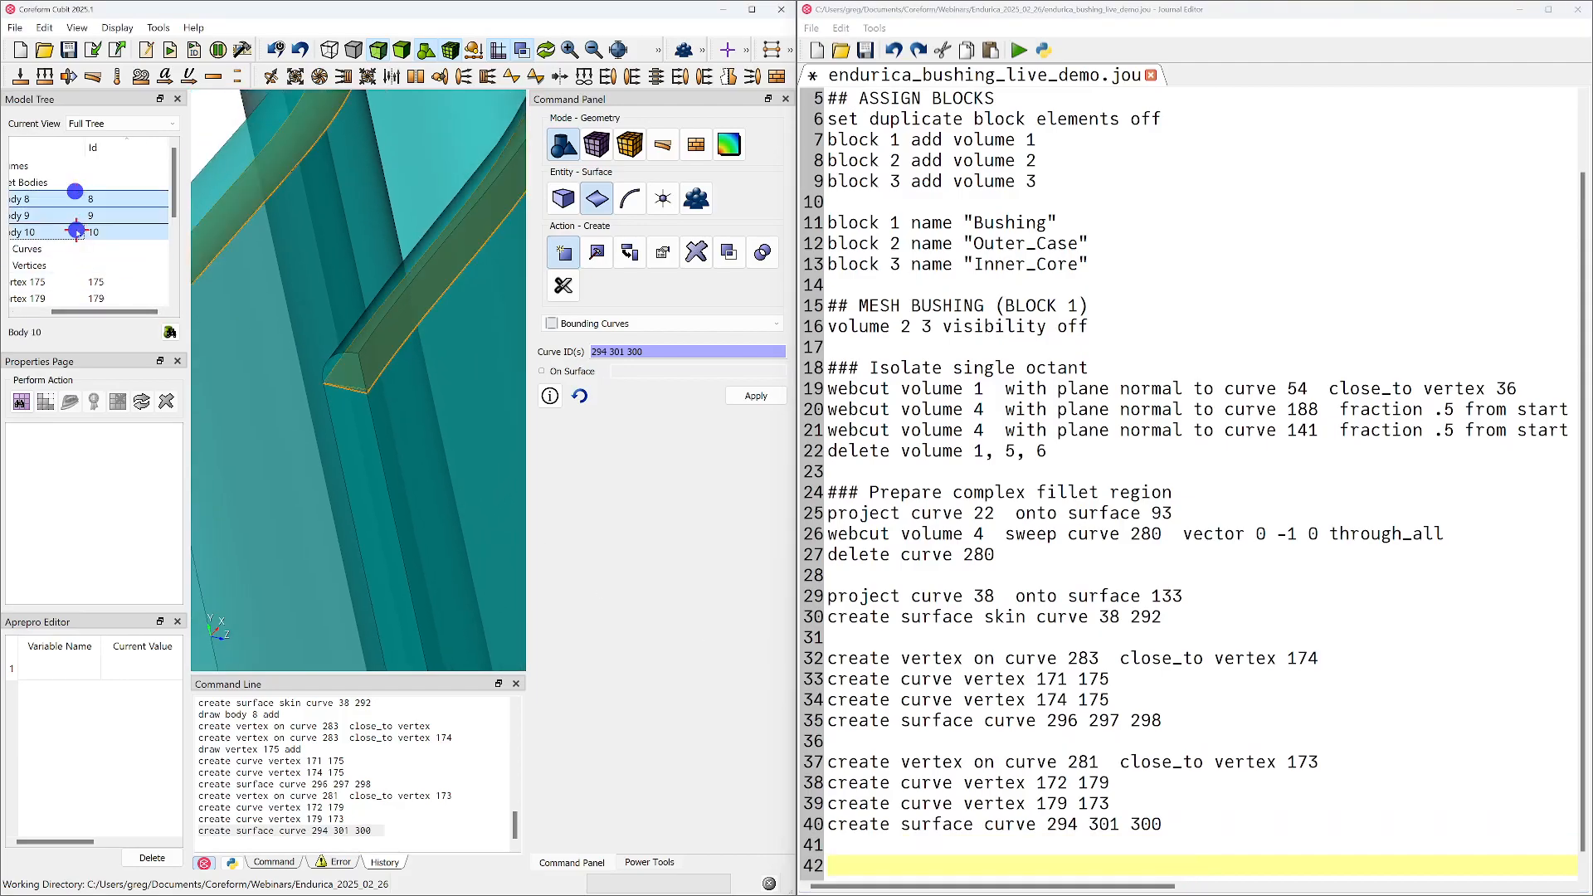
{"action": "right_click", "coordinate": [76, 231]}
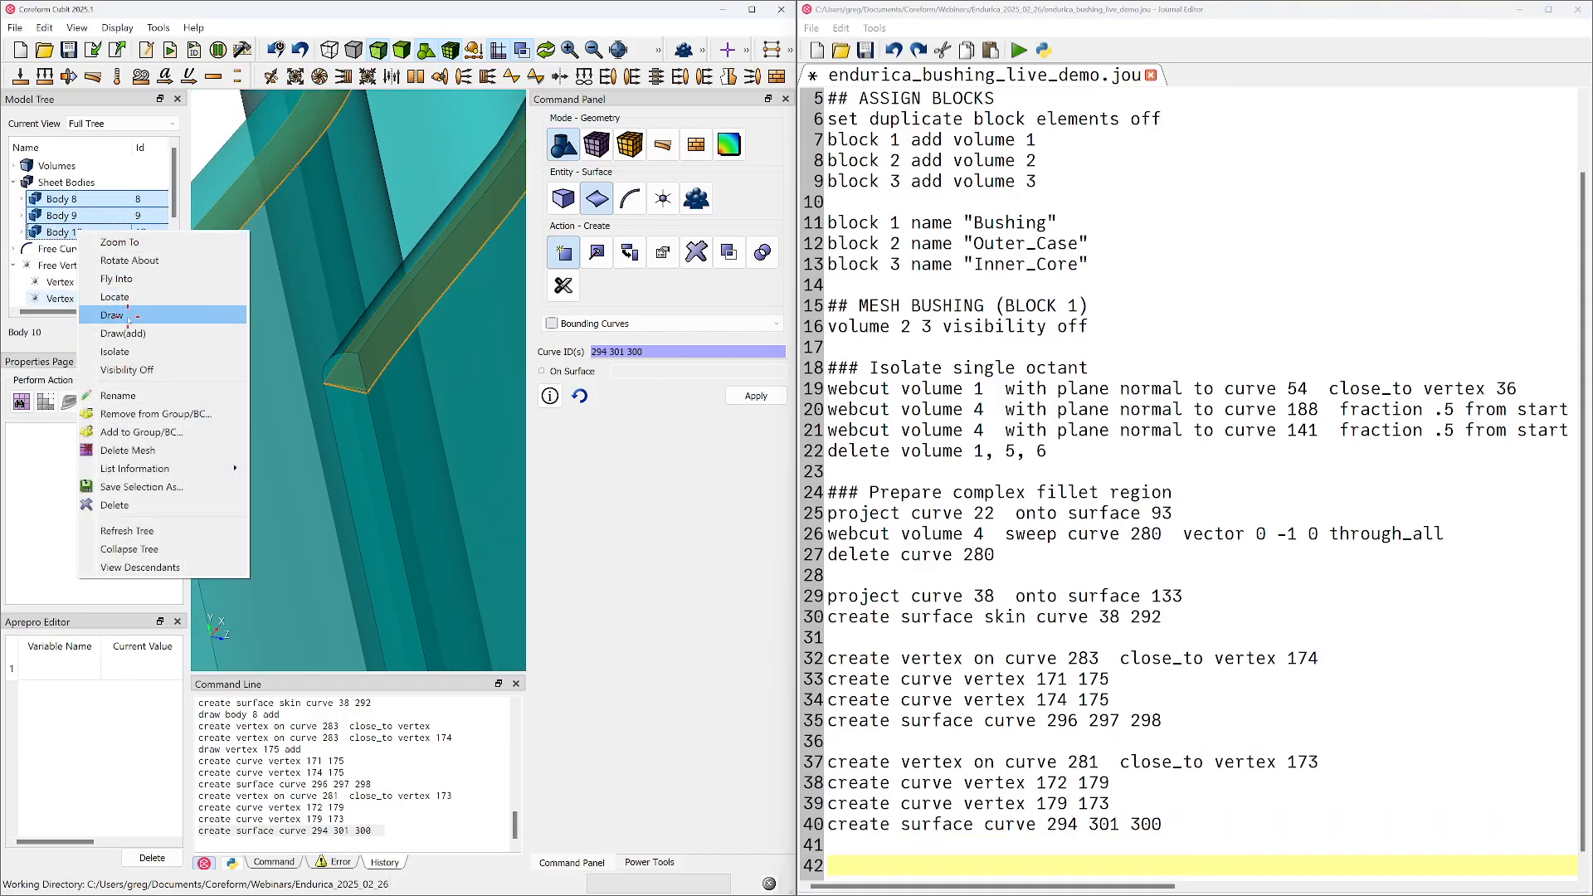
{"action": "left_click", "coordinate": [128, 318]}
{"action": "scroll", "coordinate": [346, 341], "scroll_direction": "down", "scroll_amount": 4}
{"action": "mouse_move", "coordinate": [341, 355]}
{"action": "middle_mouse_down"}
{"action": "mouse_move", "coordinate": [380, 441]}
{"action": "mouse_move", "coordinate": [383, 472]}
{"action": "mouse_move", "coordinate": [364, 479]}
{"action": "middle_mouse_up"}
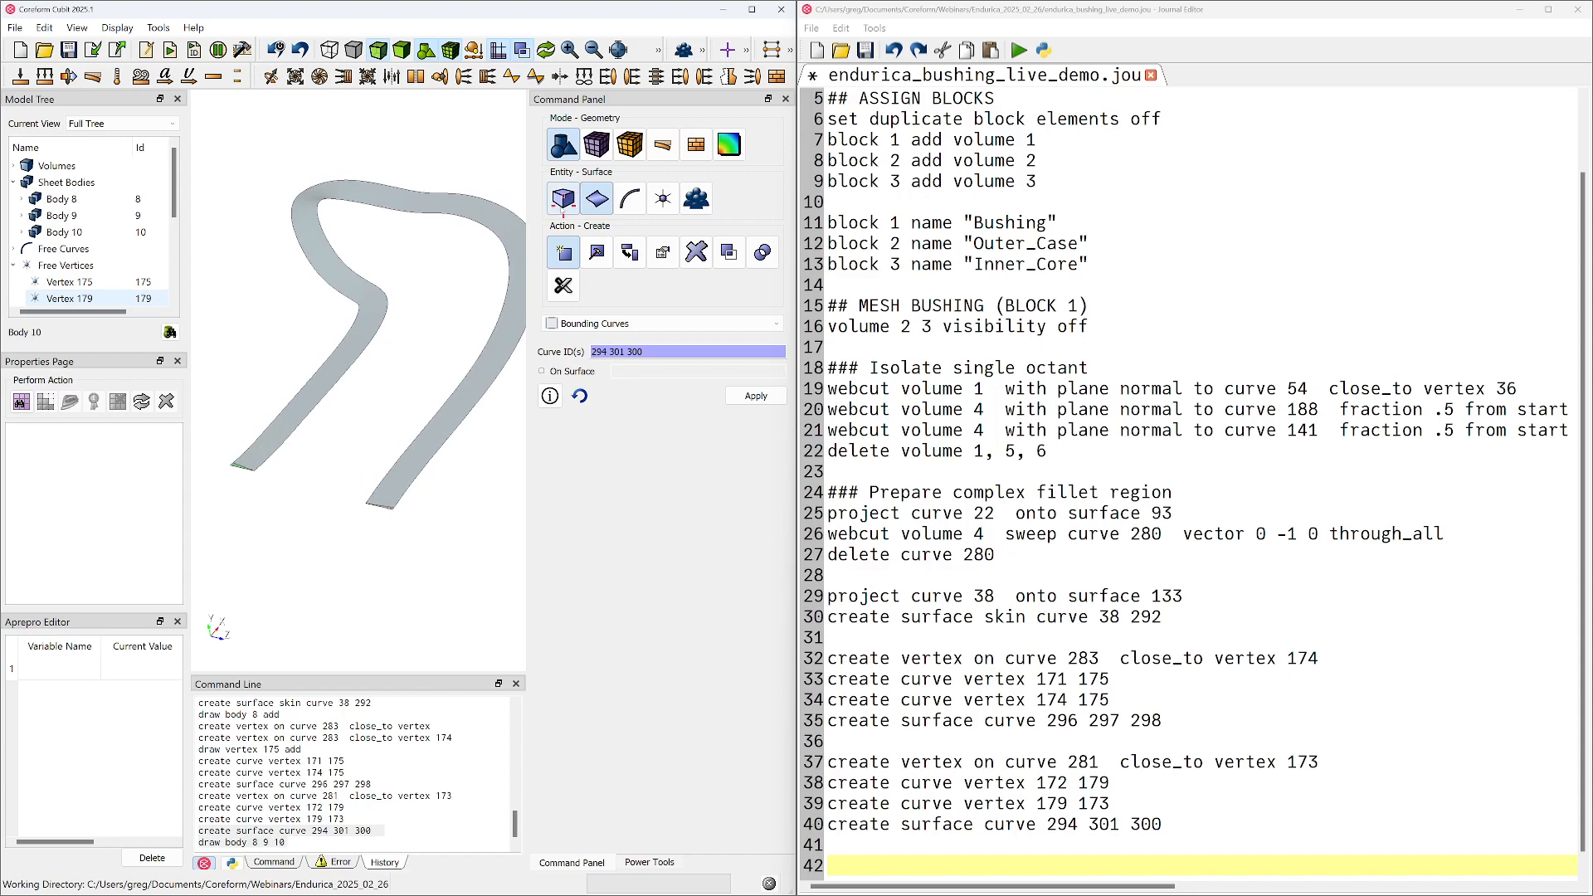
Unite volumes 8, 9 and 10 into one sheet body and inspect the result
{"action": "left_click", "coordinate": [563, 198]}
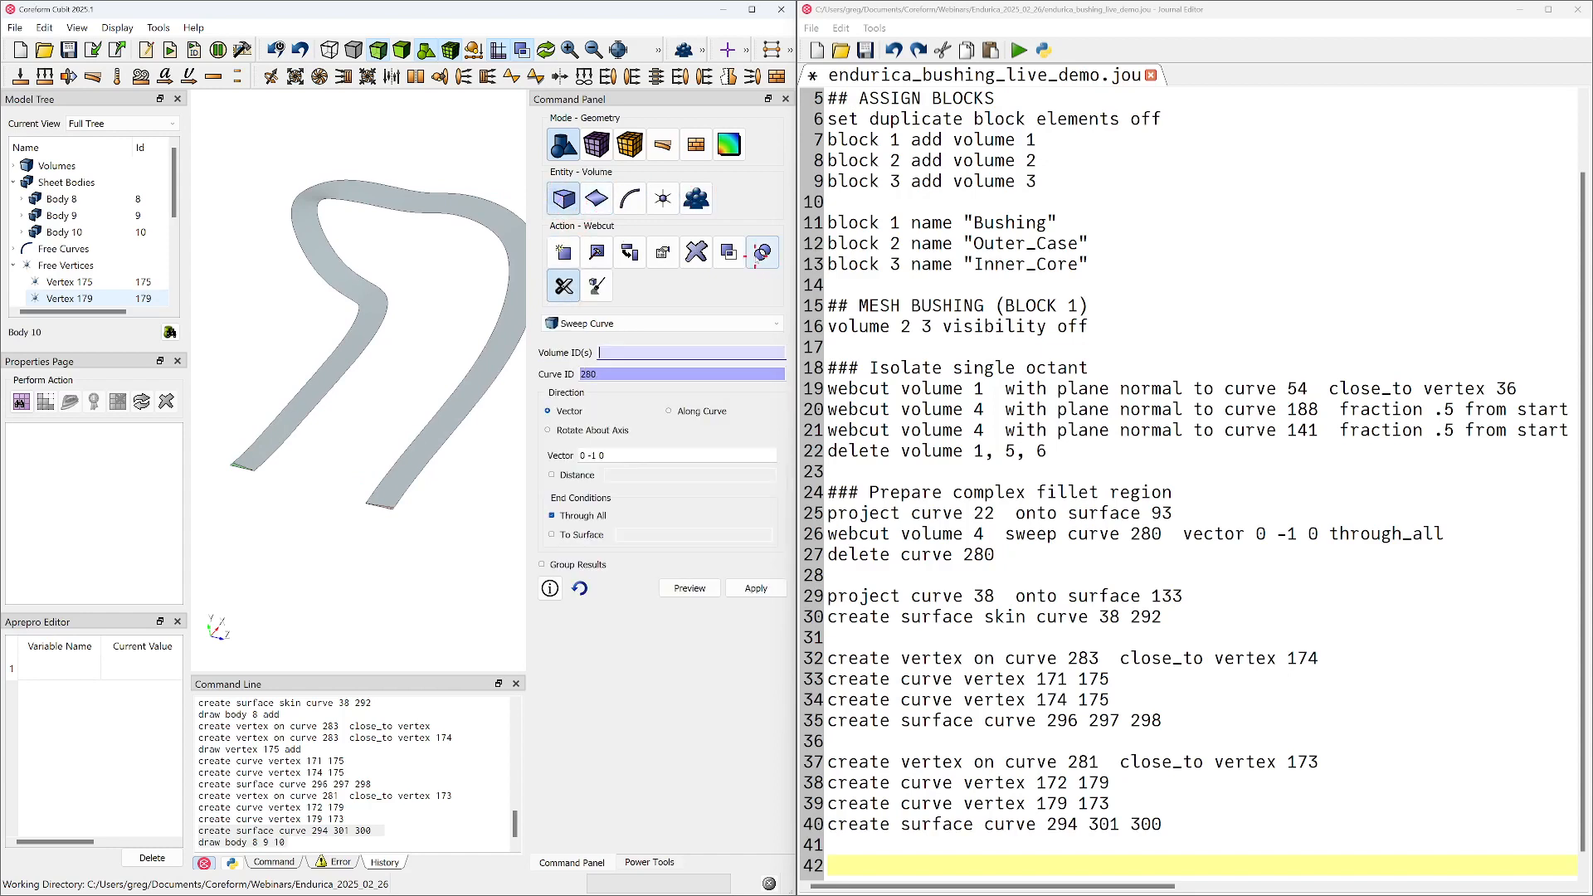
{"action": "left_click", "coordinate": [761, 253]}
{"action": "left_click", "coordinate": [614, 324]}
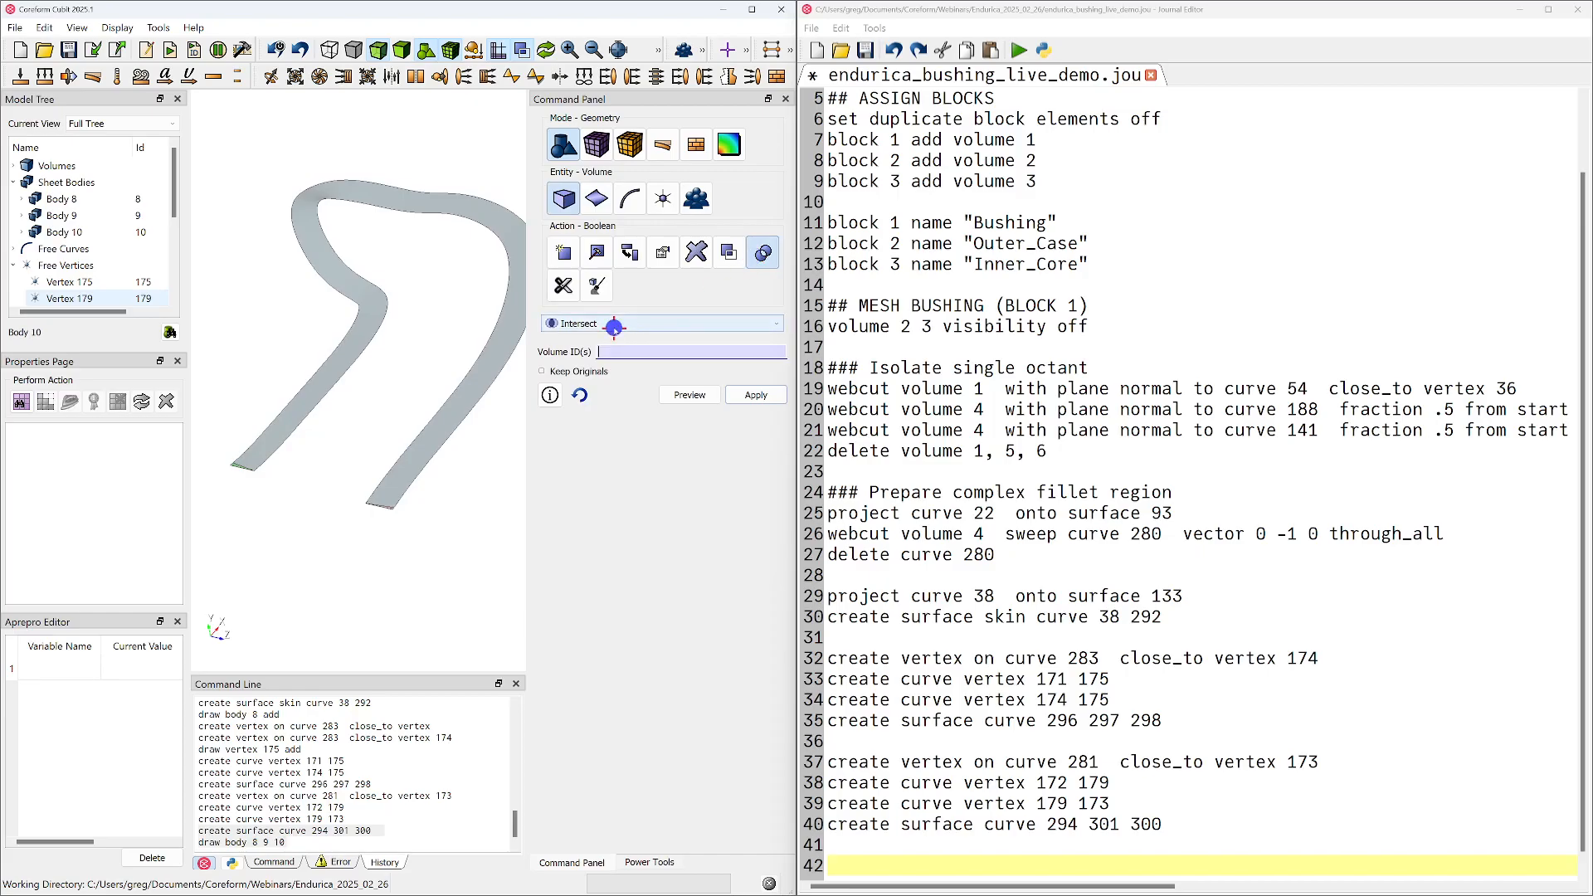
{"action": "left_click", "coordinate": [581, 366]}
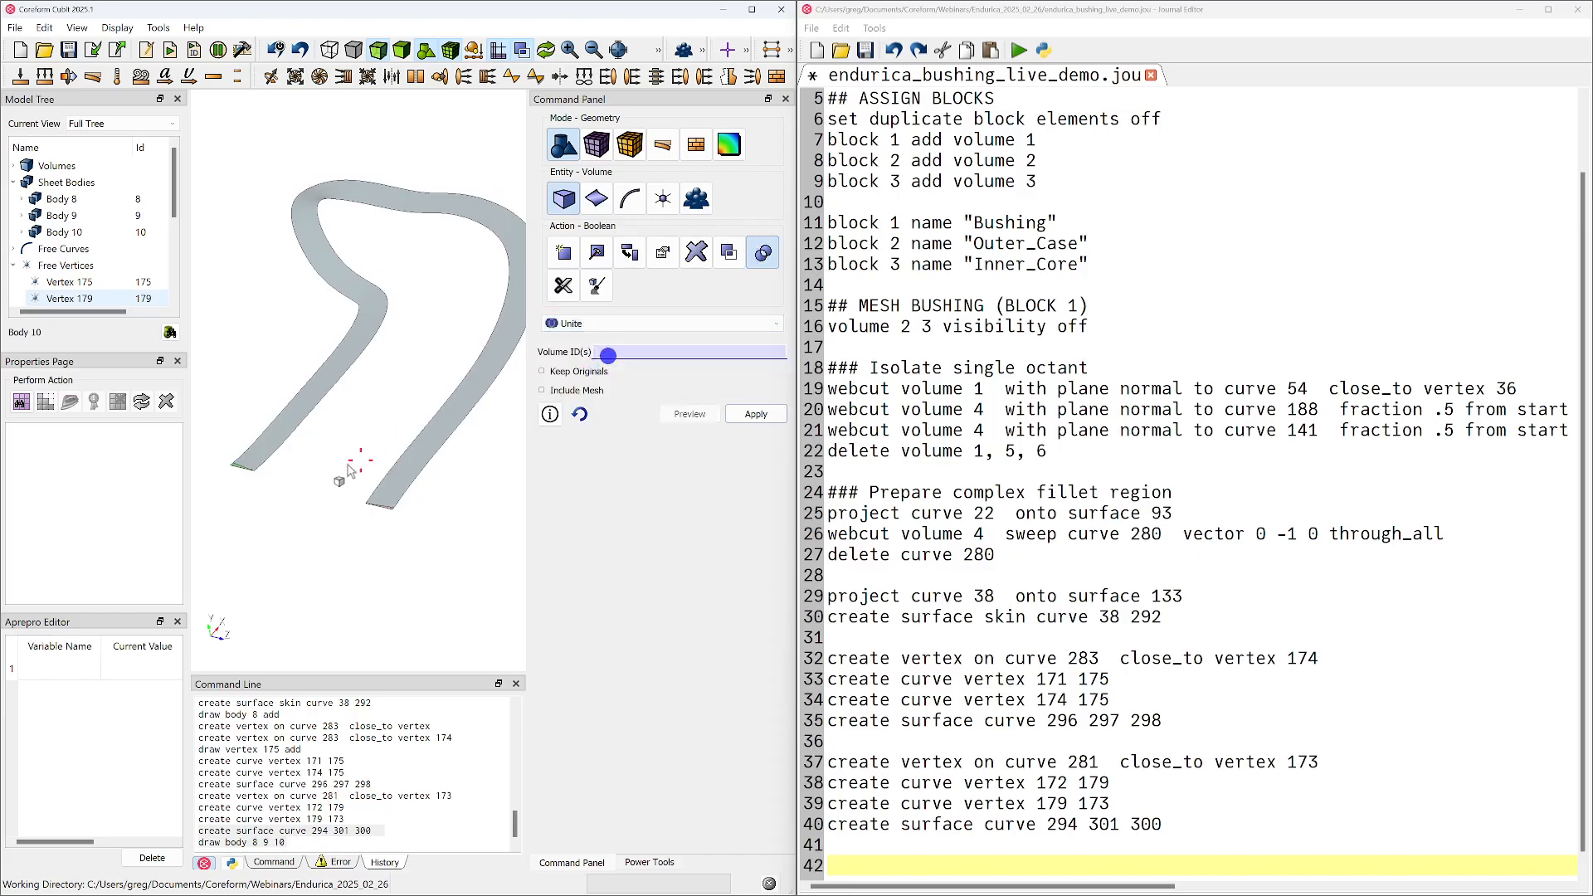
{"action": "left_click_drag", "start_coordinate": [223, 378], "coordinate": [466, 595]}
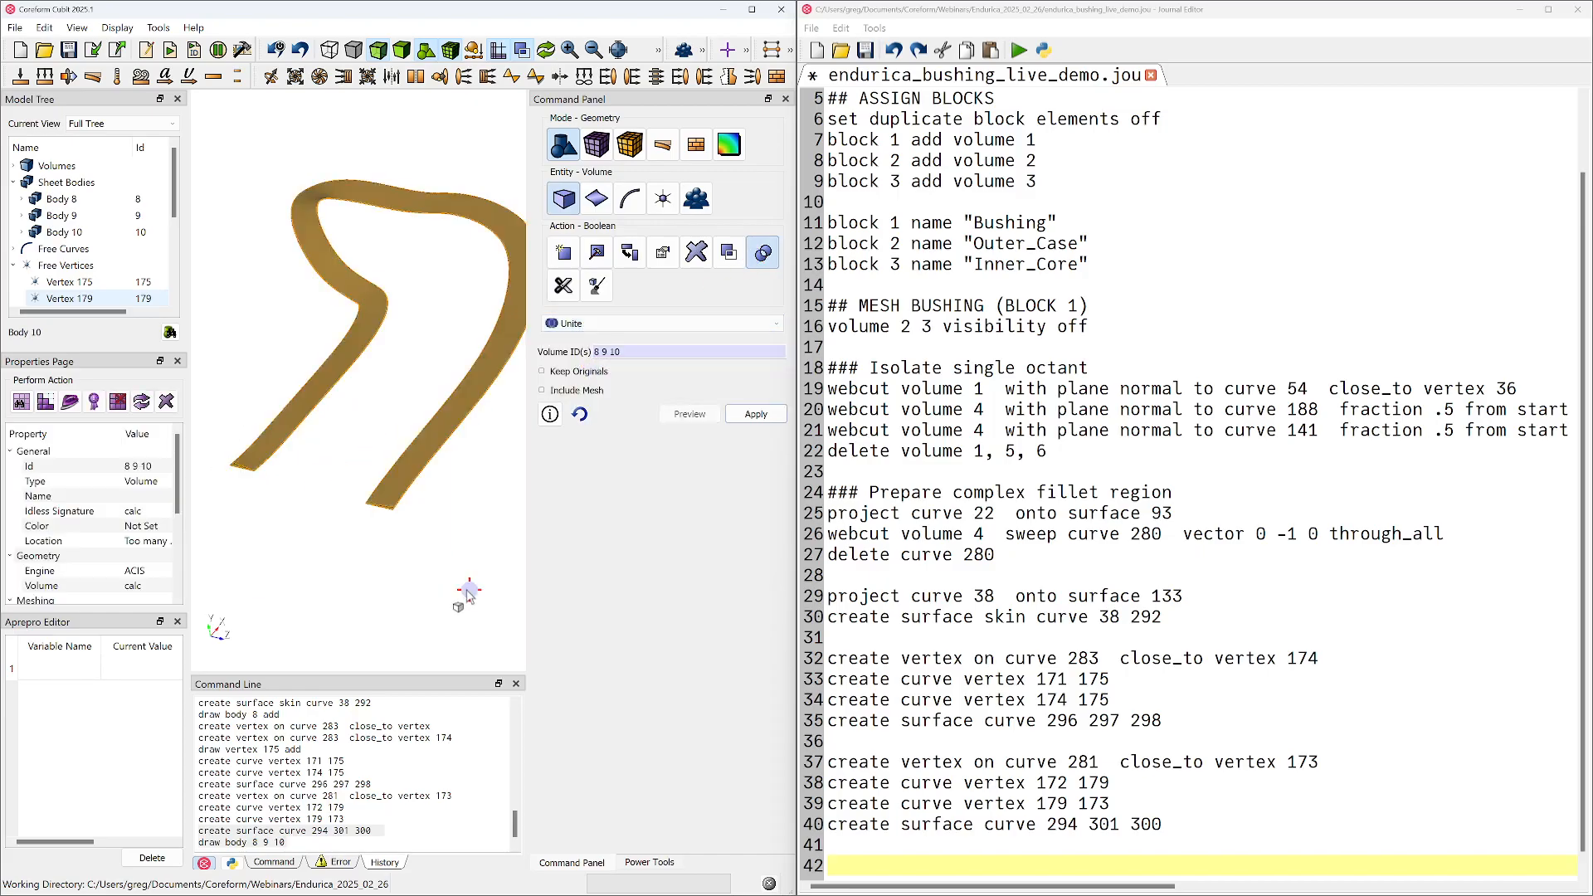
{"action": "left_click", "coordinate": [751, 414]}
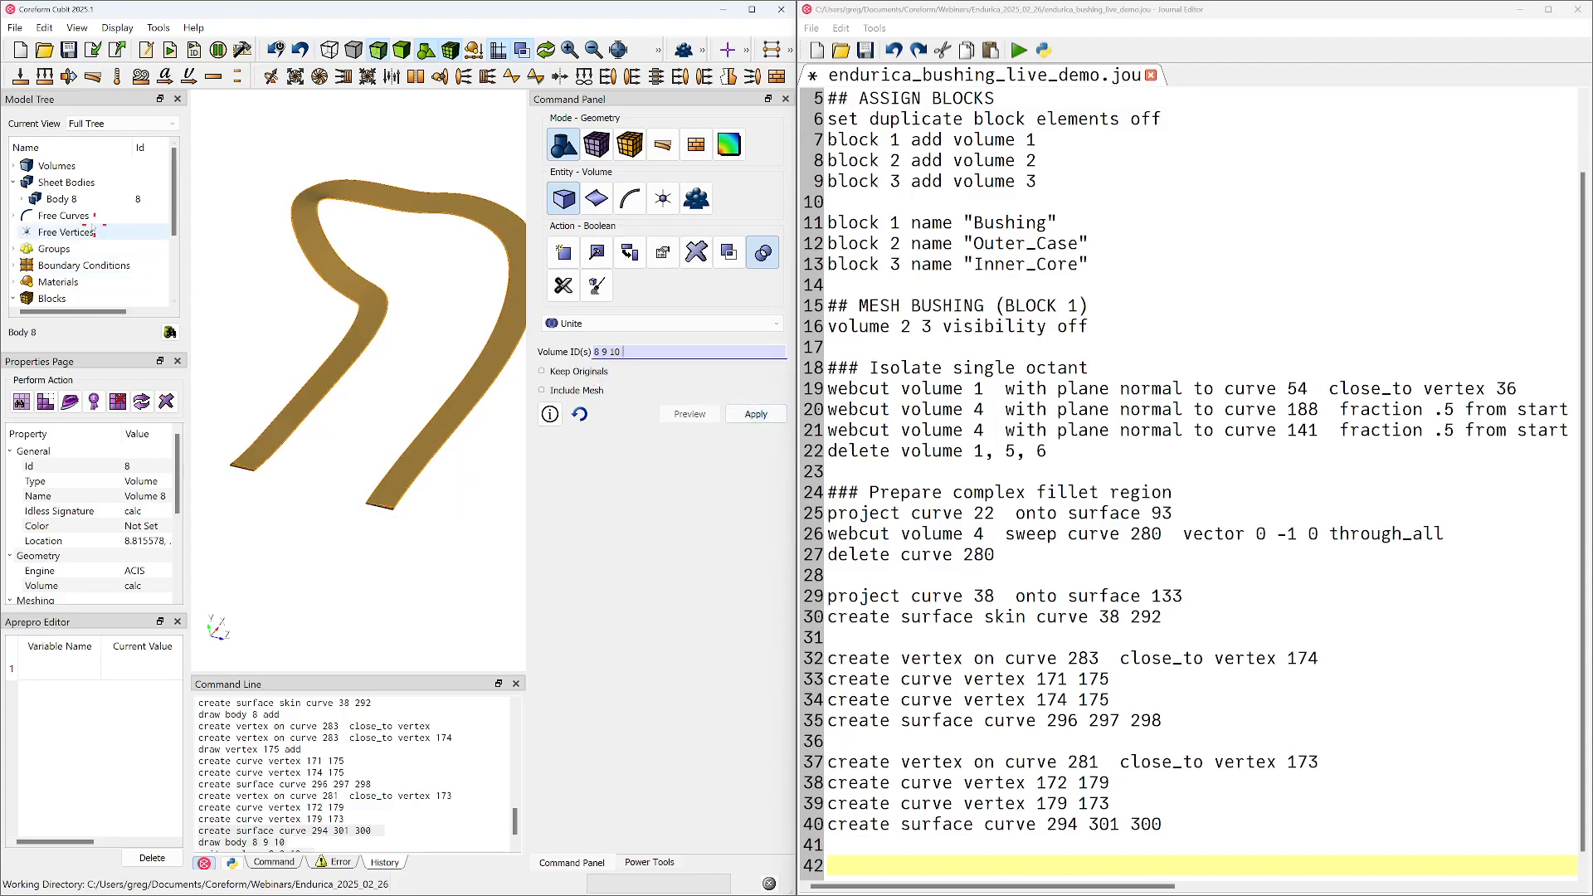
{"action": "left_click", "coordinate": [312, 328]}
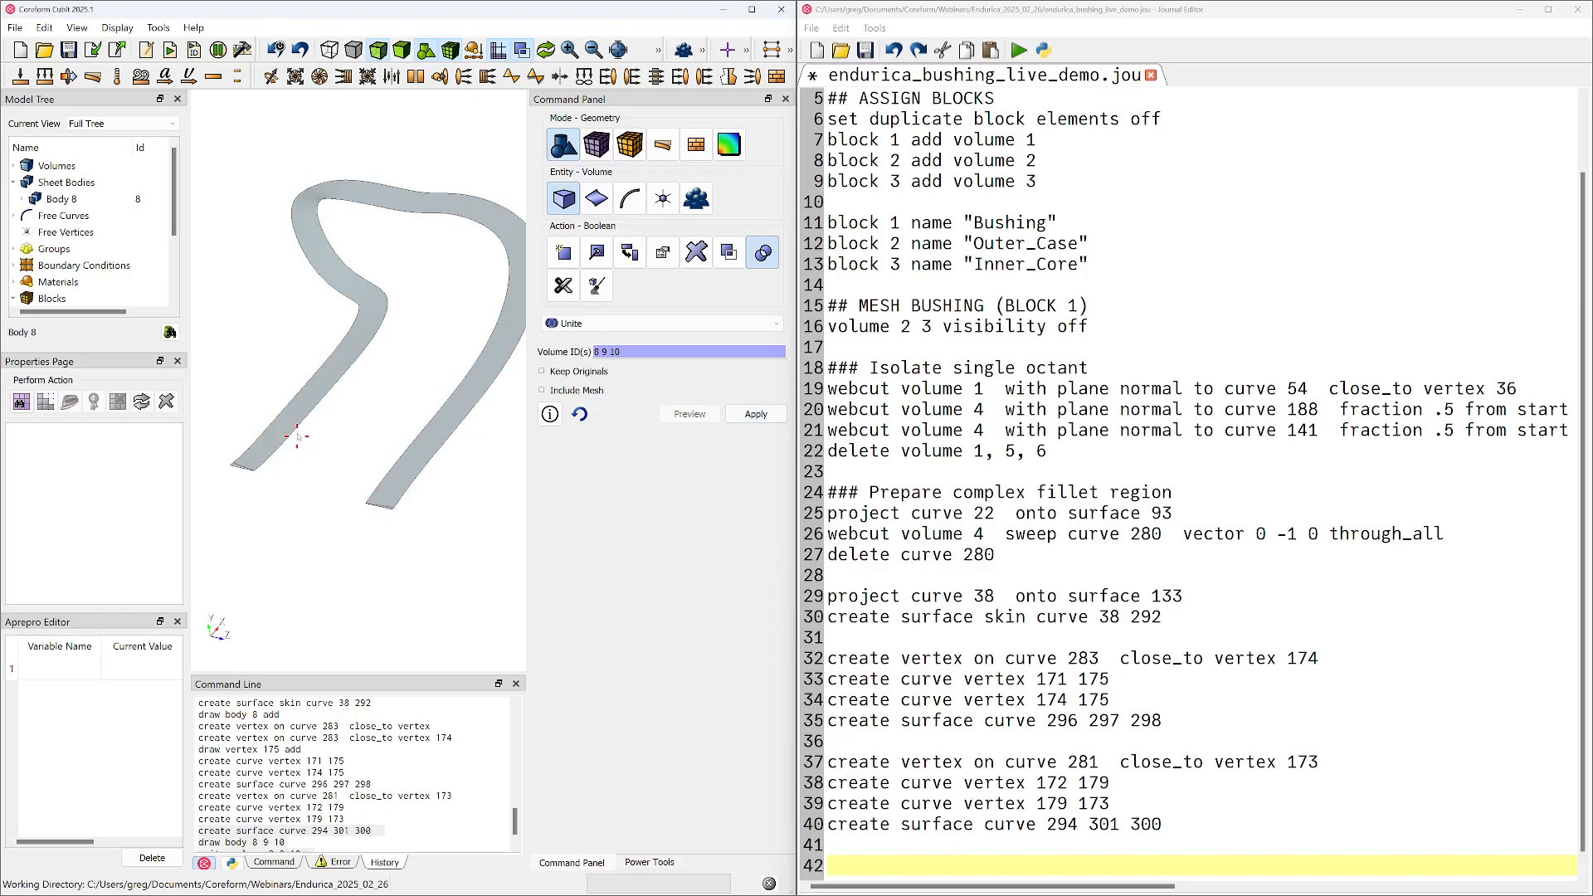
{"action": "middle_click_drag", "start_coordinate": [296, 395], "coordinate": [315, 367]}
{"action": "left_click_drag", "start_coordinate": [315, 372], "coordinate": [311, 437]}
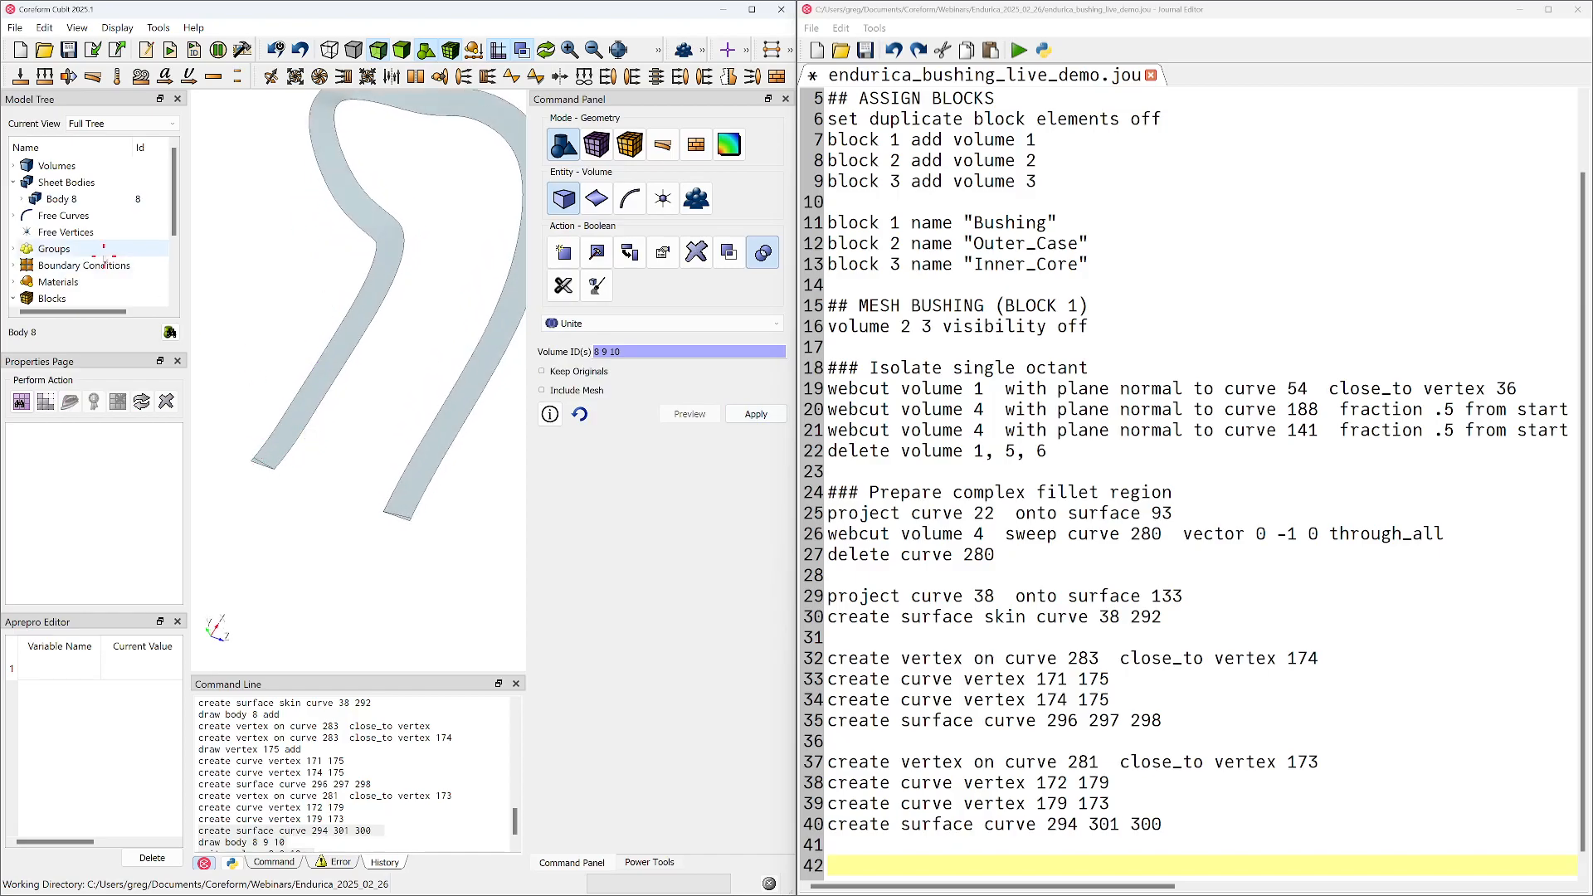
Copy the "unite volume 8 9 10" command from the history to the end of the journal script
{"action": "scroll", "coordinate": [347, 826], "scroll_direction": "down", "scroll_amount": 1}
{"action": "triple_click", "coordinate": [266, 819]}
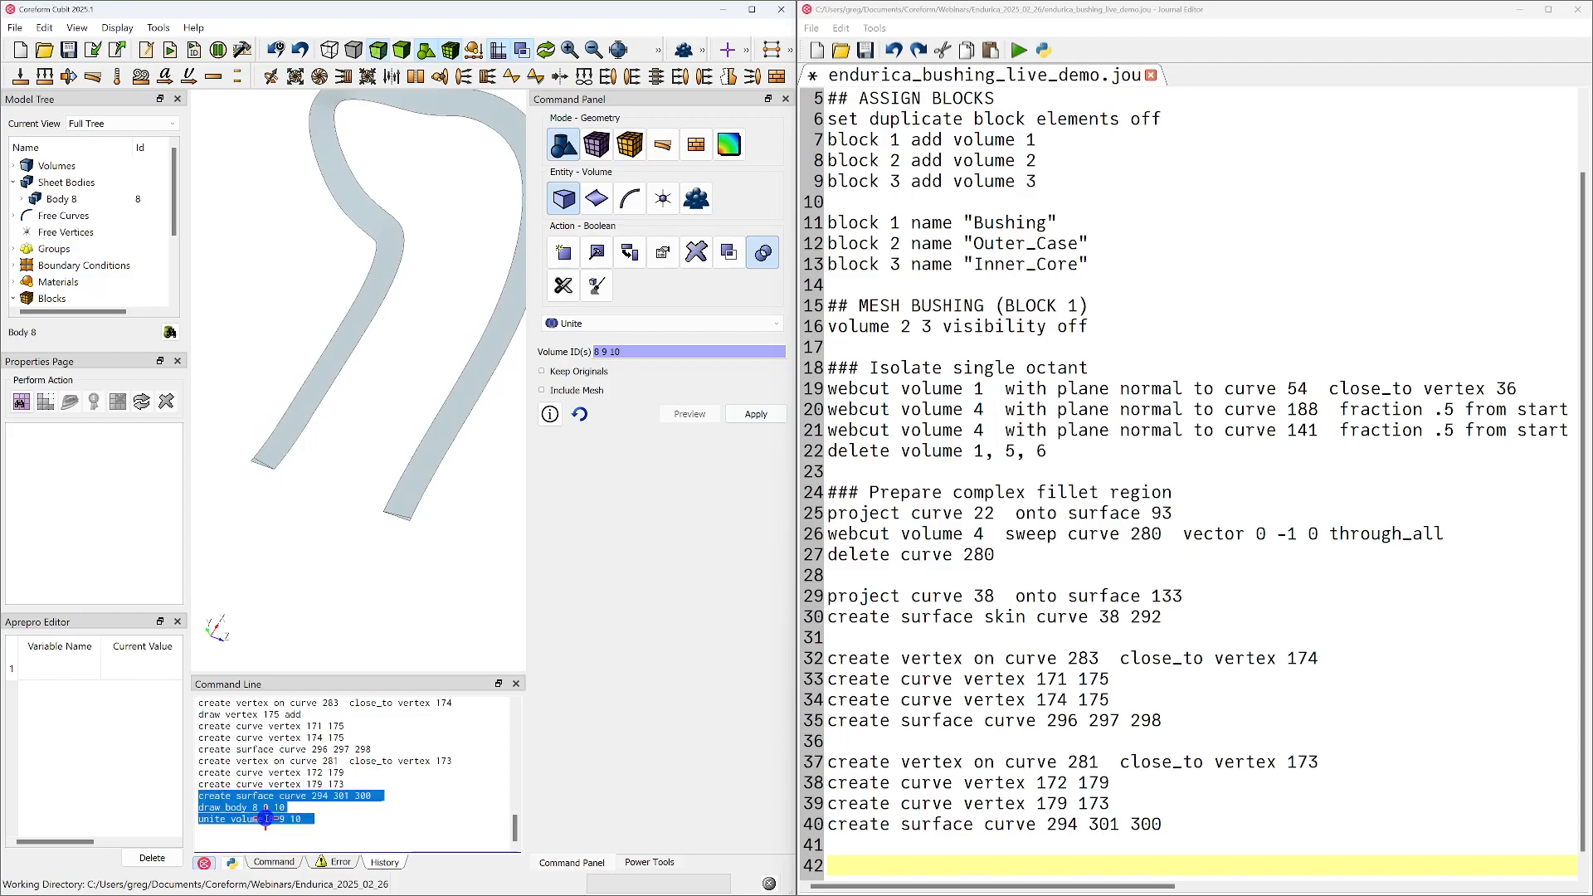
{"action": "left_click_drag", "start_coordinate": [1052, 884], "coordinate": [1050, 868]}
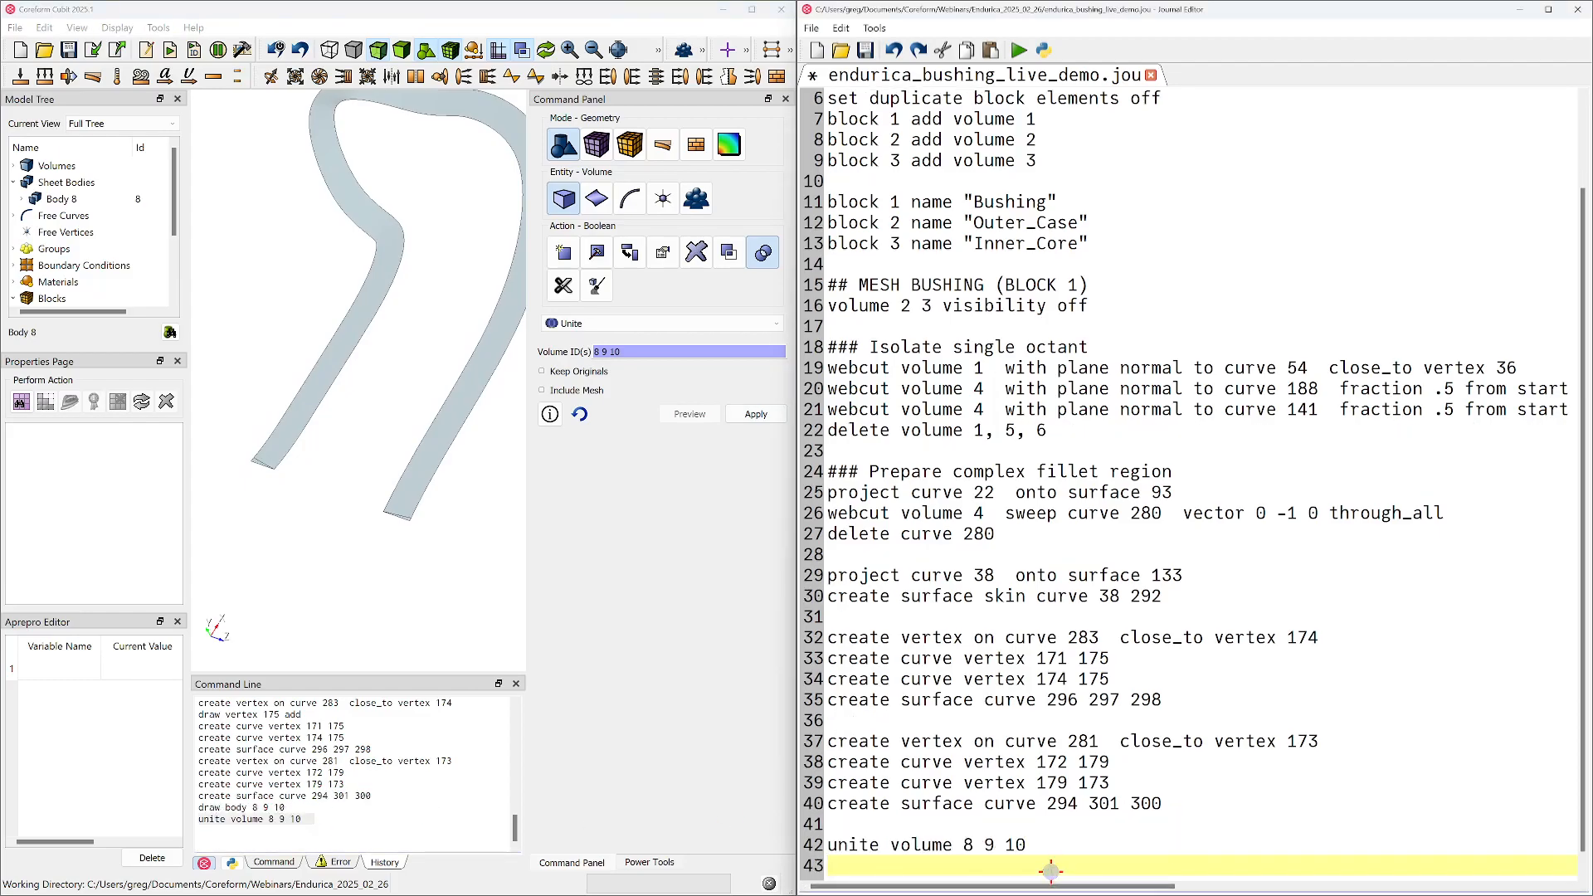
Delete the leftover free curve 292 from the model
{"action": "left_click", "coordinate": [14, 216]}
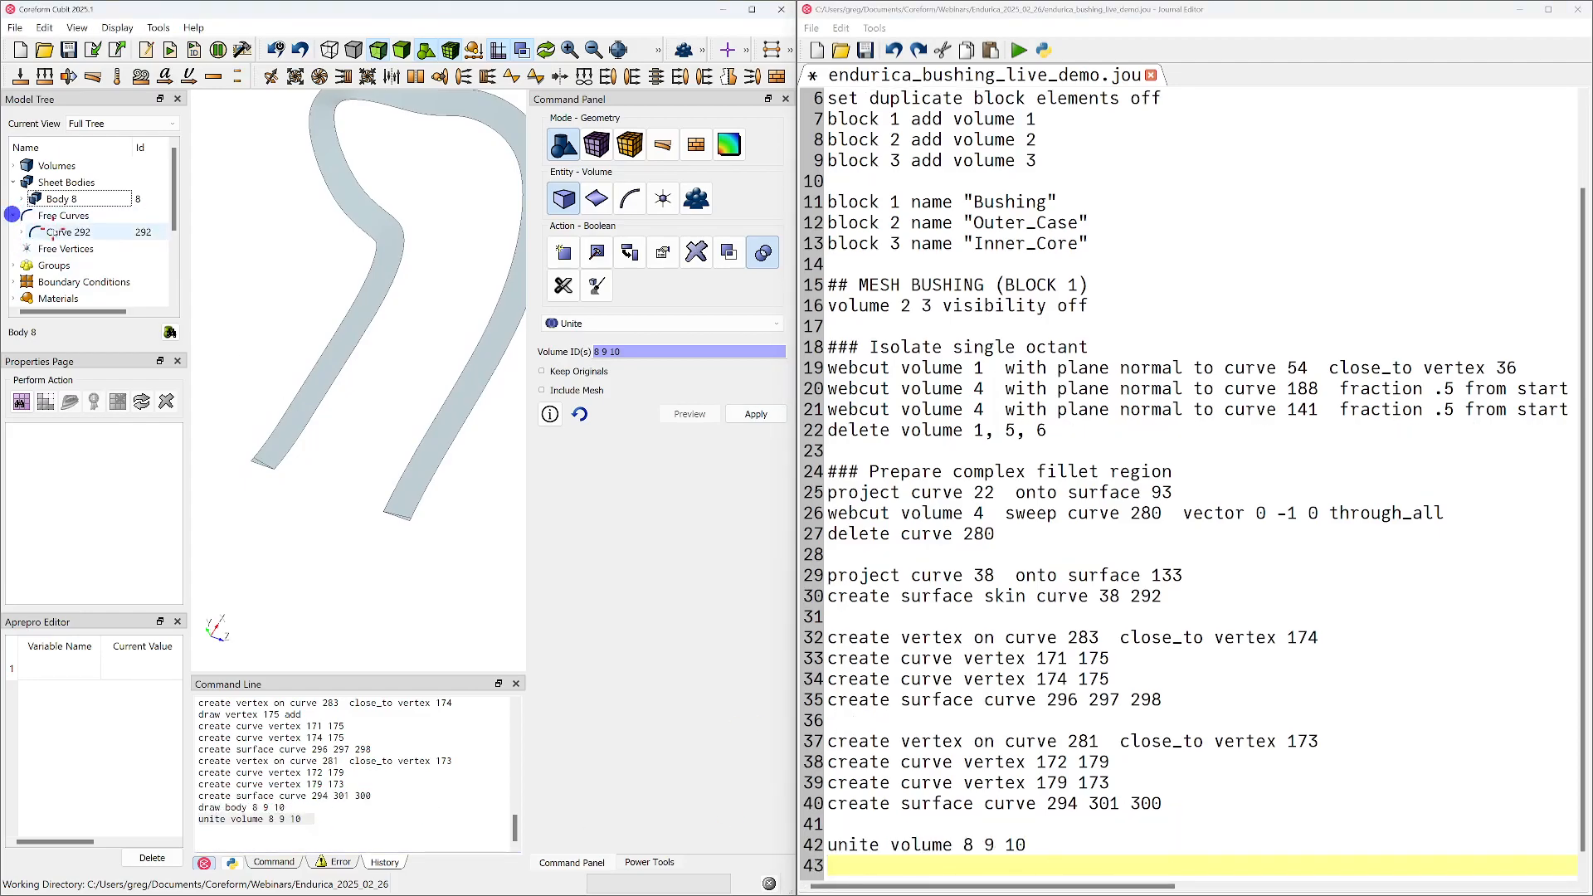
{"action": "left_click", "coordinate": [68, 233]}
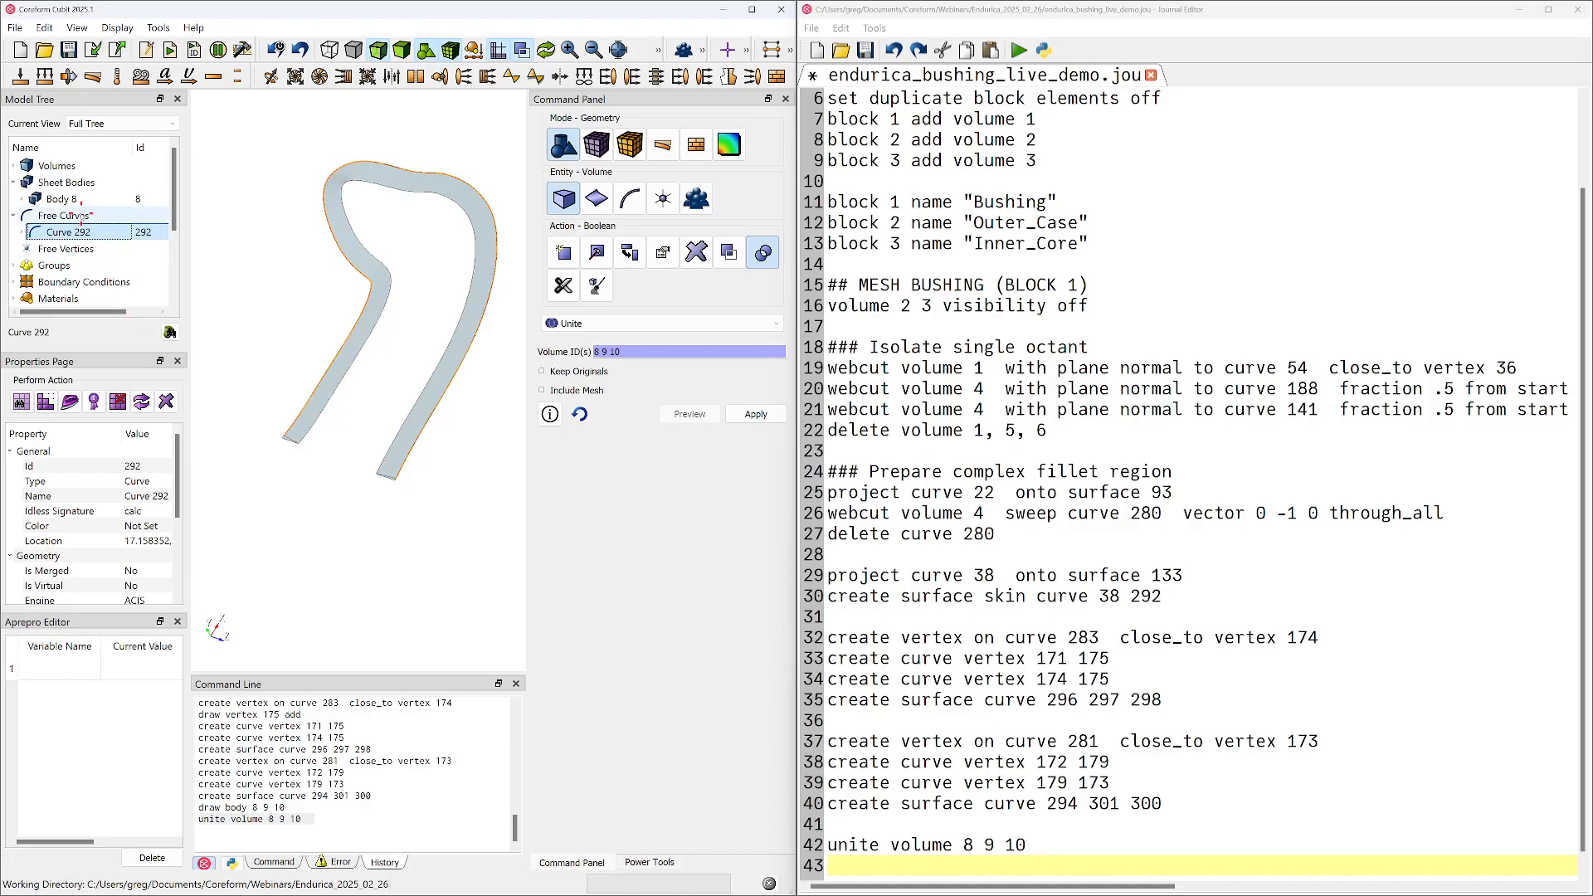
{"action": "right_click", "coordinate": [75, 232]}
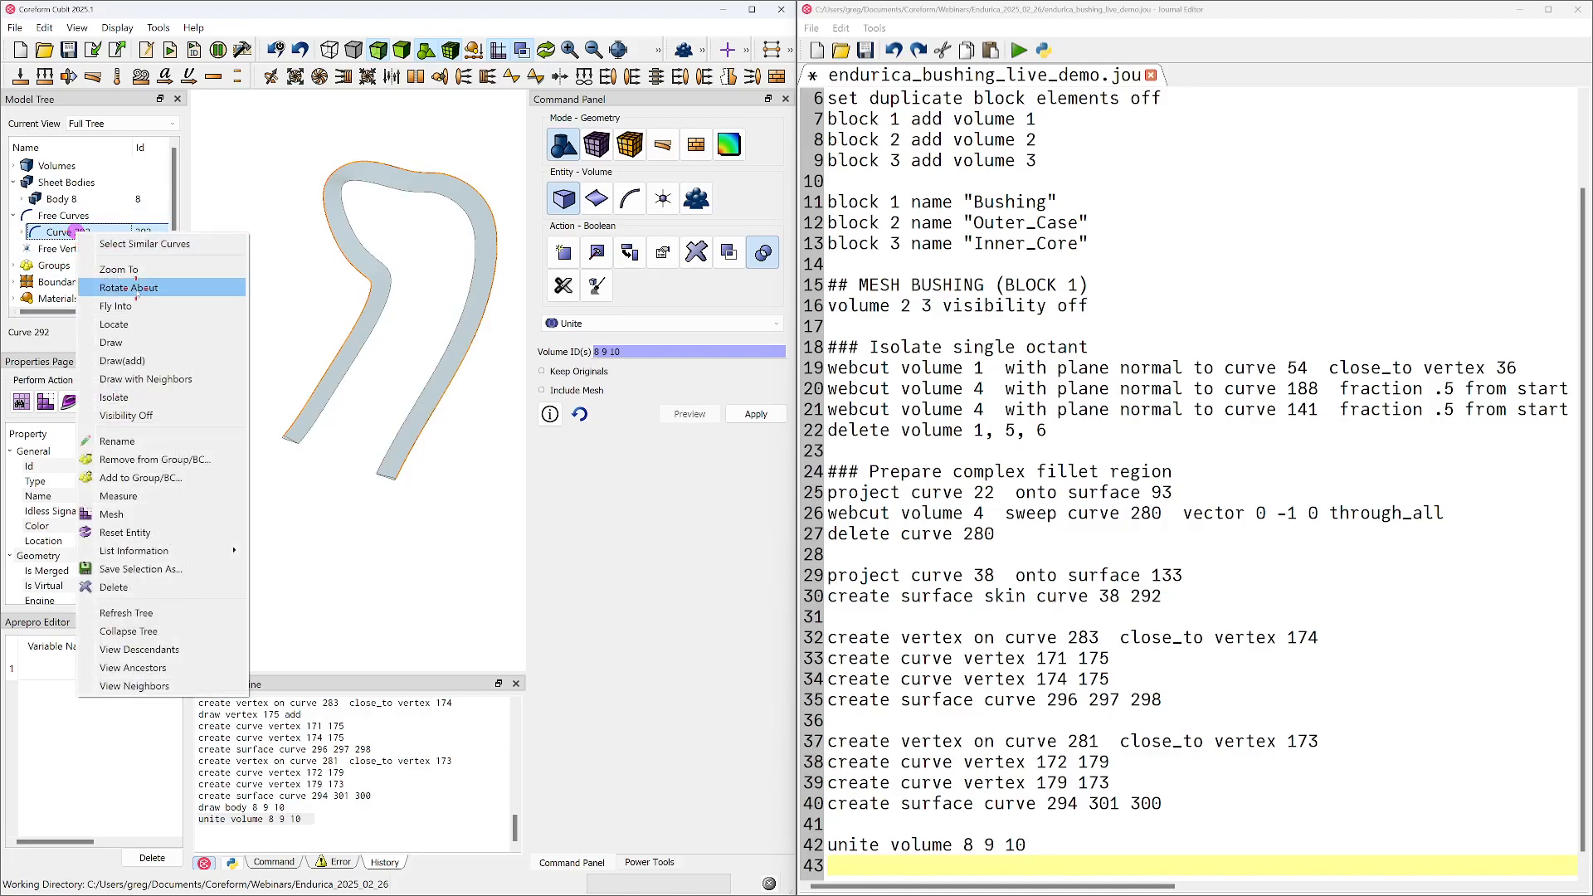
{"action": "left_click", "coordinate": [161, 588]}
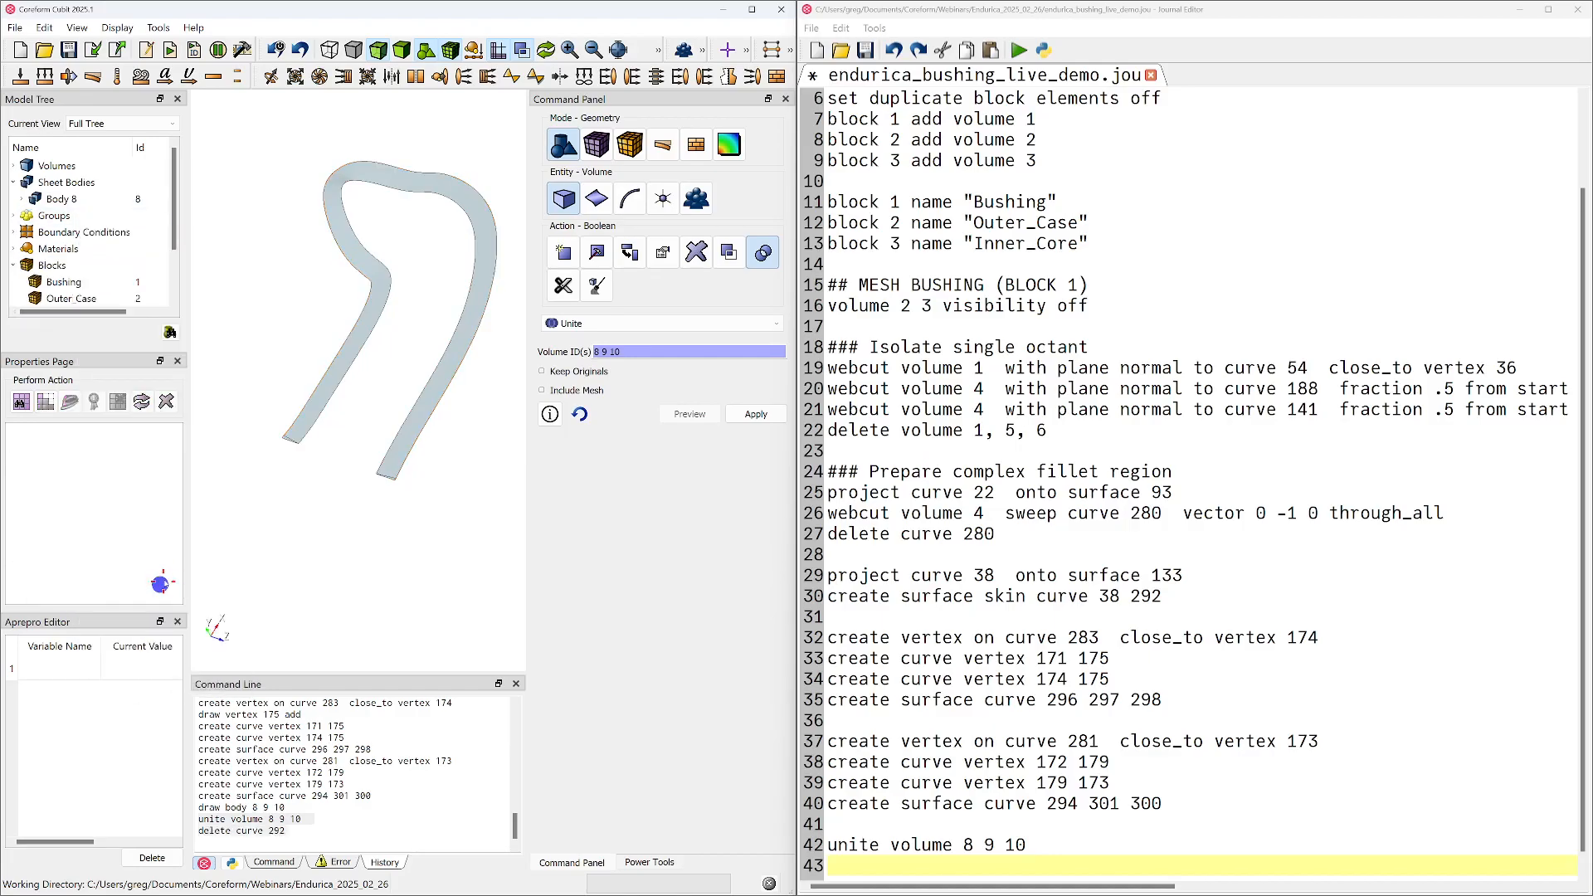
Copy the "delete curve 292" command from the history to the line below the unite command in the journal
{"action": "triple_click", "coordinate": [209, 829]}
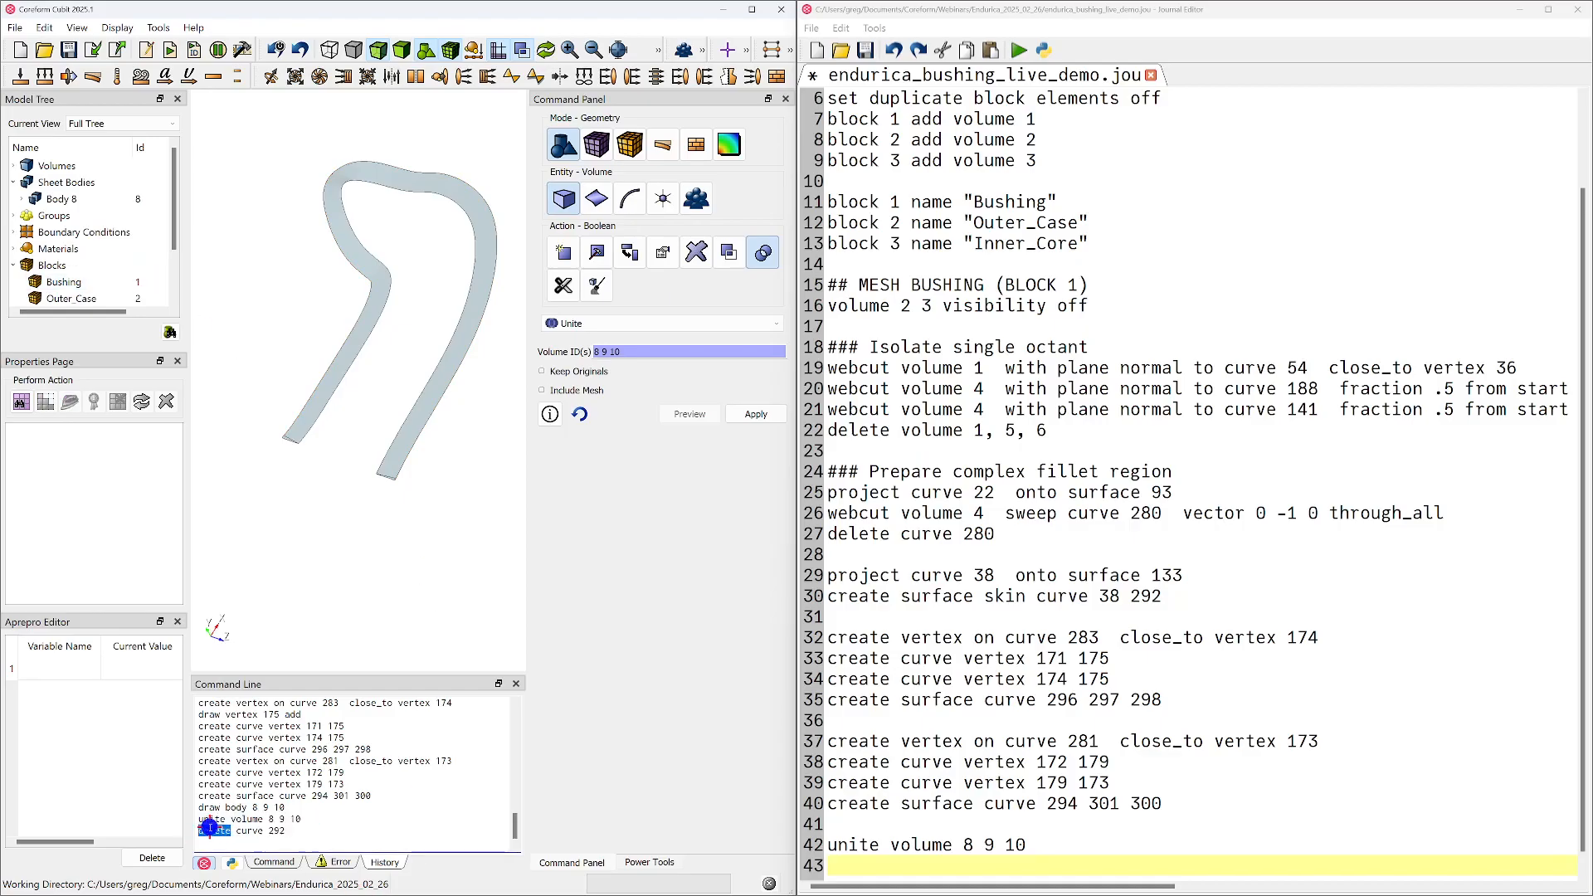
{"action": "scroll", "coordinate": [1060, 869], "scroll_direction": "down", "scroll_amount": 1}
{"action": "left_click_drag", "start_coordinate": [1003, 836], "coordinate": [1003, 838]}
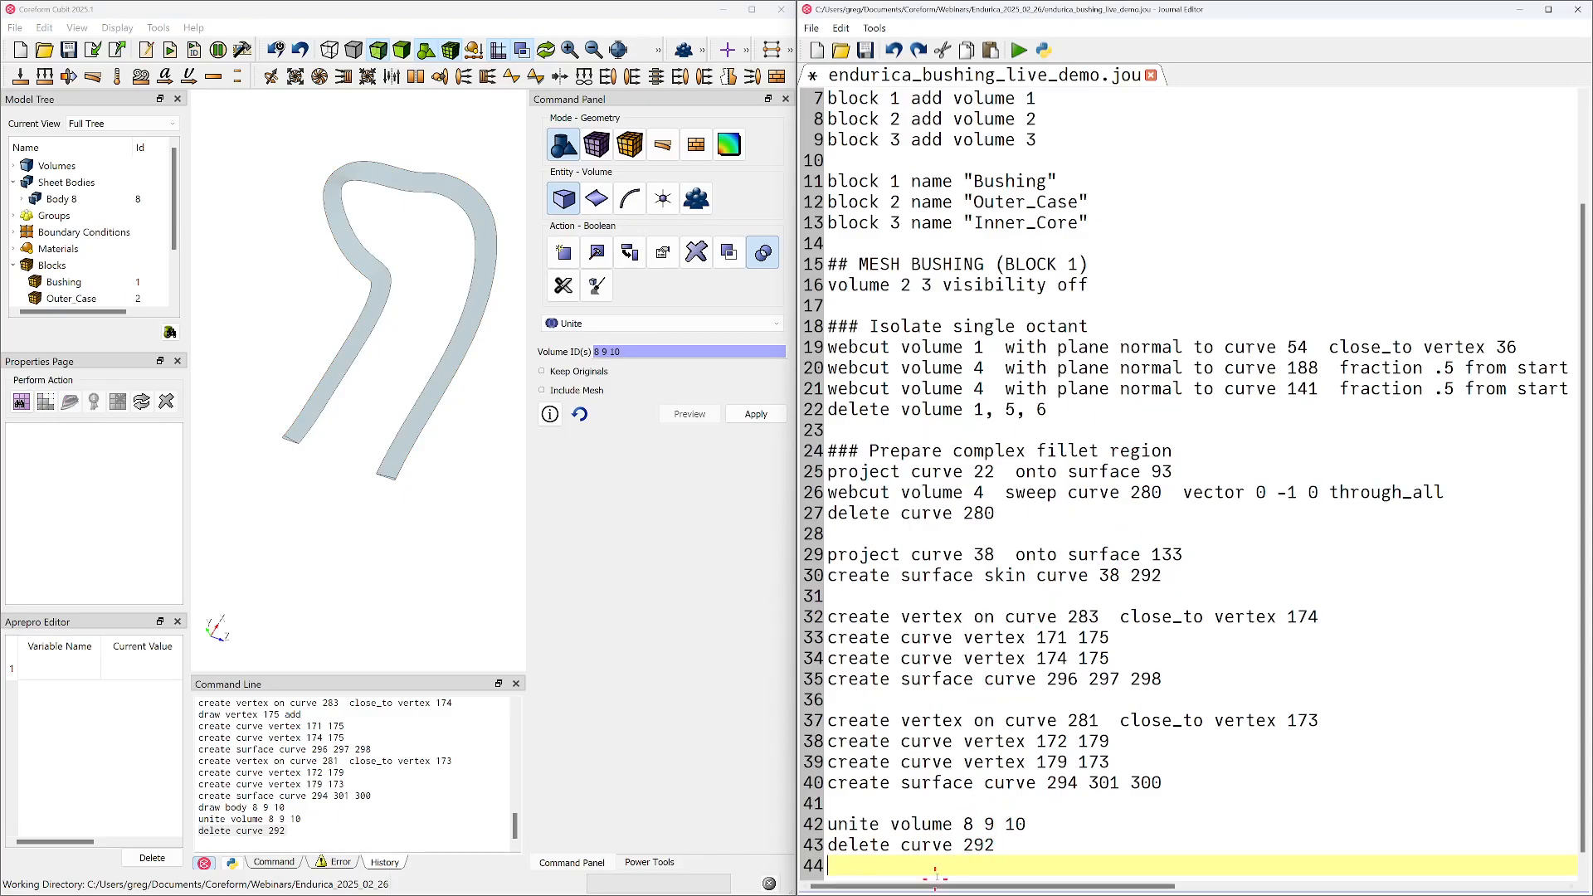
Move the "delete curve 292" command from the end of the journal to directly below the "create surface skin curve 38 292" line
{"action": "double_click", "coordinate": [930, 845]}
{"action": "triple_click", "coordinate": [941, 575]}
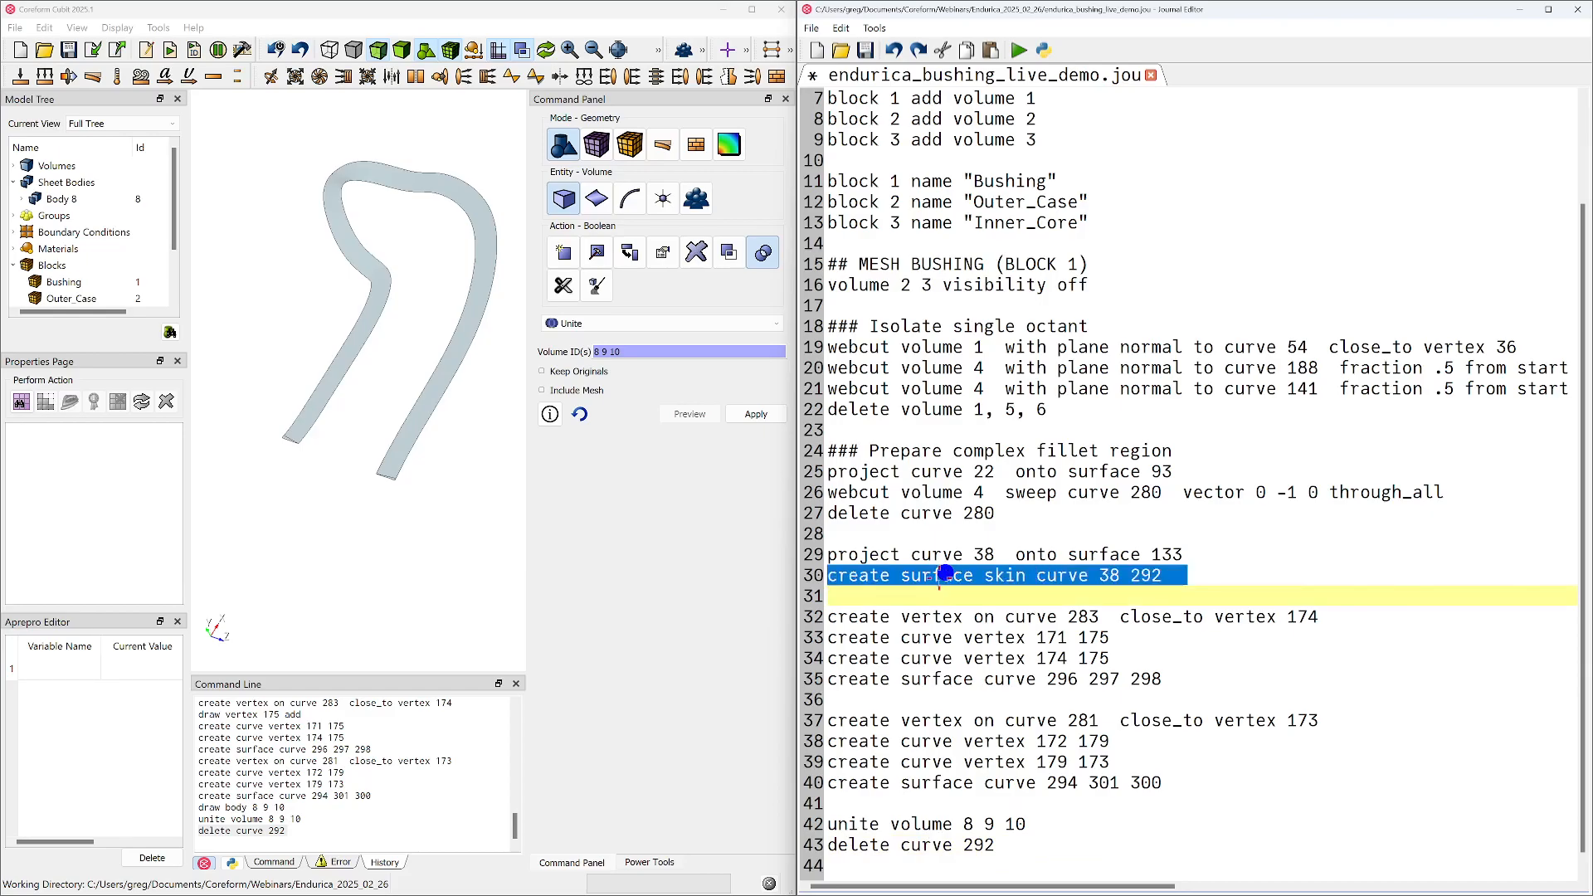
{"action": "left_click", "coordinate": [920, 593]}
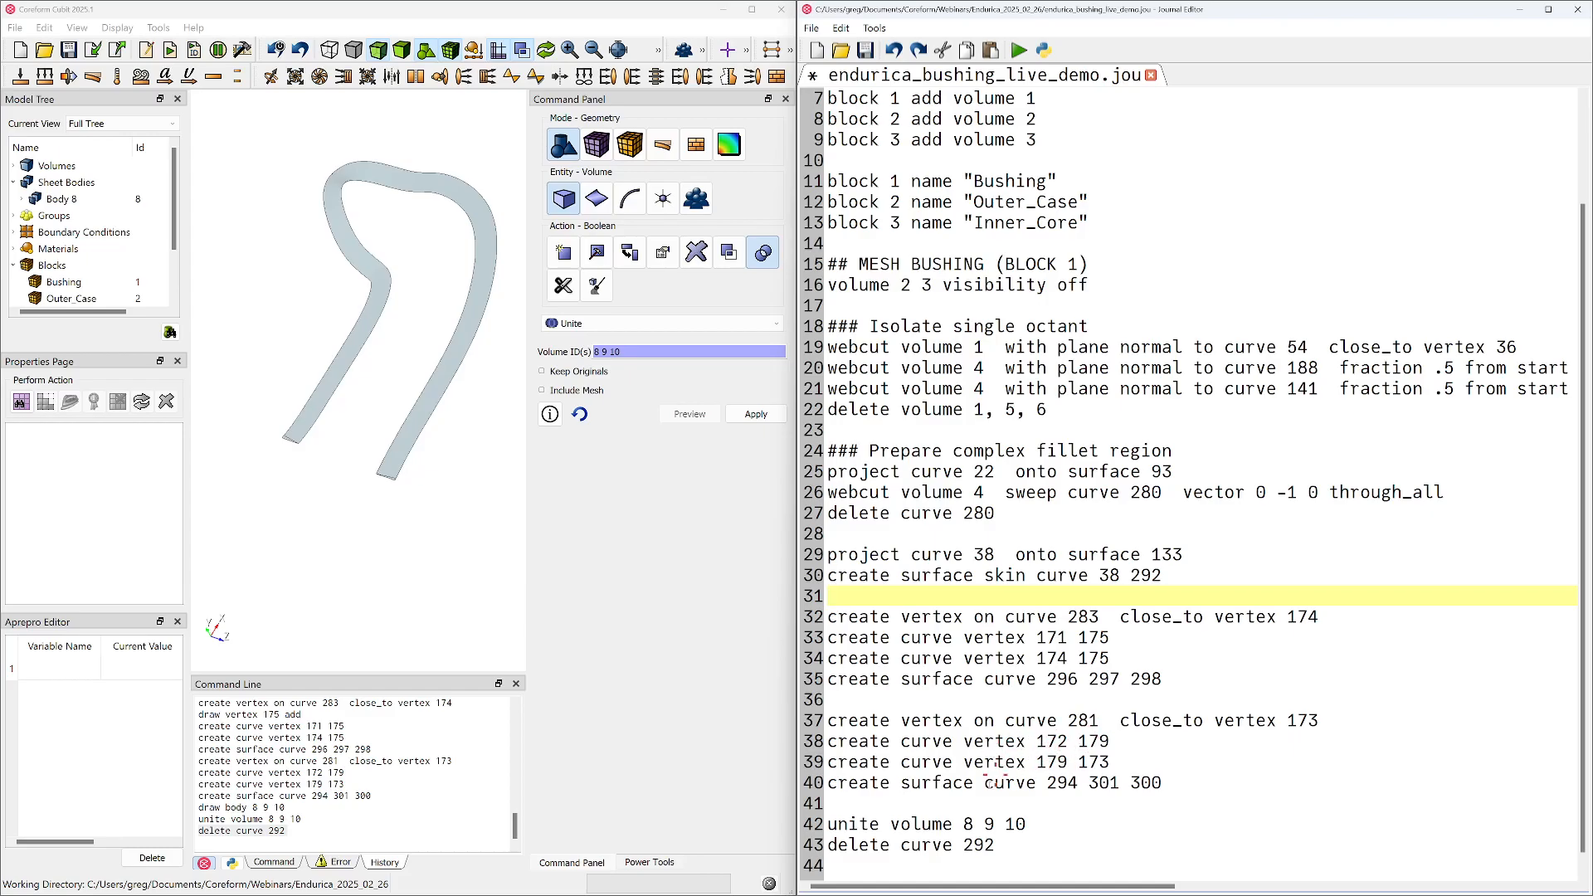
{"action": "left_click", "coordinate": [993, 845]}
{"action": "left_click_drag", "start_coordinate": [994, 845], "coordinate": [826, 843]}
{"action": "key", "text": "ctrl+c"}
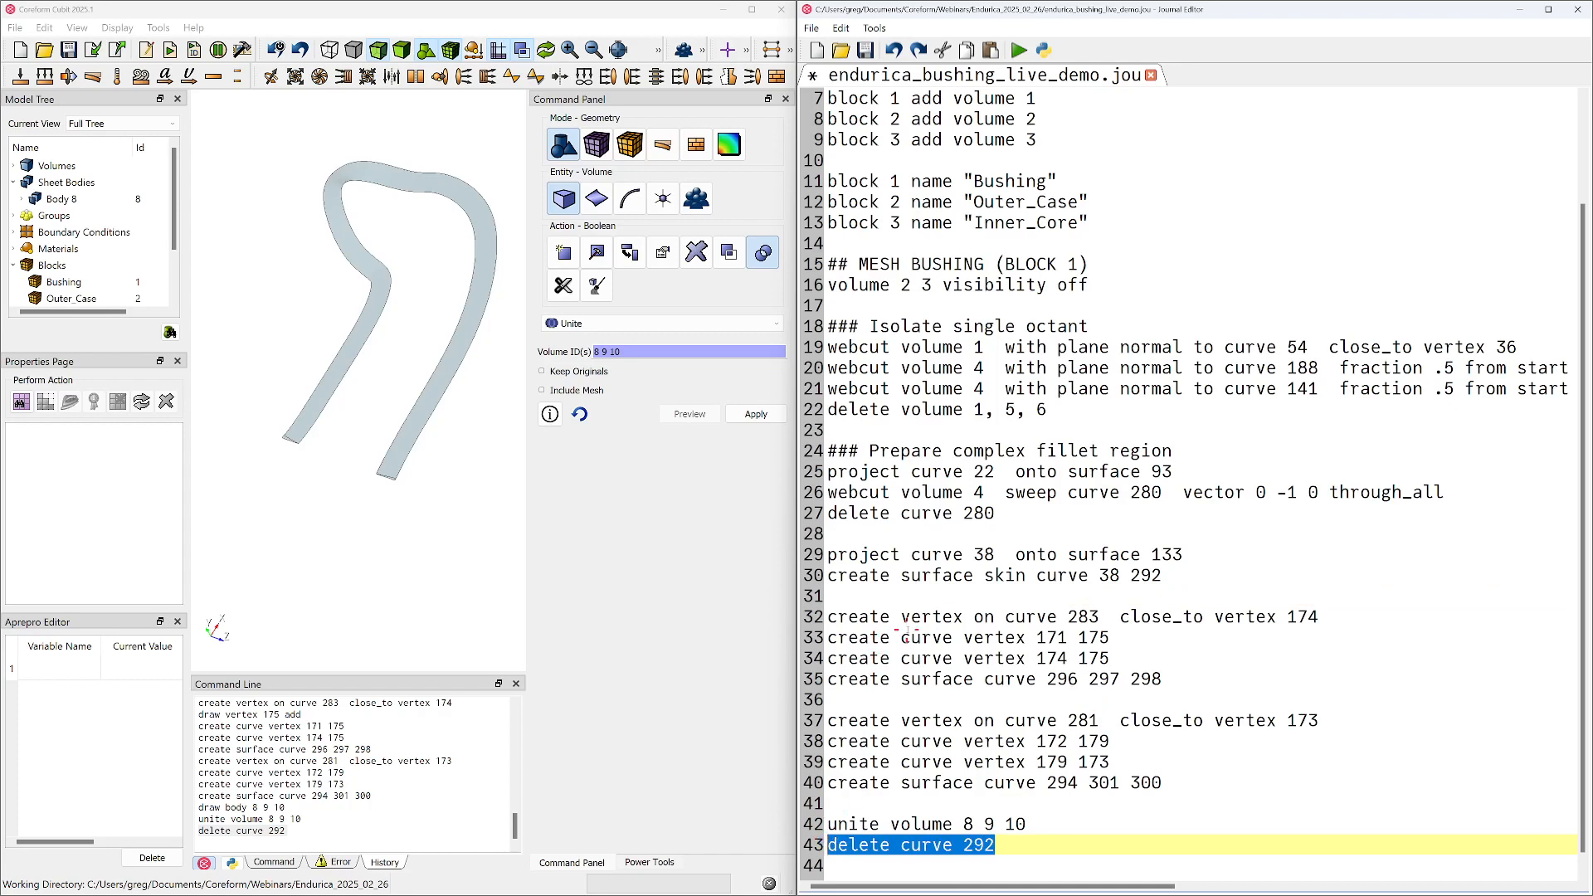
{"action": "key", "text": "Delete"}
{"action": "left_click", "coordinate": [857, 590]}
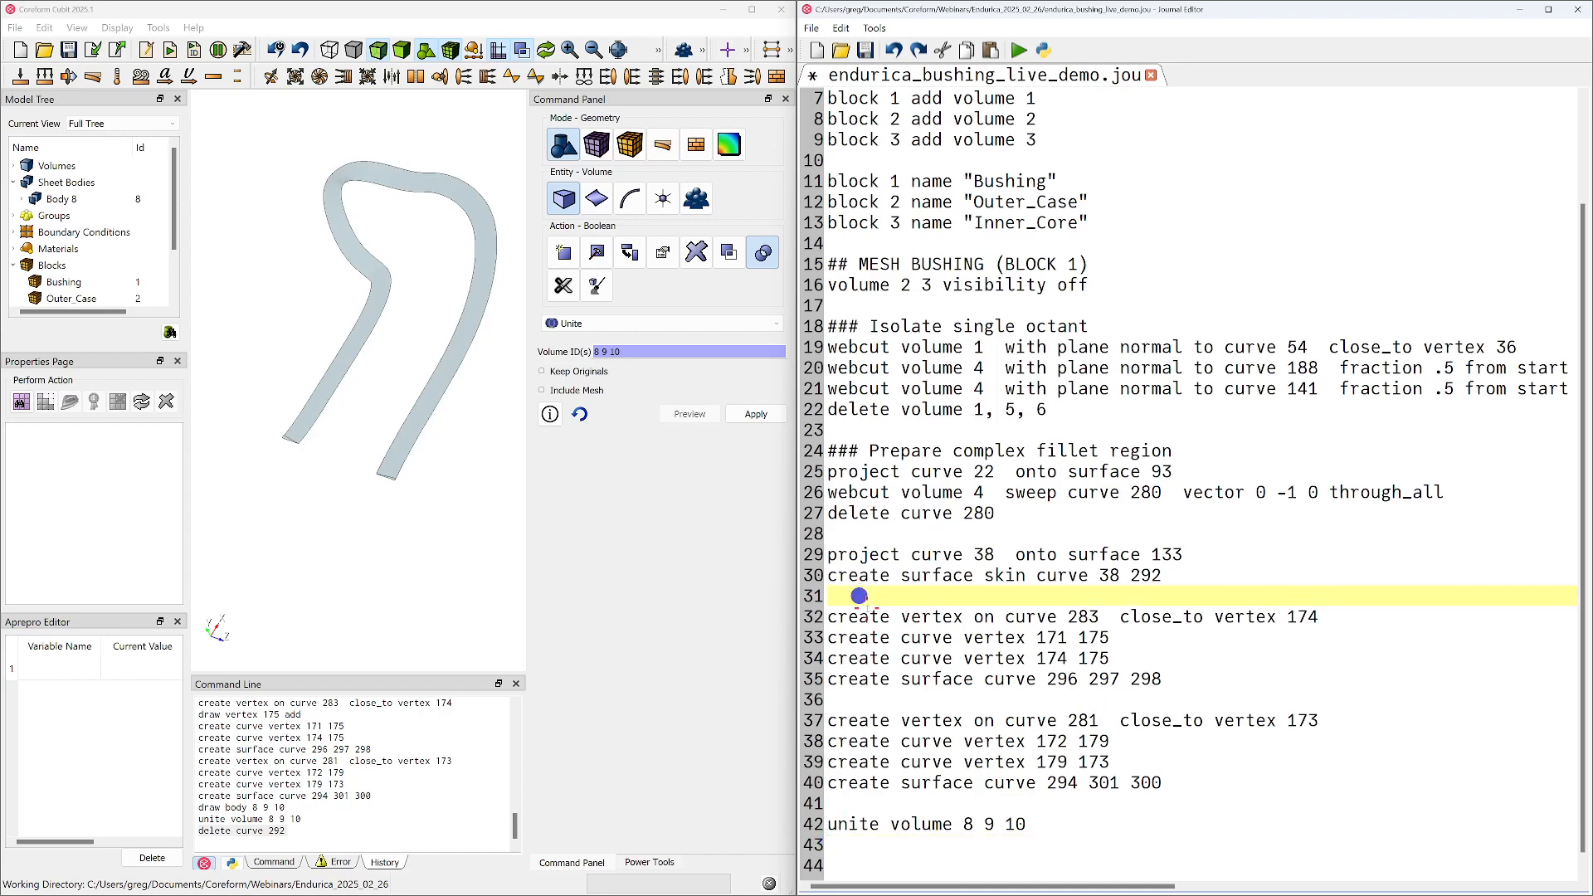
{"action": "key", "text": "ctrl+v"}
{"action": "key", "text": "Return"}
Run the journal from the CAD import through the "delete curve 292" line to rebuild the model
{"action": "left_click_drag", "start_coordinate": [1049, 613], "coordinate": [863, 33]}
{"action": "right_click", "coordinate": [880, 137]}
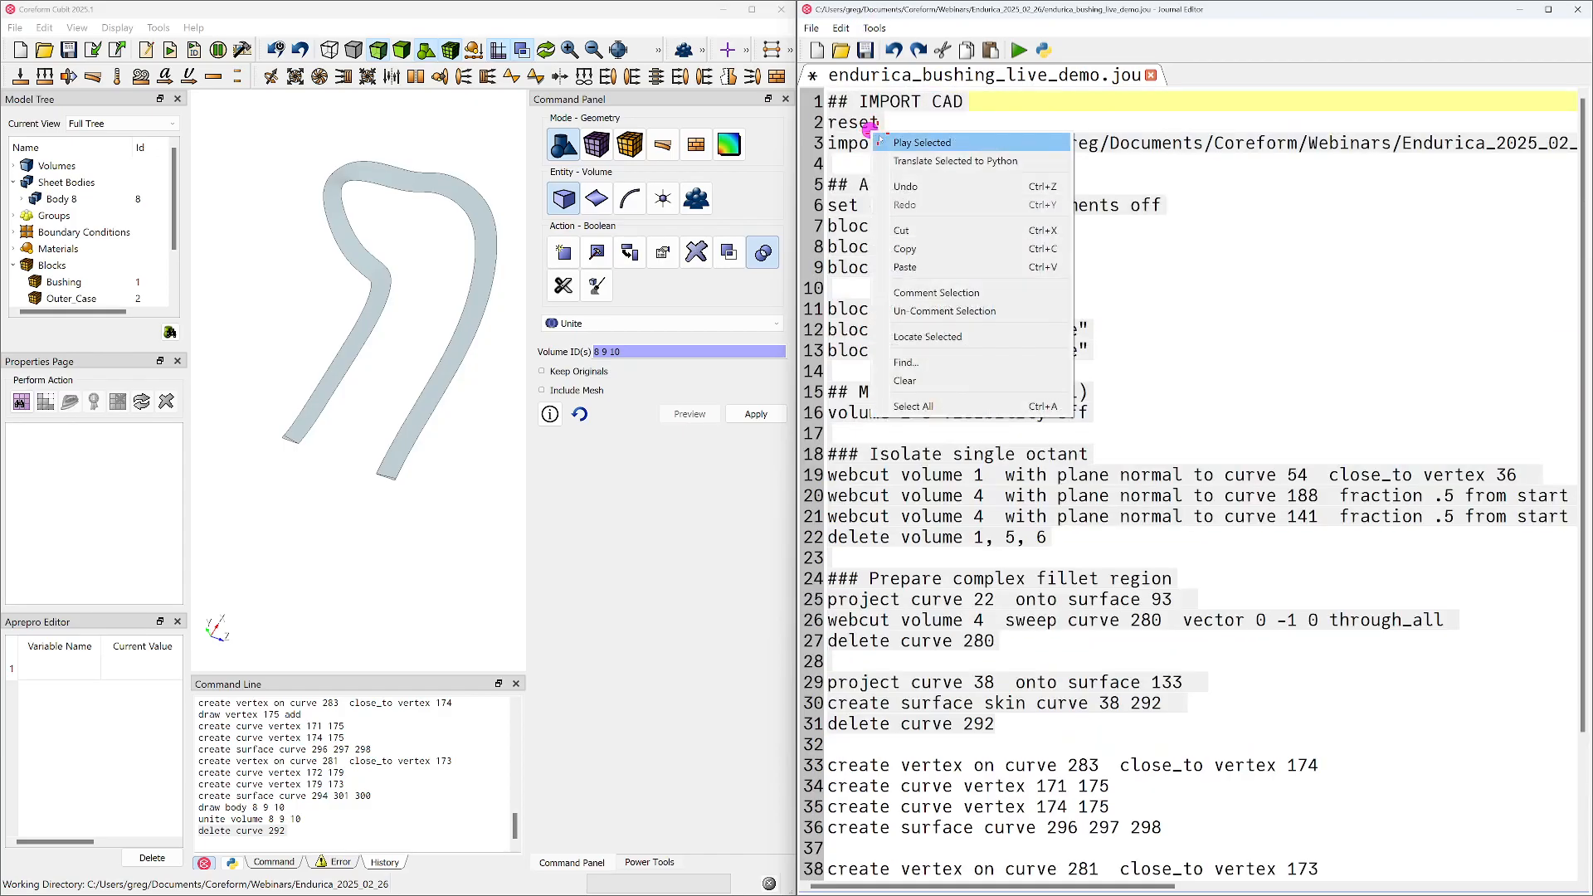
{"action": "left_click", "coordinate": [884, 142]}
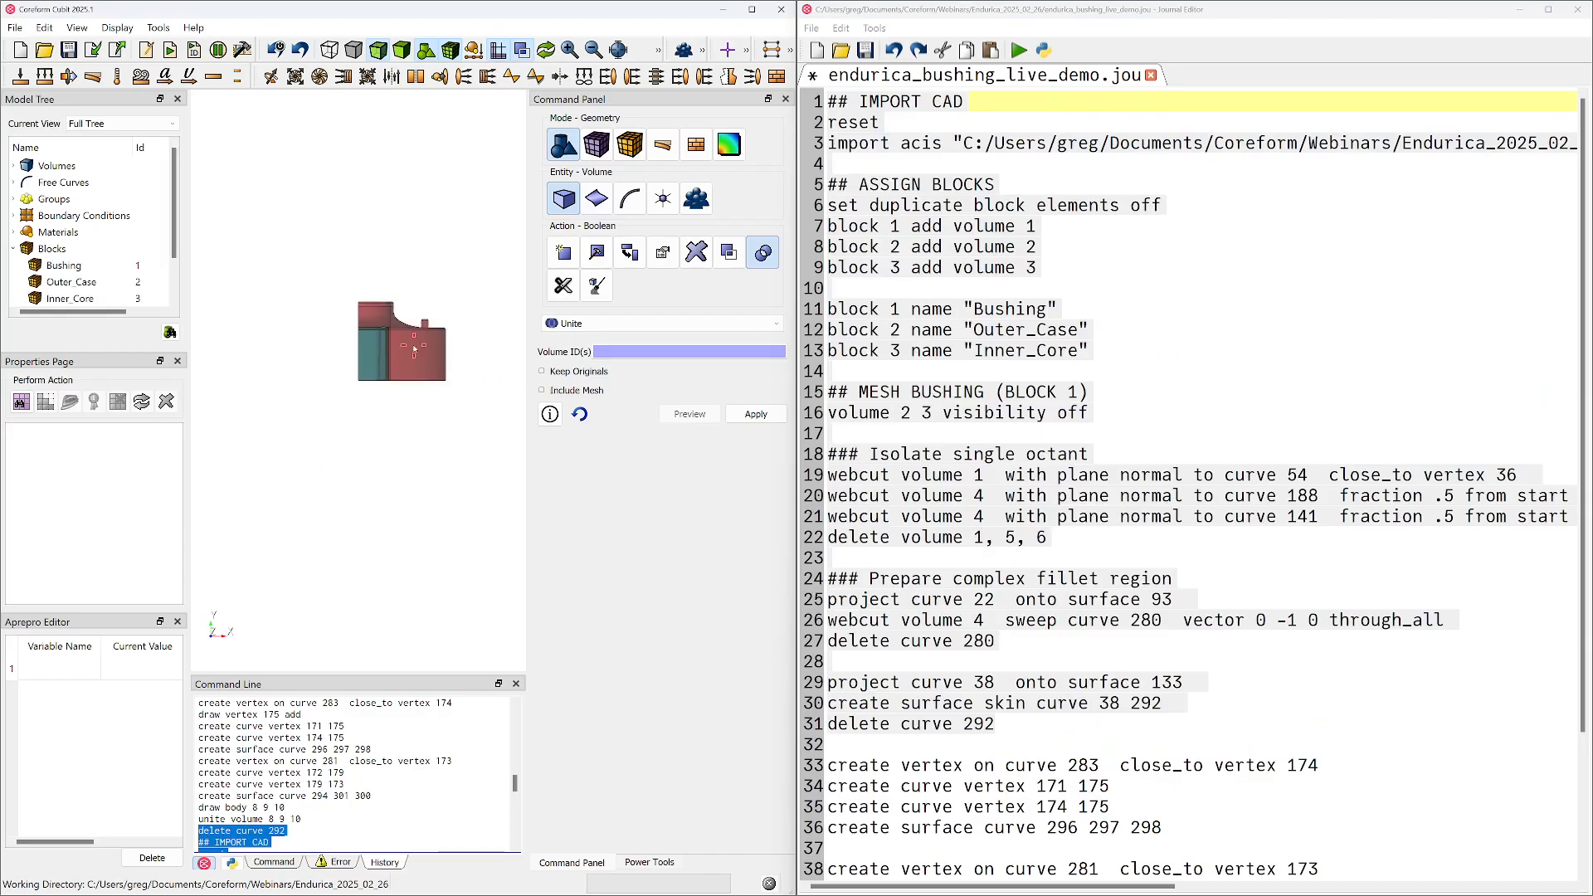
Hide volume 7 and get a close view of the fillet region on the remaining octant geometry
{"action": "left_click_drag", "start_coordinate": [350, 360], "coordinate": [423, 449]}
{"action": "scroll", "coordinate": [329, 413], "scroll_direction": "up", "scroll_amount": 2}
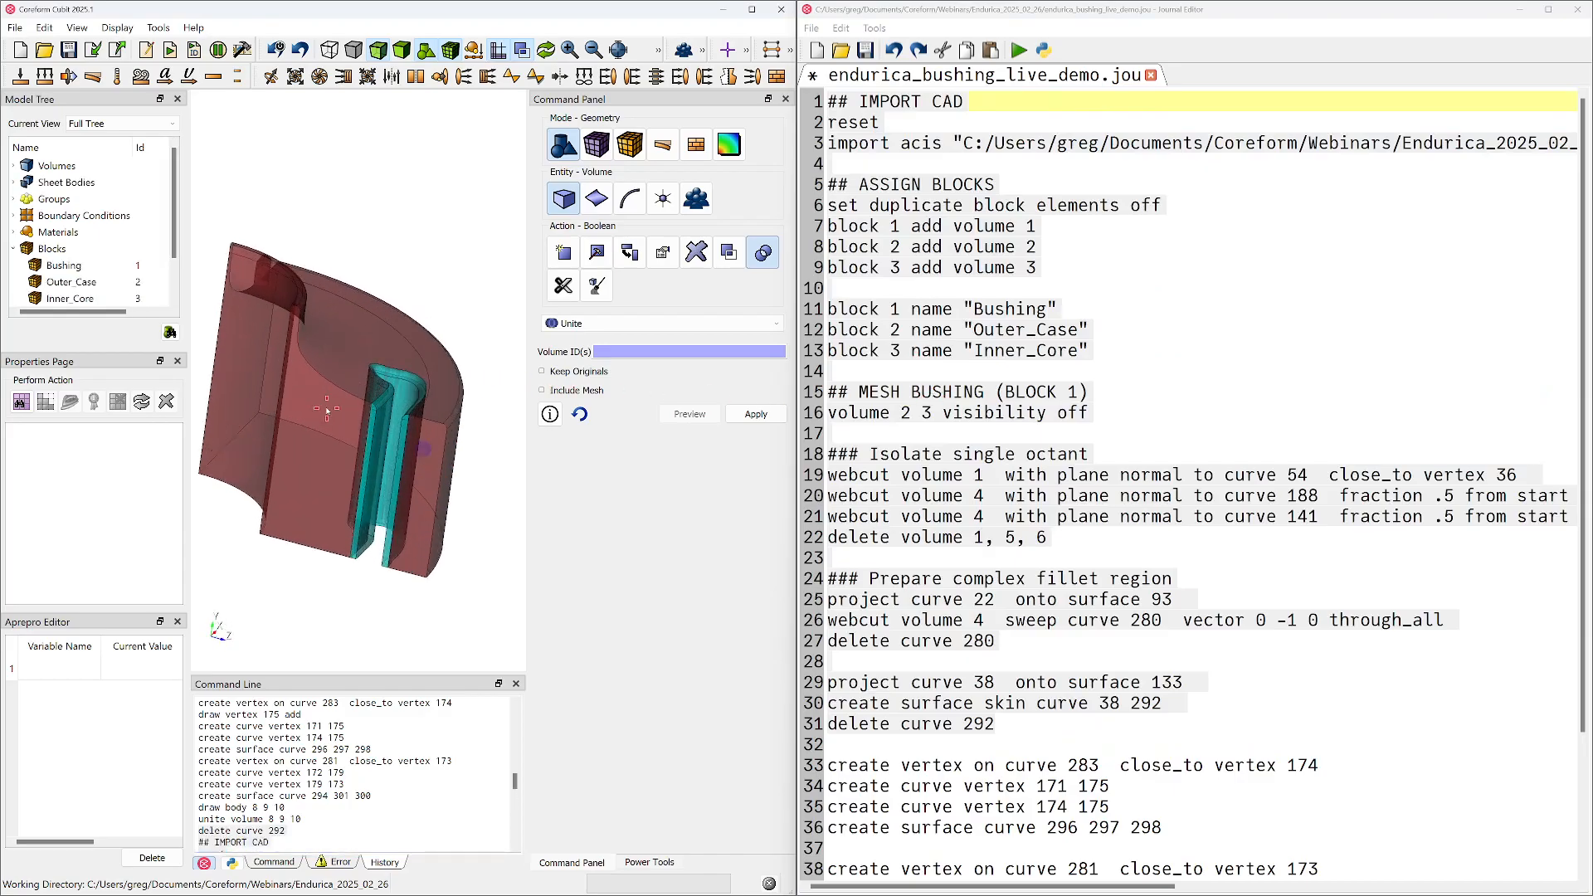
{"action": "left_click", "coordinate": [328, 412]}
{"action": "right_click", "coordinate": [329, 411]}
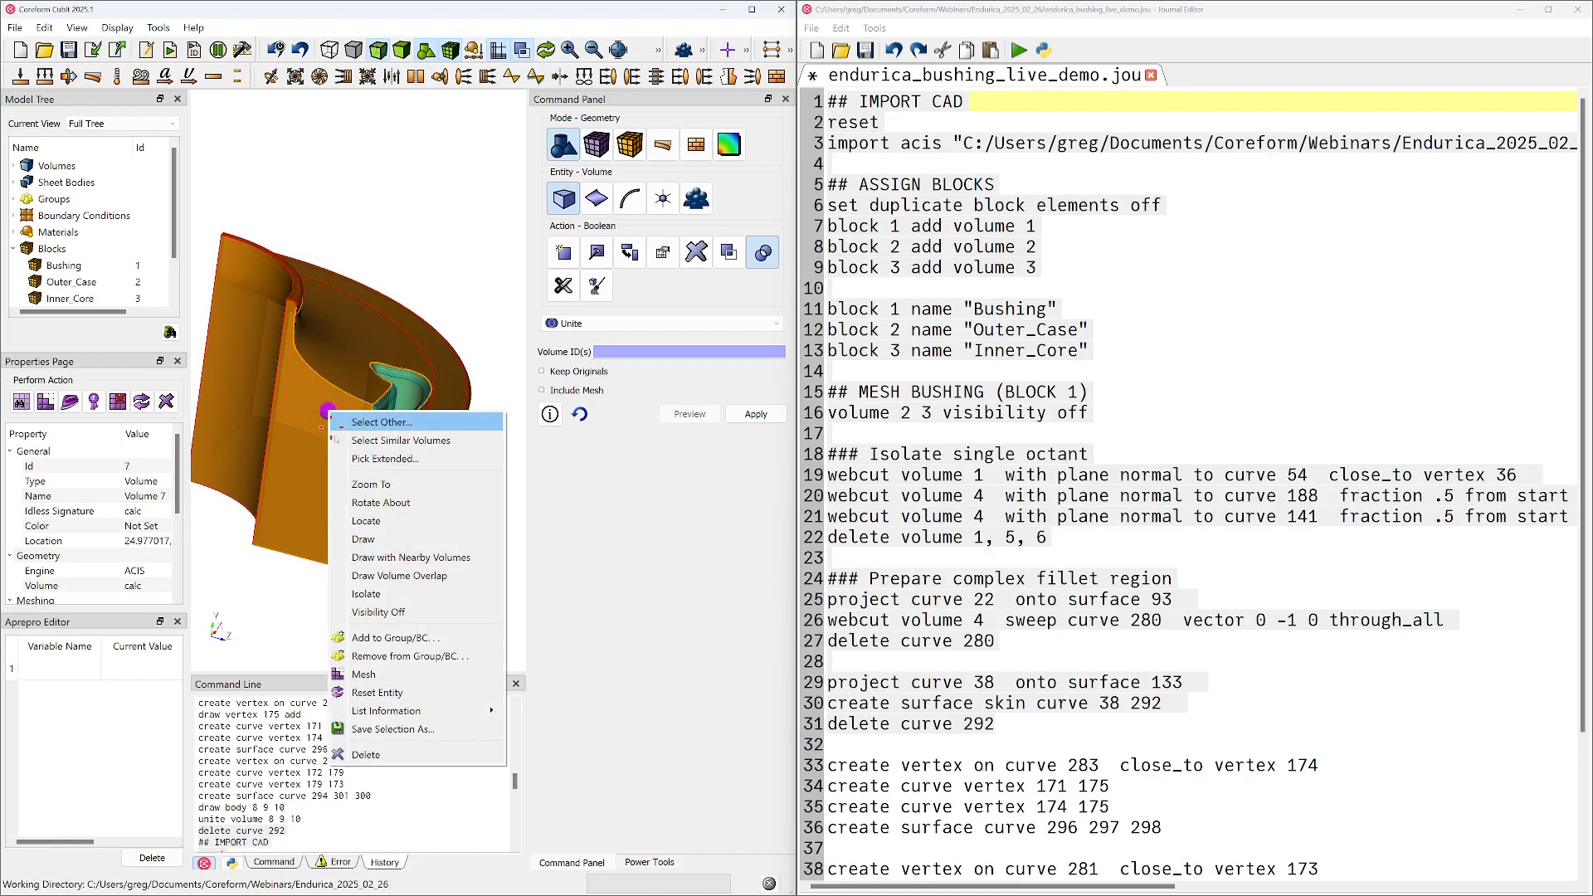
{"action": "left_click", "coordinate": [378, 612]}
{"action": "scroll", "coordinate": [393, 488], "scroll_direction": "up", "scroll_amount": 5}
{"action": "scroll", "coordinate": [396, 489], "scroll_direction": "up", "scroll_amount": 3}
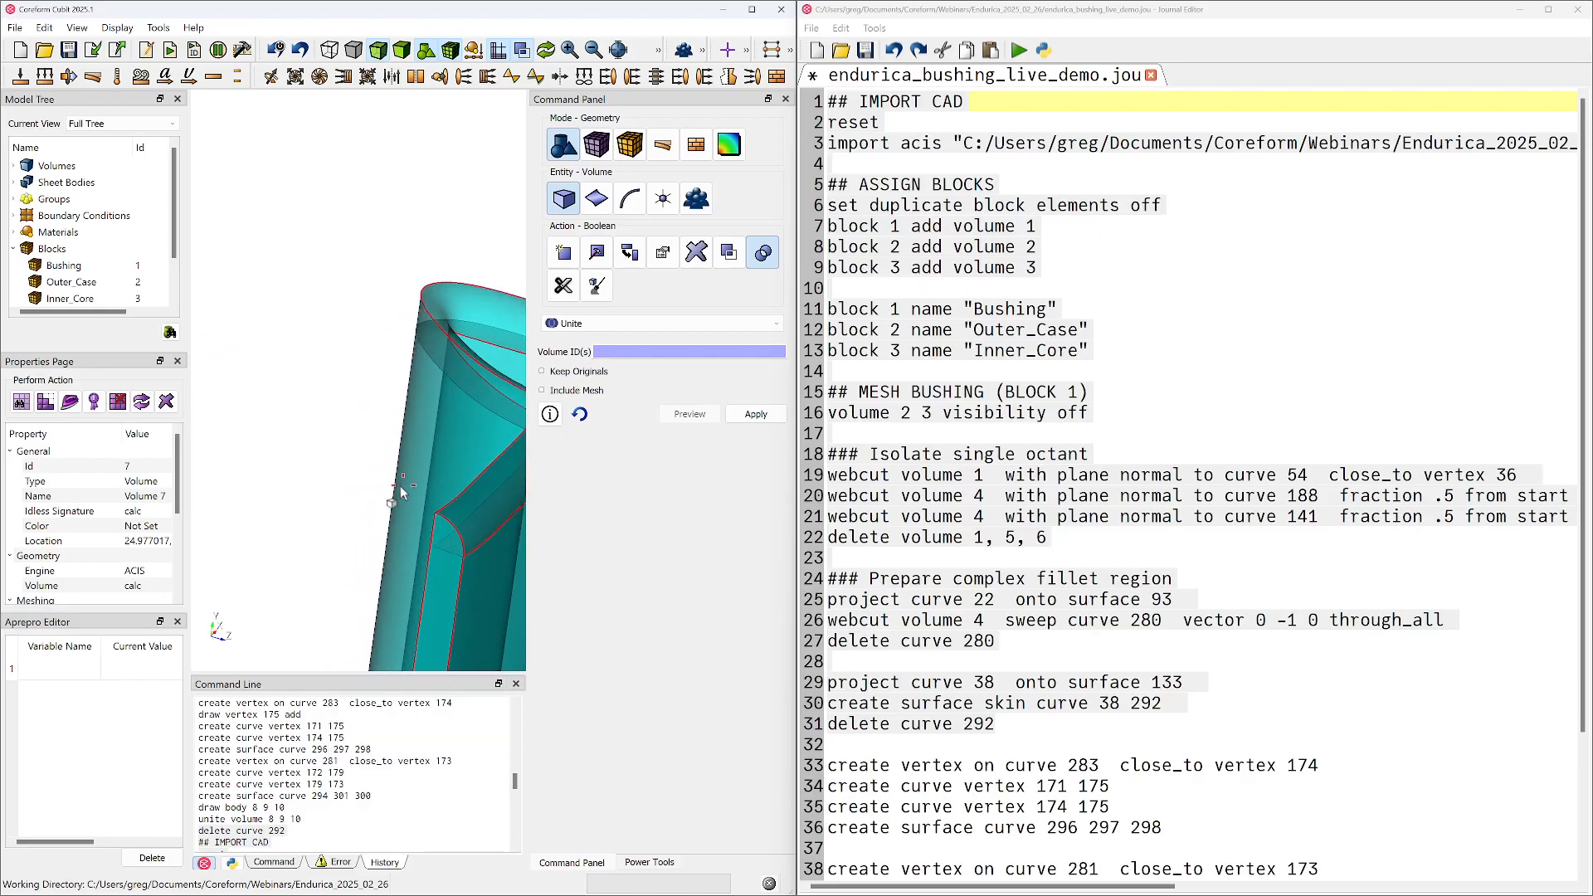
{"action": "scroll", "coordinate": [960, 667], "scroll_direction": "down", "scroll_amount": 2}
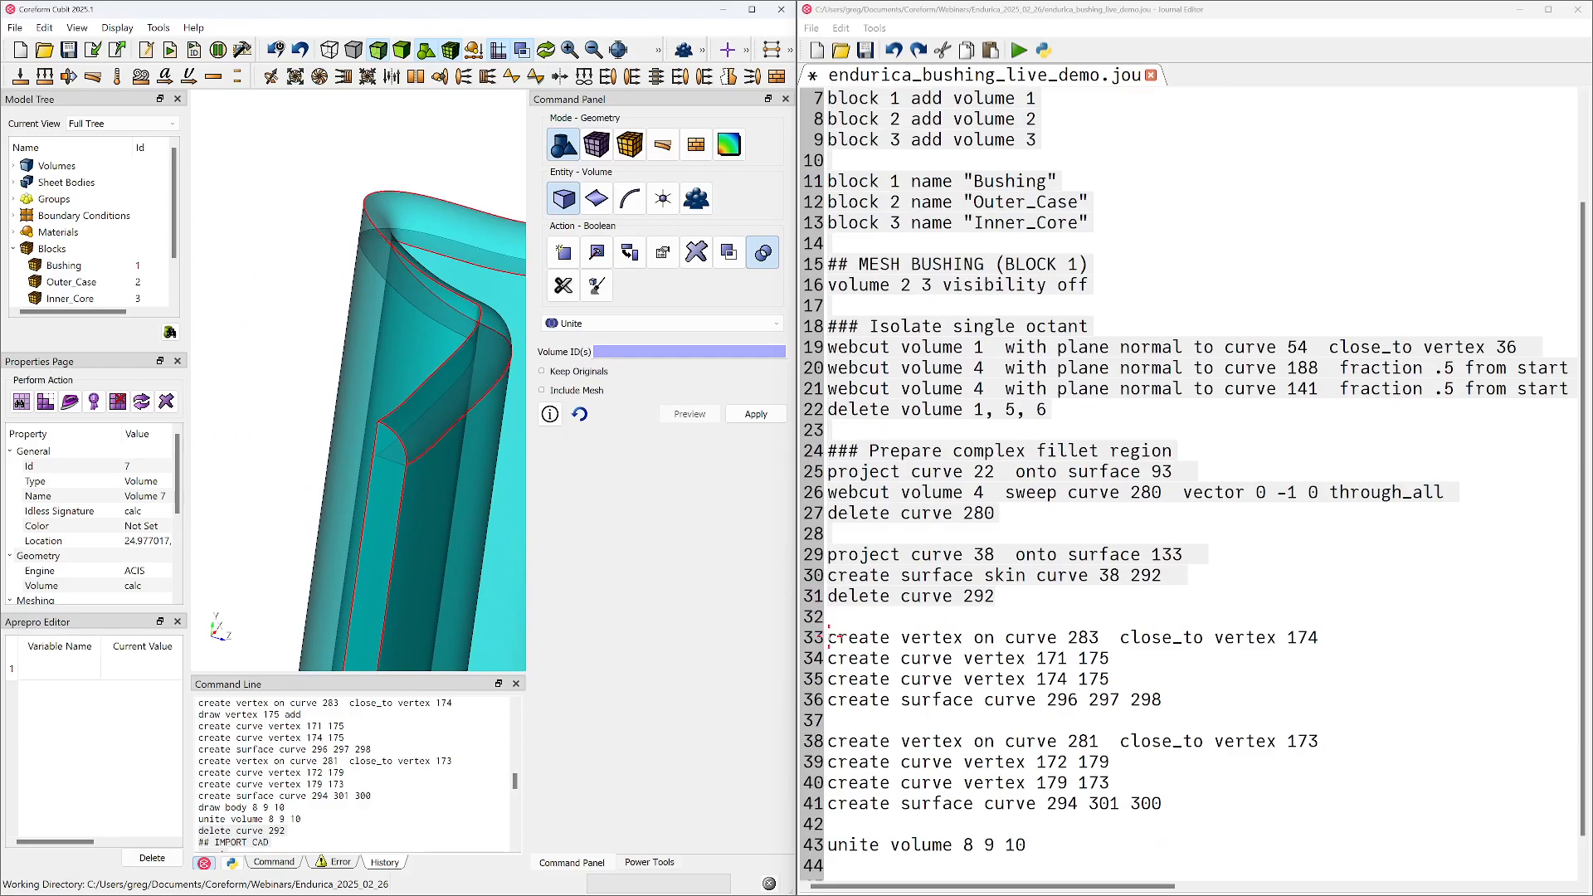
Run only the "create vertex on curve 283 close_to vertex 174" journal line and inspect the new vertex at the fillet corner
{"action": "left_click_drag", "start_coordinate": [831, 638], "coordinate": [1334, 689]}
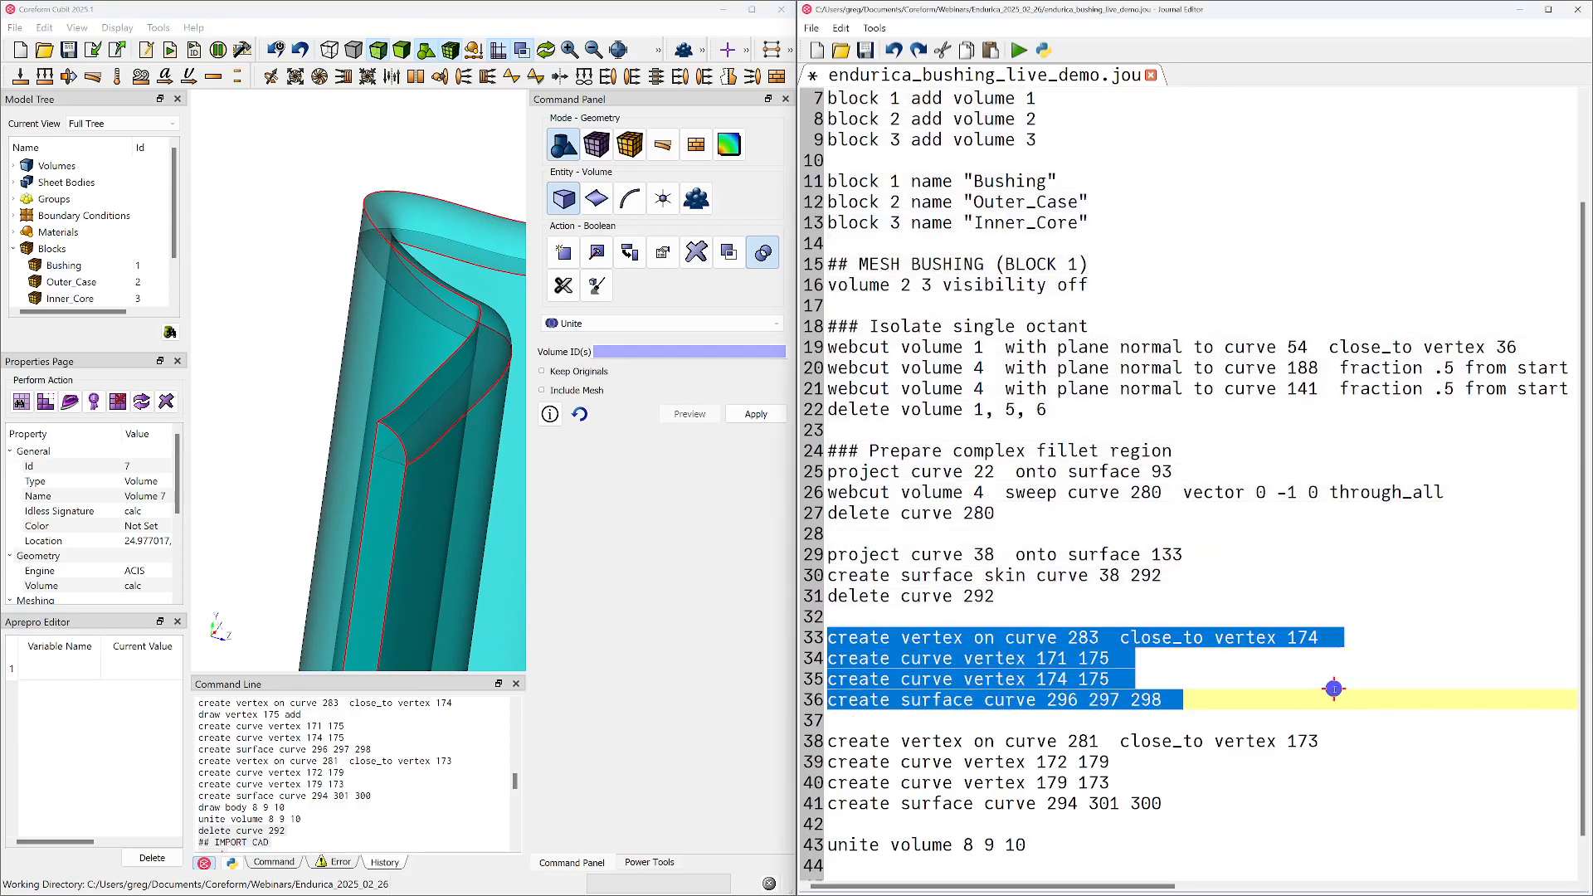
{"action": "left_click", "coordinate": [963, 637]}
{"action": "left_click_drag", "start_coordinate": [829, 637], "coordinate": [1304, 637]}
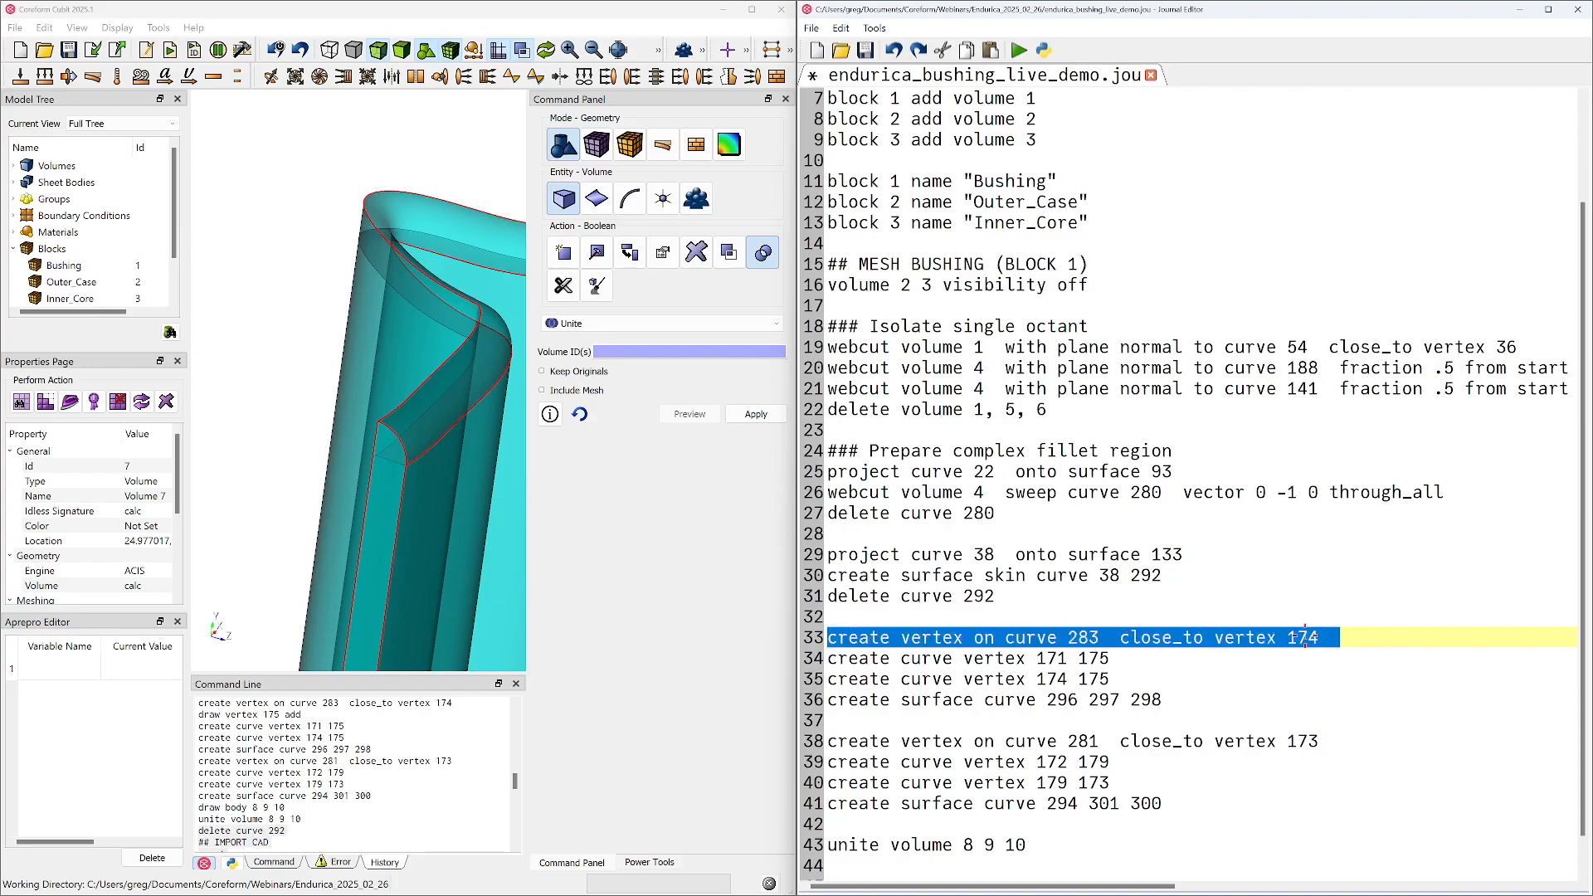
{"action": "right_click", "coordinate": [1207, 638]}
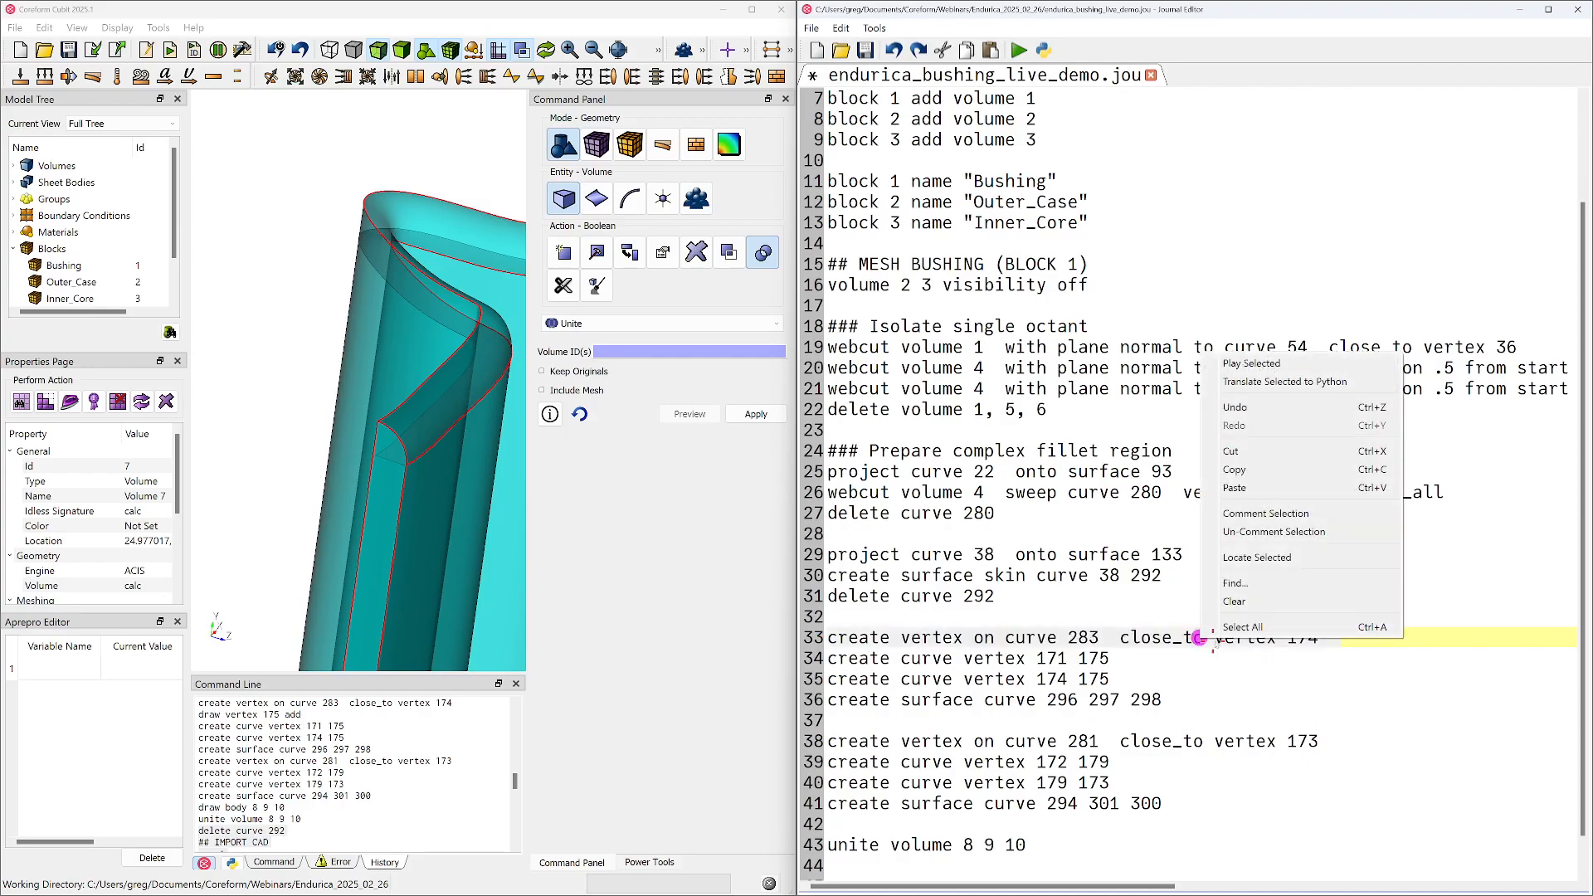
{"action": "left_click", "coordinate": [1281, 364]}
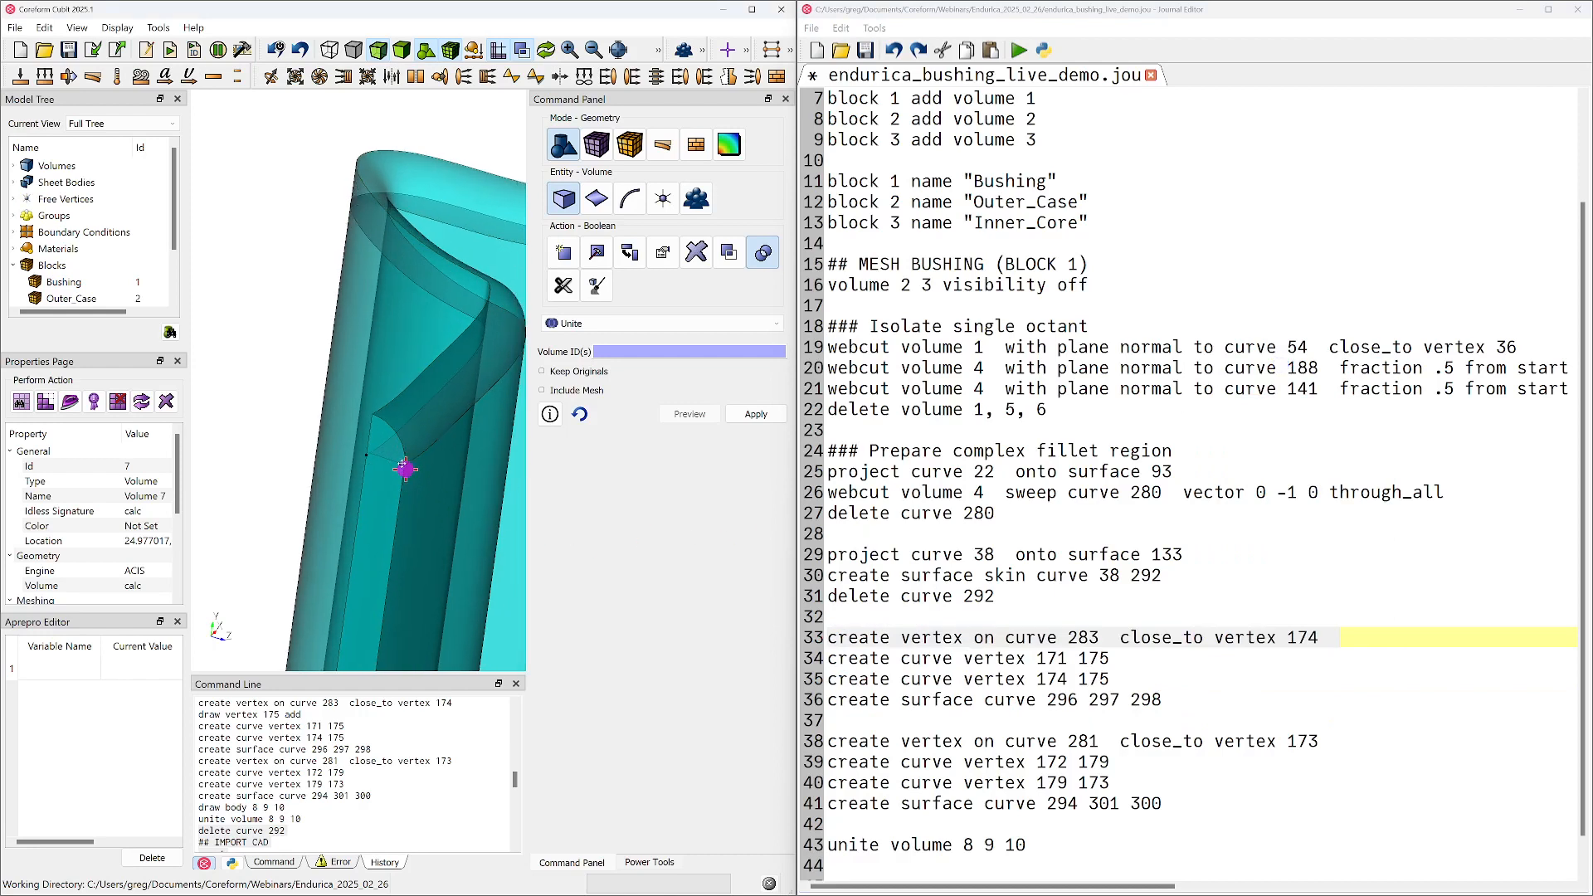
{"action": "right_click_drag", "start_coordinate": [405, 469], "coordinate": [380, 441]}
{"action": "left_click_drag", "start_coordinate": [344, 447], "coordinate": [437, 470]}
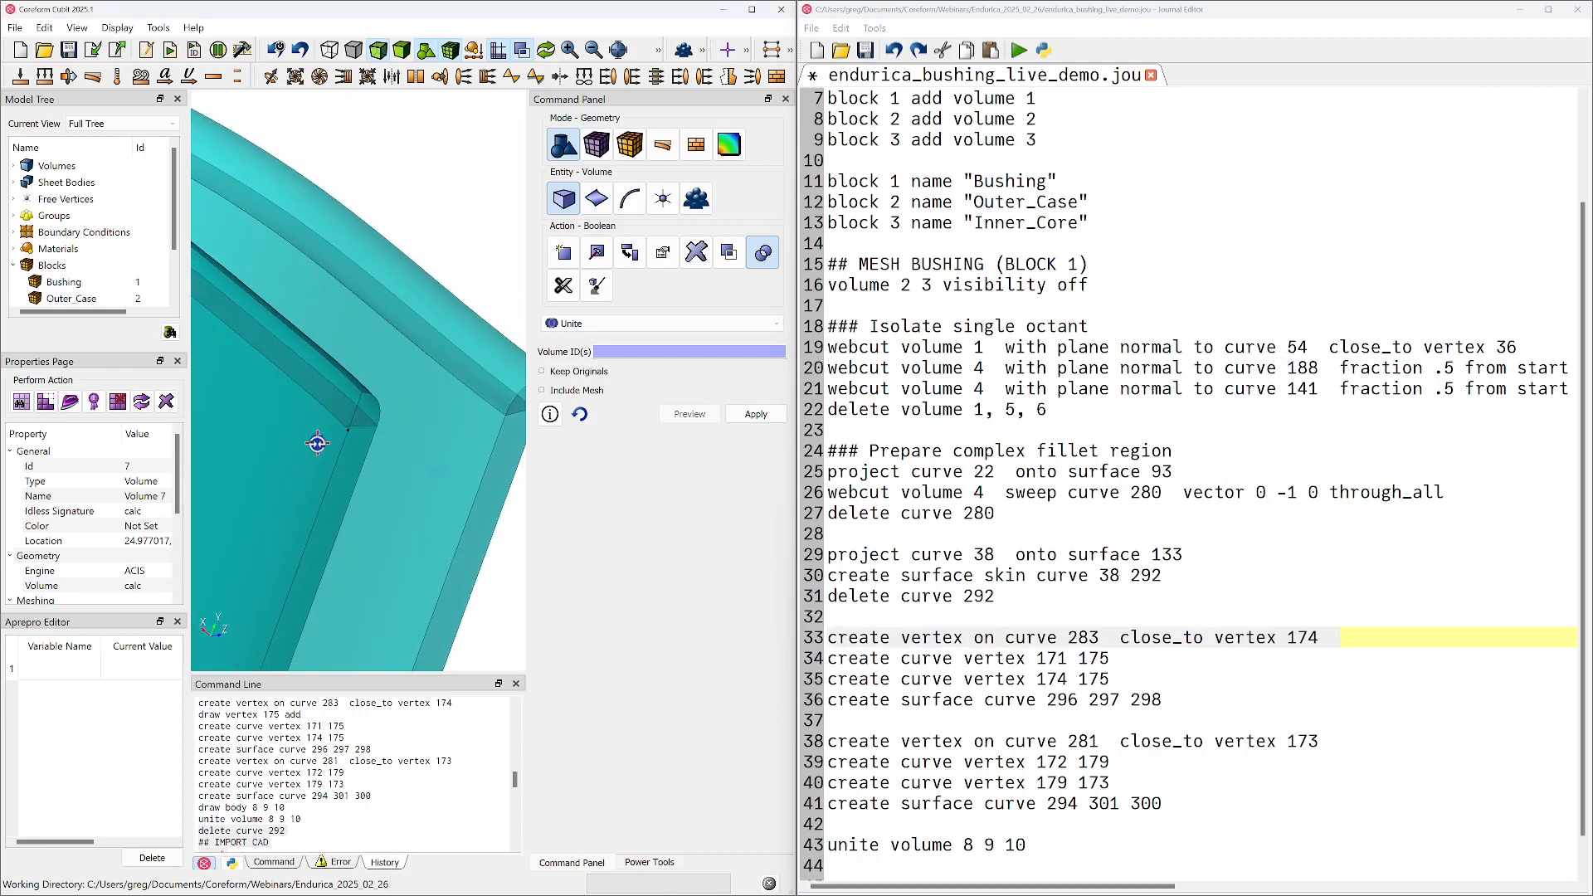
{"action": "left_click_drag", "start_coordinate": [318, 443], "coordinate": [325, 470]}
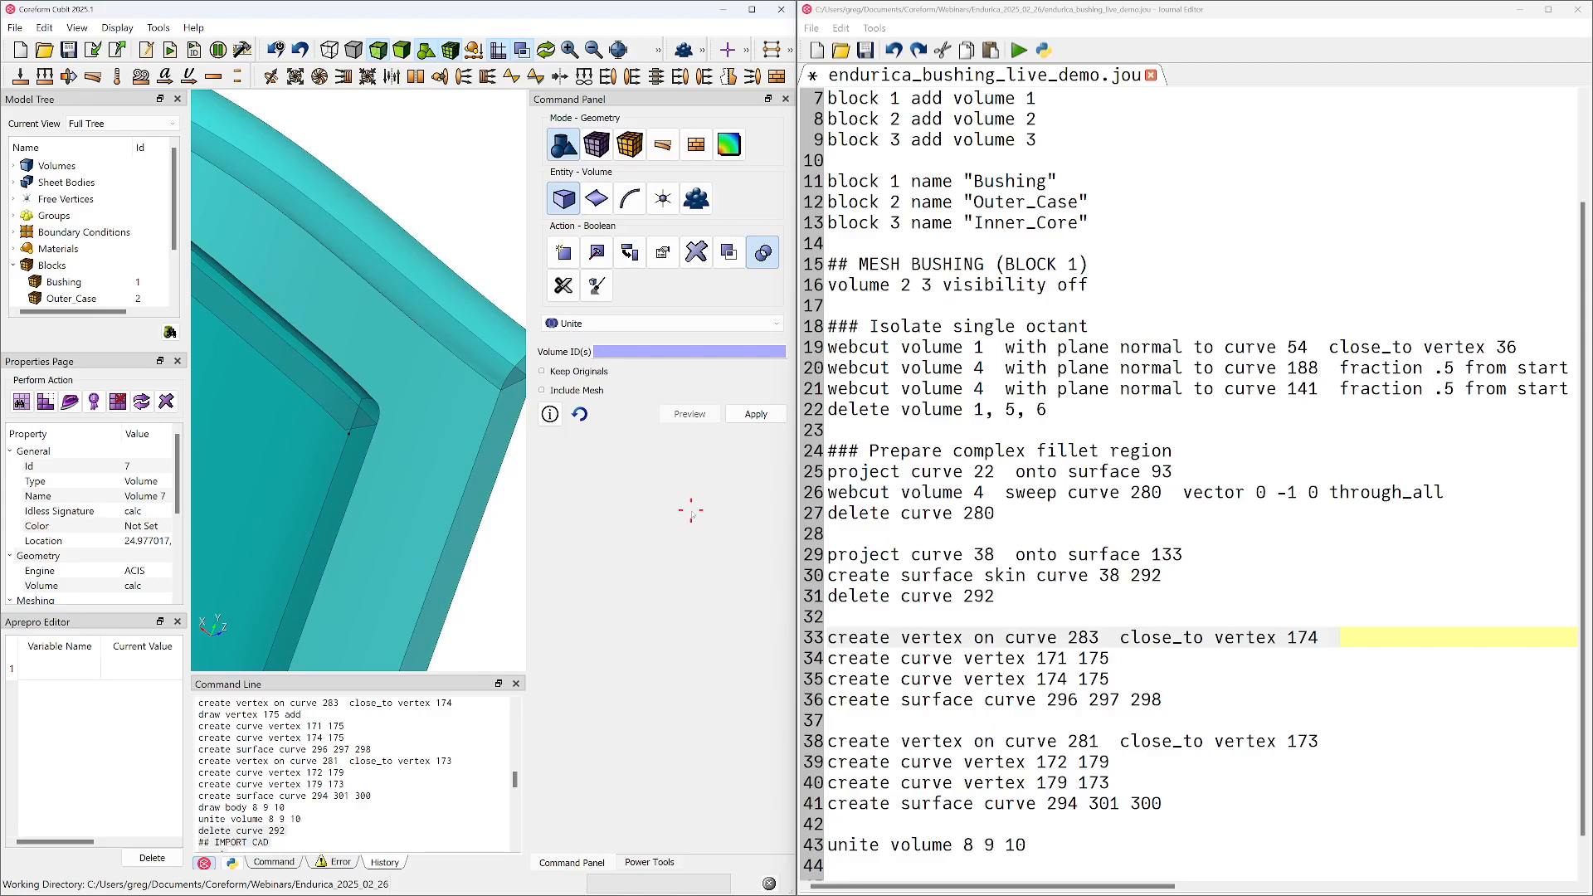
Run the journal lines creating curves between vertices 171 and 175 and between 174 and 175, and show the command output
{"action": "left_click", "coordinate": [919, 657]}
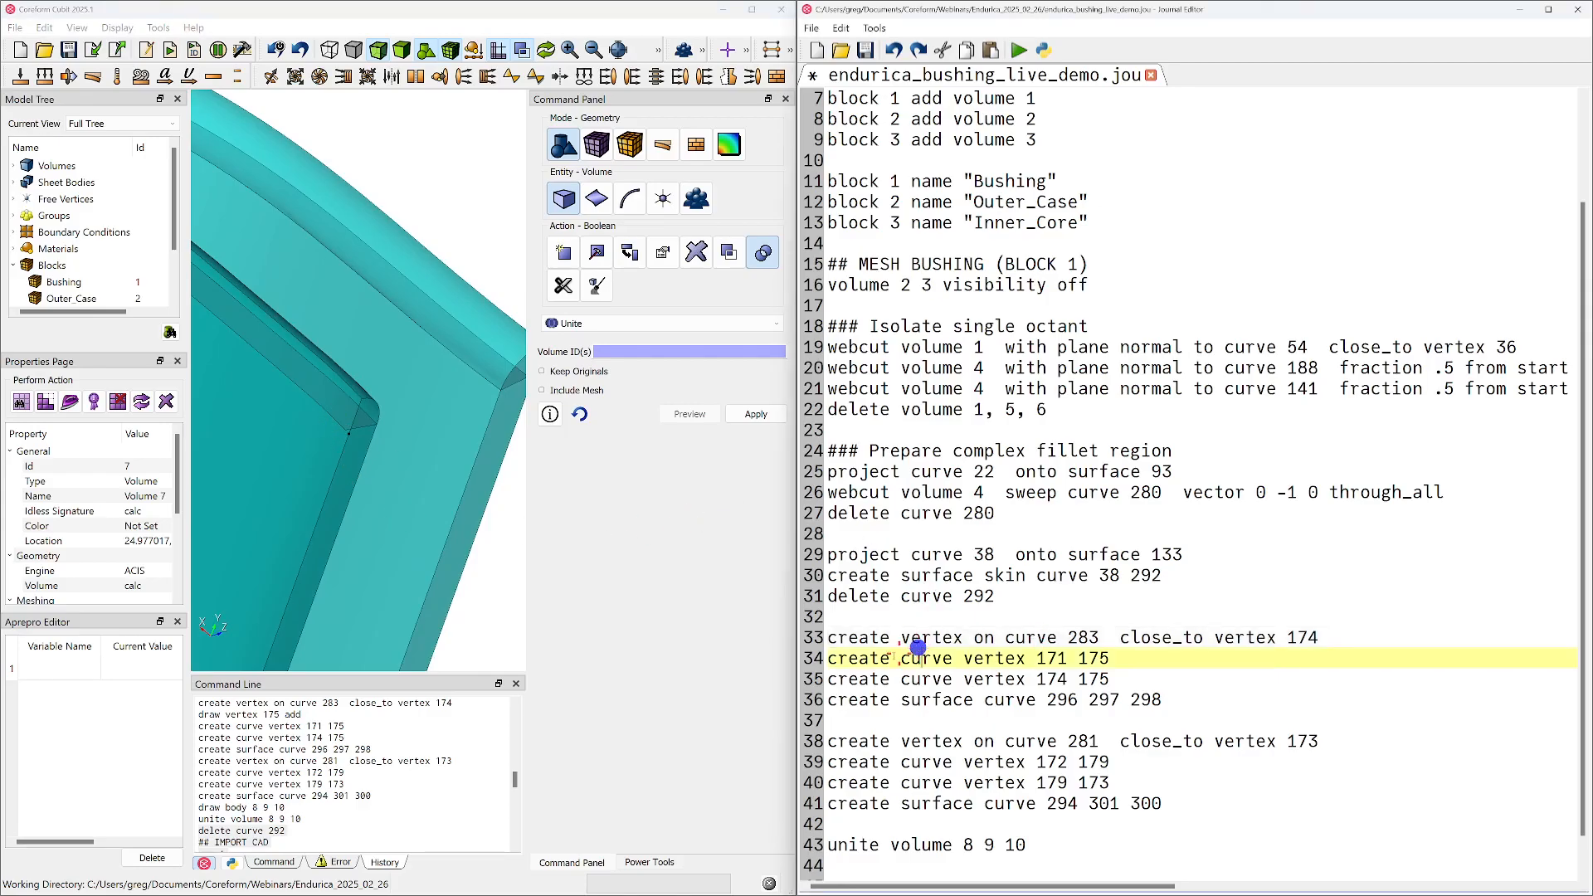
{"action": "left_click_drag", "start_coordinate": [848, 659], "coordinate": [1122, 679]}
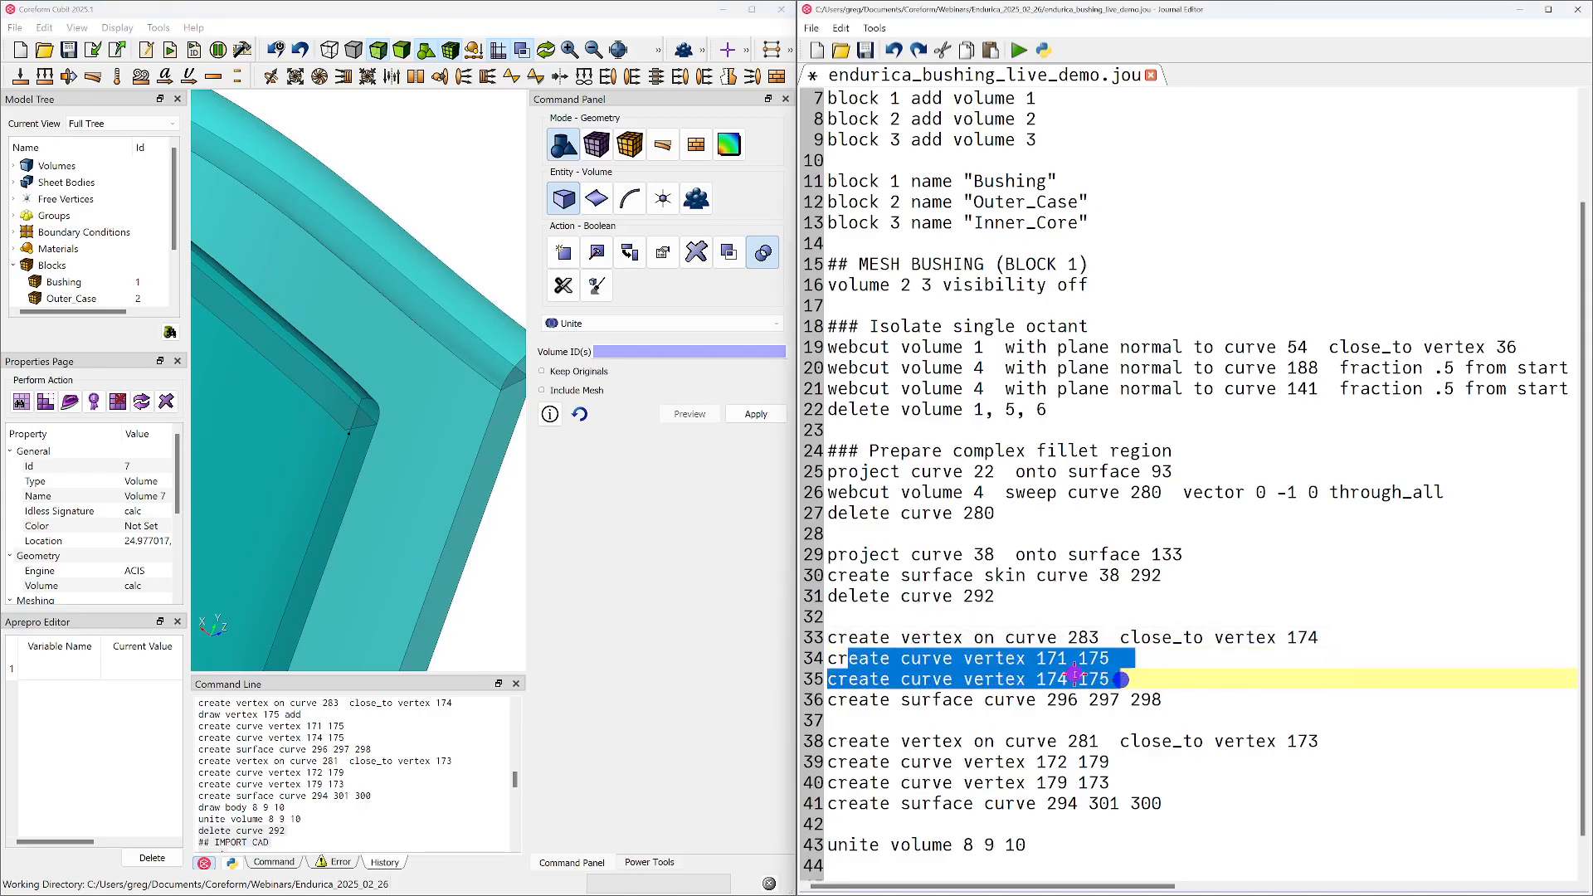
{"action": "right_click", "coordinate": [1122, 679]}
{"action": "left_click", "coordinate": [1130, 392]}
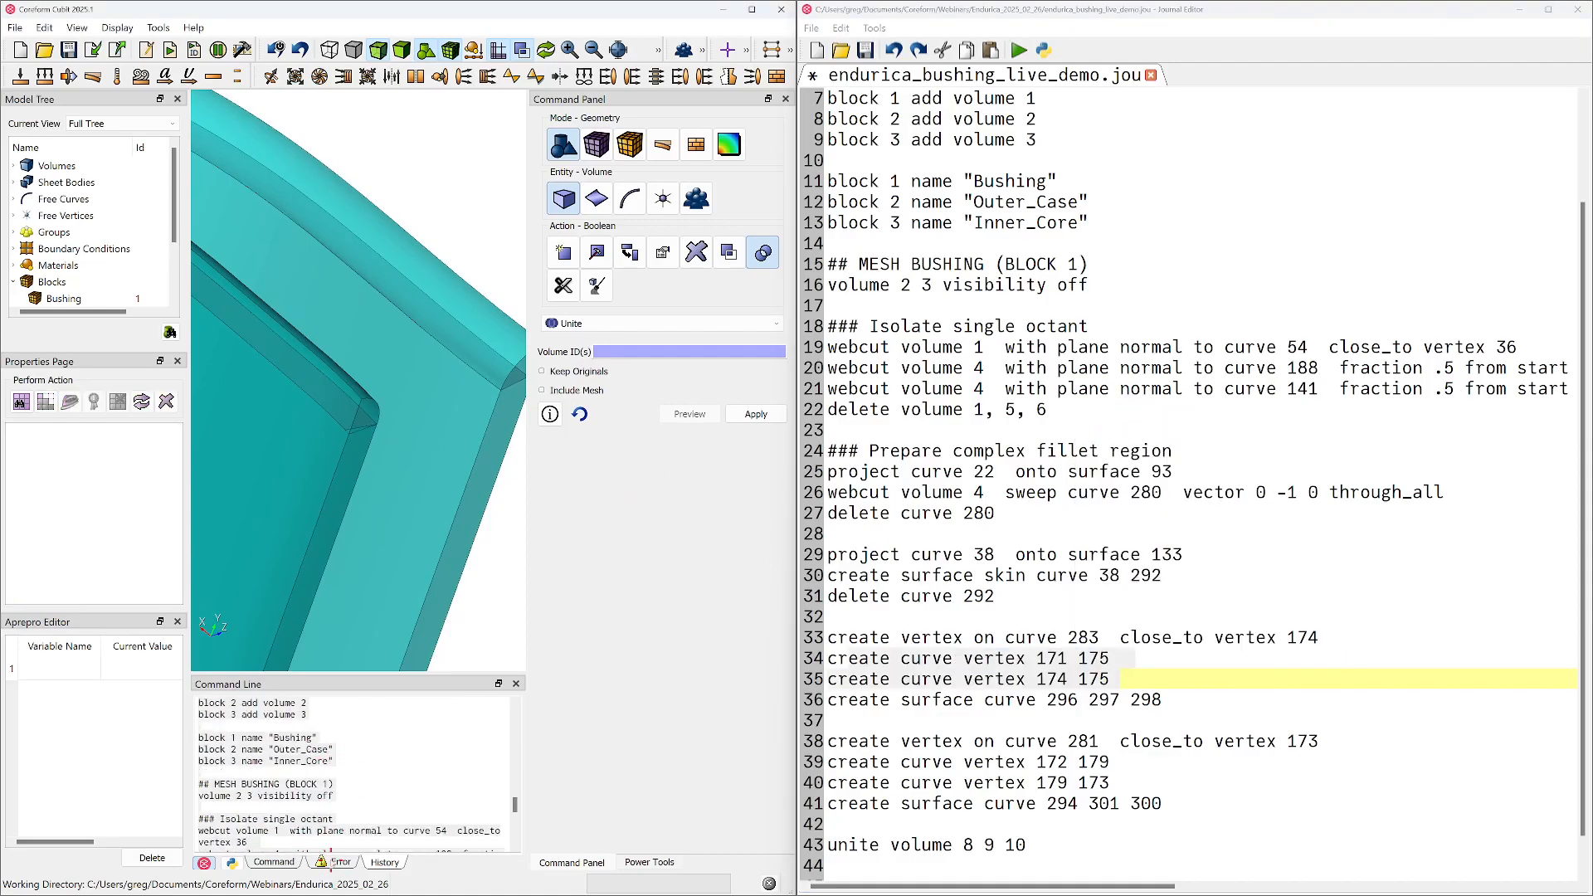
{"action": "left_click", "coordinate": [281, 864]}
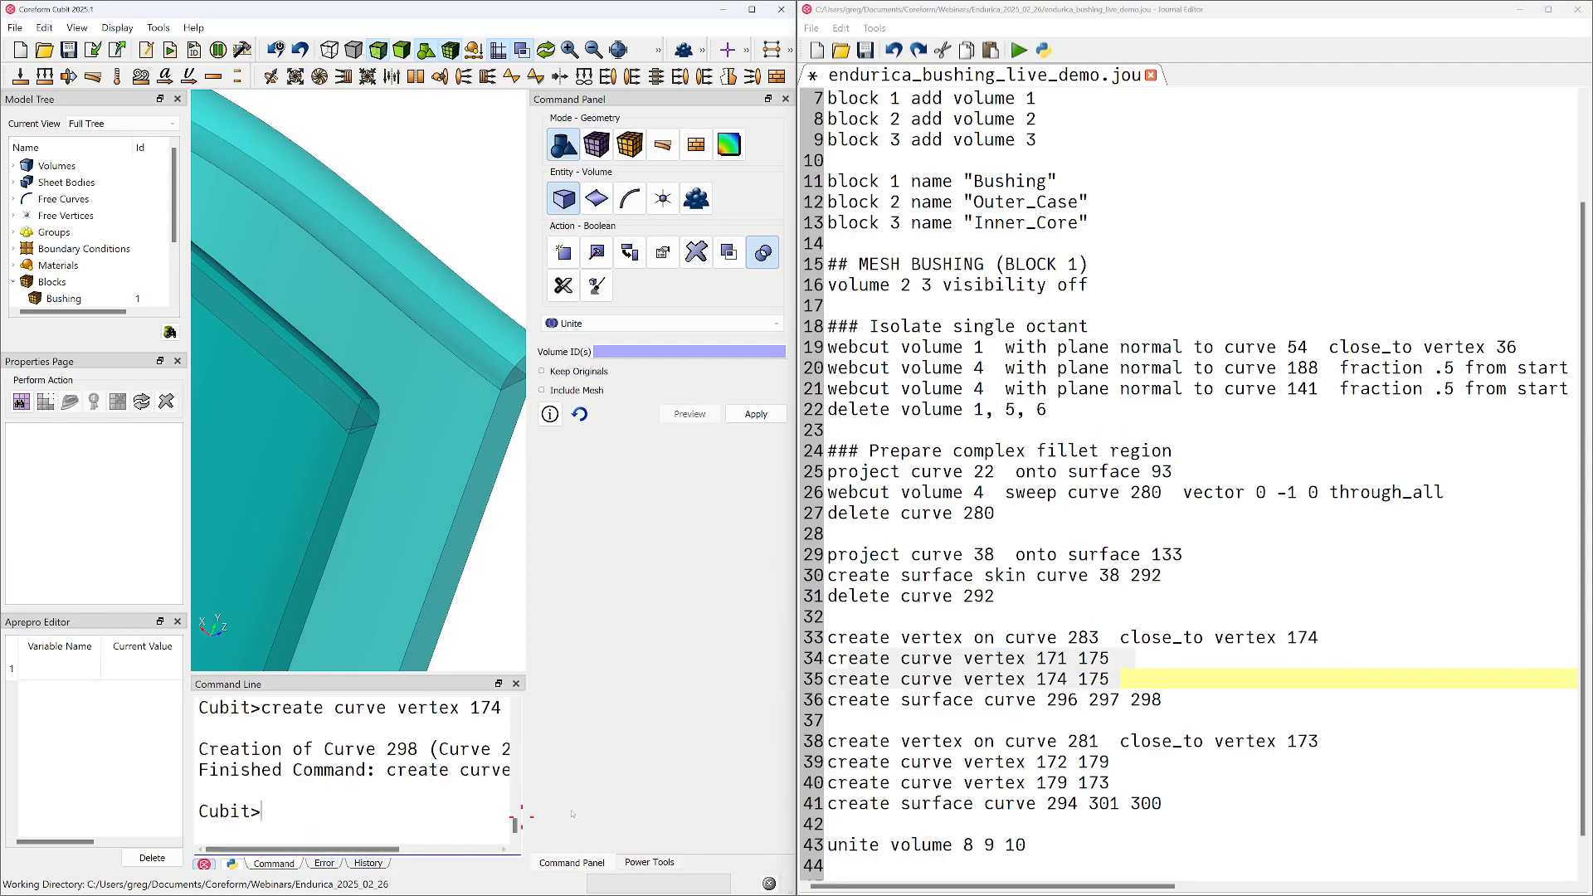
Run the "create surface curve 296 297 298" line from the journal
{"action": "triple_click", "coordinate": [917, 701]}
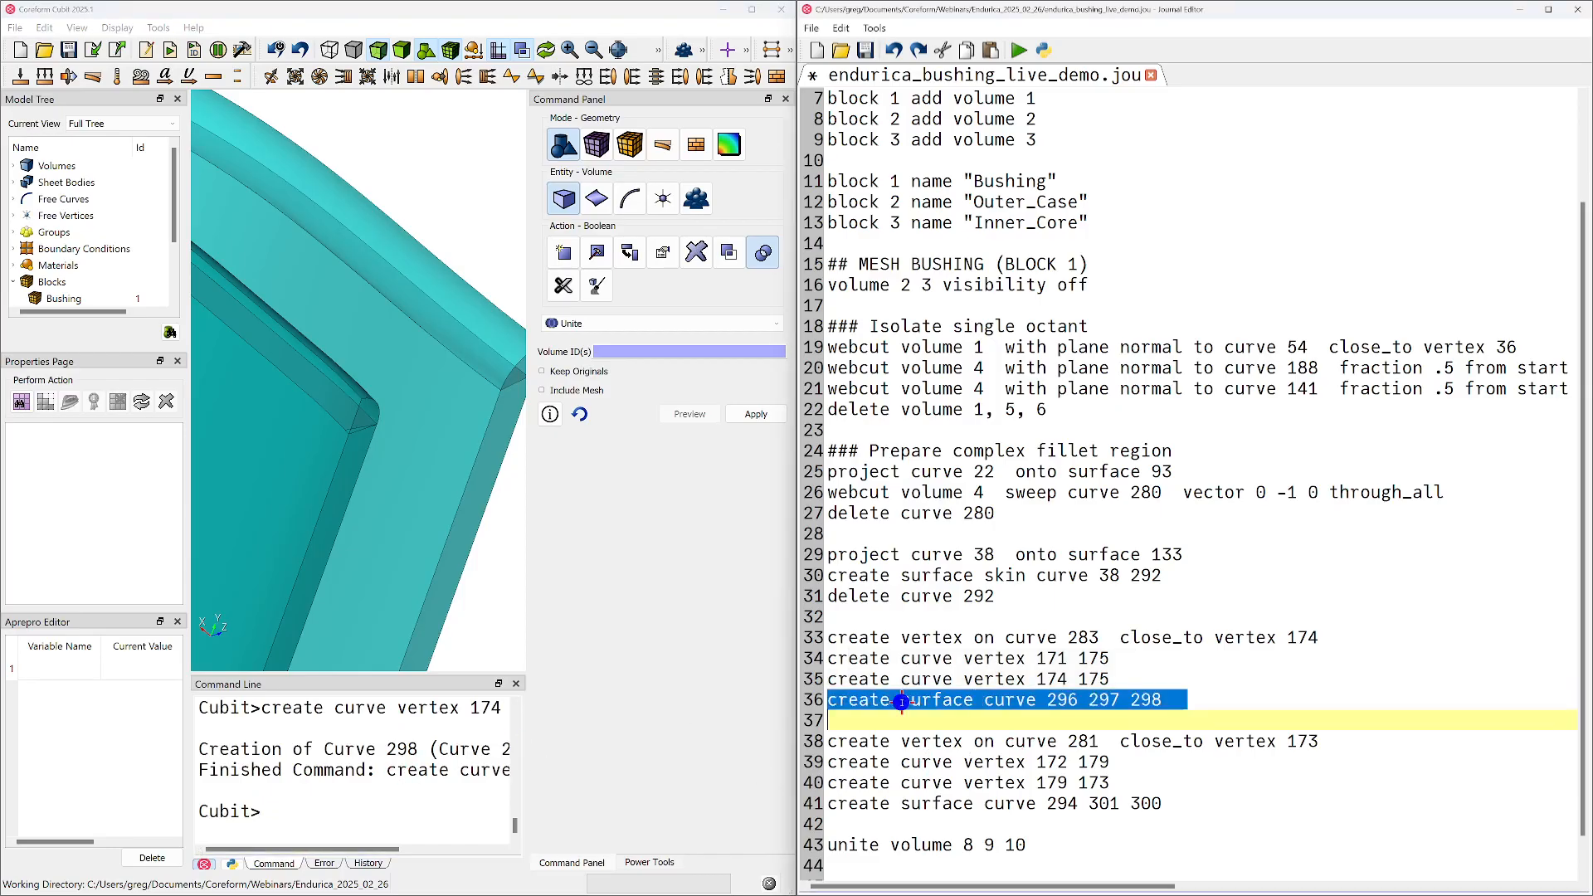
{"action": "right_click", "coordinate": [905, 702]}
{"action": "left_click", "coordinate": [995, 429]}
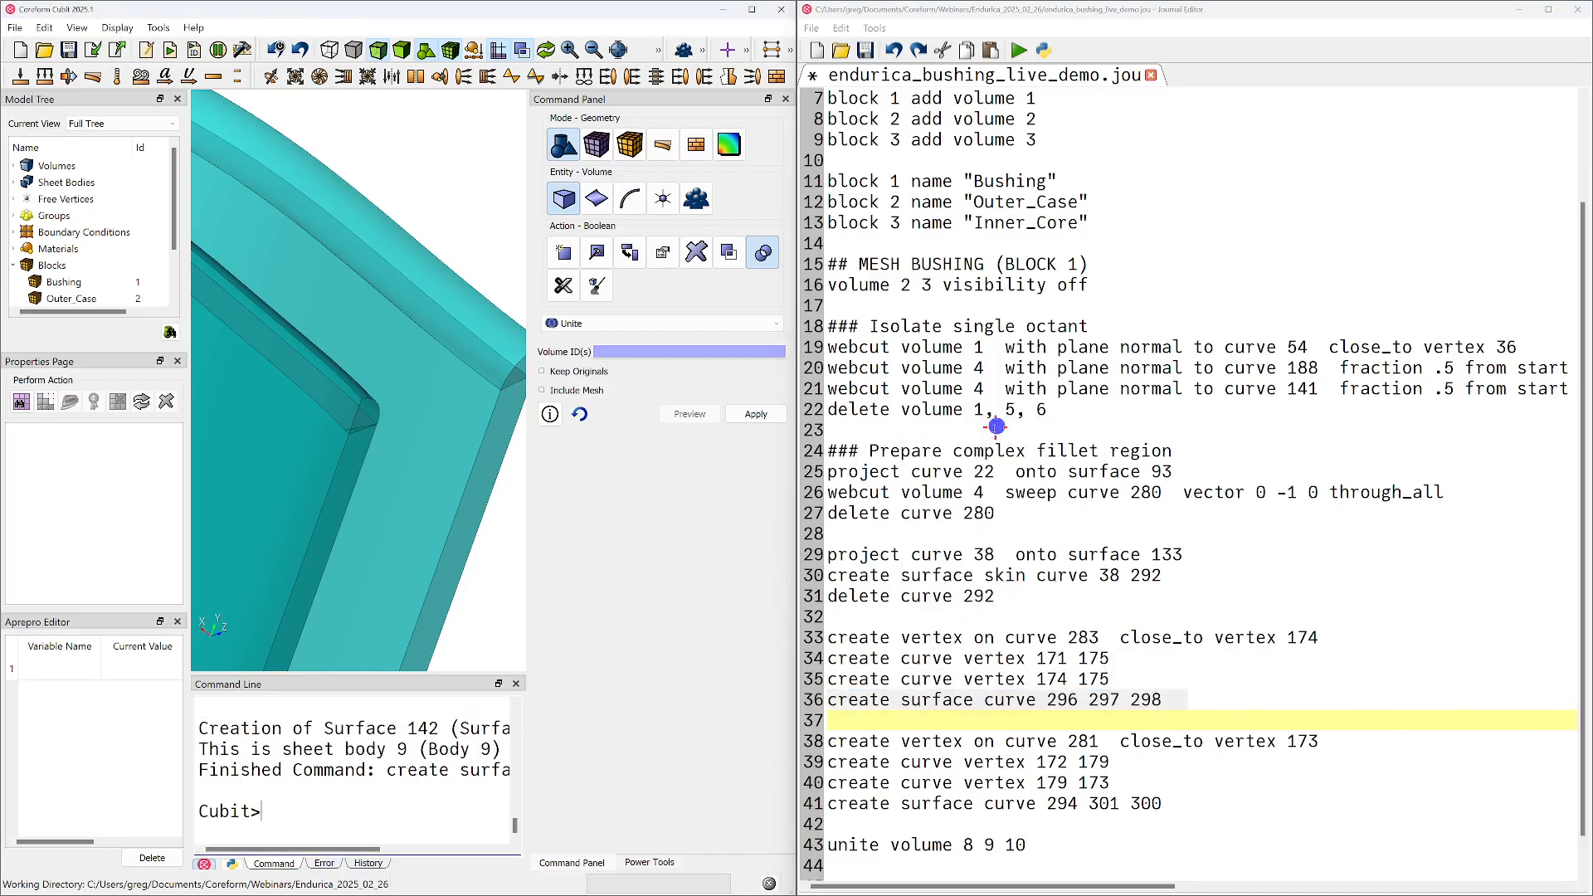
Run the "create vertex on curve 281 close_to vertex 173" journal line and bring the outer fillet corner into view
{"action": "left_click_drag", "start_coordinate": [831, 742], "coordinate": [1311, 741]}
{"action": "right_click", "coordinate": [1312, 741]}
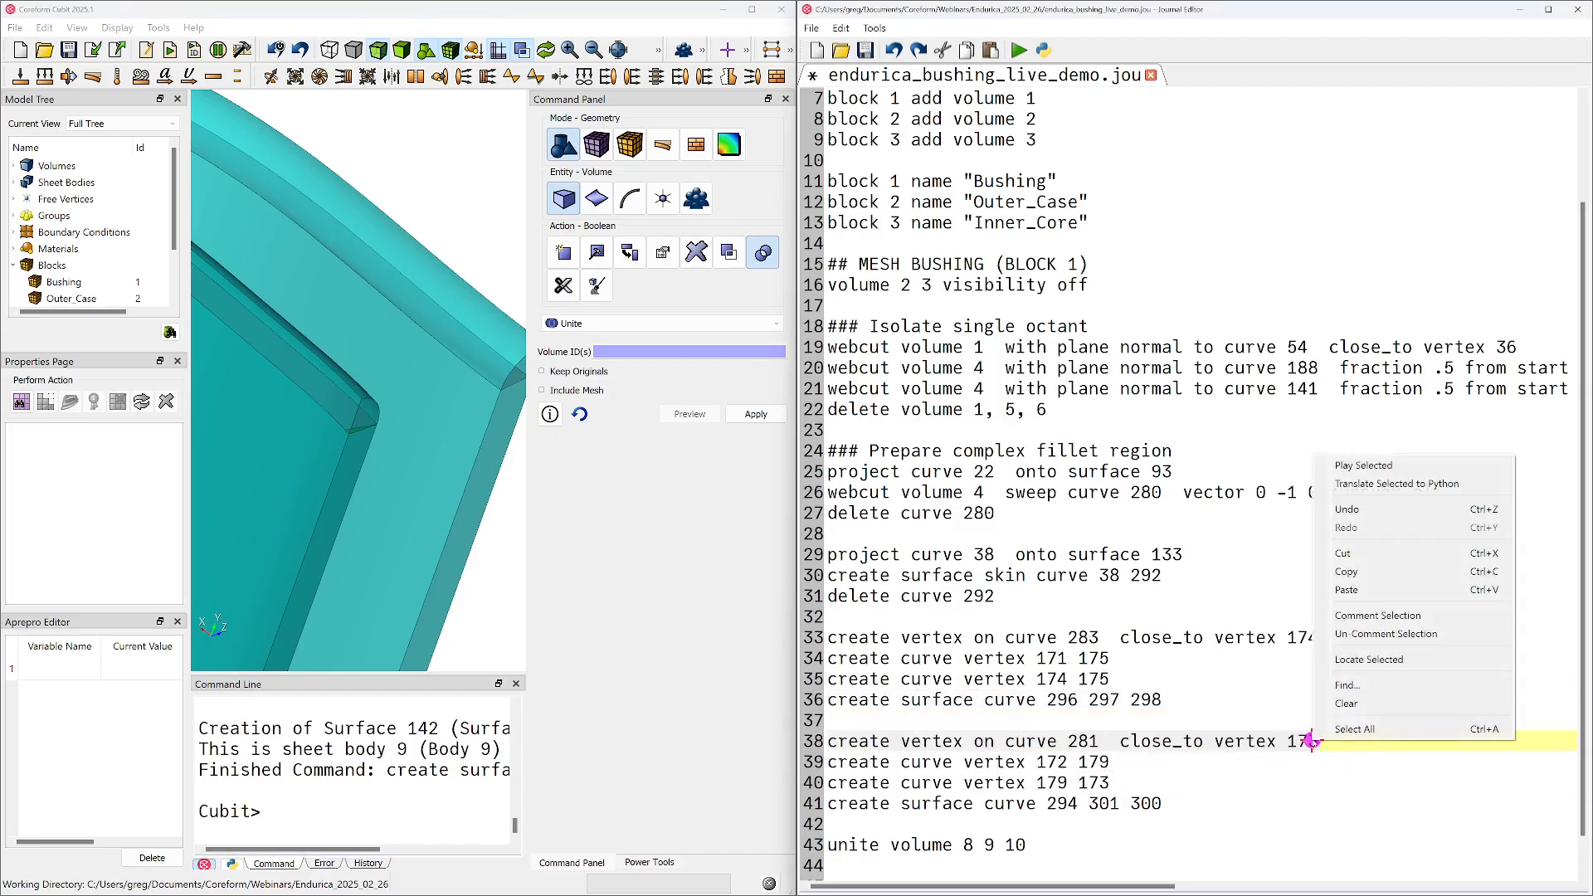
{"action": "left_click", "coordinate": [1378, 463]}
{"action": "middle_click_drag", "start_coordinate": [398, 490], "coordinate": [334, 476]}
Run the journal lines creating curves 172–179 and 179–173 and the surface from curves 294, 301 and 300
{"action": "left_click", "coordinate": [837, 761]}
{"action": "left_click_drag", "start_coordinate": [836, 761], "coordinate": [1100, 802]}
{"action": "right_click", "coordinate": [1097, 802]}
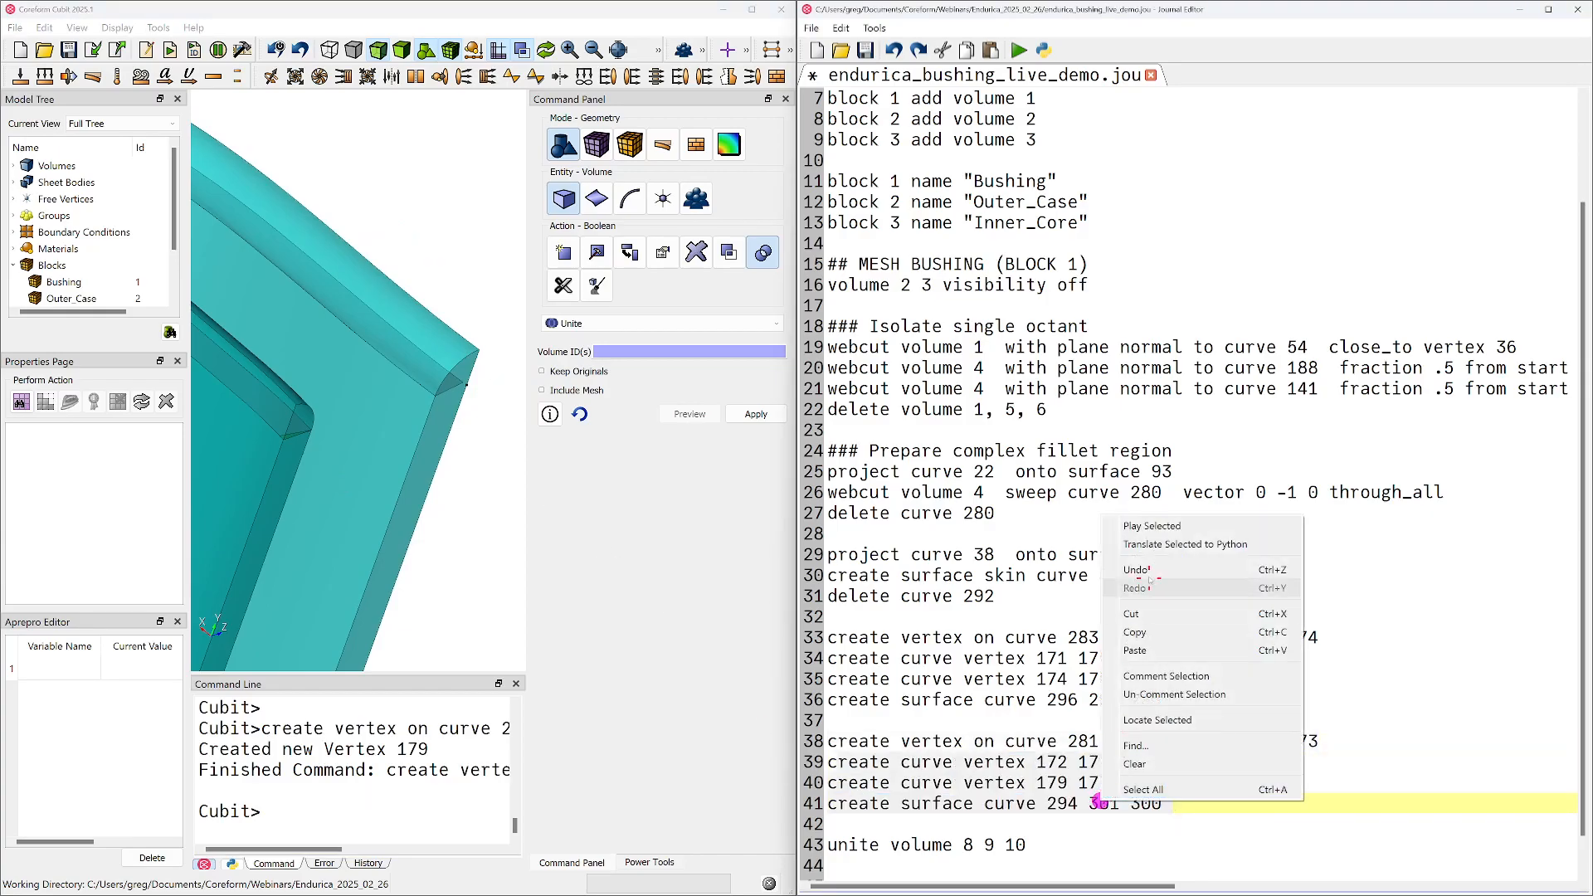
{"action": "left_click", "coordinate": [1153, 525]}
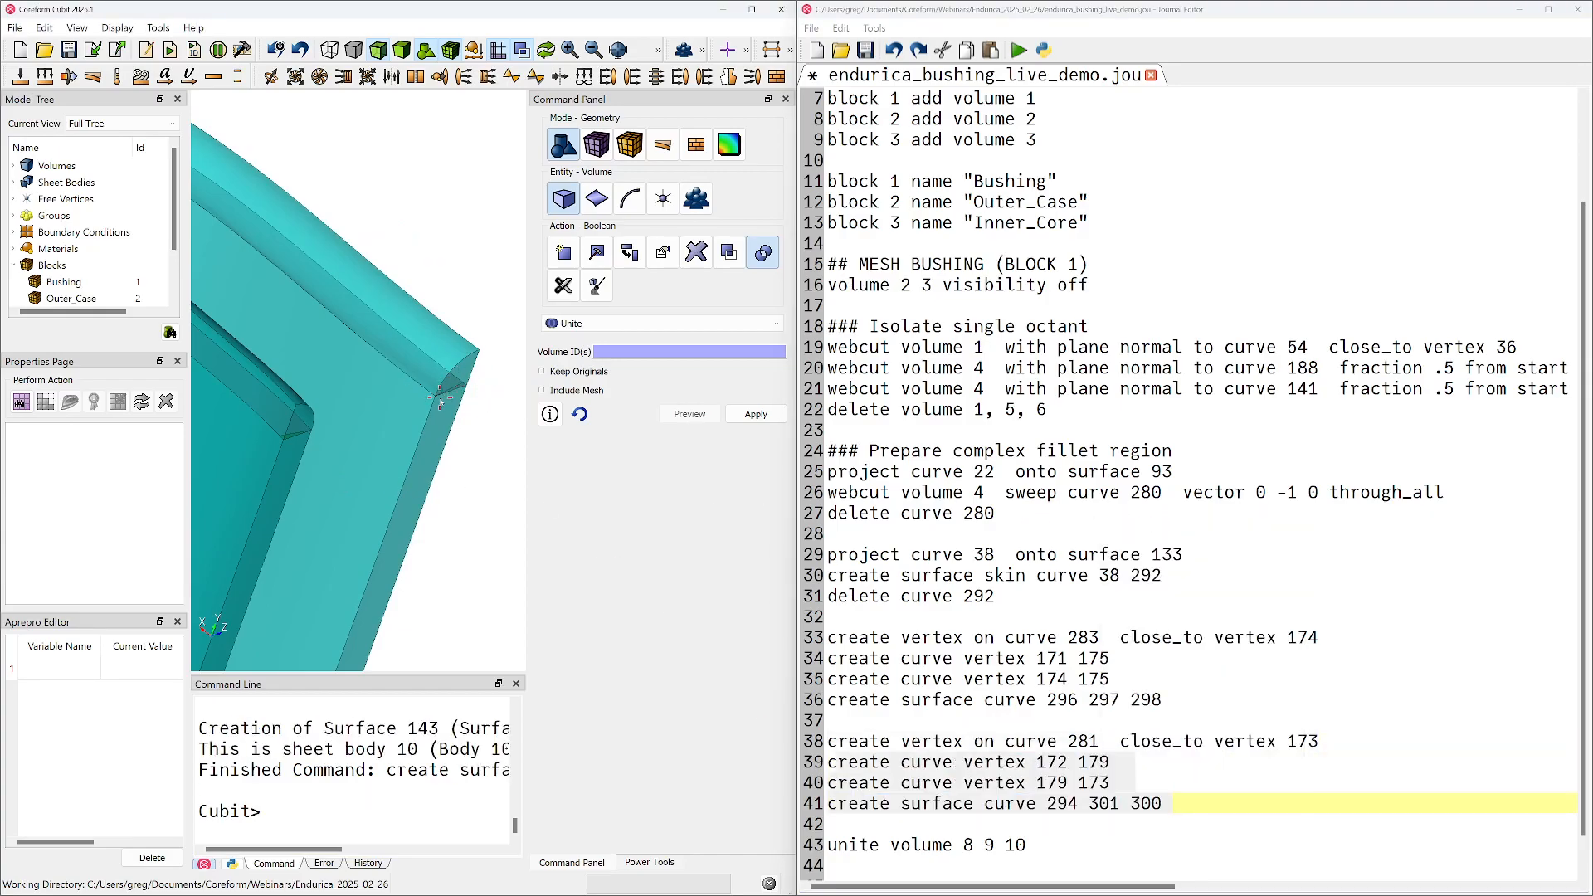
Run the "unite volume 8 9 10" line from the journal to join the three sheet bodies
{"action": "scroll", "coordinate": [1089, 782], "scroll_direction": "down", "scroll_amount": 1}
{"action": "left_click_drag", "start_coordinate": [1039, 801], "coordinate": [817, 796]}
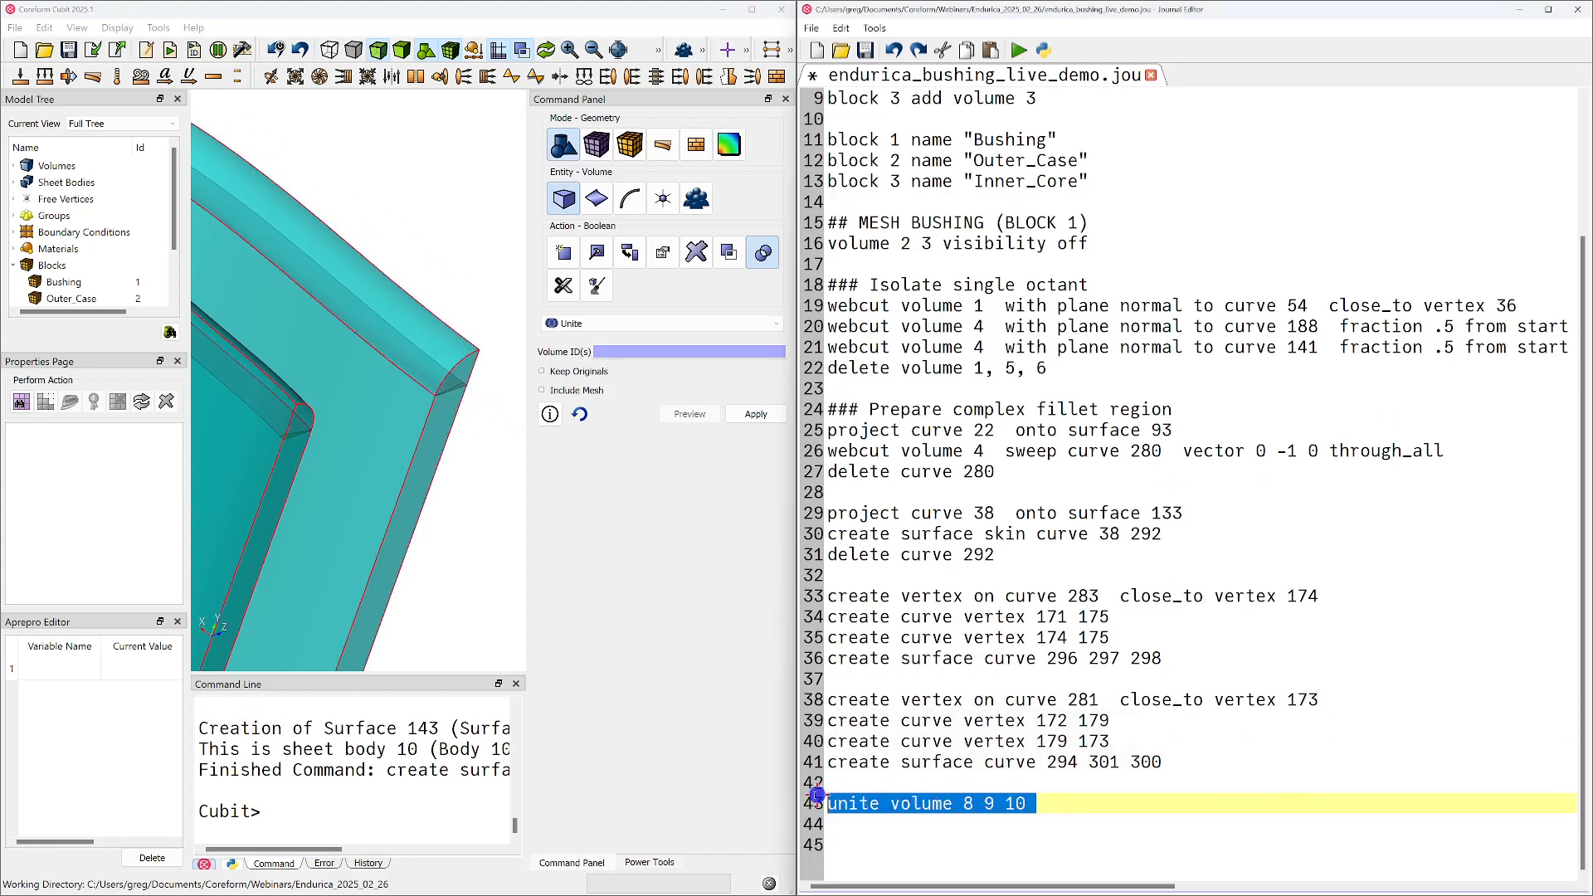
{"action": "right_click", "coordinate": [899, 804]}
{"action": "left_click", "coordinate": [949, 529]}
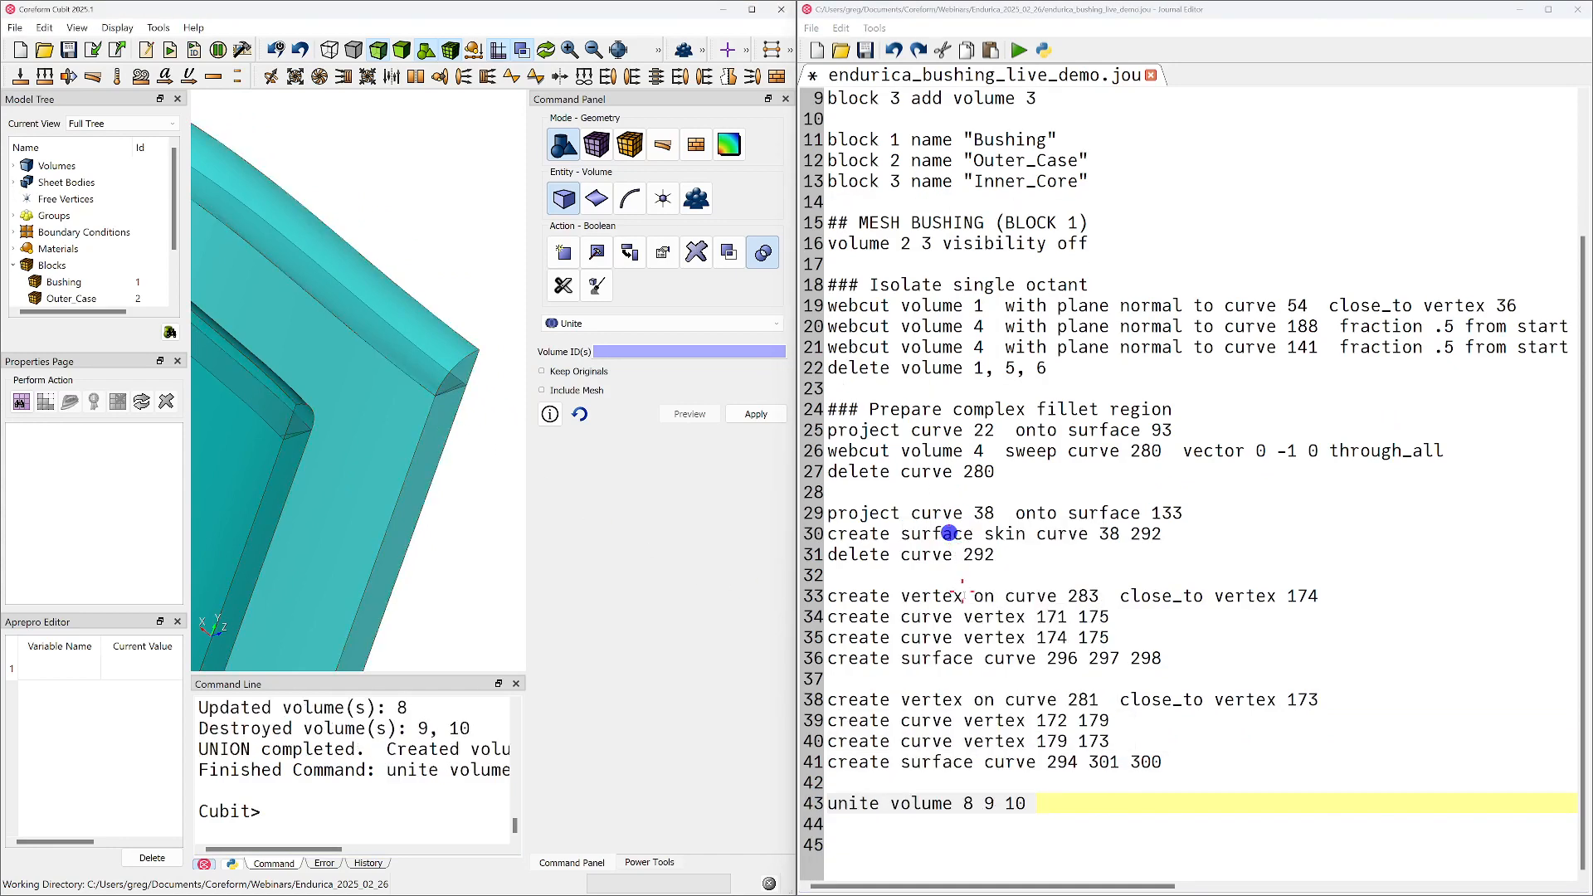
Check the relocated "delete curve 292" line and save the journal script
{"action": "left_click", "coordinate": [1034, 470]}
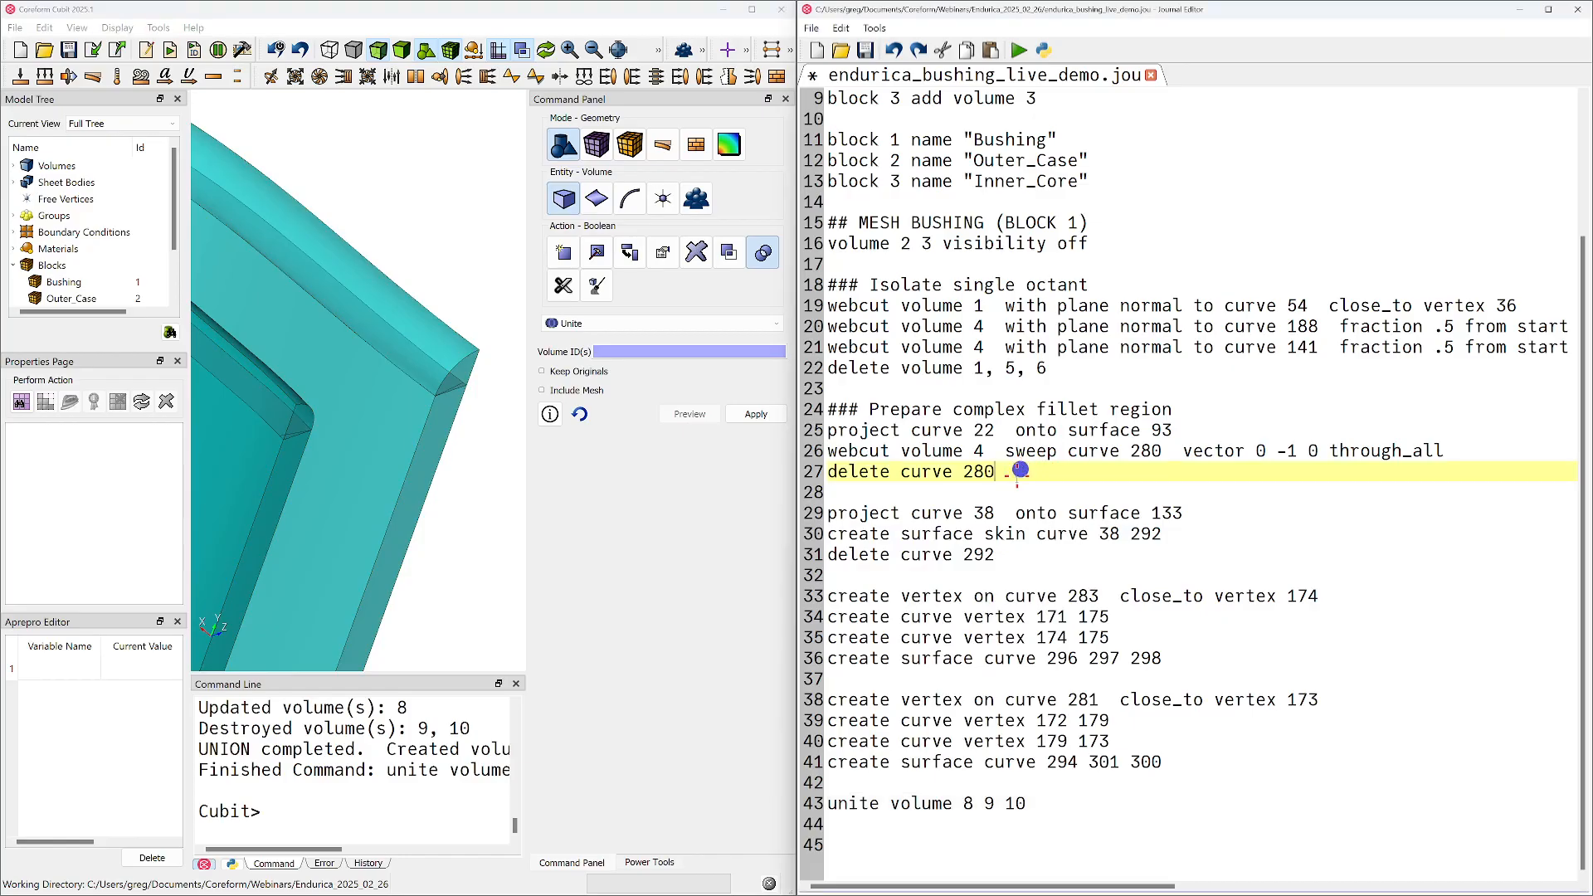
{"action": "left_click_drag", "start_coordinate": [1041, 556], "coordinate": [813, 556]}
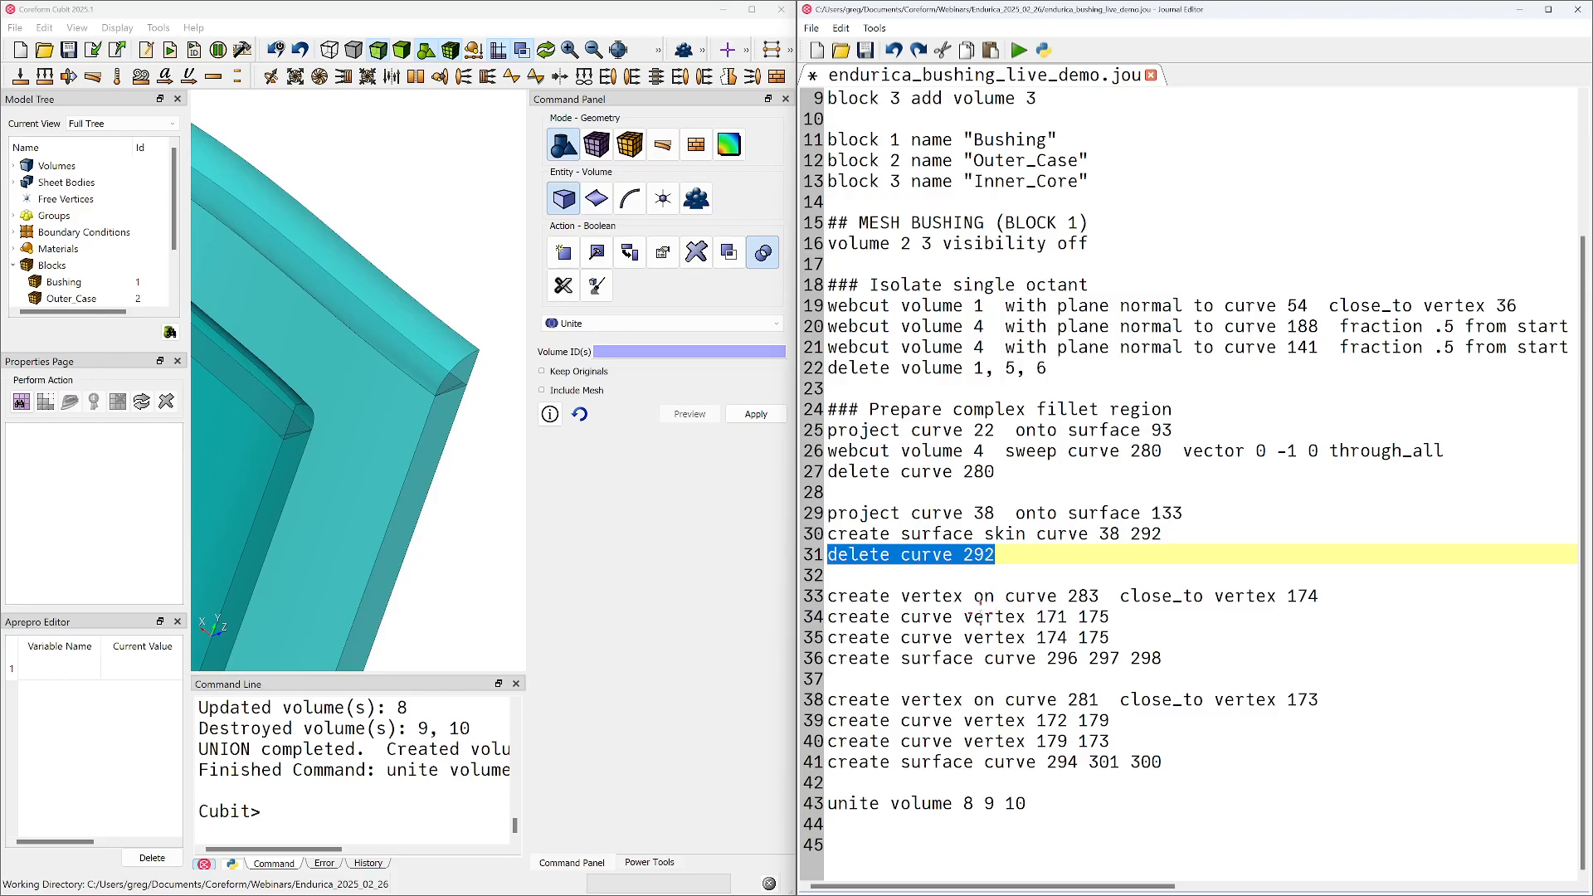
{"action": "left_click", "coordinate": [1055, 617]}
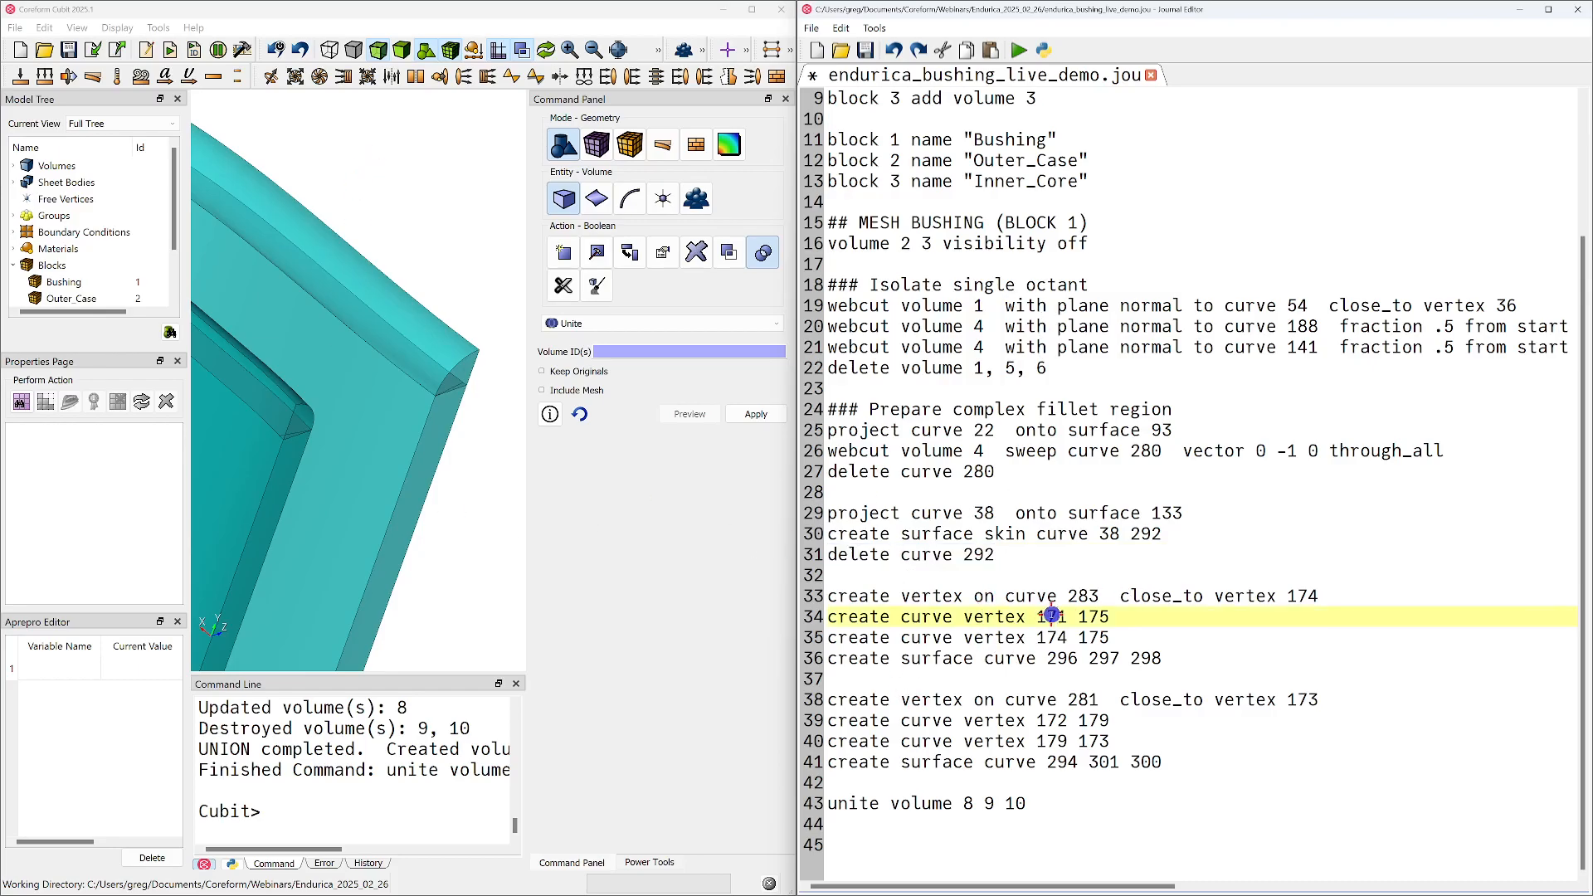
{"action": "key", "text": "ctrl+s"}
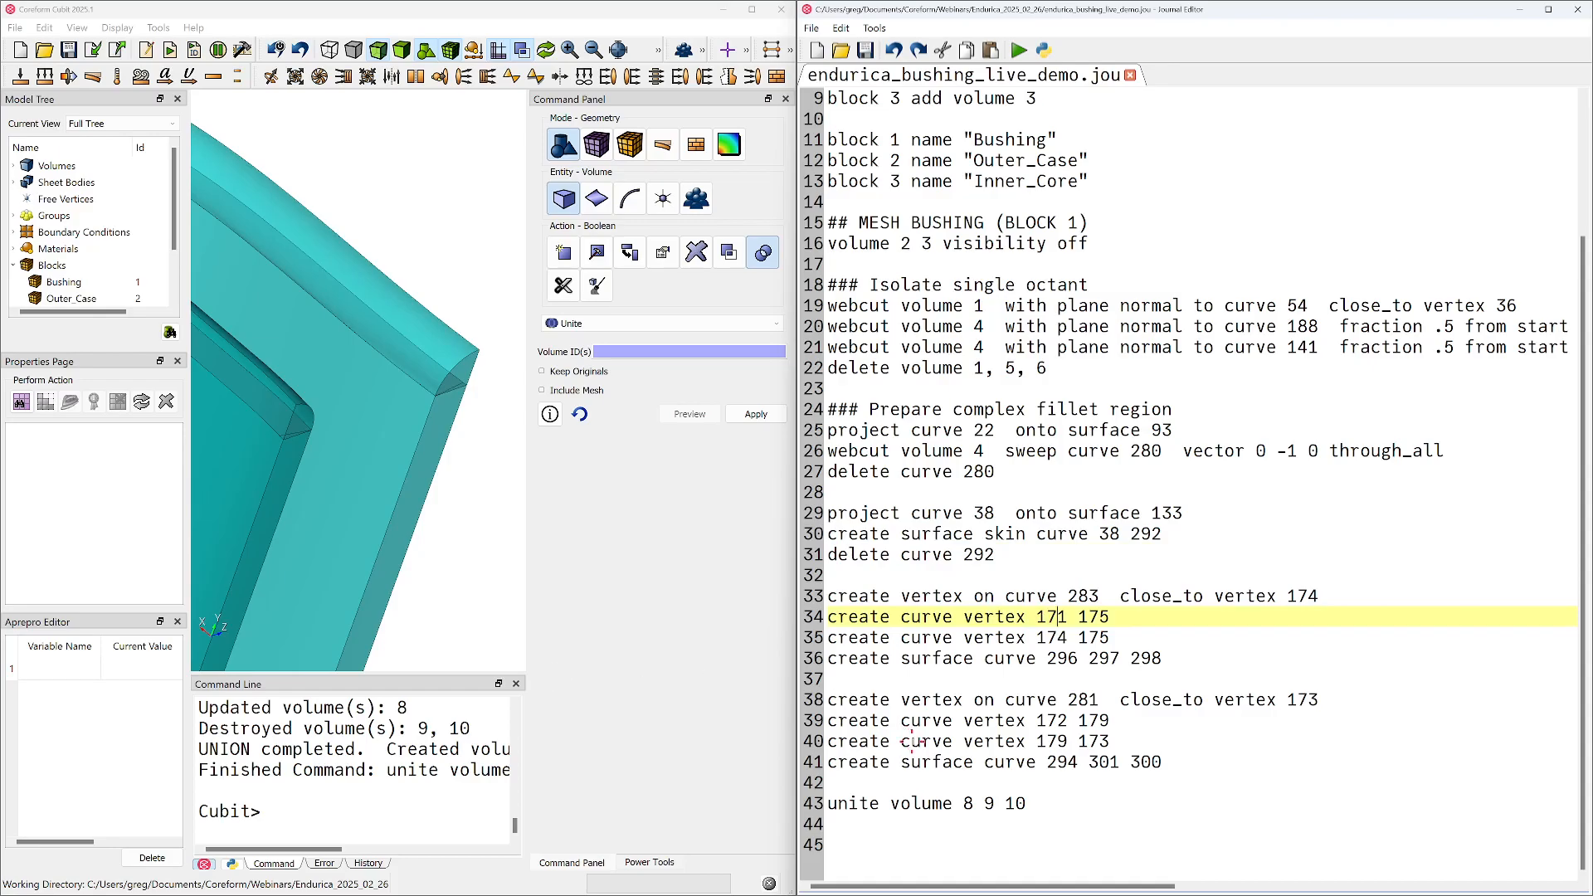
Webcut volume 4 using body 8 as the tool, with Delete Tool on, and list the model's volumes
{"action": "left_click", "coordinate": [576, 290]}
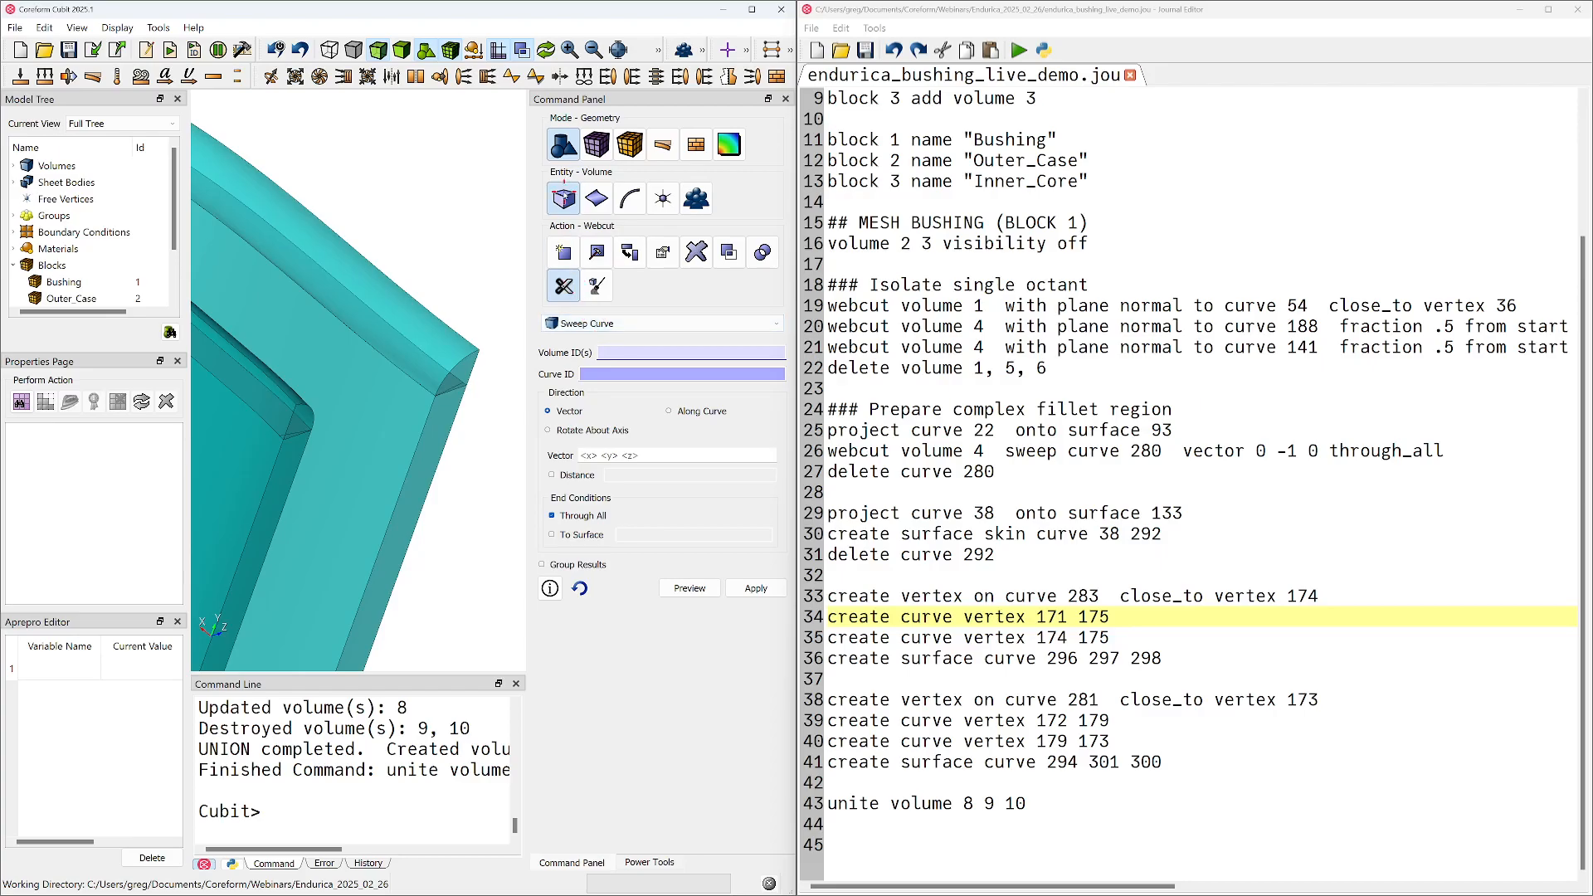
{"action": "left_click", "coordinate": [572, 323]}
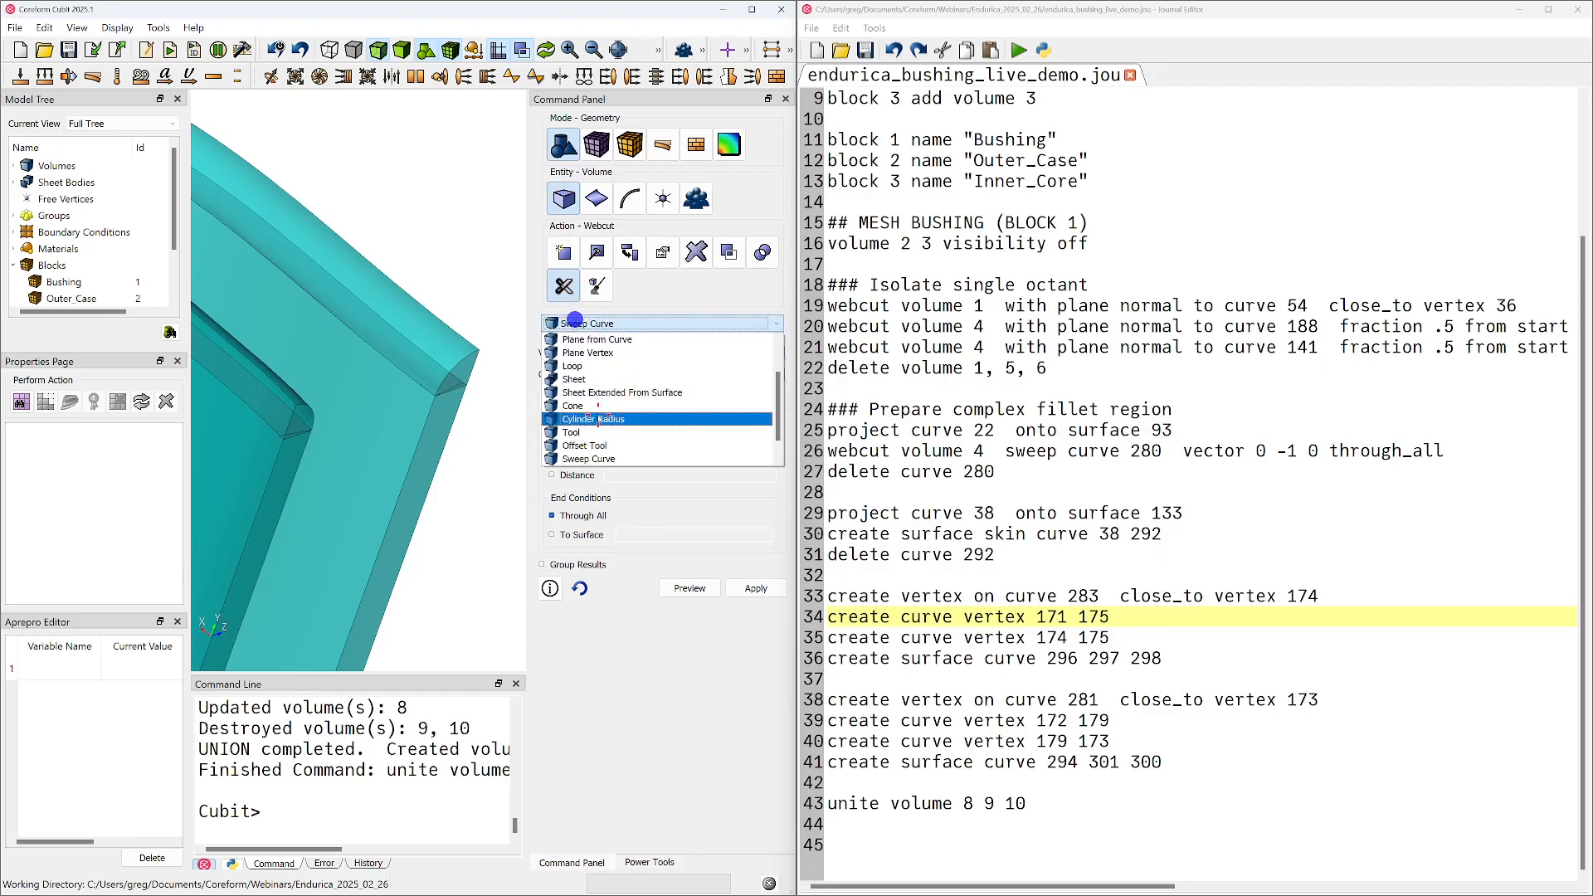
{"action": "left_click", "coordinate": [597, 426]}
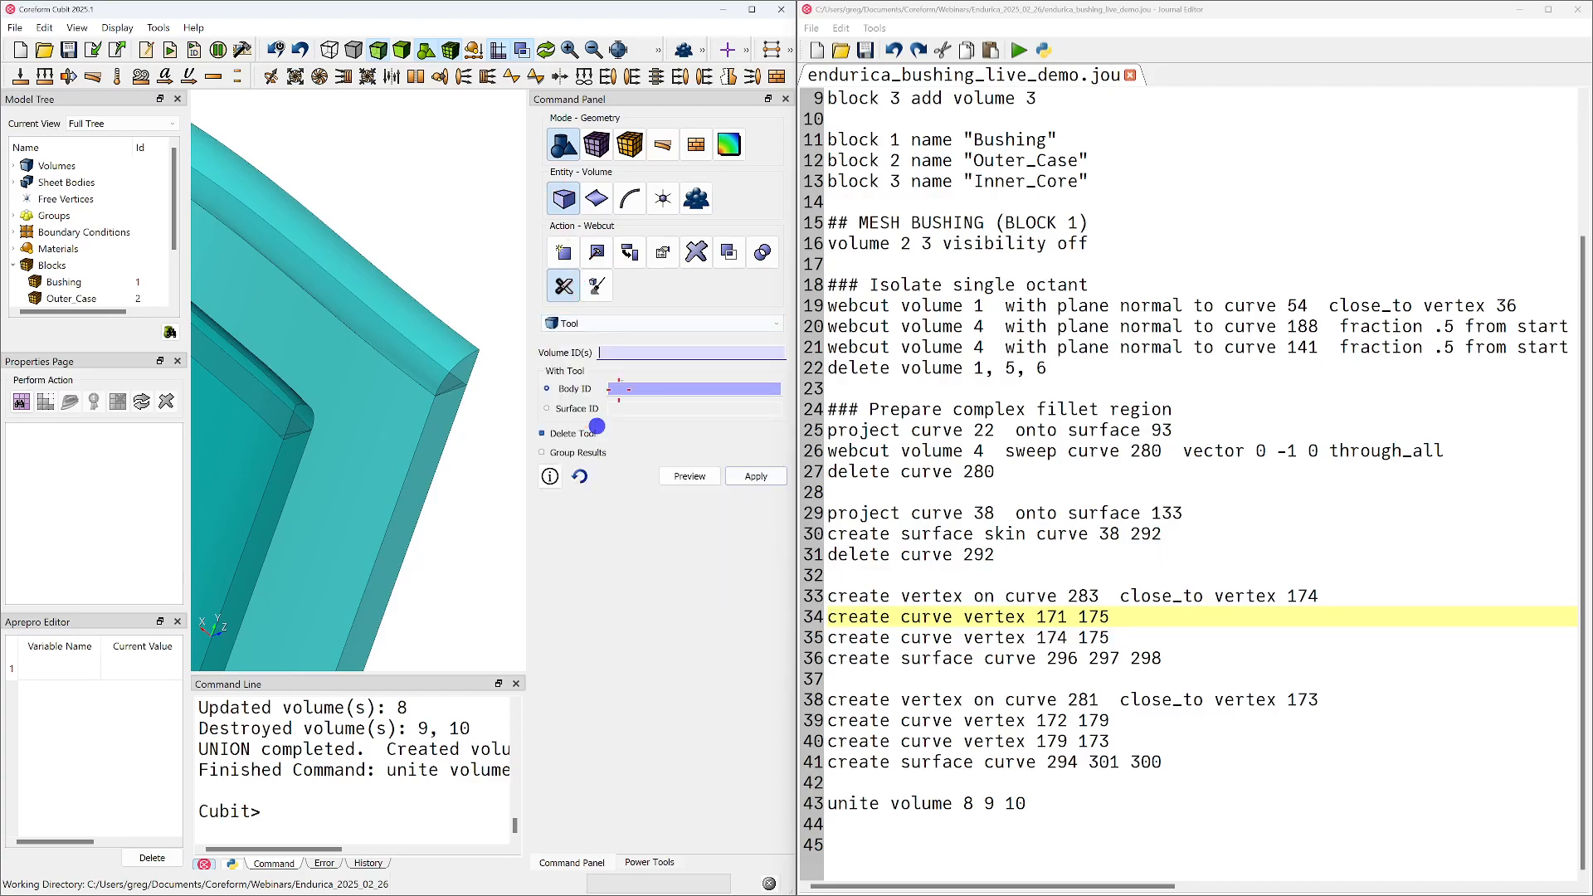
{"action": "left_click", "coordinate": [416, 457]}
{"action": "left_click", "coordinate": [616, 392]}
{"action": "left_click", "coordinate": [402, 365]}
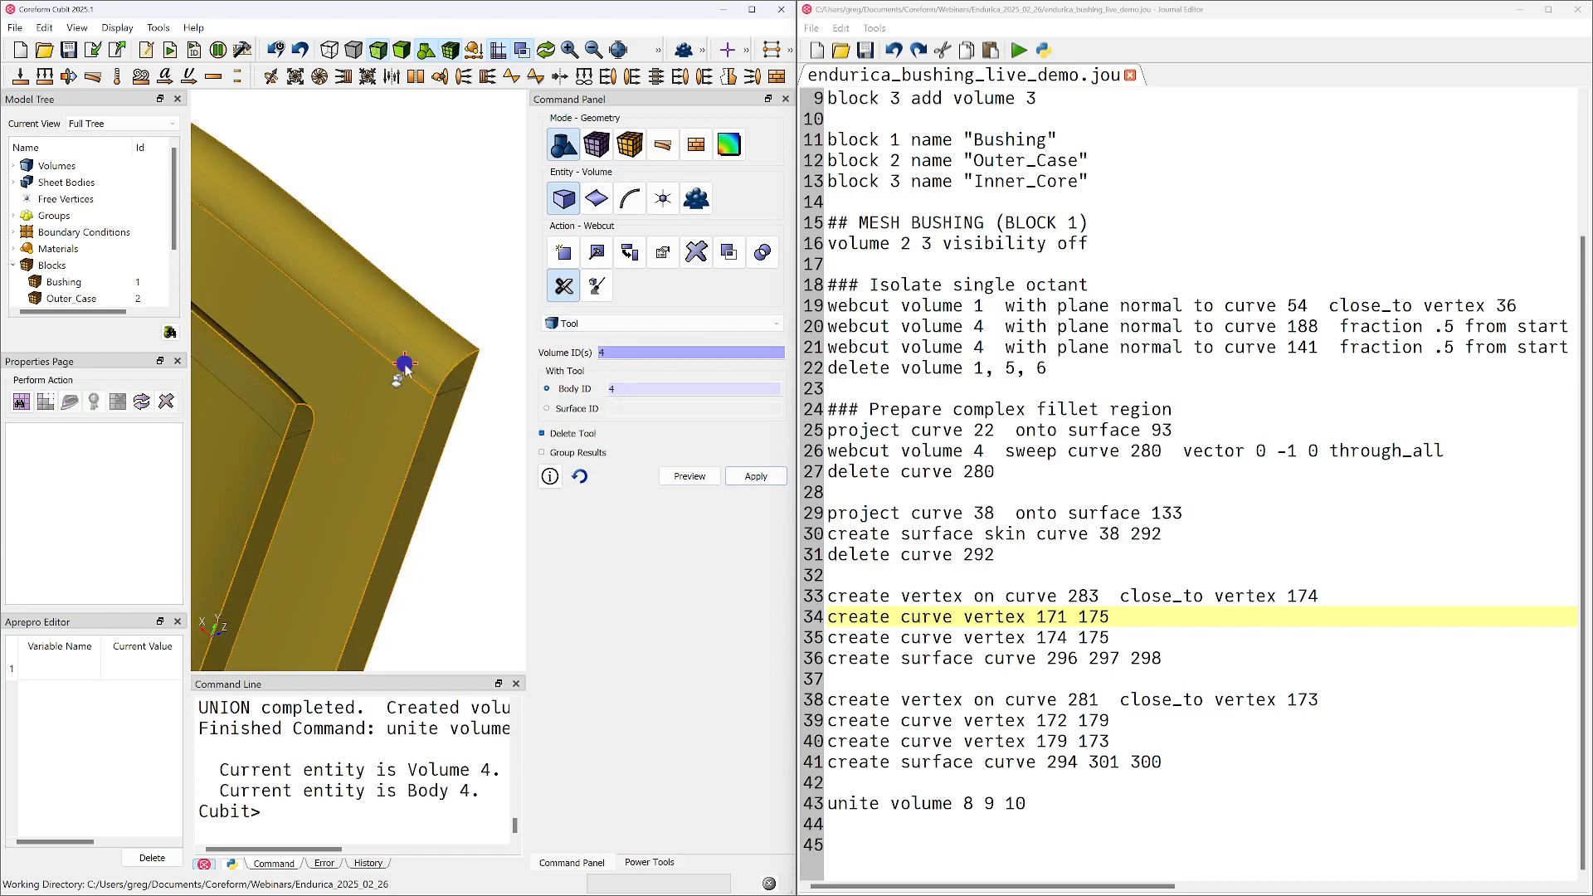
{"action": "key", "text": "Tab"}
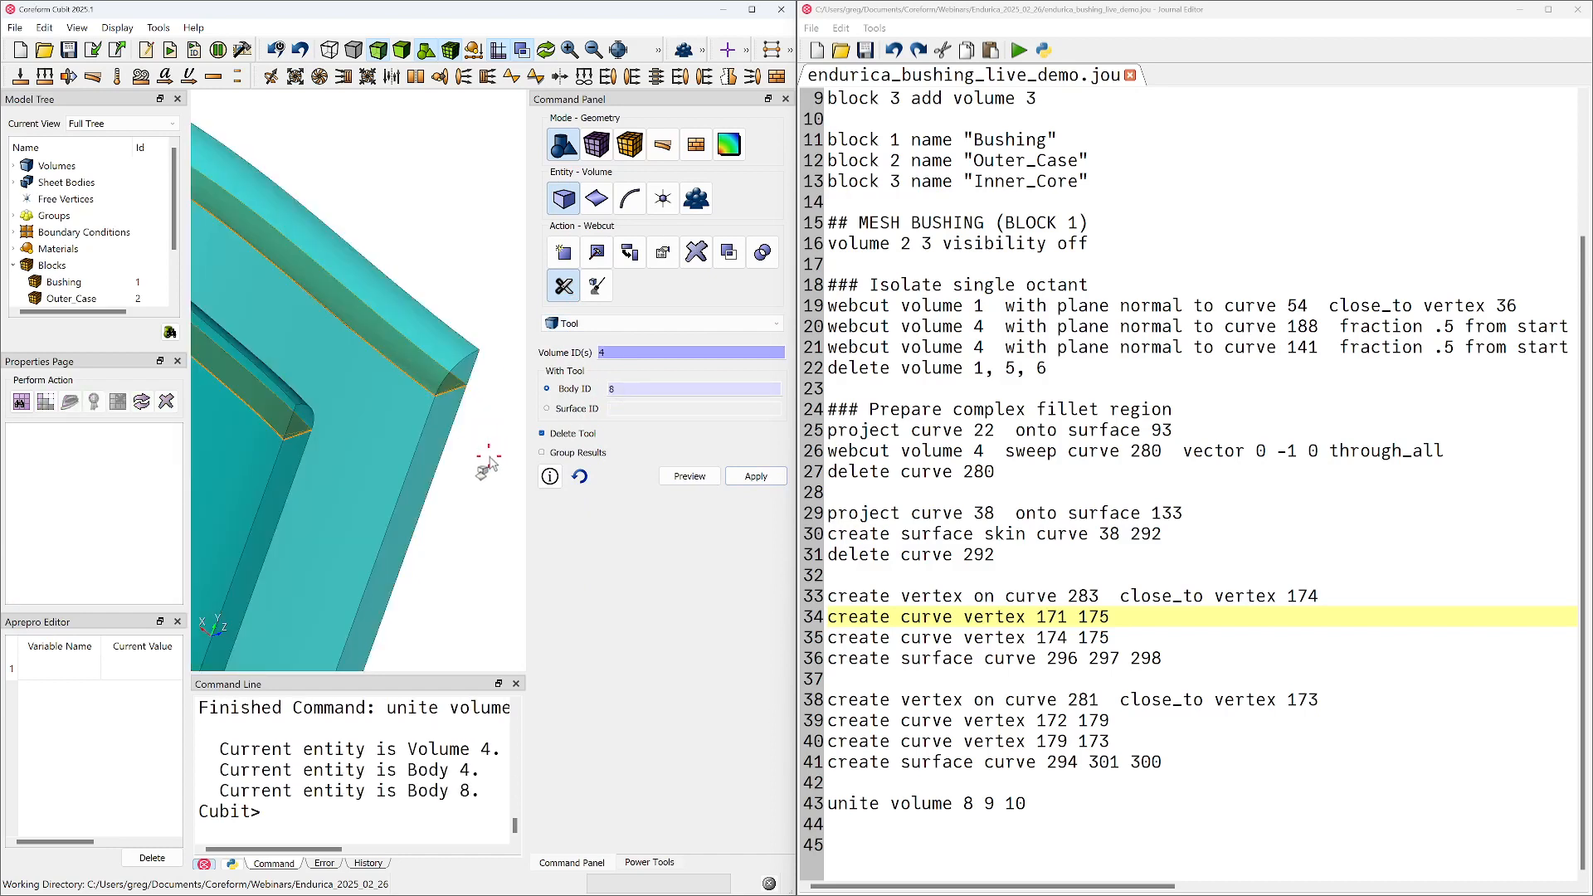
{"action": "left_click", "coordinate": [753, 476]}
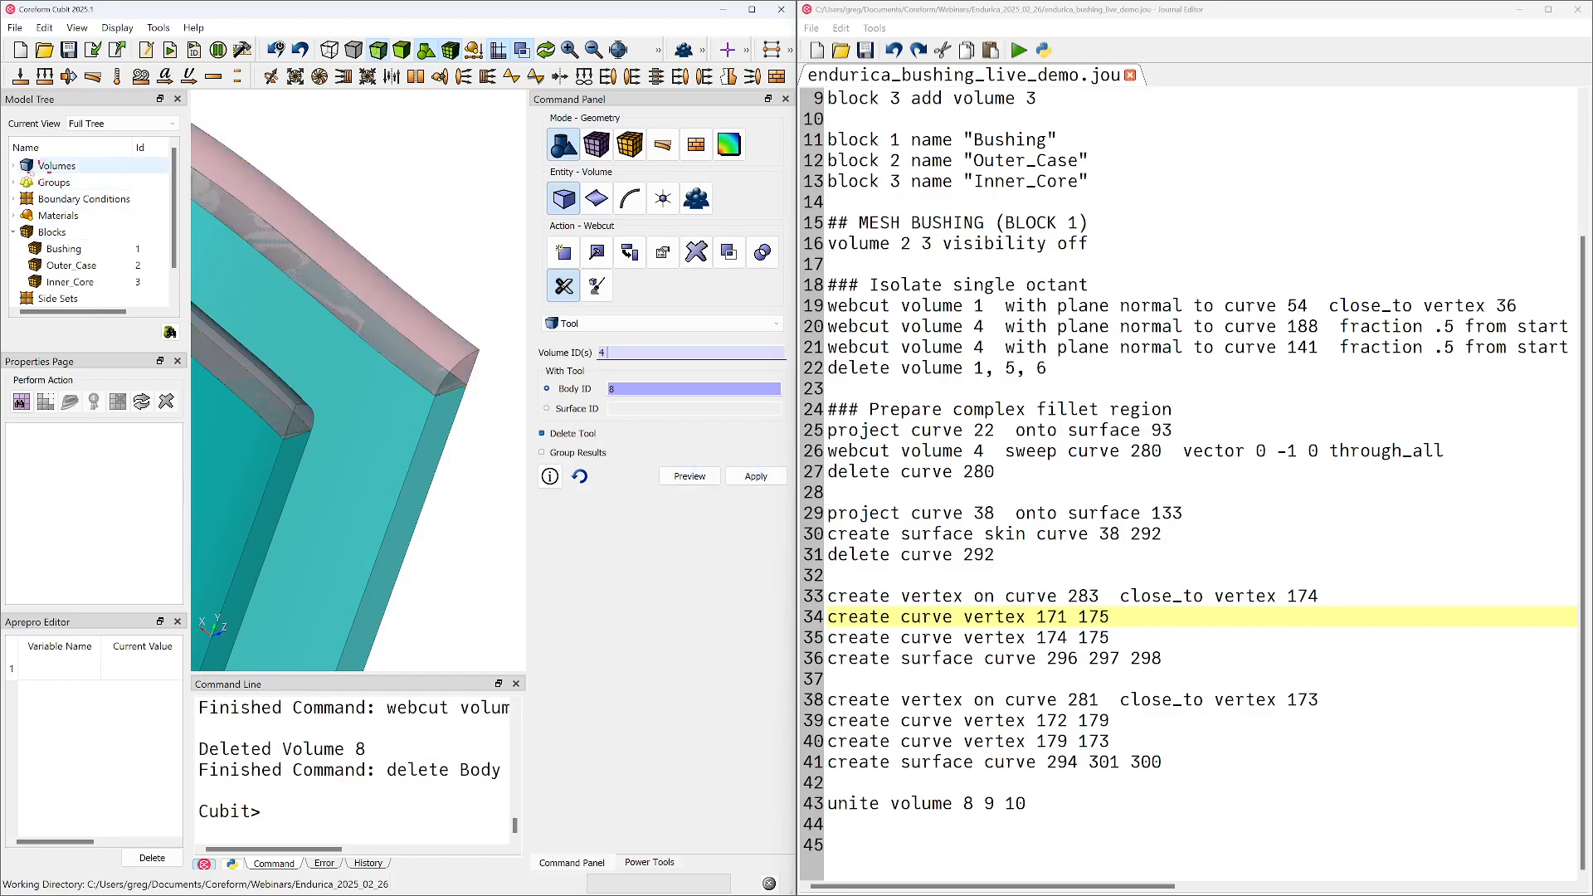
{"action": "left_click", "coordinate": [14, 165]}
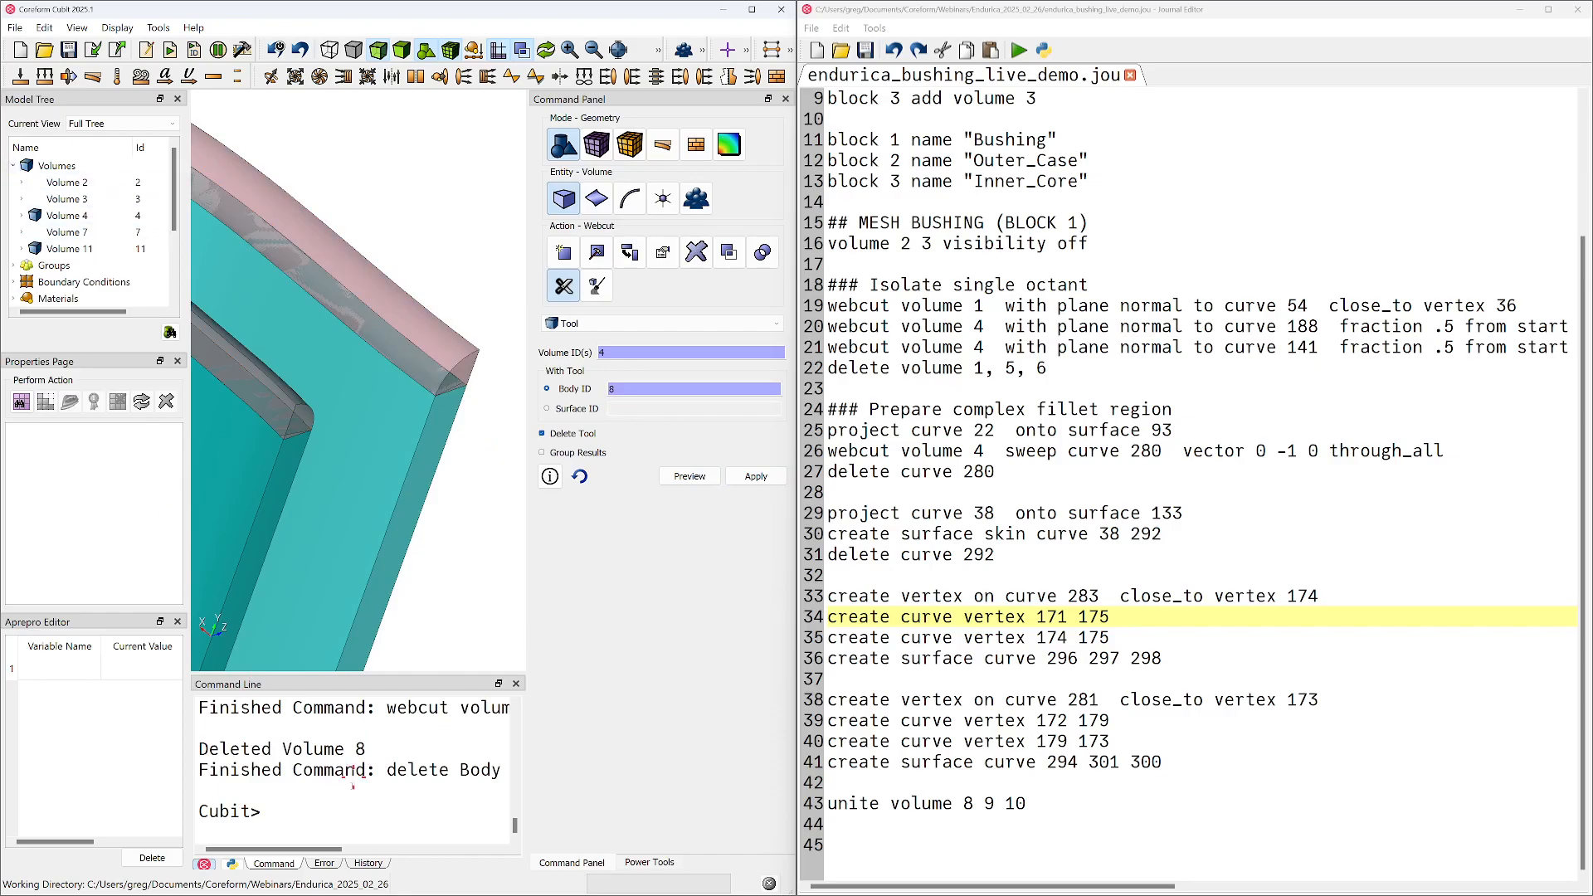
Copy the lines "webcut Volume 4 tool Body 8" and "delete Body 8" from the command history into the journal after the unite line, preceded by a blank line
{"action": "left_click", "coordinate": [369, 864]}
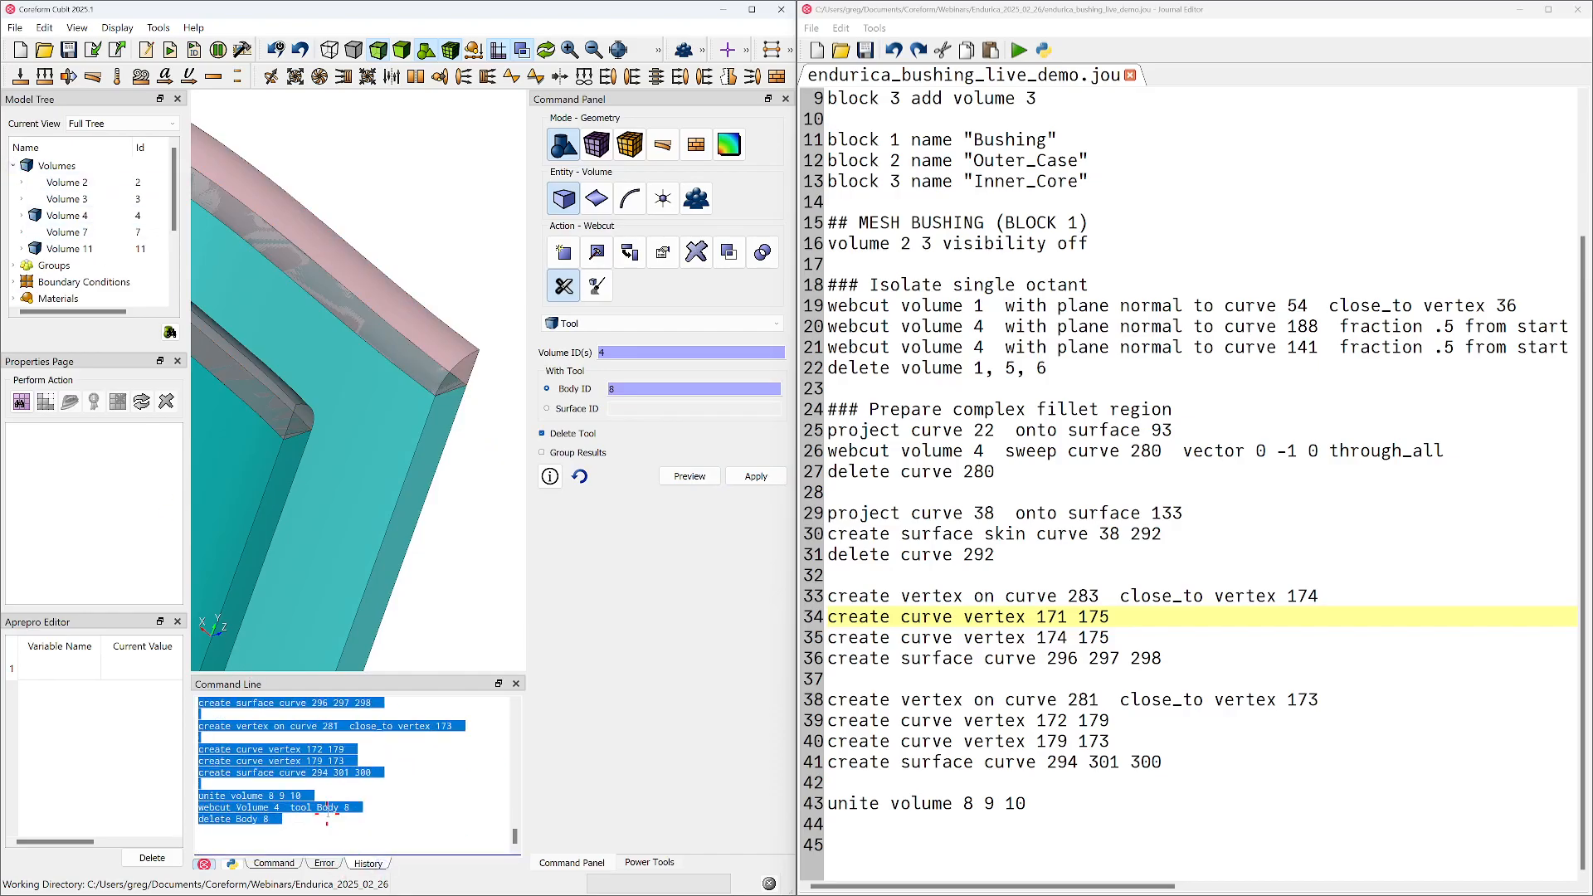
{"action": "left_click_drag", "start_coordinate": [310, 826], "coordinate": [167, 813]}
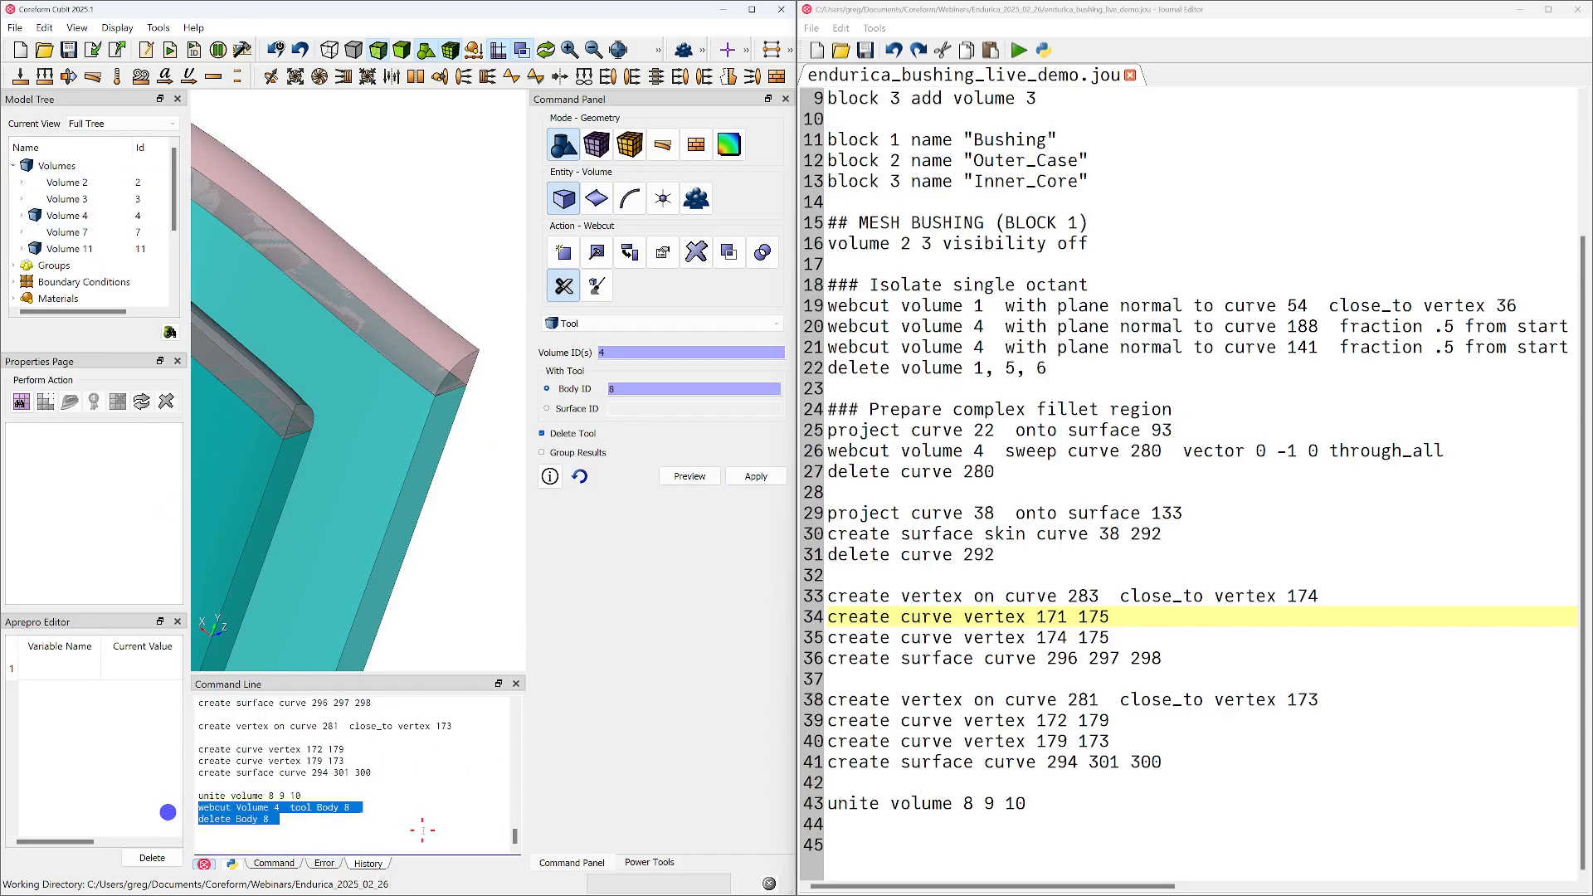
{"action": "left_click", "coordinate": [984, 836]}
{"action": "left_click", "coordinate": [992, 826]}
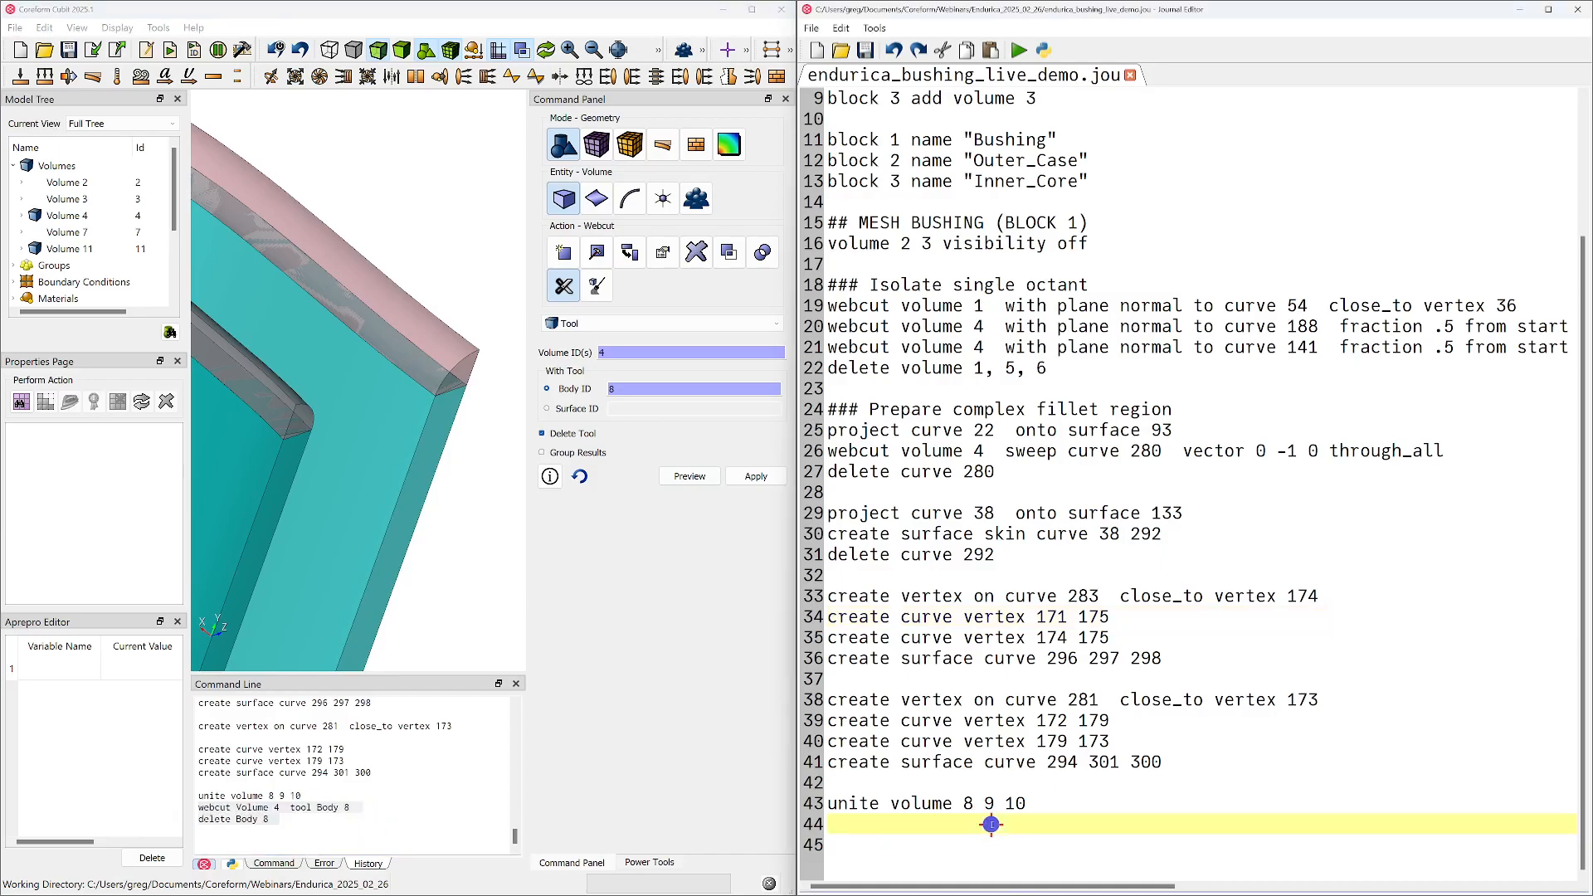
{"action": "key", "text": "ctrl+v"}
{"action": "key", "text": "Return"}
{"action": "key", "text": "Up"}
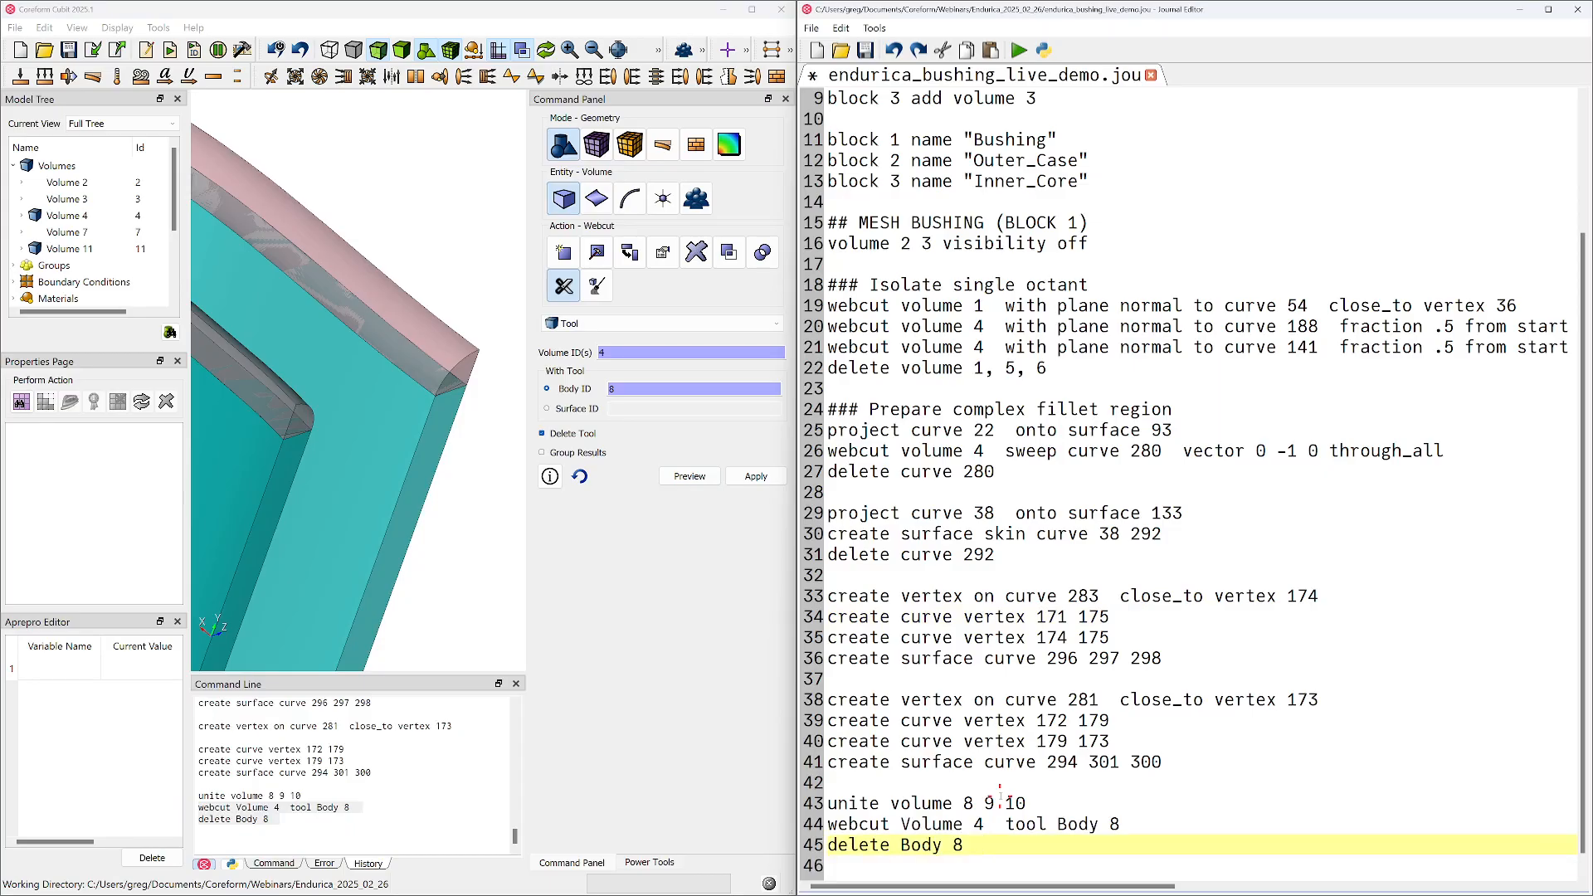
{"action": "key", "text": "Up"}
{"action": "key", "text": "Return"}
{"action": "key", "text": "Up"}
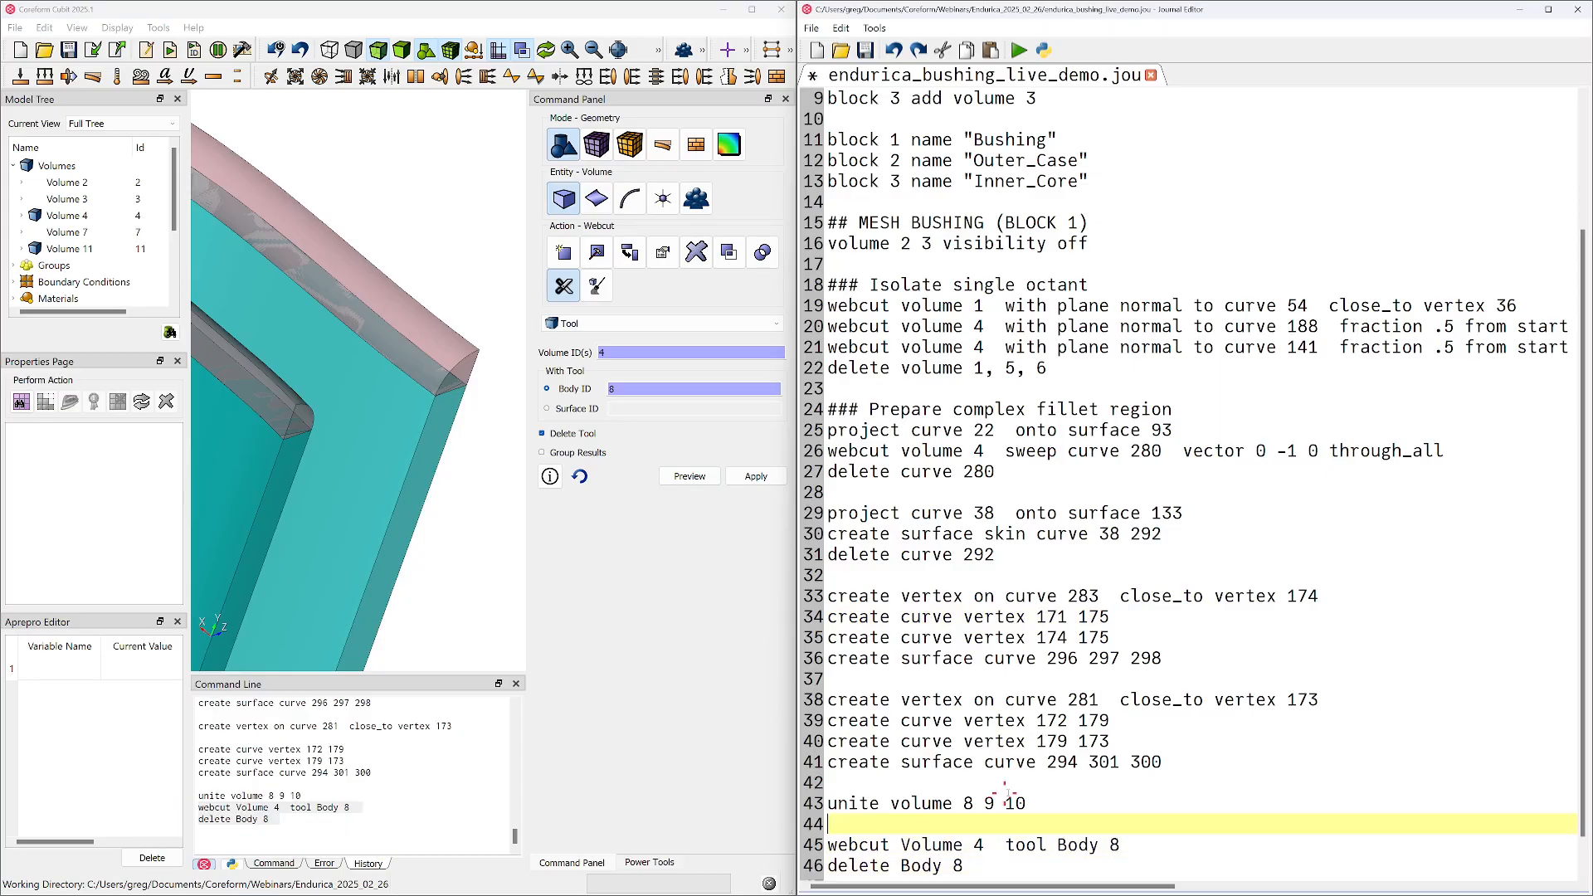
{"action": "scroll", "coordinate": [1037, 809], "scroll_direction": "down", "scroll_amount": 1}
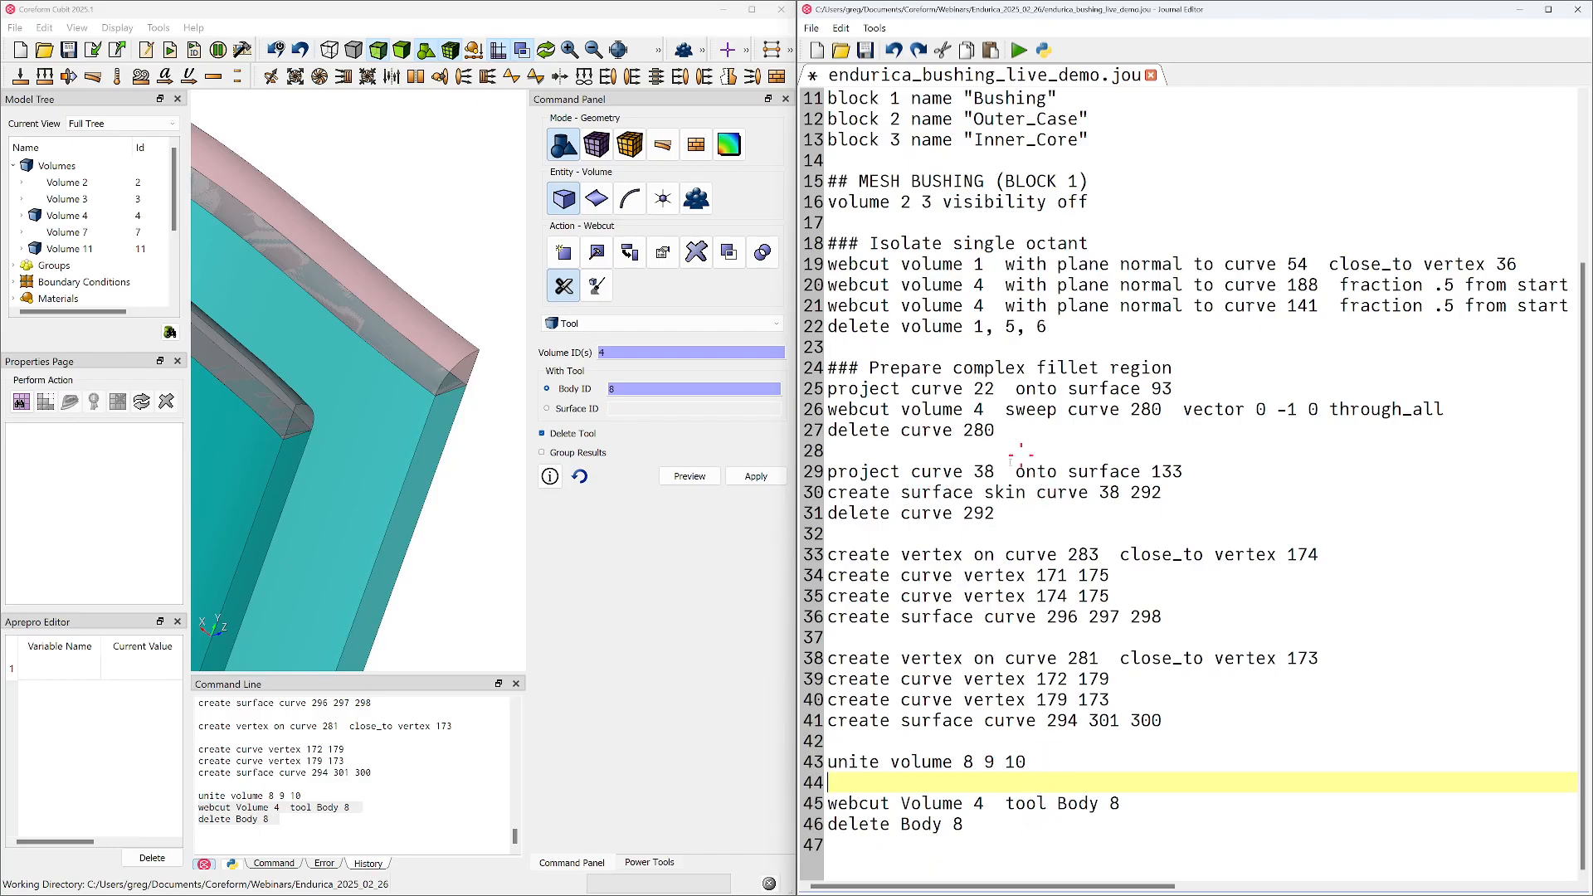
{"action": "left_click", "coordinate": [951, 851]}
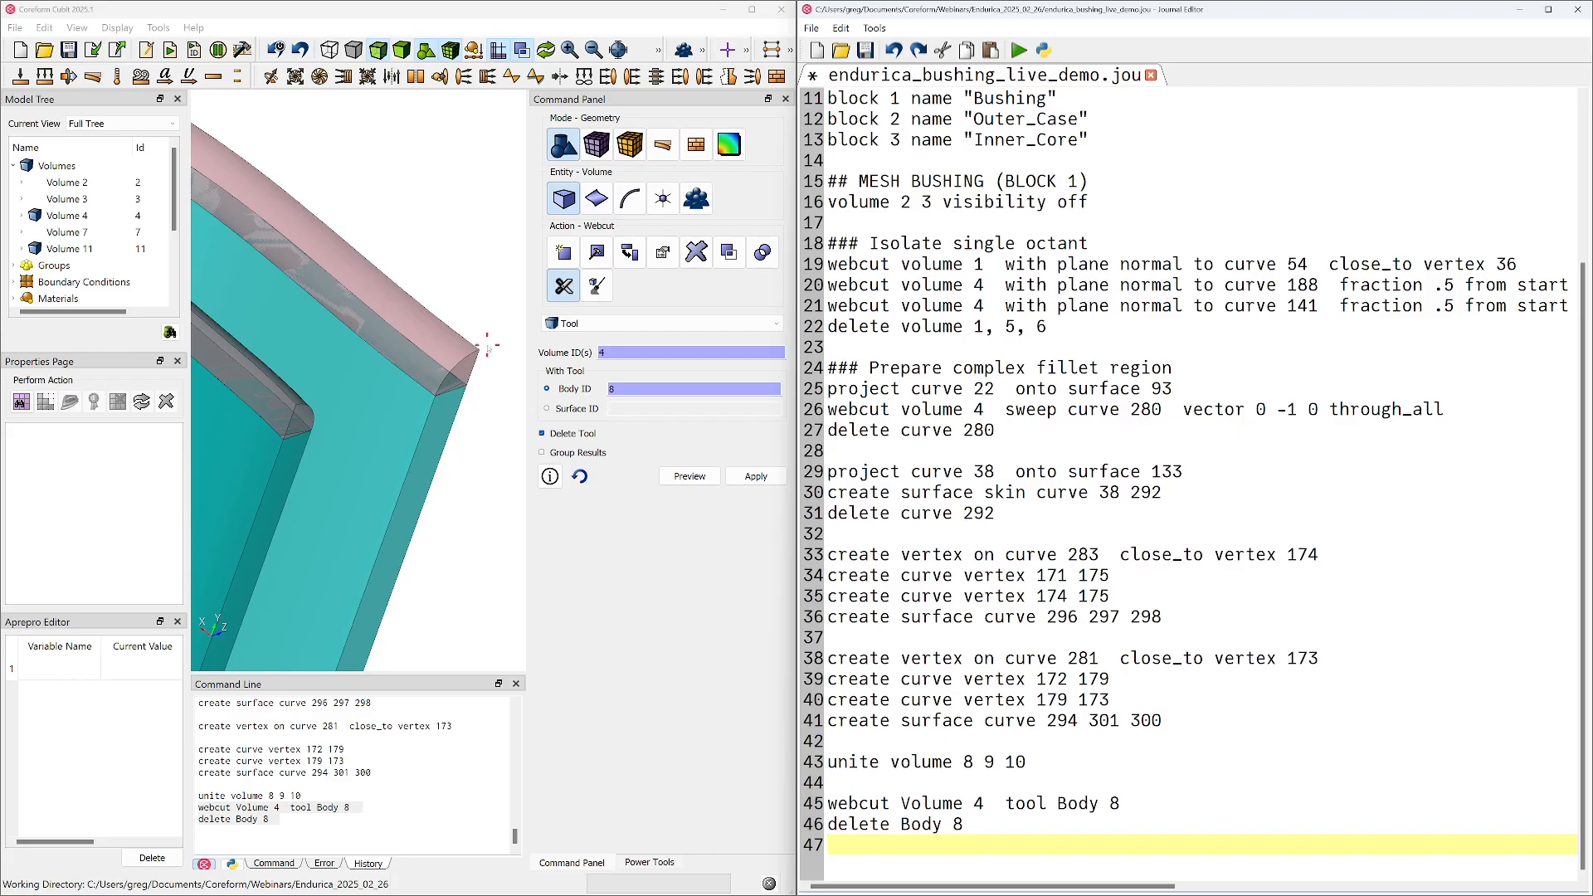
Draw fillet volume 11 by itself to inspect its shape from several angles and restore the full display
{"action": "left_click", "coordinate": [444, 358]}
{"action": "right_click", "coordinate": [451, 357]}
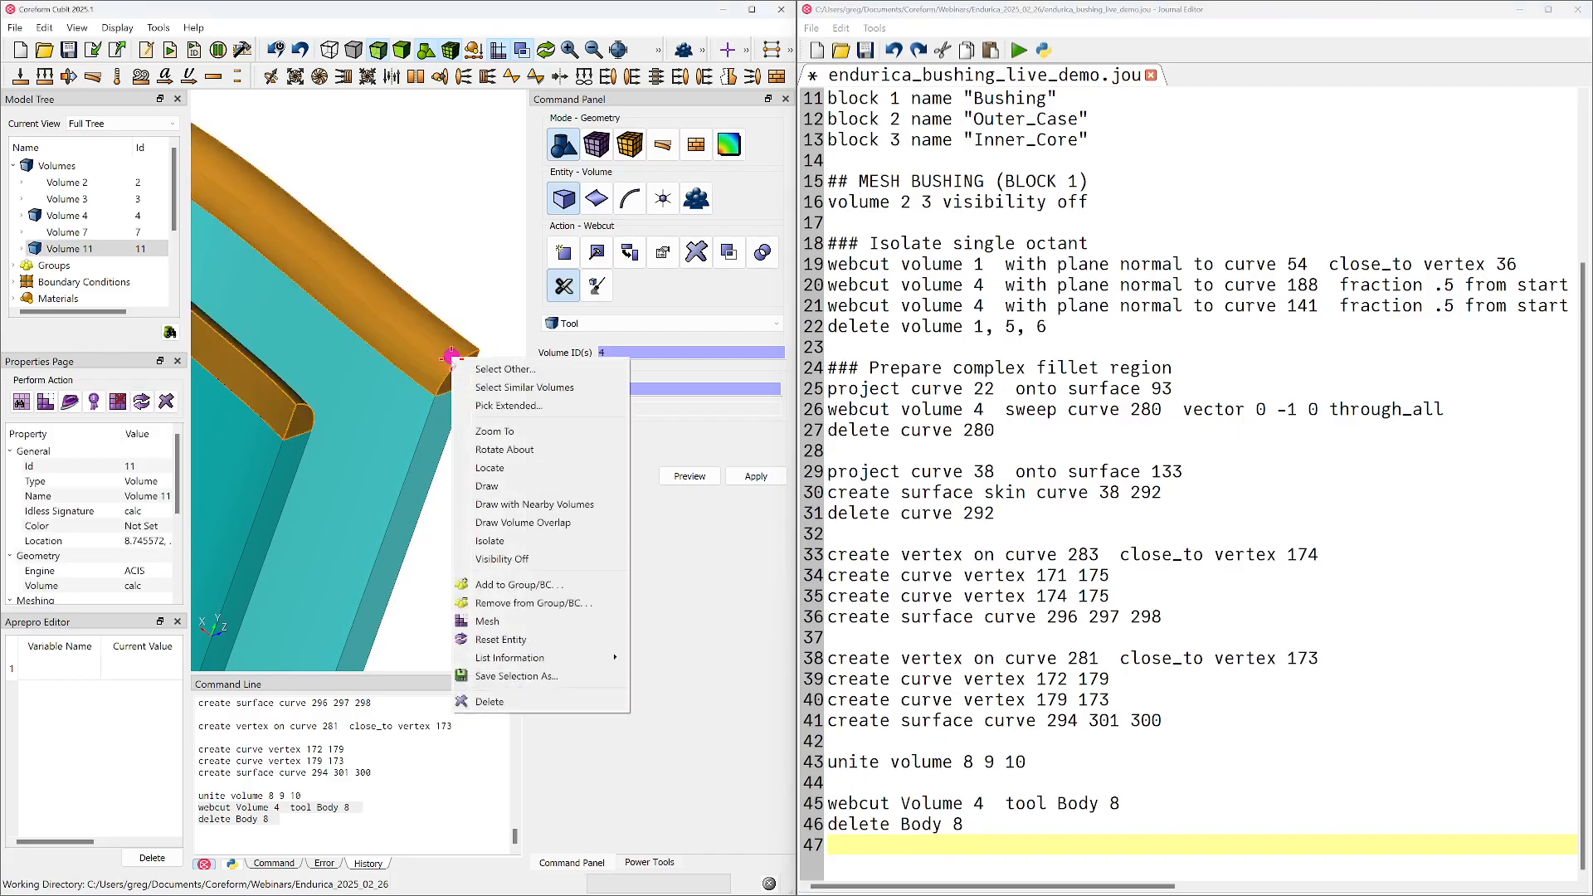
{"action": "left_click", "coordinate": [490, 487]}
{"action": "left_click_drag", "start_coordinate": [423, 368], "coordinate": [369, 257]}
{"action": "left_click", "coordinate": [402, 58]}
{"action": "left_click_drag", "start_coordinate": [431, 349], "coordinate": [395, 397]}
{"action": "right_click", "coordinate": [428, 330]}
{"action": "left_click", "coordinate": [438, 342]}
{"action": "left_click_drag", "start_coordinate": [437, 341], "coordinate": [423, 490]}
Draw volume 4 by itself to inspect the remaining octant body, and refresh the display to show both pieces
{"action": "left_click", "coordinate": [423, 490]}
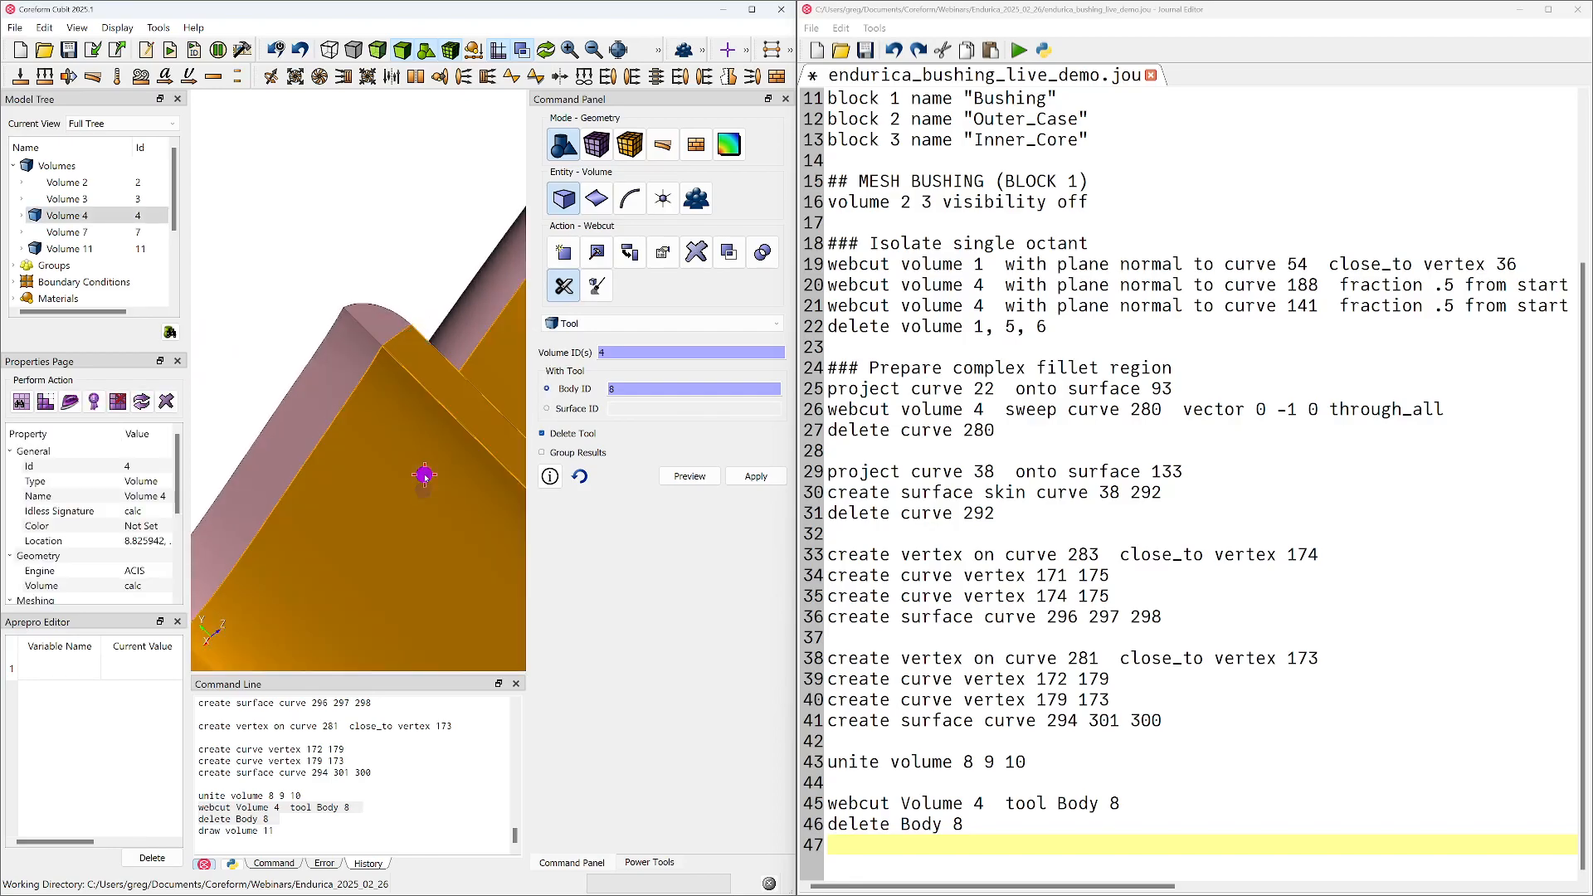
{"action": "right_click", "coordinate": [424, 475]}
{"action": "left_click", "coordinate": [465, 618]}
{"action": "left_click_drag", "start_coordinate": [471, 542], "coordinate": [388, 498]}
{"action": "scroll", "coordinate": [387, 475], "scroll_direction": "down", "scroll_amount": 5}
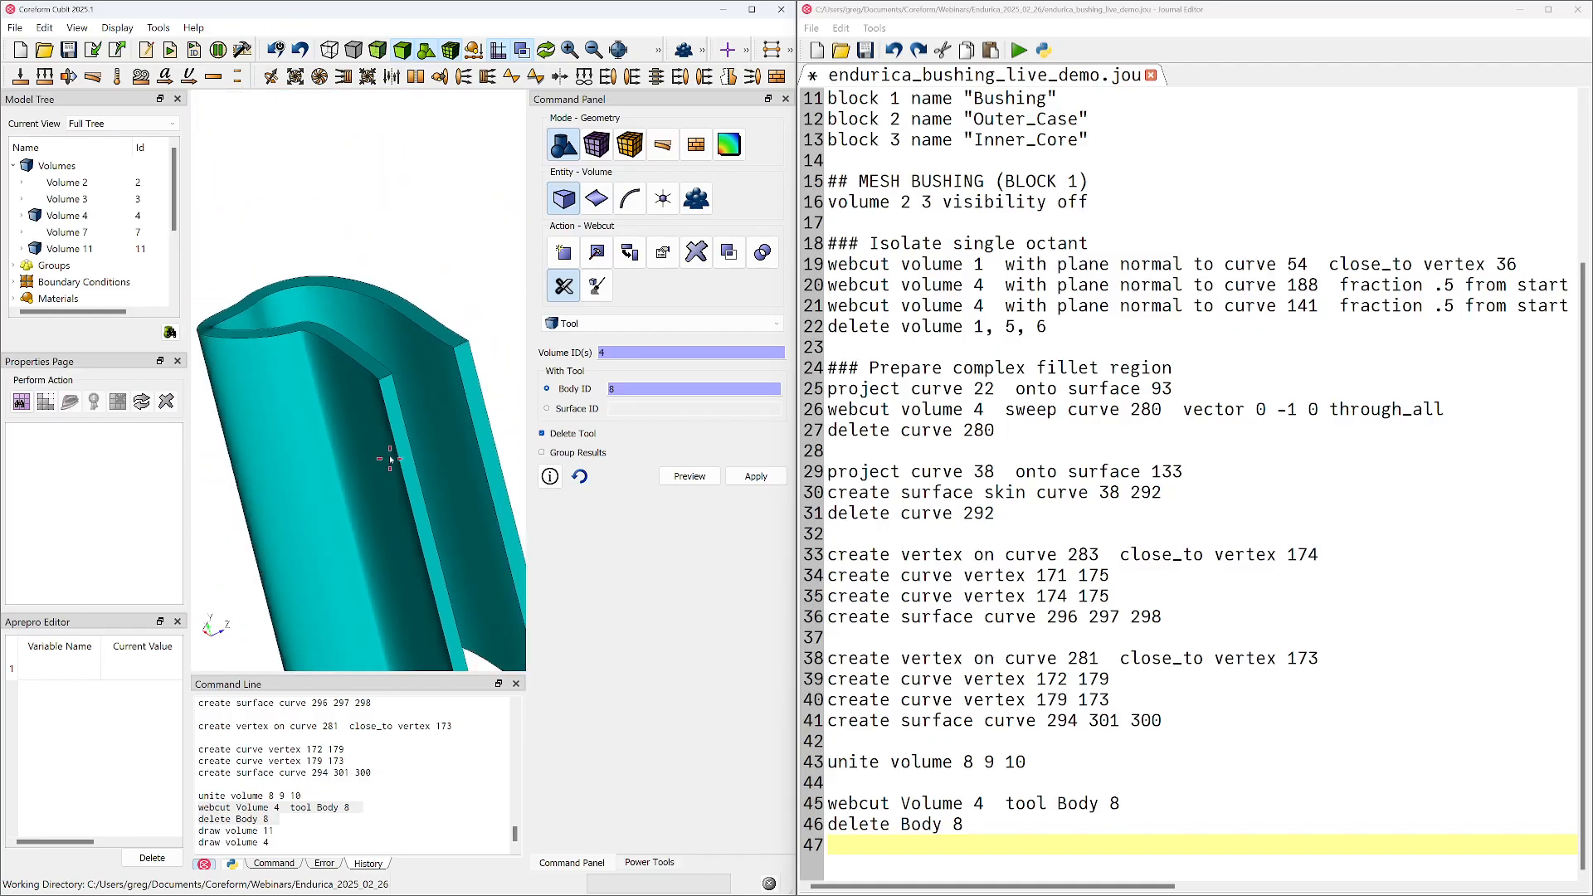
{"action": "scroll", "coordinate": [390, 459], "scroll_direction": "down", "scroll_amount": 2}
{"action": "right_click", "coordinate": [430, 279]}
{"action": "left_click", "coordinate": [452, 293]}
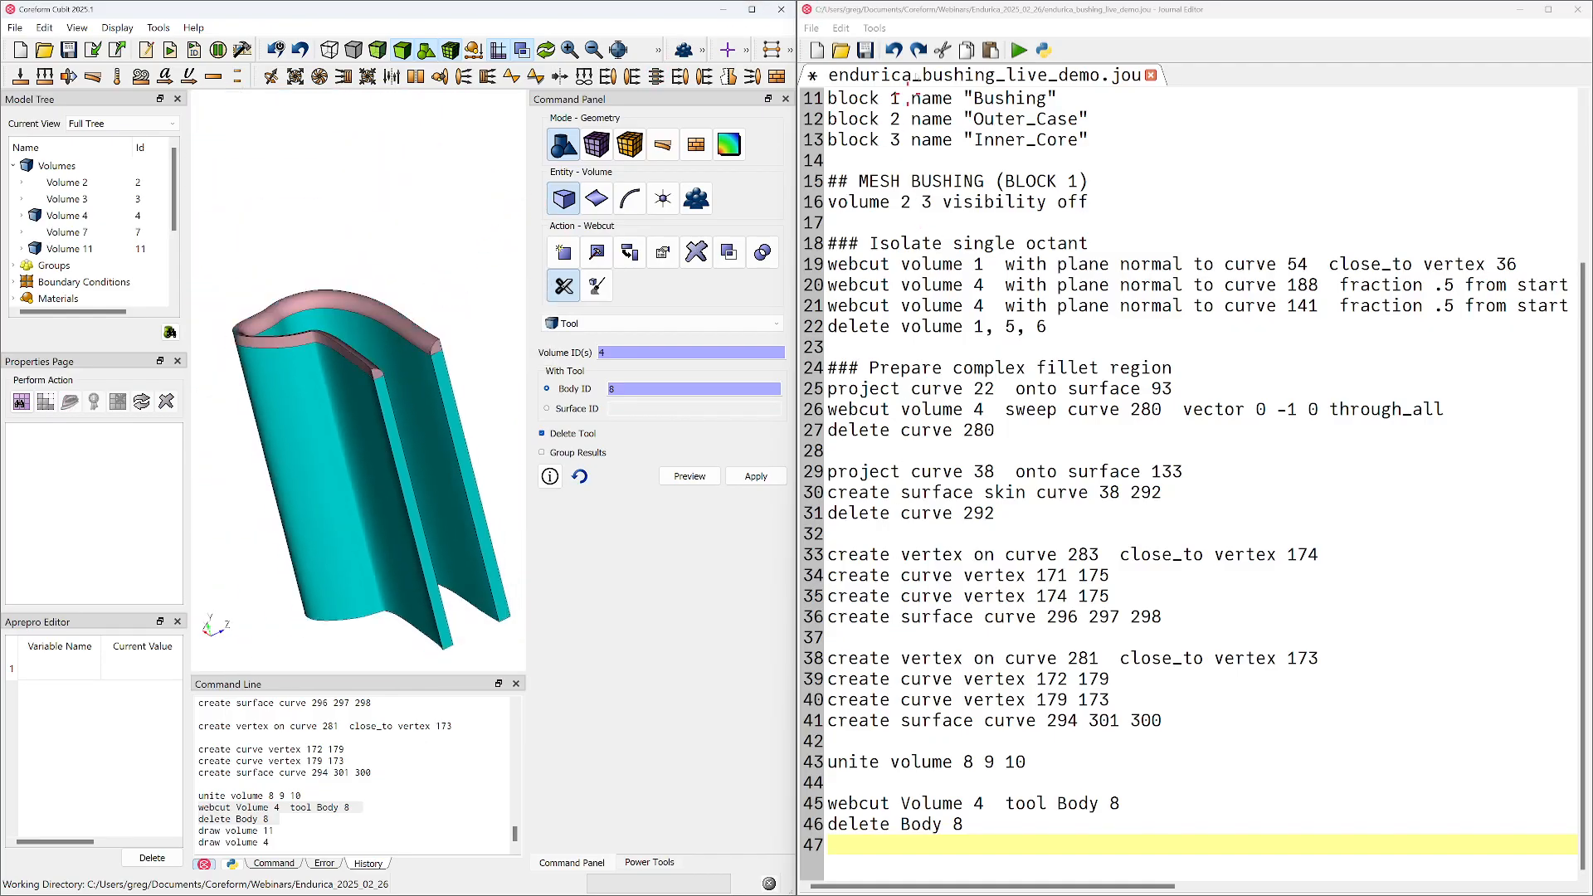
Save the journal script, then move its editor off this screen and maximize the modelling window
{"action": "left_click", "coordinate": [1124, 285]}
{"action": "key", "text": "ctrl+s"}
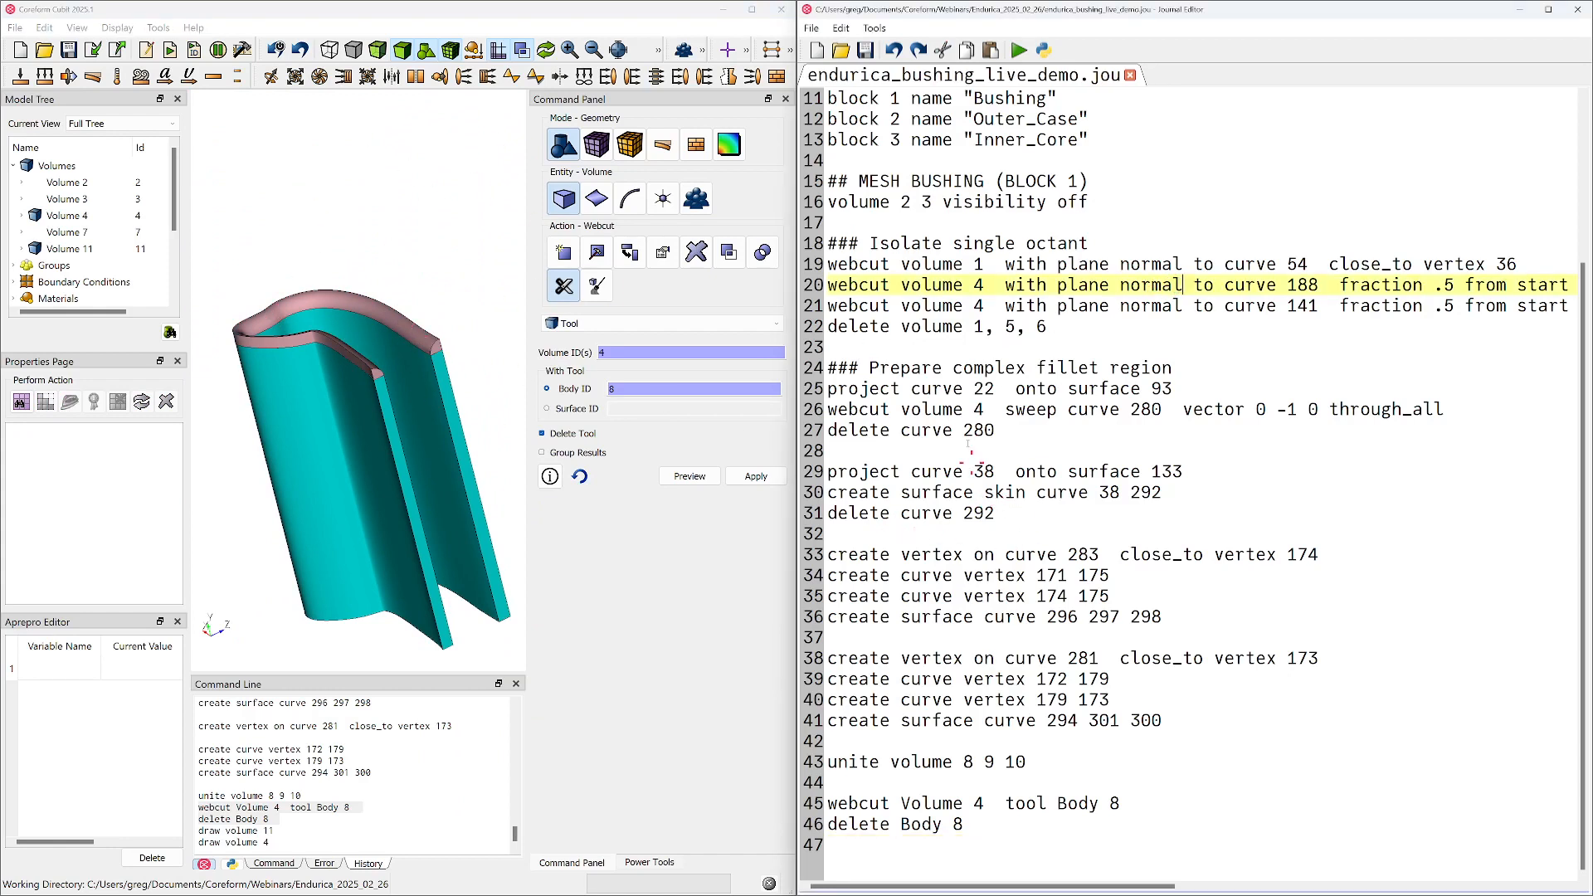
{"action": "left_click_drag", "start_coordinate": [1023, 10], "coordinate": [1592, 249]}
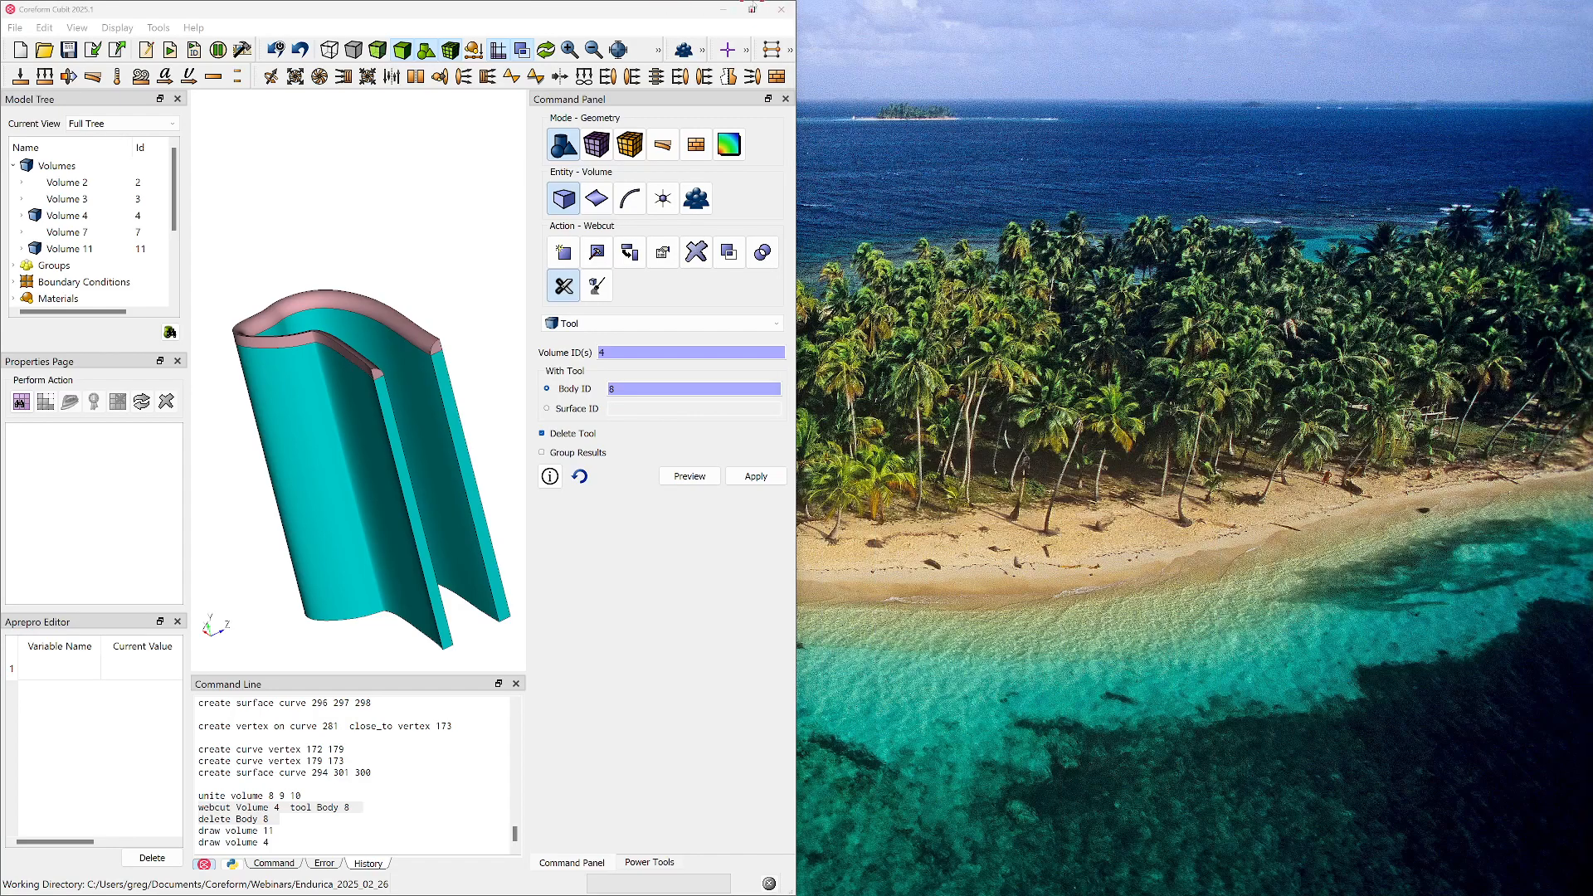
{"action": "left_click", "coordinate": [752, 9]}
{"action": "scroll", "coordinate": [720, 389], "scroll_direction": "down", "scroll_amount": 1}
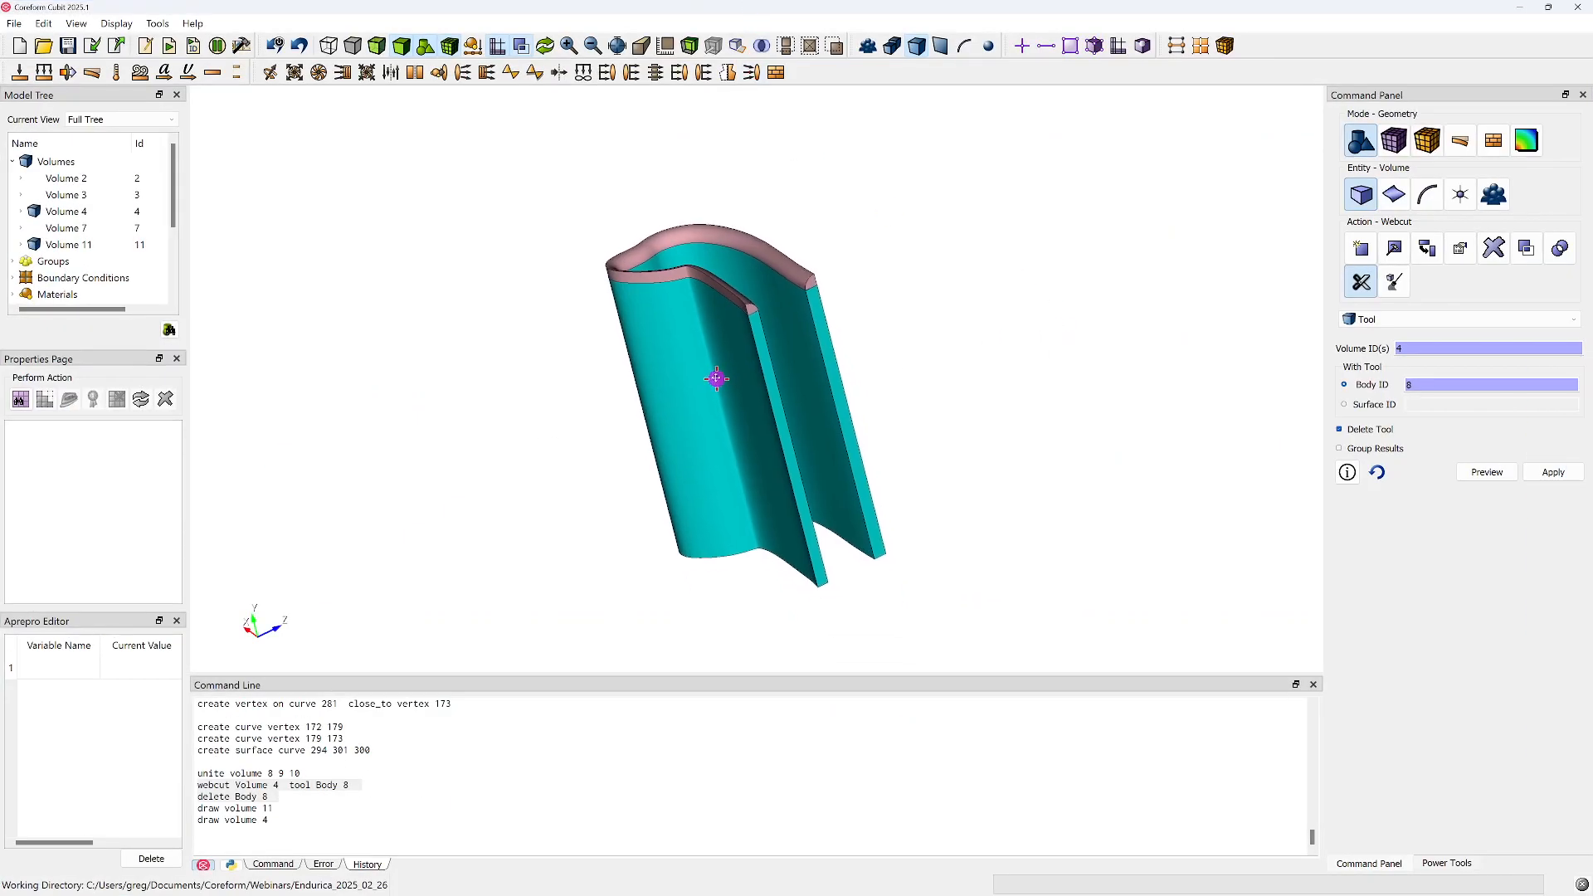
{"action": "scroll", "coordinate": [705, 382], "scroll_direction": "up", "scroll_amount": 2}
Run the command "volume in block 1 vis on" to show all the bushing volumes
{"action": "left_click", "coordinate": [213, 803]}
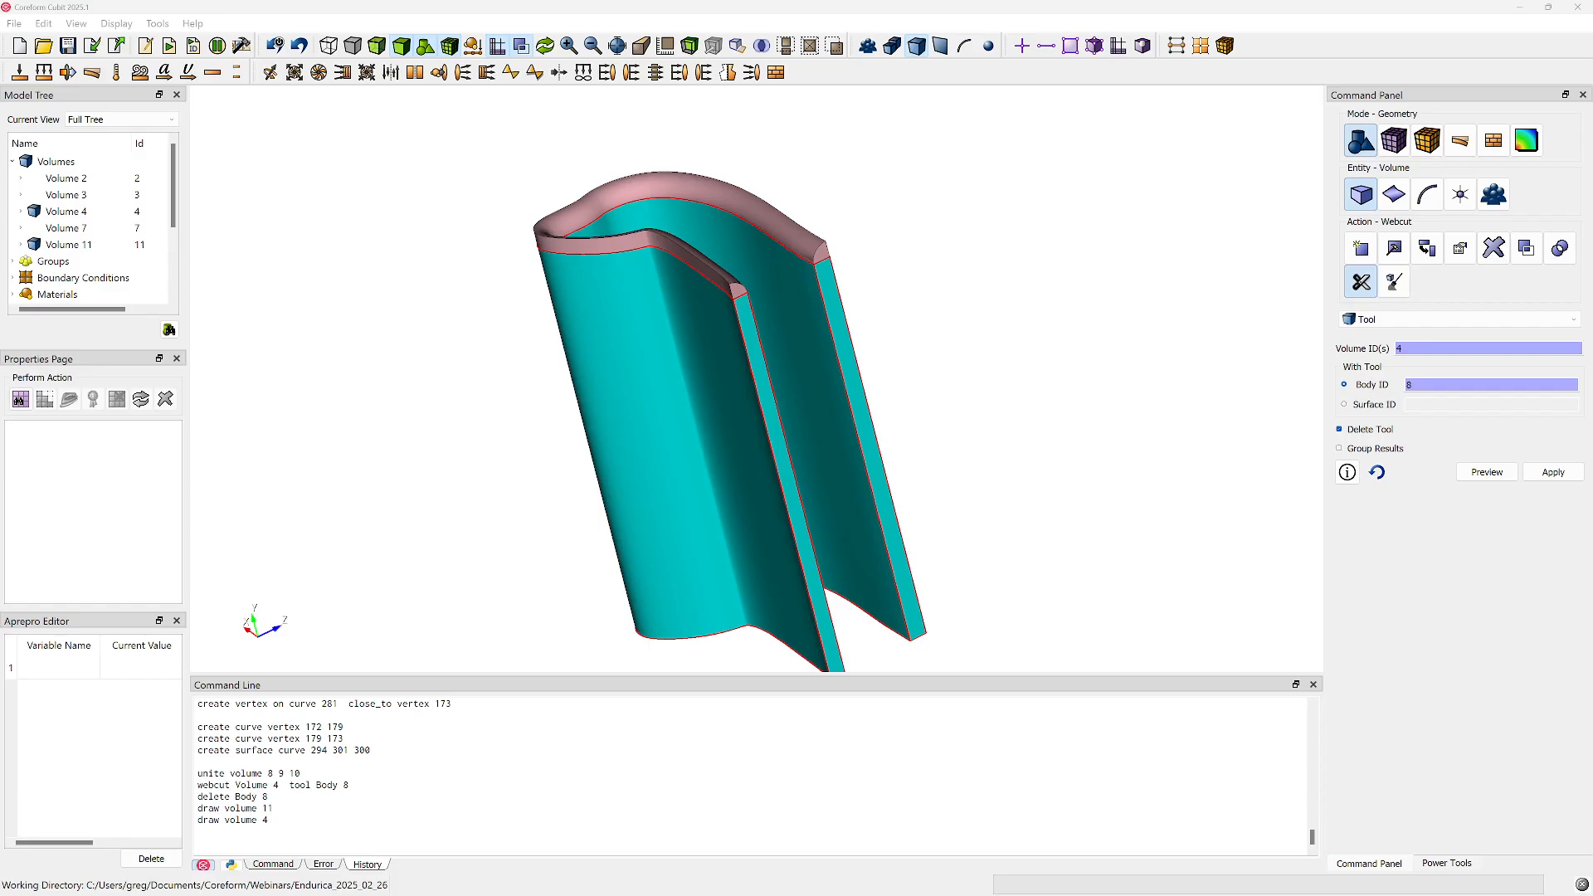
{"action": "right_click", "coordinate": [998, 325]}
{"action": "left_click", "coordinate": [1041, 338]}
{"action": "left_click", "coordinate": [420, 810]}
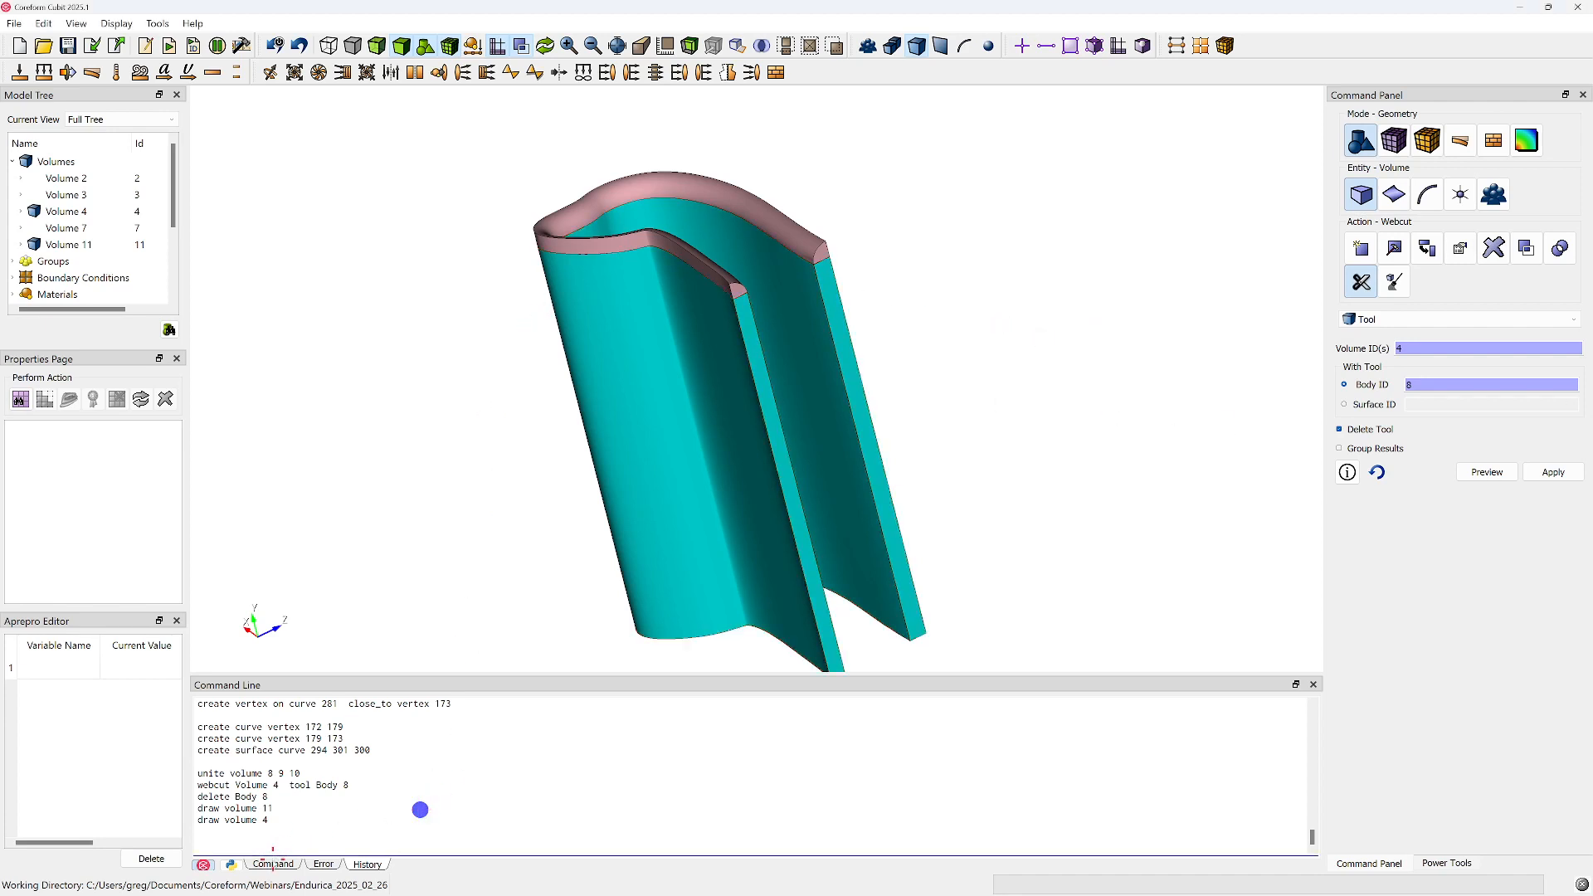
{"action": "left_click", "coordinate": [273, 864]}
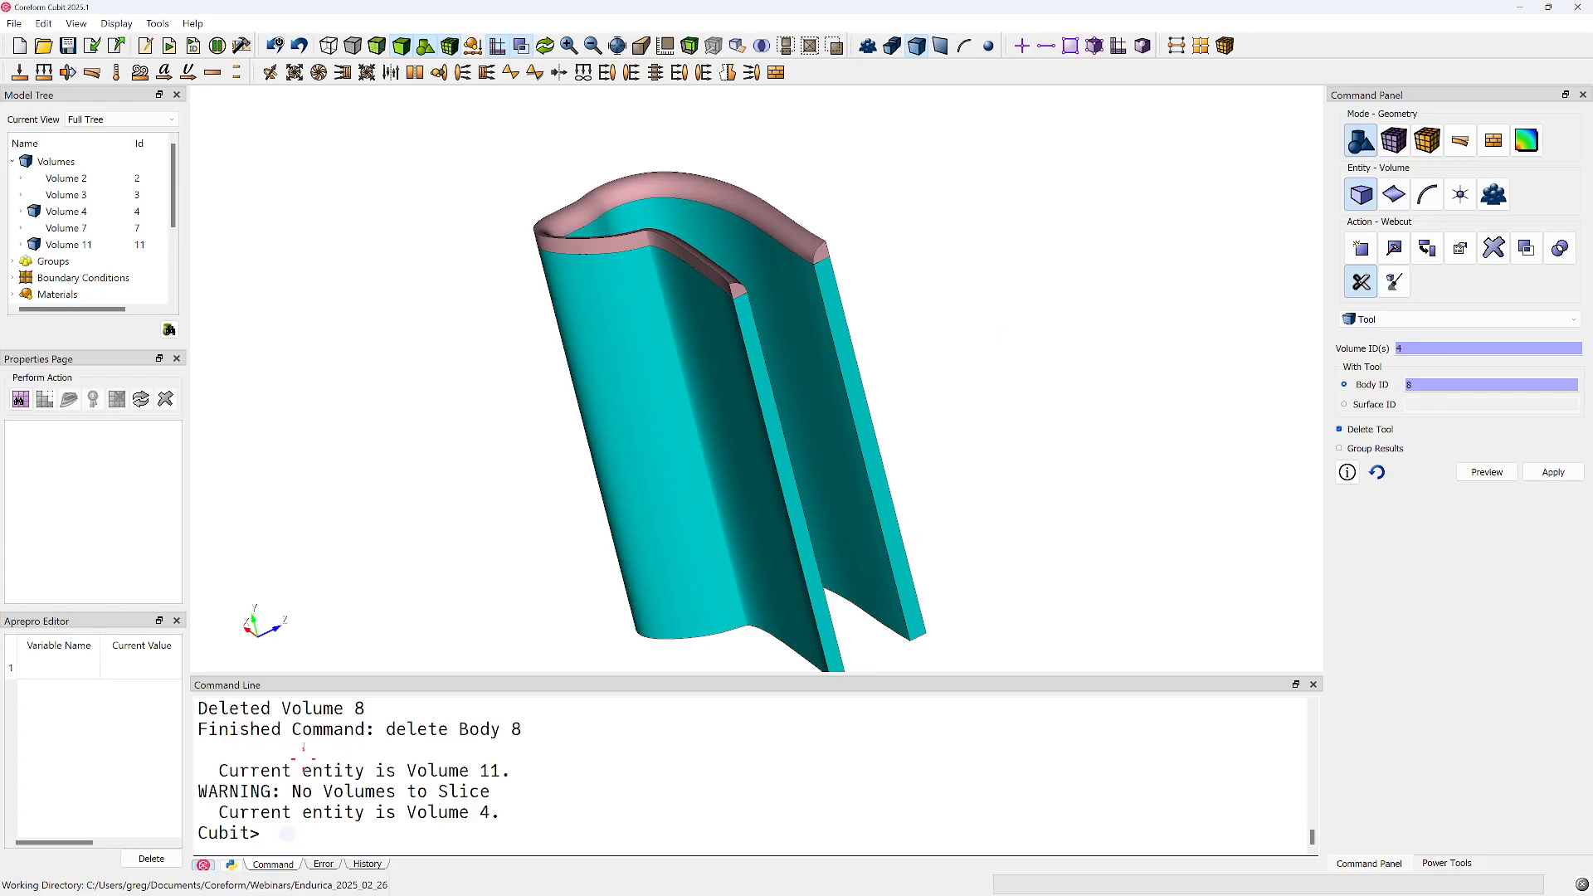
{"action": "right_click", "coordinate": [349, 472]}
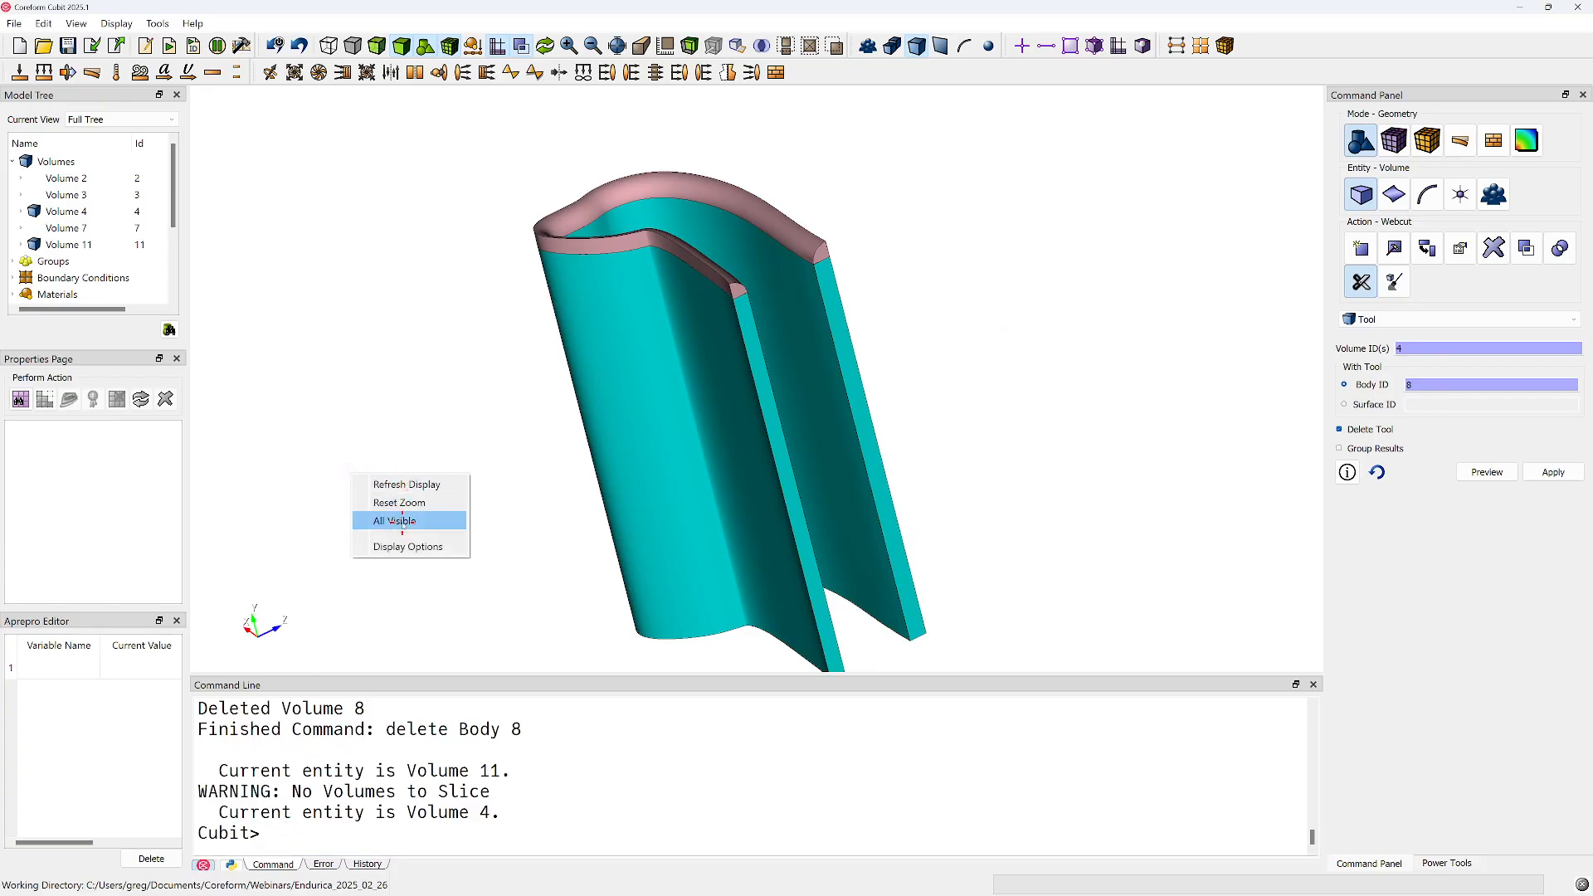
{"action": "left_click", "coordinate": [314, 843]}
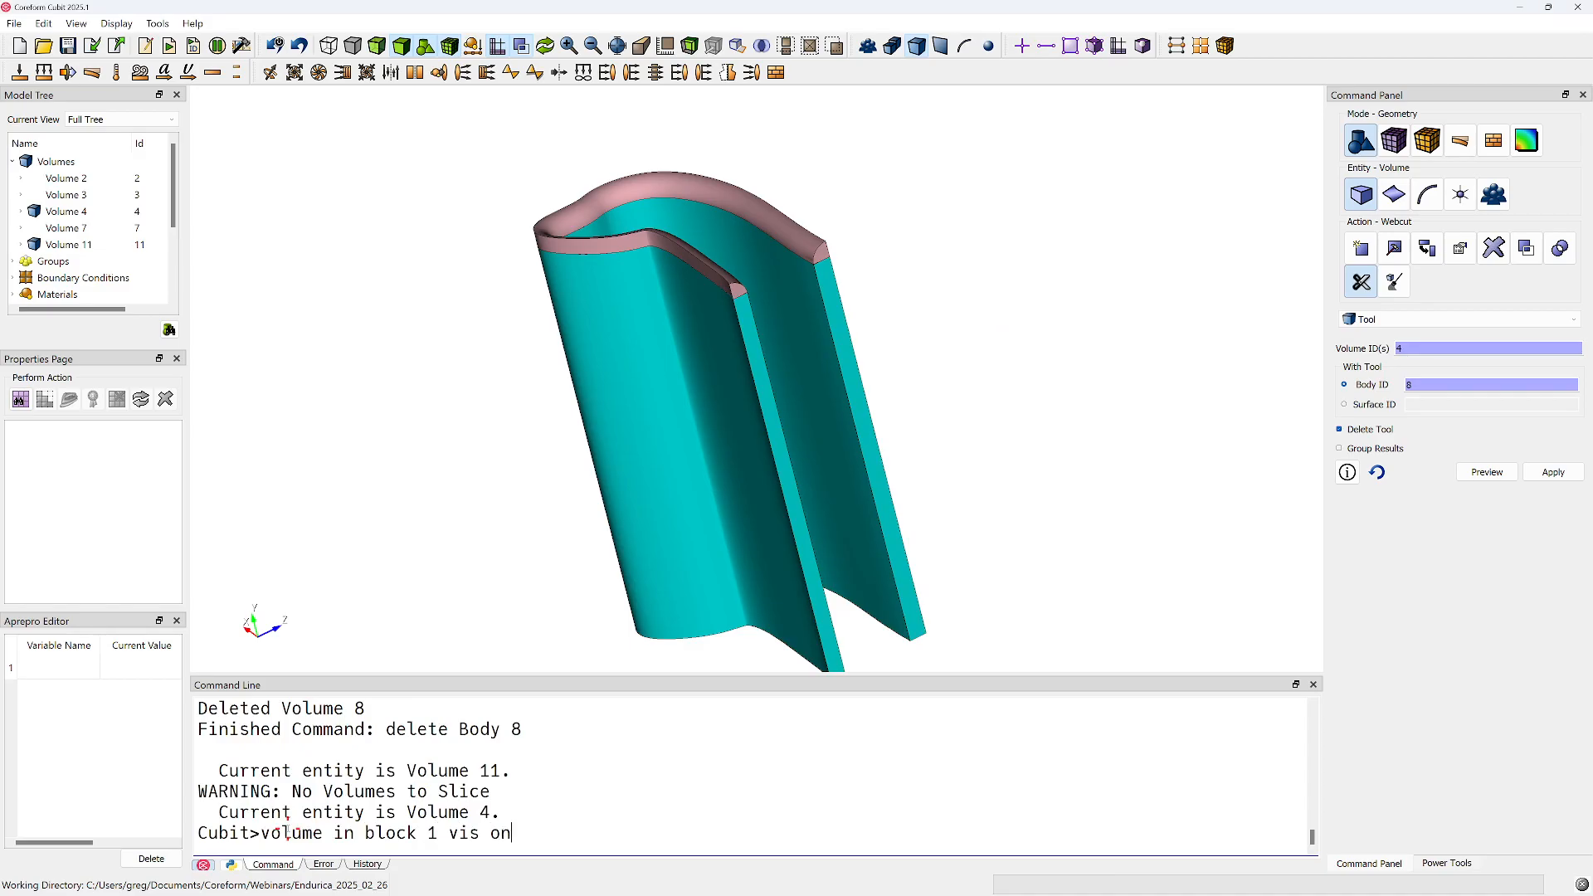
{"action": "key", "text": "Return"}
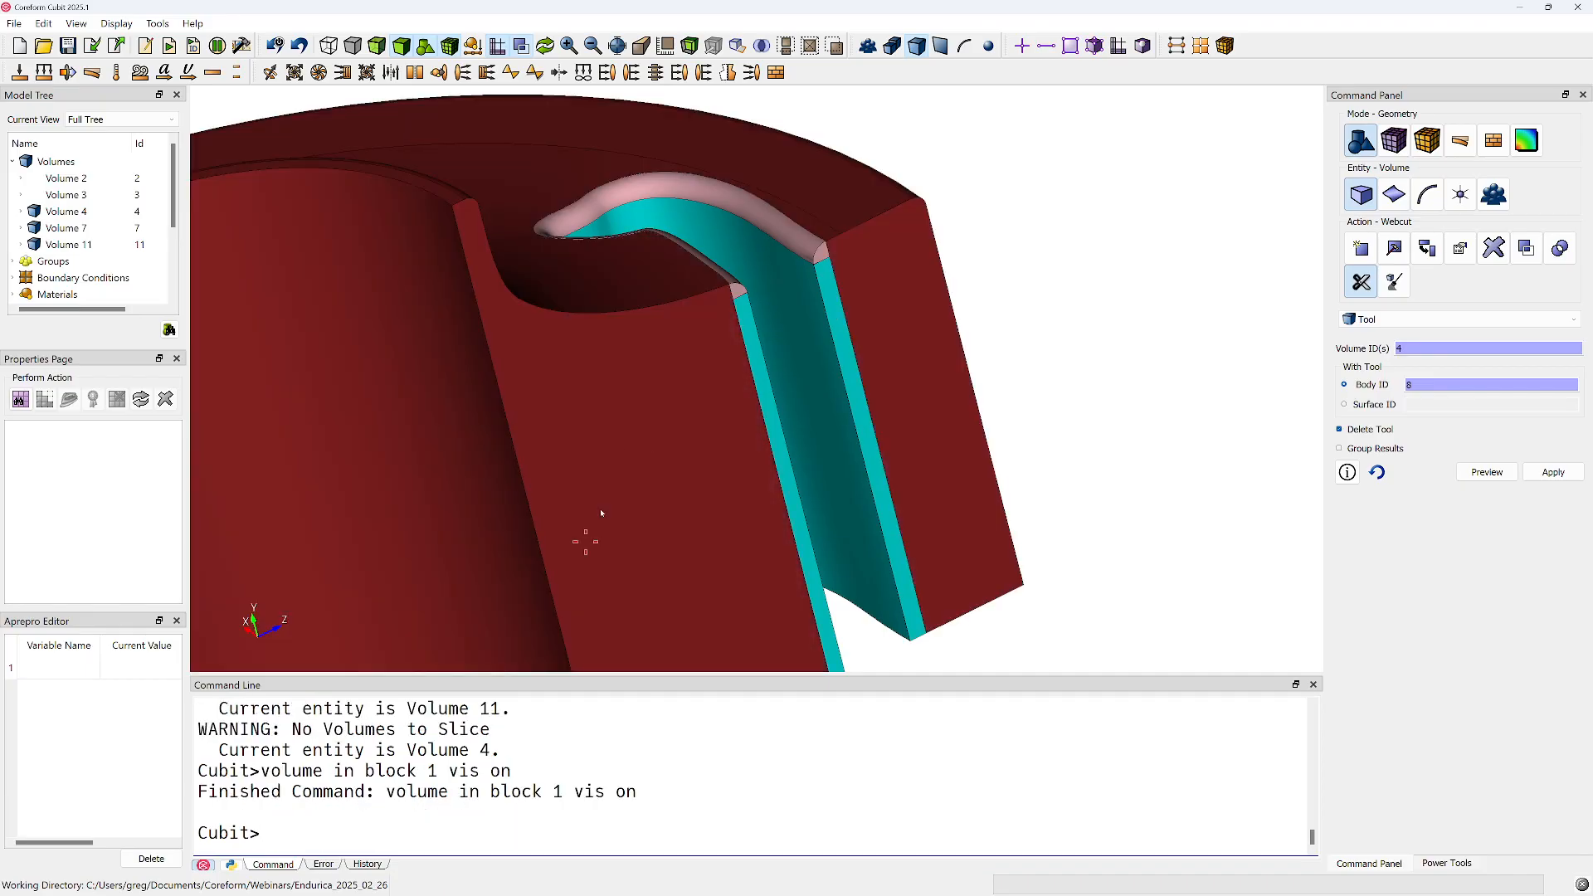
Examine how the cut octant and its fillet sit within the whole bushing section from several angles
{"action": "scroll", "coordinate": [601, 514], "scroll_direction": "down", "scroll_amount": 5}
{"action": "middle_click_drag", "start_coordinate": [701, 296], "coordinate": [605, 477]}
{"action": "scroll", "coordinate": [535, 535], "scroll_direction": "up", "scroll_amount": 5}
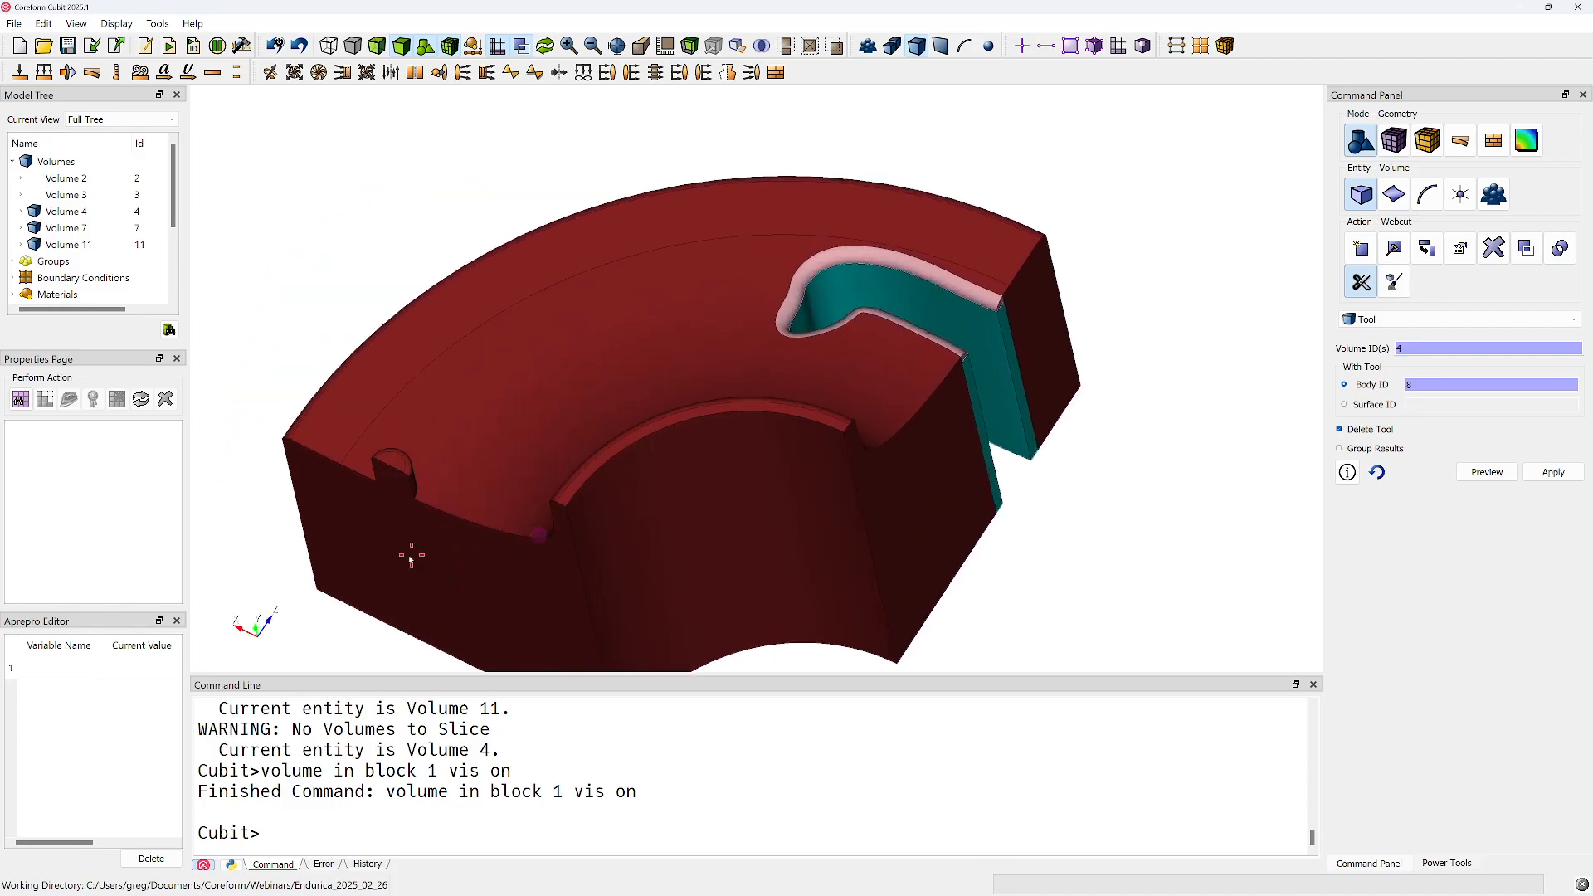
{"action": "middle_click_drag", "start_coordinate": [421, 535], "coordinate": [715, 463]}
{"action": "middle_click_drag", "start_coordinate": [653, 409], "coordinate": [721, 359]}
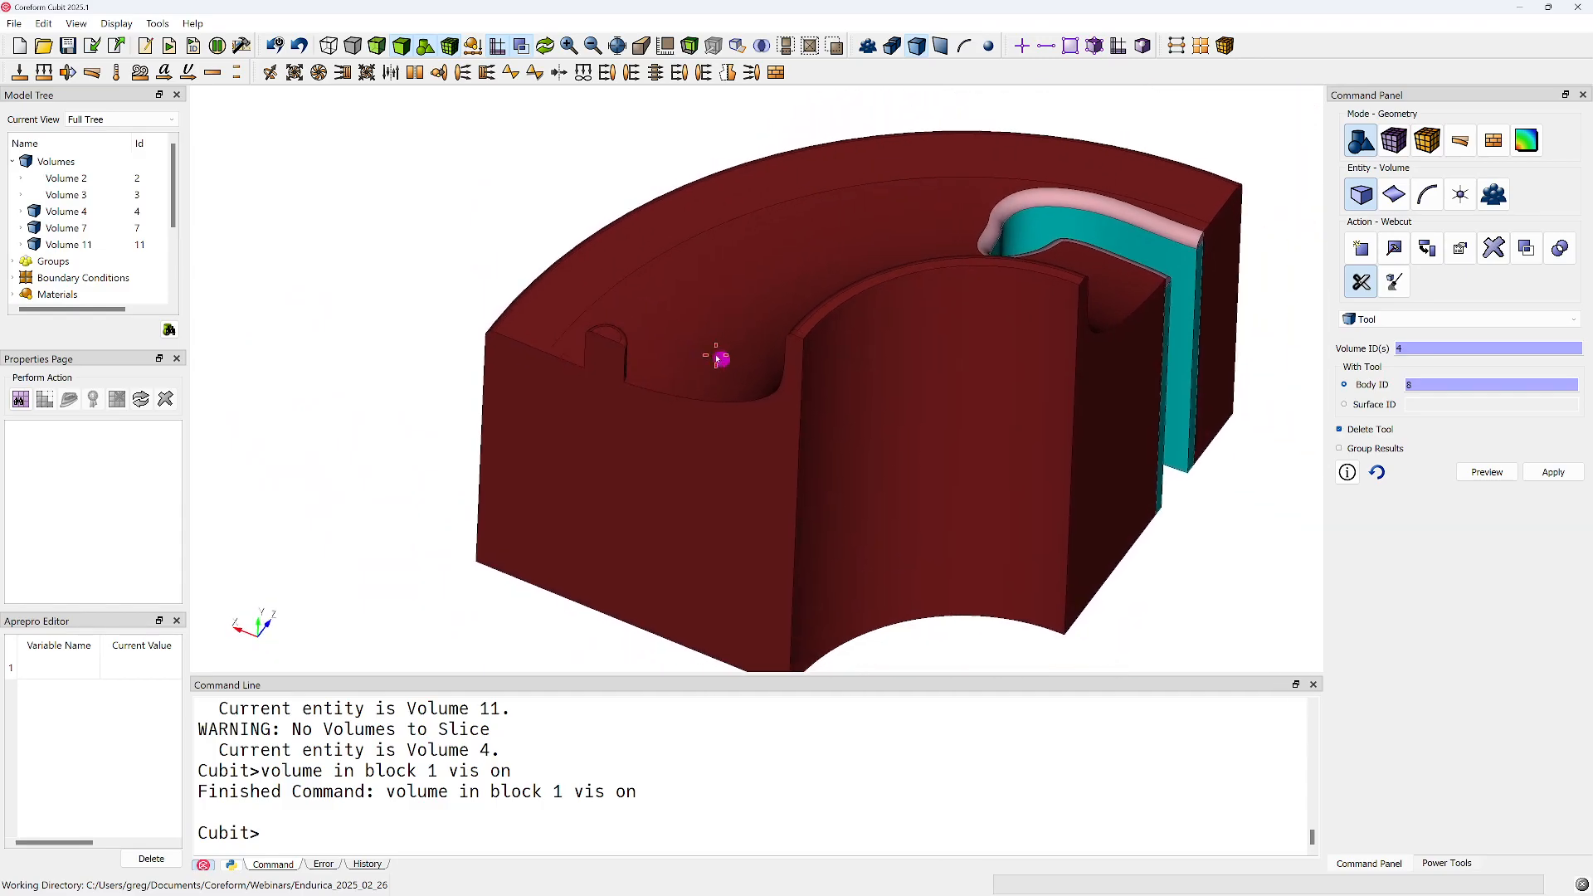
{"action": "middle_click_drag", "start_coordinate": [827, 384], "coordinate": [933, 419]}
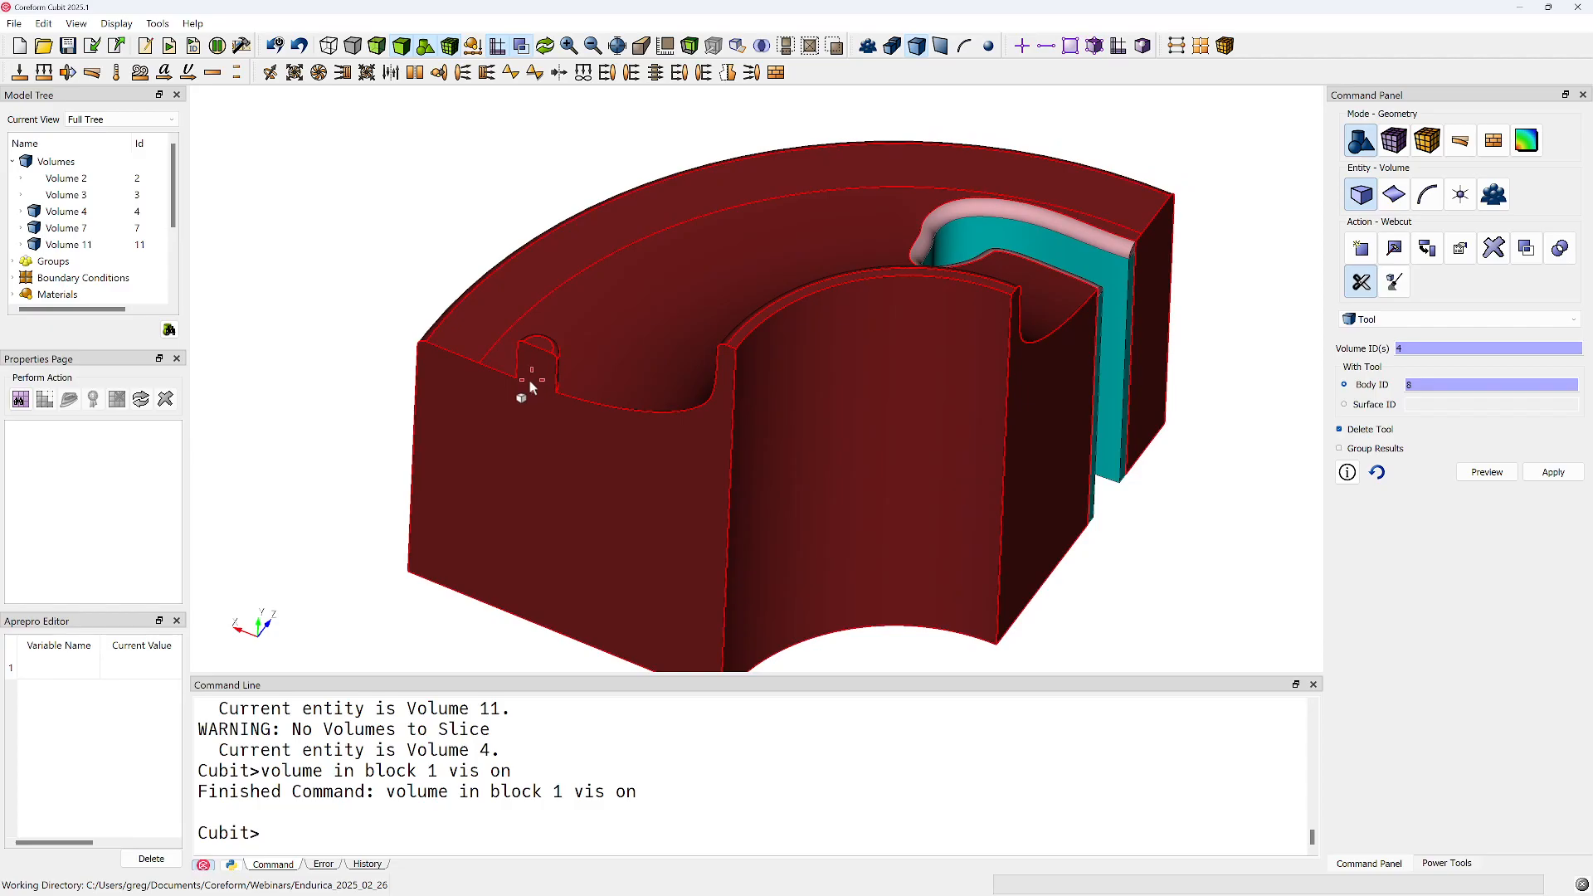
{"action": "left_click", "coordinate": [1361, 282]}
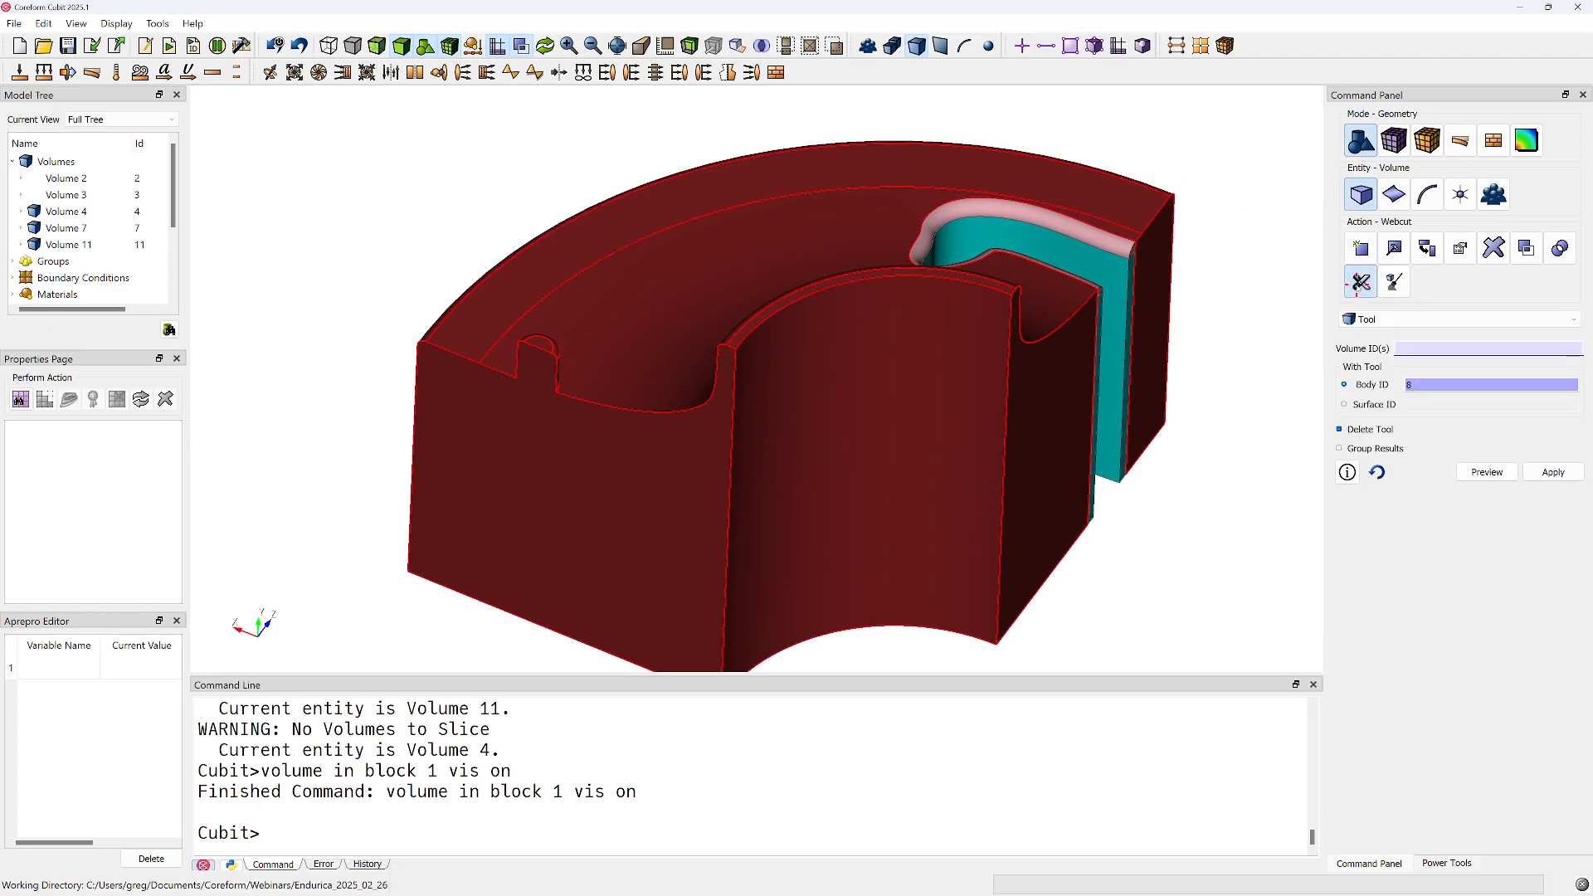
{"action": "mouse_move", "coordinate": [963, 423]}
{"action": "middle_mouse_down"}
{"action": "mouse_move", "coordinate": [544, 487]}
{"action": "mouse_move", "coordinate": [974, 372]}
{"action": "mouse_move", "coordinate": [765, 377]}
{"action": "middle_mouse_up"}
{"action": "middle_click_drag", "start_coordinate": [628, 380], "coordinate": [615, 387]}
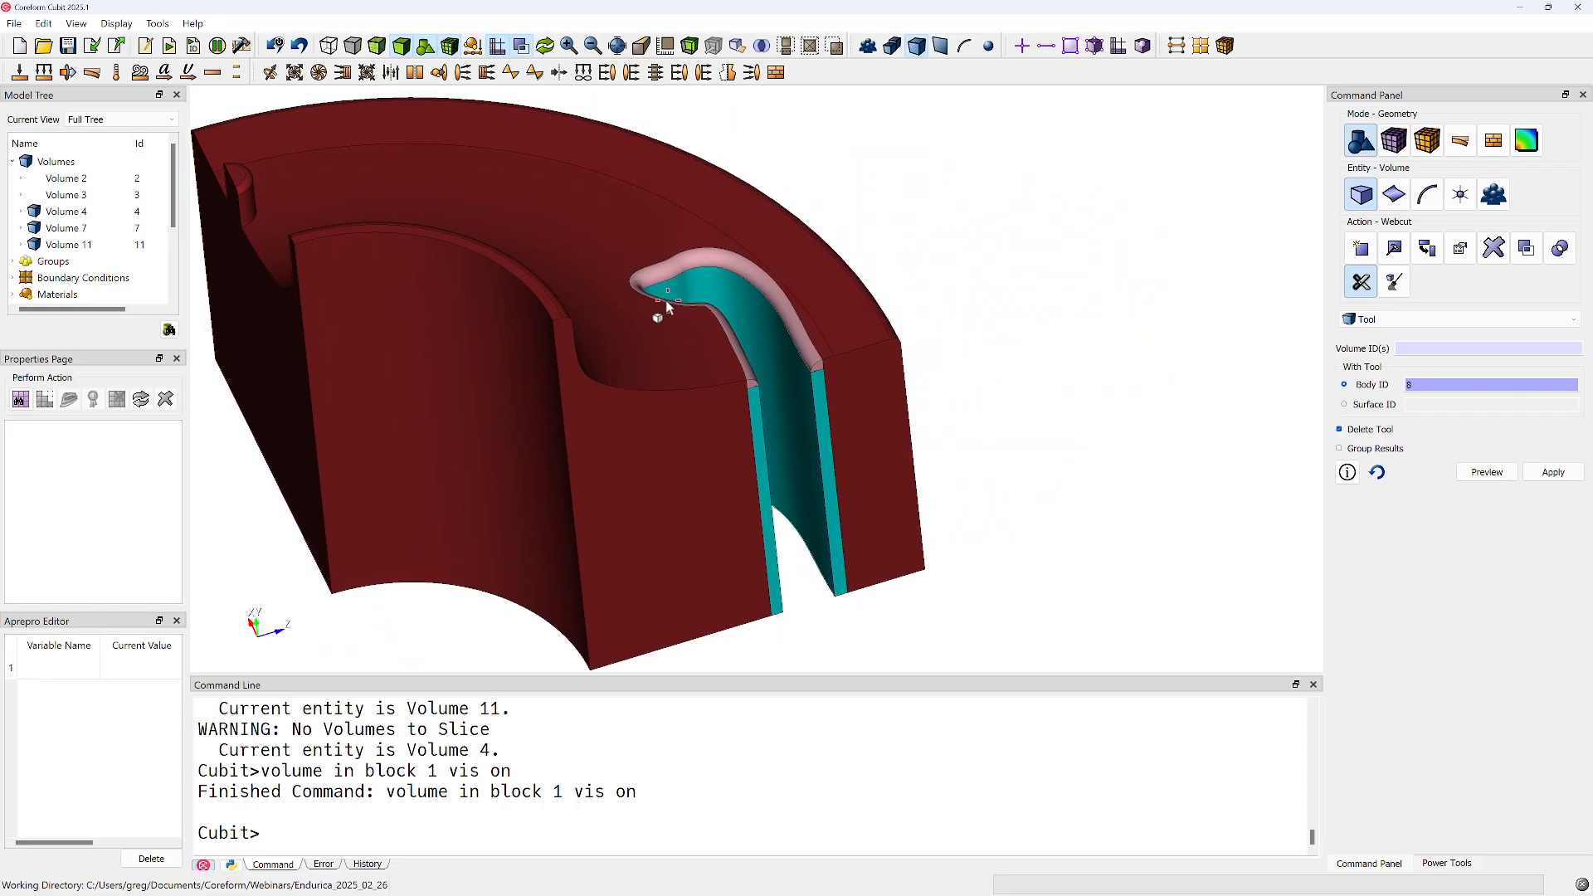
Draw fillet volume 11 by itself and examine its underside and end faces
{"action": "left_click", "coordinate": [697, 266]}
{"action": "scroll", "coordinate": [759, 387], "scroll_direction": "up", "scroll_amount": 5}
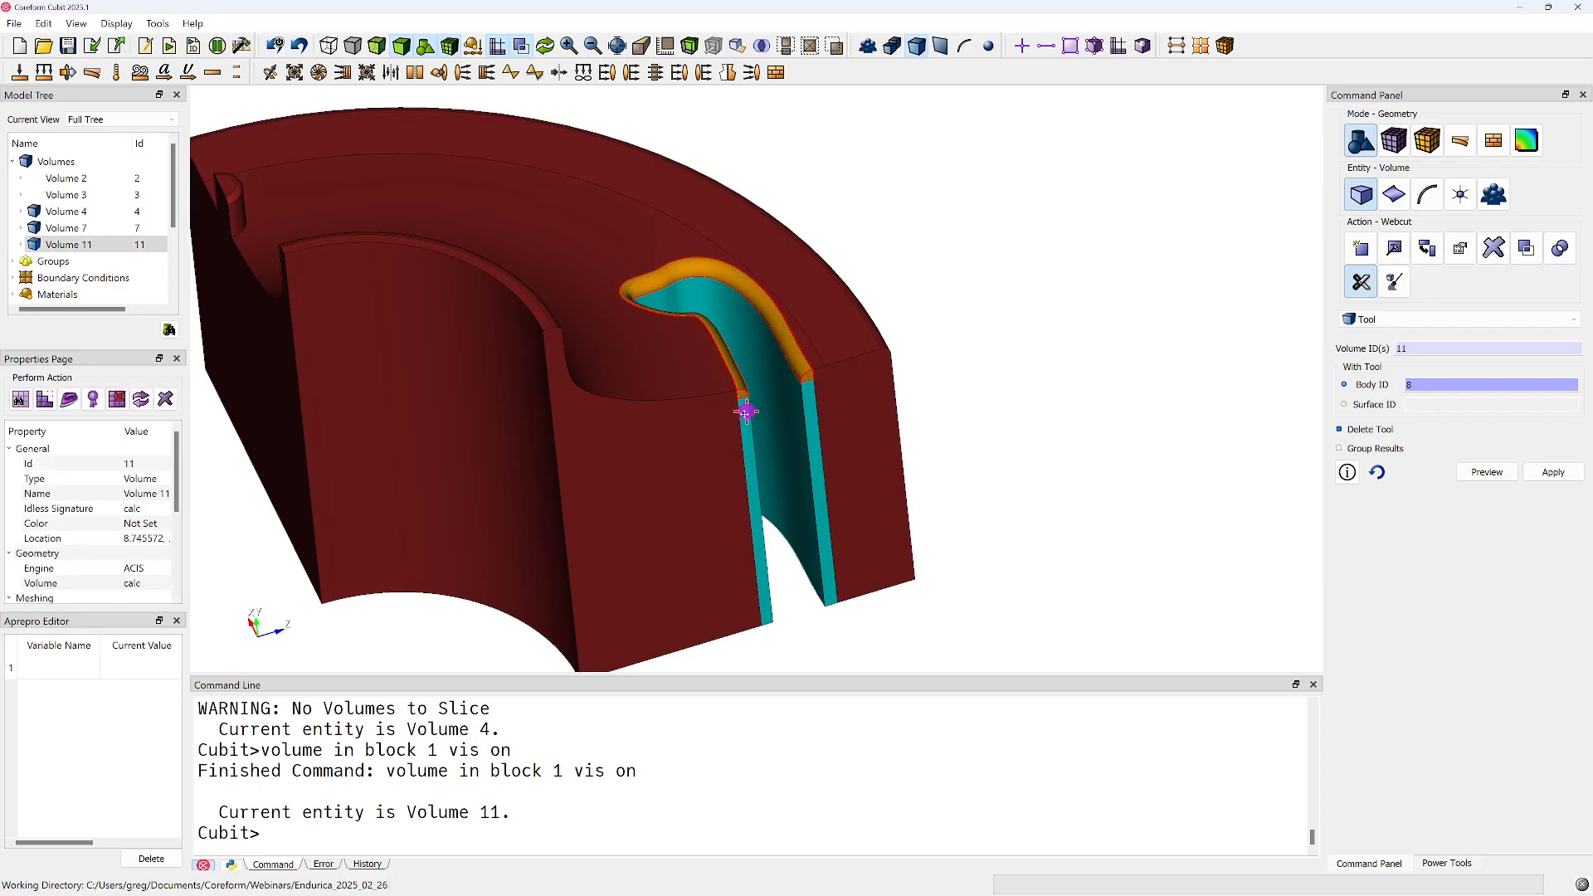
{"action": "scroll", "coordinate": [676, 433], "scroll_direction": "up", "scroll_amount": 4}
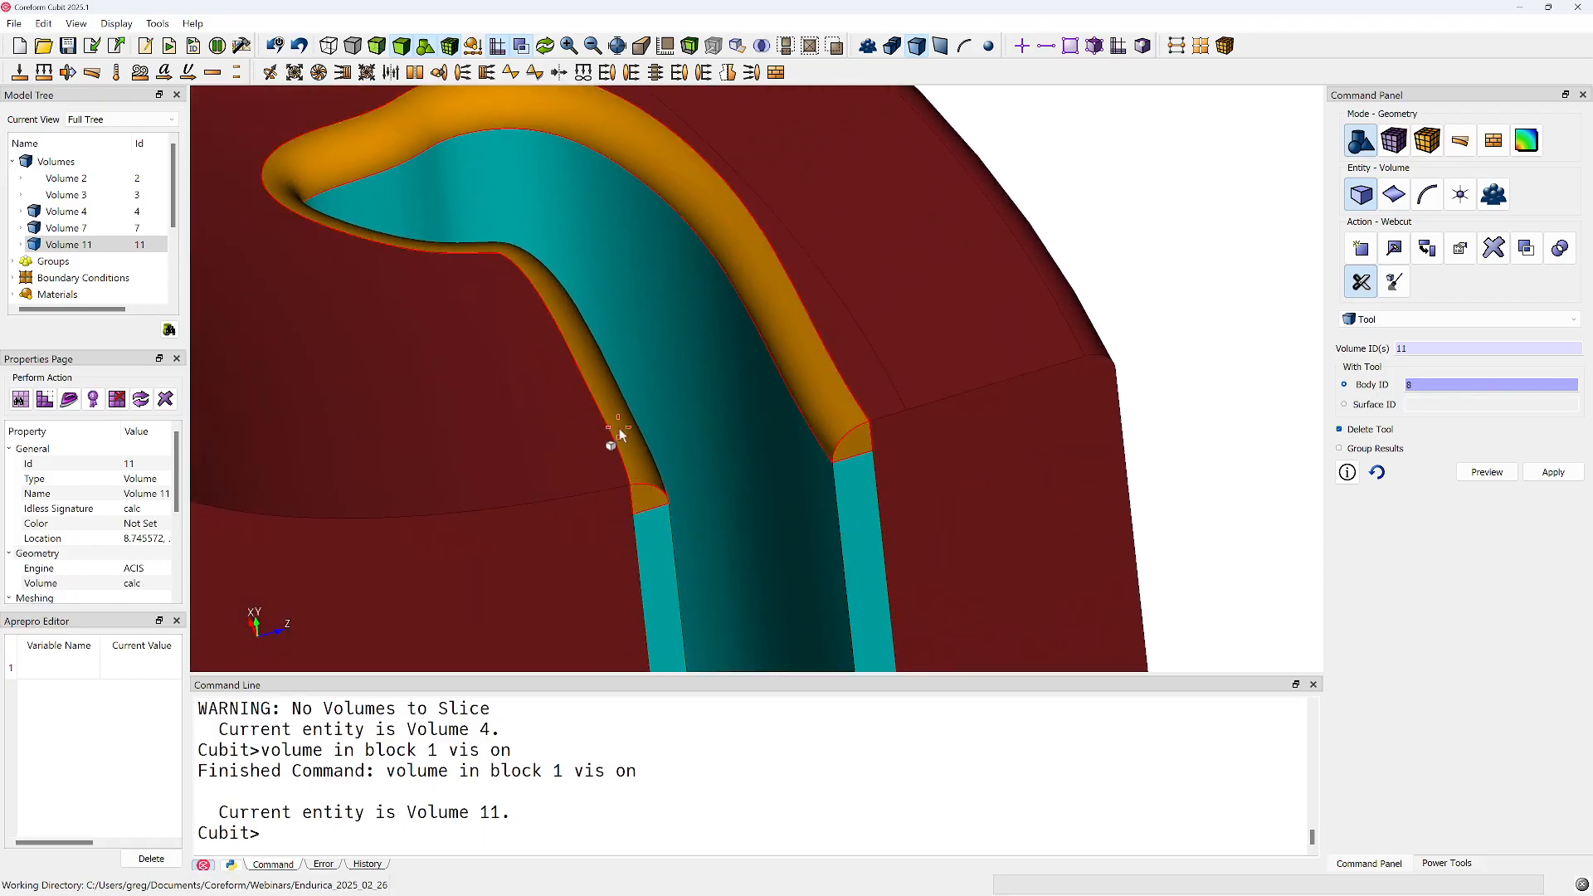
{"action": "left_click", "coordinate": [622, 459]}
{"action": "right_click", "coordinate": [627, 459]}
{"action": "left_click", "coordinate": [687, 589]}
{"action": "left_click_drag", "start_coordinate": [624, 469], "coordinate": [573, 205]}
{"action": "middle_click_drag", "start_coordinate": [671, 558], "coordinate": [654, 290]}
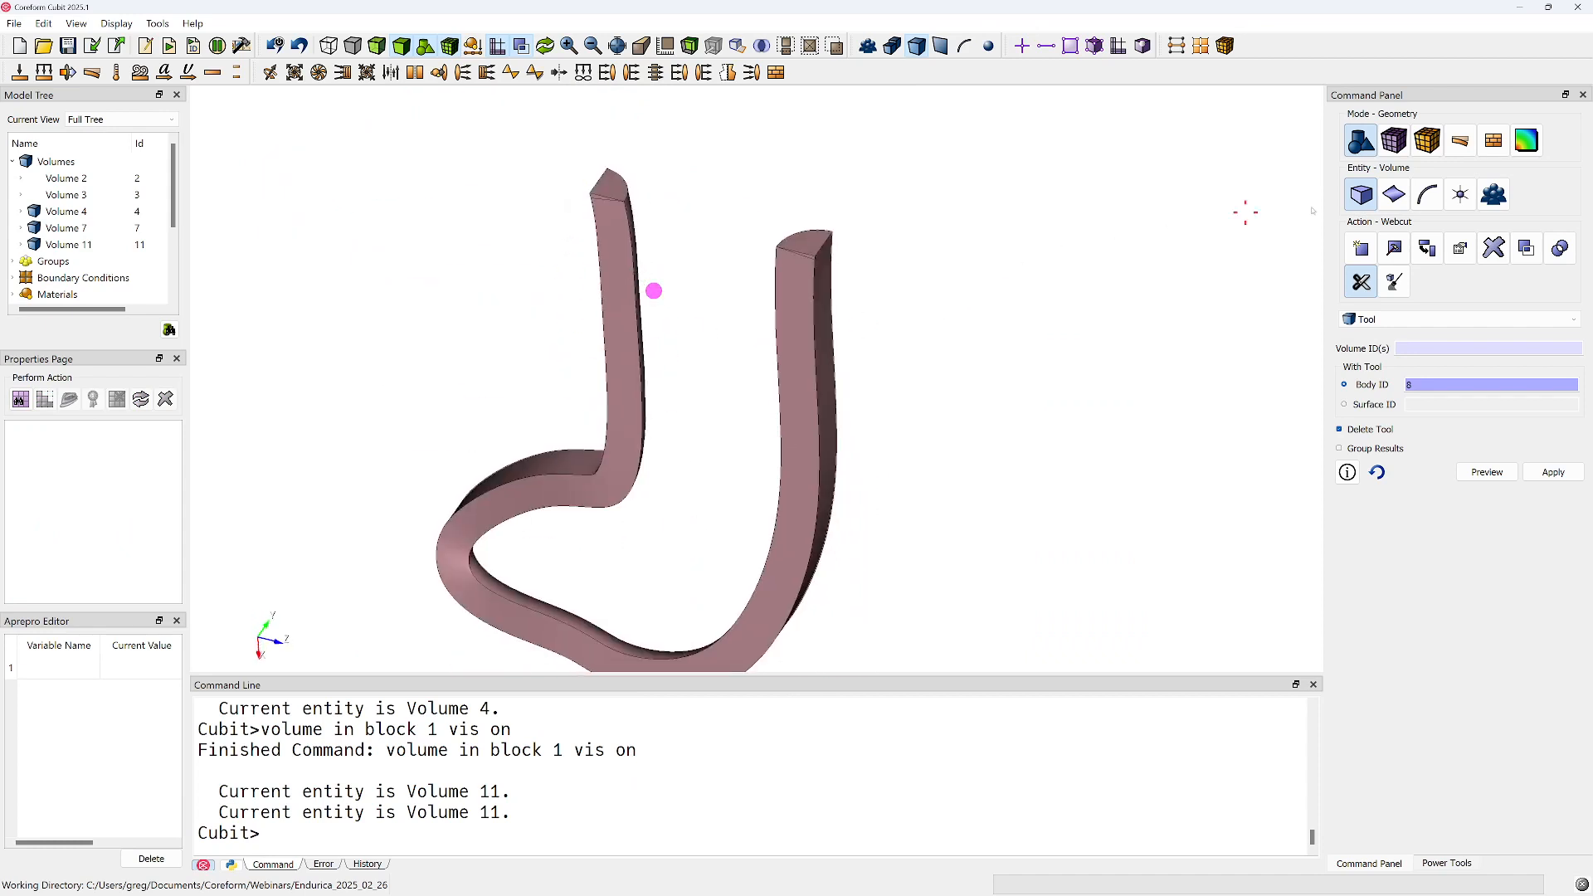
Try to mesh fillet volume 11 with the automatically calculated scheme
{"action": "left_click", "coordinate": [1394, 140]}
{"action": "left_click", "coordinate": [1361, 195]}
{"action": "left_click", "coordinate": [1389, 287]}
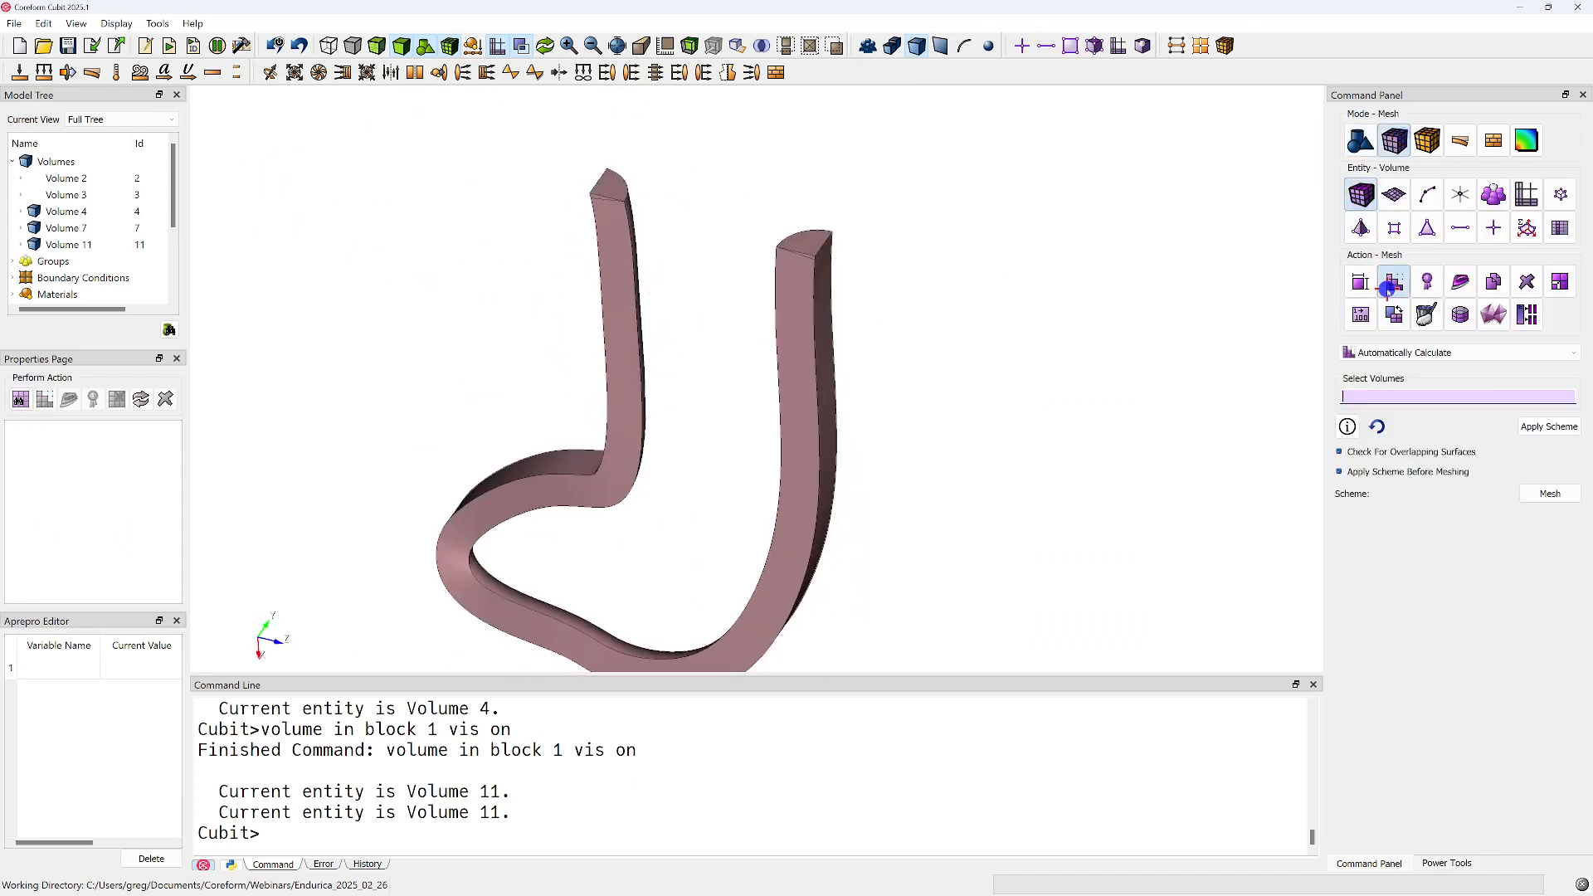
{"action": "left_click", "coordinate": [795, 321]}
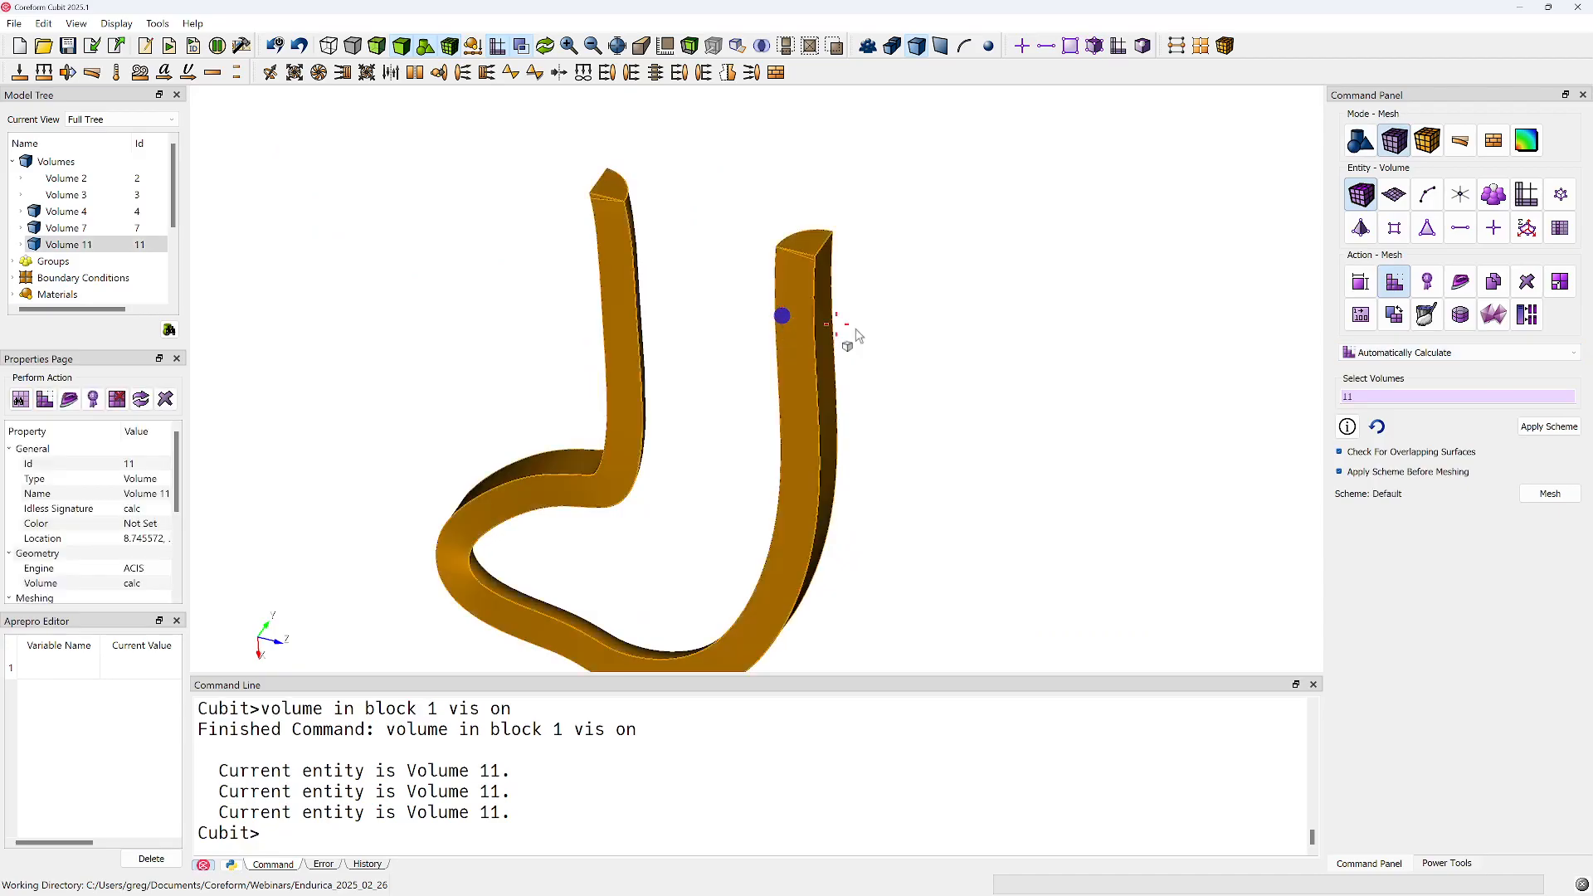
{"action": "left_click", "coordinate": [1548, 494]}
{"action": "left_click_drag", "start_coordinate": [576, 306], "coordinate": [737, 311]}
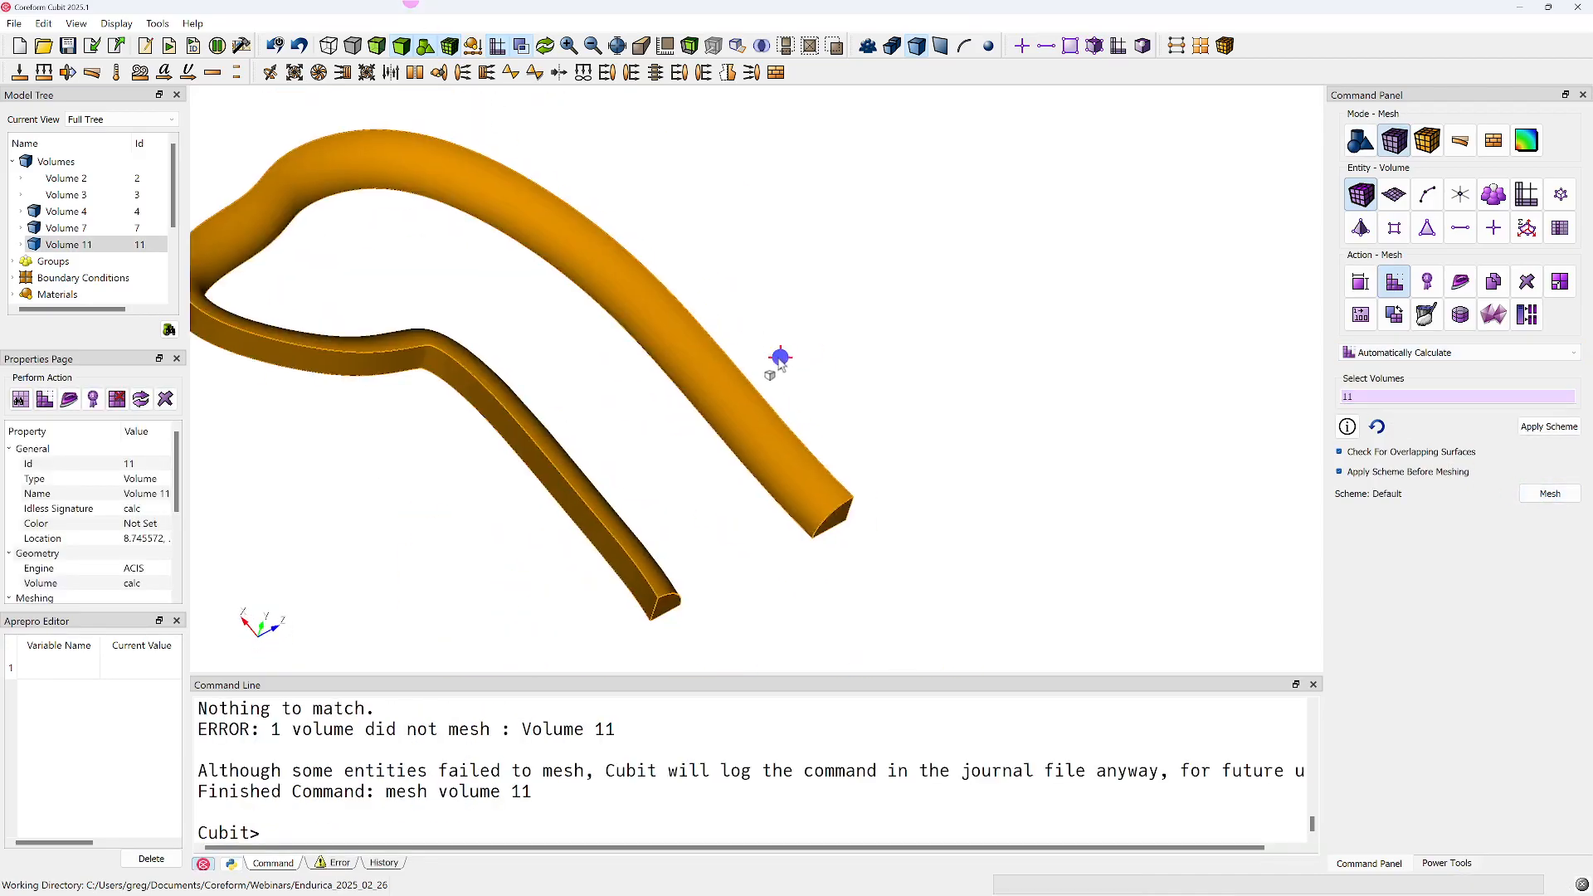
{"action": "left_click", "coordinate": [780, 357]}
Mesh end surface 155 of the fillet volume with the TriPrimitive scheme
{"action": "mouse_move", "coordinate": [680, 446]}
{"action": "left_mouse_down"}
{"action": "mouse_move", "coordinate": [651, 377]}
{"action": "mouse_move", "coordinate": [687, 417]}
{"action": "left_mouse_up"}
{"action": "left_click", "coordinate": [1394, 195]}
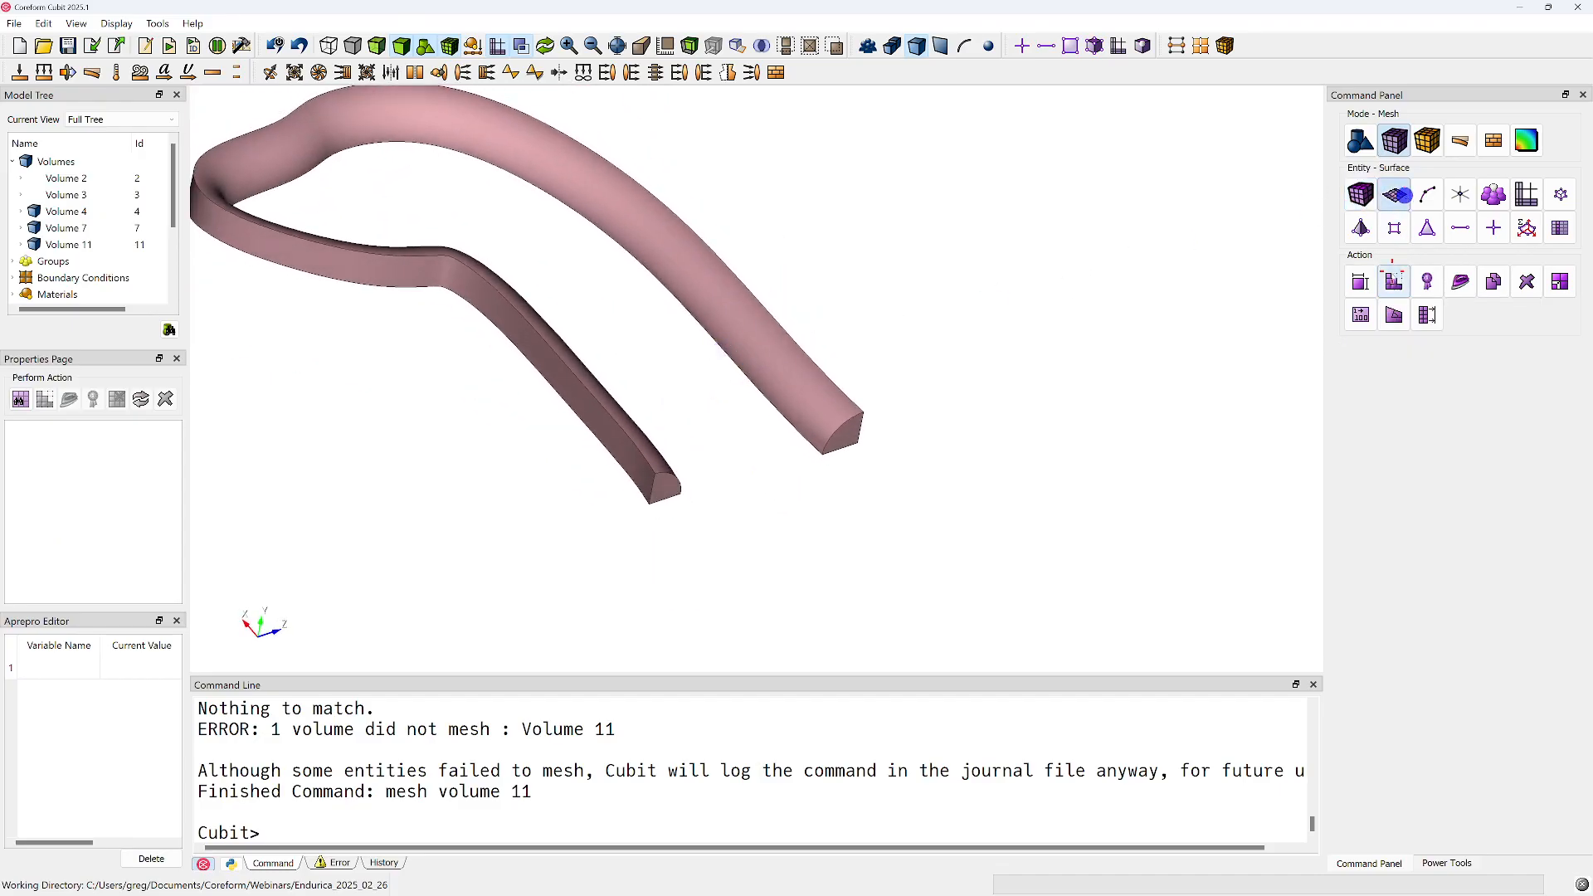
{"action": "left_click", "coordinate": [1394, 352]}
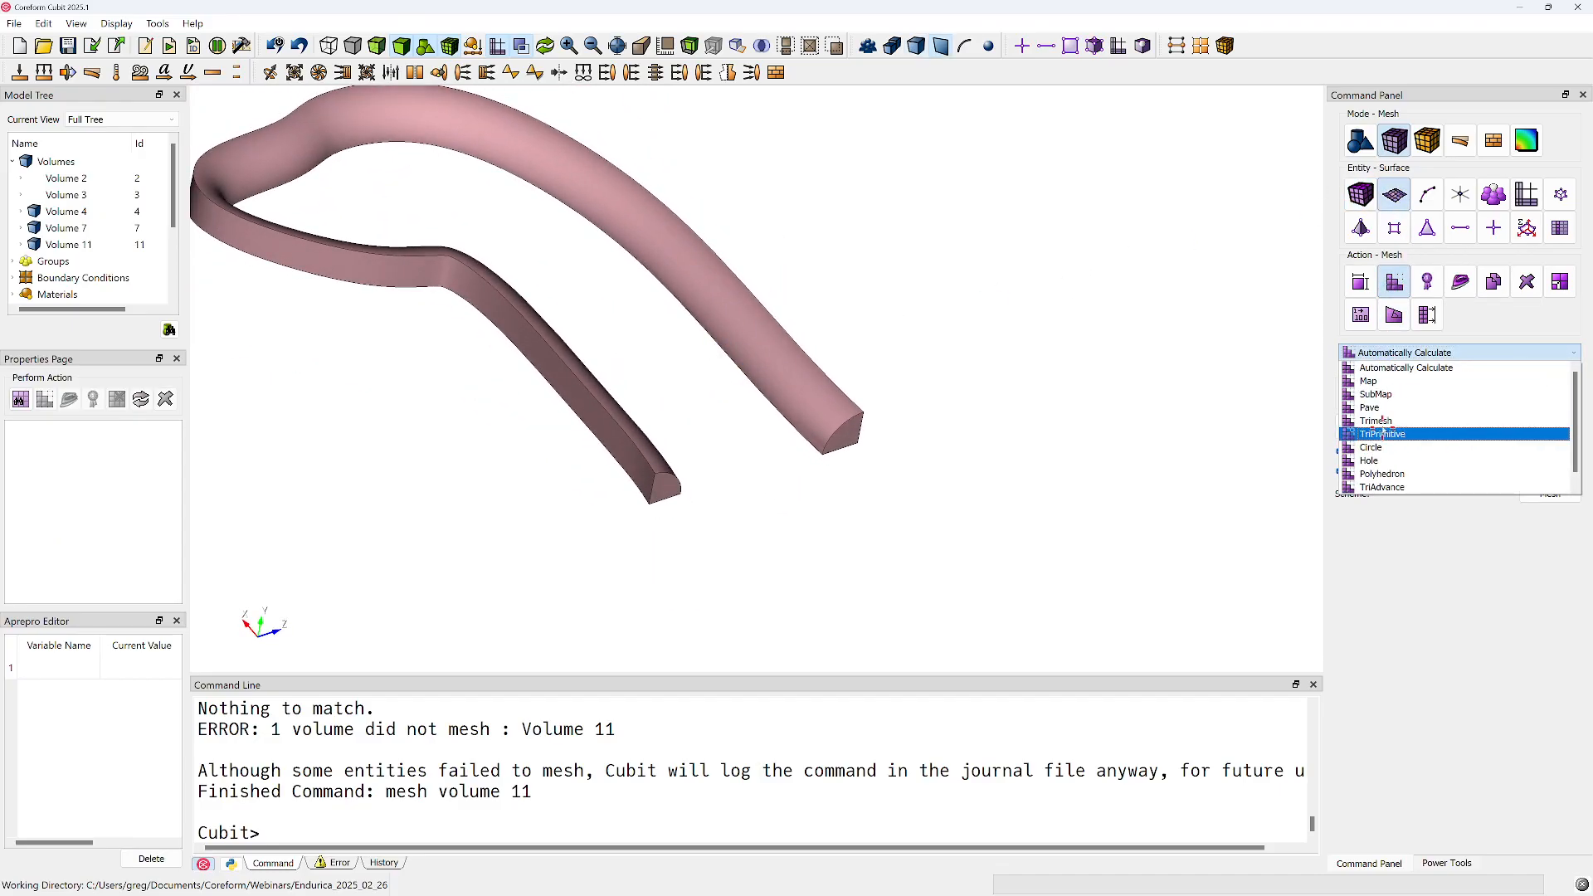
{"action": "left_click", "coordinate": [1384, 434]}
{"action": "mouse_move", "coordinate": [751, 460]}
{"action": "left_mouse_down"}
{"action": "mouse_move", "coordinate": [722, 402]}
{"action": "mouse_move", "coordinate": [730, 412]}
{"action": "left_mouse_up"}
{"action": "left_click", "coordinate": [714, 399]}
{"action": "left_click", "coordinate": [1551, 494]}
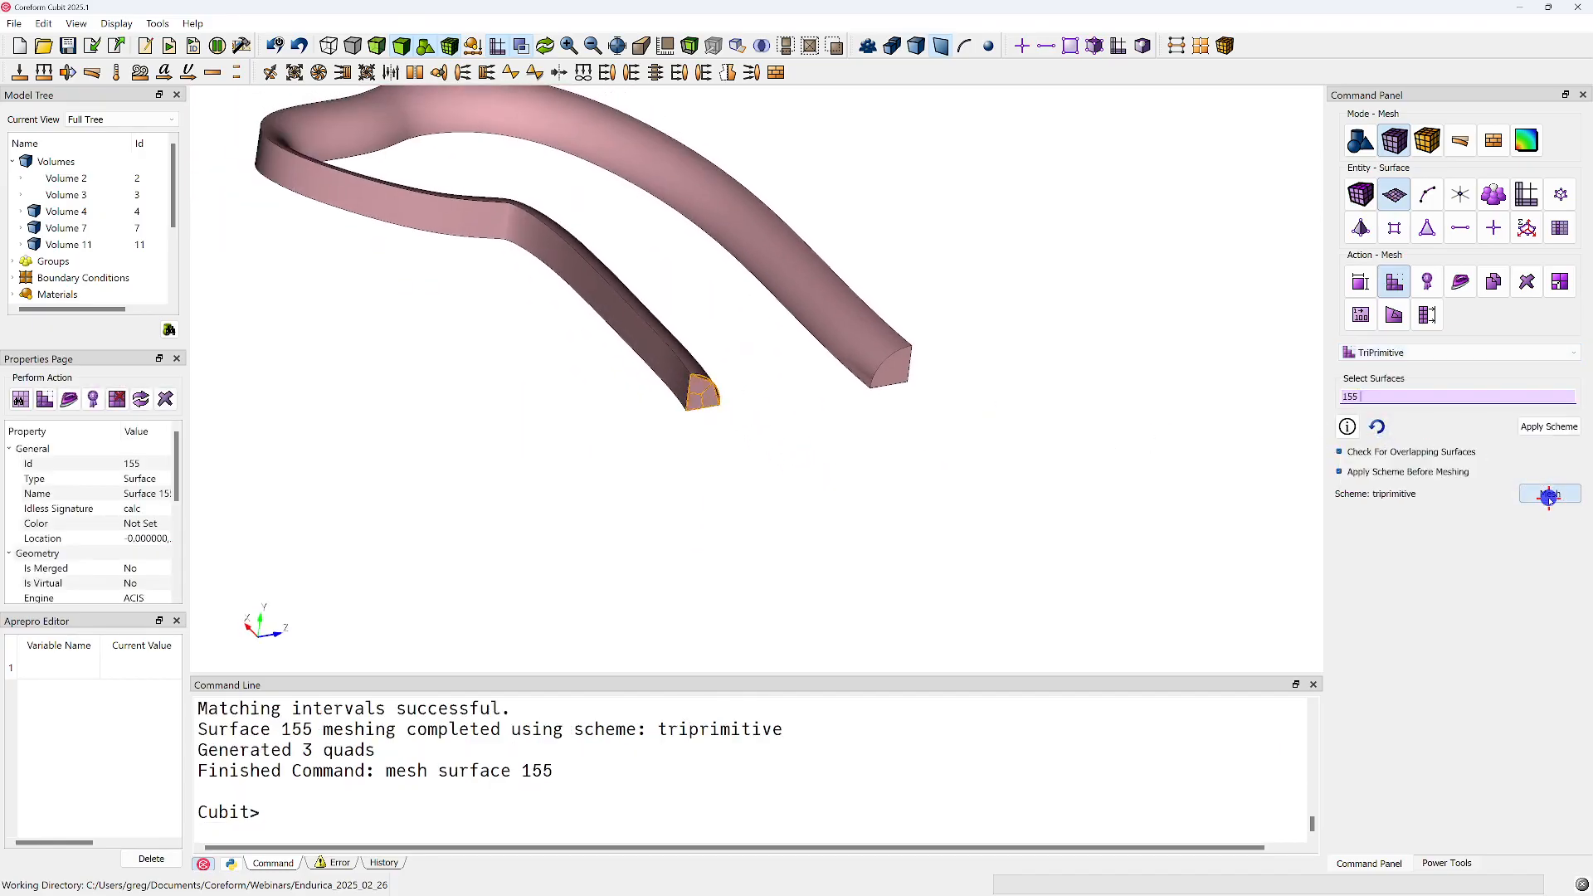
Try to mesh volume 11 with the Sweep scheme, using surface 155 as source and surface 153 as target
{"action": "left_click_drag", "start_coordinate": [900, 398], "coordinate": [918, 445]}
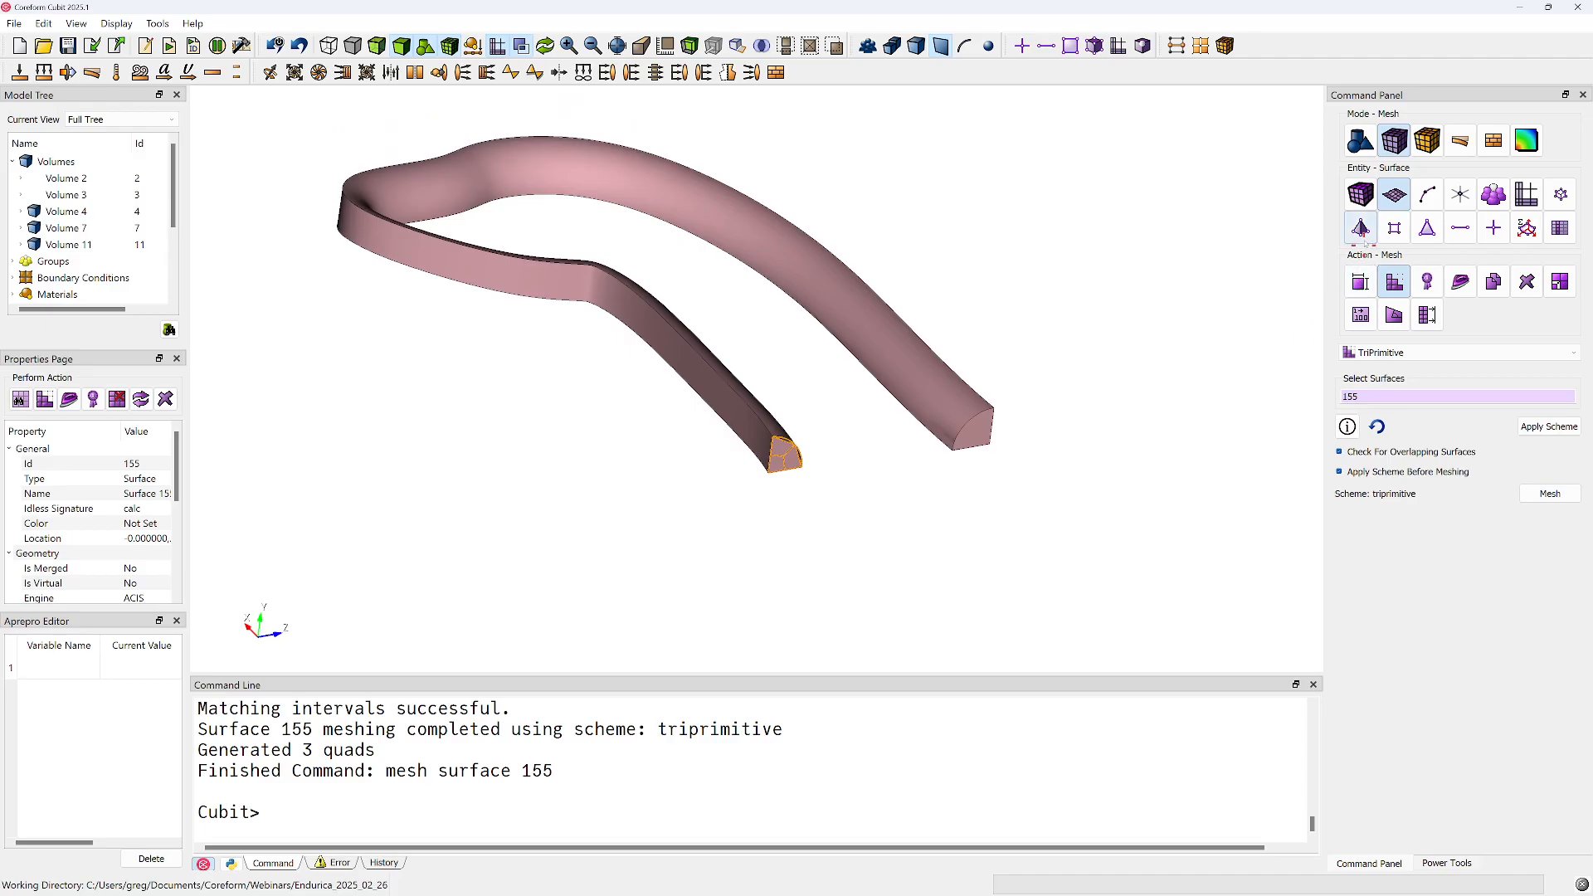
{"action": "left_click", "coordinate": [1361, 195]}
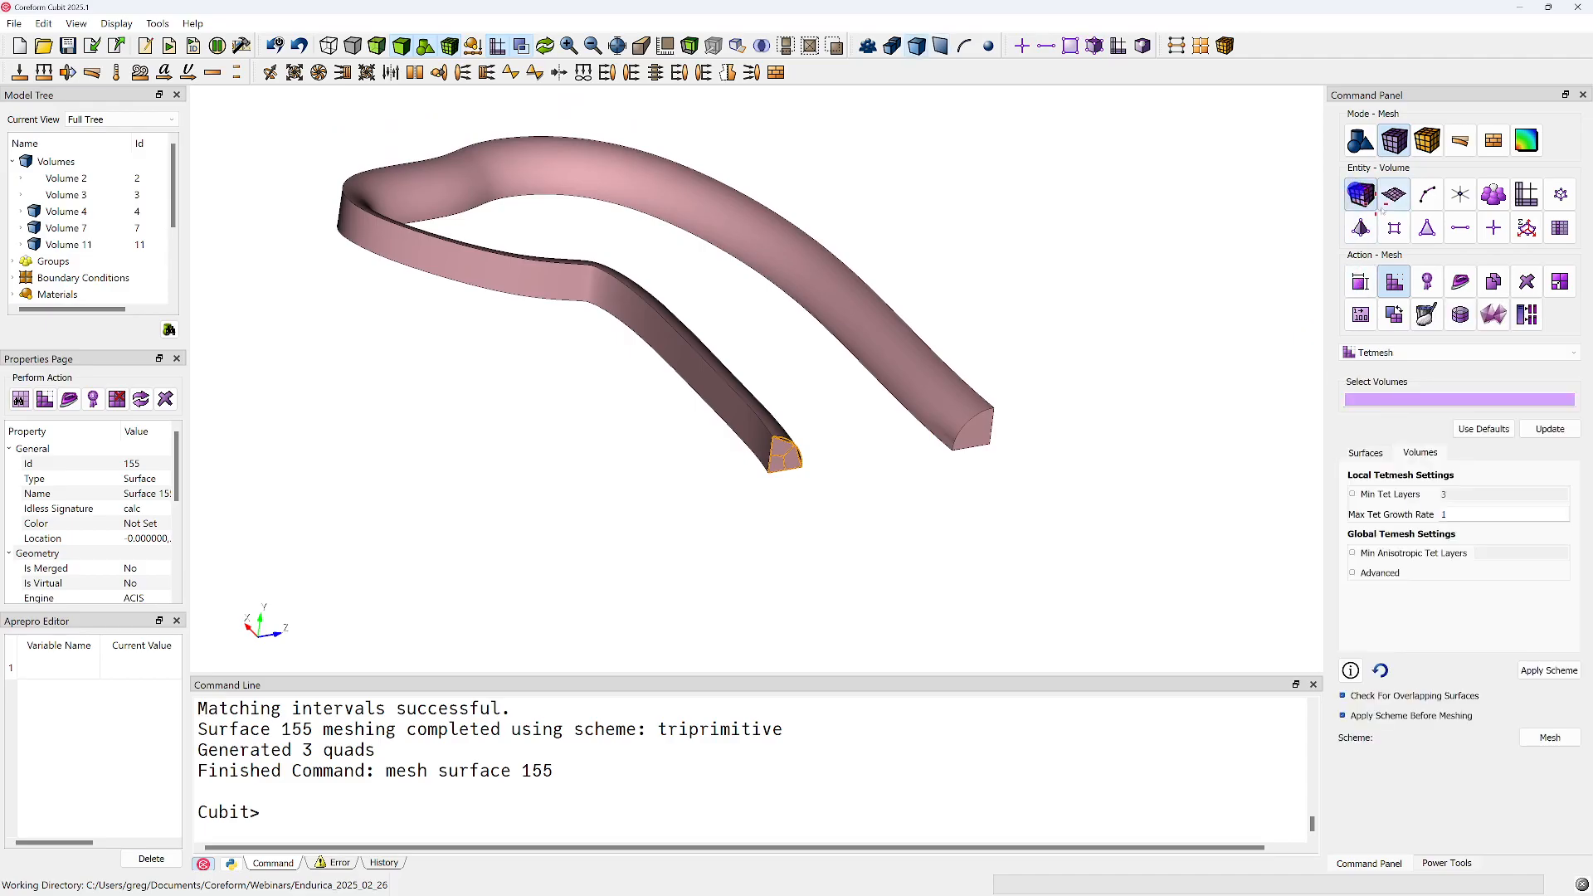
{"action": "left_click", "coordinate": [1408, 353]}
{"action": "left_click", "coordinate": [1392, 409]}
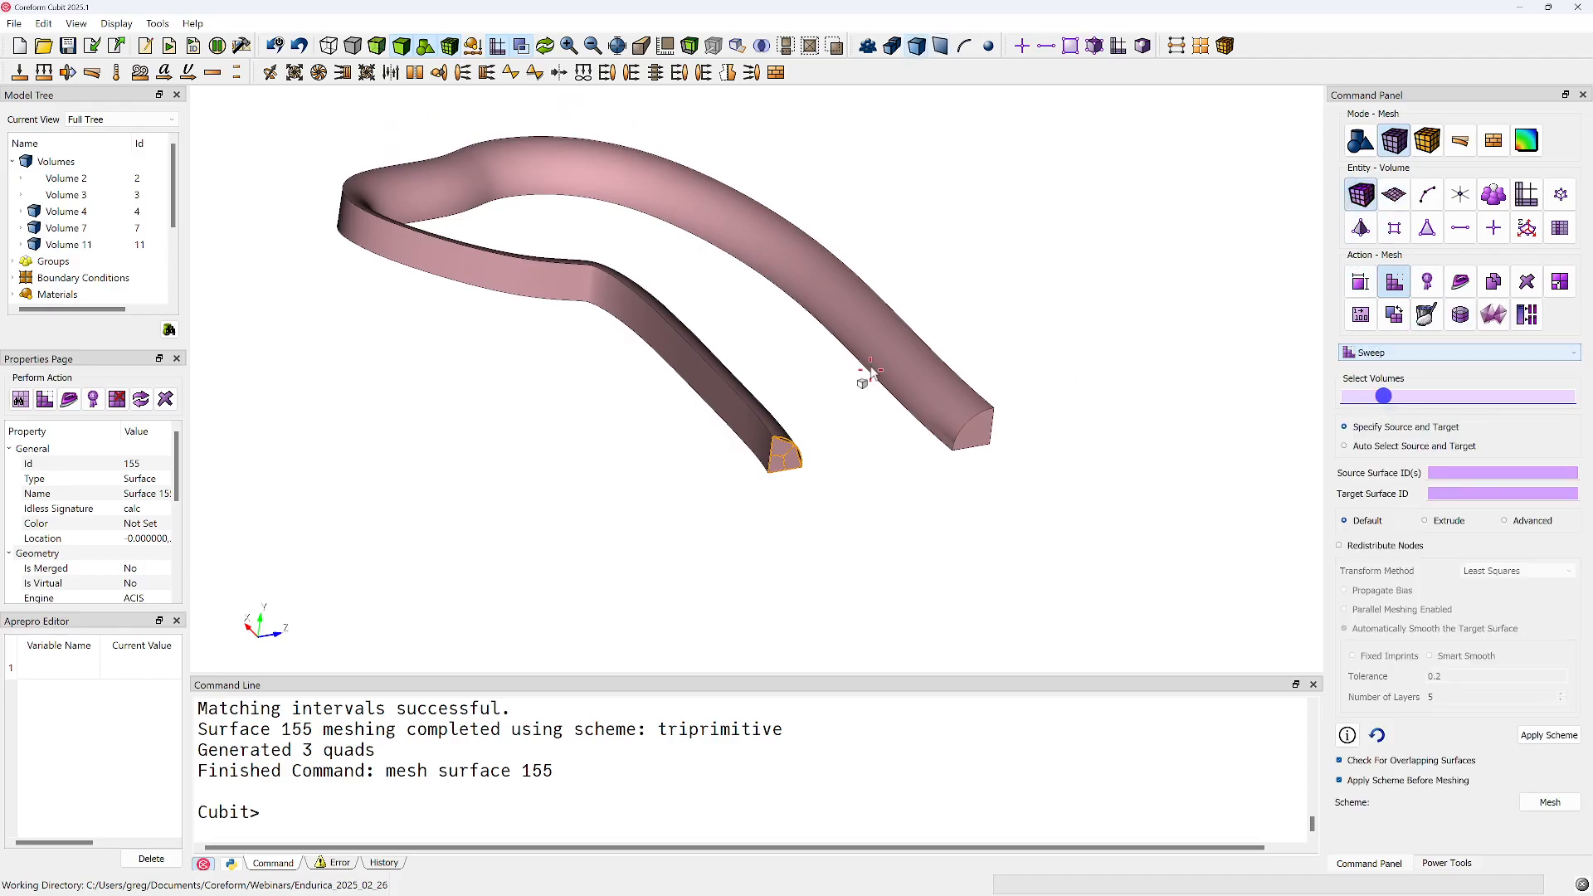
{"action": "left_click", "coordinate": [908, 356]}
{"action": "left_click", "coordinate": [1443, 471]}
{"action": "left_click", "coordinate": [811, 467]}
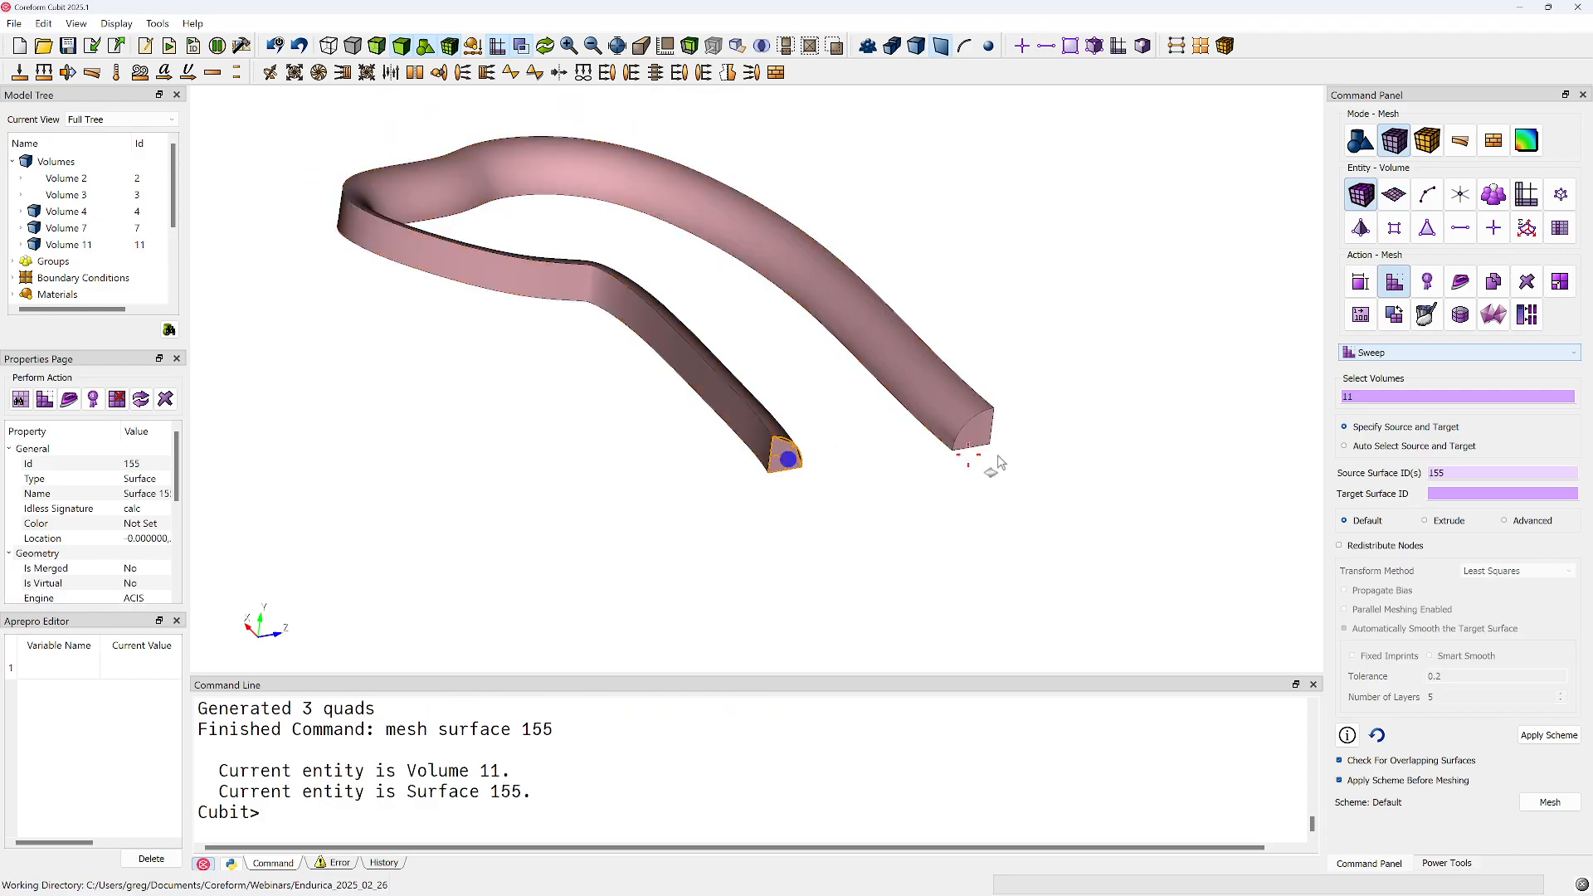
{"action": "left_click", "coordinate": [984, 430]}
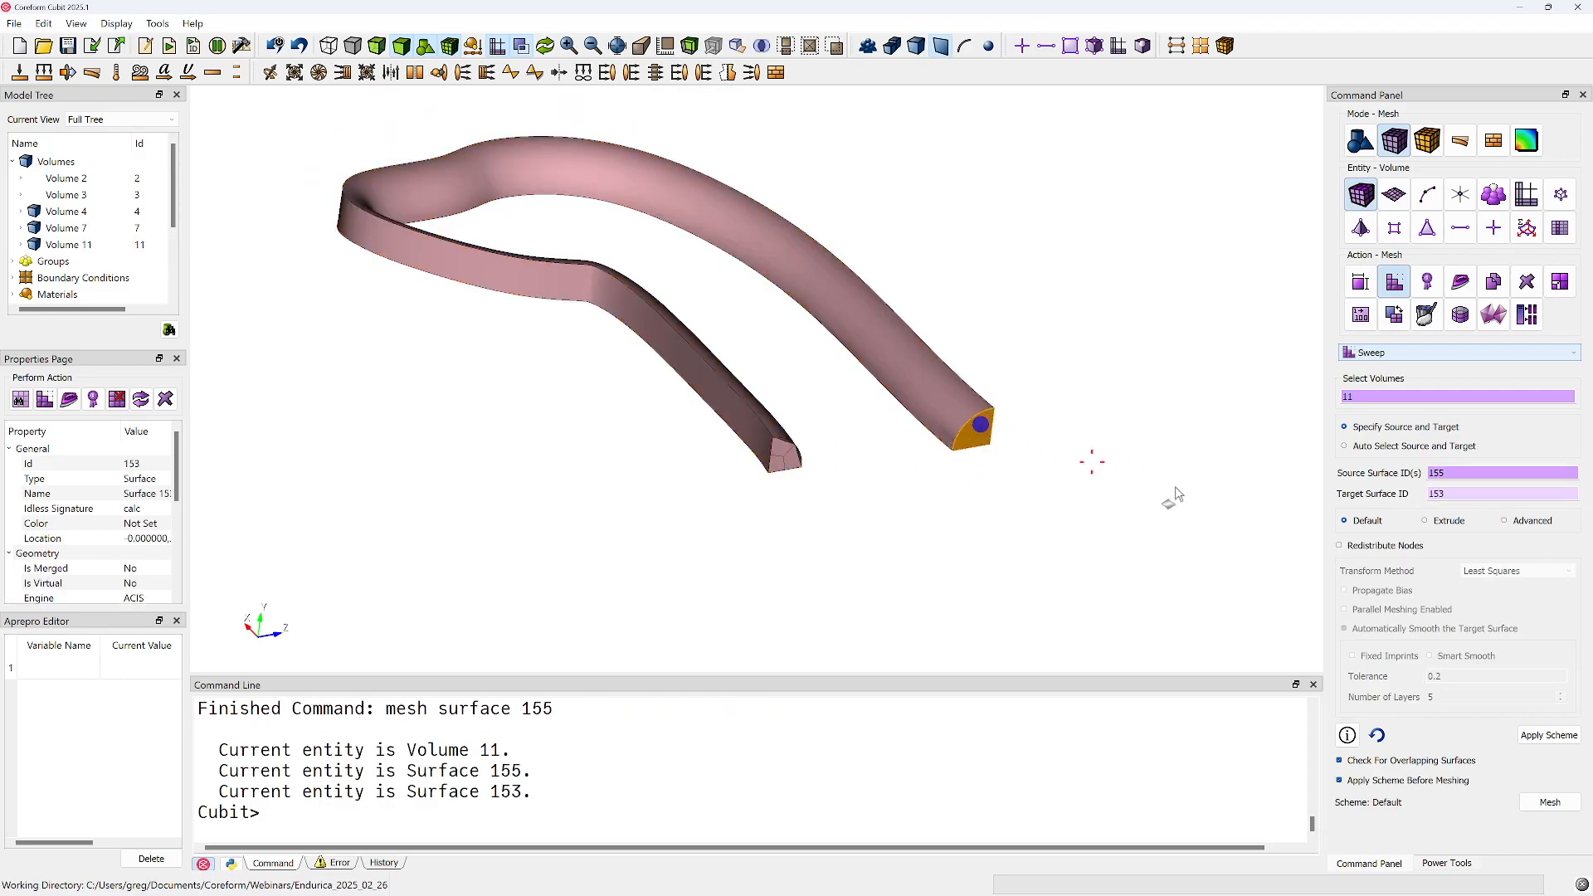
{"action": "left_click", "coordinate": [1550, 802]}
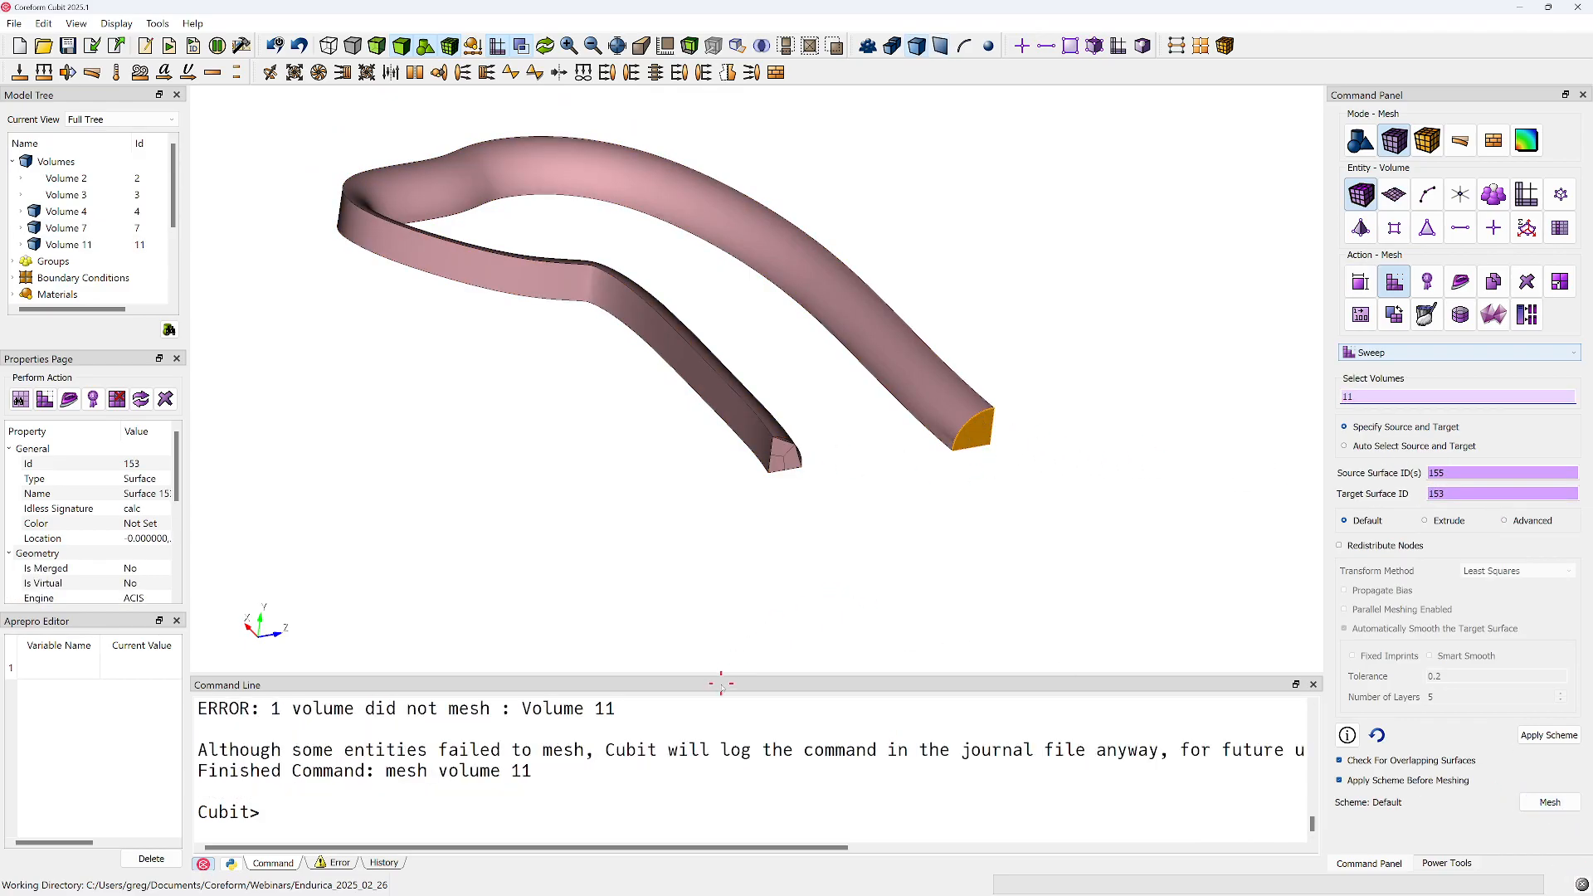
Read the meshing errors in the command output and examine the narrow faces near the ends of volume 11
{"action": "scroll", "coordinate": [734, 750], "scroll_direction": "up", "scroll_amount": 5}
{"action": "scroll", "coordinate": [615, 771], "scroll_direction": "up", "scroll_amount": 1}
{"action": "scroll", "coordinate": [598, 764], "scroll_direction": "up", "scroll_amount": 2}
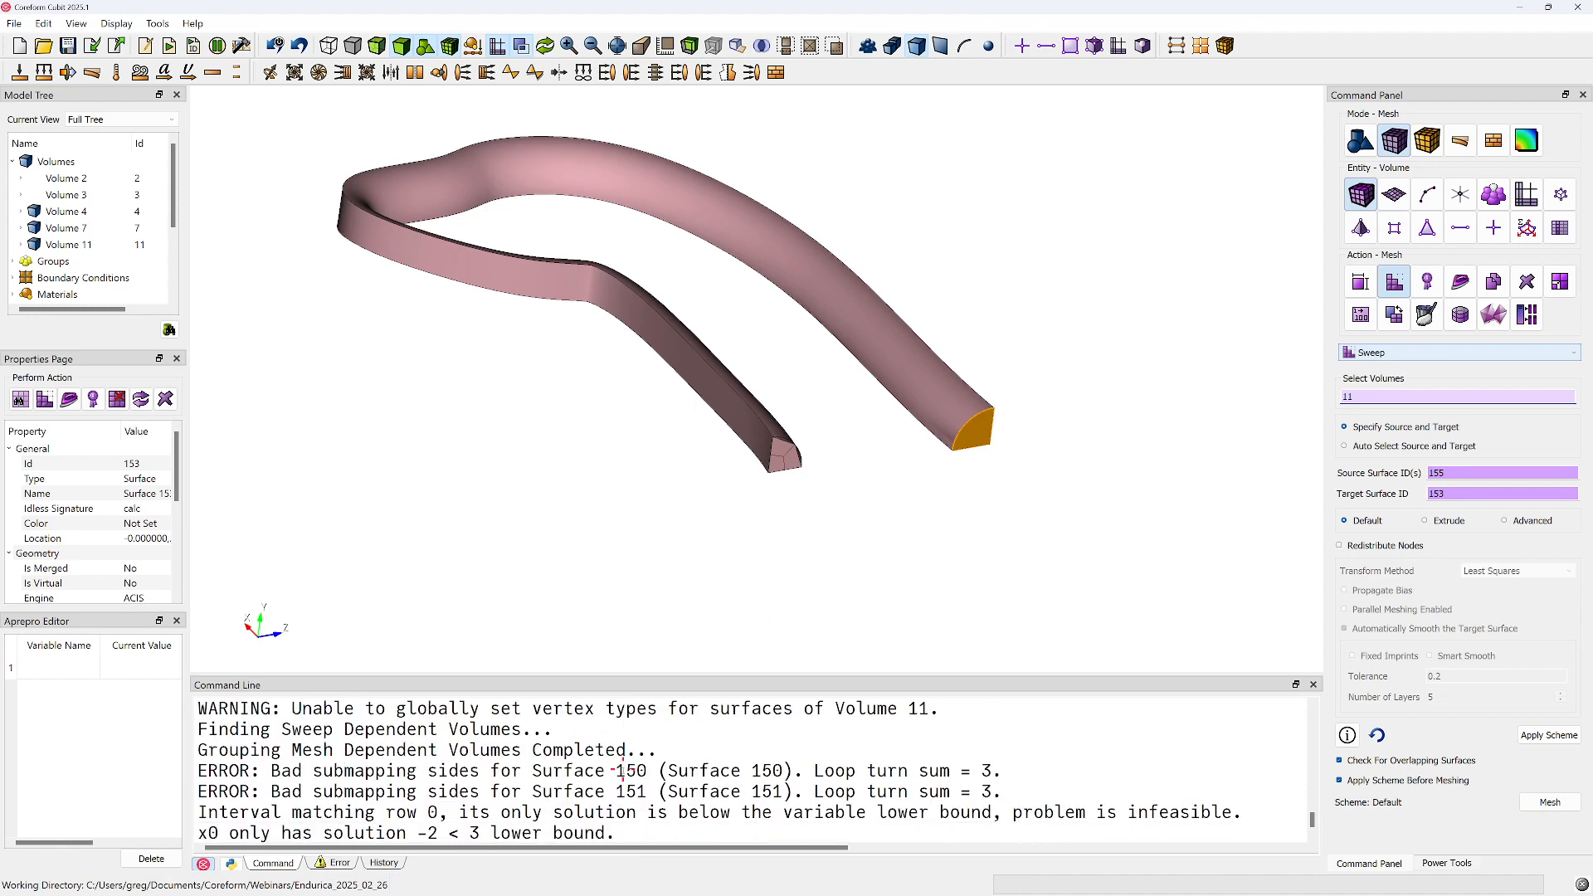
{"action": "scroll", "coordinate": [548, 763], "scroll_direction": "down", "scroll_amount": 2}
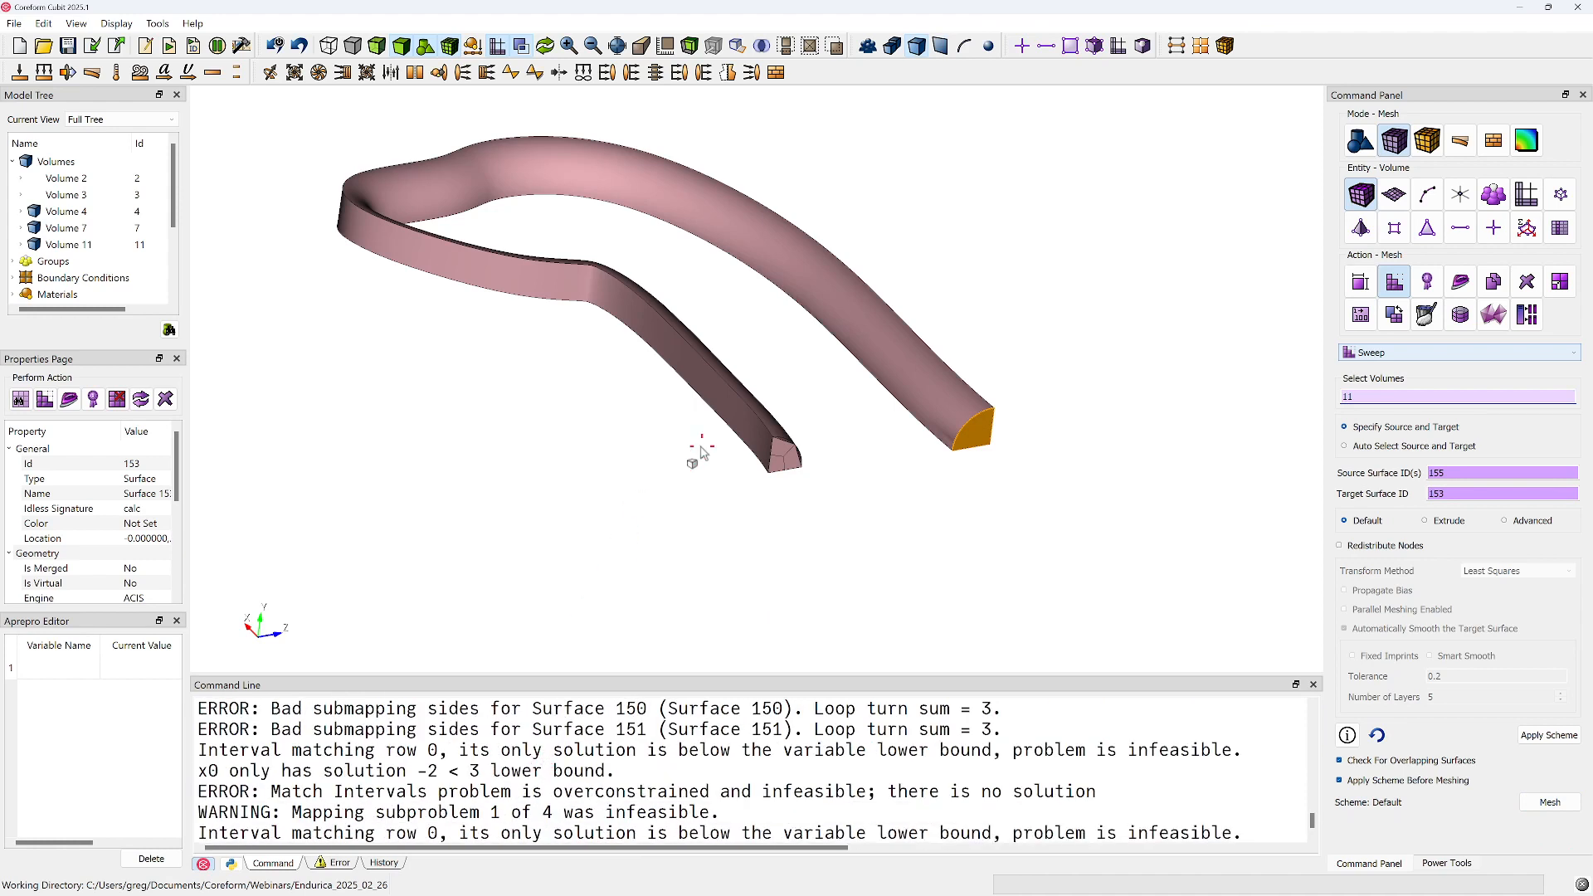
{"action": "middle_click_drag", "start_coordinate": [680, 478], "coordinate": [665, 520]}
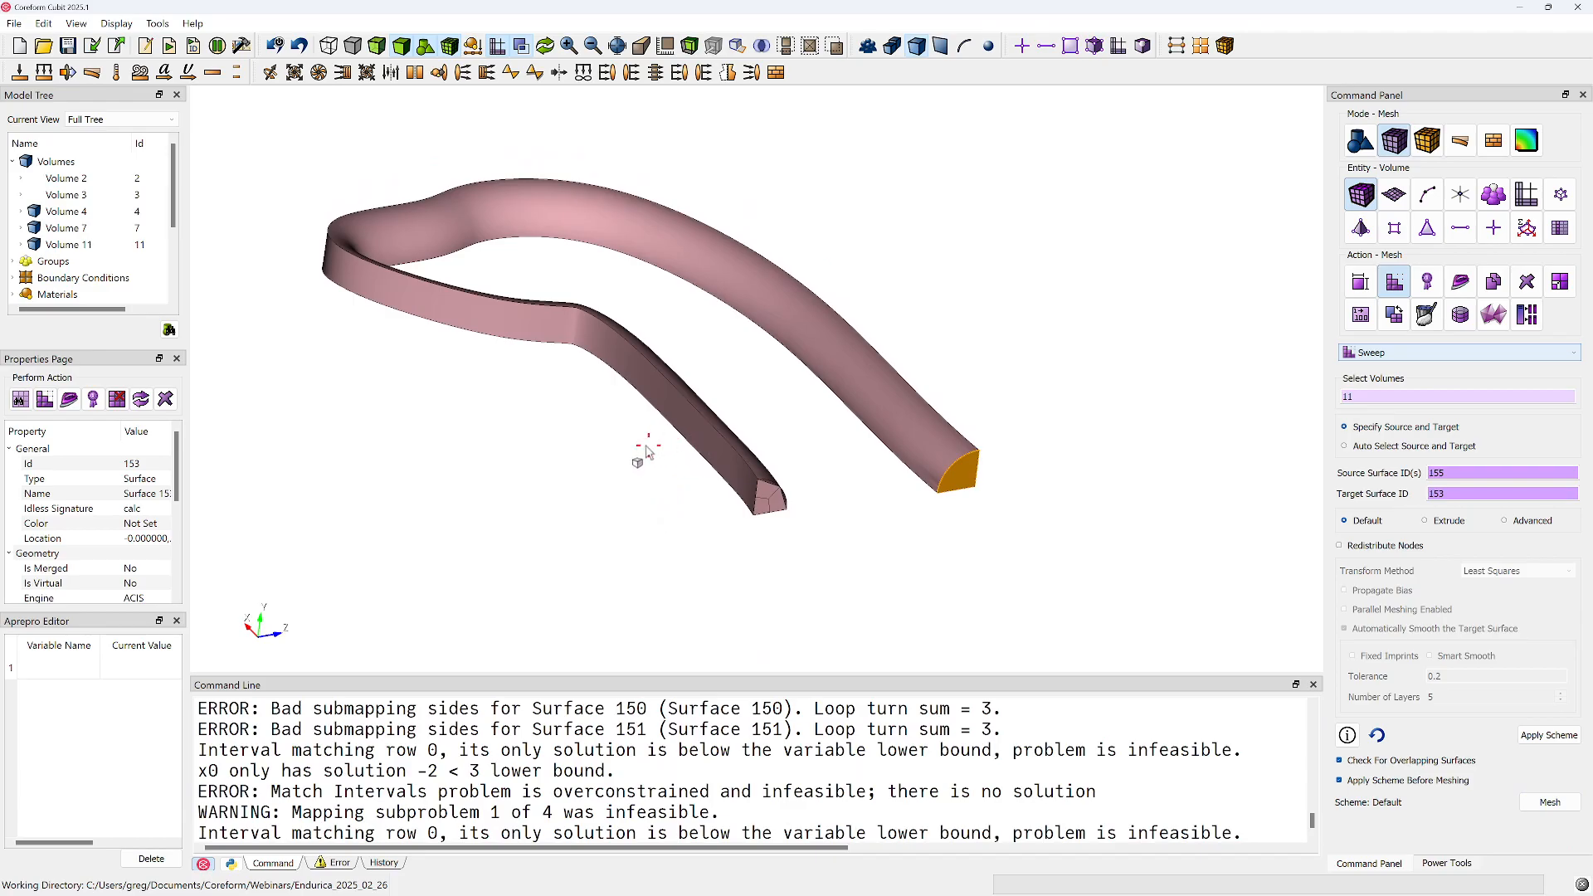
{"action": "left_click_drag", "start_coordinate": [767, 490], "coordinate": [748, 299]}
{"action": "middle_click_drag", "start_coordinate": [797, 503], "coordinate": [715, 306]}
{"action": "left_click_drag", "start_coordinate": [717, 423], "coordinate": [714, 335]}
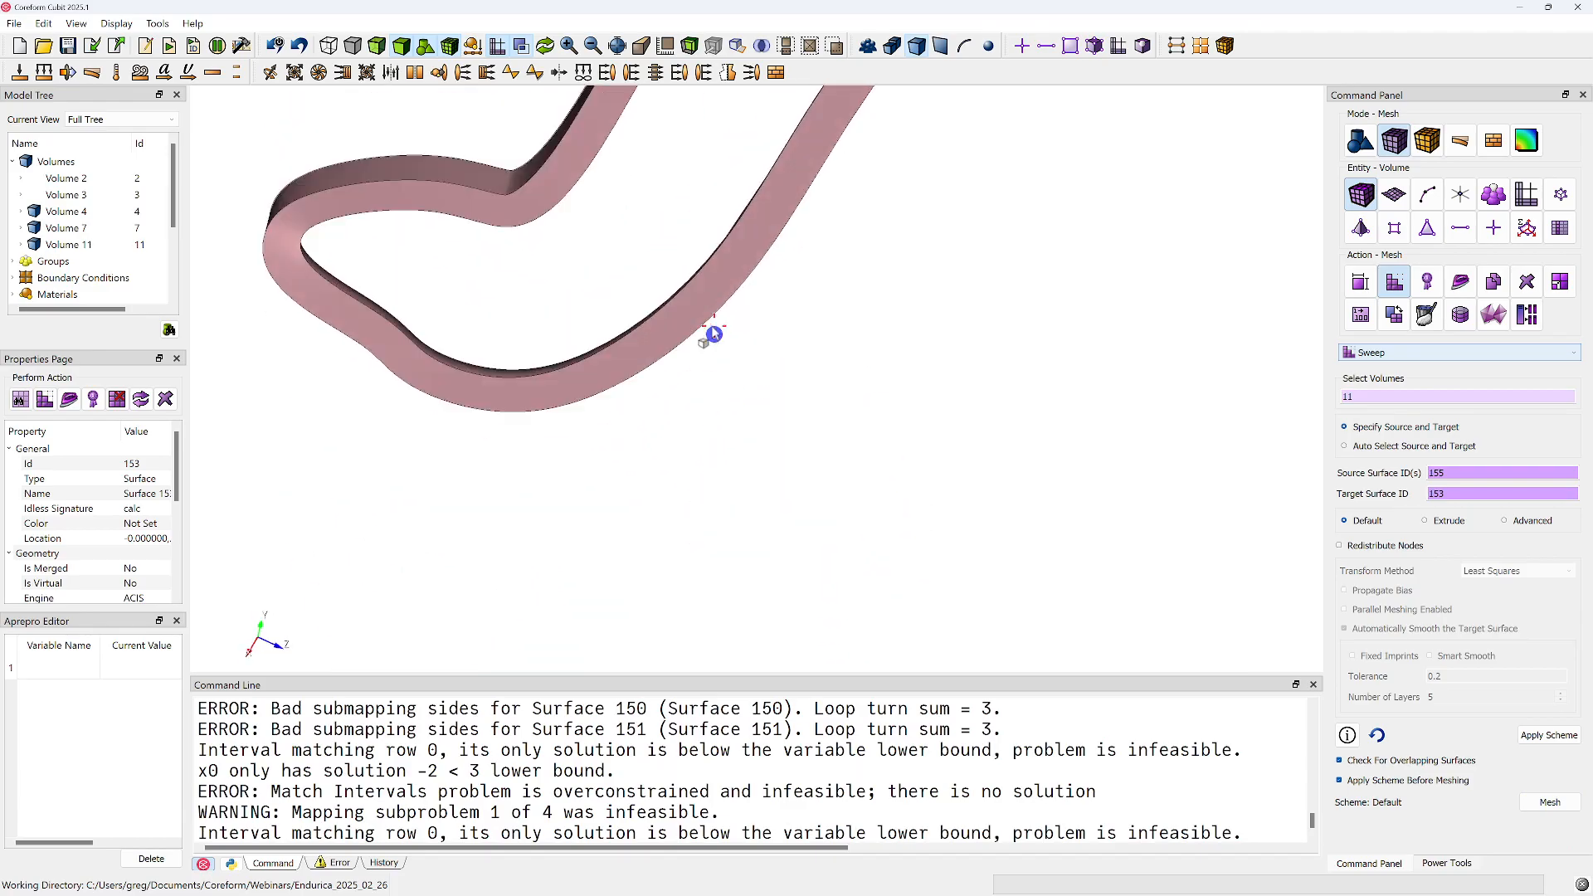
{"action": "middle_click_drag", "start_coordinate": [707, 342], "coordinate": [689, 712]}
{"action": "scroll", "coordinate": [666, 279], "scroll_direction": "up", "scroll_amount": 3}
{"action": "scroll", "coordinate": [666, 279], "scroll_direction": "up", "scroll_amount": 4}
{"action": "middle_click_drag", "start_coordinate": [663, 297], "coordinate": [725, 382]}
{"action": "scroll", "coordinate": [665, 318], "scroll_direction": "up", "scroll_amount": 6}
{"action": "mouse_move", "coordinate": [639, 237]}
{"action": "left_mouse_down"}
{"action": "mouse_move", "coordinate": [644, 177]}
{"action": "mouse_move", "coordinate": [642, 237]}
{"action": "left_mouse_up"}
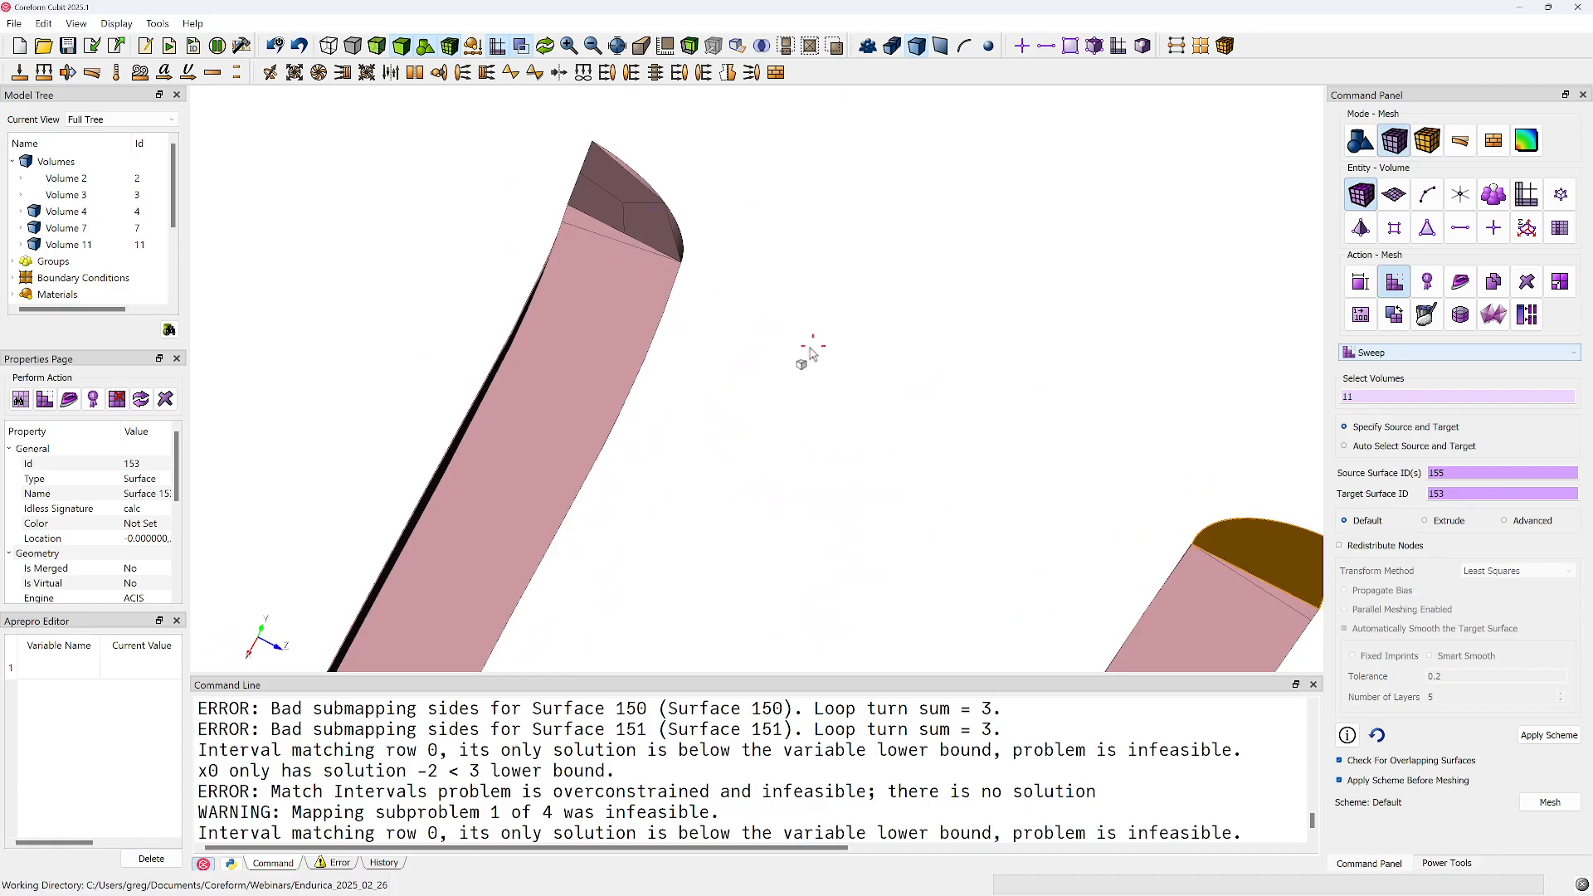
Run the command "delete mesh" to remove the existing mesh
{"action": "right_click", "coordinate": [777, 316]}
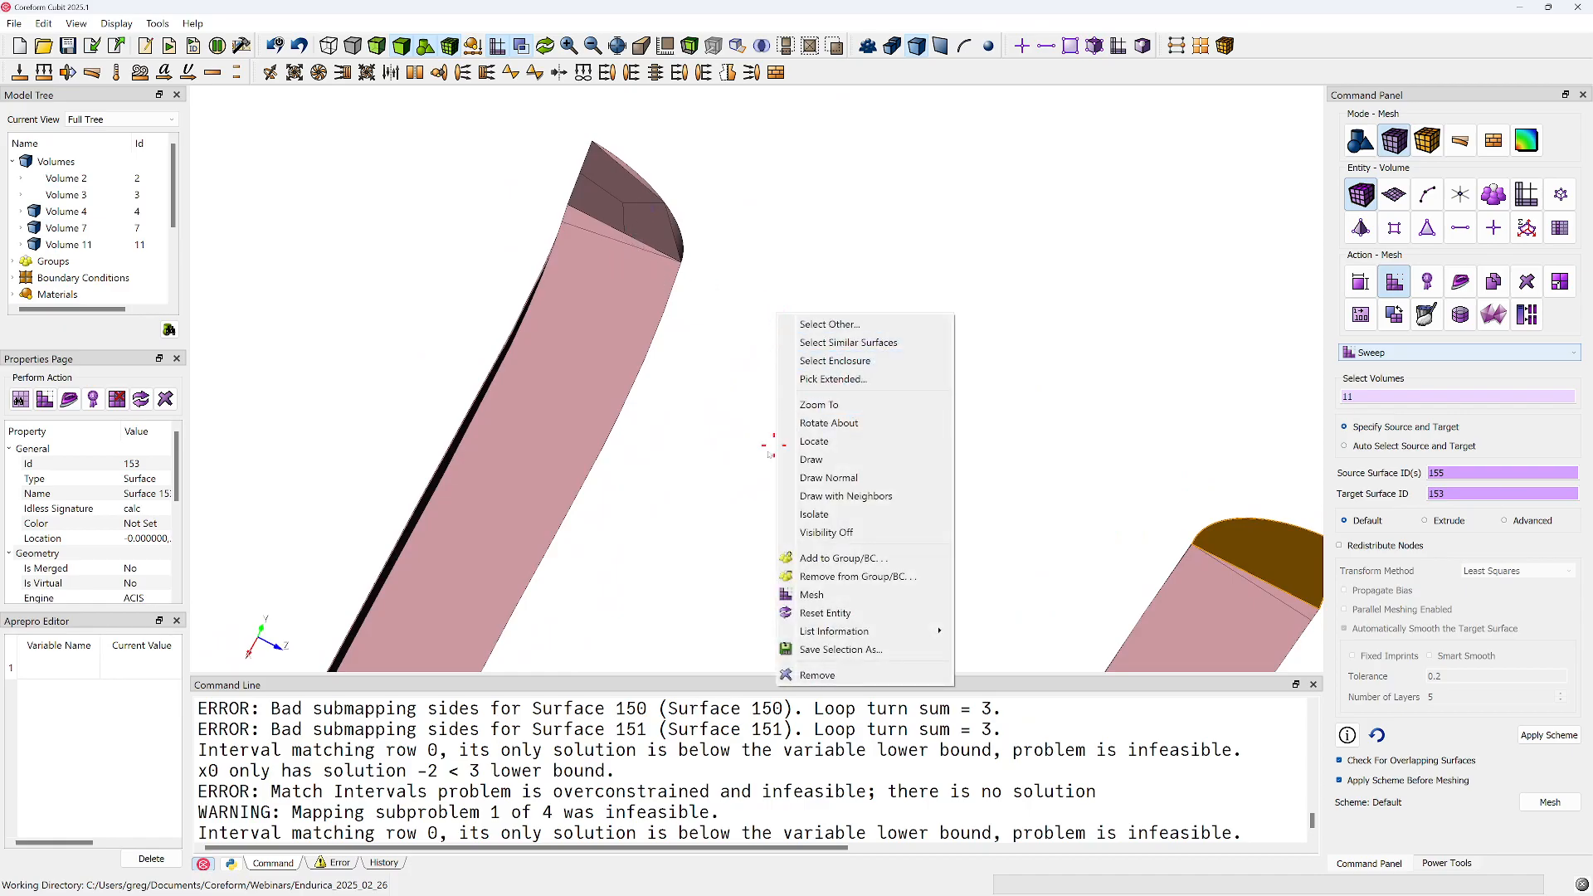
{"action": "left_click", "coordinate": [811, 595]}
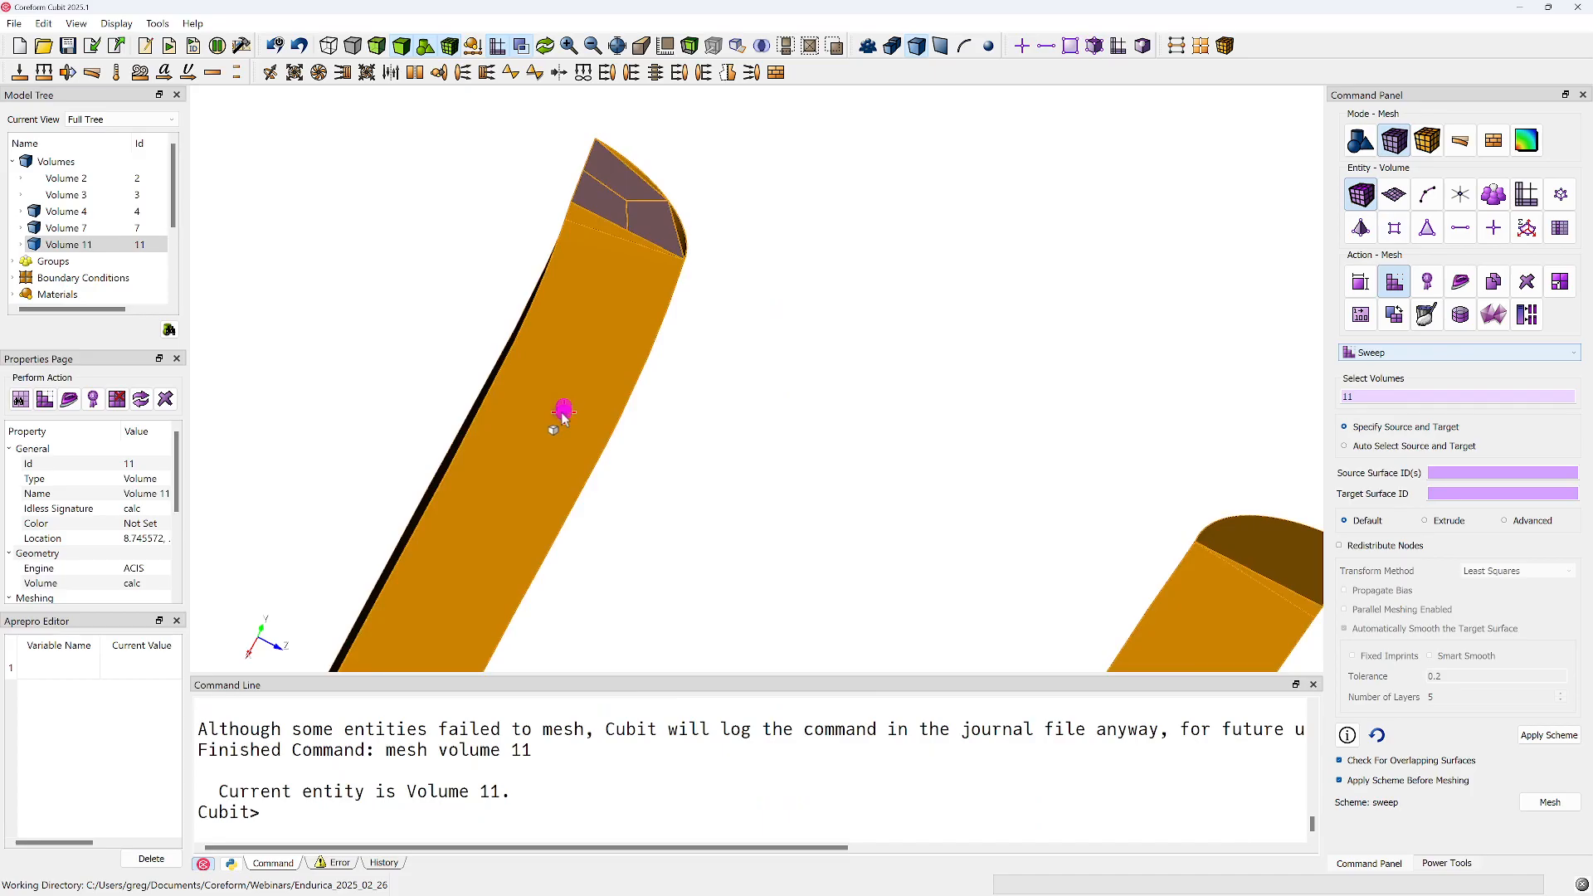
{"action": "right_click", "coordinate": [563, 412]}
{"action": "left_click", "coordinate": [601, 842]}
{"action": "type", "text": "delete mesh"}
{"action": "key", "text": "Return"}
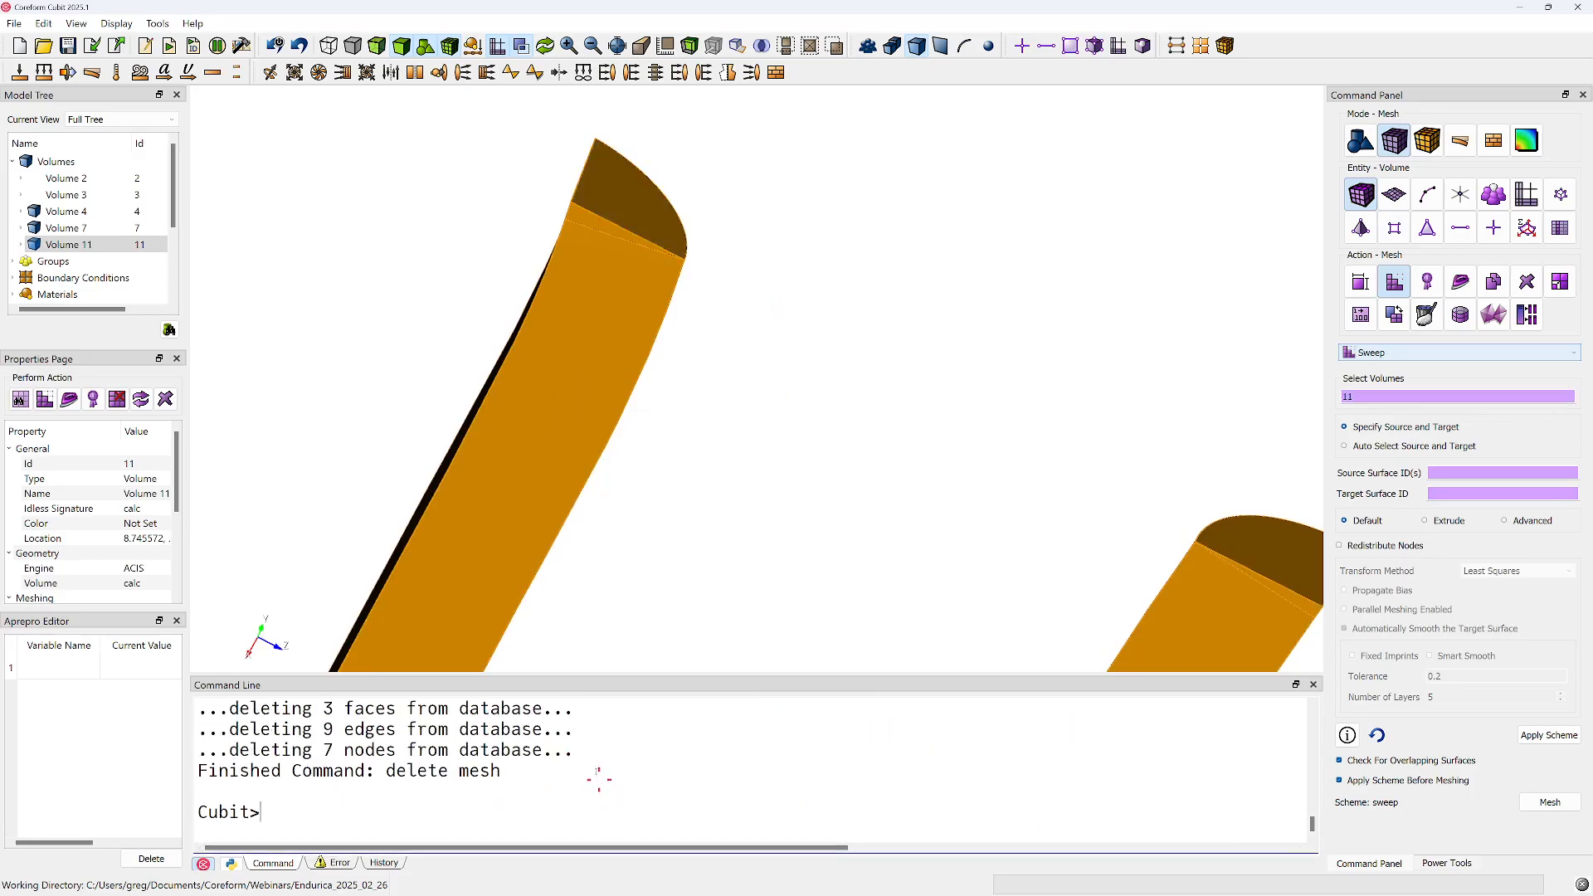
{"action": "left_click", "coordinate": [800, 352]}
{"action": "scroll", "coordinate": [953, 390], "scroll_direction": "down", "scroll_amount": 2}
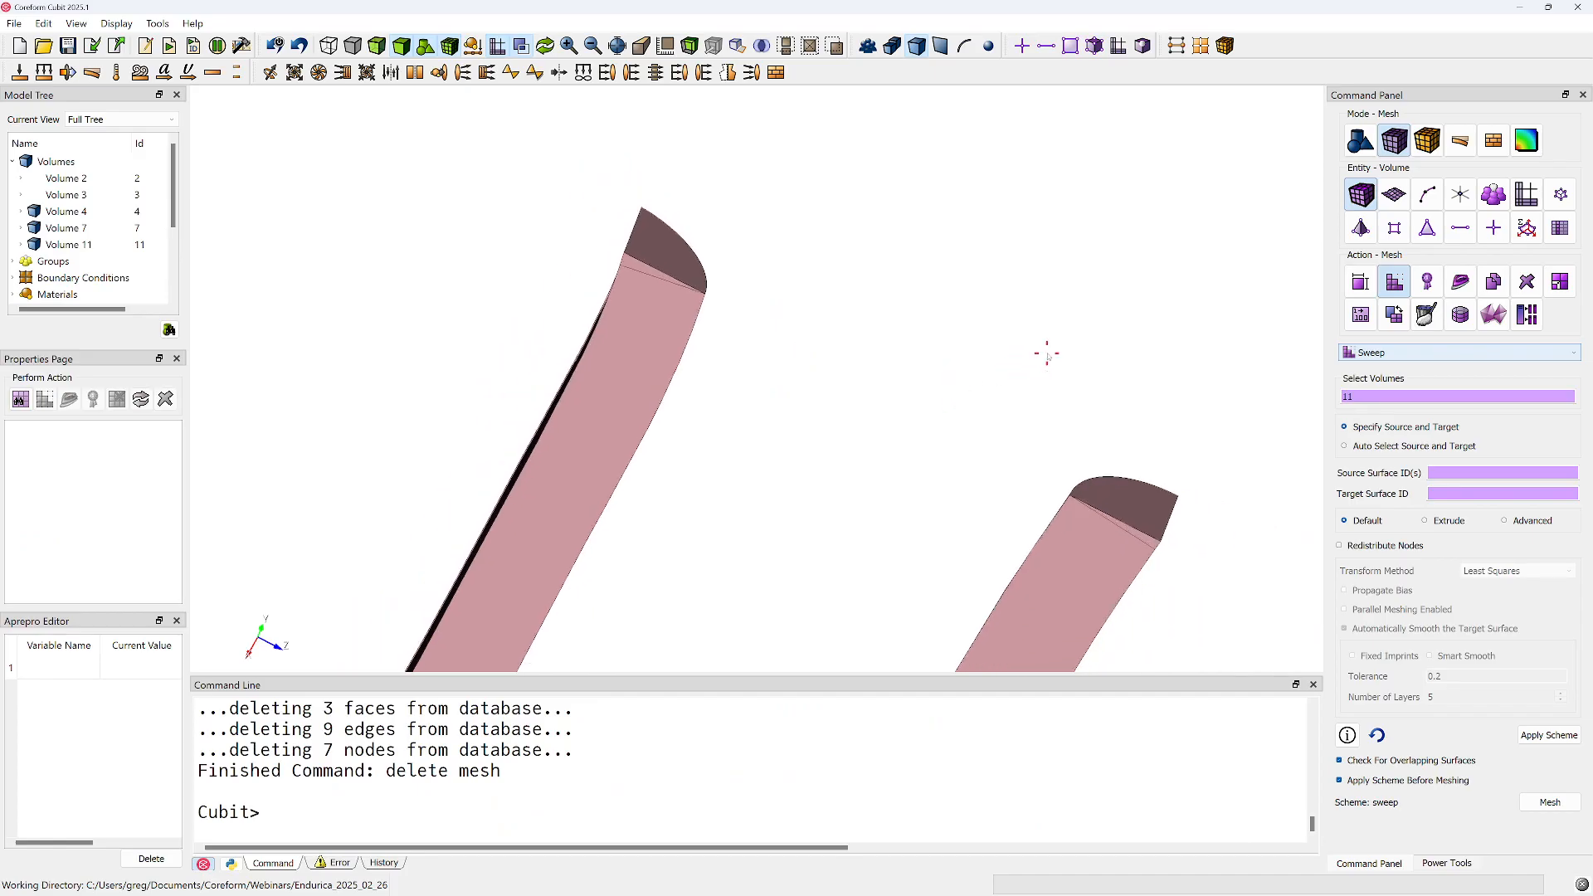
Create a composite surface from surfaces 151, 150 and 152 on the fillet volume
{"action": "middle_click_drag", "start_coordinate": [1045, 358], "coordinate": [1033, 260]}
{"action": "left_click", "coordinate": [1361, 141]}
{"action": "left_click", "coordinate": [1395, 194]}
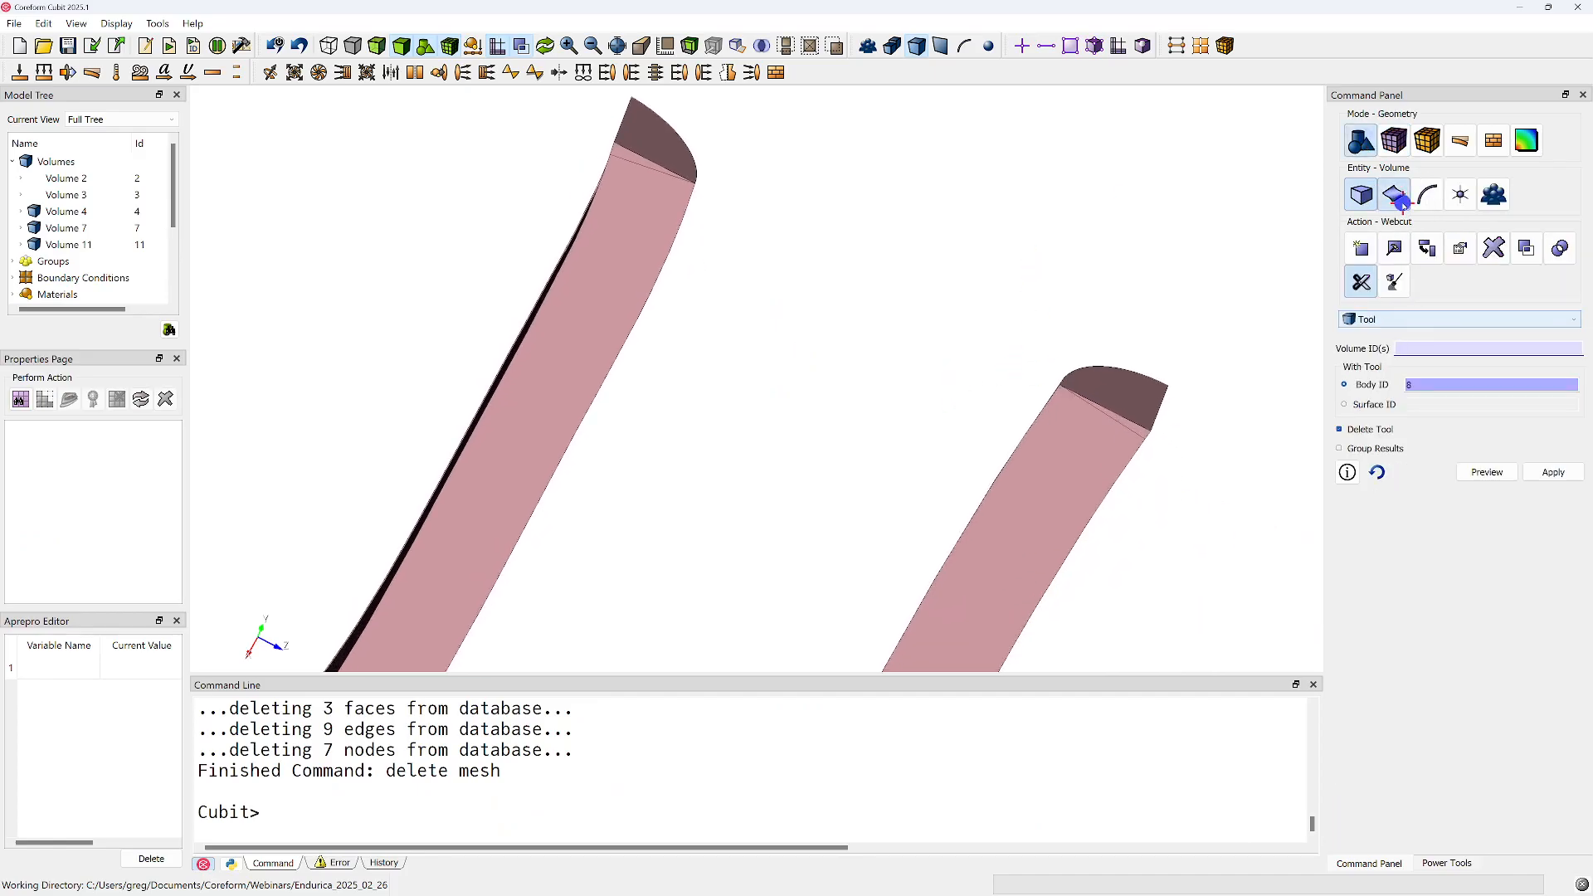
{"action": "left_click", "coordinate": [1398, 249]}
{"action": "left_click", "coordinate": [1391, 320]}
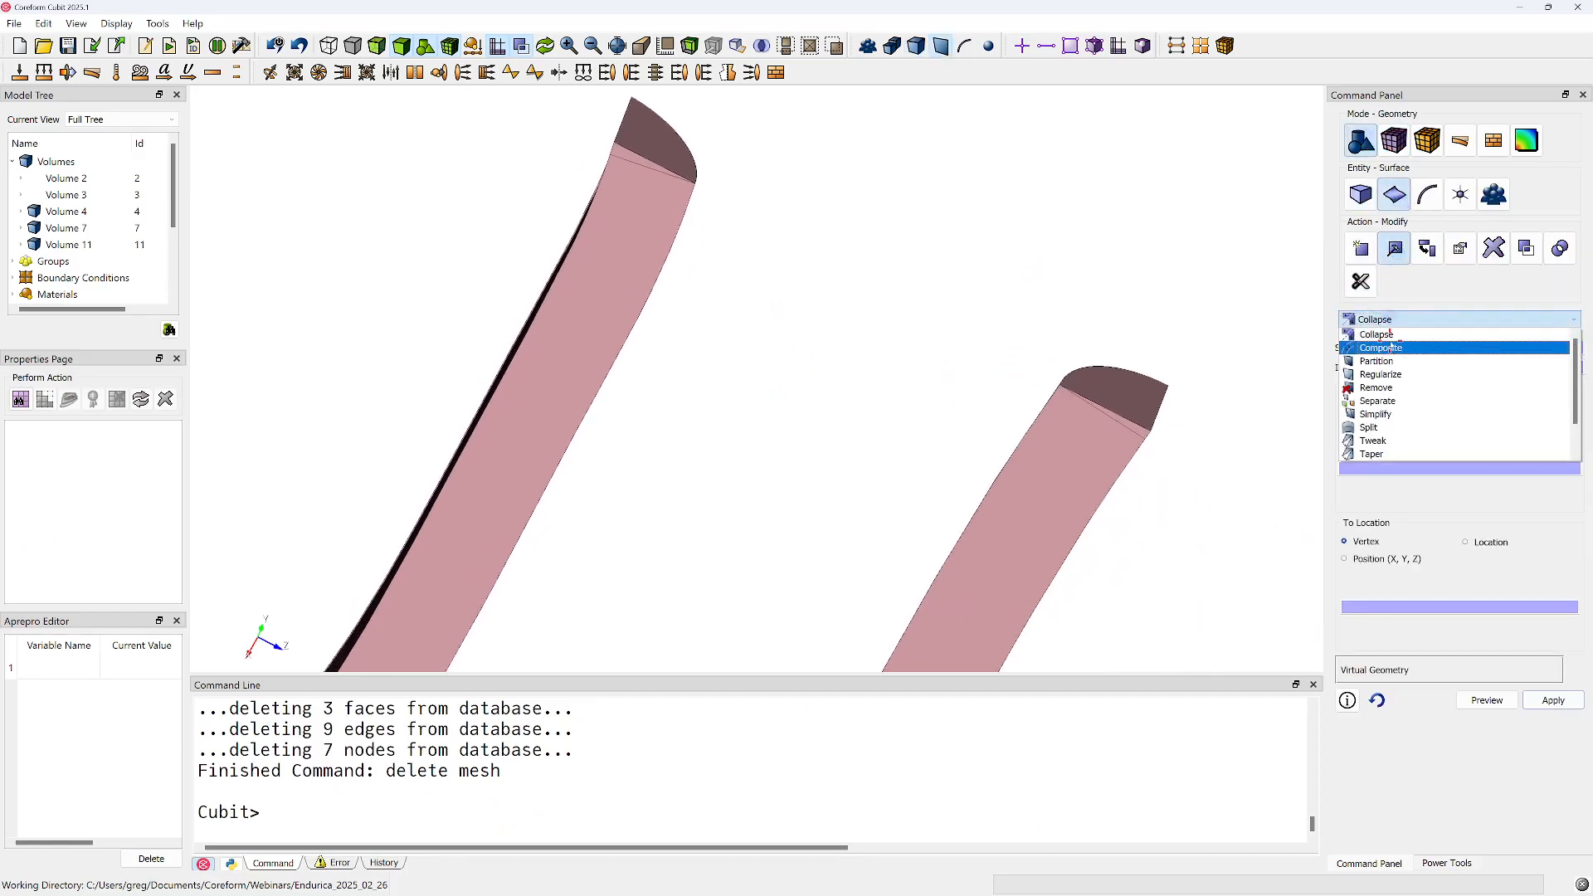
{"action": "left_click", "coordinate": [1392, 344]}
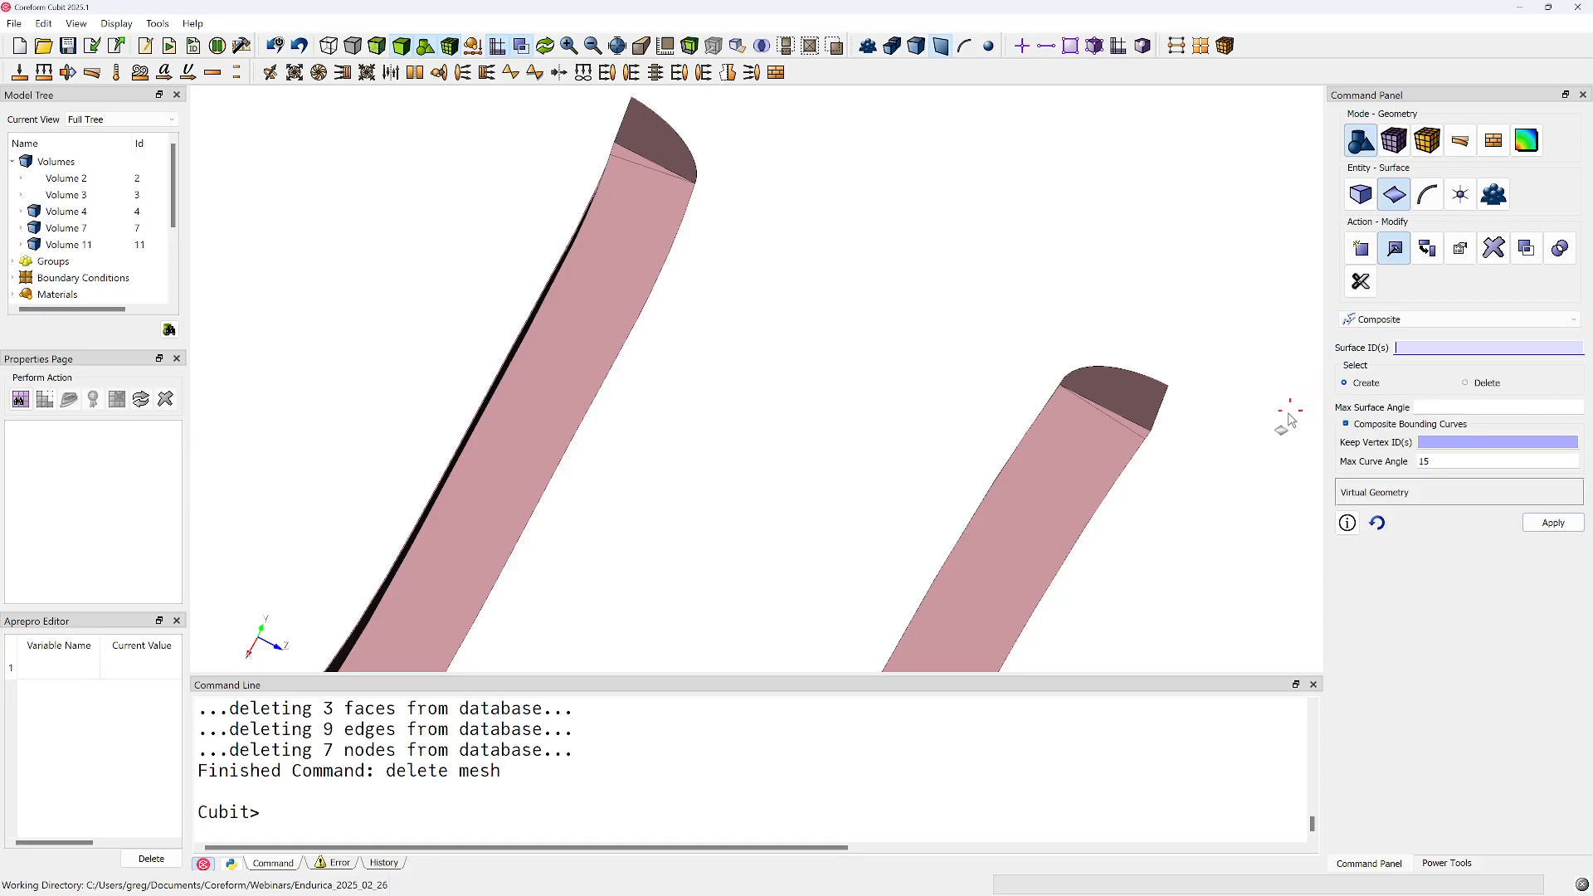
{"action": "left_click", "coordinate": [1395, 348]}
{"action": "left_click", "coordinate": [641, 188]}
{"action": "right_click", "coordinate": [640, 189]}
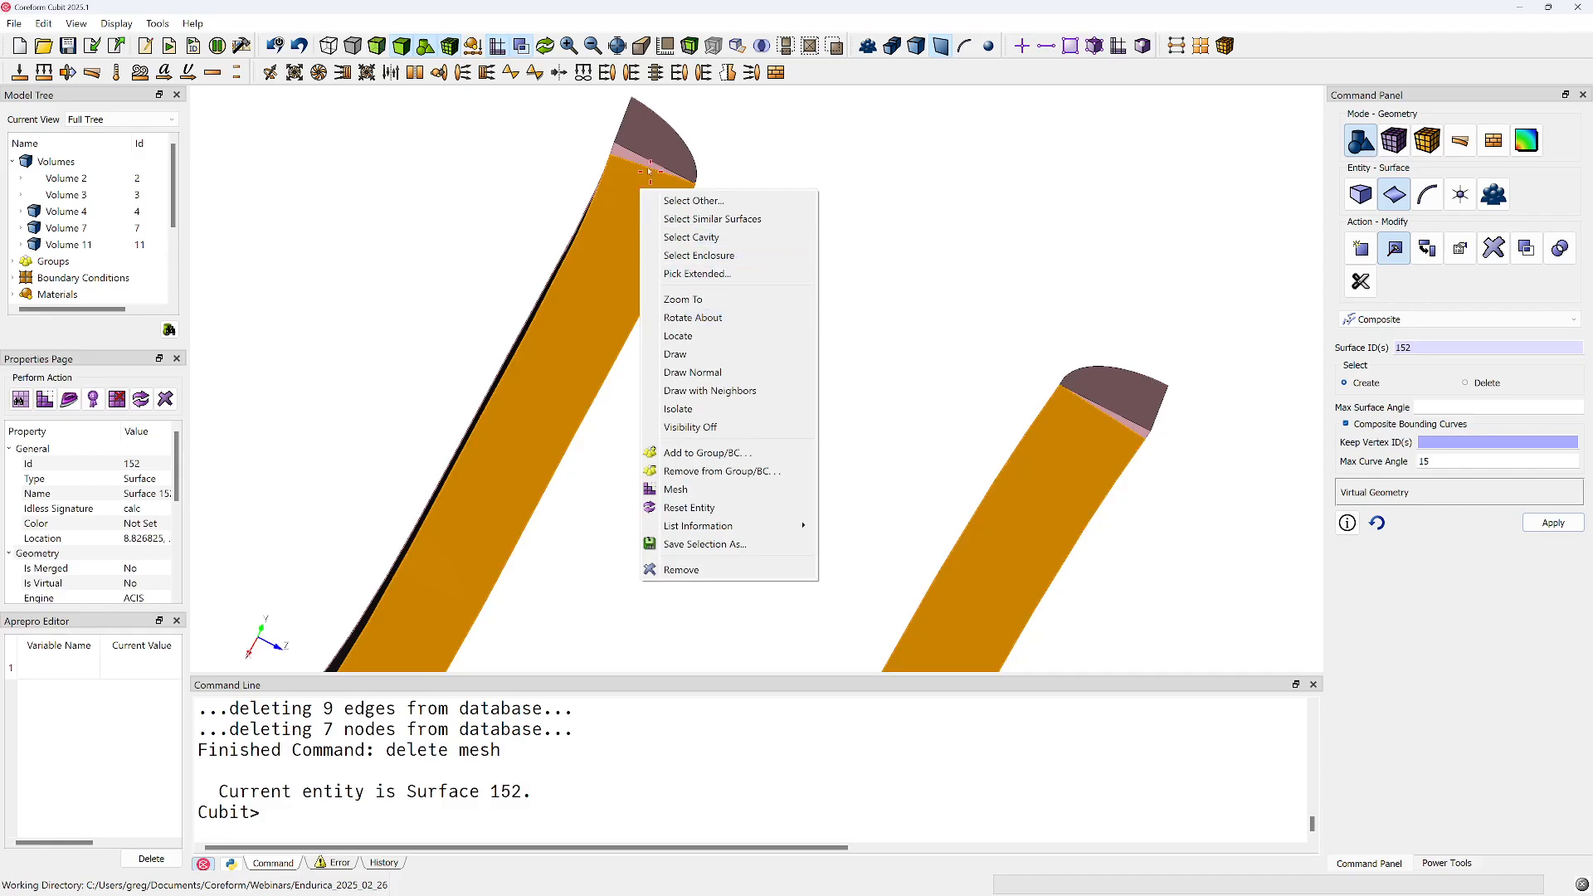
{"action": "left_click", "coordinate": [622, 160], "text": "ctrl"}
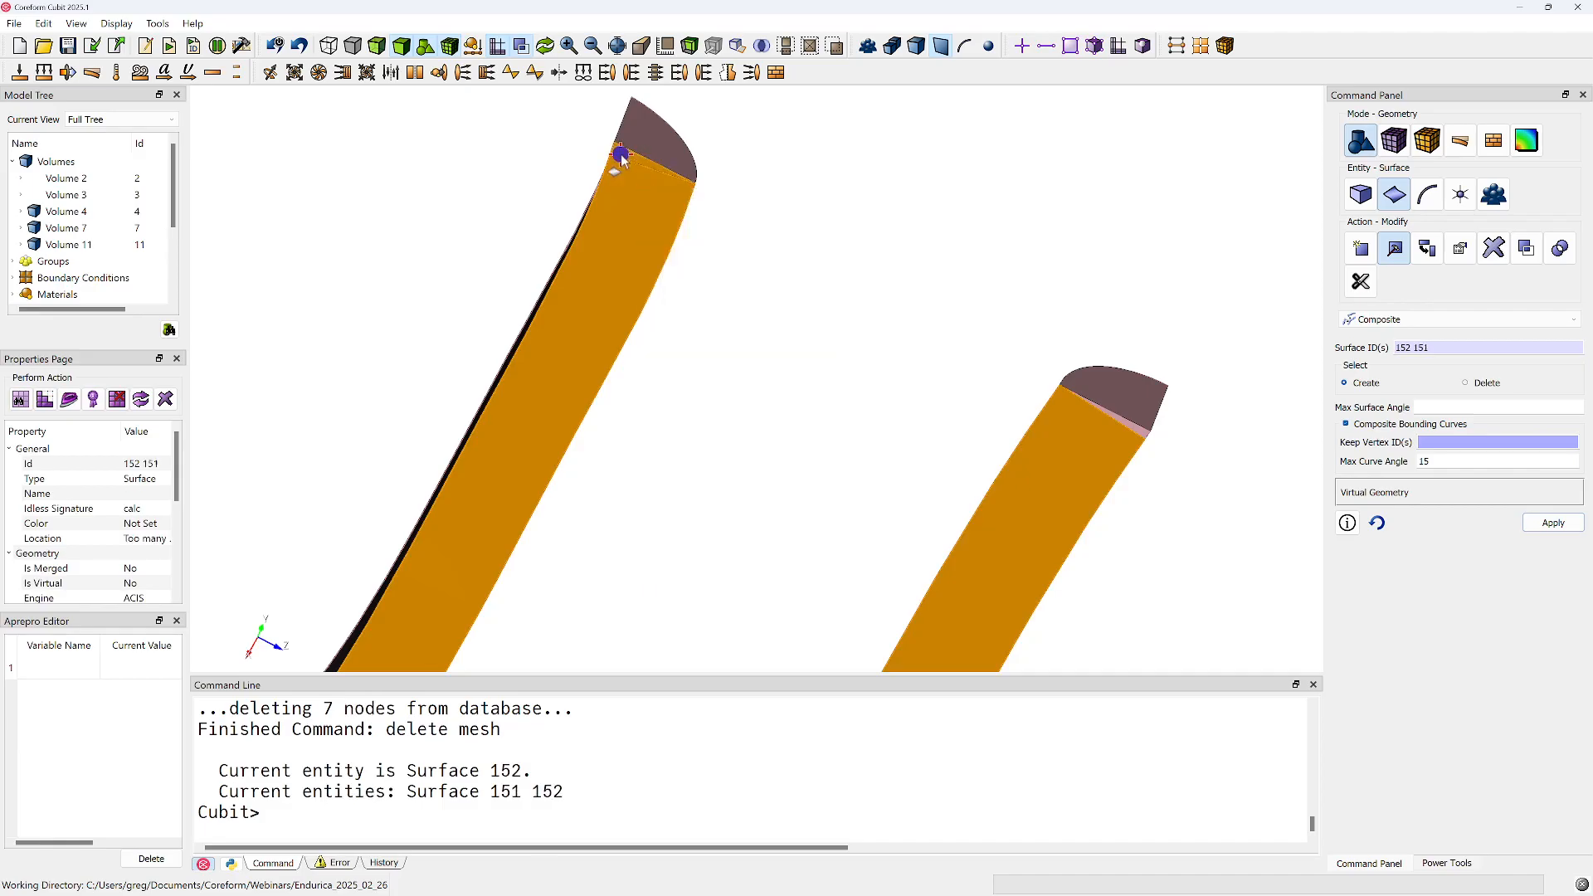
{"action": "left_click", "coordinate": [1140, 440]}
{"action": "left_click", "coordinate": [1146, 431], "text": "ctrl"}
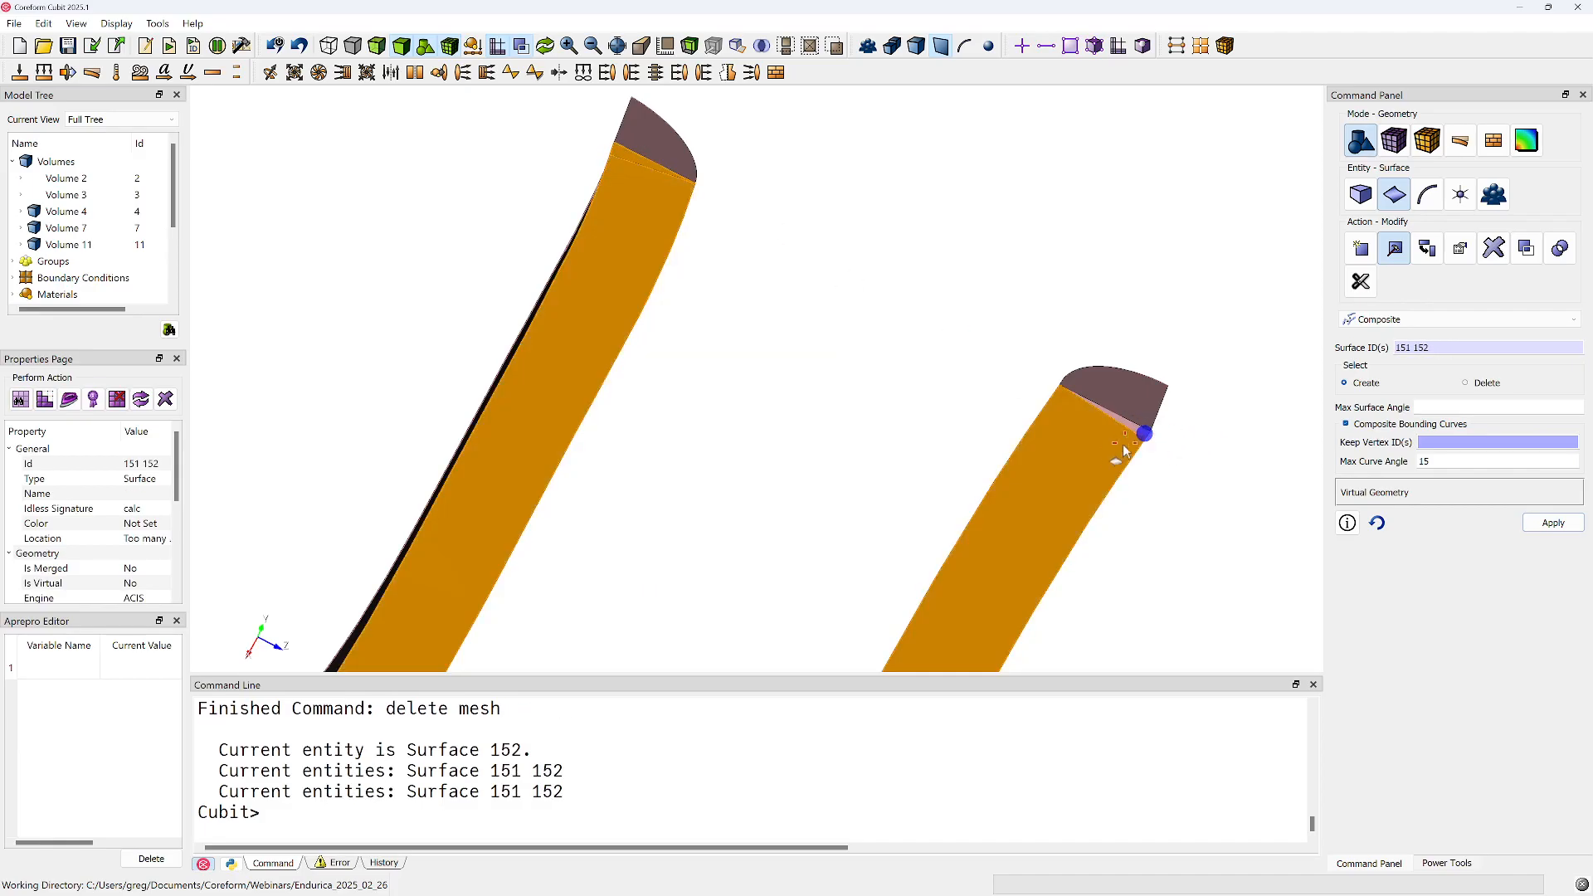
{"action": "key", "text": "Tab"}
{"action": "left_click", "coordinate": [1118, 441], "text": "ctrl"}
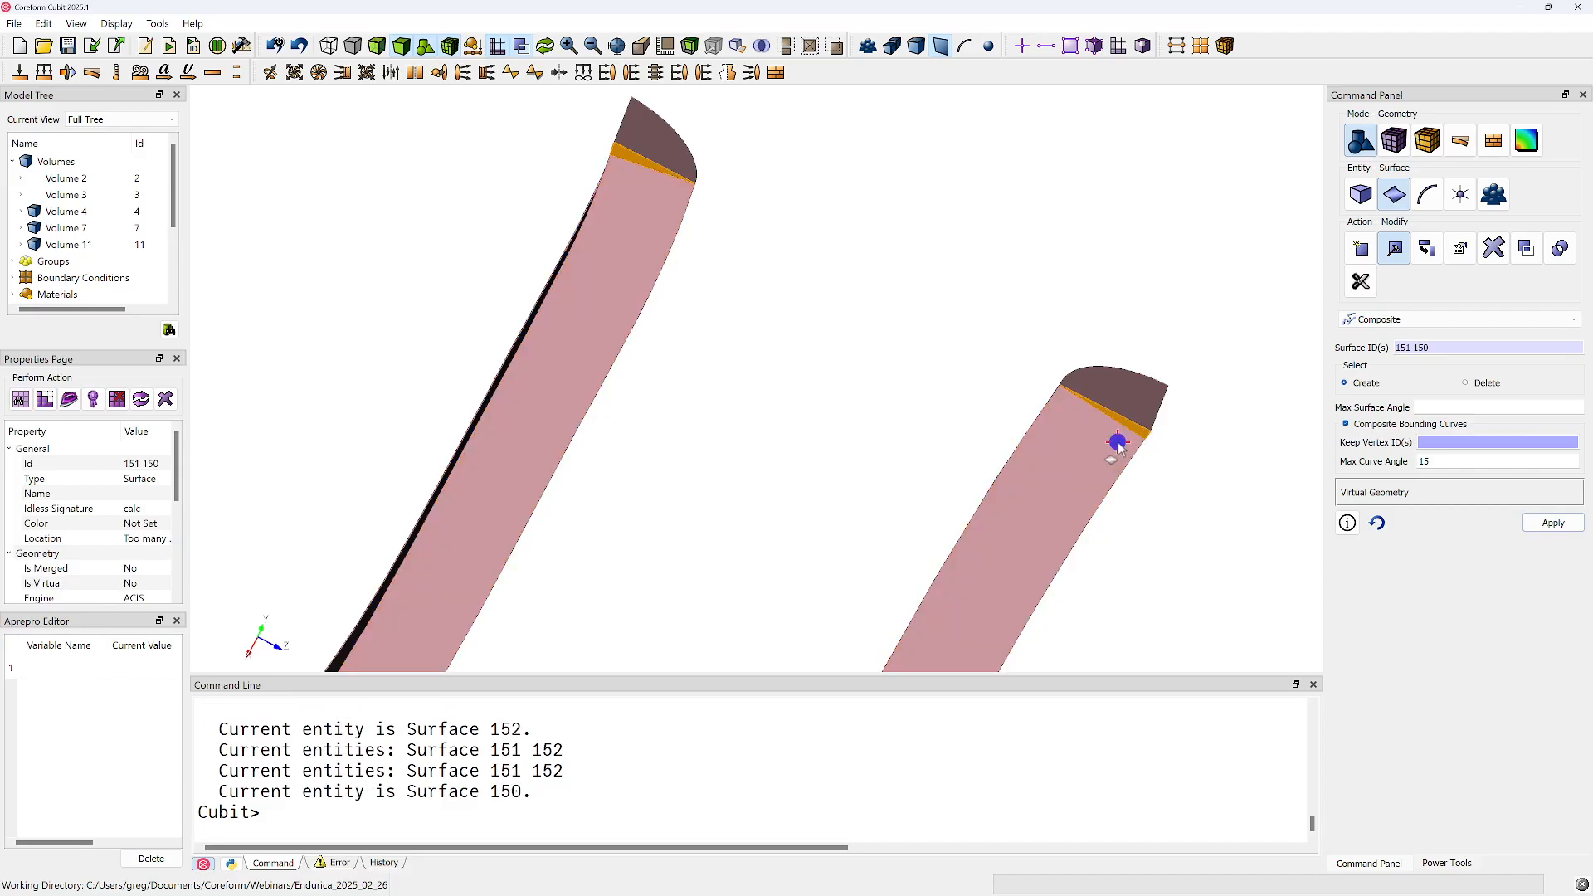
{"action": "left_click", "coordinate": [1569, 529]}
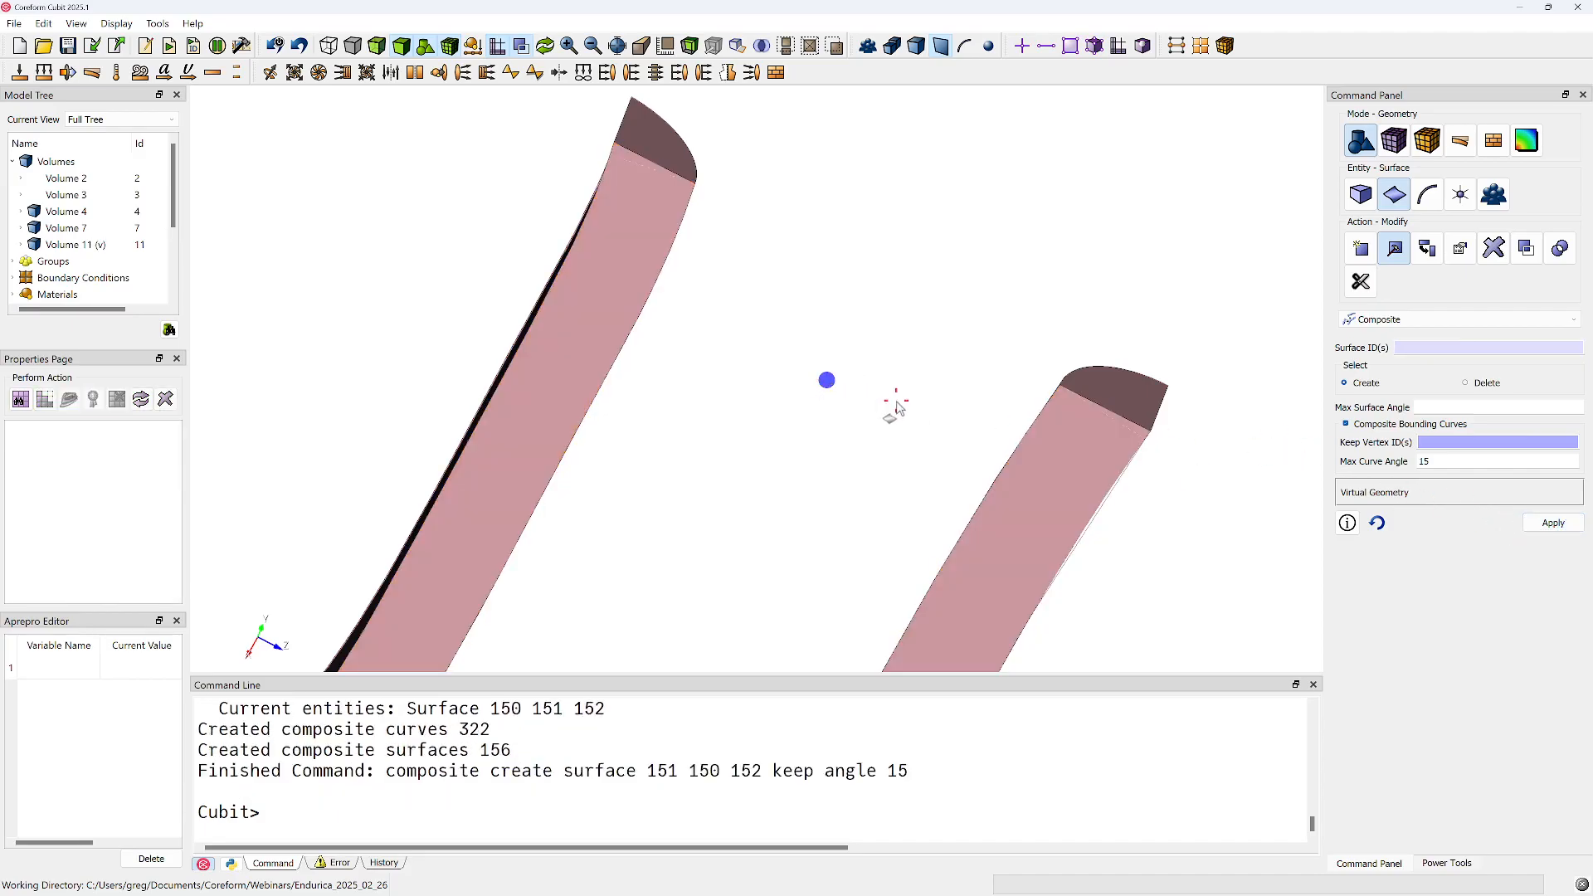
Sweep-mesh the composited volume 11 from source surface 155 to target surface 153 and inspect the resulting mesh
{"action": "middle_click_drag", "start_coordinate": [896, 409], "coordinate": [953, 466]}
{"action": "left_click_drag", "start_coordinate": [953, 467], "coordinate": [761, 355]}
{"action": "left_click", "coordinate": [1395, 143]}
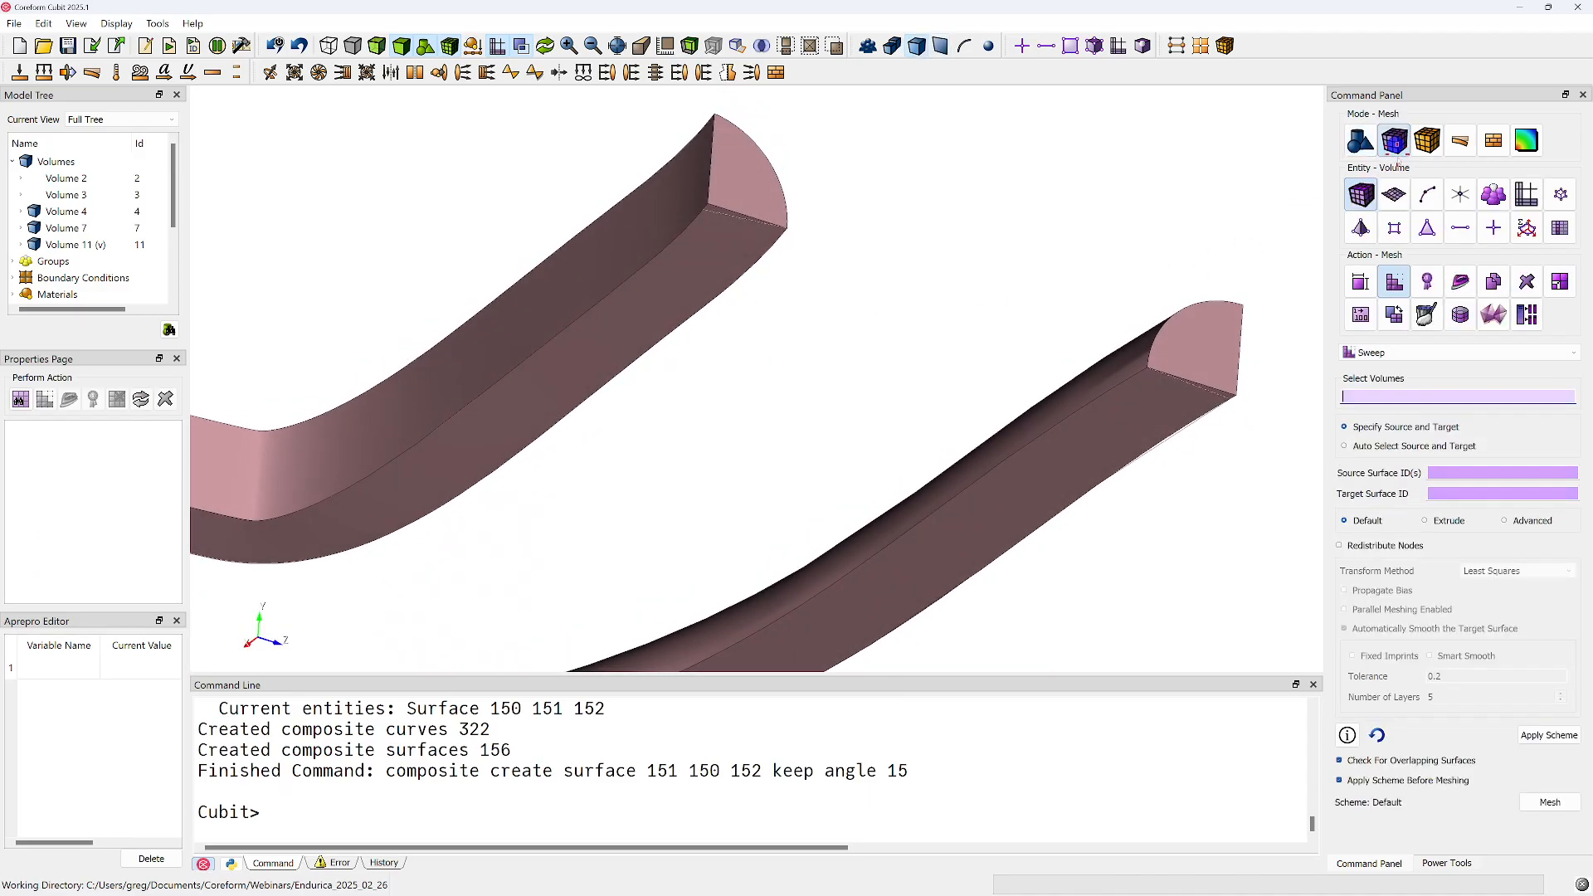
{"action": "left_click", "coordinate": [1114, 417]}
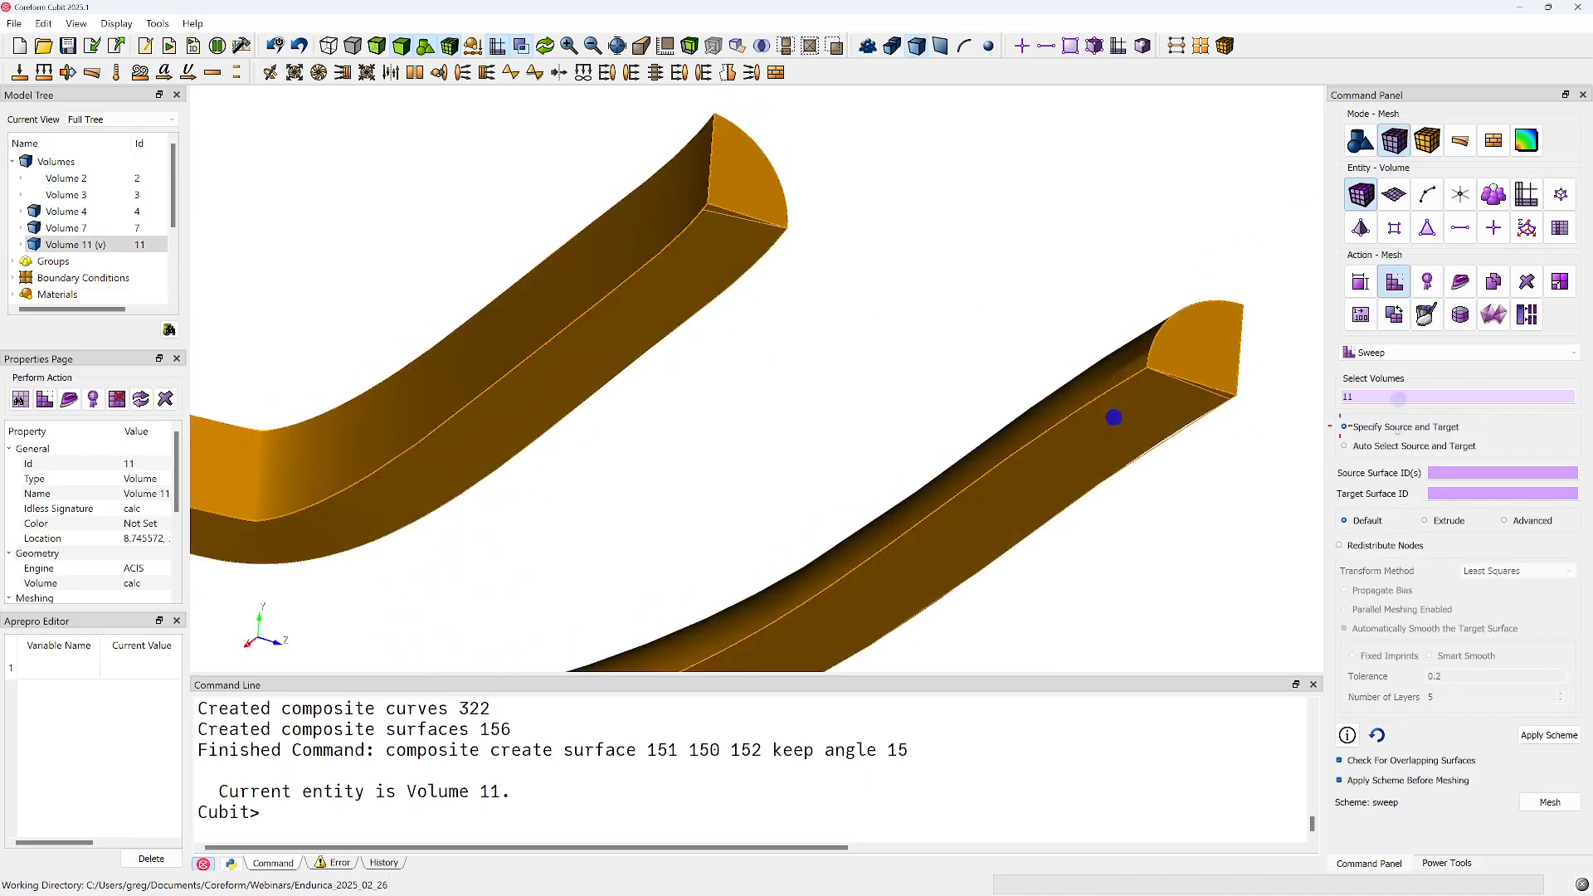
{"action": "left_click", "coordinate": [1519, 467]}
{"action": "left_click", "coordinate": [762, 212]}
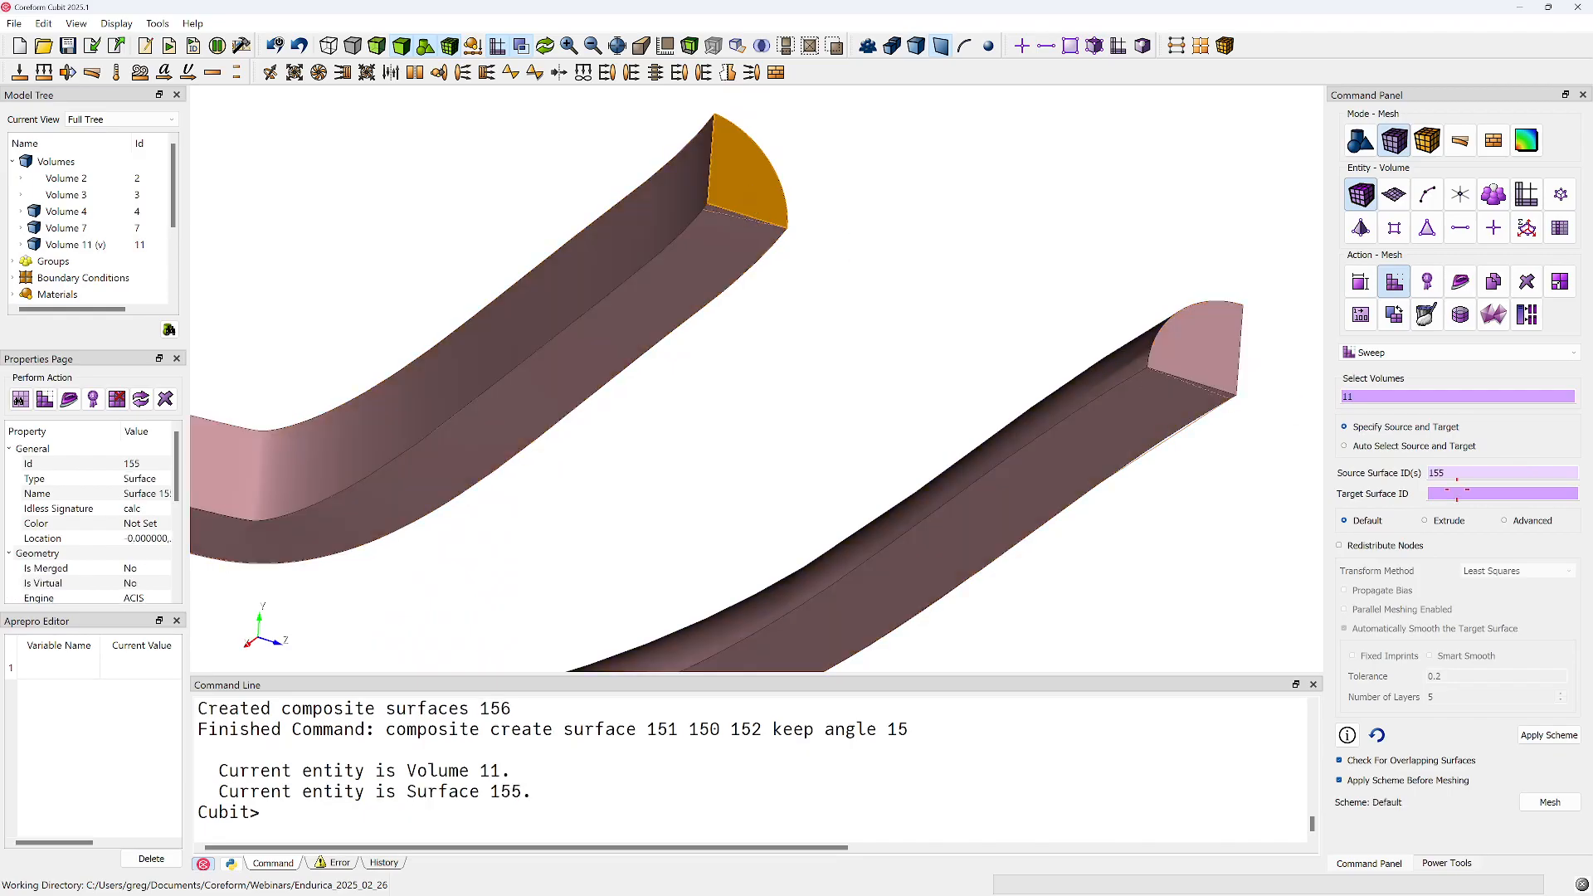
{"action": "left_click", "coordinate": [1456, 493]}
{"action": "left_click", "coordinate": [1173, 338]}
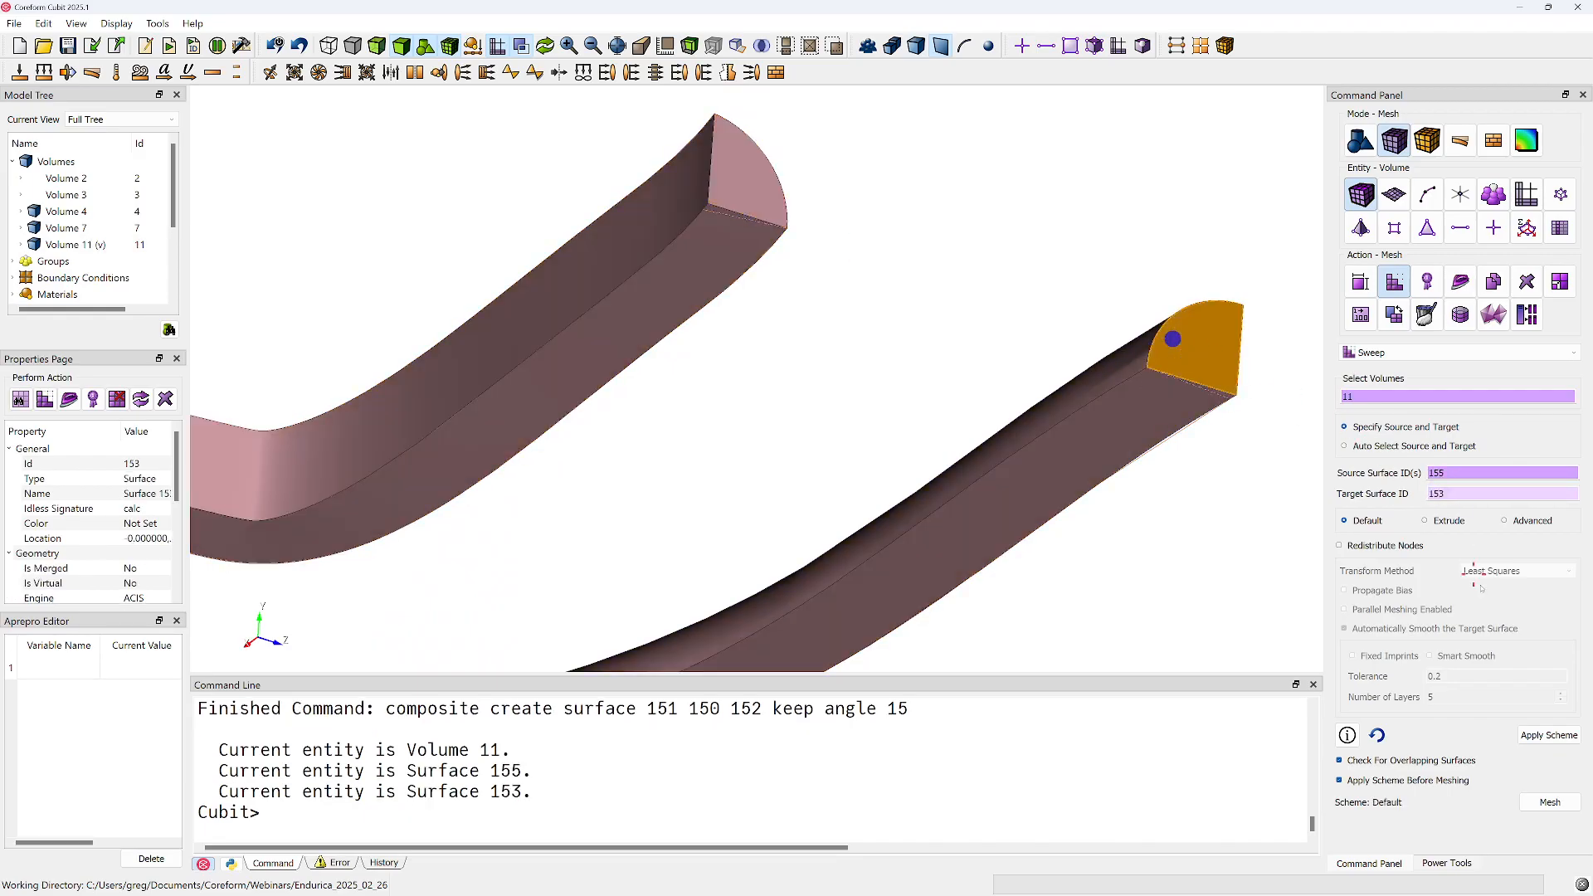
{"action": "left_click", "coordinate": [1555, 801]}
{"action": "scroll", "coordinate": [829, 473], "scroll_direction": "down", "scroll_amount": 4}
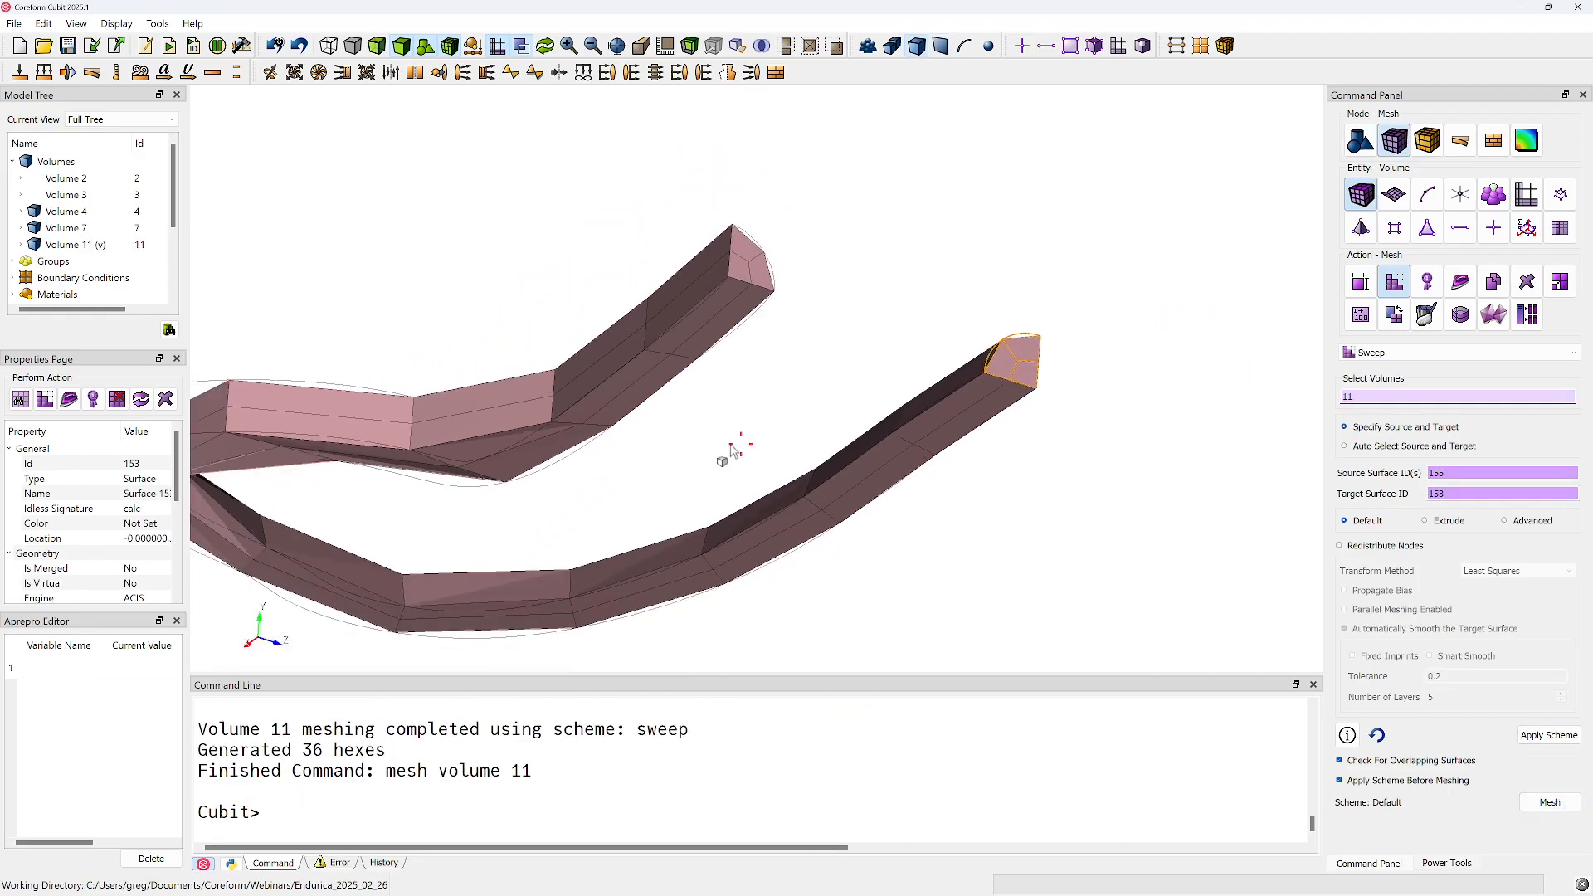
{"action": "middle_click_drag", "start_coordinate": [754, 451], "coordinate": [945, 477]}
{"action": "left_click_drag", "start_coordinate": [946, 480], "coordinate": [900, 335]}
{"action": "middle_click_drag", "start_coordinate": [944, 415], "coordinate": [820, 278]}
{"action": "scroll", "coordinate": [807, 369], "scroll_direction": "down", "scroll_amount": 1}
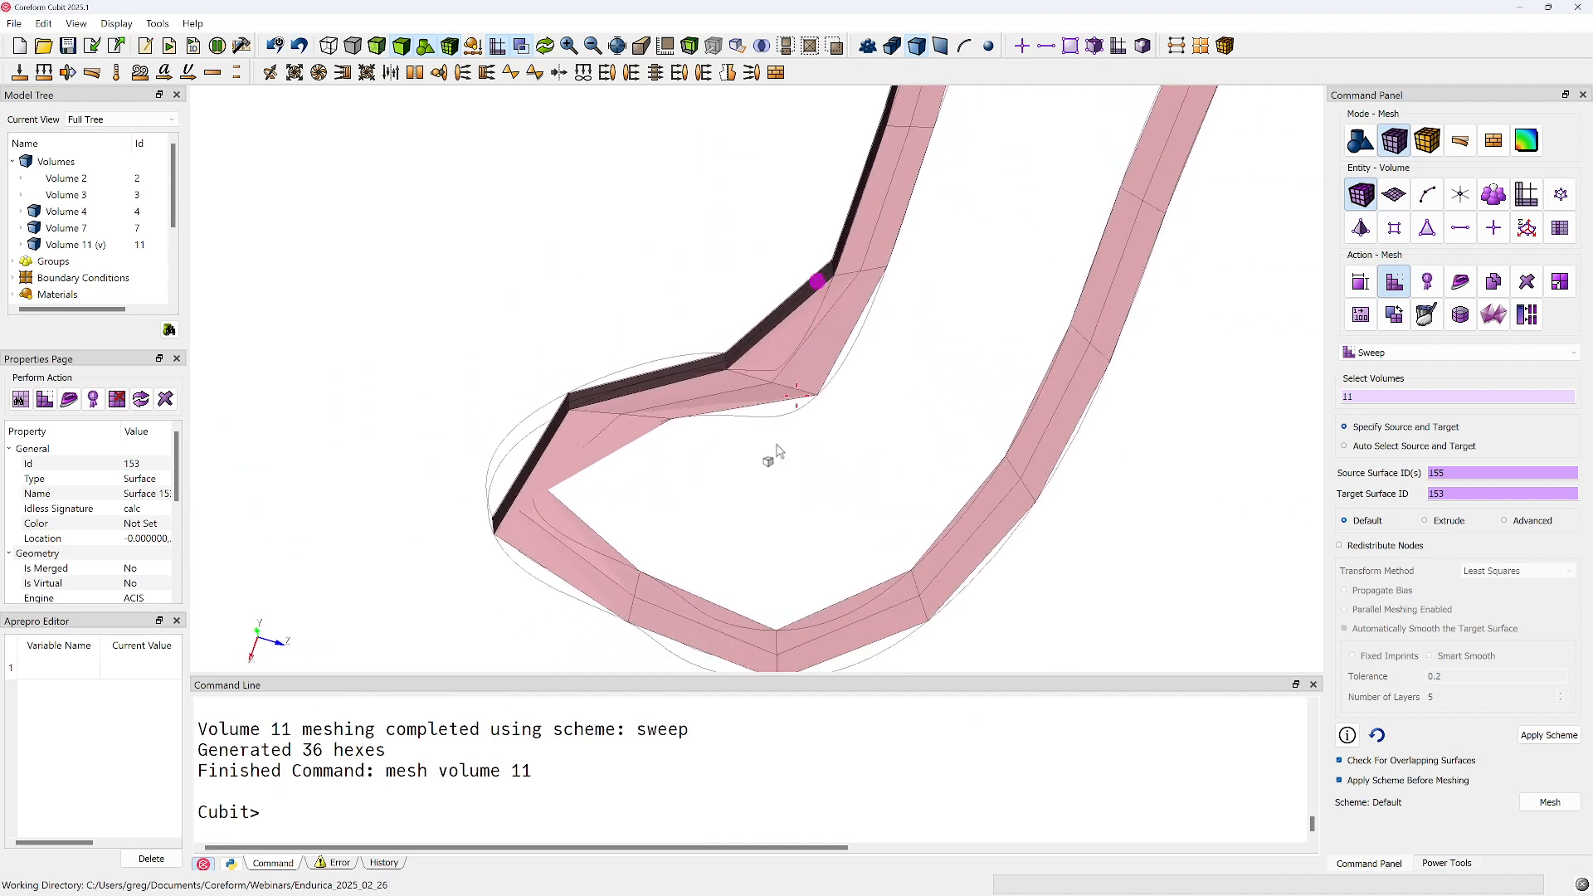
Run the command "delete mesh" to clear the coarse mesh from volume 11
{"action": "left_click", "coordinate": [580, 771]}
{"action": "type", "text": "delete mesh"}
{"action": "key", "text": "Return"}
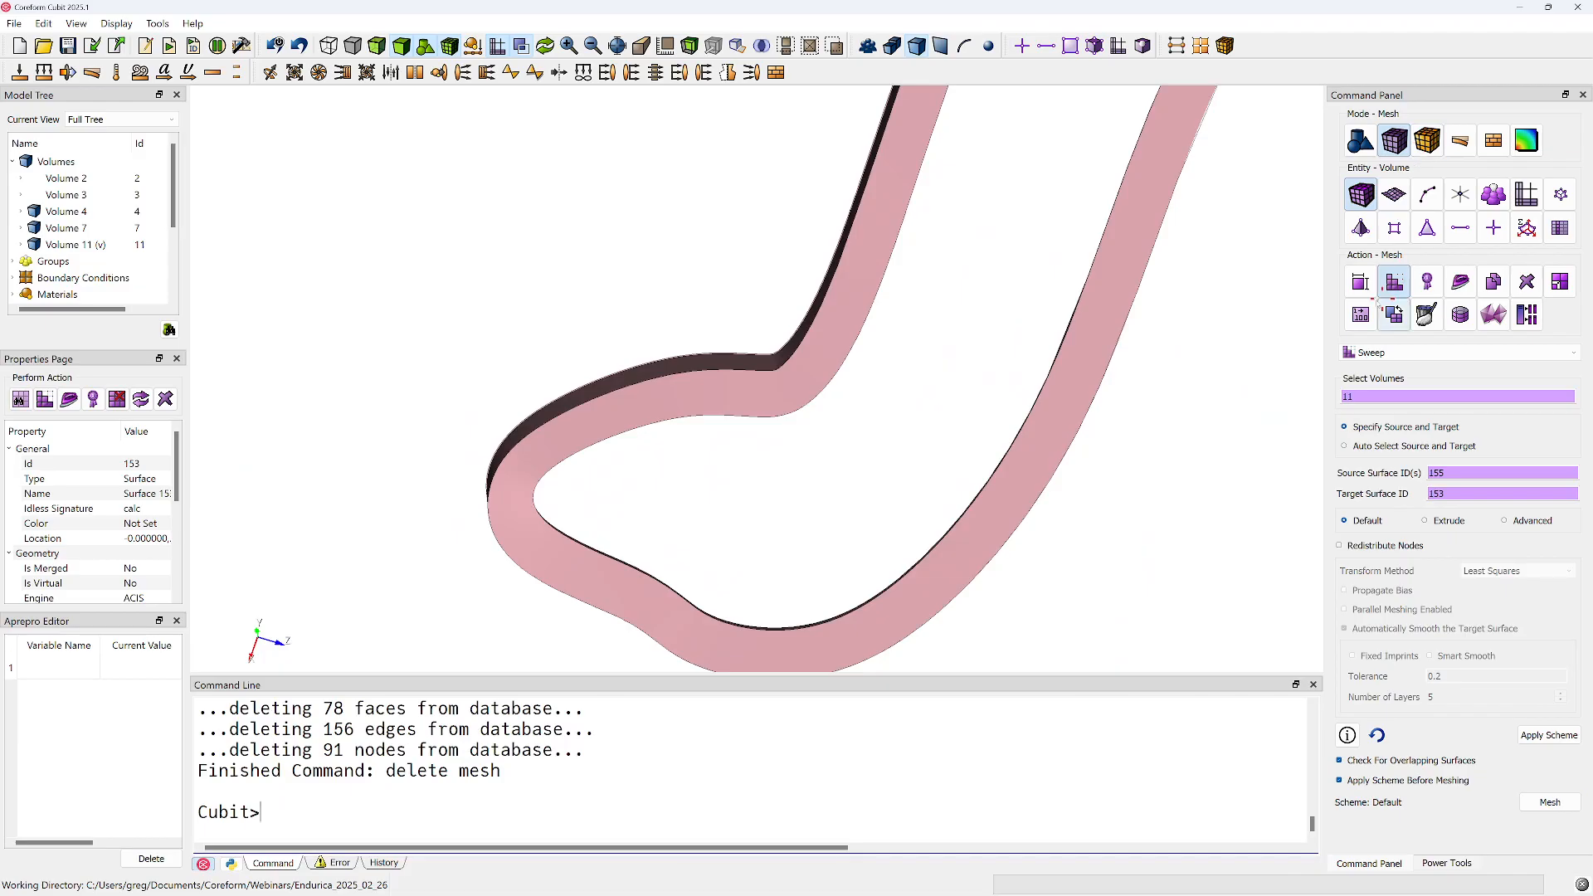
Apply automatic sizing with an auto factor of 5 to volume 11
{"action": "left_click", "coordinate": [1361, 282]}
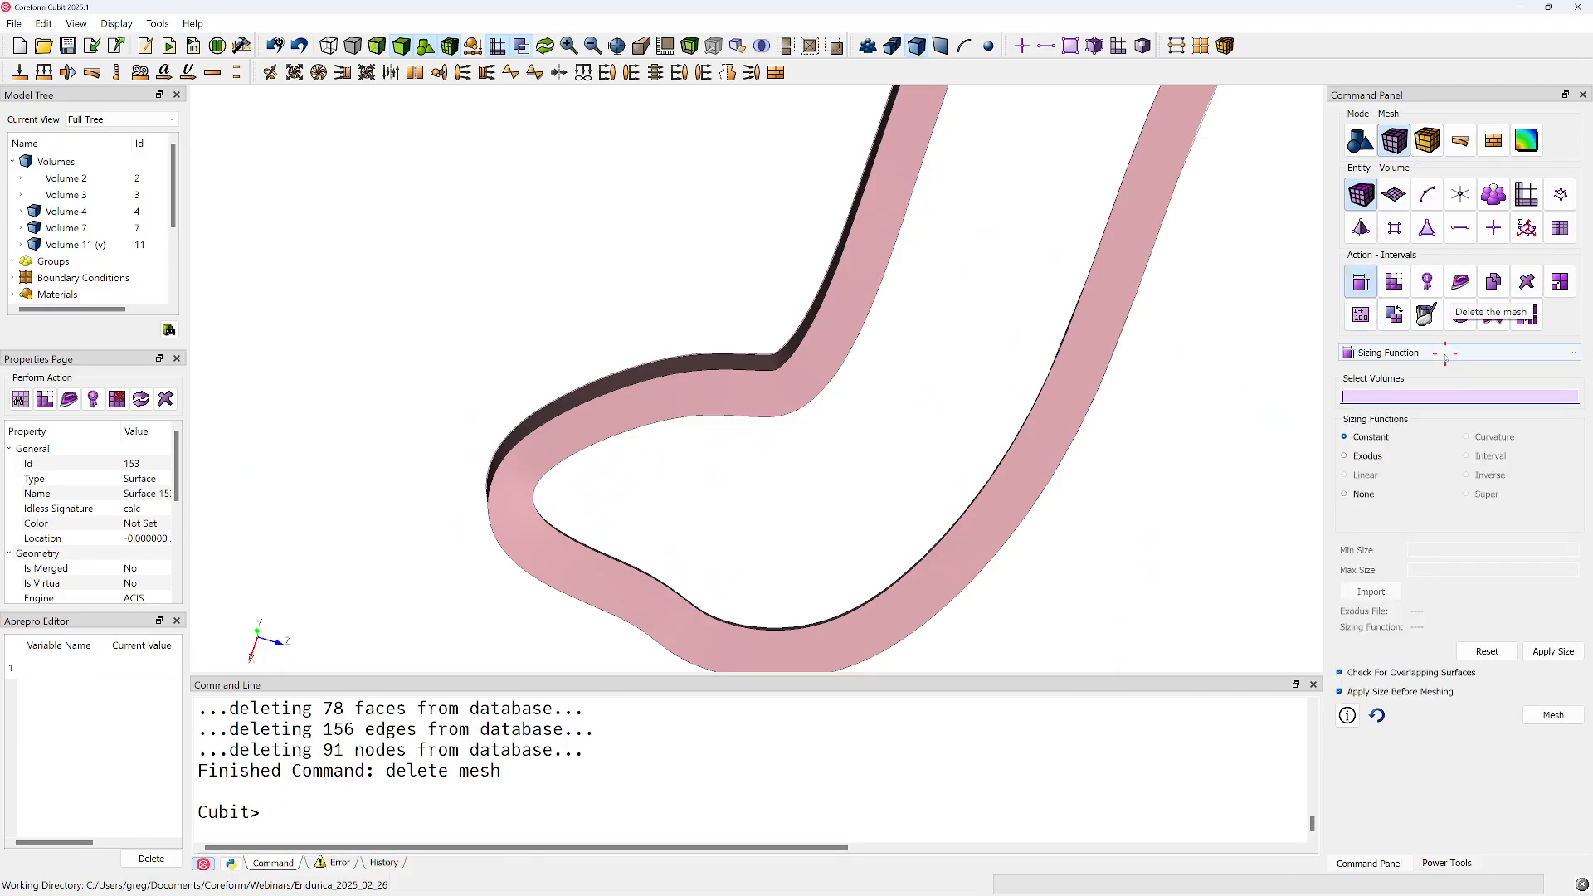
{"action": "left_click", "coordinate": [1411, 352]}
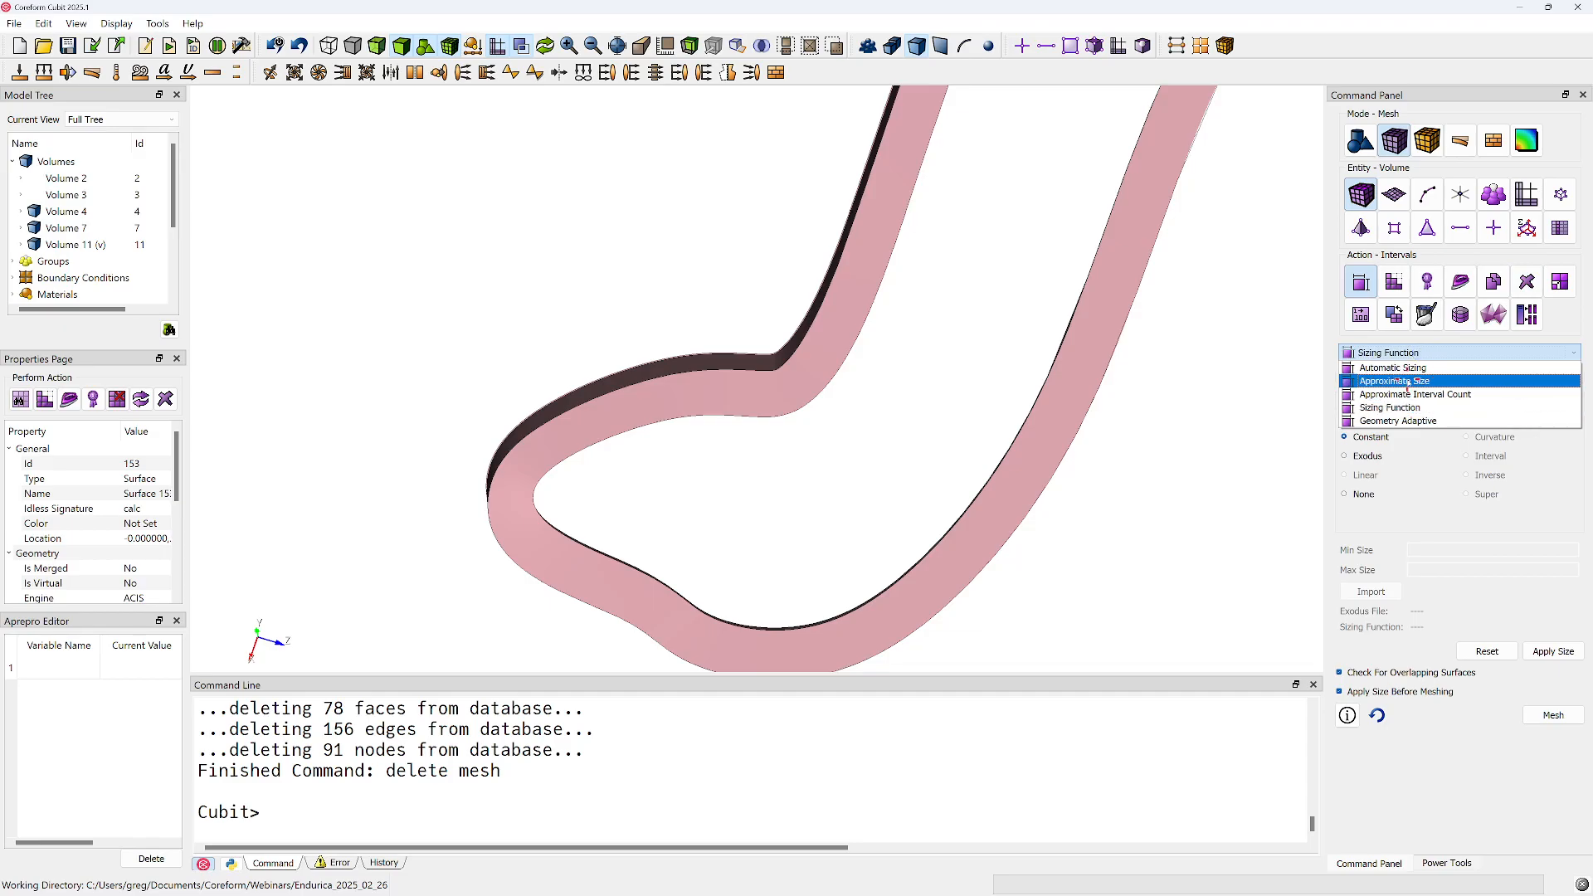
{"action": "left_click", "coordinate": [1409, 368]}
{"action": "left_click", "coordinate": [1419, 353]}
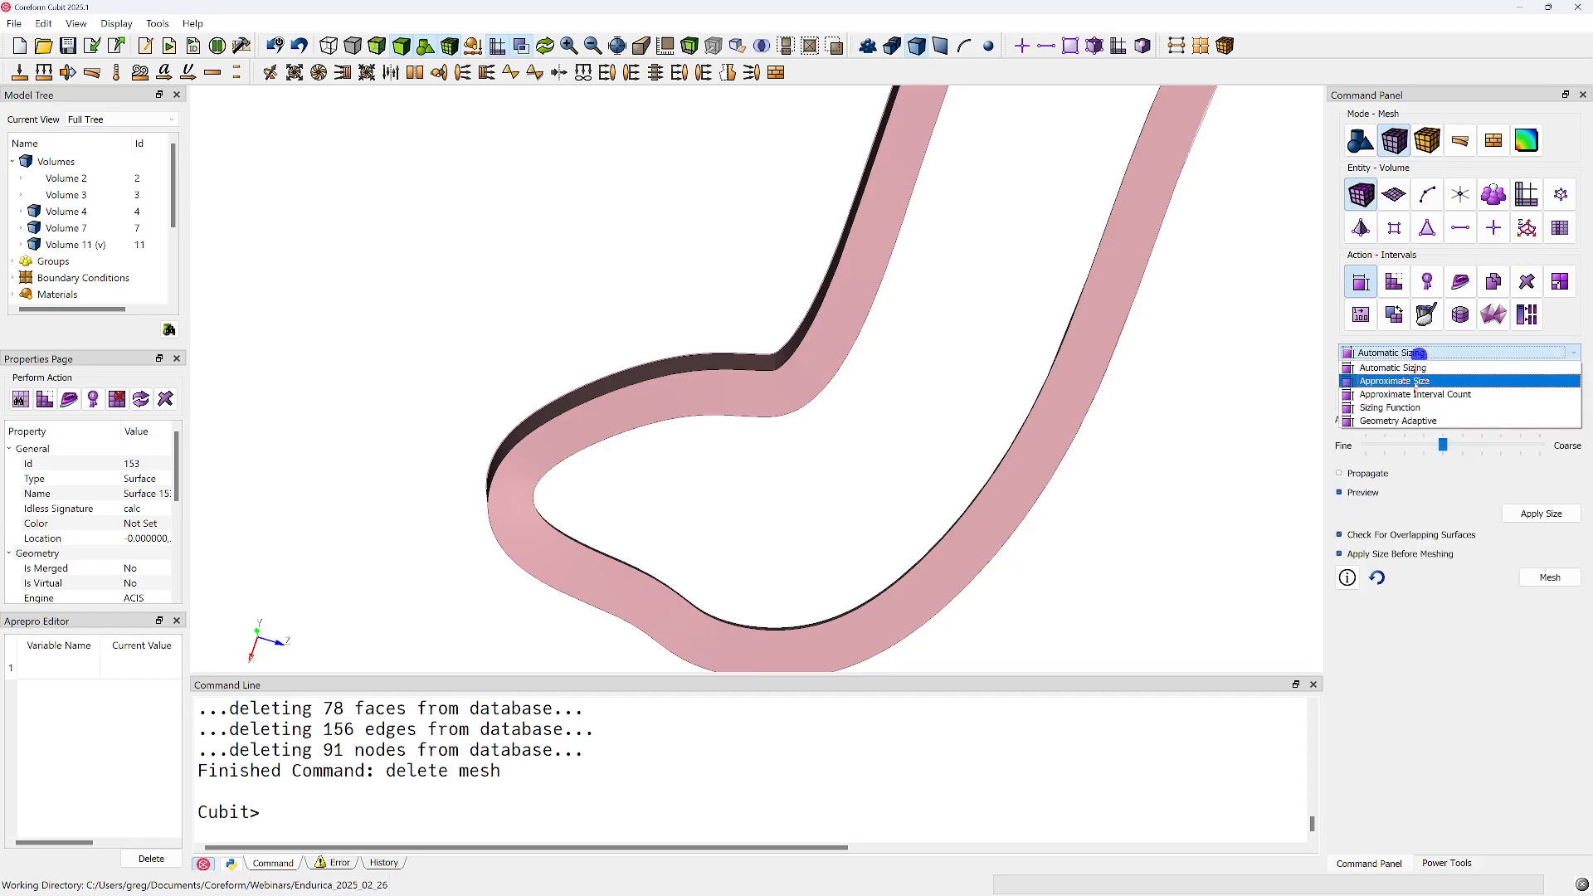
{"action": "left_click", "coordinate": [1400, 368]}
{"action": "left_click", "coordinate": [1081, 364]}
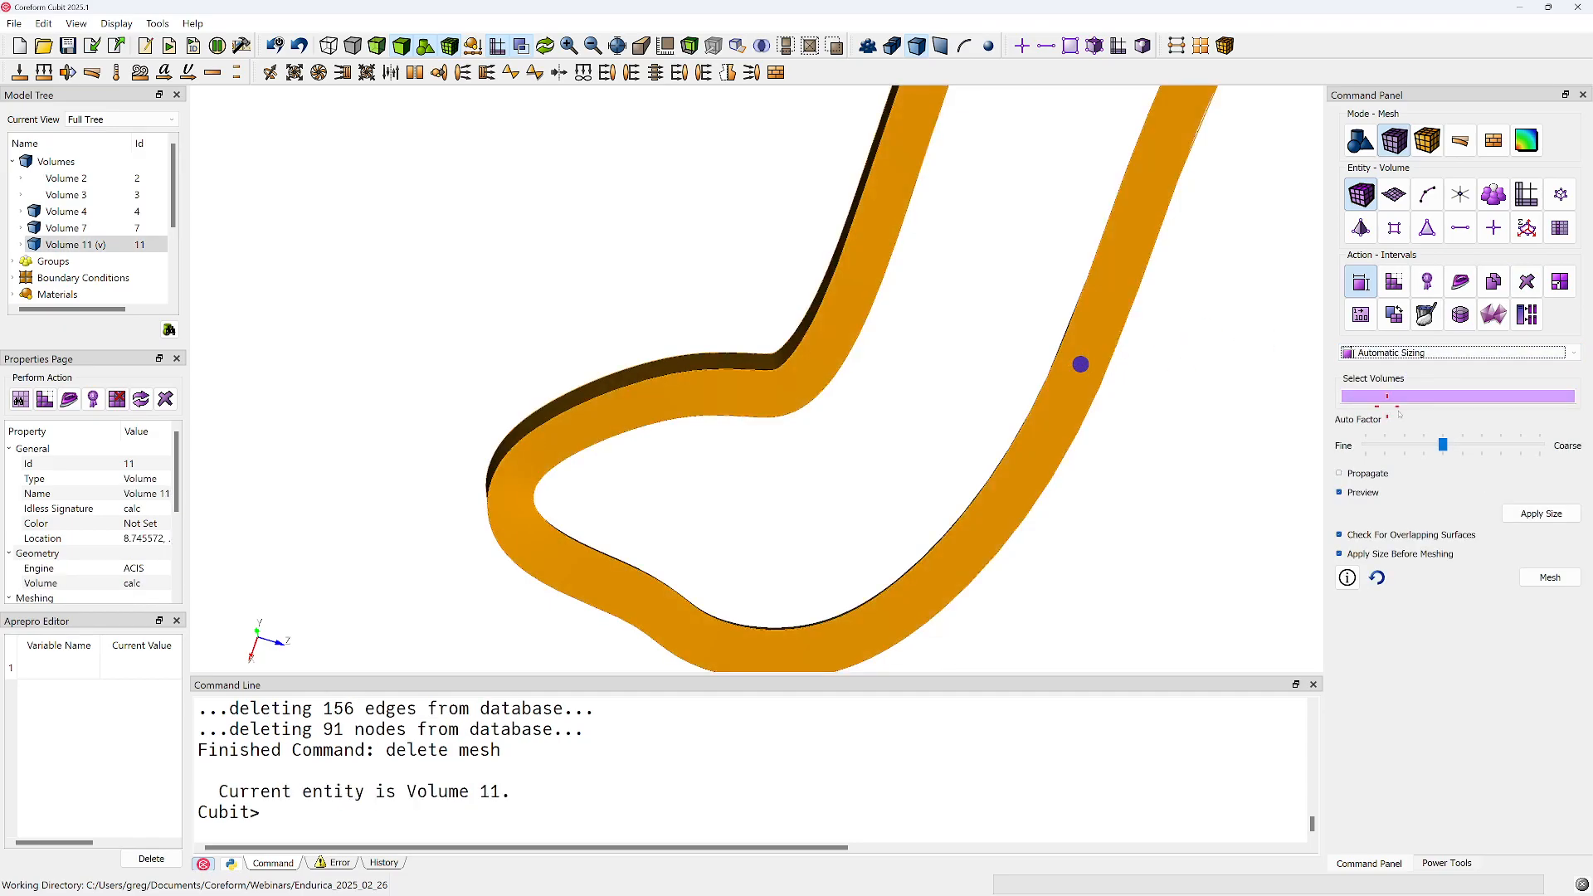
{"action": "left_click_drag", "start_coordinate": [1453, 453], "coordinate": [1409, 456]}
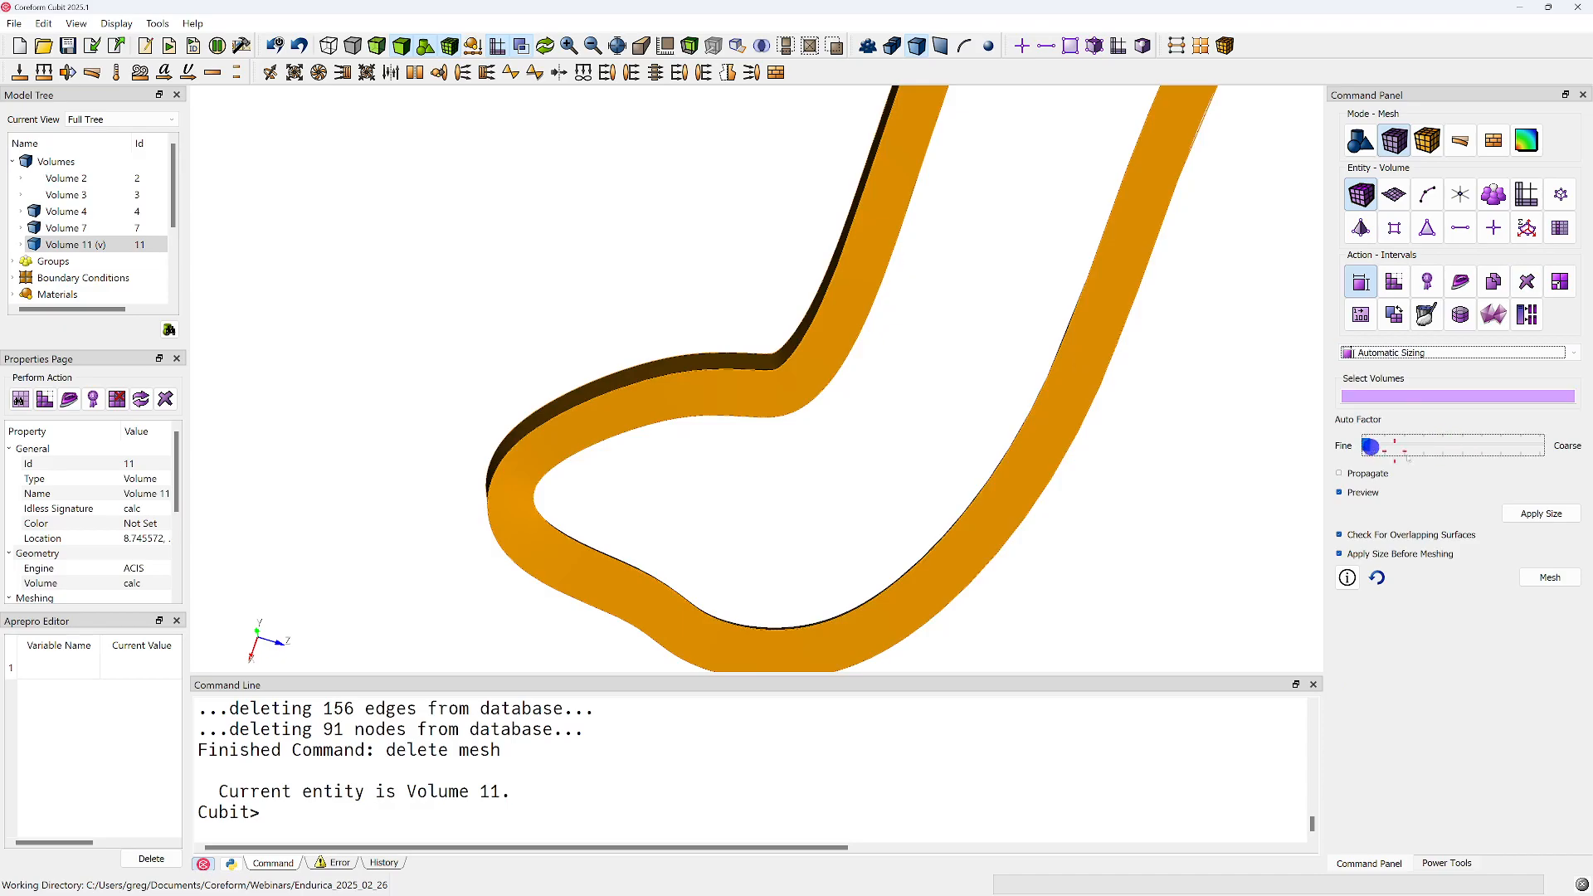
{"action": "left_click", "coordinate": [1516, 512]}
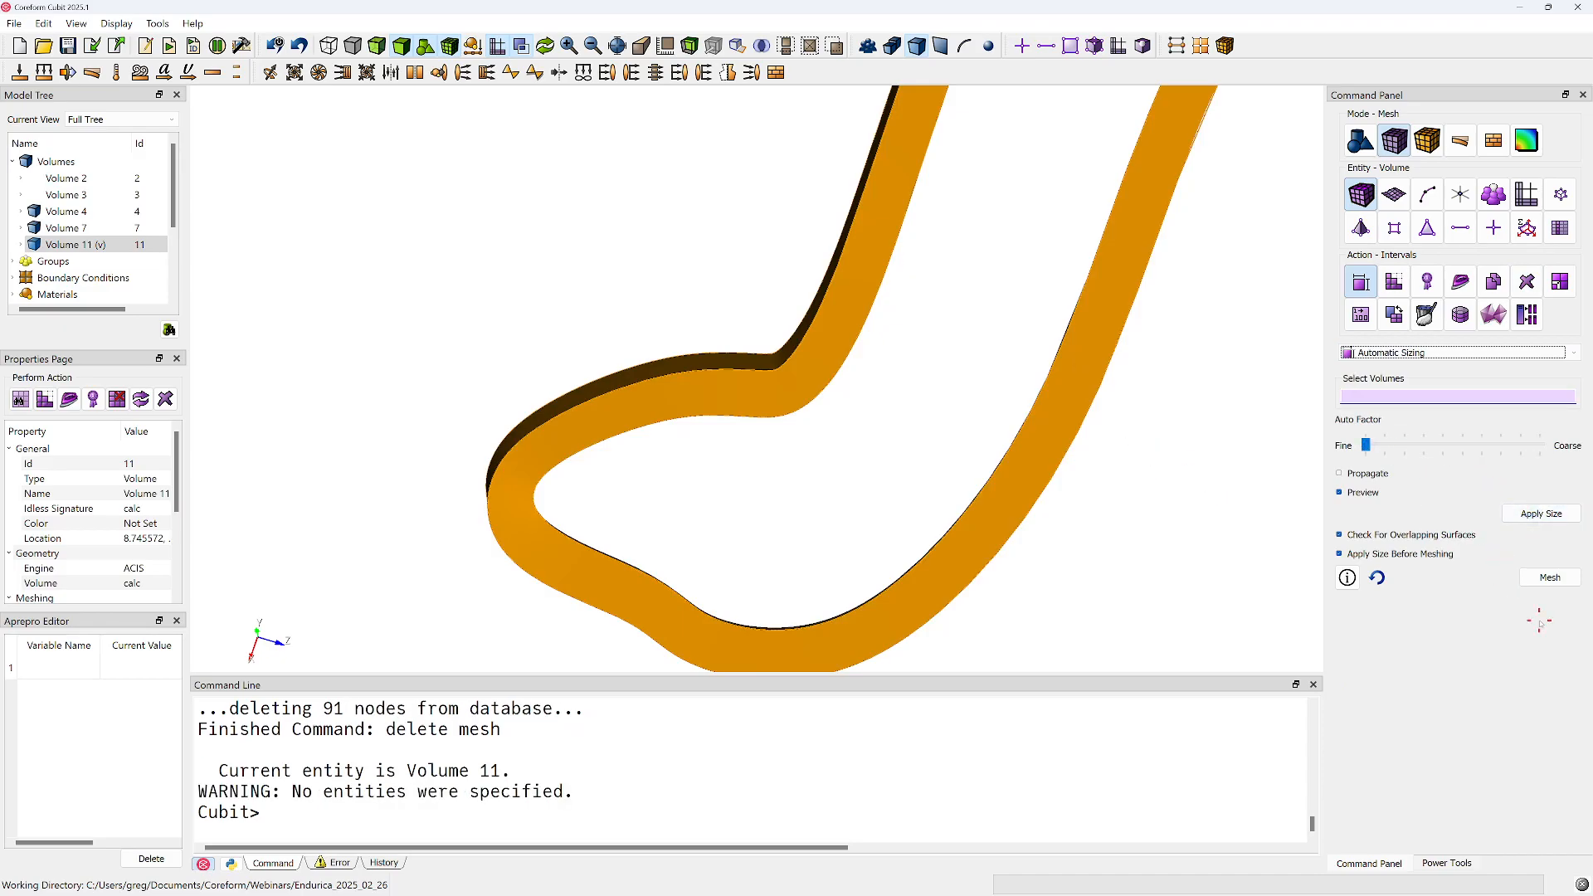
{"action": "left_click", "coordinate": [1086, 358]}
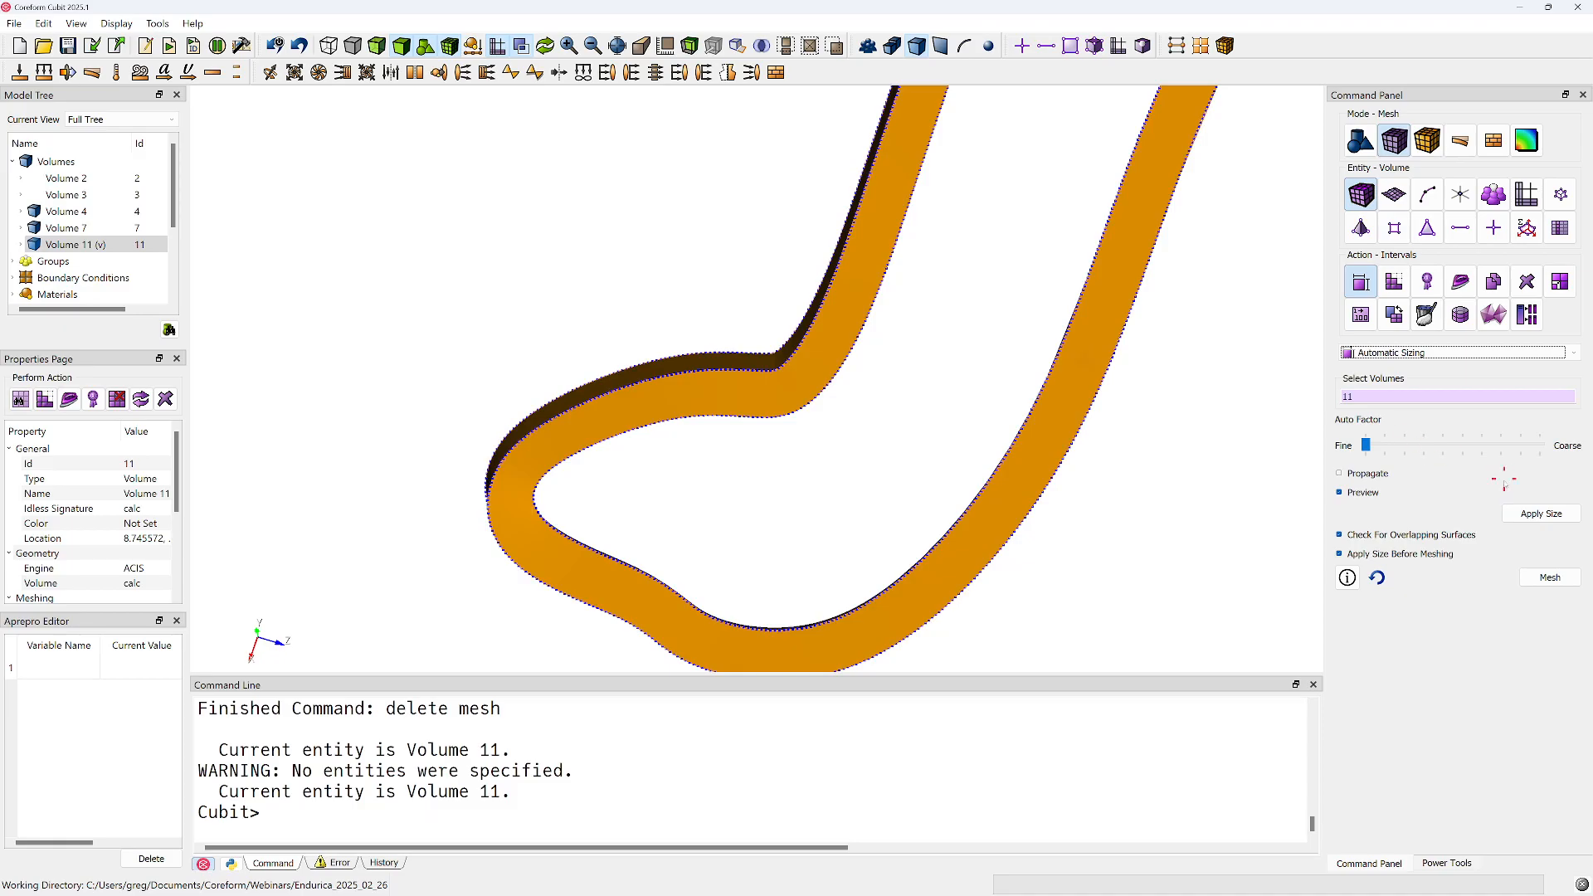
{"action": "left_click_drag", "start_coordinate": [1366, 446], "coordinate": [1425, 446]}
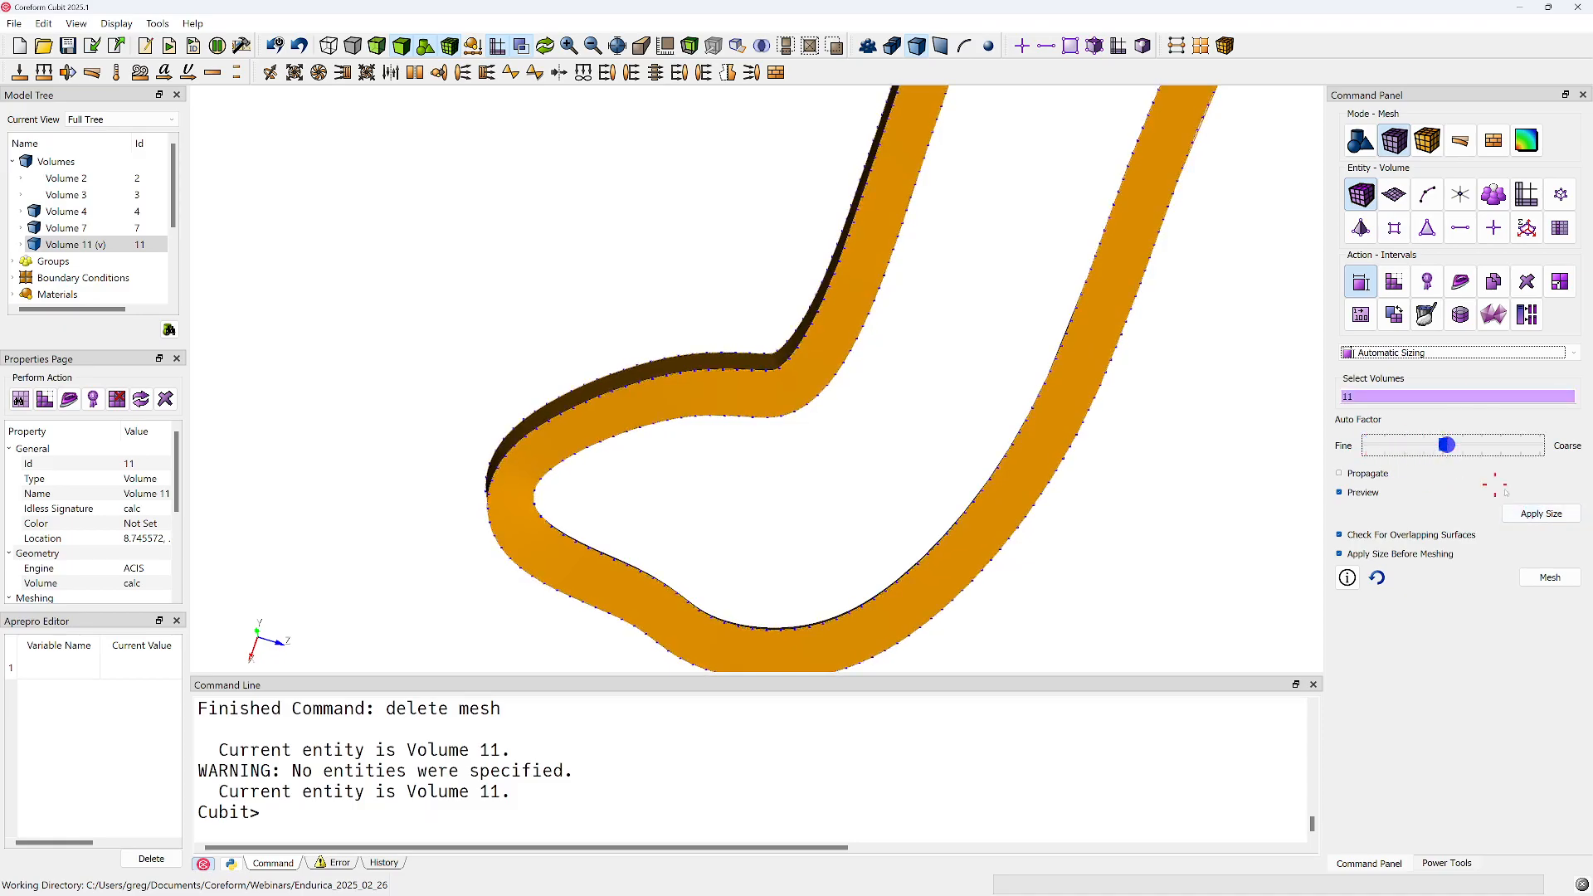
{"action": "left_click", "coordinate": [1542, 513]}
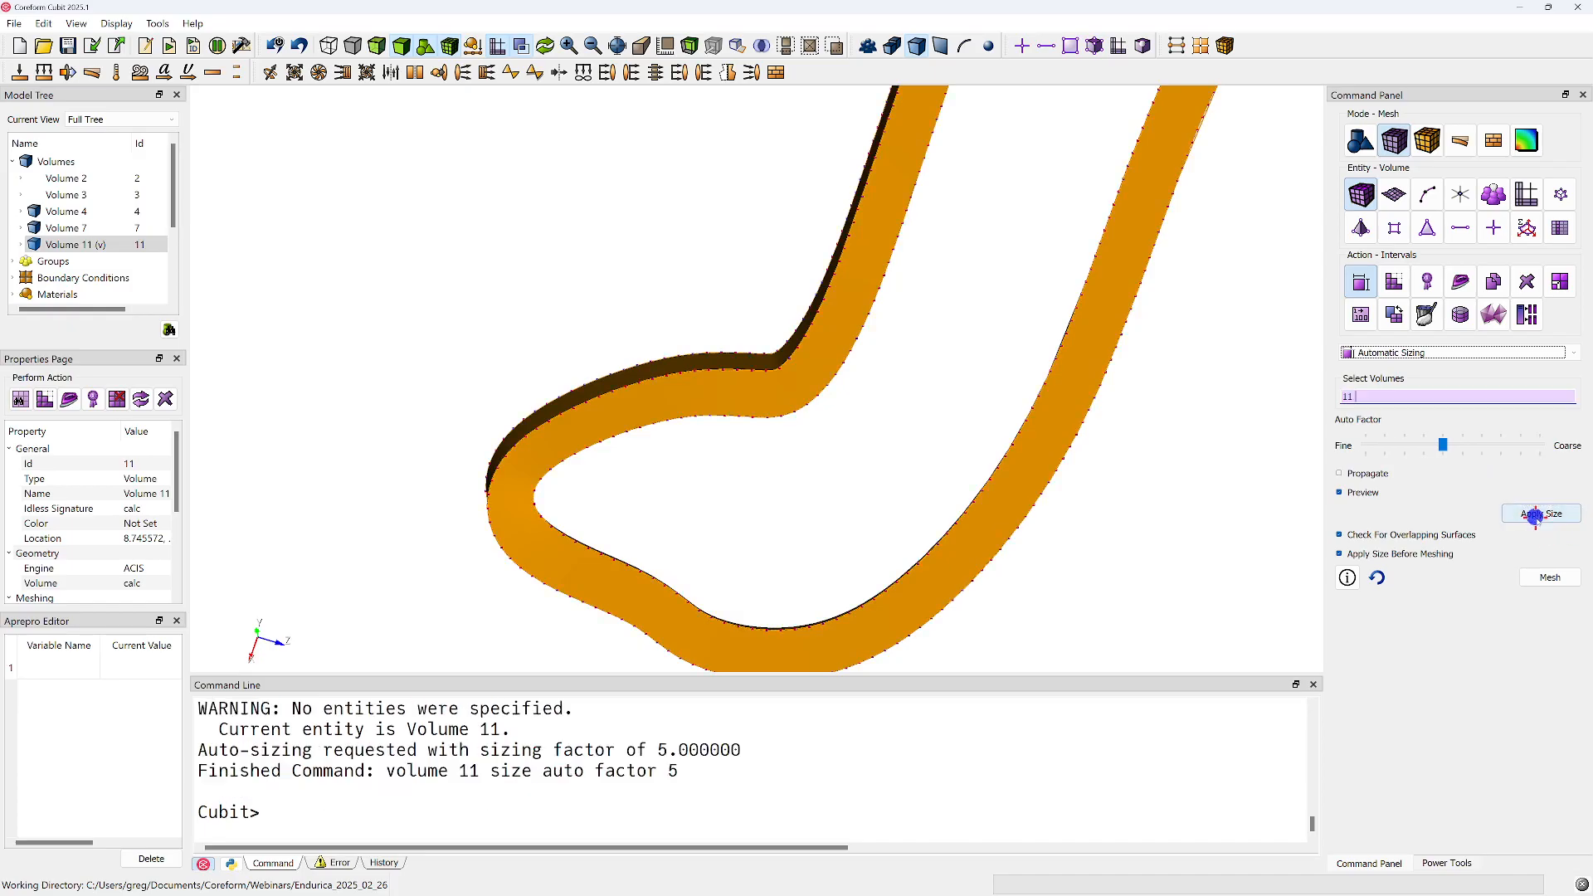
Mesh volume 11 with the applied size and inspect the element shapes around its bends
{"action": "left_click", "coordinate": [1550, 578]}
{"action": "left_click", "coordinate": [1166, 496]}
{"action": "middle_click_drag", "start_coordinate": [789, 397], "coordinate": [761, 434]}
{"action": "scroll", "coordinate": [761, 434], "scroll_direction": "down", "scroll_amount": 4}
{"action": "middle_click_drag", "start_coordinate": [837, 245], "coordinate": [858, 112]}
{"action": "middle_click_drag", "start_coordinate": [789, 259], "coordinate": [764, 321]}
{"action": "middle_click_drag", "start_coordinate": [786, 420], "coordinate": [833, 220]}
{"action": "middle_click_drag", "start_coordinate": [832, 220], "coordinate": [803, 349]}
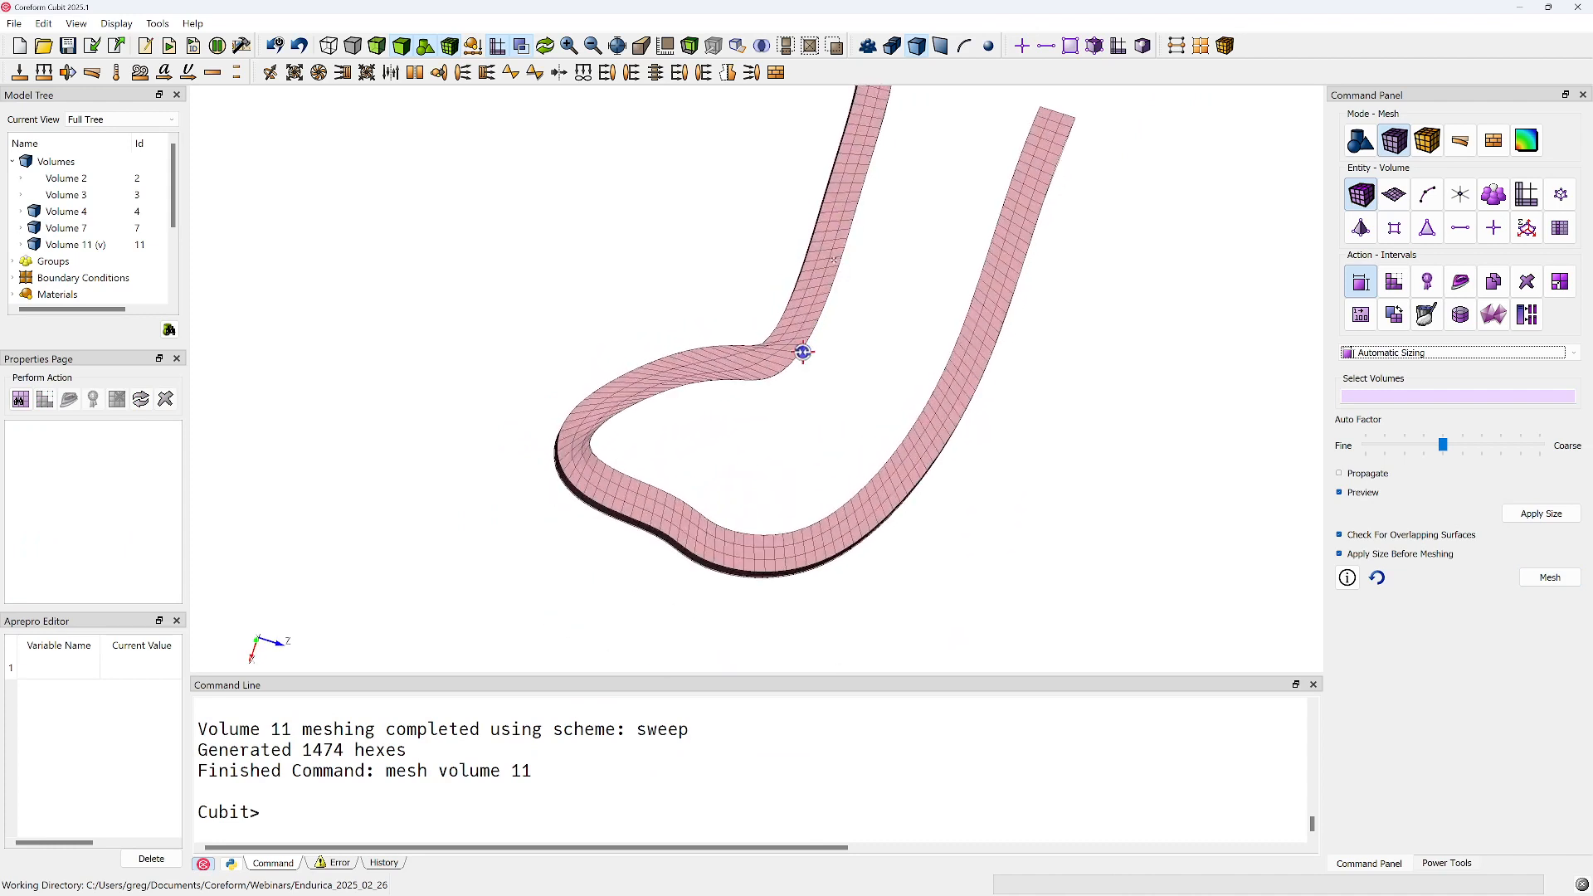
{"action": "scroll", "coordinate": [736, 416], "scroll_direction": "up", "scroll_amount": 3}
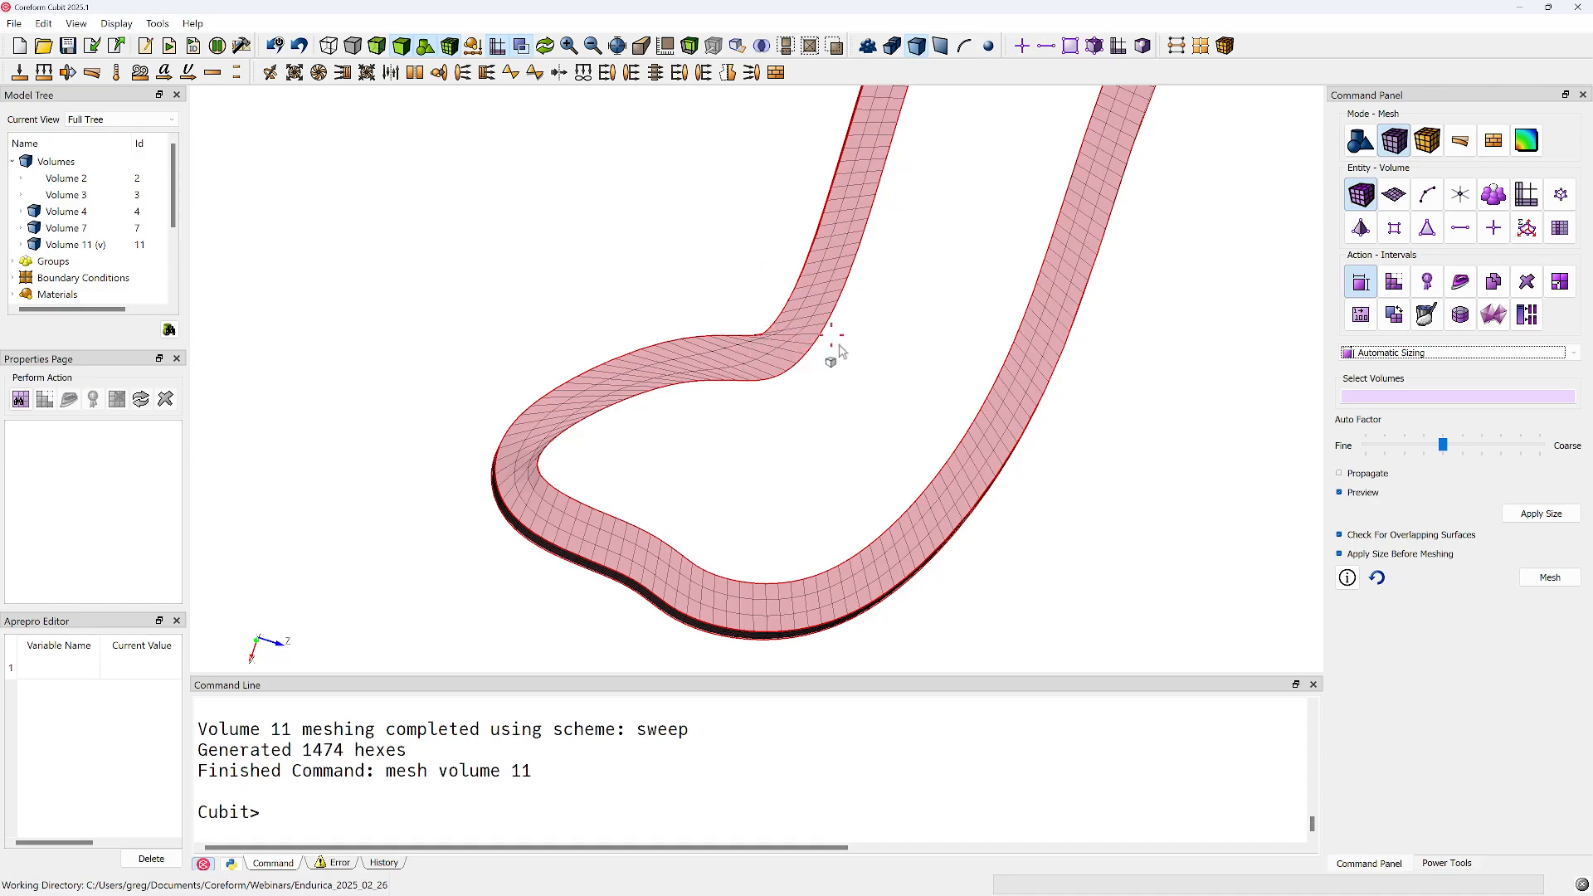
{"action": "left_click_drag", "start_coordinate": [806, 330], "coordinate": [814, 356]}
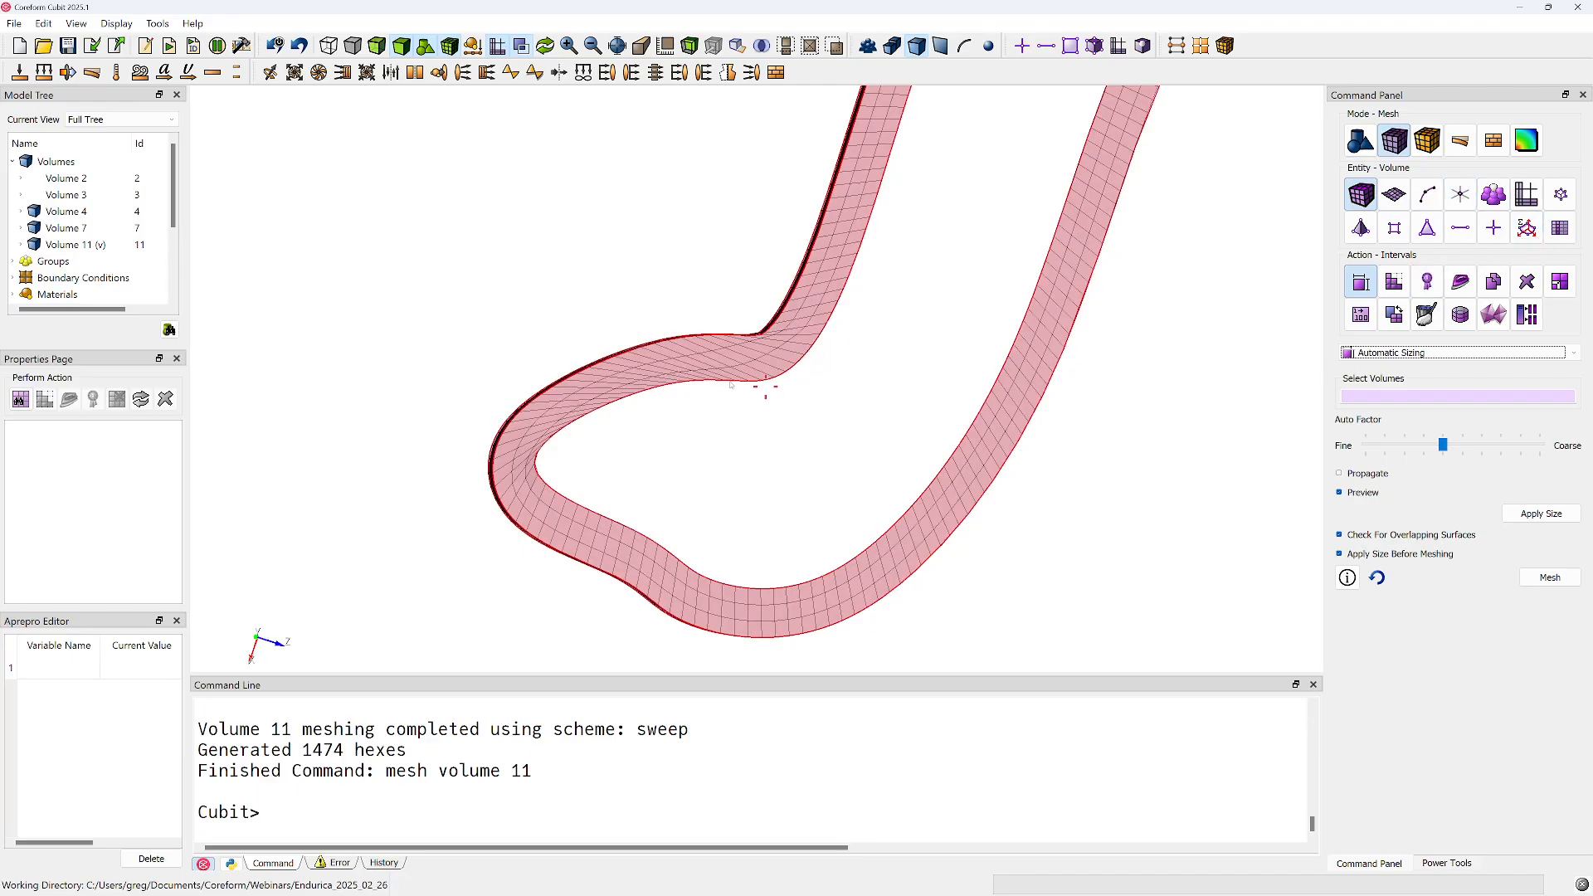
Smooth the mesh of volume 11 with the Laplacian scheme, including the boundary nodes
{"action": "left_click", "coordinate": [1458, 282]}
{"action": "left_click", "coordinate": [1427, 352]}
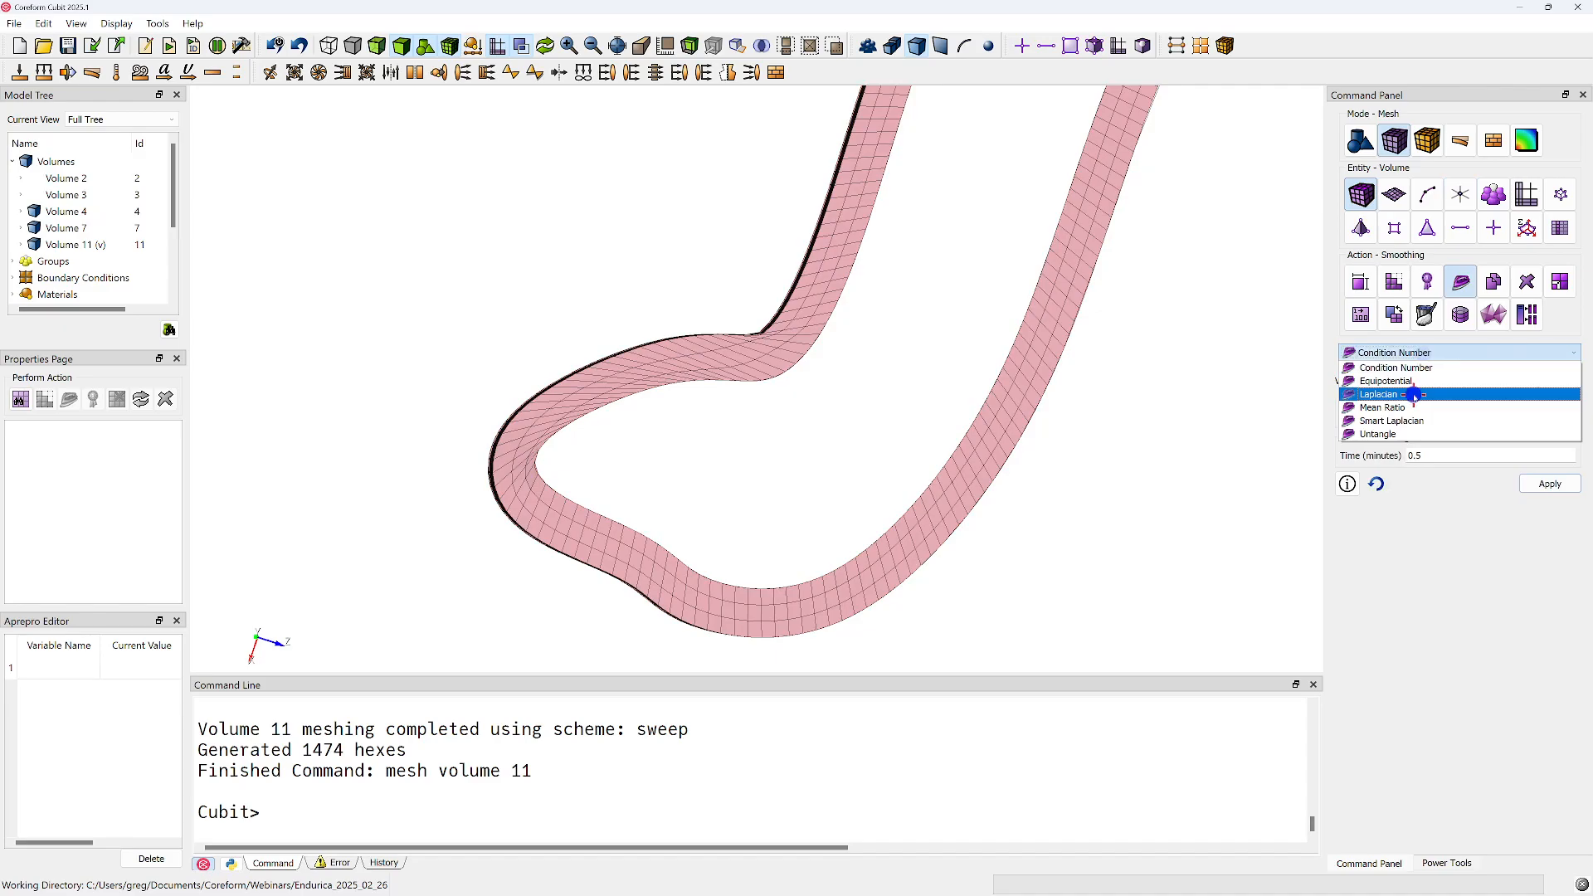
{"action": "left_click", "coordinate": [1415, 395]}
{"action": "left_click", "coordinate": [805, 317]}
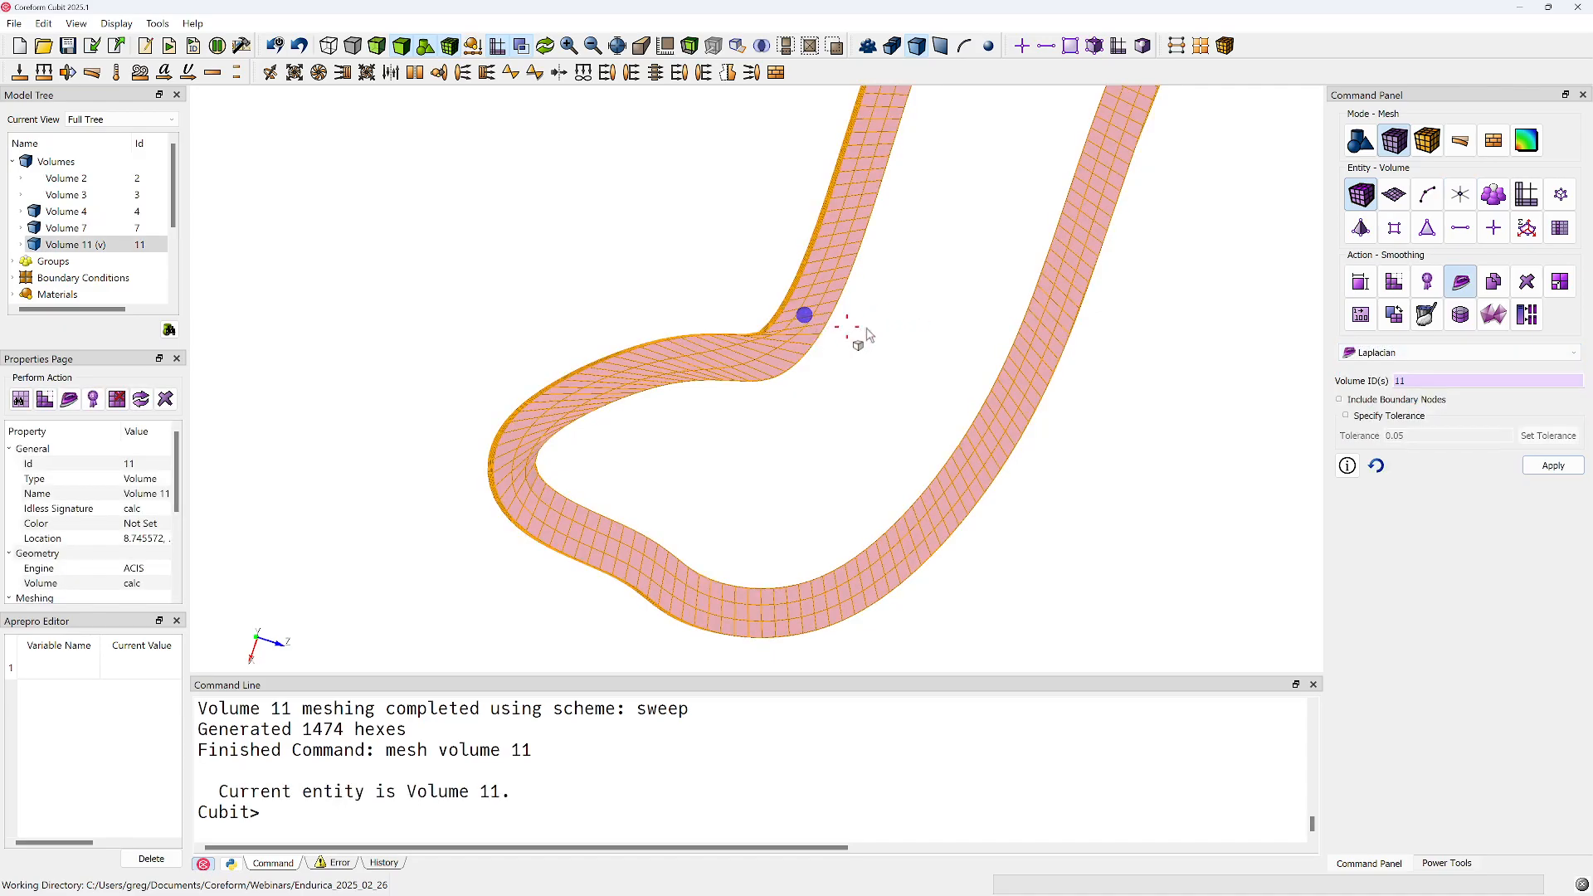
{"action": "left_click", "coordinate": [1400, 401]}
{"action": "left_click", "coordinate": [1547, 465]}
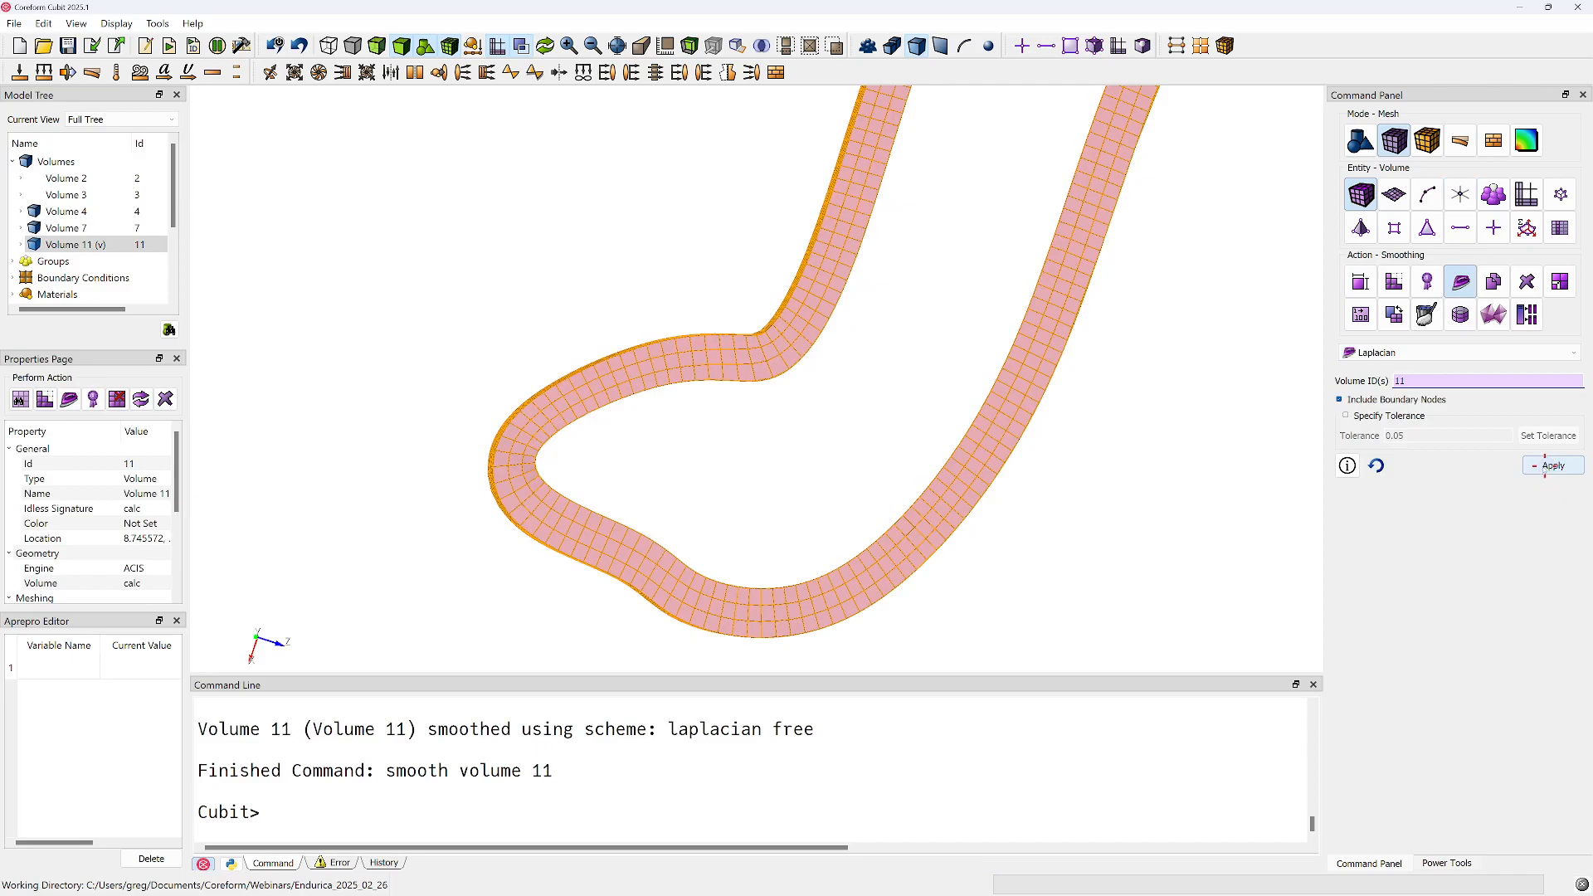
Bring the surrounding volumes back into view and isolate volume 4, the thin wall adjoining the meshed fillet
{"action": "left_click", "coordinate": [1086, 472]}
{"action": "mouse_move", "coordinate": [1088, 470]}
{"action": "left_mouse_down"}
{"action": "mouse_move", "coordinate": [896, 463]}
{"action": "mouse_move", "coordinate": [851, 433]}
{"action": "mouse_move", "coordinate": [803, 356]}
{"action": "mouse_move", "coordinate": [789, 391]}
{"action": "mouse_move", "coordinate": [769, 263]}
{"action": "mouse_move", "coordinate": [730, 401]}
{"action": "mouse_move", "coordinate": [743, 271]}
{"action": "mouse_move", "coordinate": [754, 325]}
{"action": "mouse_move", "coordinate": [704, 476]}
{"action": "mouse_move", "coordinate": [714, 423]}
{"action": "left_mouse_up"}
{"action": "right_click", "coordinate": [702, 316]}
{"action": "left_click", "coordinate": [713, 323]}
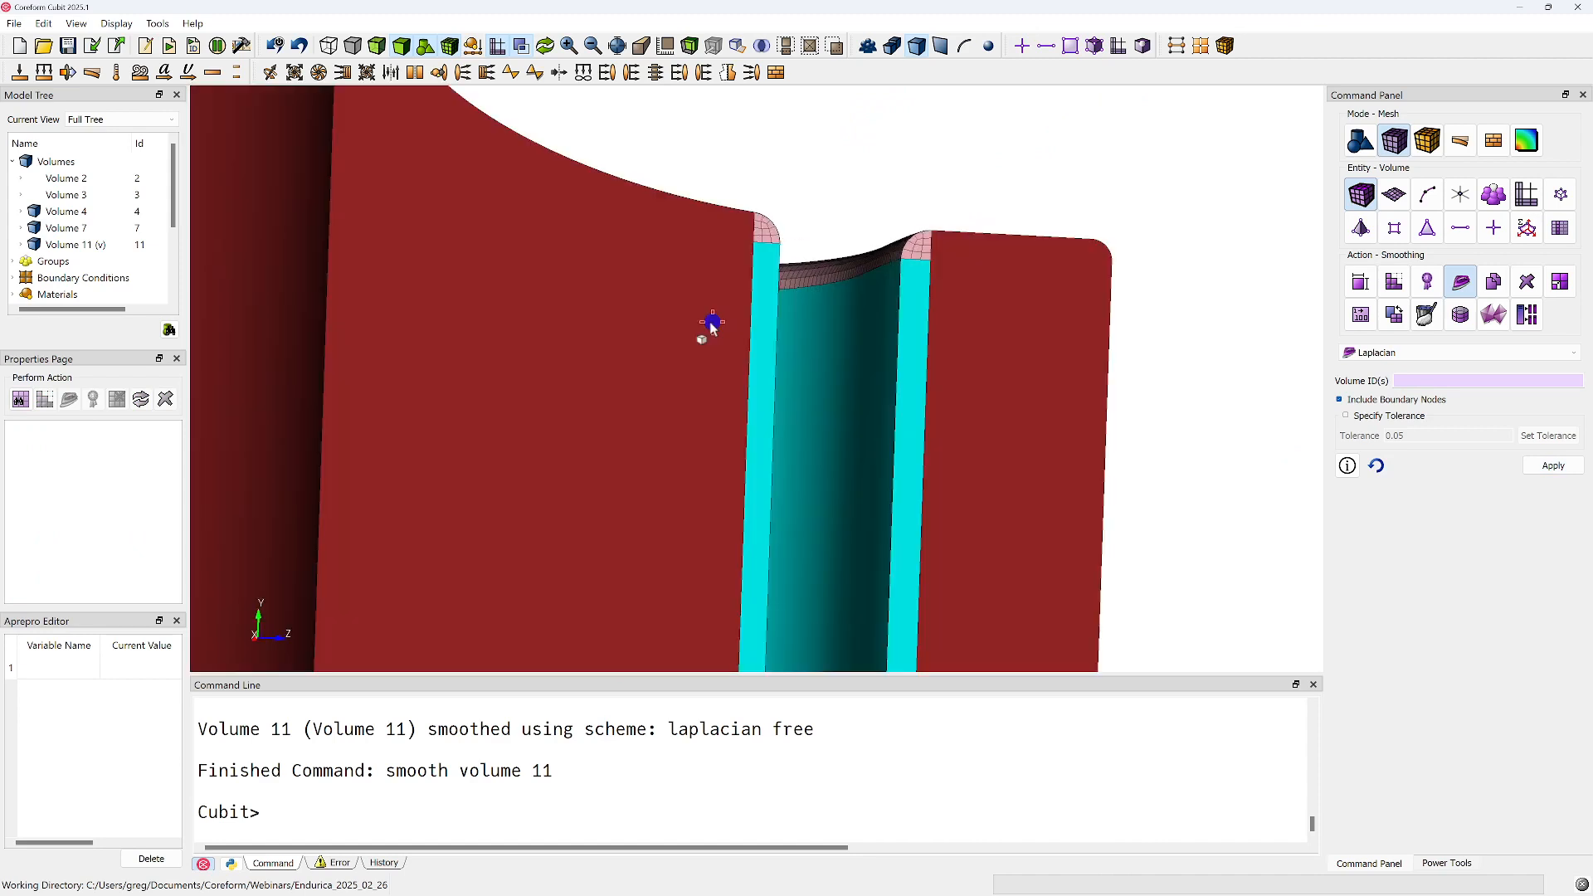
{"action": "left_click_drag", "start_coordinate": [711, 321], "coordinate": [652, 298]}
{"action": "left_click", "coordinate": [762, 277]}
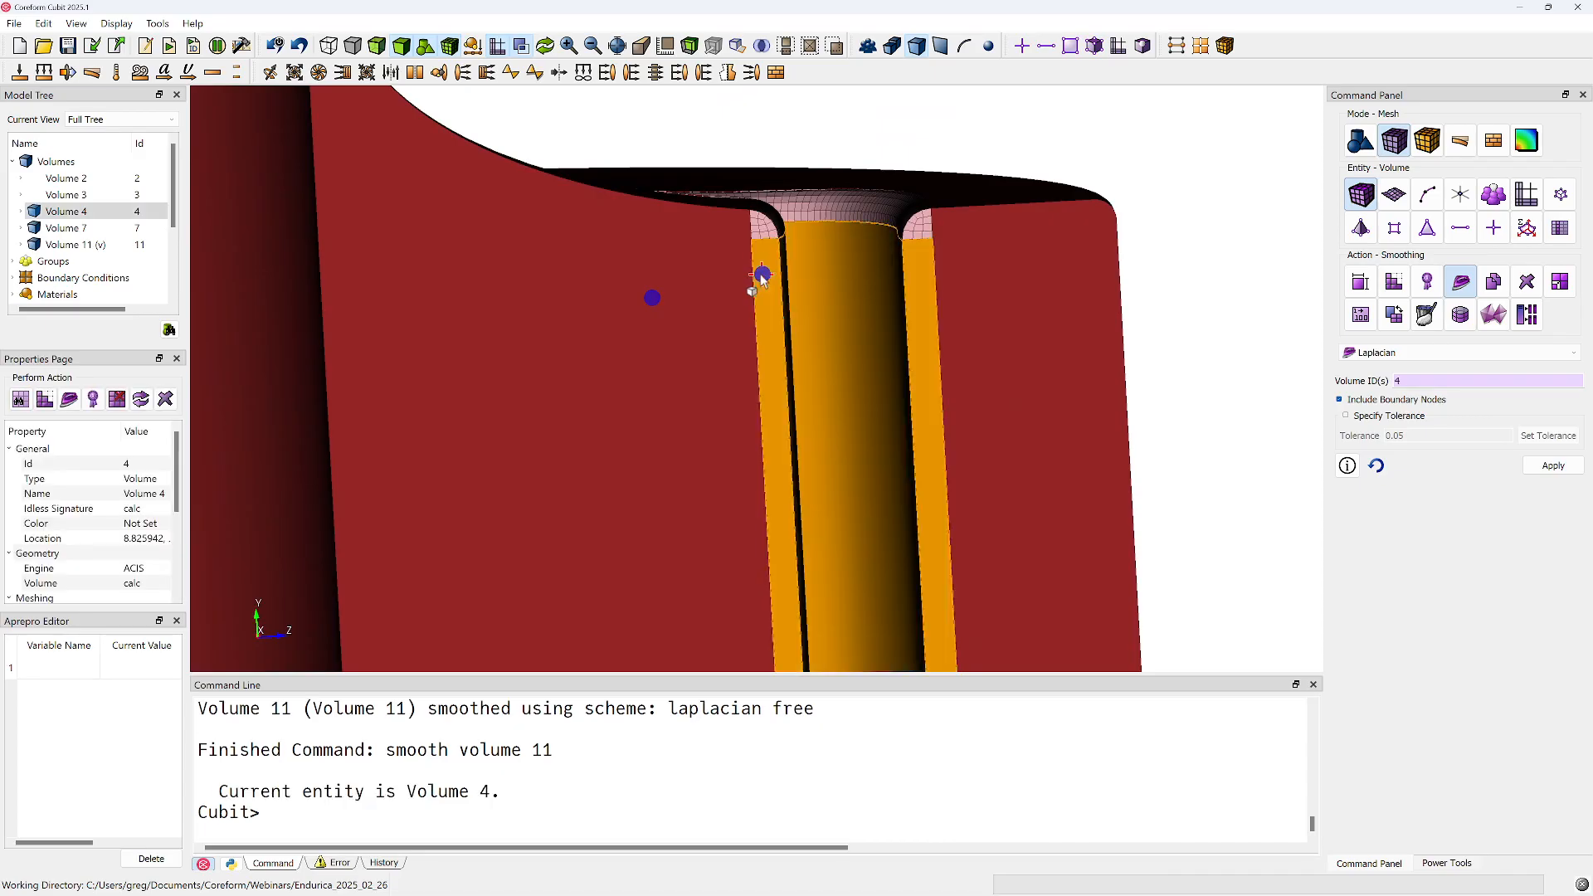
{"action": "left_click", "coordinate": [765, 231]}
{"action": "left_click", "coordinate": [763, 260]}
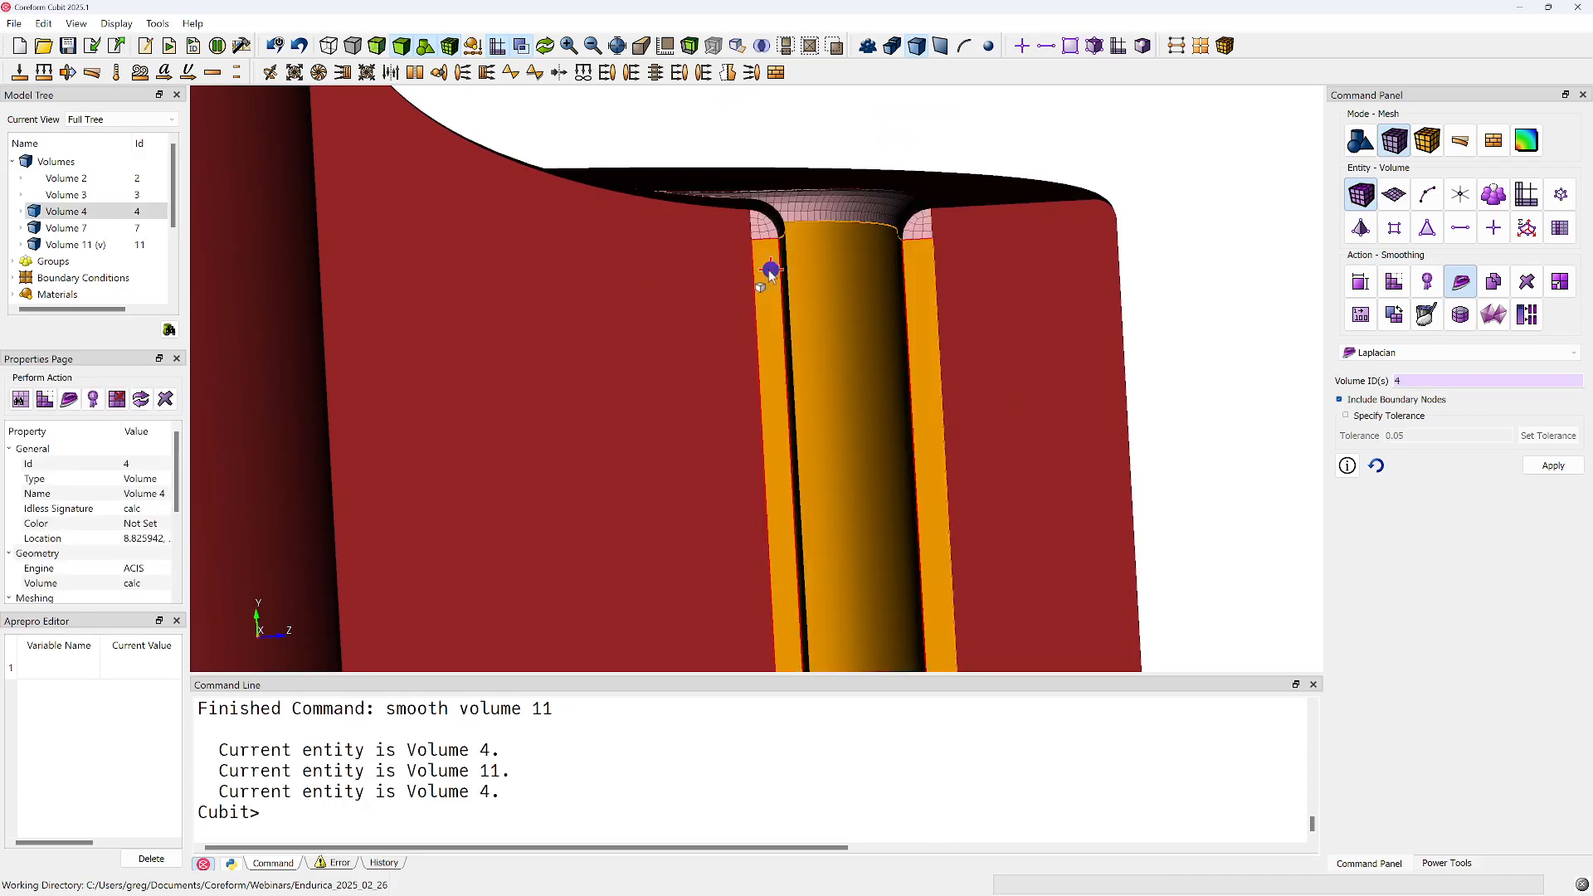
{"action": "right_click", "coordinate": [771, 270]}
{"action": "left_click", "coordinate": [806, 399]}
{"action": "mouse_move", "coordinate": [806, 399]}
{"action": "left_mouse_down"}
{"action": "mouse_move", "coordinate": [789, 366]}
{"action": "mouse_move", "coordinate": [797, 257]}
{"action": "mouse_move", "coordinate": [771, 475]}
{"action": "left_mouse_up"}
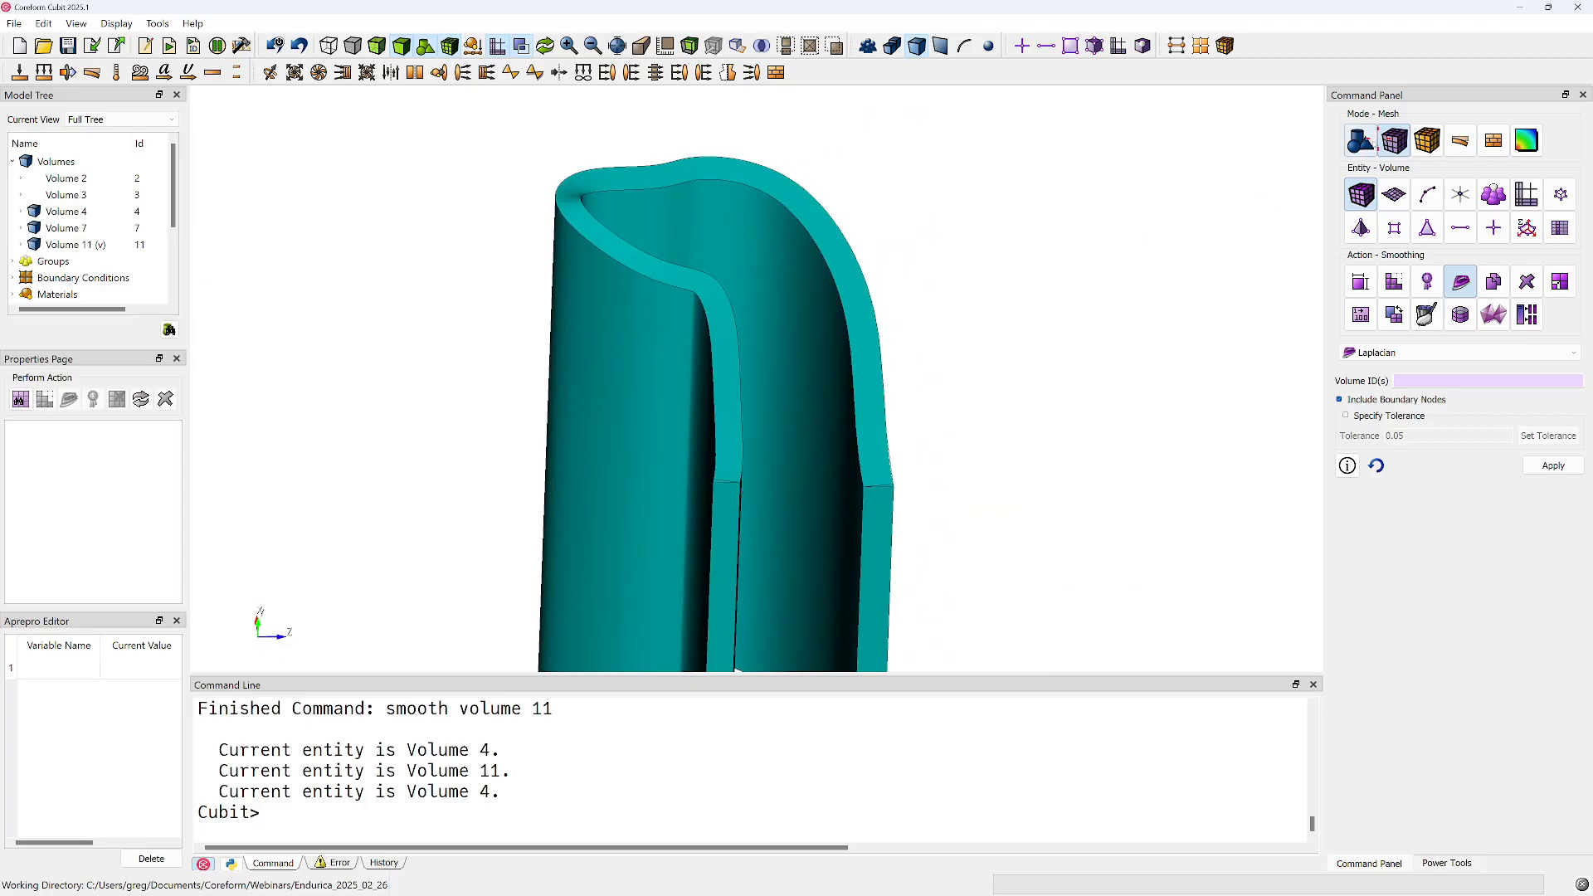
Create a composite surface from surfaces 144, 145 and 146 on volume 4, merging the slivers into the end face
{"action": "left_click", "coordinate": [1361, 140]}
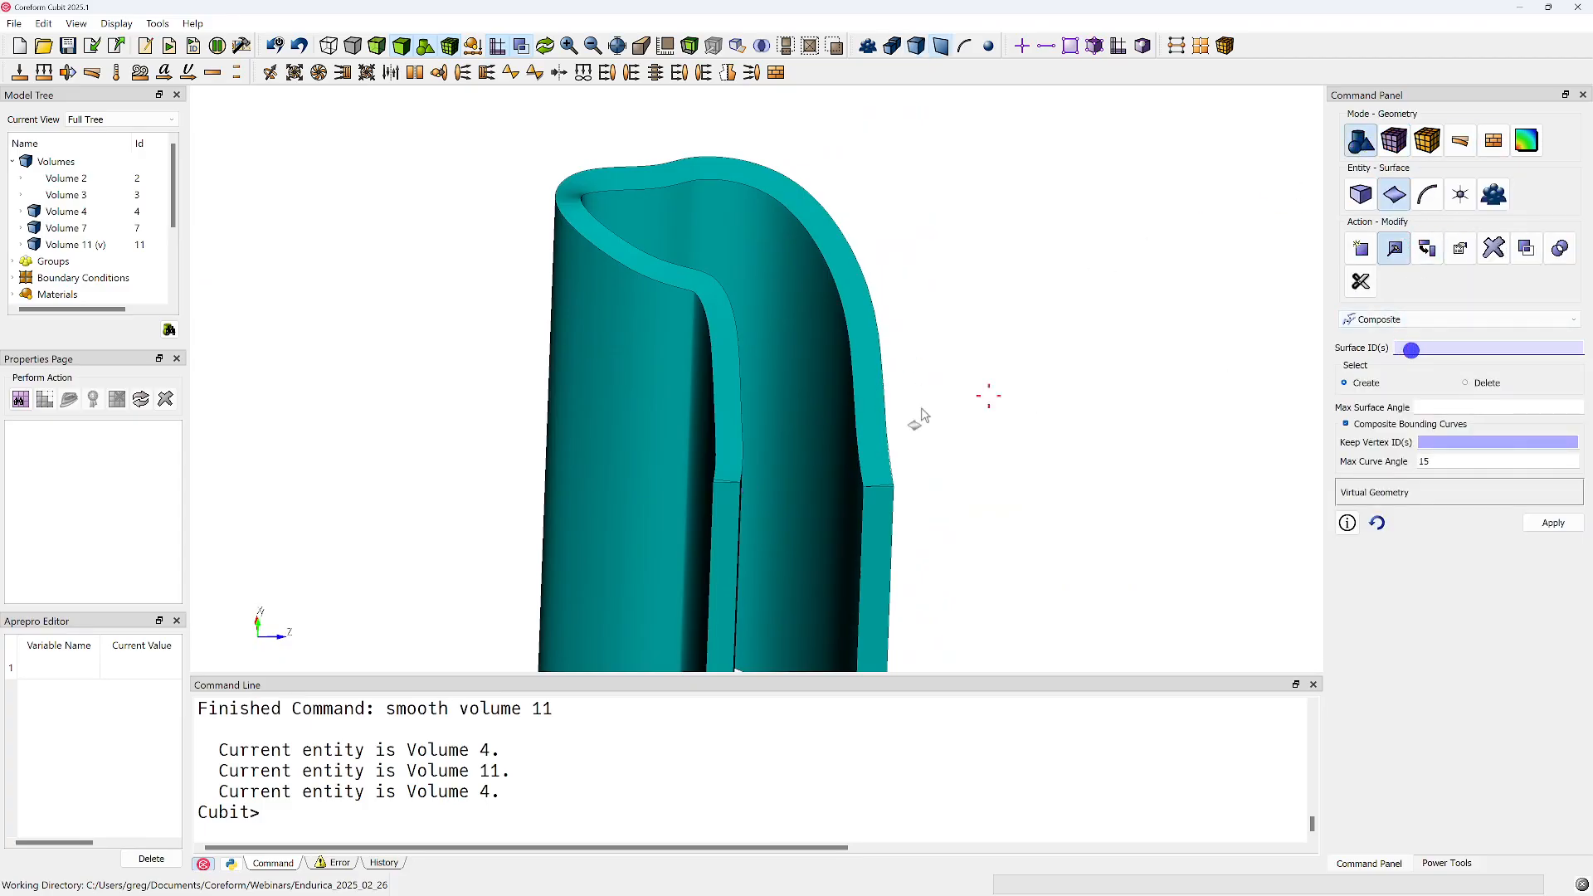
{"action": "left_click", "coordinate": [887, 450]}
{"action": "right_click", "coordinate": [884, 451]}
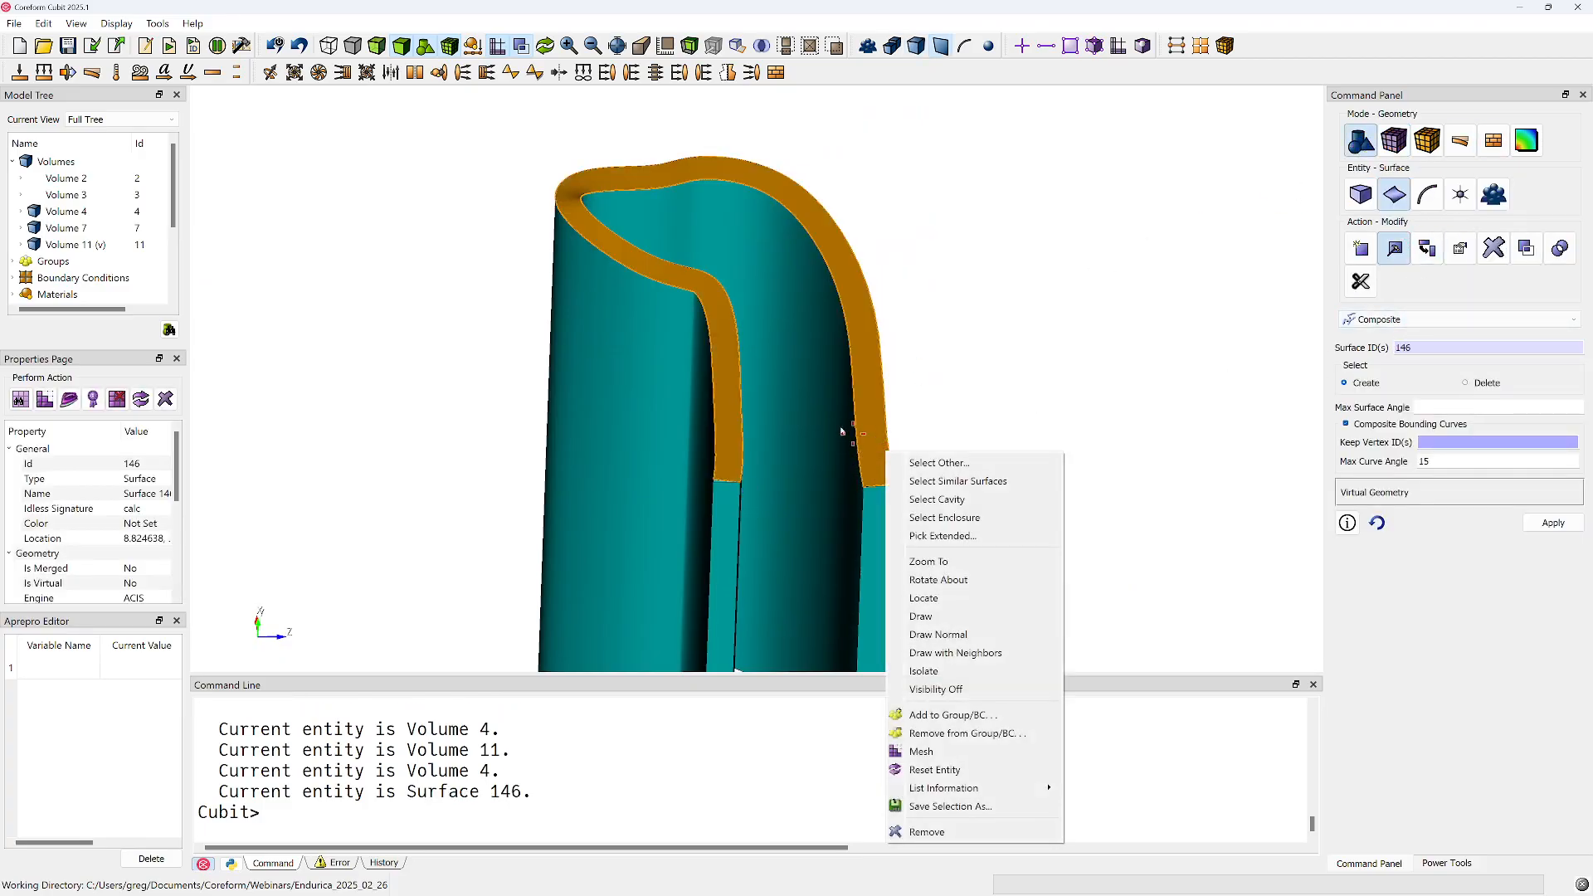
{"action": "middle_click_drag", "start_coordinate": [834, 423], "coordinate": [789, 316]}
{"action": "scroll", "coordinate": [835, 377], "scroll_direction": "up", "scroll_amount": 10}
{"action": "scroll", "coordinate": [979, 416], "scroll_direction": "down", "scroll_amount": 1}
{"action": "left_click", "coordinate": [1114, 389]}
{"action": "left_click", "coordinate": [1104, 386]}
{"action": "left_click", "coordinate": [390, 371], "text": "ctrl"}
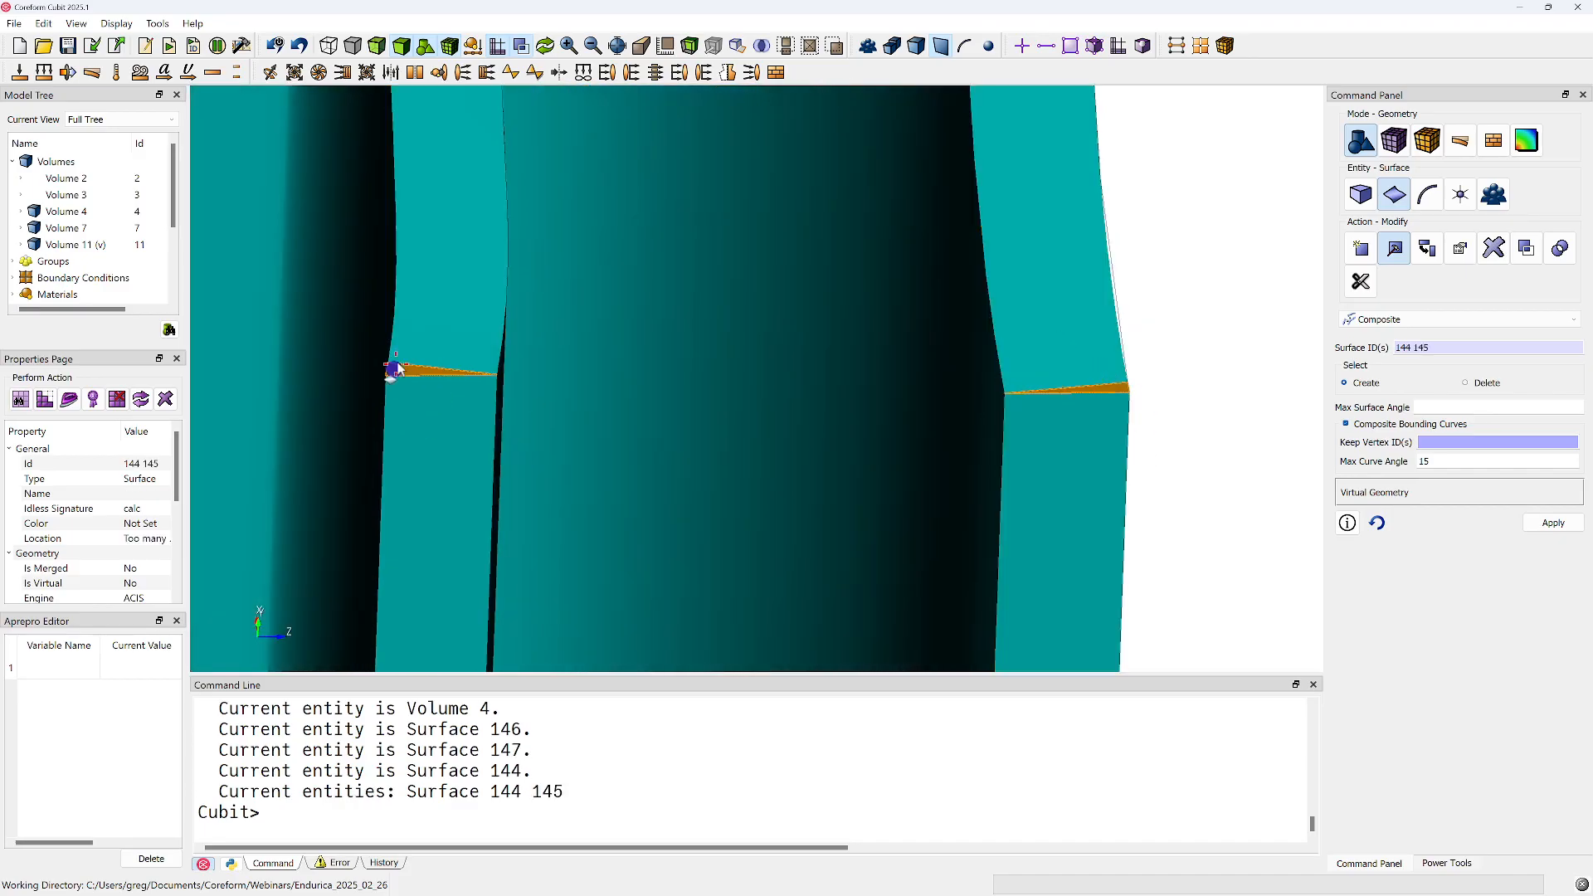
{"action": "left_click", "coordinate": [419, 336], "text": "ctrl"}
{"action": "left_click", "coordinate": [1553, 523]}
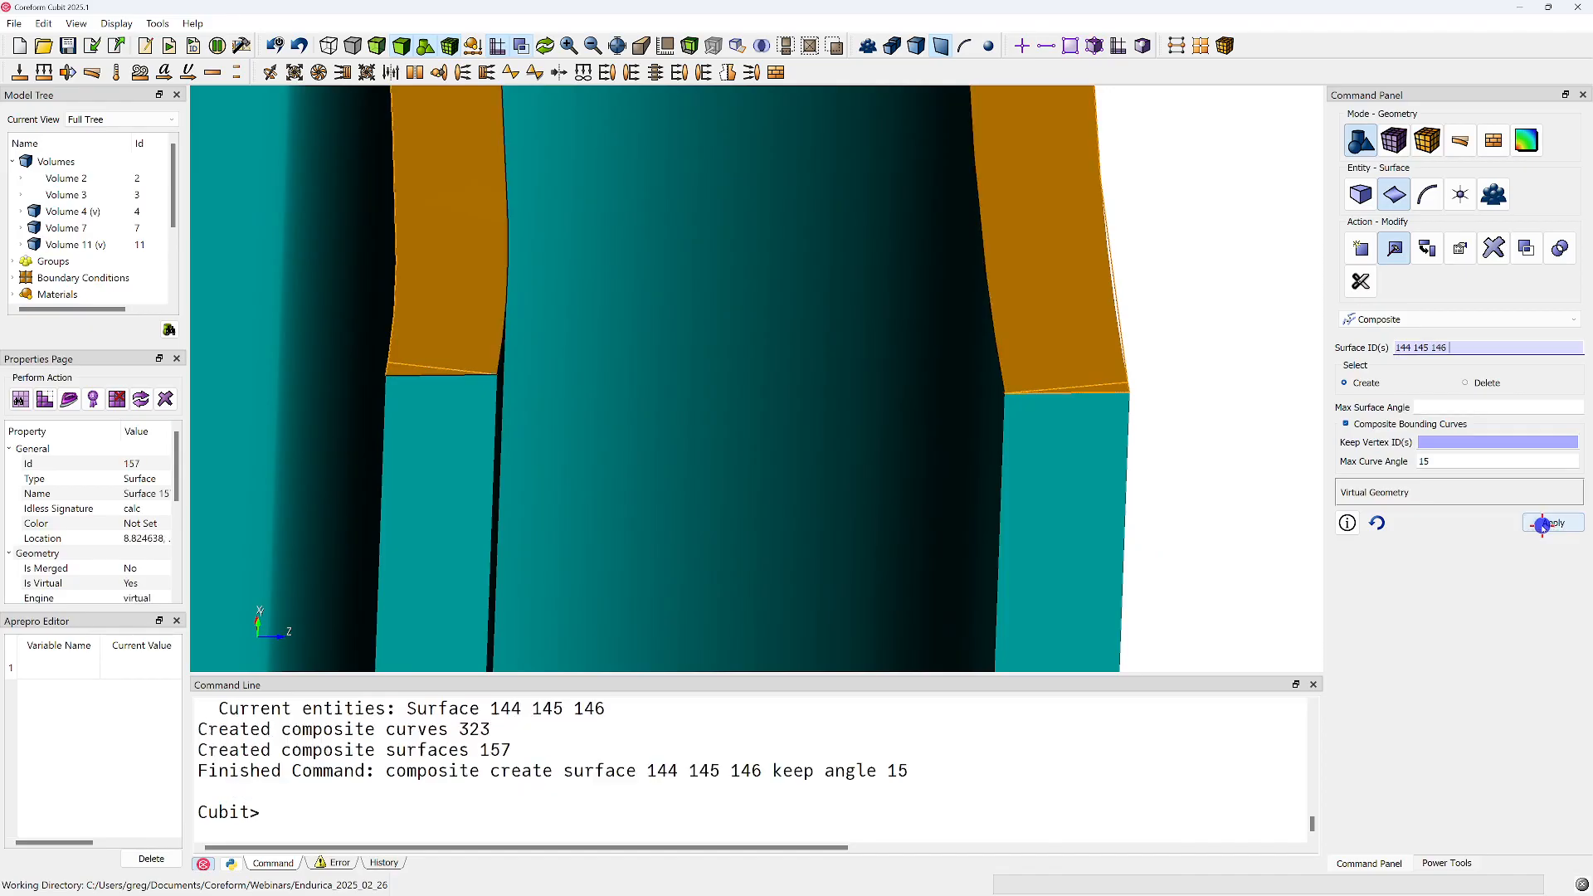
{"action": "scroll", "coordinate": [1191, 442], "scroll_direction": "down", "scroll_amount": 2}
{"action": "scroll", "coordinate": [939, 412], "scroll_direction": "down", "scroll_amount": 4}
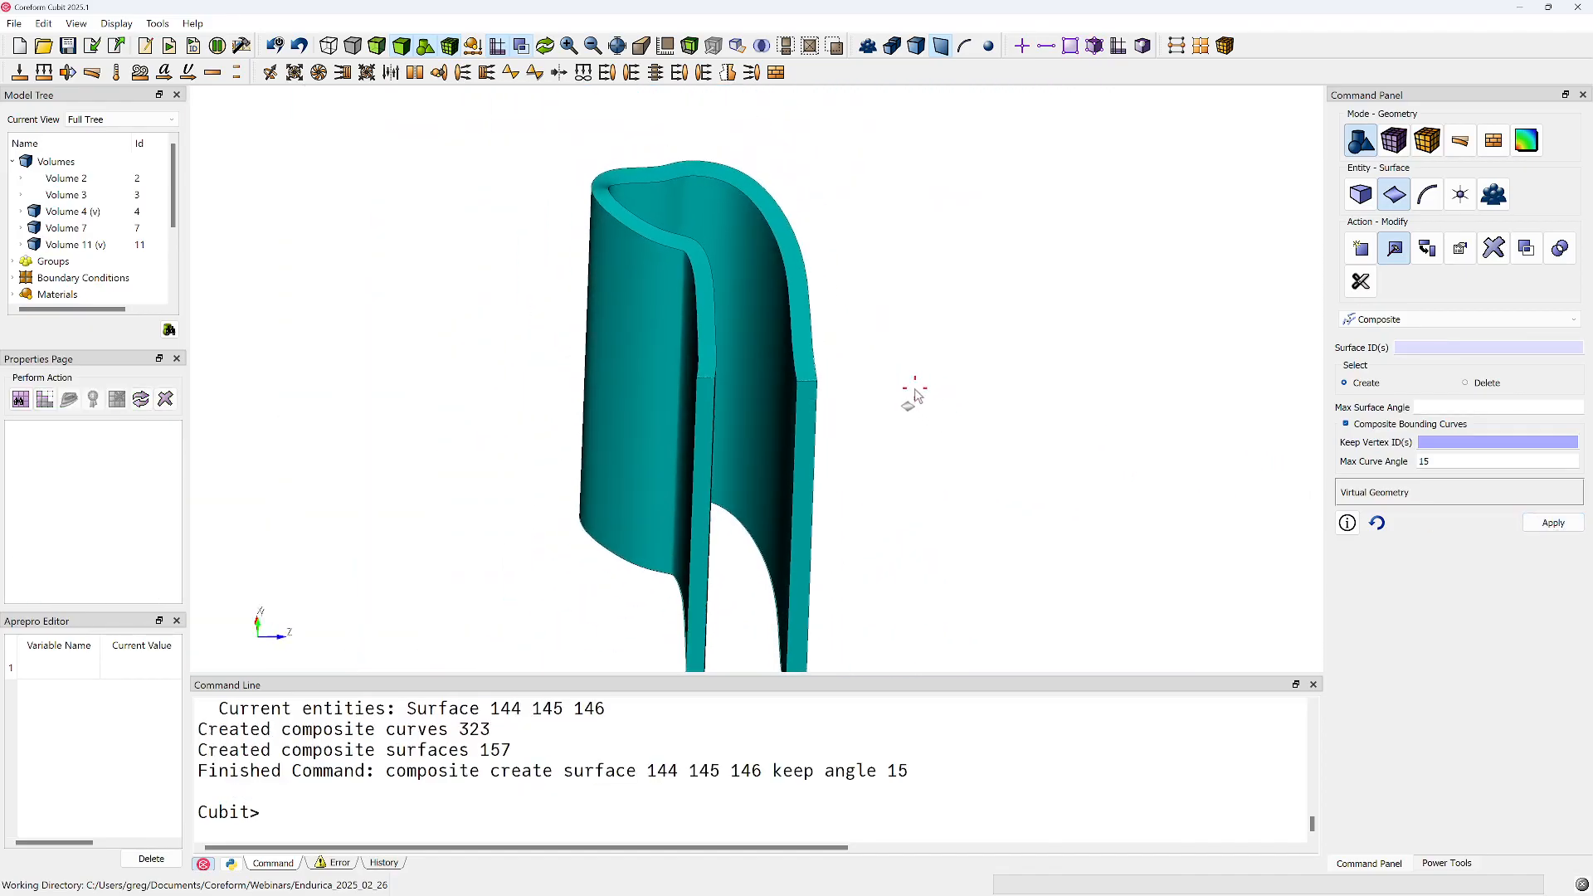
Apply automatic sizing one notch finer than the middle setting to volume 4, mesh it and inspect the swept mesh
{"action": "left_click", "coordinate": [1394, 141]}
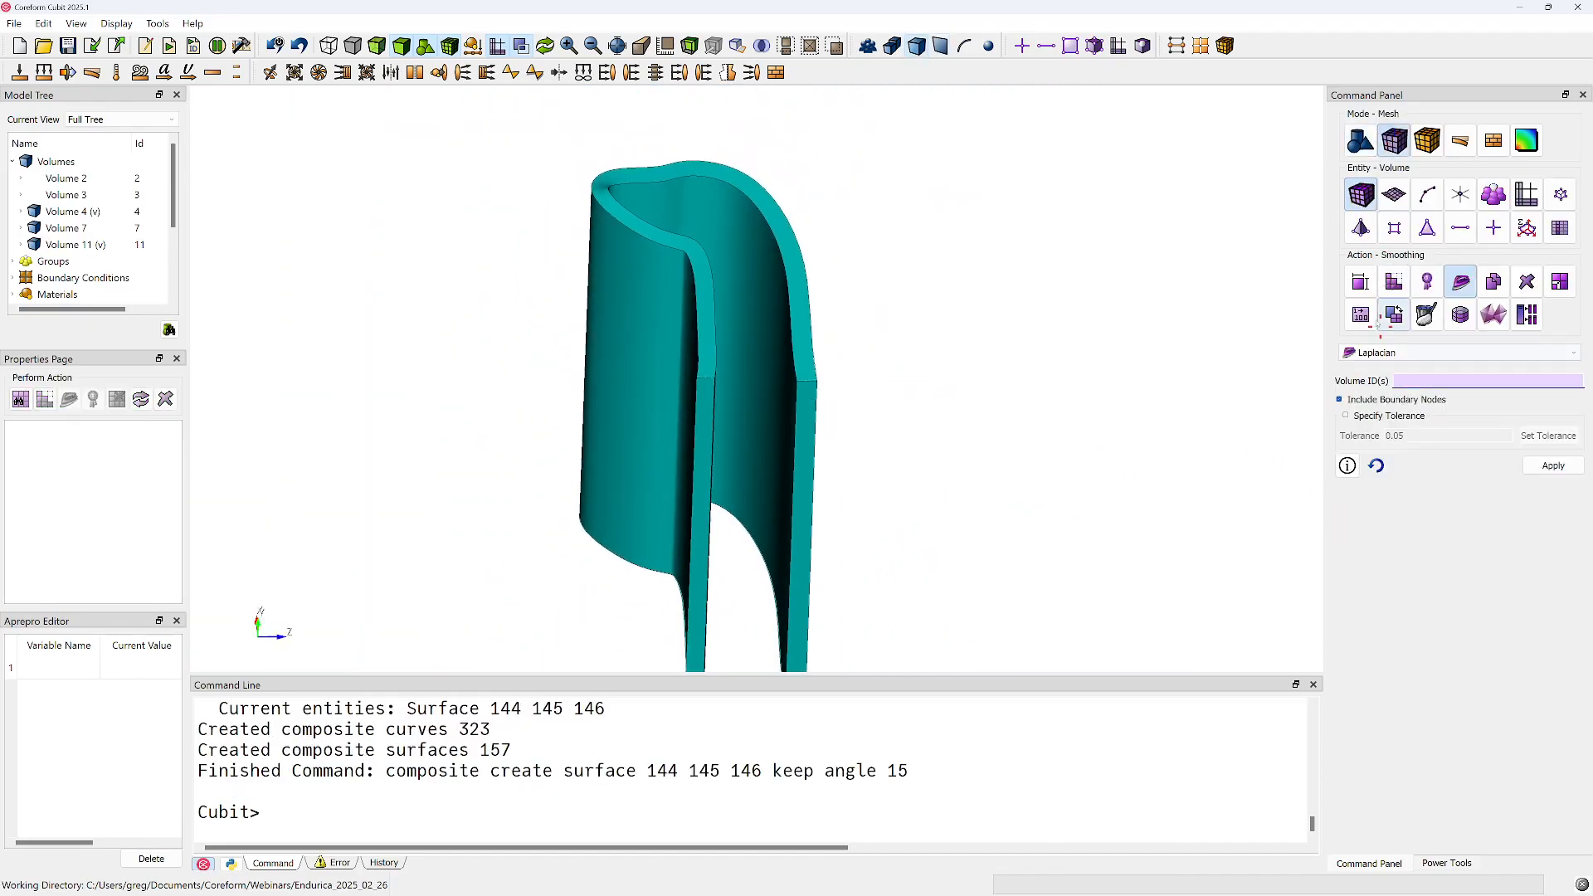
{"action": "left_click", "coordinate": [1359, 284]}
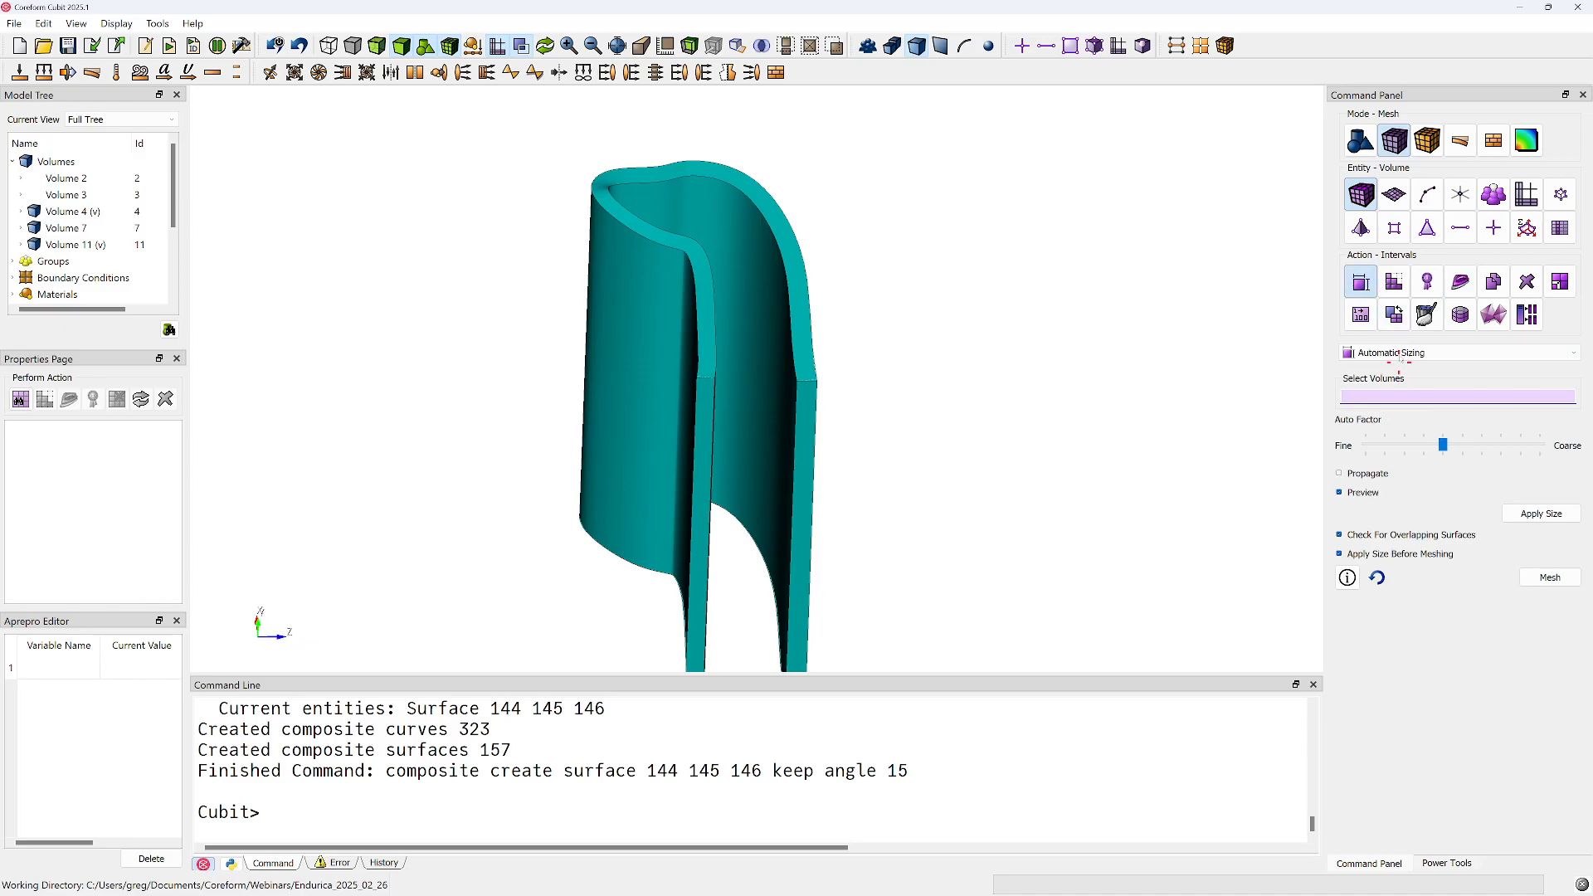
{"action": "left_click", "coordinate": [755, 350]}
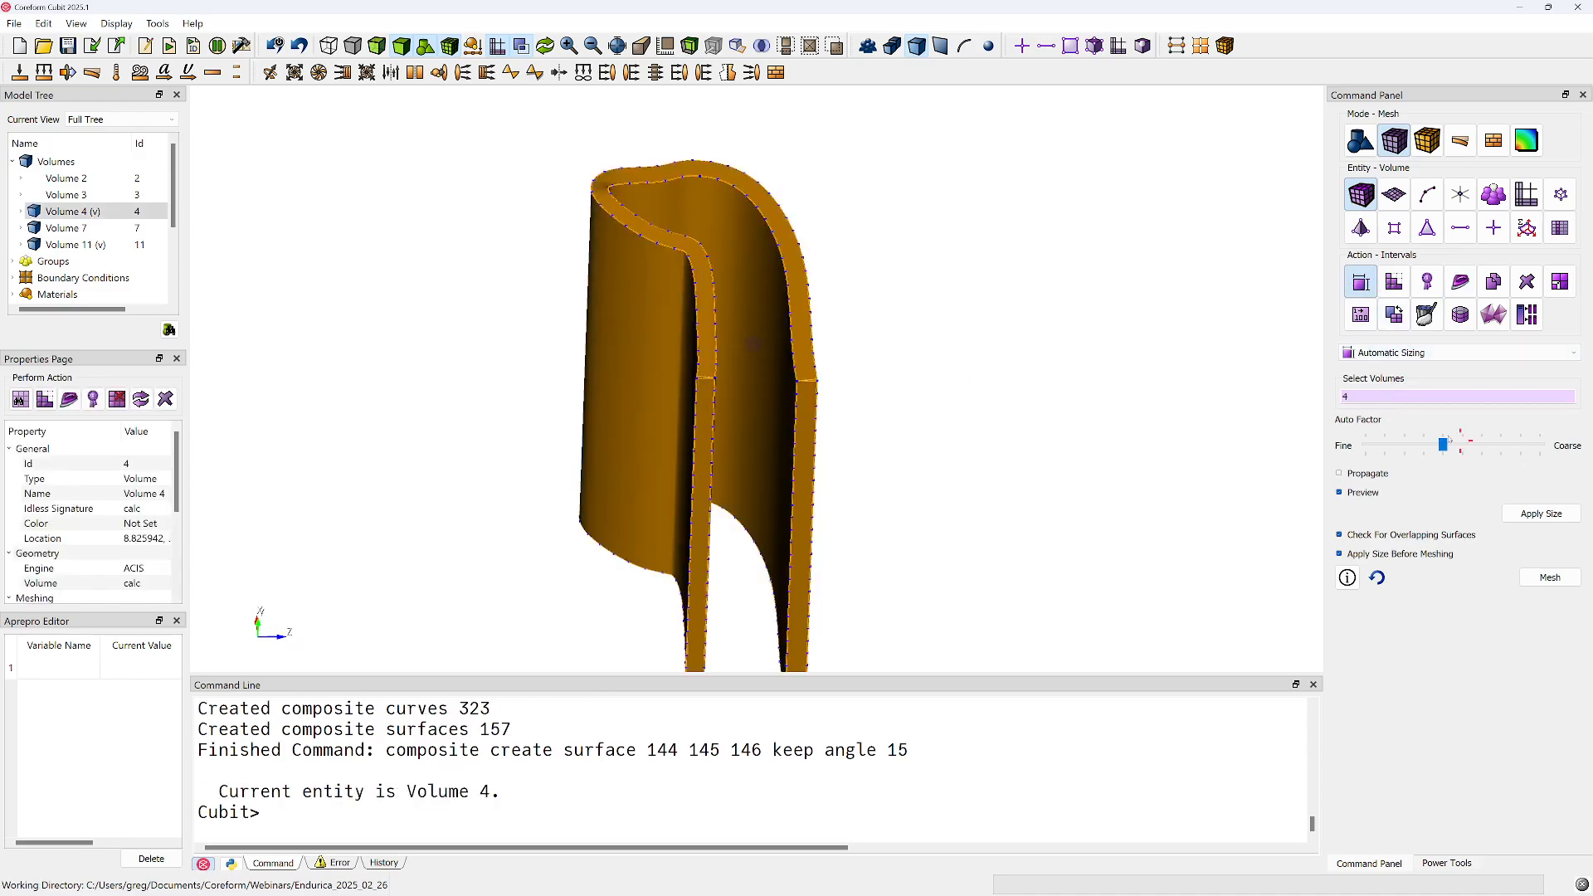
{"action": "left_click_drag", "start_coordinate": [1442, 446], "coordinate": [1433, 447]}
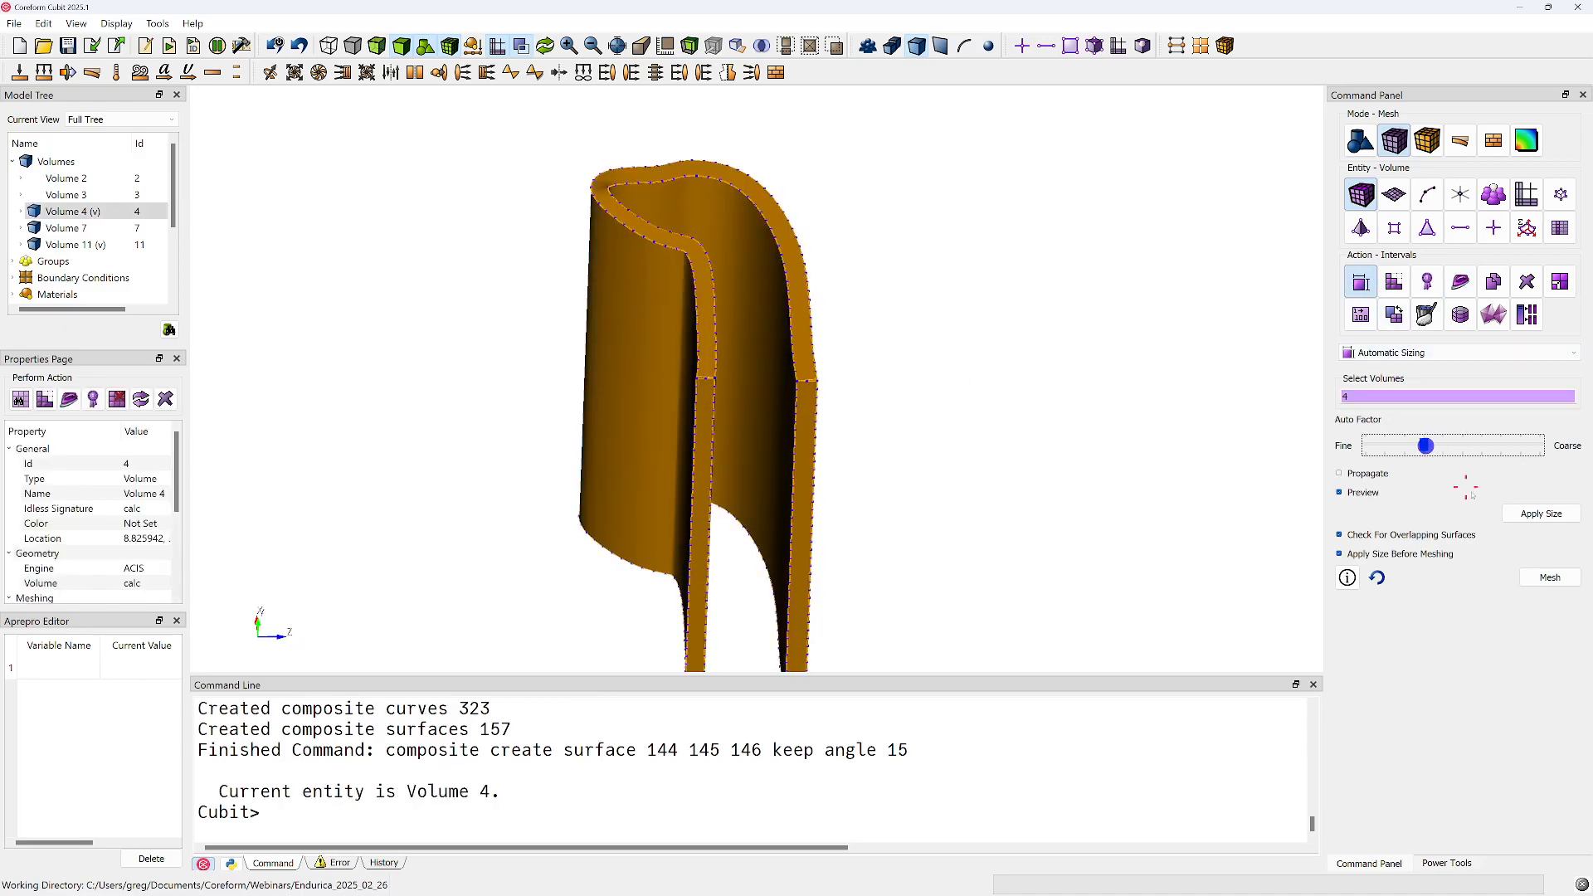
{"action": "left_click", "coordinate": [1527, 512]}
{"action": "left_click", "coordinate": [1548, 576]}
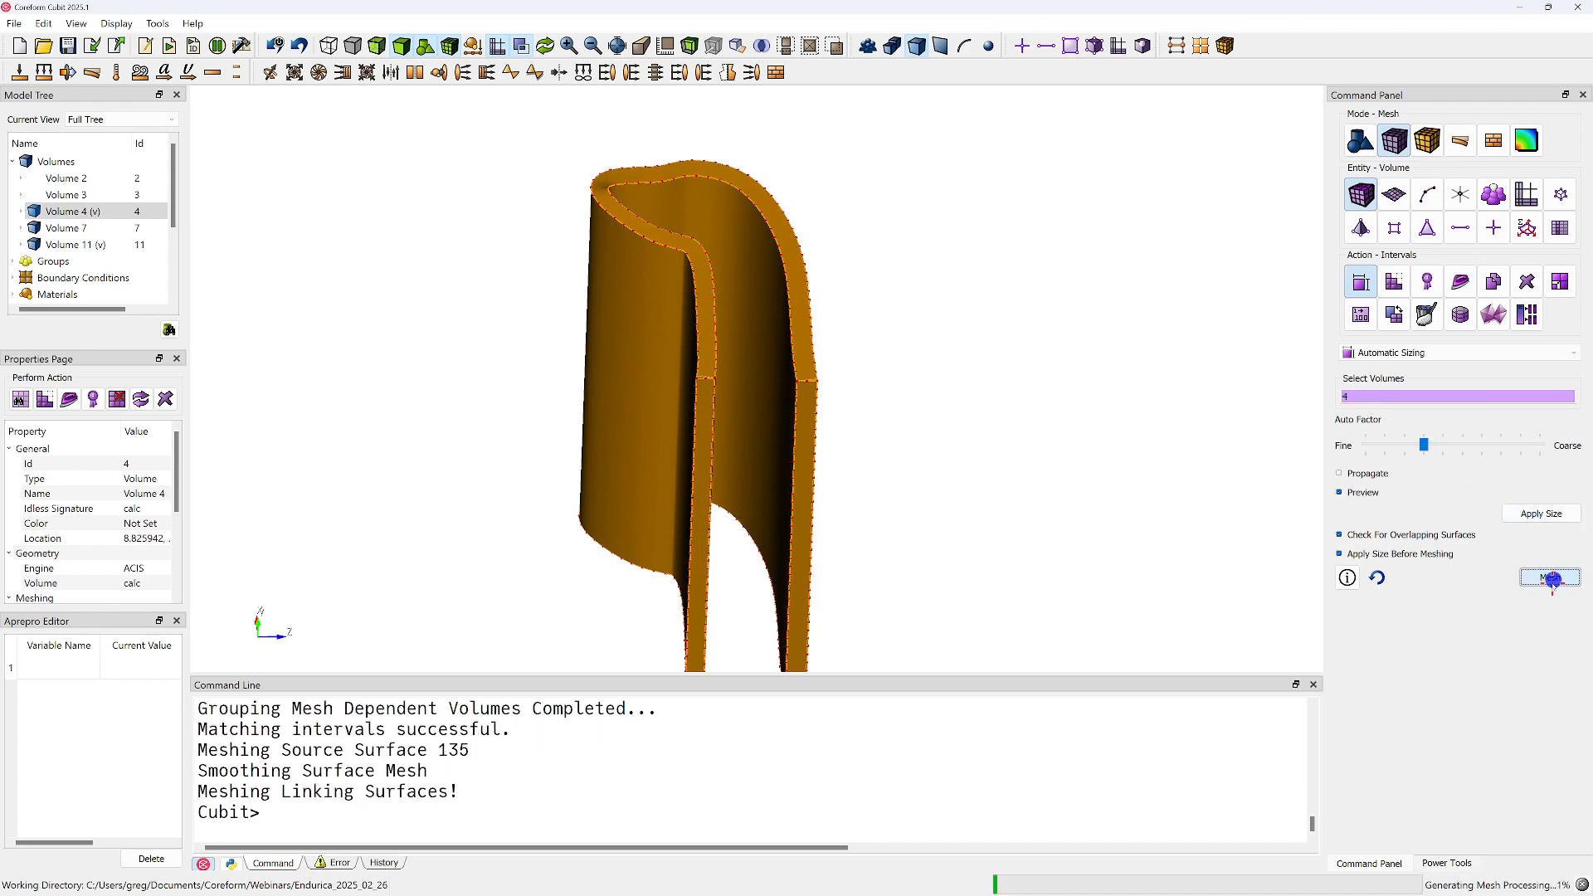
{"action": "left_click", "coordinate": [1080, 419]}
{"action": "left_click_drag", "start_coordinate": [716, 273], "coordinate": [727, 332]}
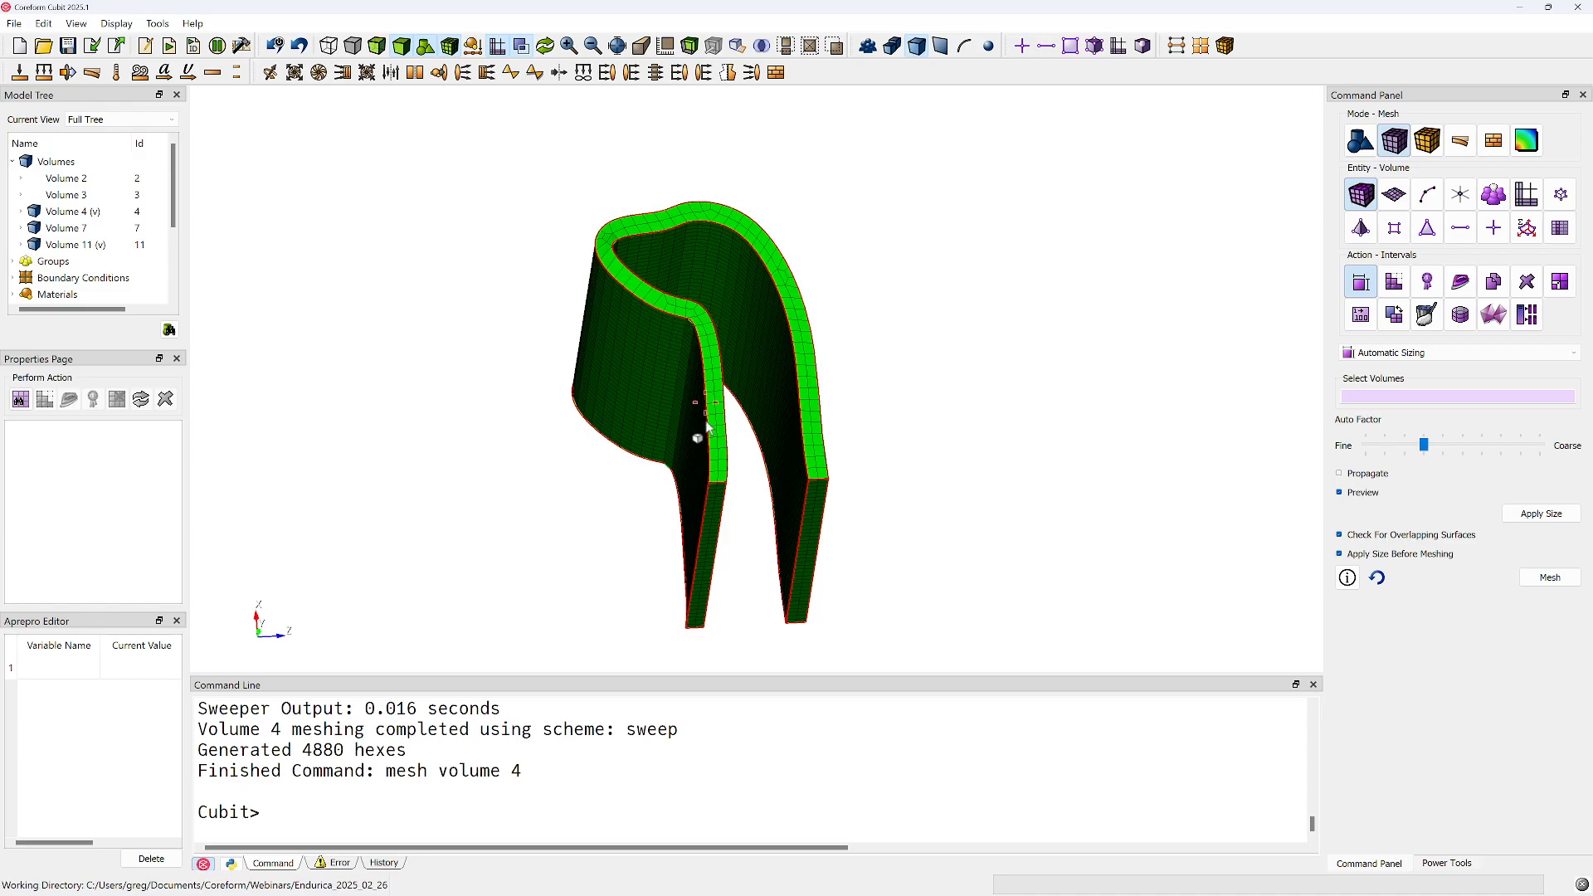
Run "delete mesh" and mesh composite surface 157 of volume 4 with the Map scheme
{"action": "left_click", "coordinate": [560, 778]}
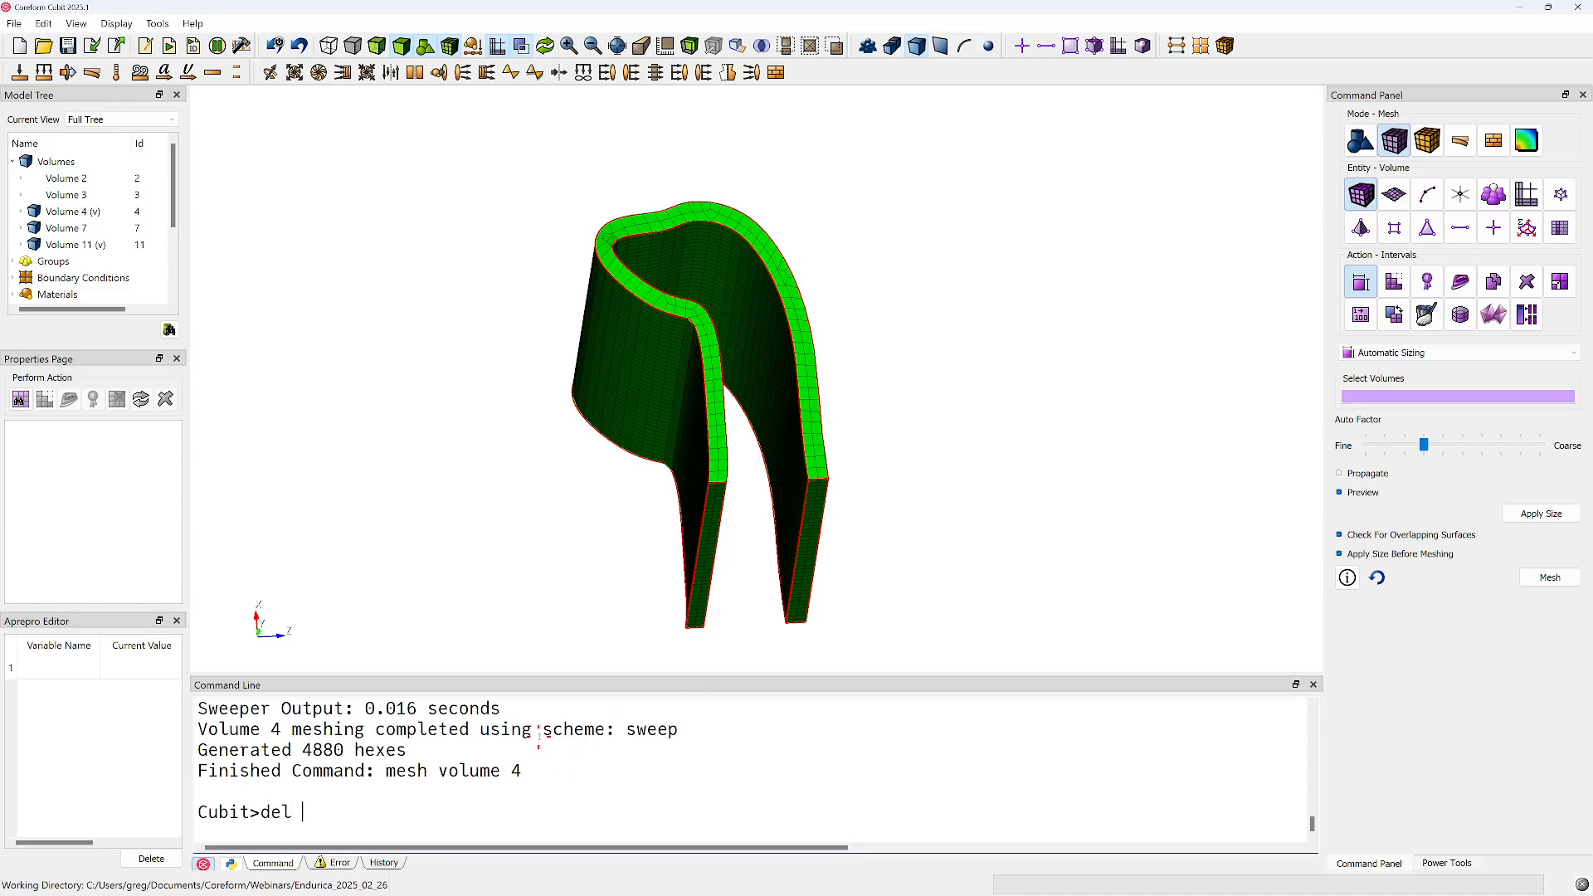
{"action": "key", "text": "Return"}
{"action": "left_click", "coordinate": [1395, 195]}
{"action": "left_click", "coordinate": [1398, 279]}
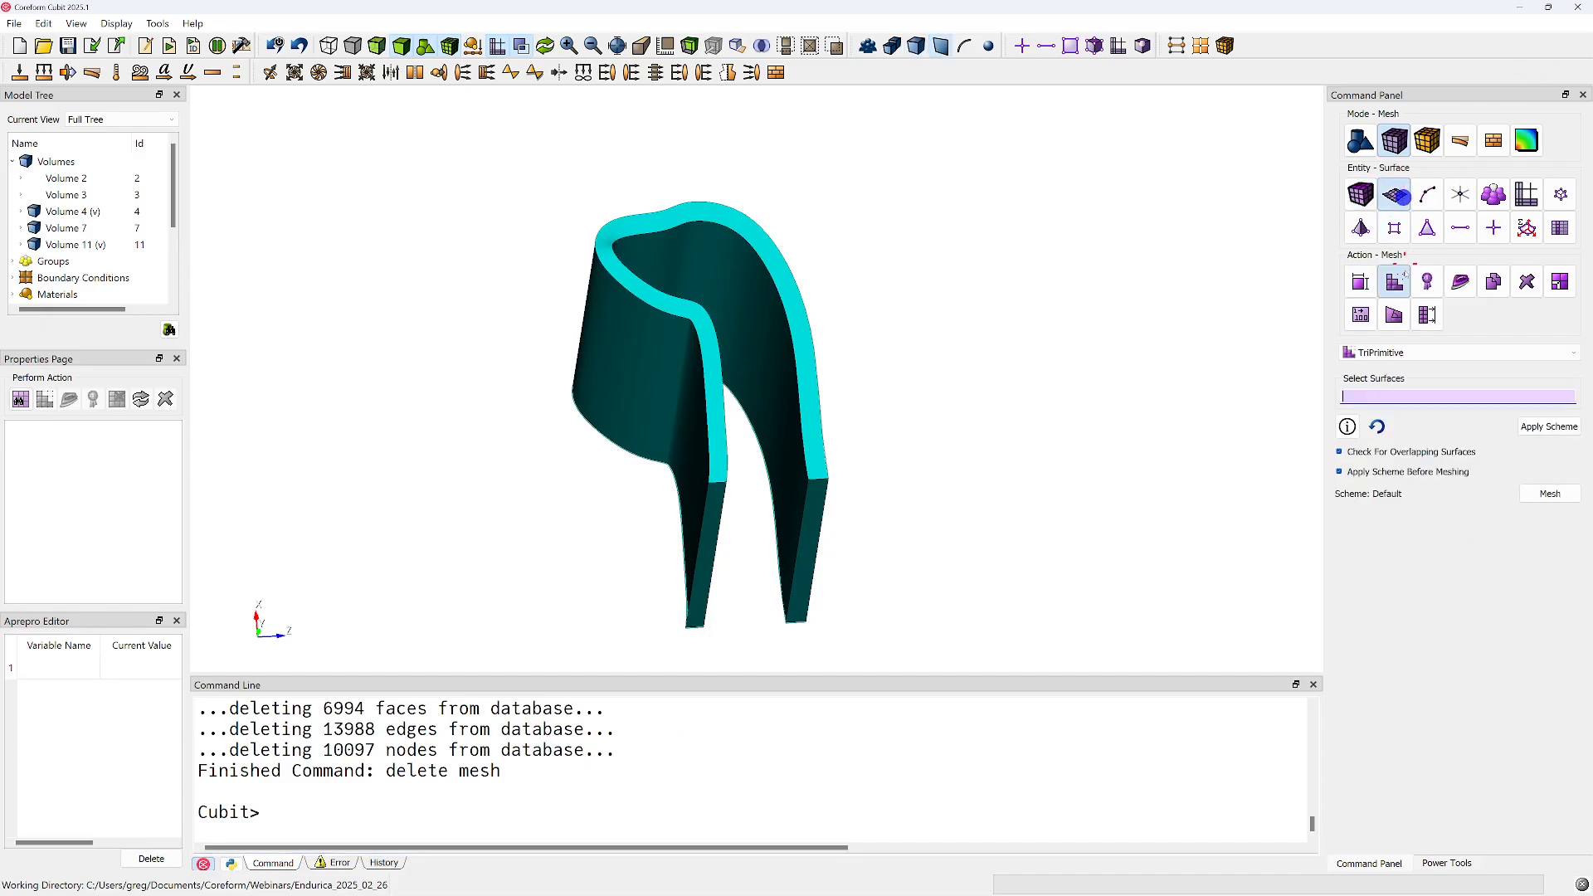
{"action": "left_click", "coordinate": [1461, 352]}
{"action": "left_click", "coordinate": [1380, 380]}
{"action": "left_click", "coordinate": [714, 214]}
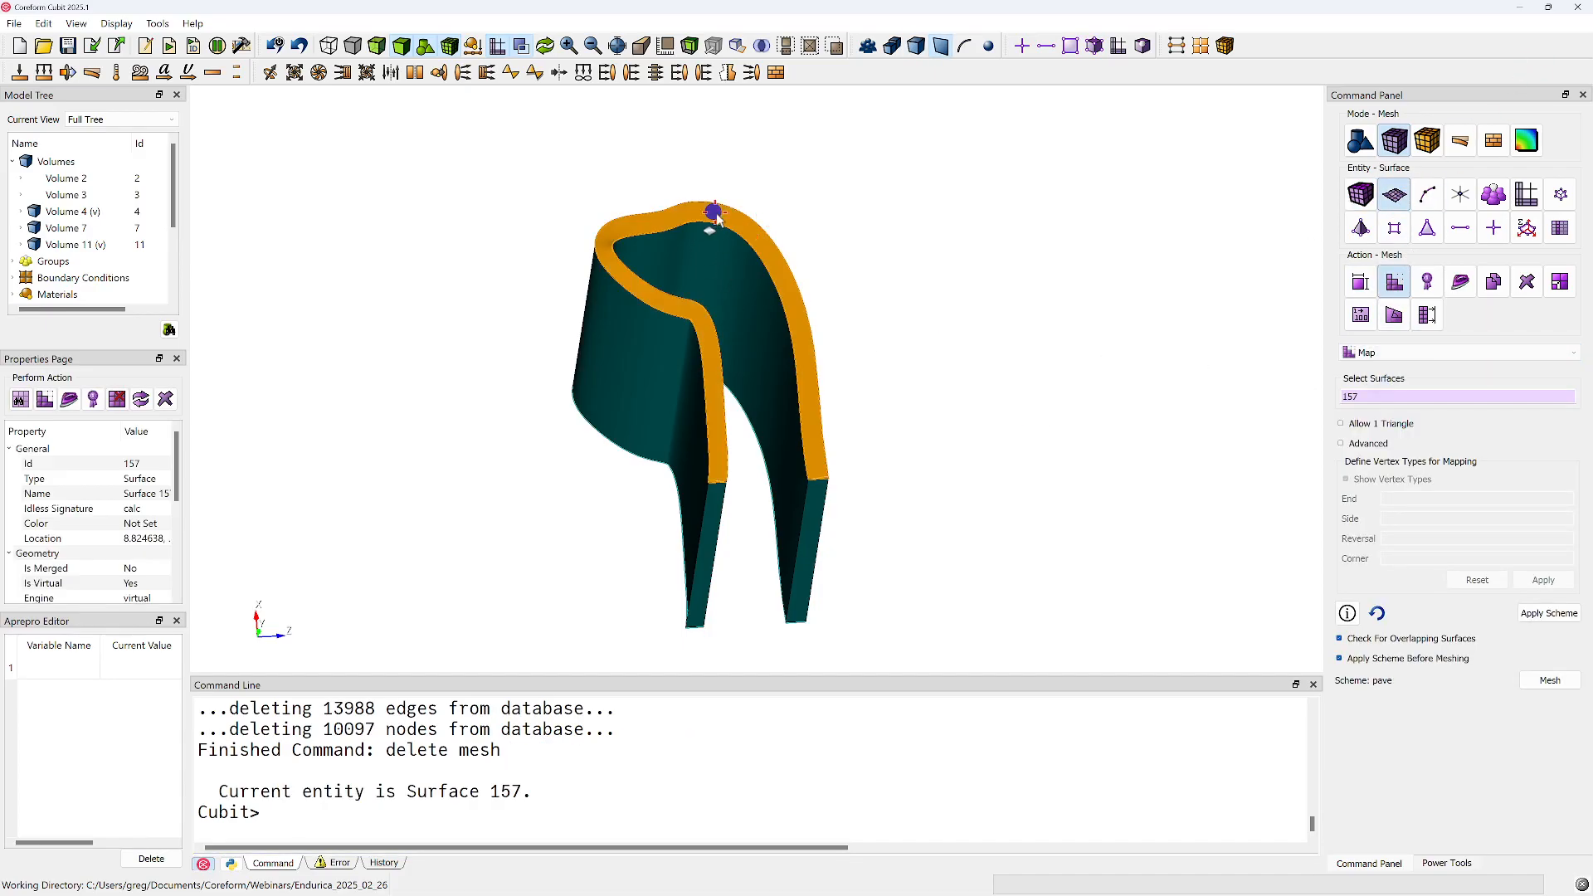
{"action": "left_click", "coordinate": [1564, 681]}
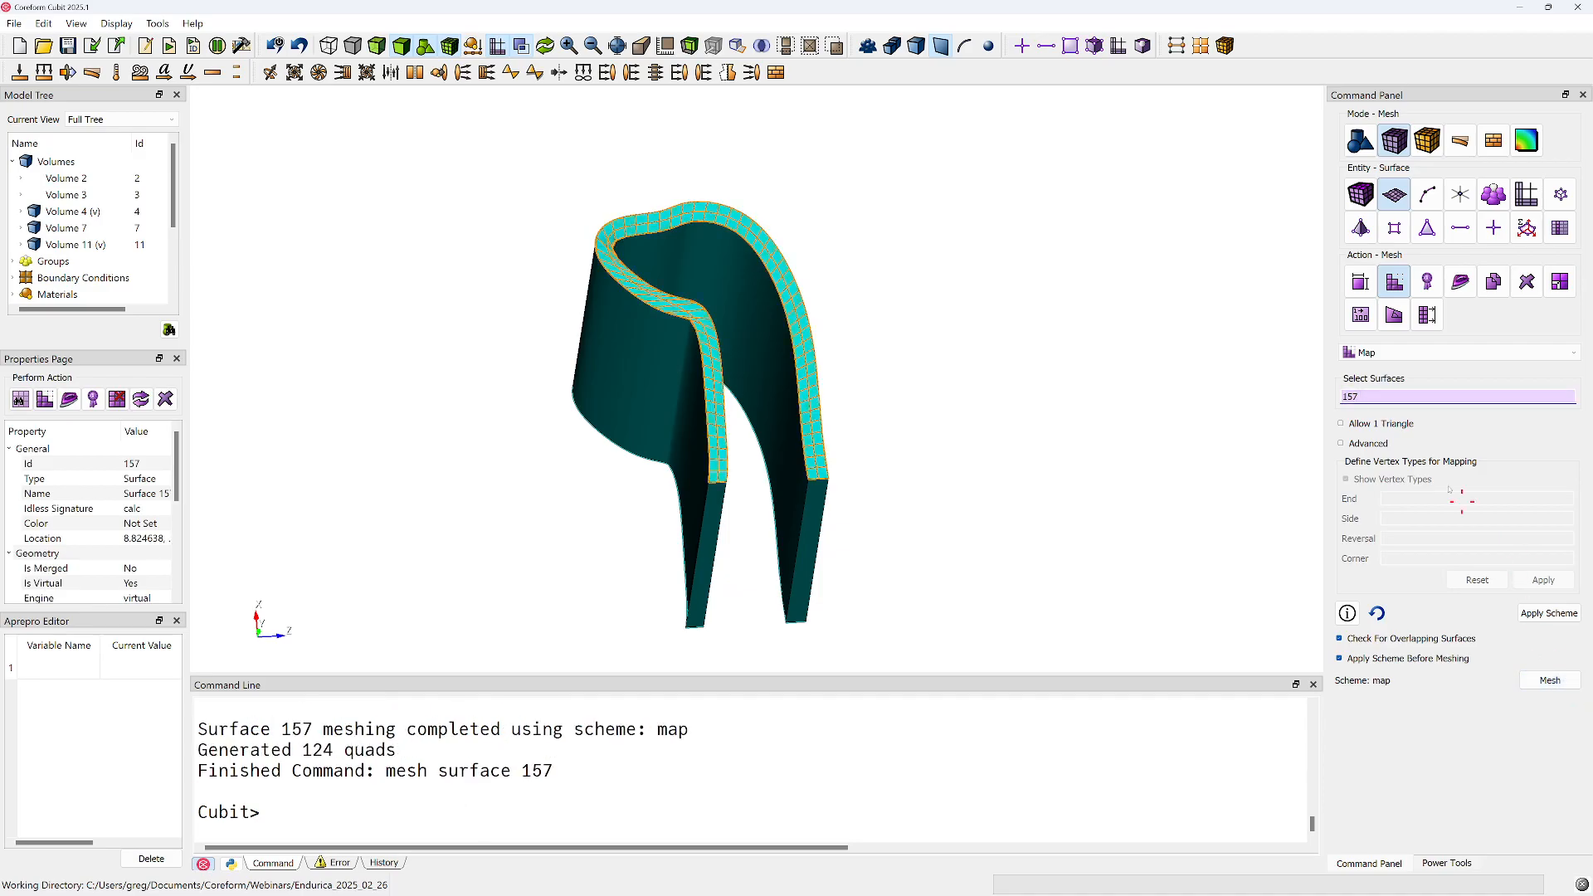
Smooth the mesh on composite surface 157 with the Laplacian scheme, including its boundary nodes
{"action": "middle_click_drag", "start_coordinate": [704, 316], "coordinate": [680, 374]}
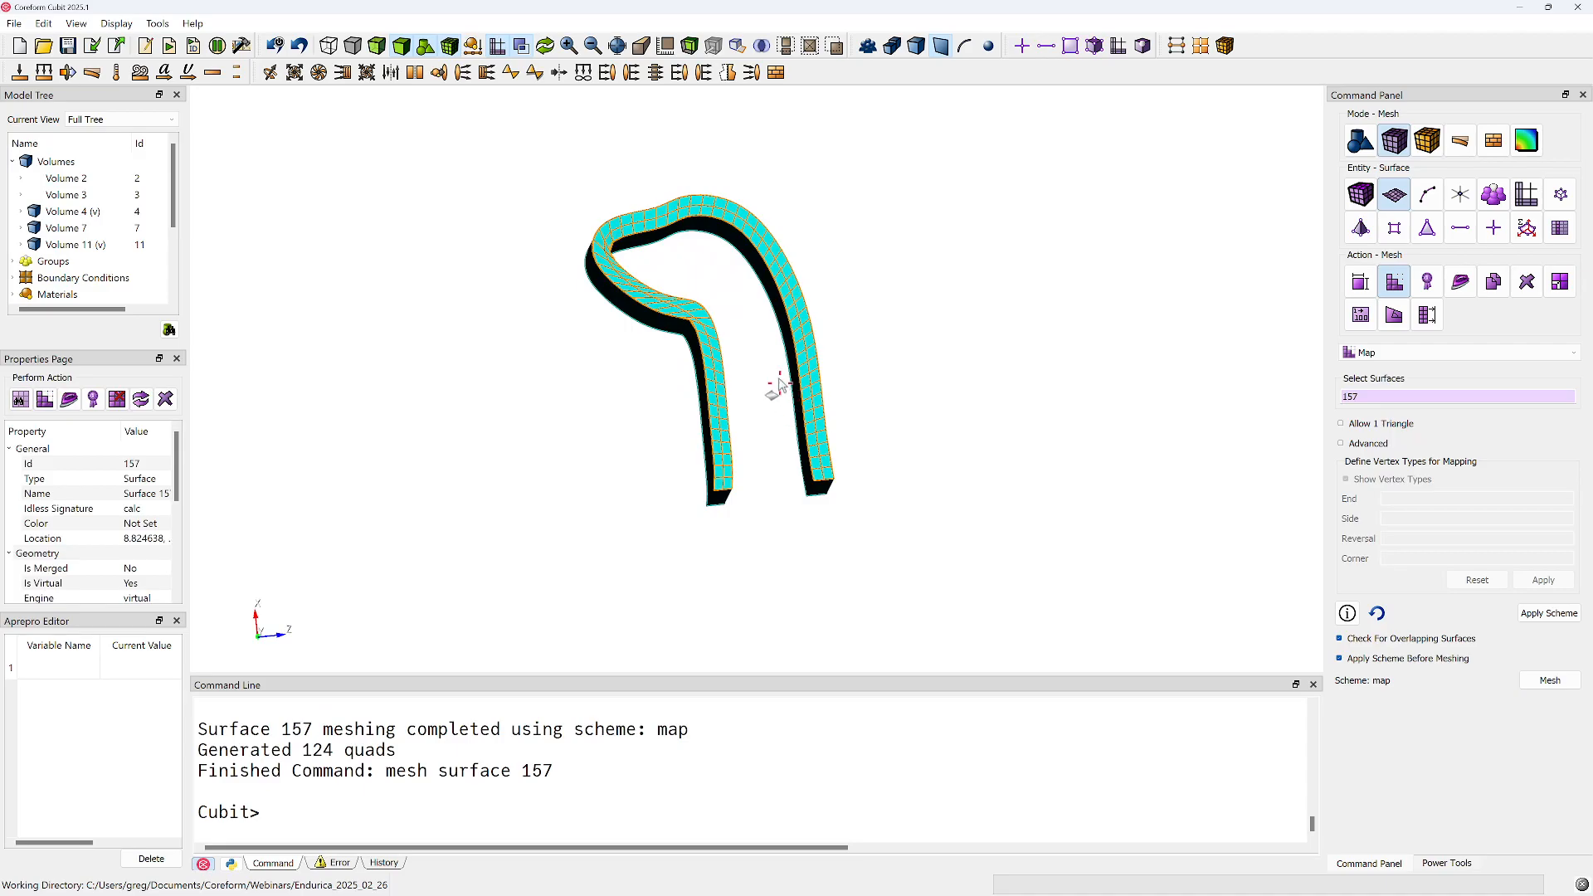
{"action": "middle_click_drag", "start_coordinate": [783, 393], "coordinate": [756, 378]}
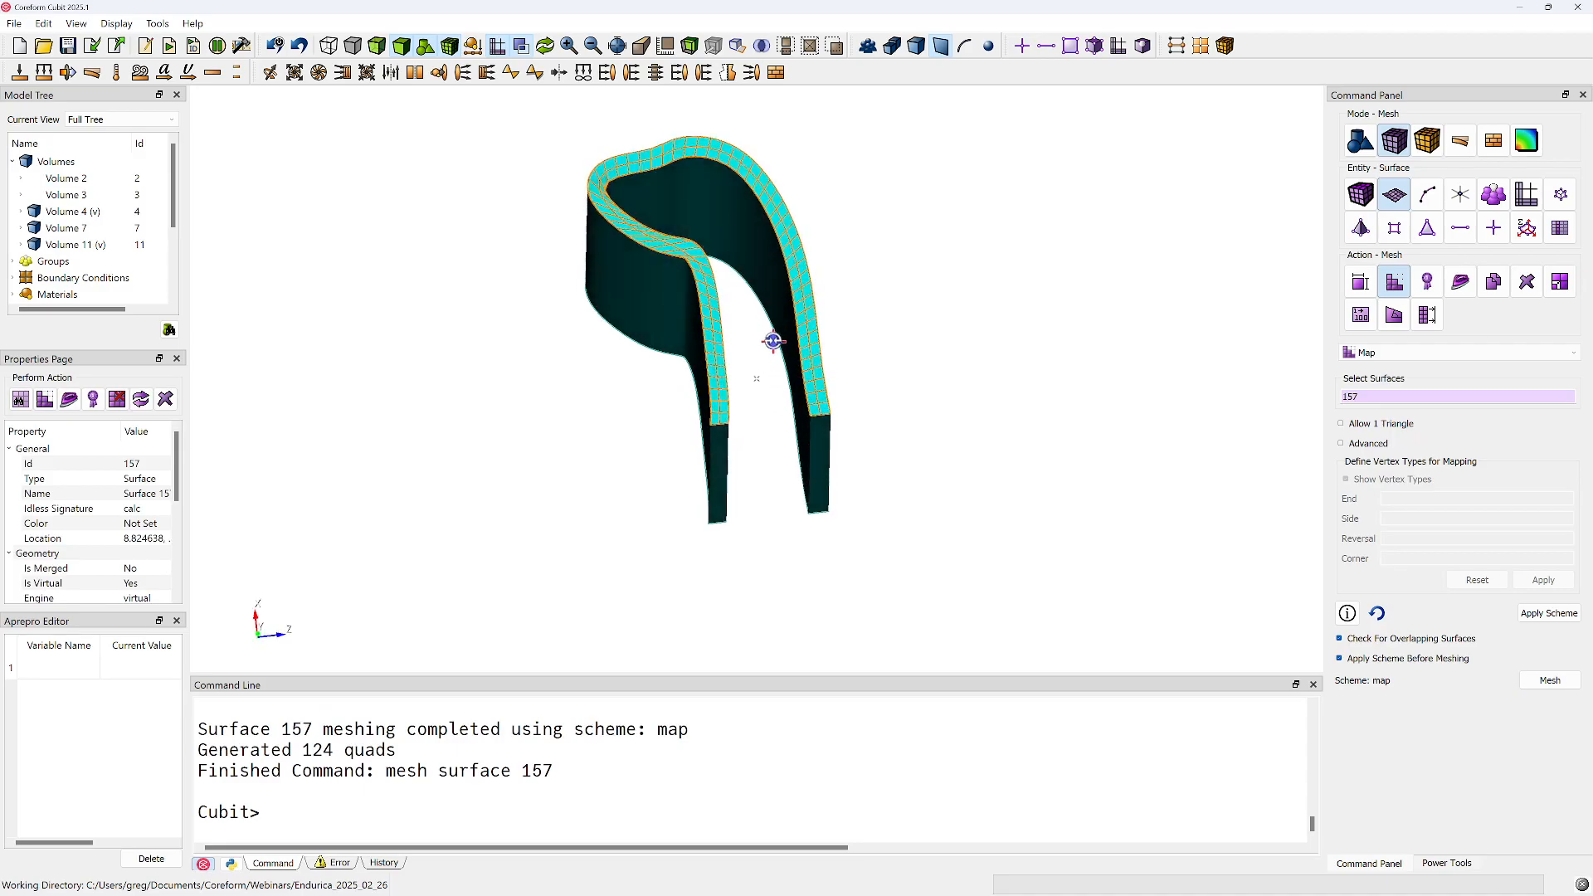
{"action": "left_click", "coordinate": [1461, 286]}
{"action": "left_click", "coordinate": [1455, 351]}
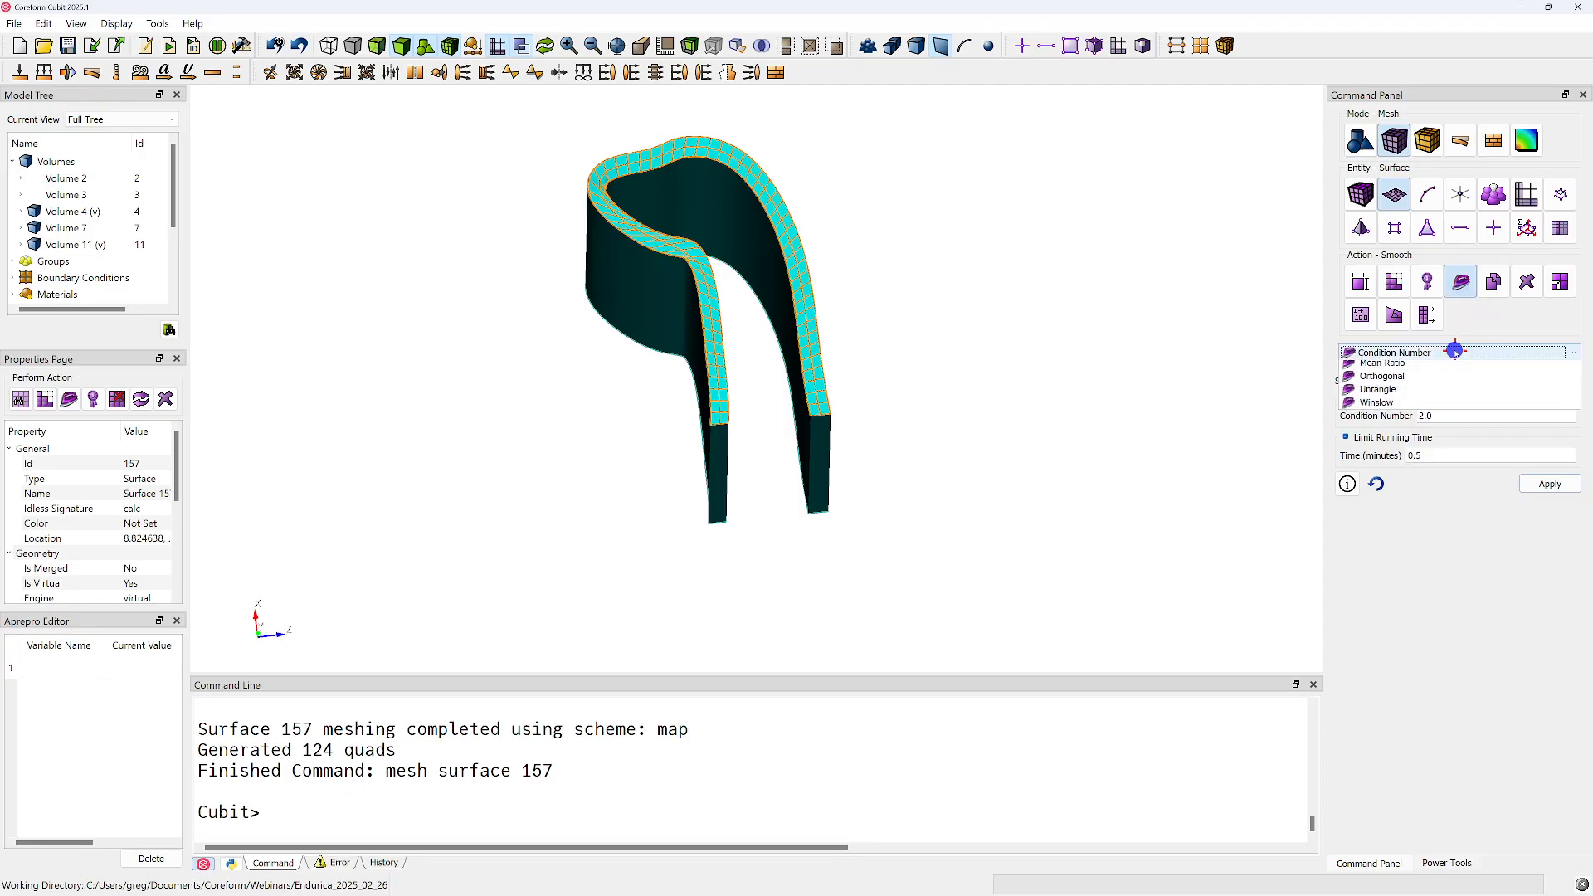
{"action": "left_click", "coordinate": [1478, 408]}
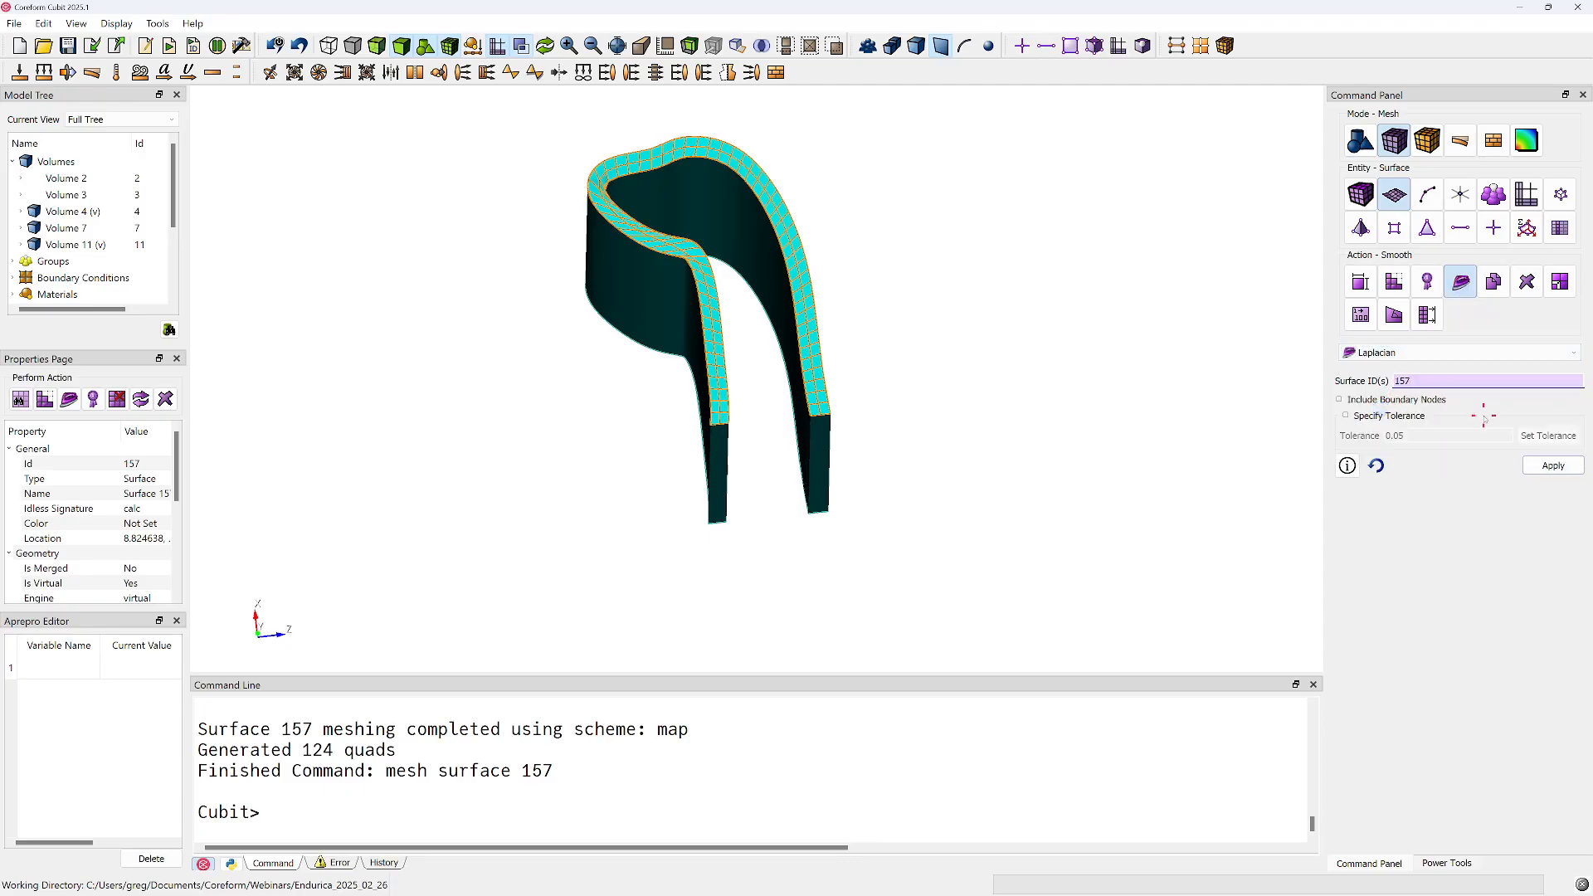
{"action": "left_click", "coordinate": [1351, 399]}
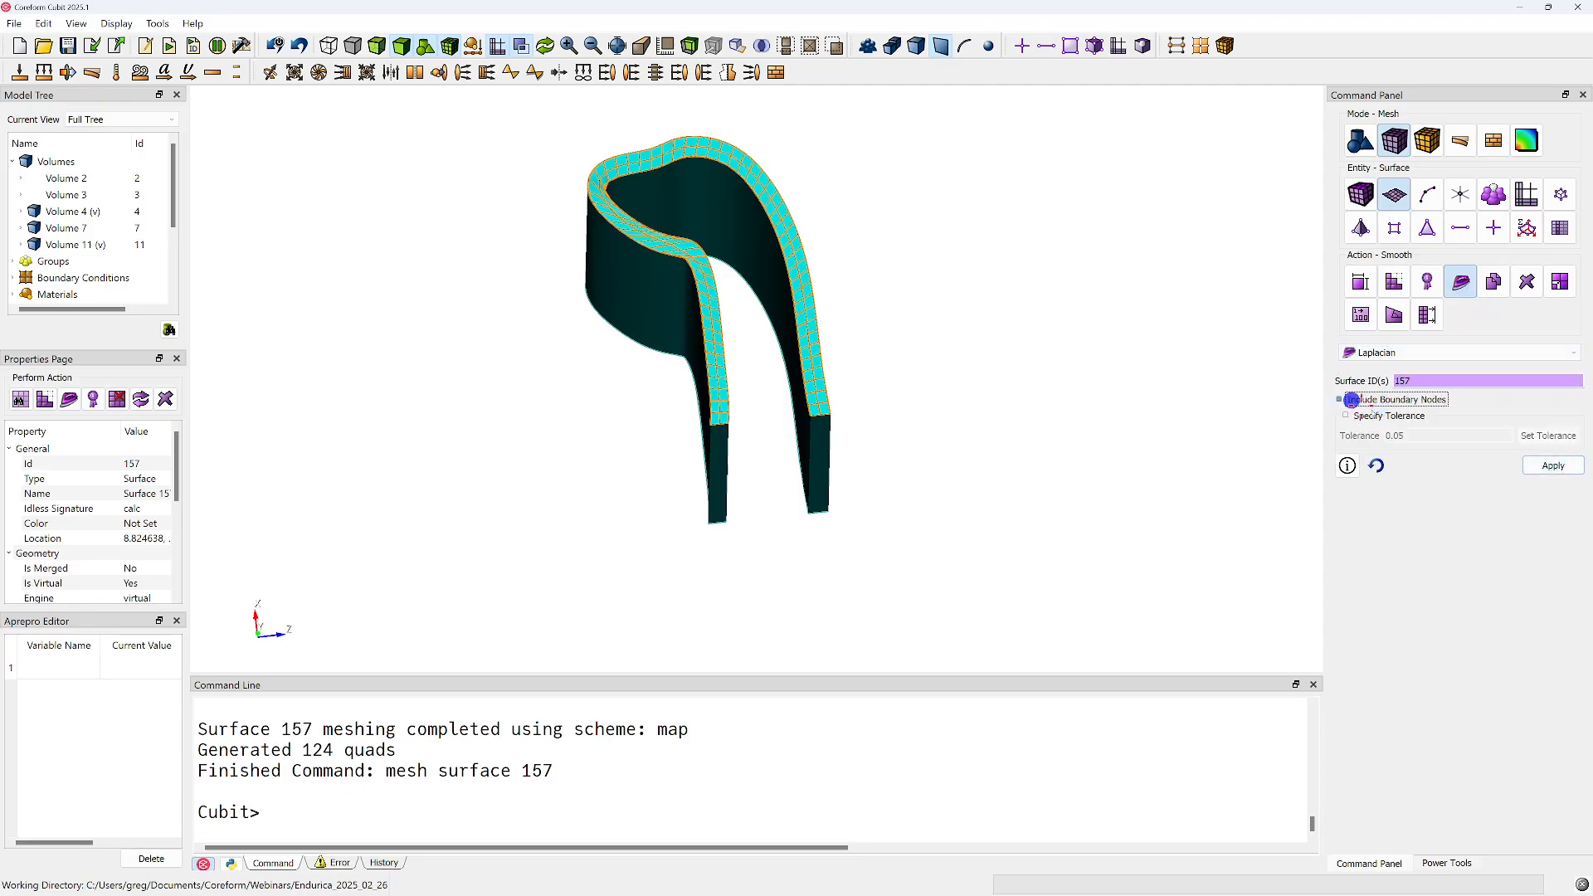
{"action": "left_click", "coordinate": [1557, 465]}
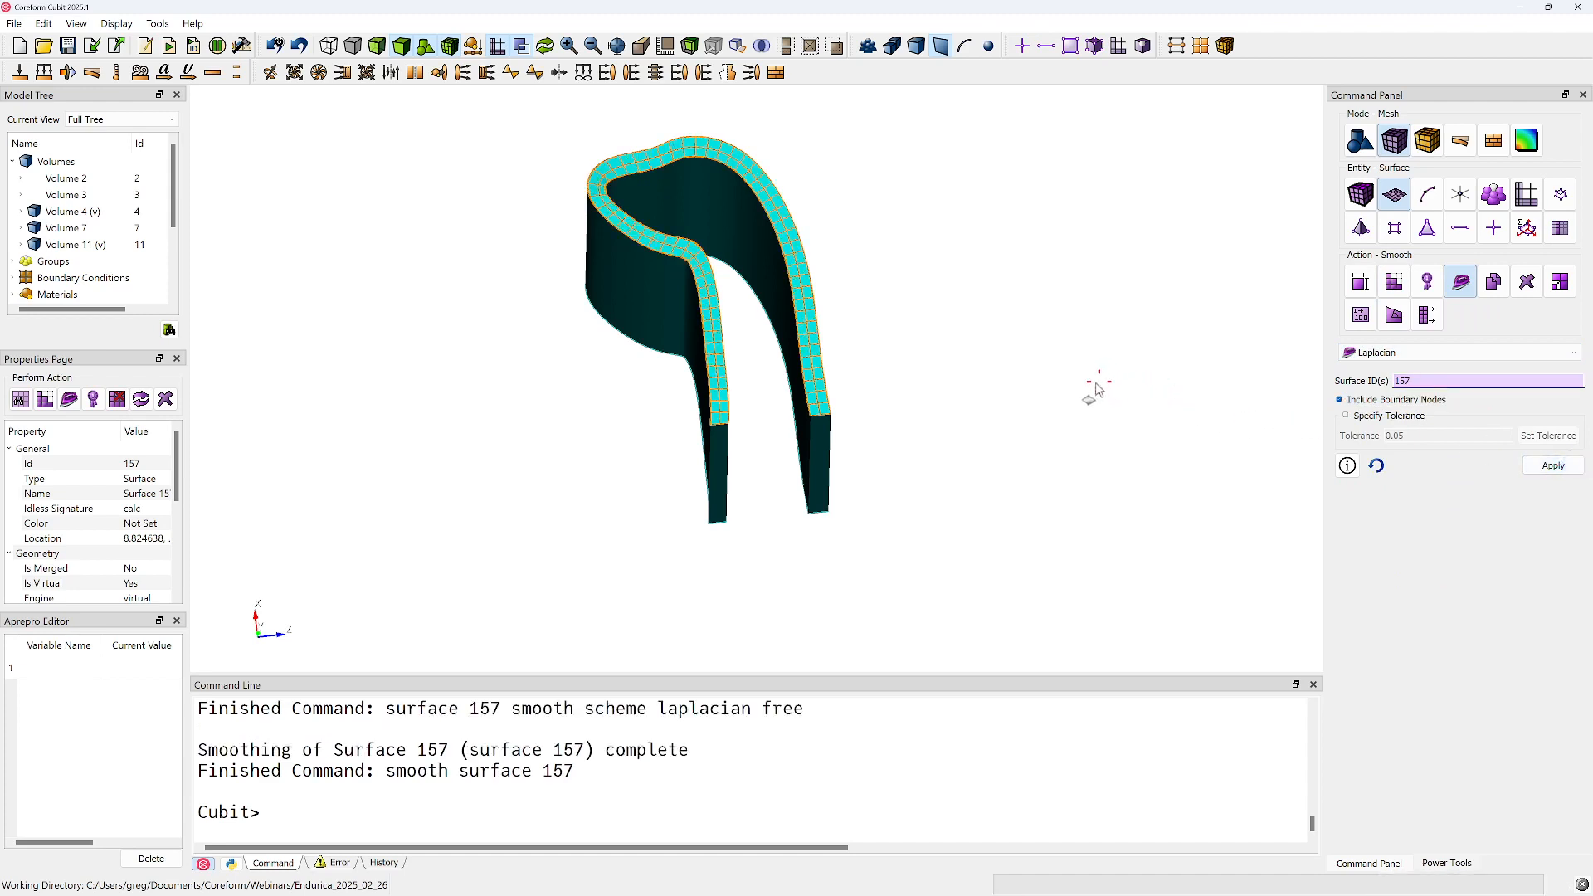
Choose the Sweep scheme for meshing volume 4, with composite surface 157 as the source surface
{"action": "middle_click_drag", "start_coordinate": [778, 392], "coordinate": [794, 311]}
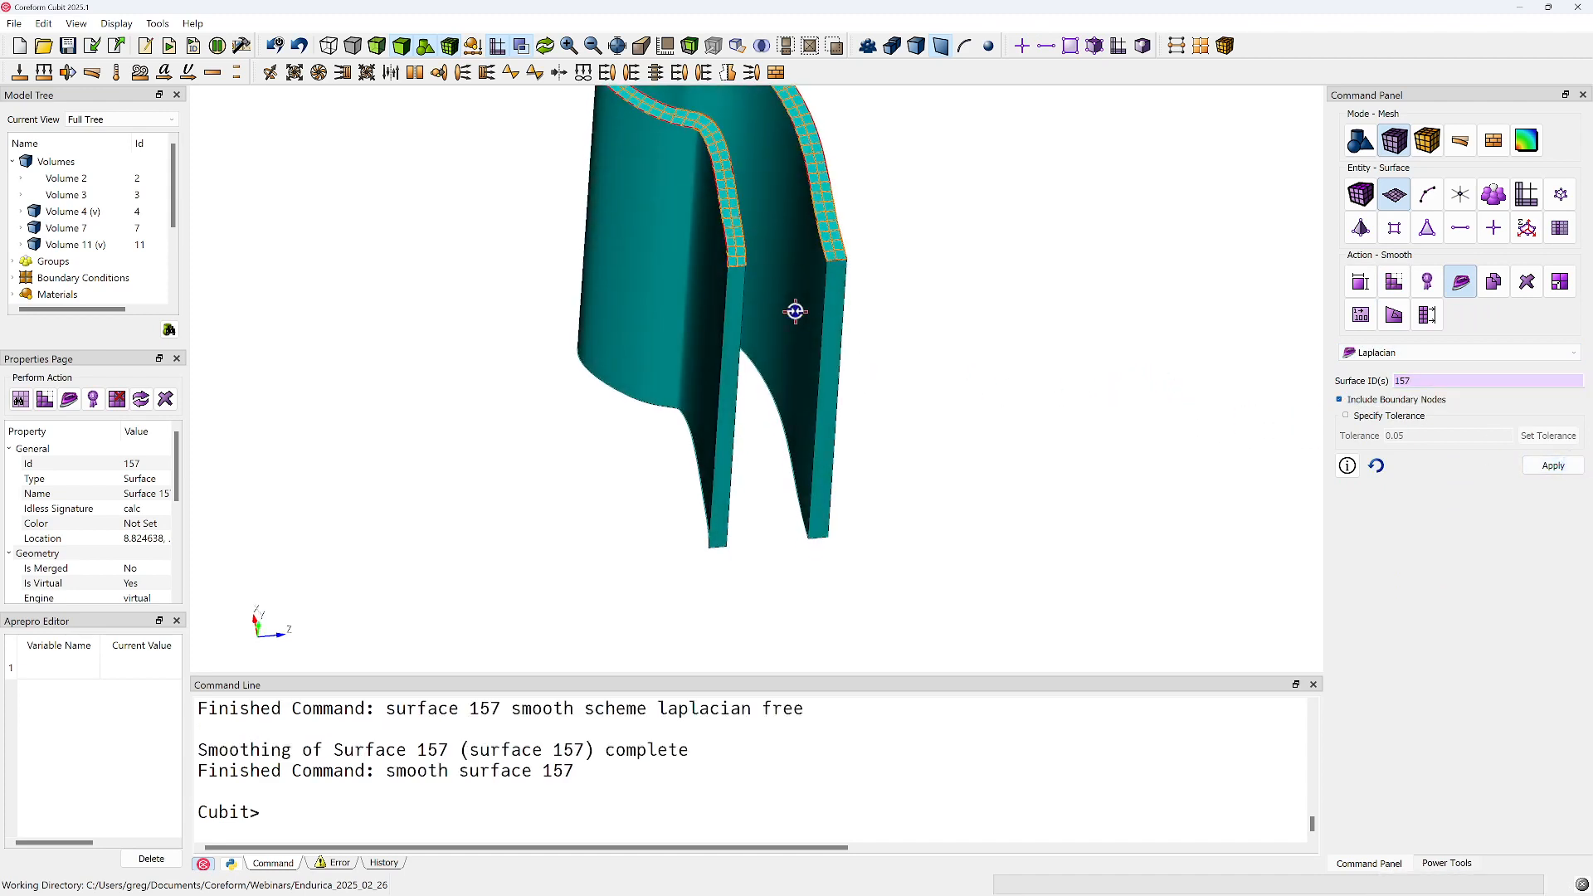
{"action": "right_click_drag", "start_coordinate": [795, 311], "coordinate": [821, 427]}
{"action": "middle_click_drag", "start_coordinate": [821, 427], "coordinate": [846, 362]}
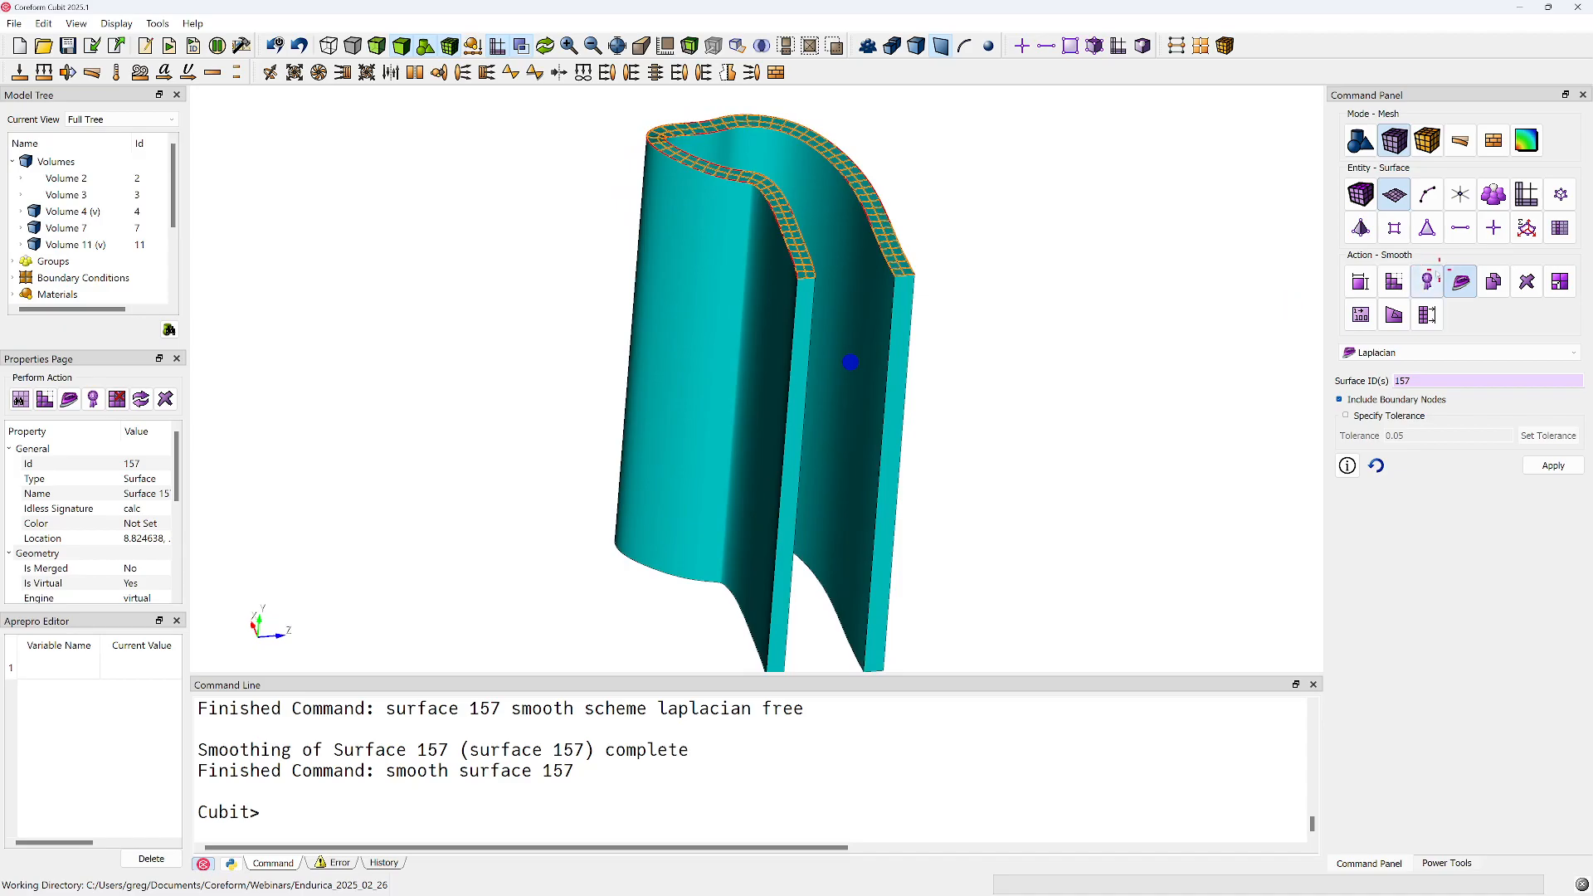
{"action": "left_click", "coordinate": [1361, 194]}
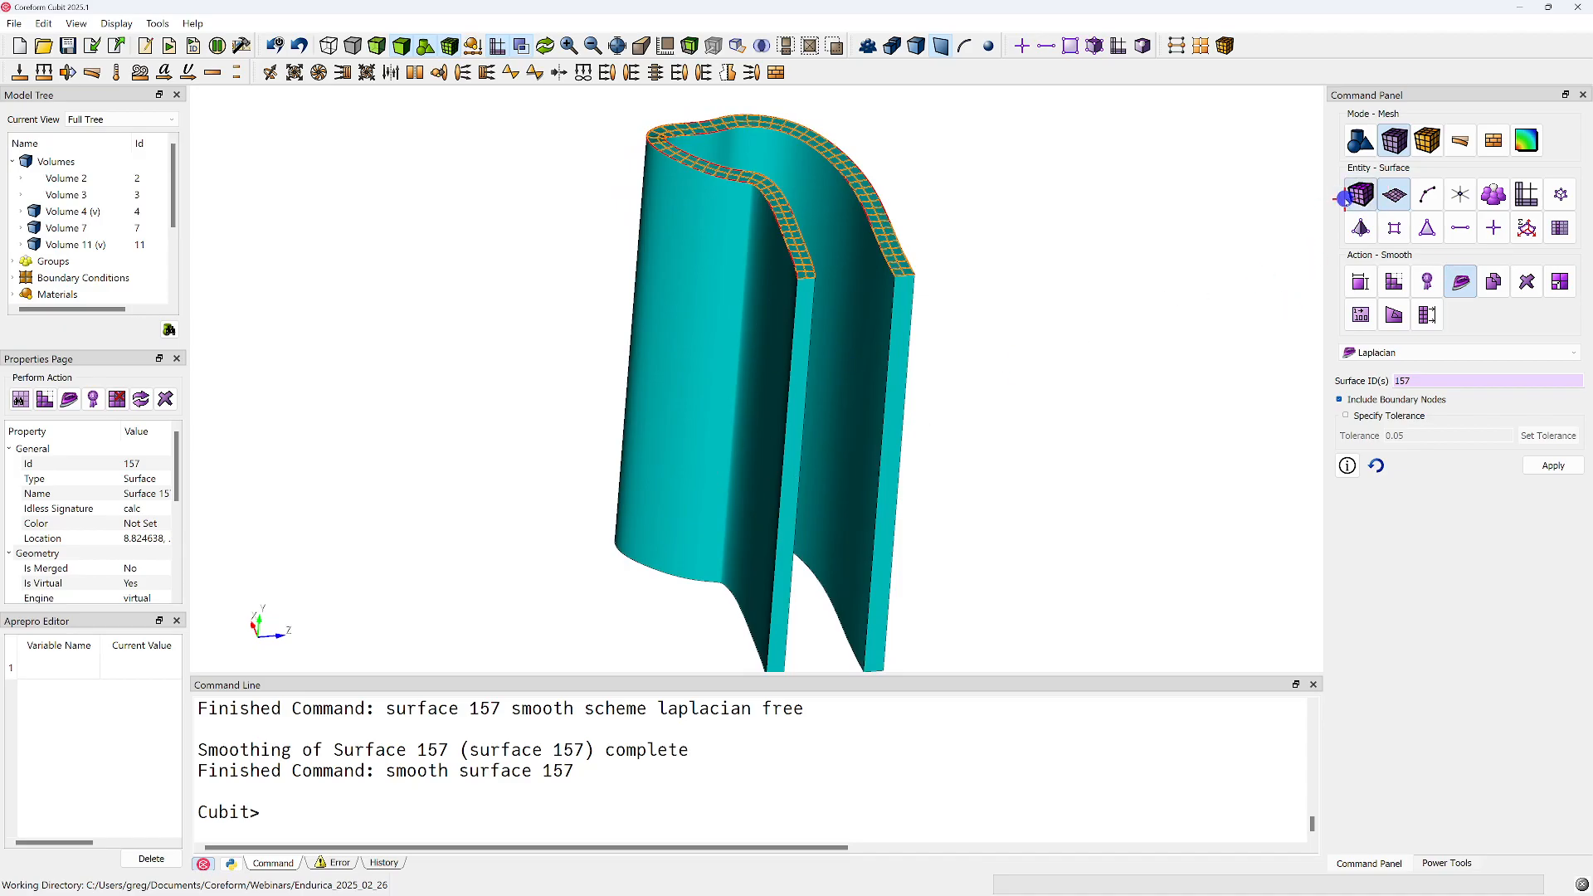
{"action": "left_click", "coordinate": [1394, 282]}
{"action": "left_click", "coordinate": [1380, 352]}
{"action": "left_click", "coordinate": [1374, 407]}
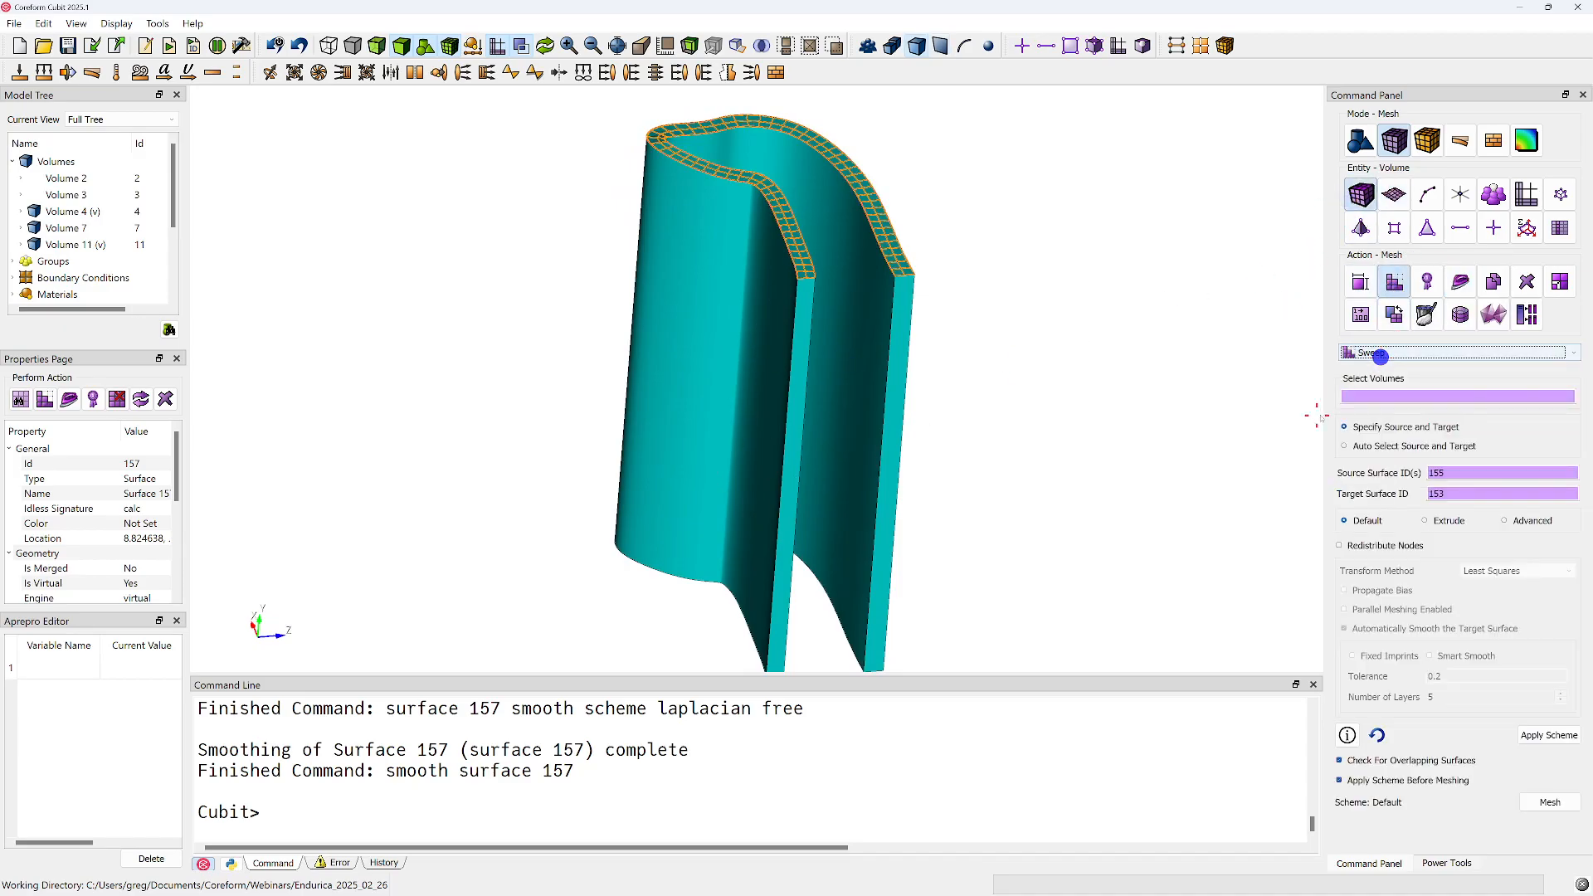
{"action": "left_click", "coordinate": [859, 371]}
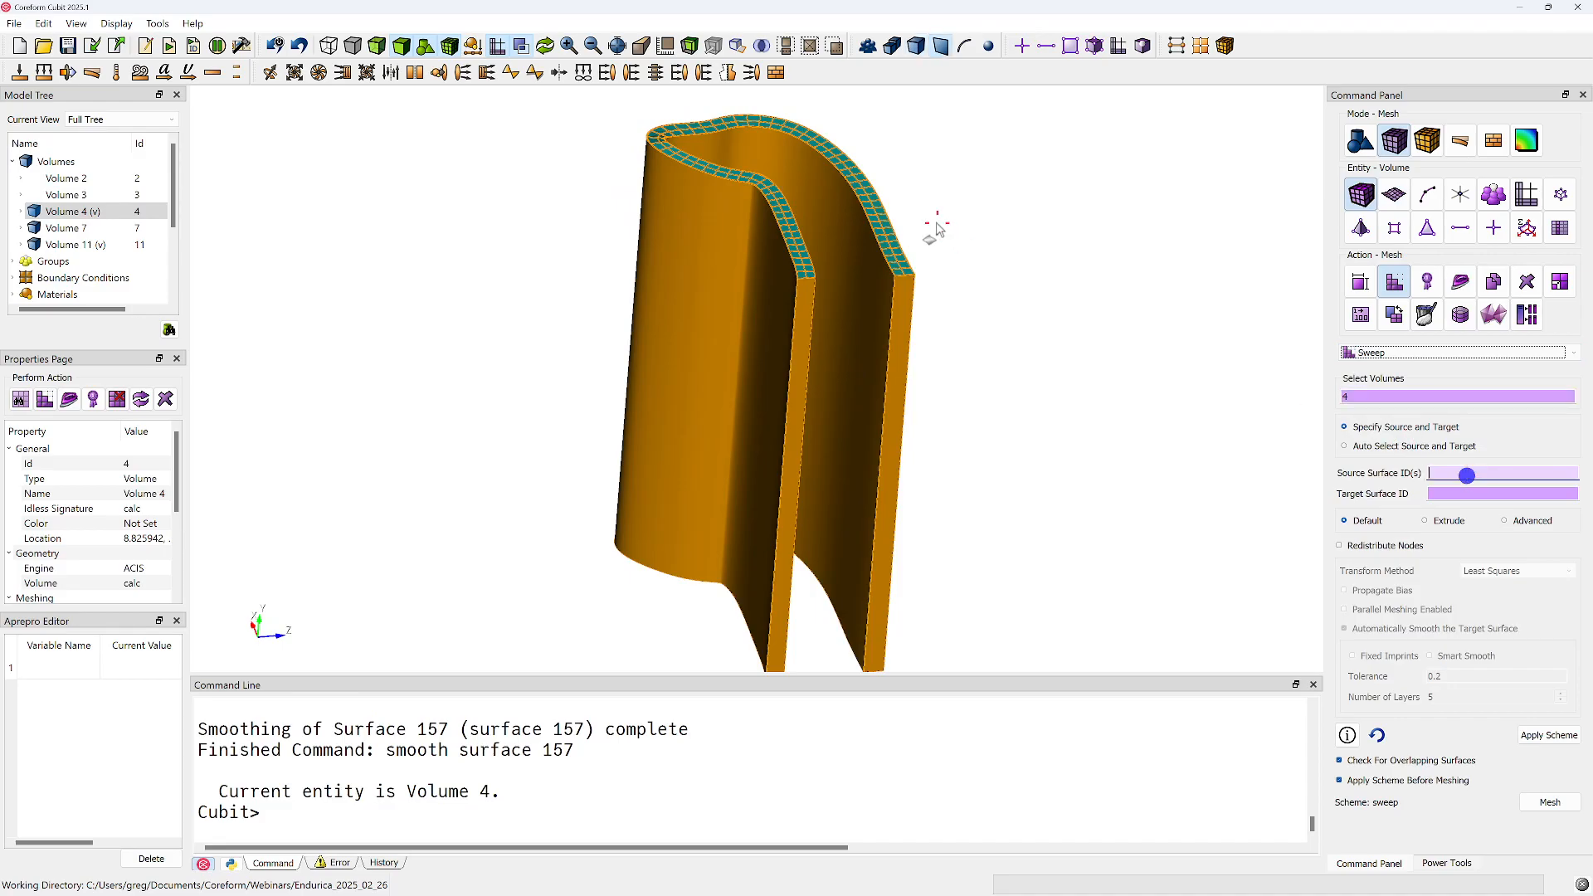
{"action": "left_click", "coordinate": [889, 246]}
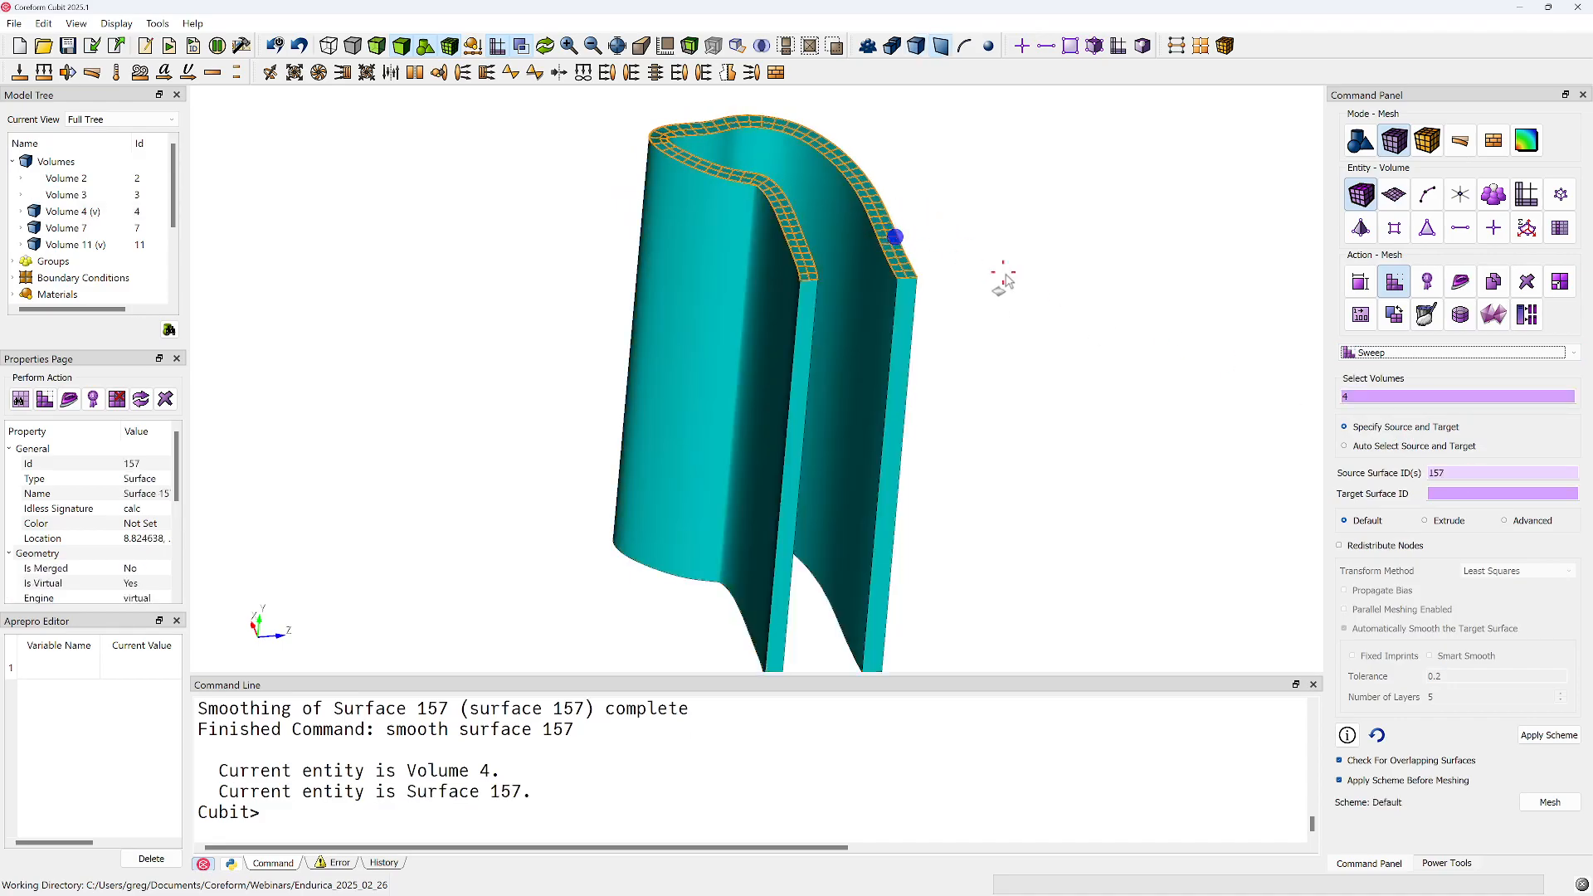
Set end surface 135 as the sweep target, mesh volume 4 and inspect the swept mesh
{"action": "left_click", "coordinate": [1484, 497]}
{"action": "middle_click_drag", "start_coordinate": [925, 468], "coordinate": [846, 381]}
{"action": "left_click_drag", "start_coordinate": [708, 412], "coordinate": [750, 167]}
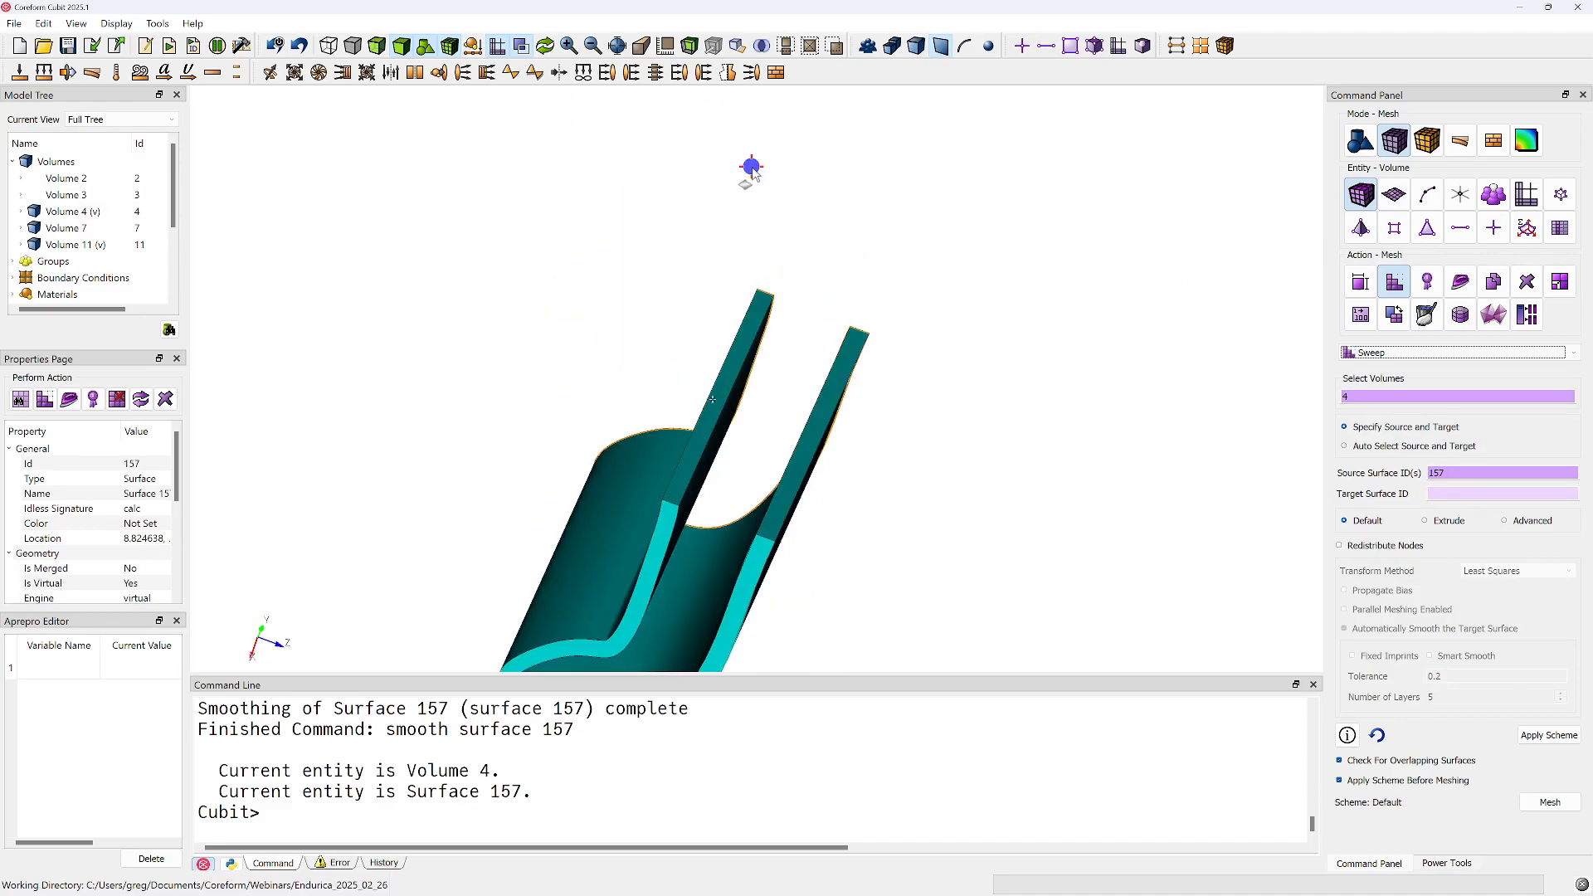
{"action": "middle_click_drag", "start_coordinate": [727, 368], "coordinate": [768, 221]}
{"action": "left_click", "coordinate": [706, 403]}
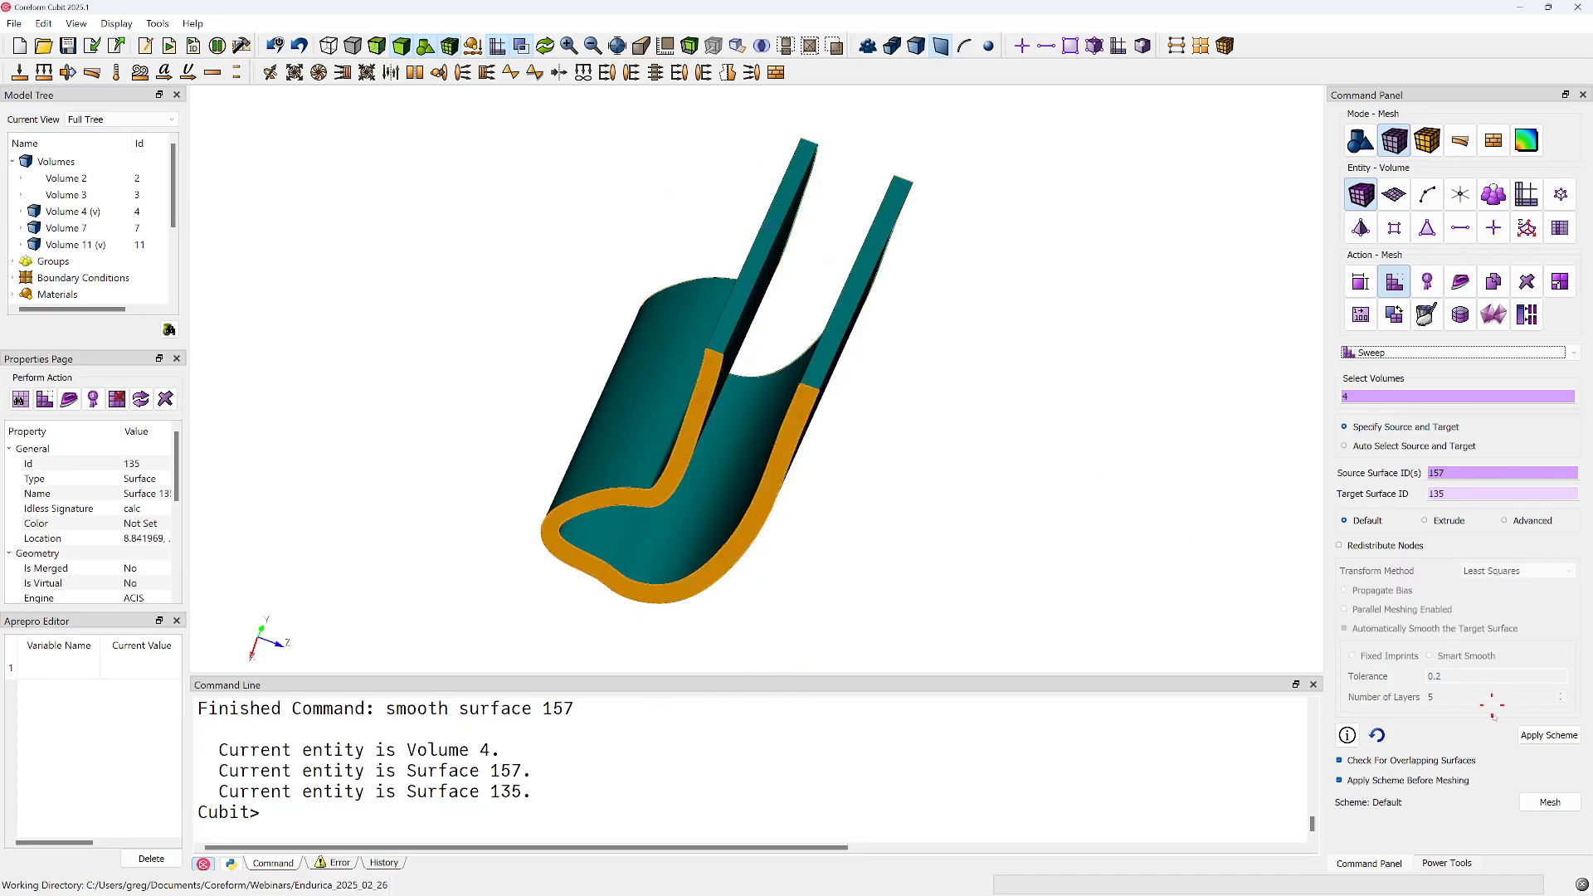
{"action": "left_click", "coordinate": [1548, 802]}
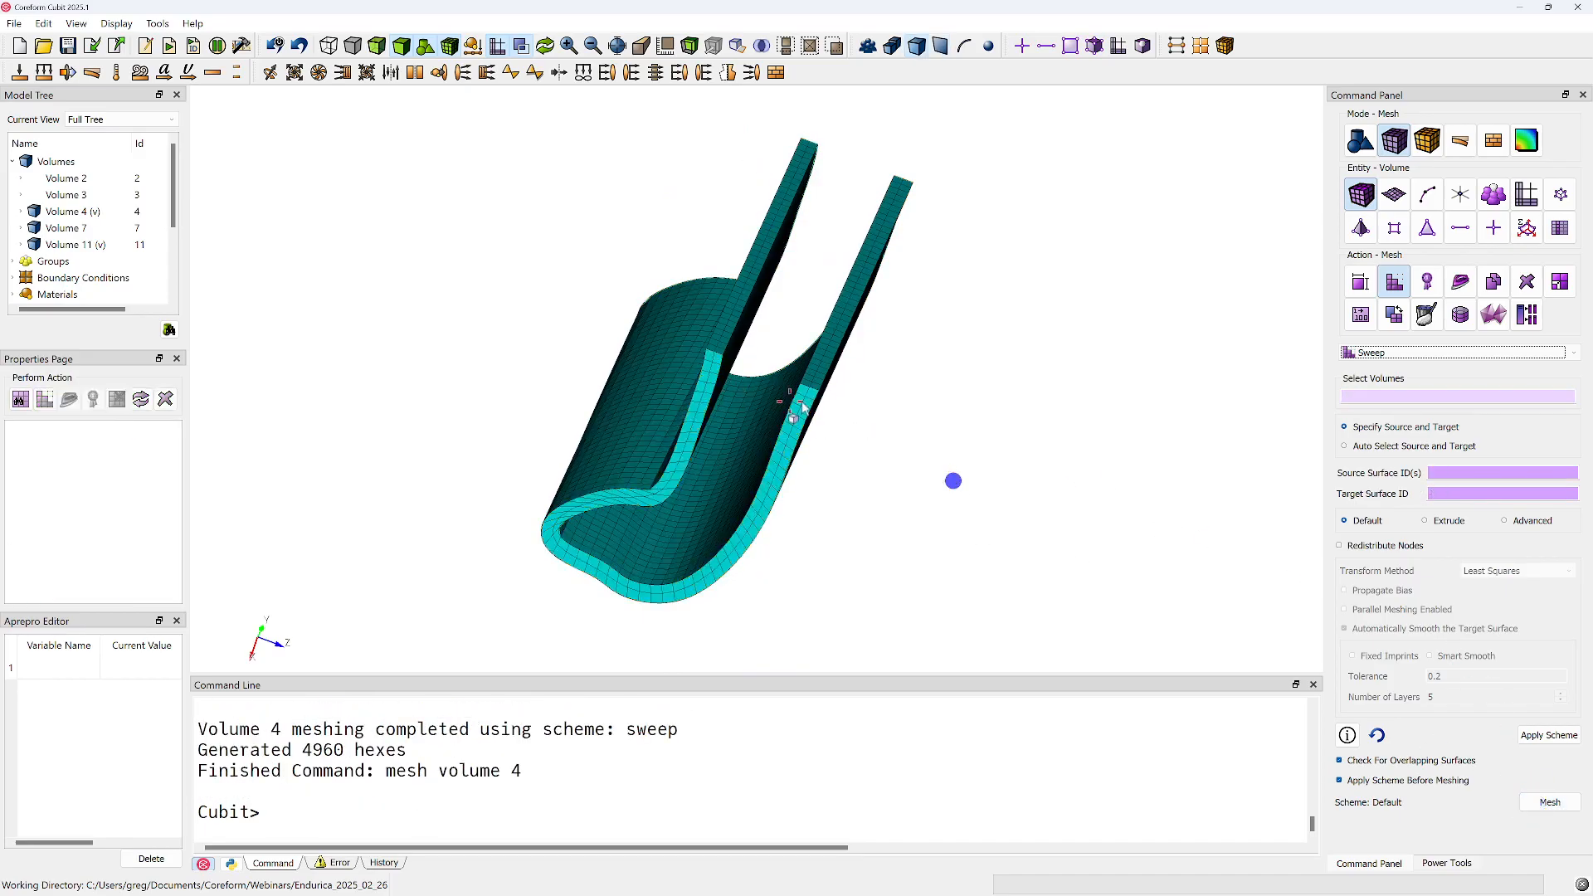
{"action": "left_click_drag", "start_coordinate": [743, 354], "coordinate": [732, 342]}
{"action": "left_click_drag", "start_coordinate": [683, 394], "coordinate": [615, 580]}
{"action": "middle_click_drag", "start_coordinate": [774, 284], "coordinate": [749, 599]}
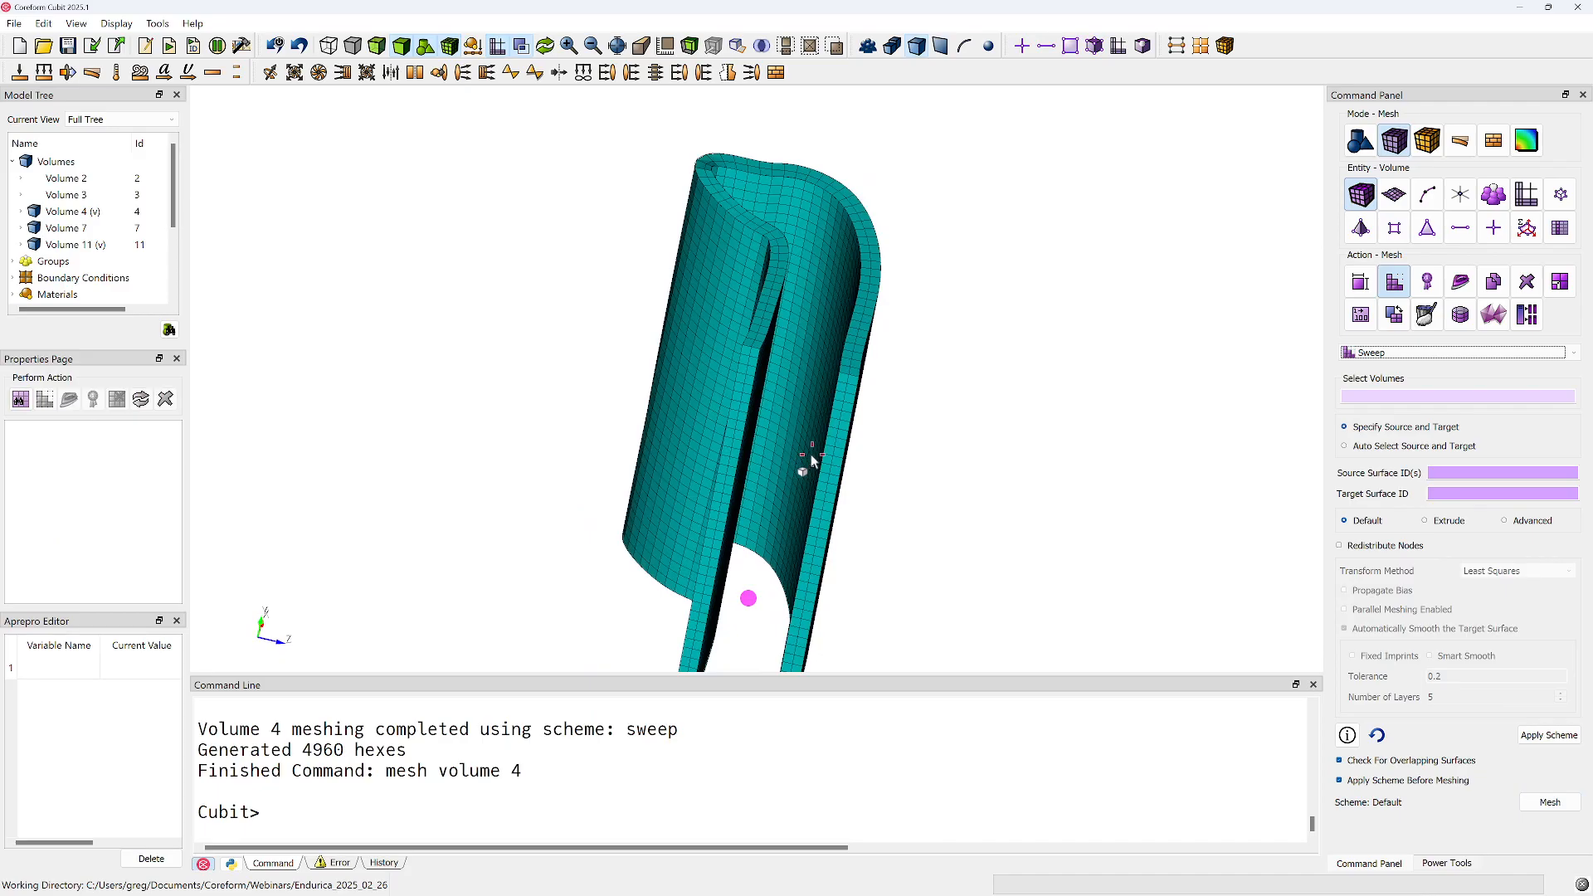
Mesh volume 4 again using the Extrude sweep option from source surface 157 to target surface 135, and inspect both ends
{"action": "left_click", "coordinate": [1426, 520]}
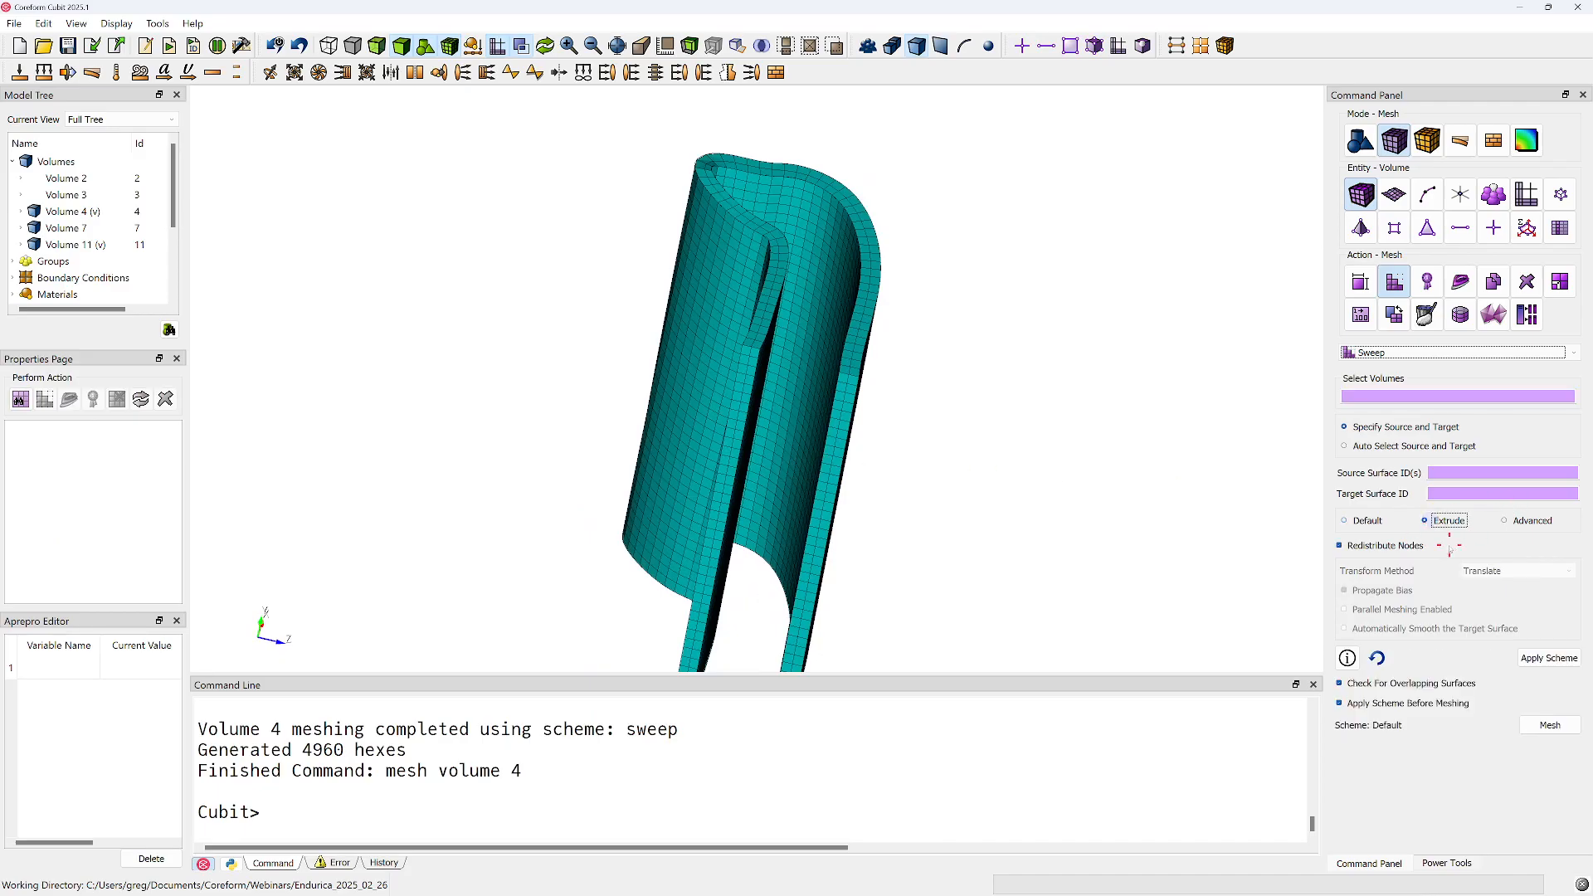
{"action": "left_click", "coordinate": [812, 322]}
{"action": "left_click", "coordinate": [863, 225]}
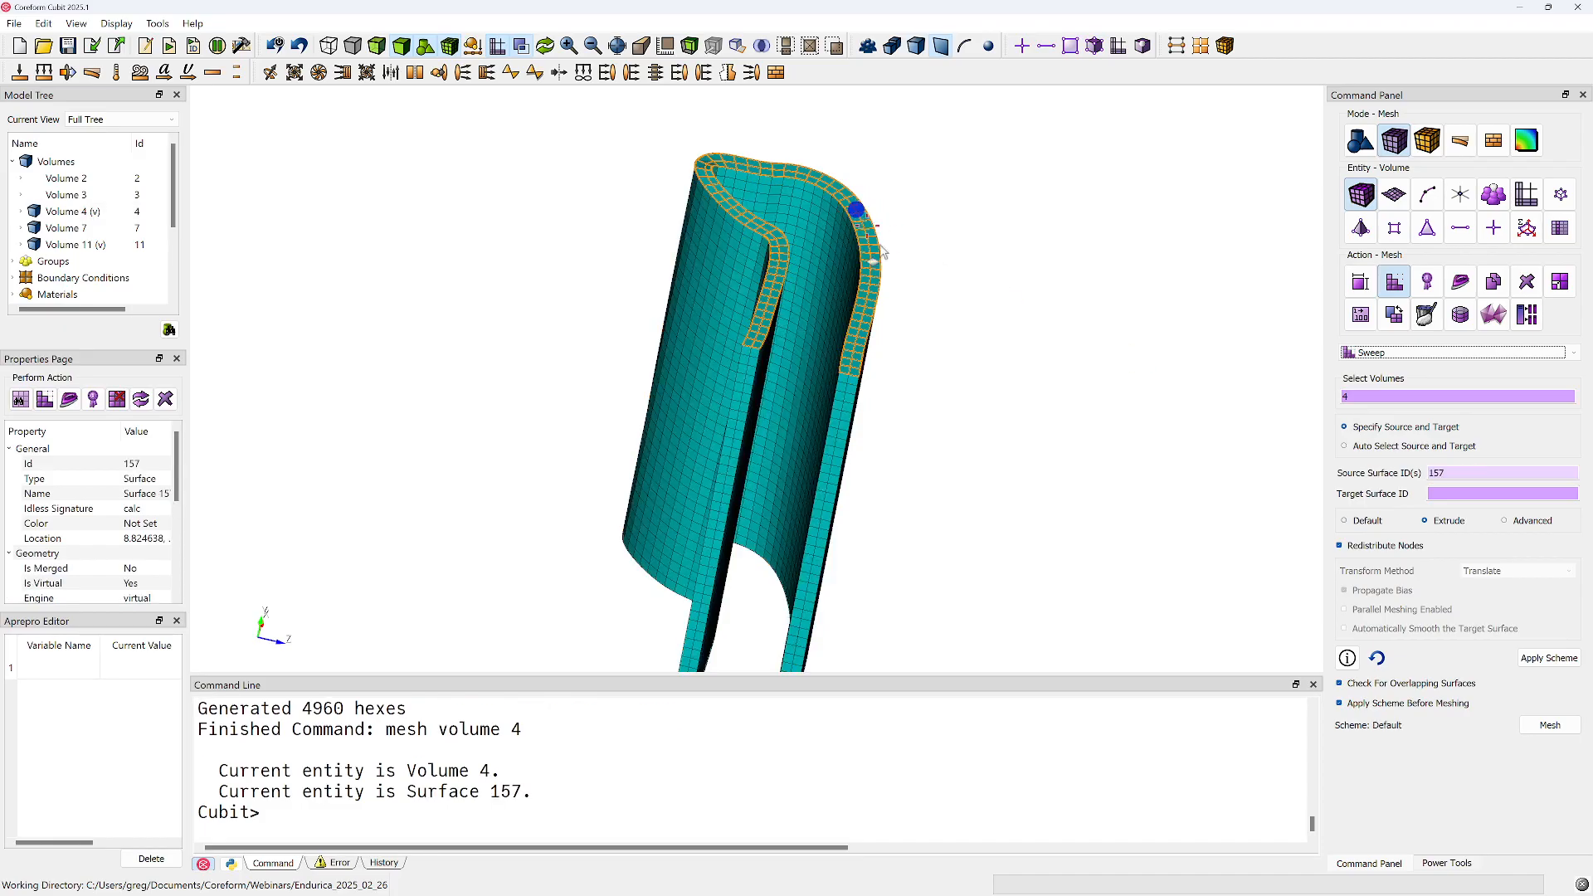
{"action": "middle_click_drag", "start_coordinate": [813, 376], "coordinate": [860, 142]}
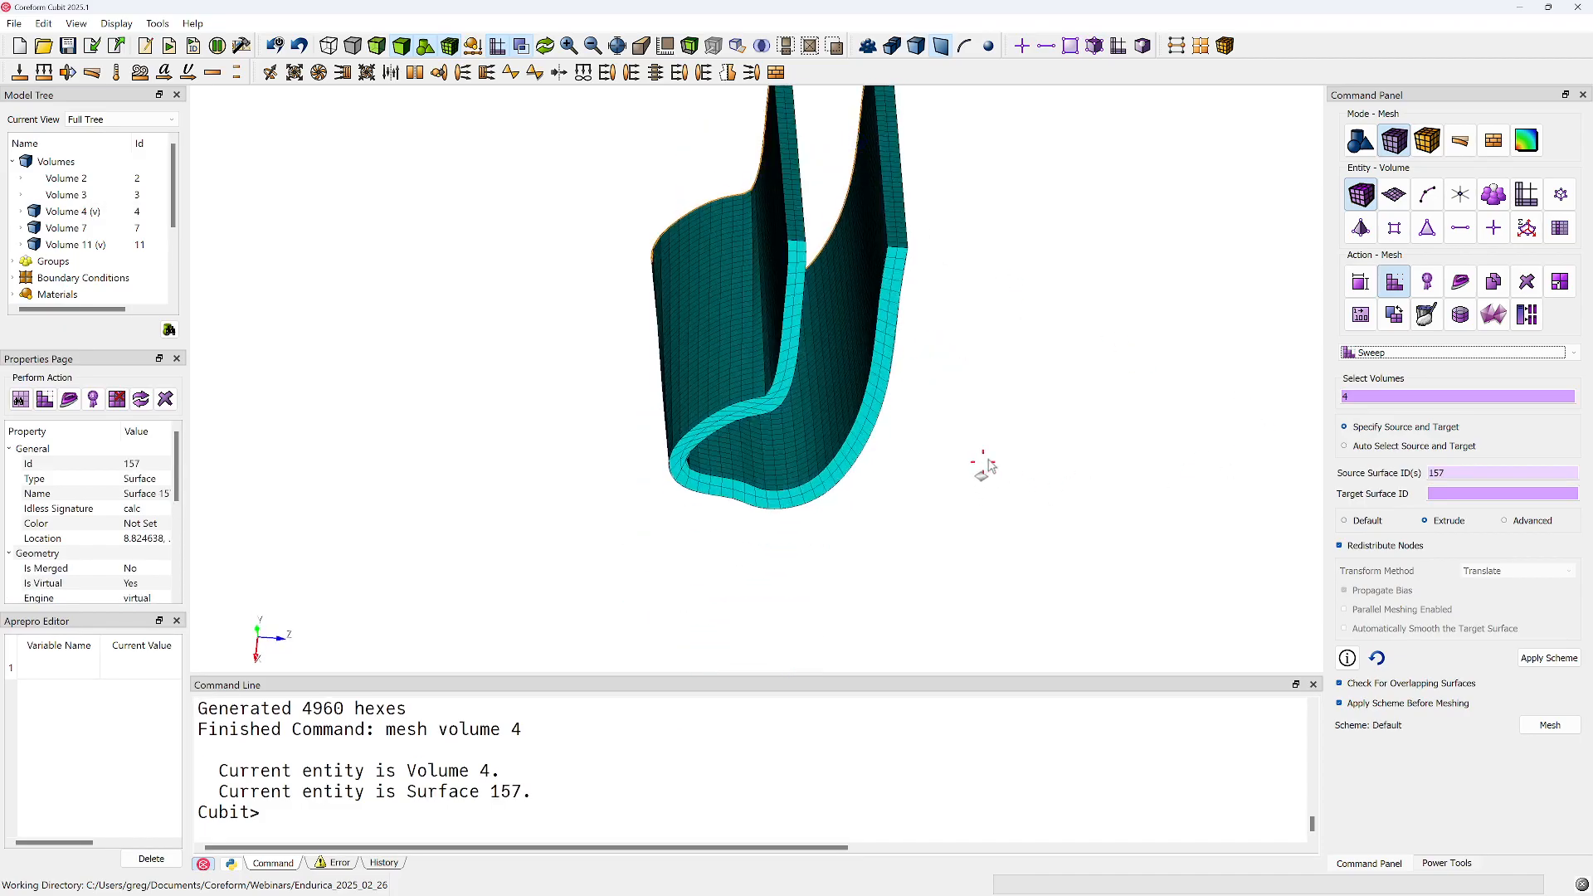
{"action": "left_click", "coordinate": [1367, 522]}
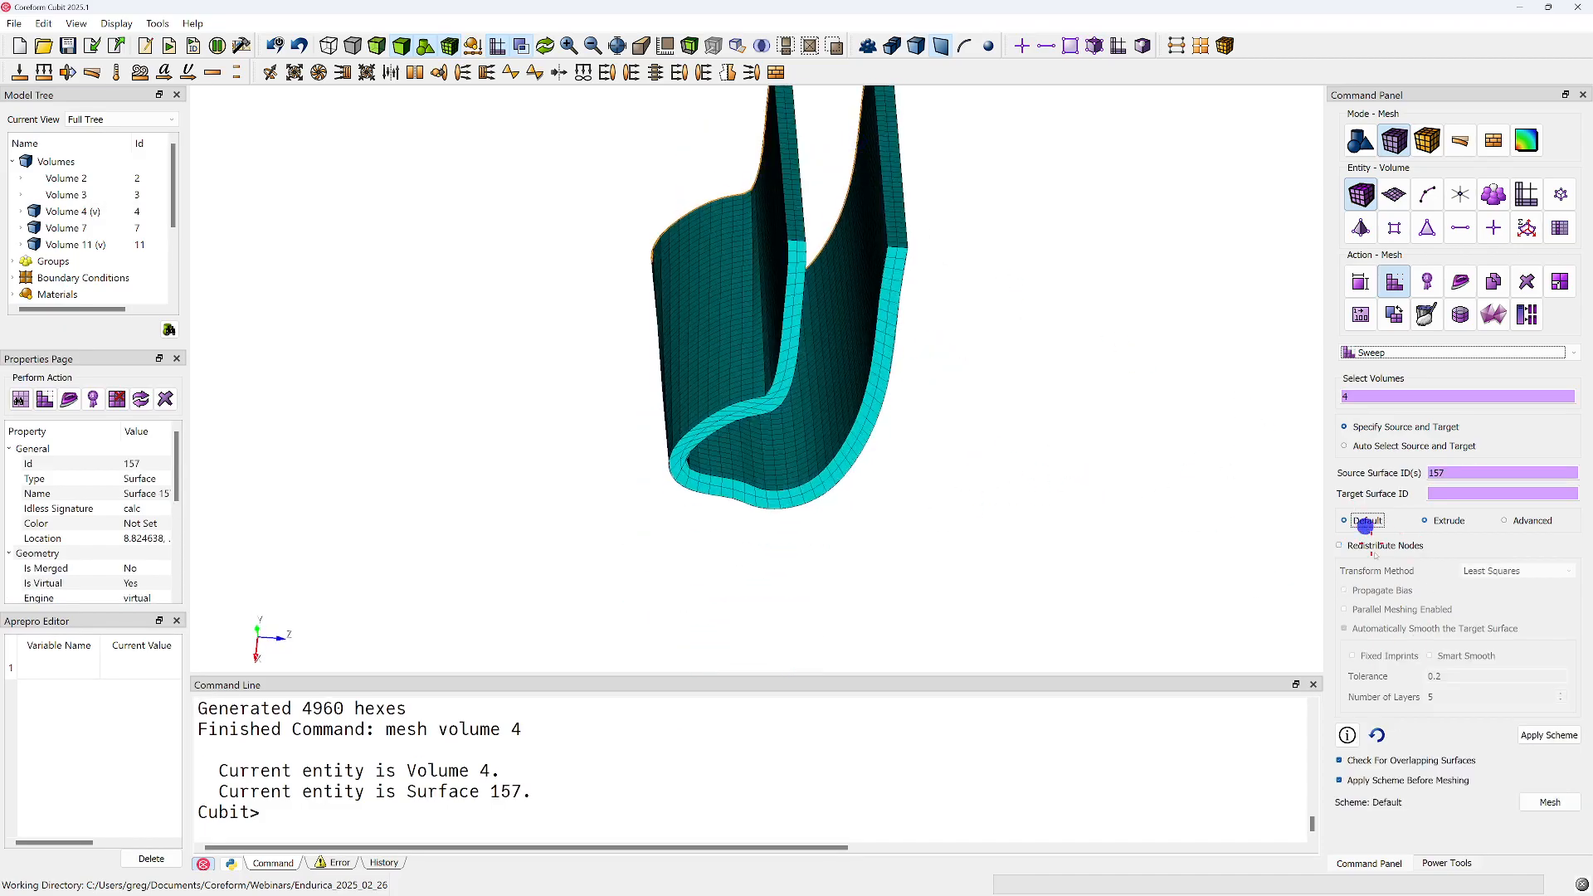
{"action": "left_click", "coordinate": [1450, 522]}
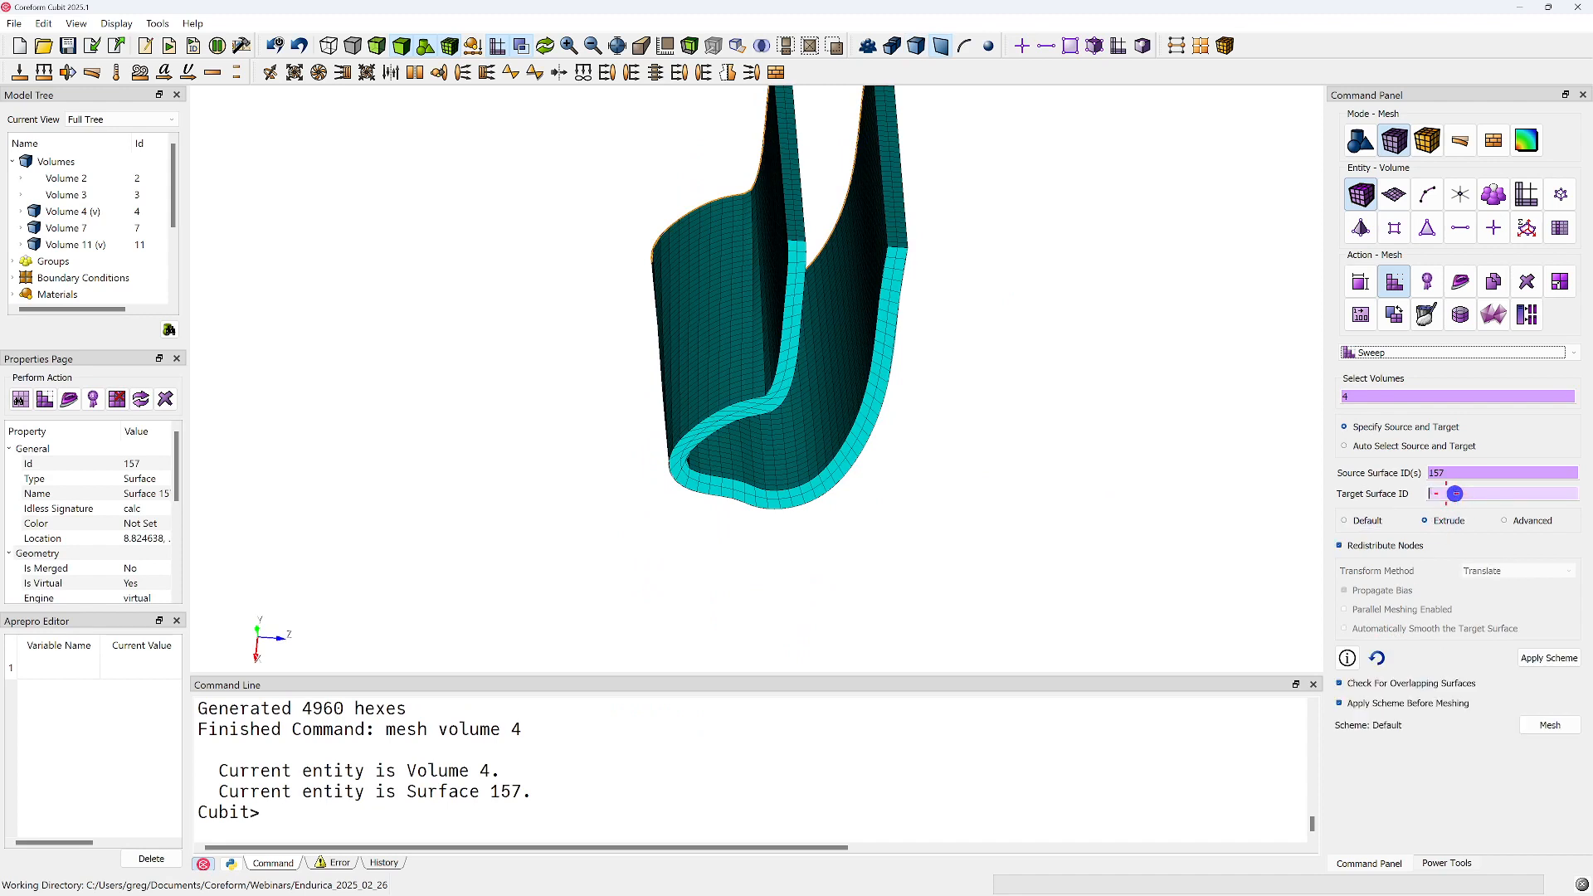
{"action": "left_click", "coordinate": [892, 312]}
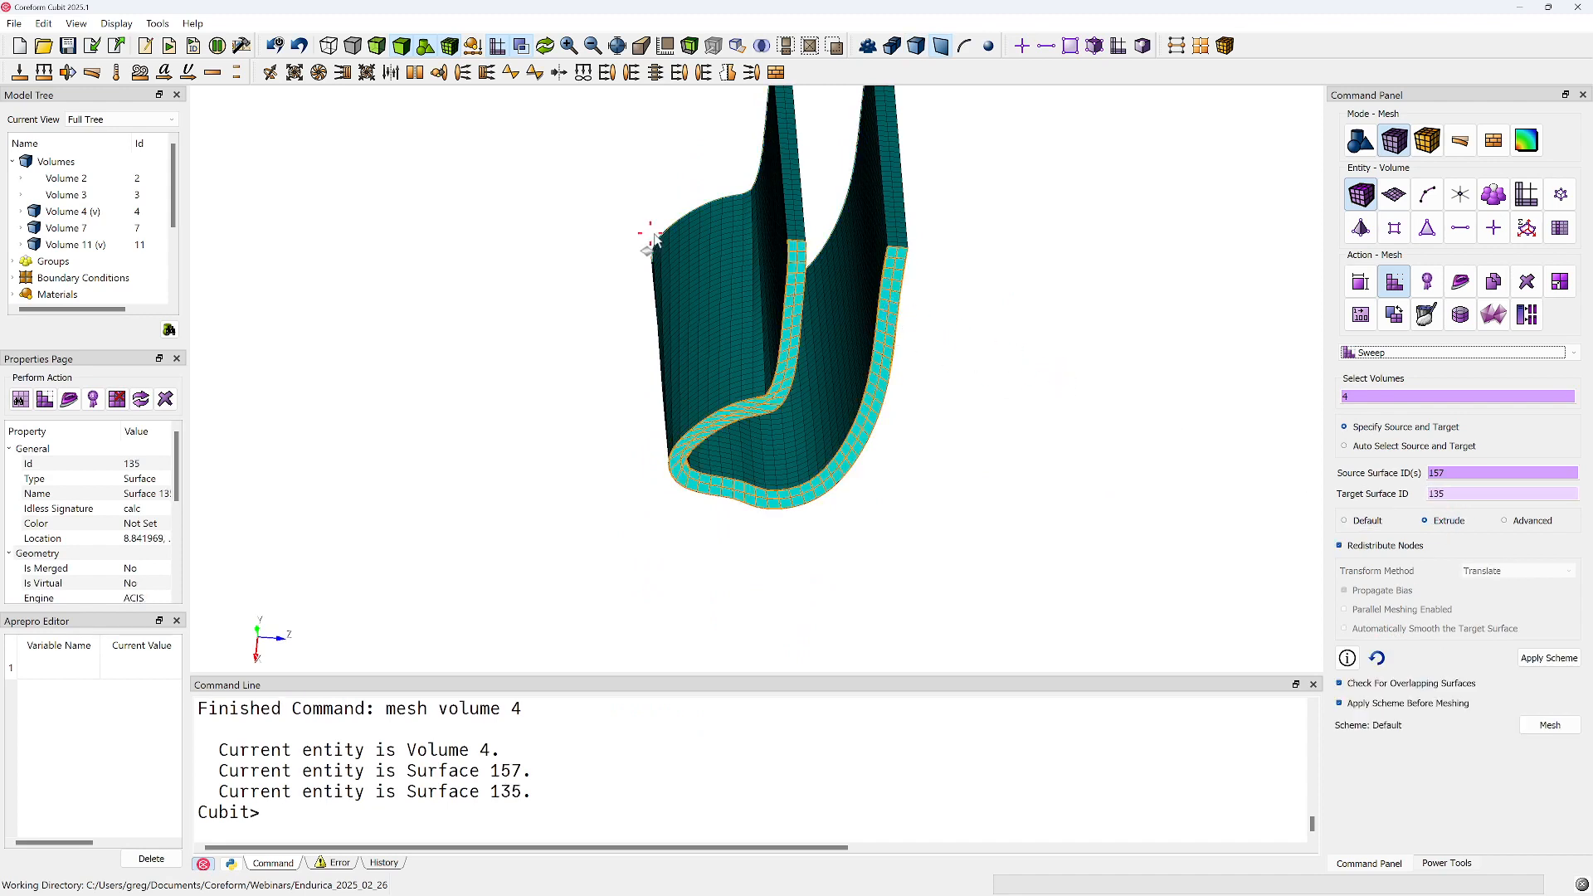
{"action": "middle_click_drag", "start_coordinate": [759, 249], "coordinate": [908, 357]}
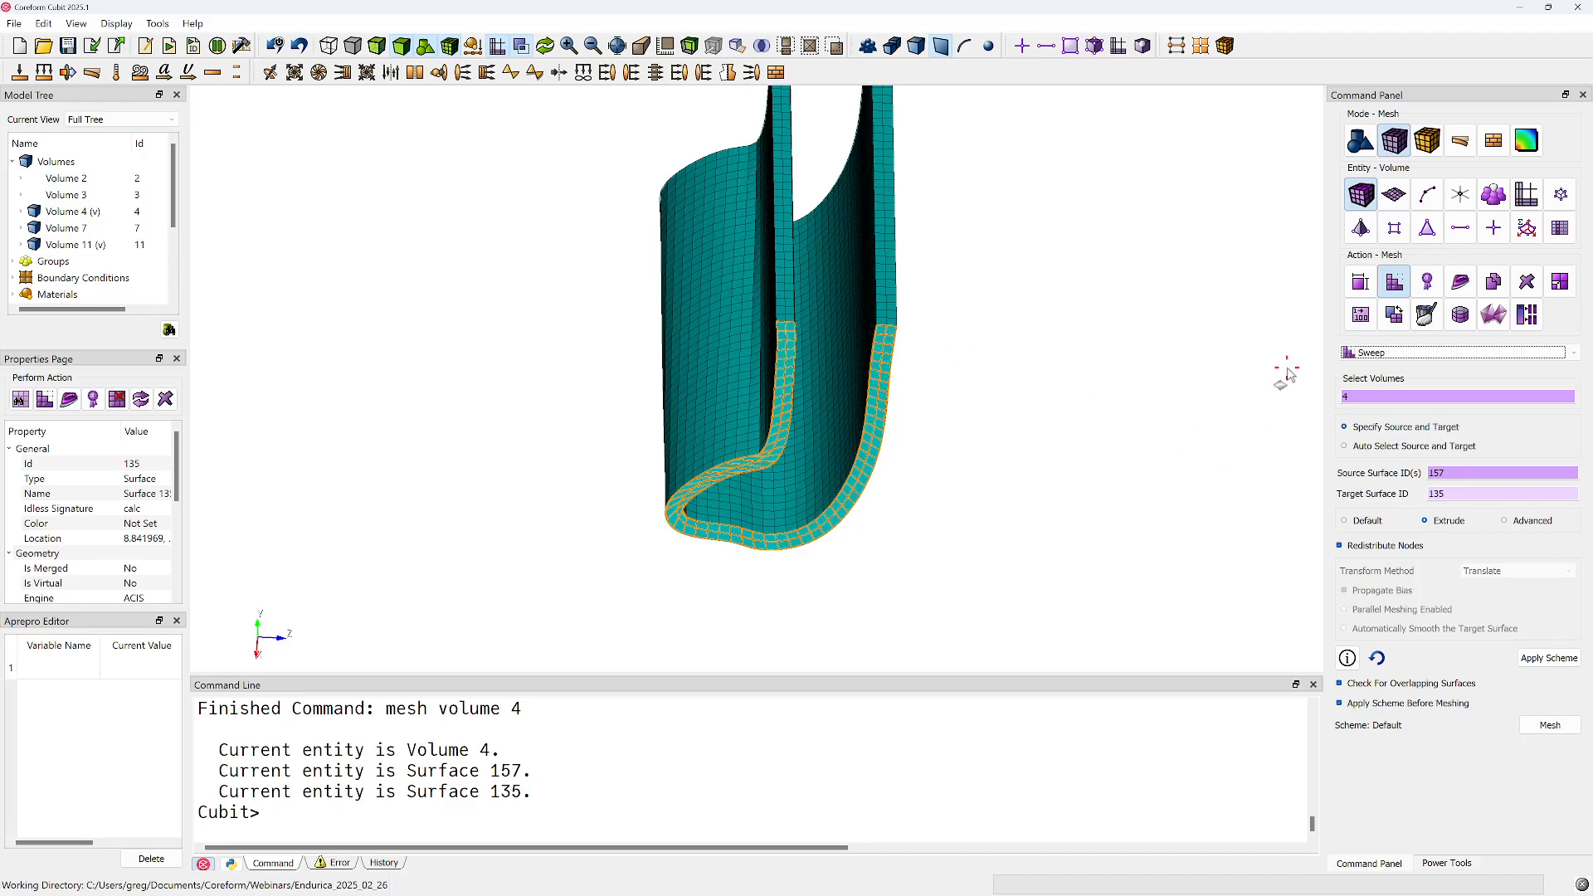
{"action": "left_click", "coordinate": [1552, 725]}
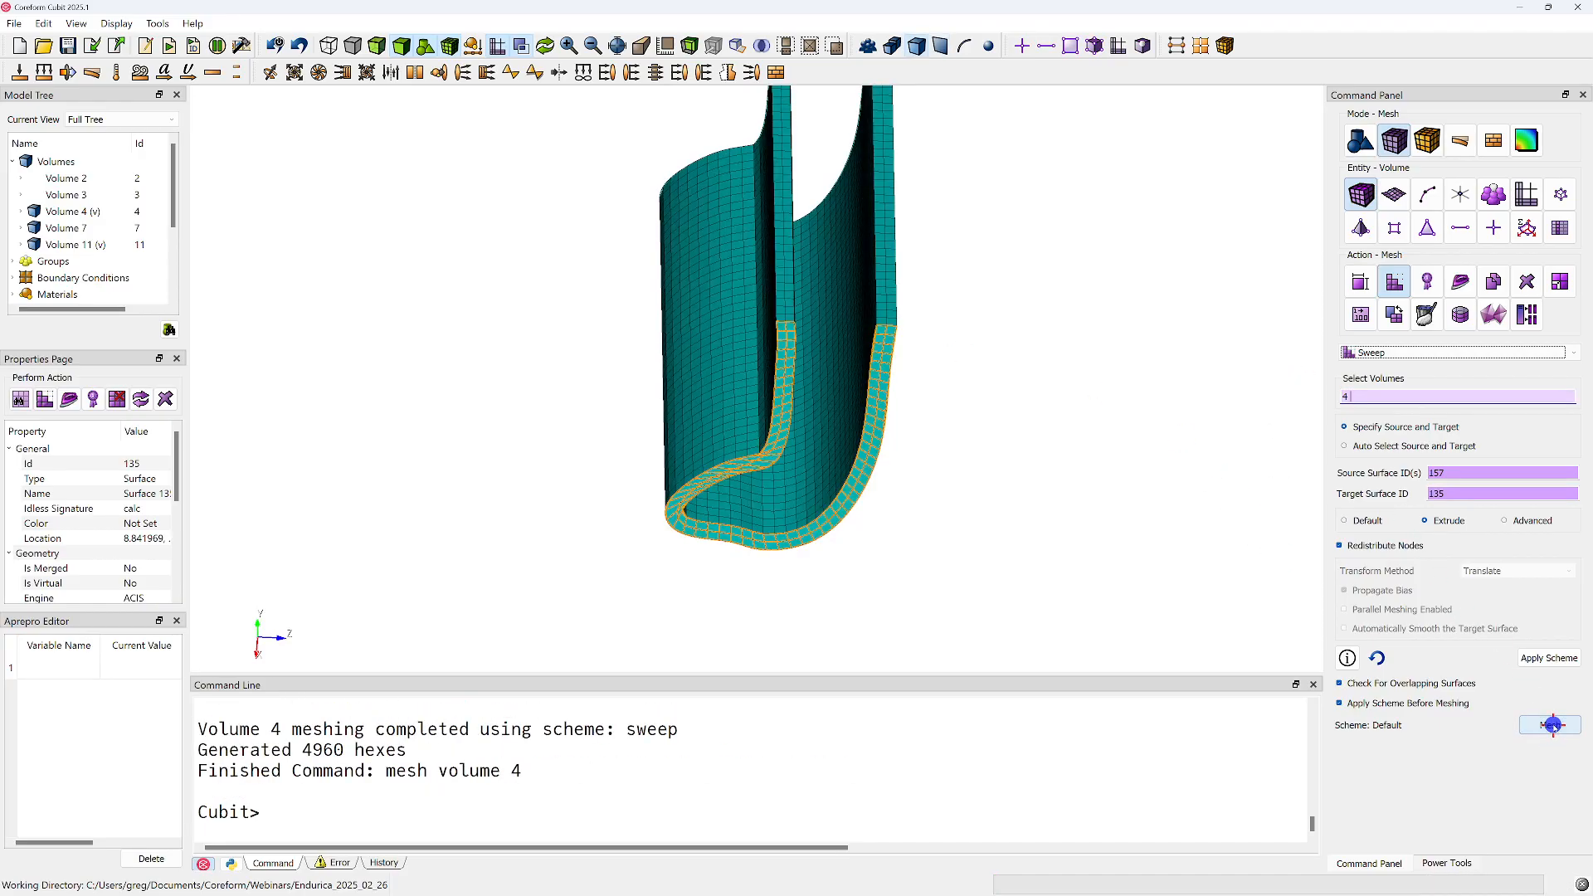
{"action": "middle_click_drag", "start_coordinate": [797, 390], "coordinate": [811, 481]}
{"action": "middle_click_drag", "start_coordinate": [800, 536], "coordinate": [772, 404]}
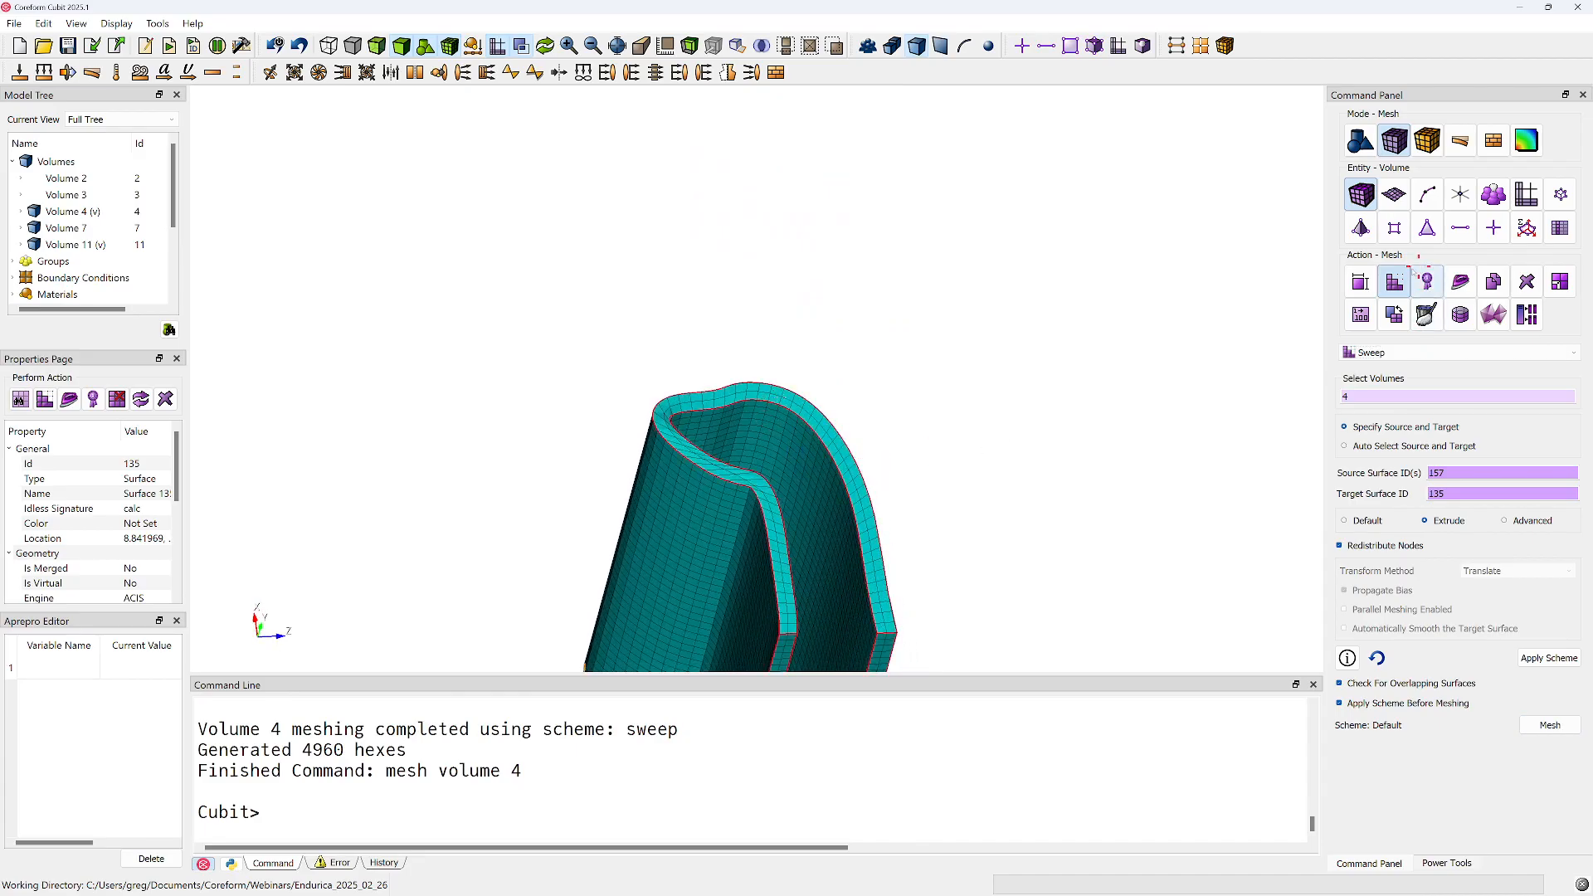
Run "delete mesh" and mesh composite surface 157 again on its own
{"action": "left_click", "coordinate": [429, 803]}
{"action": "type", "text": "del mesh"}
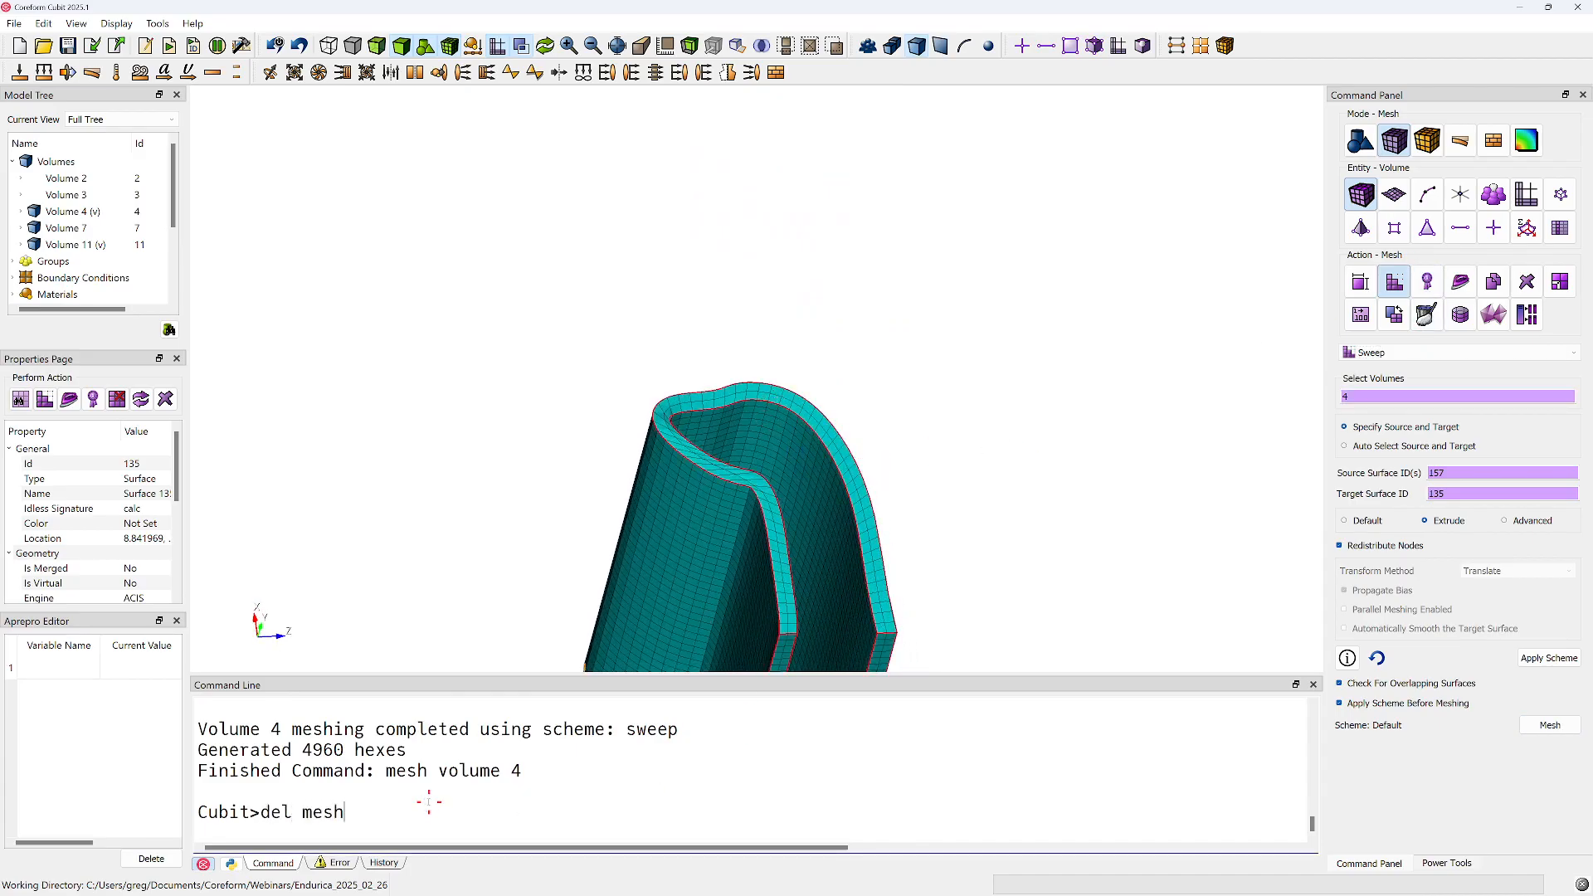
{"action": "type", "text": "lete mesh"}
{"action": "key", "text": "Return"}
{"action": "left_click", "coordinate": [1384, 200]}
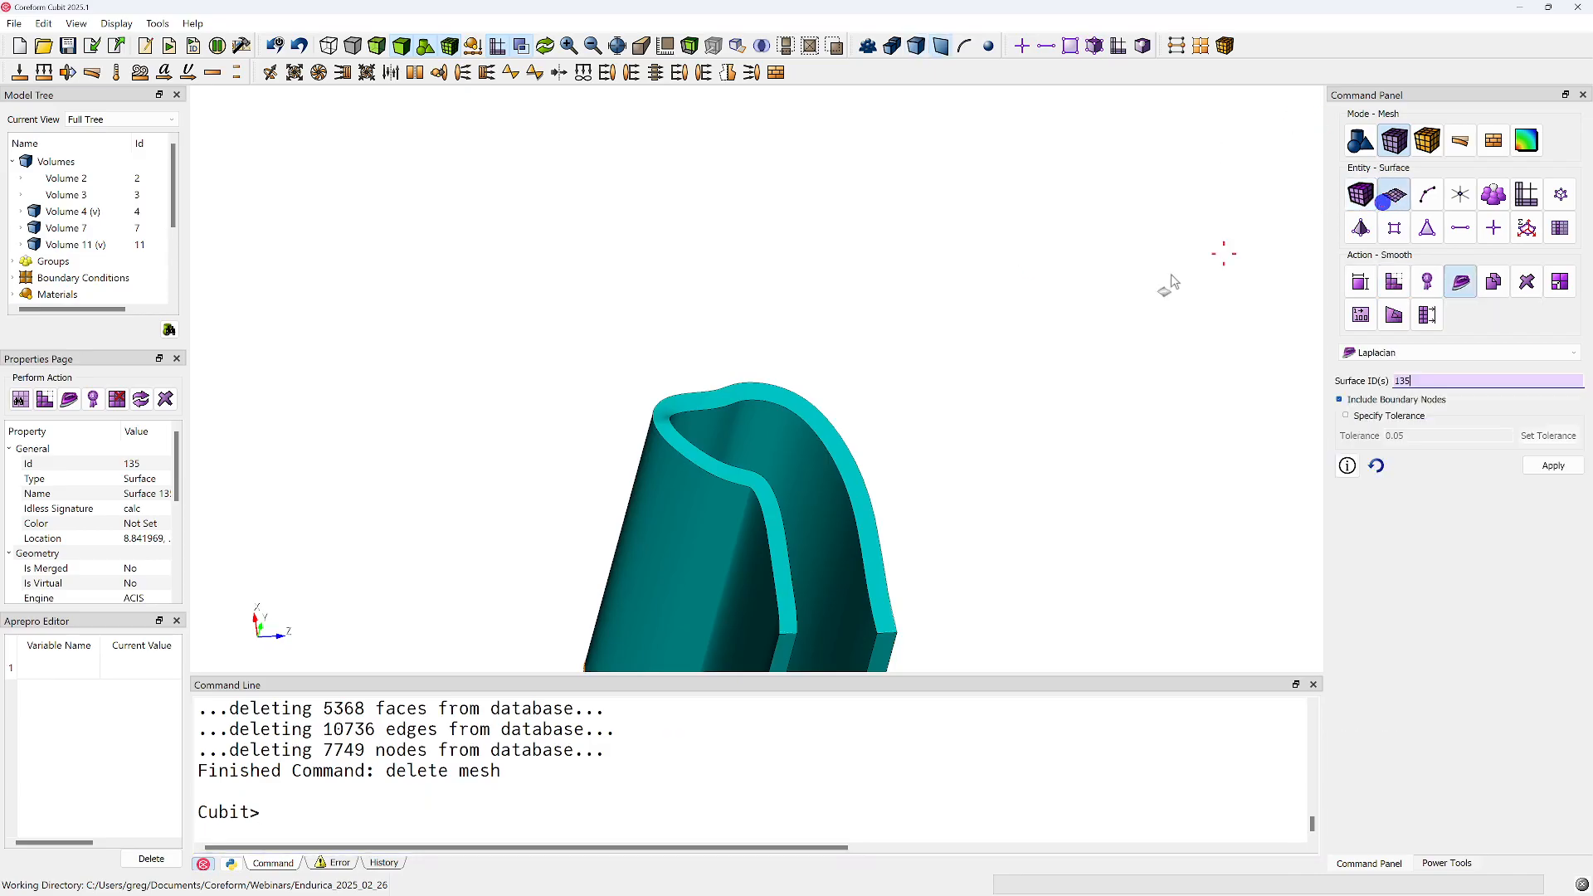
{"action": "left_click", "coordinate": [799, 405]}
{"action": "right_click", "coordinate": [800, 405]}
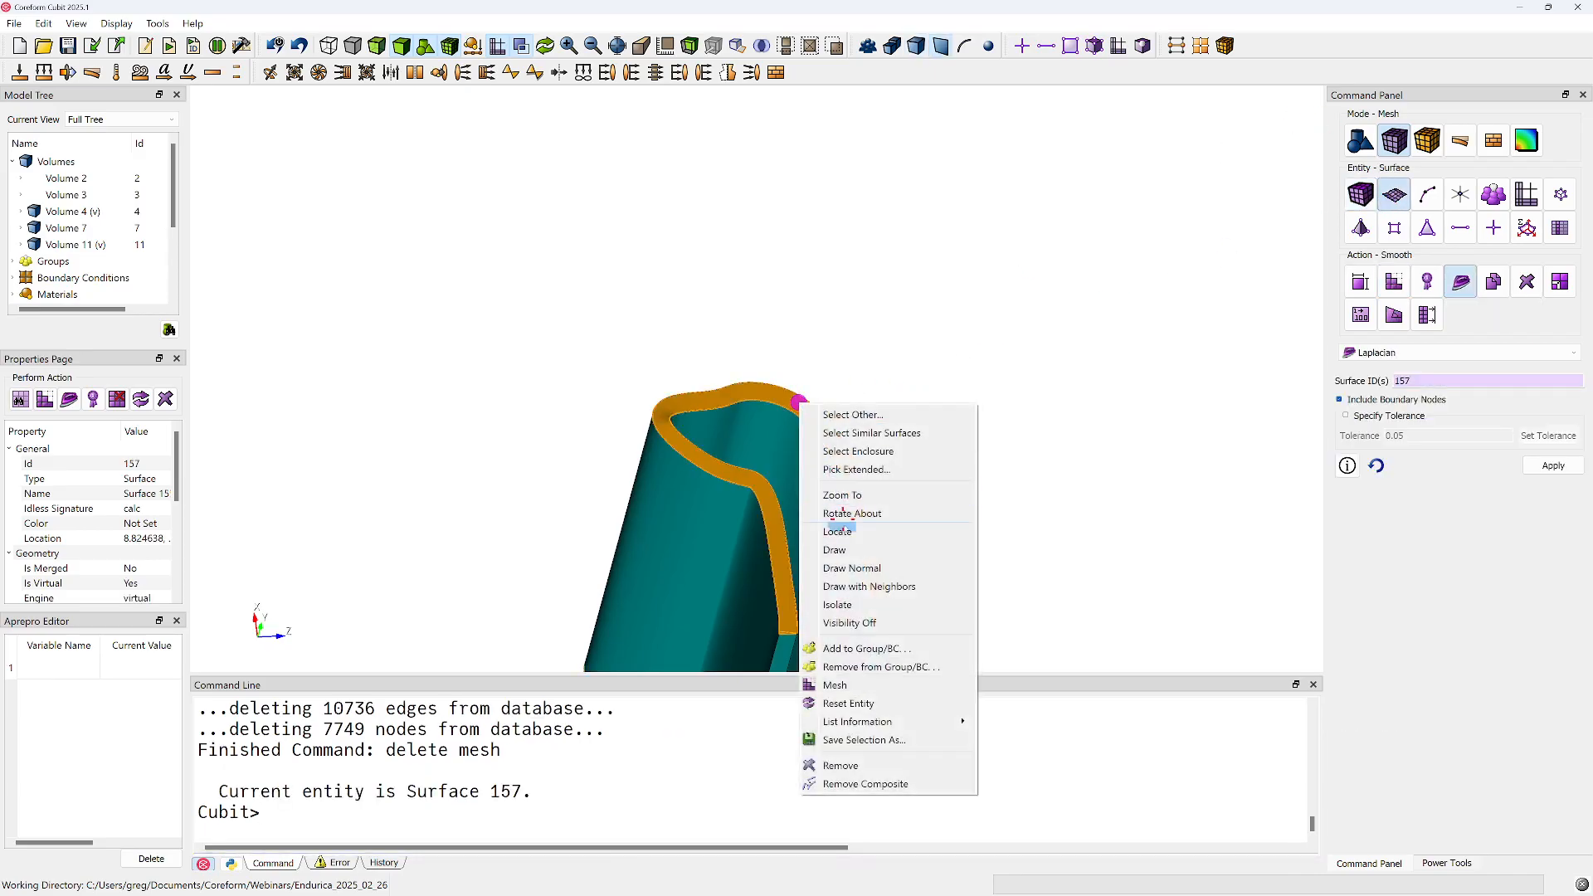
{"action": "left_click", "coordinate": [841, 686]}
Apply free-boundary Laplacian smoothing to the new mesh on surface 157
{"action": "left_click", "coordinate": [1431, 278]}
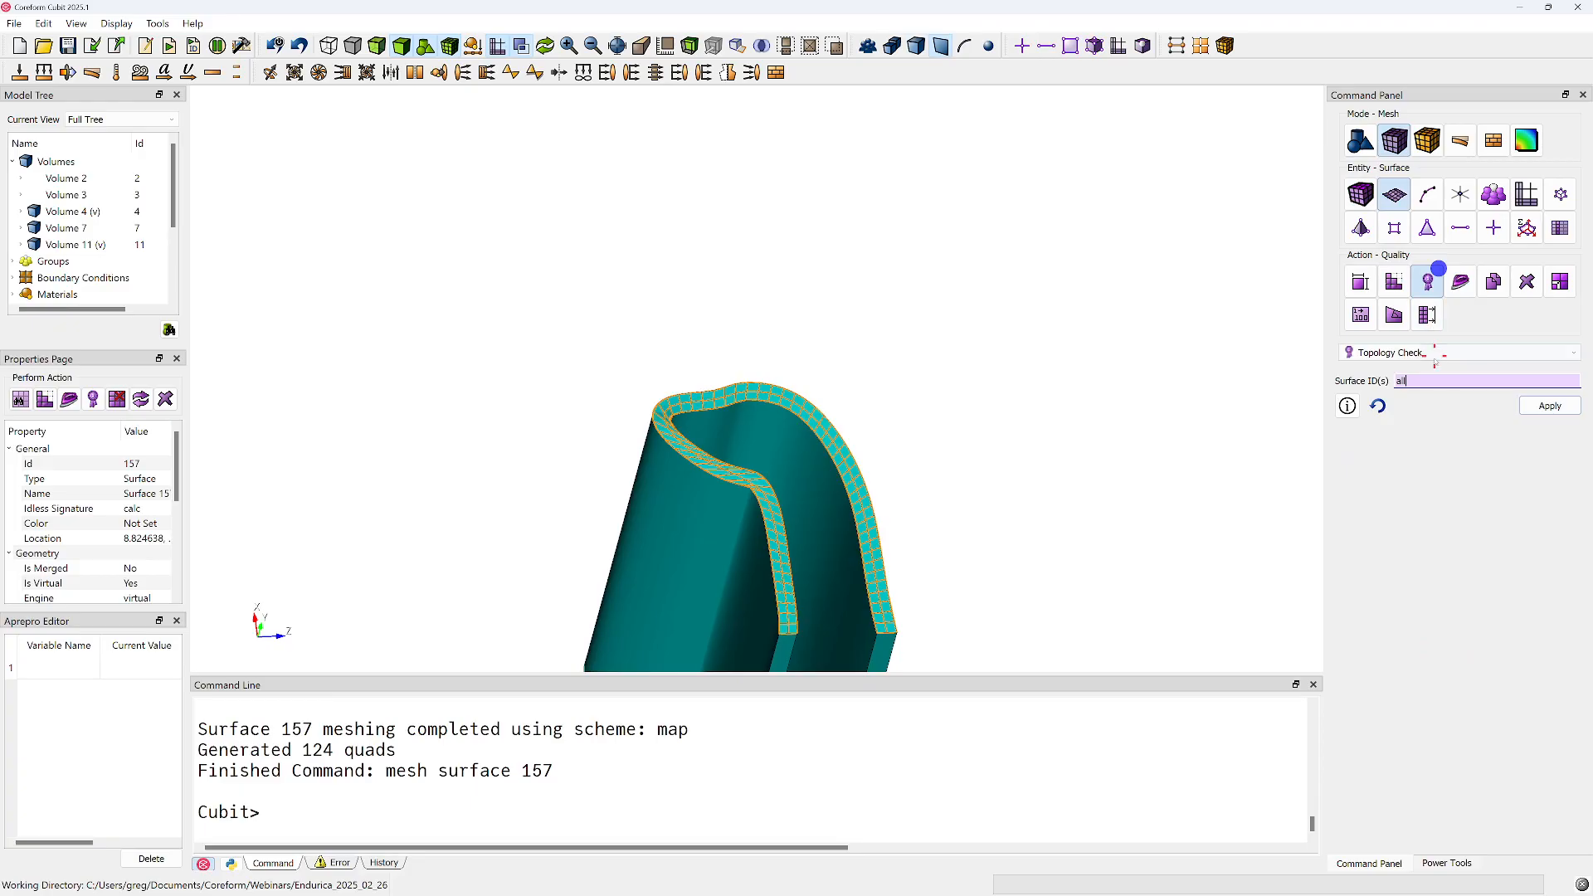
{"action": "left_click", "coordinate": [1461, 282]}
{"action": "left_click", "coordinate": [1528, 466]}
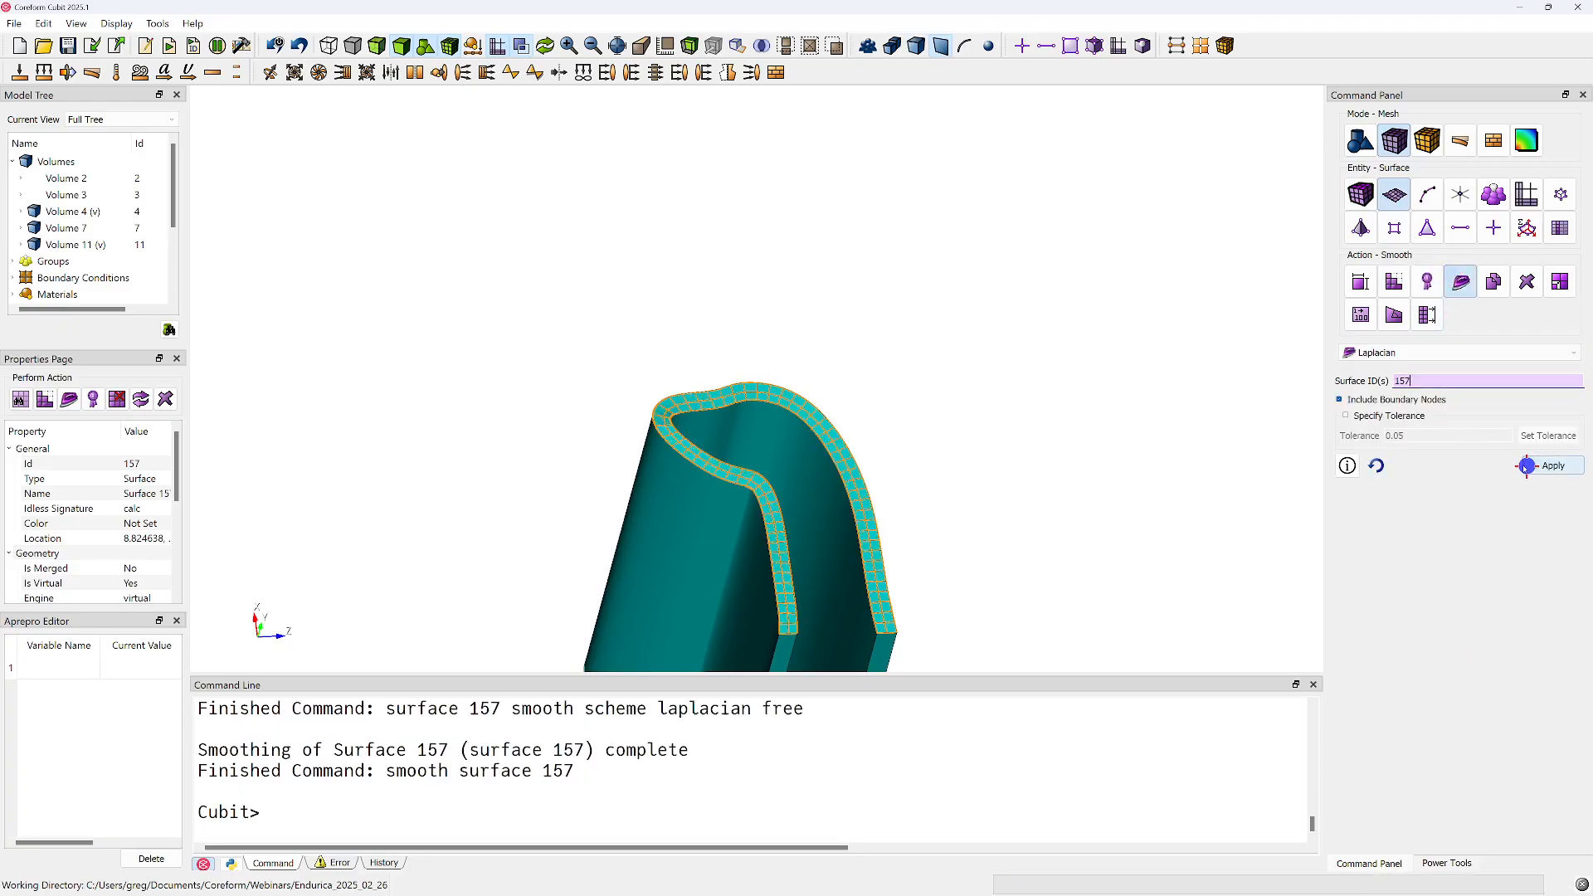
Set up an Extrude sweep of volume 4 with surface 157 as the only source surface, correcting any mistaken picks
{"action": "left_click", "coordinate": [1361, 195]}
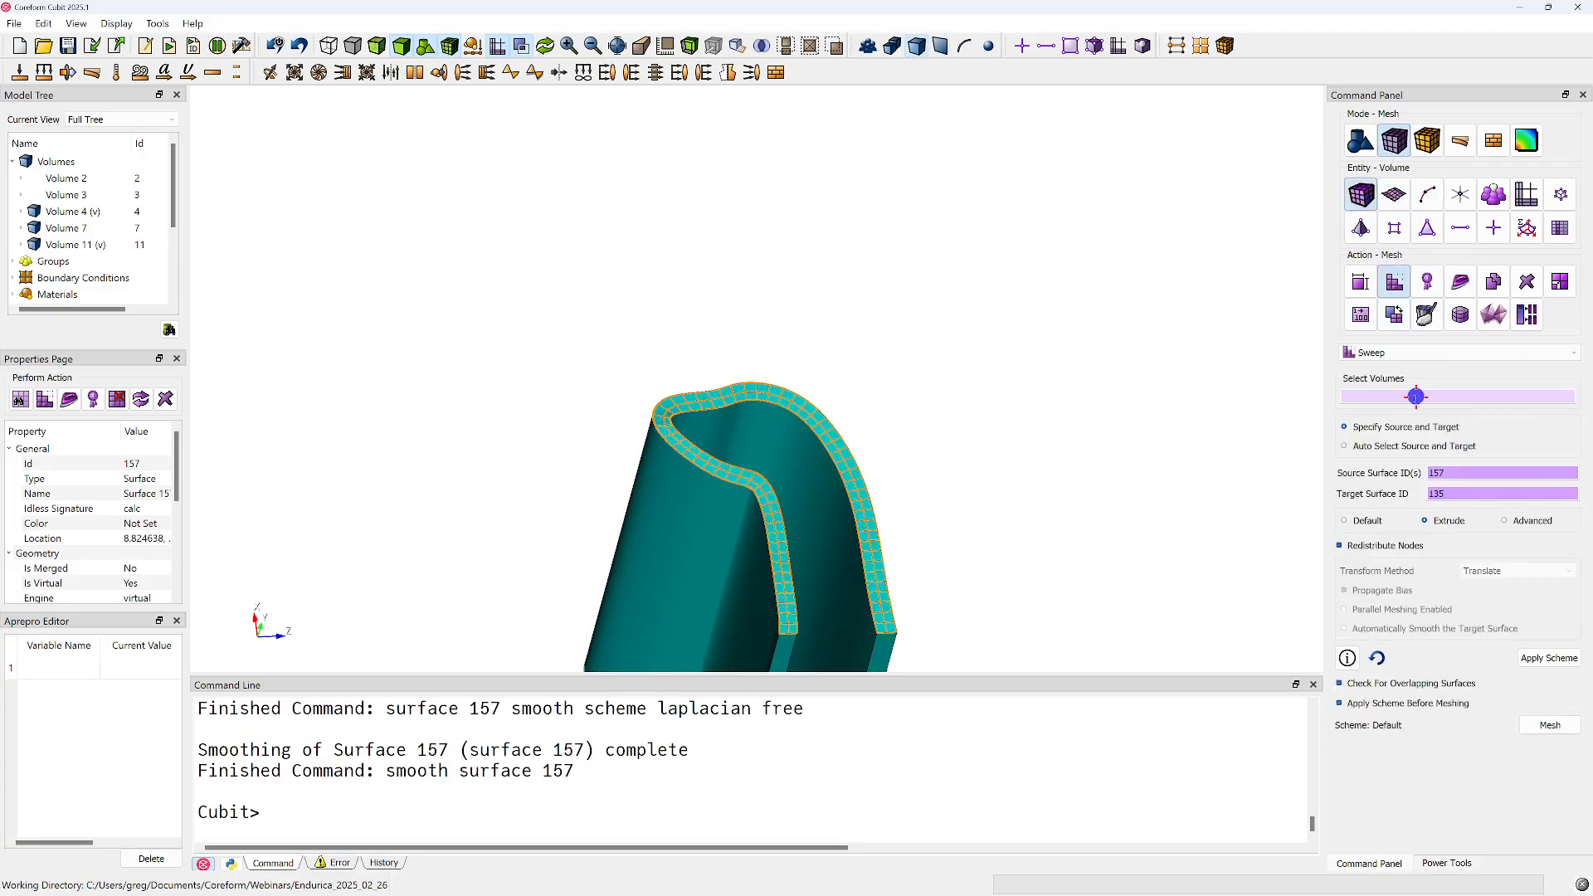
{"action": "left_click", "coordinate": [815, 483]}
{"action": "middle_click_drag", "start_coordinate": [964, 464], "coordinate": [879, 341]}
{"action": "left_click", "coordinate": [809, 362]}
{"action": "middle_click_drag", "start_coordinate": [829, 475], "coordinate": [875, 281]}
{"action": "left_click_drag", "start_coordinate": [846, 357], "coordinate": [870, 121]}
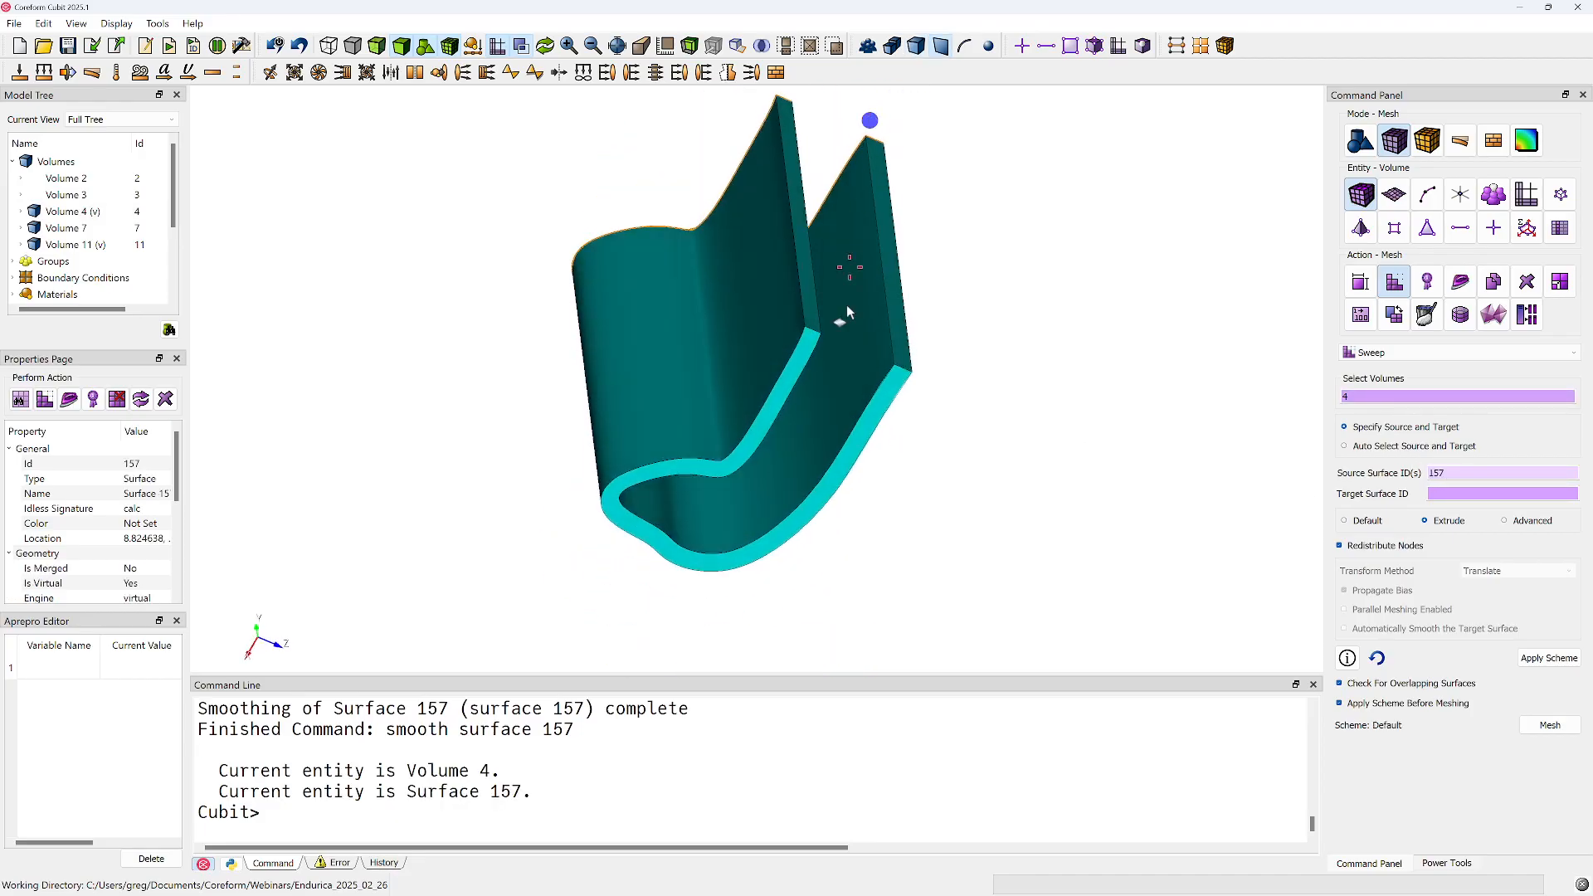
{"action": "left_click", "coordinate": [795, 378], "text": "ctrl"}
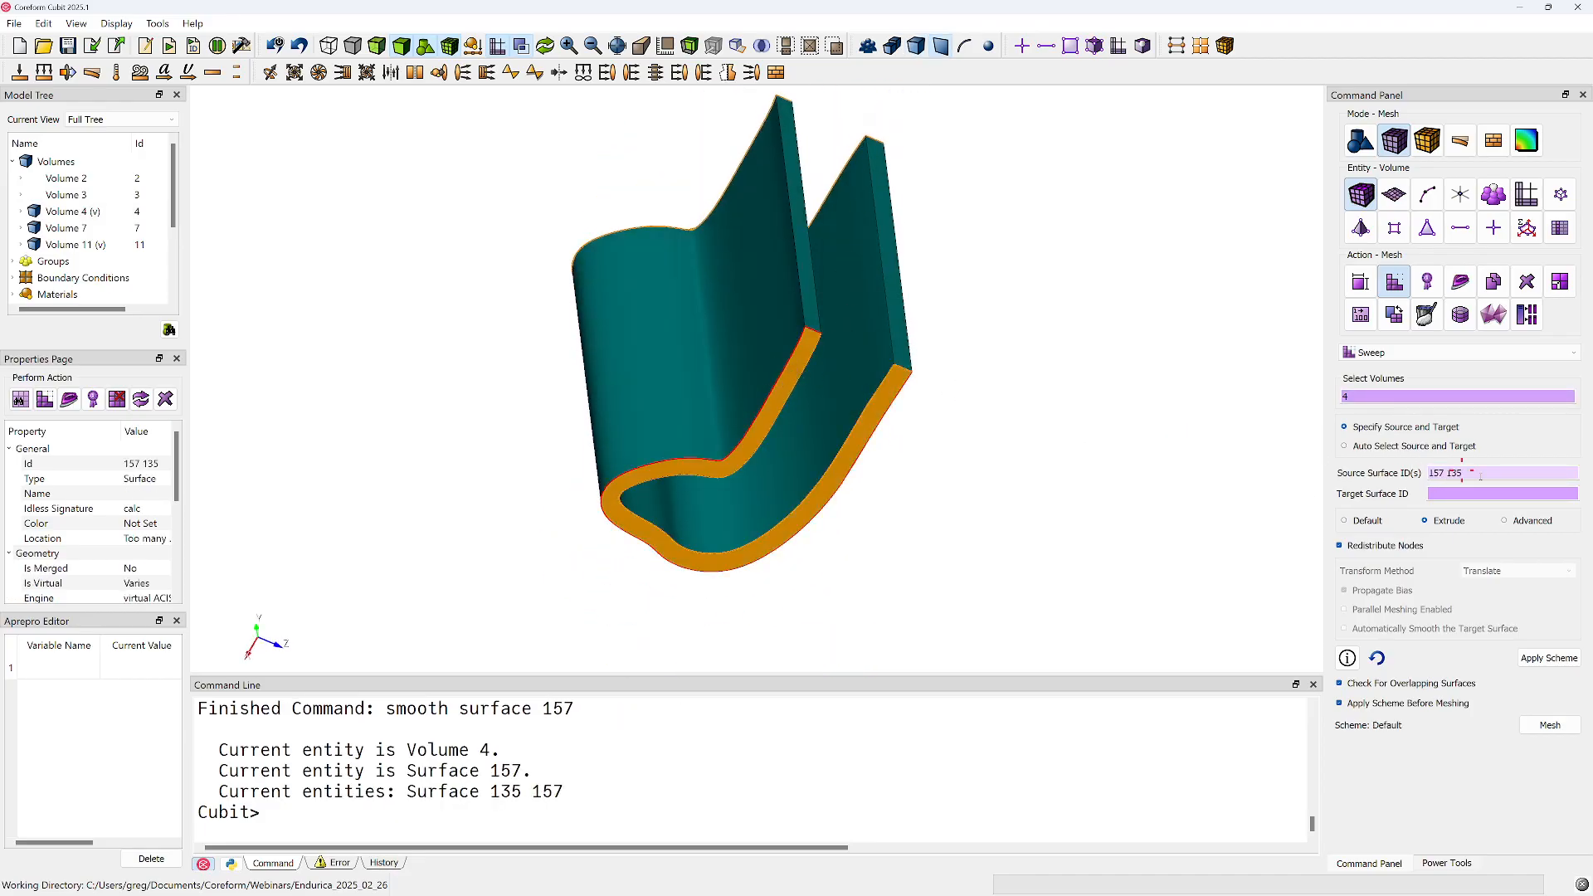
{"action": "key", "text": "BackSpace"}
{"action": "left_click", "coordinate": [860, 431]}
{"action": "middle_click_drag", "start_coordinate": [765, 234], "coordinate": [830, 472]}
{"action": "mouse_move", "coordinate": [805, 281]}
{"action": "middle_mouse_down"}
{"action": "mouse_move", "coordinate": [827, 485]}
{"action": "mouse_move", "coordinate": [776, 296]}
{"action": "mouse_move", "coordinate": [826, 263]}
{"action": "middle_mouse_up"}
{"action": "left_click", "coordinate": [679, 236]}
{"action": "key", "text": "Tab"}
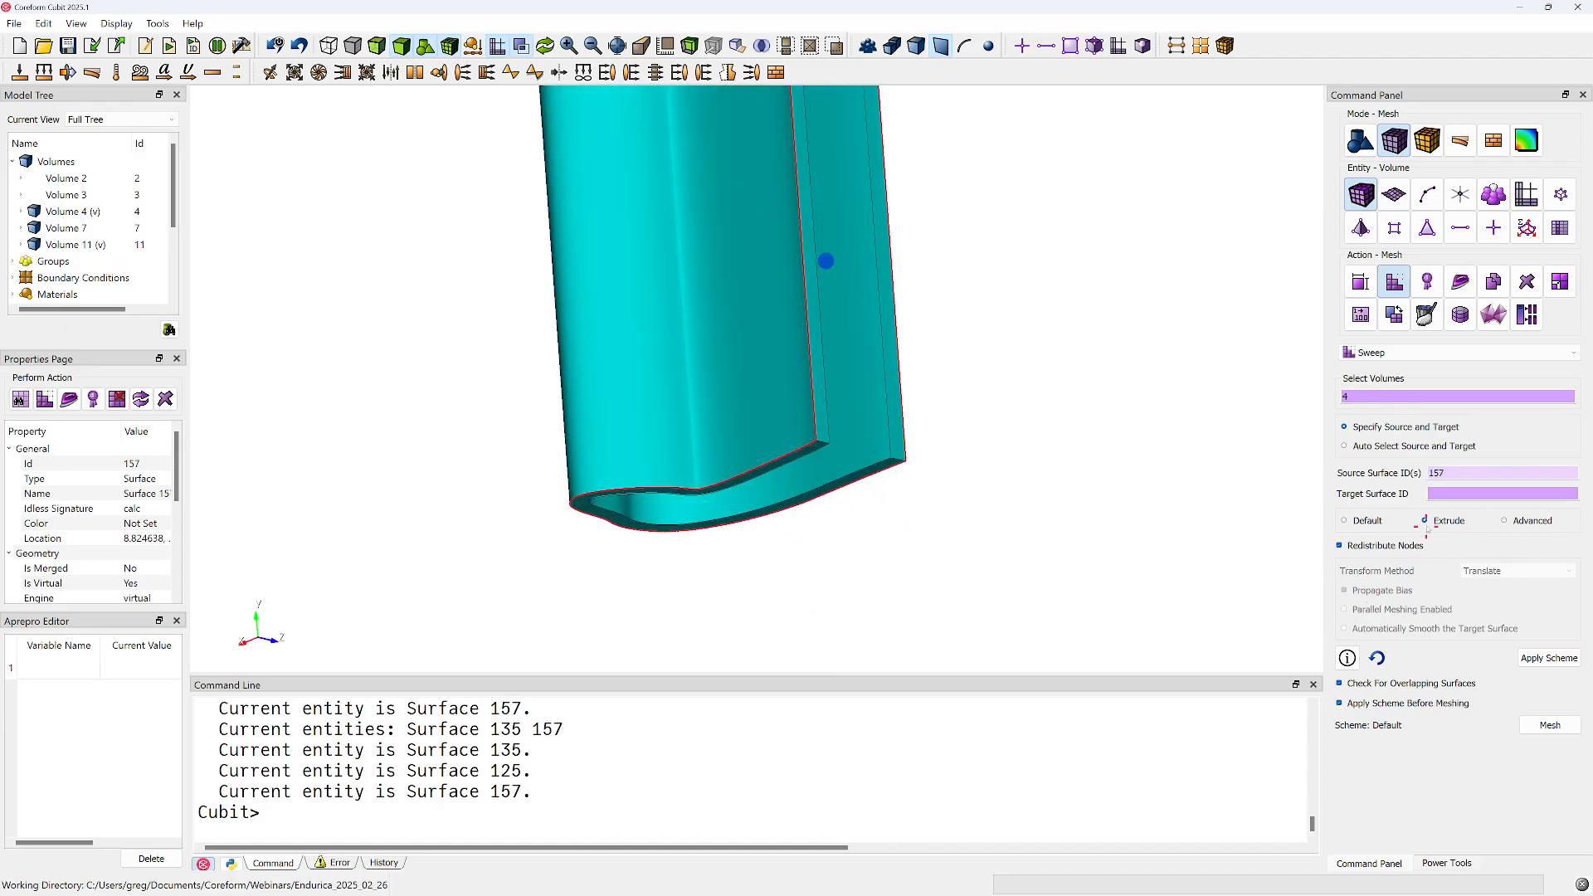
Assign end surface 135 as the target surface of volume 4's sweep
{"action": "left_click", "coordinate": [1445, 495]}
{"action": "middle_click_drag", "start_coordinate": [855, 394], "coordinate": [829, 333]}
{"action": "left_click", "coordinate": [884, 453]}
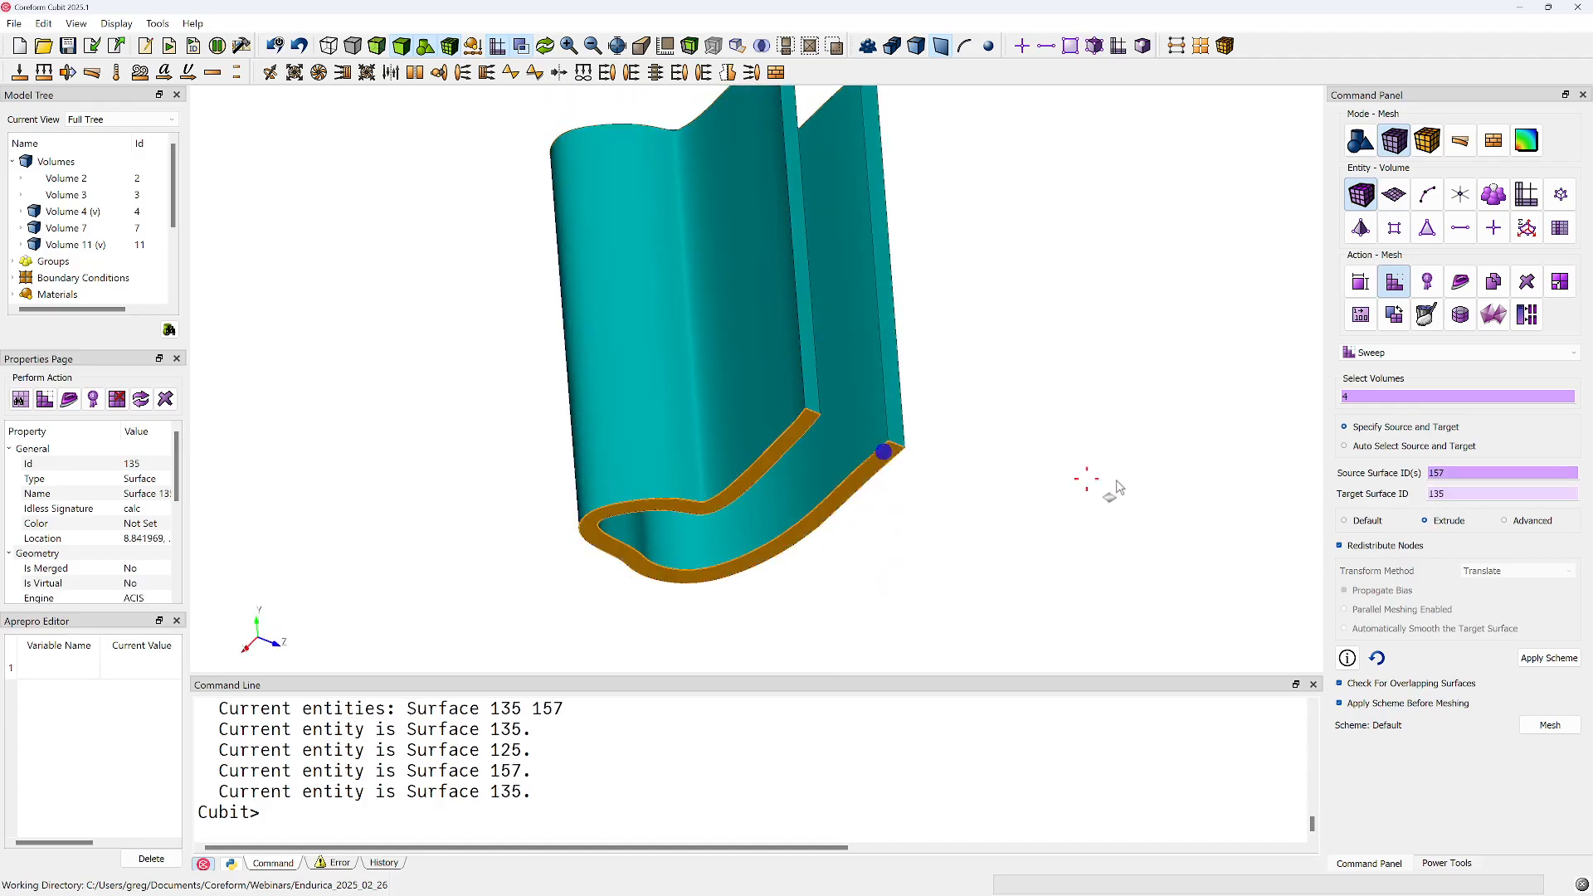
Mesh volume 4 with the configured Extrude sweep, and make all the hidden volumes visible again
{"action": "left_click", "coordinate": [1550, 725]}
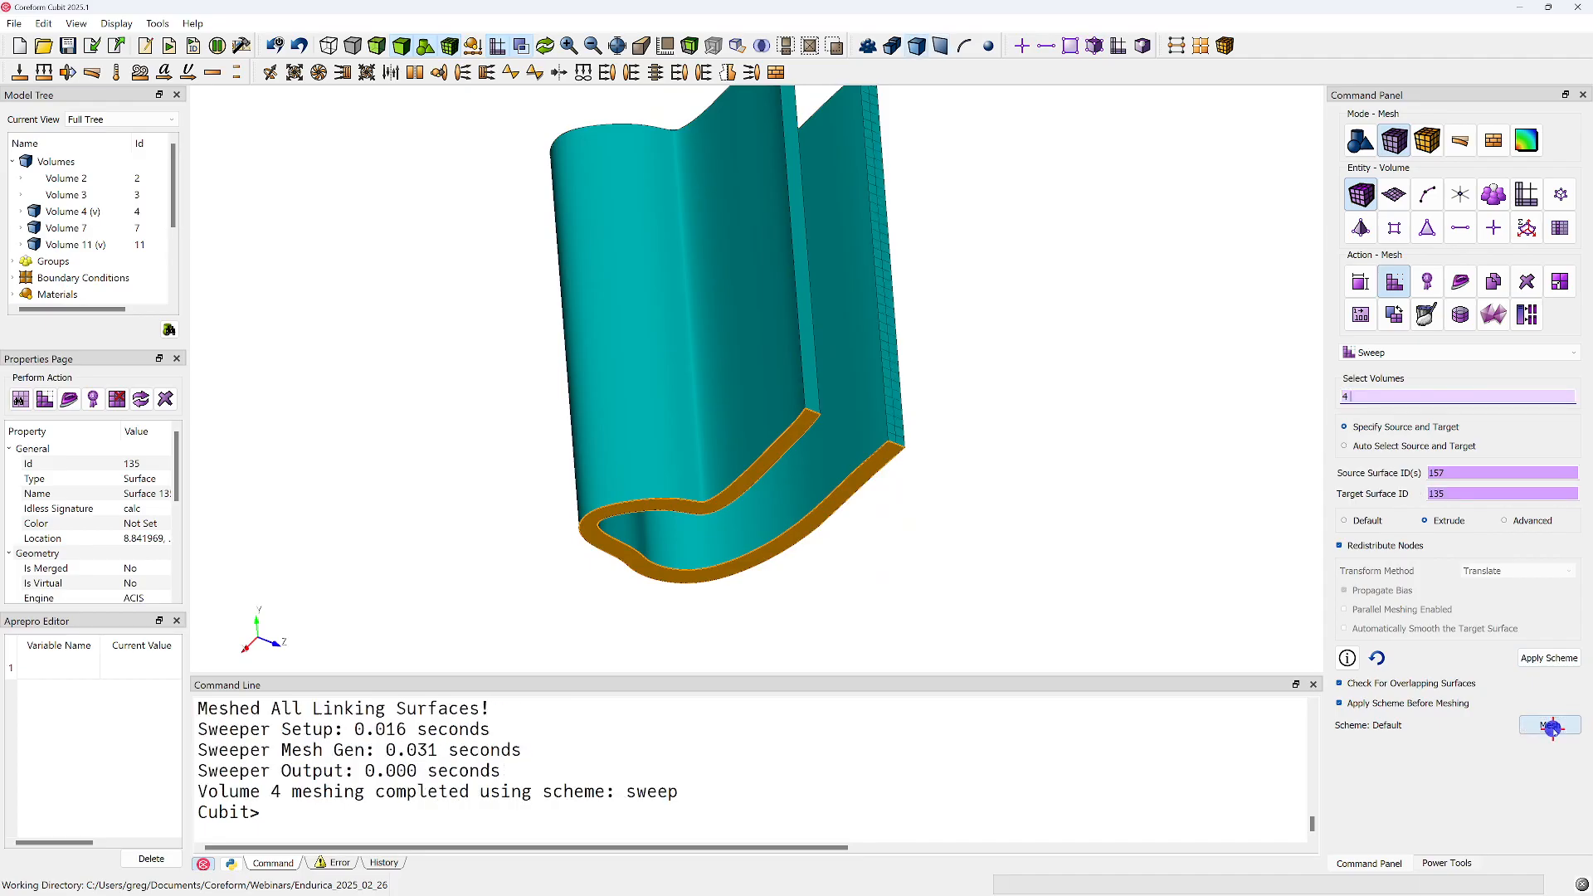
{"action": "middle_click_drag", "start_coordinate": [730, 473], "coordinate": [819, 473]}
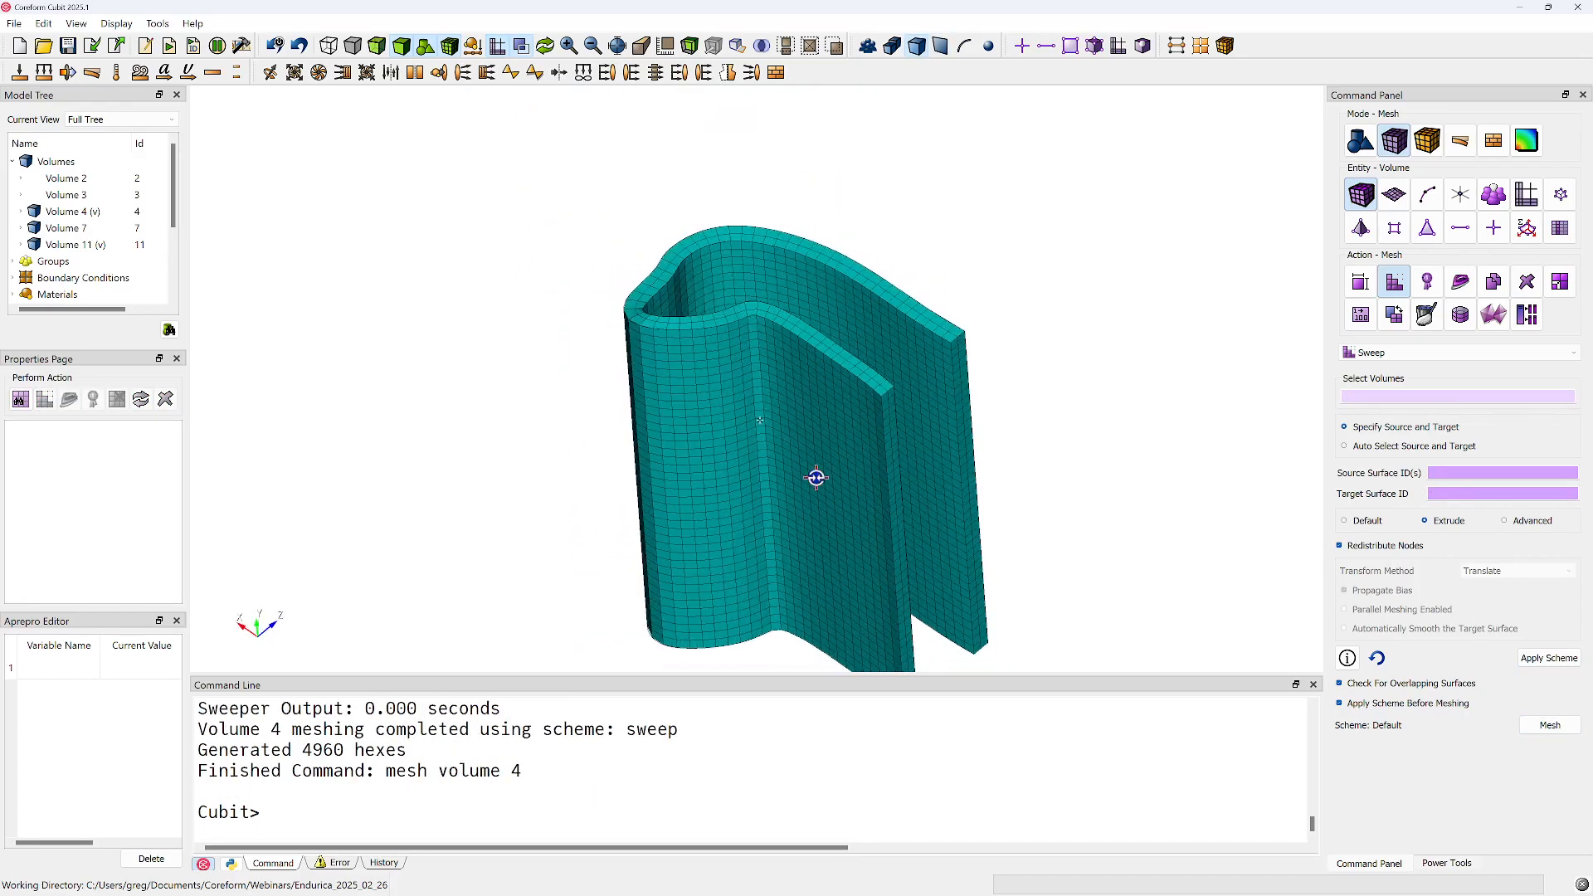
{"action": "right_click", "coordinate": [941, 250]}
{"action": "left_click", "coordinate": [971, 257]}
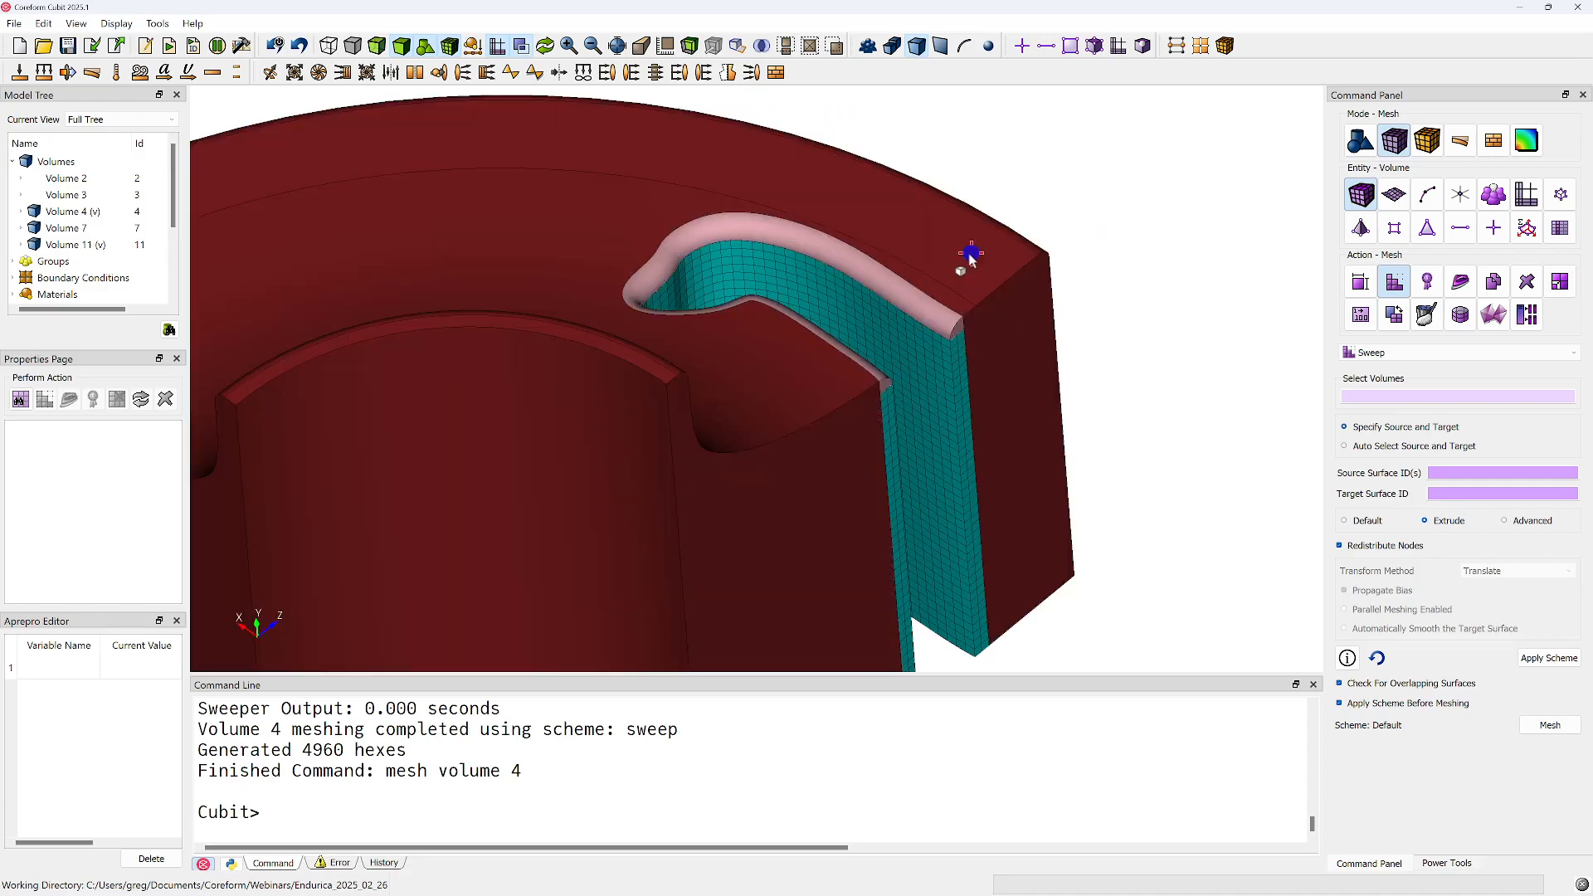
Mesh volume 11, the thin rim along the upper edge of the slot
{"action": "left_click", "coordinate": [826, 276]}
{"action": "right_click", "coordinate": [817, 246]}
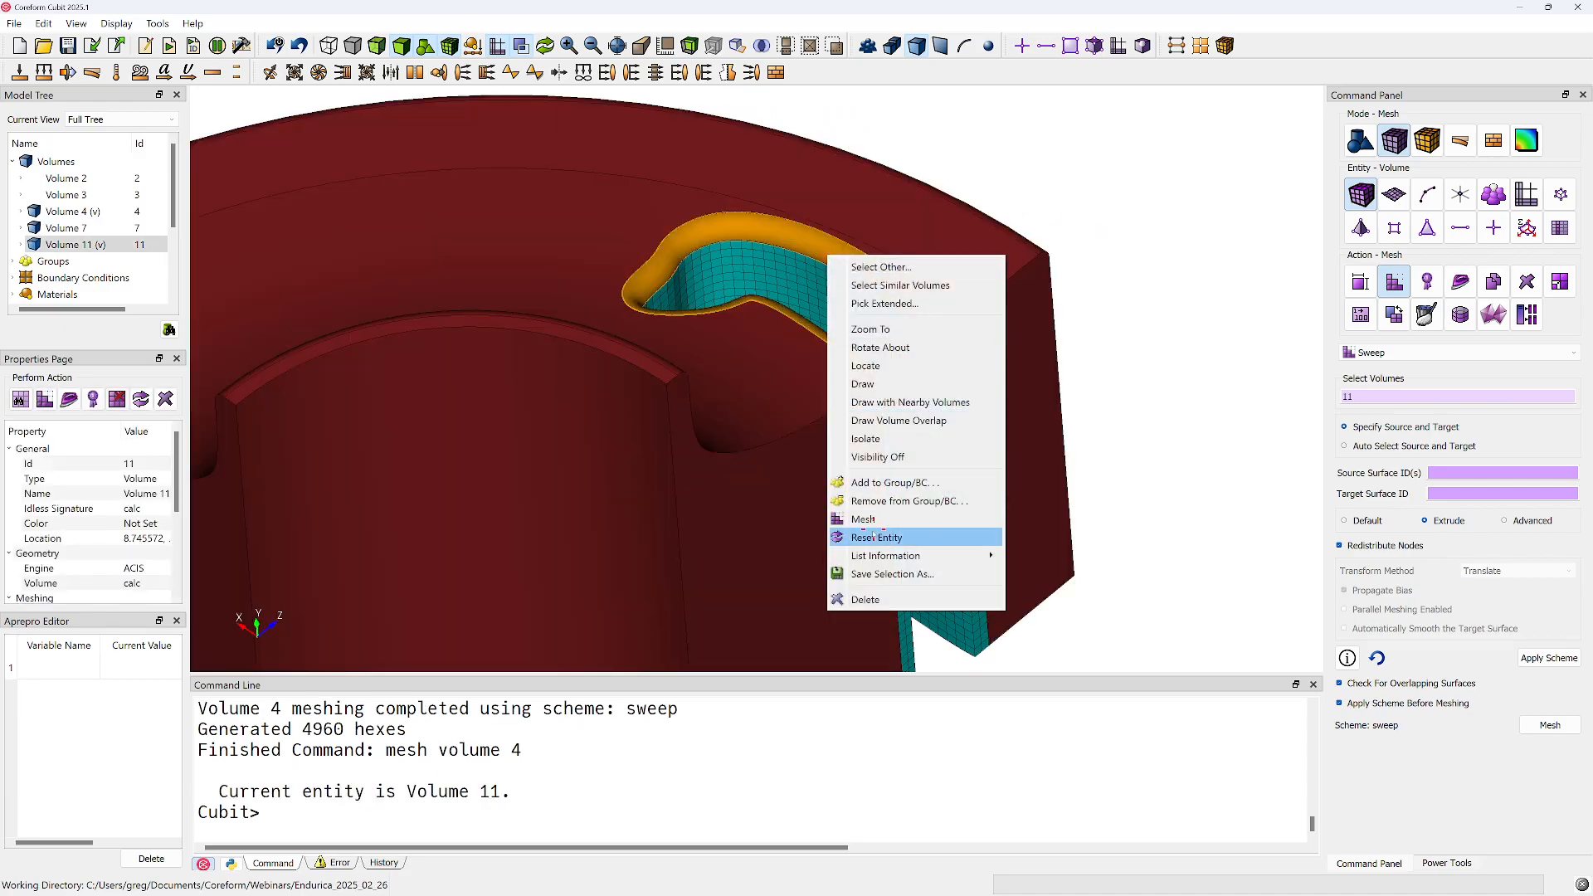
{"action": "left_click", "coordinate": [870, 521]}
{"action": "mouse_move", "coordinate": [794, 402]}
{"action": "left_mouse_down"}
{"action": "mouse_move", "coordinate": [804, 451]}
{"action": "mouse_move", "coordinate": [687, 291]}
{"action": "mouse_move", "coordinate": [822, 448]}
{"action": "mouse_move", "coordinate": [835, 506]}
{"action": "mouse_move", "coordinate": [807, 491]}
{"action": "left_mouse_up"}
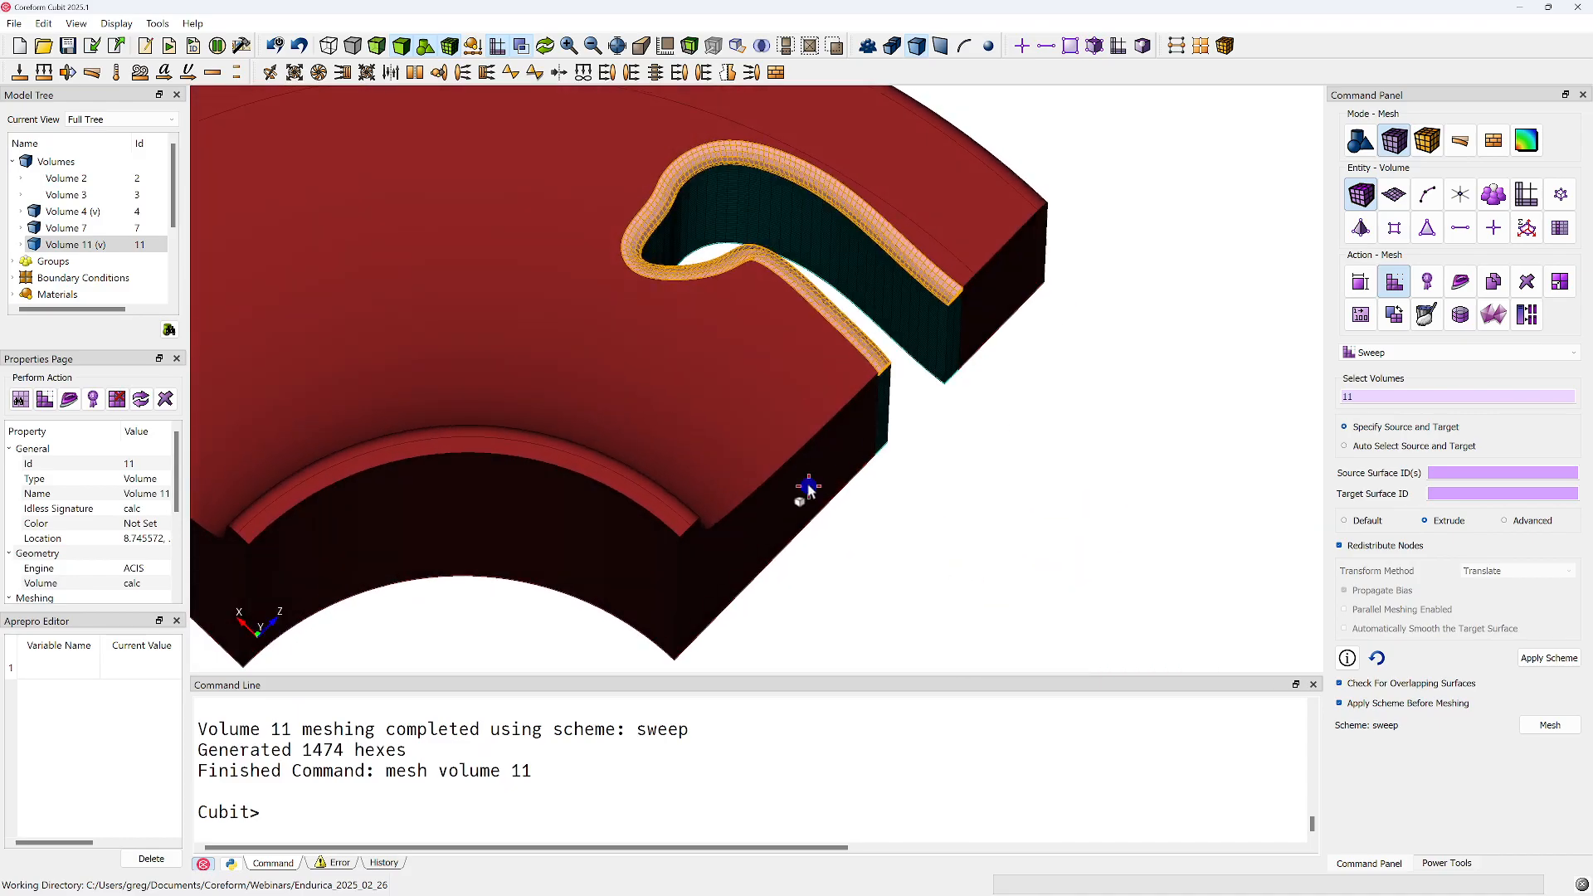
Apply Laplacian smoothing with boundary nodes included to the mesh of volume 11, and clear the selection
{"action": "left_click", "coordinate": [1428, 283]}
{"action": "left_click", "coordinate": [1460, 282]}
{"action": "left_click", "coordinate": [1549, 466]}
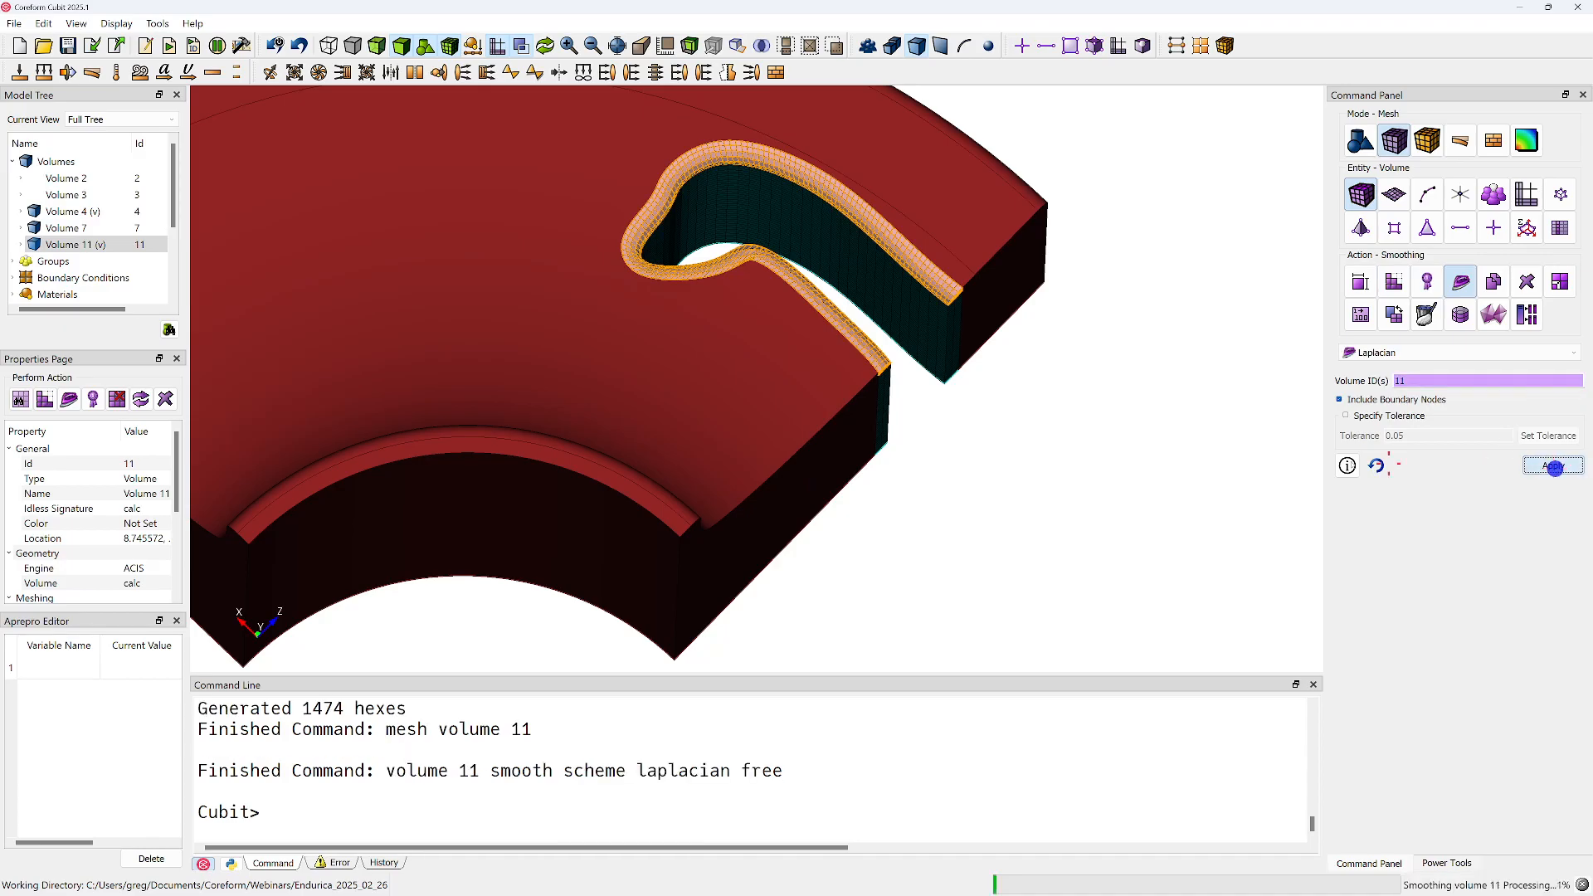
{"action": "left_click", "coordinate": [987, 504]}
Examine the hex meshes of volumes 4 and 11 around the slot from several angles
{"action": "left_click_drag", "start_coordinate": [818, 445], "coordinate": [502, 404]}
{"action": "middle_click_drag", "start_coordinate": [835, 262], "coordinate": [739, 319]}
{"action": "left_click_drag", "start_coordinate": [738, 304], "coordinate": [919, 303]}
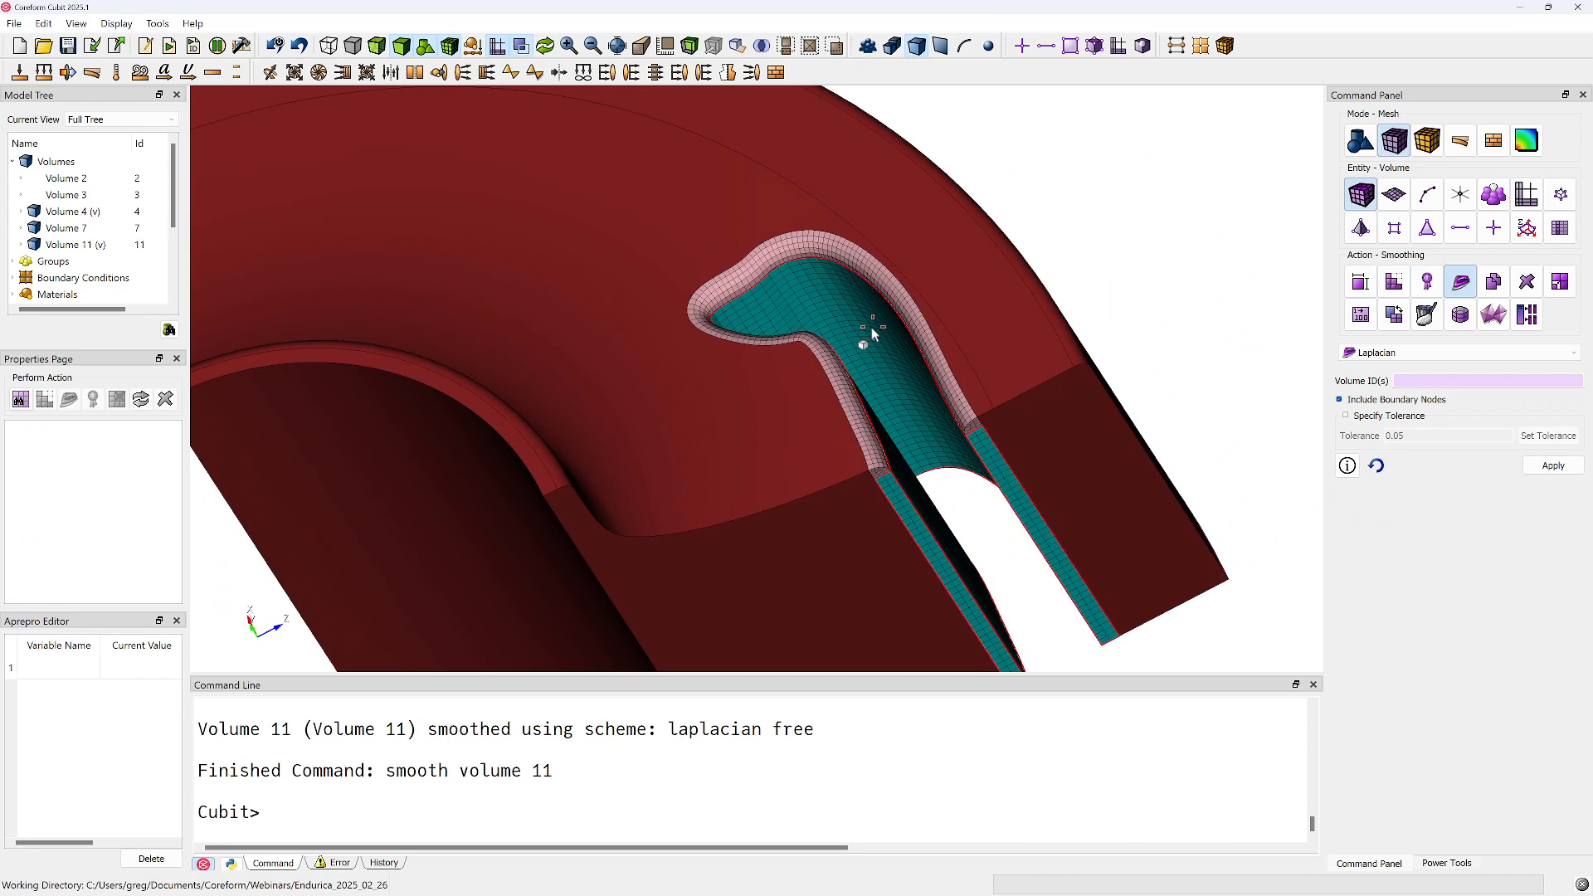
{"action": "left_click_drag", "start_coordinate": [1068, 272], "coordinate": [802, 374]}
{"action": "scroll", "coordinate": [832, 365], "scroll_direction": "down", "scroll_amount": 2}
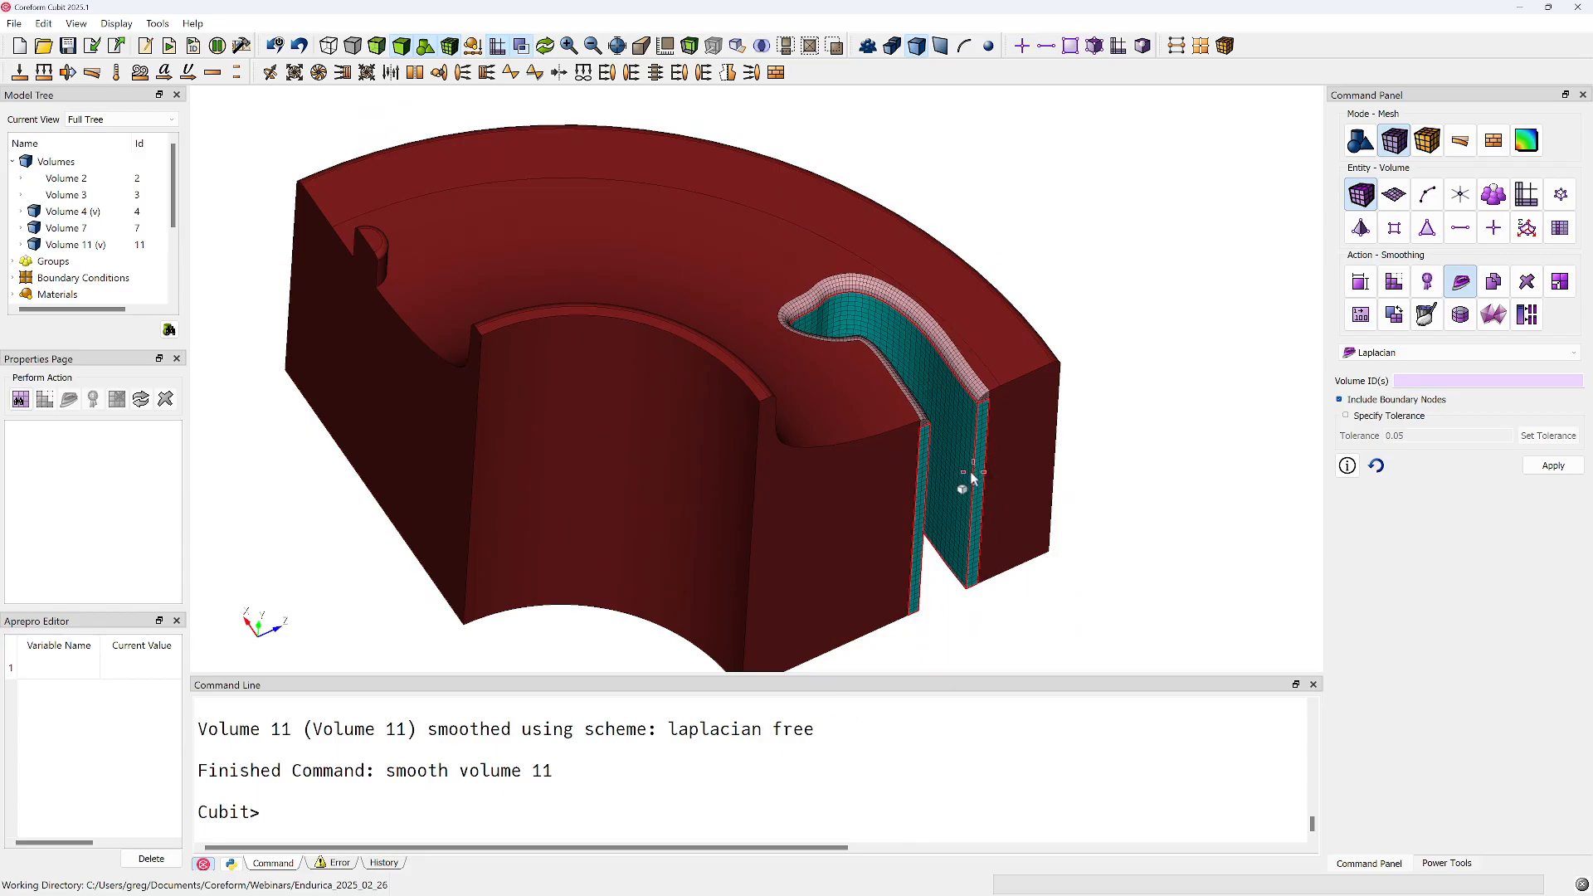
{"action": "right_click", "coordinate": [1117, 352]}
{"action": "left_click", "coordinate": [1117, 530]}
Begin entering a command starting with "de" at the Cubit prompt
{"action": "left_click", "coordinate": [788, 789]}
{"action": "type", "text": "del"}
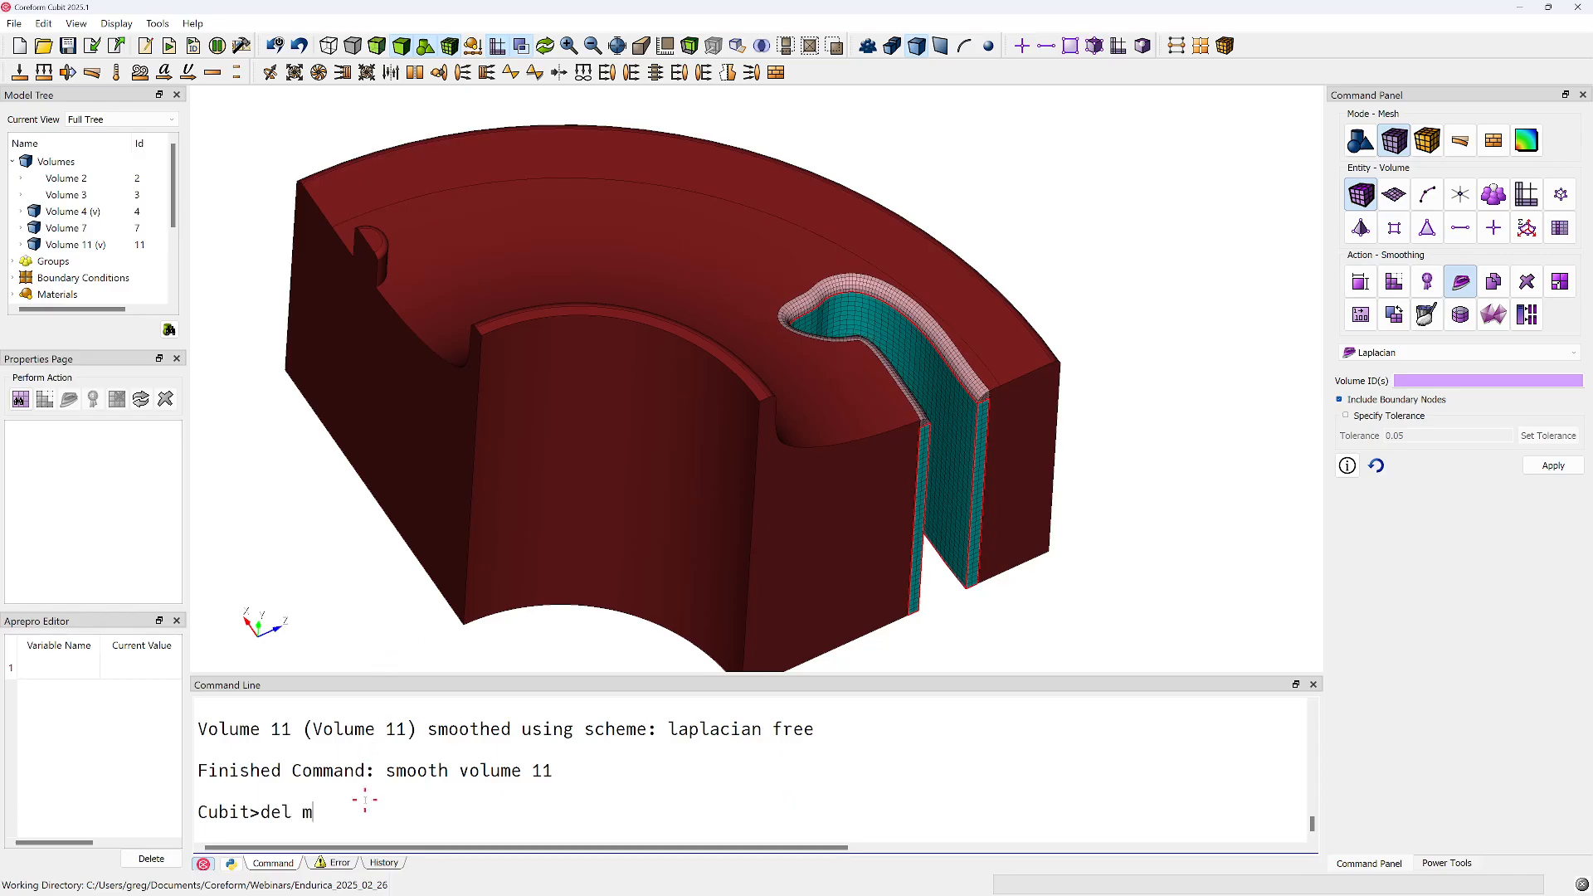
Discard the pending command and delete the mesh from volumes 4 and 11, the slot region and its rim
{"action": "key", "text": "BackSpace"}
{"action": "key", "text": "BackSpace"}
{"action": "key", "text": "BackSpace"}
{"action": "left_click", "coordinate": [1527, 281]}
{"action": "left_click", "coordinate": [1418, 378]}
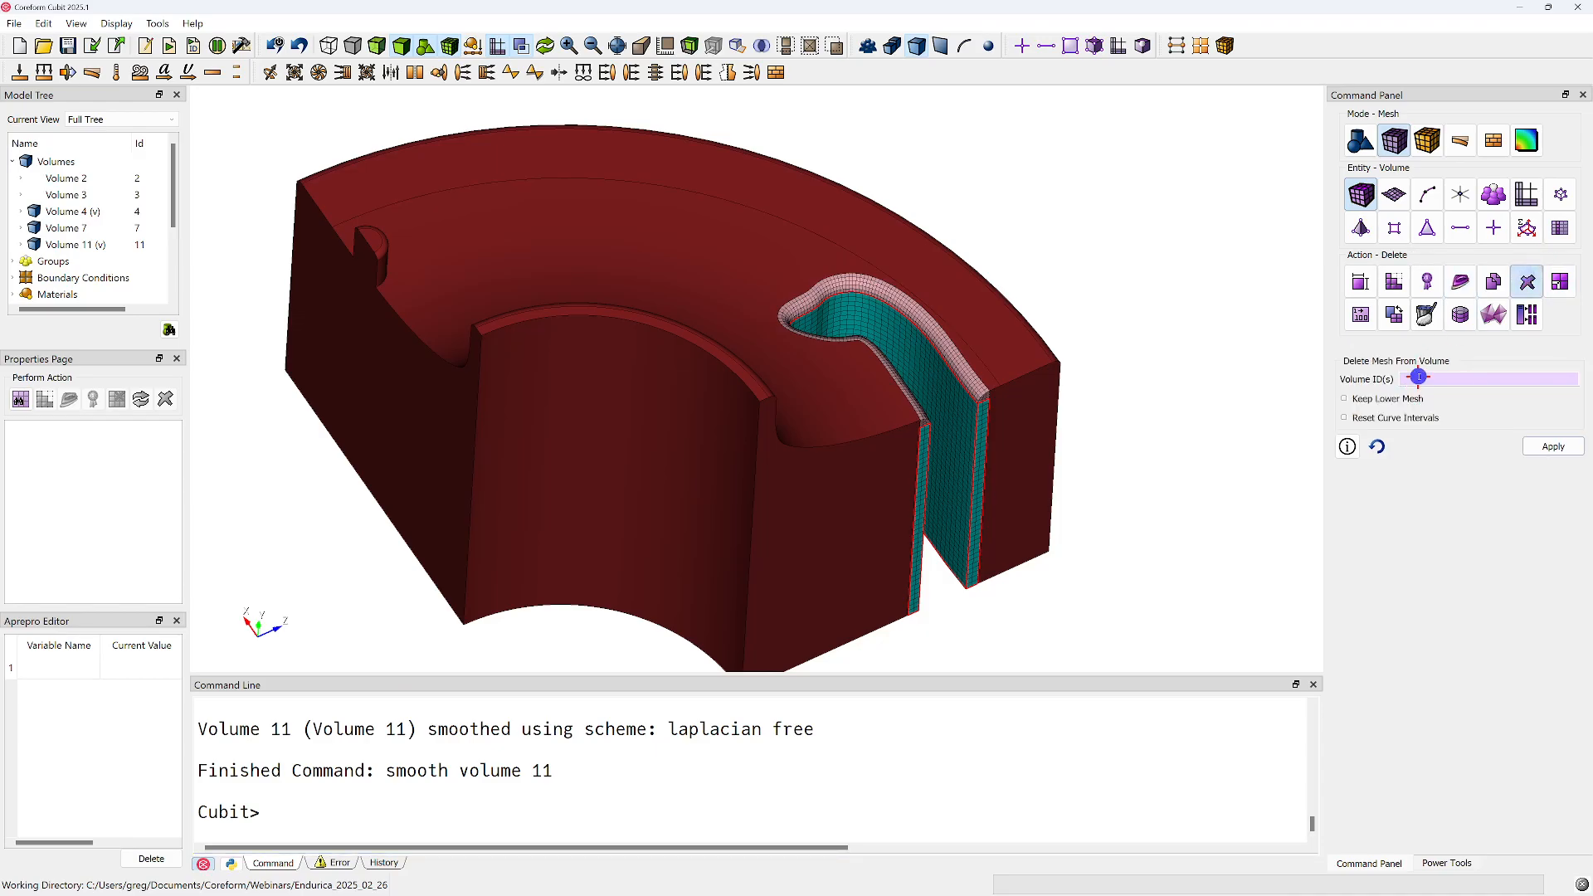
{"action": "left_click", "coordinate": [949, 379]}
{"action": "left_click", "coordinate": [971, 384], "text": "ctrl"}
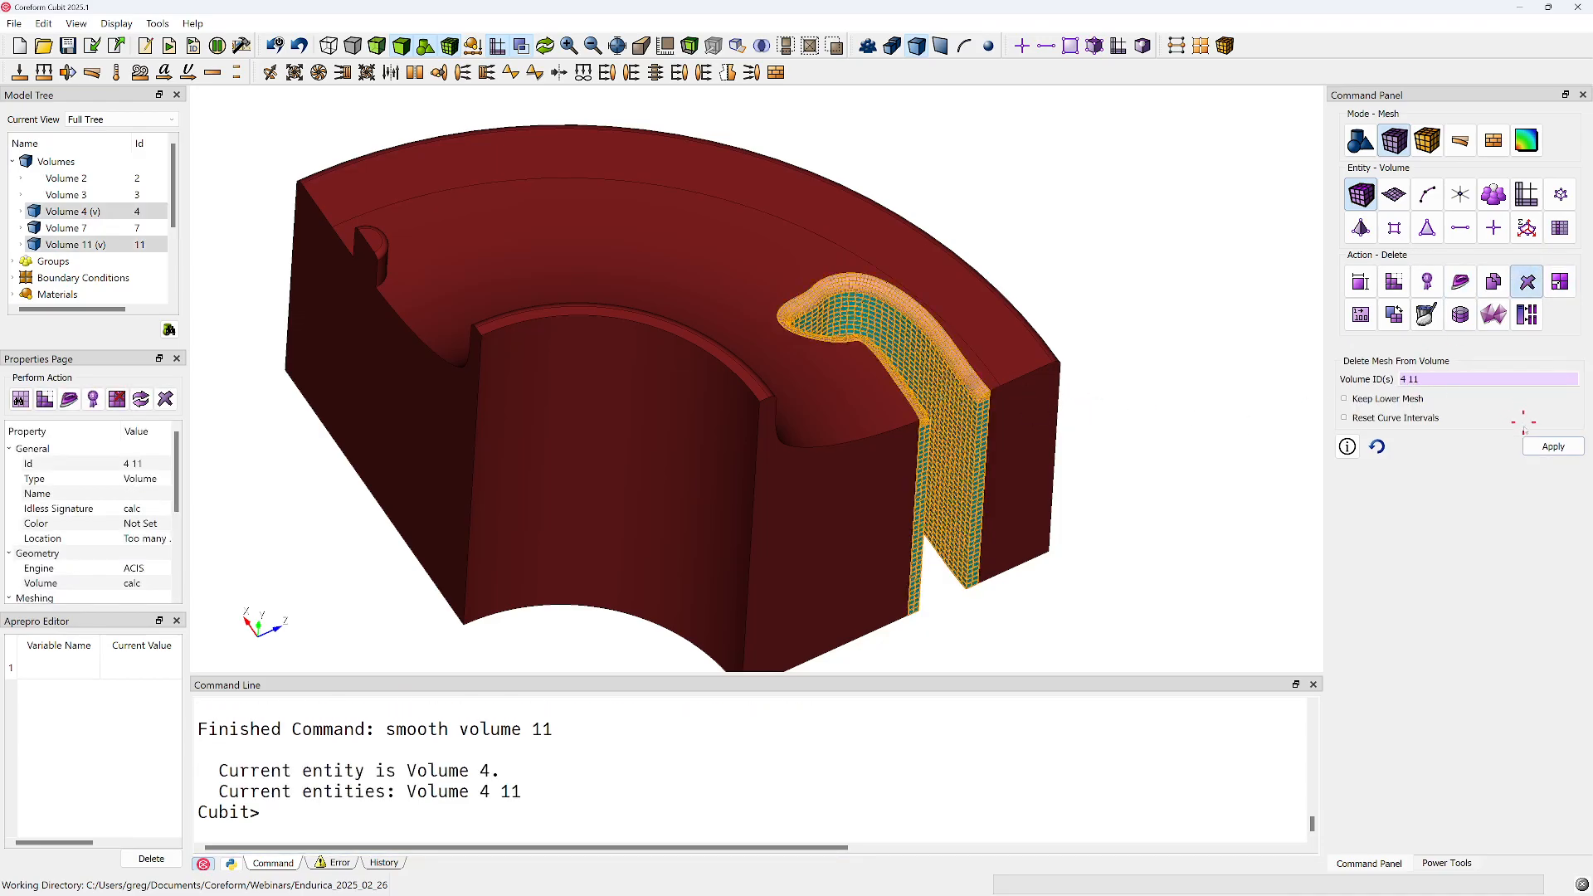
{"action": "left_click", "coordinate": [1548, 446]}
{"action": "left_click", "coordinate": [1234, 444]}
{"action": "middle_click_drag", "start_coordinate": [699, 410], "coordinate": [768, 431]}
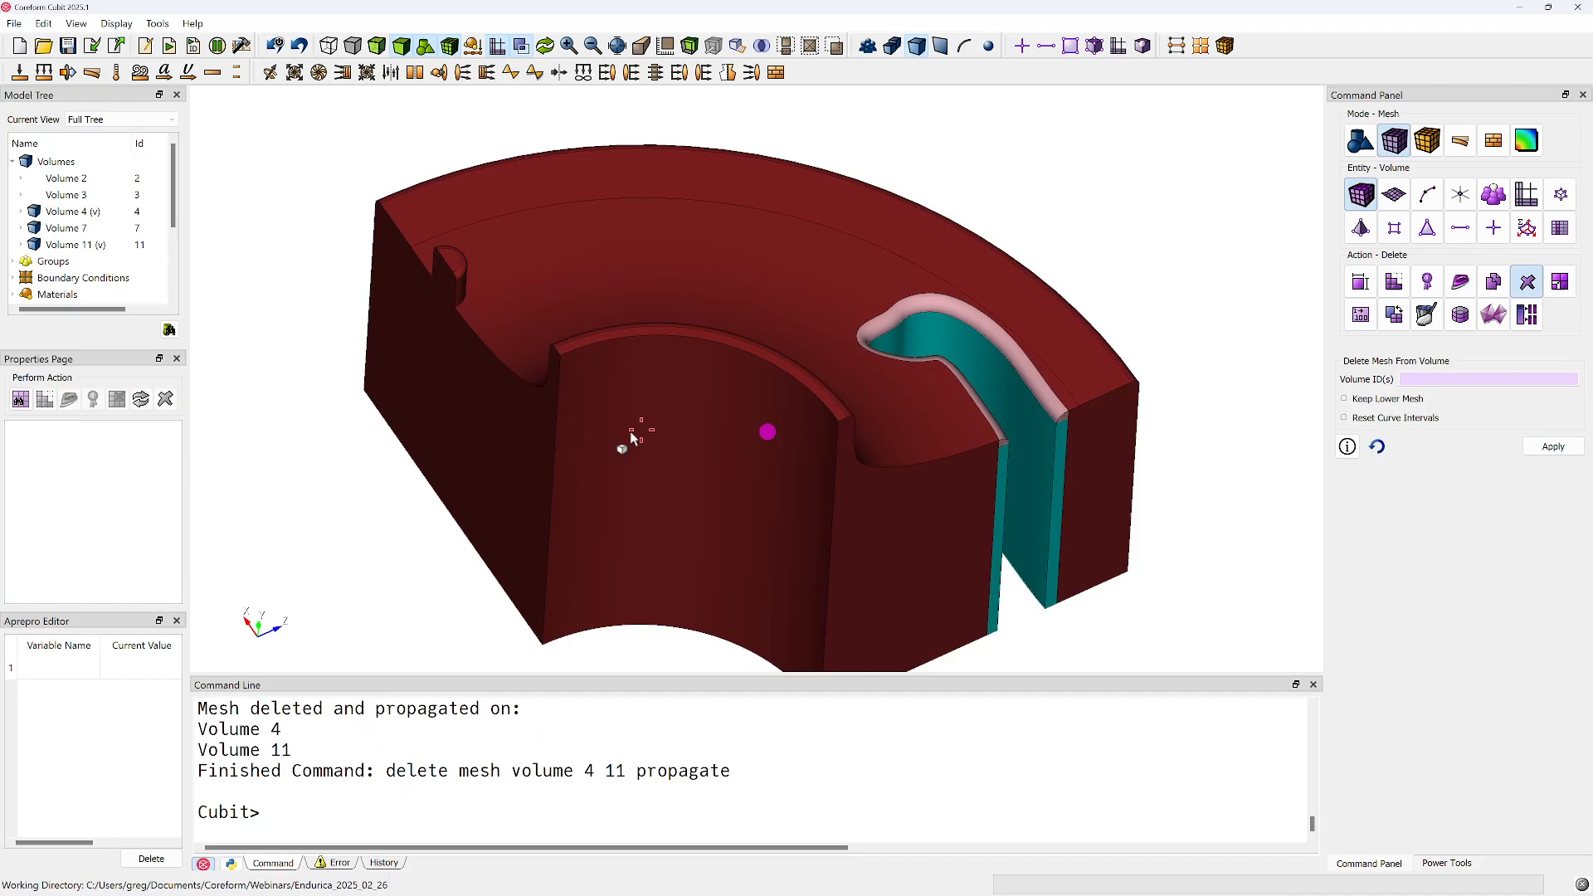
{"action": "left_click_drag", "start_coordinate": [635, 431], "coordinate": [719, 434]}
{"action": "middle_click_drag", "start_coordinate": [527, 386], "coordinate": [668, 466]}
{"action": "left_click_drag", "start_coordinate": [606, 377], "coordinate": [558, 417]}
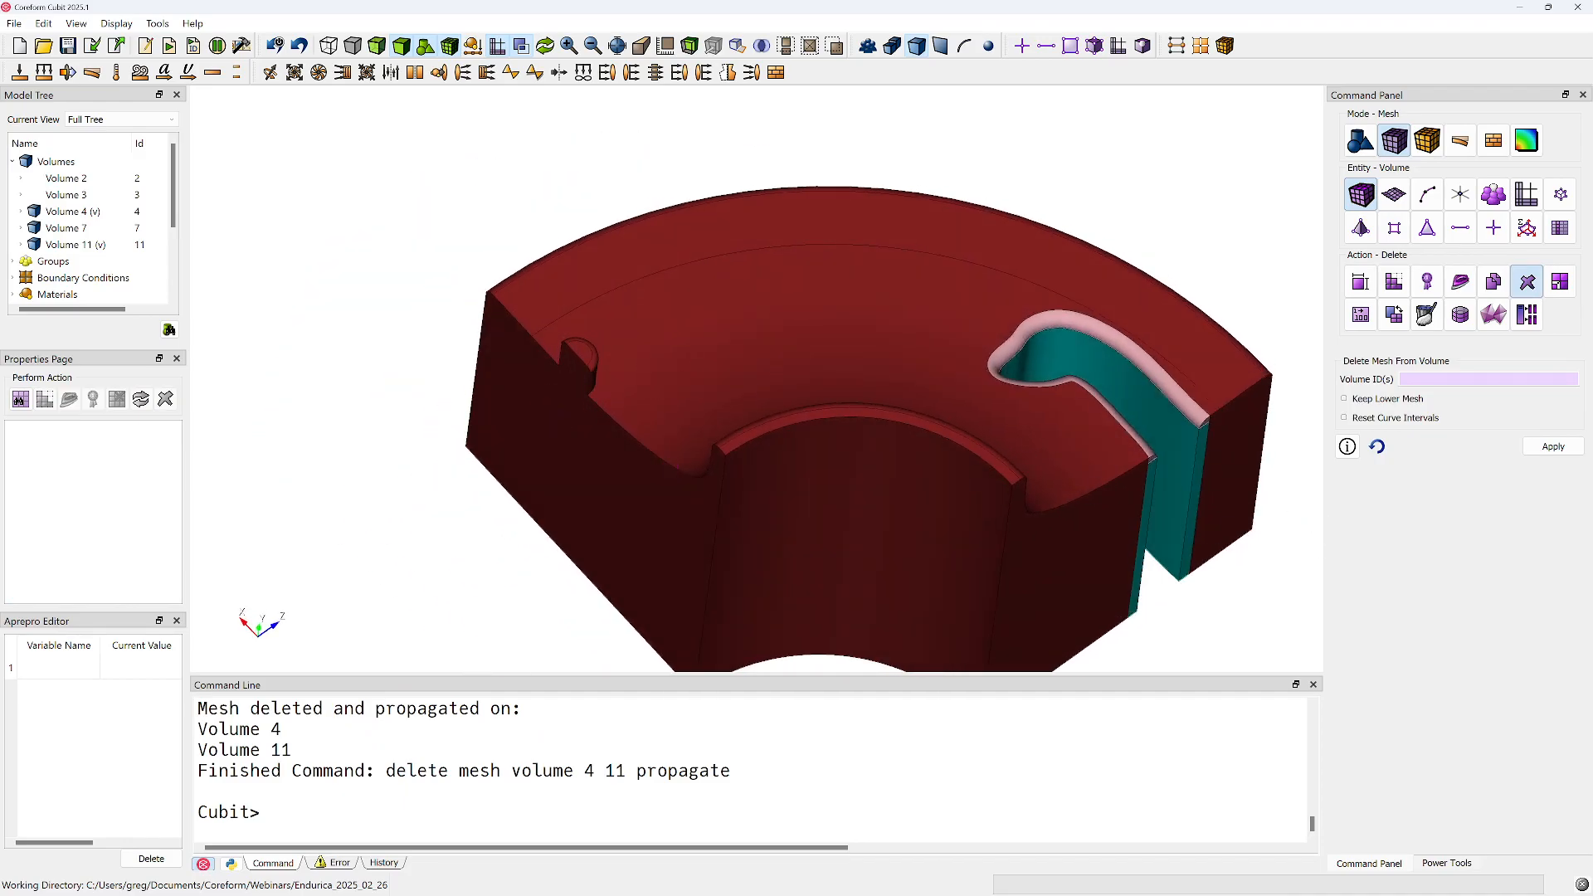
Run the endurica_bushing_live_demo.jou journal to rebuild the geometry through the webcut with Body 8, and move the editor out of view
{"action": "left_click_drag", "start_coordinate": [1592, 599], "coordinate": [1035, 124]}
{"action": "key", "text": "super+Right"}
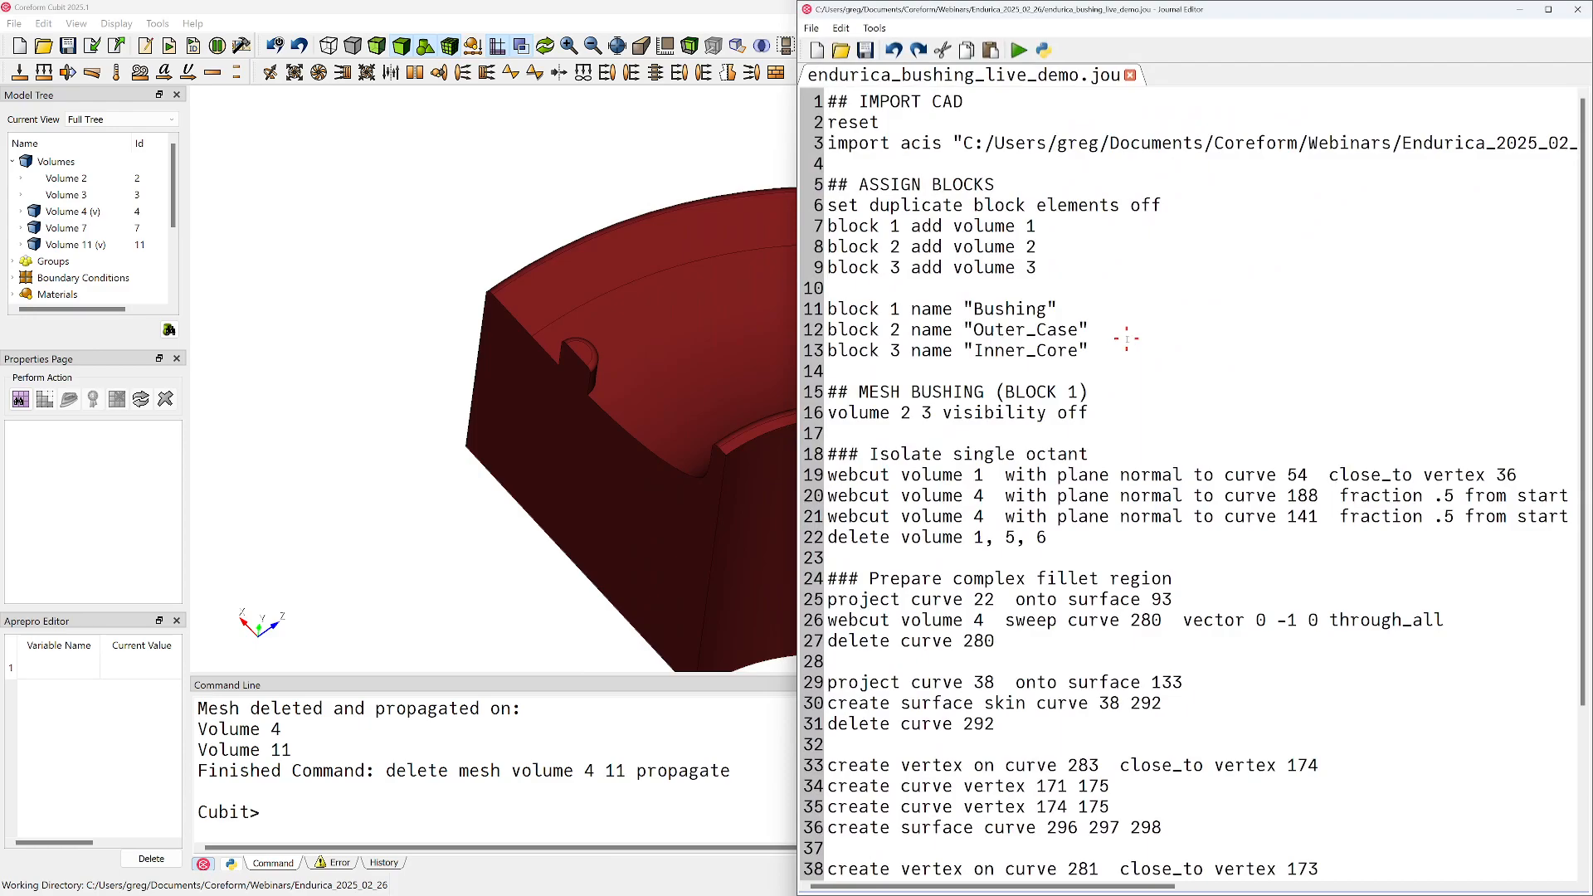
{"action": "scroll", "coordinate": [1152, 364], "scroll_direction": "down", "scroll_amount": 3}
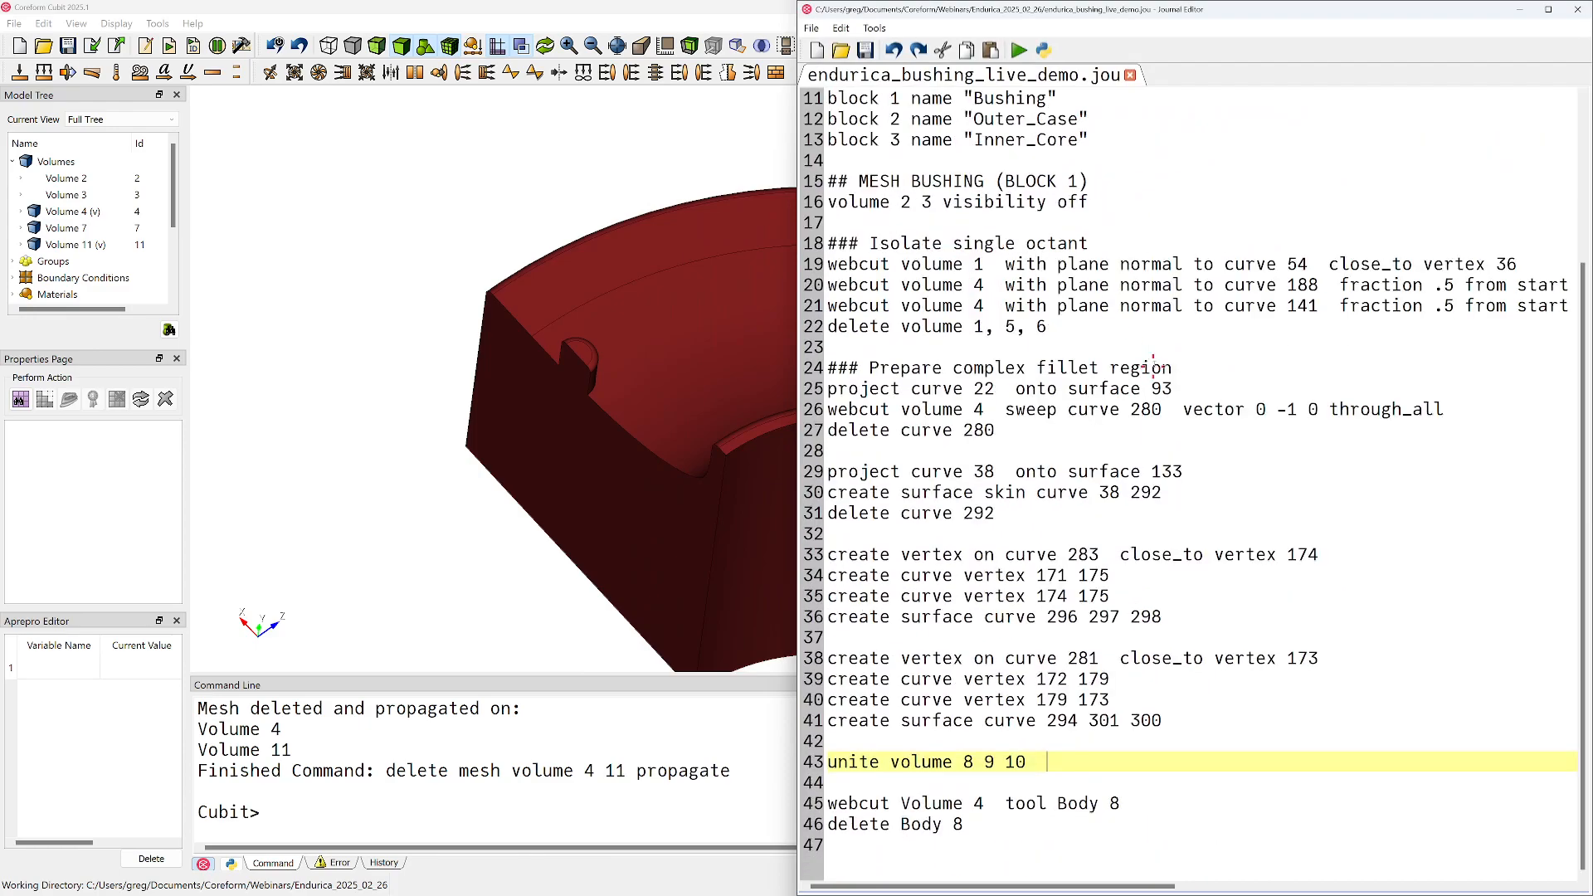
{"action": "left_click", "coordinate": [870, 849]}
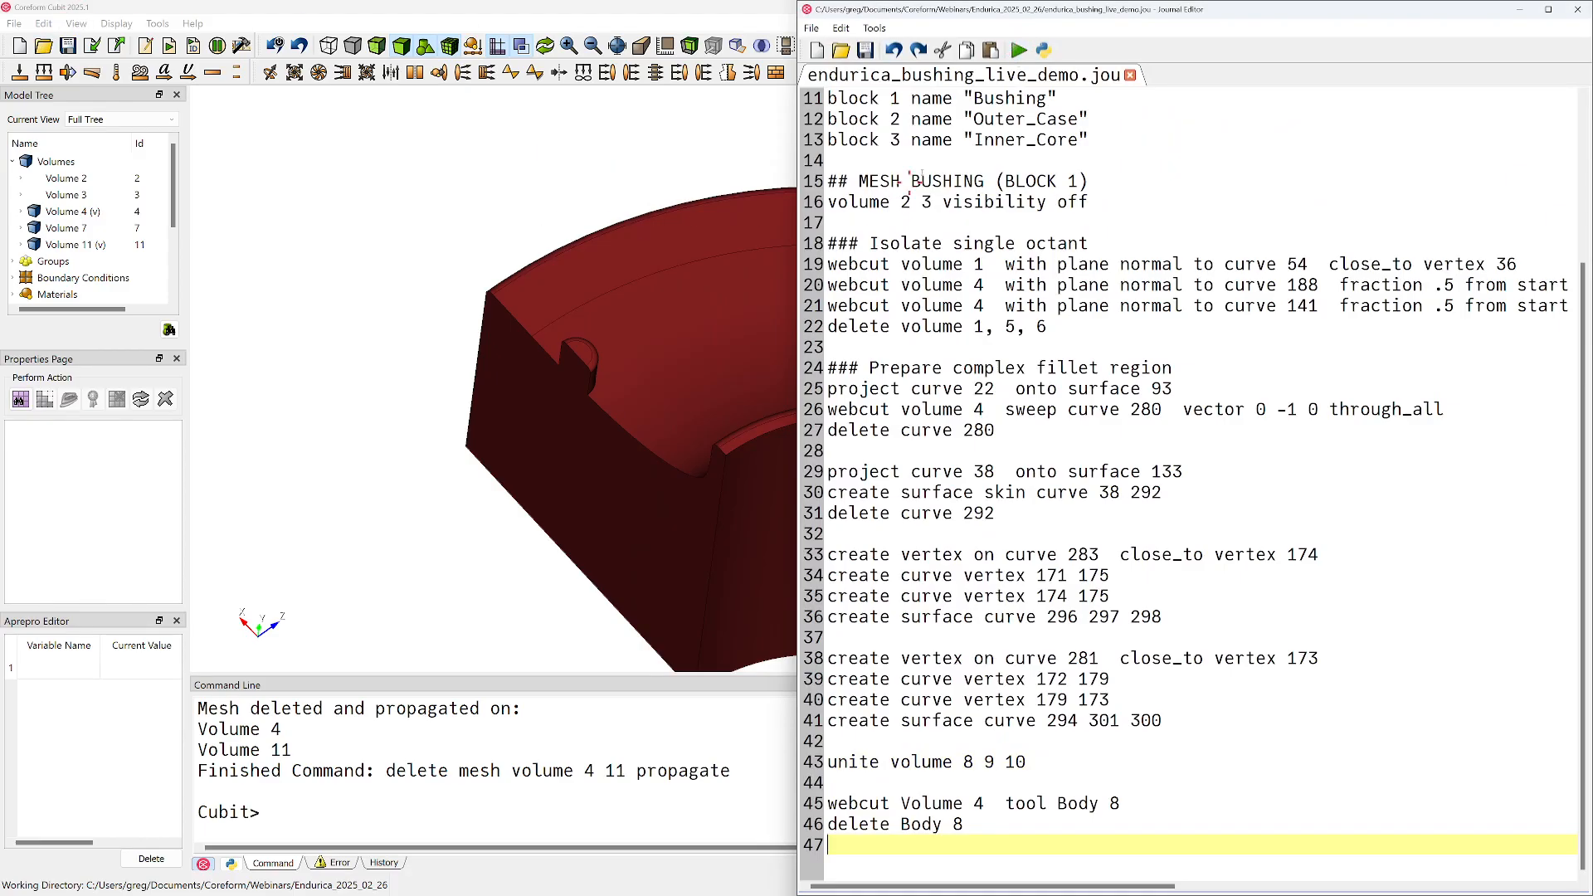
{"action": "left_click", "coordinate": [1019, 51]}
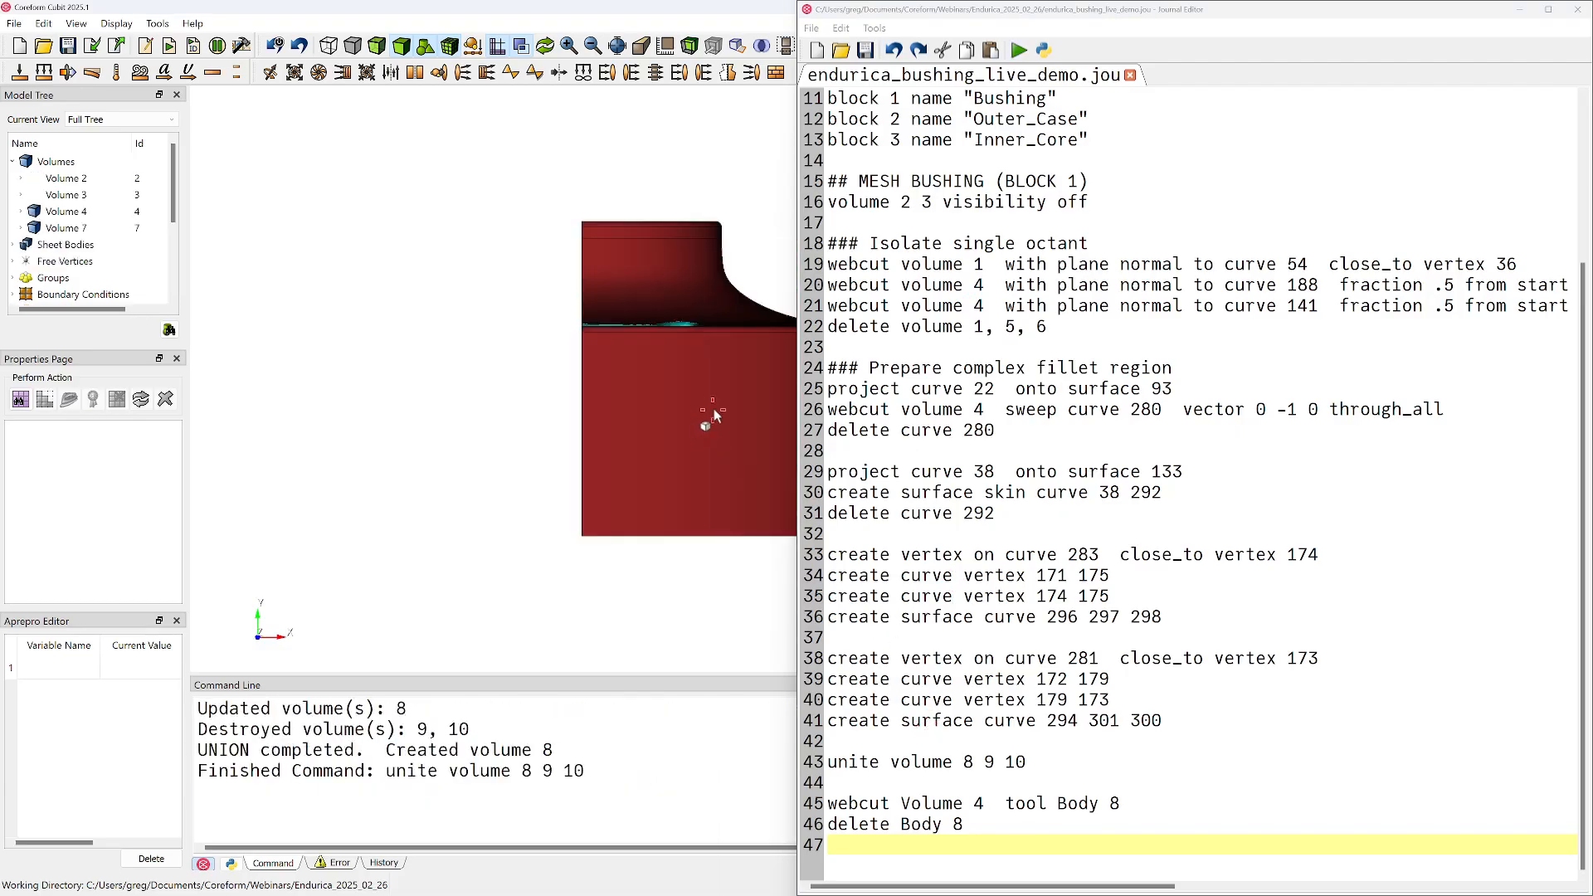
{"action": "left_click_drag", "start_coordinate": [1105, 12], "coordinate": [1079, 0]}
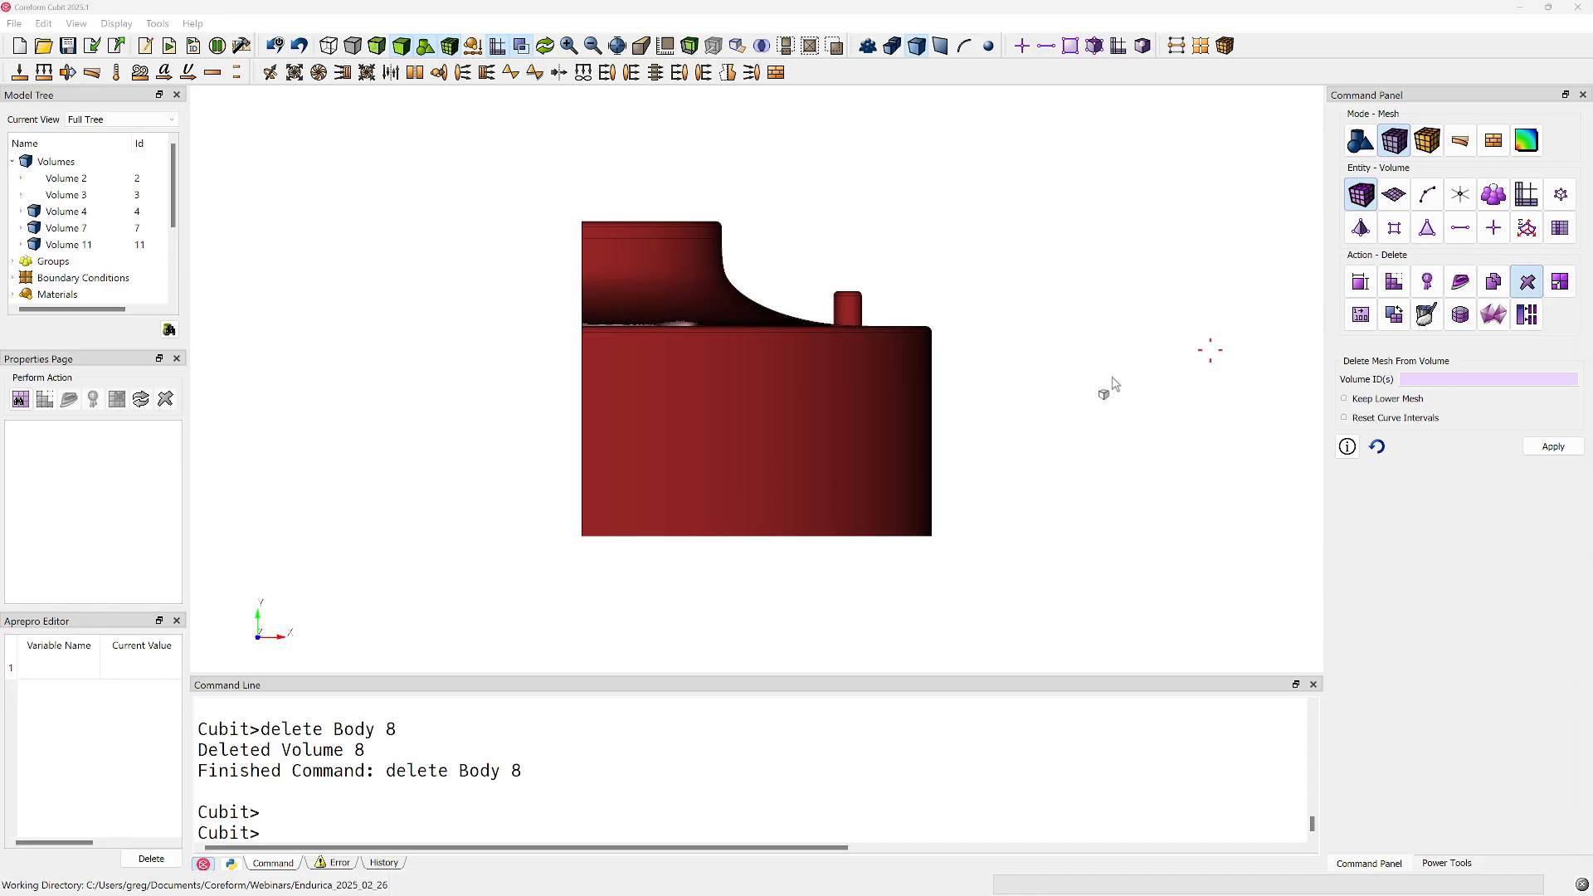
Set up a volume webcut using the Sheet Extended From Surface method, with volume 7 as the body to cut
{"action": "left_click", "coordinate": [1093, 292]}
{"action": "left_click_drag", "start_coordinate": [536, 416], "coordinate": [851, 551]}
{"action": "left_click_drag", "start_coordinate": [1003, 449], "coordinate": [656, 472]}
{"action": "left_click", "coordinate": [1361, 141]}
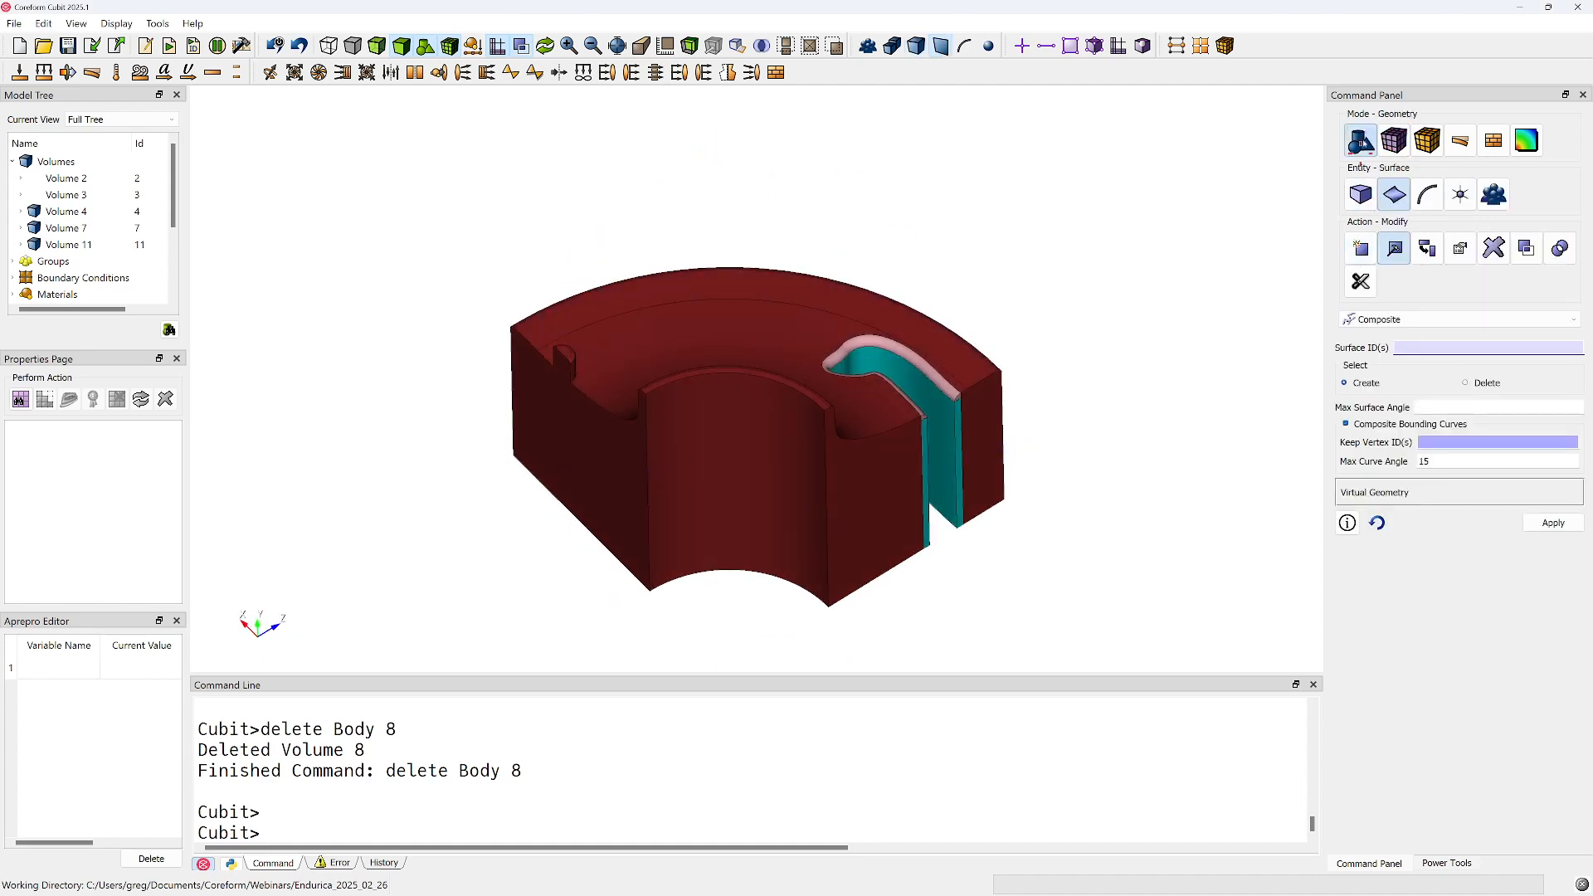
{"action": "left_click", "coordinate": [1361, 194]}
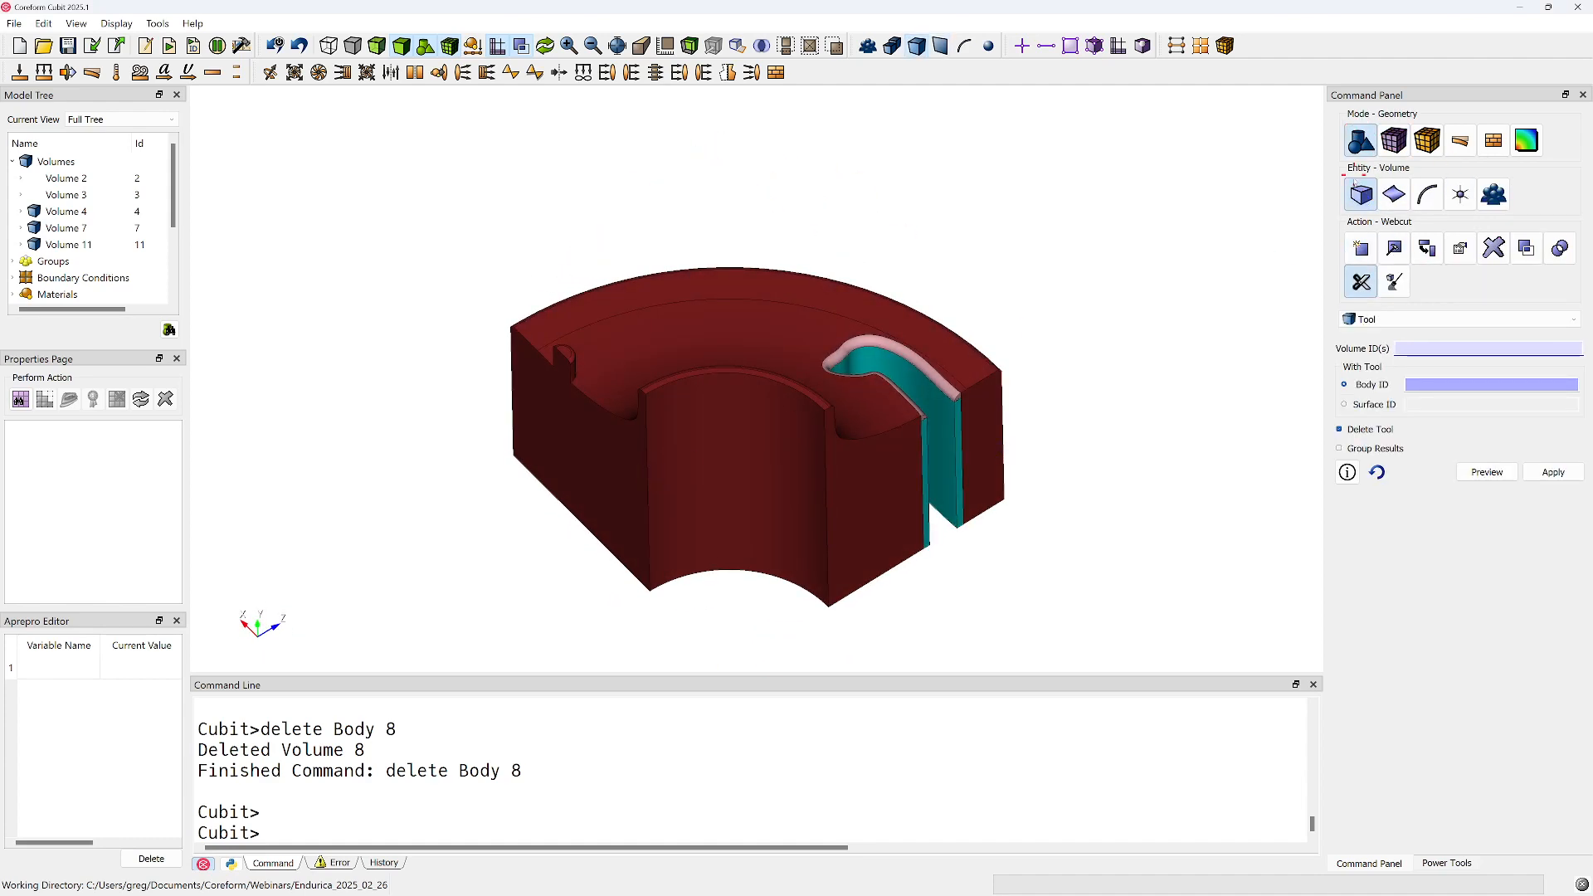
{"action": "left_click", "coordinate": [1384, 318]}
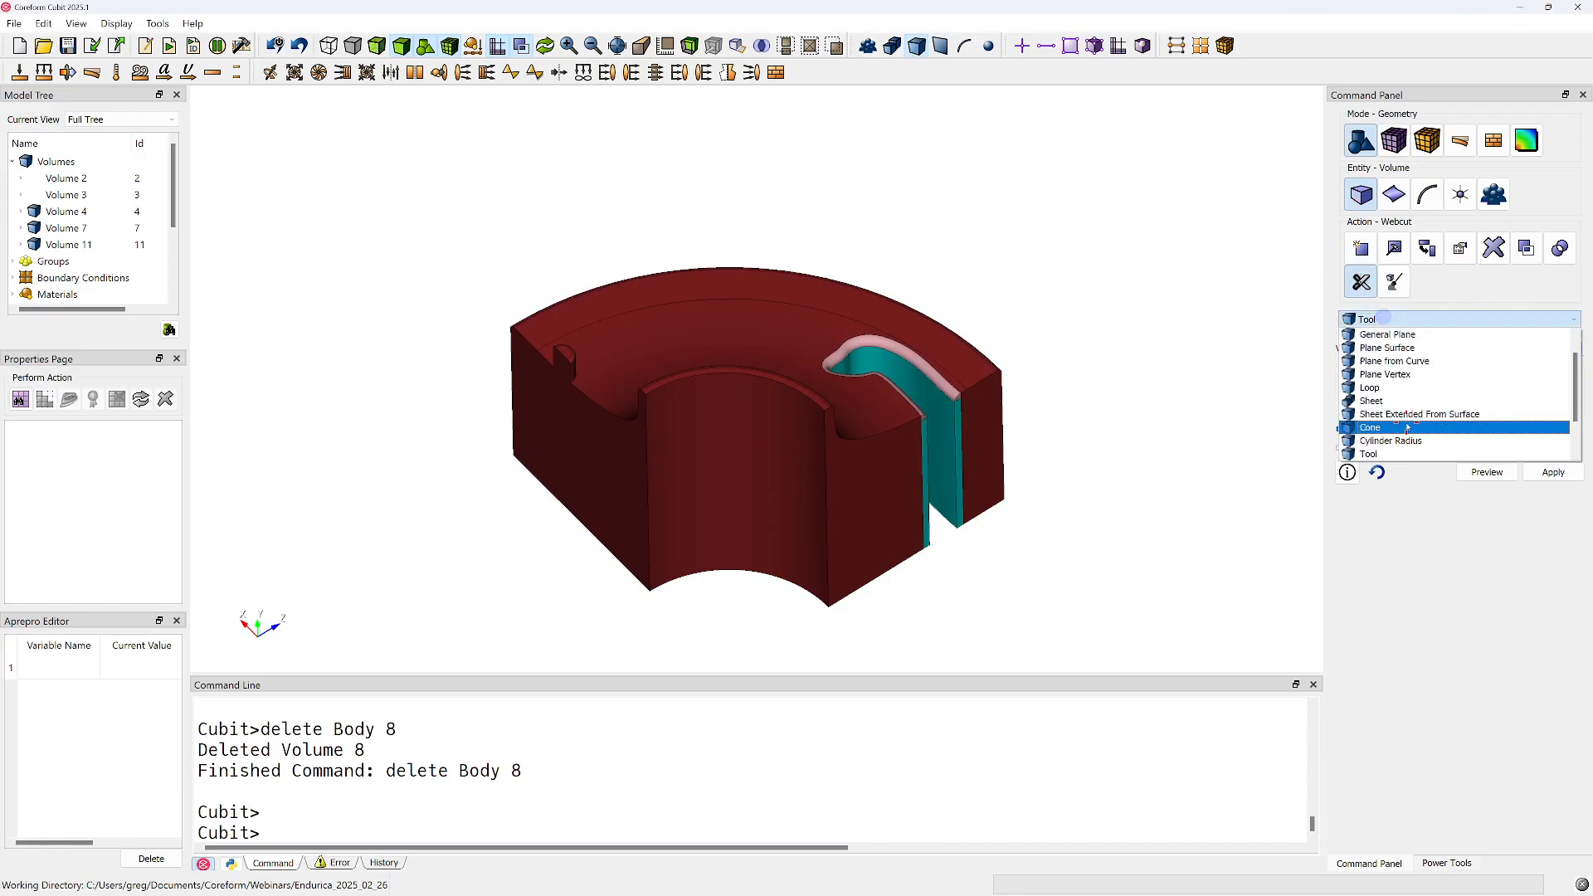
{"action": "left_click", "coordinate": [1408, 413]}
{"action": "mouse_move", "coordinate": [618, 378]}
{"action": "middle_mouse_down"}
{"action": "mouse_move", "coordinate": [728, 362]}
{"action": "mouse_move", "coordinate": [615, 426]}
{"action": "mouse_move", "coordinate": [640, 366]}
{"action": "mouse_move", "coordinate": [634, 391]}
{"action": "middle_mouse_up"}
{"action": "left_click", "coordinate": [634, 391]}
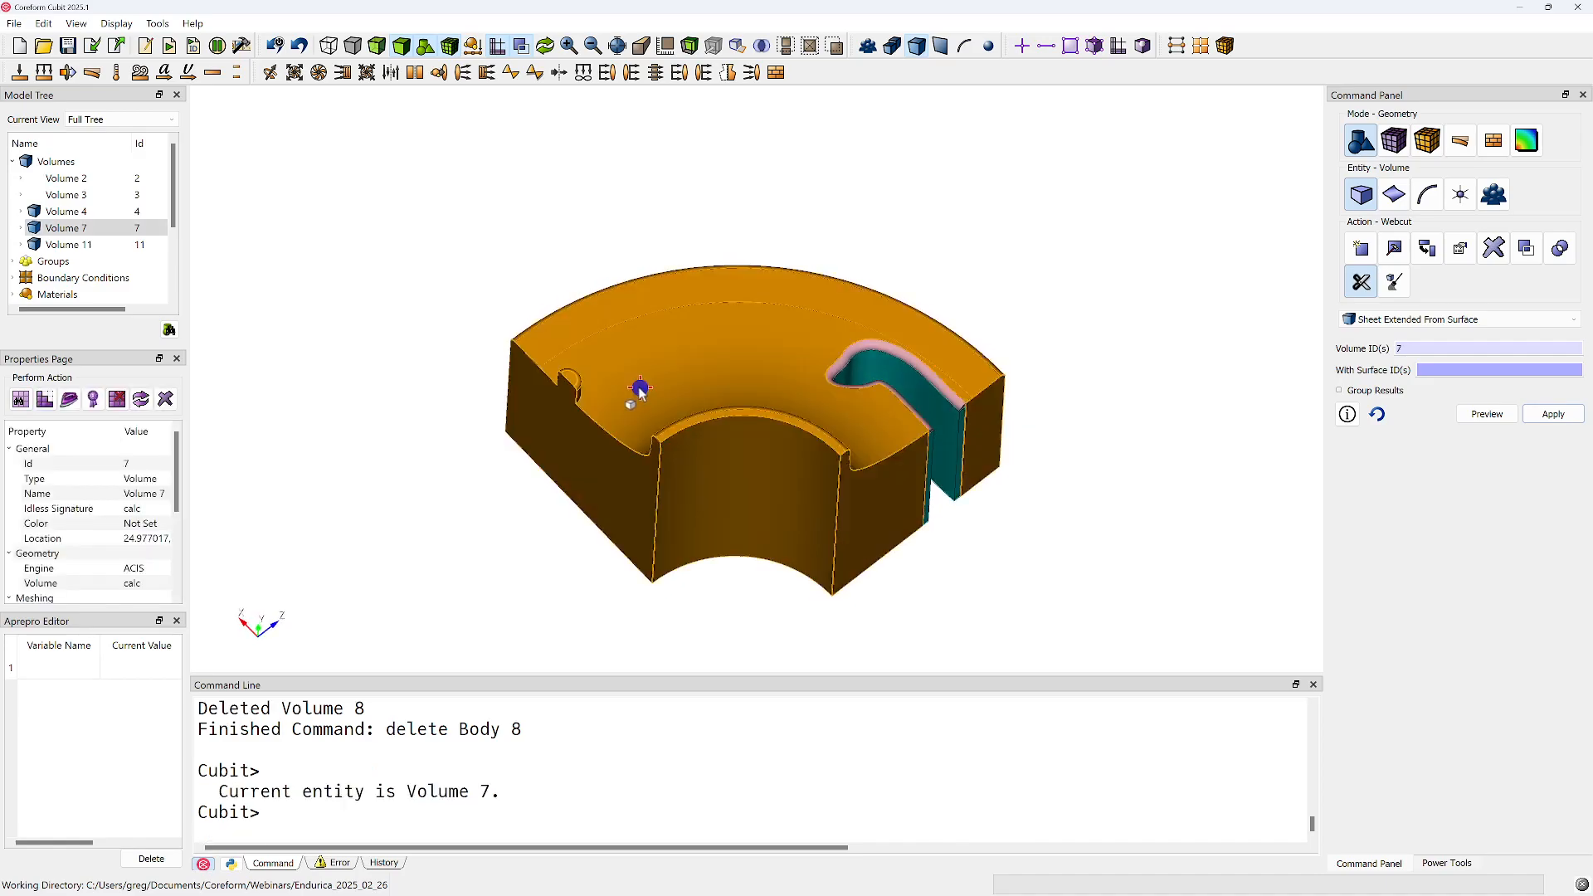
Webcut volume 7 with a sheet extended from surface 79, the curved side of the small pin, previewing the cut first
{"action": "mouse_move", "coordinate": [743, 491]}
{"action": "middle_mouse_down"}
{"action": "mouse_move", "coordinate": [875, 399]}
{"action": "mouse_move", "coordinate": [568, 432]}
{"action": "mouse_move", "coordinate": [570, 451]}
{"action": "mouse_move", "coordinate": [487, 463]}
{"action": "mouse_move", "coordinate": [862, 501]}
{"action": "mouse_move", "coordinate": [757, 462]}
{"action": "mouse_move", "coordinate": [733, 471]}
{"action": "middle_mouse_up"}
{"action": "left_click", "coordinate": [1446, 376]}
{"action": "middle_click_drag", "start_coordinate": [863, 417], "coordinate": [571, 475]}
{"action": "left_click", "coordinate": [609, 426]}
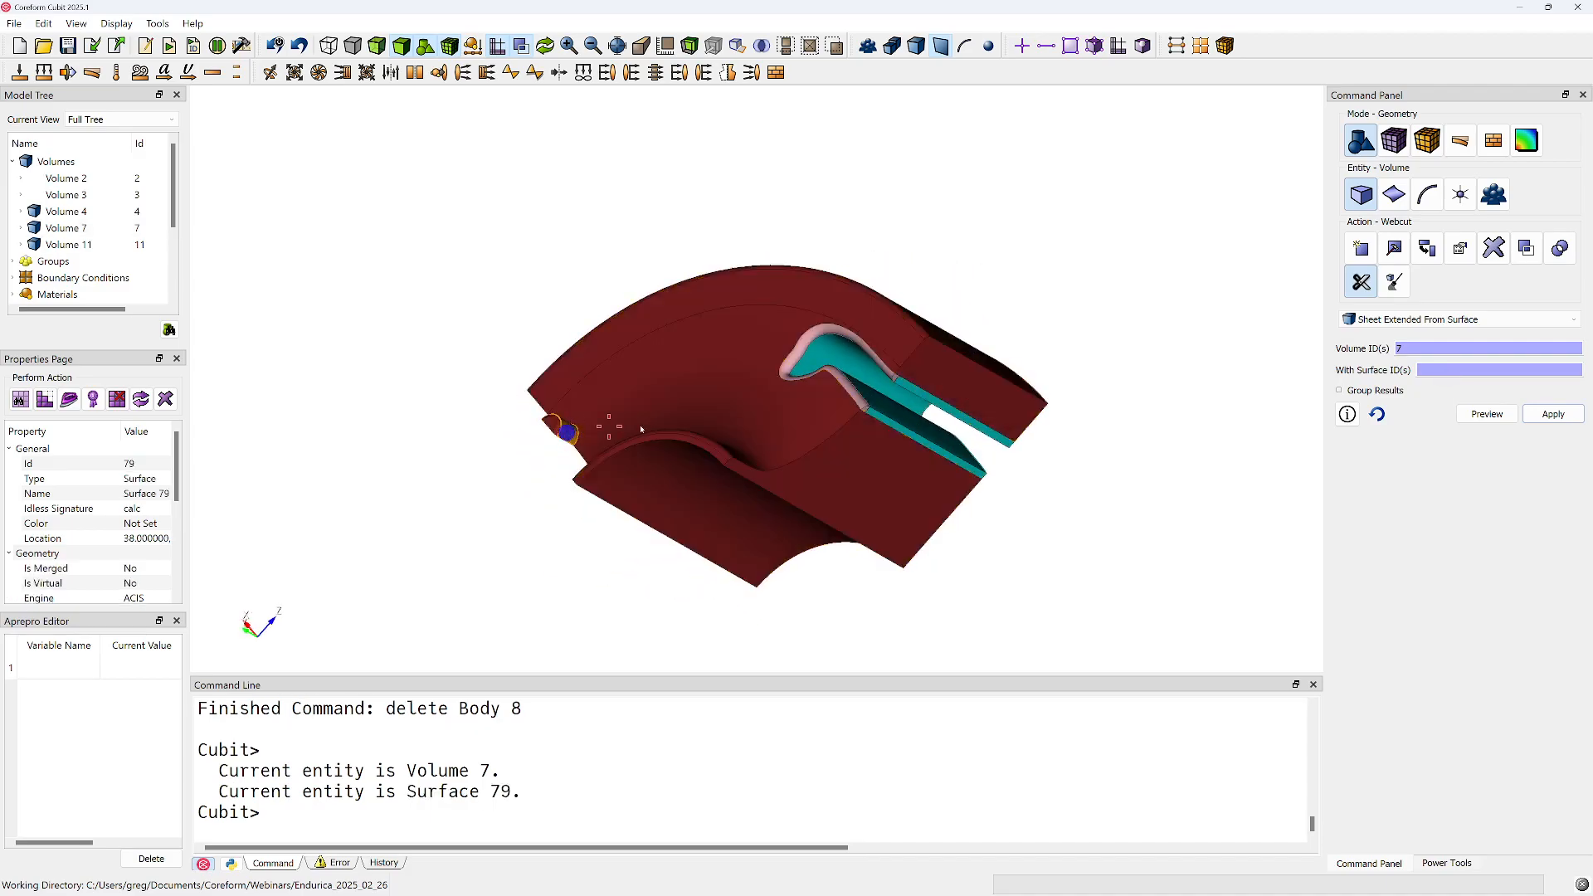
{"action": "left_click", "coordinate": [1440, 348]}
{"action": "left_click", "coordinate": [755, 394]}
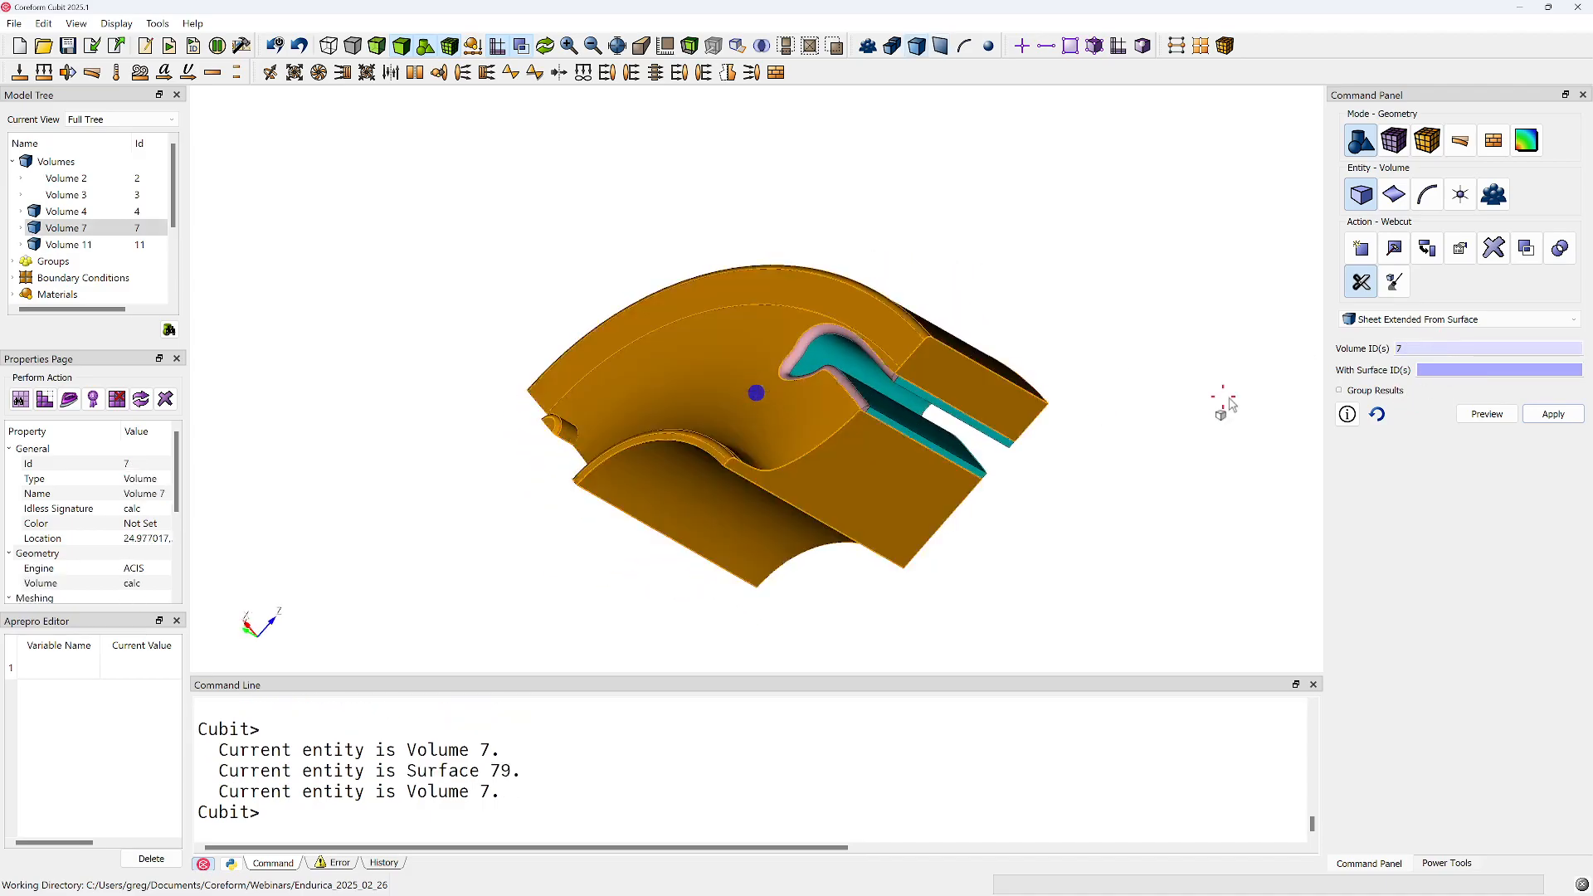
{"action": "left_click", "coordinate": [571, 432]}
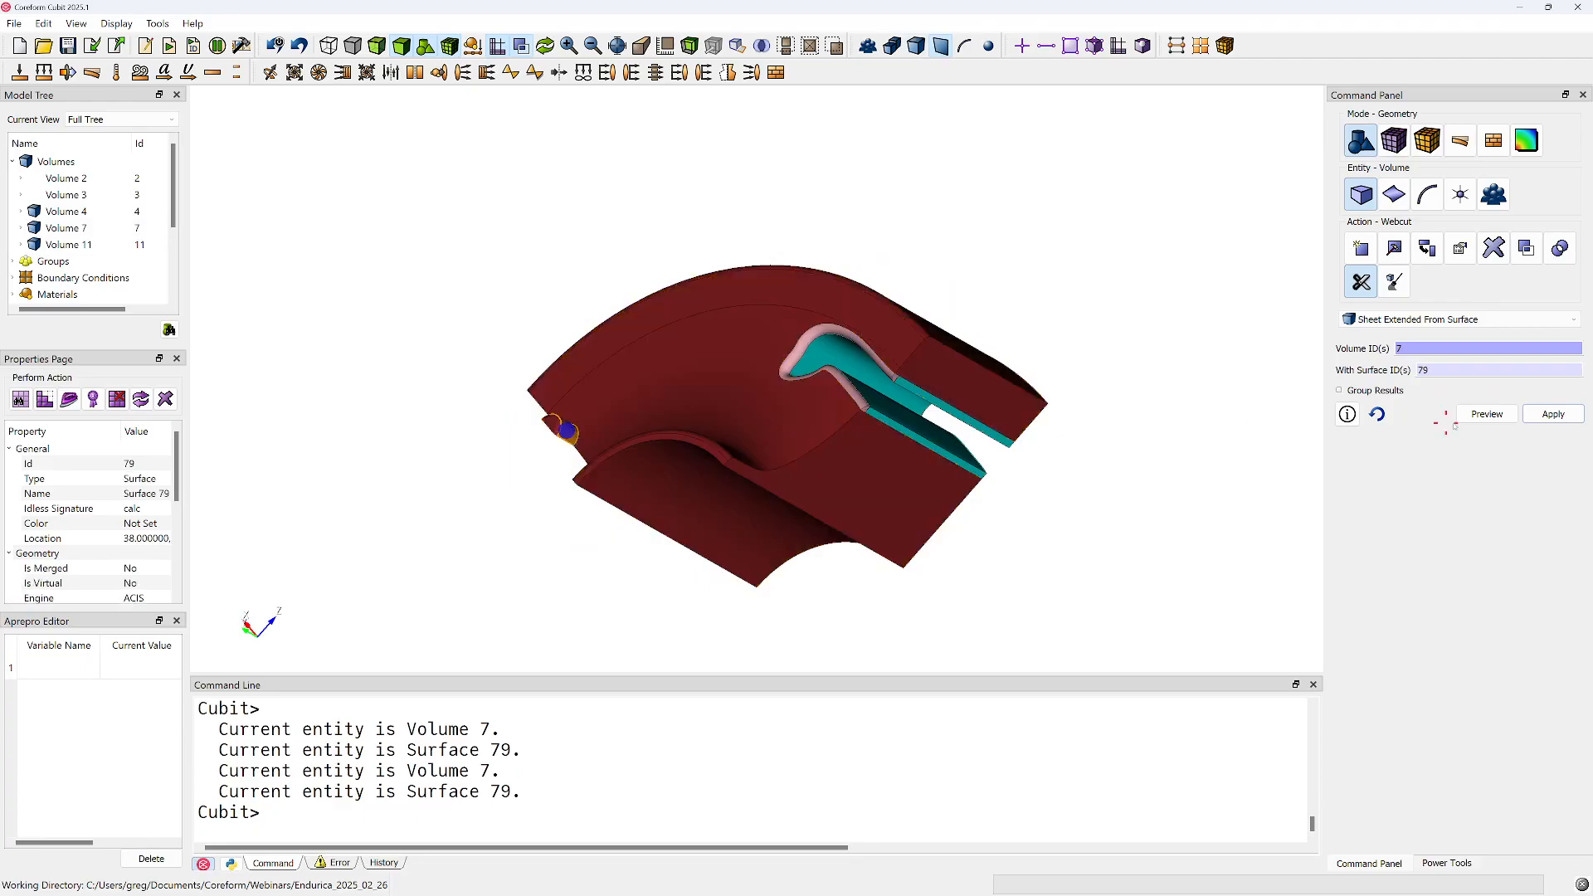
{"action": "left_click", "coordinate": [1508, 419]}
{"action": "mouse_move", "coordinate": [880, 431]}
{"action": "left_mouse_down"}
{"action": "mouse_move", "coordinate": [818, 398]}
{"action": "mouse_move", "coordinate": [683, 454]}
{"action": "mouse_move", "coordinate": [716, 468]}
{"action": "mouse_move", "coordinate": [701, 445]}
{"action": "mouse_move", "coordinate": [714, 360]}
{"action": "mouse_move", "coordinate": [719, 466]}
{"action": "mouse_move", "coordinate": [723, 280]}
{"action": "left_mouse_up"}
{"action": "left_click", "coordinate": [1554, 415]}
{"action": "left_click", "coordinate": [1160, 503]}
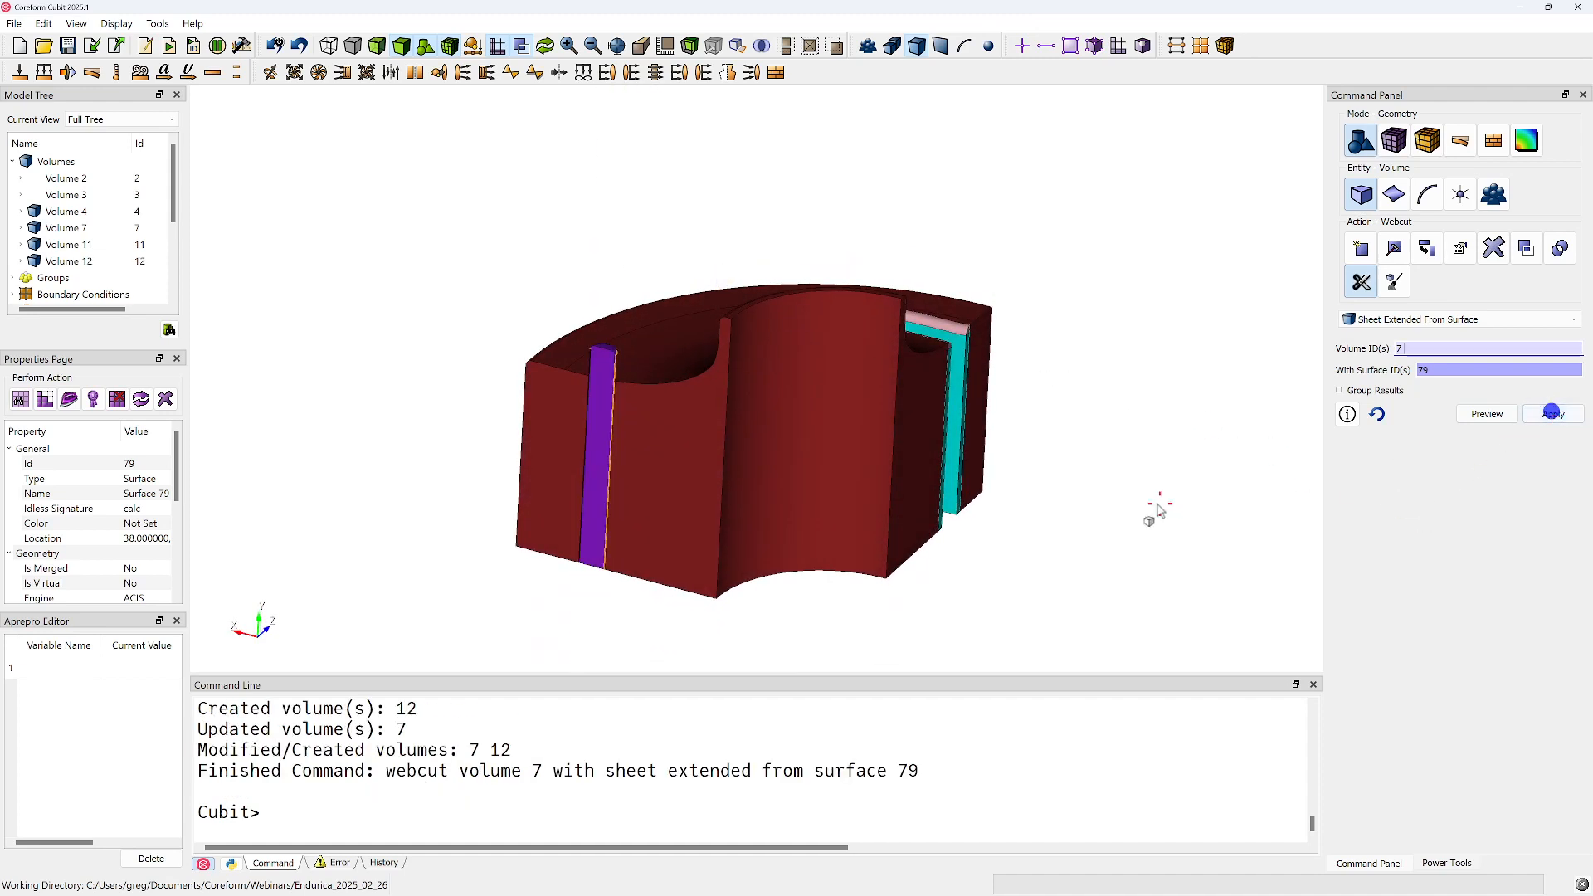
Pick volume 12, the small half-round pin, as the webcut target and show the model transparent to inspect it
{"action": "left_click", "coordinate": [635, 390]}
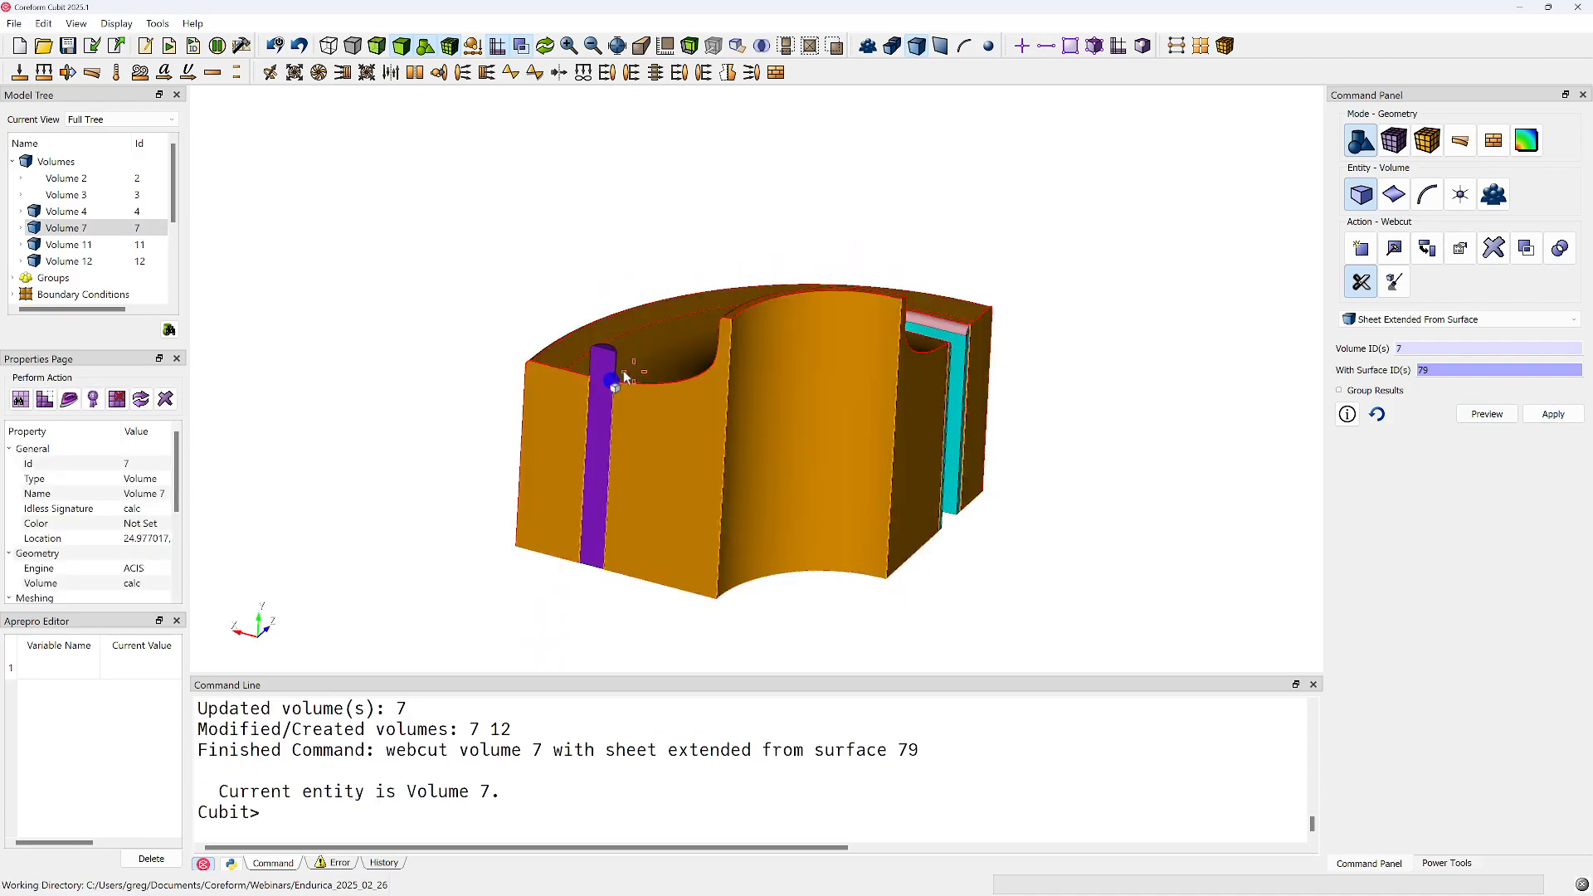
{"action": "left_click", "coordinate": [598, 378]}
{"action": "scroll", "coordinate": [597, 381], "scroll_direction": "up", "scroll_amount": 5}
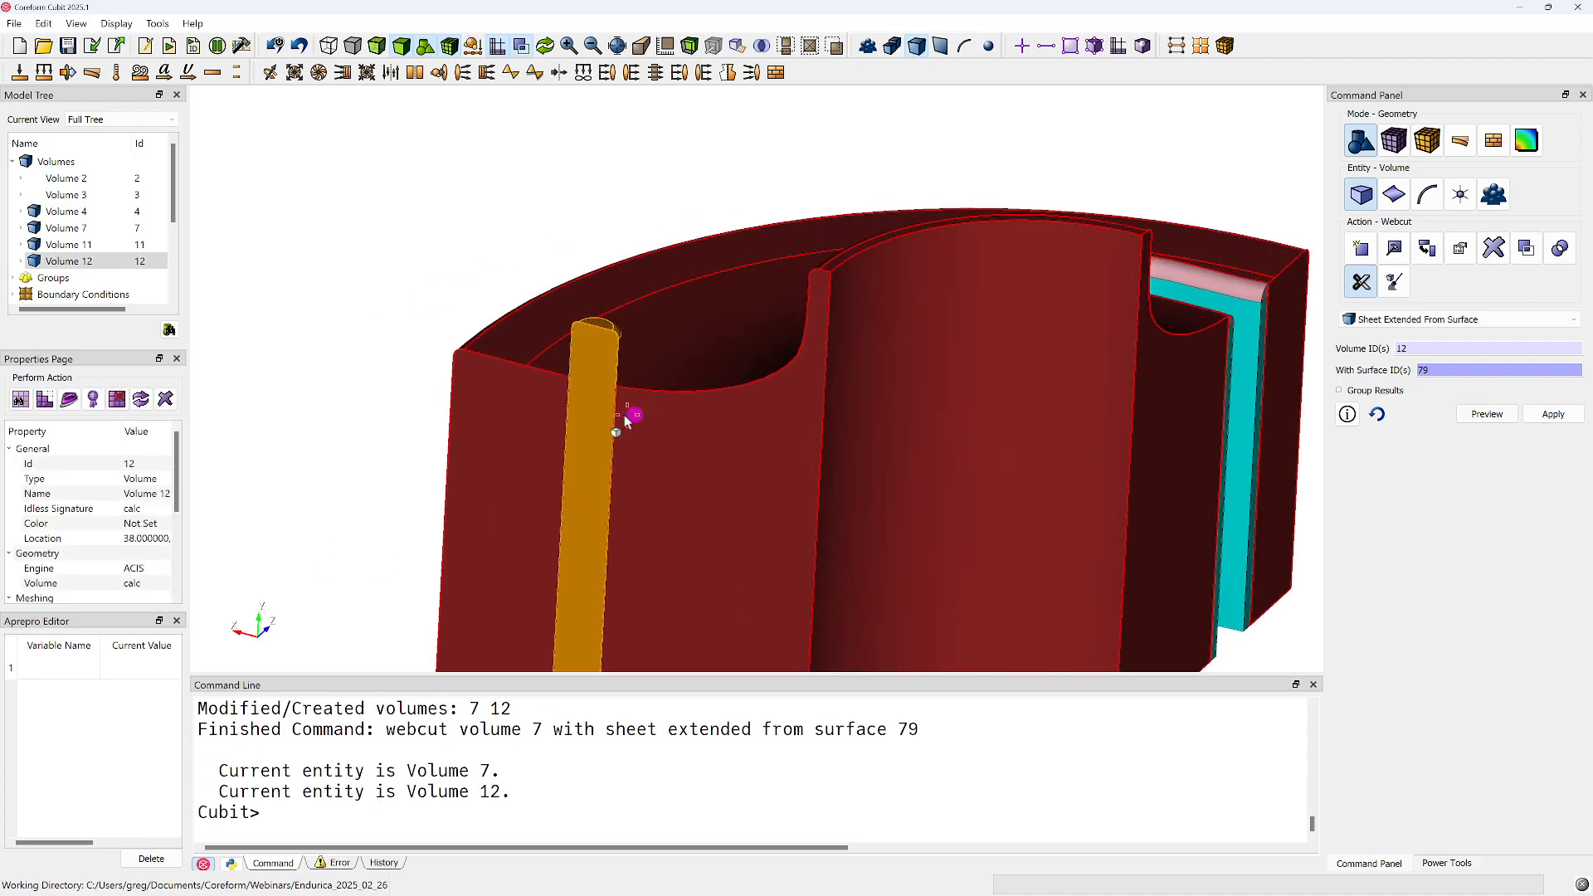
{"action": "middle_click_drag", "start_coordinate": [590, 420], "coordinate": [964, 453]}
{"action": "scroll", "coordinate": [612, 402], "scroll_direction": "up", "scroll_amount": 3}
{"action": "middle_click_drag", "start_coordinate": [611, 402], "coordinate": [791, 367]}
{"action": "scroll", "coordinate": [465, 371], "scroll_direction": "up", "scroll_amount": 1}
{"action": "left_click", "coordinate": [379, 47]}
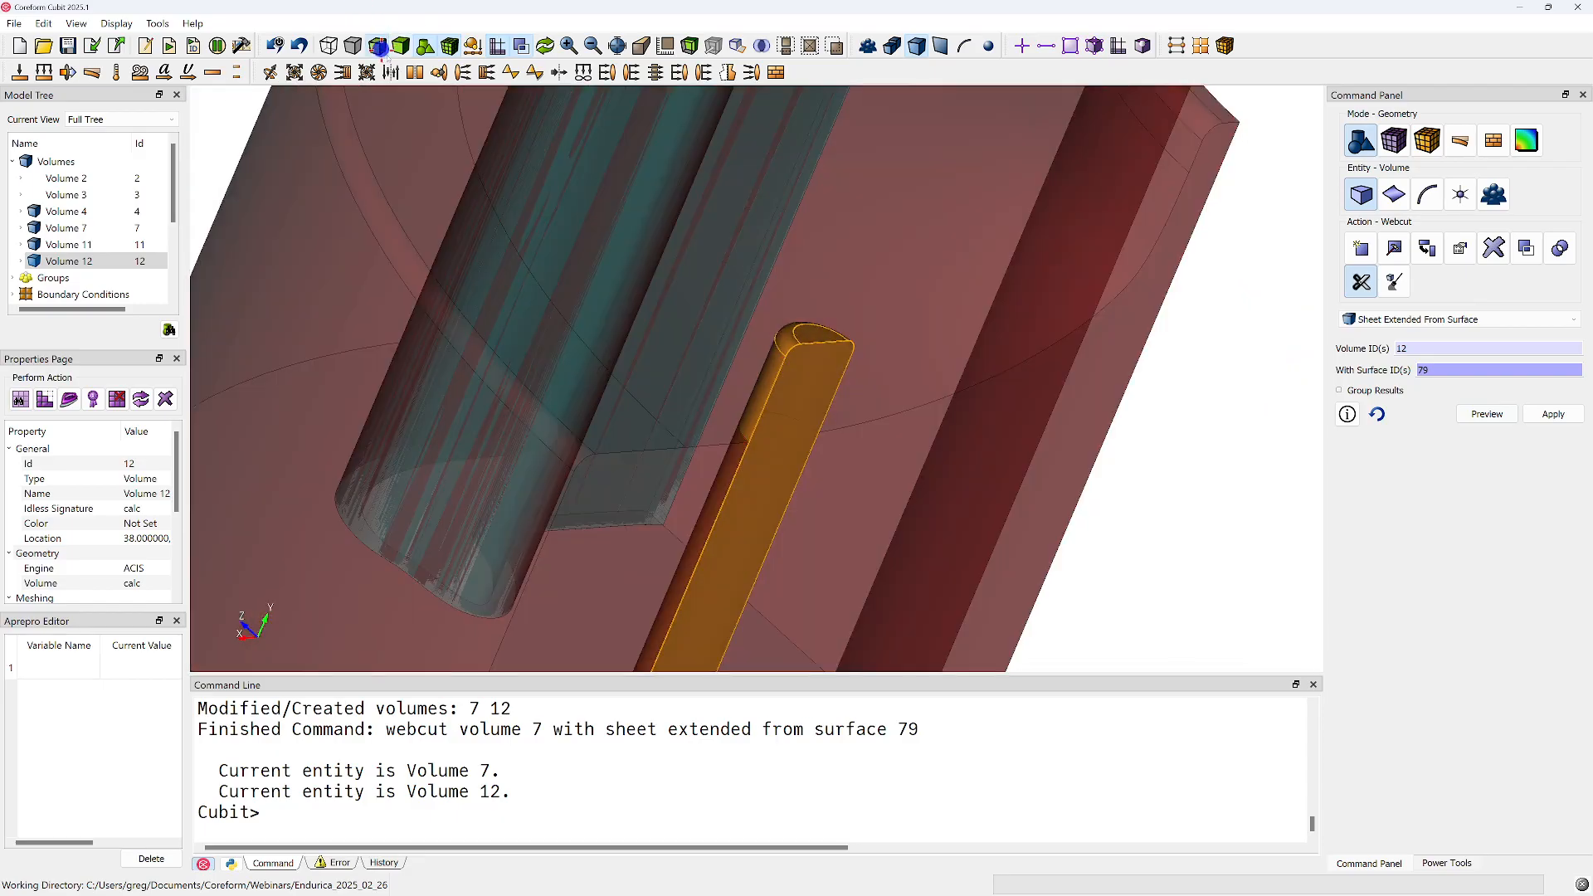
{"action": "middle_click_drag", "start_coordinate": [869, 412], "coordinate": [750, 323]}
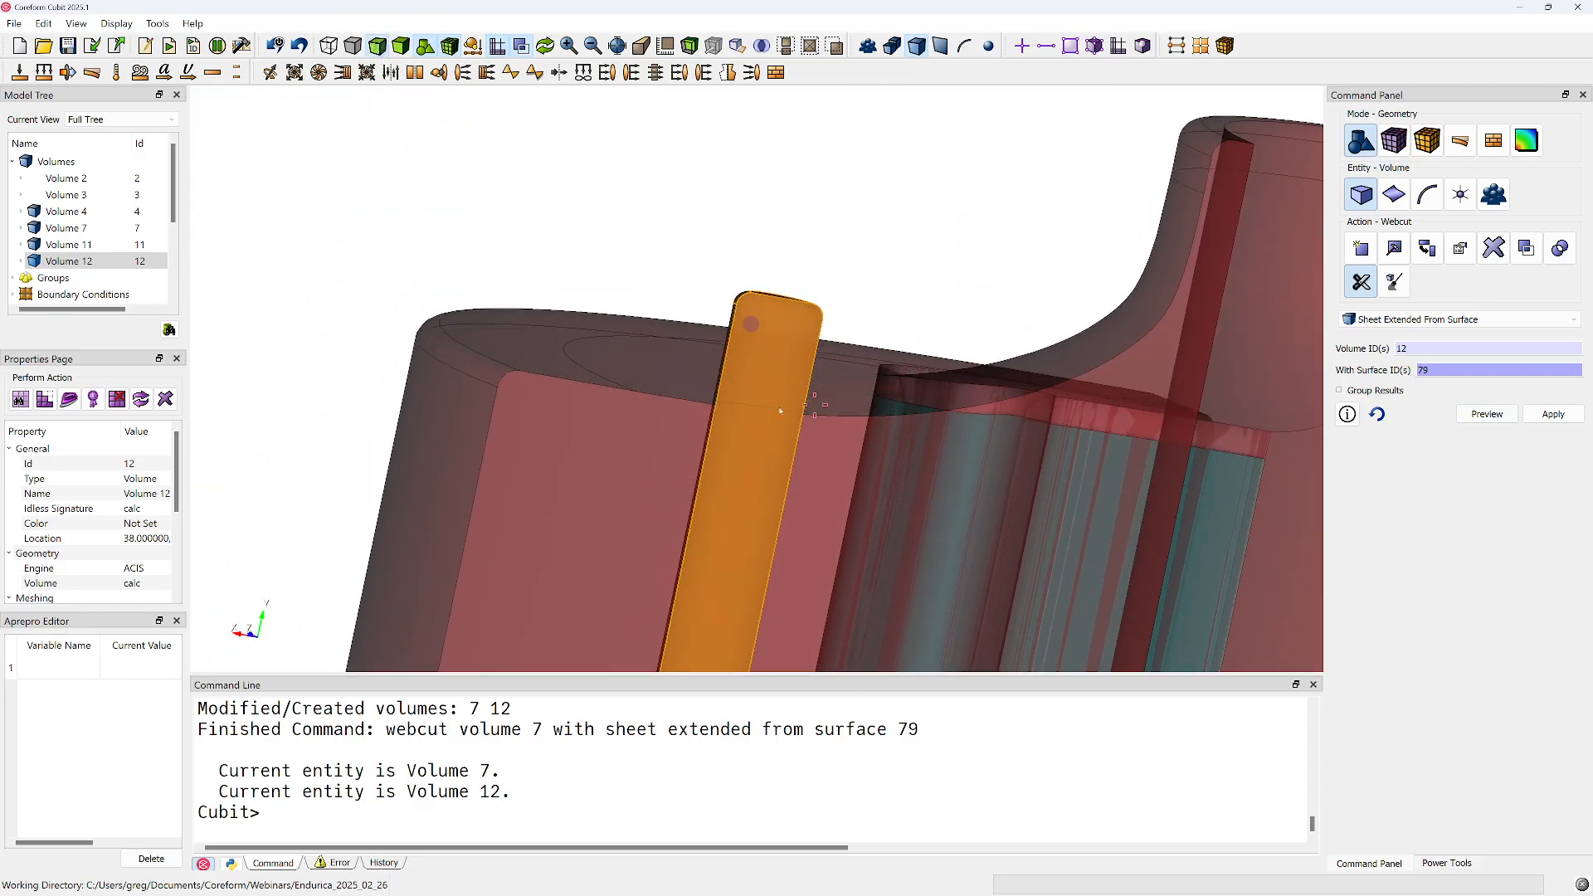
{"action": "middle_click_drag", "start_coordinate": [786, 409], "coordinate": [775, 420]}
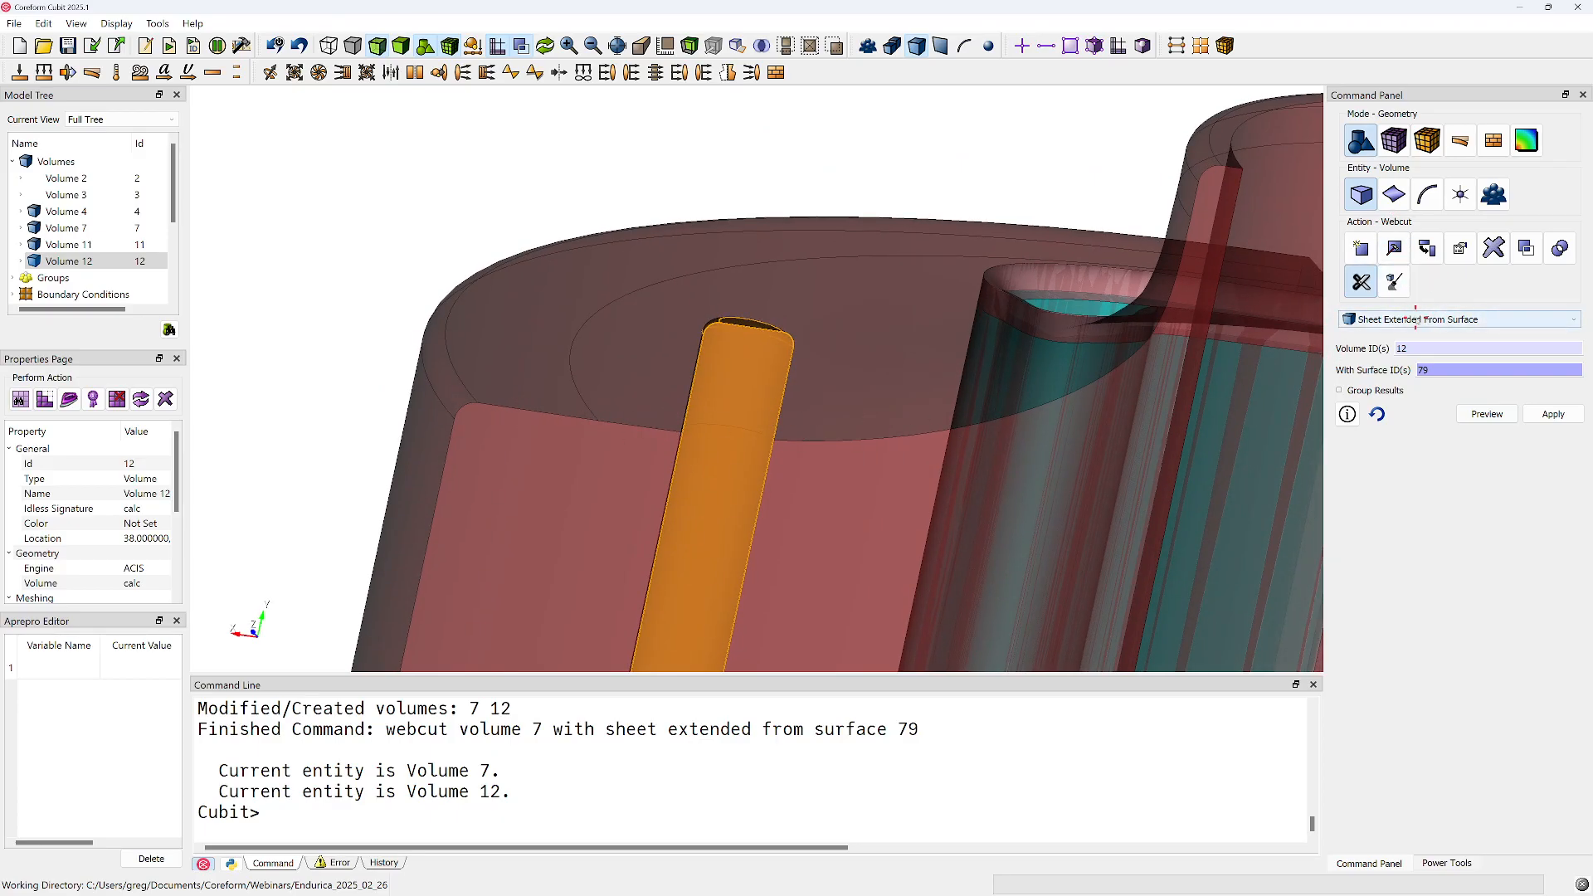
Webcut volume 12 with a sheet extended from surface 101, the curved face surrounding the pin, previewing the cut first
{"action": "double_click", "coordinate": [1411, 352]}
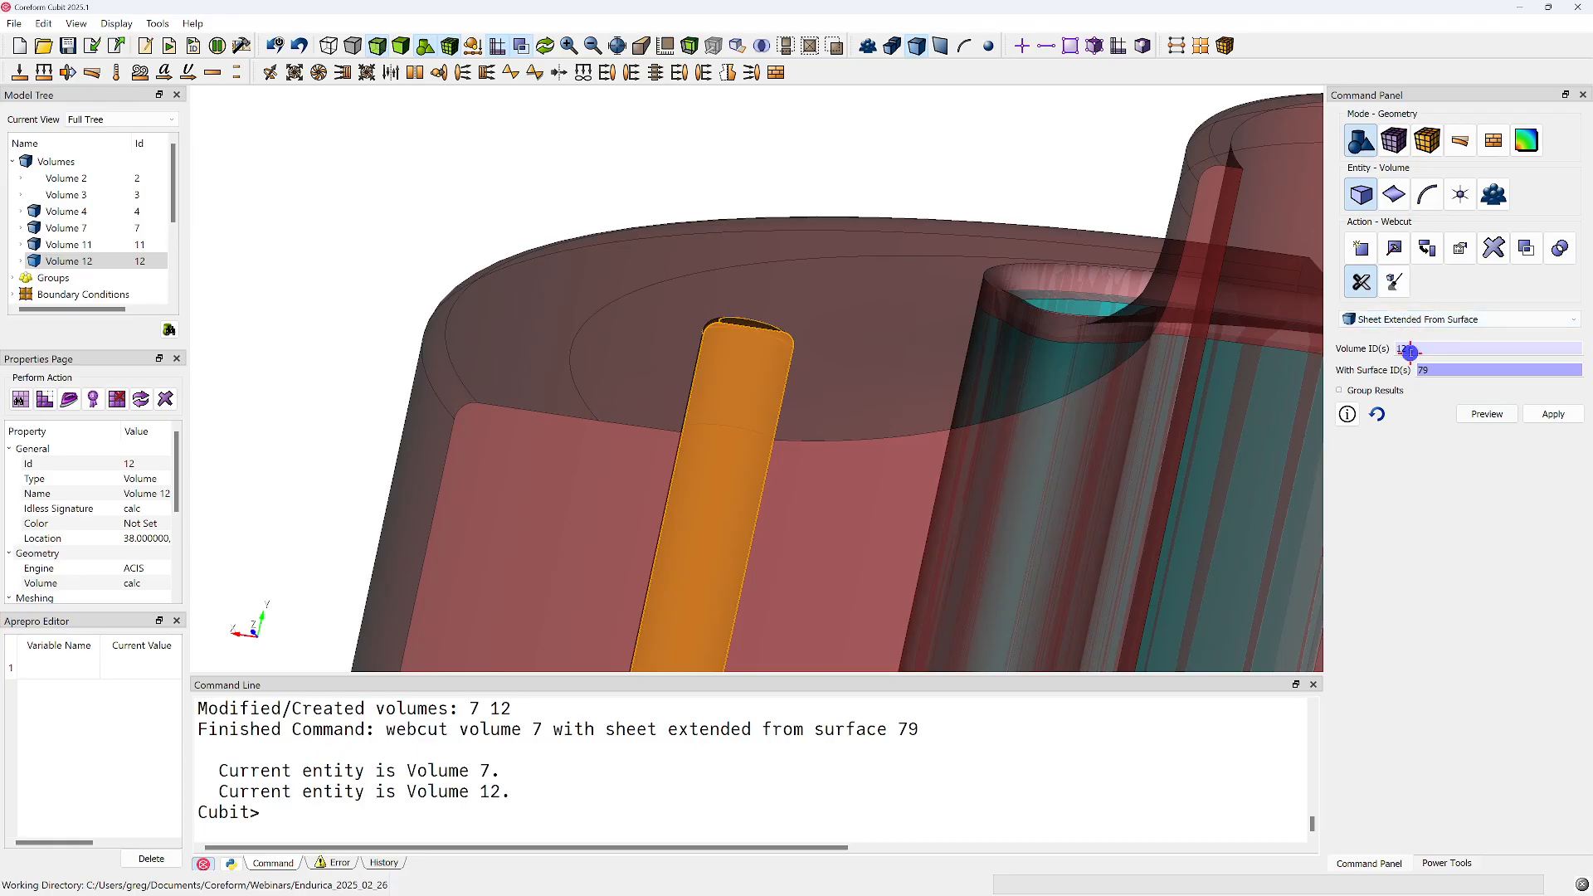
{"action": "left_click", "coordinate": [719, 414]}
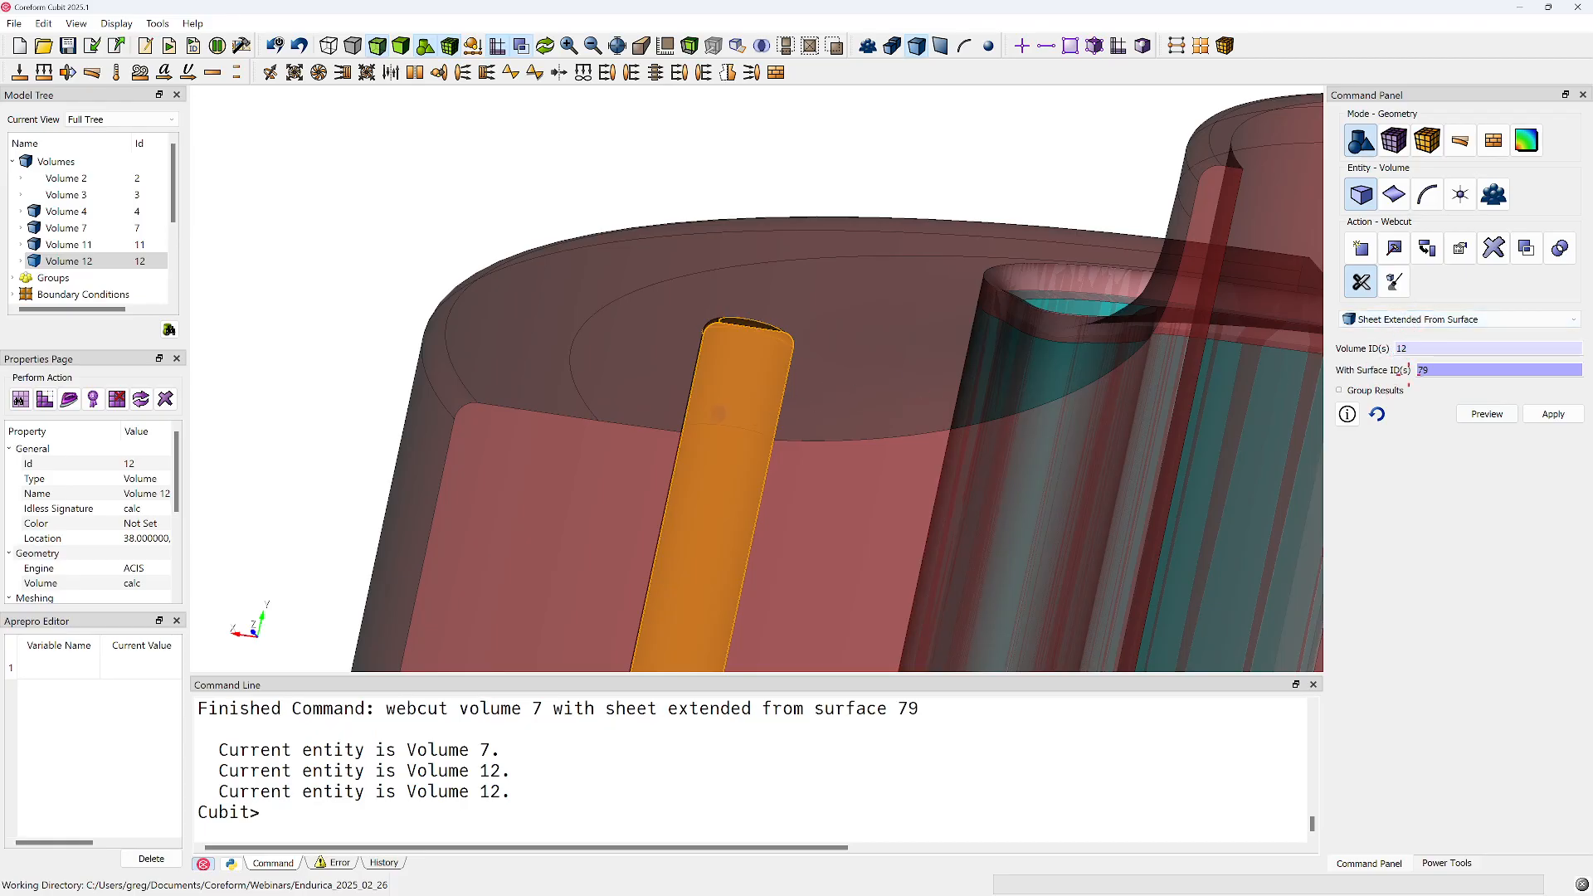
{"action": "left_click", "coordinate": [913, 395]}
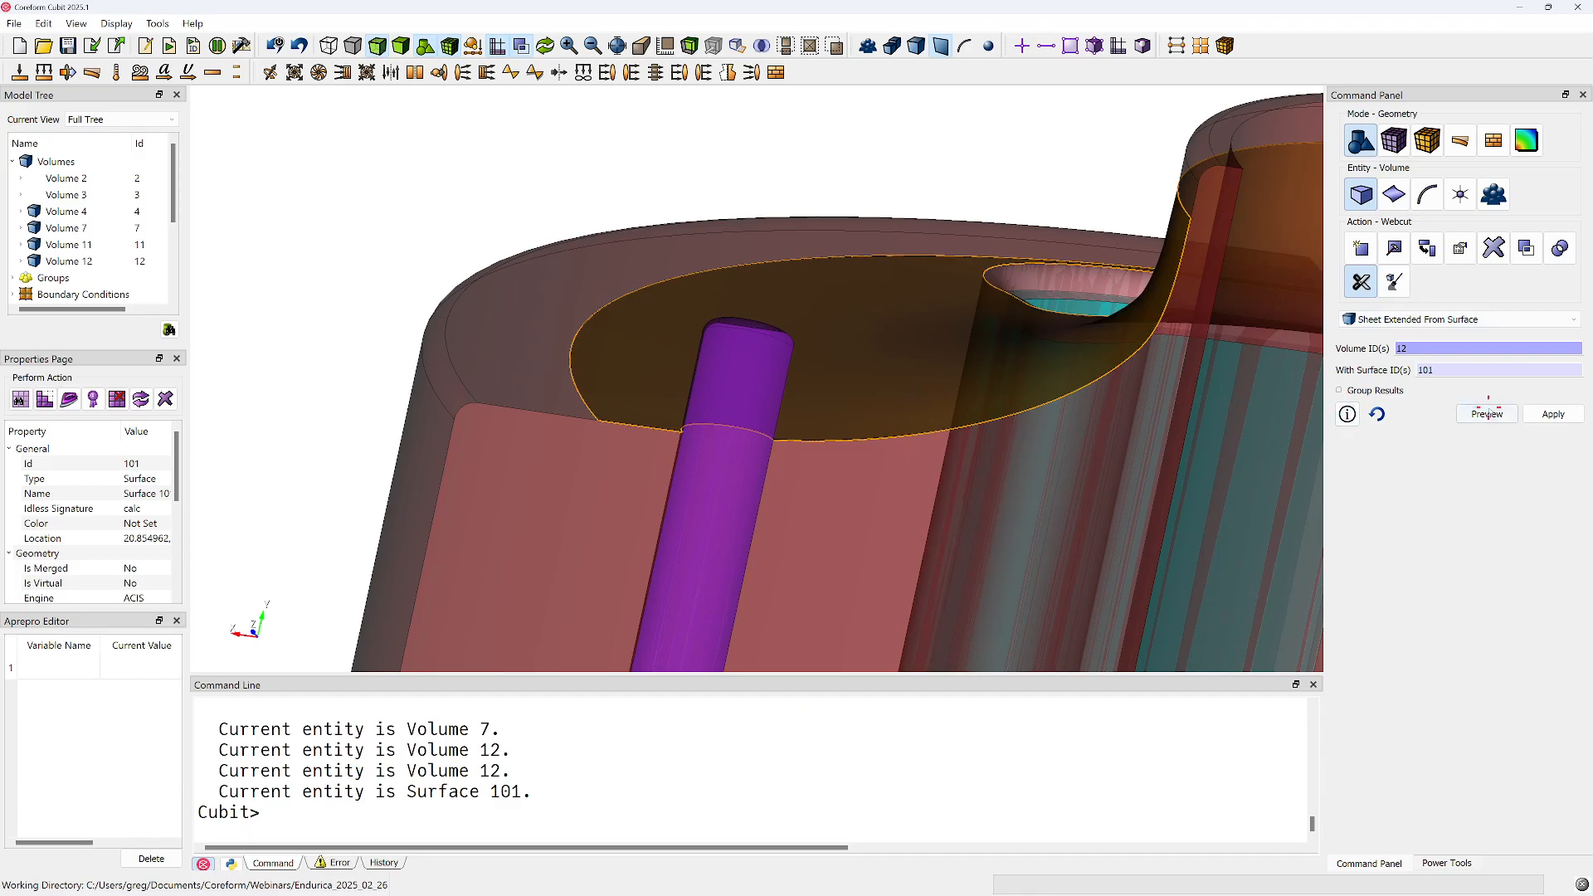
{"action": "left_click", "coordinate": [1487, 413]}
{"action": "left_click_drag", "start_coordinate": [814, 371], "coordinate": [737, 432]}
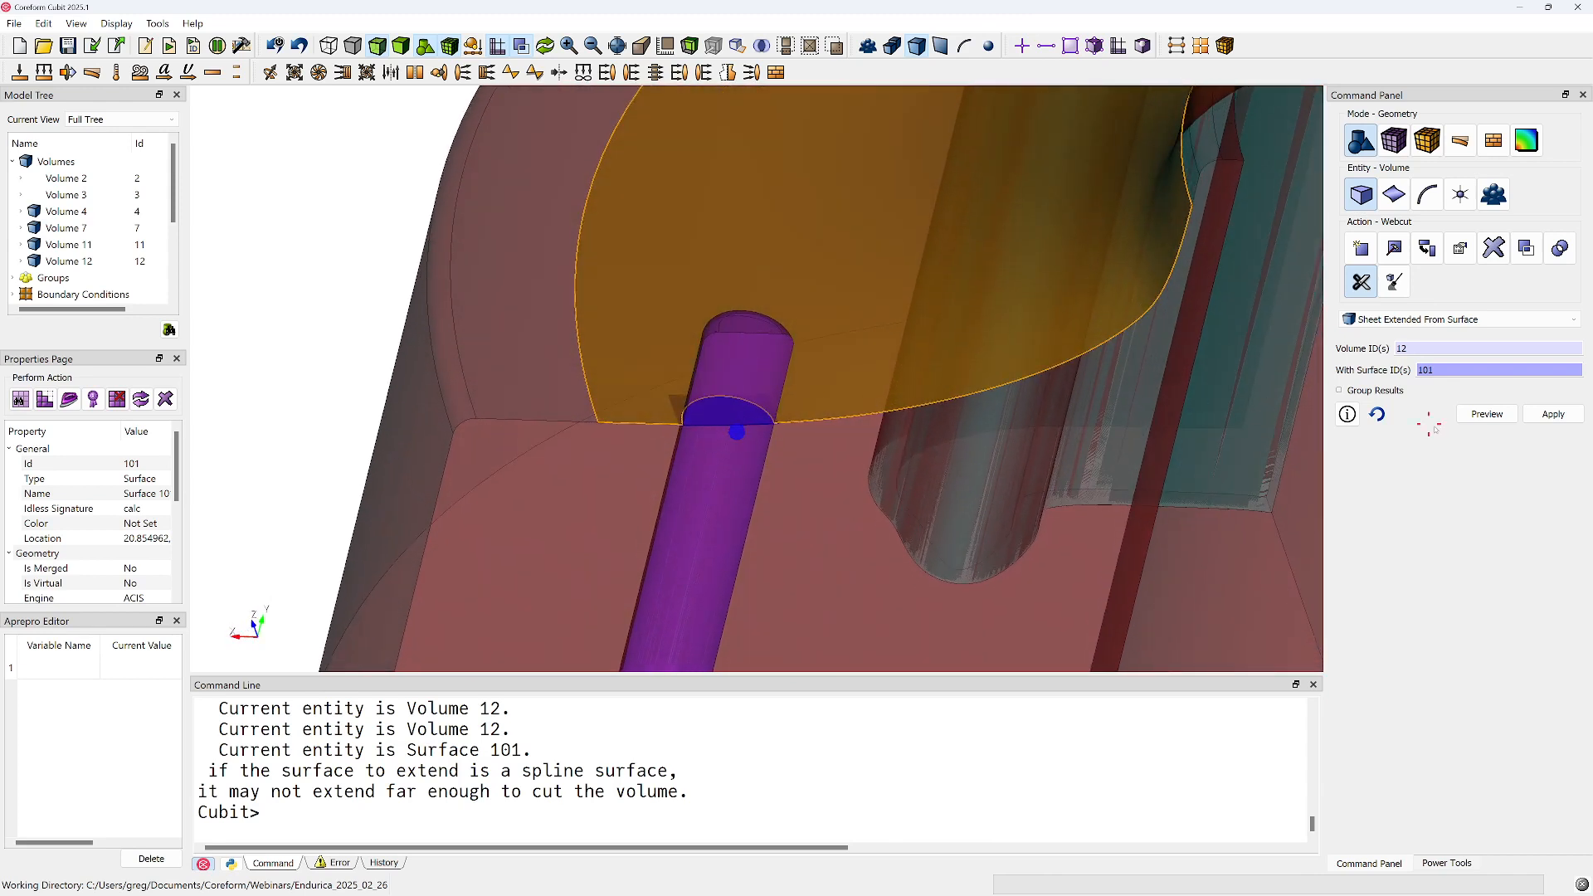
{"action": "left_click", "coordinate": [1553, 414]}
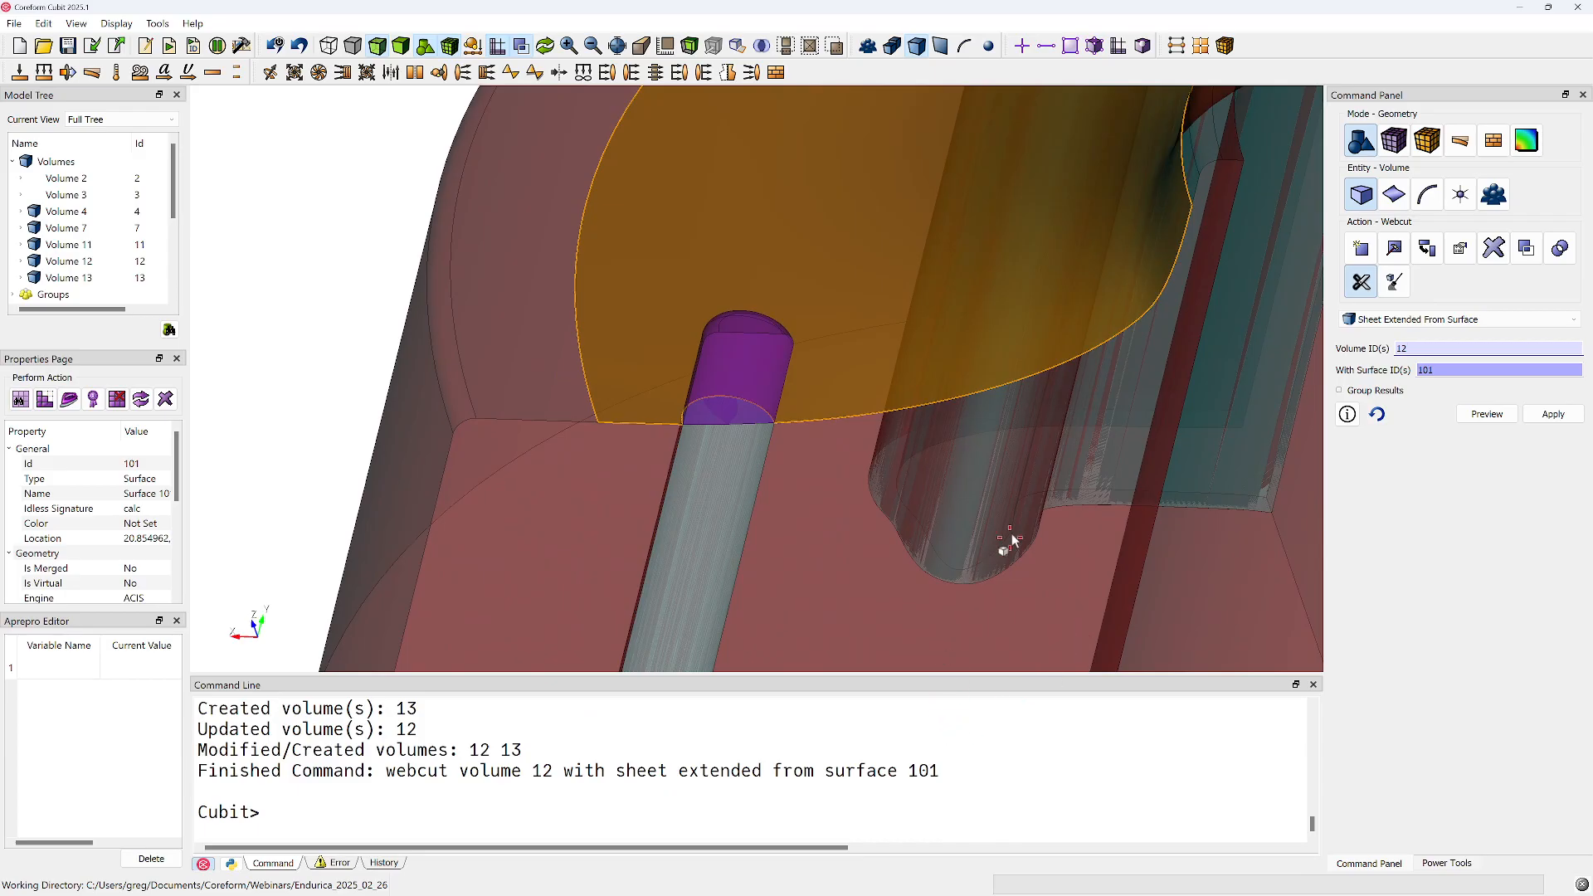
Switch the volume webcut method to Sweep Surface
{"action": "left_click", "coordinate": [1403, 318]}
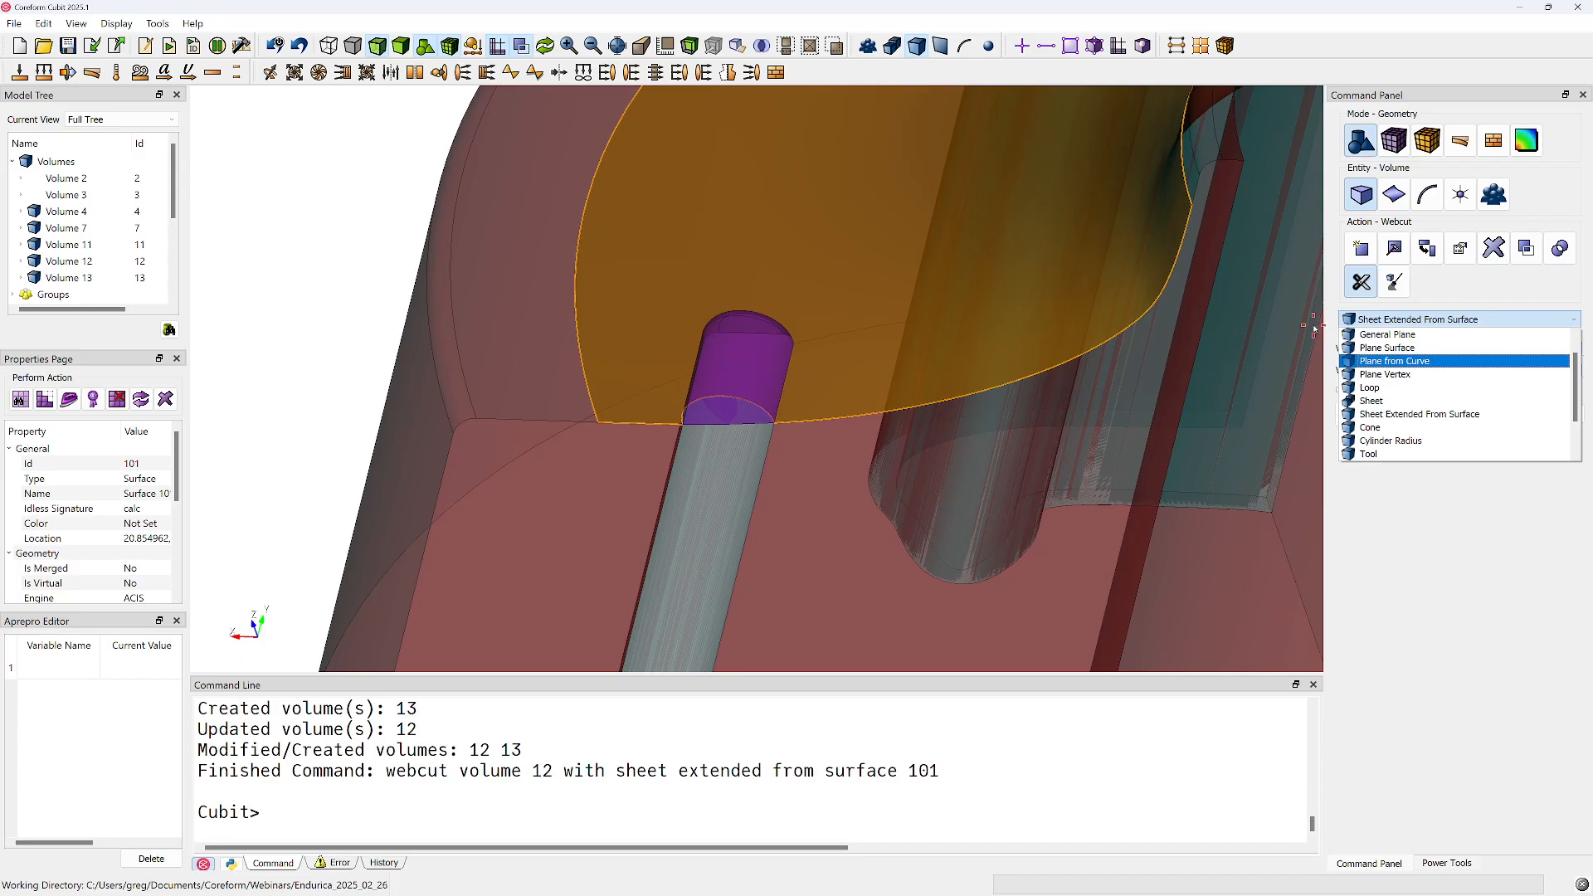
{"action": "scroll", "coordinate": [1421, 430], "scroll_direction": "down", "scroll_amount": 2}
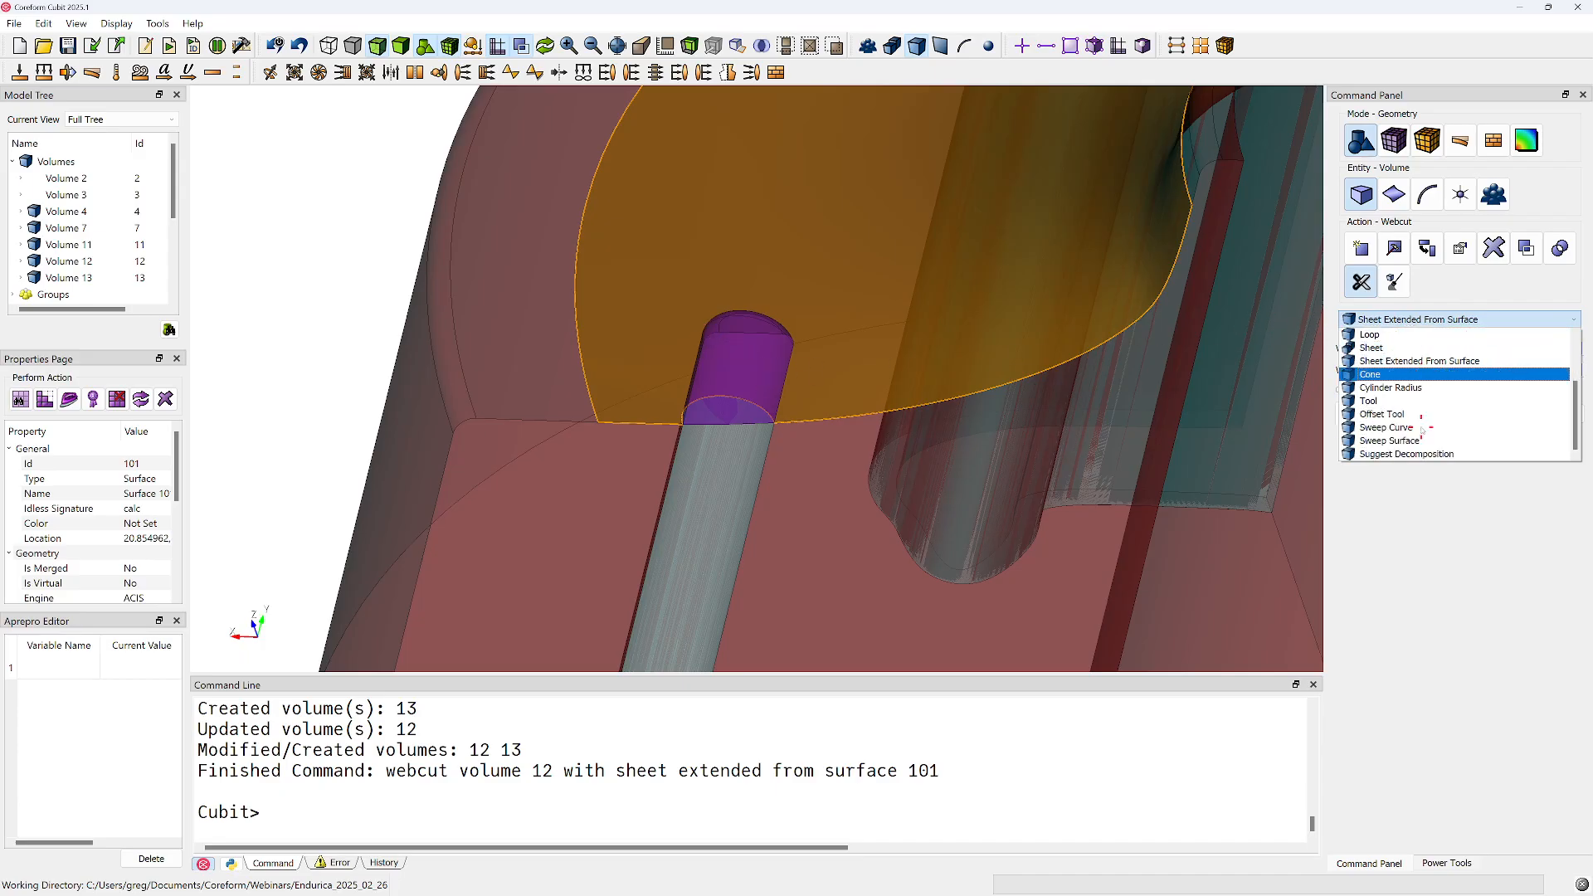
{"action": "left_click", "coordinate": [1401, 441]}
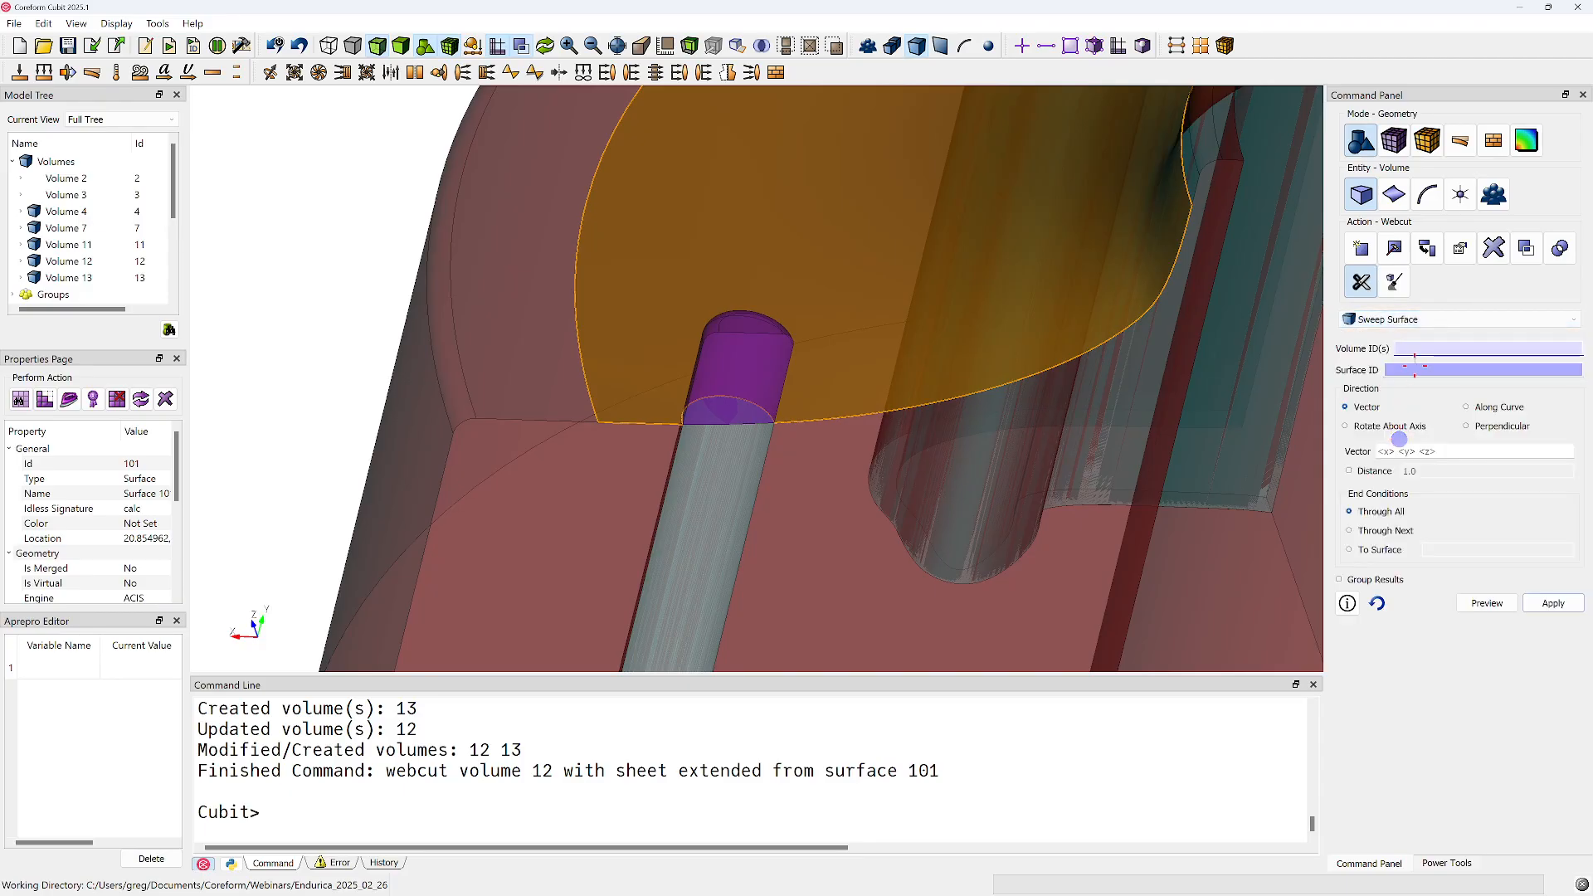
{"action": "left_click_drag", "start_coordinate": [731, 356], "coordinate": [882, 423]}
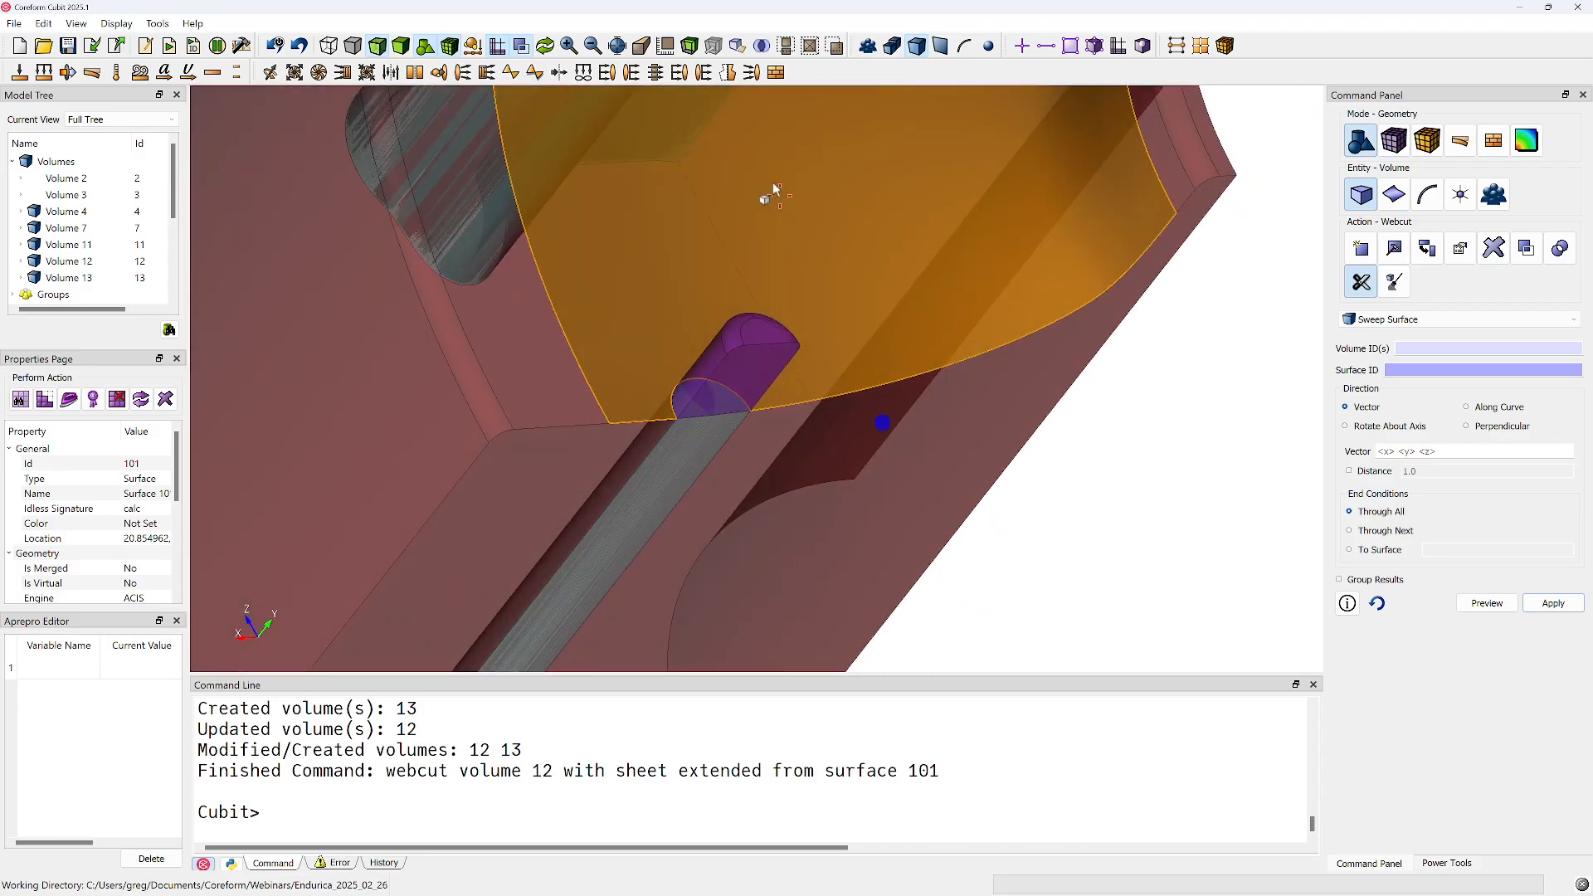
Select curve 184 at the base of the pin's rounded top edge and check its analytic type and radius
{"action": "left_click", "coordinate": [909, 47]}
{"action": "left_click", "coordinate": [961, 46]}
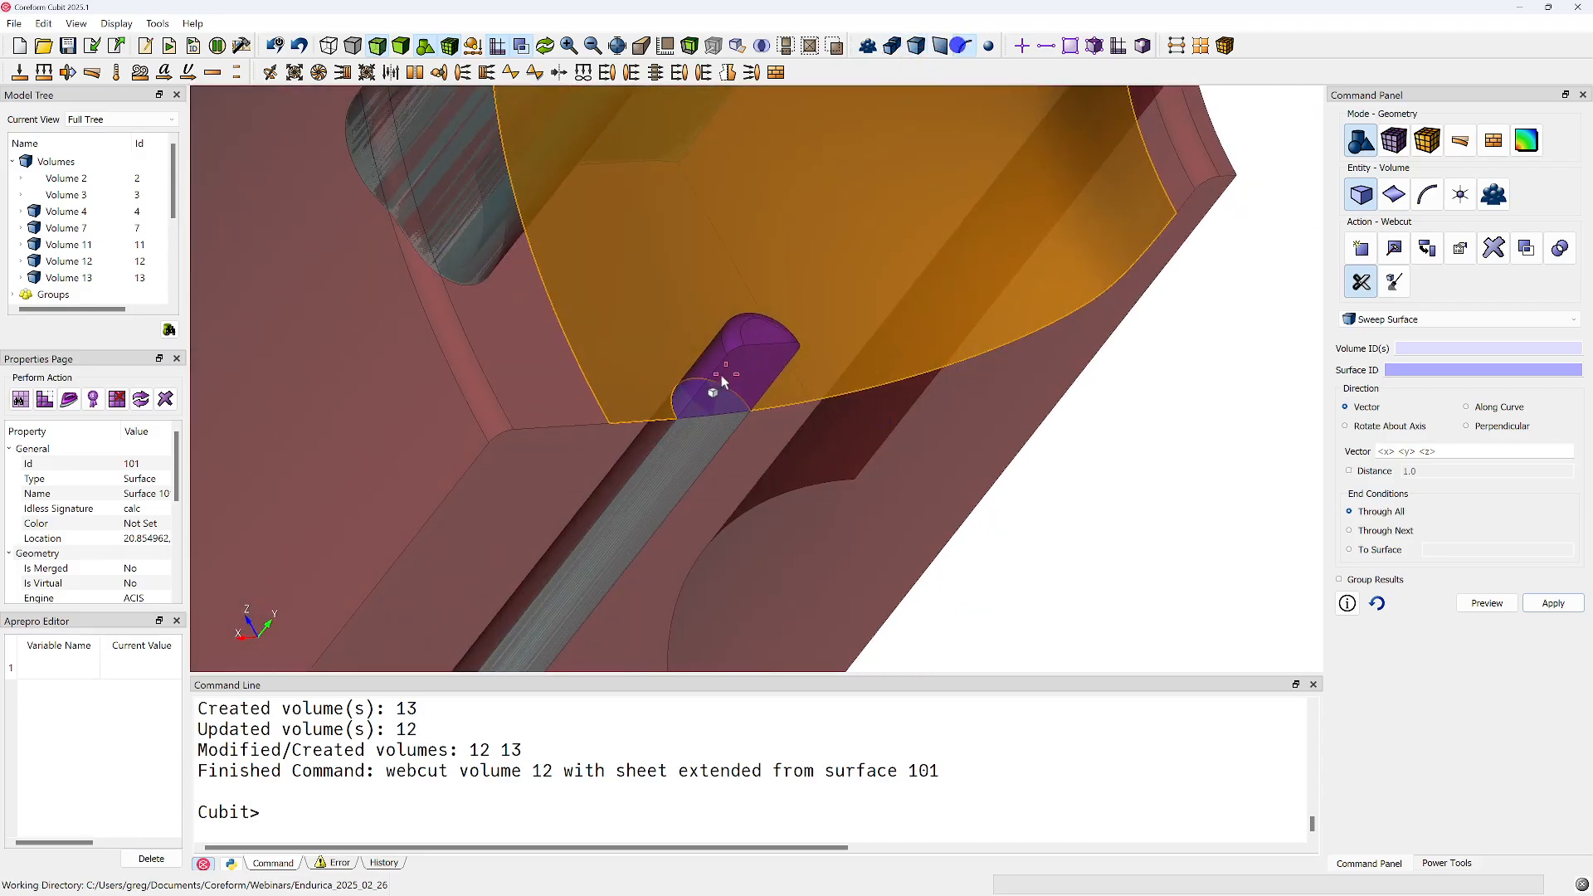
{"action": "left_click", "coordinate": [726, 346]}
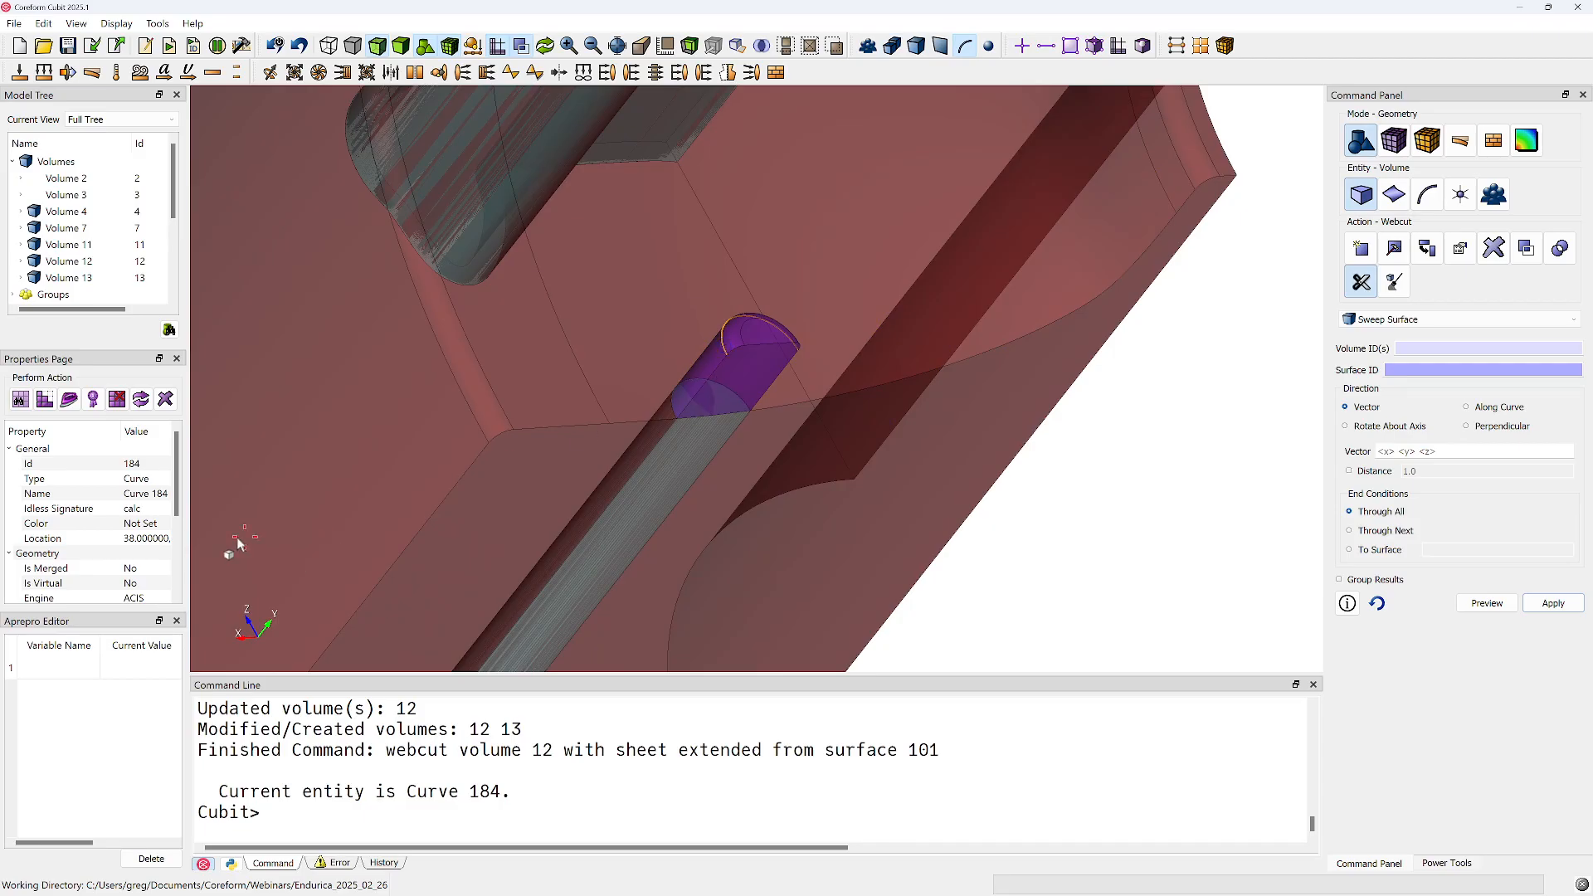
{"action": "scroll", "coordinate": [127, 523], "scroll_direction": "down", "scroll_amount": 2}
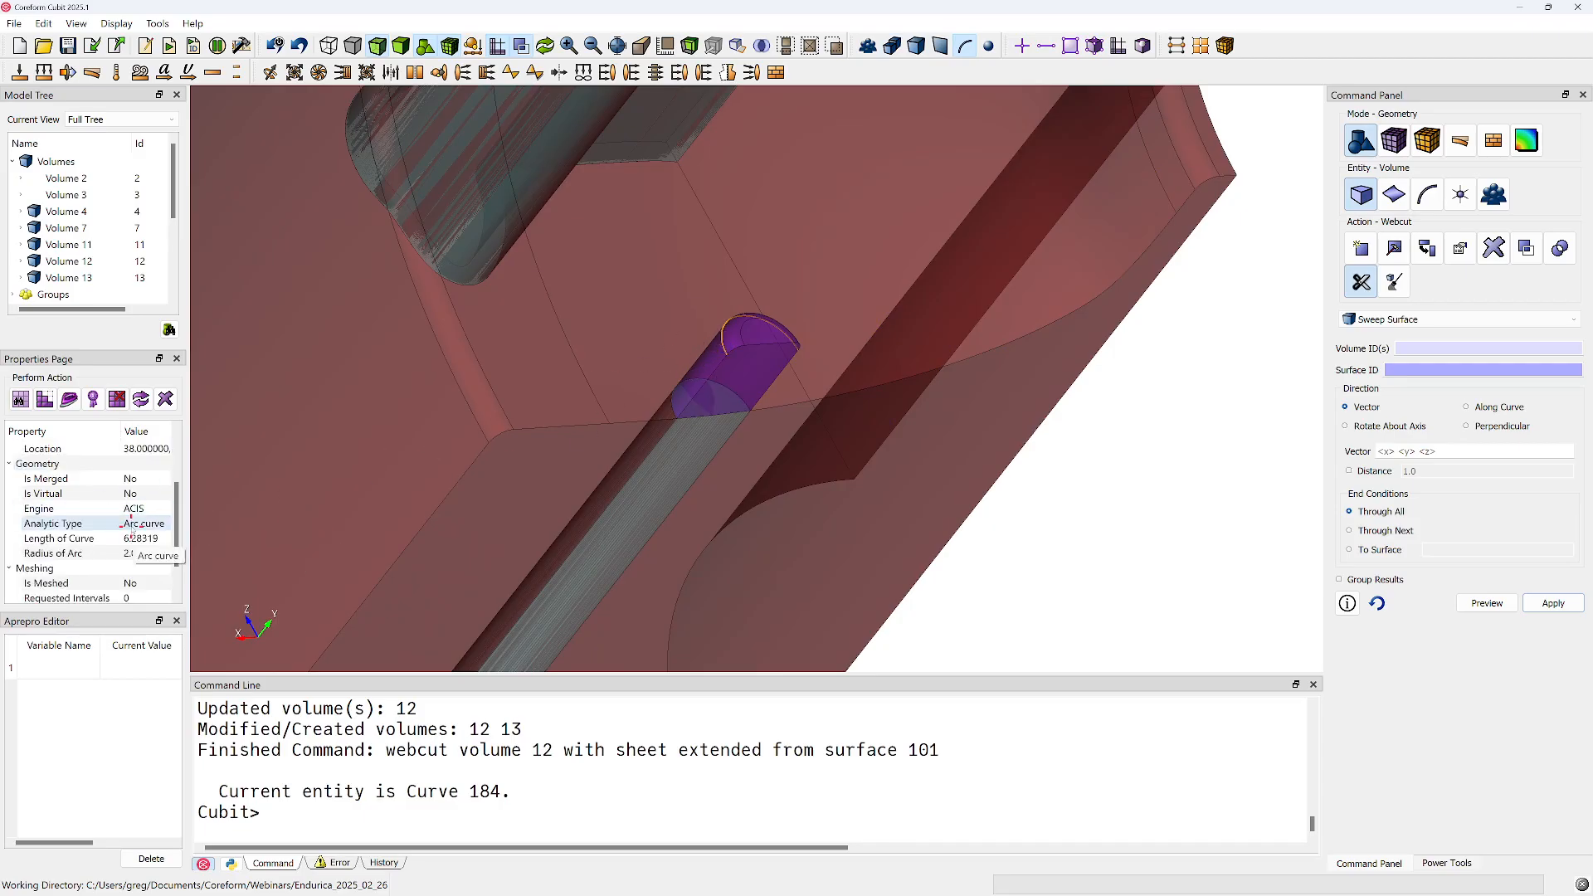
{"action": "middle_click_drag", "start_coordinate": [776, 348], "coordinate": [551, 284]}
{"action": "scroll", "coordinate": [780, 355], "scroll_direction": "up", "scroll_amount": 3}
{"action": "middle_click_drag", "start_coordinate": [777, 357], "coordinate": [824, 444]}
Create a straight line curve between vertices 92 and 89, the two ends of the pin's arc curve 184
{"action": "left_click", "coordinate": [1427, 196]}
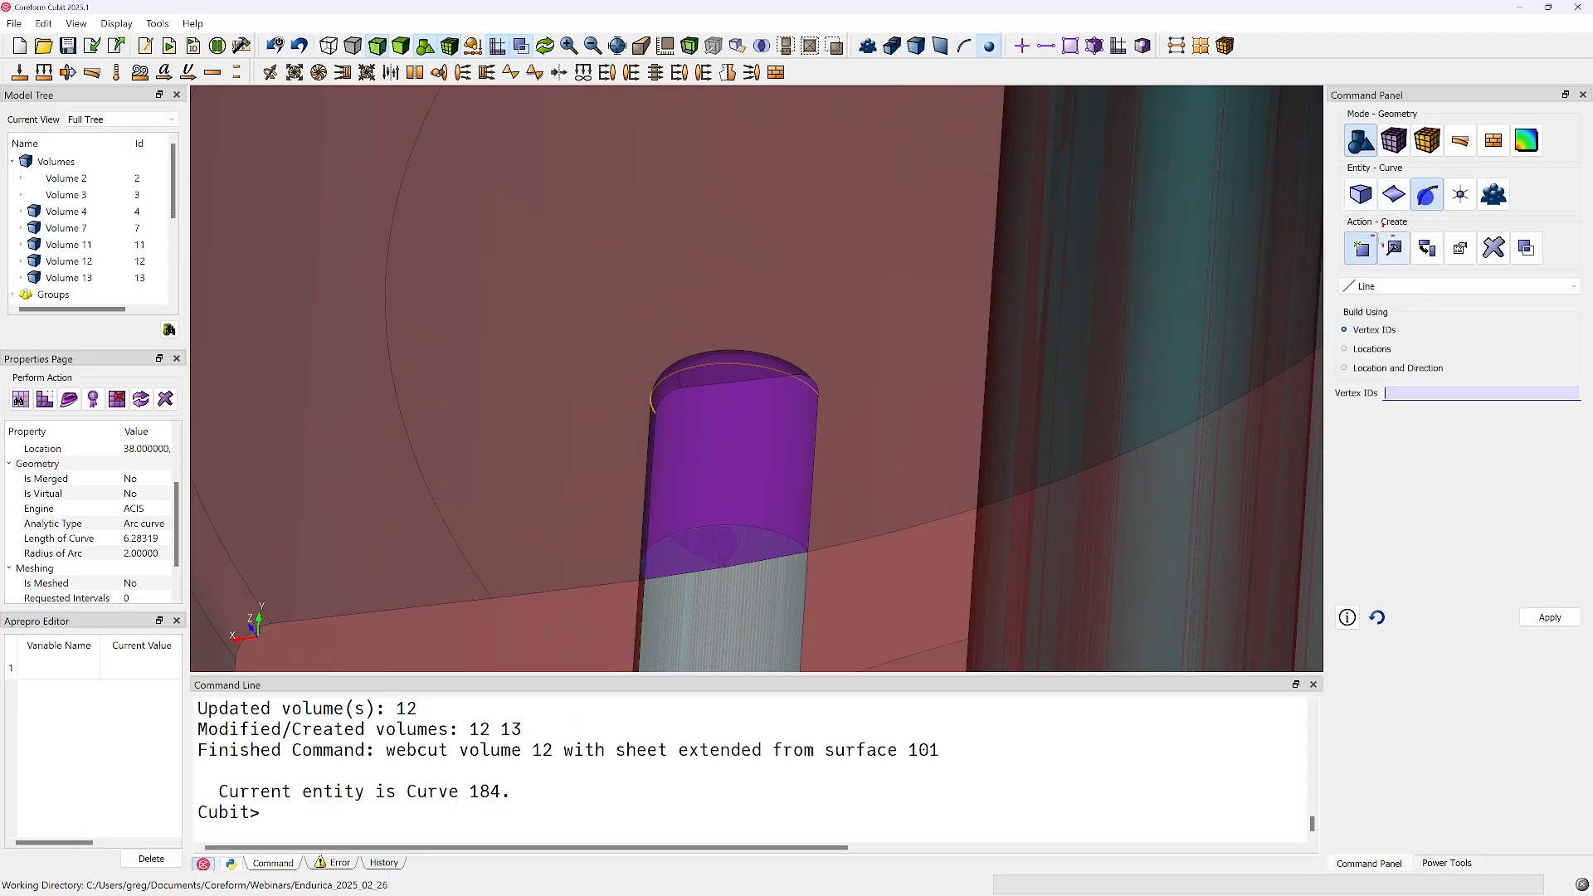
{"action": "left_click", "coordinate": [1400, 398]}
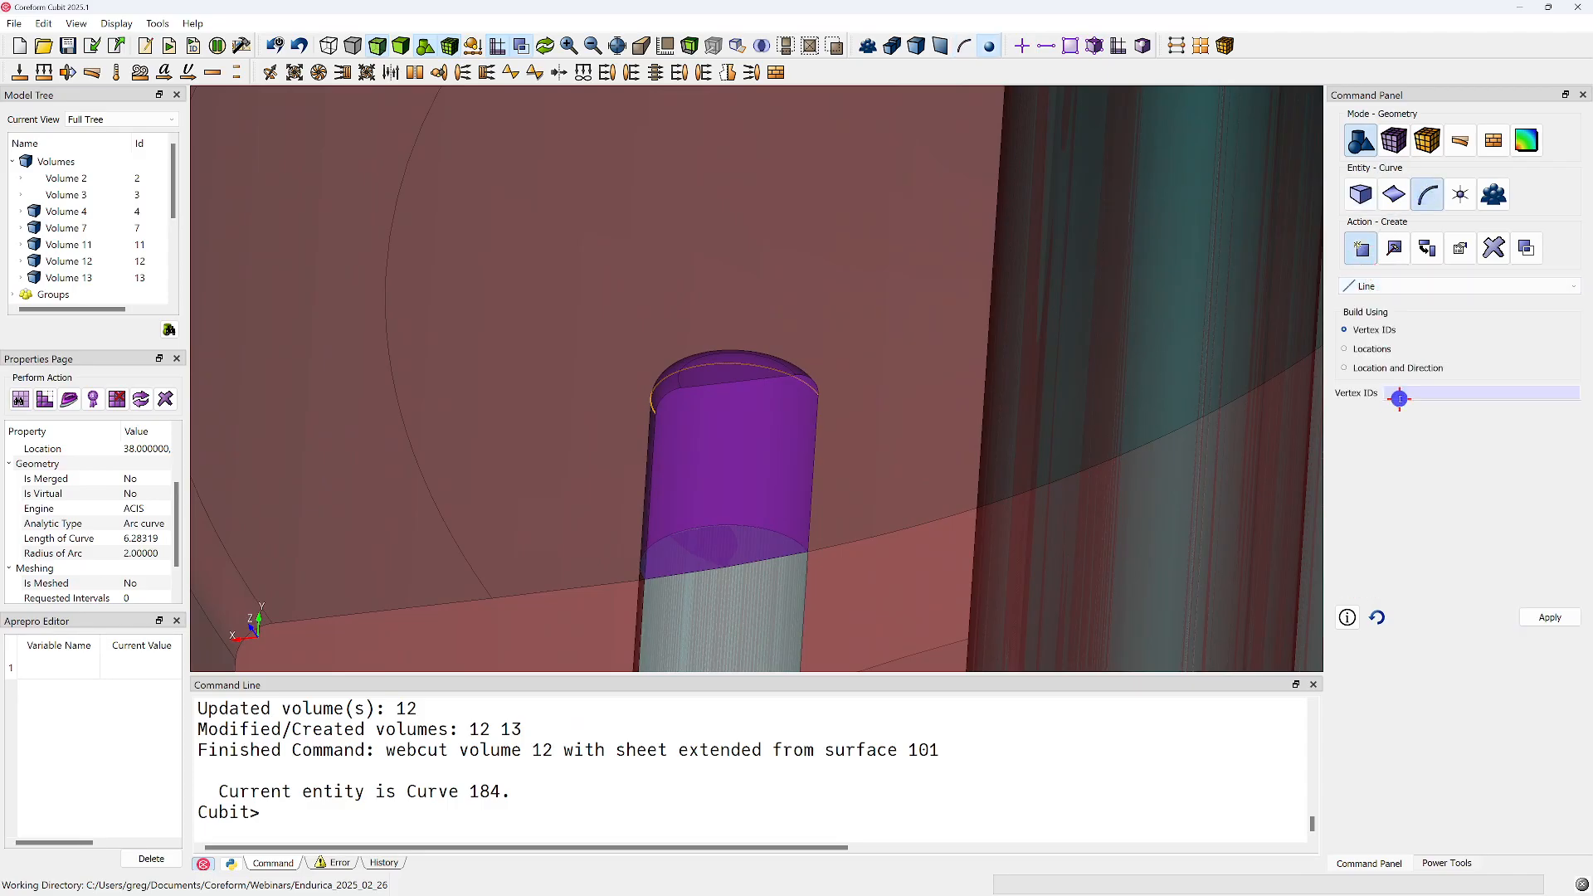
{"action": "left_click", "coordinate": [657, 414]}
{"action": "left_click", "coordinate": [820, 397]}
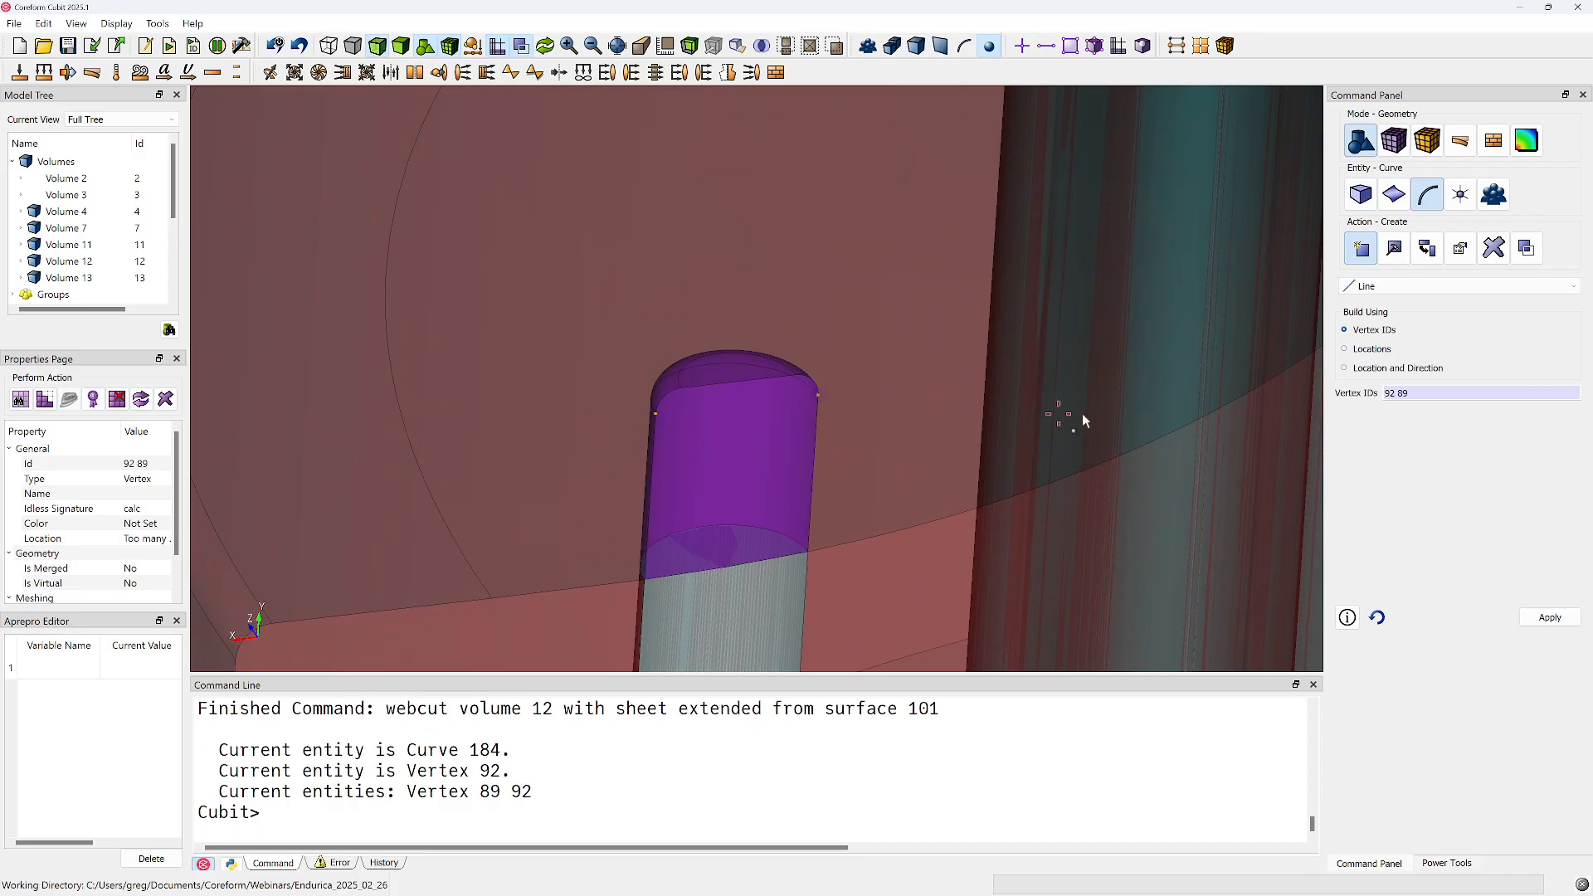
{"action": "left_click", "coordinate": [1550, 619]}
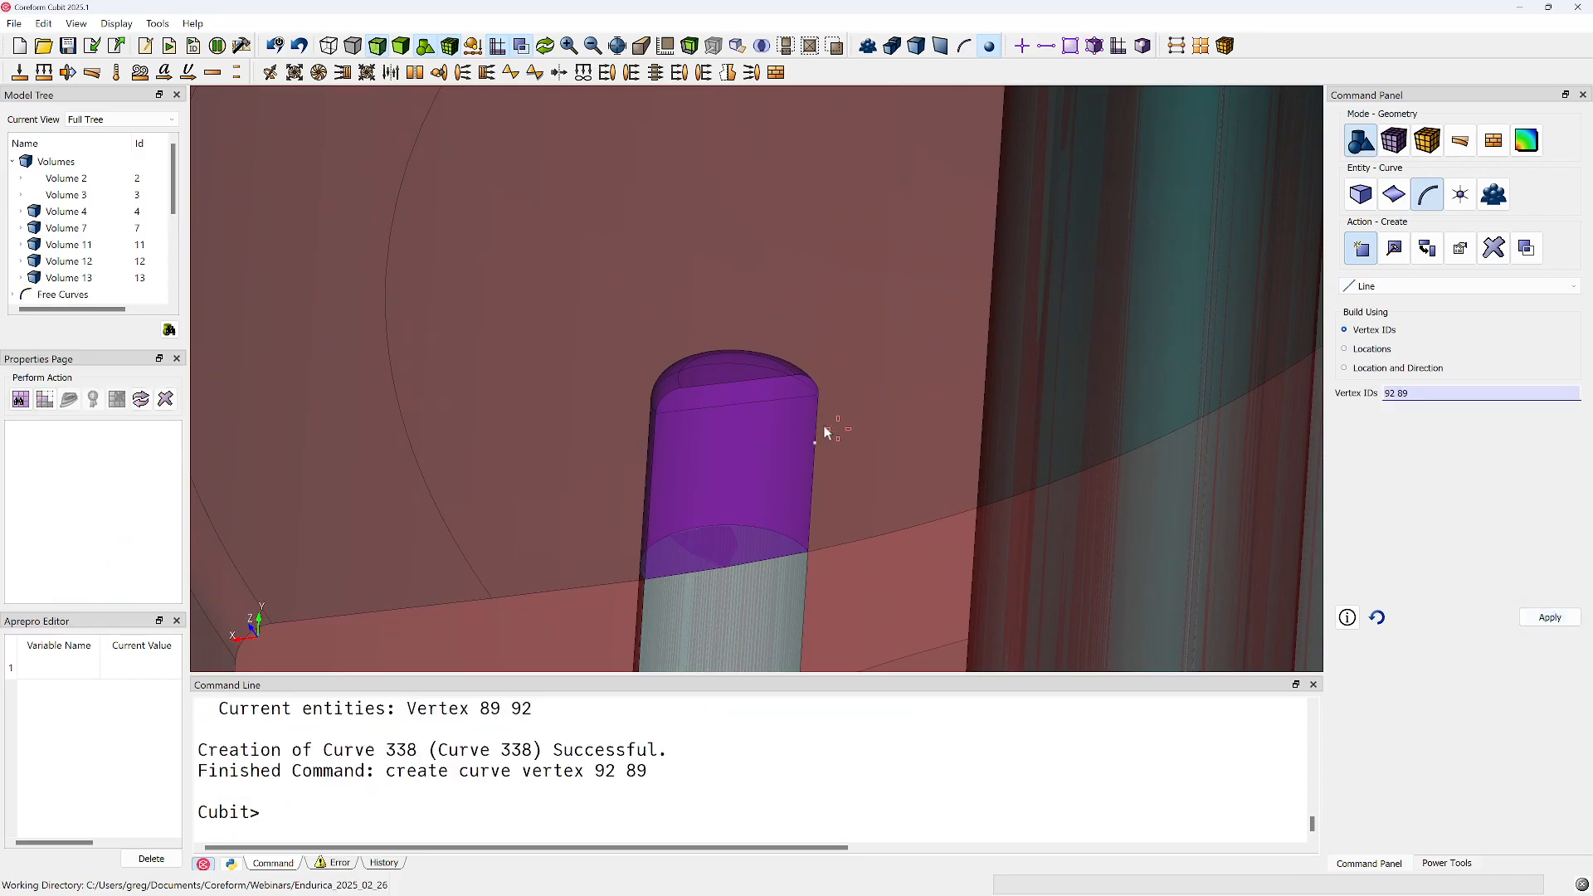
Webcut volume 12 with the loop formed by arc curve 184 and the straight curve 338, previewing the cut first
{"action": "left_click", "coordinate": [1361, 285]}
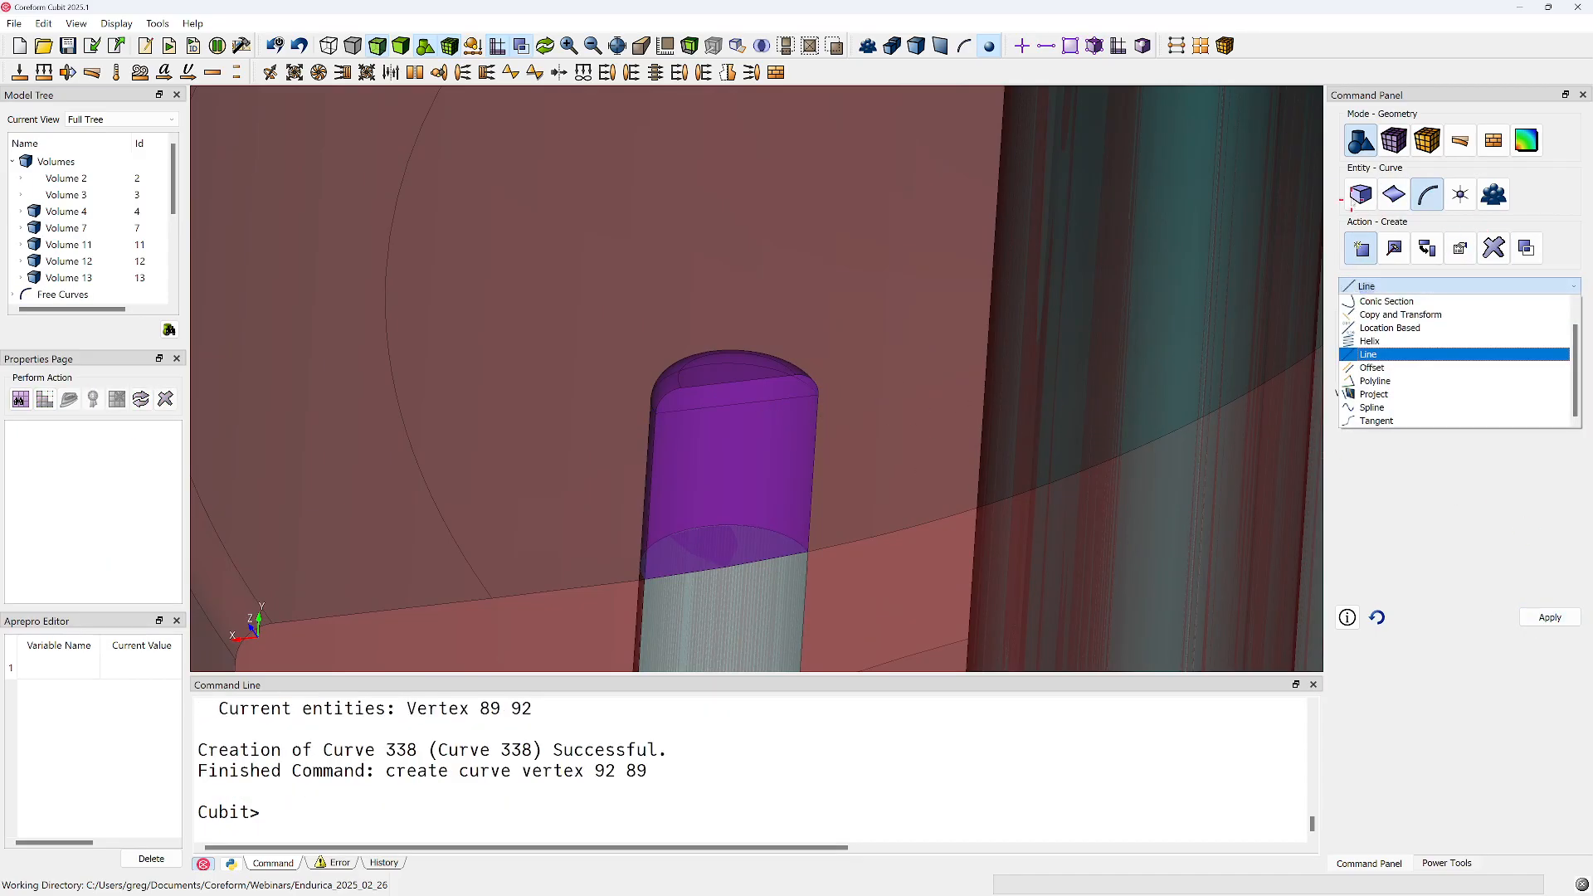
{"action": "left_click", "coordinate": [1399, 348]}
{"action": "left_click", "coordinate": [1400, 320]}
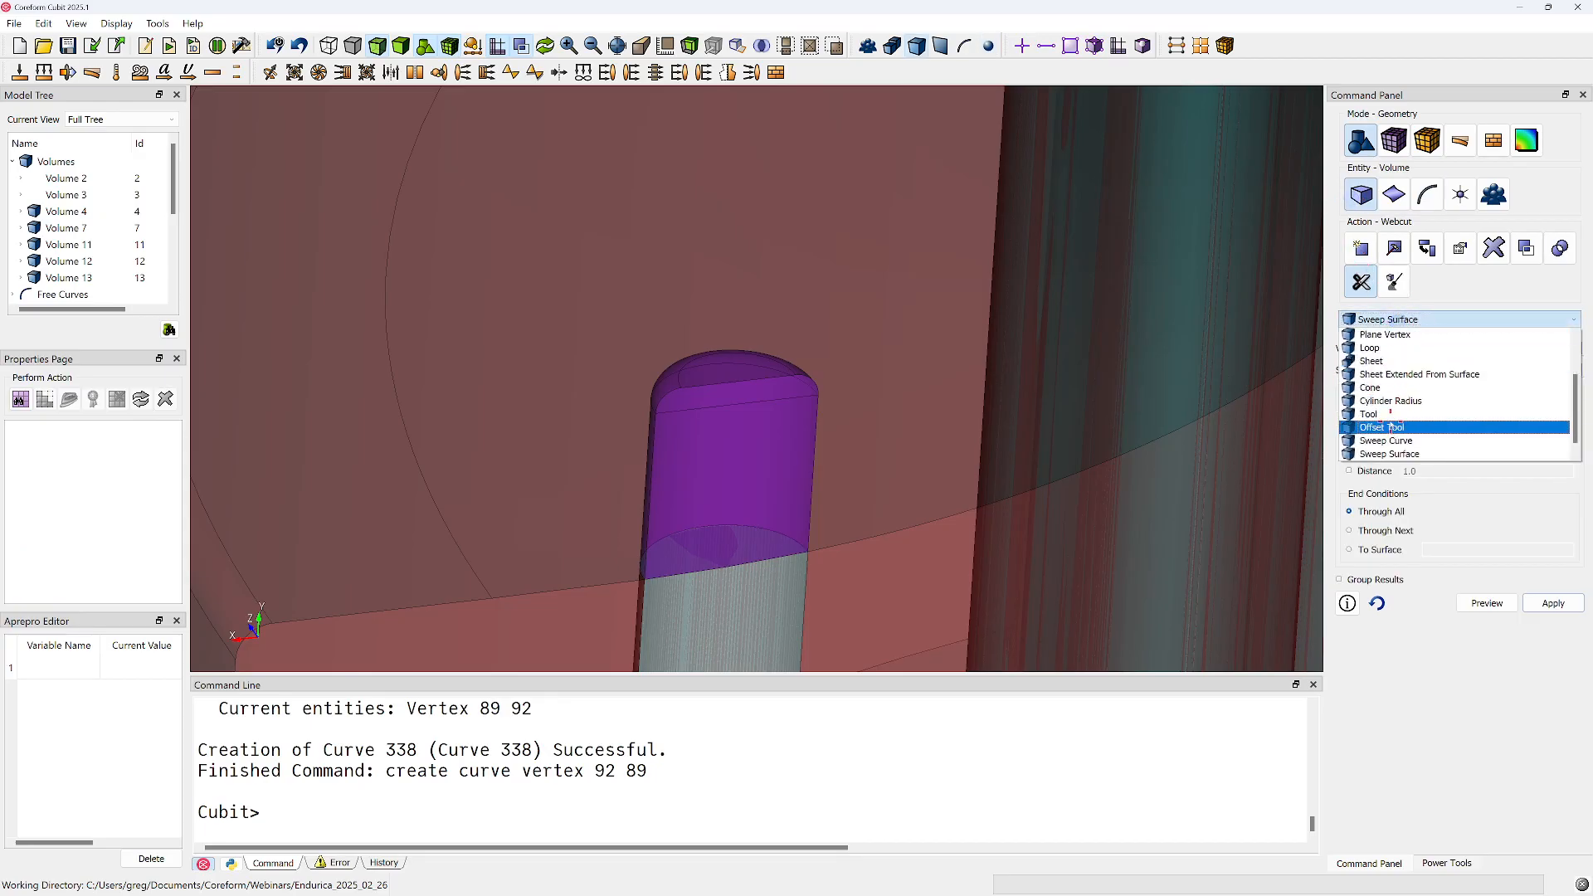
{"action": "left_click", "coordinate": [1373, 347]}
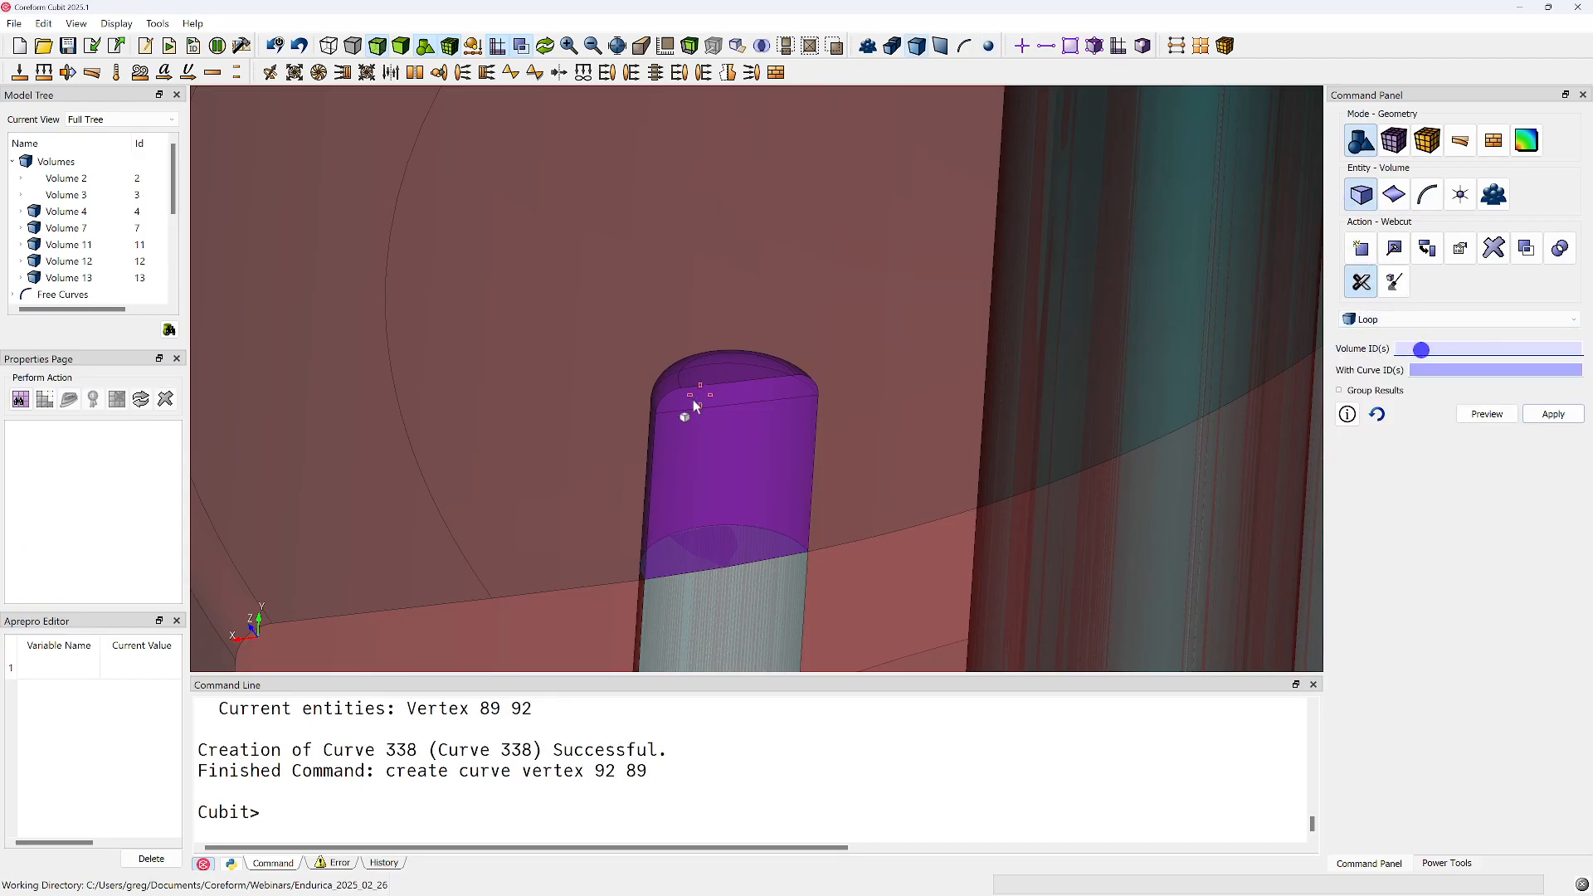
{"action": "left_click", "coordinate": [703, 454]}
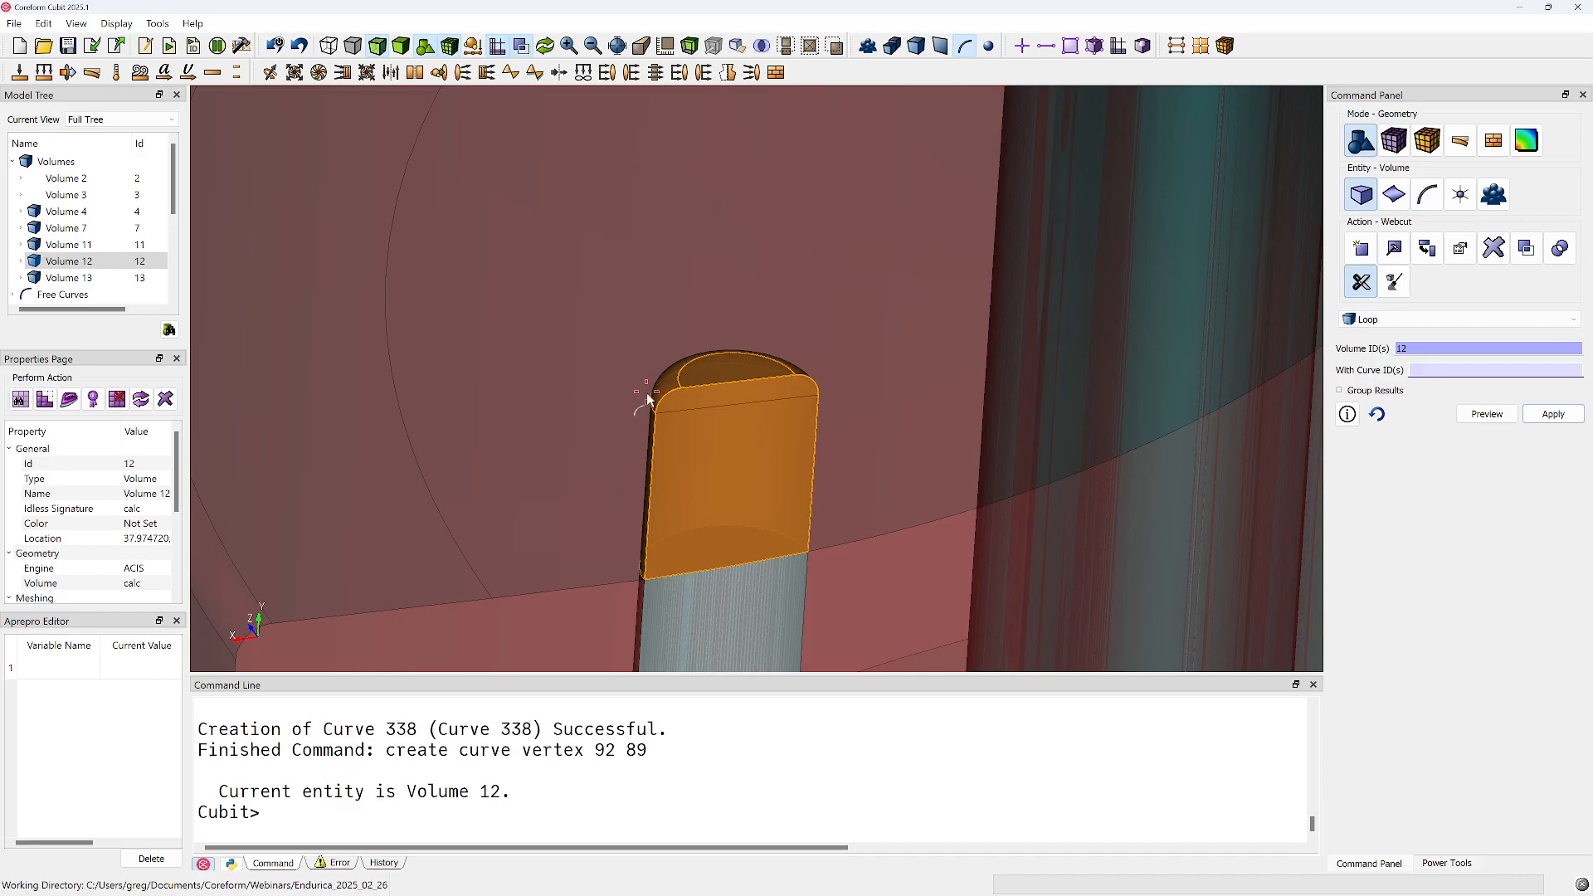
{"action": "left_click", "coordinate": [651, 399]}
{"action": "left_click", "coordinate": [693, 405], "text": "ctrl"}
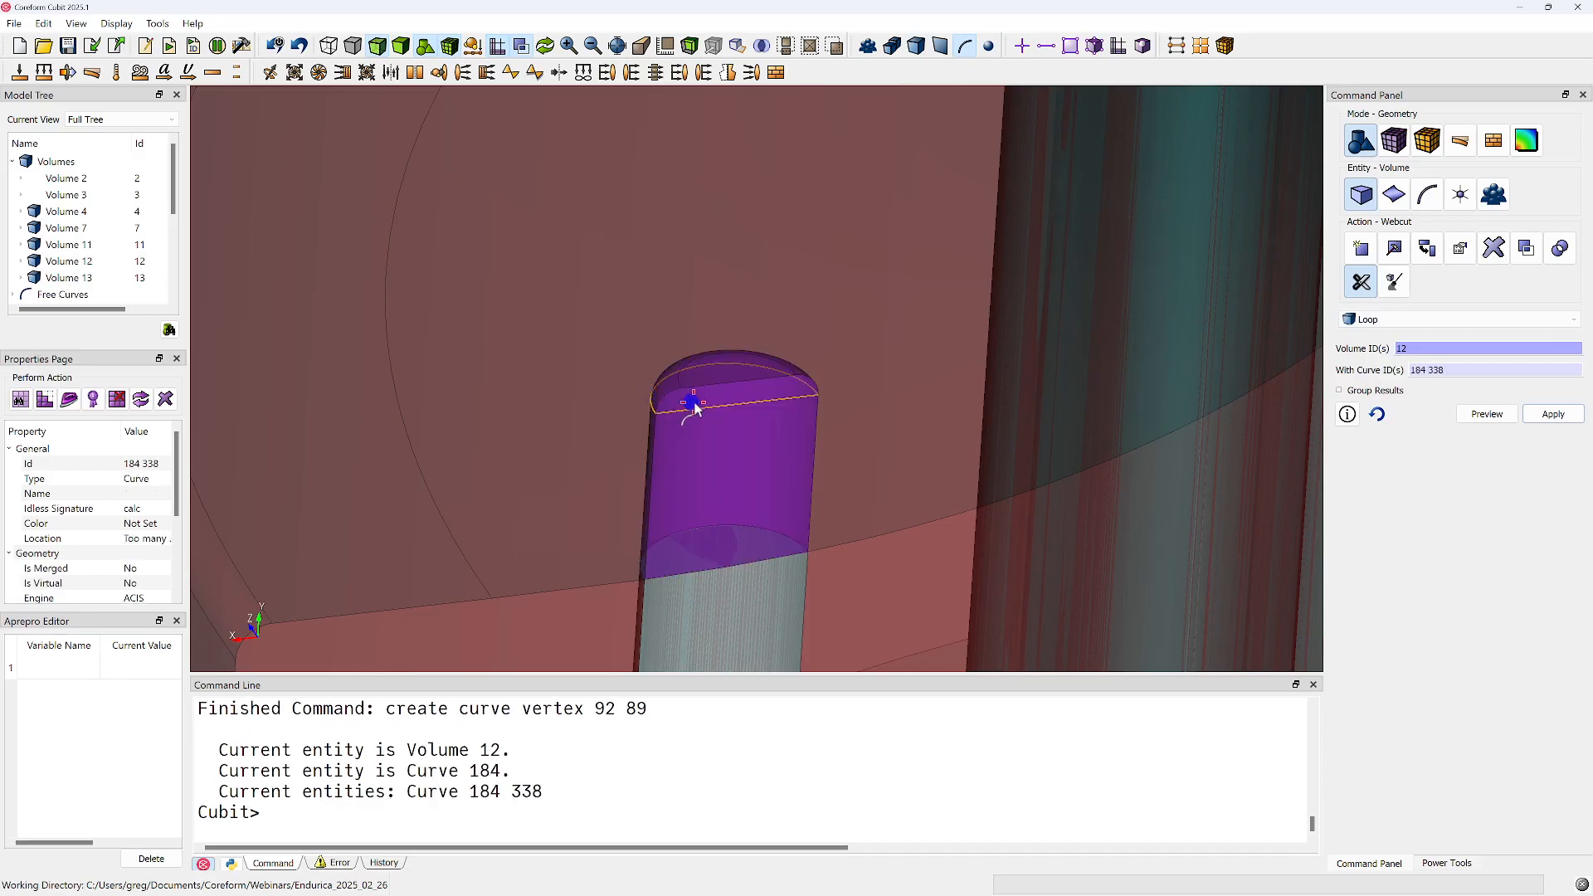
{"action": "left_click", "coordinate": [1489, 414]}
{"action": "middle_click_drag", "start_coordinate": [846, 404], "coordinate": [736, 412]}
{"action": "left_click", "coordinate": [1553, 414]}
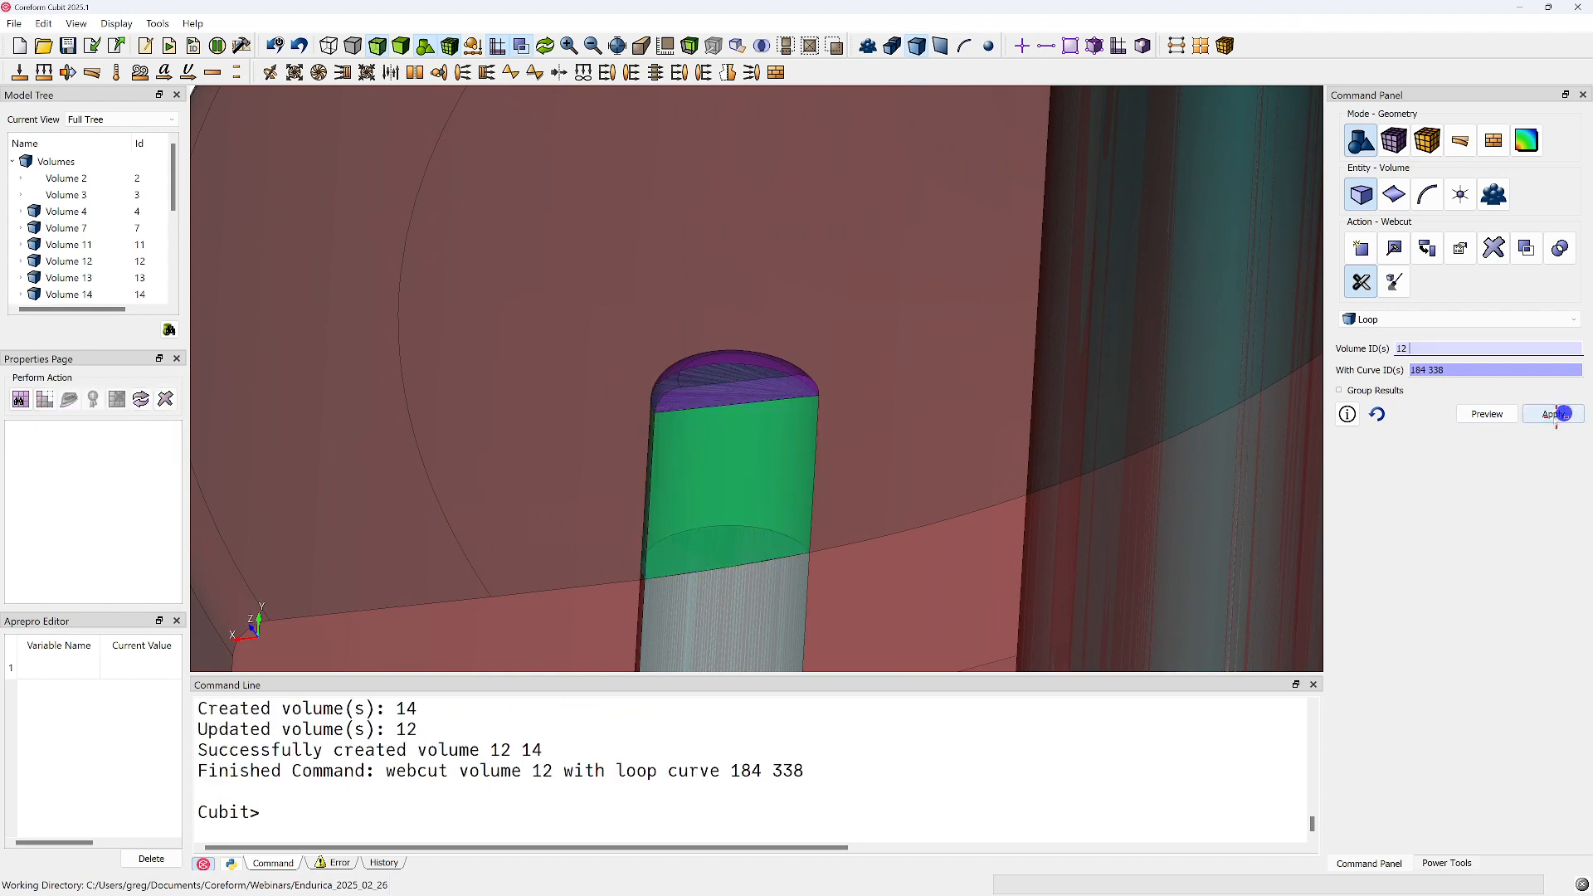
Webcut volumes 12, 14 and 13 by sweeping surface 85, the pin's flat half-round end, along vector 0 -1 0 through all, after a preview
{"action": "mouse_move", "coordinate": [736, 434]}
{"action": "middle_mouse_down"}
{"action": "mouse_move", "coordinate": [738, 511]}
{"action": "mouse_move", "coordinate": [703, 383]}
{"action": "mouse_move", "coordinate": [729, 420]}
{"action": "middle_mouse_up"}
{"action": "left_click", "coordinate": [1365, 319]}
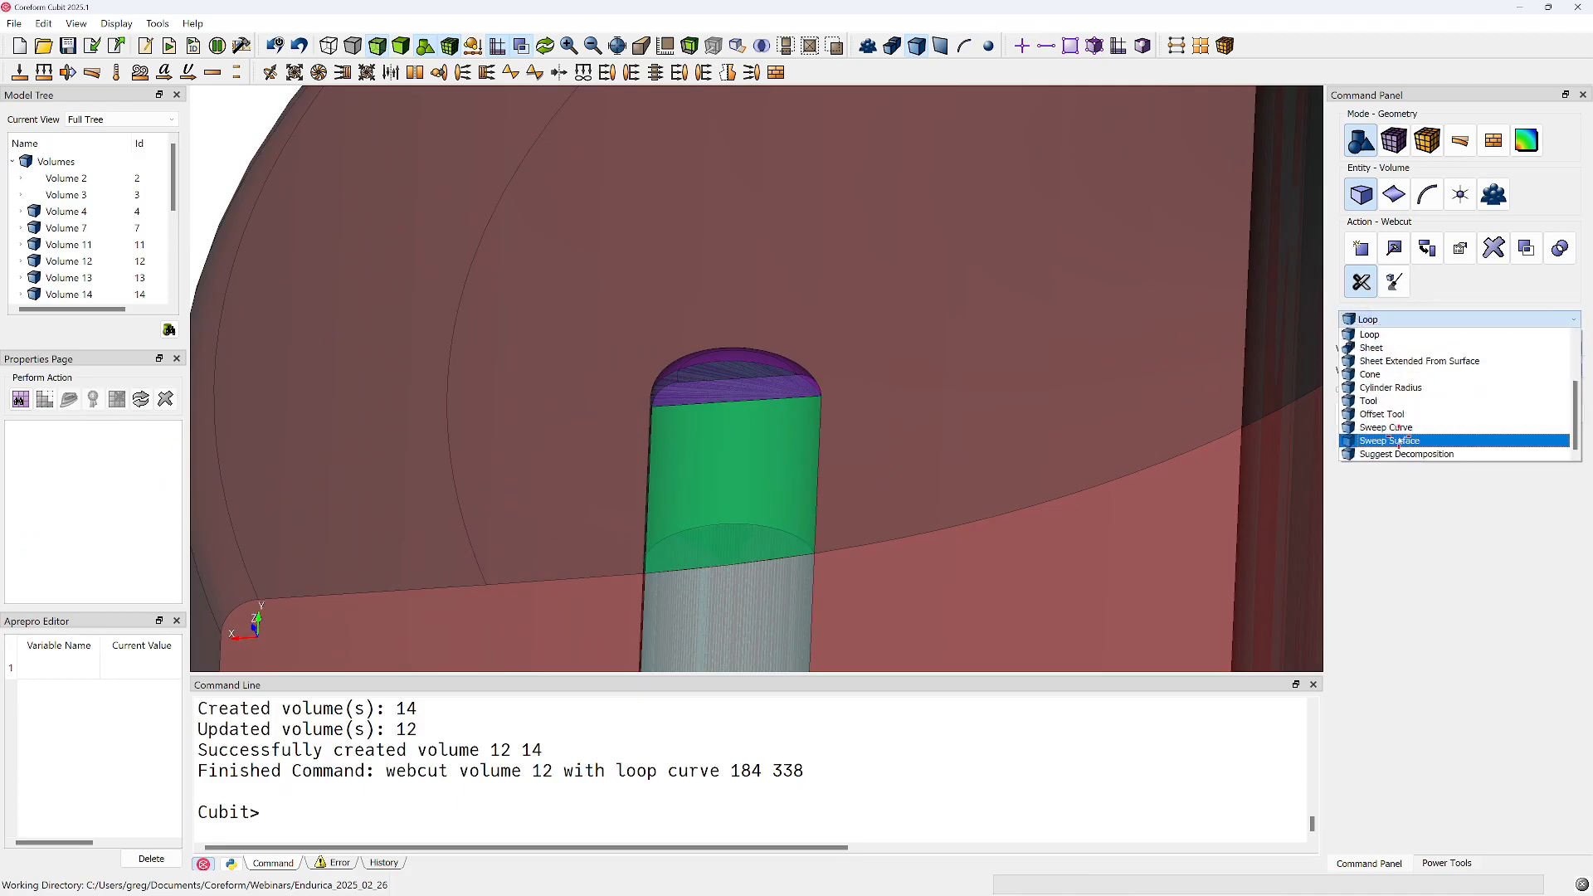
{"action": "left_click", "coordinate": [1399, 441]}
{"action": "left_click", "coordinate": [717, 388]}
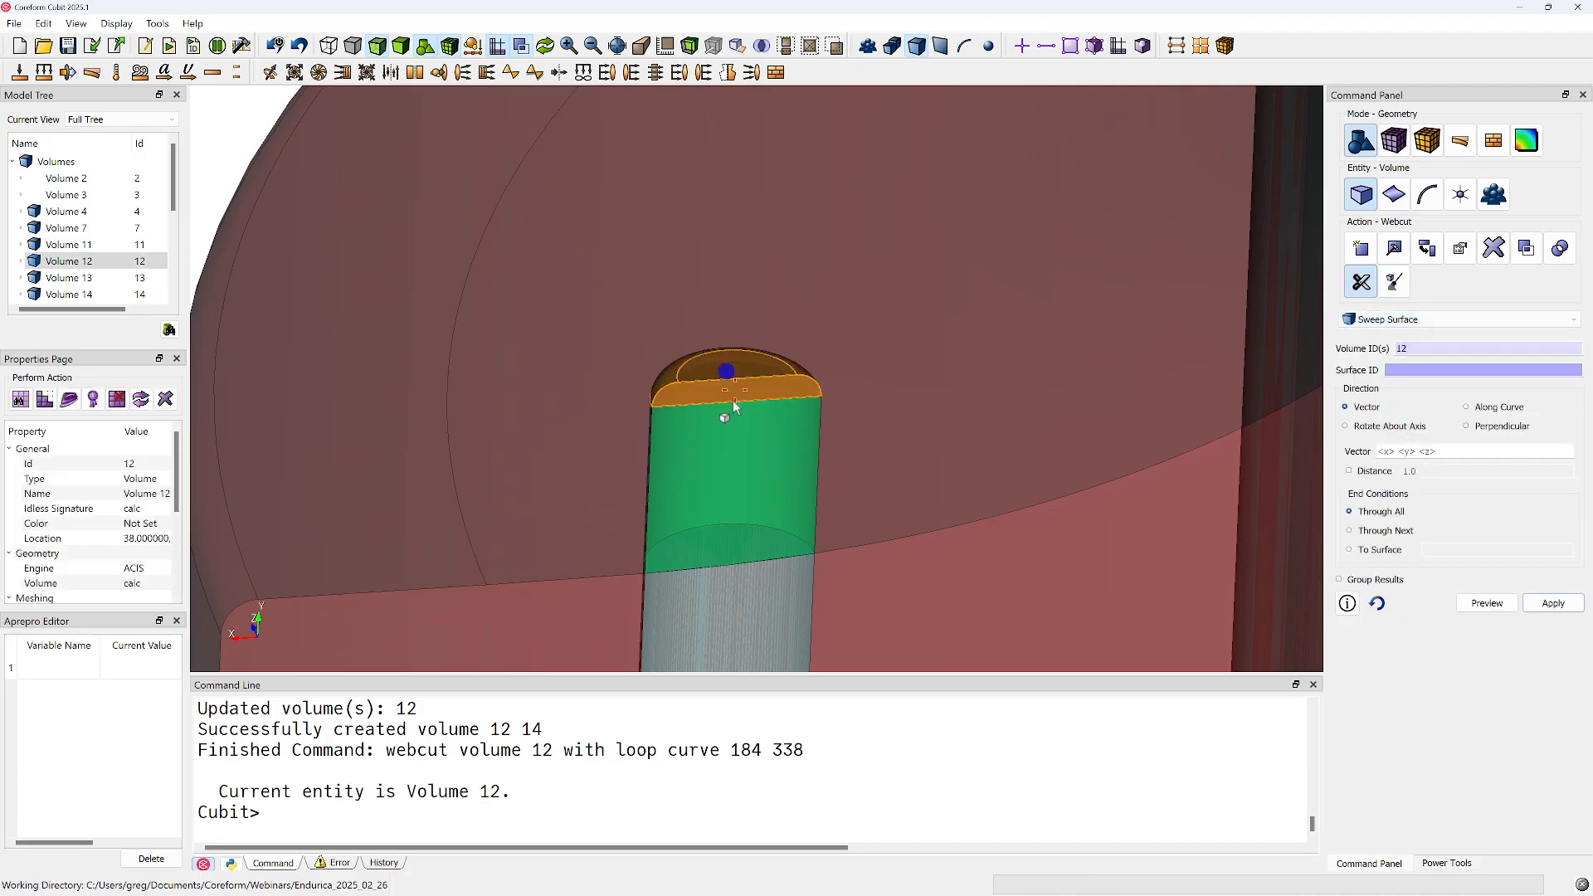
{"action": "left_click", "coordinate": [729, 594]}
{"action": "middle_click_drag", "start_coordinate": [729, 594], "coordinate": [789, 427]}
{"action": "scroll", "coordinate": [774, 523], "scroll_direction": "up", "scroll_amount": 4}
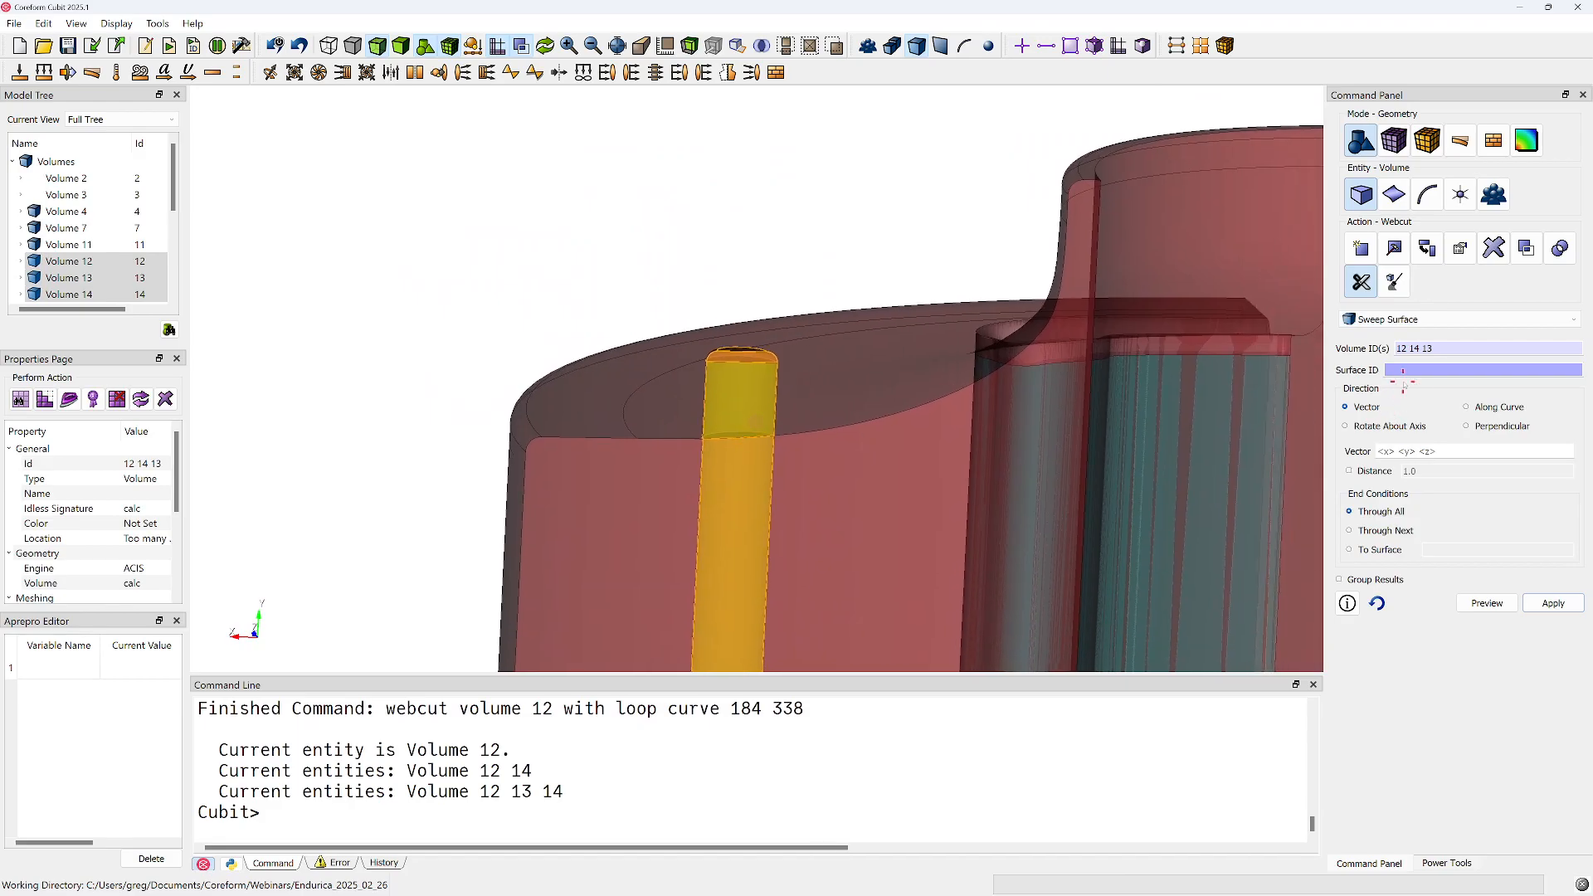
{"action": "middle_click_drag", "start_coordinate": [729, 366], "coordinate": [750, 501]}
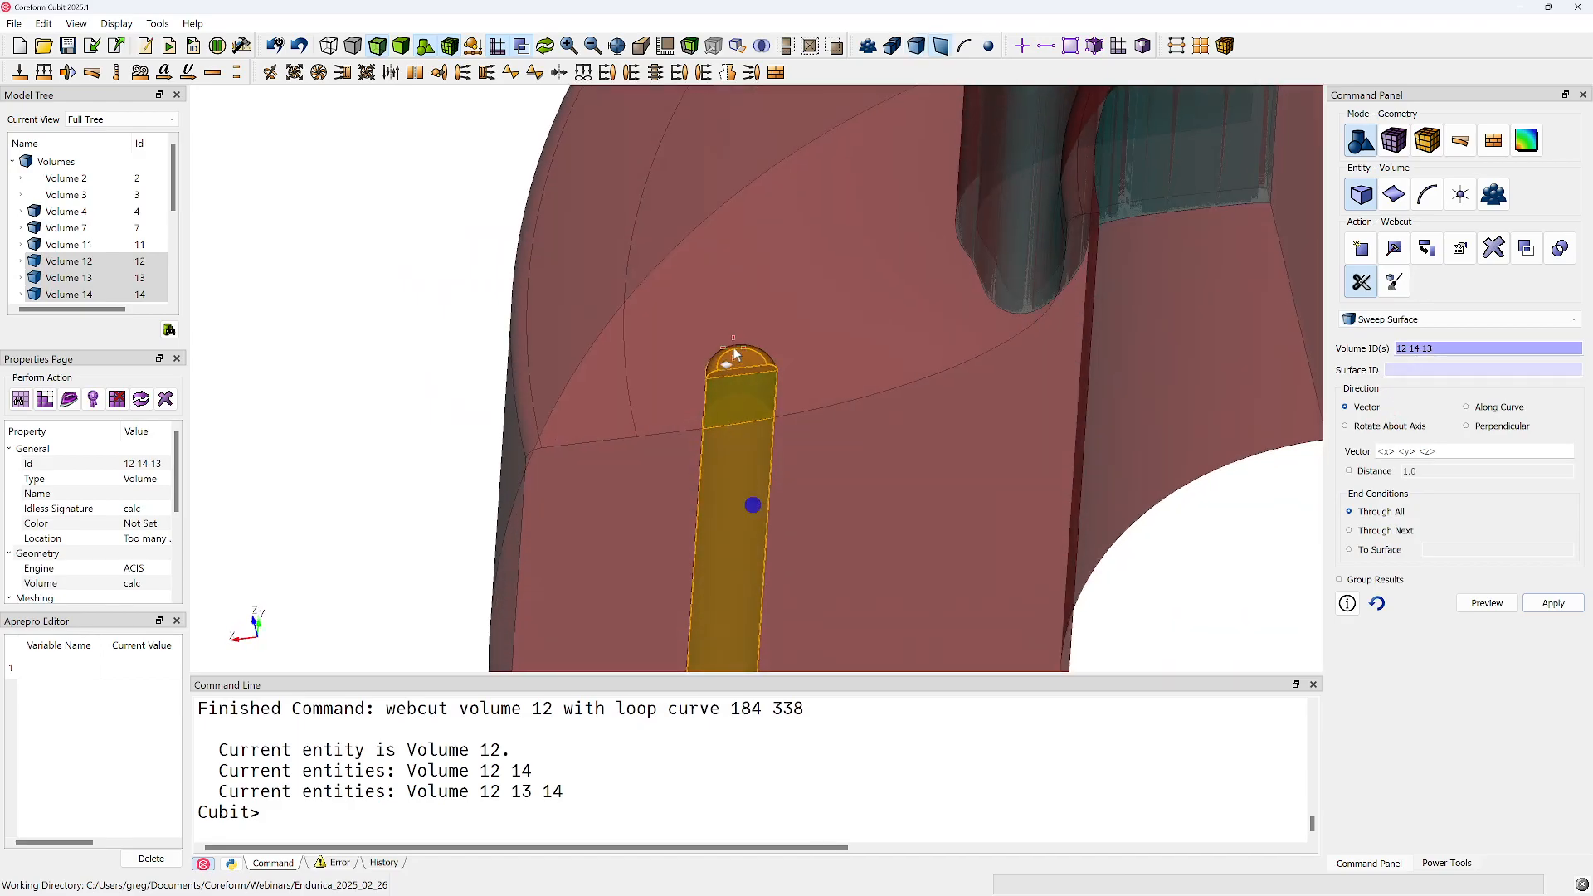
{"action": "left_click", "coordinate": [762, 374]}
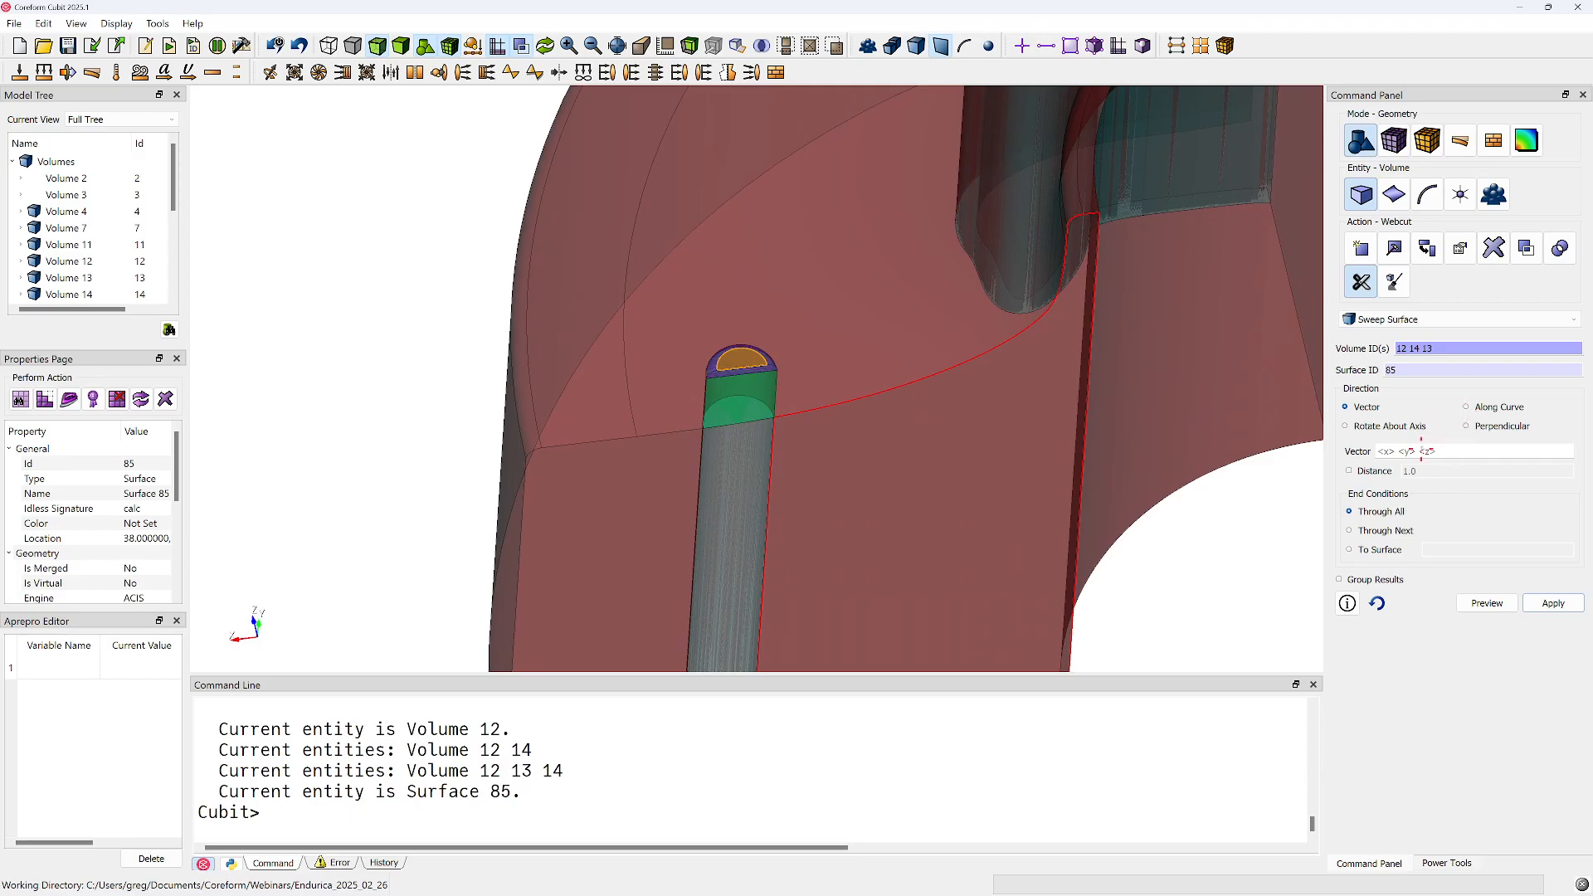
{"action": "left_click", "coordinate": [1421, 451]}
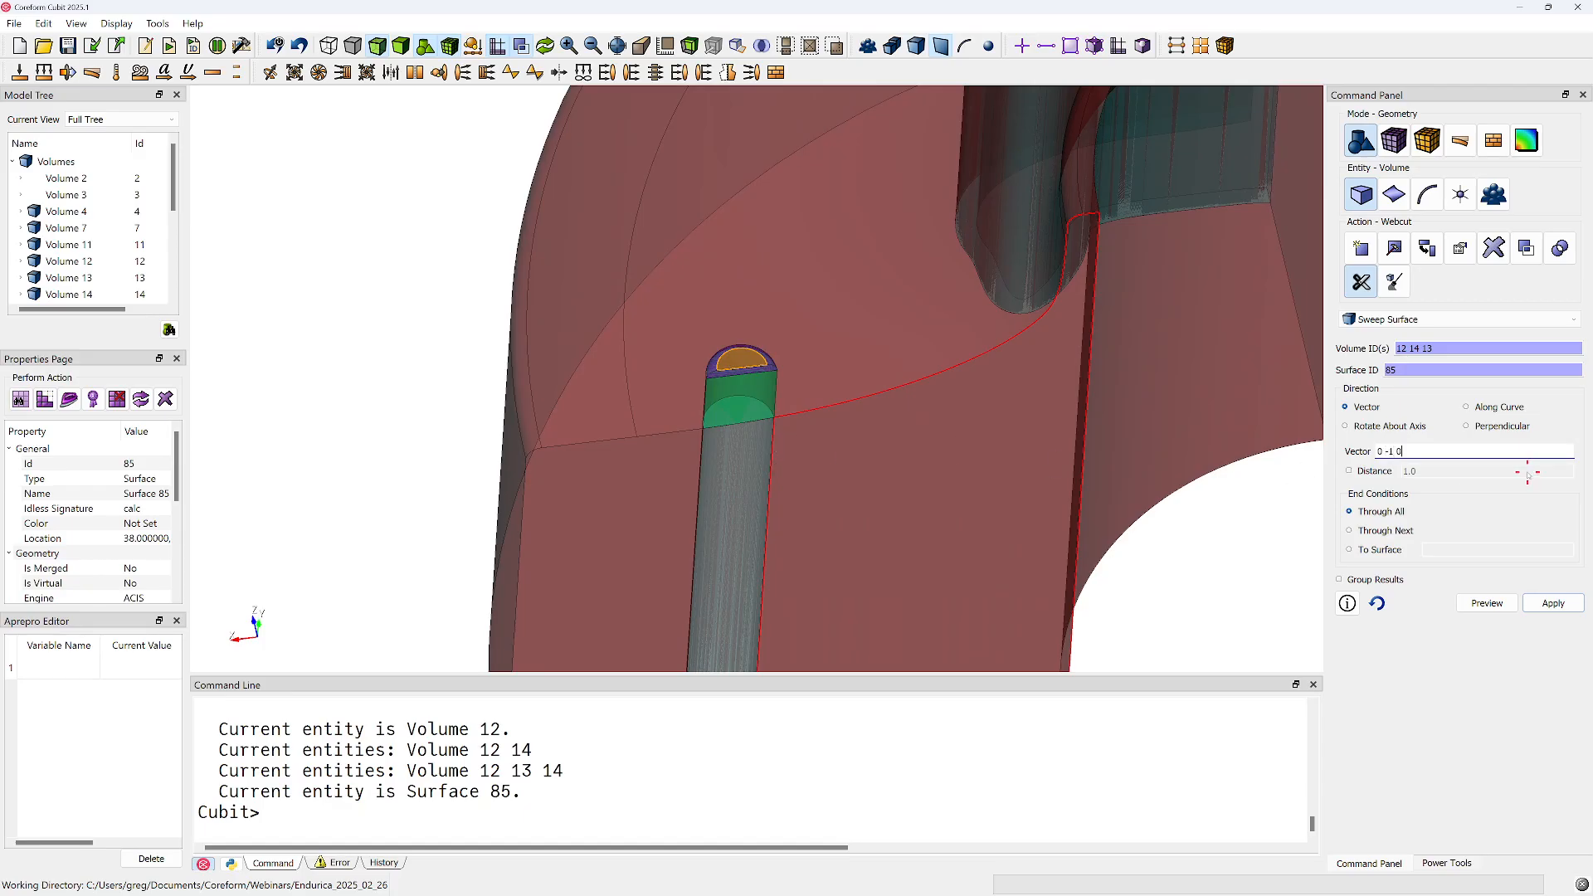
{"action": "left_click", "coordinate": [1481, 611]}
{"action": "scroll", "coordinate": [927, 445], "scroll_direction": "down", "scroll_amount": 4}
{"action": "left_click_drag", "start_coordinate": [879, 456], "coordinate": [996, 496]}
{"action": "left_click", "coordinate": [1568, 603]}
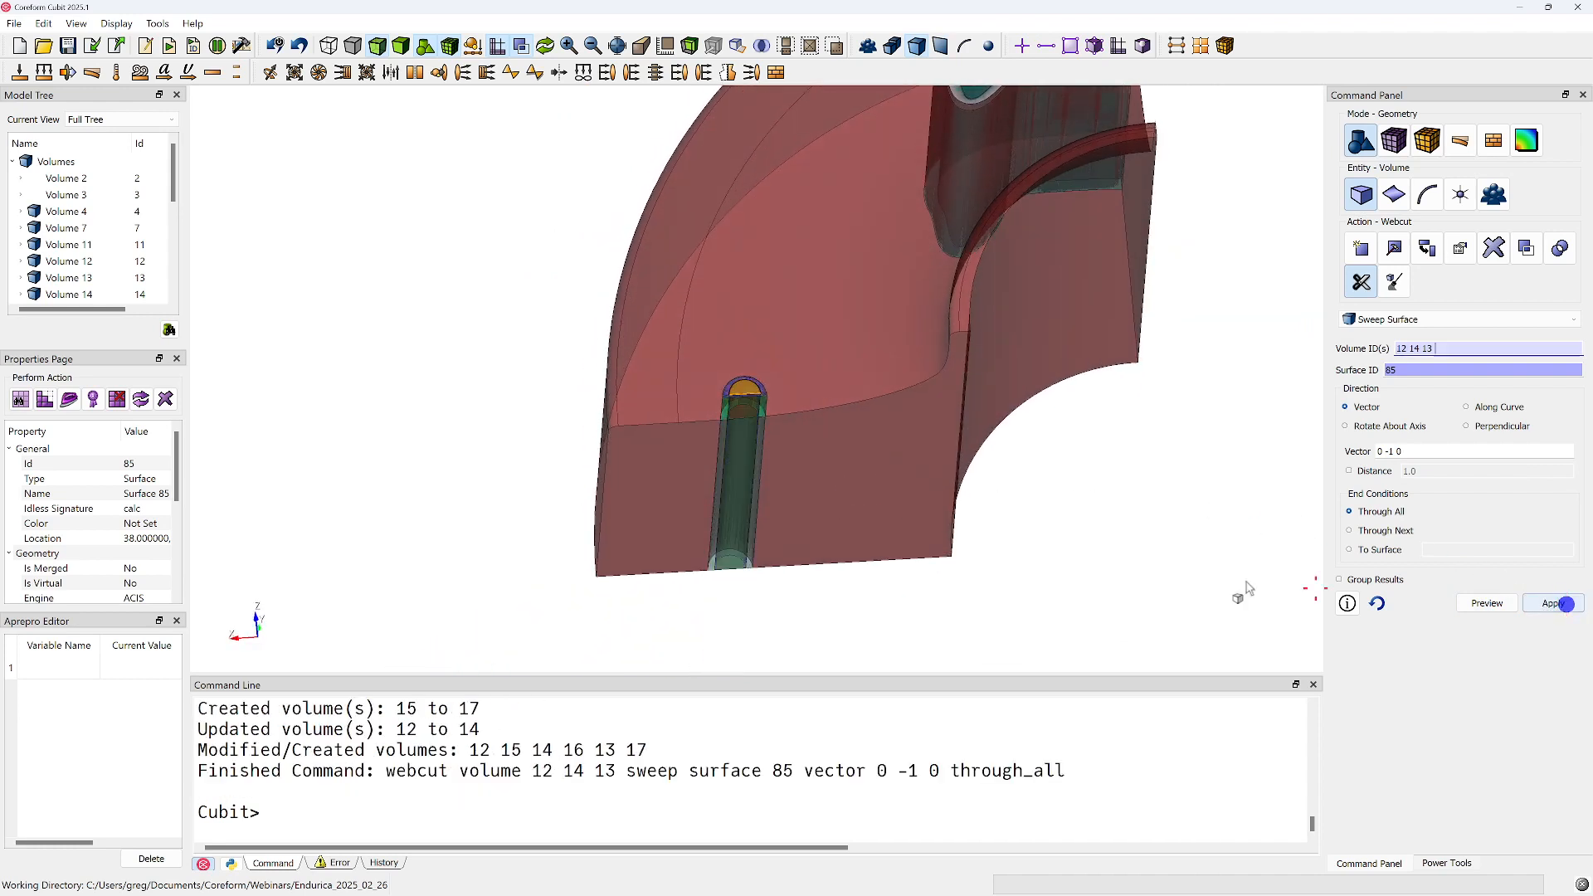
Switch the webcut method to Plane from Curve and choose pin volumes 17, 15, 14, 12 and 13 as targets
{"action": "left_click", "coordinate": [1066, 557]}
{"action": "left_click_drag", "start_coordinate": [762, 423], "coordinate": [724, 398]}
{"action": "scroll", "coordinate": [729, 375], "scroll_direction": "up", "scroll_amount": 5}
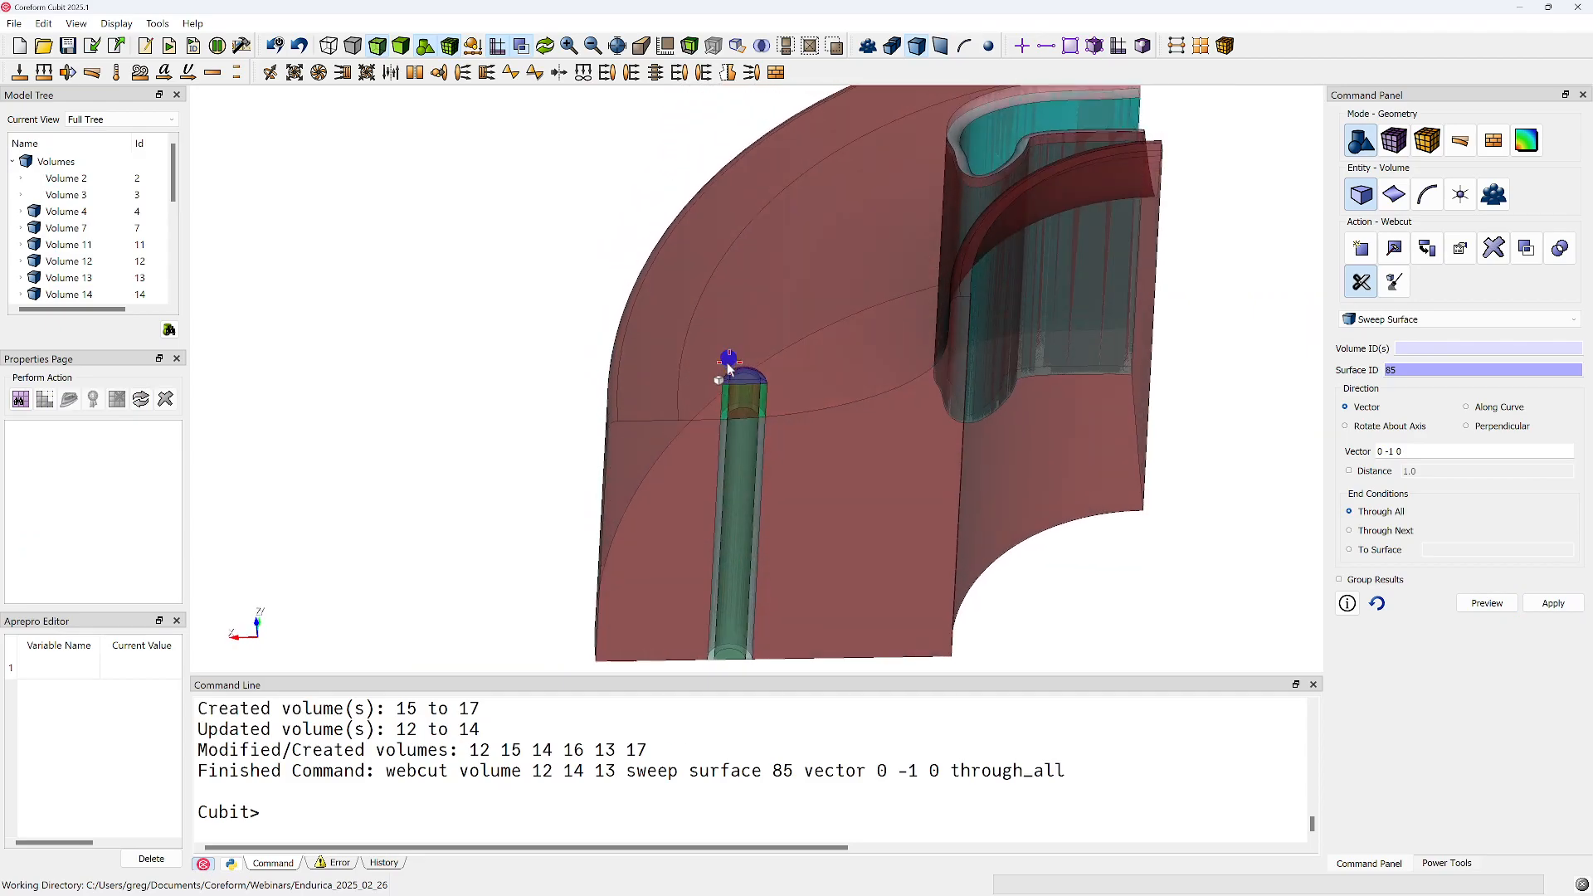
{"action": "left_click_drag", "start_coordinate": [746, 377], "coordinate": [738, 505]}
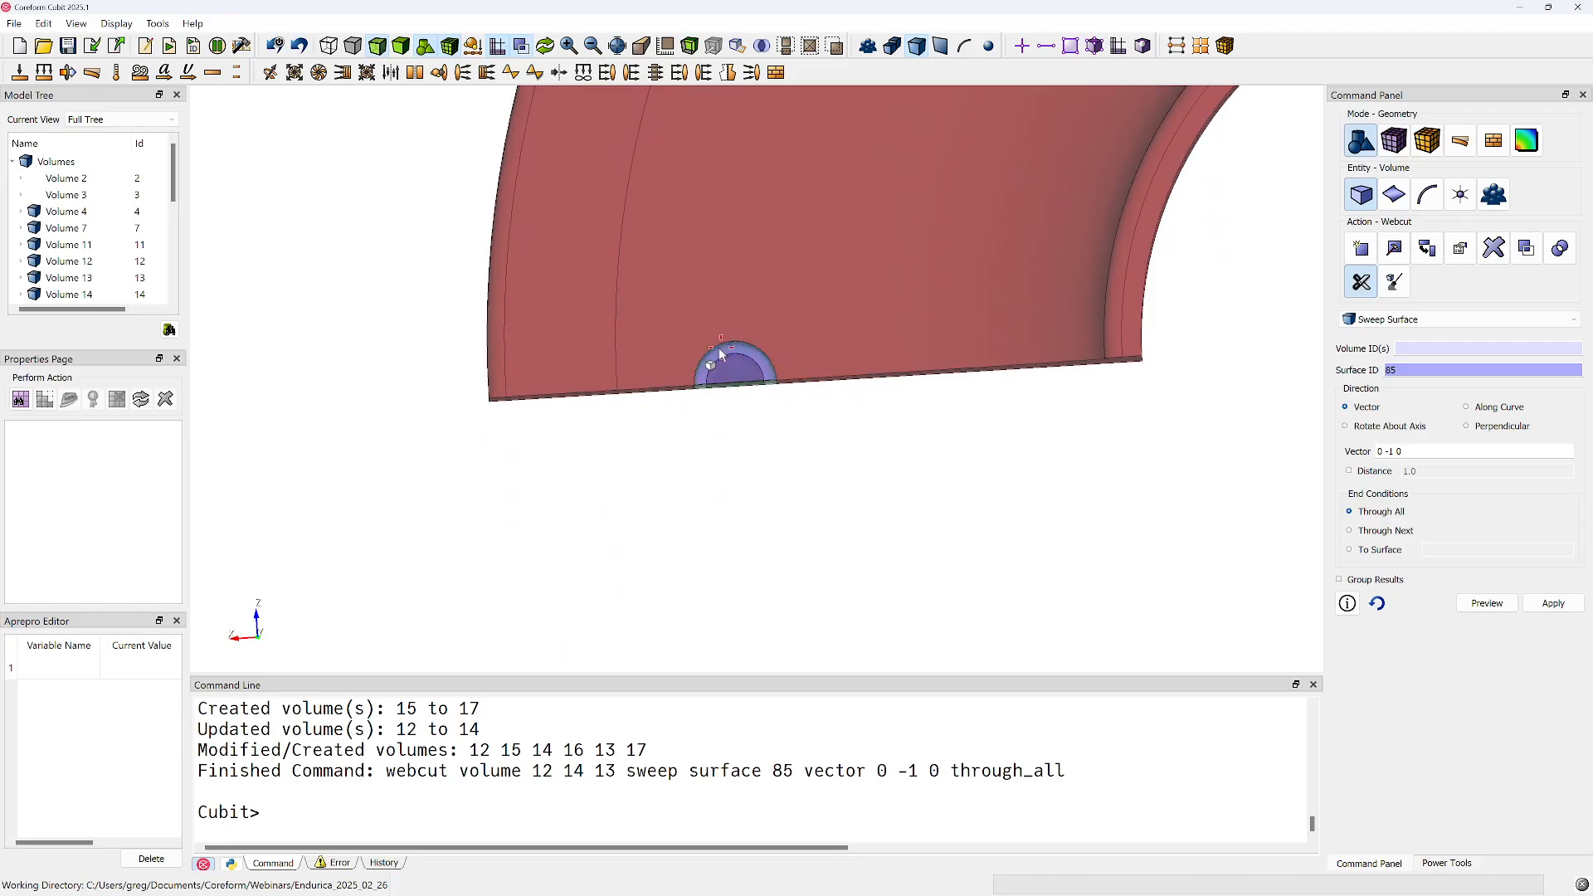
{"action": "left_click", "coordinate": [1422, 319]}
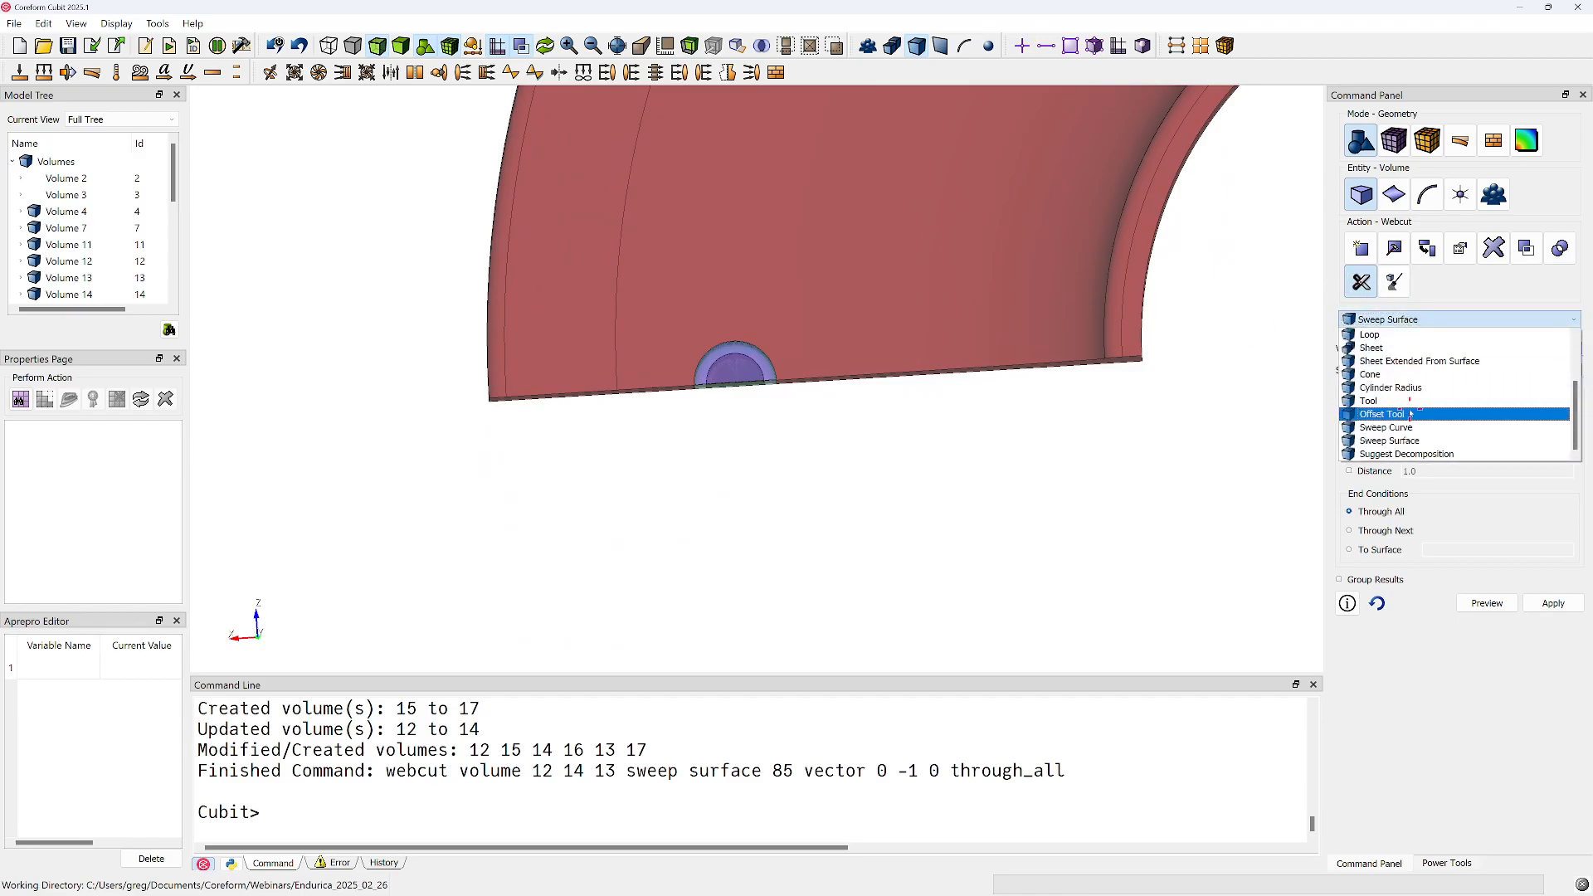
{"action": "scroll", "coordinate": [1399, 365], "scroll_direction": "up", "scroll_amount": 3}
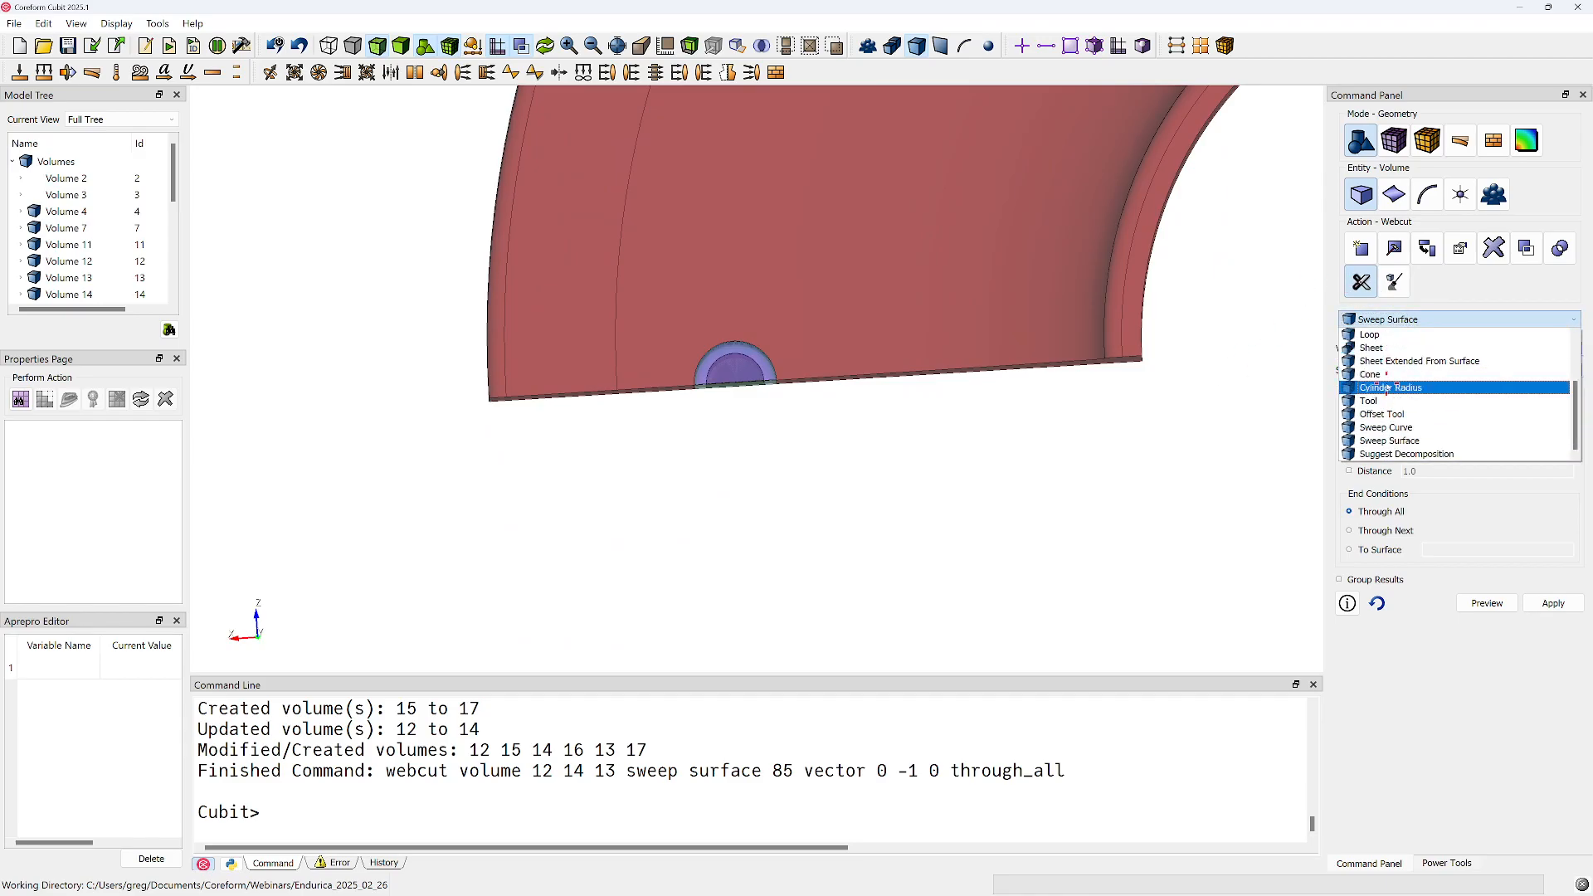
{"action": "left_click", "coordinate": [1399, 387]}
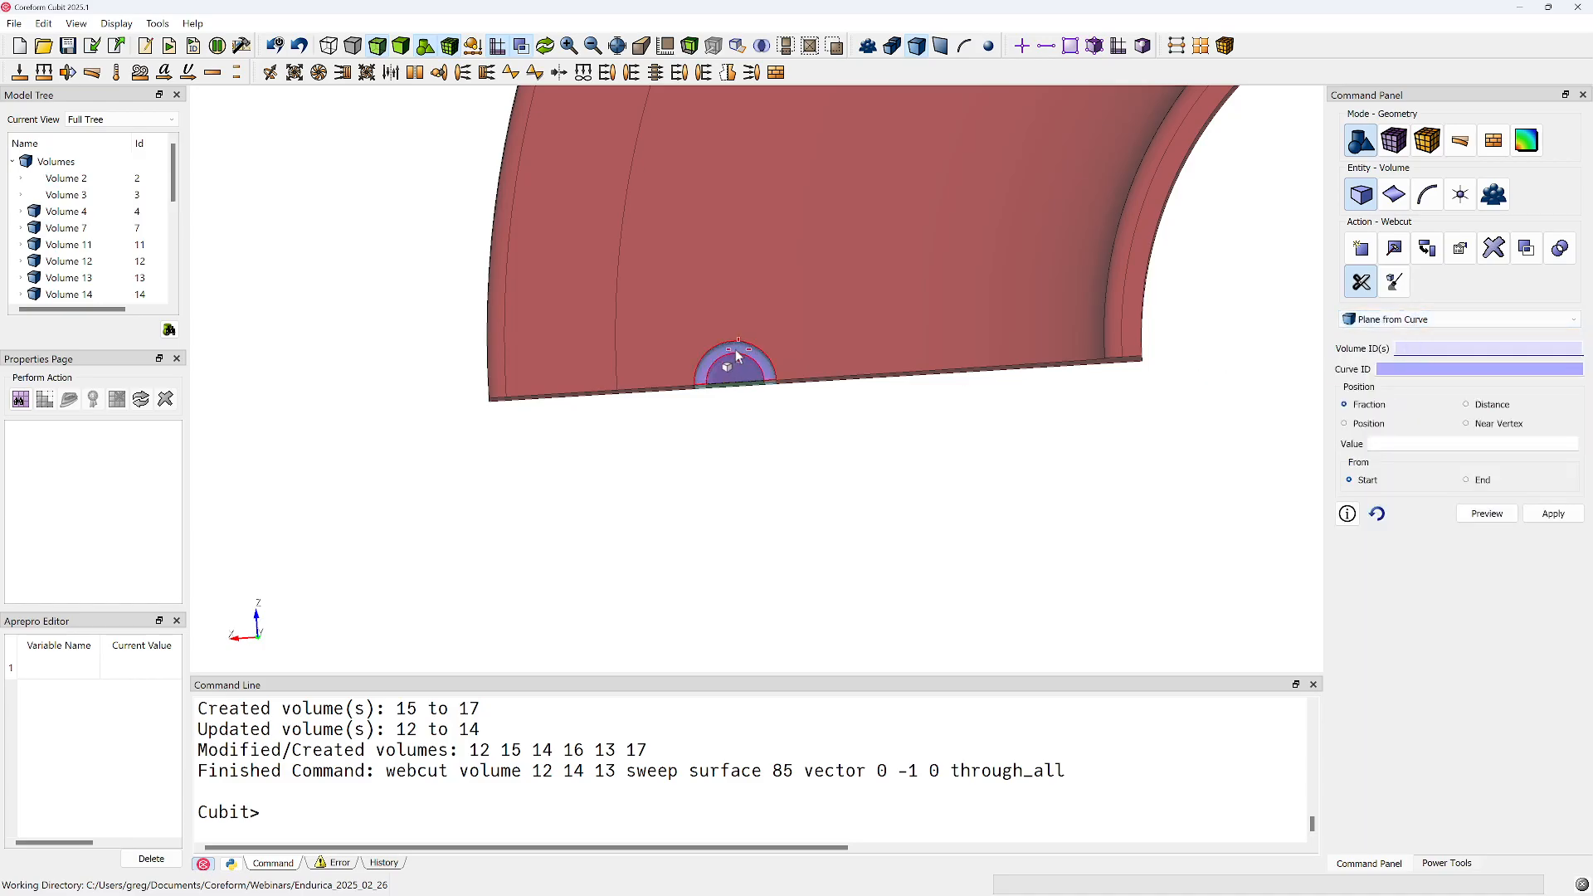
{"action": "left_click_drag", "start_coordinate": [740, 360], "coordinate": [740, 364]}
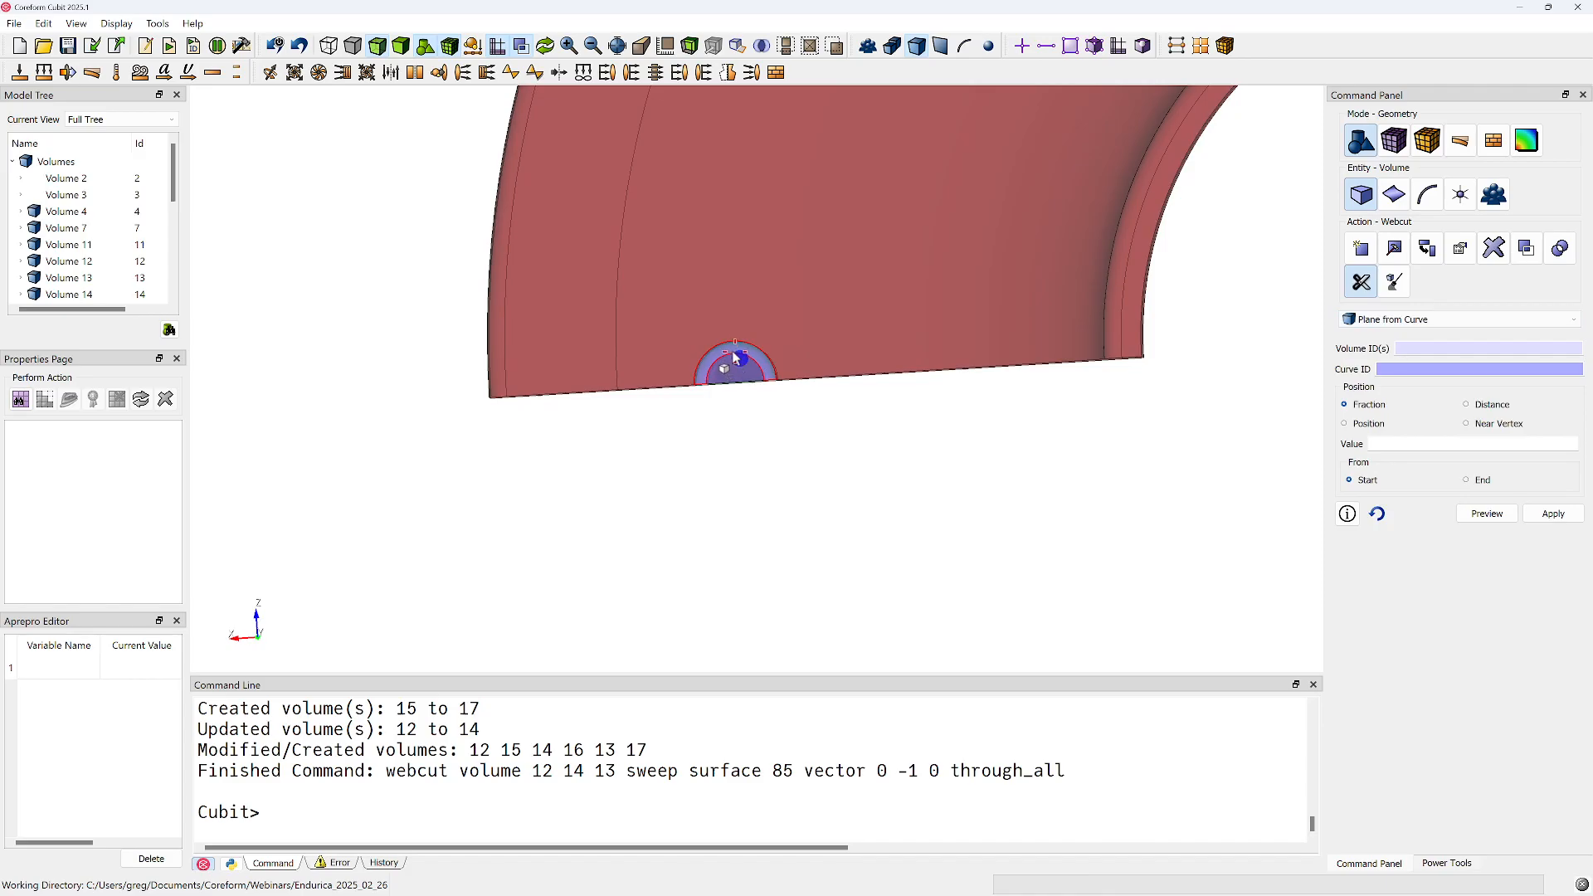
{"action": "left_click", "coordinate": [735, 397]}
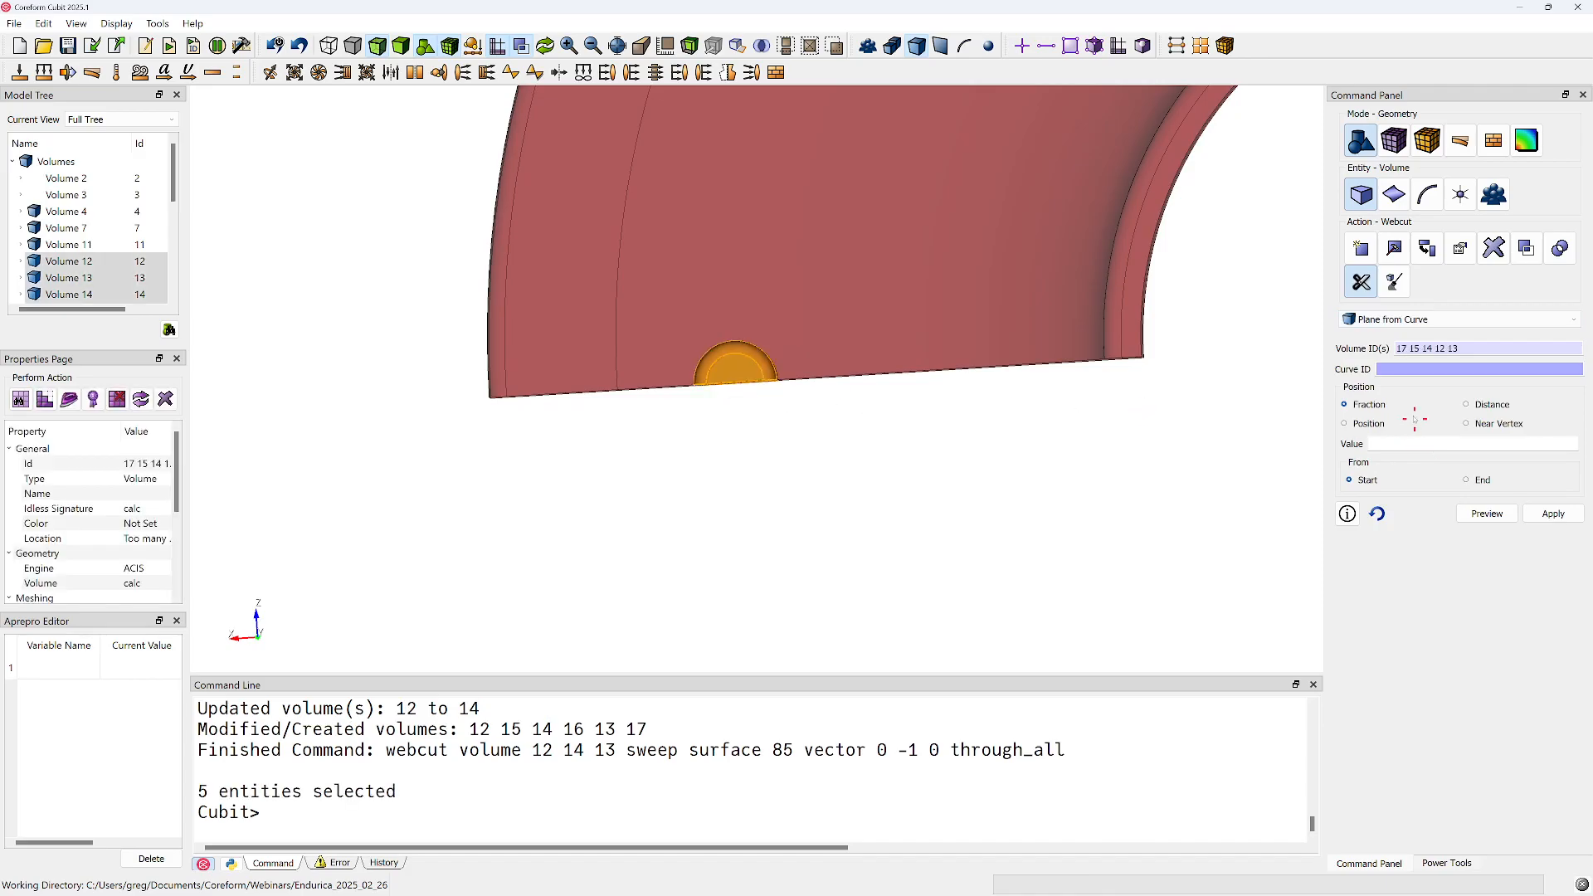
Webcut the chosen pin volumes with a plane normal to inner arc curve 349 at fraction 0.5 from its start, previewing it first
{"action": "left_click", "coordinate": [1414, 369]}
{"action": "scroll", "coordinate": [751, 367], "scroll_direction": "up", "scroll_amount": 3}
{"action": "left_click_drag", "start_coordinate": [712, 378], "coordinate": [714, 342]}
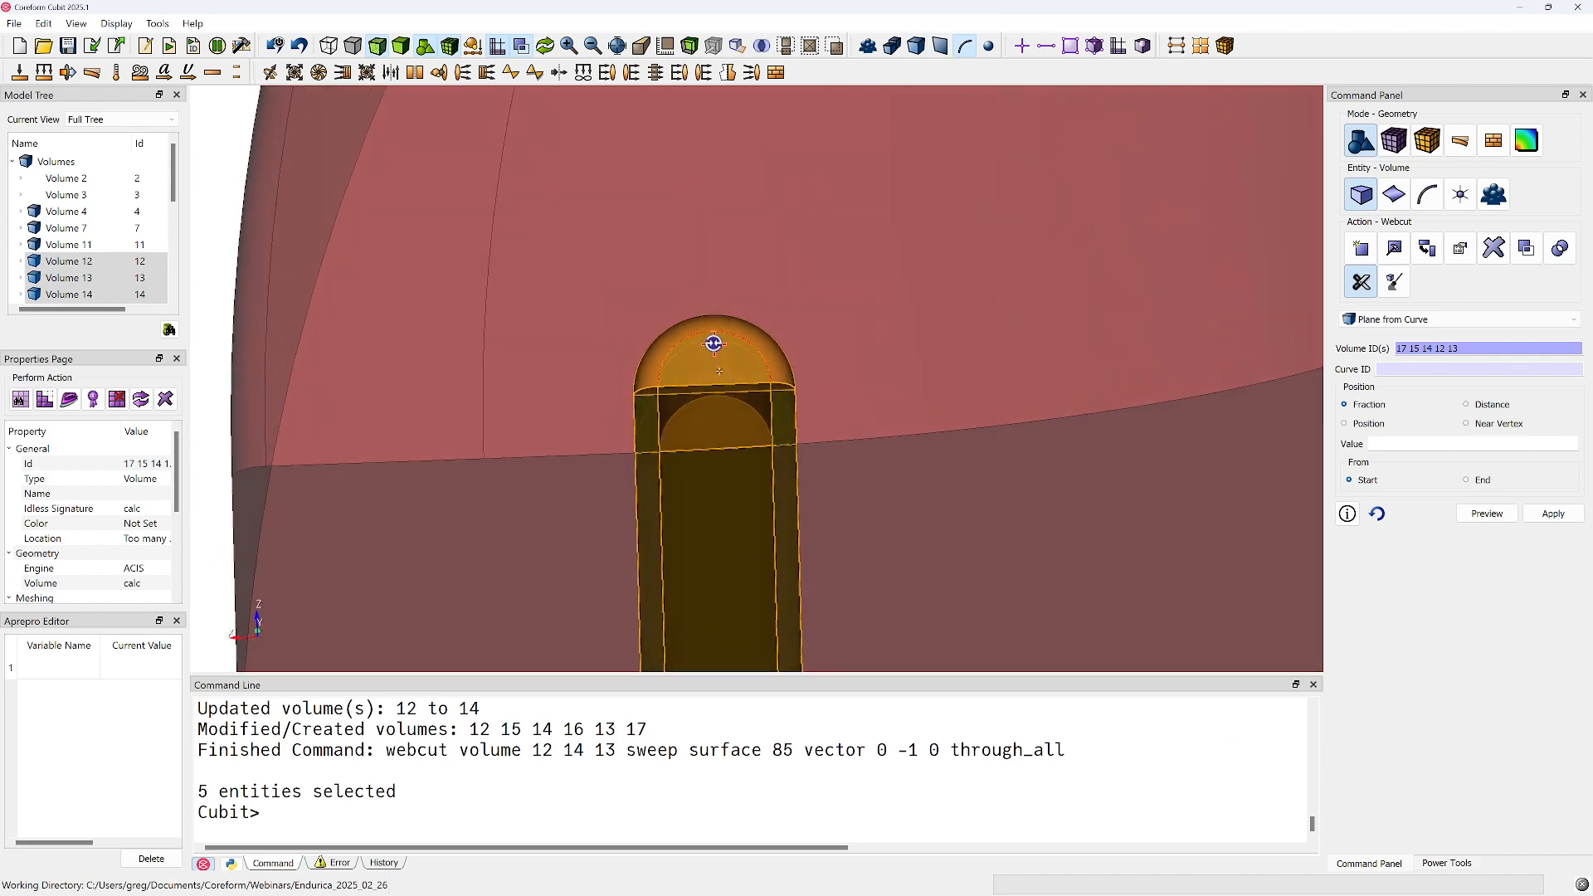
{"action": "left_click", "coordinate": [715, 332]}
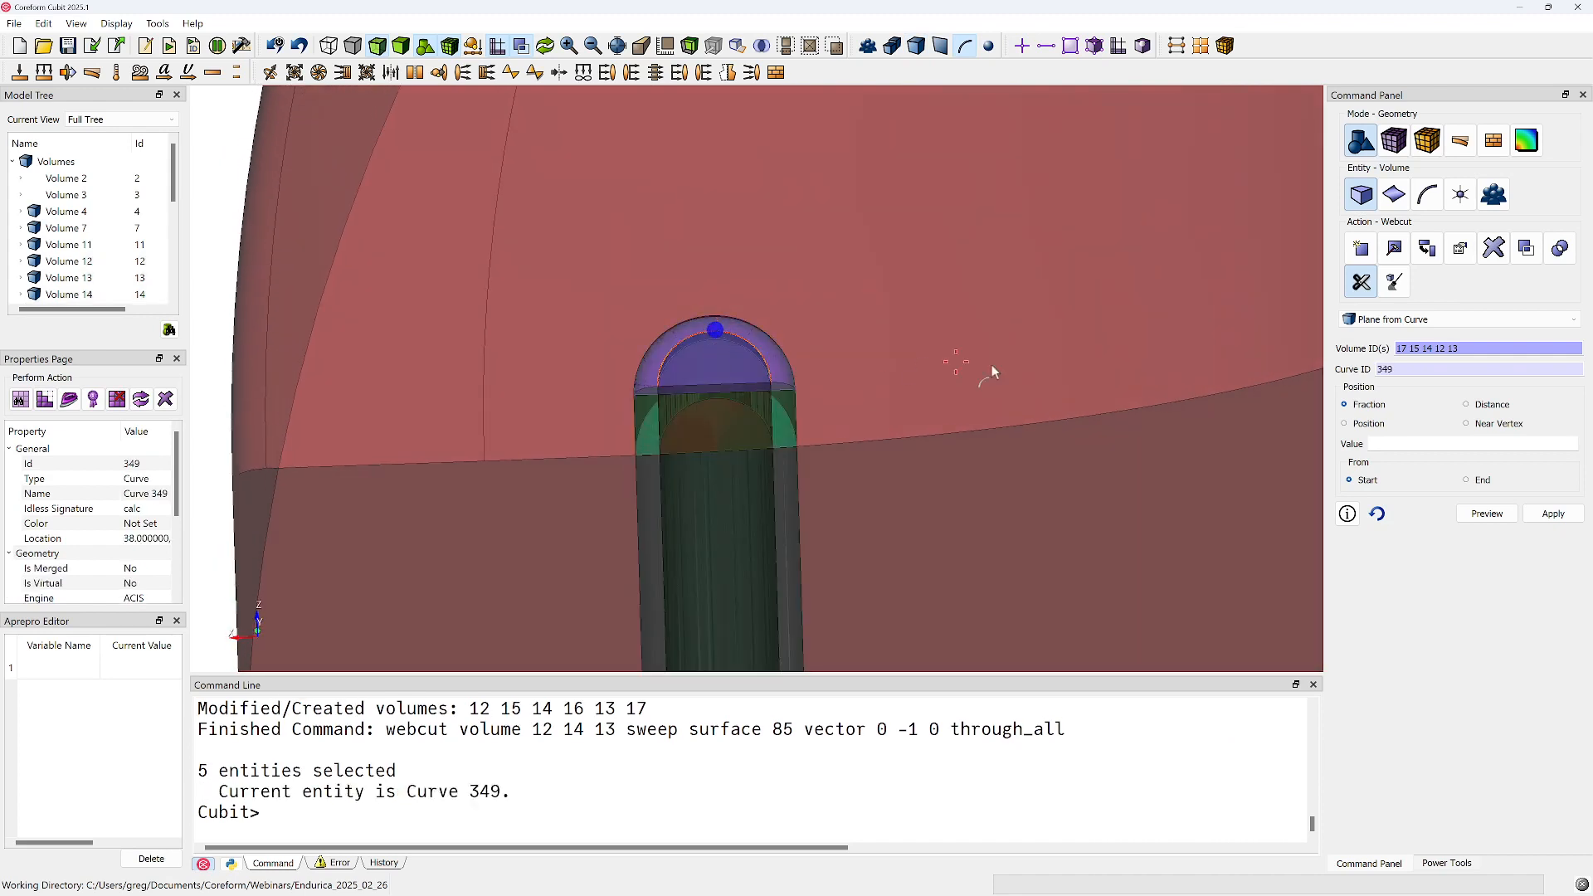
{"action": "left_click", "coordinate": [1428, 443]}
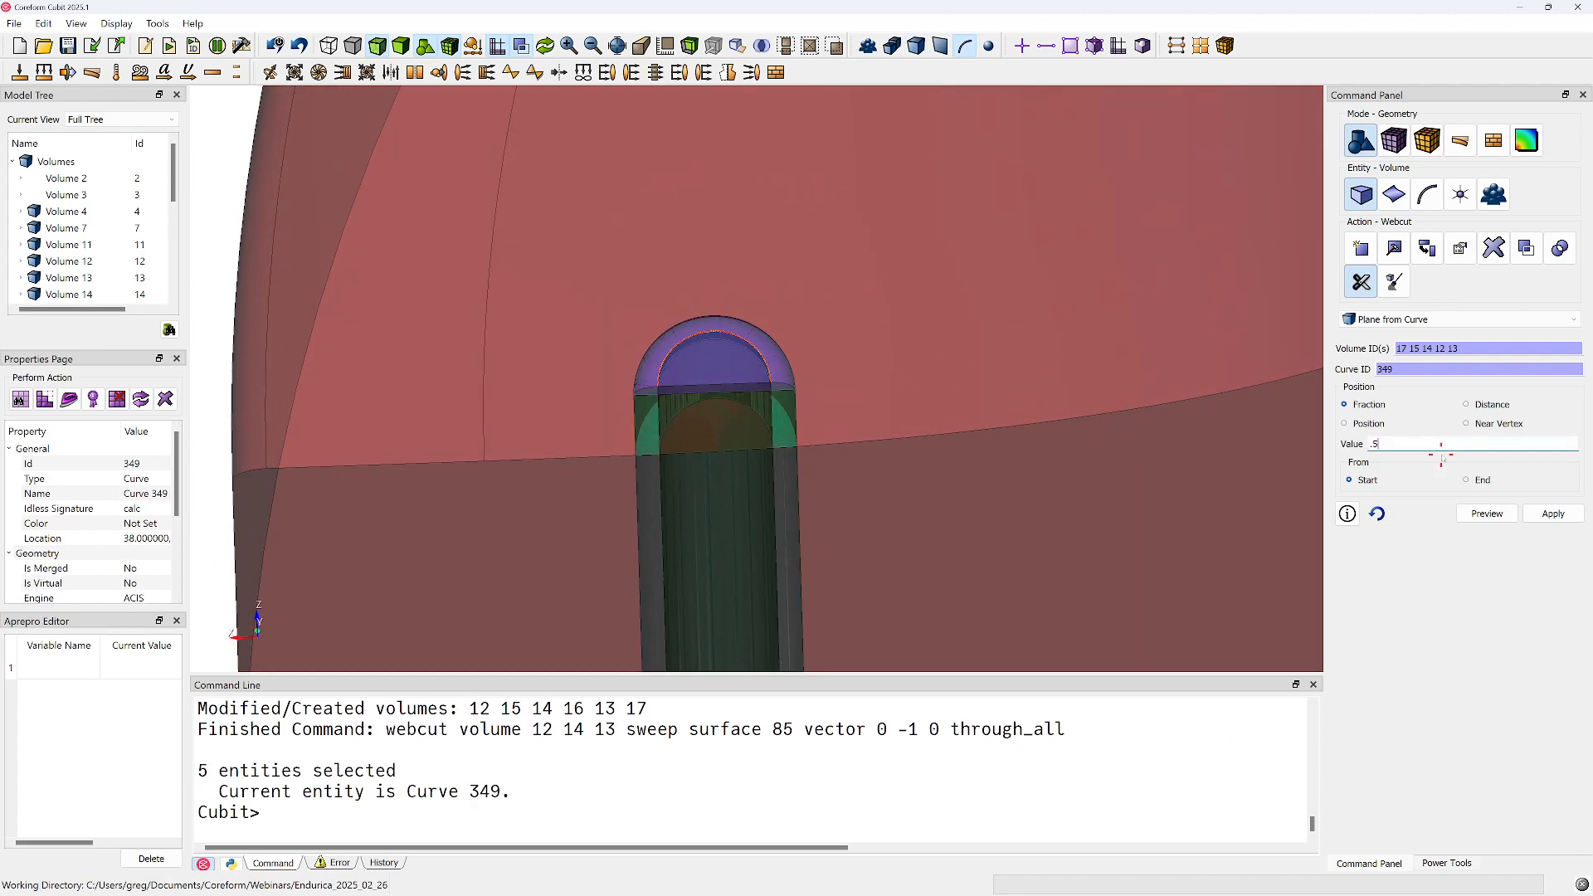
{"action": "left_click", "coordinate": [1488, 513]}
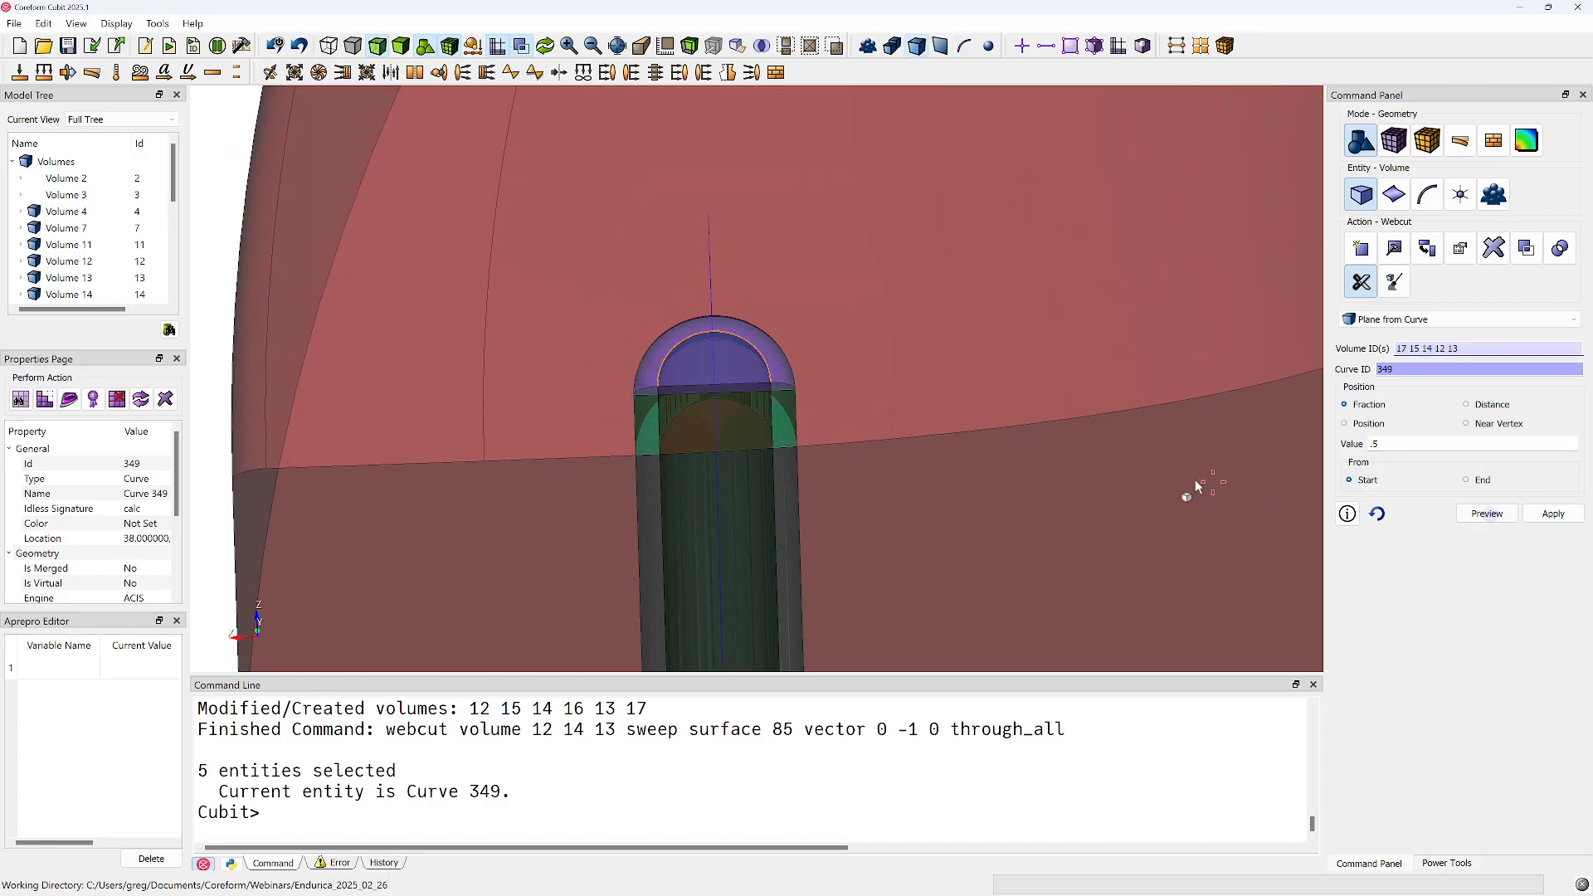
{"action": "left_click_drag", "start_coordinate": [838, 495], "coordinate": [700, 522]}
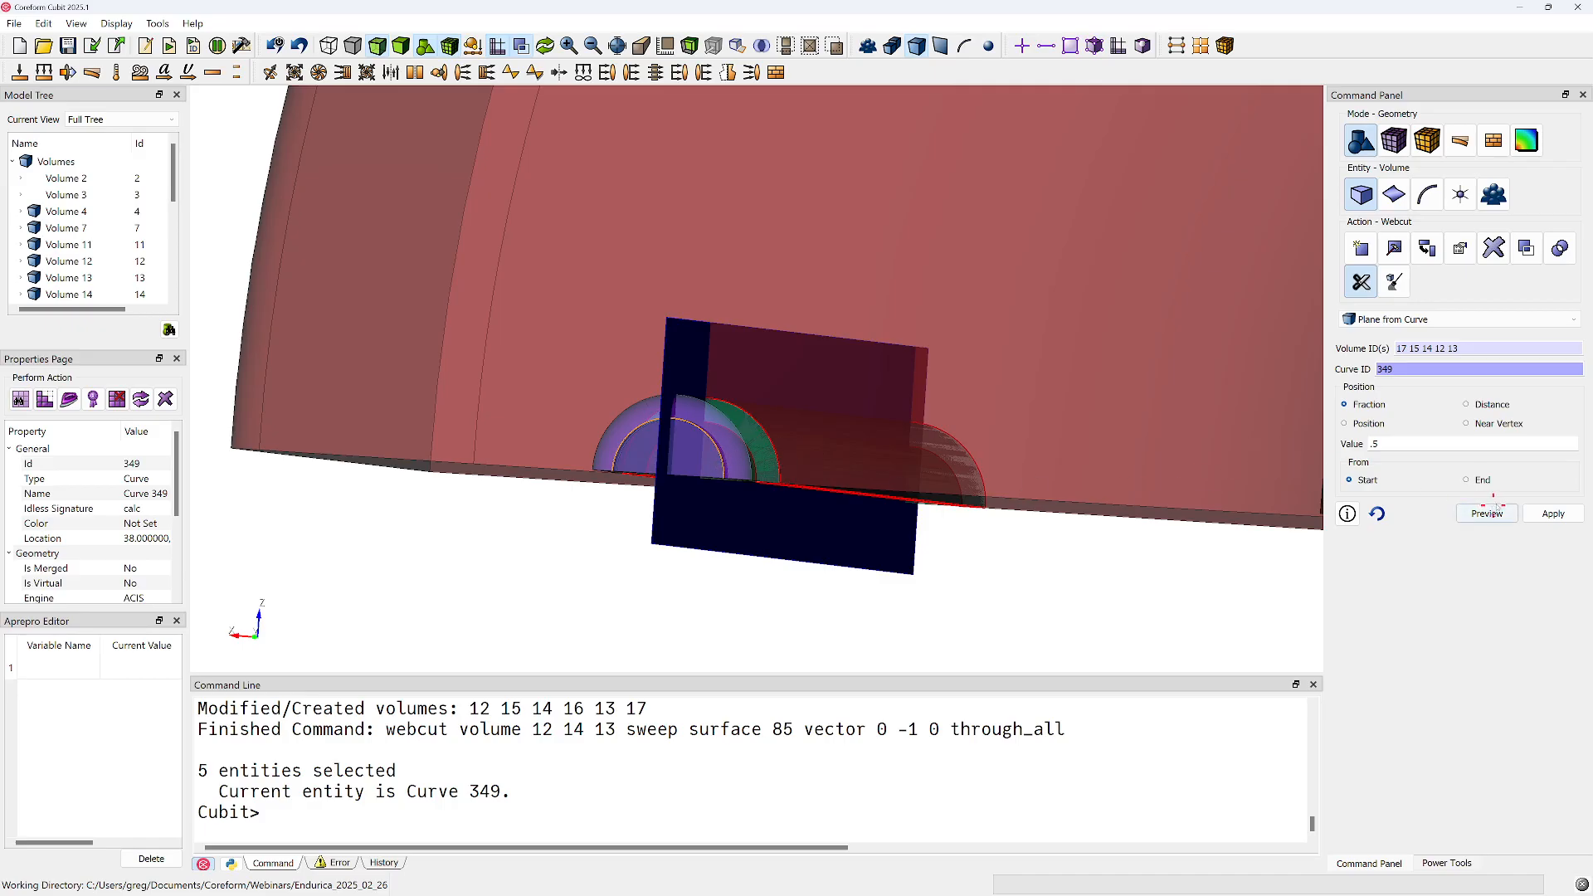
{"action": "left_click", "coordinate": [1552, 515]}
Select all the pin pieces, volumes 12 to 22, without the surrounding volume 7, and mesh them
{"action": "left_click_drag", "start_coordinate": [748, 462], "coordinate": [797, 476]}
{"action": "middle_click_drag", "start_coordinate": [762, 408], "coordinate": [713, 477]}
{"action": "scroll", "coordinate": [713, 474], "scroll_direction": "up", "scroll_amount": 5}
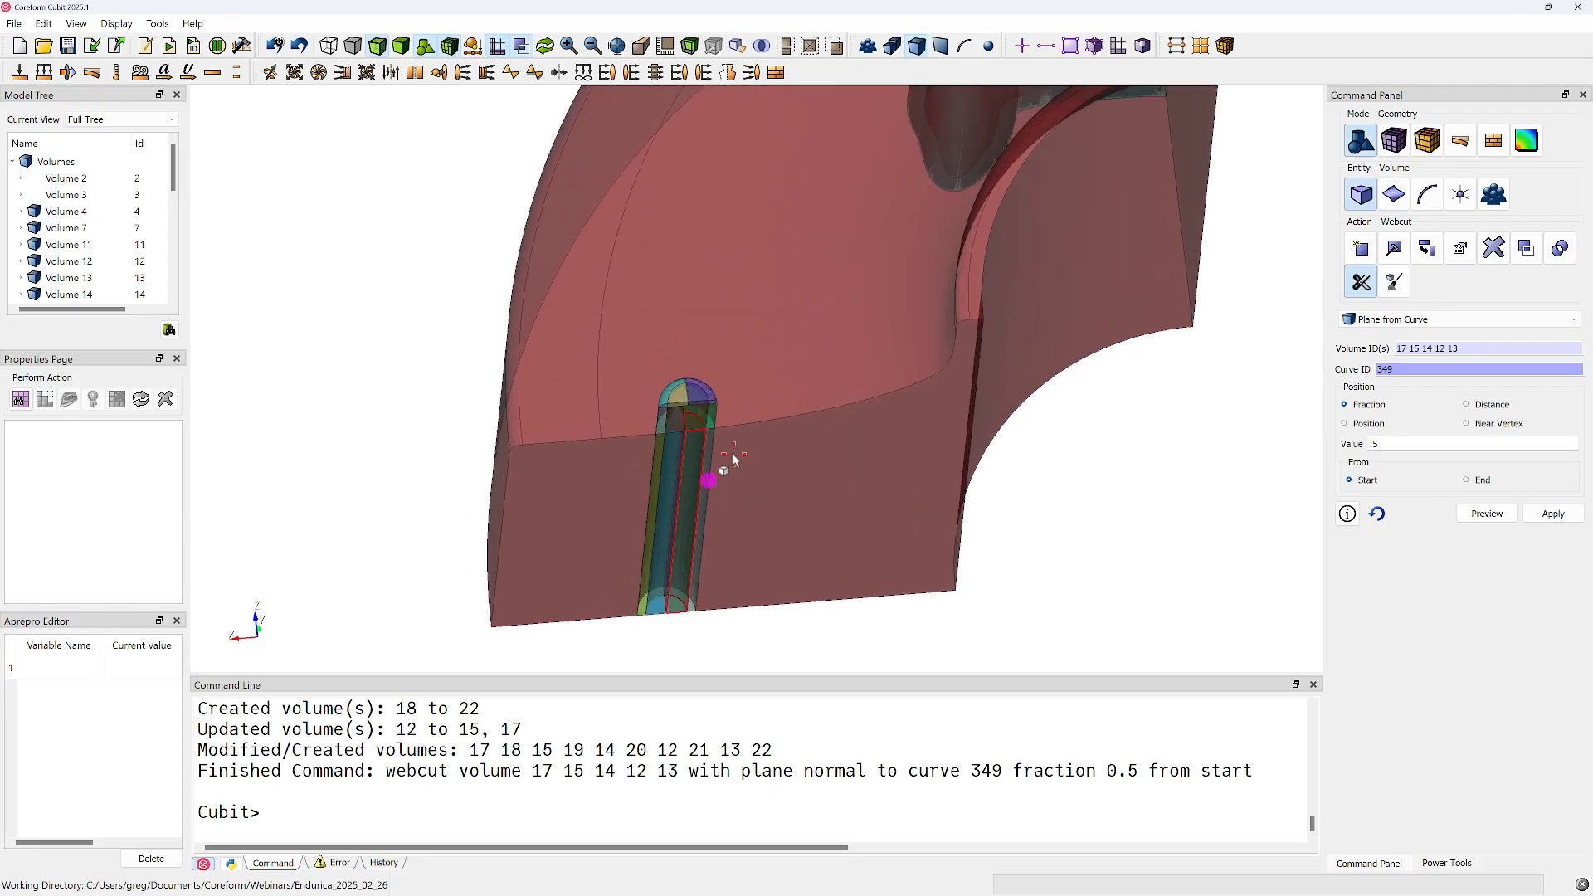
{"action": "left_click_drag", "start_coordinate": [708, 466], "coordinate": [676, 491]}
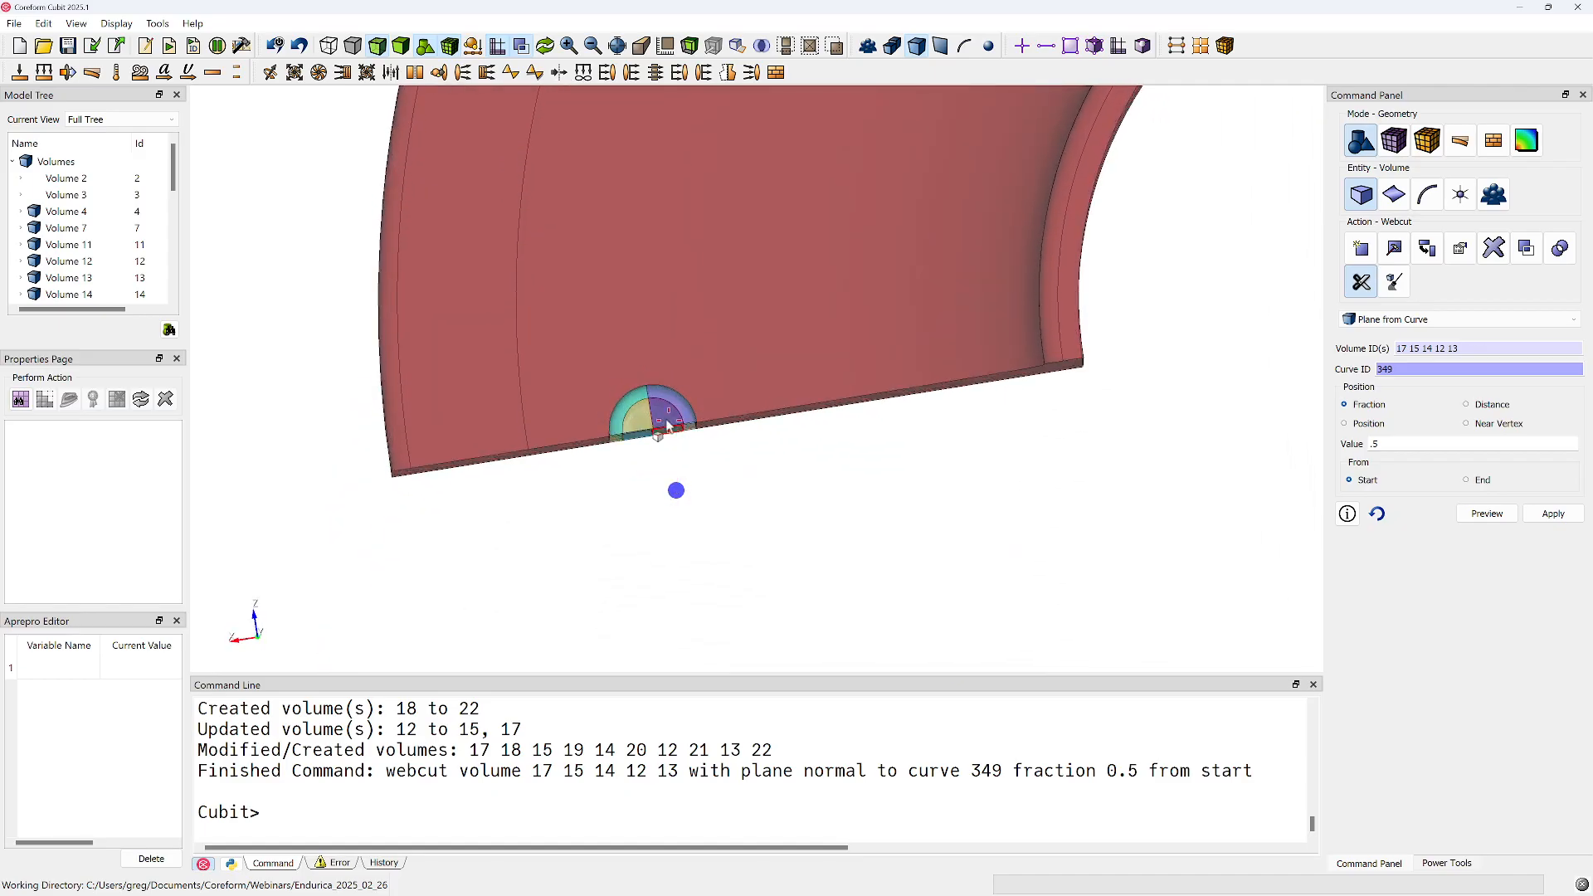
{"action": "left_click_drag", "start_coordinate": [642, 419], "coordinate": [668, 441], "text": "ctrl"}
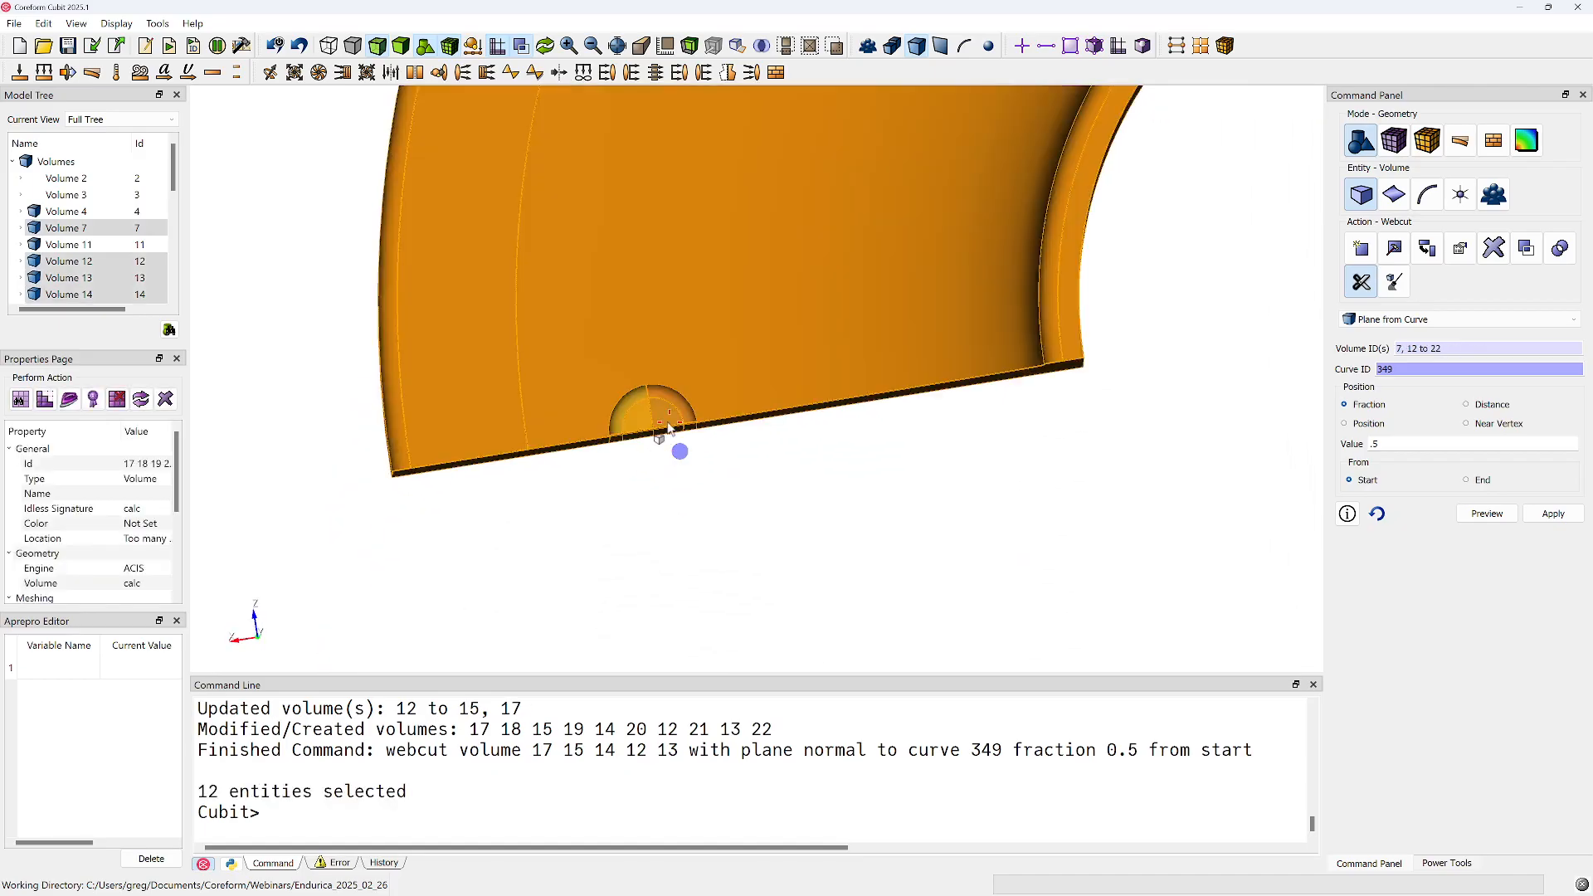
{"action": "left_click", "coordinate": [739, 378], "text": "ctrl"}
{"action": "right_click", "coordinate": [673, 419]}
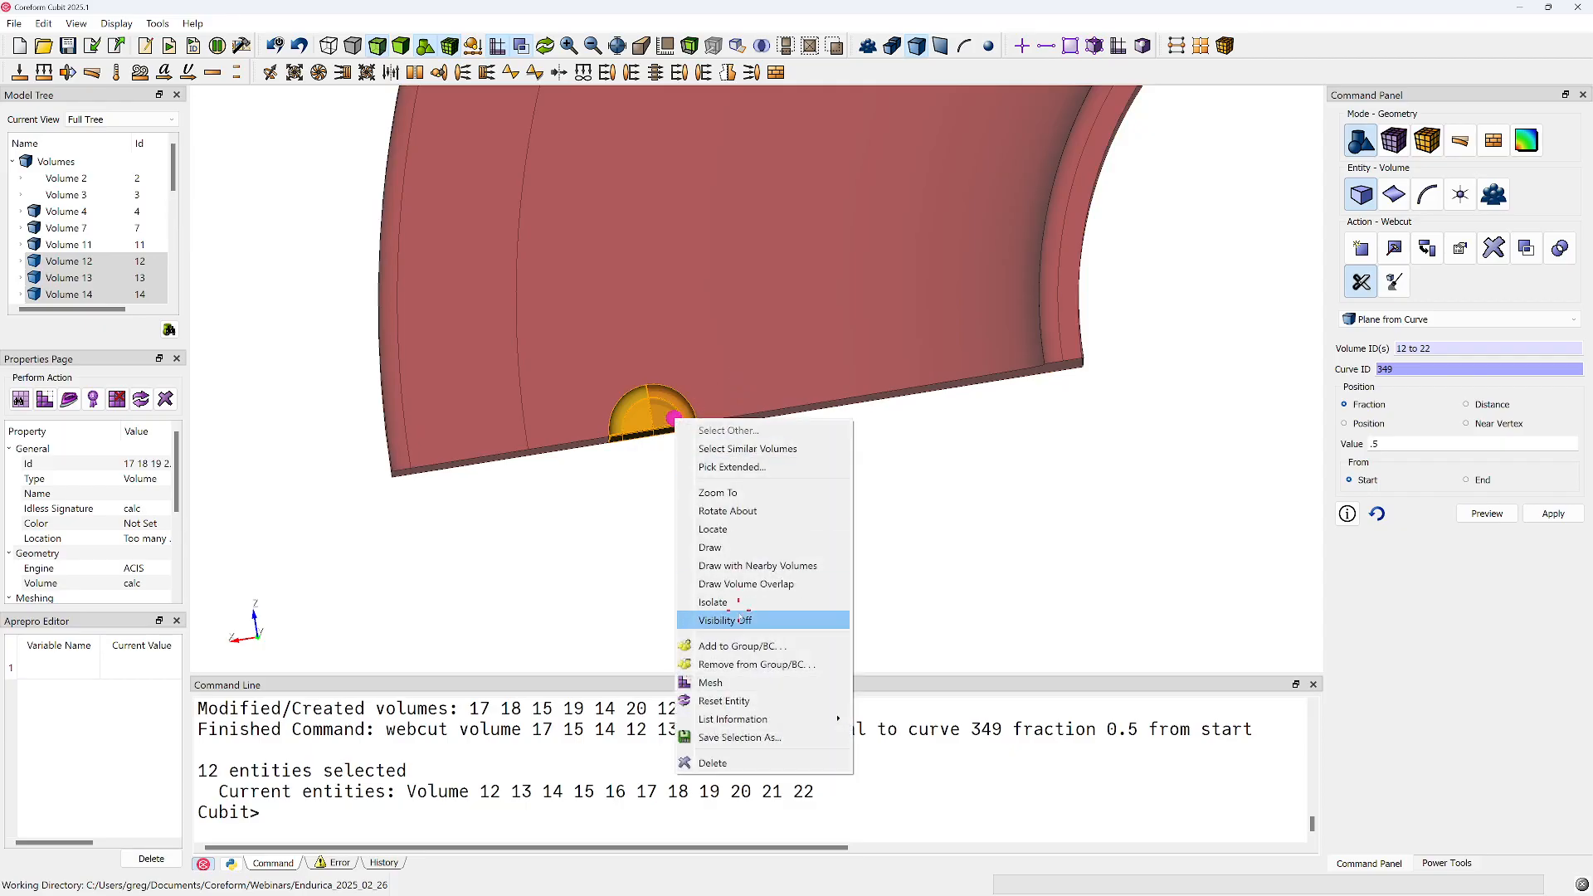
{"action": "left_click", "coordinate": [712, 683]}
Set the automatic sizing factor of volumes 12 to 22 to the finest value, apply the size and remesh them
{"action": "left_click_drag", "start_coordinate": [637, 431], "coordinate": [832, 359]}
{"action": "left_click", "coordinate": [1395, 140]}
{"action": "left_click", "coordinate": [1360, 282]}
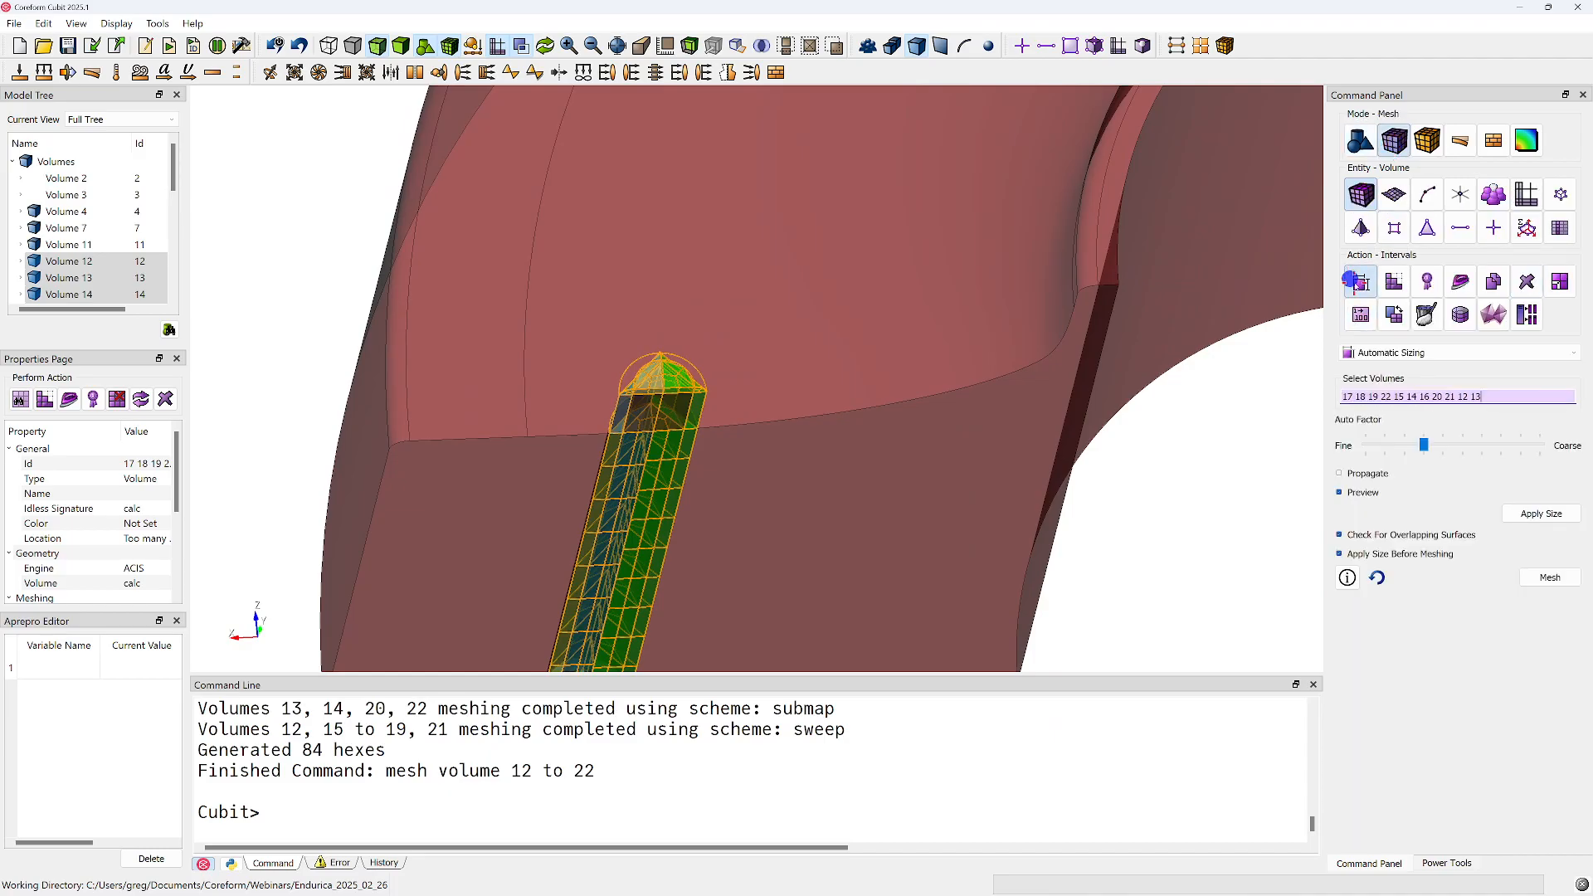
{"action": "left_click_drag", "start_coordinate": [1424, 445], "coordinate": [1342, 441]}
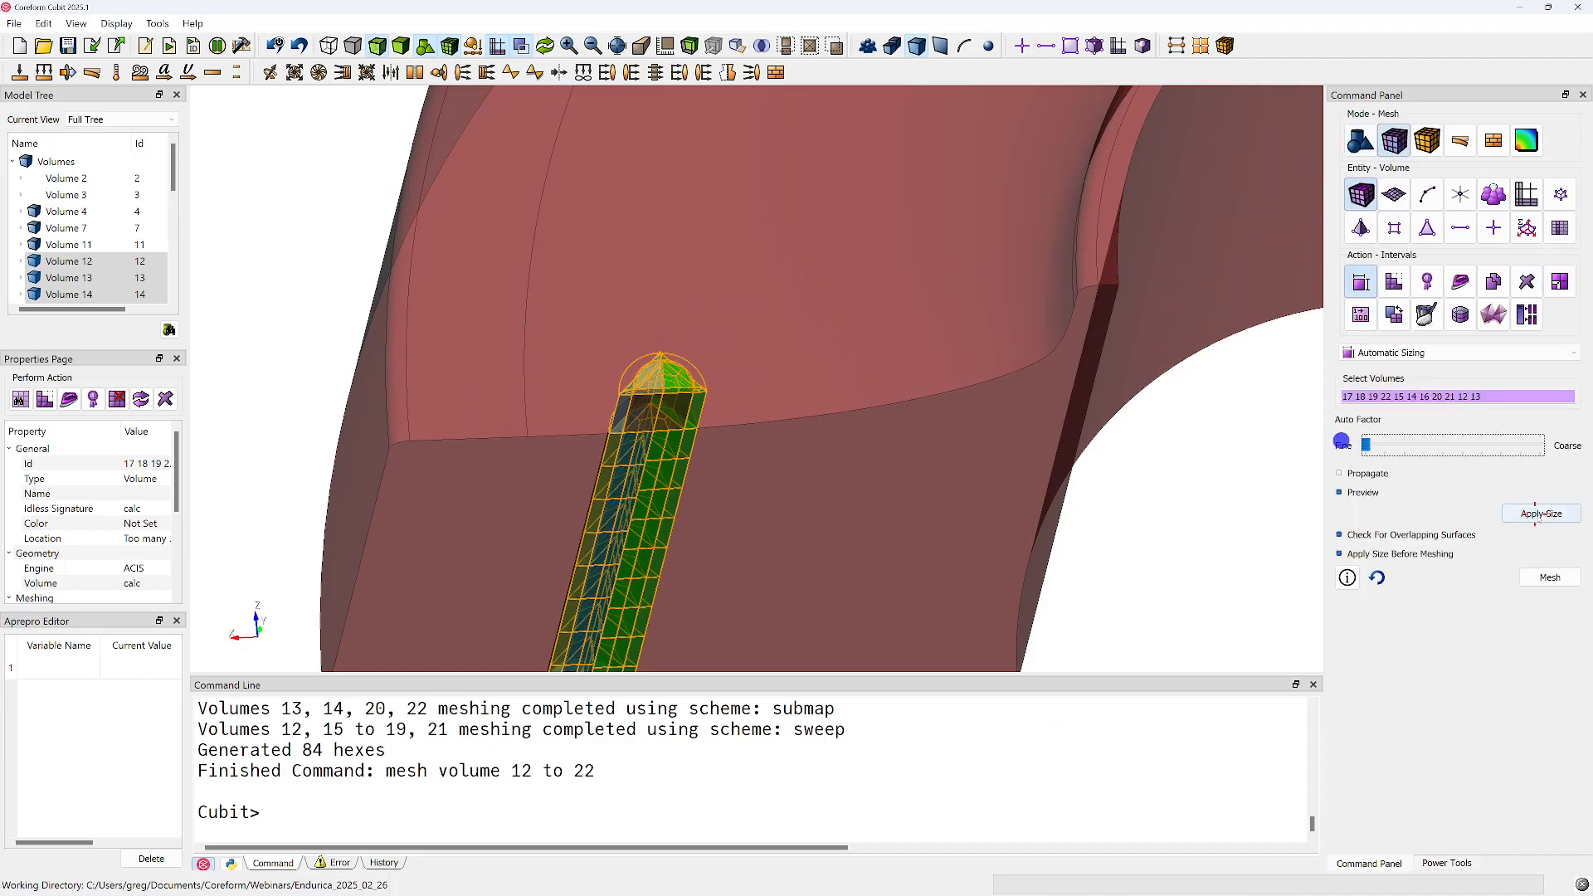
{"action": "left_click", "coordinate": [1531, 513]}
{"action": "left_click", "coordinate": [1549, 578]}
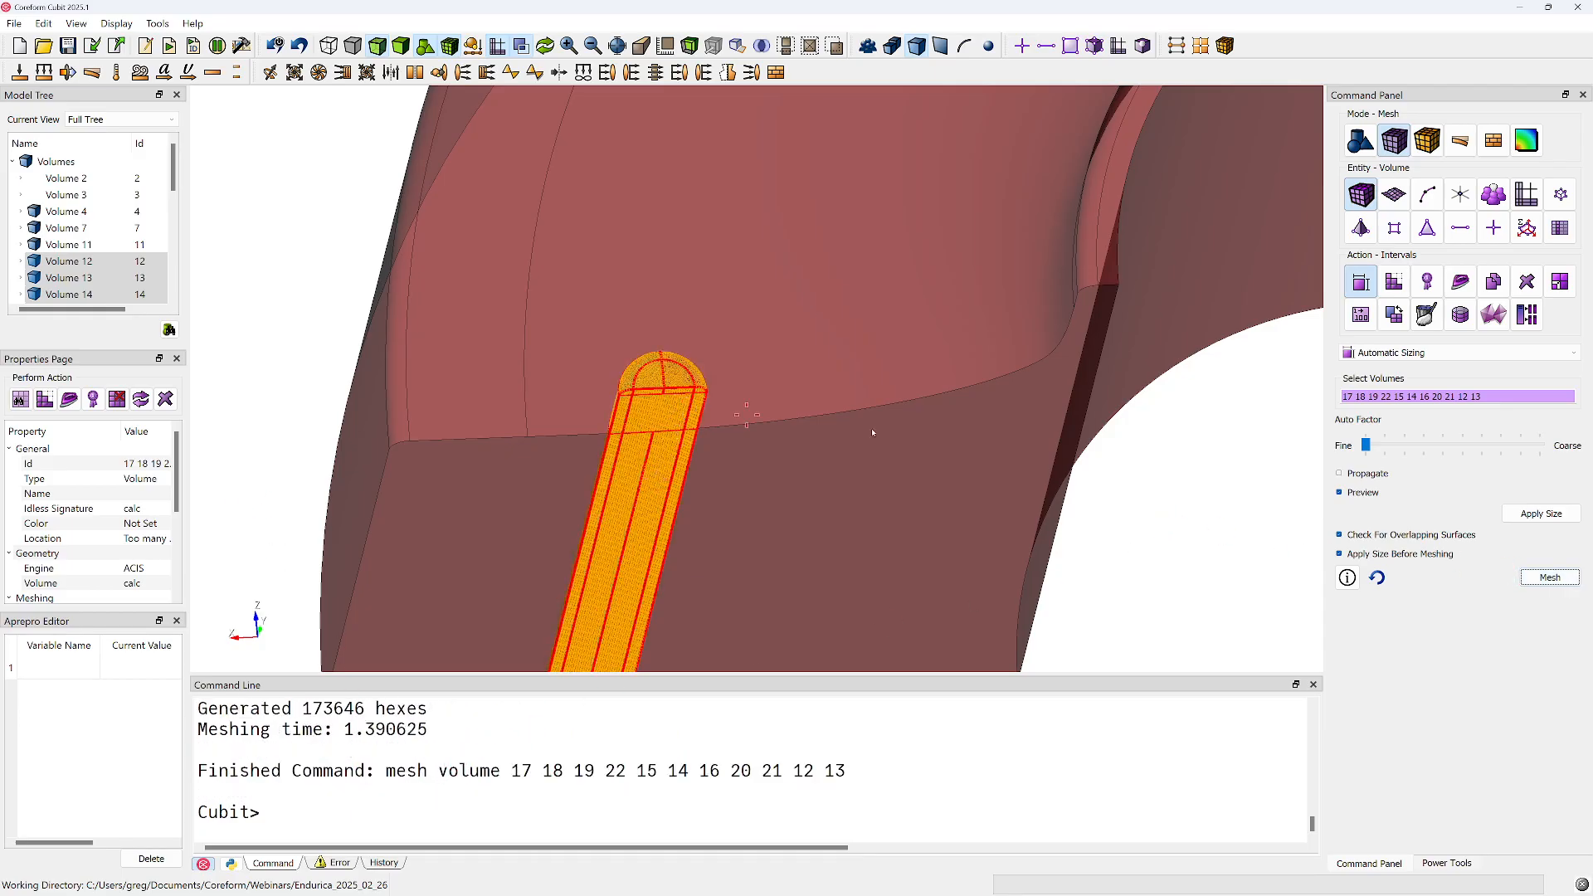
Switch the model to smooth shaded display and examine the meshed pin piece, volume 16, where the pin crosses the bushing's edge
{"action": "mouse_move", "coordinate": [935, 445]}
{"action": "right_mouse_down"}
{"action": "mouse_move", "coordinate": [807, 459]}
{"action": "mouse_move", "coordinate": [774, 424]}
{"action": "right_mouse_up"}
{"action": "left_click", "coordinate": [679, 409]}
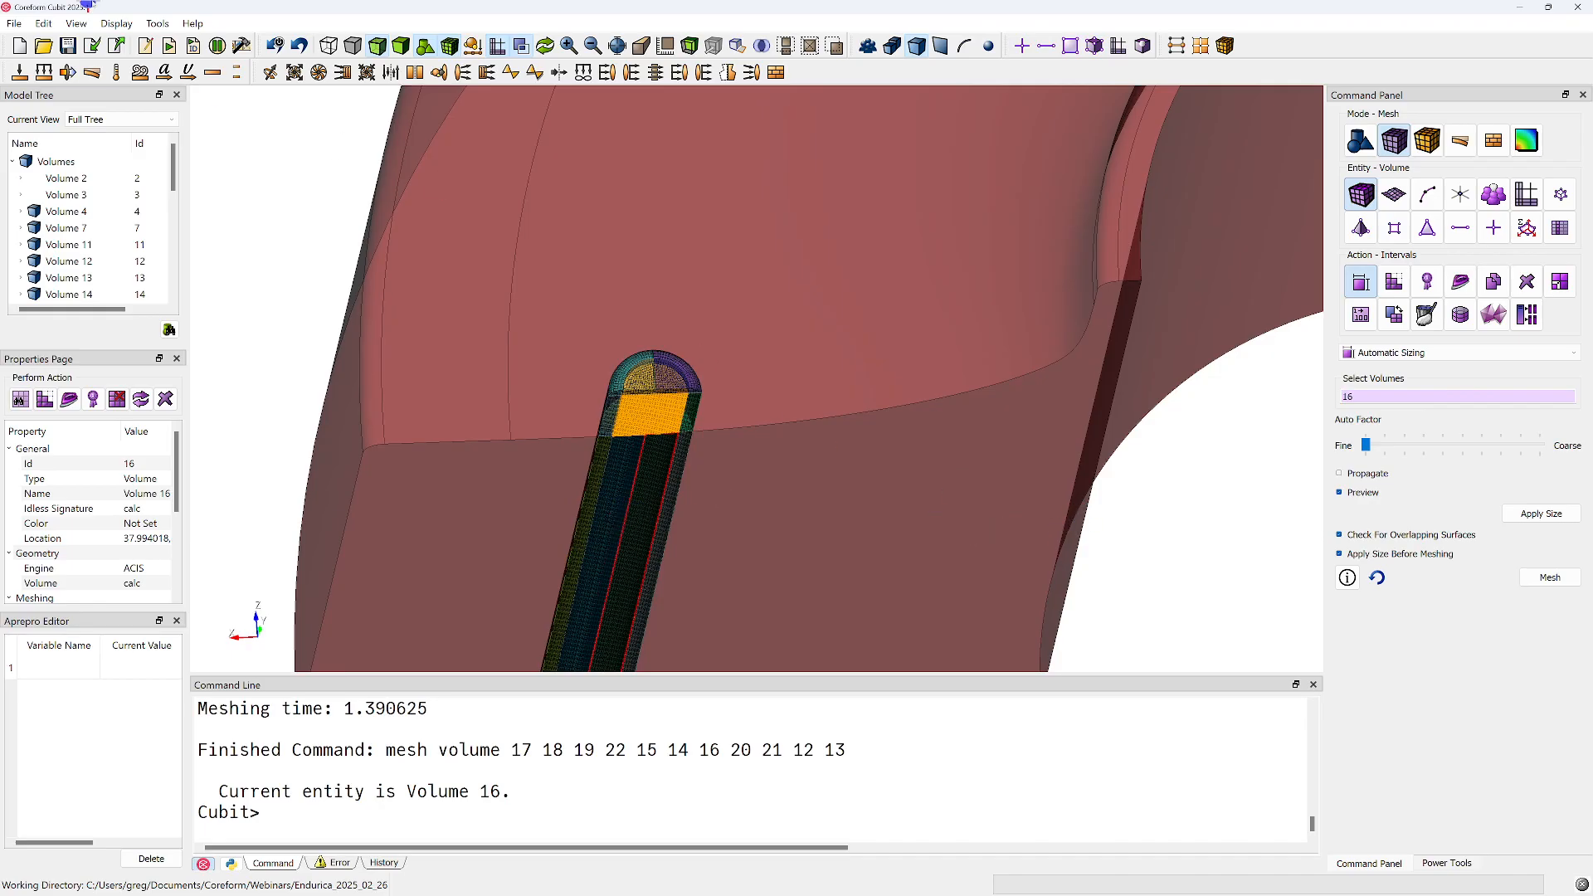
{"action": "left_click", "coordinate": [401, 46]}
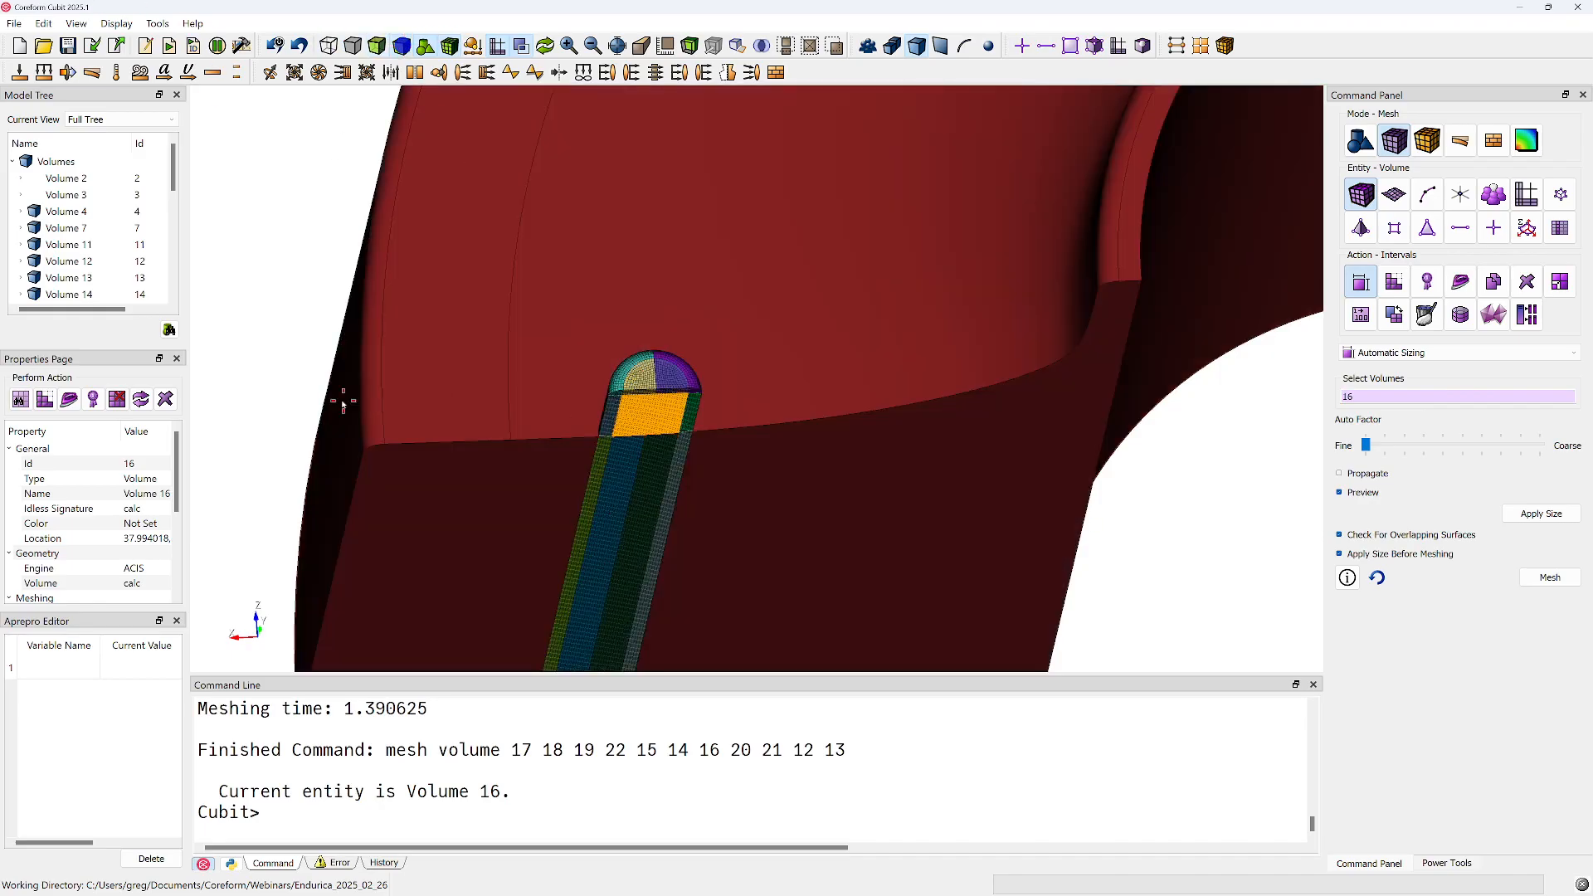
{"action": "left_click", "coordinate": [274, 331]}
{"action": "left_click_drag", "start_coordinate": [633, 413], "coordinate": [623, 327]}
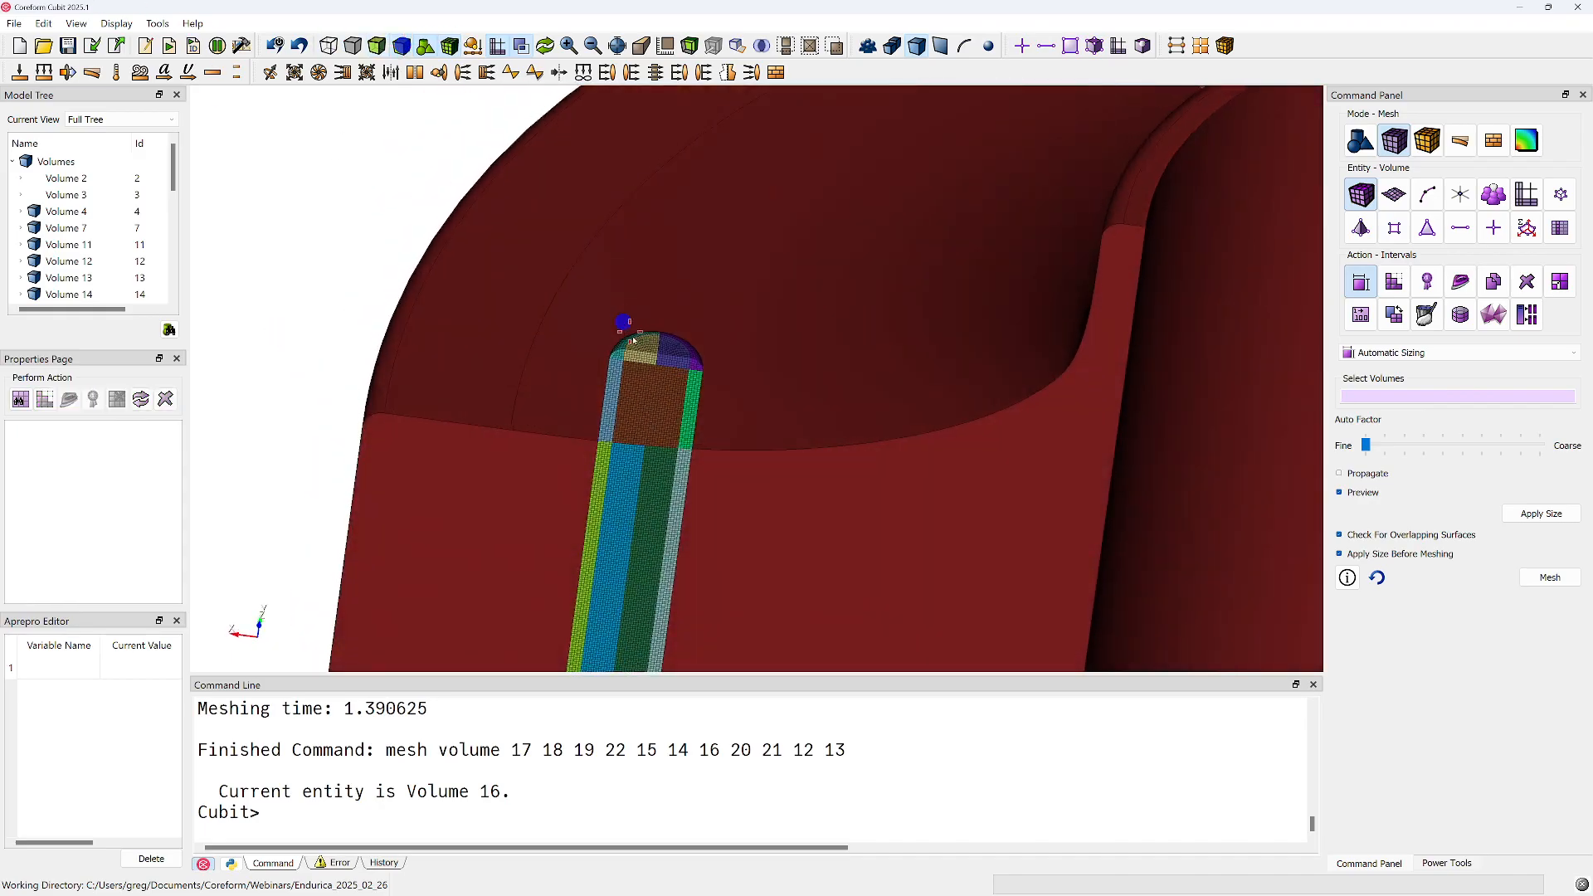
{"action": "left_click", "coordinate": [650, 393]}
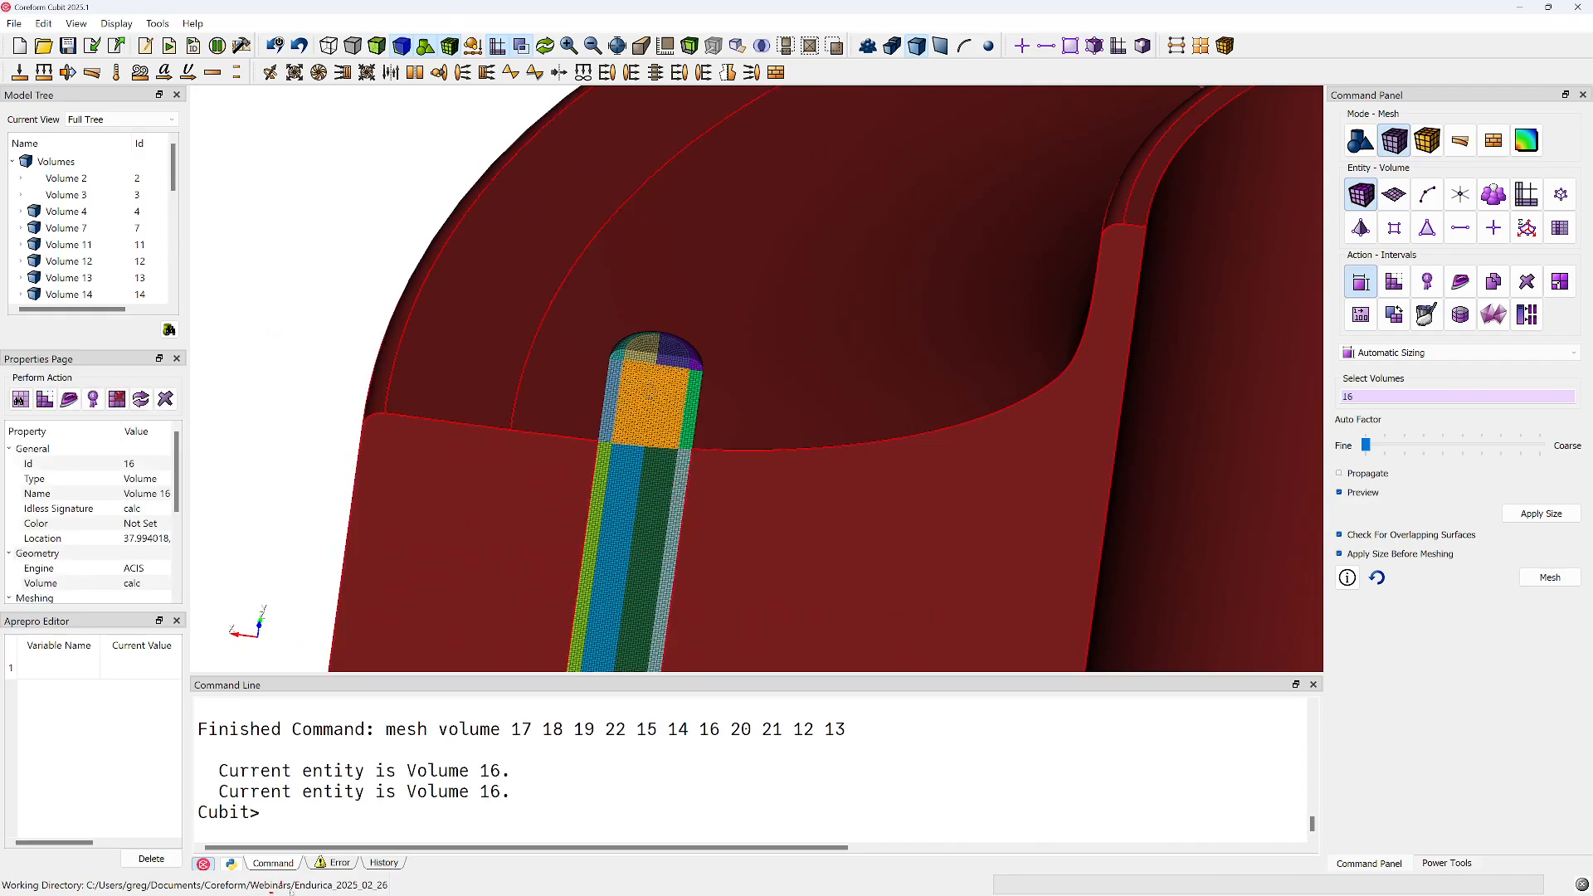
Show the command history and arrange Cubit side by side with the endurica_bushing_live_demo.jou journal editor, going to the journal's end
{"action": "left_click", "coordinate": [396, 863]}
{"action": "scroll", "coordinate": [378, 818], "scroll_direction": "down", "scroll_amount": 7}
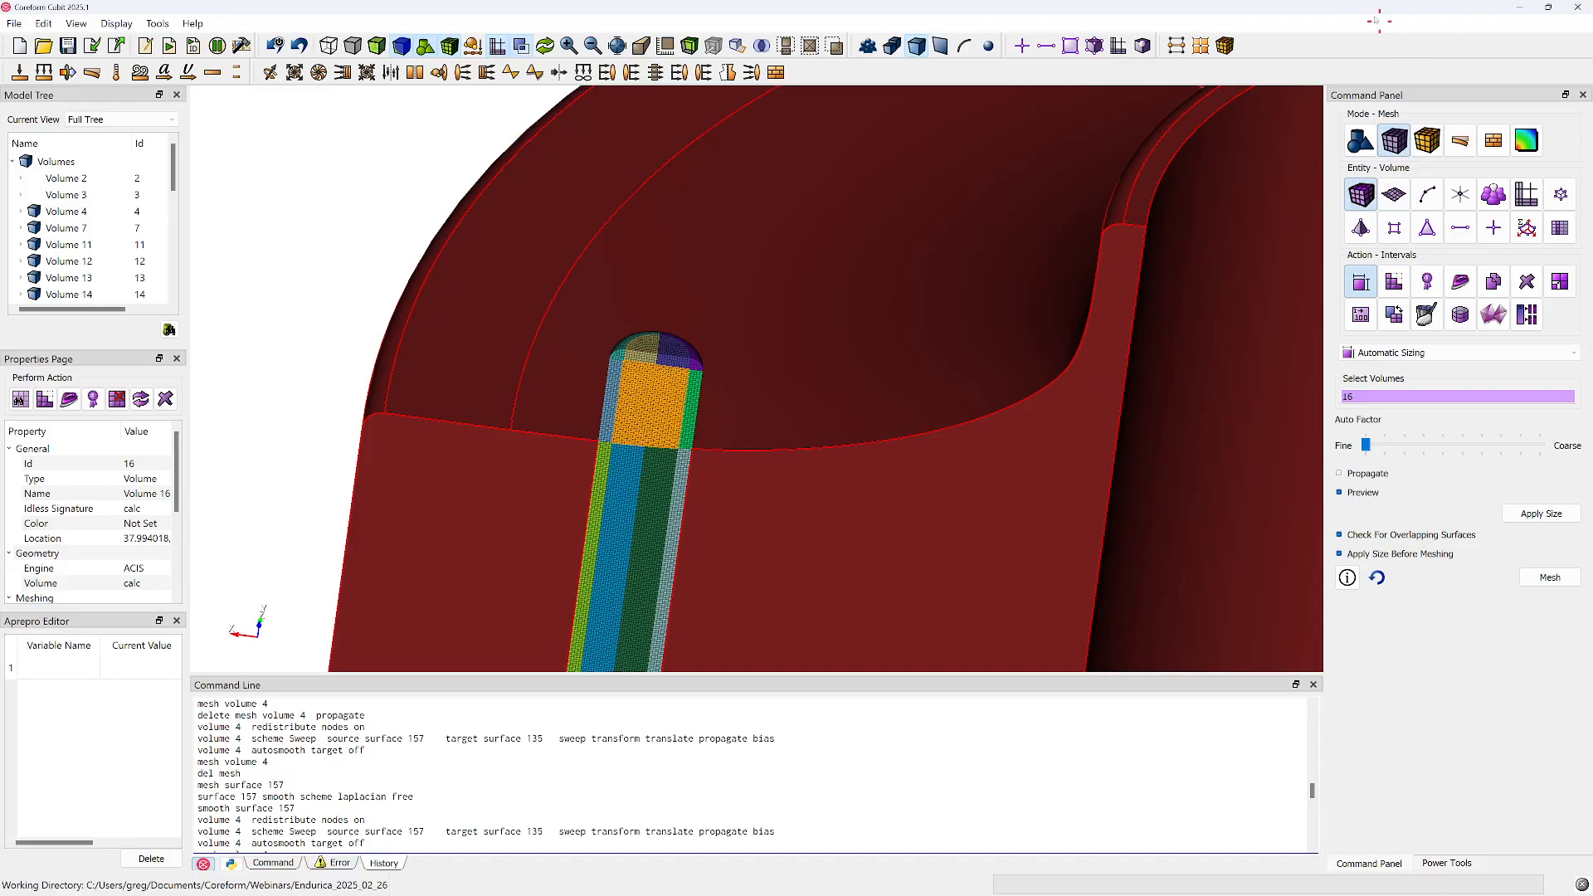
{"action": "left_click_drag", "start_coordinate": [1358, 8], "coordinate": [0, 436]}
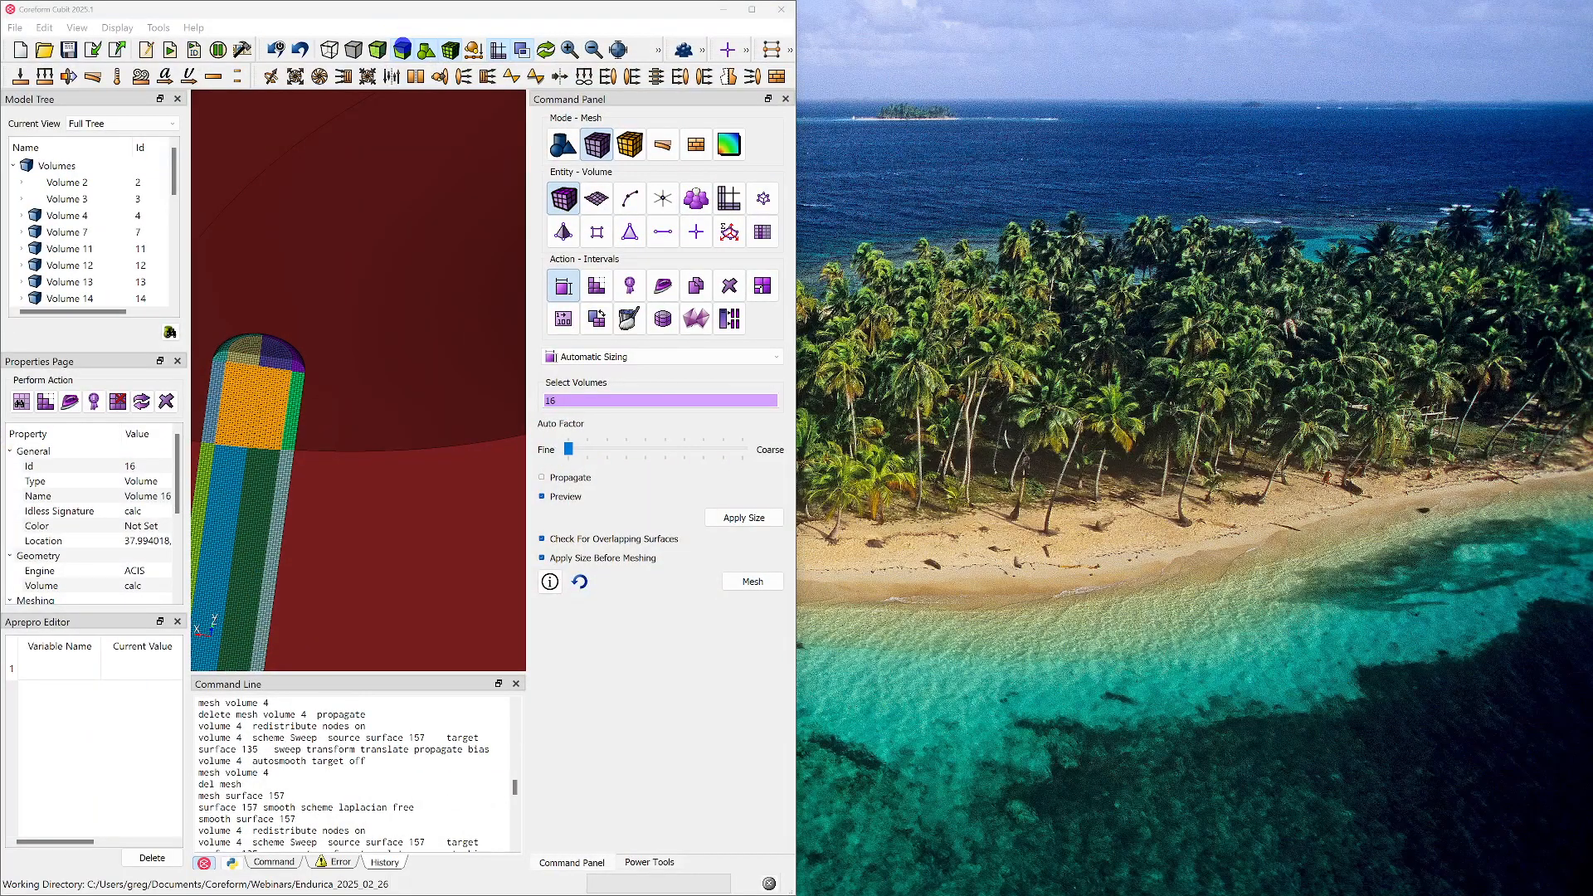
{"action": "left_click_drag", "start_coordinate": [1592, 143], "coordinate": [1001, 149]}
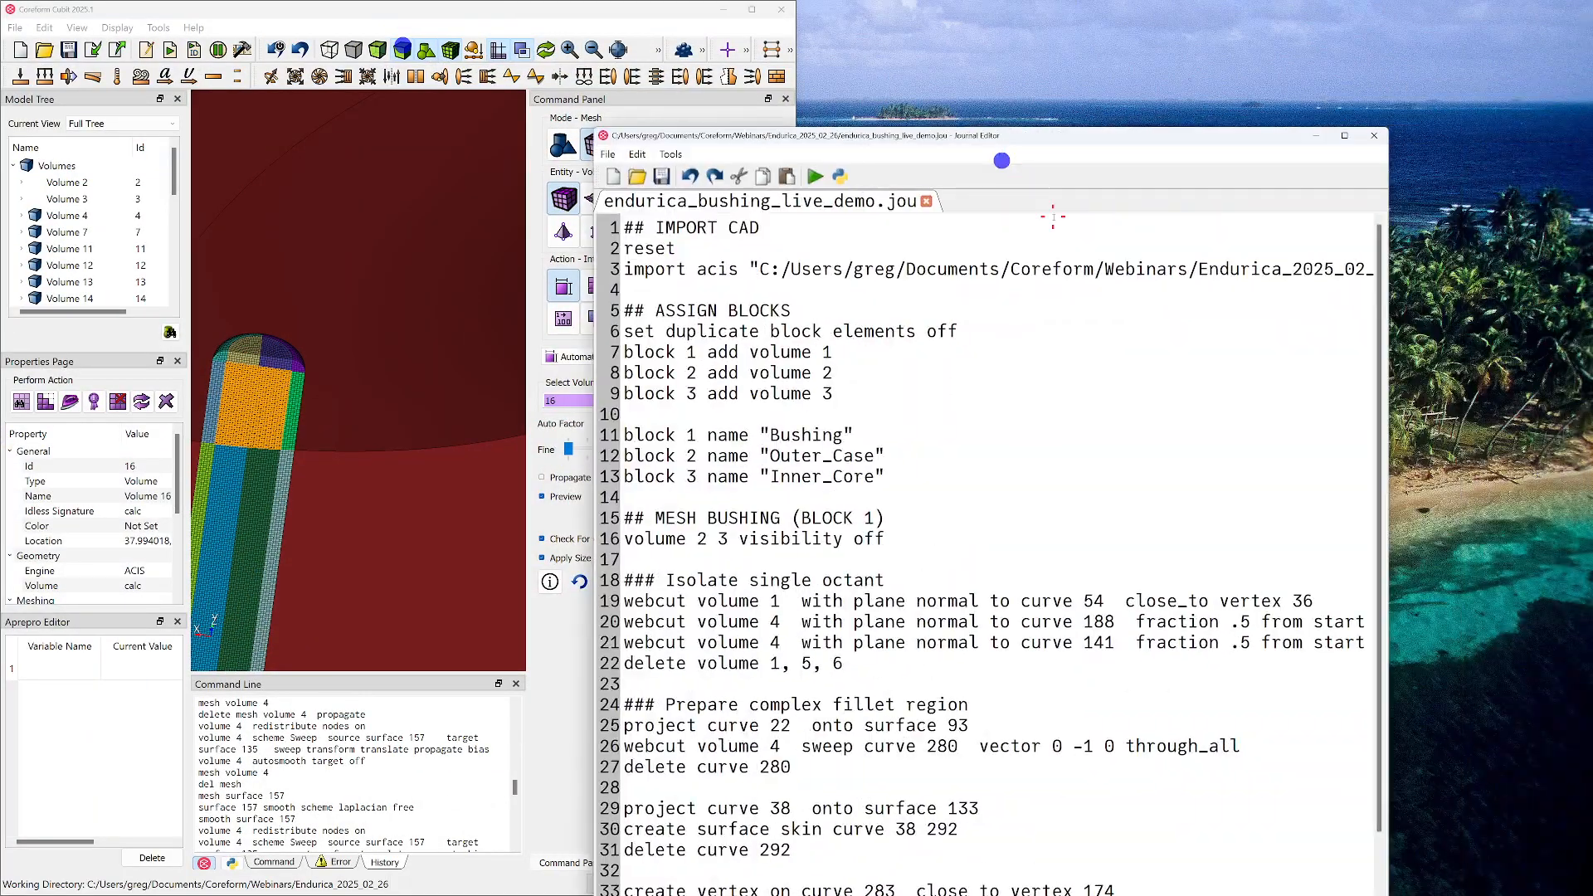
{"action": "key", "text": "super+Right"}
{"action": "scroll", "coordinate": [1013, 667], "scroll_direction": "down", "scroll_amount": 4}
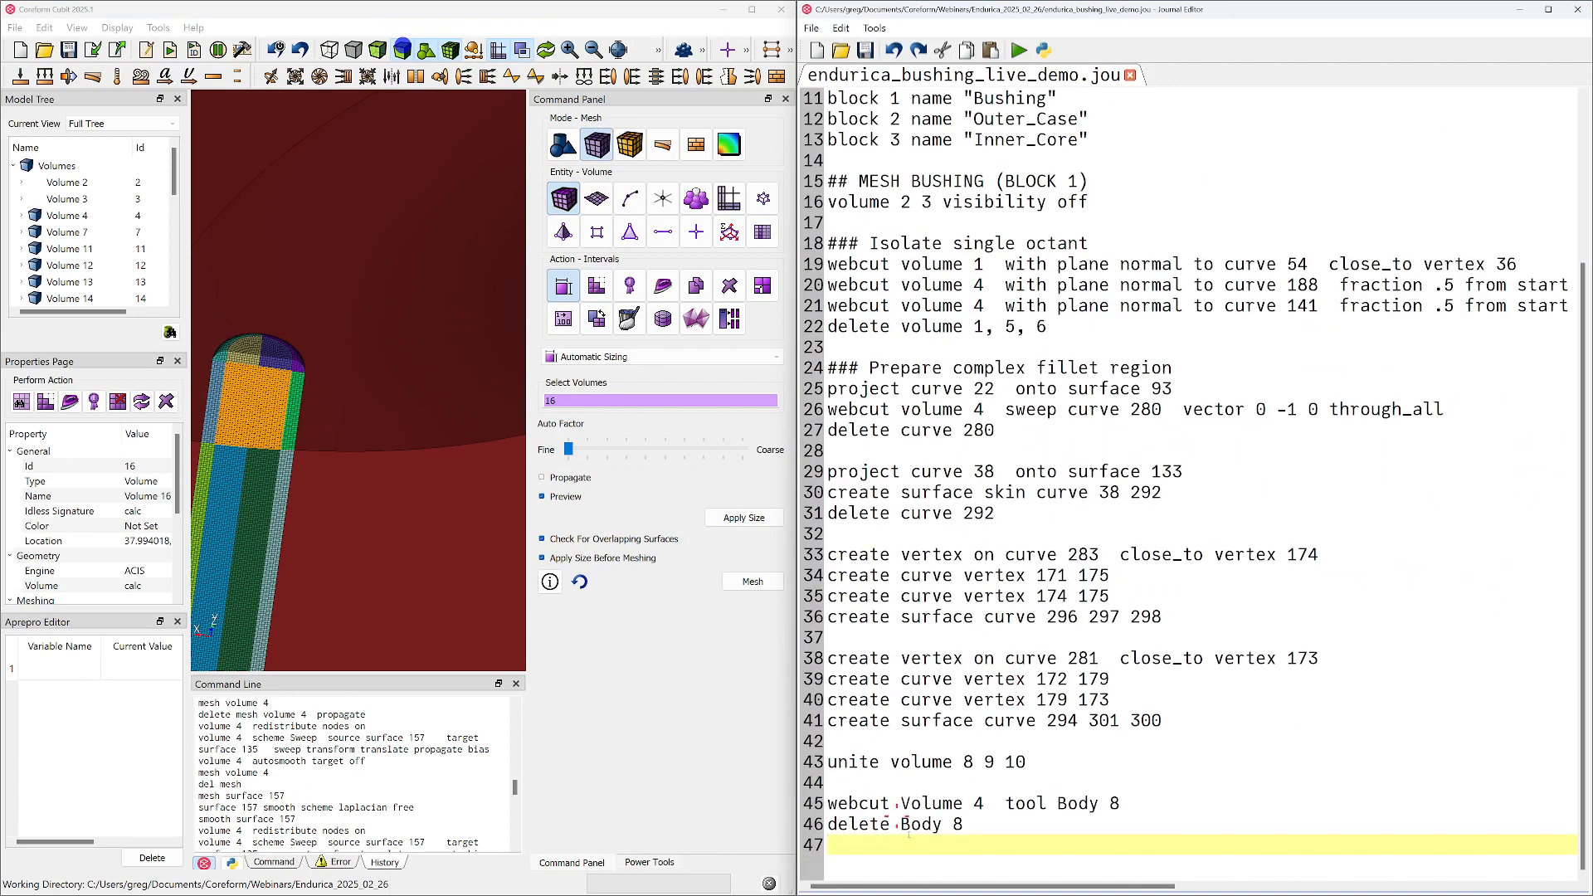
Add the comment heading "### Prepare the nub region" after the last command of the journal
{"action": "key", "text": "Return"}
{"action": "type", "text": "#"}
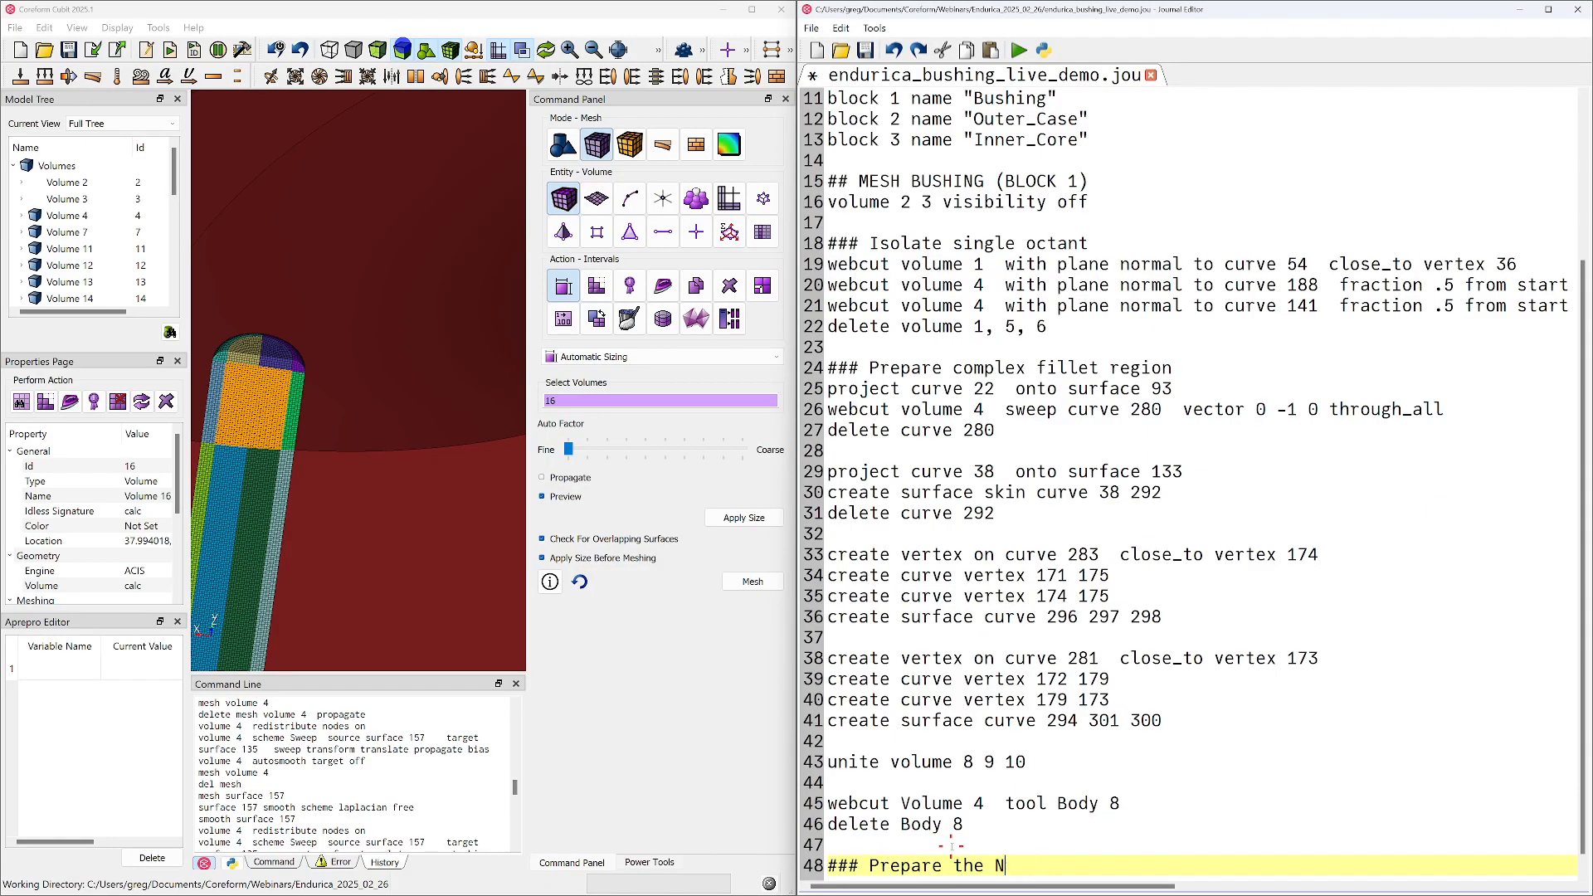
{"action": "type", "text": "## Prepare the nub region"}
{"action": "key", "text": "Return"}
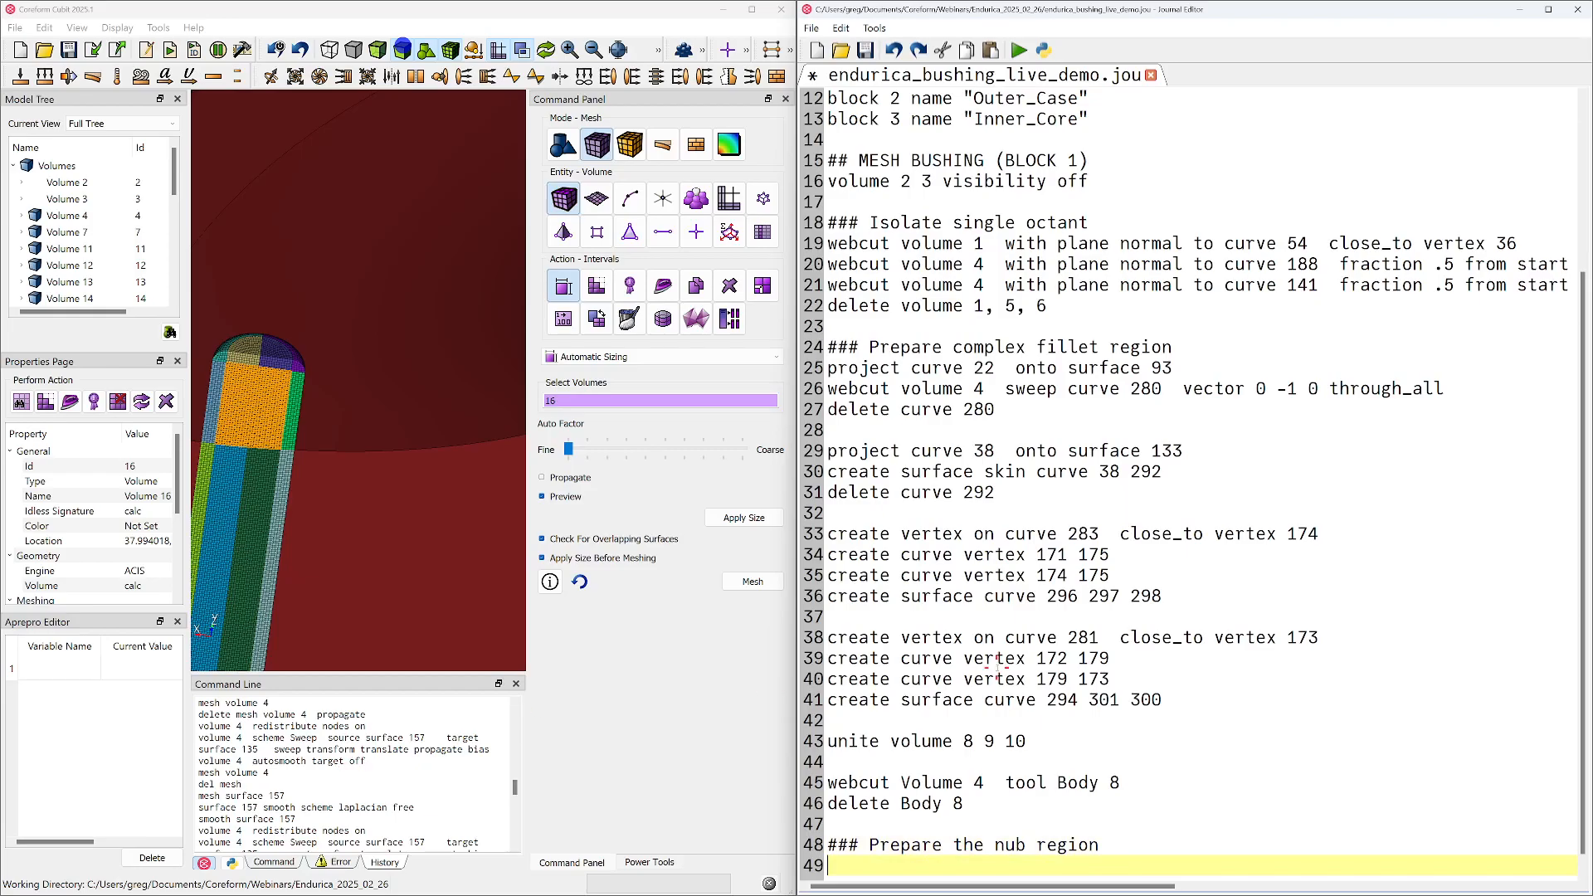
Copy the history commands from the volume 7 webcut through the last mesh command and paste them under the nub region heading
{"action": "scroll", "coordinate": [250, 772], "scroll_direction": "up", "scroll_amount": 5}
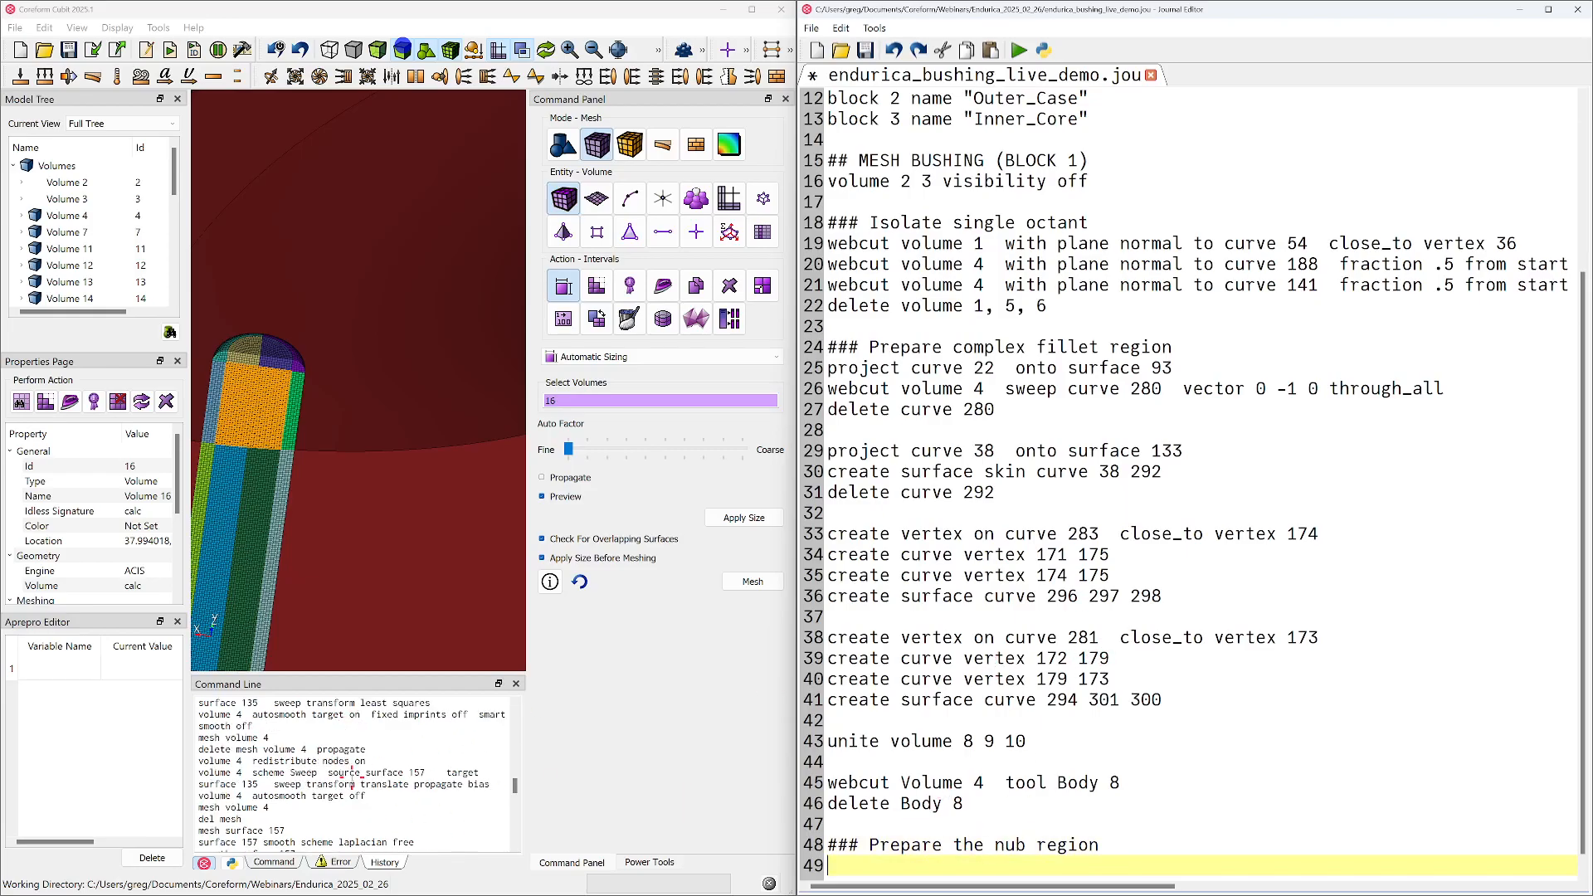
{"action": "scroll", "coordinate": [250, 773], "scroll_direction": "down", "scroll_amount": 10}
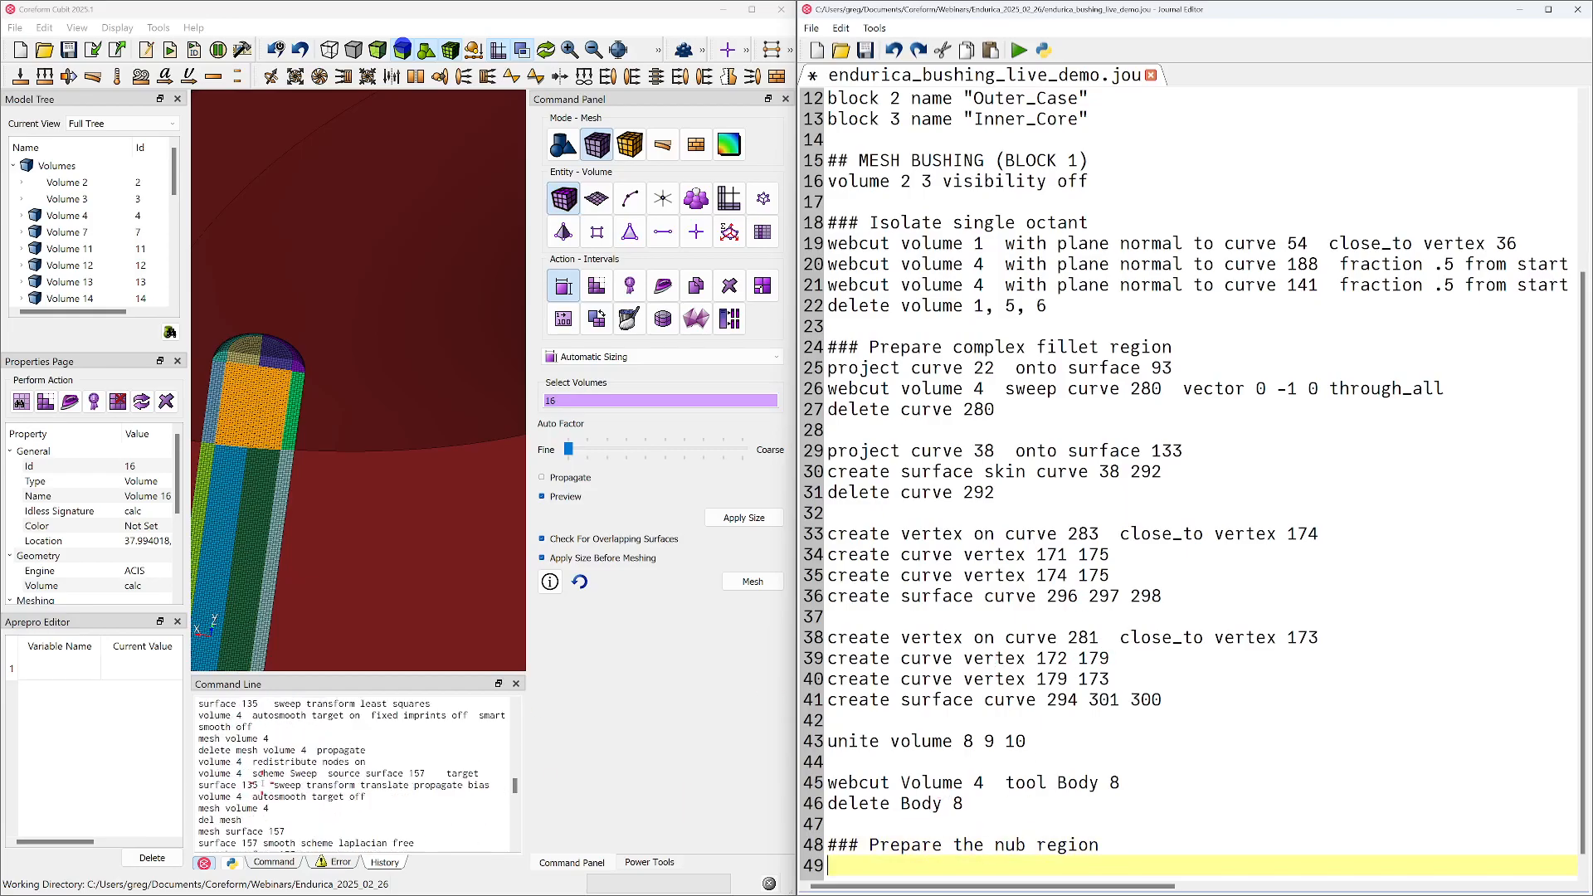
{"action": "scroll", "coordinate": [278, 785], "scroll_direction": "down", "scroll_amount": 6}
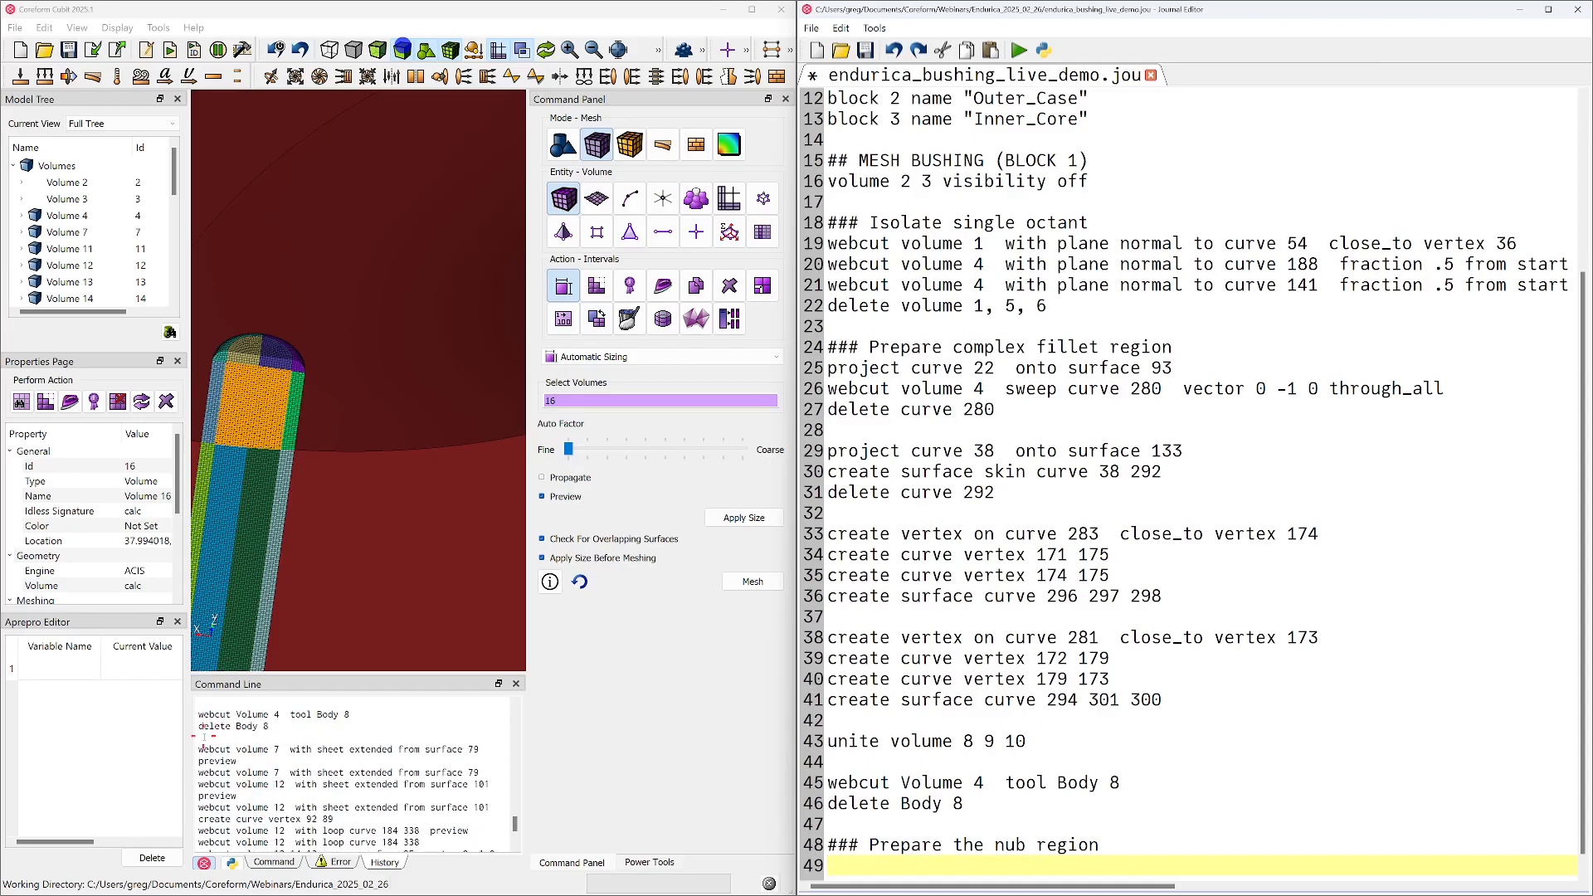
{"action": "left_click_drag", "start_coordinate": [203, 747], "coordinate": [319, 889]}
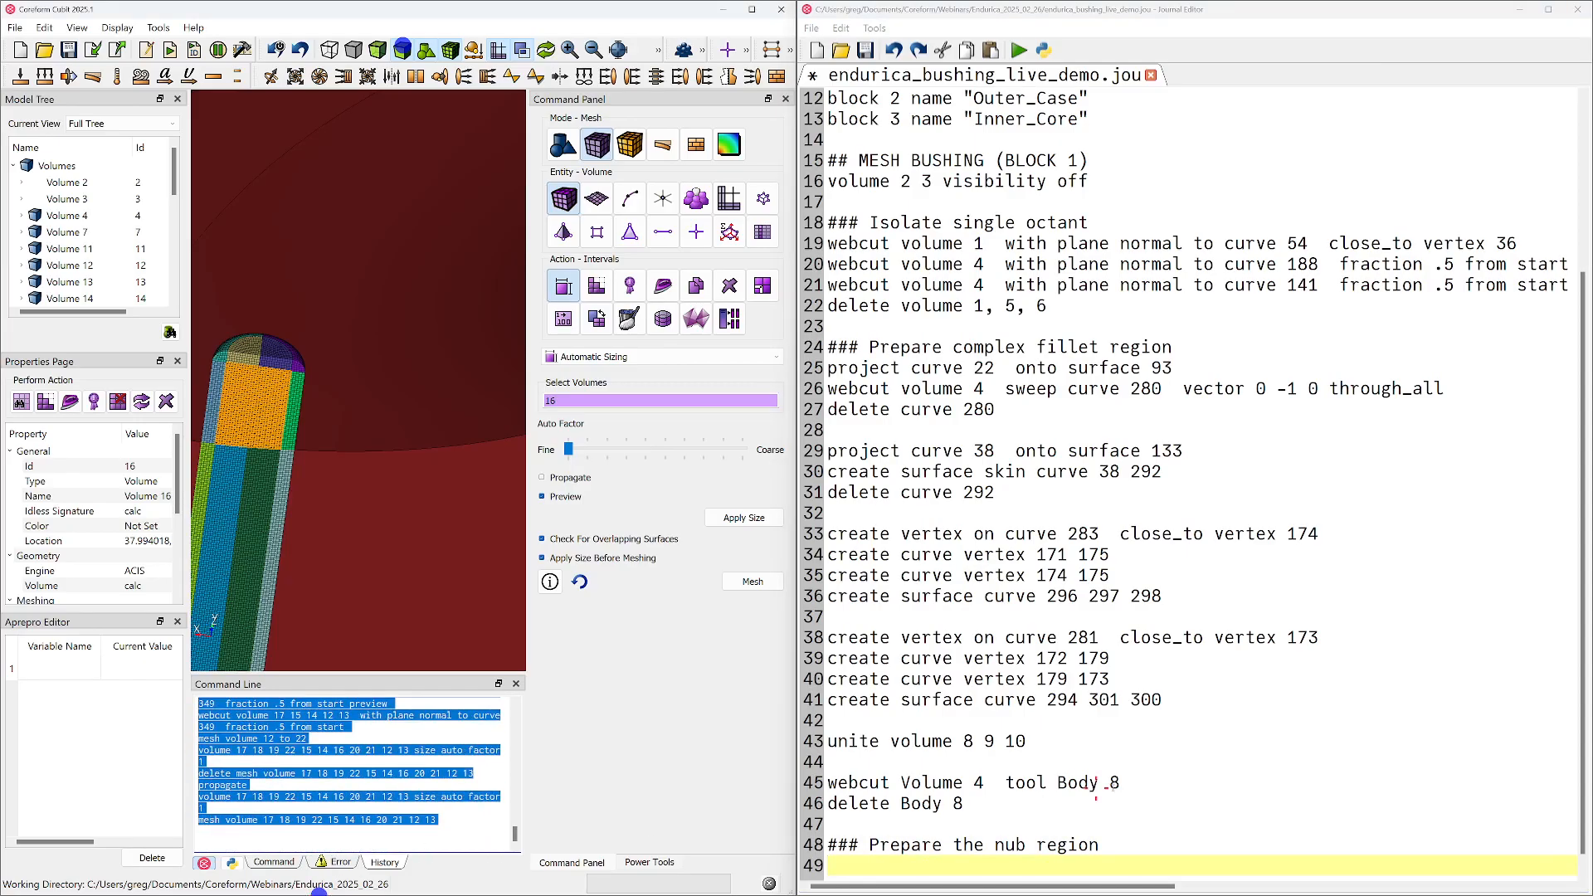
{"action": "key", "text": "ctrl+v"}
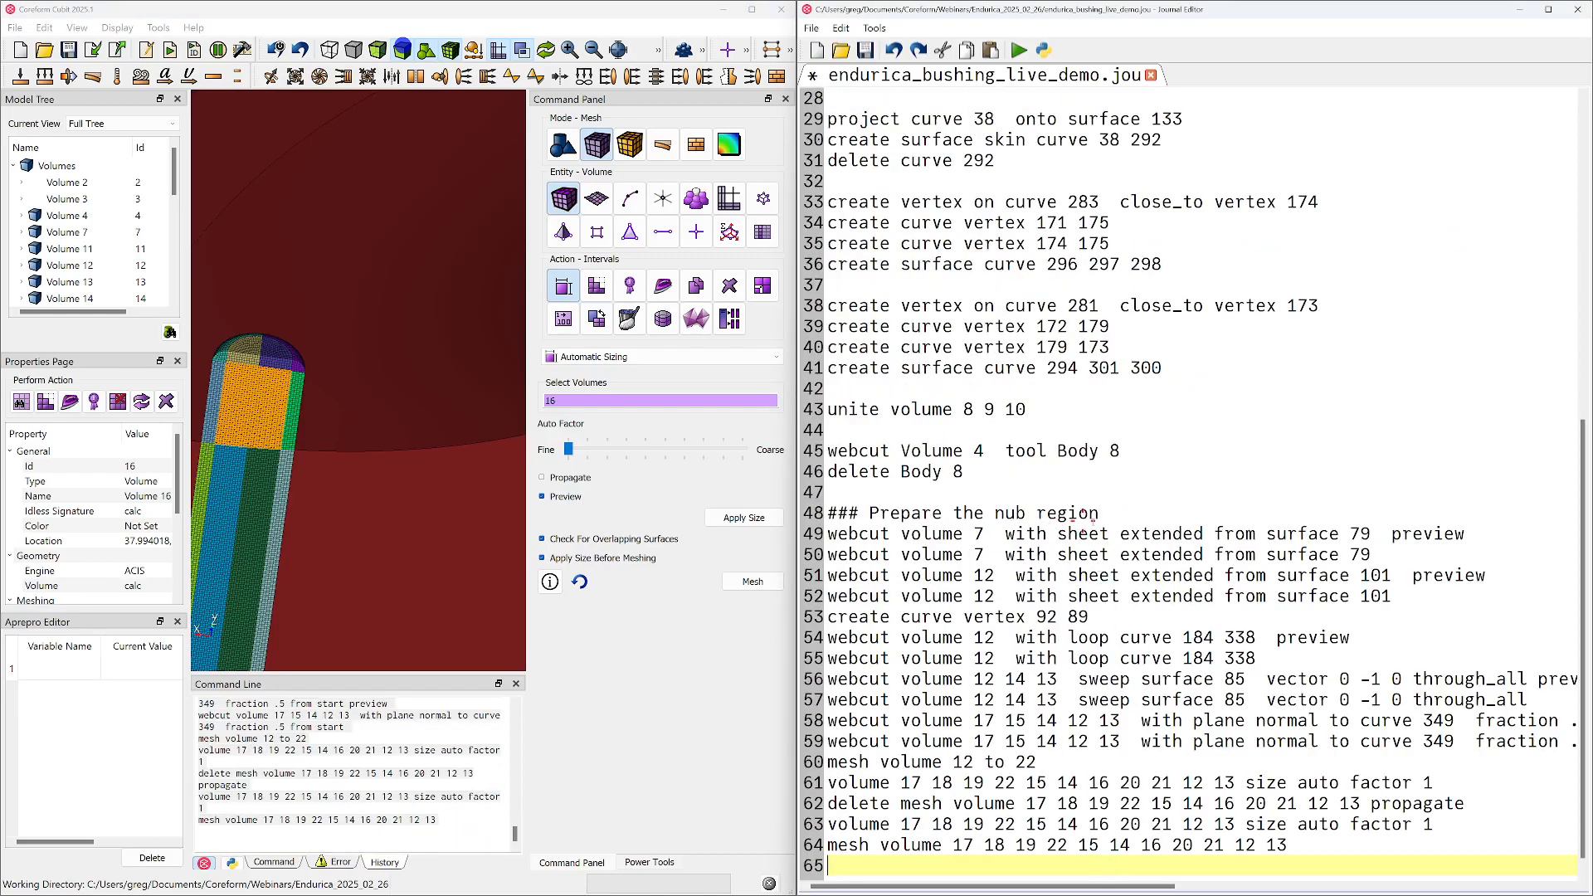
Remove the preview lines of the surface 79, surface 101 and loop curve webcuts from the journal
{"action": "triple_click", "coordinate": [1440, 534]}
{"action": "key", "text": "Delete"}
{"action": "key", "text": "Down"}
{"action": "key", "text": "shift+Down"}
{"action": "key", "text": "Delete"}
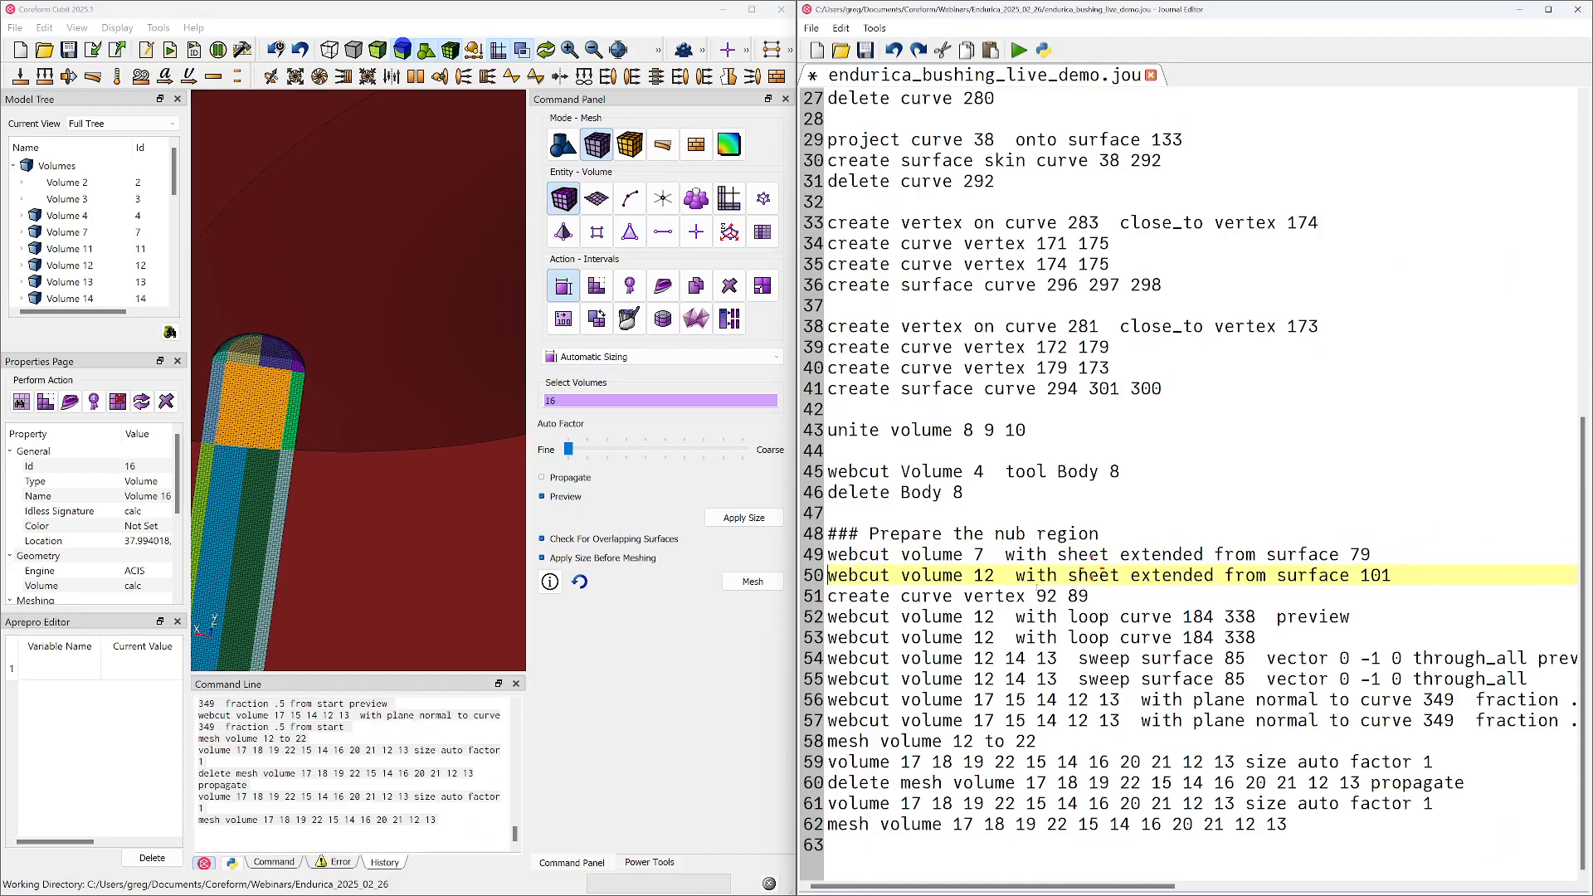
{"action": "key", "text": "Down"}
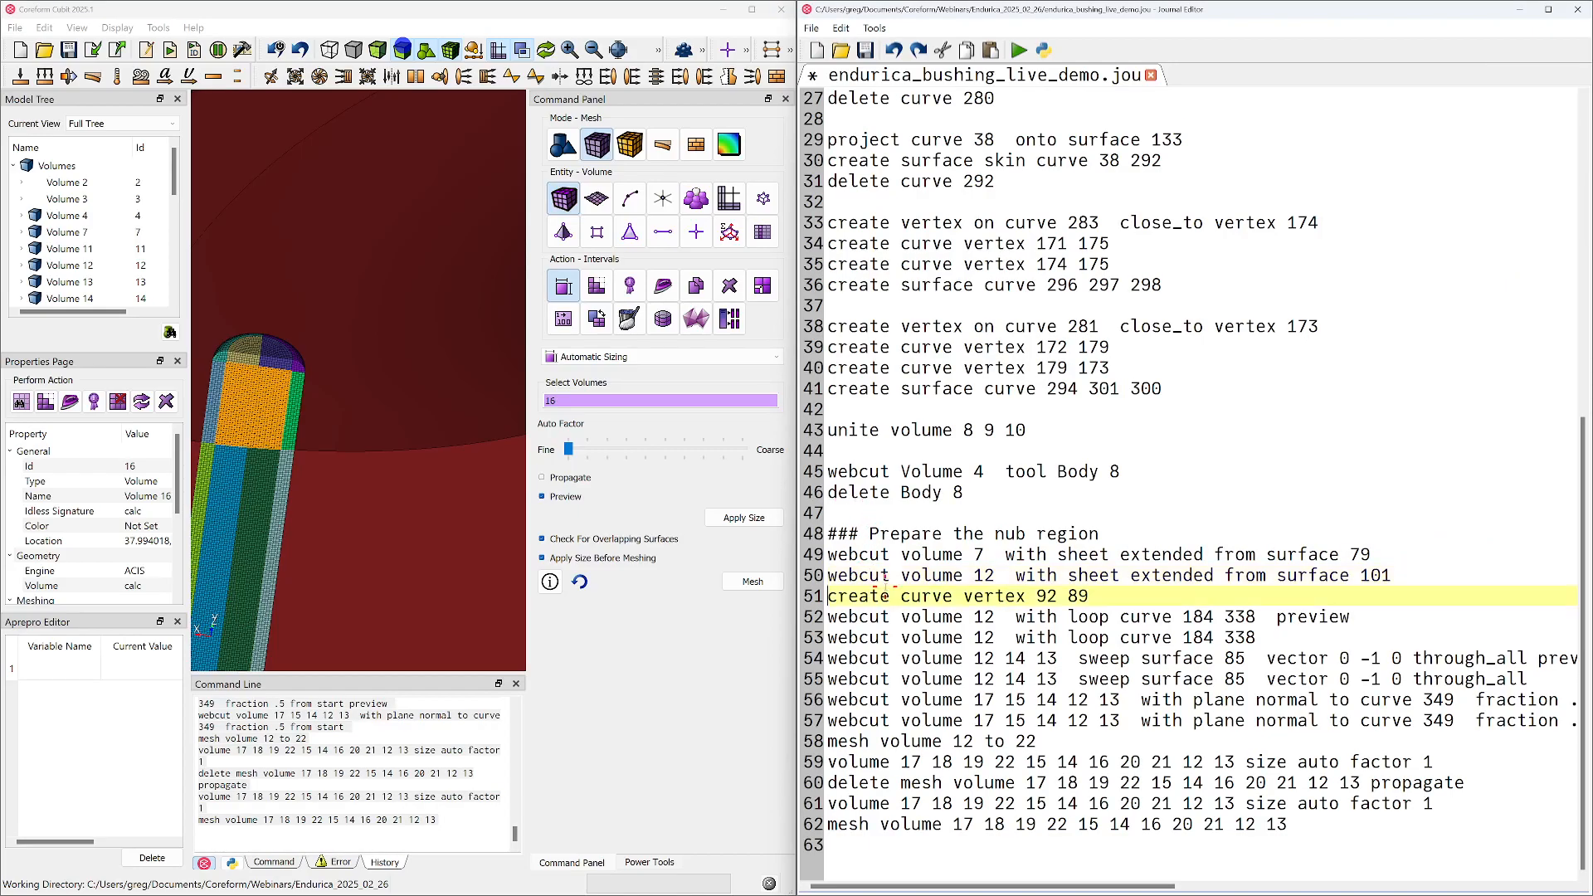
{"action": "key", "text": "Down"}
{"action": "key", "text": "shift+Down"}
{"action": "key", "text": "Delete"}
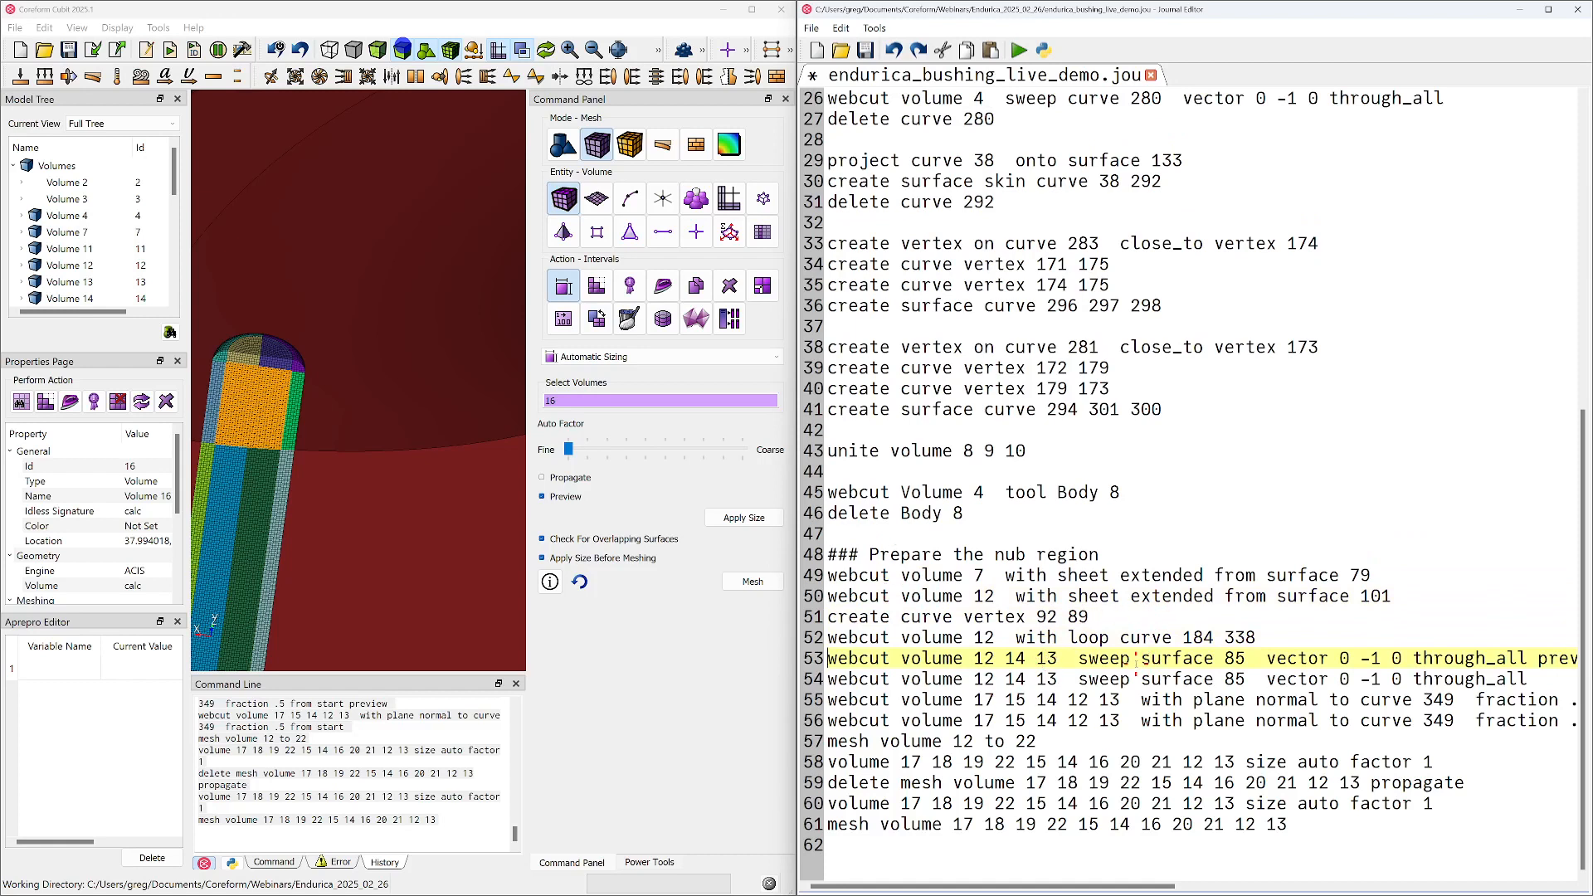
Remove the preview lines of the surface 85 sweep webcut and the curve 349 plane webcut from the journal
{"action": "key", "text": "Down"}
{"action": "key", "text": "Up"}
{"action": "key", "text": "shift+Down"}
{"action": "key", "text": "Delete"}
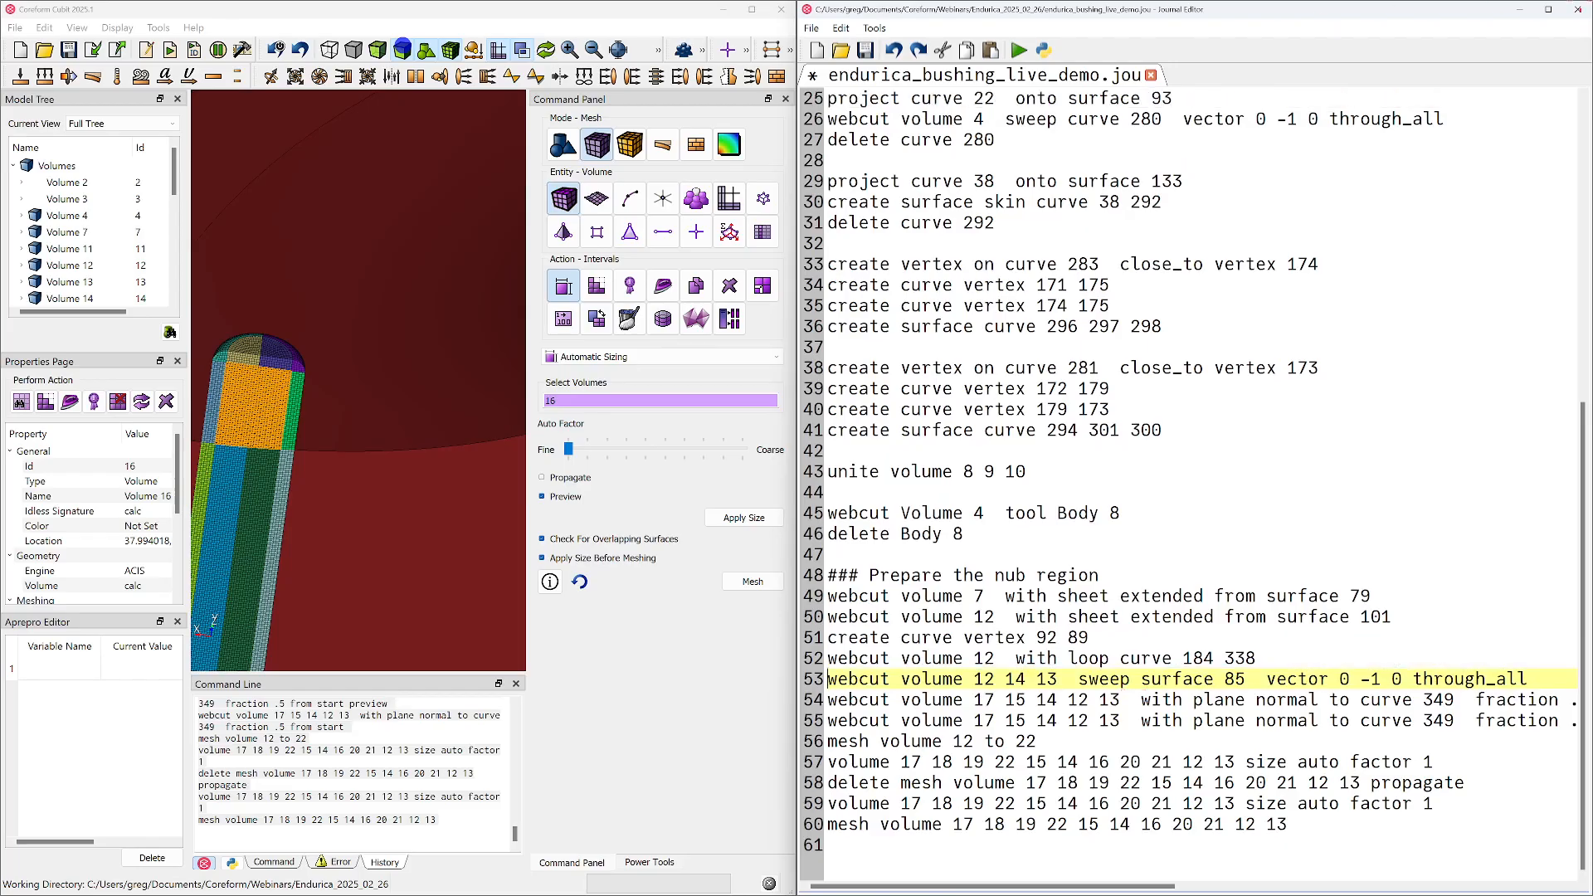
{"action": "left_click", "coordinate": [1549, 10]}
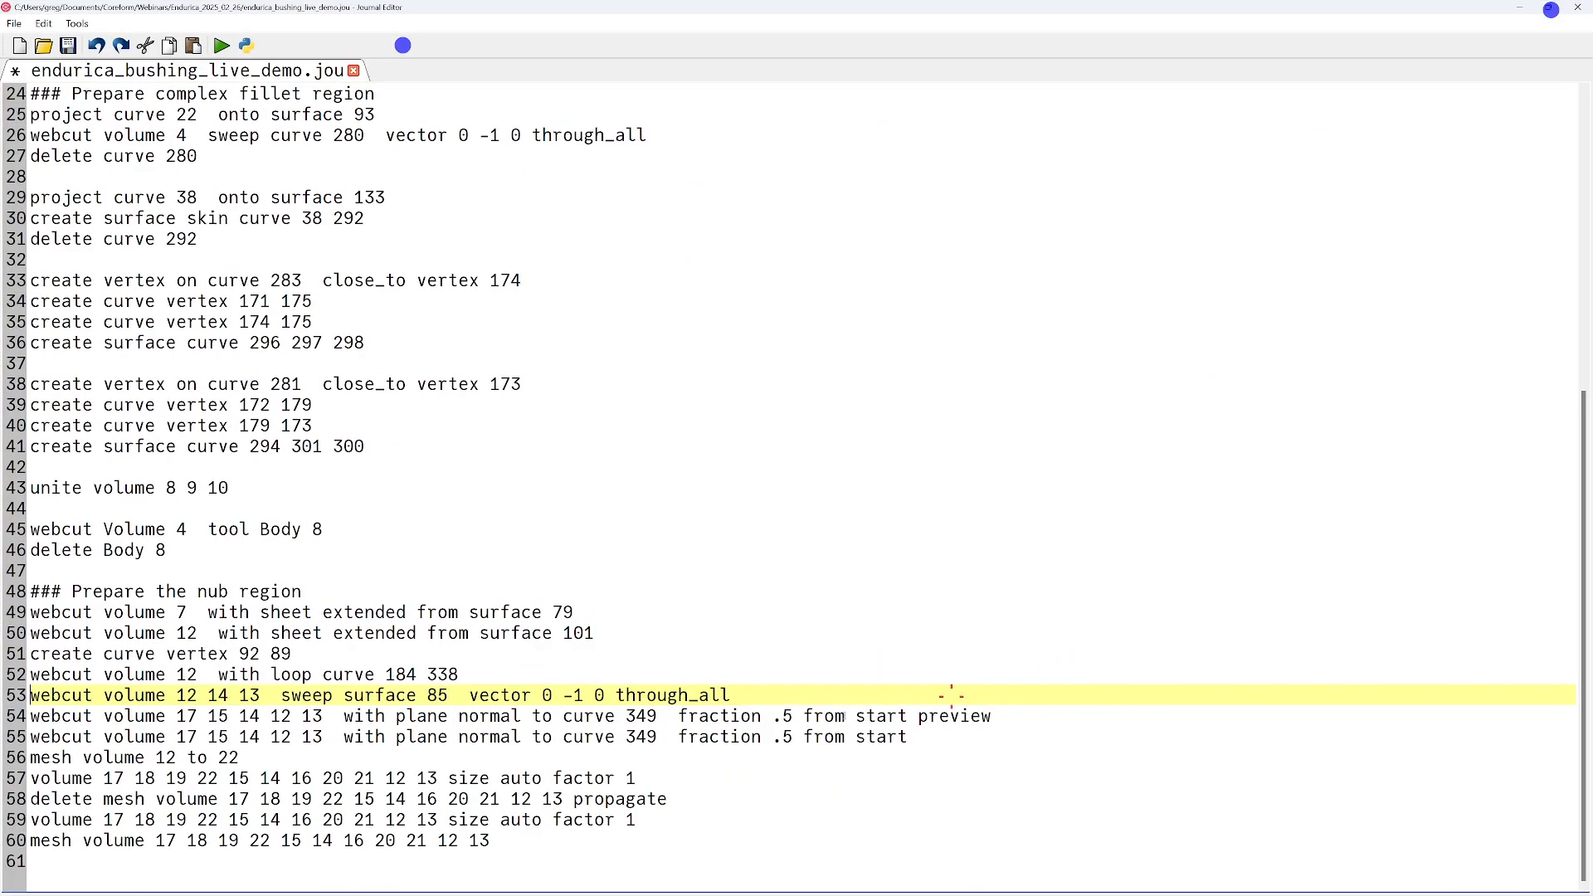
{"action": "triple_click", "coordinate": [850, 715]}
{"action": "key", "text": "Delete"}
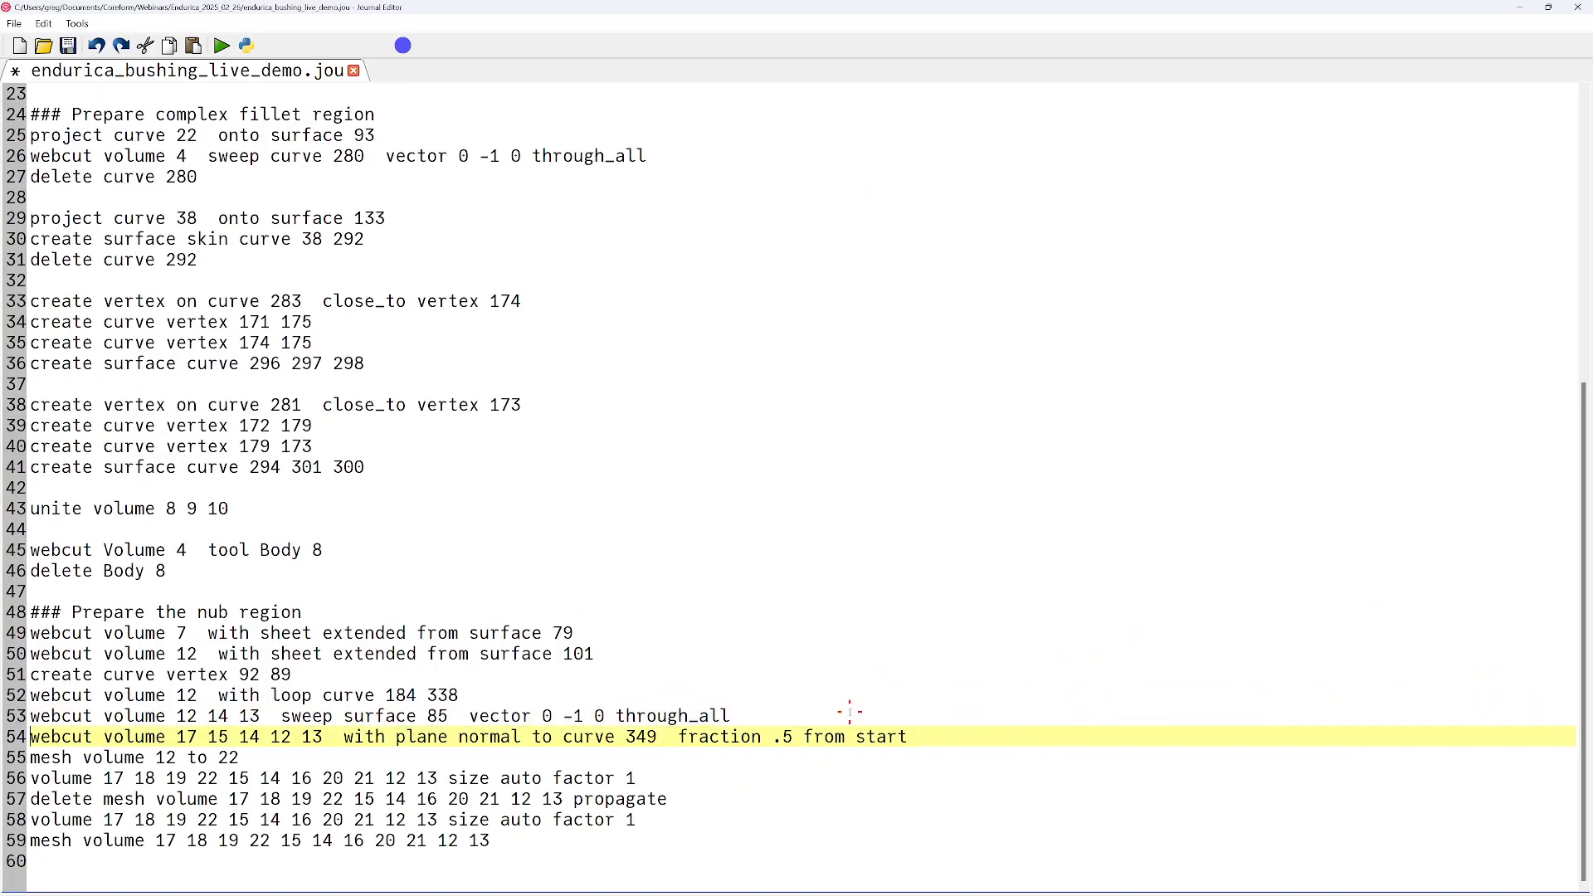
Delete the mesh, size auto factor and delete mesh commands following the curve 349 webcut in the journal
{"action": "left_click", "coordinate": [100, 756]}
{"action": "key", "text": "Home"}
{"action": "key", "text": "shift+Down"}
{"action": "key", "text": "shift+Down"}
{"action": "key", "text": "shift+Down"}
{"action": "key", "text": "shift+Down"}
{"action": "key", "text": "shift+Down"}
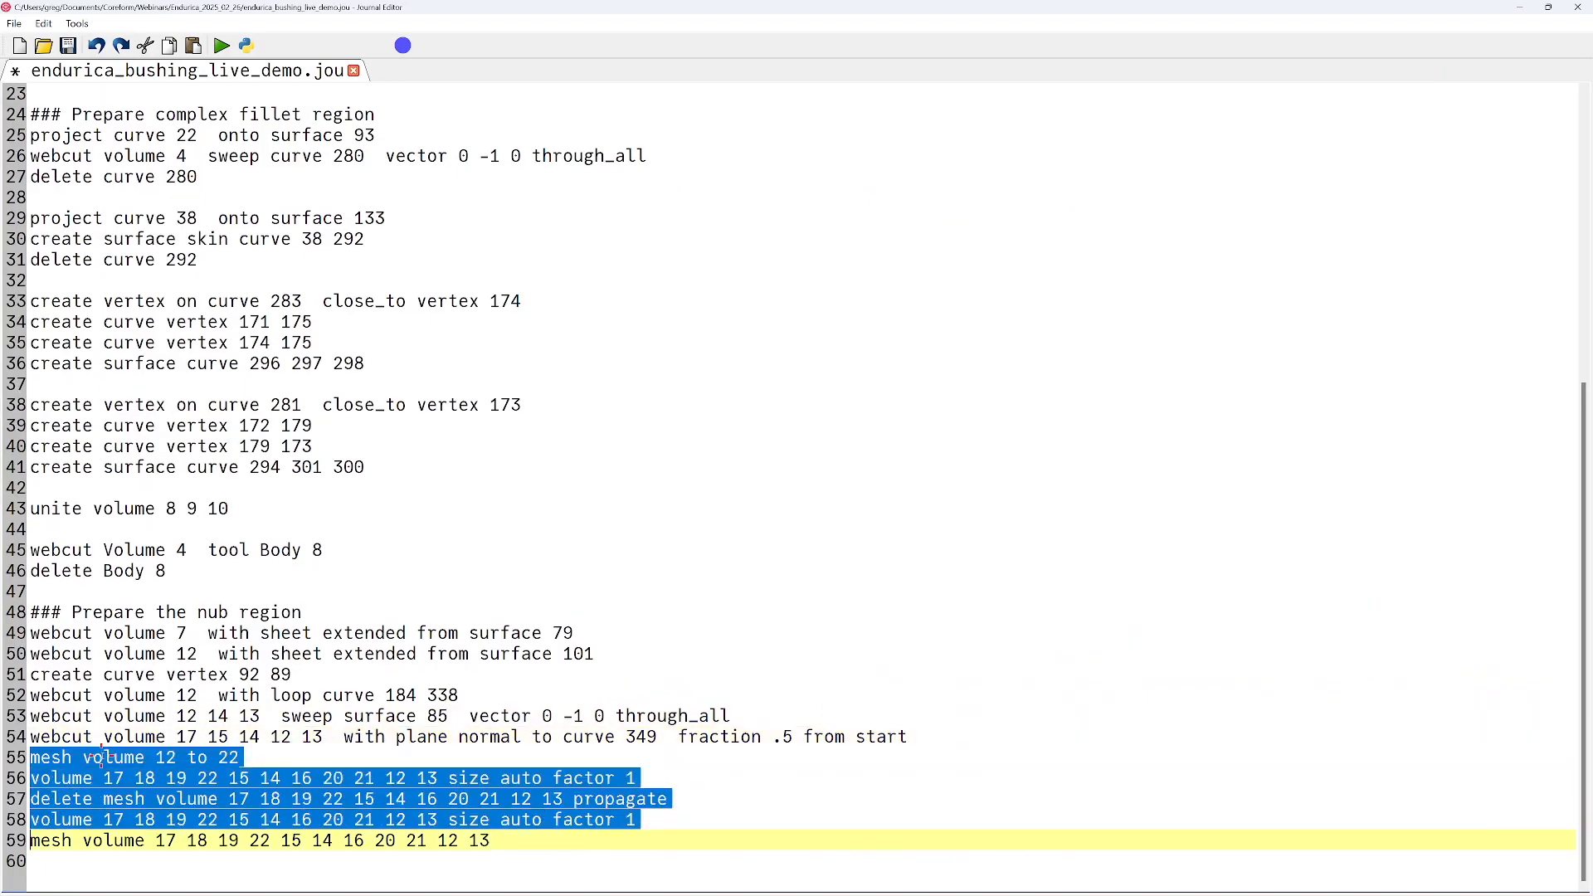
{"action": "key", "text": "Delete"}
Check volume 16's properties and the command history, and place the journal editor beside Cubit again
{"action": "left_click_drag", "start_coordinate": [644, 7], "coordinate": [1003, 160]}
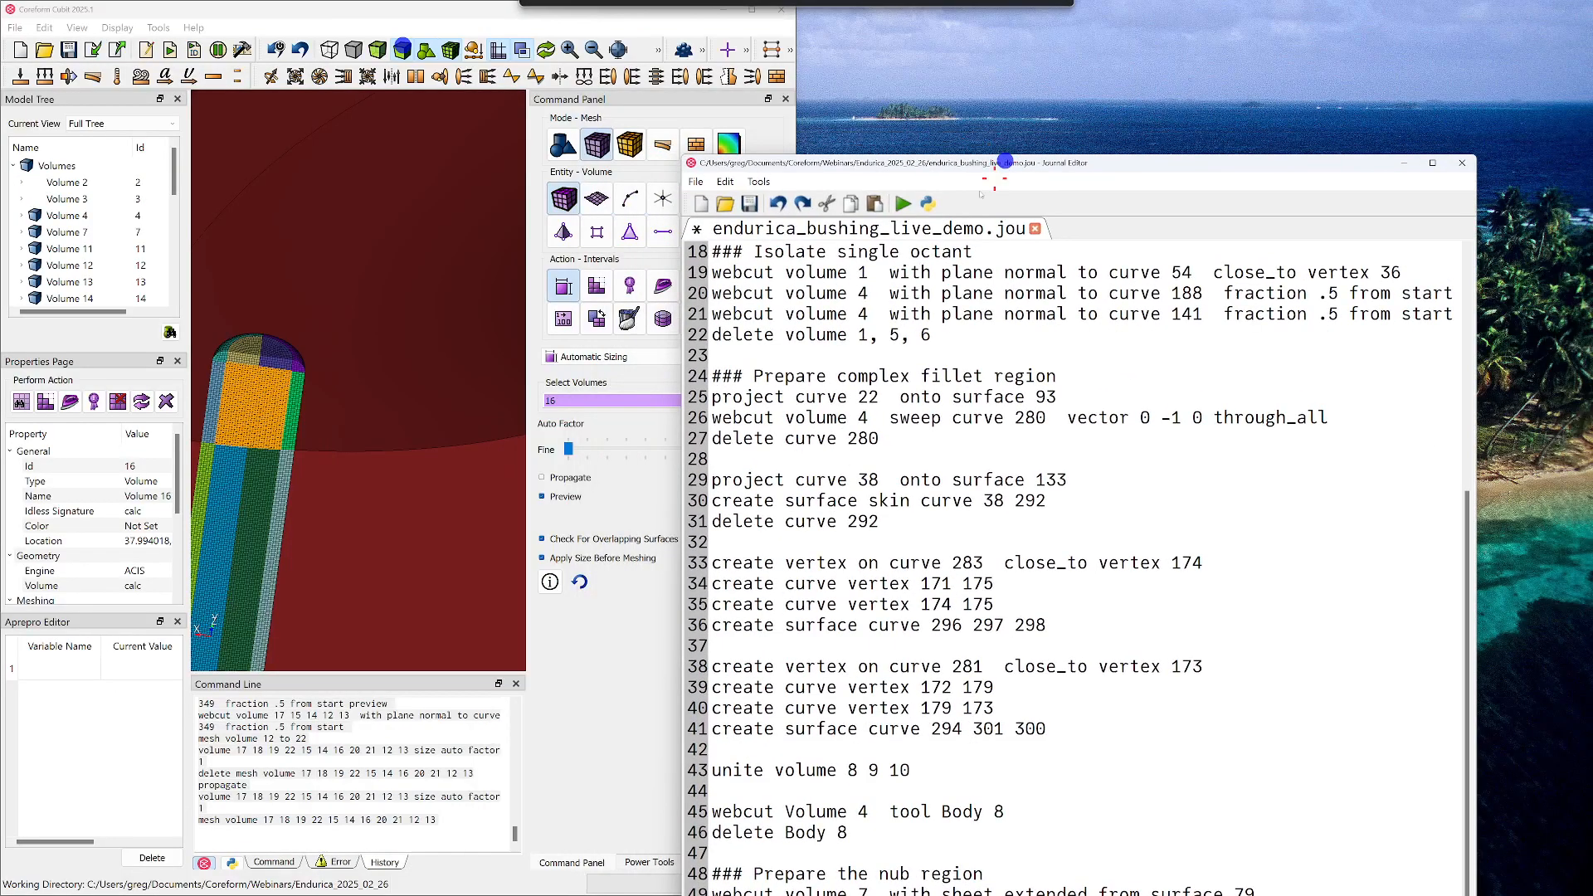
{"action": "left_click", "coordinate": [258, 401]}
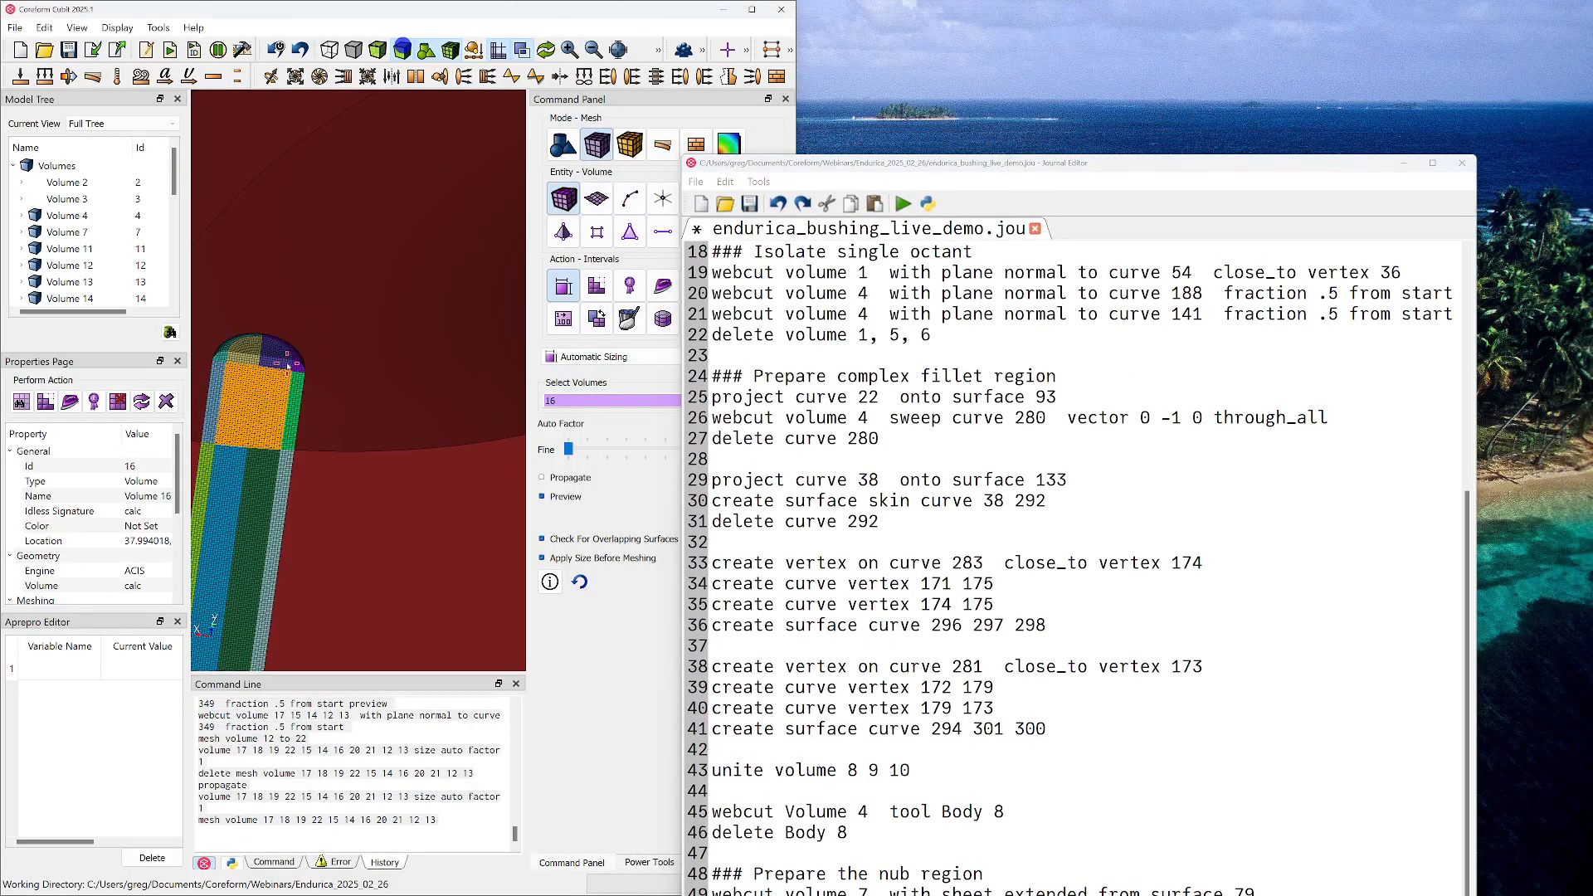
{"action": "left_click", "coordinate": [133, 465]}
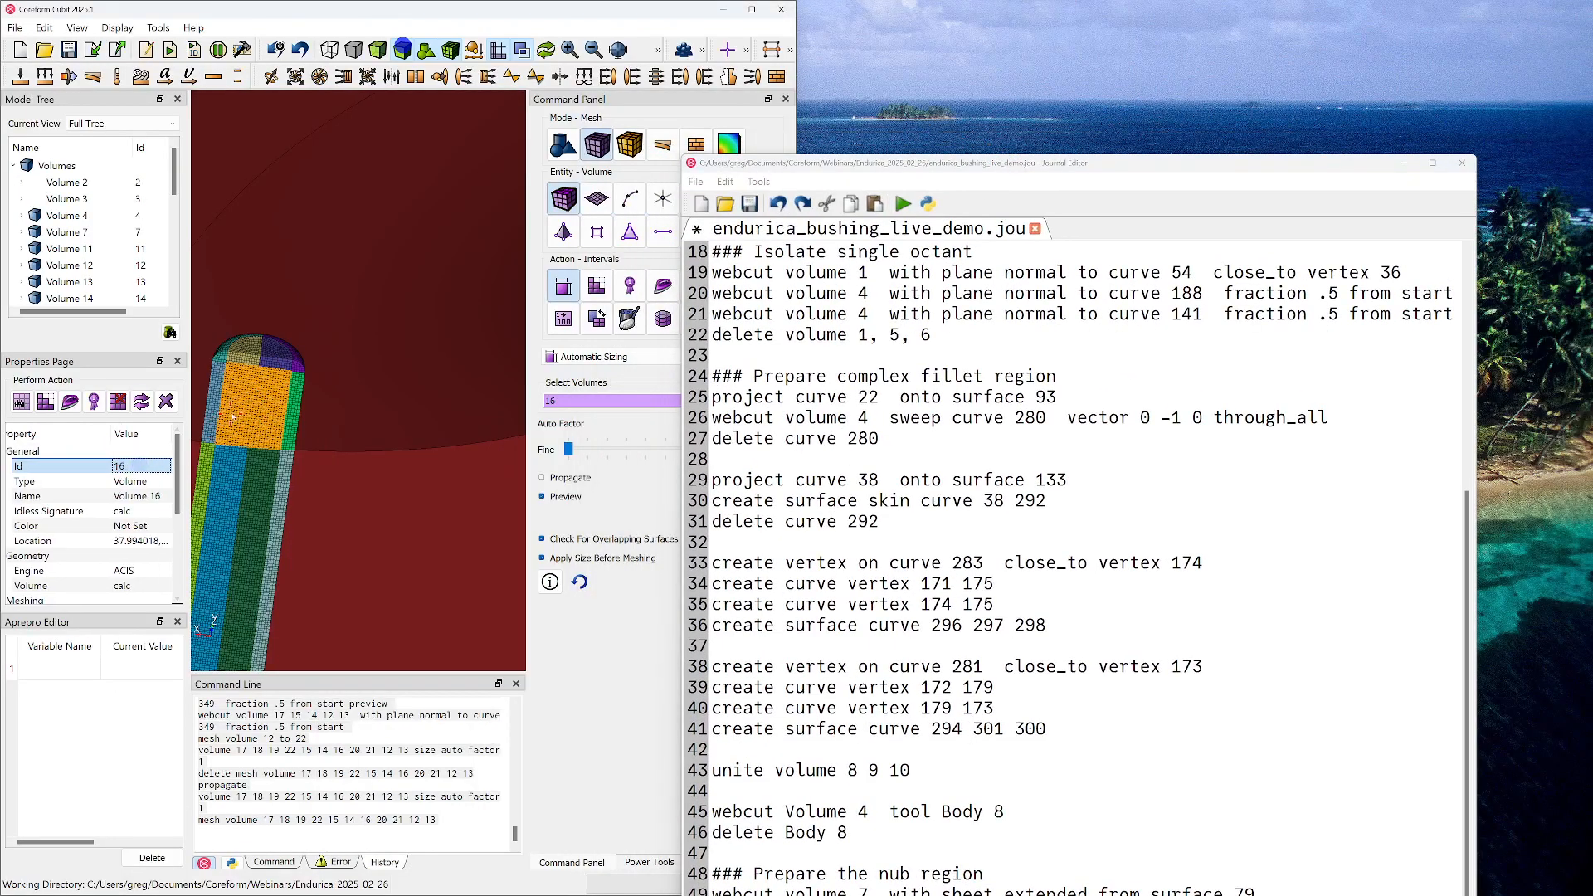
{"action": "scroll", "coordinate": [994, 795], "scroll_direction": "down", "scroll_amount": 1}
{"action": "key", "text": "super+Right"}
{"action": "key", "text": "super+Left"}
{"action": "key", "text": "Escape"}
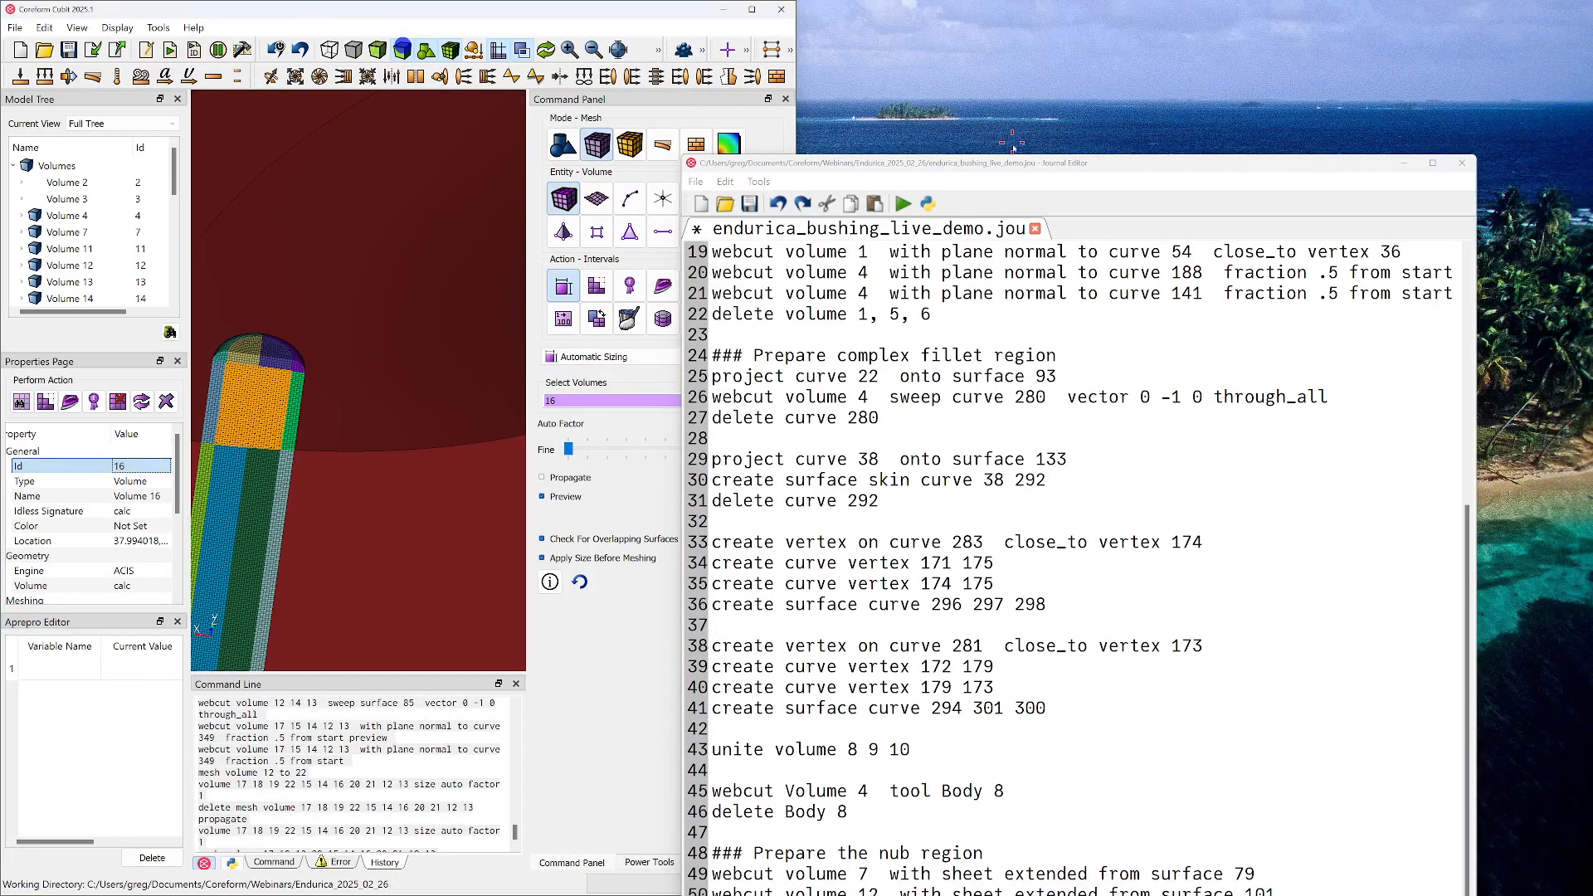
{"action": "left_click", "coordinate": [1012, 161]}
{"action": "key", "text": "super+Right"}
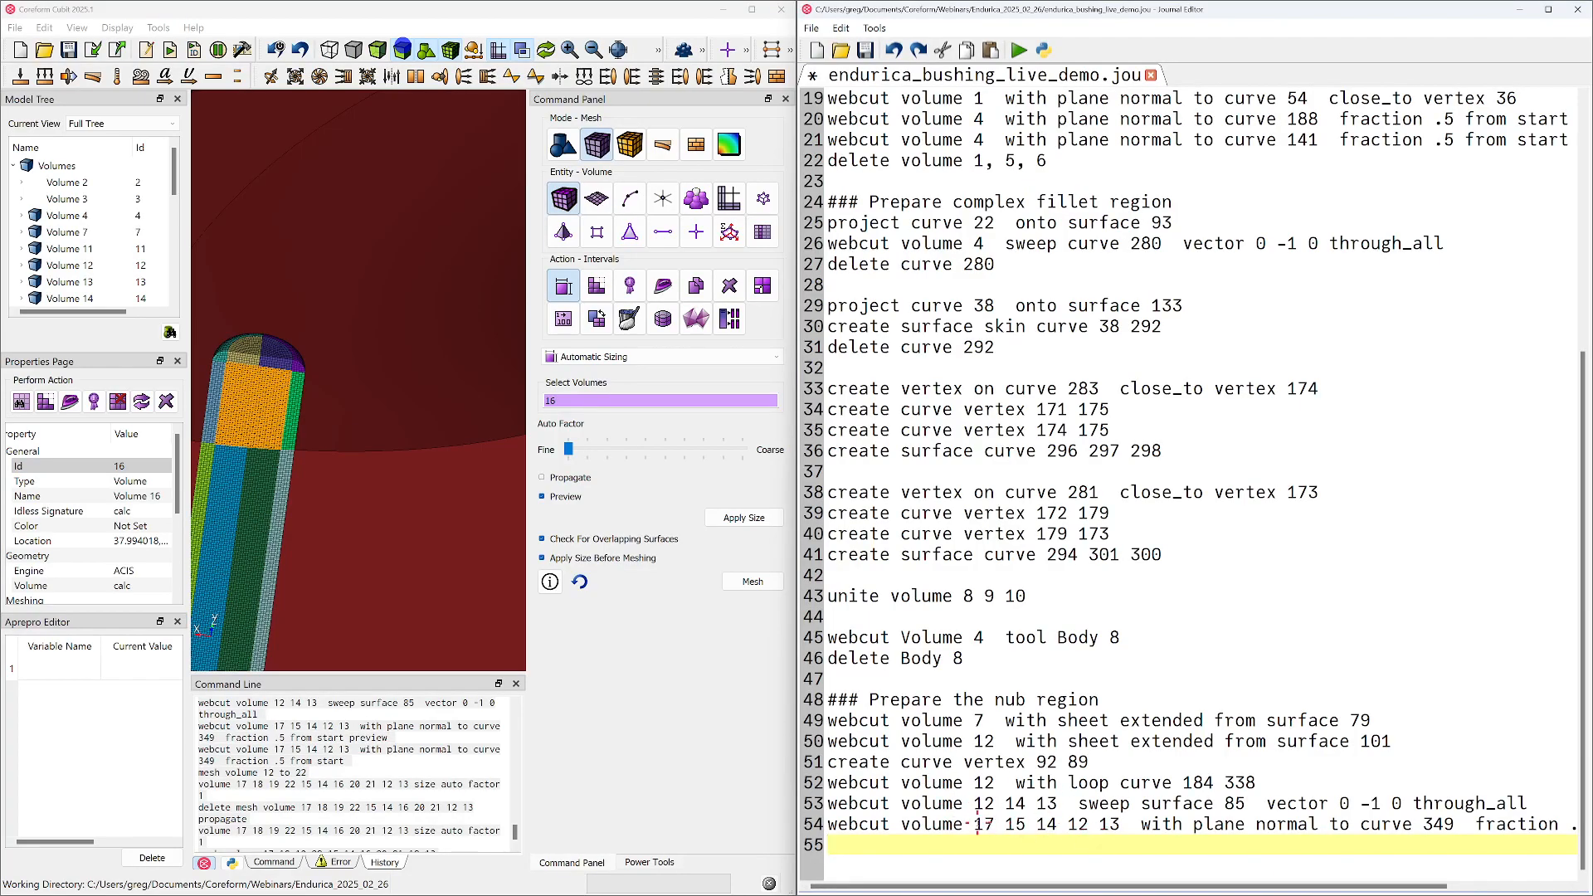
{"action": "left_click_drag", "start_coordinate": [974, 824], "coordinate": [1120, 826]}
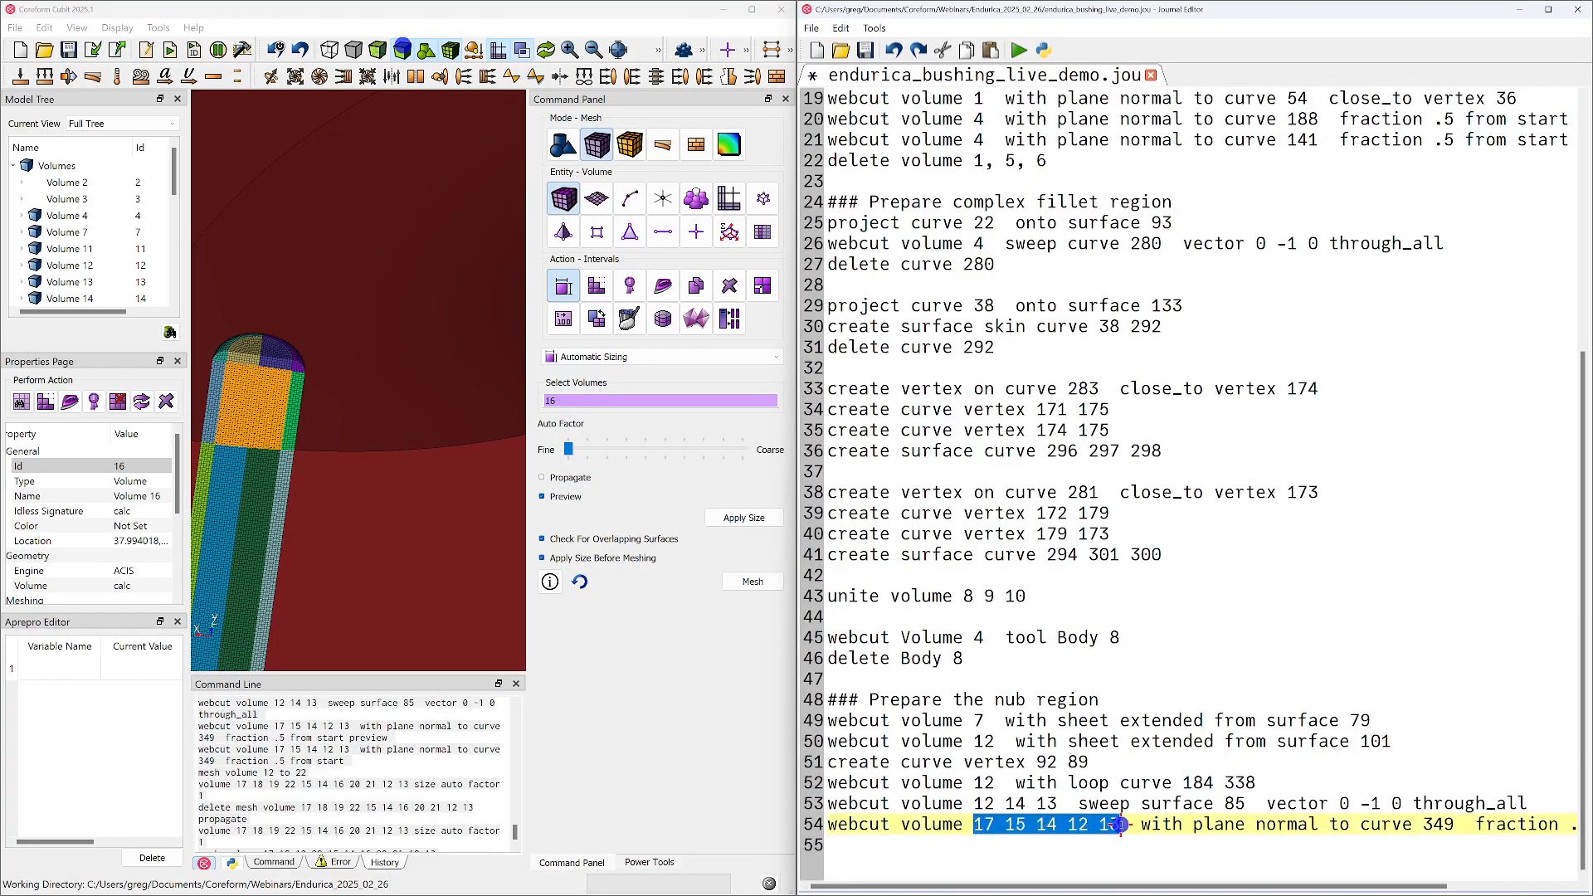
{"action": "type", "text": "13"}
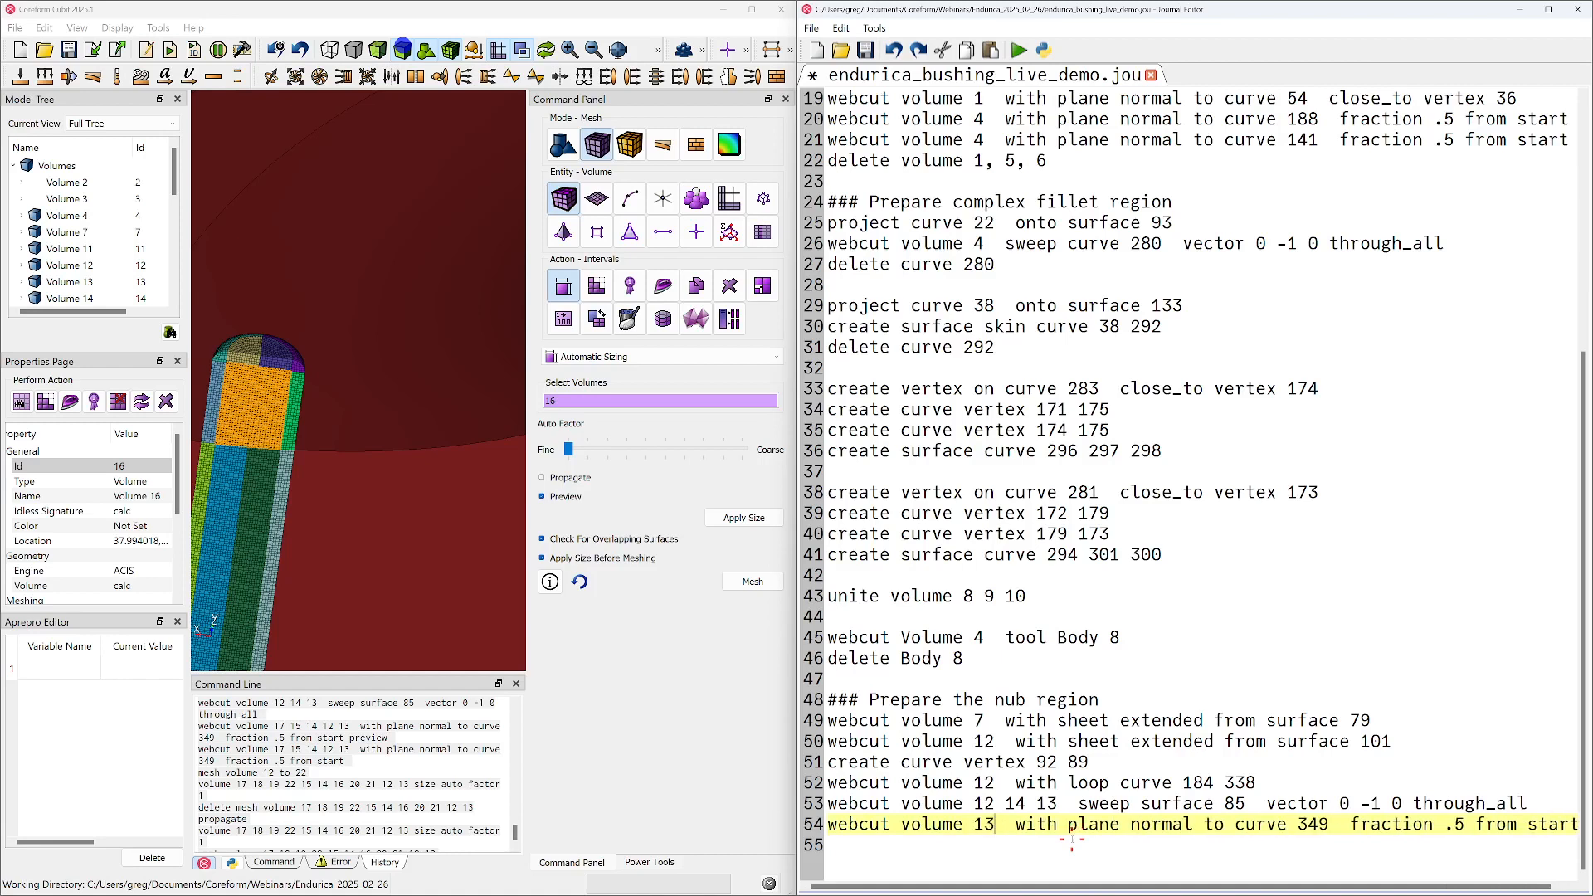
{"action": "type", "text": ","}
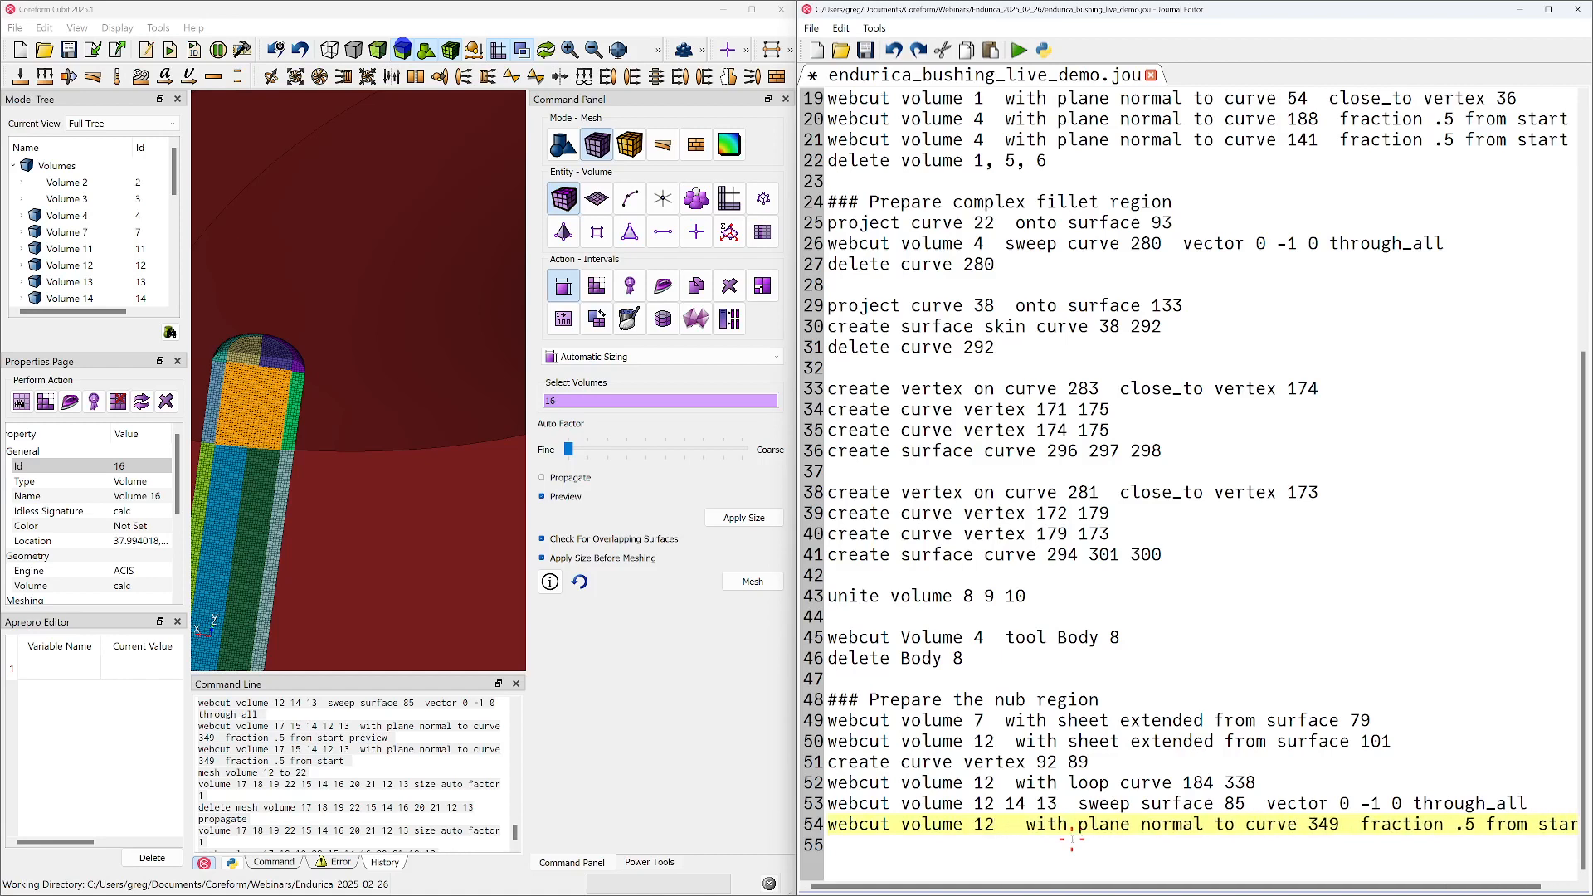
{"action": "type", "text": "14"}
{"action": "key", "text": "BackSpace"}
{"action": "type", "text": "3 14"}
{"action": "key", "text": "Delete"}
{"action": "type", "text": "15 16 17"}
{"action": "key", "text": "Delete"}
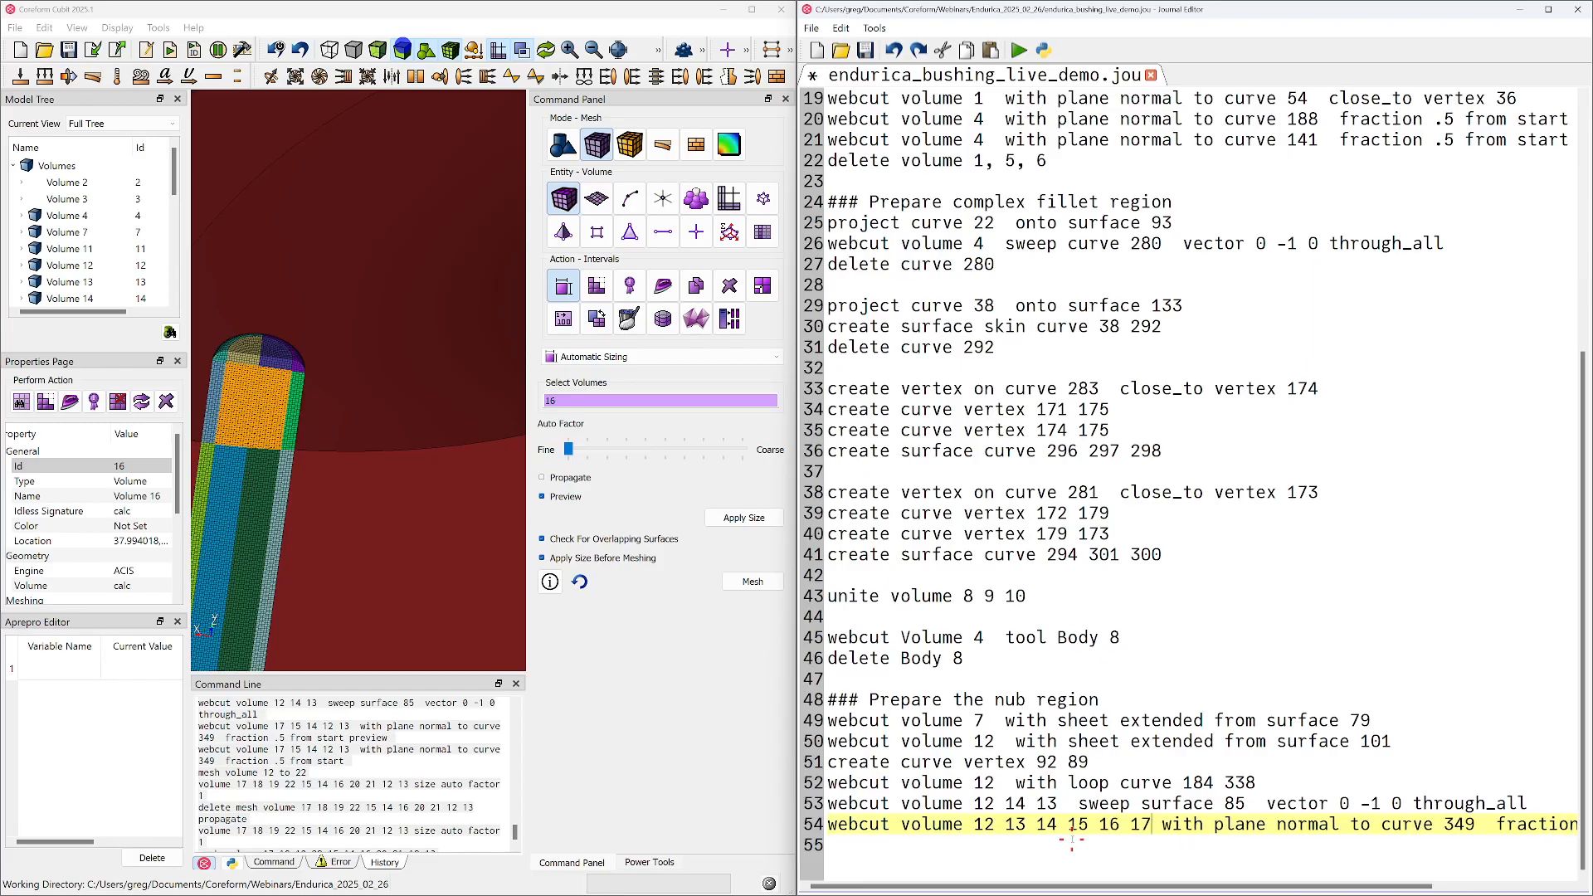
{"action": "double_click", "coordinate": [1108, 824]}
Save and run the journal, inspect the rebuilt nub region, and return to the empty line at the journal's end
{"action": "left_click", "coordinate": [865, 50]}
{"action": "left_click", "coordinate": [1019, 51]}
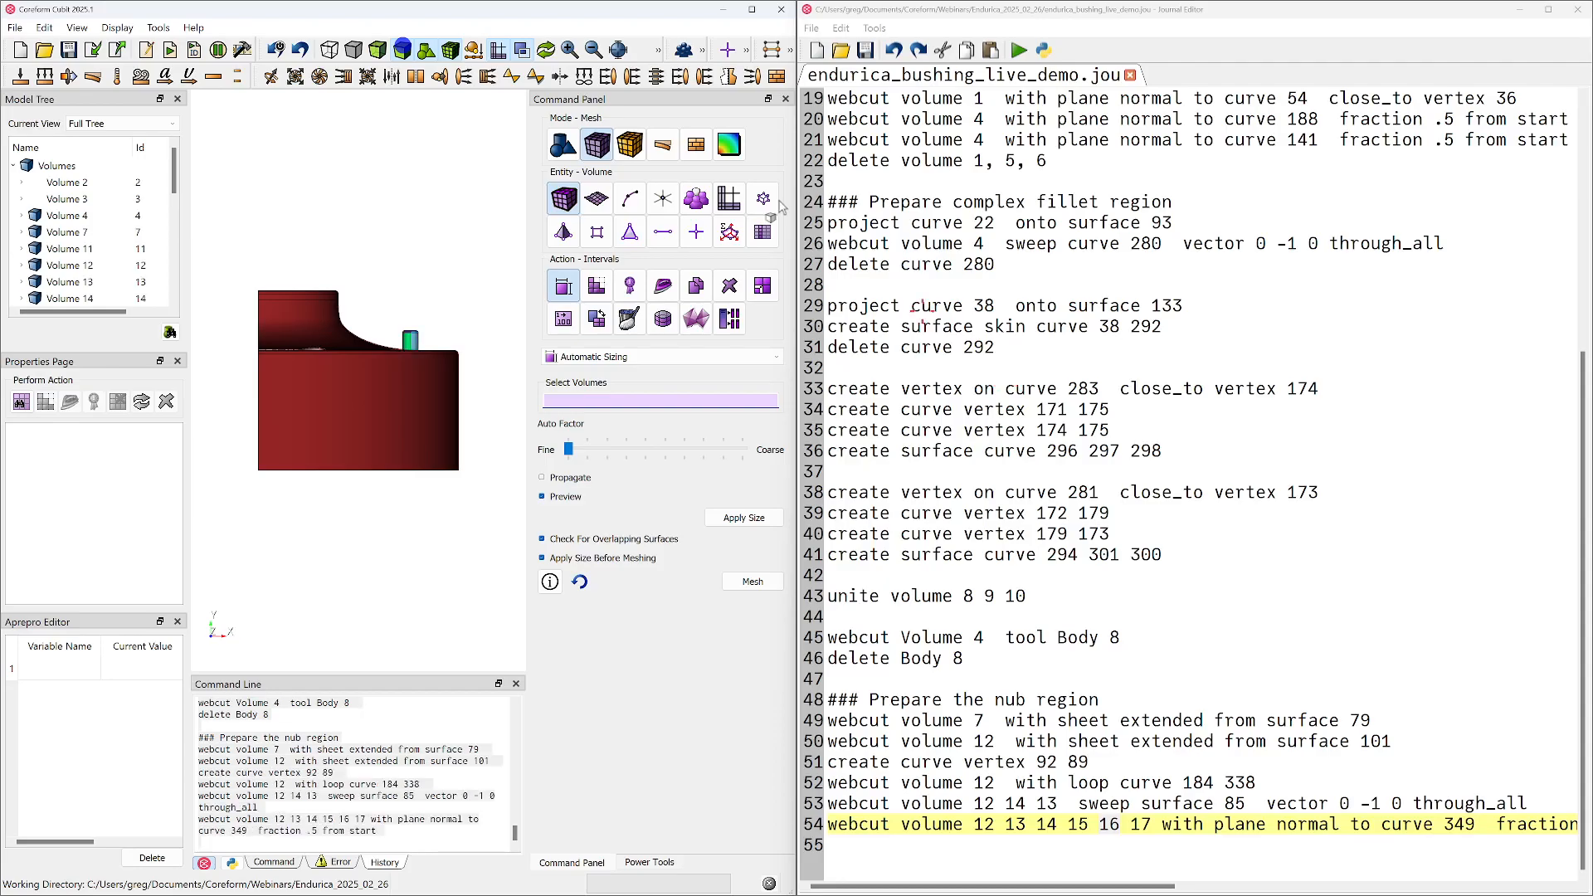
{"action": "middle_click_drag", "start_coordinate": [466, 393], "coordinate": [253, 473]}
{"action": "middle_click_drag", "start_coordinate": [435, 452], "coordinate": [387, 466]}
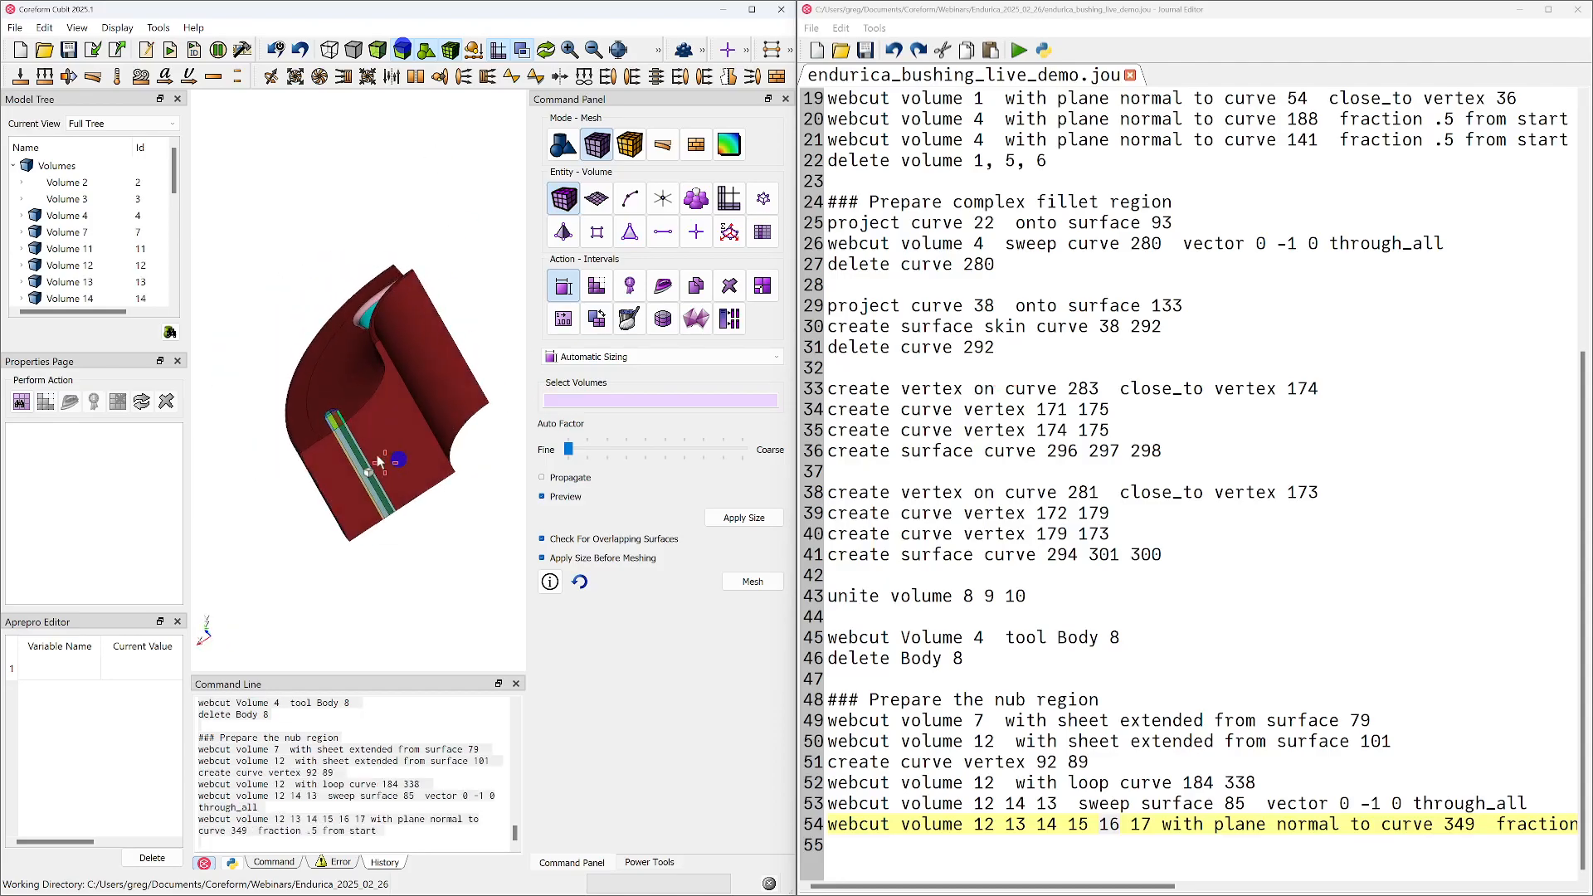
{"action": "scroll", "coordinate": [388, 471], "scroll_direction": "up", "scroll_amount": 5}
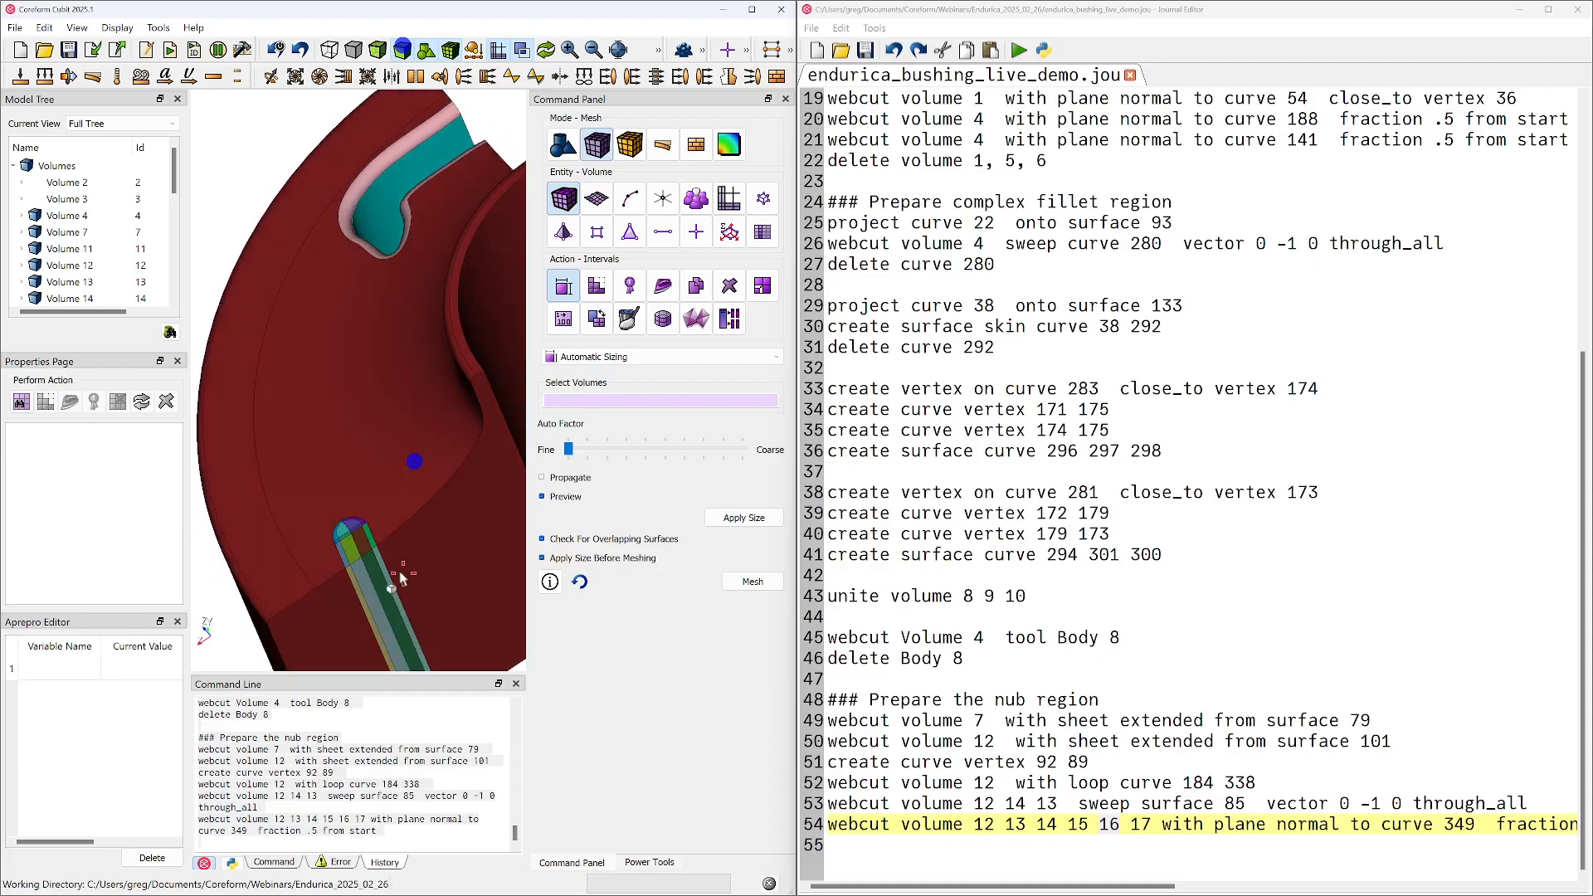
{"action": "left_click", "coordinate": [1111, 784]}
{"action": "left_click", "coordinate": [1096, 860]}
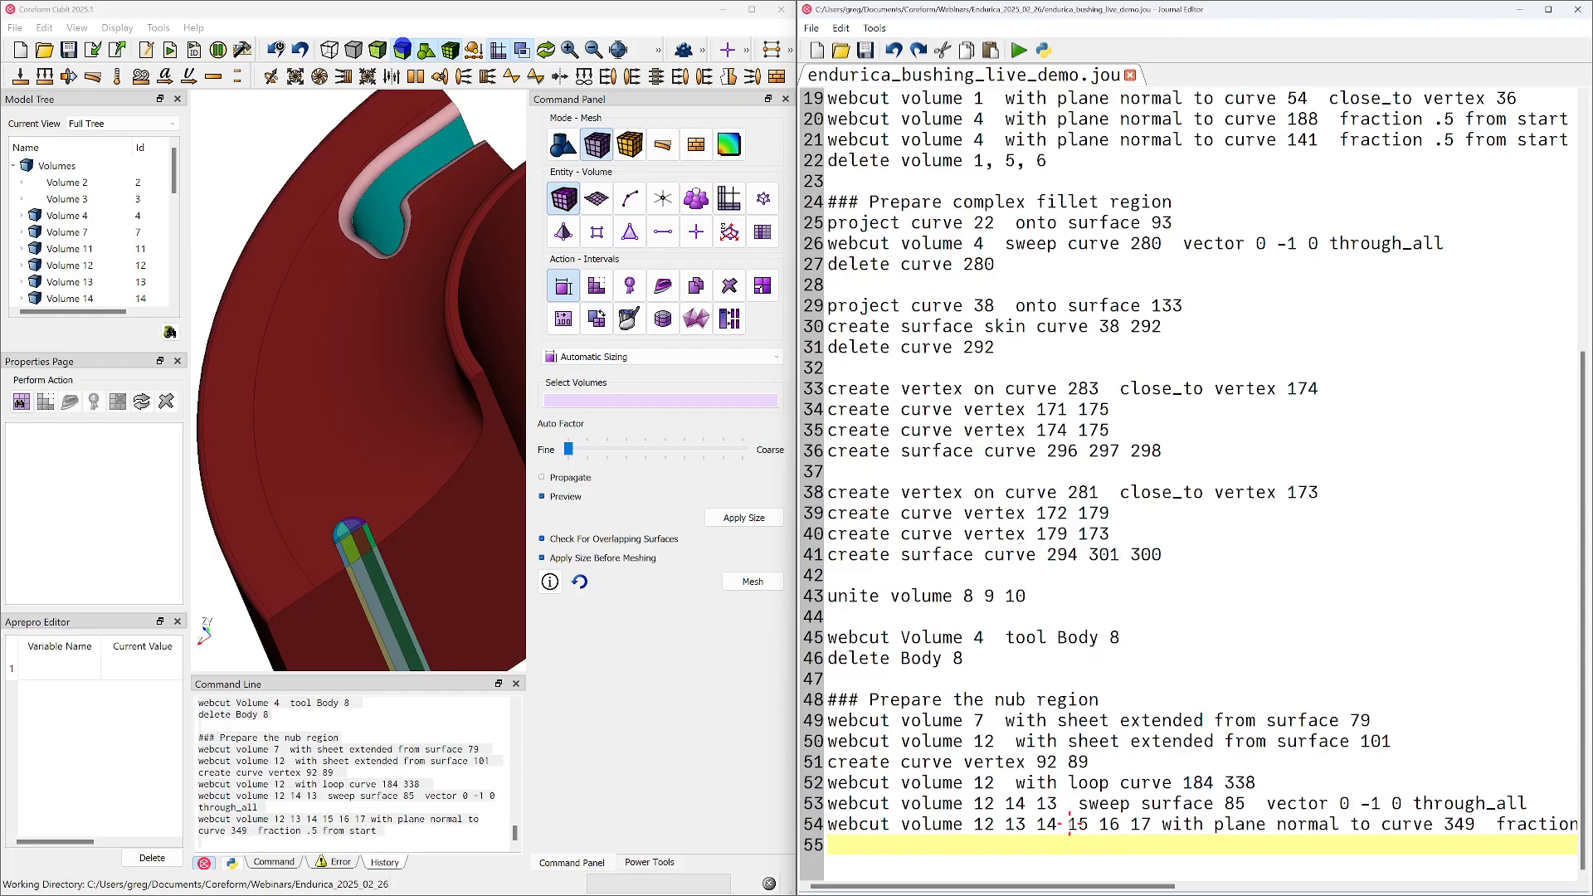
Draw only volume 7, minimize the journal editor and maximize the Cubit window
{"action": "scroll", "coordinate": [425, 490], "scroll_direction": "down", "scroll_amount": 5}
{"action": "left_click_drag", "start_coordinate": [421, 506], "coordinate": [402, 479]}
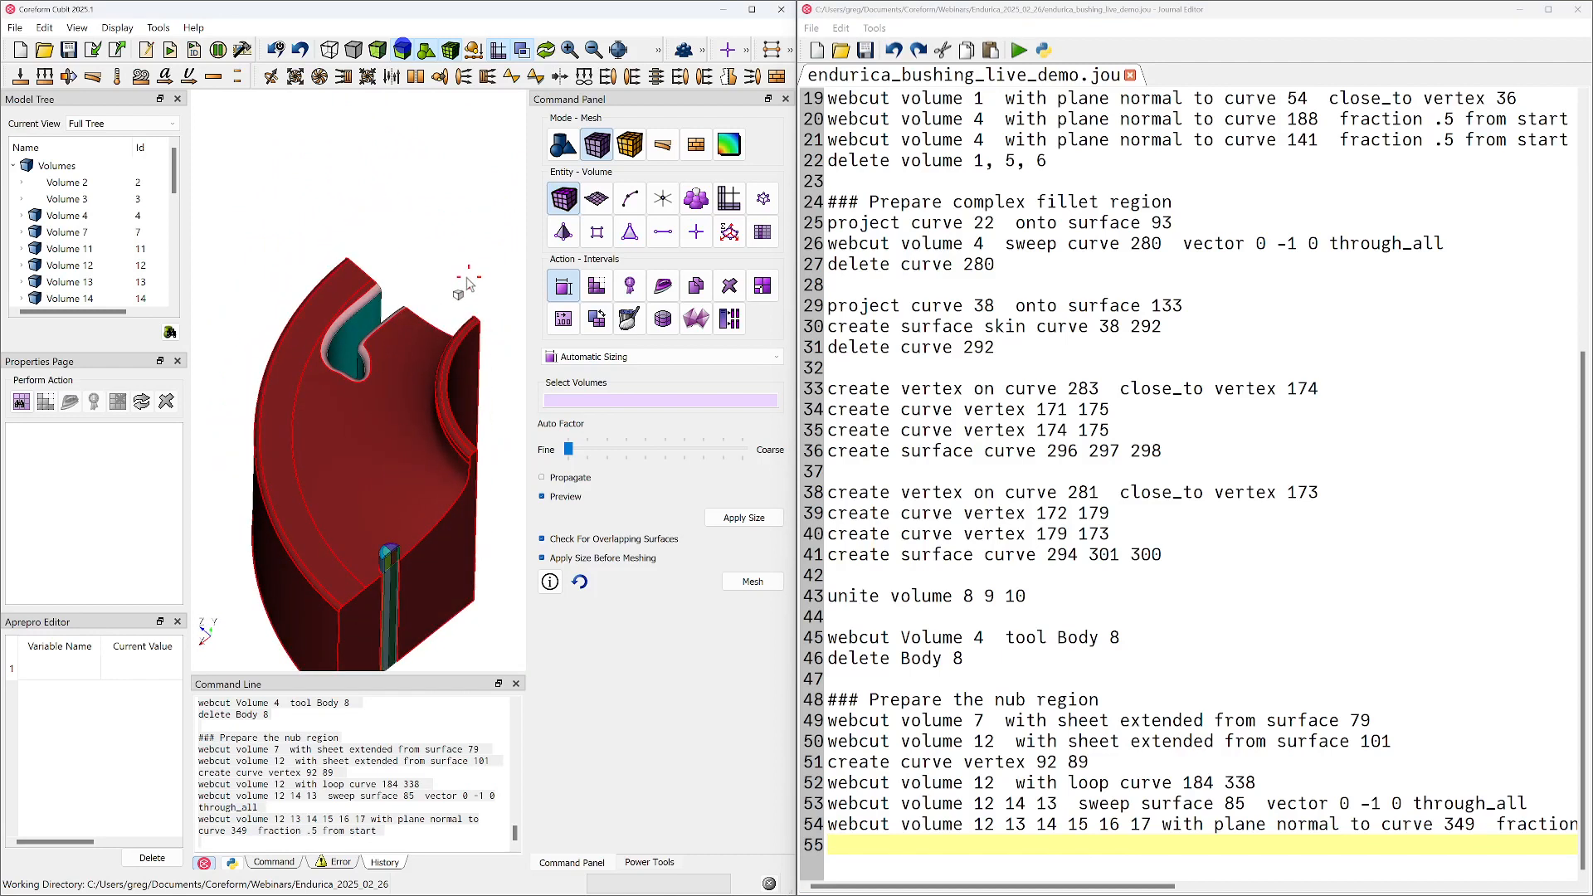
{"action": "left_click", "coordinate": [373, 438]}
{"action": "right_click", "coordinate": [384, 425]}
{"action": "left_click", "coordinate": [437, 551]}
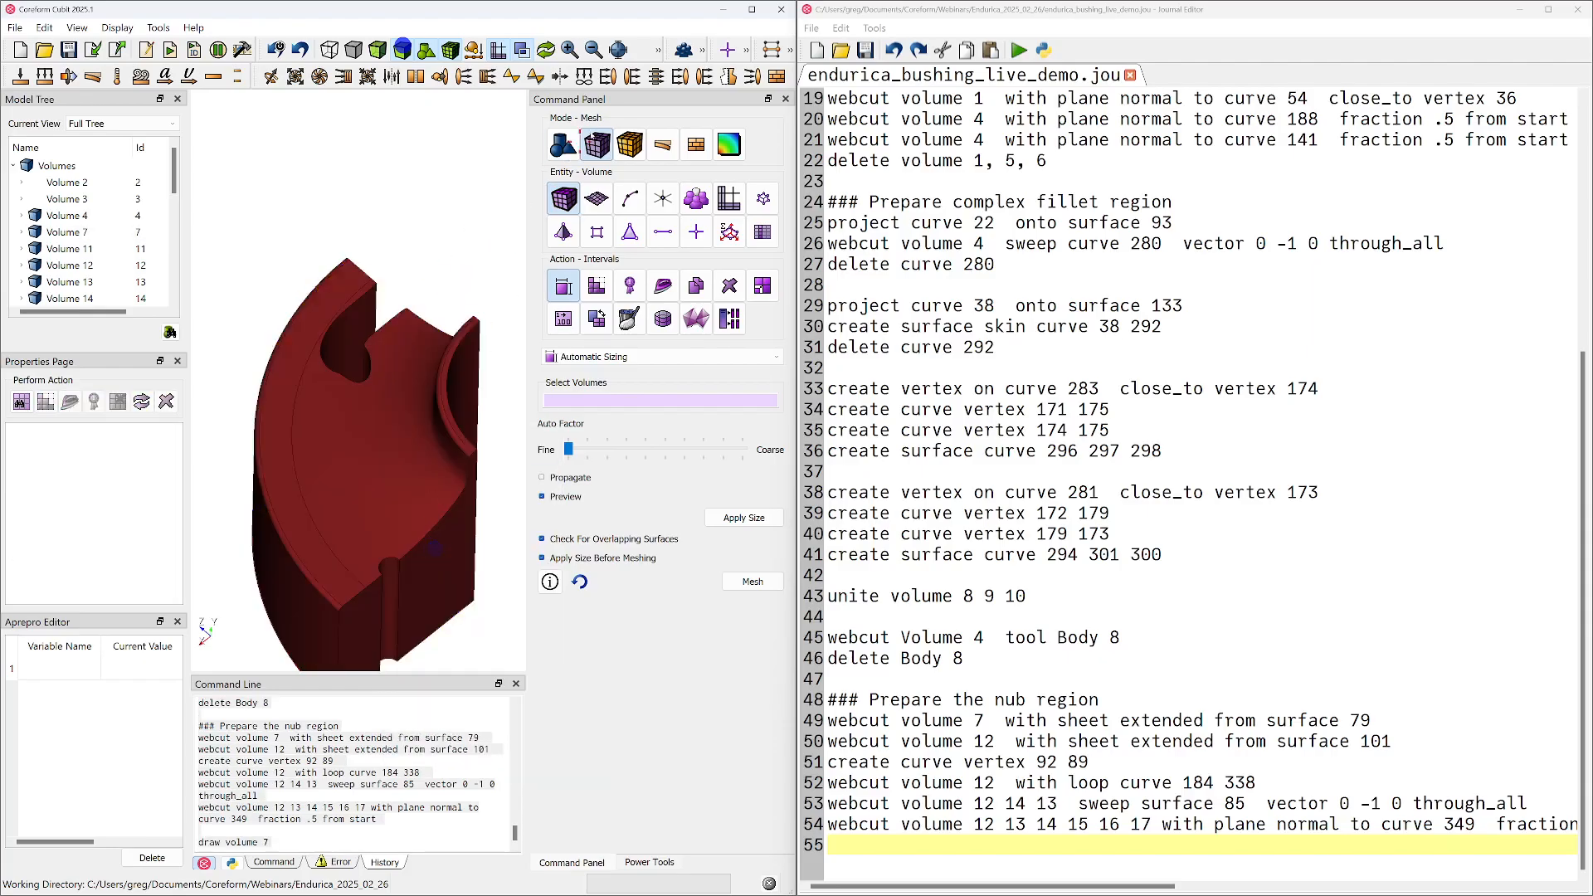
{"action": "left_click", "coordinate": [1519, 9]}
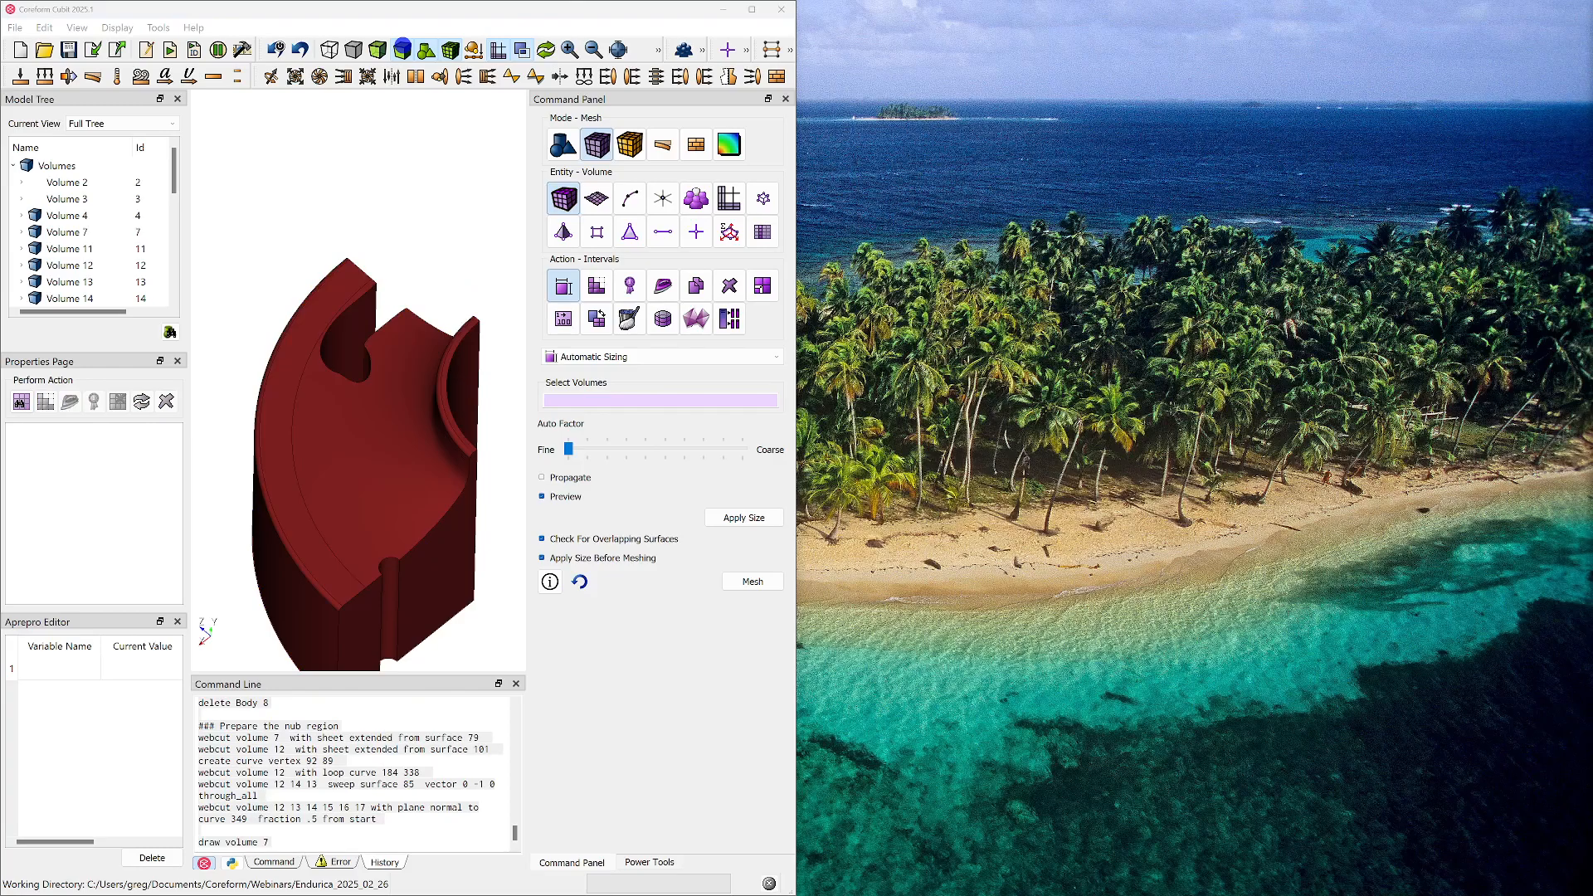
{"action": "left_click", "coordinate": [751, 9]}
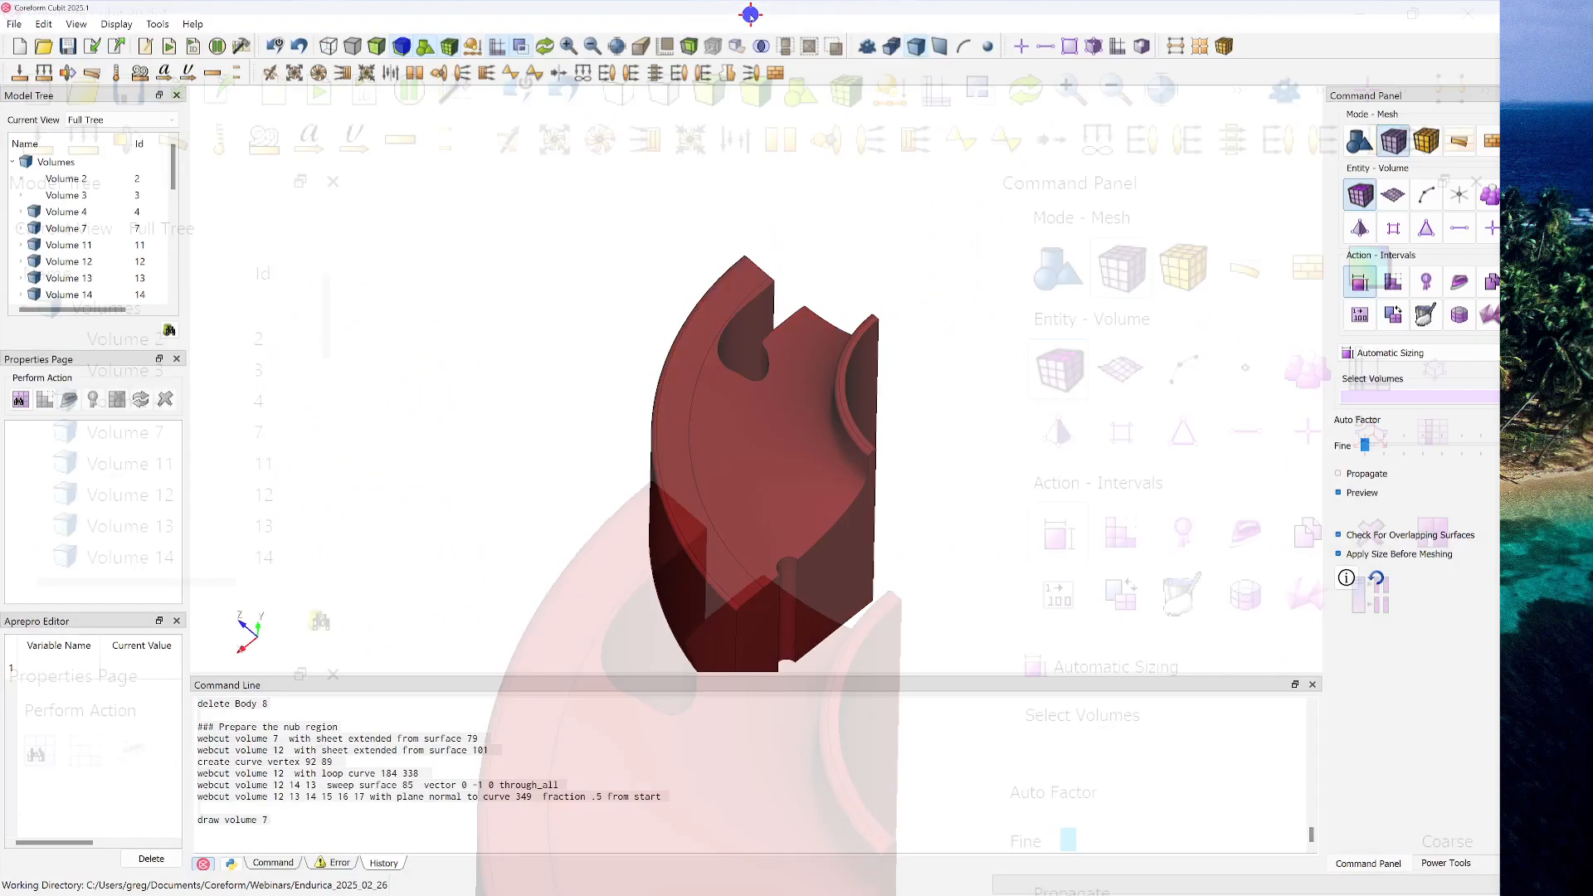
Inspect volume 7 around its vertical groove and upper faces, and select the volume
{"action": "scroll", "coordinate": [800, 438], "scroll_direction": "up", "scroll_amount": 5}
{"action": "left_click_drag", "start_coordinate": [740, 454], "coordinate": [721, 282]}
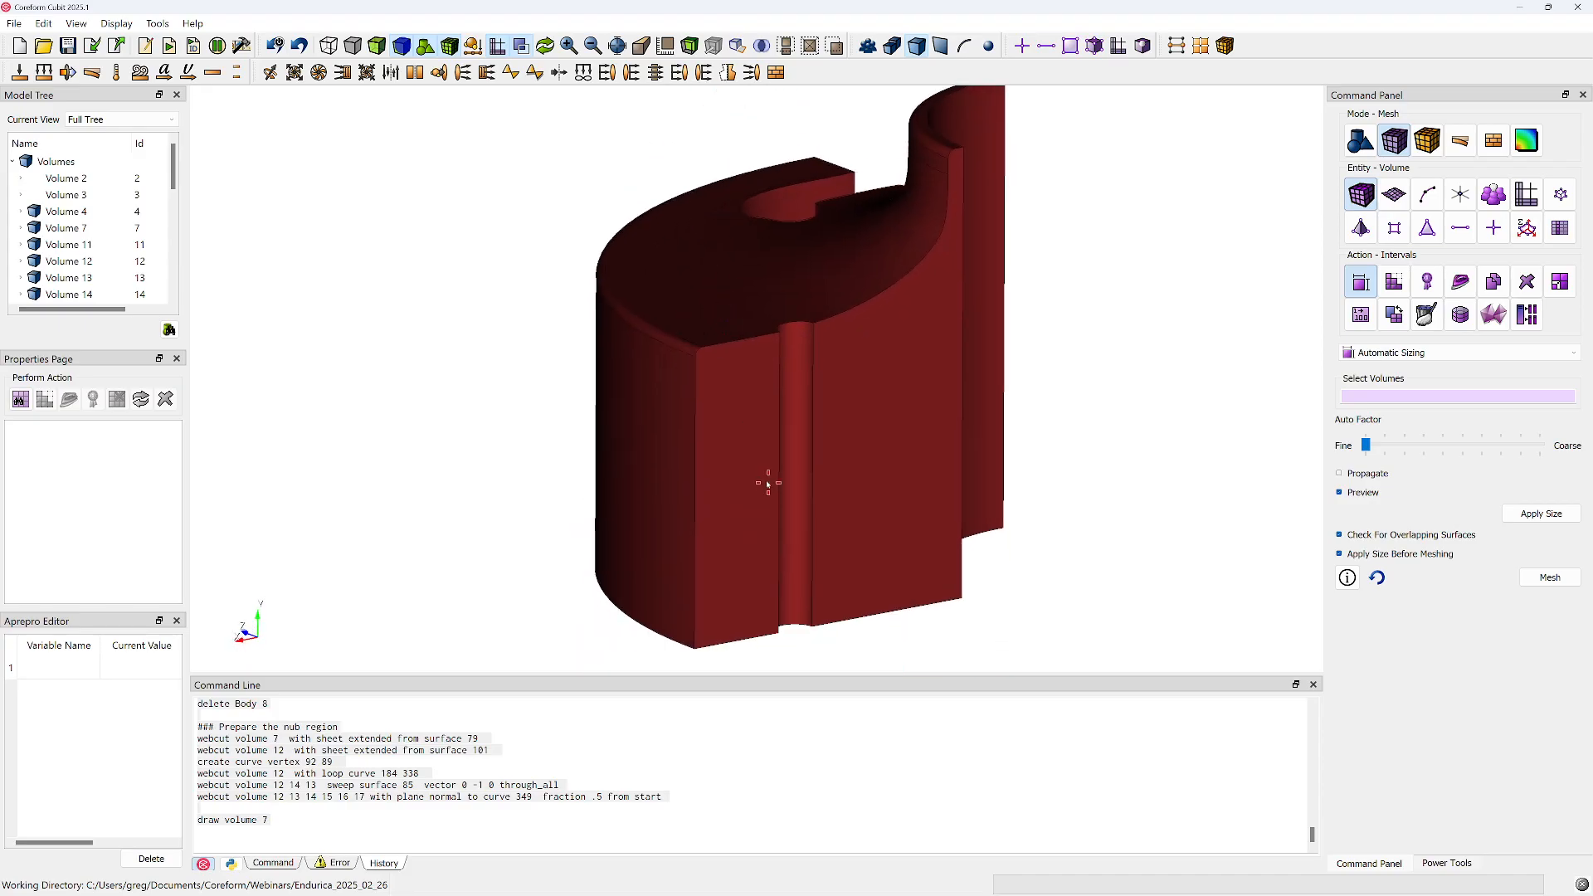
{"action": "left_click_drag", "start_coordinate": [810, 459], "coordinate": [813, 441]}
{"action": "left_click", "coordinate": [779, 271]}
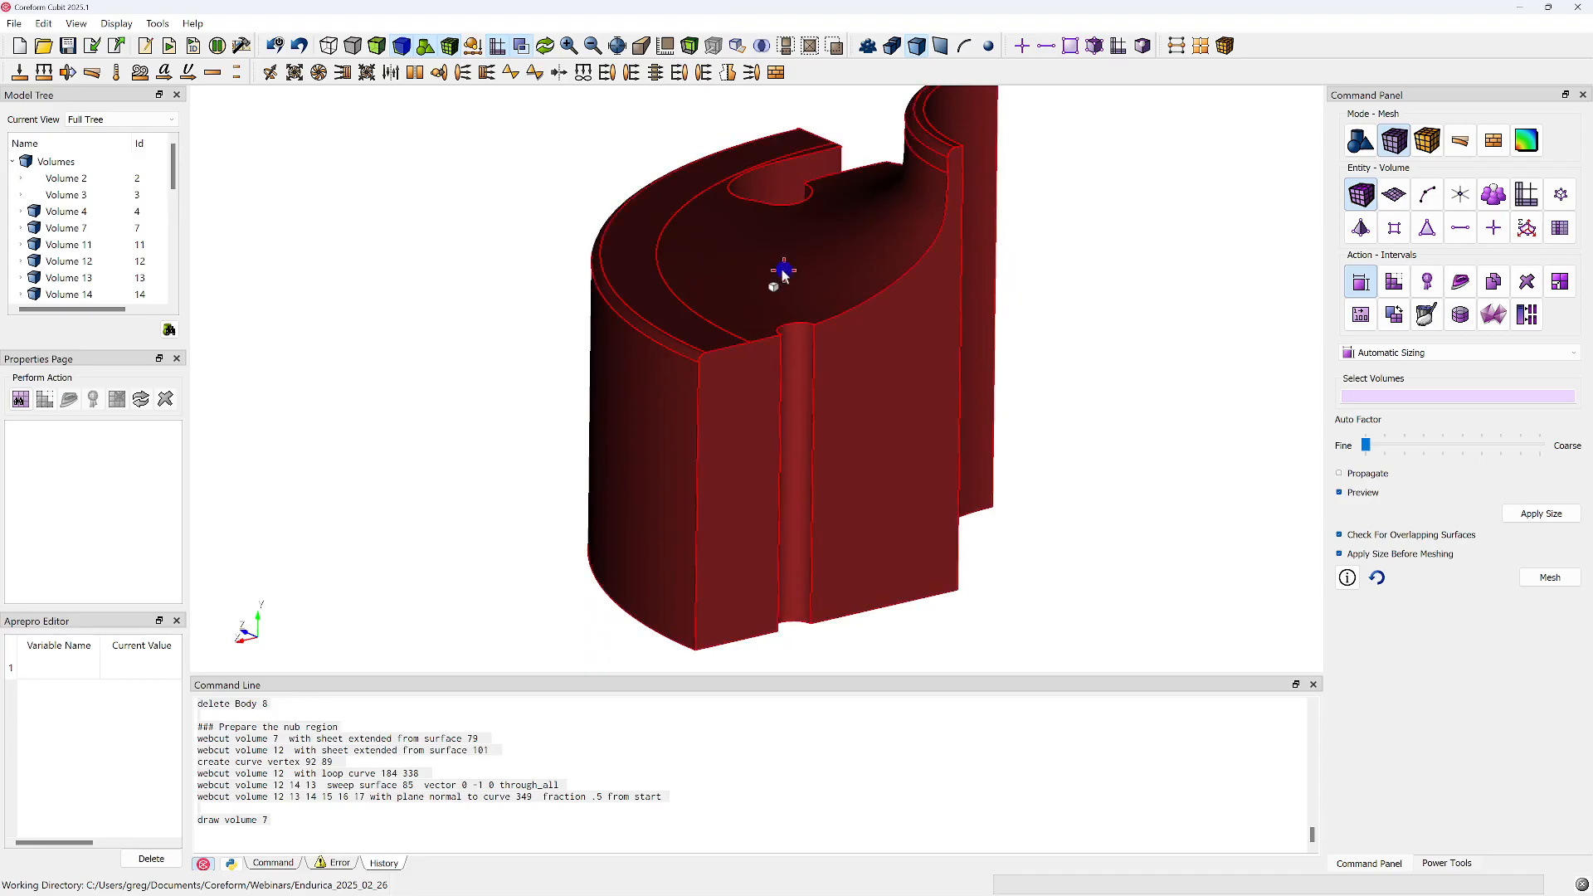
{"action": "mouse_move", "coordinate": [872, 260]}
{"action": "left_mouse_down"}
{"action": "mouse_move", "coordinate": [887, 349]}
{"action": "mouse_move", "coordinate": [800, 310]}
{"action": "mouse_move", "coordinate": [819, 307]}
{"action": "left_mouse_up"}
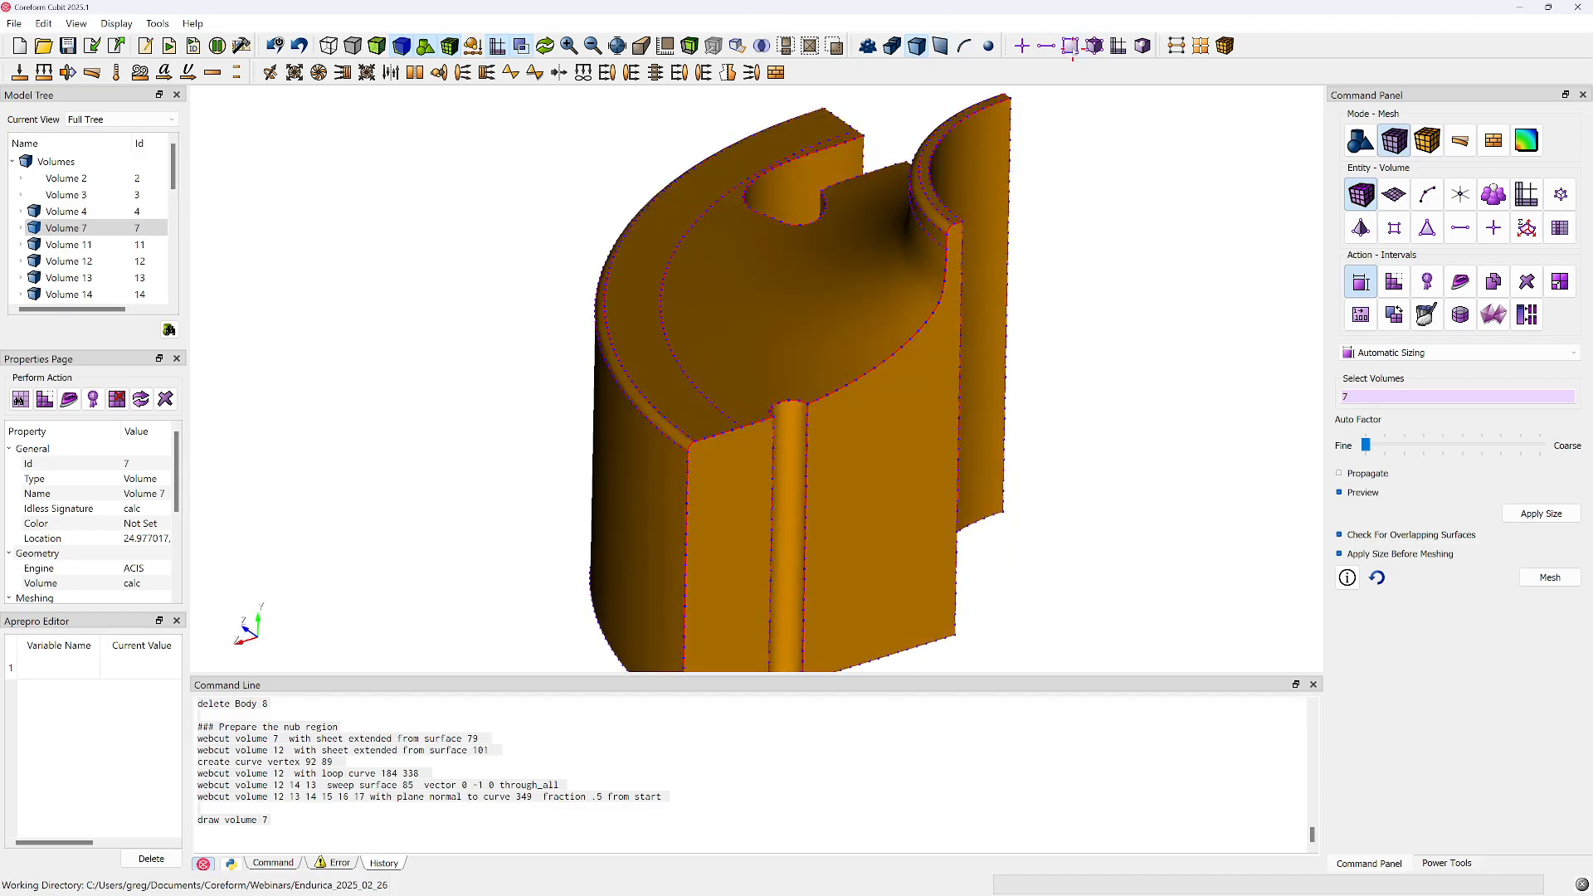
Mesh the upper surfaces 93, 95 and 101 of volume 7 with the default size
{"action": "left_click", "coordinate": [938, 47]}
{"action": "left_click", "coordinate": [891, 274]}
{"action": "left_click", "coordinate": [649, 361], "text": "ctrl"}
{"action": "left_click", "coordinate": [928, 219], "text": "ctrl"}
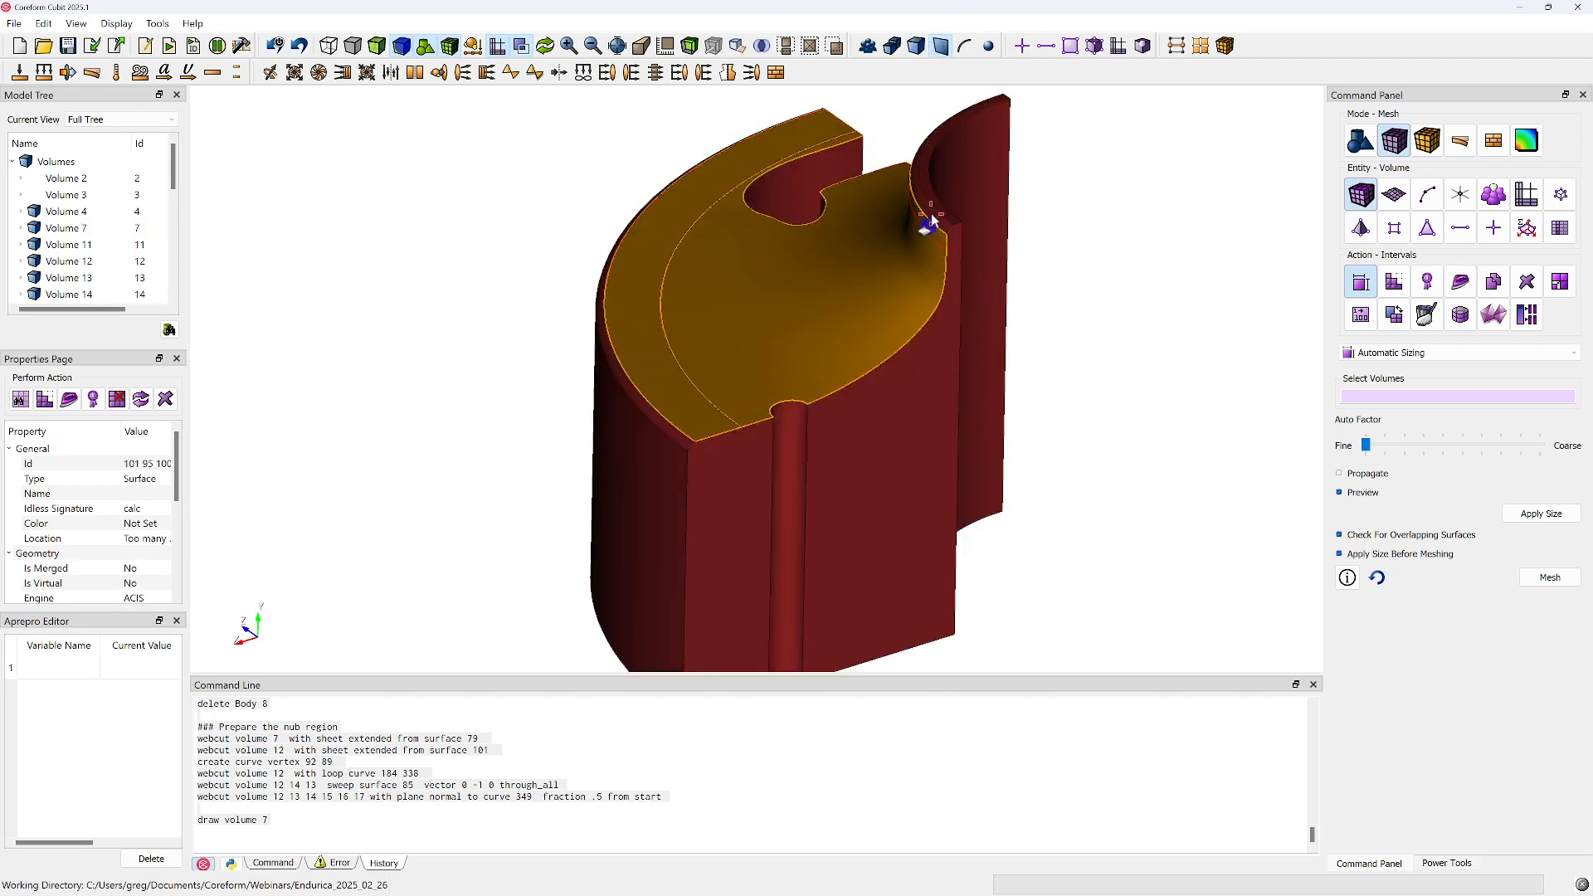
{"action": "left_click", "coordinate": [942, 211]}
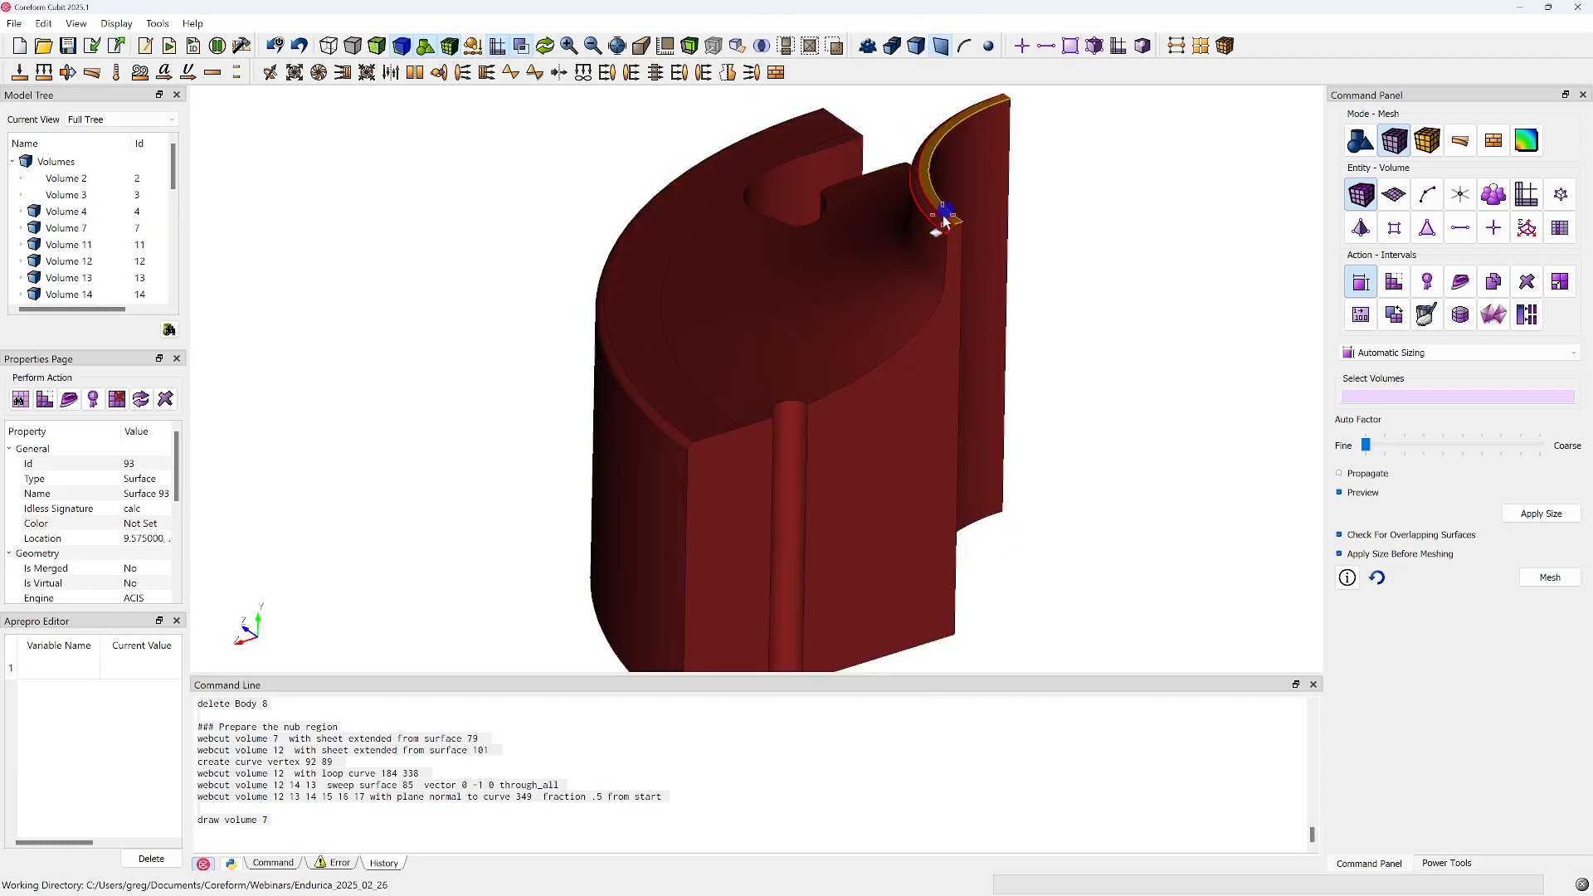
{"action": "left_click", "coordinate": [805, 369], "text": "ctrl"}
{"action": "left_click", "coordinate": [681, 415], "text": "ctrl"}
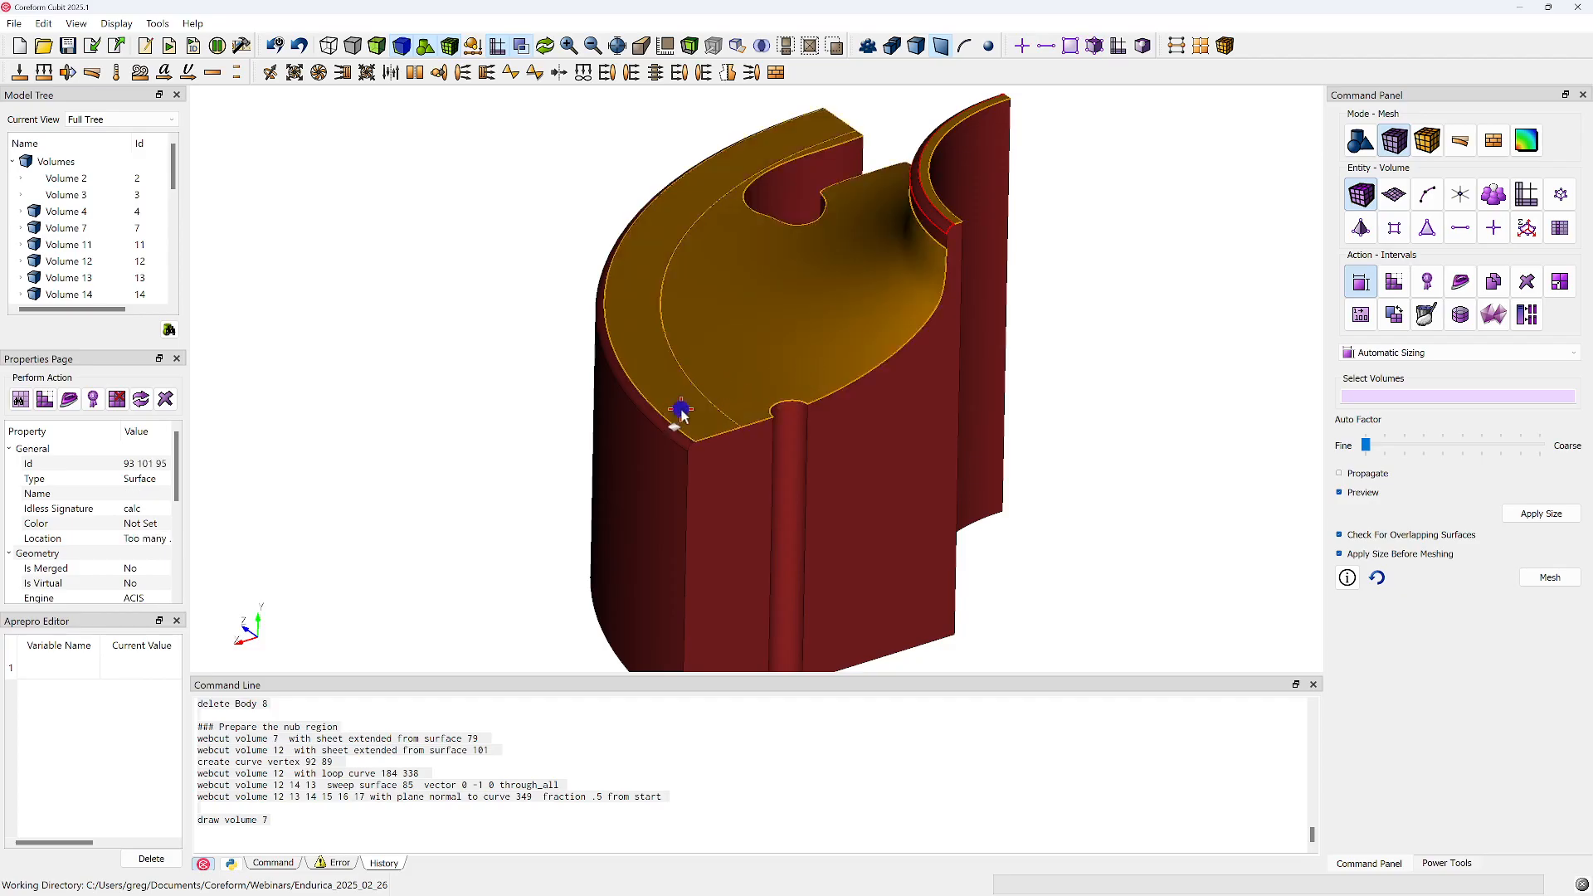
{"action": "right_click", "coordinate": [684, 411]}
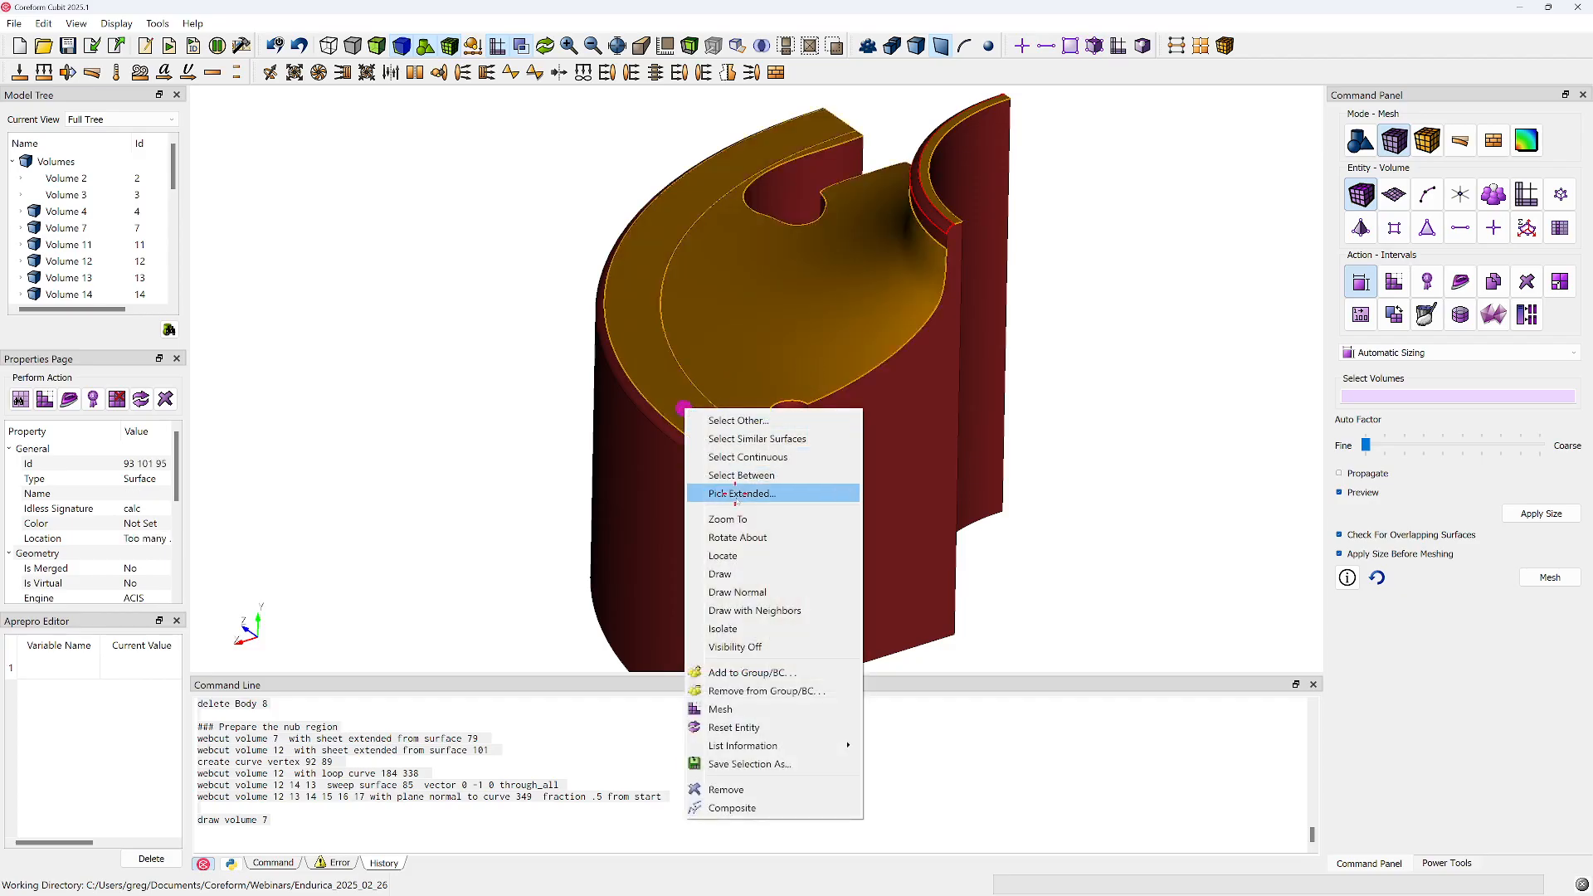
{"action": "left_click", "coordinate": [722, 709]}
Examine the surface mesh on volume 7's upper faces from above and around the groove and outer corner
{"action": "left_click_drag", "start_coordinate": [854, 387], "coordinate": [781, 545]}
{"action": "middle_click_drag", "start_coordinate": [792, 419], "coordinate": [720, 567]}
{"action": "scroll", "coordinate": [720, 567], "scroll_direction": "down", "scroll_amount": 2}
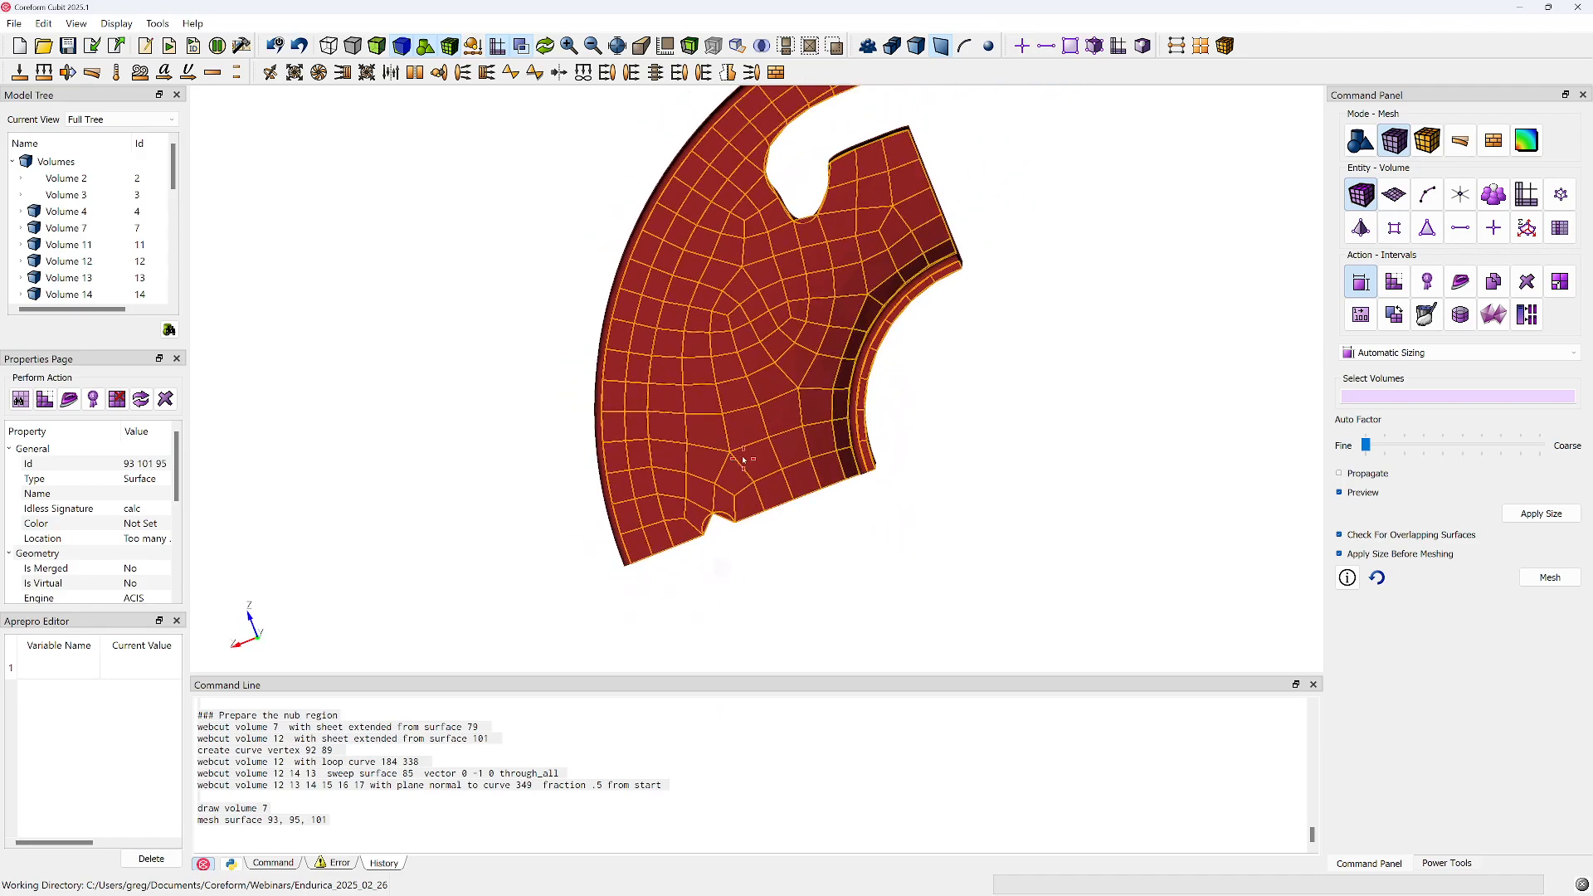
{"action": "middle_click_drag", "start_coordinate": [724, 465], "coordinate": [707, 533]}
{"action": "left_click_drag", "start_coordinate": [704, 466], "coordinate": [706, 341]}
{"action": "middle_click_drag", "start_coordinate": [670, 456], "coordinate": [814, 315]}
{"action": "scroll", "coordinate": [787, 437], "scroll_direction": "up", "scroll_amount": 10}
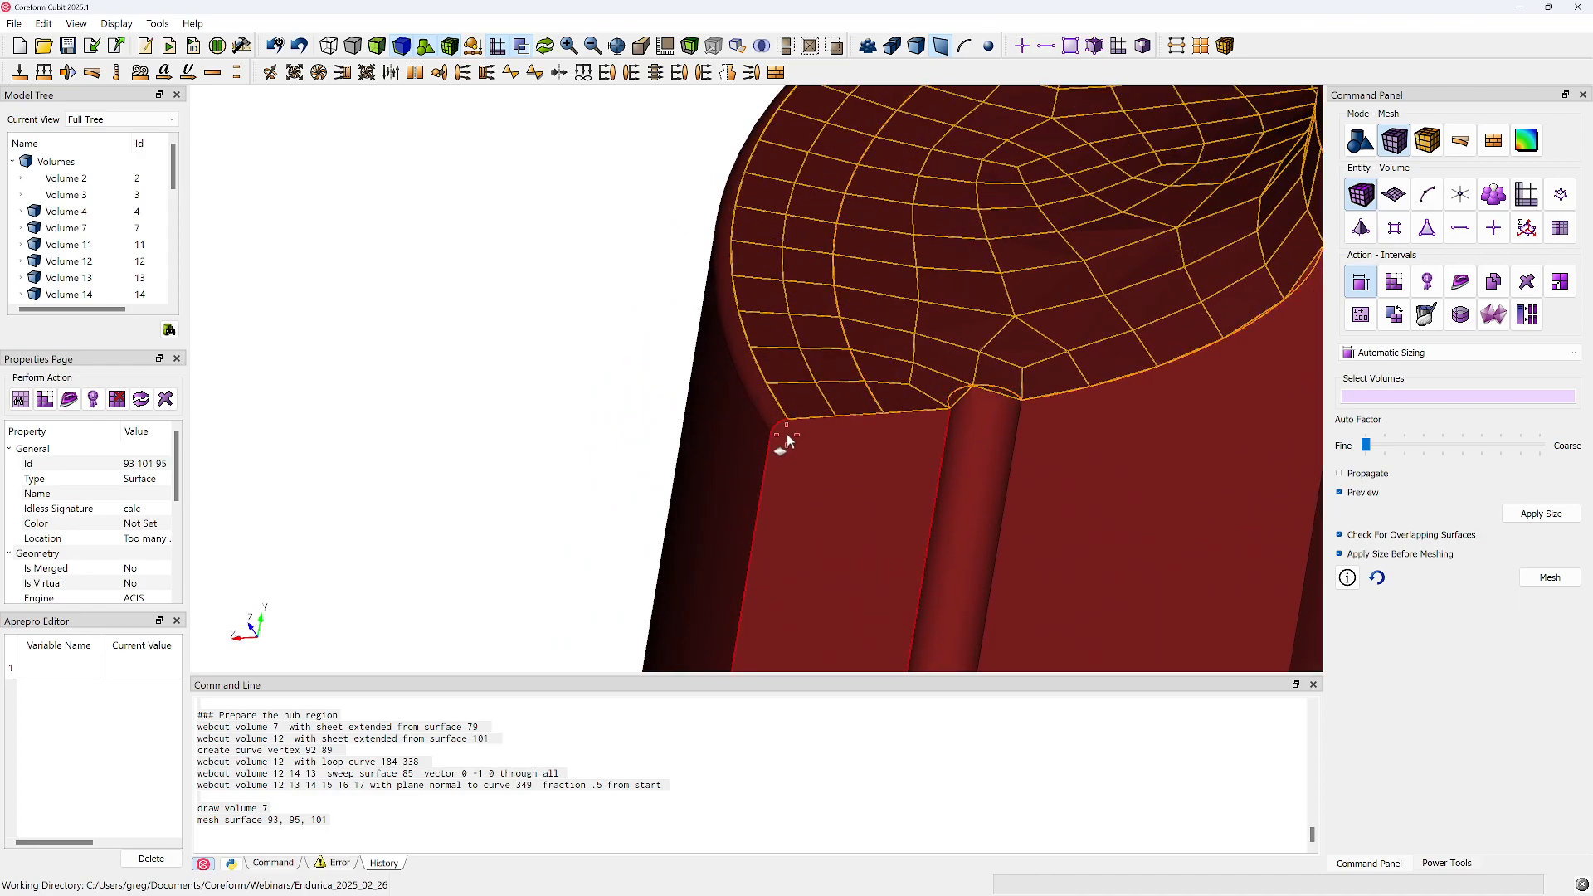
Mesh the outer edge fillet, surface 96, and examine it beside the adjoining surface 95
{"action": "left_click", "coordinate": [780, 430]}
{"action": "right_click", "coordinate": [780, 429]}
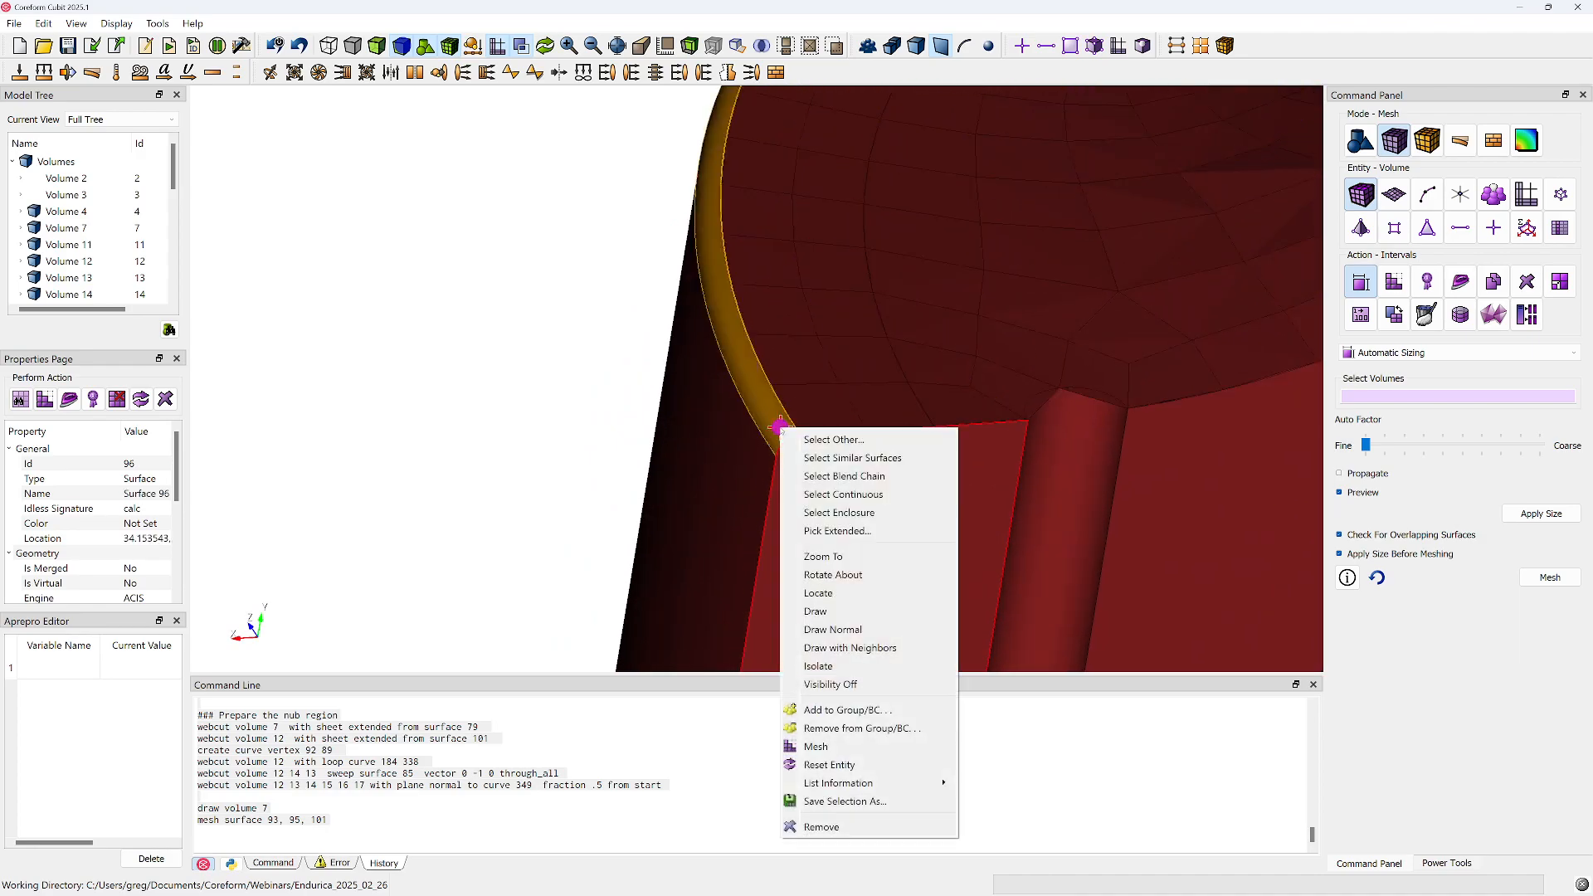
{"action": "left_click", "coordinate": [816, 746]}
{"action": "left_click", "coordinate": [804, 413]}
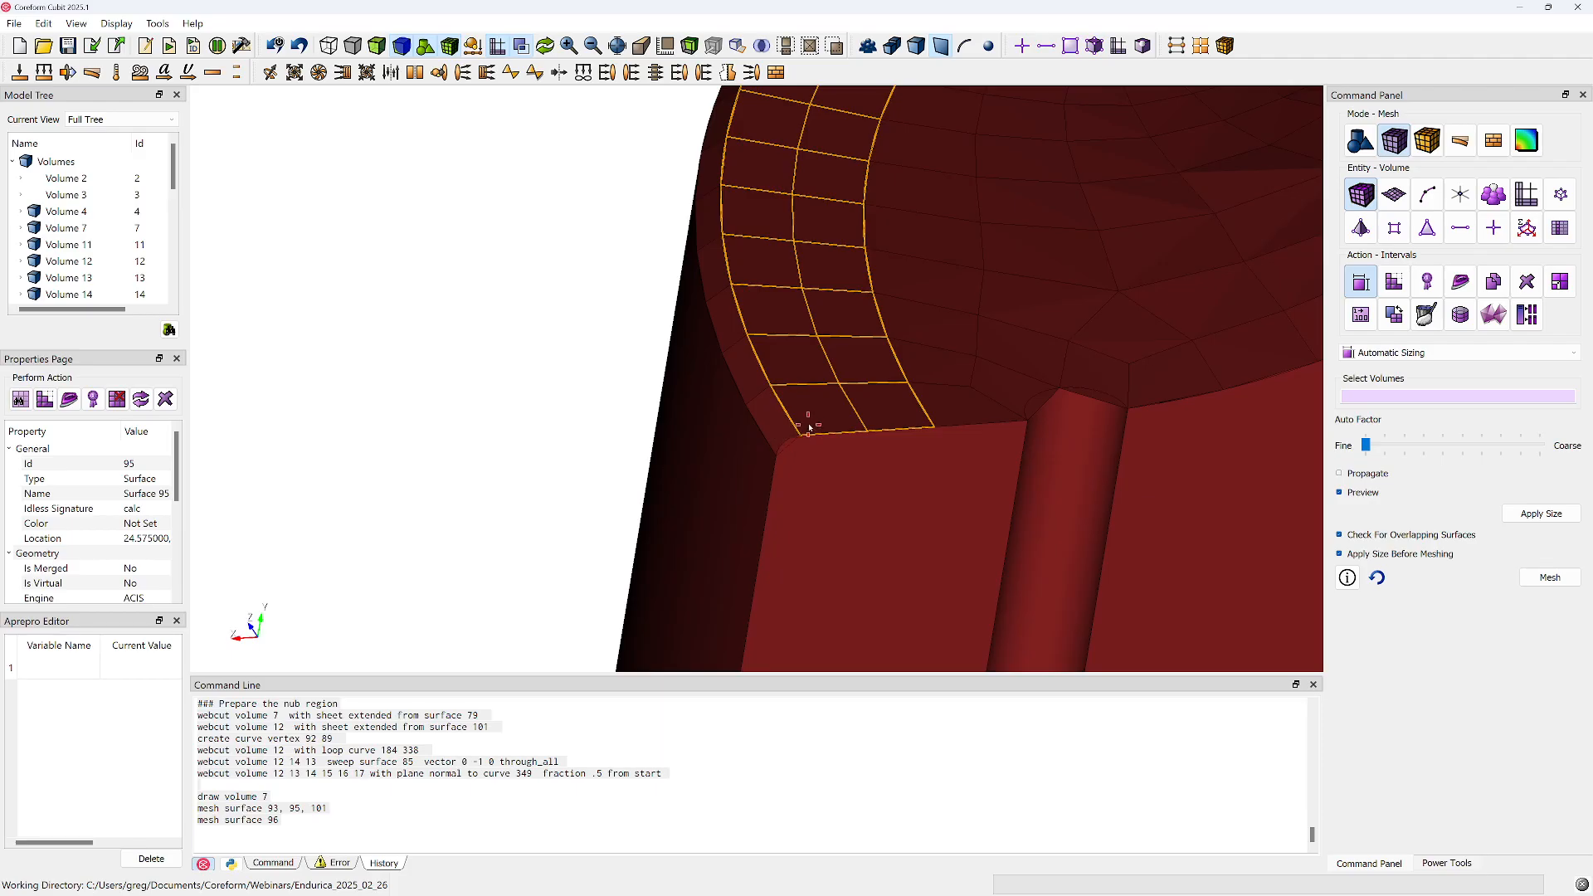
{"action": "scroll", "coordinate": [793, 437], "scroll_direction": "up", "scroll_amount": 3}
{"action": "mouse_move", "coordinate": [791, 452]}
{"action": "middle_mouse_down"}
{"action": "mouse_move", "coordinate": [817, 541]}
{"action": "mouse_move", "coordinate": [811, 410]}
{"action": "mouse_move", "coordinate": [805, 441]}
{"action": "middle_mouse_up"}
{"action": "scroll", "coordinate": [820, 477], "scroll_direction": "up", "scroll_amount": 2}
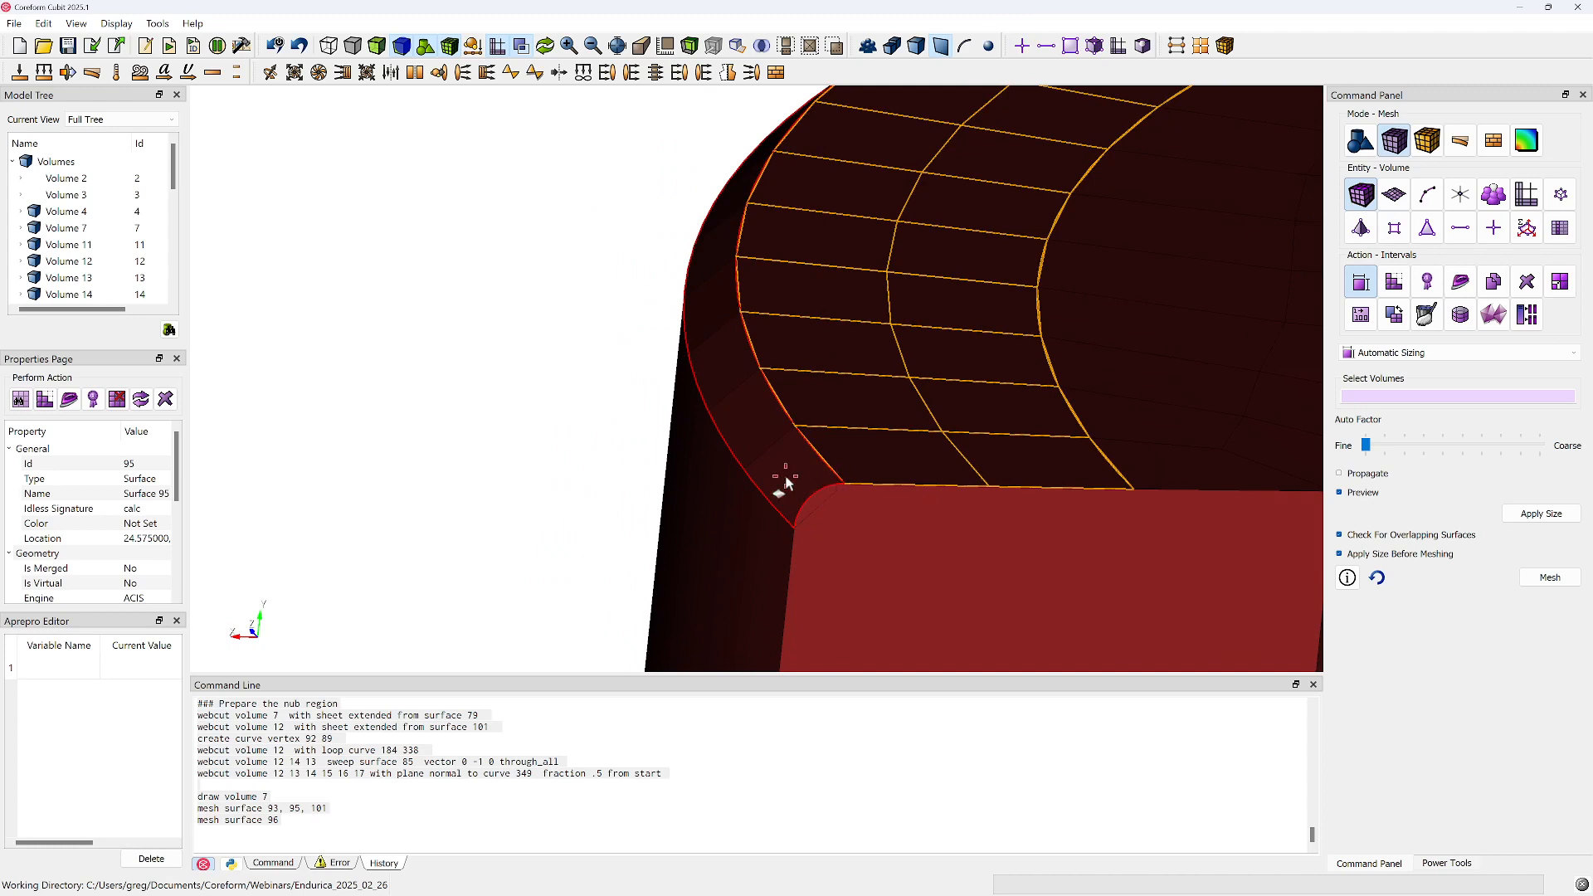
Delete the entire mesh with the delete mesh command
{"action": "left_click", "coordinate": [612, 814]}
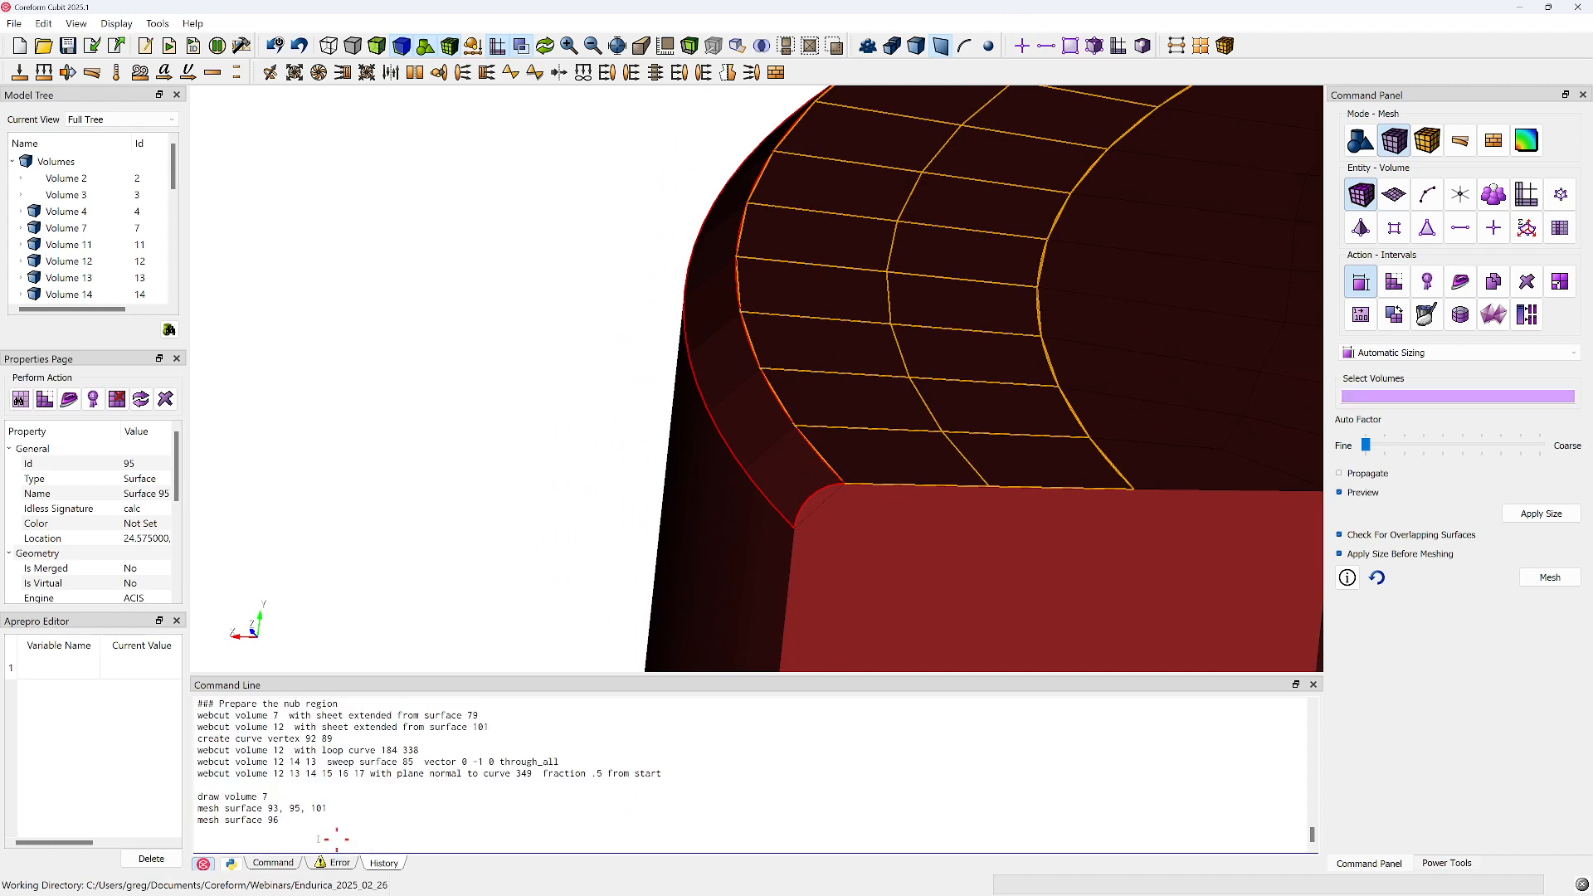
{"action": "left_click", "coordinate": [271, 863]}
{"action": "type", "text": "dek"}
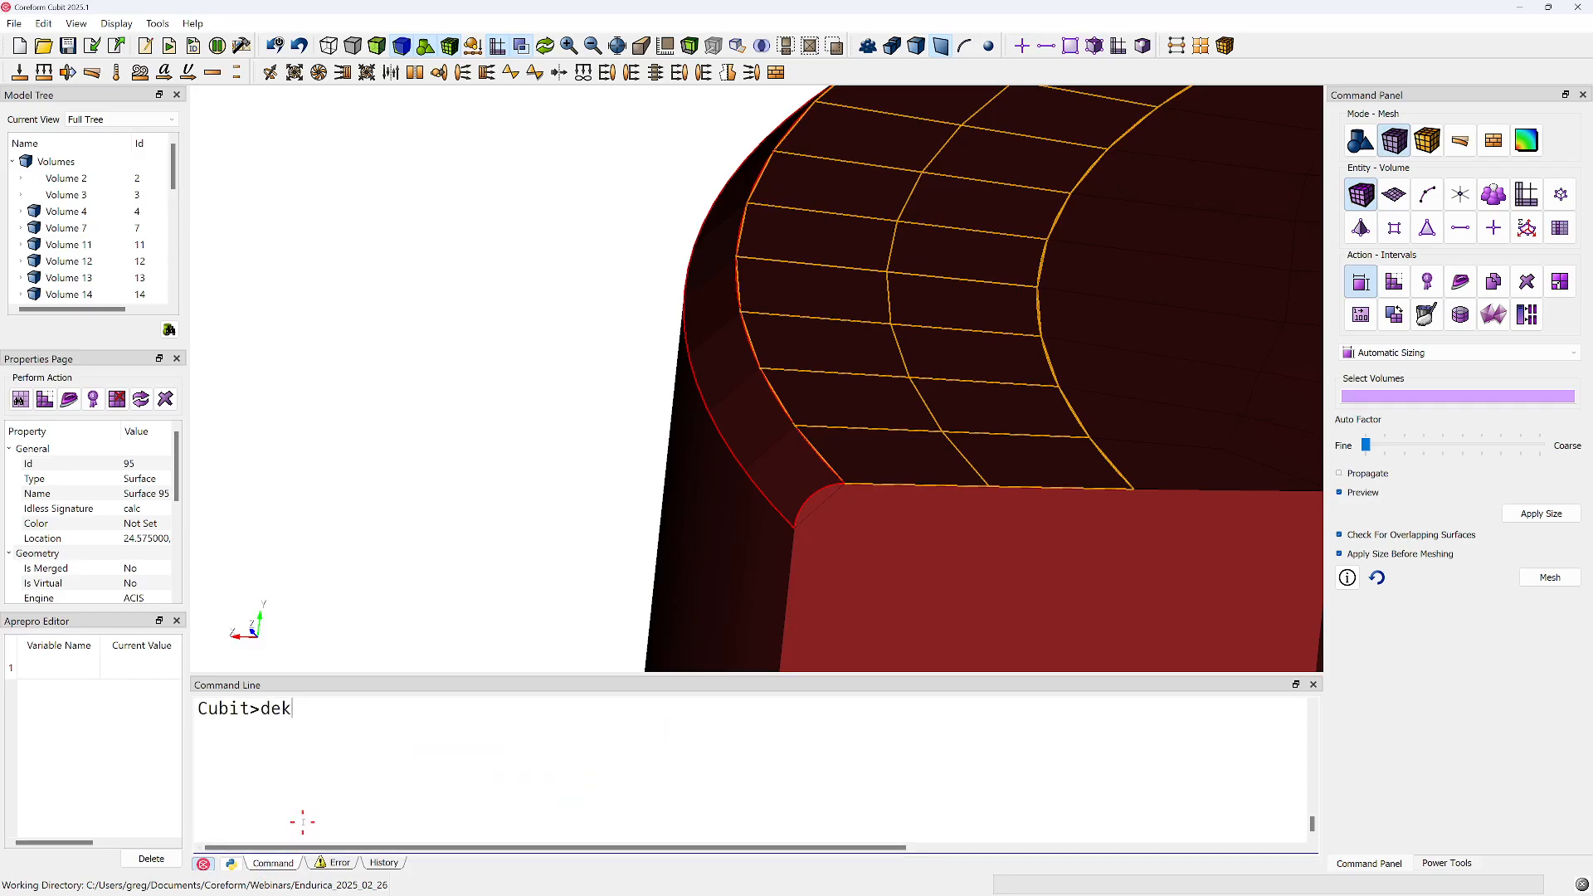
{"action": "key", "text": "Return"}
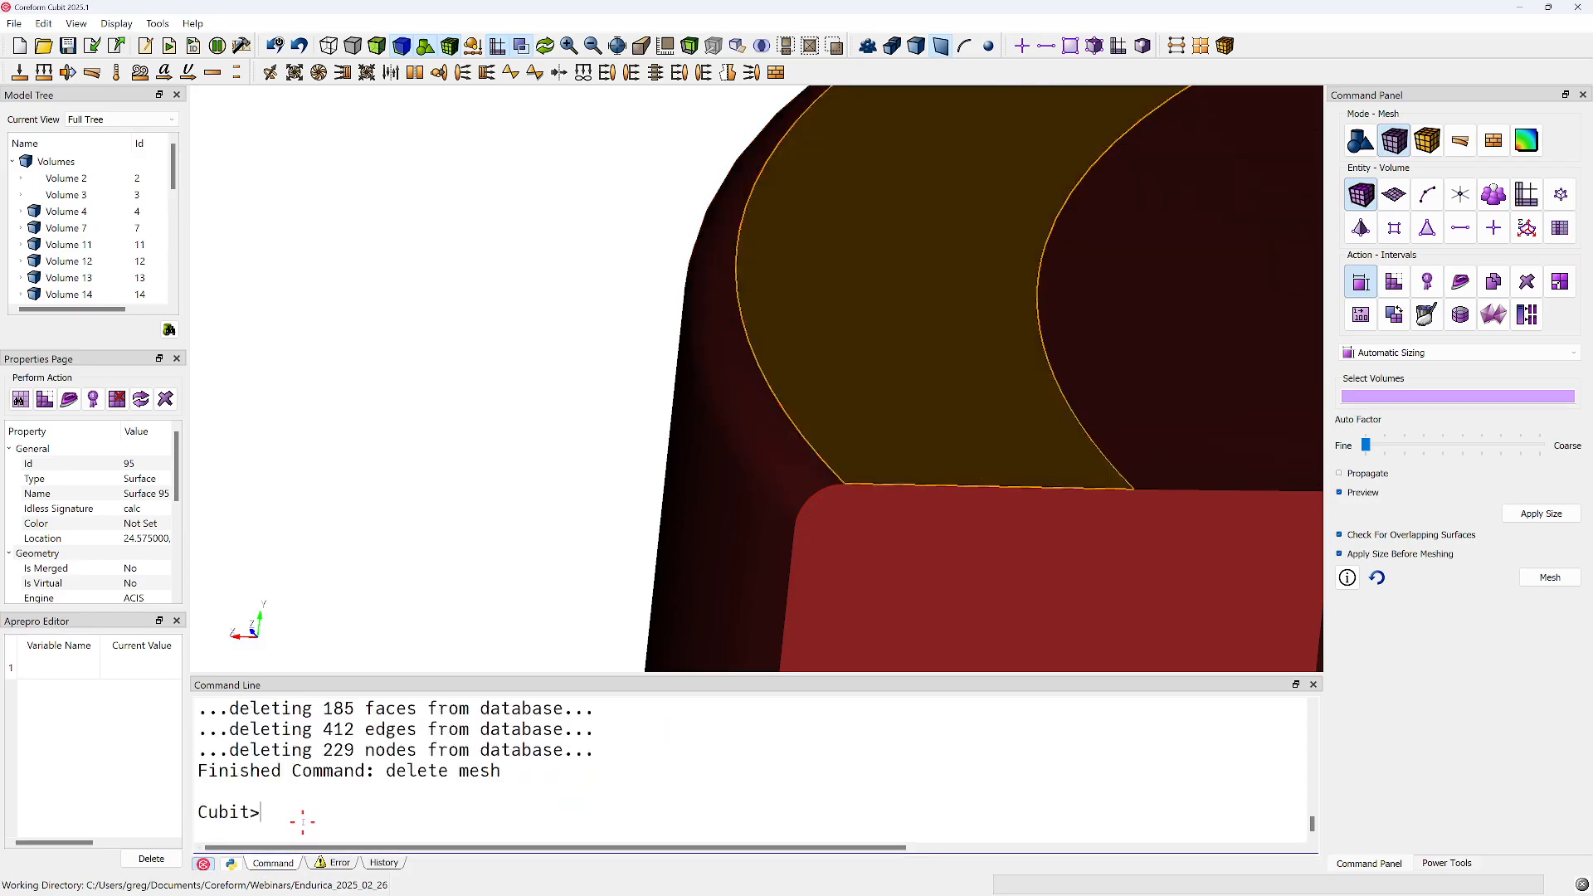
Mesh surfaces 95 and 96 using automatic sizing at the finest auto factor
{"action": "left_click", "coordinate": [1394, 194]}
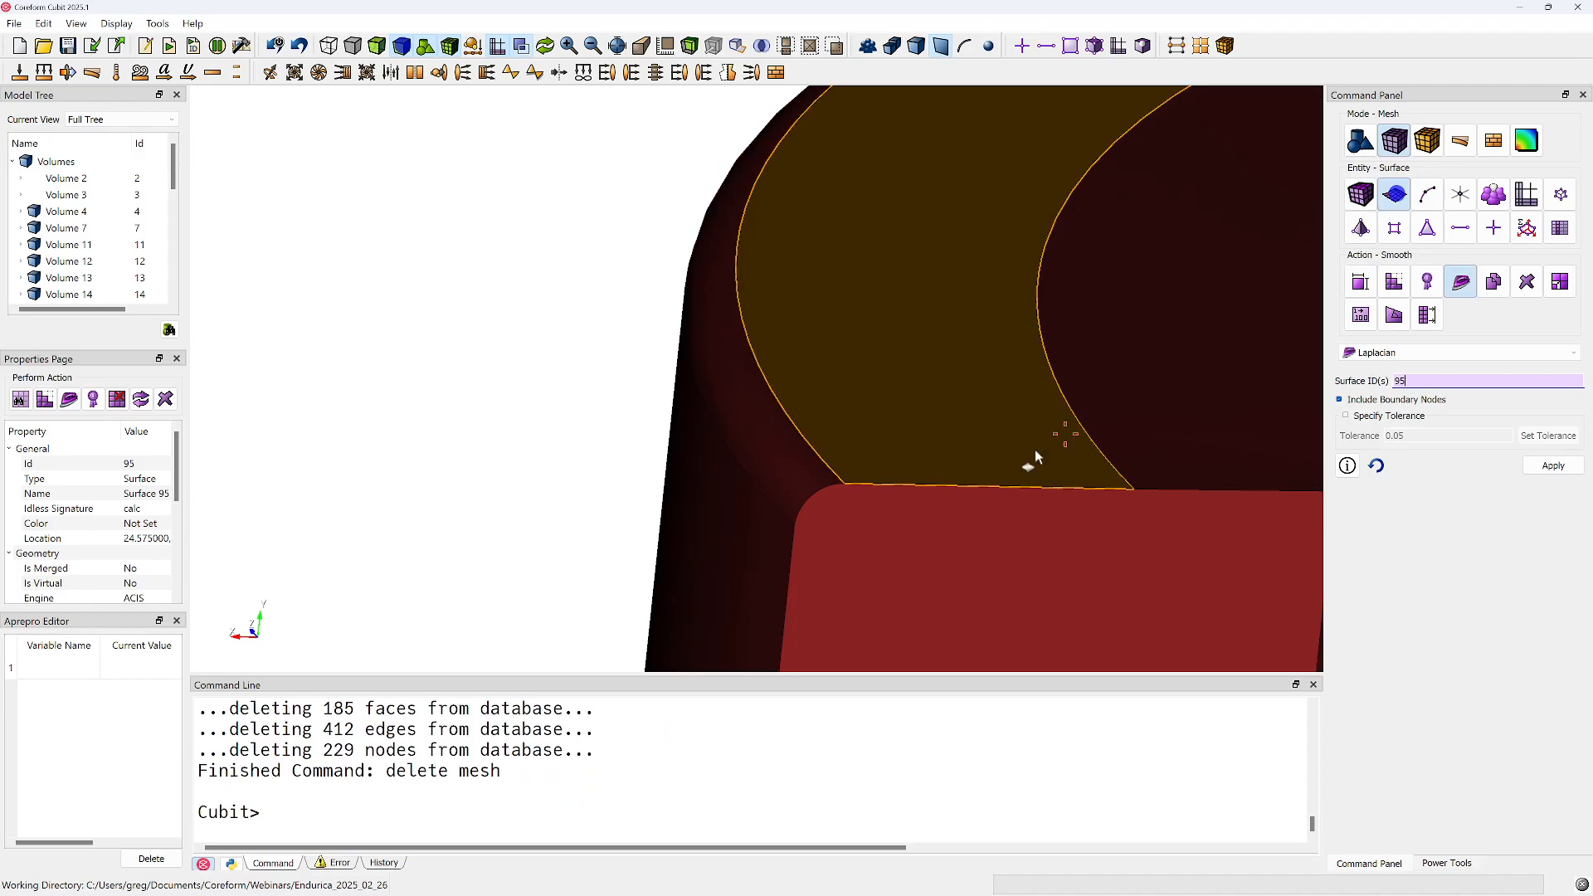
{"action": "left_click", "coordinate": [931, 421]}
{"action": "left_click", "coordinate": [808, 462], "text": "ctrl"}
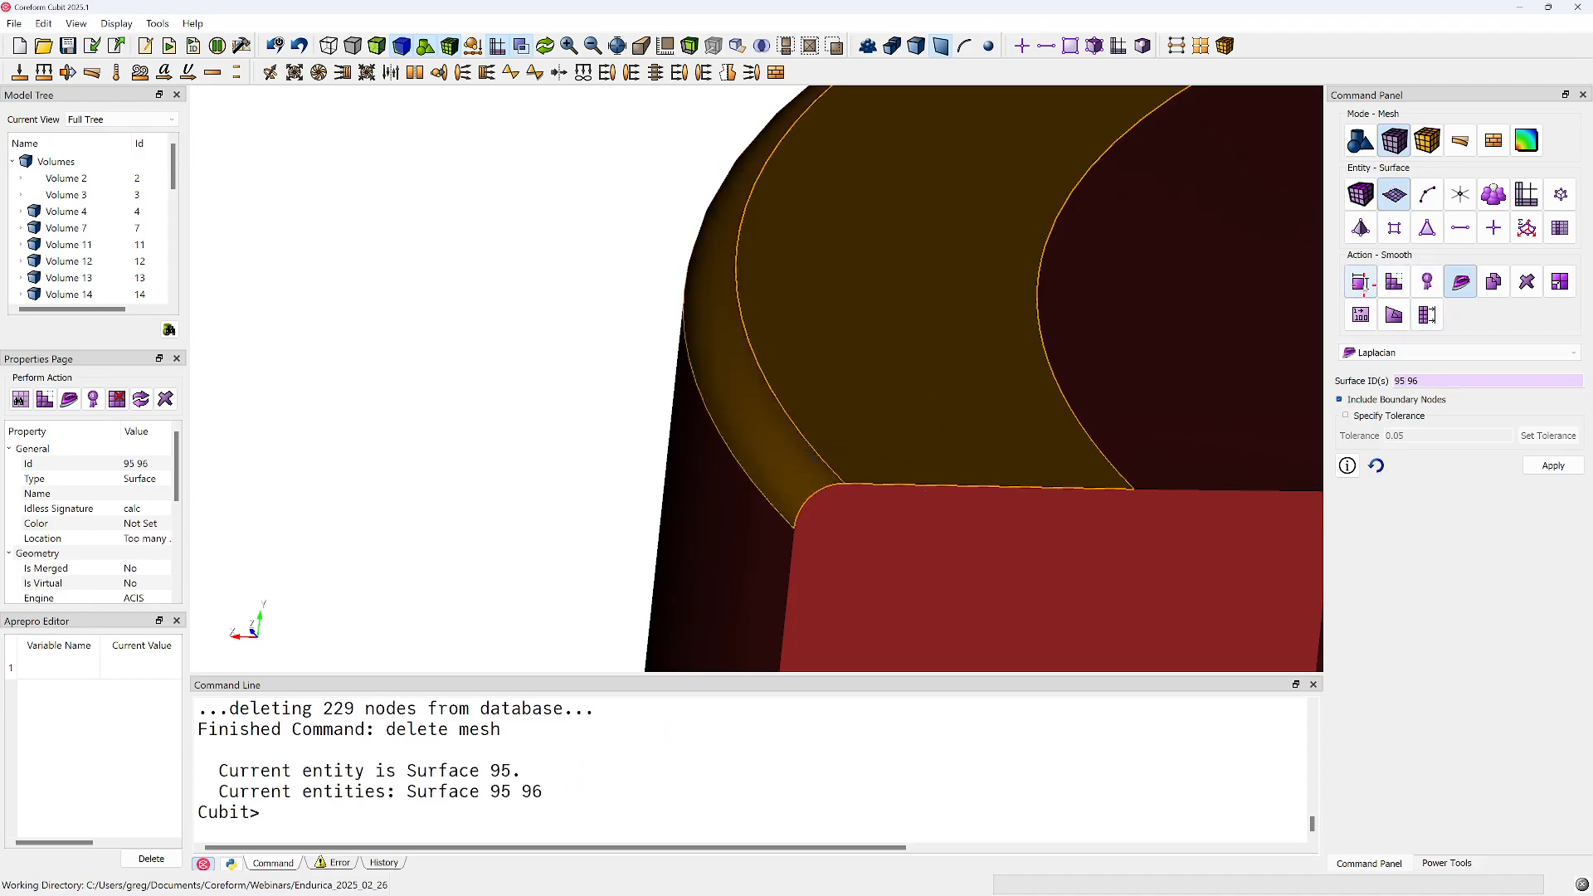
{"action": "left_click", "coordinate": [1361, 283]}
{"action": "left_click", "coordinate": [1405, 352]}
{"action": "left_click", "coordinate": [1394, 366]}
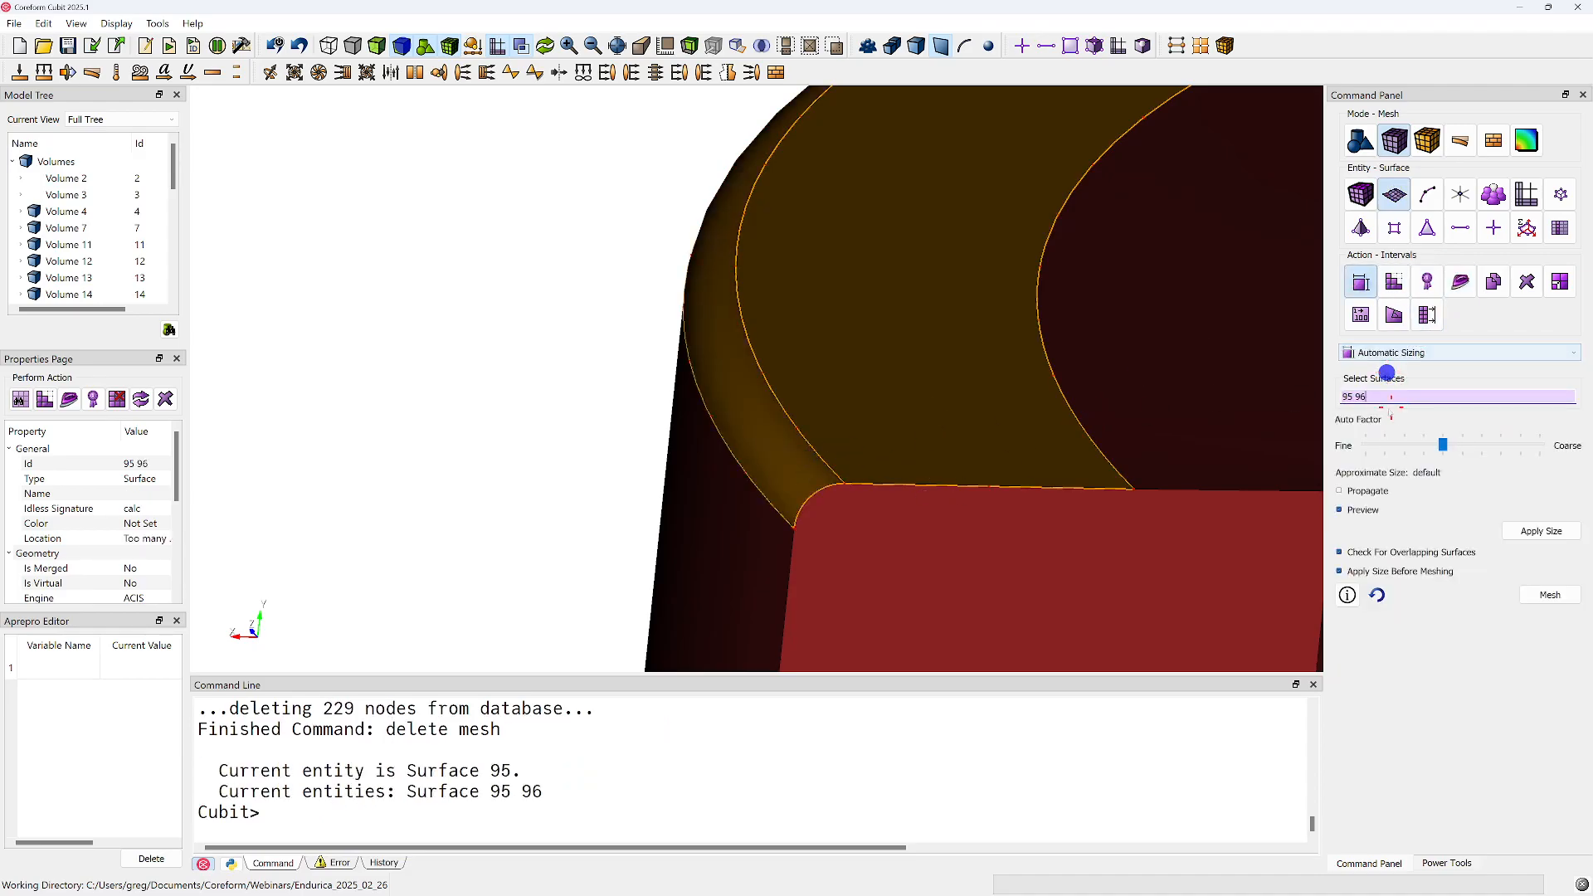
{"action": "left_click", "coordinate": [1365, 446]}
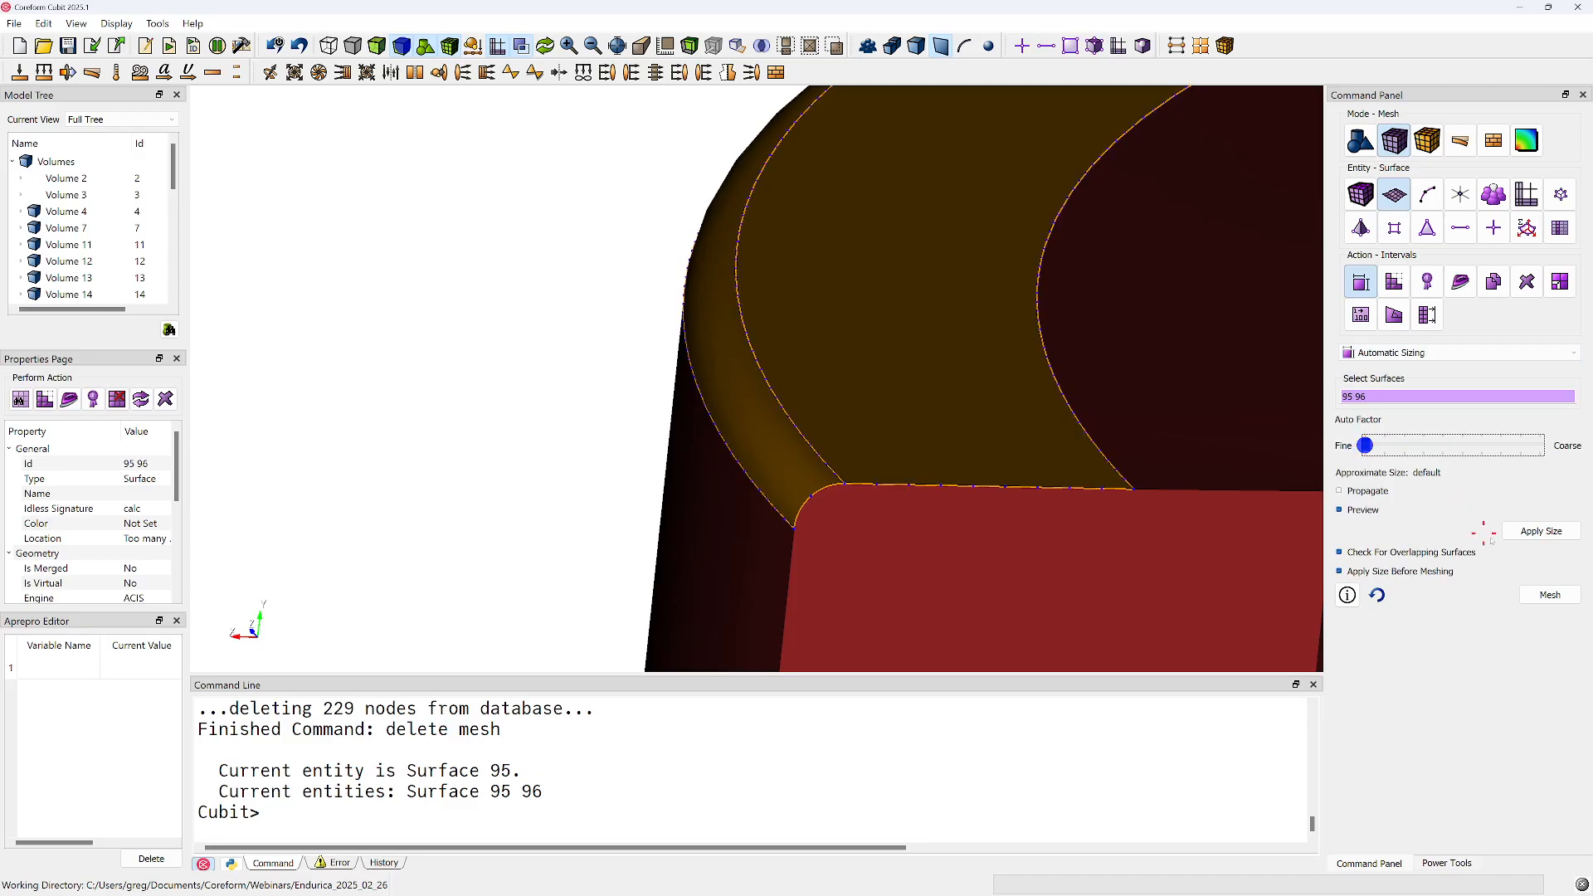
{"action": "left_click", "coordinate": [1536, 531]}
{"action": "left_click", "coordinate": [1542, 598]}
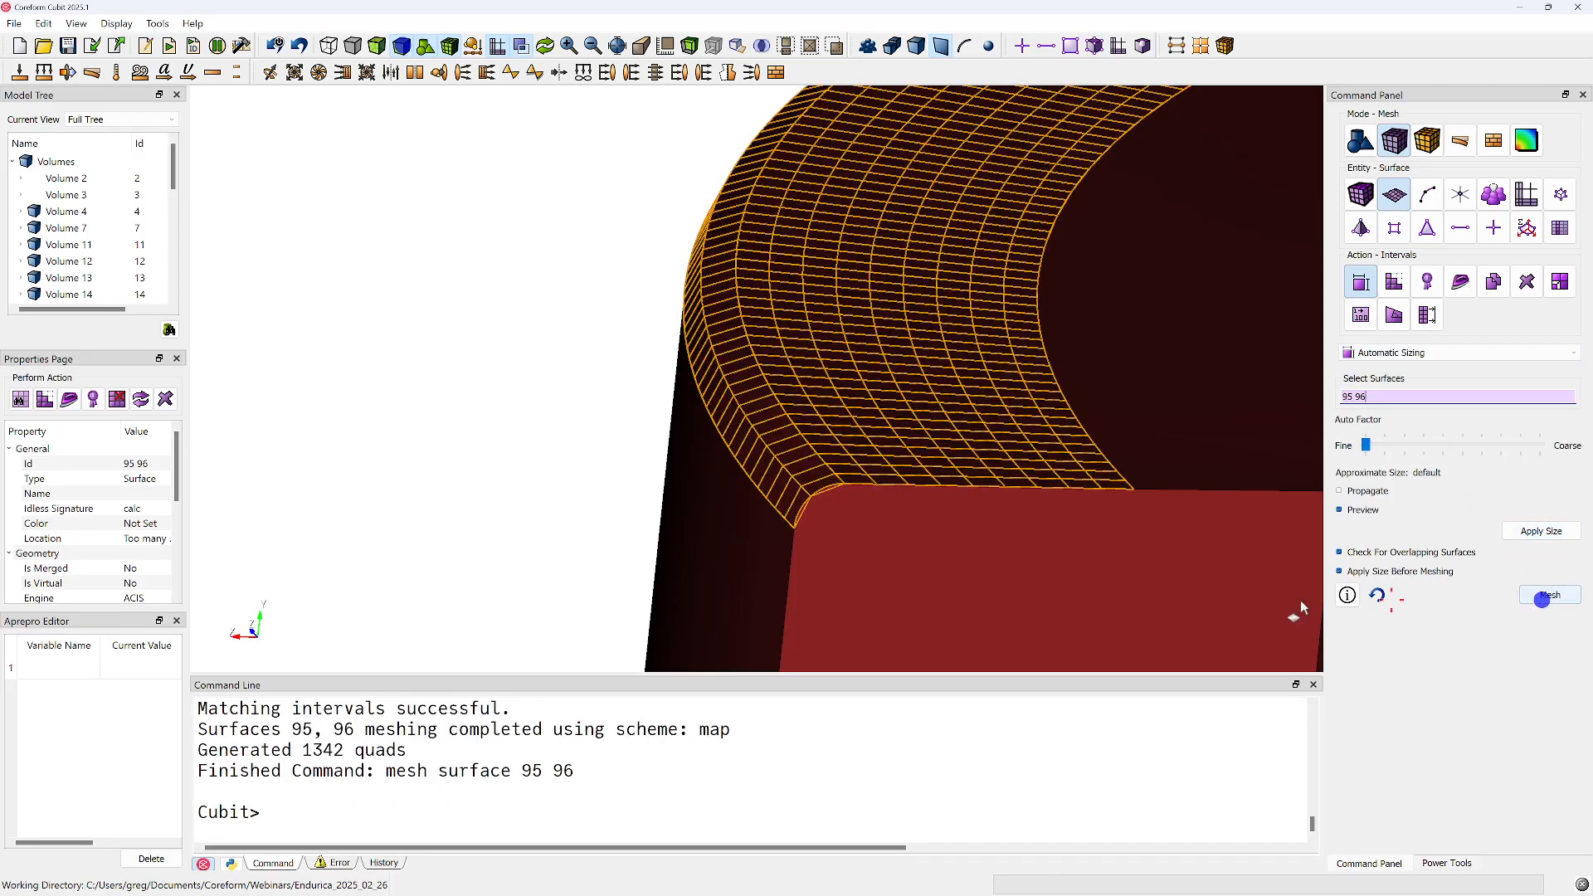
Check the mesh faces at the fillet corner by selecting neighbouring quads on surfaces 95 and 96
{"action": "left_click_drag", "start_coordinate": [845, 485], "coordinate": [822, 459]}
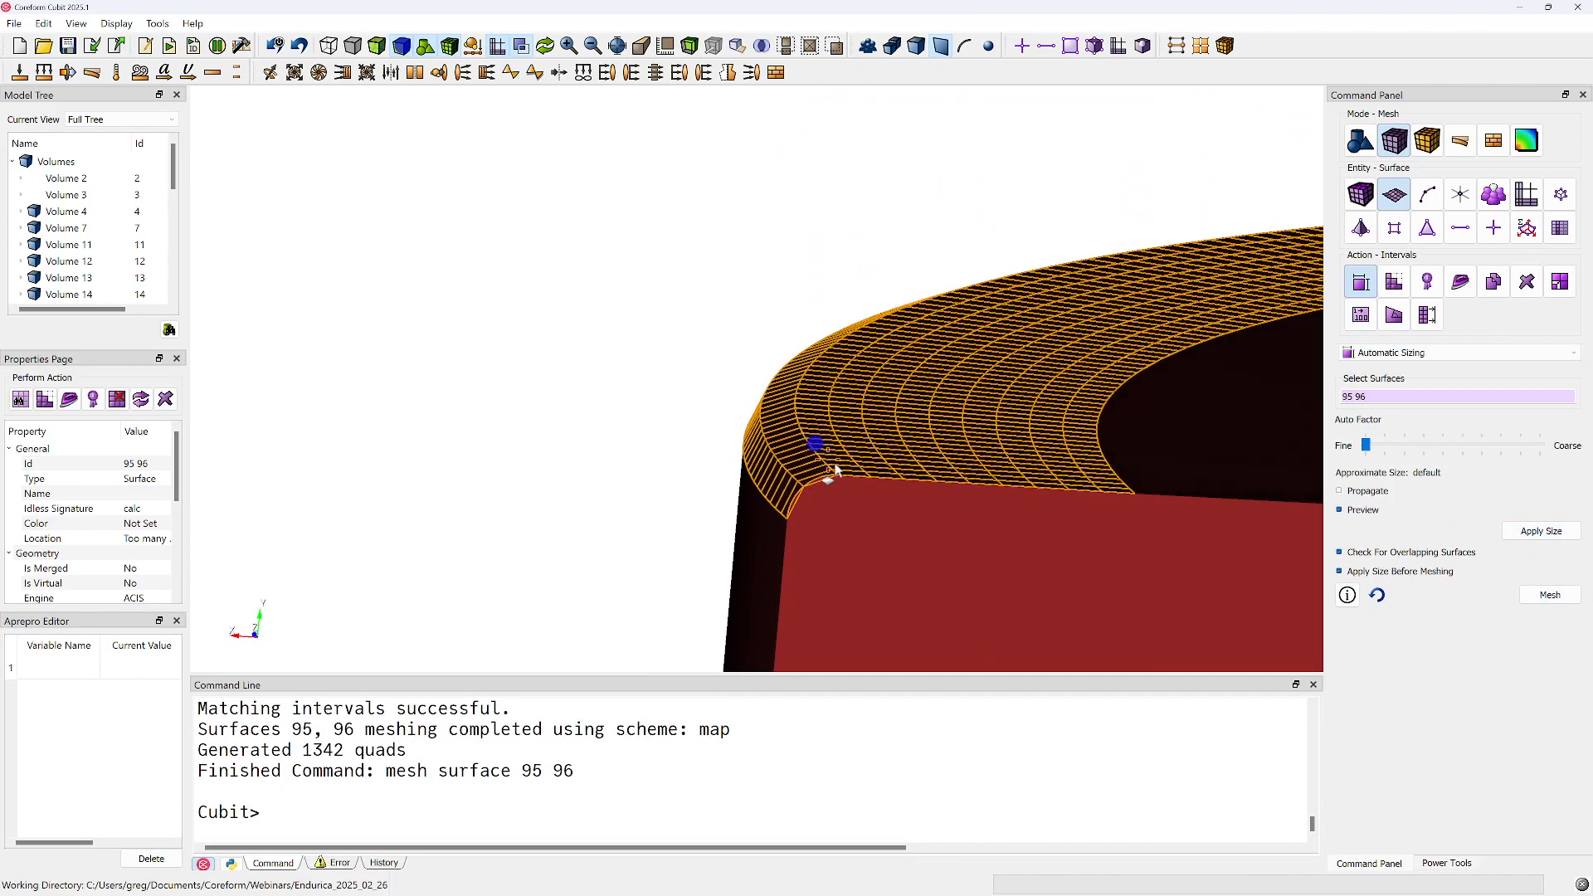
{"action": "scroll", "coordinate": [821, 498], "scroll_direction": "up", "scroll_amount": 6}
{"action": "middle_click_drag", "start_coordinate": [868, 490], "coordinate": [786, 219]}
{"action": "left_click", "coordinate": [1071, 45]}
{"action": "mouse_move", "coordinate": [840, 353]}
{"action": "left_mouse_down"}
{"action": "mouse_move", "coordinate": [846, 391]}
{"action": "mouse_move", "coordinate": [843, 313]}
{"action": "mouse_move", "coordinate": [793, 301]}
{"action": "mouse_move", "coordinate": [839, 370]}
{"action": "mouse_move", "coordinate": [847, 358]}
{"action": "left_mouse_up"}
{"action": "left_click", "coordinate": [856, 352]}
{"action": "left_click", "coordinate": [839, 371], "text": "ctrl"}
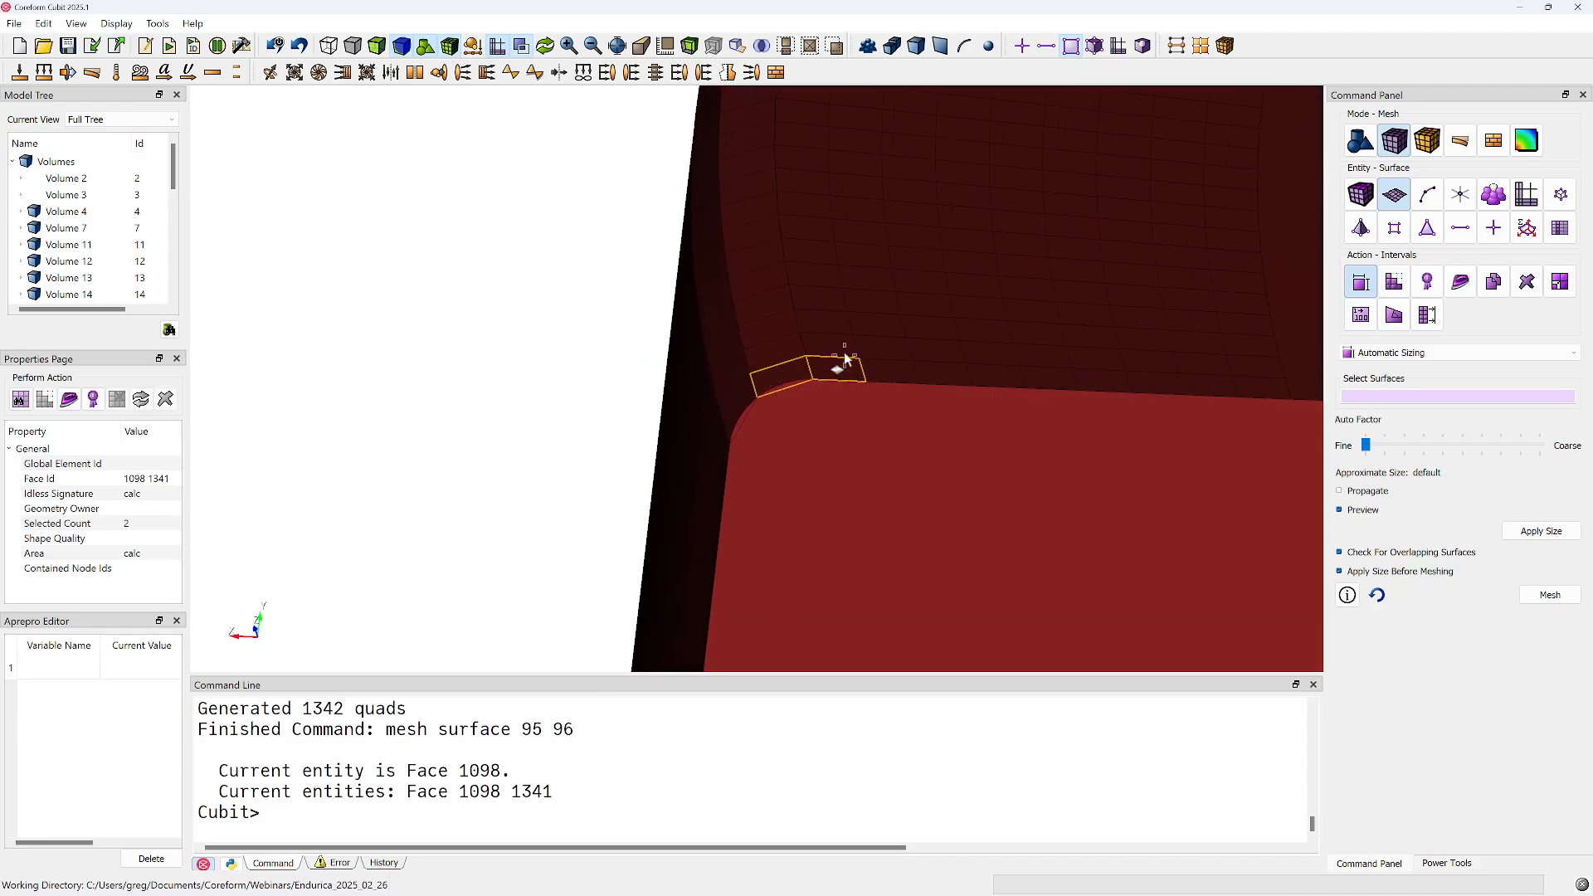
{"action": "left_click", "coordinate": [740, 412]}
{"action": "left_click_drag", "start_coordinate": [758, 429], "coordinate": [864, 396]}
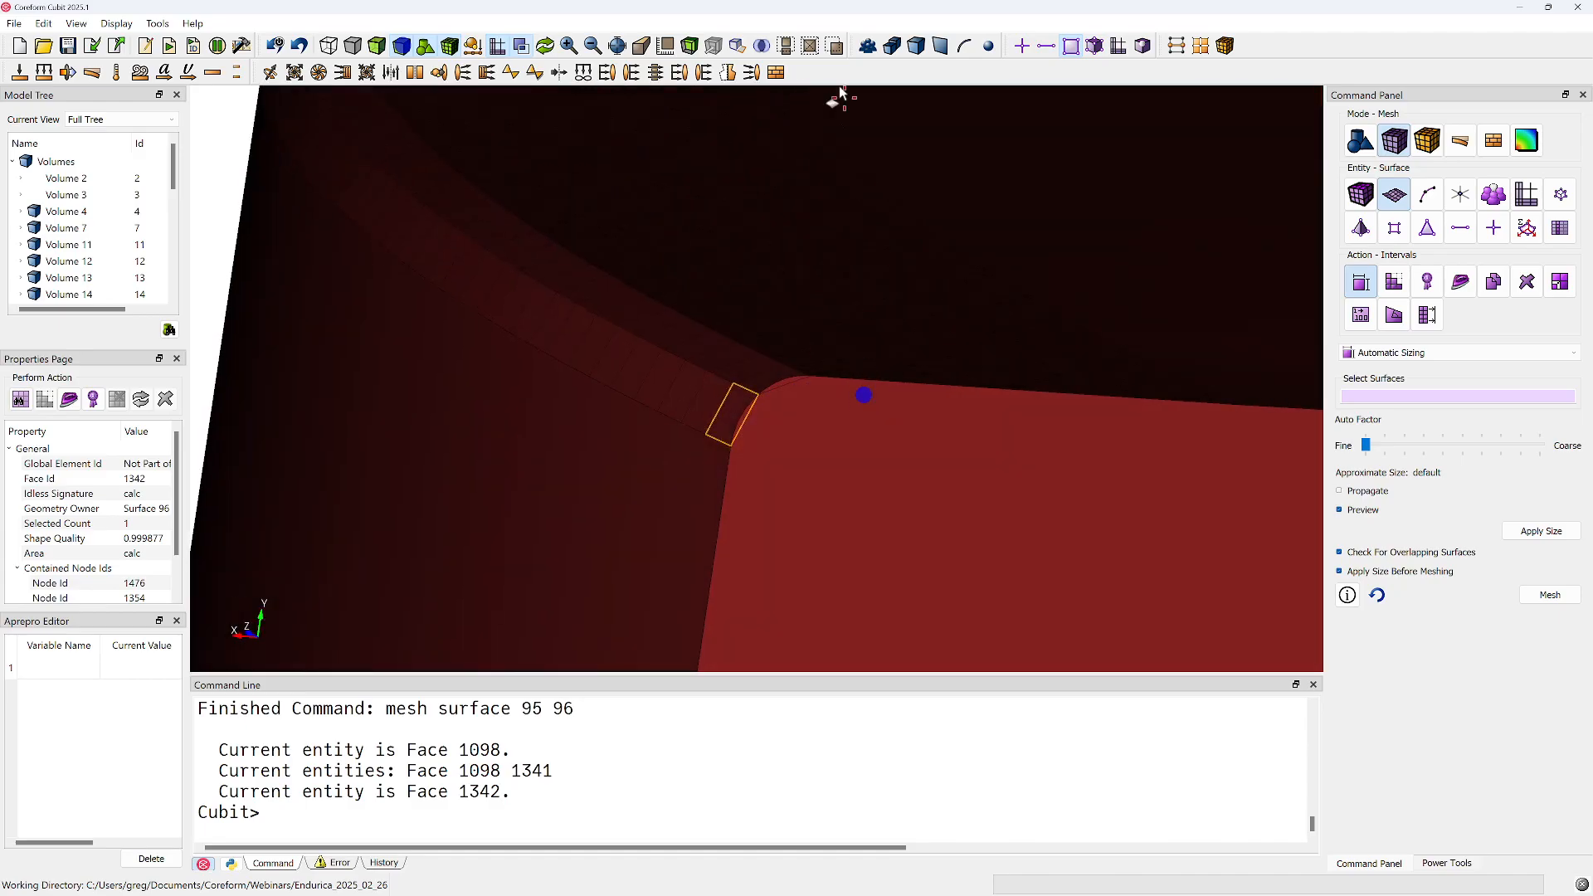
Apply automatic sizing to the outer curved side, surface 120, and mesh it
{"action": "left_click", "coordinate": [692, 459]}
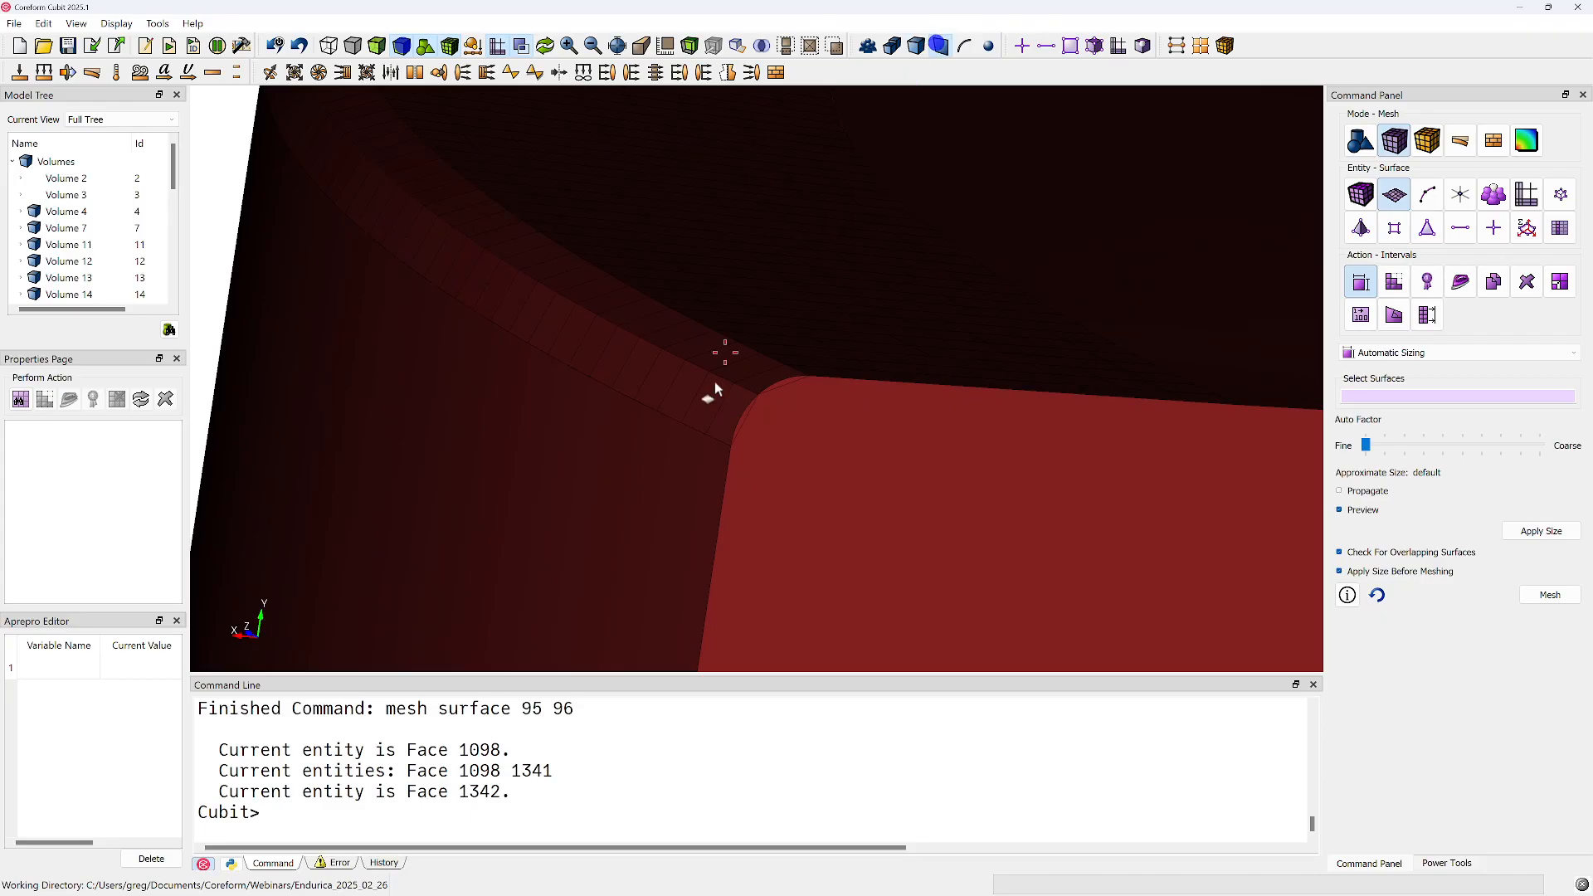
{"action": "right_click", "coordinate": [682, 508]}
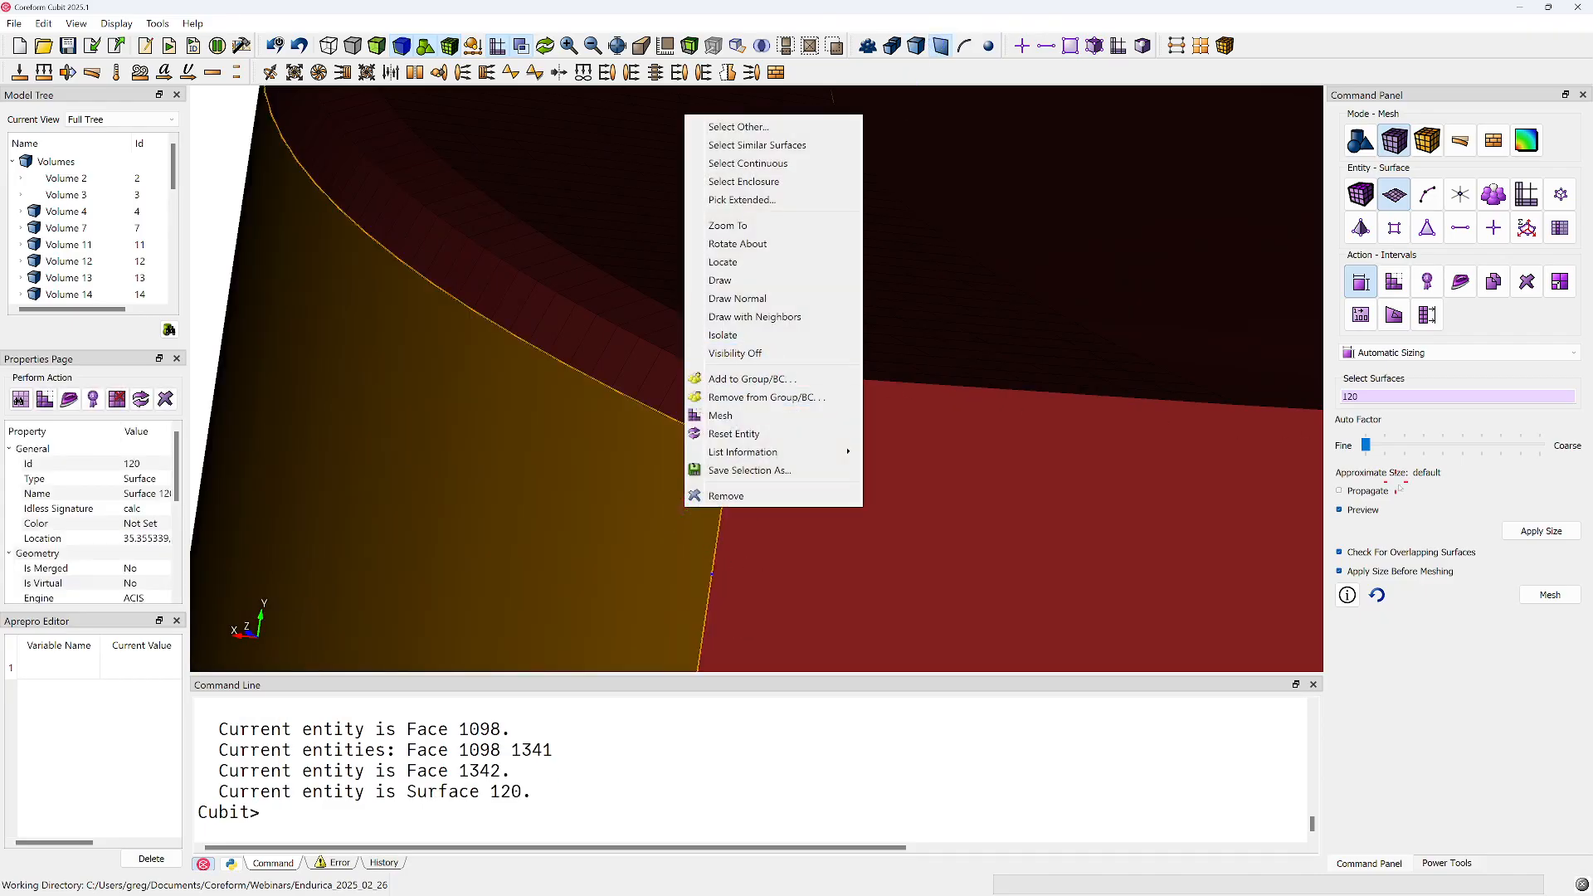
{"action": "left_click", "coordinate": [1540, 531]}
{"action": "left_click", "coordinate": [1548, 595]}
{"action": "middle_click_drag", "start_coordinate": [901, 408], "coordinate": [680, 380]}
{"action": "scroll", "coordinate": [681, 380], "scroll_direction": "up", "scroll_amount": 3}
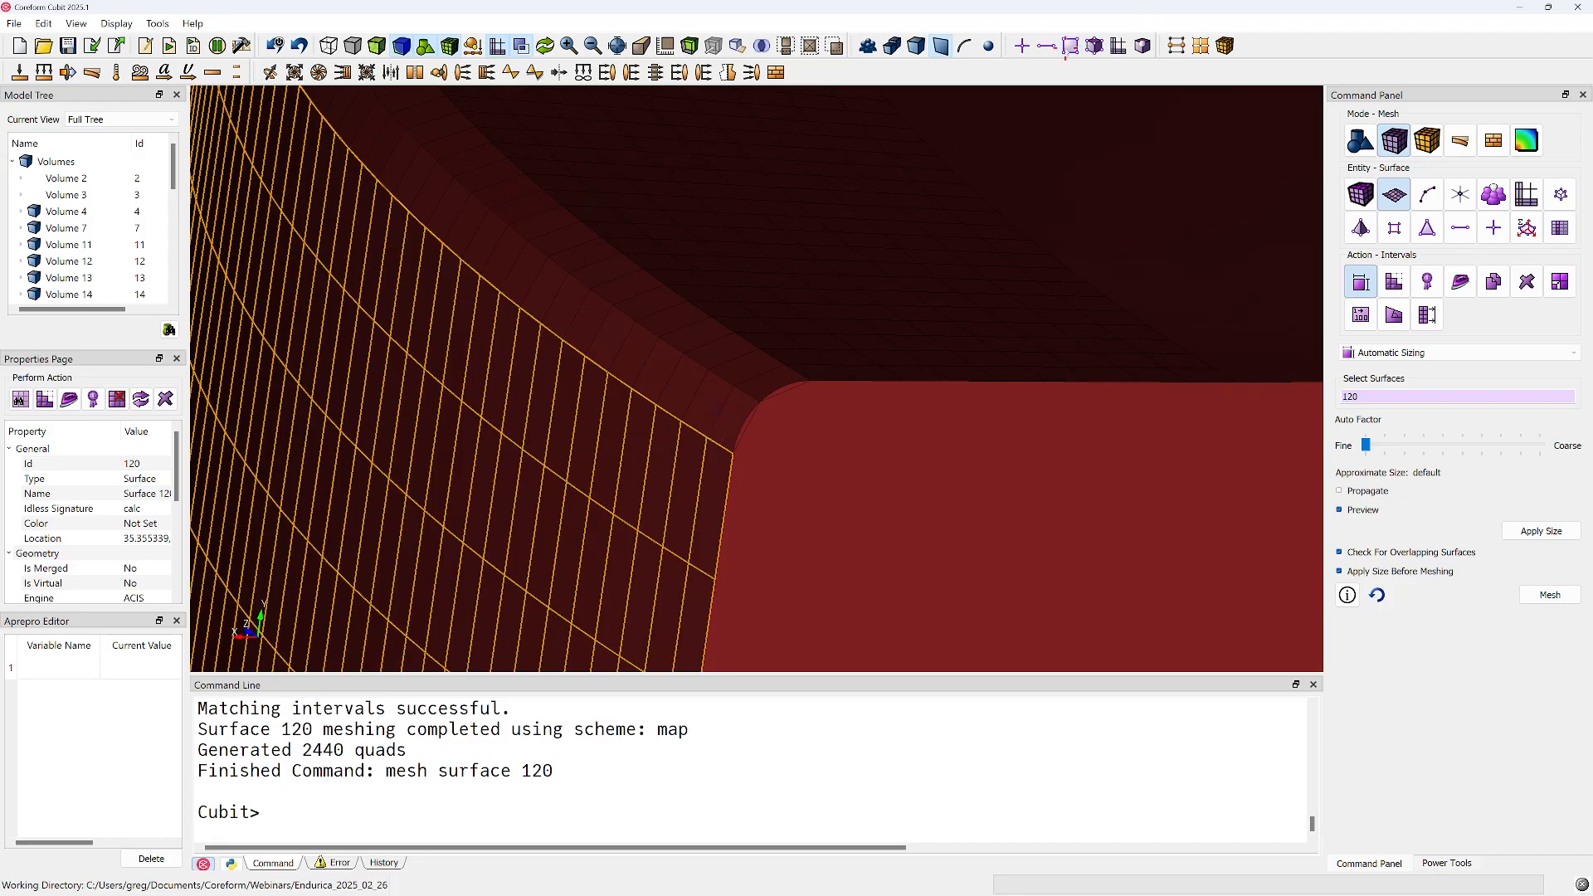
Compare adjoining mesh faces on the fillet and outer curved side at the corner
{"action": "left_click", "coordinate": [714, 452]}
{"action": "left_click", "coordinate": [711, 470], "text": "ctrl"}
{"action": "middle_click_drag", "start_coordinate": [711, 470], "coordinate": [726, 462]}
{"action": "middle_click_drag", "start_coordinate": [646, 432], "coordinate": [879, 528]}
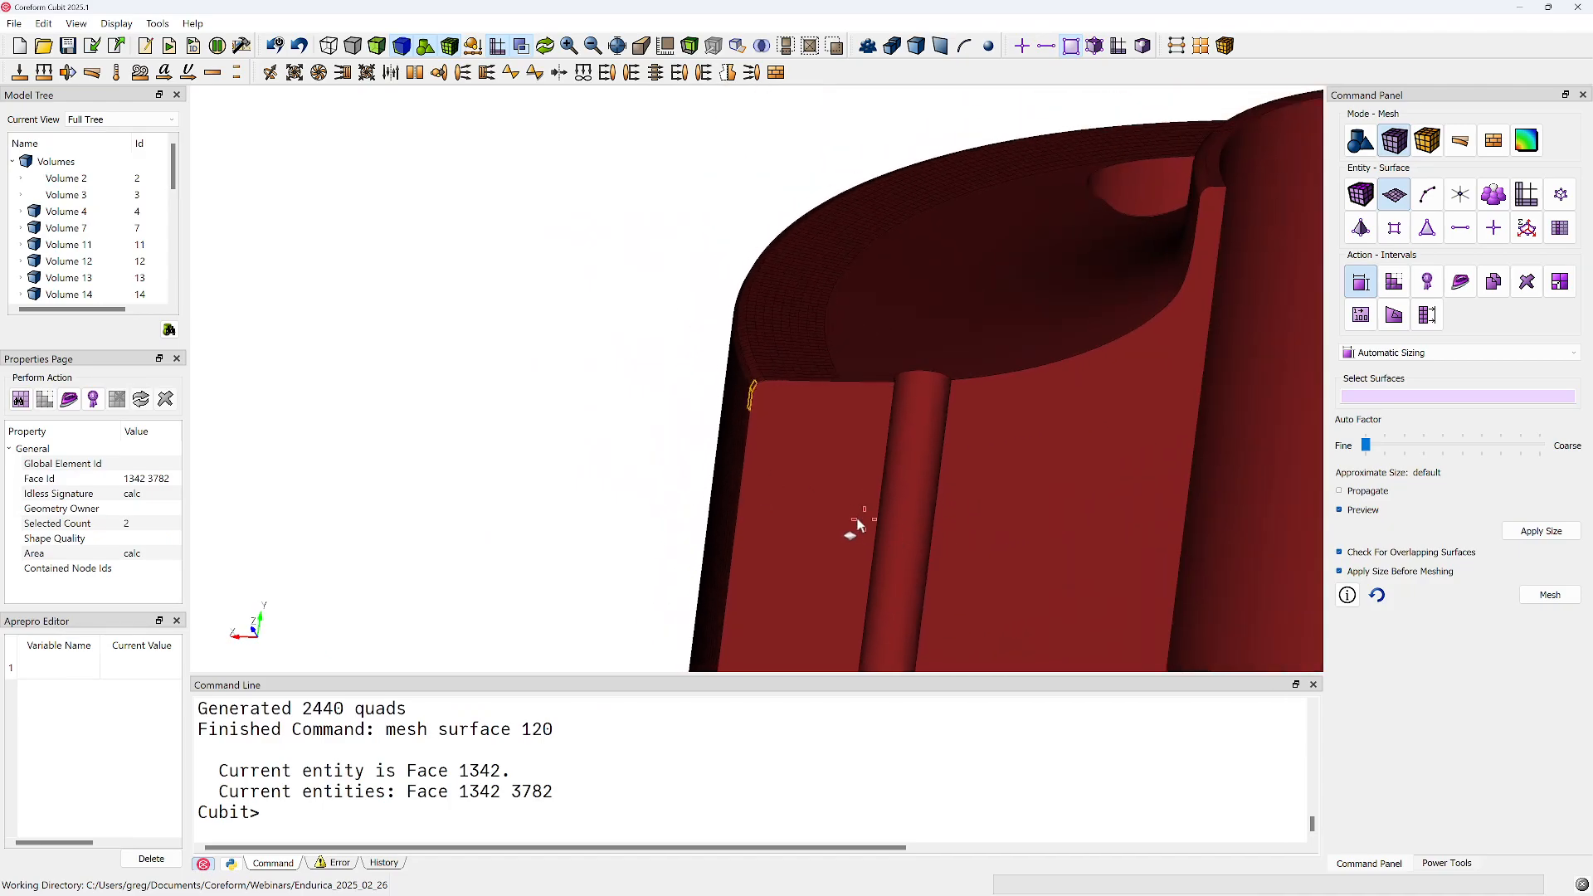
{"action": "left_click", "coordinate": [879, 527]}
Select the cut-face surfaces 156, 157 and 158 at the small groove and examine their extent
{"action": "middle_click_drag", "start_coordinate": [943, 352], "coordinate": [907, 413]}
{"action": "left_click", "coordinate": [805, 500]}
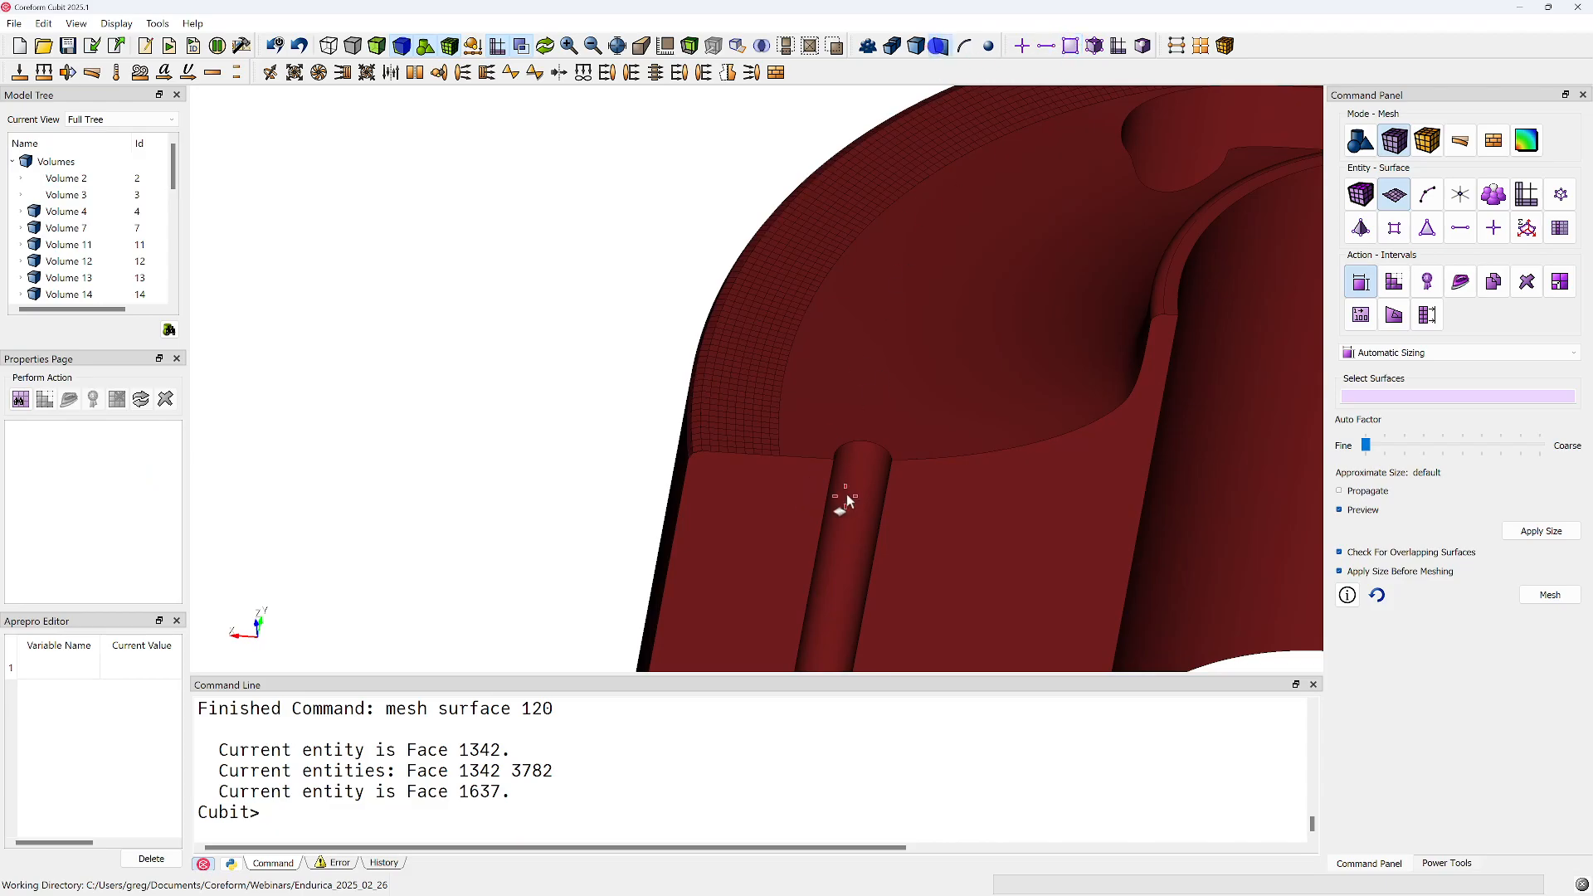
{"action": "left_click", "coordinate": [845, 502]}
{"action": "middle_click_drag", "start_coordinate": [888, 466], "coordinate": [814, 480]}
{"action": "left_click", "coordinate": [815, 479], "text": "ctrl"}
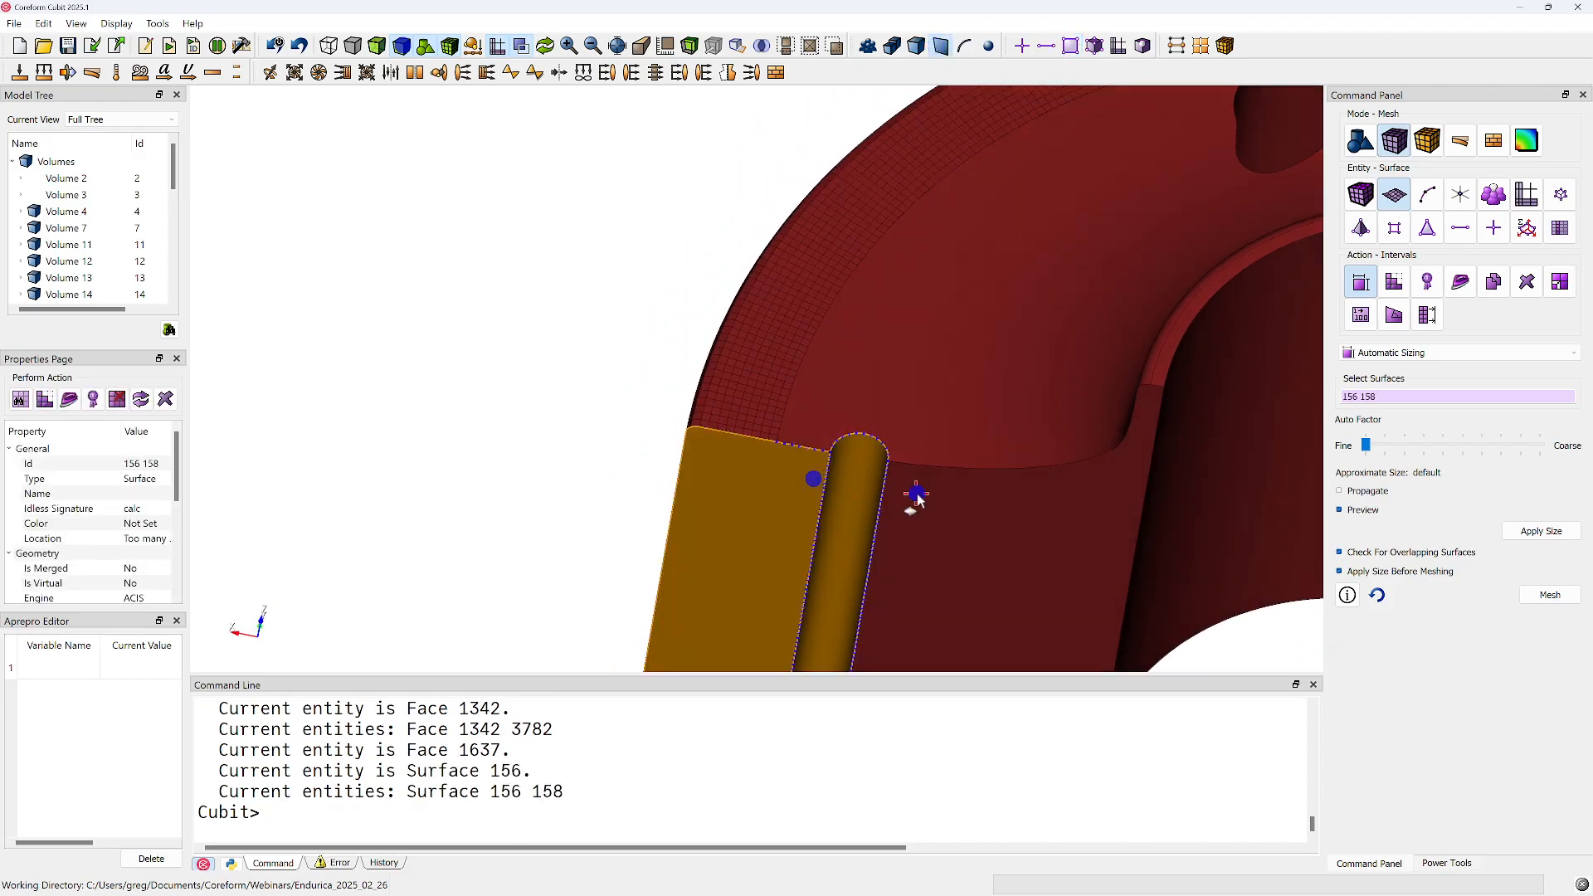
{"action": "left_click", "coordinate": [913, 495], "text": "ctrl"}
{"action": "middle_click_drag", "start_coordinate": [911, 493], "coordinate": [826, 537]}
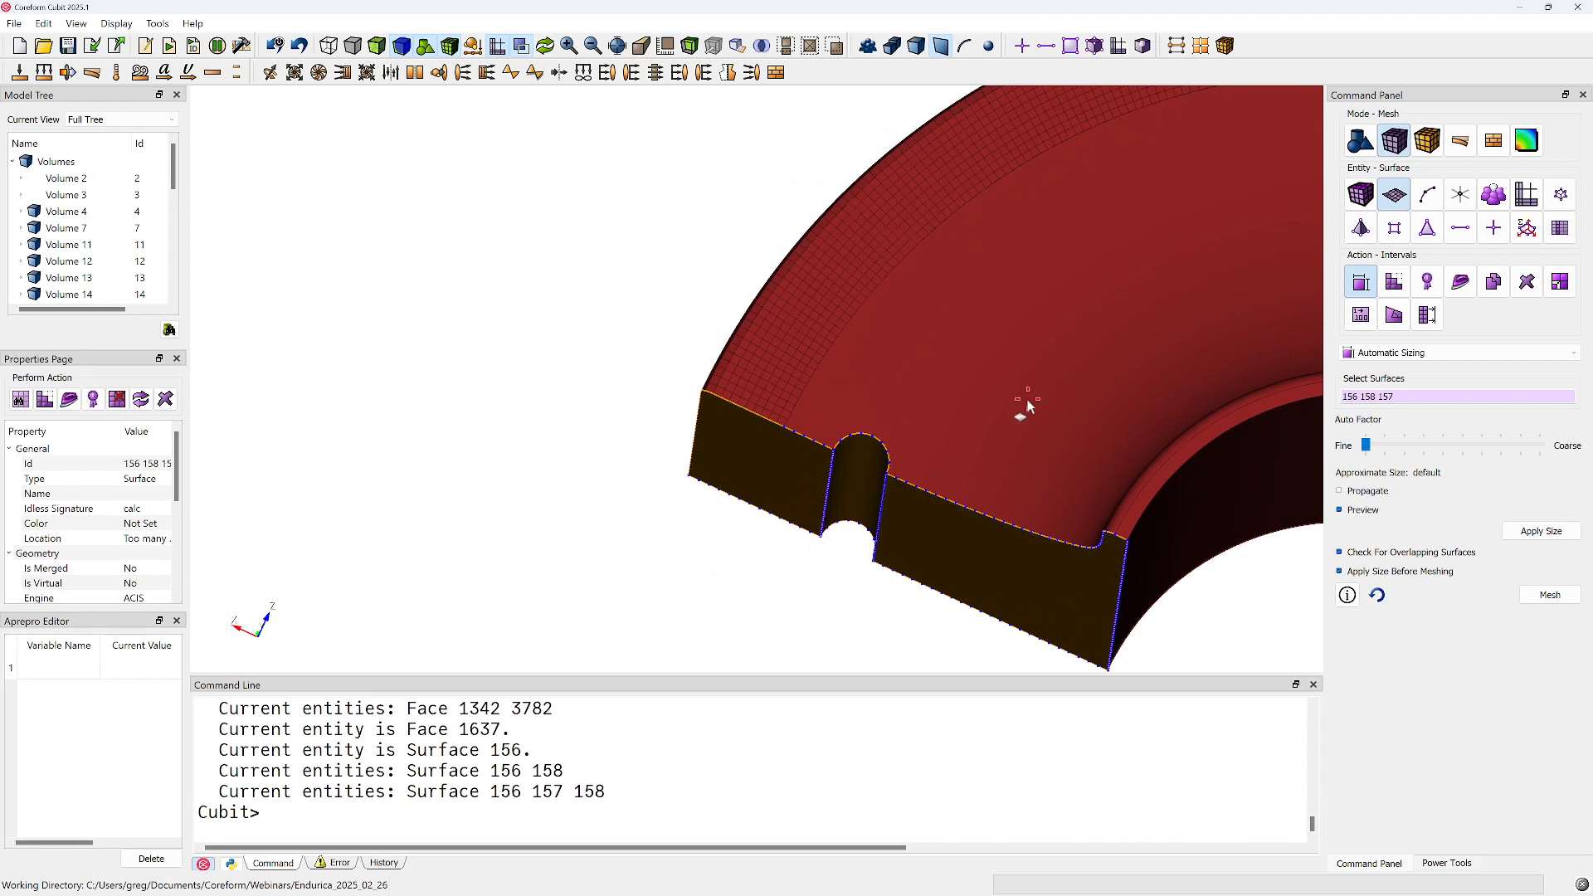
{"action": "middle_click_drag", "start_coordinate": [968, 326], "coordinate": [889, 257]}
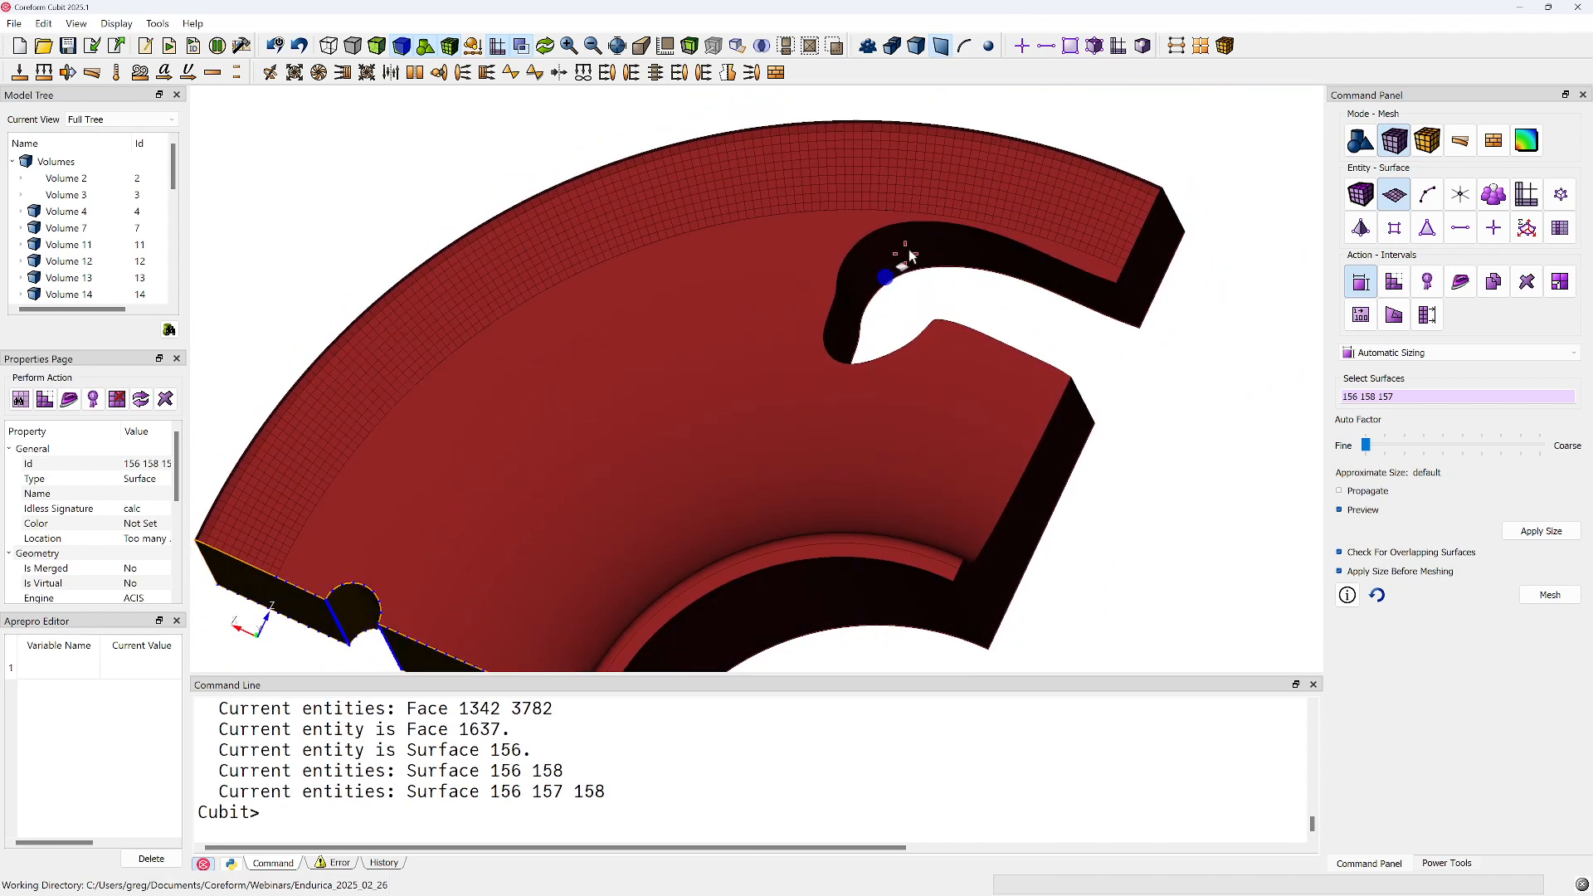
Add the outer fillet surfaces 95 and 96 to the selection and examine the meshed strip beside the slot
{"action": "middle_click_drag", "start_coordinate": [912, 359], "coordinate": [844, 375]}
{"action": "mouse_move", "coordinate": [871, 444]}
{"action": "middle_mouse_down"}
{"action": "mouse_move", "coordinate": [917, 391]}
{"action": "mouse_move", "coordinate": [889, 494]}
{"action": "mouse_move", "coordinate": [848, 547]}
{"action": "mouse_move", "coordinate": [814, 415]}
{"action": "mouse_move", "coordinate": [907, 434]}
{"action": "mouse_move", "coordinate": [802, 498]}
{"action": "mouse_move", "coordinate": [846, 494]}
{"action": "mouse_move", "coordinate": [789, 465]}
{"action": "mouse_move", "coordinate": [982, 492]}
{"action": "mouse_move", "coordinate": [889, 559]}
{"action": "mouse_move", "coordinate": [800, 551]}
{"action": "mouse_move", "coordinate": [855, 472]}
{"action": "mouse_move", "coordinate": [888, 483]}
{"action": "mouse_move", "coordinate": [829, 363]}
{"action": "middle_mouse_up"}
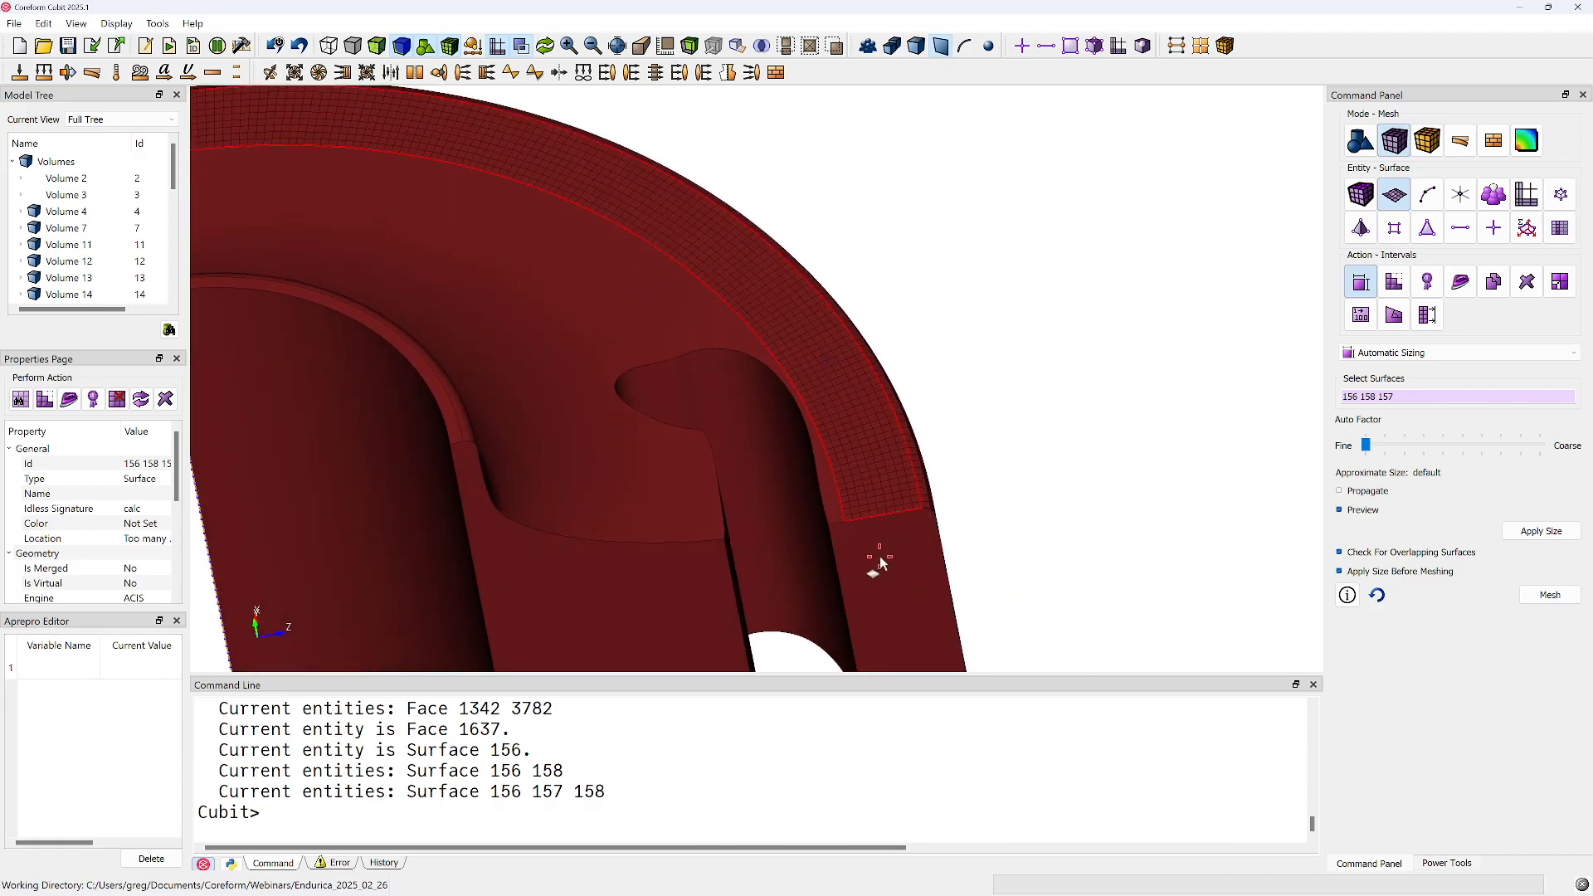
{"action": "left_click", "coordinate": [917, 489], "text": "ctrl"}
{"action": "left_click", "coordinate": [879, 498], "text": "ctrl"}
{"action": "middle_click_drag", "start_coordinate": [863, 527], "coordinate": [732, 330]}
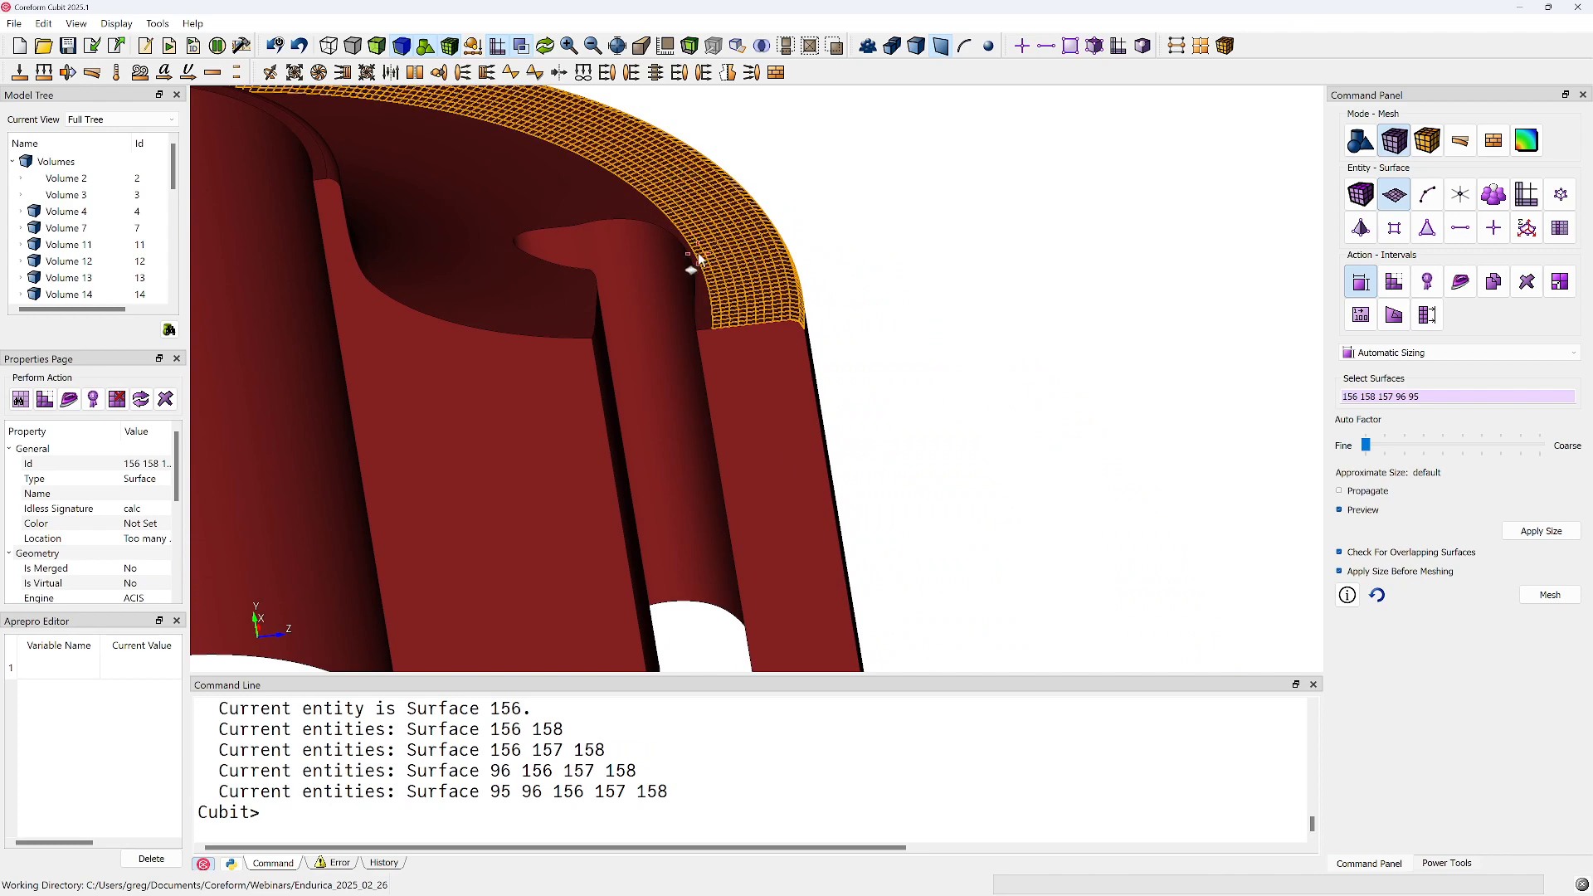
Select the broad curved end face, surface 101, and delete the entire existing mesh
{"action": "middle_click_drag", "start_coordinate": [612, 185], "coordinate": [691, 450]}
{"action": "left_click", "coordinate": [645, 409]}
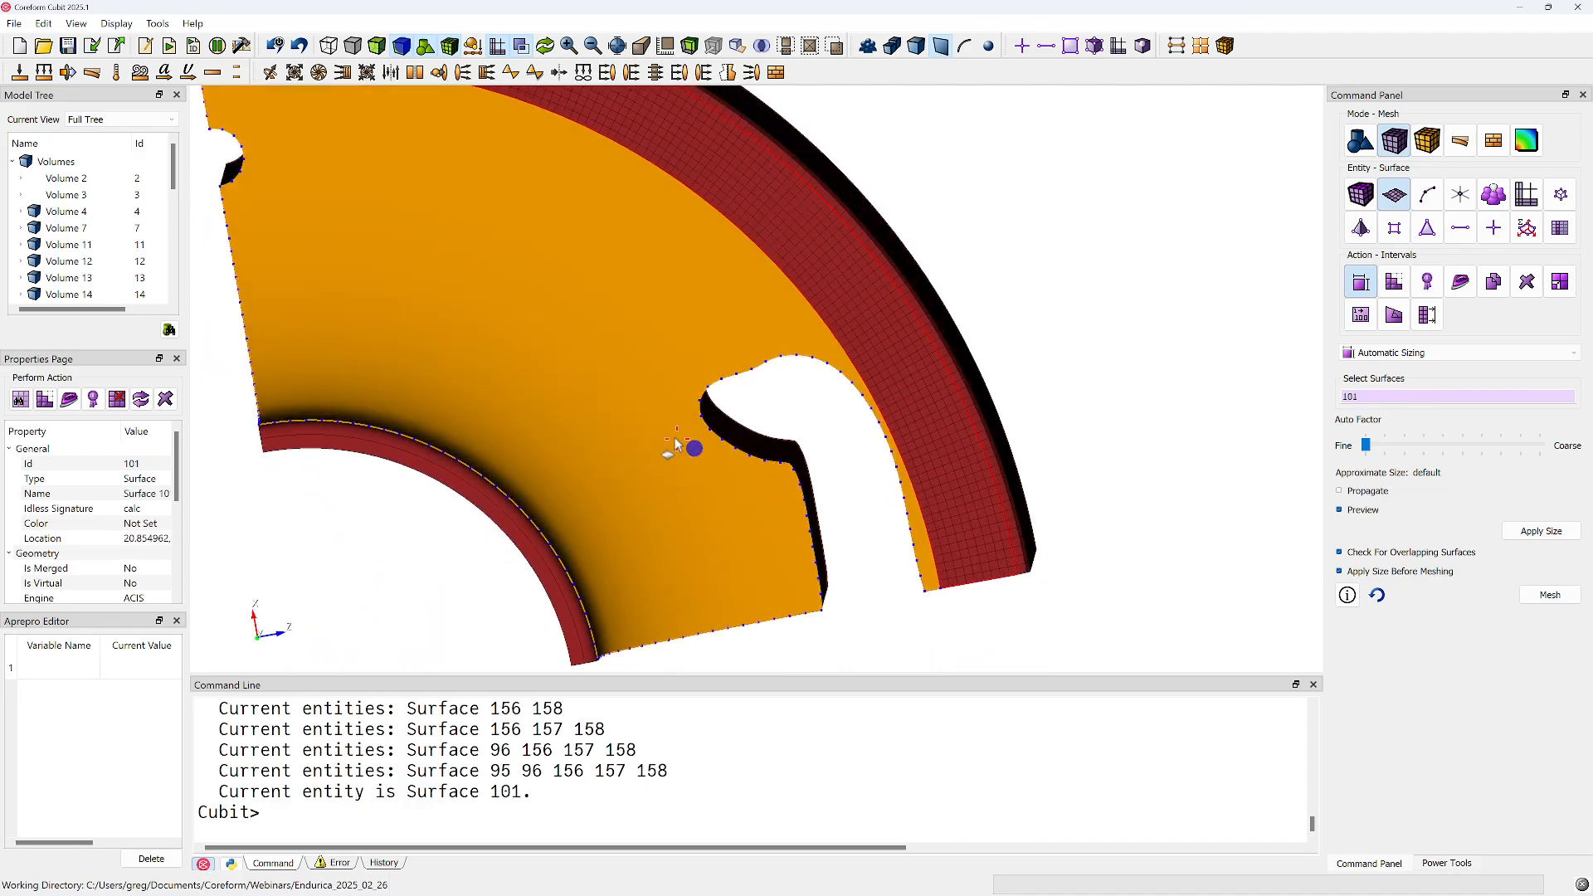
{"action": "right_click", "coordinate": [654, 422]}
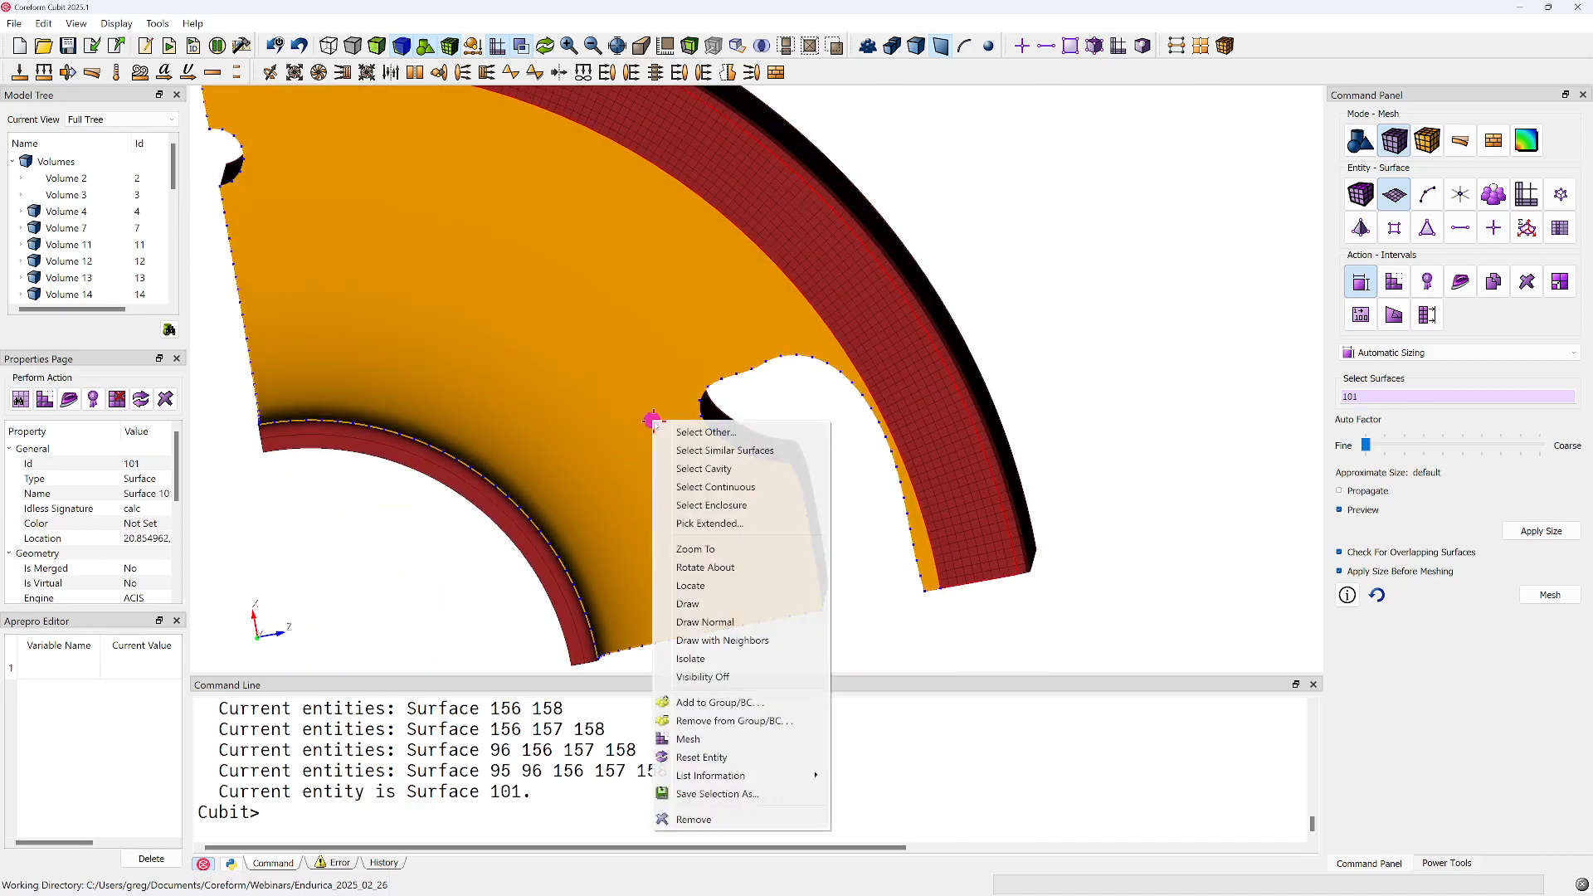
{"action": "left_click", "coordinate": [938, 802]}
{"action": "type", "text": "delete mesh"}
{"action": "key", "text": "Return"}
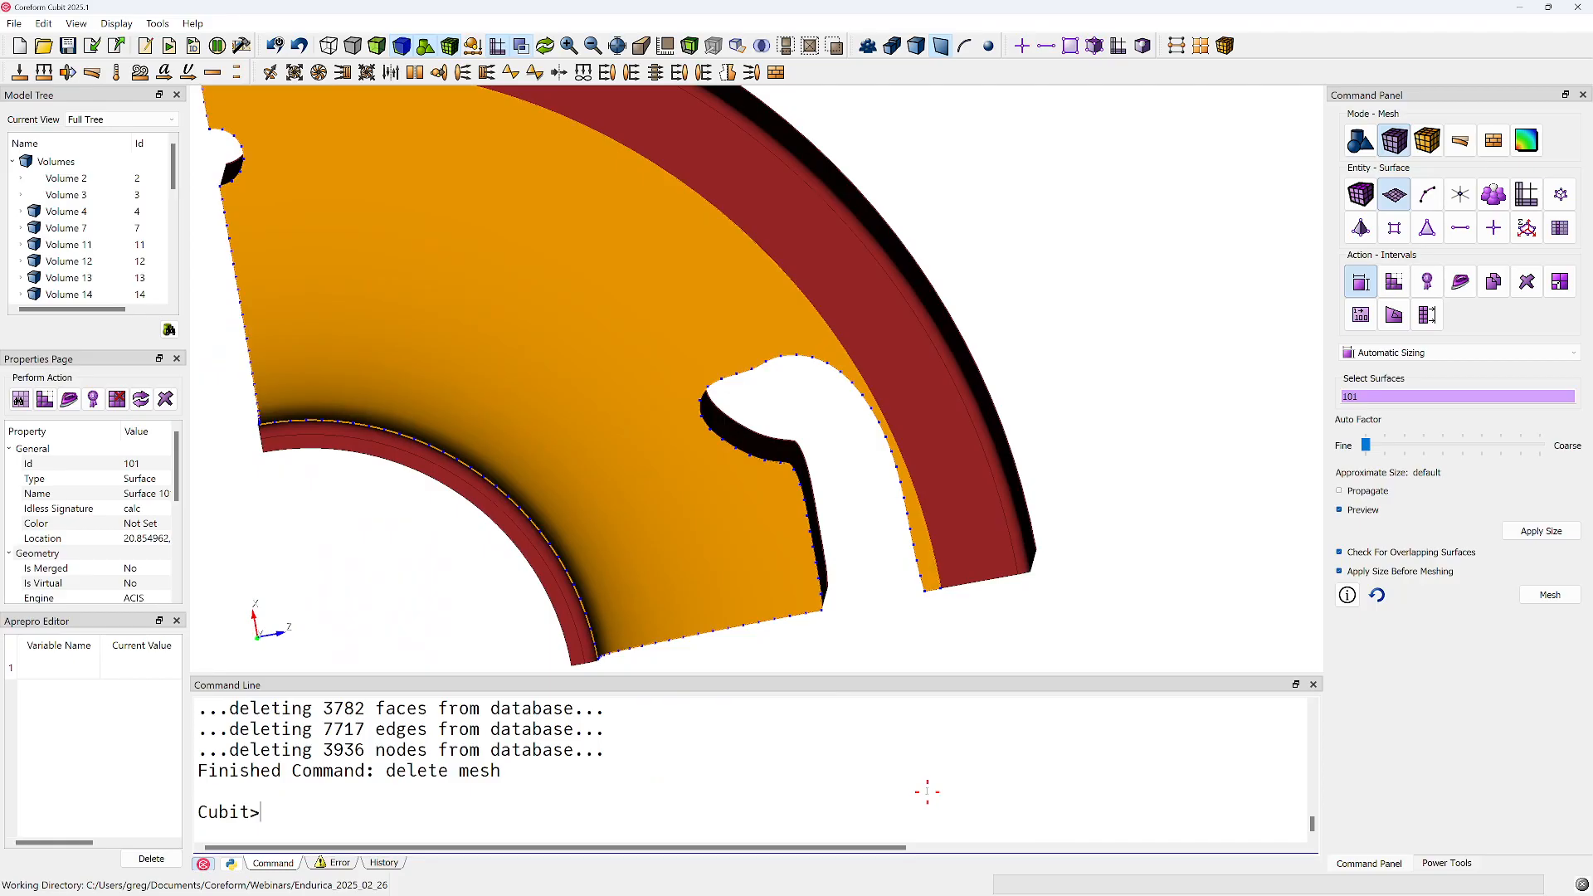
Mesh surface 101 and examine the elements where it curves up toward the inner tube
{"action": "right_click", "coordinate": [658, 316]}
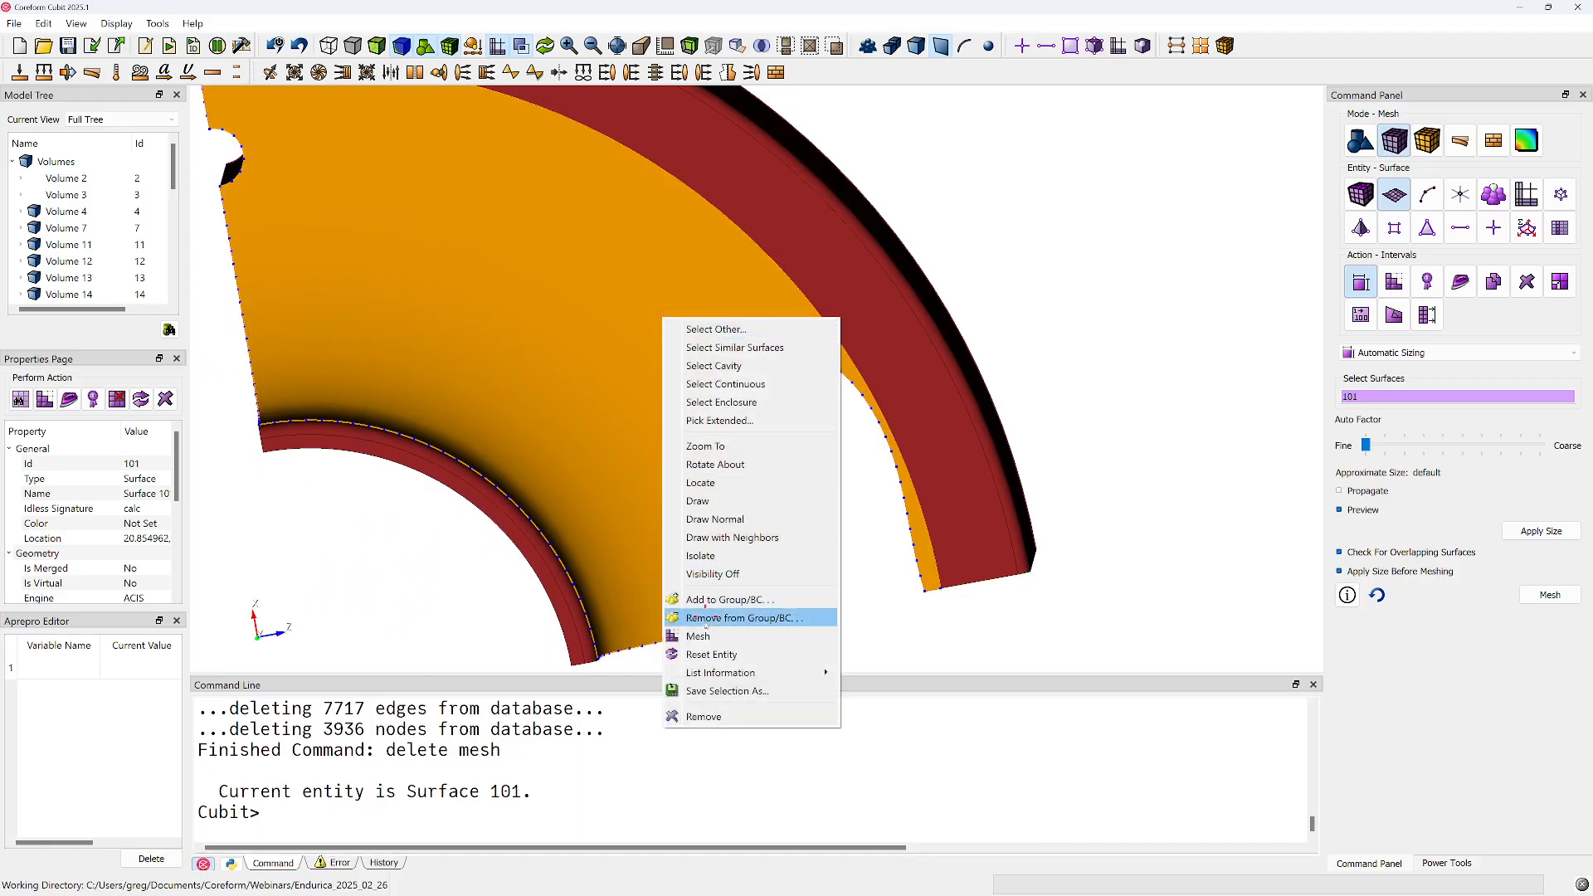
{"action": "left_click", "coordinate": [702, 637]}
{"action": "left_click", "coordinate": [855, 549]}
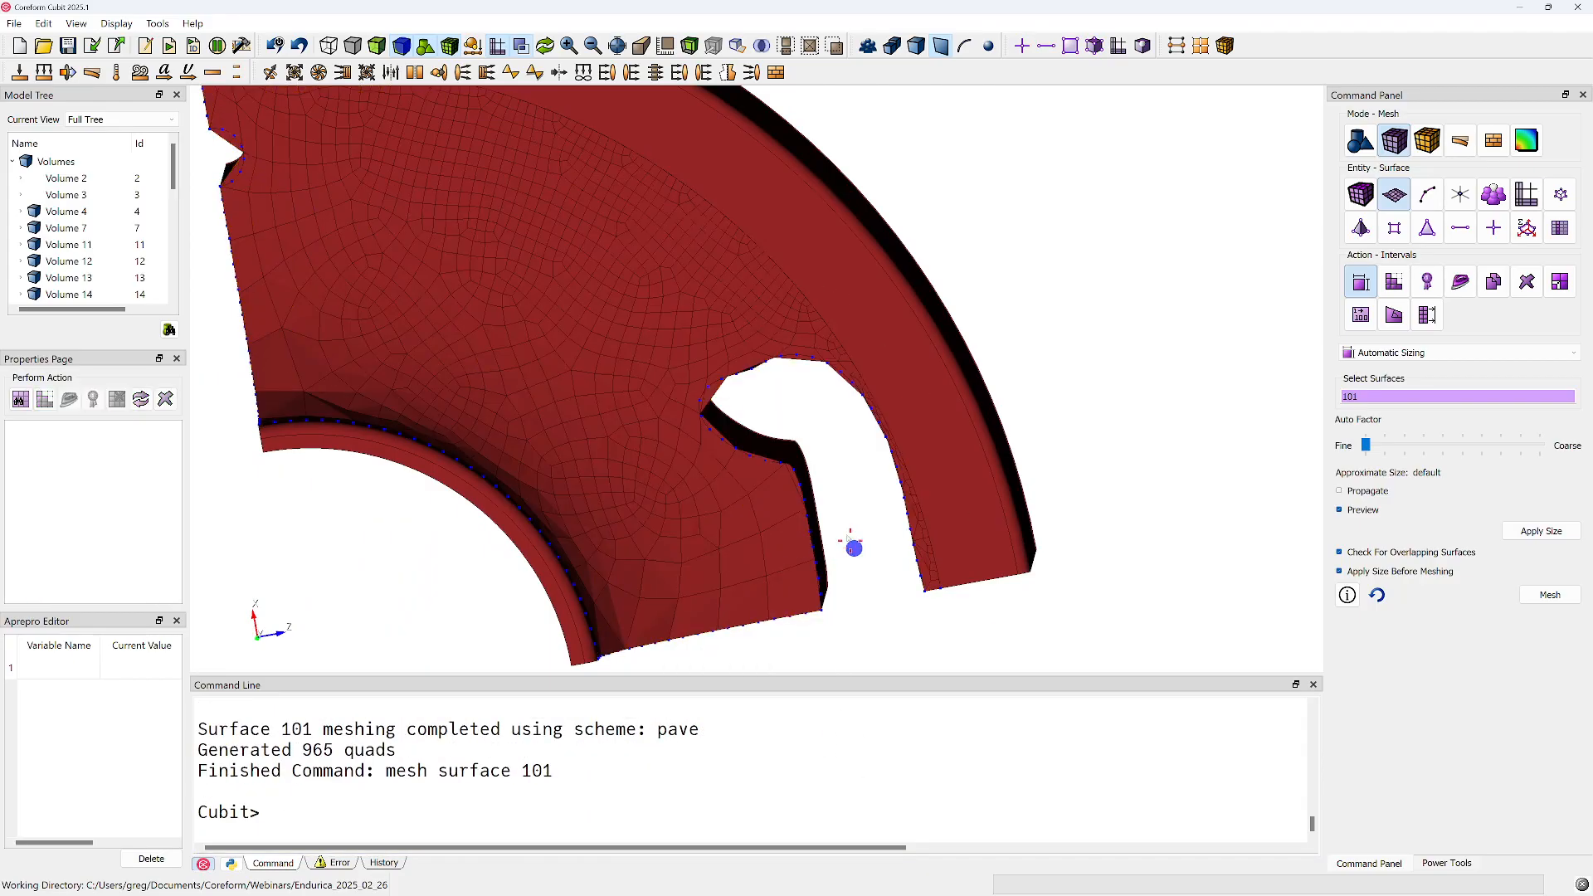
{"action": "left_click_drag", "start_coordinate": [697, 456], "coordinate": [500, 413]}
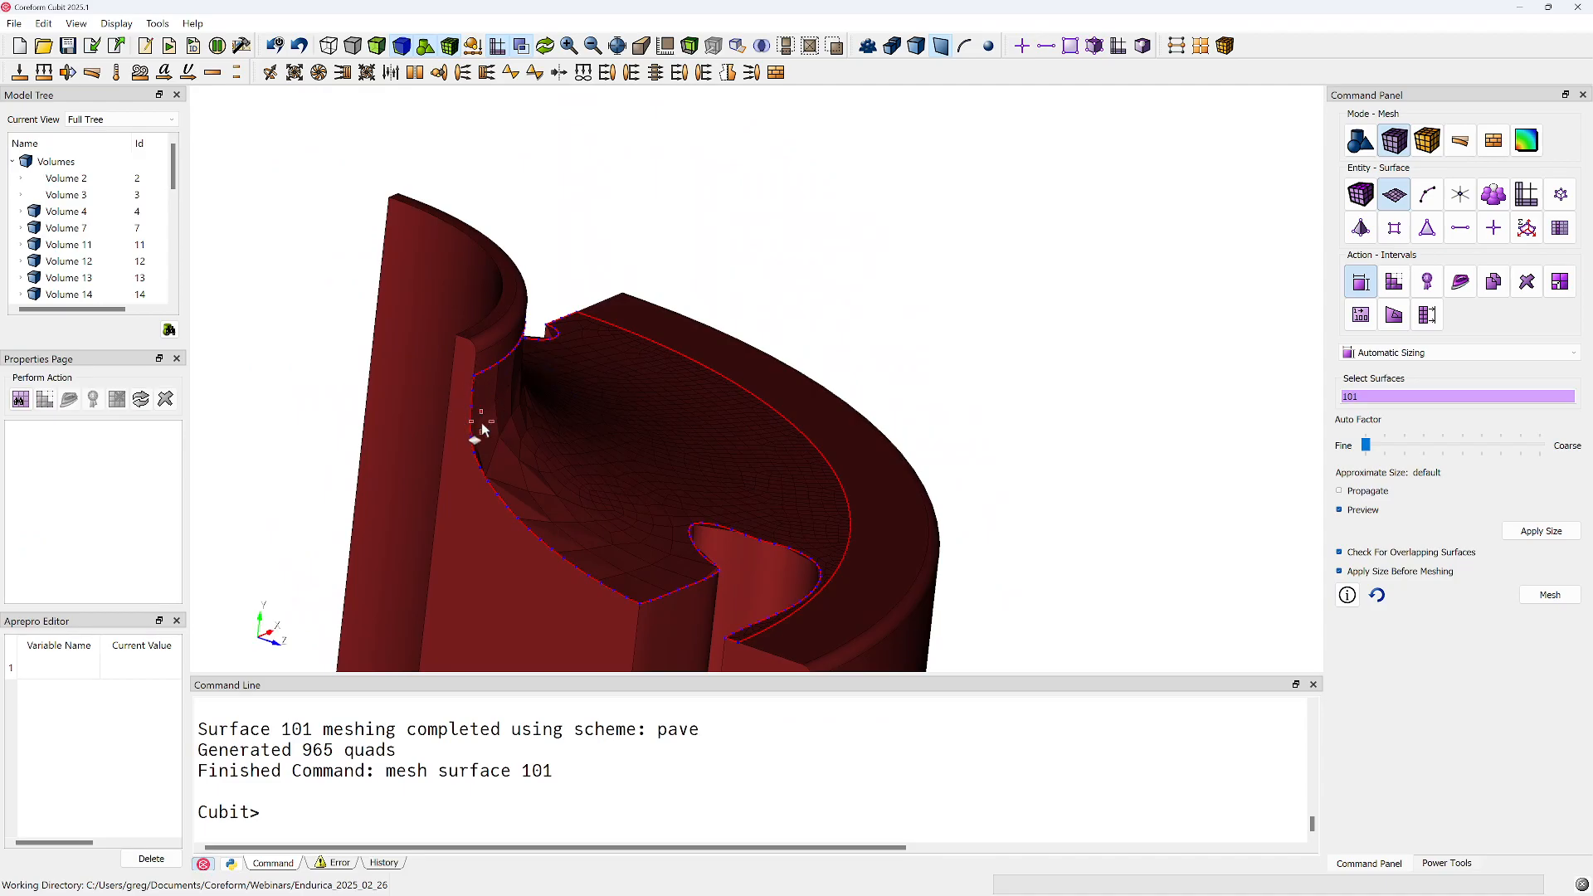
{"action": "mouse_move", "coordinate": [498, 466]}
{"action": "left_mouse_down"}
{"action": "mouse_move", "coordinate": [476, 480]}
{"action": "mouse_move", "coordinate": [498, 468]}
{"action": "left_mouse_up"}
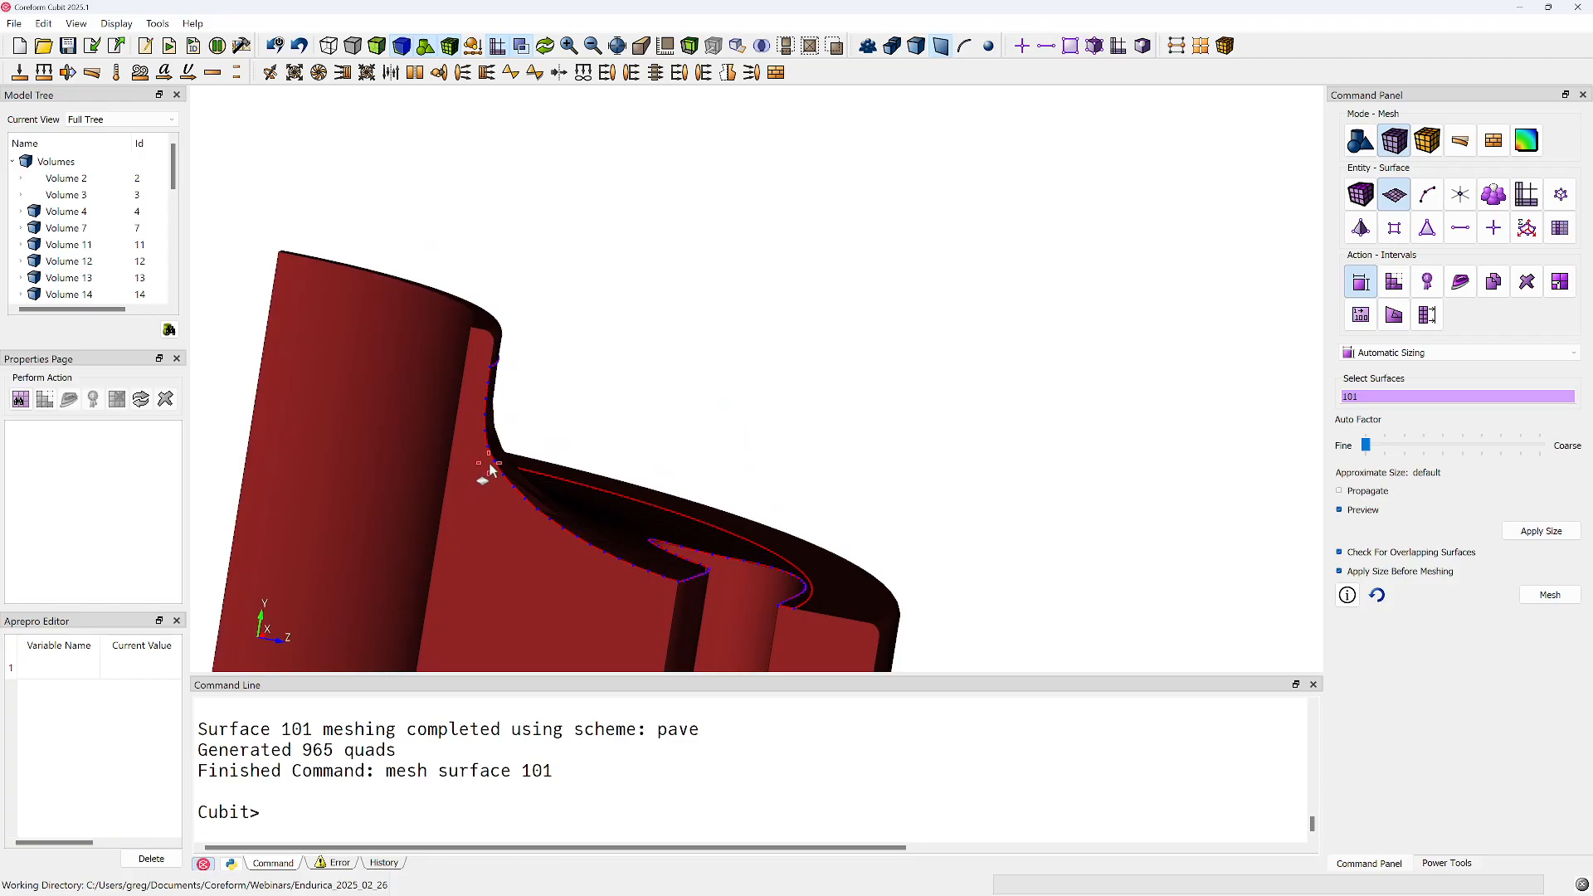
{"action": "left_click_drag", "start_coordinate": [502, 463], "coordinate": [484, 529]}
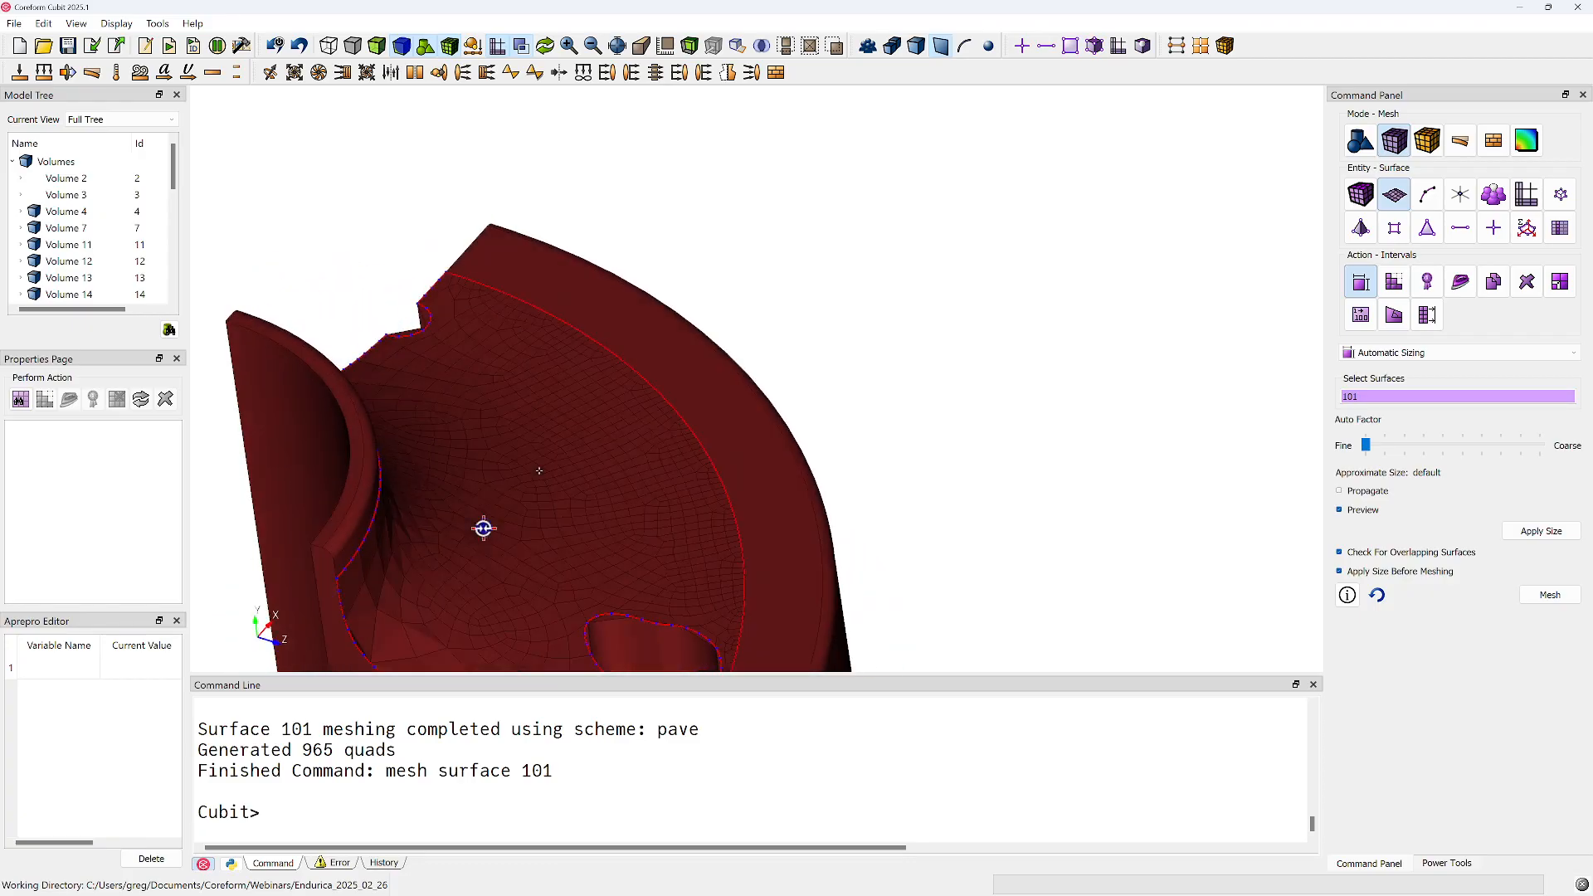
{"action": "left_click_drag", "start_coordinate": [509, 473], "coordinate": [544, 413]}
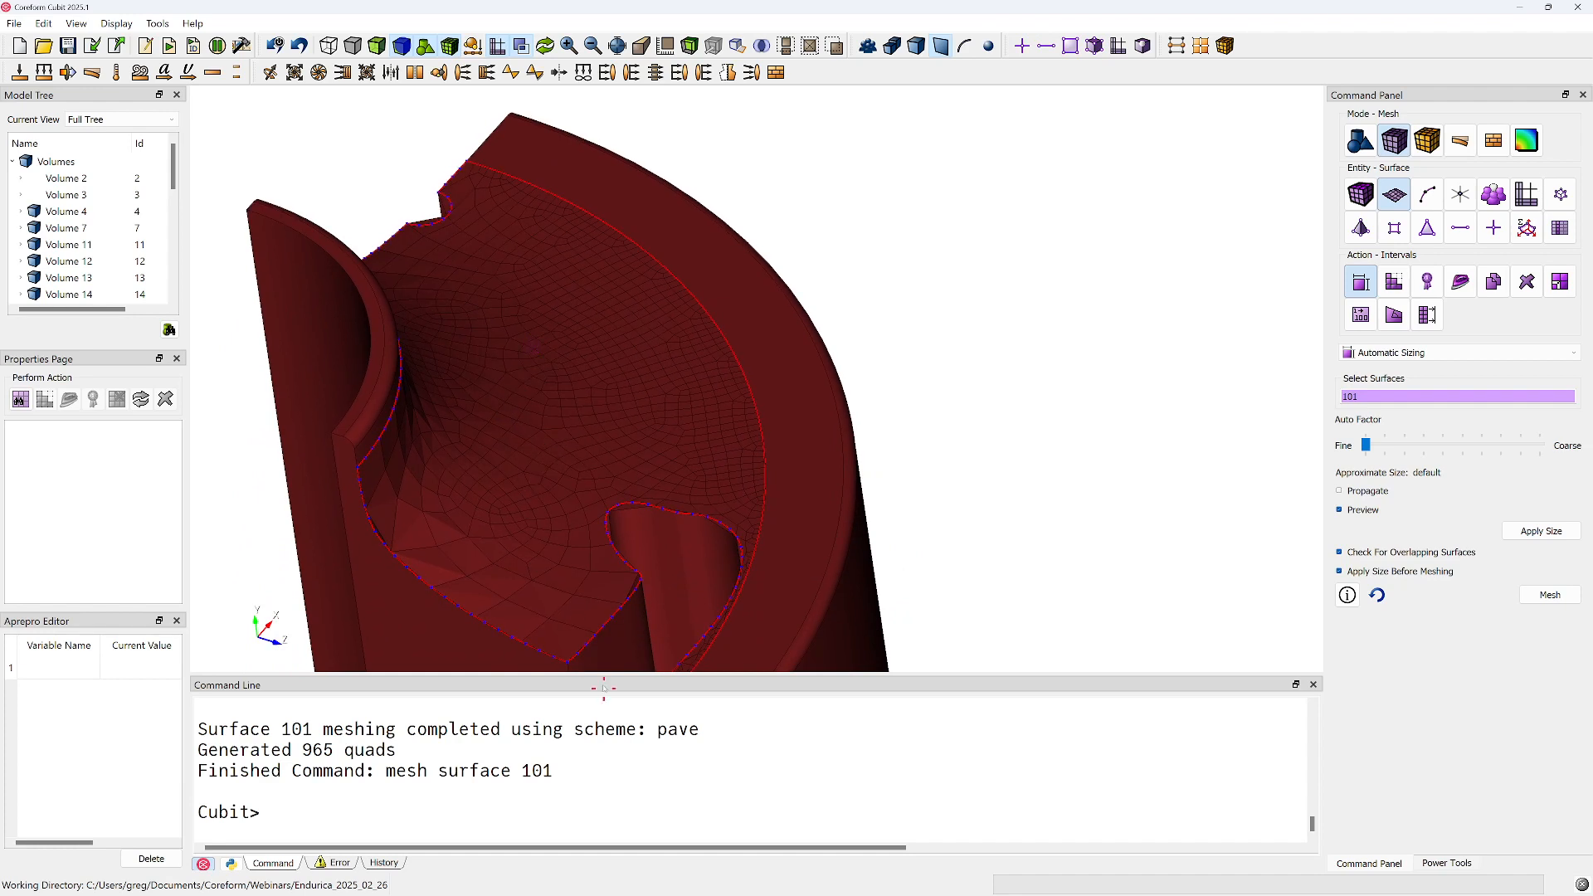
{"action": "left_click_drag", "start_coordinate": [488, 561], "coordinate": [518, 523]}
Delete the trial mesh from the broad curved end face, surface 101
{"action": "left_click", "coordinate": [407, 779]}
{"action": "type", "text": "delete "}
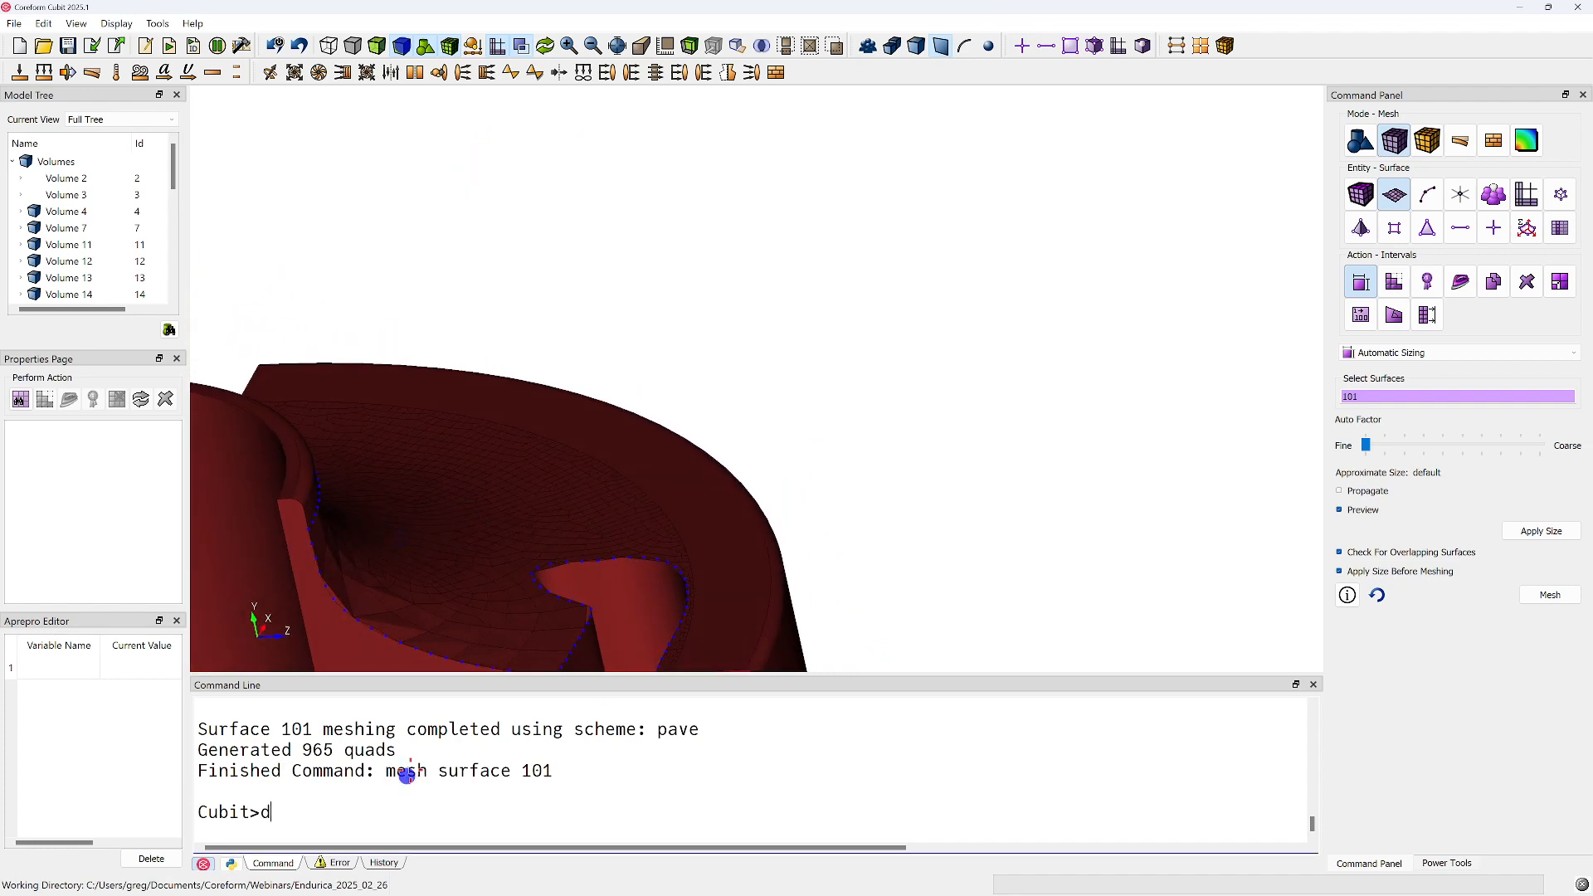
{"action": "type", "text": "mesh"}
{"action": "key", "text": "Return"}
Mesh the narrow inner-tube rim surfaces 93 and 94 and view the result from the side
{"action": "middle_click_drag", "start_coordinate": [488, 538], "coordinate": [811, 509]}
{"action": "left_click_drag", "start_coordinate": [661, 419], "coordinate": [662, 483]}
{"action": "left_click", "coordinate": [593, 567]}
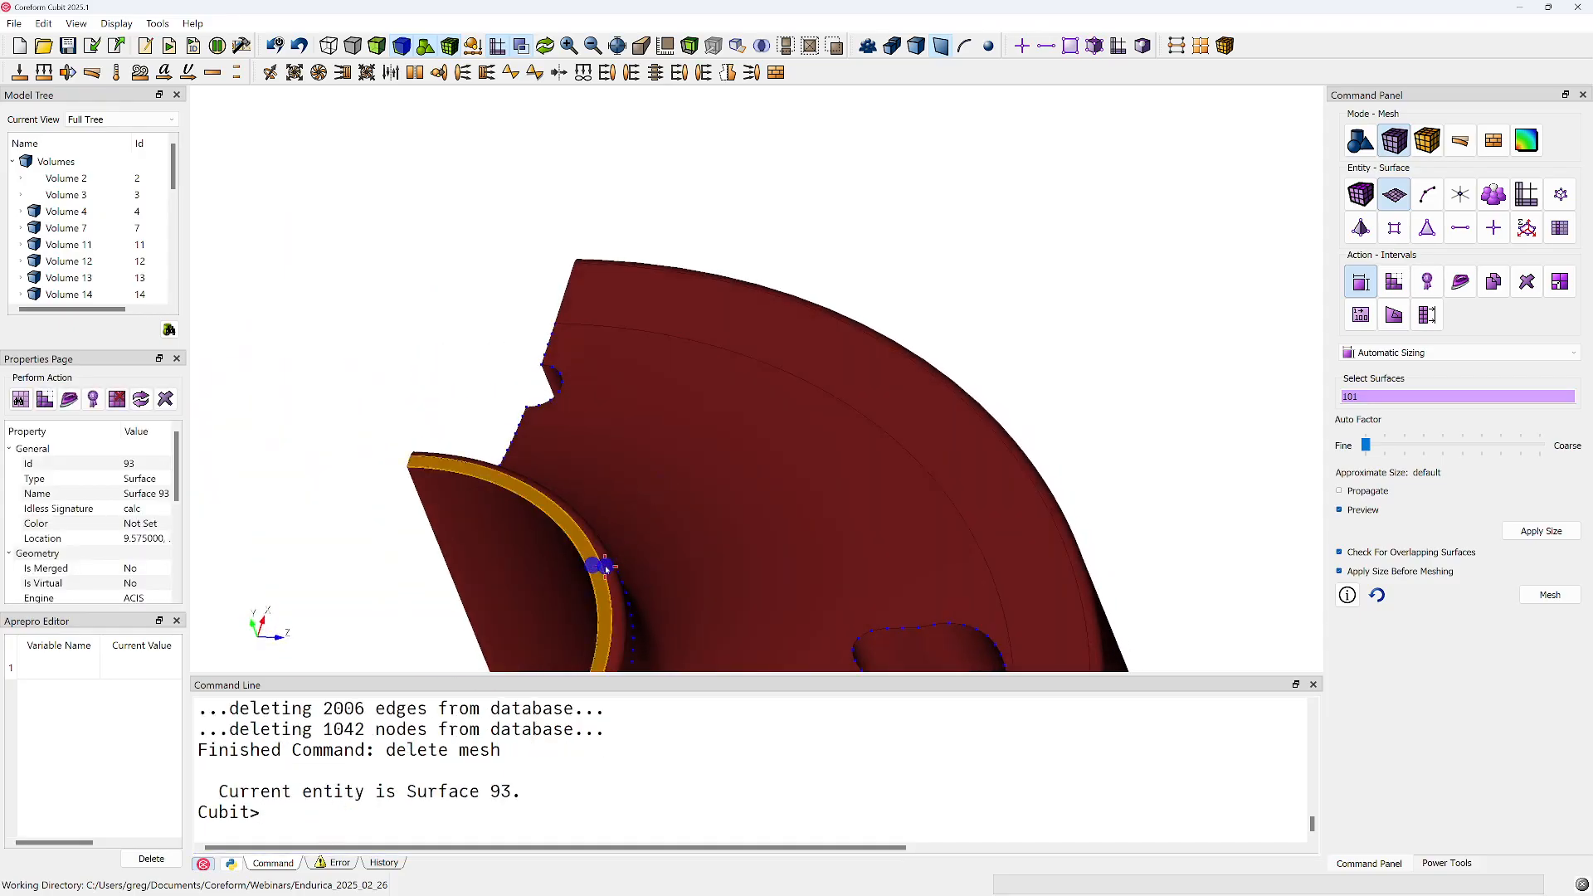
{"action": "left_click", "coordinate": [603, 568], "text": "ctrl"}
{"action": "right_click", "coordinate": [608, 567]}
{"action": "left_click", "coordinate": [651, 458]}
{"action": "left_click_drag", "start_coordinate": [650, 463], "coordinate": [686, 433]}
{"action": "left_click_drag", "start_coordinate": [518, 399], "coordinate": [886, 254]}
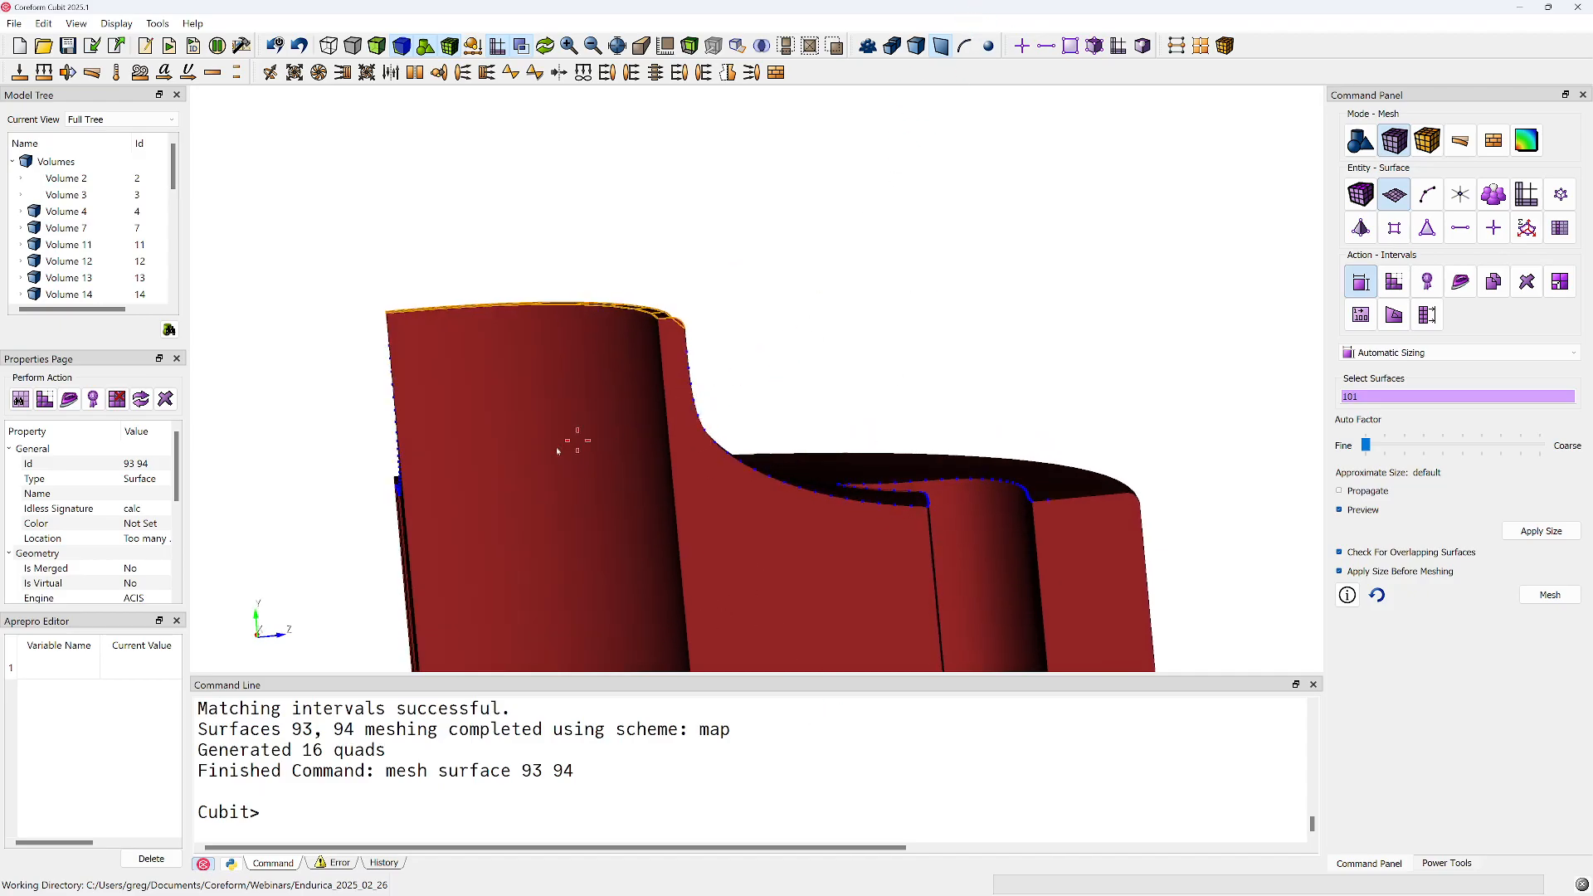
Clear the selection and examine the side profile of surface 101 between the inner tube and the slot
{"action": "key", "text": "Escape"}
{"action": "left_click_drag", "start_coordinate": [773, 405], "coordinate": [795, 381]}
{"action": "left_click_drag", "start_coordinate": [708, 479], "coordinate": [555, 416]}
{"action": "left_click_drag", "start_coordinate": [1057, 634], "coordinate": [871, 327]}
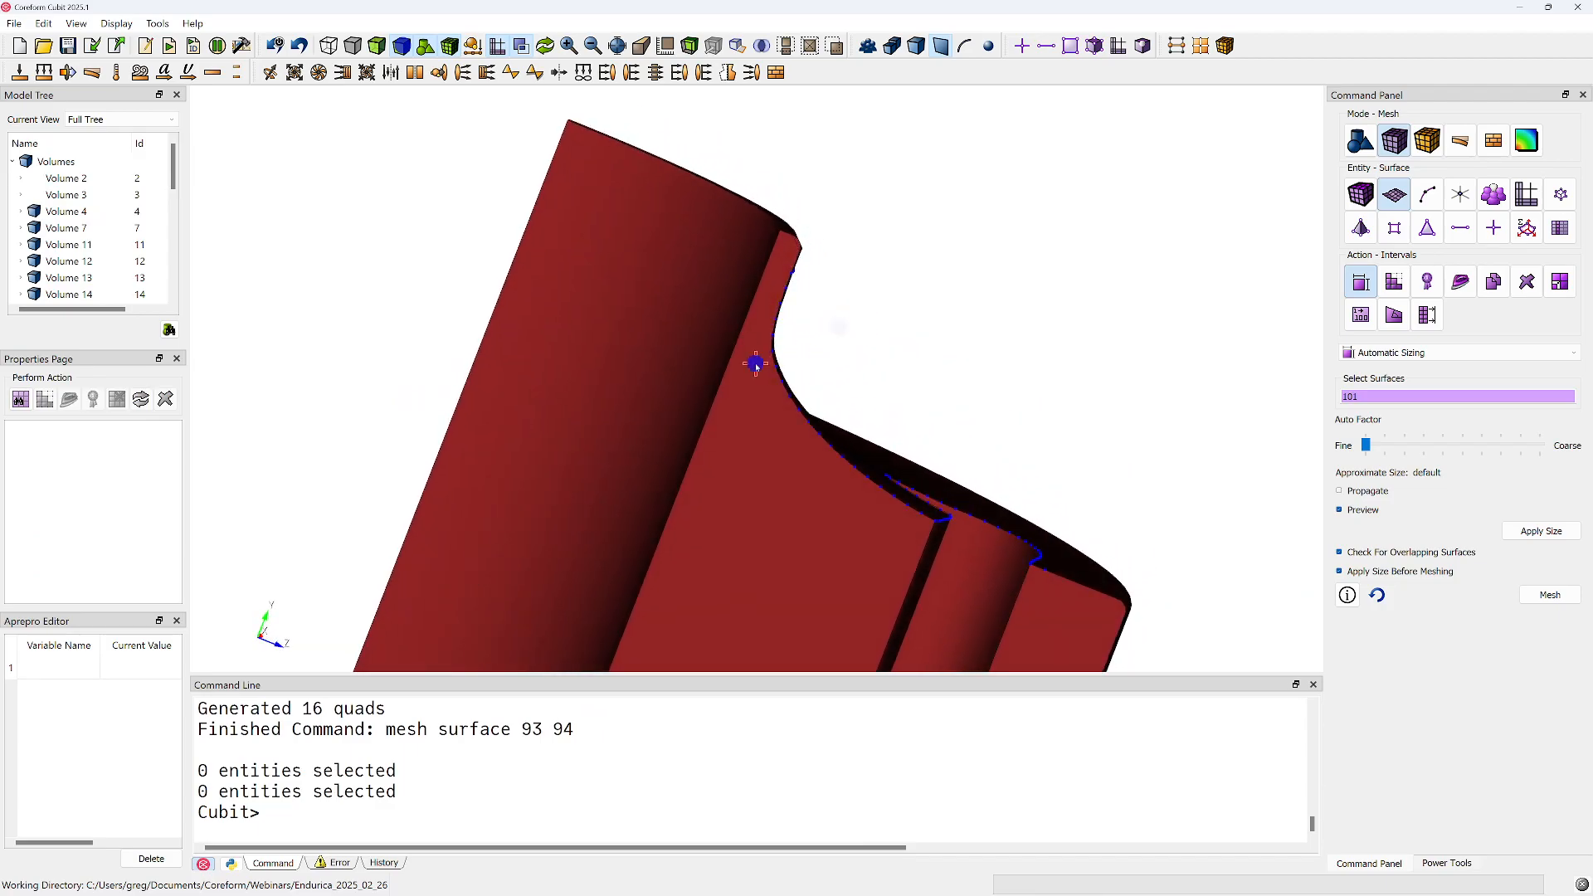
{"action": "left_click_drag", "start_coordinate": [755, 364], "coordinate": [779, 363]}
{"action": "right_click_drag", "start_coordinate": [768, 365], "coordinate": [707, 377]}
{"action": "left_click_drag", "start_coordinate": [672, 382], "coordinate": [830, 390]}
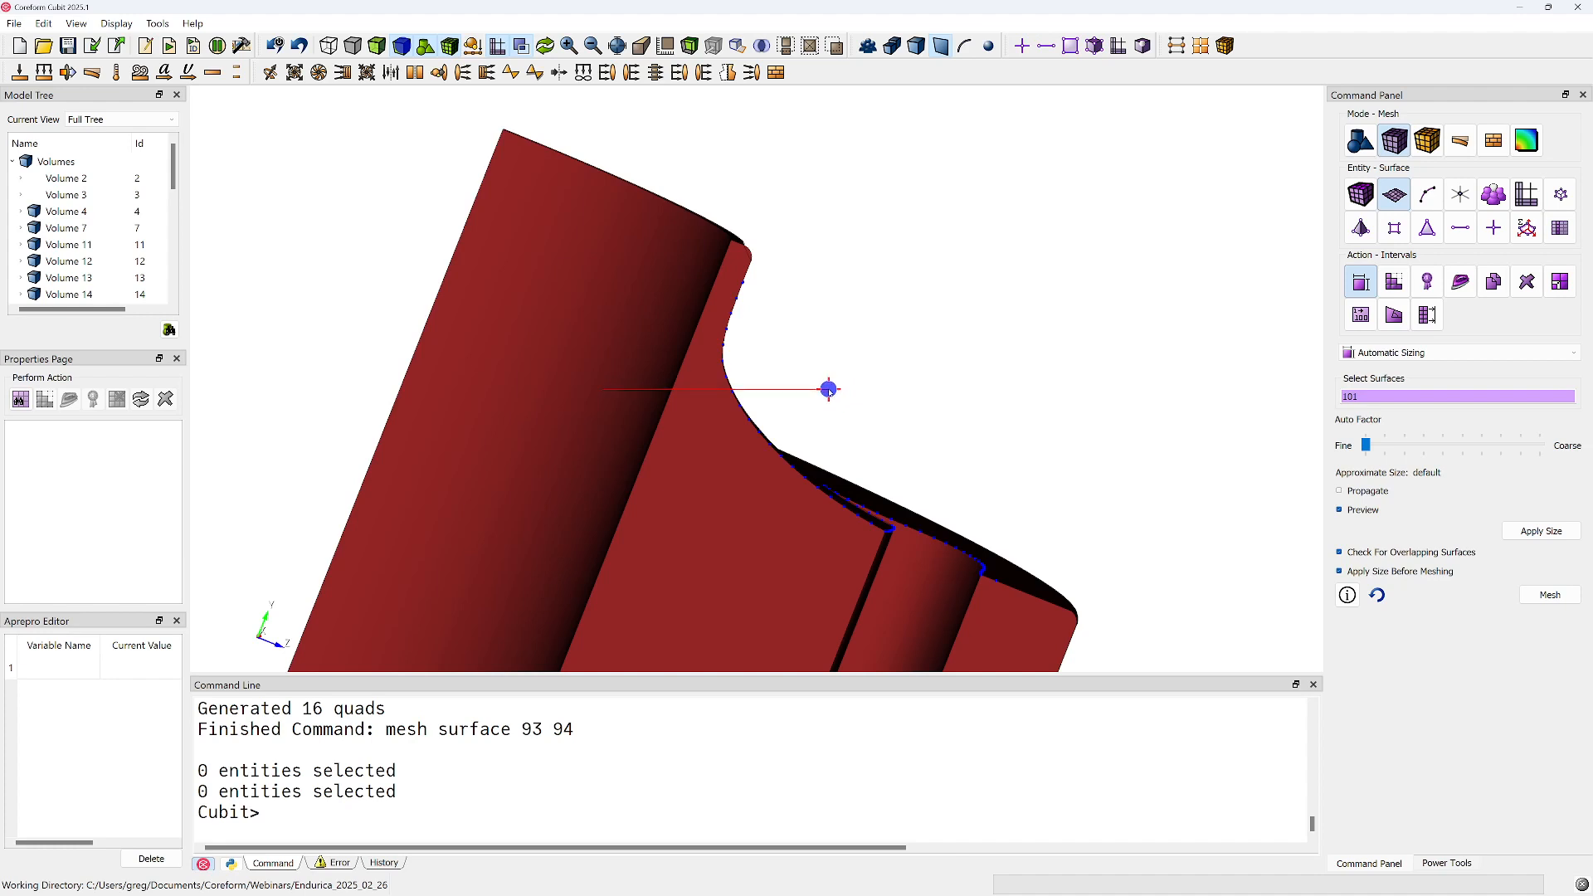
{"action": "left_click_drag", "start_coordinate": [829, 390], "coordinate": [829, 389]}
{"action": "left_click_drag", "start_coordinate": [829, 390], "coordinate": [829, 388]}
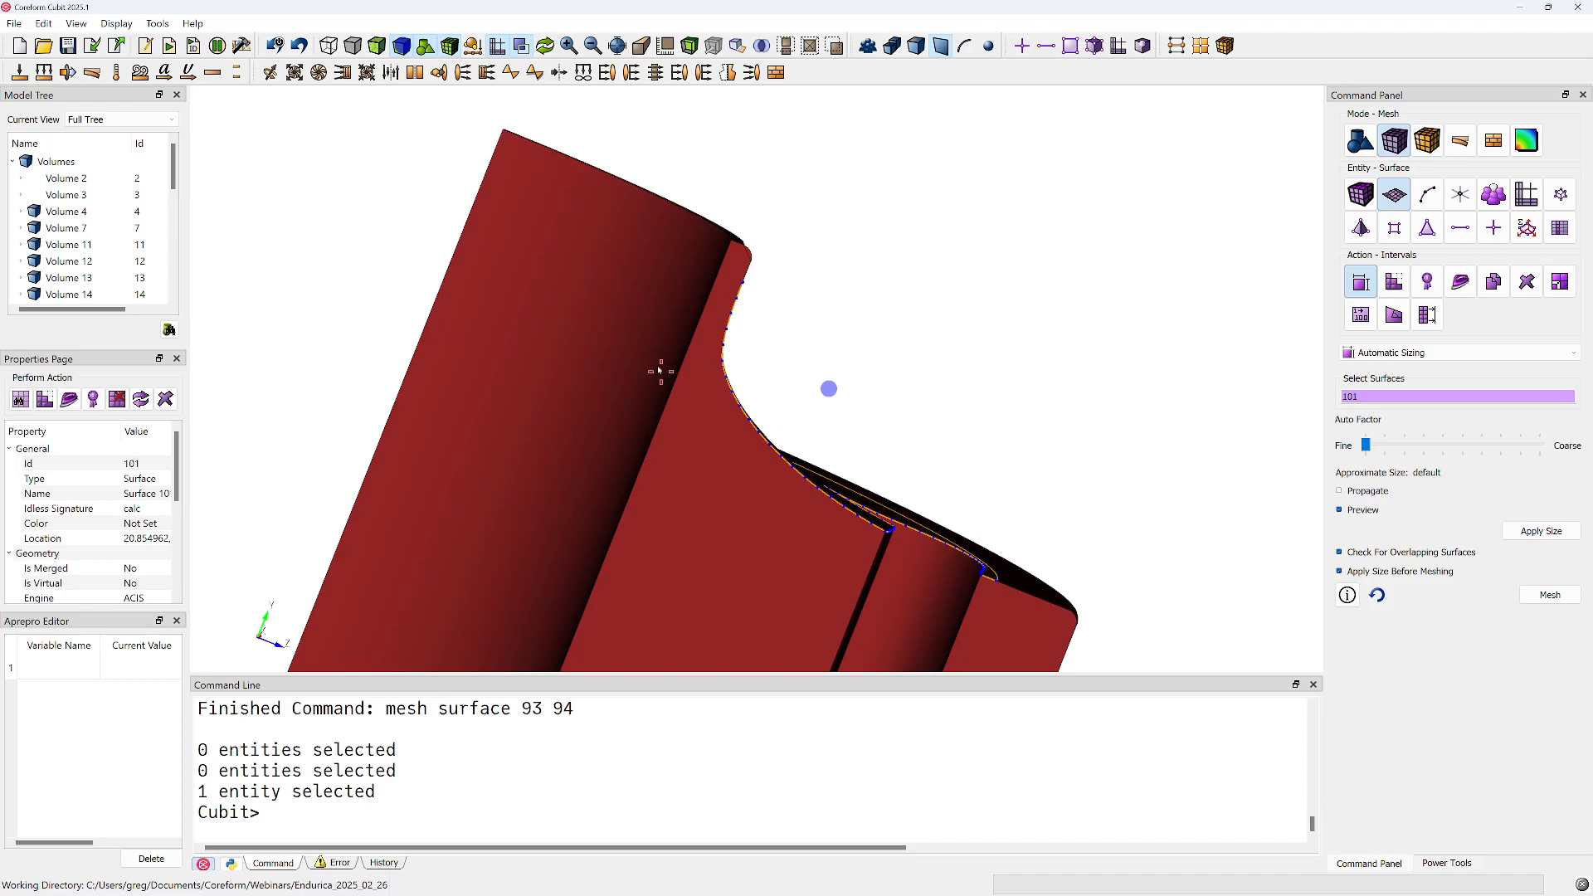
{"action": "middle_click_drag", "start_coordinate": [737, 263], "coordinate": [604, 359]}
{"action": "middle_click_drag", "start_coordinate": [884, 449], "coordinate": [718, 278]}
Refresh the display to bring back the hidden volumes around the slot
{"action": "left_click", "coordinate": [814, 504]}
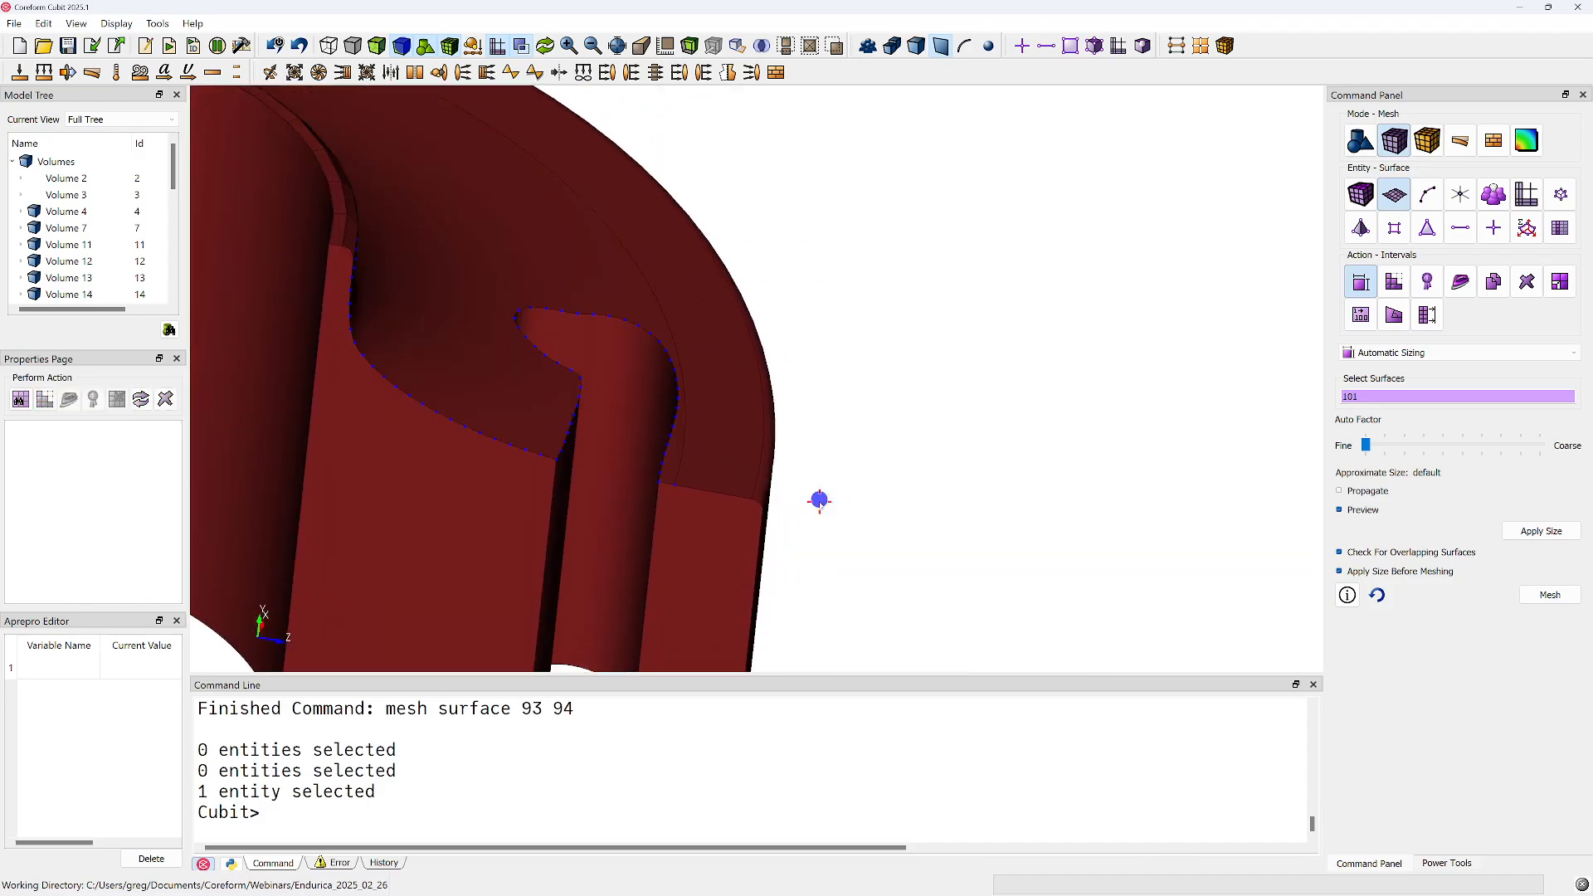
{"action": "right_click", "coordinate": [638, 778]}
{"action": "left_click", "coordinate": [833, 472]}
{"action": "left_click", "coordinate": [546, 48]}
Mesh surface 101 with the neighbouring volumes displayed and examine the elements around the slot
{"action": "middle_click_drag", "start_coordinate": [612, 259], "coordinate": [664, 320]}
{"action": "mouse_move", "coordinate": [717, 378]}
{"action": "left_mouse_down"}
{"action": "mouse_move", "coordinate": [707, 416]}
{"action": "mouse_move", "coordinate": [697, 377]}
{"action": "left_mouse_up"}
{"action": "left_click", "coordinate": [681, 363]}
{"action": "middle_click_drag", "start_coordinate": [681, 360], "coordinate": [645, 302]}
{"action": "right_click", "coordinate": [624, 281]}
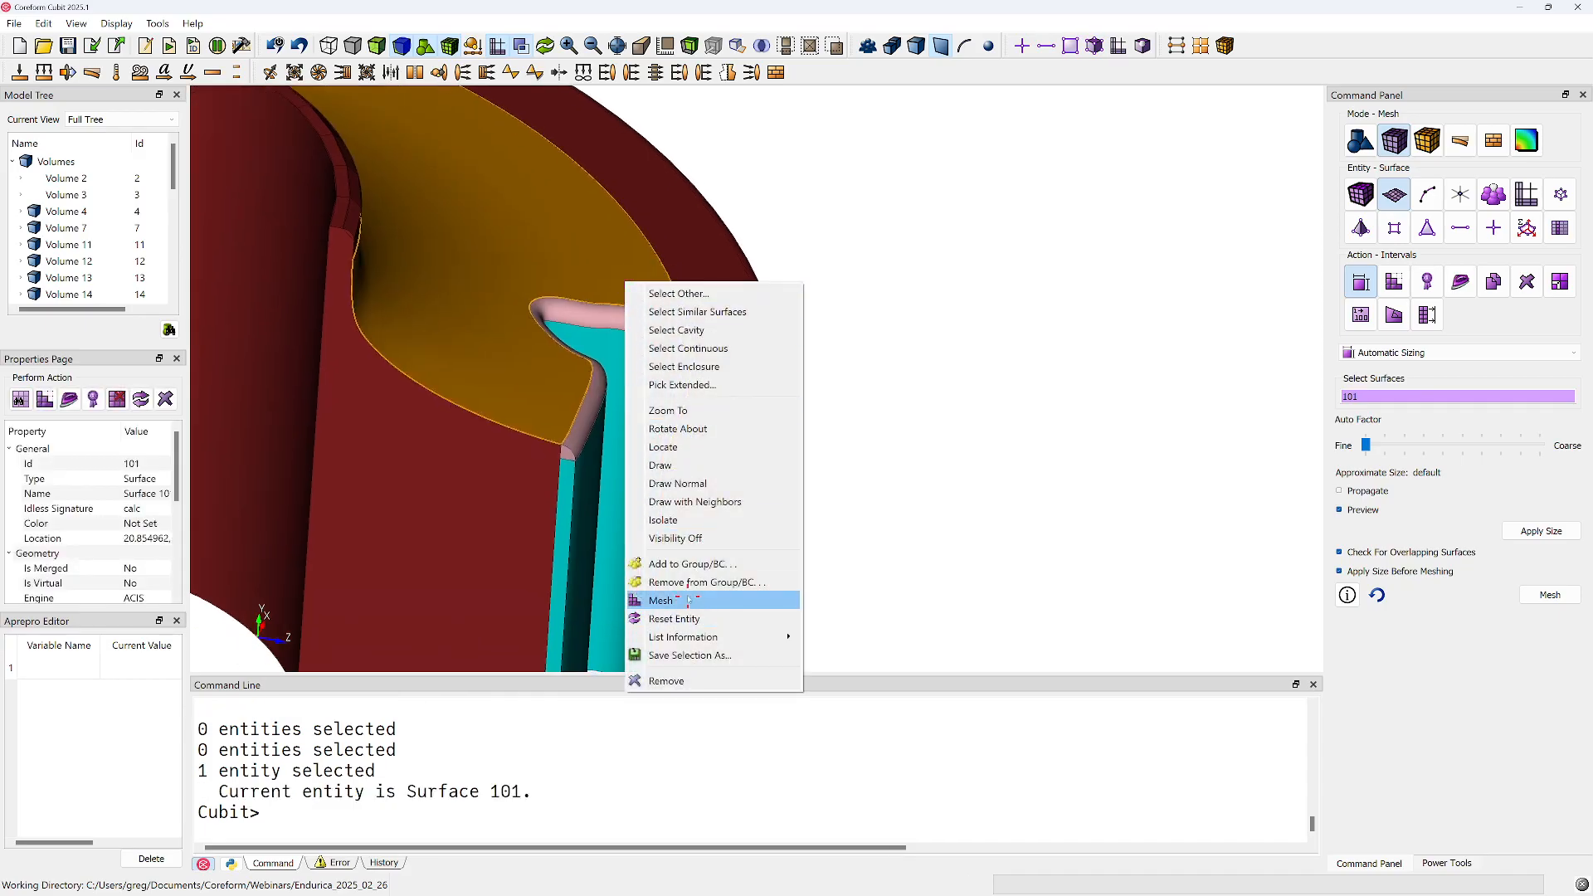
{"action": "left_click", "coordinate": [668, 600]}
{"action": "scroll", "coordinate": [702, 444], "scroll_direction": "up", "scroll_amount": 5}
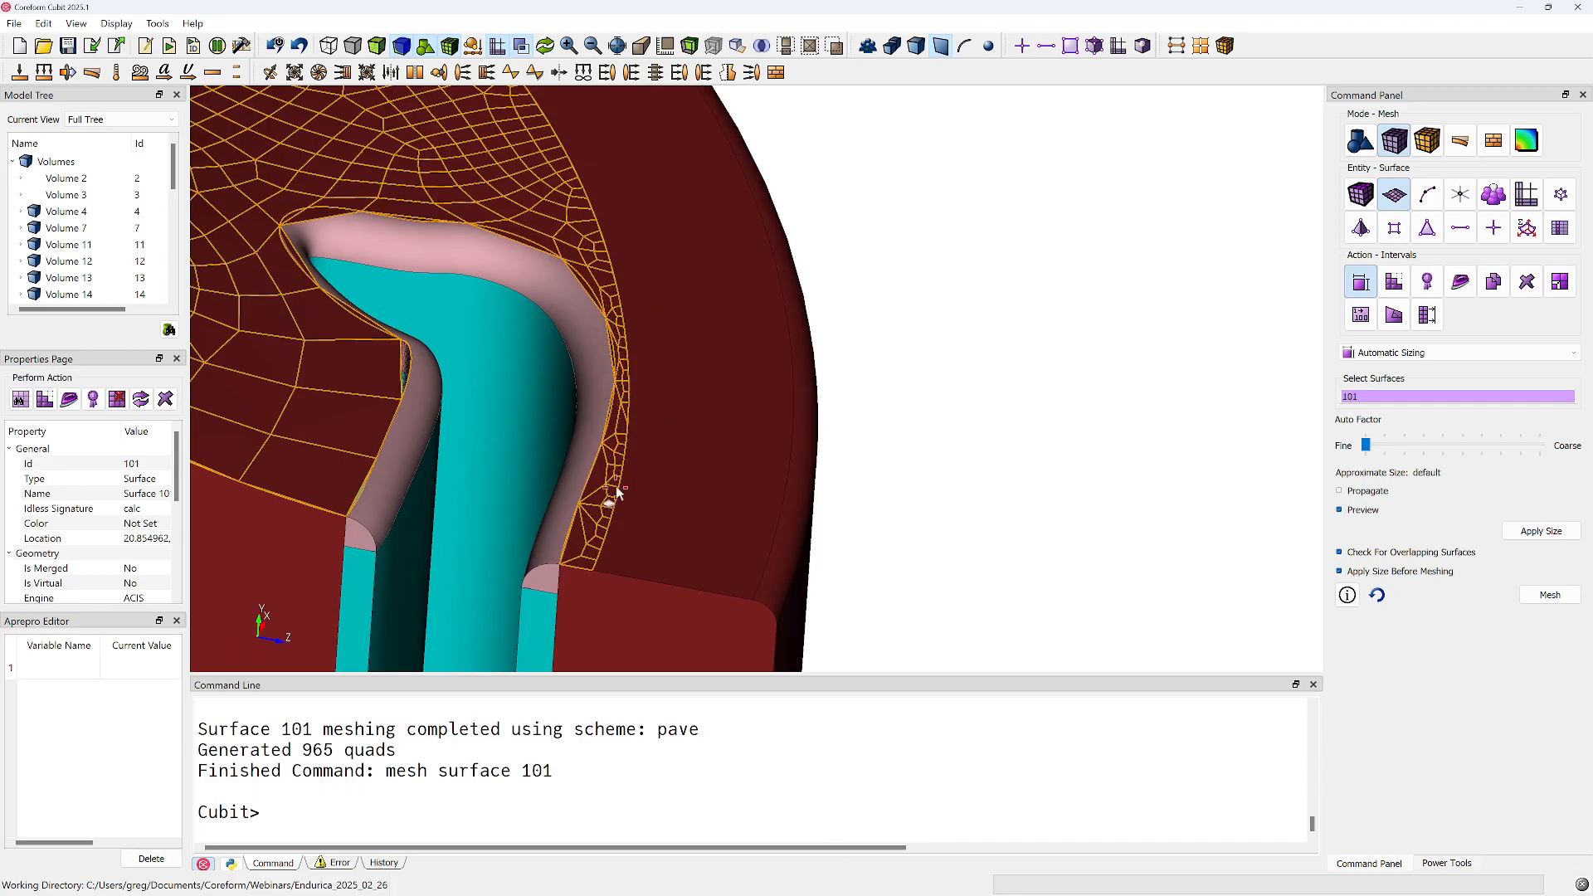
{"action": "scroll", "coordinate": [648, 515], "scroll_direction": "down", "scroll_amount": 6}
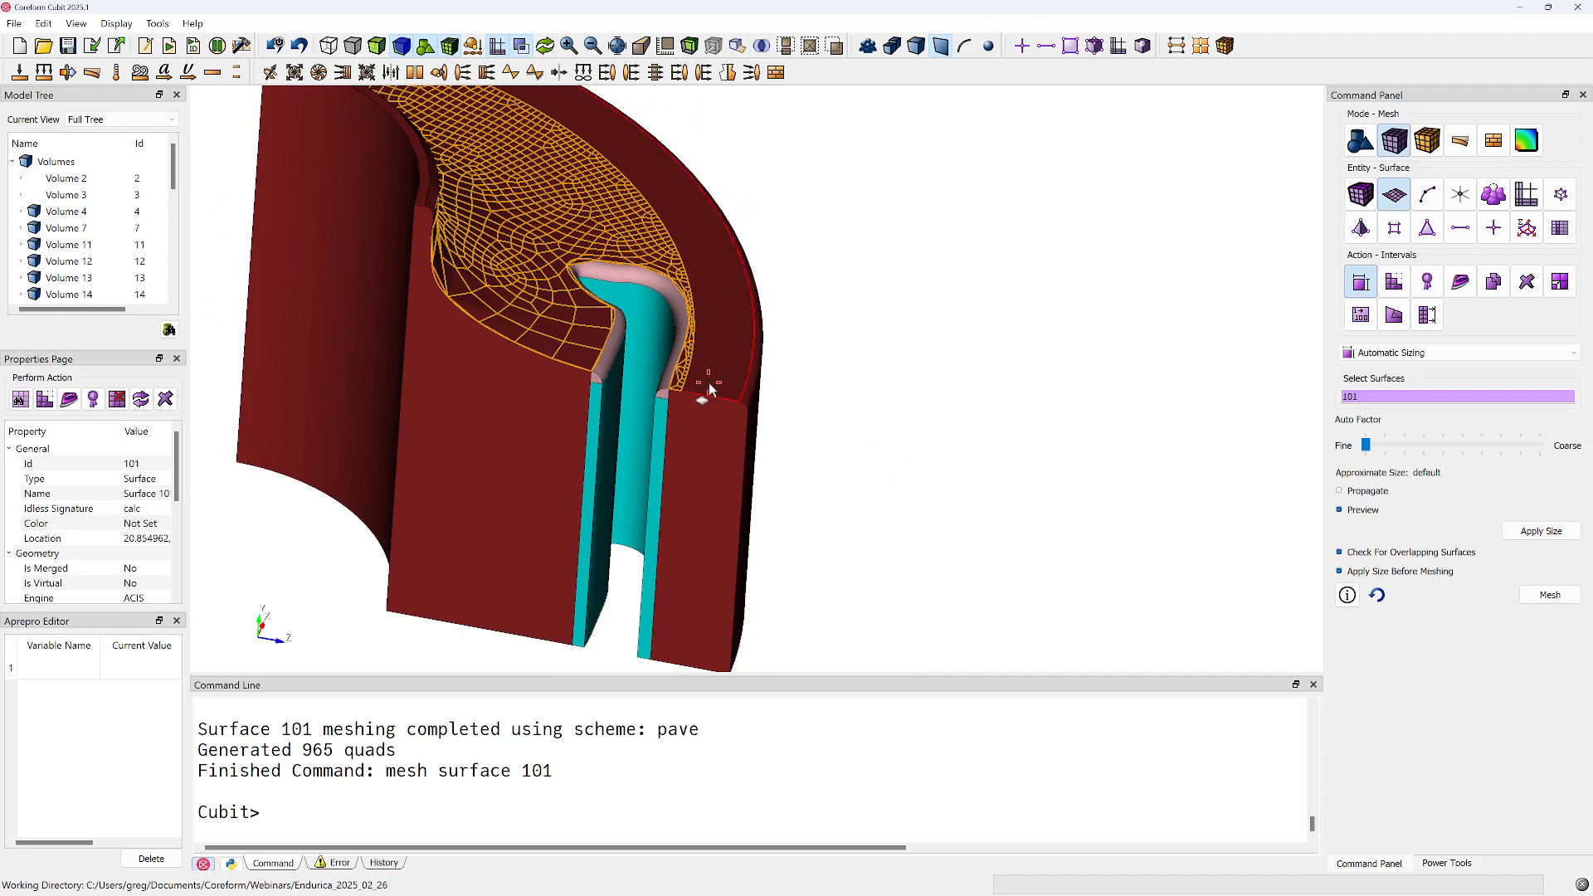
Clear the selection and delete all trial meshes from the model
{"action": "left_click", "coordinate": [826, 413]}
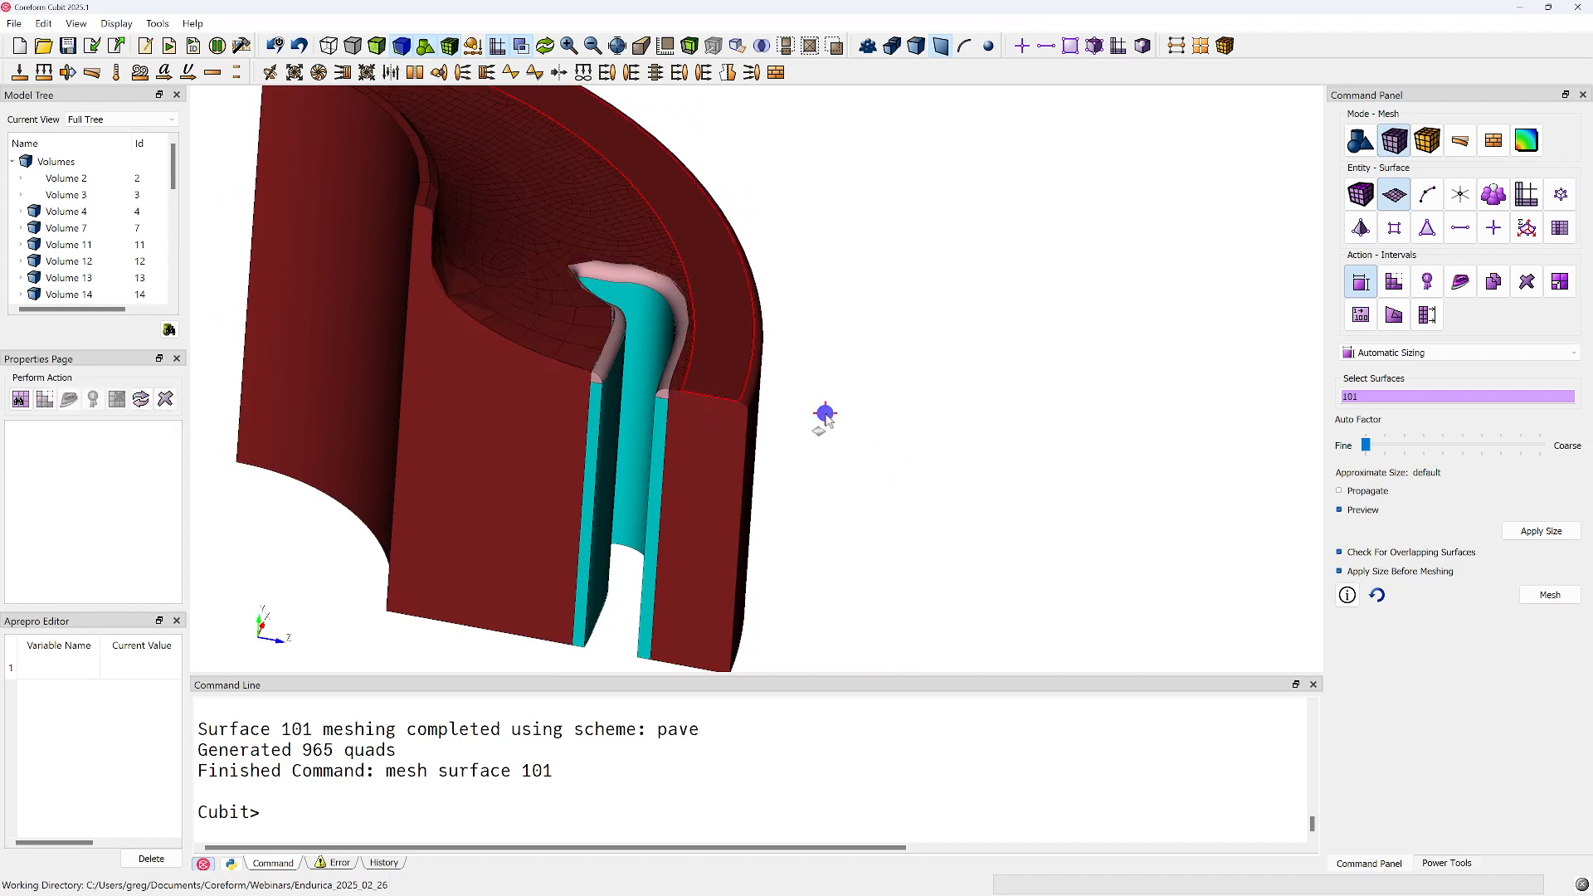
{"action": "left_click", "coordinate": [656, 802]}
{"action": "type", "text": "del mesh"}
{"action": "key", "text": "Return"}
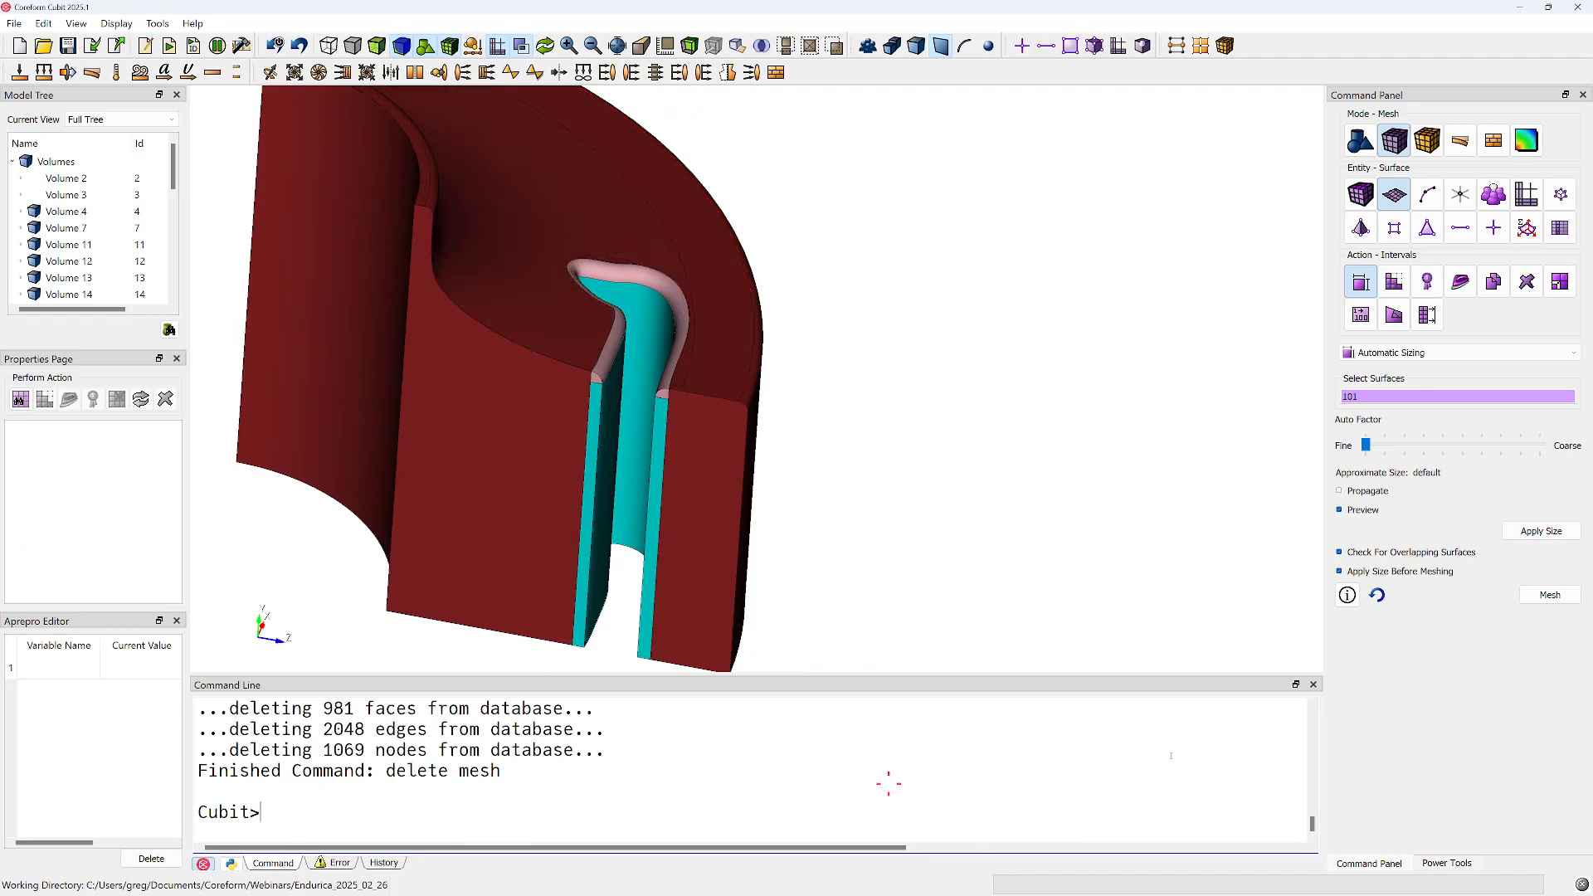
Switch from surface meshing to geometry vertex creation with the On Curve method
{"action": "right_click", "coordinate": [1476, 601]}
{"action": "left_click", "coordinate": [1327, 139]}
{"action": "left_click", "coordinate": [1362, 141]}
{"action": "right_click_drag", "start_coordinate": [996, 292], "coordinate": [984, 406]}
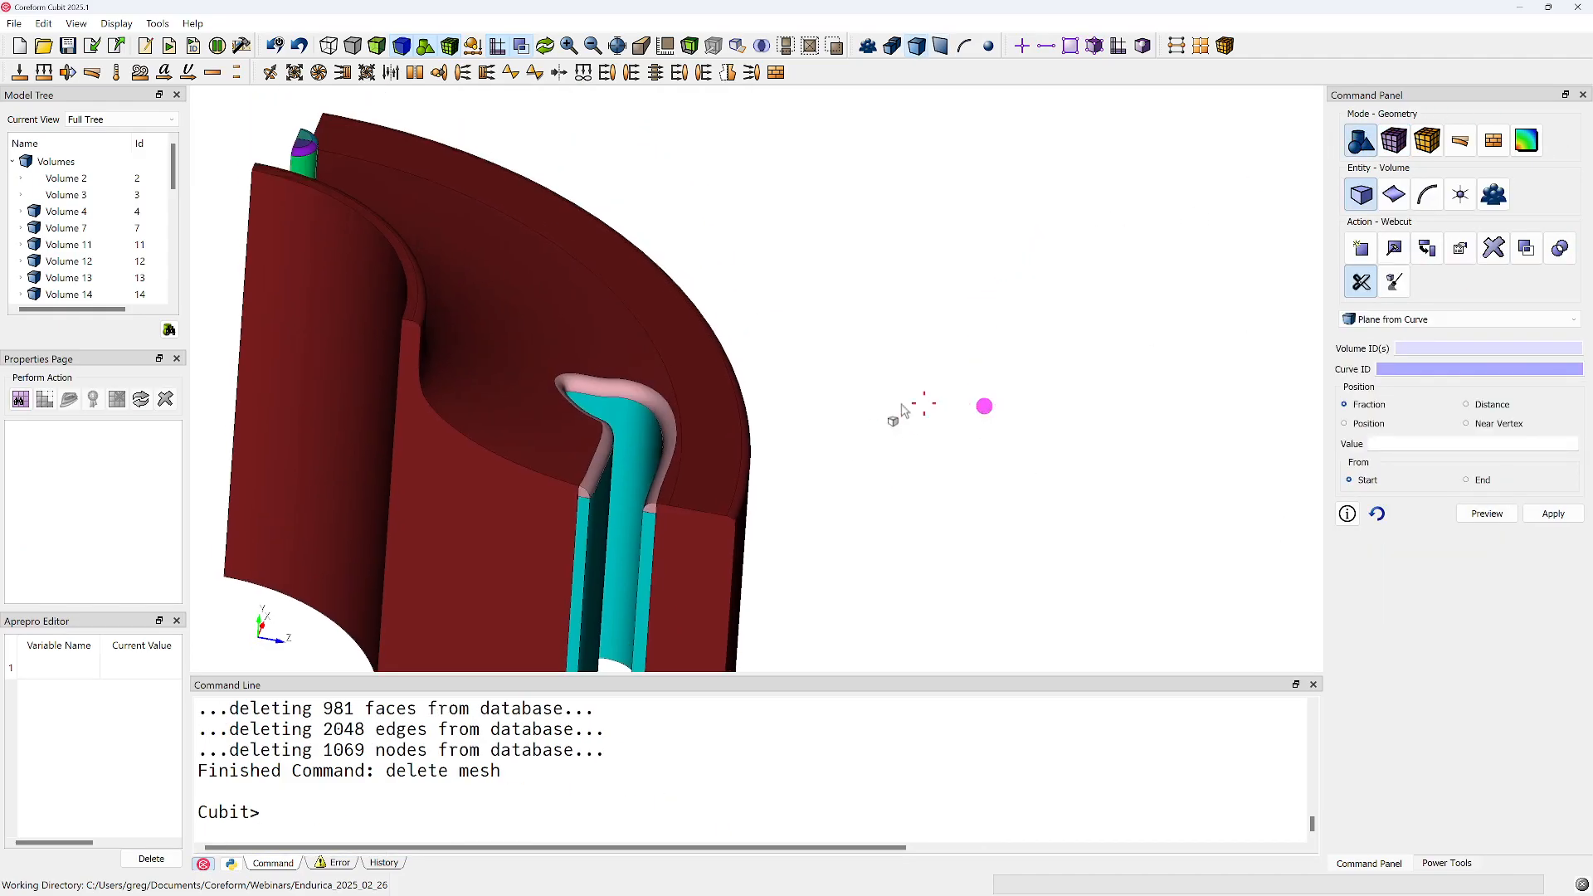
{"action": "left_click_drag", "start_coordinate": [661, 430], "coordinate": [613, 431]}
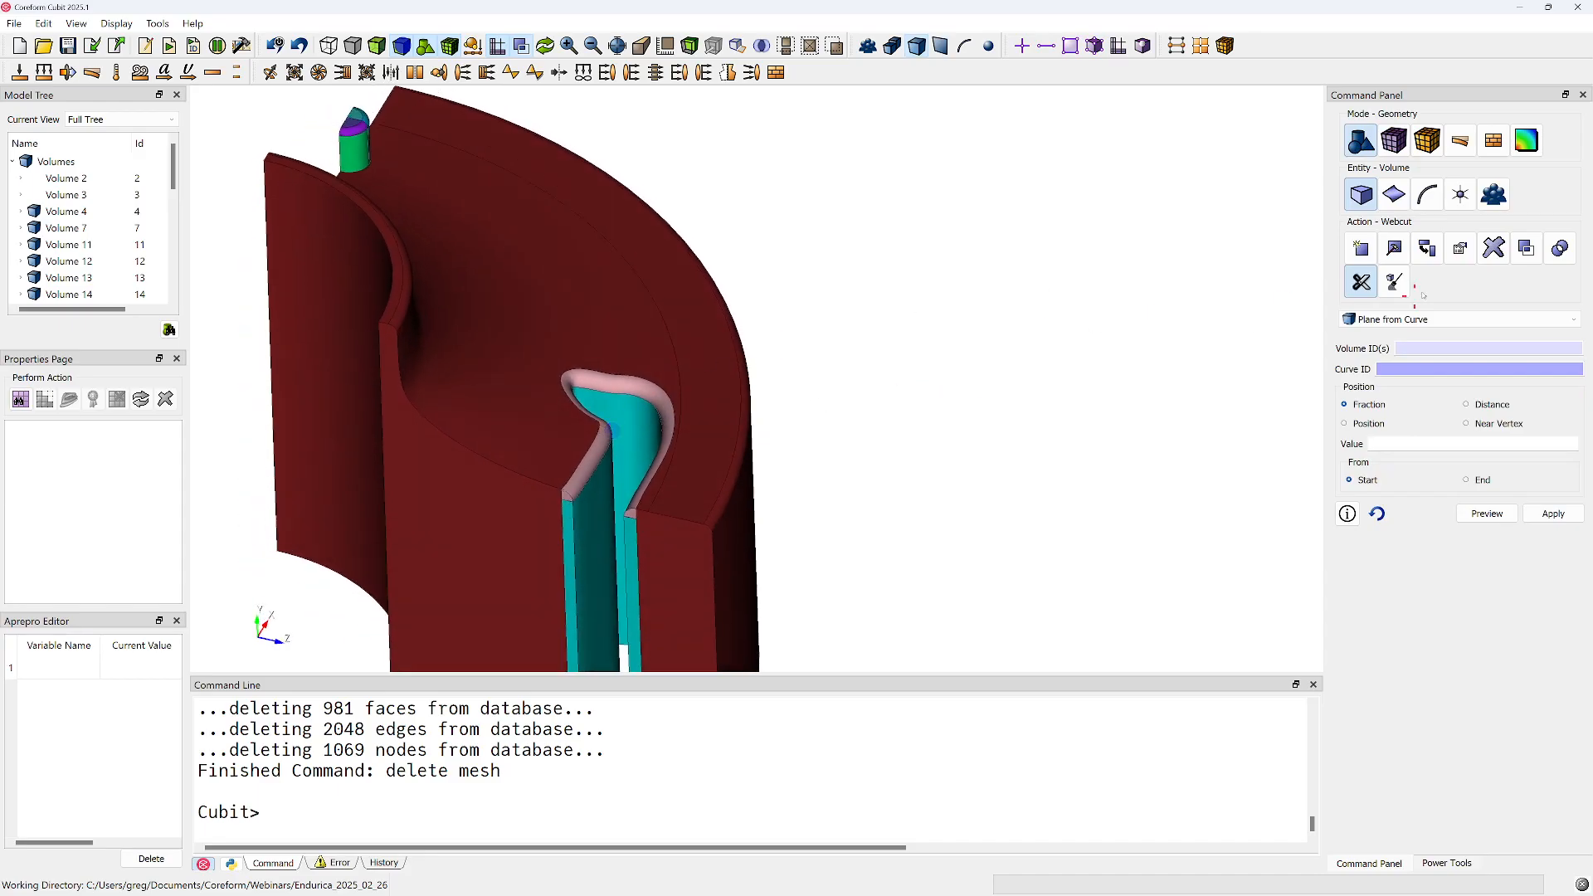
{"action": "left_click", "coordinate": [1361, 248]}
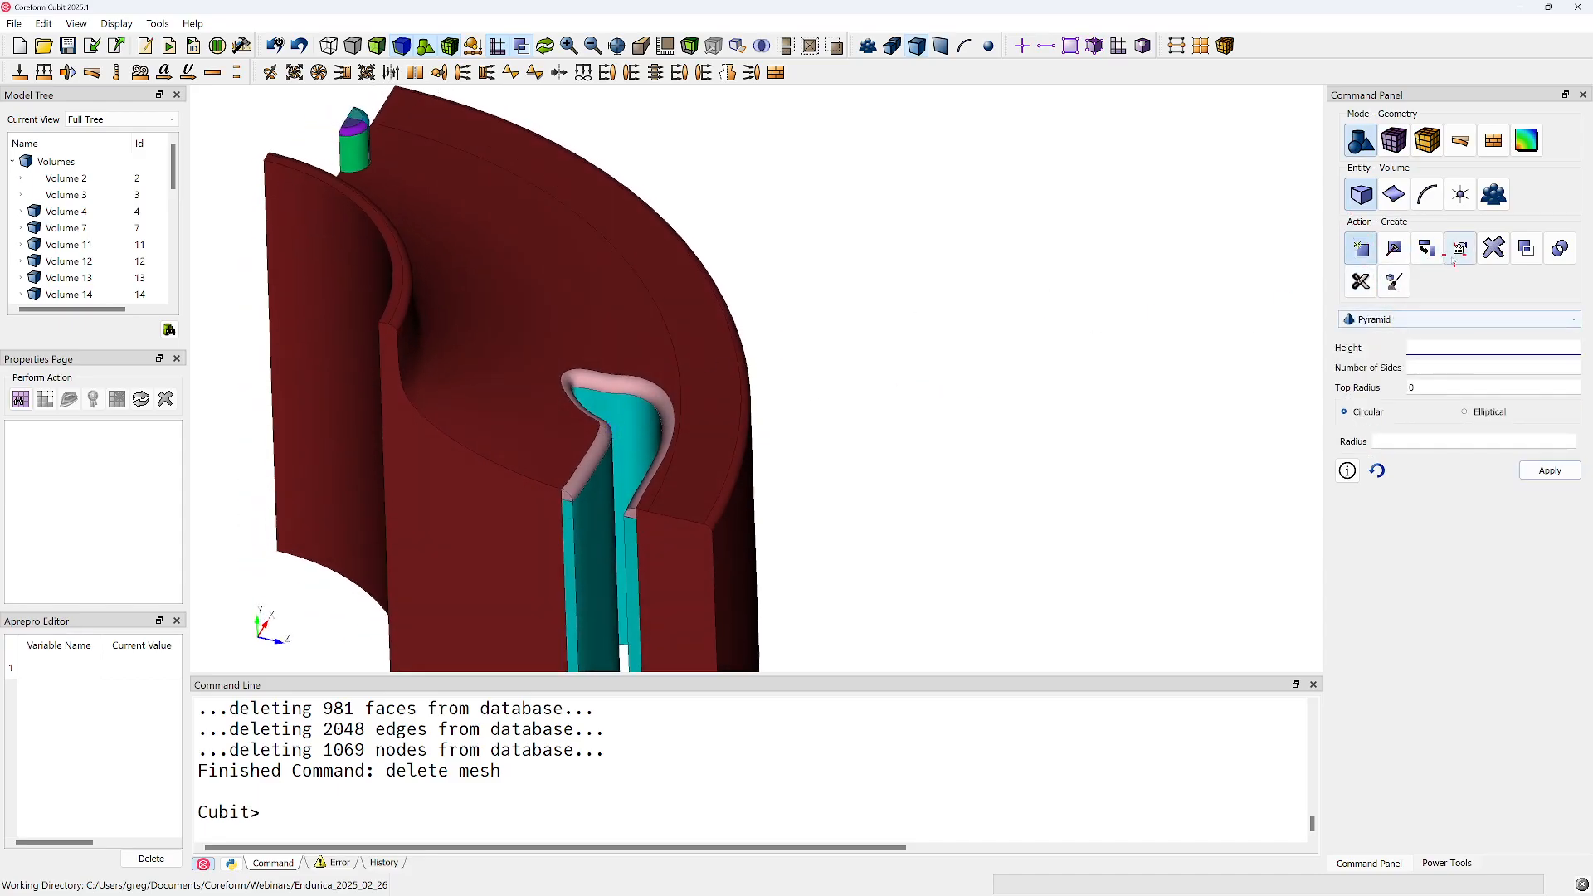
{"action": "left_click", "coordinate": [1461, 197]}
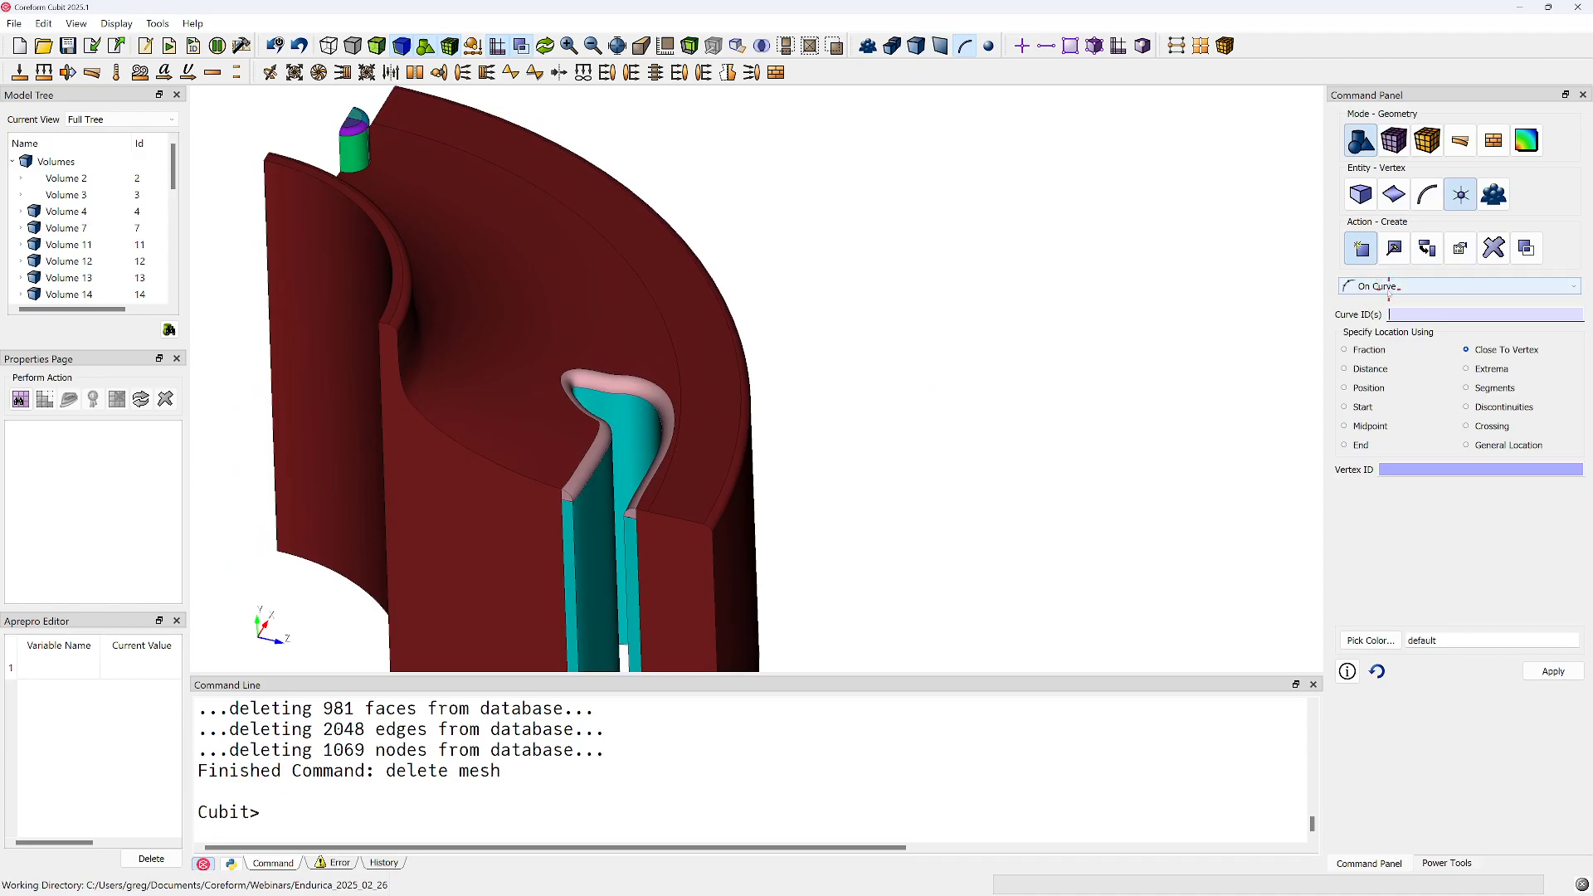
Try to create vertices on end-face curves 195 and 132 using the Close To Vertex location option
{"action": "left_click", "coordinate": [658, 519]}
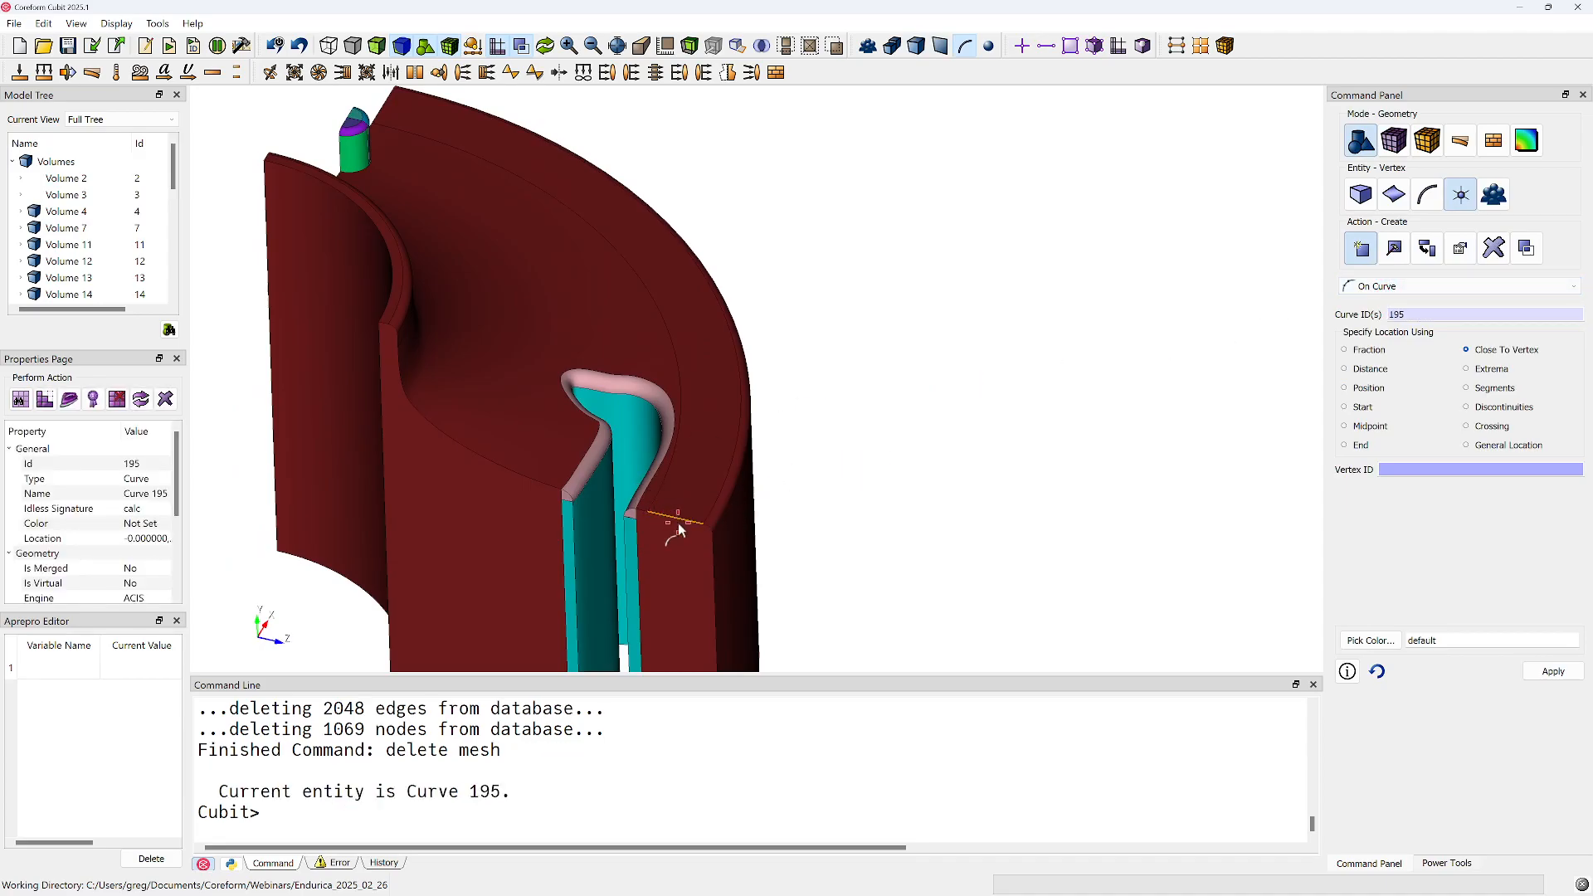
{"action": "middle_click_drag", "start_coordinate": [679, 426], "coordinate": [826, 489]}
{"action": "left_click_drag", "start_coordinate": [825, 489], "coordinate": [908, 443]}
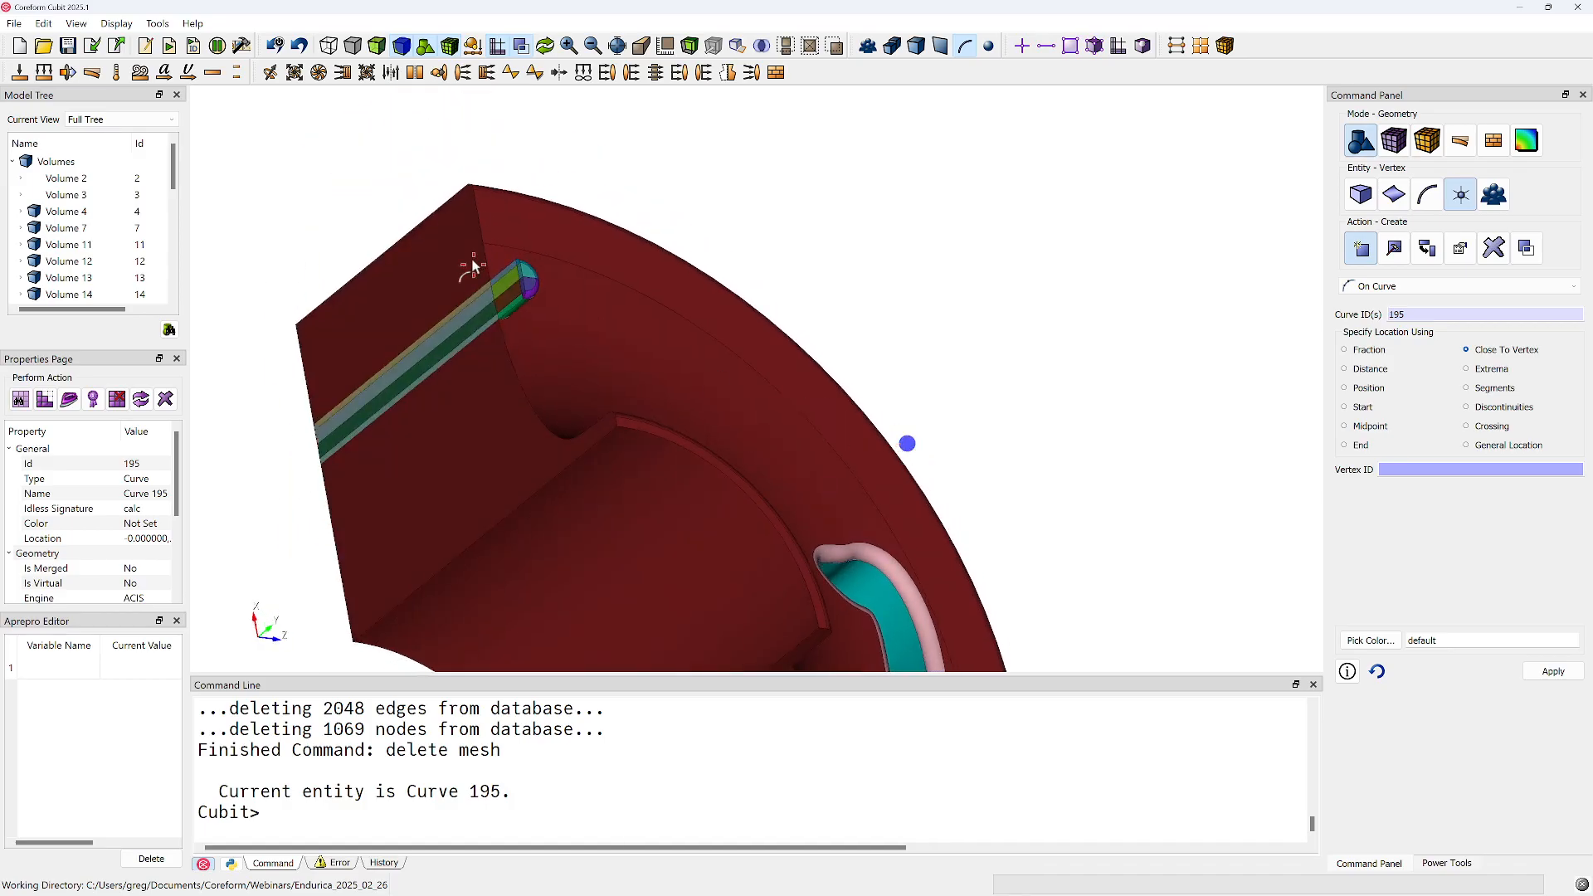
{"action": "left_click", "coordinate": [480, 217], "text": "ctrl"}
{"action": "middle_click_drag", "start_coordinate": [667, 322], "coordinate": [553, 218]}
{"action": "middle_click_drag", "start_coordinate": [794, 391], "coordinate": [744, 368]}
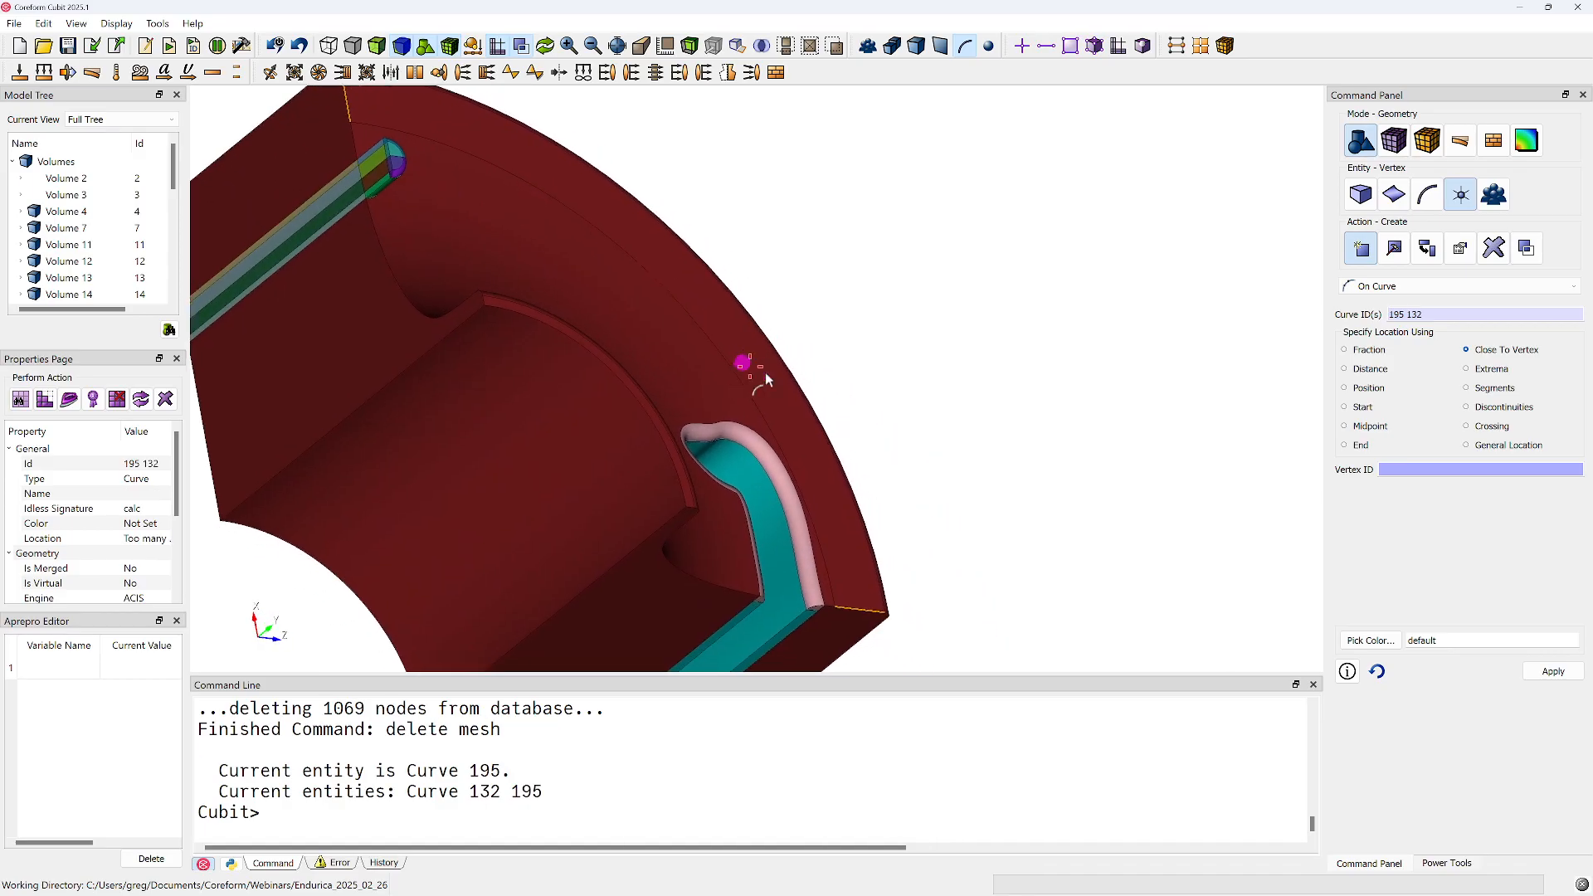
{"action": "left_click", "coordinate": [1554, 673]}
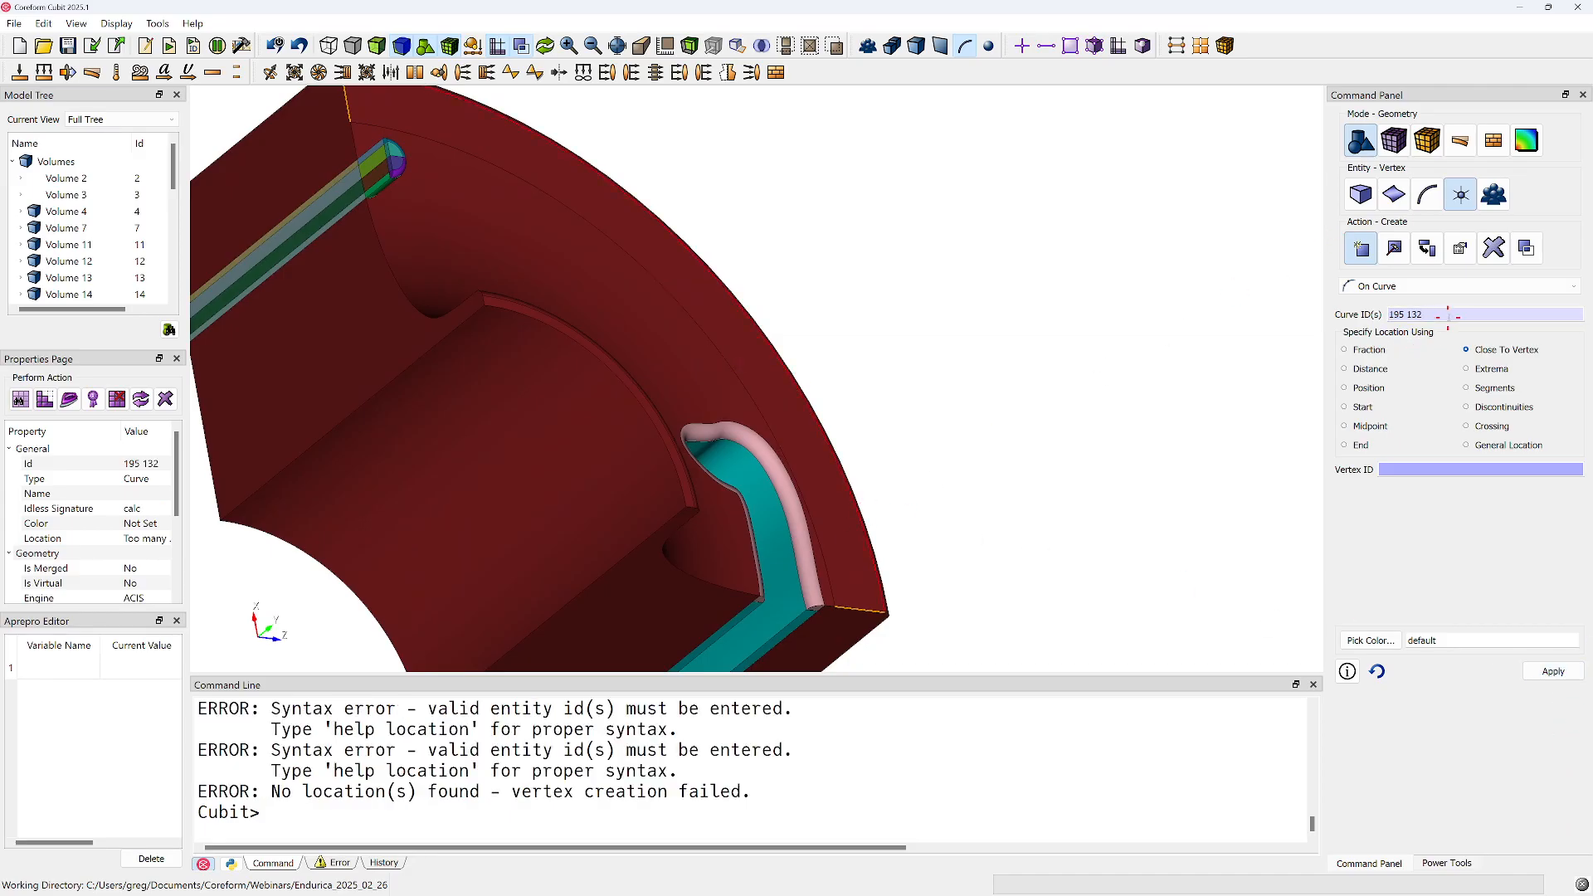
Create vertices at the midpoints of end-face curves 195 and 132
{"action": "left_click", "coordinate": [1345, 426]}
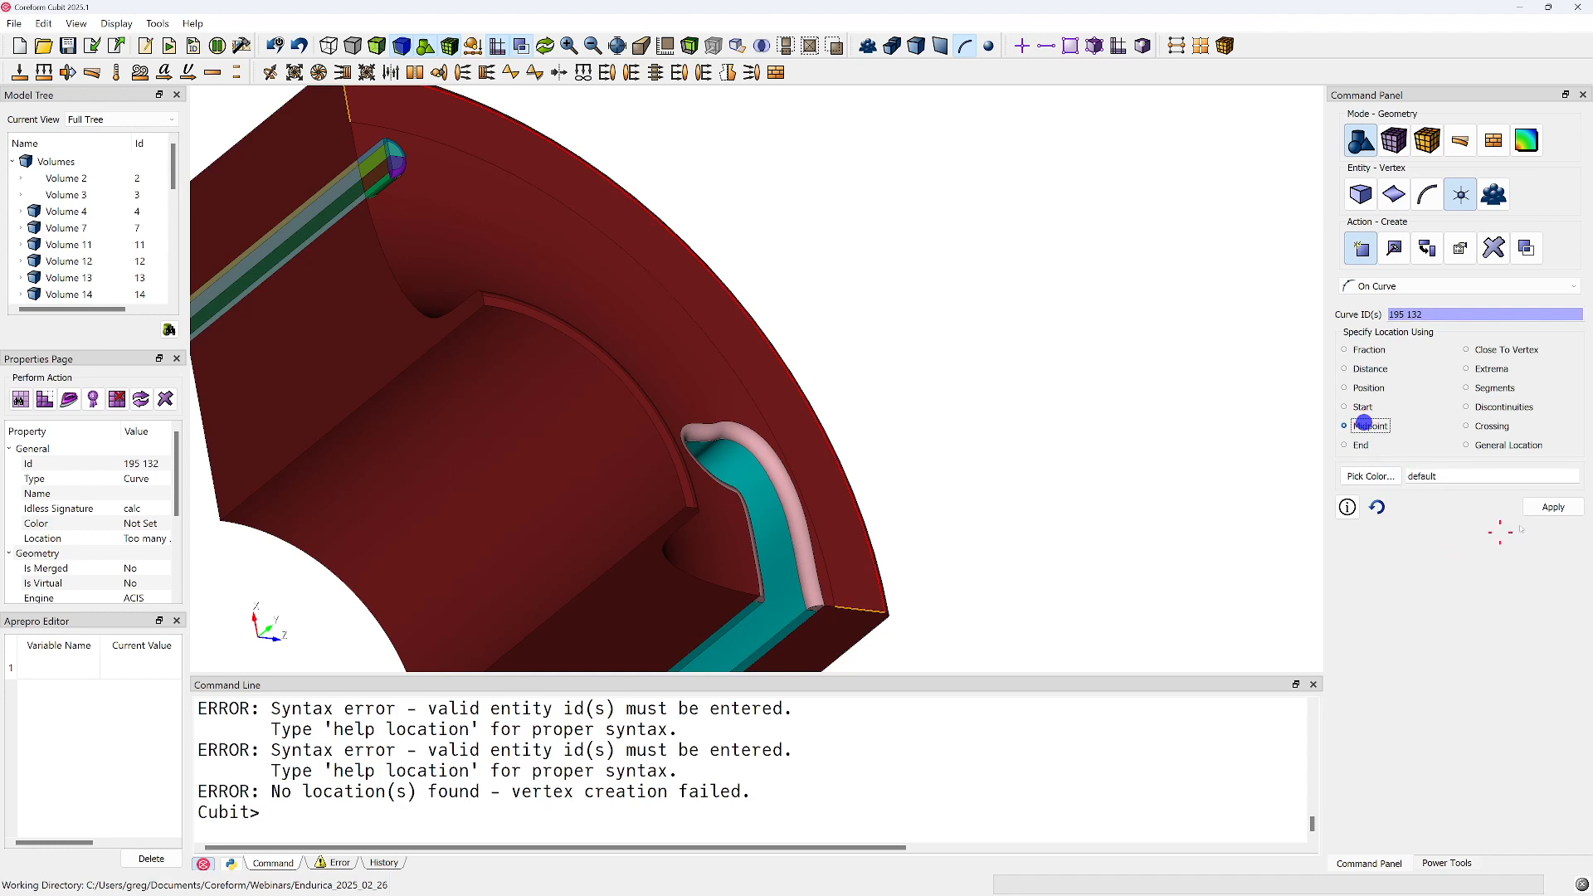
{"action": "left_click", "coordinate": [1549, 505]}
{"action": "left_click_drag", "start_coordinate": [629, 317], "coordinate": [558, 372]}
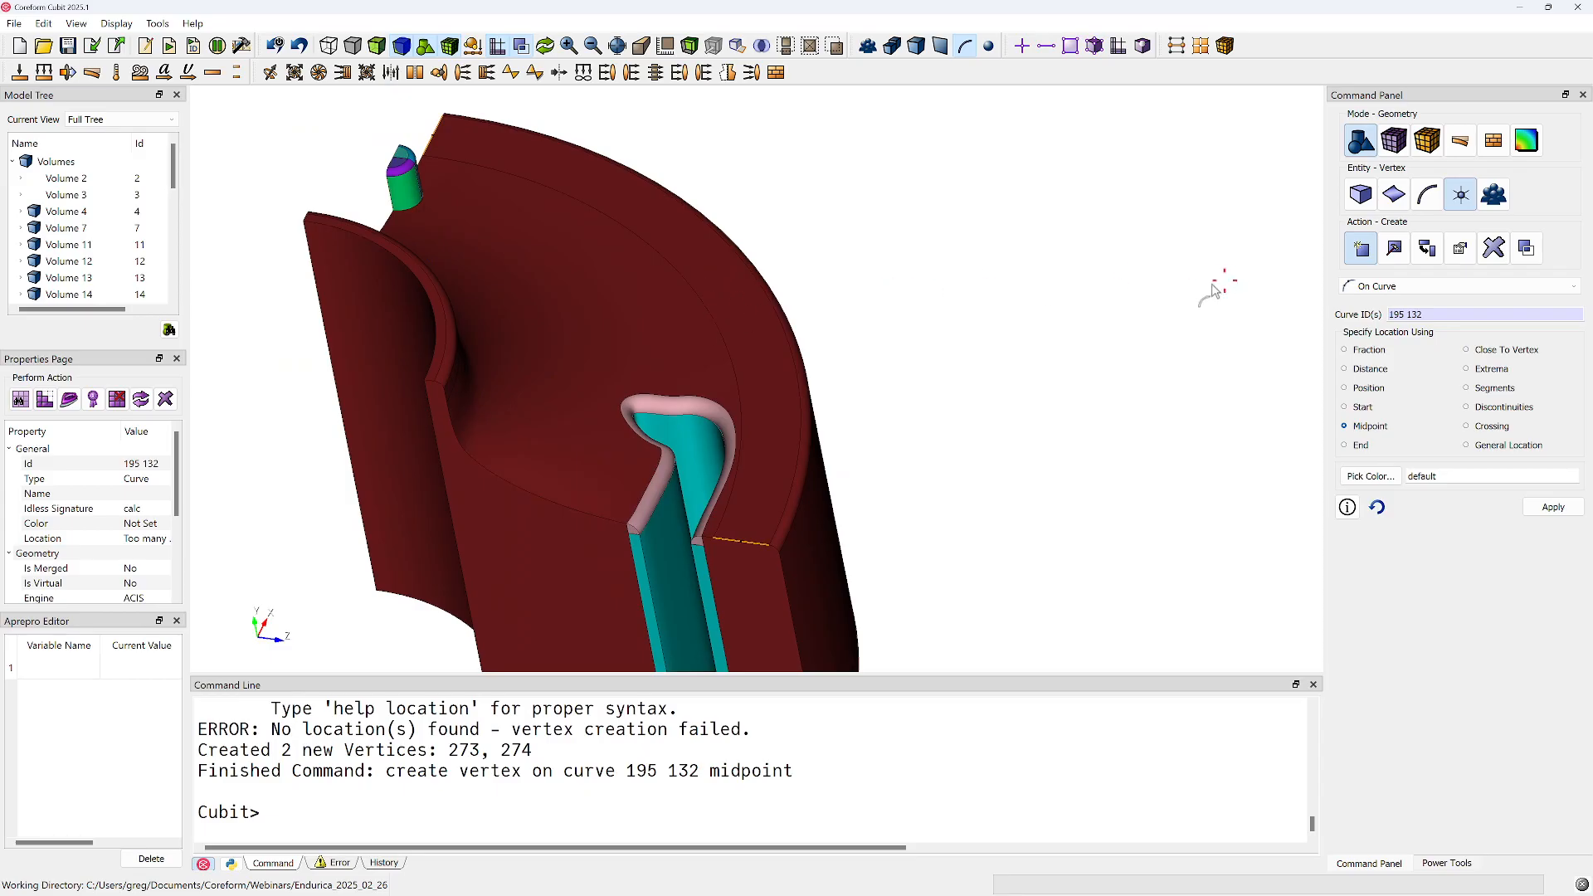
Create vertices at the midpoints of arc curves 214 and 213 bounding the outer end-face ring
{"action": "left_click", "coordinate": [1447, 315]}
{"action": "left_click", "coordinate": [685, 279]}
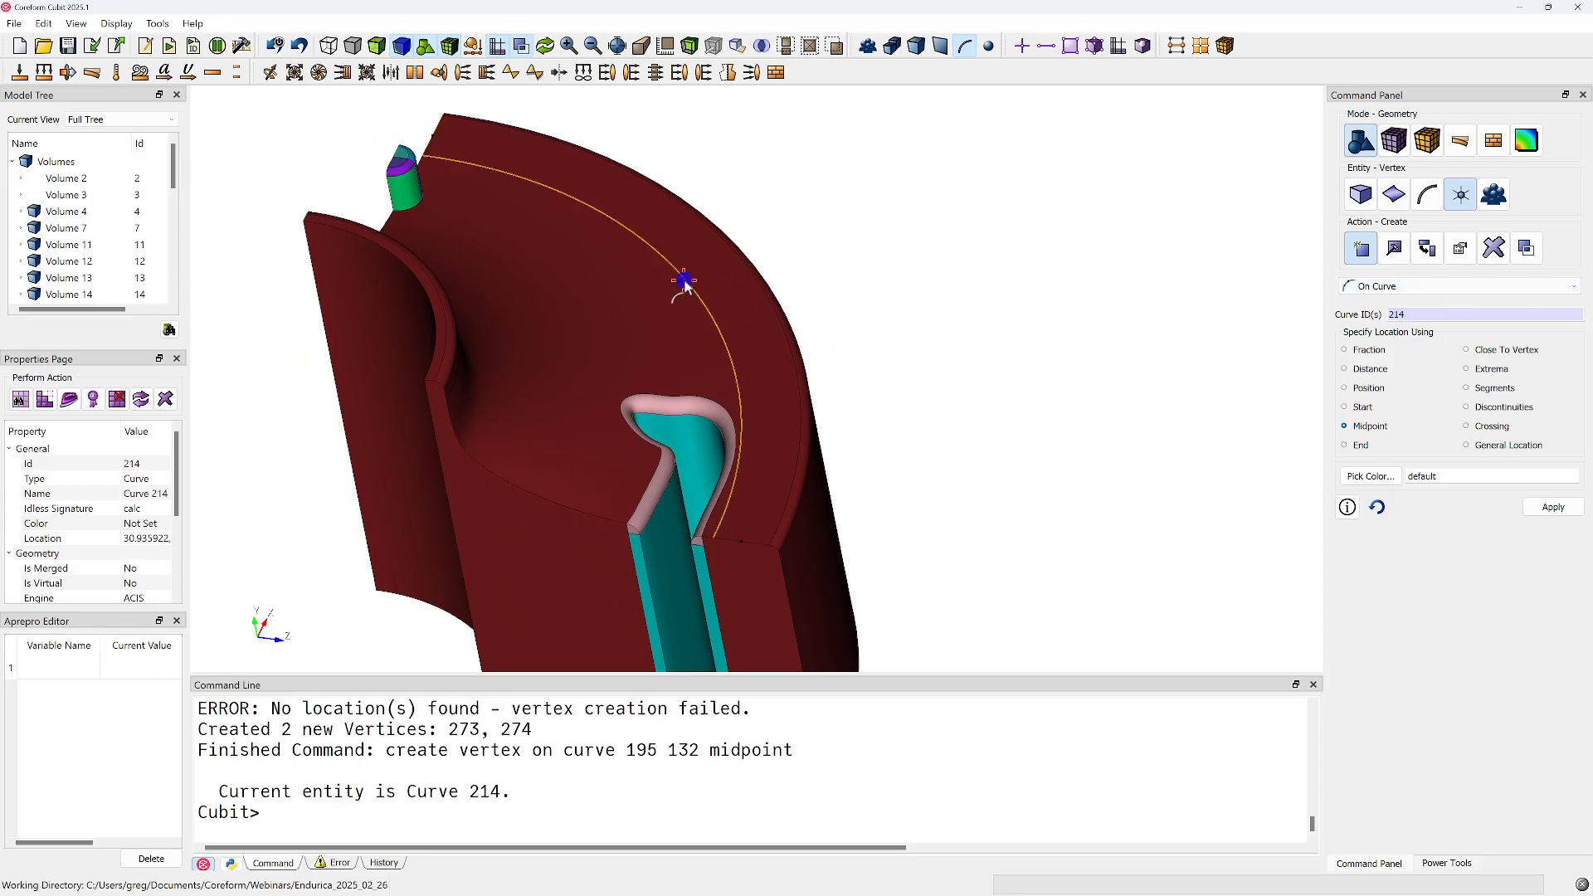
{"action": "left_click", "coordinate": [758, 283], "text": "ctrl"}
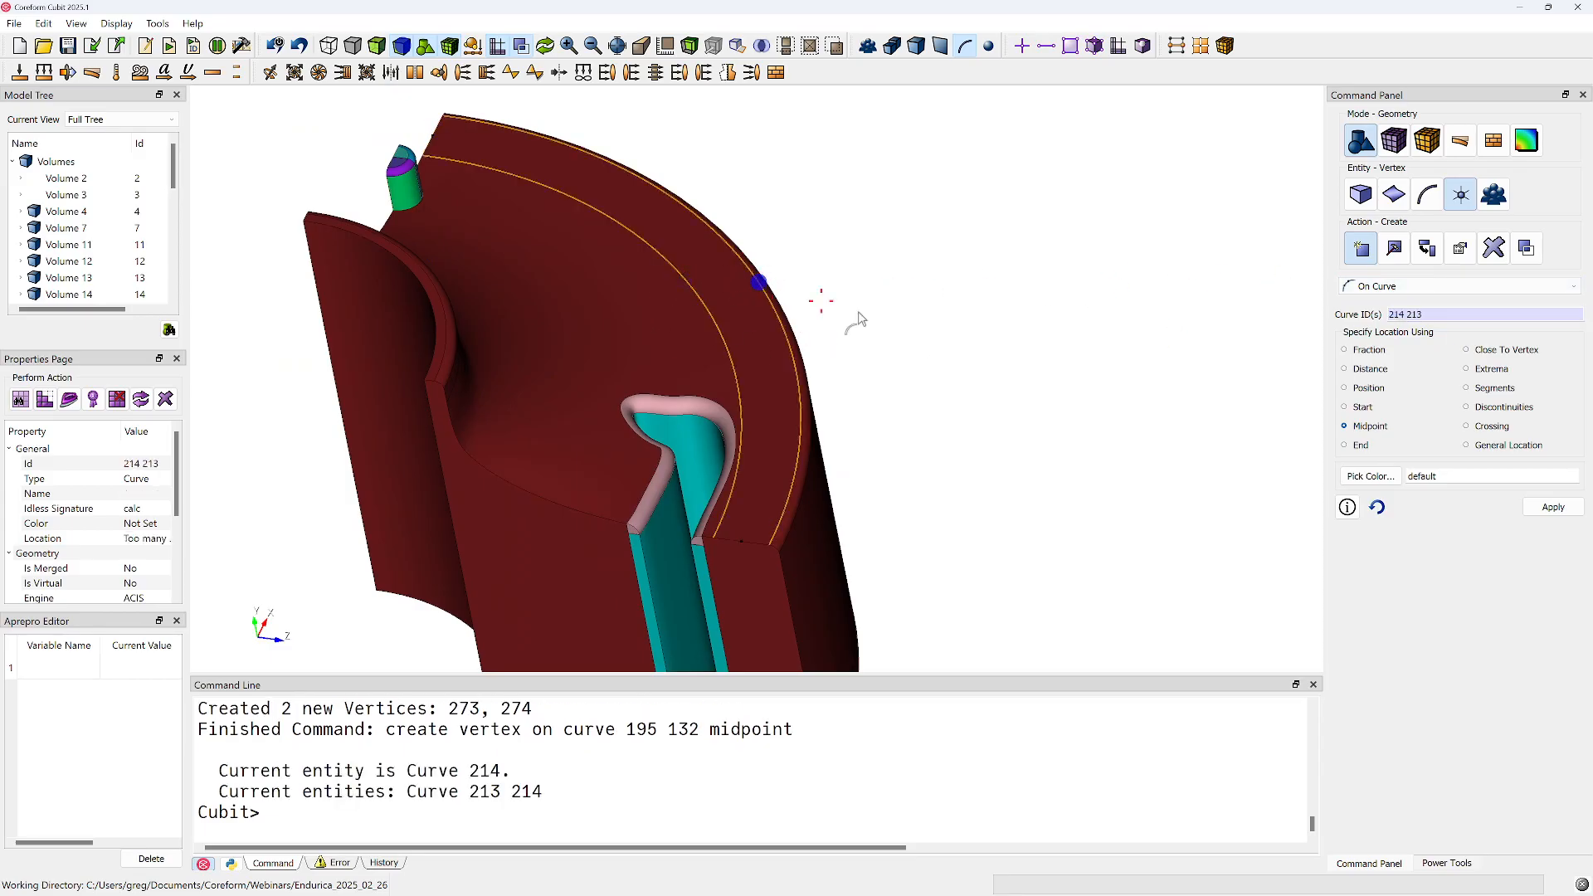
{"action": "left_click", "coordinate": [1545, 506]}
Create a straight line curve between the new arc midpoint vertices 275 and 276
{"action": "left_click", "coordinate": [1430, 194]}
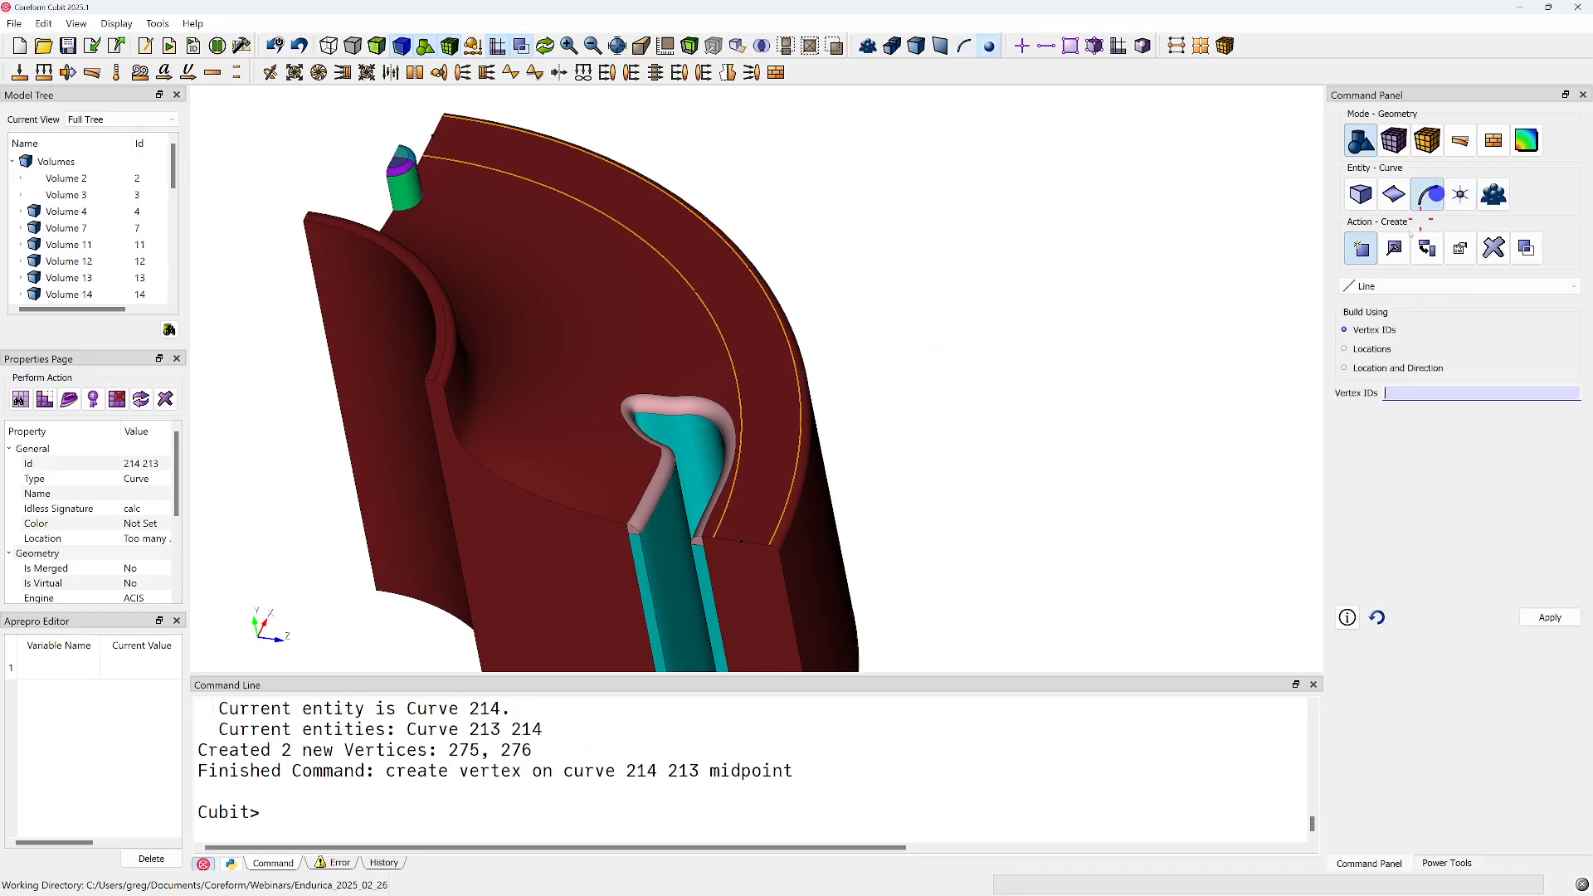
{"action": "left_click", "coordinate": [1398, 393]}
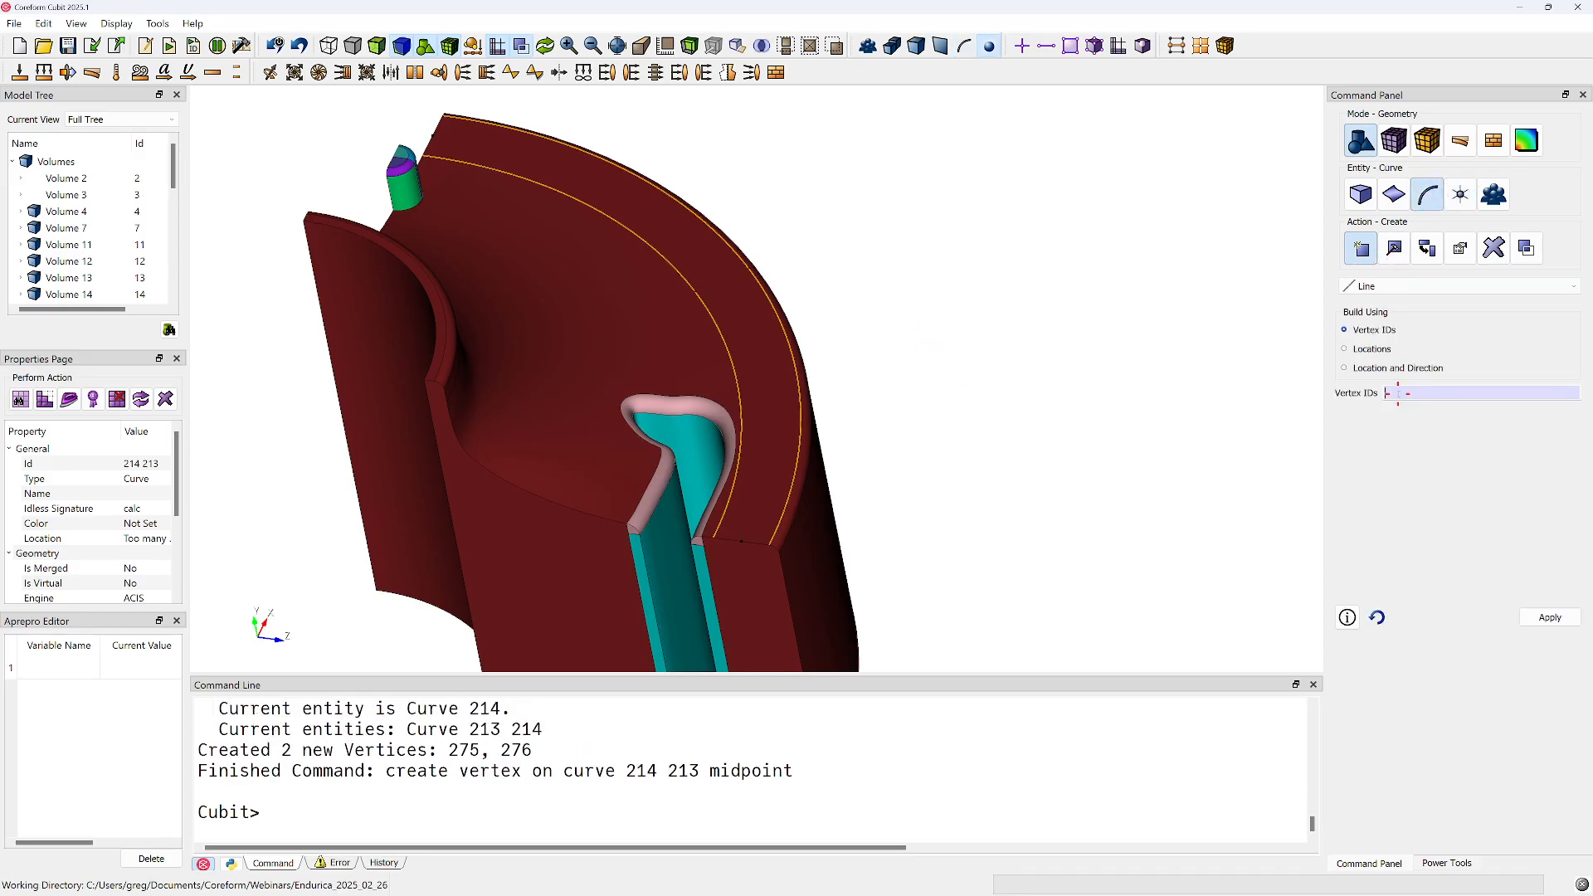
{"action": "left_click", "coordinate": [696, 293]}
{"action": "left_click", "coordinate": [750, 265]}
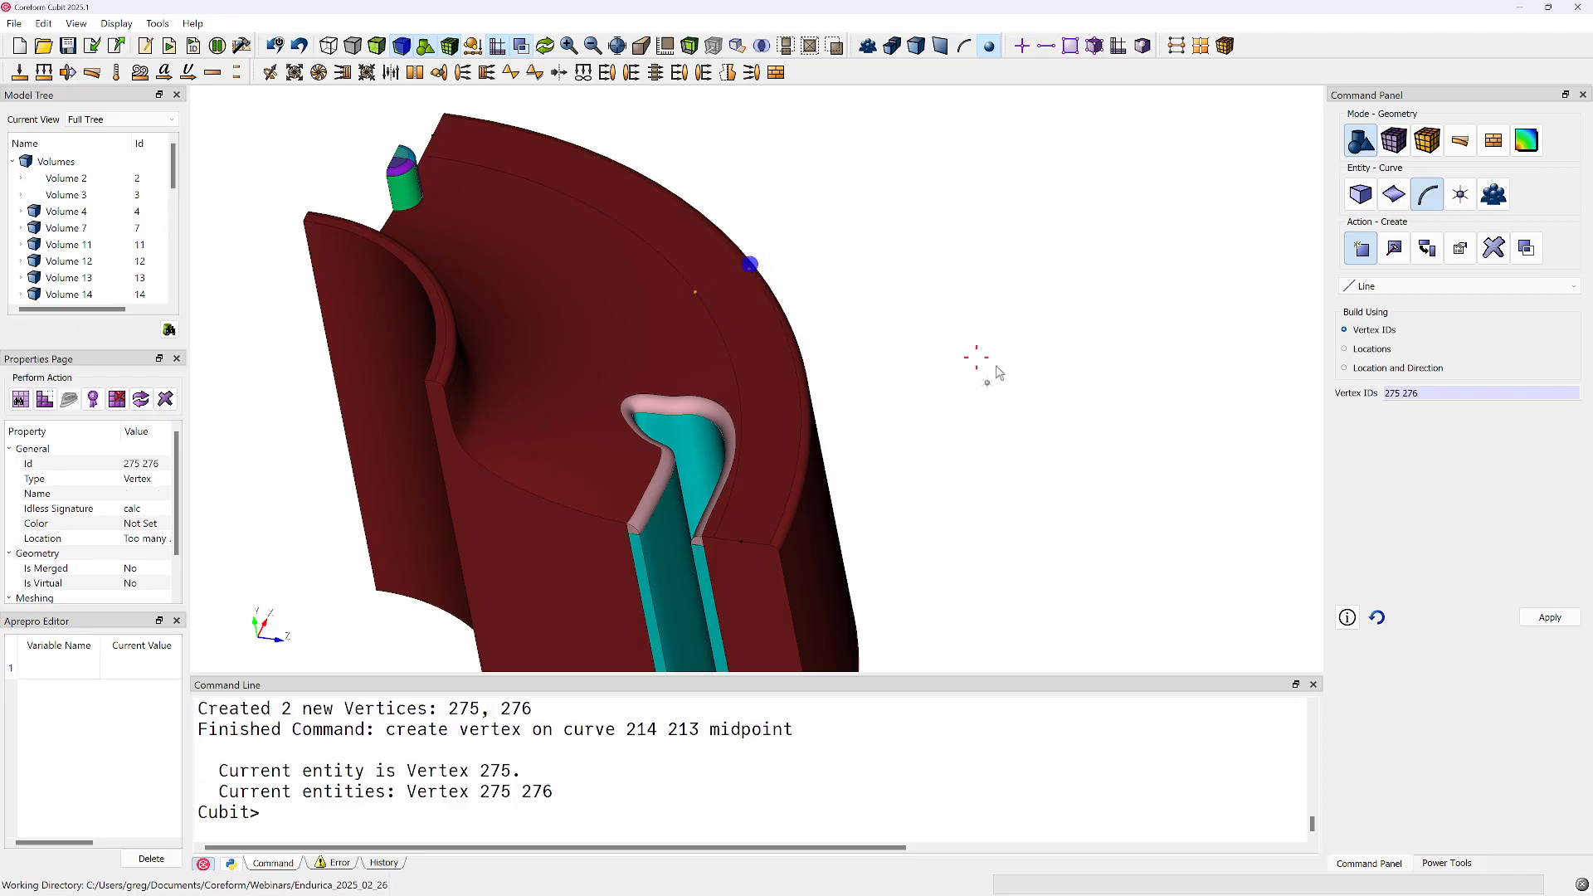
{"action": "left_click", "coordinate": [1551, 618]}
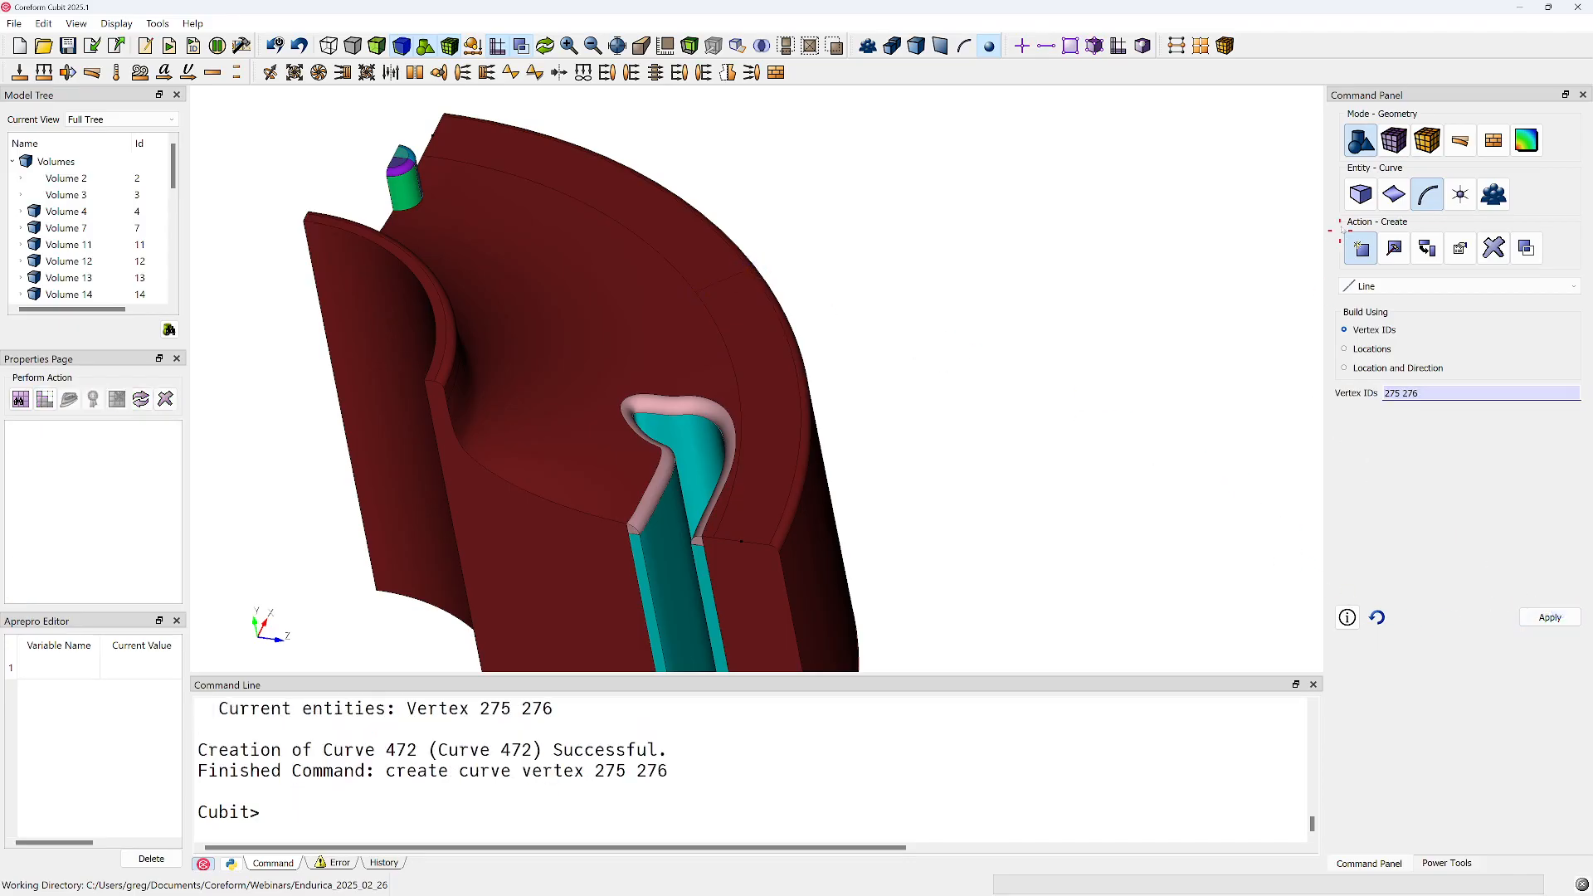
Create a vertex at the midpoint of line curve 472
{"action": "left_click", "coordinate": [1461, 194]}
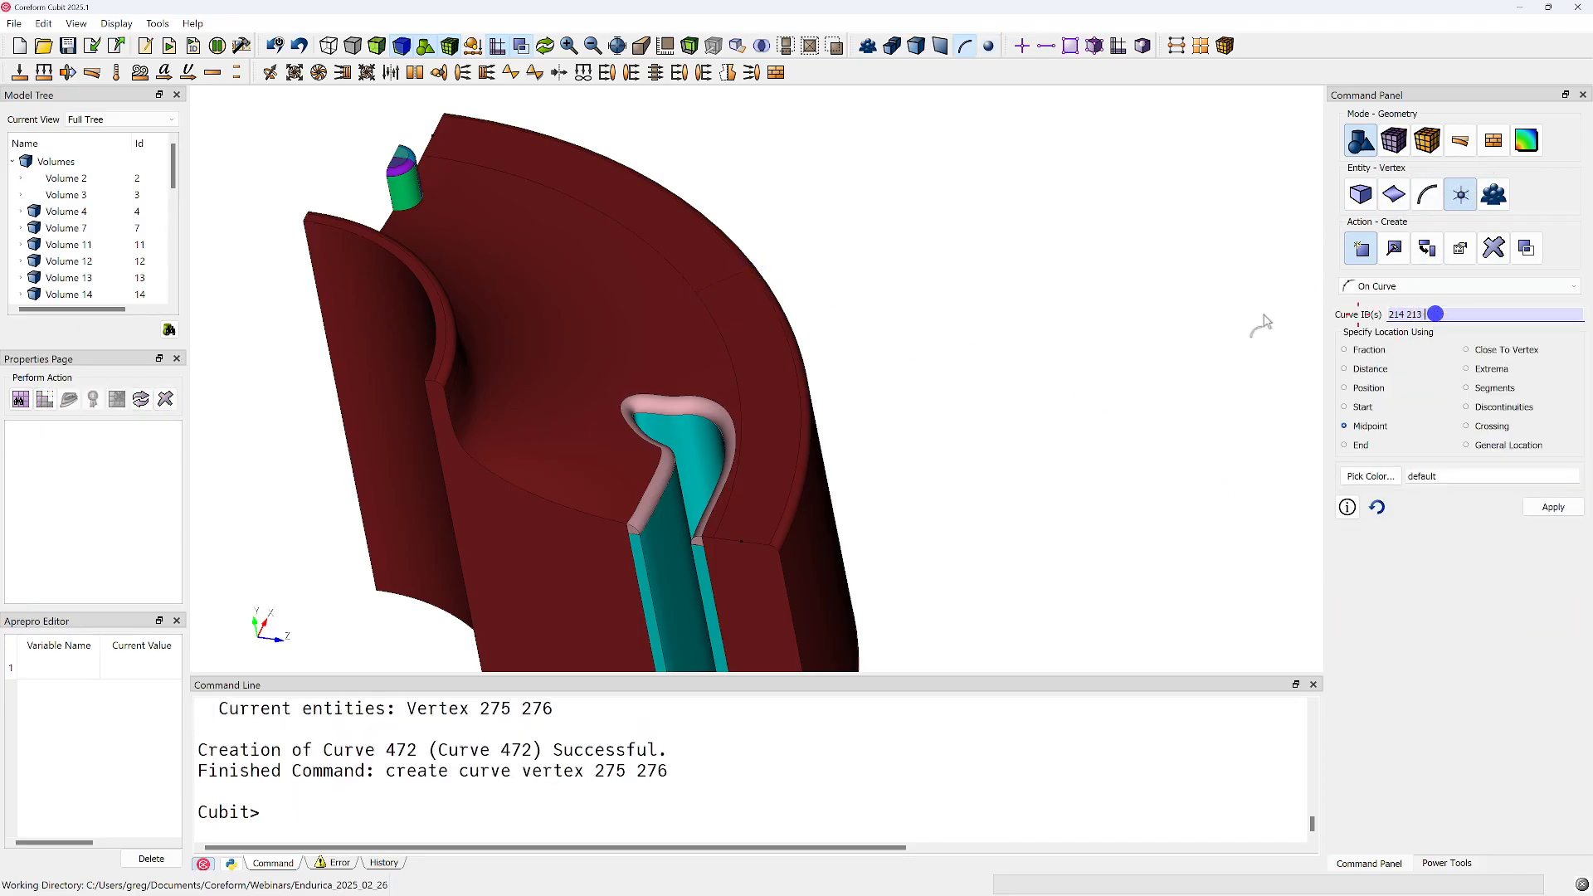
{"action": "left_click", "coordinate": [728, 274]}
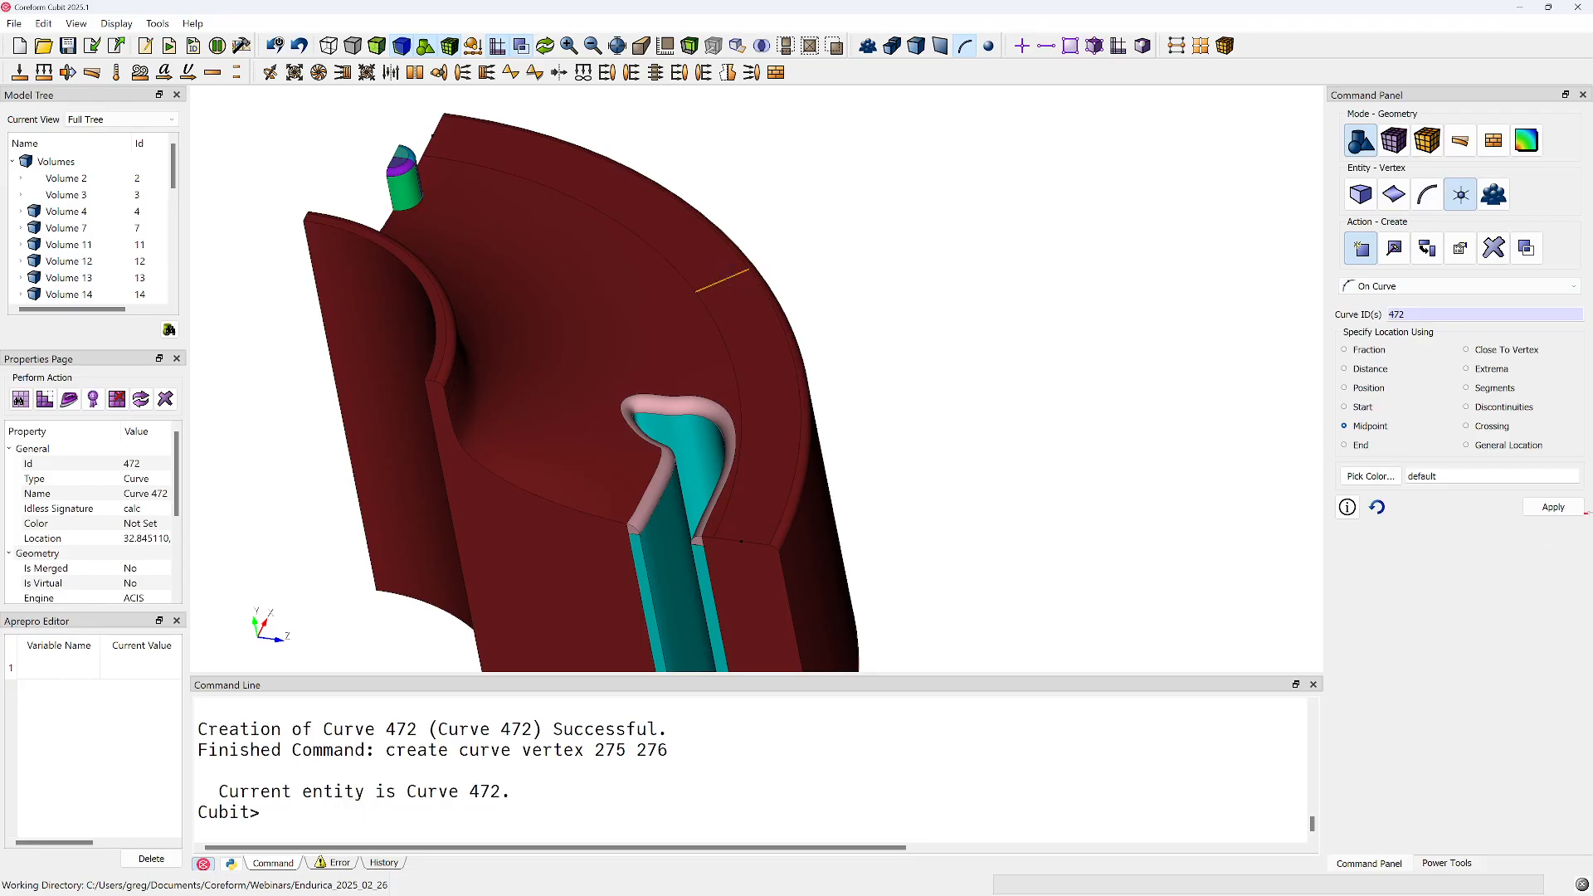
{"action": "left_click", "coordinate": [1560, 508]}
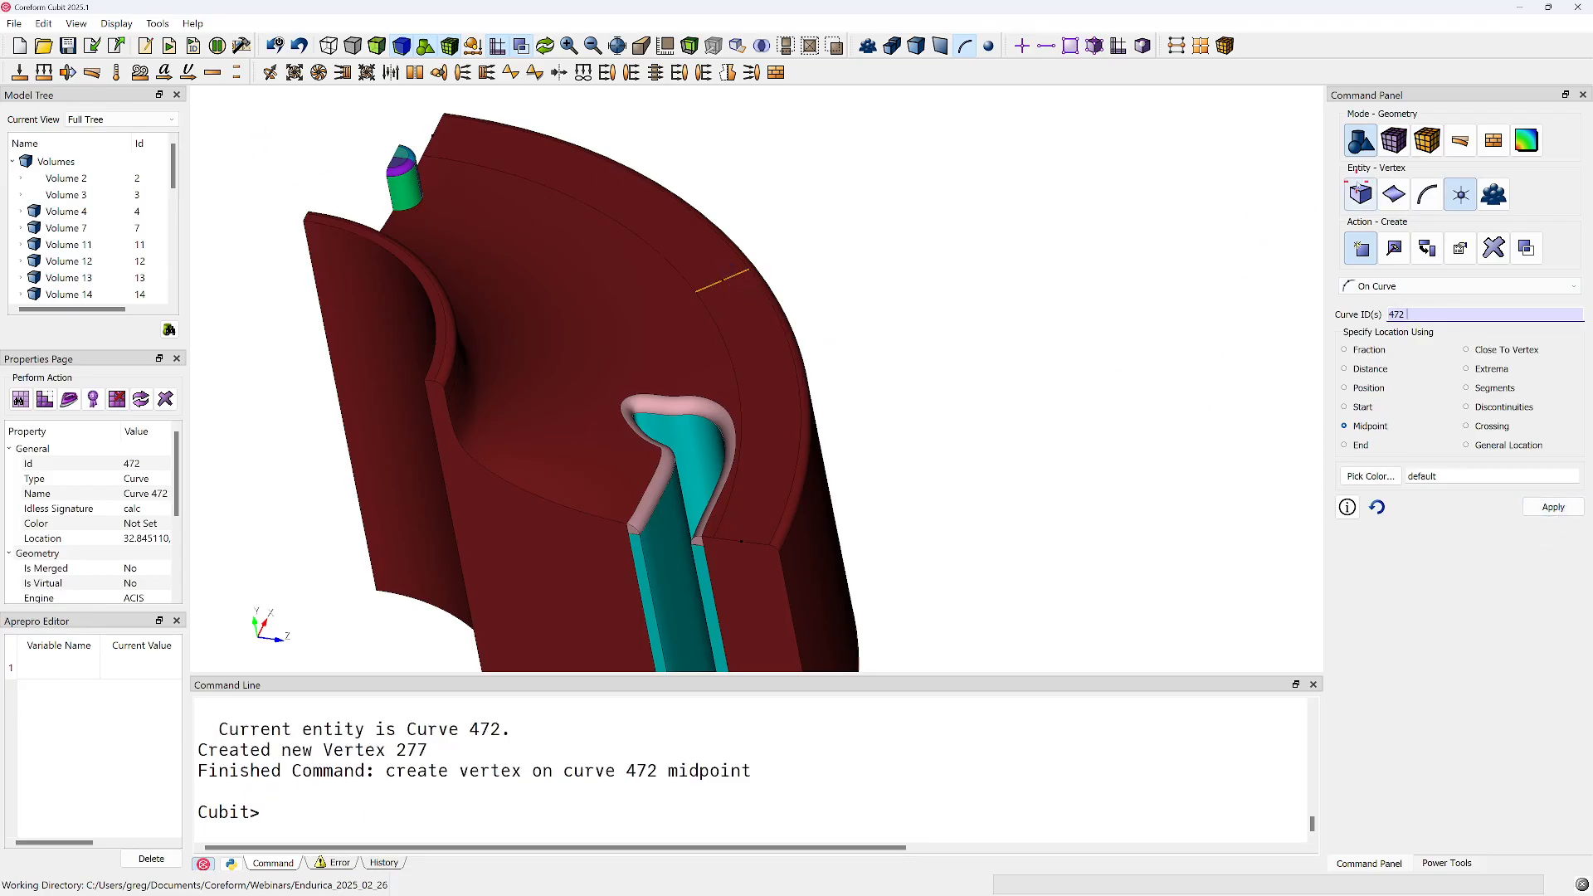
{"action": "left_click", "coordinate": [1362, 195]}
{"action": "left_click", "coordinate": [1394, 194]}
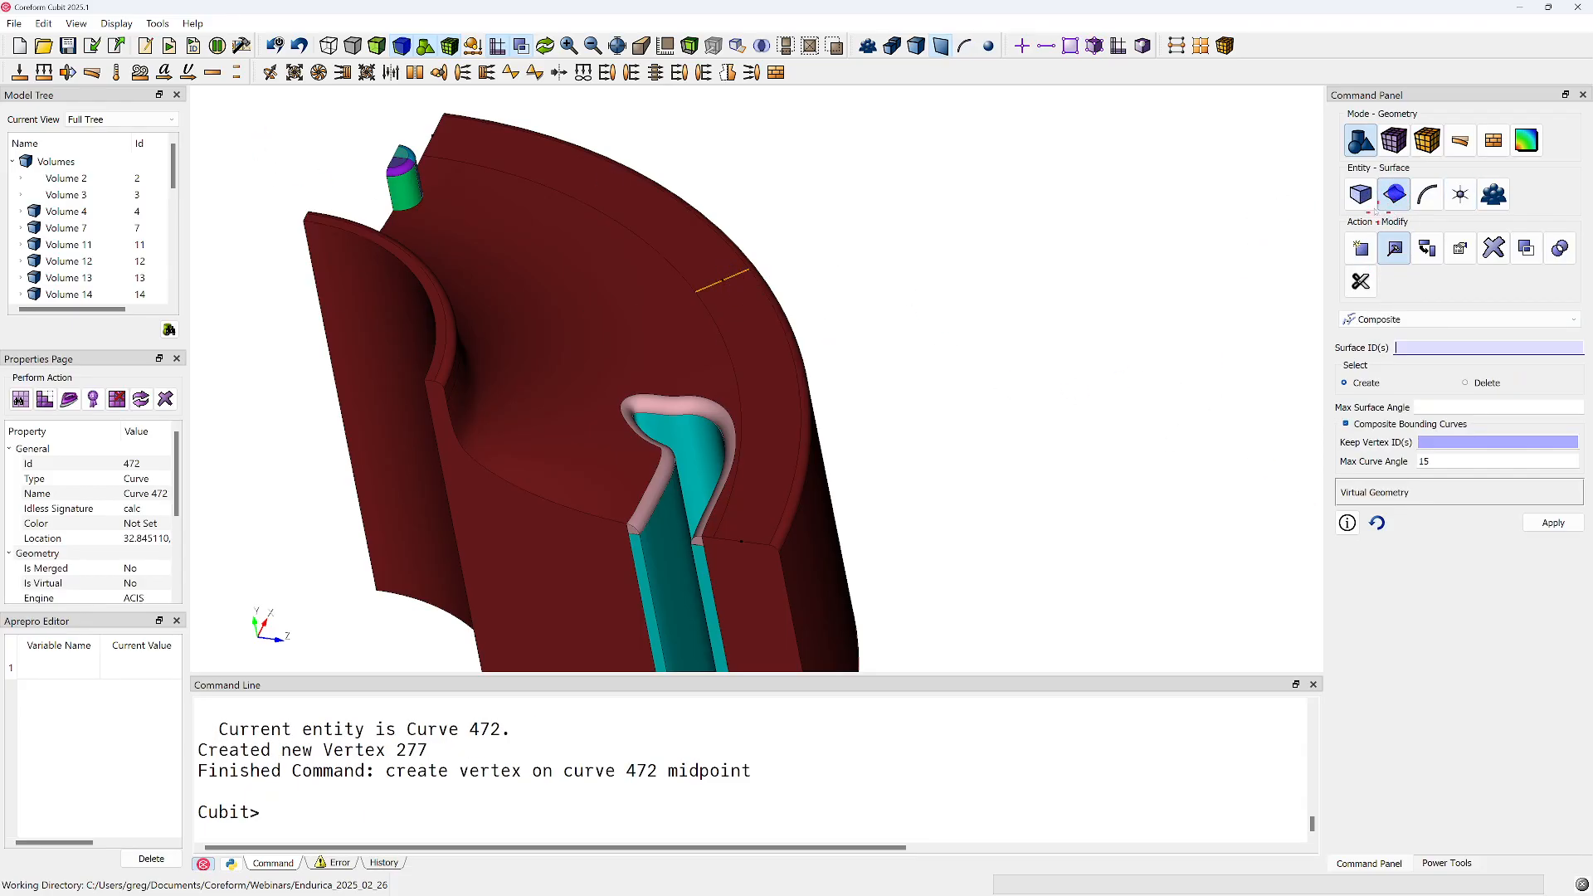
{"action": "left_click", "coordinate": [1362, 196]}
{"action": "left_click", "coordinate": [1362, 281]}
{"action": "left_click", "coordinate": [1411, 319]}
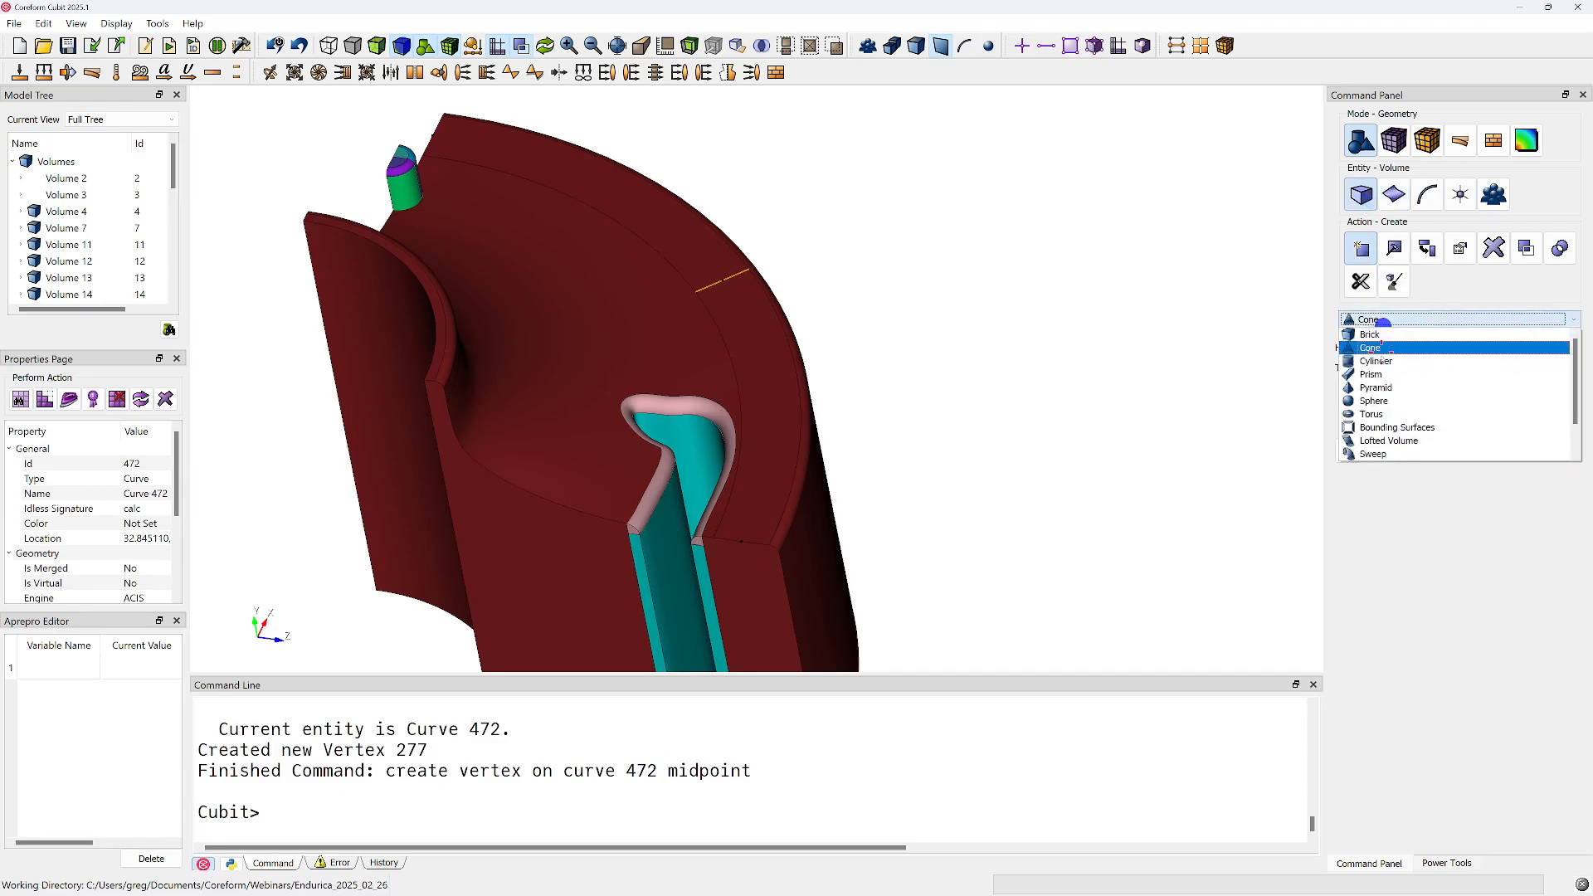
{"action": "left_click", "coordinate": [1396, 326]}
{"action": "left_click", "coordinate": [1395, 320]}
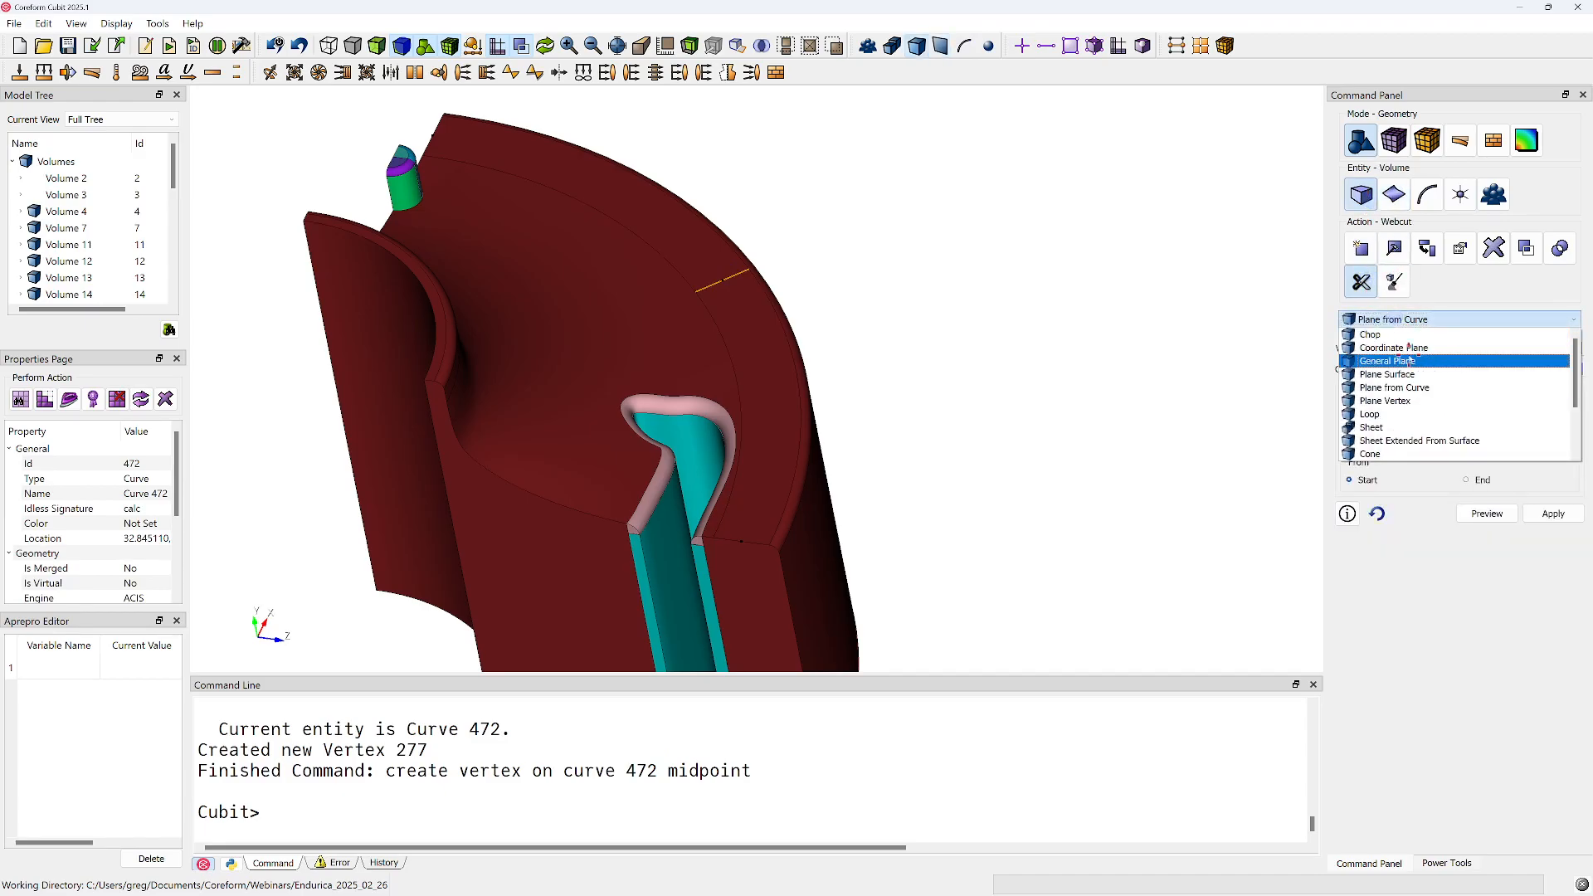
{"action": "scroll", "coordinate": [1417, 386], "scroll_direction": "down", "scroll_amount": 3}
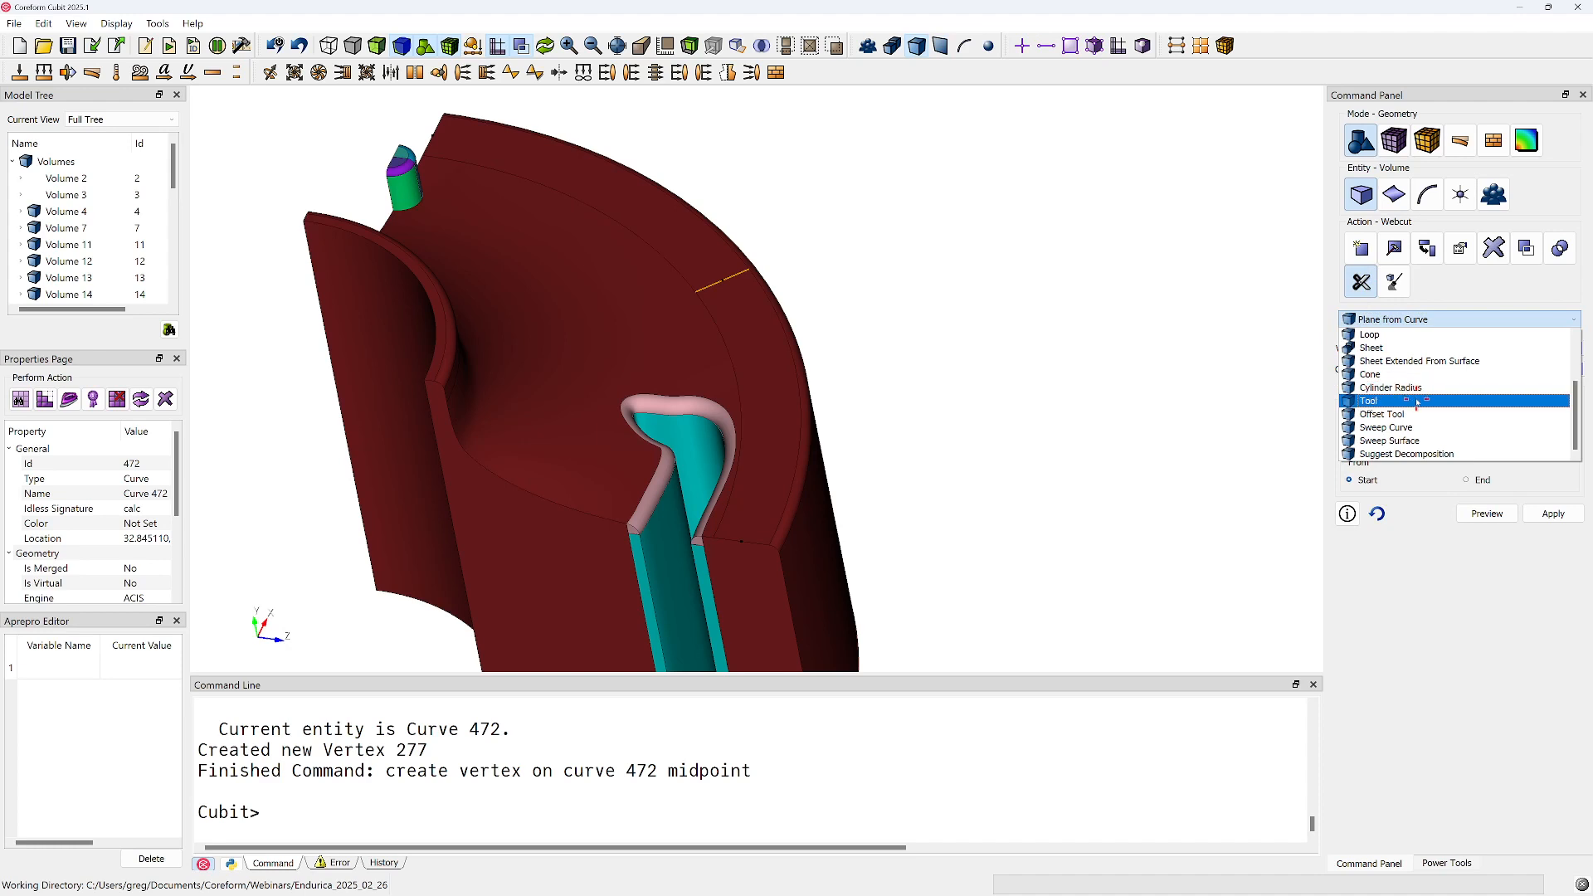
{"action": "left_click", "coordinate": [1399, 428]}
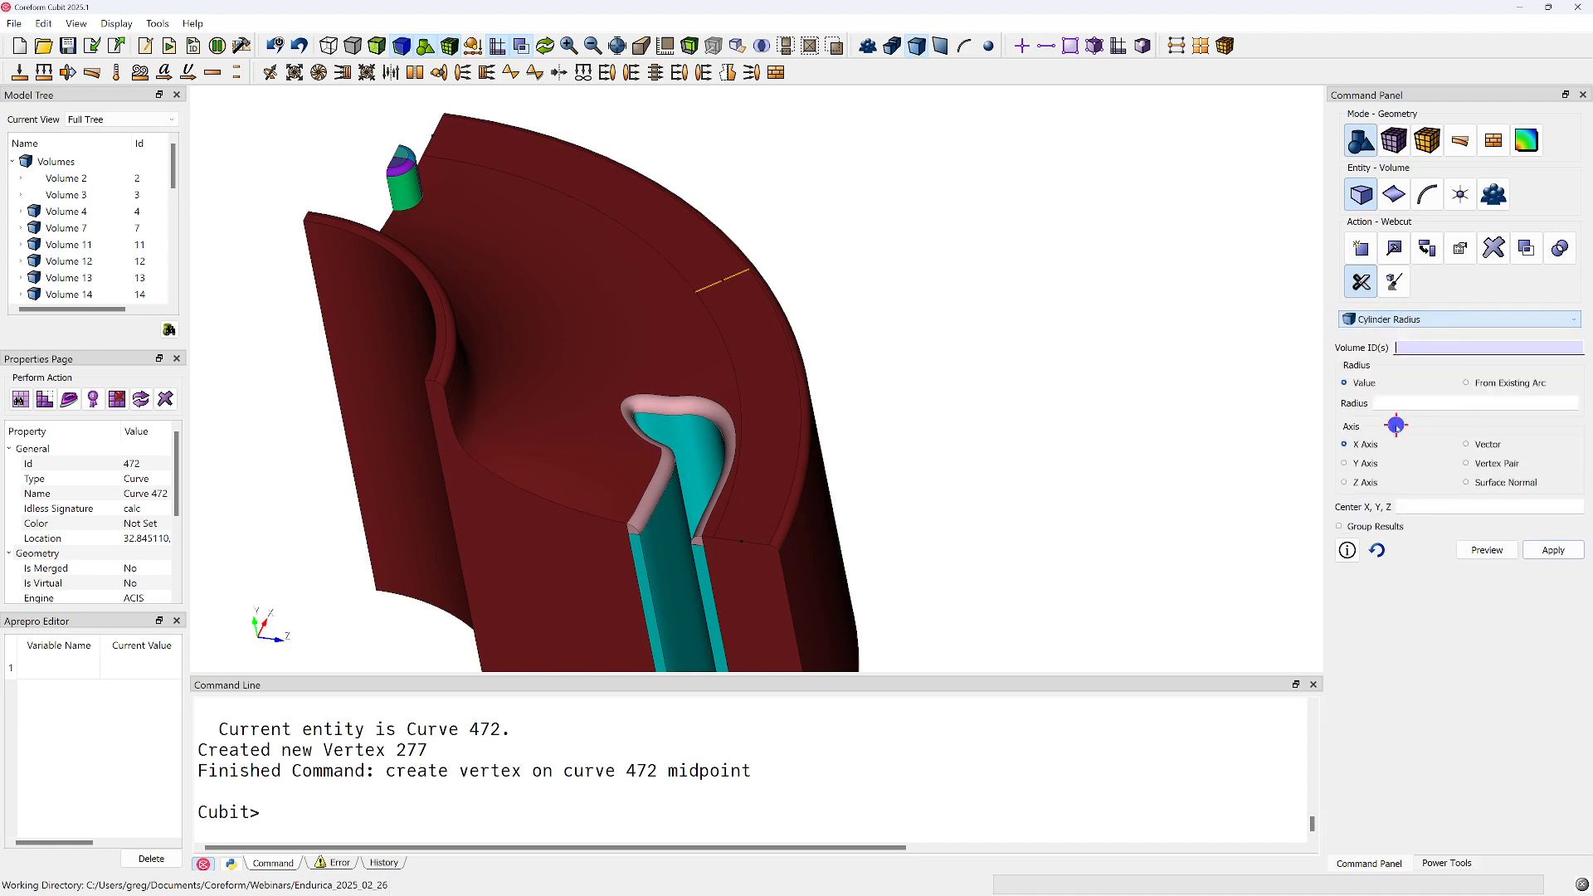
{"action": "left_click", "coordinate": [780, 384]}
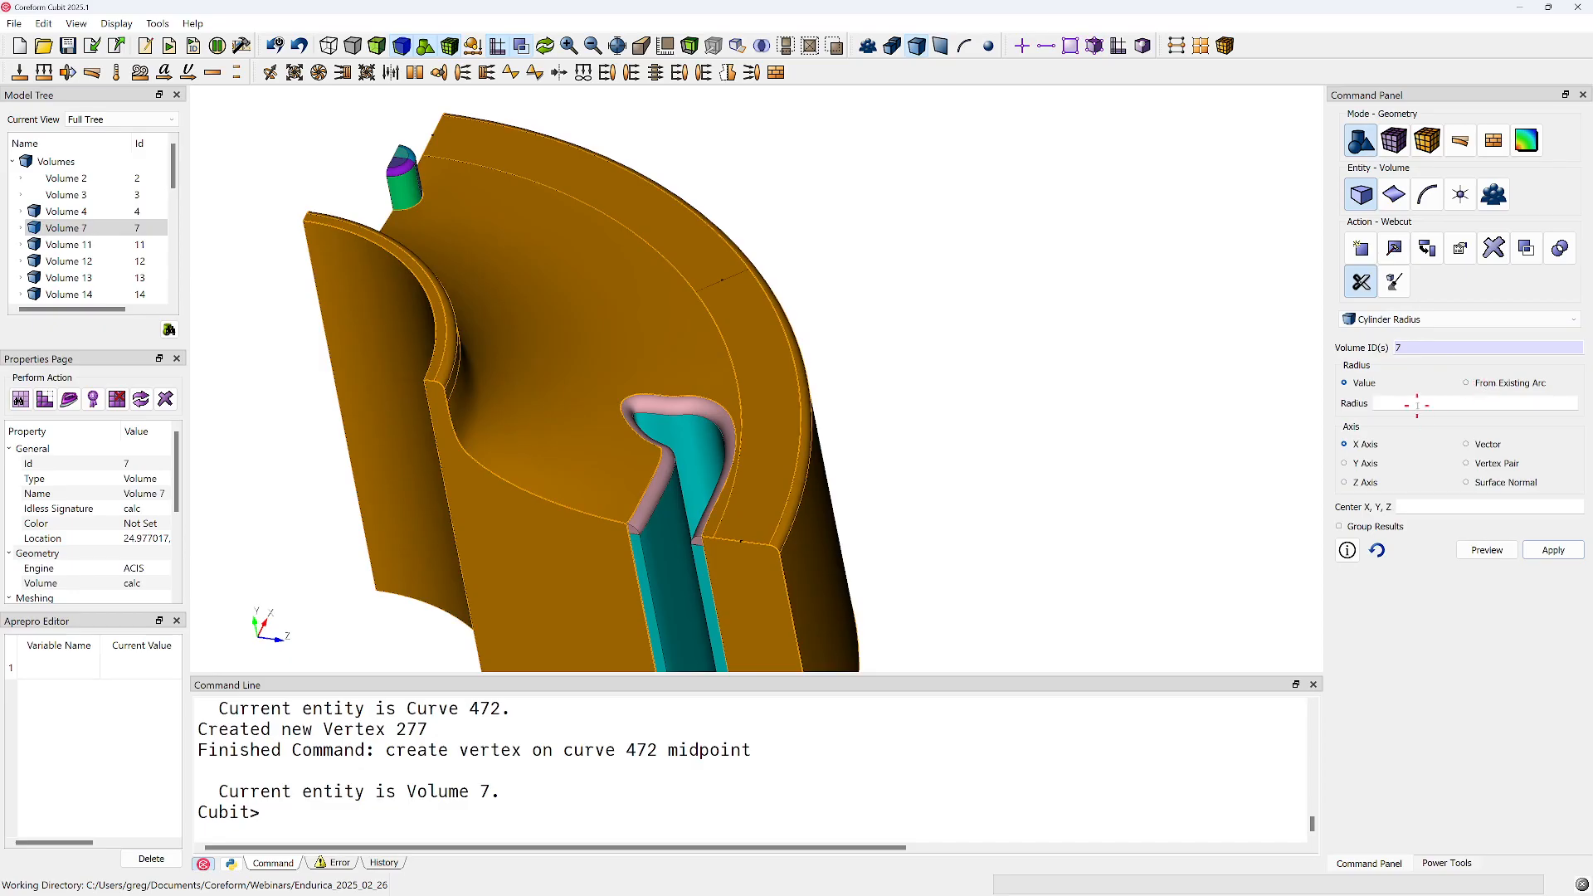
{"action": "left_click", "coordinate": [1394, 196]}
{"action": "left_click", "coordinate": [1362, 196]}
Create an arc curve through the three vertices 273, 277 and 274 on the end face
{"action": "left_click", "coordinate": [1427, 196]}
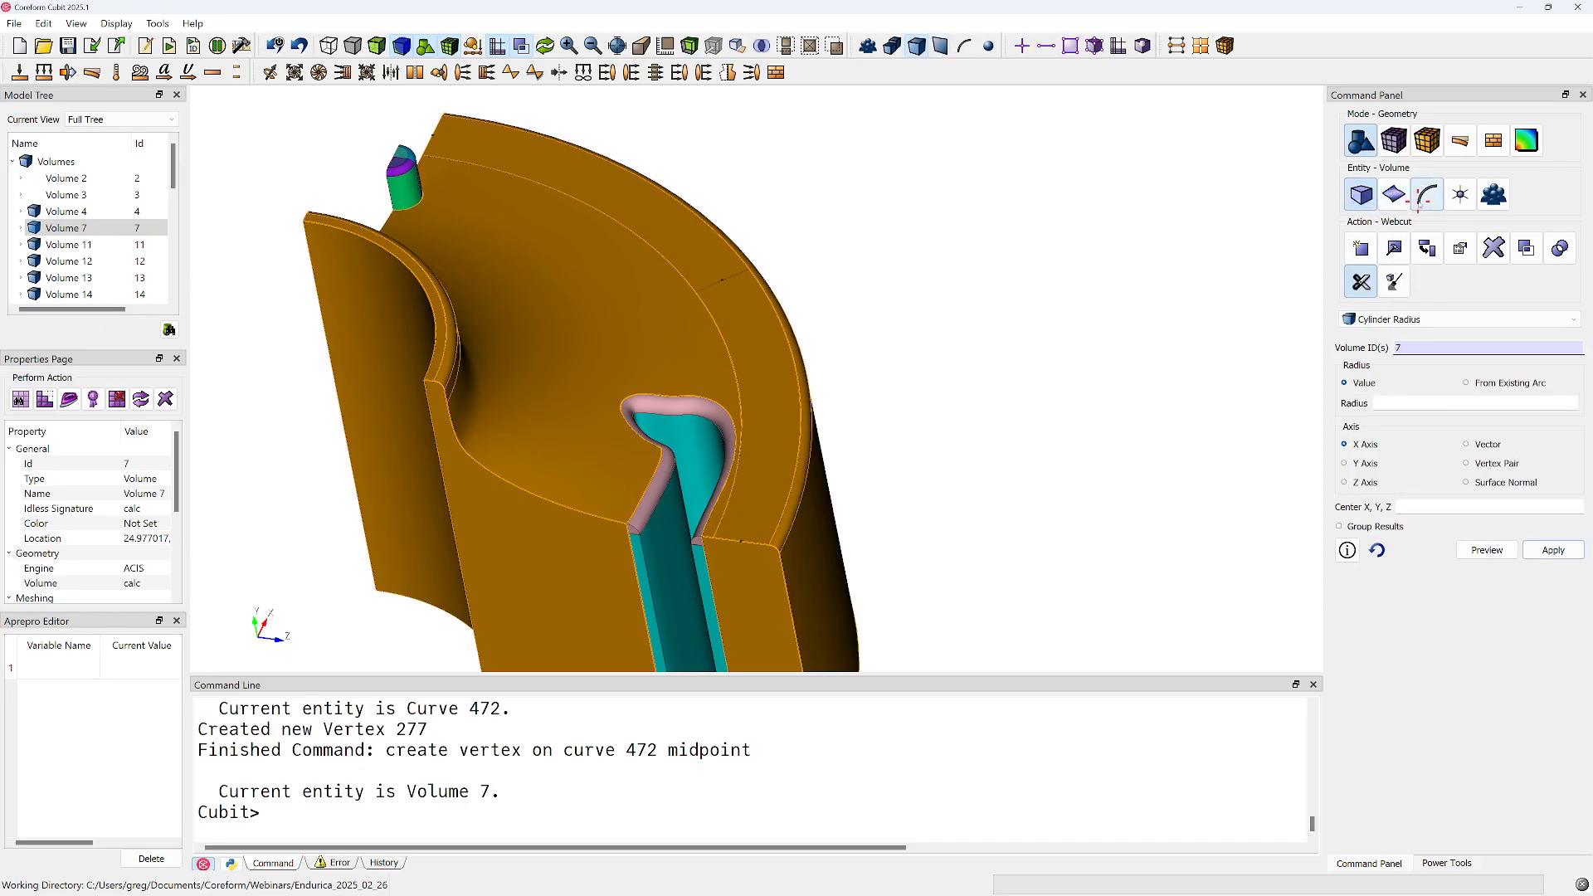
{"action": "left_click", "coordinate": [1365, 286]}
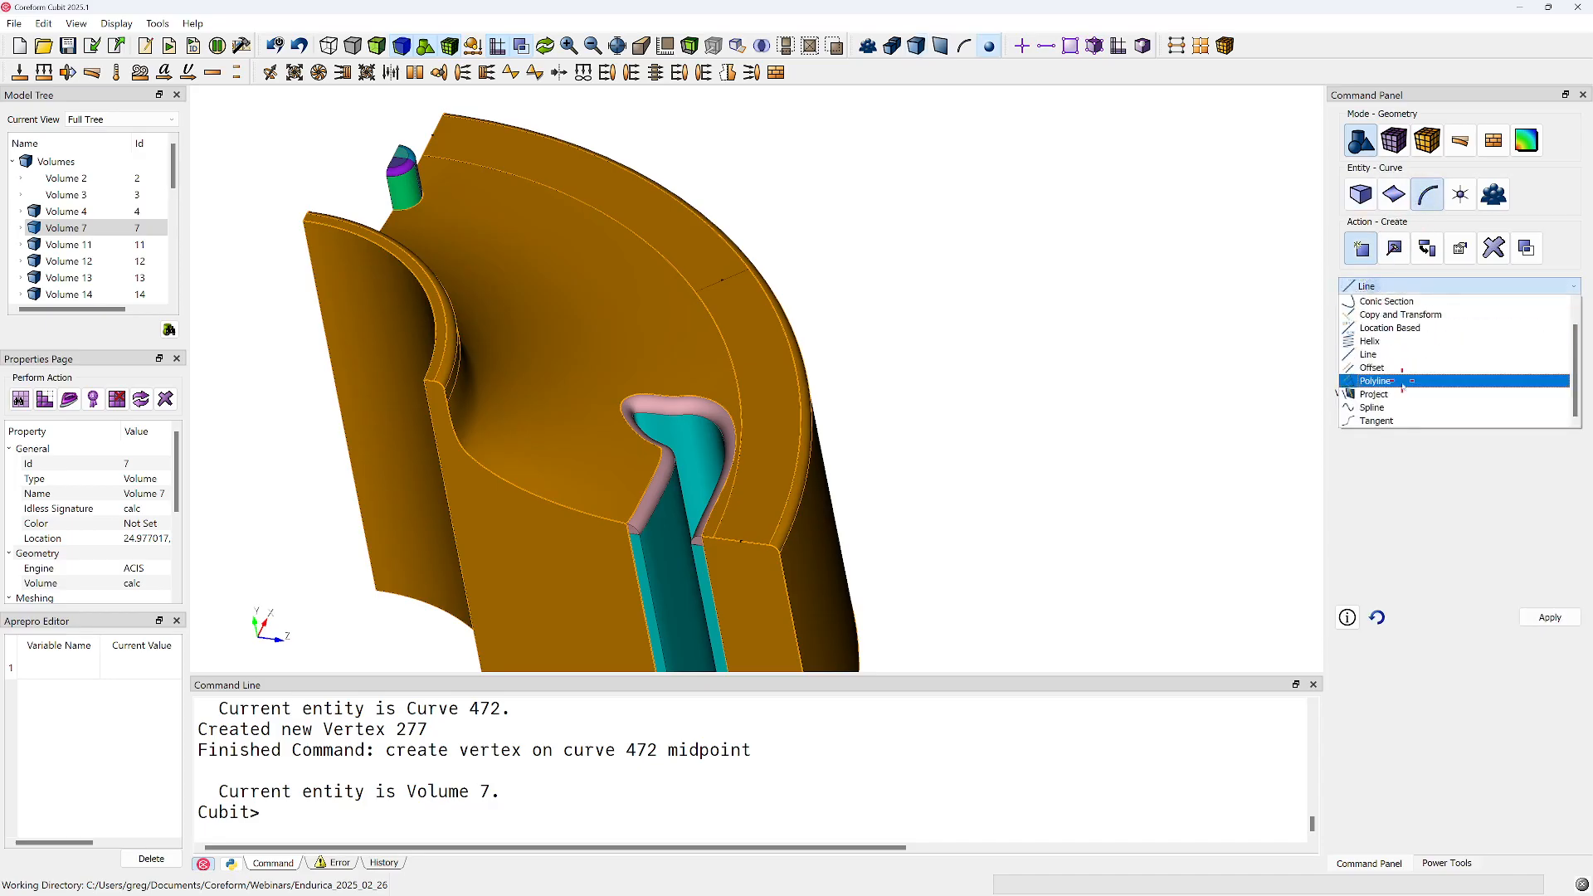
{"action": "scroll", "coordinate": [1381, 332], "scroll_direction": "up", "scroll_amount": 1}
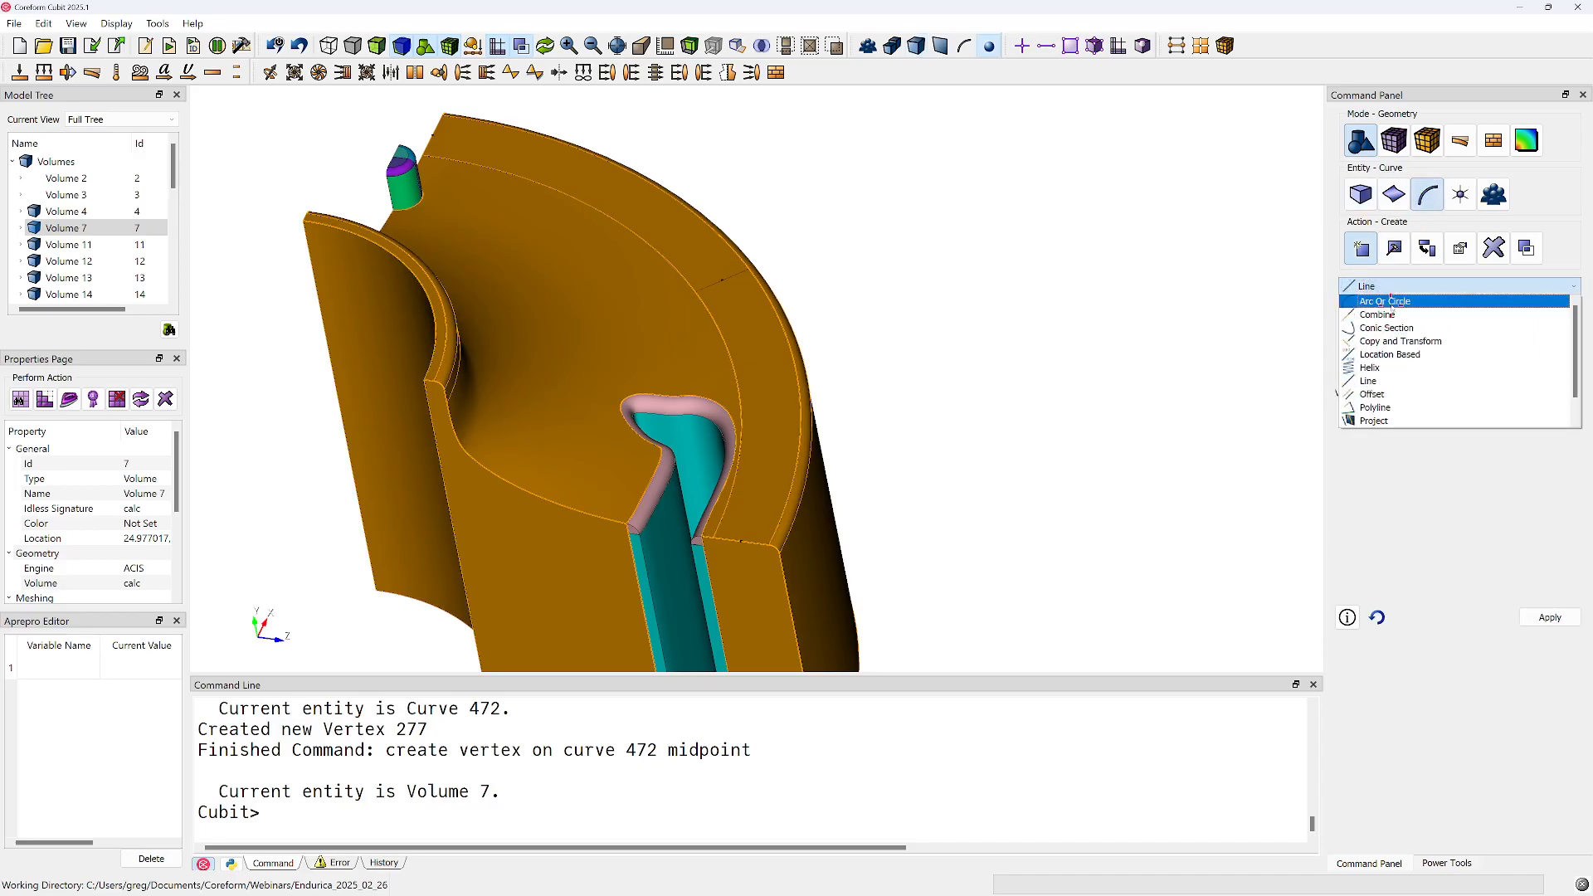
{"action": "left_click", "coordinate": [1382, 303]}
{"action": "left_click", "coordinate": [1374, 349]}
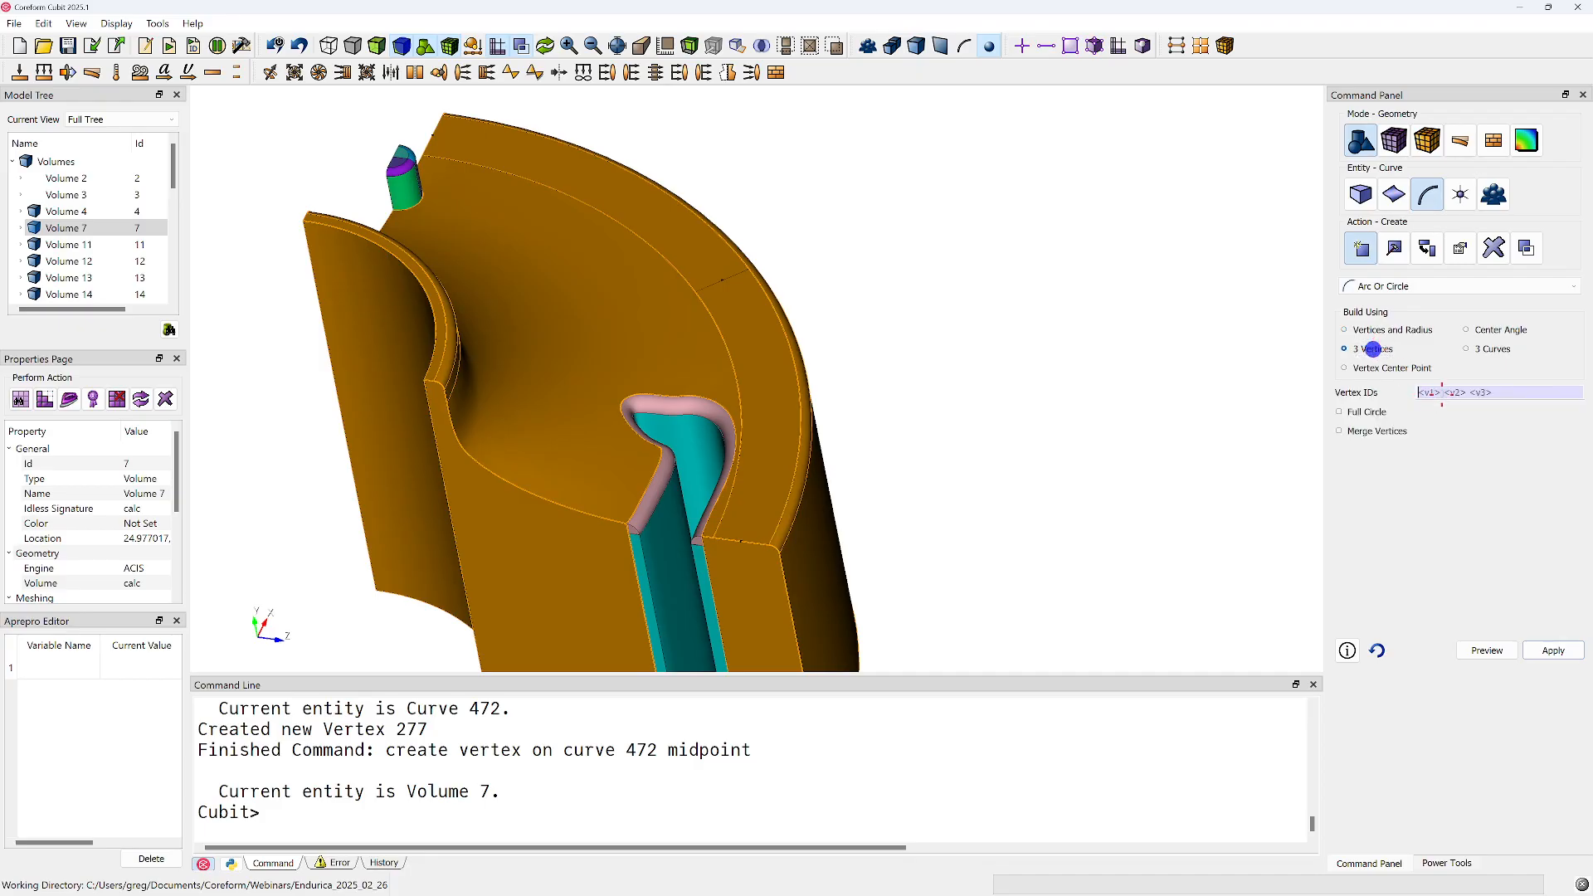
{"action": "left_click", "coordinate": [747, 540]}
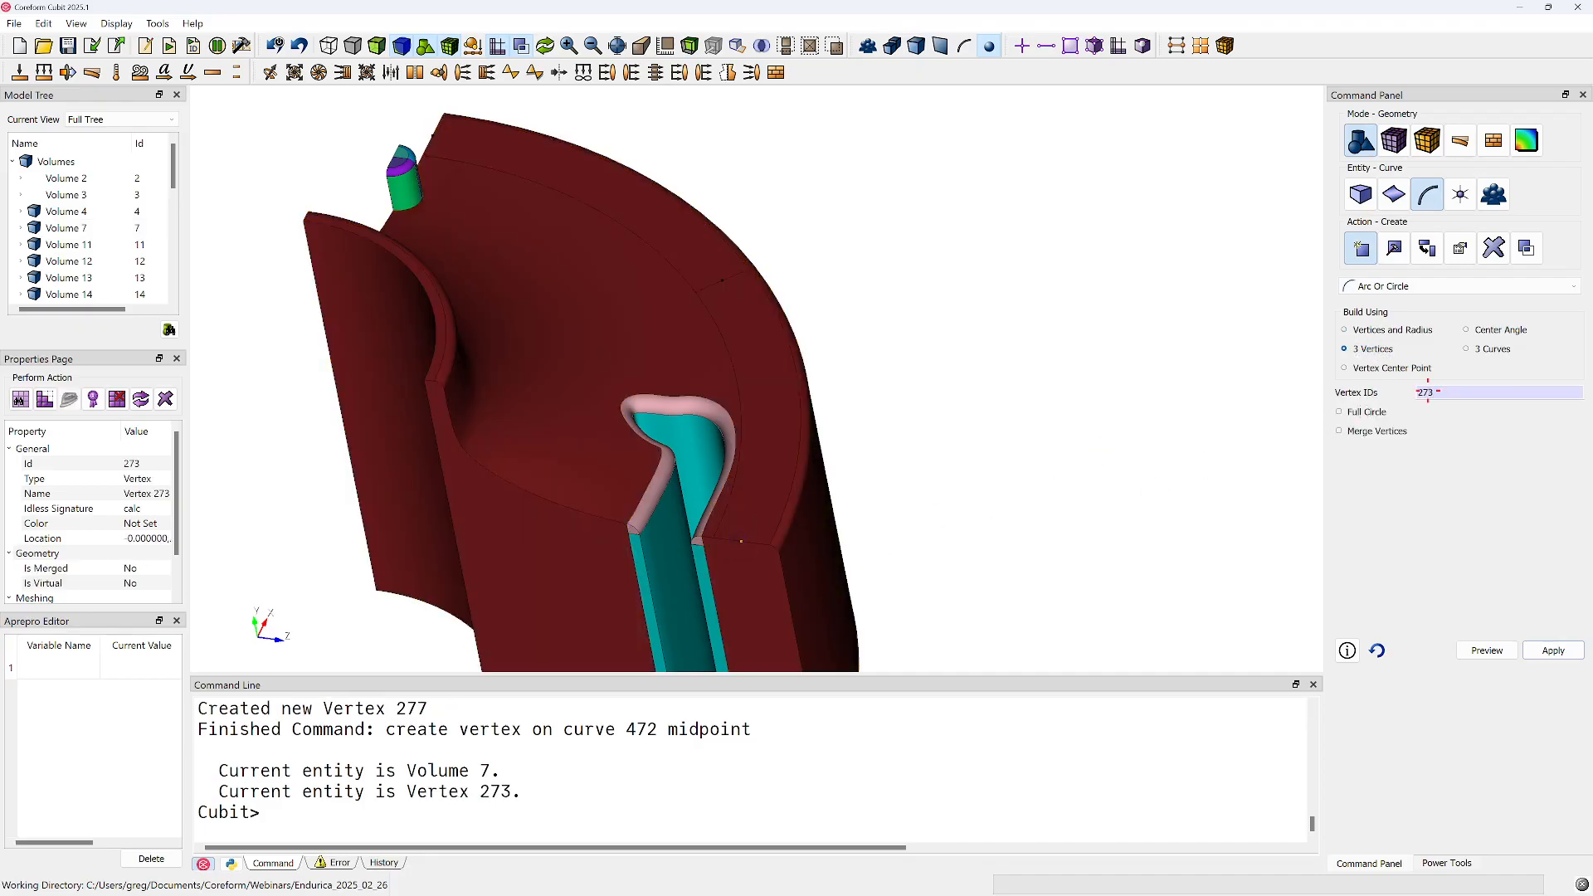
{"action": "left_click", "coordinate": [723, 282], "text": "ctrl"}
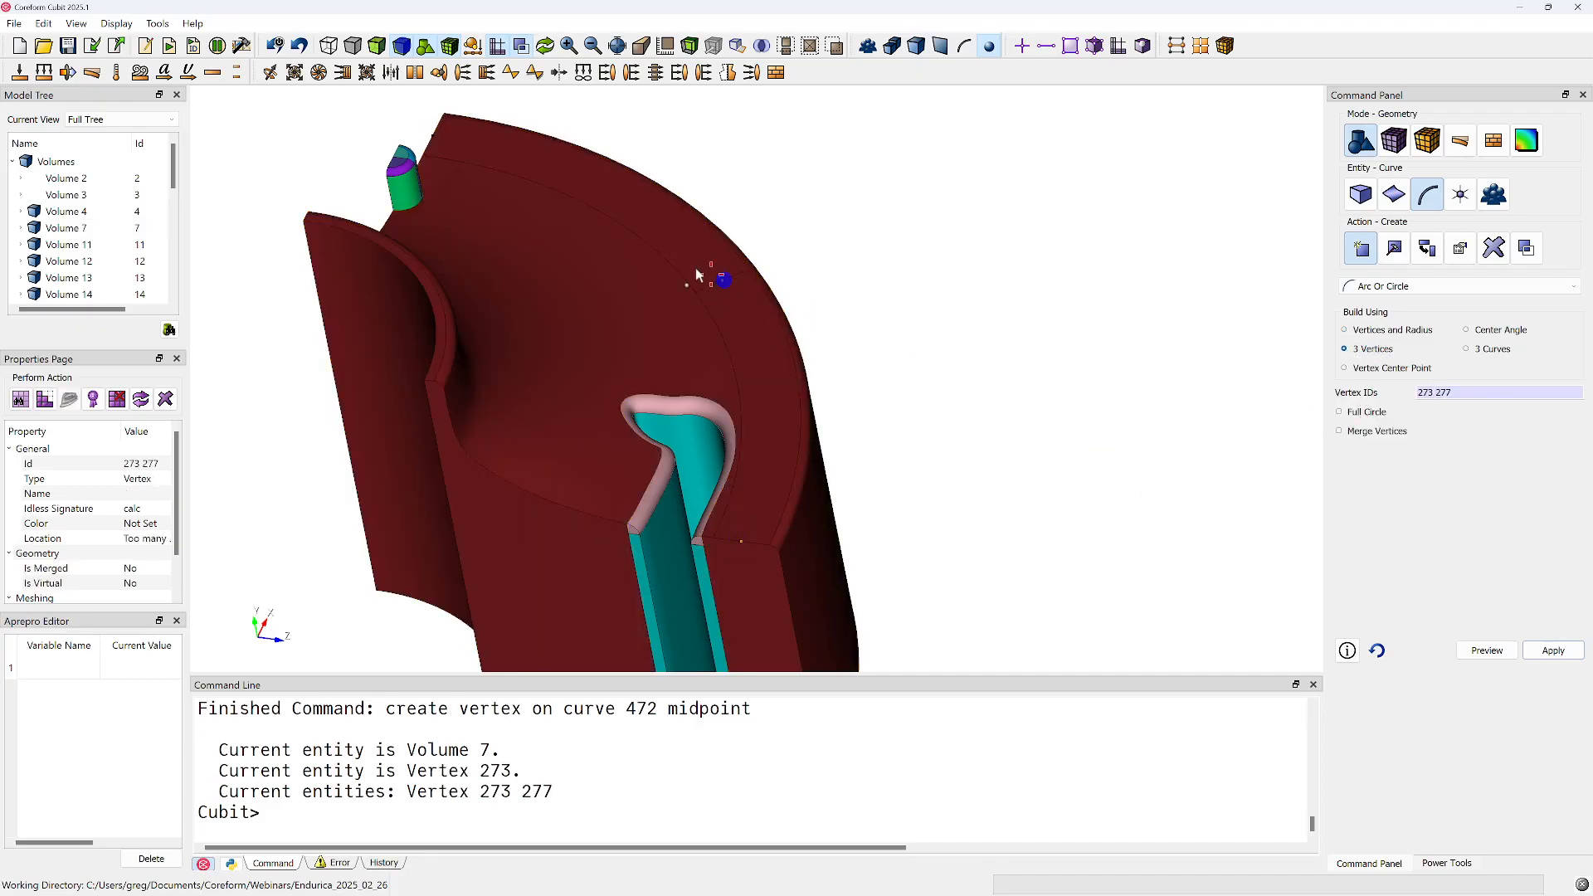
{"action": "left_click", "coordinate": [436, 141], "text": "ctrl"}
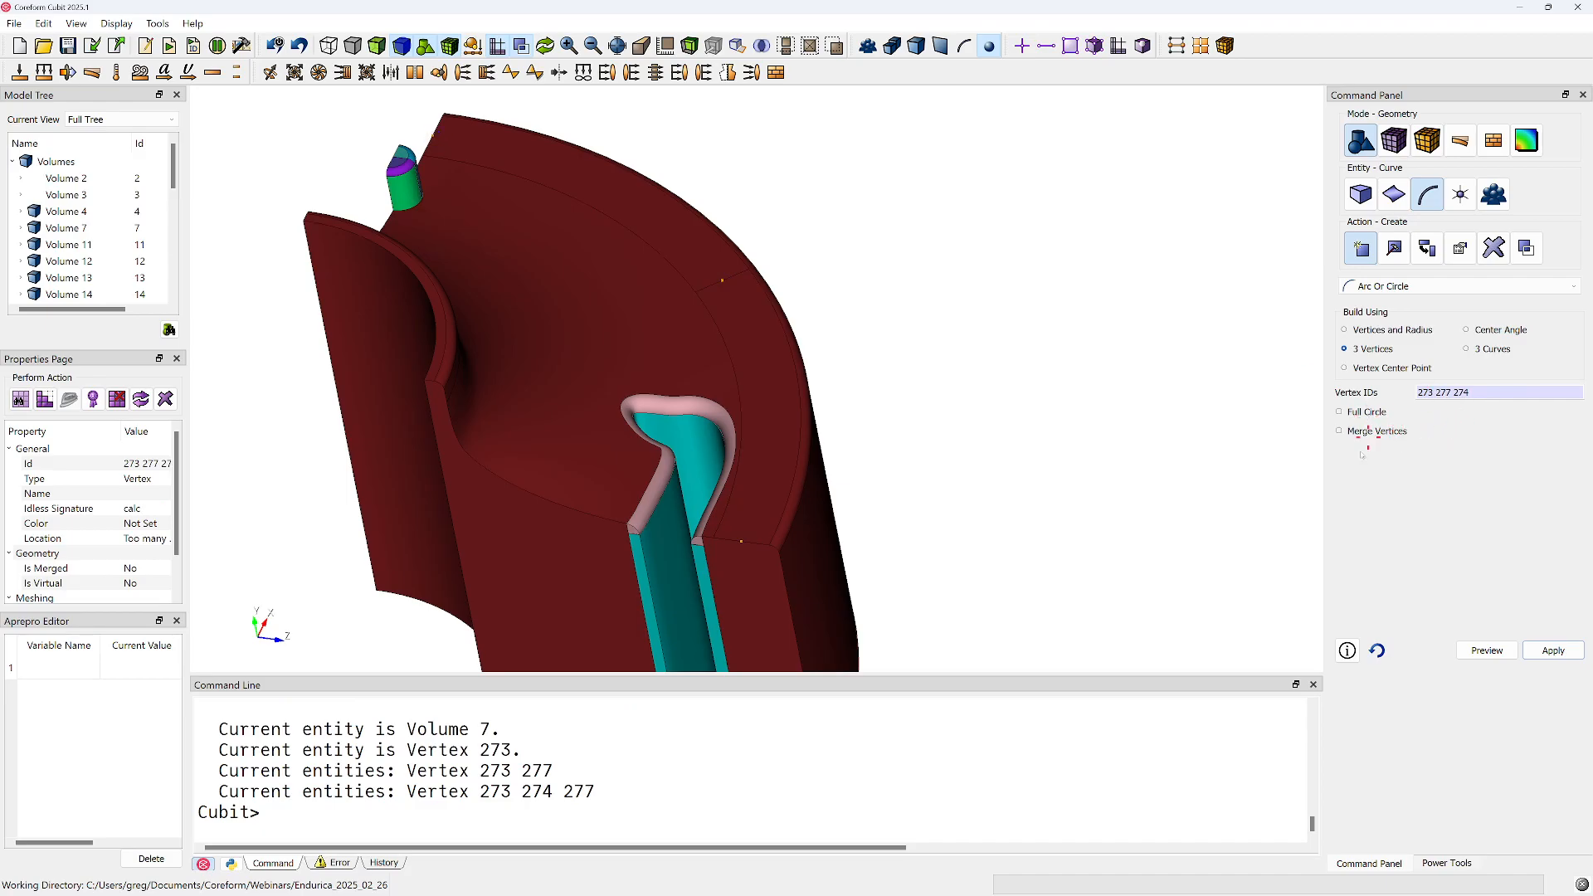
{"action": "left_click", "coordinate": [1558, 651]}
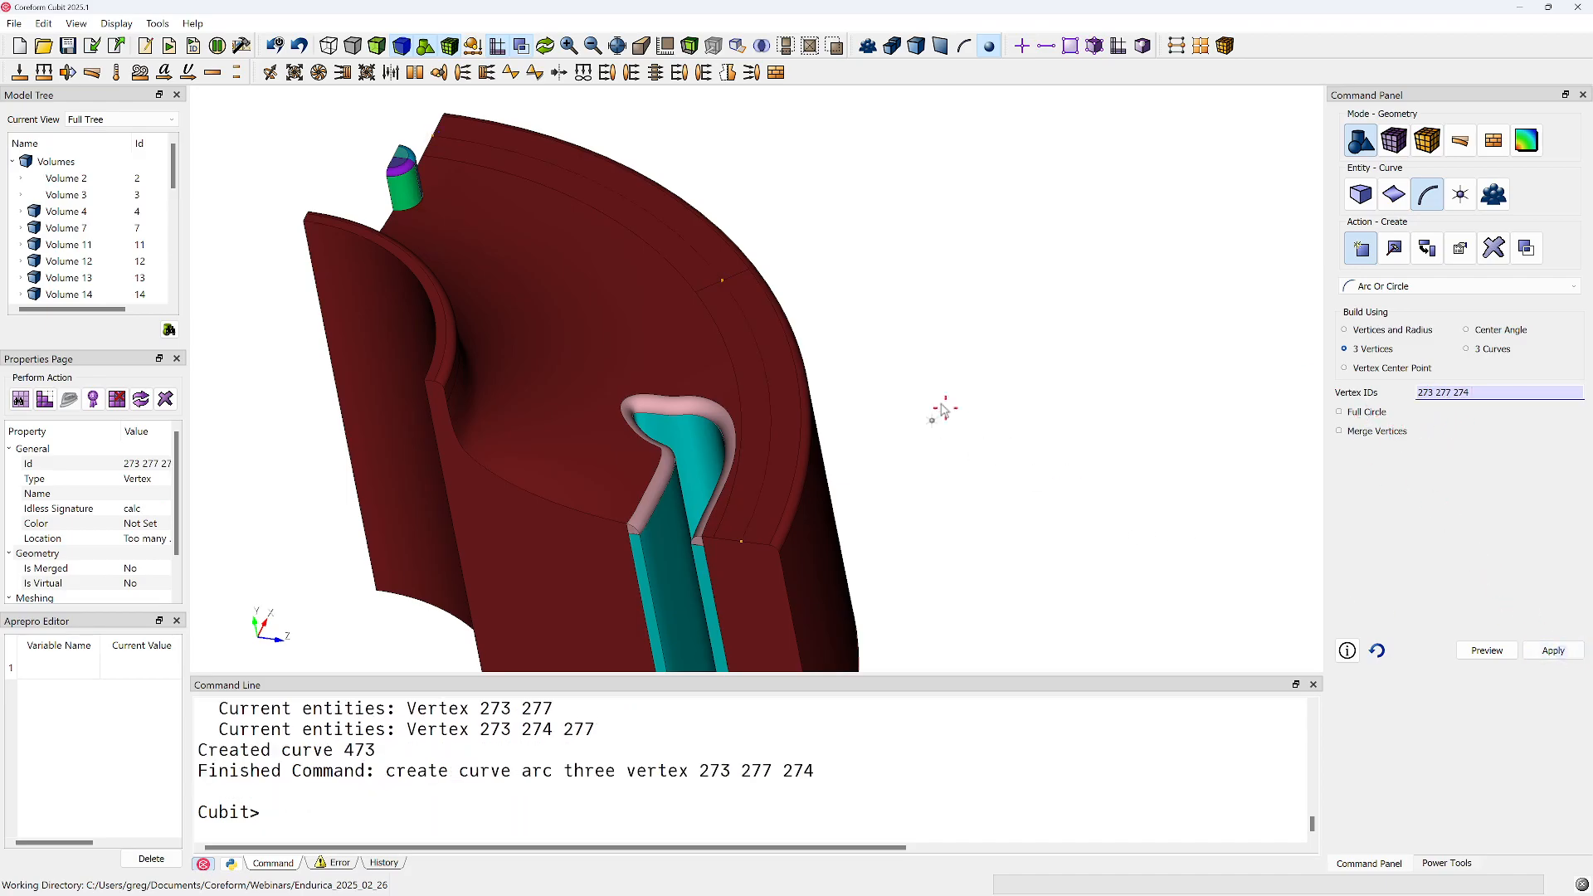
Webcut volume 7 by sweeping arc curve 473 along vector 0 -1 0 through all, previewing the cut in transparent display first
{"action": "left_click", "coordinate": [1361, 196]}
{"action": "left_click", "coordinate": [1395, 319]}
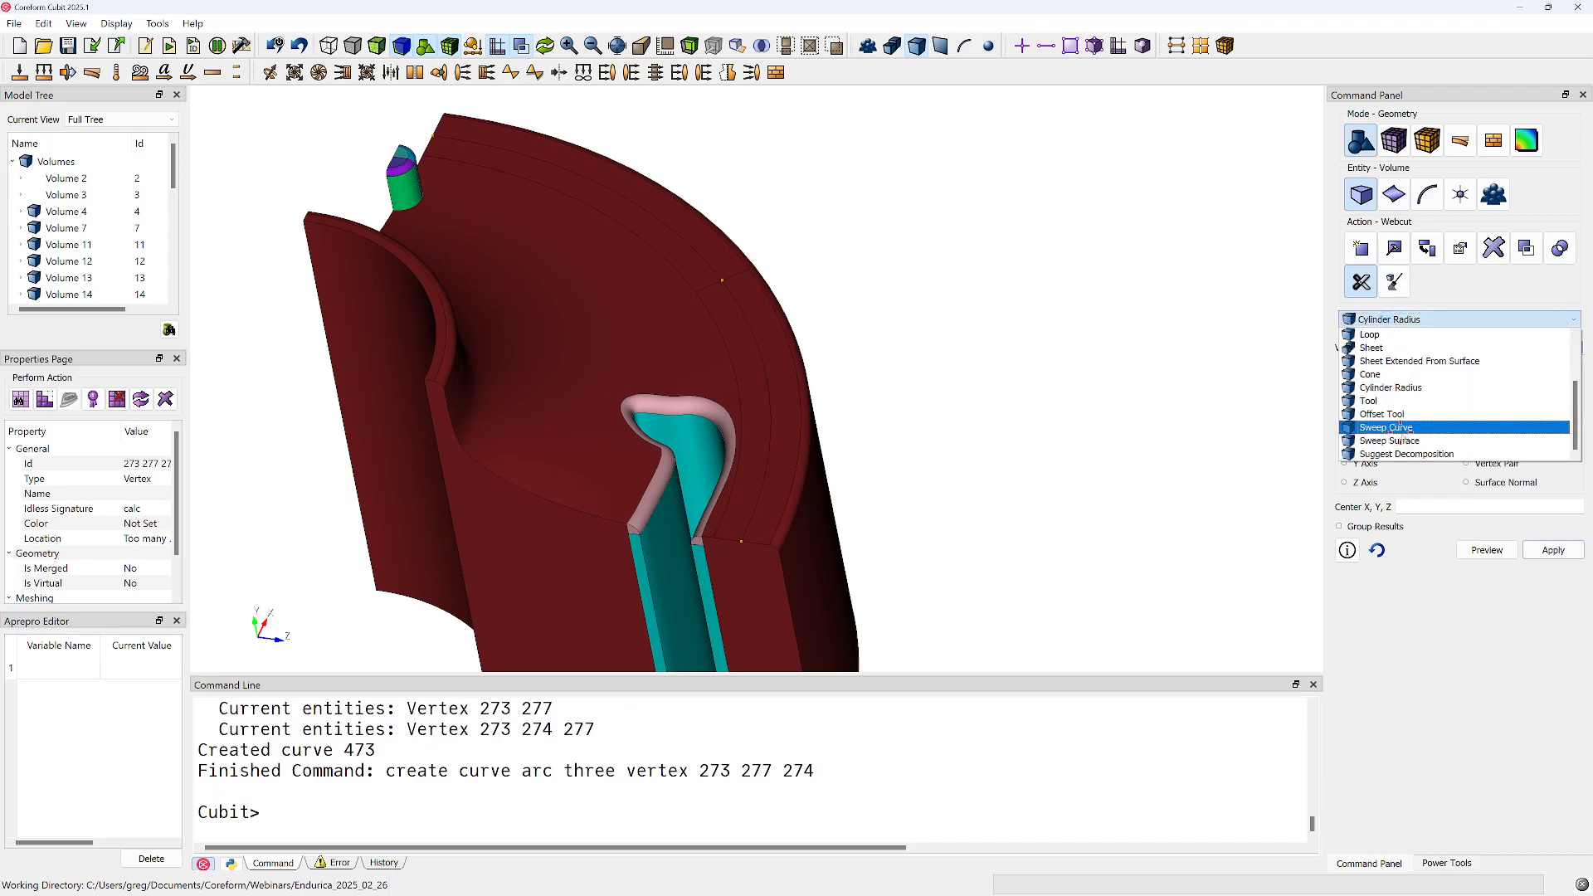
{"action": "left_click", "coordinate": [1402, 428]}
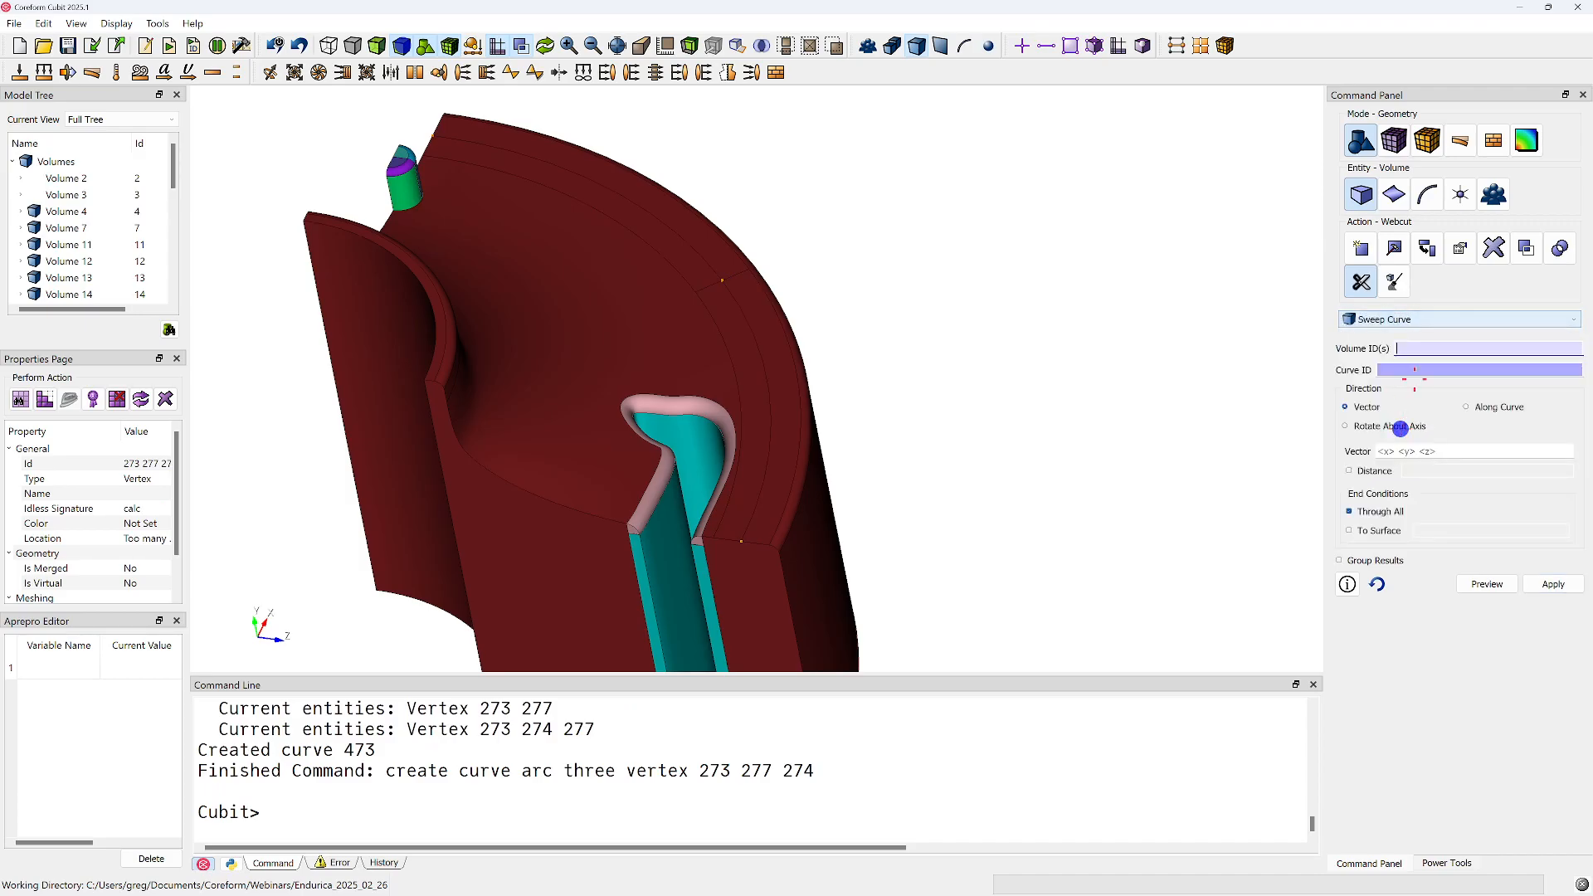
{"action": "left_click", "coordinate": [777, 469]}
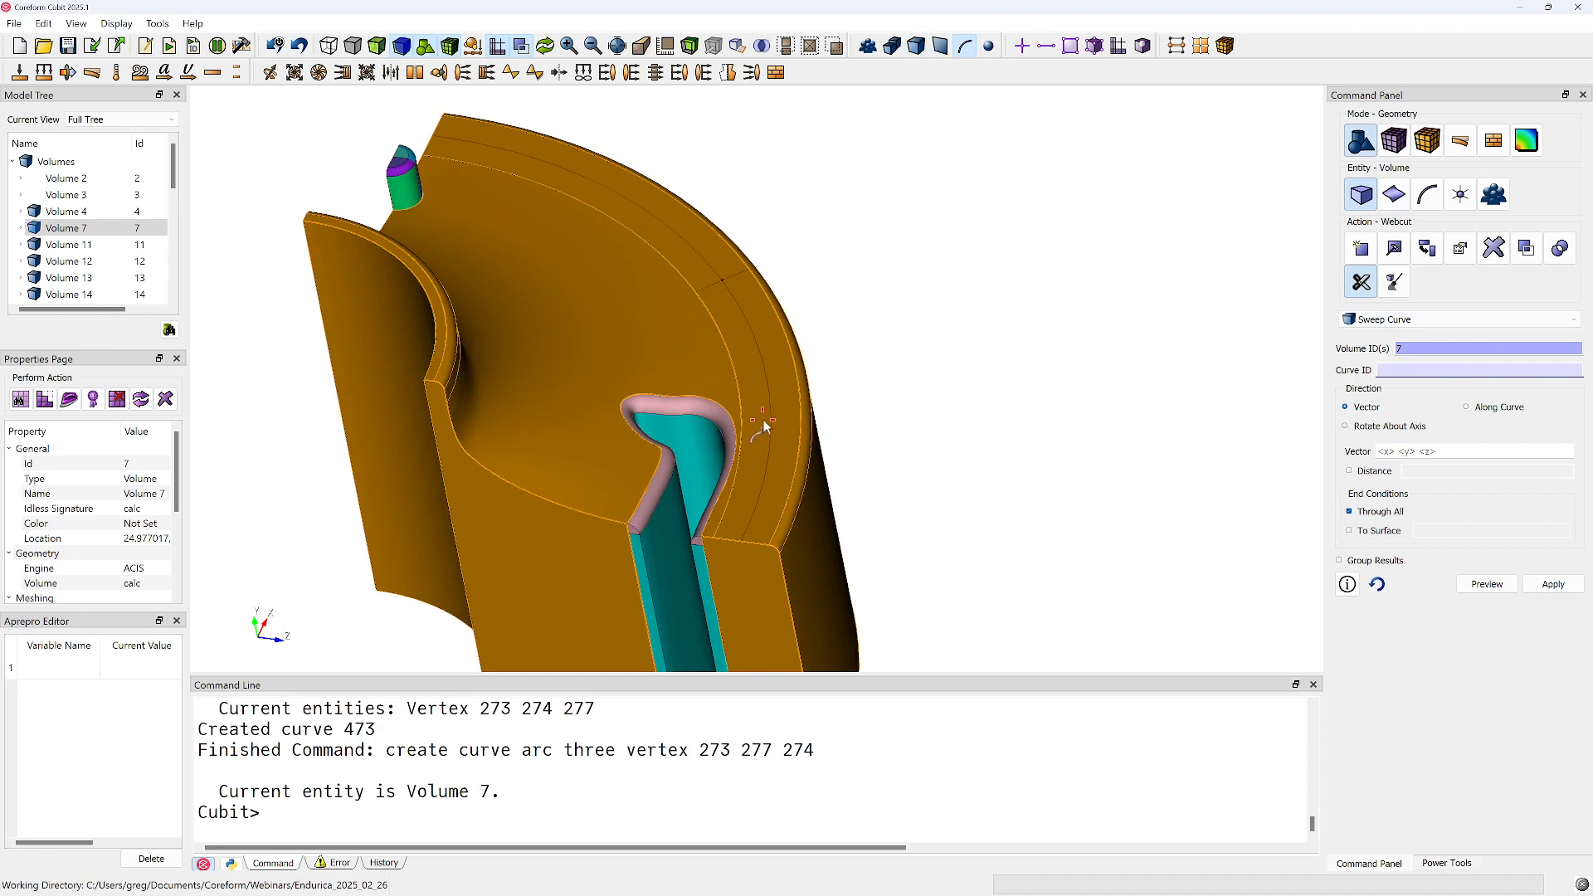
{"action": "left_click", "coordinate": [770, 416]}
{"action": "left_click", "coordinate": [1422, 453]}
{"action": "type", "text": "0 -1 0"}
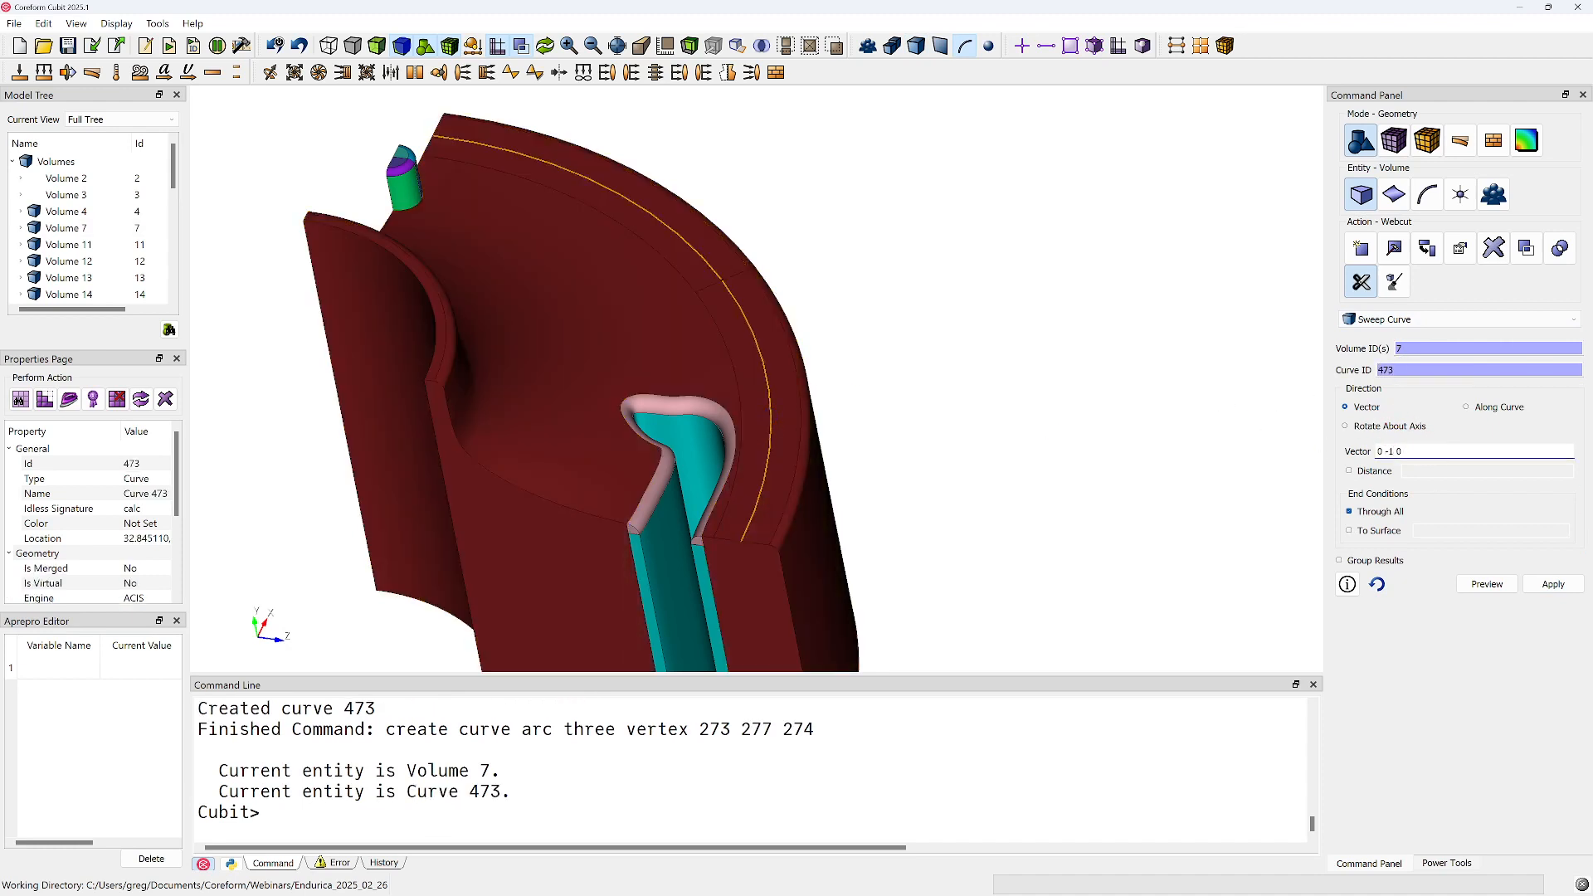
{"action": "scroll", "coordinate": [680, 381], "scroll_direction": "down", "scroll_amount": 3}
{"action": "middle_click_drag", "start_coordinate": [680, 380], "coordinate": [757, 362]}
{"action": "left_click", "coordinate": [371, 47]}
{"action": "middle_click_drag", "start_coordinate": [567, 305], "coordinate": [644, 273]}
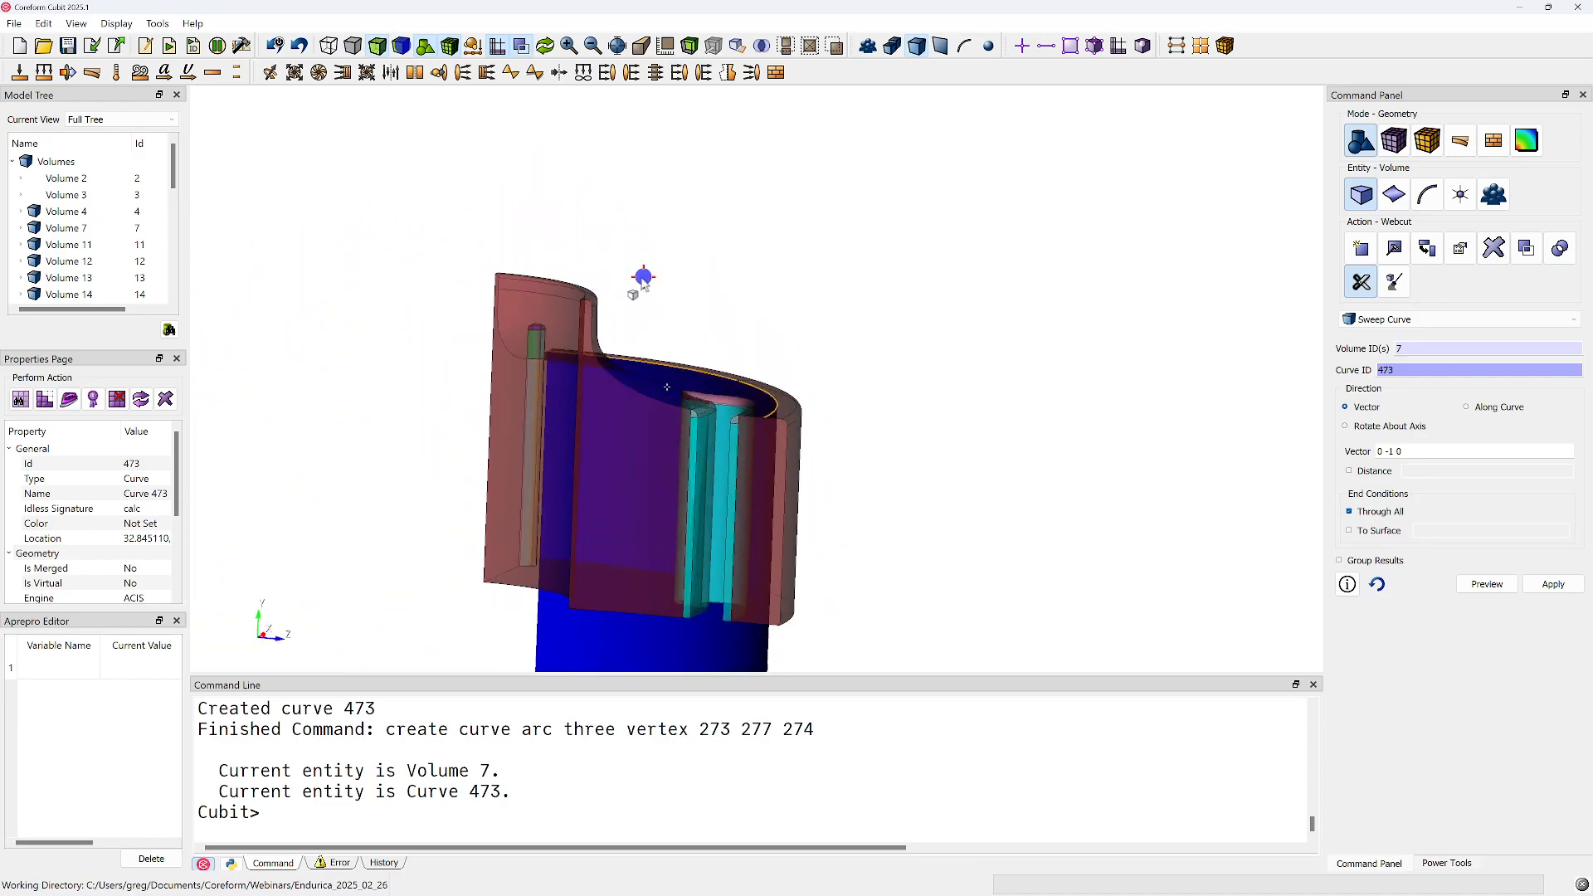
{"action": "left_click", "coordinate": [1545, 583]}
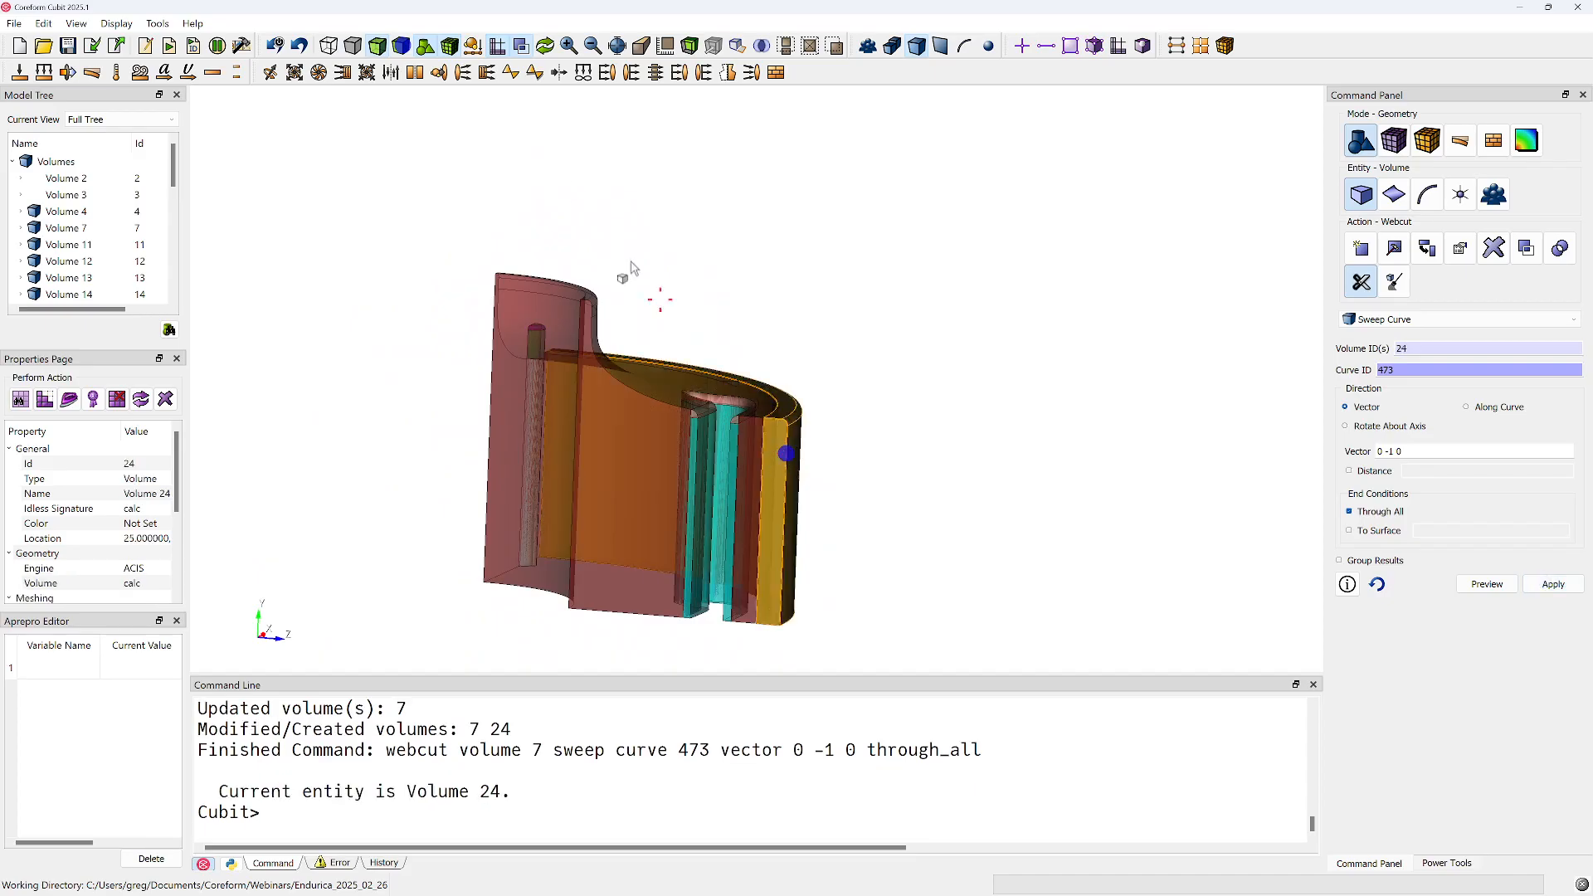
Return to opaque shaded display, examine the separated outer ring volume and clear the selection
{"action": "left_click", "coordinate": [400, 53]}
{"action": "middle_click_drag", "start_coordinate": [513, 234], "coordinate": [573, 319]}
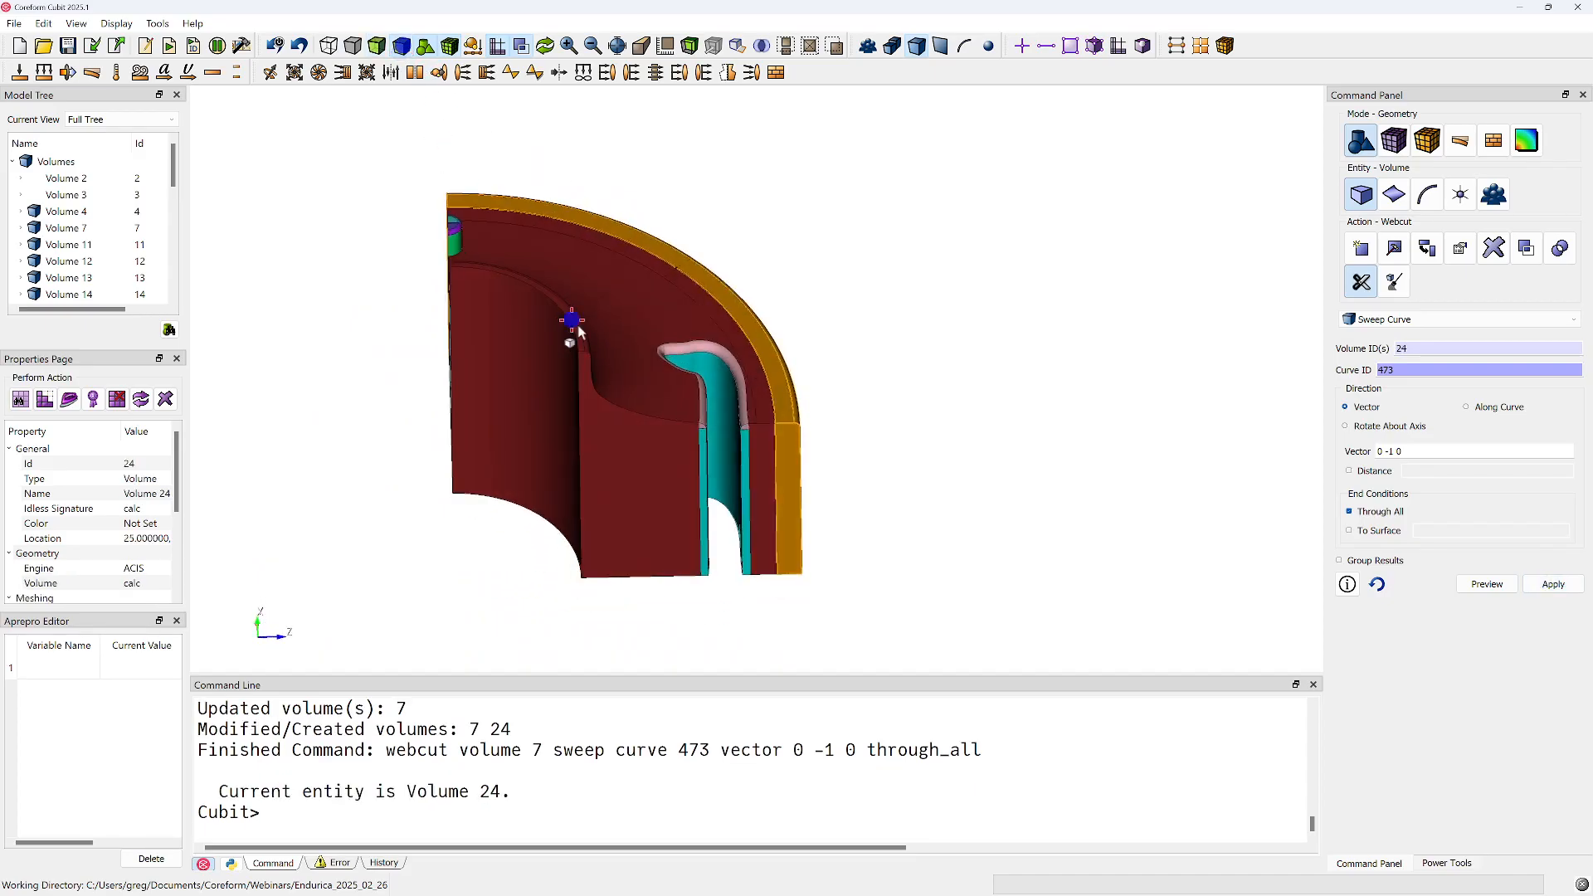
{"action": "left_click", "coordinate": [1073, 517]}
{"action": "middle_click_drag", "start_coordinate": [938, 494], "coordinate": [863, 555]}
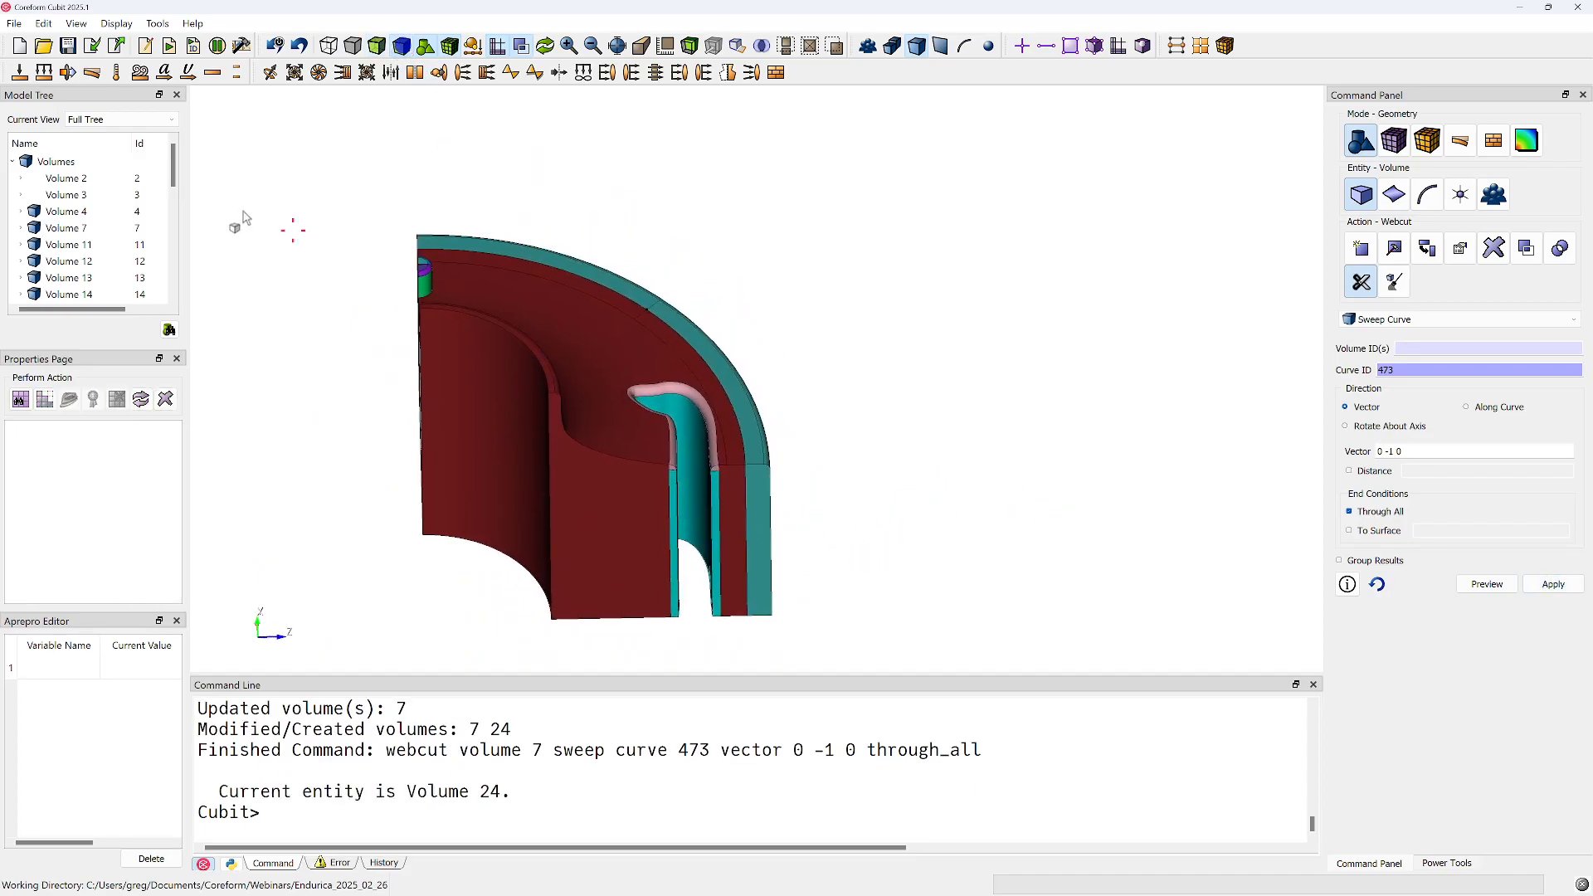
List the free curves in the model and delete leftover curve 338
{"action": "left_click", "coordinate": [12, 161]}
{"action": "left_click", "coordinate": [12, 177]}
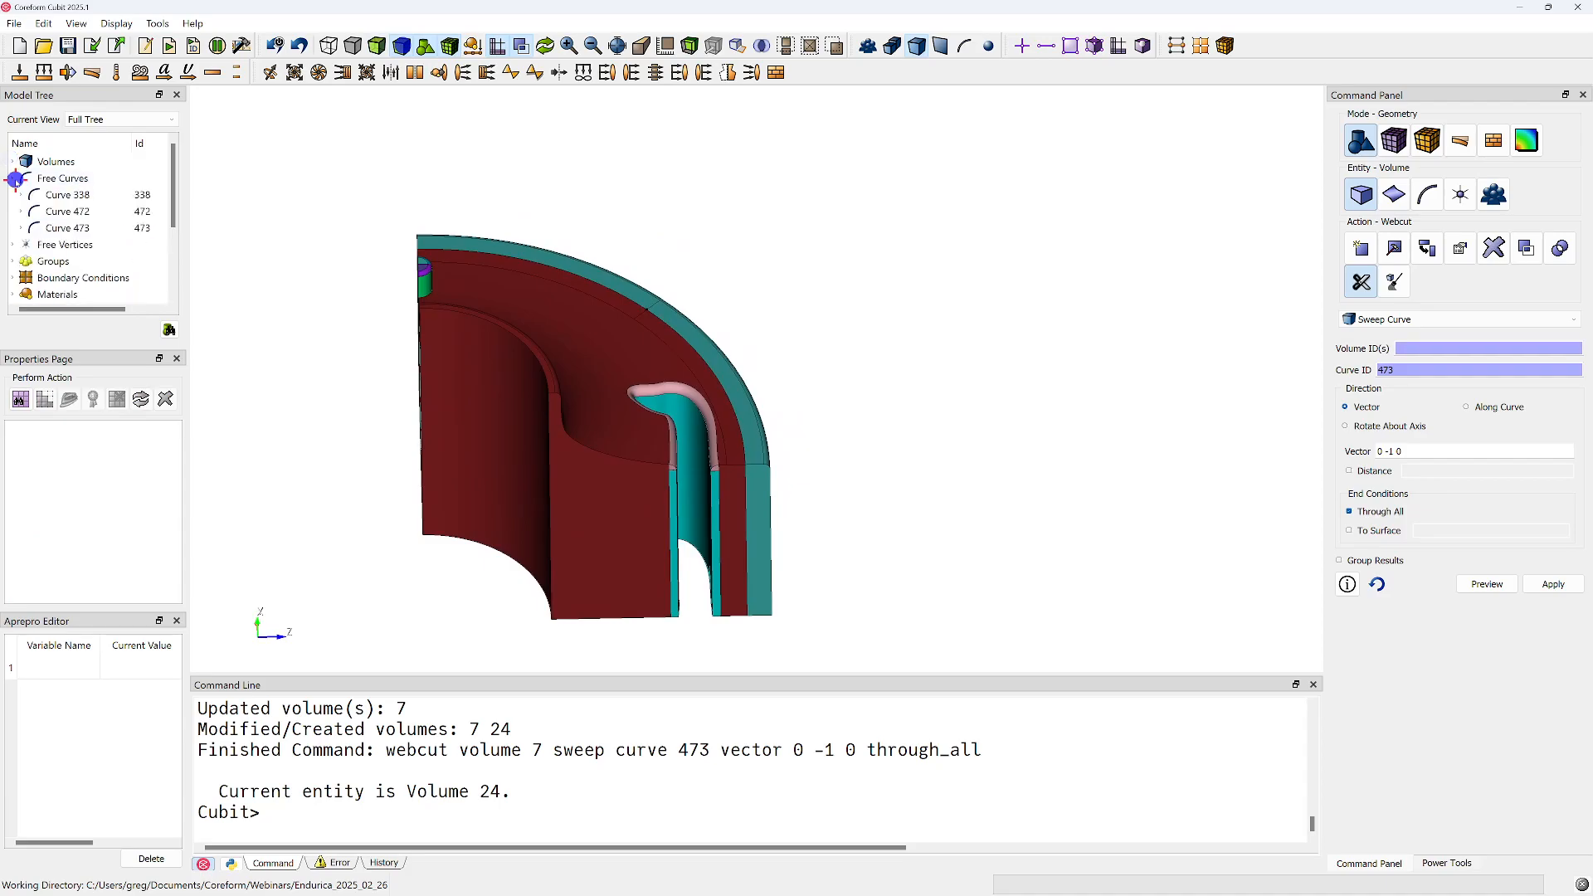
{"action": "left_click", "coordinate": [80, 195]}
{"action": "left_click", "coordinate": [80, 228], "text": "shift"}
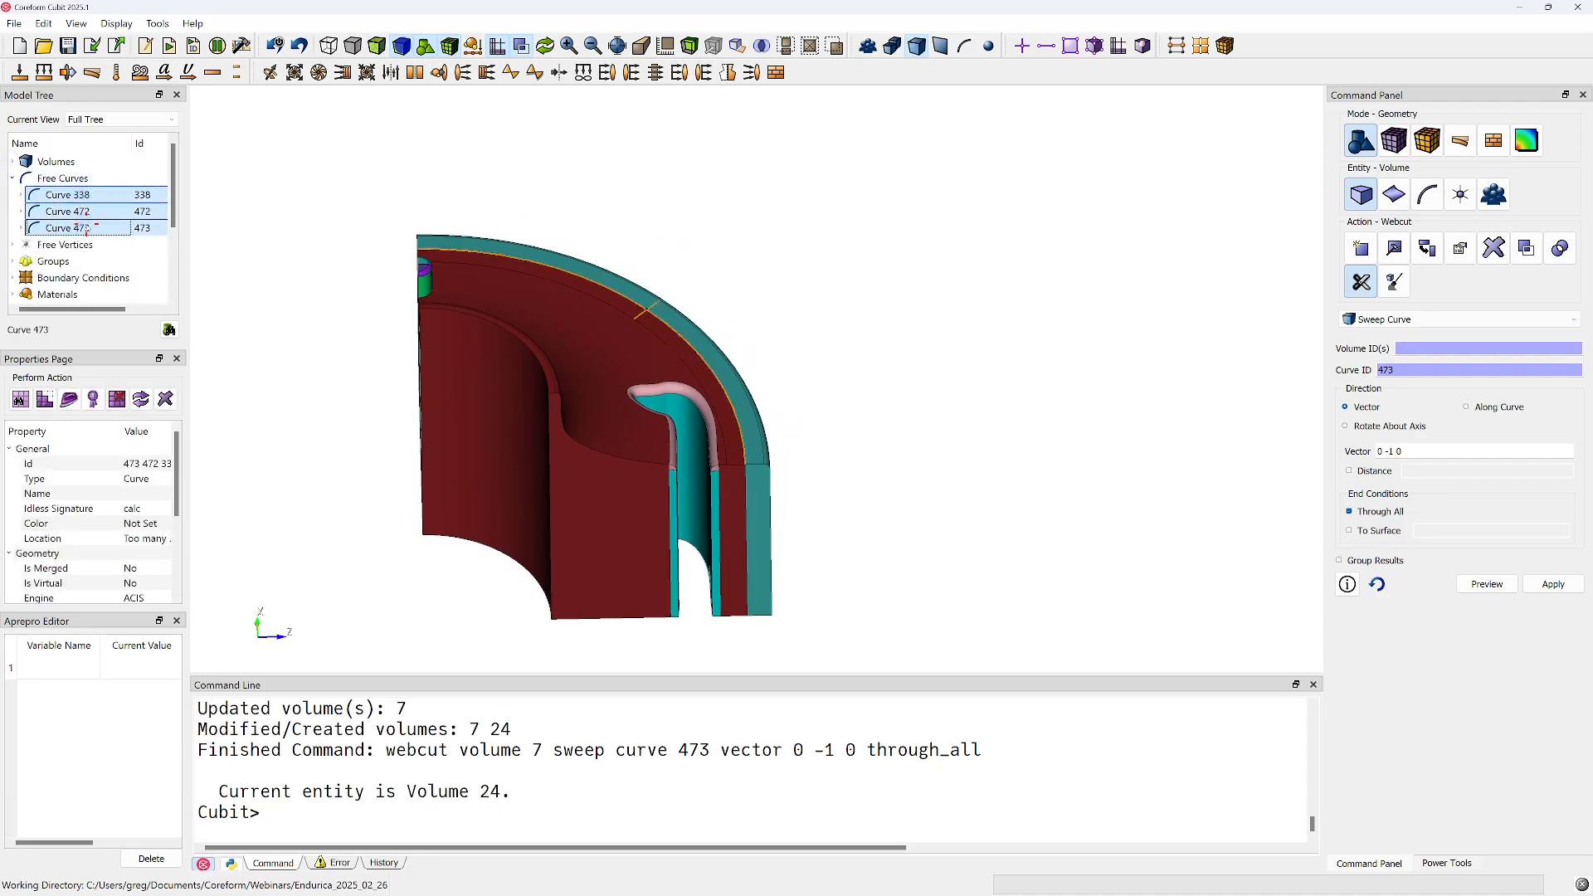
{"action": "right_click", "coordinate": [84, 227]}
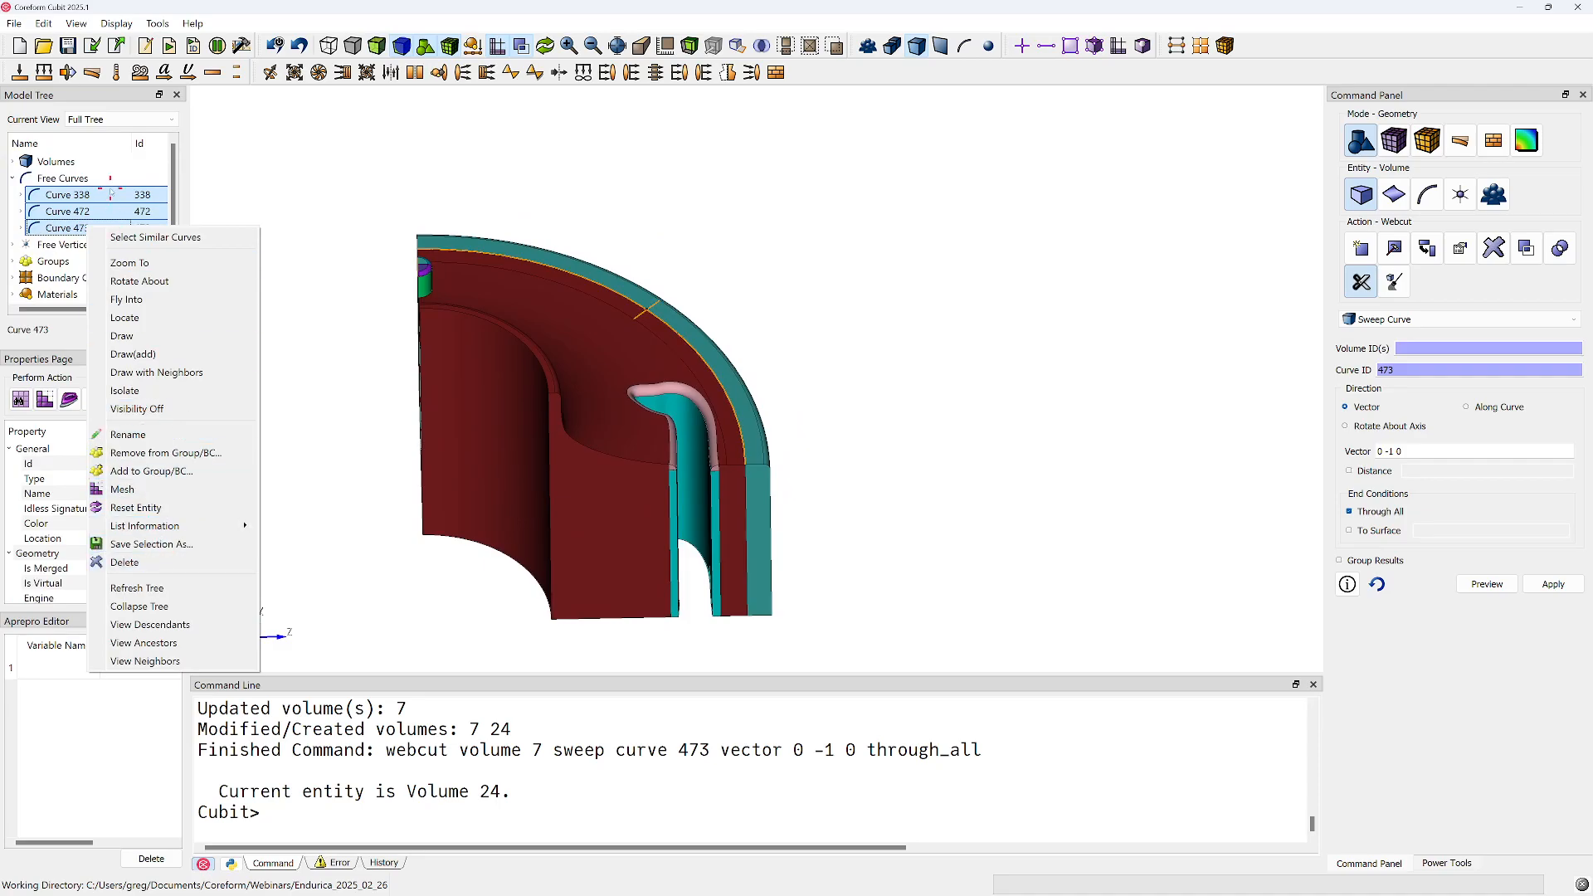
{"action": "left_click_drag", "start_coordinate": [431, 343], "coordinate": [686, 355]}
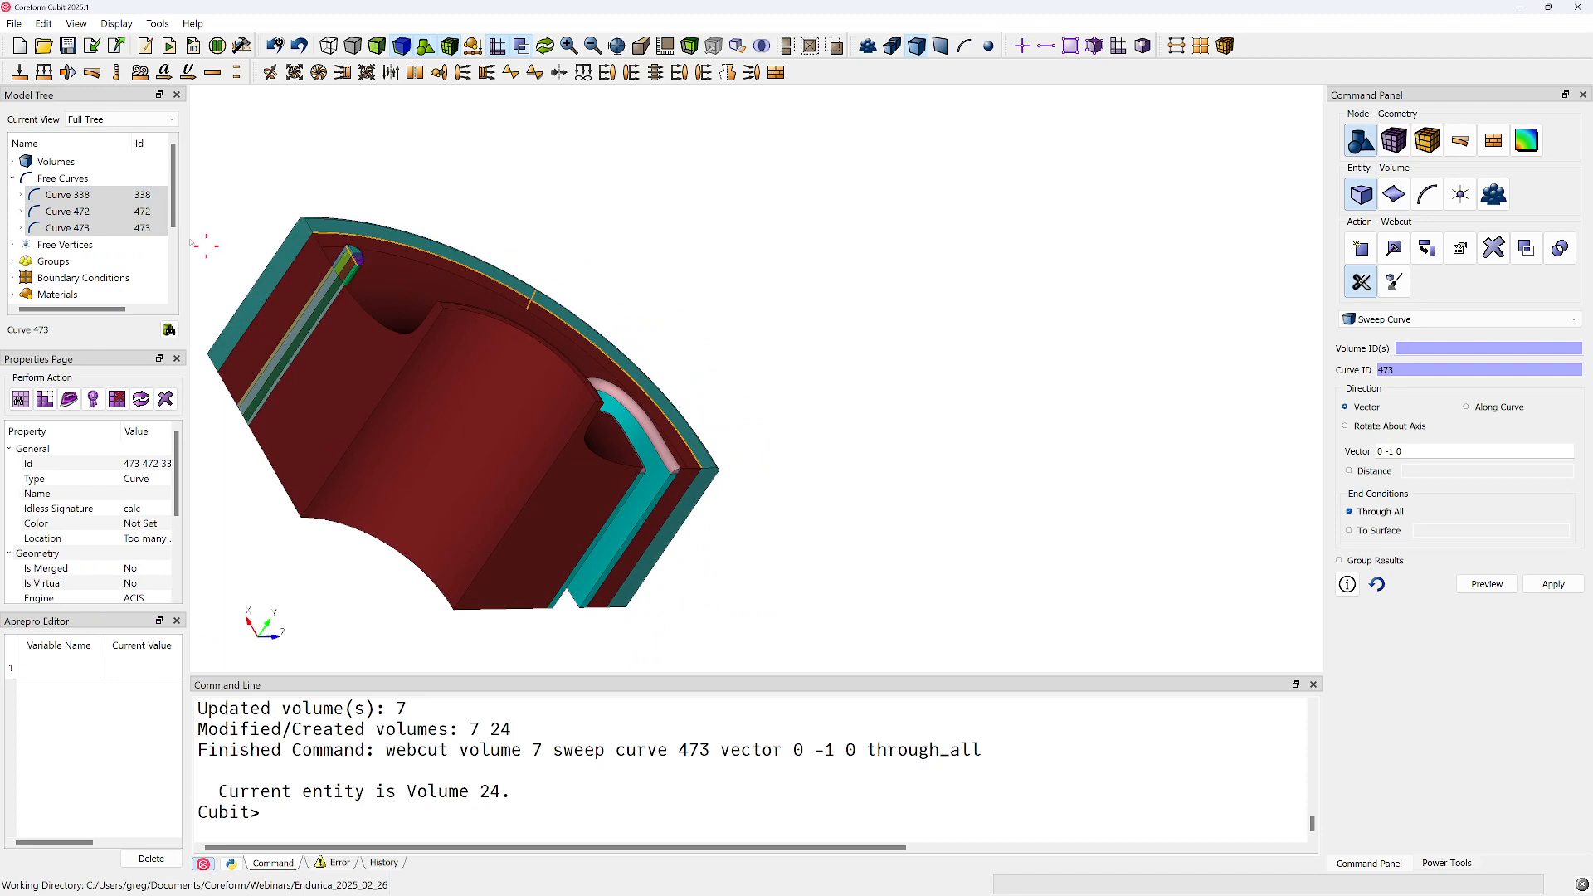
{"action": "left_click", "coordinate": [117, 196]}
{"action": "right_click", "coordinate": [131, 196]}
{"action": "left_click", "coordinate": [202, 550]}
Delete the two remaining free curves, 472 and 473
{"action": "left_click", "coordinate": [92, 192]}
{"action": "left_click", "coordinate": [93, 211], "text": "shift"}
{"action": "right_click", "coordinate": [94, 213]}
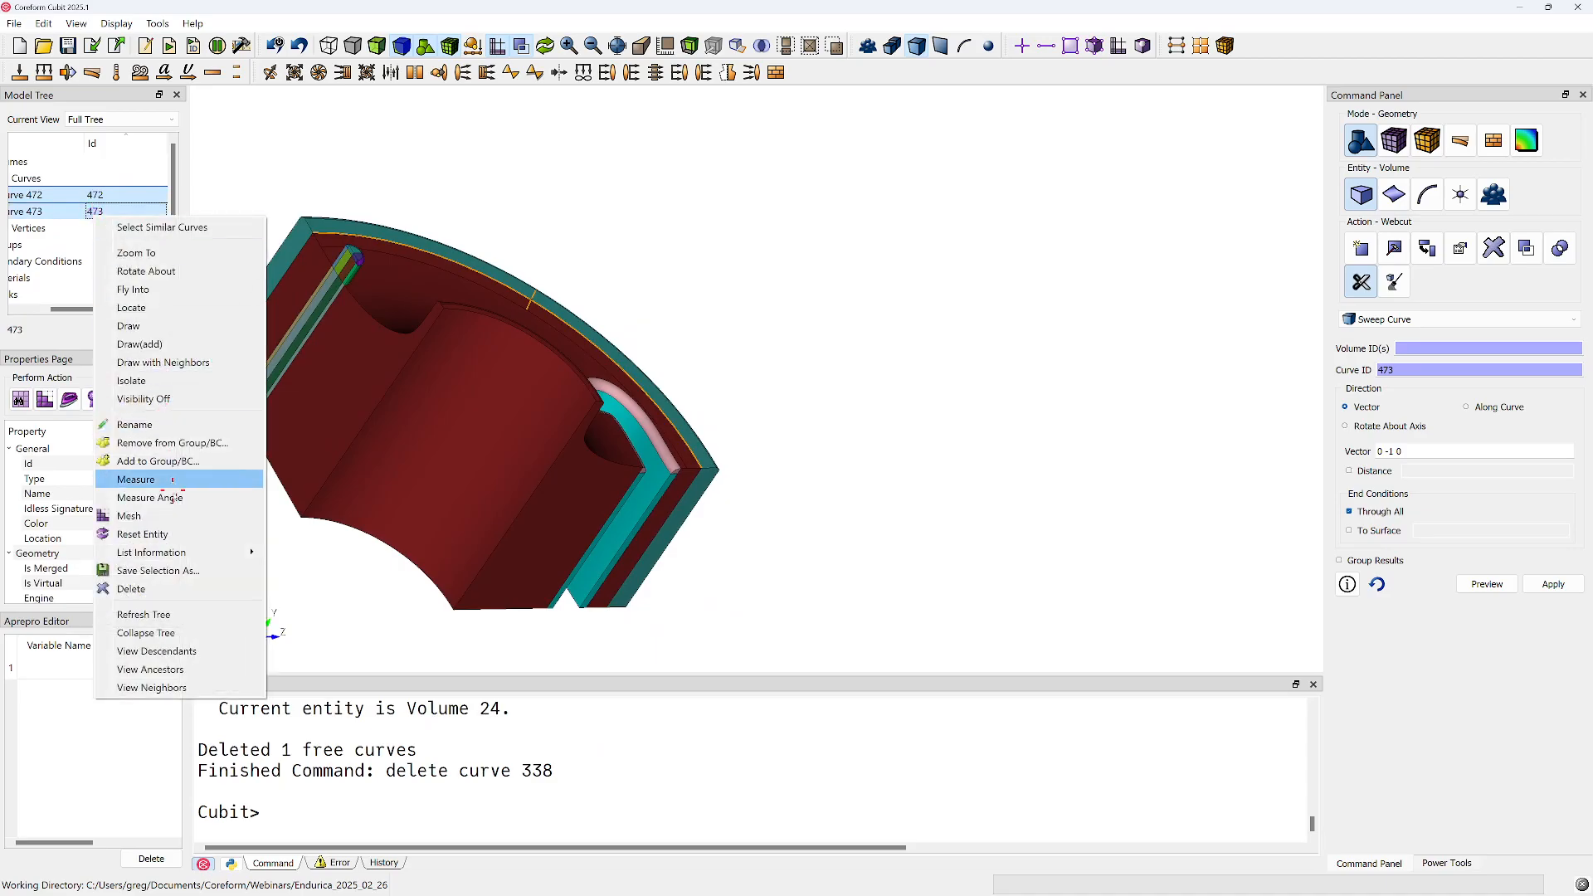
{"action": "left_click", "coordinate": [131, 588]}
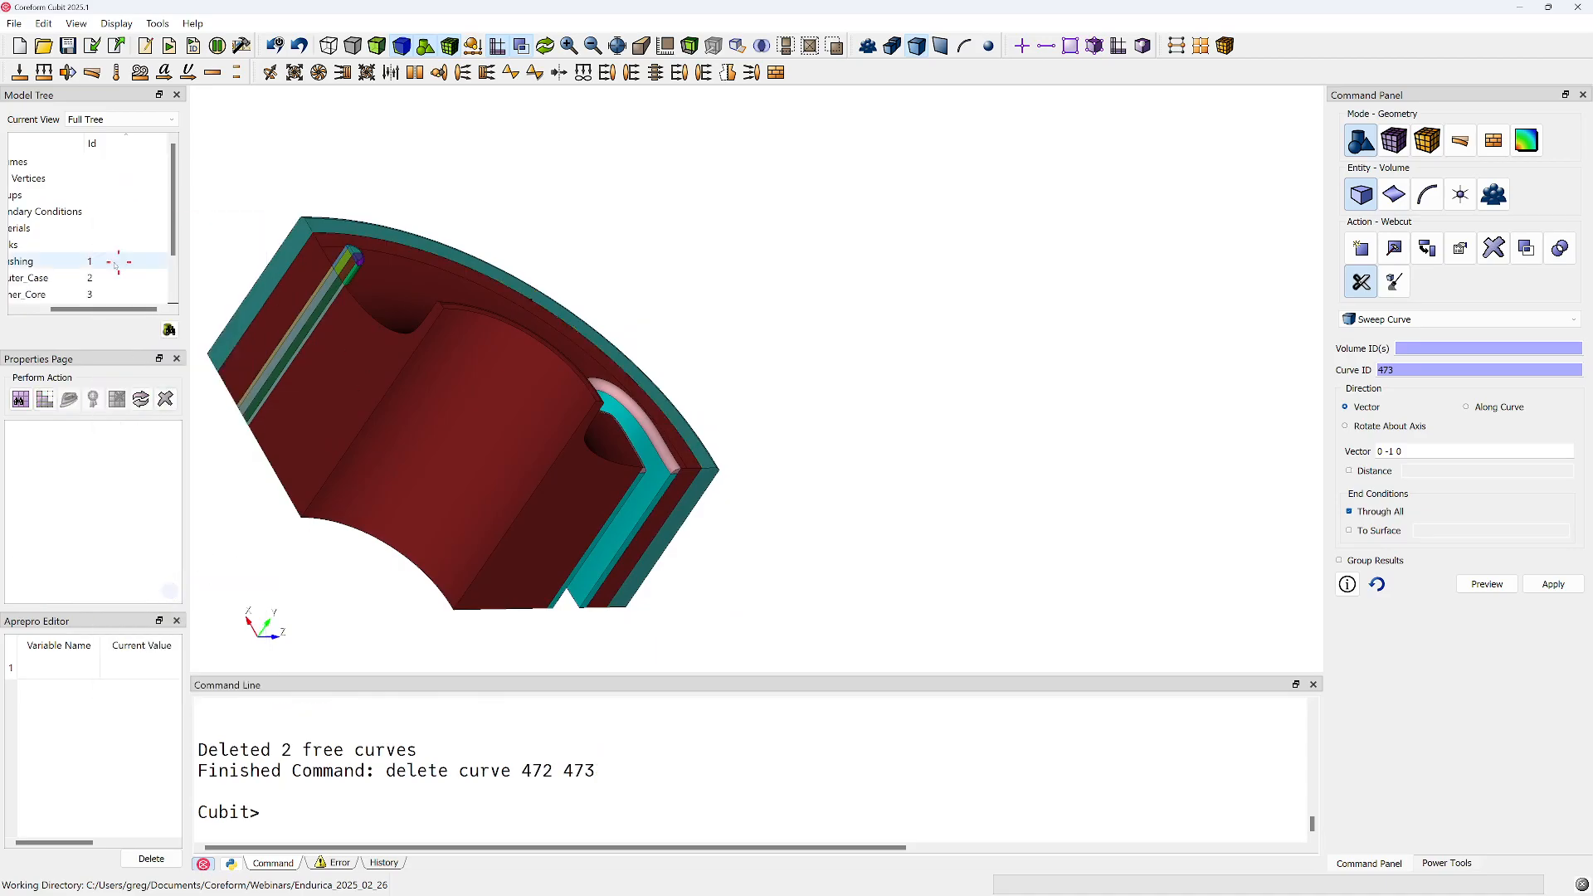
Delete the leftover free vertex 277
{"action": "left_click_drag", "start_coordinate": [93, 310], "coordinate": [5, 304]}
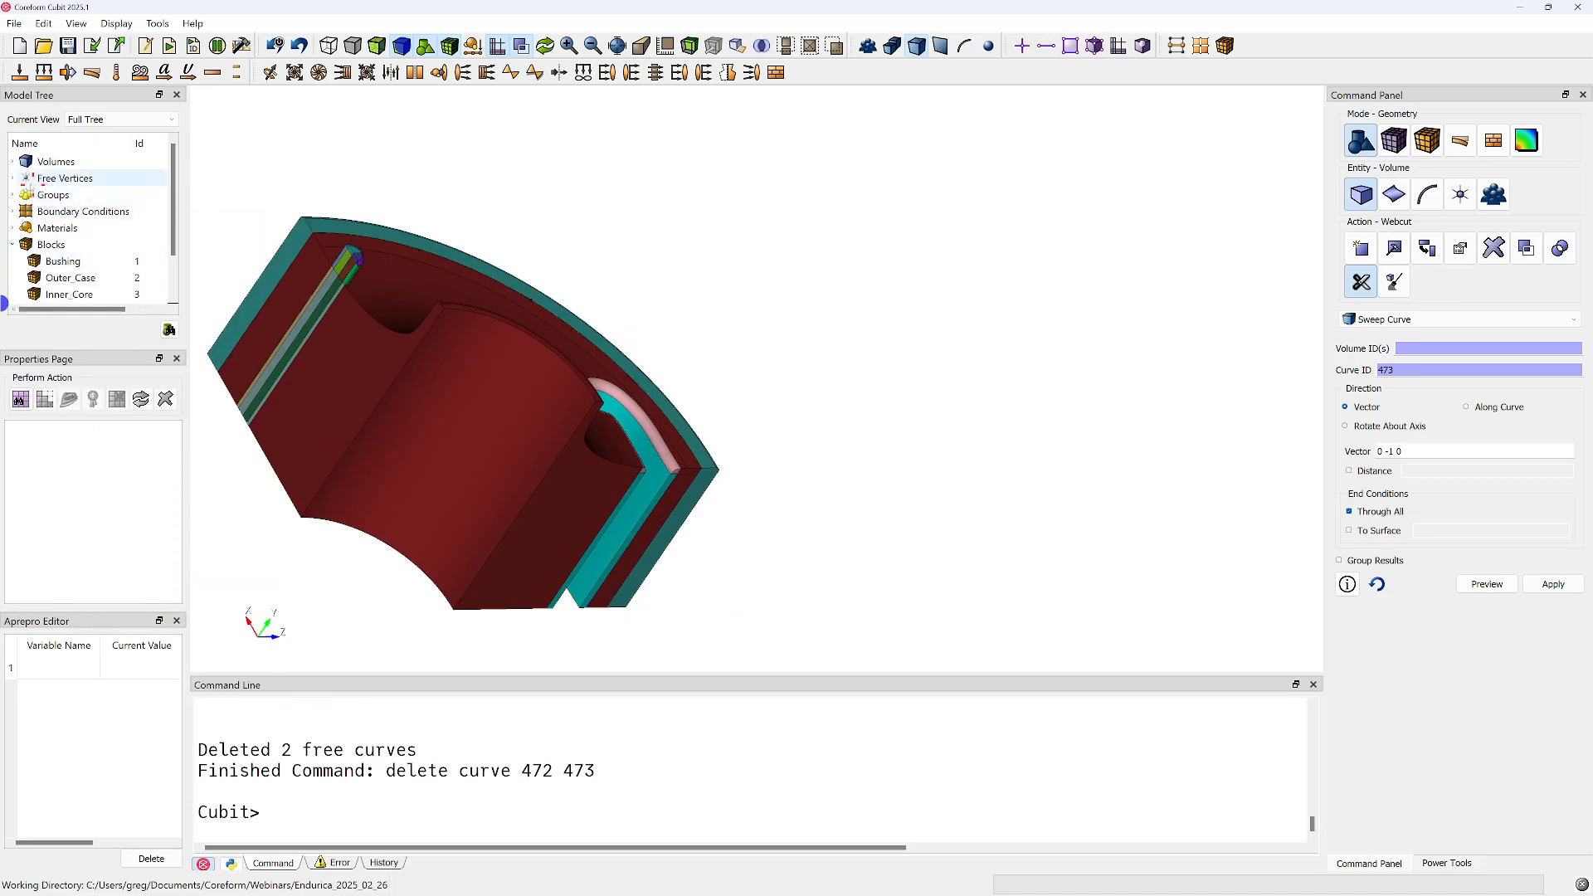
{"action": "left_click", "coordinate": [14, 178]}
{"action": "left_click", "coordinate": [48, 194]}
{"action": "right_click", "coordinate": [51, 193]}
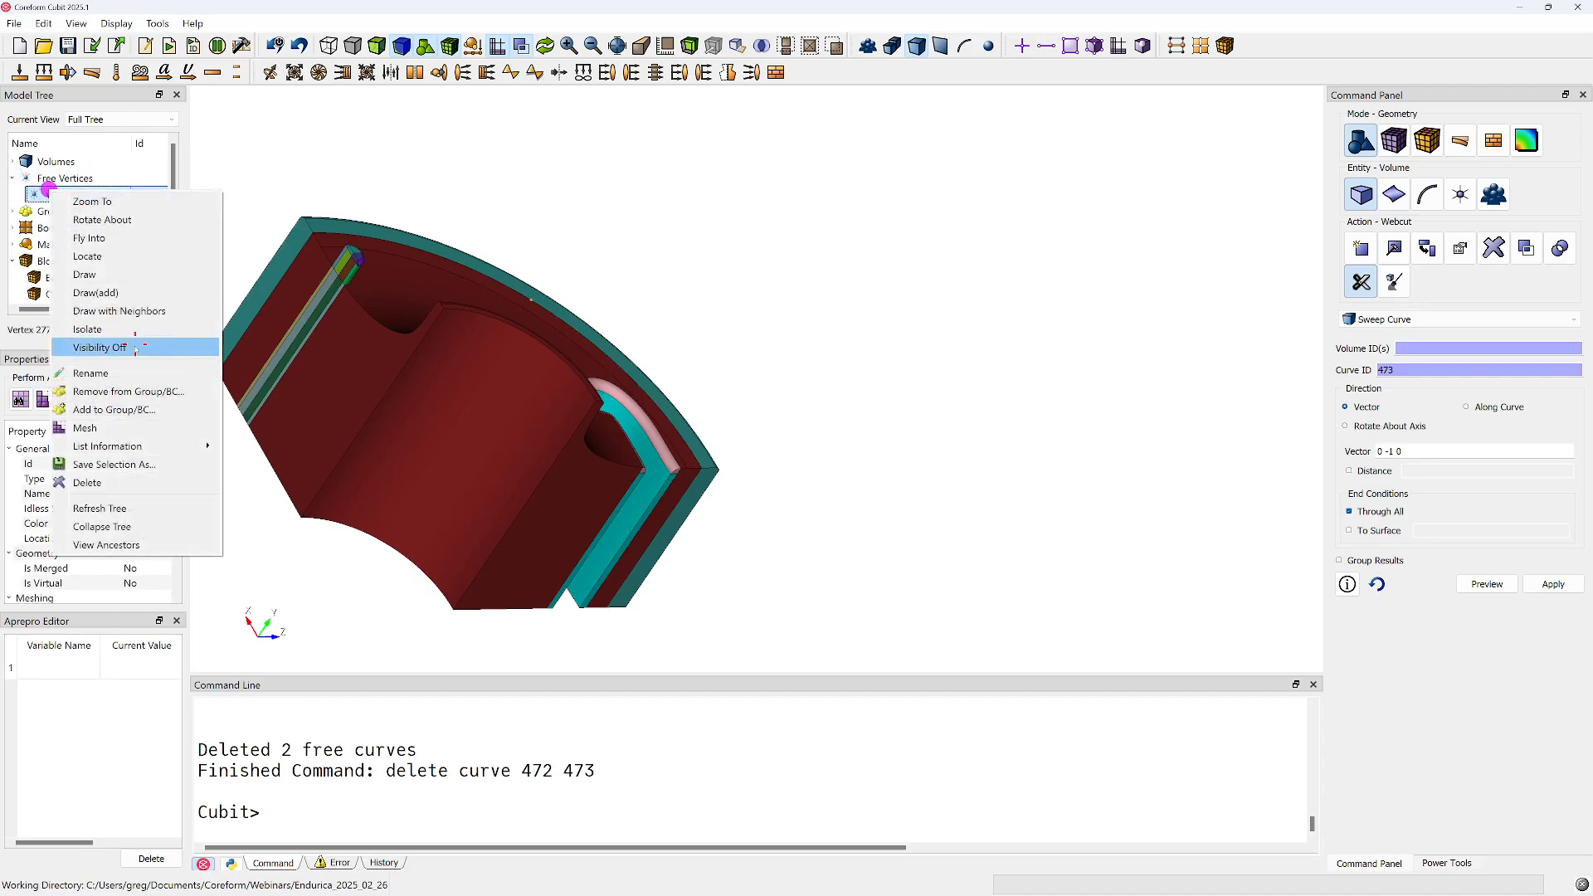
{"action": "left_click", "coordinate": [100, 482]}
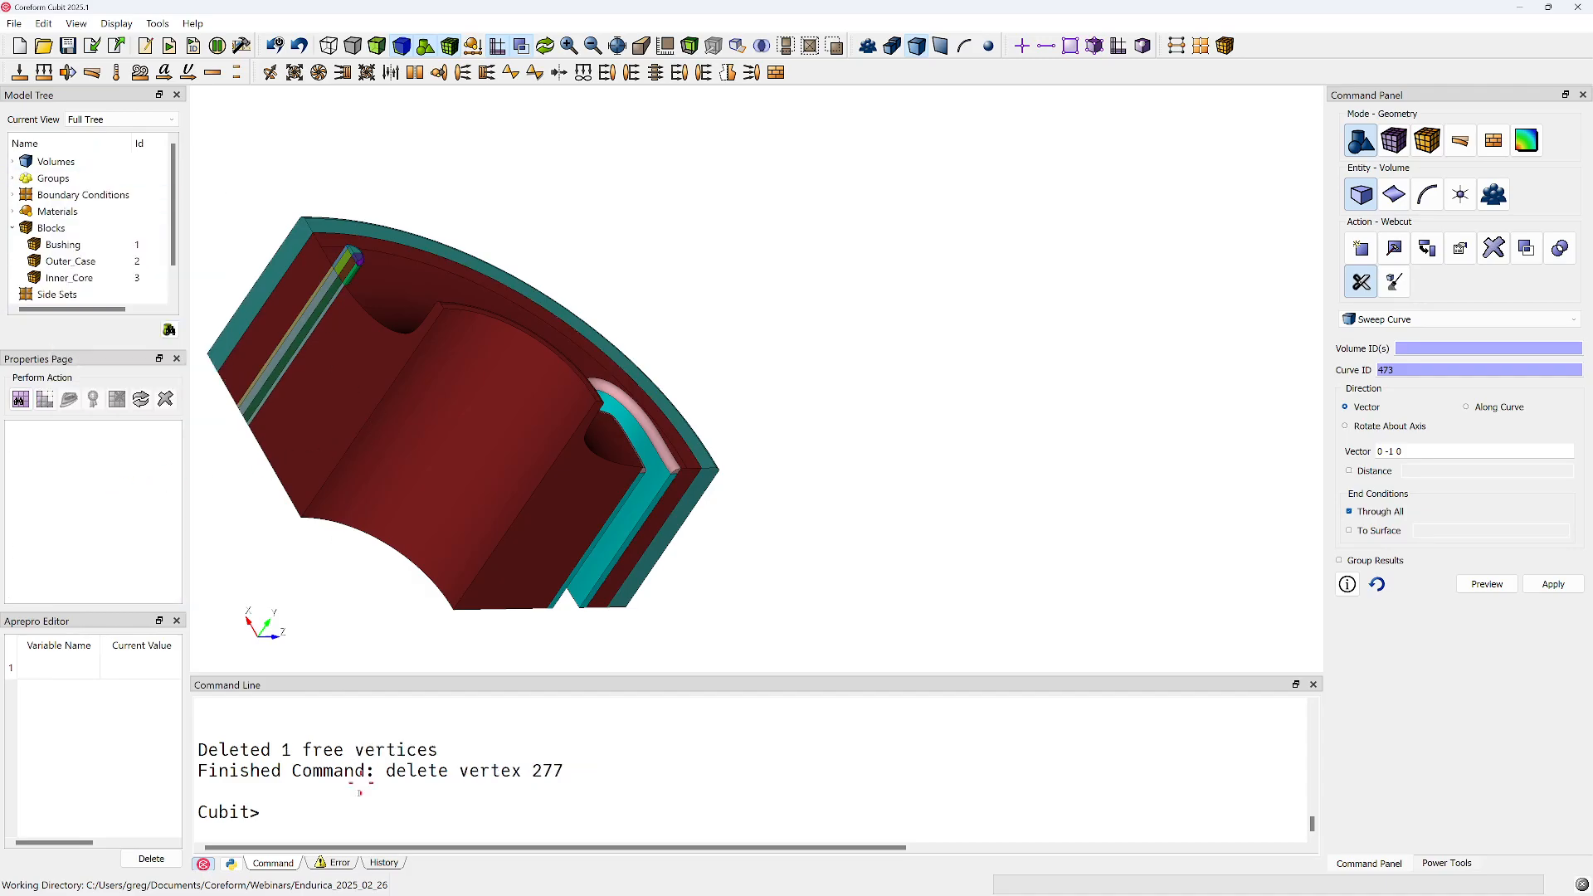
Show the command history and place the modelling window side by side with the journal editor holding endurica_bushing_live_demo.jou
{"action": "left_click", "coordinate": [383, 863]}
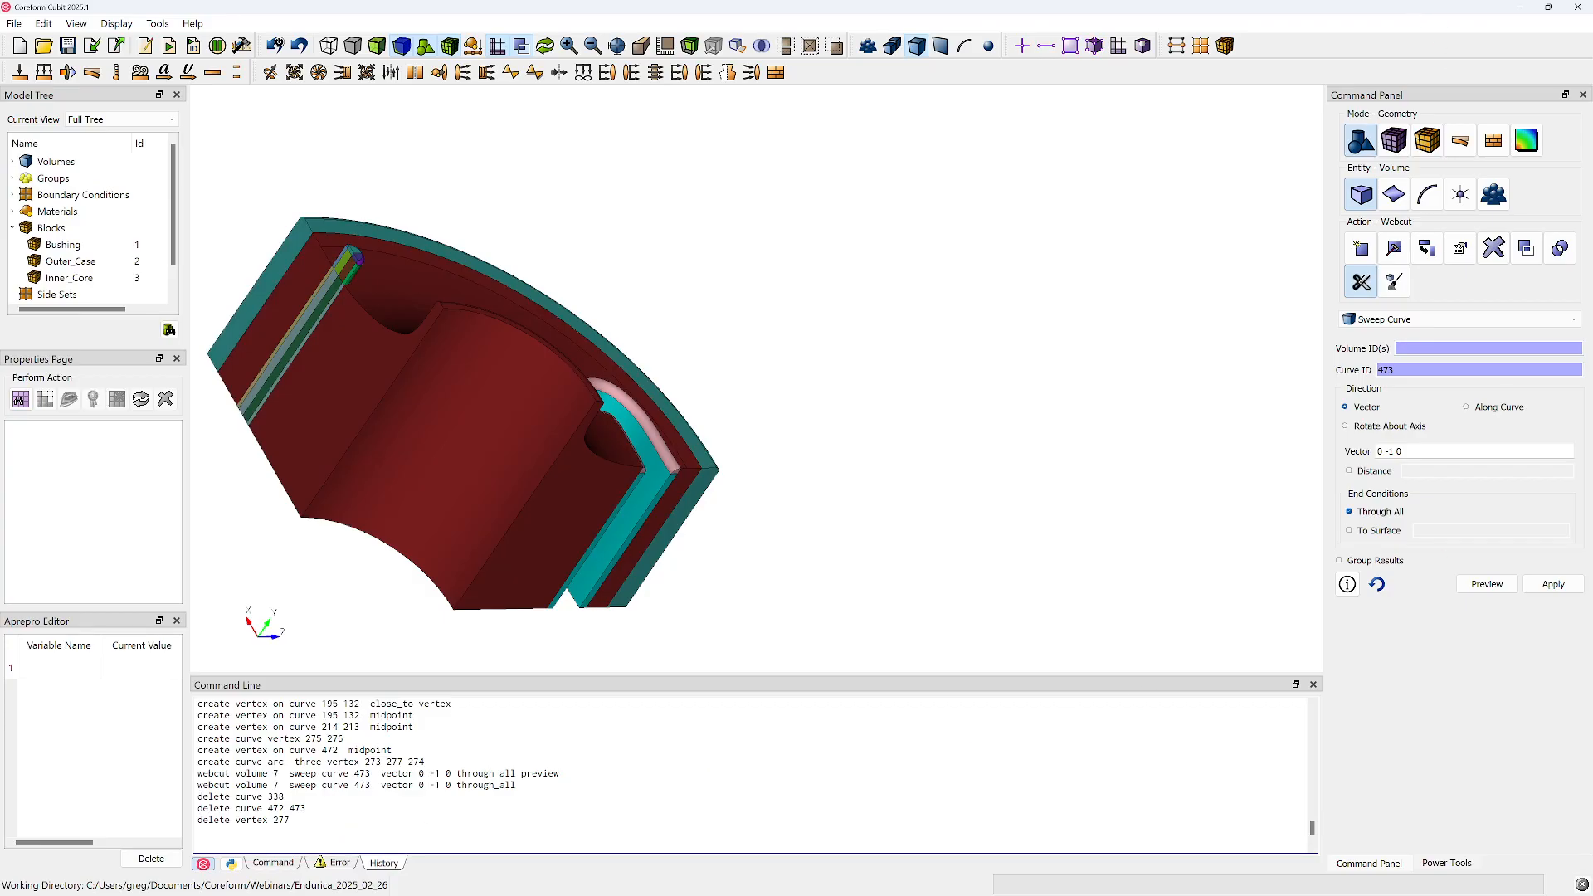
{"action": "left_click_drag", "start_coordinate": [1592, 159], "coordinate": [975, 132]}
{"action": "key", "text": "super+Right"}
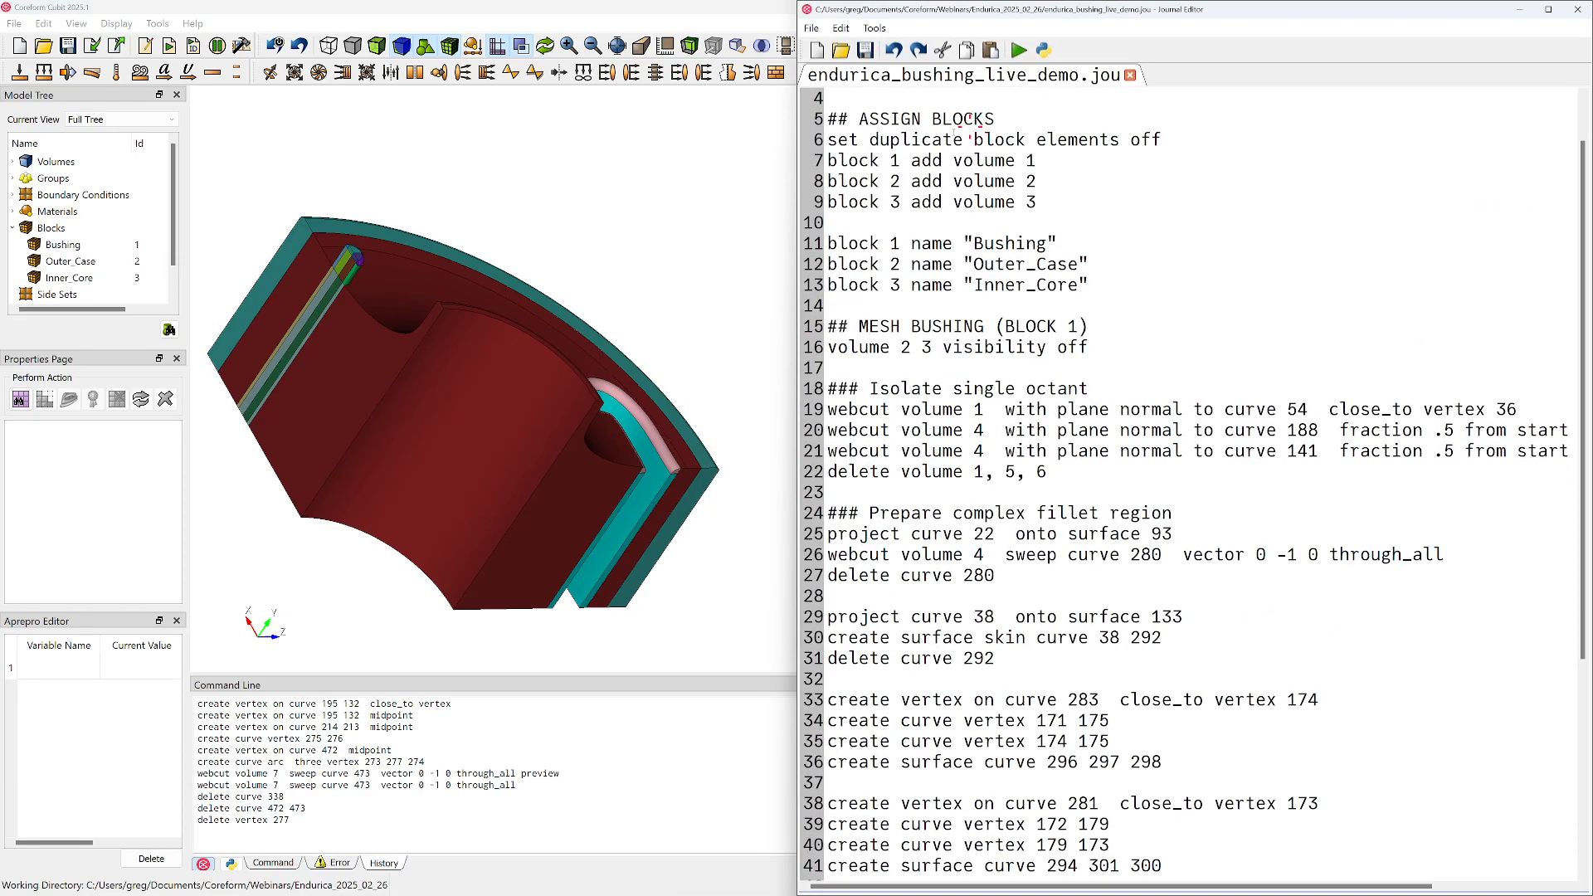
{"action": "left_click", "coordinate": [637, 21]}
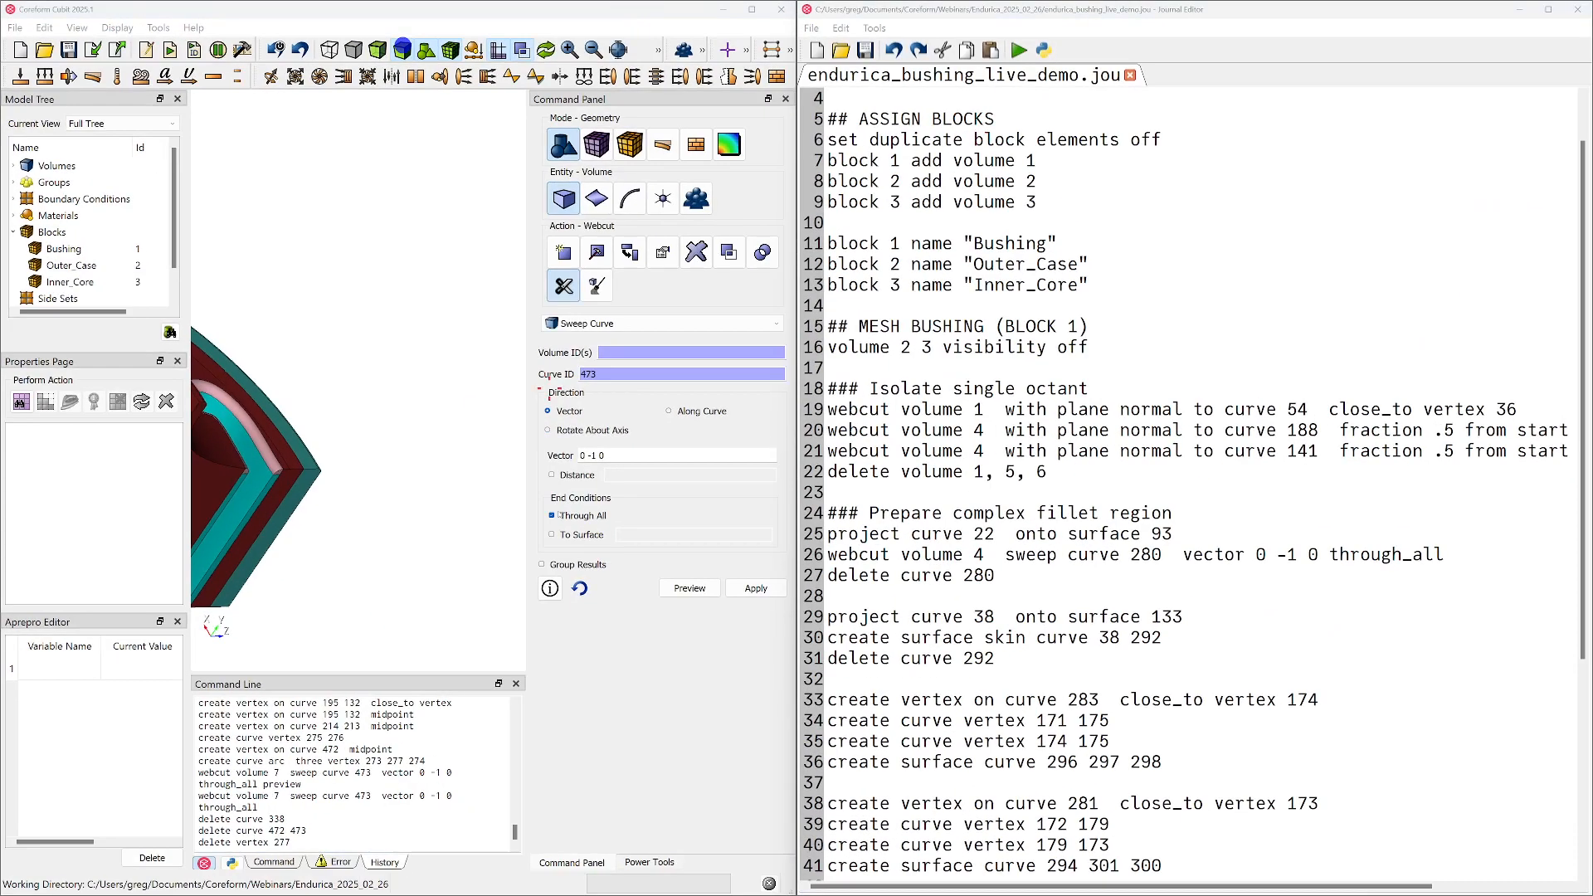
Copy the history commands from the first vertex creation on curves 195 132 through delete vertex 277 to the end of the journal
{"action": "scroll", "coordinate": [1141, 686], "scroll_direction": "down", "scroll_amount": 5}
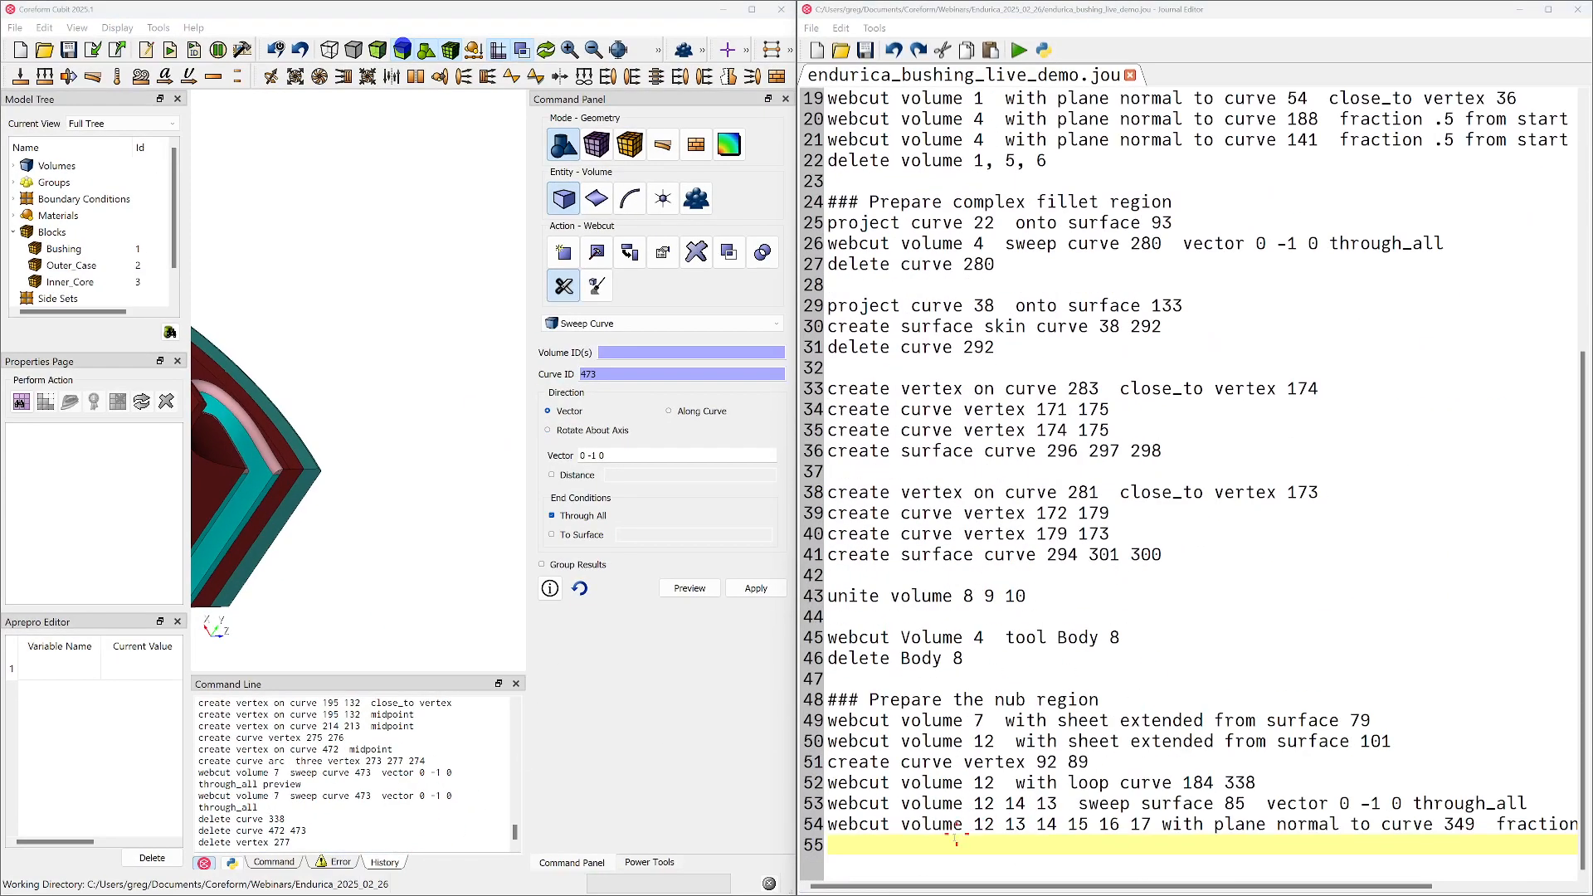
{"action": "double_click", "coordinate": [932, 825]}
{"action": "scroll", "coordinate": [262, 735], "scroll_direction": "up", "scroll_amount": 5}
{"action": "scroll", "coordinate": [263, 737], "scroll_direction": "down", "scroll_amount": 5}
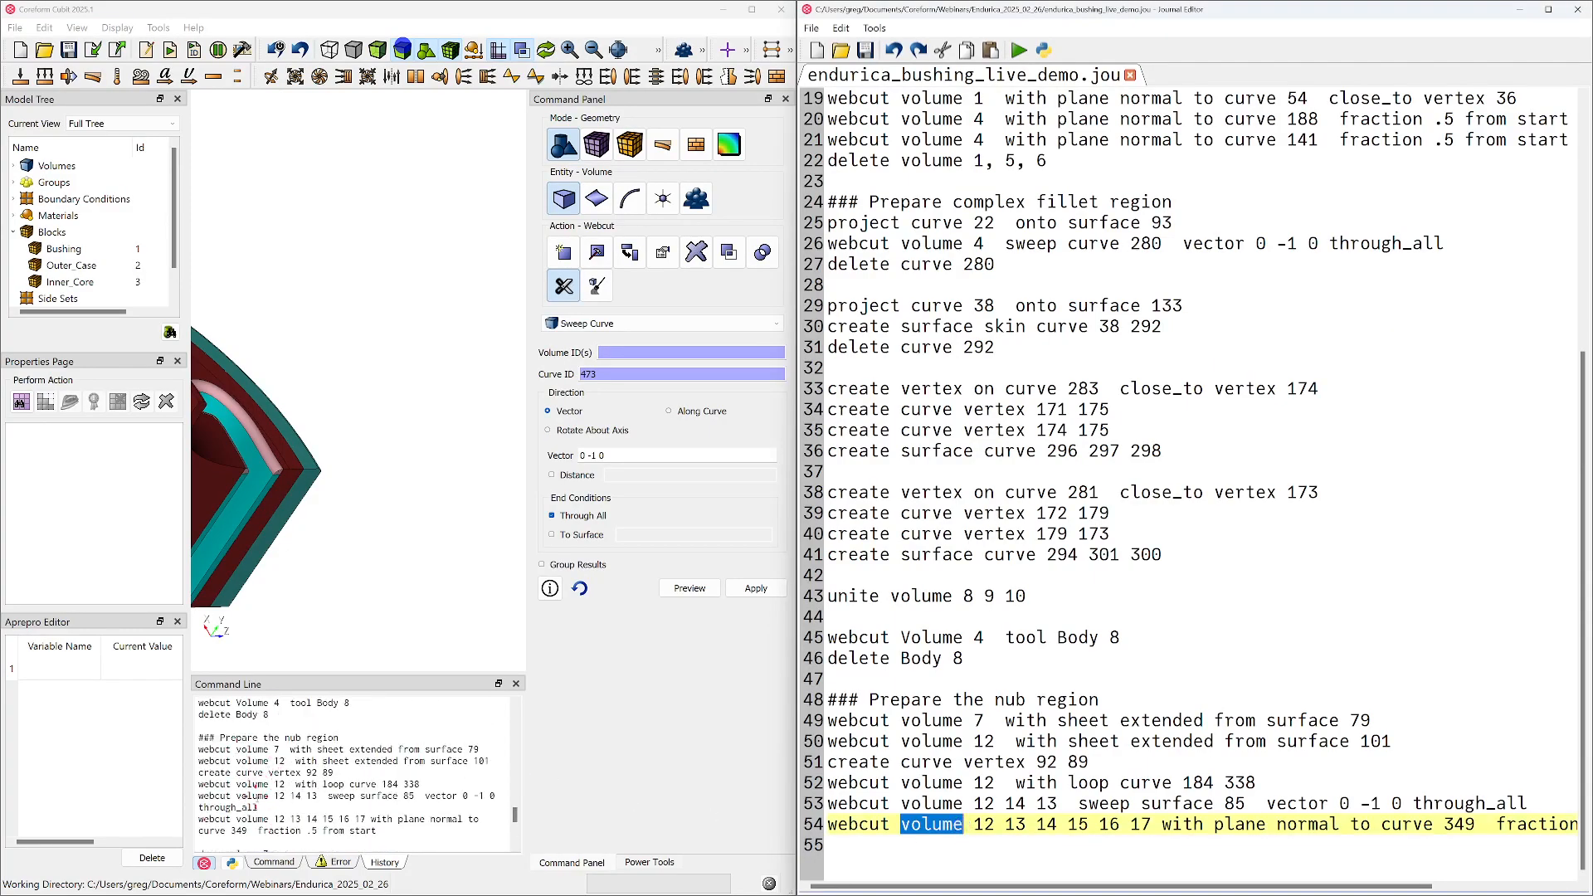
{"action": "scroll", "coordinate": [249, 788], "scroll_direction": "up", "scroll_amount": 5}
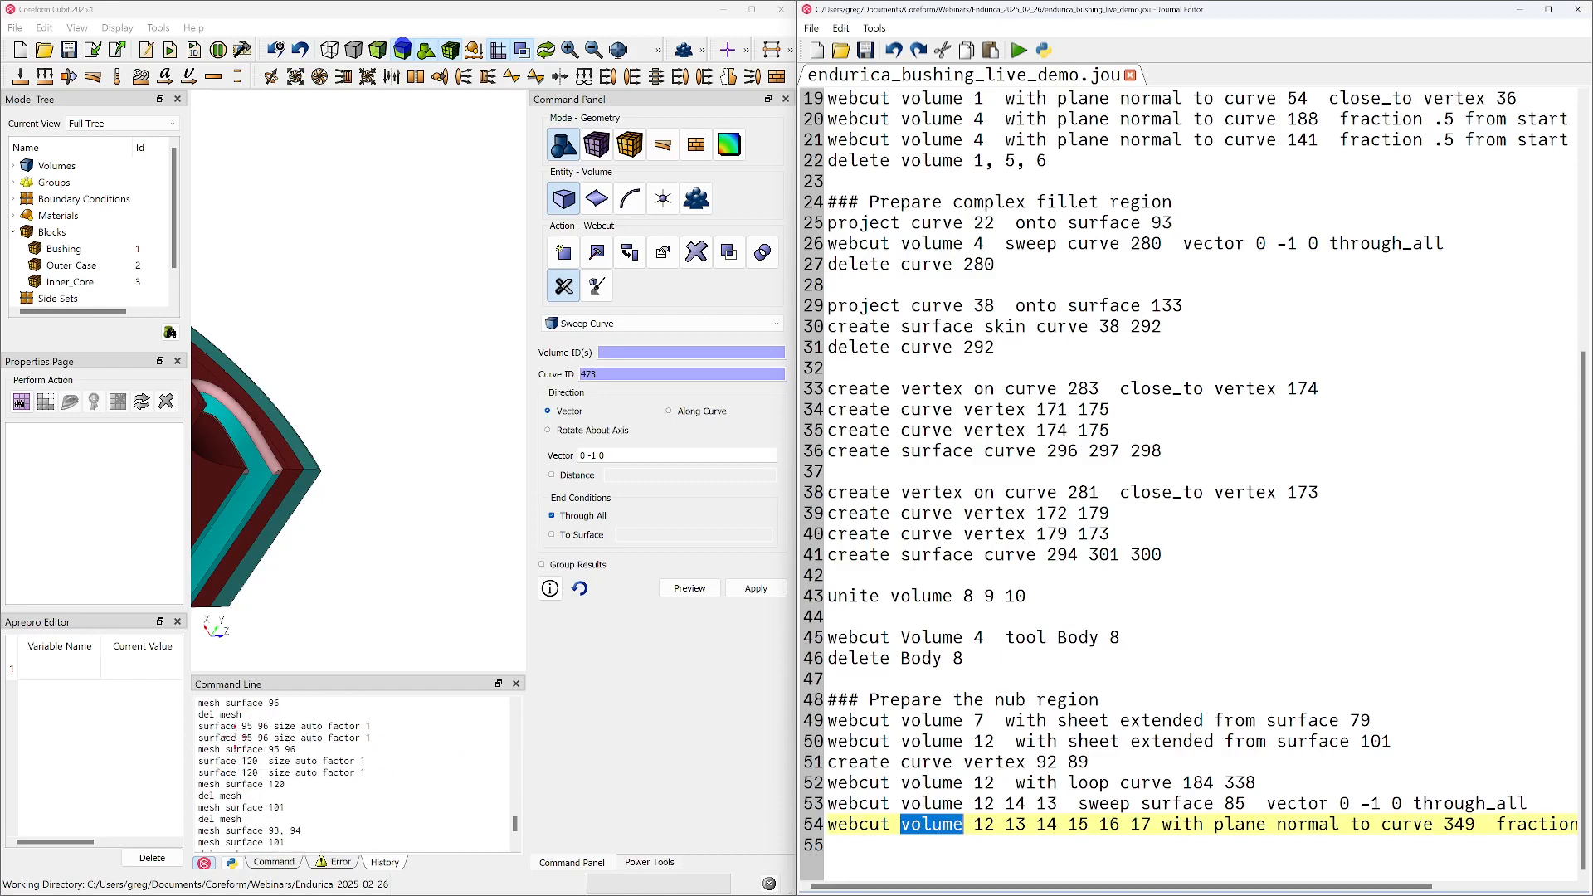
{"action": "scroll", "coordinate": [236, 741], "scroll_direction": "down", "scroll_amount": 1}
{"action": "scroll", "coordinate": [233, 735], "scroll_direction": "down", "scroll_amount": 1}
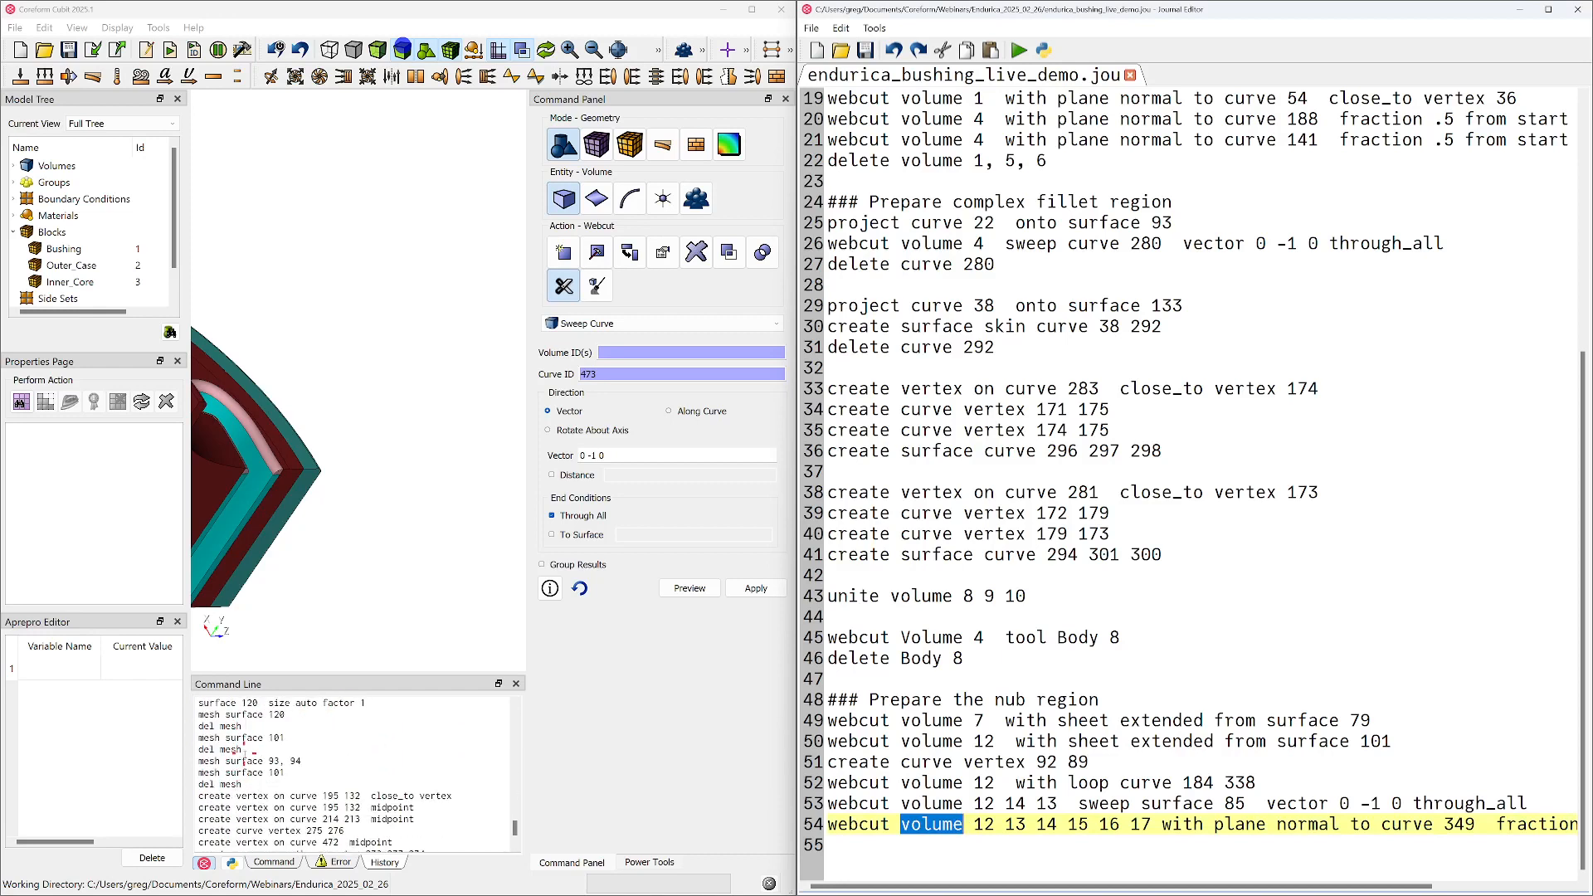
{"action": "scroll", "coordinate": [249, 739], "scroll_direction": "down", "scroll_amount": 1}
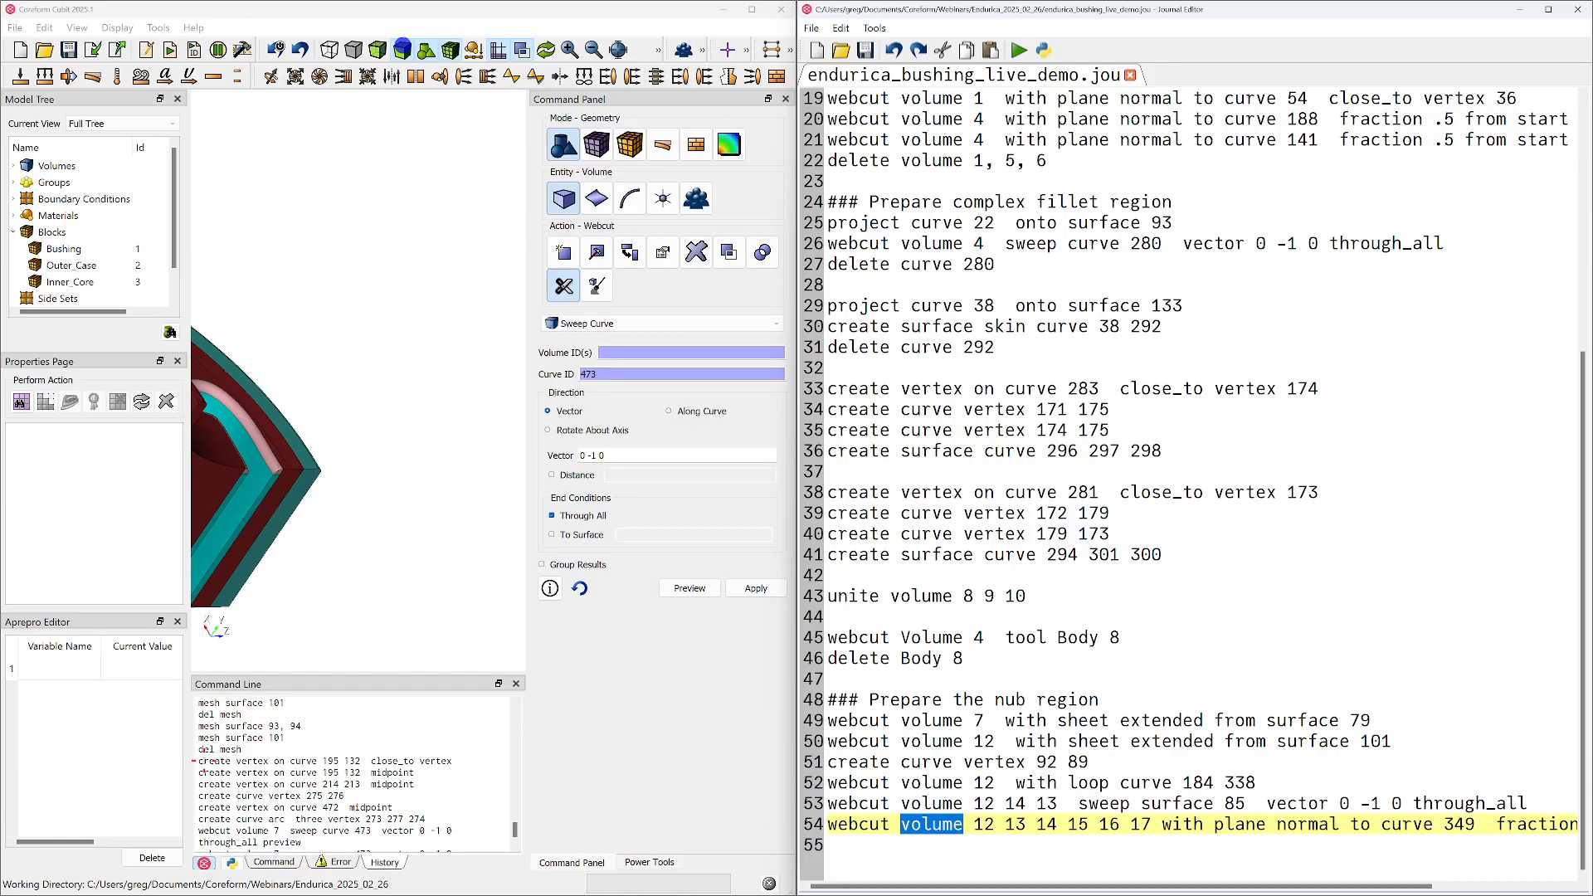
{"action": "left_click_drag", "start_coordinate": [201, 760], "coordinate": [429, 848]}
{"action": "key", "text": "ctrl+c"}
{"action": "left_click", "coordinate": [1014, 879]}
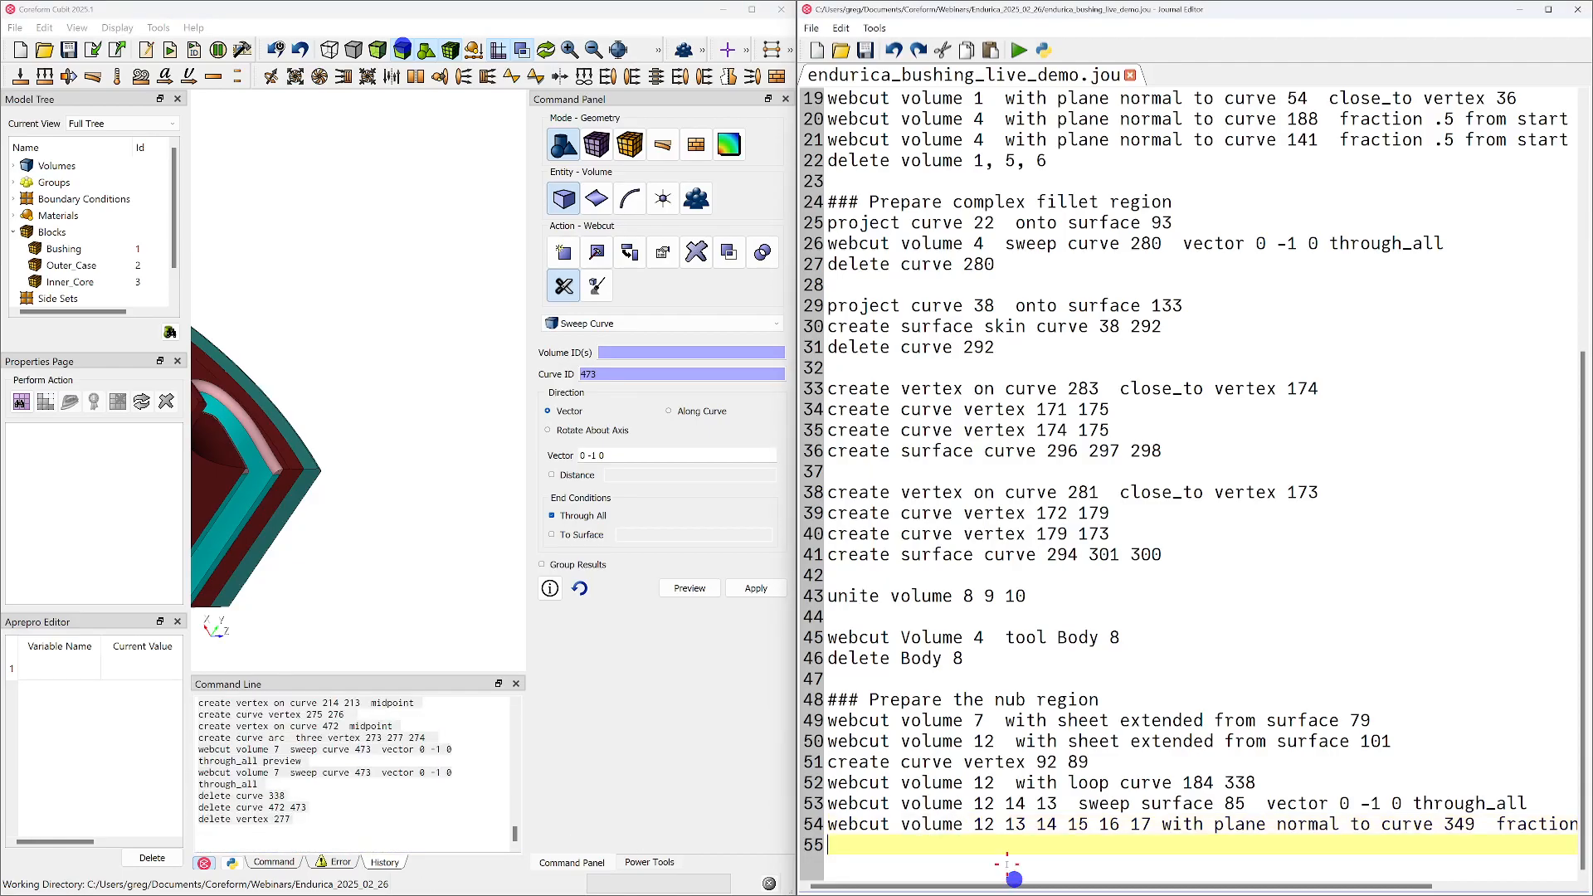
{"action": "key", "text": "ctrl+v"}
Add the heading comment "### Prepare the outer bushing" above the pasted journal commands
{"action": "left_click", "coordinate": [939, 617]}
{"action": "key", "text": "Return"}
{"action": "type", "text": "### Prepare th"}
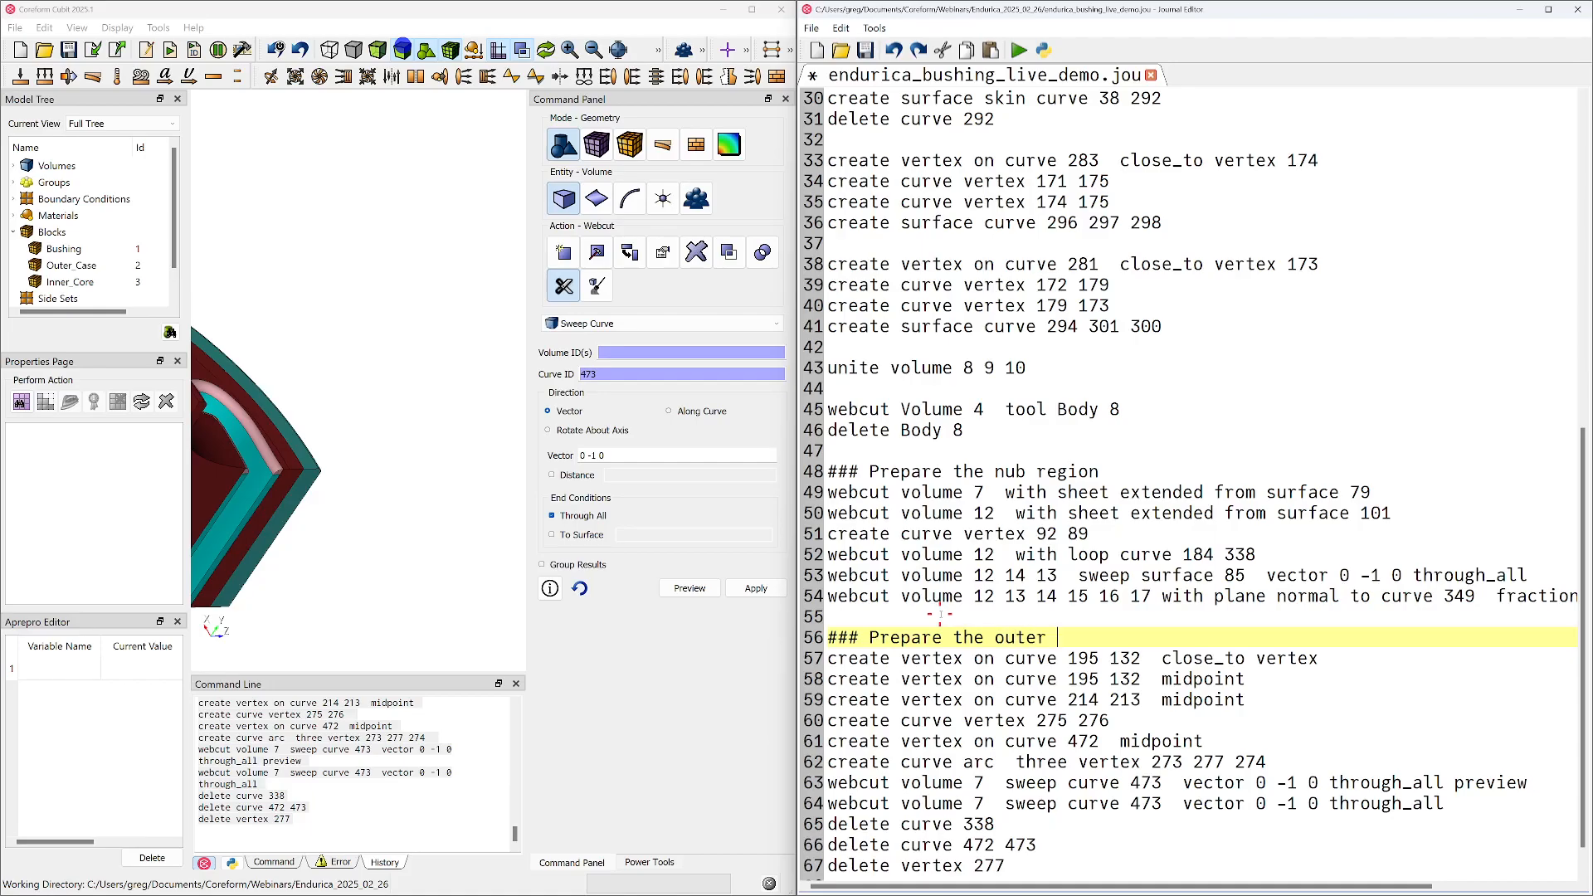
{"action": "key", "text": "BackSpace"}
{"action": "key", "text": "BackSpace"}
{"action": "scroll", "coordinate": [1200, 646], "scroll_direction": "down", "scroll_amount": 1}
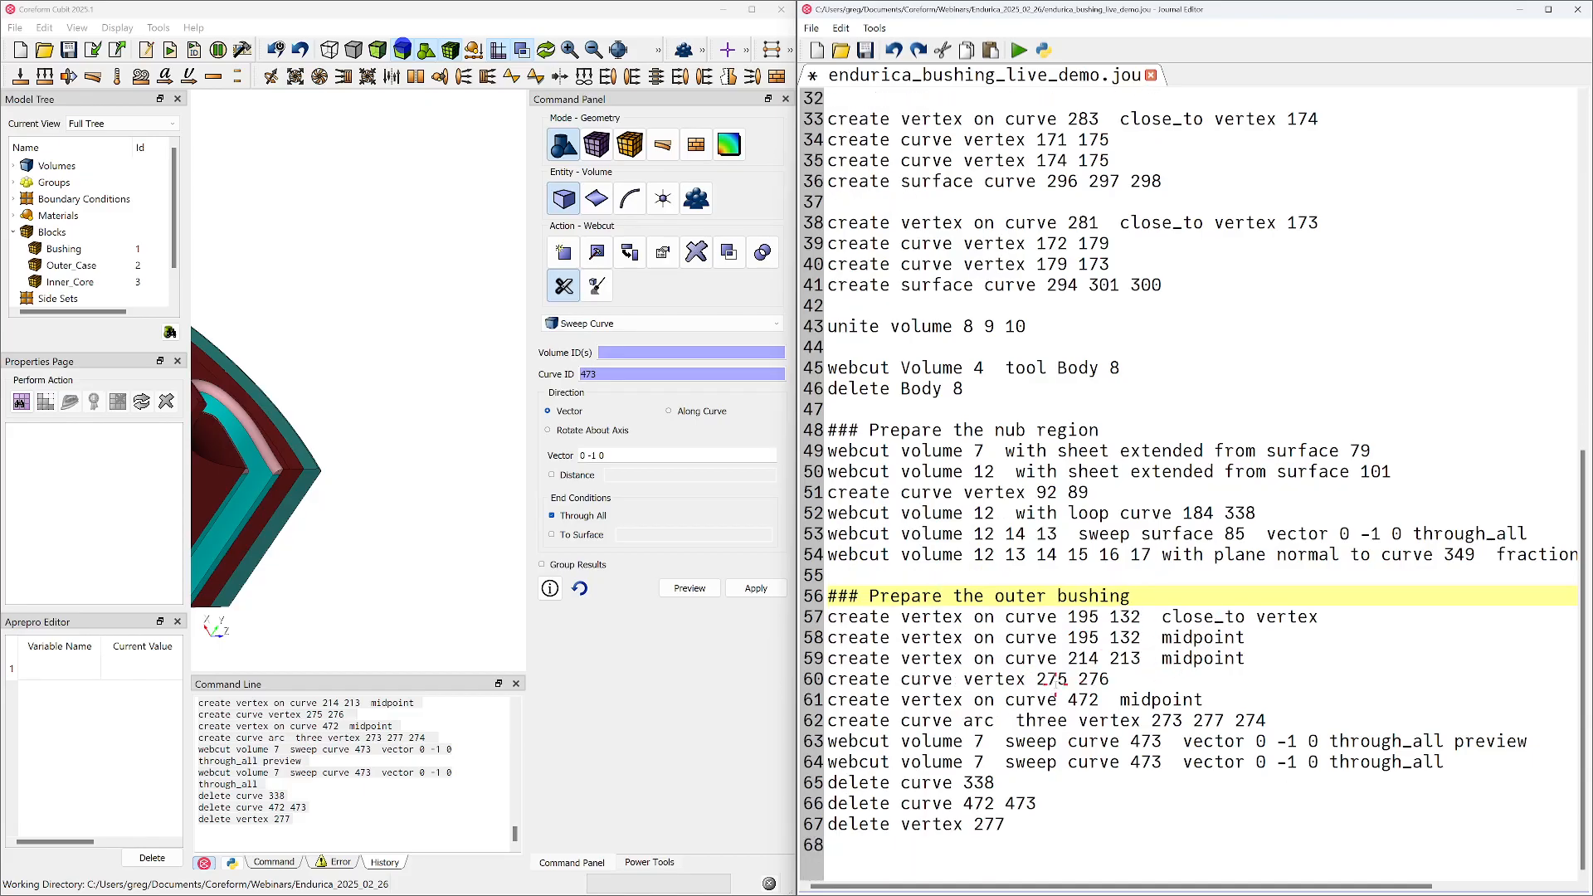
Remove the incomplete close_to vertex line and the webcut preview line from the outer bushing section of the journal
{"action": "triple_click", "coordinate": [1131, 616]}
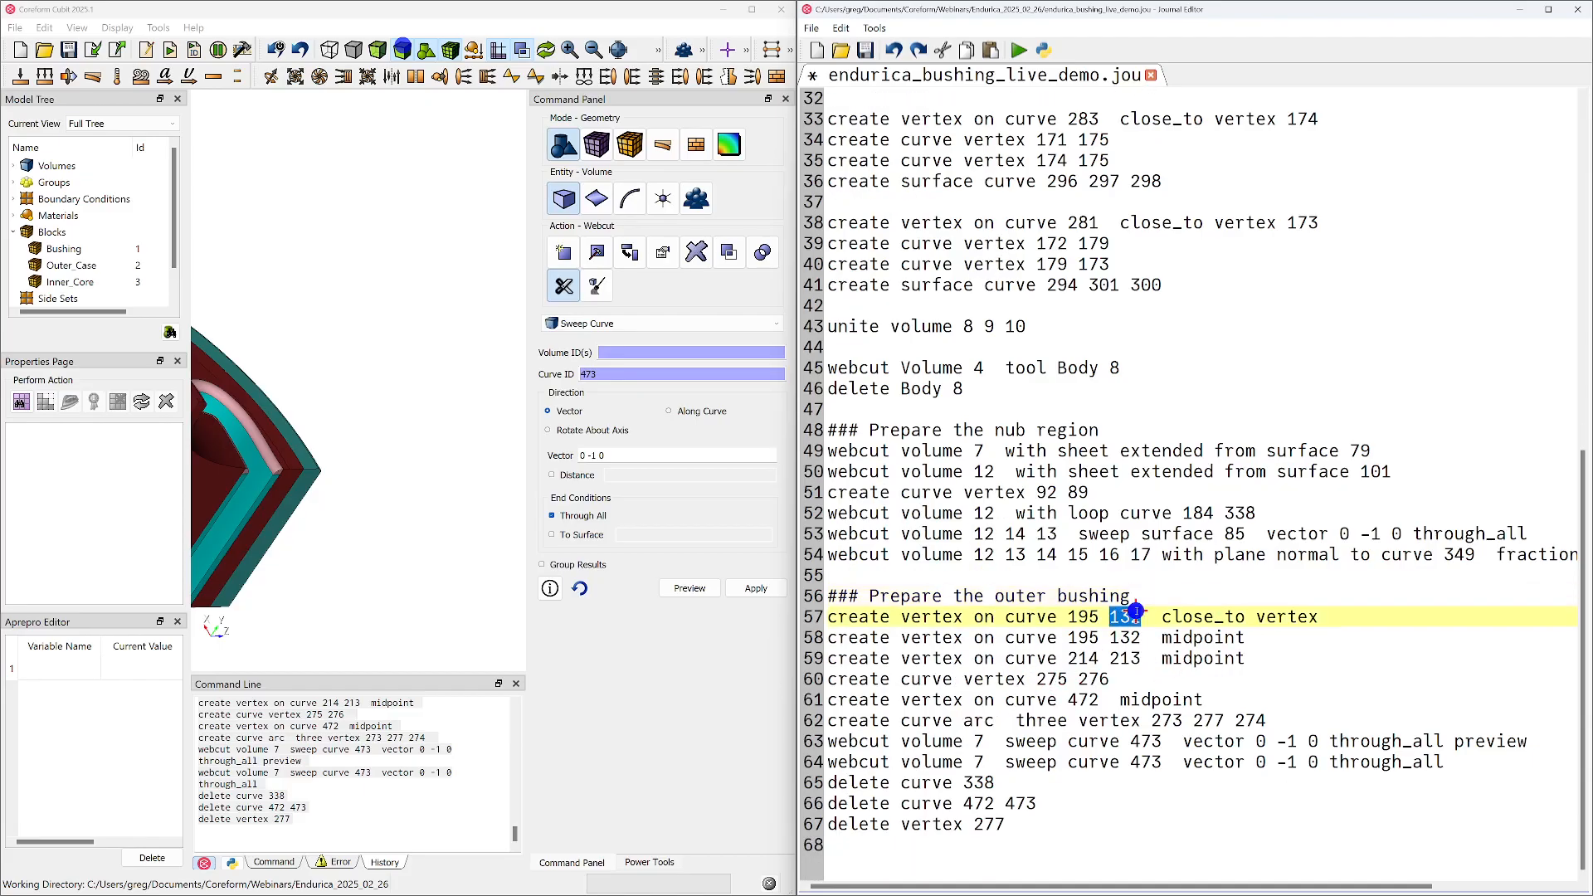
{"action": "key", "text": "Delete"}
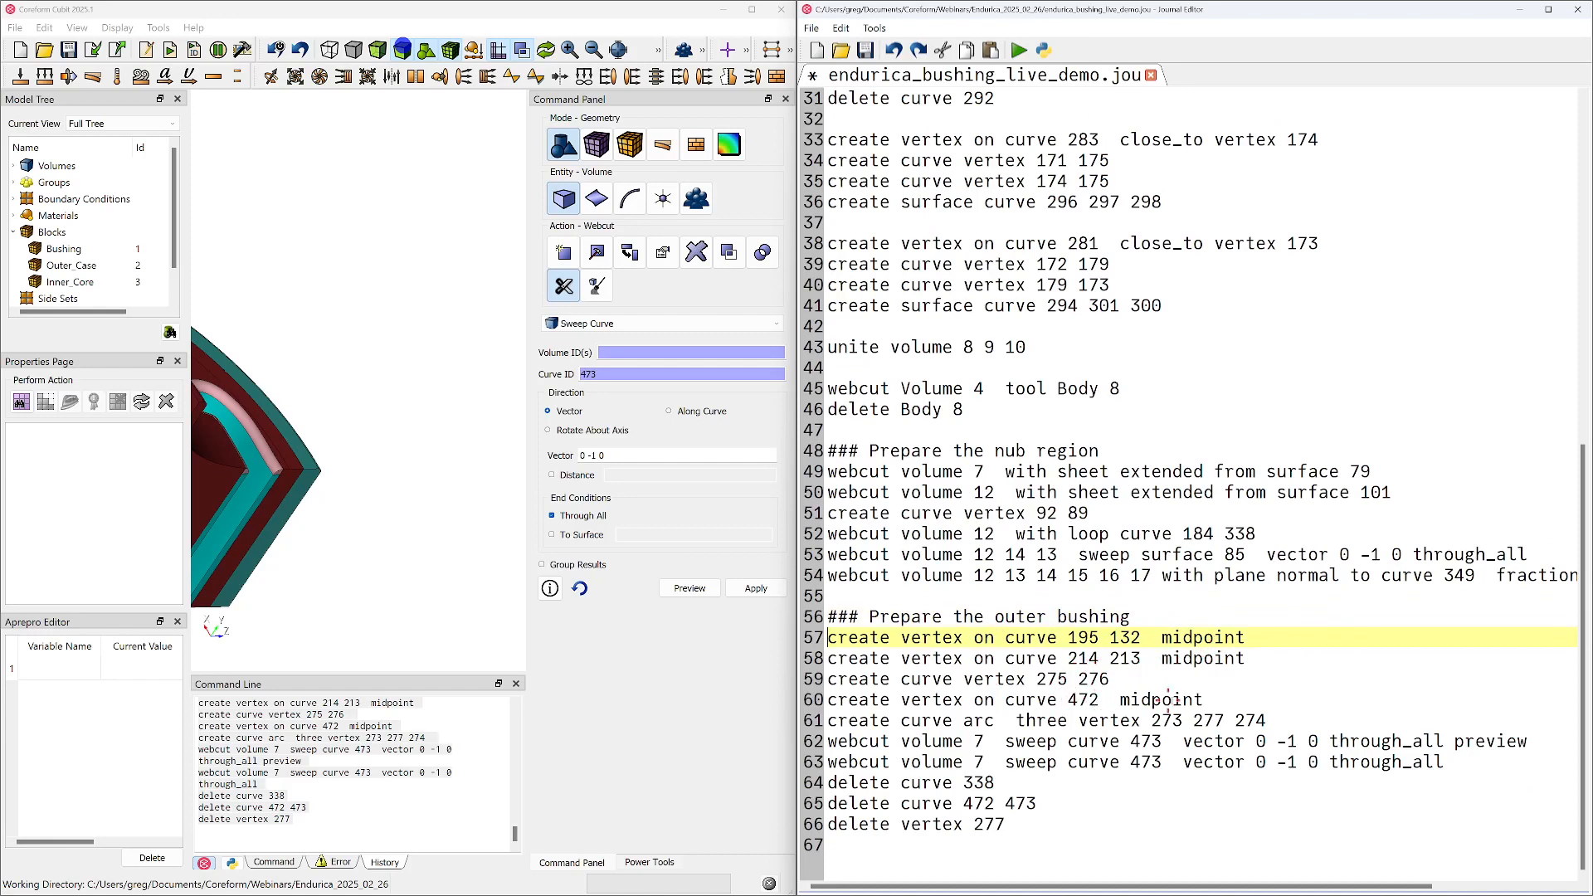
{"action": "triple_click", "coordinate": [1388, 742]}
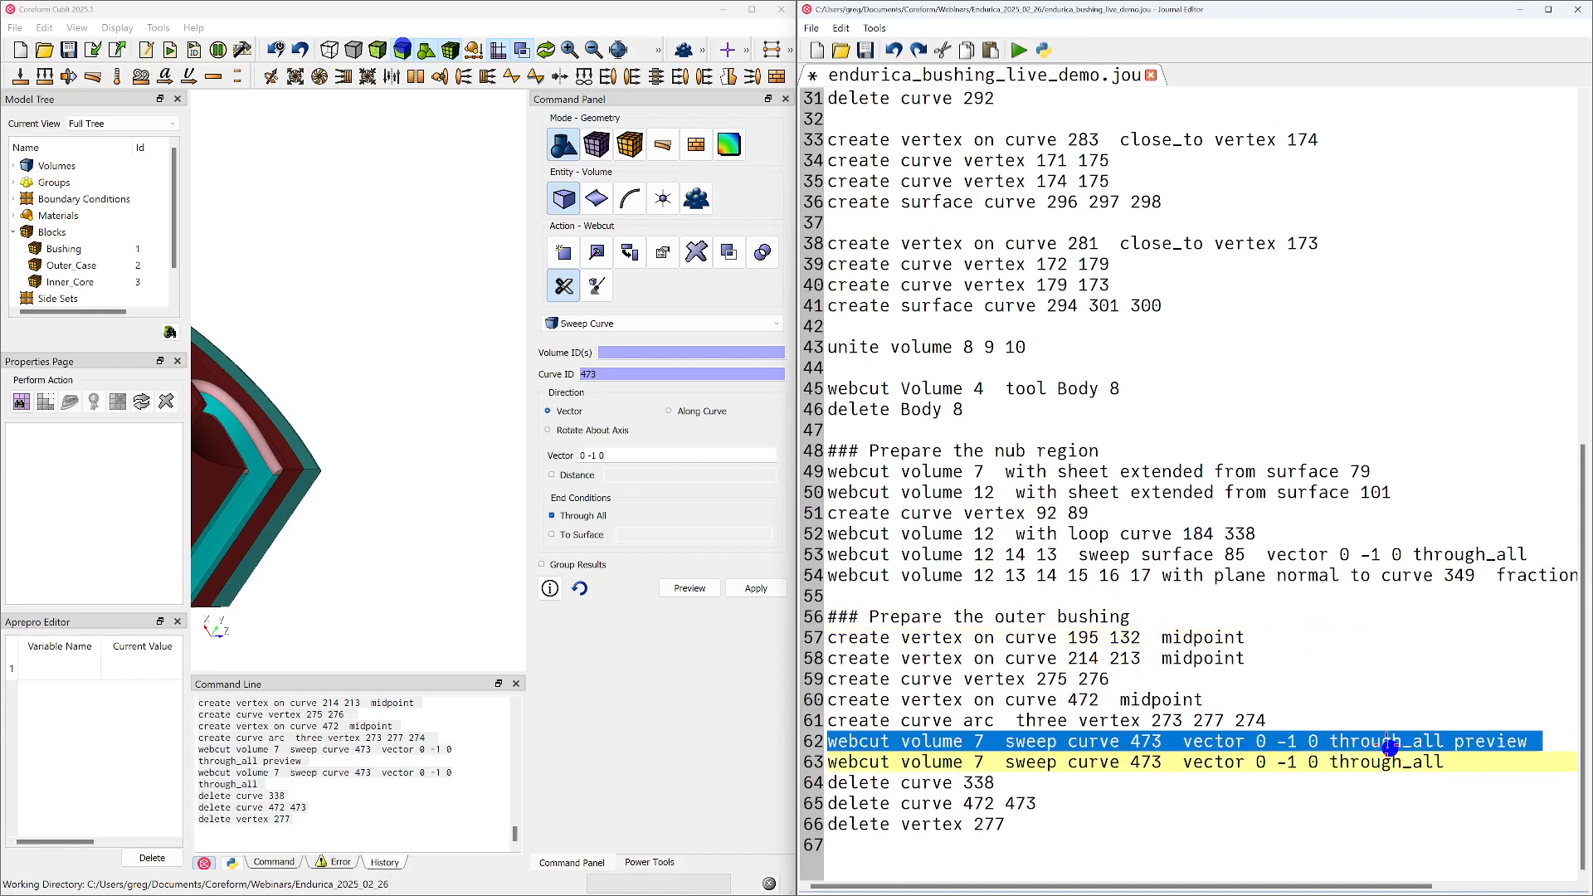
{"action": "key", "text": "Delete"}
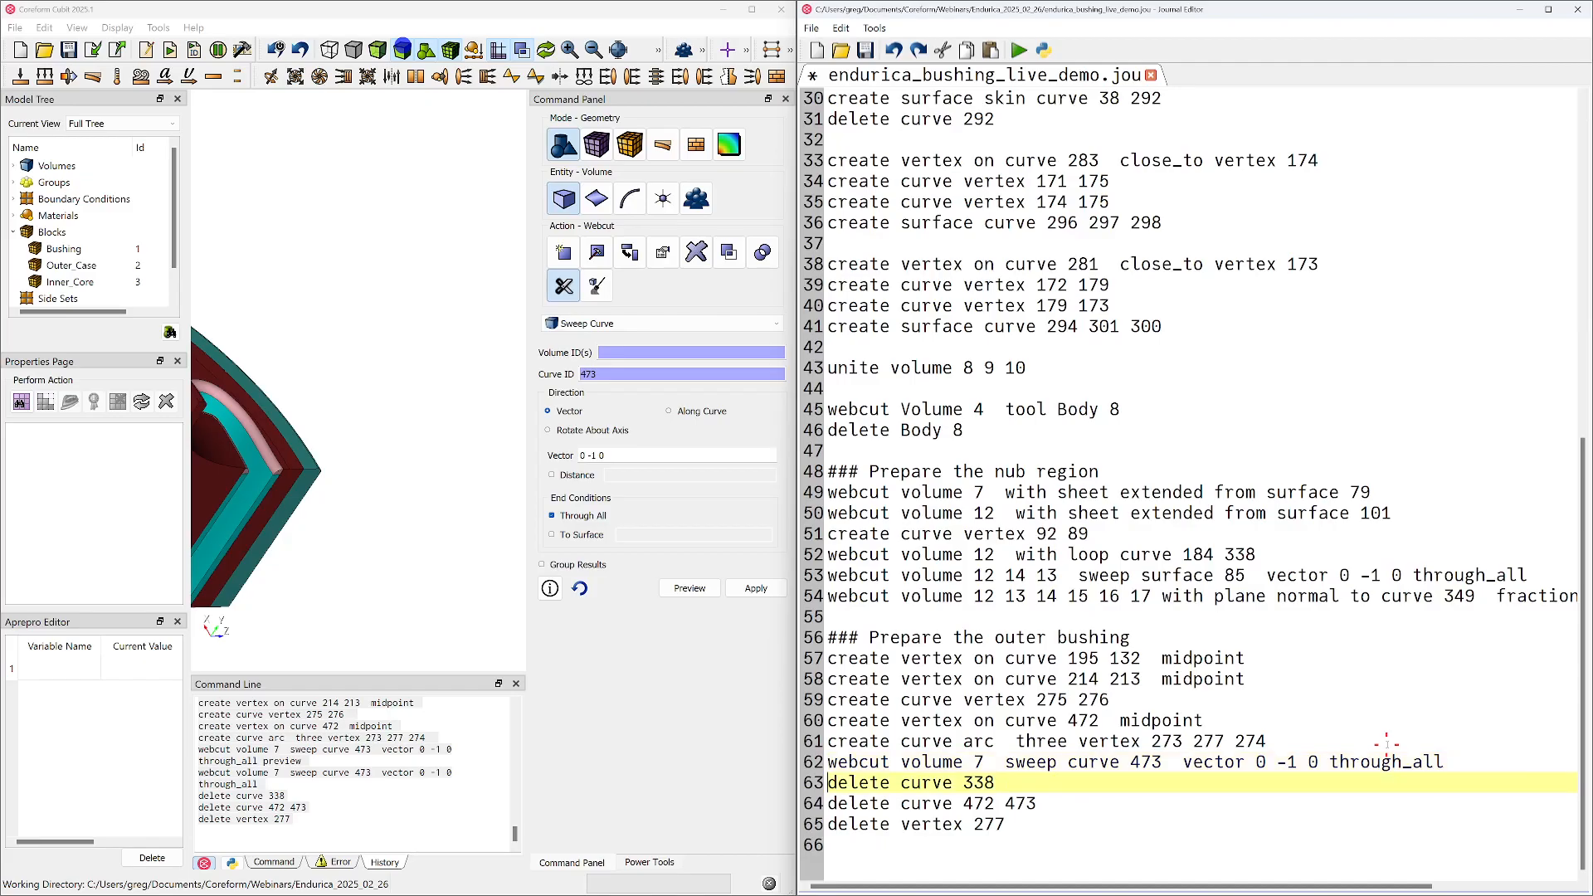
Move the "delete curve 338" line directly below the loop curve 184 338 webcut and remove the blank line left behind
{"action": "triple_click", "coordinate": [1033, 784]}
{"action": "key", "text": "ctrl+c"}
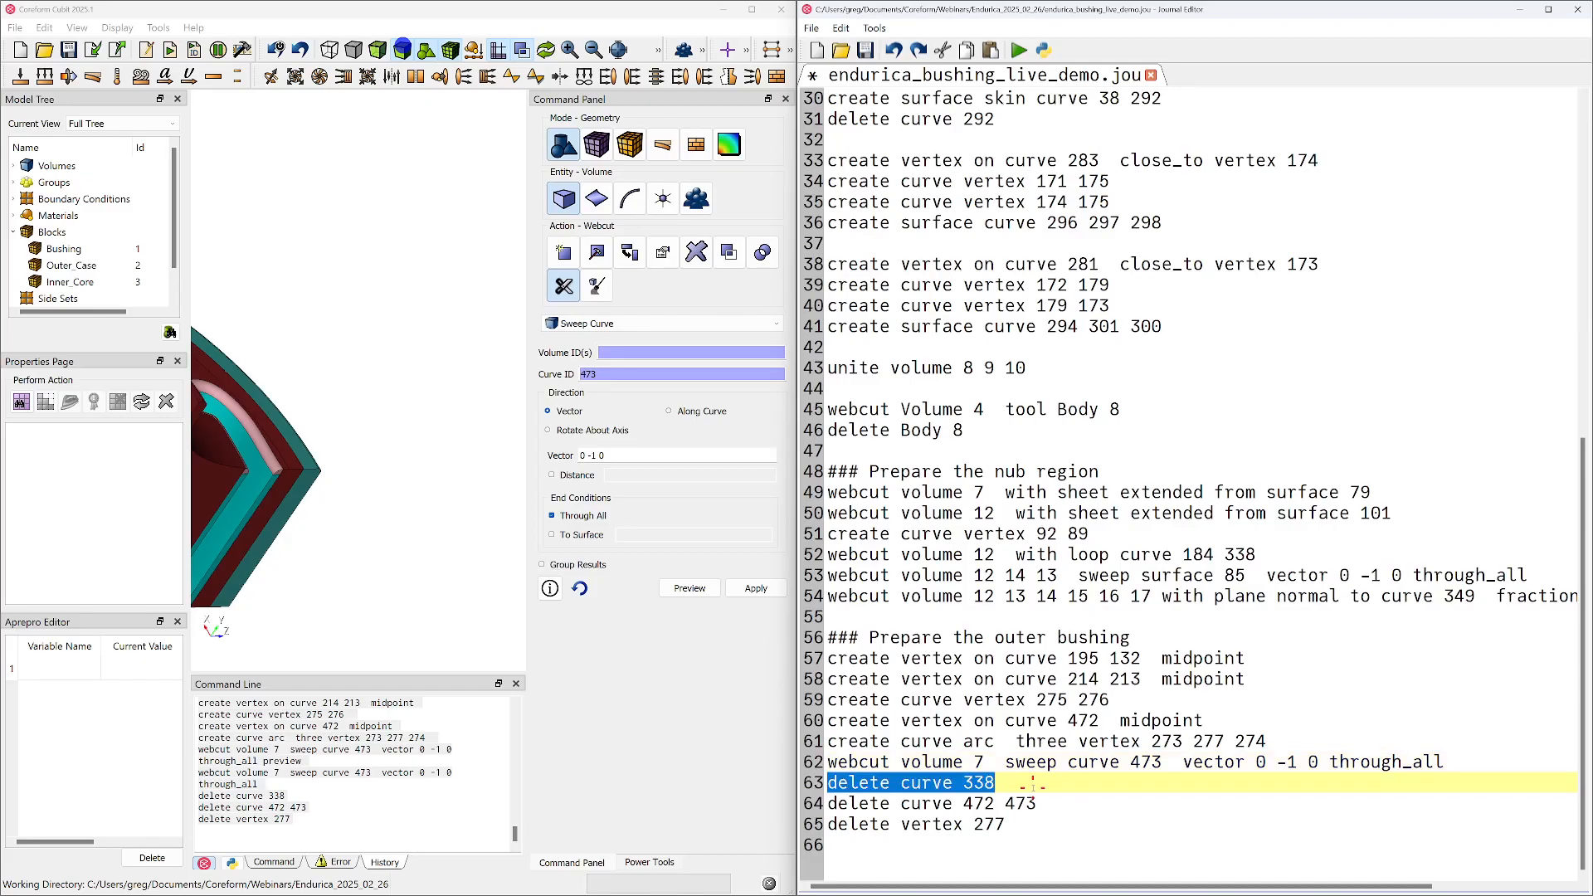
{"action": "key", "text": "Delete"}
{"action": "left_click", "coordinate": [1284, 554]}
{"action": "key", "text": "Return"}
{"action": "key", "text": "ctrl+v"}
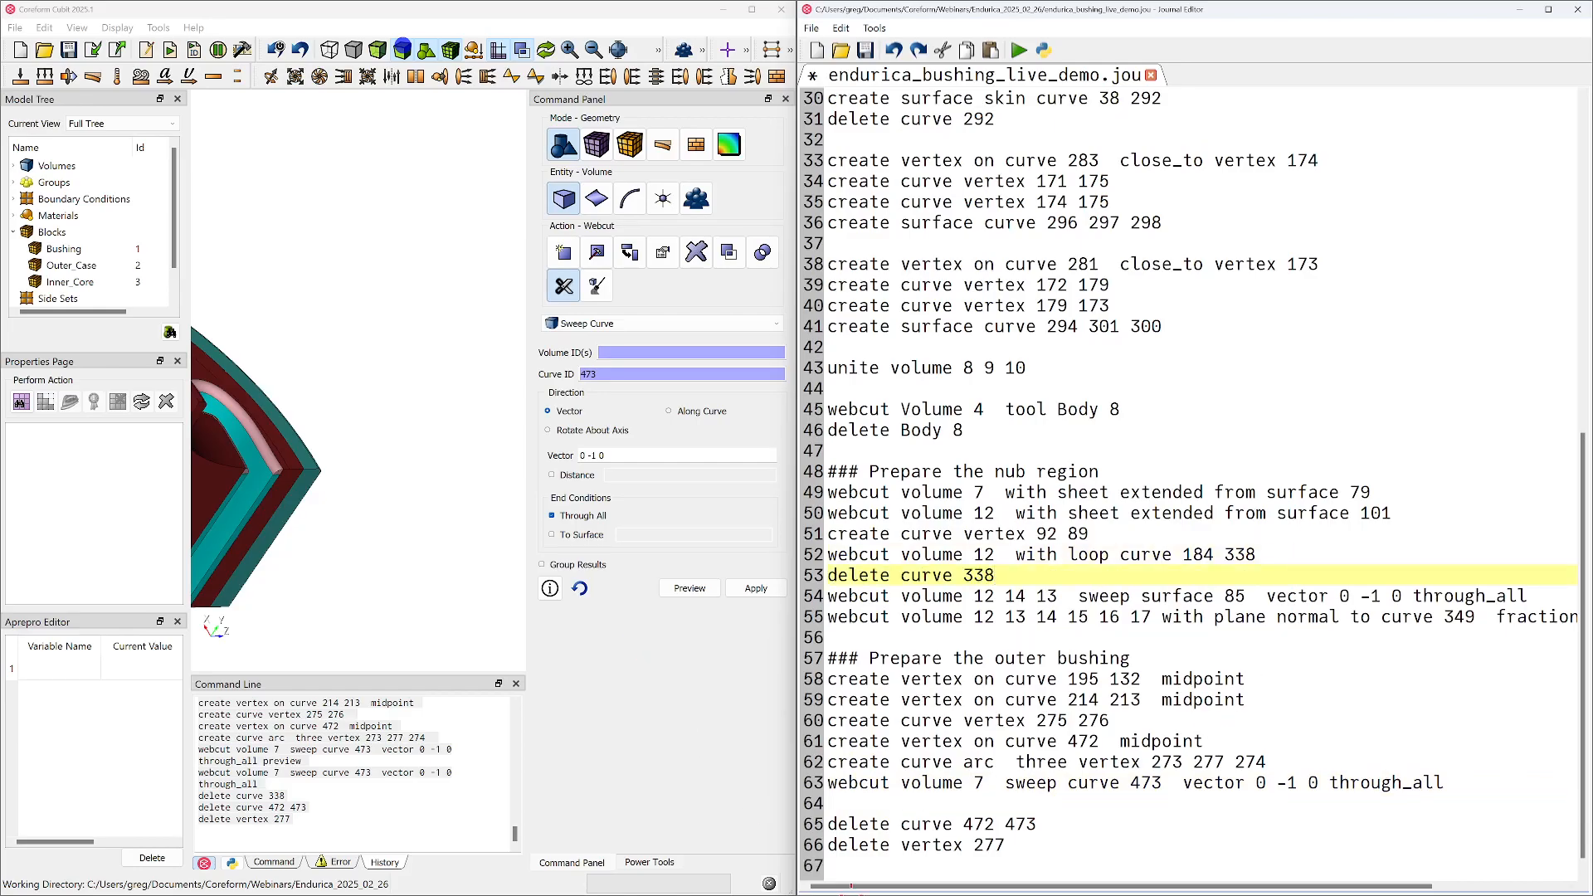
{"action": "left_click", "coordinate": [984, 799]}
{"action": "key", "text": "BackSpace"}
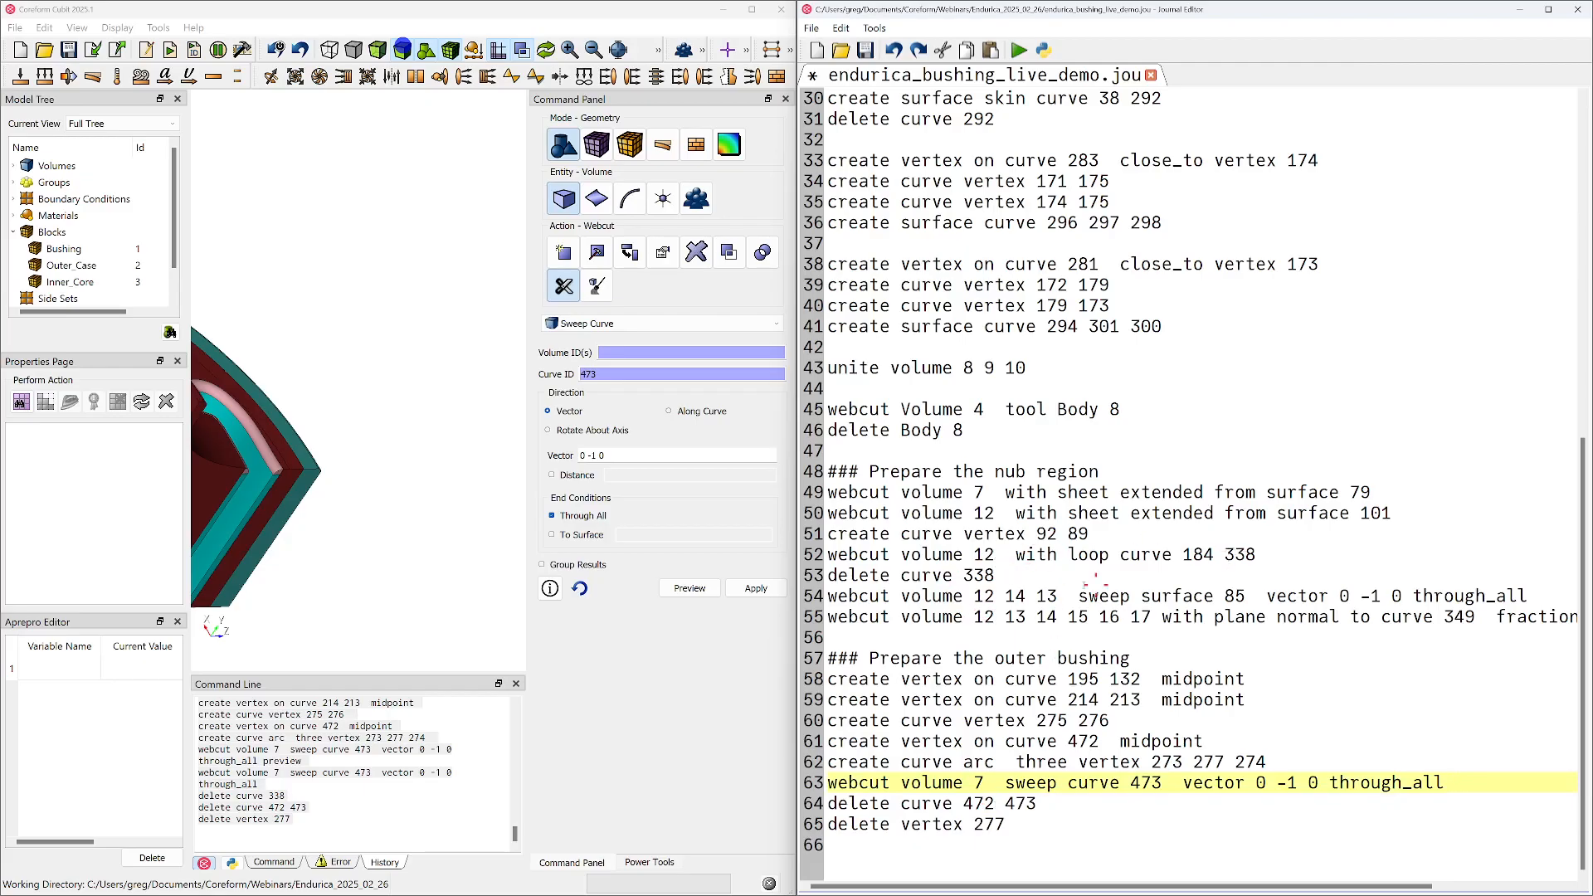
Replay the journal from its first line through "delete curve 338" and inspect the rebuilt nub region
{"action": "left_click_drag", "start_coordinate": [1008, 579], "coordinate": [773, 7]}
{"action": "right_click", "coordinate": [892, 169]}
{"action": "left_click", "coordinate": [950, 180]}
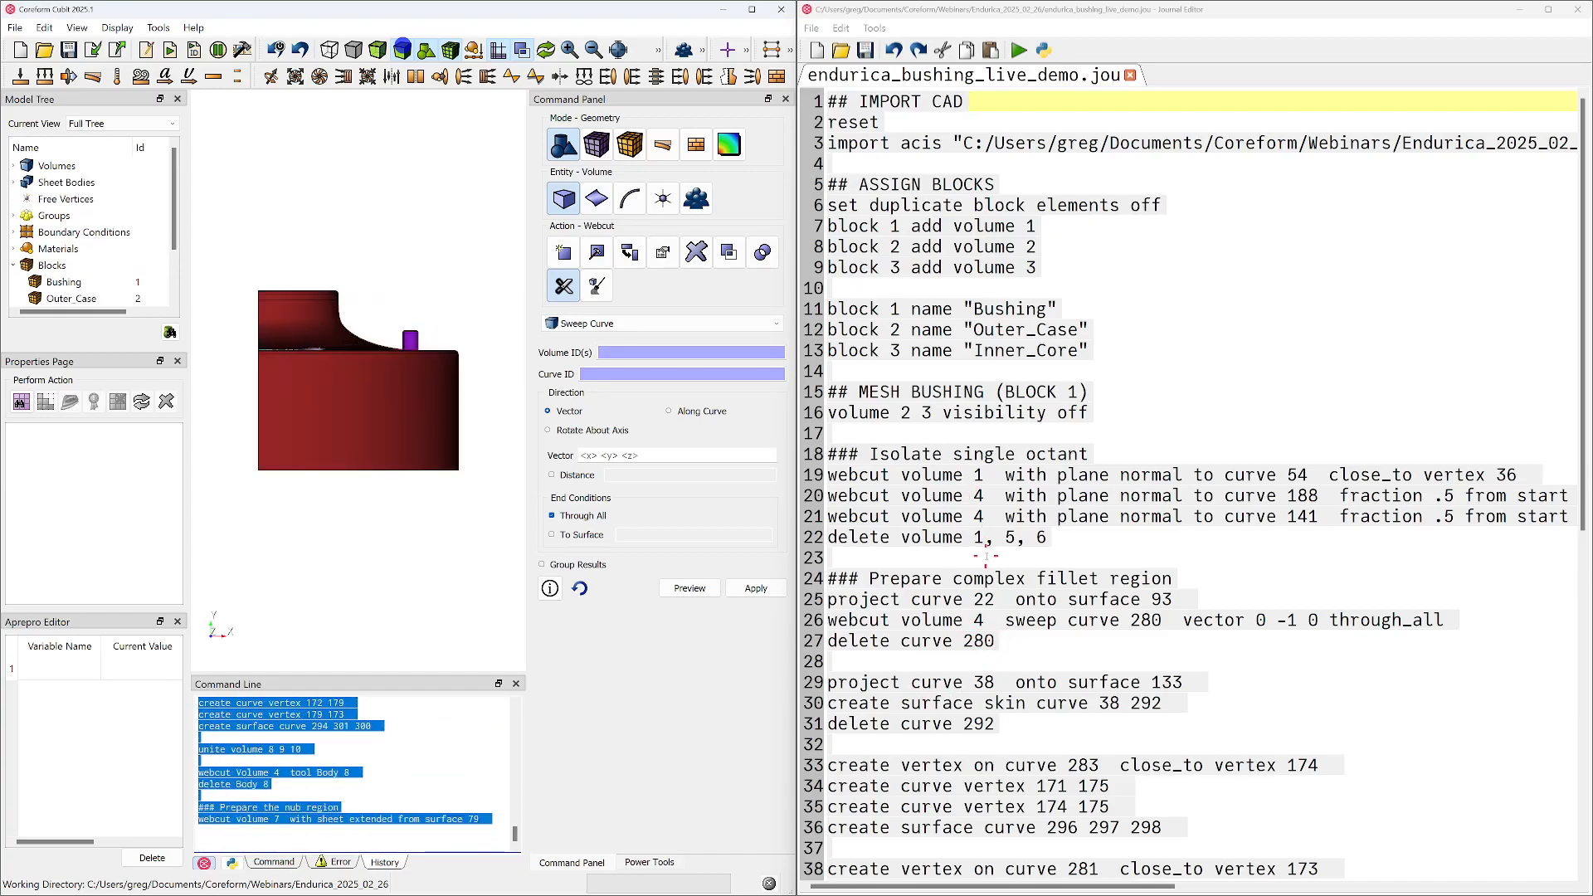
{"action": "left_click_drag", "start_coordinate": [385, 473], "coordinate": [145, 484]}
{"action": "left_click_drag", "start_coordinate": [410, 413], "coordinate": [383, 442]}
{"action": "scroll", "coordinate": [383, 442], "scroll_direction": "up", "scroll_amount": 5}
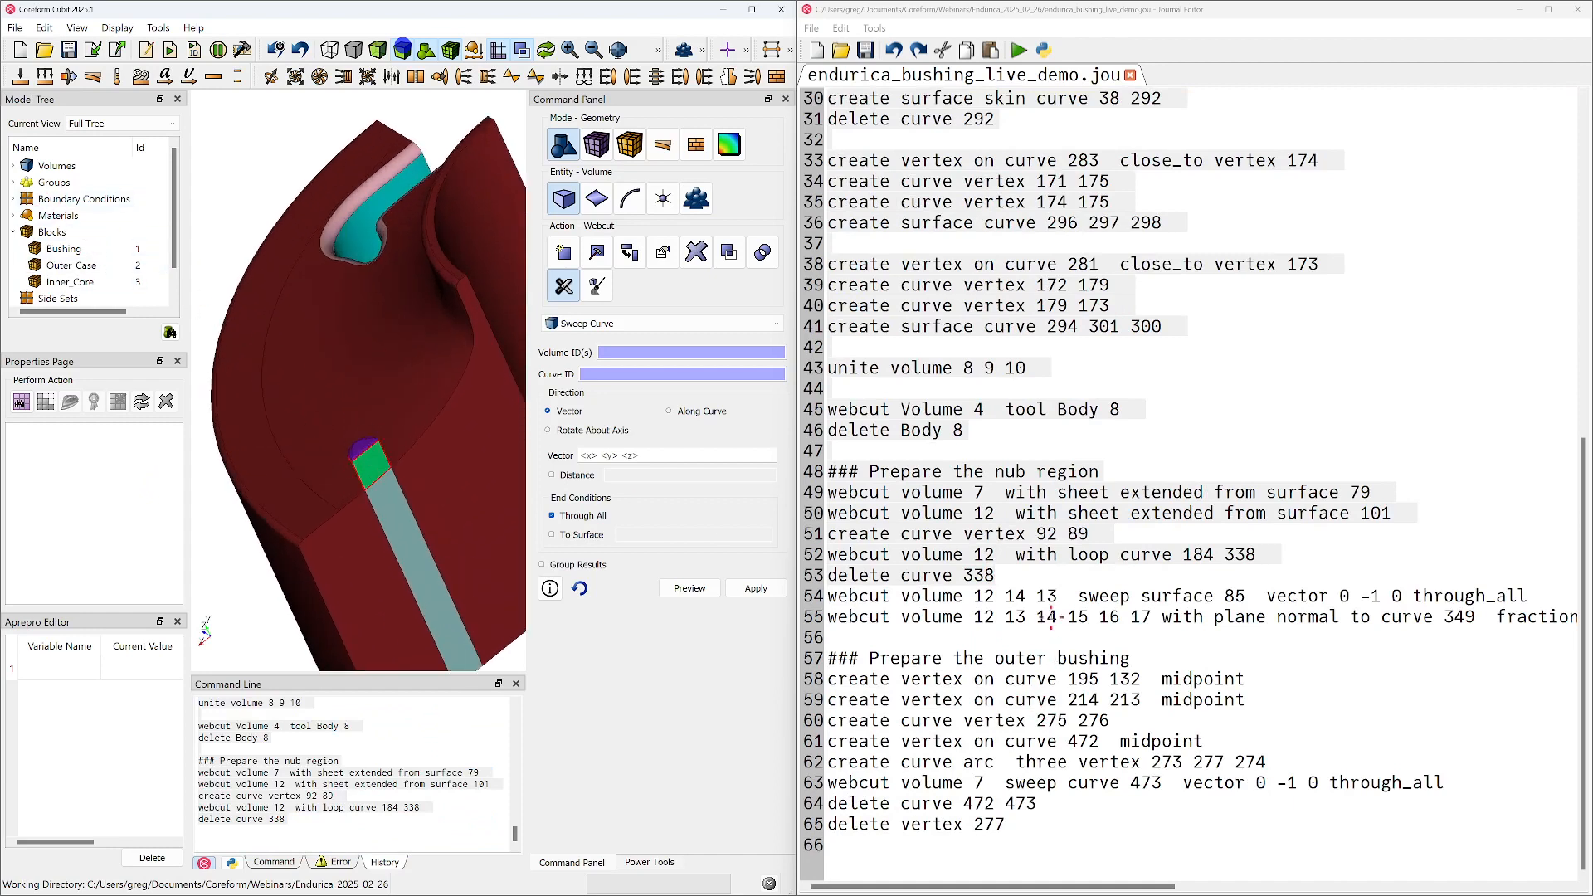
Play the two remaining nub region webcuts, the sweep of surface 85 and the plane normal to curve 349
{"action": "triple_click", "coordinate": [865, 596]}
{"action": "key", "text": "shift+Down"}
{"action": "right_click", "coordinate": [859, 626]}
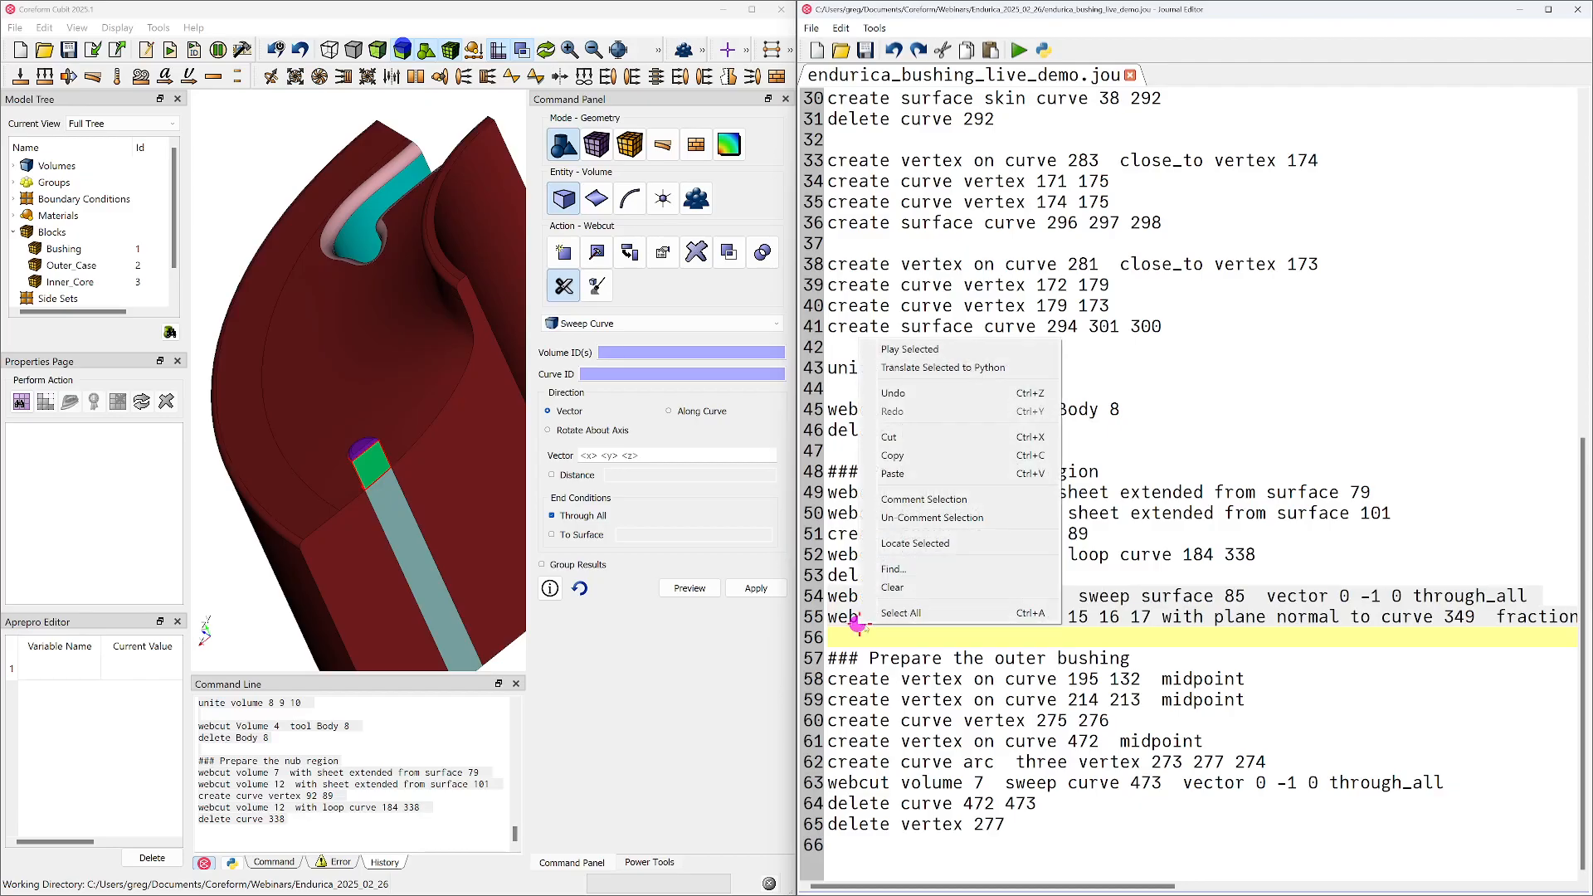
{"action": "left_click", "coordinate": [969, 348]}
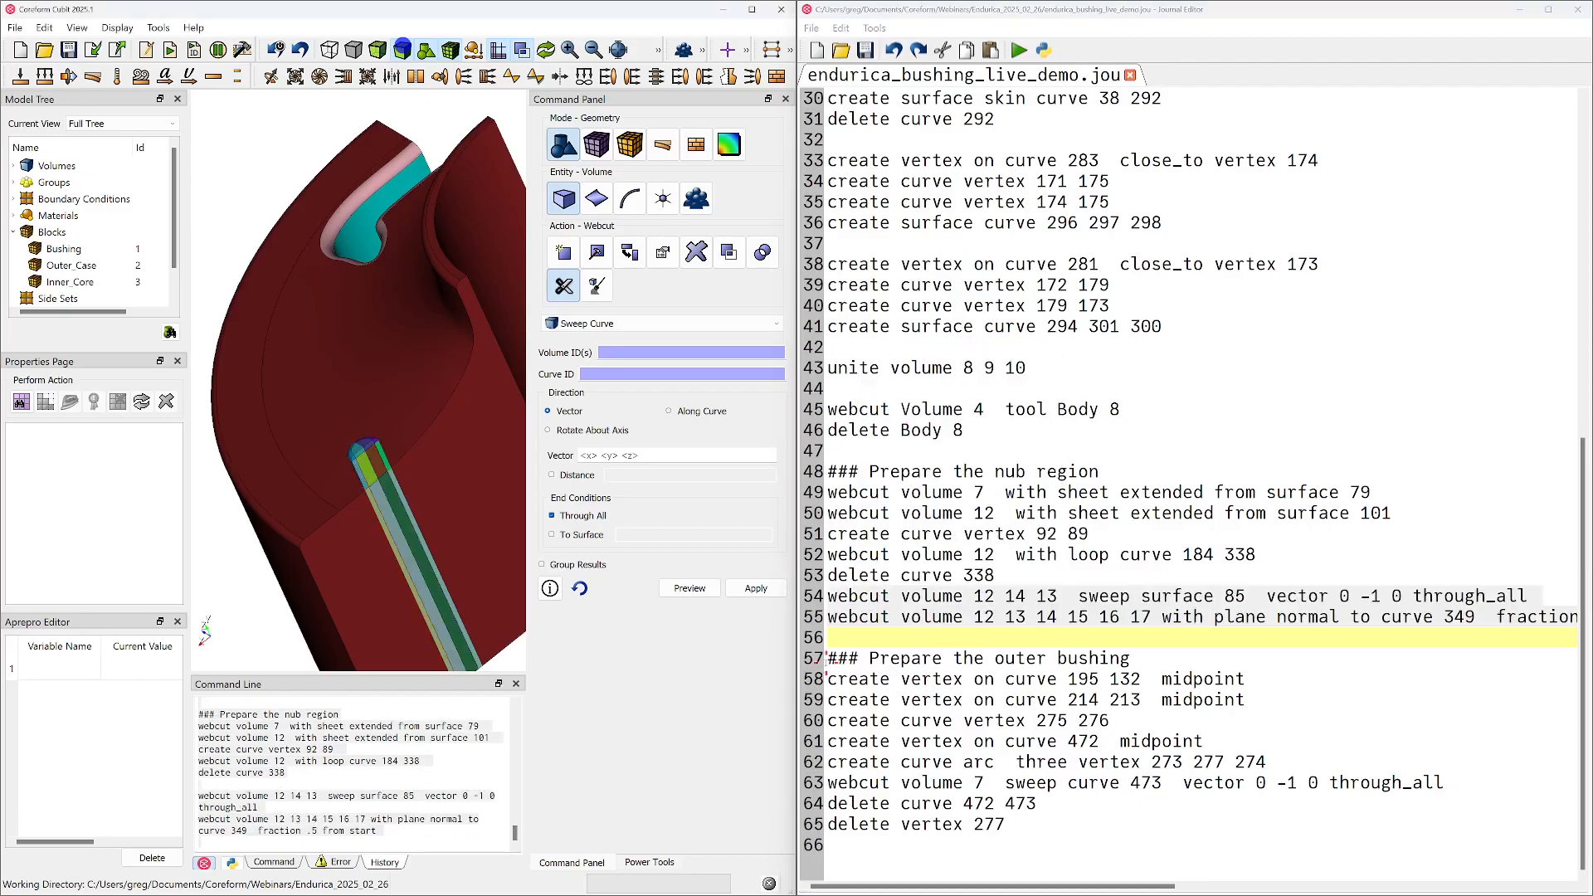
Play the outer bushing journal commands, from the midpoint vertex on curves 195 132 through delete vertex 277
{"action": "left_click_drag", "start_coordinate": [833, 679], "coordinate": [1050, 821]}
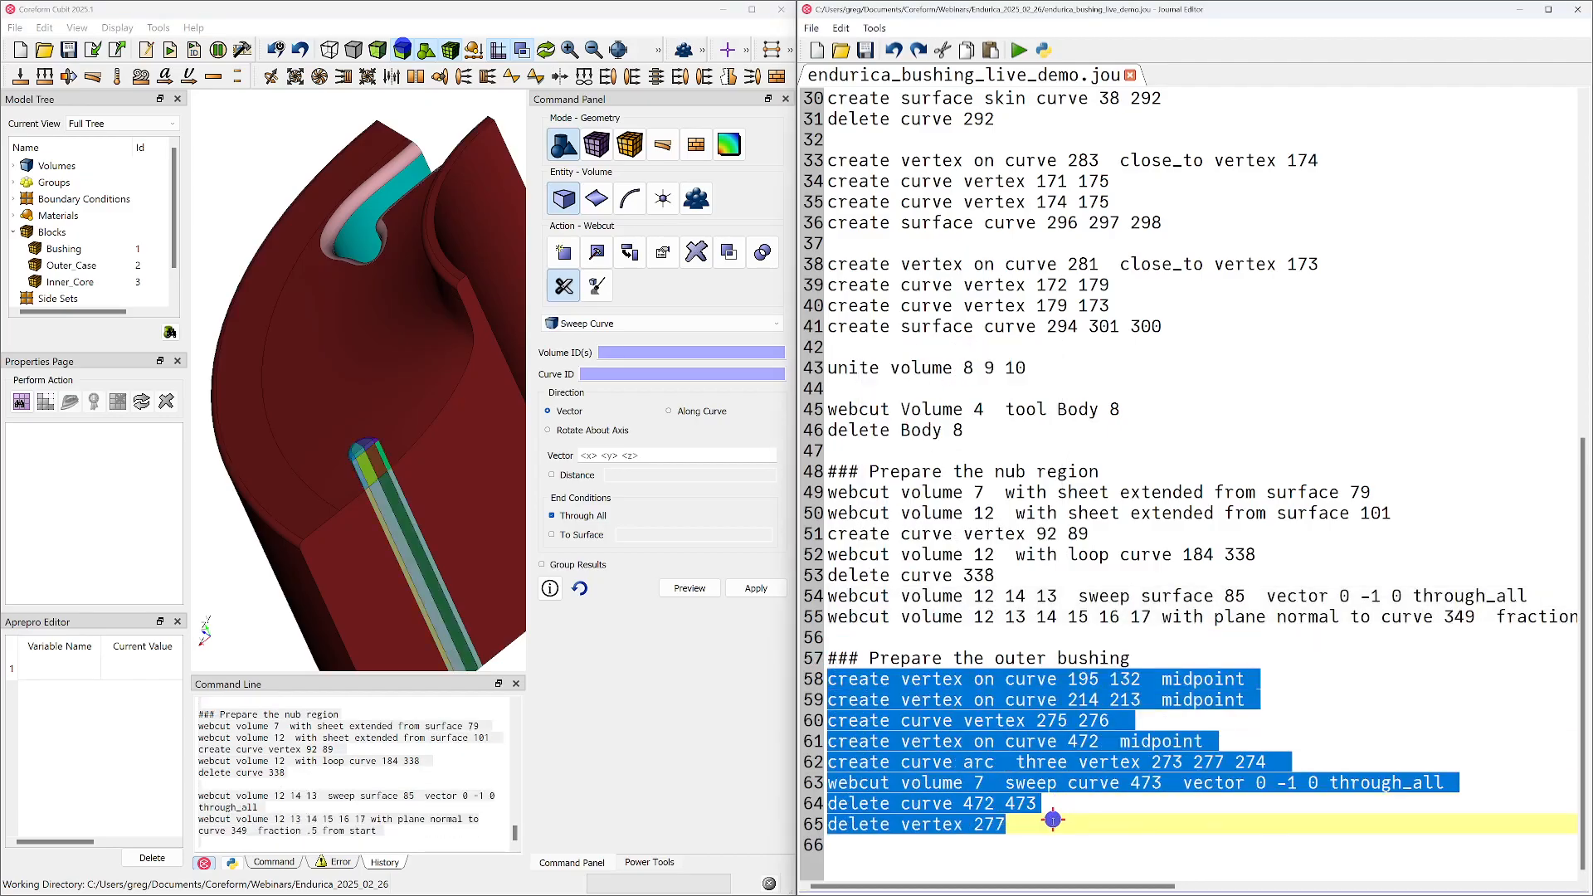
{"action": "right_click", "coordinate": [988, 790]}
{"action": "left_click", "coordinate": [1062, 515]}
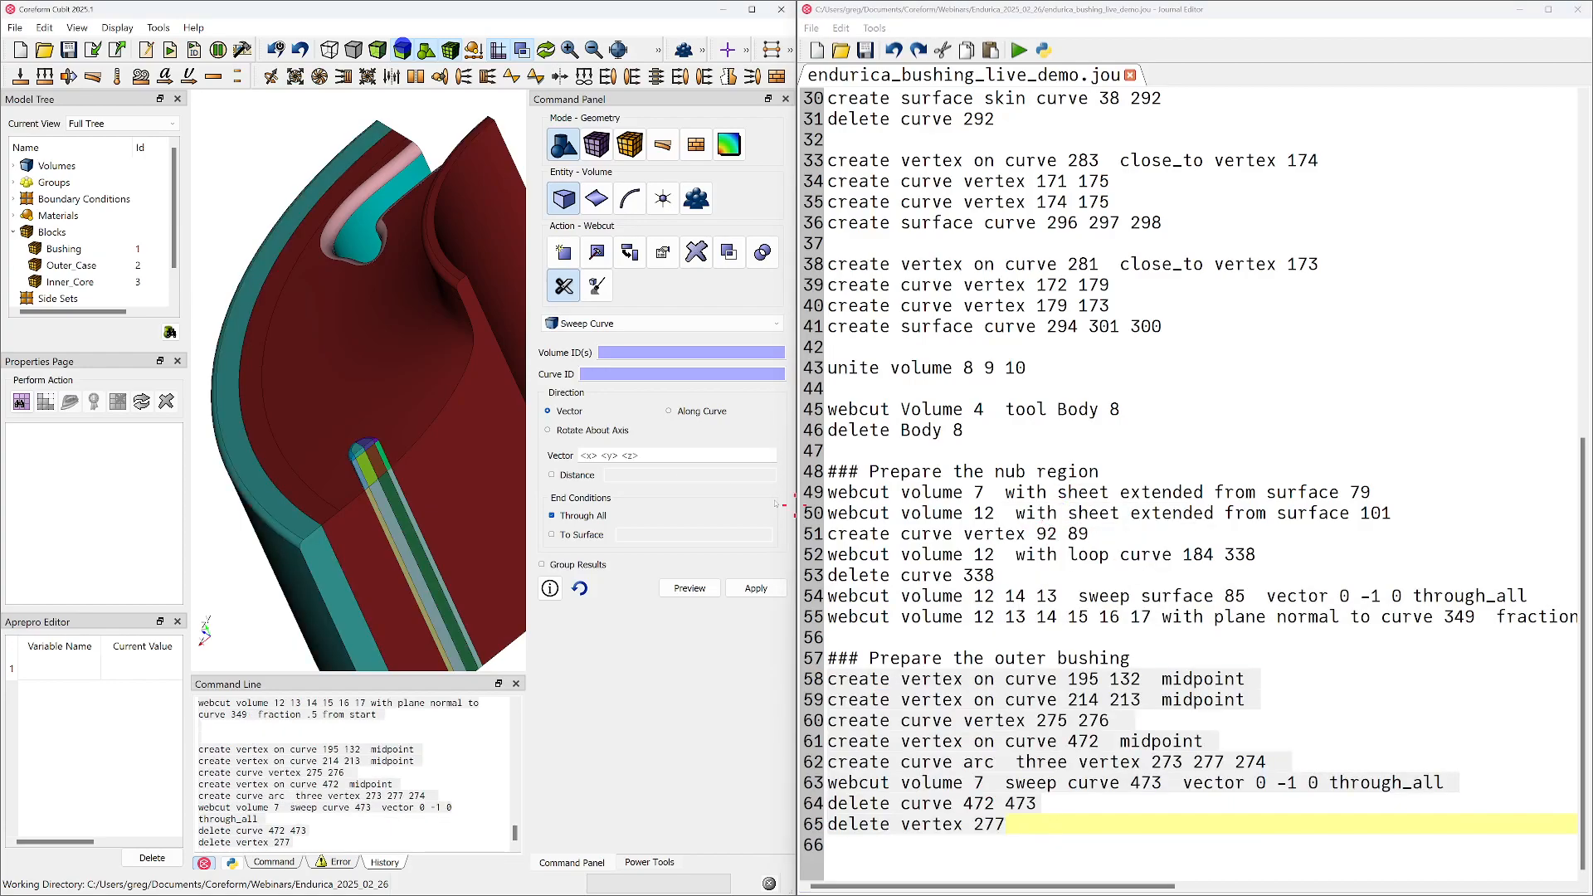
Mesh outer ring volume 24 as a meshing test
{"action": "middle_click_drag", "start_coordinate": [411, 445], "coordinate": [440, 425]}
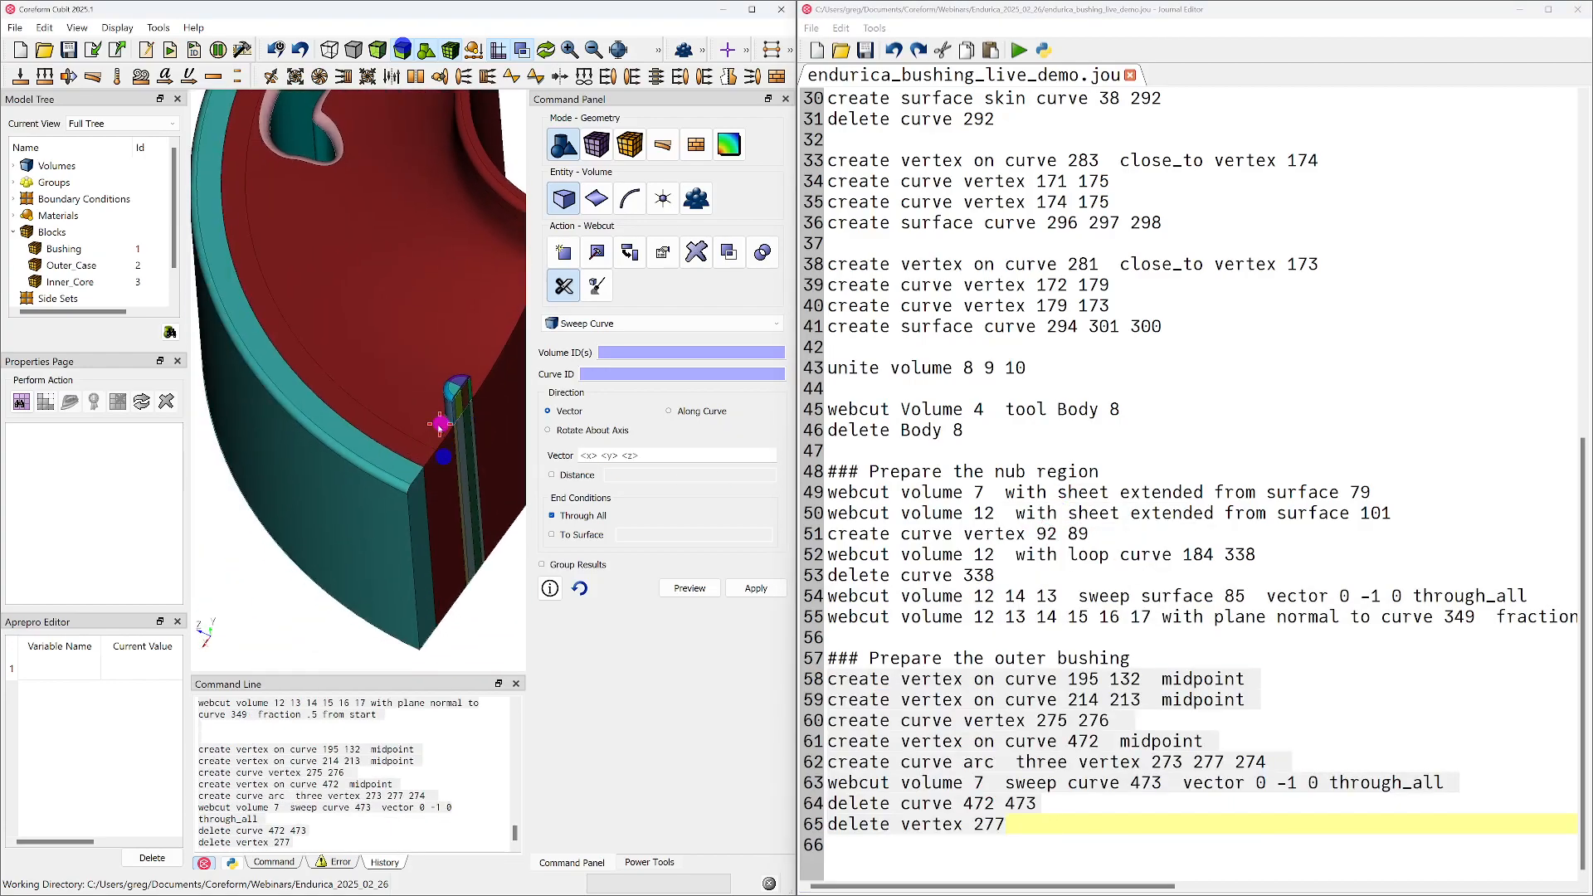
{"action": "left_click", "coordinate": [382, 493]}
{"action": "right_click", "coordinate": [387, 492]}
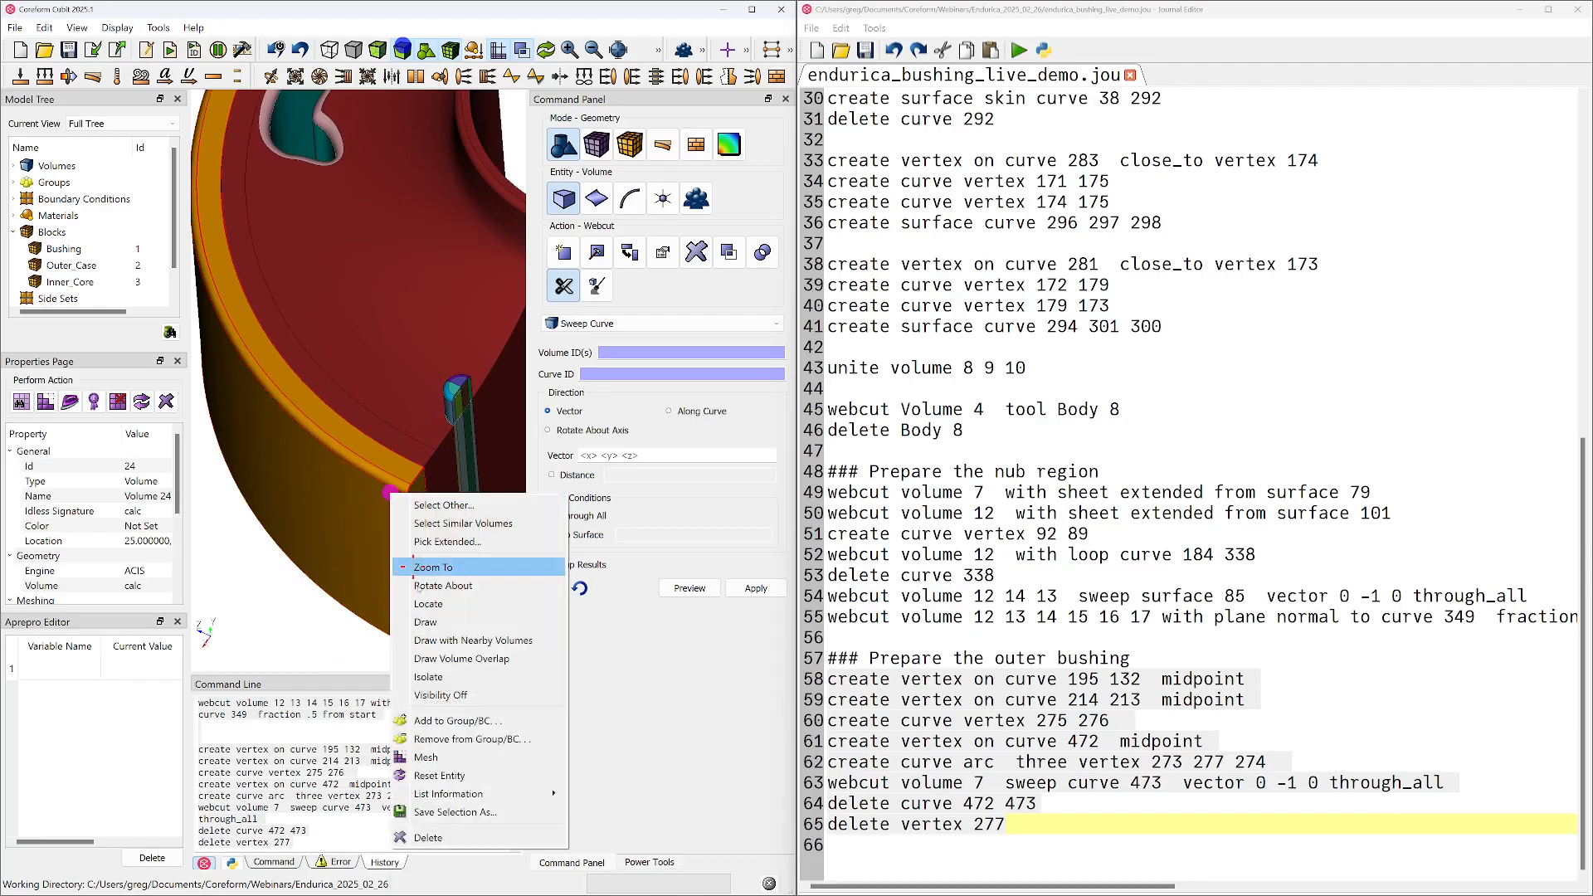
{"action": "left_click", "coordinate": [426, 757]}
{"action": "middle_click_drag", "start_coordinate": [439, 632], "coordinate": [450, 508]}
{"action": "scroll", "coordinate": [440, 507], "scroll_direction": "down", "scroll_amount": 3}
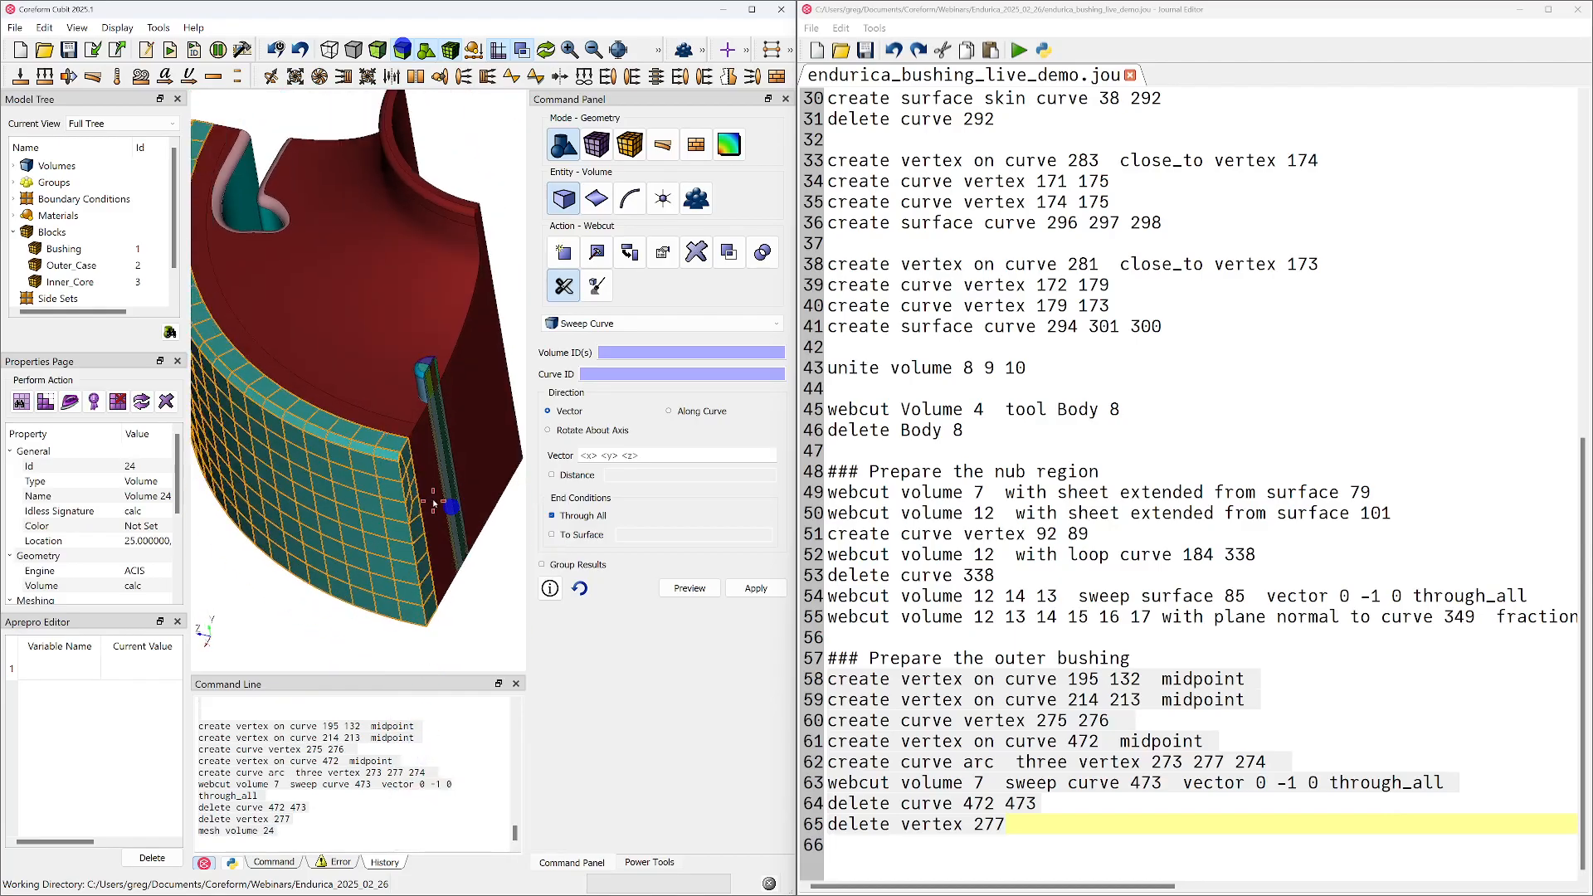
Delete the mesh of volume 24 with propagation and clear the selection
{"action": "right_click", "coordinate": [369, 461]}
{"action": "left_click", "coordinate": [420, 741]}
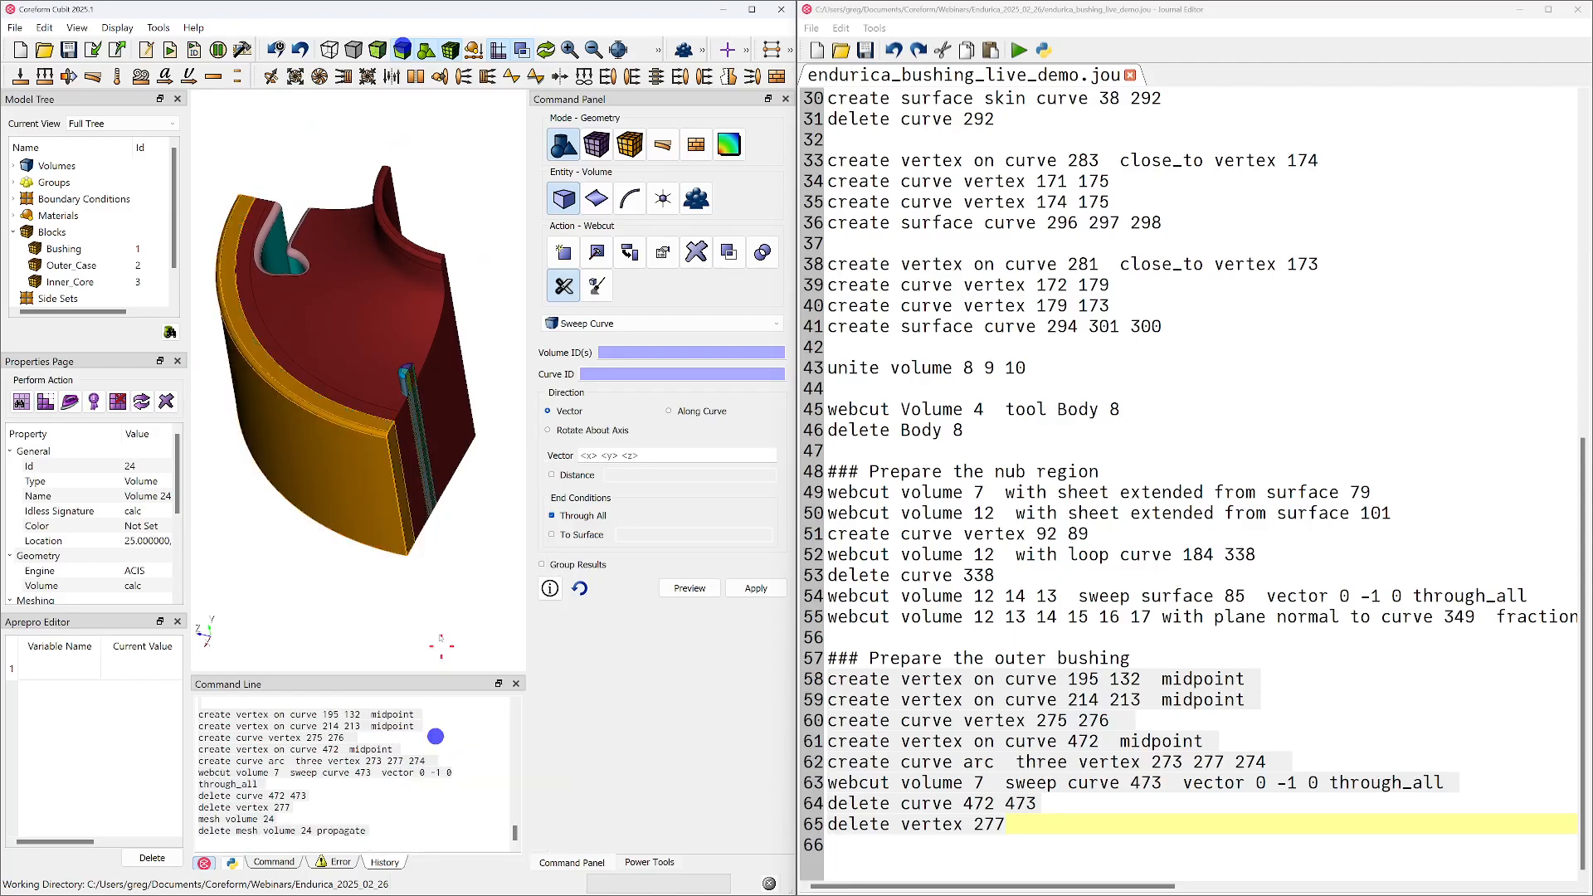
{"action": "left_click", "coordinate": [426, 600]}
{"action": "middle_click_drag", "start_coordinate": [456, 502], "coordinate": [446, 576]}
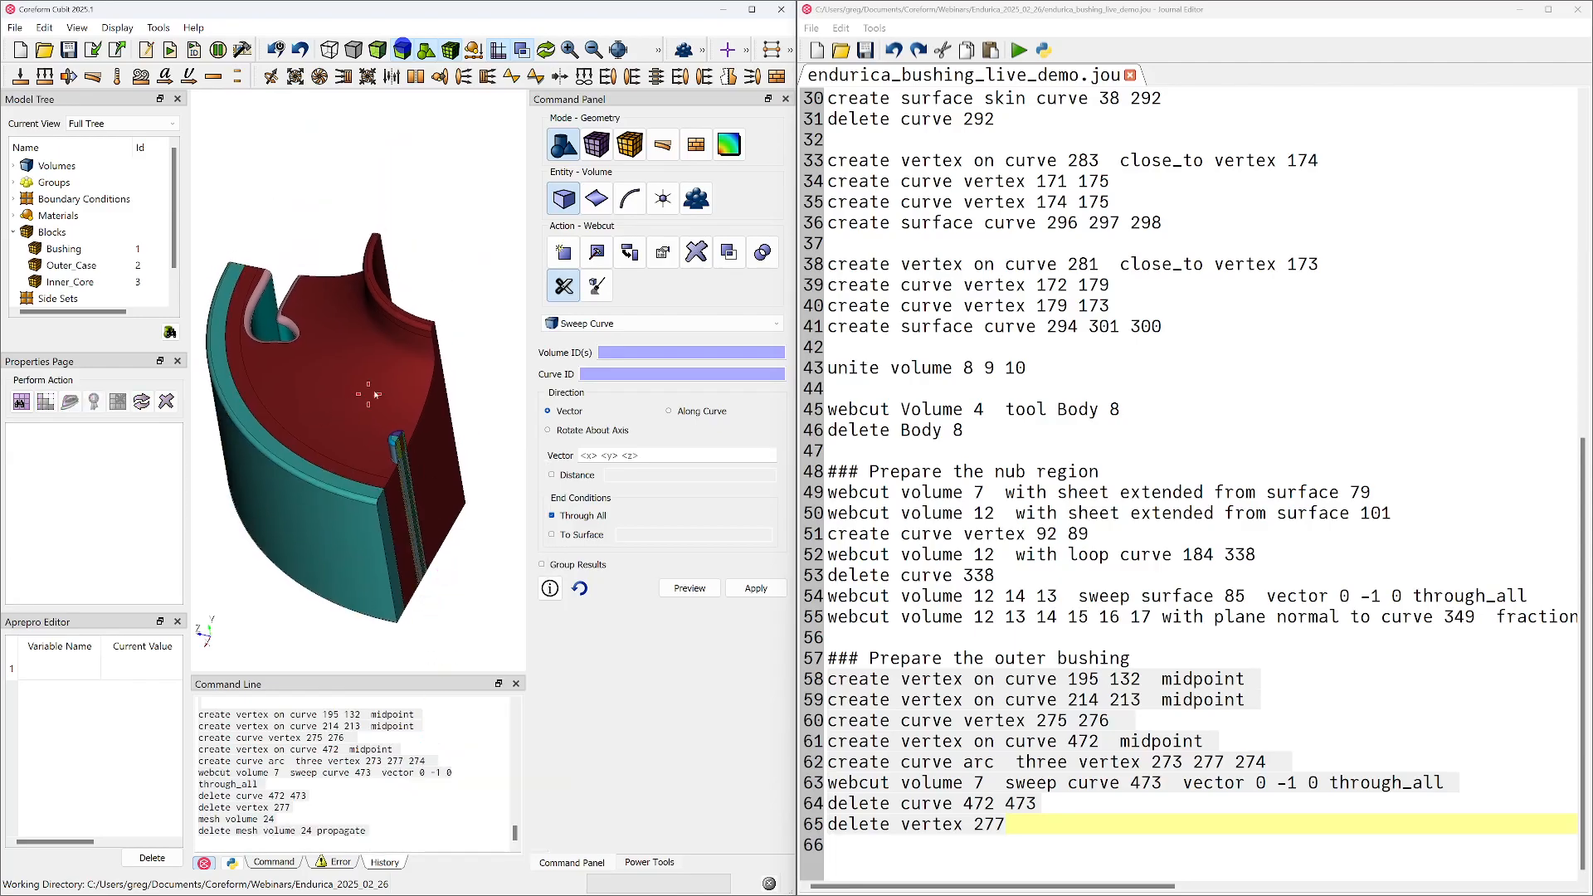
Examine bushing volume 7 around its inner sleeve and the concave profile edge, curve 205, on its cut face
{"action": "left_click", "coordinate": [388, 360]}
{"action": "mouse_move", "coordinate": [412, 424]}
{"action": "middle_mouse_down"}
{"action": "mouse_move", "coordinate": [385, 444]}
{"action": "mouse_move", "coordinate": [380, 399]}
{"action": "mouse_move", "coordinate": [319, 410]}
{"action": "middle_mouse_up"}
{"action": "scroll", "coordinate": [309, 352], "scroll_direction": "up", "scroll_amount": 4}
{"action": "middle_click_drag", "start_coordinate": [308, 348], "coordinate": [236, 350]}
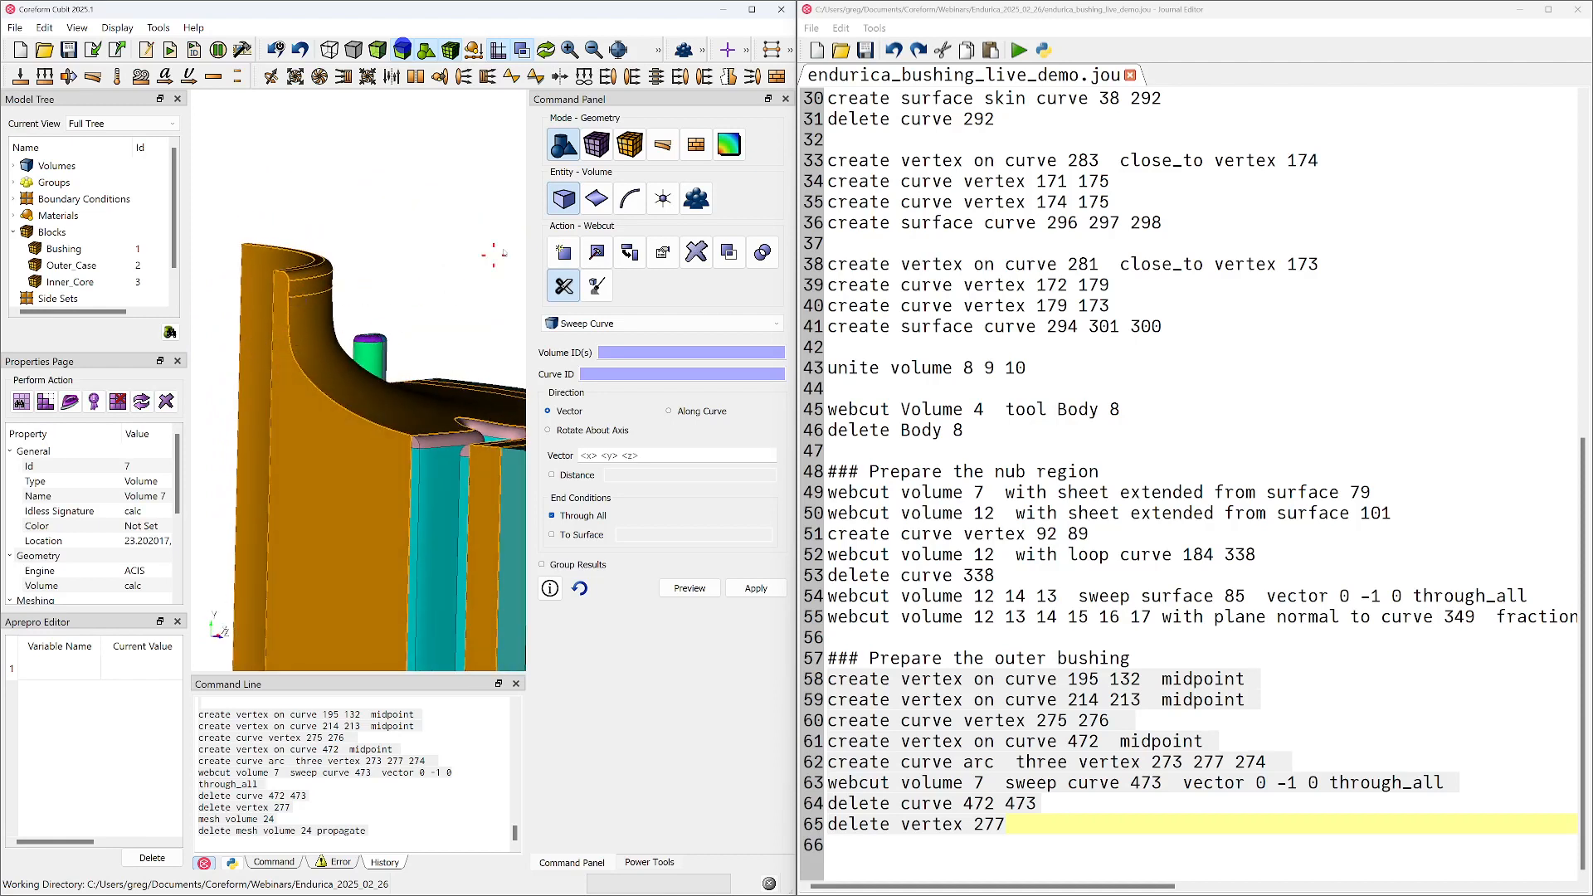
{"action": "left_click", "coordinate": [662, 199]}
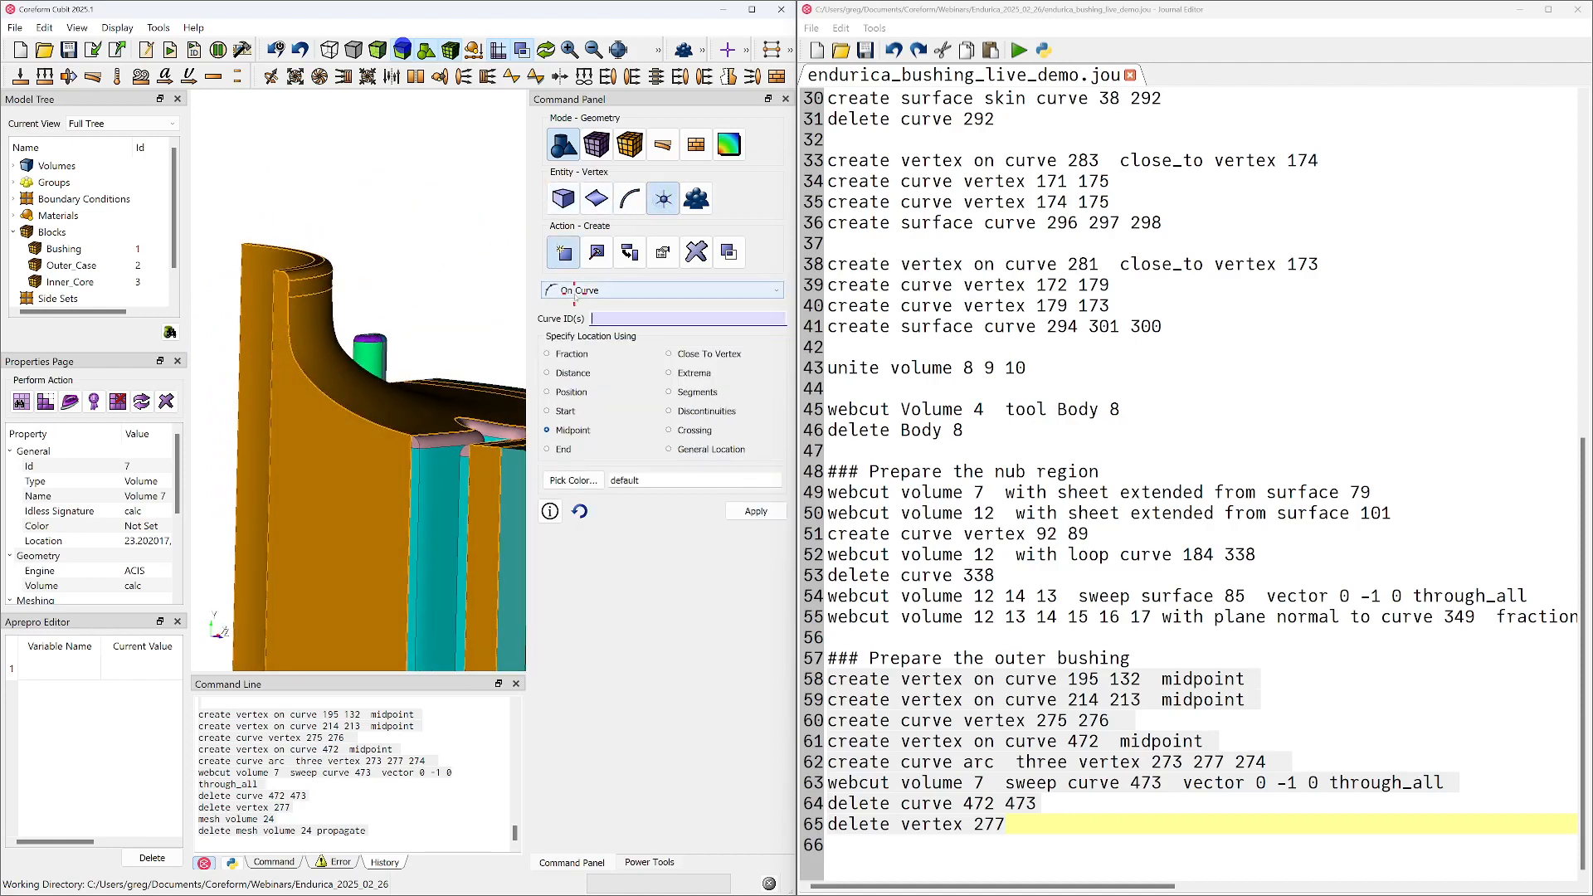
{"action": "left_click", "coordinate": [606, 320]}
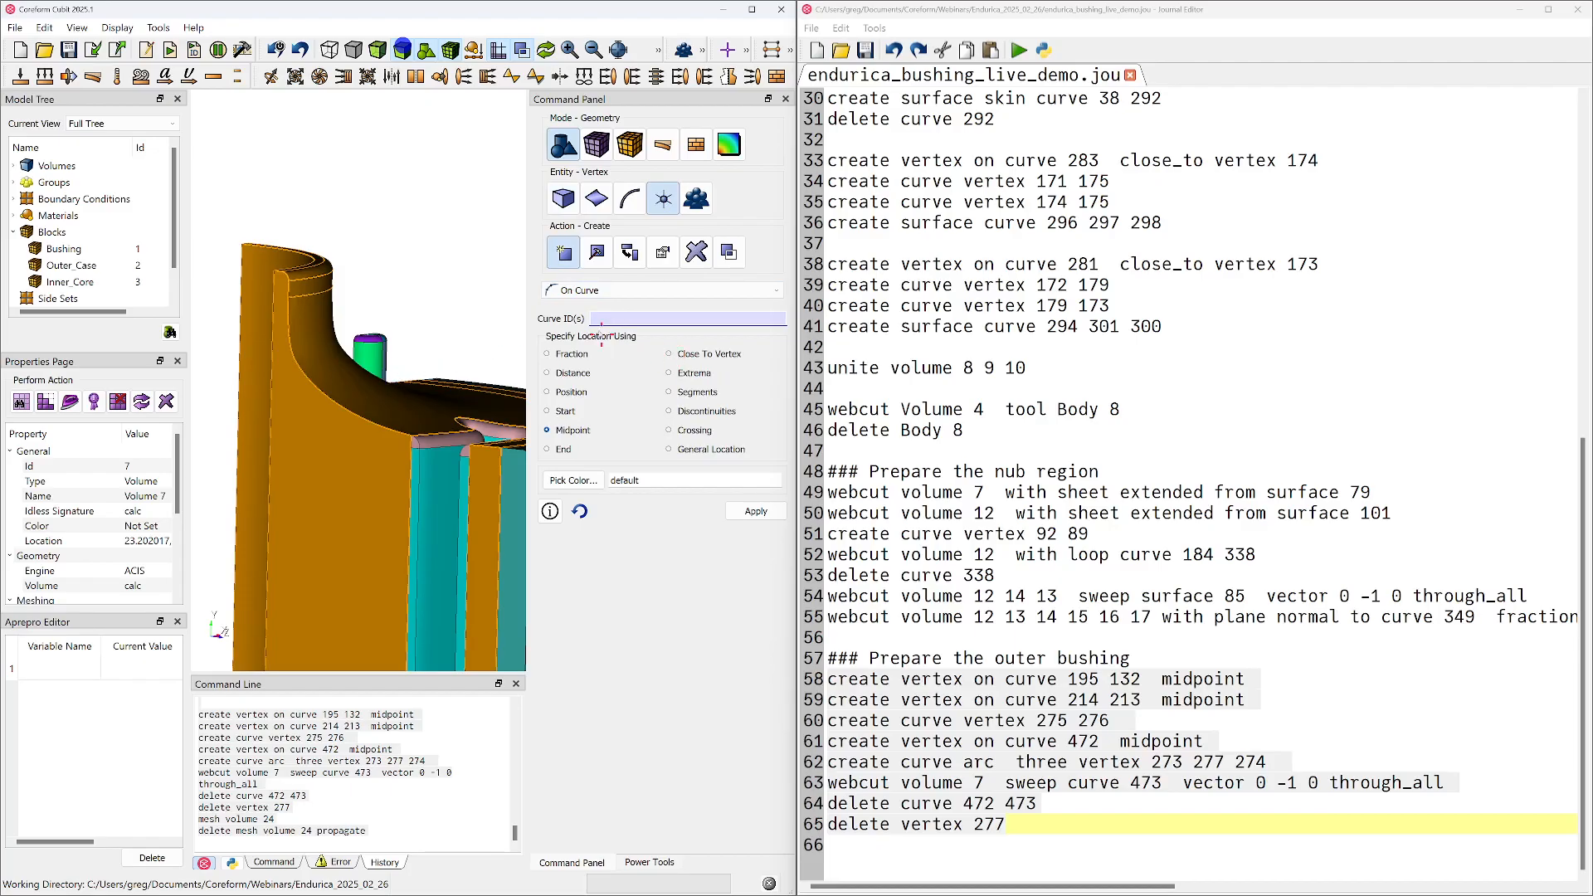
{"action": "left_click", "coordinate": [295, 366]}
{"action": "middle_click_drag", "start_coordinate": [316, 383], "coordinate": [305, 442]}
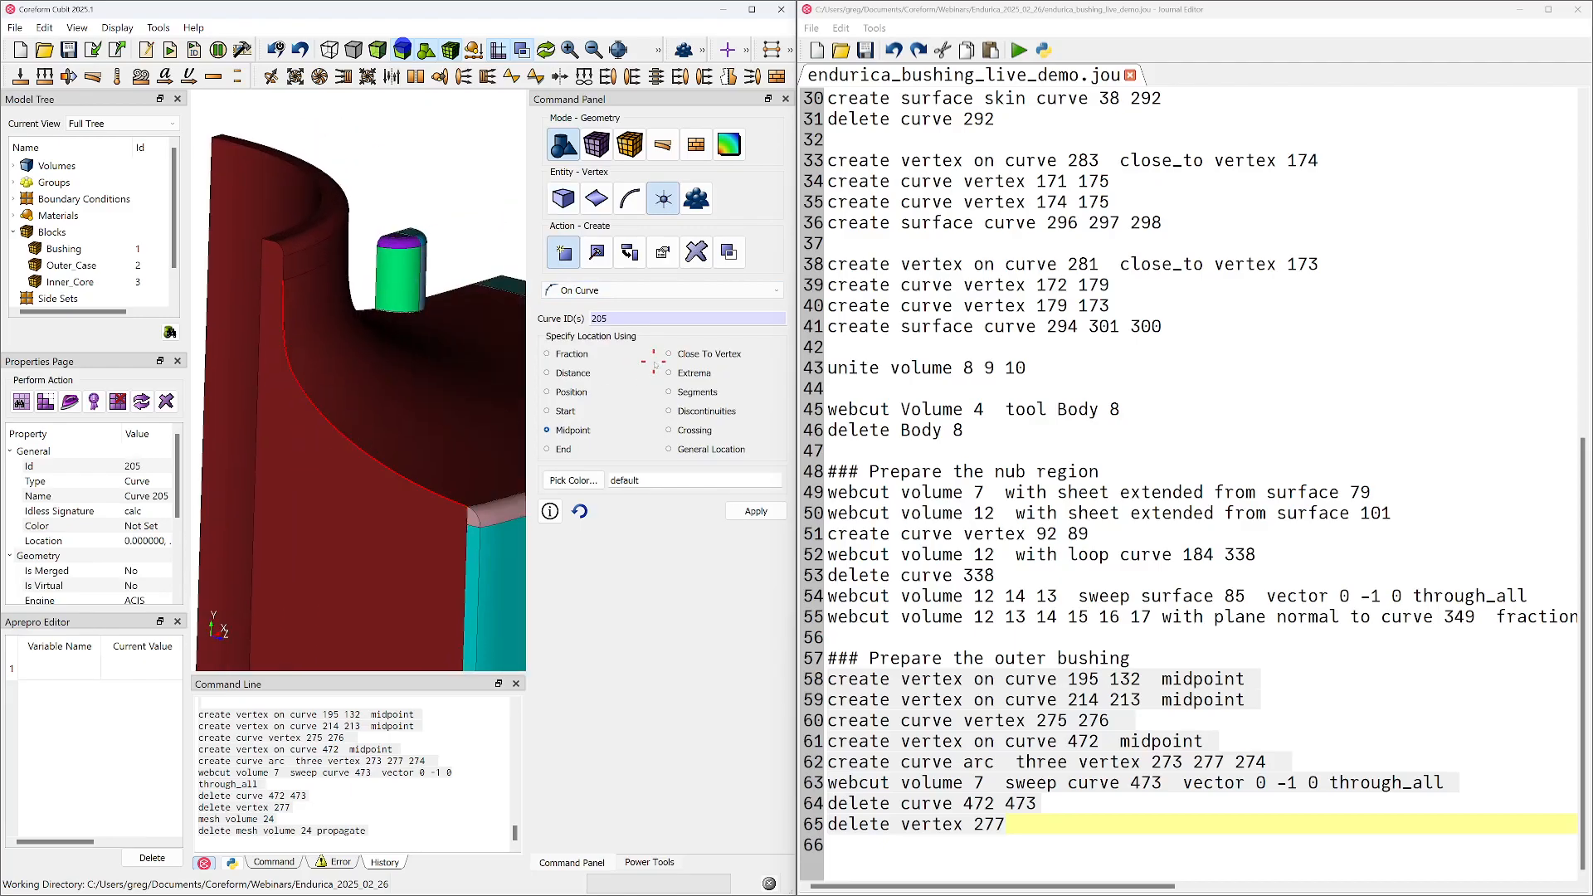
{"action": "middle_click_drag", "start_coordinate": [415, 421], "coordinate": [388, 426]}
{"action": "scroll", "coordinate": [388, 427], "scroll_direction": "down", "scroll_amount": 3}
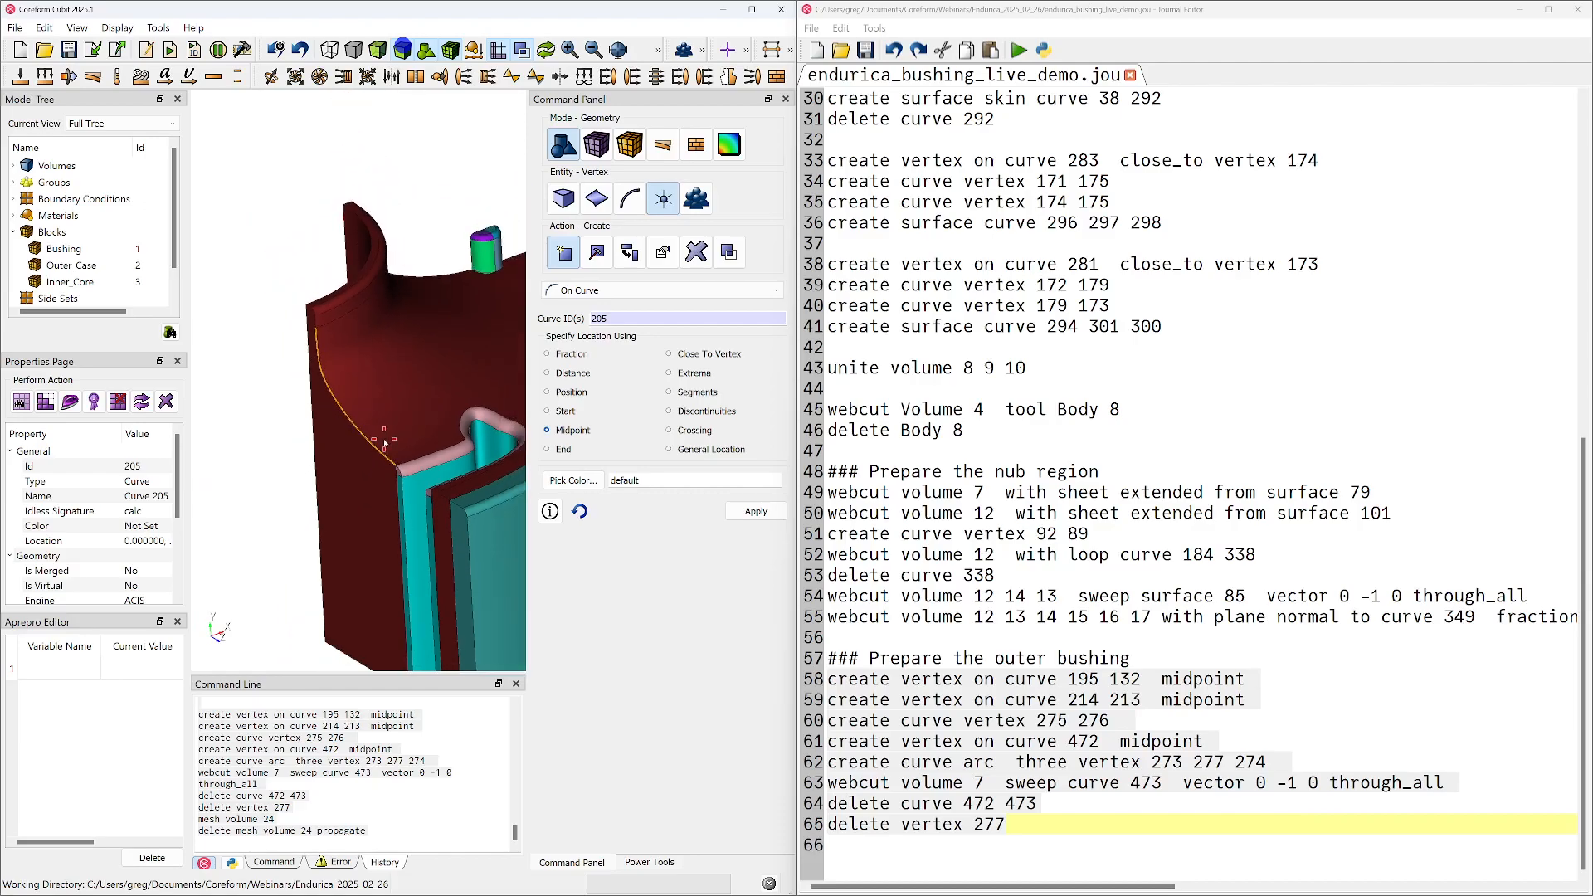
{"action": "middle_click_drag", "start_coordinate": [386, 440], "coordinate": [387, 434]}
{"action": "left_click_drag", "start_coordinate": [387, 421], "coordinate": [444, 386]}
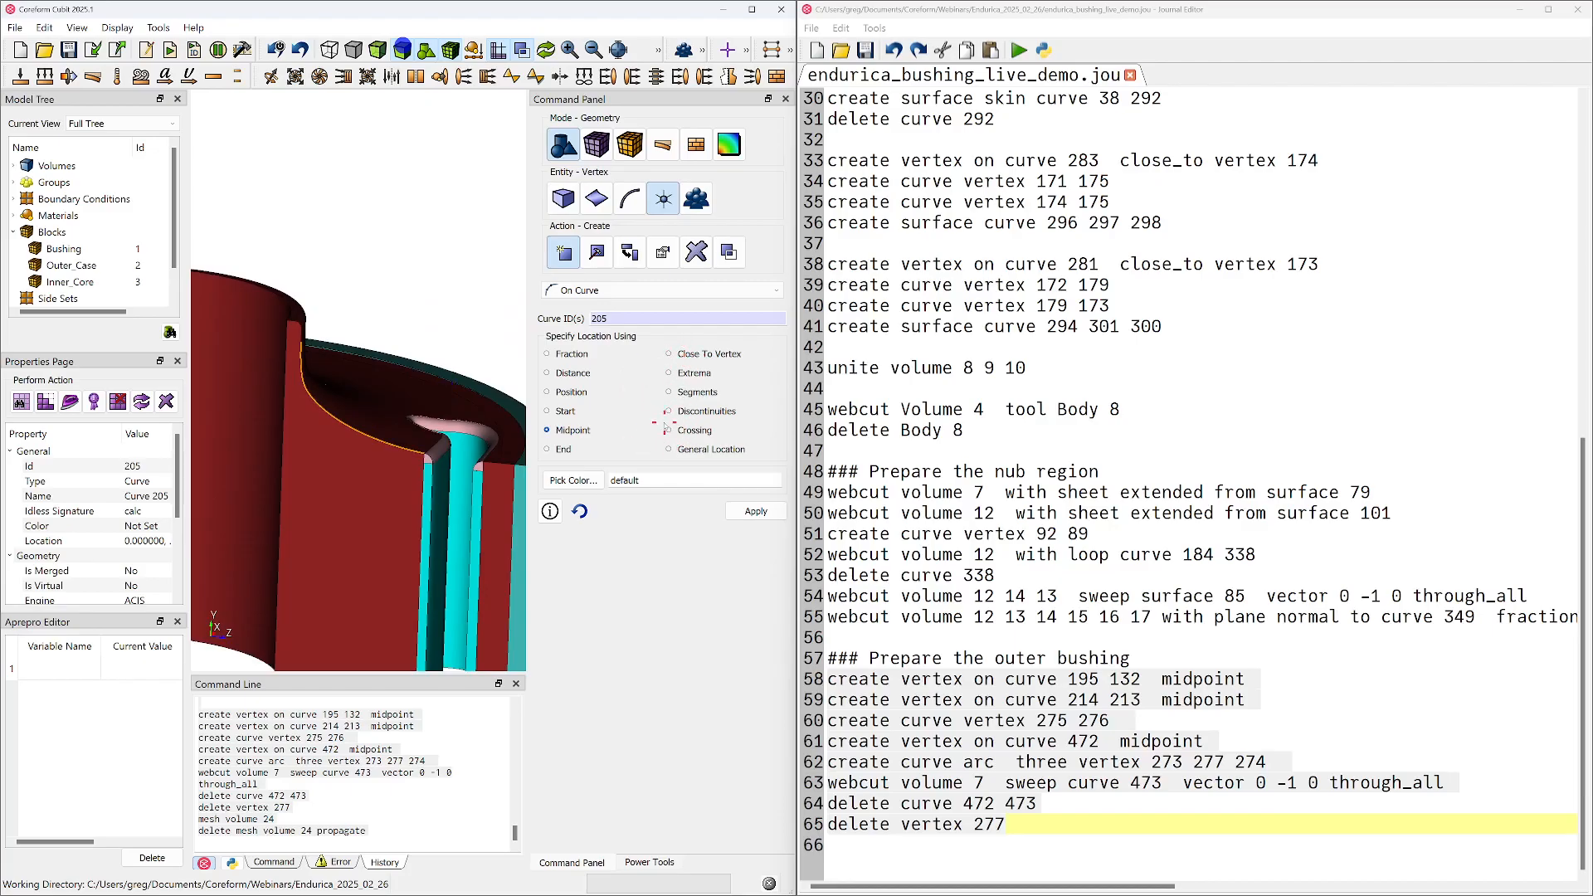
{"action": "left_click", "coordinate": [667, 197]}
{"action": "left_click", "coordinate": [668, 197]}
{"action": "left_click", "coordinate": [682, 449]}
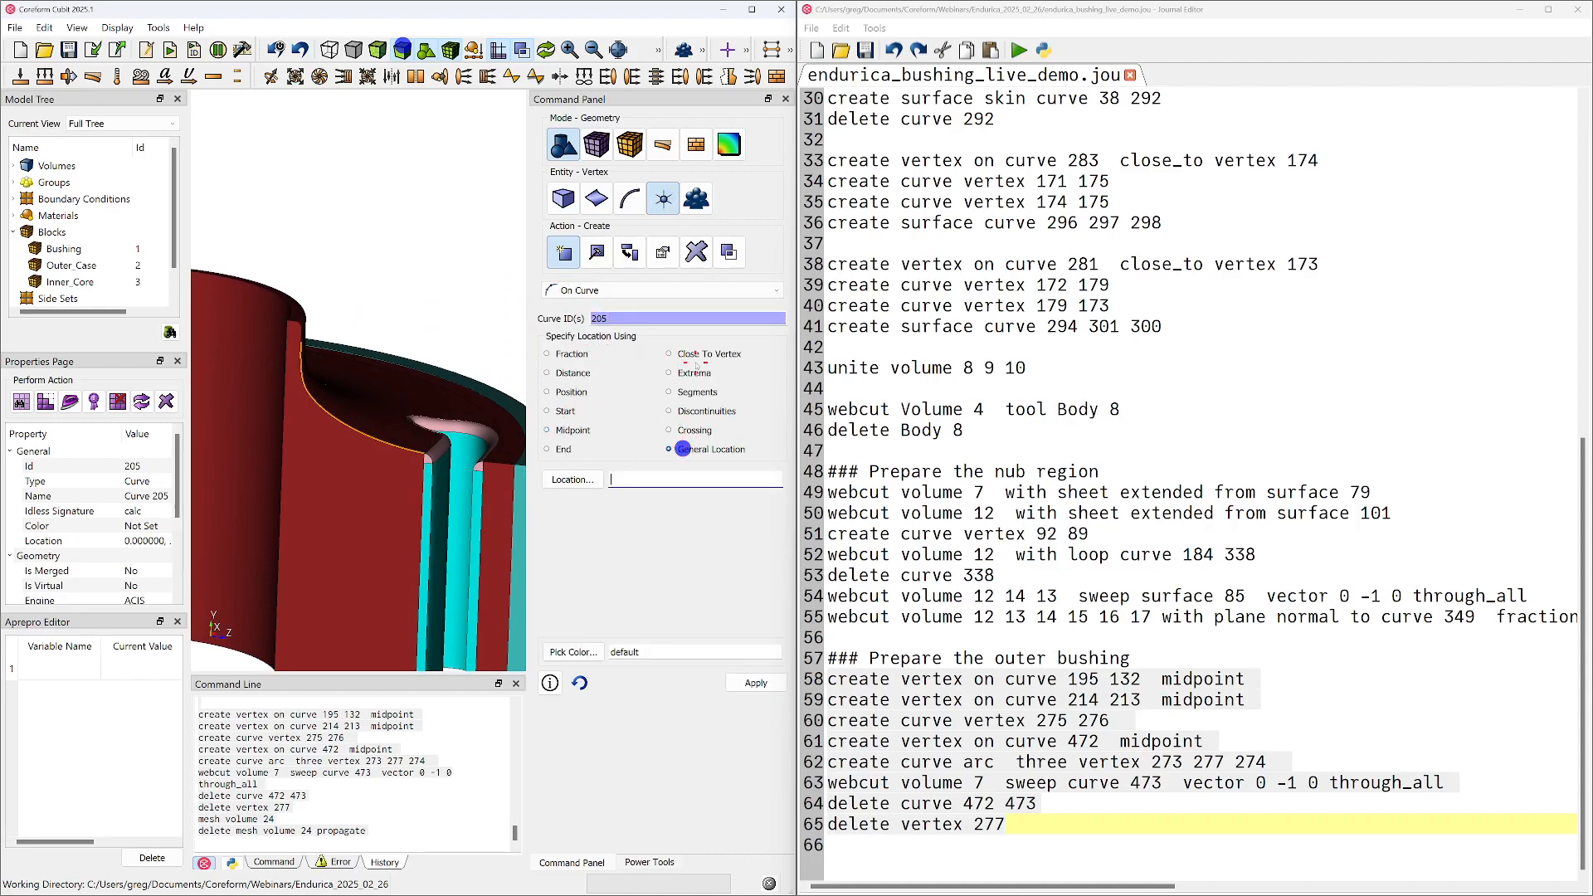
{"action": "left_click", "coordinate": [603, 298]}
{"action": "left_click", "coordinate": [597, 400]}
{"action": "left_click", "coordinate": [597, 291]}
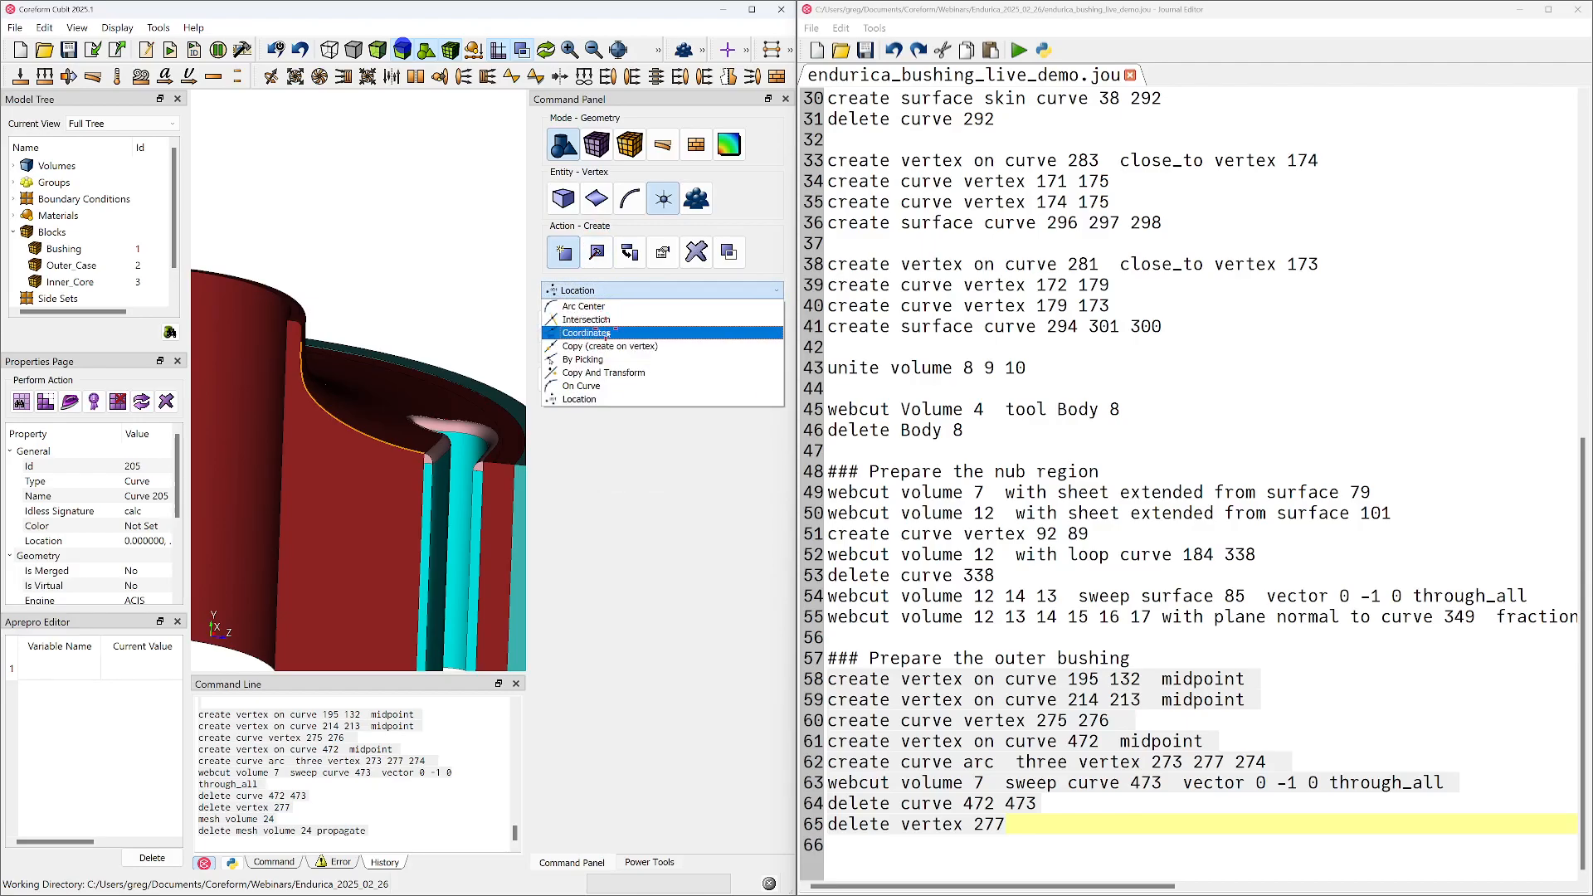
Create a vertex by picking on curve 205 at -0.01713, 37.09, 20.65, near the inner sleeve
{"action": "left_click", "coordinate": [604, 359]}
{"action": "left_click", "coordinate": [603, 355]}
{"action": "left_click_drag", "start_coordinate": [360, 384], "coordinate": [324, 384]}
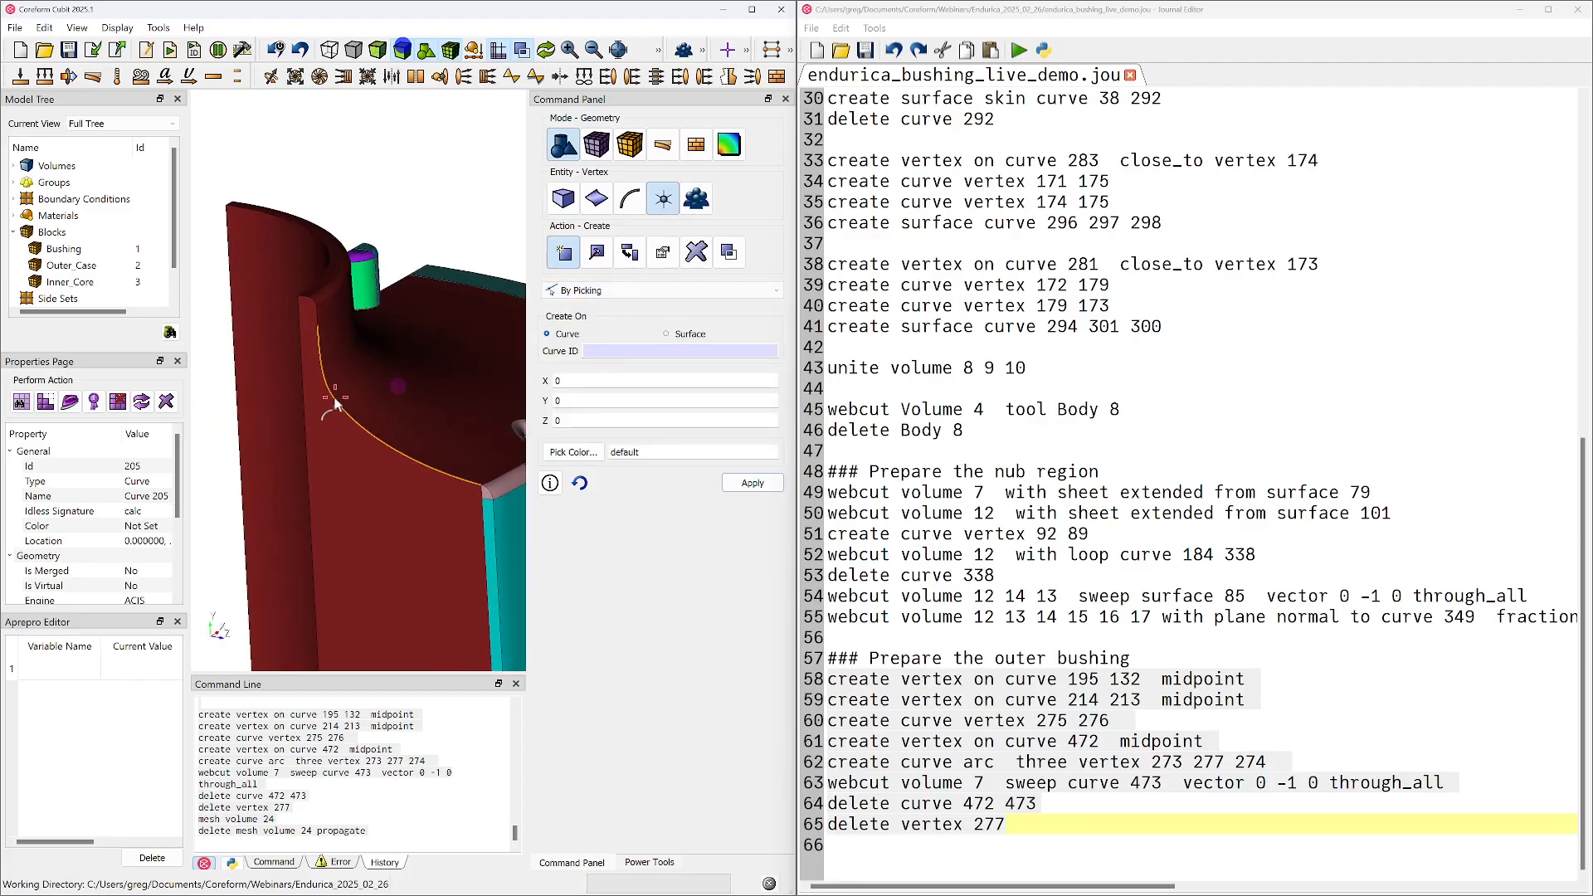
{"action": "left_click", "coordinate": [335, 385]}
{"action": "left_click_drag", "start_coordinate": [387, 456], "coordinate": [331, 396]}
{"action": "left_click", "coordinate": [327, 390]}
{"action": "left_click_drag", "start_coordinate": [362, 444], "coordinate": [309, 415]}
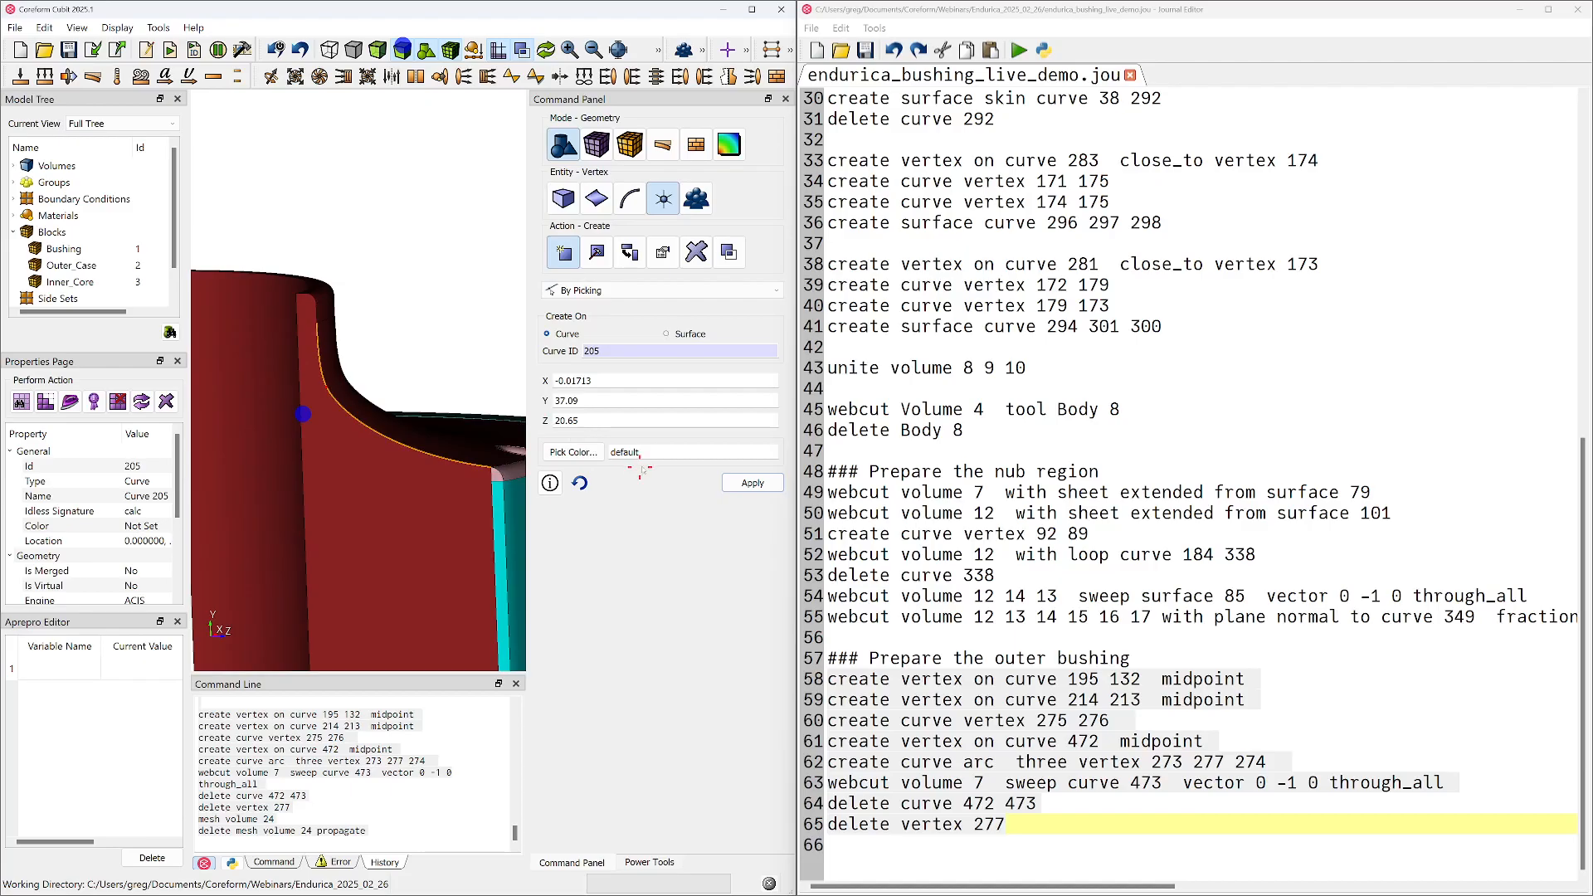
{"action": "left_click", "coordinate": [744, 489]}
Review the volume webcut methods and examine the inner sleeve profile from both cut faces to decide how to split the bushing
{"action": "left_click", "coordinate": [563, 196]}
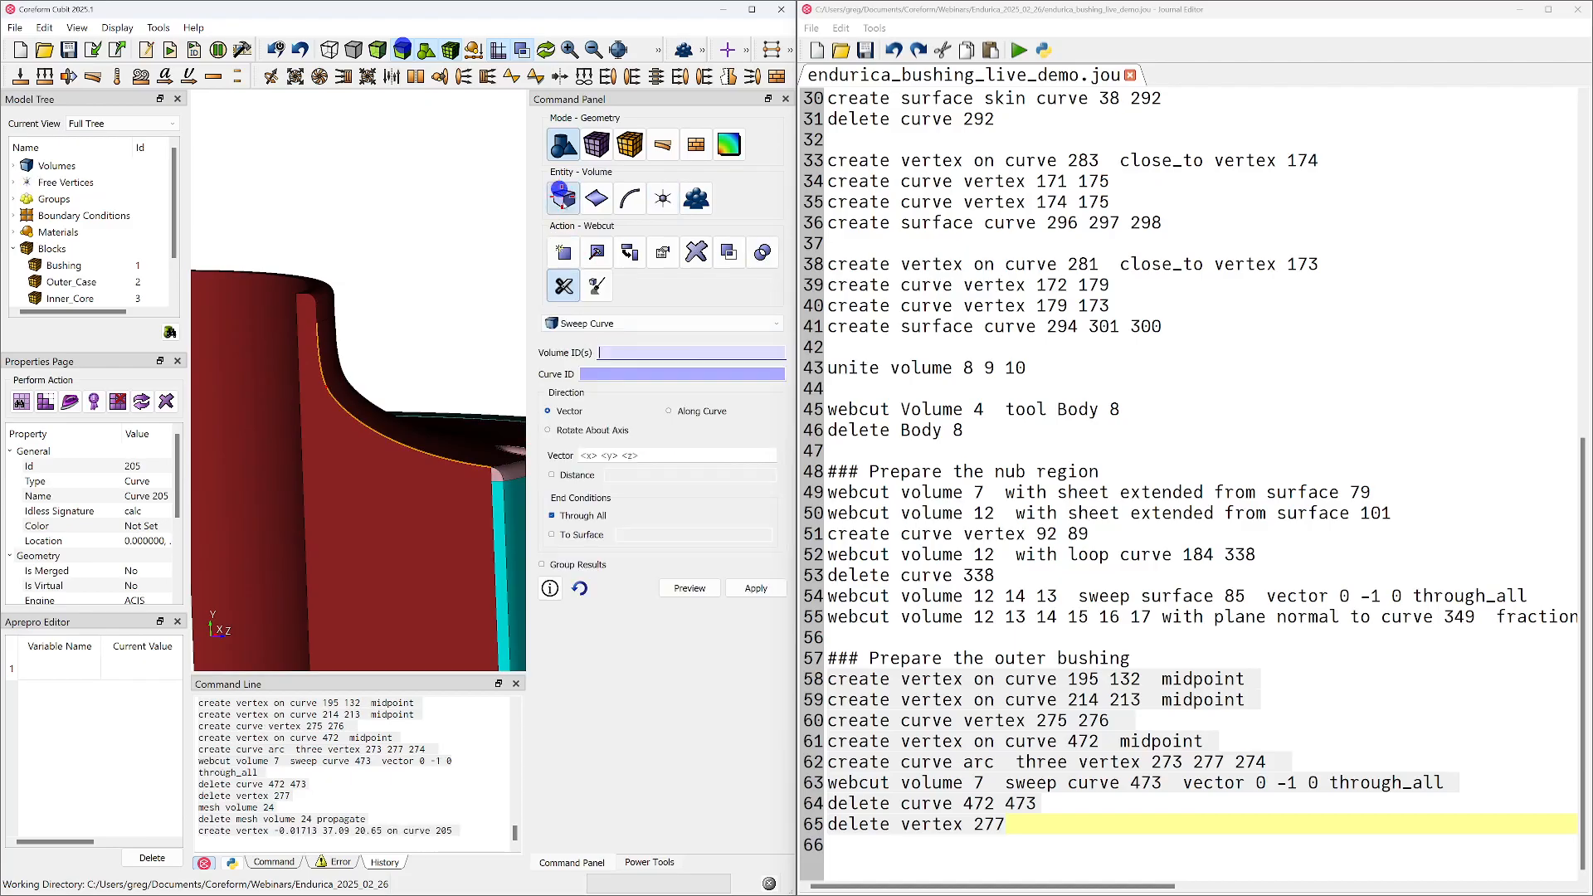
{"action": "left_click", "coordinate": [603, 324]}
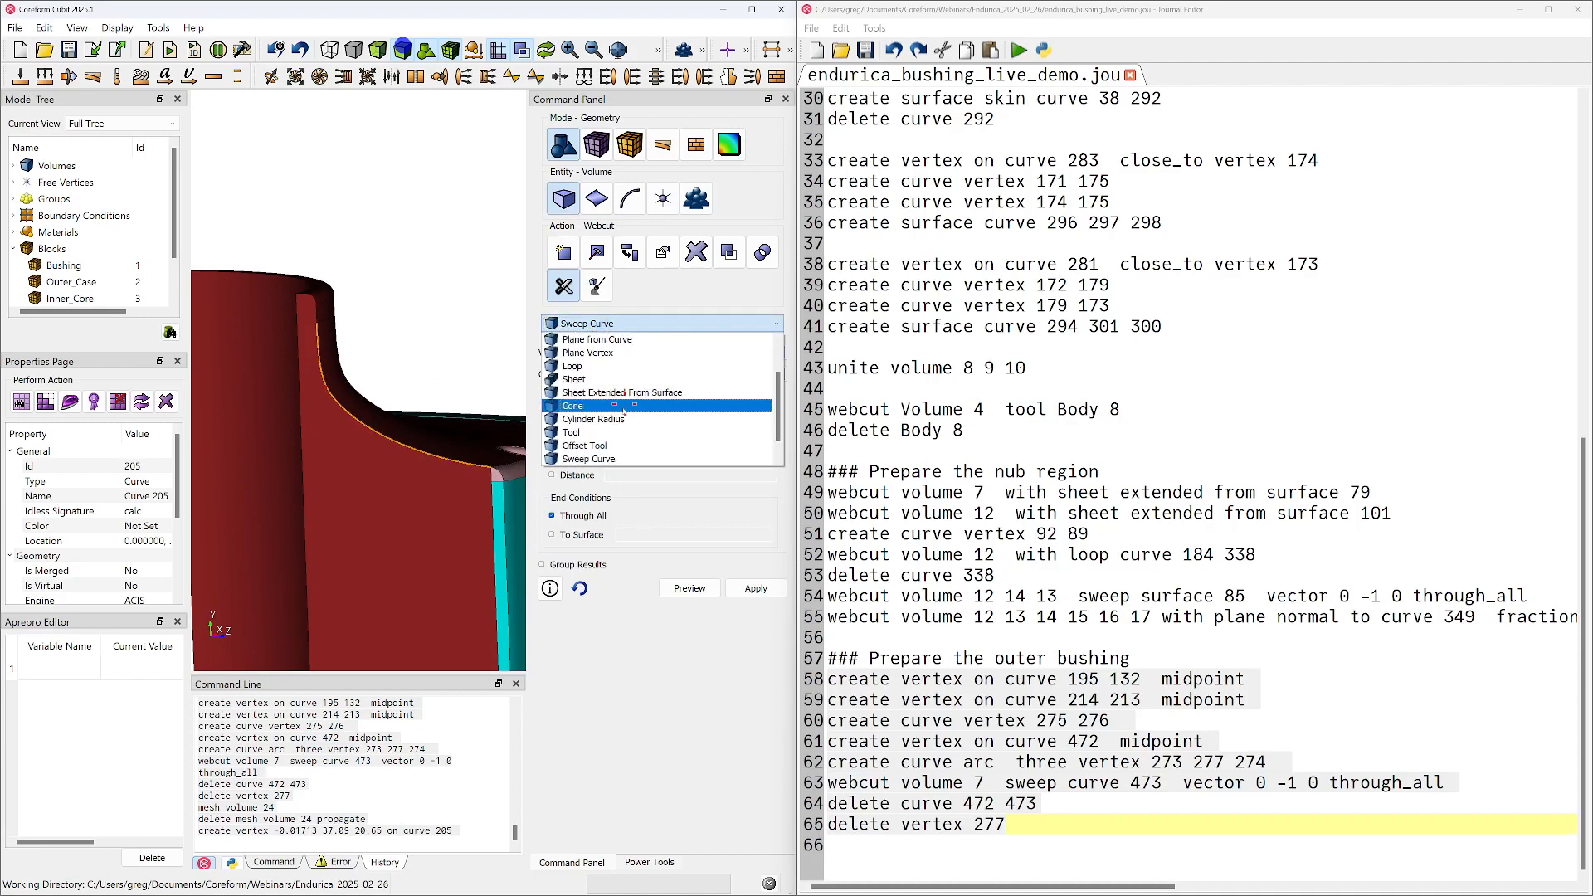
{"action": "scroll", "coordinate": [606, 432], "scroll_direction": "down", "scroll_amount": 1}
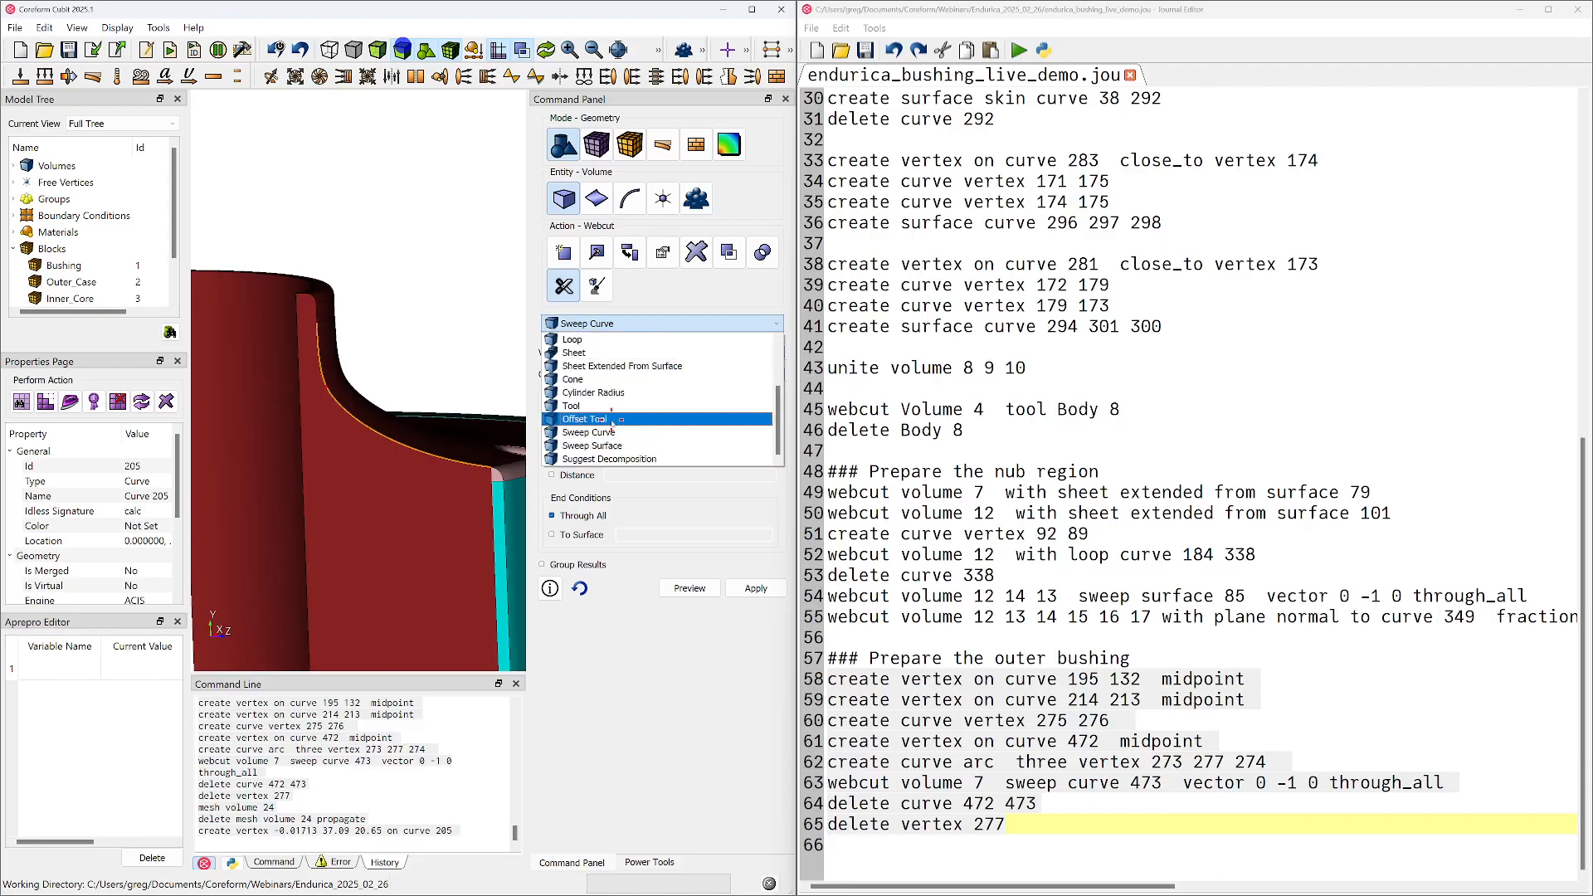
{"action": "left_click_drag", "start_coordinate": [444, 383], "coordinate": [336, 430]}
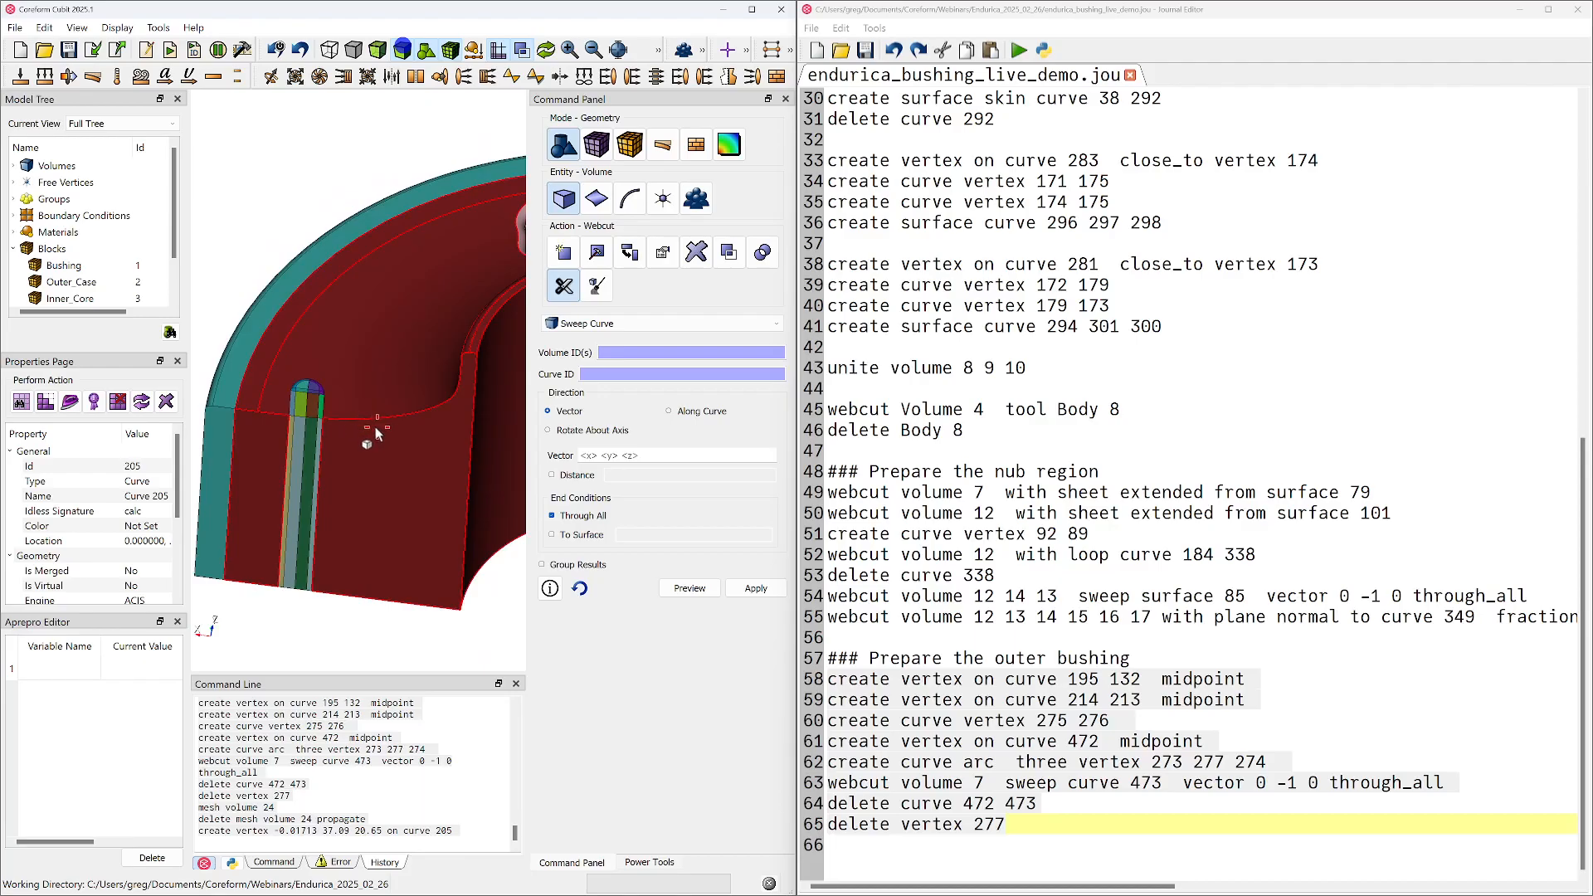
{"action": "left_click_drag", "start_coordinate": [381, 440], "coordinate": [384, 493]}
{"action": "mouse_move", "coordinate": [390, 413]}
{"action": "left_mouse_down"}
{"action": "mouse_move", "coordinate": [402, 443]}
{"action": "mouse_move", "coordinate": [306, 550]}
{"action": "mouse_move", "coordinate": [361, 539]}
{"action": "mouse_move", "coordinate": [358, 516]}
{"action": "mouse_move", "coordinate": [278, 512]}
{"action": "left_mouse_up"}
{"action": "left_click_drag", "start_coordinate": [346, 471], "coordinate": [327, 472]}
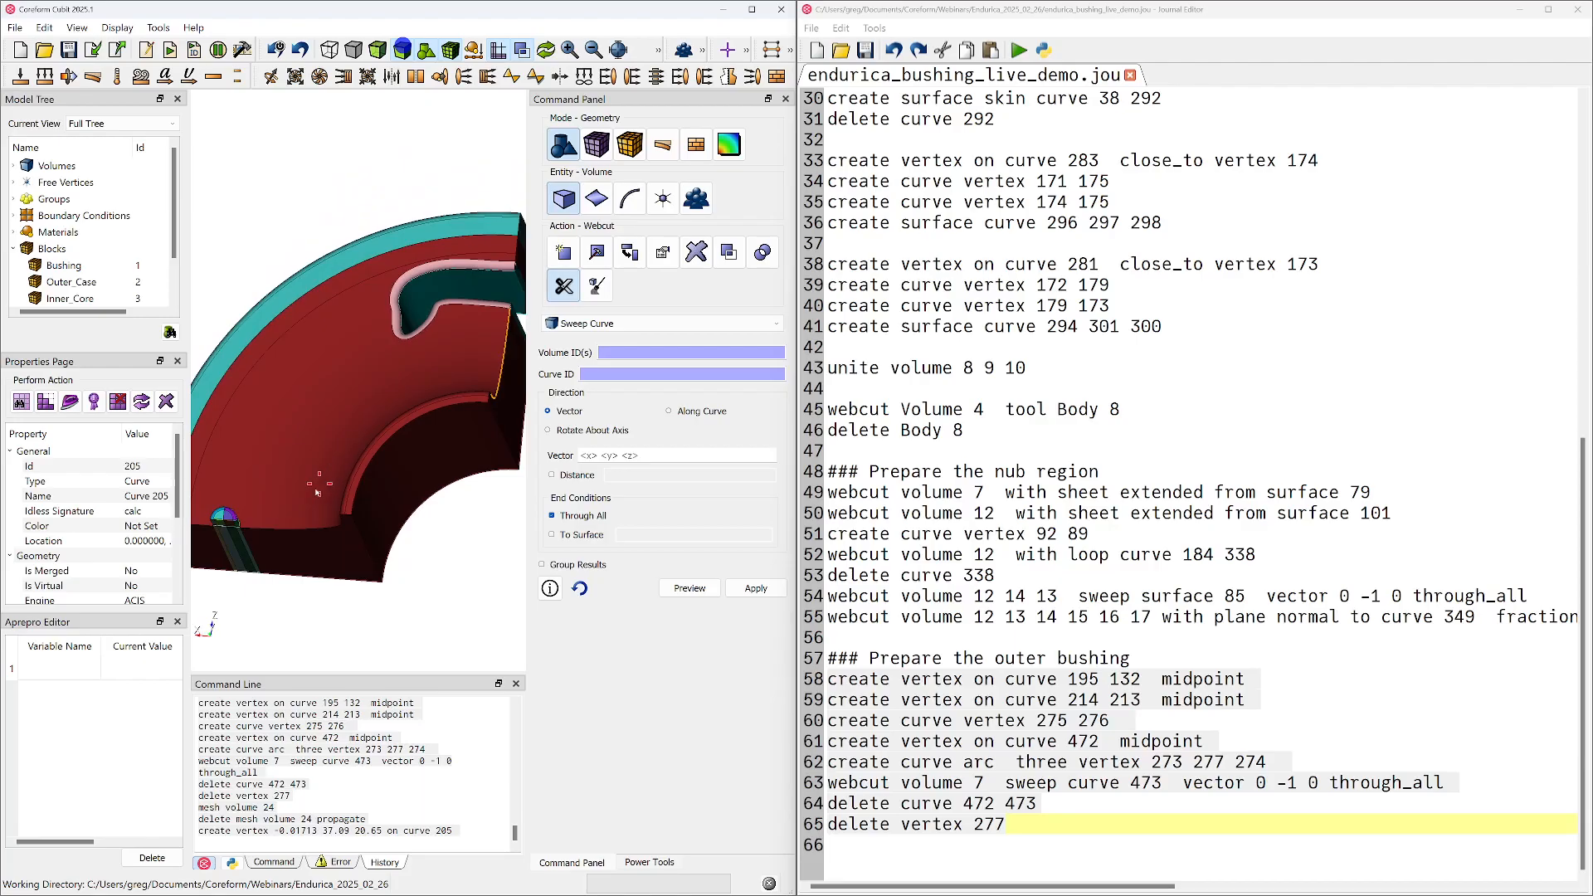
{"action": "mouse_move", "coordinate": [350, 487]}
{"action": "left_mouse_down"}
{"action": "mouse_move", "coordinate": [366, 519]}
{"action": "mouse_move", "coordinate": [420, 477]}
{"action": "mouse_move", "coordinate": [319, 413]}
{"action": "mouse_move", "coordinate": [470, 500]}
{"action": "left_mouse_up"}
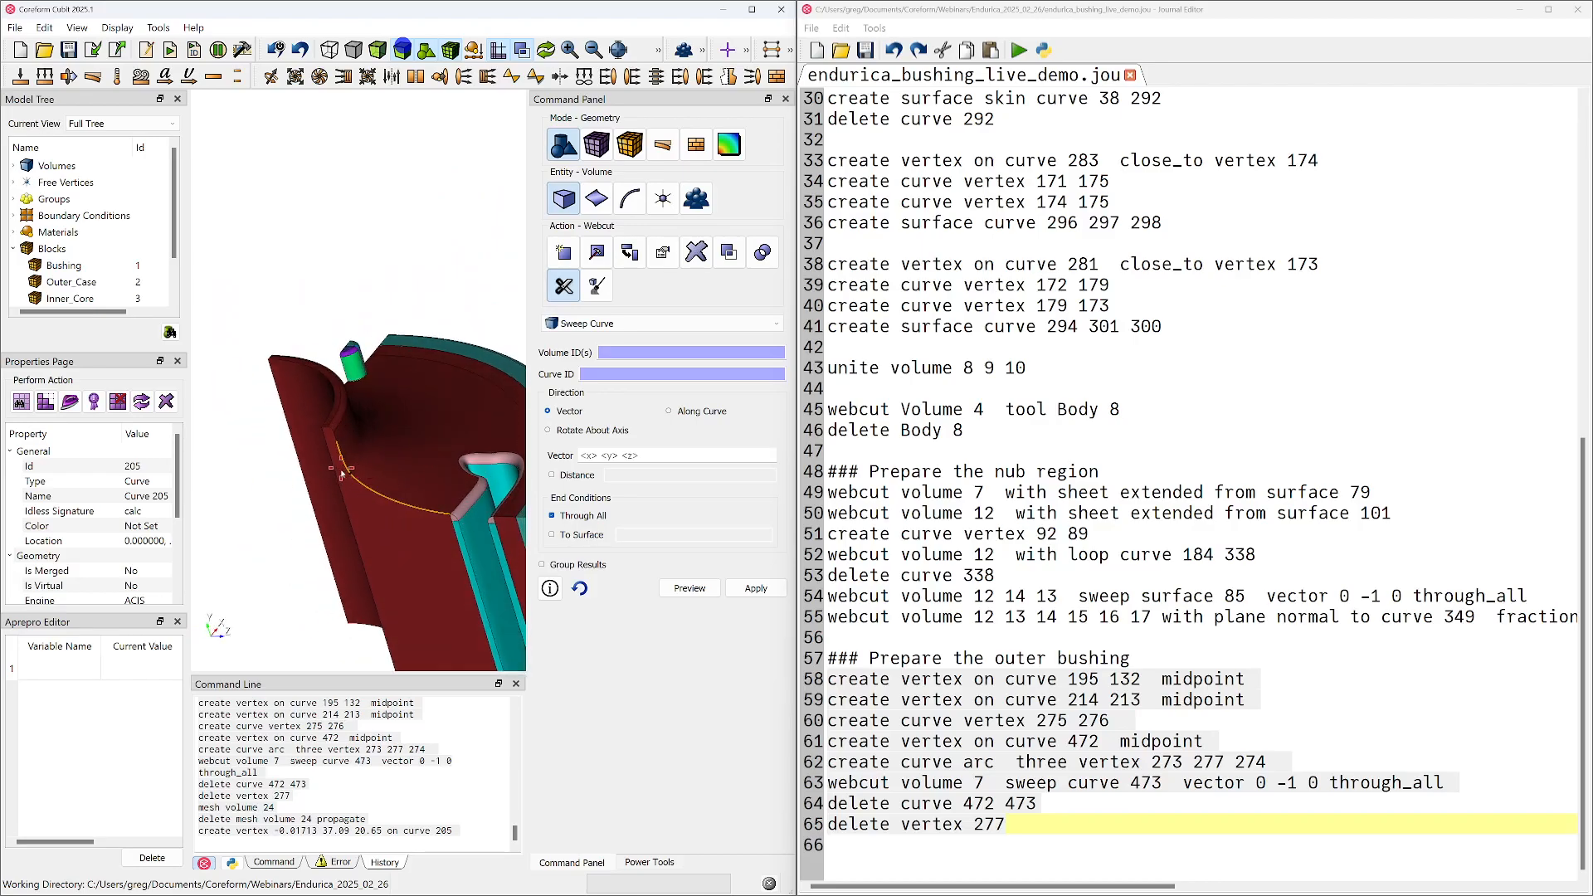
{"action": "left_click", "coordinate": [379, 484]}
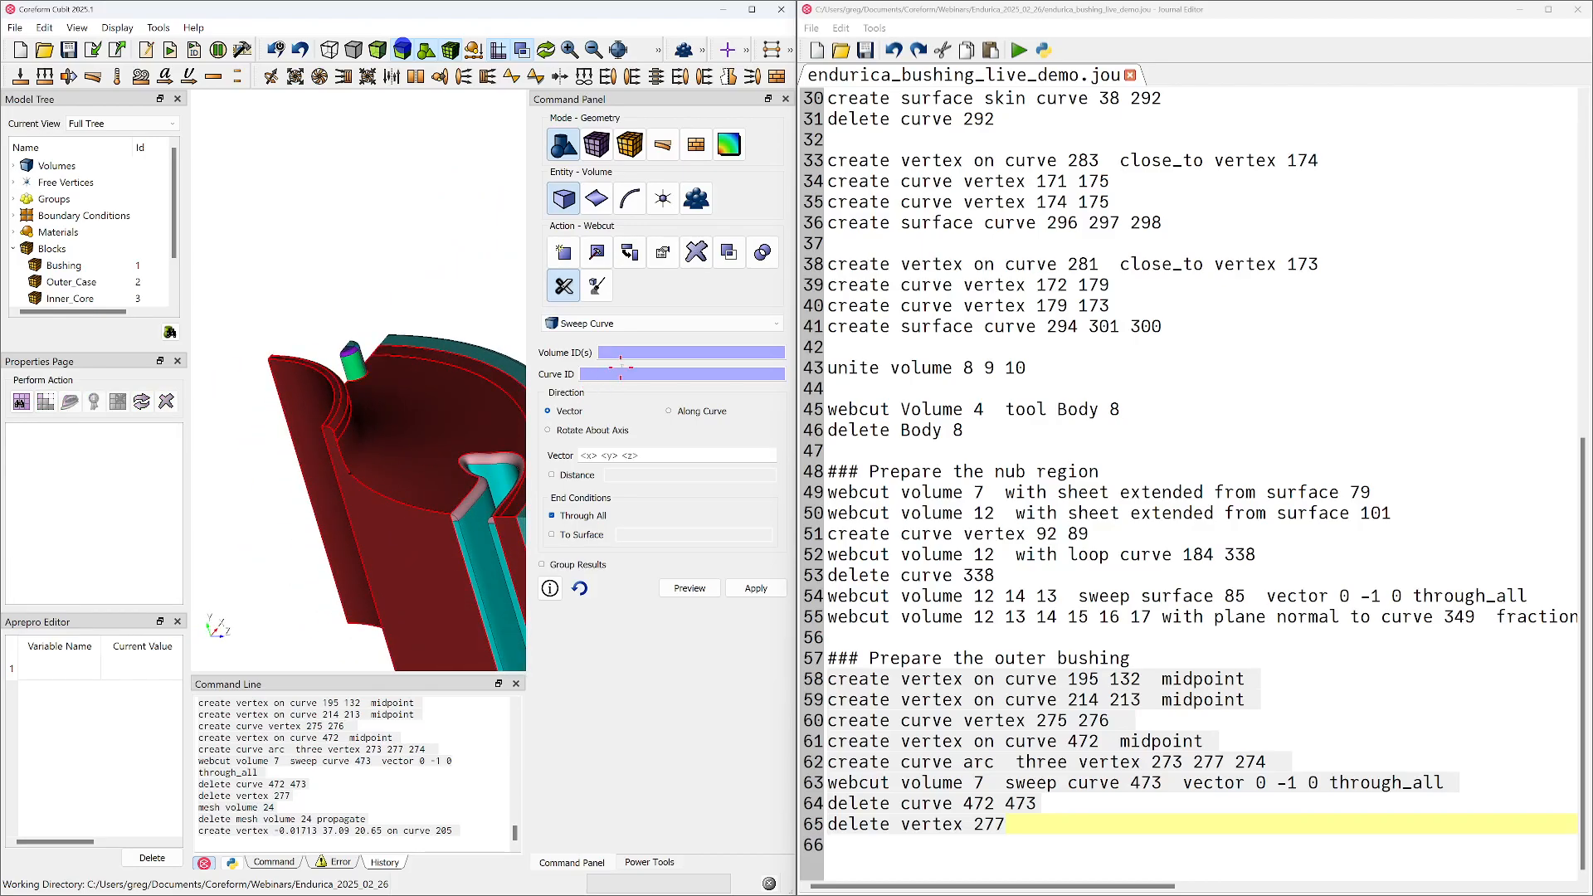
{"action": "left_click", "coordinate": [373, 828]}
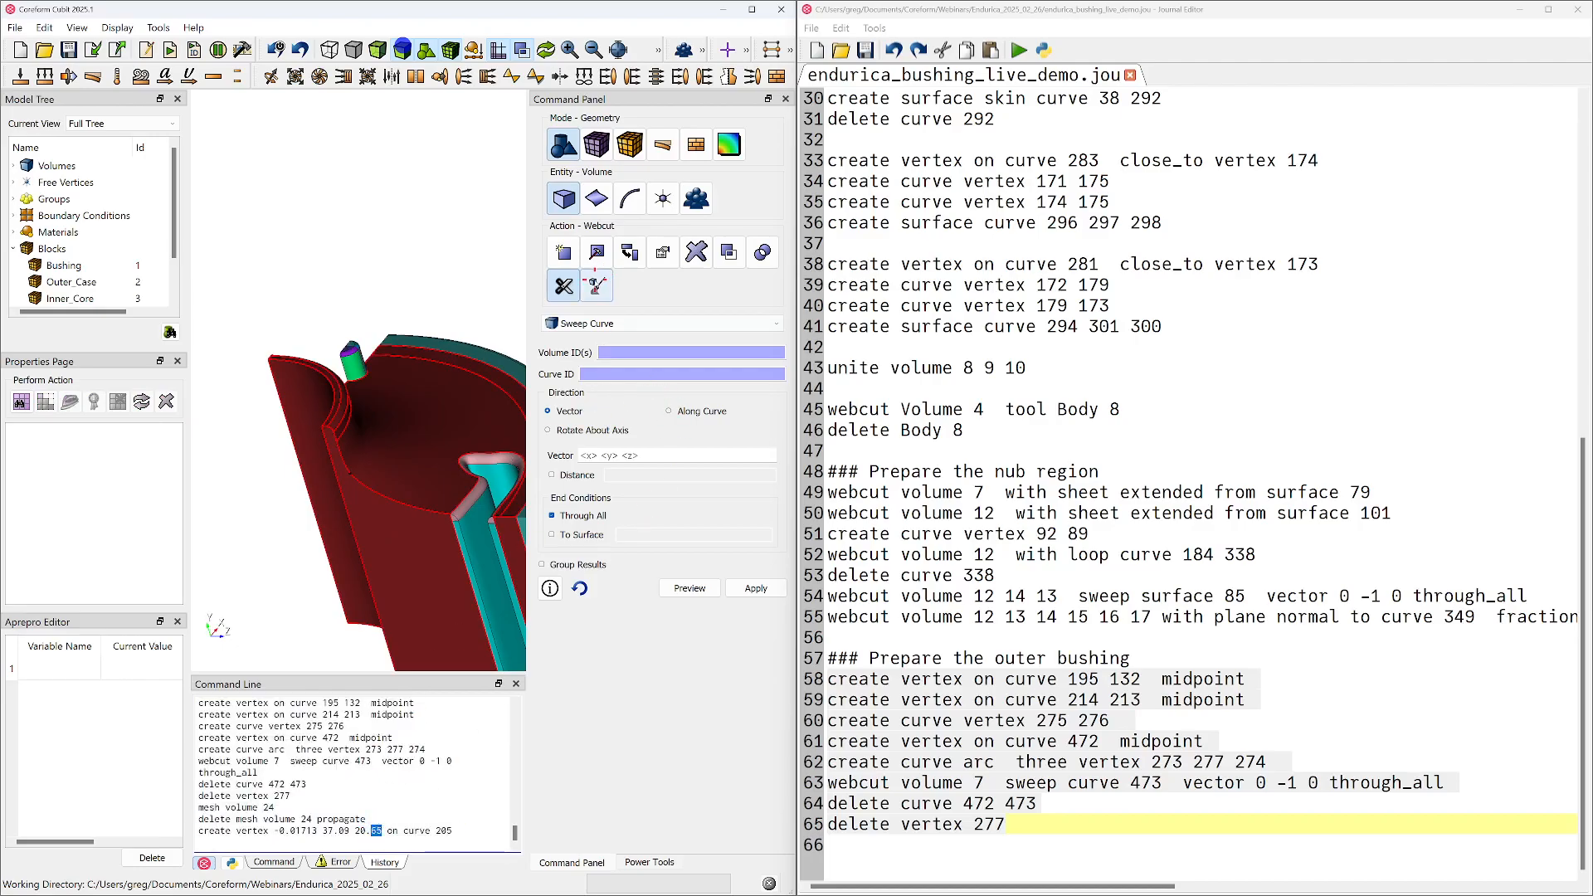
{"action": "middle_click_drag", "start_coordinate": [349, 386], "coordinate": [373, 330]}
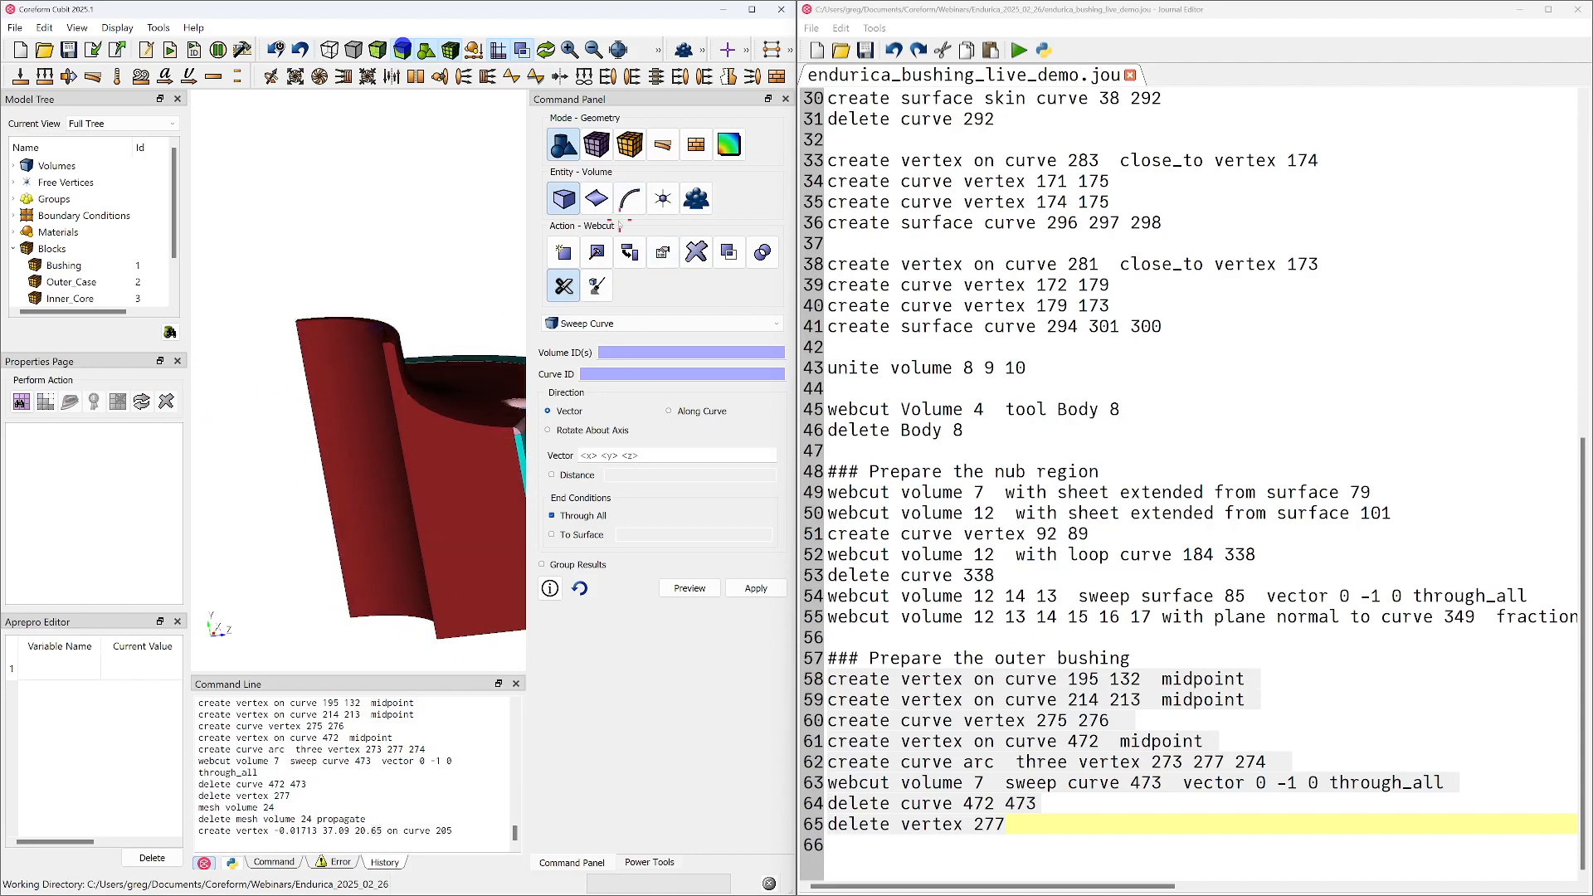
Webcut volume 7 with a plane normal to curve 265, positioned near vertex 286
{"action": "left_click", "coordinate": [579, 325]}
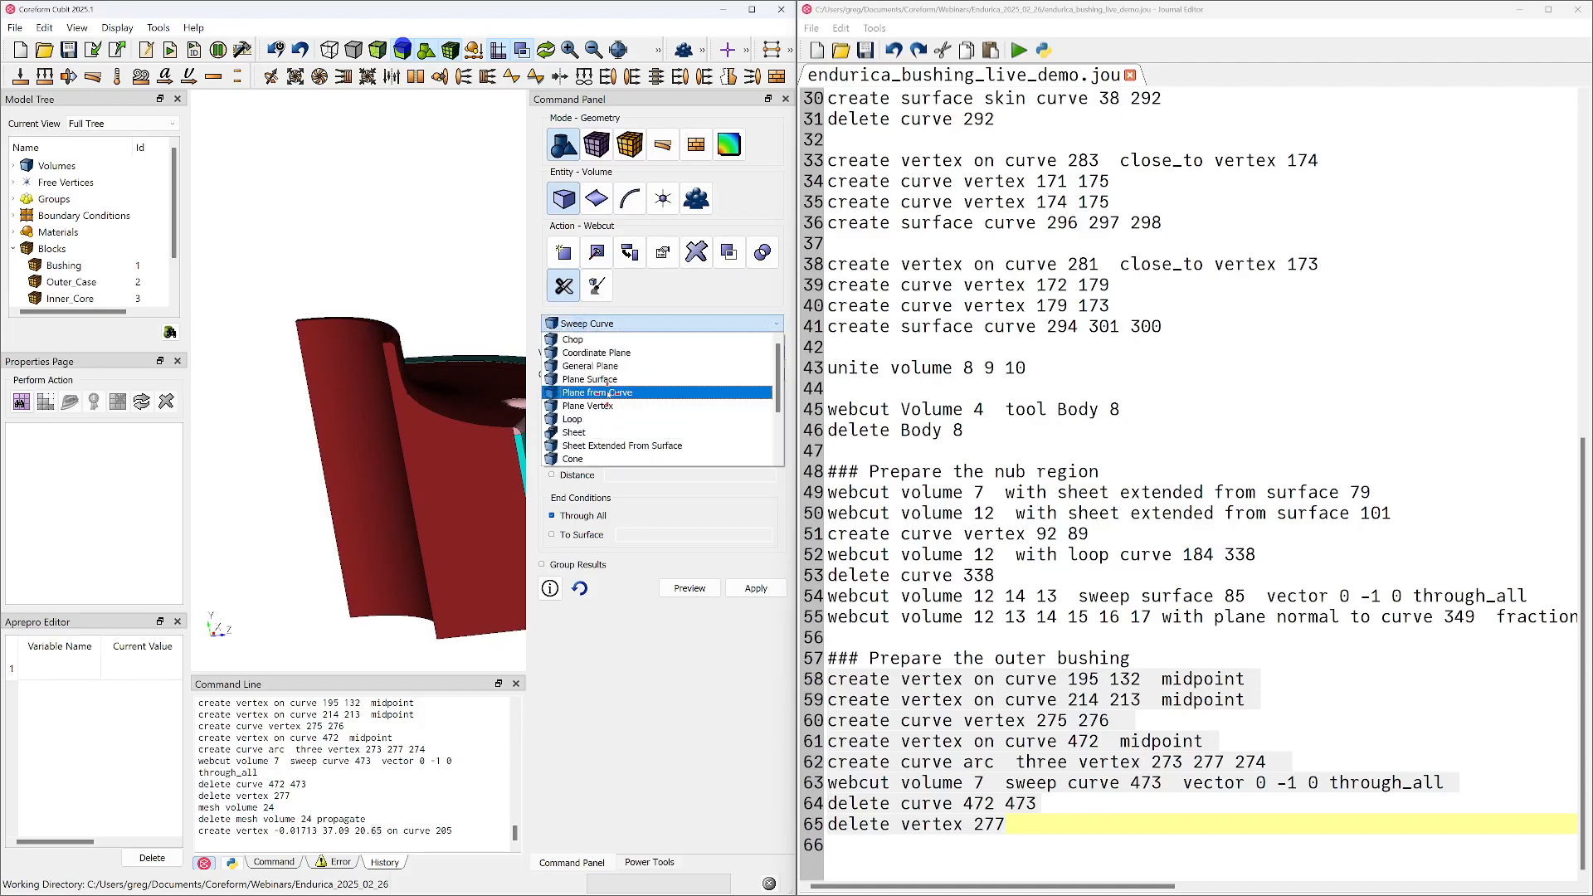
{"action": "left_click", "coordinate": [612, 390]}
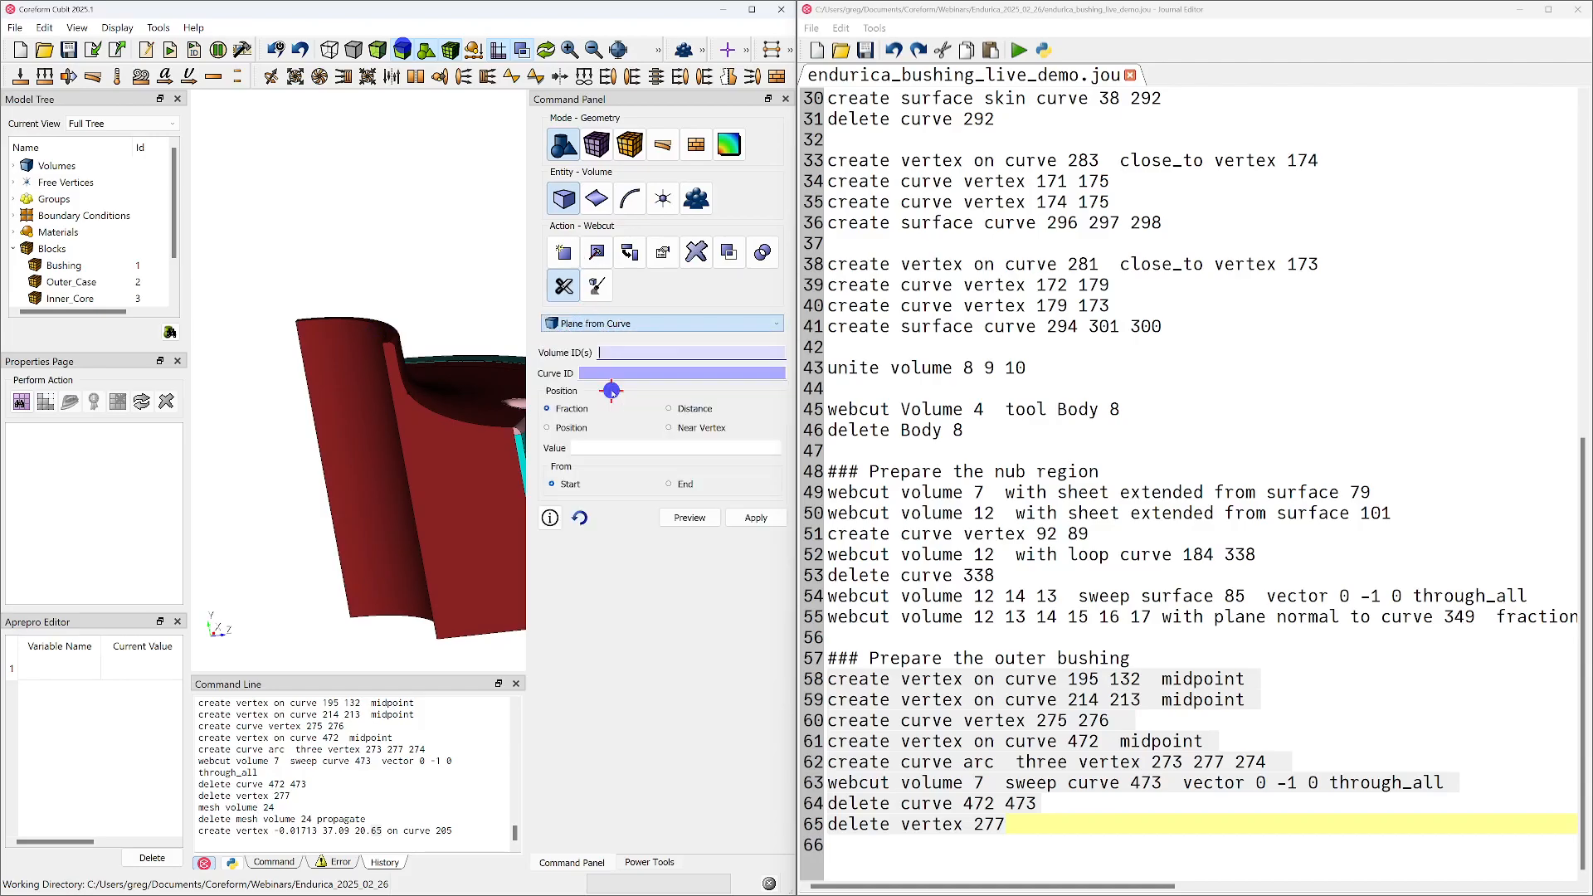
{"action": "left_click", "coordinate": [448, 446]}
{"action": "left_click", "coordinate": [405, 447]}
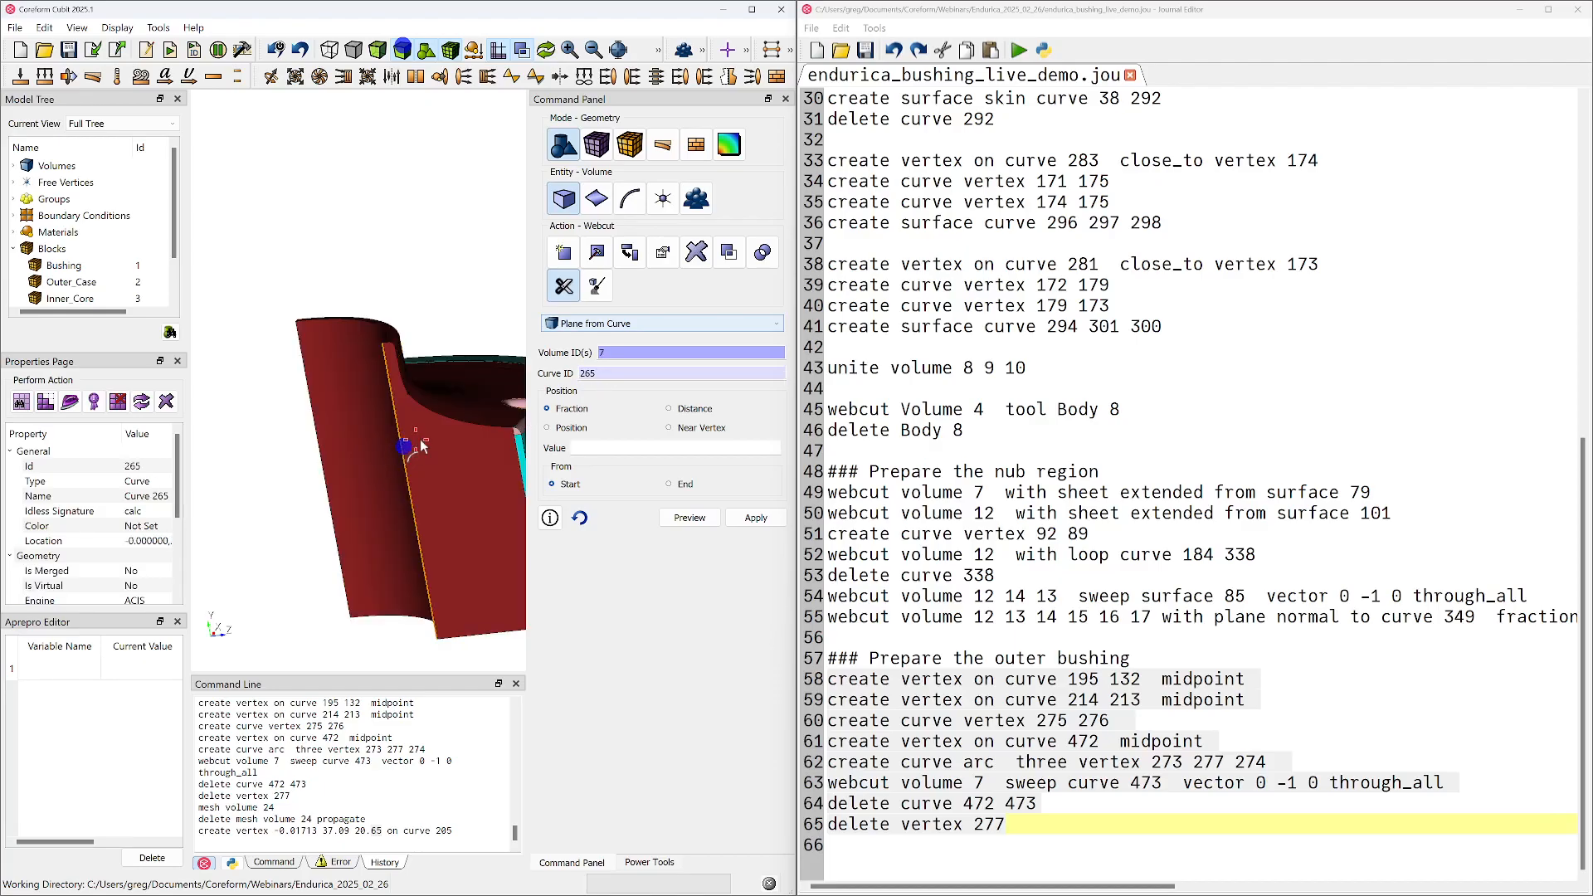
{"action": "left_click", "coordinate": [669, 427]}
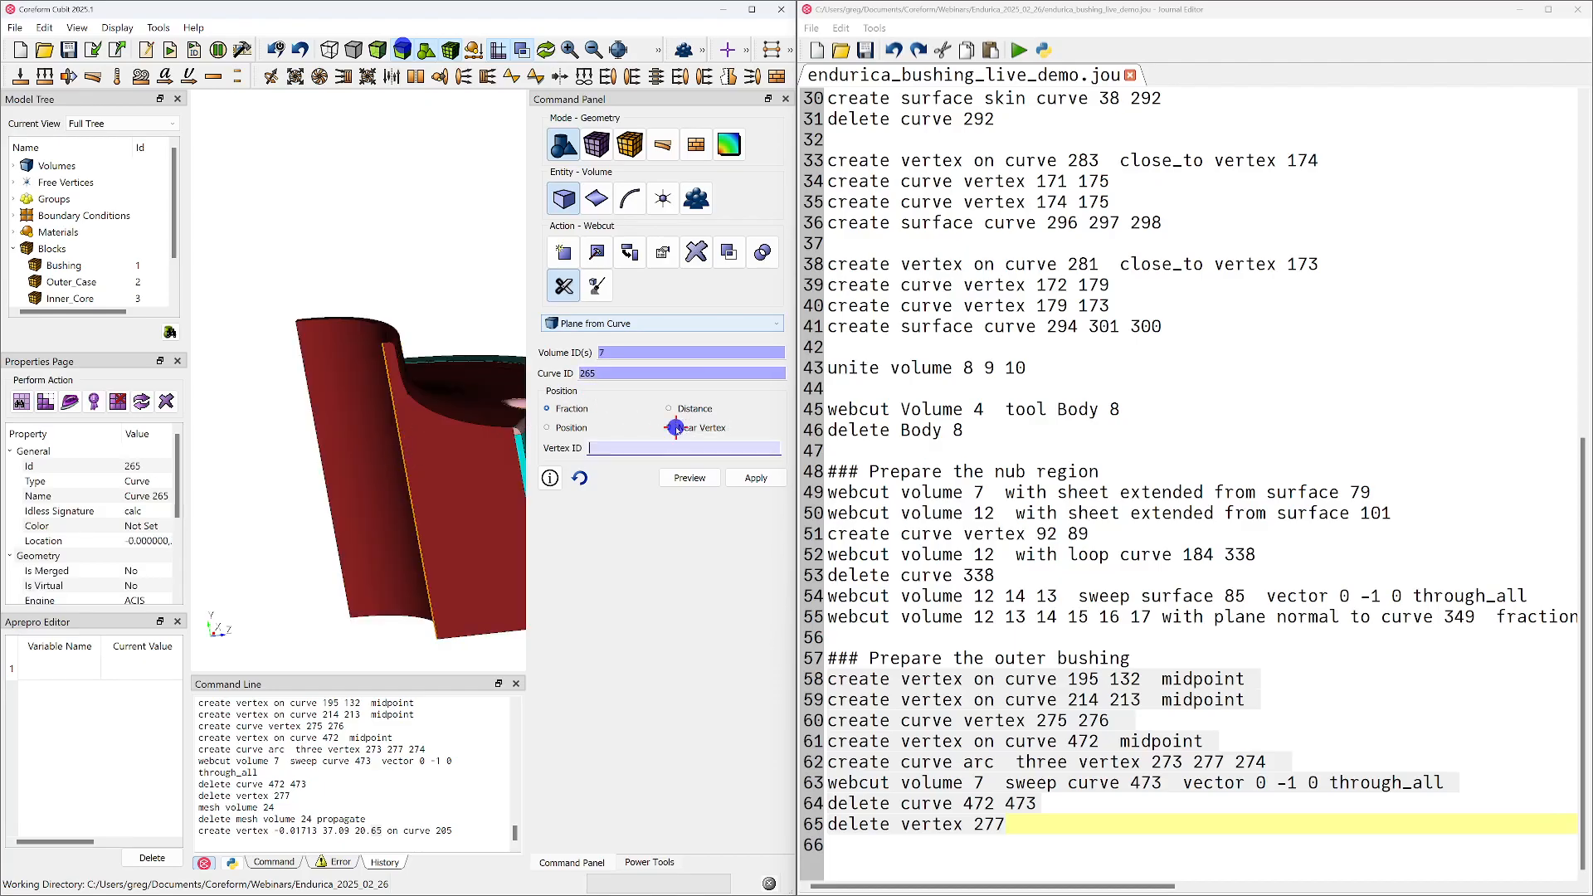
{"action": "left_click", "coordinate": [408, 396]}
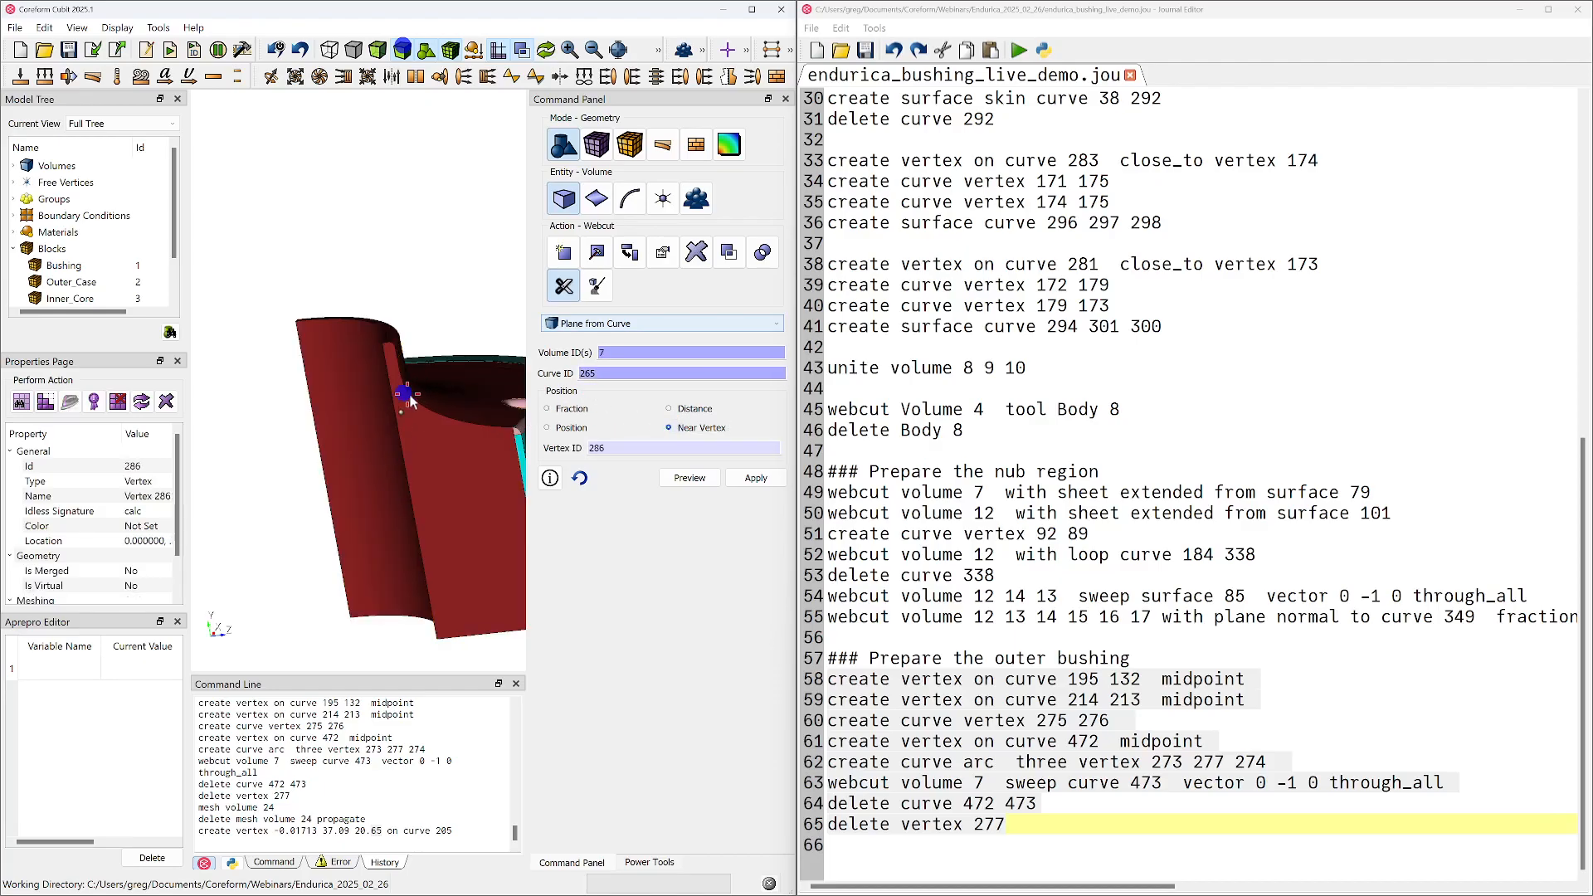
{"action": "left_click", "coordinate": [756, 478]}
Draw only the cut bushing volume 25 and inspect the corner where the cut plane meets the concave profile
{"action": "middle_click_drag", "start_coordinate": [444, 449], "coordinate": [351, 449]}
{"action": "left_click_drag", "start_coordinate": [373, 436], "coordinate": [375, 519]}
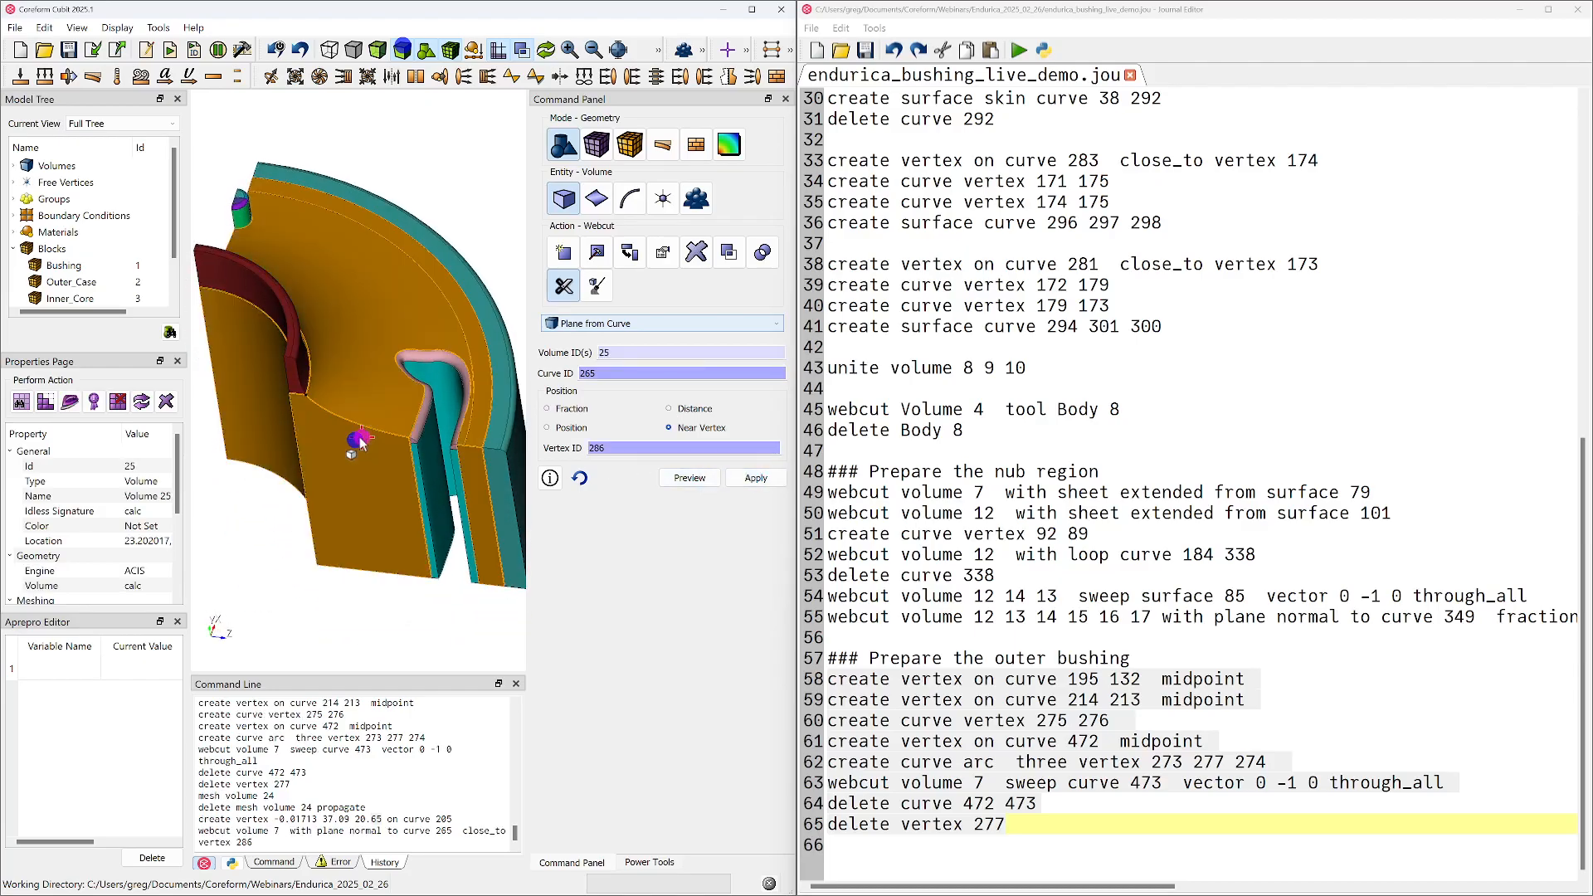
{"action": "right_click", "coordinate": [354, 443]}
{"action": "left_click", "coordinate": [423, 569]}
{"action": "left_click_drag", "start_coordinate": [408, 443], "coordinate": [369, 381]}
{"action": "scroll", "coordinate": [369, 380], "scroll_direction": "up", "scroll_amount": 5}
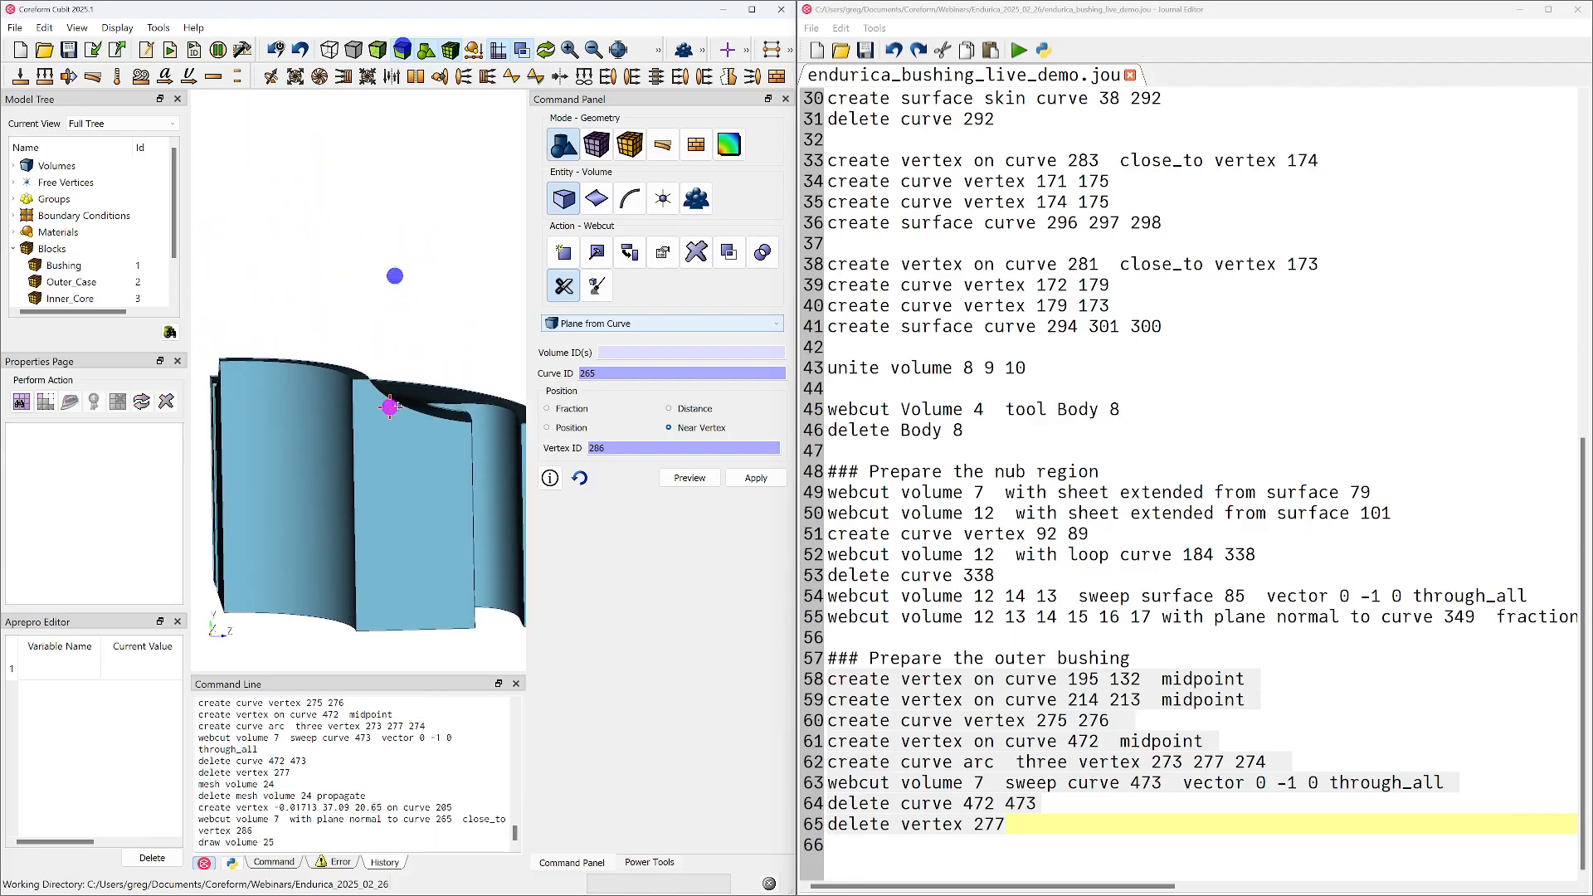
{"action": "mouse_move", "coordinate": [362, 380]}
{"action": "left_mouse_down"}
{"action": "mouse_move", "coordinate": [350, 330]}
{"action": "mouse_move", "coordinate": [391, 345]}
{"action": "mouse_move", "coordinate": [400, 317]}
{"action": "mouse_move", "coordinate": [380, 393]}
{"action": "left_mouse_up"}
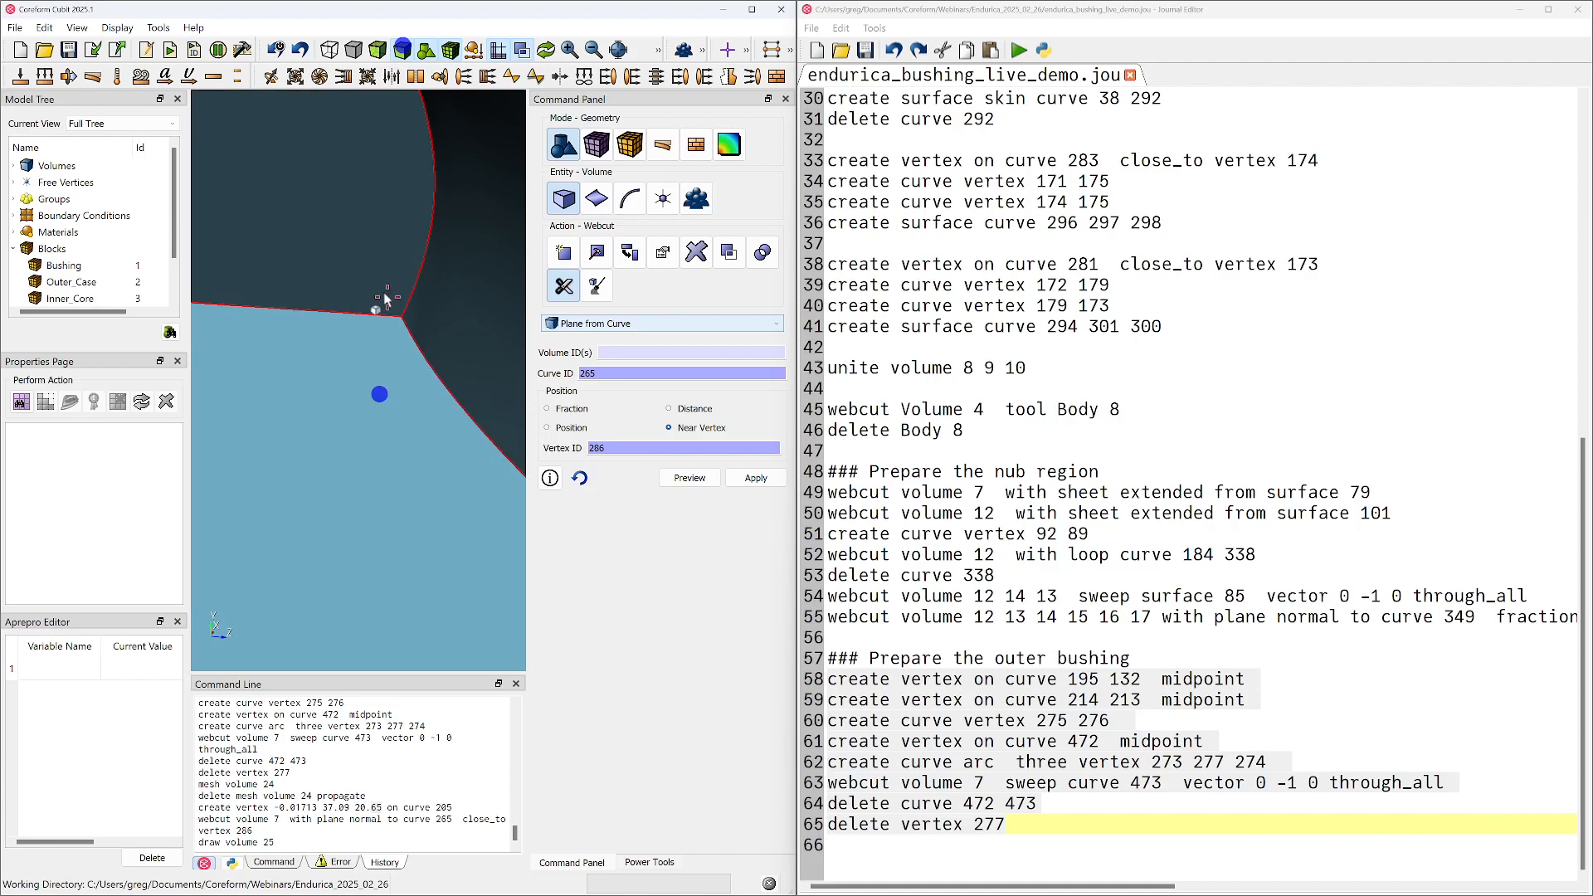
Set up surface meshing with the automatically calculated scheme for testing the faces of the cut bushing volume 25
{"action": "left_click", "coordinate": [385, 297]}
{"action": "scroll", "coordinate": [389, 323], "scroll_direction": "down", "scroll_amount": 4}
{"action": "scroll", "coordinate": [394, 340], "scroll_direction": "down", "scroll_amount": 3}
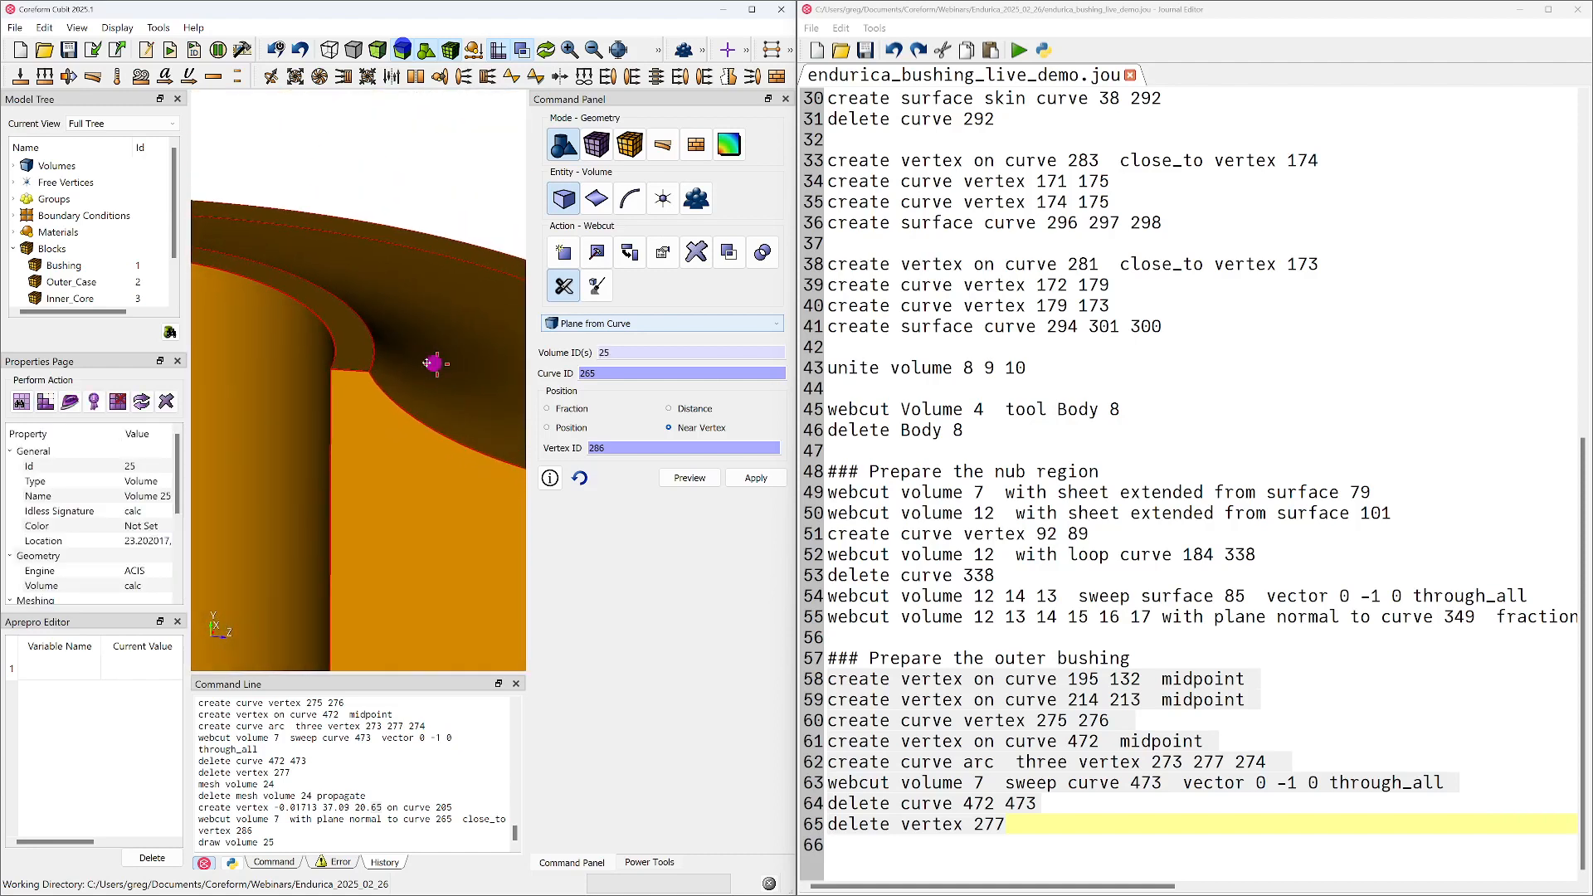
{"action": "left_click_drag", "start_coordinate": [443, 370], "coordinate": [371, 349]}
{"action": "left_click", "coordinate": [596, 144]}
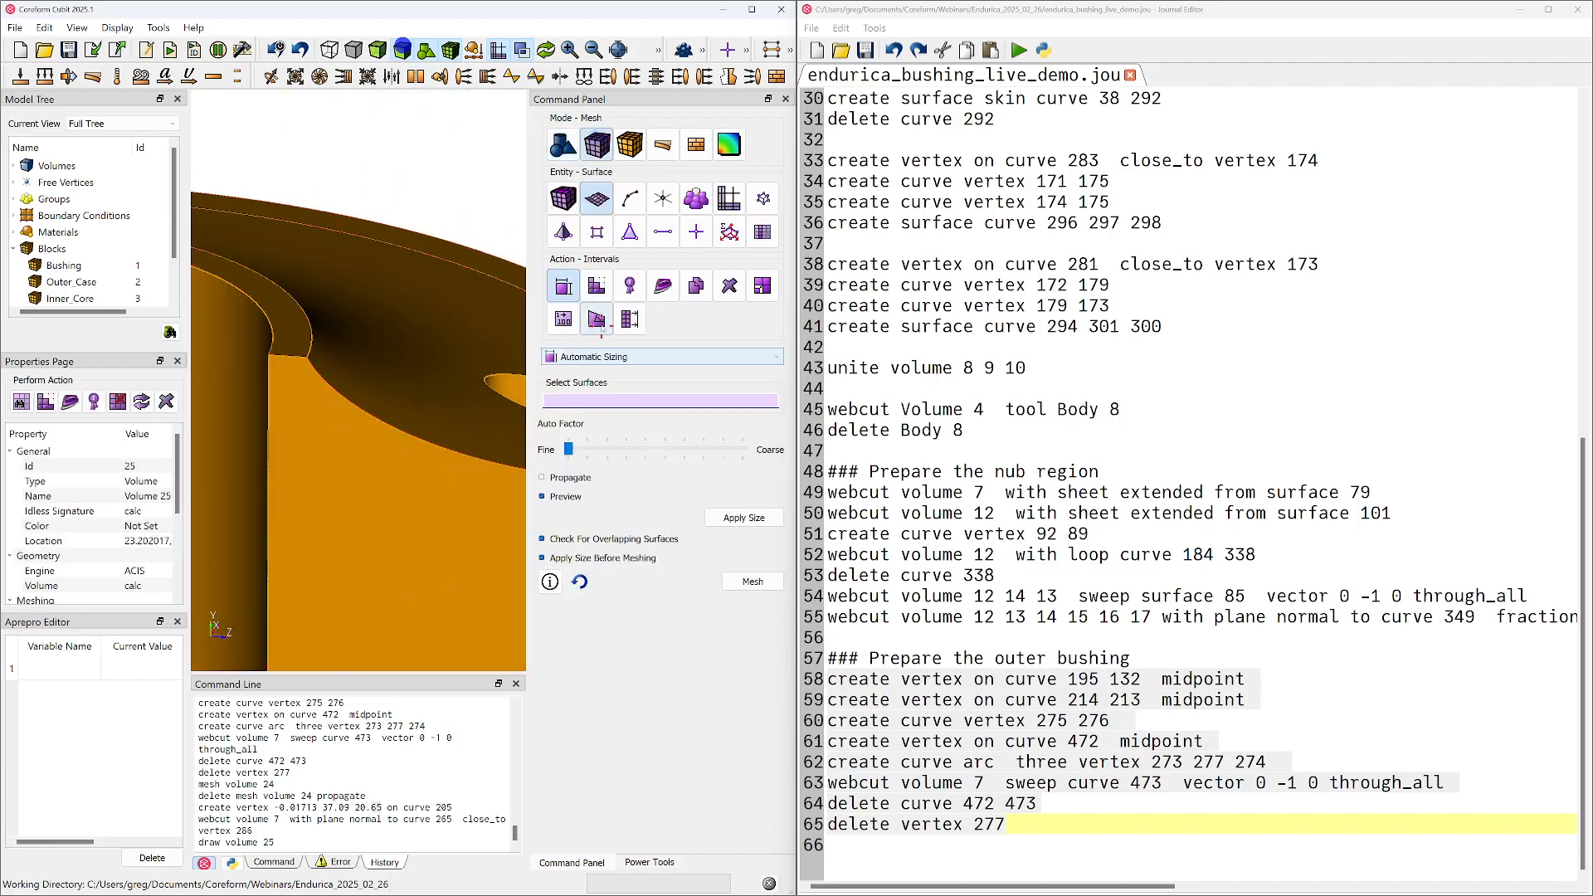
{"action": "left_click", "coordinate": [563, 199]}
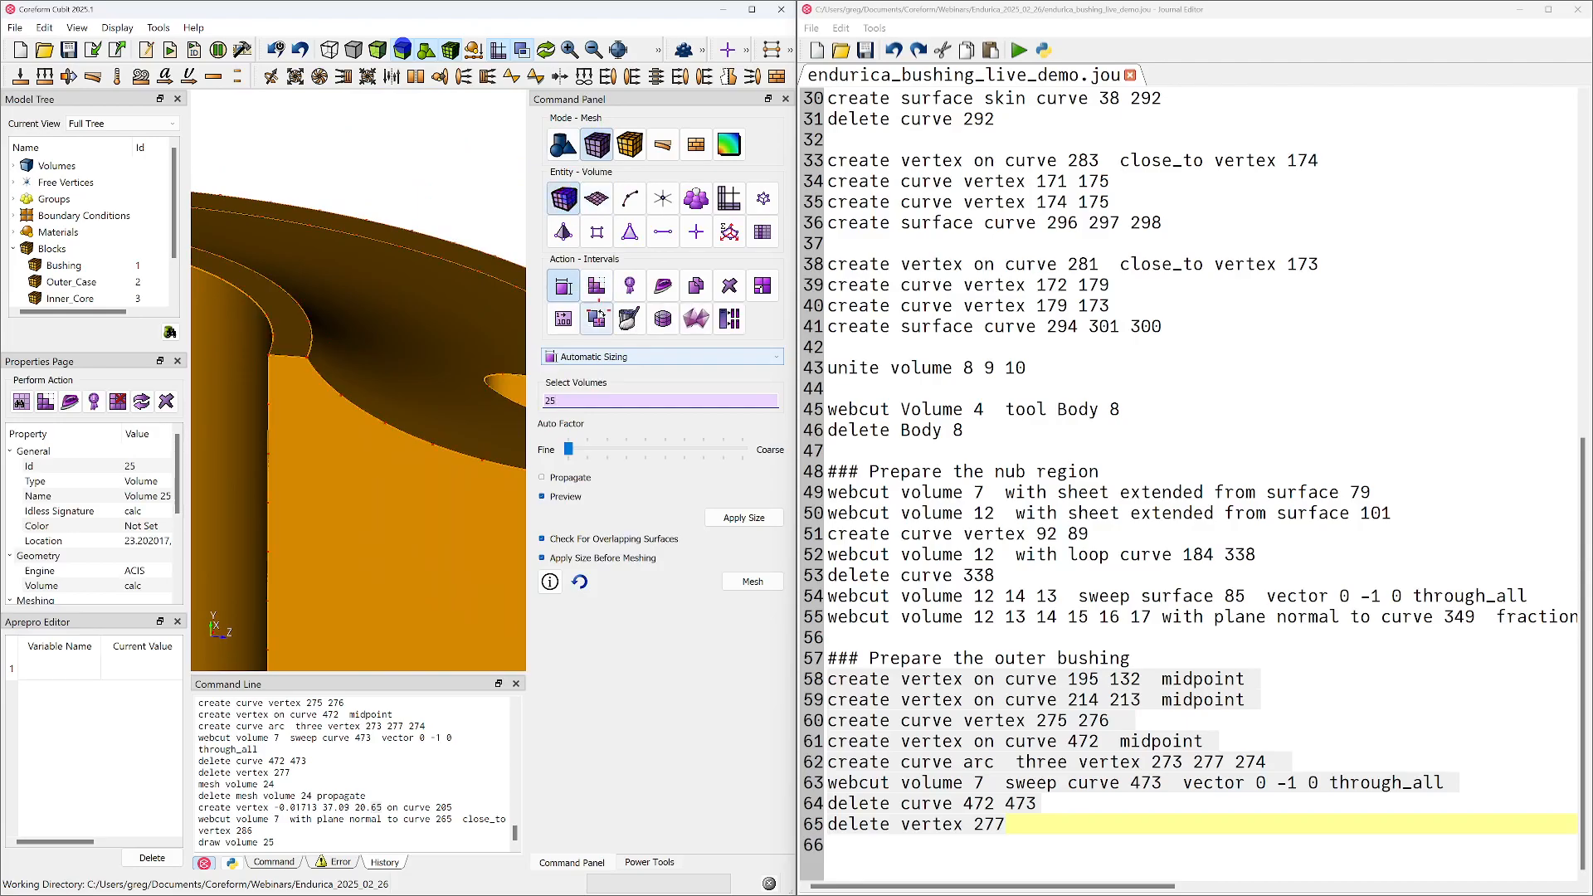
{"action": "left_click", "coordinate": [597, 199]}
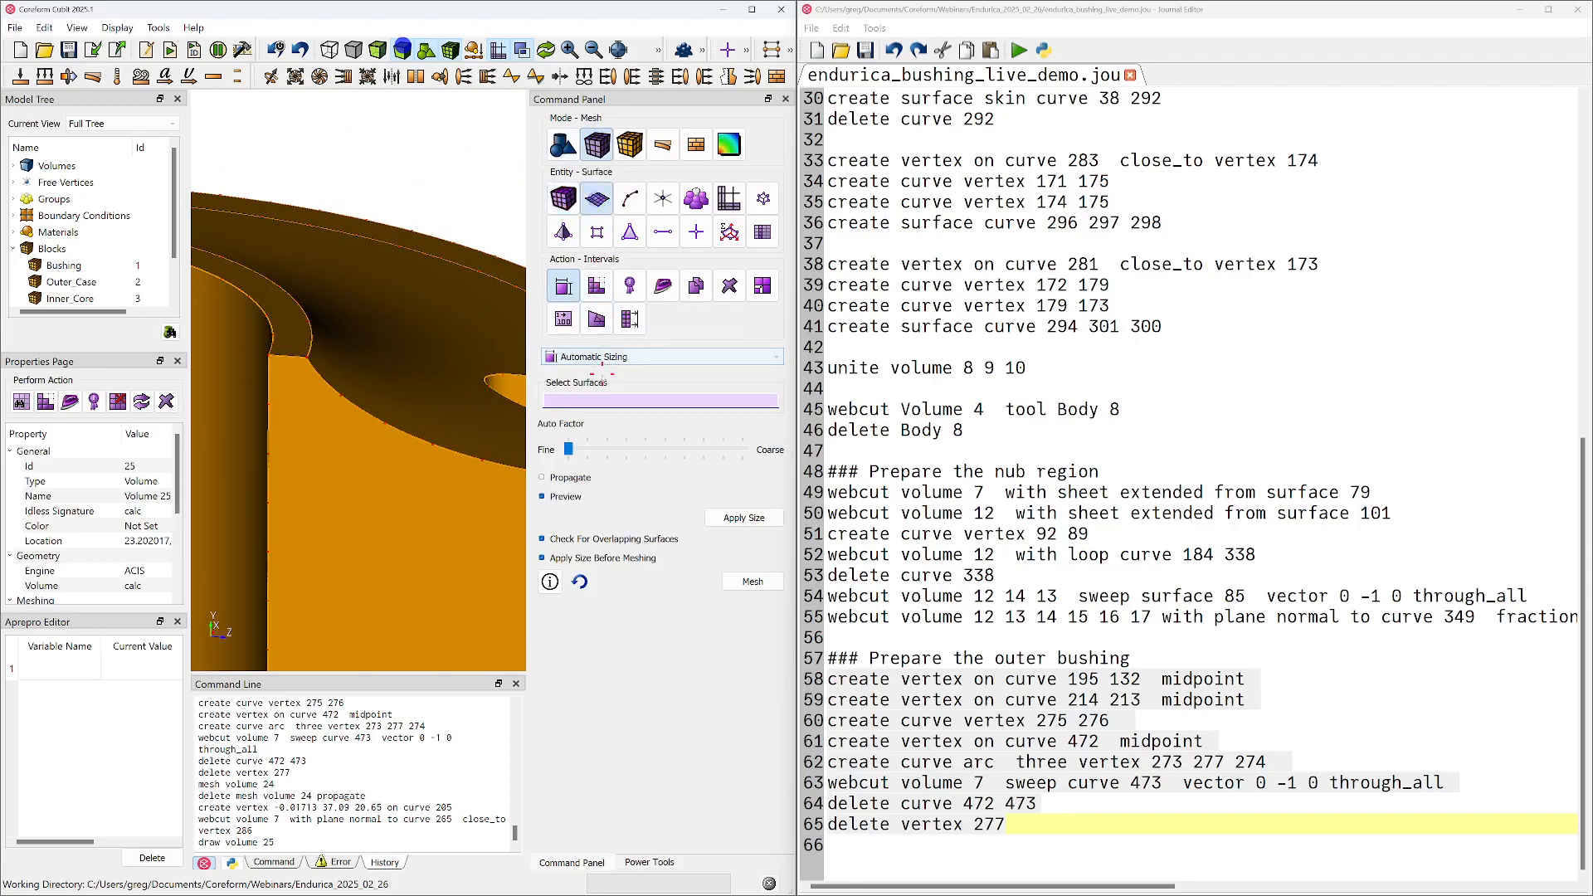
{"action": "left_click", "coordinate": [597, 285]}
{"action": "left_click", "coordinate": [576, 357]}
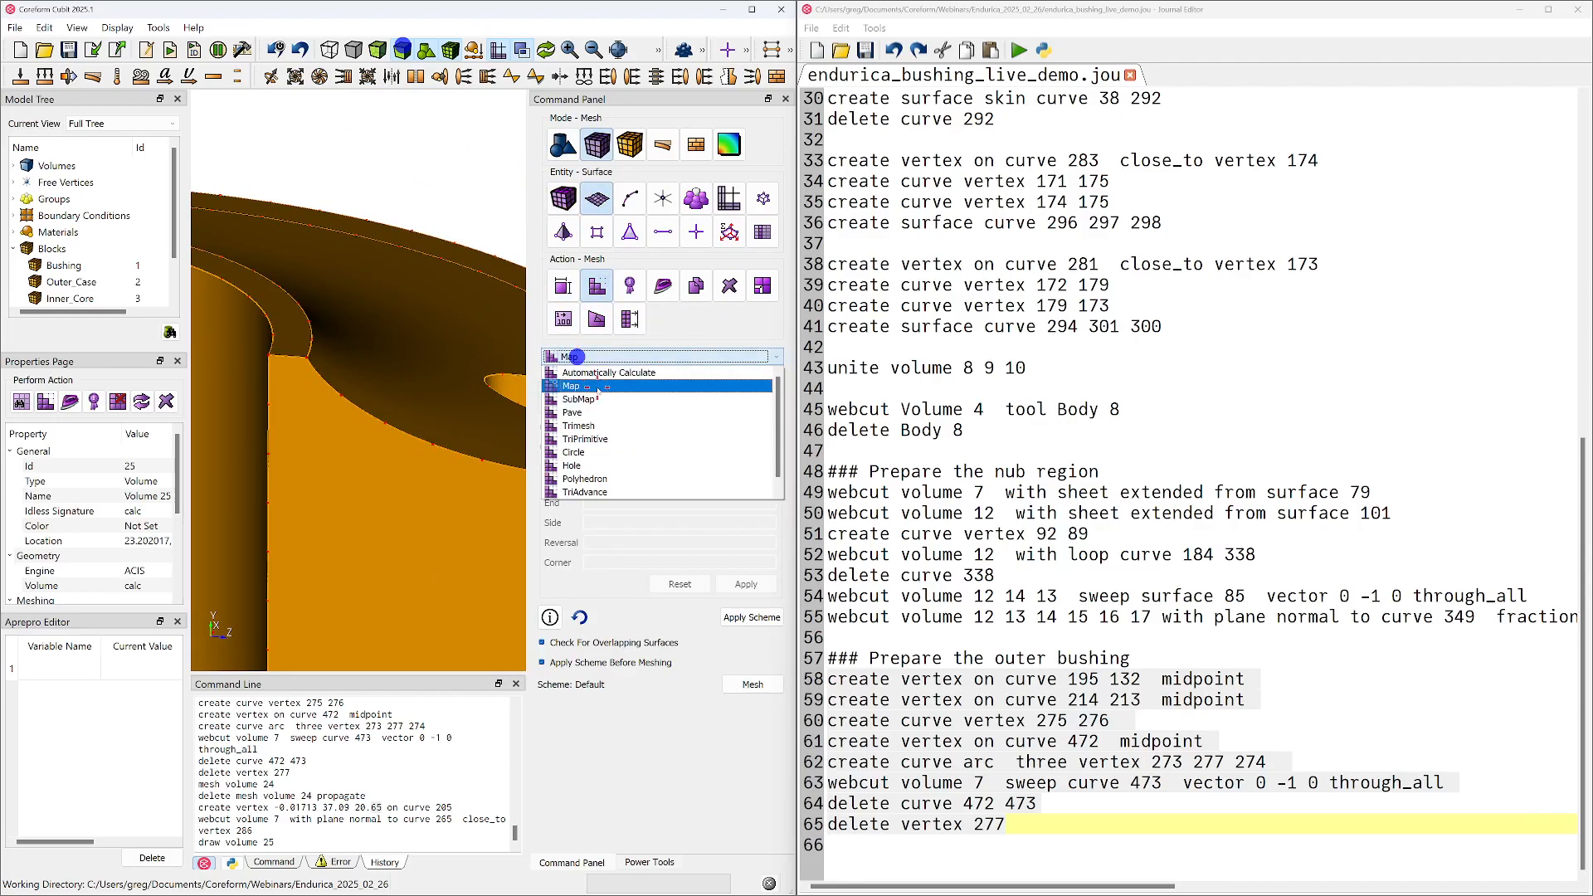
{"action": "left_click", "coordinate": [600, 373]}
Mesh surfaces 270, 274 and 259 with the automatic scheme and inspect the elements at the corner near the inner sleeve
{"action": "left_click", "coordinate": [363, 341]}
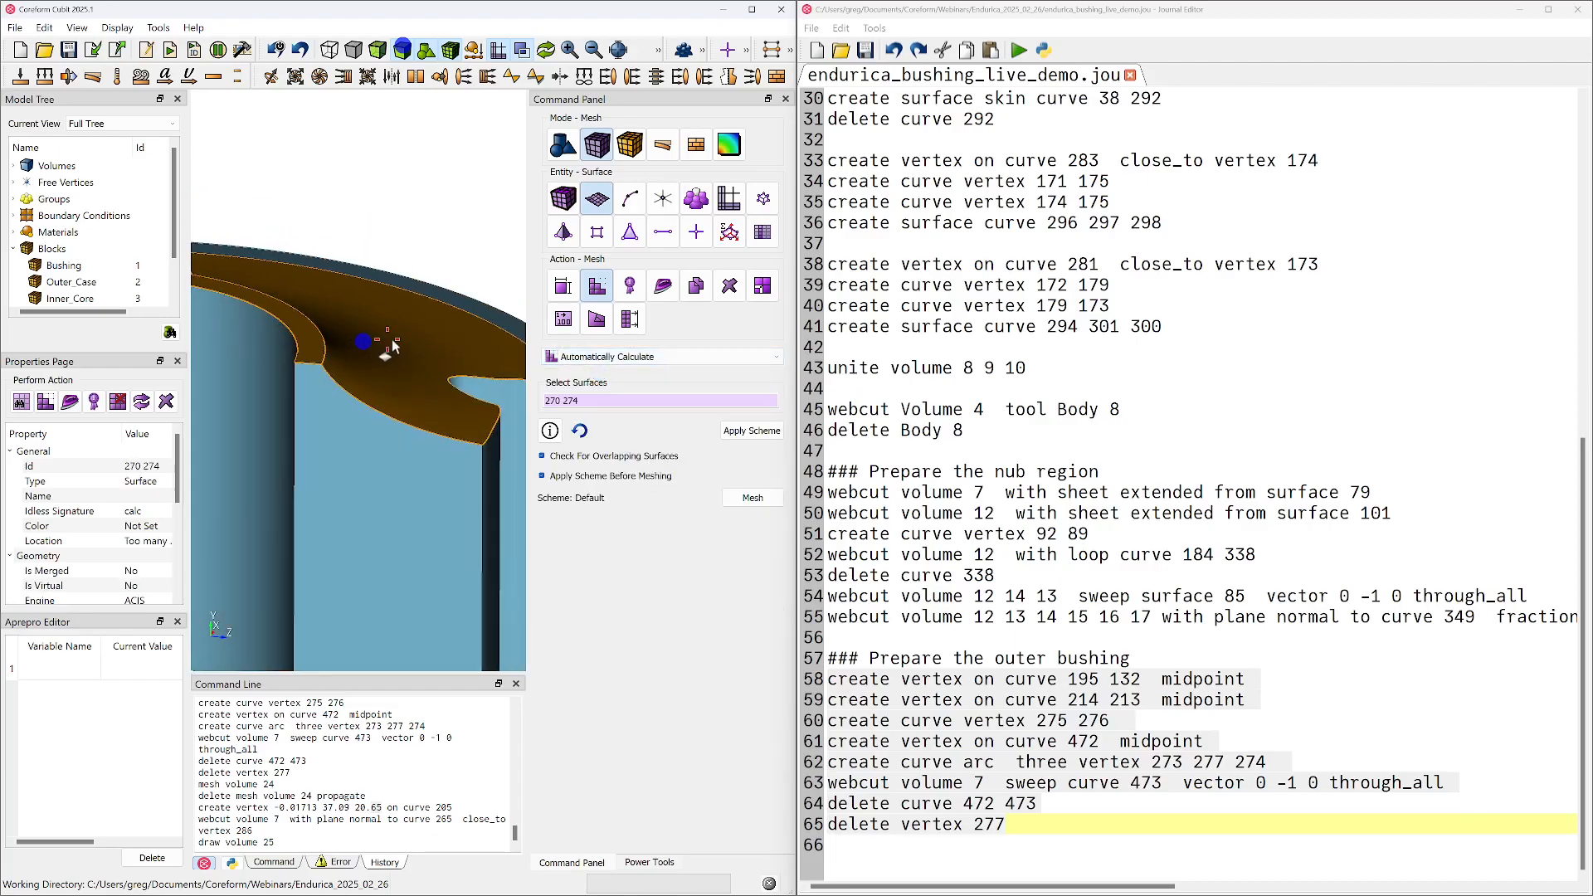
{"action": "middle_click_drag", "start_coordinate": [428, 343], "coordinate": [229, 340]}
{"action": "left_click", "coordinate": [394, 405]}
{"action": "left_click", "coordinate": [766, 497]}
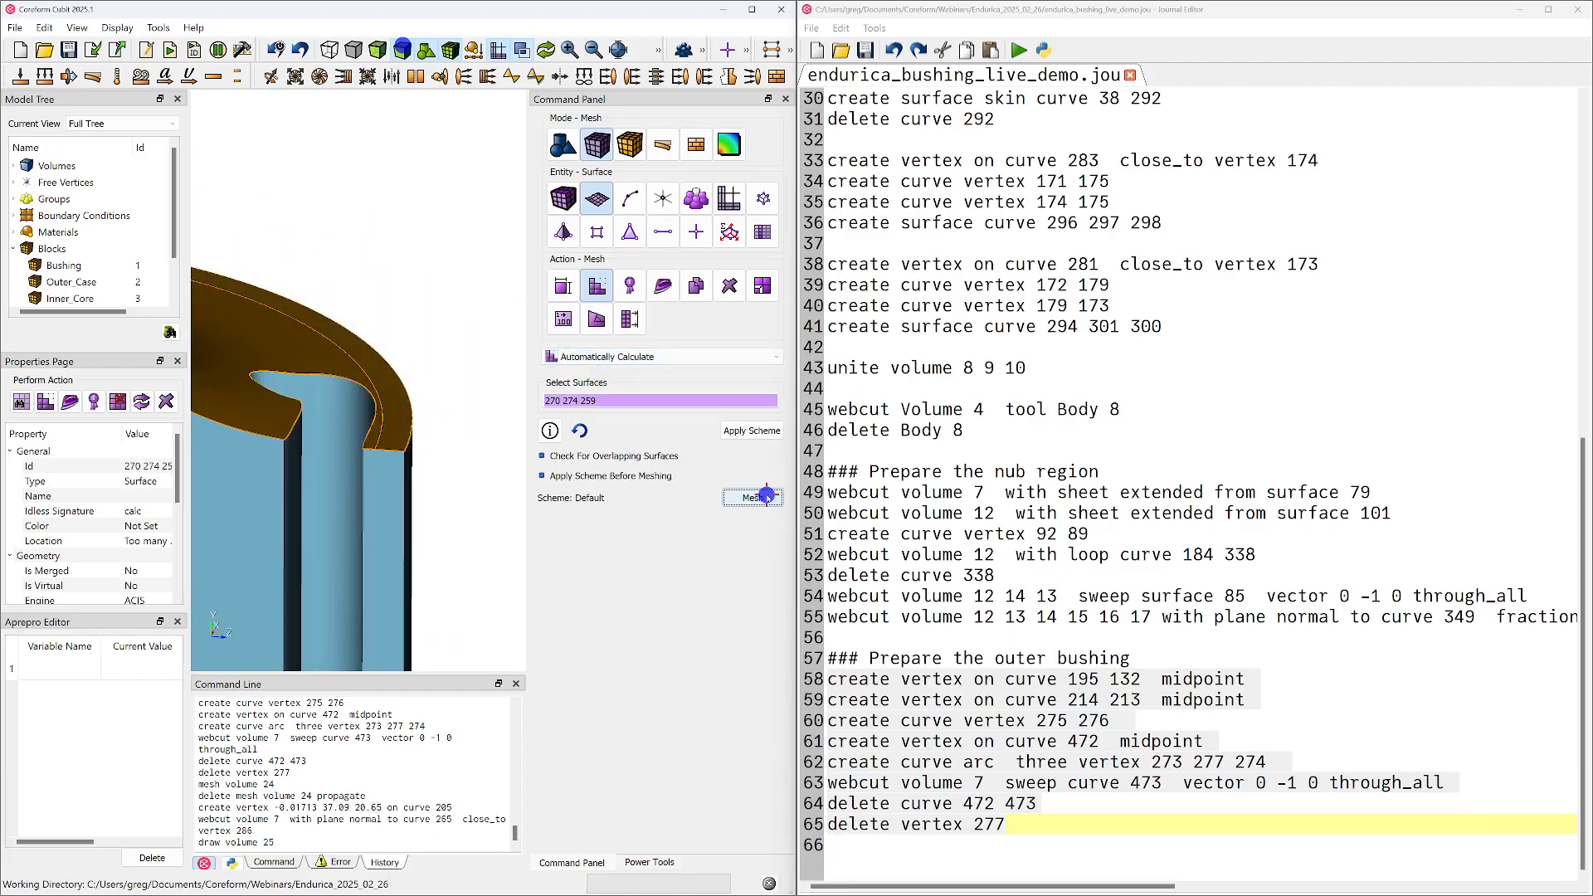
{"action": "scroll", "coordinate": [386, 392], "scroll_direction": "up", "scroll_amount": 5}
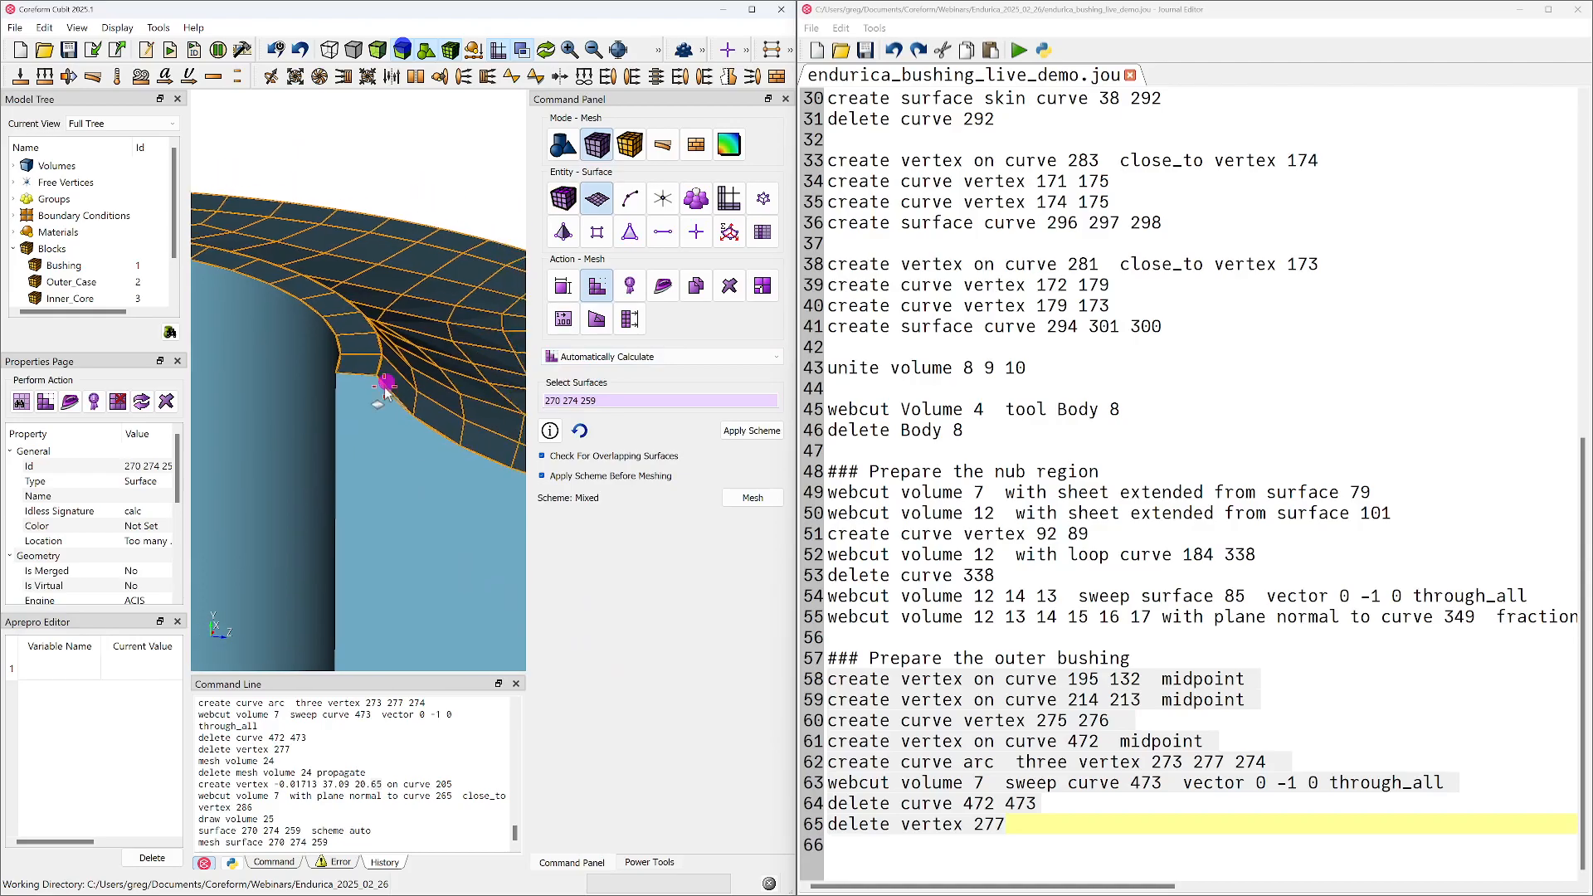
{"action": "scroll", "coordinate": [385, 386], "scroll_direction": "up", "scroll_amount": 1}
{"action": "mouse_move", "coordinate": [387, 354]}
{"action": "left_mouse_down"}
{"action": "mouse_move", "coordinate": [397, 301]}
{"action": "mouse_move", "coordinate": [322, 336]}
{"action": "left_mouse_up"}
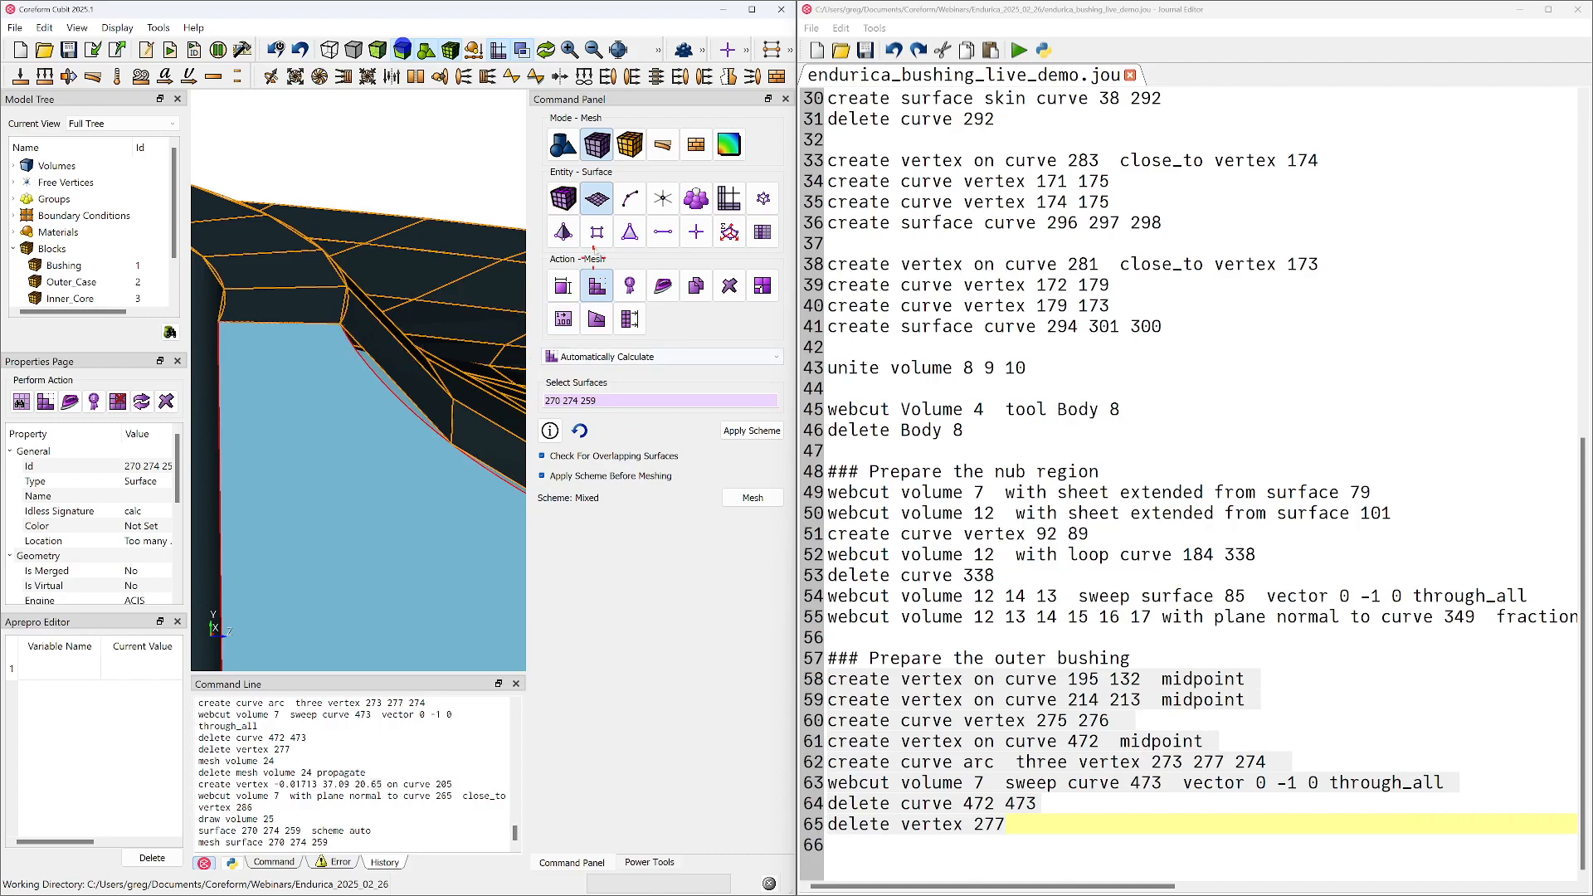
Apply automatic sizing with auto factor 1 to surfaces 270, 274 and 259, remesh them, and inspect the profile edge
{"action": "left_click", "coordinate": [567, 291]}
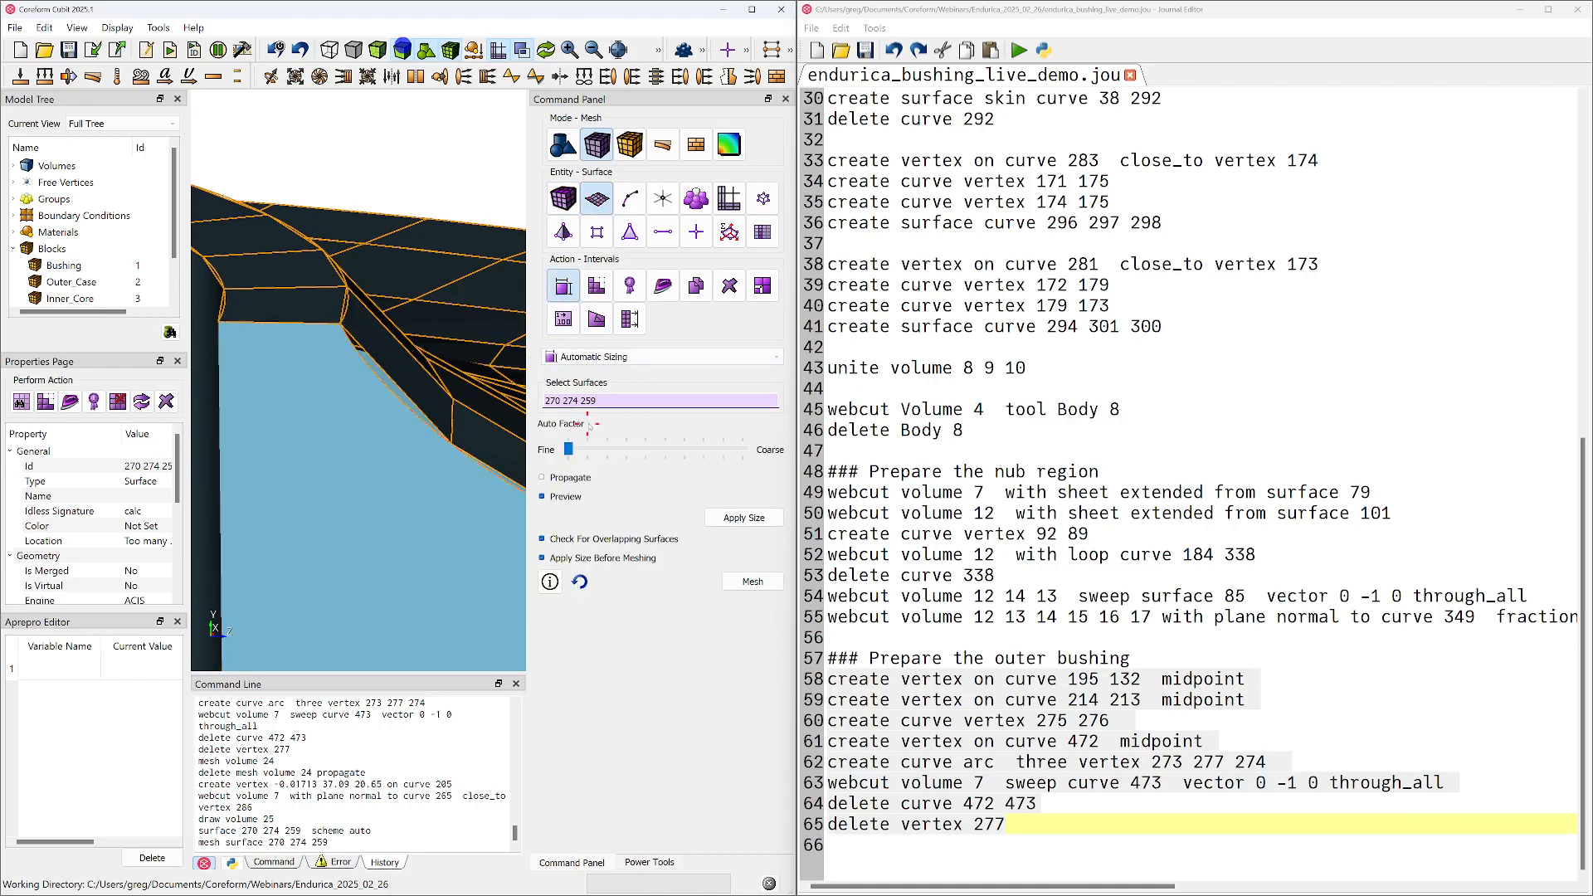
{"action": "left_click", "coordinate": [741, 517]}
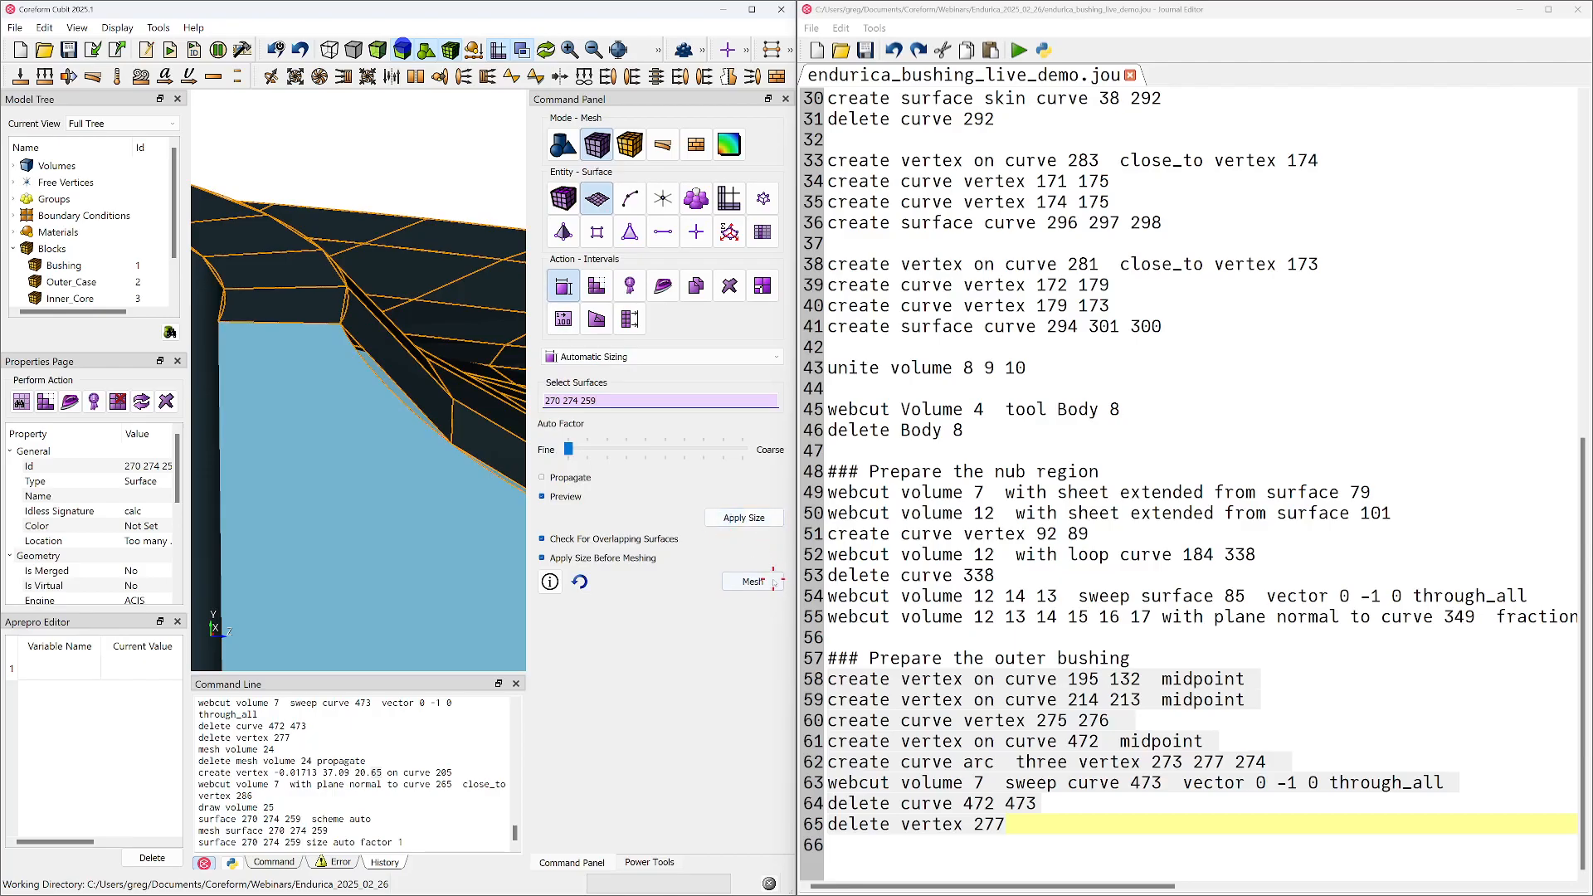
{"action": "left_click", "coordinate": [765, 581]}
{"action": "left_click_drag", "start_coordinate": [376, 388], "coordinate": [291, 365]}
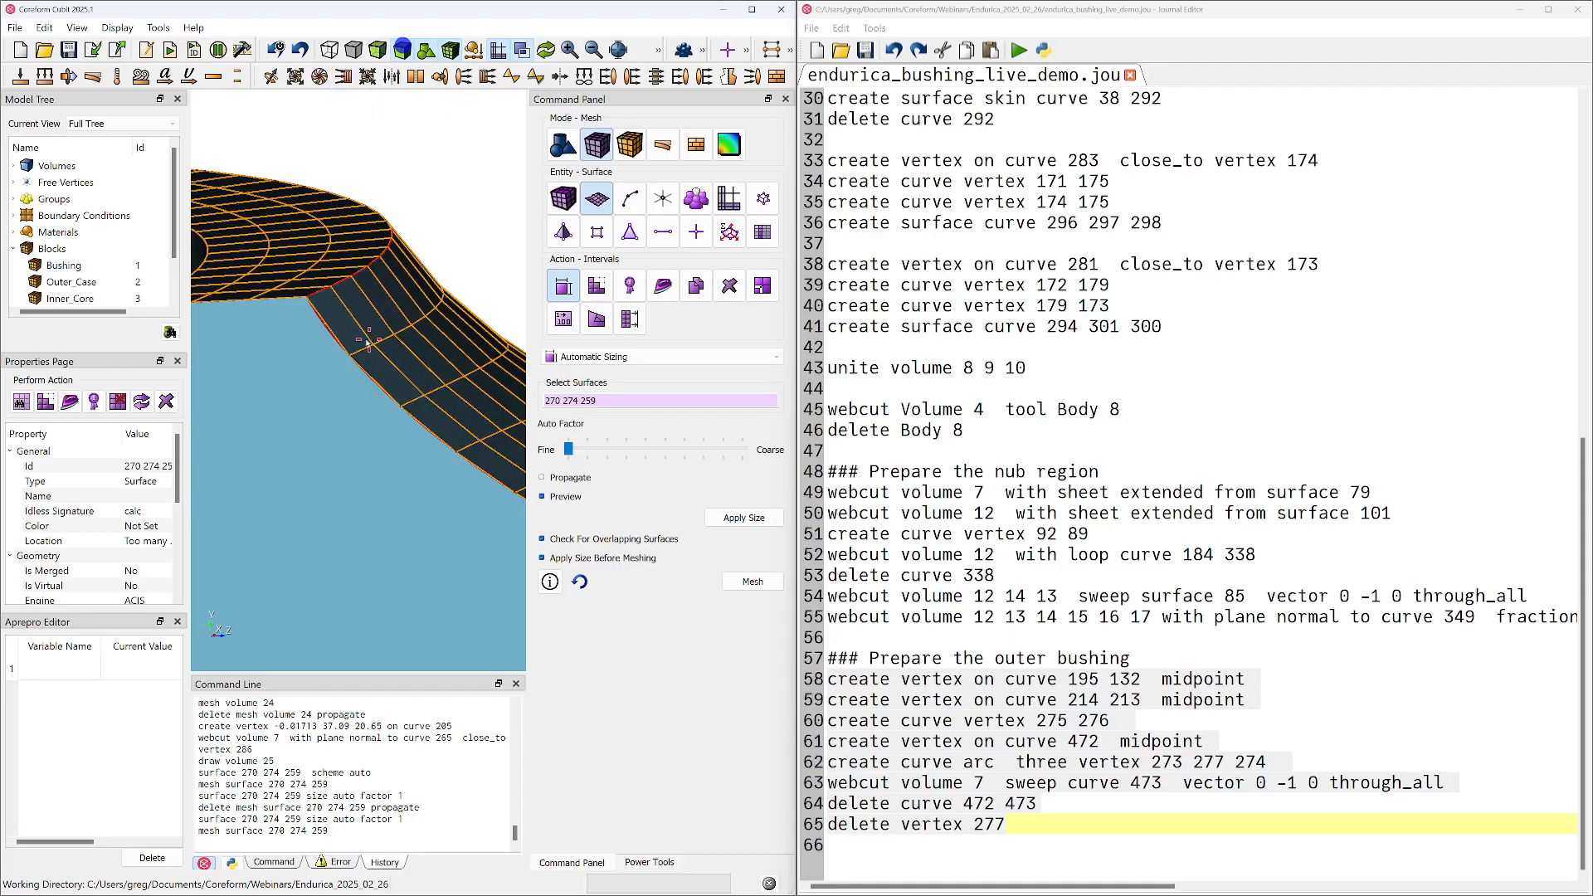
{"action": "left_click_drag", "start_coordinate": [371, 349], "coordinate": [232, 313]}
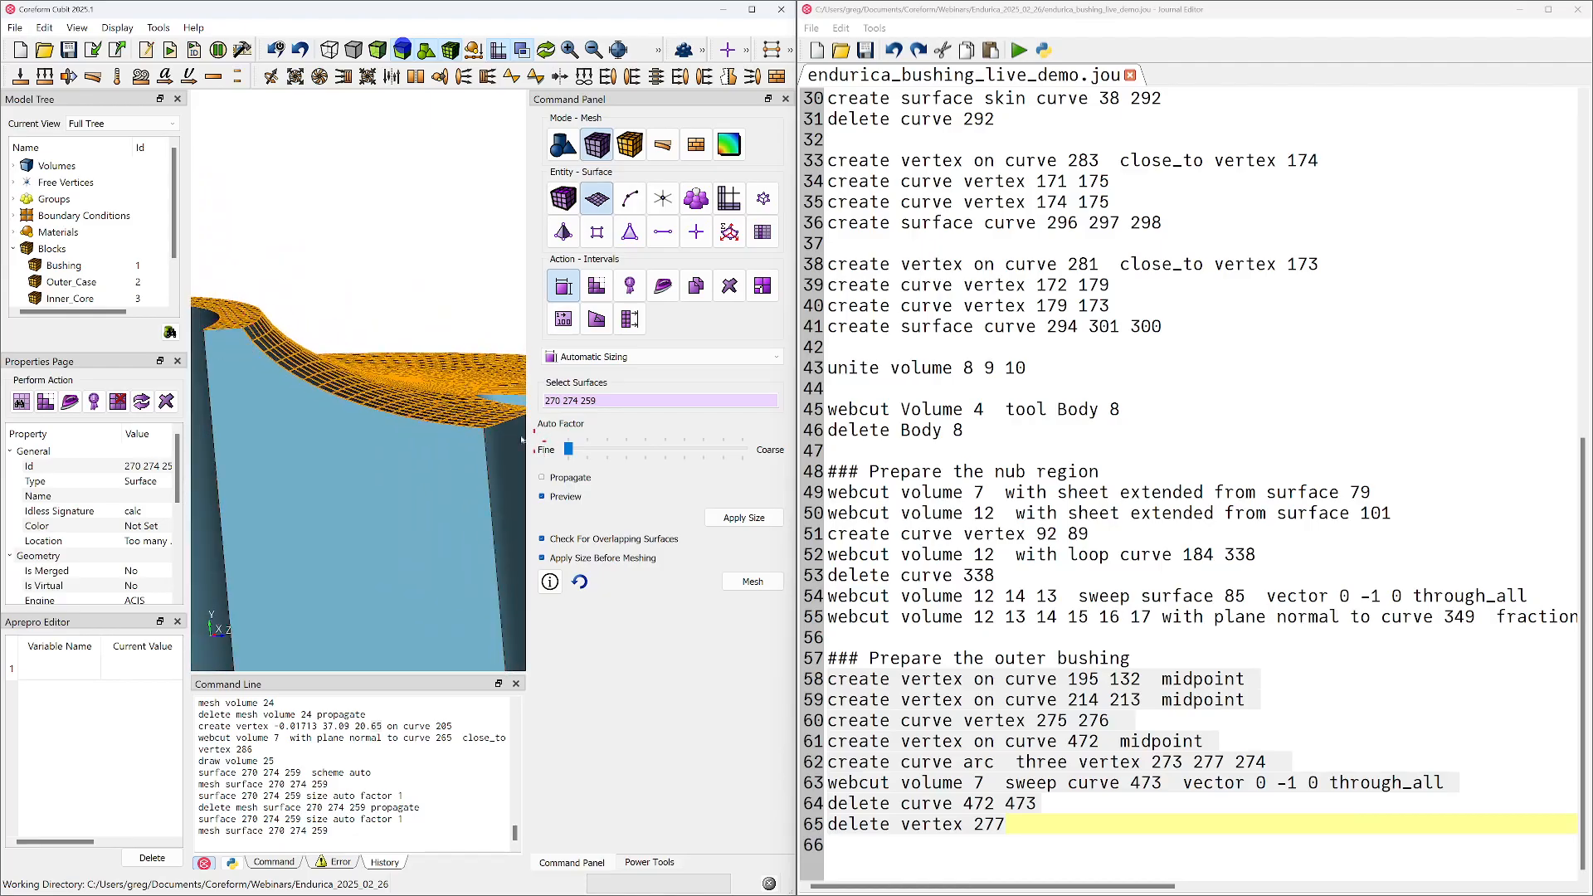
{"action": "left_click_drag", "start_coordinate": [349, 400], "coordinate": [182, 421]}
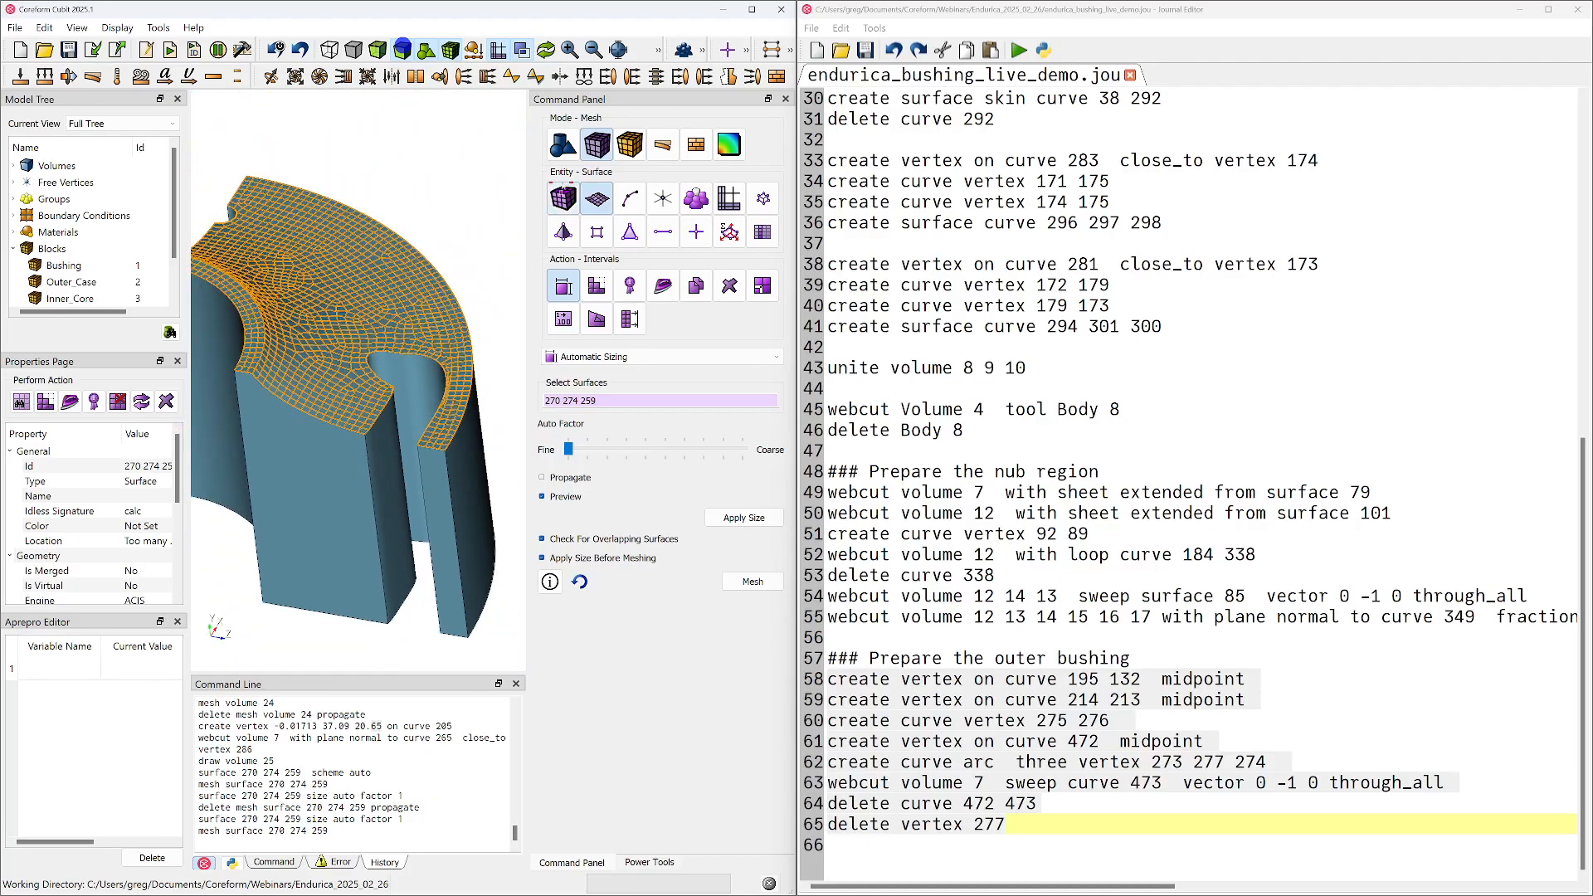
Mesh volume 25 with the Sweep scheme, using source surfaces 270, 274 and 259 and target surface 257
{"action": "left_click", "coordinate": [564, 198]}
{"action": "left_click", "coordinate": [589, 355]}
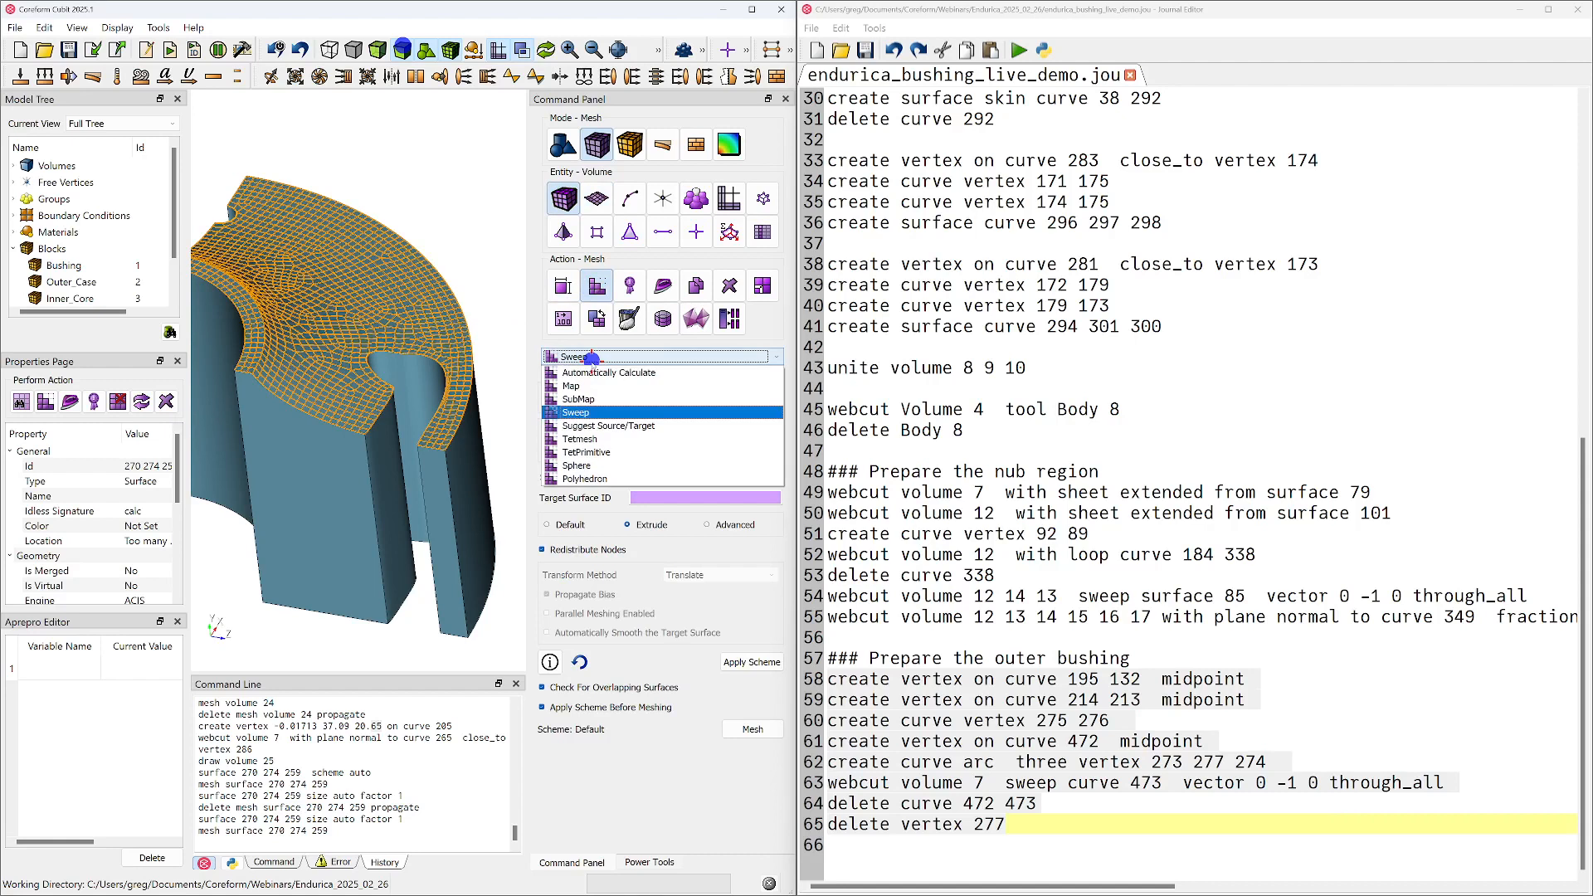
{"action": "left_click", "coordinate": [591, 414]}
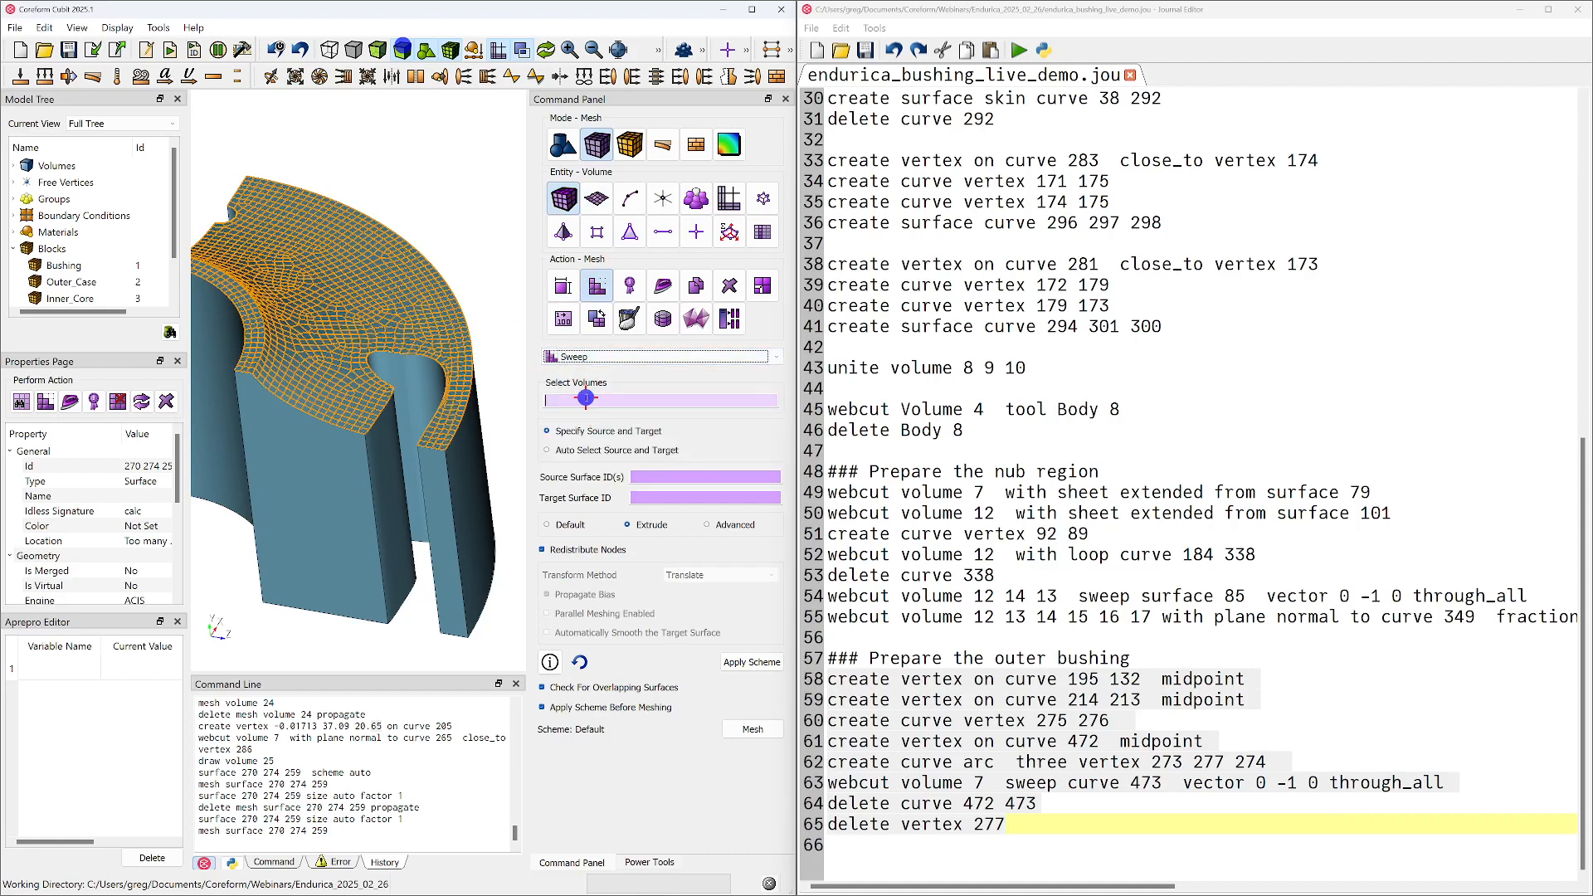
{"action": "left_click", "coordinate": [372, 350]}
{"action": "left_click", "coordinate": [680, 476]}
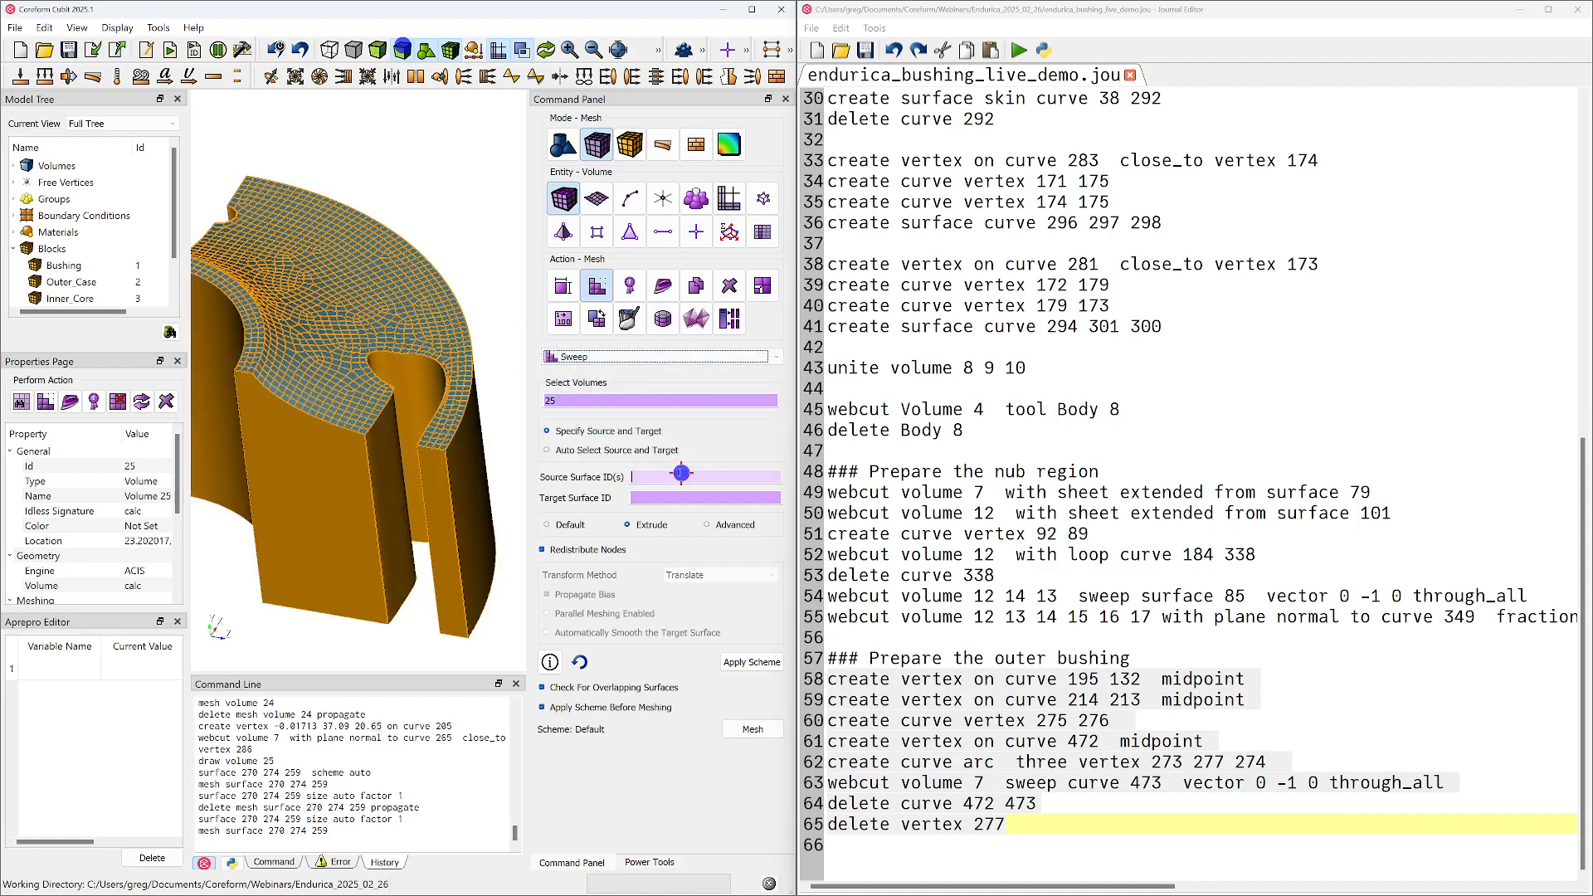
{"action": "left_click", "coordinate": [252, 322]}
{"action": "left_click", "coordinate": [313, 317], "text": "ctrl"}
{"action": "left_click", "coordinate": [456, 348], "text": "ctrl"}
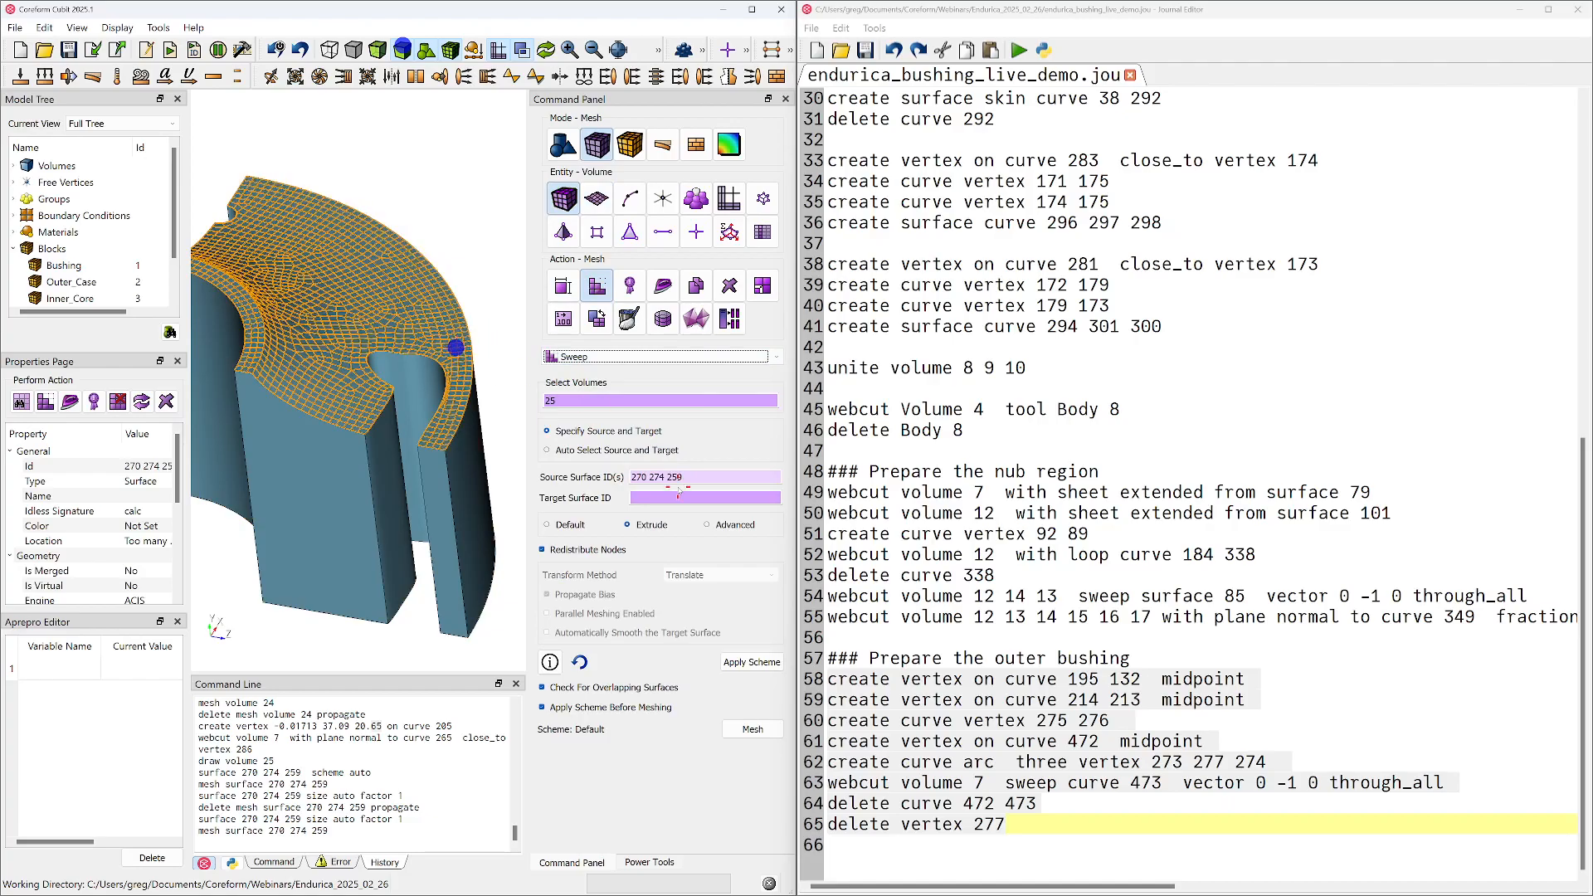
{"action": "left_click", "coordinate": [678, 500]}
{"action": "left_click_drag", "start_coordinate": [341, 533], "coordinate": [331, 316]}
{"action": "right_click_drag", "start_coordinate": [342, 531], "coordinate": [371, 332]}
{"action": "left_click", "coordinate": [379, 460]}
{"action": "left_click", "coordinate": [749, 735]}
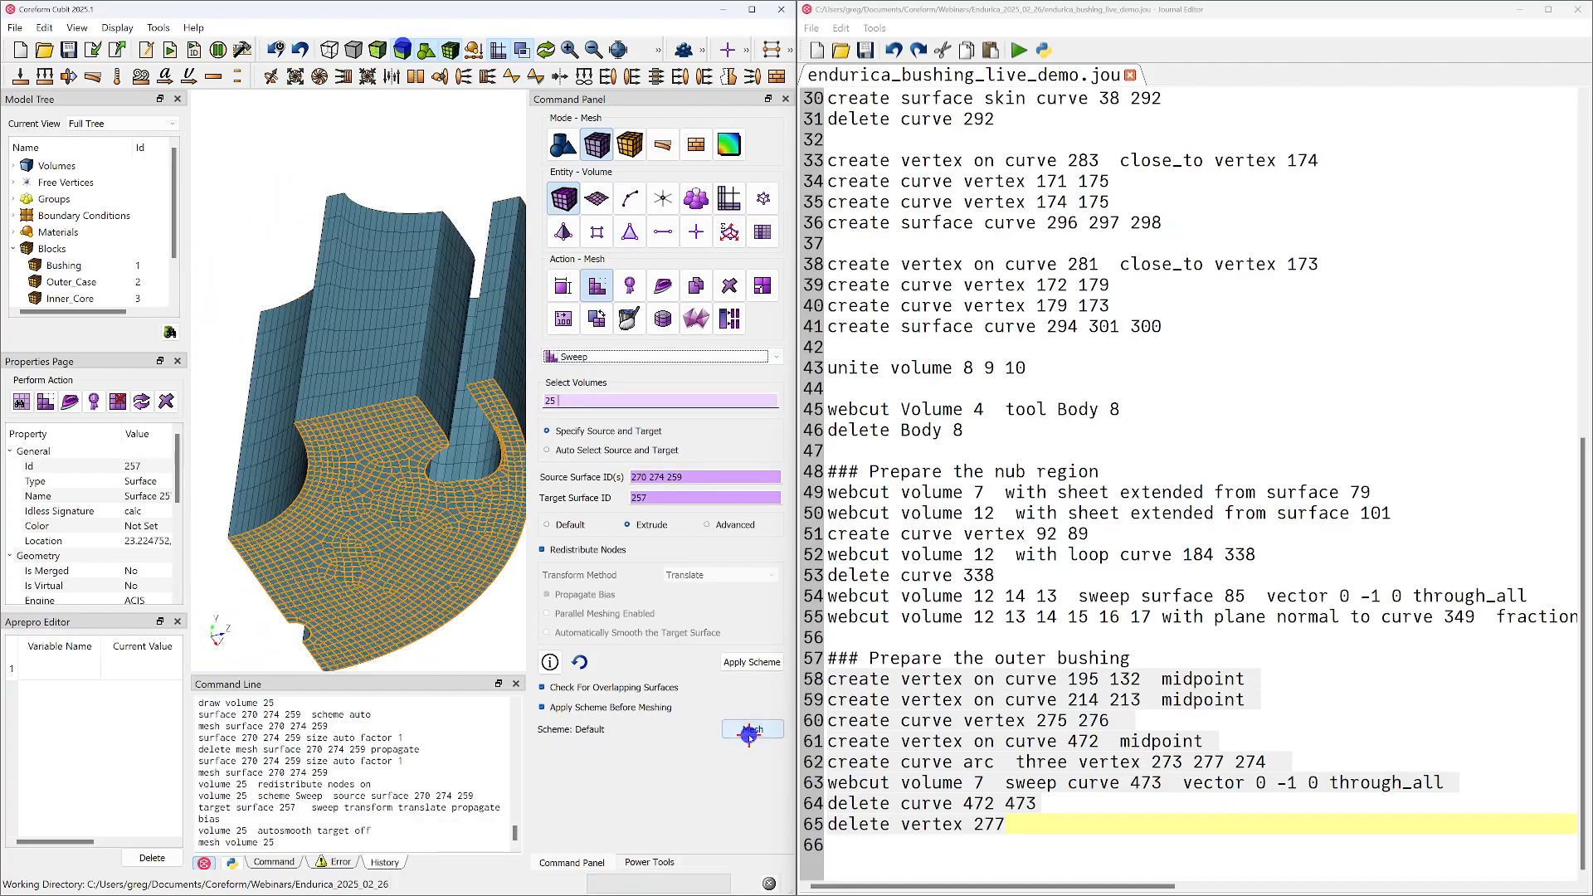
Examine the swept elements of volume 25 on the cut face, especially at the corner where the concave profile begins
{"action": "left_click_drag", "start_coordinate": [372, 320], "coordinate": [423, 399]}
{"action": "right_click_drag", "start_coordinate": [385, 352], "coordinate": [402, 423]}
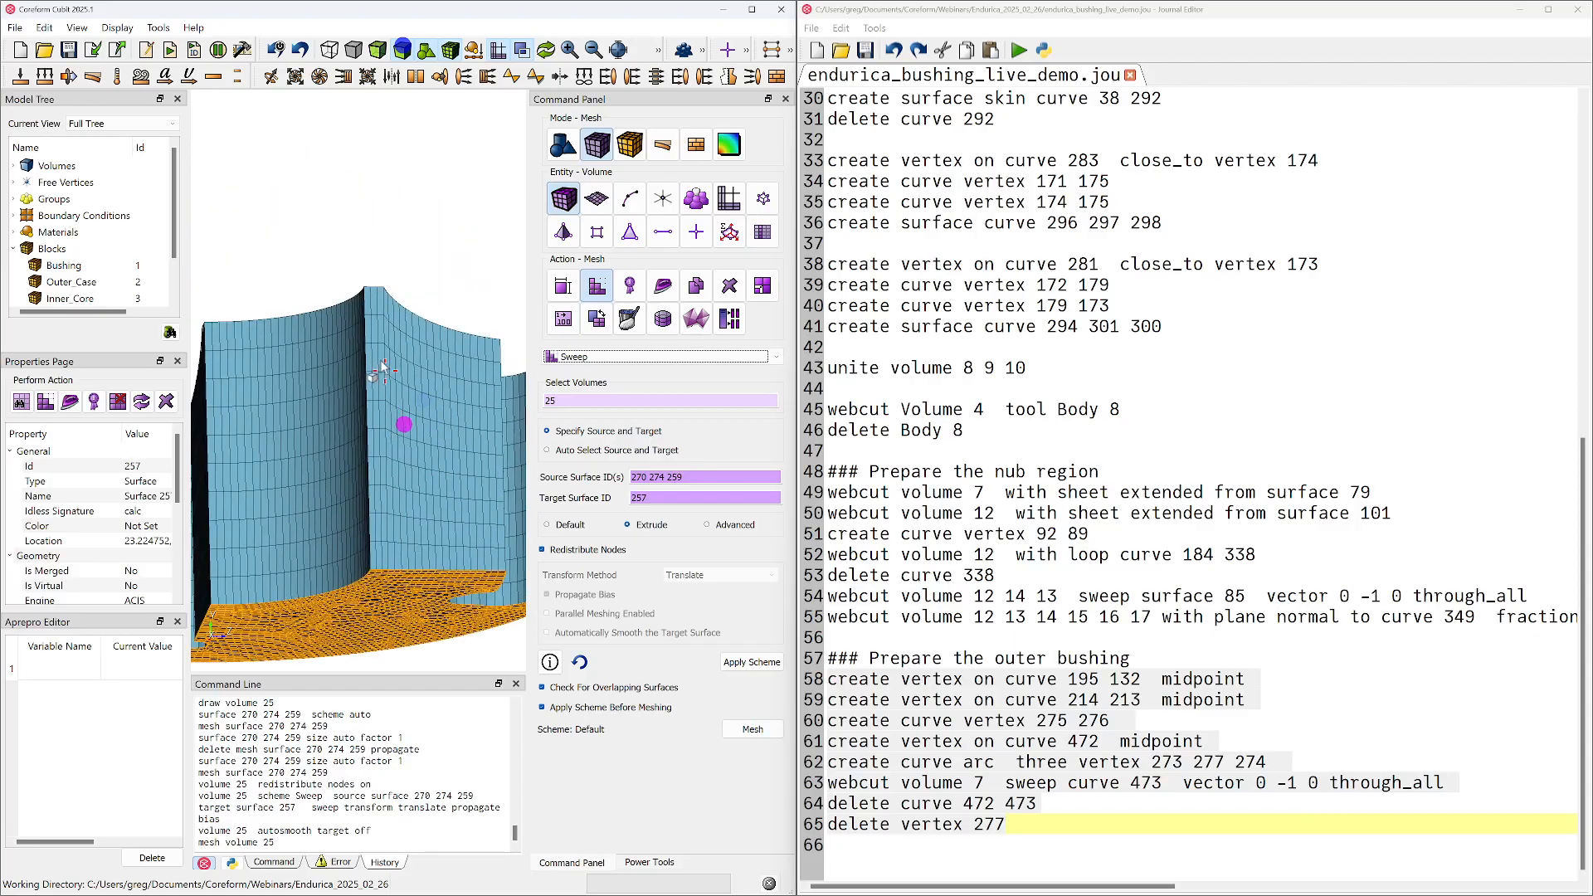
{"action": "scroll", "coordinate": [394, 332], "scroll_direction": "up", "scroll_amount": 2}
{"action": "right_click_drag", "start_coordinate": [401, 323], "coordinate": [325, 406]}
{"action": "scroll", "coordinate": [330, 367], "scroll_direction": "up", "scroll_amount": 2}
{"action": "scroll", "coordinate": [322, 346], "scroll_direction": "up", "scroll_amount": 3}
{"action": "right_click_drag", "start_coordinate": [320, 300], "coordinate": [364, 349]}
{"action": "scroll", "coordinate": [339, 297], "scroll_direction": "up", "scroll_amount": 2}
{"action": "left_click_drag", "start_coordinate": [333, 316], "coordinate": [411, 340]}
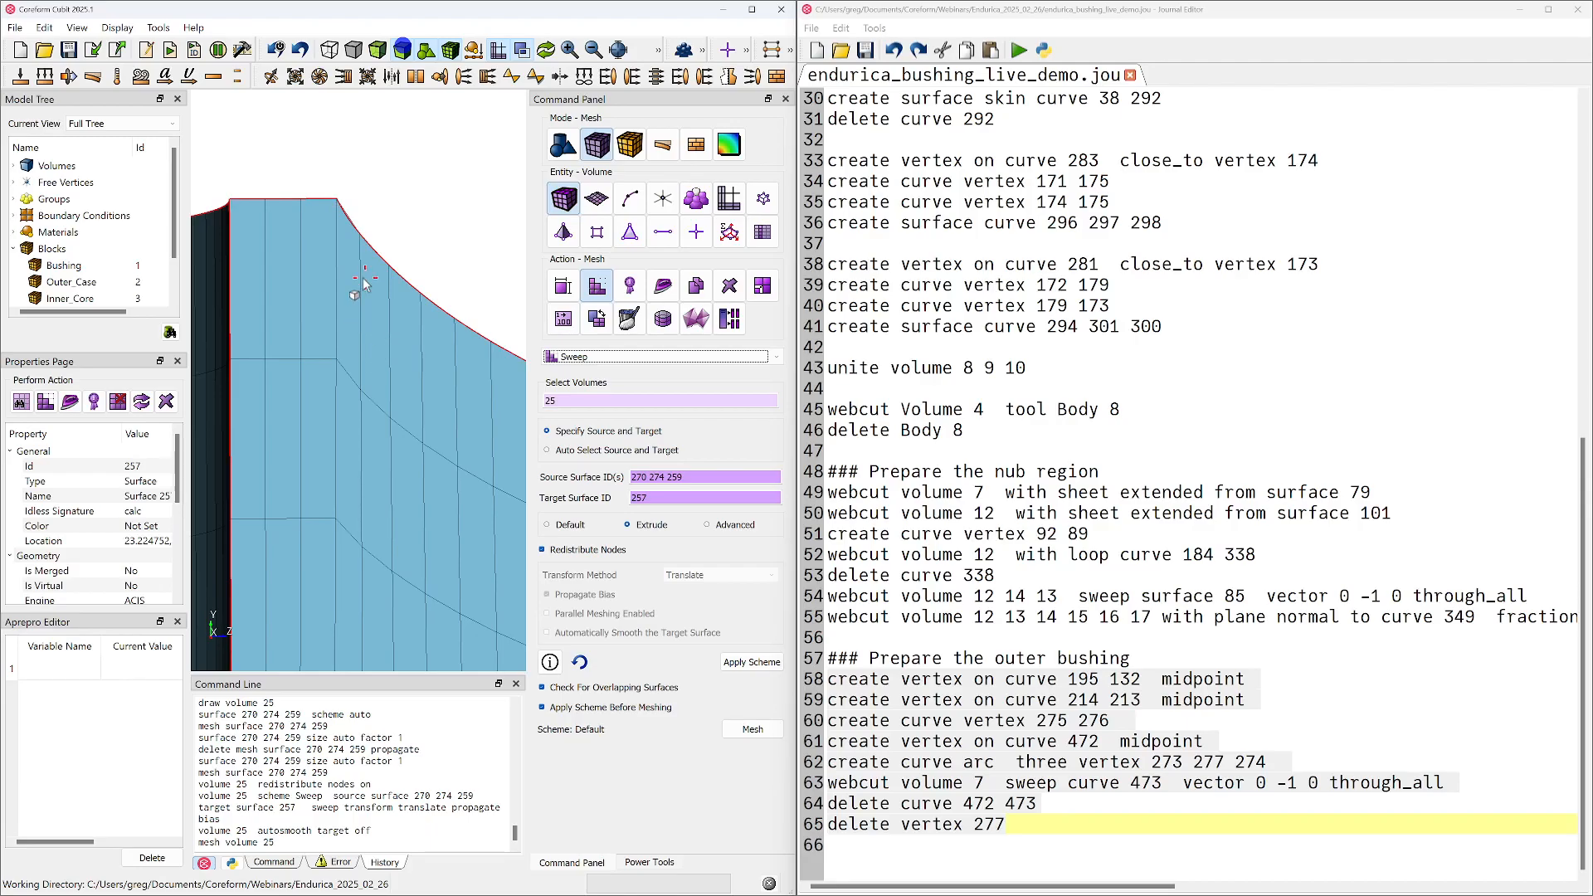
{"action": "right_click_drag", "start_coordinate": [345, 271], "coordinate": [377, 398]}
{"action": "mouse_move", "coordinate": [376, 401]}
{"action": "left_mouse_down"}
{"action": "mouse_move", "coordinate": [326, 387]}
{"action": "mouse_move", "coordinate": [366, 441]}
{"action": "left_mouse_up"}
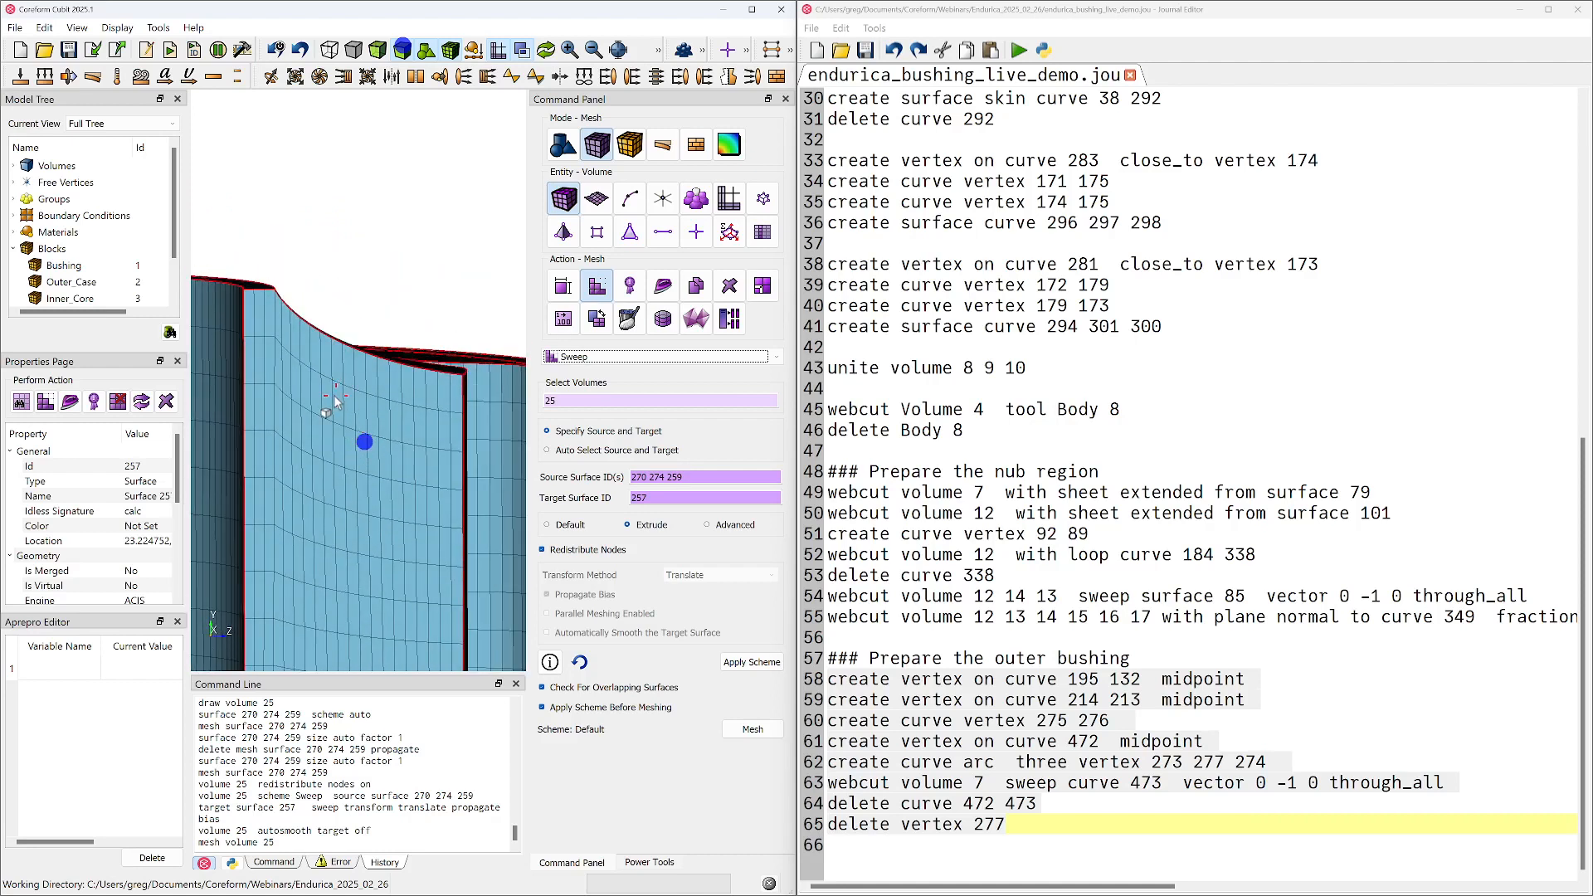
{"action": "middle_click_drag", "start_coordinate": [336, 396], "coordinate": [443, 391]}
{"action": "mouse_move", "coordinate": [388, 307]}
{"action": "left_mouse_down"}
{"action": "mouse_move", "coordinate": [373, 304]}
{"action": "mouse_move", "coordinate": [384, 243]}
{"action": "mouse_move", "coordinate": [396, 263]}
{"action": "mouse_move", "coordinate": [367, 257]}
{"action": "mouse_move", "coordinate": [357, 338]}
{"action": "mouse_move", "coordinate": [375, 412]}
{"action": "left_mouse_up"}
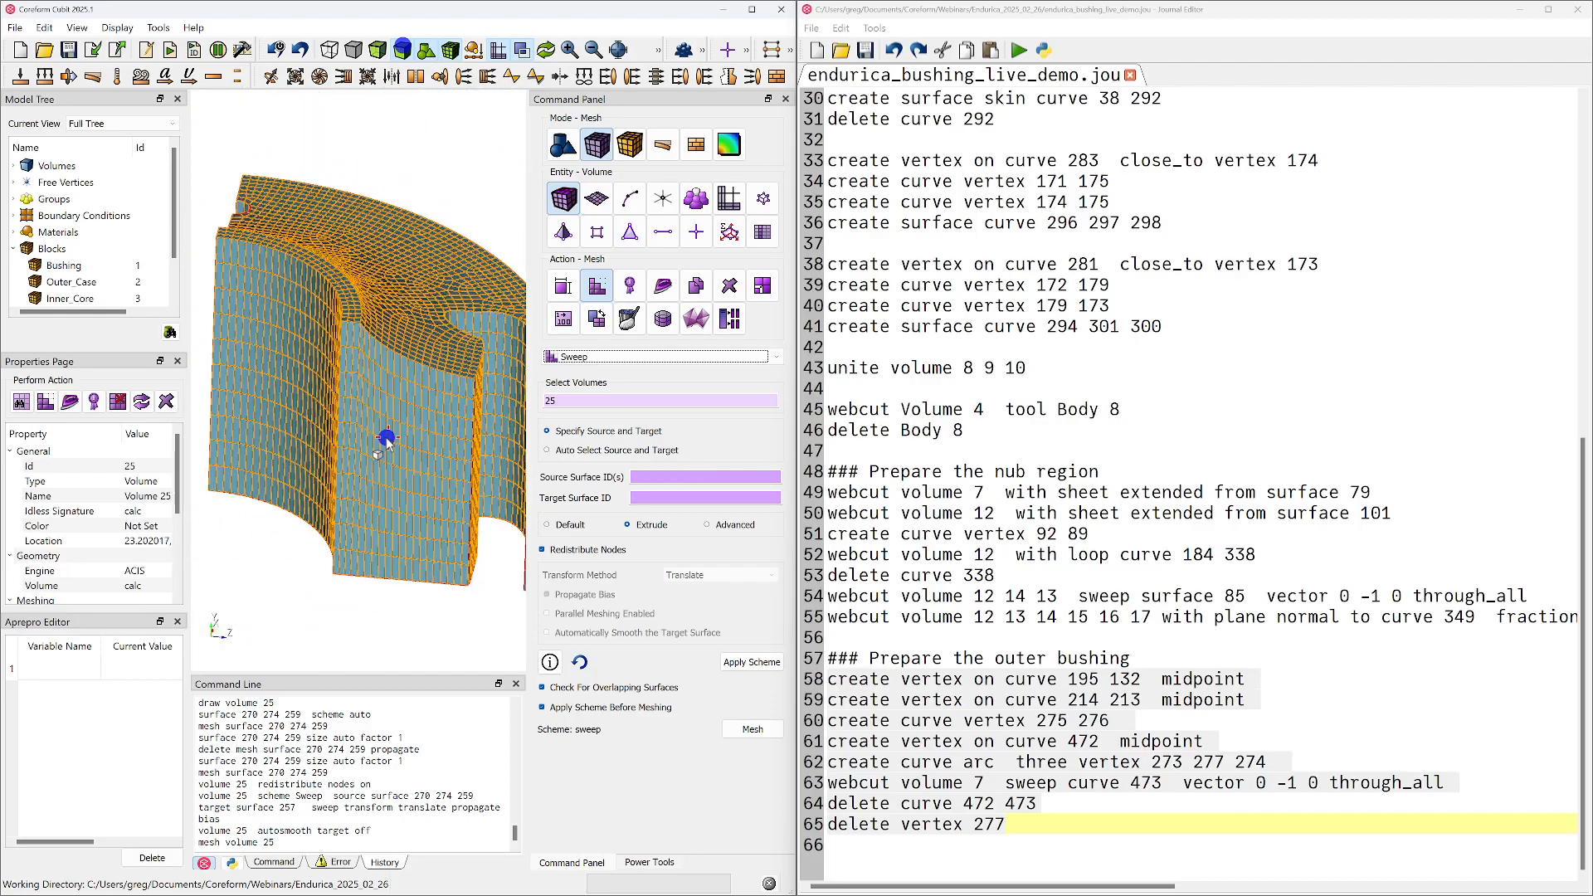
Clear the volume selection and delete the entire mesh with the delete mesh command
{"action": "left_click", "coordinate": [292, 596]}
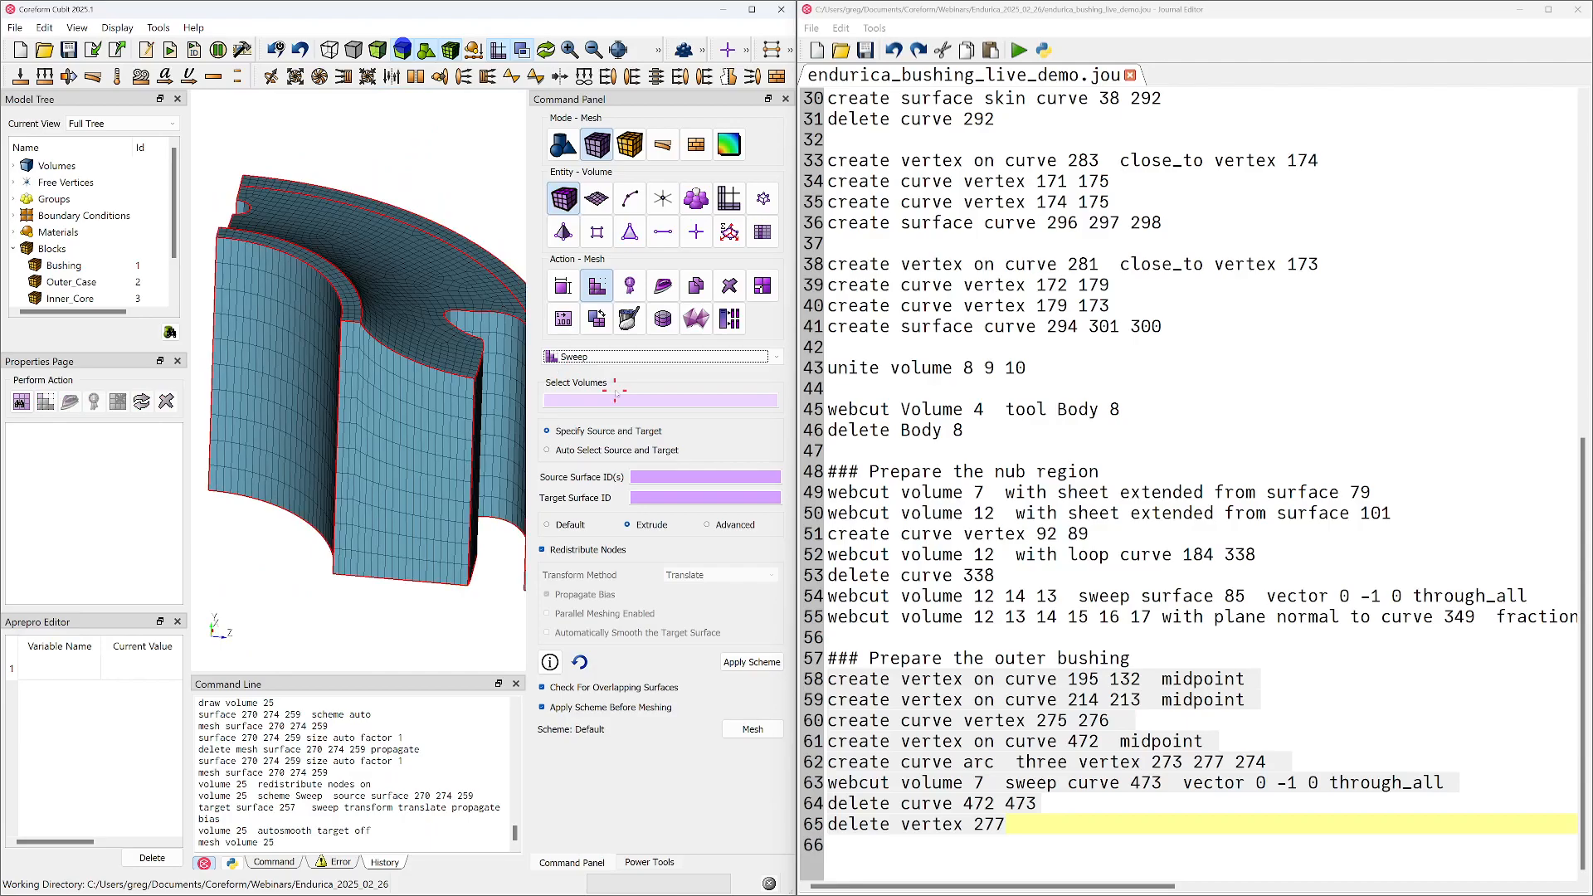
{"action": "left_click", "coordinate": [300, 826]}
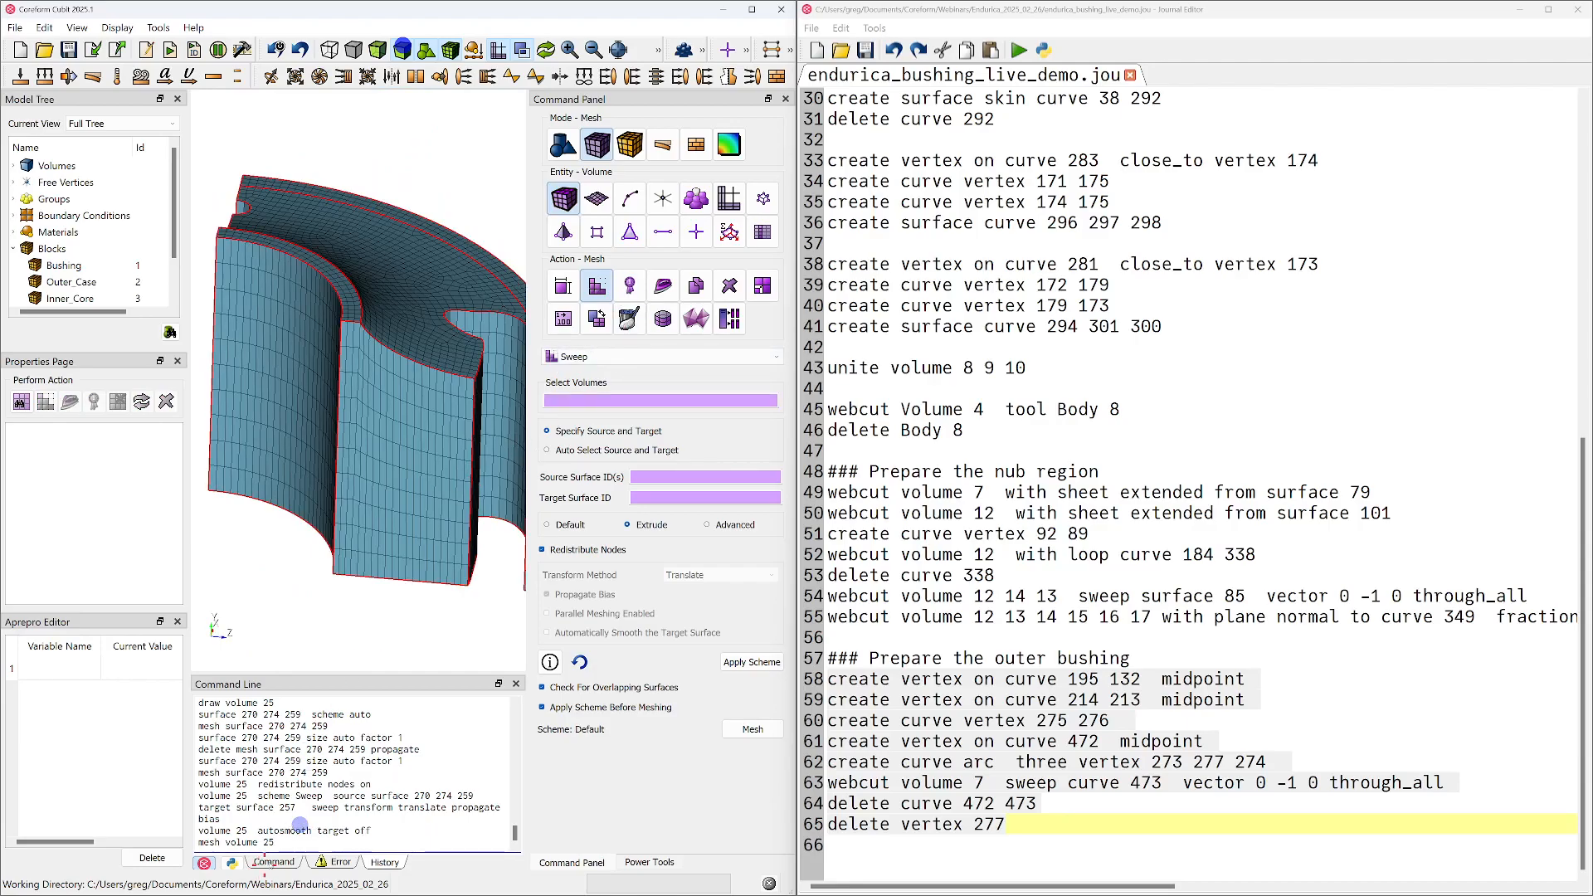
{"action": "scroll", "coordinate": [299, 826], "scroll_direction": "up", "scroll_amount": 4, "text": "ctrl"}
{"action": "type", "text": "delete mesh"}
{"action": "key", "text": "Return"}
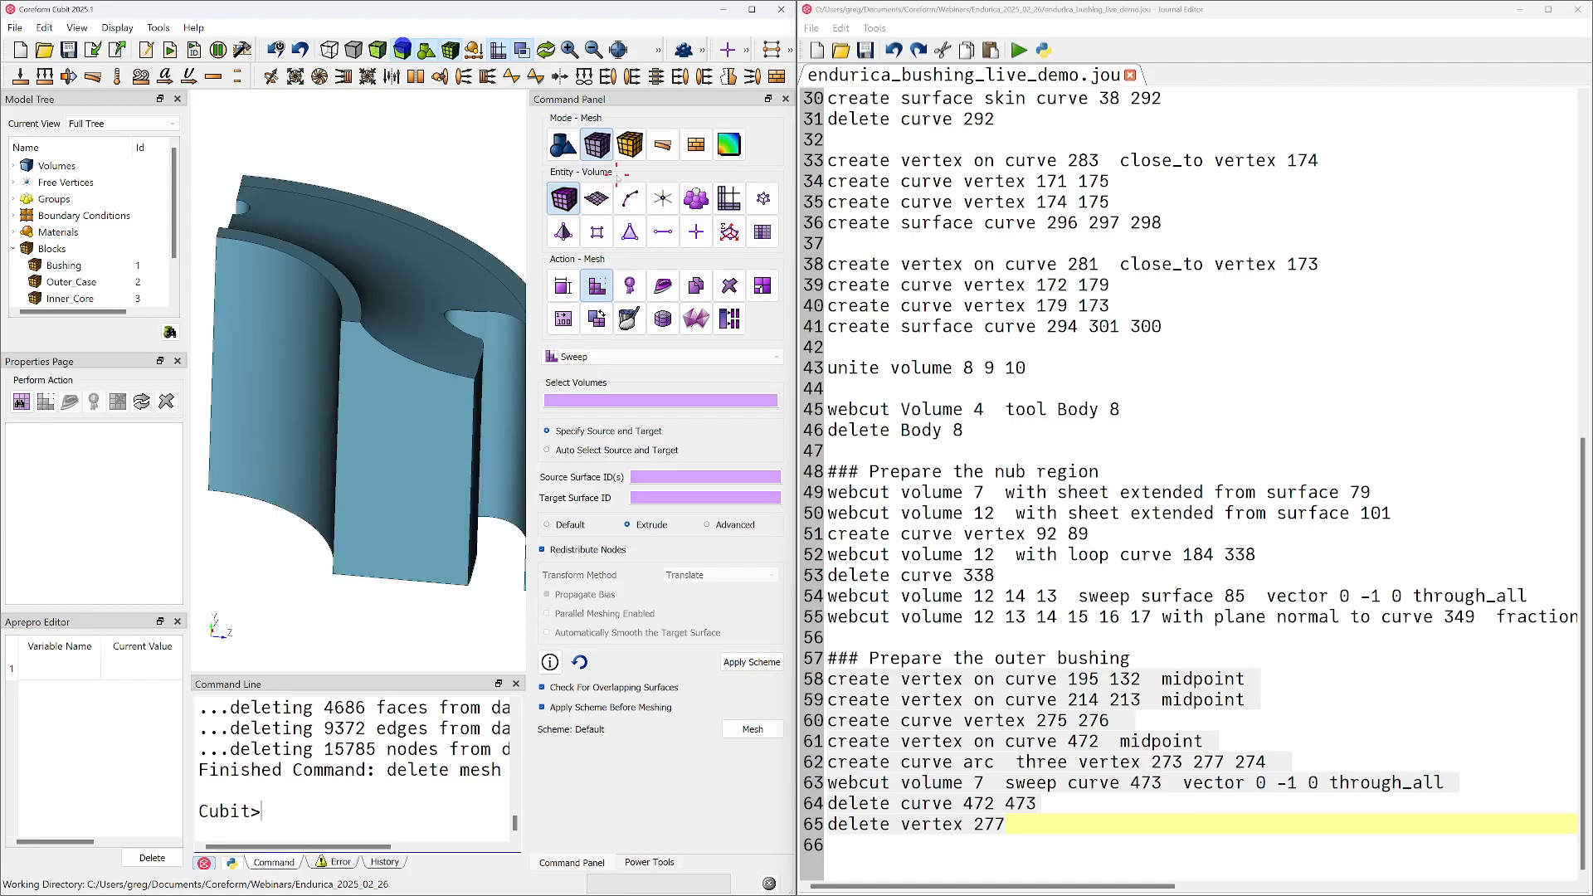
Mesh the cut face, surface 273, with the Pave scheme and inspect the elements around its upper corner
{"action": "left_click", "coordinate": [597, 199]}
{"action": "left_click", "coordinate": [621, 356]}
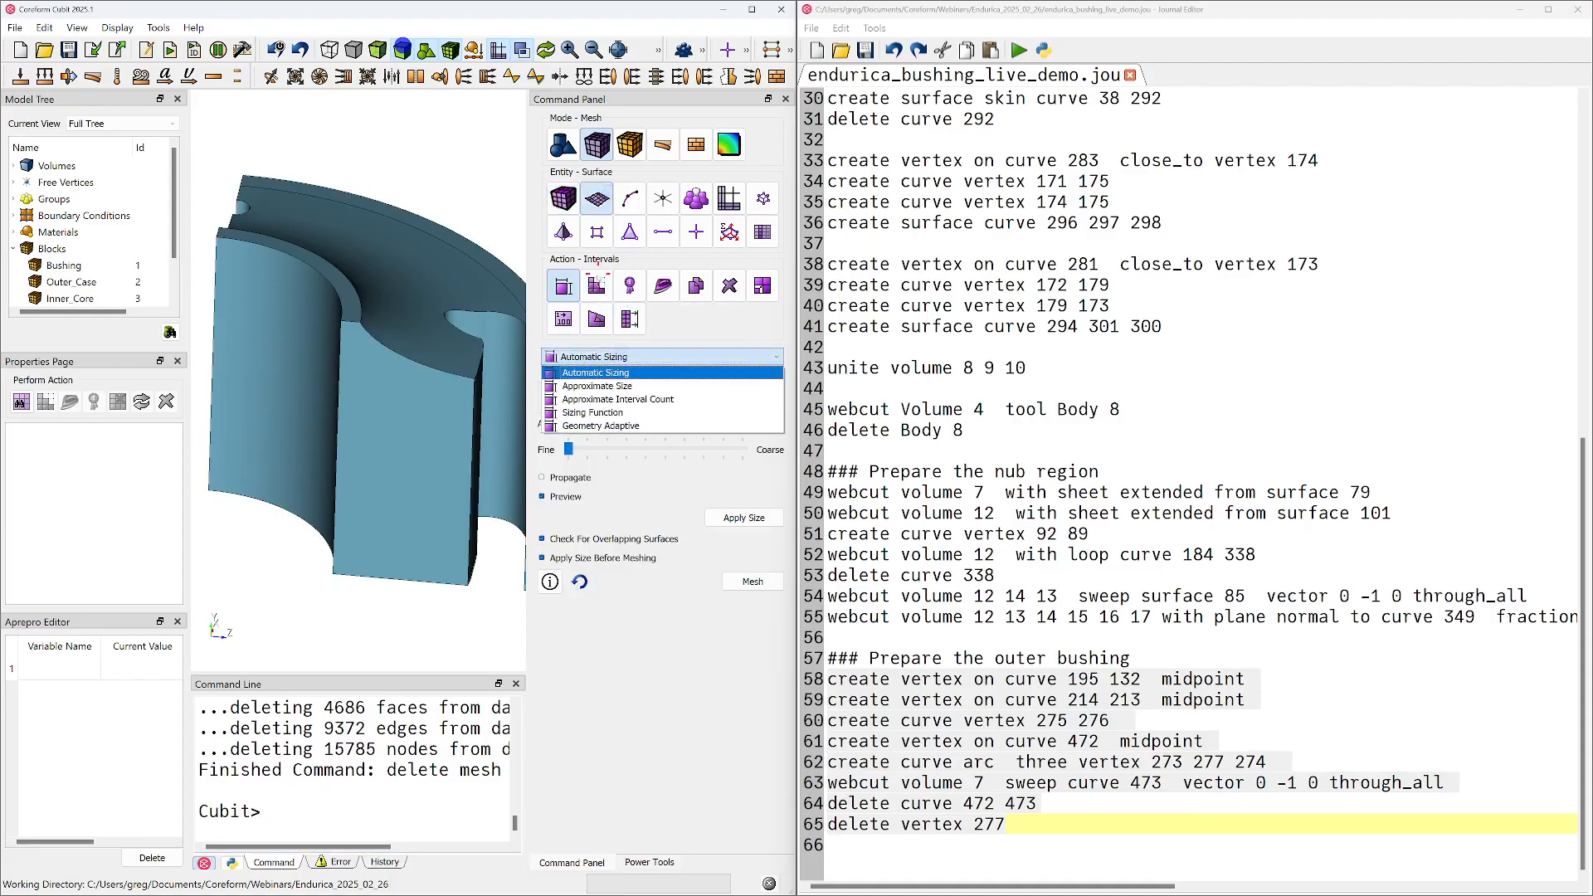
{"action": "left_click", "coordinate": [597, 286]}
{"action": "left_click", "coordinate": [623, 357]}
{"action": "left_click", "coordinate": [597, 409]}
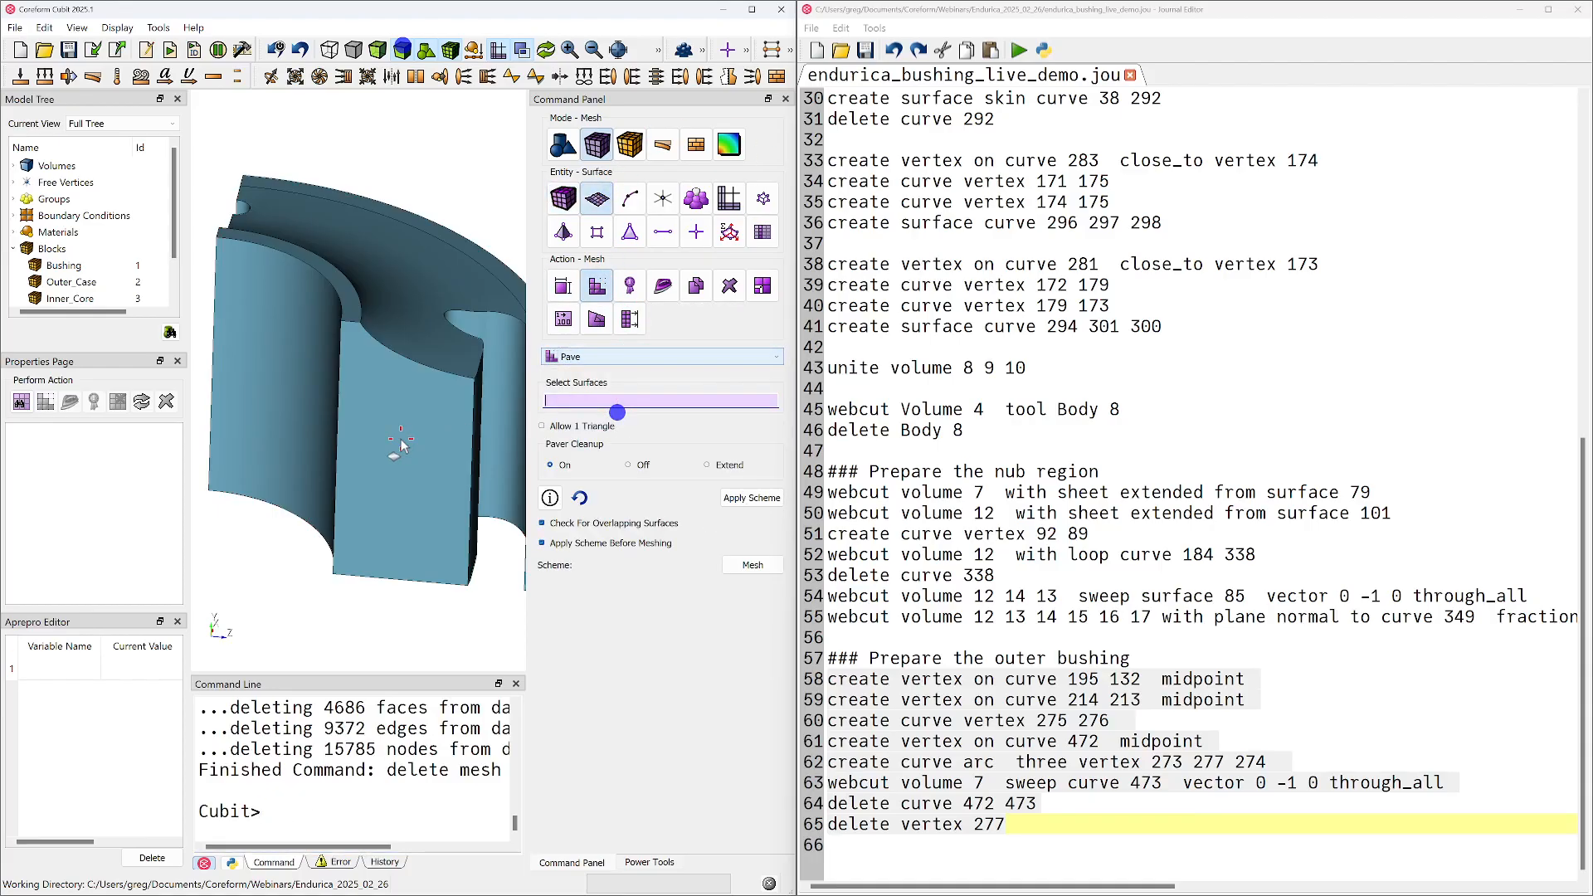
{"action": "left_click", "coordinate": [400, 446]}
{"action": "left_click", "coordinate": [752, 564]}
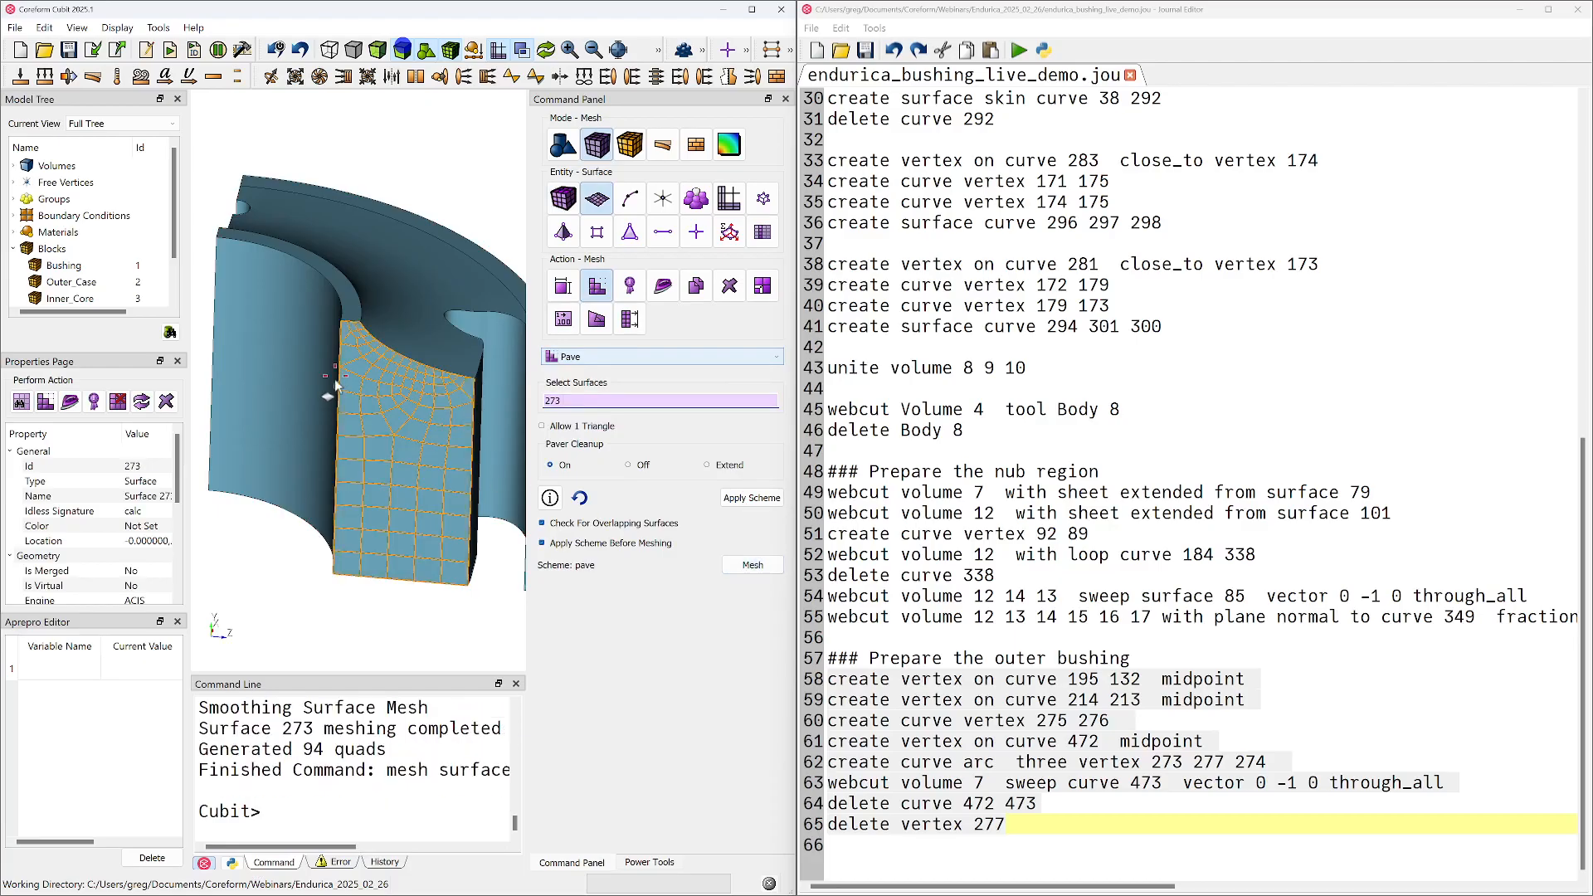
{"action": "scroll", "coordinate": [338, 382], "scroll_direction": "up", "scroll_amount": 8}
{"action": "middle_click_drag", "start_coordinate": [425, 415], "coordinate": [333, 399]}
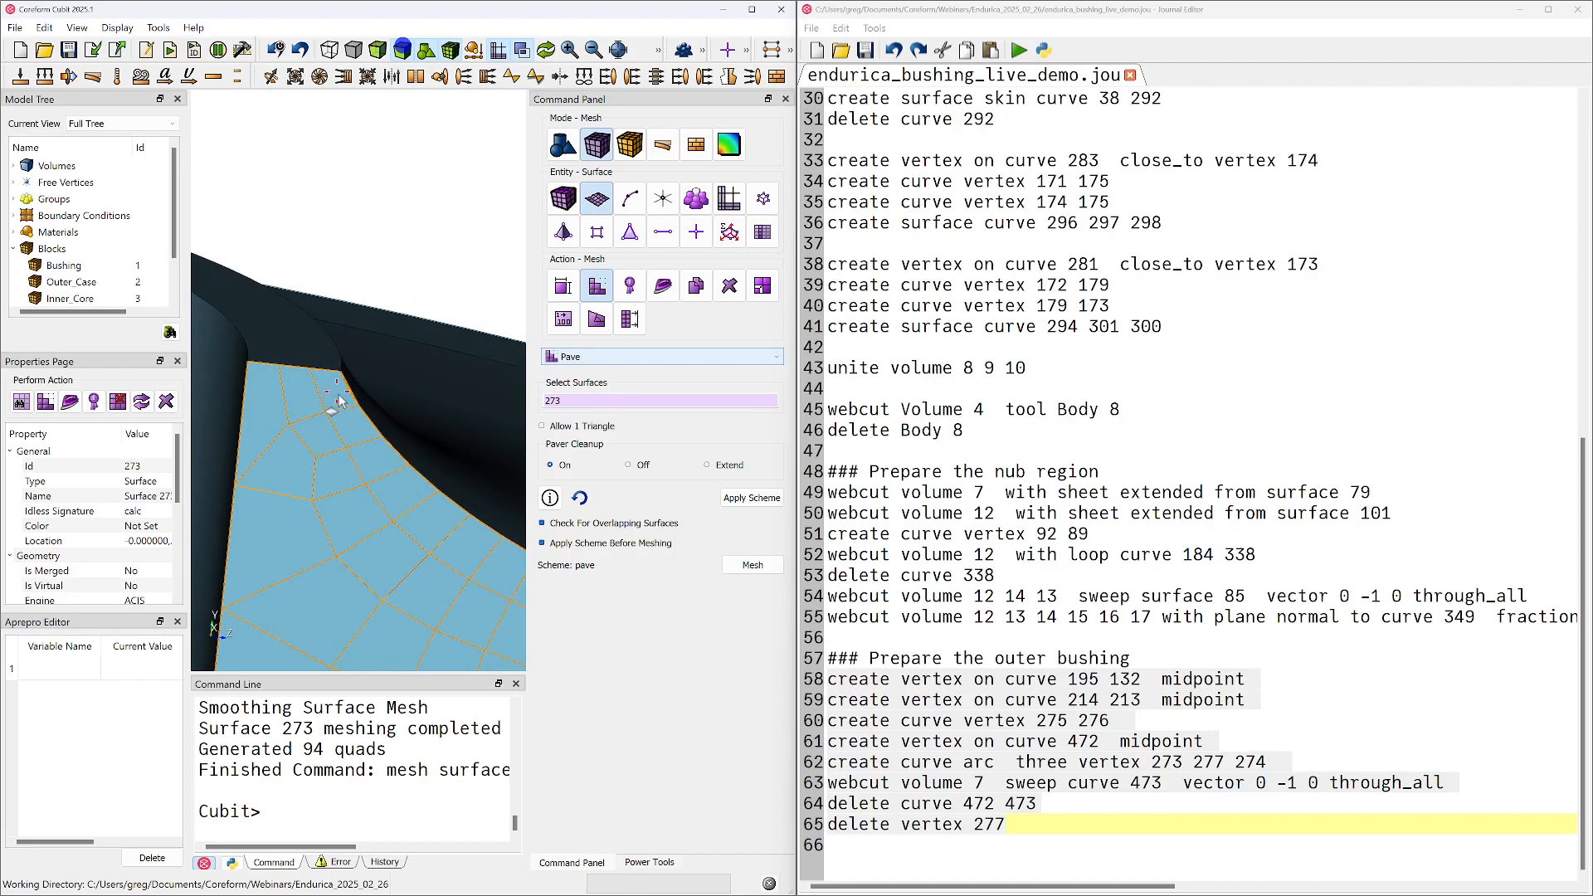
{"action": "scroll", "coordinate": [333, 409], "scroll_direction": "down", "scroll_amount": 4}
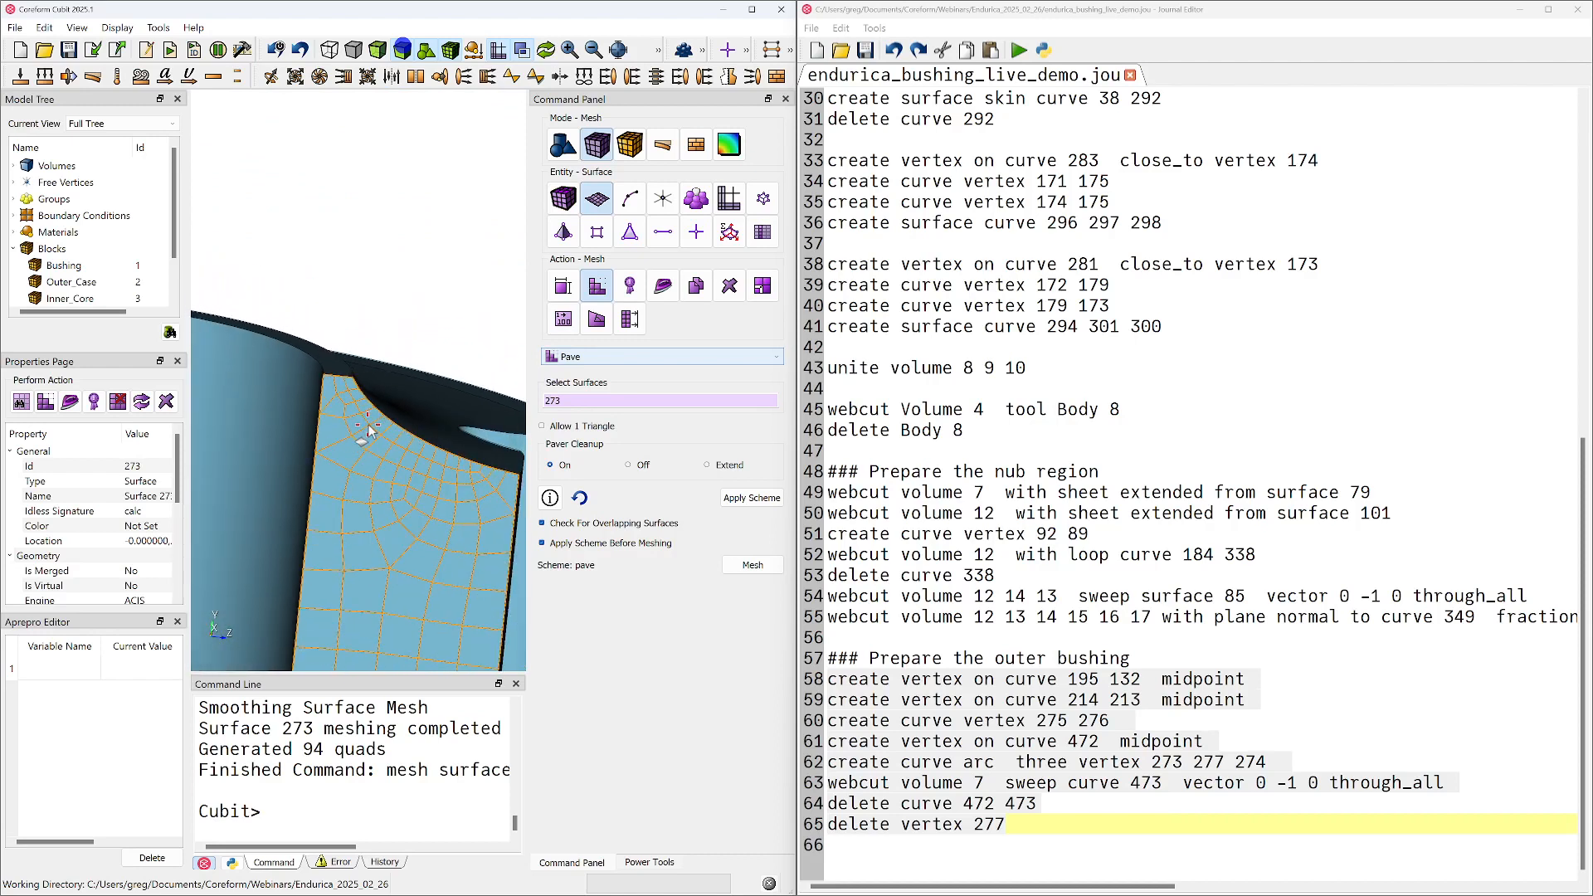
Redisplay all volumes and examine the paved cut face where it meets the inner sleeve and the concave profile
{"action": "right_click", "coordinate": [398, 199]}
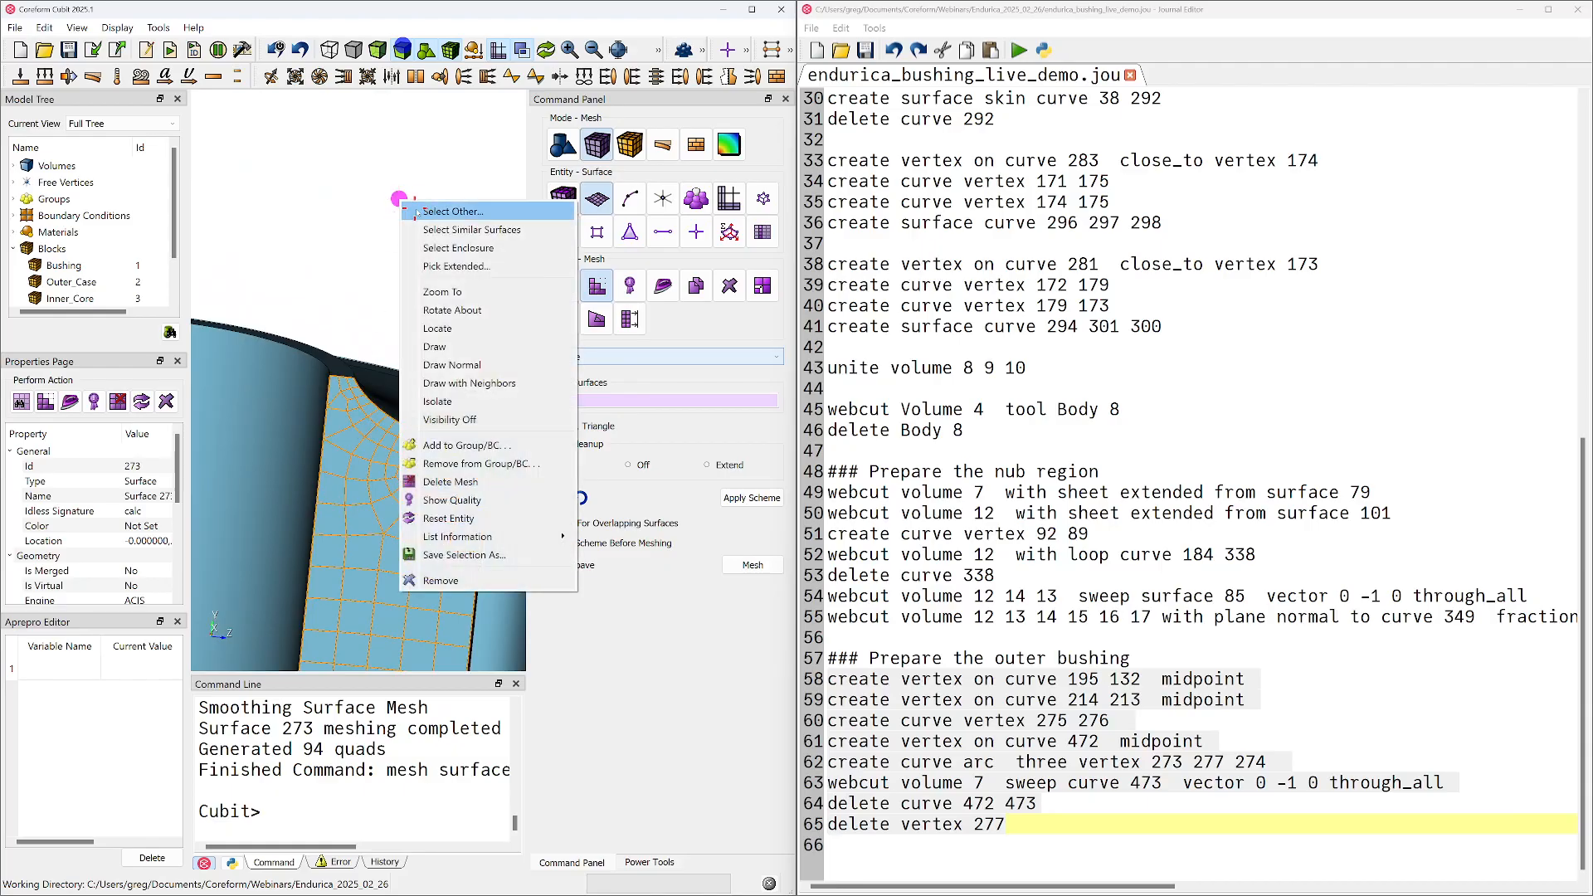
{"action": "left_click", "coordinate": [459, 483]}
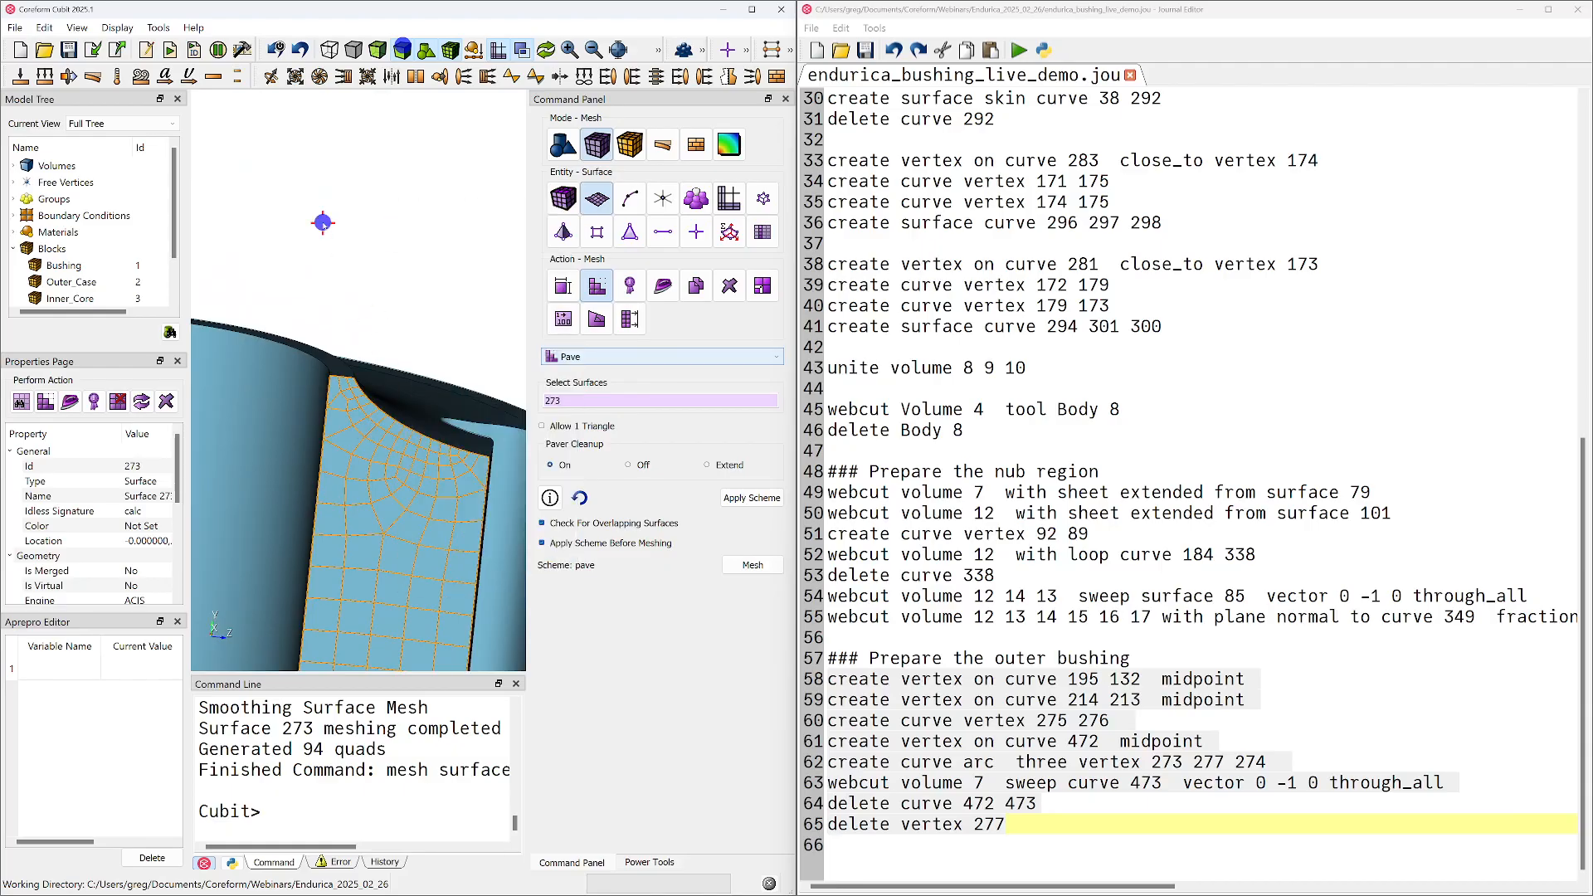
{"action": "right_click", "coordinate": [325, 224]}
{"action": "left_click", "coordinate": [358, 235]}
{"action": "left_click_drag", "start_coordinate": [359, 234], "coordinate": [359, 451]}
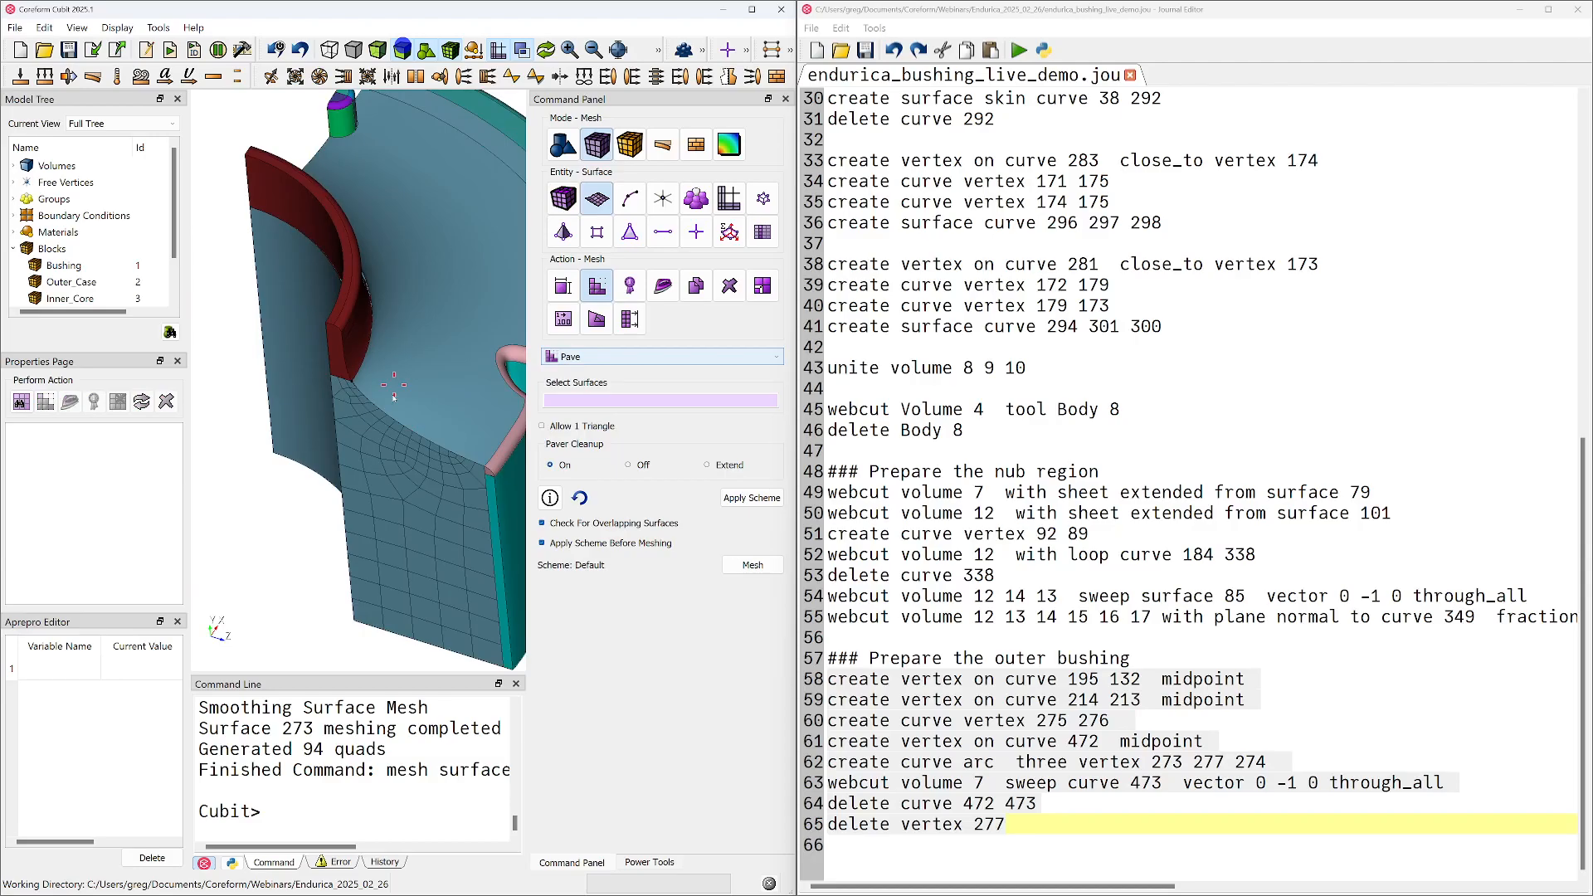
{"action": "left_click_drag", "start_coordinate": [390, 371], "coordinate": [363, 481]}
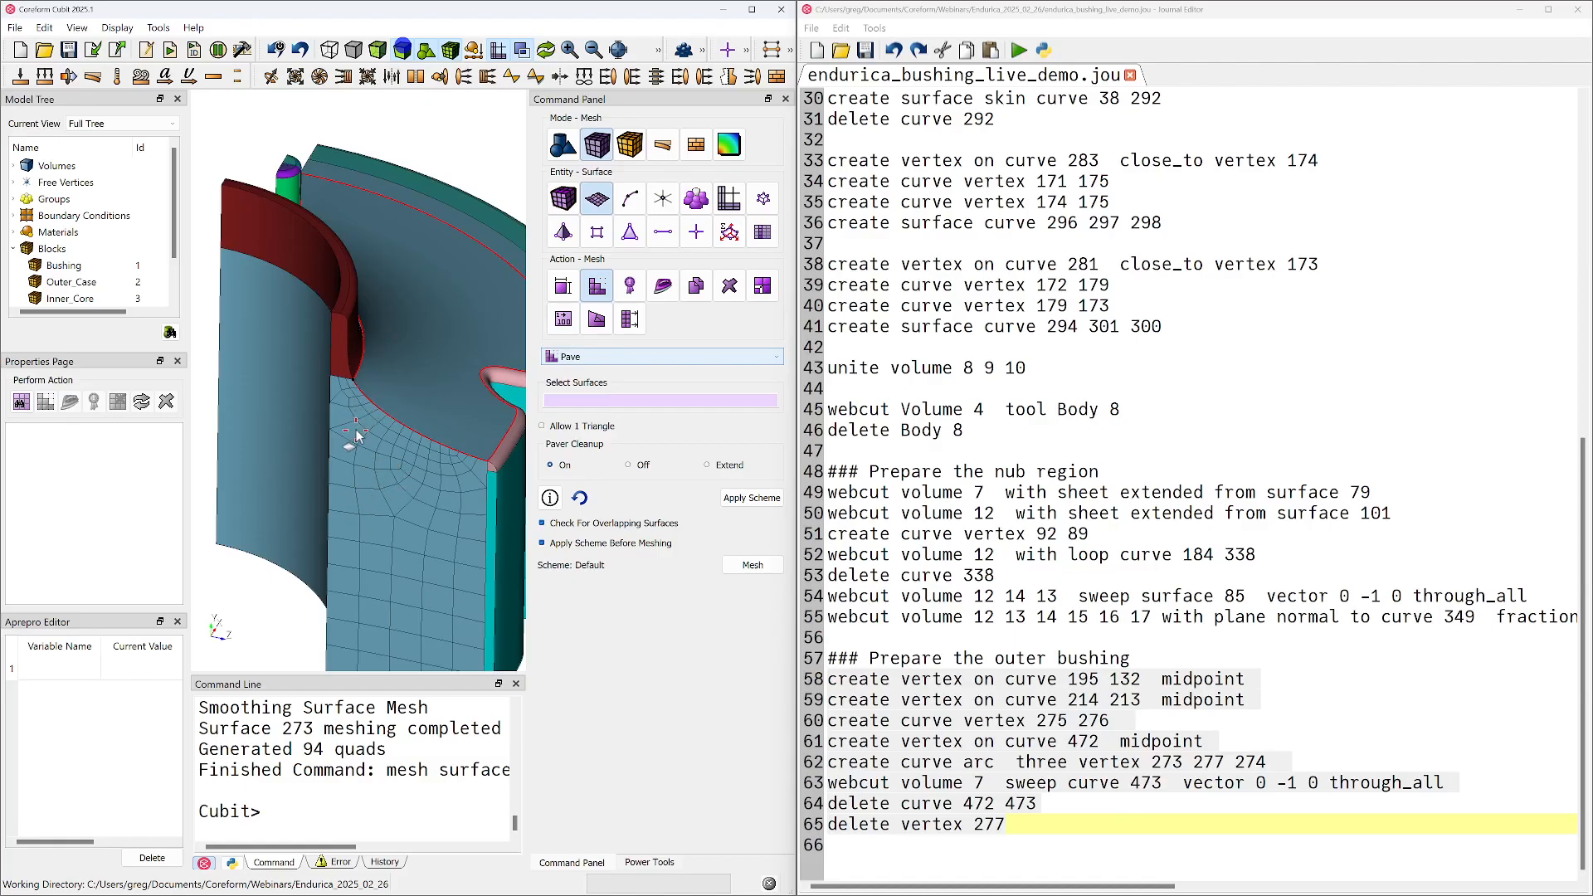
{"action": "mouse_move", "coordinate": [371, 401]}
{"action": "left_mouse_down"}
{"action": "mouse_move", "coordinate": [391, 355]}
{"action": "mouse_move", "coordinate": [370, 345]}
{"action": "mouse_move", "coordinate": [383, 333]}
{"action": "mouse_move", "coordinate": [386, 347]}
{"action": "left_mouse_up"}
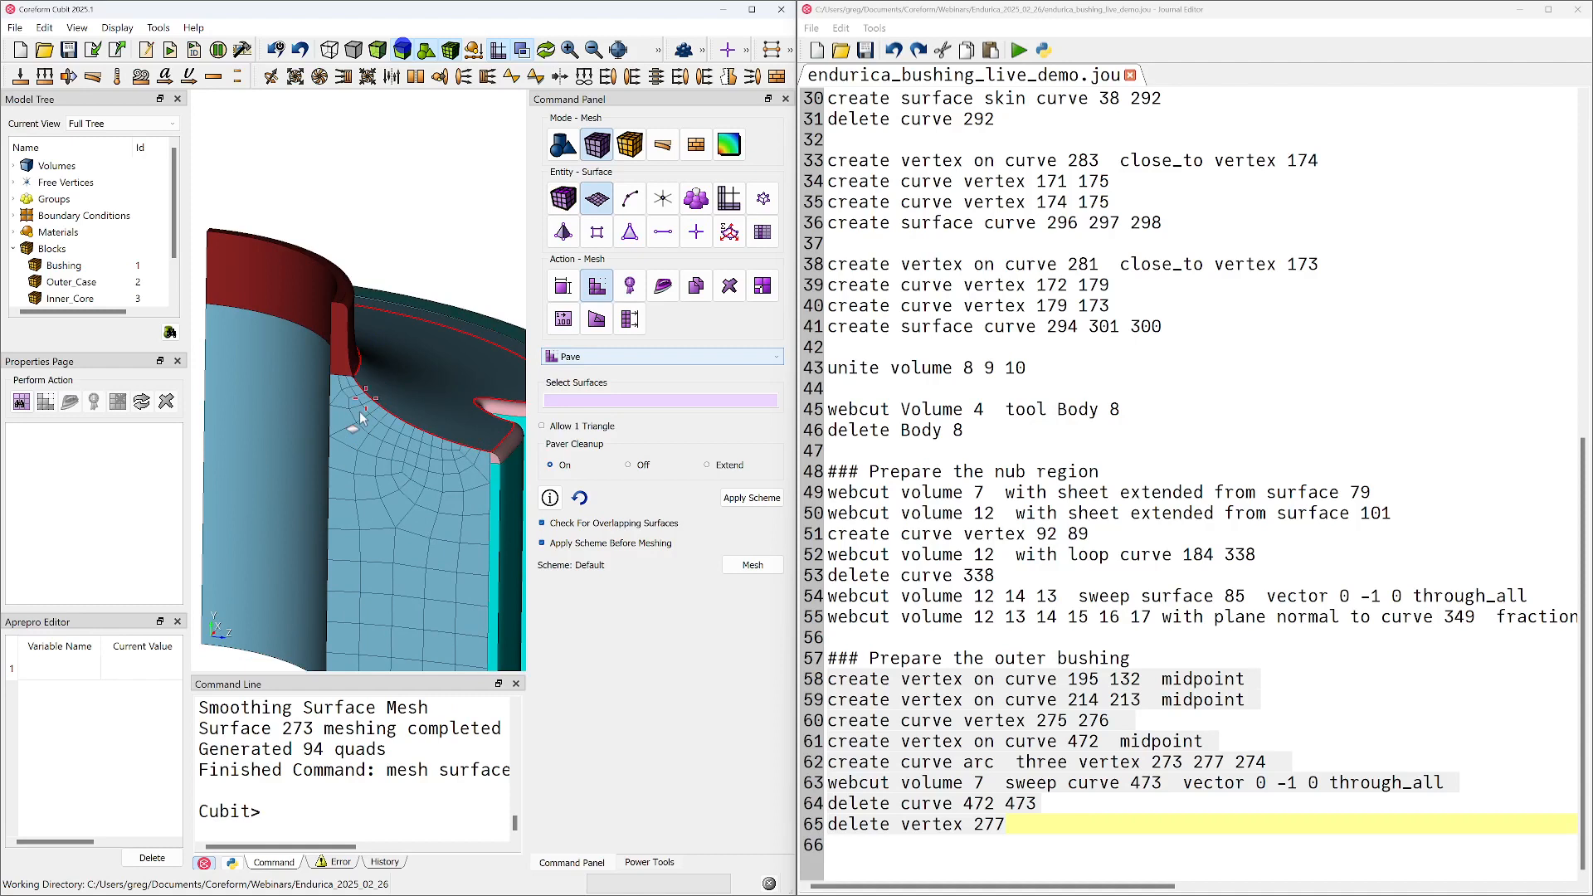
{"action": "left_click_drag", "start_coordinate": [343, 407], "coordinate": [355, 404]}
{"action": "left_click_drag", "start_coordinate": [401, 417], "coordinate": [310, 451]}
{"action": "scroll", "coordinate": [398, 411], "scroll_direction": "down", "scroll_amount": 3}
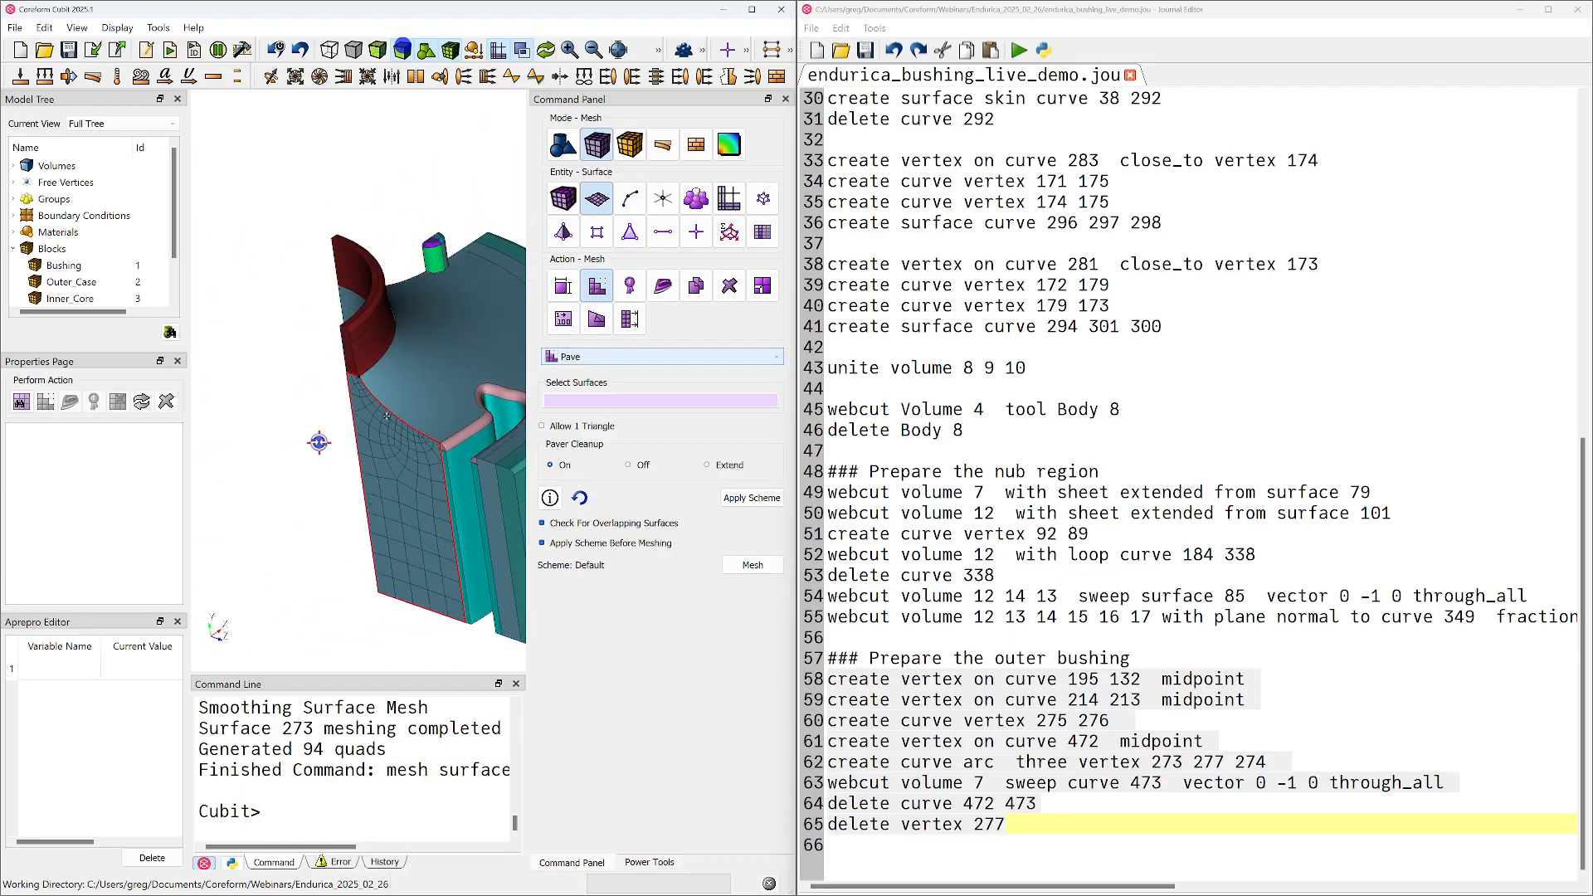
{"action": "left_click", "coordinate": [563, 144]}
{"action": "left_click", "coordinate": [630, 200]}
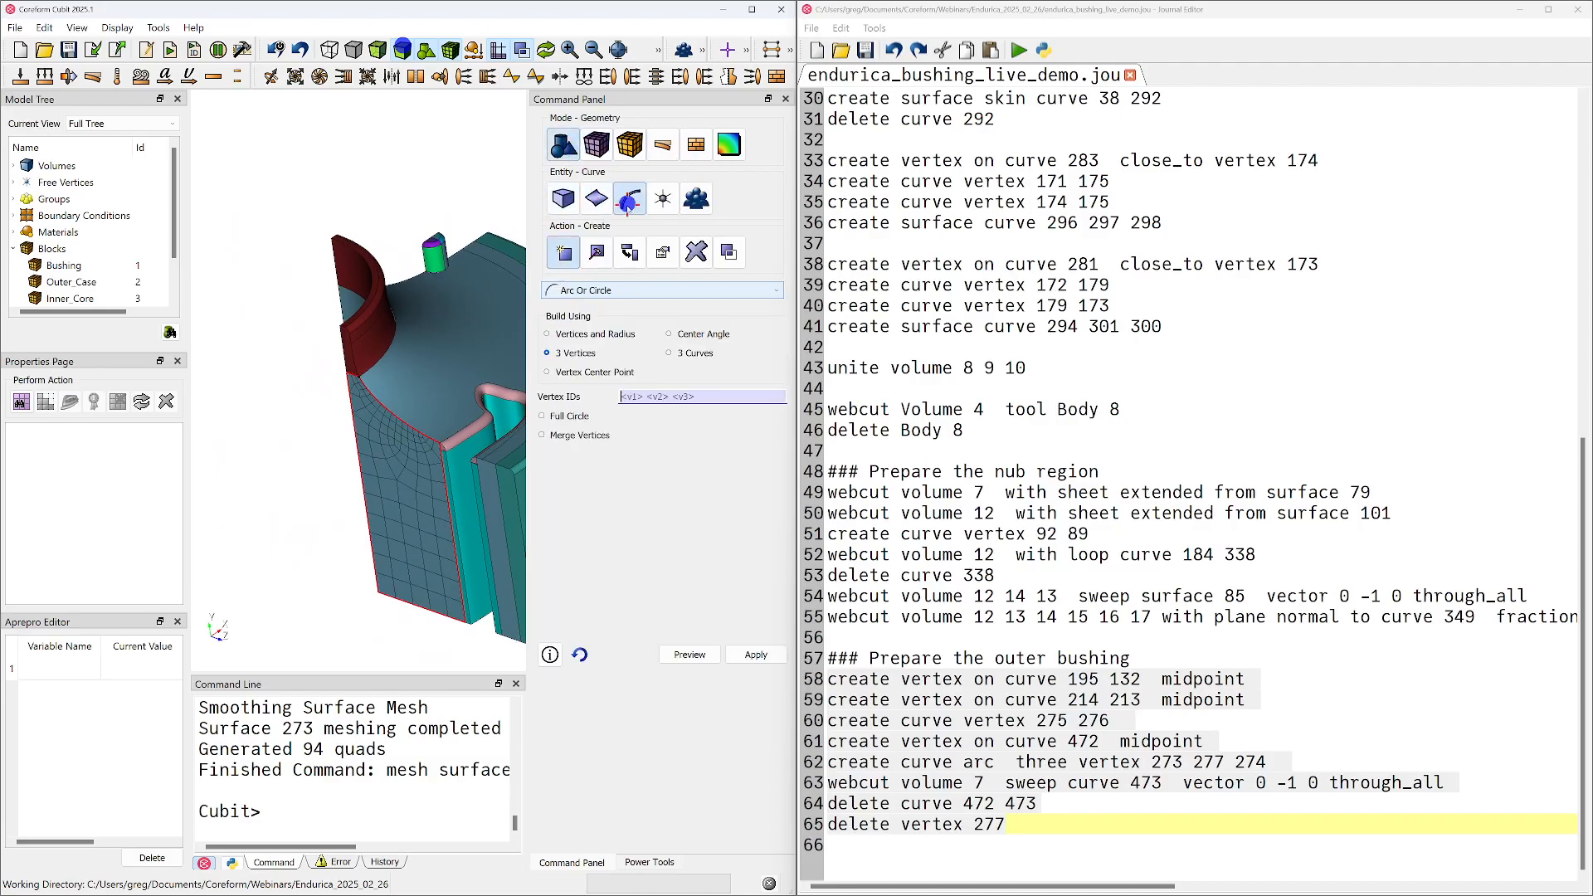
{"action": "left_click", "coordinate": [618, 291]}
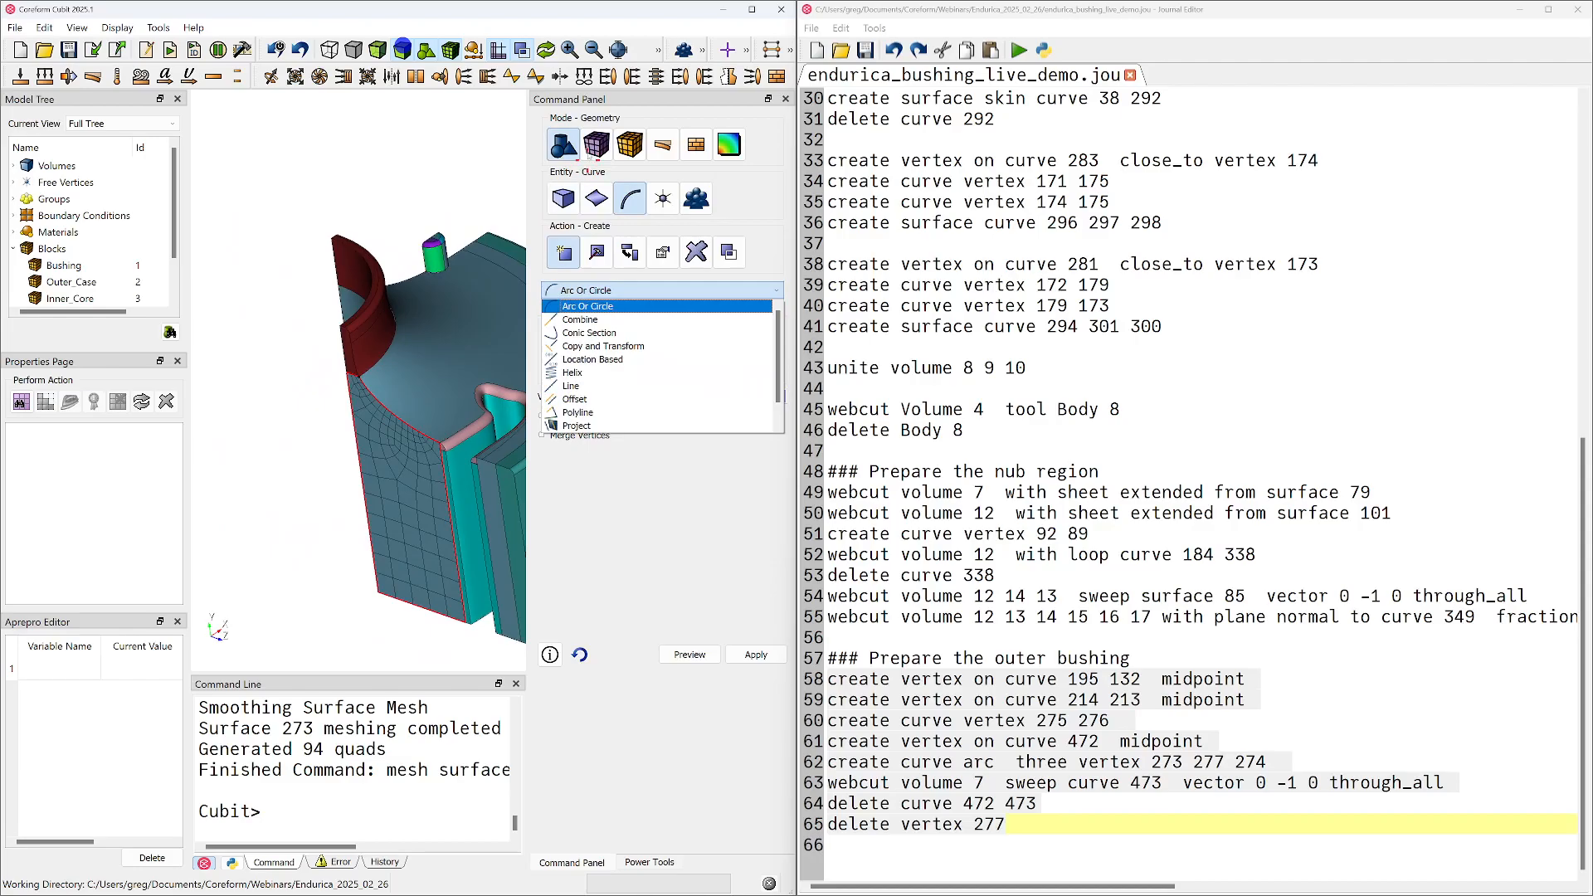
{"action": "left_click", "coordinate": [703, 51]}
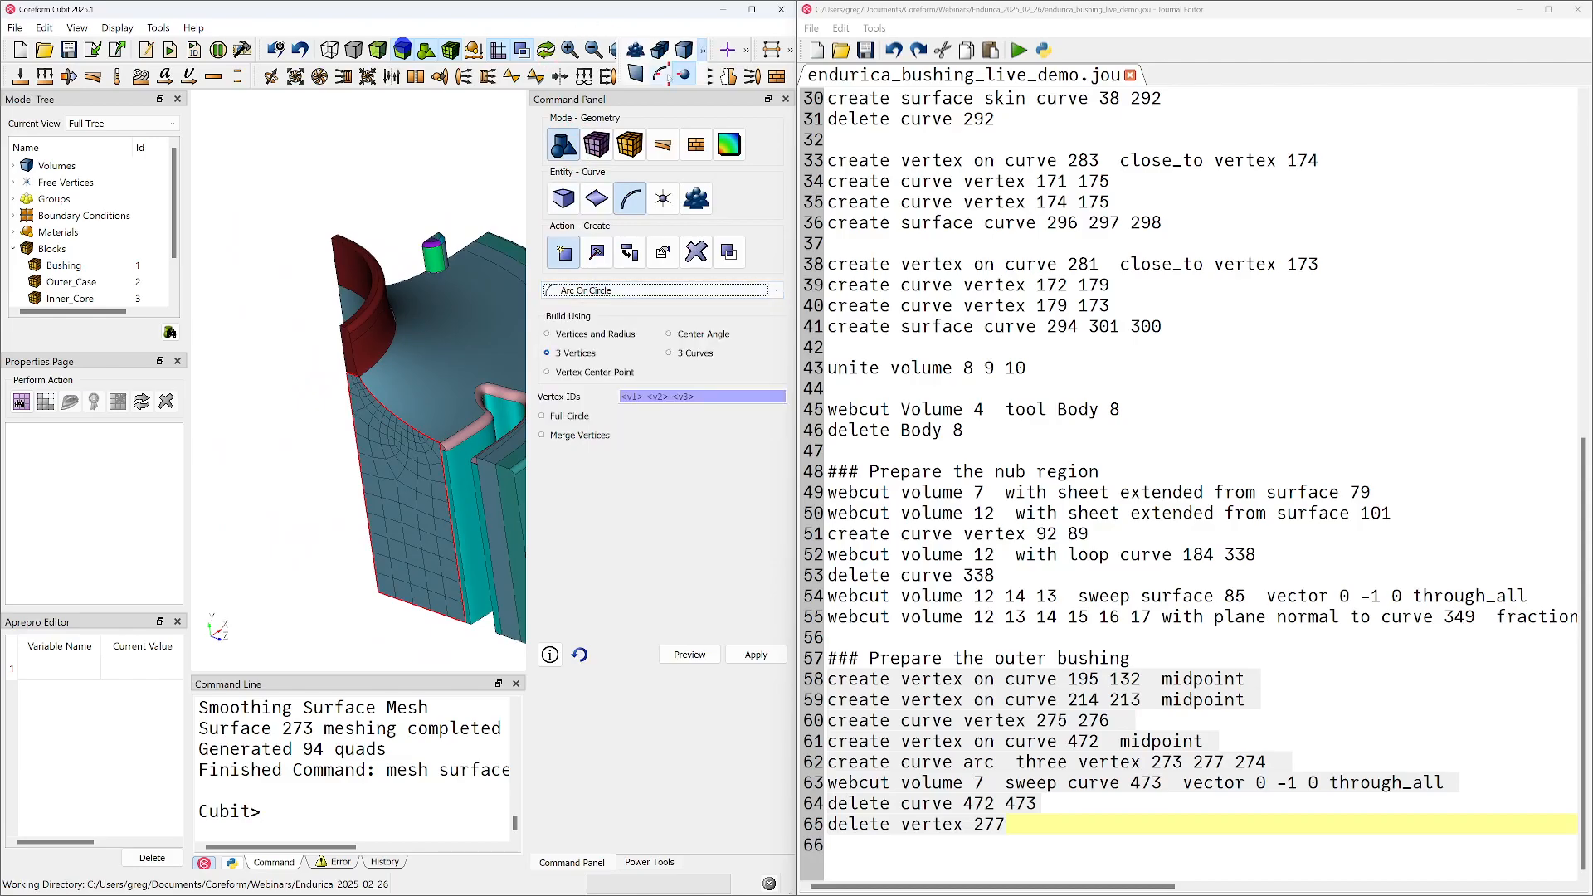
Create vertices at the midpoints of the two concave top profile curves, 504 and 505, on the inner bushing's cut faces
{"action": "left_click", "coordinate": [413, 276]}
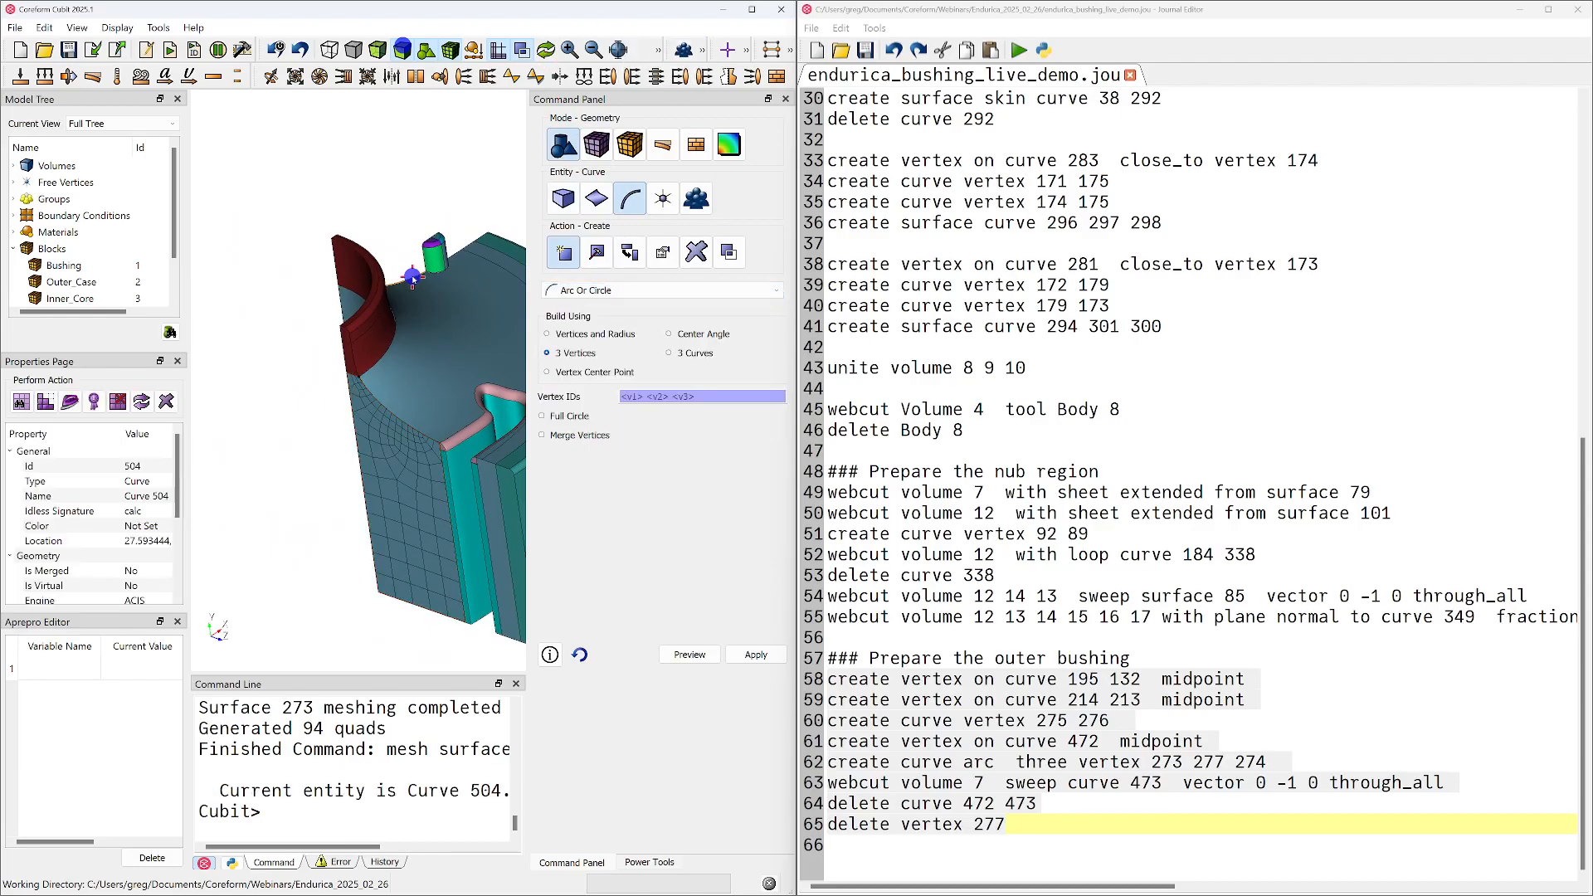
{"action": "left_click", "coordinate": [398, 414], "text": "ctrl"}
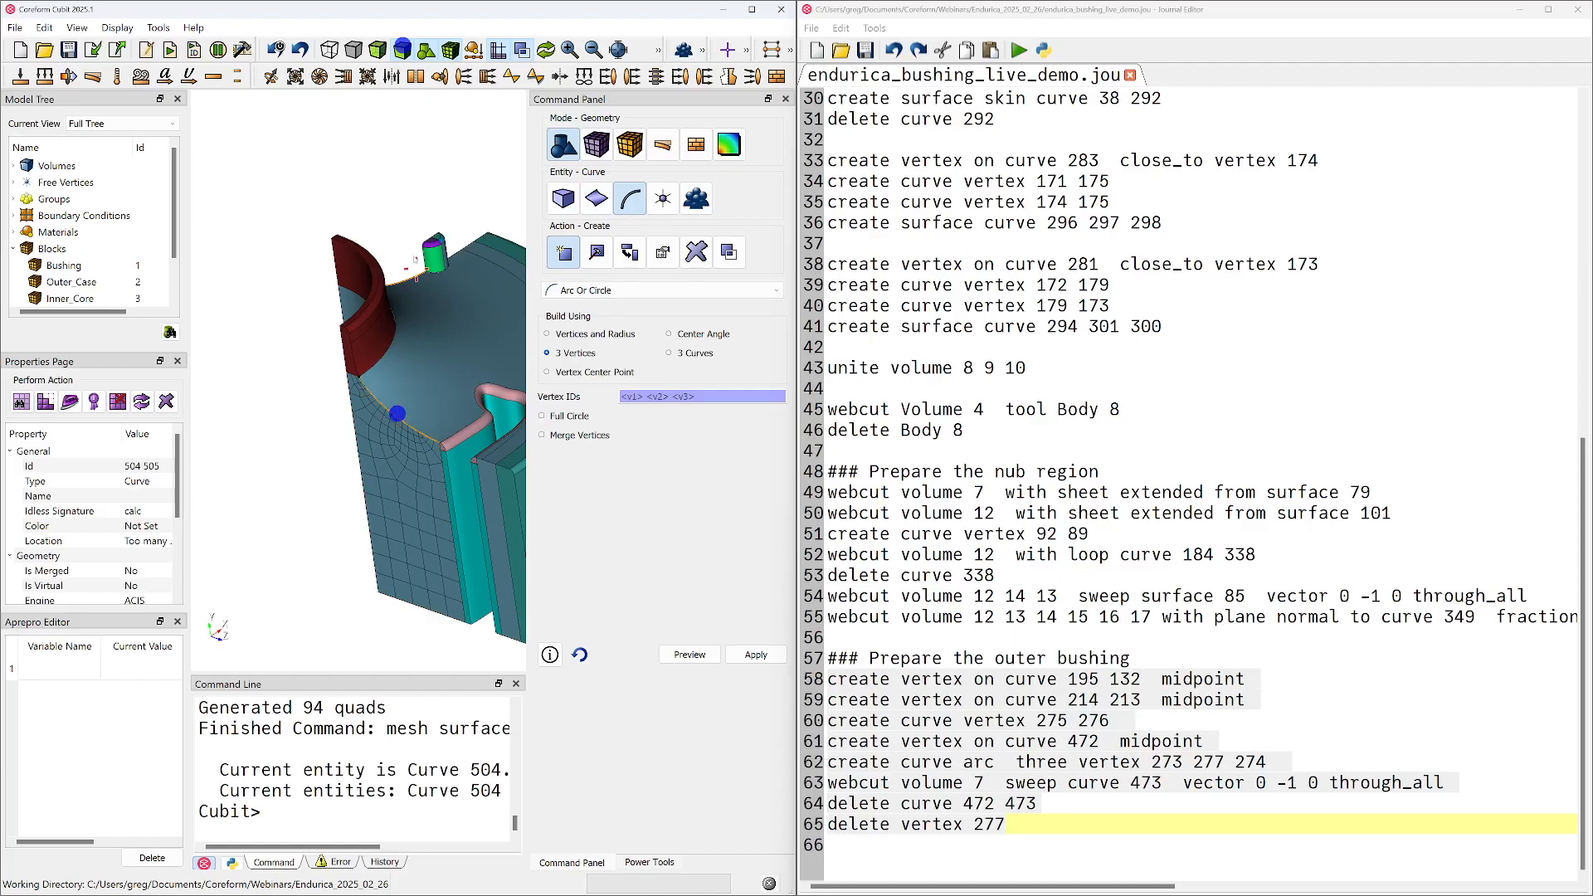
{"action": "mouse_move", "coordinate": [432, 349]}
{"action": "middle_mouse_down"}
{"action": "mouse_move", "coordinate": [410, 415]}
{"action": "mouse_move", "coordinate": [446, 345]}
{"action": "mouse_move", "coordinate": [424, 356]}
{"action": "mouse_move", "coordinate": [453, 340]}
{"action": "middle_mouse_up"}
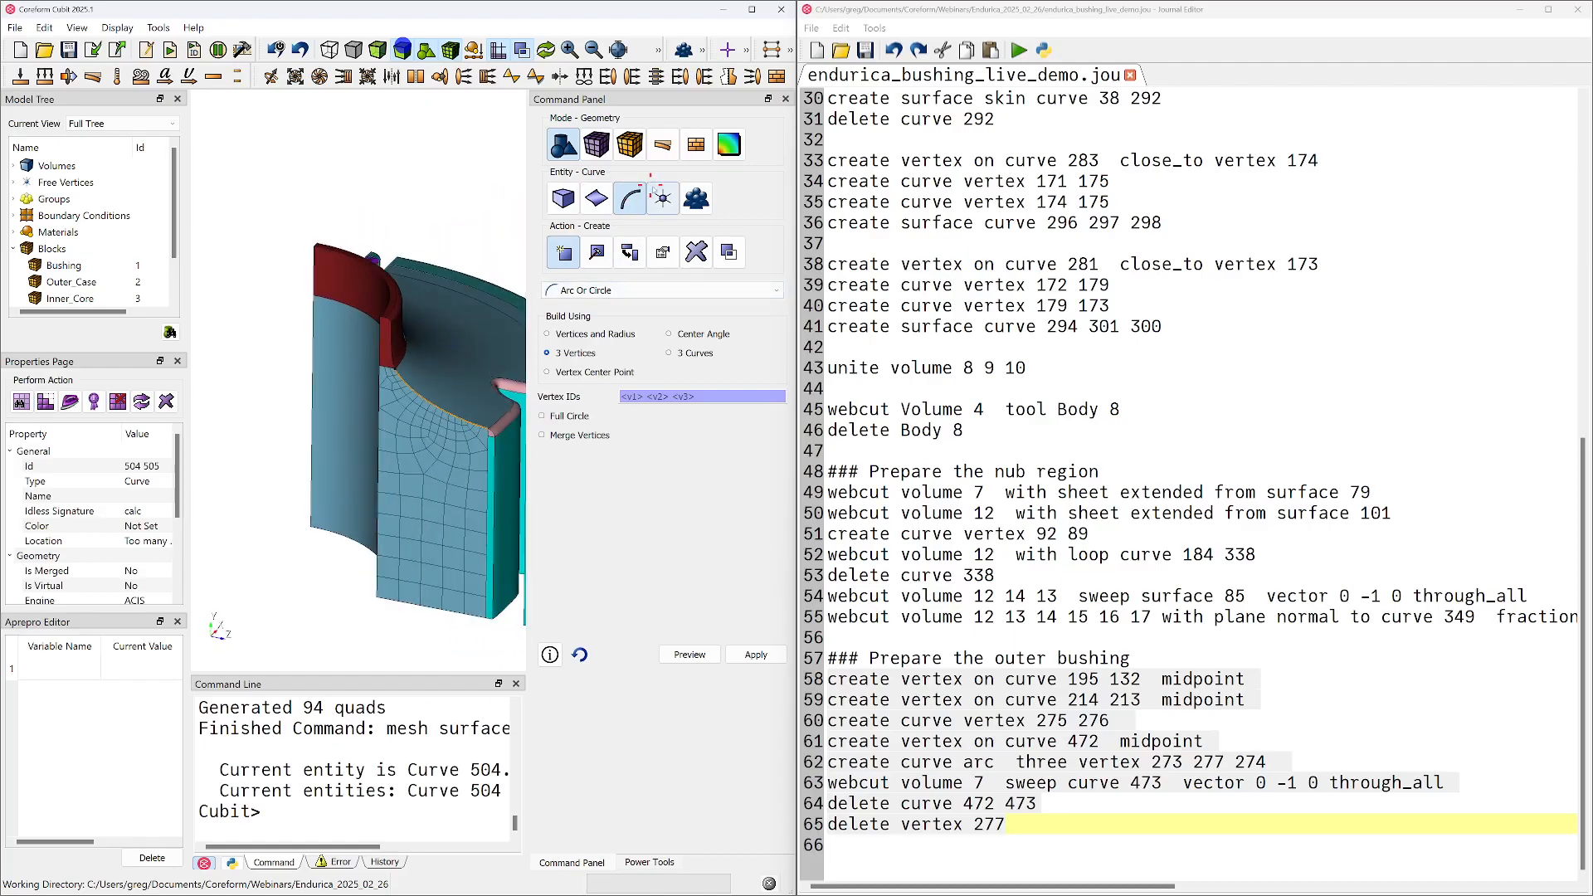
{"action": "left_click", "coordinate": [664, 201]}
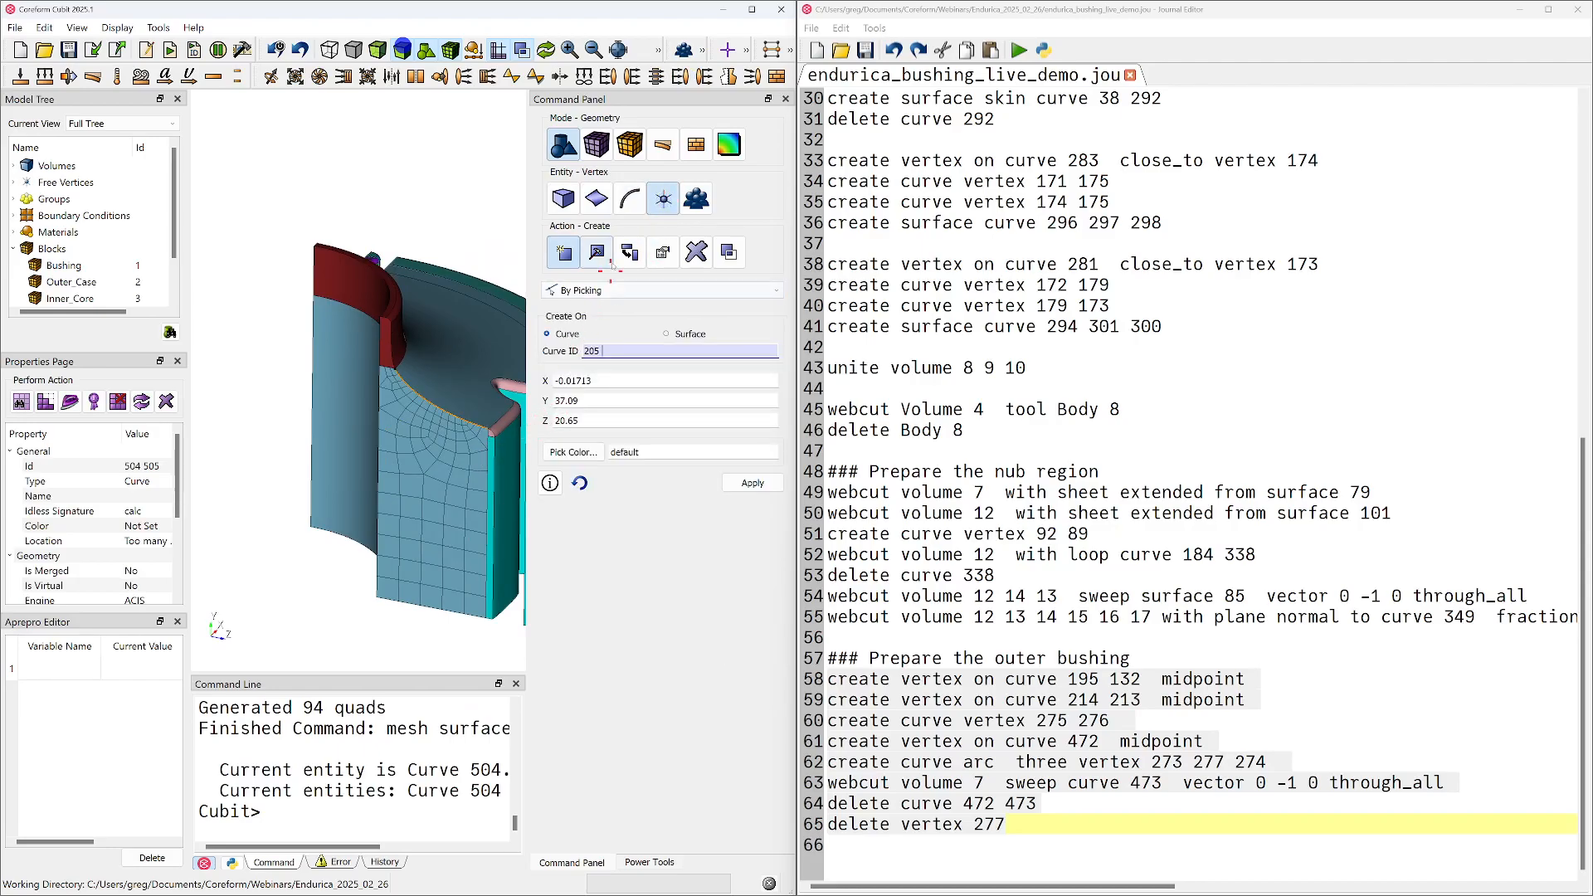
{"action": "left_click", "coordinate": [610, 292]}
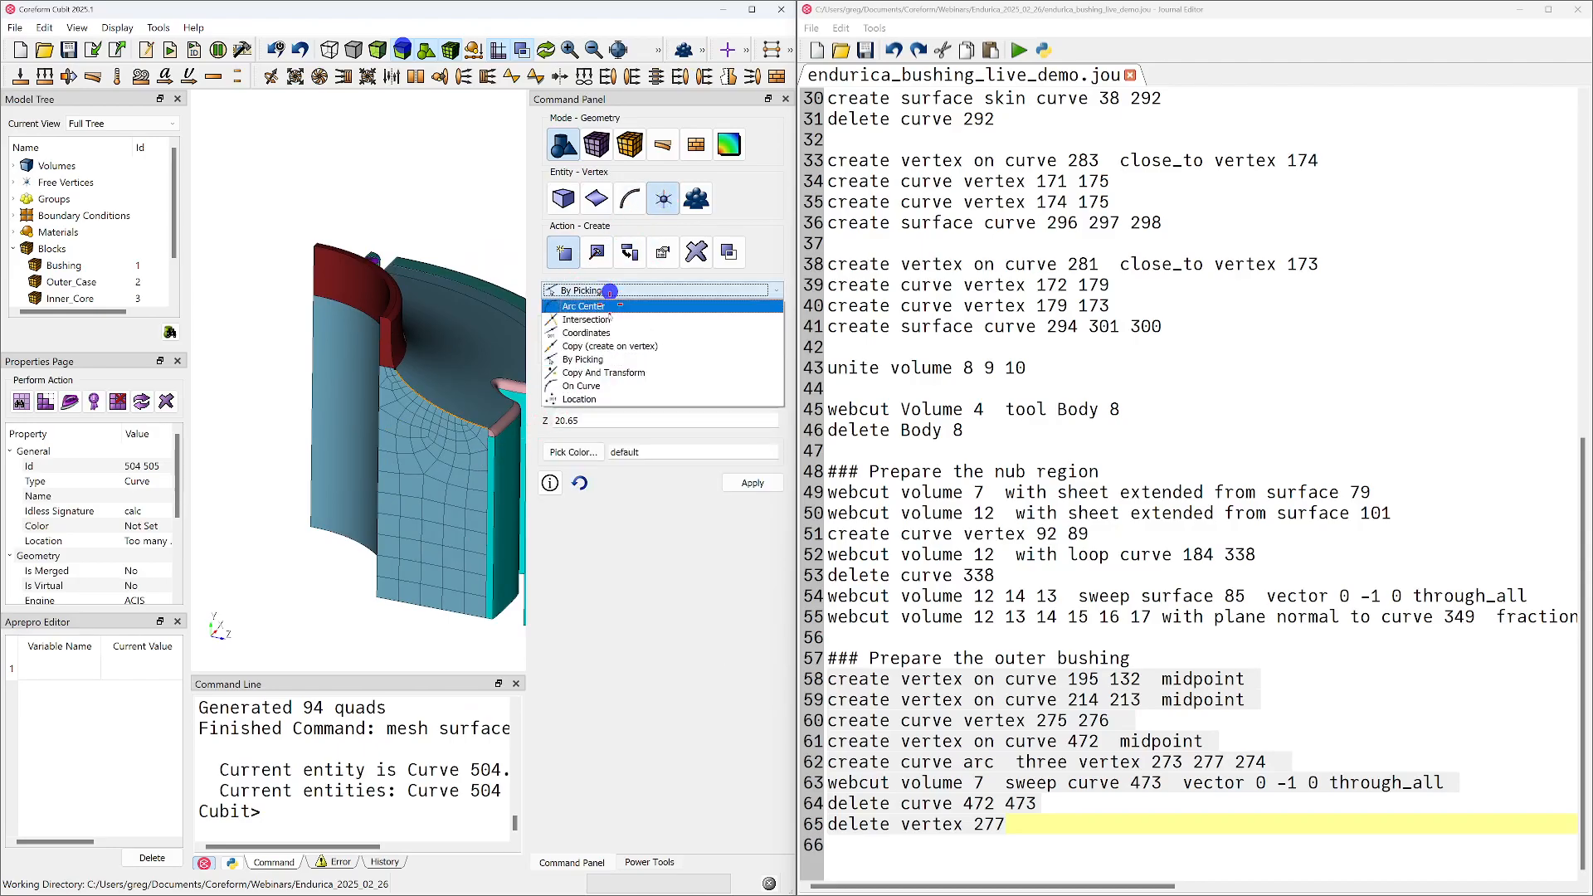
{"action": "left_click", "coordinate": [597, 386]}
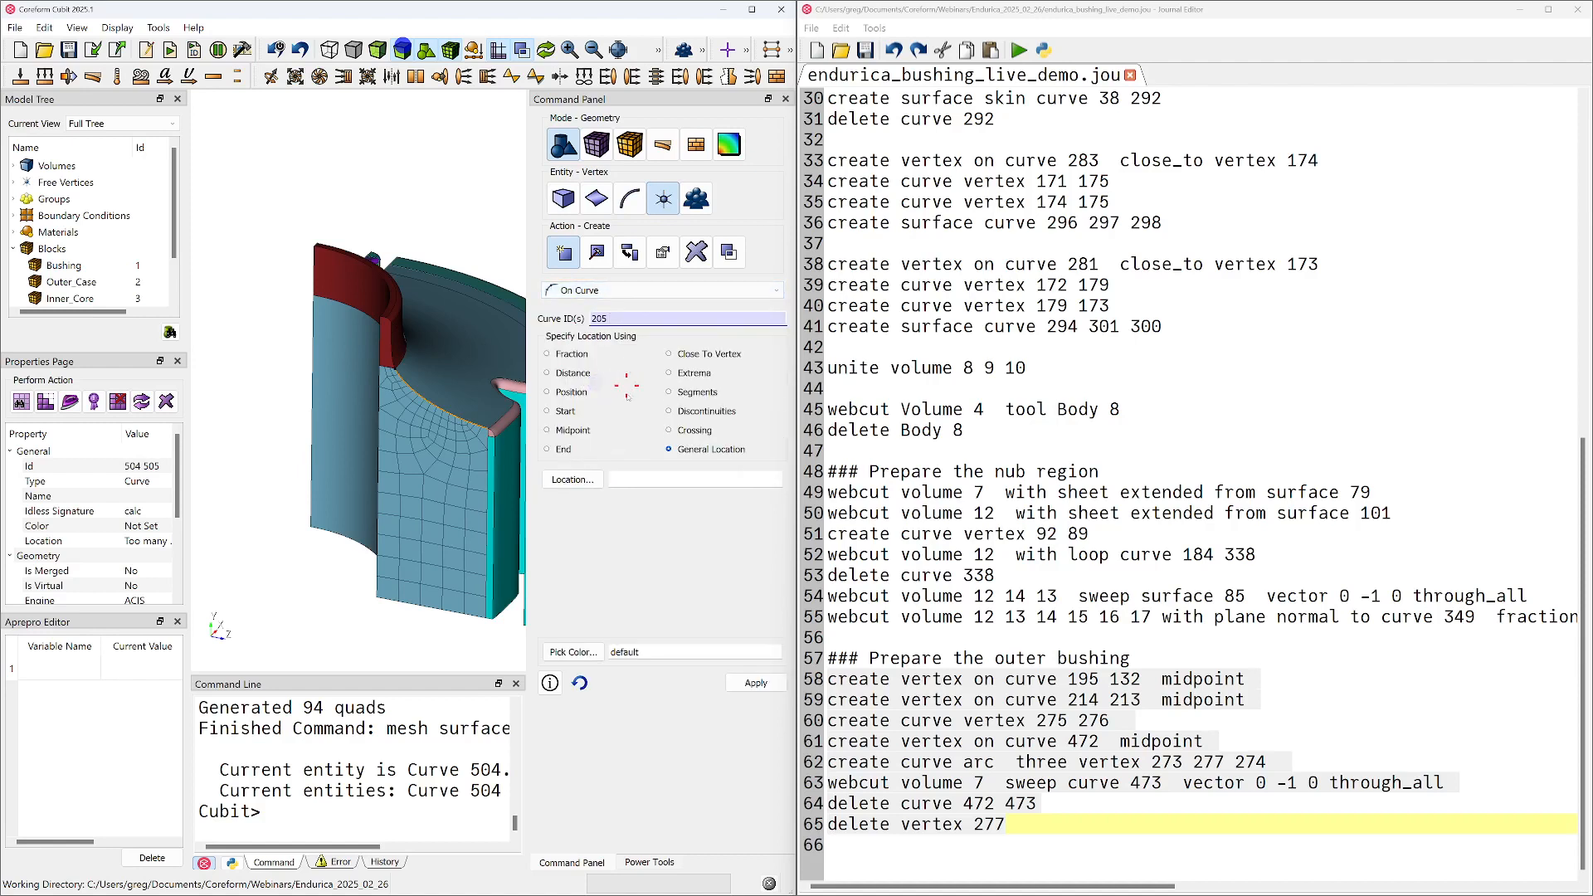
{"action": "left_click", "coordinate": [549, 430]}
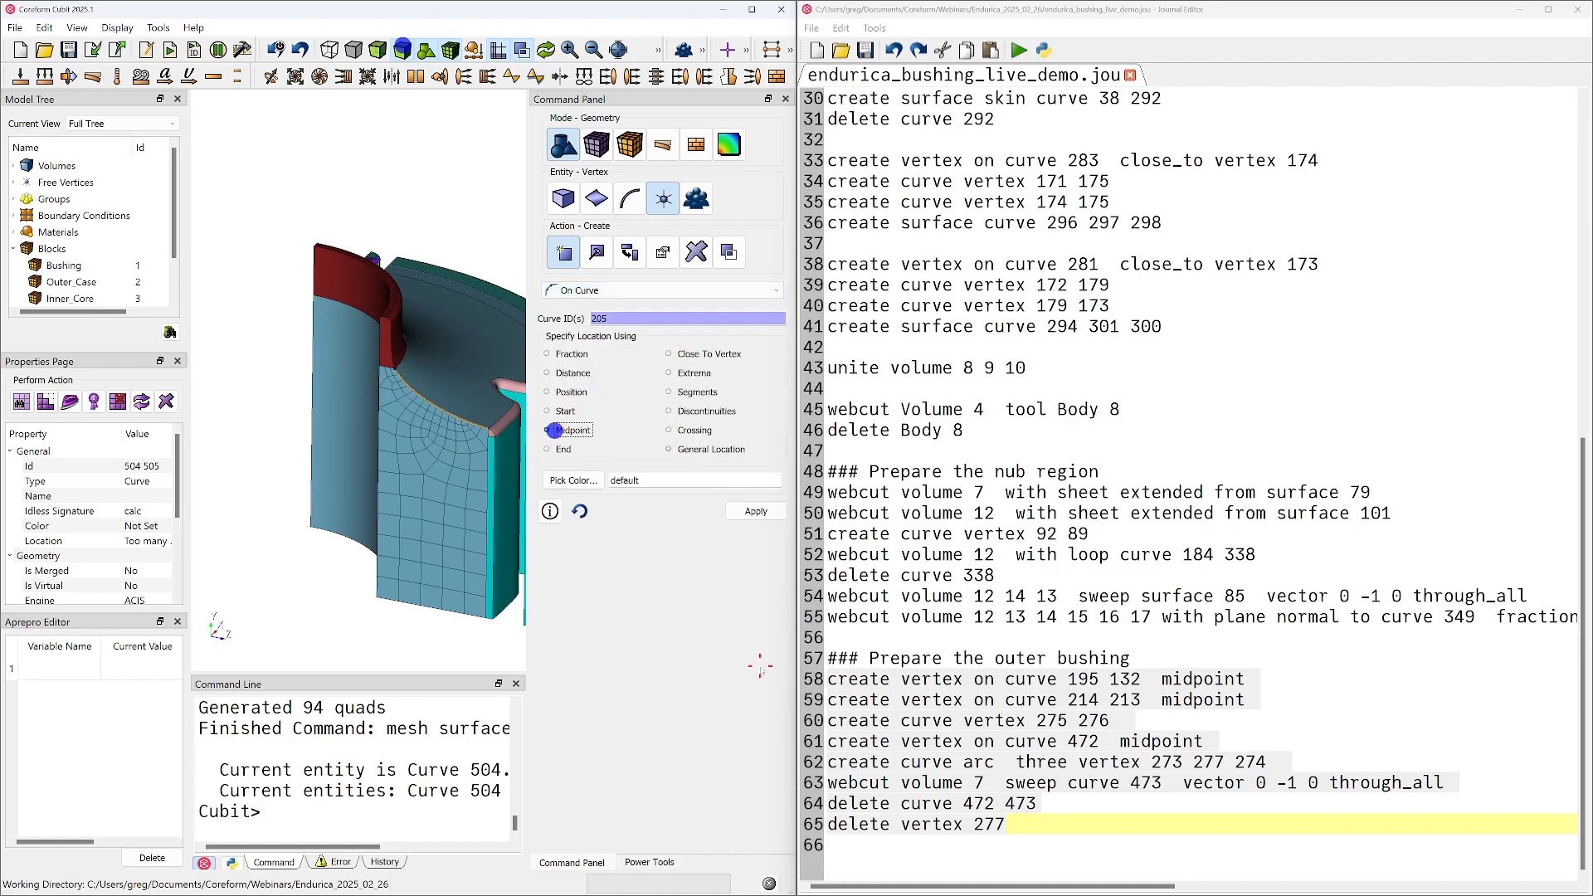
{"action": "left_click", "coordinate": [754, 512]}
{"action": "left_click_drag", "start_coordinate": [460, 407], "coordinate": [412, 458]}
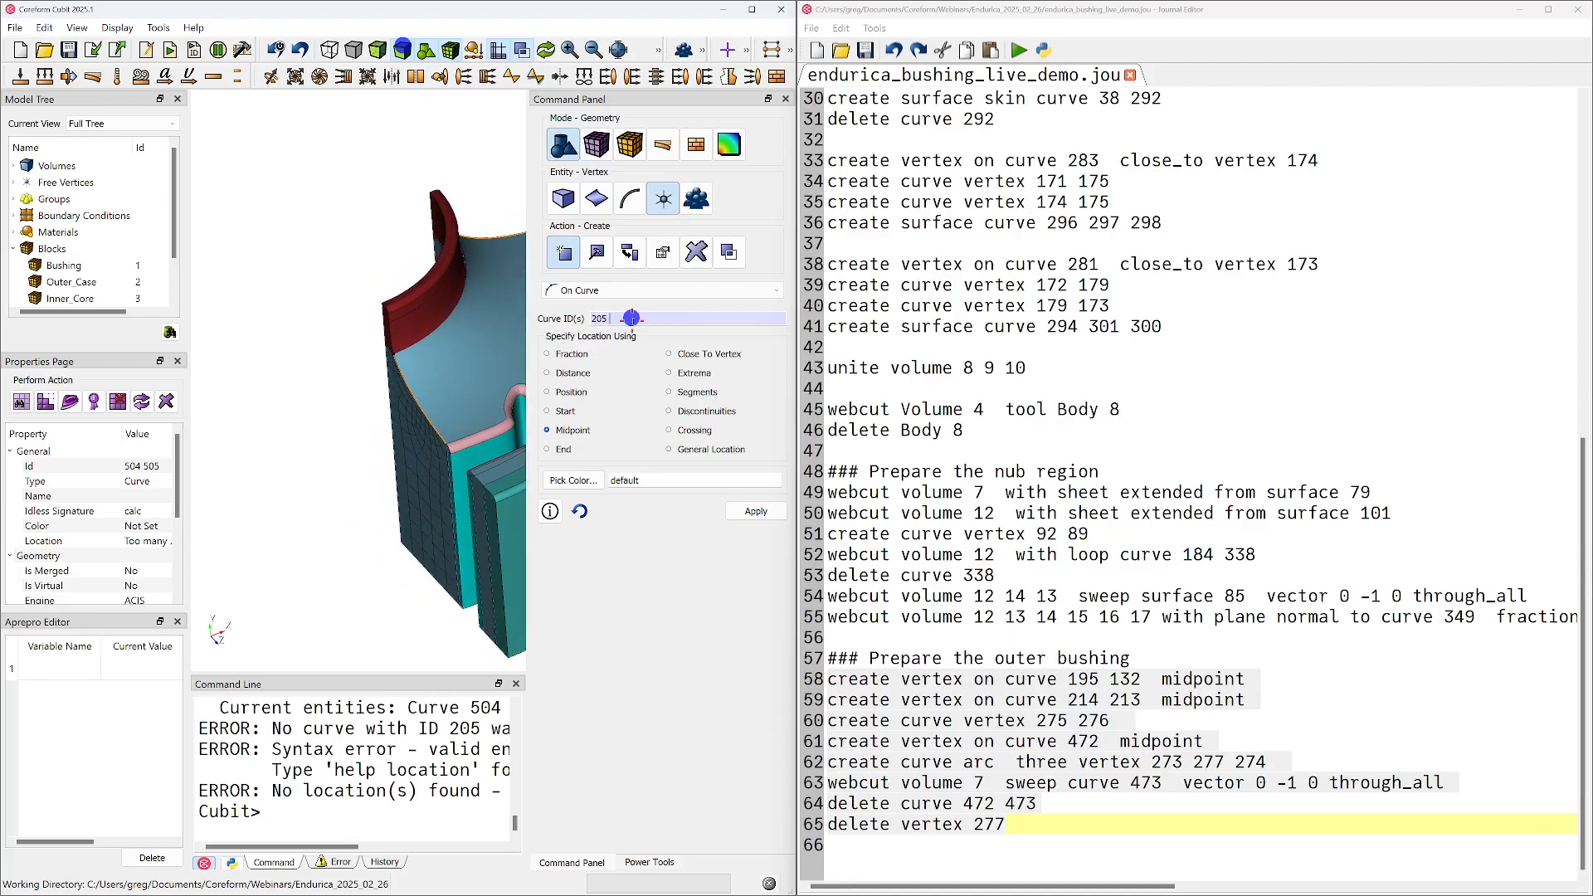
{"action": "left_click", "coordinate": [500, 239]}
{"action": "left_click", "coordinate": [420, 405], "text": "ctrl"}
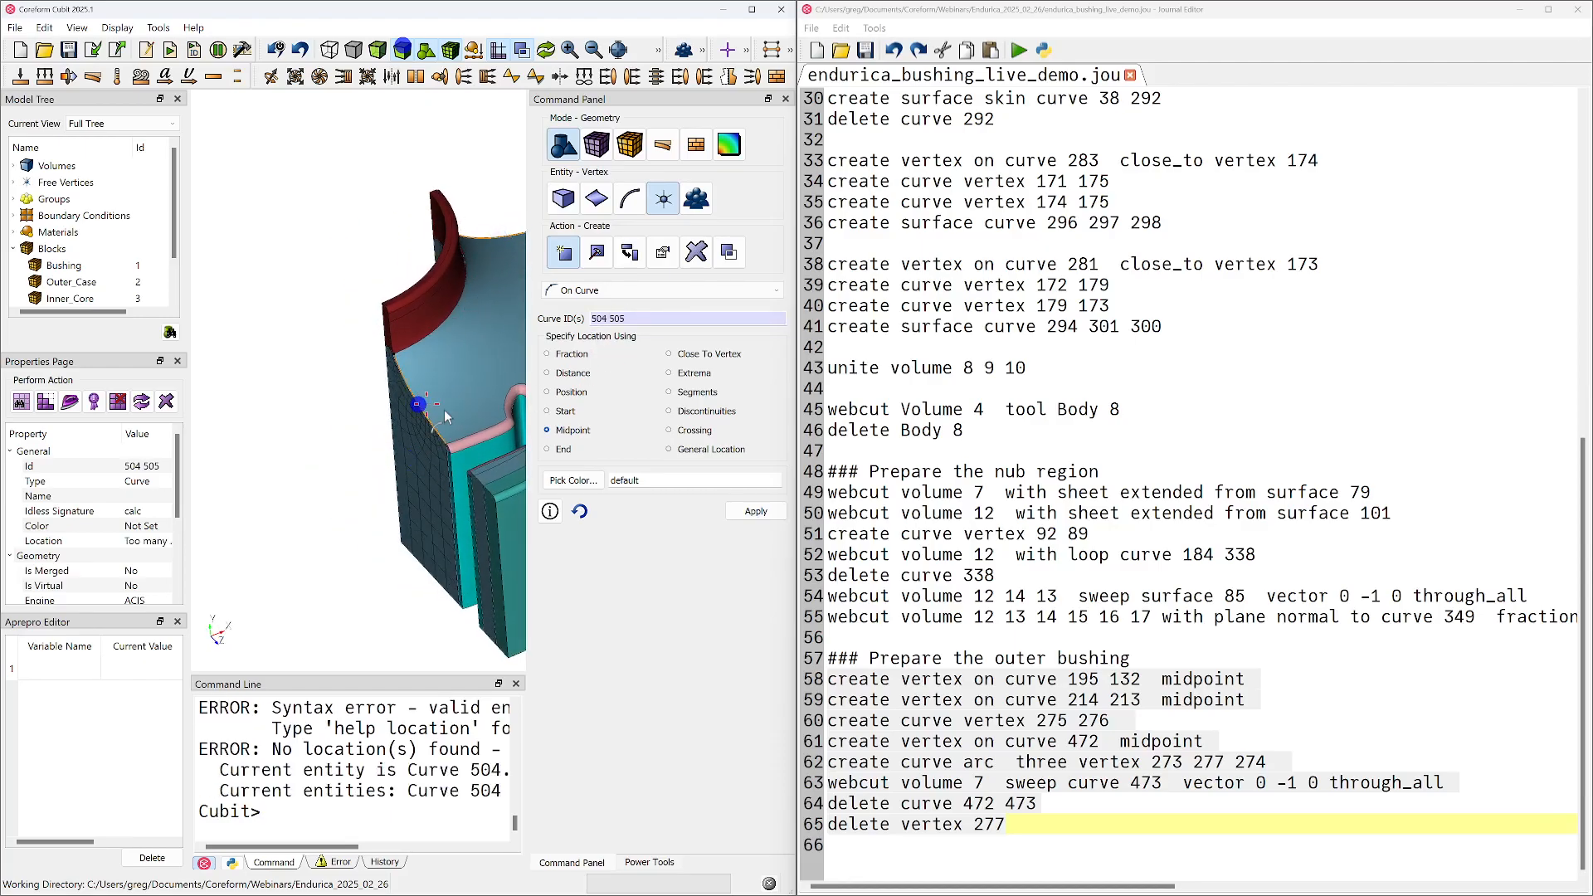
{"action": "left_click", "coordinate": [753, 512]}
Switch the selection filter to vertices and select midpoint vertex 295 on the profile curve near the nub to inspect its properties
{"action": "left_click_drag", "start_coordinate": [406, 470], "coordinate": [408, 415]}
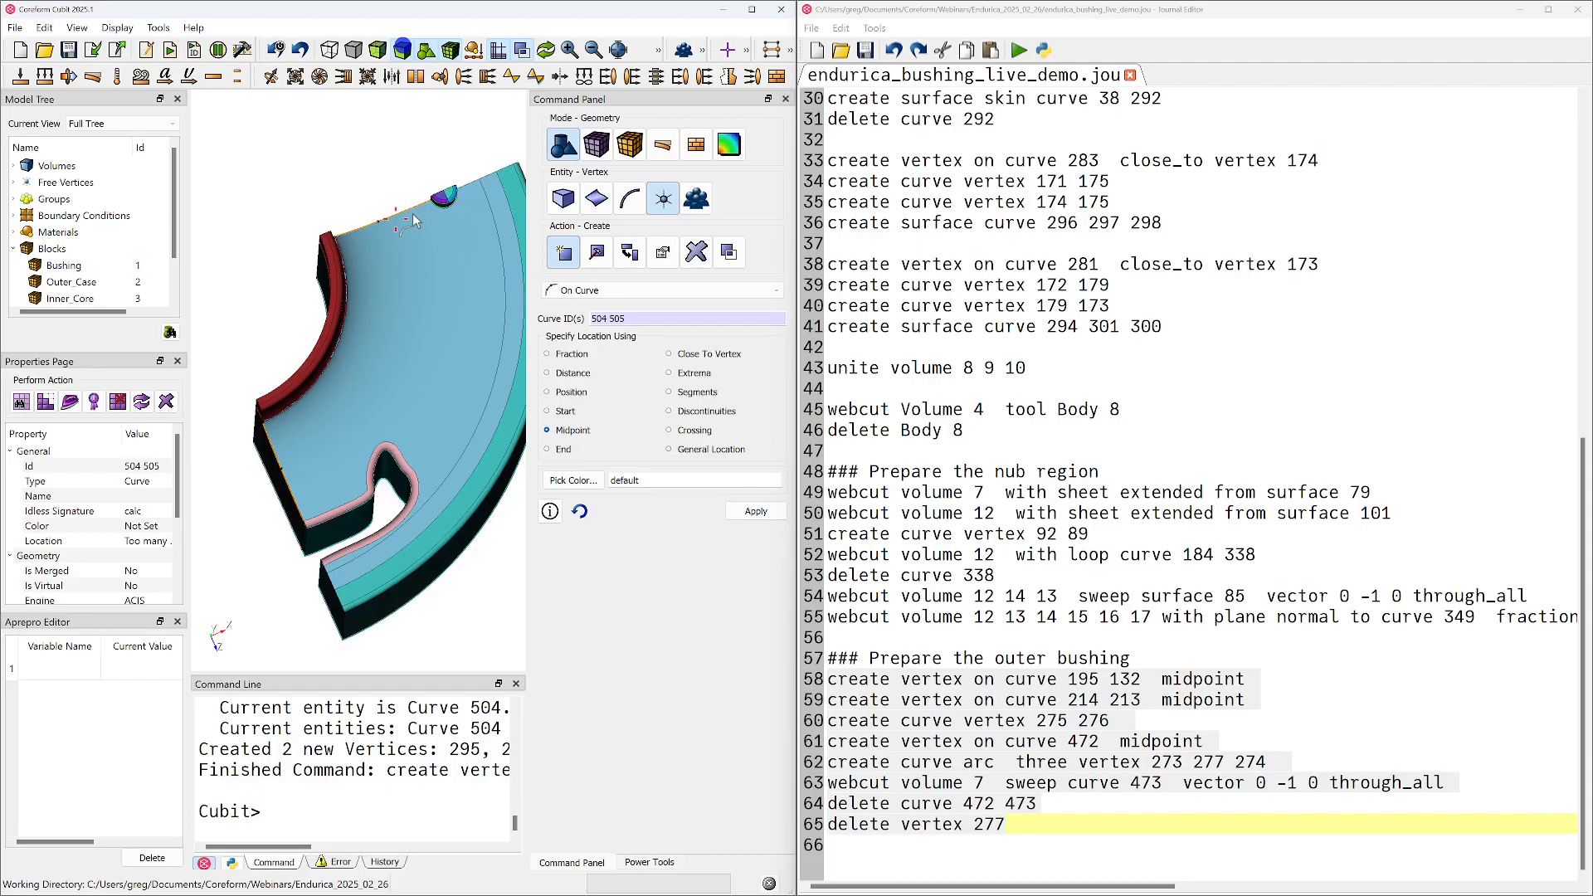
{"action": "mouse_move", "coordinate": [411, 253]}
{"action": "left_mouse_down"}
{"action": "mouse_move", "coordinate": [389, 334]}
{"action": "mouse_move", "coordinate": [456, 438]}
{"action": "mouse_move", "coordinate": [331, 434]}
{"action": "mouse_move", "coordinate": [380, 420]}
{"action": "mouse_move", "coordinate": [359, 443]}
{"action": "mouse_move", "coordinate": [391, 385]}
{"action": "mouse_move", "coordinate": [315, 440]}
{"action": "left_mouse_up"}
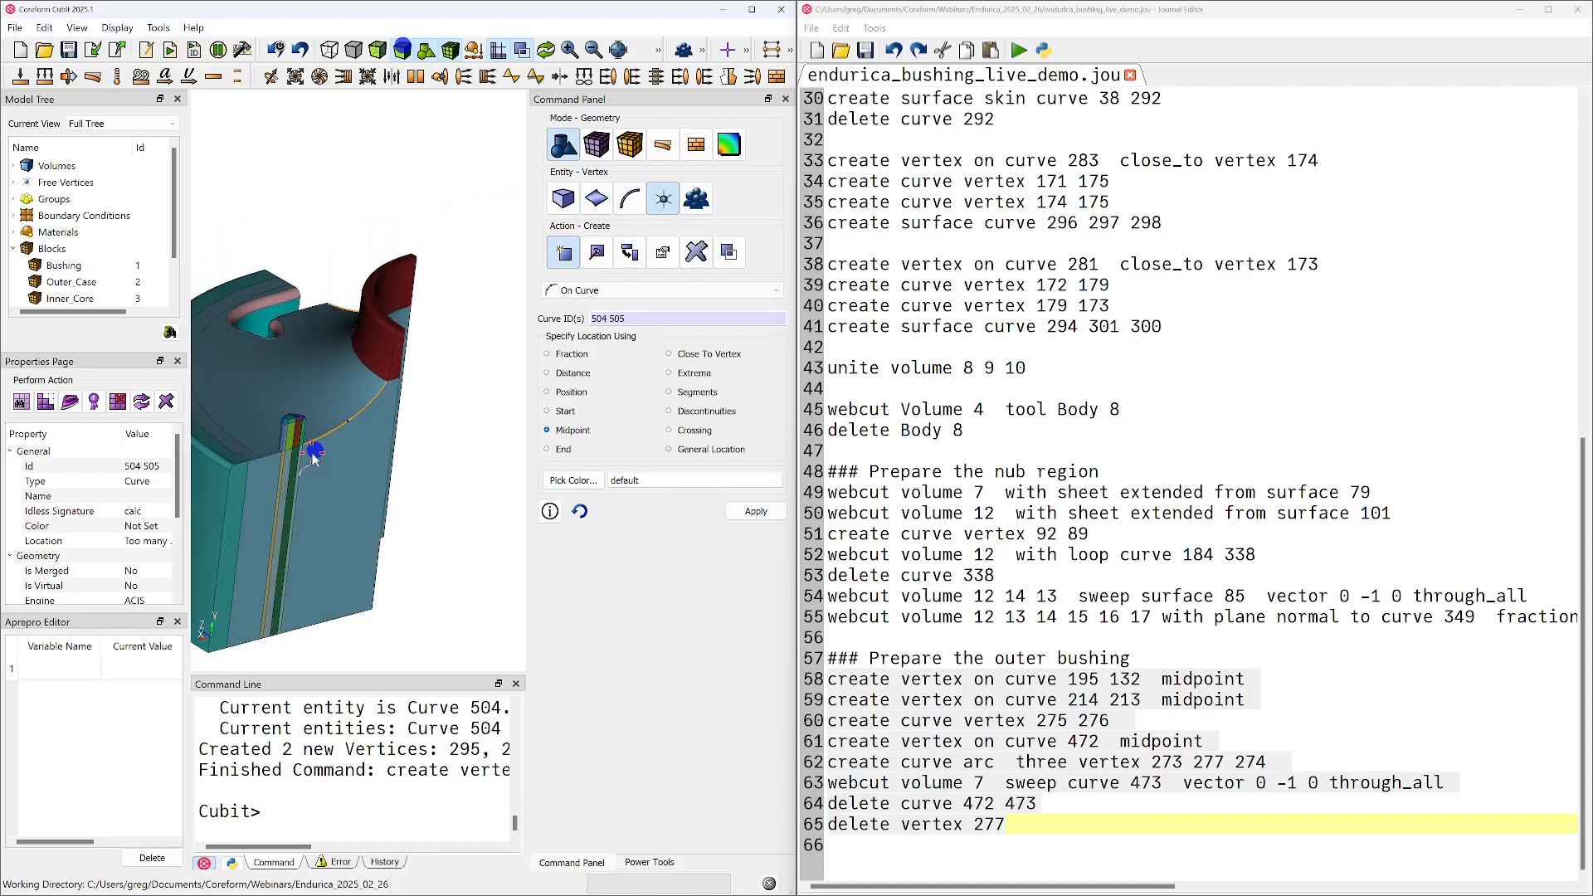
{"action": "left_click_drag", "start_coordinate": [330, 300], "coordinate": [309, 367]}
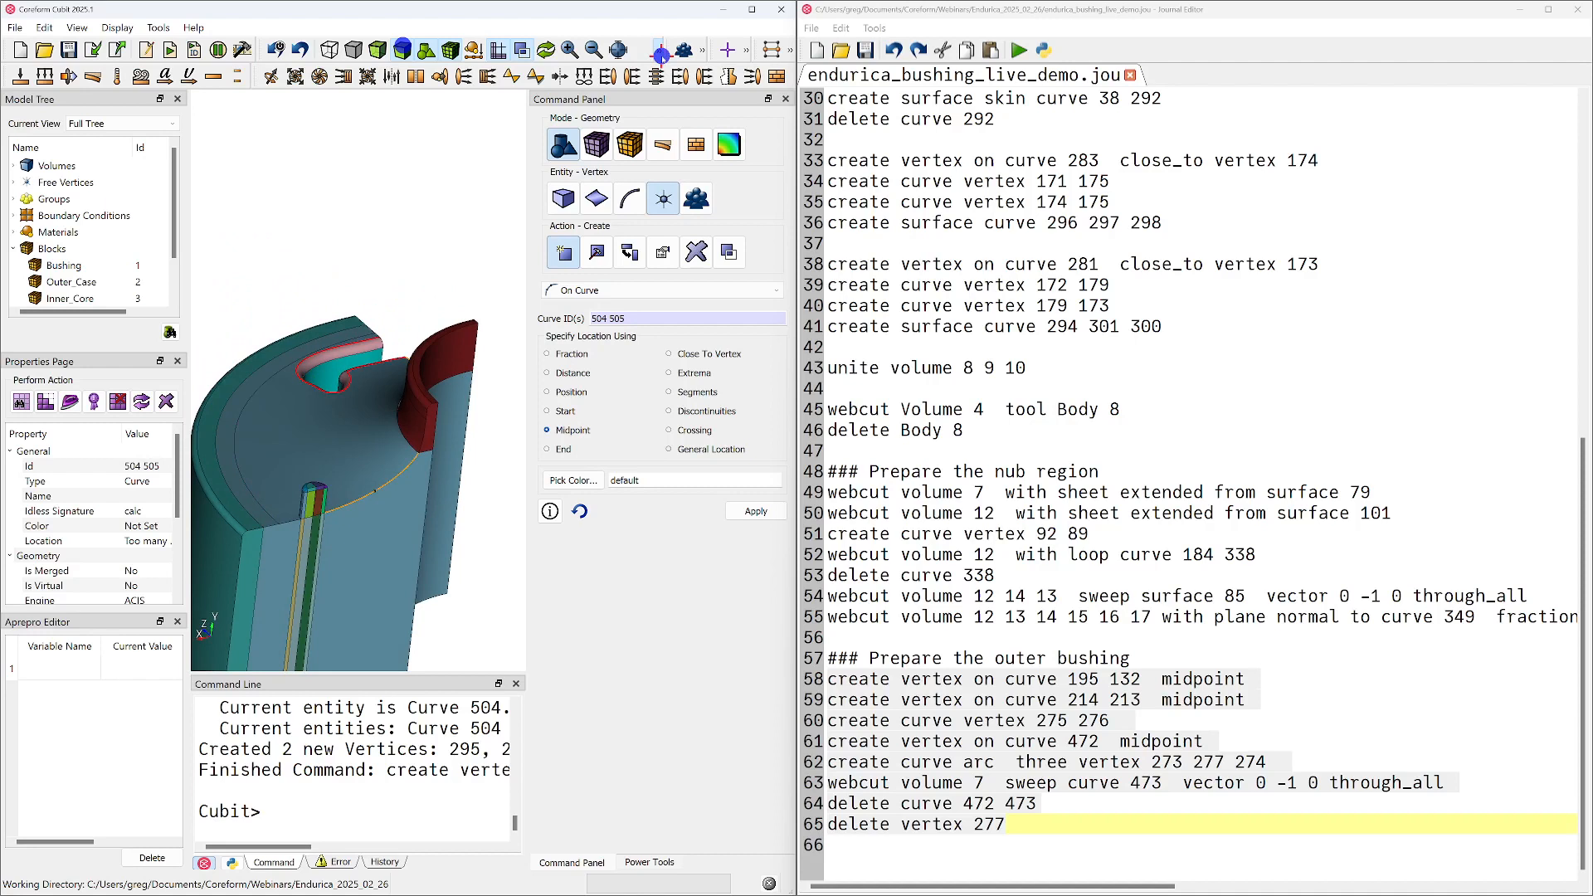
{"action": "left_click", "coordinate": [662, 54]}
{"action": "left_click", "coordinate": [702, 51]}
{"action": "left_click", "coordinate": [670, 73]}
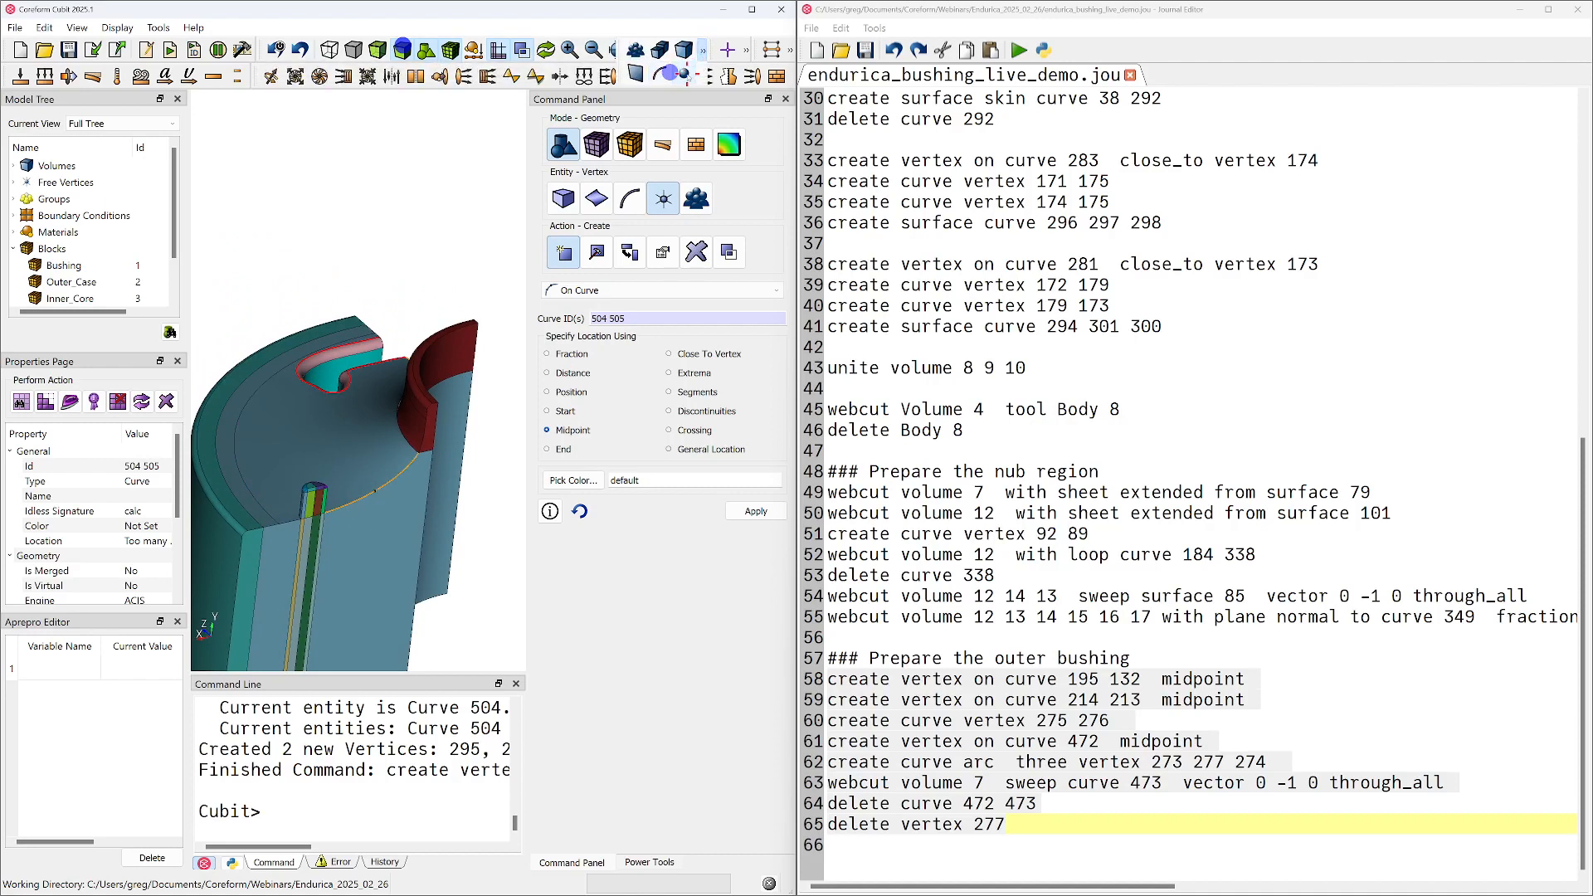
{"action": "left_click", "coordinate": [375, 494]}
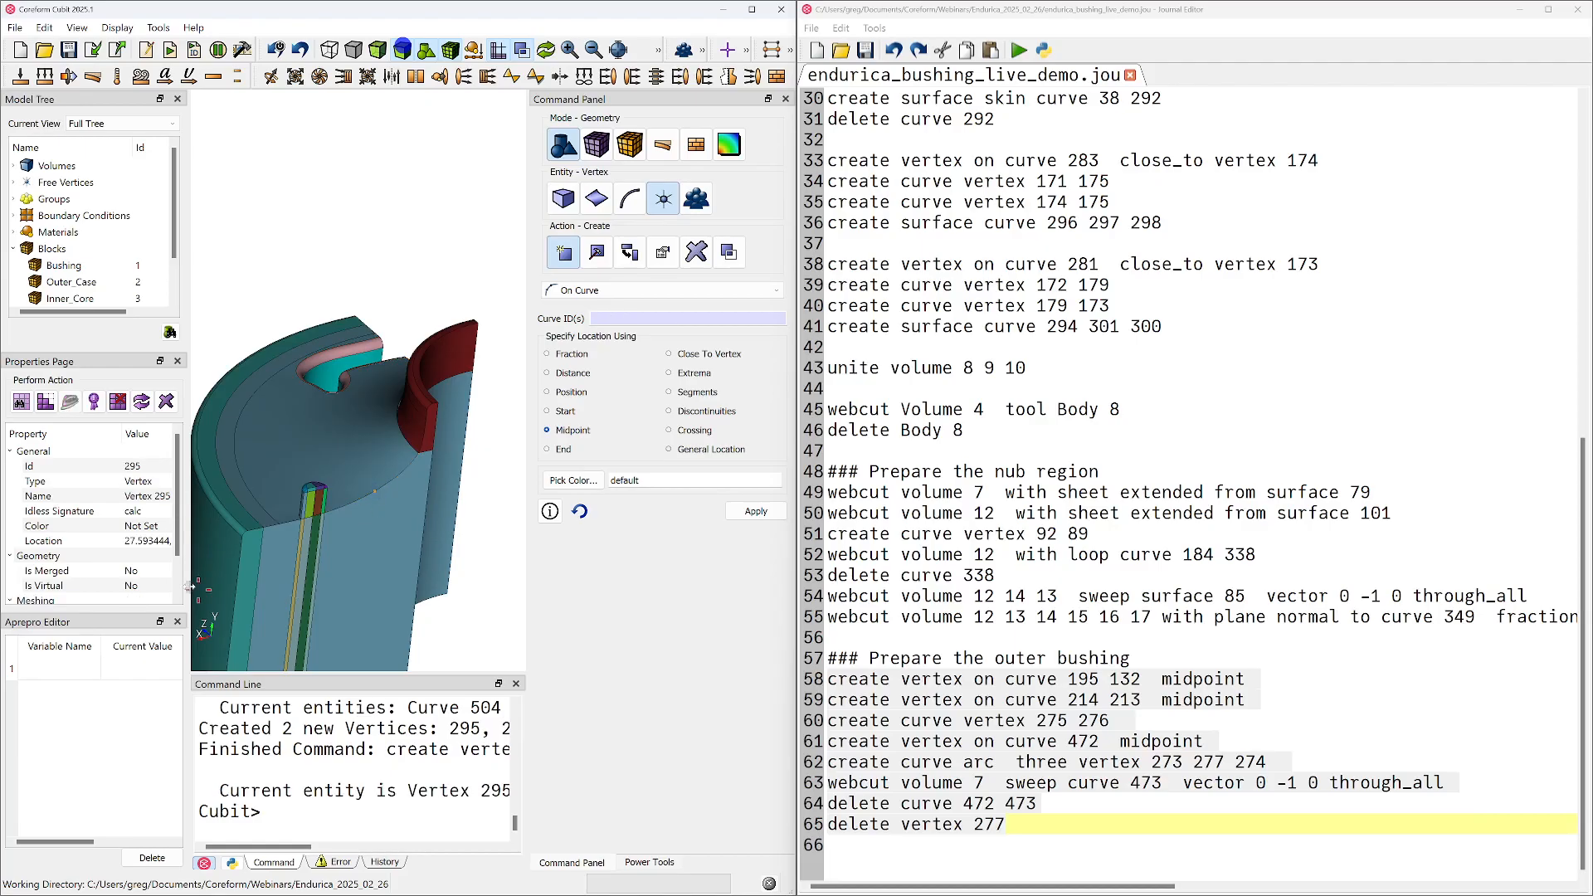
{"action": "scroll", "coordinate": [322, 550], "scroll_direction": "down", "scroll_amount": 2}
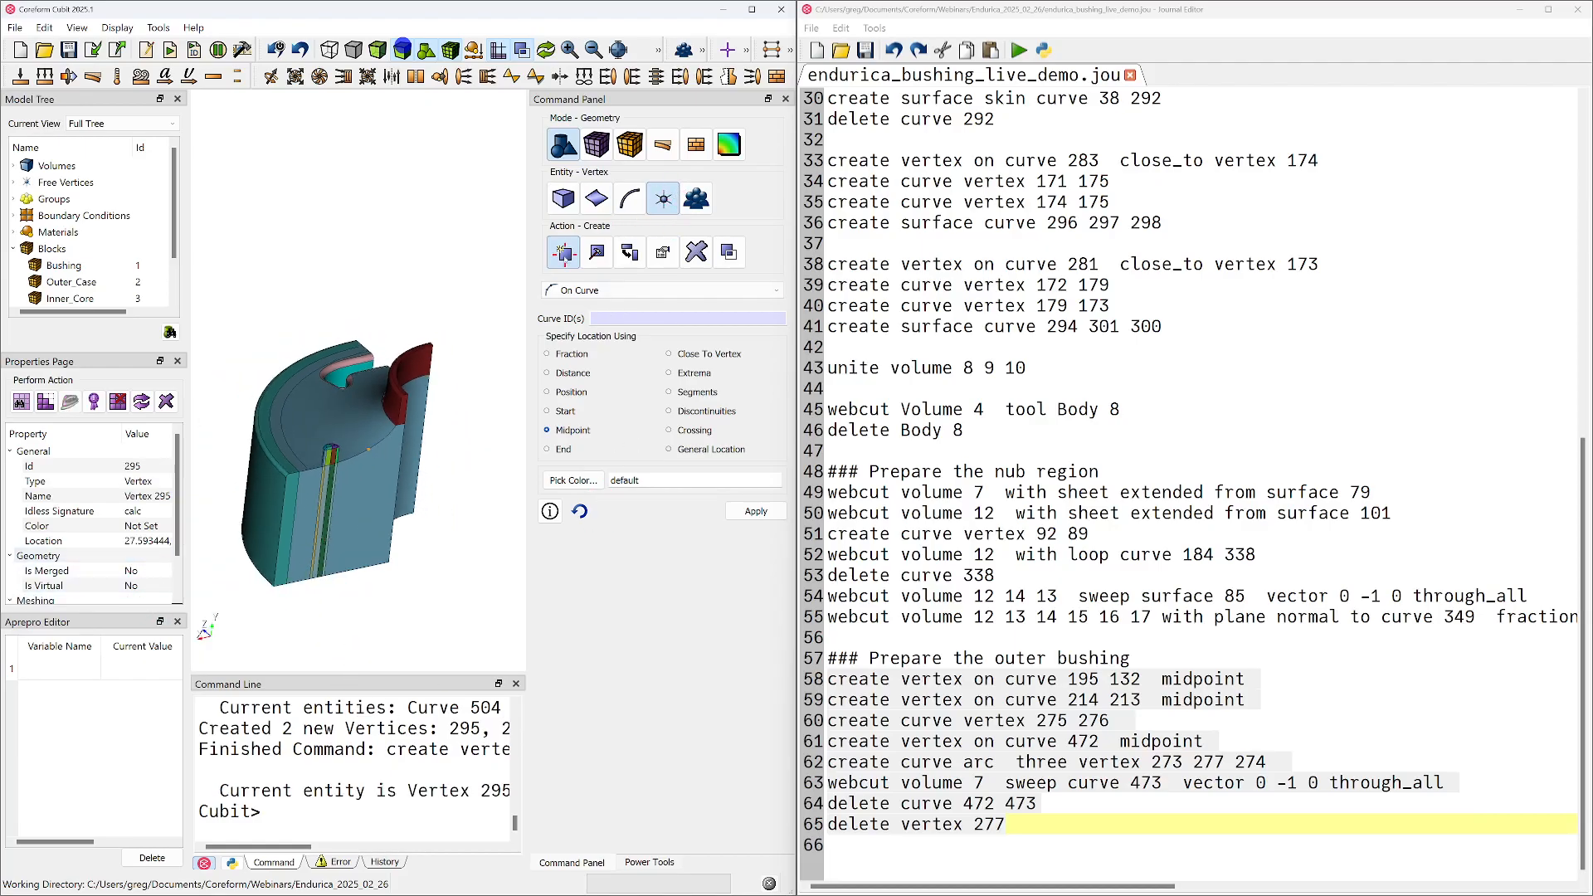
Create a vertex by coordinates at 0, 0, 0 and view it relative to the bushing
{"action": "left_click", "coordinate": [618, 290]}
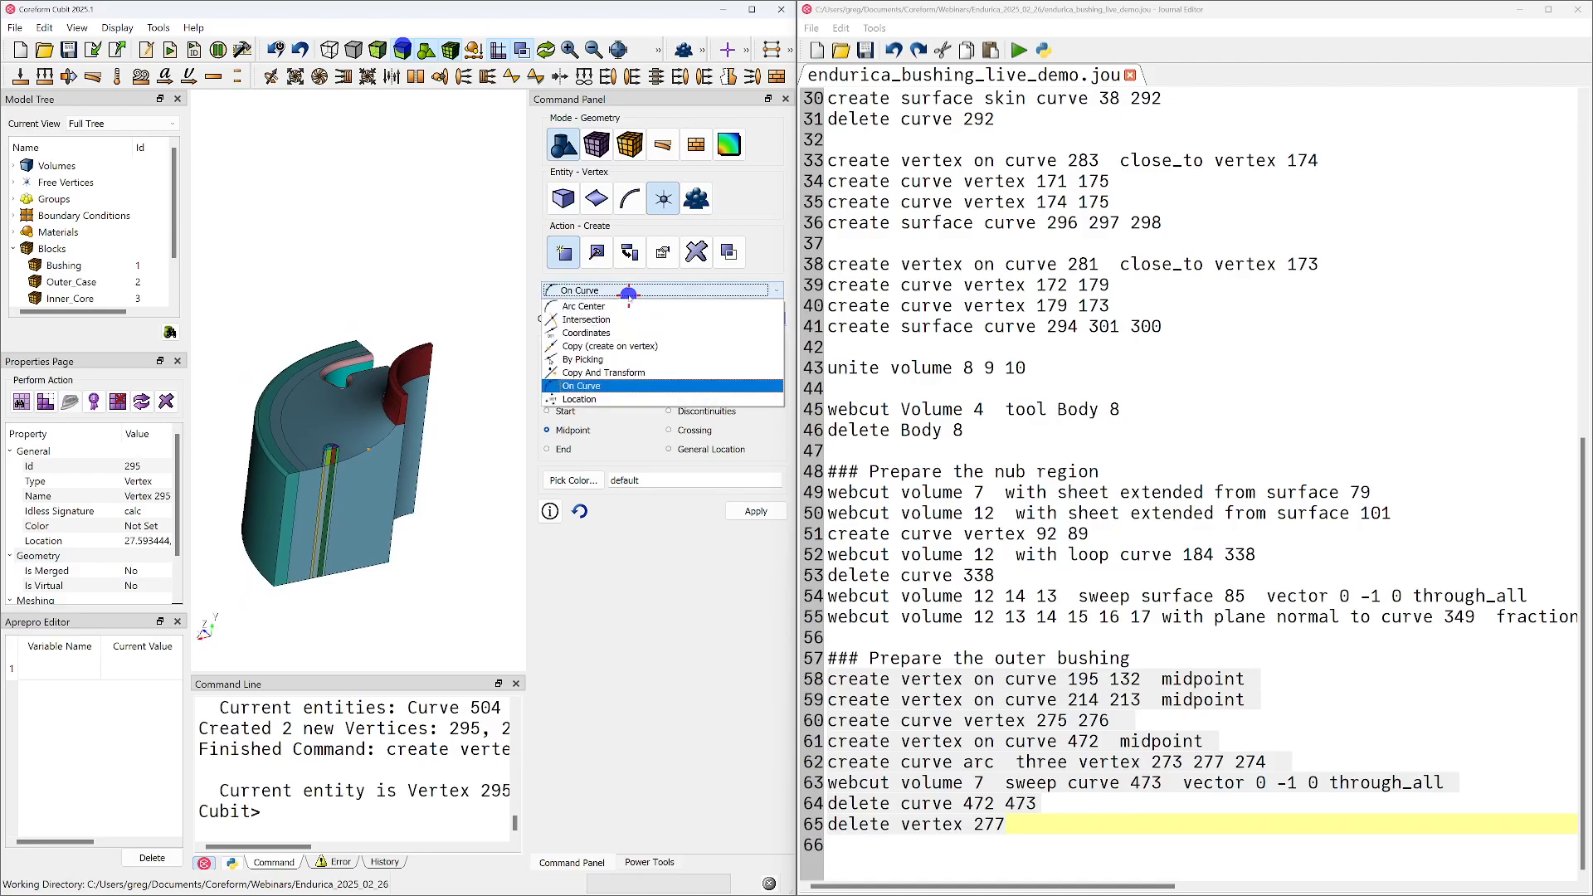
{"action": "left_click", "coordinate": [599, 332]}
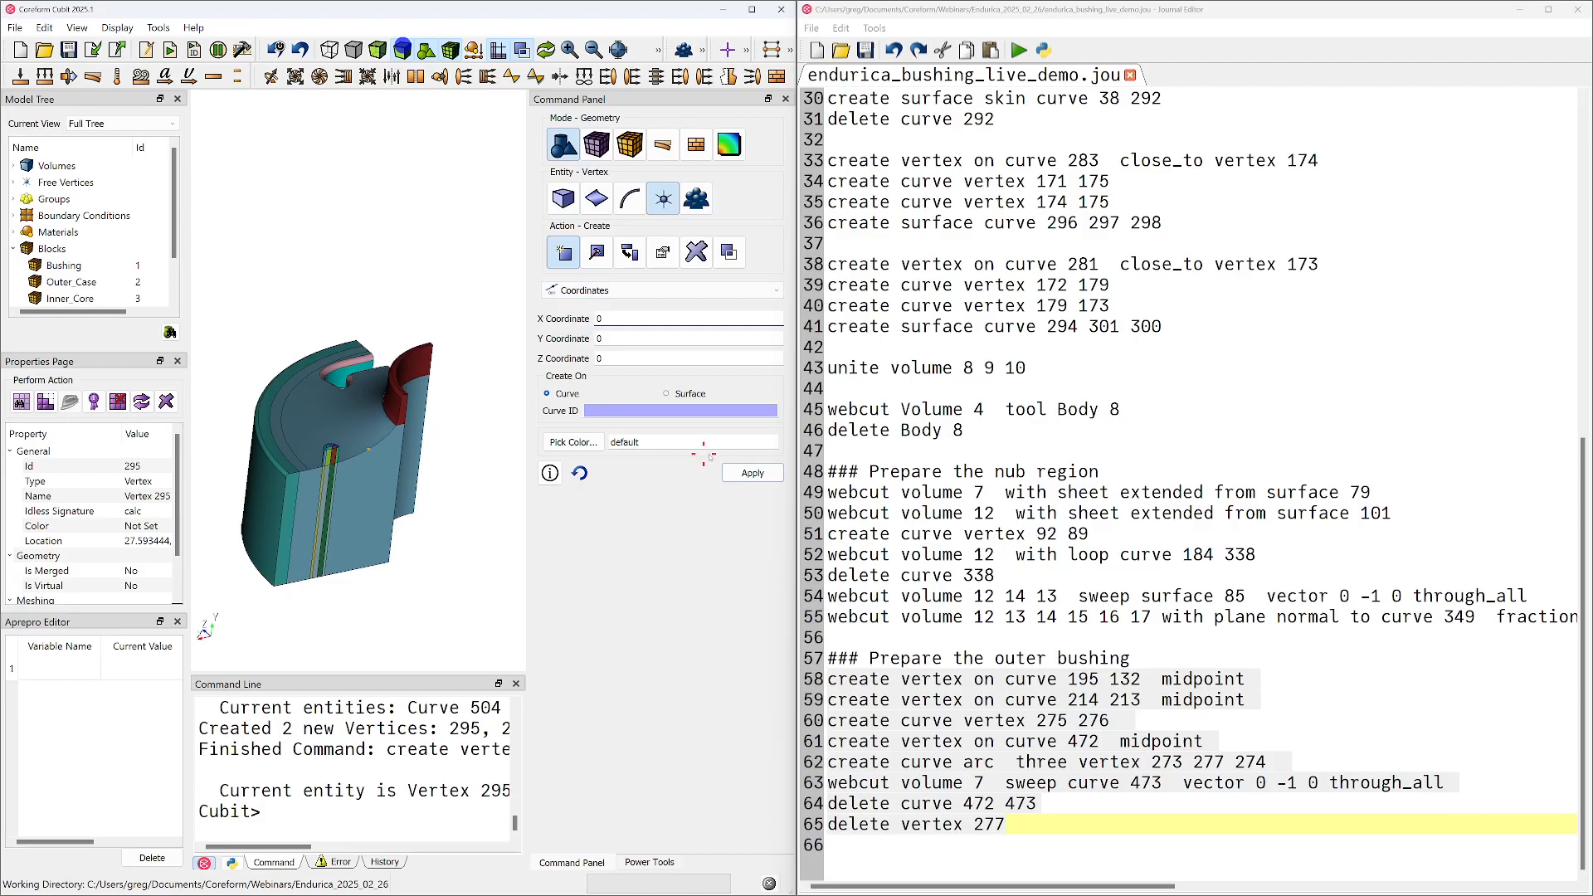
{"action": "left_click", "coordinate": [752, 473]}
{"action": "middle_click_drag", "start_coordinate": [378, 498], "coordinate": [346, 514]}
{"action": "middle_click_drag", "start_coordinate": [245, 599], "coordinate": [319, 570]}
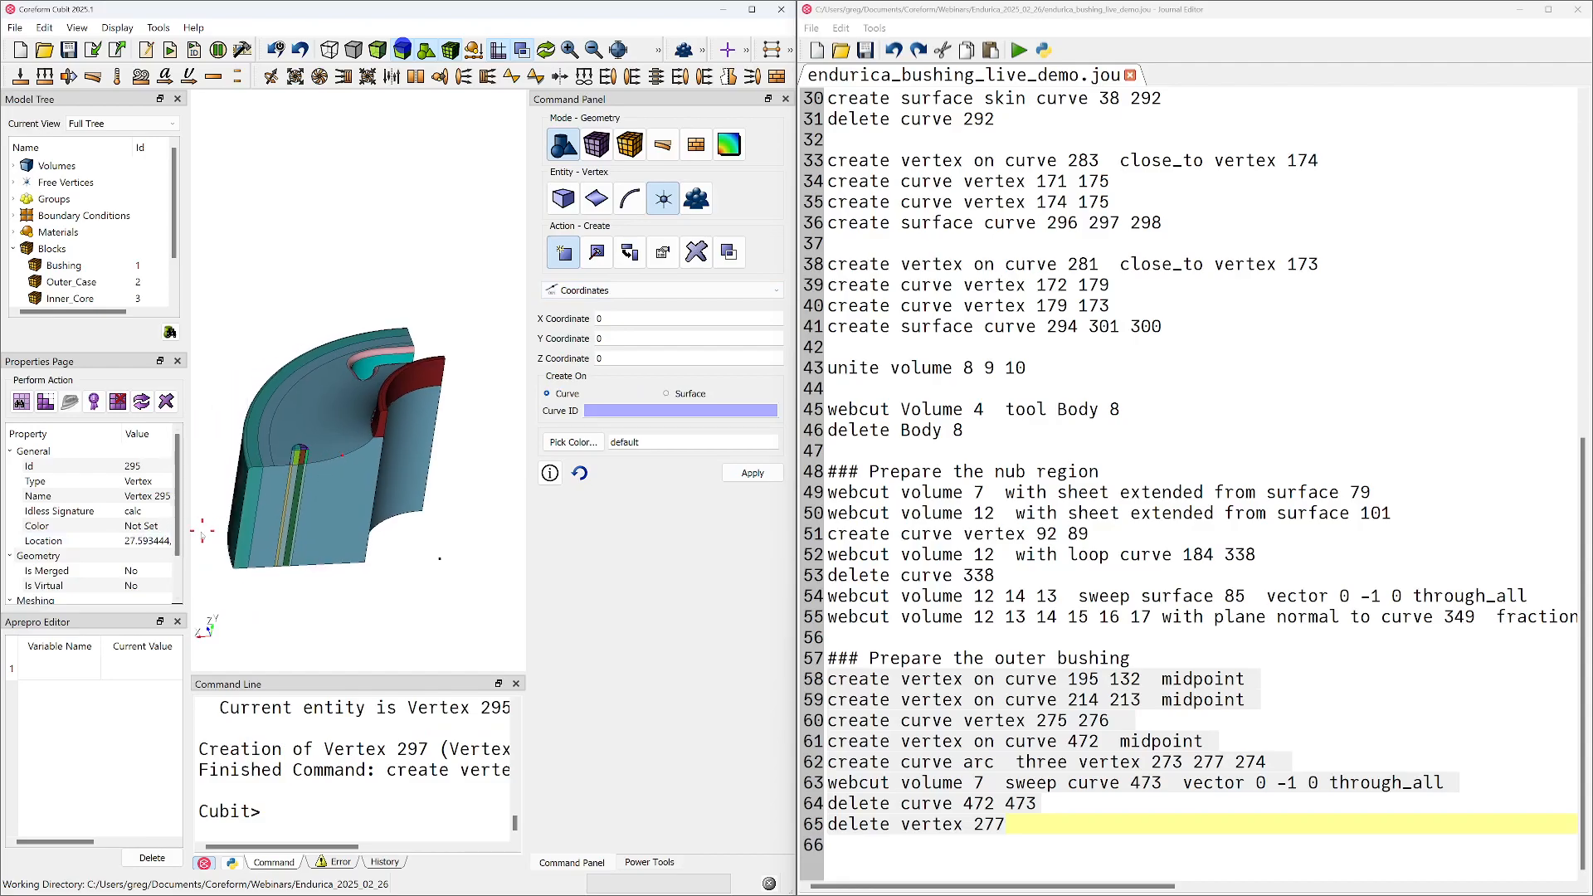
Widen the properties display and read the full locations of the two midpoint vertices, 295 and 296
{"action": "left_click_drag", "start_coordinate": [184, 544], "coordinate": [319, 525]}
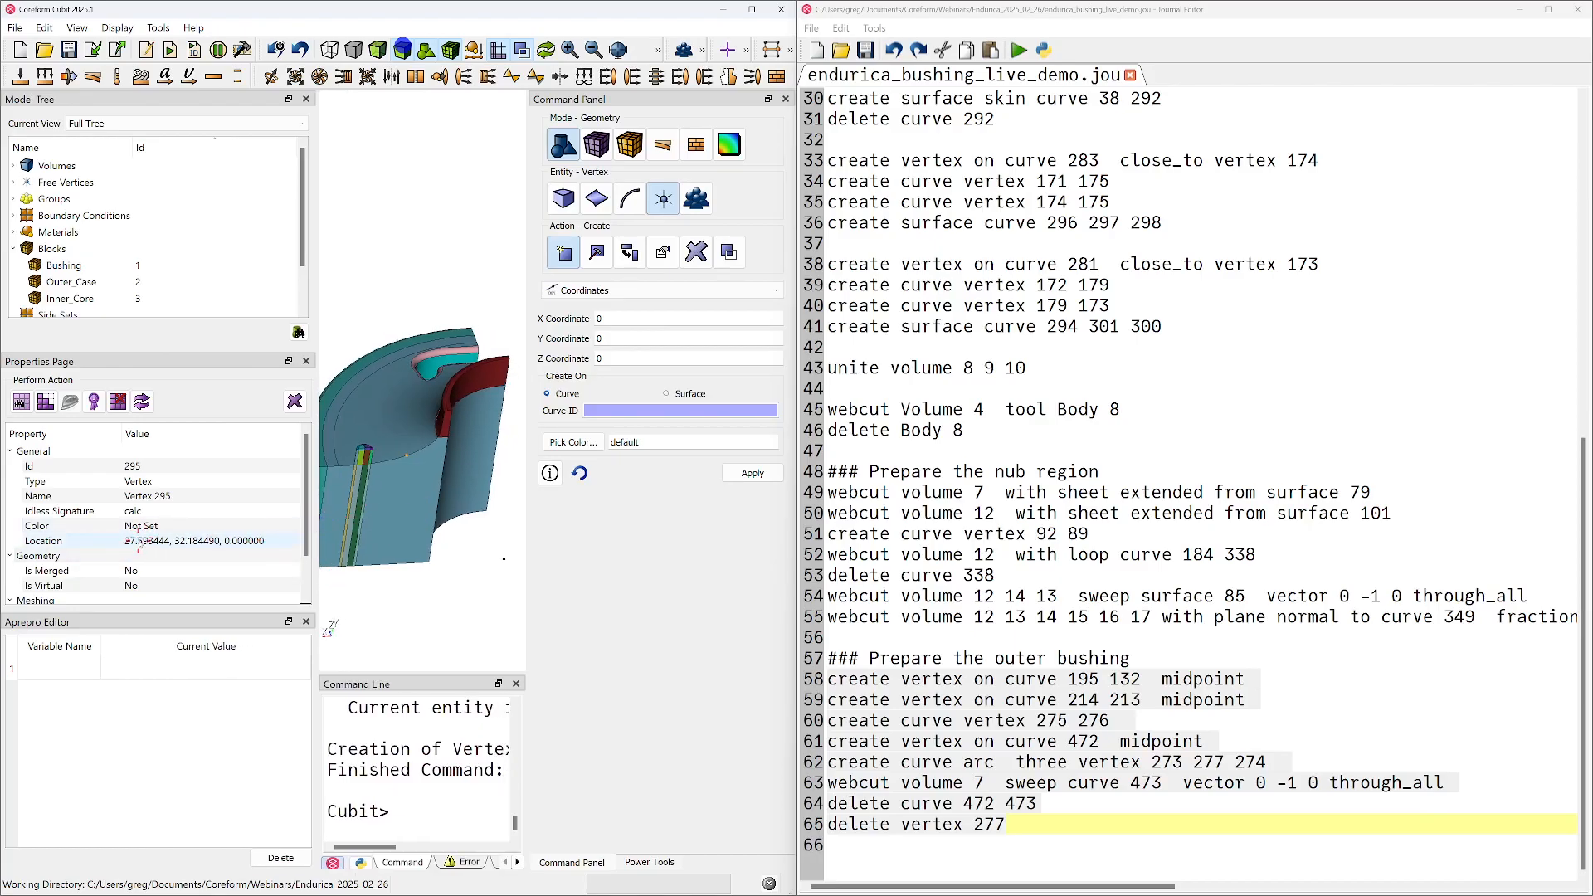
{"action": "middle_click_drag", "start_coordinate": [450, 391], "coordinate": [407, 420]}
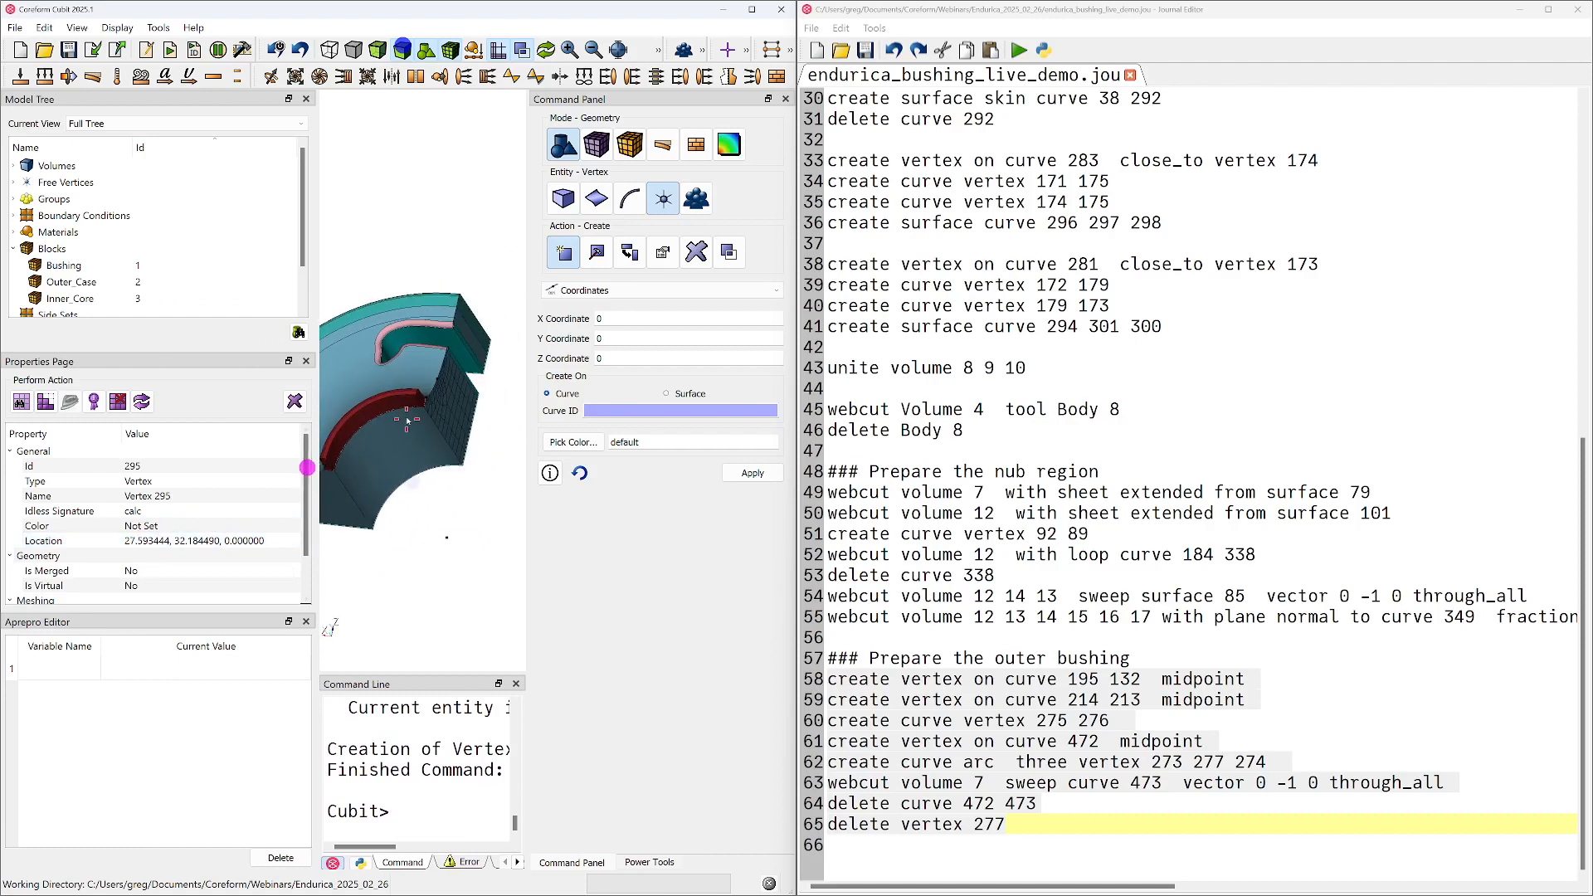
{"action": "left_click", "coordinate": [438, 381]}
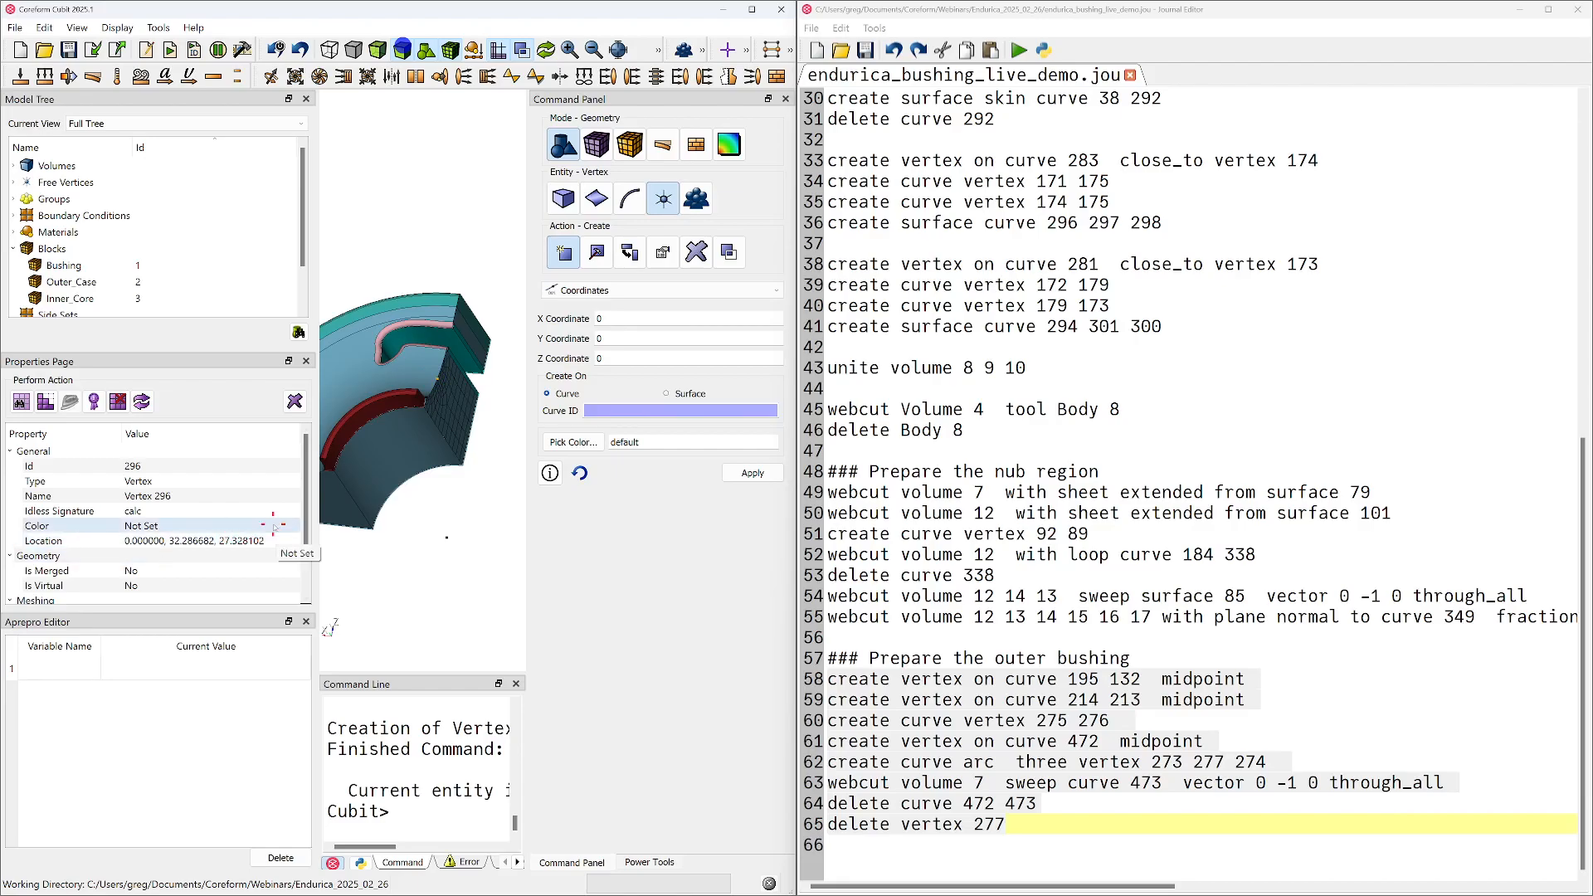
{"action": "middle_click_drag", "start_coordinate": [425, 440], "coordinate": [484, 418]}
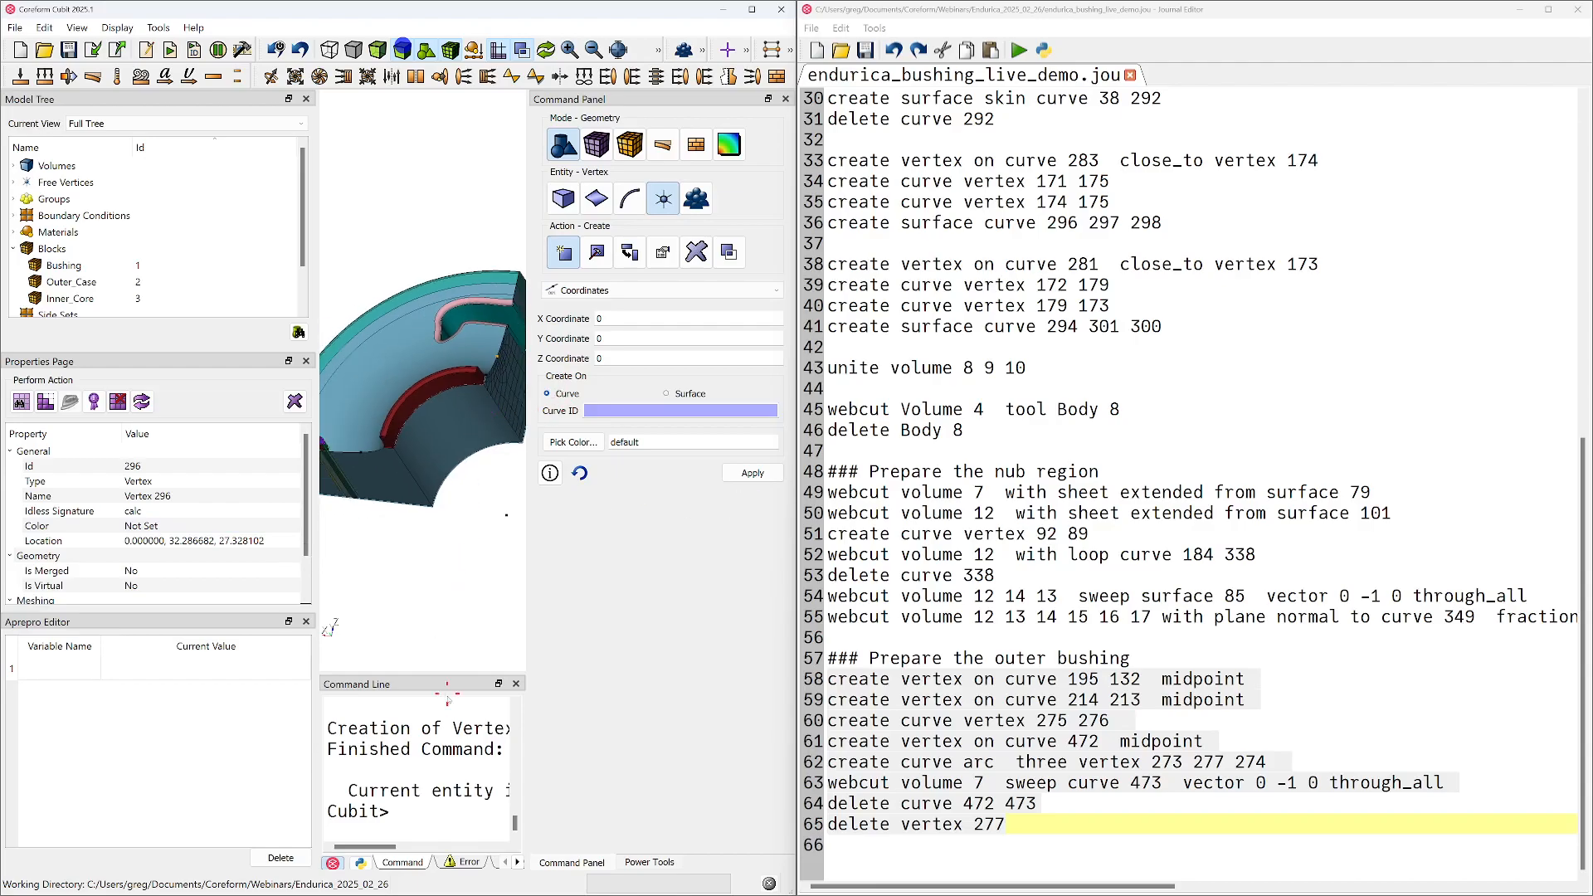
Open the volume webcut command with the Cylinder Radius method
{"action": "left_click_drag", "start_coordinate": [528, 649], "coordinate": [550, 642]}
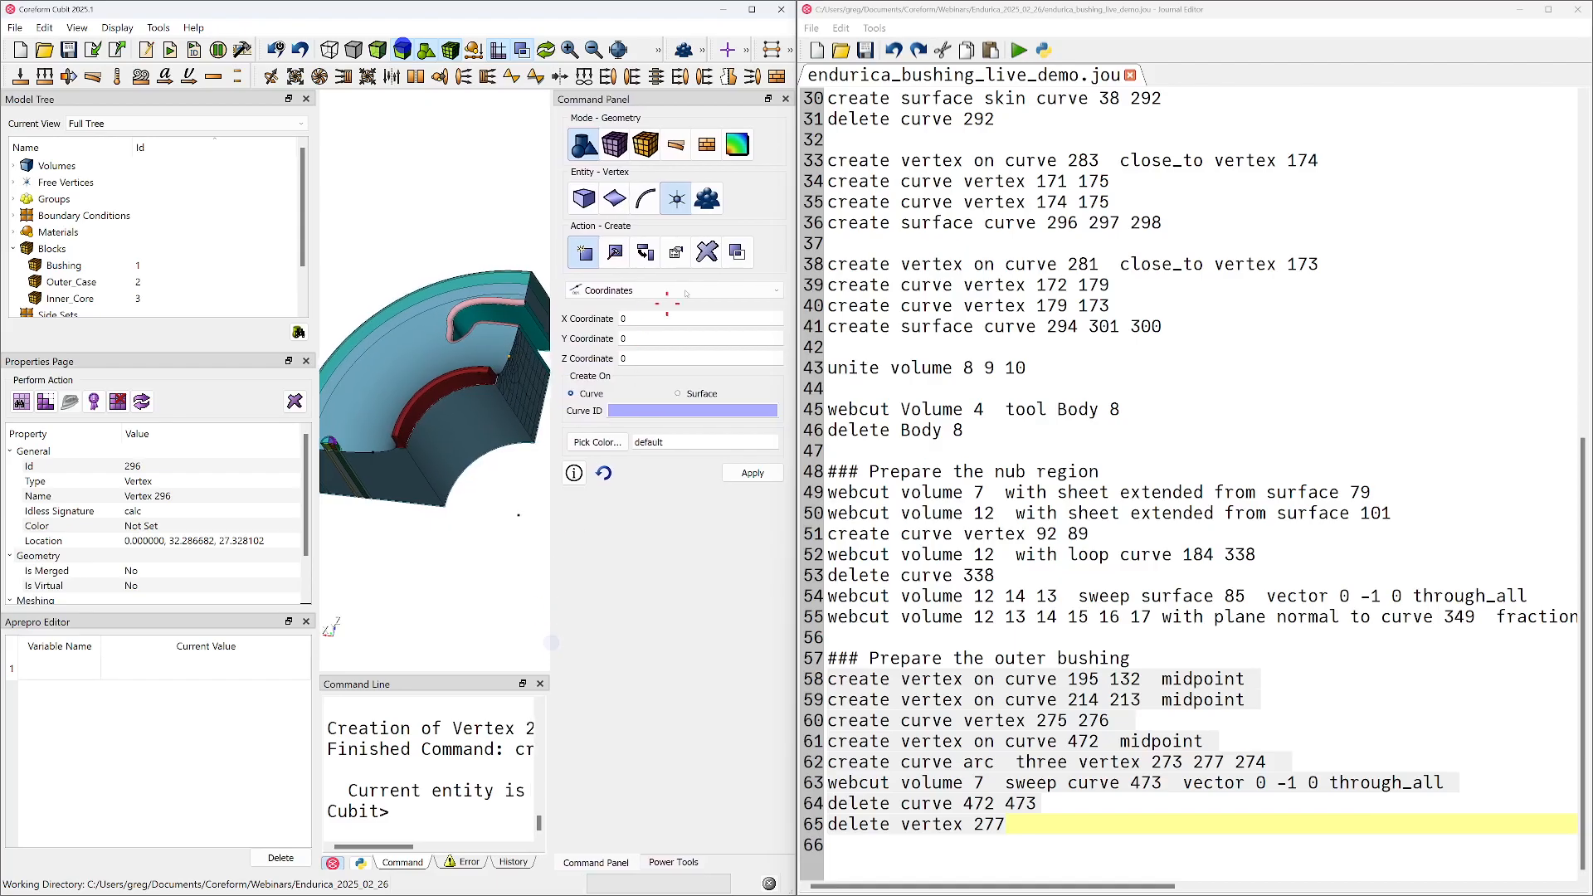
{"action": "left_click", "coordinate": [584, 198]}
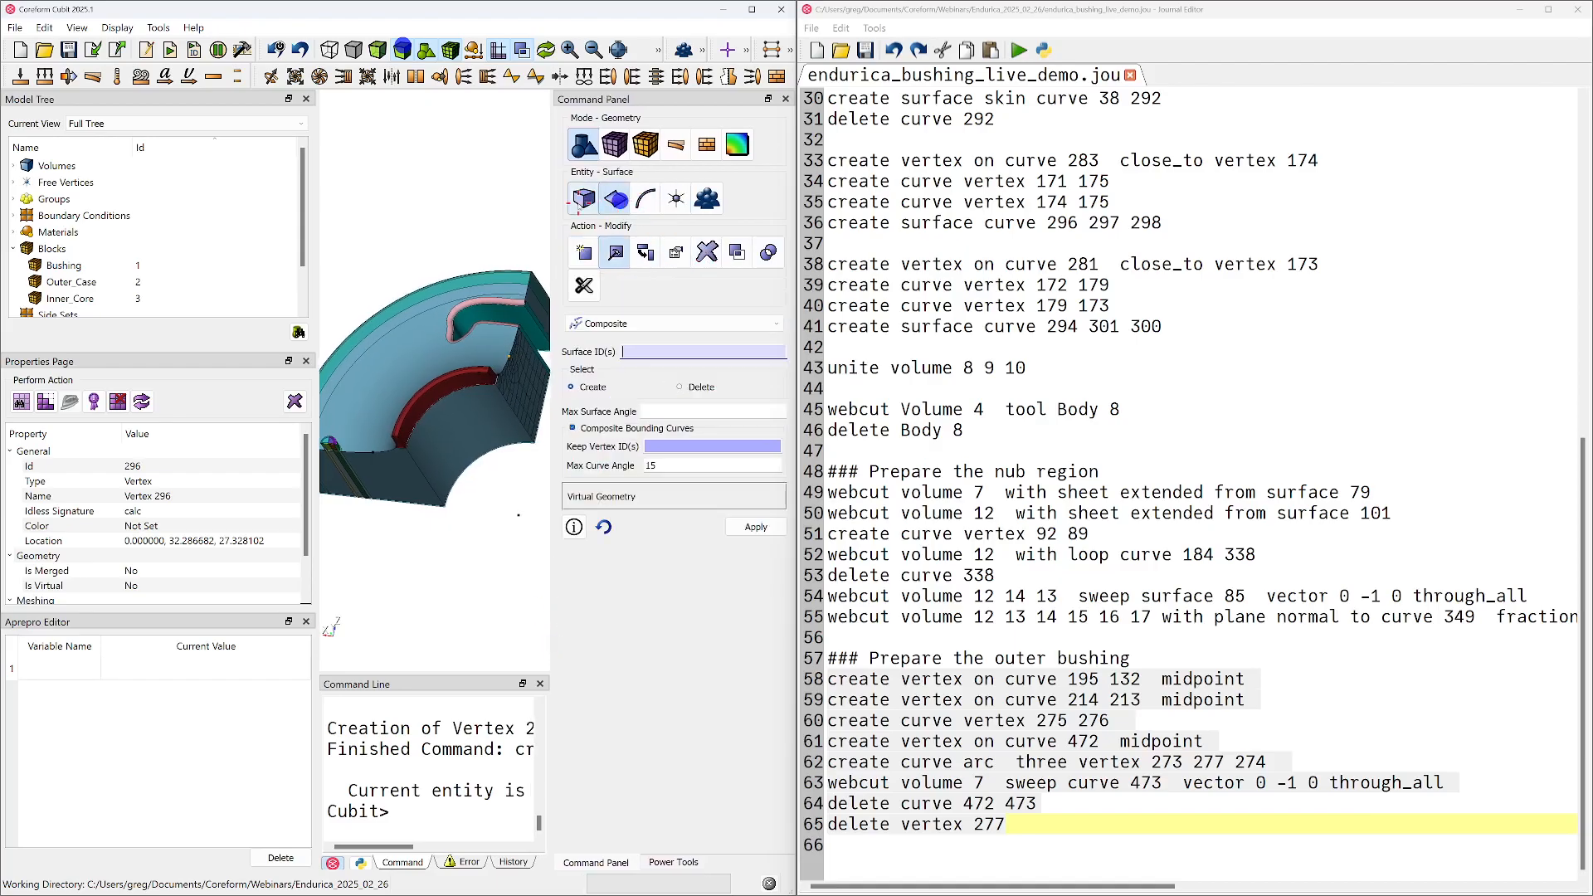
{"action": "left_click", "coordinate": [585, 286]}
{"action": "left_click", "coordinate": [603, 324]}
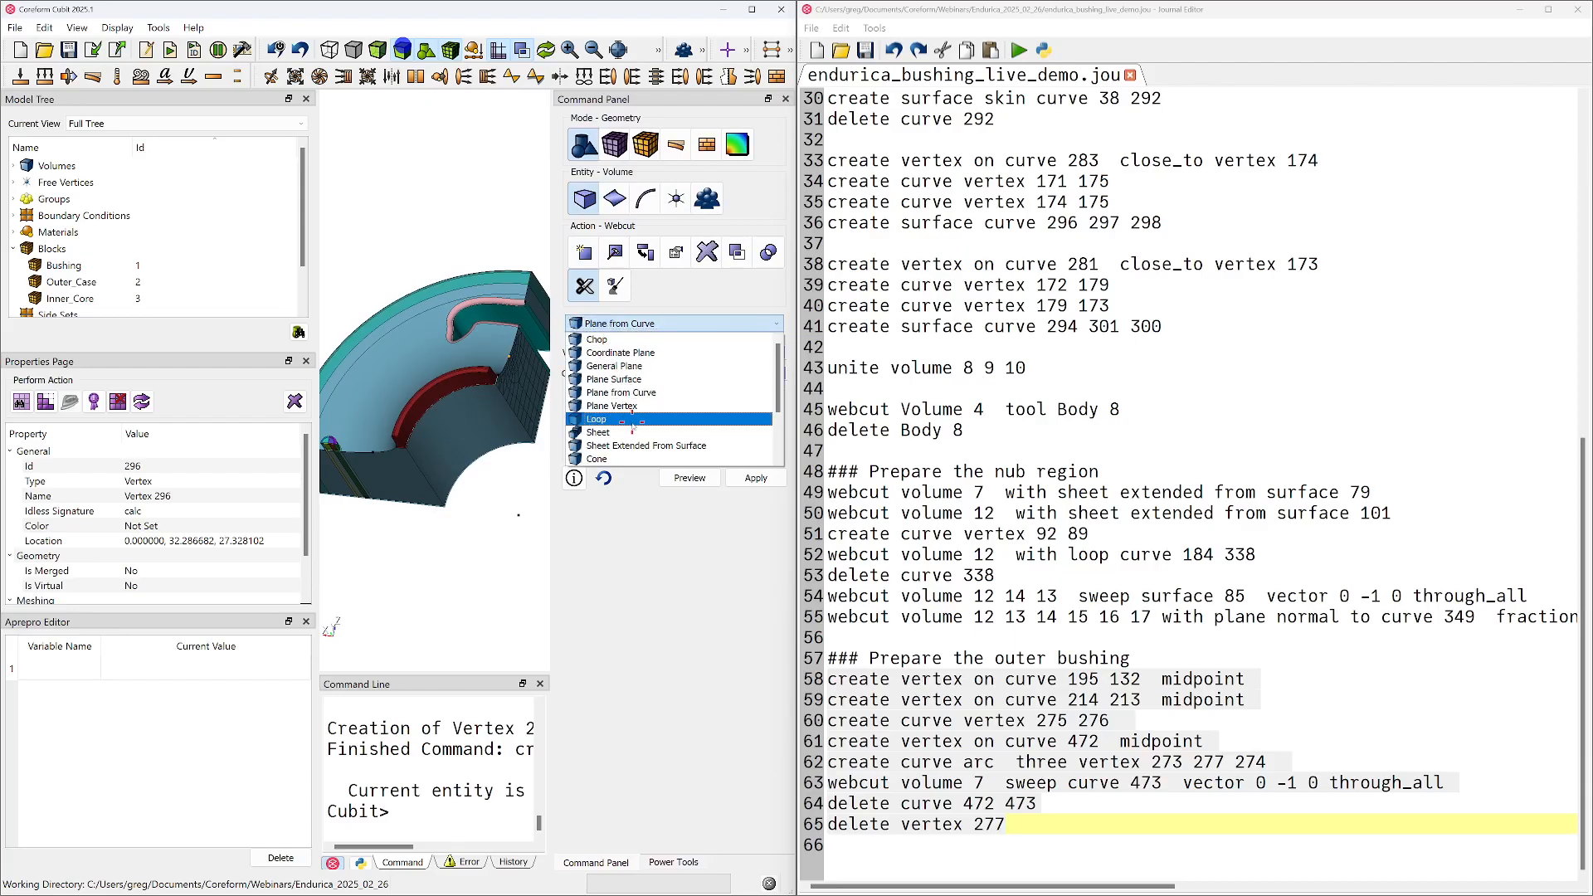
{"action": "scroll", "coordinate": [637, 403], "scroll_direction": "up", "scroll_amount": 2}
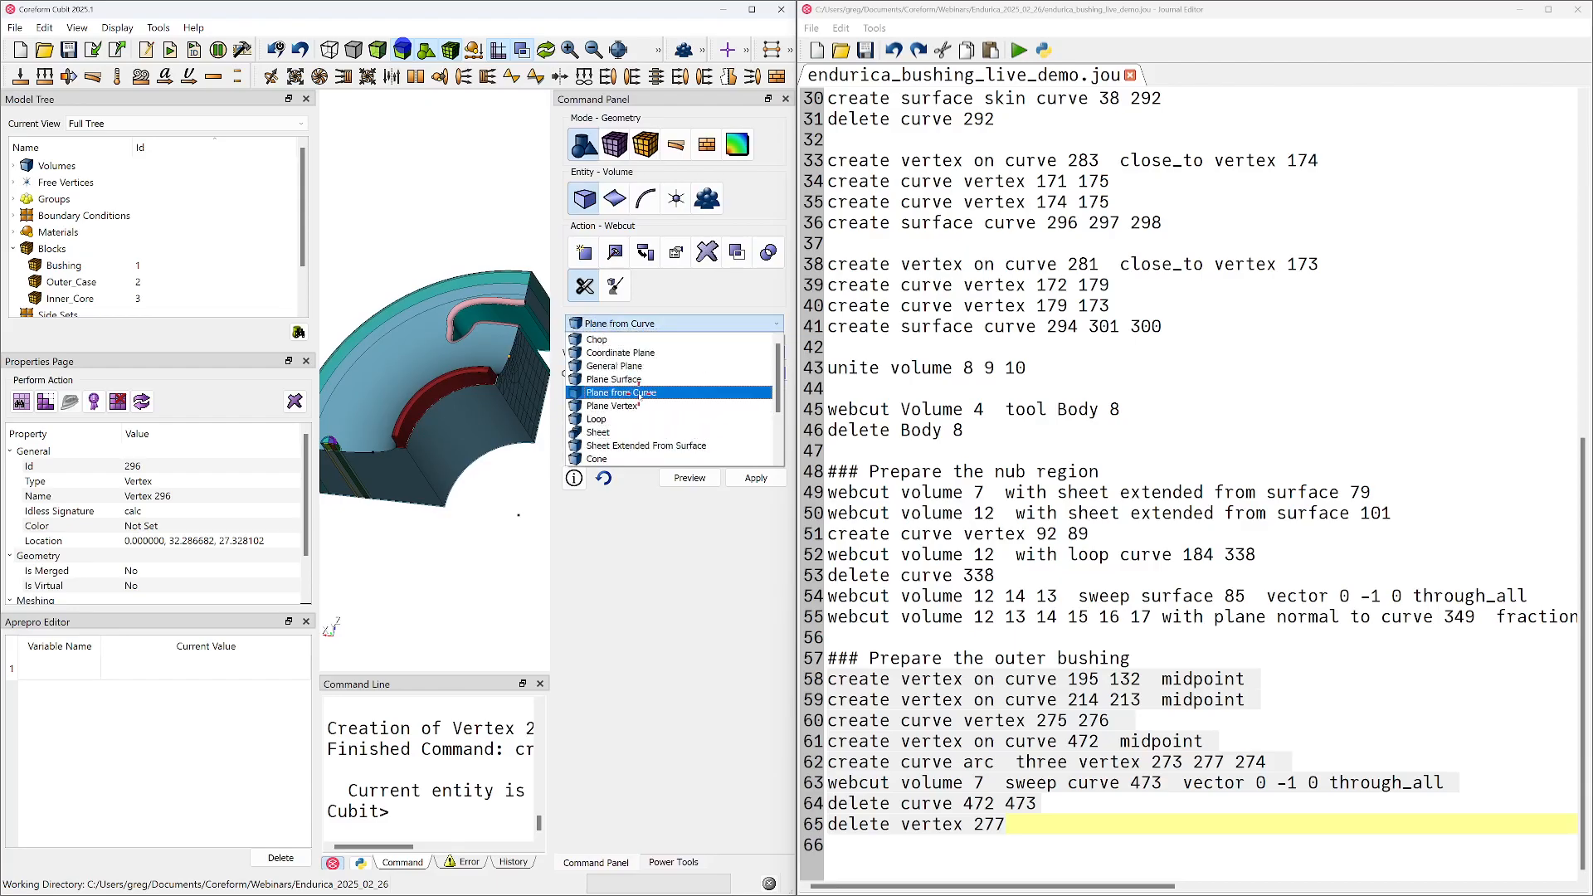
{"action": "scroll", "coordinate": [644, 417], "scroll_direction": "down", "scroll_amount": 2}
{"action": "scroll", "coordinate": [628, 450], "scroll_direction": "up", "scroll_amount": 2}
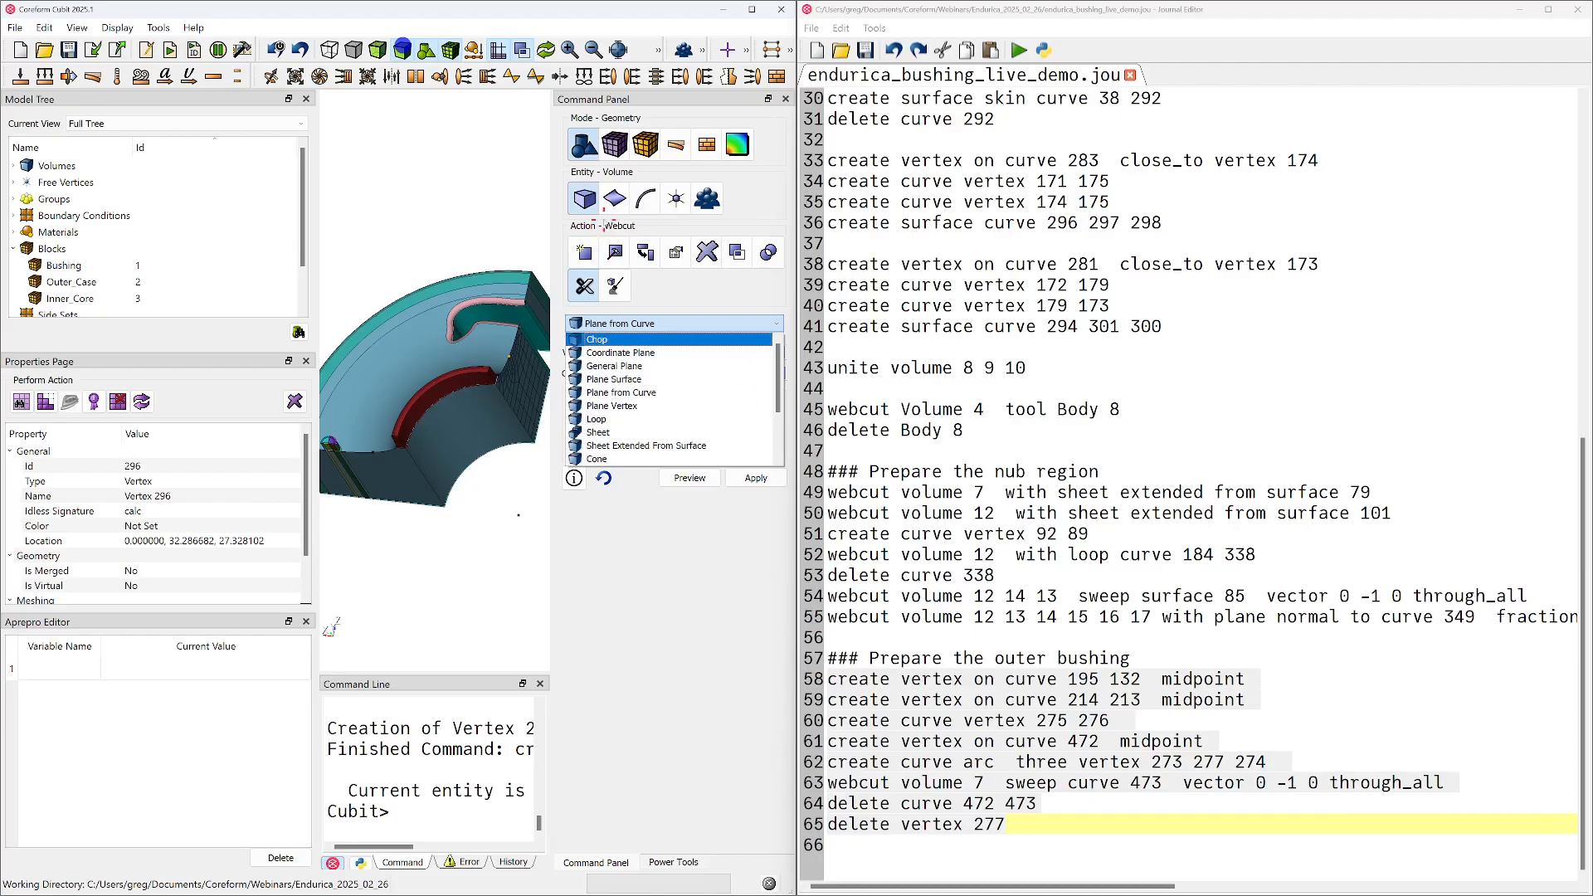
{"action": "scroll", "coordinate": [631, 398], "scroll_direction": "down", "scroll_amount": 2}
{"action": "left_click", "coordinate": [646, 371]}
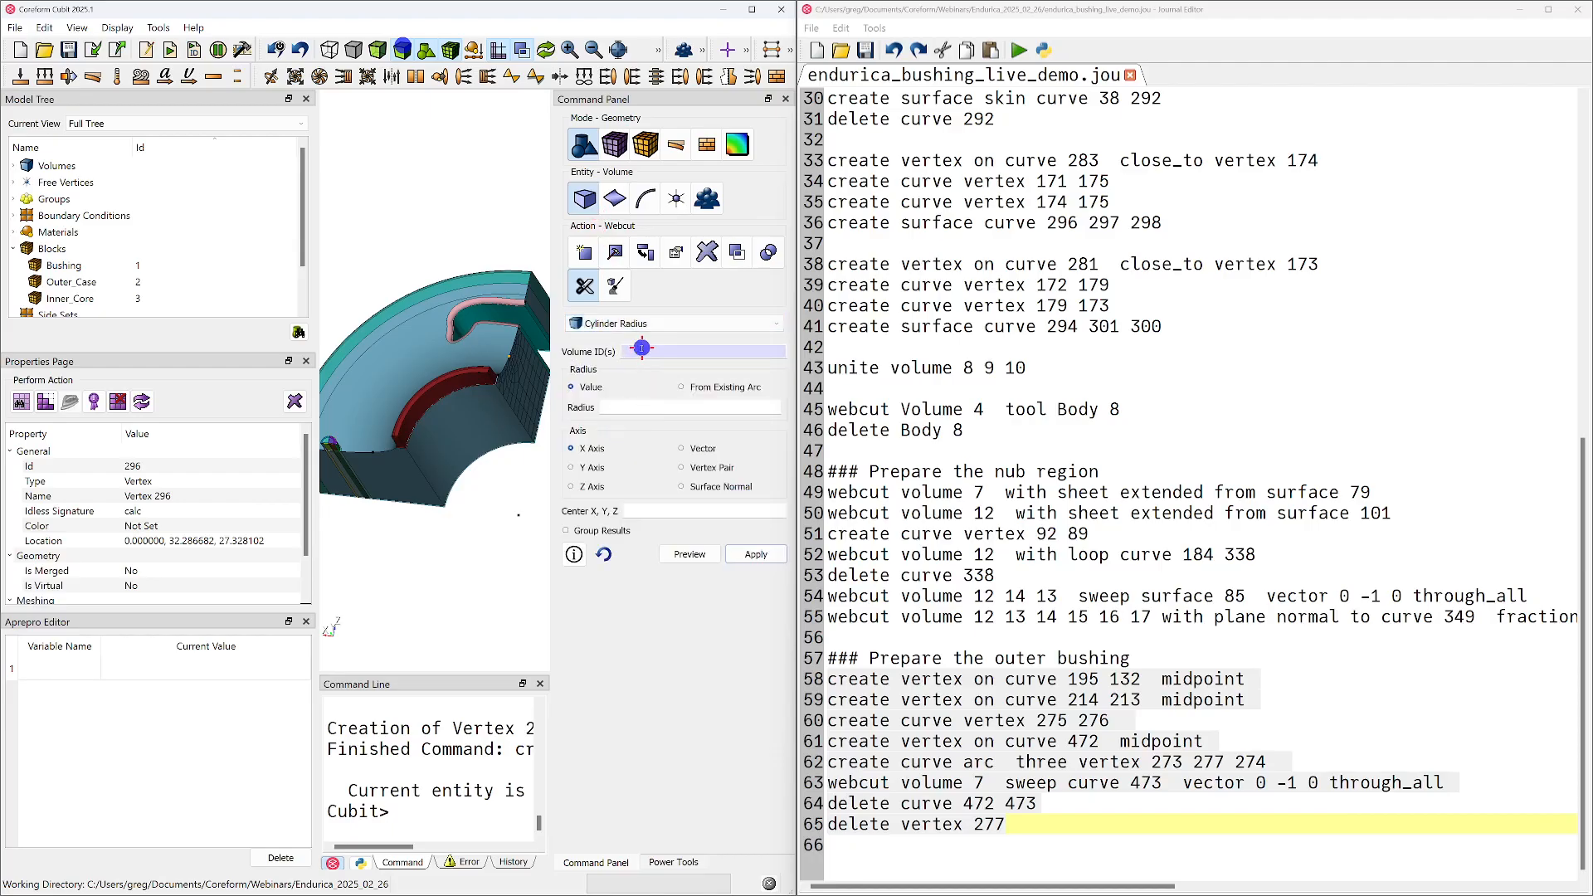
Preview and apply a webcut of volume 25 with a cylinder of radius 27.5 about the Y axis, centred at 0 0 0
{"action": "left_click", "coordinate": [403, 388]}
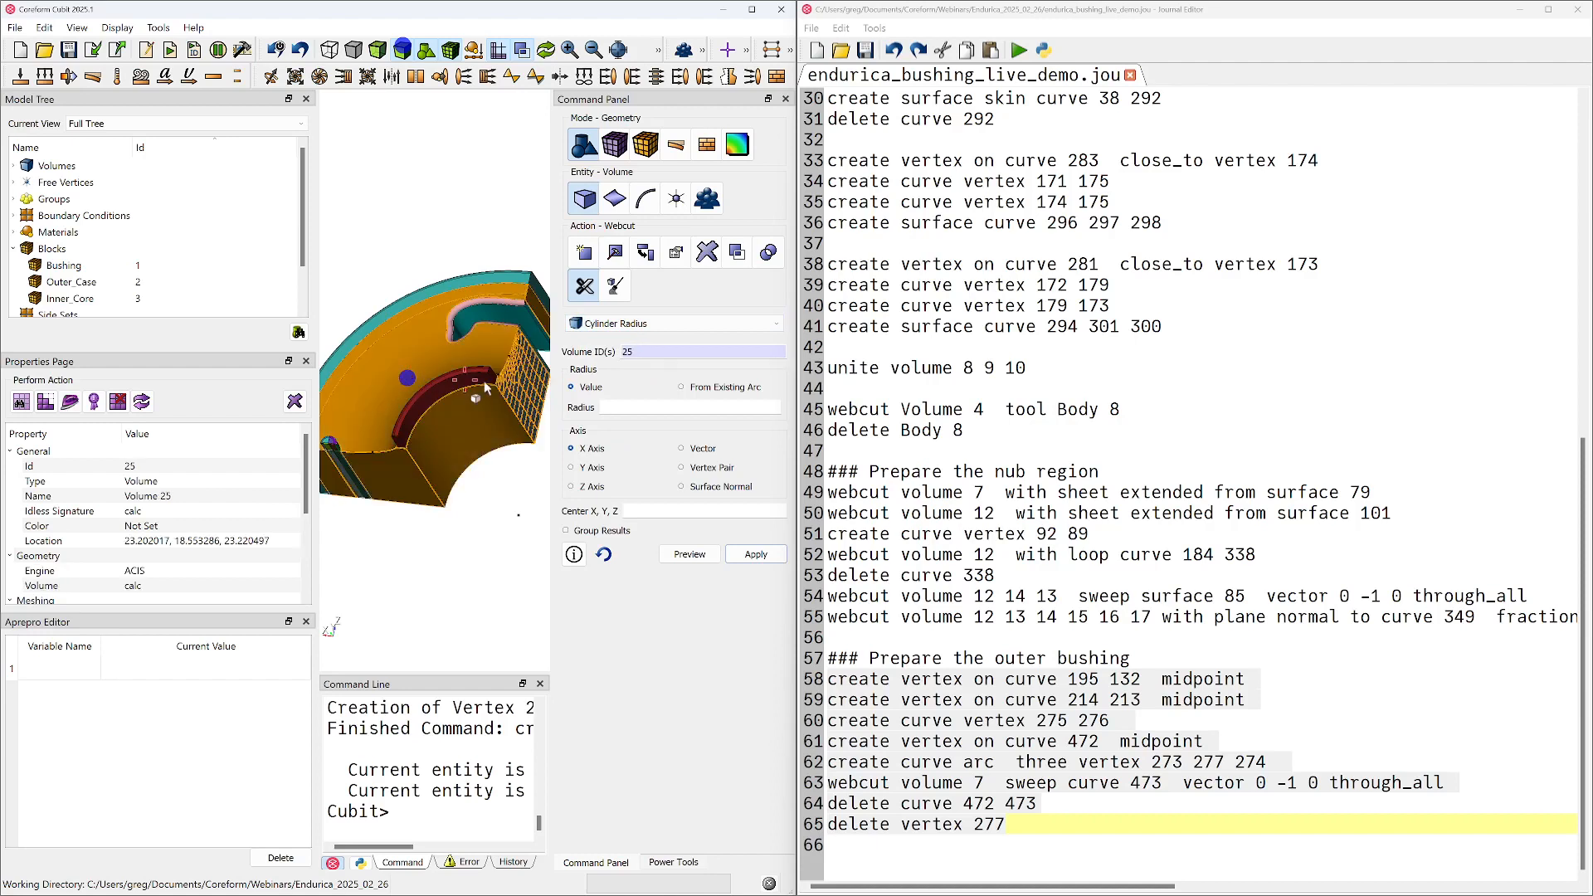
{"action": "left_click", "coordinate": [682, 408]}
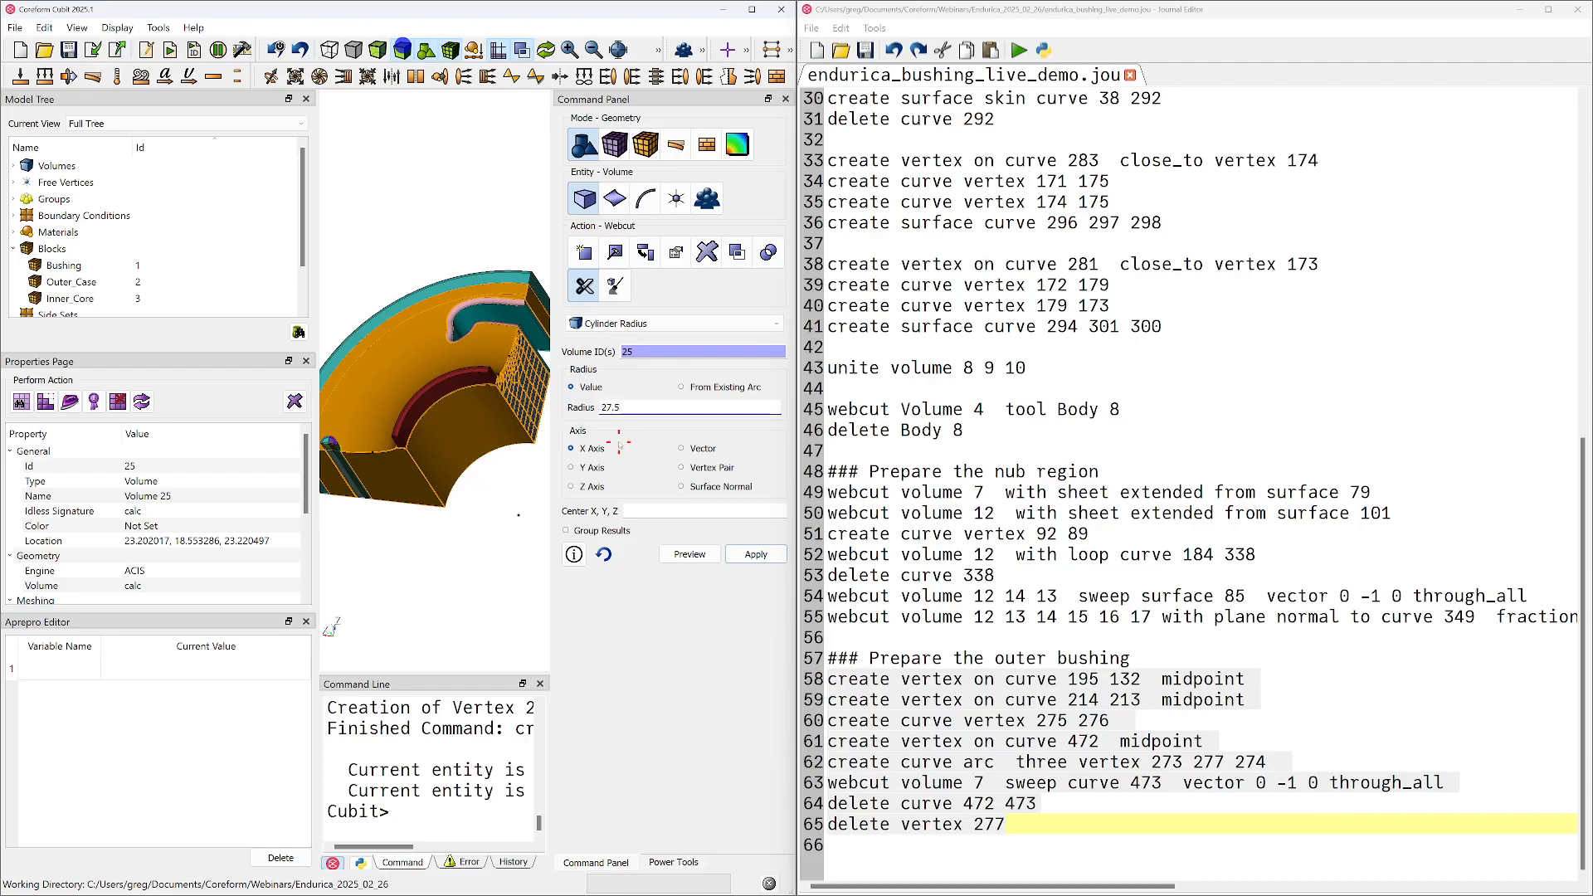
{"action": "left_click", "coordinate": [594, 468]}
{"action": "left_click", "coordinate": [651, 508]}
{"action": "type", "text": "0"}
{"action": "left_click", "coordinate": [680, 557]}
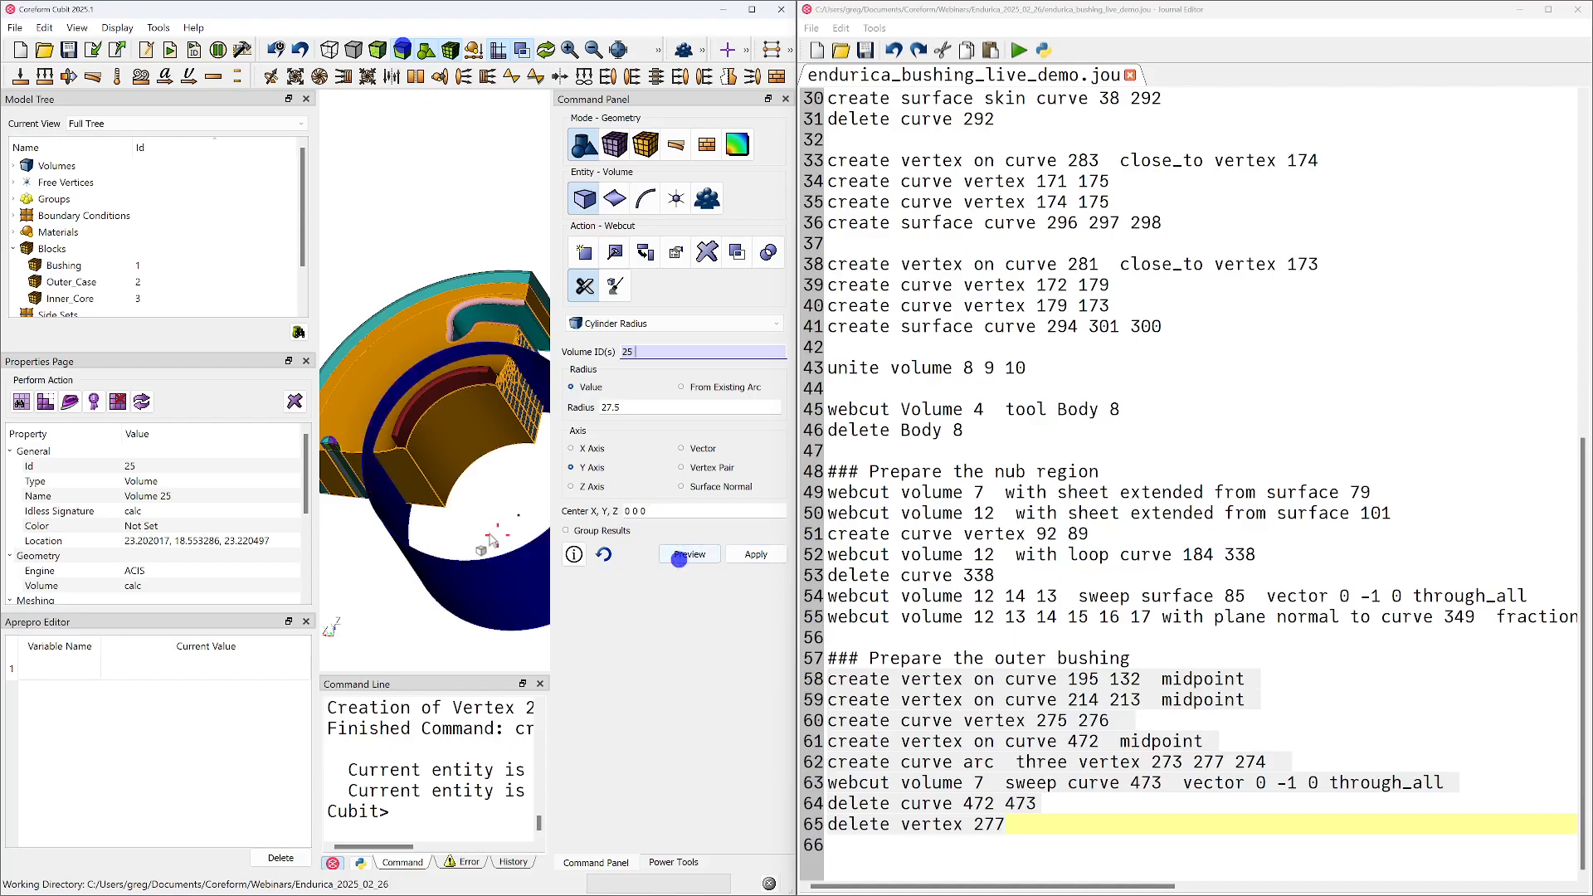
{"action": "scroll", "coordinate": [446, 488], "scroll_direction": "down", "scroll_amount": 3}
{"action": "mouse_move", "coordinate": [446, 486]}
{"action": "left_mouse_down"}
{"action": "mouse_move", "coordinate": [462, 529]}
{"action": "mouse_move", "coordinate": [441, 485]}
{"action": "left_mouse_up"}
{"action": "left_click", "coordinate": [765, 555]}
{"action": "left_click_drag", "start_coordinate": [447, 541], "coordinate": [490, 419]}
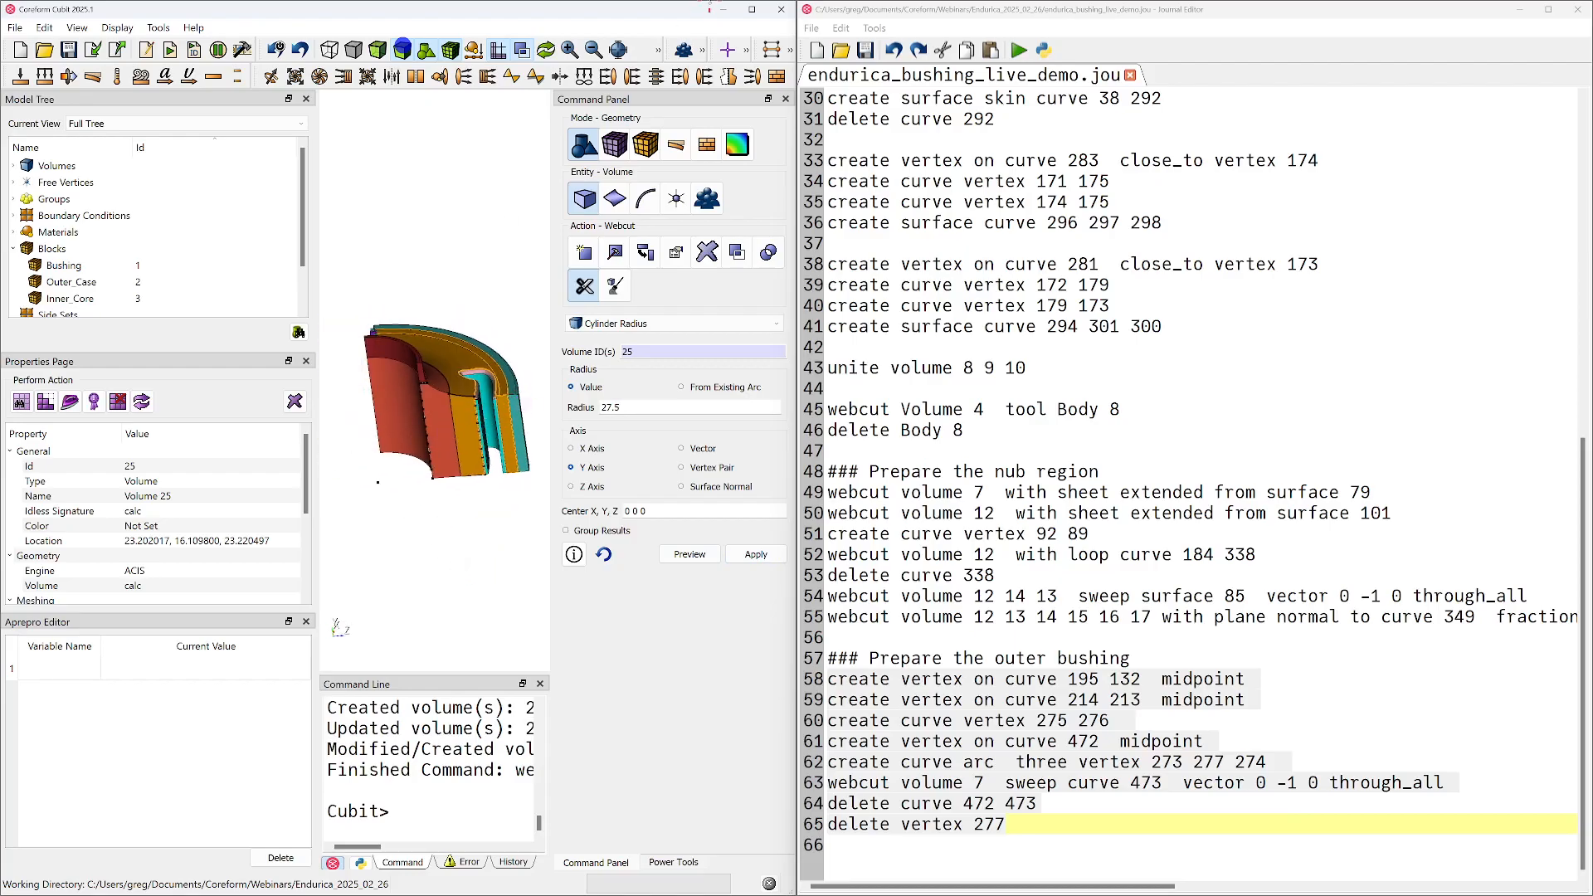
Minimize the journal editor, maximize the Cubit window and select the inner cut piece, volume 26
{"action": "left_click", "coordinate": [1520, 9]}
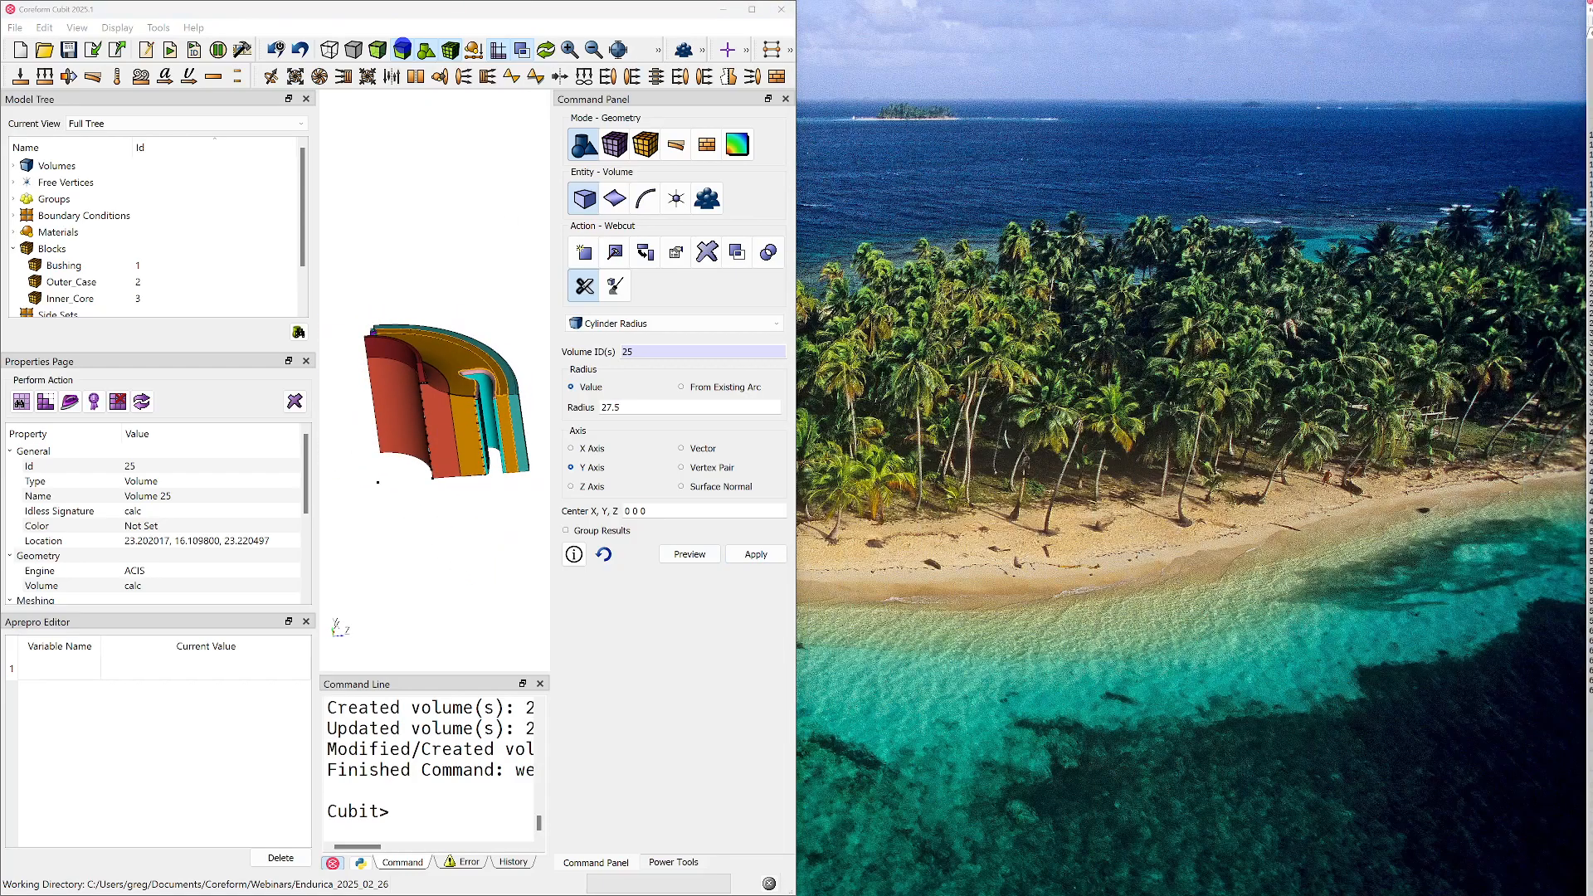
{"action": "left_click", "coordinate": [752, 9]}
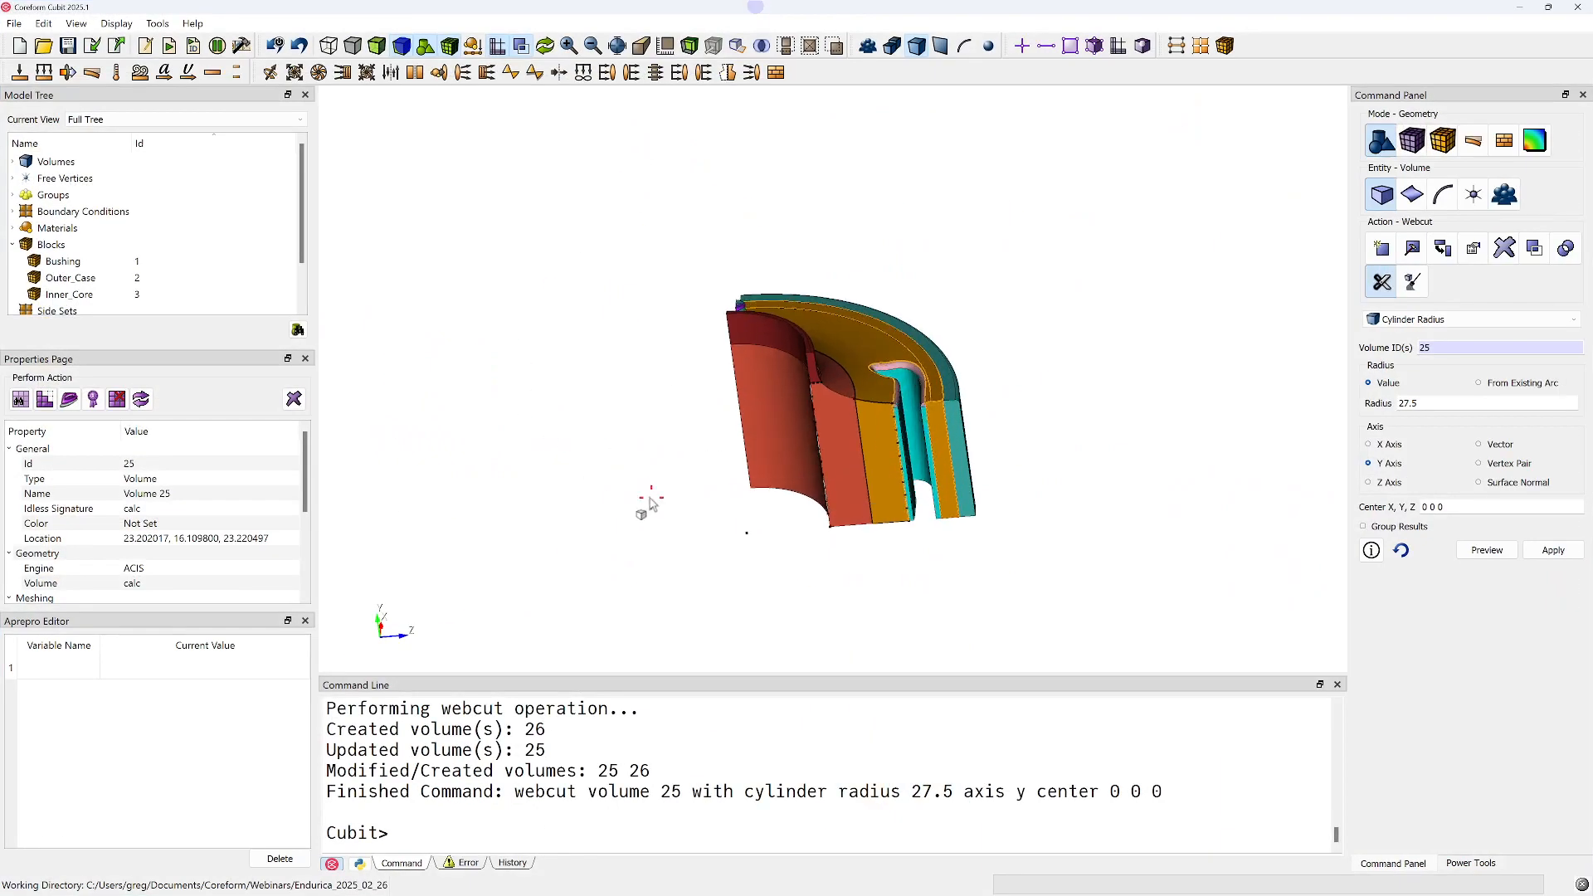
{"action": "scroll", "coordinate": [789, 516], "scroll_direction": "up", "scroll_amount": 5}
{"action": "left_click", "coordinate": [765, 473]}
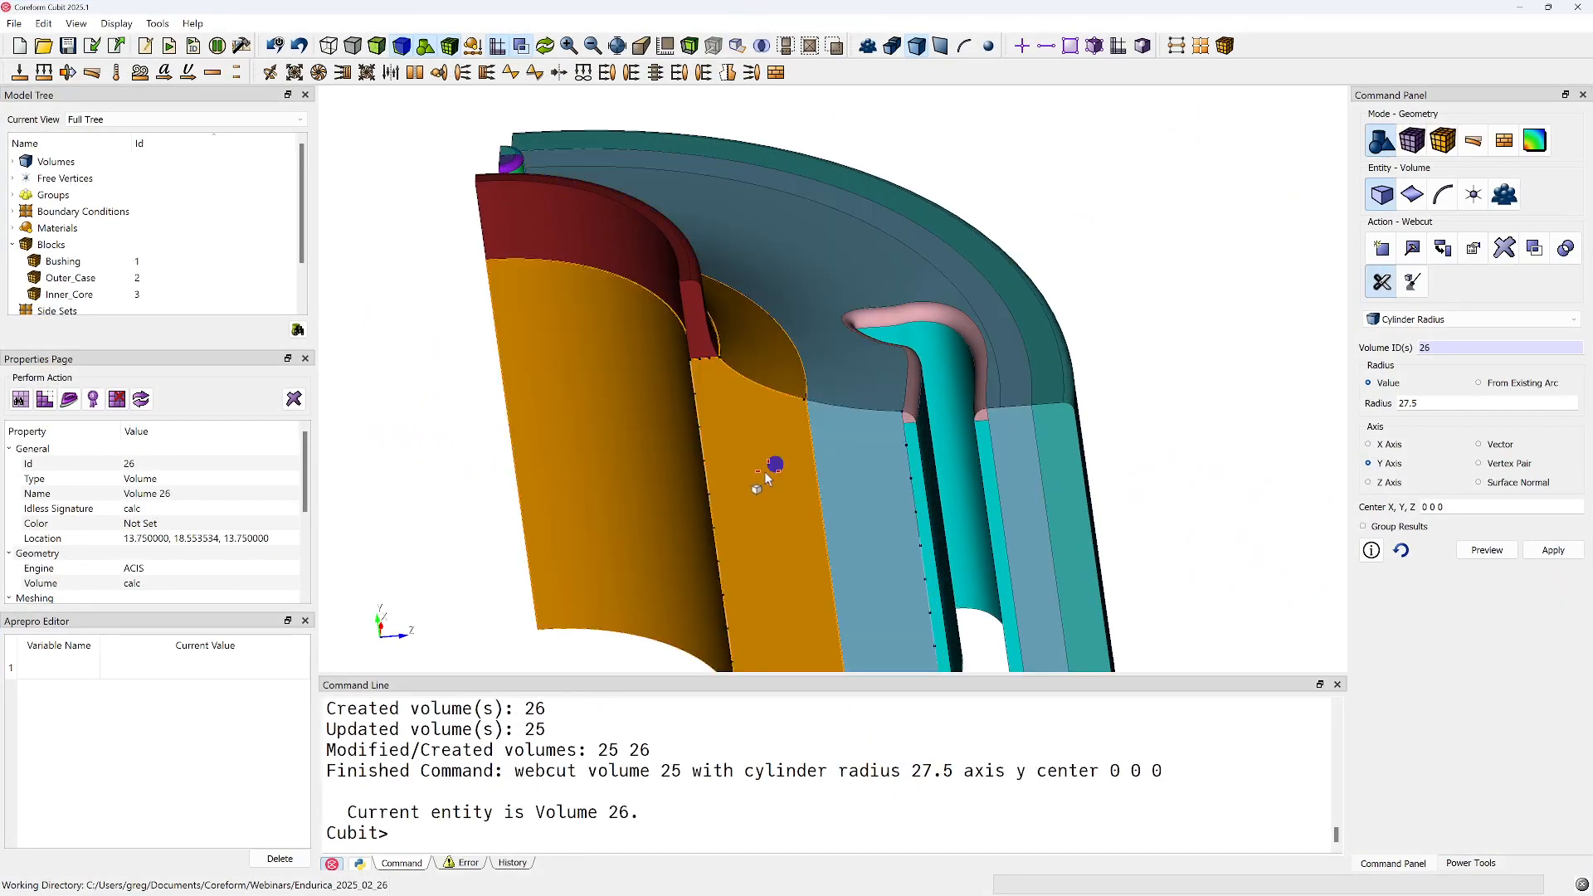
Mesh the inner cut piece, volume 26, and inspect the elements along its concave profile
{"action": "right_click", "coordinate": [744, 435]}
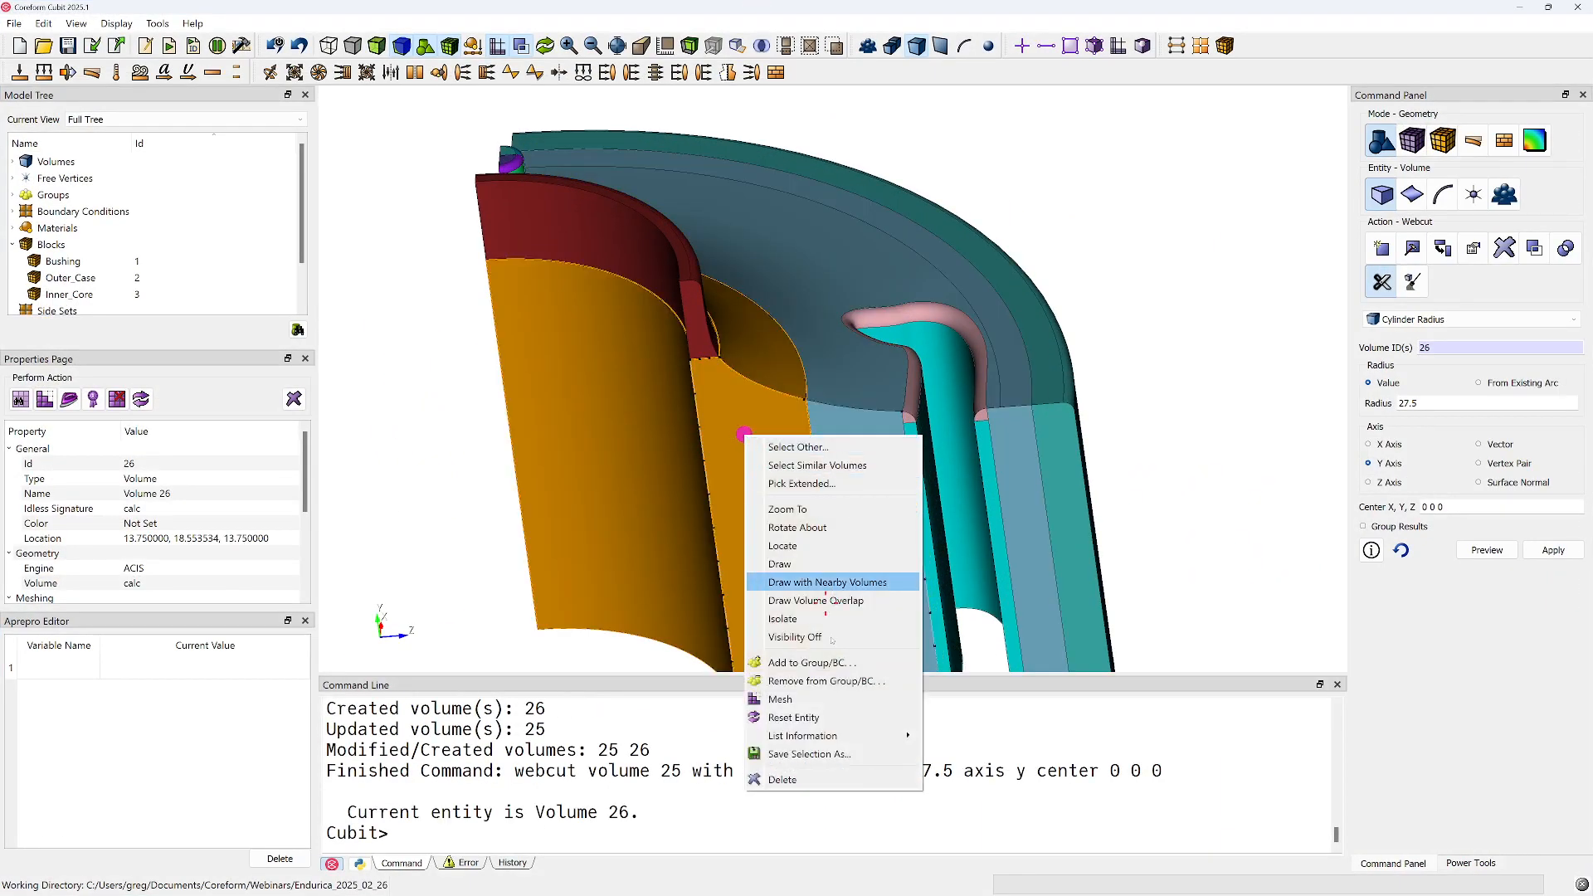
{"action": "left_click", "coordinate": [822, 702]}
{"action": "left_click", "coordinate": [1167, 445]}
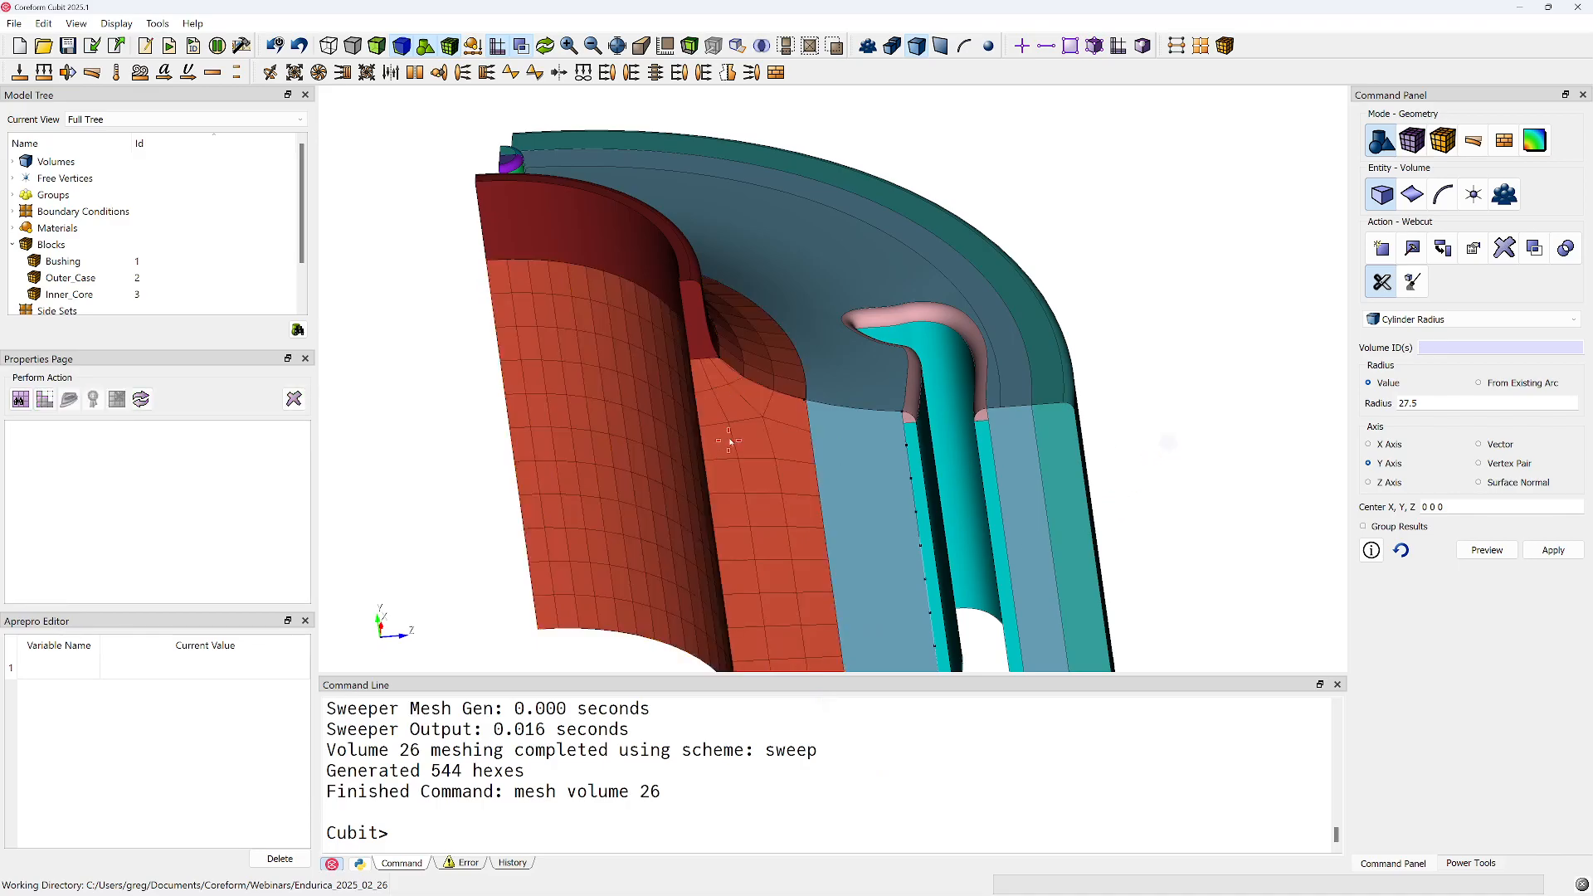
{"action": "mouse_move", "coordinate": [728, 441]}
{"action": "middle_mouse_down"}
{"action": "mouse_move", "coordinate": [728, 365]}
{"action": "mouse_move", "coordinate": [747, 371]}
{"action": "mouse_move", "coordinate": [743, 424]}
{"action": "middle_mouse_up"}
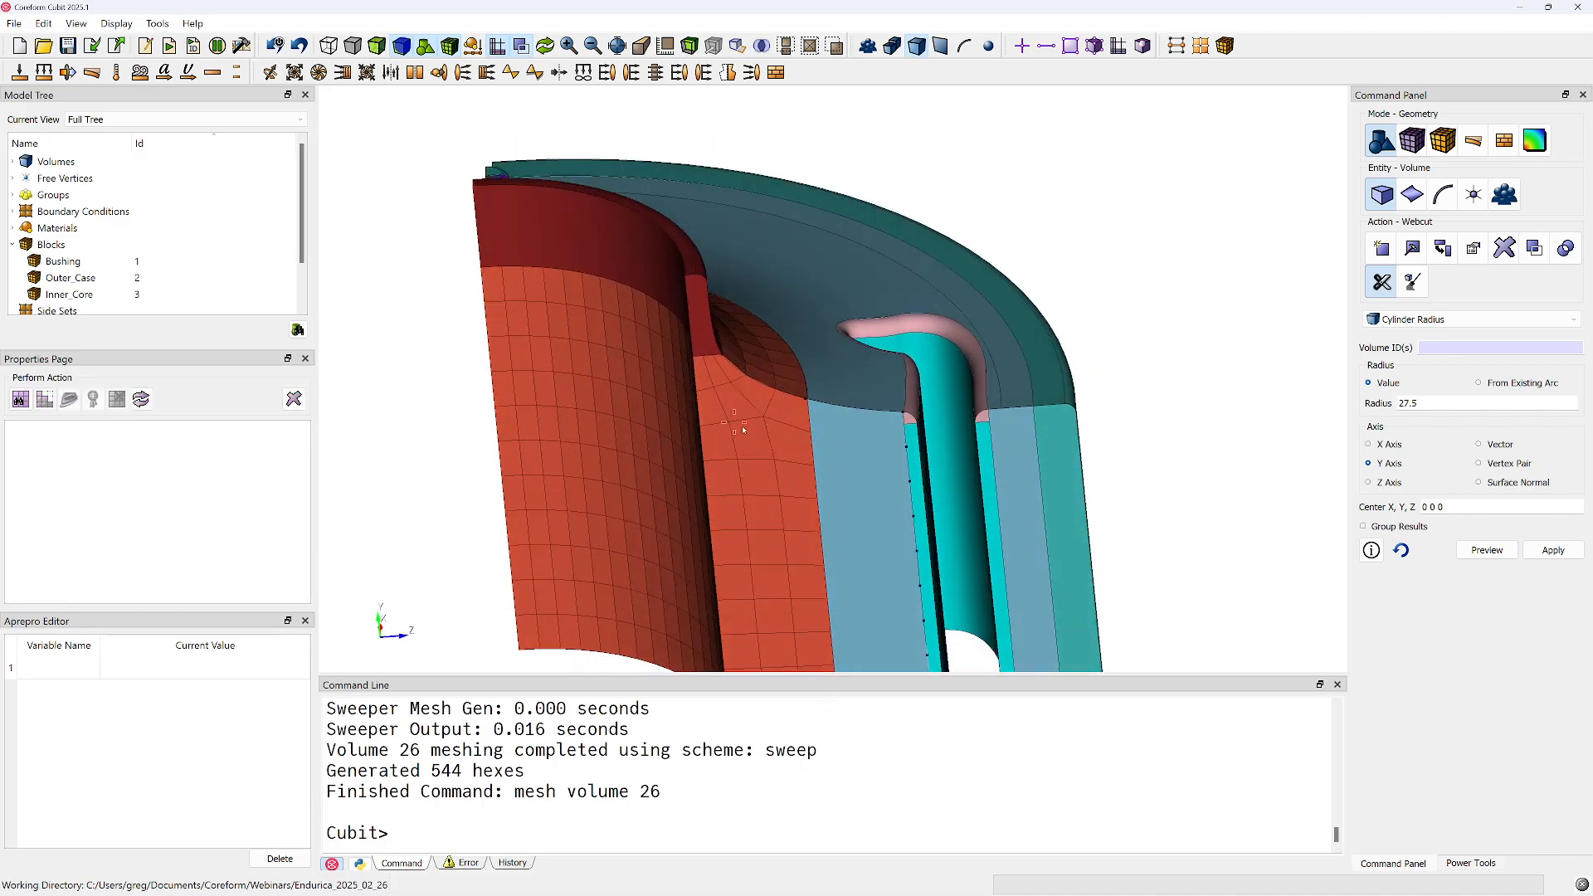
Remesh cut face surface 284 with the Pave scheme and inspect its corner elements up close
{"action": "left_click", "coordinate": [1413, 140]}
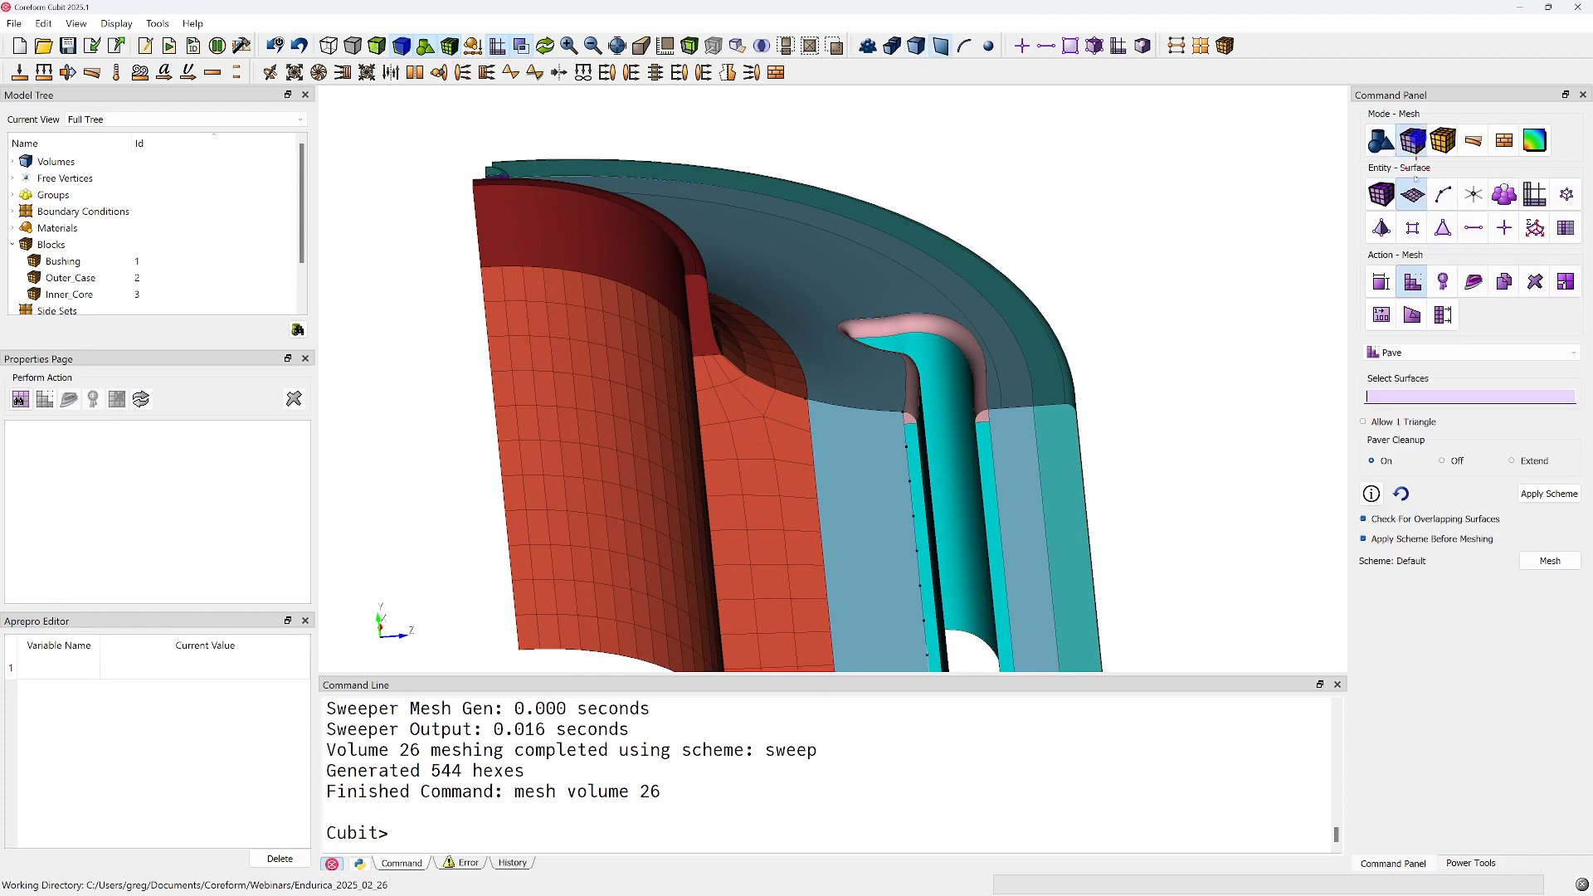
{"action": "left_click", "coordinate": [765, 490]}
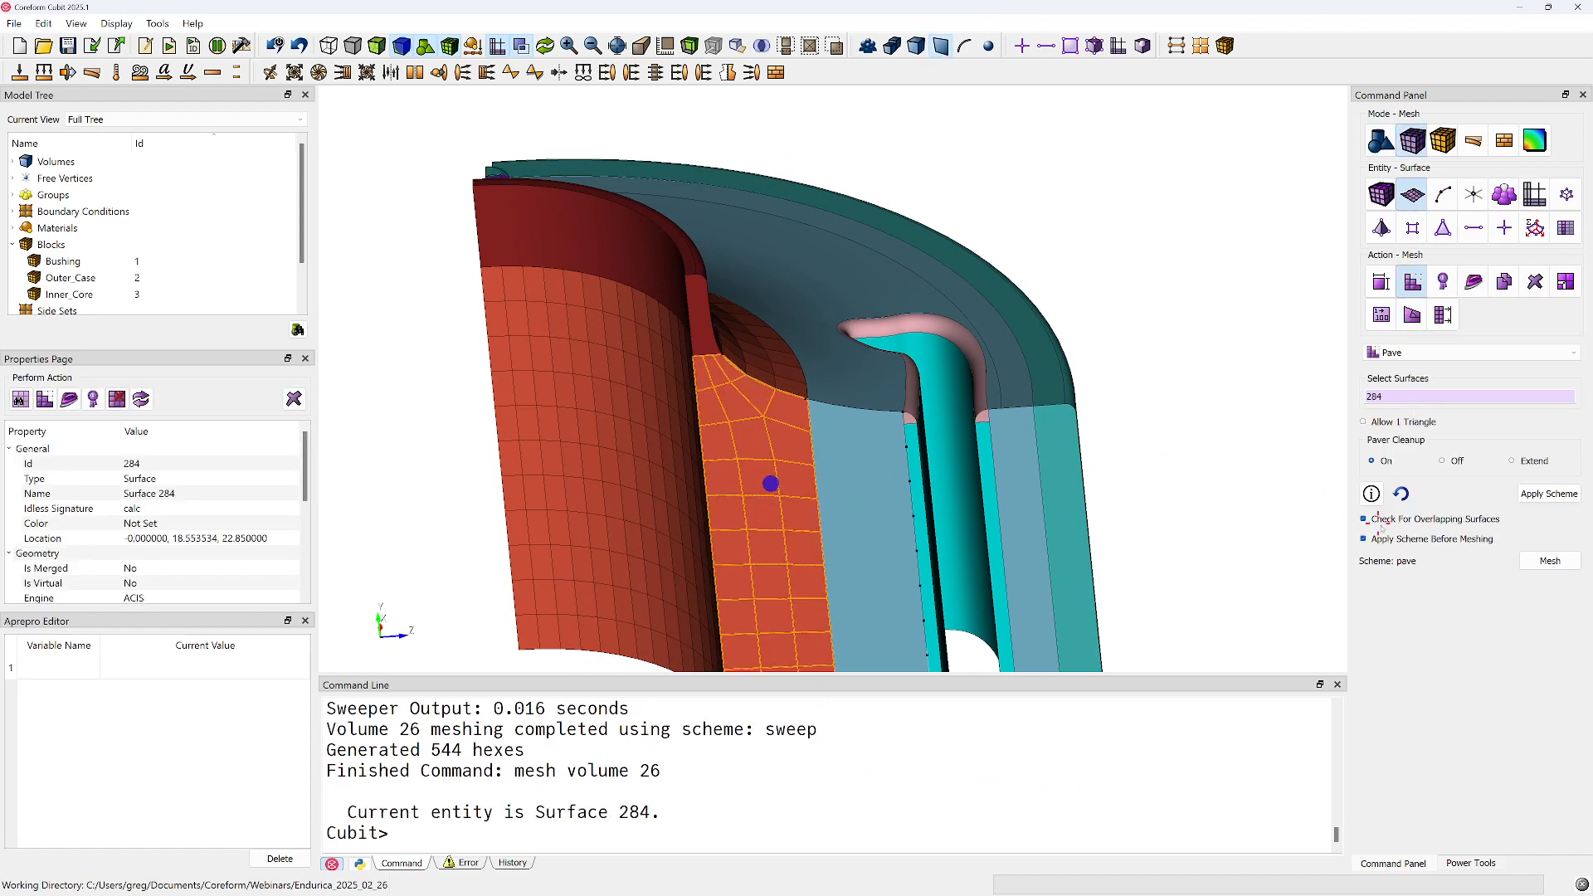
{"action": "left_click", "coordinate": [1551, 562]}
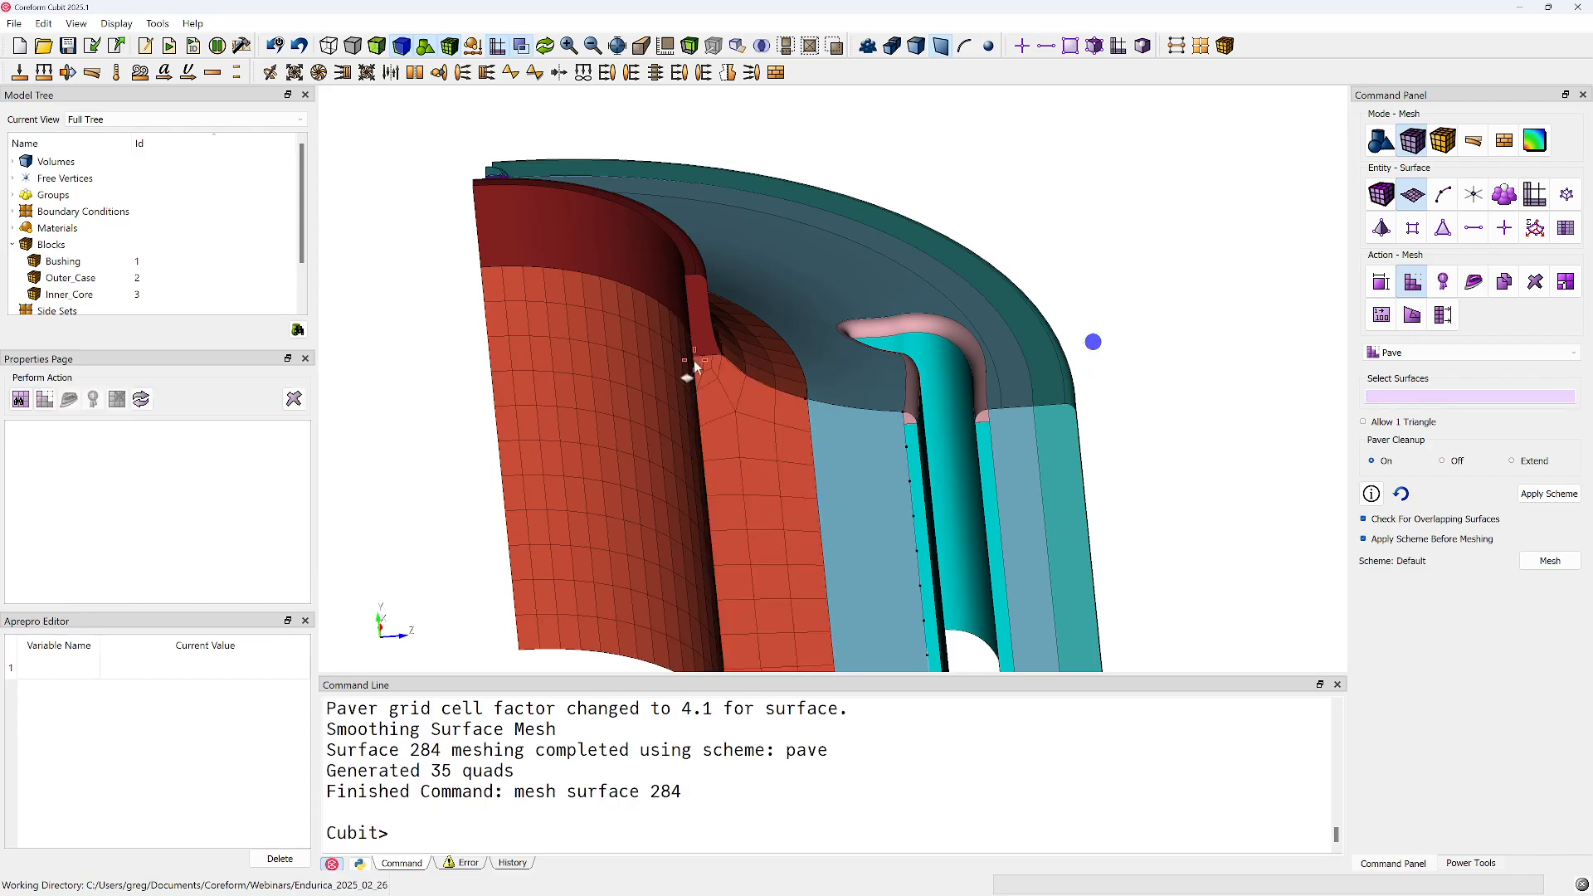
{"action": "scroll", "coordinate": [709, 381], "scroll_direction": "up", "scroll_amount": 3}
{"action": "scroll", "coordinate": [714, 386], "scroll_direction": "up", "scroll_amount": 2}
Delete the entire mesh with the command del mesh
{"action": "left_click", "coordinate": [705, 747]}
{"action": "type", "text": "del mesh"}
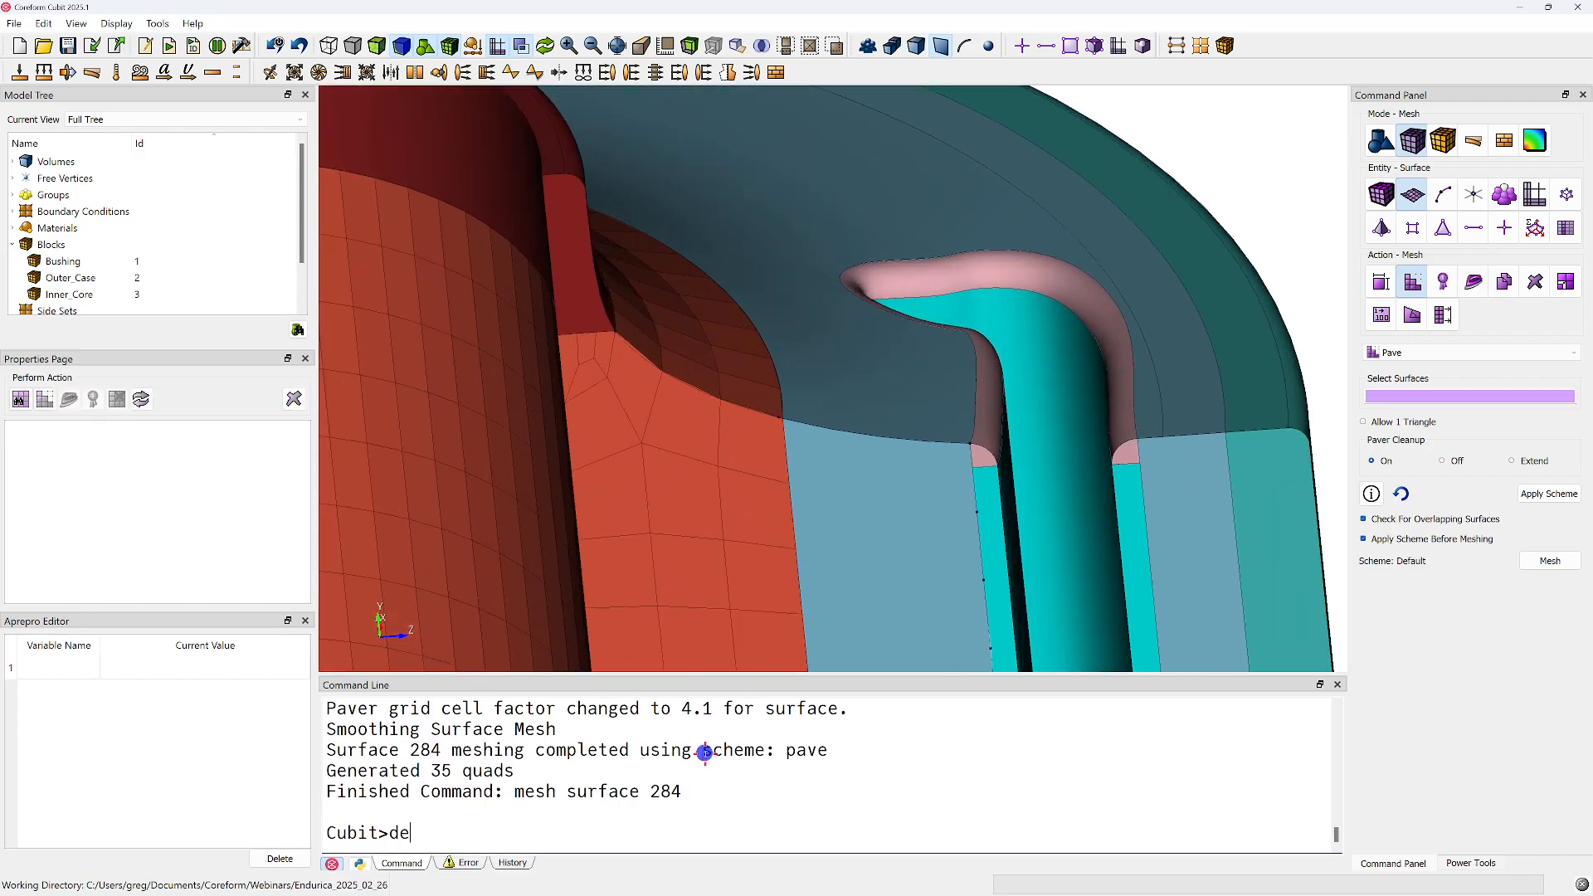
{"action": "key", "text": "Return"}
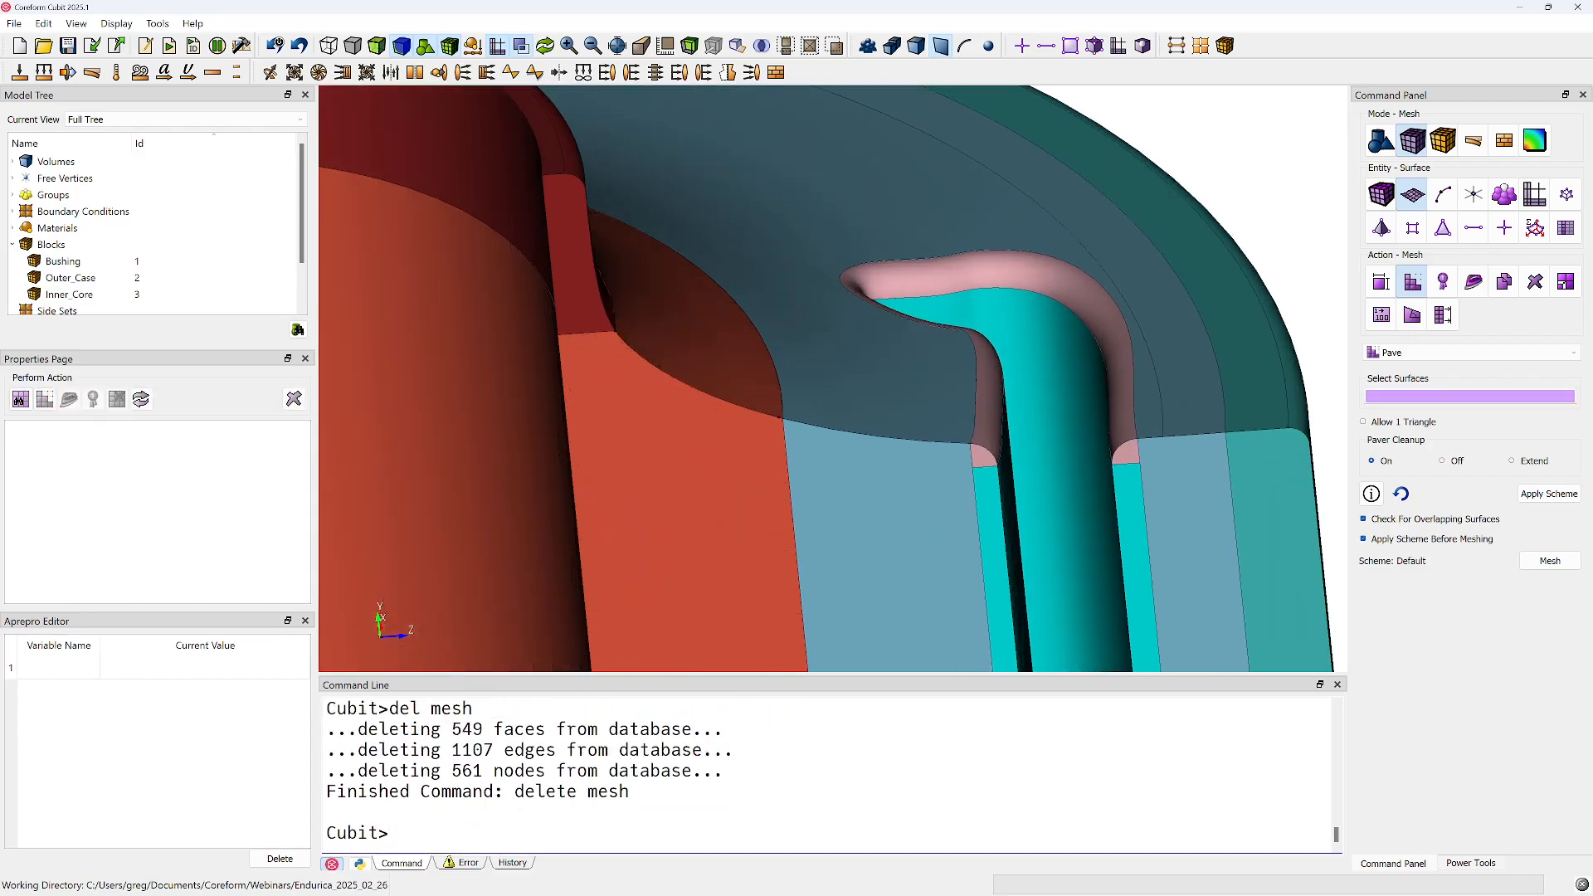
Set automatic sizing of volume 26 to auto factor 2 and mesh the volume
{"action": "left_click", "coordinate": [1380, 193]}
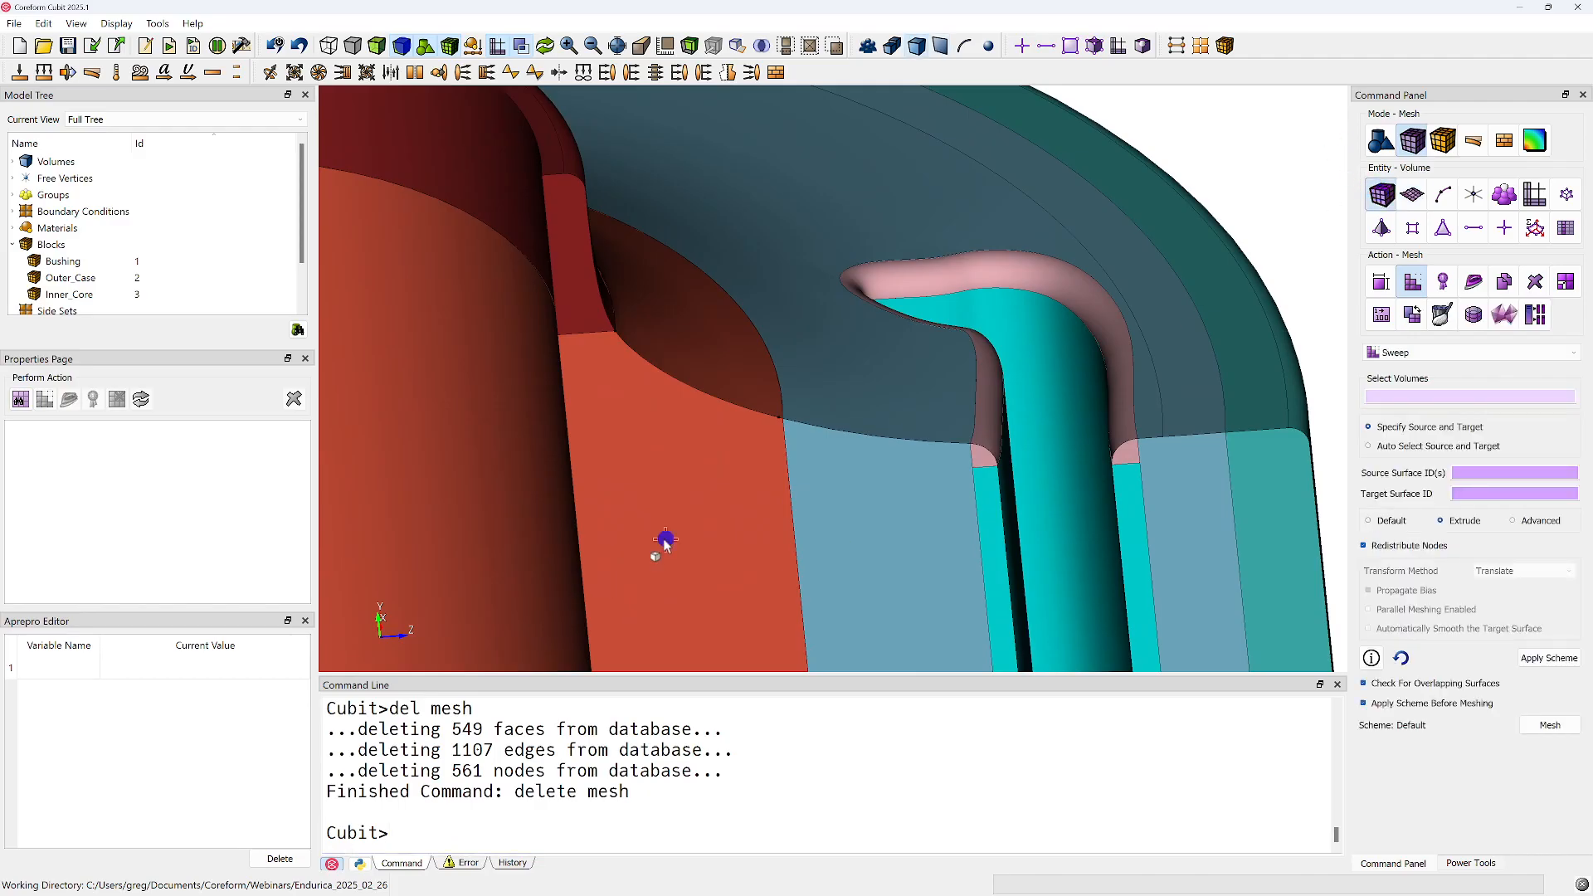
{"action": "left_click", "coordinate": [659, 543]}
{"action": "left_click", "coordinate": [1382, 283]}
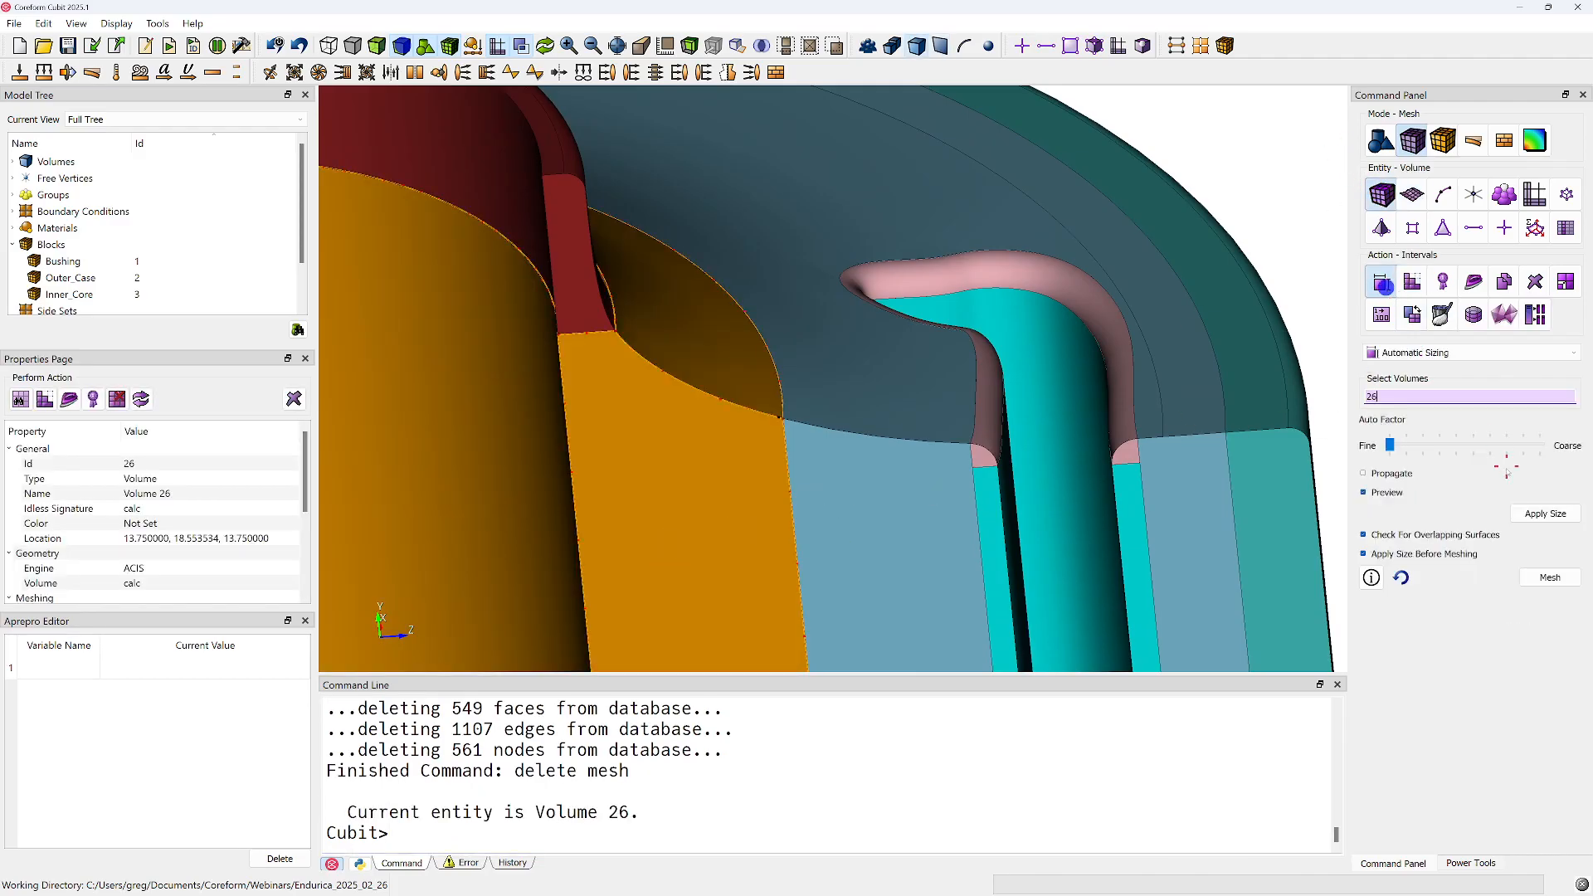
{"action": "left_click", "coordinate": [1412, 396]}
{"action": "left_click_drag", "start_coordinate": [687, 459], "coordinate": [675, 456]}
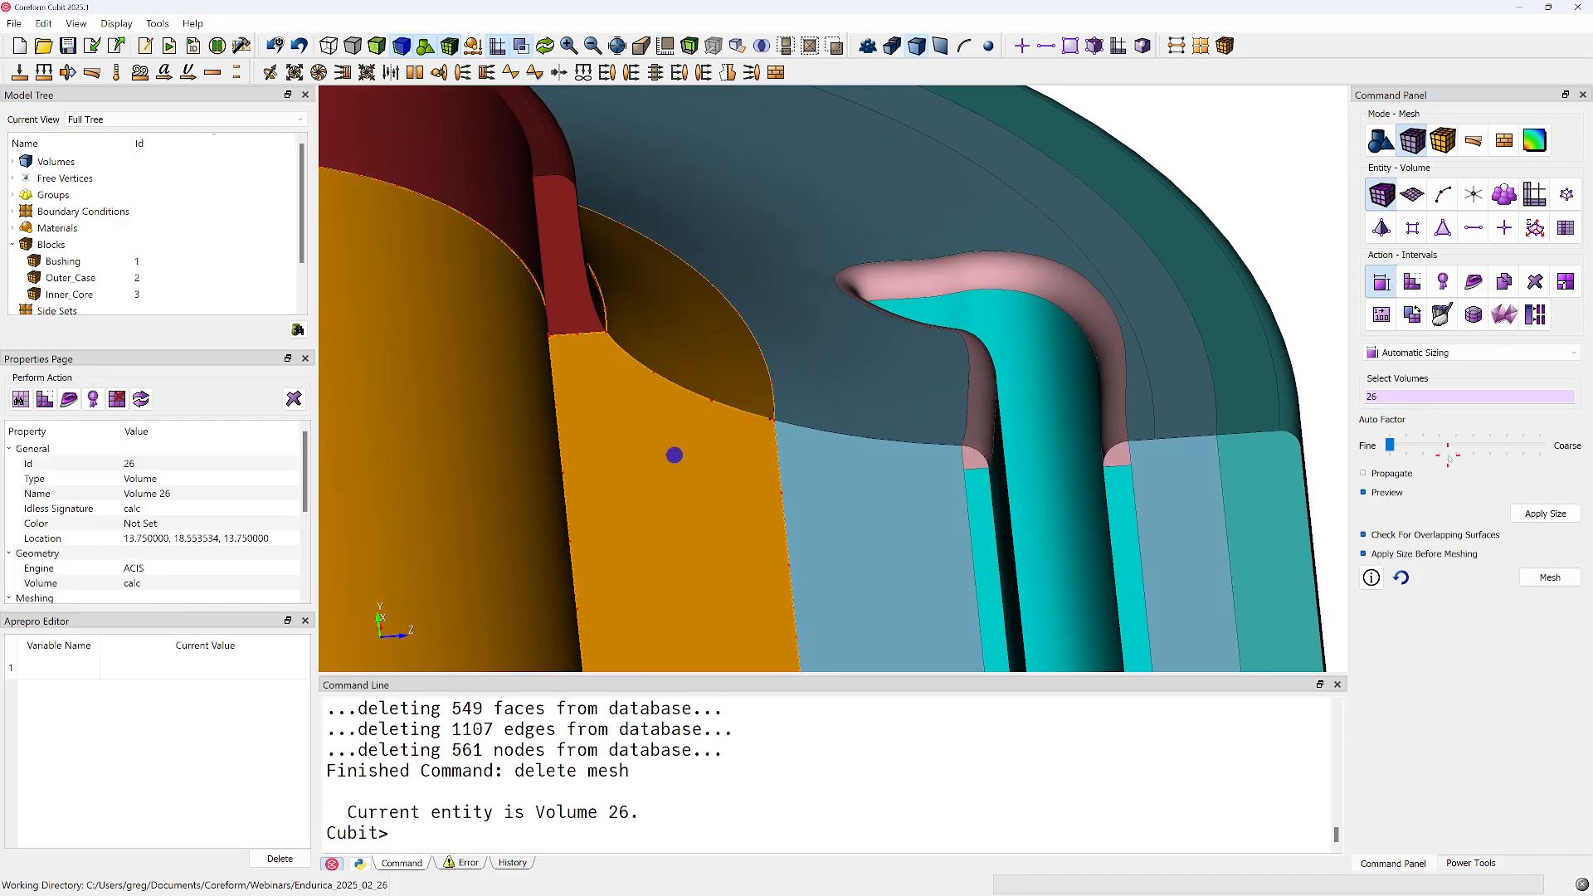
{"action": "mouse_move", "coordinate": [1391, 447]}
{"action": "left_mouse_down"}
{"action": "mouse_move", "coordinate": [1444, 447]}
{"action": "mouse_move", "coordinate": [1408, 452]}
{"action": "left_mouse_up"}
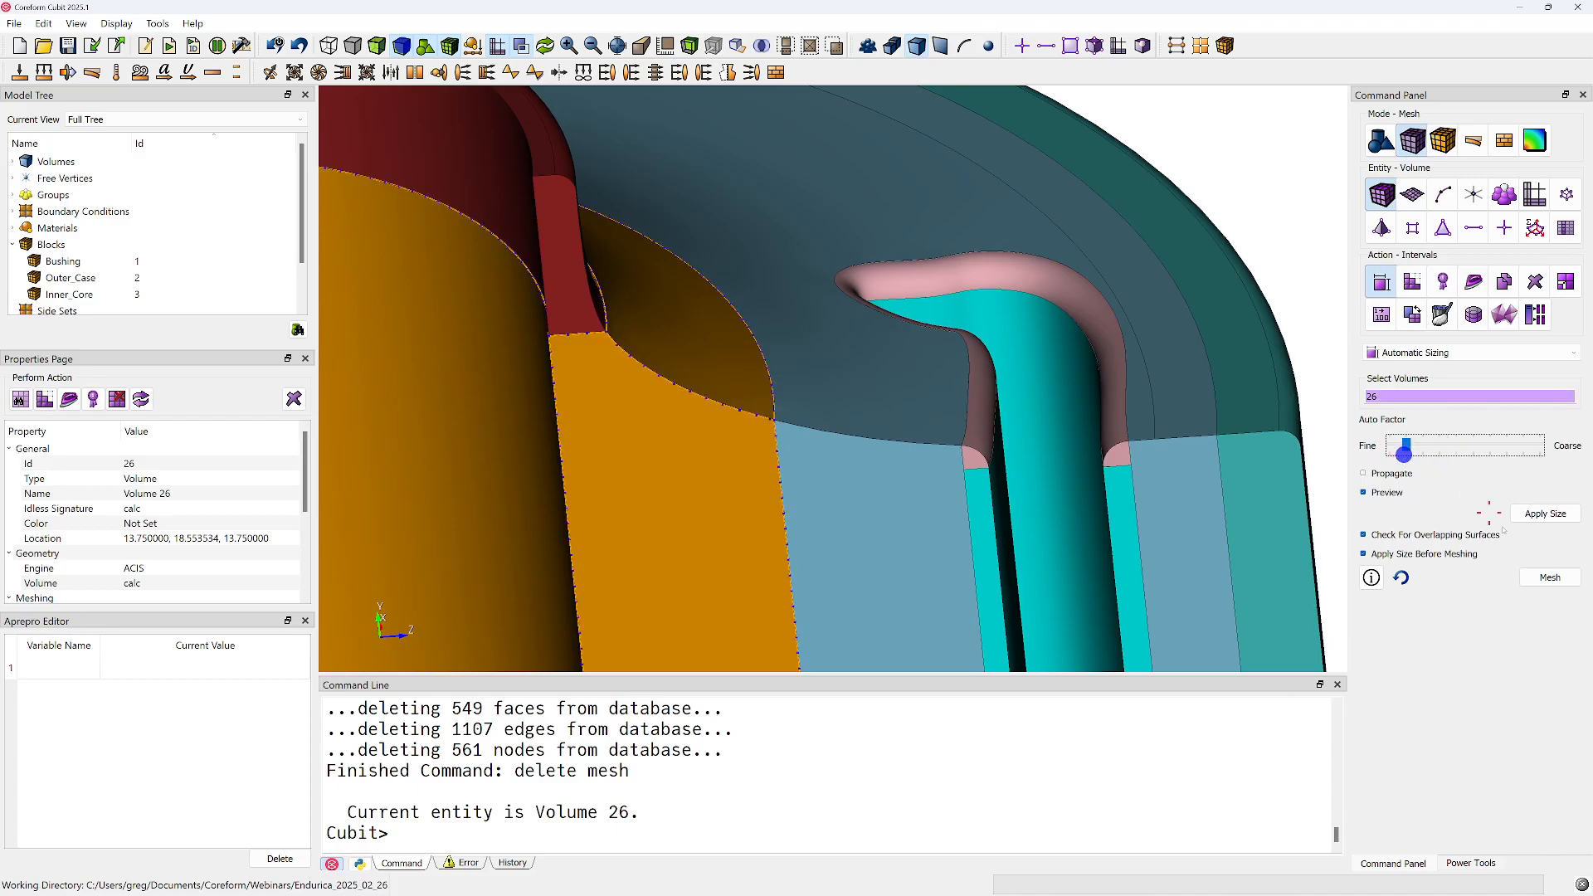
{"action": "left_click", "coordinate": [1550, 578]}
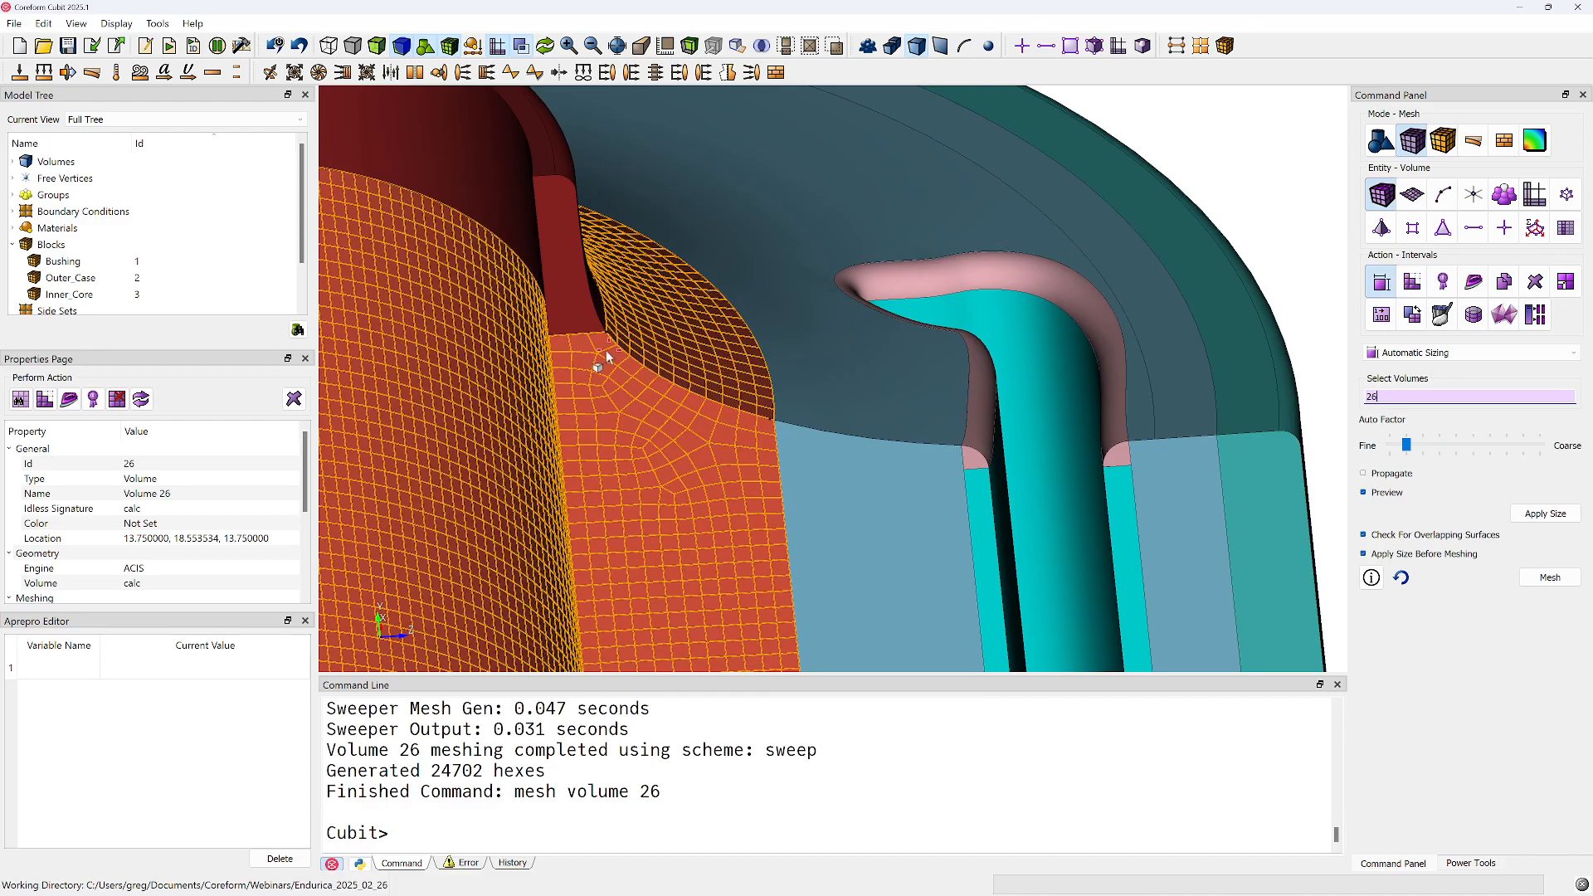
Examine the finer mesh of volume 26 at the concave corner and along its interface with volume 25
{"action": "left_click_drag", "start_coordinate": [590, 334], "coordinate": [696, 405]}
{"action": "left_click_drag", "start_coordinate": [825, 347], "coordinate": [750, 448]}
{"action": "left_click", "coordinate": [794, 332]}
{"action": "mouse_move", "coordinate": [794, 332]}
{"action": "left_mouse_down"}
{"action": "mouse_move", "coordinate": [789, 462]}
{"action": "mouse_move", "coordinate": [822, 455]}
{"action": "mouse_move", "coordinate": [800, 288]}
{"action": "mouse_move", "coordinate": [850, 331]}
{"action": "mouse_move", "coordinate": [790, 347]}
{"action": "left_mouse_up"}
{"action": "middle_click_drag", "start_coordinate": [787, 355], "coordinate": [857, 378]}
{"action": "scroll", "coordinate": [855, 386], "scroll_direction": "up", "scroll_amount": 6}
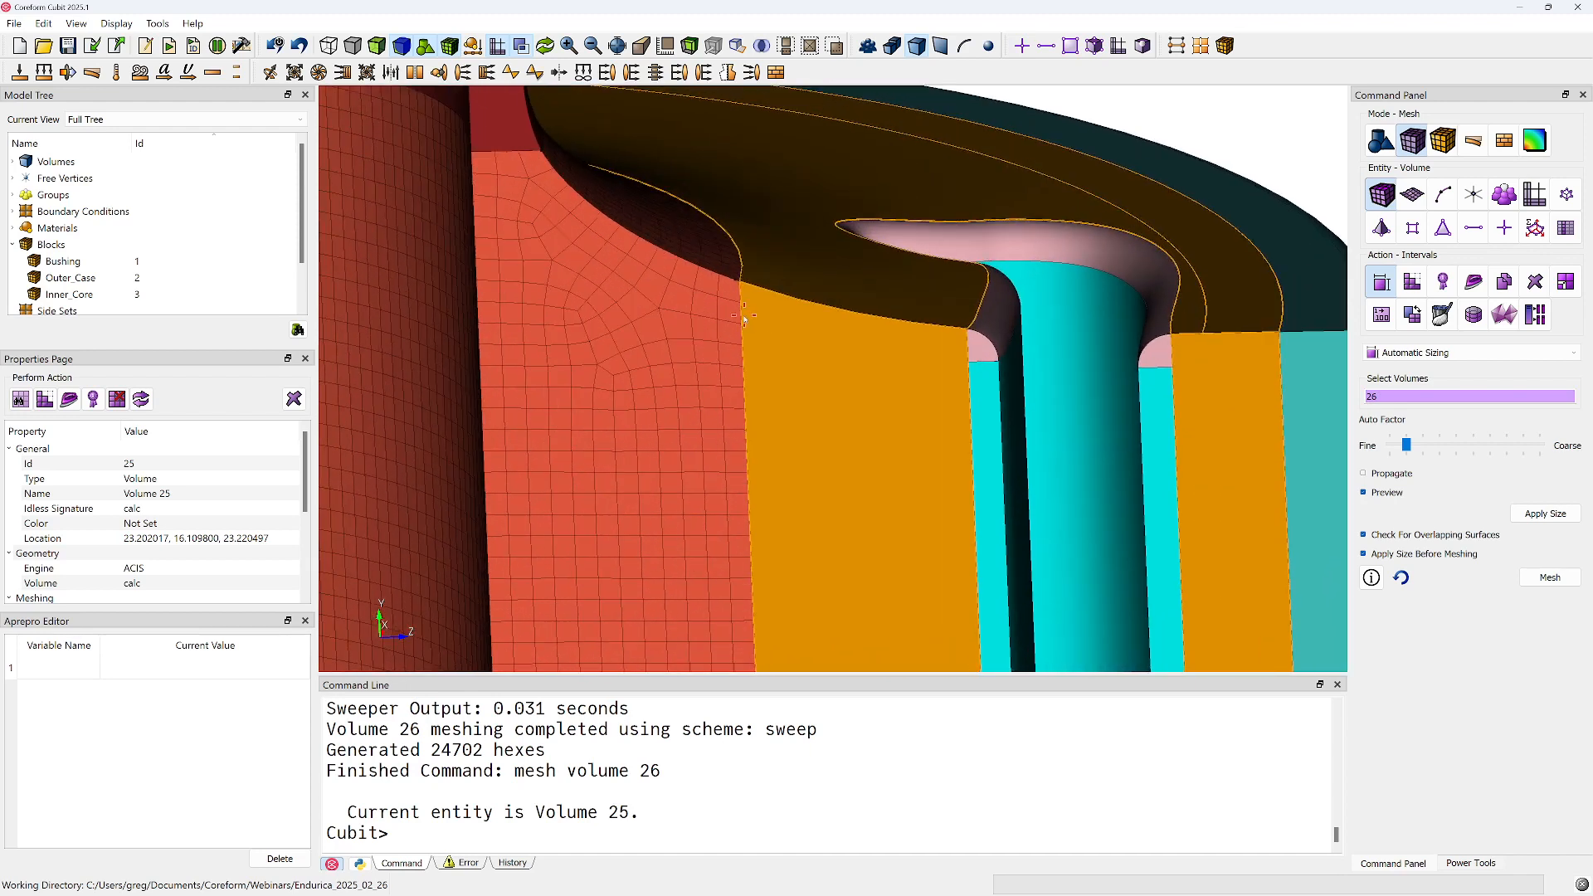
{"action": "left_click_drag", "start_coordinate": [763, 309], "coordinate": [778, 348]}
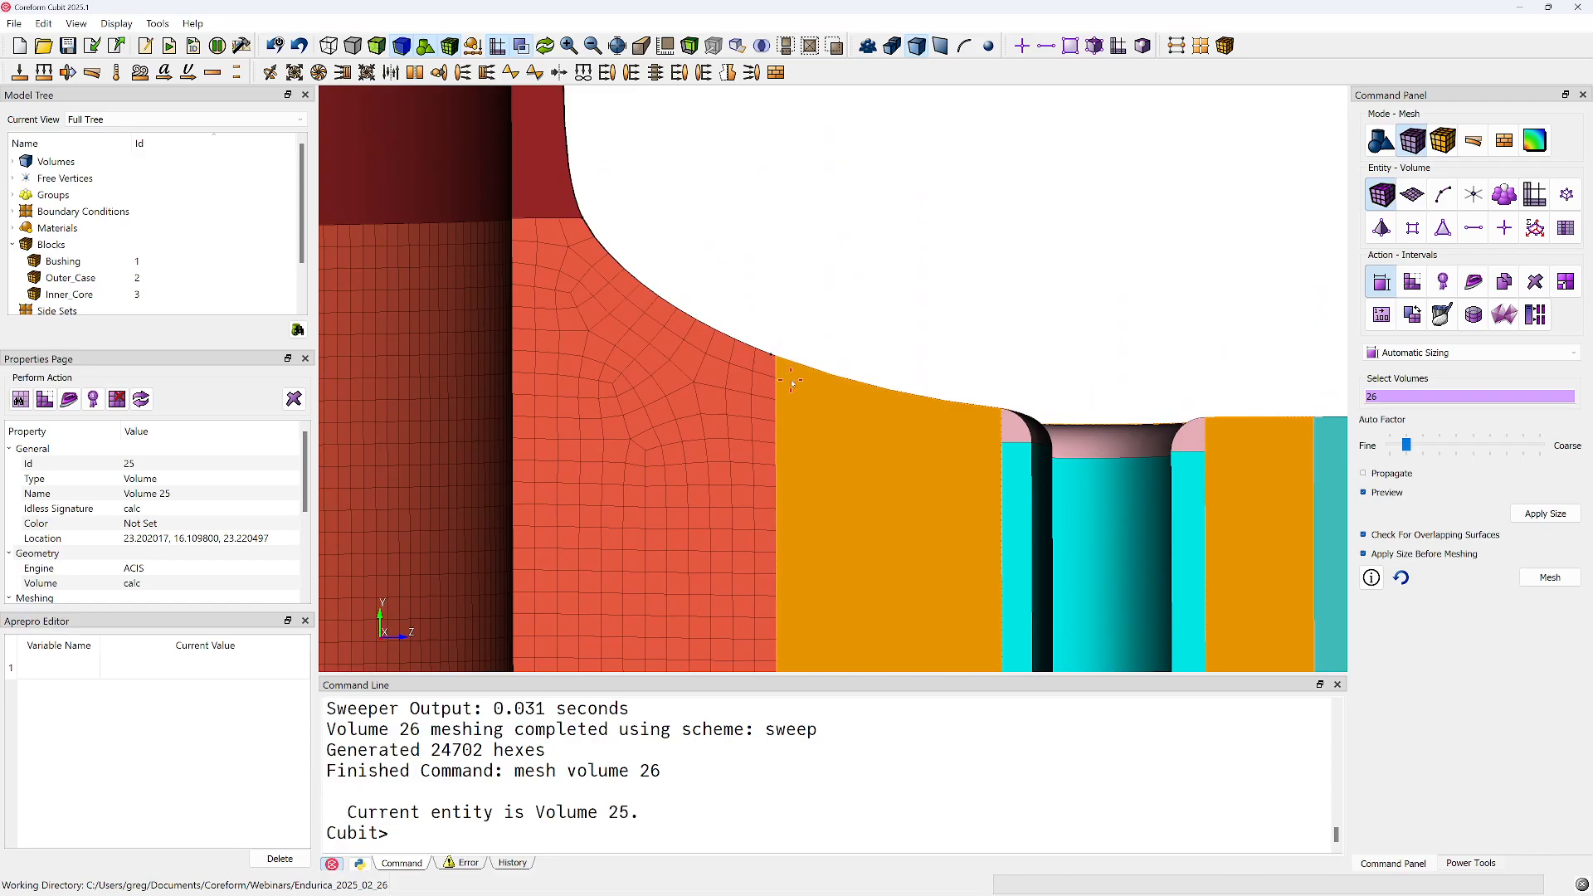
{"action": "left_click_drag", "start_coordinate": [777, 439], "coordinate": [786, 375]}
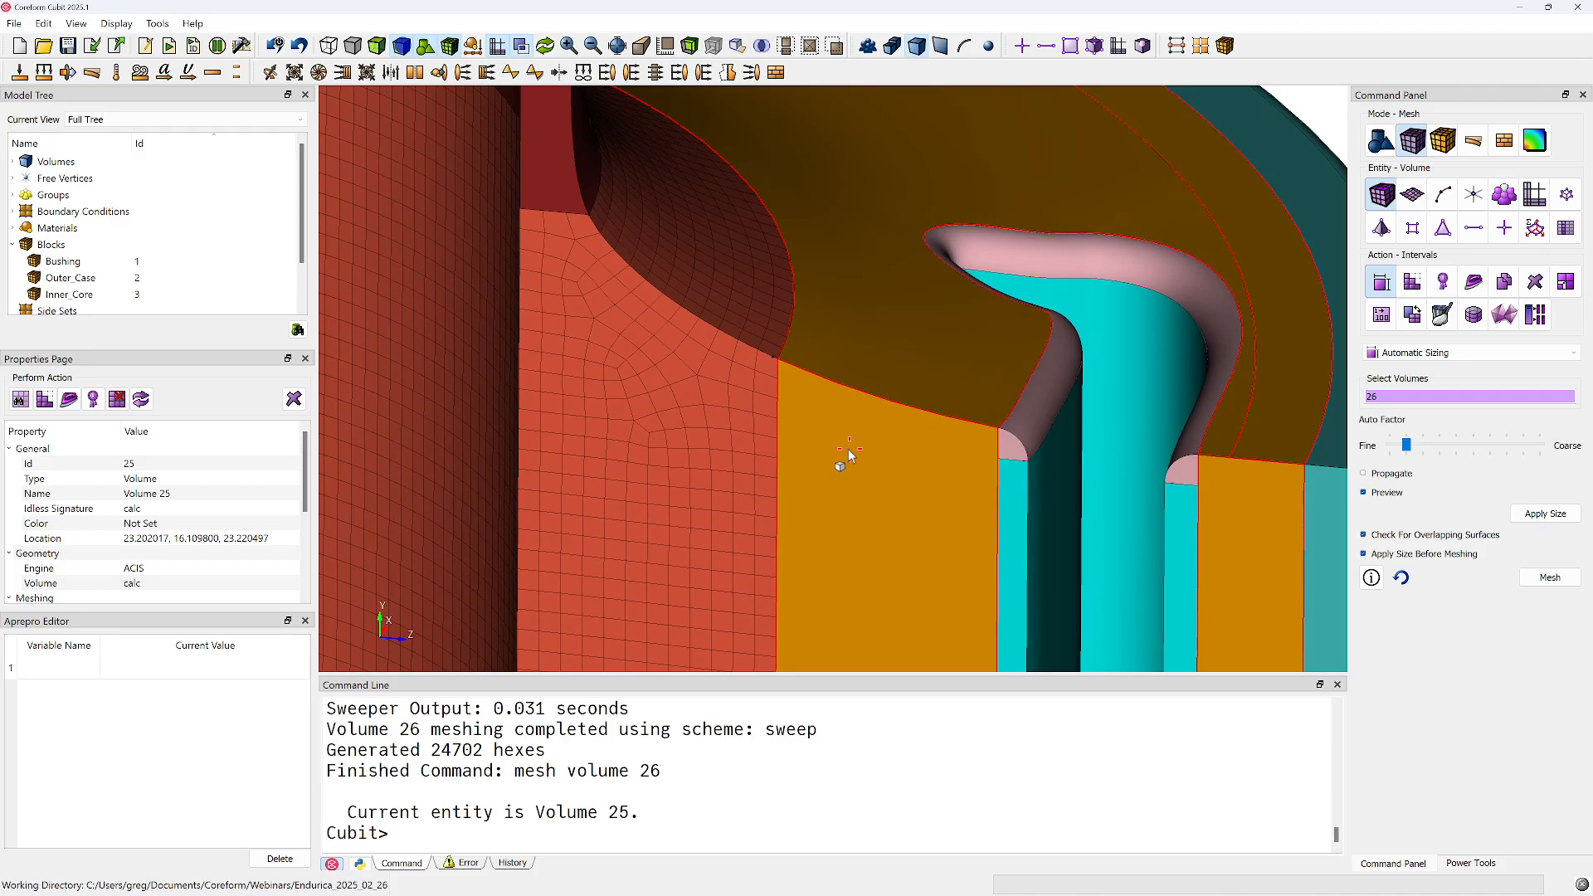
{"action": "scroll", "coordinate": [849, 450], "scroll_direction": "down", "scroll_amount": 5}
{"action": "mouse_move", "coordinate": [848, 406]}
{"action": "left_mouse_down"}
{"action": "mouse_move", "coordinate": [883, 331]}
{"action": "mouse_move", "coordinate": [786, 285]}
{"action": "left_mouse_up"}
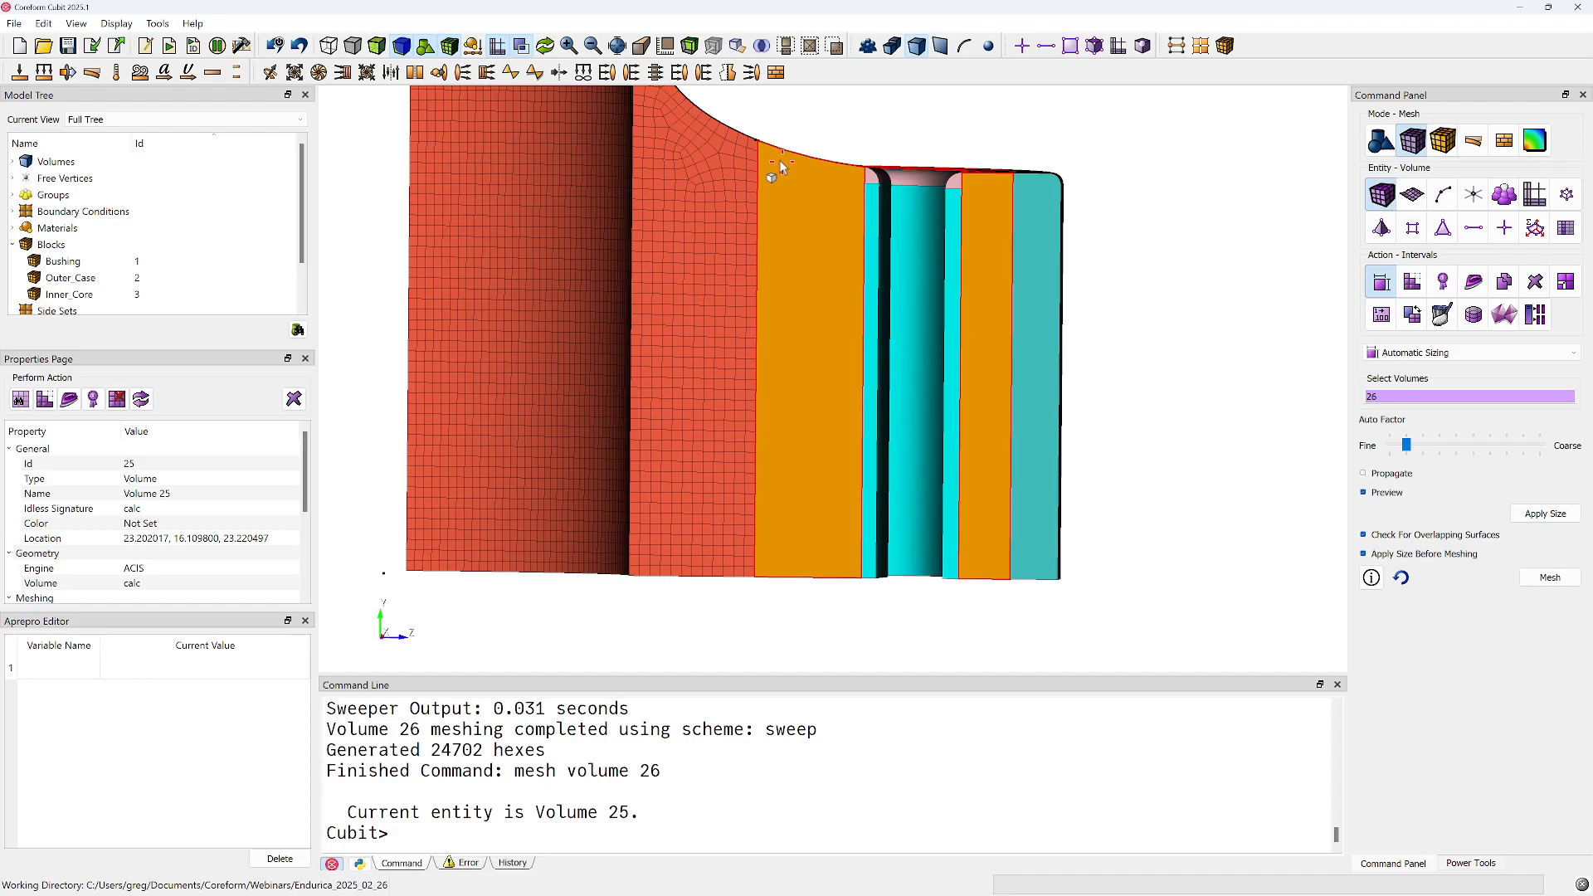
{"action": "scroll", "coordinate": [780, 166], "scroll_direction": "up", "scroll_amount": 3}
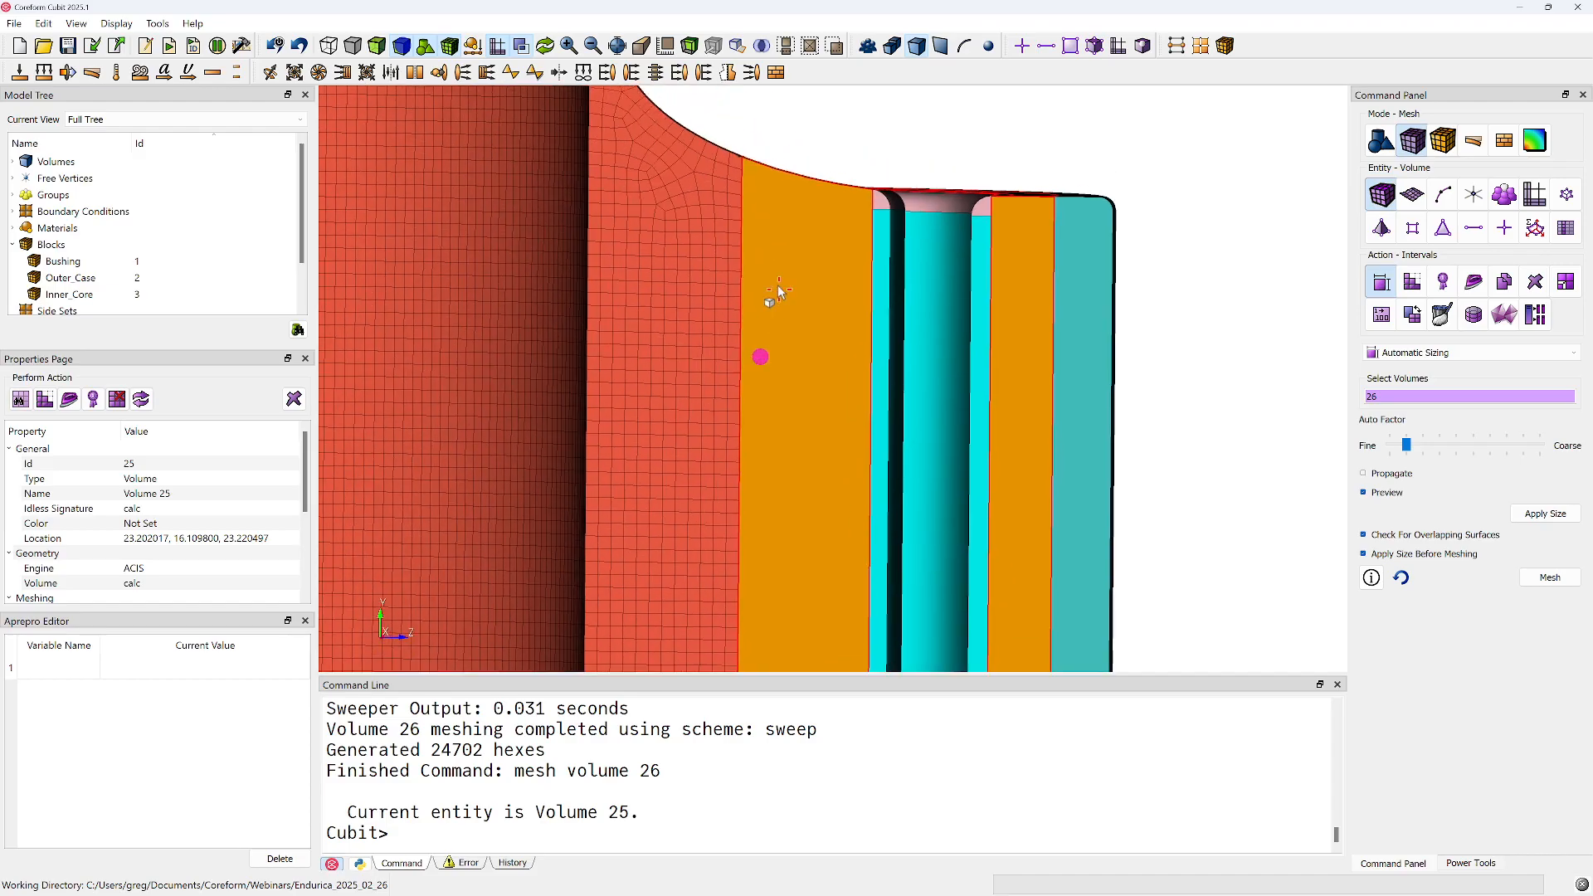
{"action": "middle_click_drag", "start_coordinate": [807, 373], "coordinate": [864, 496]}
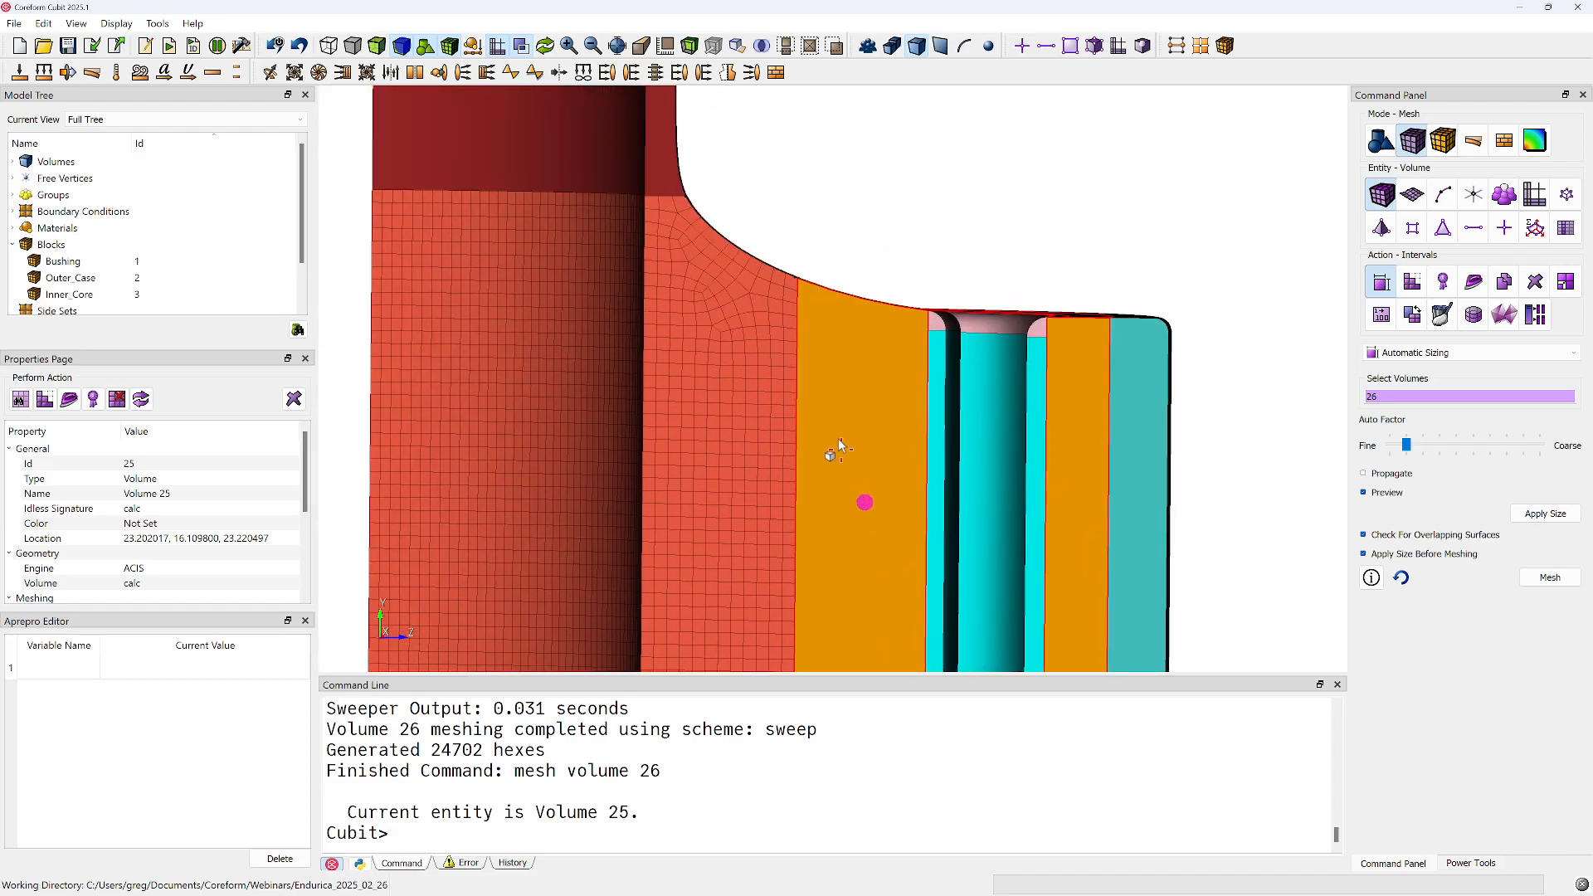
Highlight volumes 25 and 26, then their cut faces, surfaces 284 and 276, to examine how the cylinder cut splits the profile
{"action": "left_click", "coordinate": [831, 385]}
{"action": "left_click", "coordinate": [700, 373], "text": "ctrl"}
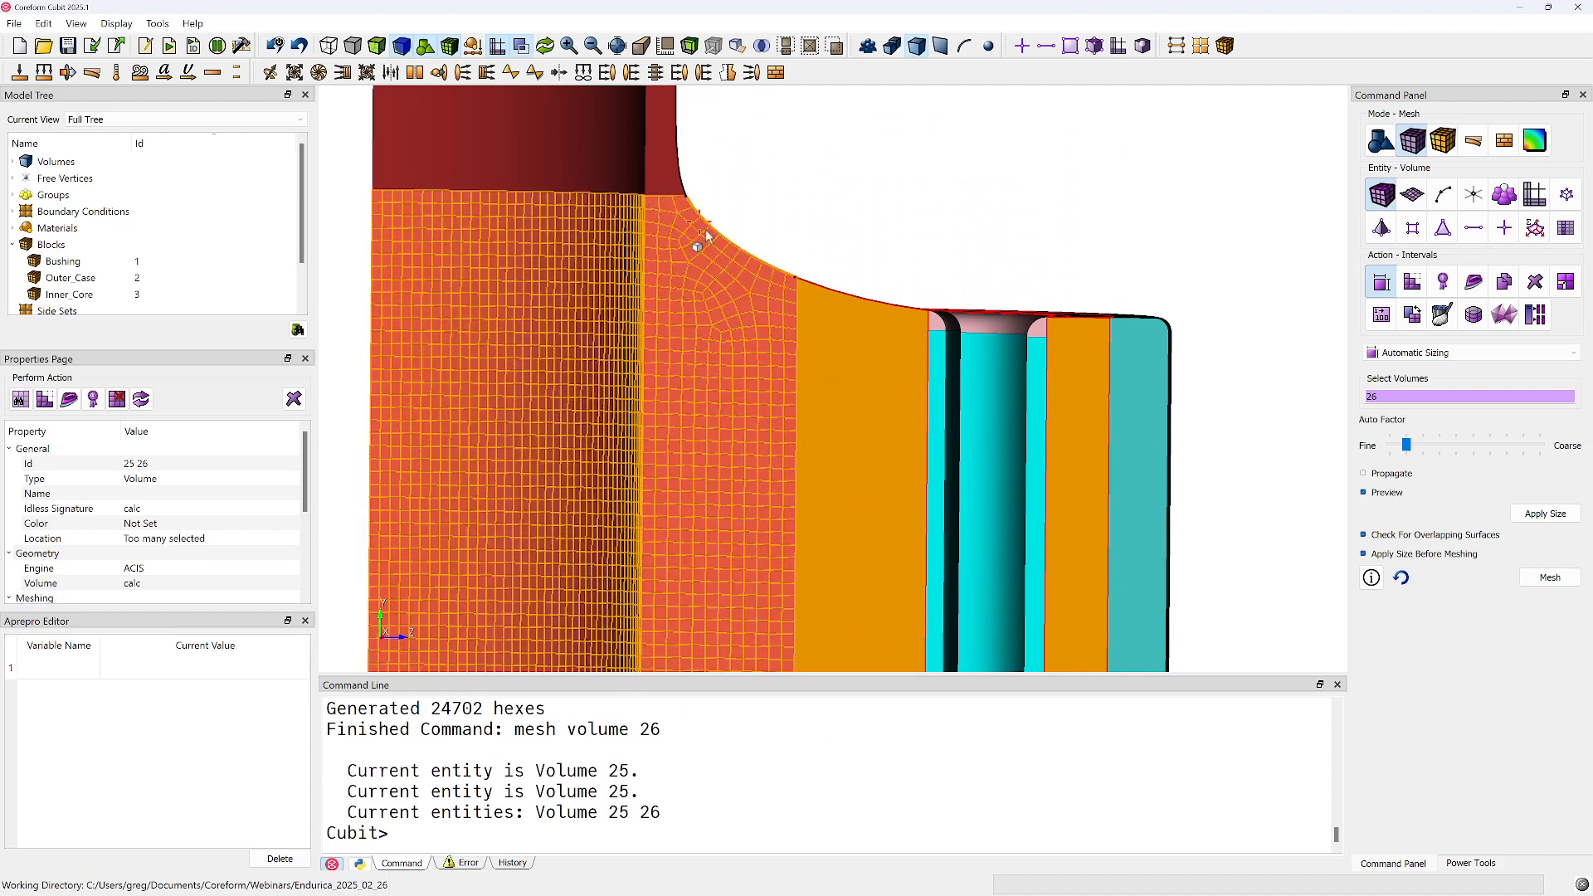
{"action": "left_click", "coordinate": [952, 142]}
{"action": "left_click", "coordinate": [935, 46]}
{"action": "left_click", "coordinate": [672, 345]}
{"action": "left_click", "coordinate": [849, 387], "text": "ctrl"}
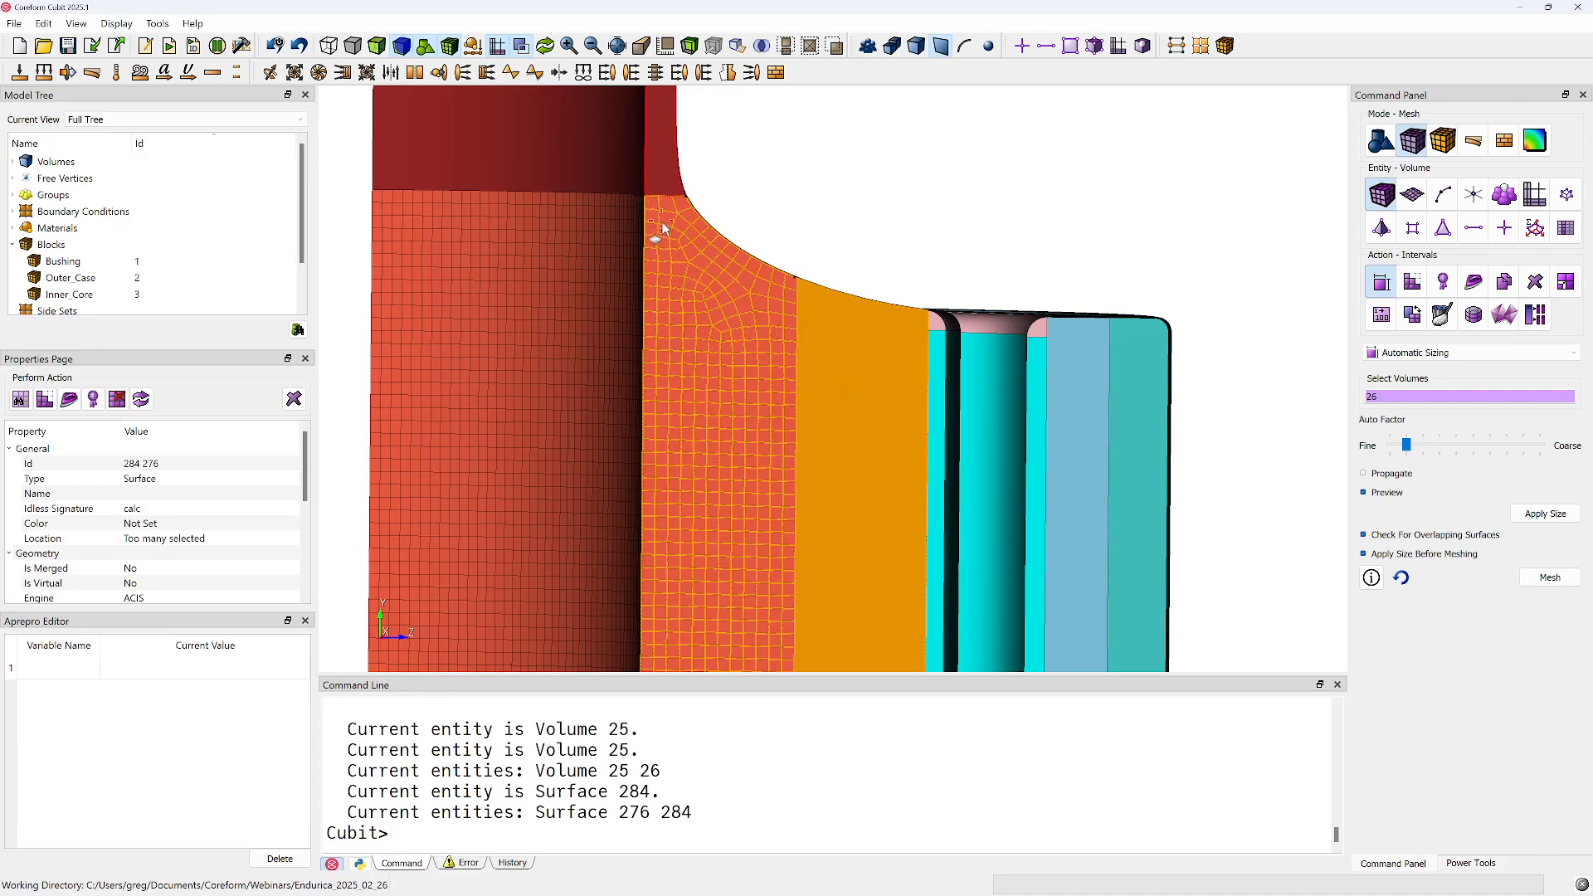
{"action": "middle_click_drag", "start_coordinate": [888, 319], "coordinate": [839, 345]}
{"action": "scroll", "coordinate": [818, 397], "scroll_direction": "down", "scroll_amount": 6}
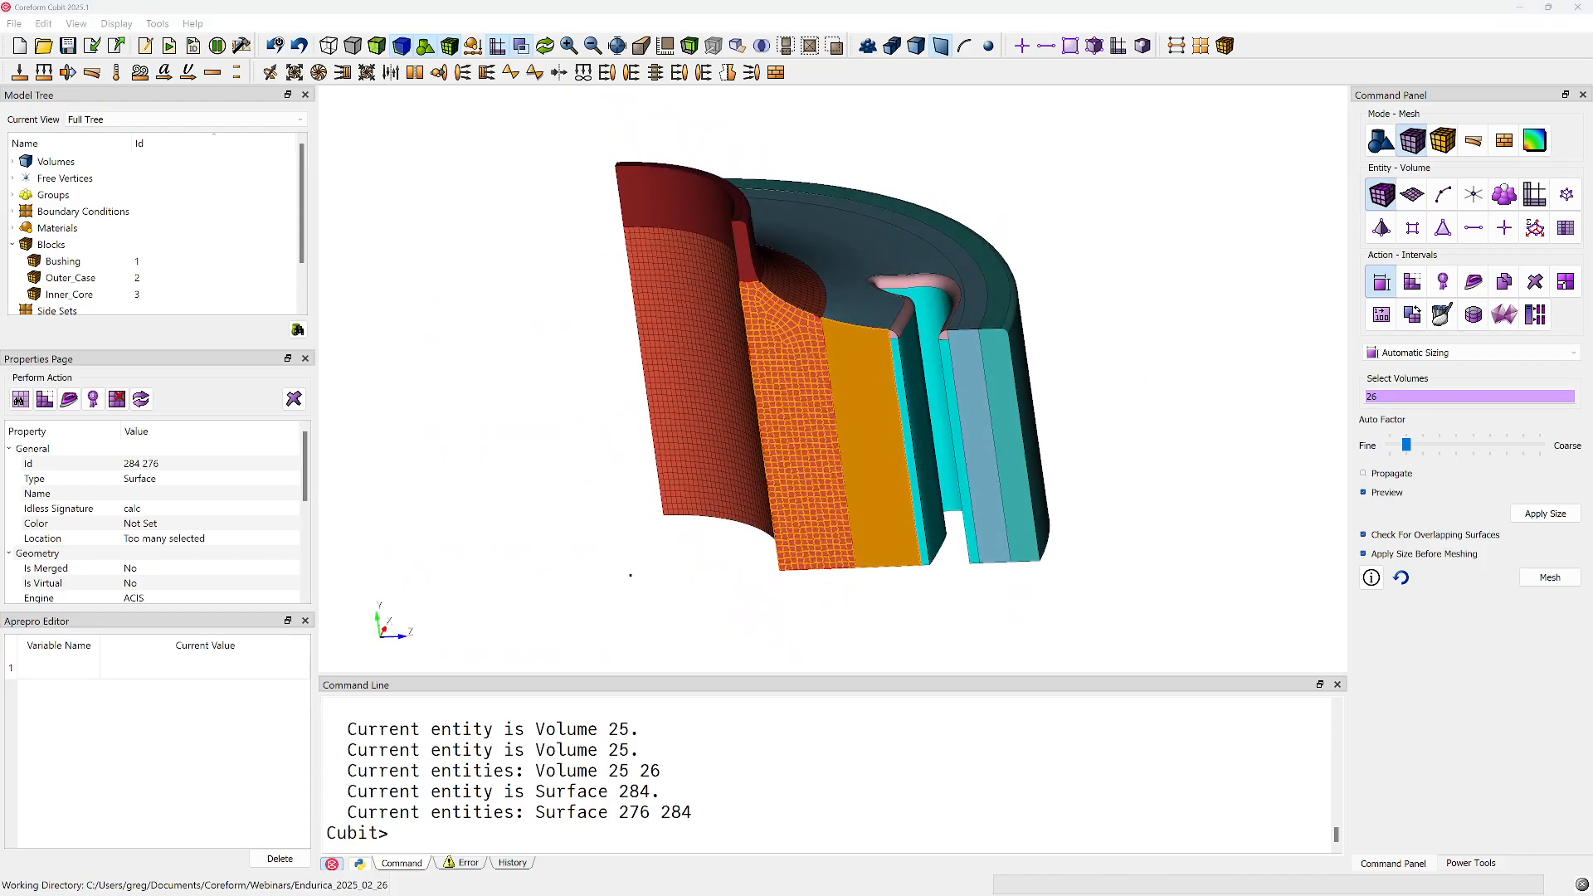
Show the command history, enlarge its display and locate the commands recorded since the outer bushing was prepared
{"action": "left_click", "coordinate": [679, 841]}
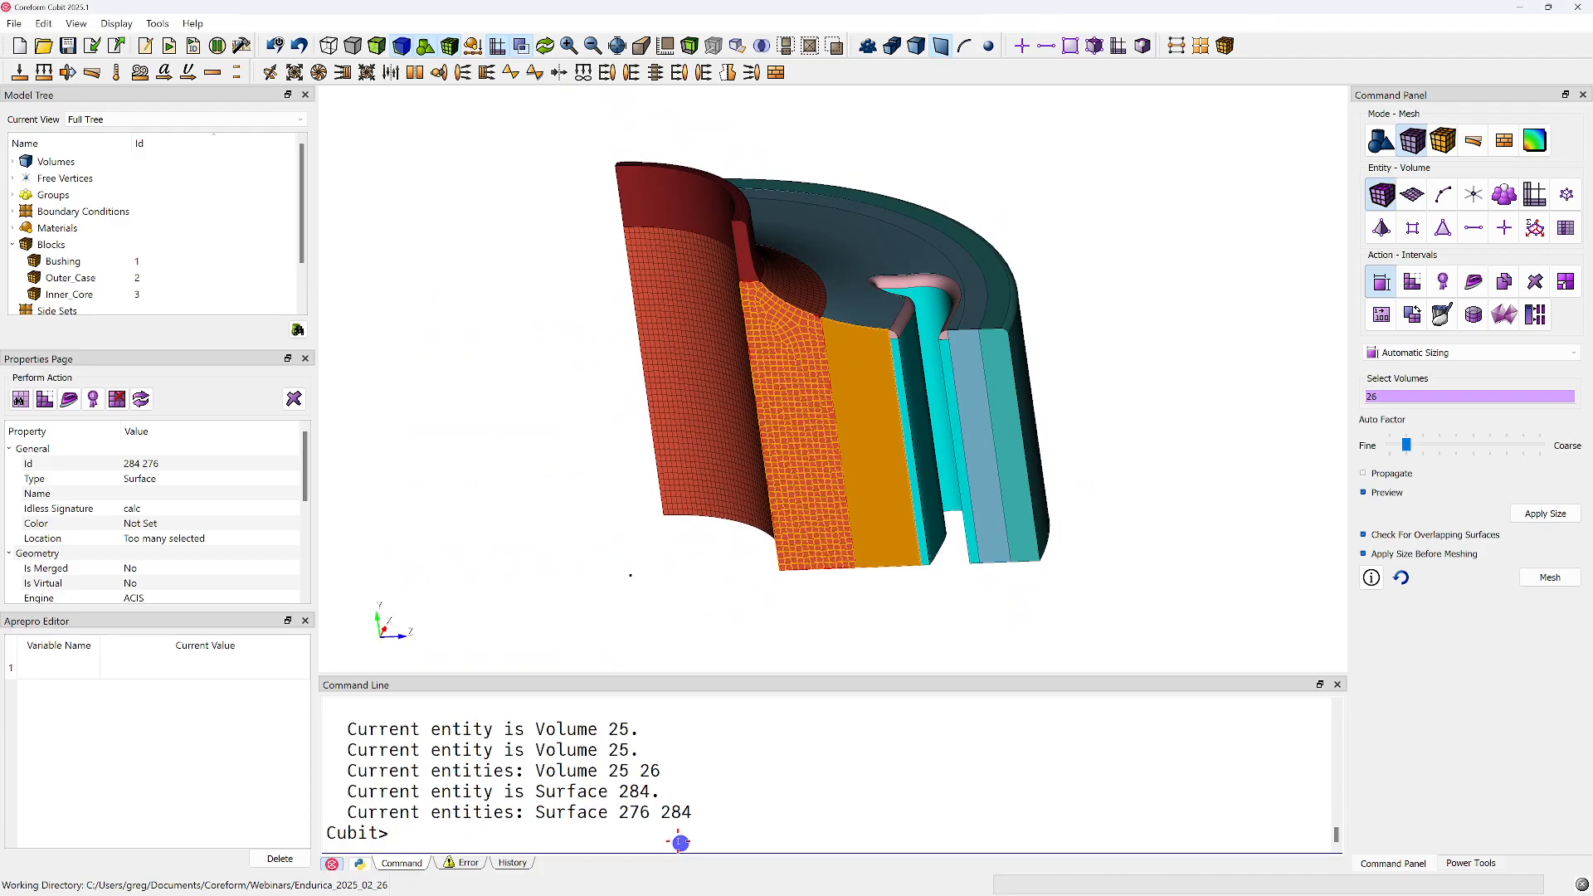
{"action": "left_click", "coordinate": [510, 863]}
{"action": "scroll", "coordinate": [496, 799], "scroll_direction": "up", "scroll_amount": 2}
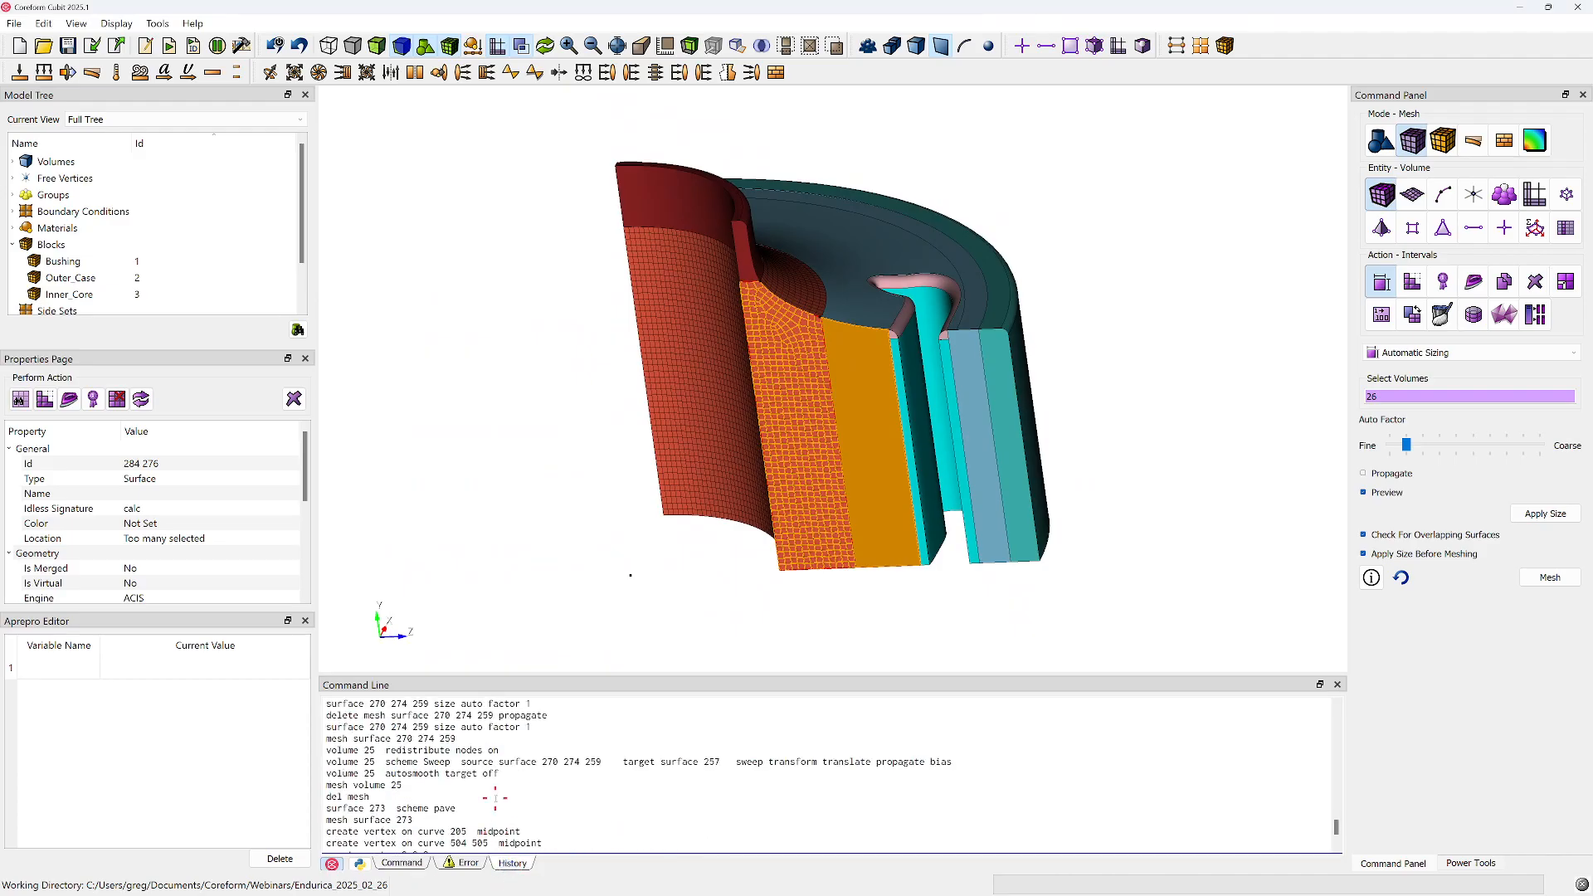
{"action": "left_click_drag", "start_coordinate": [526, 674], "coordinate": [498, 497]}
{"action": "scroll", "coordinate": [532, 642], "scroll_direction": "up", "scroll_amount": 2}
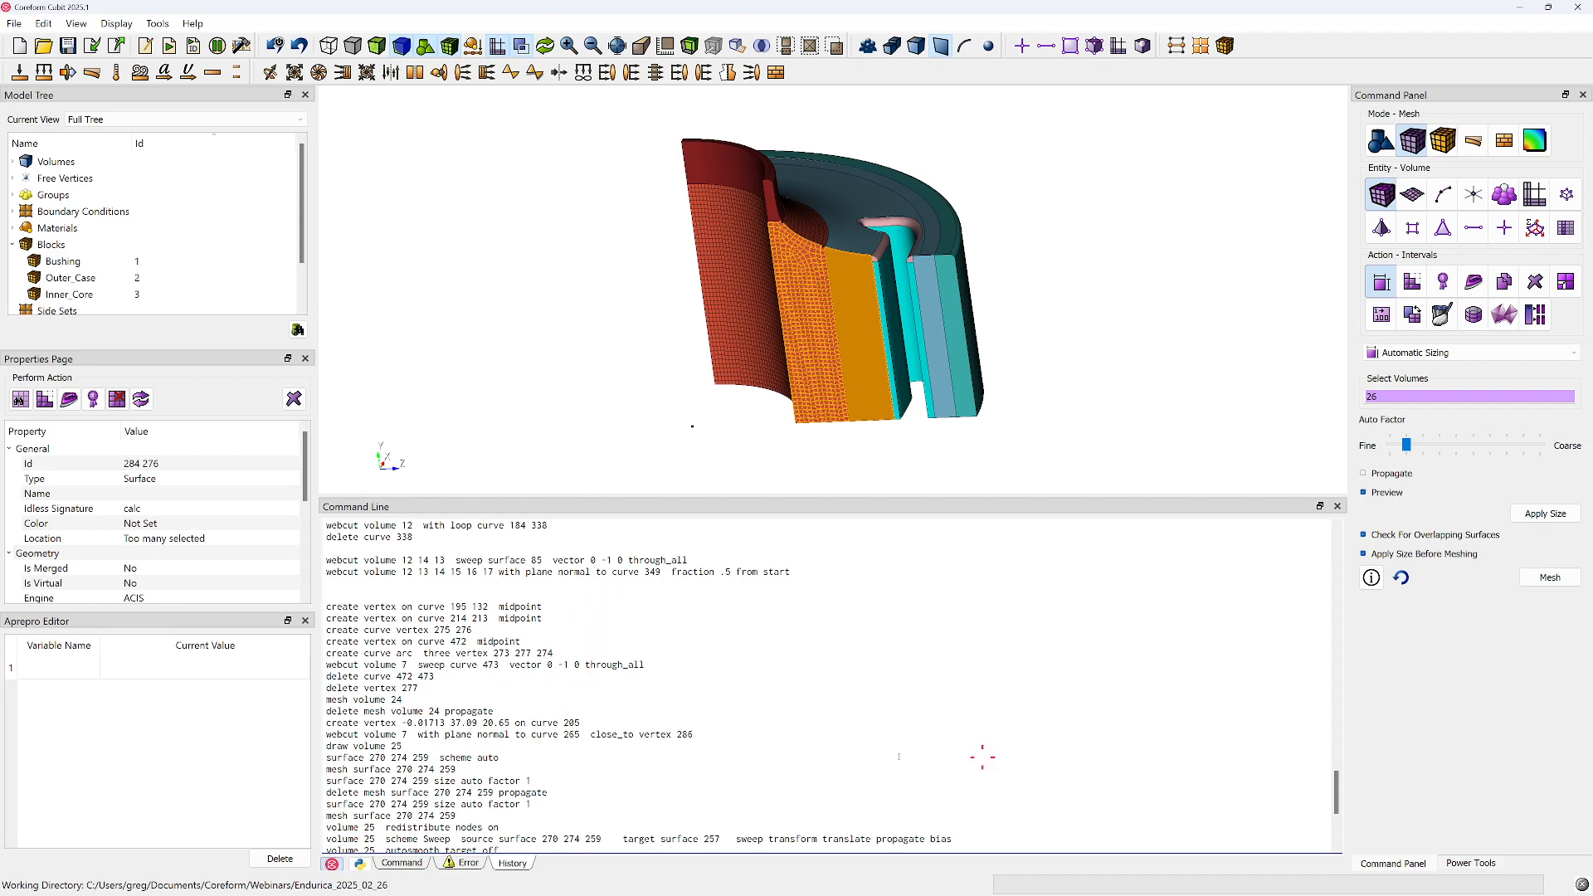
Arrange the journal editor and the Cubit window side by side, each filling half of the screen
{"action": "left_click_drag", "start_coordinate": [1592, 96], "coordinate": [896, 66]}
{"action": "key", "text": "super+Right"}
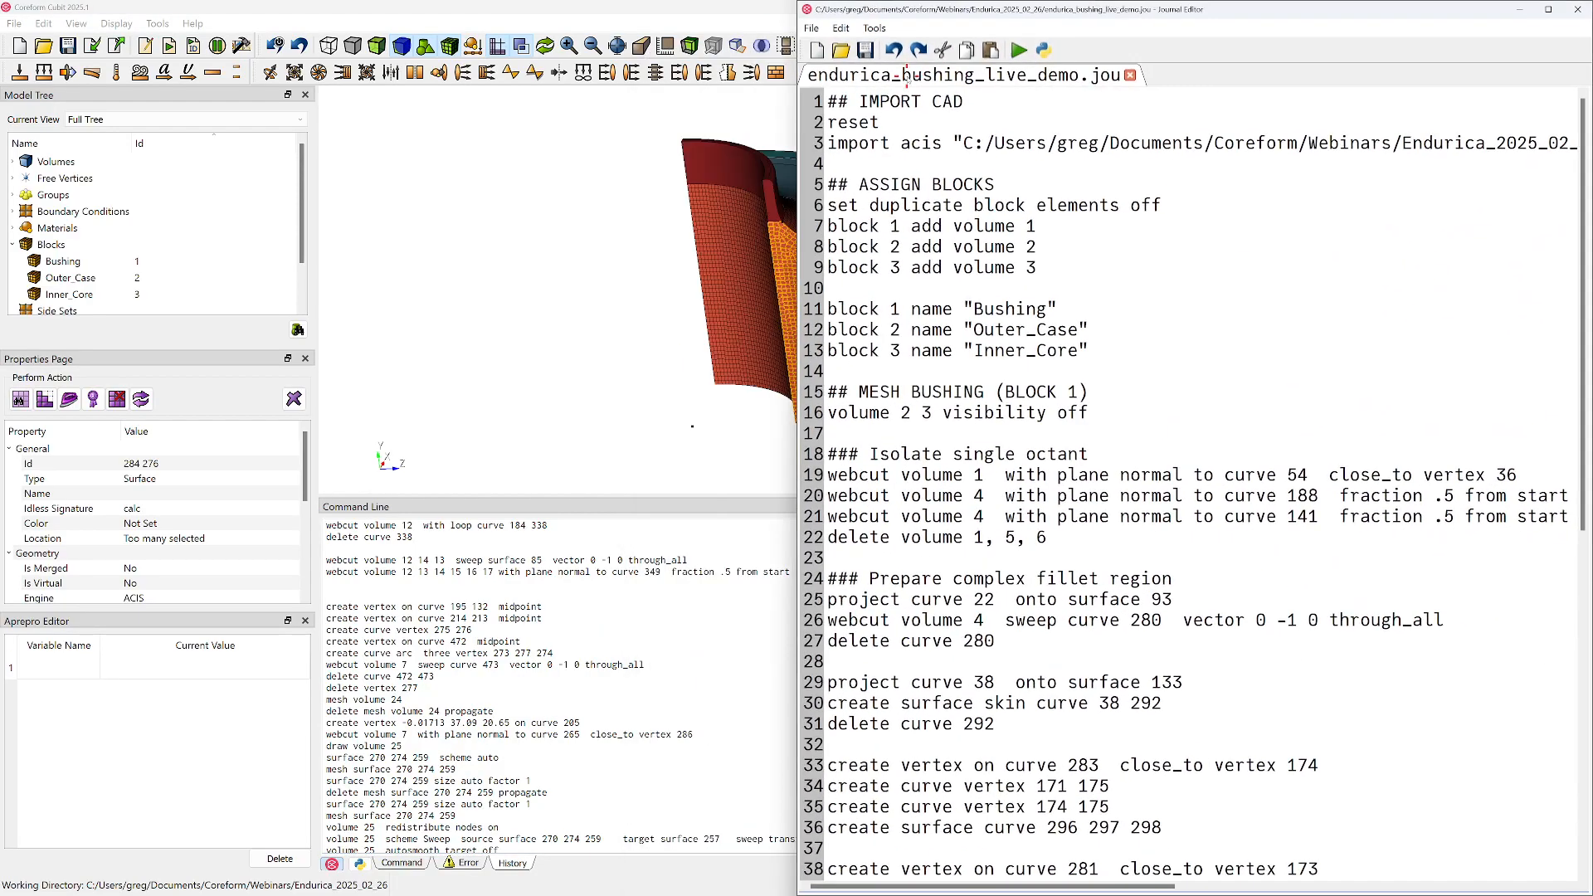
{"action": "left_click", "coordinate": [444, 202]}
{"action": "key", "text": "super+Left"}
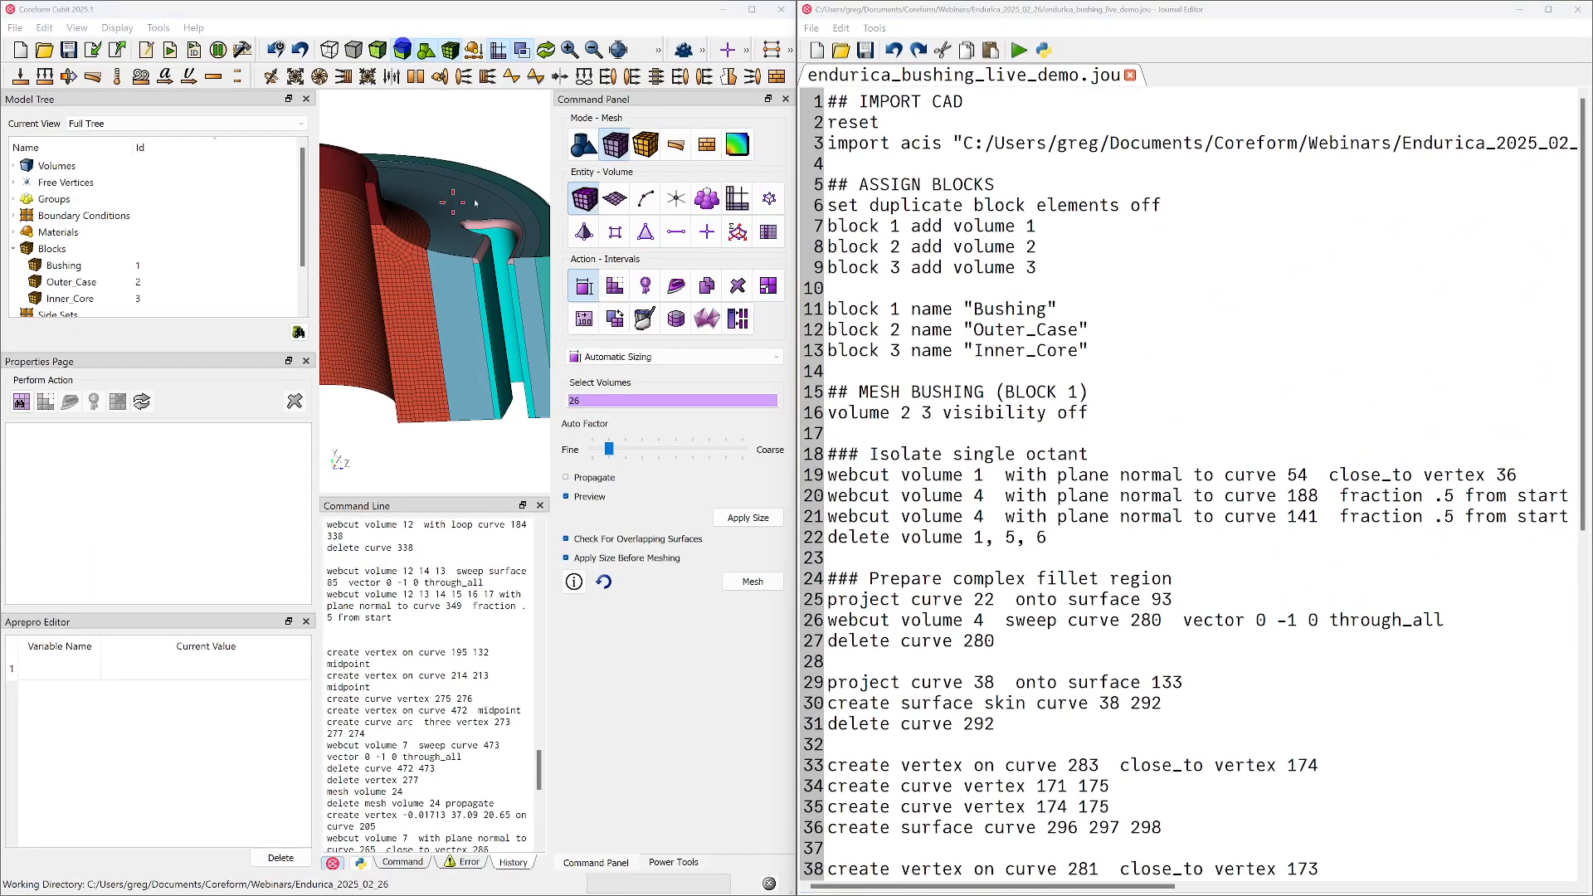
Find the journal's last command and copy the newer history commands, from create vertex -0.01713 37.09 20.65 on curve 205 through the final mesh volume 26
{"action": "scroll", "coordinate": [1122, 591], "scroll_direction": "down", "scroll_amount": 9}
{"action": "scroll", "coordinate": [1122, 592], "scroll_direction": "down", "scroll_amount": 1}
{"action": "left_click", "coordinate": [968, 826]}
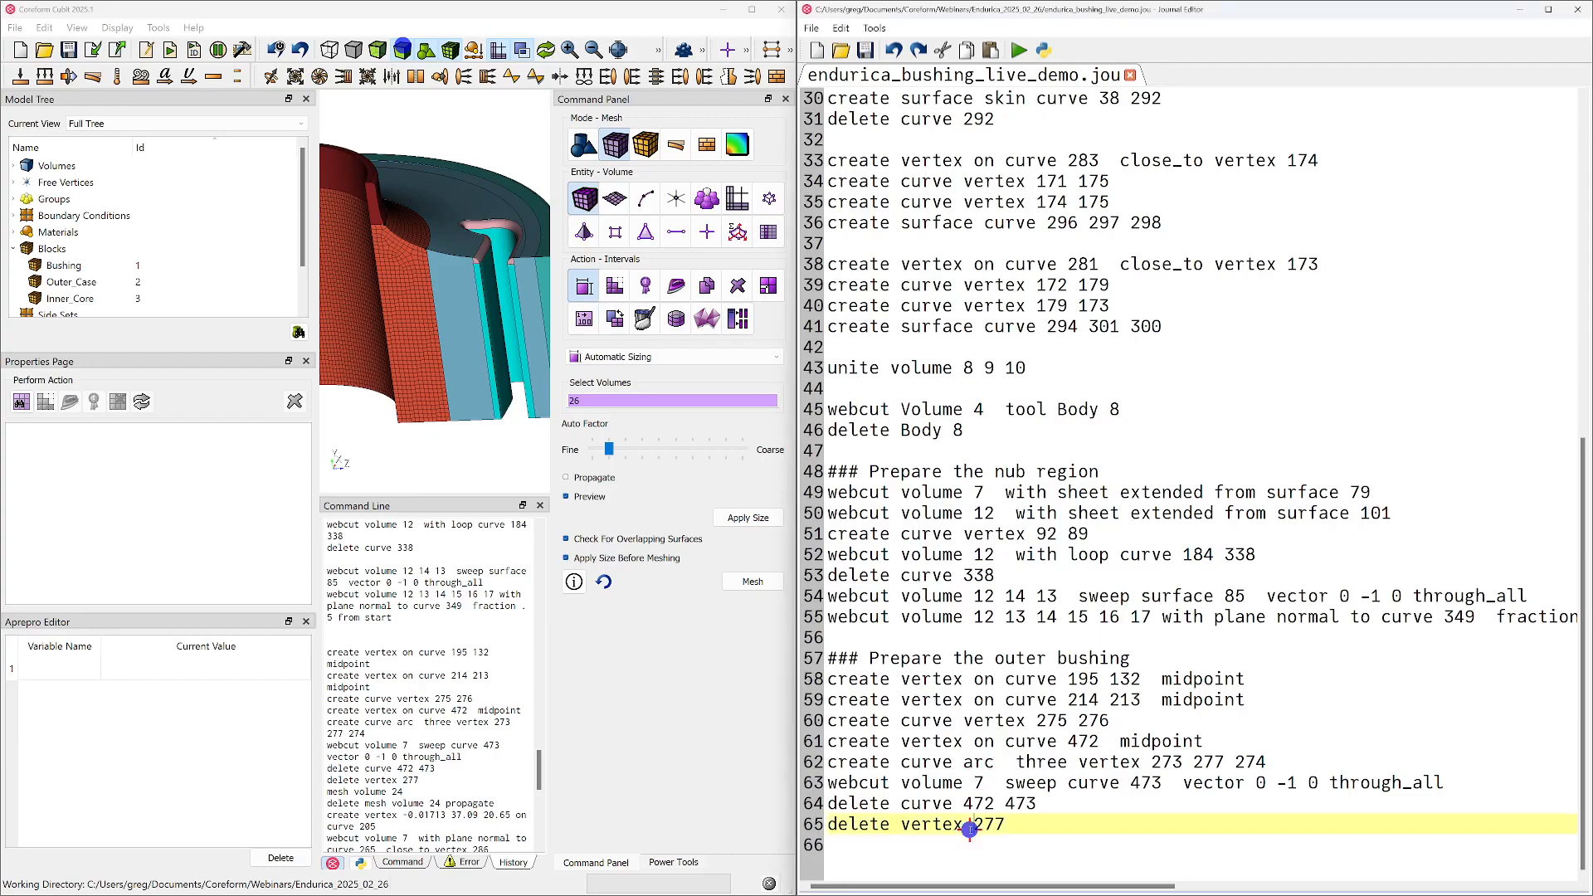
{"action": "scroll", "coordinate": [404, 837], "scroll_direction": "down", "scroll_amount": 10}
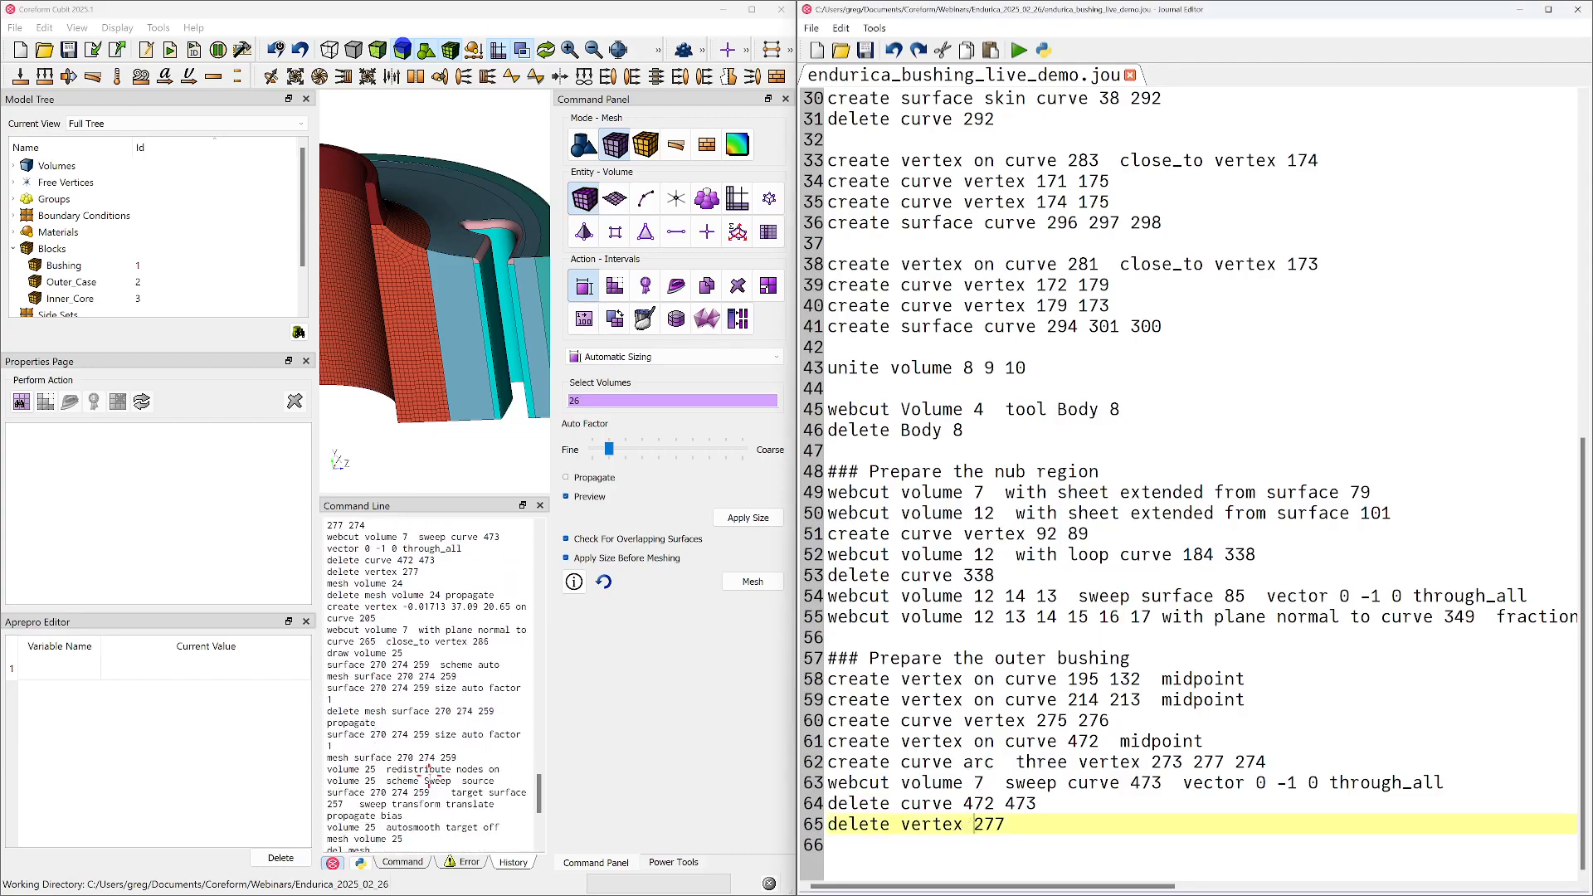
{"action": "scroll", "coordinate": [402, 768], "scroll_direction": "up", "scroll_amount": 6}
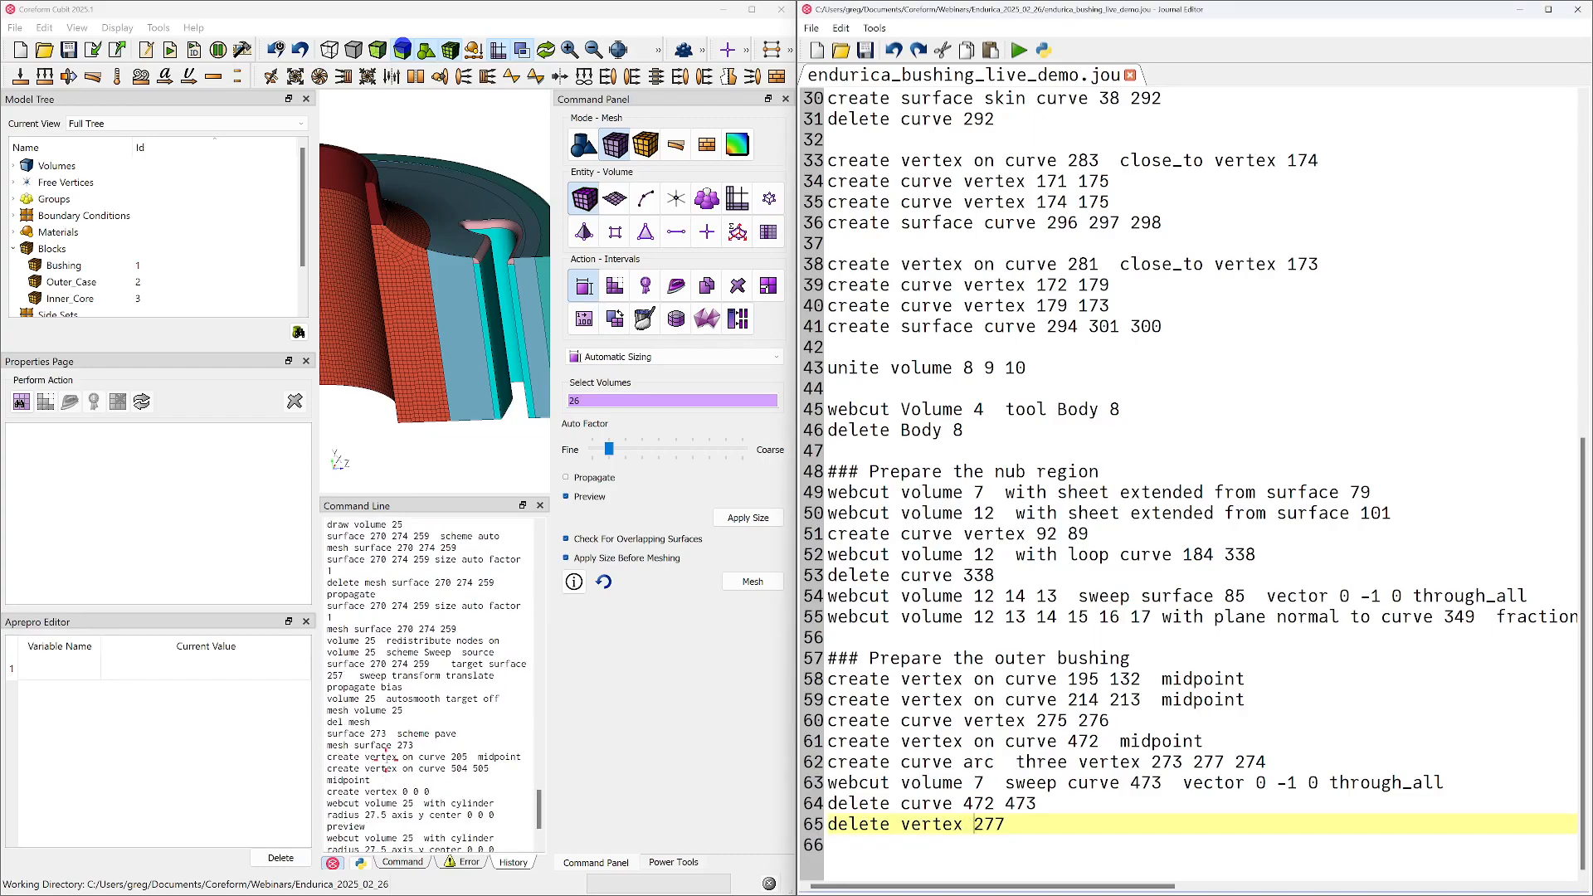
{"action": "triple_click", "coordinate": [376, 585]}
{"action": "left_click_drag", "start_coordinate": [331, 624], "coordinate": [493, 889]}
{"action": "key", "text": "ctrl+c"}
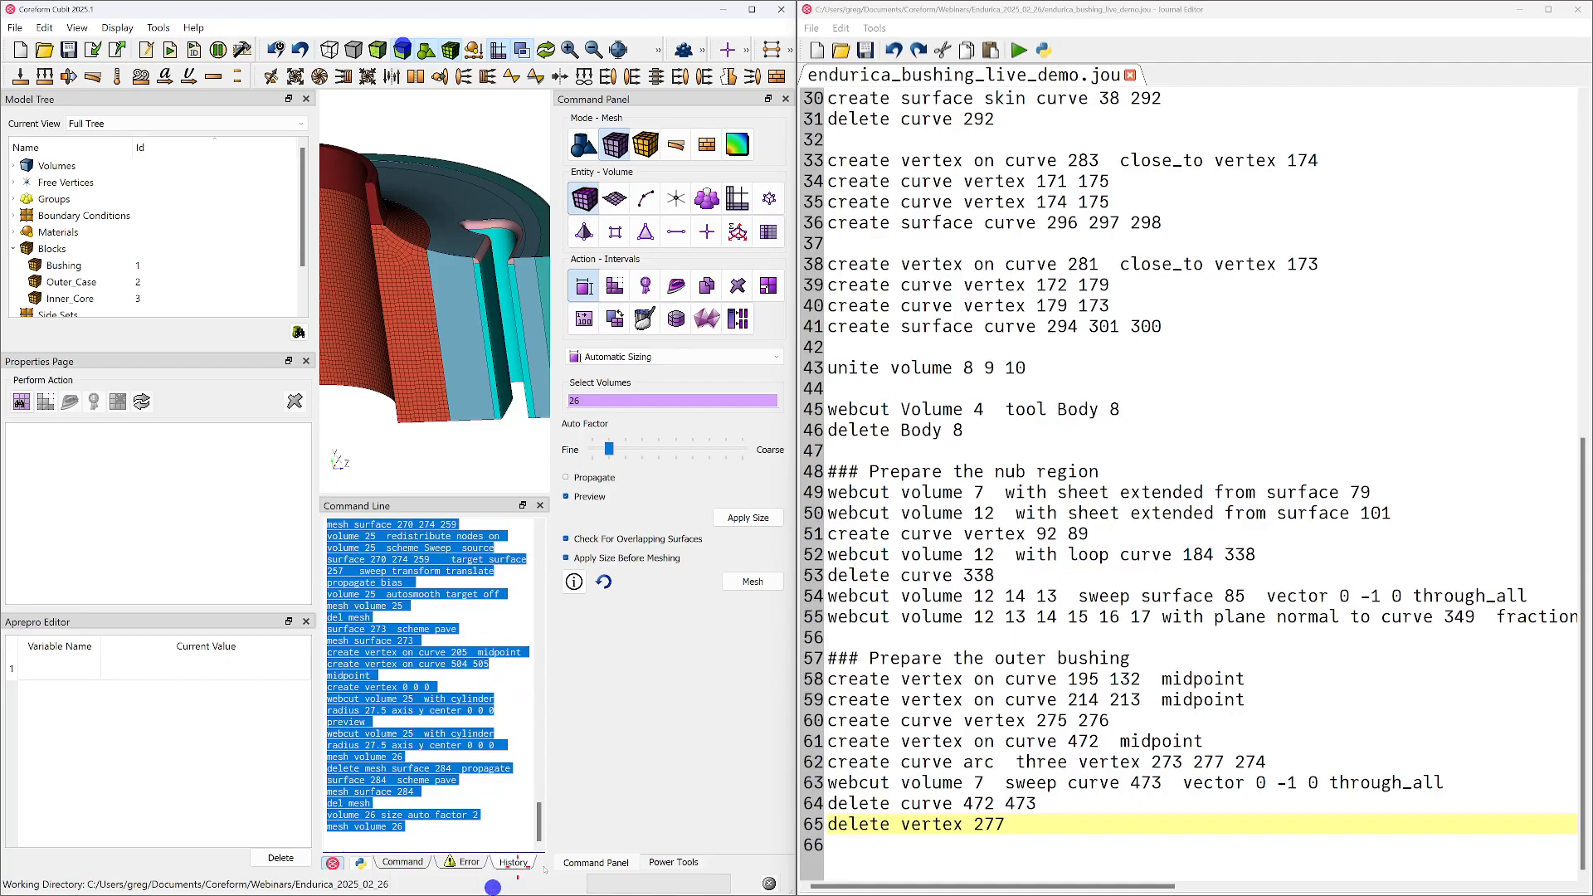
Add the heading "### Prepare the inner region" at the end of the journal and paste the copied history commands below it
{"action": "left_click", "coordinate": [1097, 849]}
{"action": "key", "text": "Return"}
{"action": "type", "text": "###"}
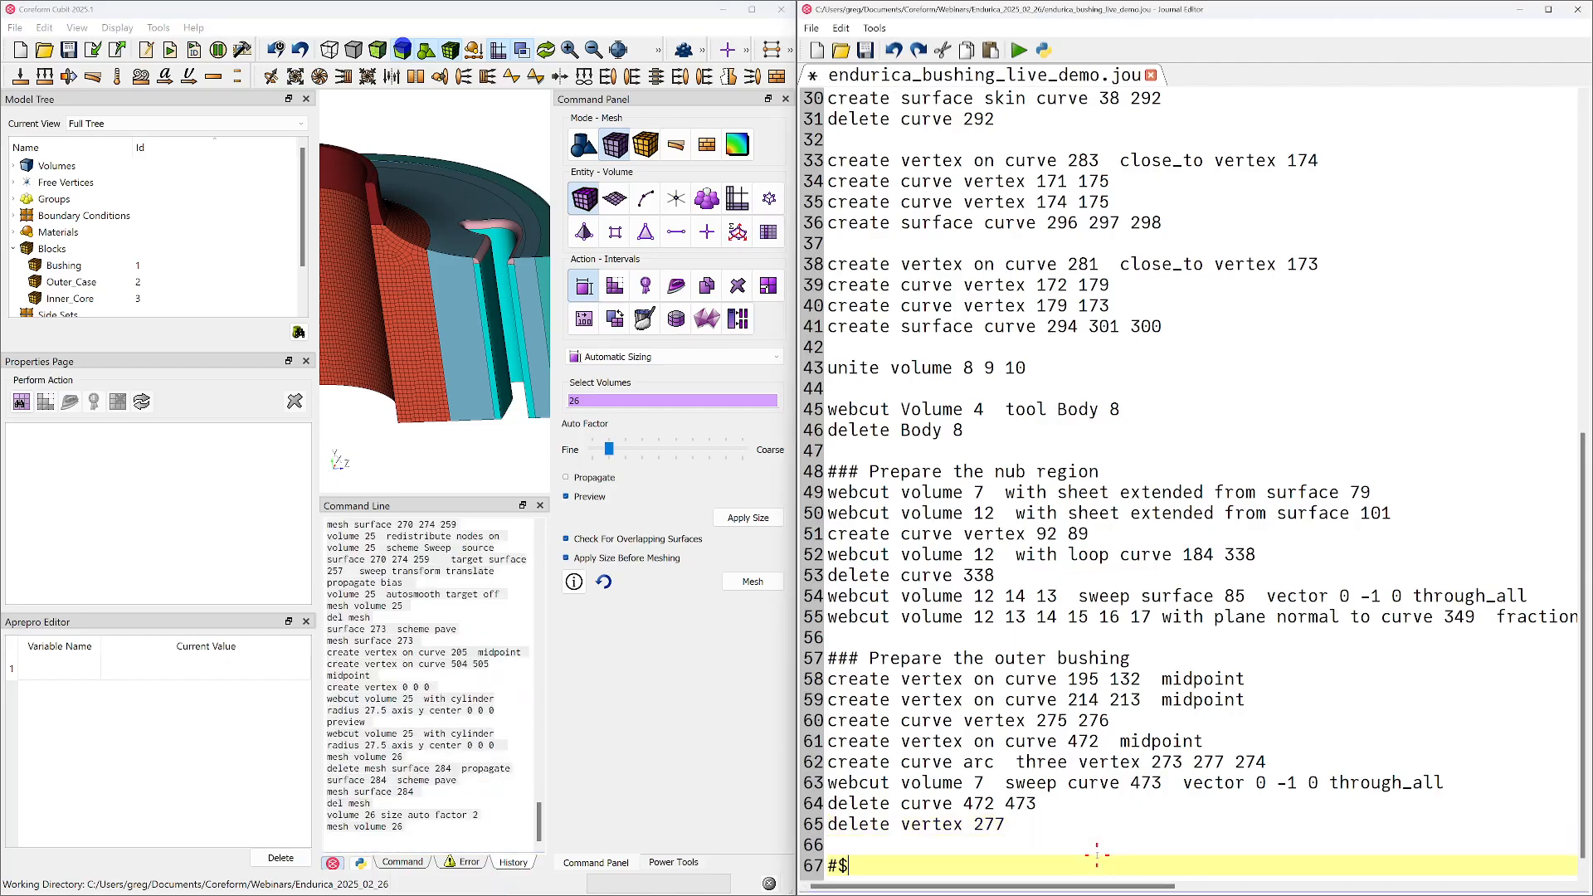
{"action": "type", "text": " Prea"}
{"action": "key", "text": "BackSpace"}
{"action": "type", "text": "pare the inner region"}
{"action": "key", "text": "Return"}
{"action": "key", "text": "ctrl+v"}
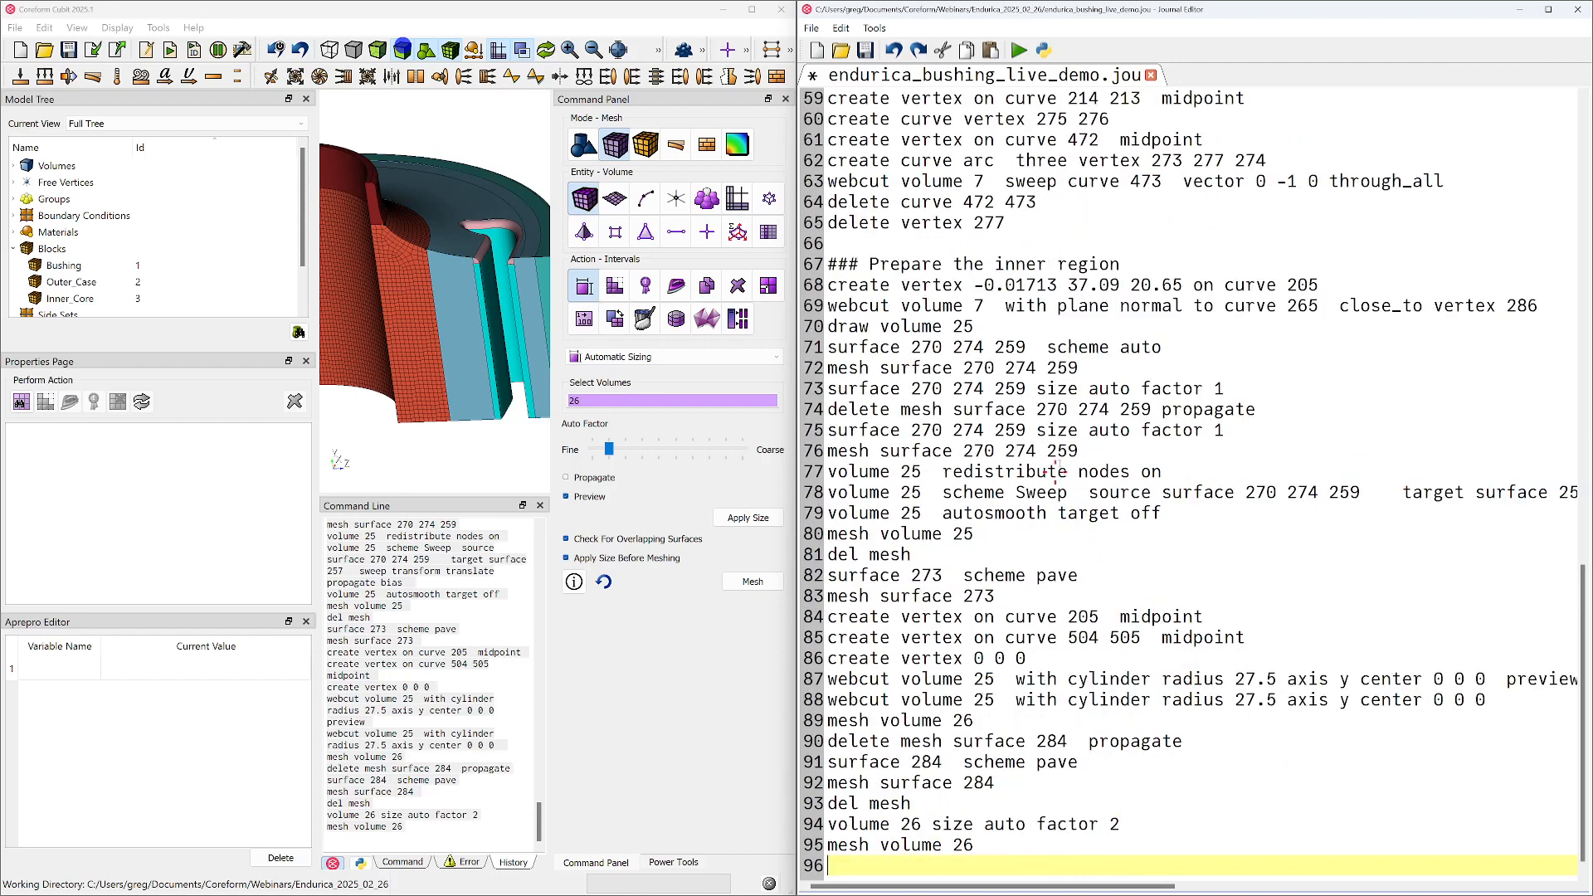
Delete the trial commands from draw volume 25 through mesh surface 273 in the journal's inner region section
{"action": "double_click", "coordinate": [859, 367]}
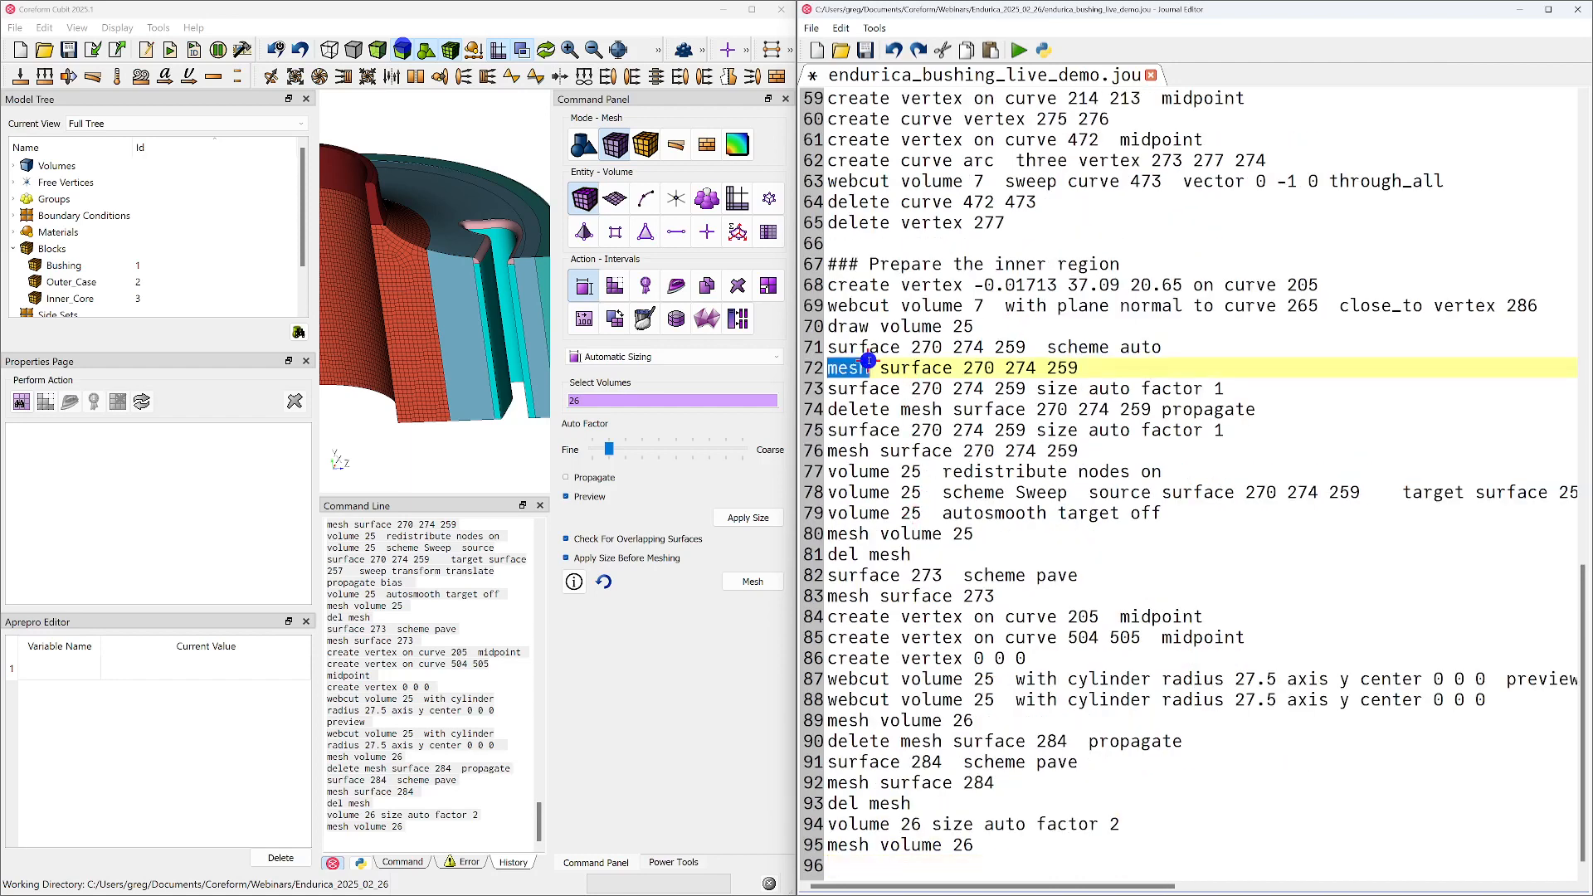
{"action": "key", "text": "Left"}
{"action": "key", "text": "Up"}
{"action": "key", "text": "shift+Down"}
{"action": "key", "text": "shift+Down"}
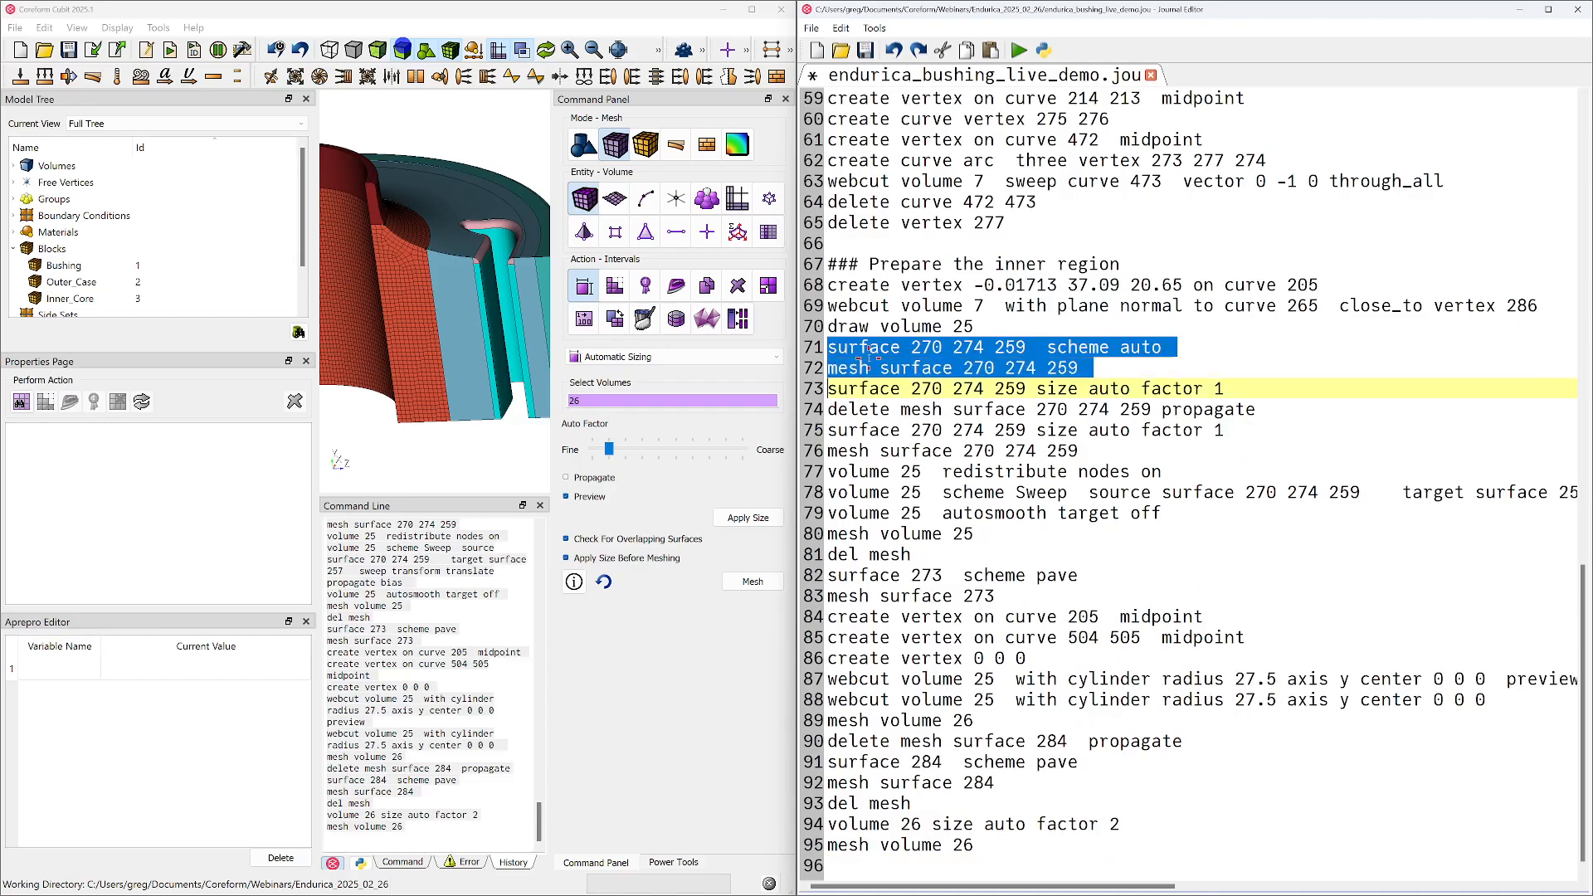
{"action": "key", "text": "shift+Down"}
{"action": "key", "text": "shift+Down"}
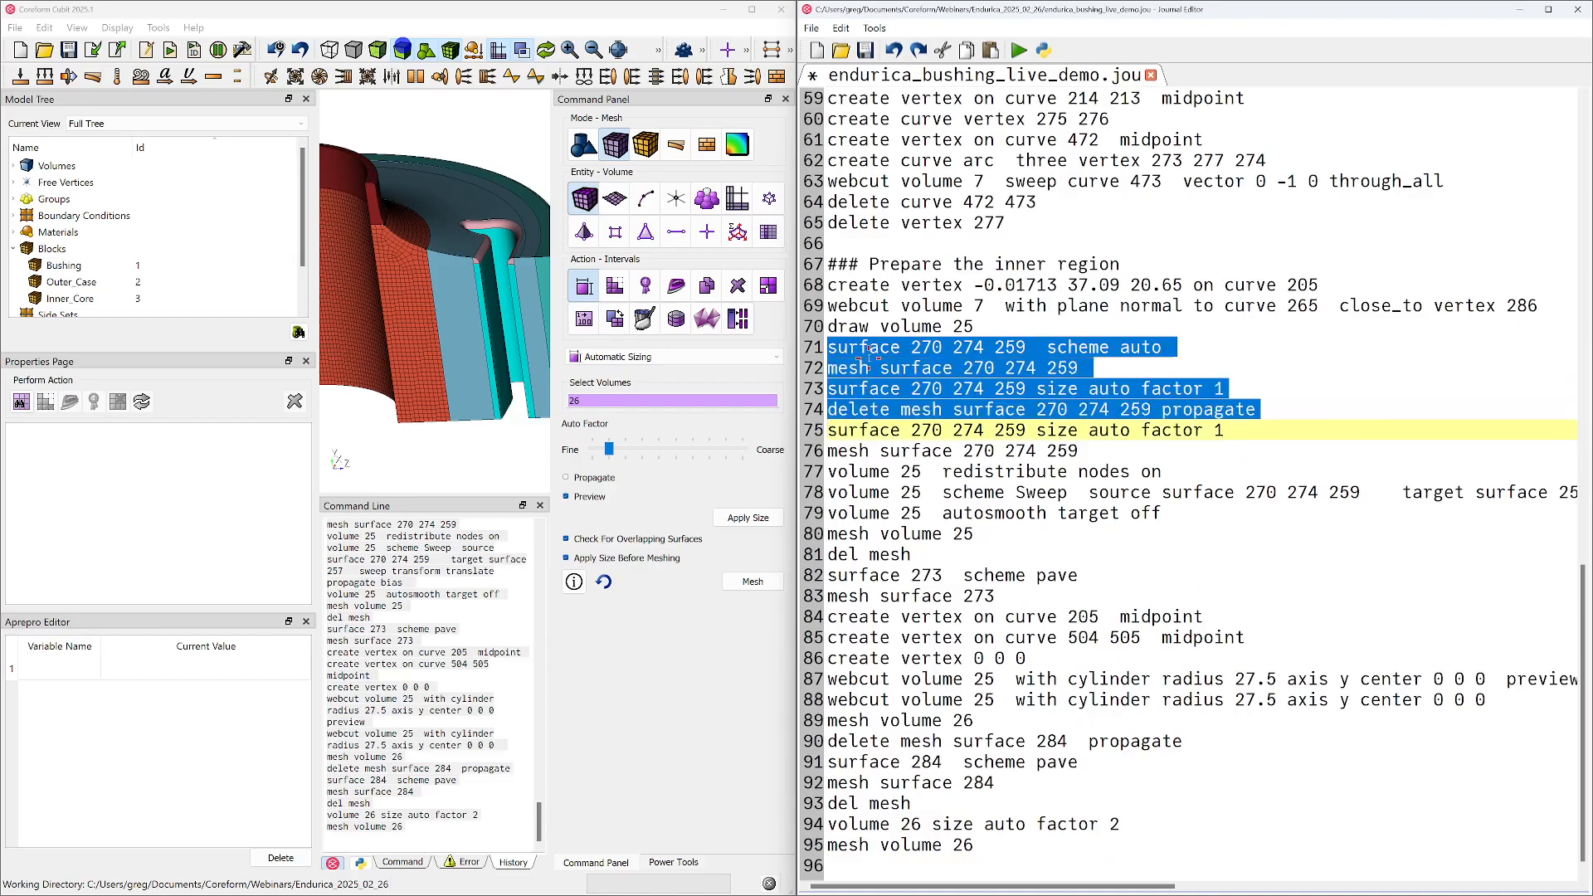
{"action": "key", "text": "shift+Down"}
{"action": "key", "text": "shift+Down"}
{"action": "key", "text": "shift+Down"}
{"action": "key", "text": "shift+Down"}
{"action": "key", "text": "shift+Down"}
{"action": "key", "text": "shift+Down"}
{"action": "key", "text": "shift+Down"}
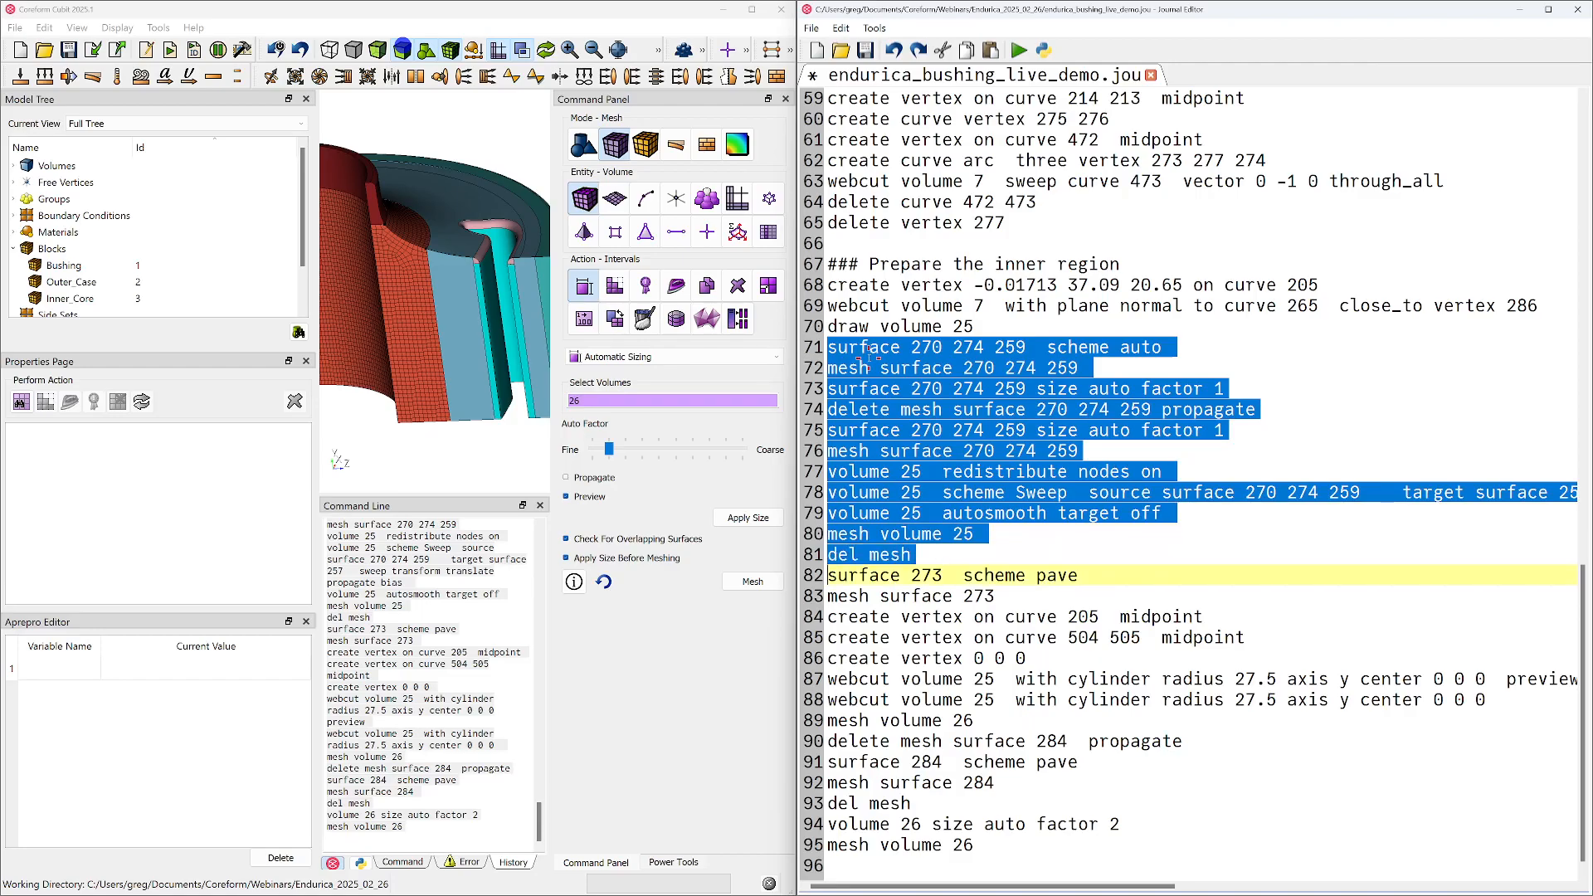
{"action": "key", "text": "shift+Down"}
{"action": "key", "text": "shift+Down"}
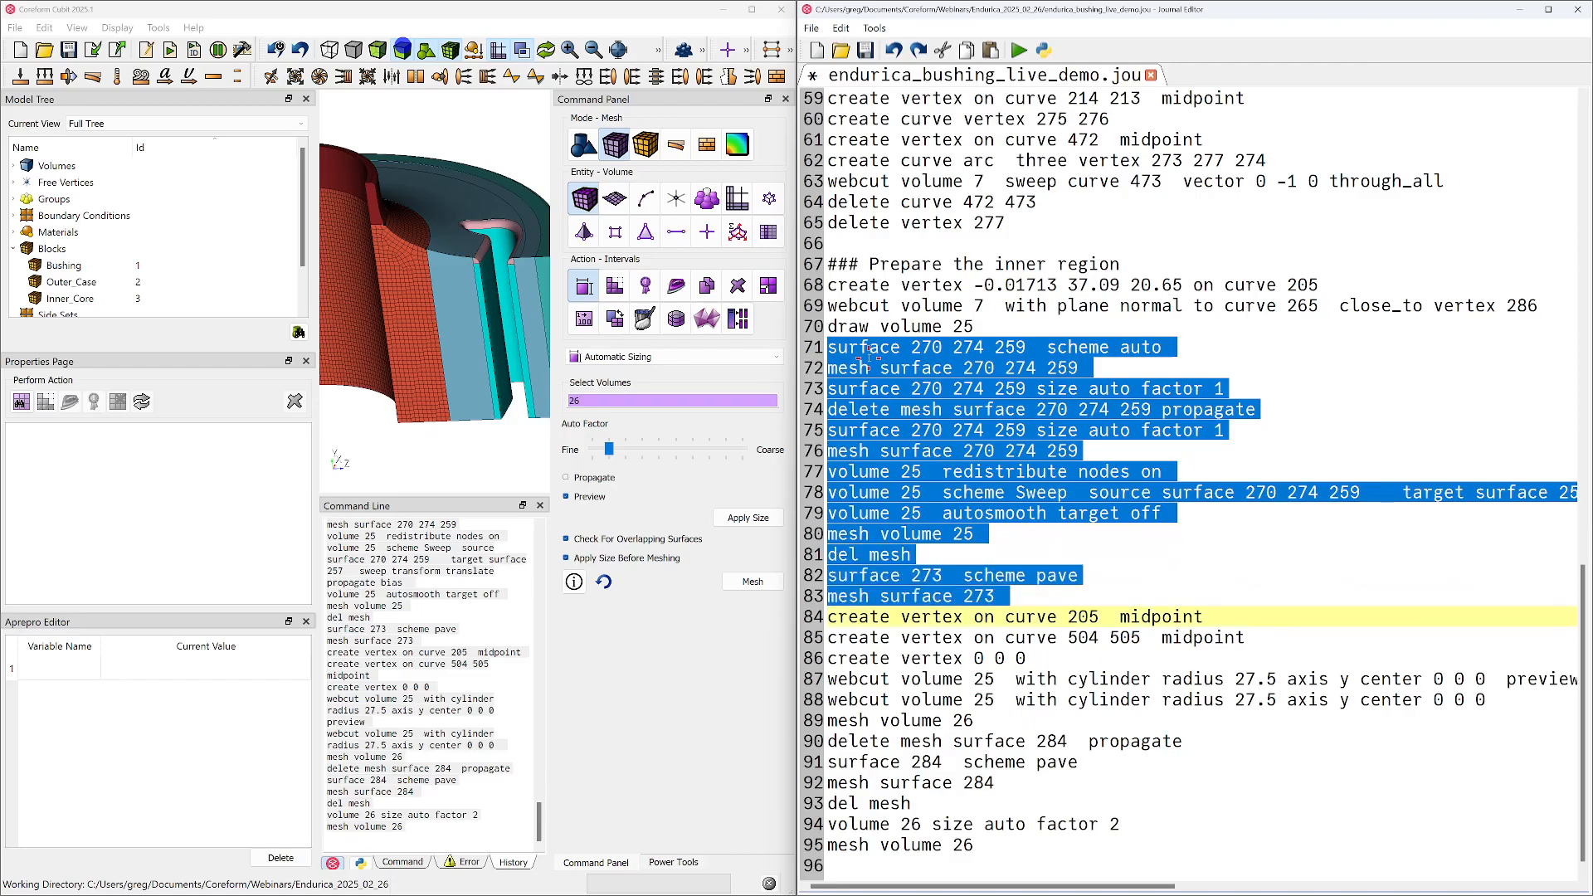
{"action": "key", "text": "Up"}
{"action": "key", "text": "Up"}
{"action": "key", "text": "shift+Down"}
{"action": "key", "text": "Delete"}
Remove the three create vertex commands and the cylinder webcut preview that precede the actual cylinder webcut of volume 25
{"action": "key", "text": "Down"}
{"action": "key", "text": "Down"}
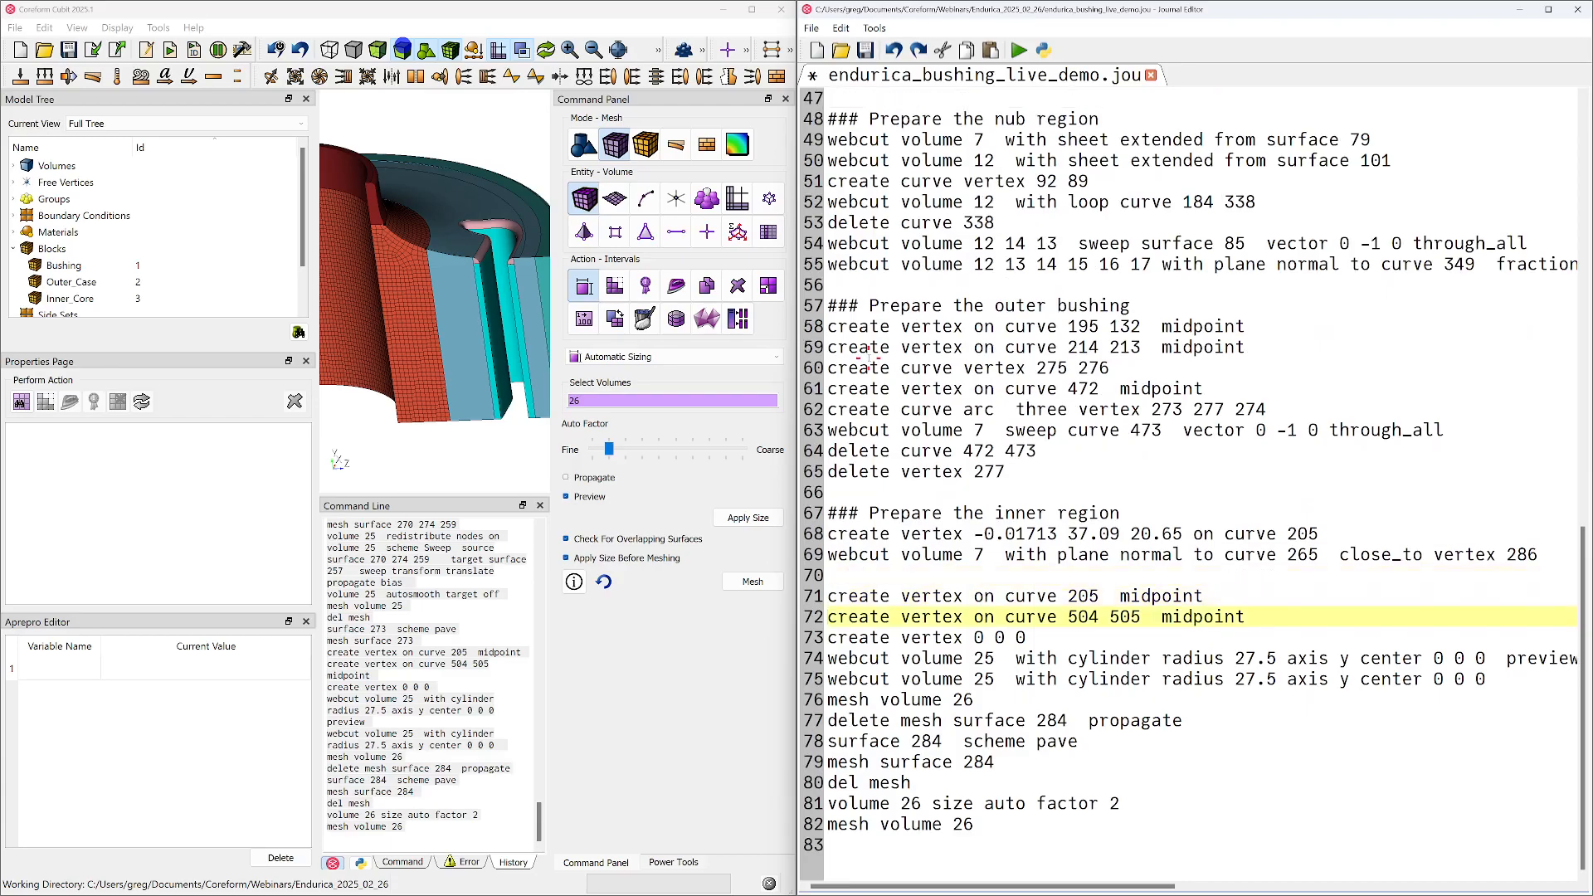
{"action": "key", "text": "Up"}
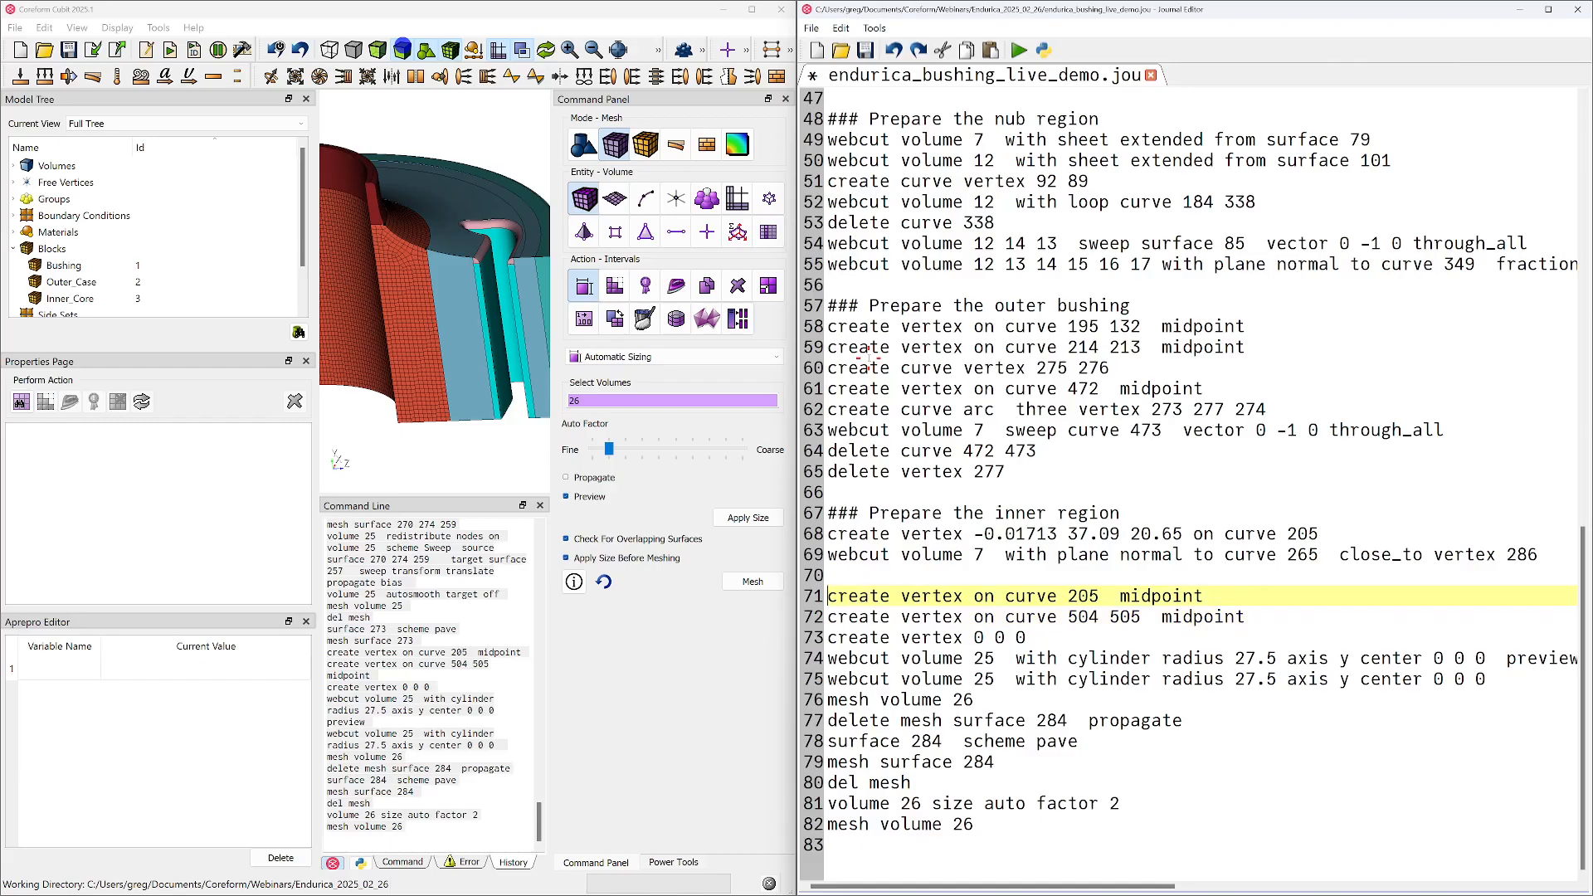
{"action": "key", "text": "shift+Down"}
{"action": "key", "text": "shift+Down"}
{"action": "key", "text": "shift+Down"}
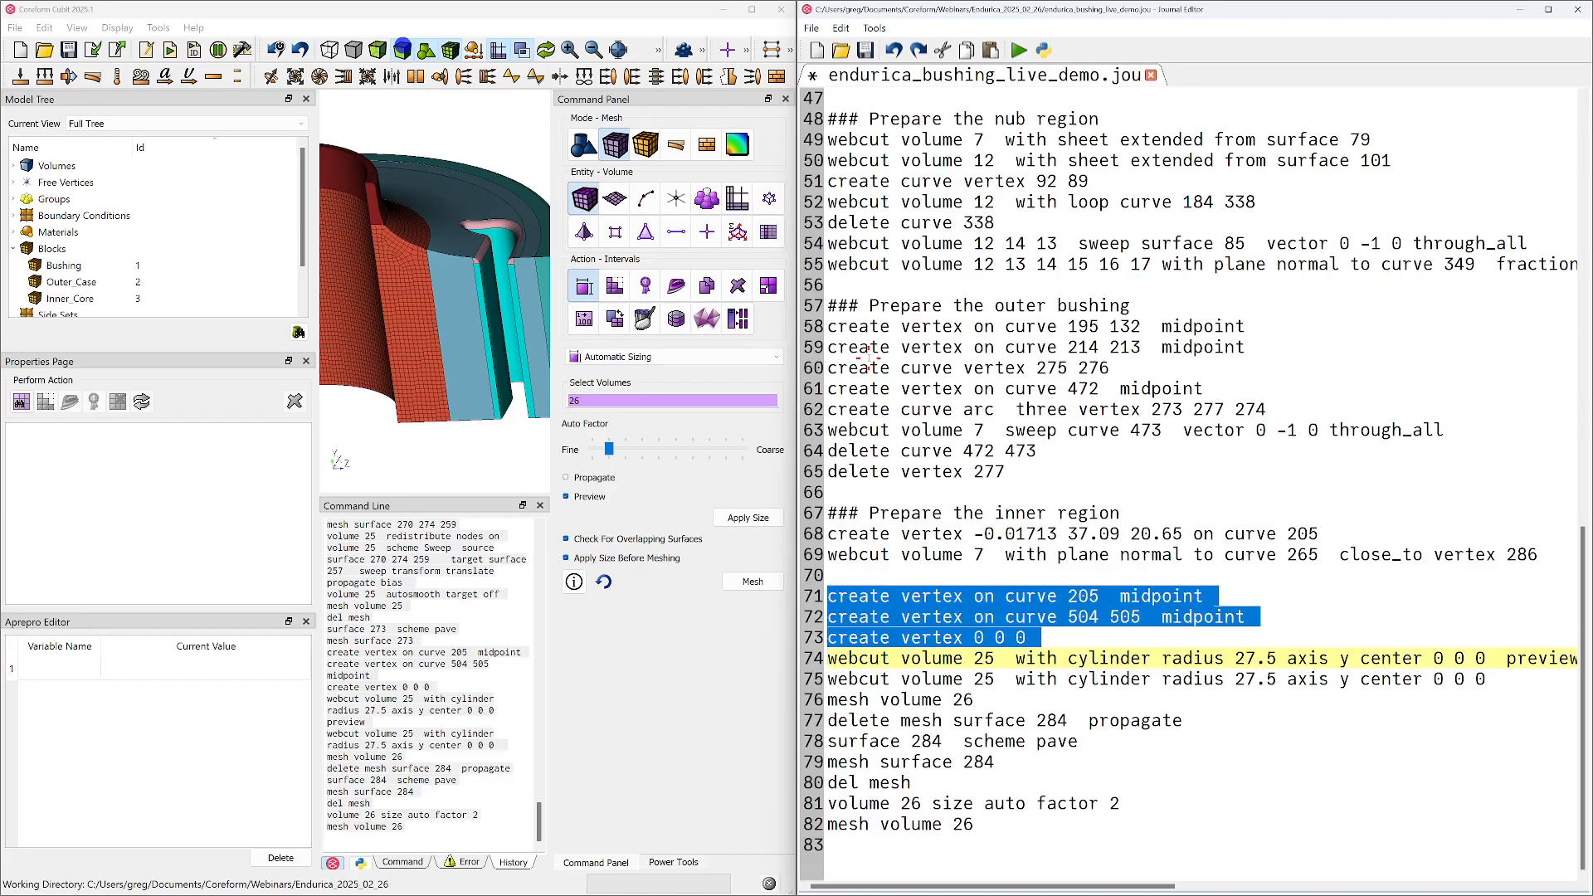
{"action": "key", "text": "shift+Down"}
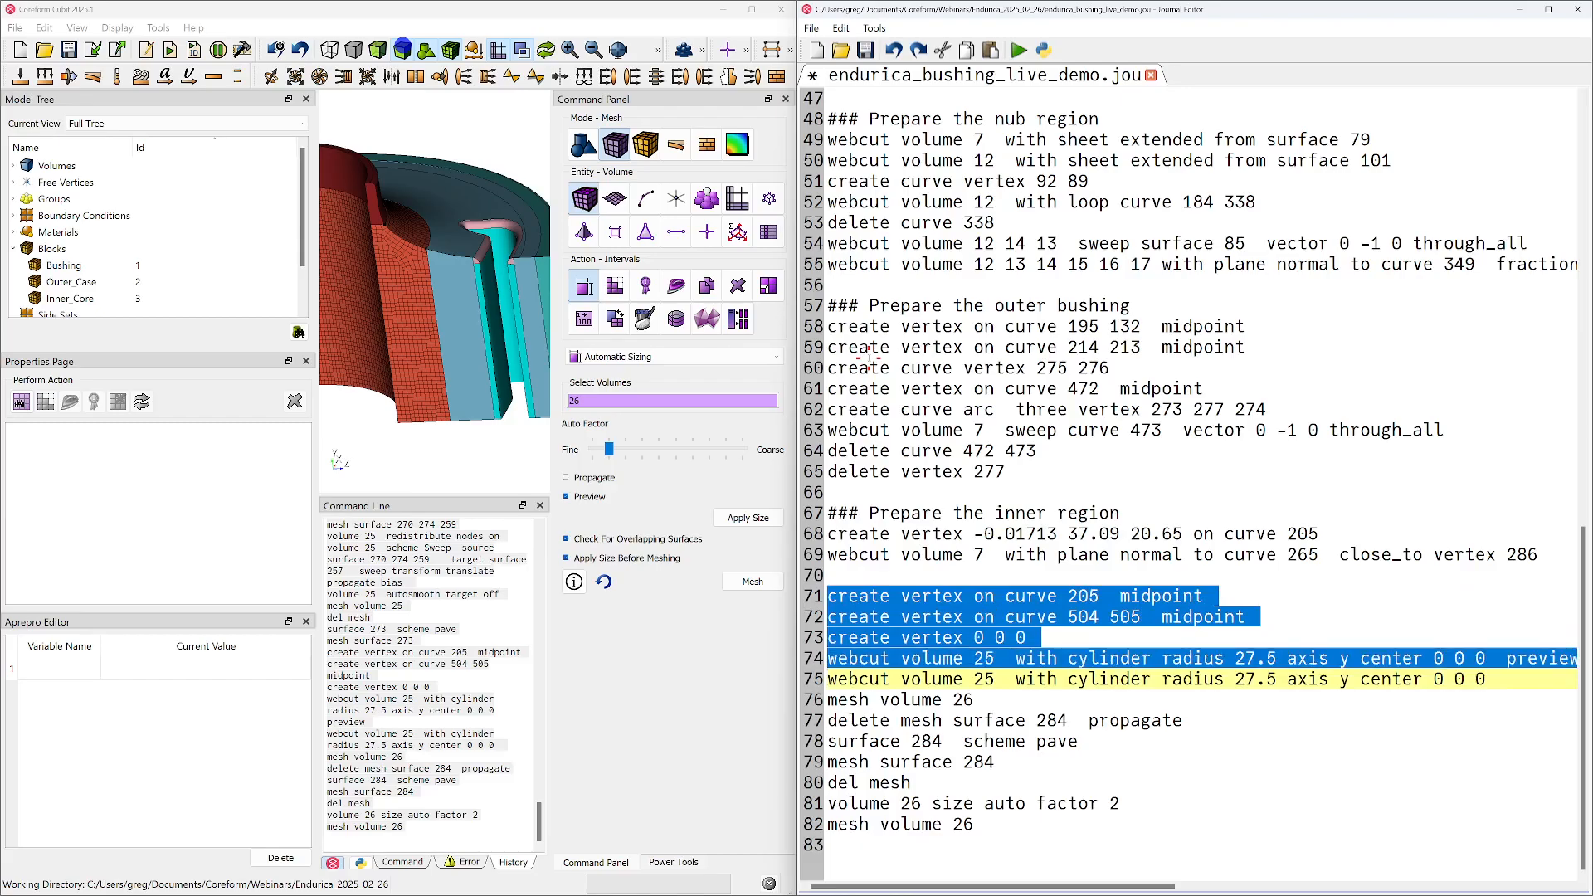
{"action": "key", "text": "Delete"}
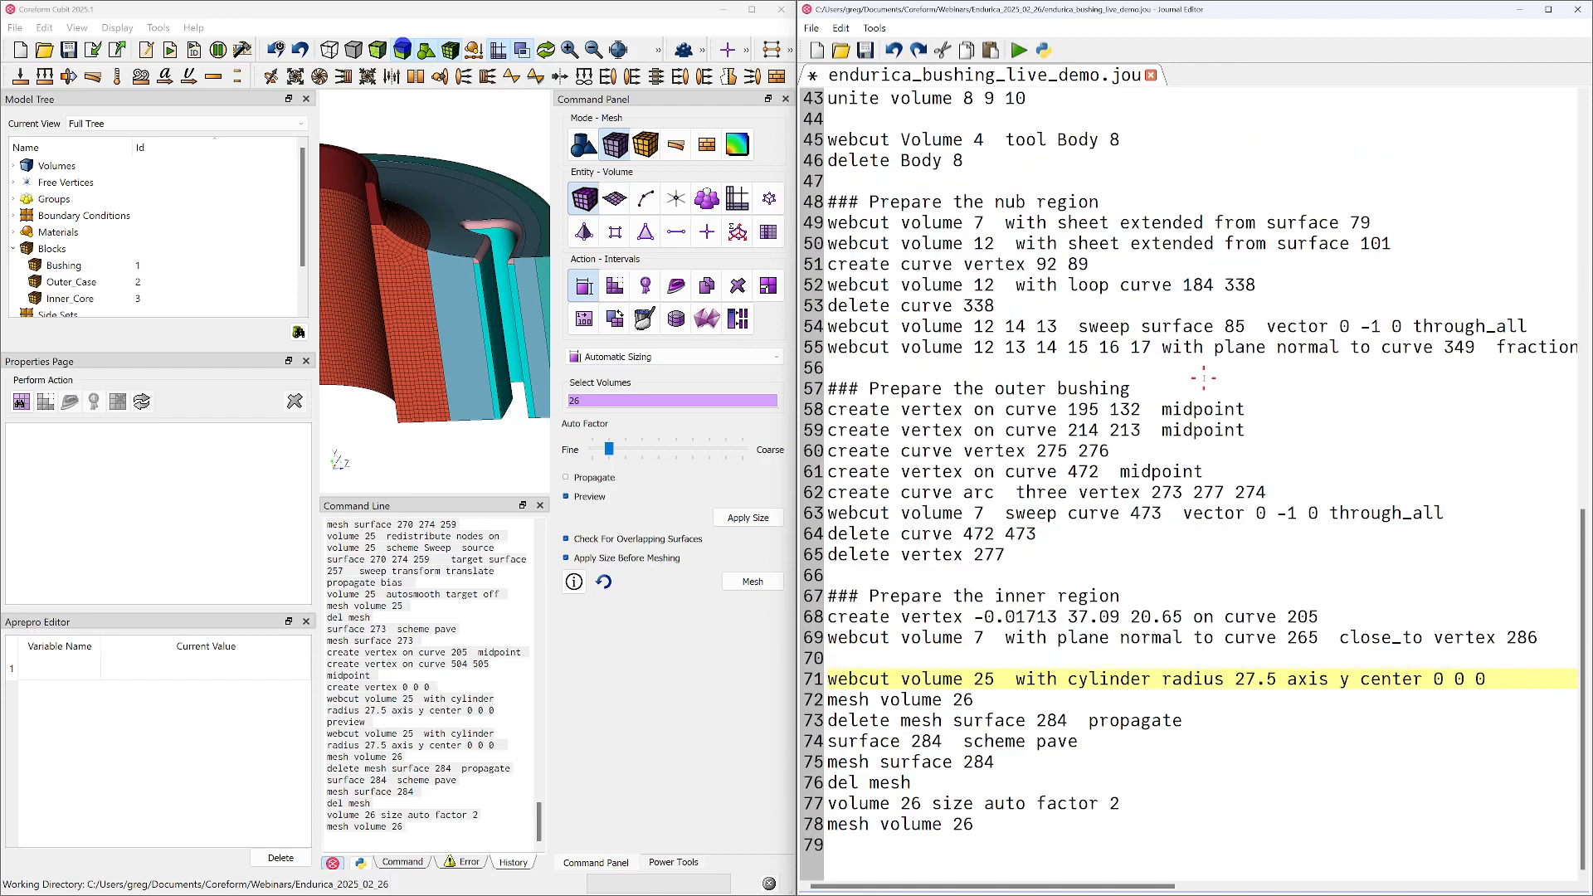
Delete the meshing commands below the cylinder webcut and the blank line above it, and save the journal
{"action": "key", "text": "Down"}
{"action": "key", "text": "shift+Down"}
{"action": "key", "text": "shift+Down"}
{"action": "key", "text": "shift+Down"}
{"action": "key", "text": "shift+Down"}
{"action": "key", "text": "shift+Down"}
{"action": "key", "text": "shift+Down"}
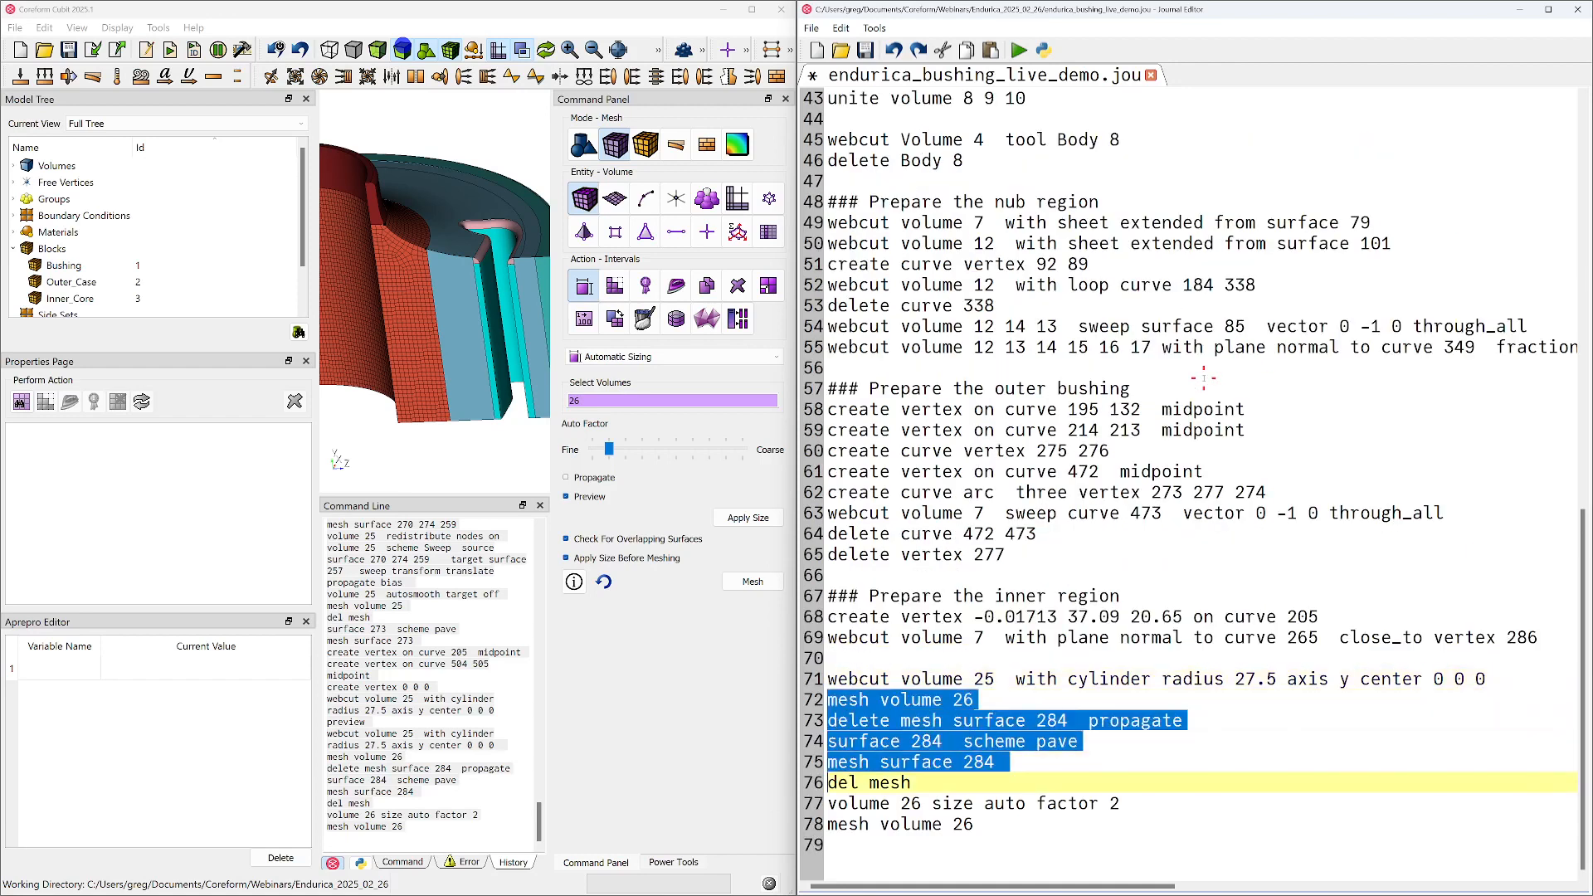
{"action": "key", "text": "shift+Down"}
{"action": "key", "text": "Delete"}
{"action": "key", "text": "Up"}
{"action": "key", "text": "Up"}
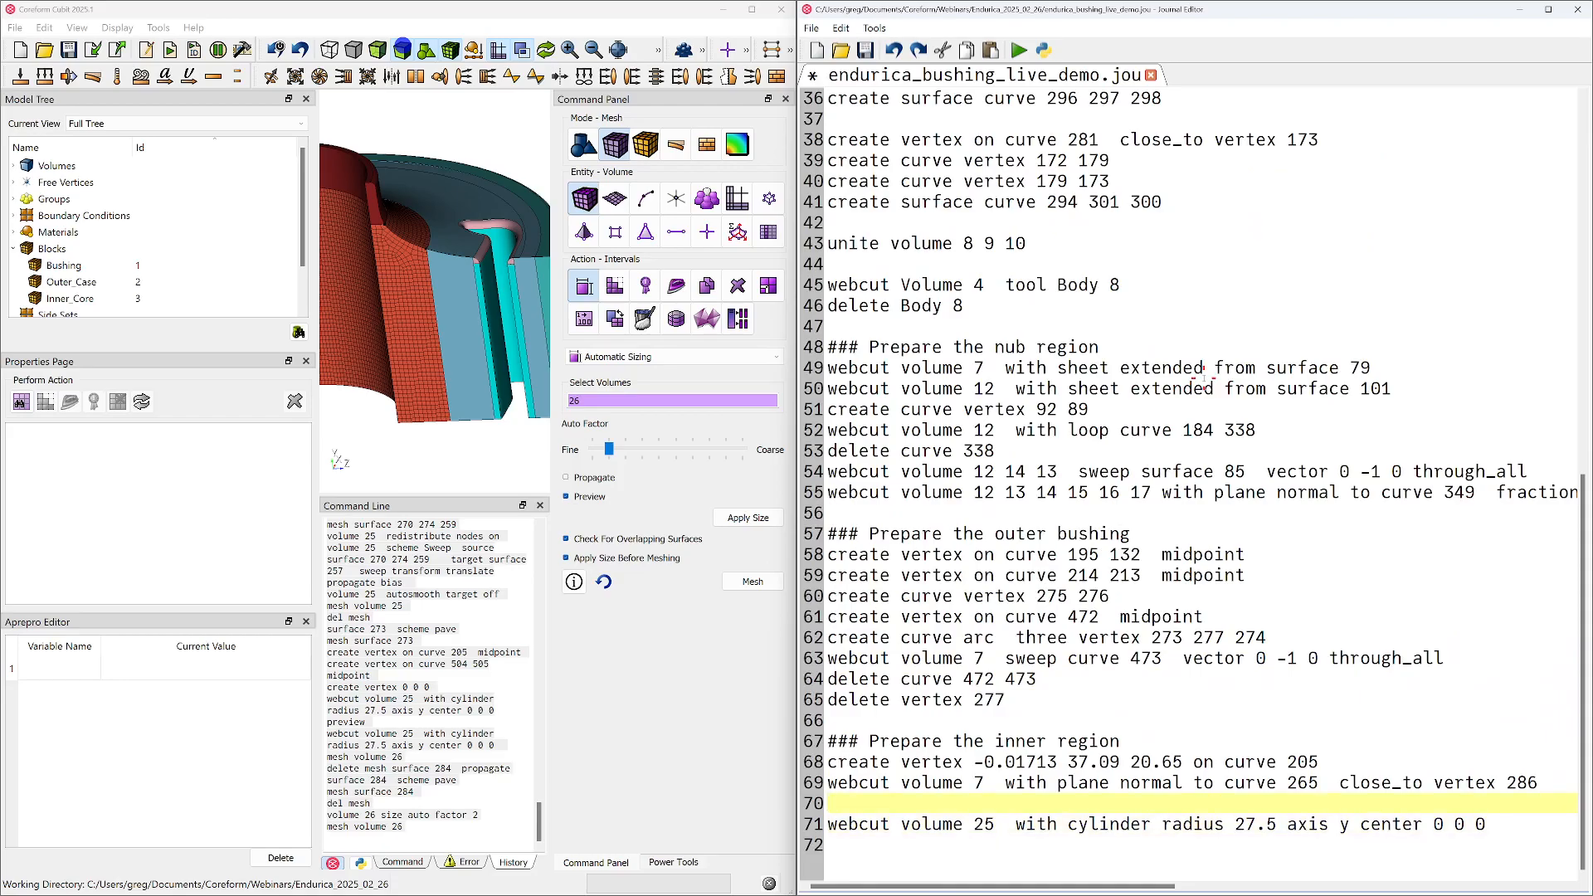
{"action": "key", "text": "Delete"}
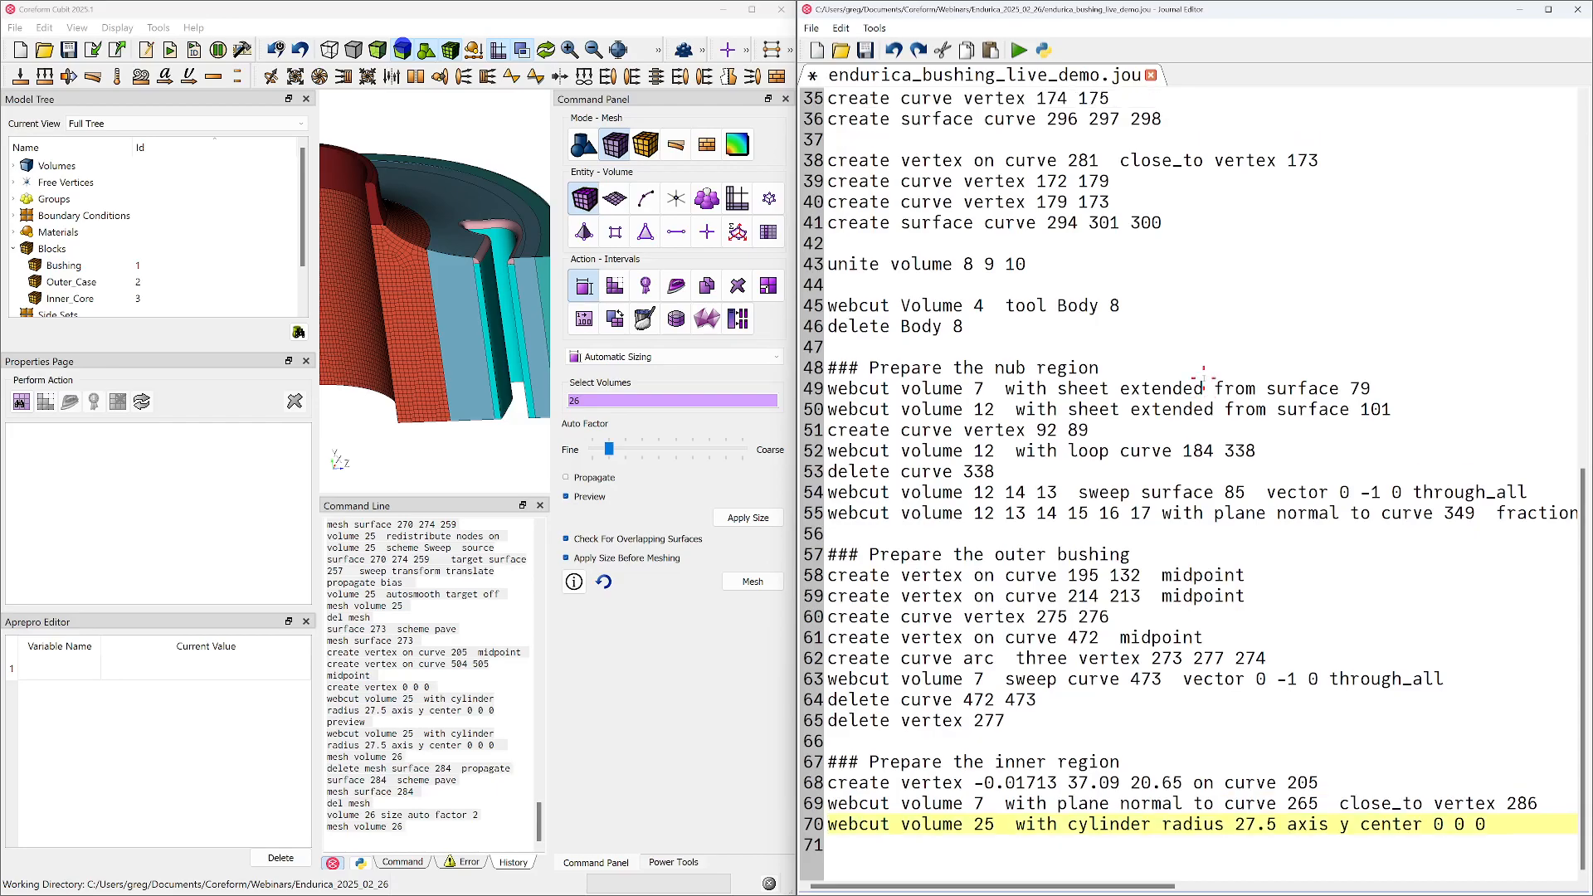
{"action": "key", "text": "ctrl+s"}
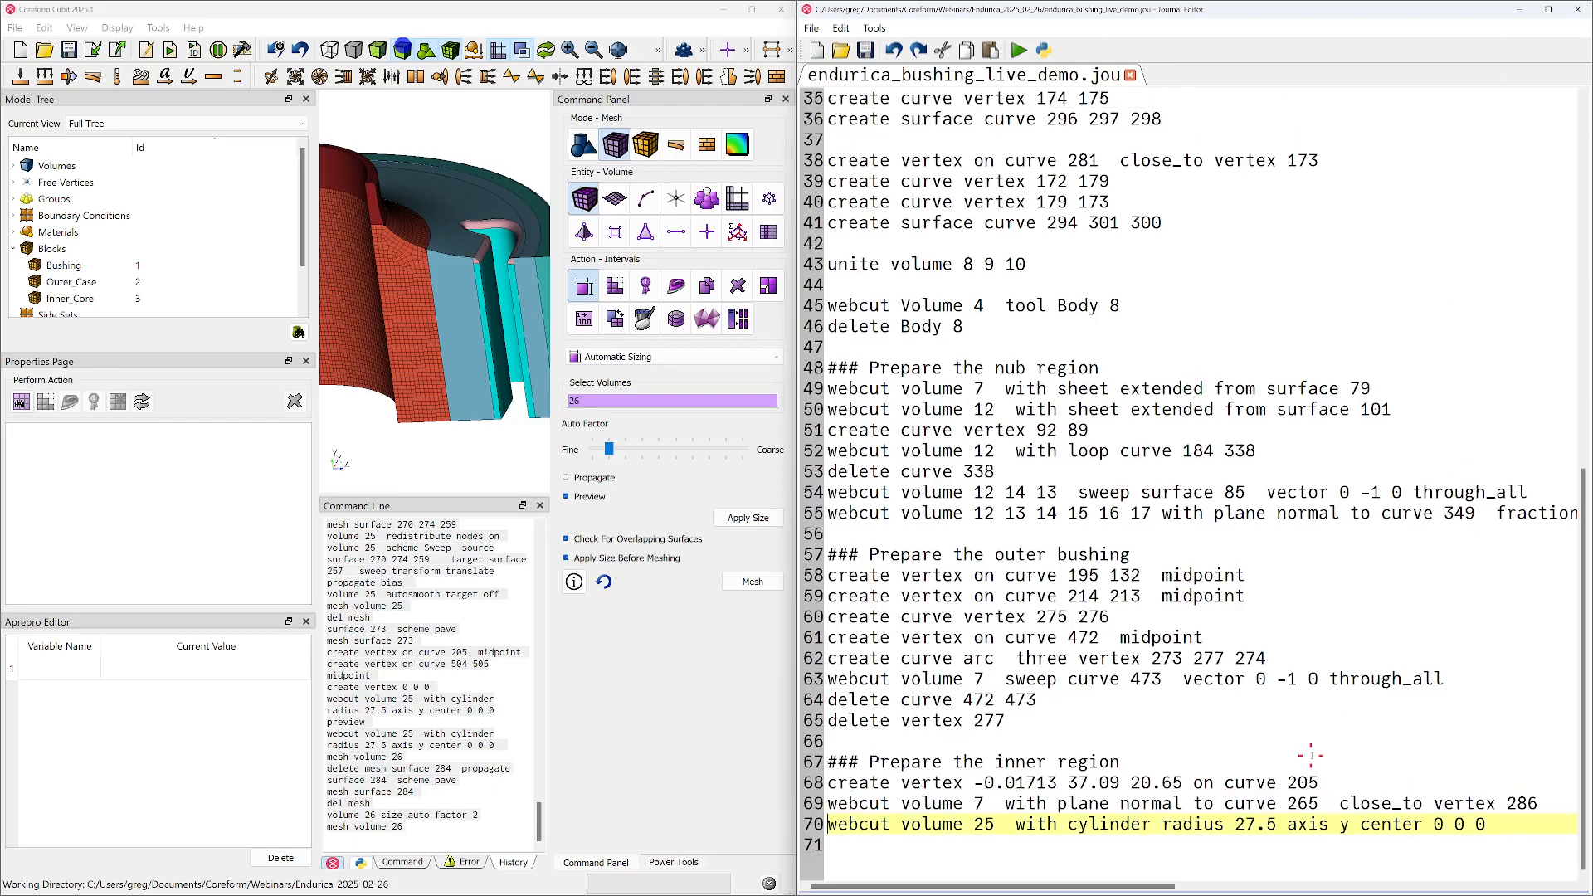
Insert a "#!python" line directly below the "### Prepare the inner region" heading
{"action": "left_click_drag", "start_coordinate": [975, 783], "coordinate": [1184, 783]}
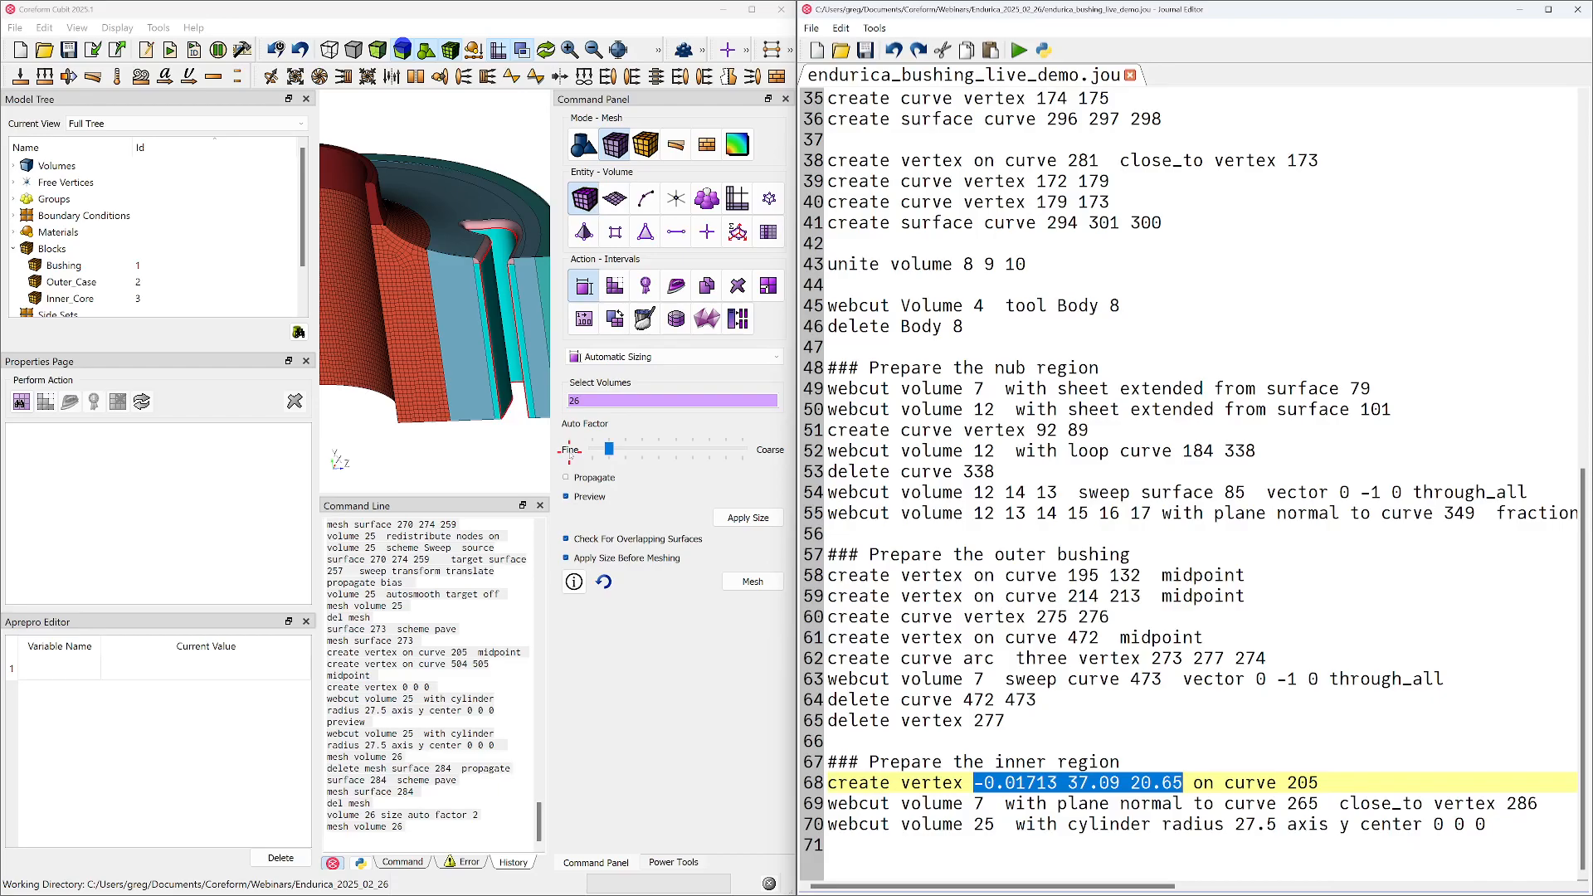
{"action": "left_click", "coordinate": [1201, 765]}
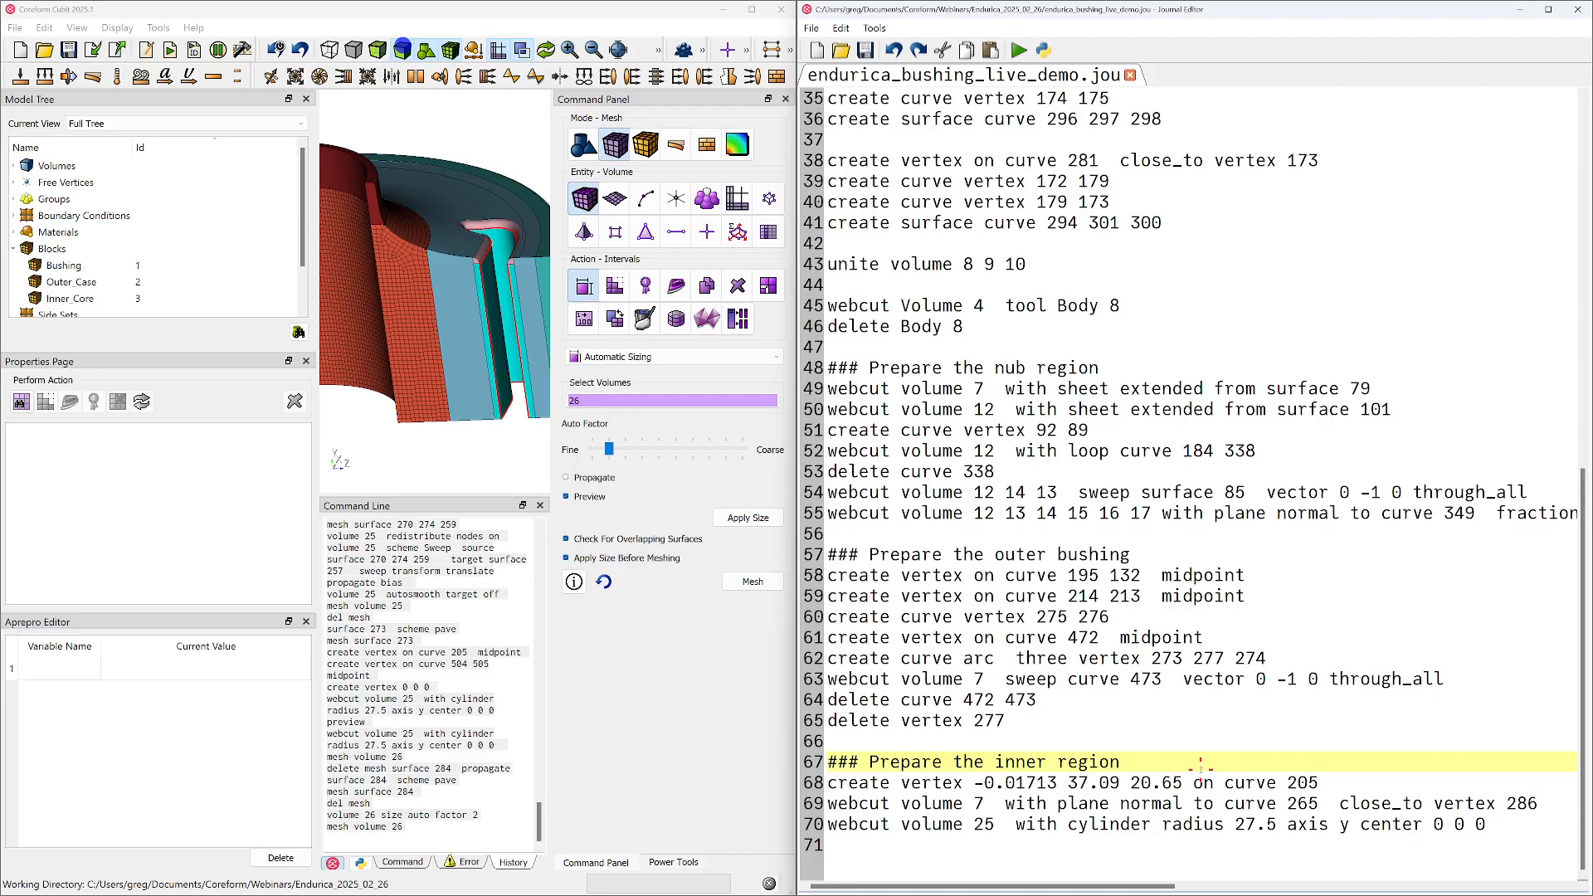
{"action": "key", "text": "Return"}
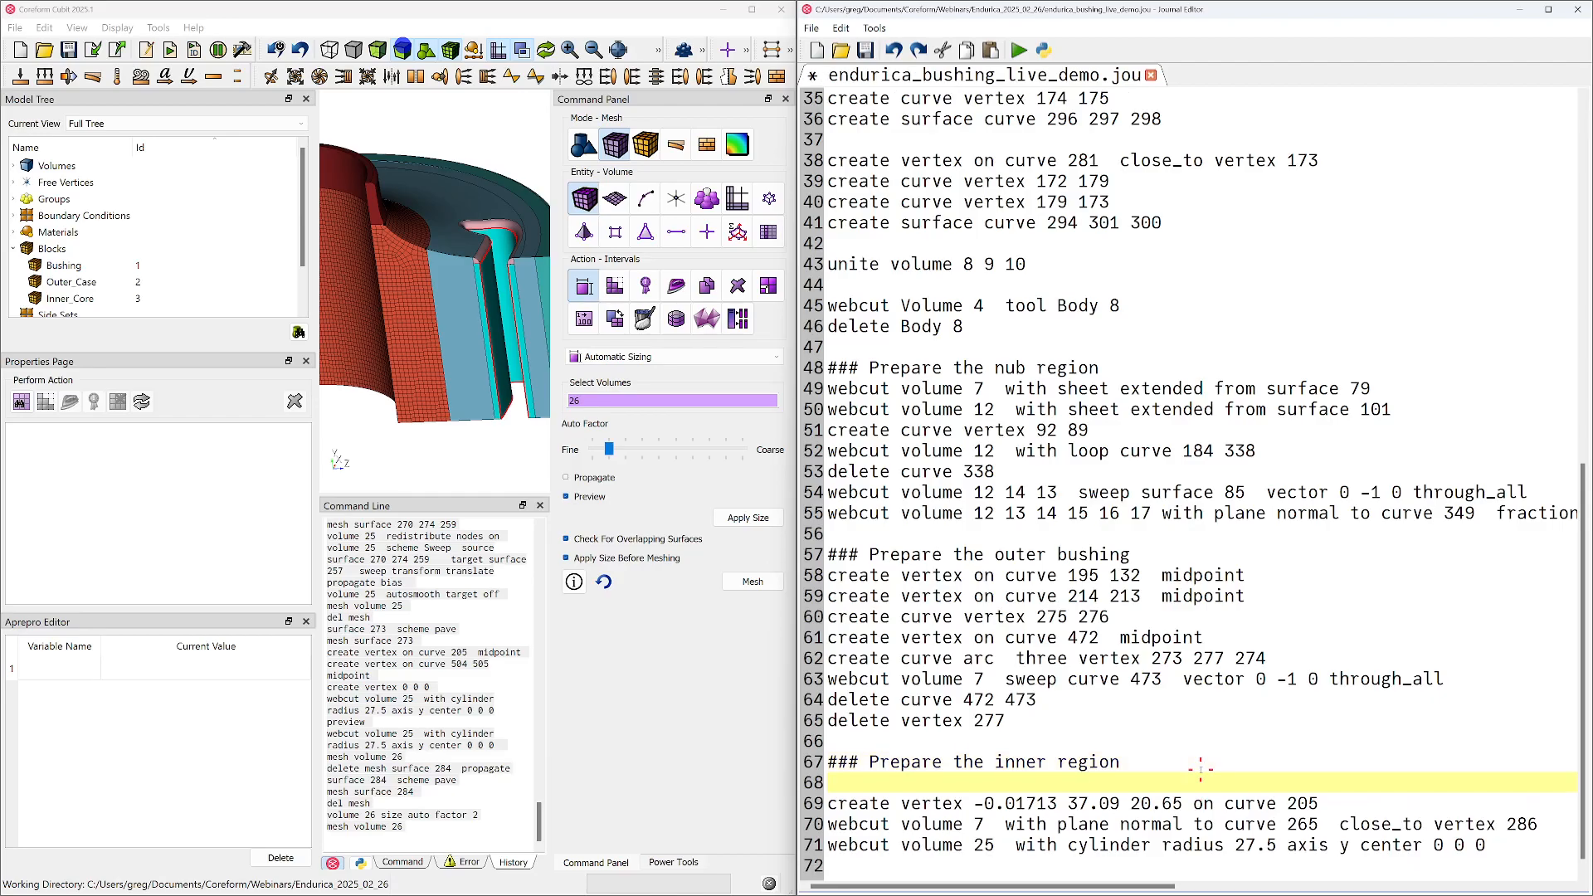
{"action": "key", "text": "Return"}
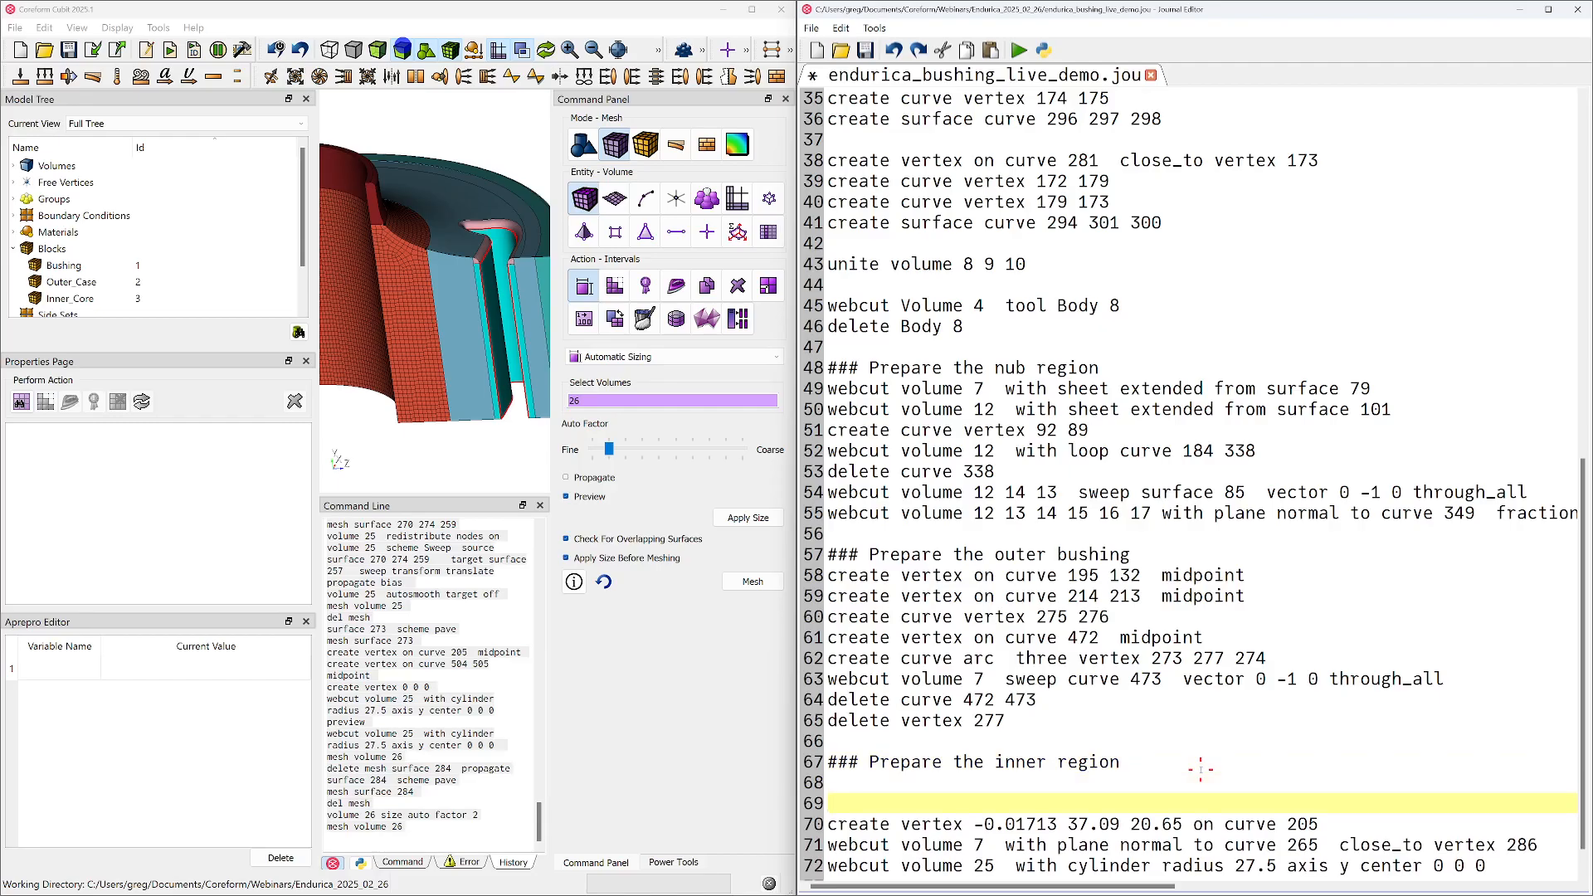
{"action": "key", "text": "BackSpace"}
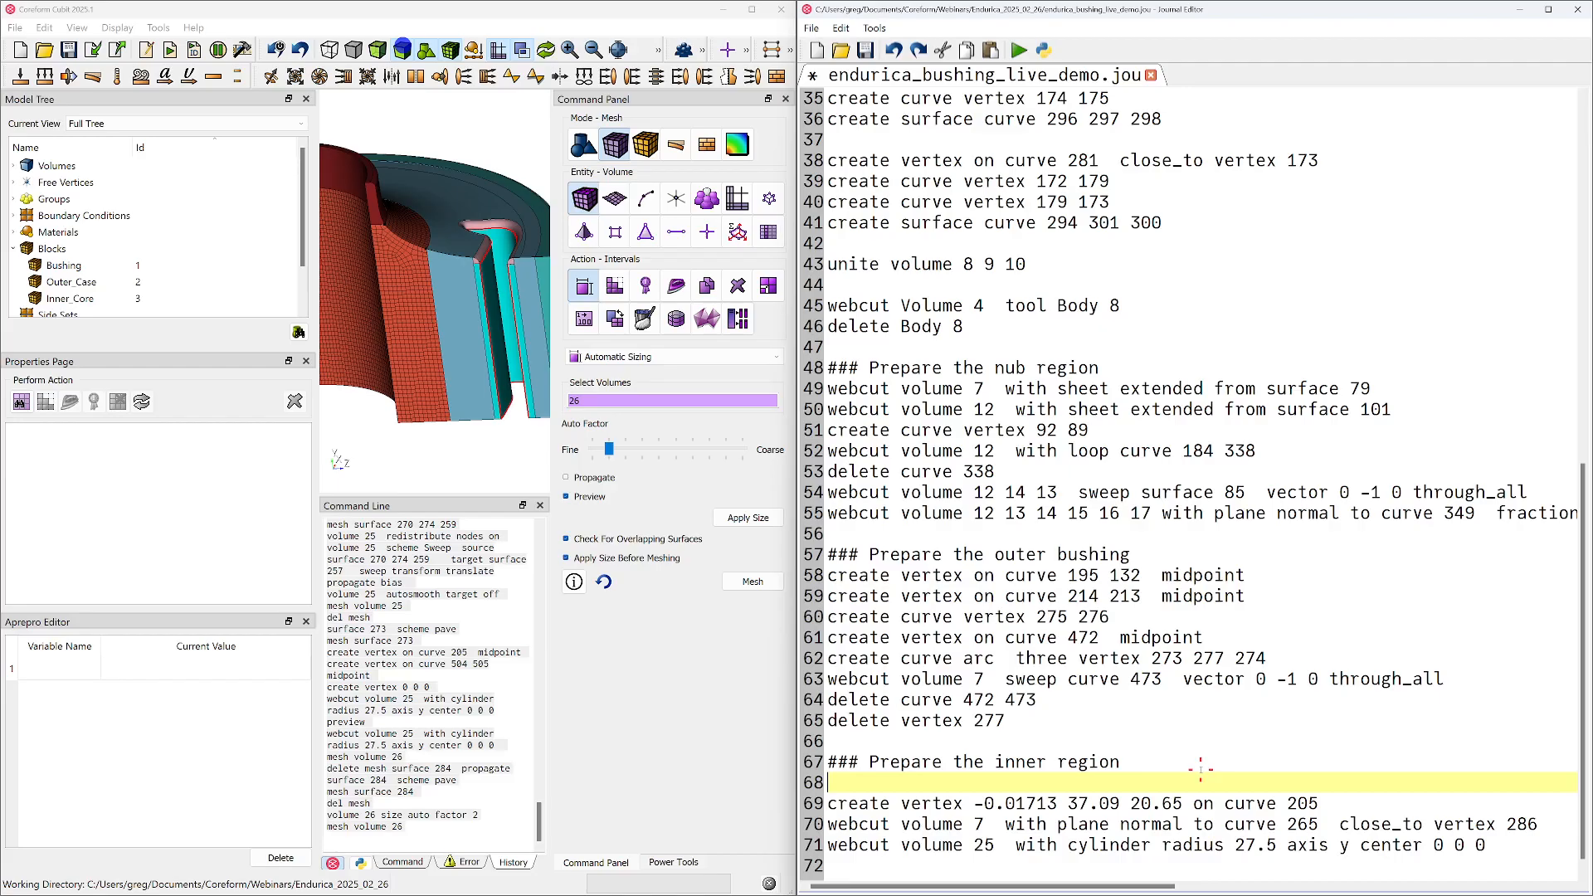
{"action": "type", "text": "#python~"}
{"action": "key", "text": "BackSpace"}
{"action": "type", "text": "!"}
Copy the "#!python" line below the "## IMPORT CAD" heading, change it to "#!cubit" and save the journal
{"action": "key", "text": "Home"}
{"action": "key", "text": "shift+End"}
{"action": "key", "text": "ctrl+c"}
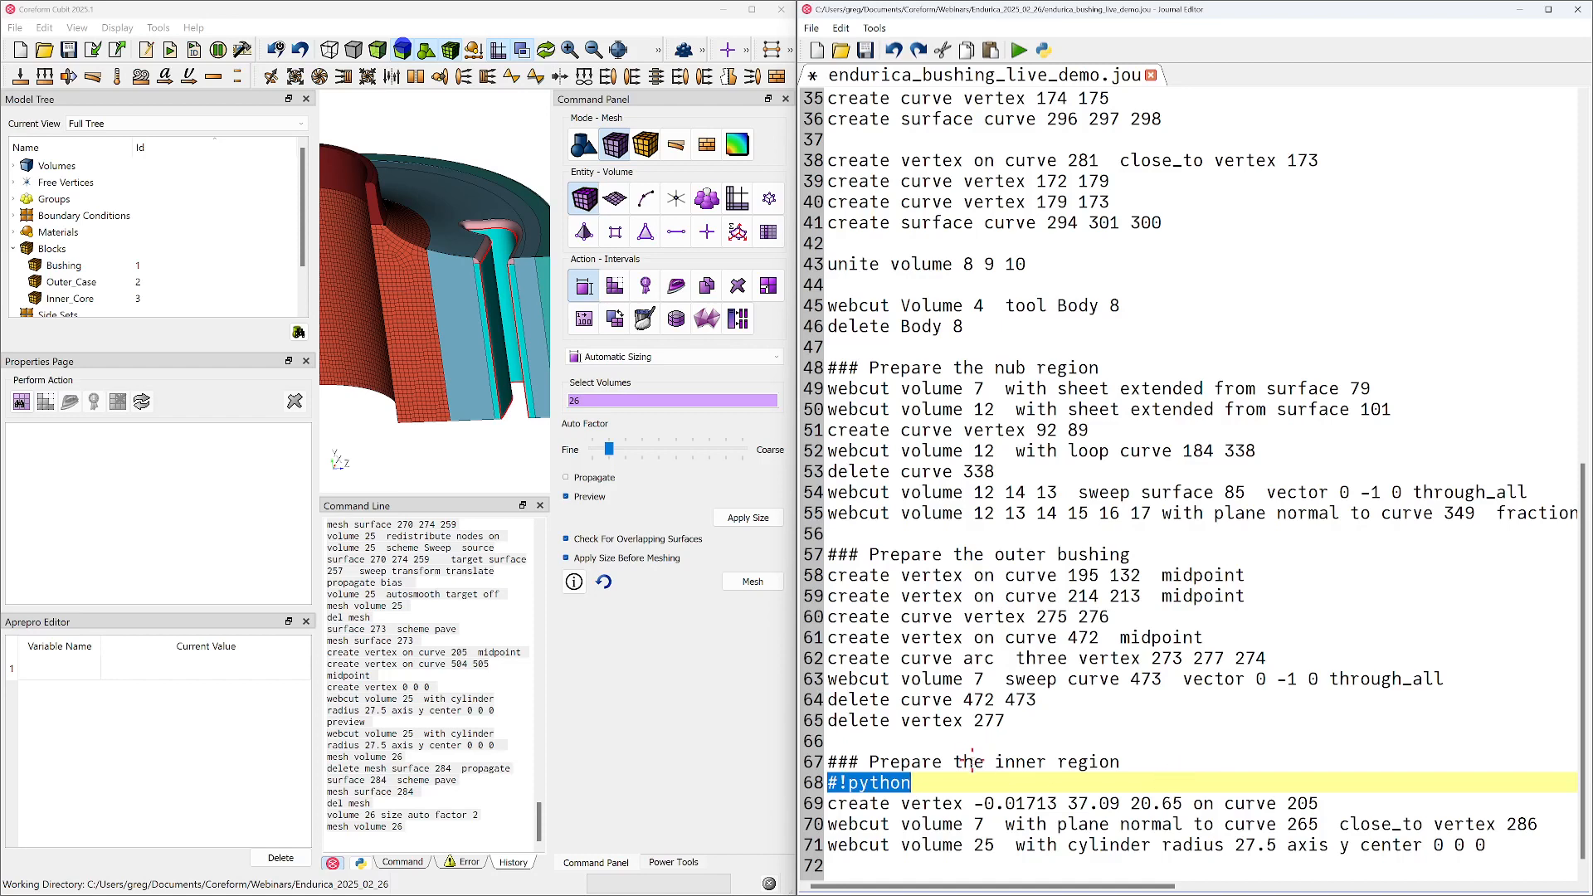
{"action": "scroll", "coordinate": [898, 803], "scroll_direction": "up", "scroll_amount": 12}
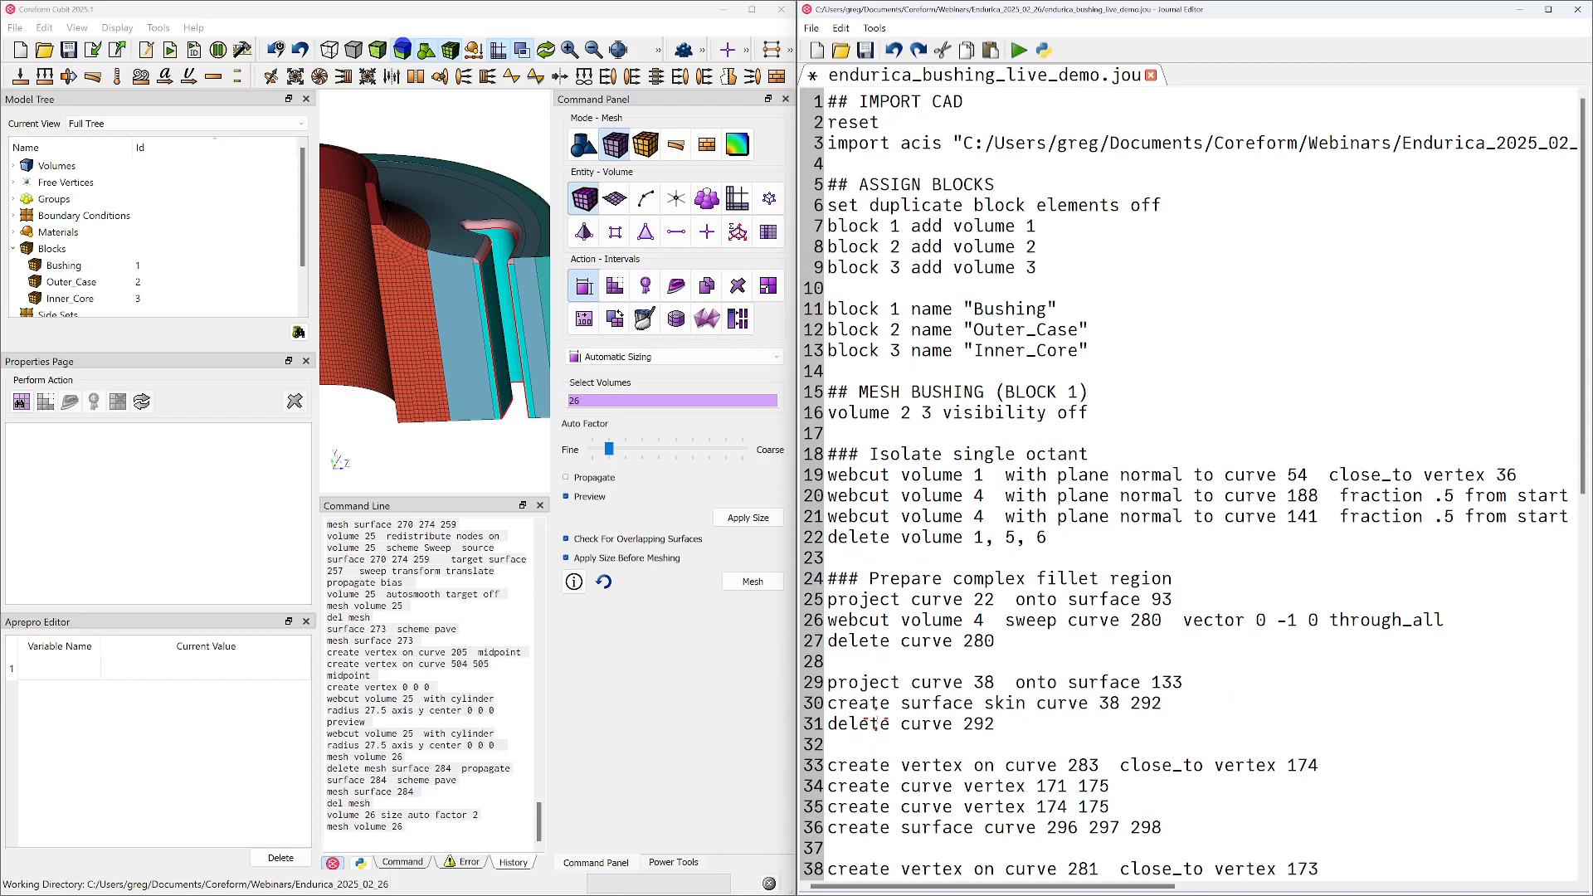
{"action": "left_click", "coordinate": [977, 101]}
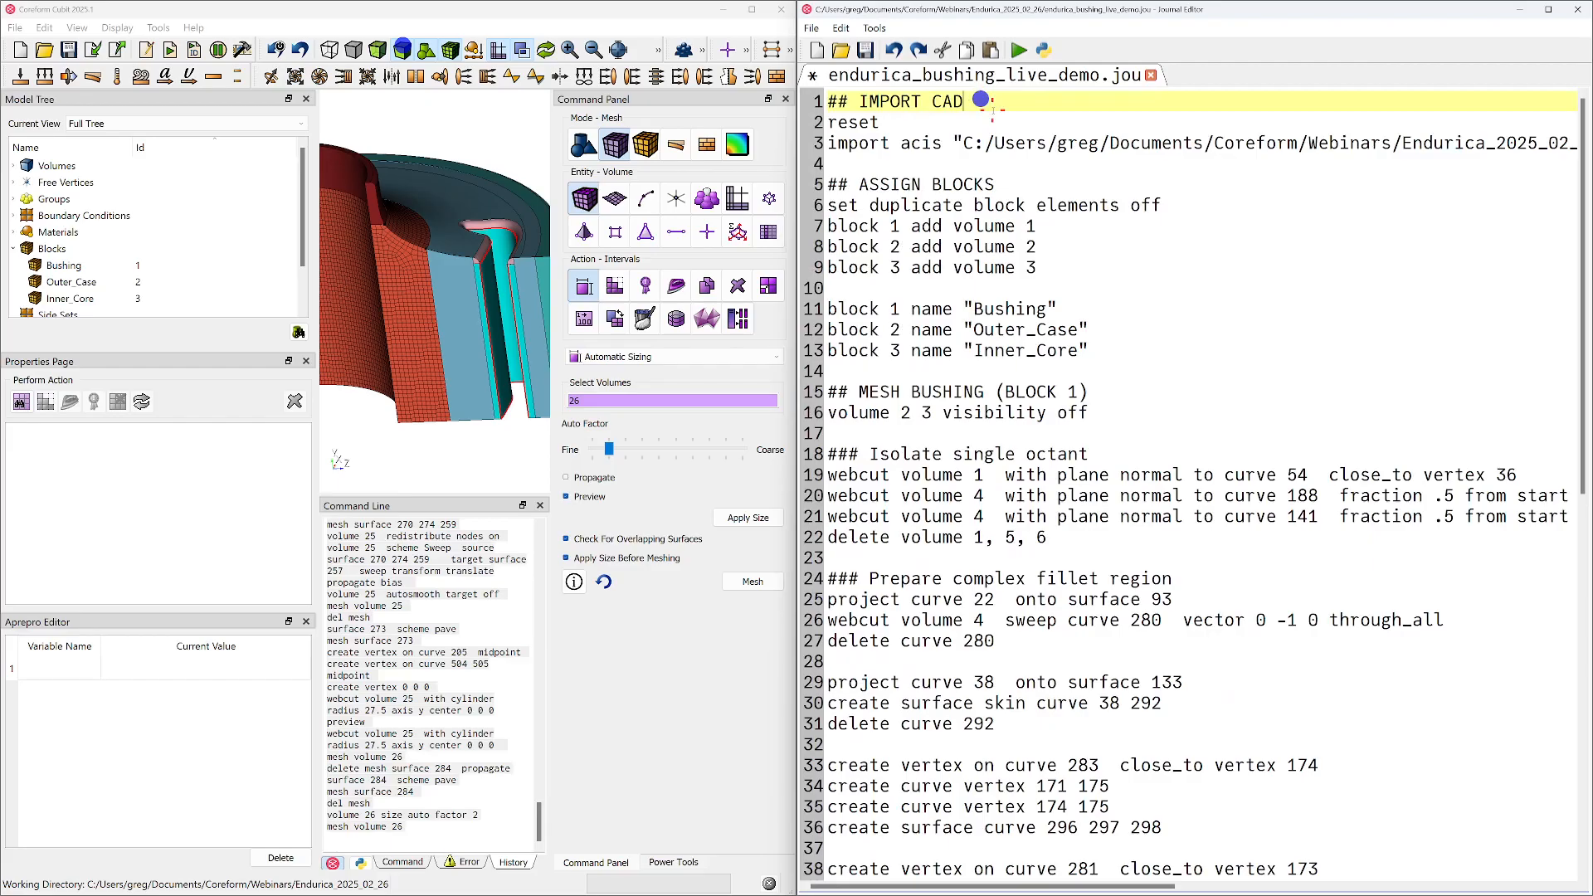
{"action": "key", "text": "Return"}
{"action": "key", "text": "ctrl+v"}
{"action": "key", "text": "shift+Home"}
{"action": "key", "text": "shift+Right"}
{"action": "key", "text": "shift+Right"}
{"action": "type", "text": "cubit"}
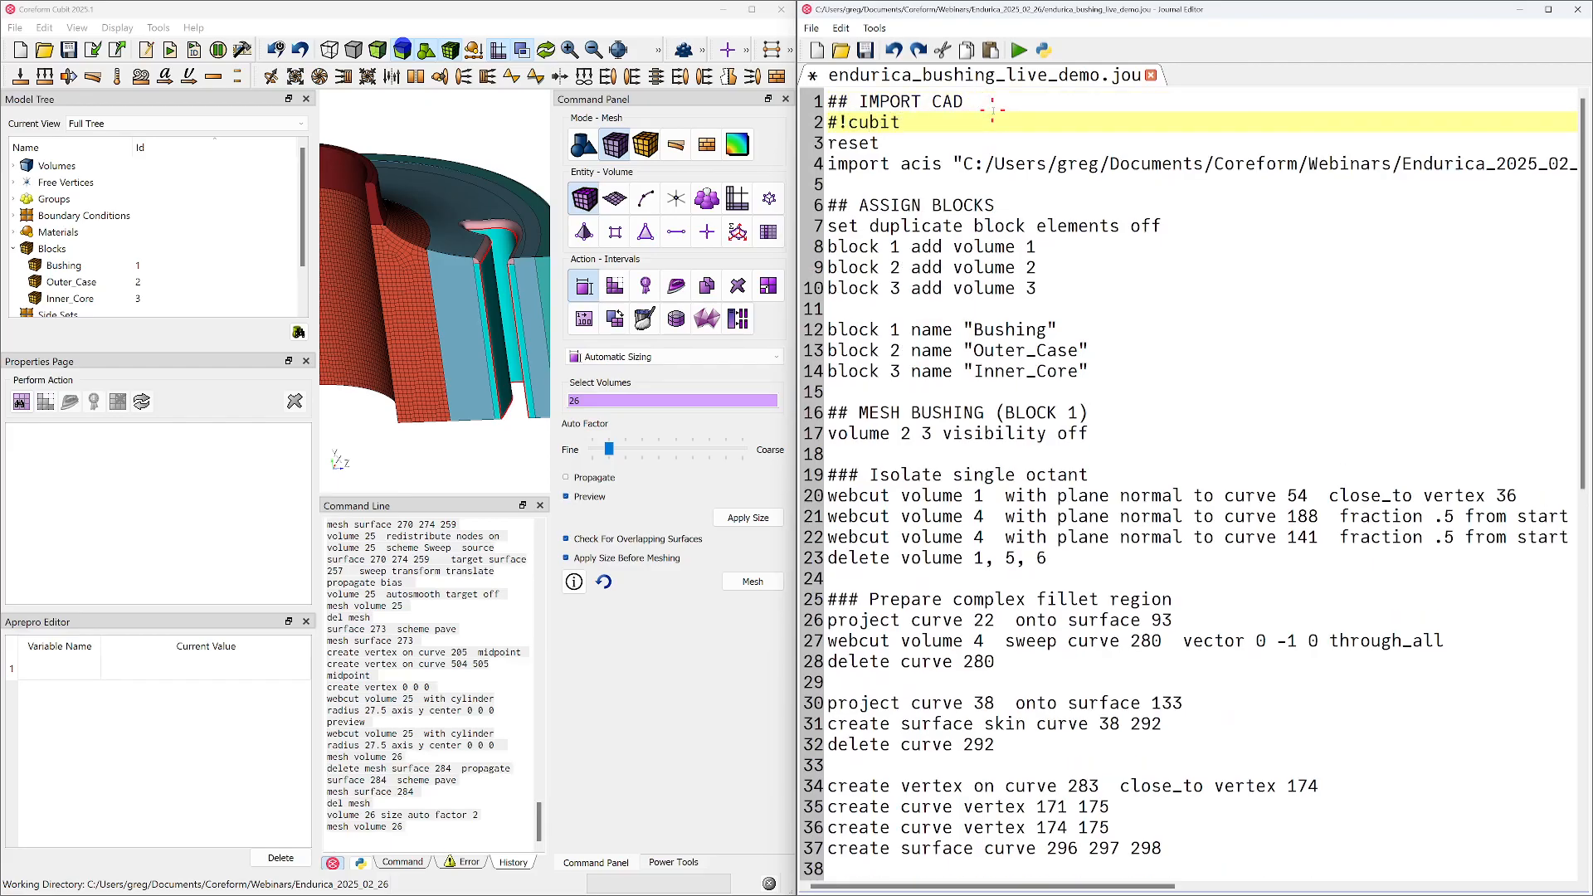
{"action": "key", "text": "ctrl+s"}
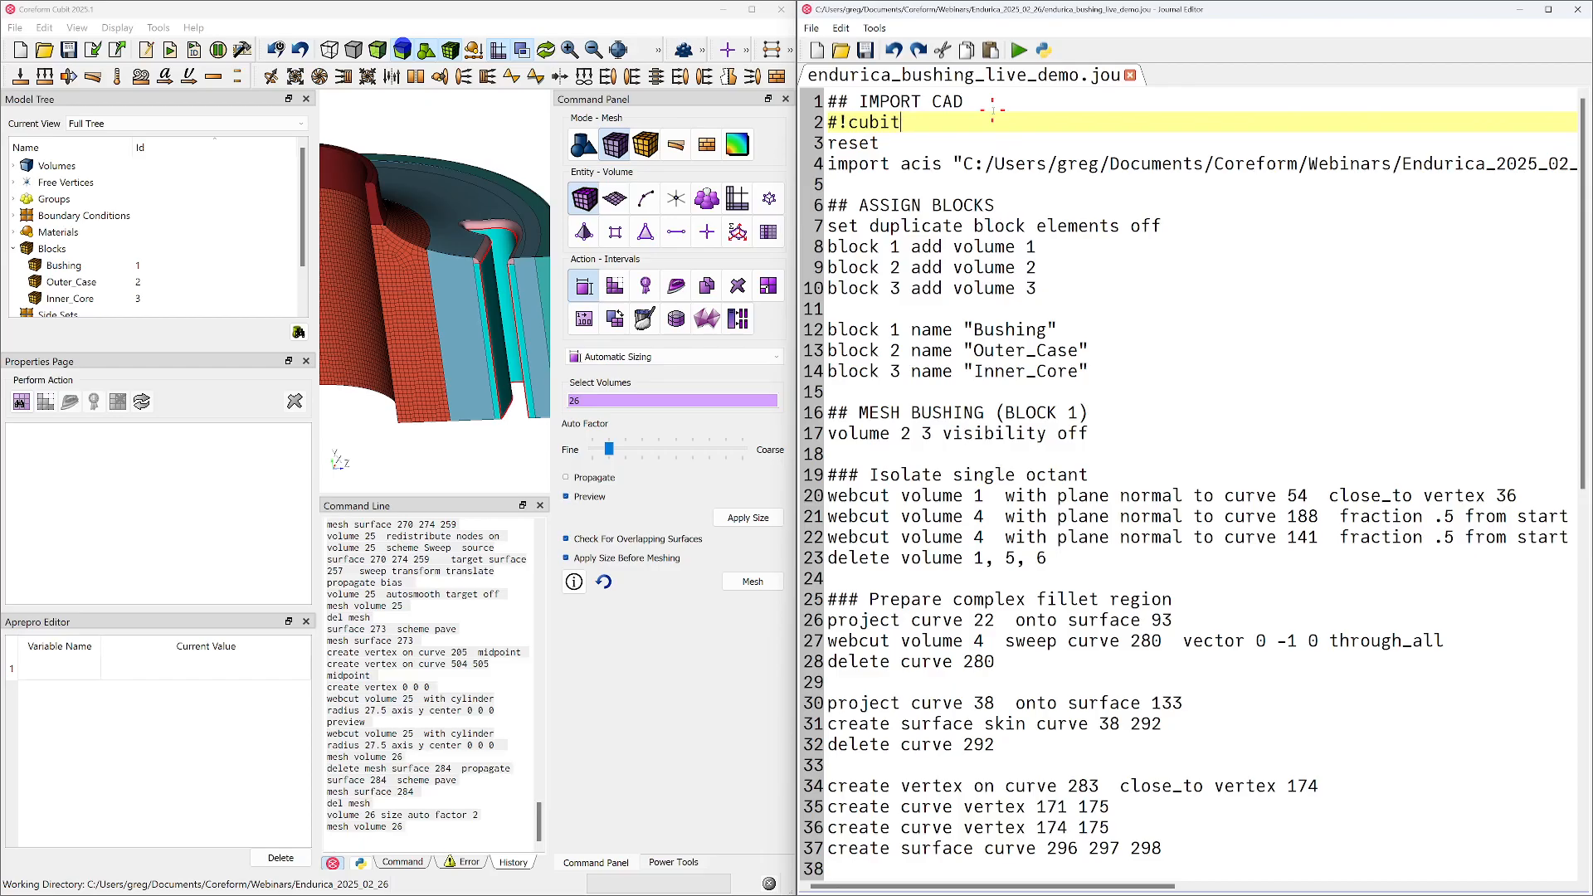
Insert a blank line and a "#!cubit" line between the plane webcut of volume 7 and the cylinder webcut of volume 25
{"action": "key", "text": "Down"}
{"action": "key", "text": "Down"}
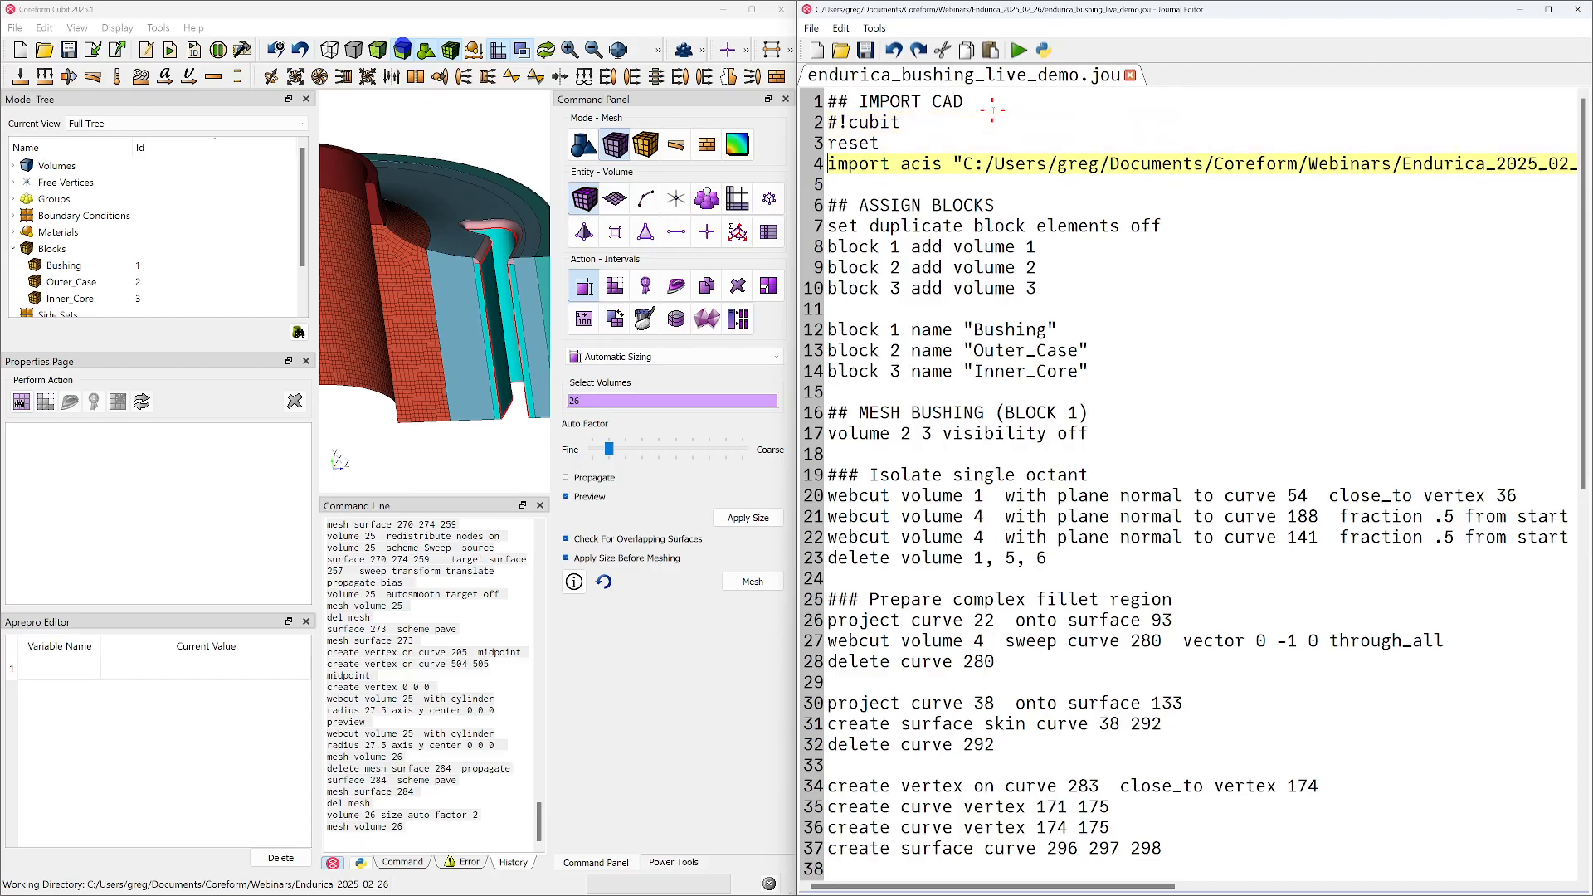
{"action": "scroll", "coordinate": [1025, 548], "scroll_direction": "down", "scroll_amount": 12}
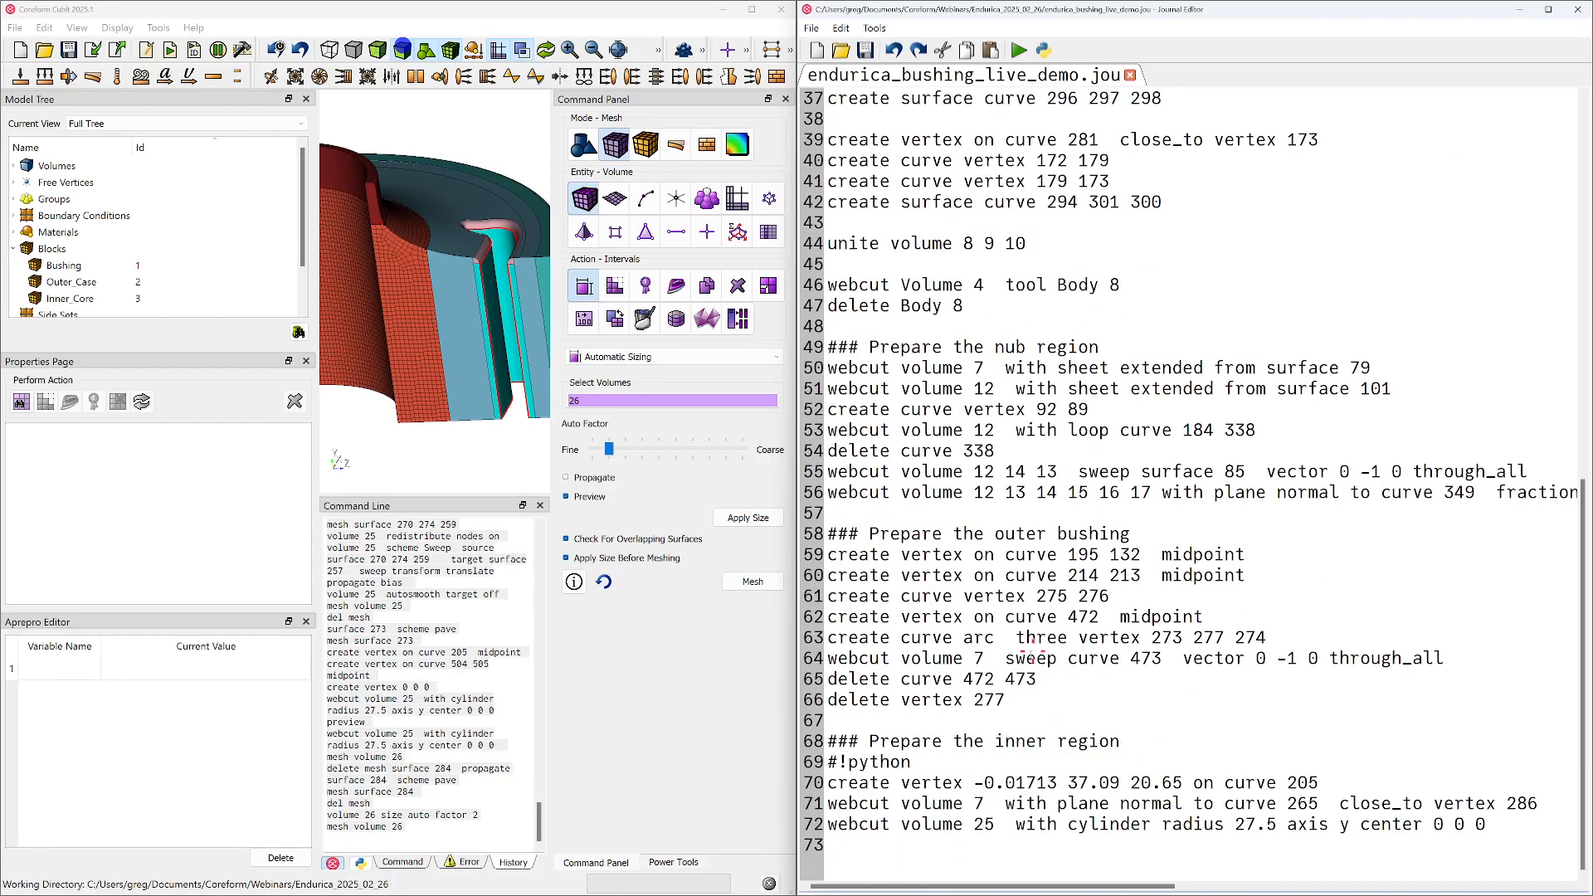
{"action": "left_click", "coordinate": [1344, 780]}
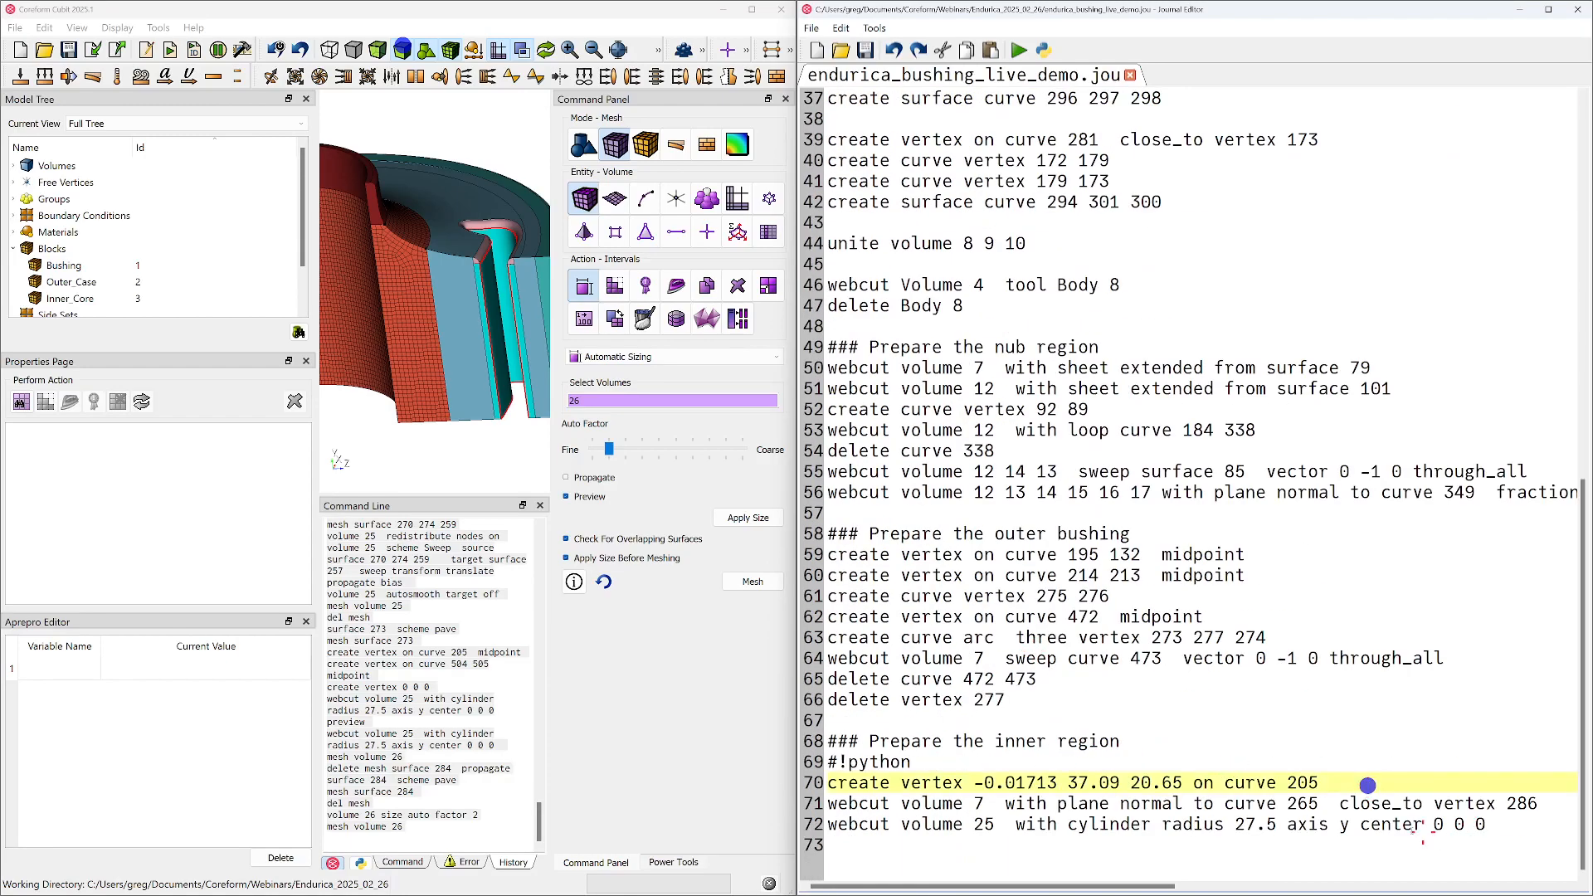
{"action": "left_click", "coordinate": [1340, 803]}
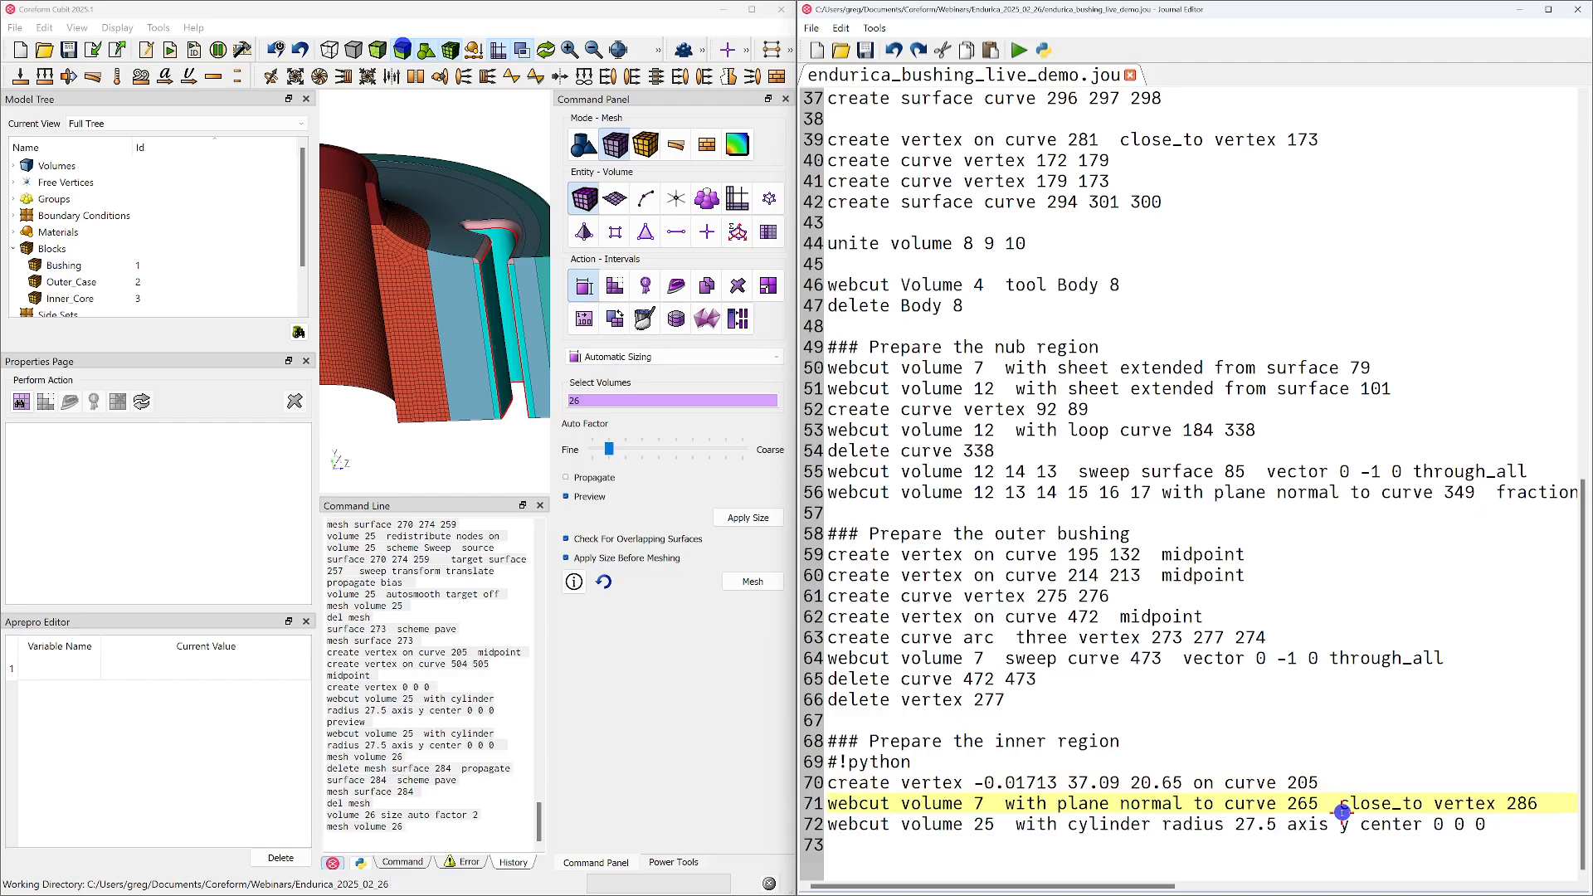
{"action": "key", "text": "Return"}
{"action": "key", "text": "Return"}
{"action": "type", "text": "#"}
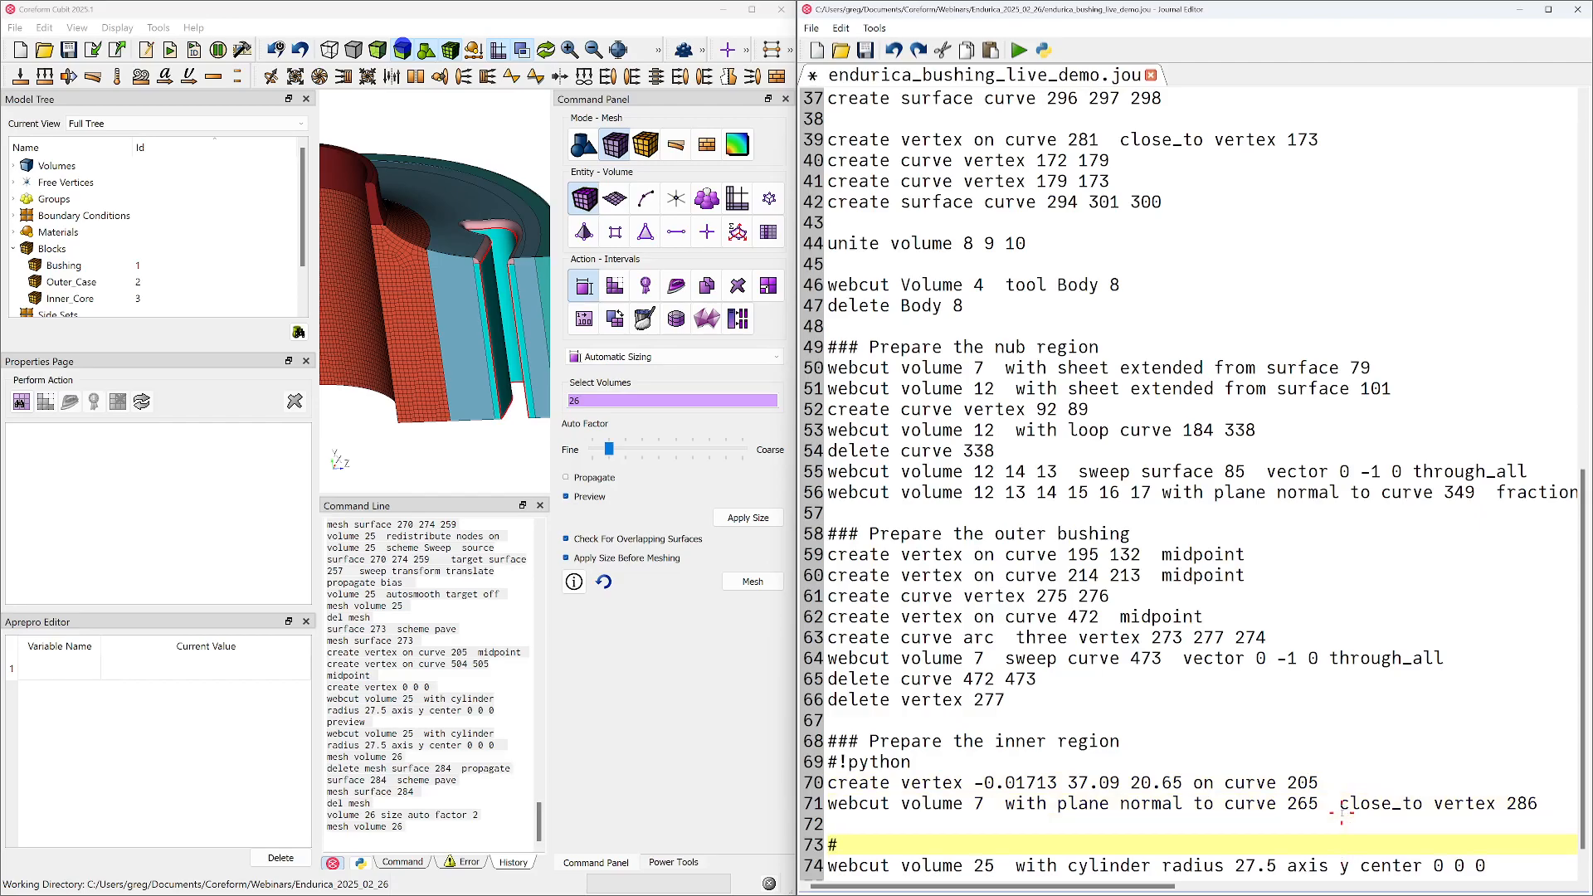
{"action": "key", "text": "ctrl+Home"}
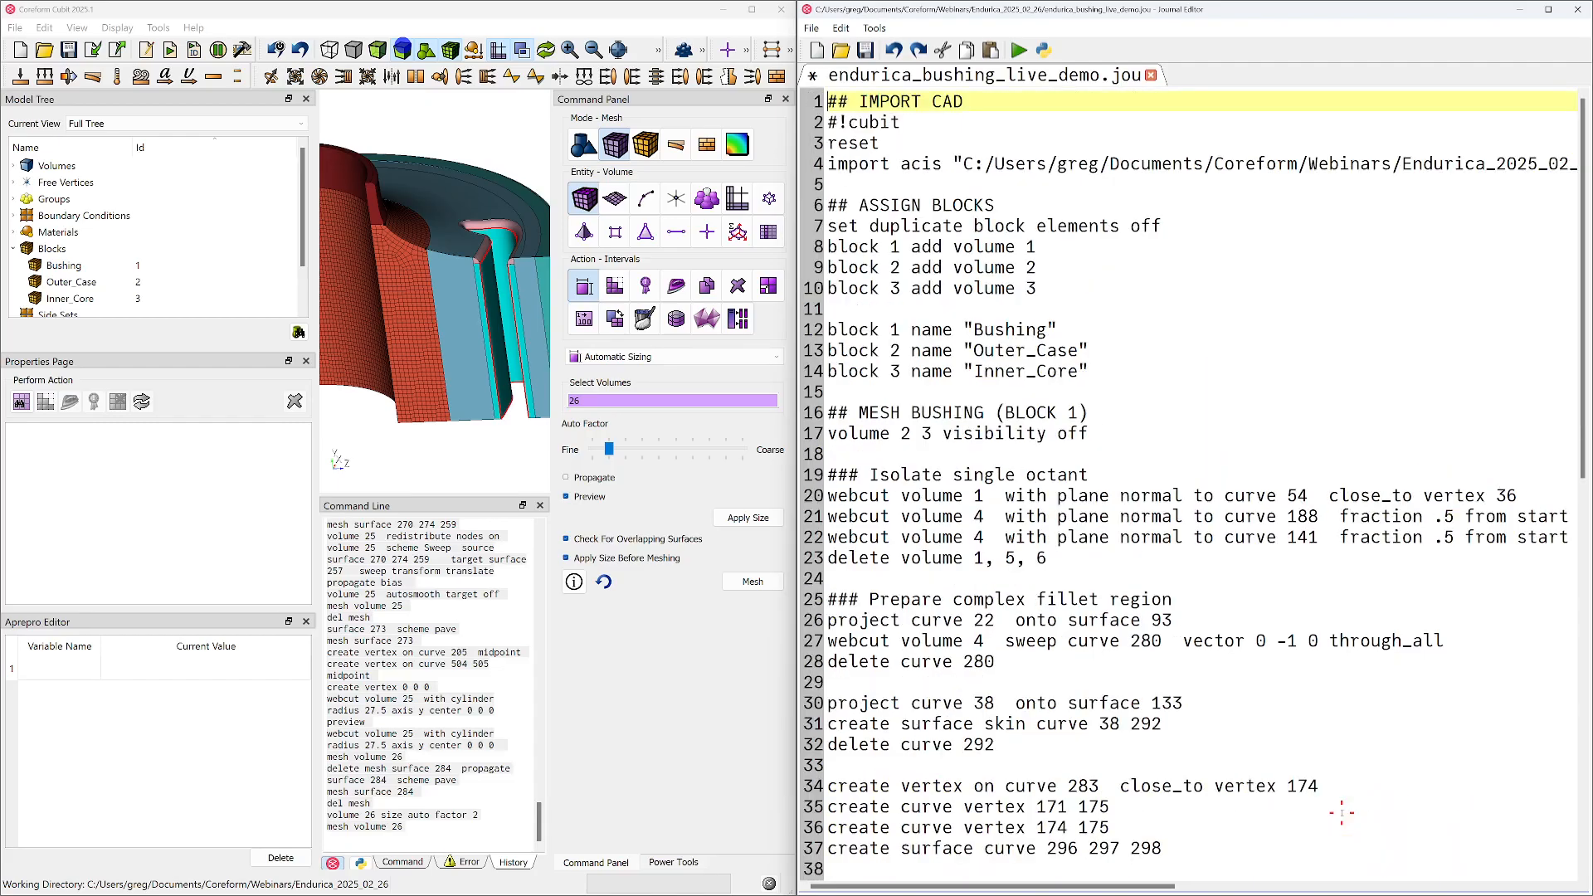
{"action": "scroll", "coordinate": [1342, 813], "scroll_direction": "down", "scroll_amount": 13}
{"action": "left_click", "coordinate": [898, 804]}
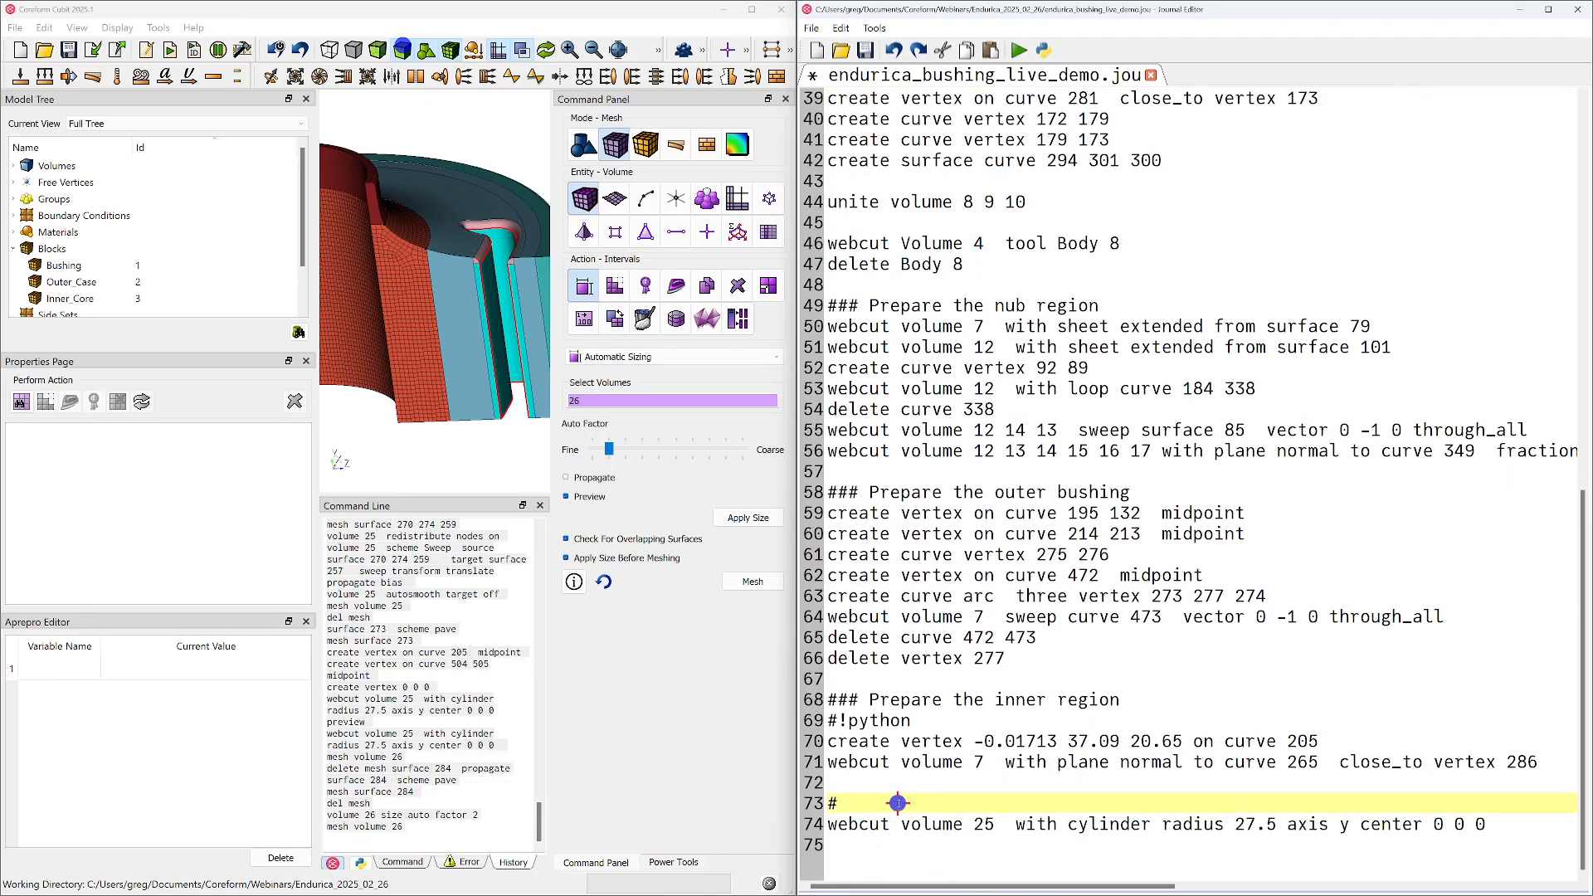
{"action": "type", "text": "!python"}
{"action": "key", "text": "BackSpace"}
{"action": "key", "text": "BackSpace"}
{"action": "key", "text": "BackSpace"}
{"action": "key", "text": "BackSpace"}
{"action": "key", "text": "BackSpace"}
{"action": "key", "text": "BackSpace"}
{"action": "type", "text": "cubit"}
{"action": "left_click", "coordinate": [909, 783]}
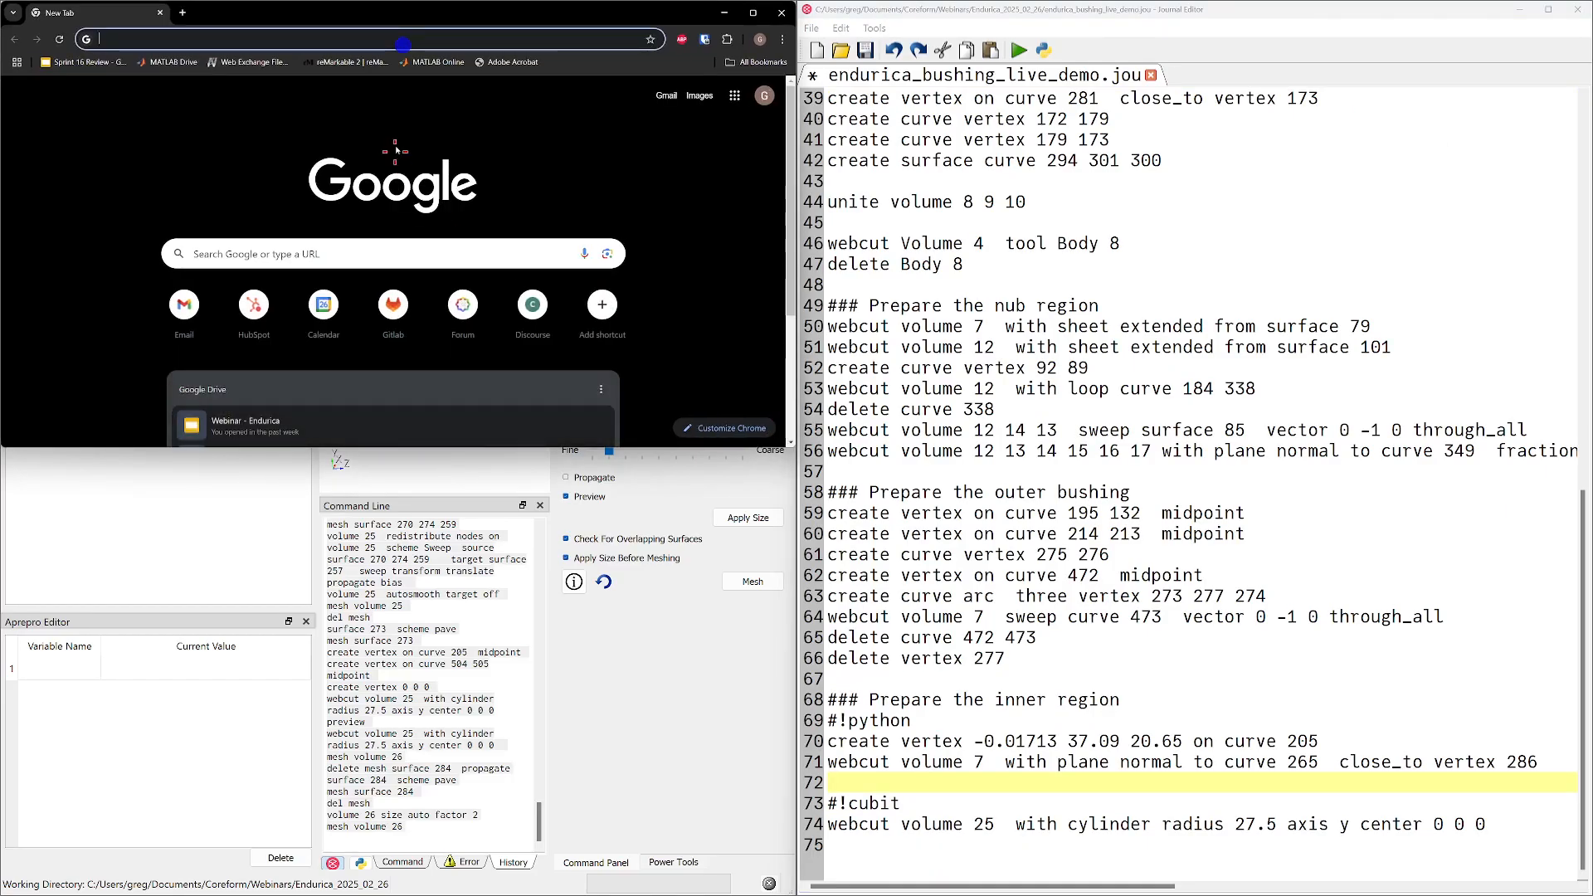
Switch to the web browser, open the Coreform Cubit 2025.1 user documentation and maximize its window
{"action": "type", "text": "docume"}
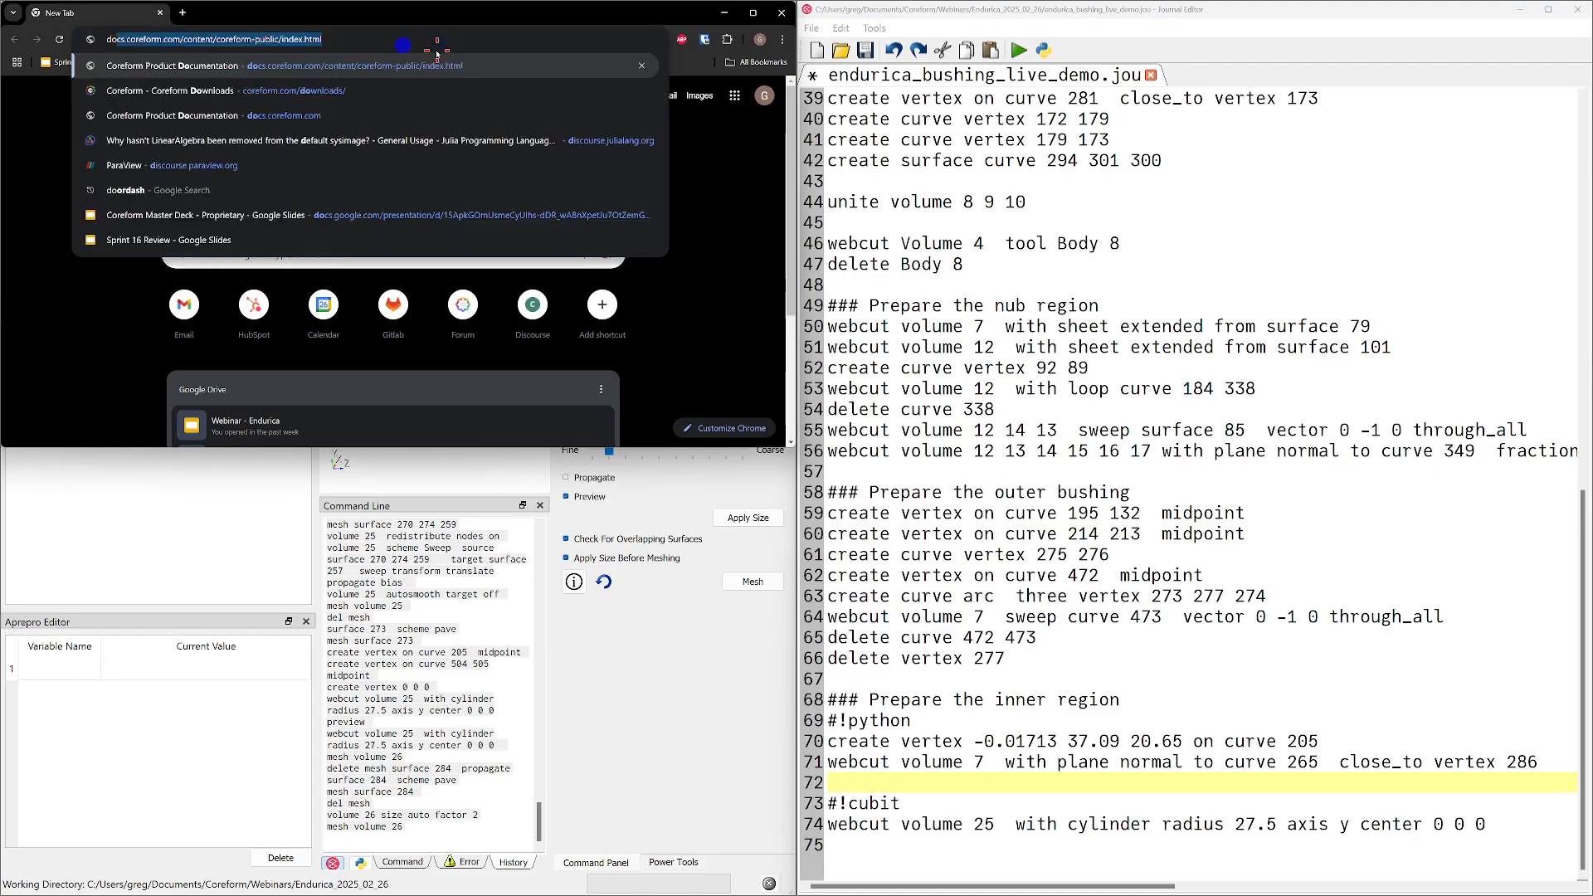
{"action": "left_click", "coordinate": [437, 91]}
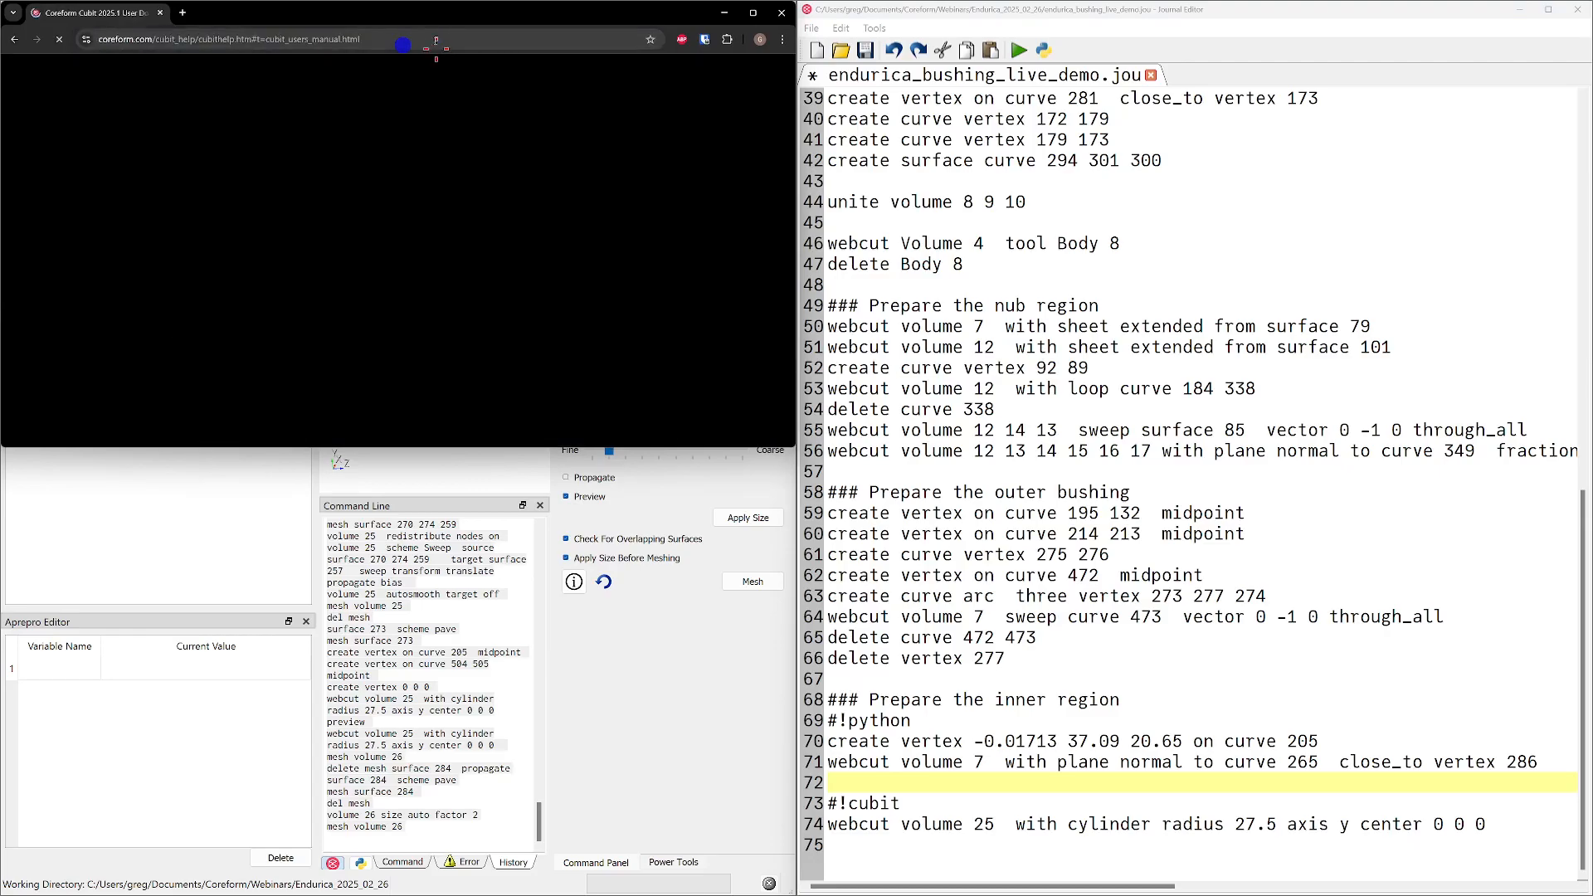
{"action": "left_click", "coordinate": [753, 13]}
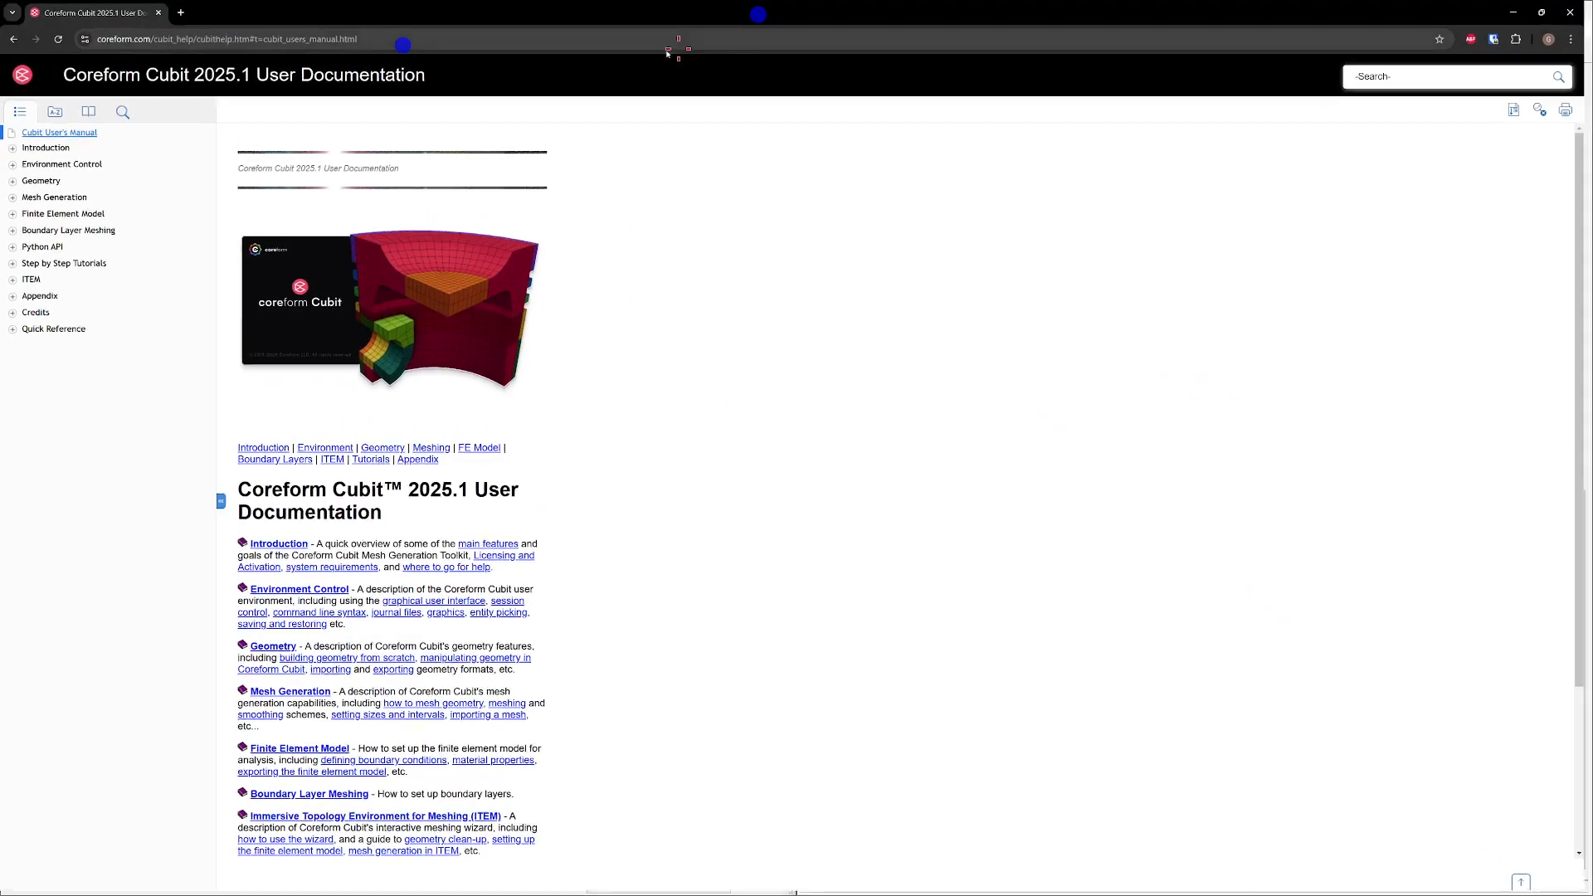
Open the method-based reference of the Cubit Python API and examine the cubit.cmd method and its input_string argument
{"action": "left_click", "coordinate": [38, 248]}
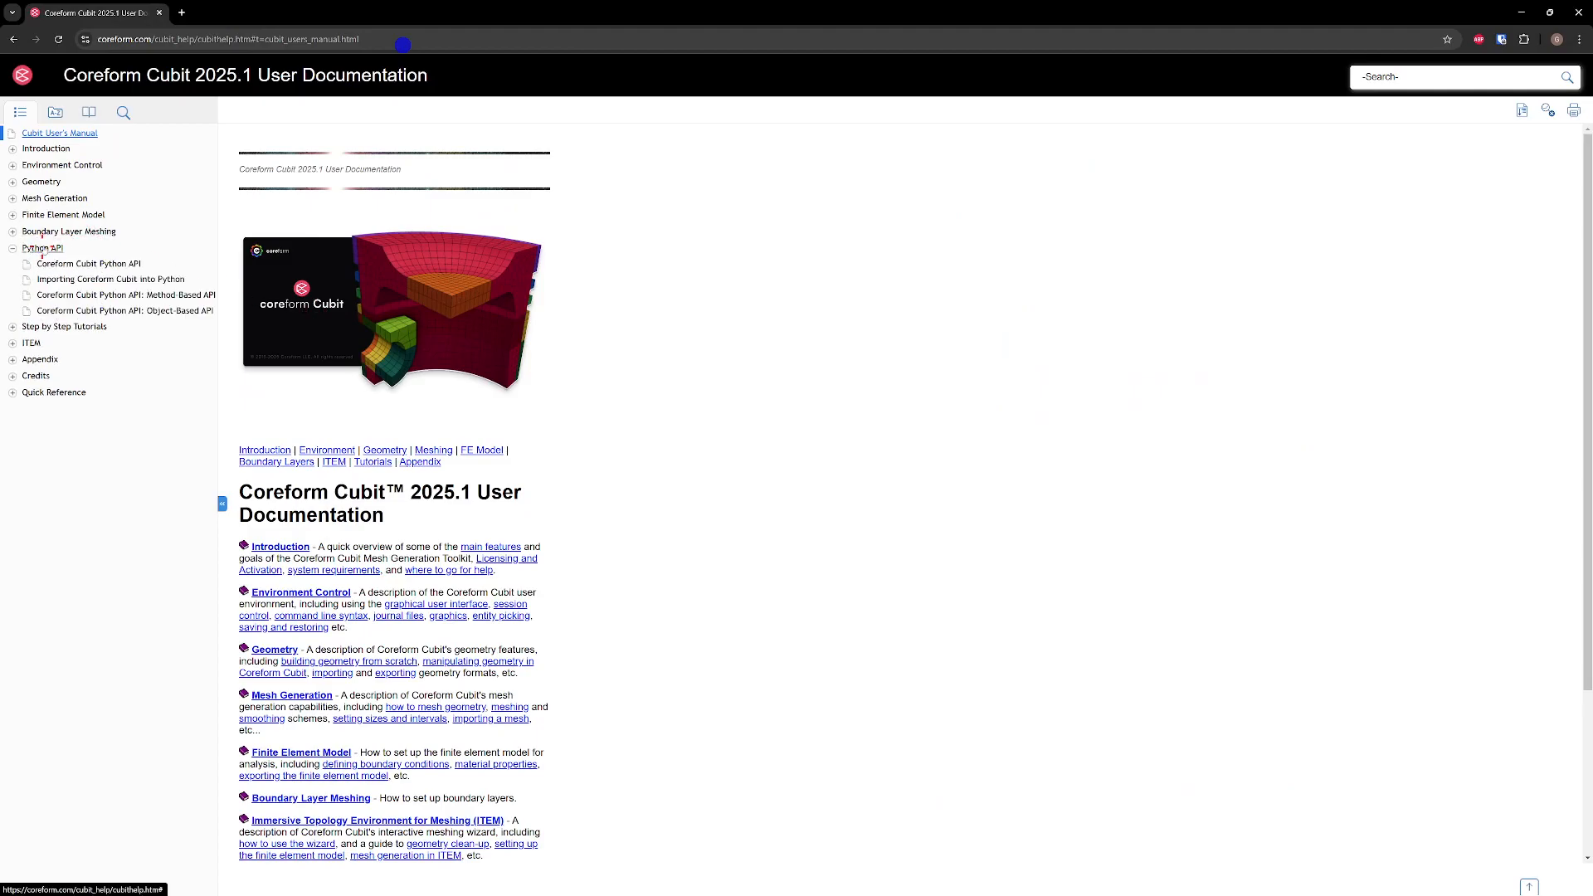
{"action": "left_click", "coordinate": [79, 264]}
{"action": "scroll", "coordinate": [323, 648], "scroll_direction": "down", "scroll_amount": 1}
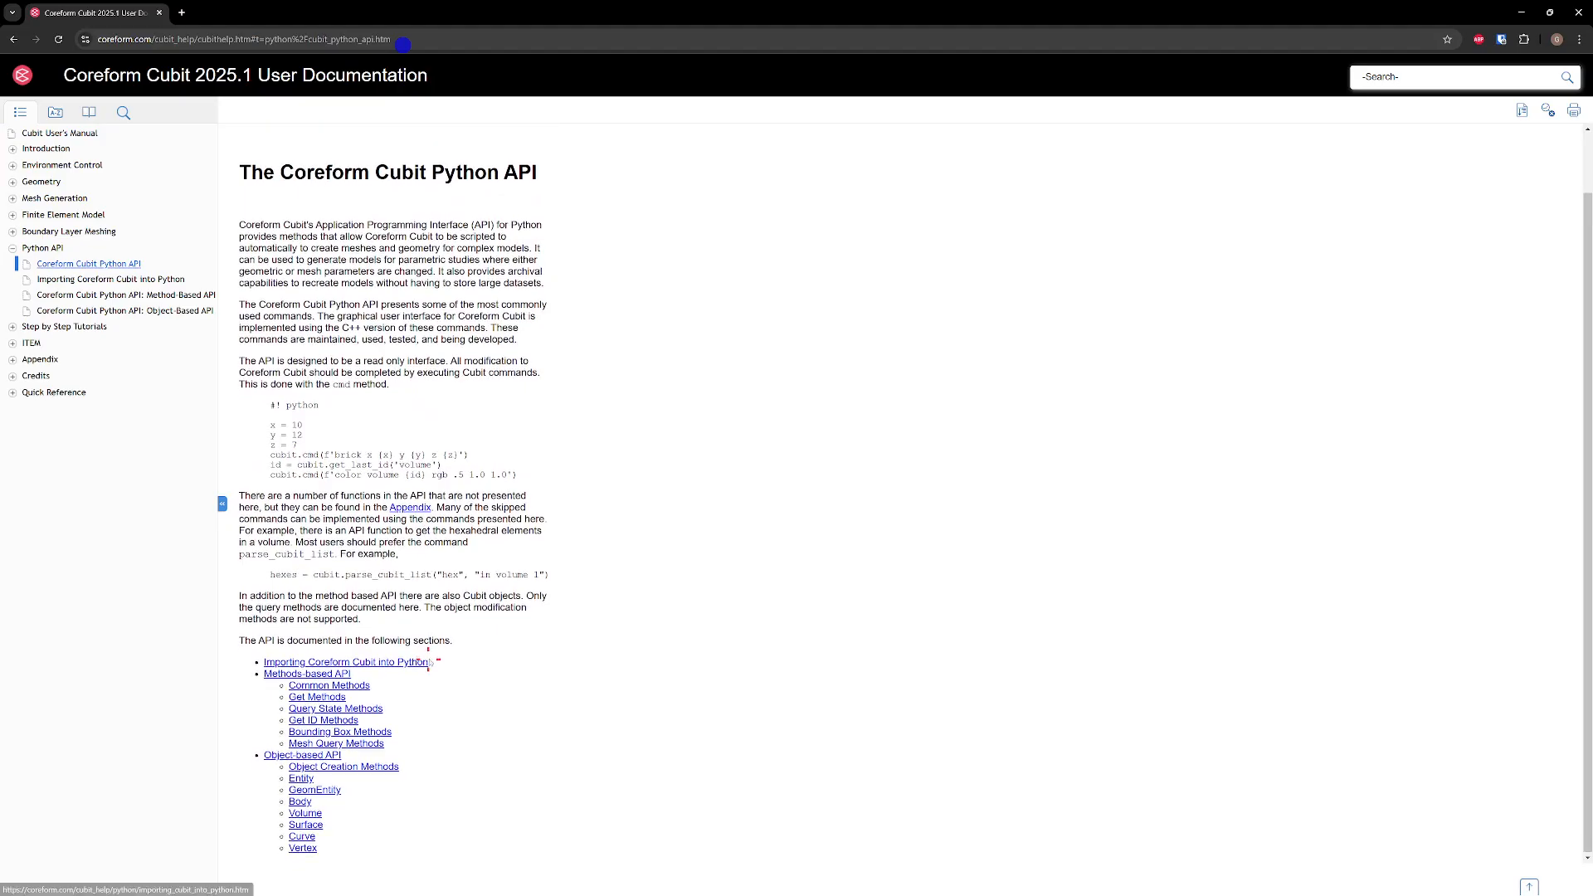
{"action": "left_click", "coordinate": [324, 673]}
{"action": "scroll", "coordinate": [354, 373], "scroll_direction": "down", "scroll_amount": 1}
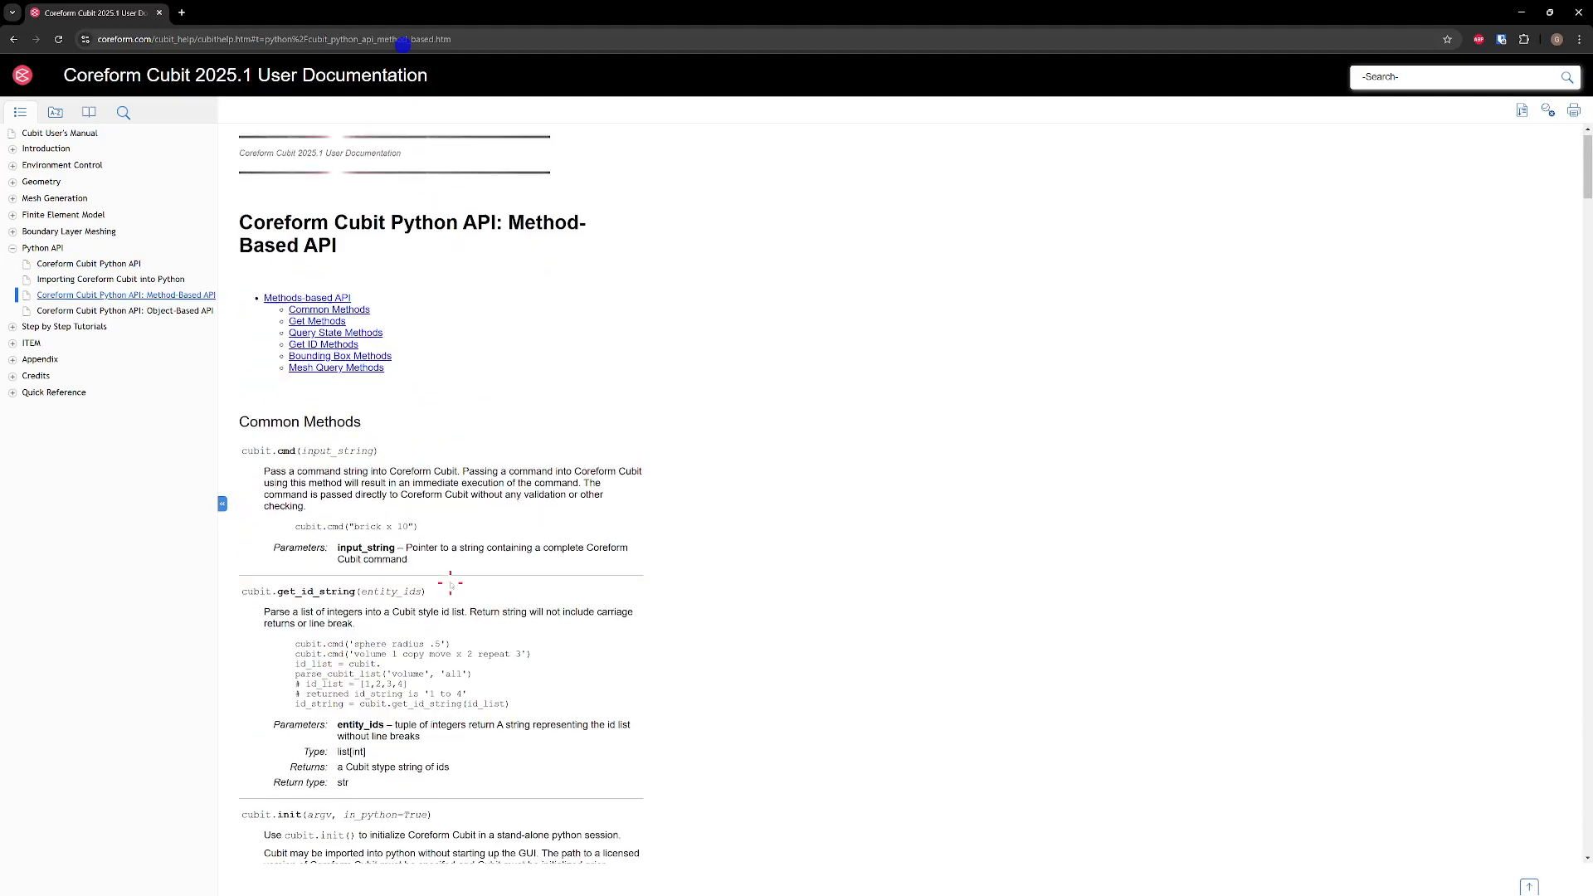
{"action": "mouse_move", "coordinate": [233, 407]}
{"action": "left_mouse_down"}
{"action": "mouse_move", "coordinate": [402, 403]}
{"action": "mouse_move", "coordinate": [242, 406]}
{"action": "left_mouse_up"}
{"action": "double_click", "coordinate": [347, 404]}
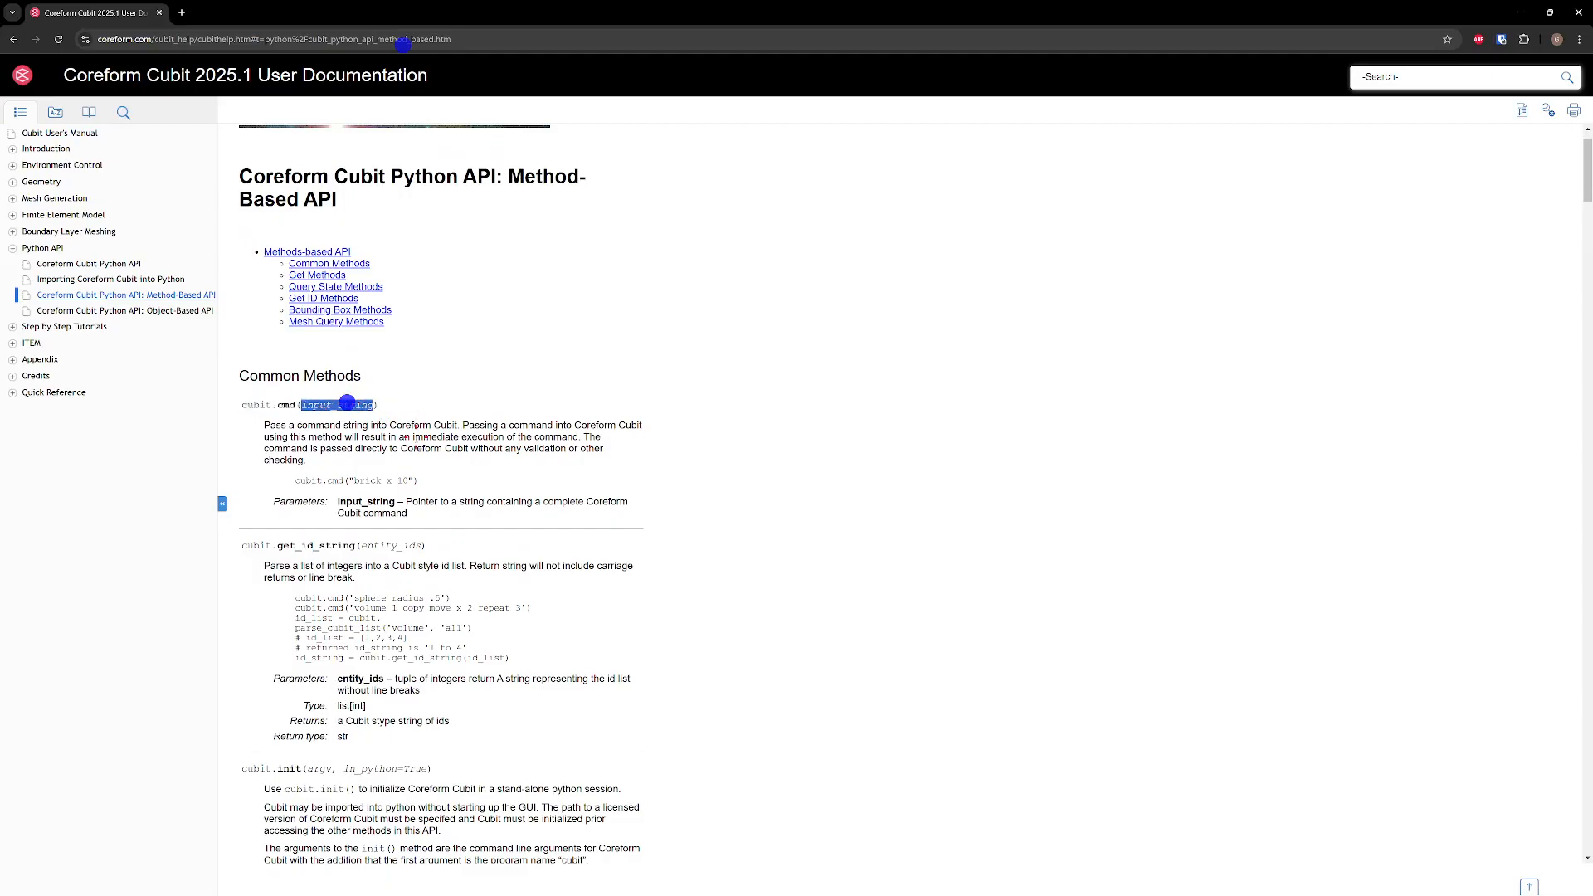
Look through the remaining common methods and the curve-related get methods of the method-based API
{"action": "scroll", "coordinate": [410, 453], "scroll_direction": "down", "scroll_amount": 5}
{"action": "scroll", "coordinate": [730, 473], "scroll_direction": "down", "scroll_amount": 5}
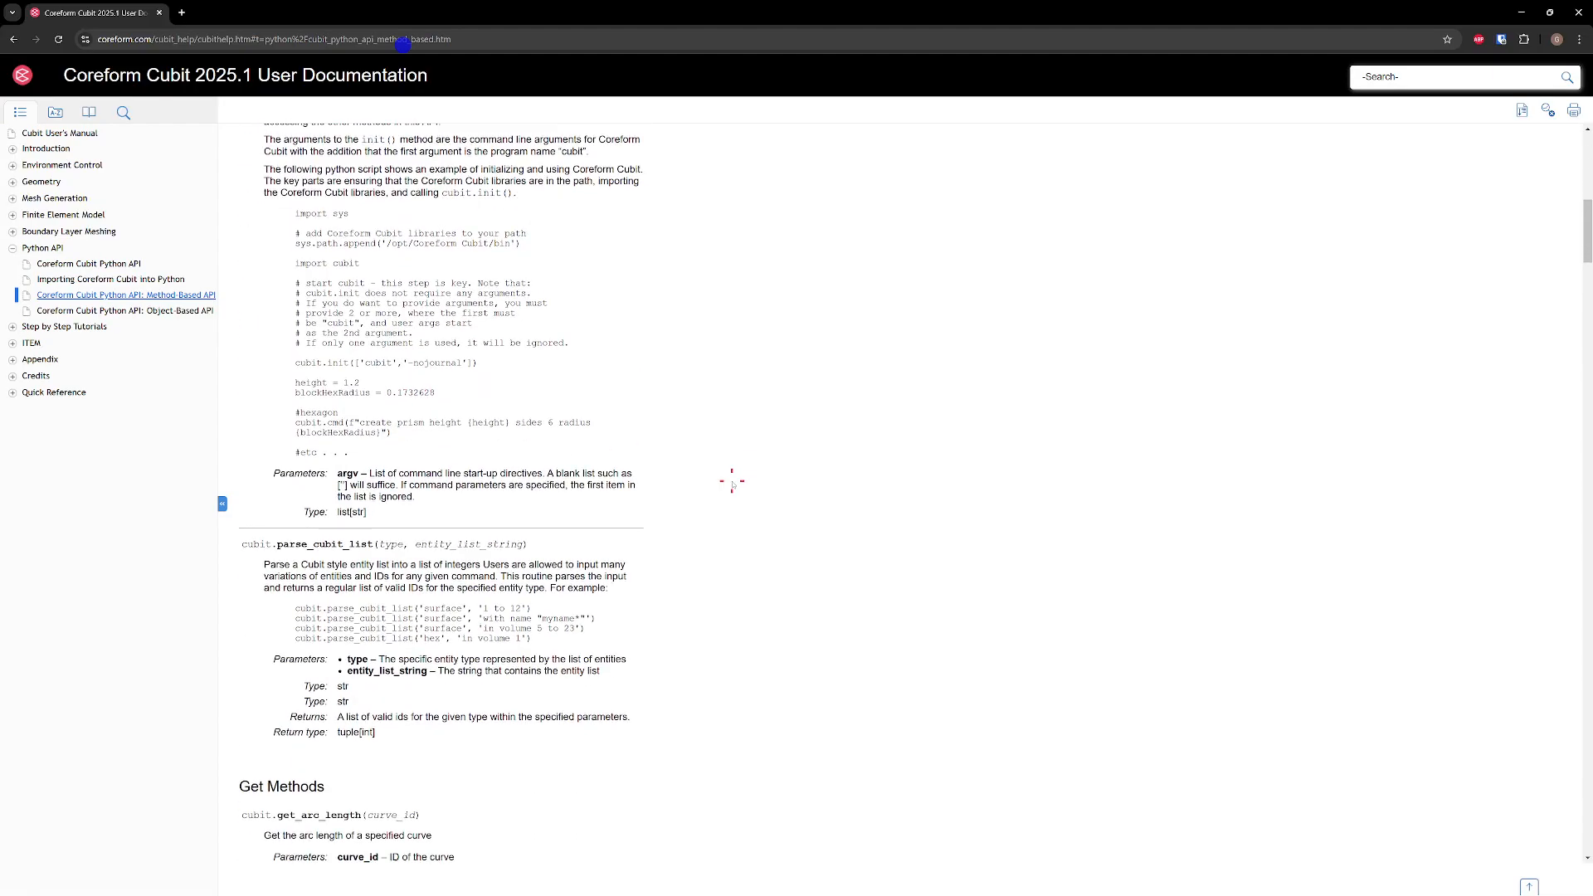
{"action": "scroll", "coordinate": [702, 480], "scroll_direction": "down", "scroll_amount": 7}
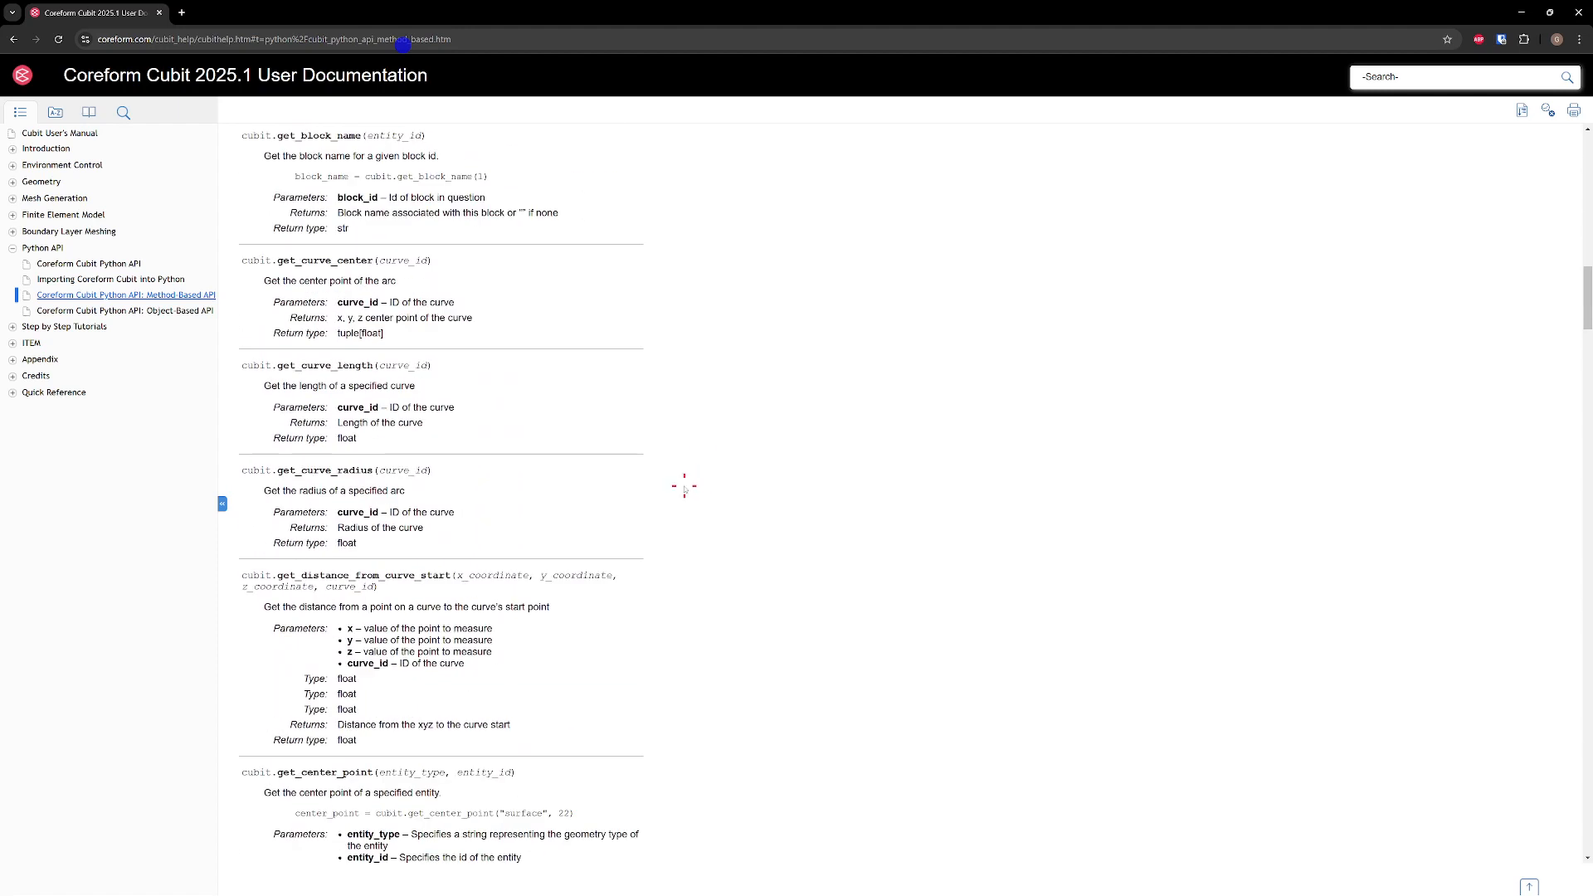
{"action": "scroll", "coordinate": [665, 487], "scroll_direction": "down", "scroll_amount": 2}
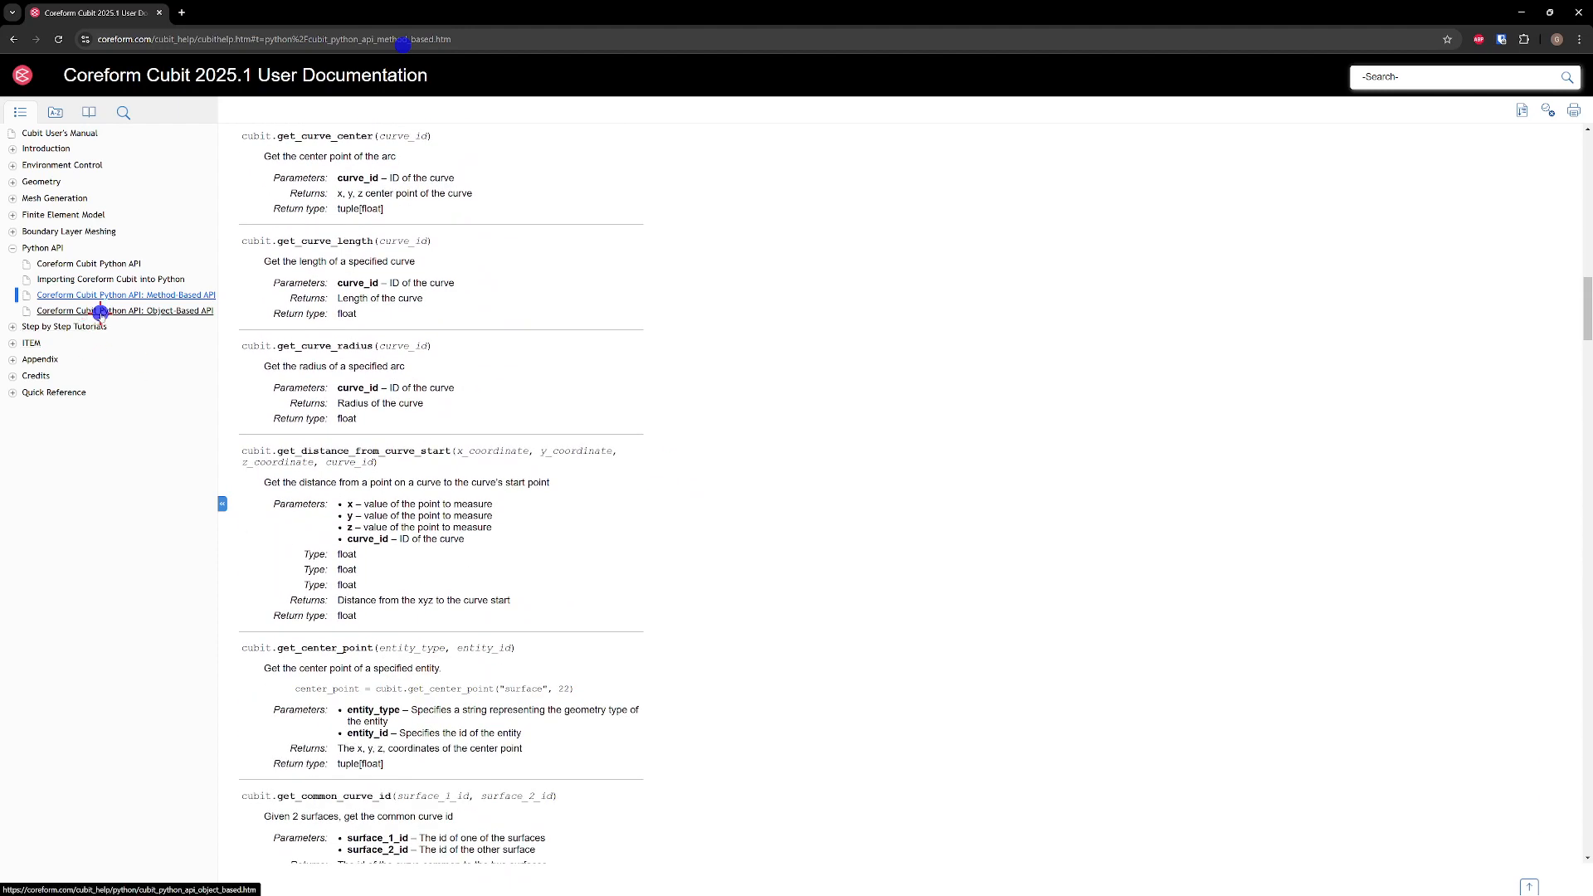
Open the object-based API reference, review its object creation methods and go to the Curve class
{"action": "left_click", "coordinate": [100, 311]}
{"action": "scroll", "coordinate": [423, 492], "scroll_direction": "down", "scroll_amount": 2}
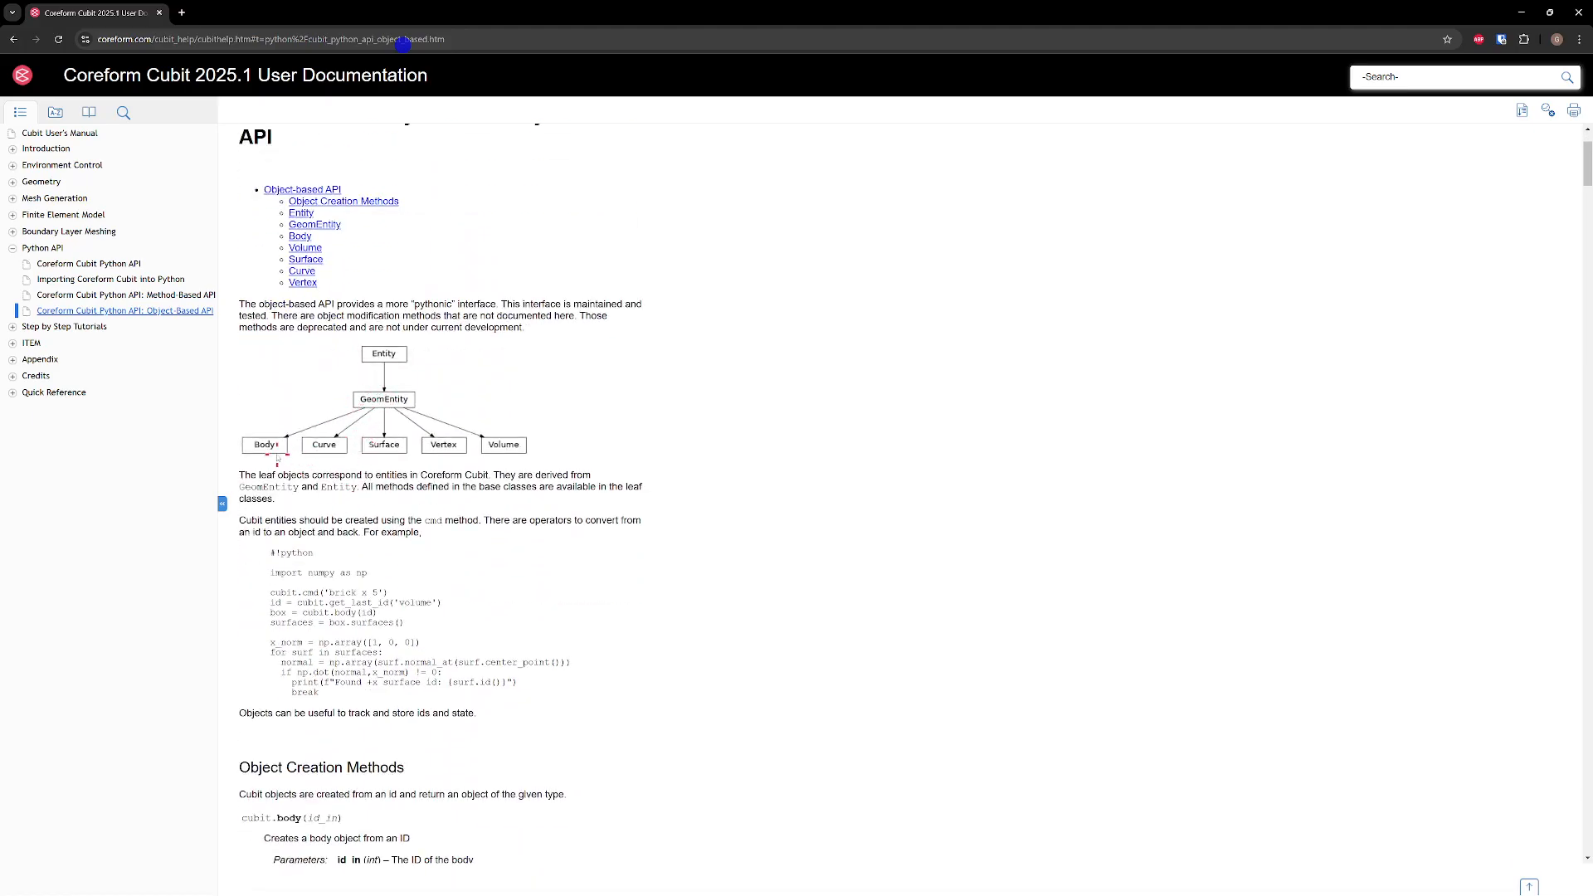
{"action": "scroll", "coordinate": [419, 508], "scroll_direction": "down", "scroll_amount": 3}
{"action": "scroll", "coordinate": [418, 516], "scroll_direction": "down", "scroll_amount": 3}
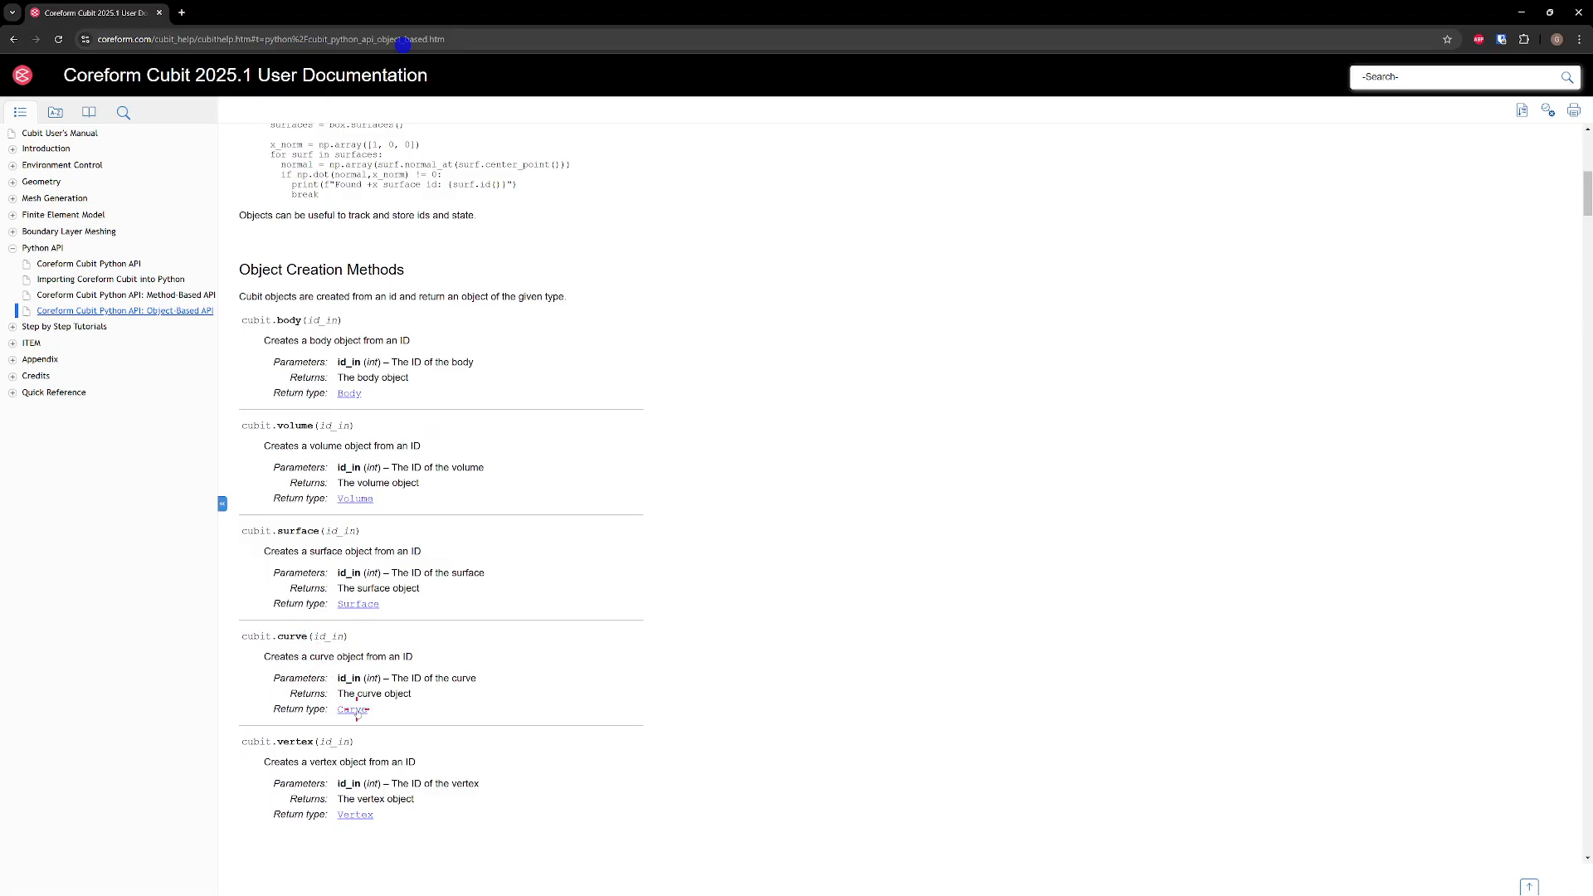
{"action": "left_click", "coordinate": [353, 710]}
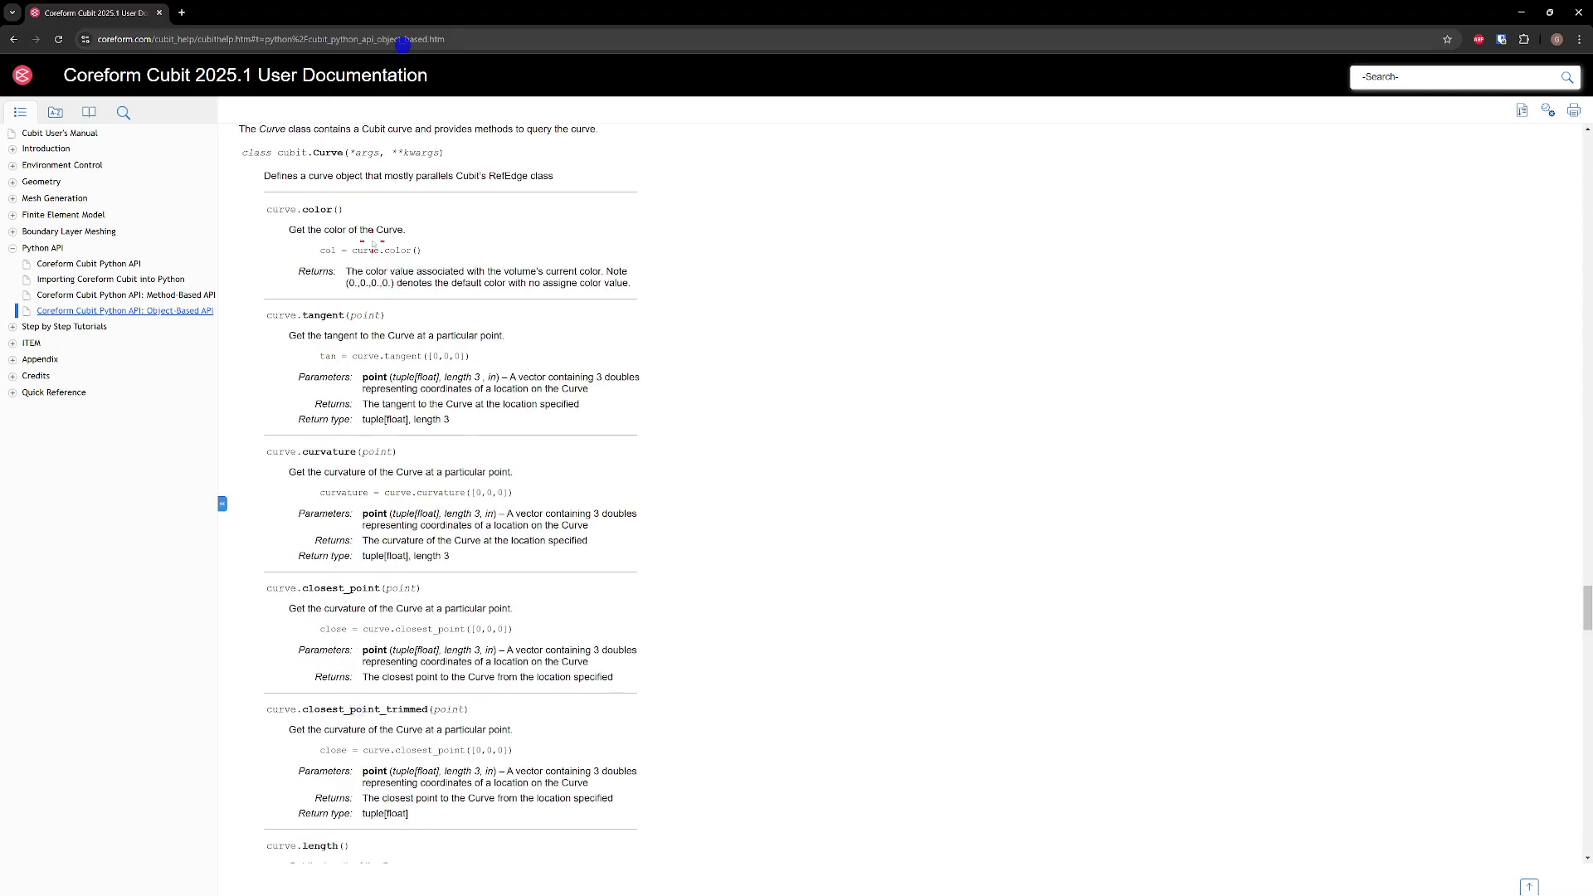
Examine the Curve class's curvature method and the point coordinates it takes as argument
{"action": "scroll", "coordinate": [373, 248], "scroll_direction": "up", "scroll_amount": 1}
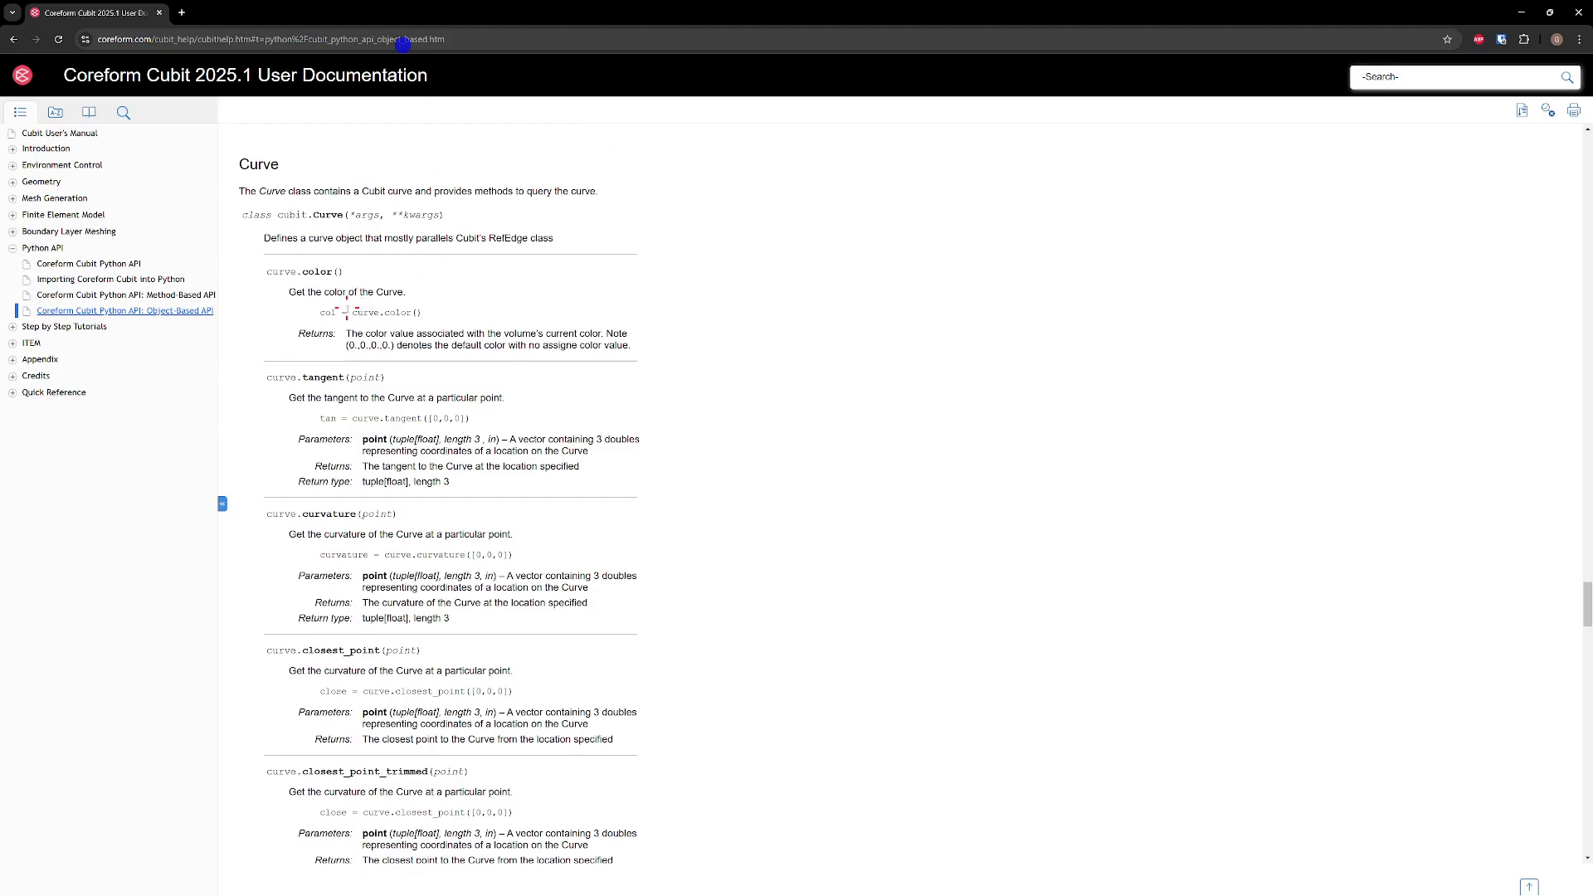
{"action": "scroll", "coordinate": [386, 406], "scroll_direction": "down", "scroll_amount": 2}
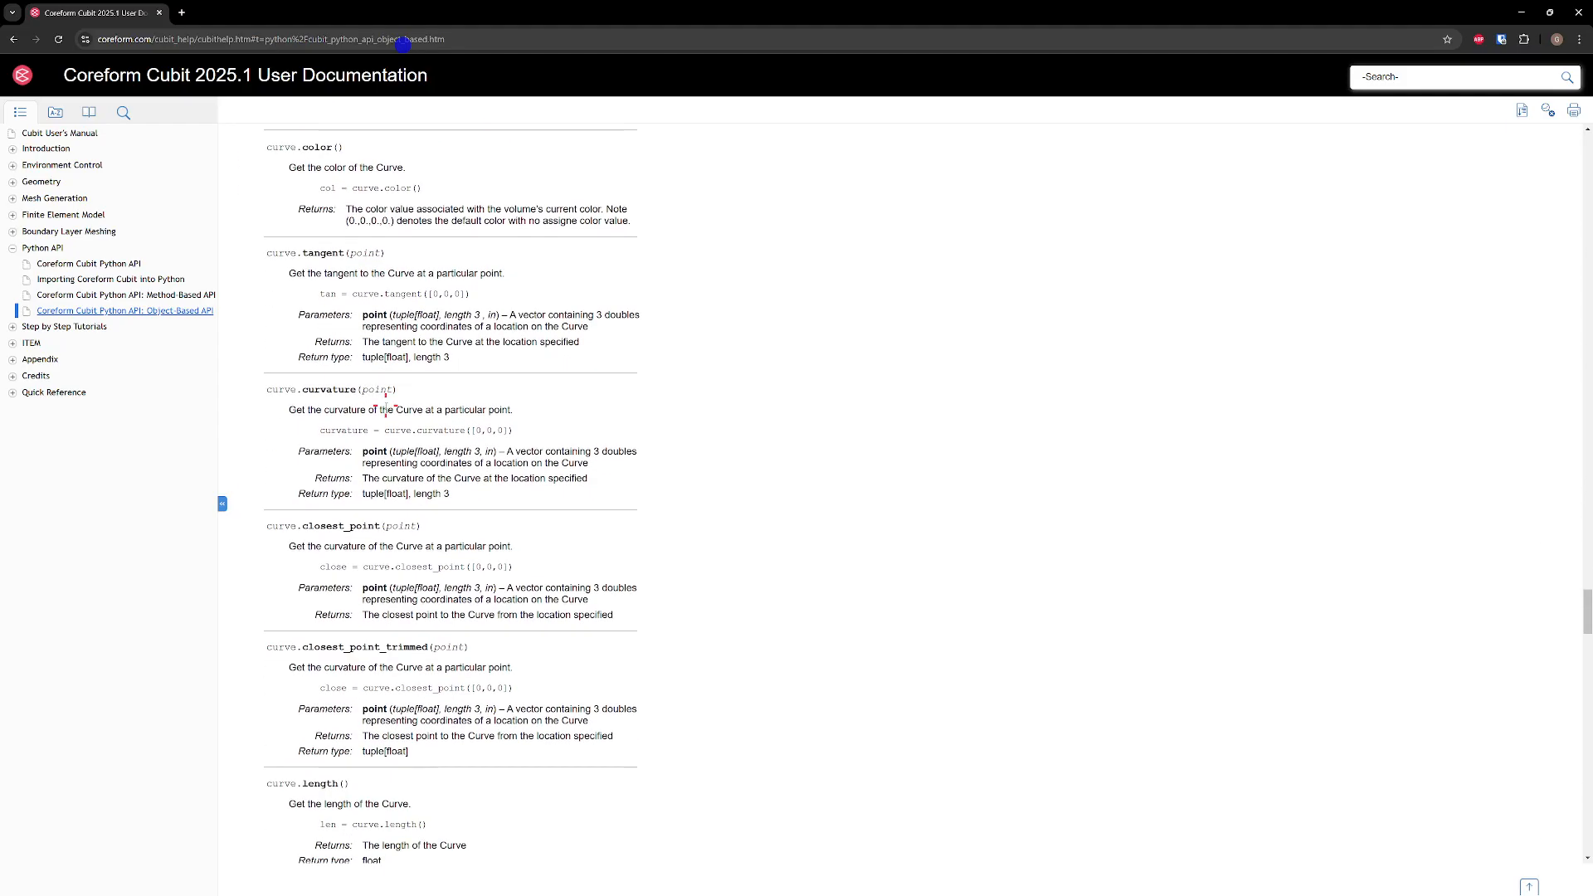
{"action": "double_click", "coordinate": [321, 388]}
{"action": "left_click_drag", "start_coordinate": [475, 430], "coordinate": [506, 428]}
{"action": "scroll", "coordinate": [413, 560], "scroll_direction": "down", "scroll_amount": 5}
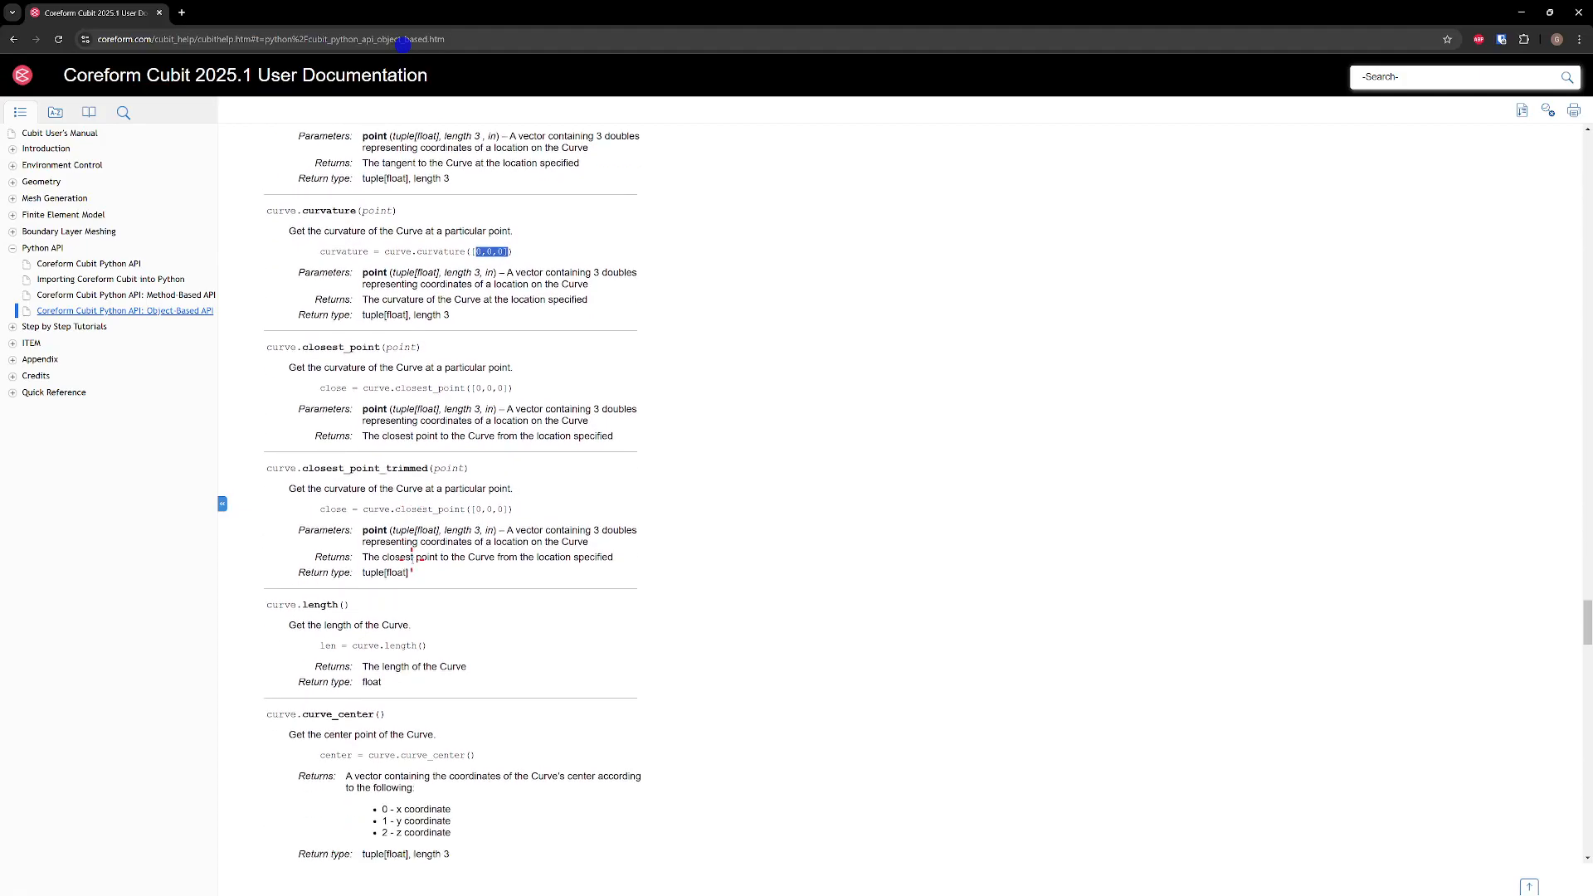
Find the position_from_fraction method in the Curve class reference
{"action": "scroll", "coordinate": [414, 554], "scroll_direction": "down", "scroll_amount": 2}
{"action": "scroll", "coordinate": [411, 564], "scroll_direction": "up", "scroll_amount": 2}
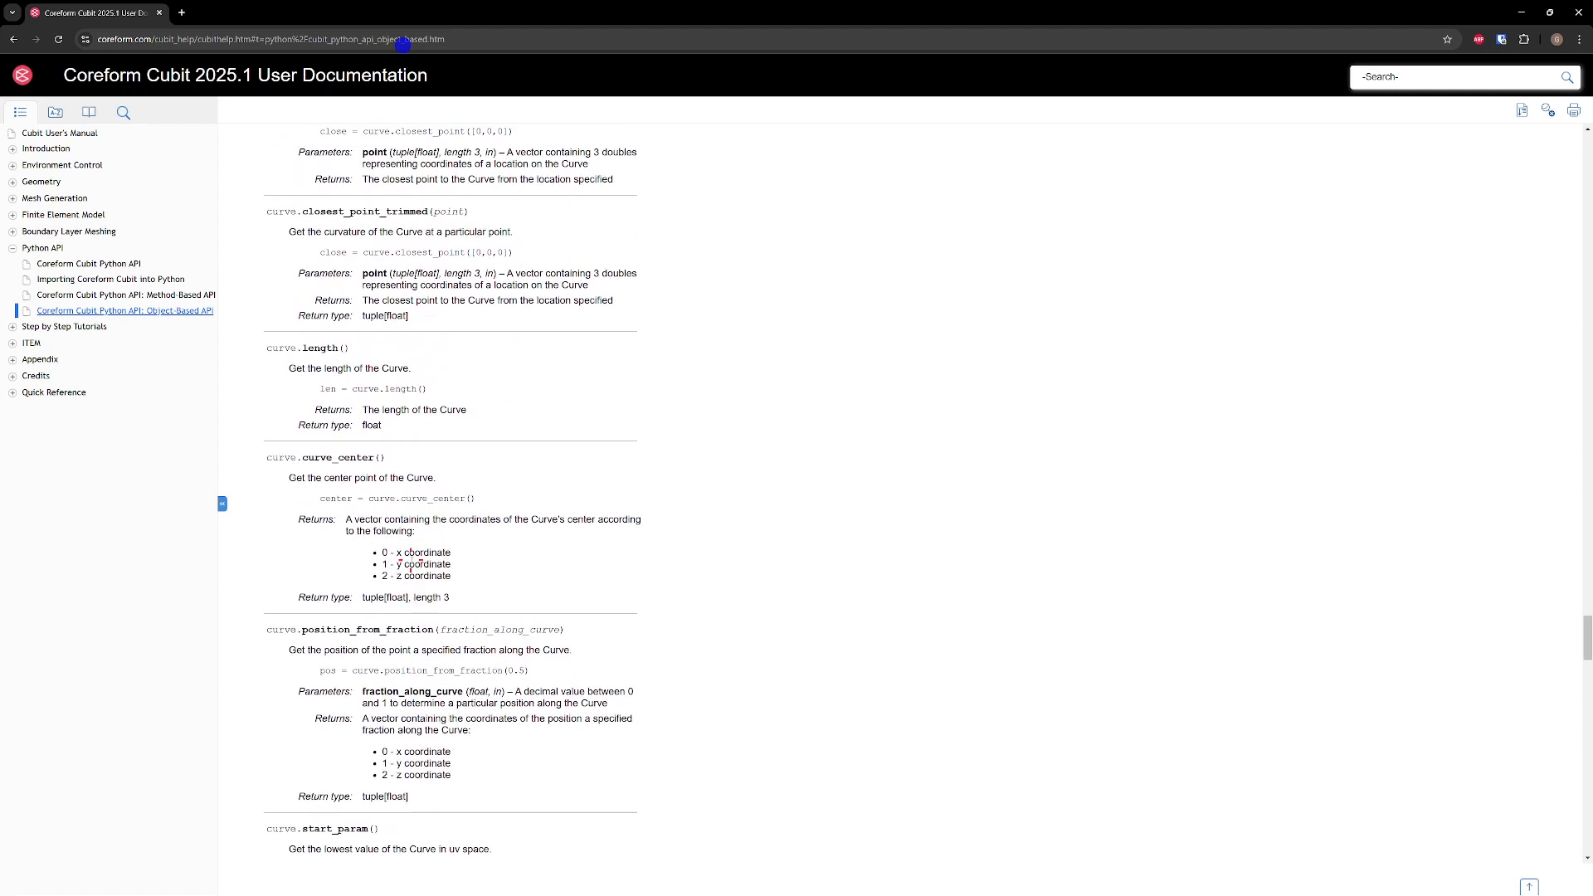
{"action": "scroll", "coordinate": [412, 564], "scroll_direction": "down", "scroll_amount": 1}
{"action": "left_click_drag", "start_coordinate": [302, 568], "coordinate": [430, 575]}
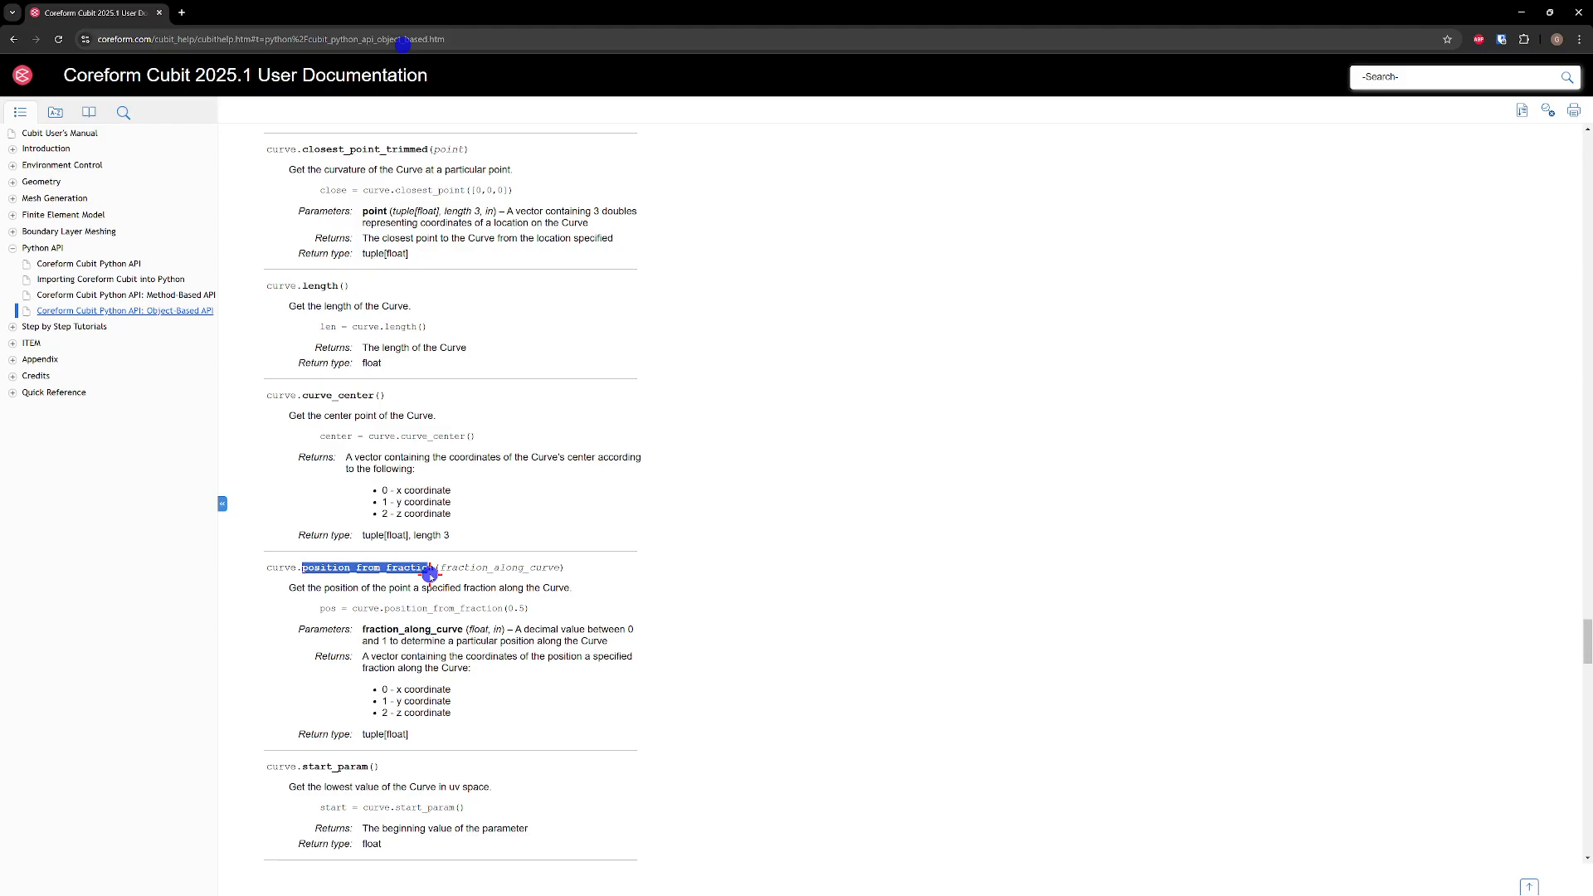
Examine the u_from_position and position_from_u methods and the arc-length methods of the Curve class
{"action": "scroll", "coordinate": [428, 577], "scroll_direction": "down", "scroll_amount": 3}
{"action": "scroll", "coordinate": [426, 580], "scroll_direction": "down", "scroll_amount": 3}
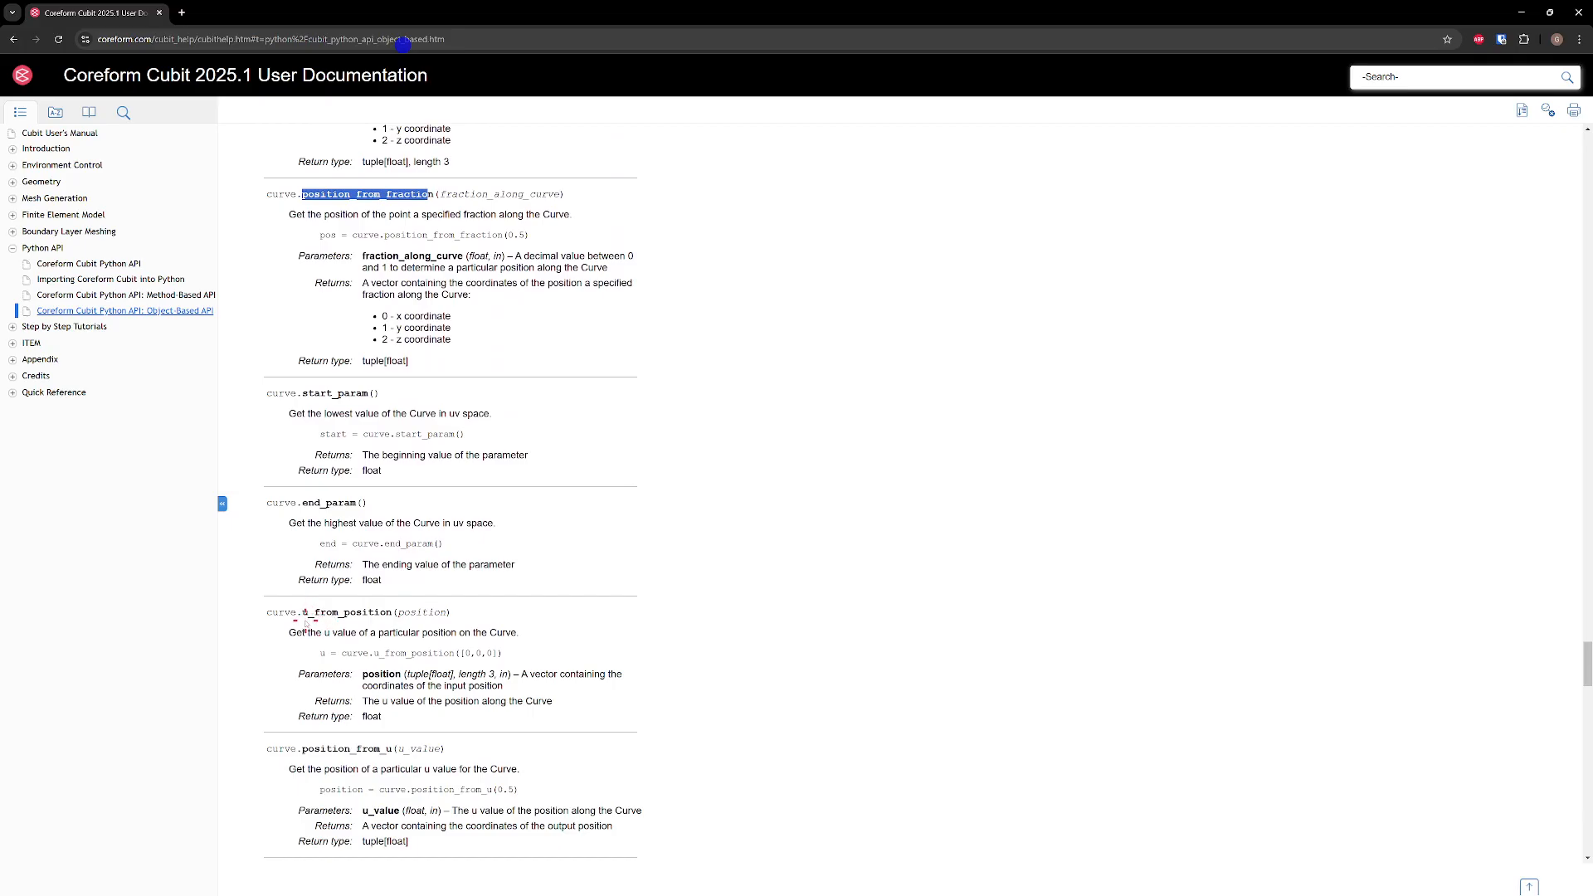
{"action": "left_click_drag", "start_coordinate": [301, 613], "coordinate": [393, 615]}
{"action": "left_click_drag", "start_coordinate": [301, 749], "coordinate": [391, 751]}
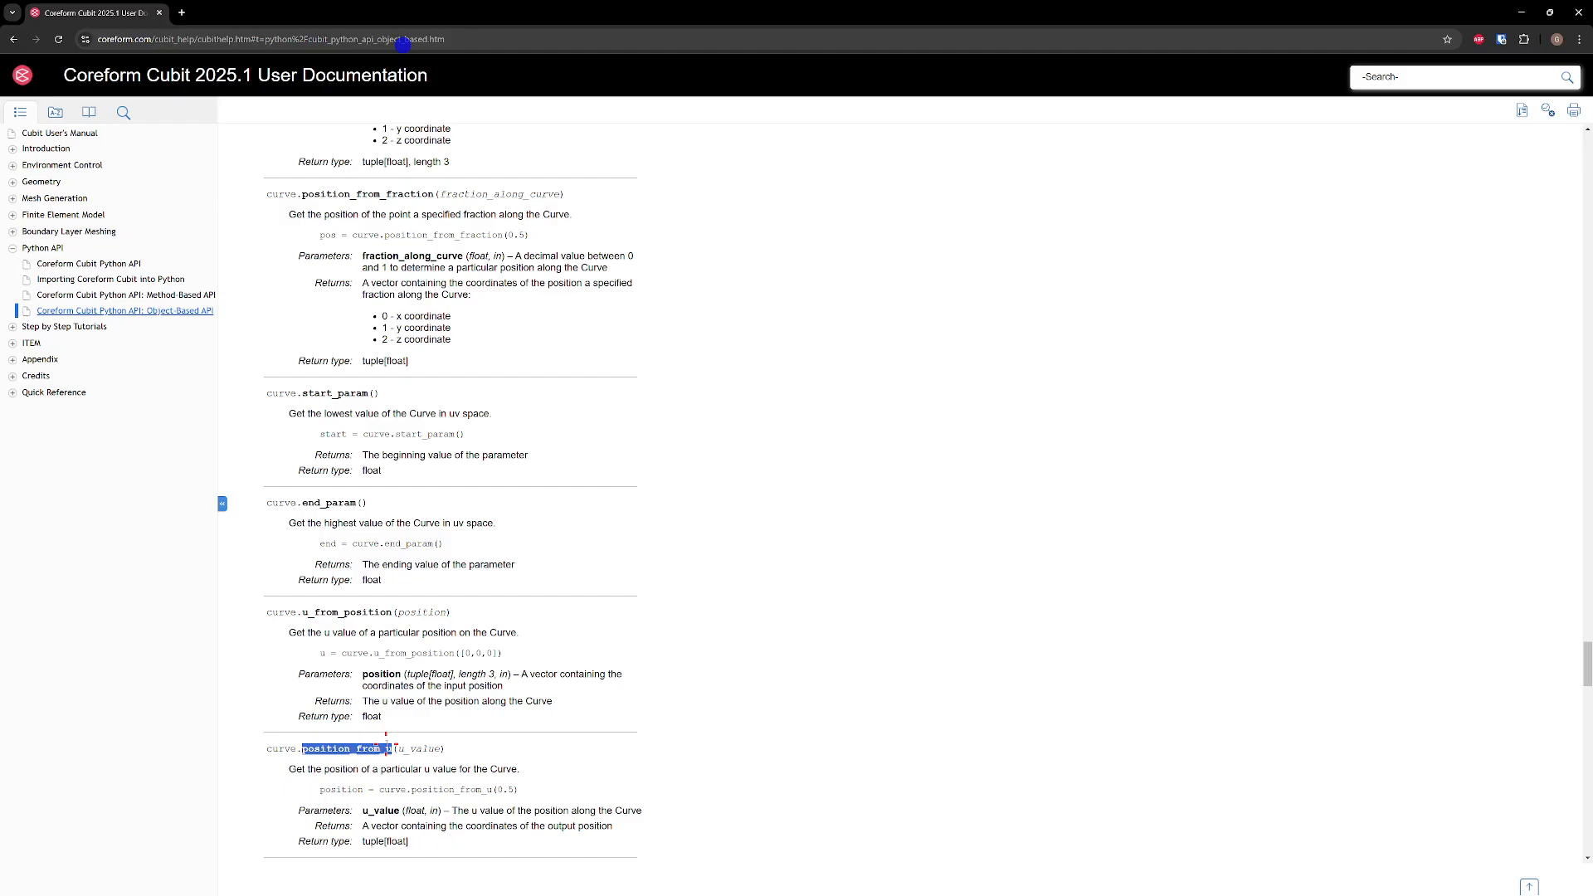
{"action": "scroll", "coordinate": [427, 695], "scroll_direction": "down", "scroll_amount": 4}
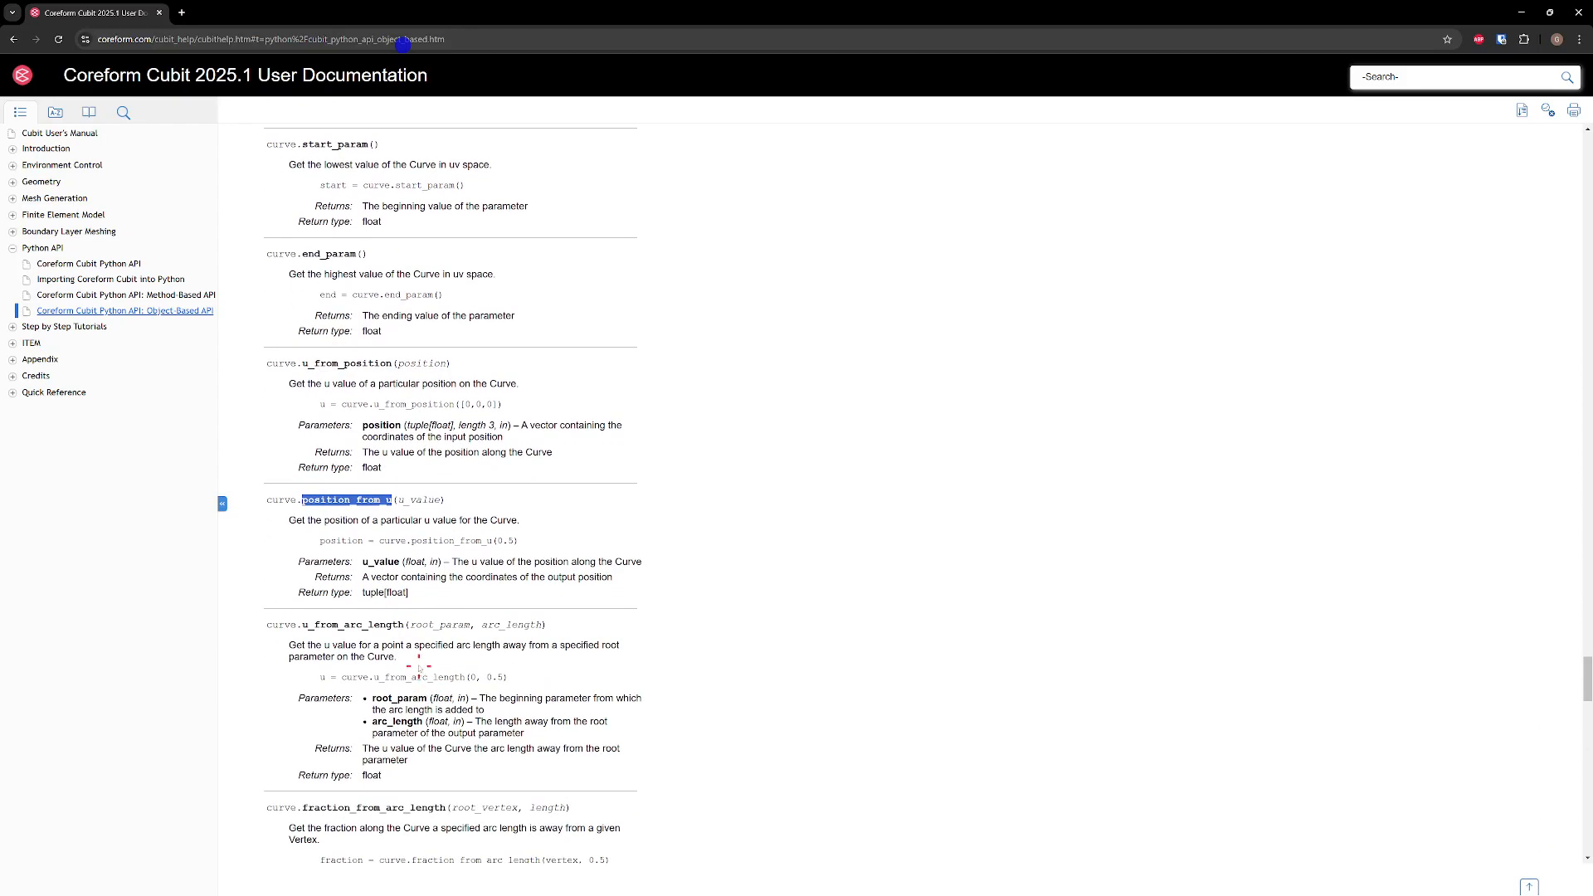
{"action": "scroll", "coordinate": [406, 645], "scroll_direction": "down", "scroll_amount": 6}
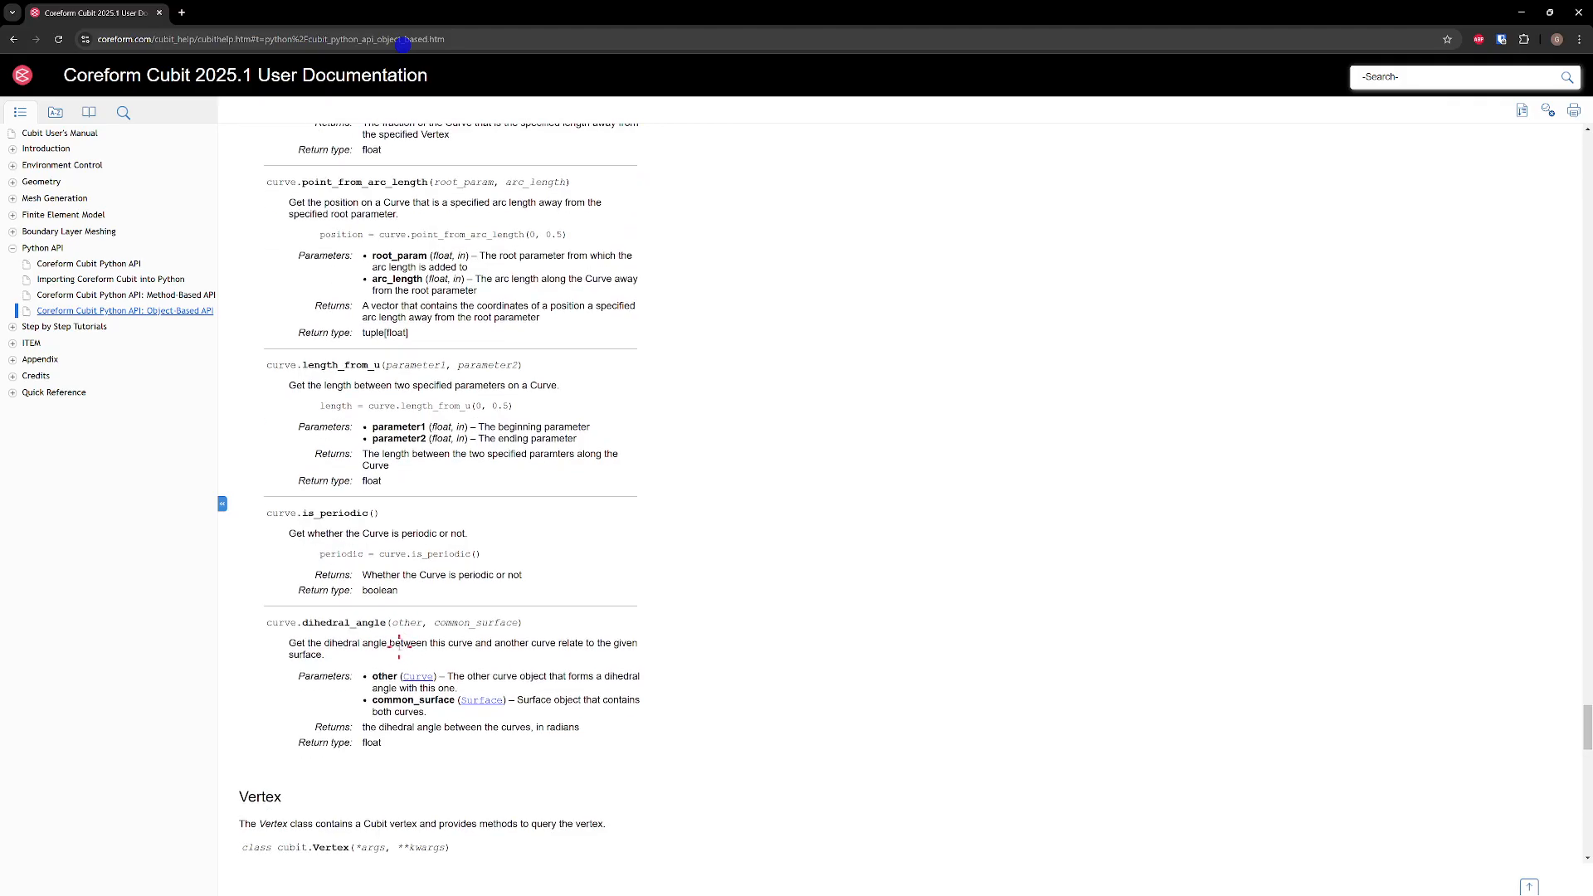
{"action": "scroll", "coordinate": [404, 644], "scroll_direction": "up", "scroll_amount": 10}
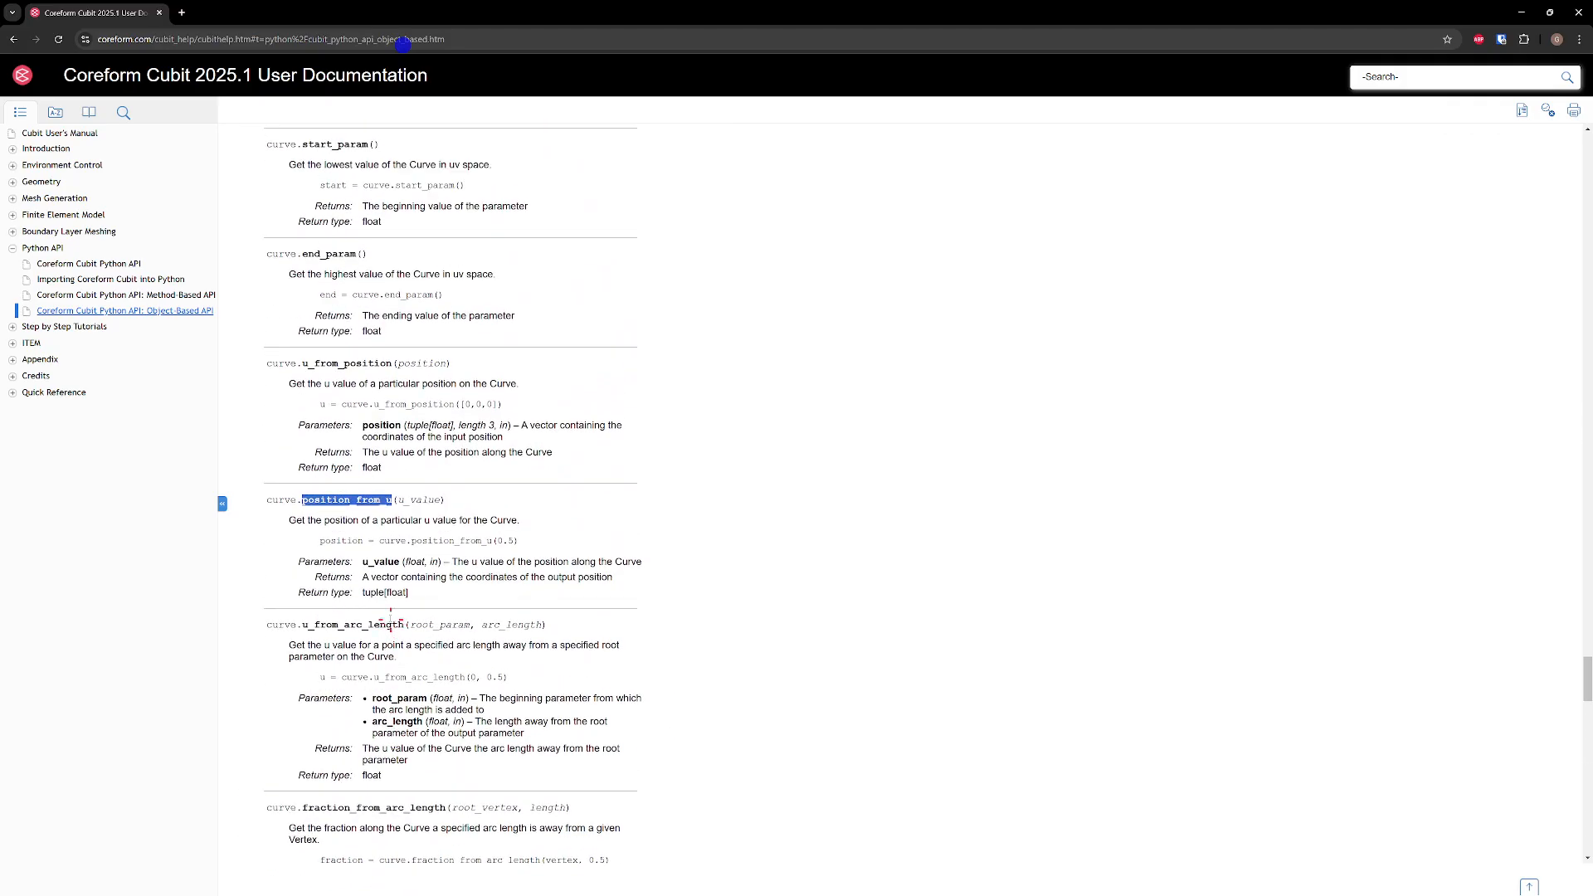
{"action": "scroll", "coordinate": [393, 642], "scroll_direction": "up", "scroll_amount": 2}
{"action": "scroll", "coordinate": [348, 559], "scroll_direction": "up", "scroll_amount": 2}
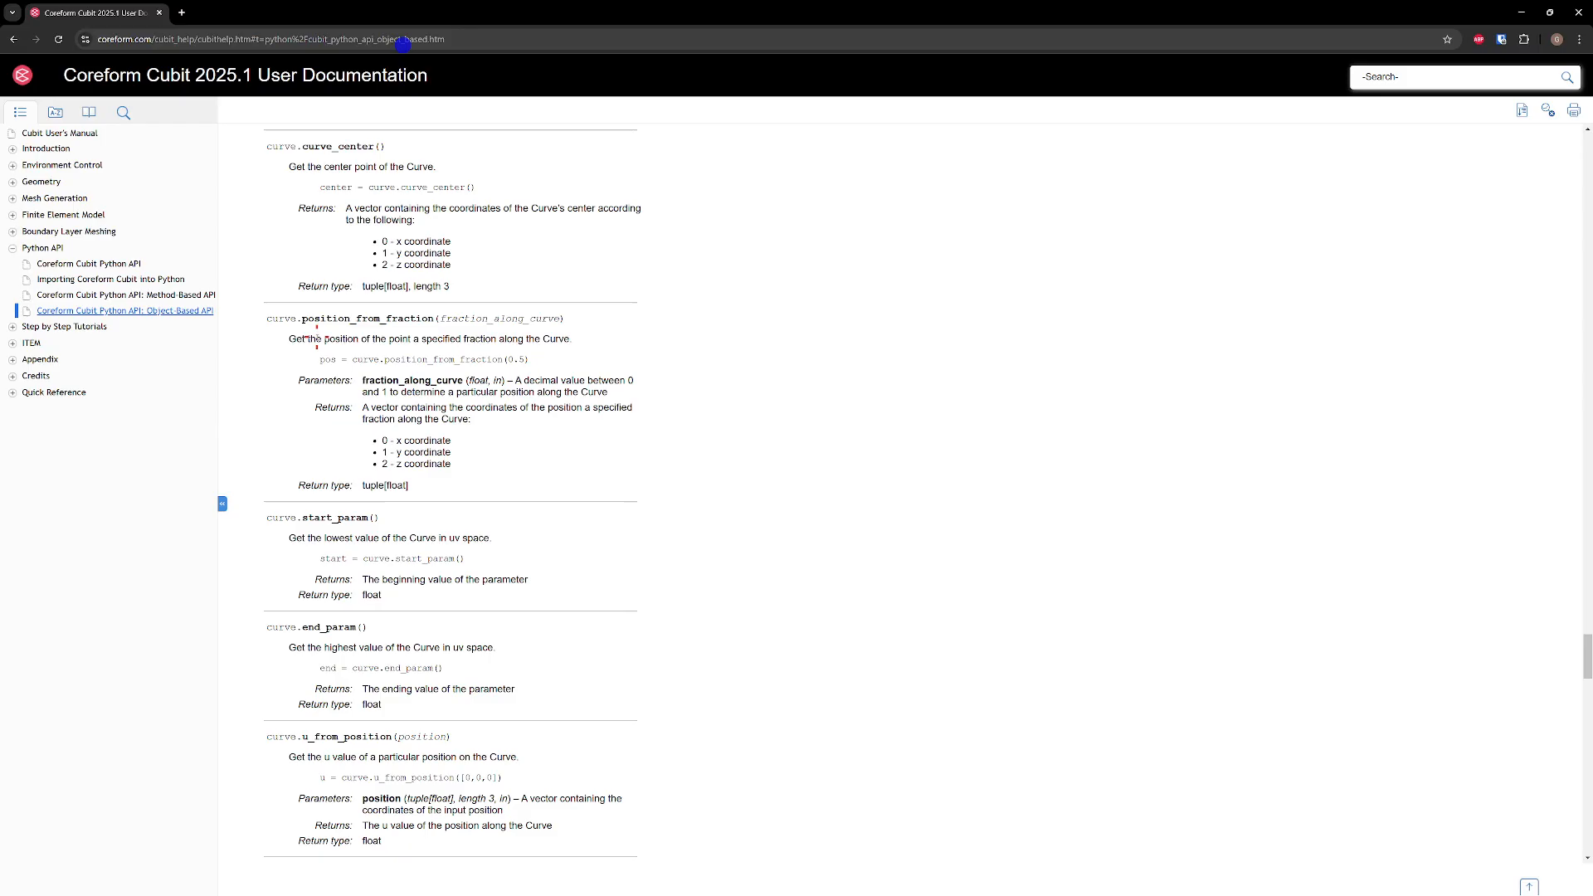
Return to the journal editor and insert an empty line below the "#!python" line of the inner region section
{"action": "left_click_drag", "start_coordinate": [561, 8], "coordinate": [1203, 895]}
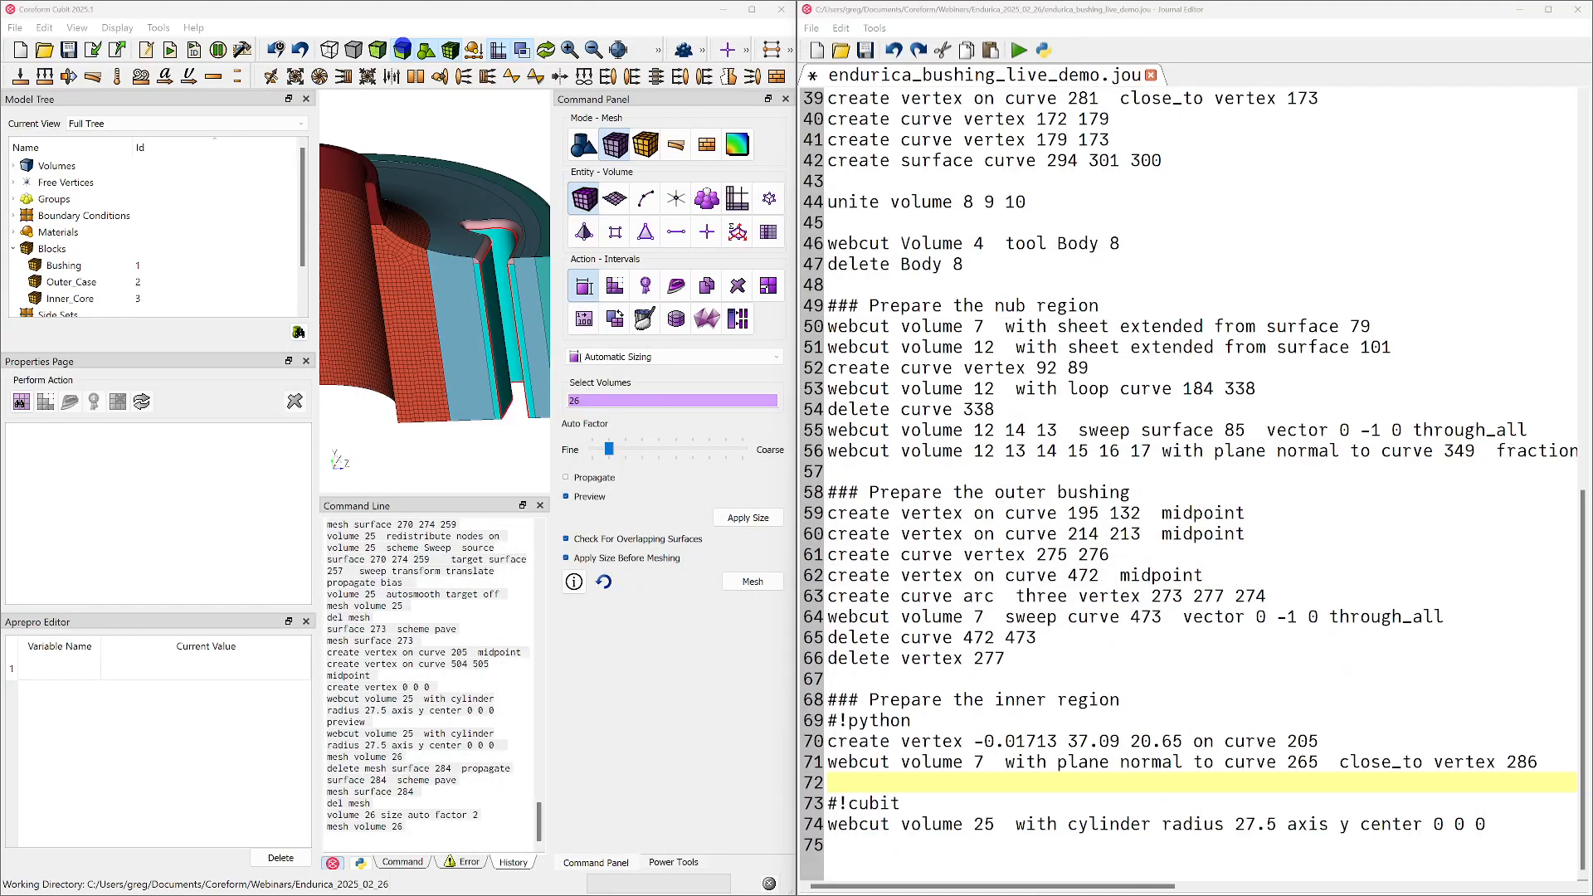
{"action": "left_click", "coordinate": [932, 720]}
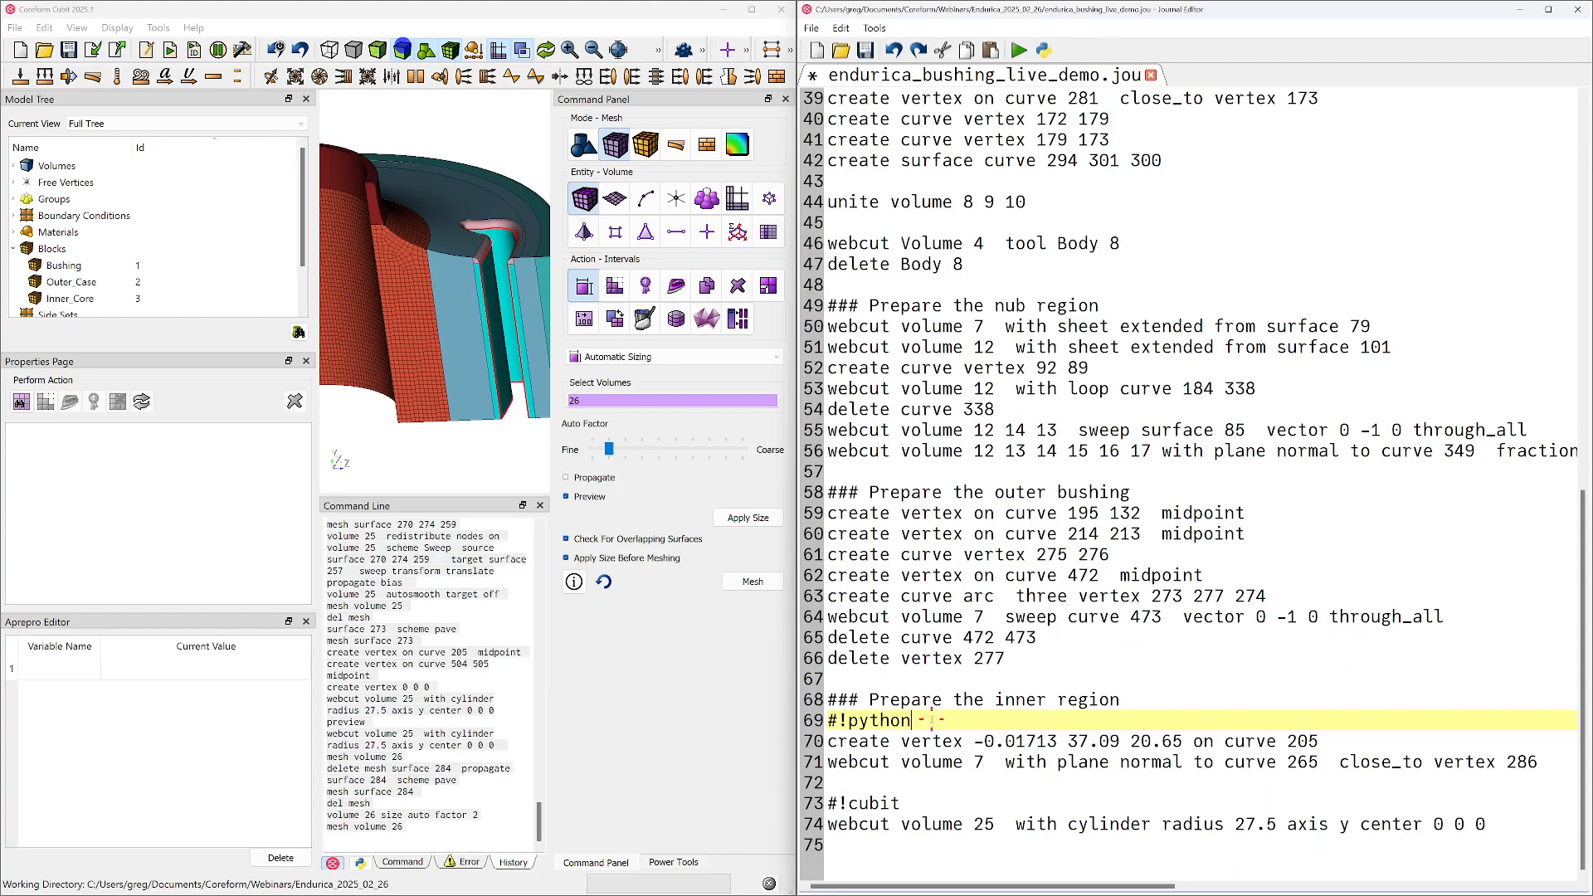
{"action": "key", "text": "Return"}
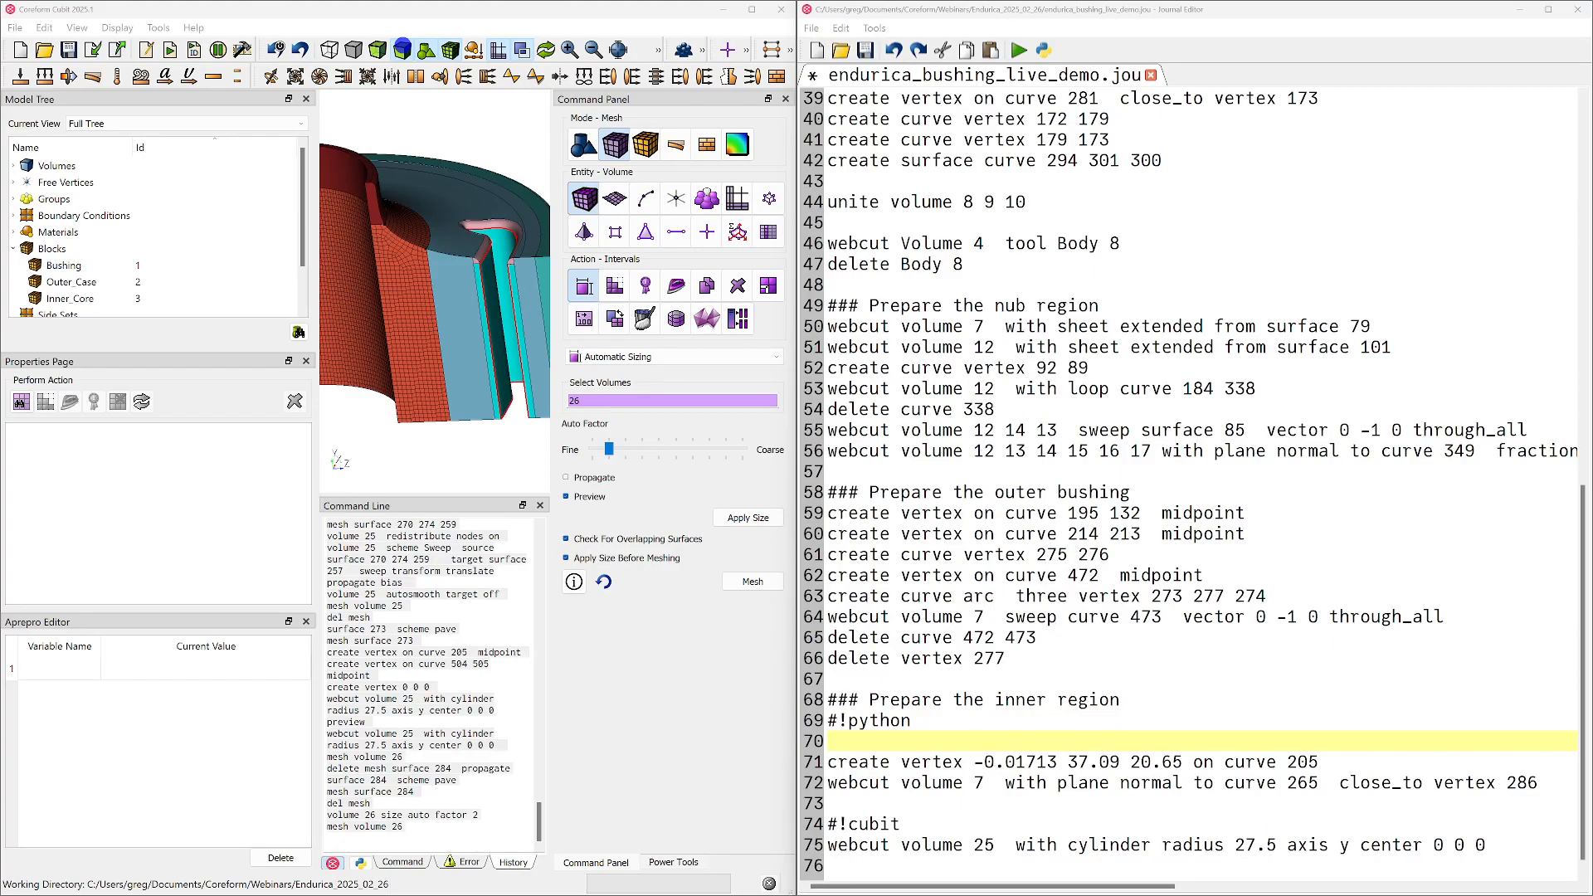
Switch to the browser window with the SciPy website and open its documentation
{"action": "left_click_drag", "start_coordinate": [661, 297], "coordinate": [559, 247]}
{"action": "scroll", "coordinate": [942, 548], "scroll_direction": "down", "scroll_amount": 3}
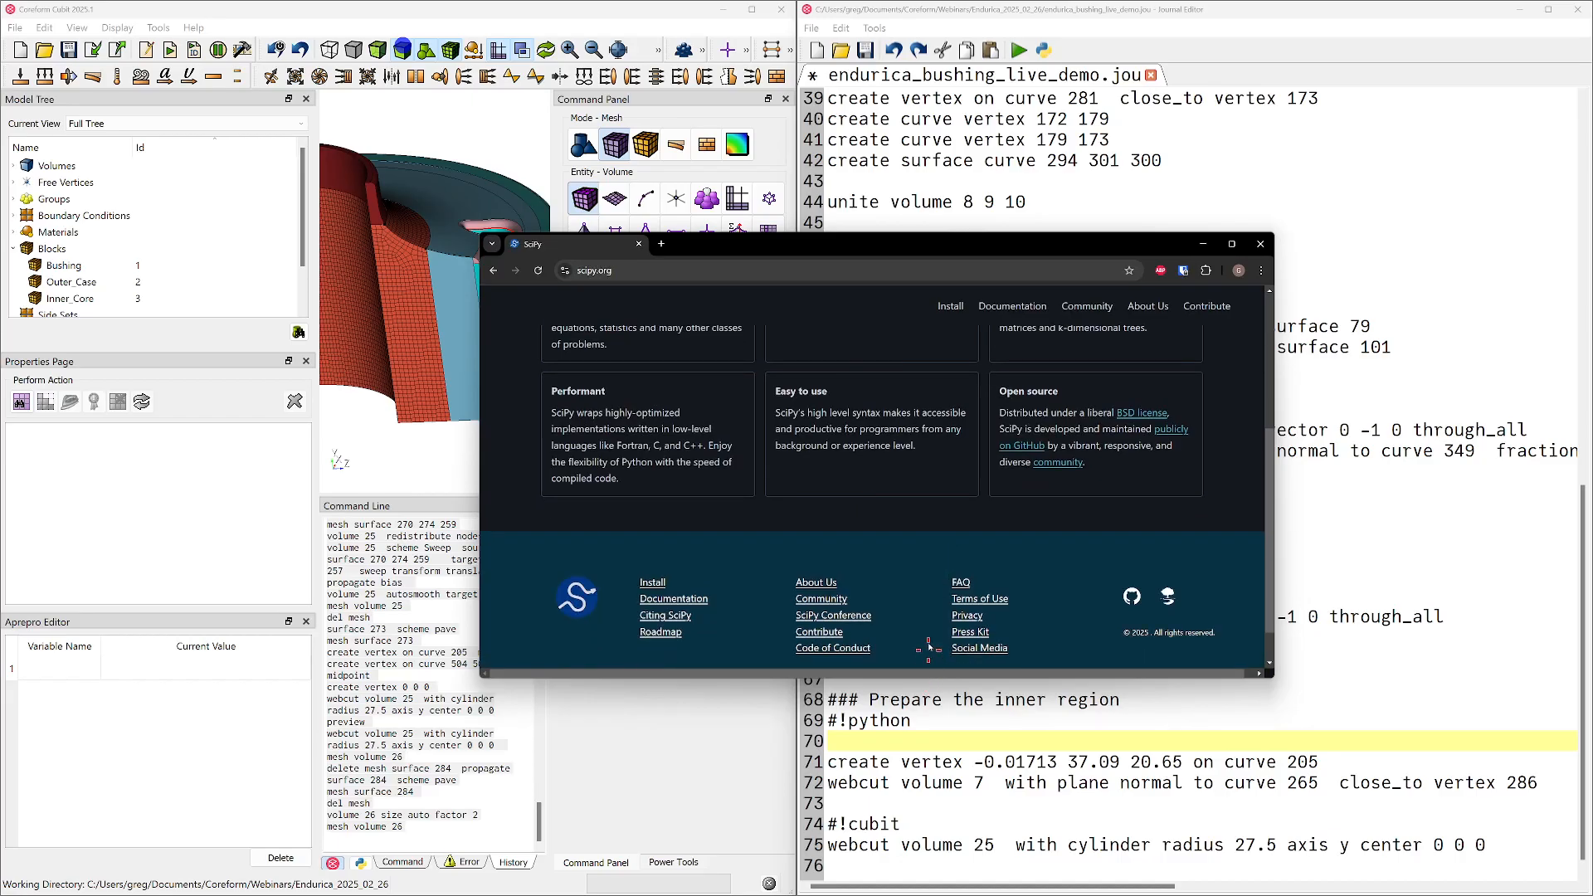
{"action": "scroll", "coordinate": [971, 387], "scroll_direction": "up", "scroll_amount": 3}
{"action": "left_click", "coordinate": [1010, 307]}
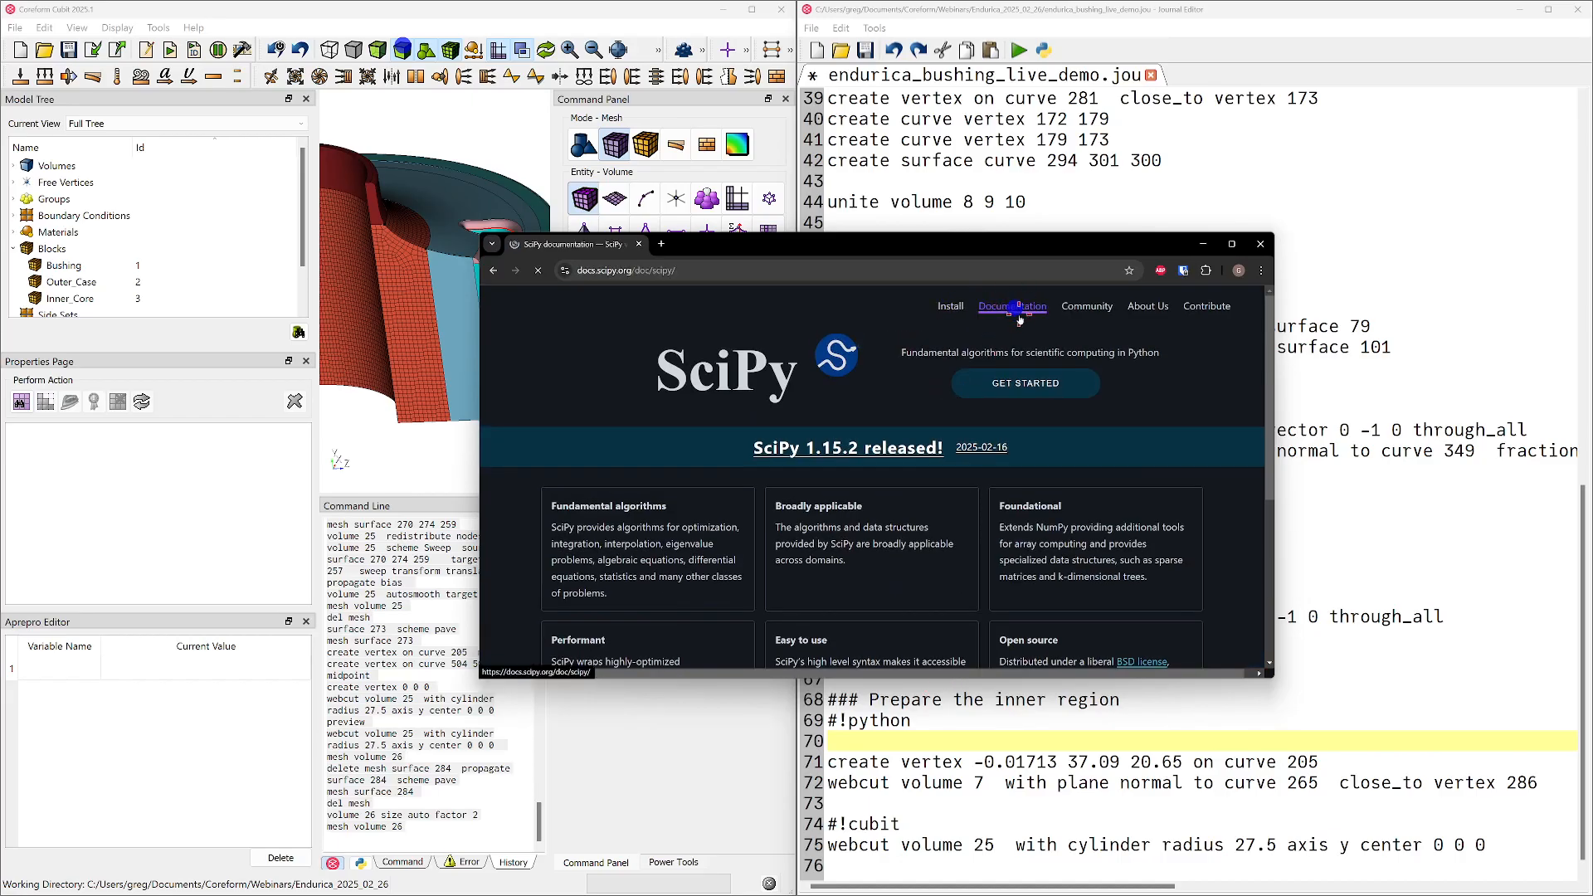
{"action": "scroll", "coordinate": [996, 380], "scroll_direction": "down", "scroll_amount": 1}
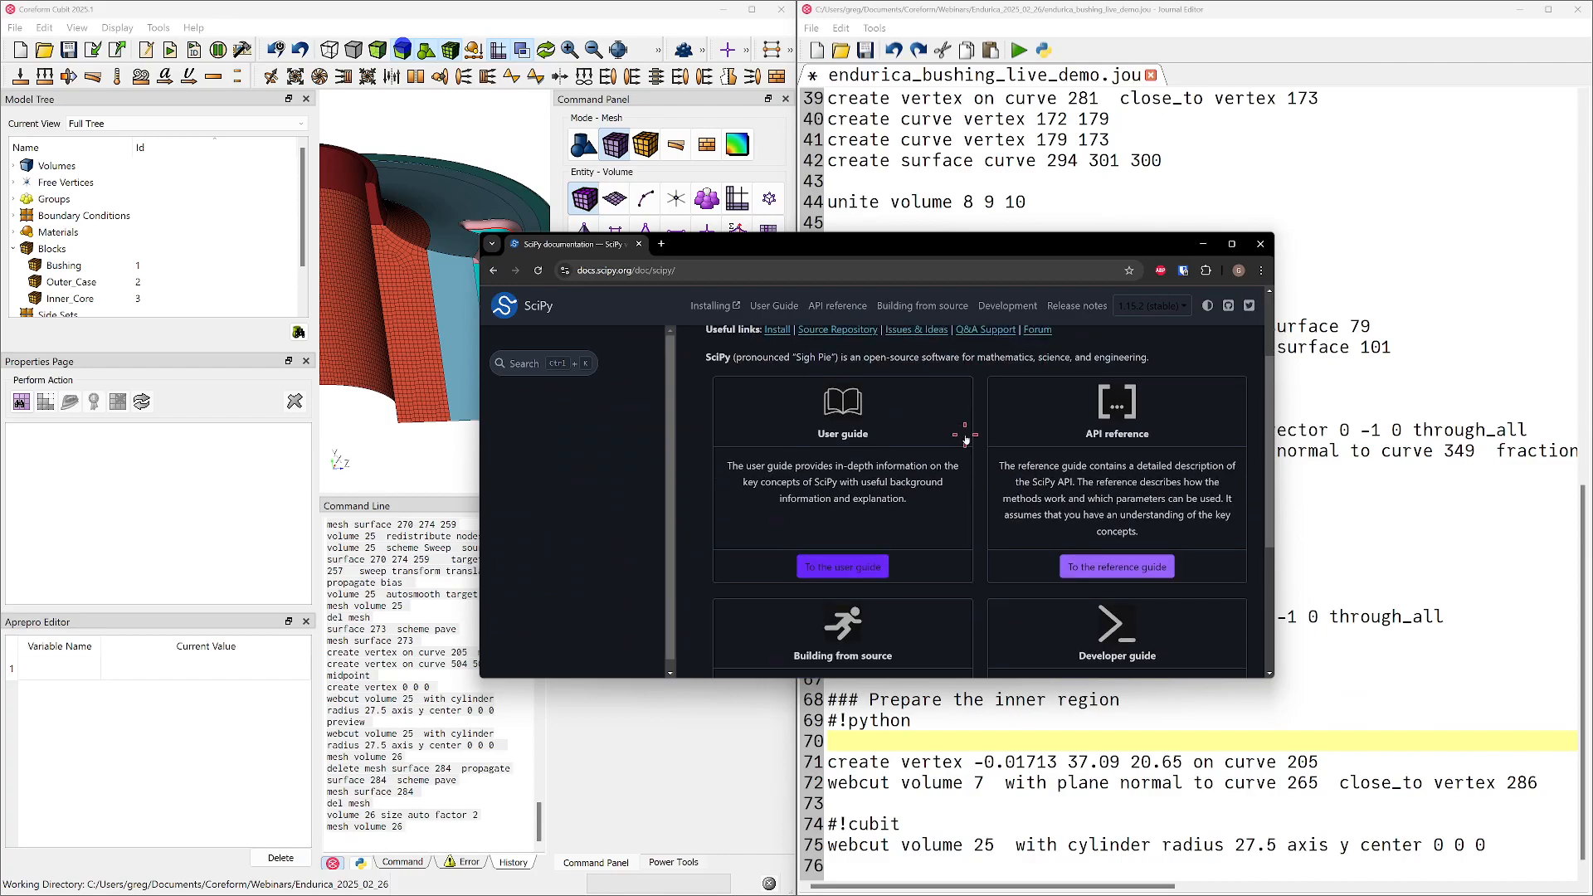
Go through the SciPy user guide to the optimize subpackage and open the minimize_scalar reference page
{"action": "left_click", "coordinate": [858, 407]}
{"action": "scroll", "coordinate": [745, 556], "scroll_direction": "down", "scroll_amount": 4}
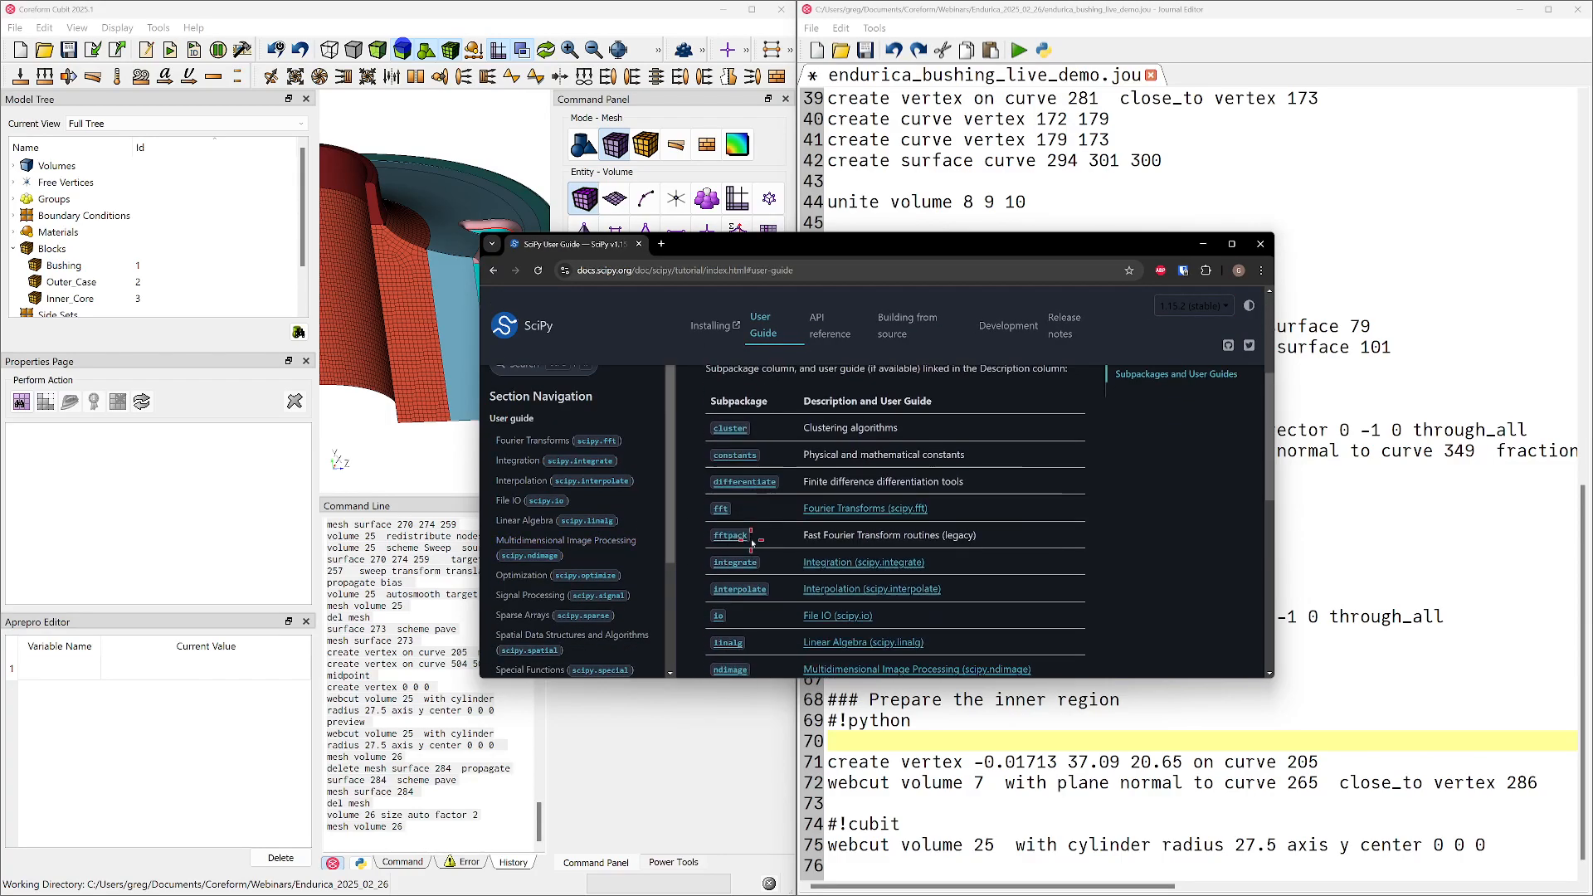
{"action": "scroll", "coordinate": [745, 557], "scroll_direction": "down", "scroll_amount": 2}
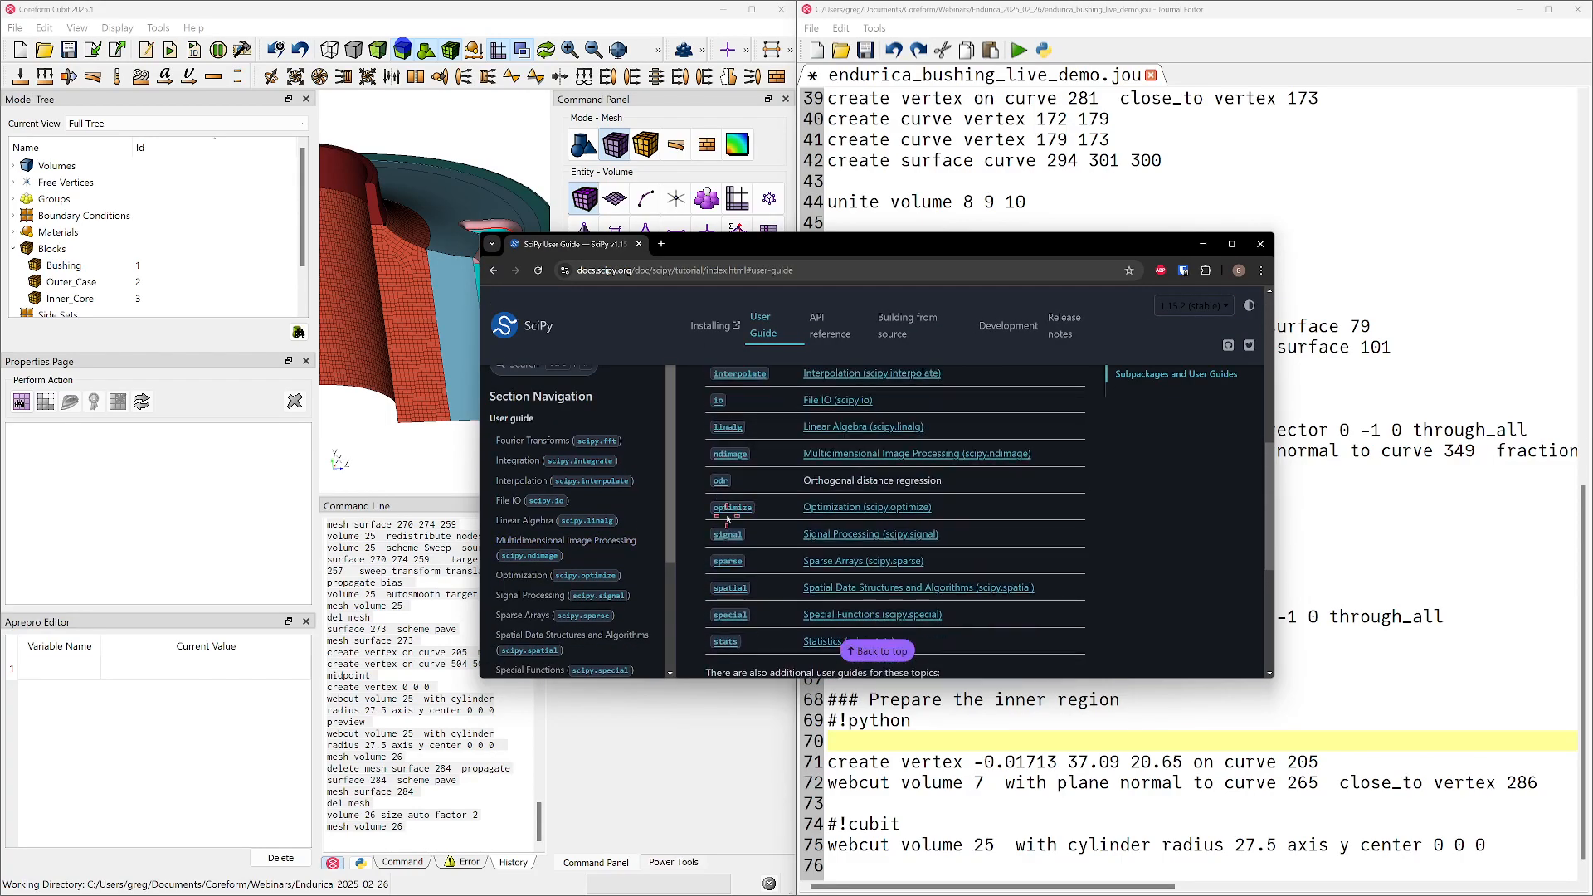
{"action": "left_click", "coordinate": [732, 510]}
{"action": "scroll", "coordinate": [785, 526], "scroll_direction": "down", "scroll_amount": 3}
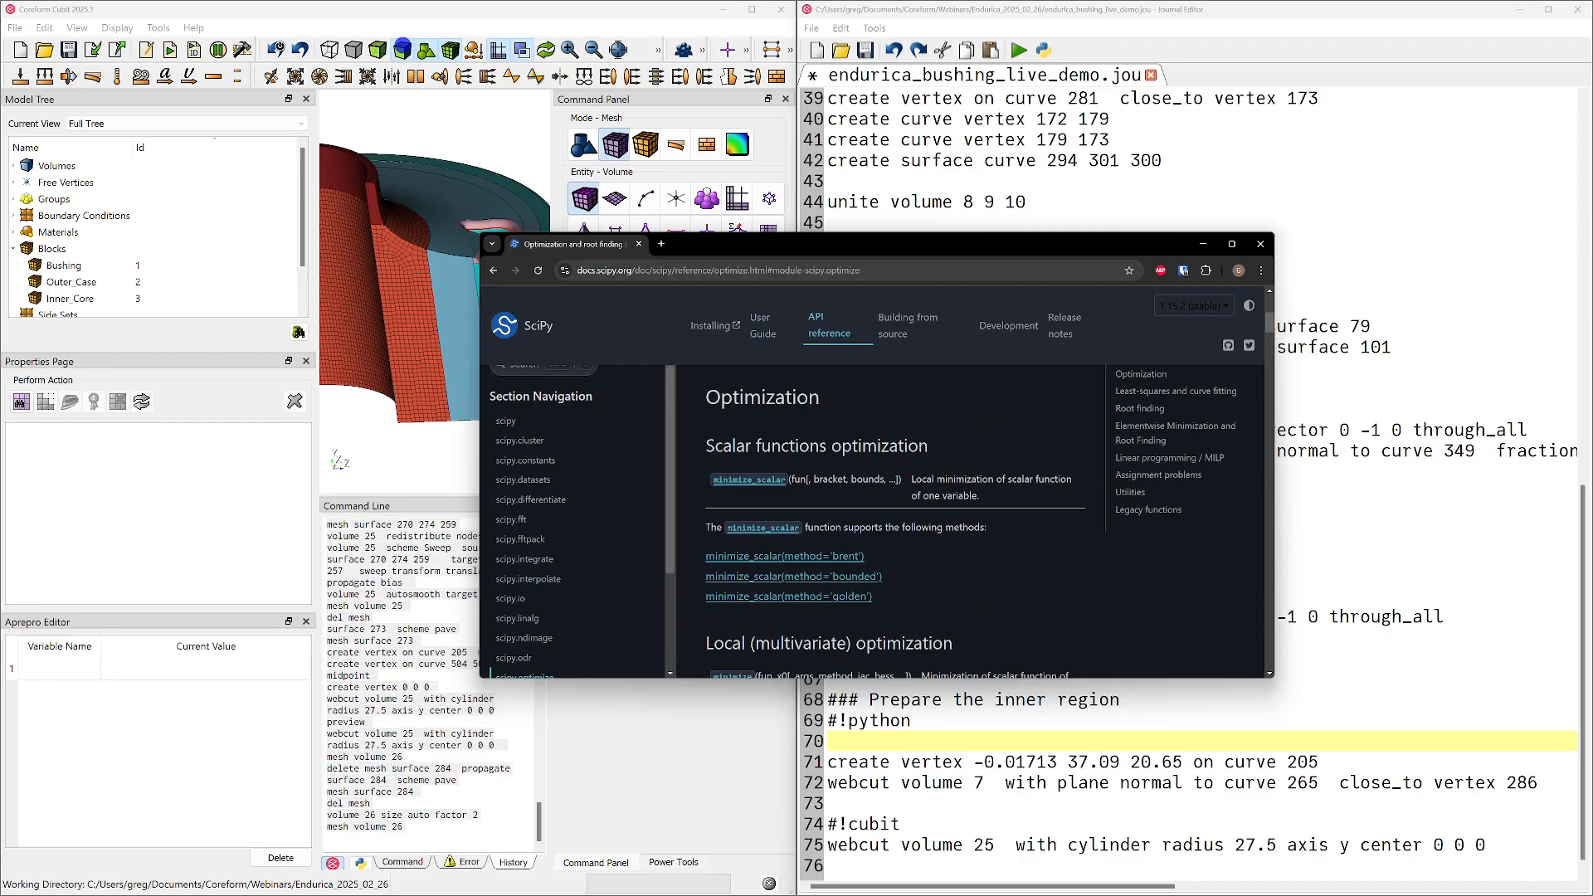
{"action": "left_click", "coordinate": [751, 480]}
Maximize the browser window and examine the signature and parameters of minimize_scalar
{"action": "left_click_drag", "start_coordinate": [1137, 243], "coordinate": [1289, 248]}
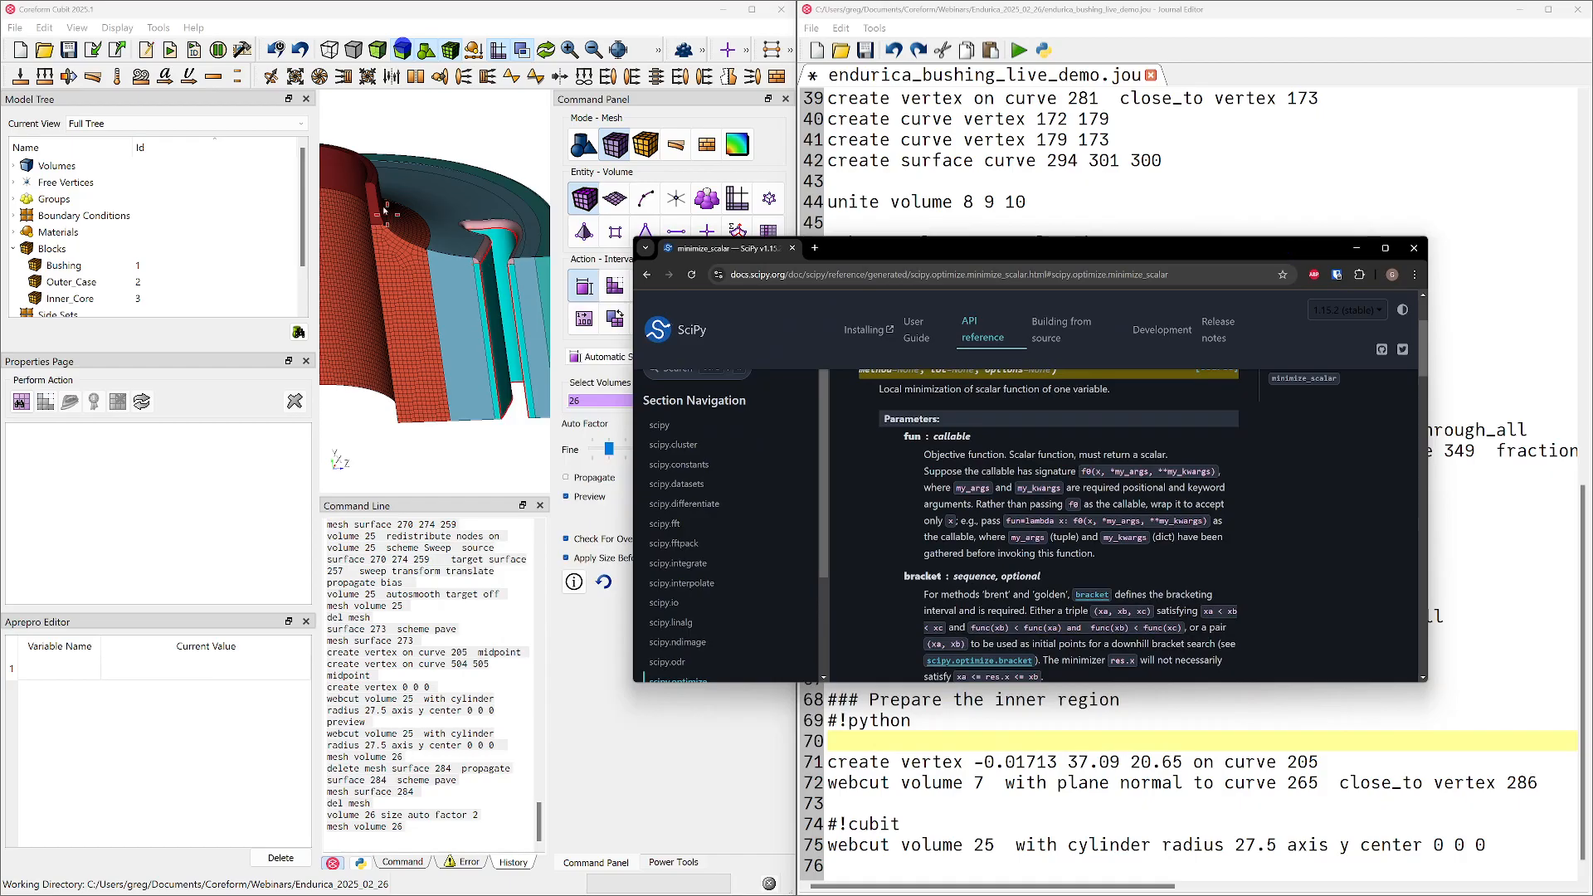
{"action": "double_click", "coordinate": [847, 262]}
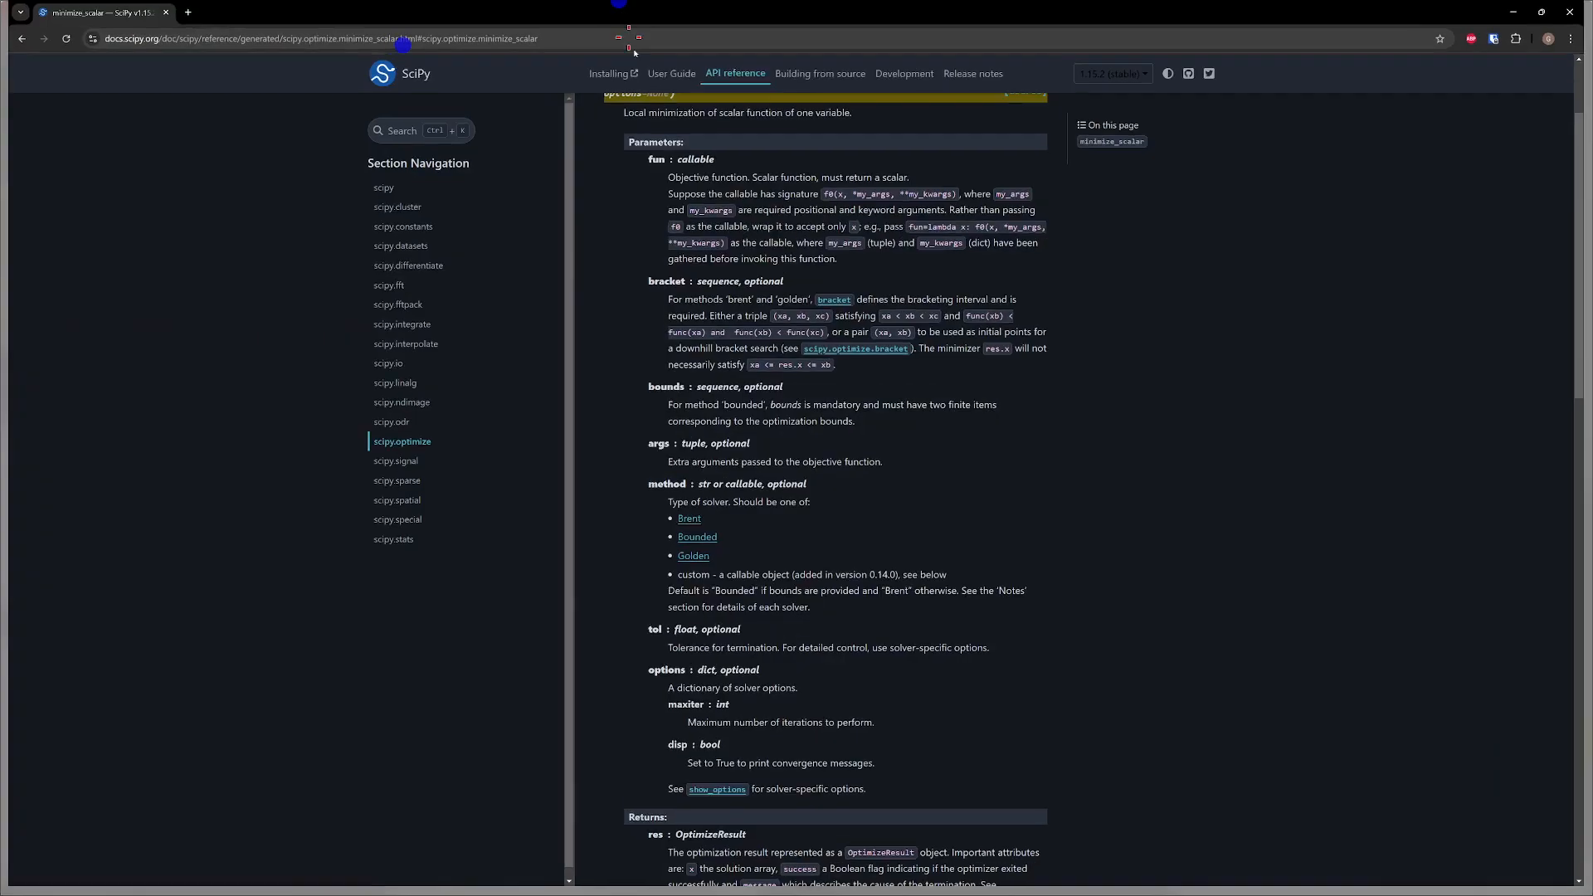
{"action": "scroll", "coordinate": [863, 322], "scroll_direction": "up", "scroll_amount": 1}
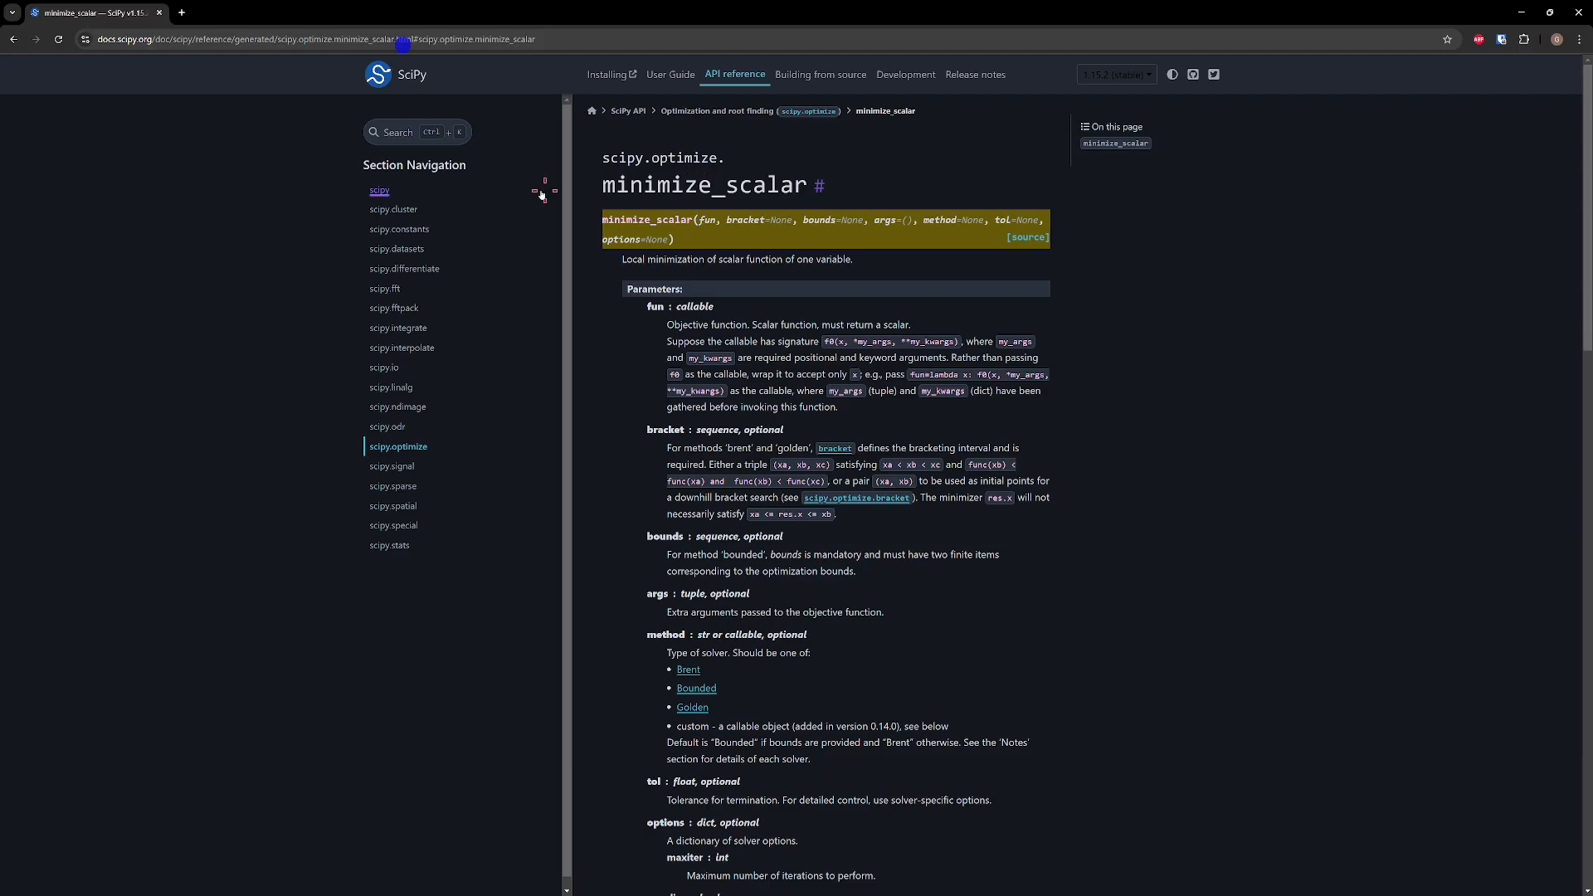
Move the browser out of the way and add "import scipy" below "#!python" in the journal, followed by blank lines
{"action": "left_click_drag", "start_coordinate": [921, 17], "coordinate": [1592, 398]}
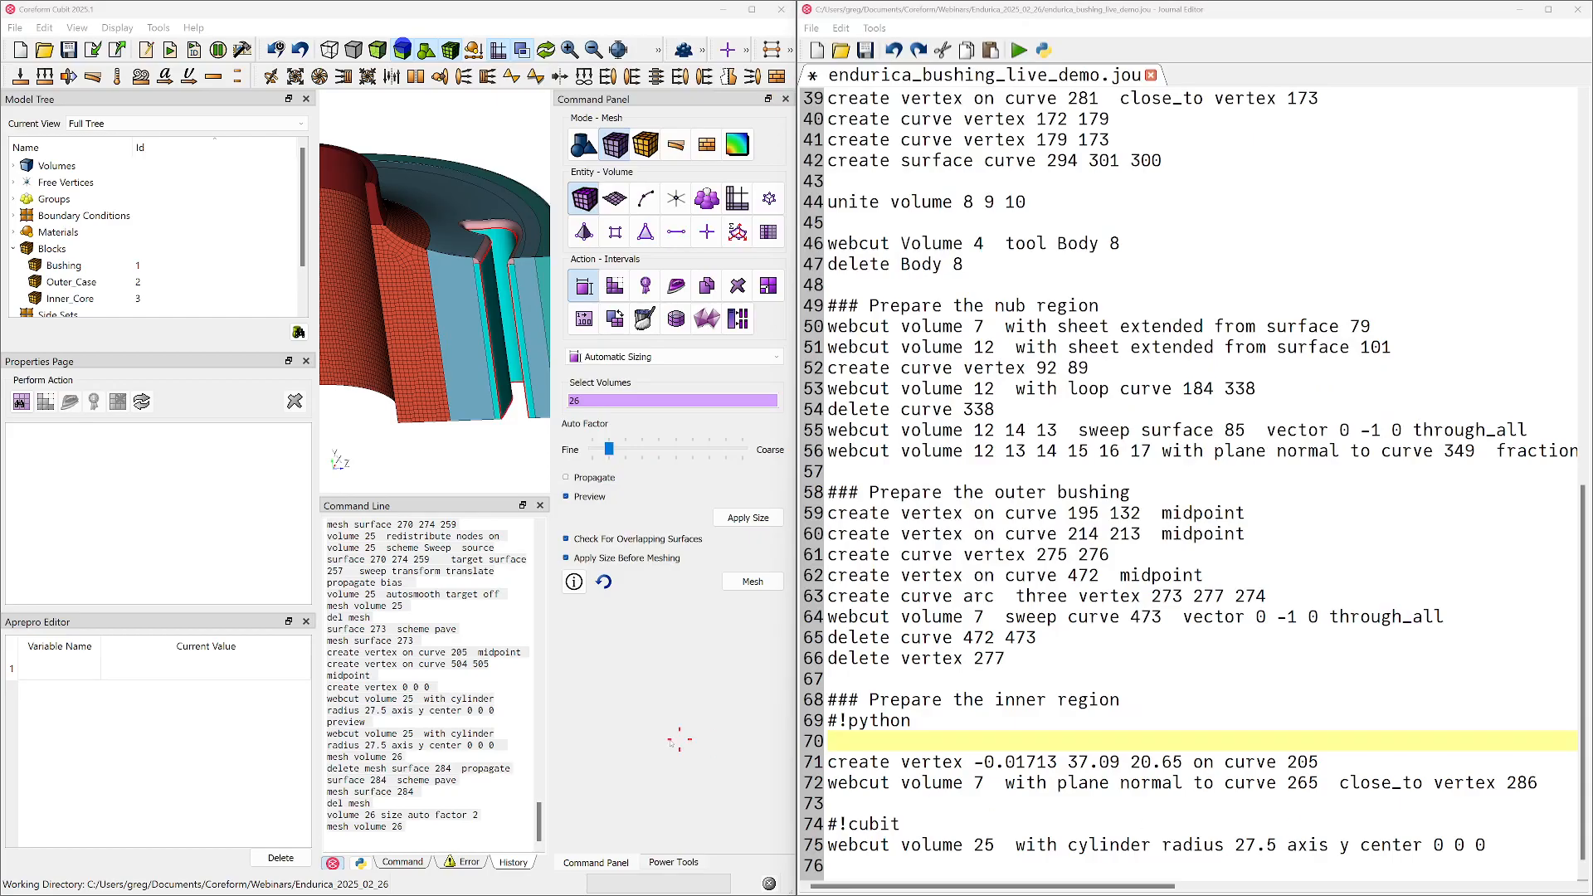
{"action": "left_click", "coordinate": [1013, 734]}
{"action": "type", "text": "impo"}
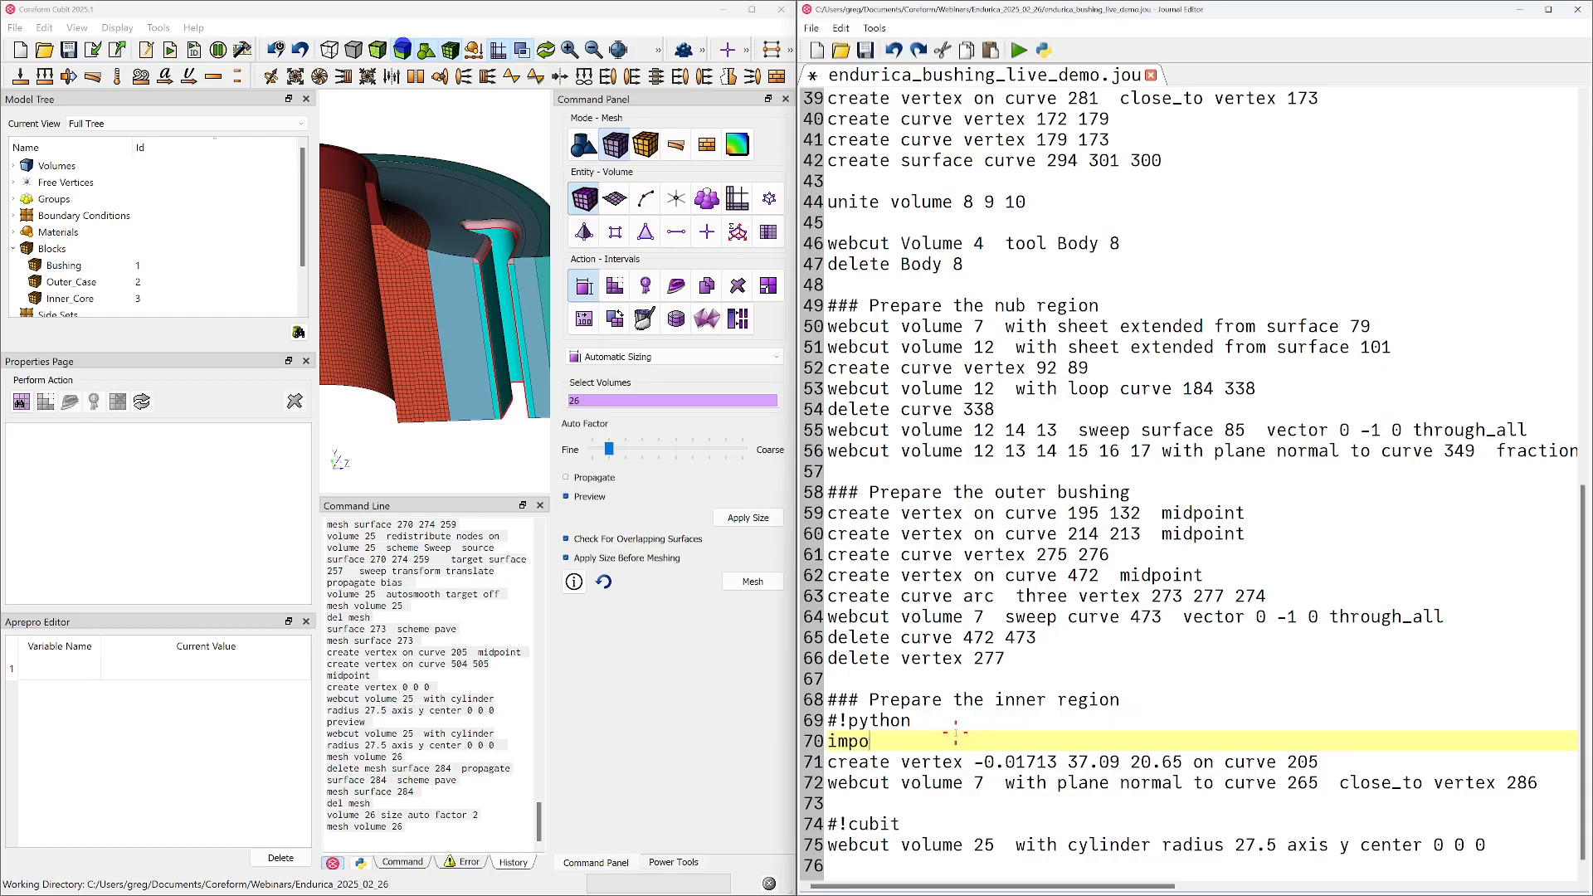
{"action": "type", "text": "rt scipy"}
{"action": "key", "text": "Return"}
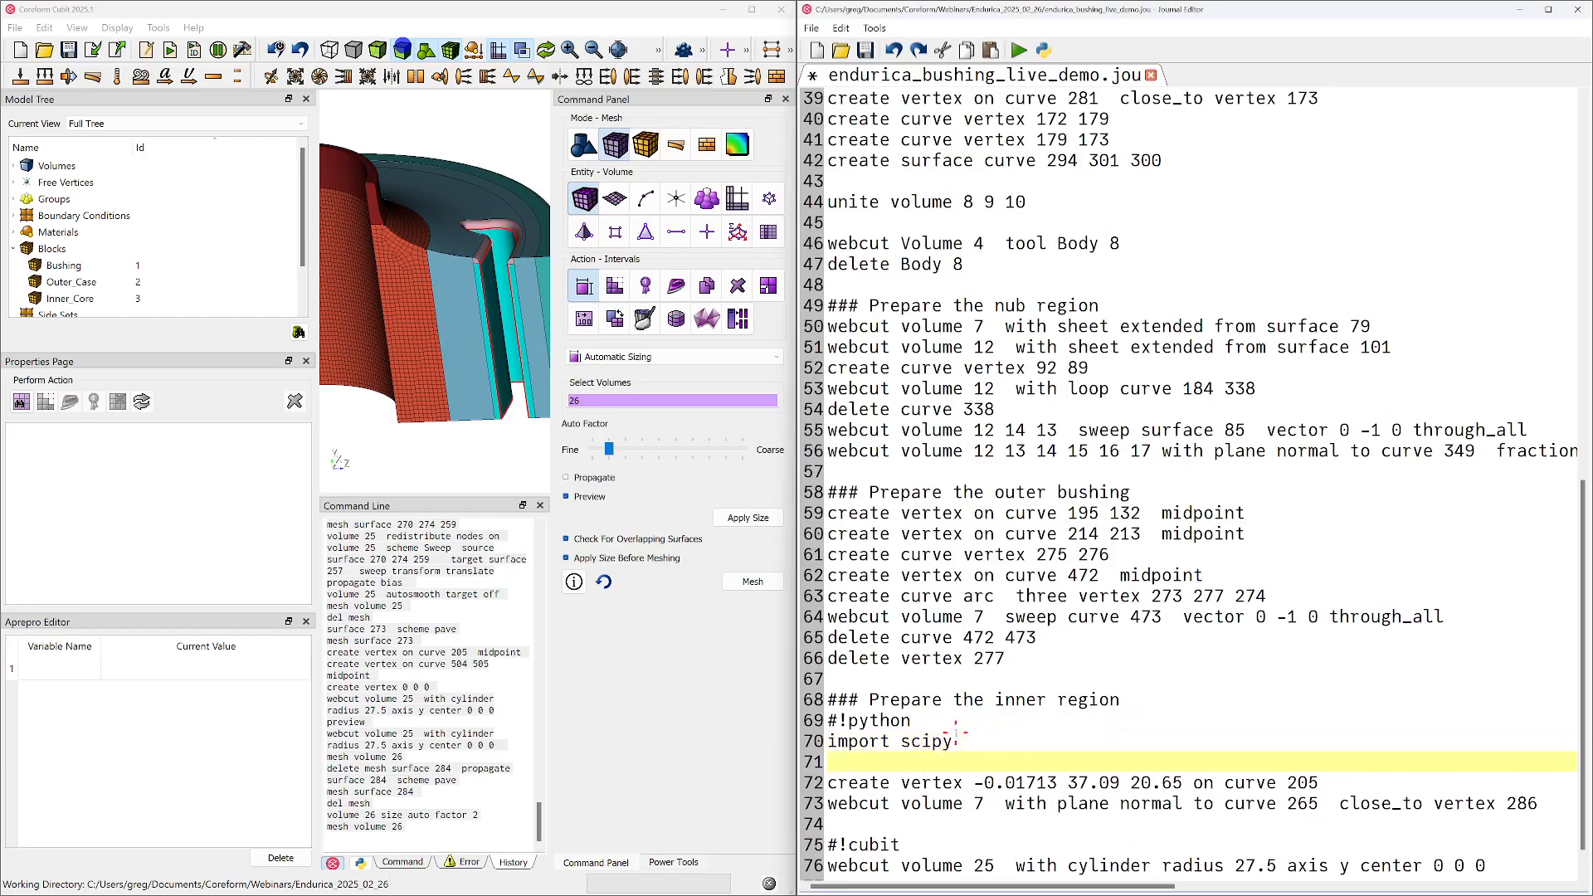
{"action": "key", "text": "Return"}
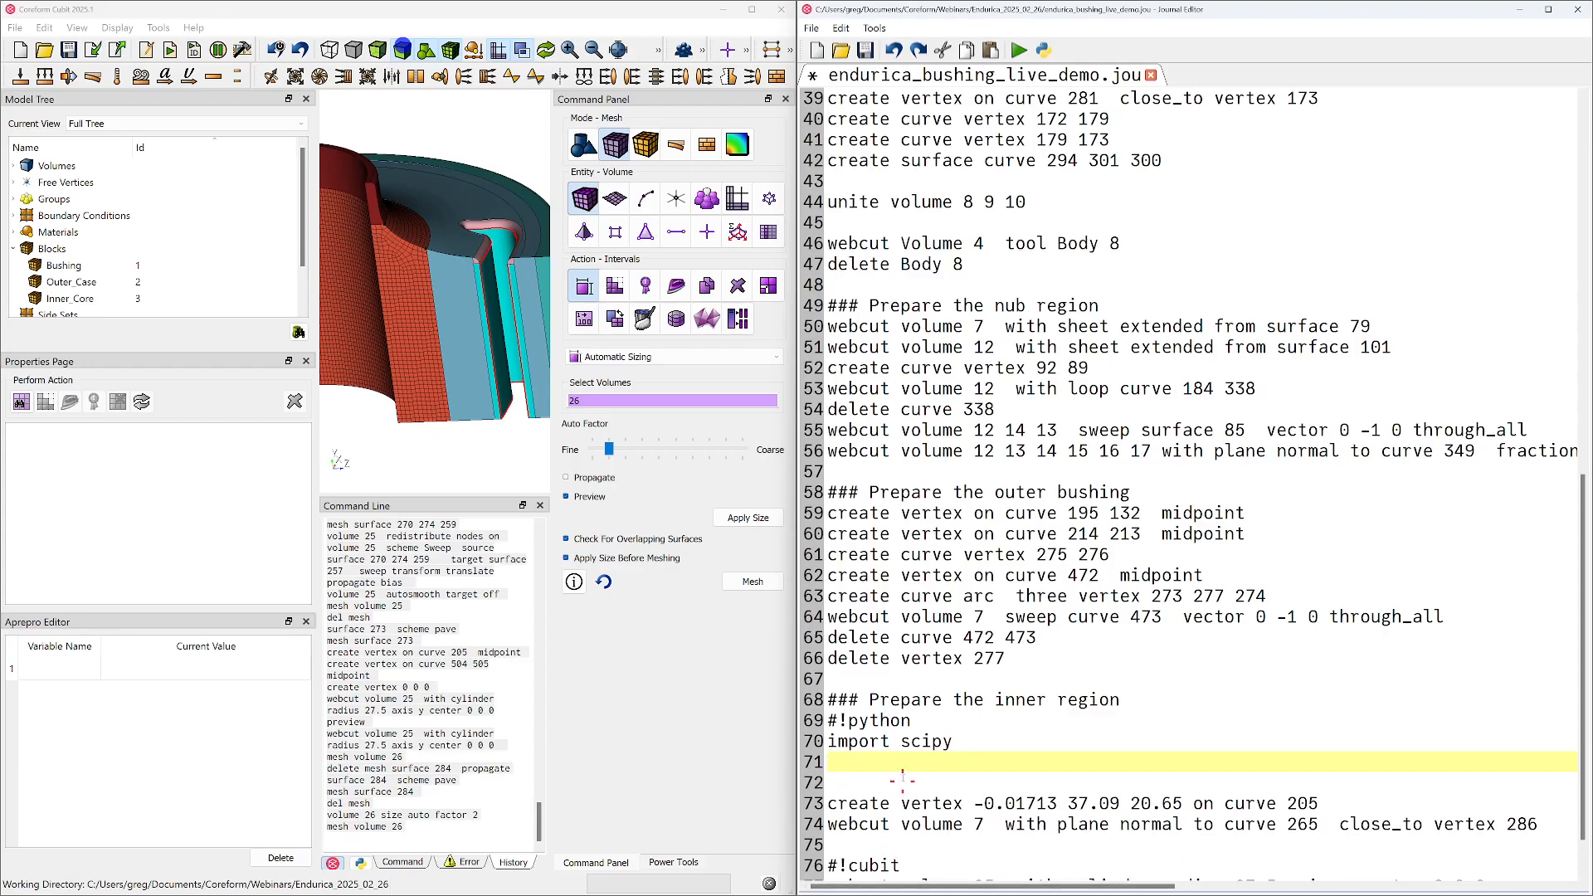
{"action": "key", "text": "Down"}
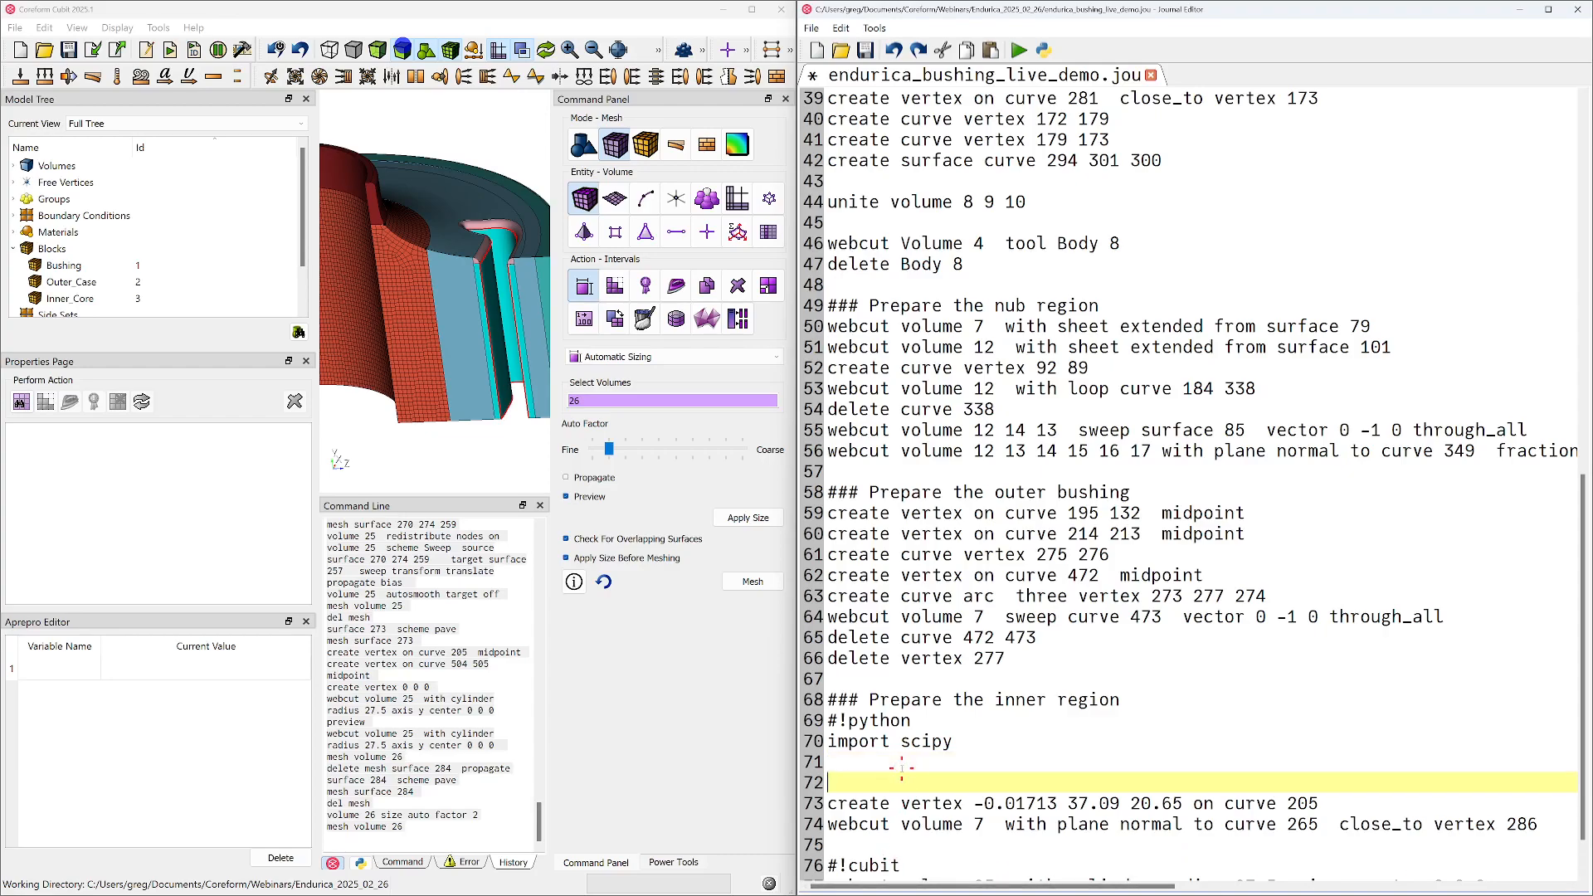
Wrap the "create vertex" line of the inner region in a cubit.cmd f-string with opening and closing quotes
{"action": "key", "text": "Down"}
{"action": "type", "text": "cubit.cmd( "}
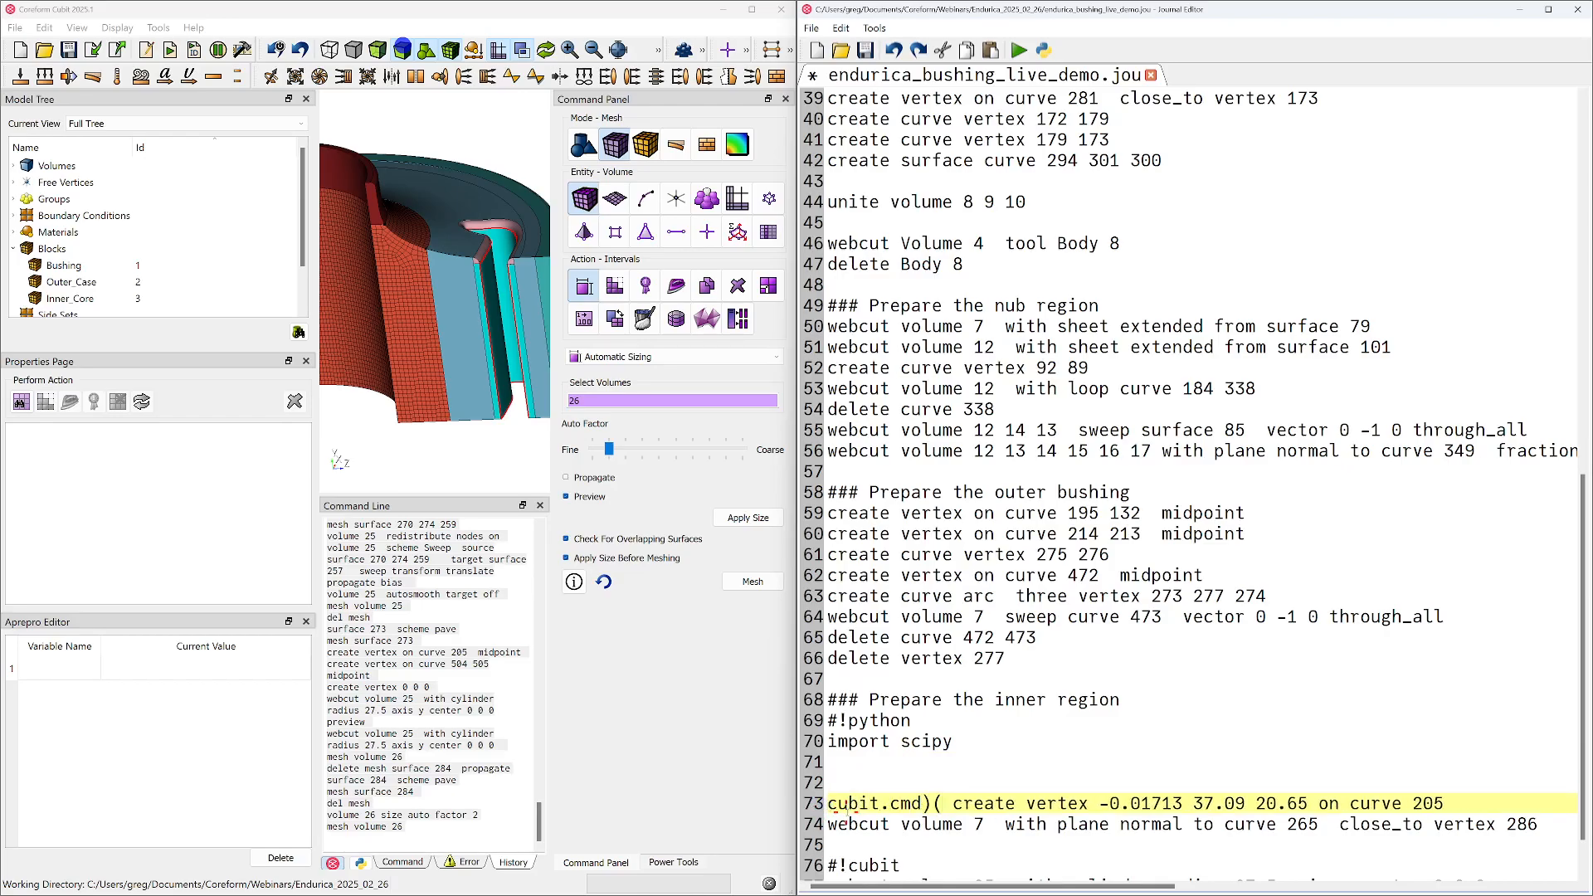
{"action": "type", "text": "f\""}
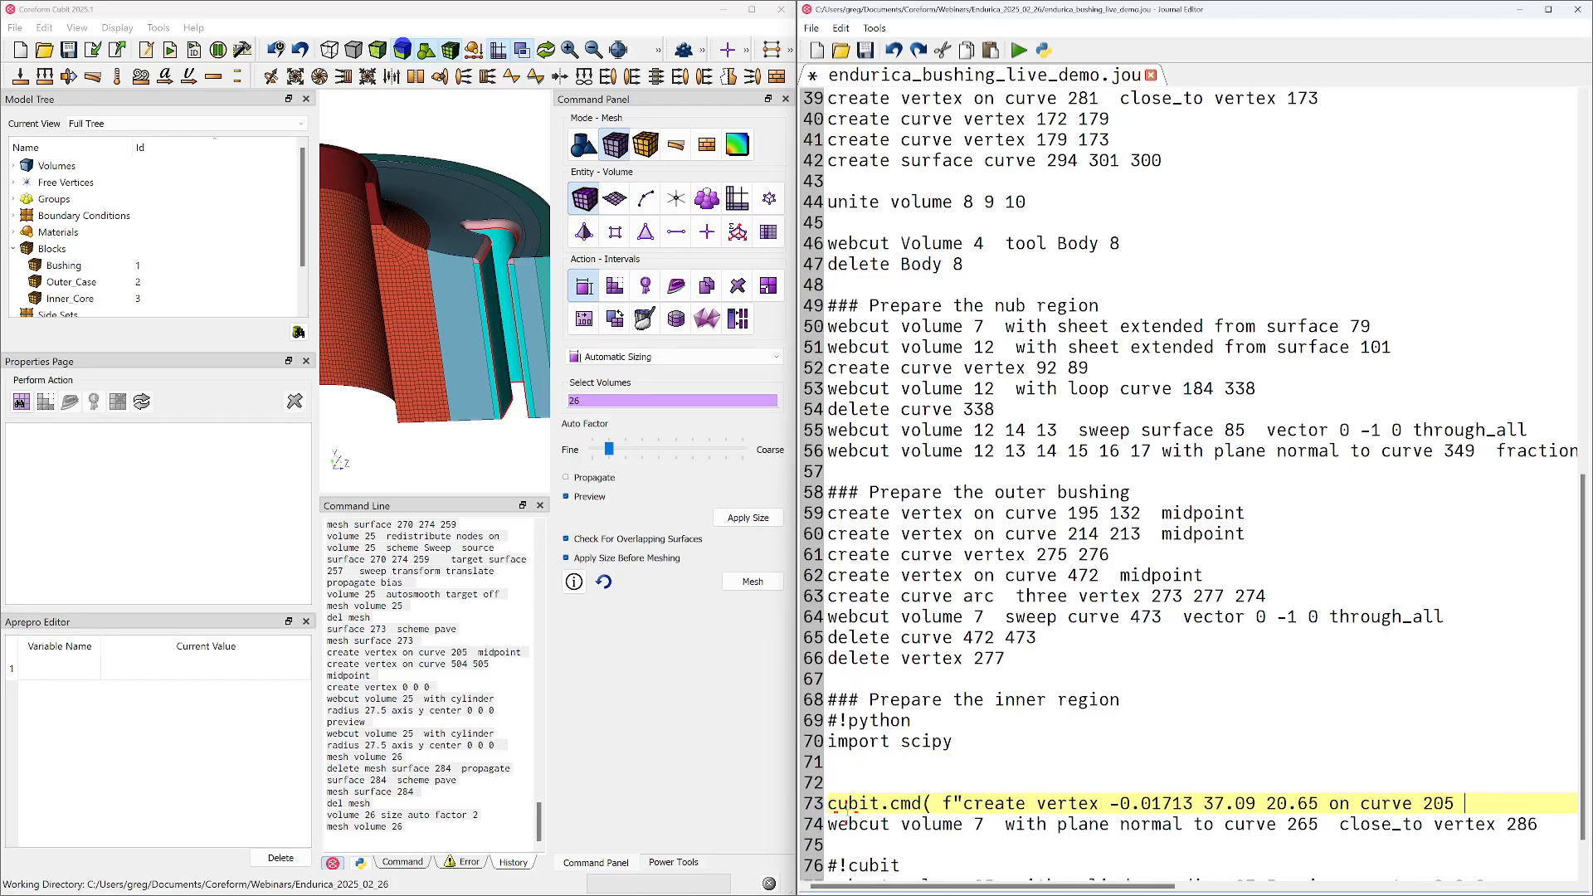
{"action": "key", "text": "End"}
{"action": "type", "text": "\""}
Cut the curve number out of the vertex command and define it above as "curve_id = 205"
{"action": "key", "text": "shift+Left"}
{"action": "key", "text": "shift+Left"}
{"action": "key", "text": "shift+Left"}
{"action": "key", "text": "ctrl+c"}
{"action": "key", "text": "BackSpace"}
{"action": "key", "text": "Up"}
{"action": "key", "text": "ctrl+v"}
{"action": "type", "text": "curve_id ="}
{"action": "key", "text": "Return"}
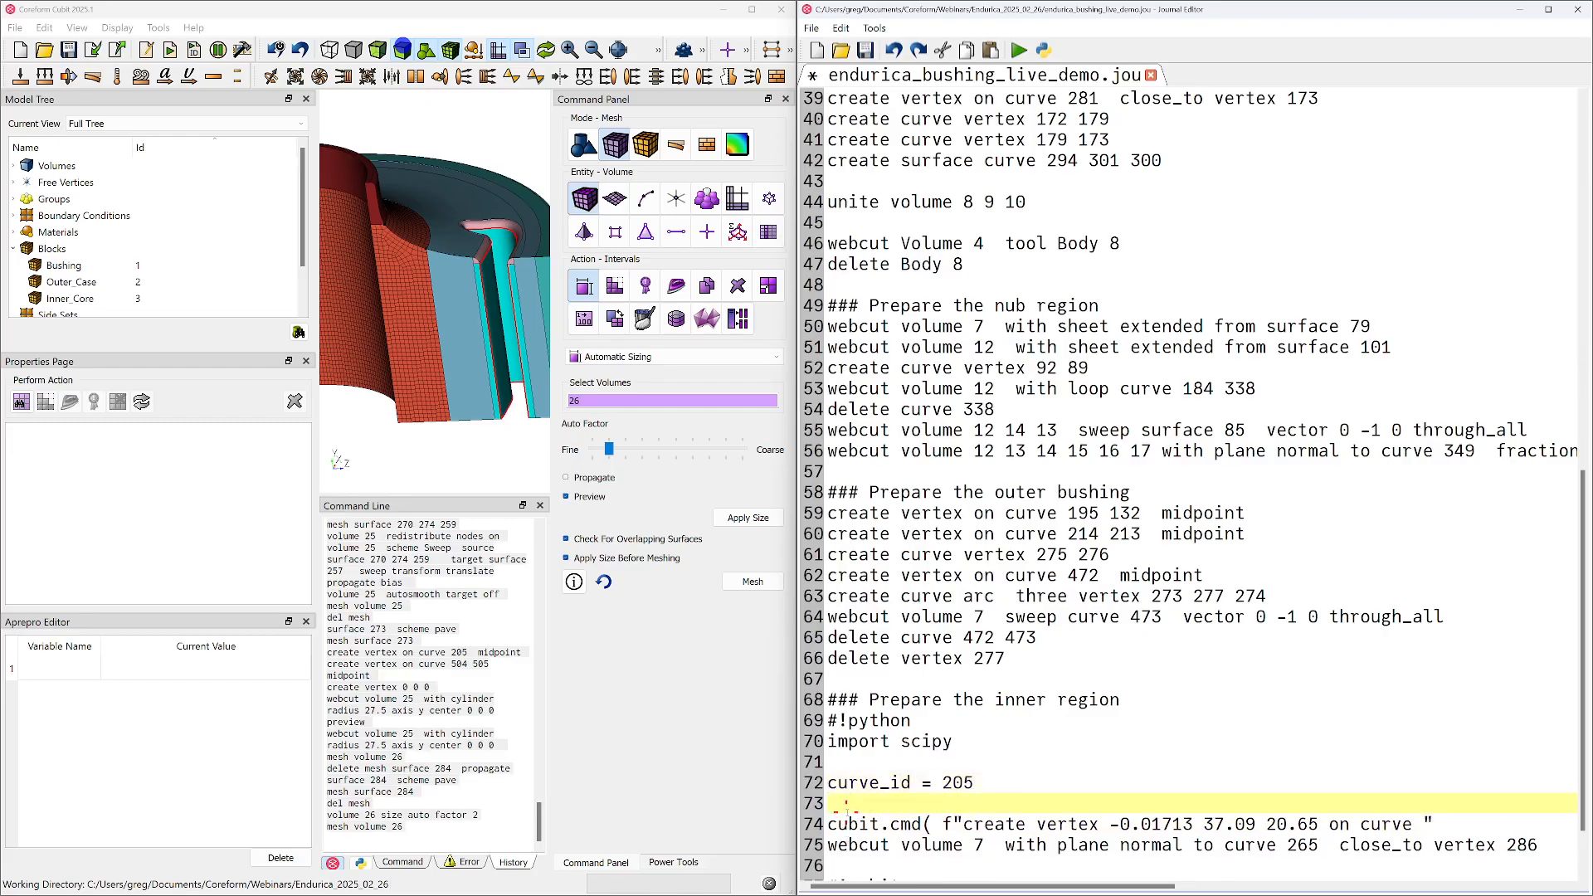
Insert {curve_id} after "on curve" in the vertex command and add the closing parenthesis of the cubit.cmd call
{"action": "left_click", "coordinate": [1424, 824]}
{"action": "type", "text": "{curve_id}"}
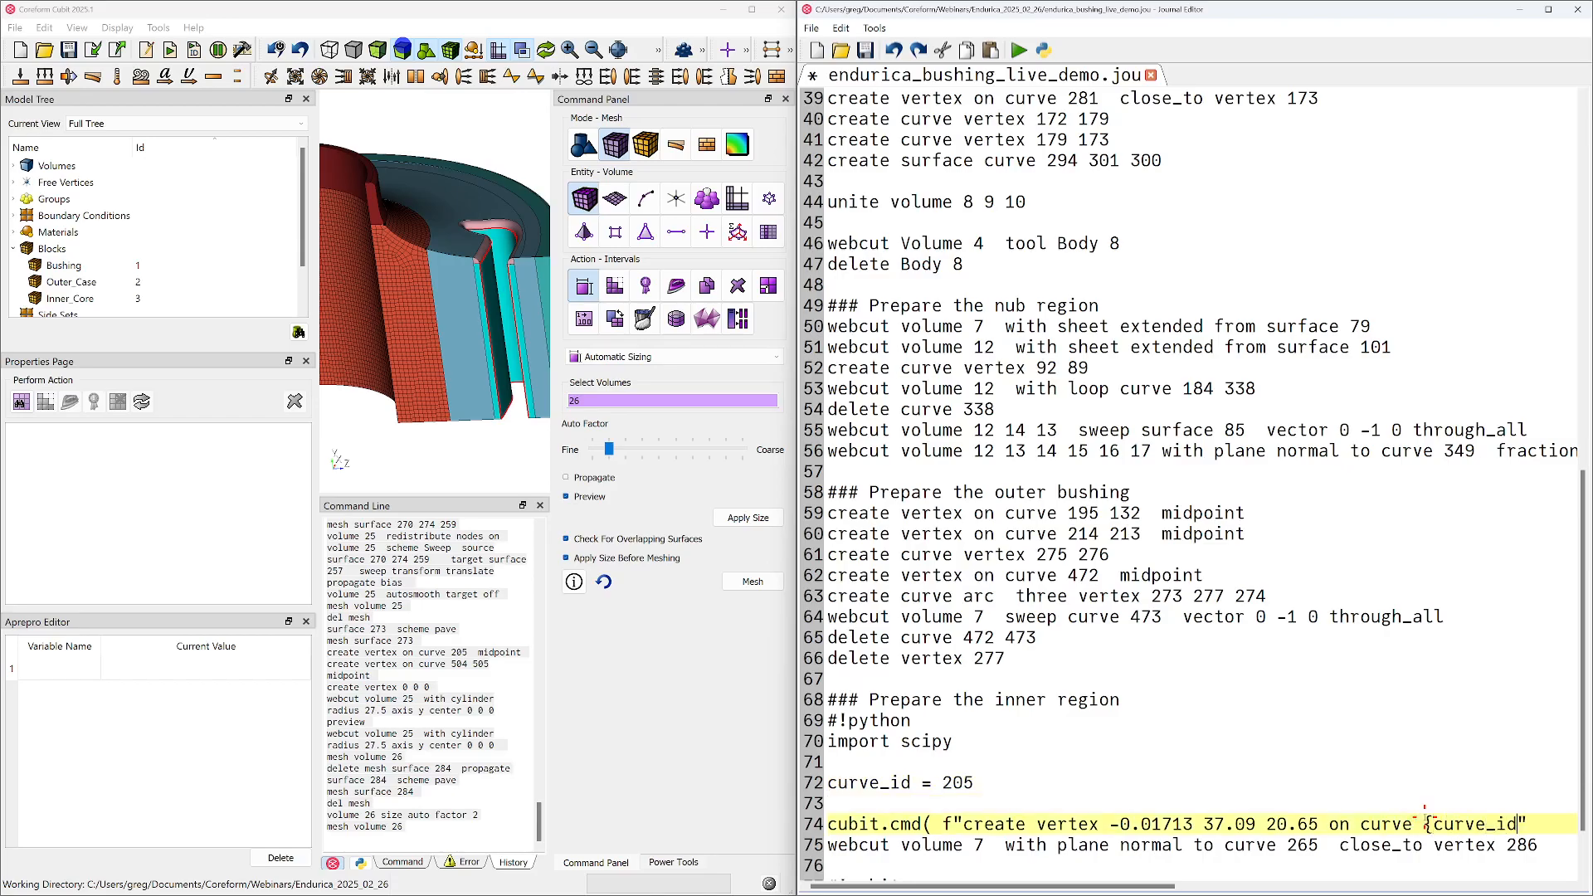
{"action": "key", "text": "End"}
{"action": "type", "text": ")"}
{"action": "scroll", "coordinate": [1084, 815], "scroll_direction": "down", "scroll_amount": 1}
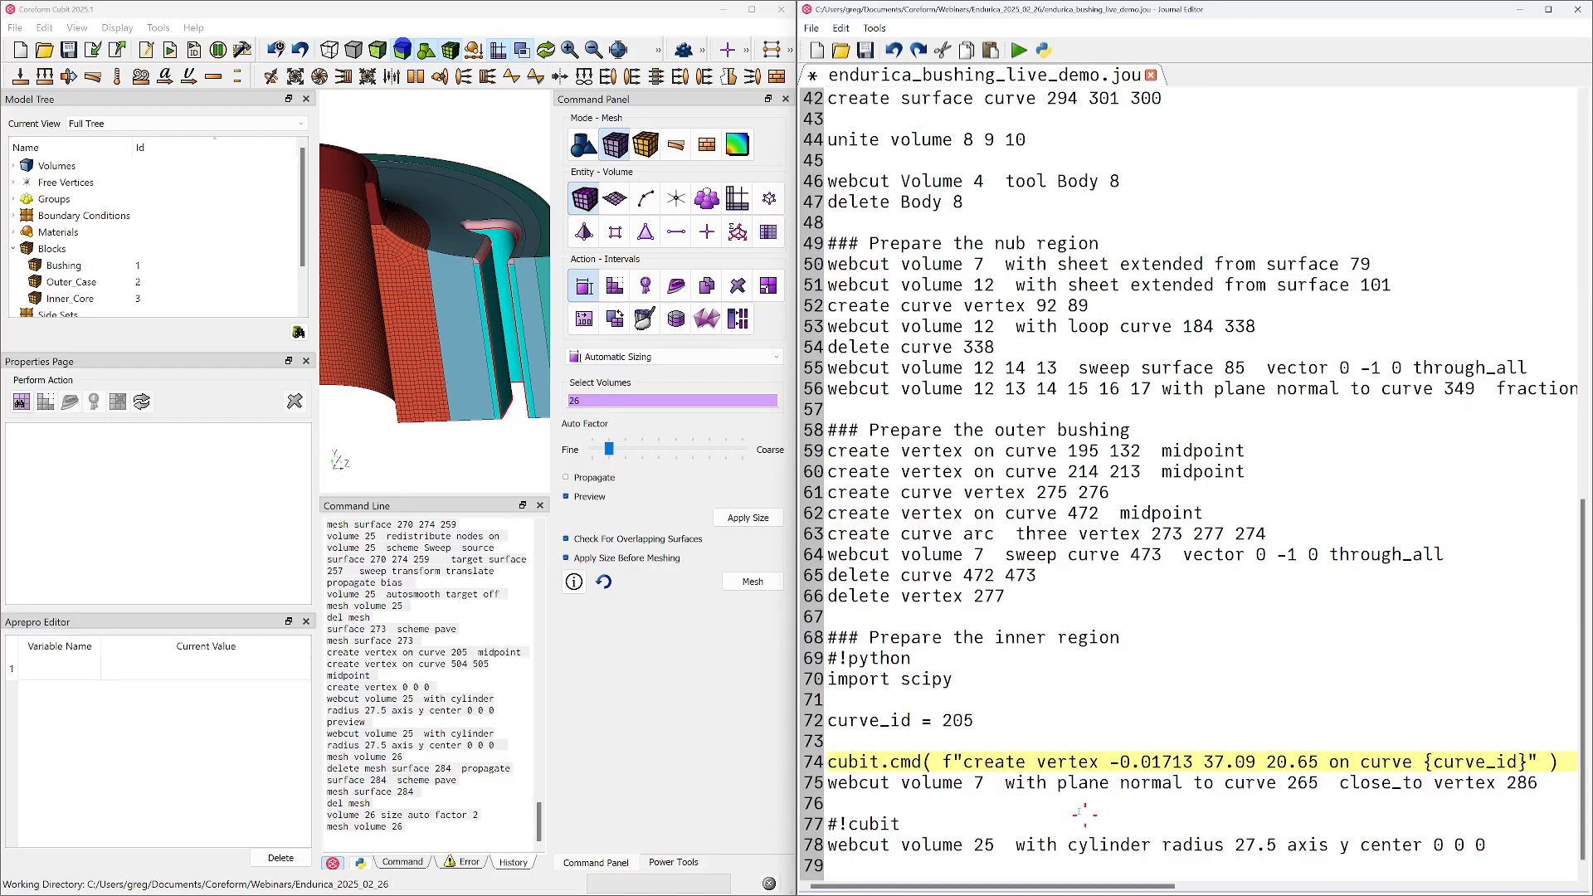
Set up geometry vertex creation on a curve by position and pick curve 519 in the model
{"action": "left_click", "coordinate": [1098, 762]}
{"action": "left_click", "coordinate": [584, 144]}
{"action": "left_click", "coordinate": [645, 199]}
{"action": "left_click", "coordinate": [676, 200]}
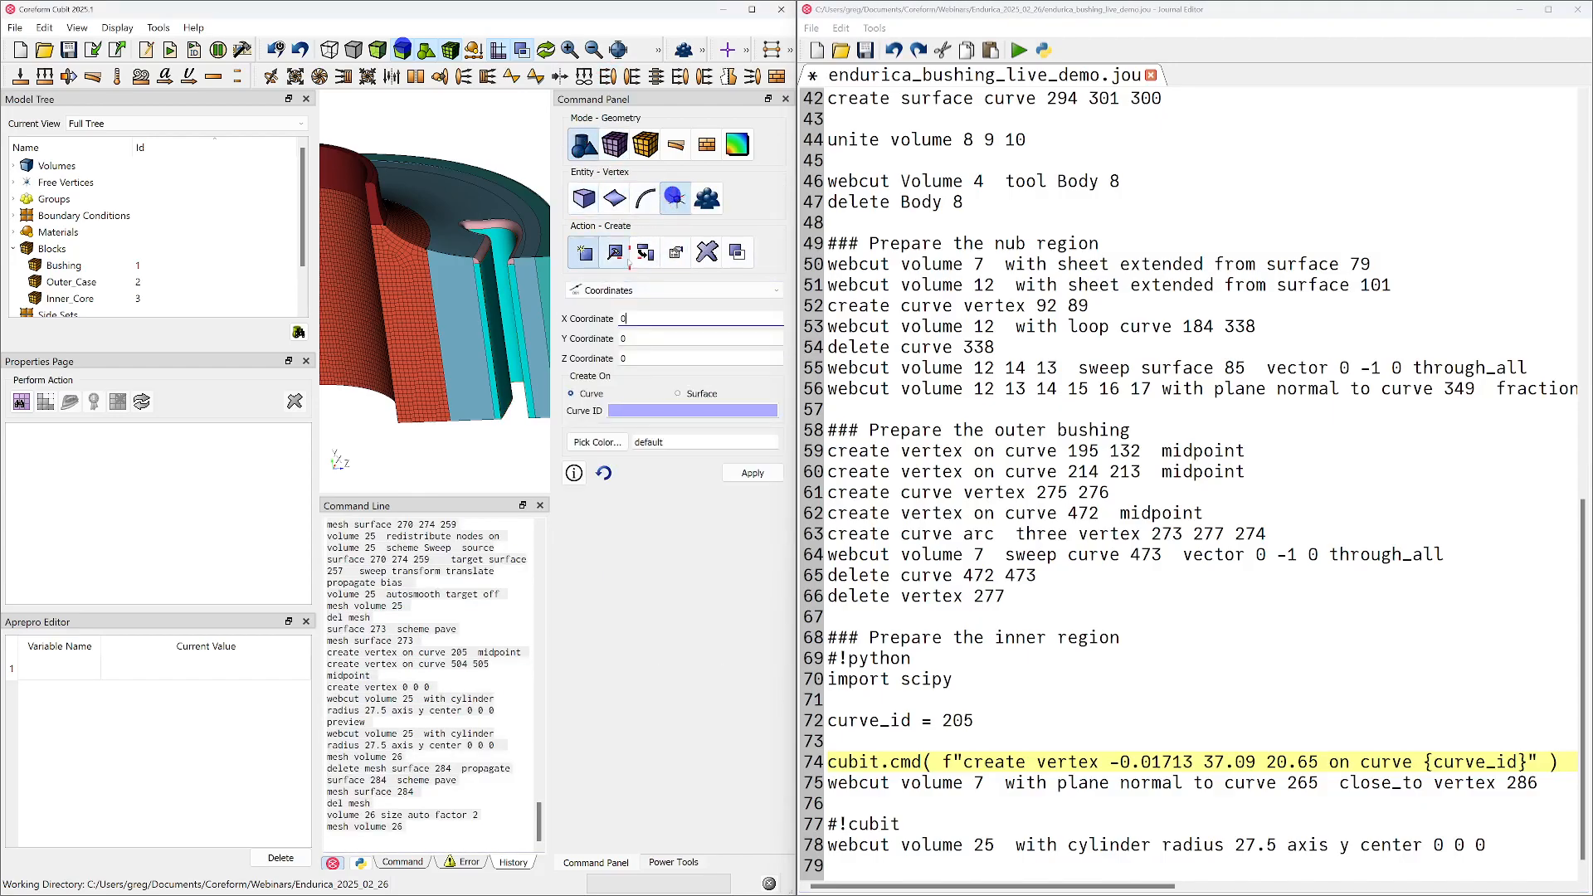
{"action": "left_click", "coordinate": [604, 290]}
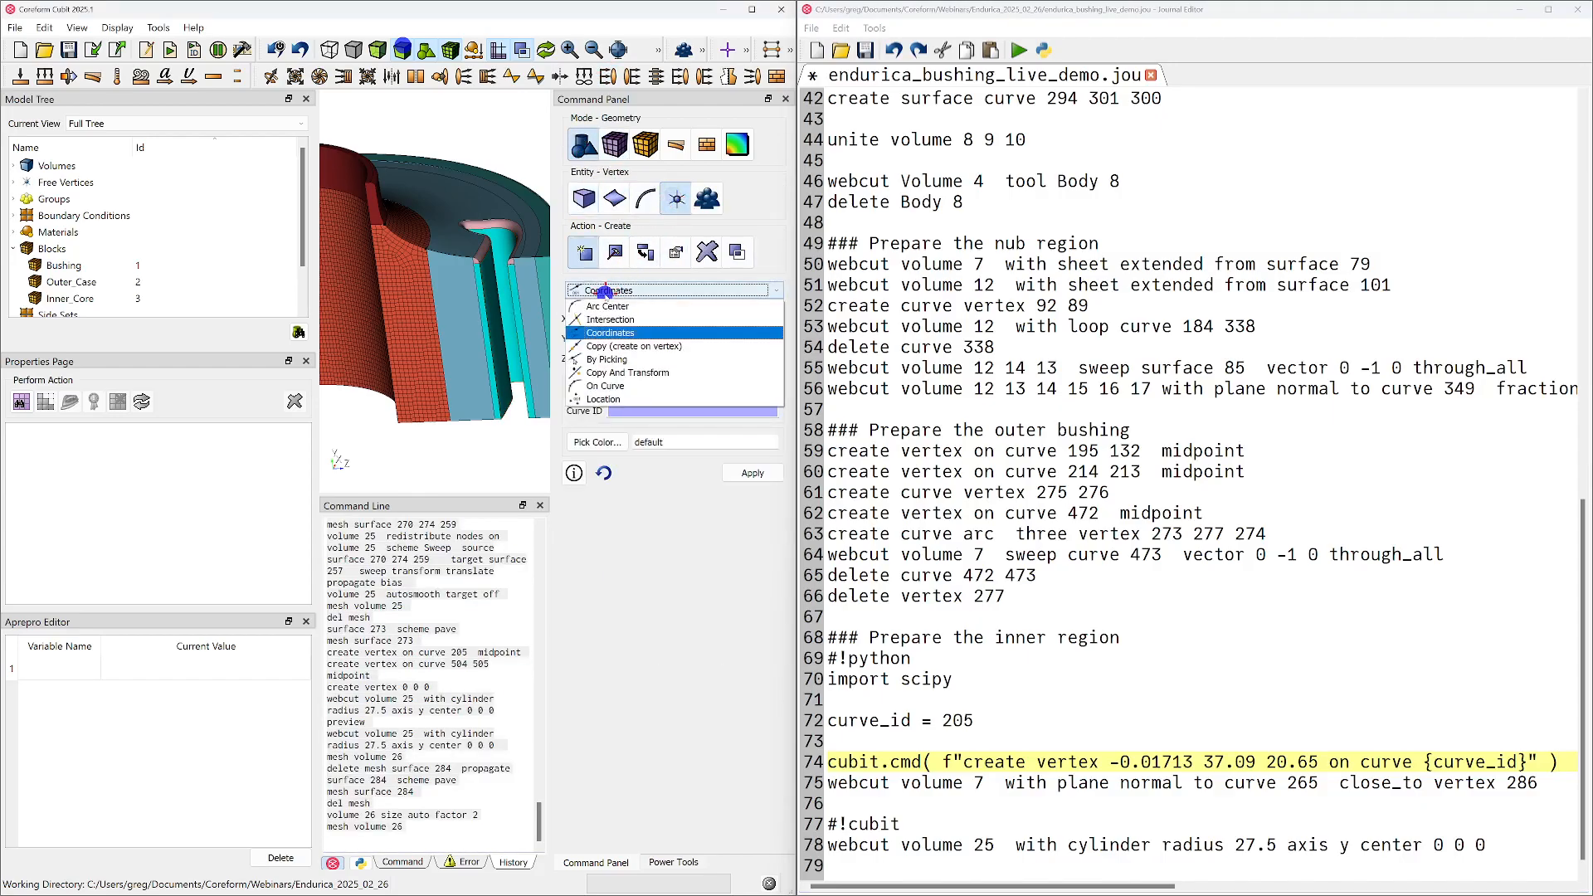
{"action": "left_click", "coordinate": [605, 386]}
{"action": "left_click", "coordinate": [596, 392]}
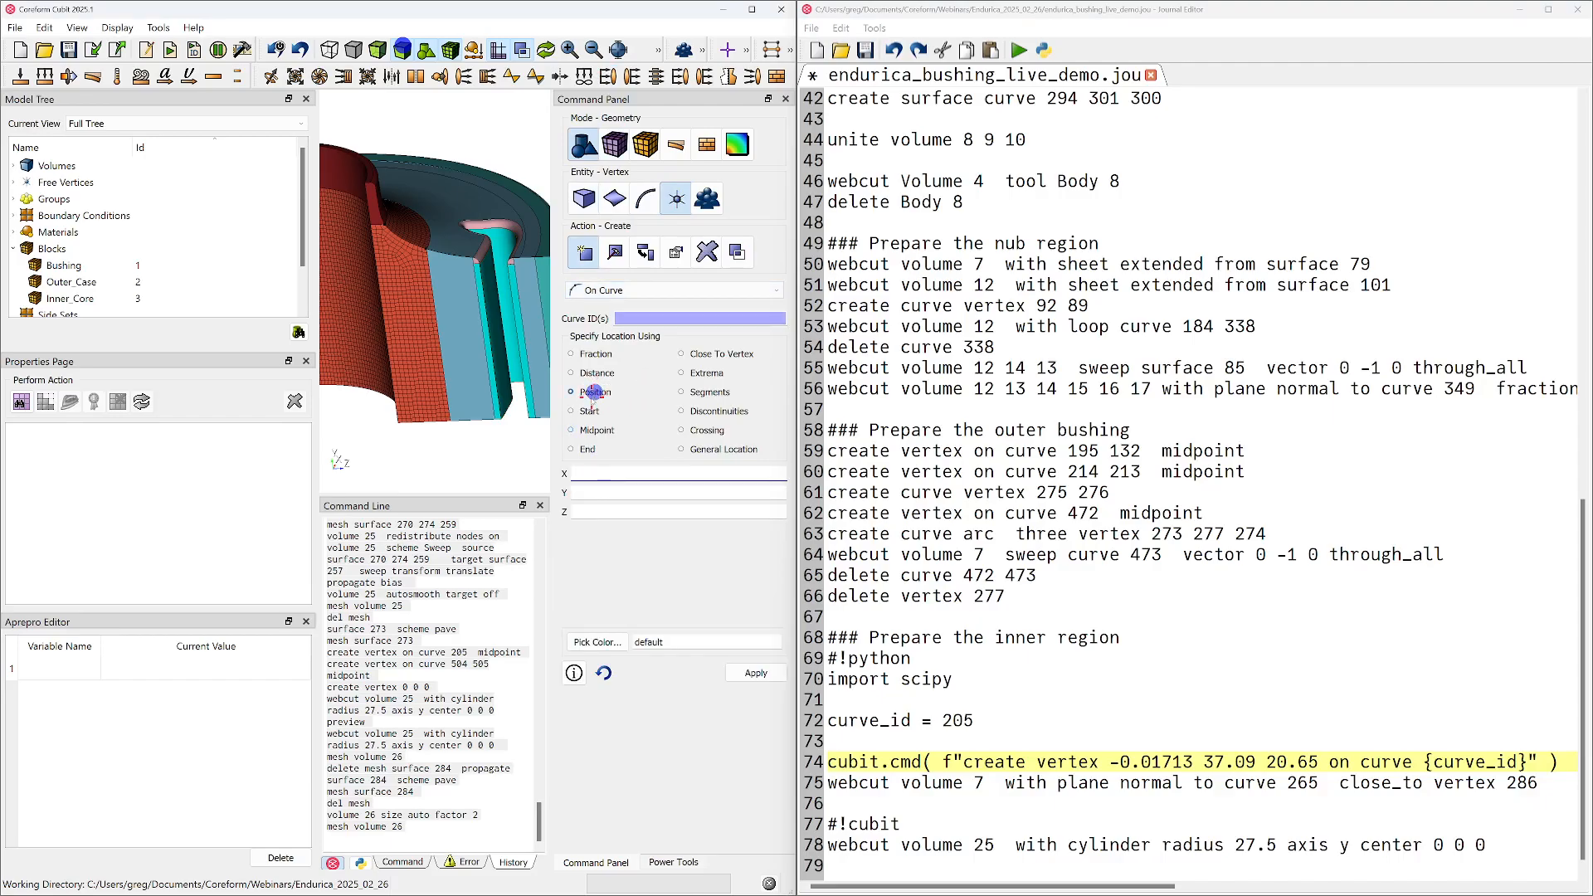
{"action": "left_click", "coordinate": [648, 317]}
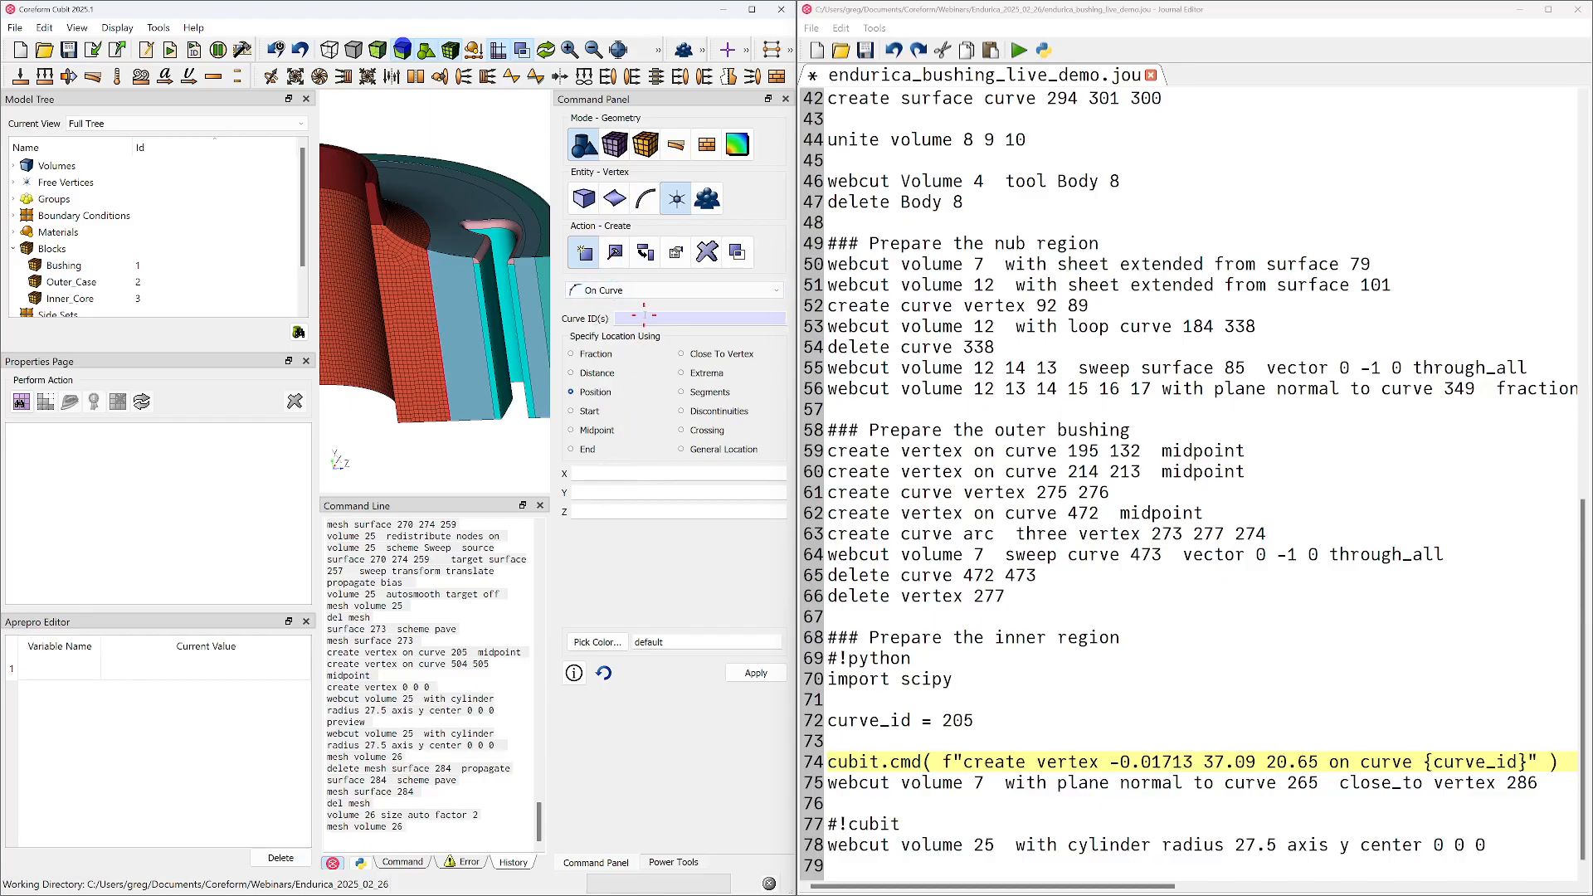
{"action": "left_click", "coordinate": [414, 244]}
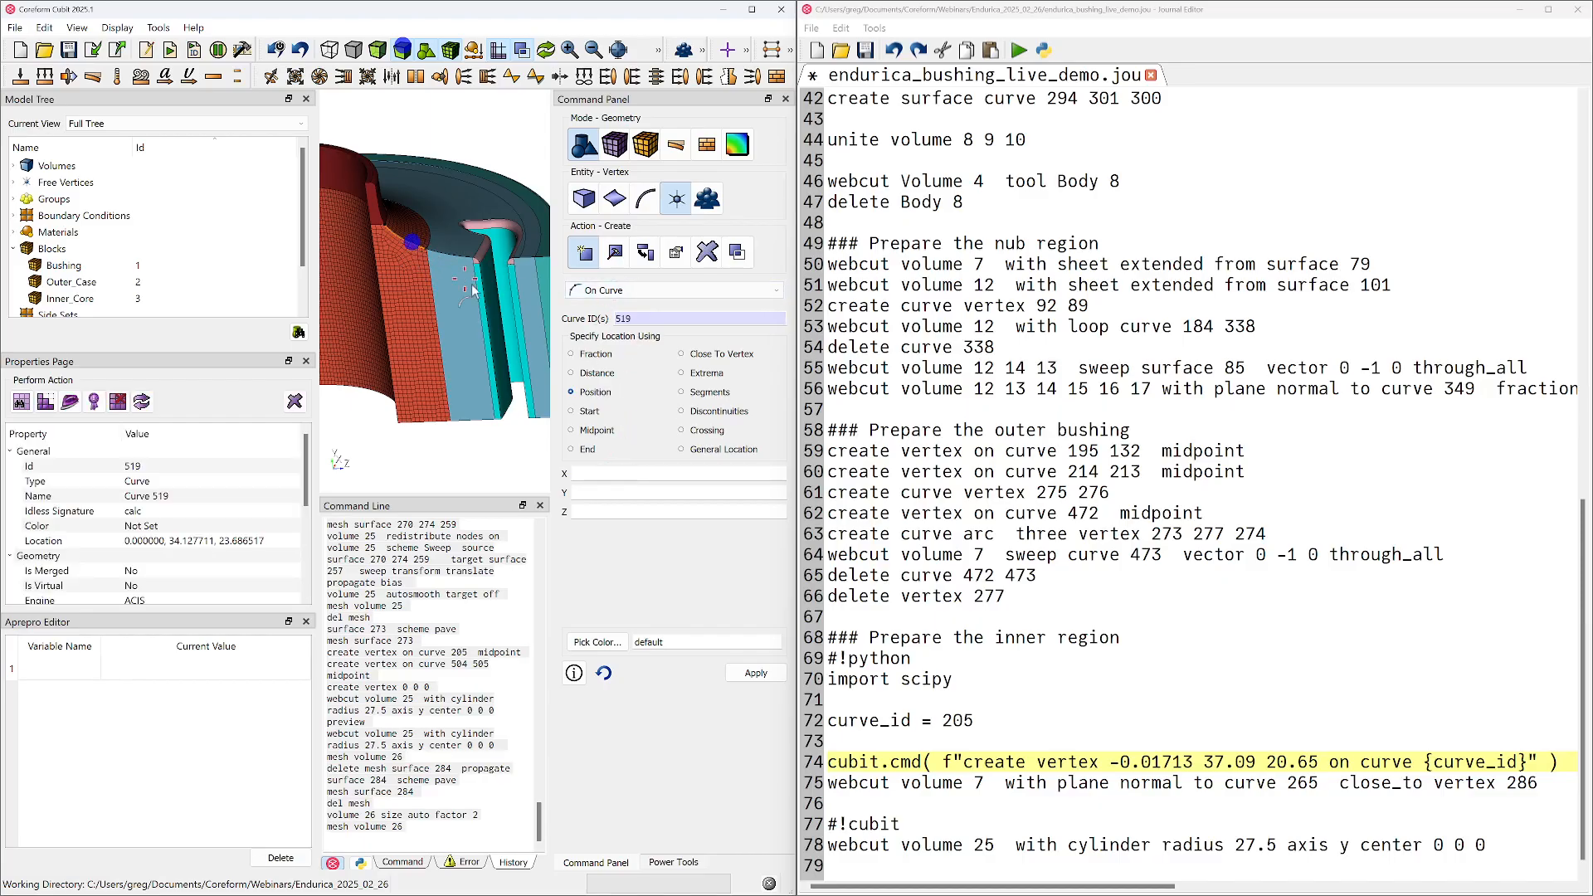
Create the vertex on curve 519 at position 1, 2, 3 and highlight its echoed command to check the syntax
{"action": "left_click", "coordinate": [606, 480]}
{"action": "type", "text": "1"}
{"action": "key", "text": "Tab"}
{"action": "type", "text": "2"}
{"action": "key", "text": "Tab"}
{"action": "type", "text": "3"}
{"action": "left_click", "coordinate": [757, 672]}
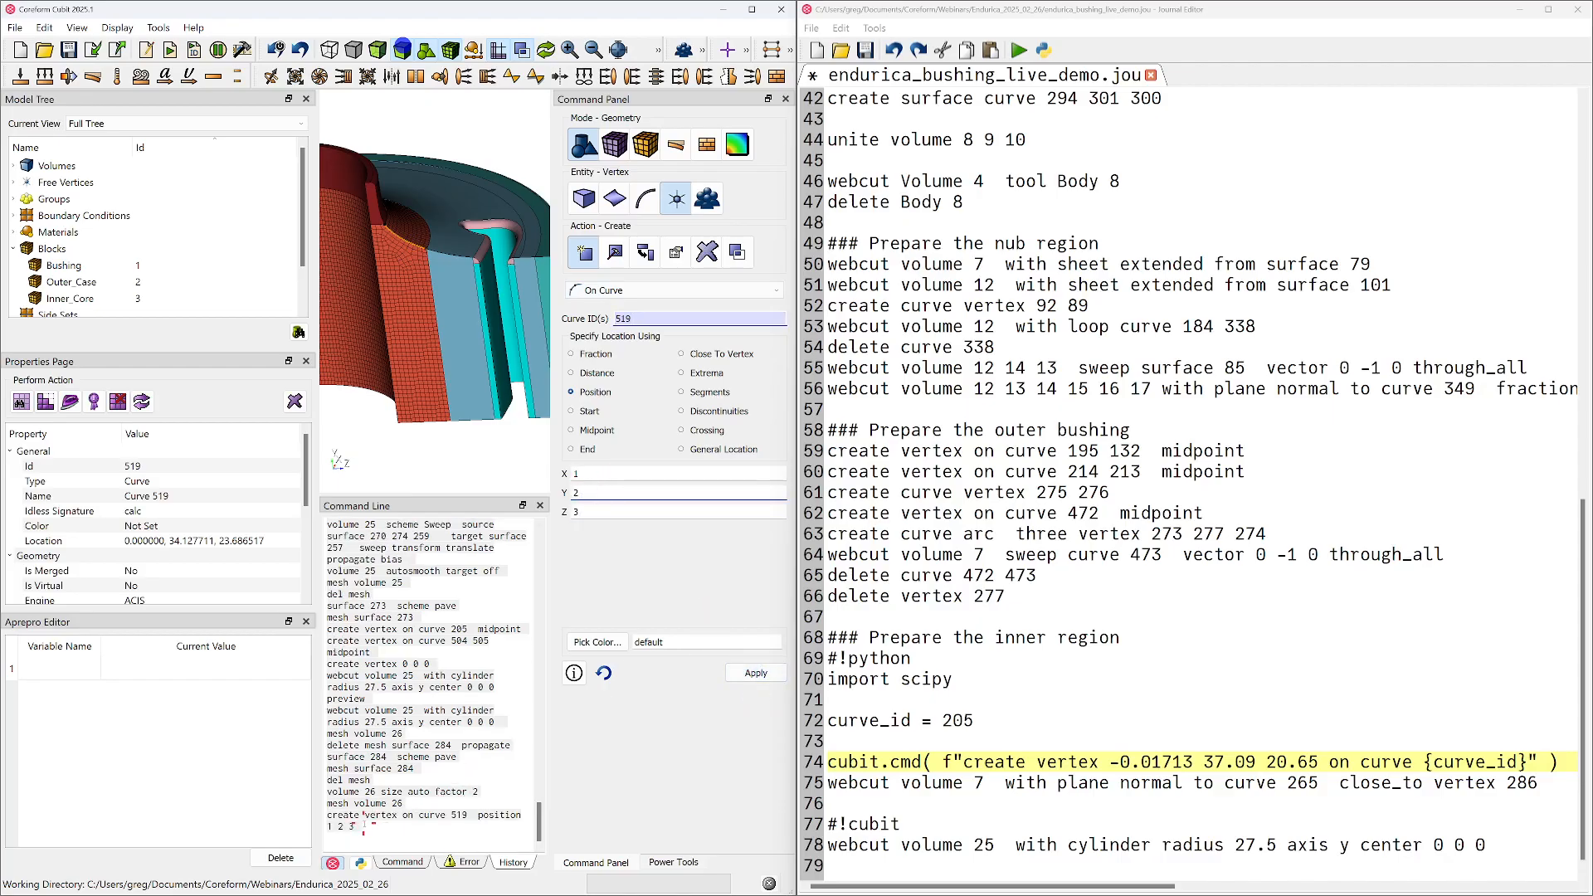
{"action": "left_click_drag", "start_coordinate": [362, 824], "coordinate": [326, 813]}
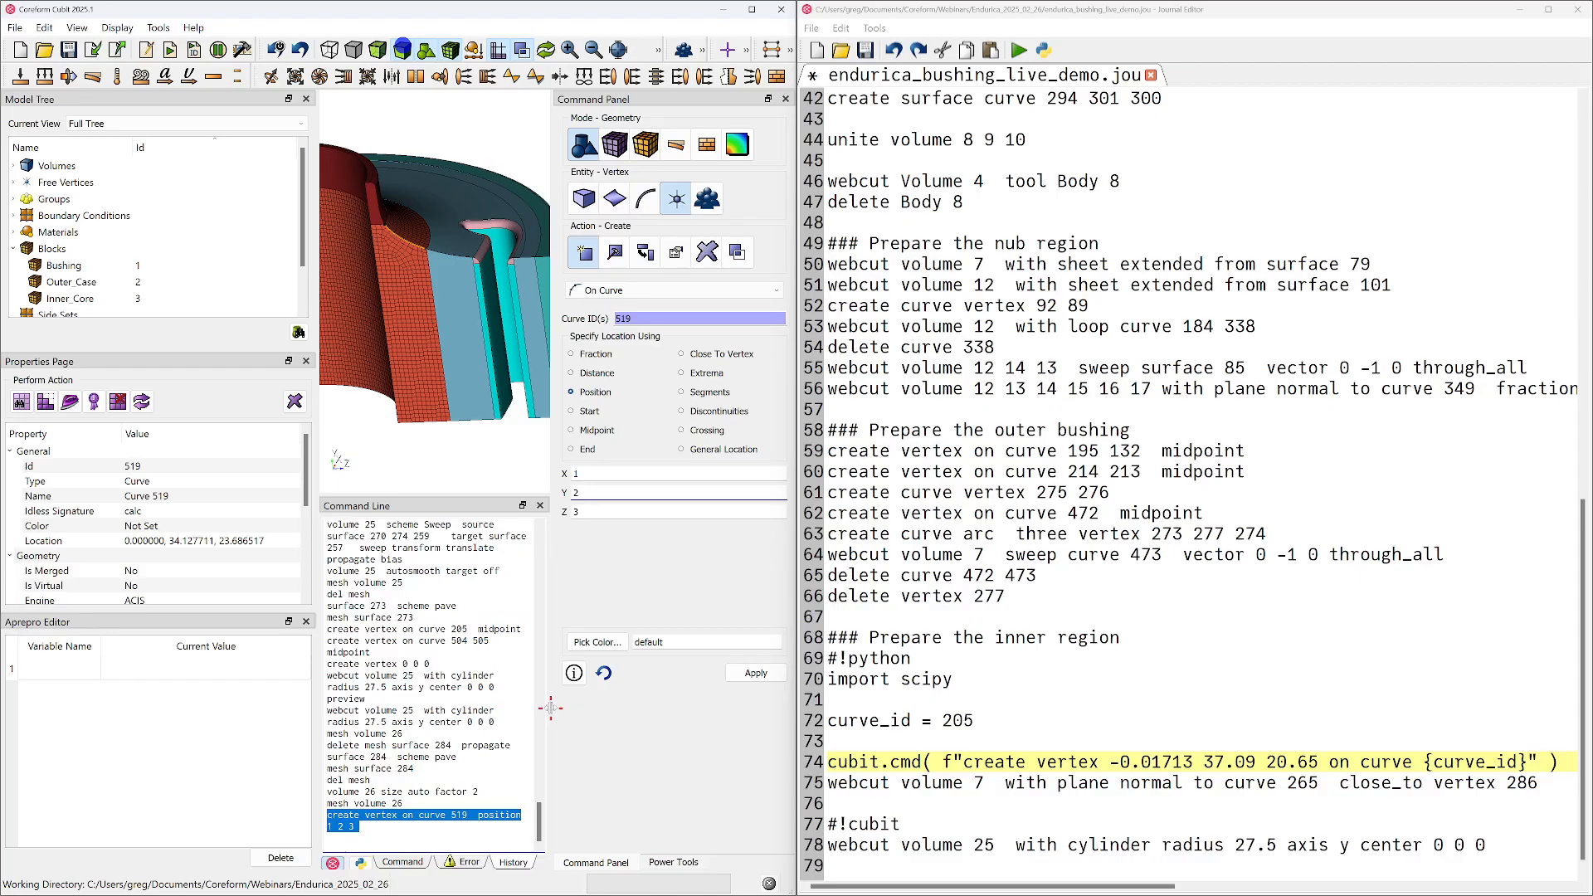
Replace the hard-coded coordinates -0.01713 37.09 20.65 in the cubit.cmd vertex call with {xyz[0]}
{"action": "left_click", "coordinate": [1125, 761]}
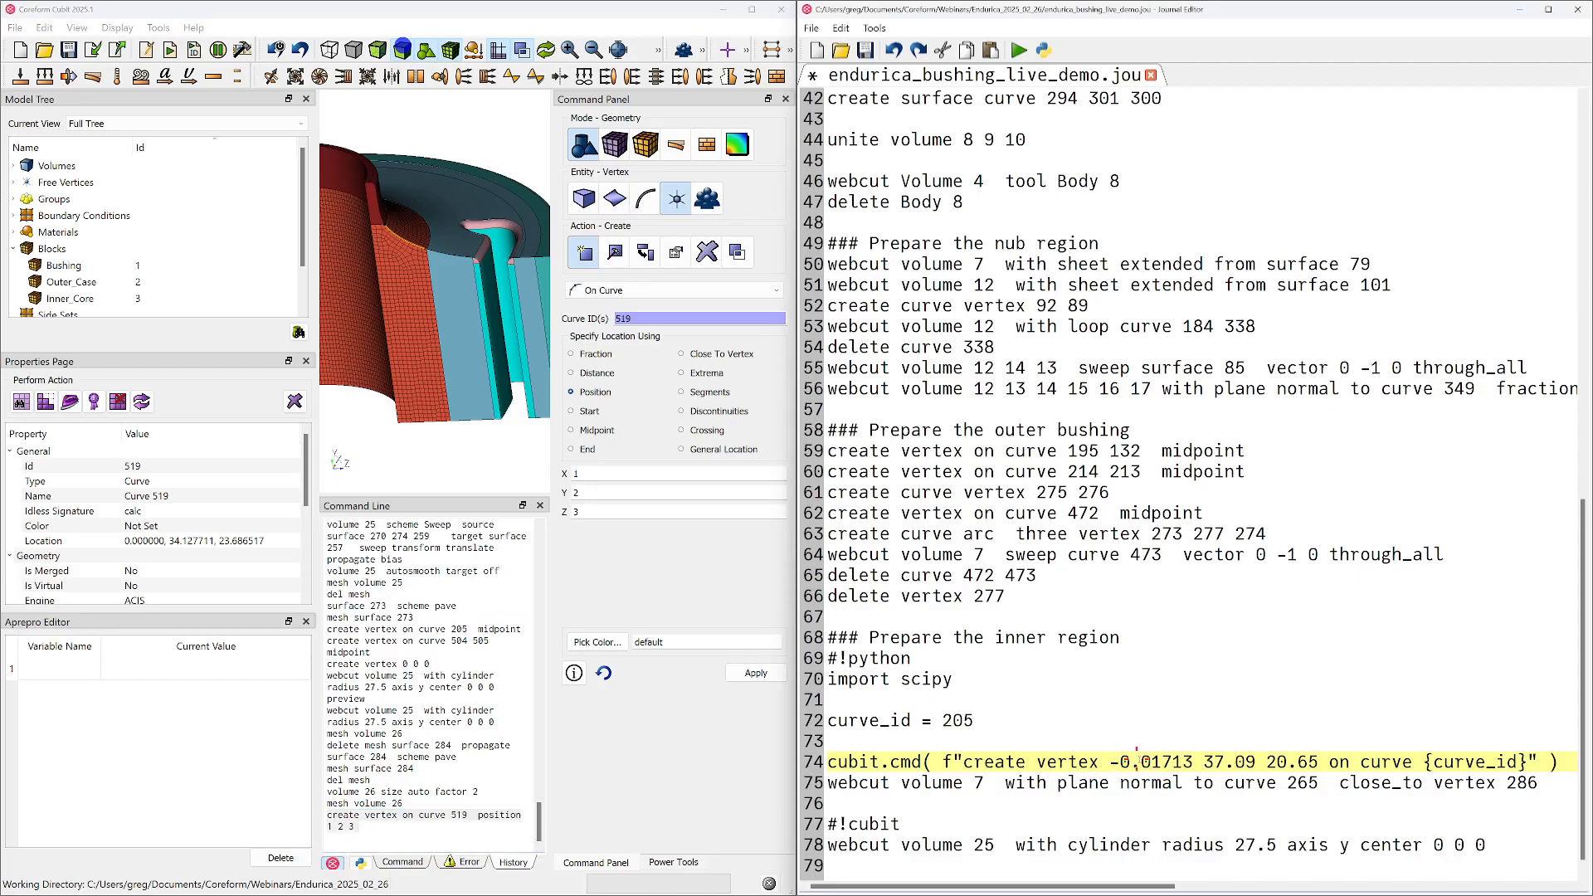
{"action": "left_click", "coordinate": [1319, 761], "text": "shift"}
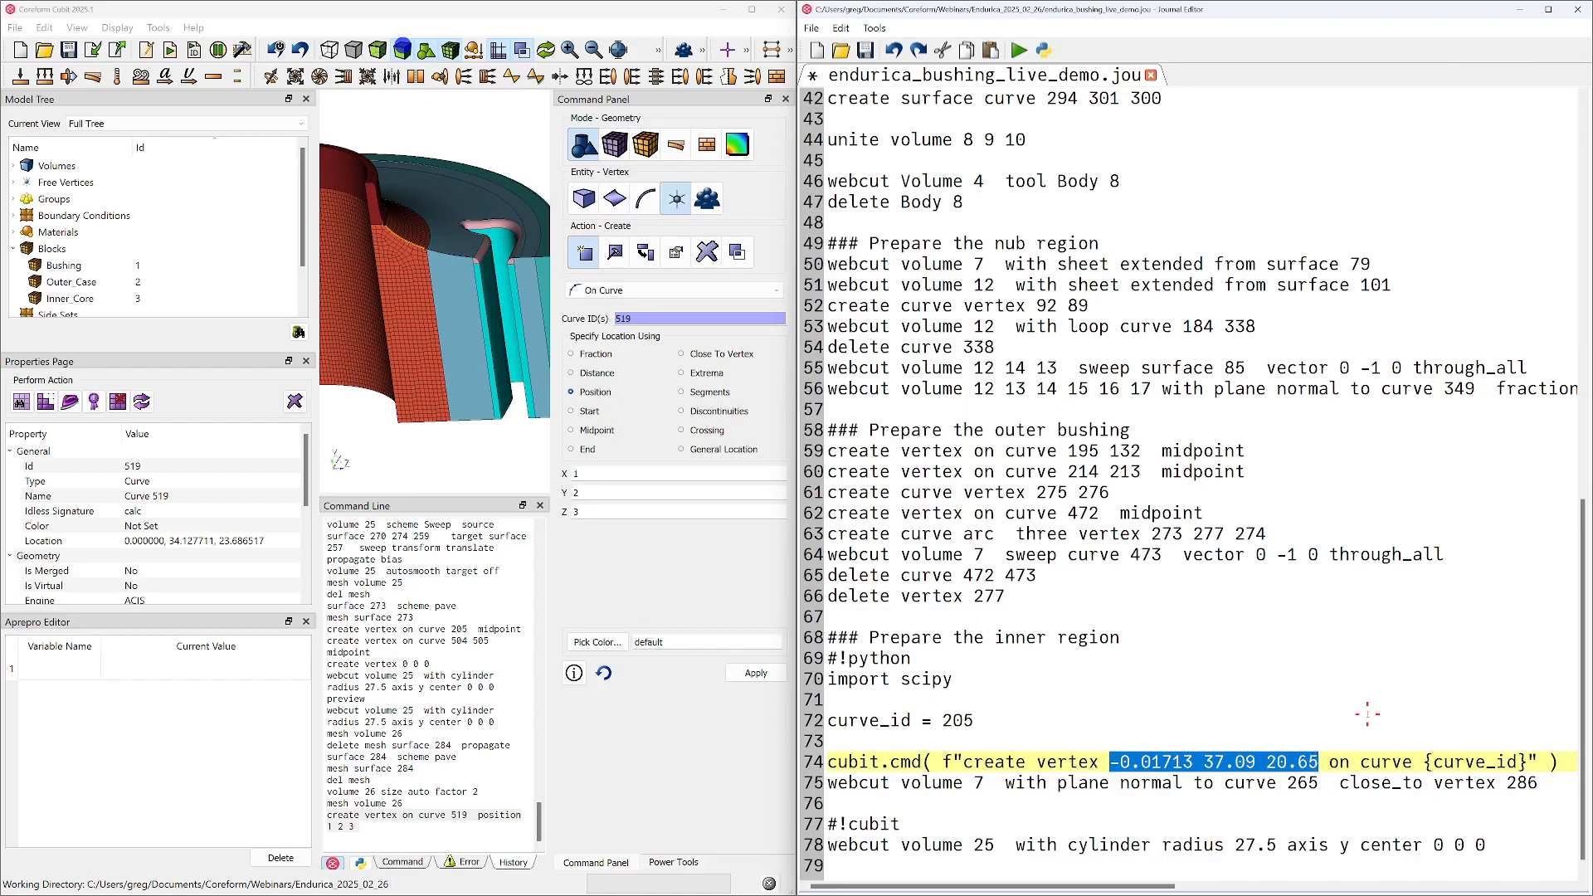
{"action": "type", "text": "{}"}
{"action": "type", "text": "x"}
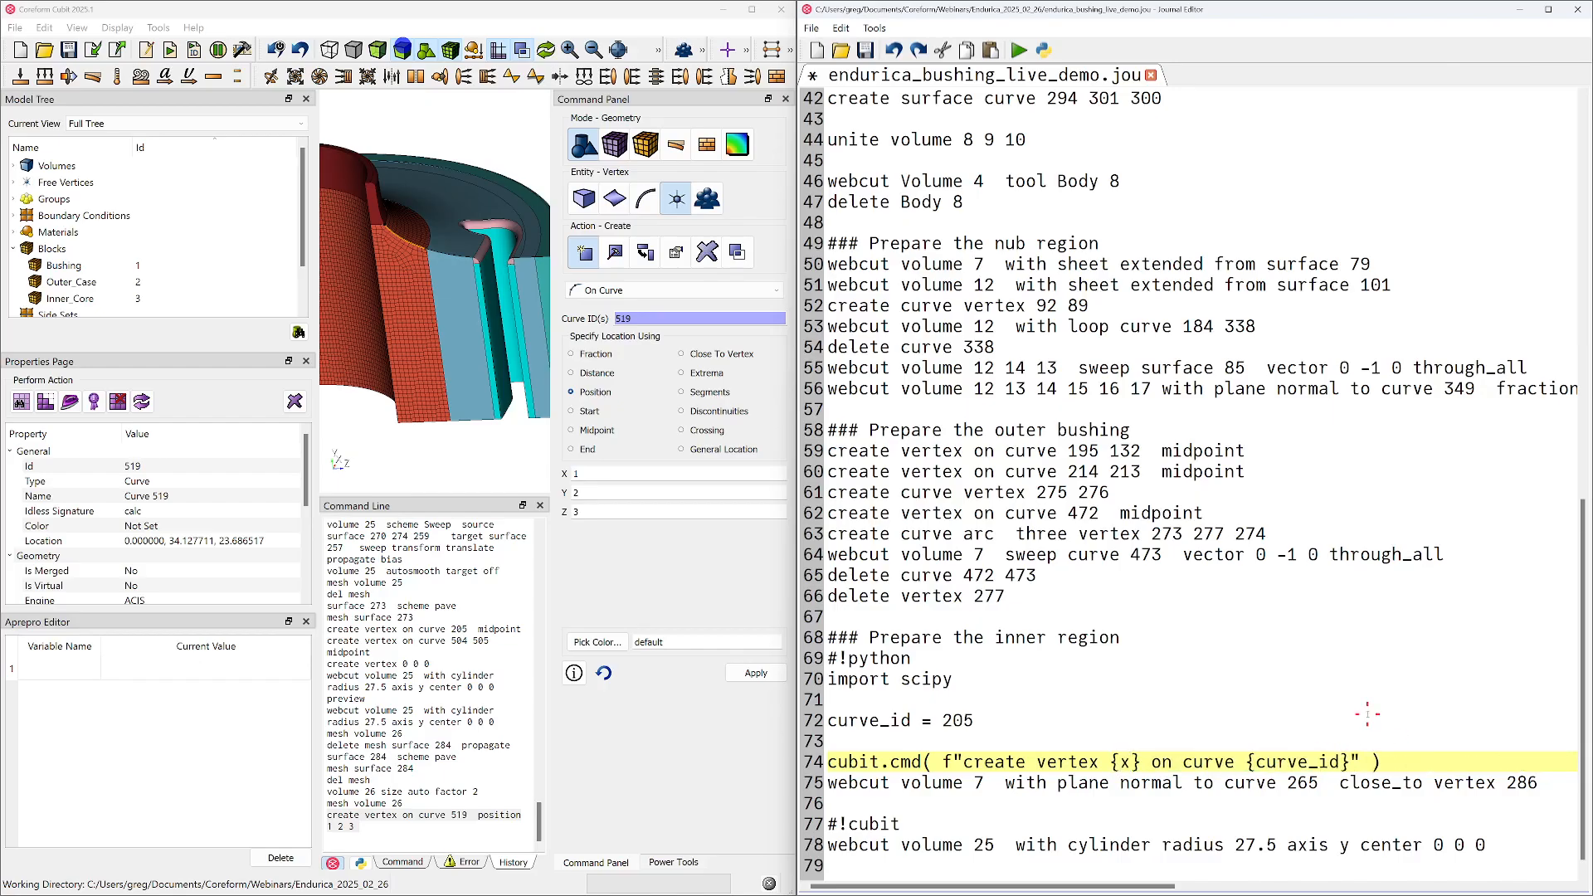
{"action": "type", "text": "yz[0]"}
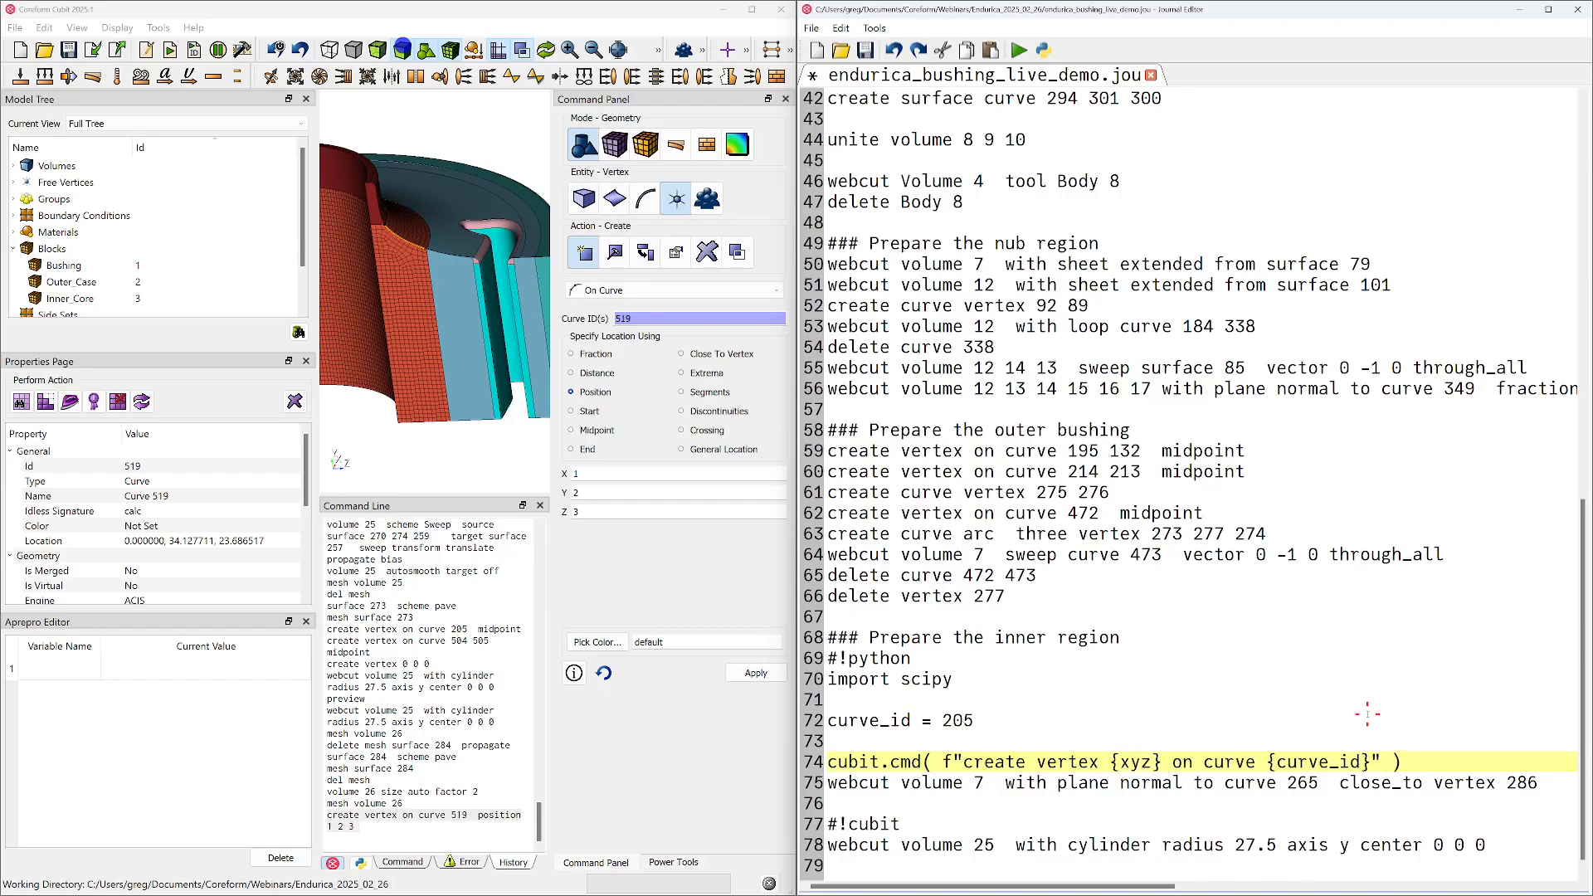
Duplicate the {xyz[0]} placeholder twice in the vertex command and change the copies to {xyz[1]} and {xyz[2]}
{"action": "key", "text": "shift+Left"}
{"action": "key", "text": "shift+Left"}
{"action": "key", "text": "shift+Left"}
{"action": "key", "text": "shift+Left"}
{"action": "key", "text": "shift+Left"}
{"action": "key", "text": "shift+Left"}
{"action": "key", "text": "shift+Left"}
{"action": "key", "text": "shift+Left"}
{"action": "key", "text": "ctrl+c"}
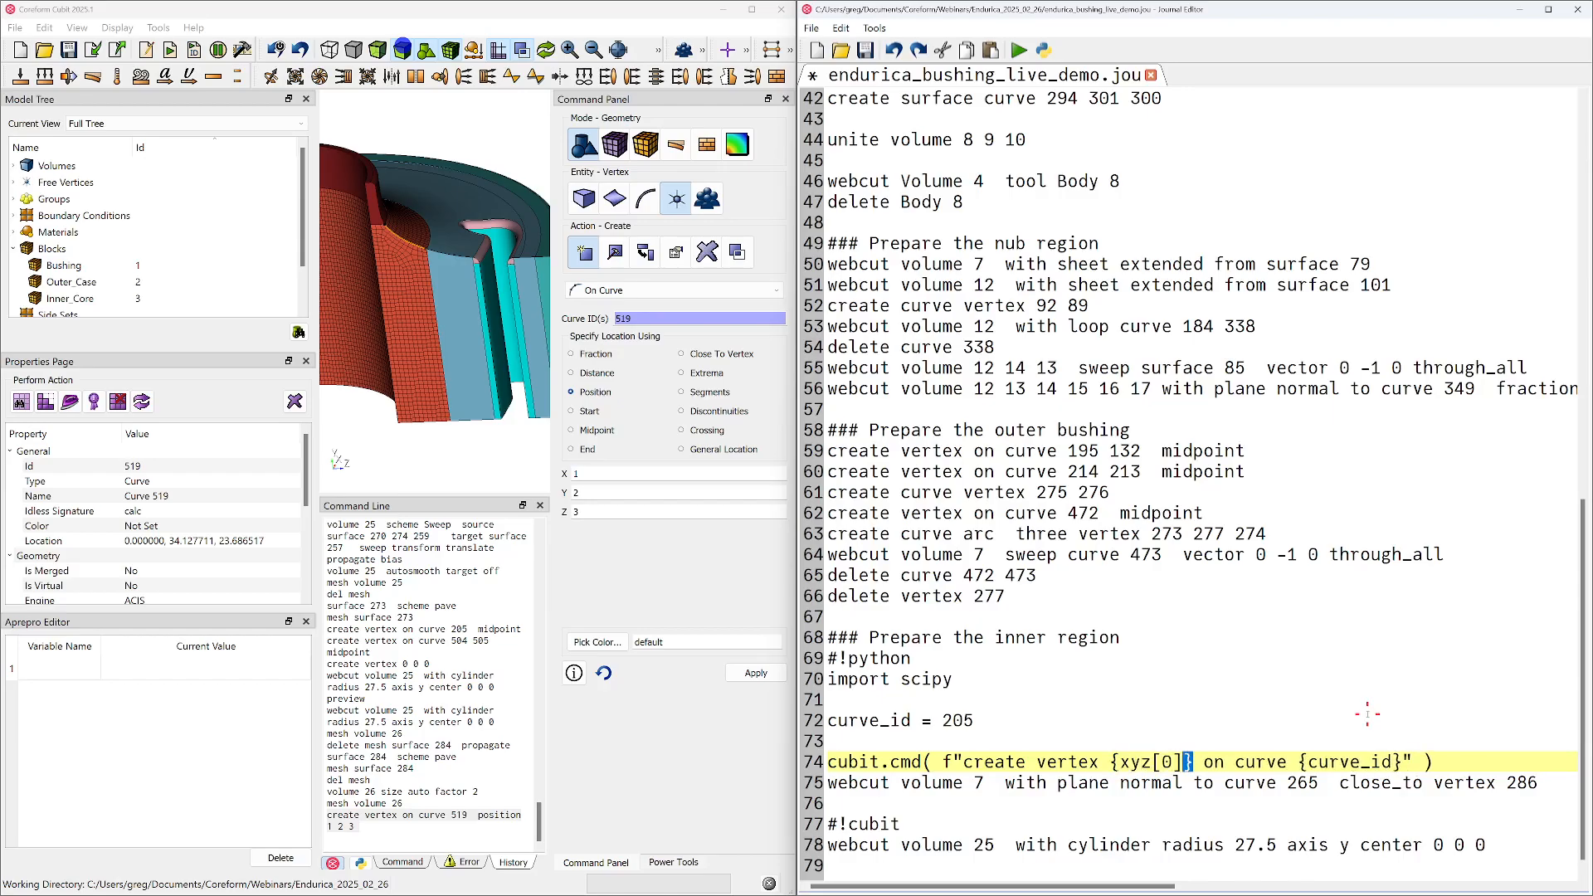
{"action": "key", "text": "Right"}
{"action": "key", "text": "ctrl+v"}
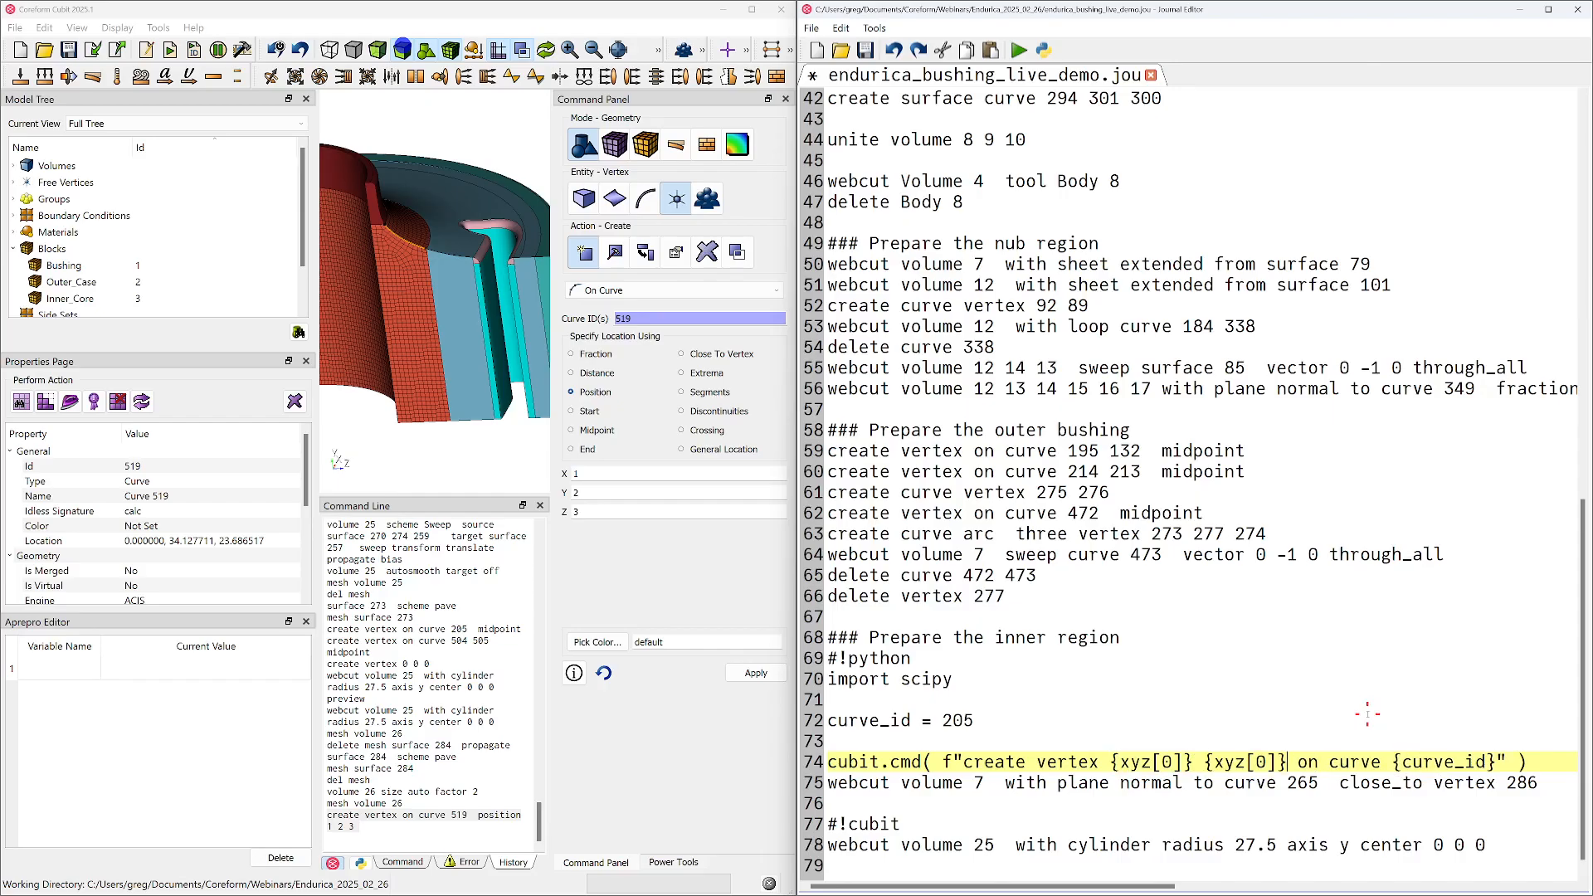
{"action": "key", "text": "ctrl+v"}
{"action": "key", "text": "Left"}
{"action": "key", "text": "Left"}
{"action": "key", "text": "BackSpace"}
{"action": "type", "text": "2"}
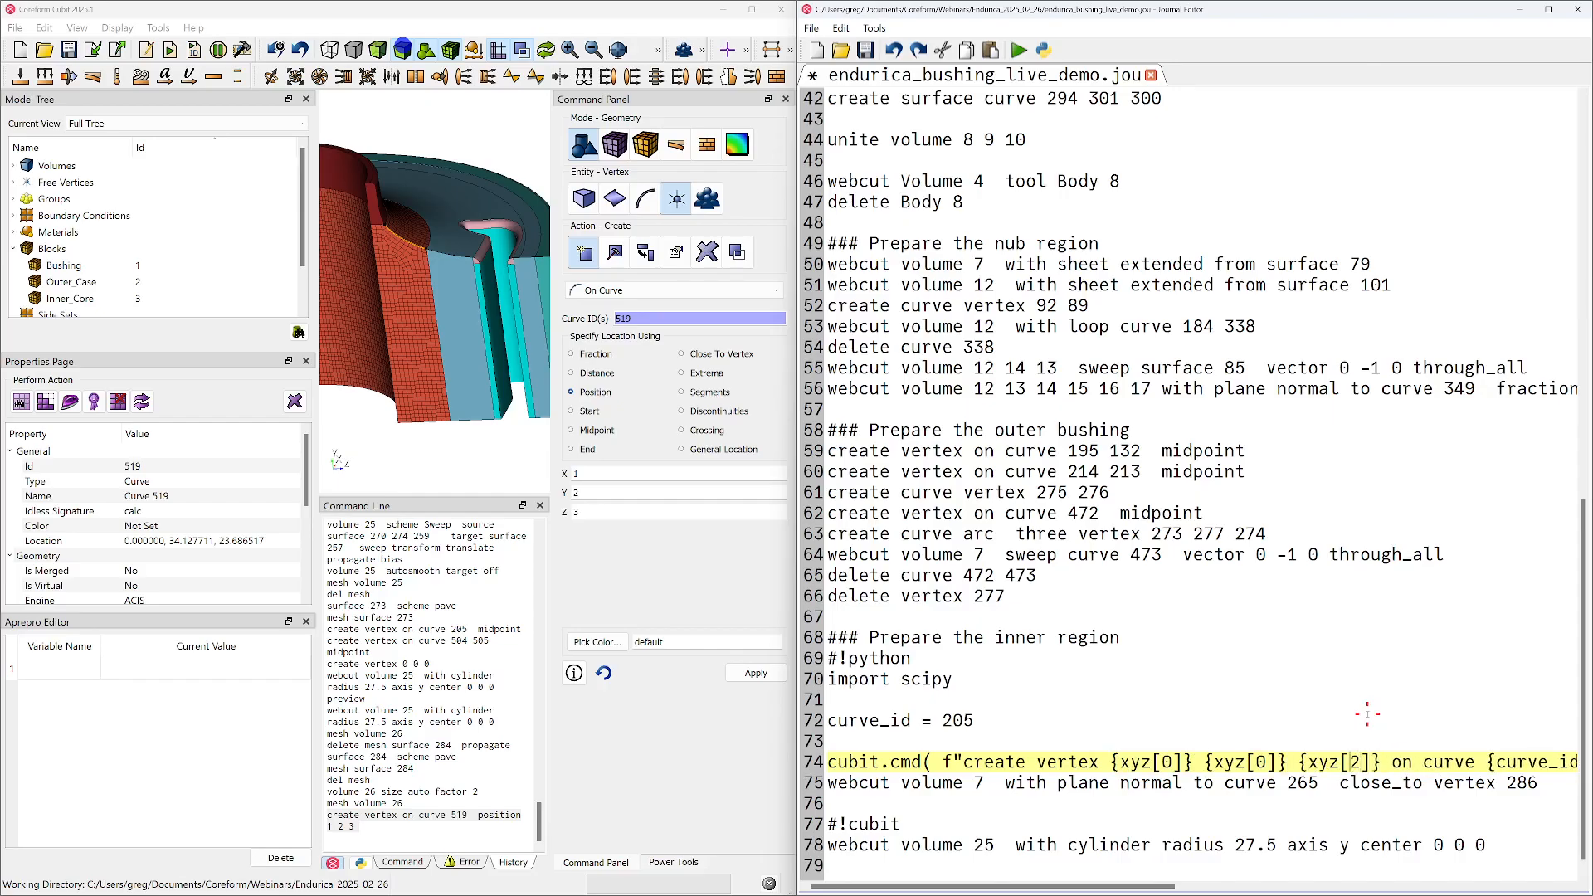
{"action": "key", "text": "BackSpace"}
{"action": "type", "text": "1"}
{"action": "key", "text": "Down"}
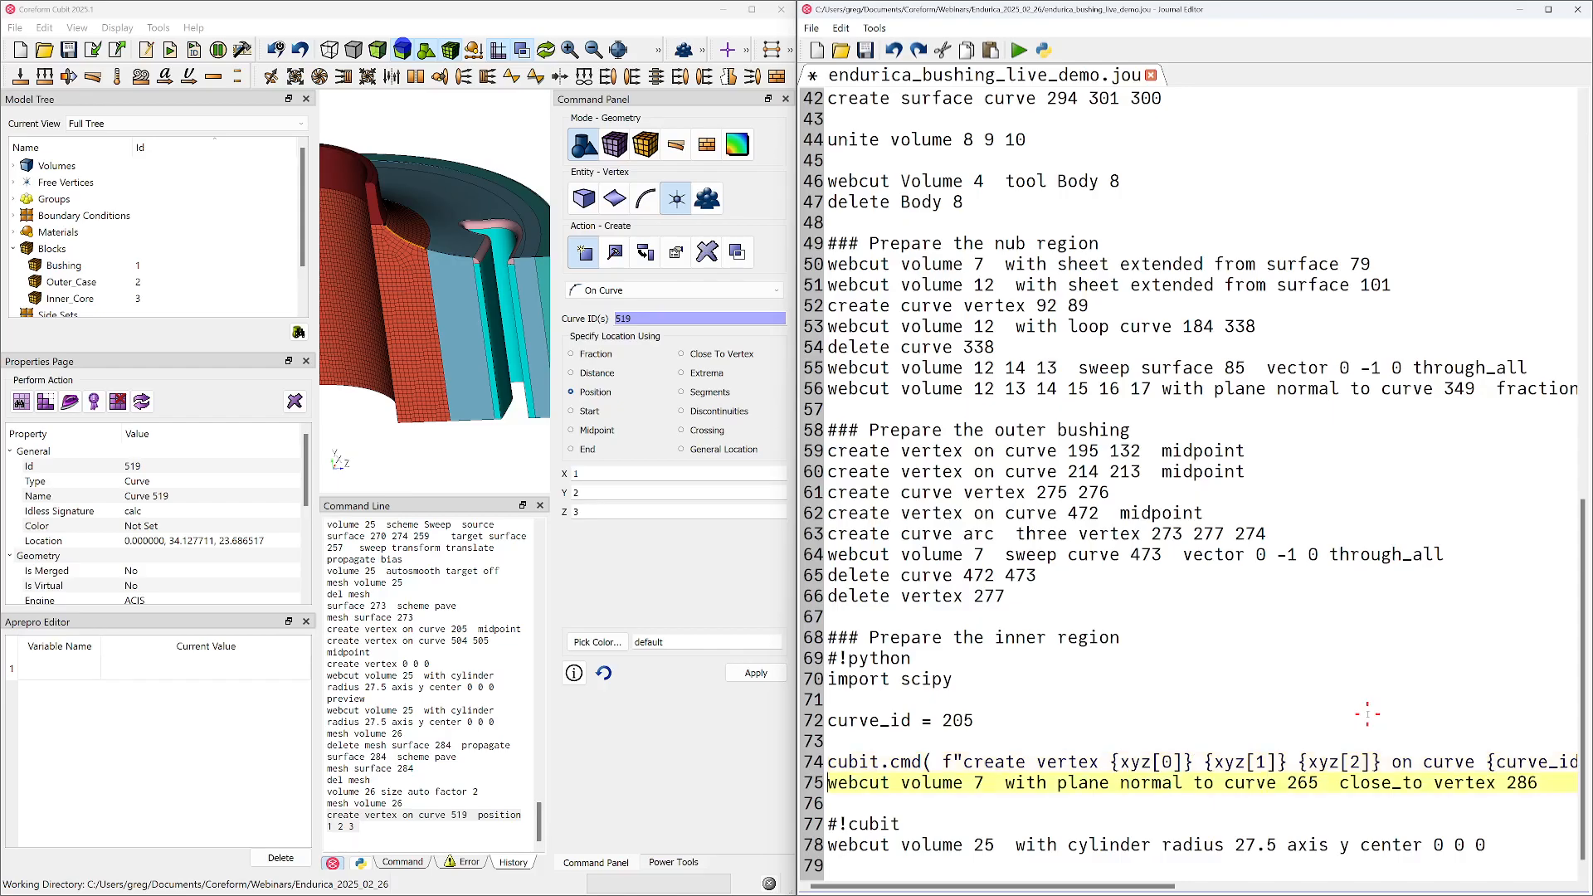
Try to wrap the "webcut volume 7" line in a cubit.cmd f-string, then undo the edit
{"action": "type", "text": "cubit.cmd"}
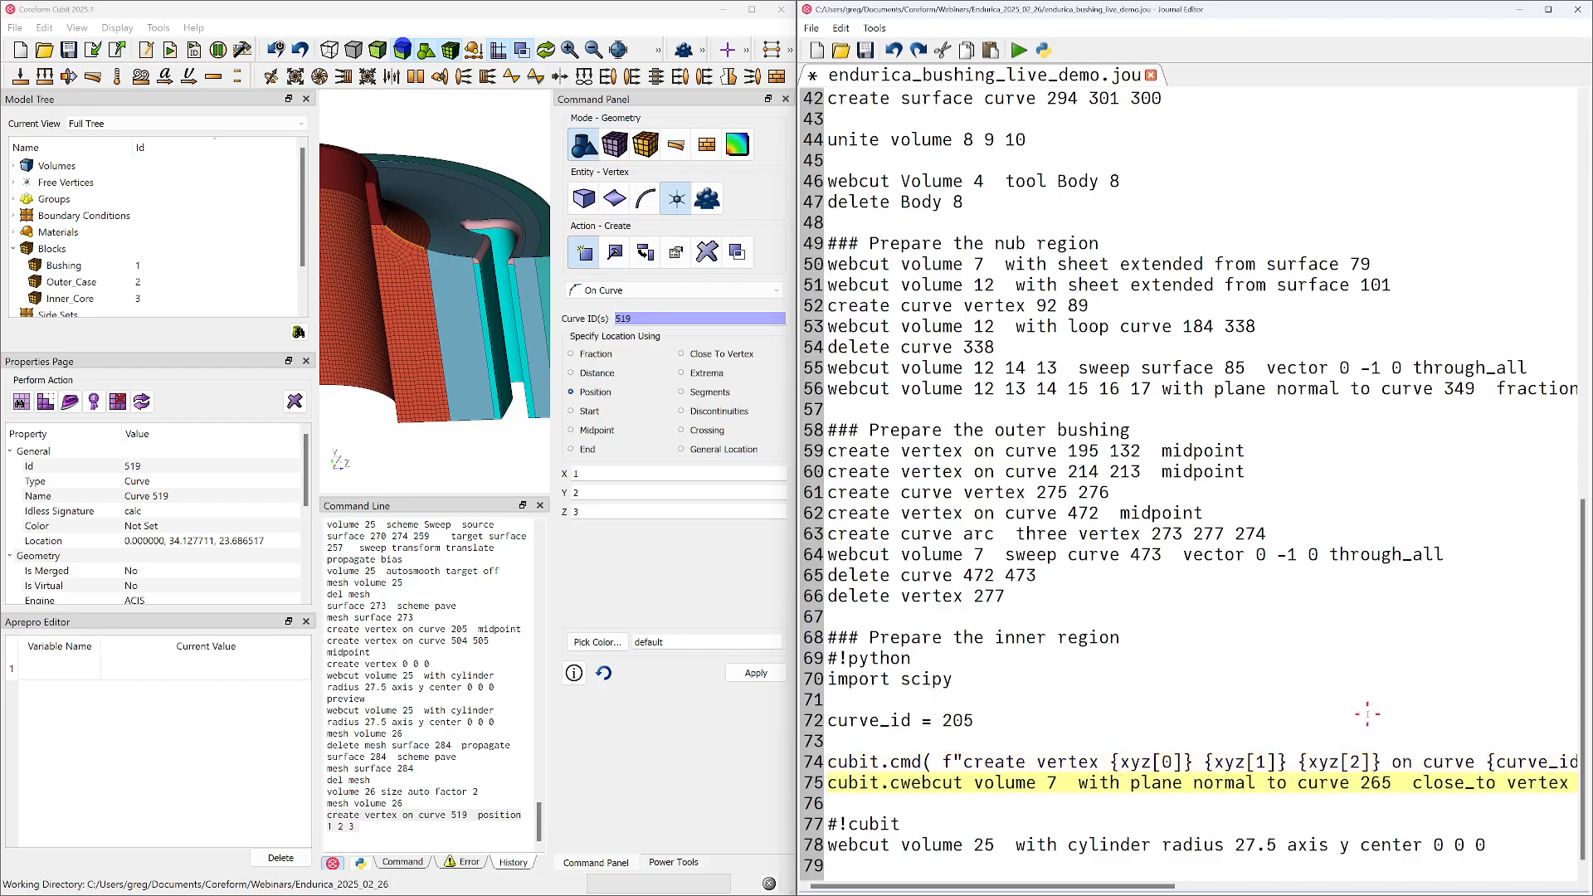
{"action": "type", "text": "( f\""}
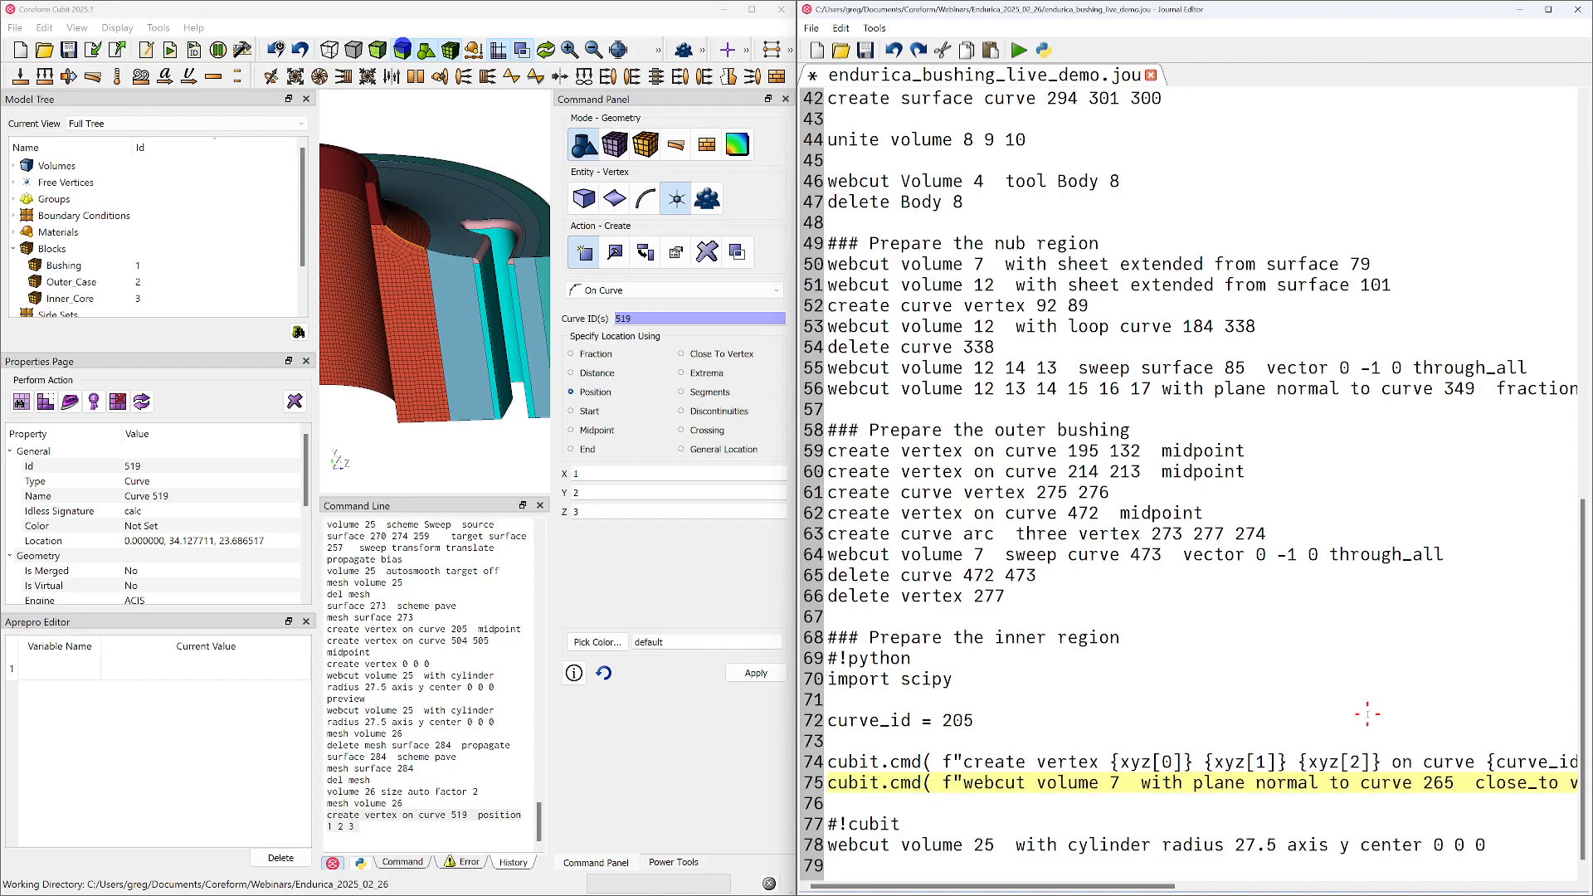
{"action": "left_click", "coordinate": [1549, 9]}
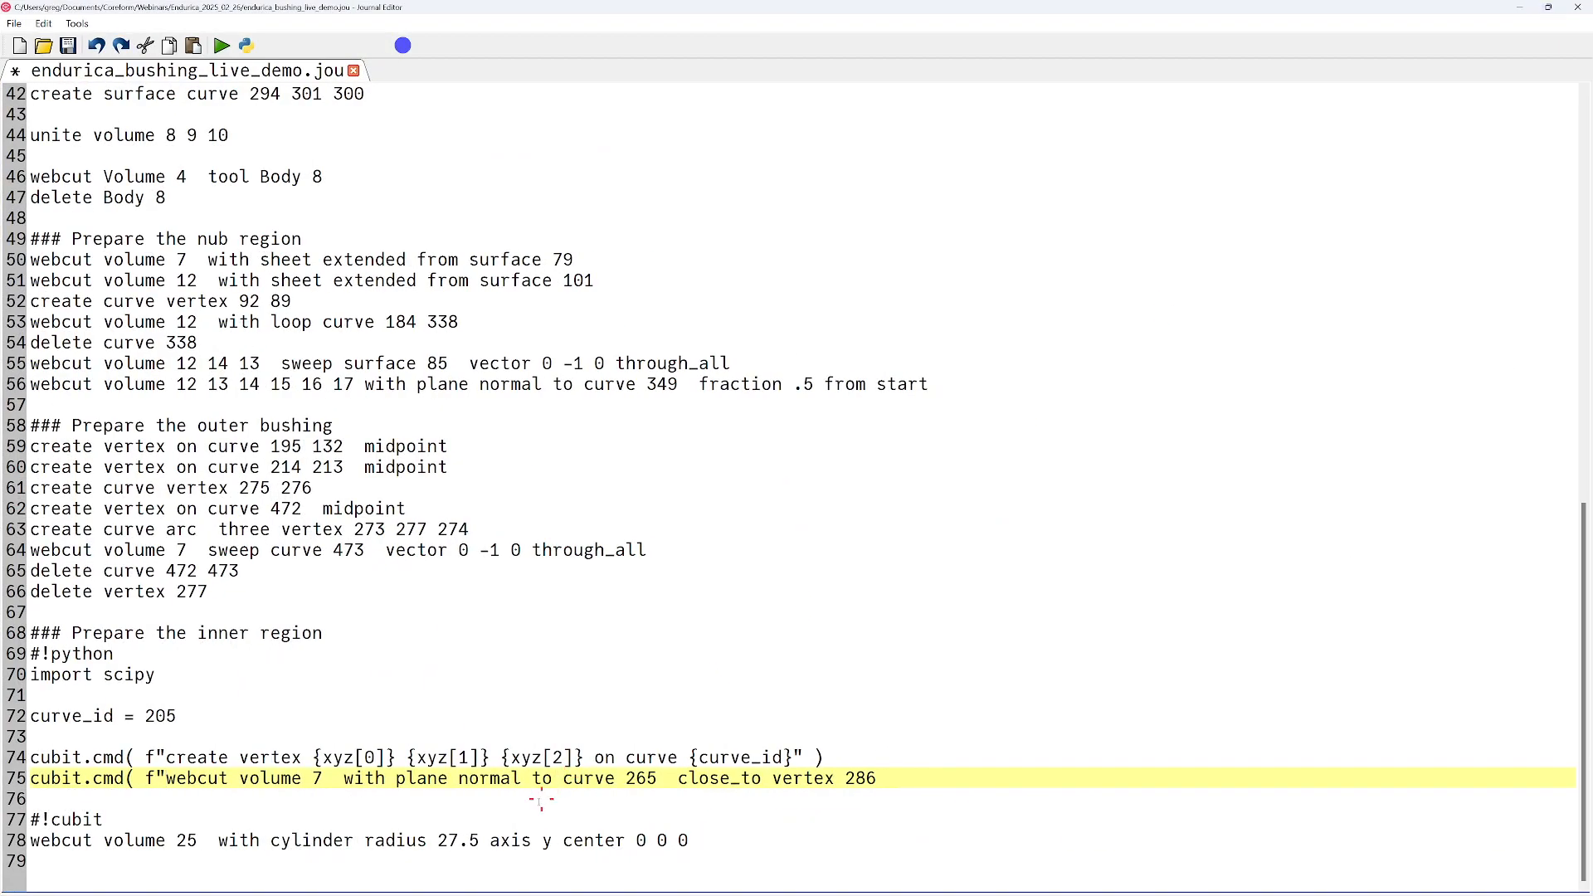
{"action": "left_click", "coordinate": [331, 780]}
{"action": "key", "text": "BackSpace"}
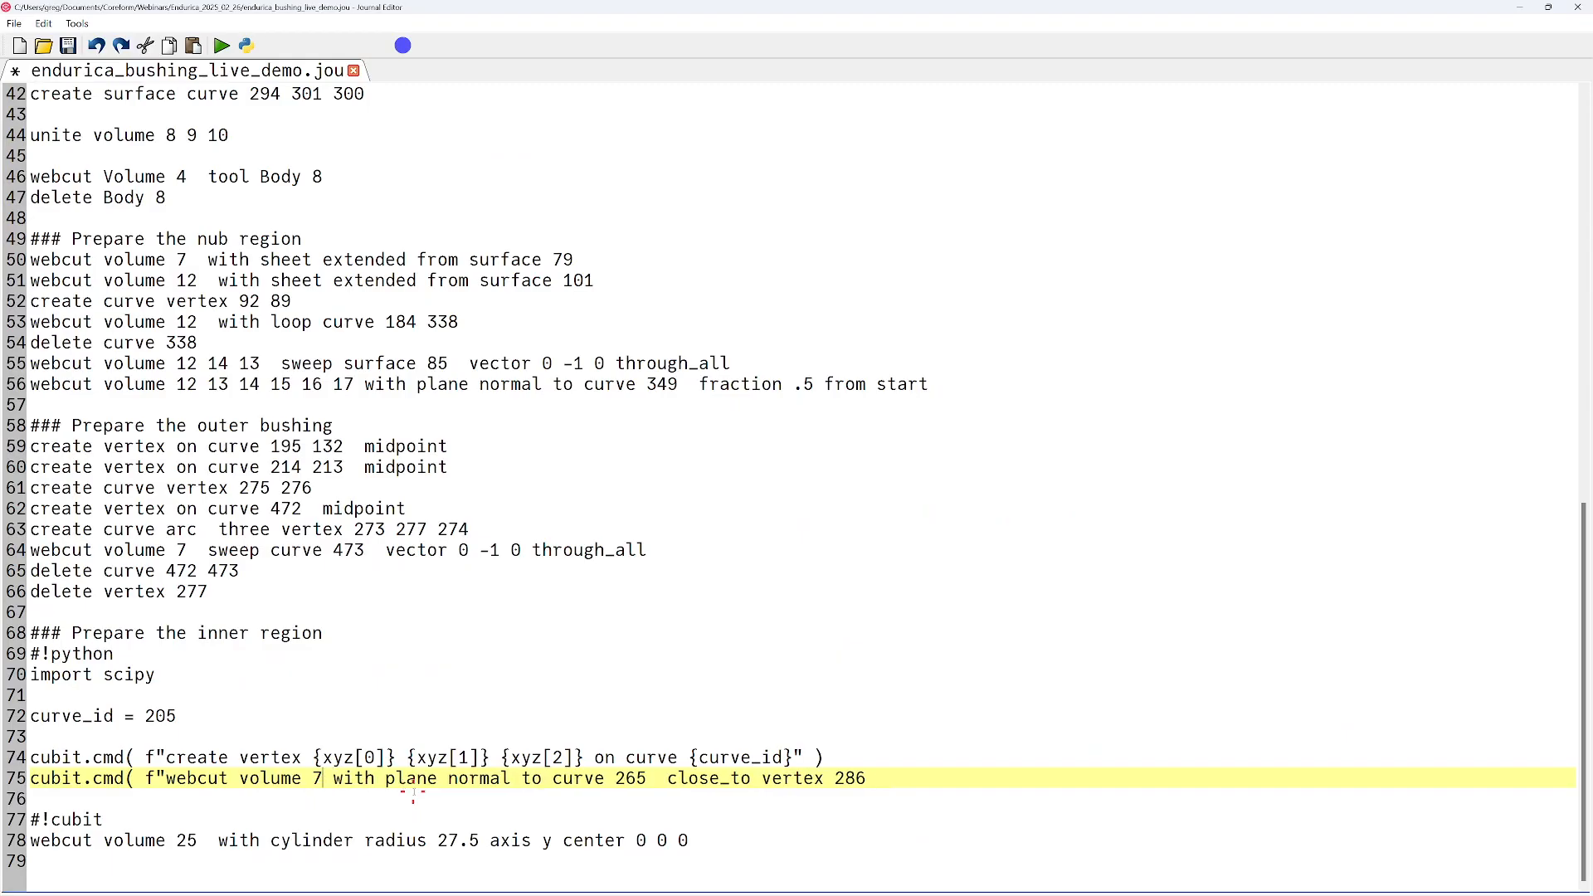
{"action": "key", "text": "ctrl+z"}
{"action": "key", "text": "ctrl+z"}
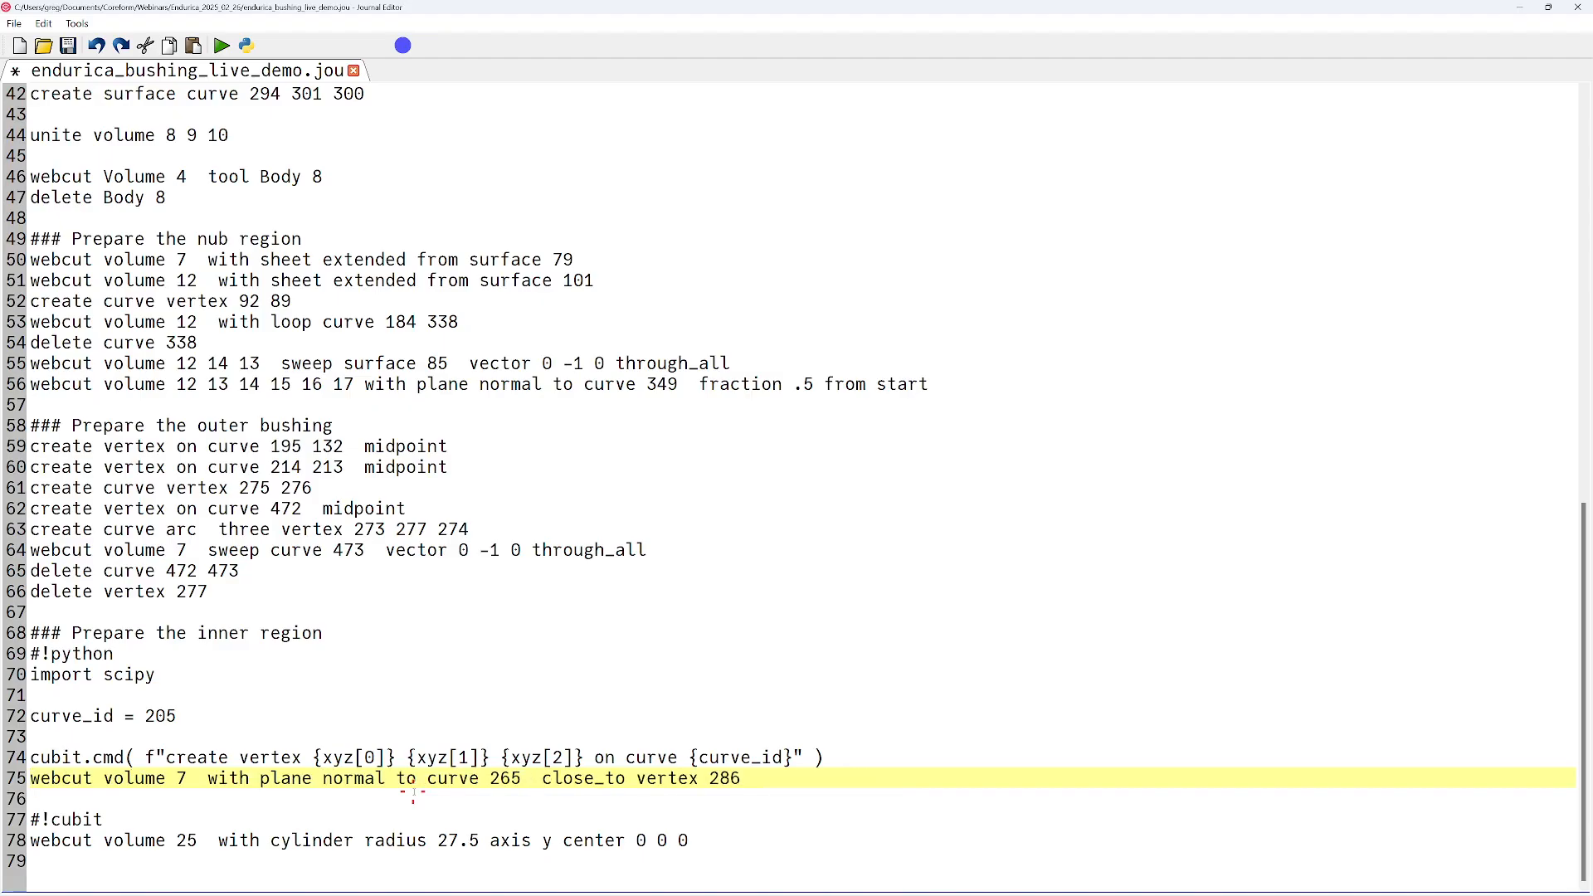
{"action": "key", "text": "super+Right"}
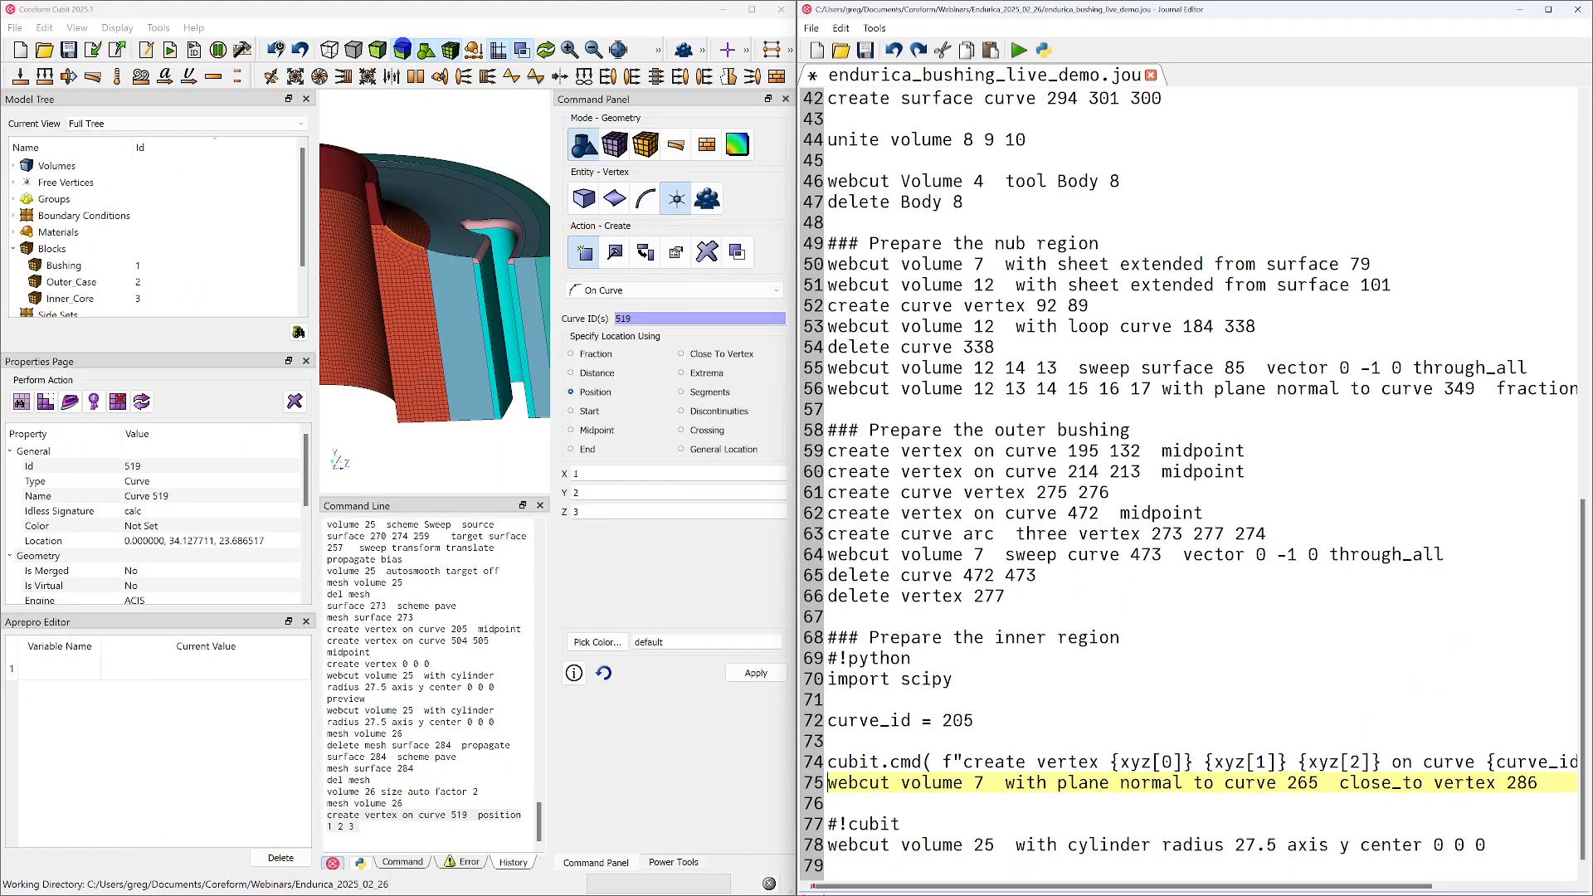
Move the "webcut volume 7" line directly below "#!cubit" and place the cursor on the empty line under the curve_id definition
{"action": "key", "text": "shift+End"}
{"action": "key", "text": "ctrl+x"}
{"action": "key", "text": "Down"}
{"action": "key", "text": "Down"}
{"action": "key", "text": "Down"}
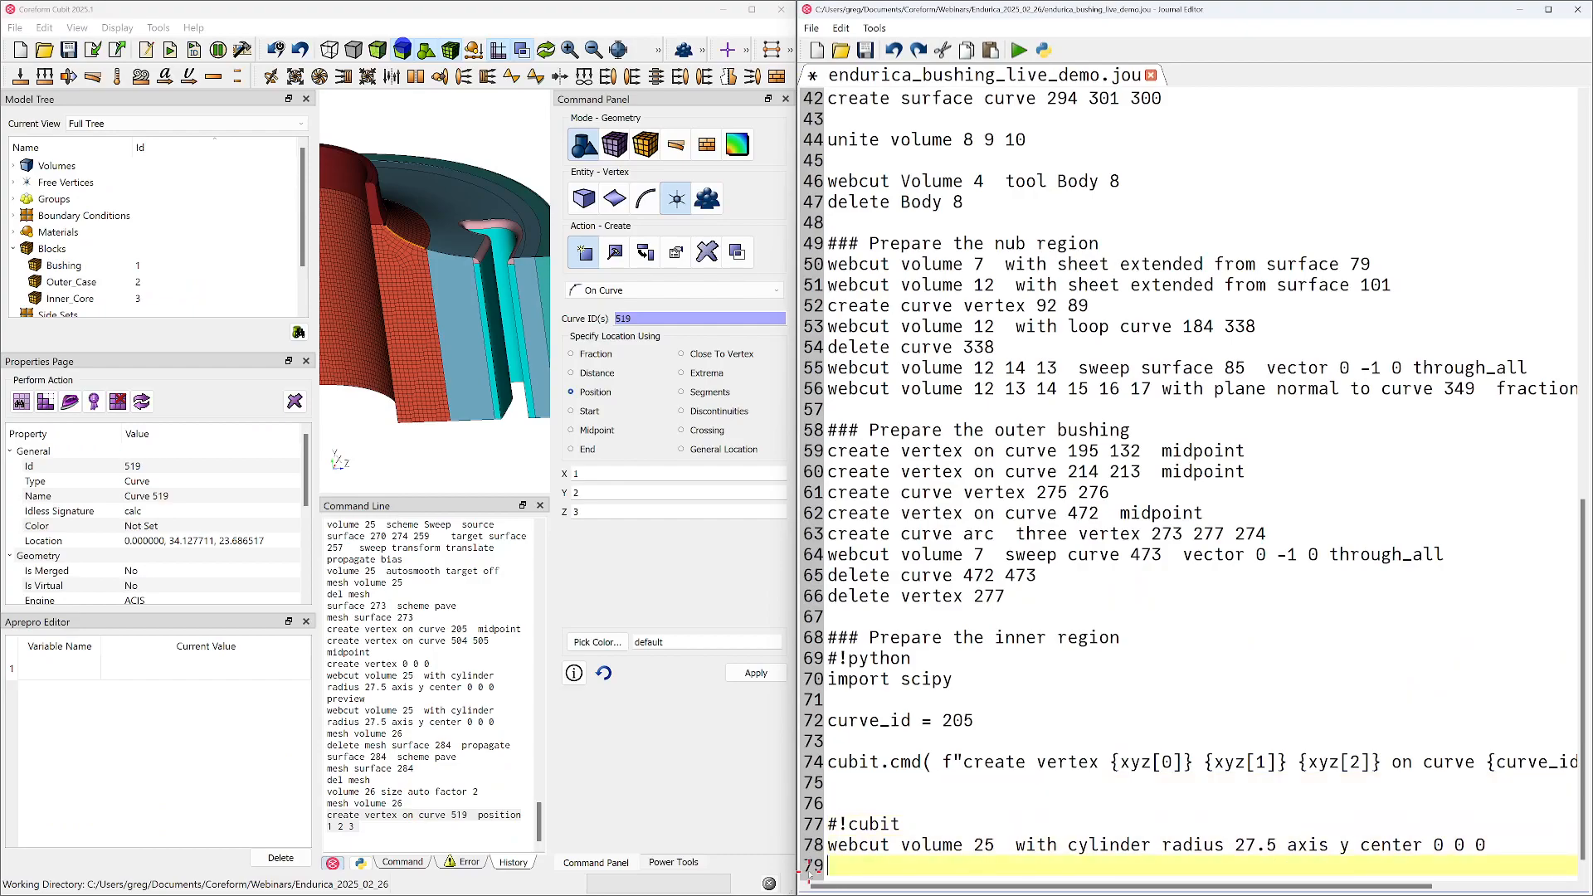
{"action": "key", "text": "ctrl+v"}
{"action": "key", "text": "Return"}
{"action": "key", "text": "Up"}
{"action": "key", "text": "Up"}
{"action": "key", "text": "Up"}
{"action": "key", "text": "Up"}
{"action": "key", "text": "Up"}
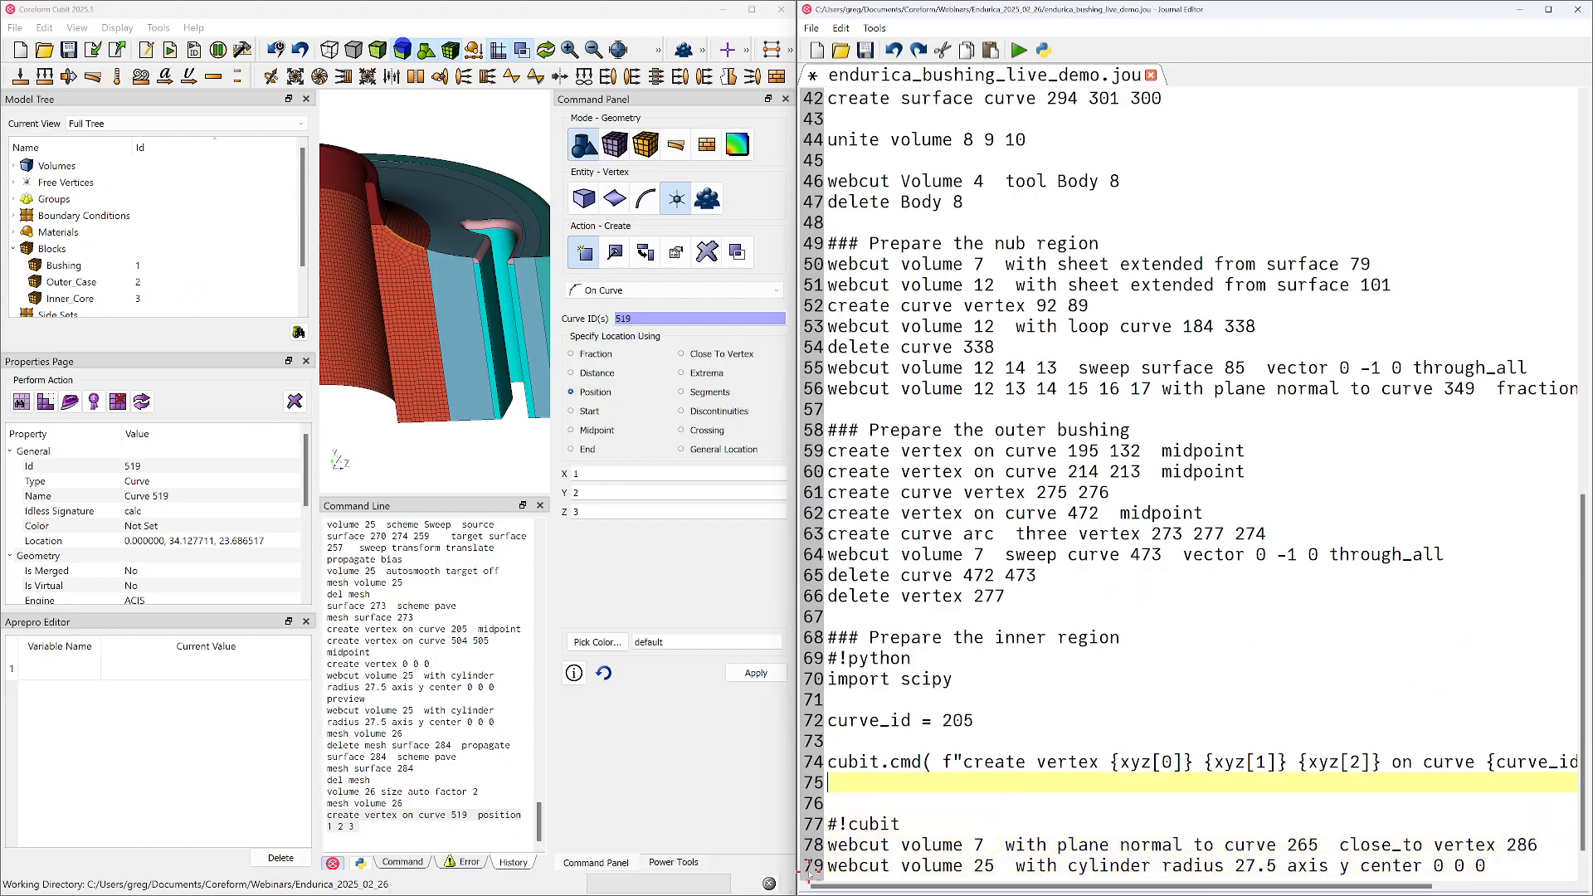
{"action": "key", "text": "End"}
{"action": "key", "text": "Home"}
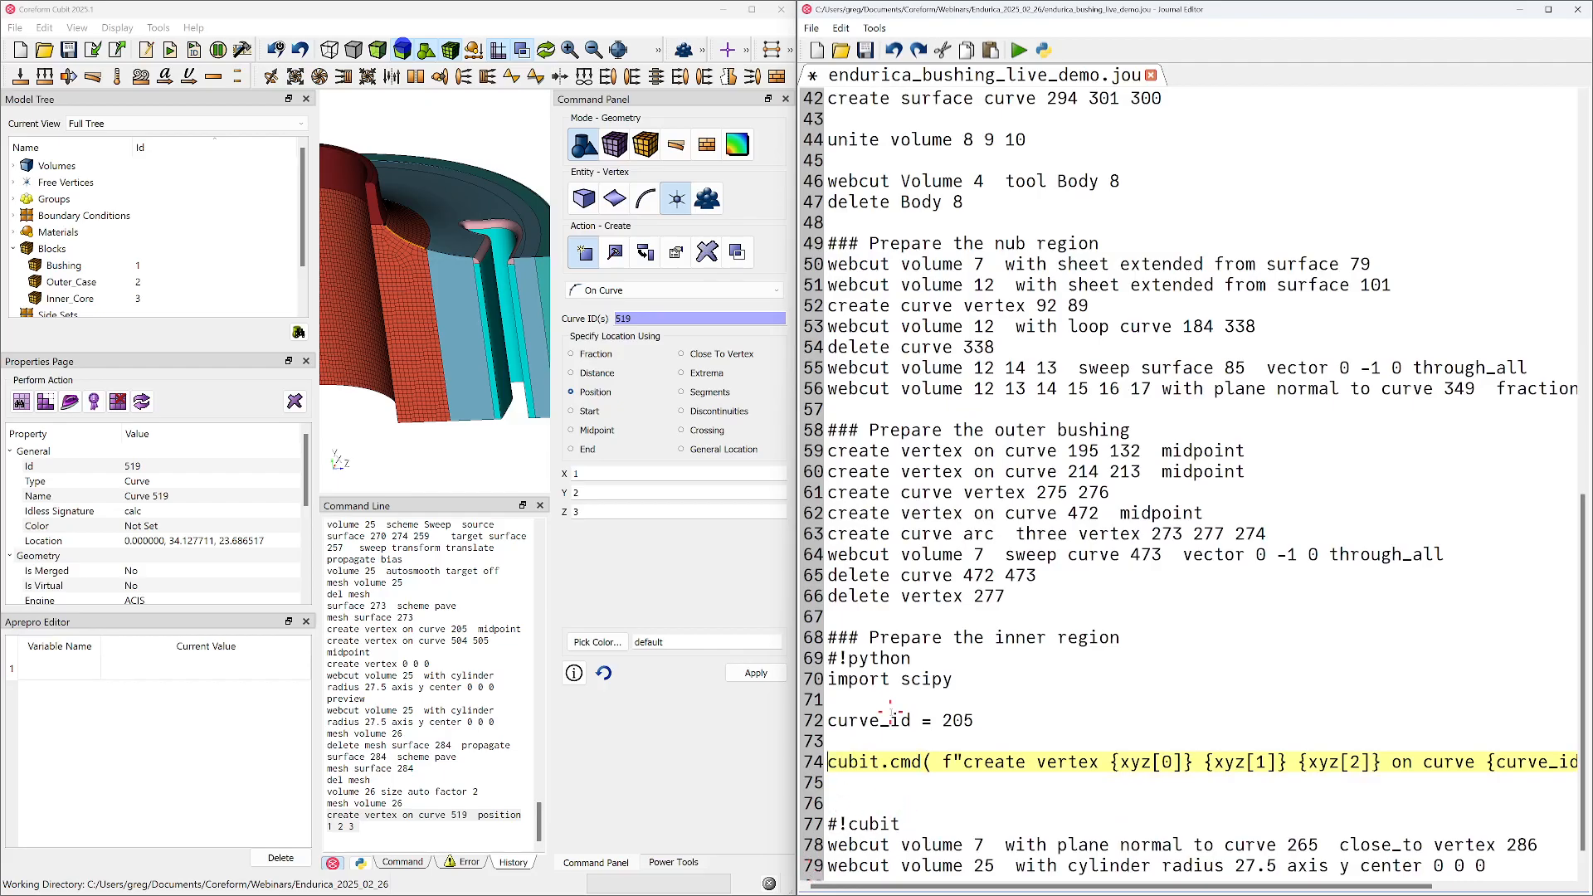
{"action": "left_click", "coordinate": [881, 738]}
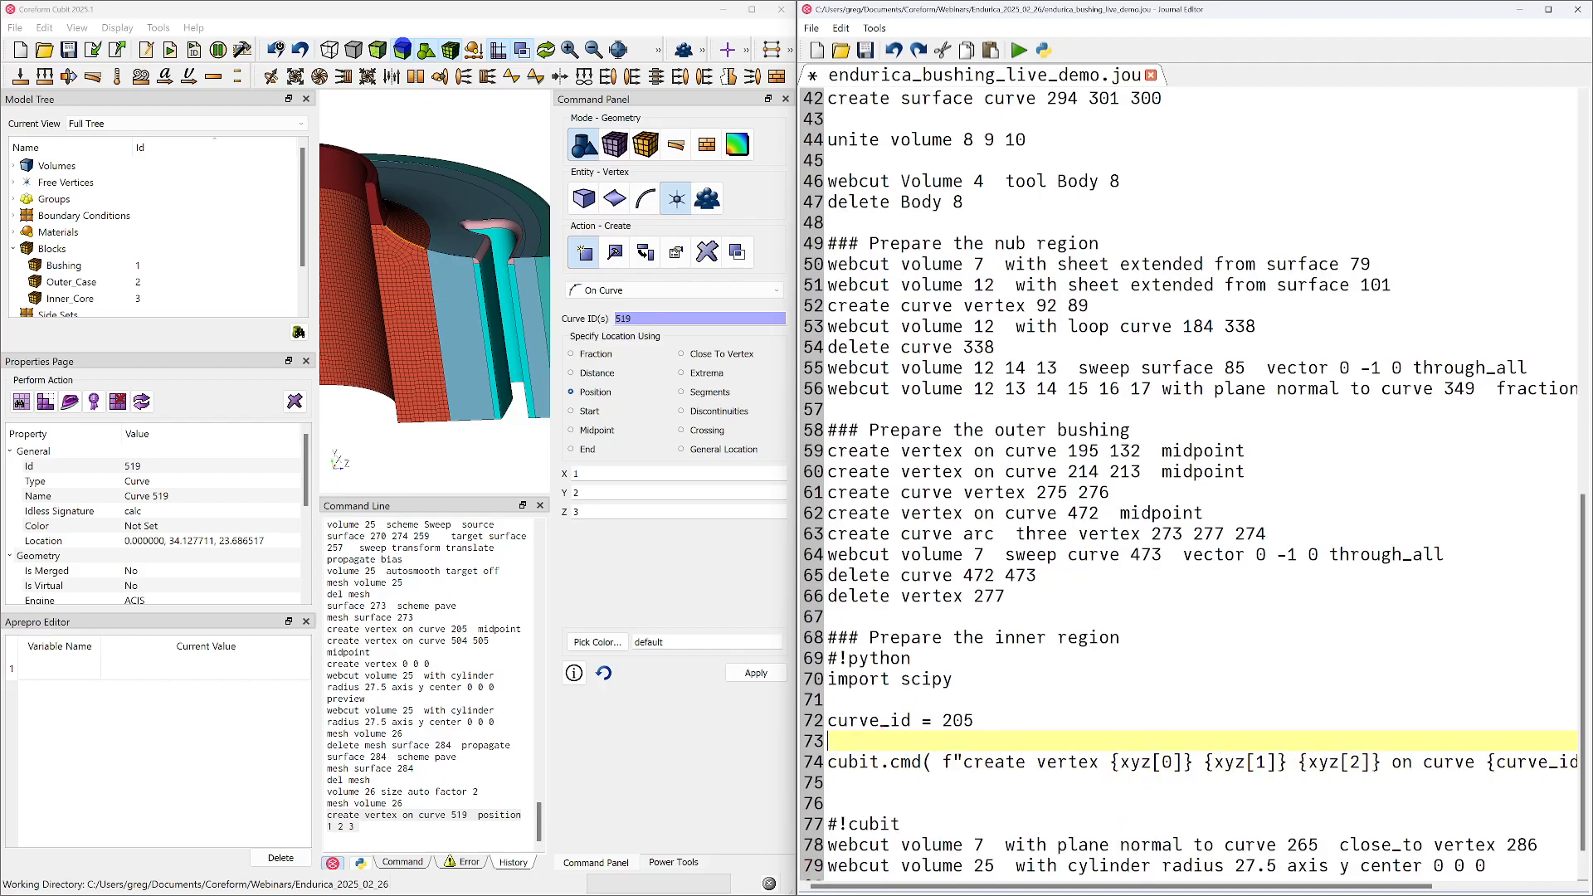
Consult the position_from_fraction documentation and write "cubit.curve( curve_id )." on the empty line under curve_id = 205
{"action": "left_click_drag", "start_coordinate": [1592, 623], "coordinate": [914, 250]}
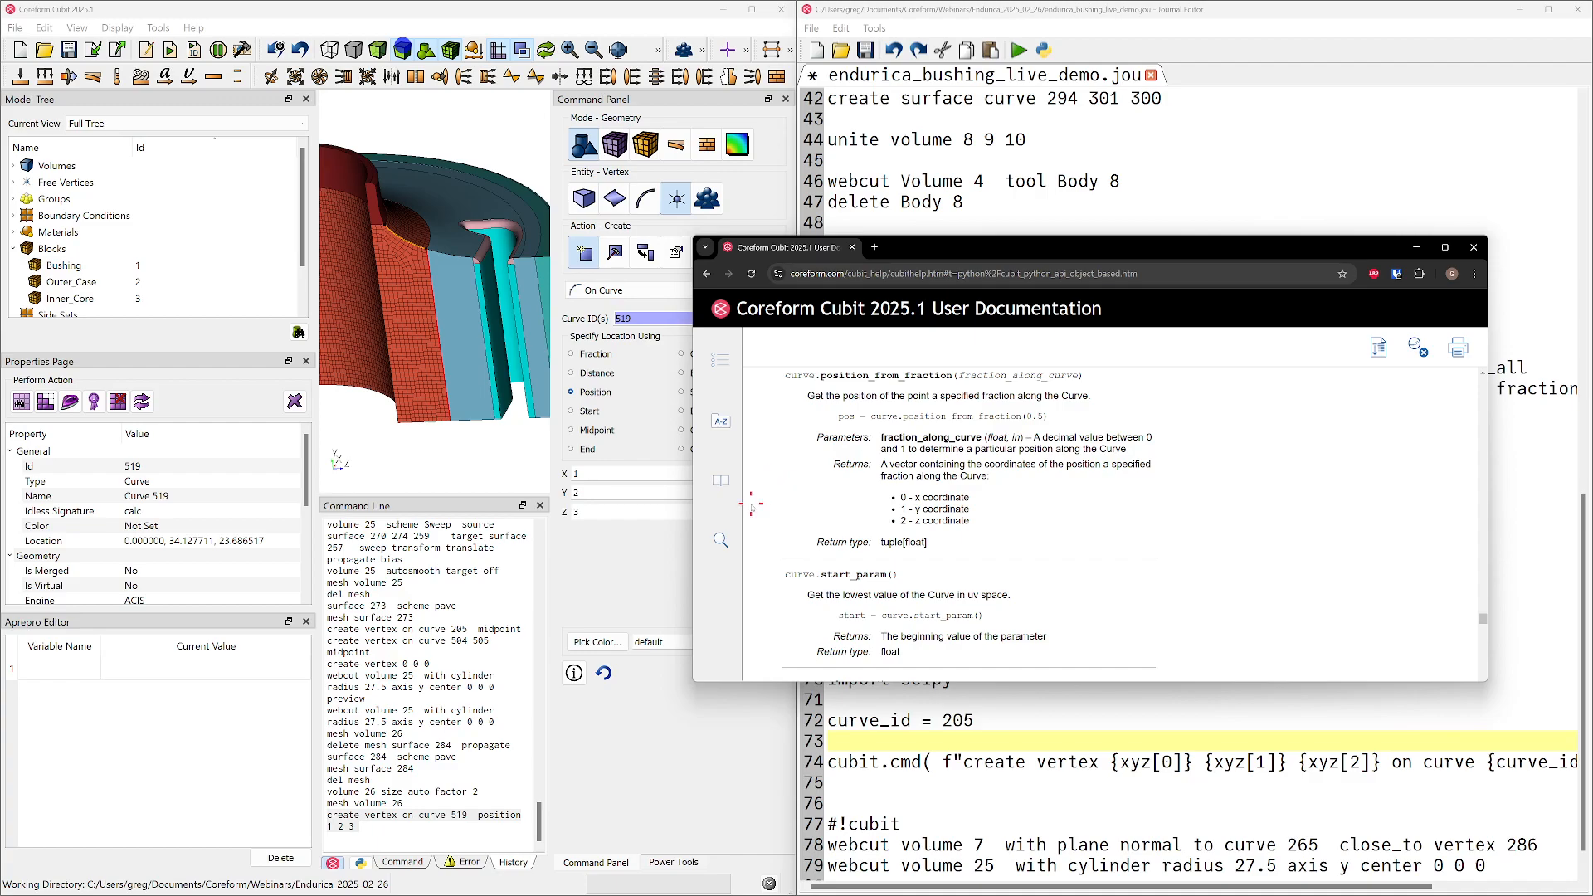
{"action": "scroll", "coordinate": [917, 488], "scroll_direction": "up", "scroll_amount": 1}
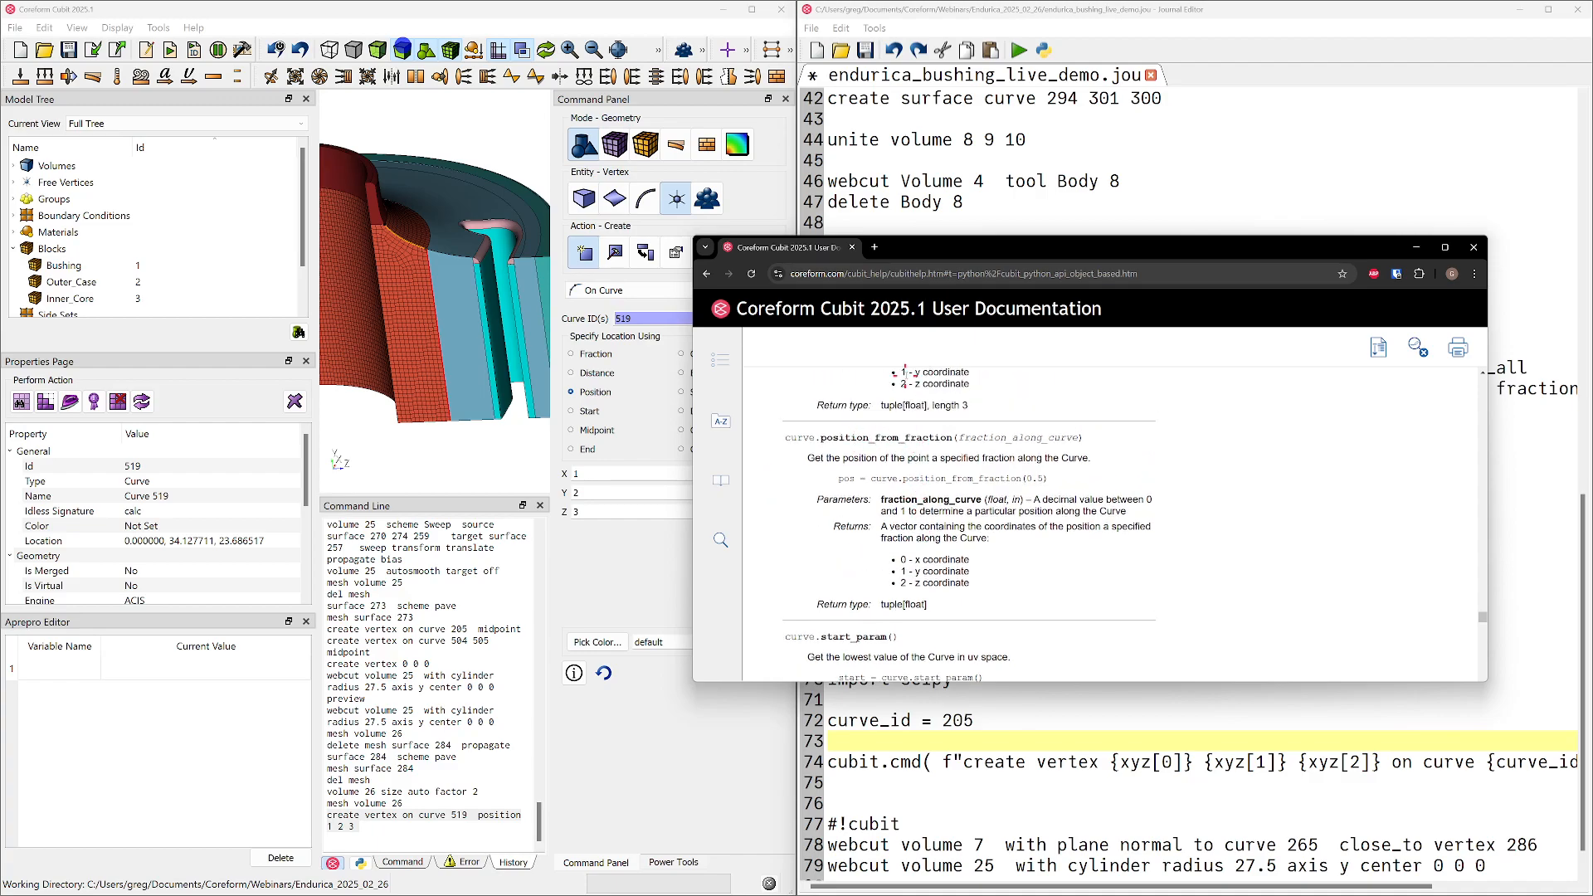
{"action": "left_click_drag", "start_coordinate": [944, 251], "coordinate": [1592, 319]}
{"action": "left_click", "coordinate": [874, 741]}
{"action": "type", "text": "cubit."}
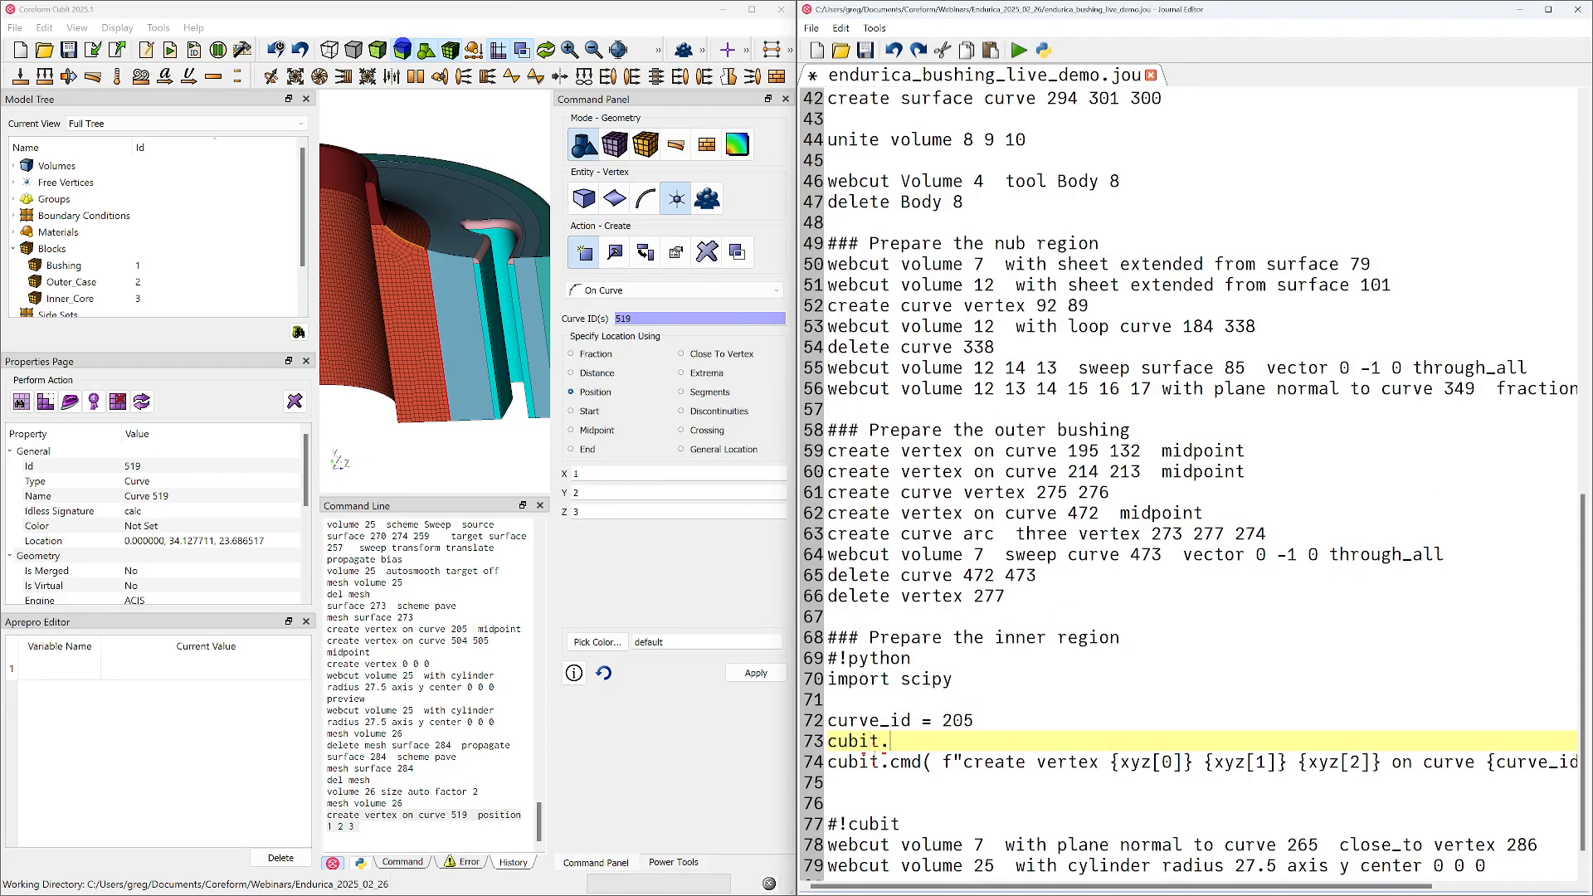
{"action": "type", "text": "curve( curve_id"}
{"action": "key", "text": "BackSpace"}
{"action": "key", "text": "BackSpace"}
{"action": "type", "text": "id_"}
{"action": "type", "text": ")."}
Arrange the Cubit window above the Coreform Cubit documentation browser so both are visible beside the journal editor
{"action": "key", "text": "alt+Tab"}
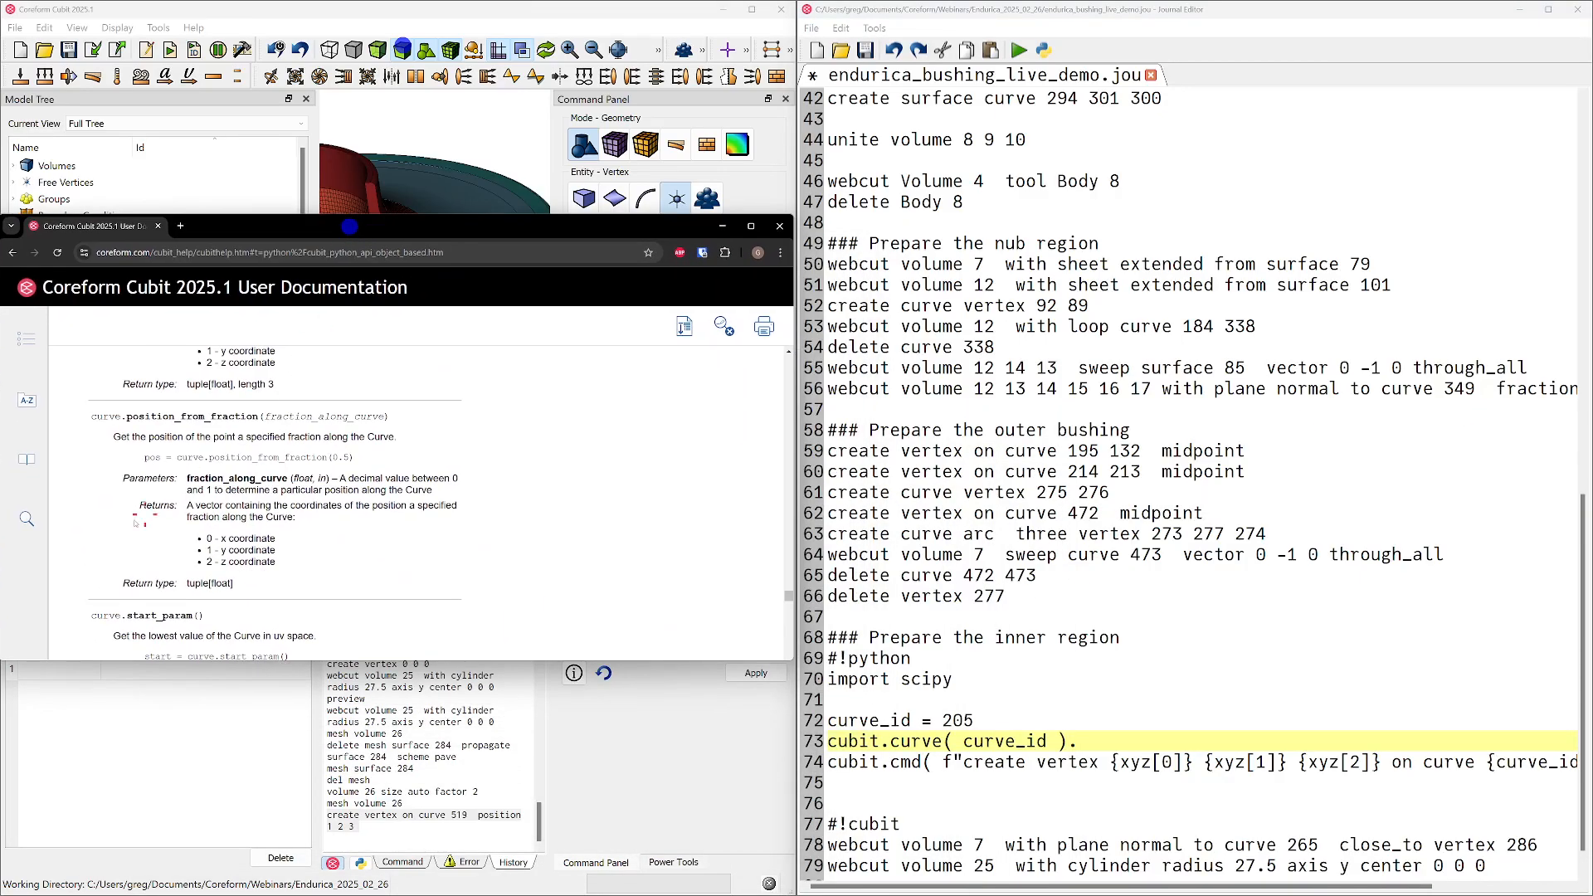
{"action": "left_click", "coordinate": [1086, 747]}
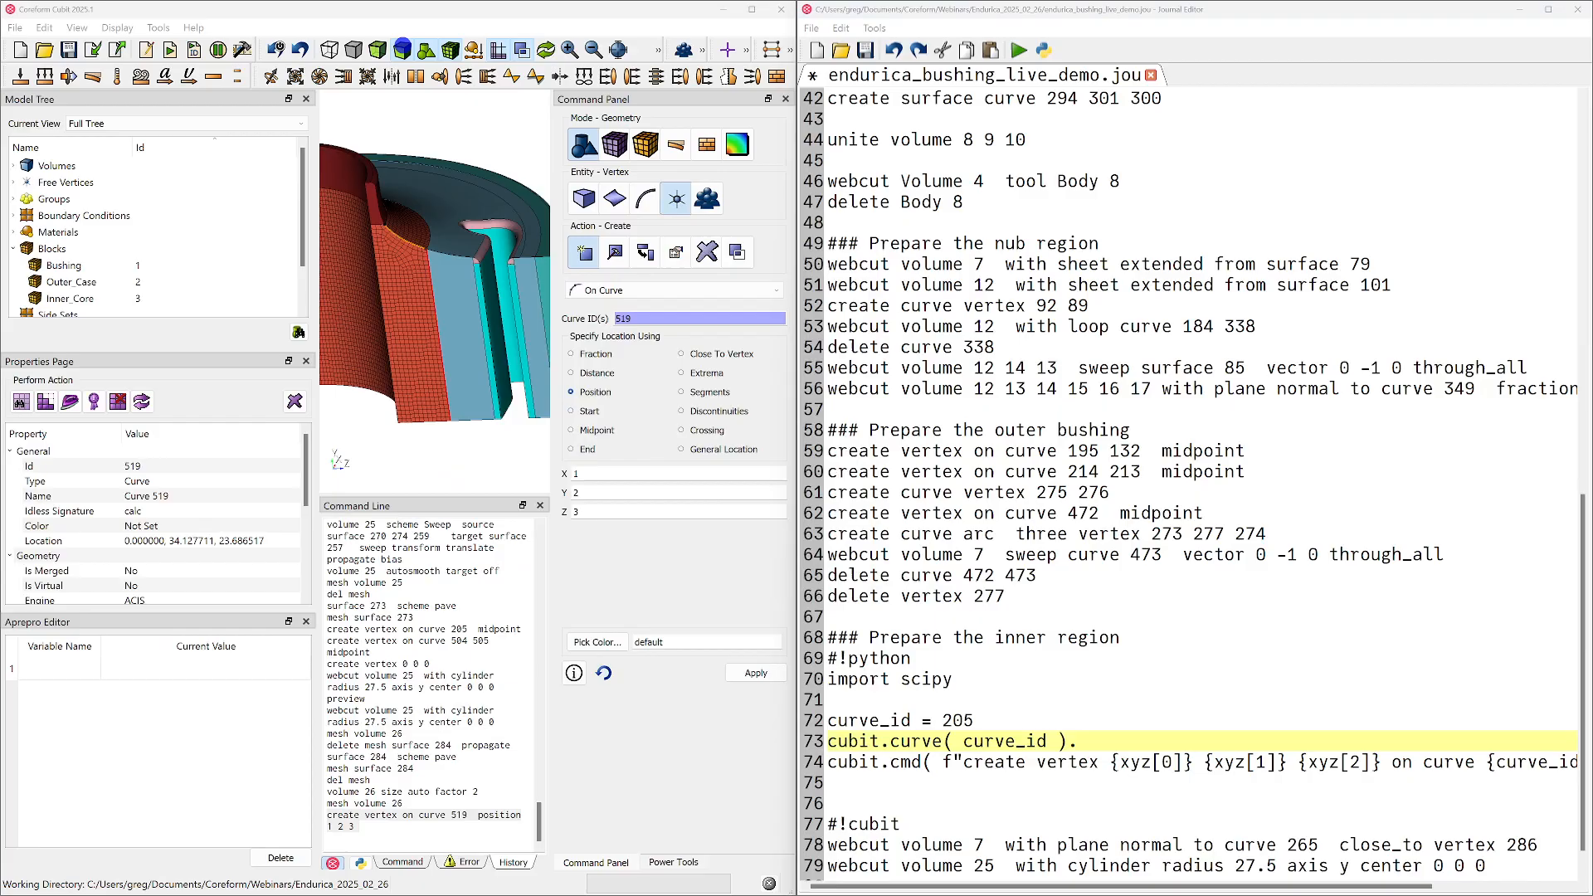
{"action": "key", "text": "alt+Tab"}
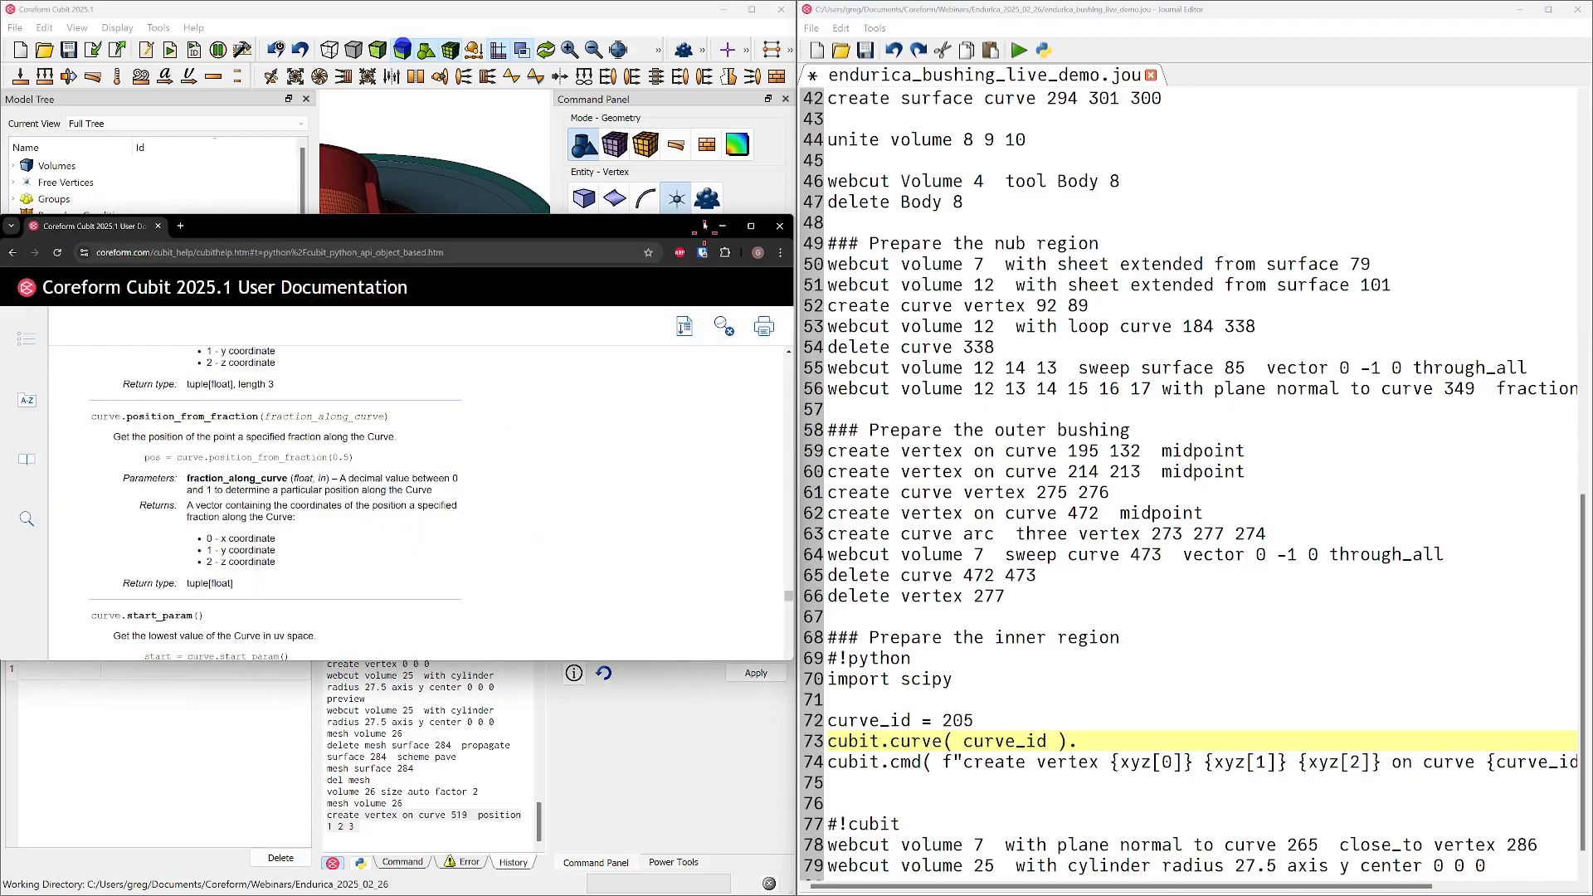
{"action": "left_click_drag", "start_coordinate": [655, 7], "coordinate": [14, 30]}
{"action": "left_click", "coordinate": [444, 601]}
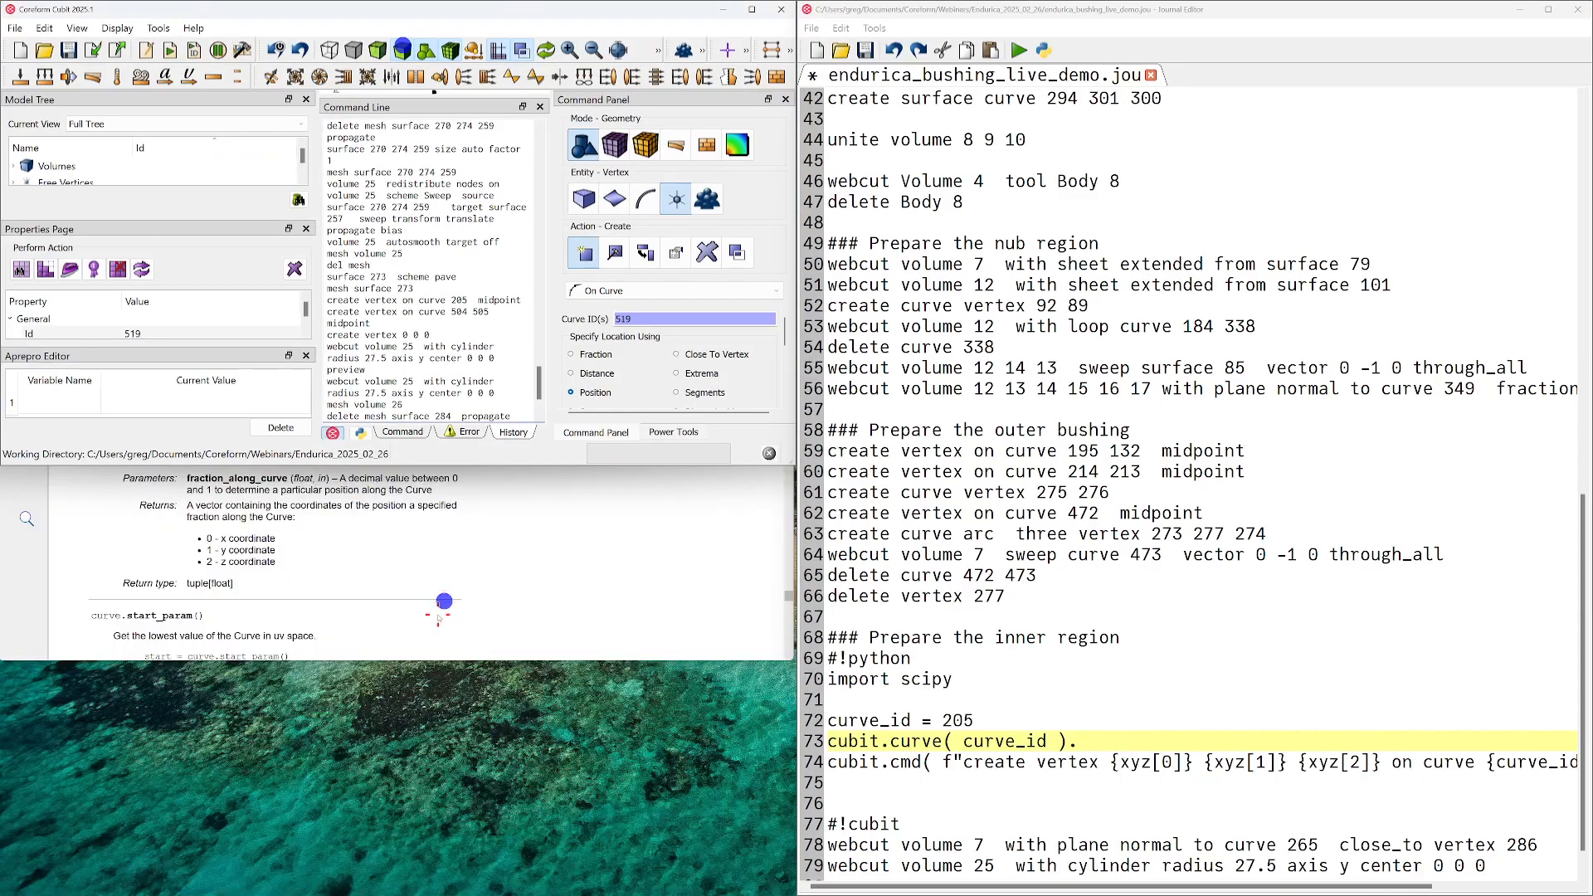
{"action": "left_click", "coordinate": [440, 611]}
{"action": "left_click_drag", "start_coordinate": [456, 225], "coordinate": [2, 893]}
{"action": "left_click", "coordinate": [297, 751]}
{"action": "left_click", "coordinate": [1130, 741]}
{"action": "type", "text": "fraction_"}
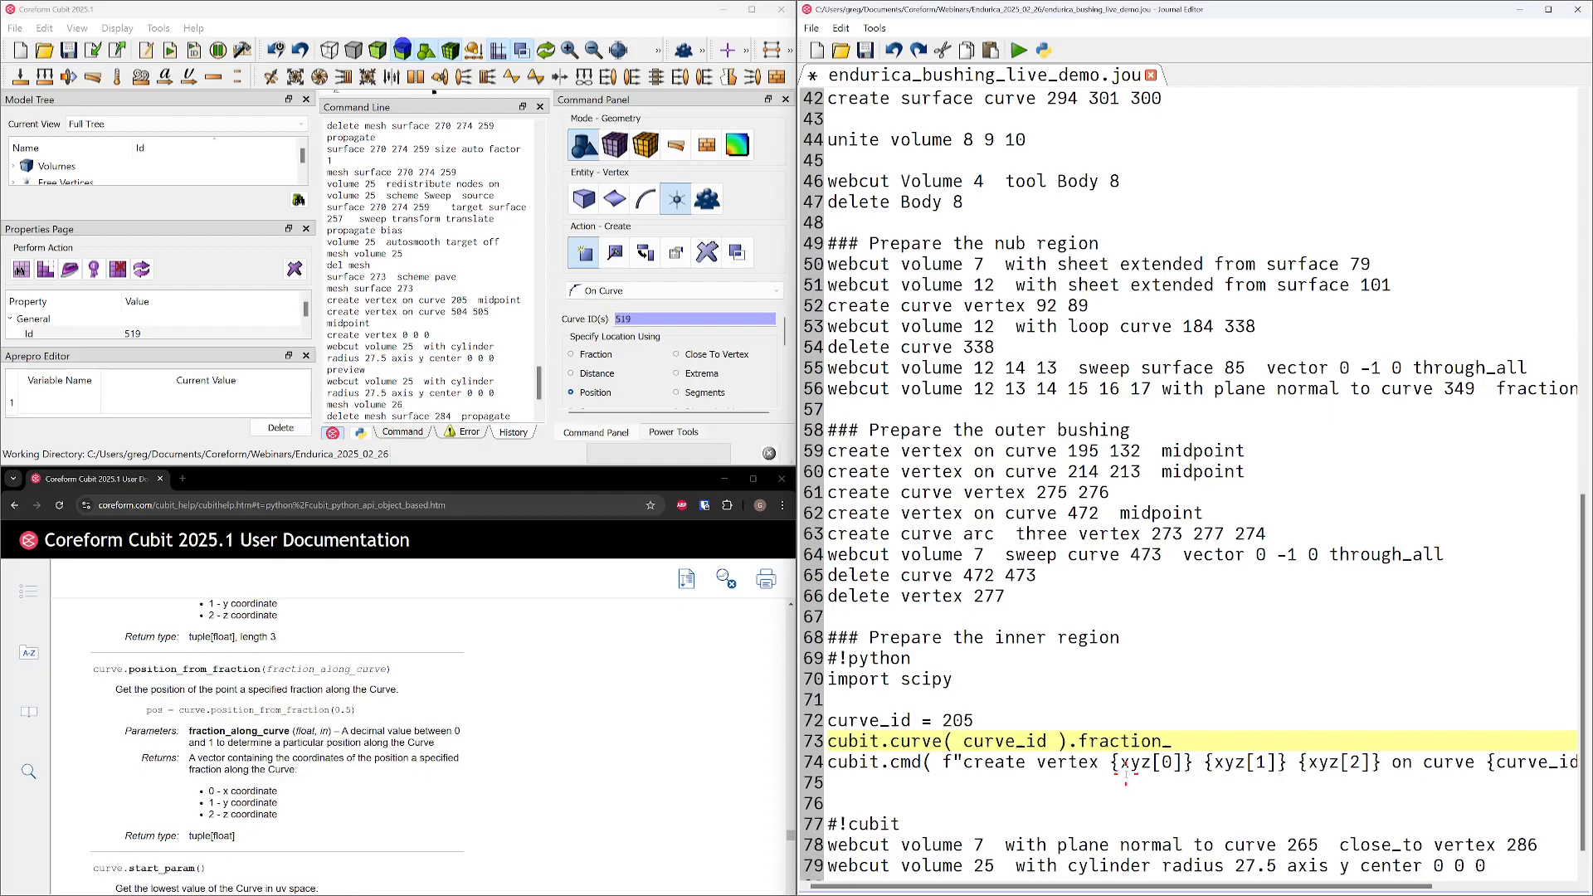
{"action": "key", "text": "BackSpace"}
Copy position_from_fraction from the documentation, complete the curve call with ( fraction ), and assign it to xyz
{"action": "key", "text": "BackSpace"}
{"action": "key", "text": "BackSpace"}
{"action": "key", "text": "BackSpace"}
{"action": "key", "text": "BackSpace"}
{"action": "key", "text": "BackSpace"}
{"action": "key", "text": "BackSpace"}
{"action": "key", "text": "BackSpace"}
{"action": "key", "text": "BackSpace"}
{"action": "type", "text": "p"}
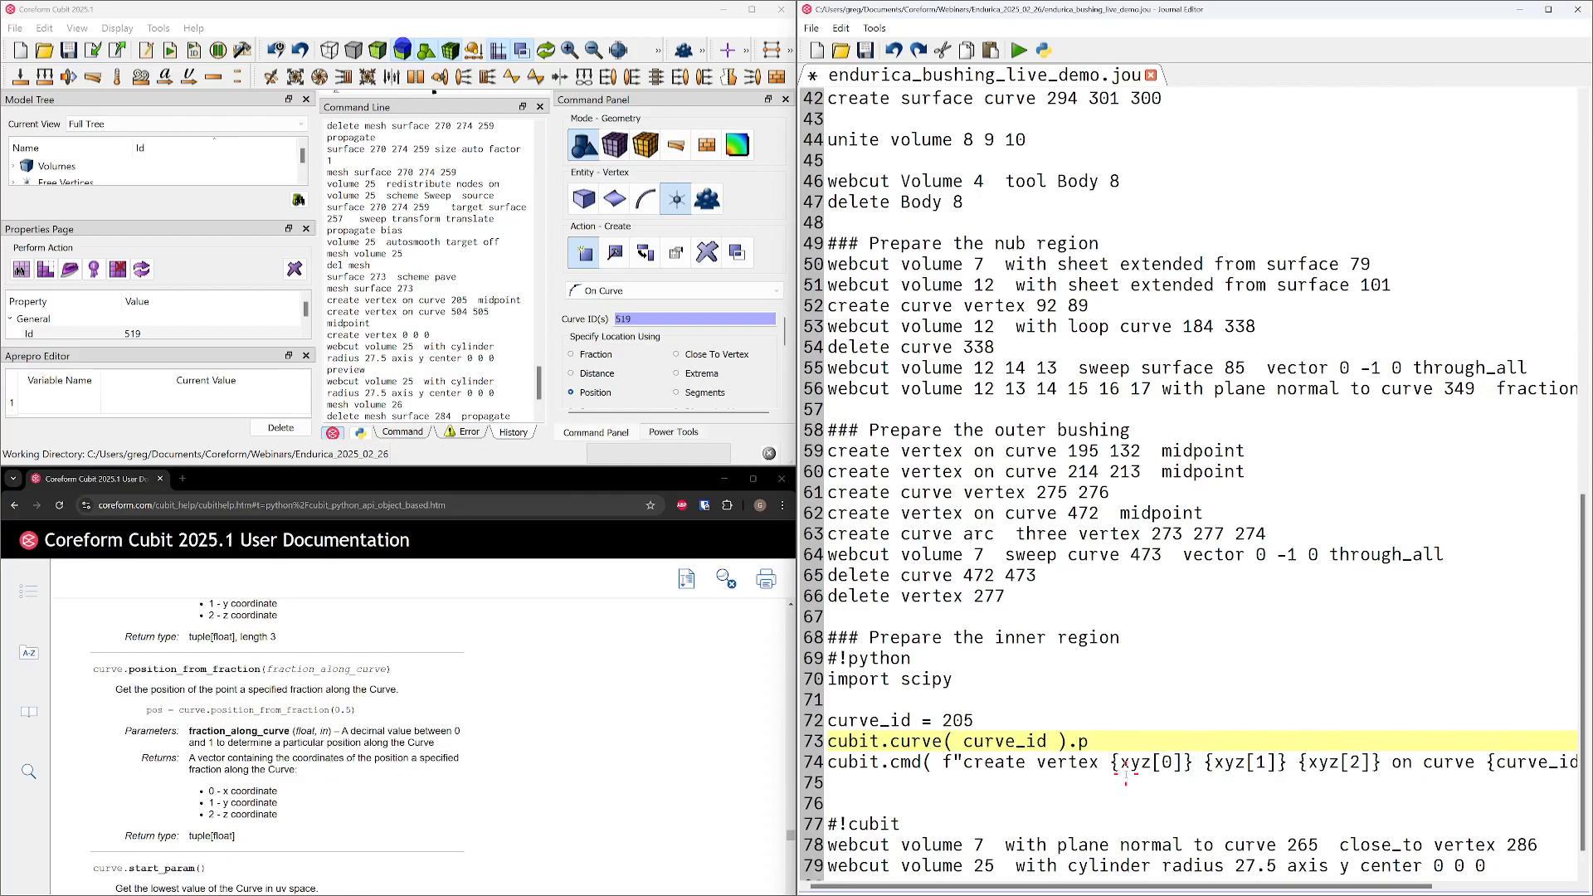
{"action": "scroll", "coordinate": [207, 743], "scroll_direction": "up", "scroll_amount": 1}
{"action": "scroll", "coordinate": [207, 741], "scroll_direction": "down", "scroll_amount": 1}
{"action": "double_click", "coordinate": [210, 668]}
{"action": "left_click", "coordinate": [1143, 737]}
{"action": "key", "text": "BackSpace"}
{"action": "key", "text": "ctrl+v"}
{"action": "type", "text": "( f"}
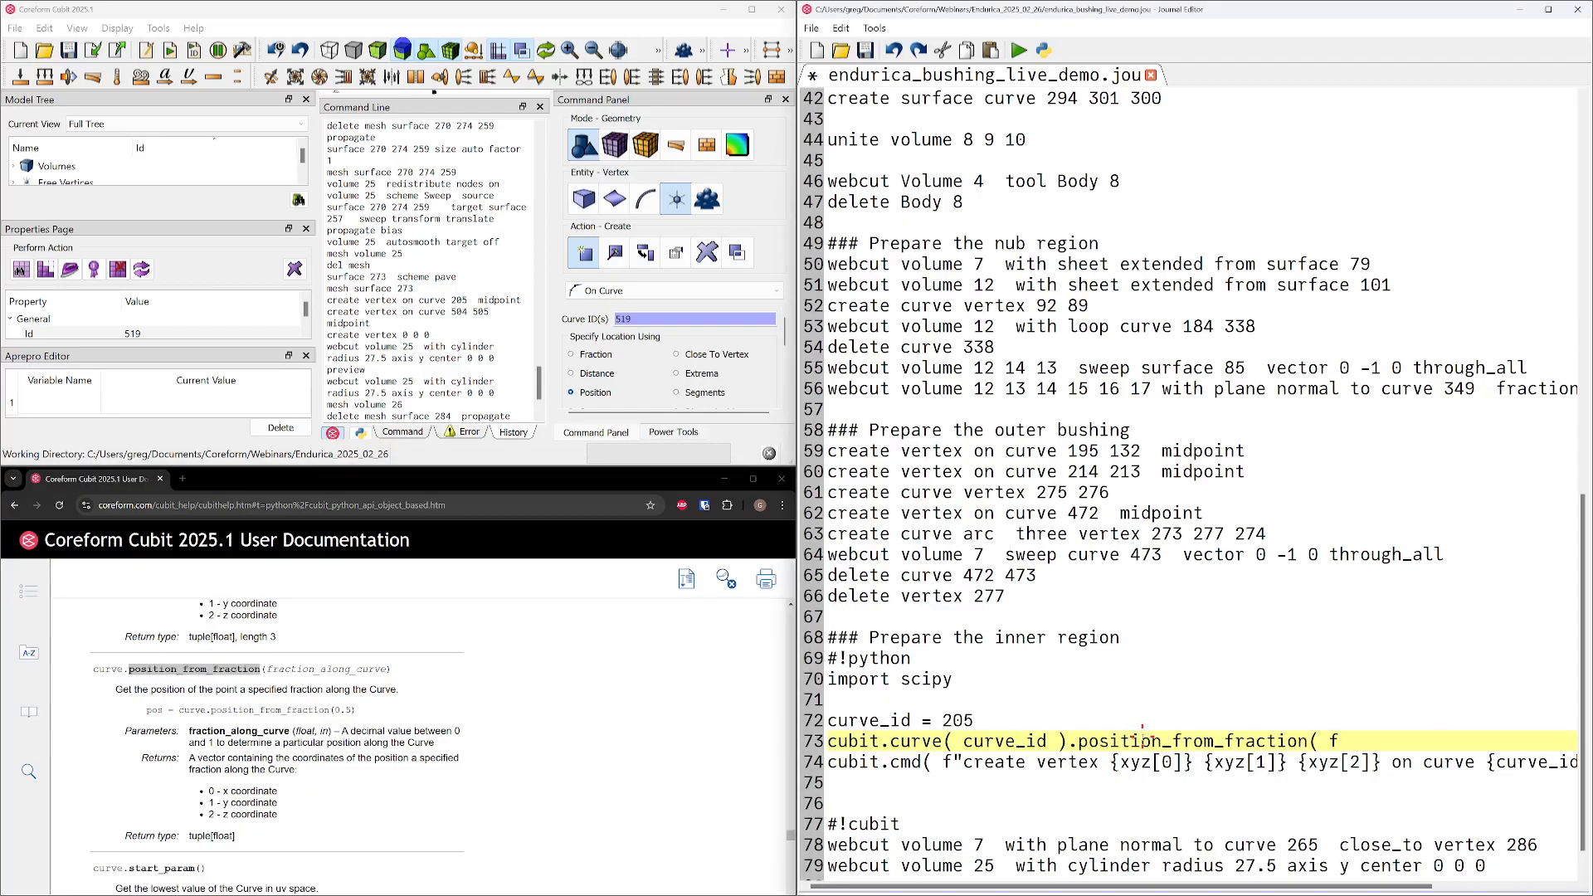
{"action": "type", "text": "raction )"}
{"action": "key", "text": "Home"}
{"action": "type", "text": "xyz ="}
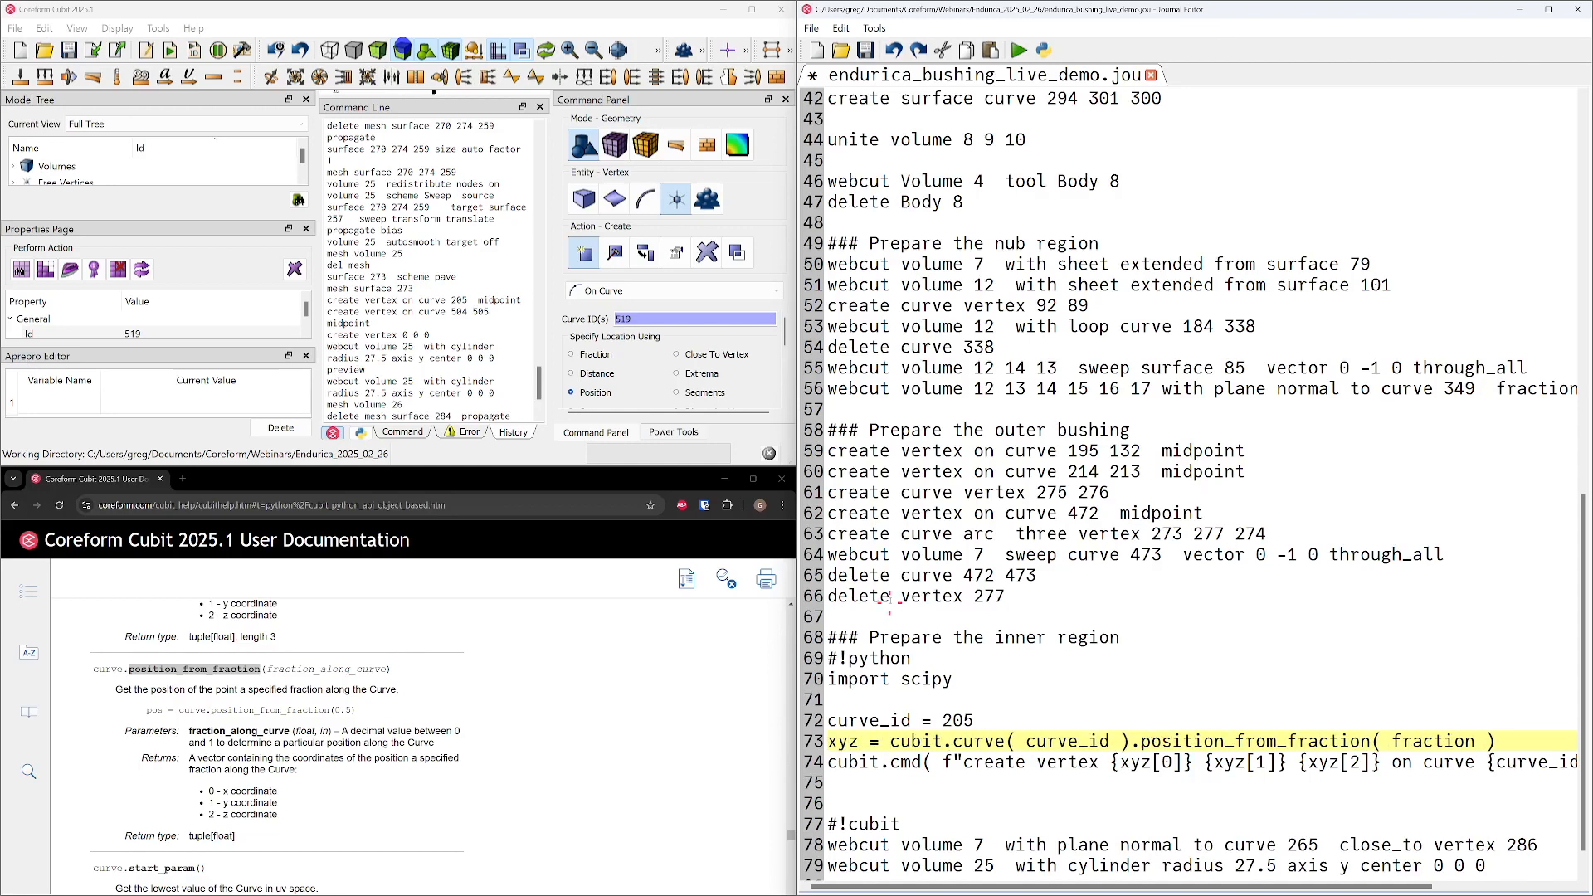
{"action": "double_click", "coordinate": [843, 741]}
{"action": "left_click", "coordinate": [1149, 762]}
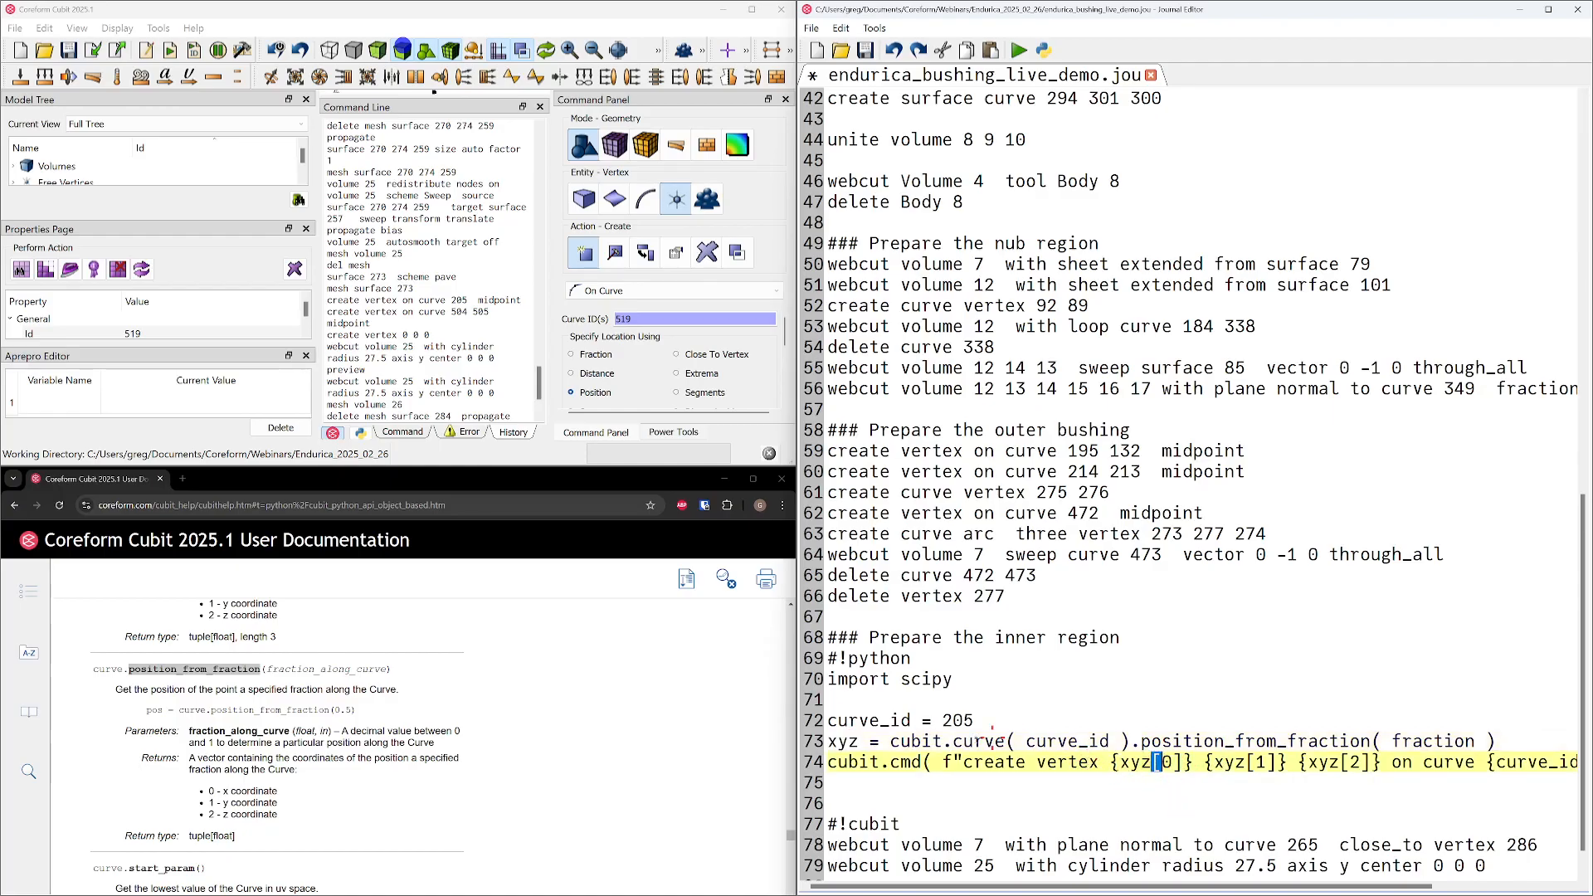
{"action": "double_click", "coordinate": [1422, 742]}
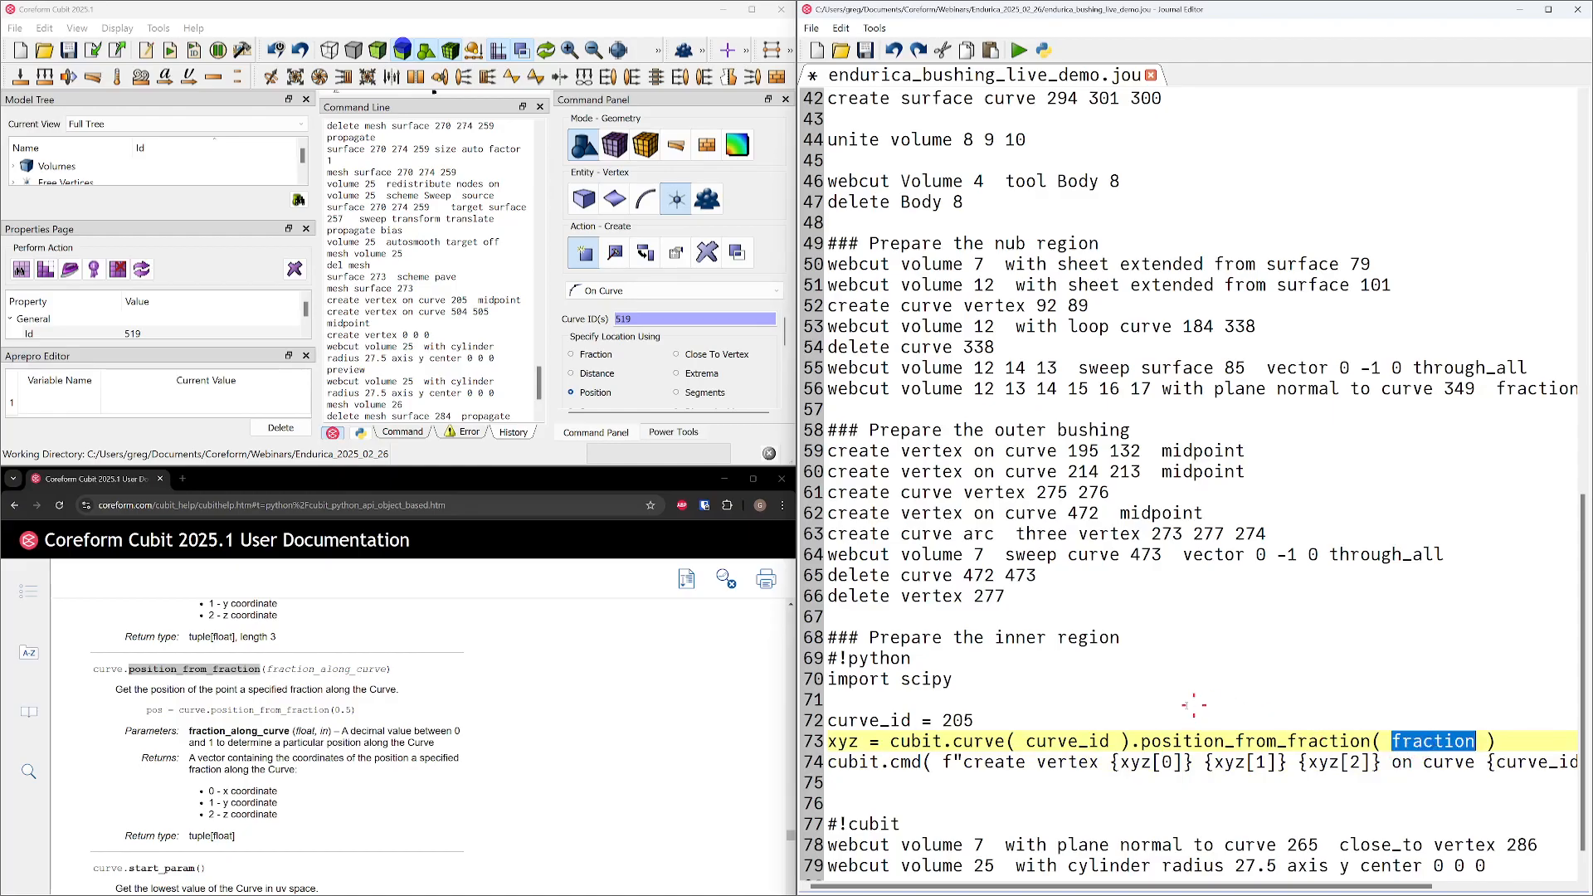
Start a new line below curve_id = 205 and place the SciPy minimize_scalar documentation beside the journal editor
{"action": "left_click", "coordinate": [1004, 720]}
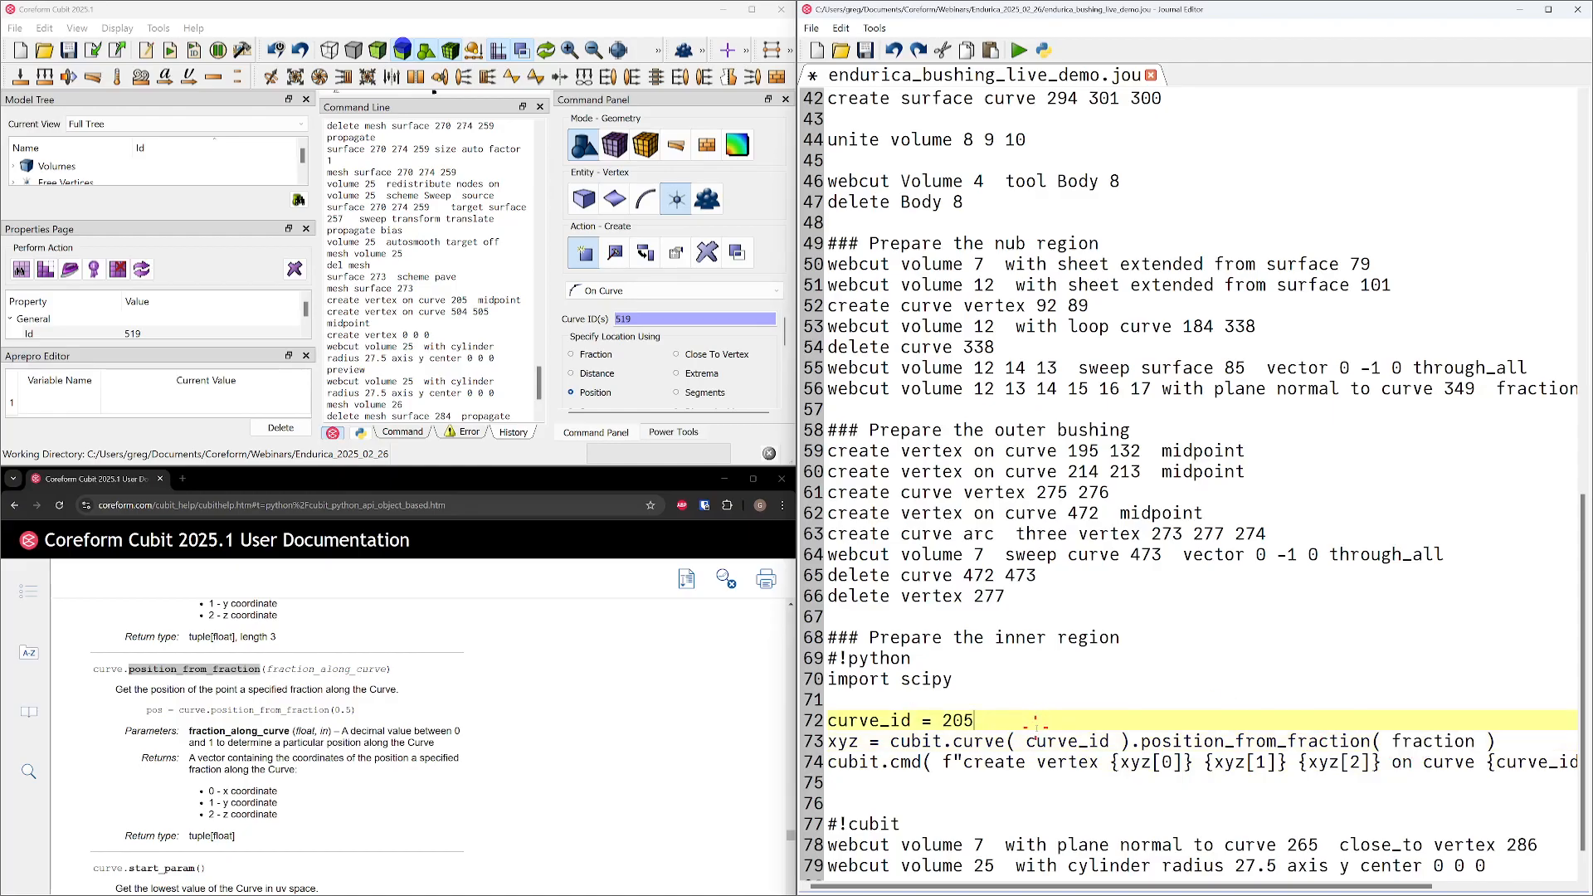
{"action": "key", "text": "Return"}
{"action": "type", "text": "s"}
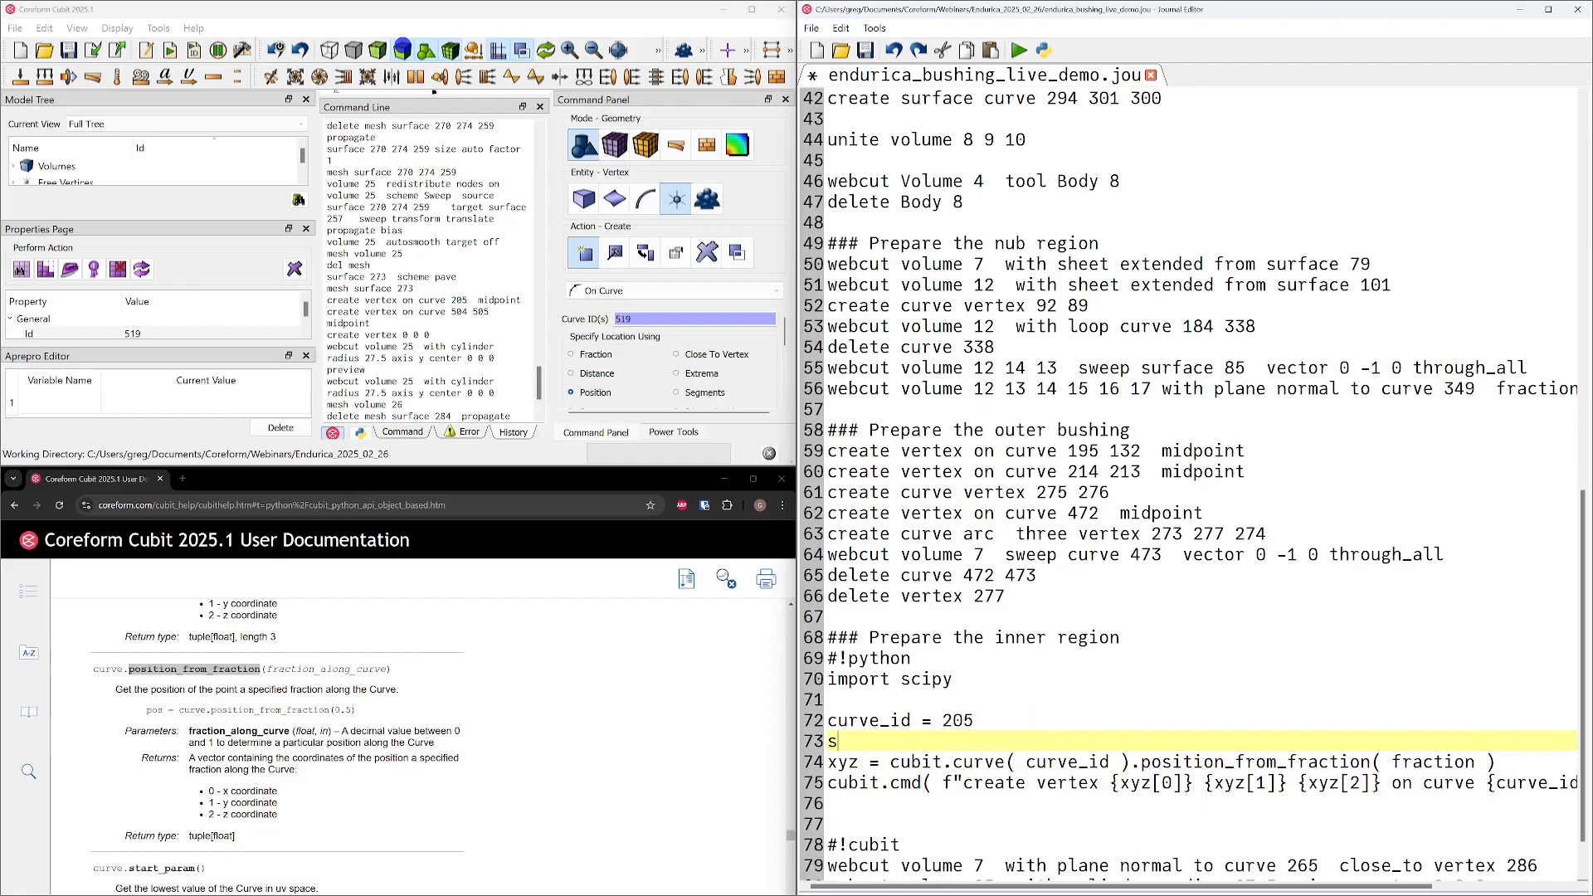
{"action": "left_click_drag", "start_coordinate": [357, 893], "coordinate": [1, 879]}
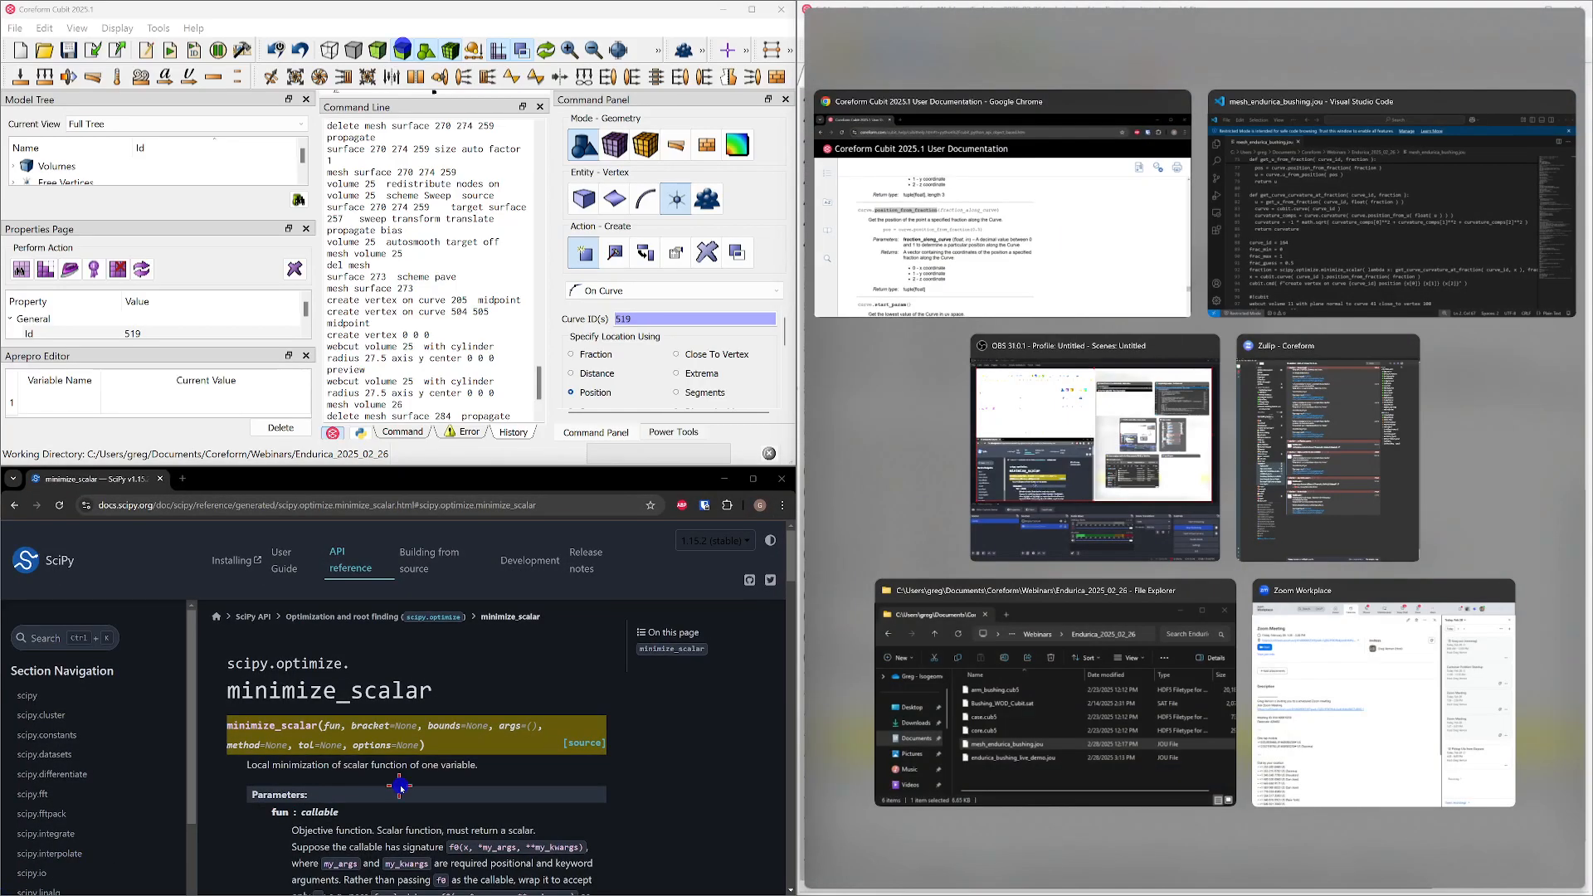
{"action": "left_click", "coordinate": [400, 787]}
Write scipy.optimize.minimize_scalar( with <func> as the placeholder first argument on the new line
{"action": "left_click", "coordinate": [1015, 750]}
{"action": "type", "text": "cipy.mi"}
{"action": "key", "text": "BackSpace"}
{"action": "key", "text": "BackSpace"}
{"action": "type", "text": "optimize"}
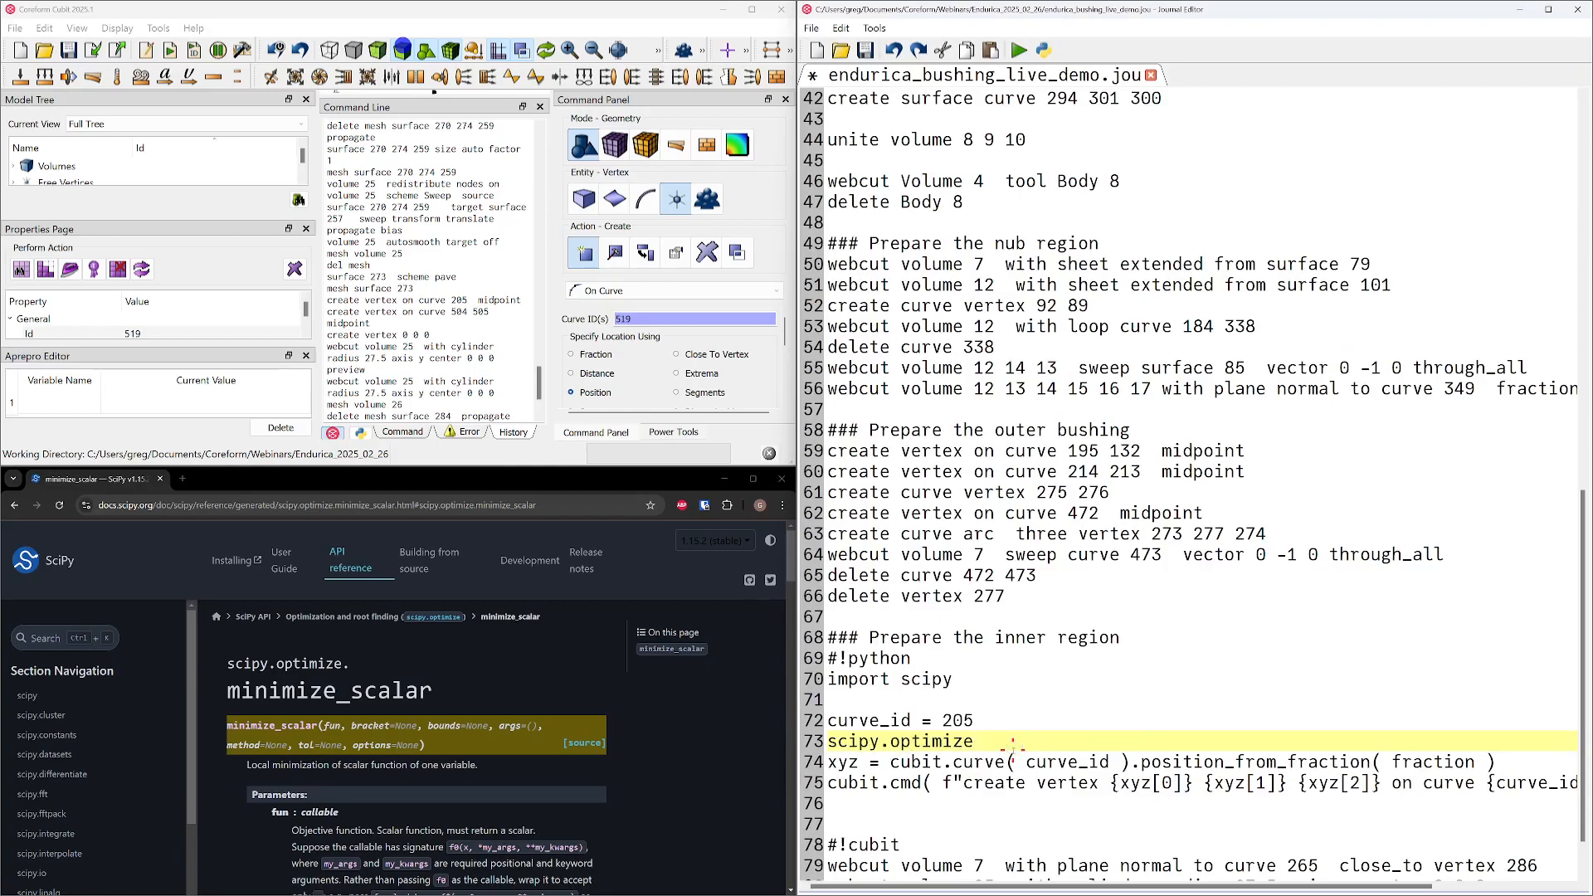
{"action": "type", "text": ".minimize_scalar( <fun>c>,"}
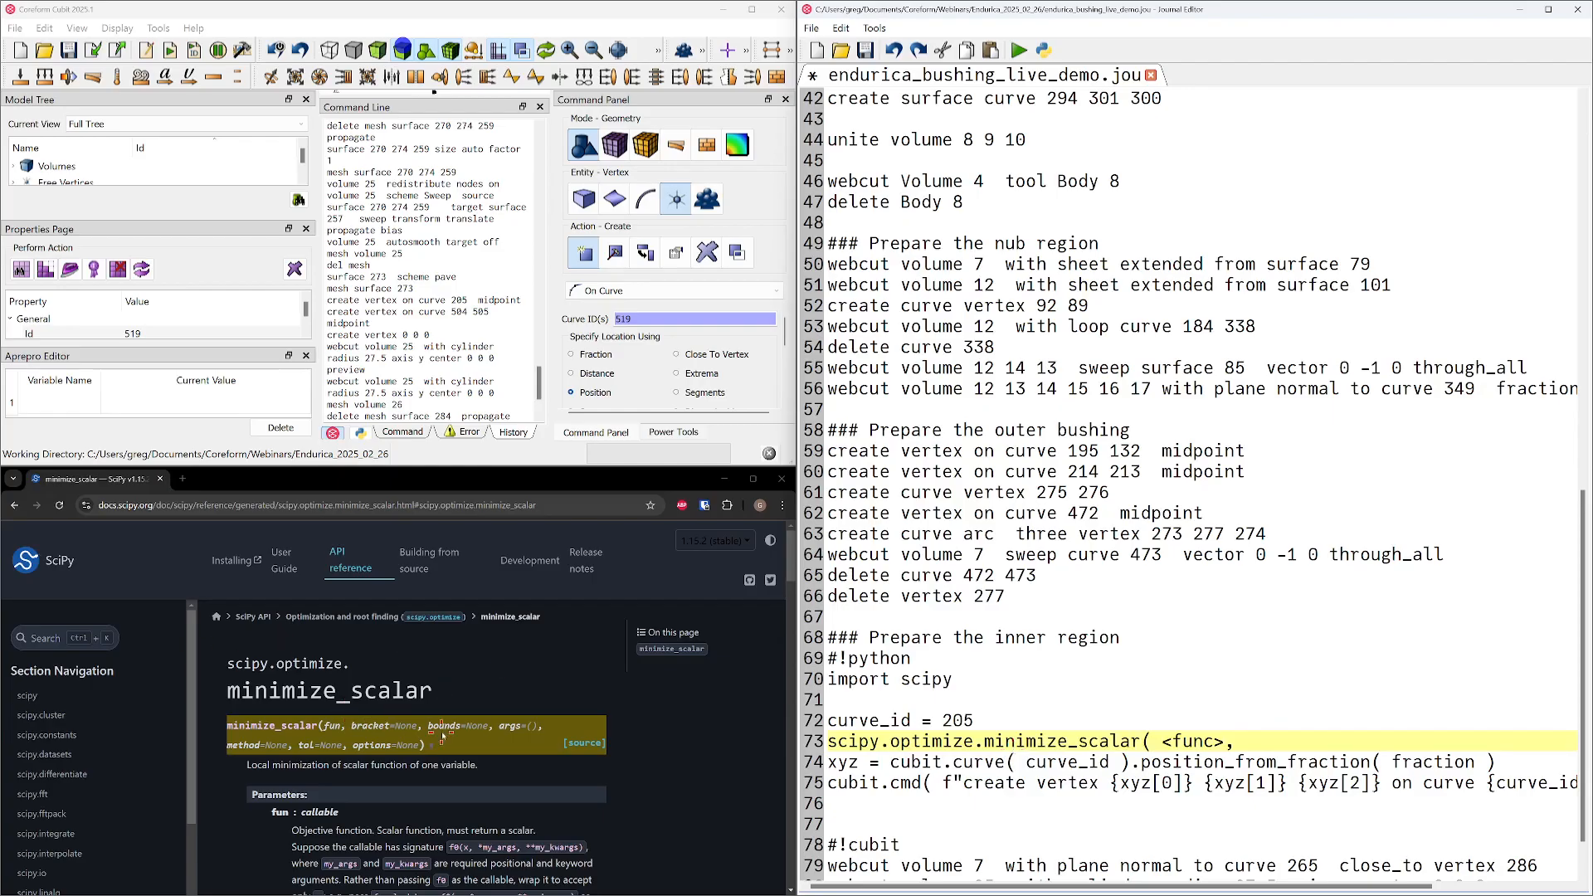
Add the argument bounds=(0,1) to the minimize_scalar call and close its parenthesis
{"action": "type", "text": "bounds"}
{"action": "type", "text": "=(0,1) )"}
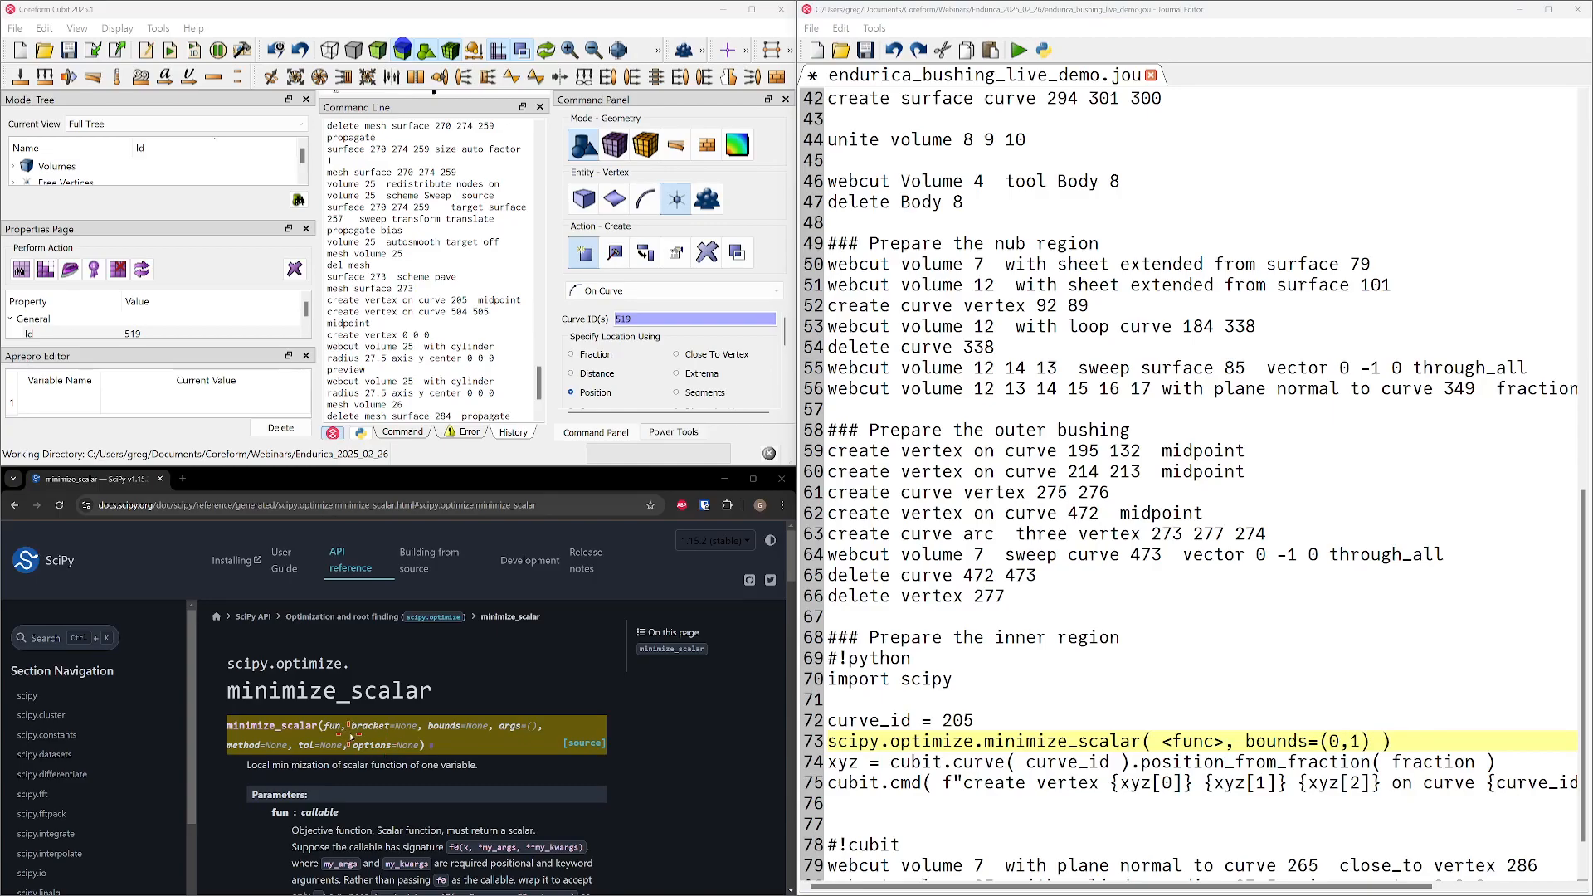
Examine the minimize_scalar documentation for its parameters and the attributes of the returned OptimizeResult
{"action": "scroll", "coordinate": [375, 759], "scroll_direction": "down", "scroll_amount": 5}
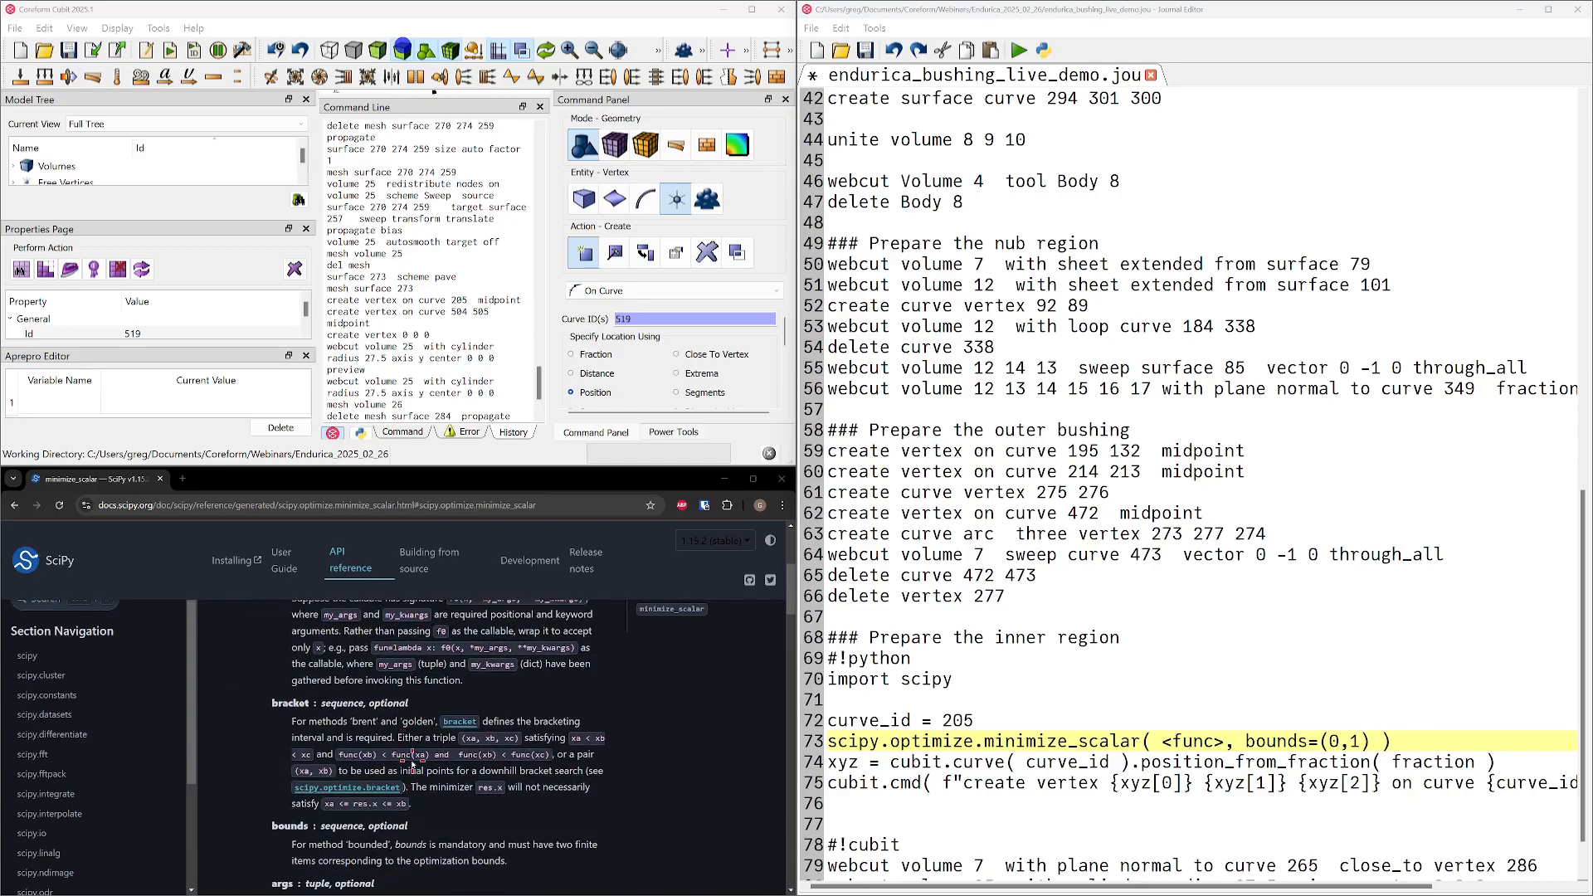
{"action": "scroll", "coordinate": [375, 760], "scroll_direction": "down", "scroll_amount": 4}
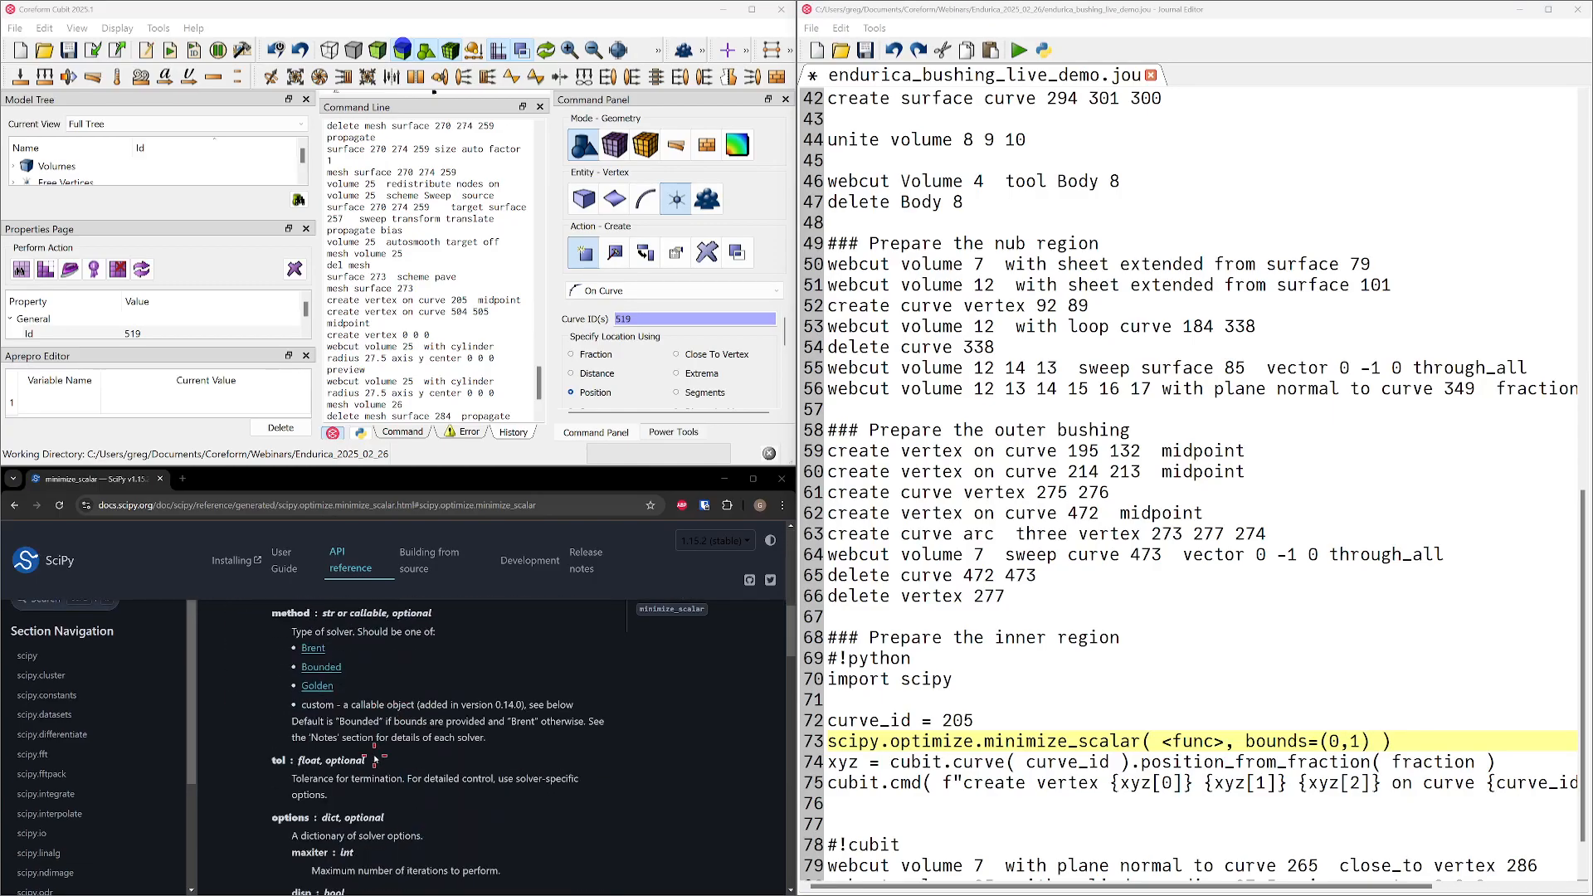
{"action": "scroll", "coordinate": [371, 759], "scroll_direction": "down", "scroll_amount": 2}
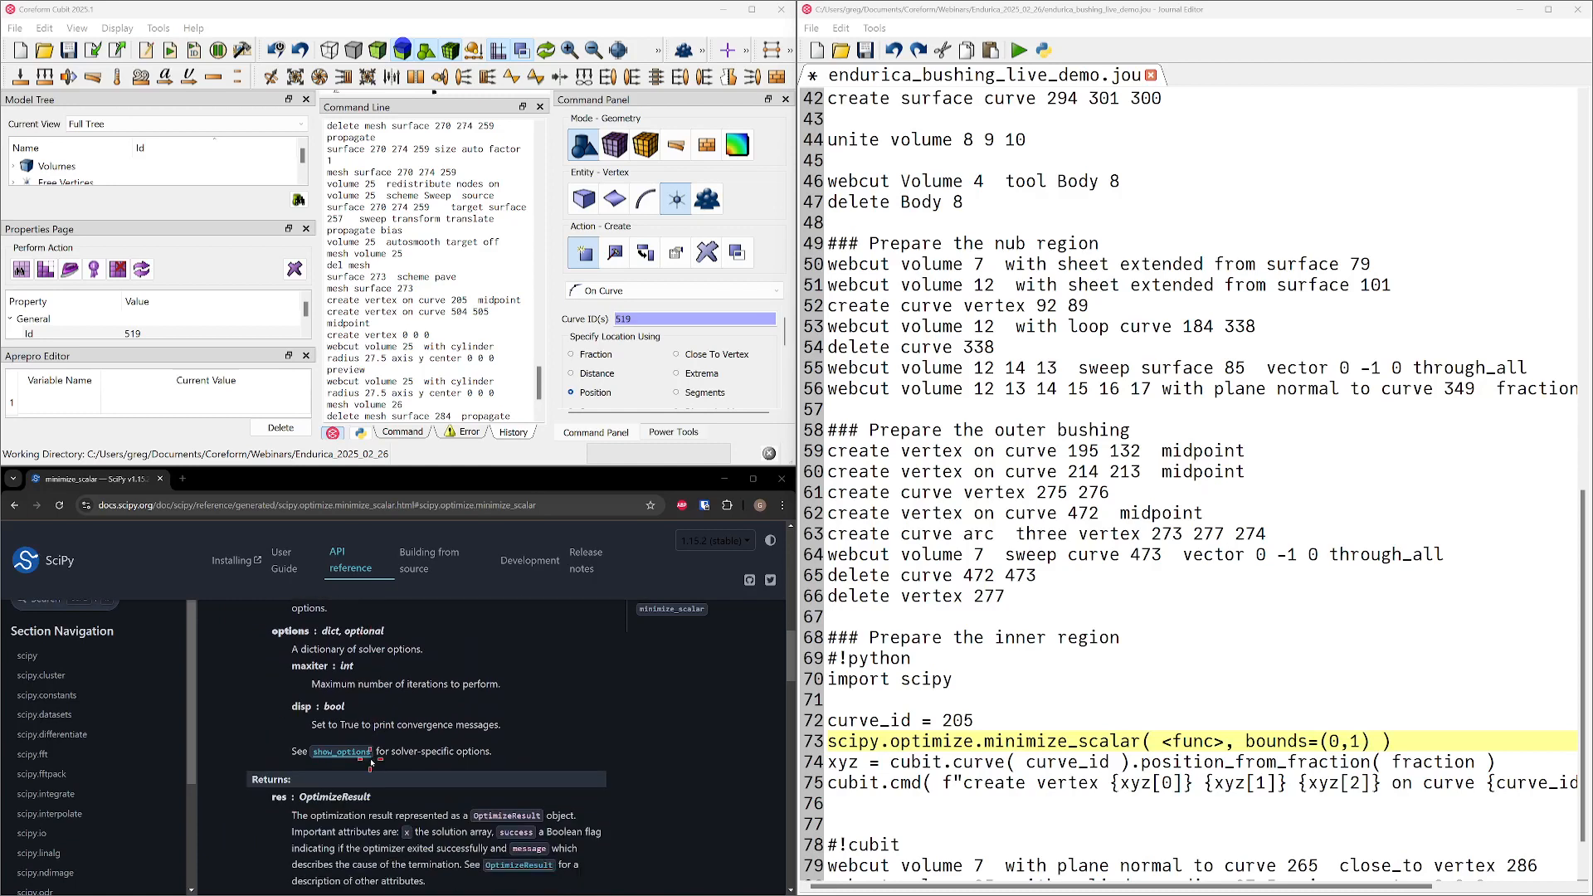
{"action": "scroll", "coordinate": [371, 761], "scroll_direction": "up", "scroll_amount": 10}
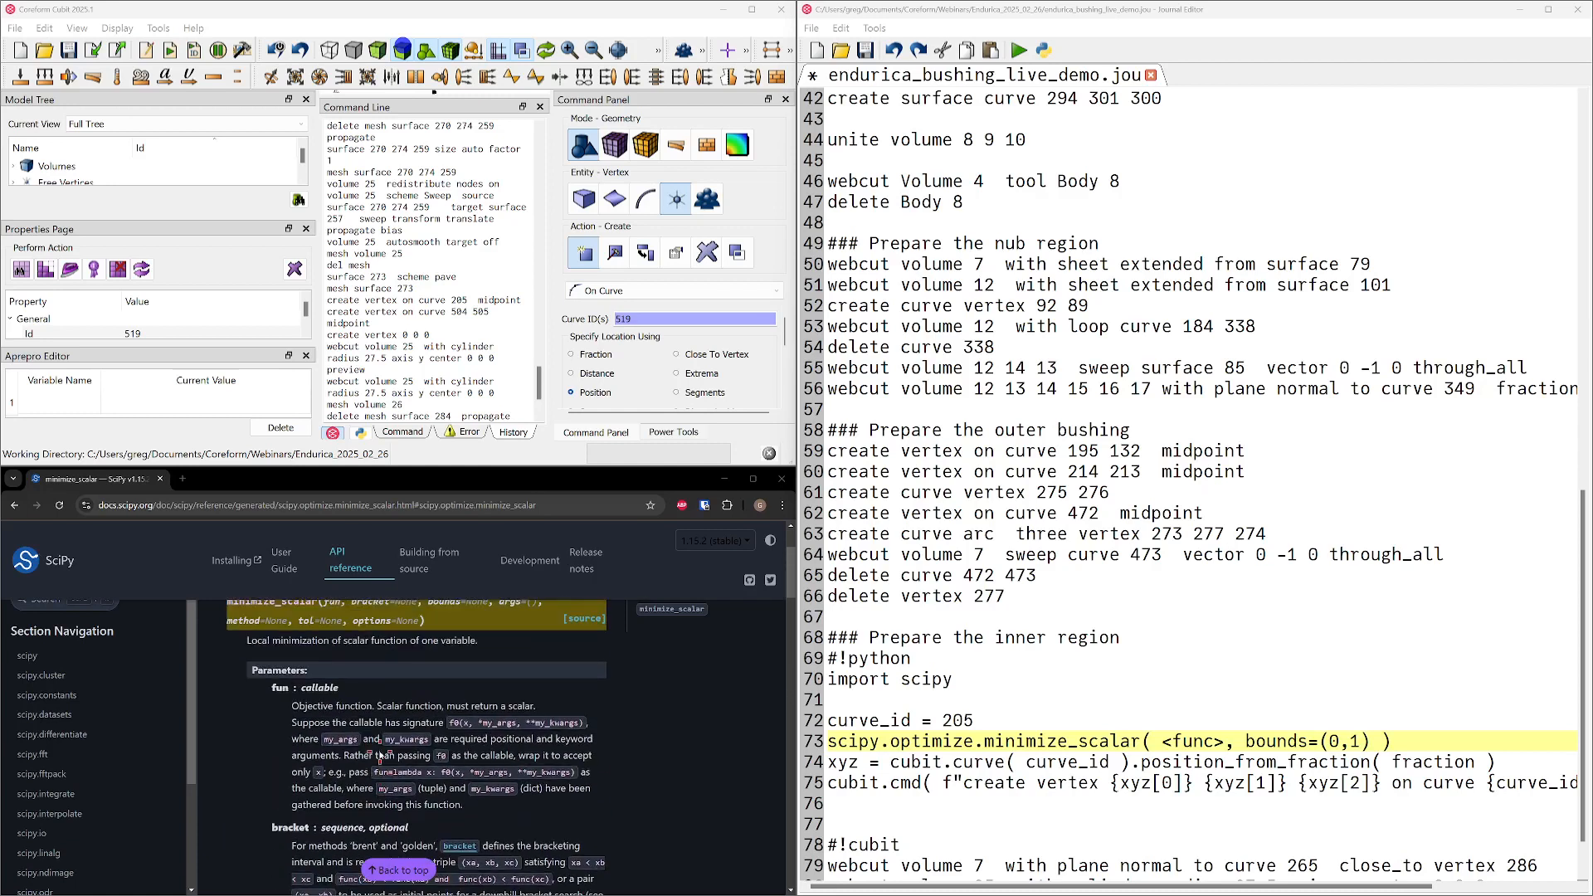
{"action": "scroll", "coordinate": [380, 753], "scroll_direction": "down", "scroll_amount": 2}
{"action": "scroll", "coordinate": [357, 768], "scroll_direction": "up", "scroll_amount": 2}
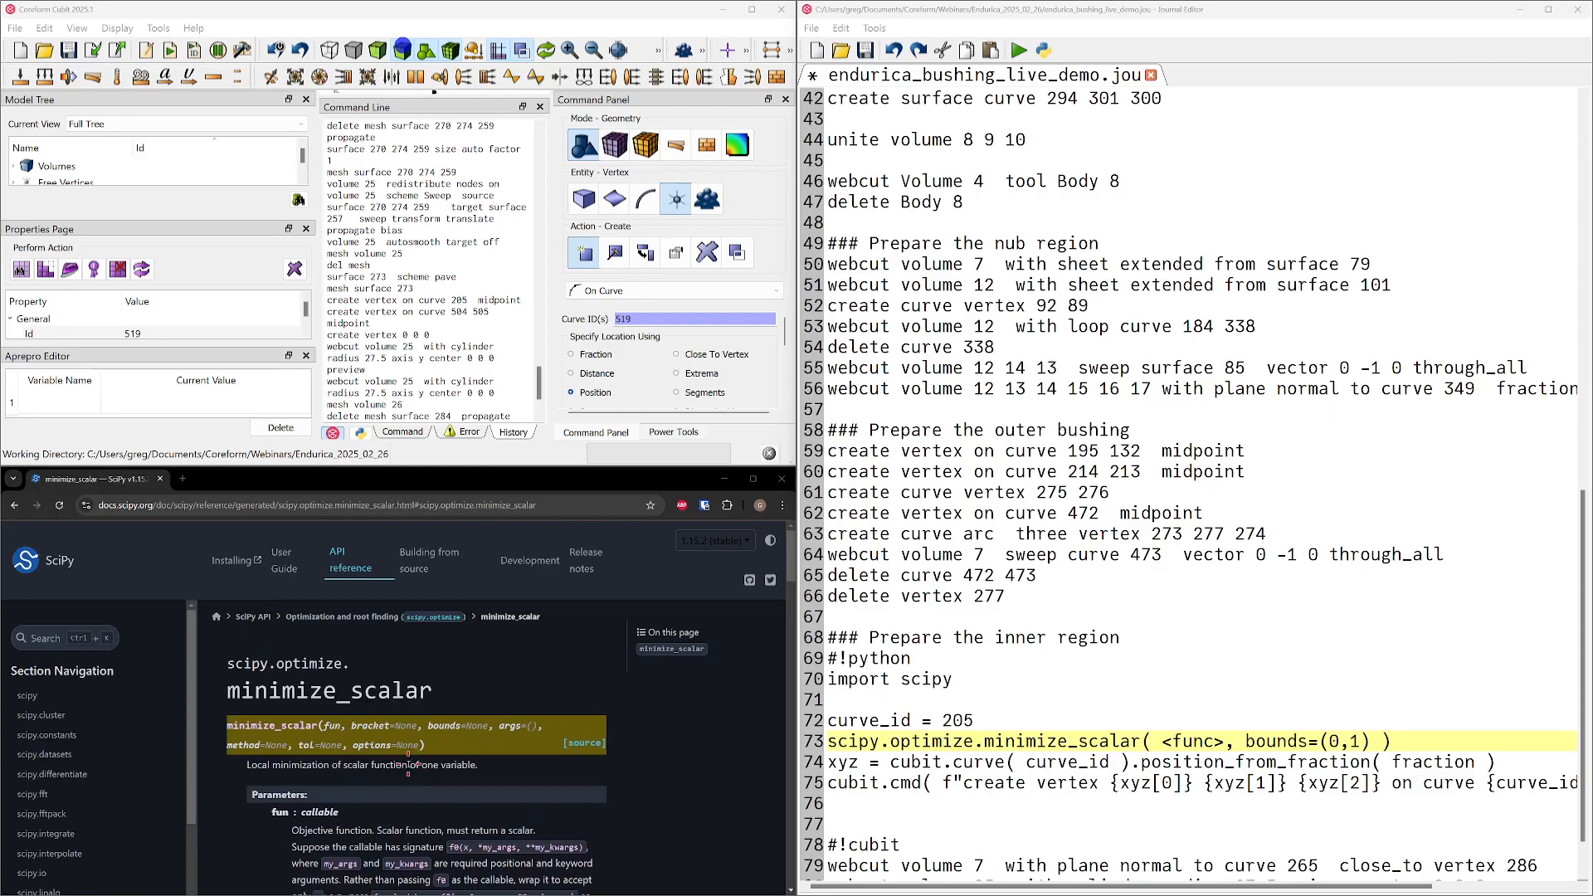
{"action": "scroll", "coordinate": [403, 765], "scroll_direction": "down", "scroll_amount": 5}
{"action": "scroll", "coordinate": [404, 766], "scroll_direction": "up", "scroll_amount": 5}
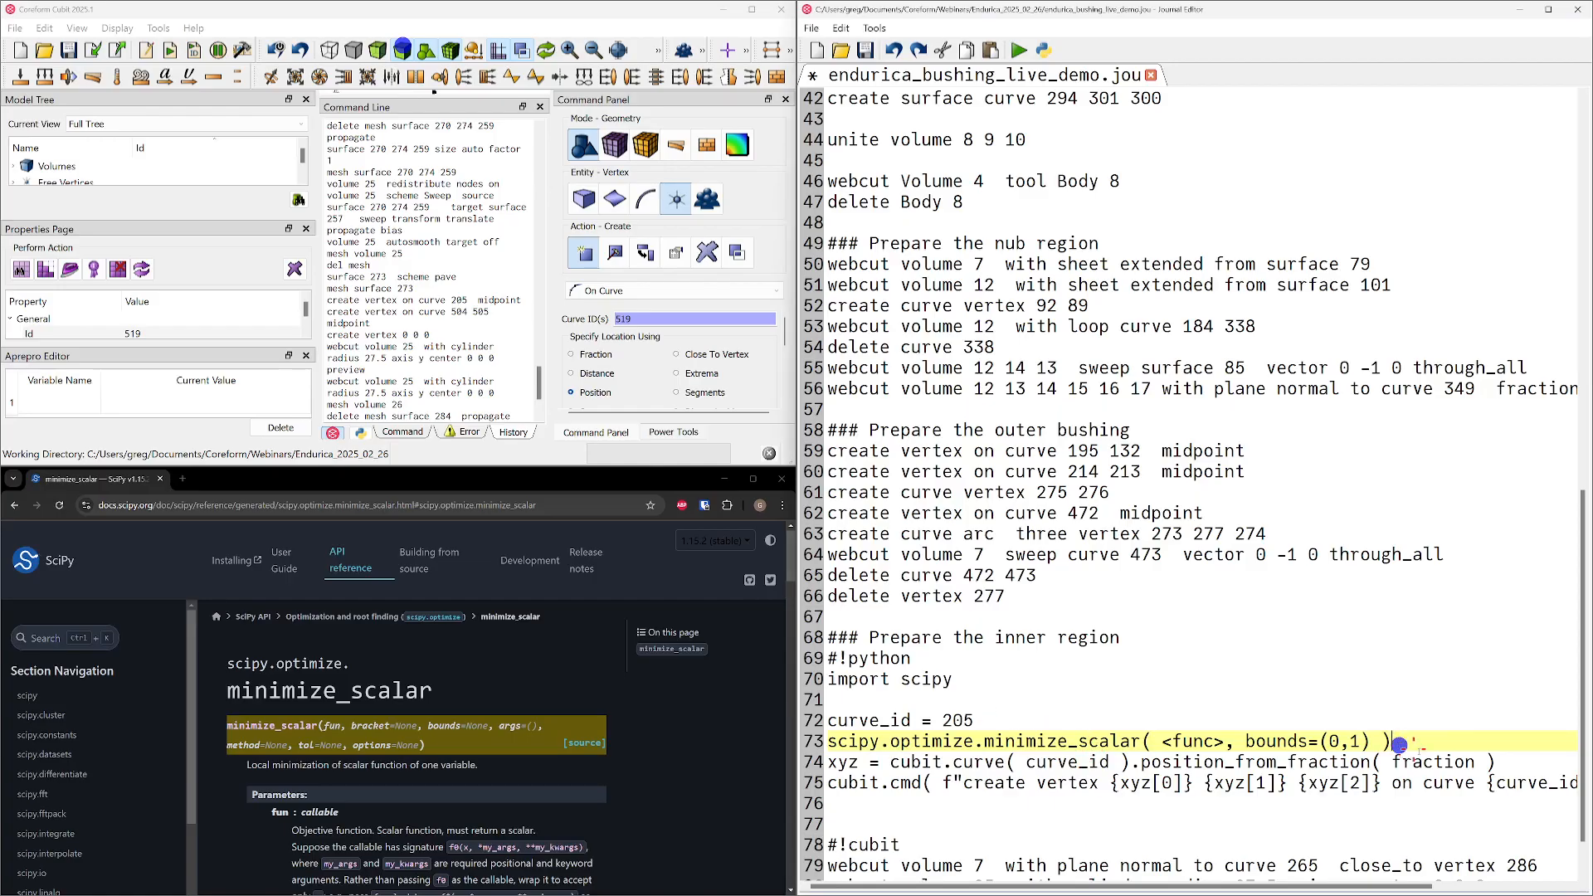
{"action": "scroll", "coordinate": [355, 731], "scroll_direction": "down", "scroll_amount": 3}
{"action": "scroll", "coordinate": [353, 721], "scroll_direction": "down", "scroll_amount": 15}
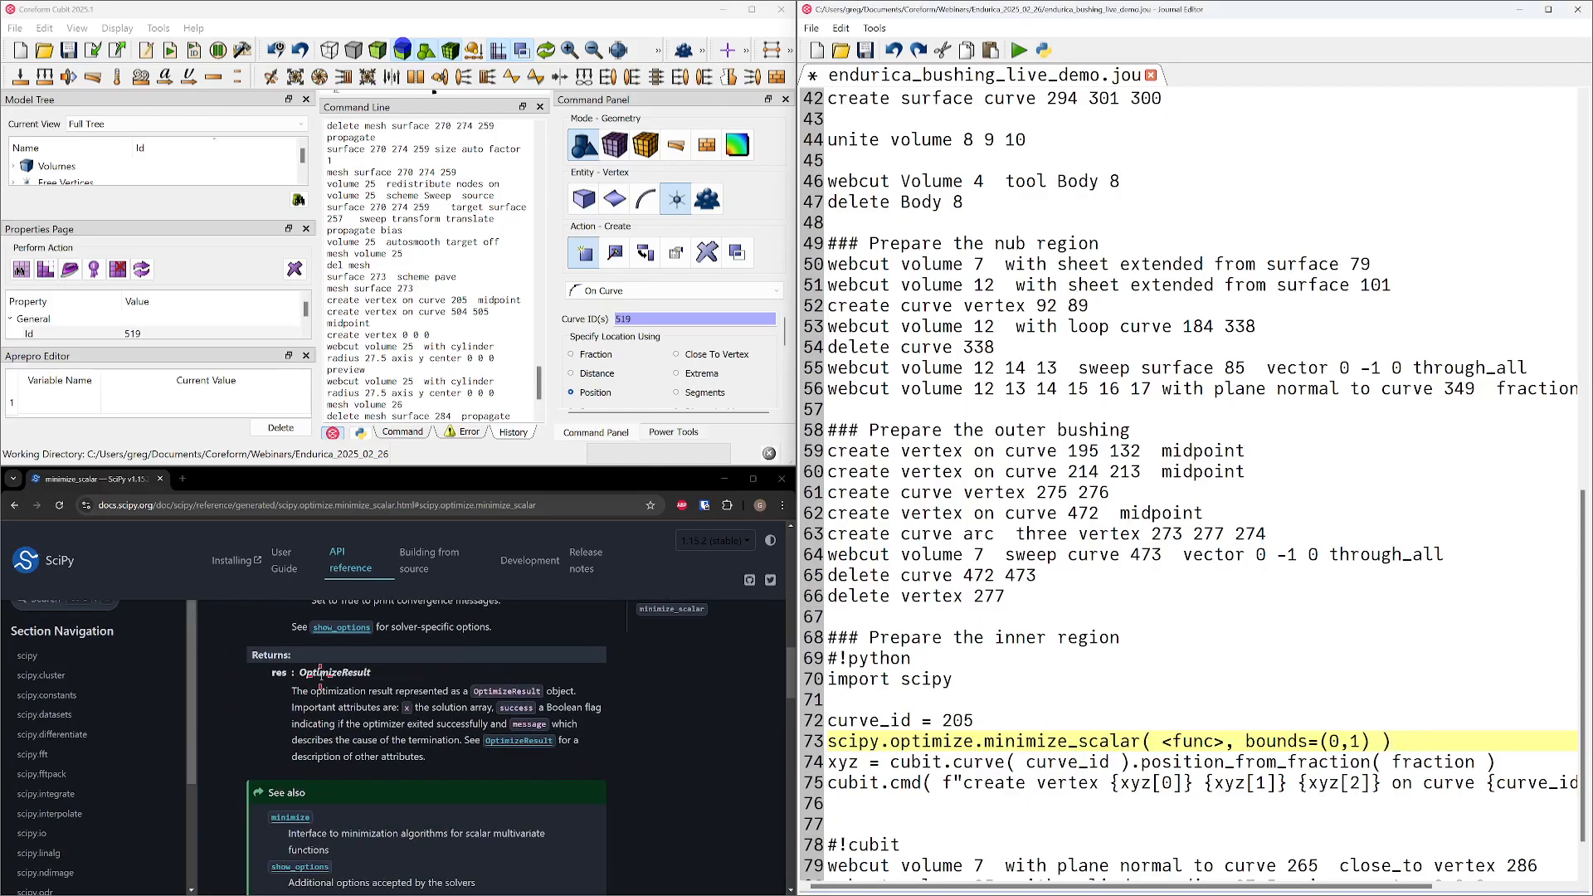
{"action": "left_click_drag", "start_coordinate": [292, 708], "coordinate": [494, 707]}
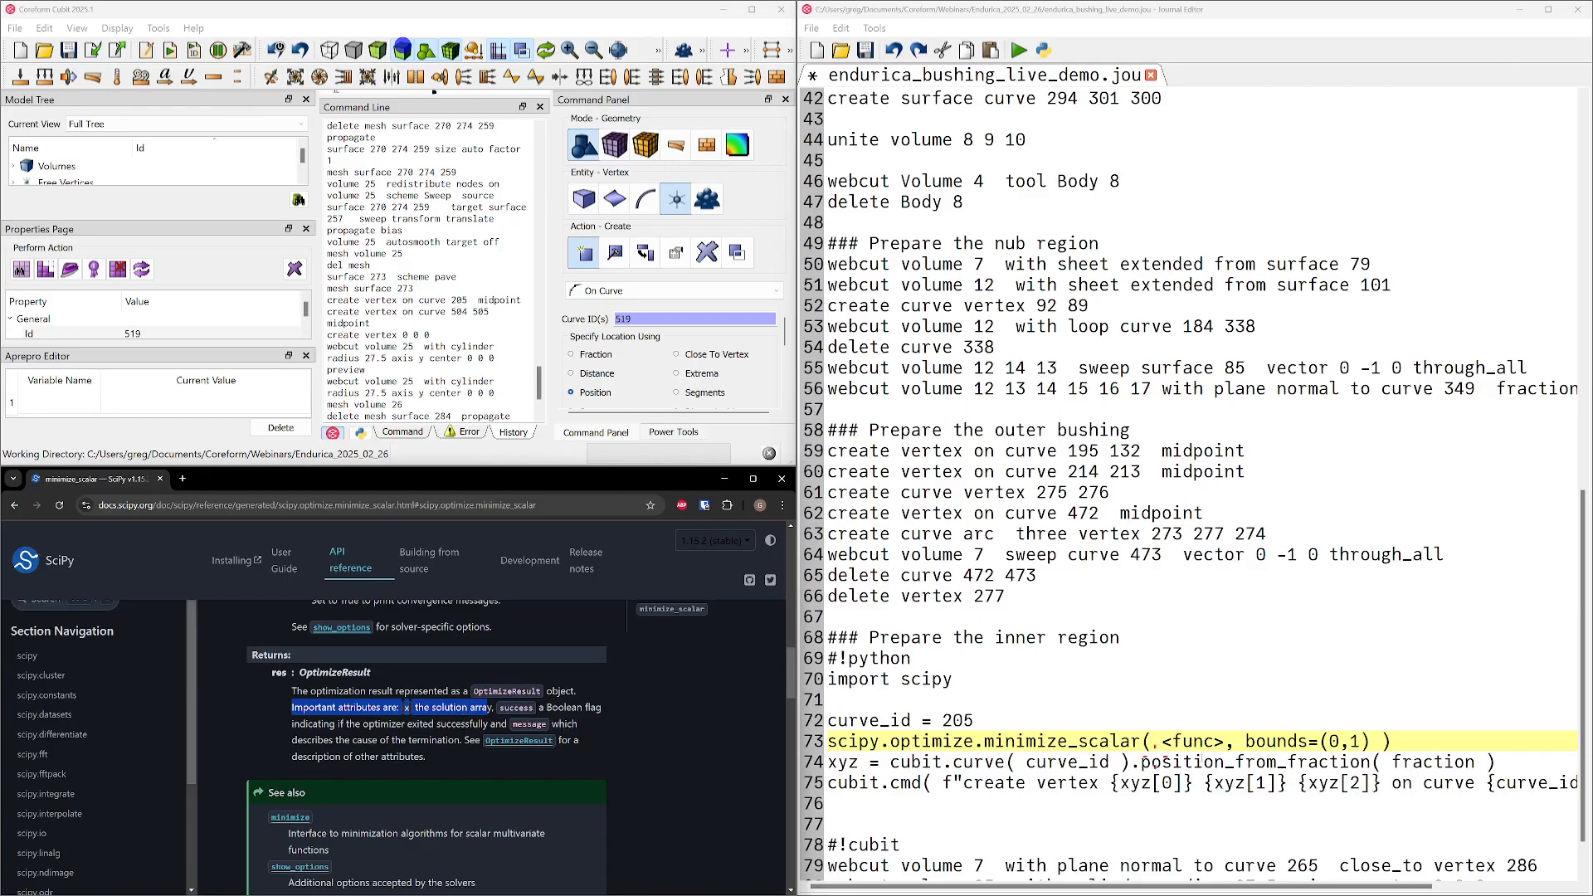
Append .x to the minimize_scalar call, assign the result to fraction, and place the cursor on the curve_id line
{"action": "left_click", "coordinate": [1438, 751]}
{"action": "type", "text": ".x"}
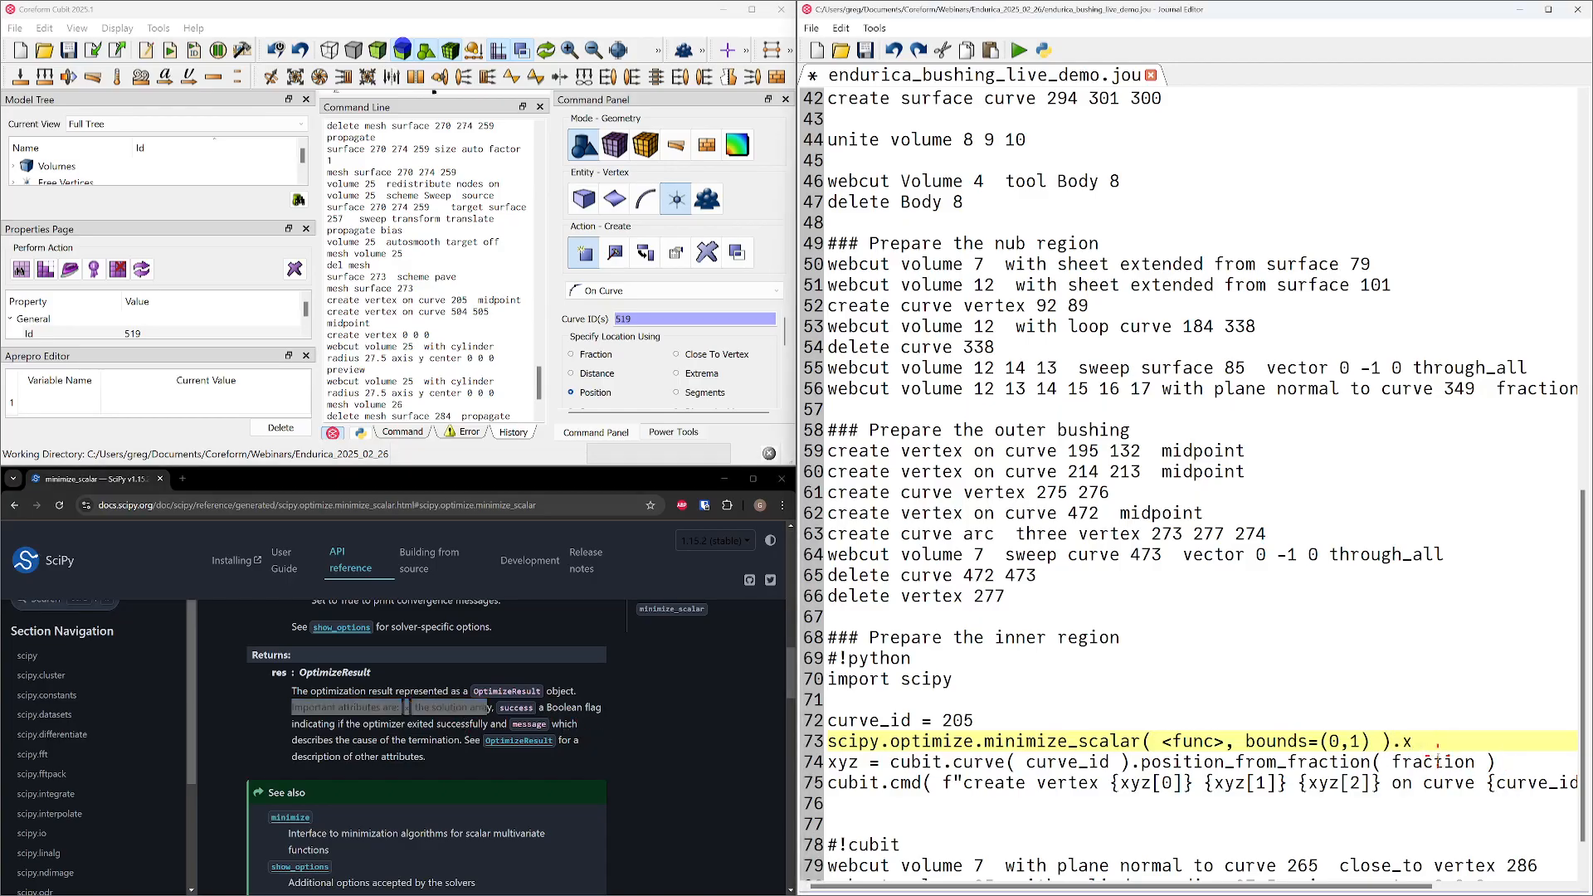
{"action": "left_click", "coordinate": [253, 703]}
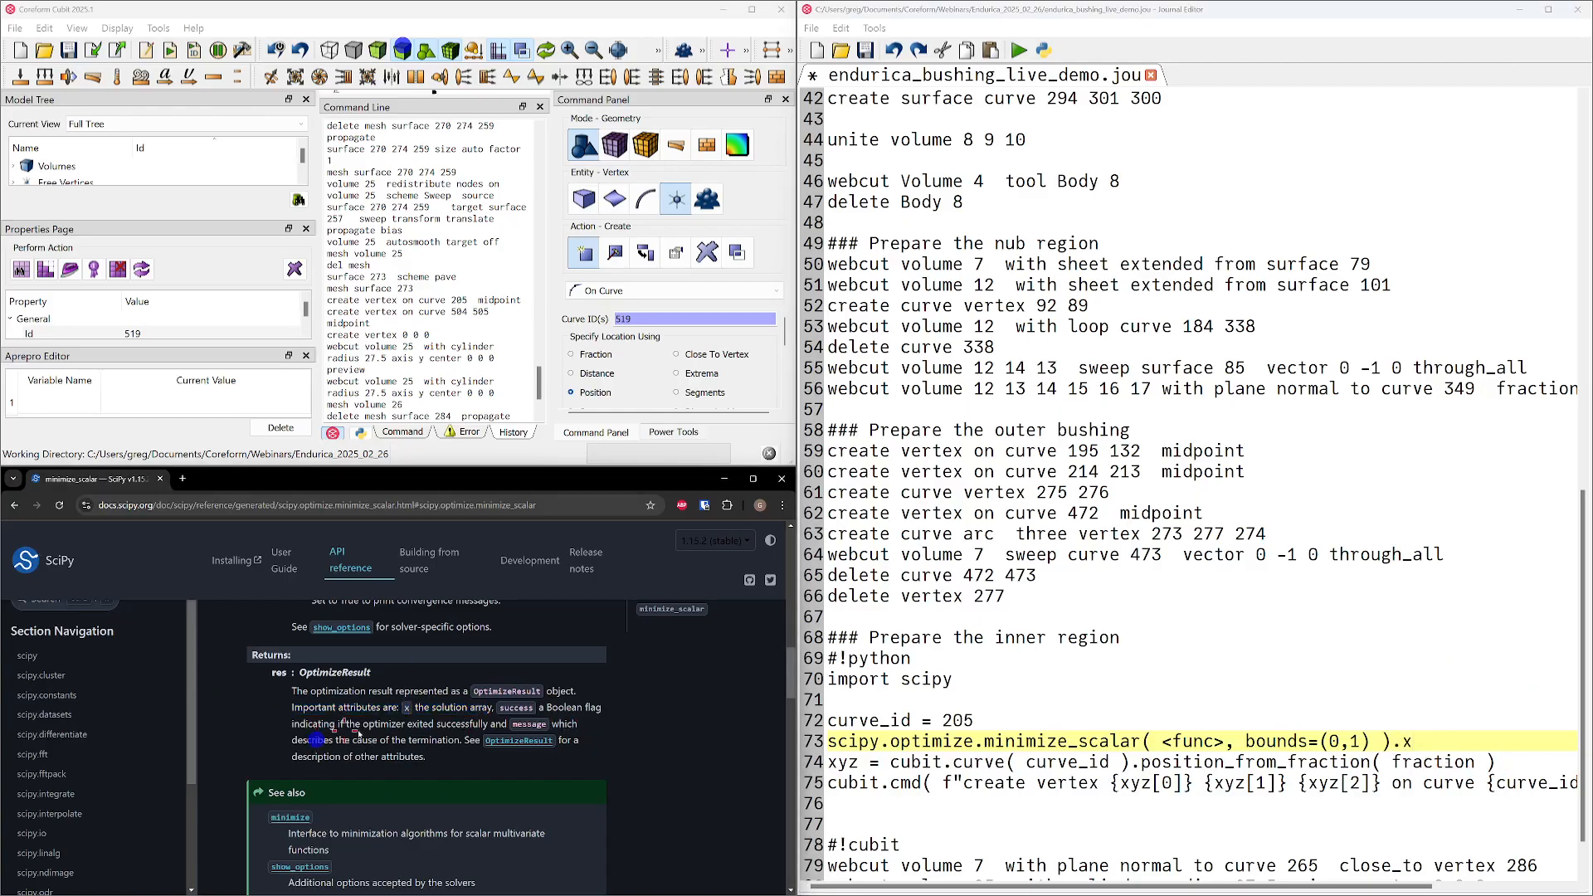
{"action": "scroll", "coordinate": [498, 706], "scroll_direction": "down", "scroll_amount": 2}
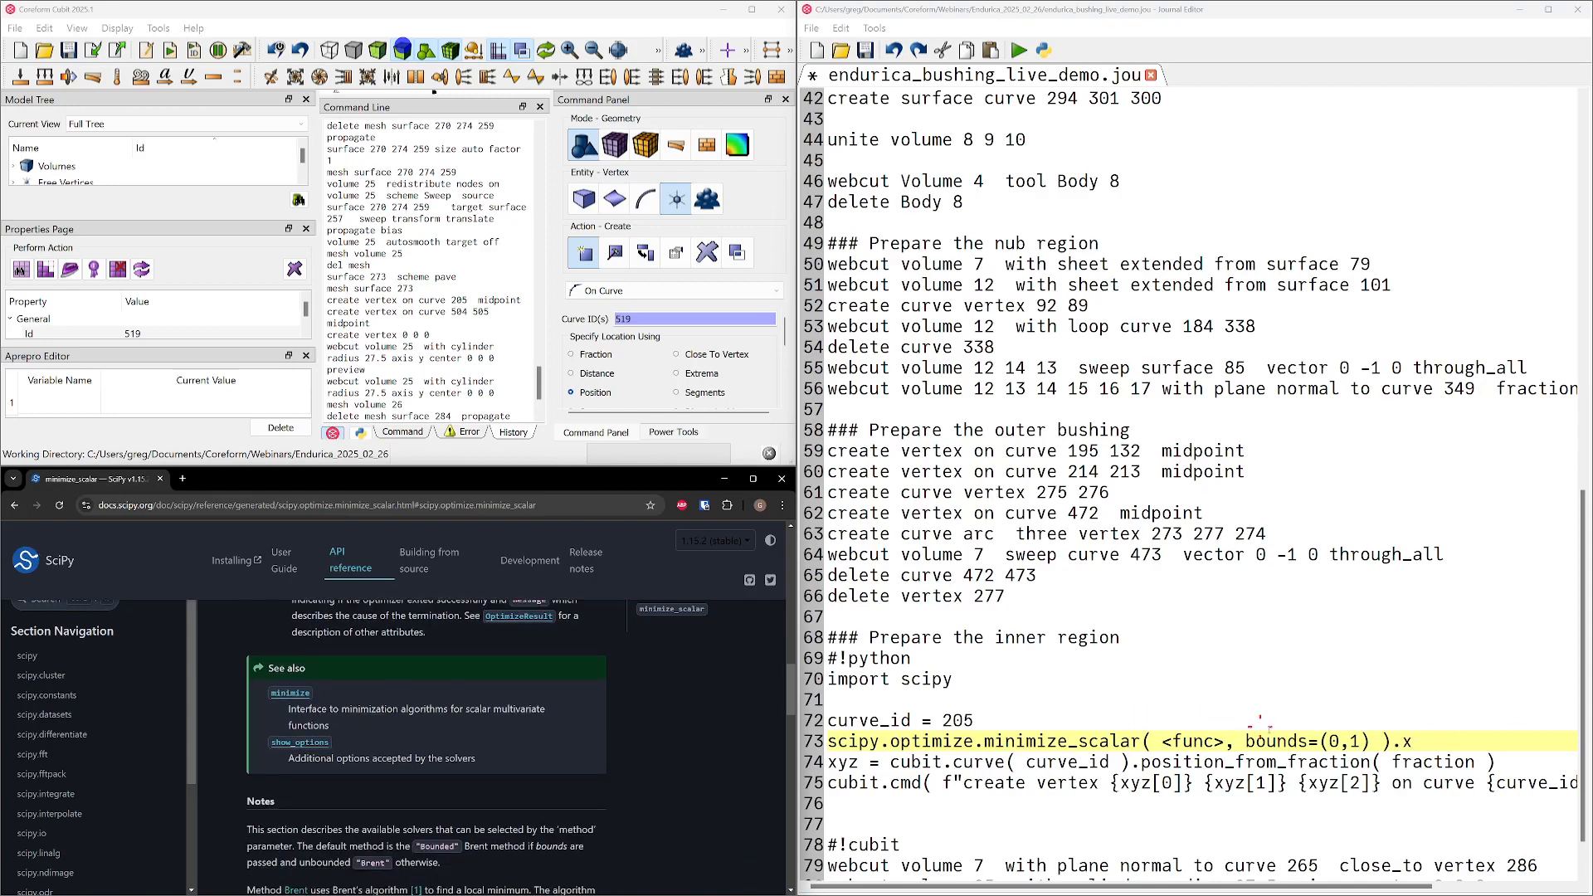
{"action": "scroll", "coordinate": [1251, 722], "scroll_direction": "down", "scroll_amount": 1}
{"action": "left_click", "coordinate": [1422, 681]}
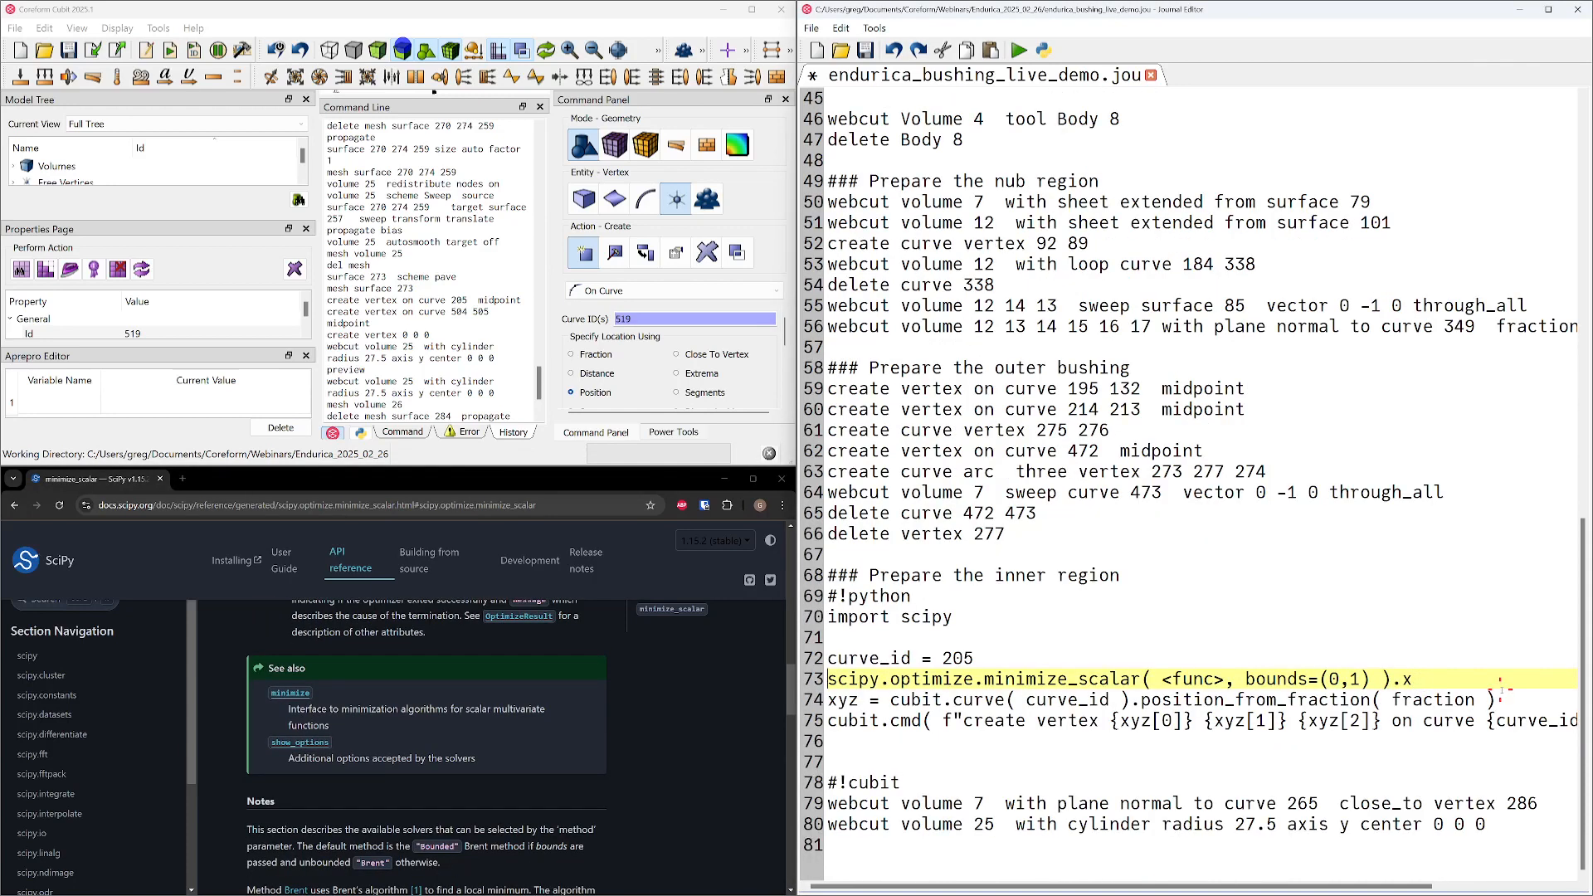
{"action": "key", "text": "Home"}
{"action": "type", "text": "fraction ="}
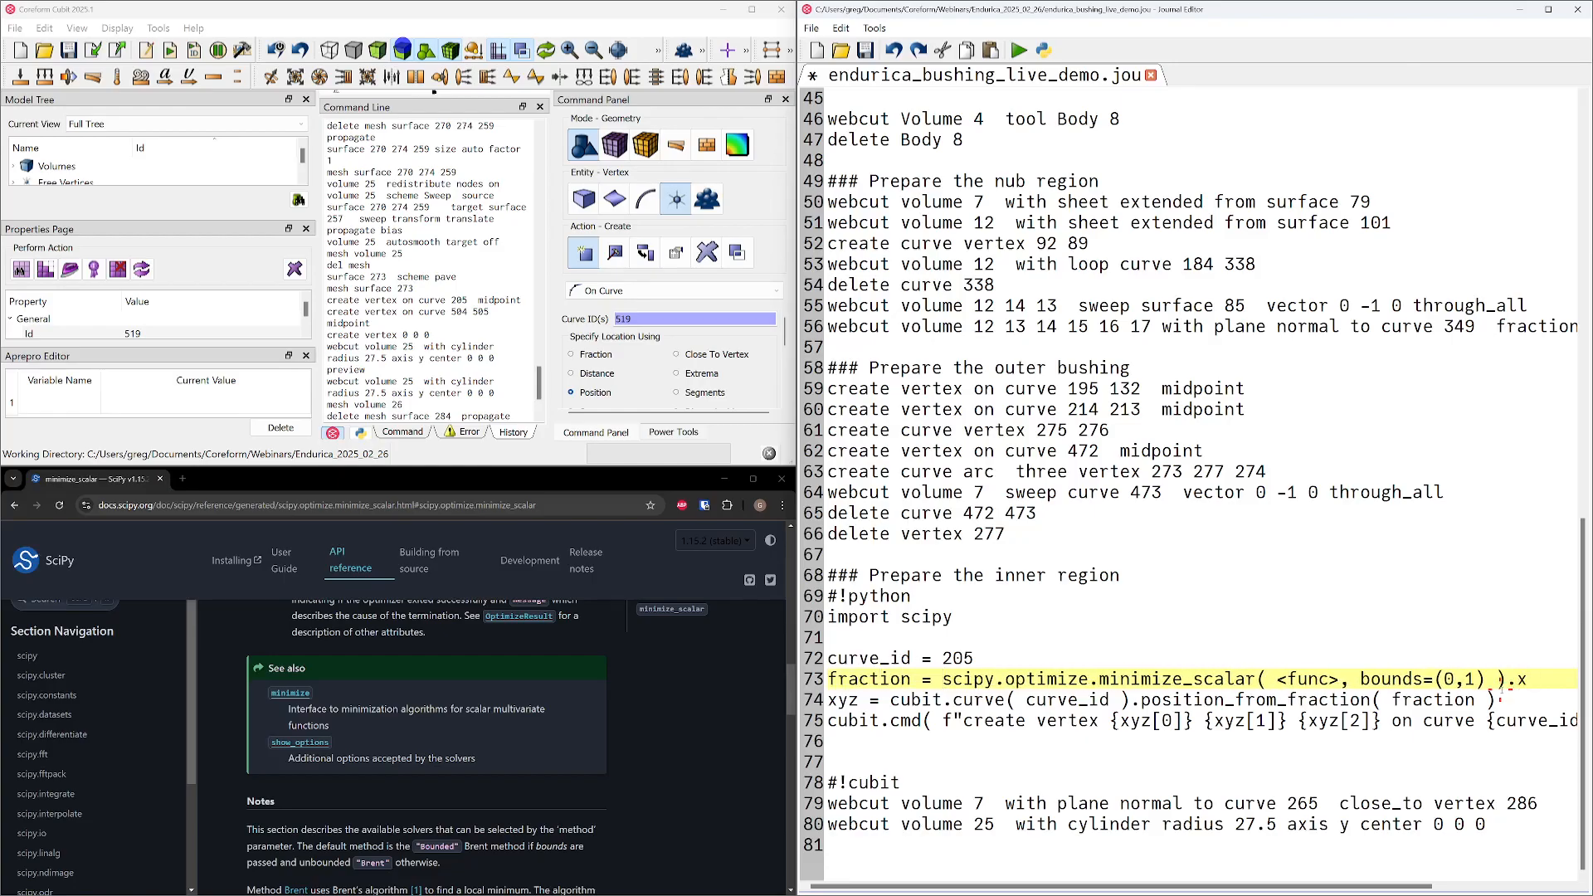
{"action": "key", "text": "Home"}
{"action": "left_click", "coordinate": [1124, 649]}
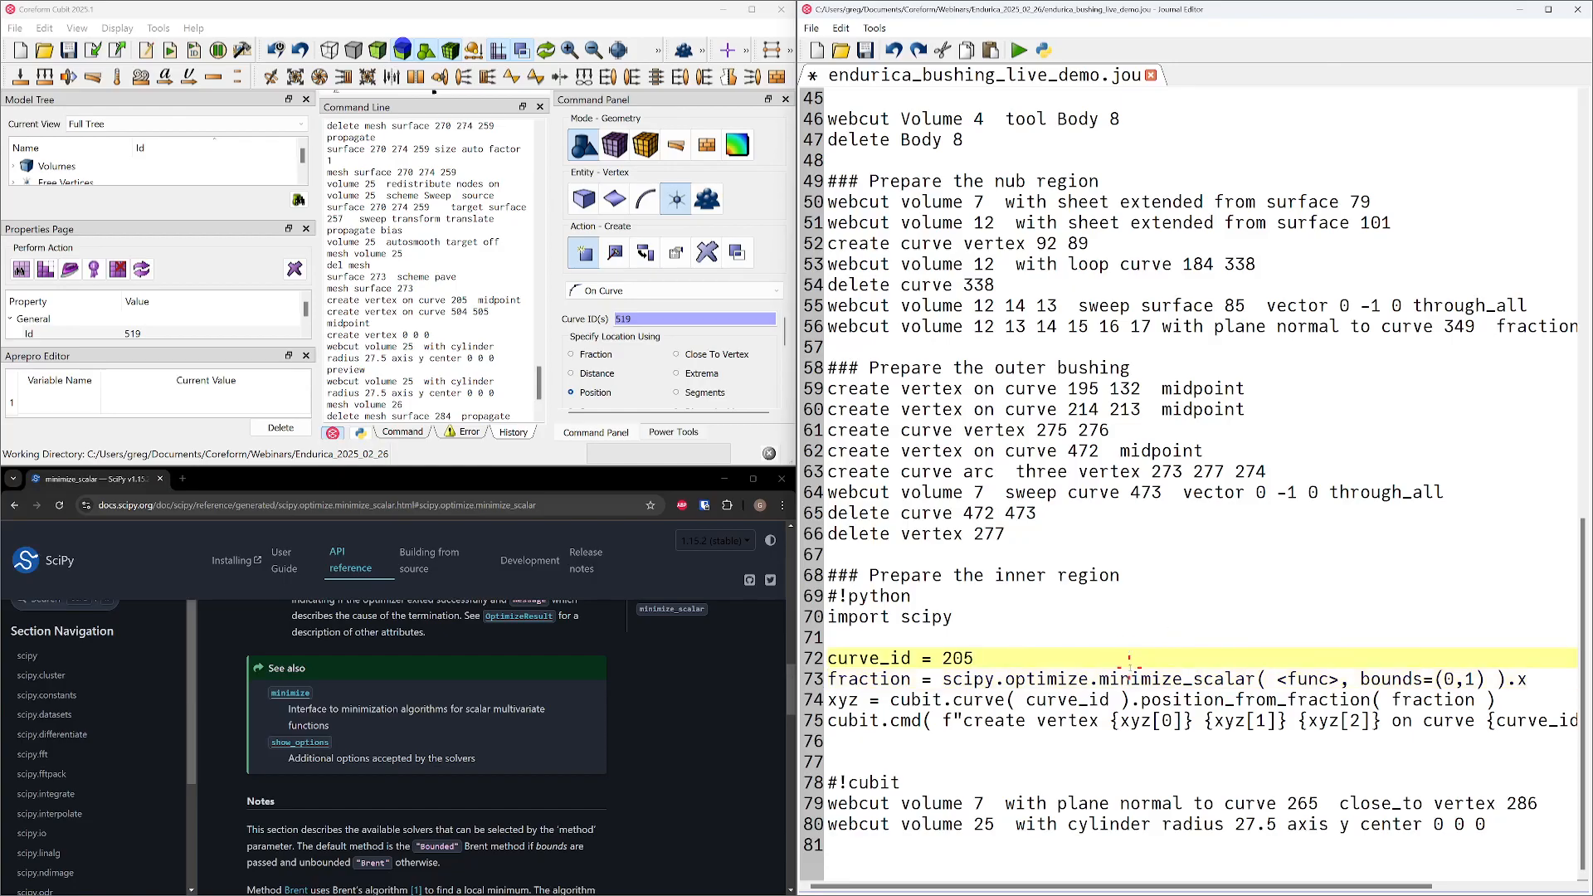
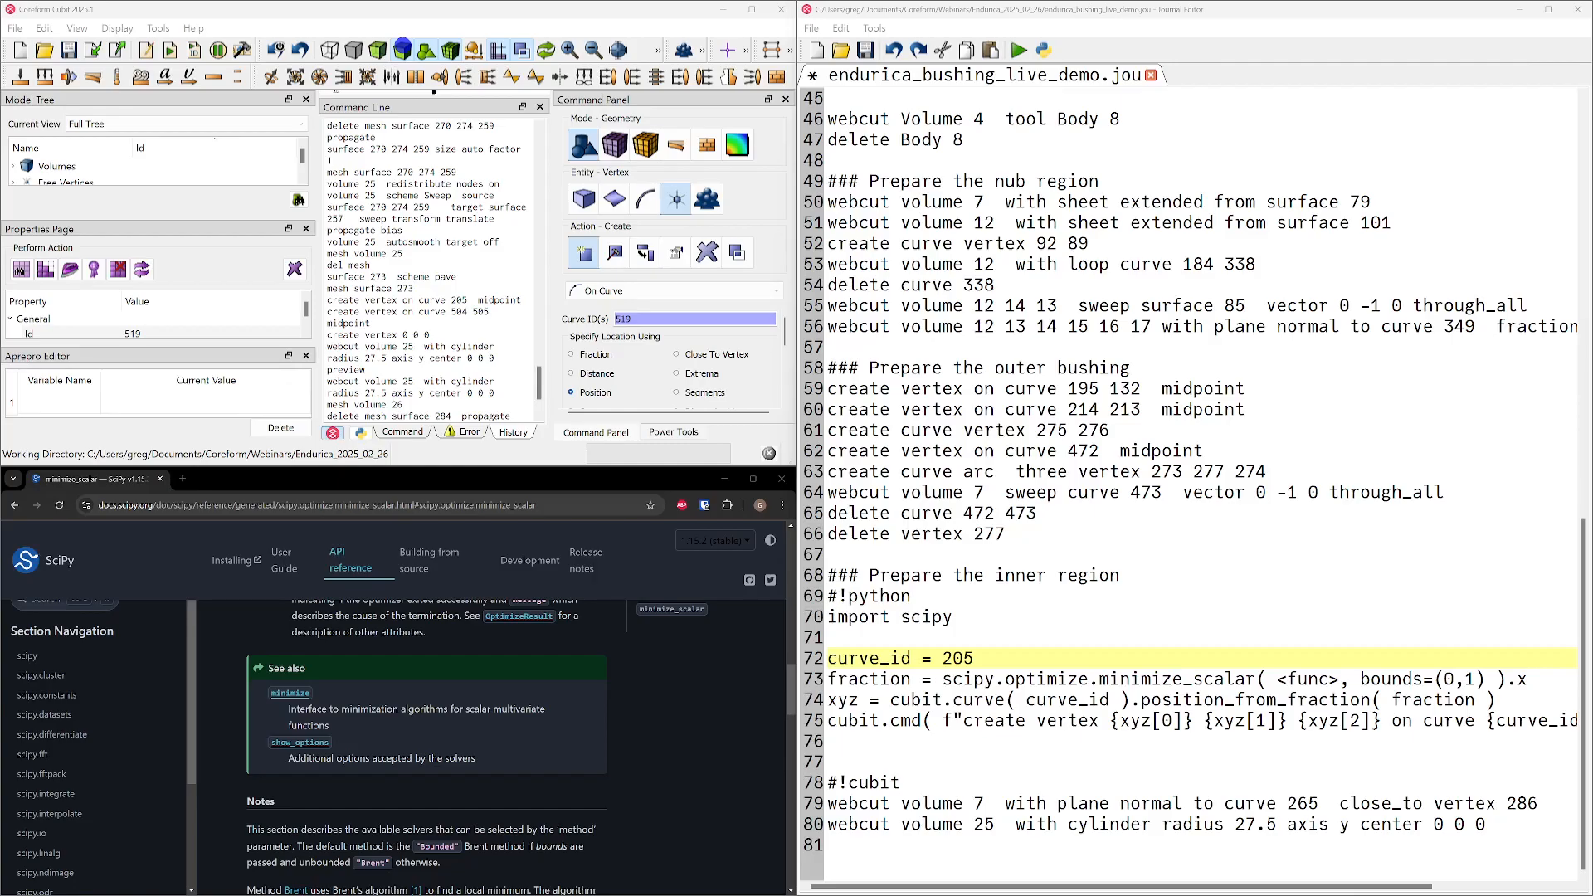
Below the curve_id assignment, start a Python function definition named max_curvature_objective_function
{"action": "left_click", "coordinate": [1011, 657]}
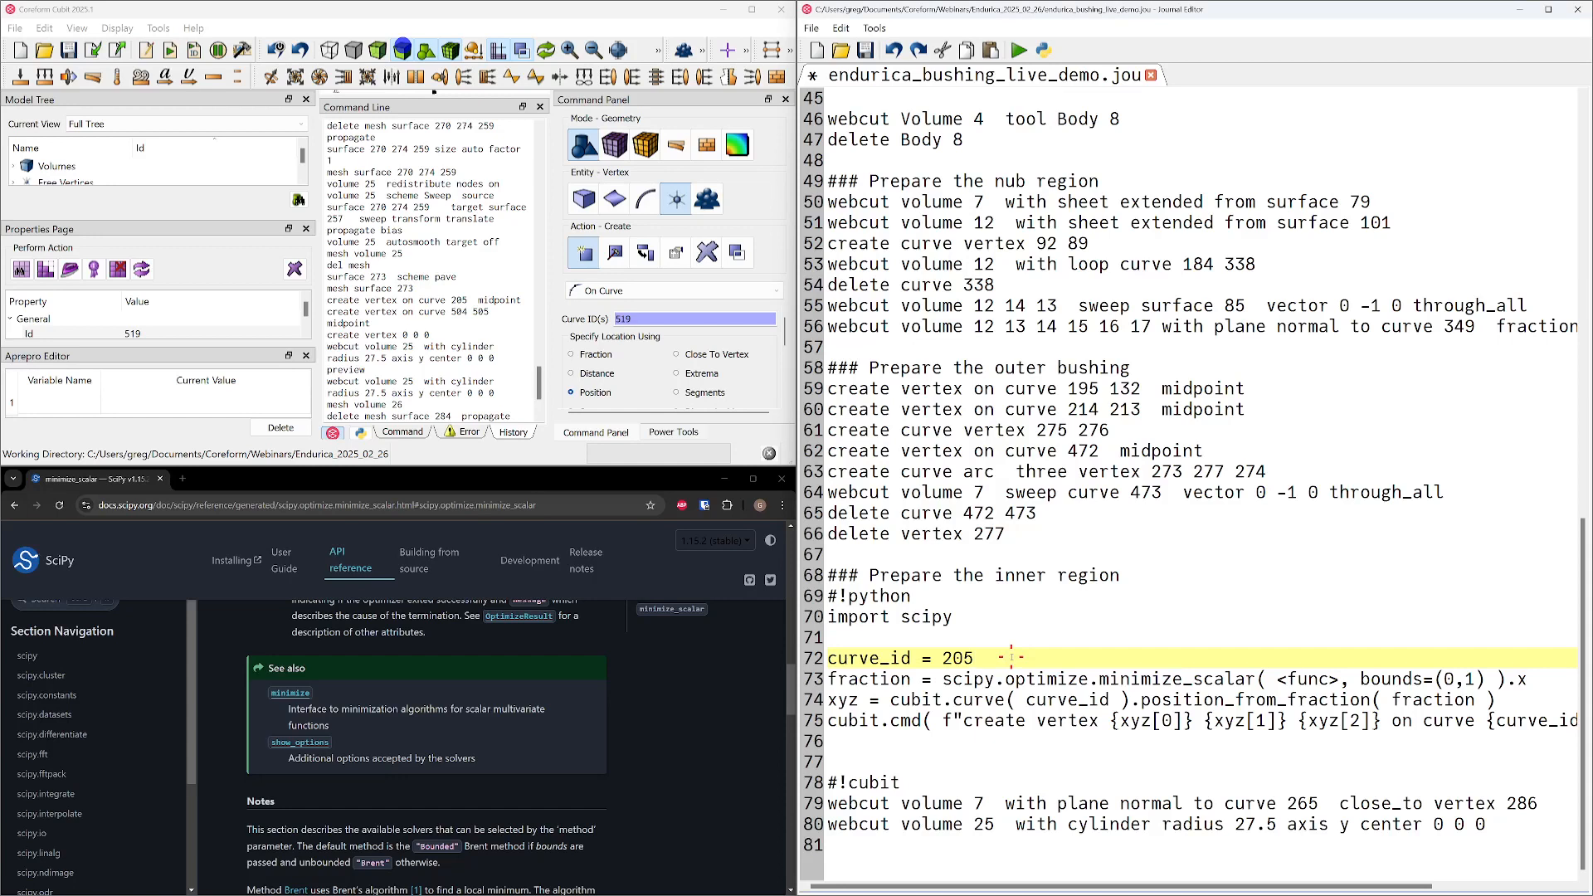
{"action": "key", "text": "Return"}
{"action": "key", "text": "Return"}
{"action": "key", "text": "Up"}
{"action": "key", "text": "Return"}
{"action": "type", "text": "def"}
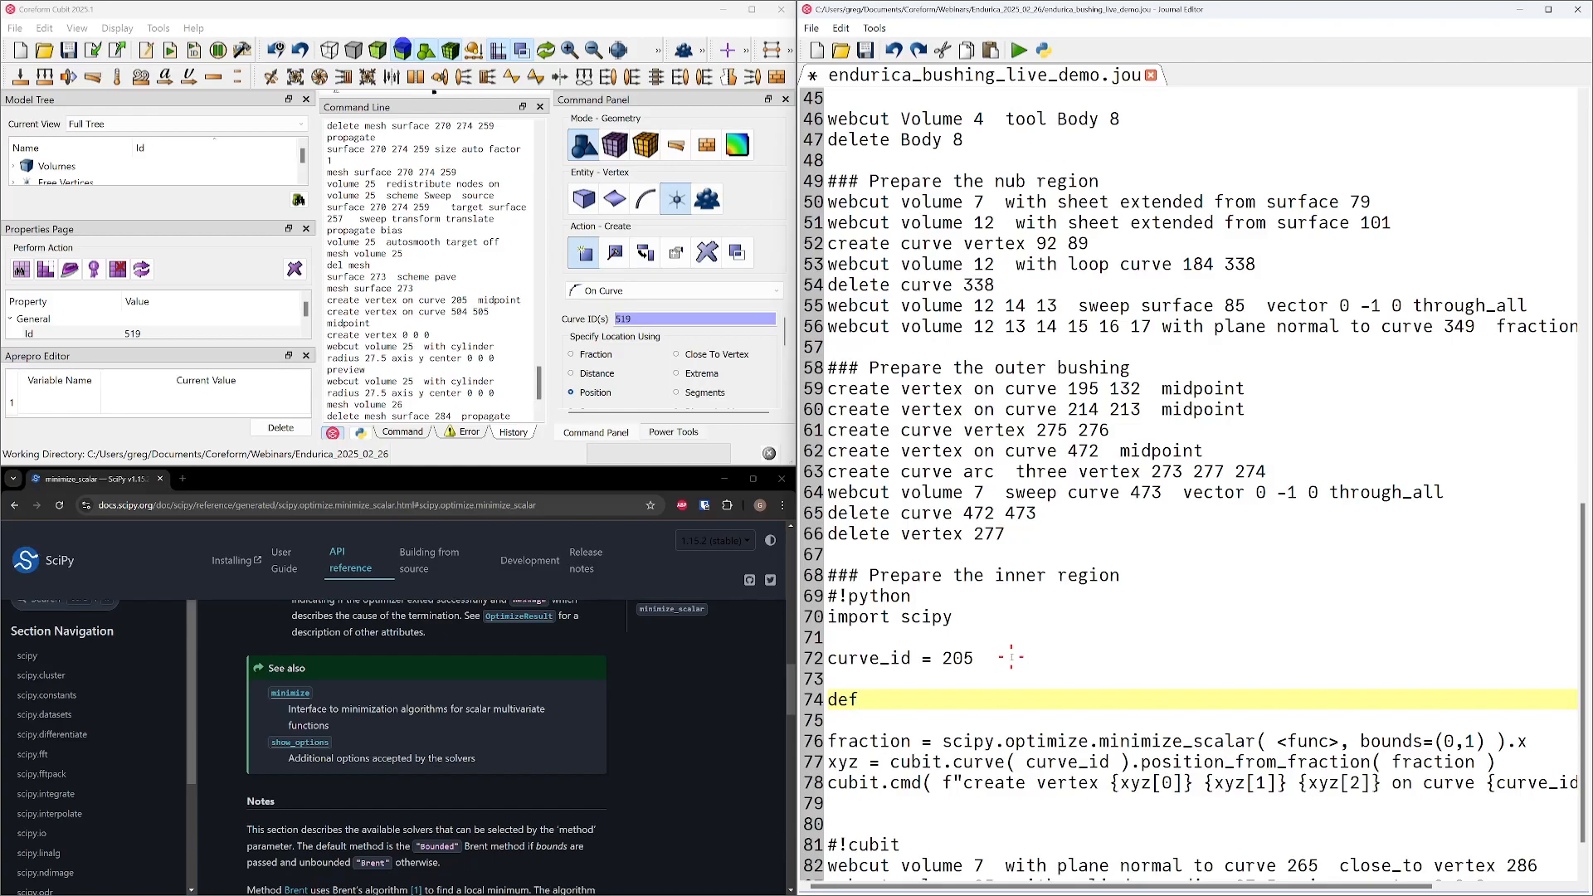
{"action": "type", "text": "max_curvature_objectinve"}
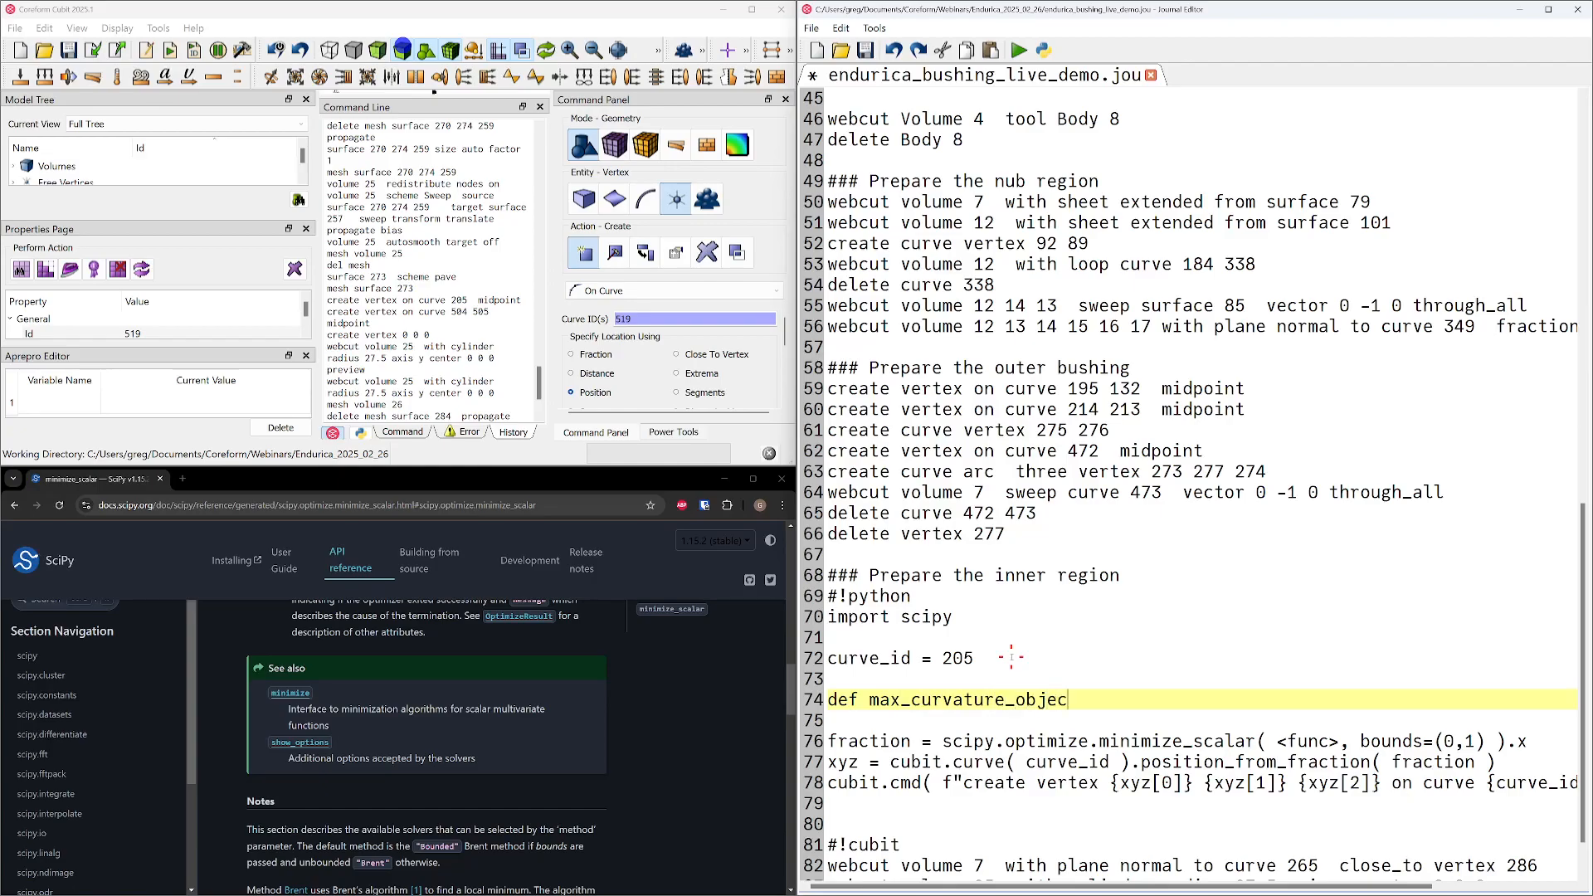
{"action": "key", "text": "BackSpace"}
{"action": "key", "text": "BackSpace"}
{"action": "key", "text": "BackSpace"}
{"action": "type", "text": "ve_function( curve"}
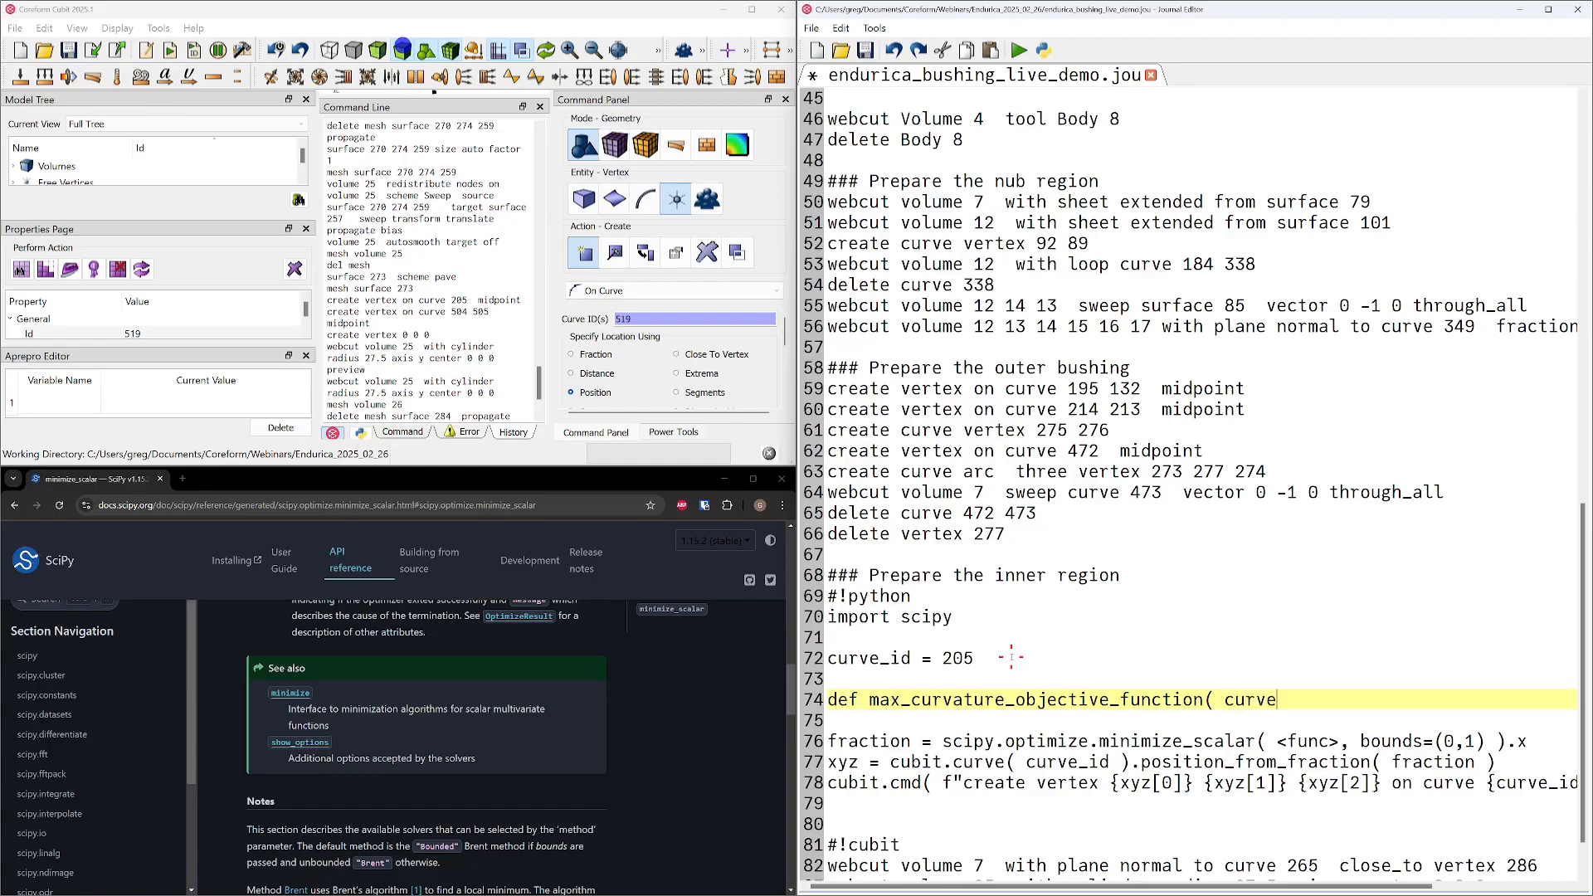
{"action": "type", "text": "_id , fraction )"}
Give the new function the parameters curve_id and fraction, and close its header with a colon
{"action": "key", "text": "Left"}
{"action": "key", "text": "Left"}
{"action": "key", "text": "Left"}
{"action": "key", "text": "Left"}
{"action": "key", "text": "Left"}
{"action": "key", "text": "Left"}
{"action": "key", "text": "Left"}
{"action": "key", "text": "Left"}
{"action": "key", "text": "Left"}
{"action": "key", "text": "Left"}
{"action": "key", "text": "Left"}
{"action": "key", "text": "Left"}
{"action": "key", "text": "Left"}
{"action": "key", "text": "Left"}
{"action": "key", "text": "Left"}
{"action": "key", "text": "Left"}
{"action": "key", "text": "Left"}
{"action": "key", "text": "Left"}
{"action": "key", "text": "Left"}
{"action": "key", "text": "Left"}
{"action": "key", "text": "End"}
{"action": "type", "text": ":"}
{"action": "key", "text": "Return"}
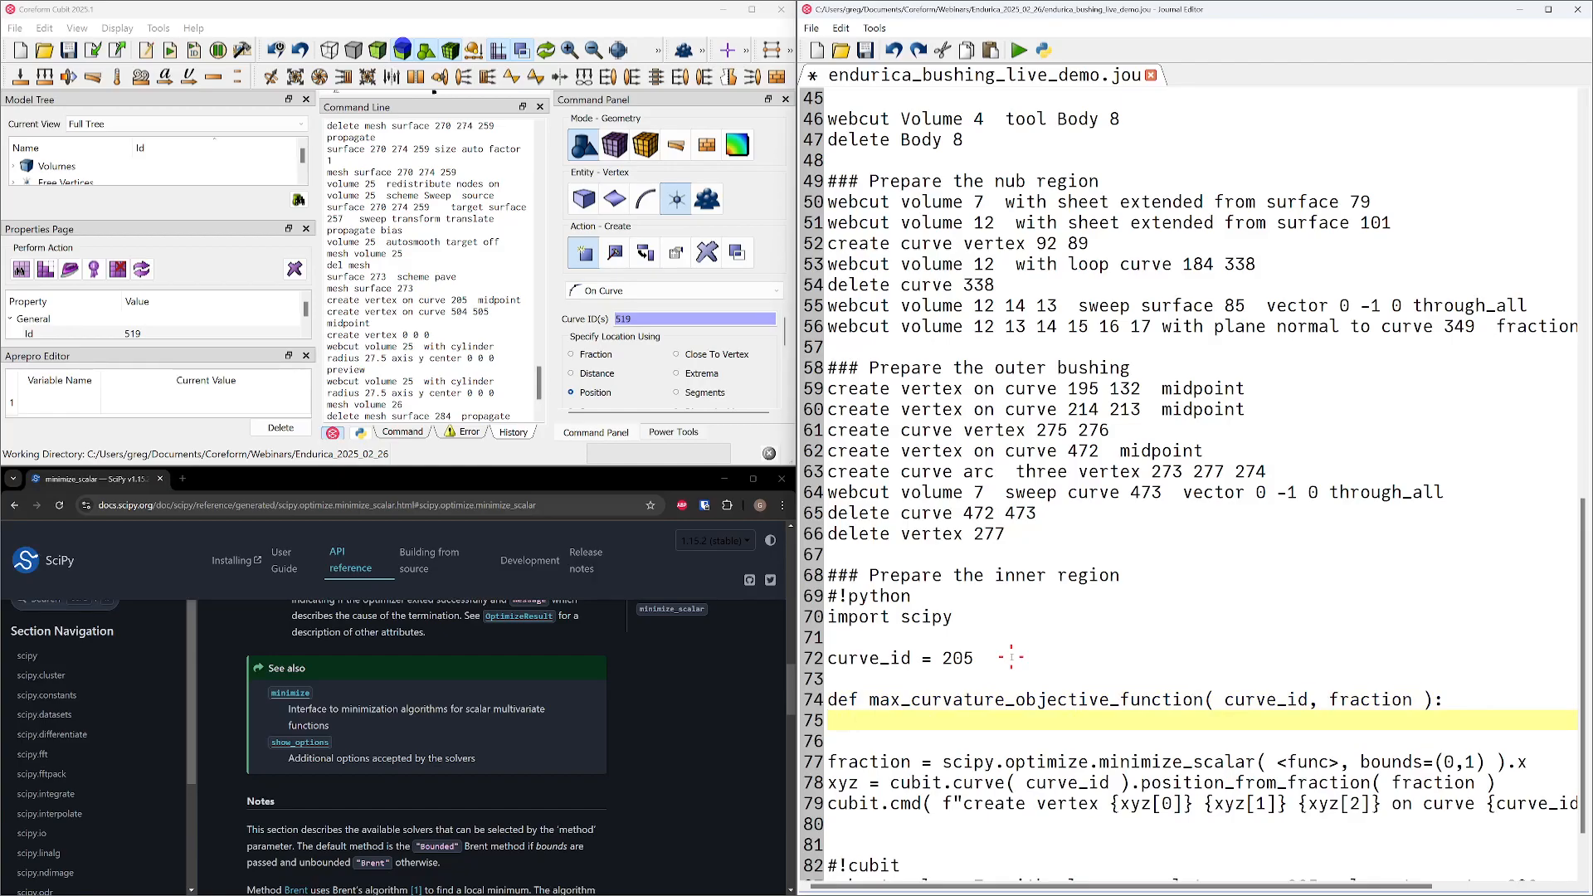
Add a placeholder comment "# Get the curvature" as the first line of the function body
{"action": "type", "text": "# Get the curvatur"}
Rename the function in its header to maximize_curvature
{"action": "key", "text": "Up"}
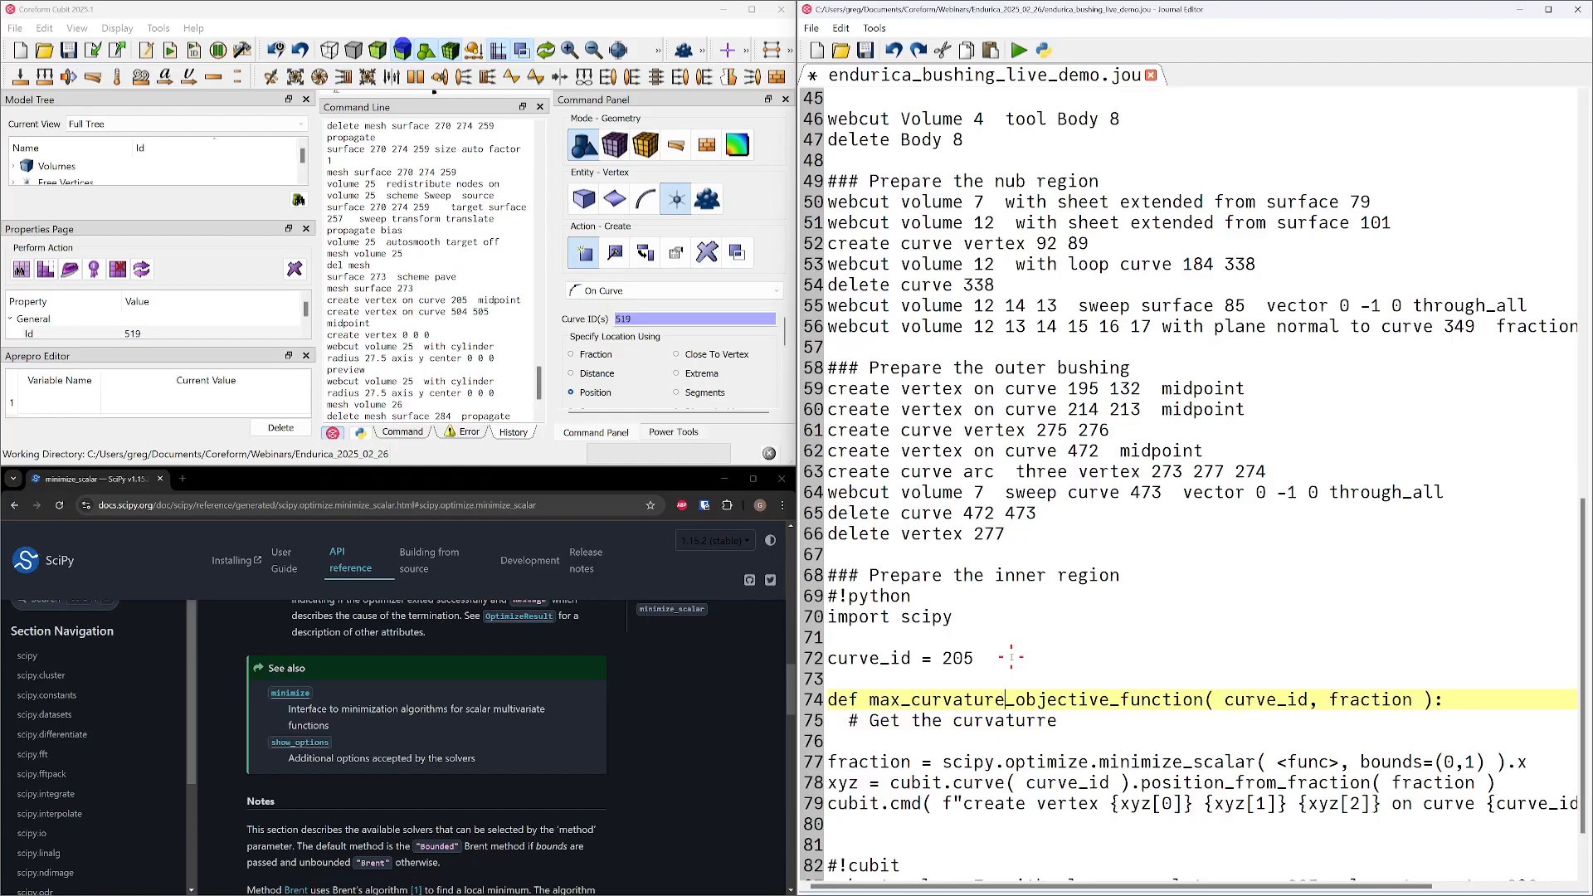
{"action": "type", "text": "imize"}
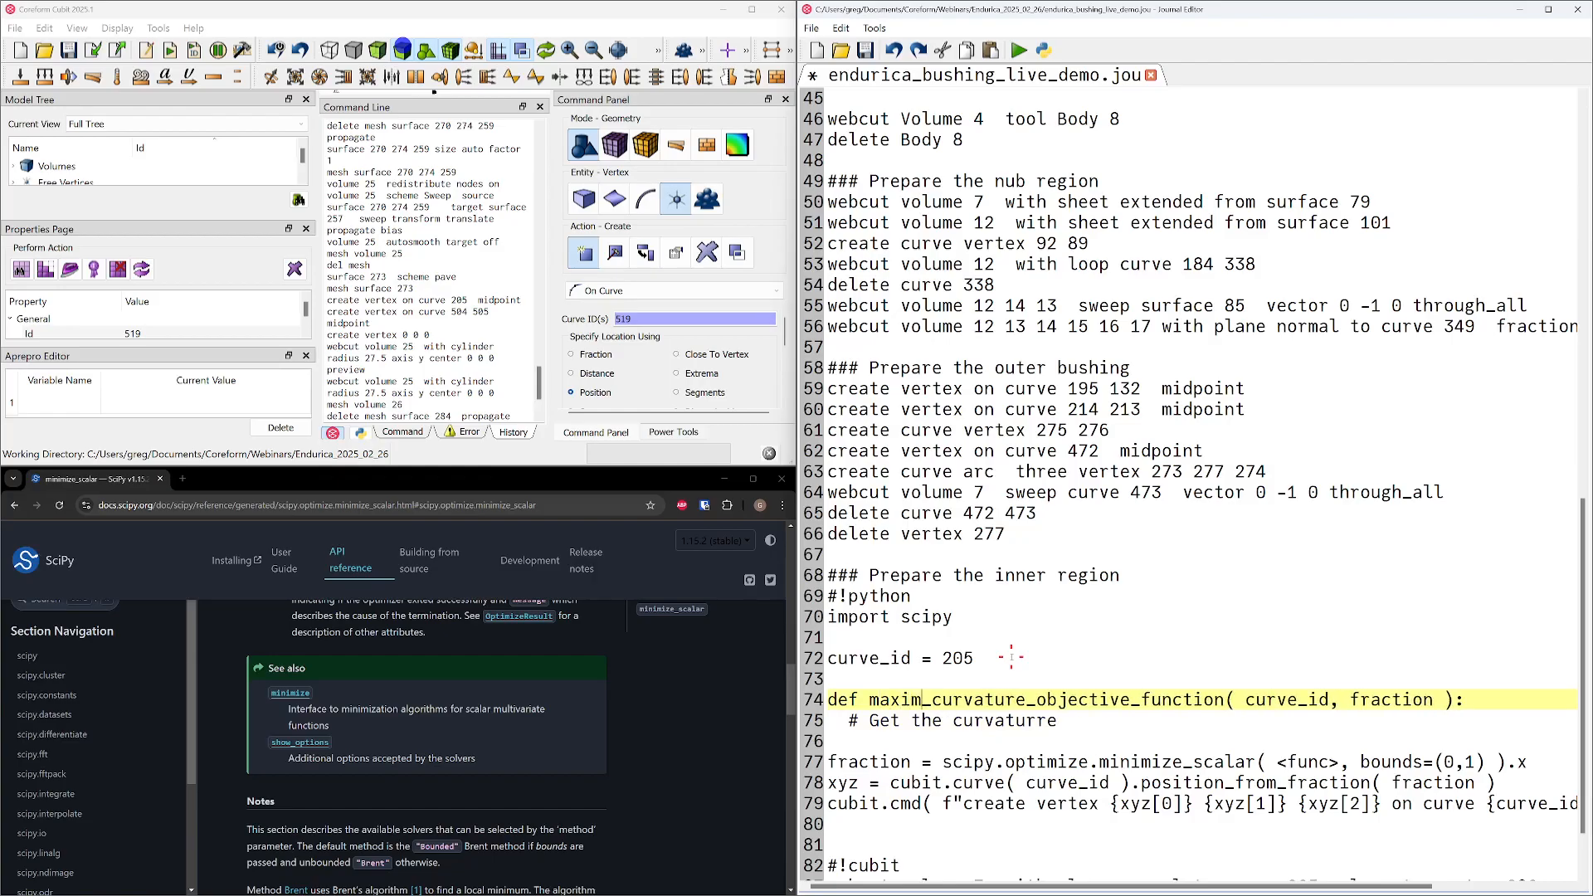
{"action": "key", "text": "Right"}
{"action": "key", "text": "Delete"}
{"action": "key", "text": "Delete"}
{"action": "key", "text": "Delete"}
{"action": "key", "text": "Delete"}
{"action": "key", "text": "Delete"}
{"action": "key", "text": "Delete"}
{"action": "key", "text": "Delete"}
{"action": "key", "text": "Delete"}
{"action": "key", "text": "Delete"}
{"action": "key", "text": "Delete"}
{"action": "key", "text": "Delete"}
{"action": "key", "text": "Delete"}
{"action": "key", "text": "Delete"}
{"action": "key", "text": "Delete"}
{"action": "key", "text": "Delete"}
{"action": "key", "text": "Delete"}
{"action": "key", "text": "Delete"}
{"action": "key", "text": "Delete"}
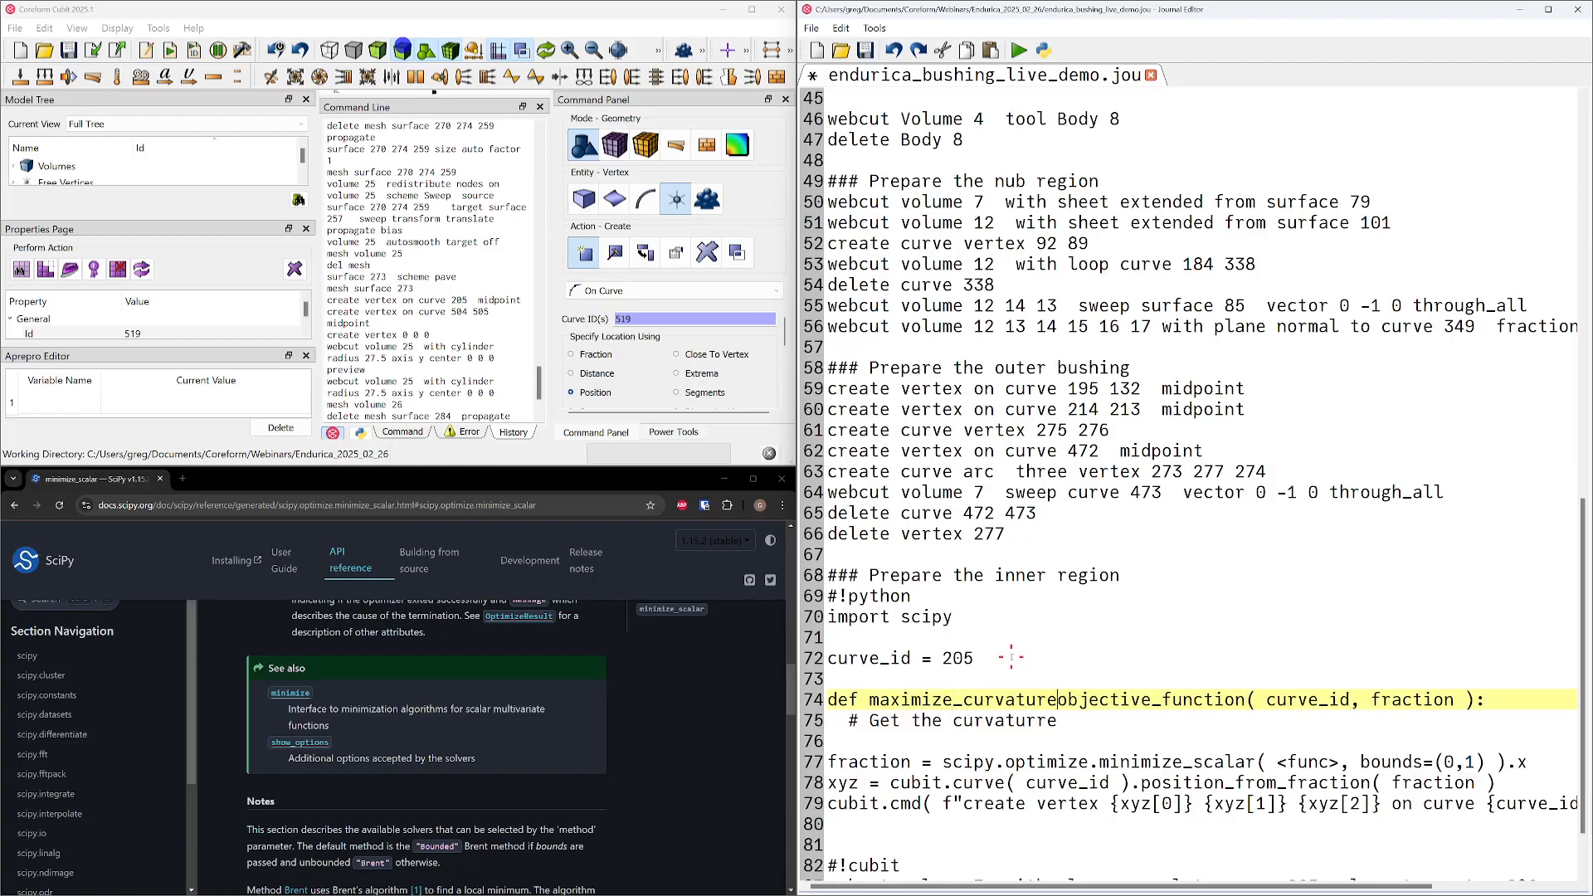
{"action": "key", "text": "Delete"}
Correct the misspelled last word of the comment in the function body to "curvature"
{"action": "key", "text": "Down"}
{"action": "key", "text": "BackSpace"}
{"action": "key", "text": "BackSpace"}
{"action": "type", "text": "e"}
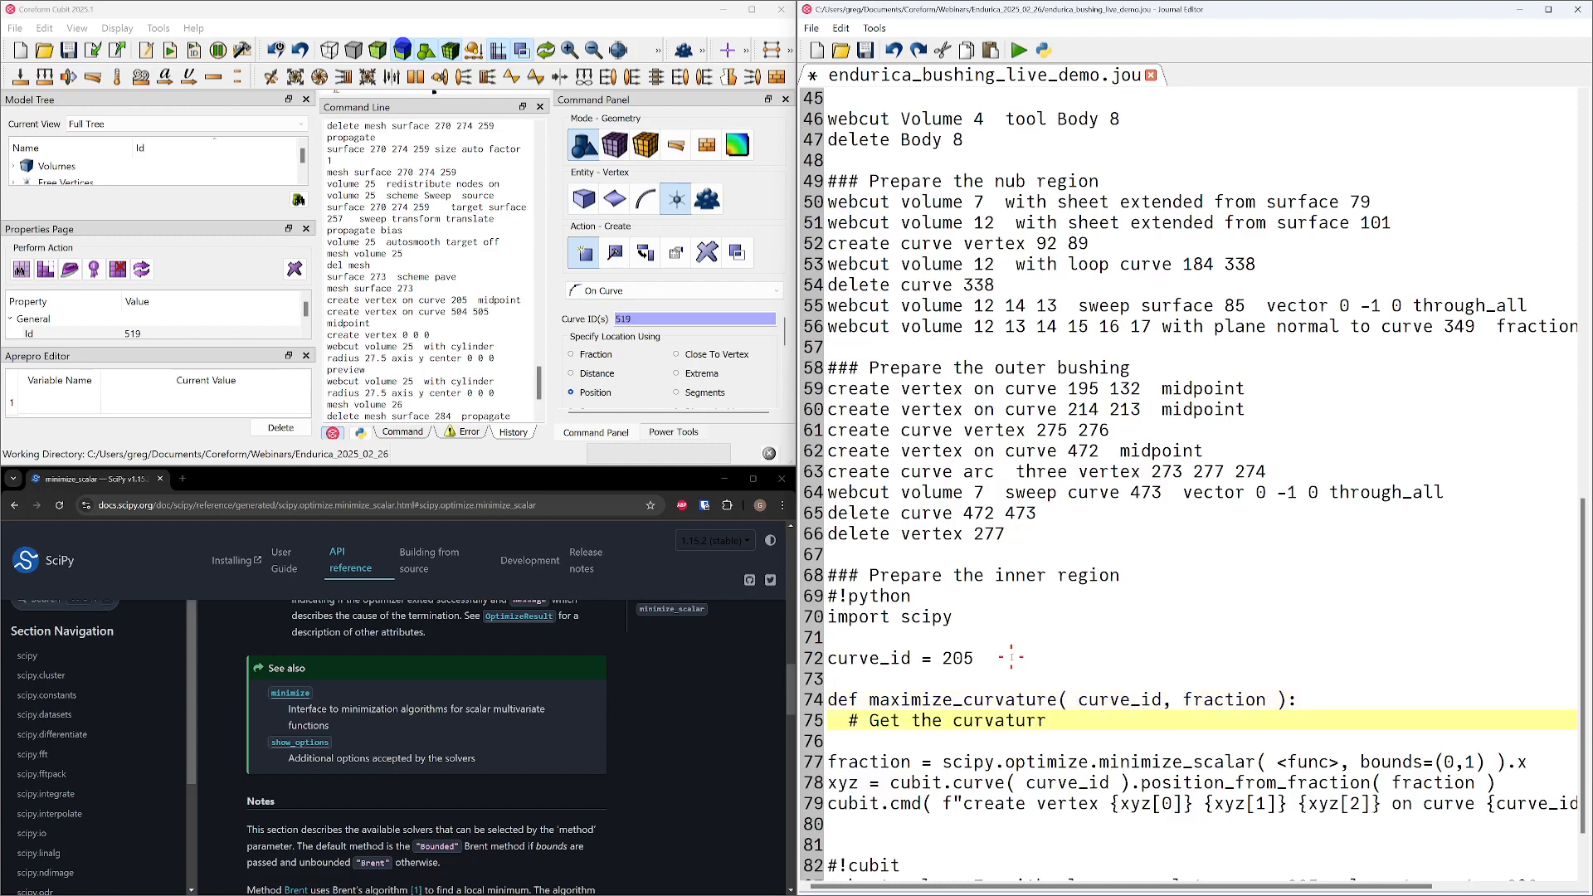
Add the line "return -1 * curvature" below the comment in maximize_curvature
{"action": "key", "text": "Return"}
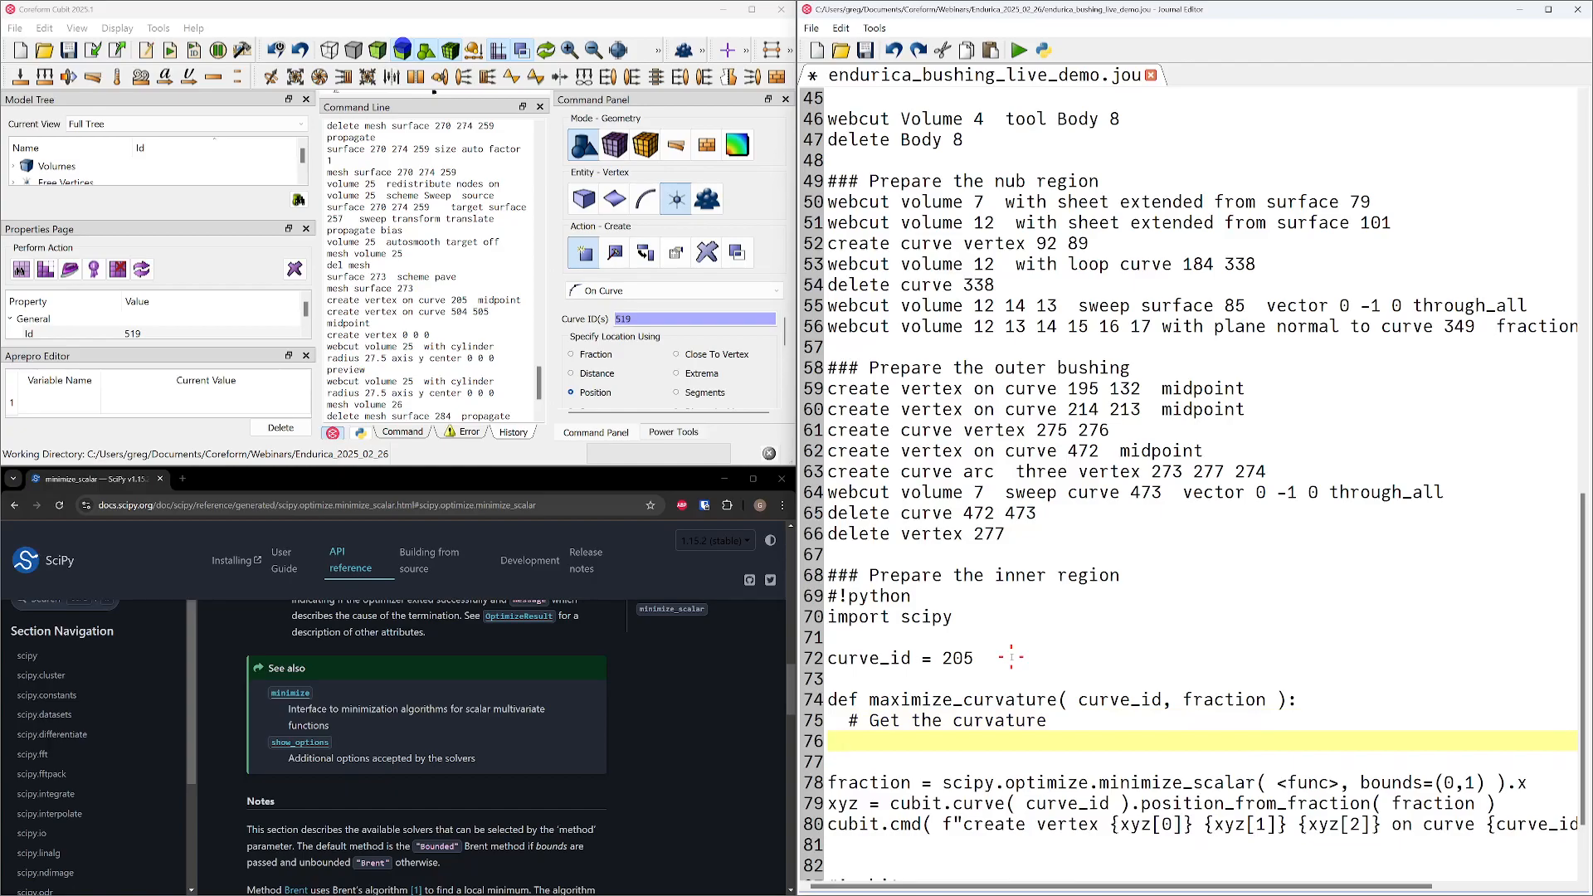
{"action": "key", "text": "Up"}
{"action": "key", "text": "shift+End"}
{"action": "key", "text": "Down"}
{"action": "type", "text": "return -1"}
{"action": "type", "text": "* curvature"}
{"action": "key", "text": "Up"}
{"action": "key", "text": "Down"}
{"action": "key", "text": "Up"}
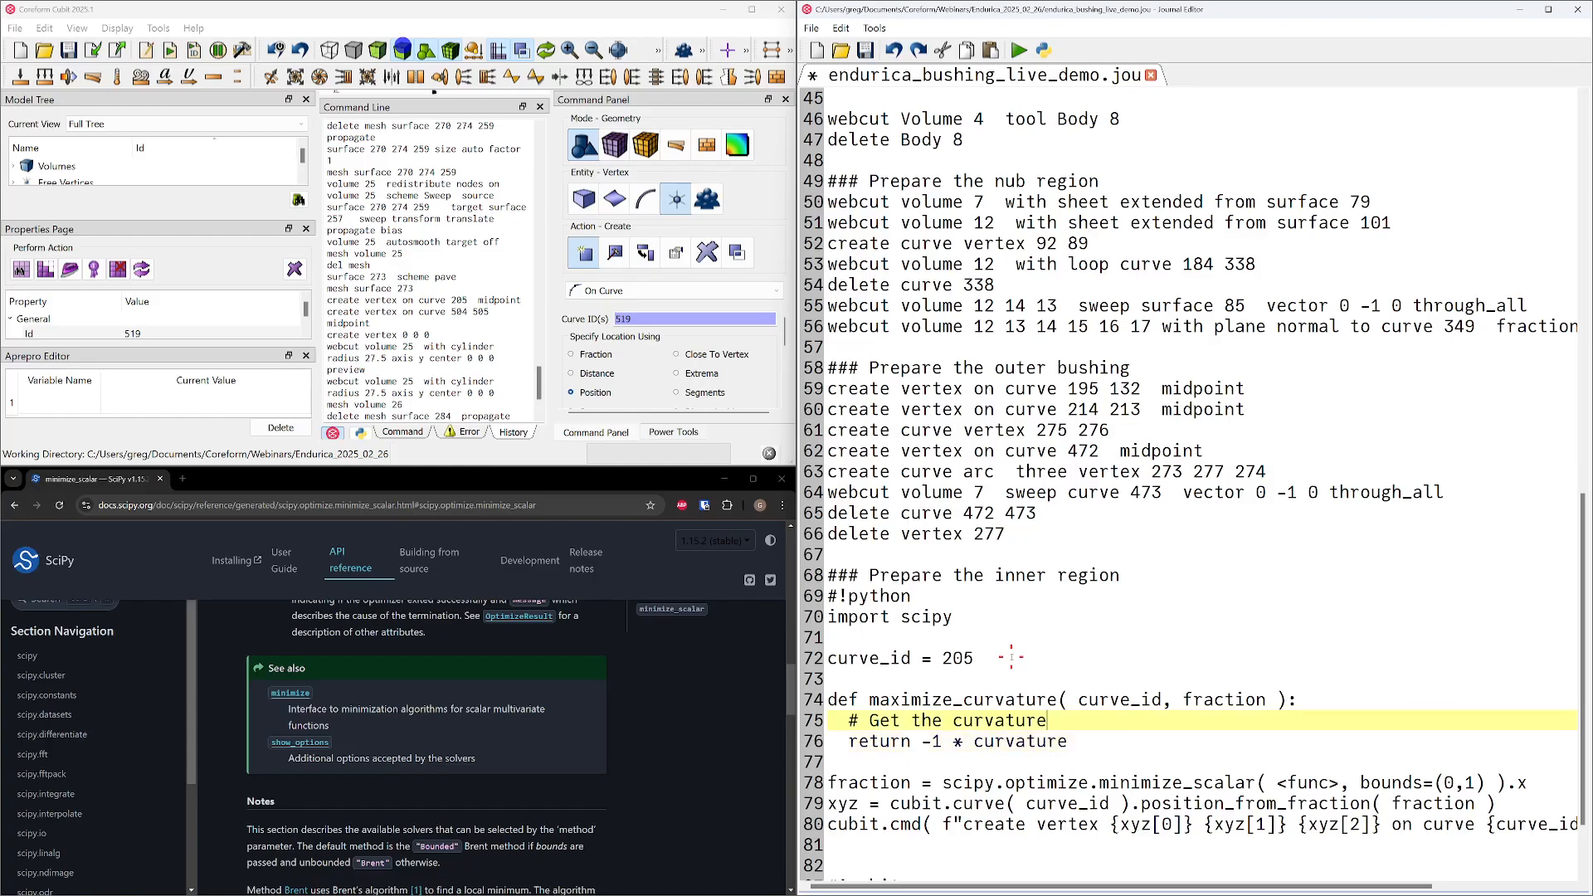
Above maximize_curvature, add the function header "def get_curvature_at_fraction( curve_id, fraction ):"
{"action": "key", "text": "Up"}
{"action": "key", "text": "Up"}
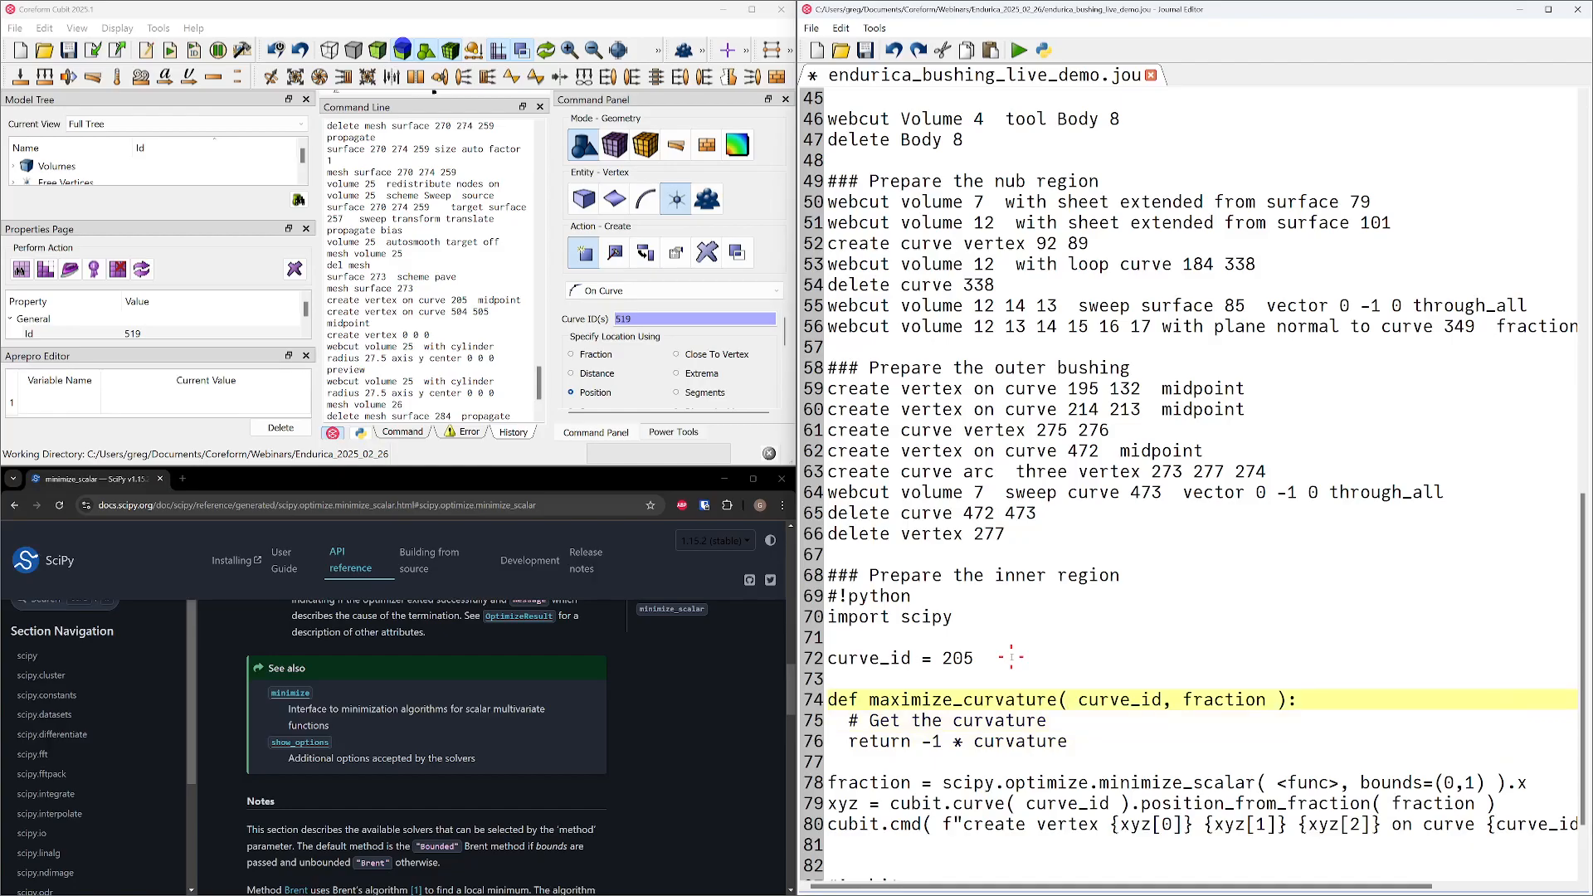
{"action": "key", "text": "Return"}
{"action": "type", "text": "def"}
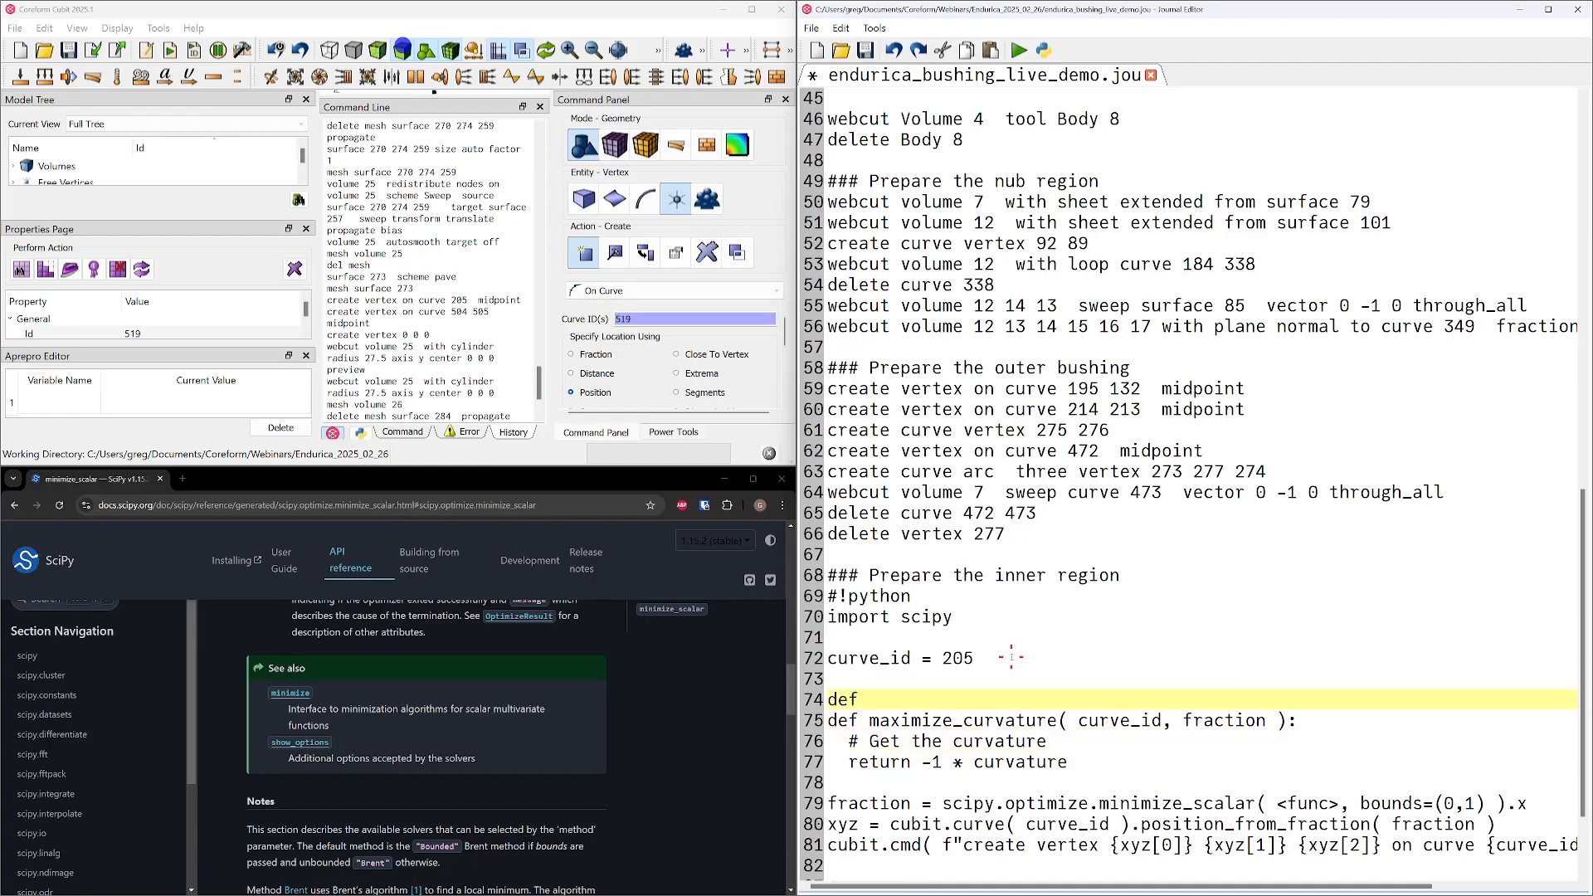
{"action": "type", "text": " get_curvature_at_fract"}
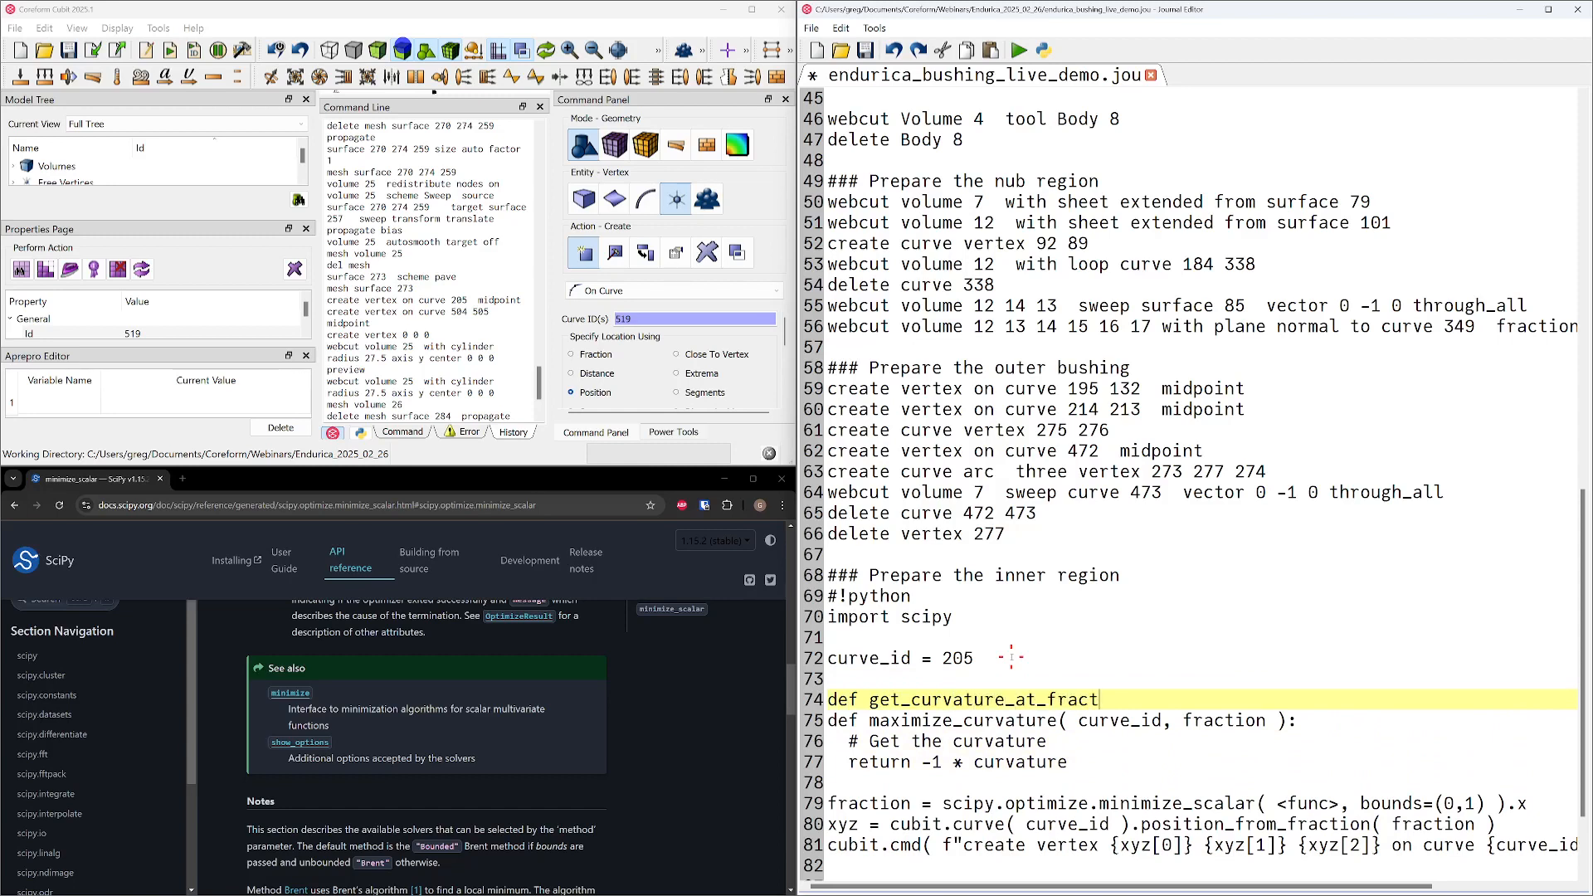
{"action": "type", "text": "ion() curve_id, fraction "}
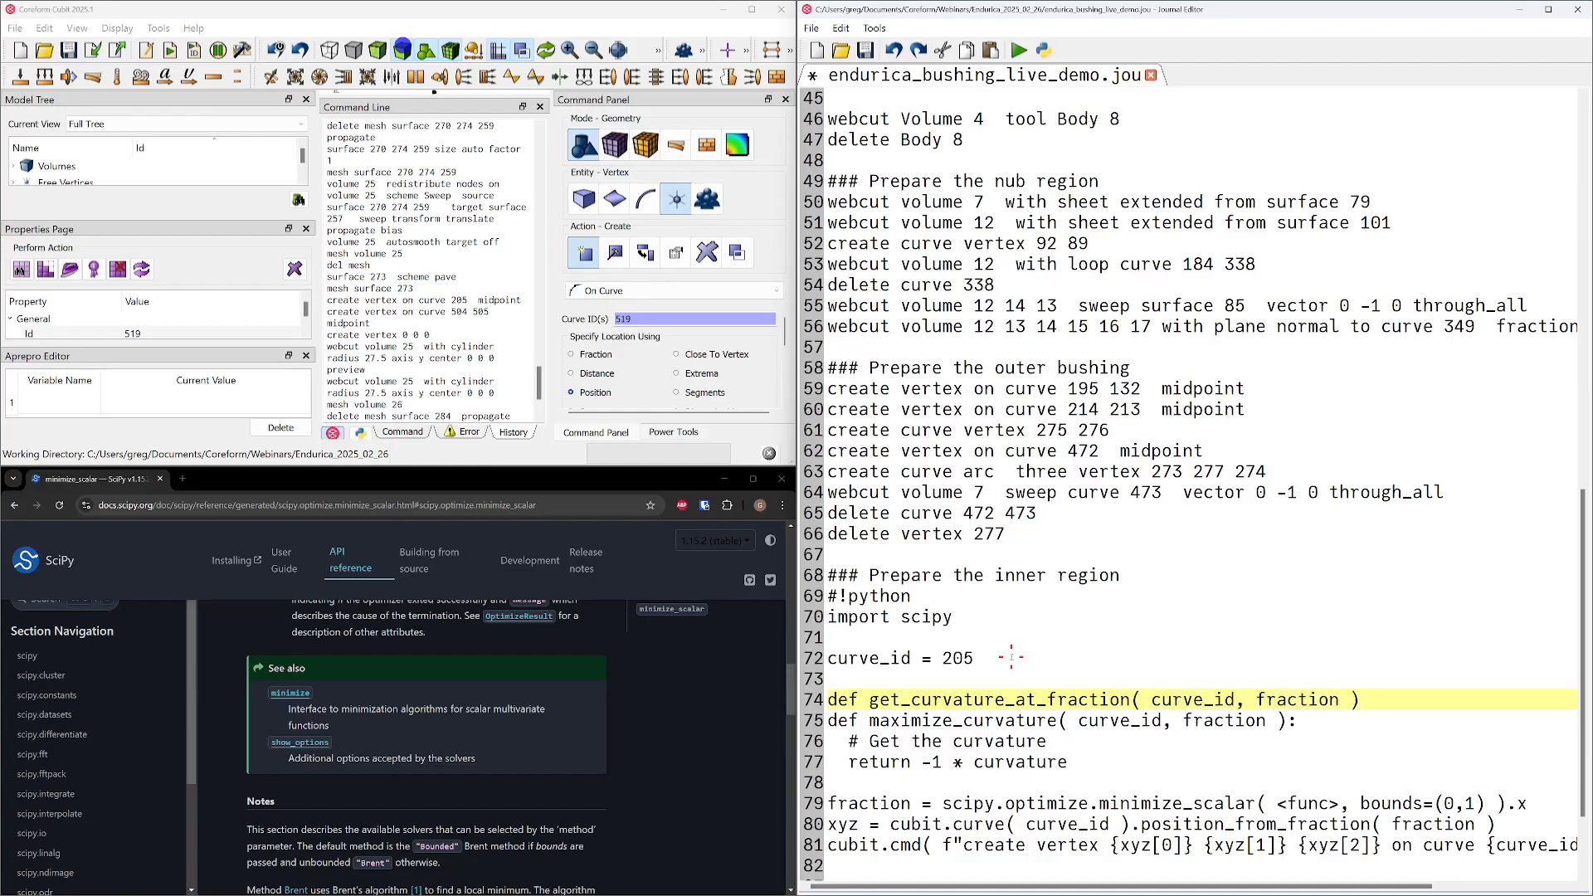
{"action": "type", "text": "):"}
{"action": "key", "text": "Return"}
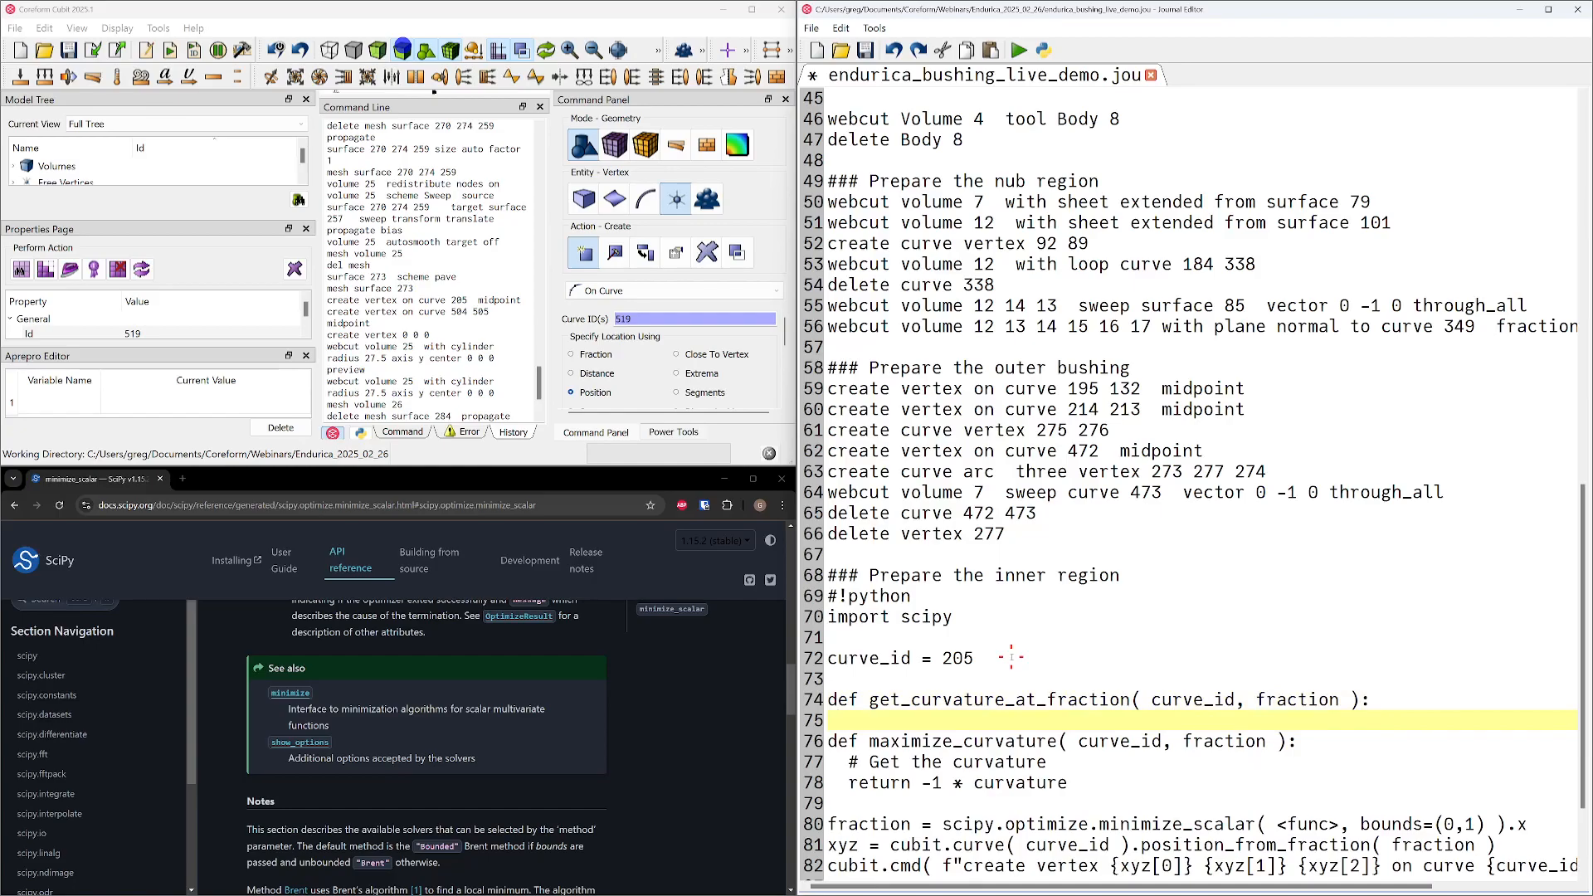
Bring up the Cubit Python API documentation and add "curve = cubit.curve( curve_id )" to get_curvature_at_fraction
{"action": "left_click", "coordinate": [724, 479]}
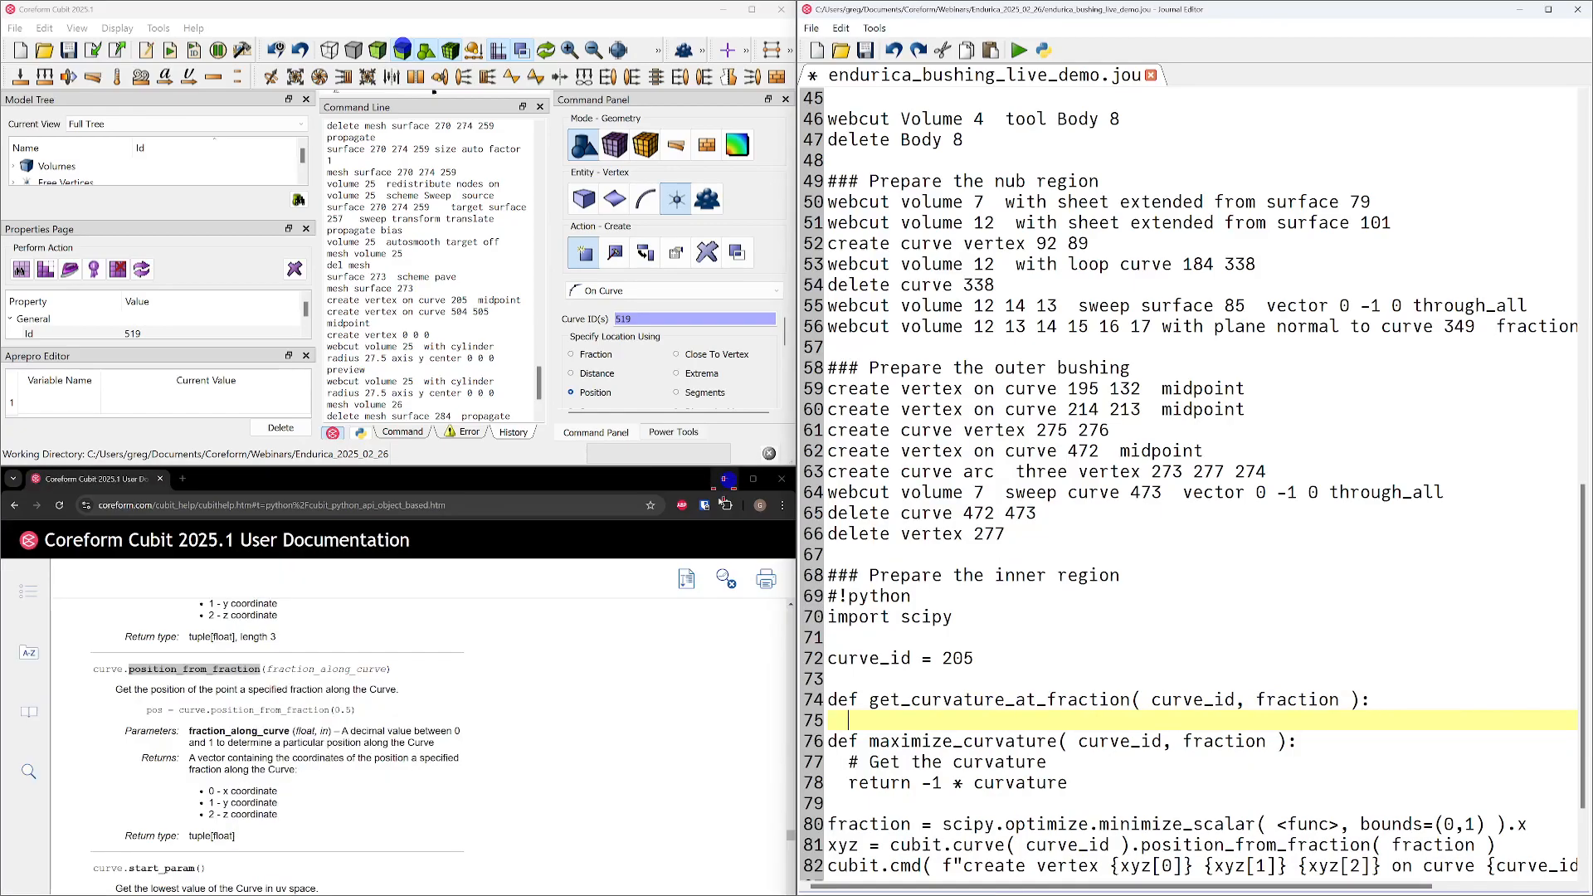
{"action": "scroll", "coordinate": [411, 707], "scroll_direction": "down", "scroll_amount": 2}
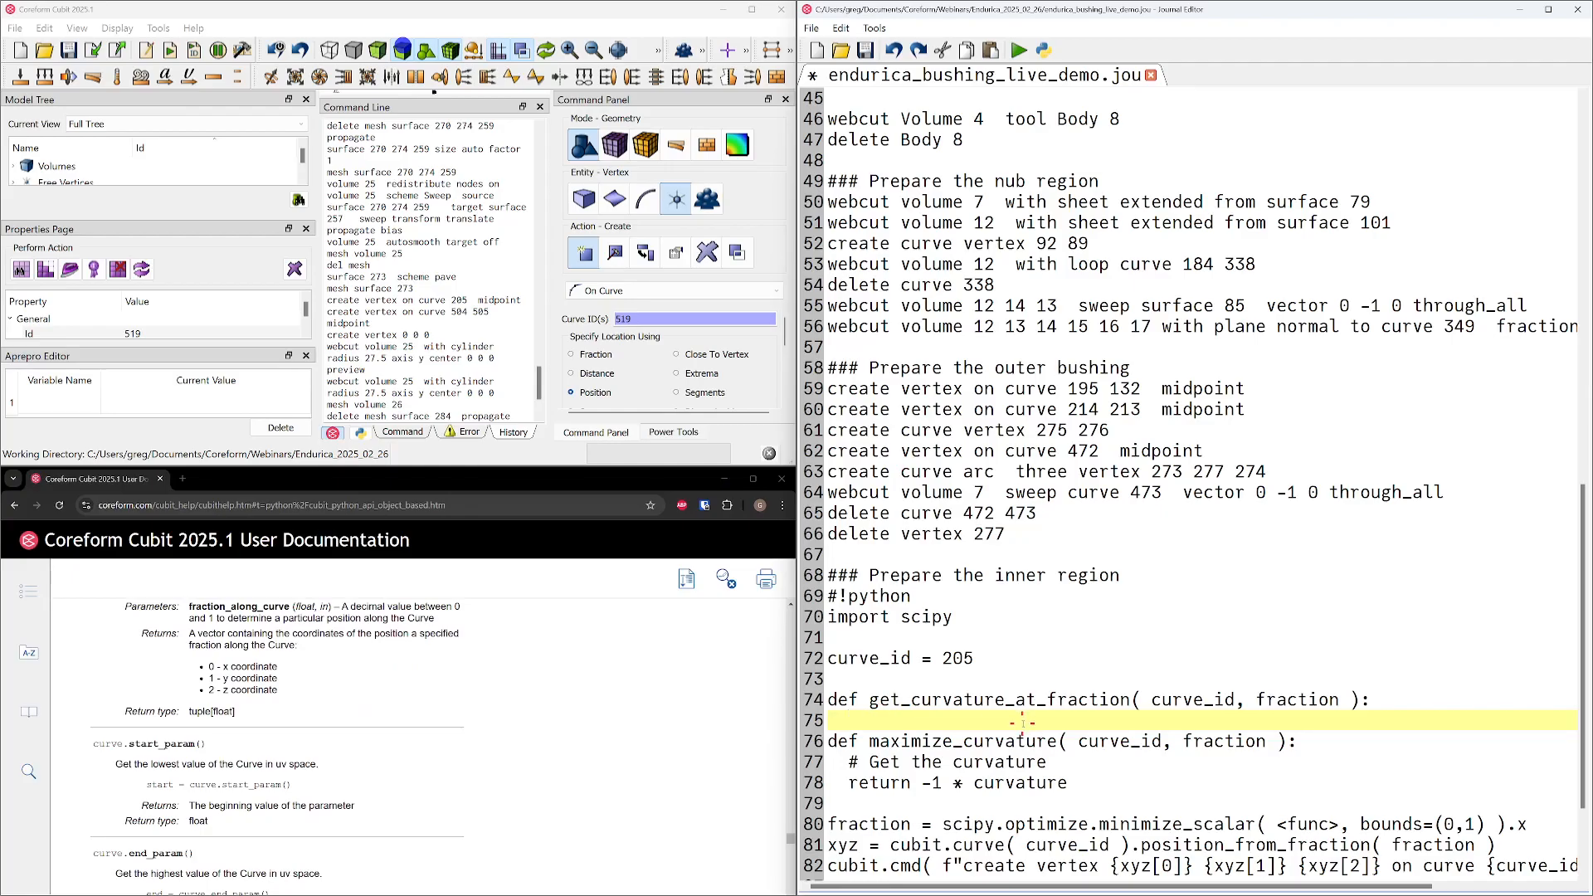
{"action": "type", "text": "curve = cubit.curve"}
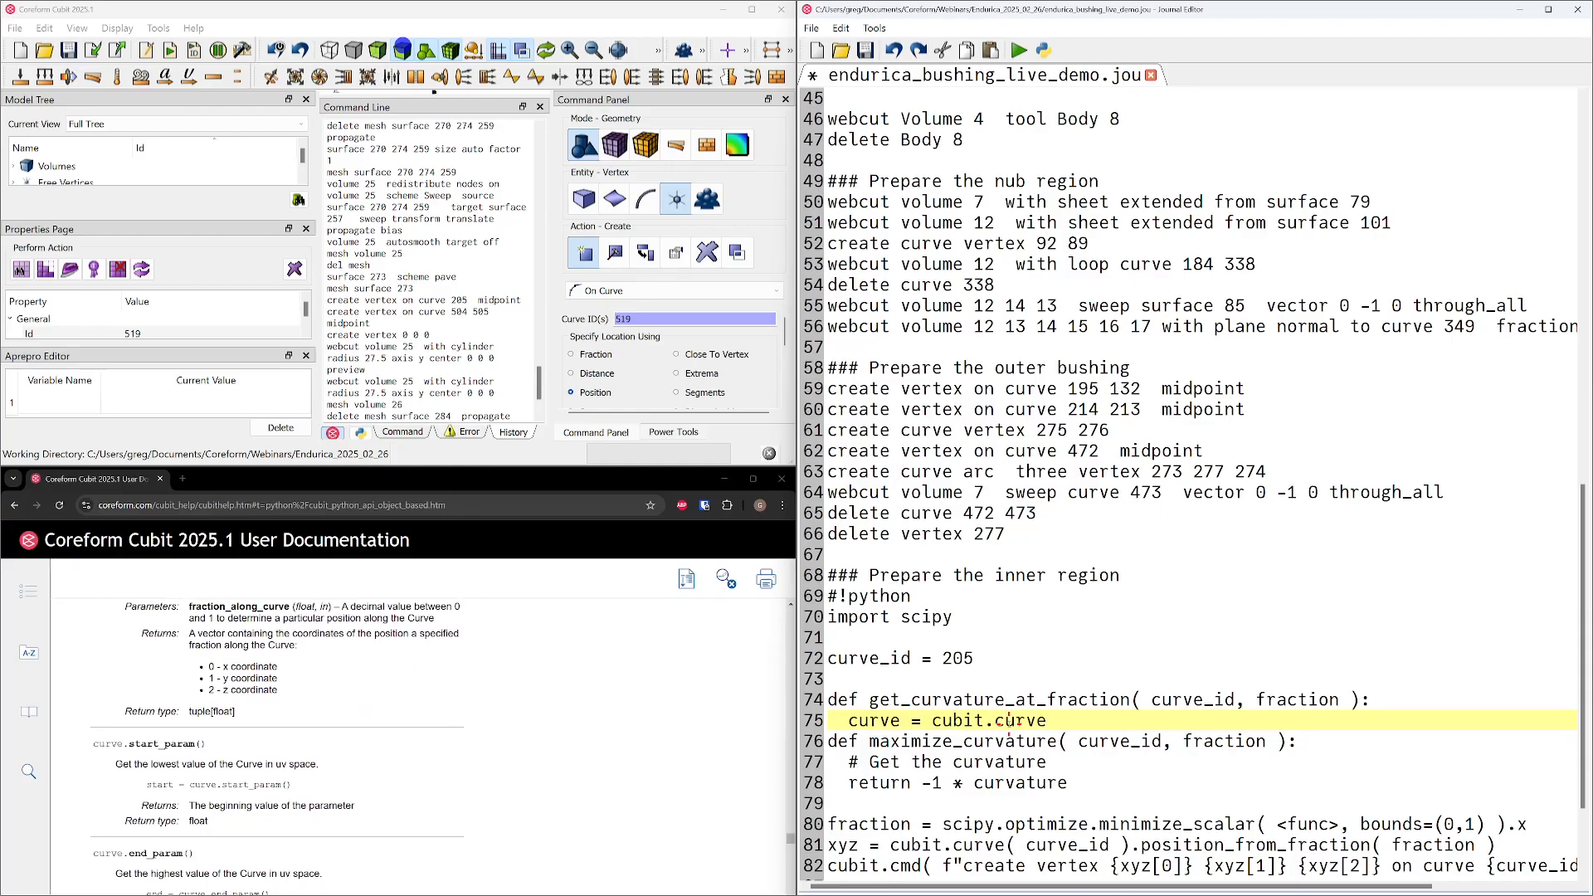
{"action": "type", "text": "( curve_id )"}
{"action": "key", "text": "Return"}
{"action": "key", "text": "Up"}
{"action": "key", "text": "Down"}
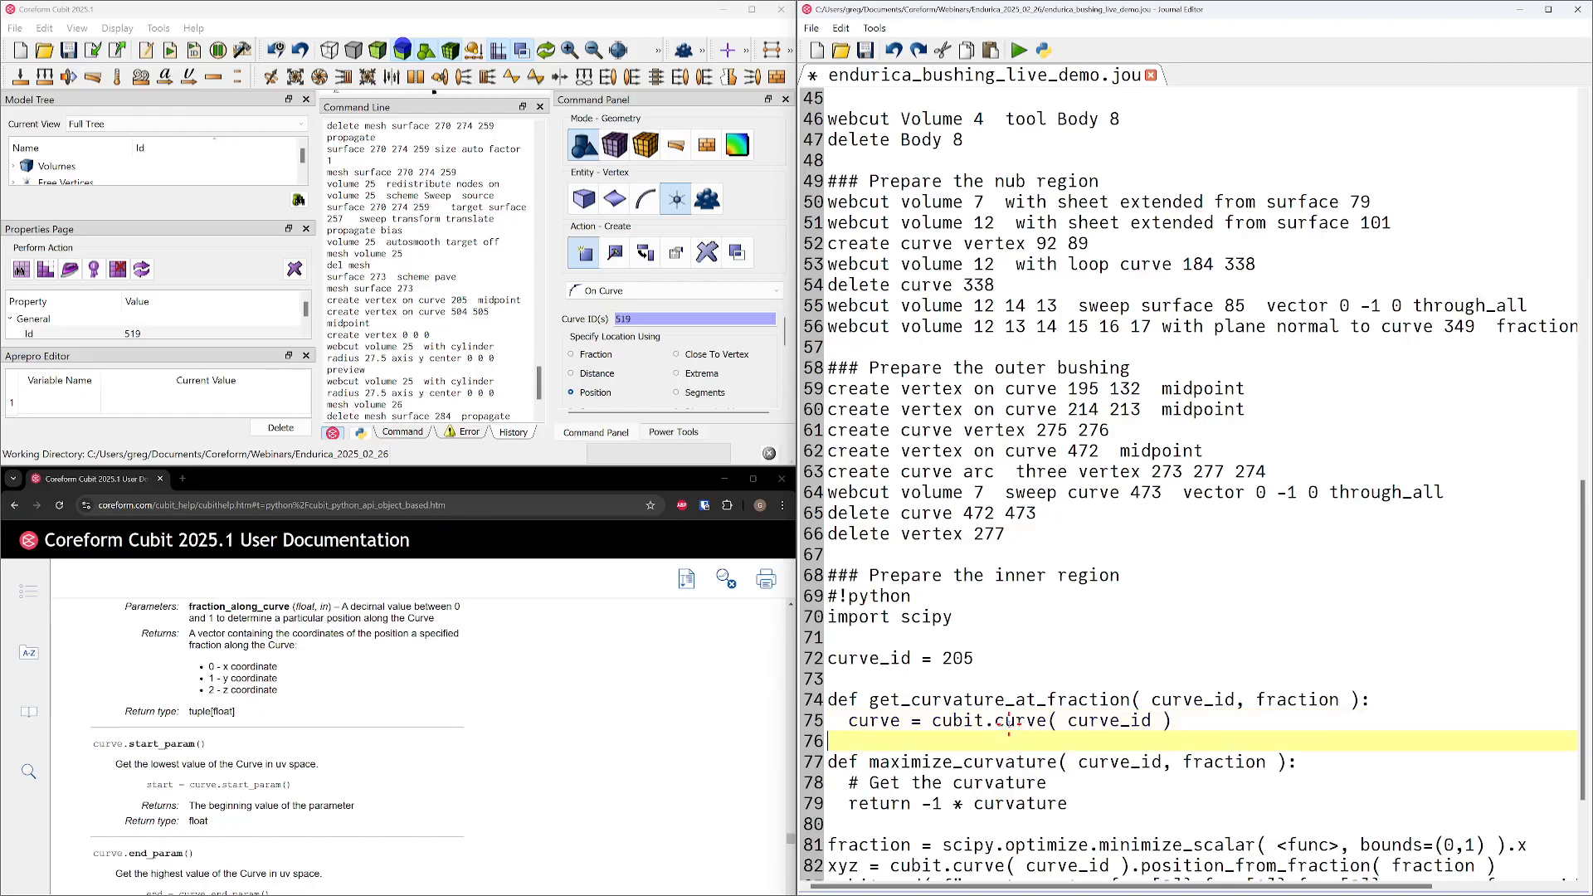
Start a curvature_components assignment on the function's next line and locate the Curve class's curvature method in the documentation
{"action": "type", "text": "curvature_components ="}
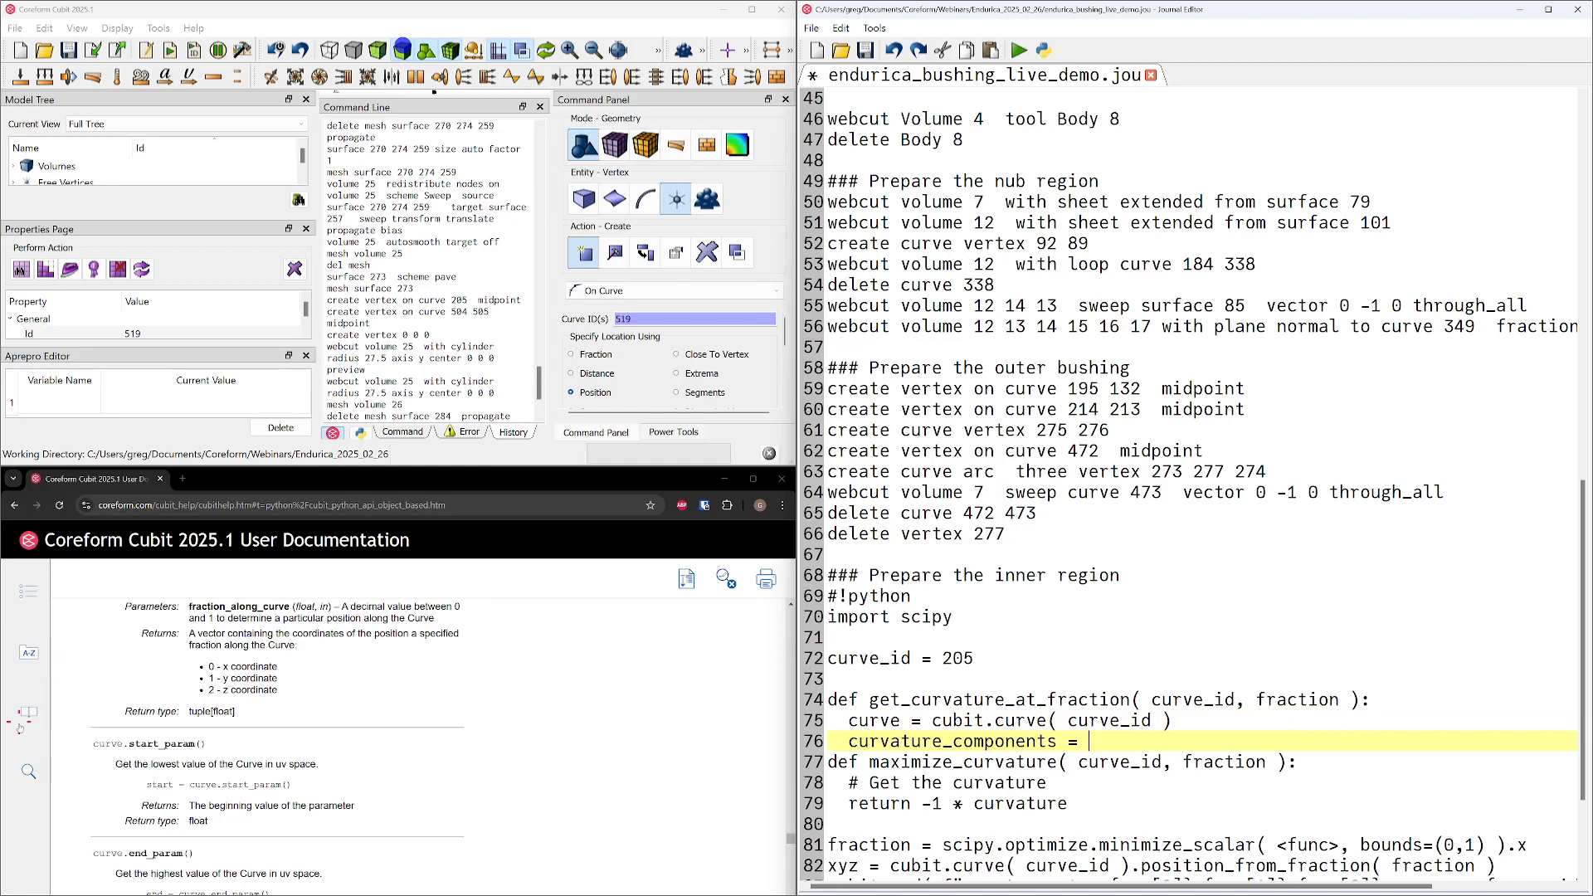
{"action": "scroll", "coordinate": [274, 757], "scroll_direction": "up", "scroll_amount": 10}
{"action": "scroll", "coordinate": [275, 756], "scroll_direction": "up", "scroll_amount": 5}
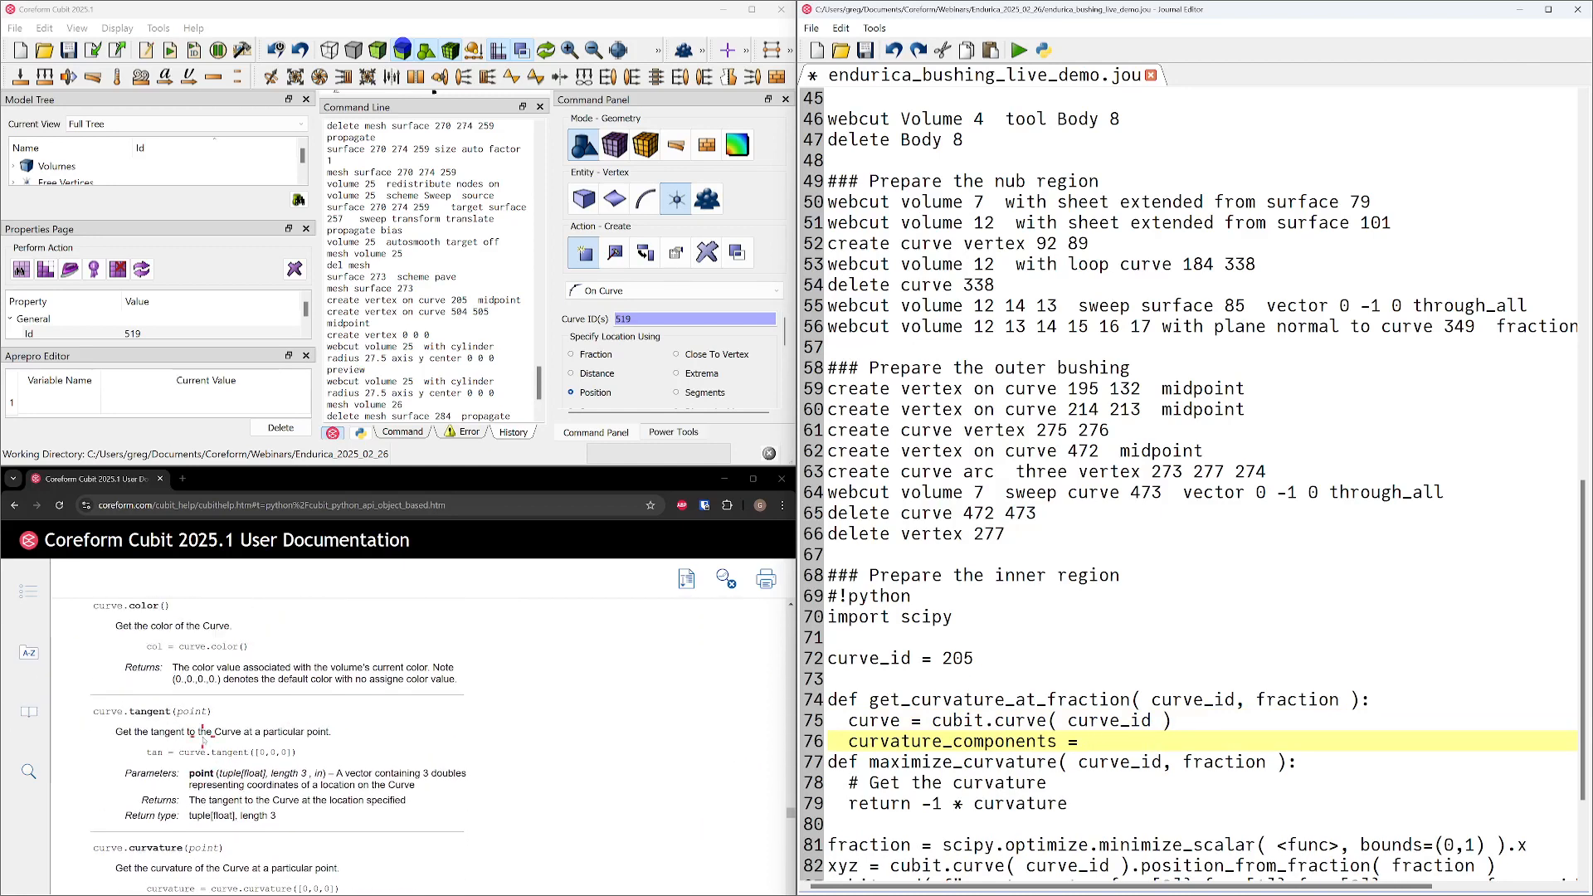
{"action": "scroll", "coordinate": [202, 741], "scroll_direction": "down", "scroll_amount": 3}
{"action": "double_click", "coordinate": [154, 678]}
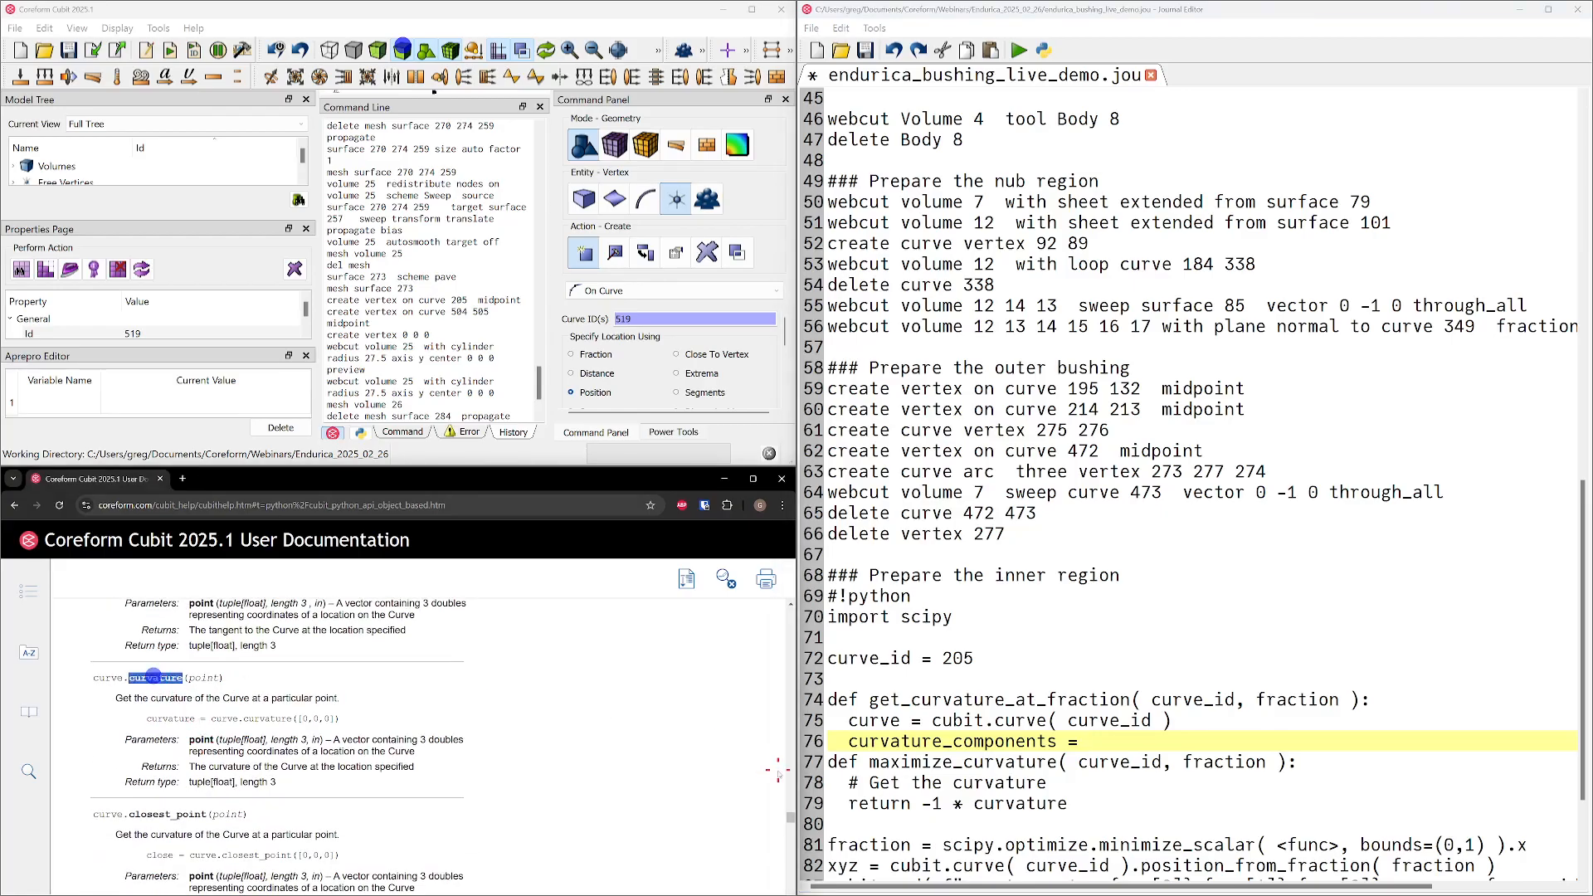
Complete the curvature_components assignment with "curve.curvature( <pos> )", using <pos> as a placeholder argument
{"action": "left_click", "coordinate": [1107, 742]}
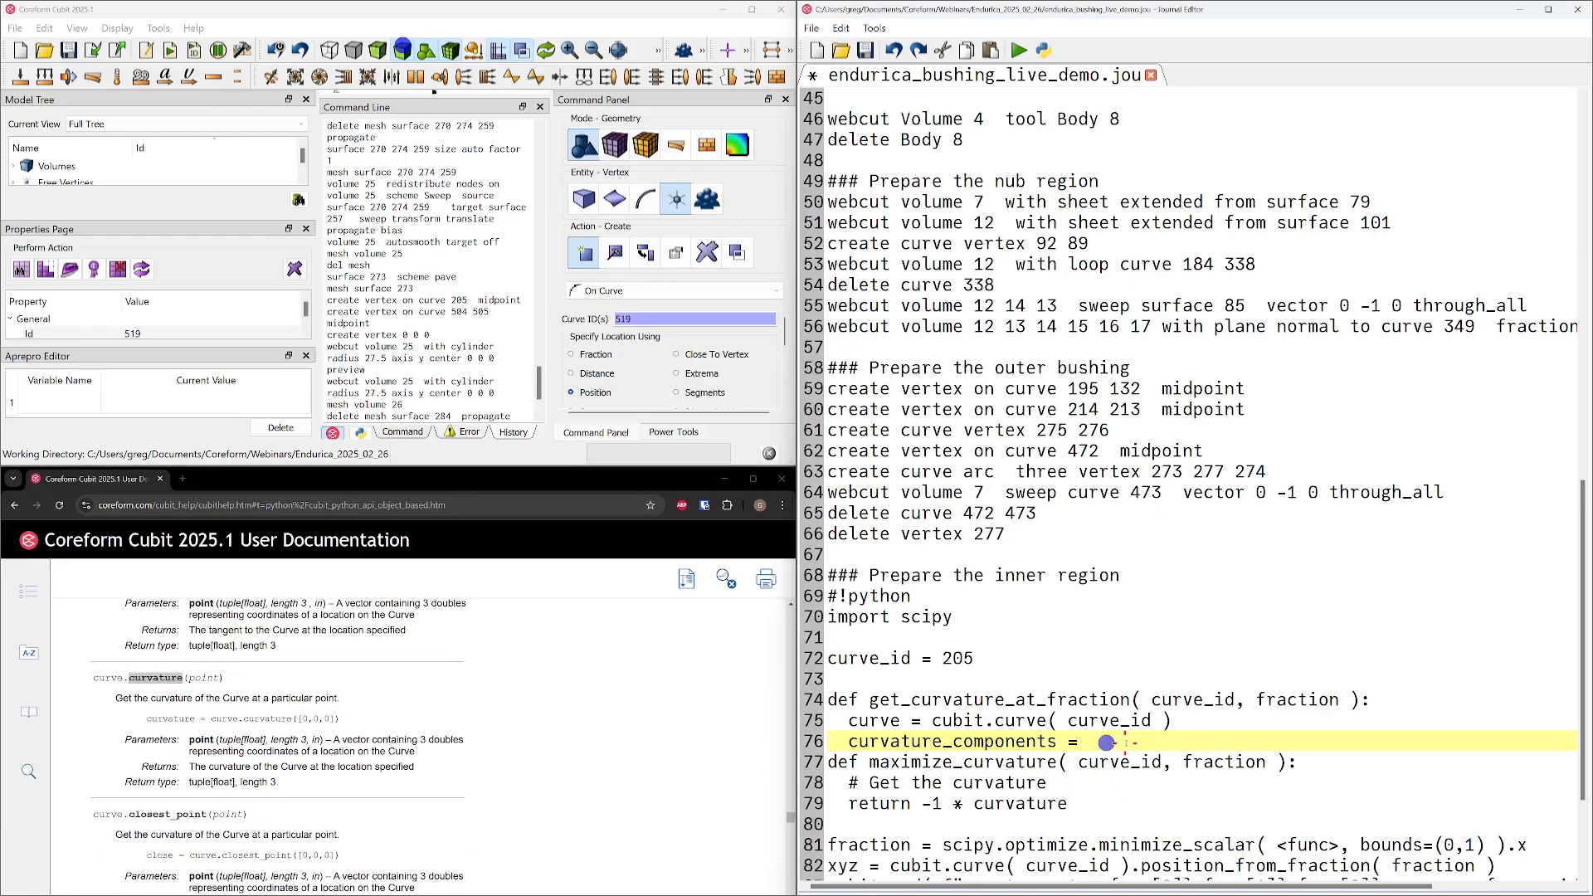
{"action": "key", "text": "Return"}
{"action": "type", "text": "curve."}
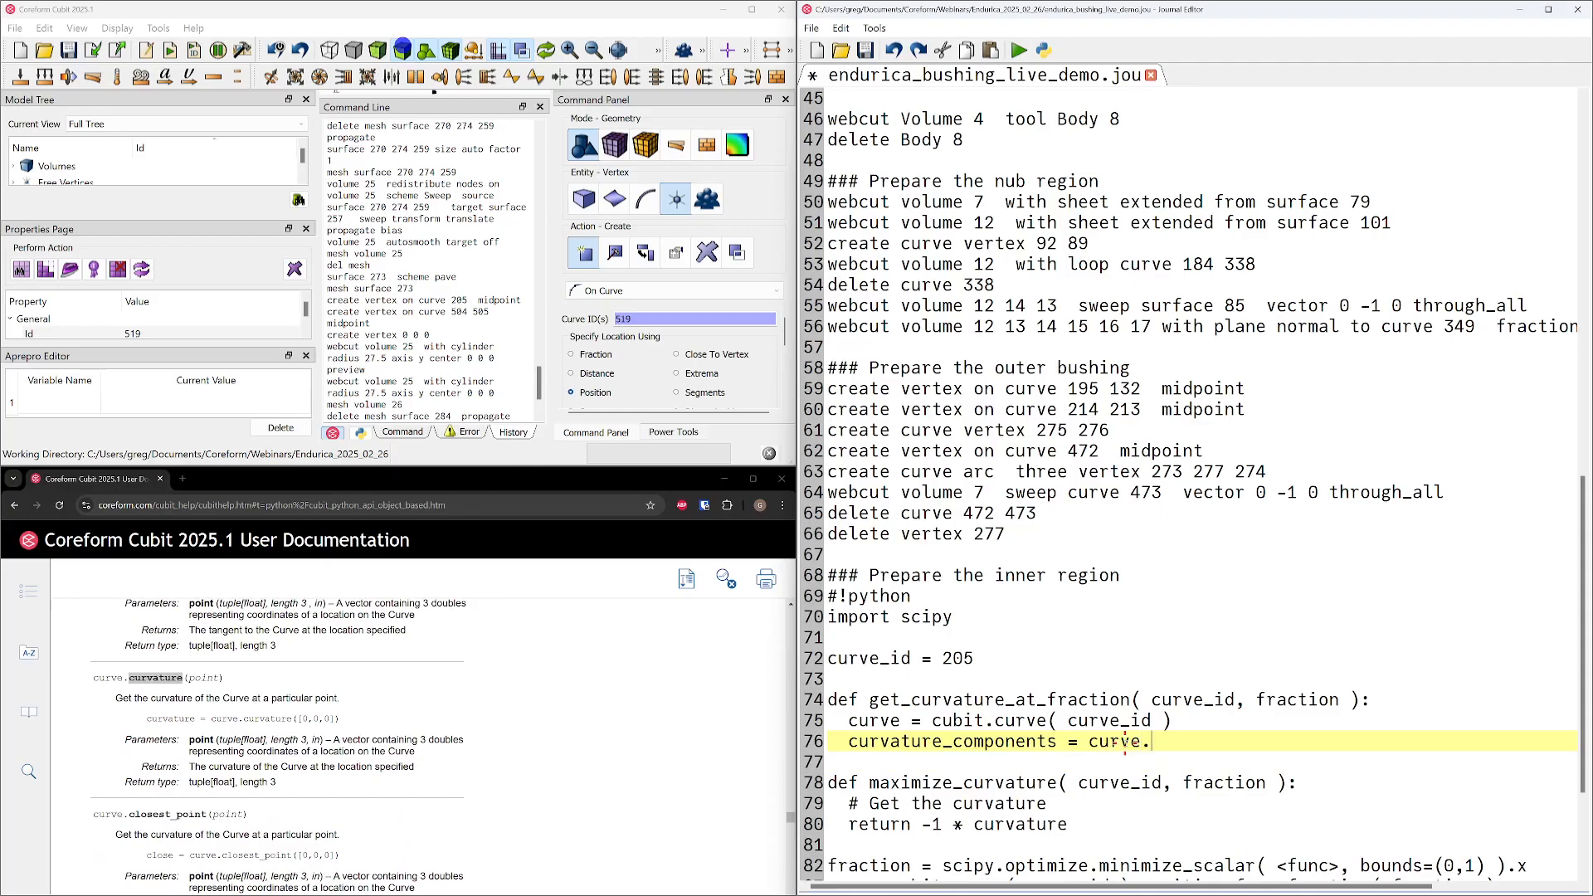
{"action": "type", "text": "curvature"}
{"action": "type", "text": "( curve"}
{"action": "key", "text": "BackSpace"}
{"action": "key", "text": "BackSpace"}
{"action": "key", "text": "BackSpace"}
{"action": "key", "text": "BackSpace"}
{"action": "key", "text": "BackSpace"}
{"action": "type", "text": "<>"}
{"action": "type", "text": "pos"}
{"action": "key", "text": "Right"}
{"action": "type", "text": ")"}
{"action": "key", "text": "Up"}
{"action": "key", "text": "Up"}
{"action": "key", "text": "Down"}
{"action": "key", "text": "Down"}
{"action": "key", "text": "Left"}
Replace the <pos> placeholder with curve.position_from_fraction, copying the method name from the documentation
{"action": "scroll", "coordinate": [679, 687], "scroll_direction": "down", "scroll_amount": 2}
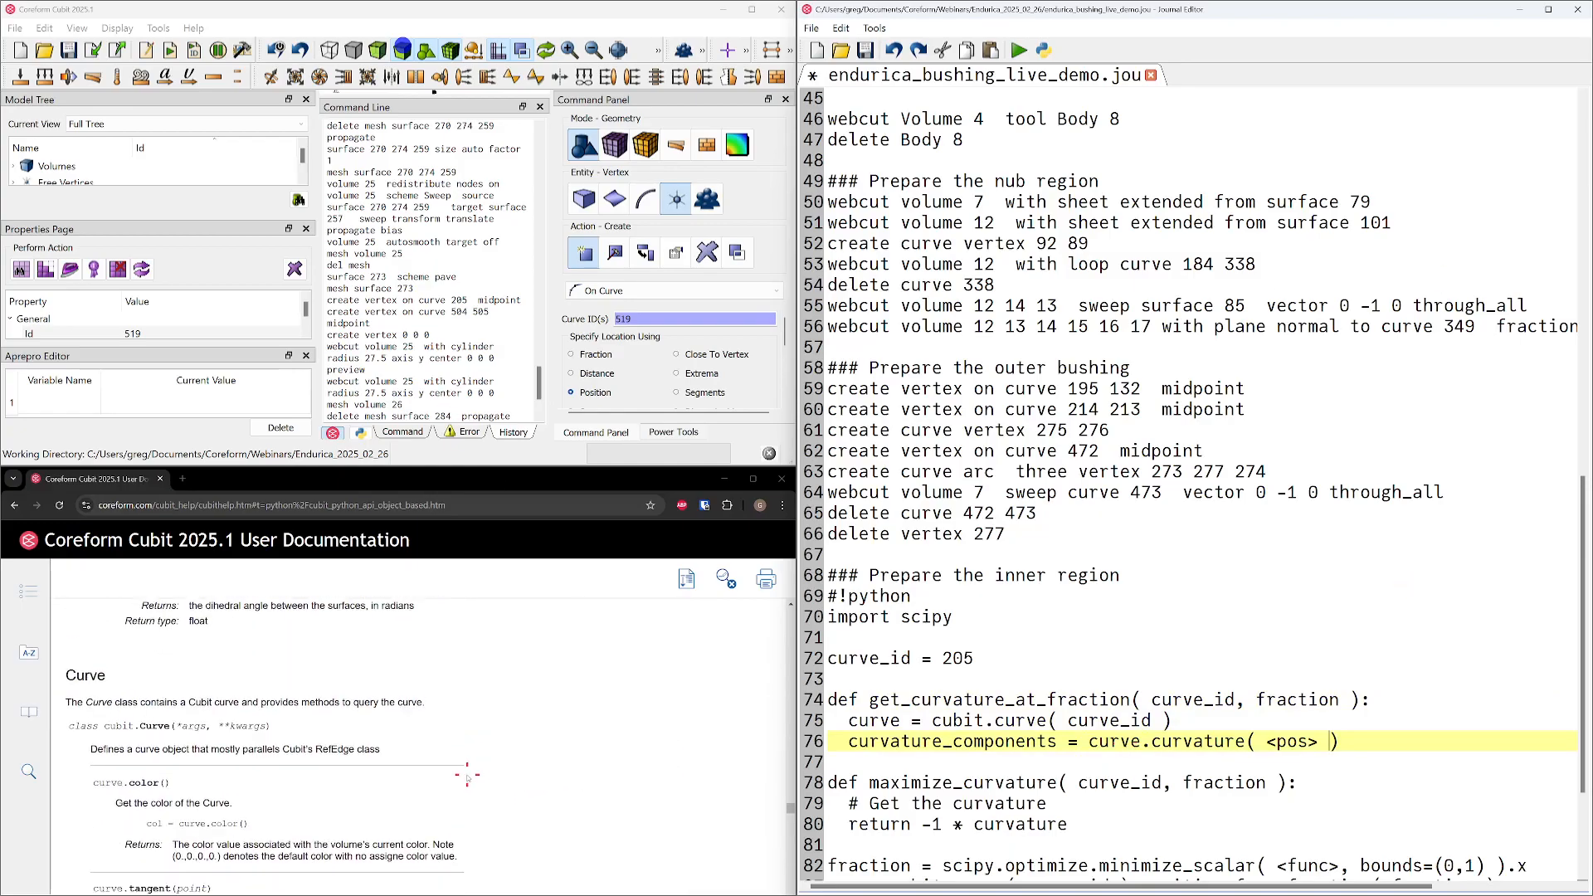
{"action": "scroll", "coordinate": [466, 773], "scroll_direction": "down", "scroll_amount": 10}
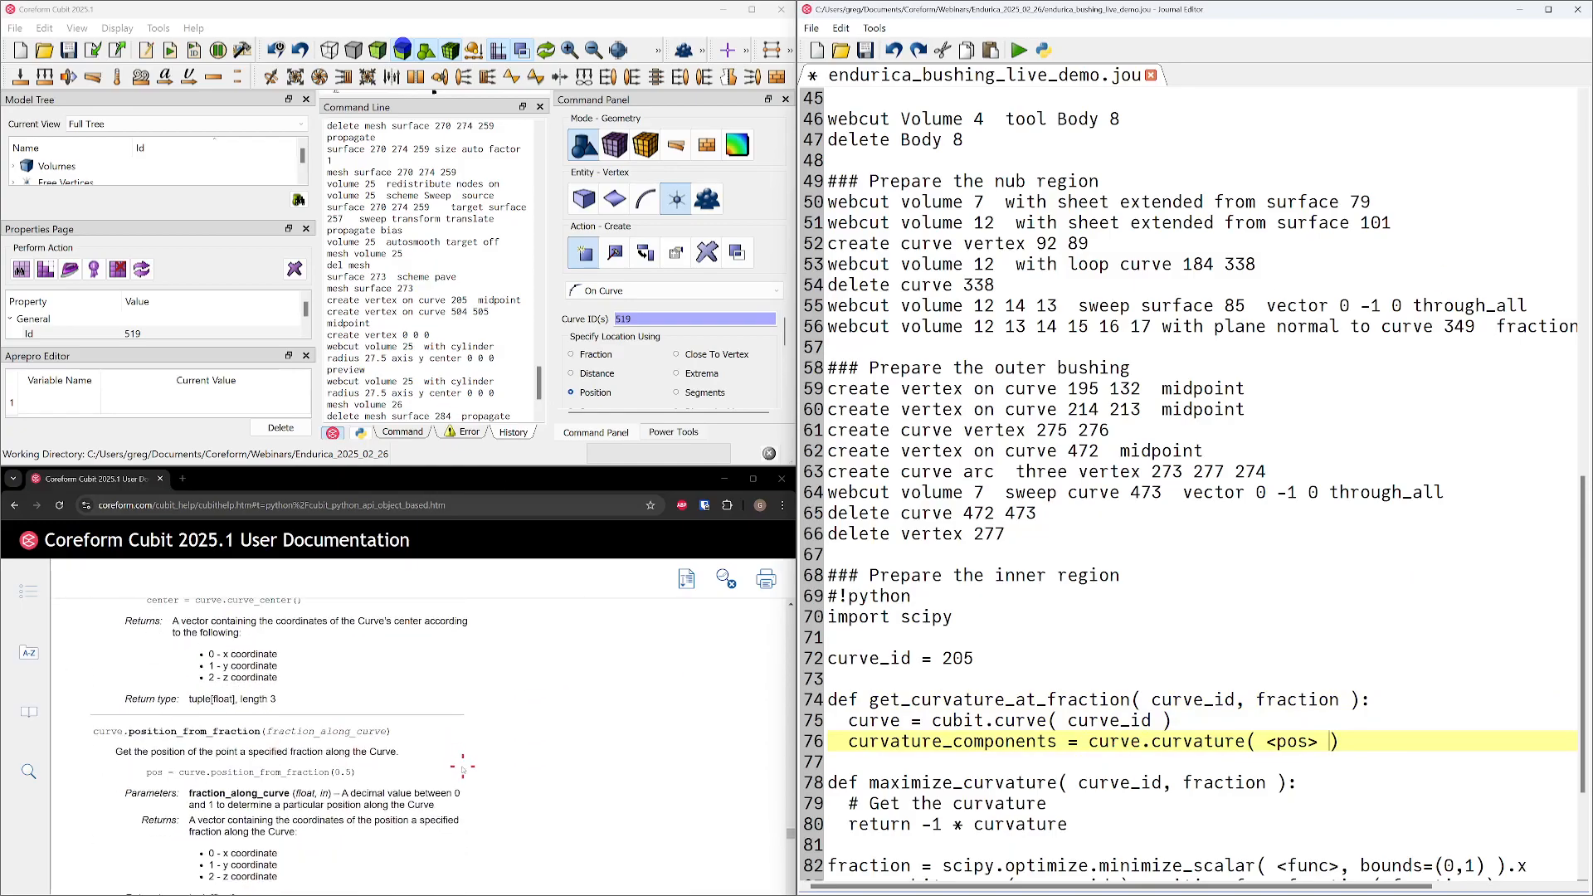
{"action": "scroll", "coordinate": [449, 768], "scroll_direction": "up", "scroll_amount": 1}
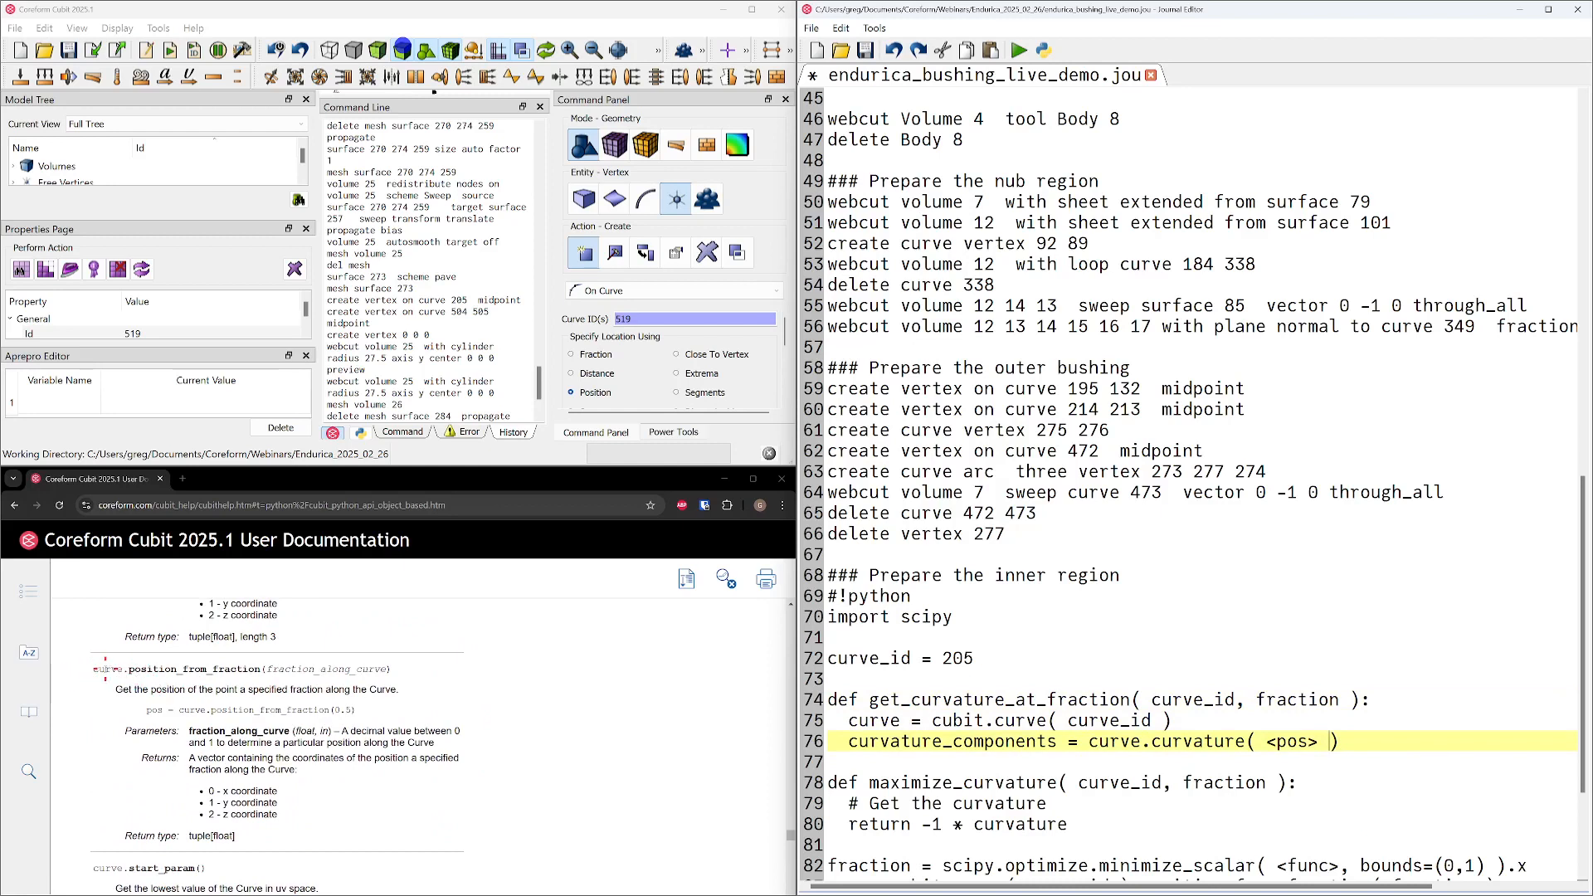
{"action": "left_click_drag", "start_coordinate": [96, 669], "coordinate": [264, 669]}
{"action": "key", "text": "ctrl+c"}
{"action": "left_click_drag", "start_coordinate": [1268, 742], "coordinate": [1320, 742]}
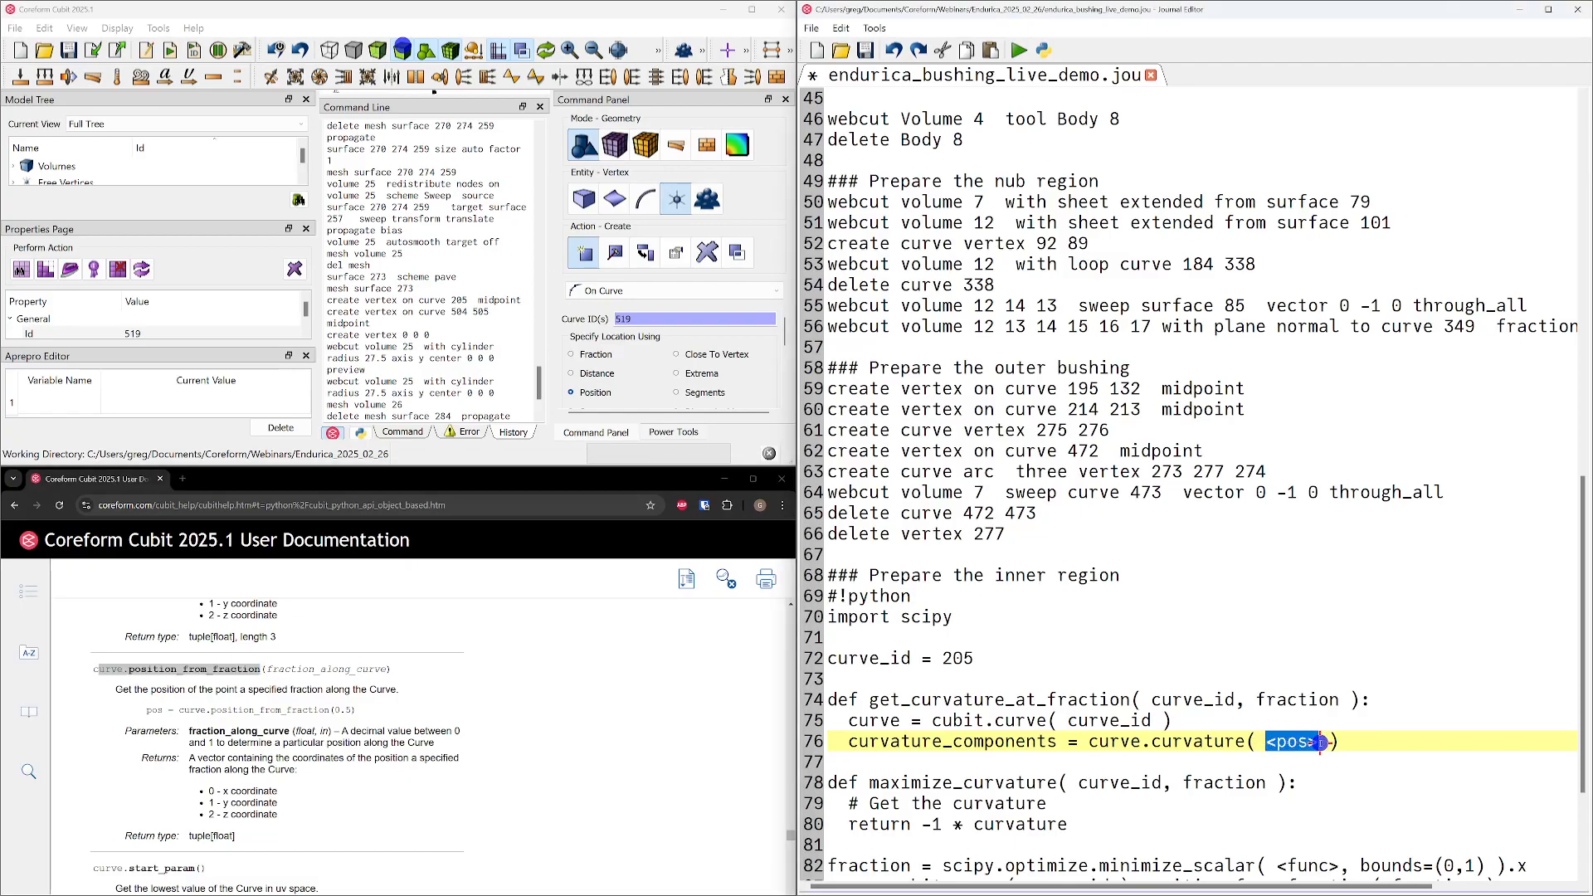
{"action": "key", "text": "ctrl+v"}
{"action": "left_click", "coordinate": [1269, 740]}
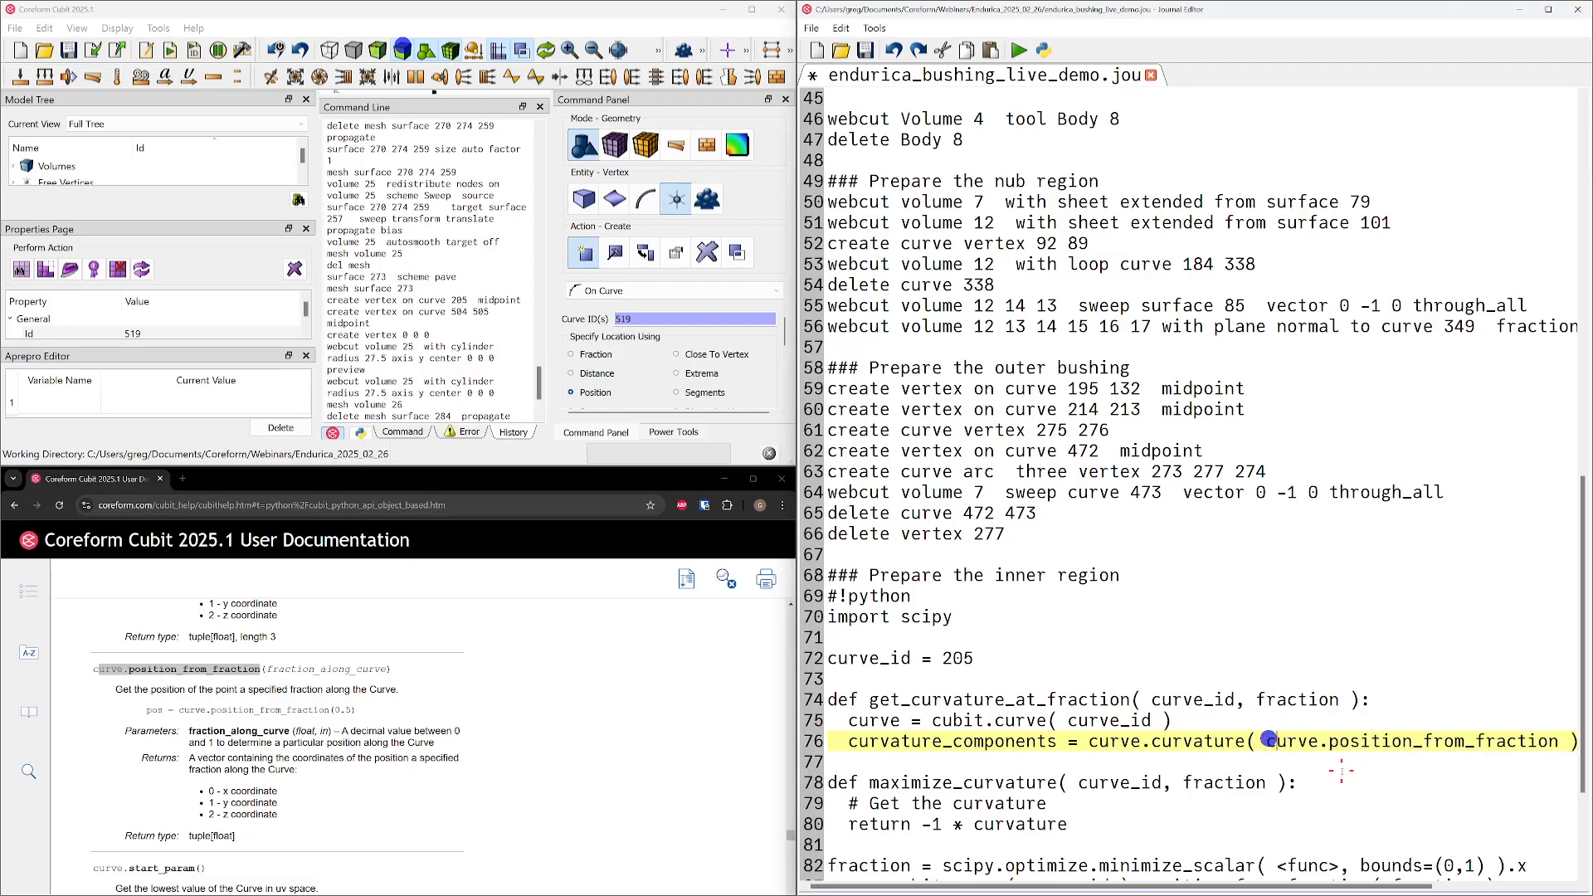
Pass "( fraction )" to position_from_fraction and close the outer curvature call
{"action": "key", "text": "End"}
{"action": "key", "text": "BackSpace"}
{"action": "type", "text": "( fraction "}
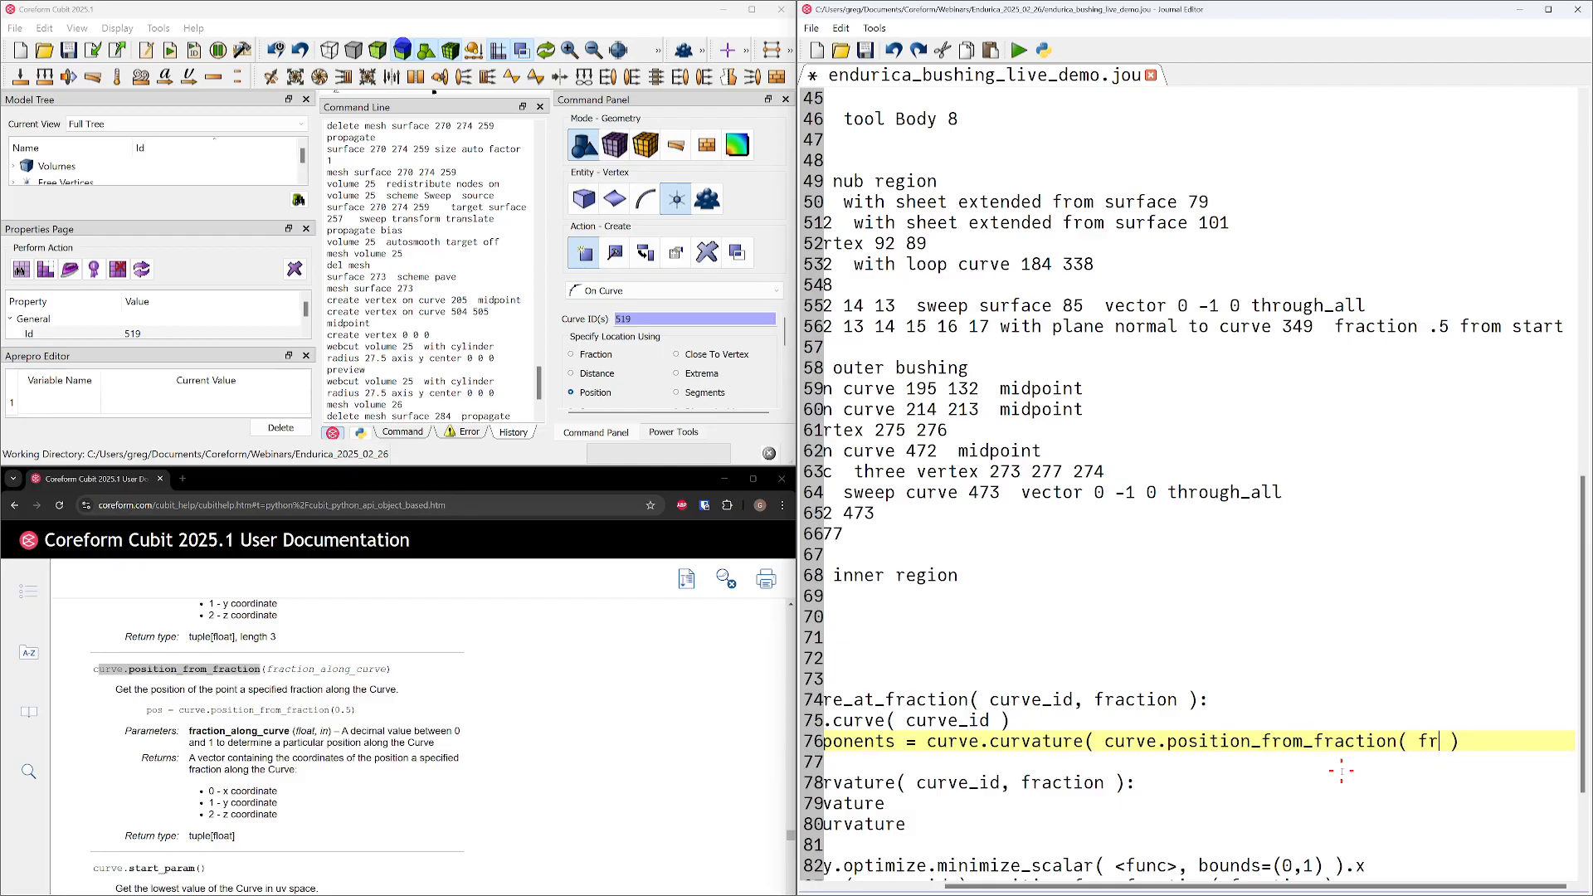
{"action": "type", "text": ")"}
{"action": "key", "text": "Home"}
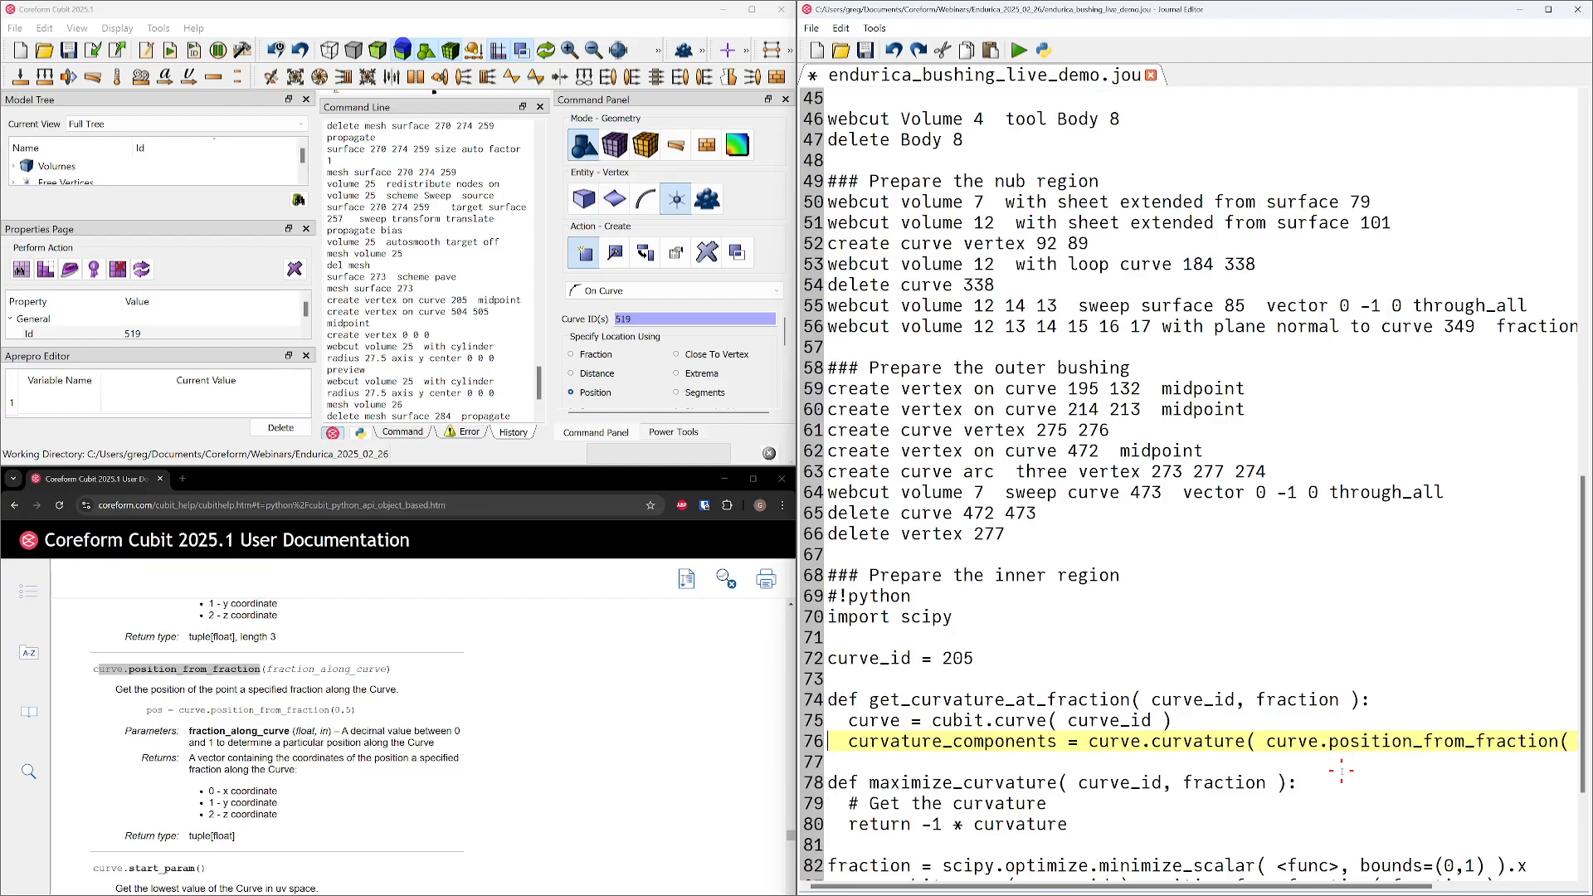
Below curvature_components, begin the line "curvature = math.sqrt(" and keep a blank line before maximize_curvature
{"action": "key", "text": "Down"}
{"action": "key", "text": "Return"}
{"action": "key", "text": "Up"}
{"action": "type", "text": "curvature ="}
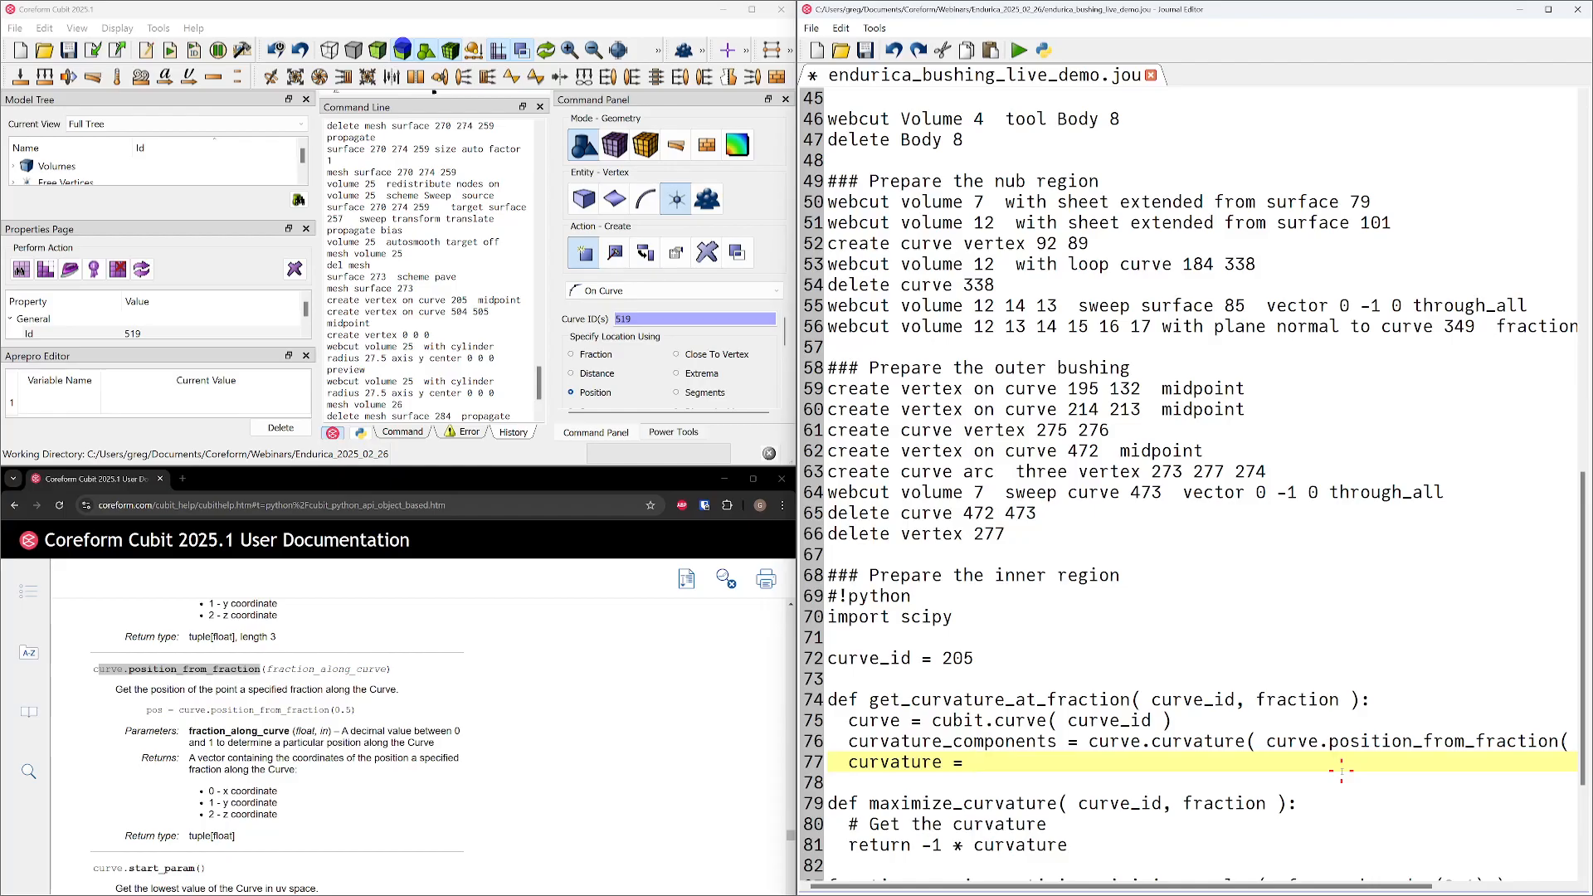
{"action": "type", "text": "math.sqrt("}
Add "import math" above the scipy import, and return to the end of the unfinished math.sqrt line
{"action": "key", "text": "Up"}
{"action": "key", "text": "Up"}
{"action": "key", "text": "Up"}
{"action": "key", "text": "Up"}
{"action": "key", "text": "Up"}
{"action": "key", "text": "Up"}
{"action": "key", "text": "Up"}
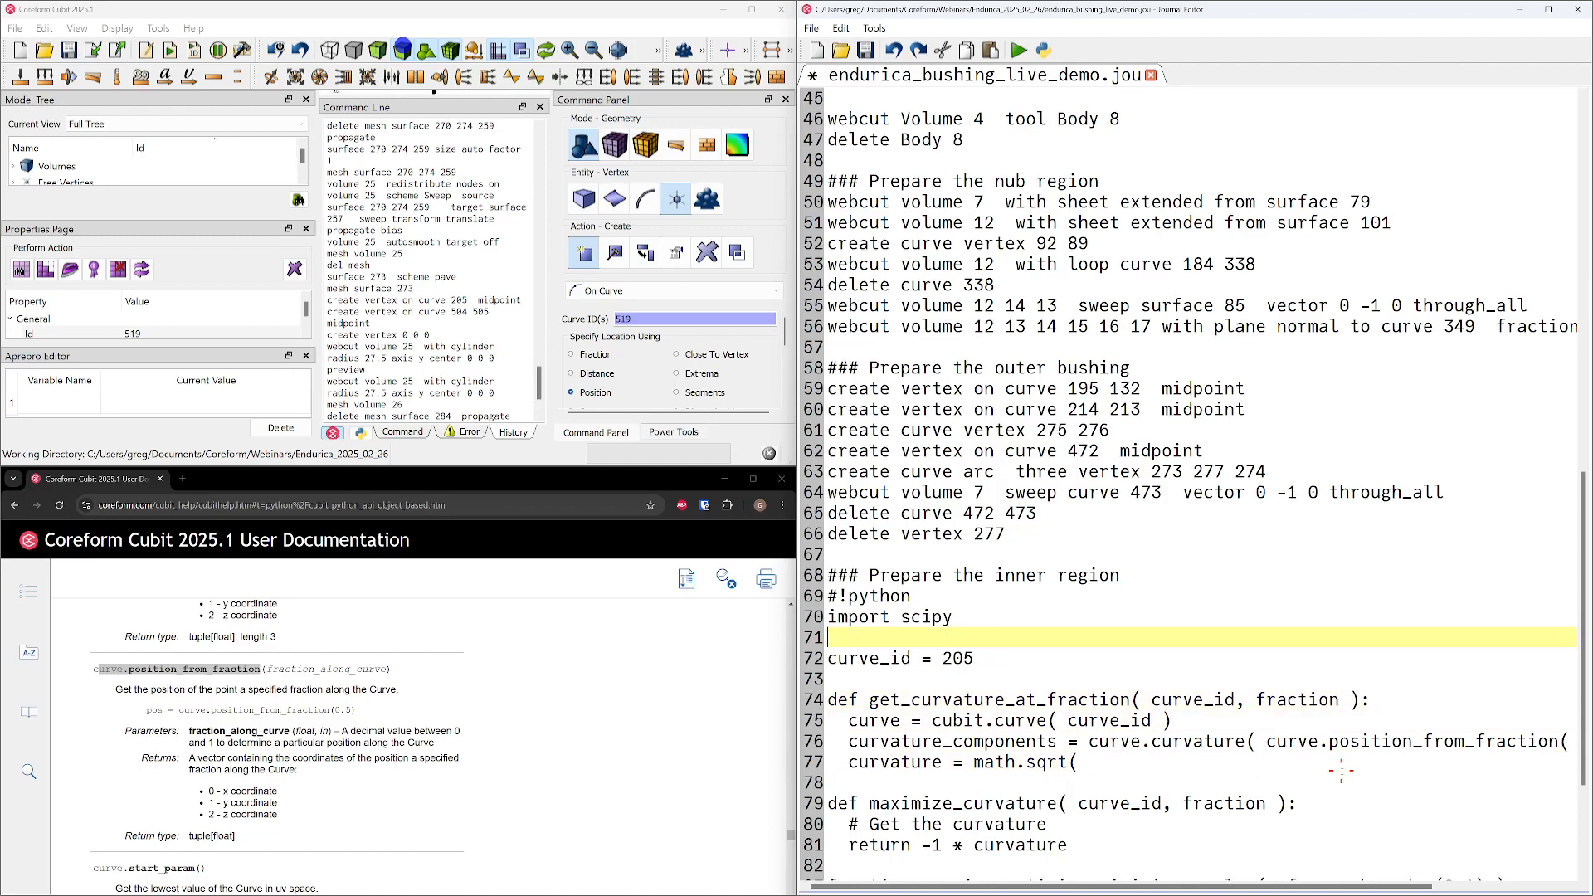
{"action": "key", "text": "Return"}
{"action": "key", "text": "BackSpace"}
{"action": "key", "text": "Home"}
{"action": "type", "text": "import math"}
{"action": "key", "text": "Return"}
{"action": "key", "text": "Down"}
{"action": "key", "text": "Down"}
{"action": "key", "text": "Down"}
{"action": "key", "text": "Down"}
{"action": "key", "text": "Down"}
{"action": "key", "text": "Down"}
{"action": "key", "text": "Down"}
{"action": "key", "text": "End"}
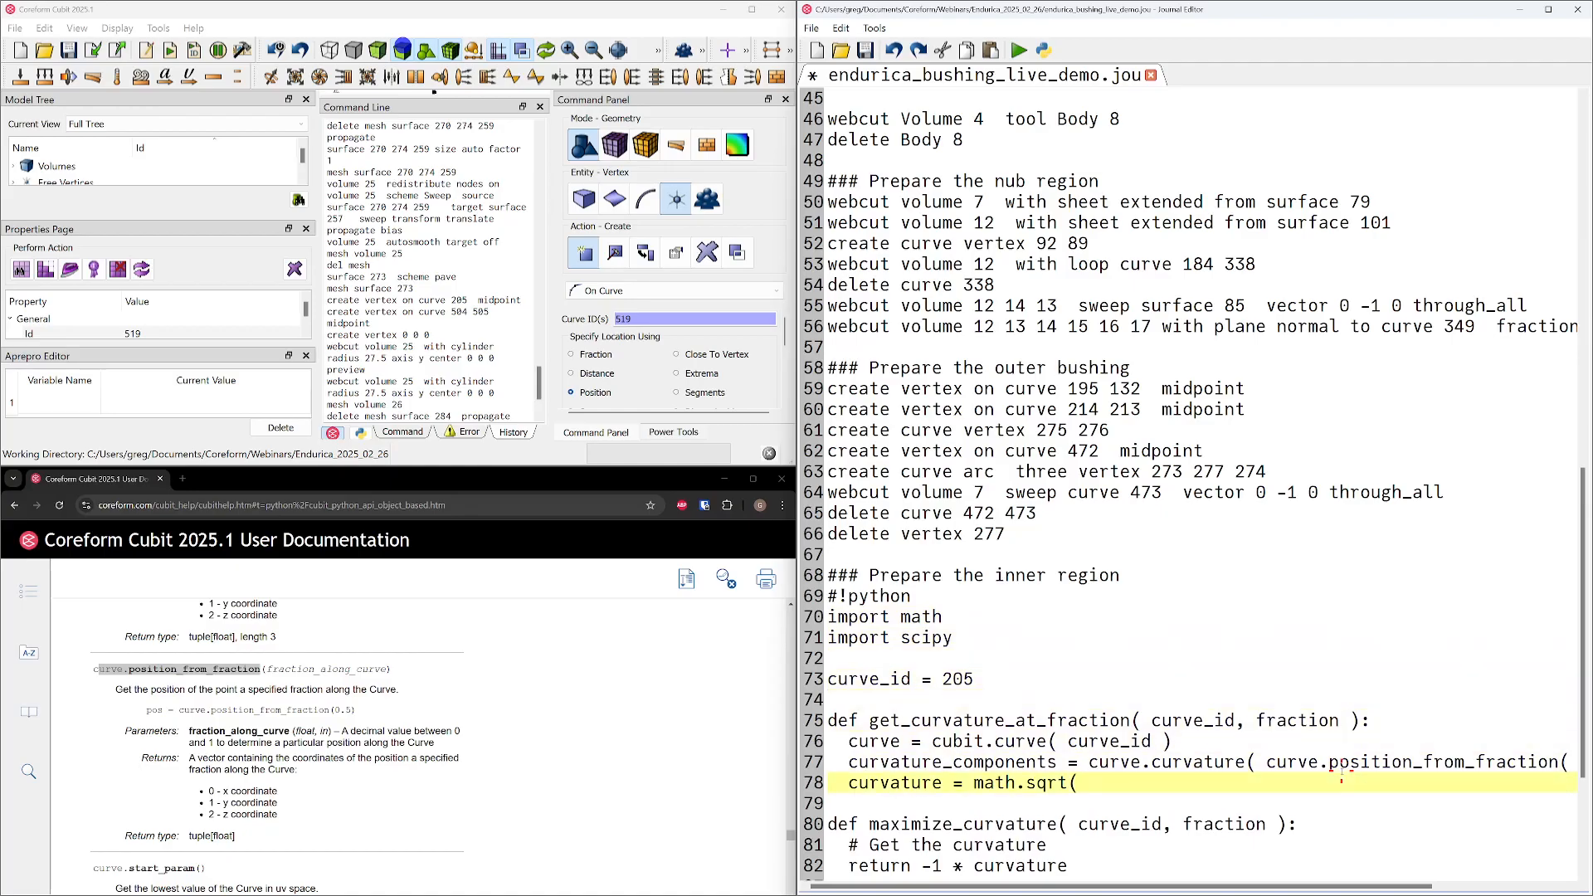
Complete the math.sqrt call with "curvature_components[0]**2 + curvature_components[1]**2 + curvature_components[2]**2 )"
{"action": "double_click", "coordinate": [1020, 761]}
{"action": "key", "text": "ctrl+c"}
{"action": "left_click_drag", "start_coordinate": [1024, 762], "coordinate": [1145, 777]}
{"action": "key", "text": "ctrl+v"}
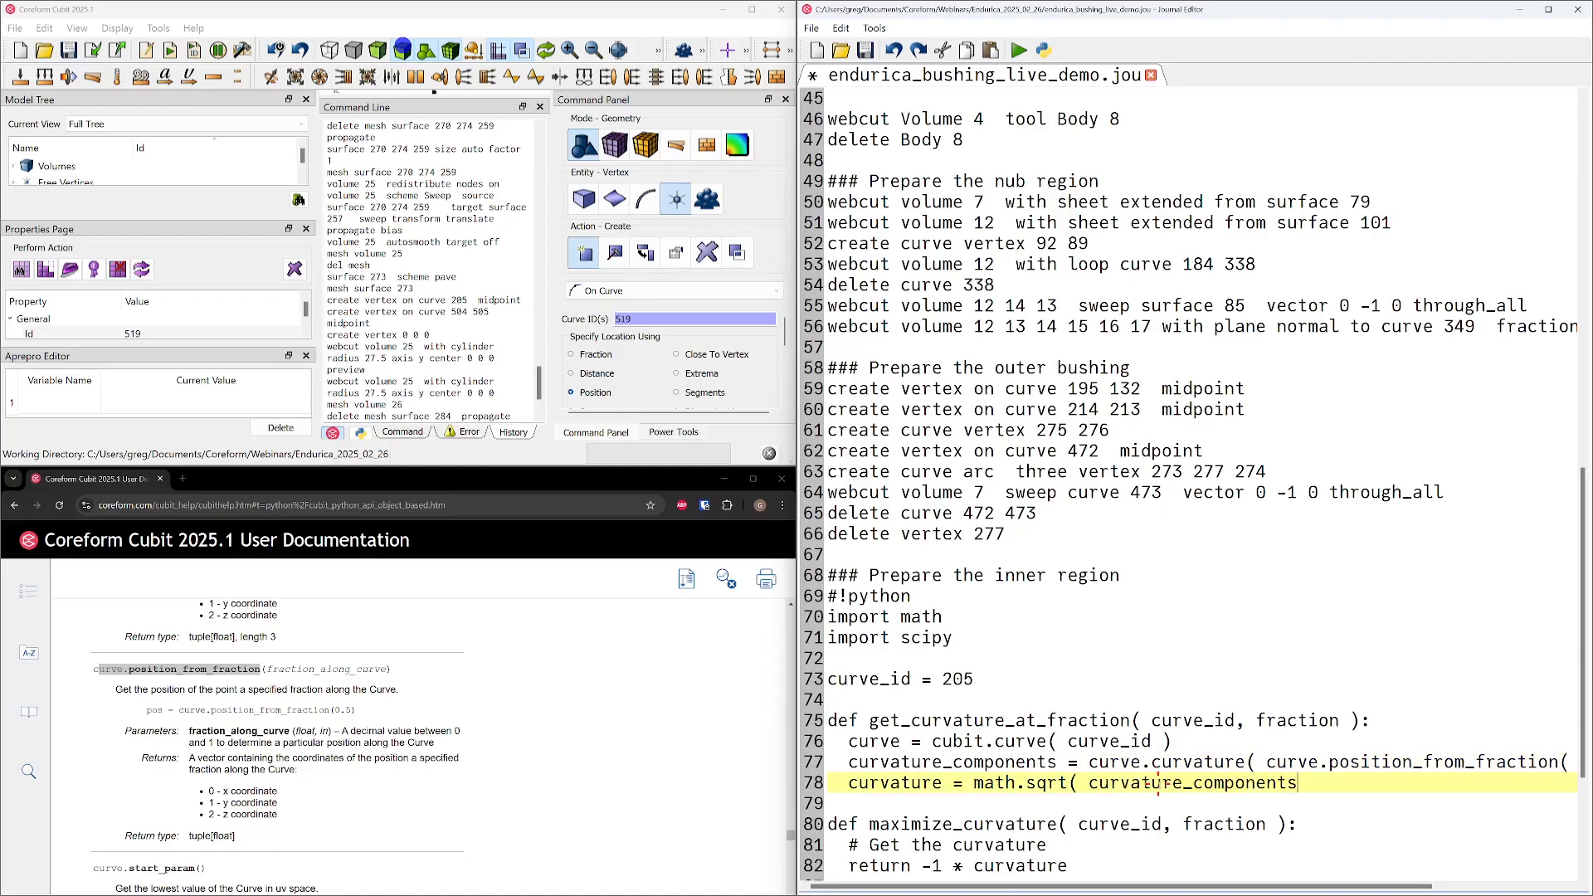
{"action": "type", "text": "["}
{"action": "type", "text": "]**2 + curvature_components[1]**2 + curvature_components"}
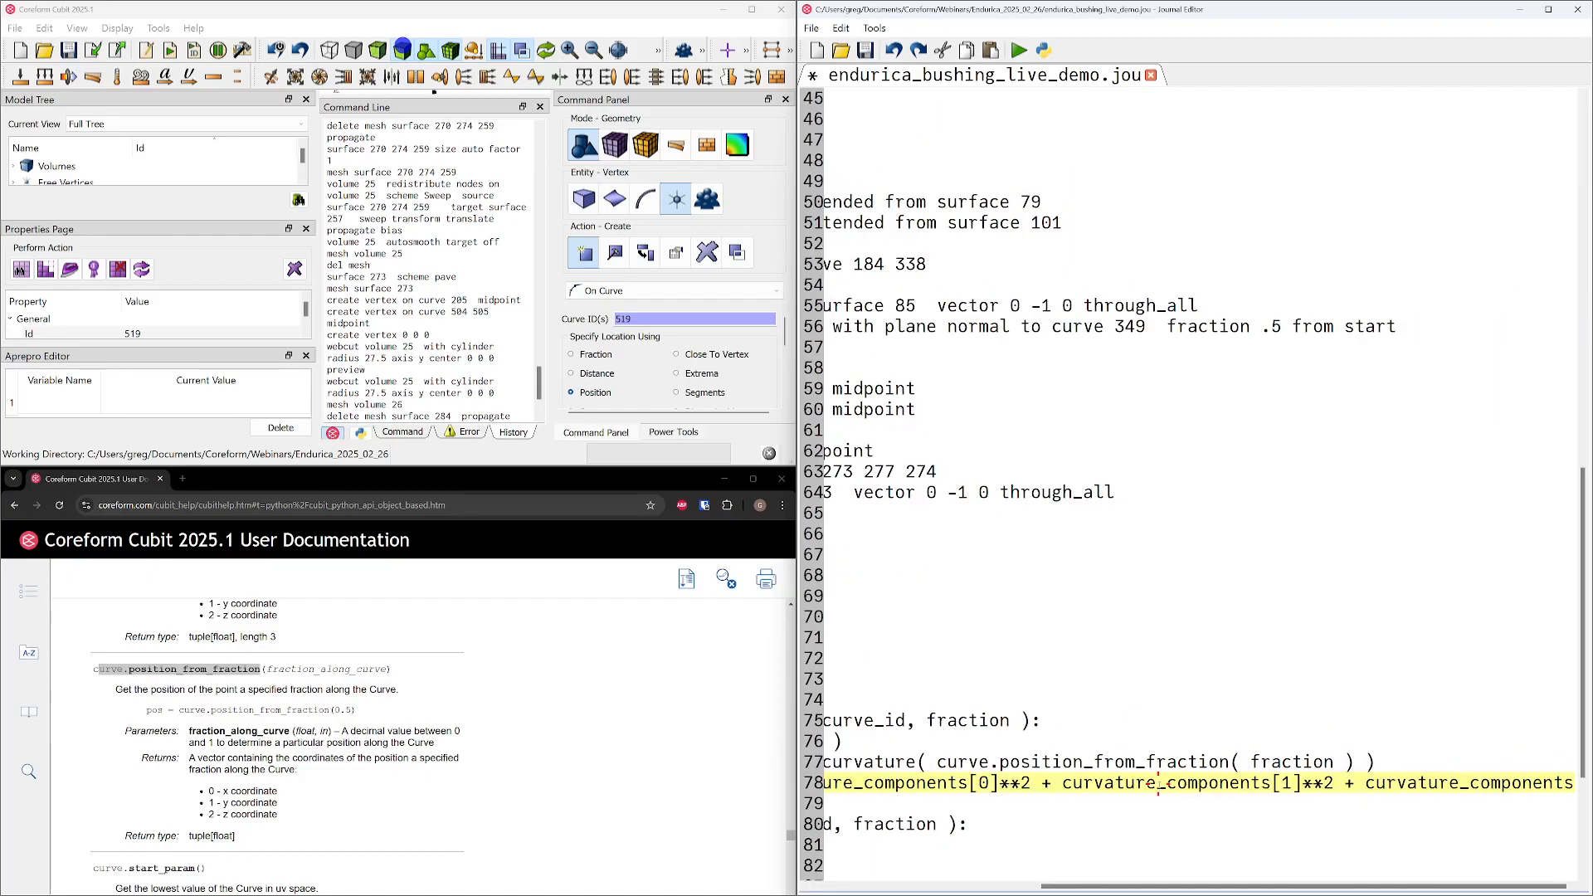
{"action": "type", "text": "[2"}
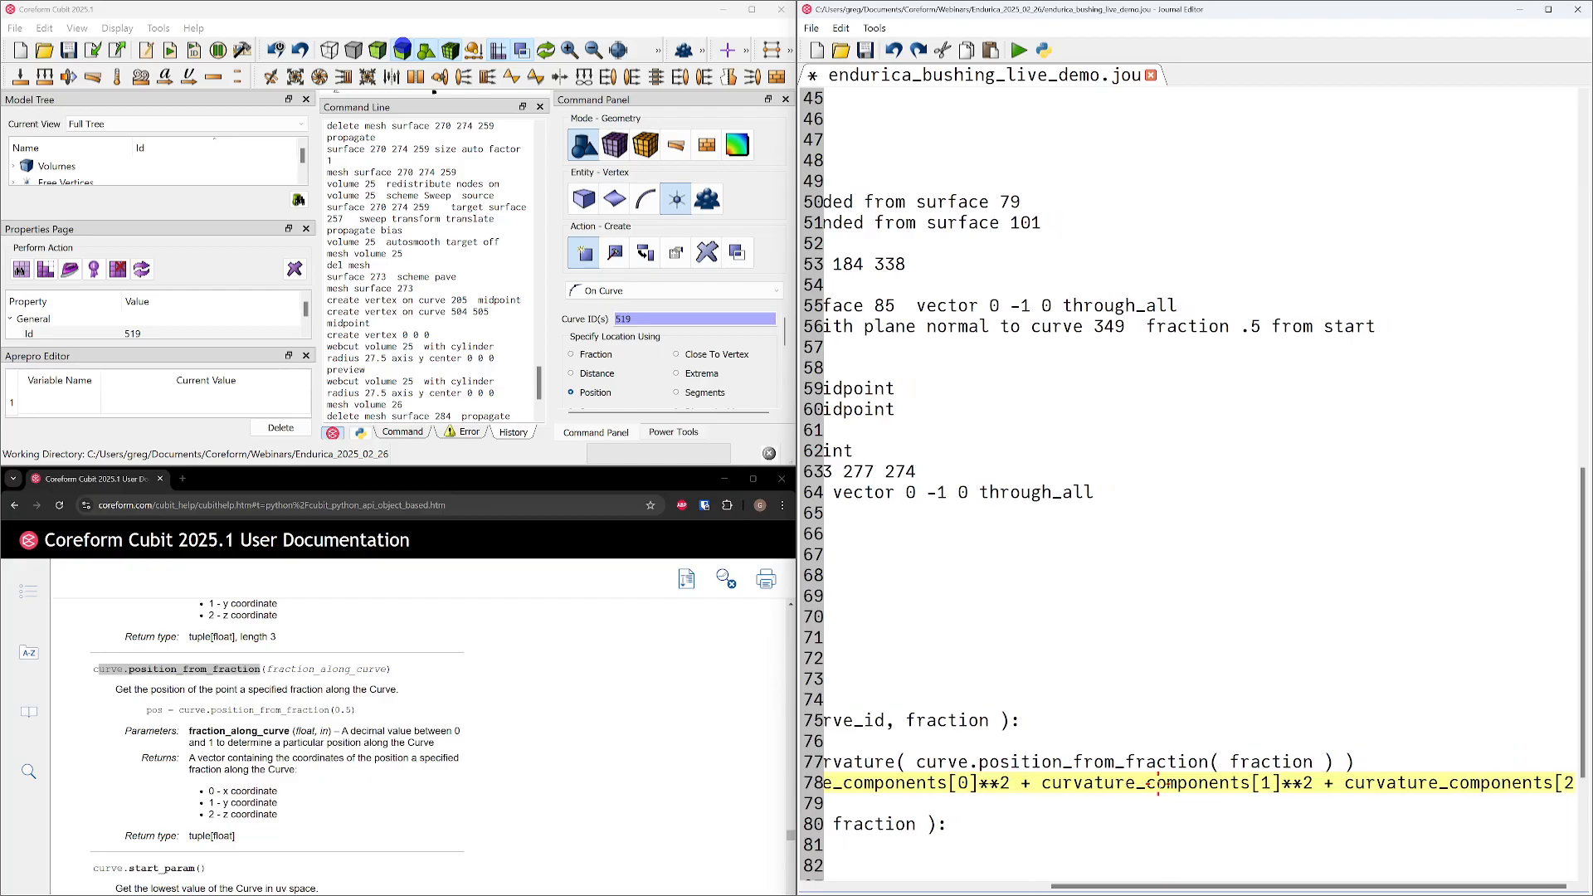
{"action": "type", "text": "]**2 )"}
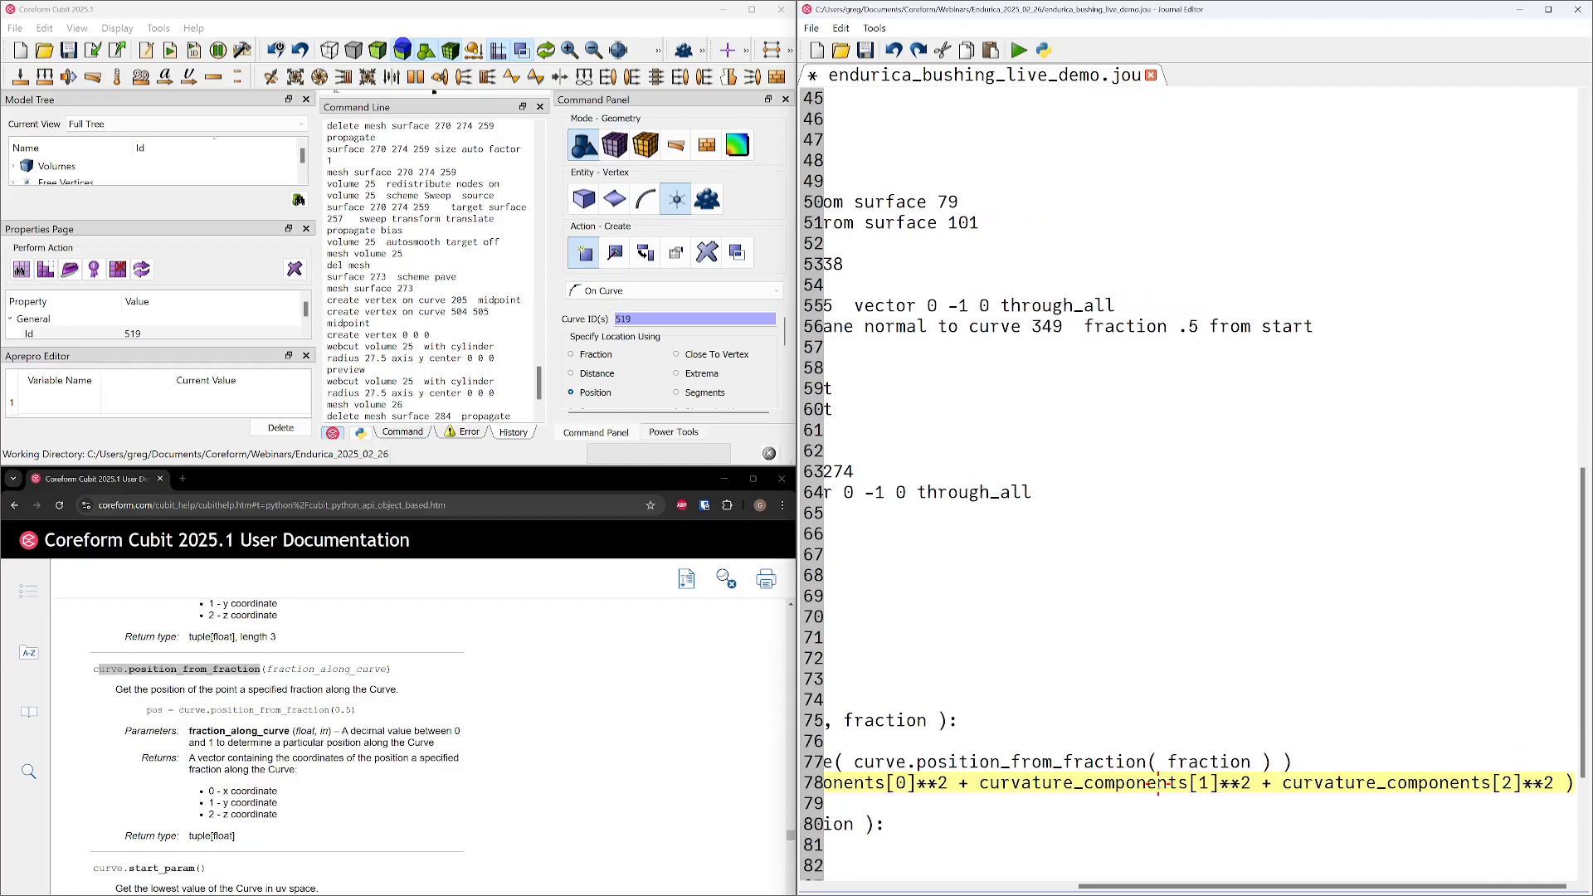
Add the line "return curvature" at the end of get_curvature_at_fraction, below the math.sqrt line
{"action": "key", "text": "Home"}
{"action": "key", "text": "End"}
{"action": "key", "text": "Return"}
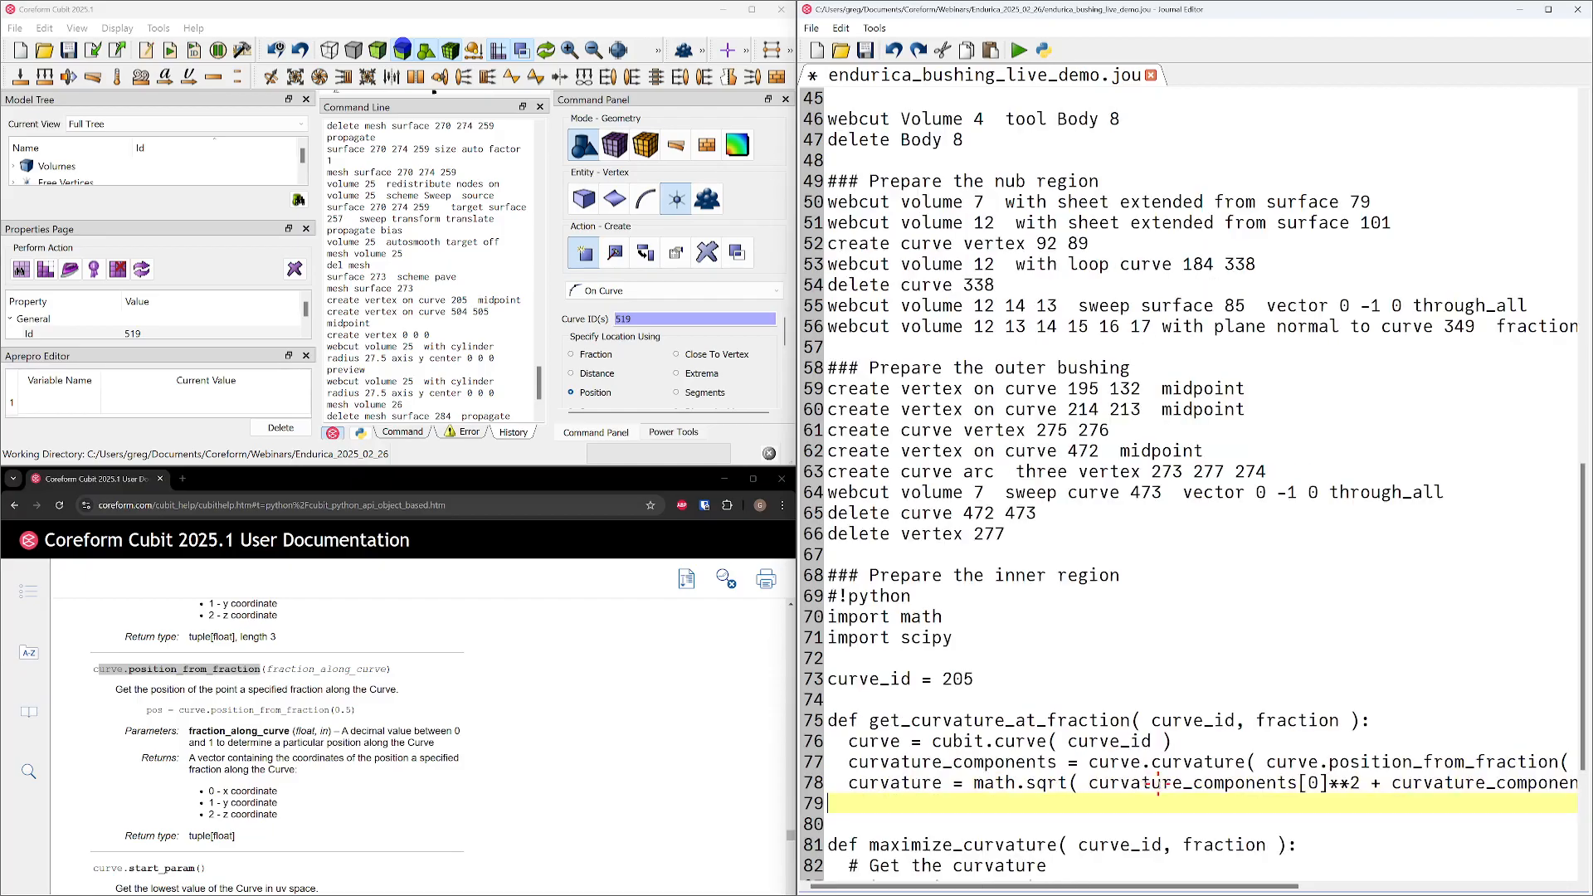
{"action": "type", "text": "return curvature"}
Replace the "# Get the curvature" comment in maximize_curvature with "curvature =", keeping the indentation
{"action": "scroll", "coordinate": [973, 639], "scroll_direction": "down", "scroll_amount": 3}
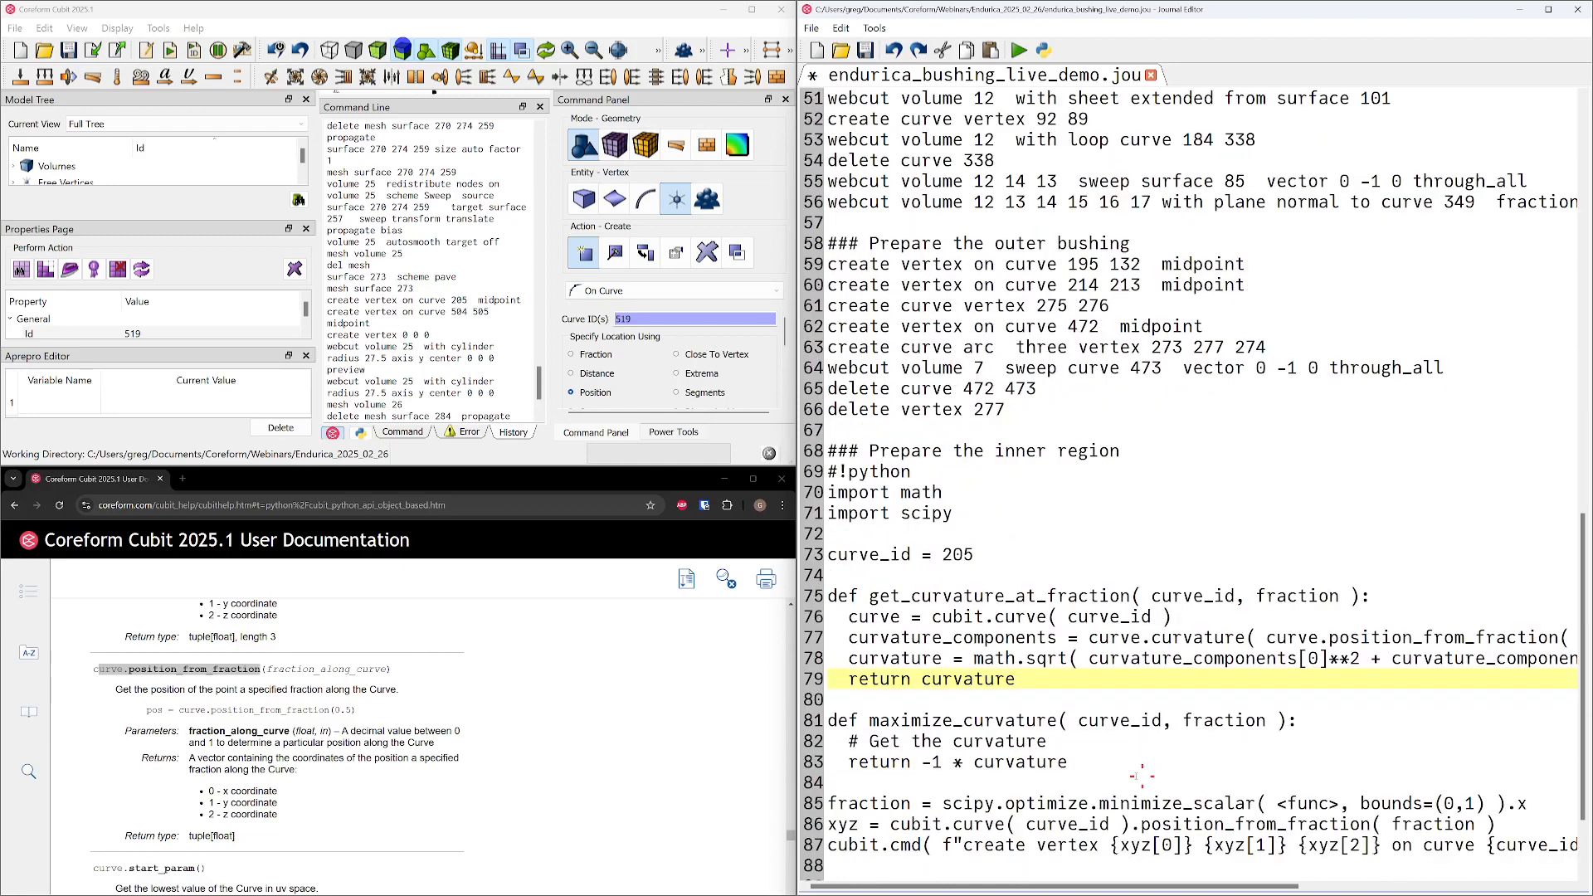
{"action": "left_click", "coordinate": [1088, 681]}
{"action": "key", "text": "shift+Home"}
{"action": "key", "text": "shift+Right"}
{"action": "key", "text": "shift+Right"}
{"action": "key", "text": "shift+Right"}
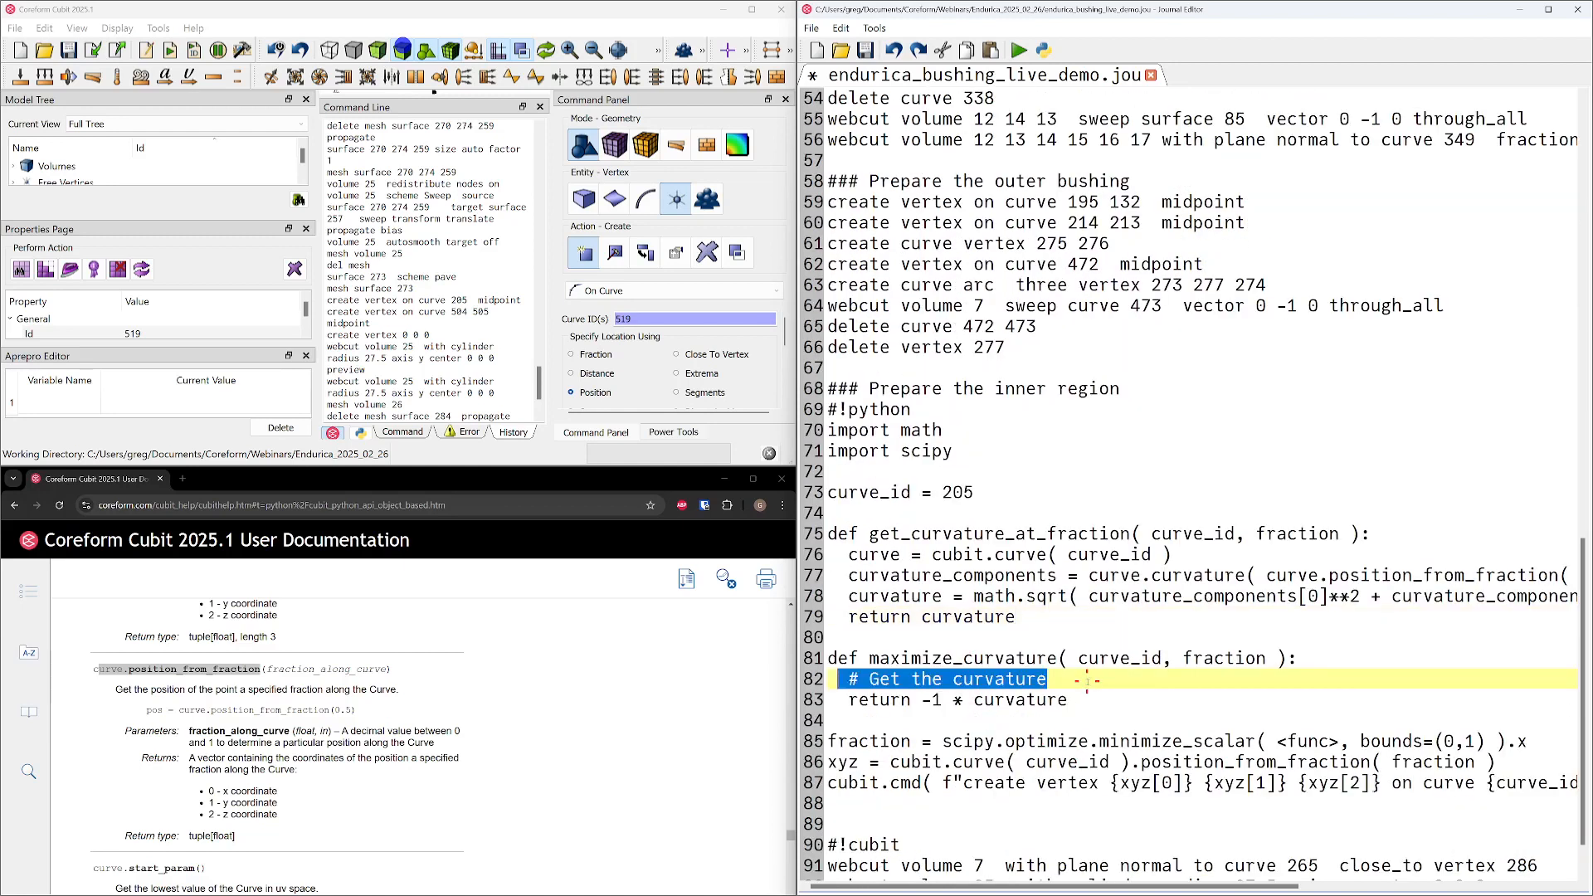
{"action": "key", "text": "shift+Left"}
{"action": "type", "text": "curvature ="}
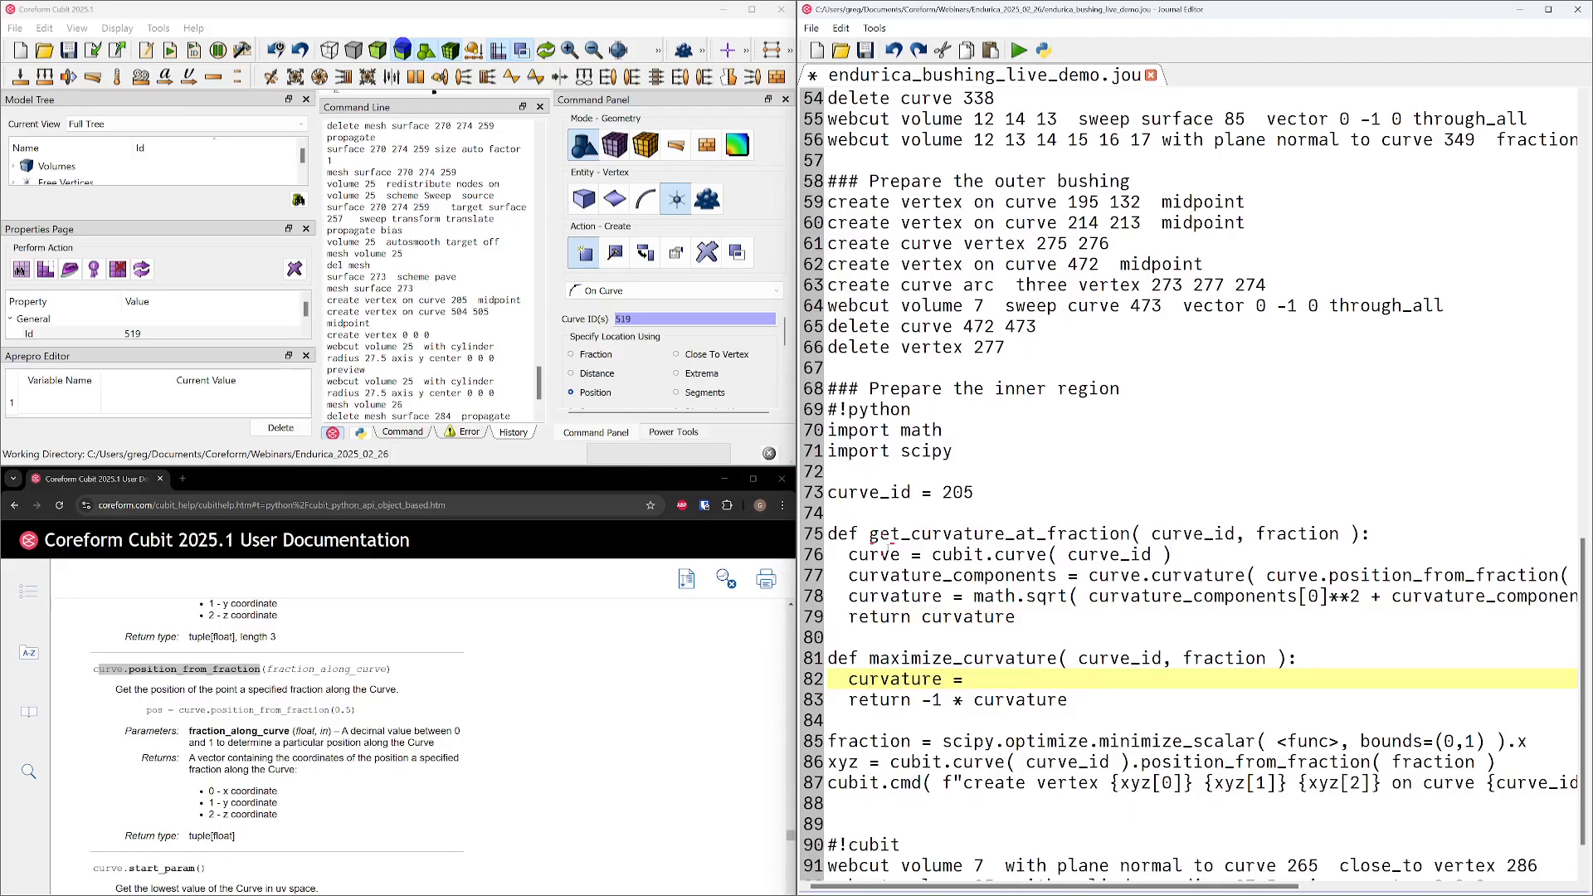
Complete the curvature assignment in maximize_curvature with get_curvature_at_fraction( curve_id, fraction ), copied from the function definition
{"action": "left_click_drag", "start_coordinate": [880, 534], "coordinate": [1367, 535]}
{"action": "key", "text": "ctrl+c"}
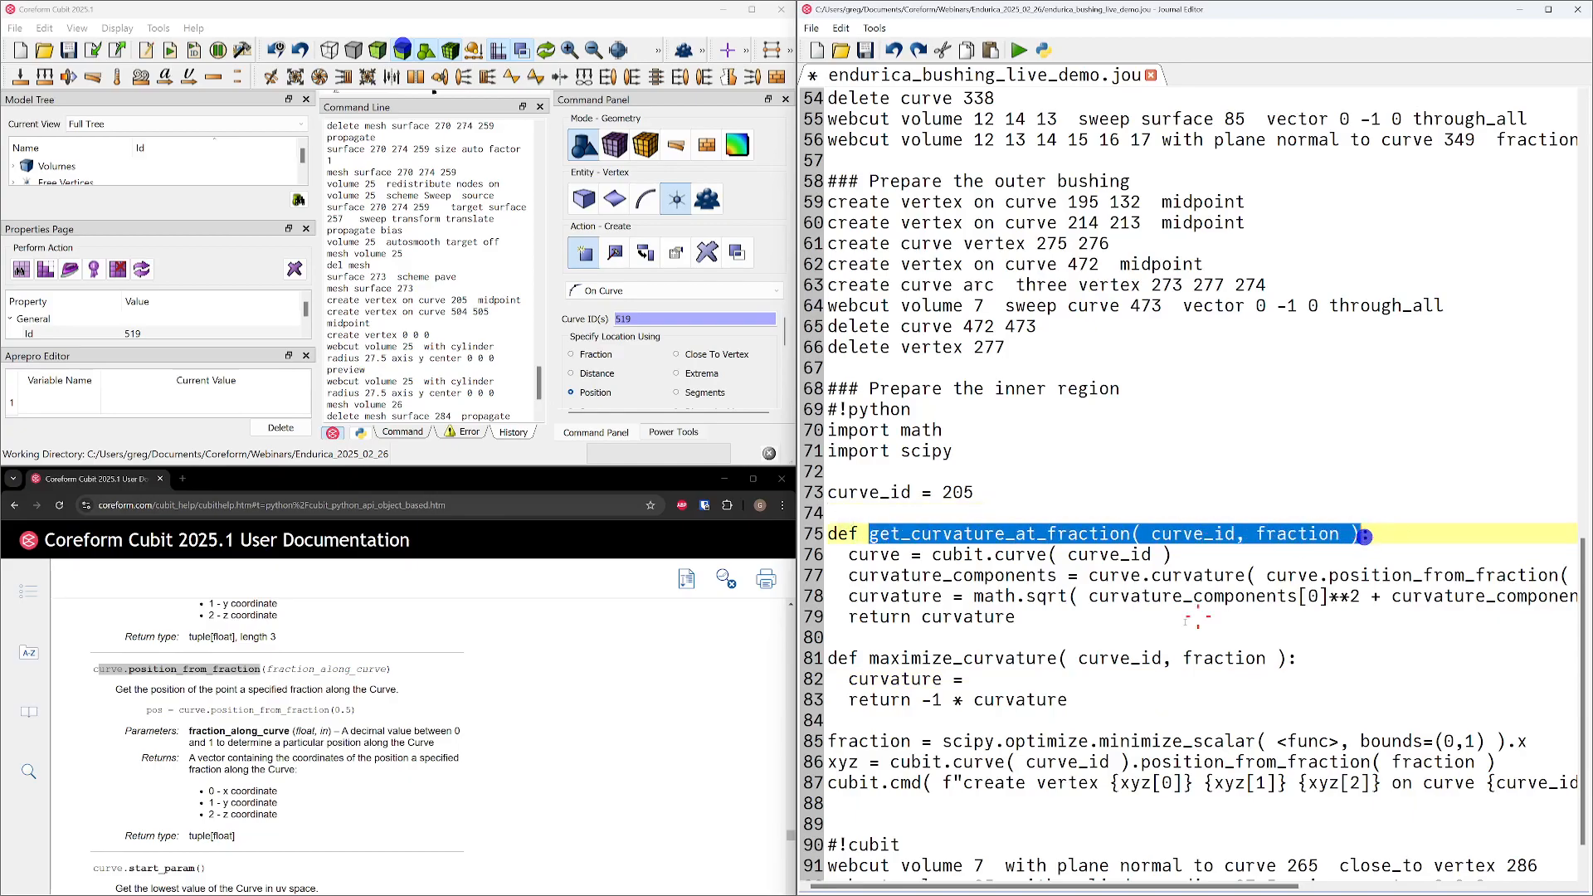
{"action": "left_click", "coordinate": [1038, 682]}
{"action": "key", "text": "ctrl+v"}
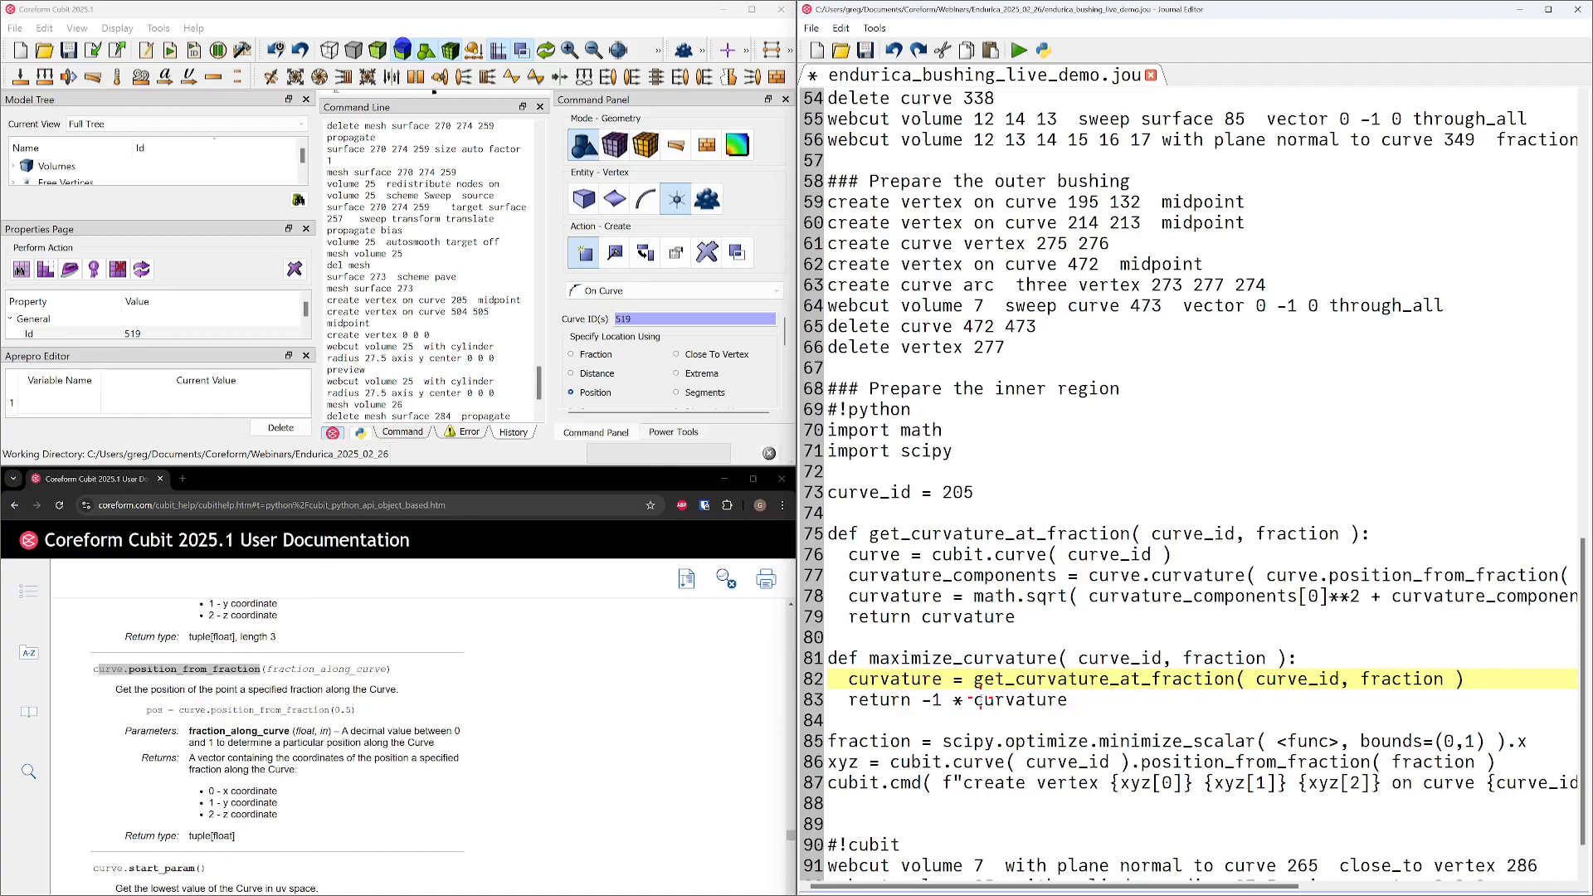
{"action": "left_click_drag", "start_coordinate": [1049, 633], "coordinate": [782, 538]}
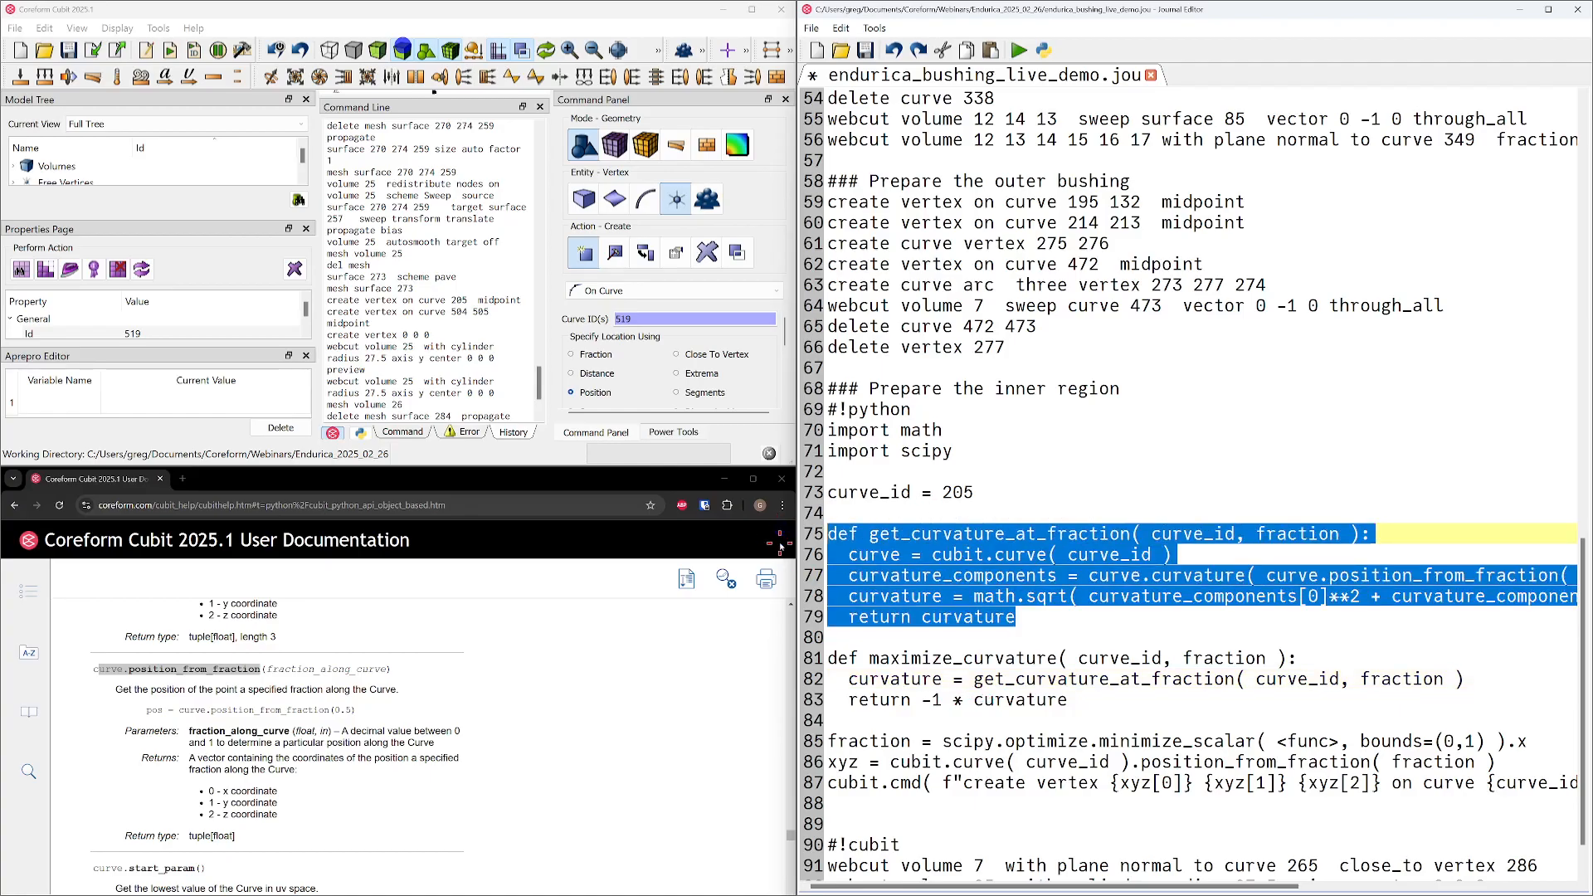
{"action": "left_click_drag", "start_coordinate": [1119, 717], "coordinate": [812, 658]}
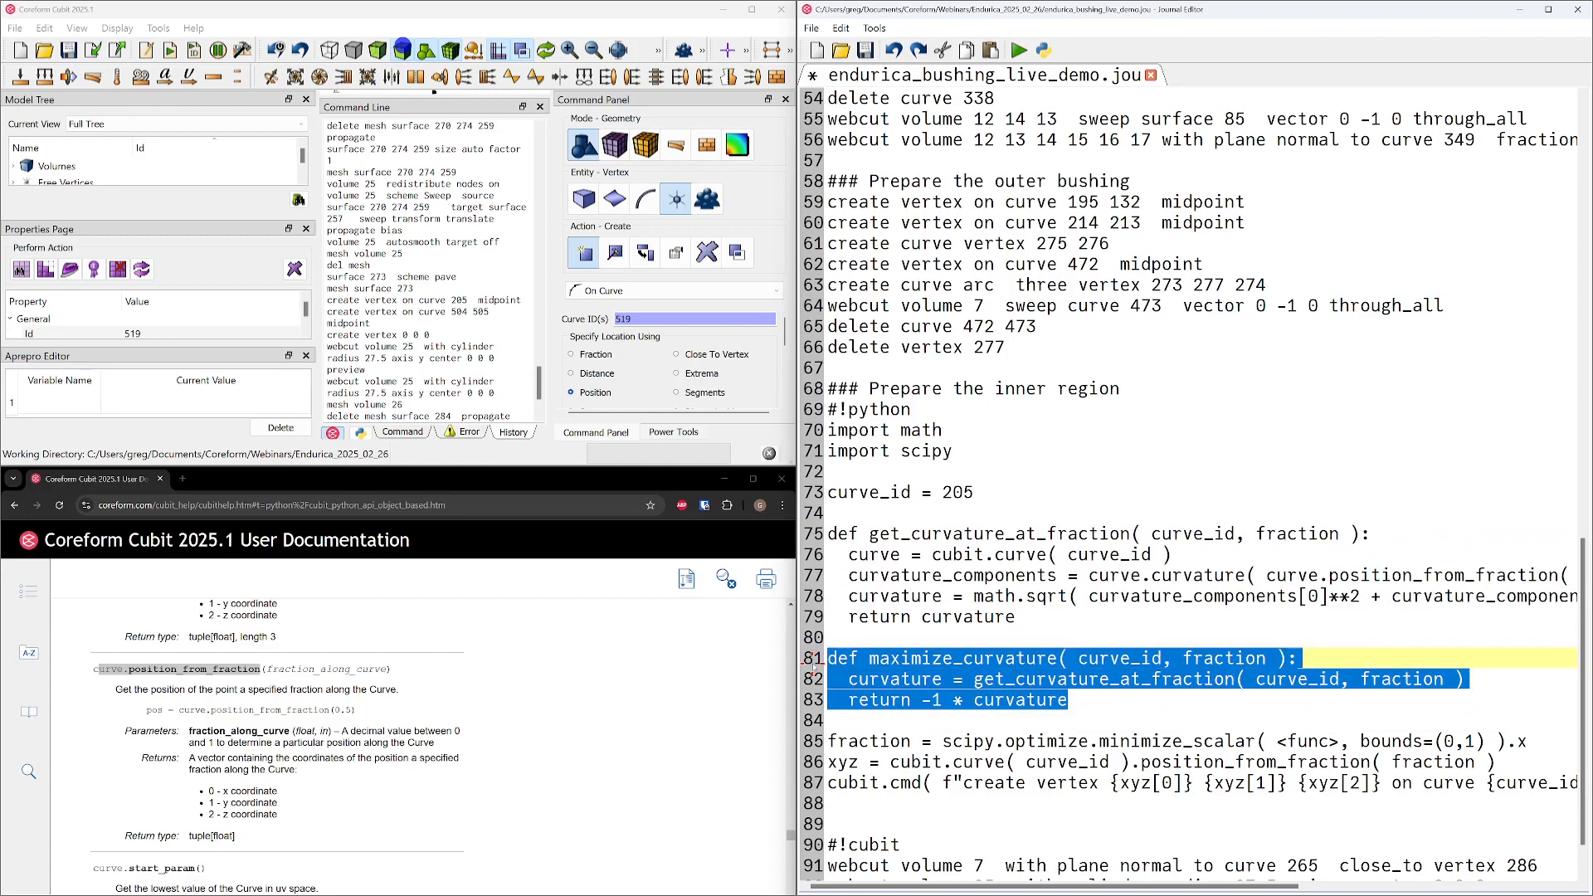
{"action": "left_click_drag", "start_coordinate": [1065, 624], "coordinate": [785, 531]}
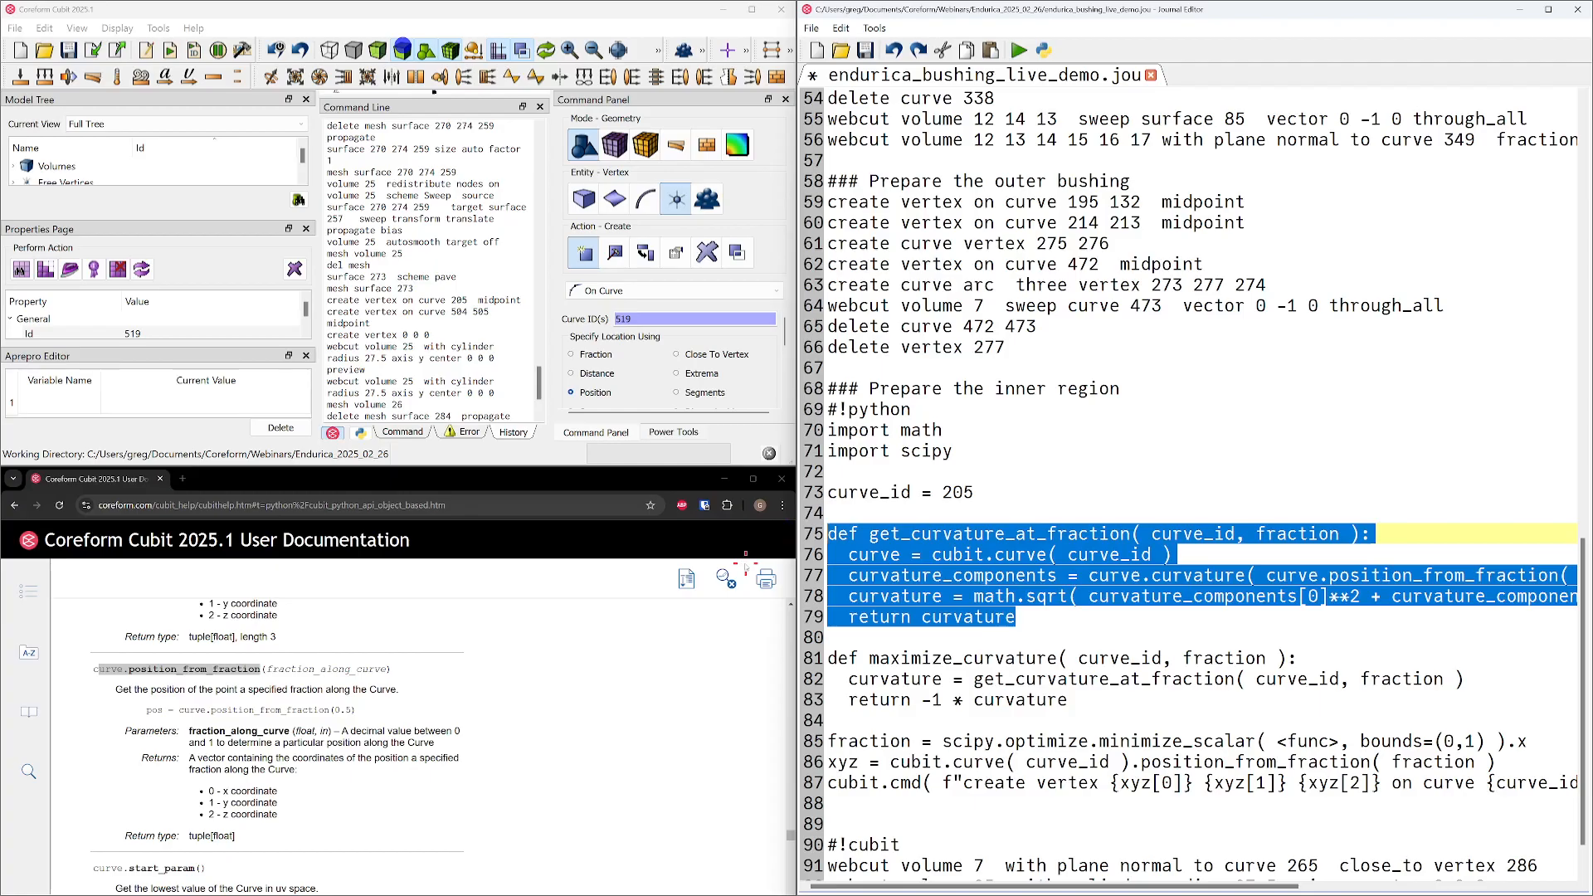
Space the bounds as (0, 1) and move the line "curve_id = 205" from below the imports to directly above the fraction line
{"action": "left_click", "coordinate": [1471, 741]}
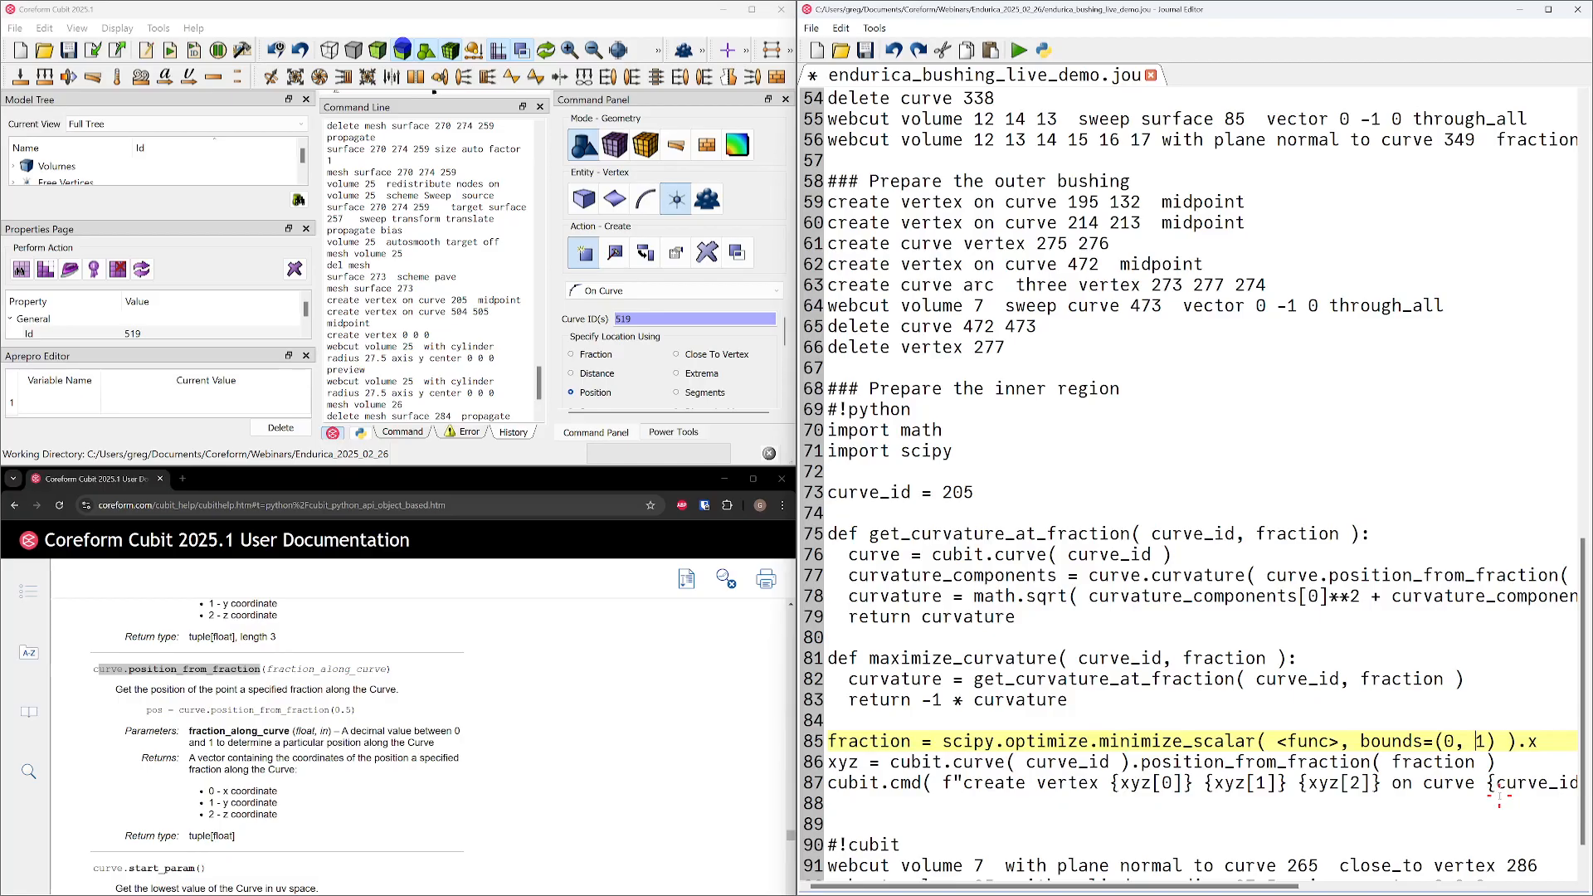
{"action": "left_click", "coordinate": [982, 492]}
{"action": "key", "text": "shift+Home"}
{"action": "key", "text": "ctrl+x"}
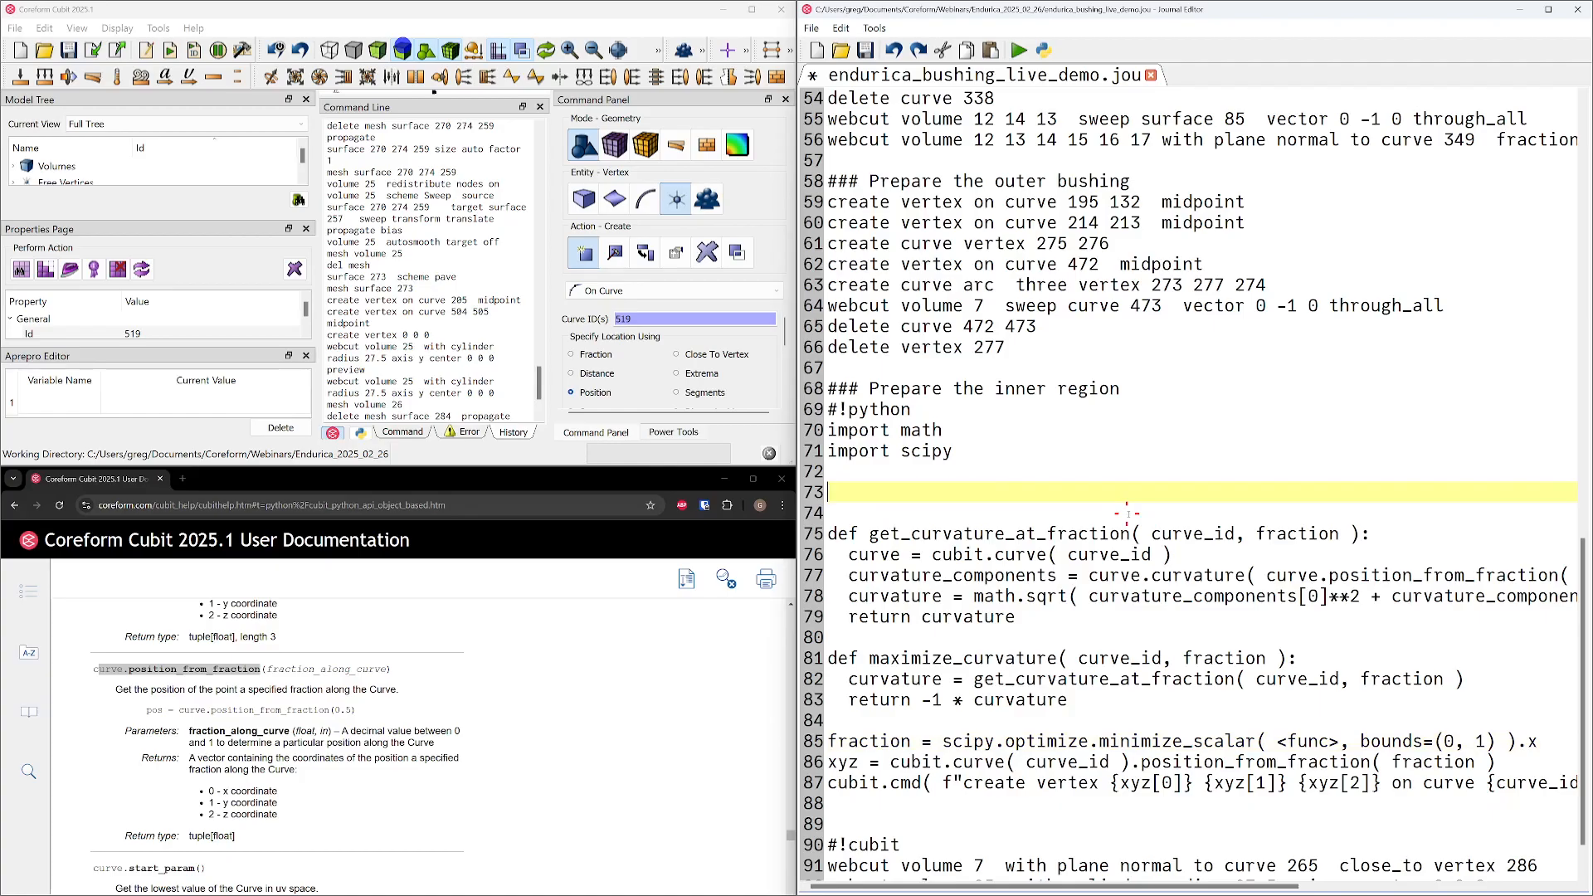
{"action": "key", "text": "Delete"}
{"action": "key", "text": "Delete"}
{"action": "key", "text": "Down"}
{"action": "key", "text": "Down"}
{"action": "key", "text": "Down"}
{"action": "key", "text": "Down"}
{"action": "key", "text": "Down"}
{"action": "key", "text": "Down"}
{"action": "key", "text": "Down"}
{"action": "key", "text": "Down"}
{"action": "key", "text": "Down"}
{"action": "key", "text": "Return"}
{"action": "key", "text": "ctrl+v"}
Replace the <func> placeholder in minimize_scalar with maximize_curvature( curve_id, fraction ), copied from the function definition
{"action": "left_click_drag", "start_coordinate": [869, 617], "coordinate": [1286, 615]}
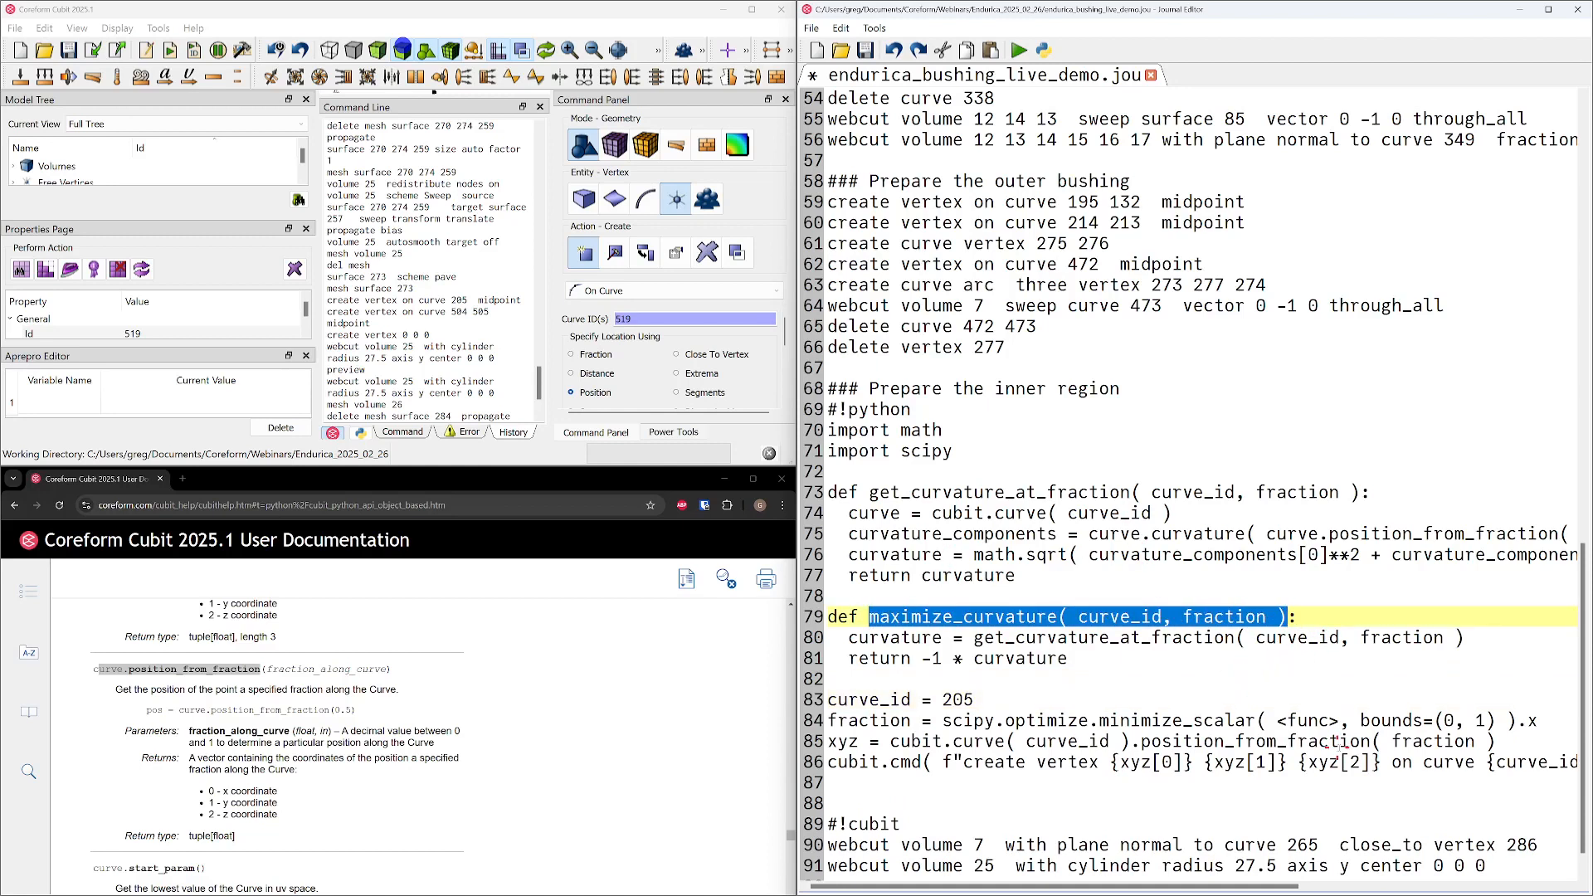
{"action": "left_click_drag", "start_coordinate": [1276, 721], "coordinate": [1336, 721]}
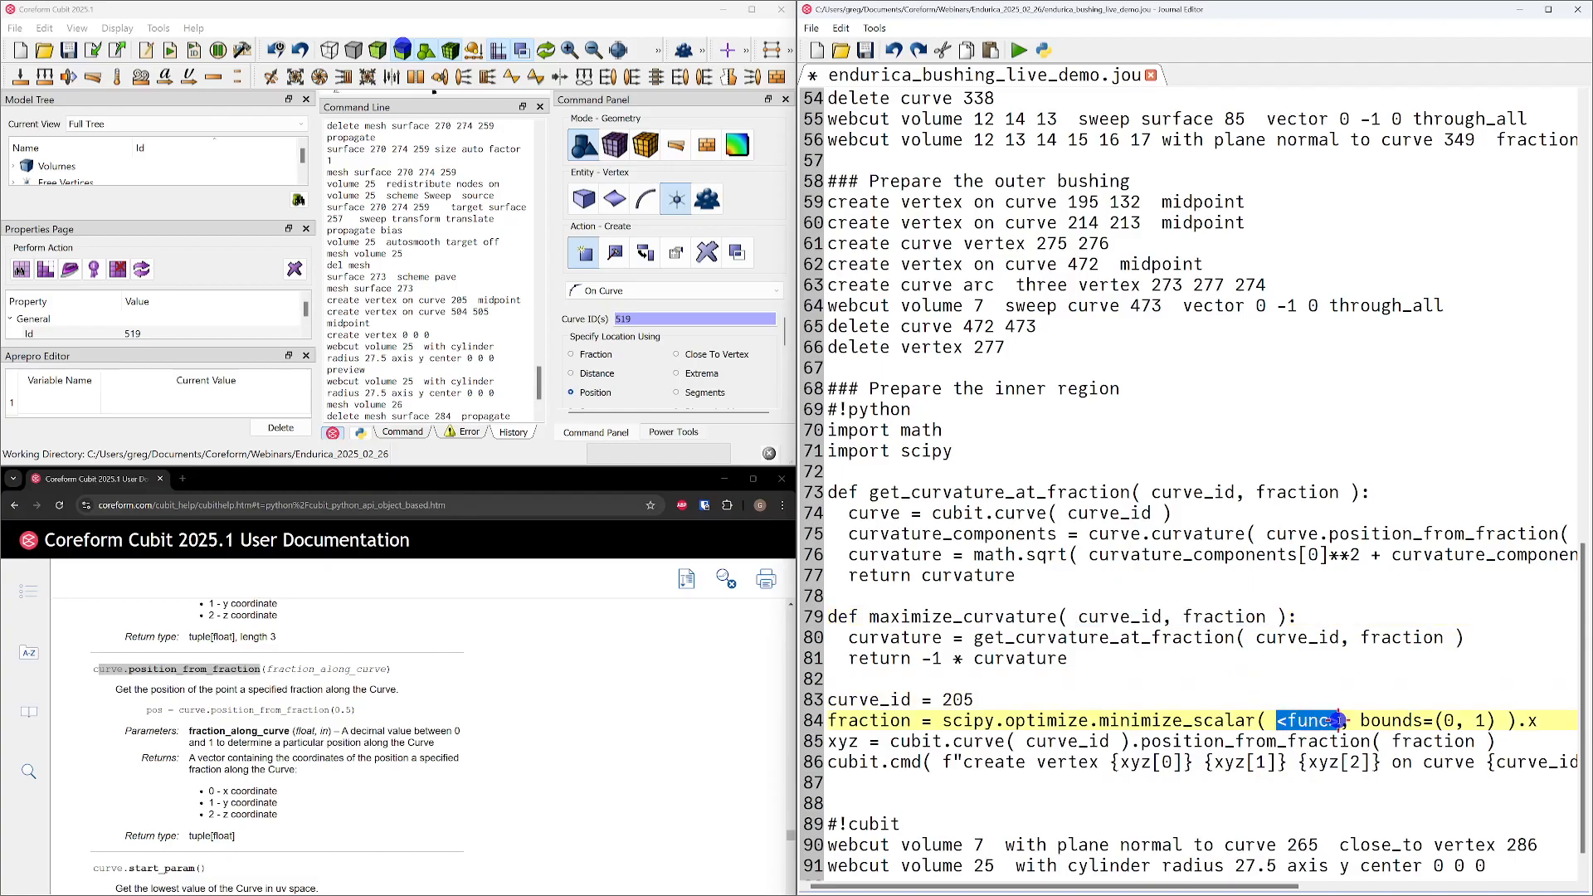
{"action": "key", "text": "ctrl+v"}
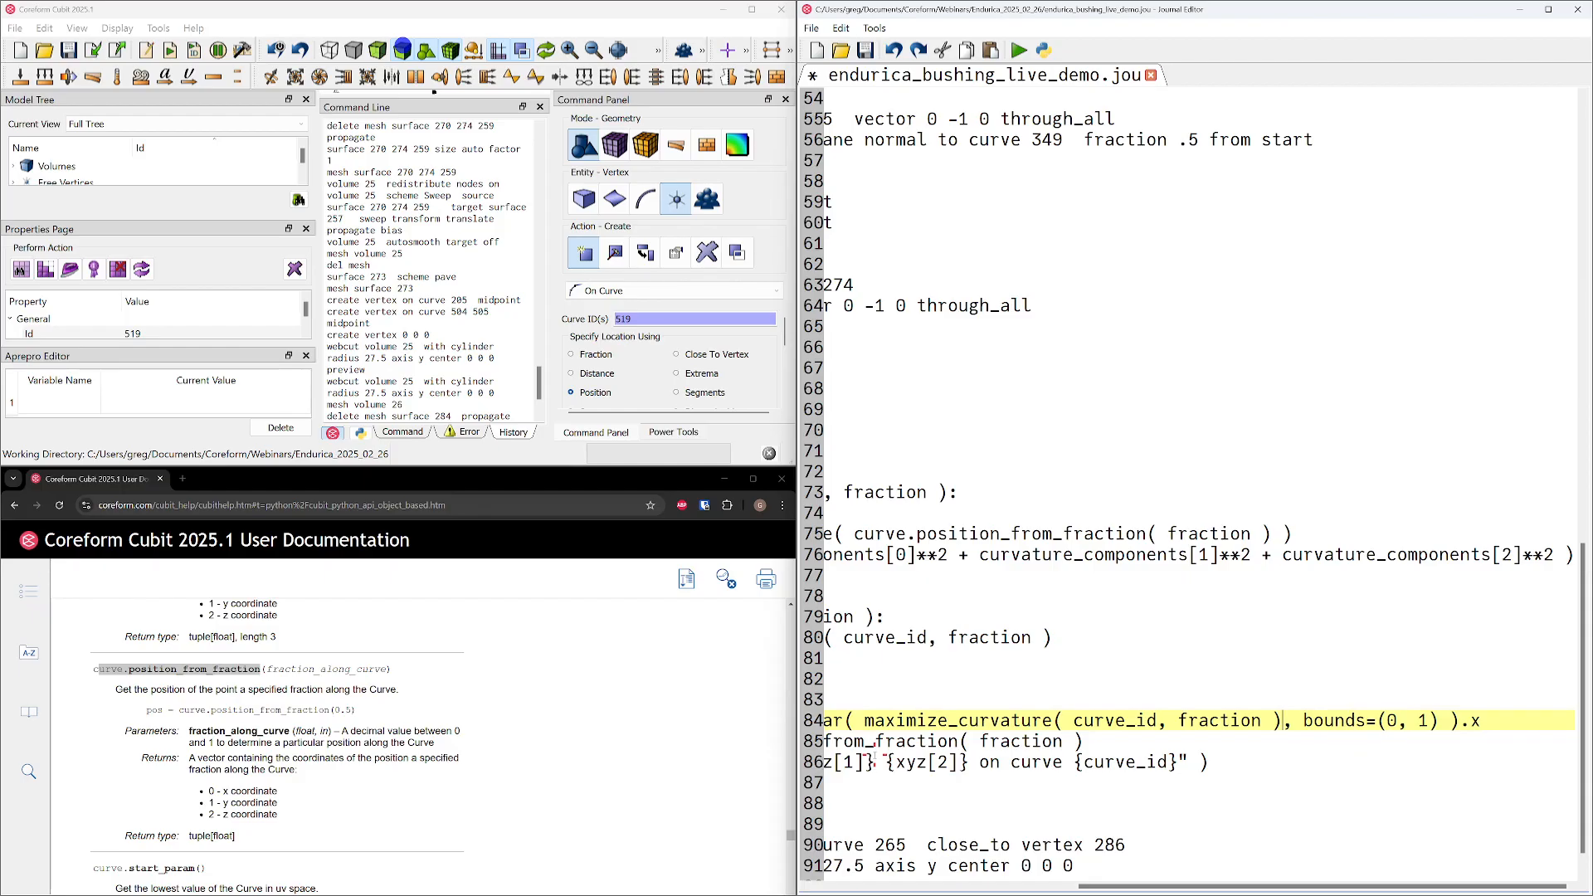
Turn the minimize_scalar argument into "lambda f: maximize_curvature( curve_id, f )"
{"action": "left_click", "coordinate": [865, 721]}
{"action": "type", "text": "lambda"}
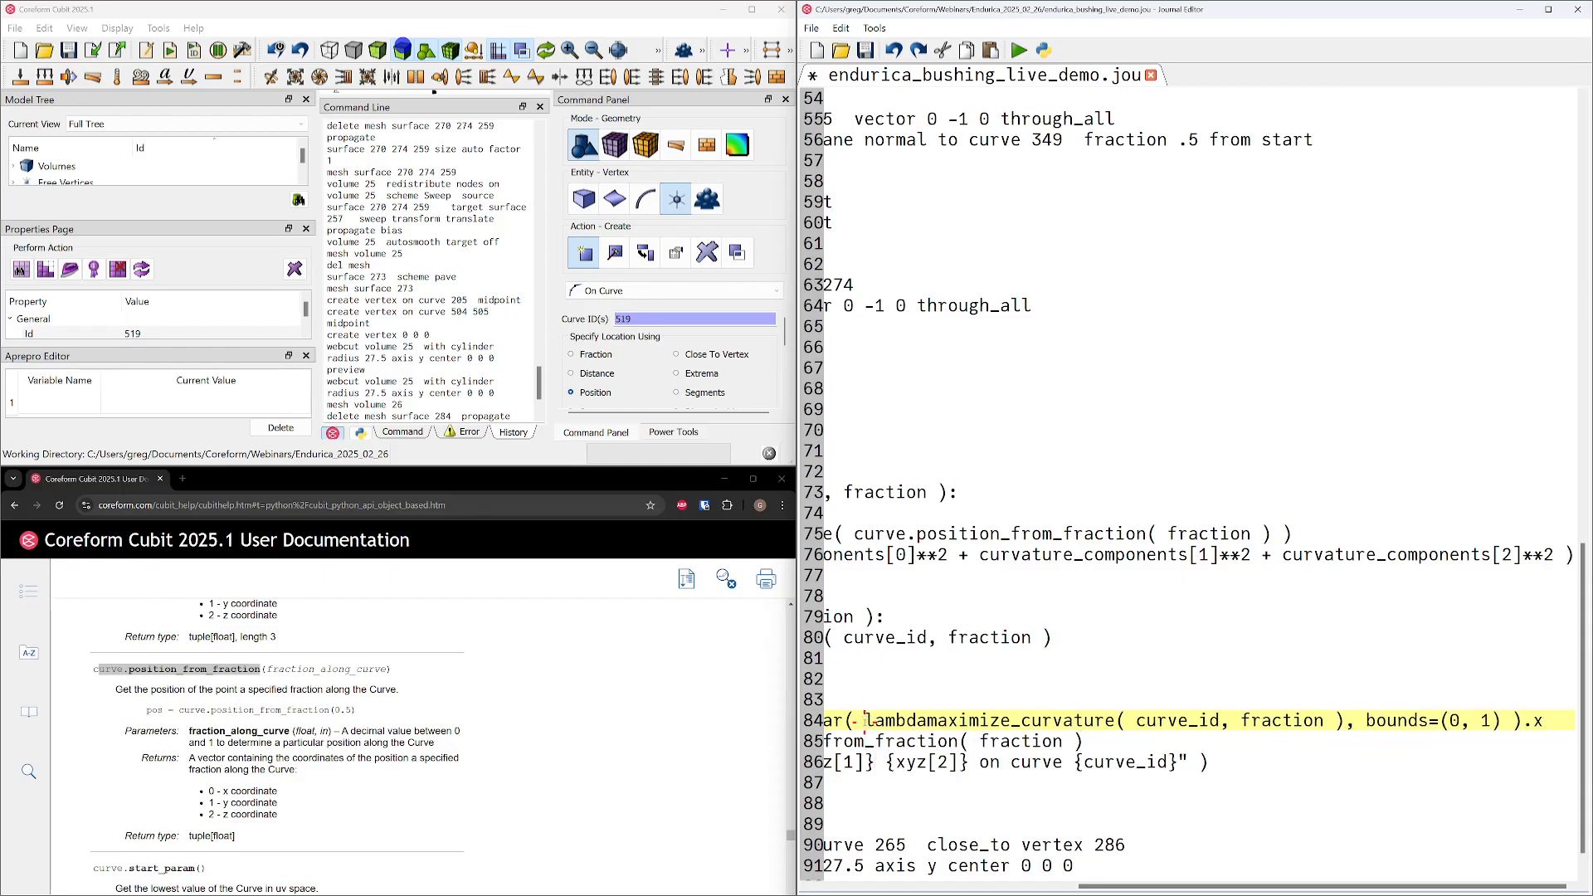
{"action": "type", "text": " x:"}
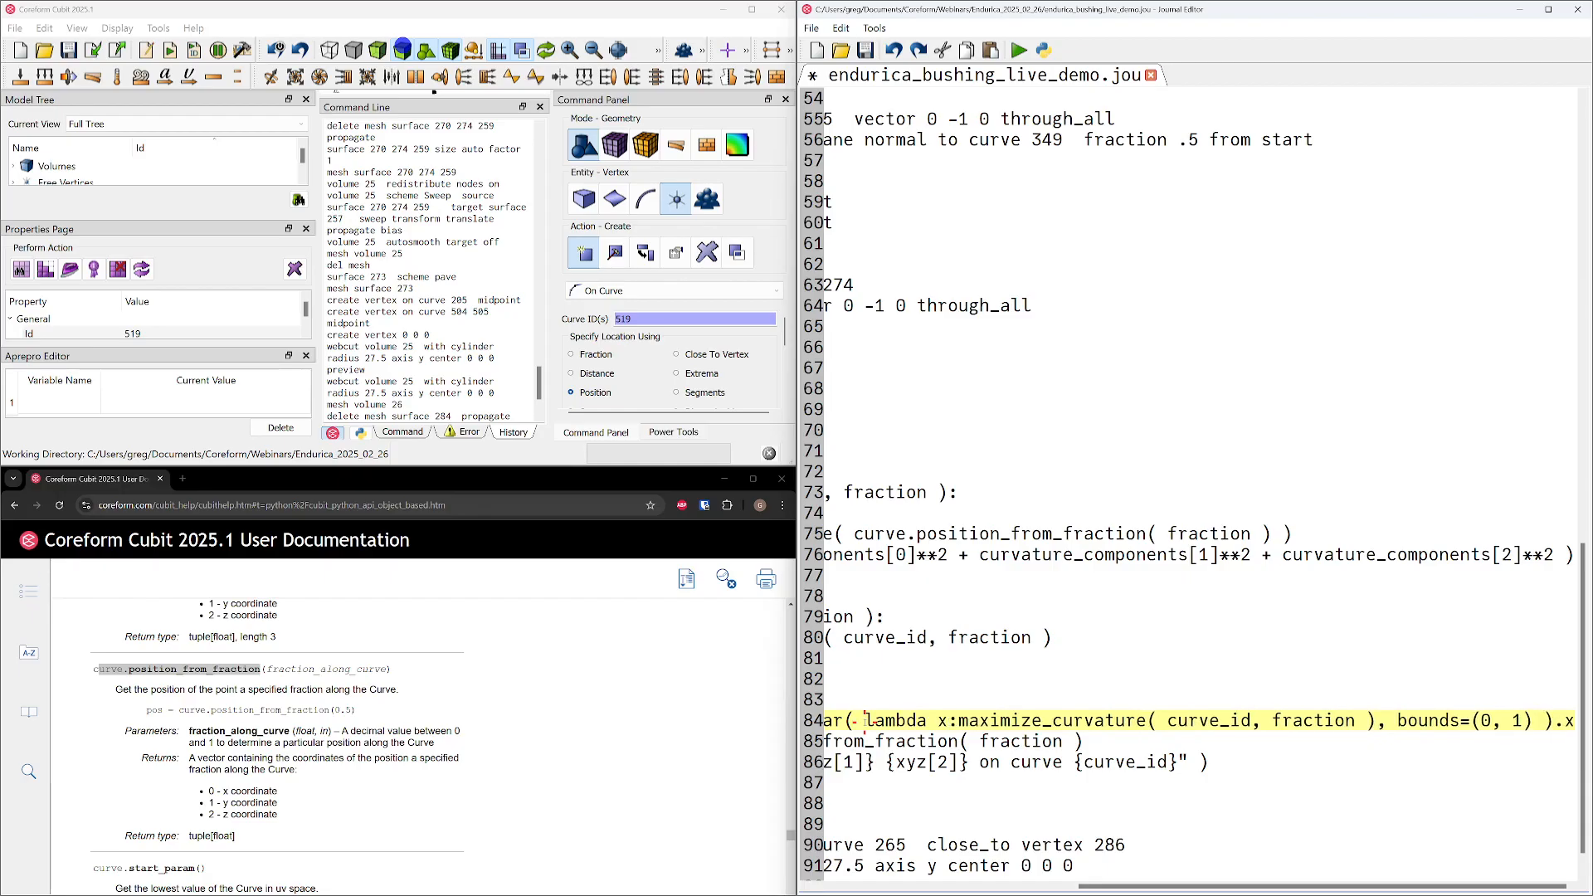
{"action": "key", "text": "BackSpace"}
{"action": "key", "text": "BackSpace"}
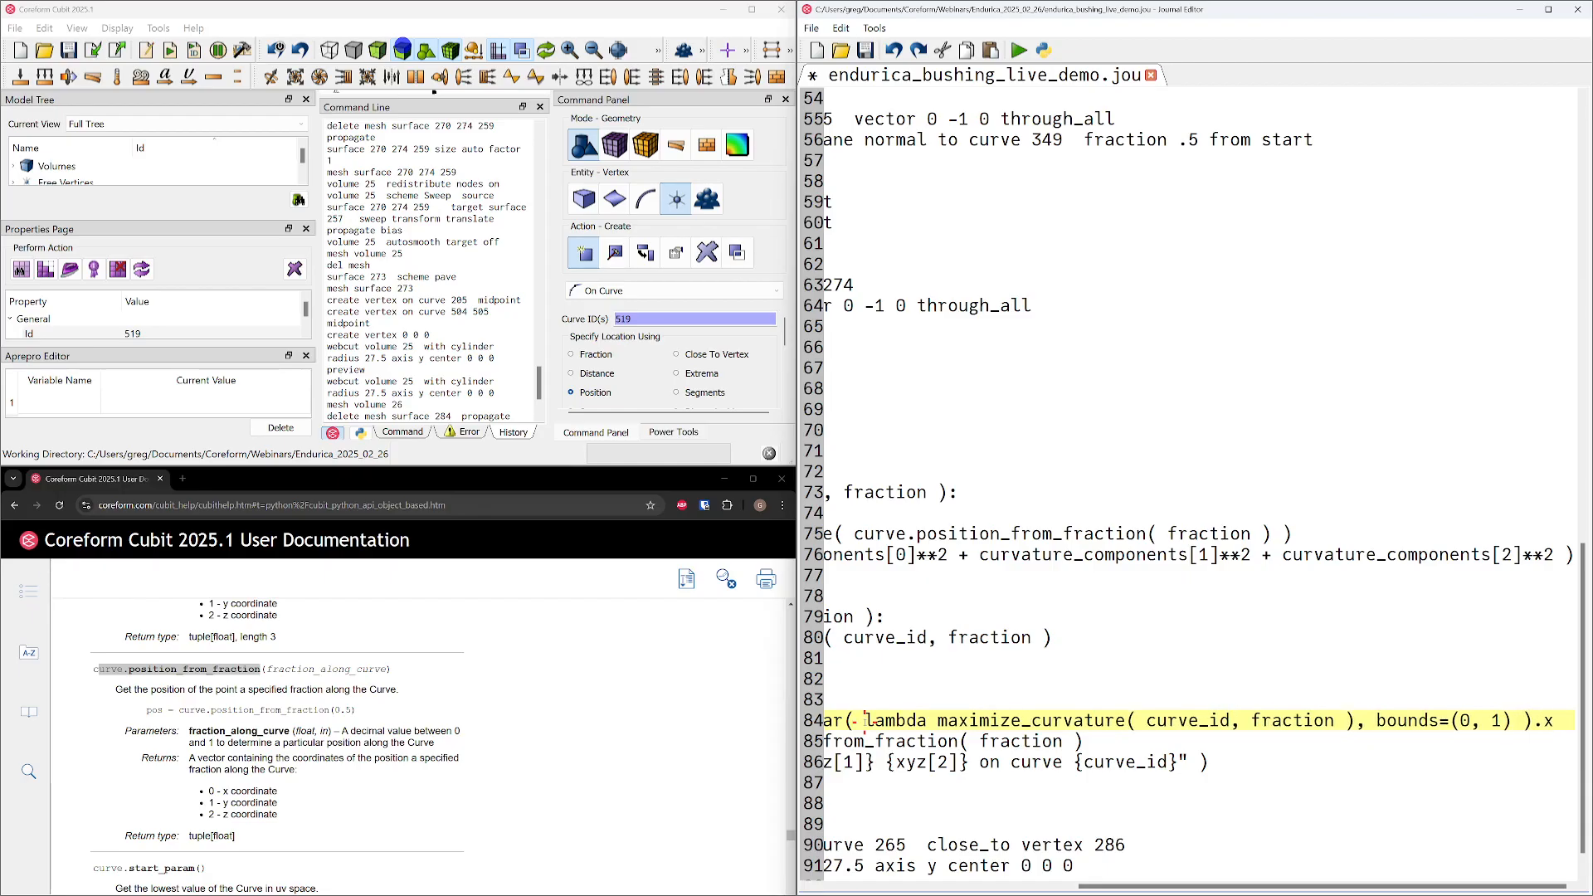
{"action": "type", "text": "f:"}
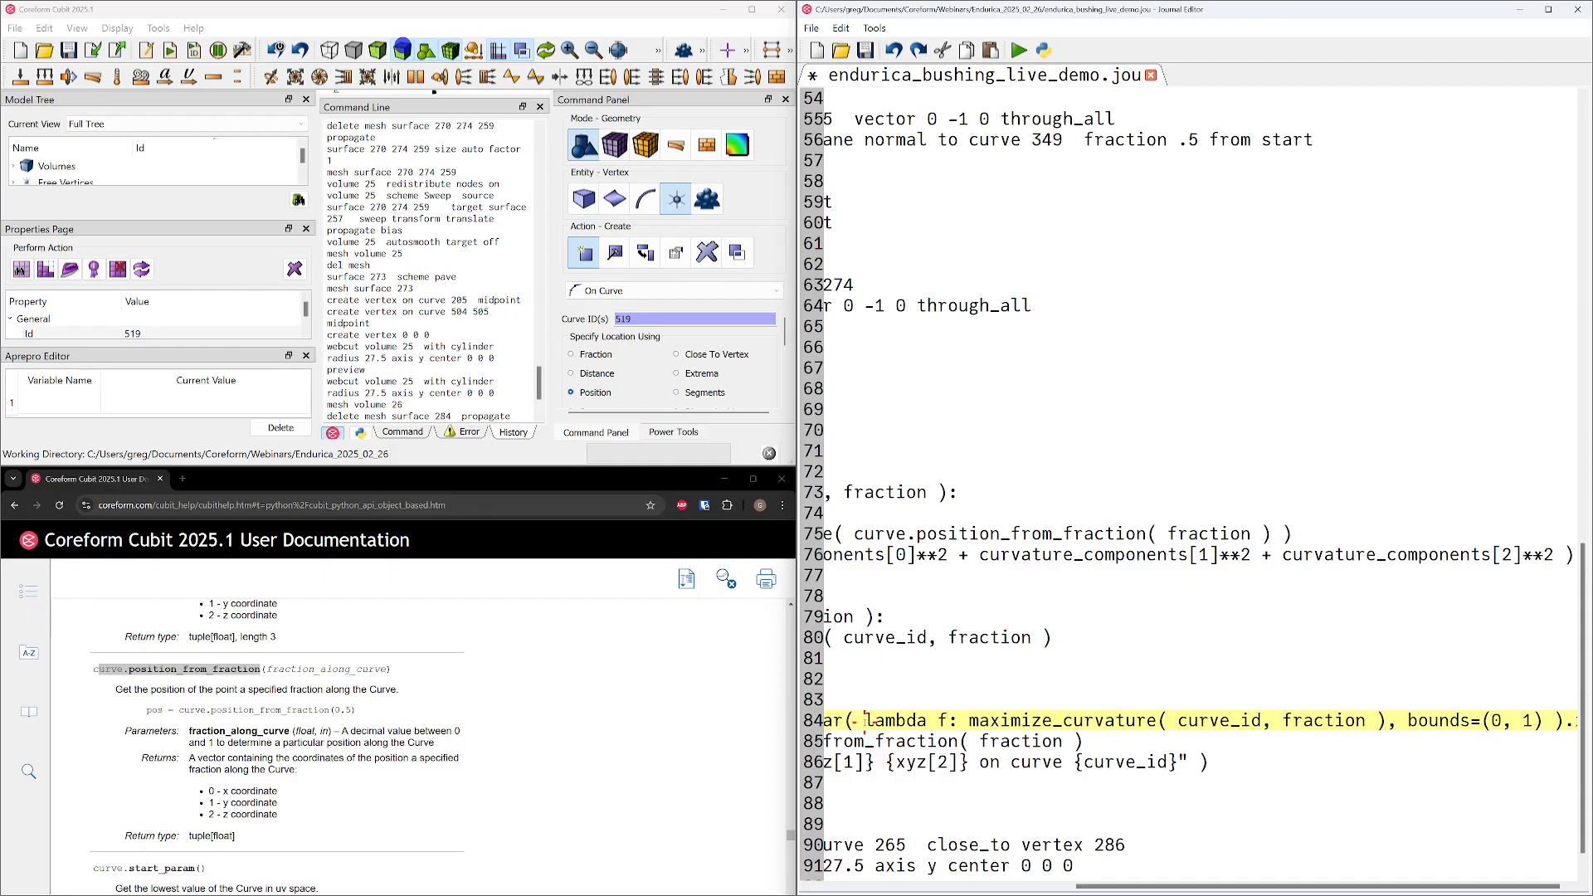
{"action": "double_click", "coordinate": [1348, 720]}
{"action": "type", "text": "f"}
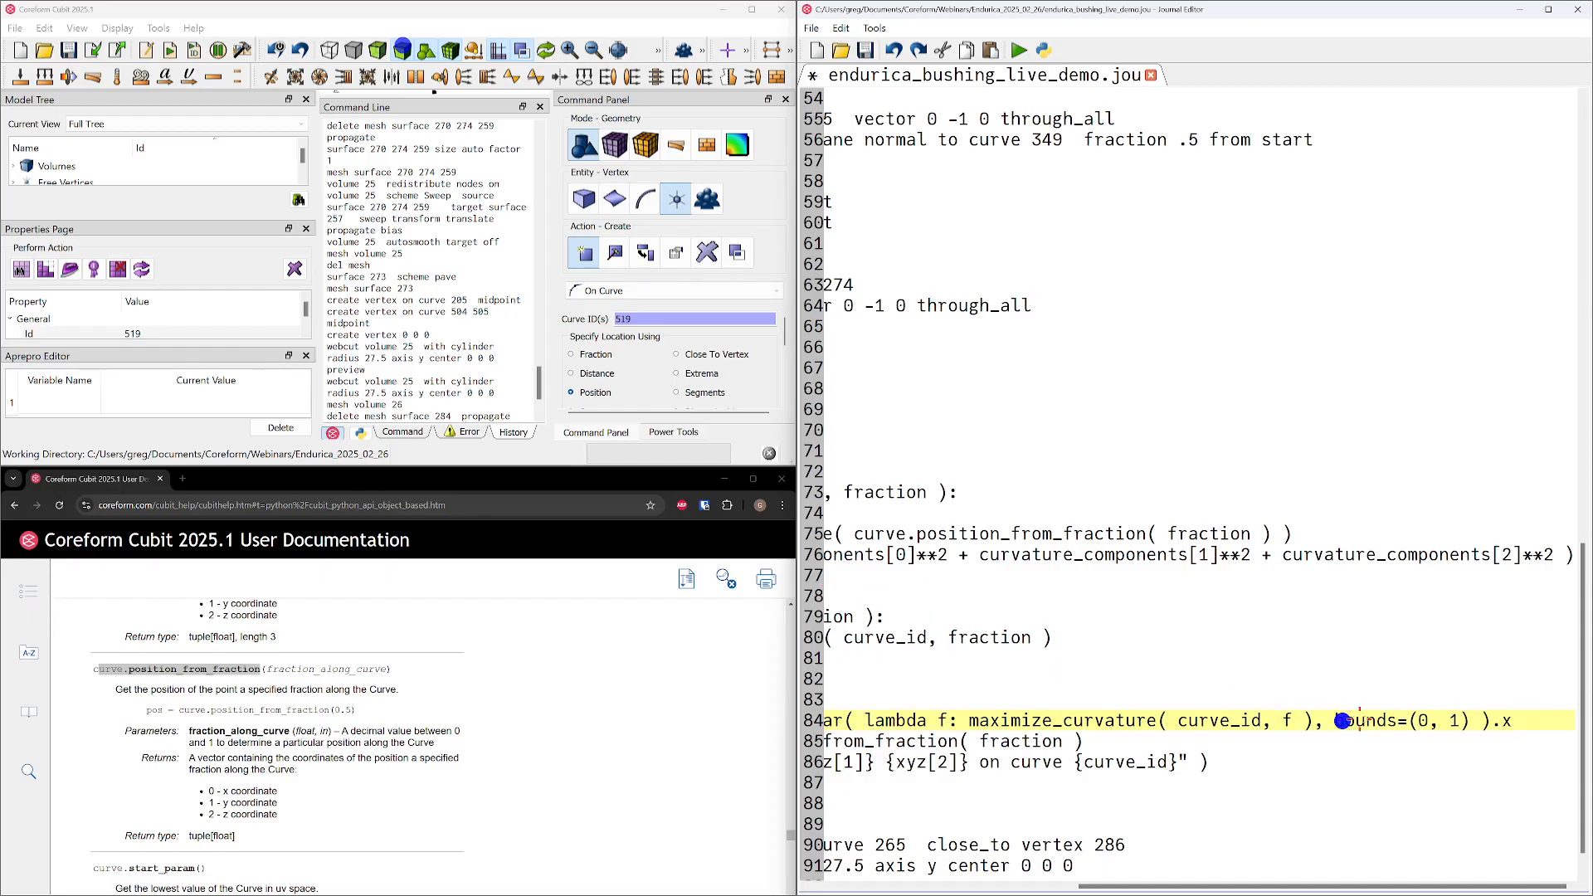
{"action": "key", "text": "Home"}
{"action": "key", "text": "End"}
{"action": "left_click_drag", "start_coordinate": [963, 720], "coordinate": [1263, 725]}
{"action": "mouse_move", "coordinate": [880, 720]}
{"action": "left_mouse_down"}
{"action": "mouse_move", "coordinate": [1295, 720]}
{"action": "mouse_move", "coordinate": [921, 704]}
{"action": "mouse_move", "coordinate": [867, 722]}
{"action": "left_mouse_up"}
{"action": "left_click_drag", "start_coordinate": [1207, 884], "coordinate": [941, 881]}
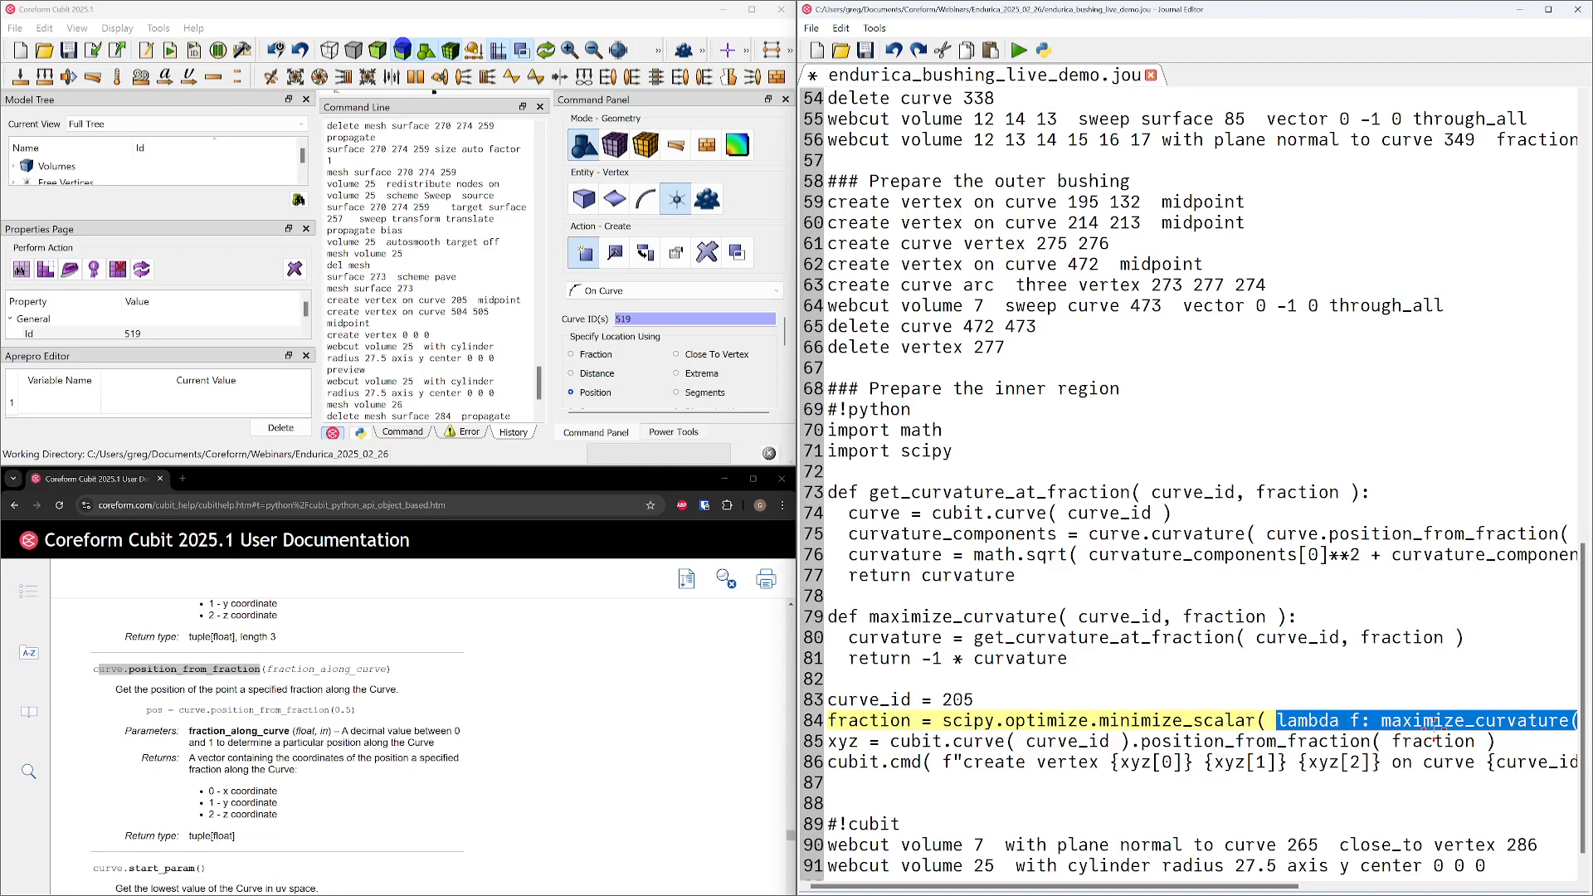
Return to the start of the cubit.cmd line and save the journal
{"action": "key", "text": "Home"}
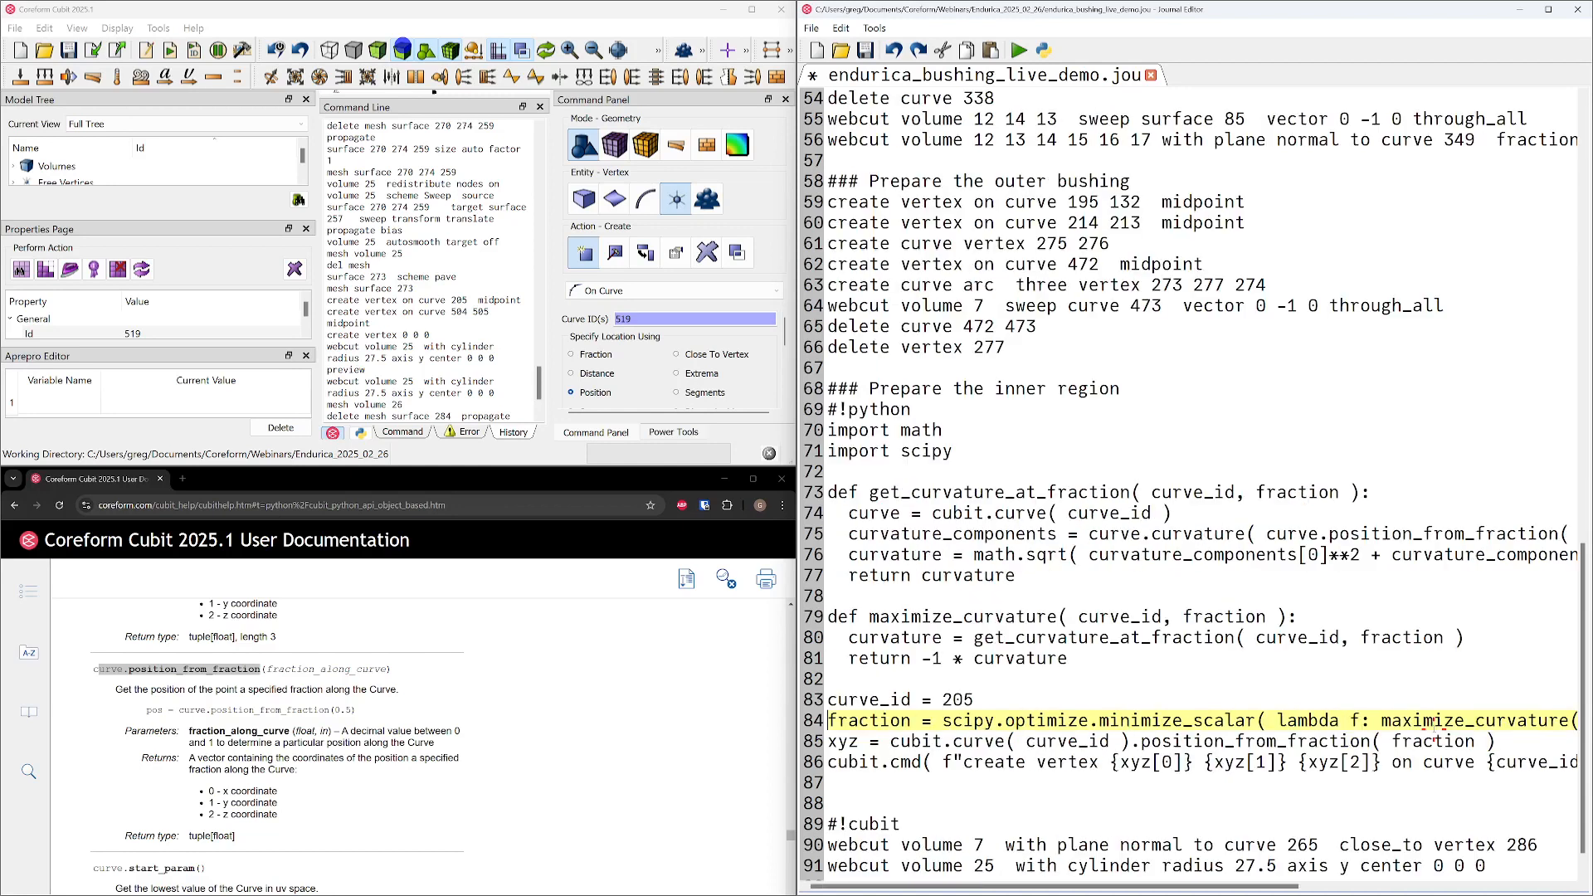
{"action": "key", "text": "Down"}
{"action": "key", "text": "Down"}
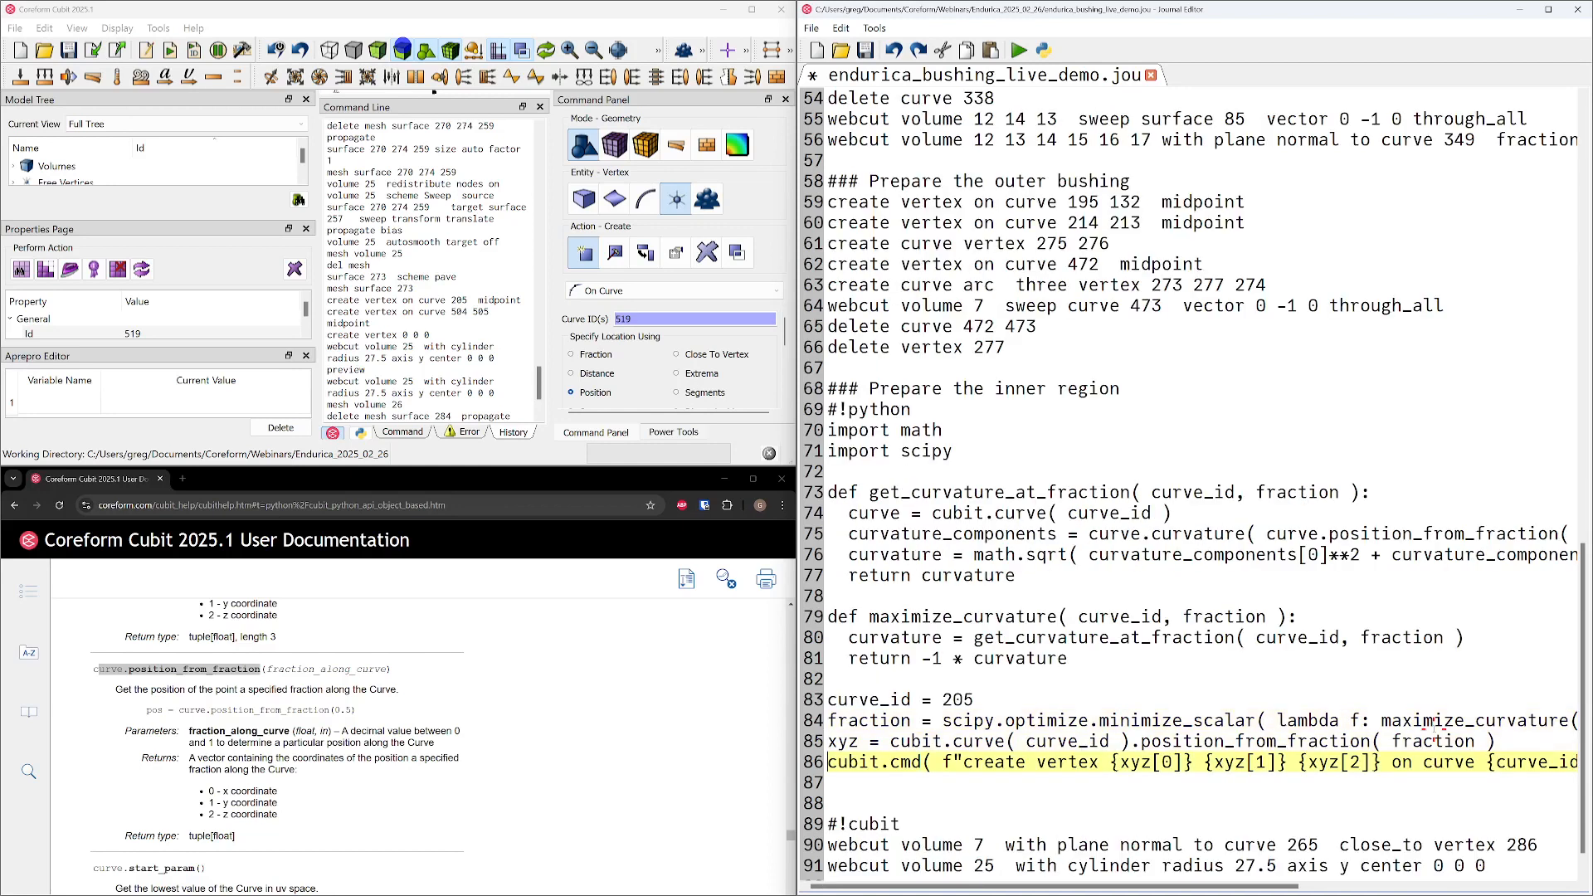
{"action": "key", "text": "ctrl+s"}
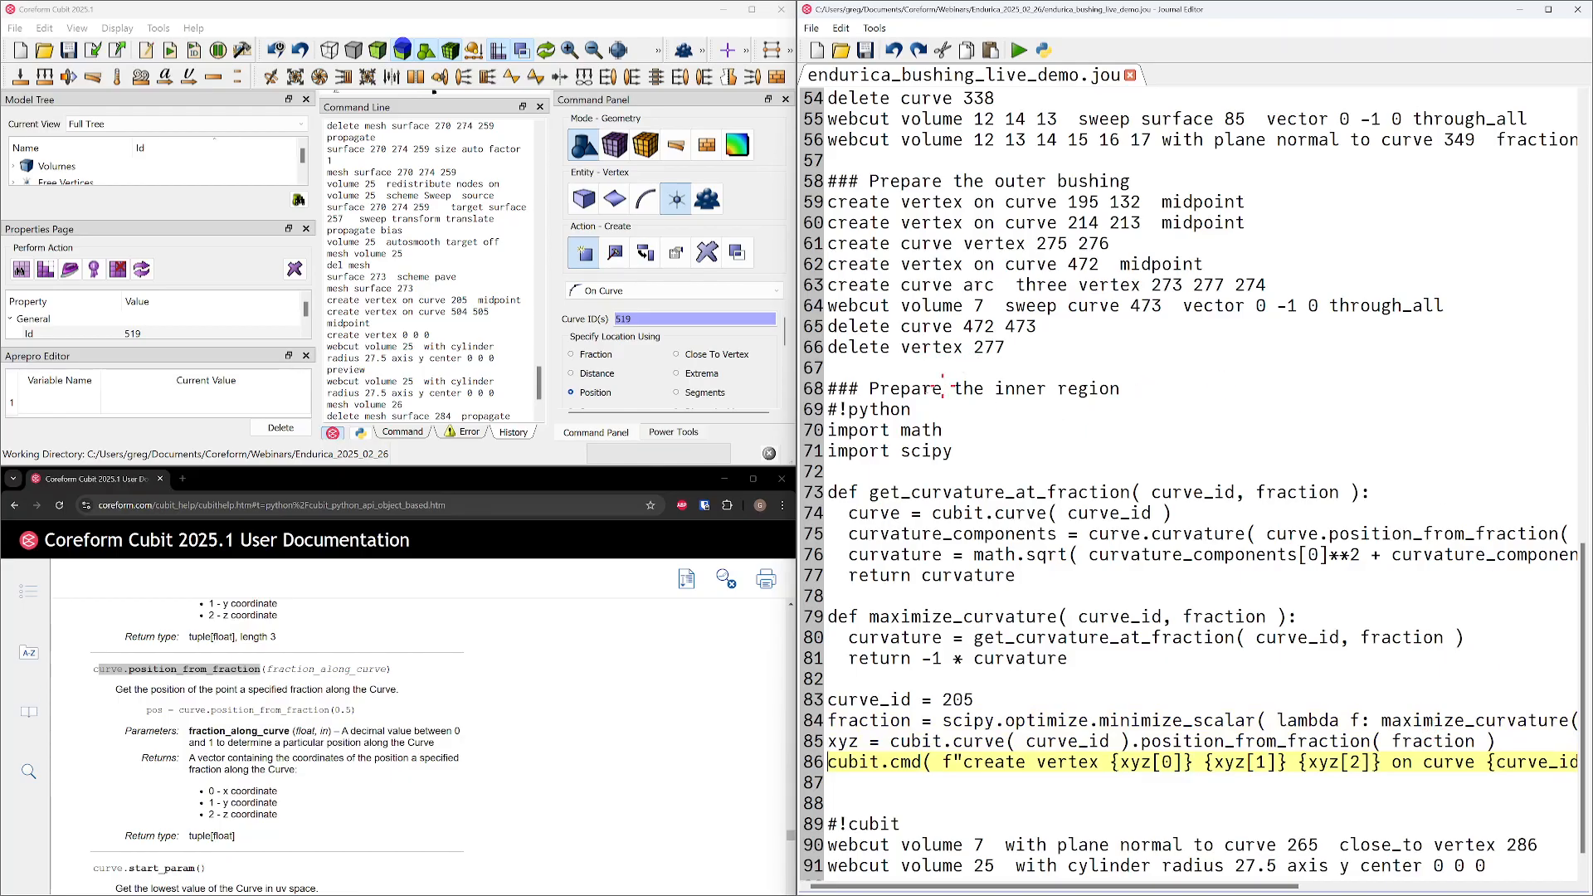
Run only the journal lines from "## IMPORT CAD" through "delete vertex 277"
{"action": "left_click_drag", "start_coordinate": [1044, 351], "coordinate": [834, 93]}
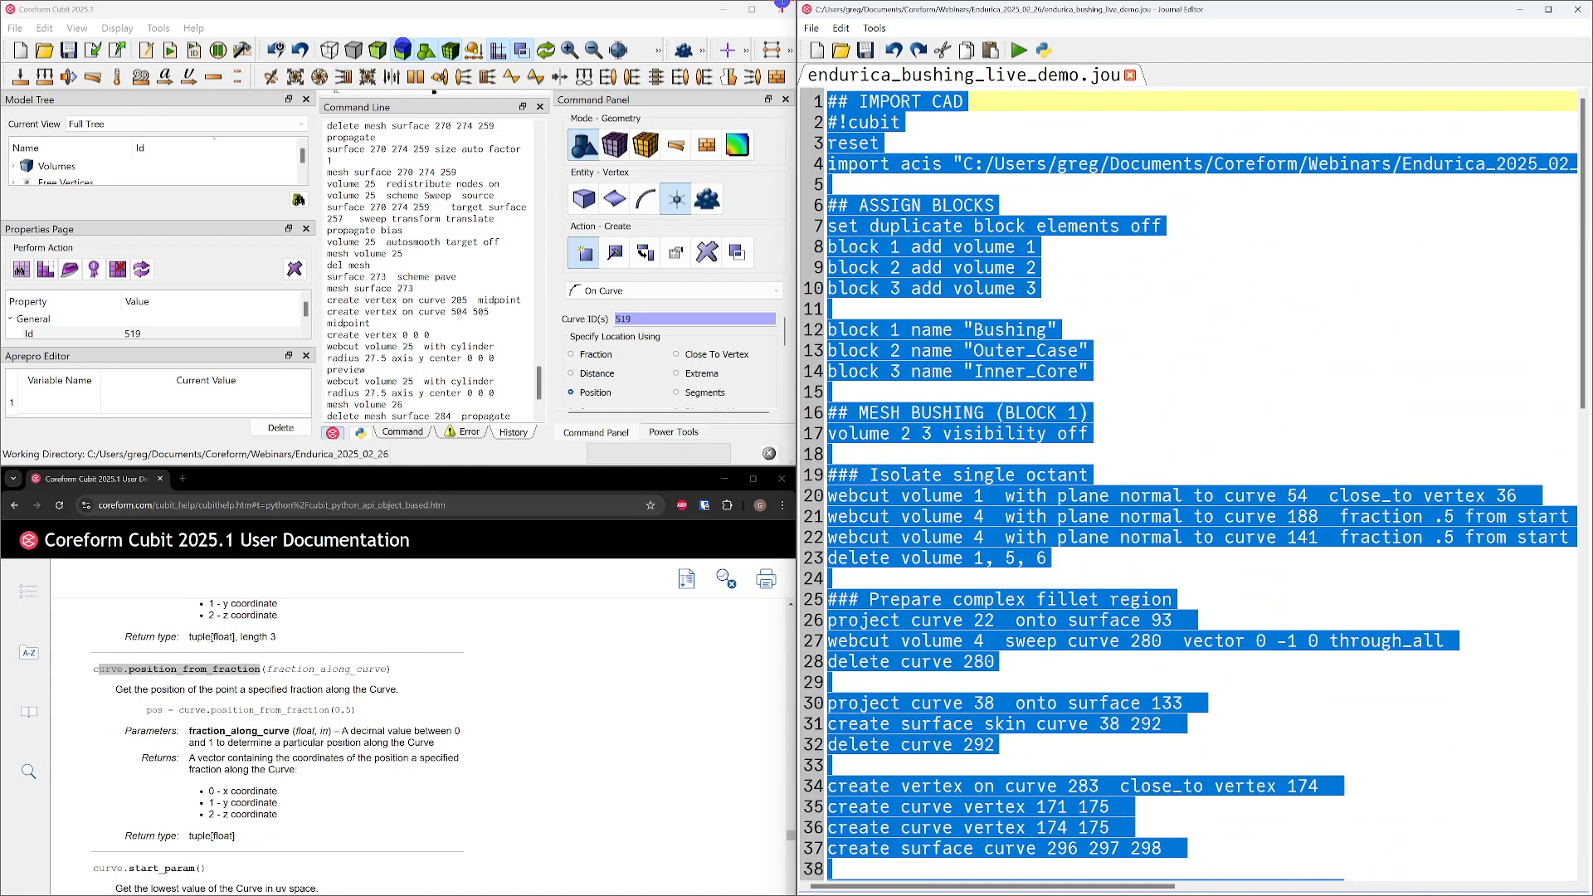
{"action": "right_click", "coordinate": [857, 150]}
{"action": "left_click", "coordinate": [901, 163]}
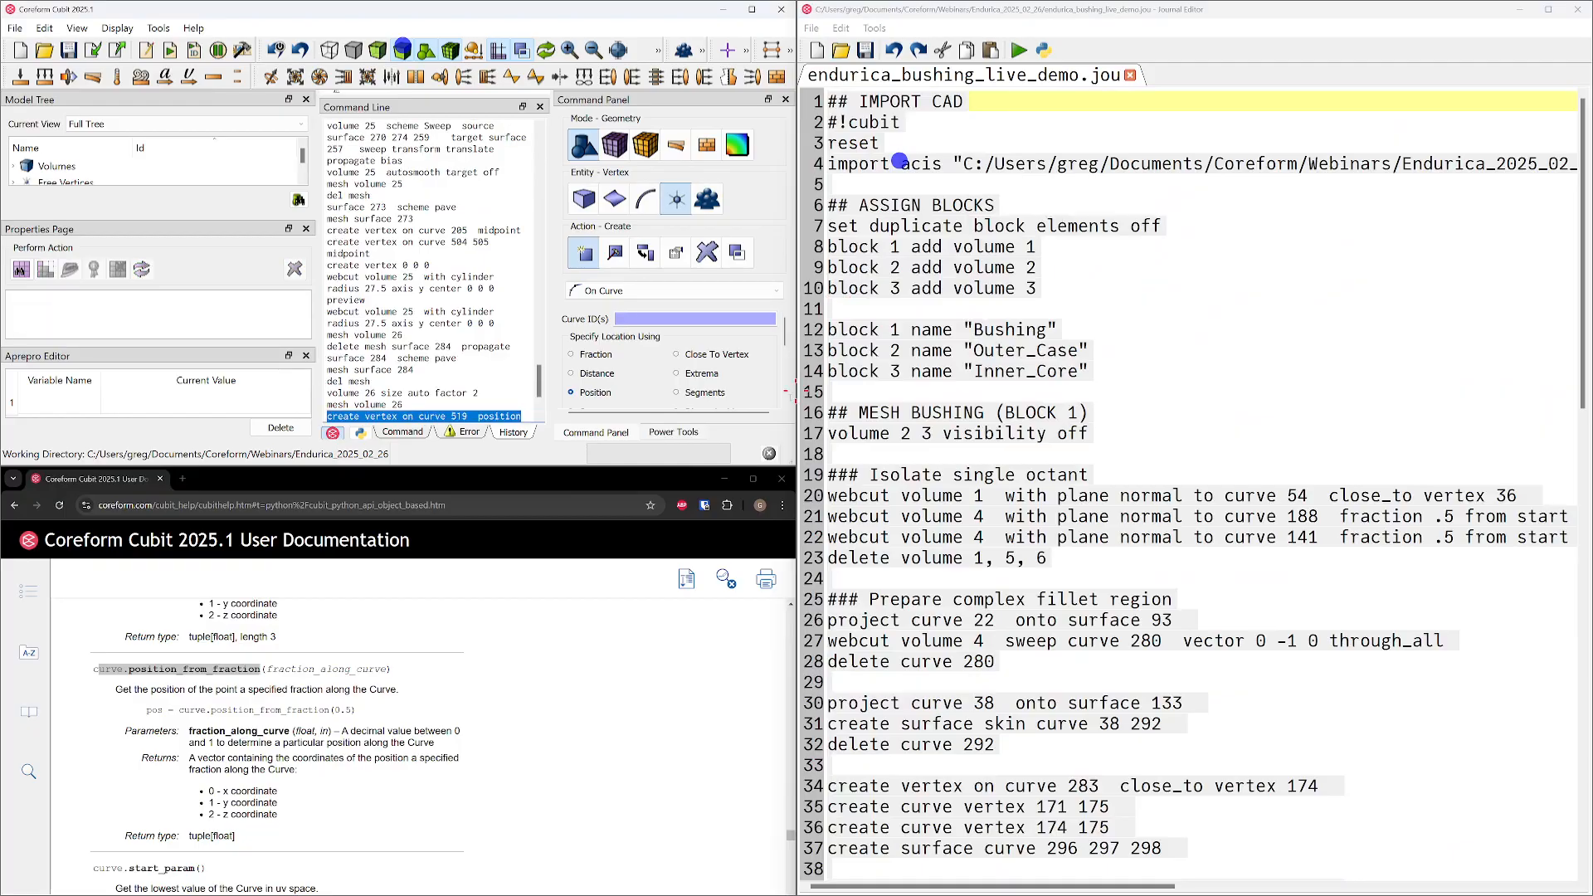
Minimize the documentation browser and enlarge the Coreform Cubit window to full height so the model view is visible
{"action": "left_click", "coordinate": [724, 482]}
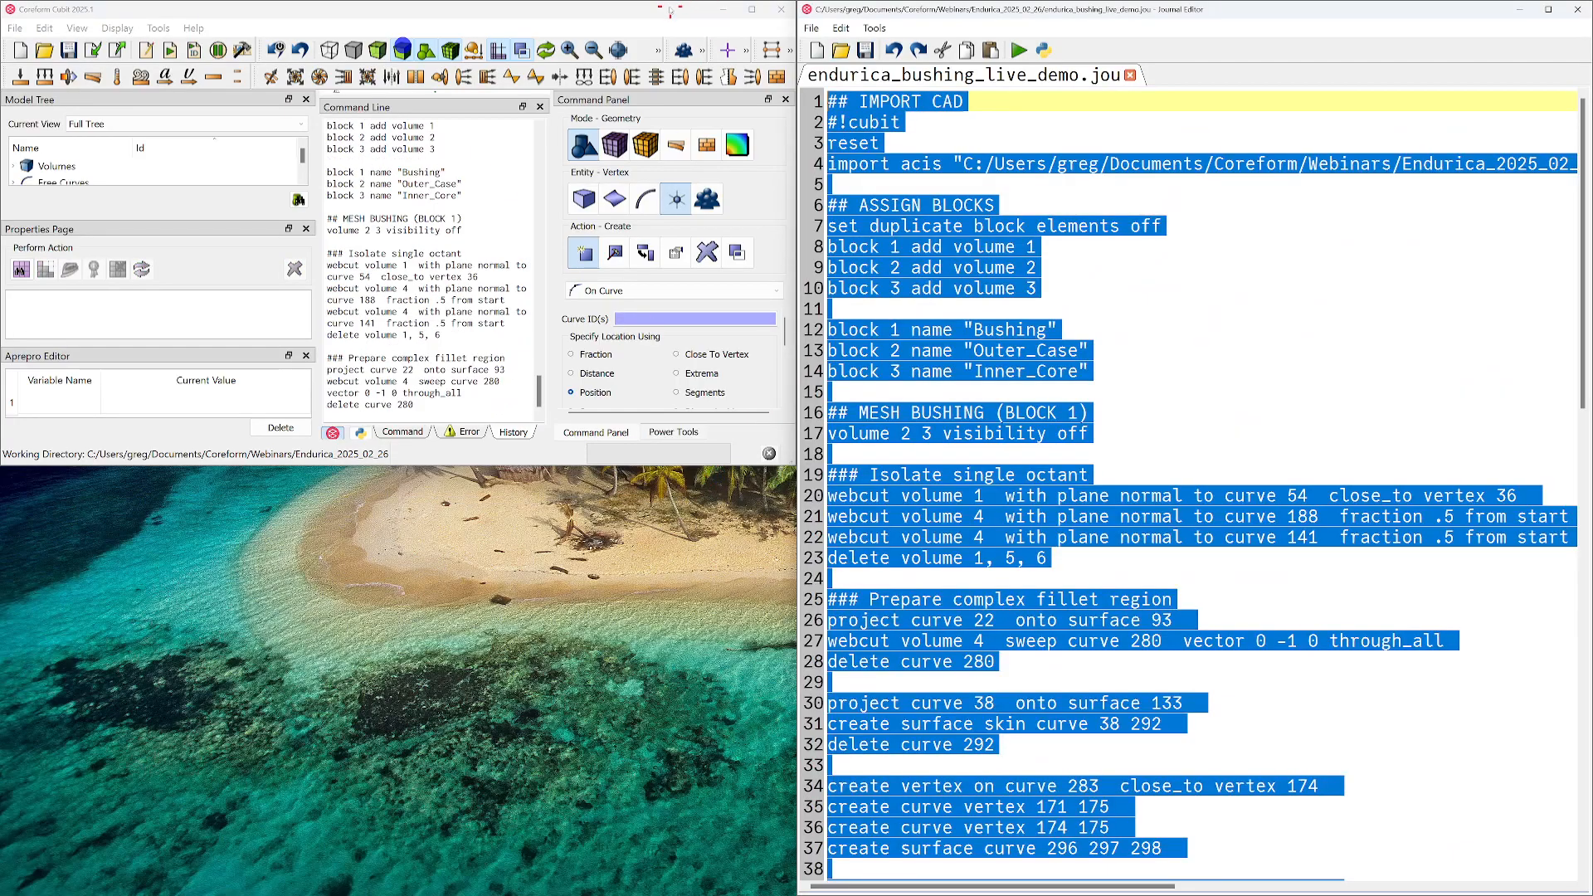
{"action": "left_click_drag", "start_coordinate": [668, 11], "coordinate": [1, 541]}
{"action": "left_click", "coordinate": [464, 430]}
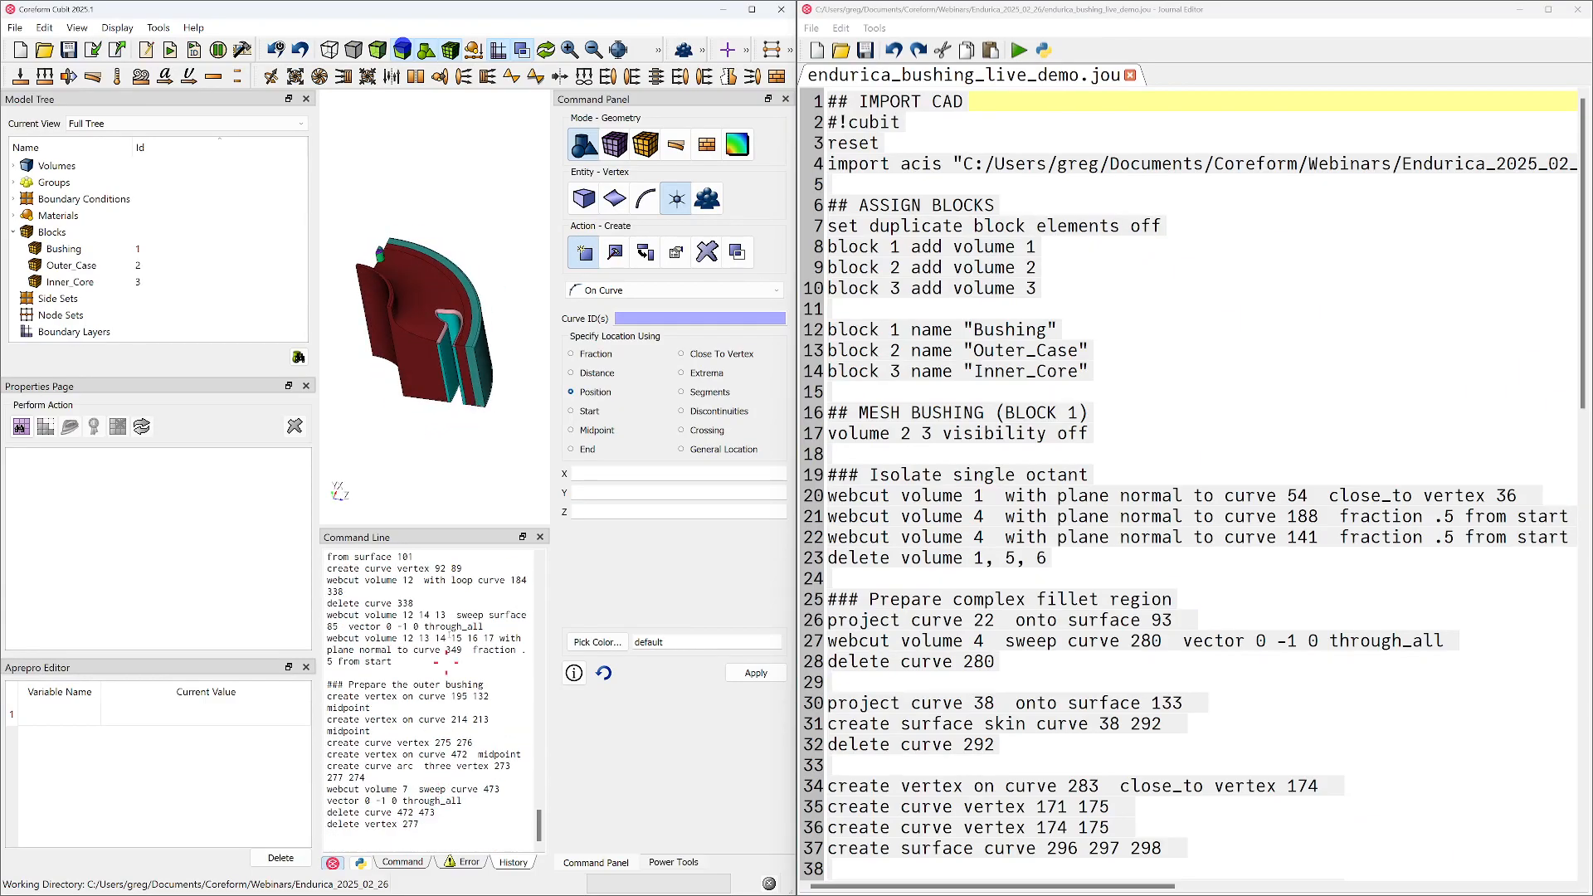
Pick the spline curve on the bushing's inner region in the model and check its ID
{"action": "left_click_drag", "start_coordinate": [414, 392], "coordinate": [398, 371]}
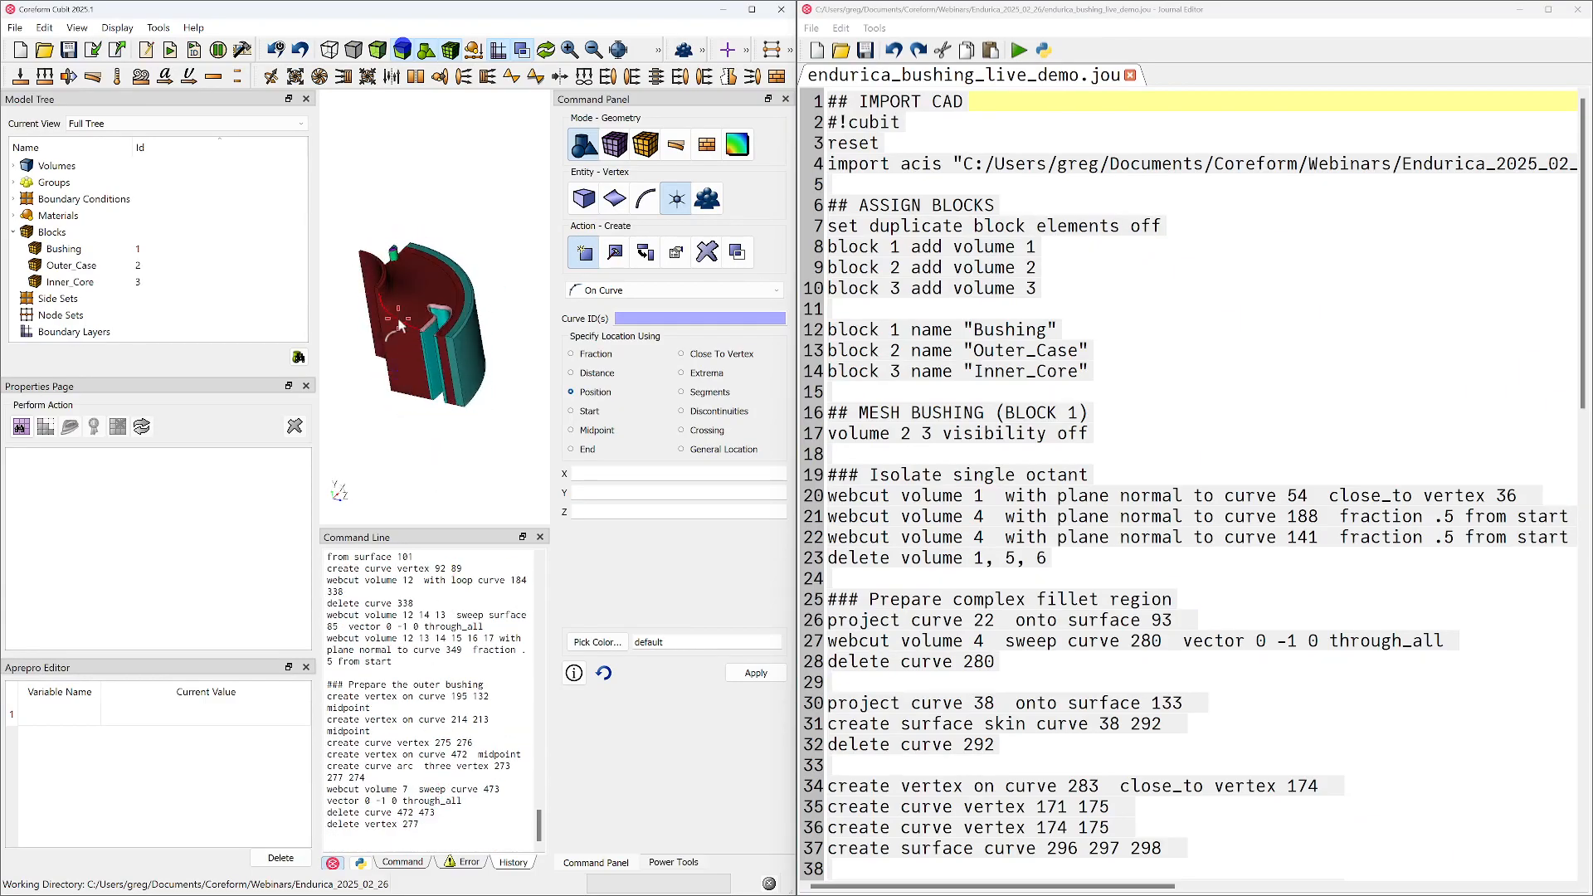
{"action": "left_click", "coordinate": [399, 326]}
Run the journal's Python lines from "#!python" through "return -1 * curvature" in the command line to define both curvature functions
{"action": "scroll", "coordinate": [1051, 669], "scroll_direction": "down", "scroll_amount": 5}
{"action": "scroll", "coordinate": [1050, 669], "scroll_direction": "down", "scroll_amount": 13}
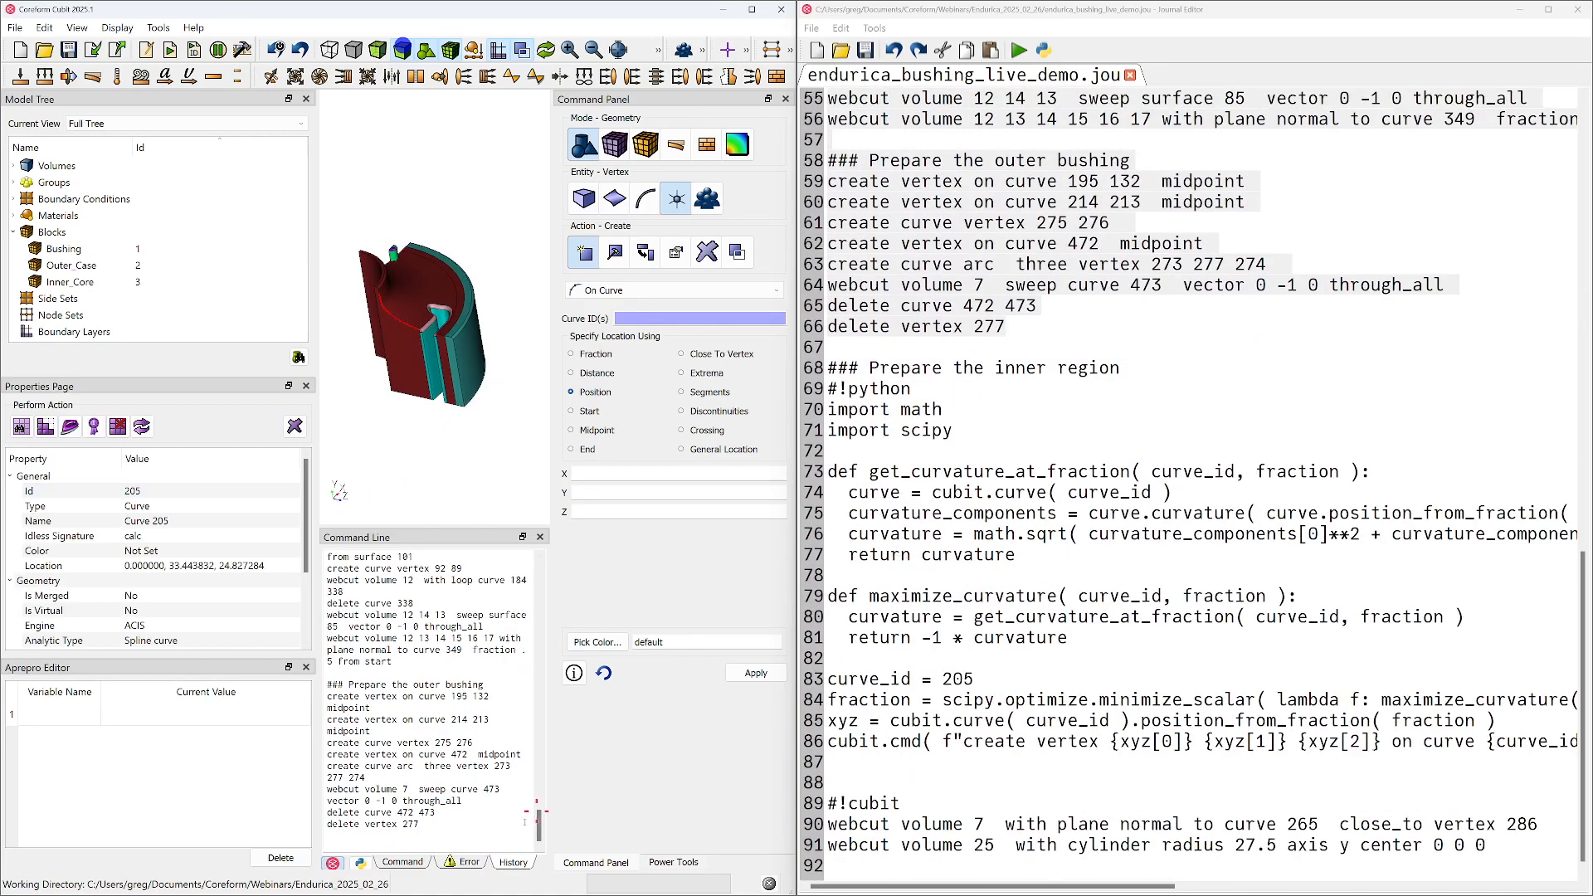
{"action": "left_click", "coordinate": [411, 863]}
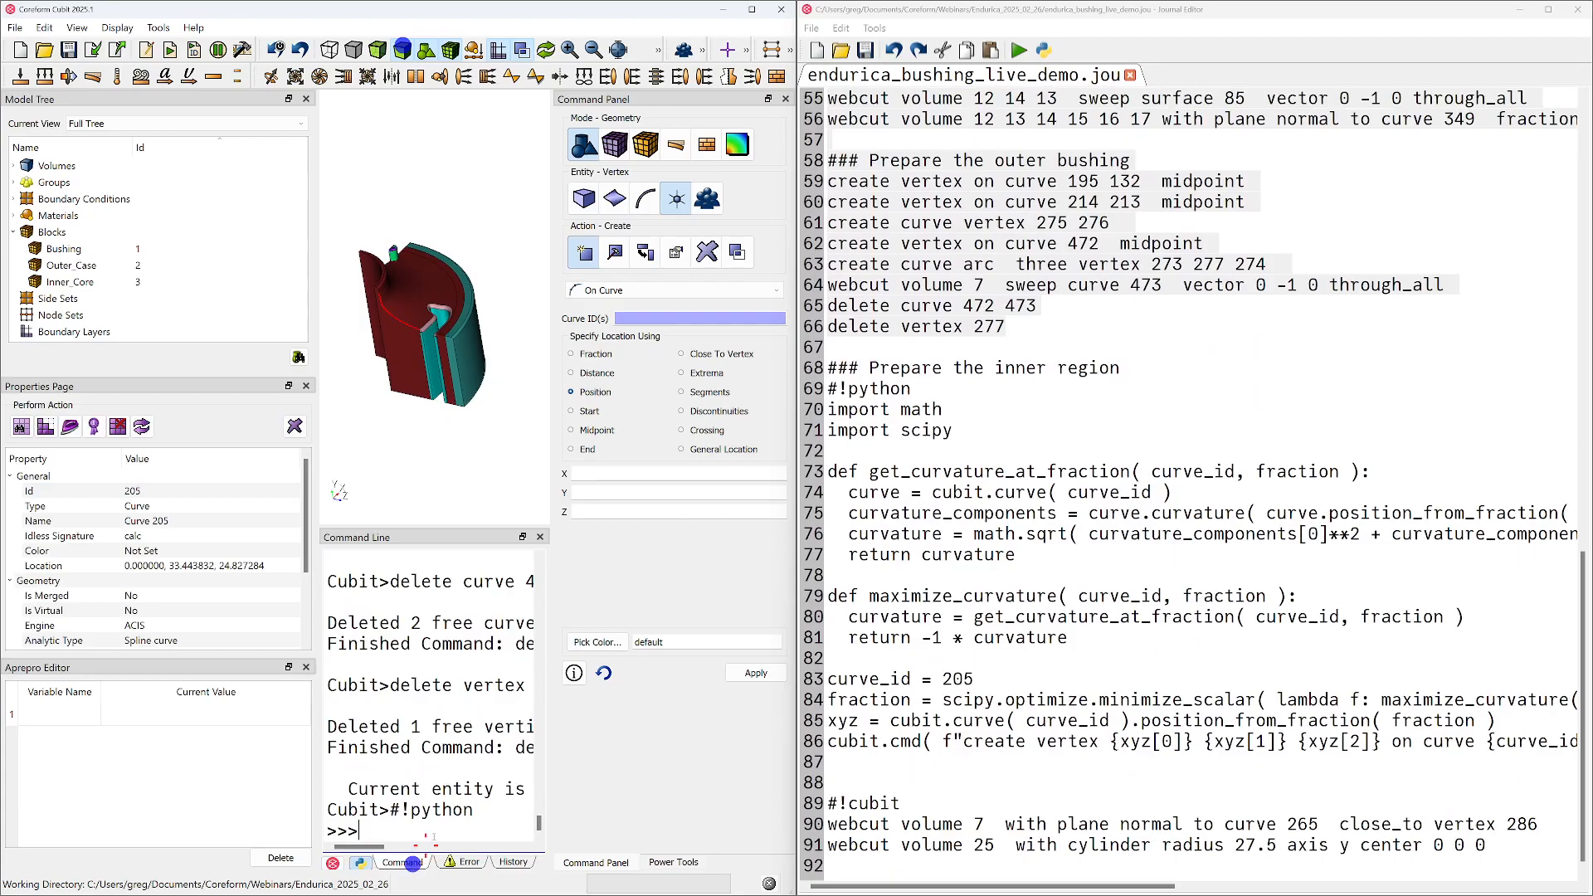
{"action": "left_click_drag", "start_coordinate": [829, 388], "coordinate": [1019, 651]}
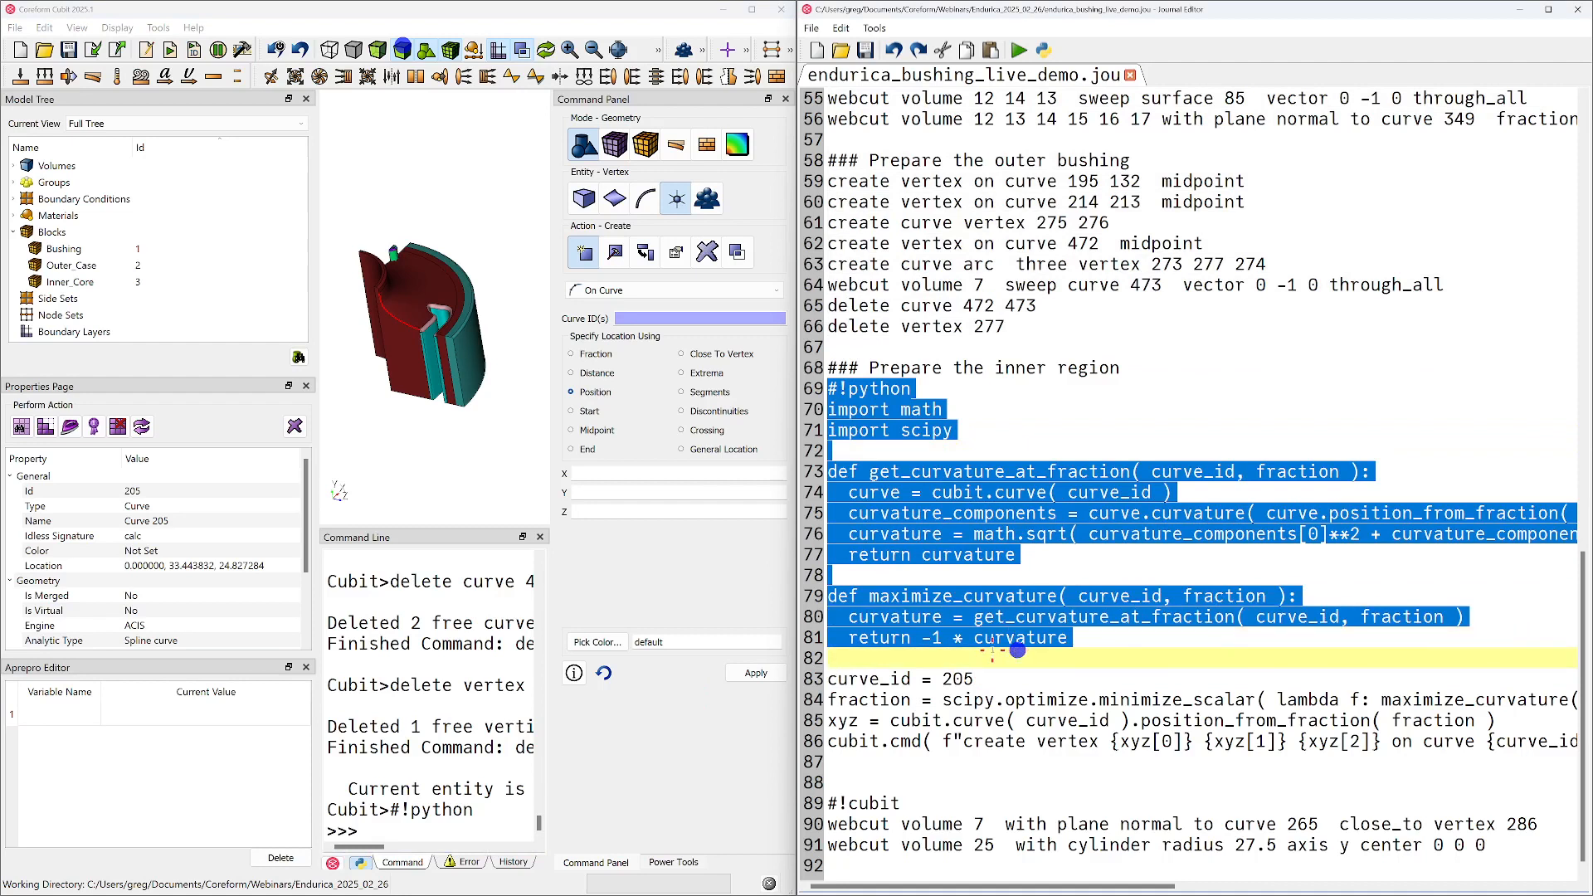
{"action": "right_click", "coordinate": [1017, 650]}
{"action": "left_click", "coordinate": [1059, 366]}
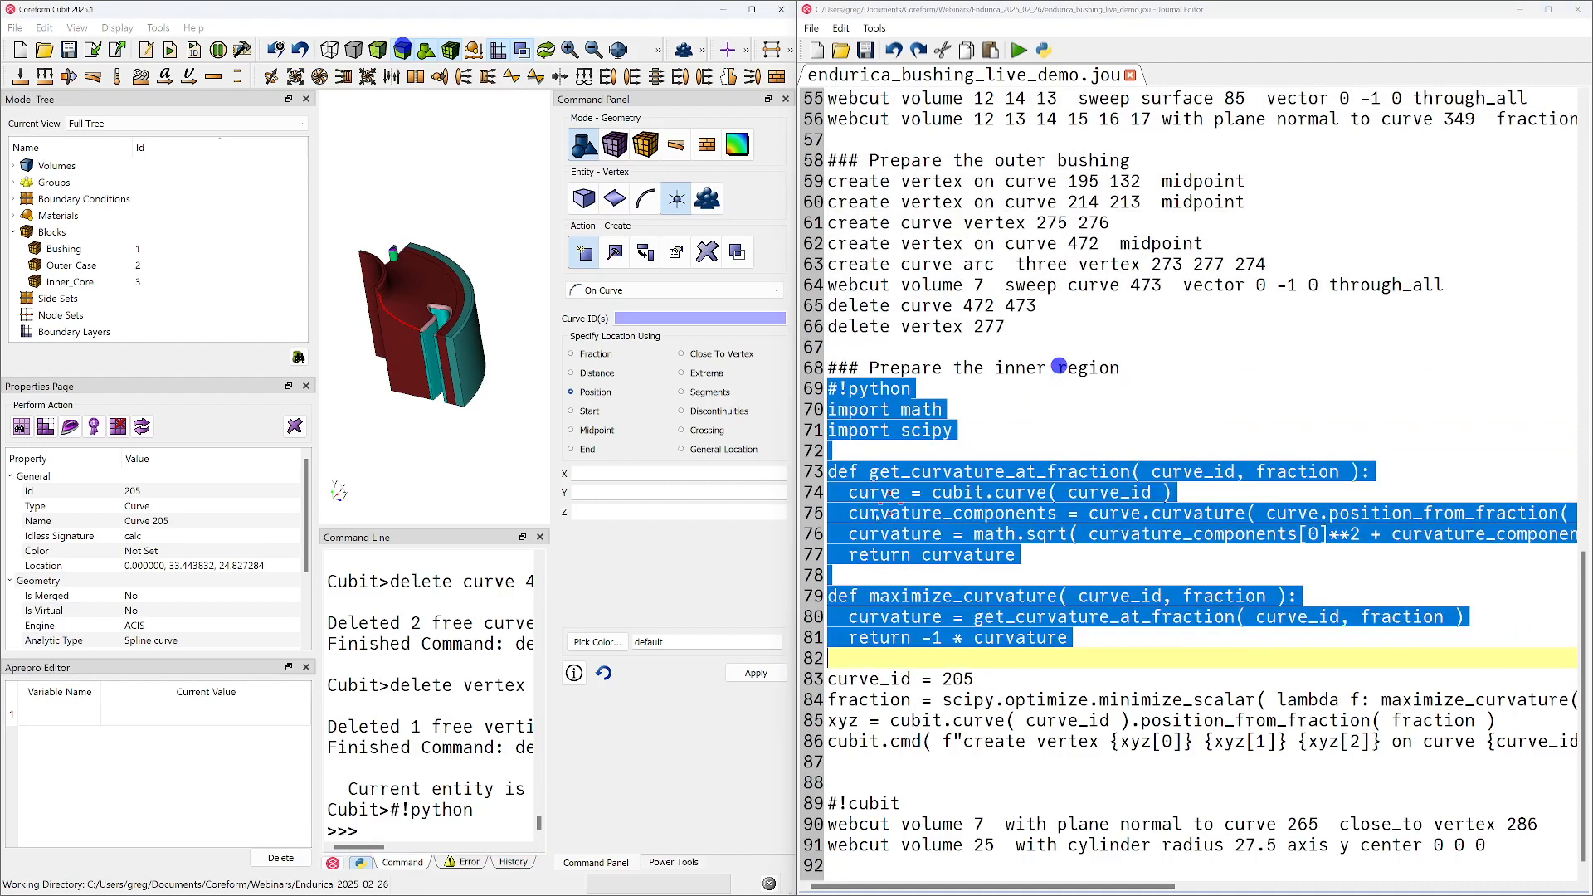
{"action": "scroll", "coordinate": [464, 723], "scroll_direction": "up", "scroll_amount": 1}
{"action": "scroll", "coordinate": [448, 735], "scroll_direction": "down", "scroll_amount": 2}
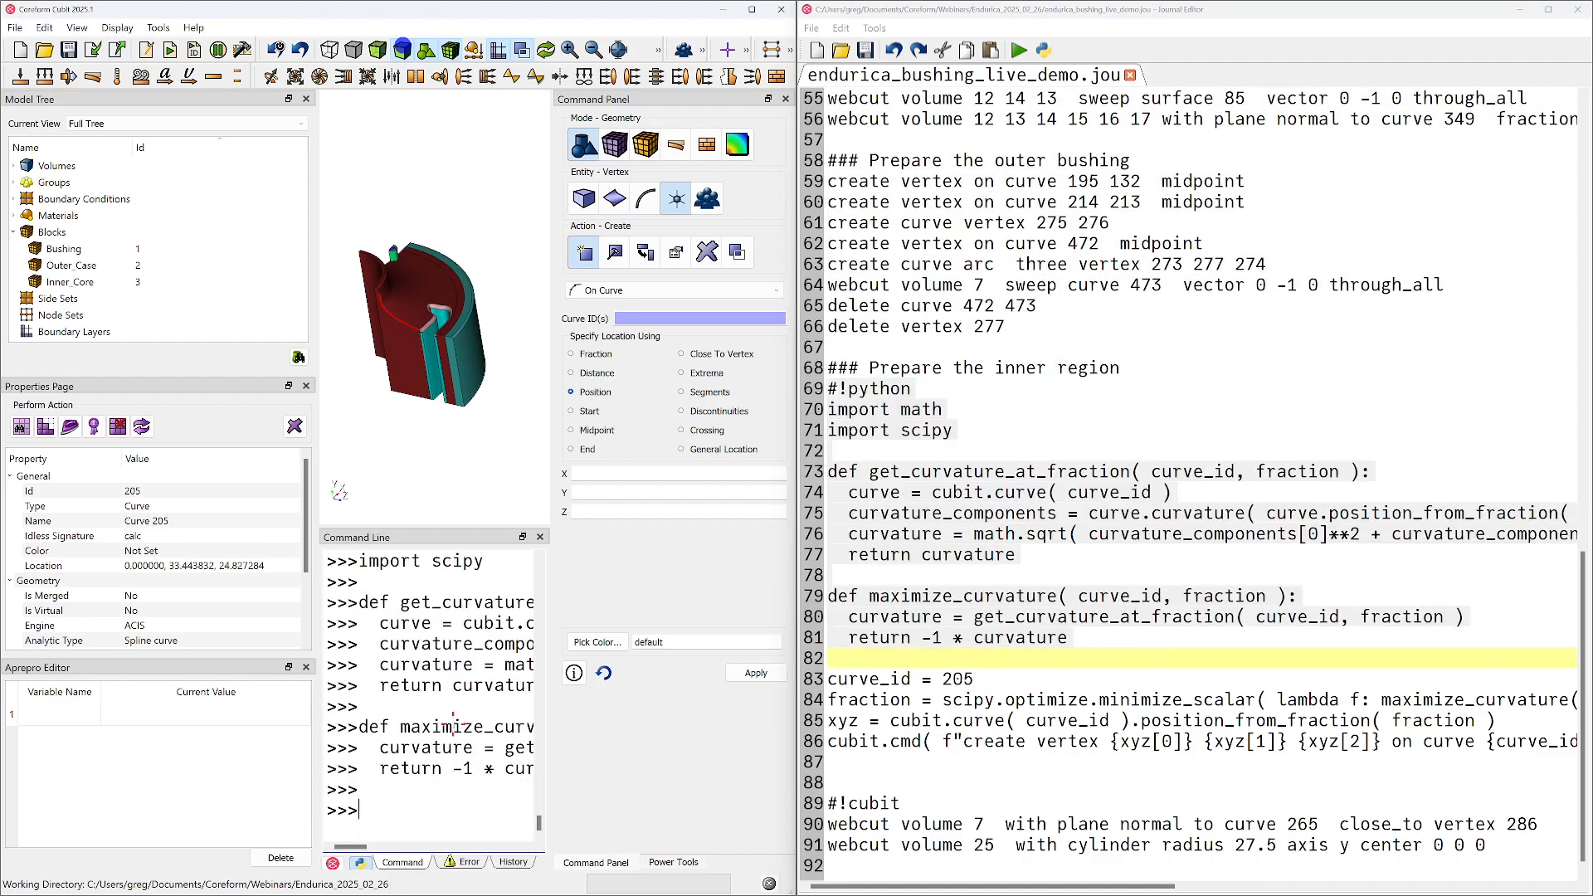
{"action": "key", "text": "Return"}
{"action": "key", "text": "Return"}
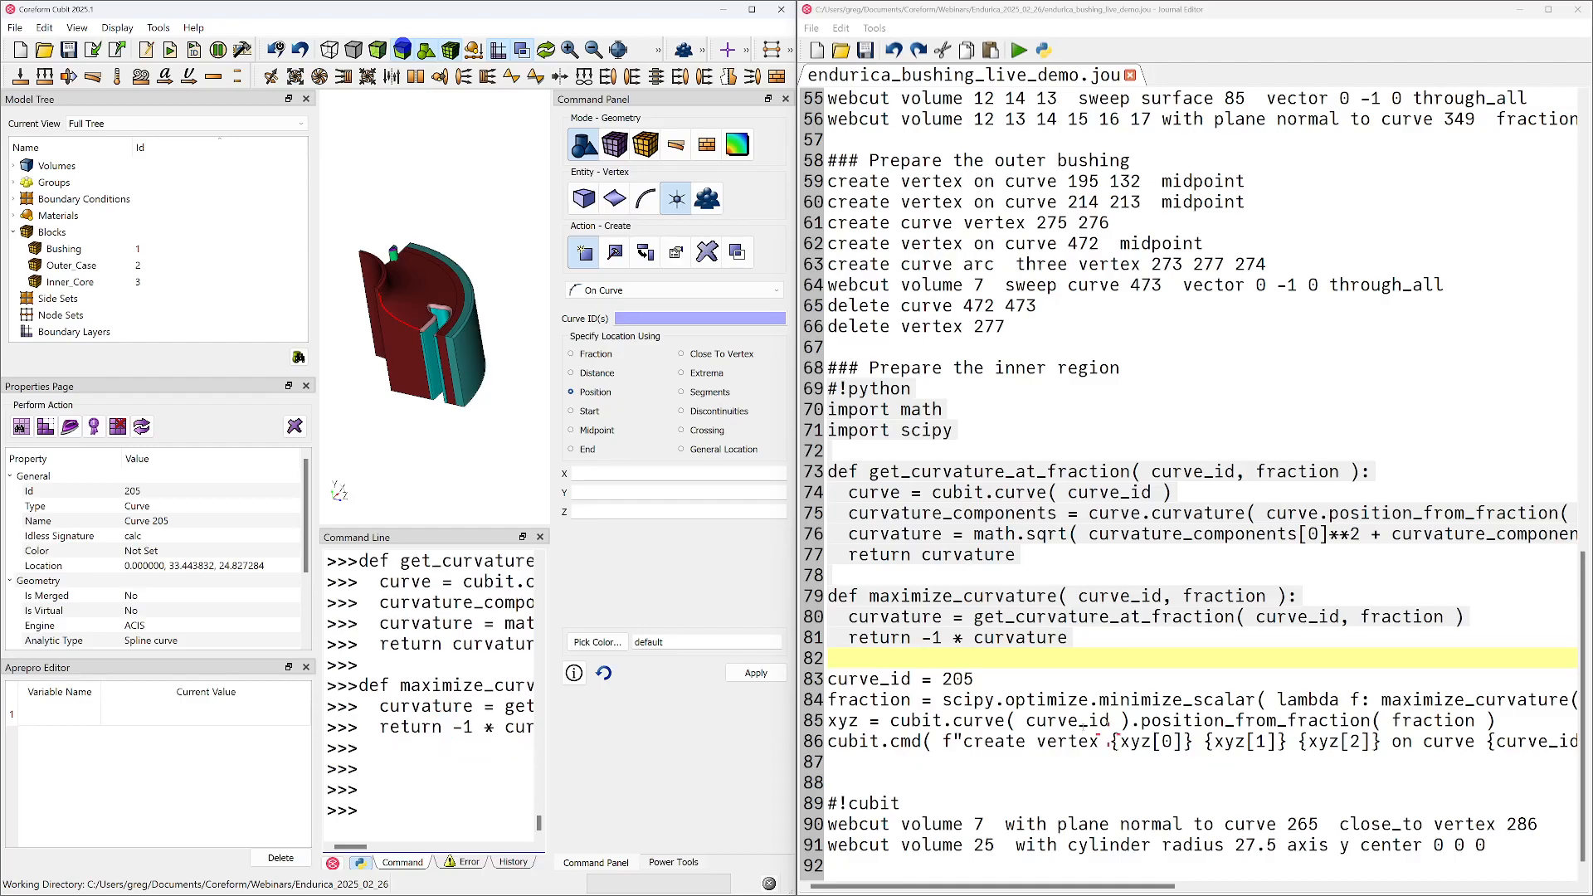
Run the "curve_id = 205" and "fraction = scipy.optimize.minimize_scalar" journal lines in the Python console and print fraction
{"action": "left_click_drag", "start_coordinate": [828, 679], "coordinate": [828, 719]}
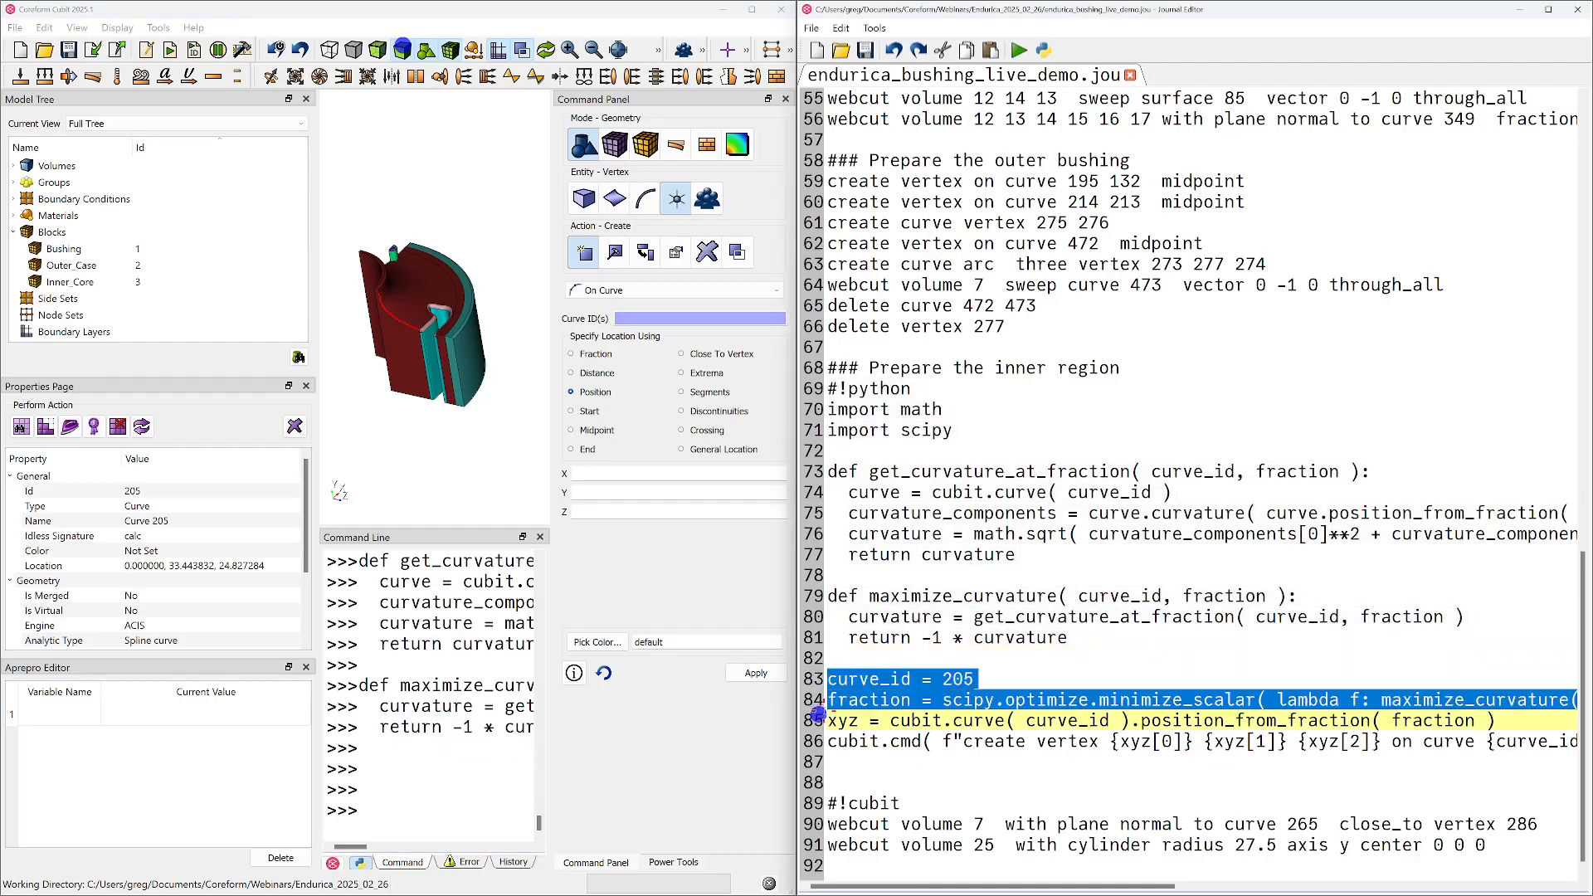
{"action": "left_click", "coordinate": [588, 744]}
{"action": "right_click", "coordinate": [458, 766]}
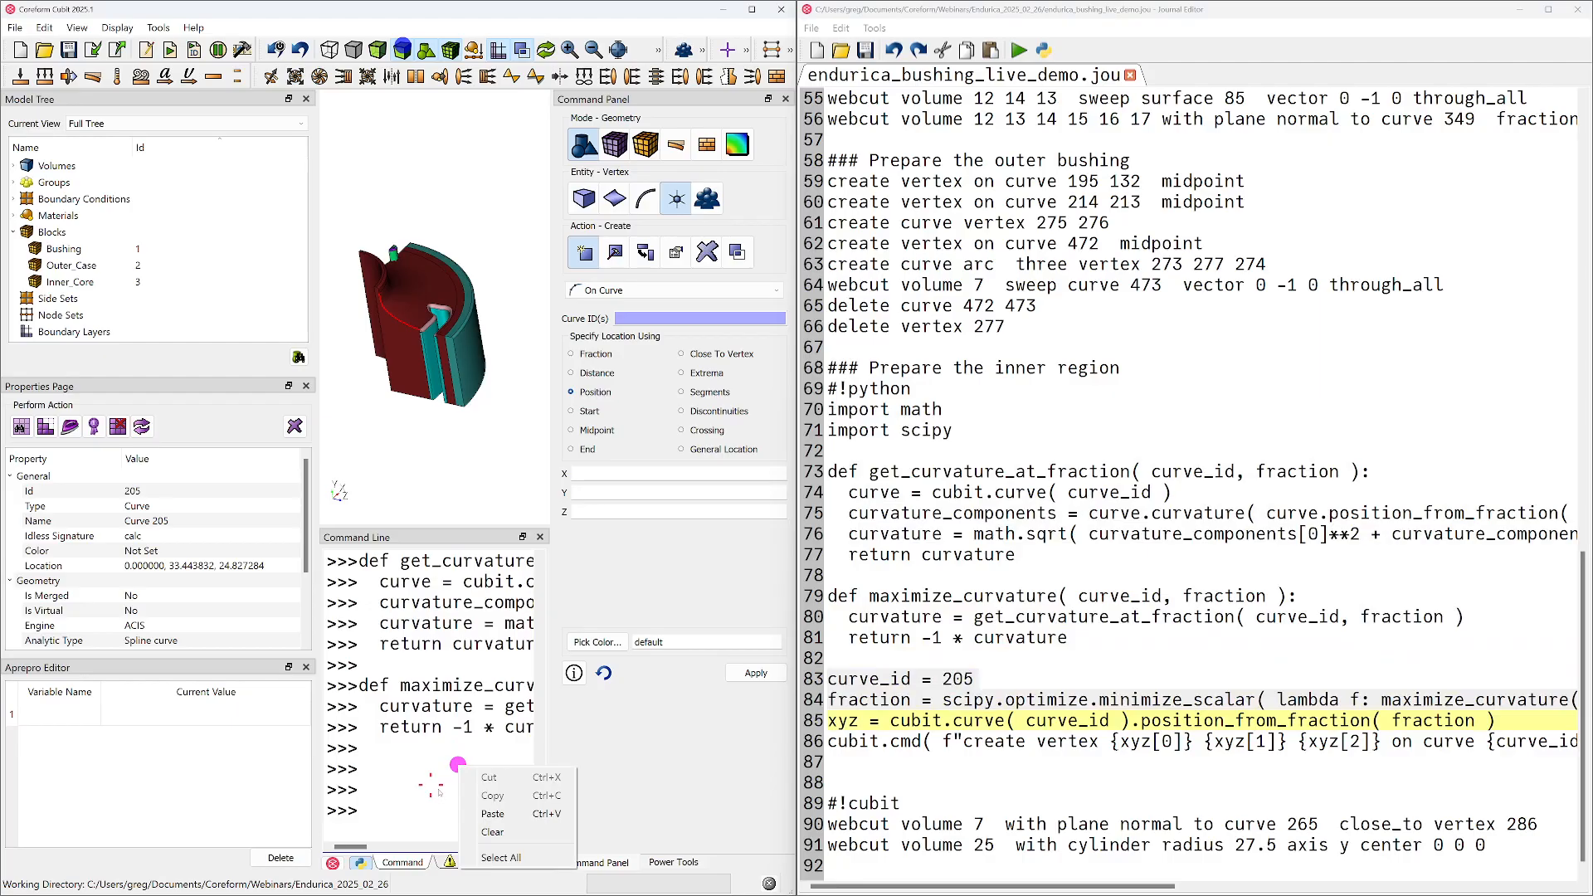
{"action": "left_click", "coordinate": [505, 815]}
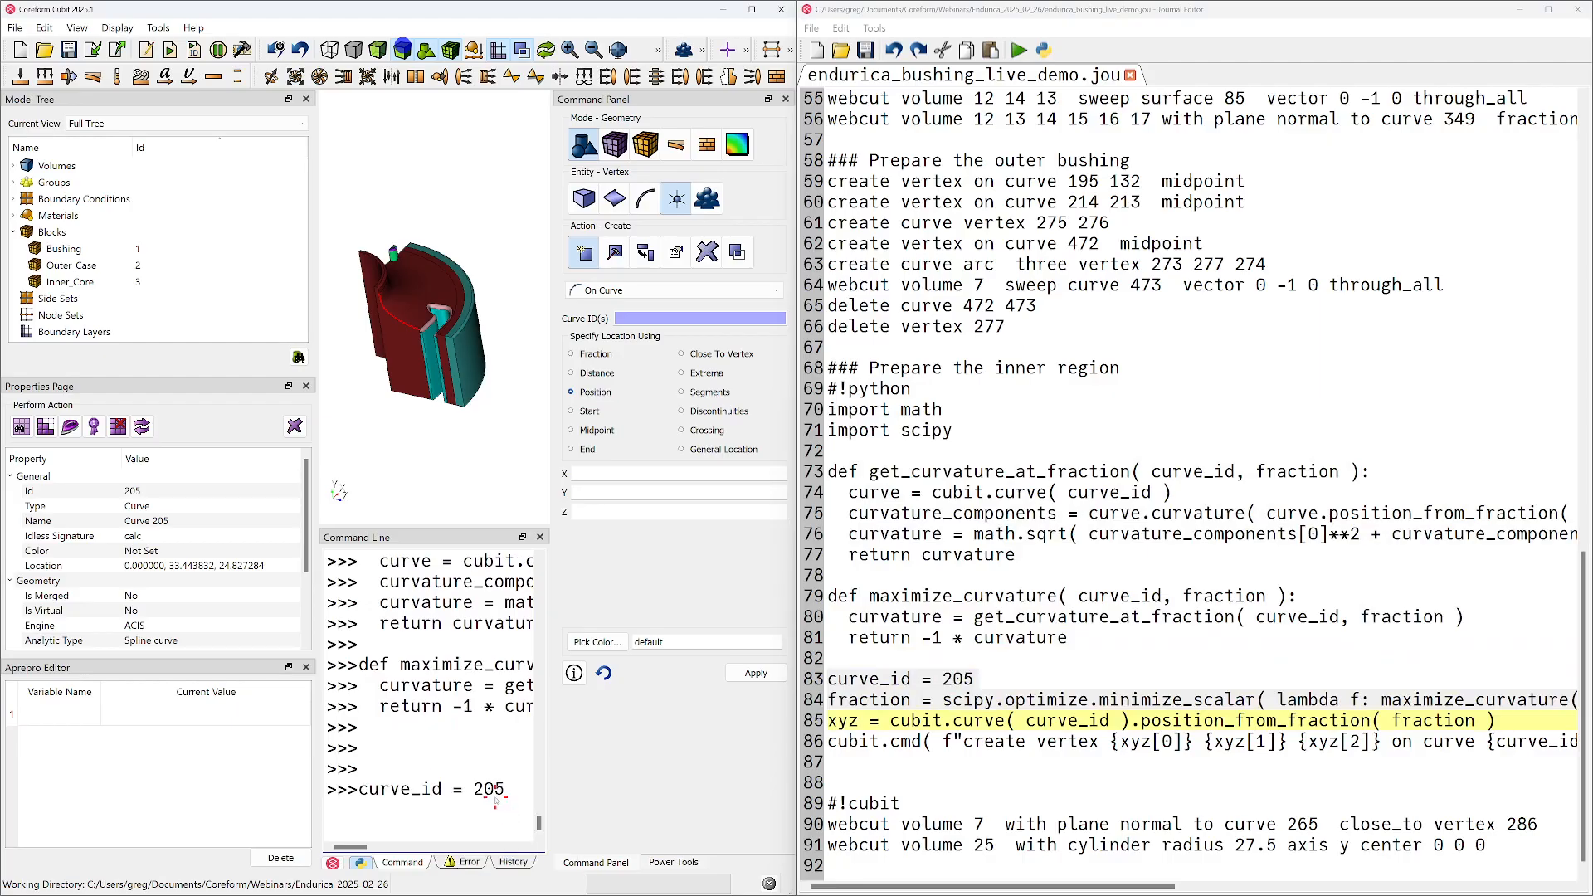
{"action": "type", "text": "fraction"}
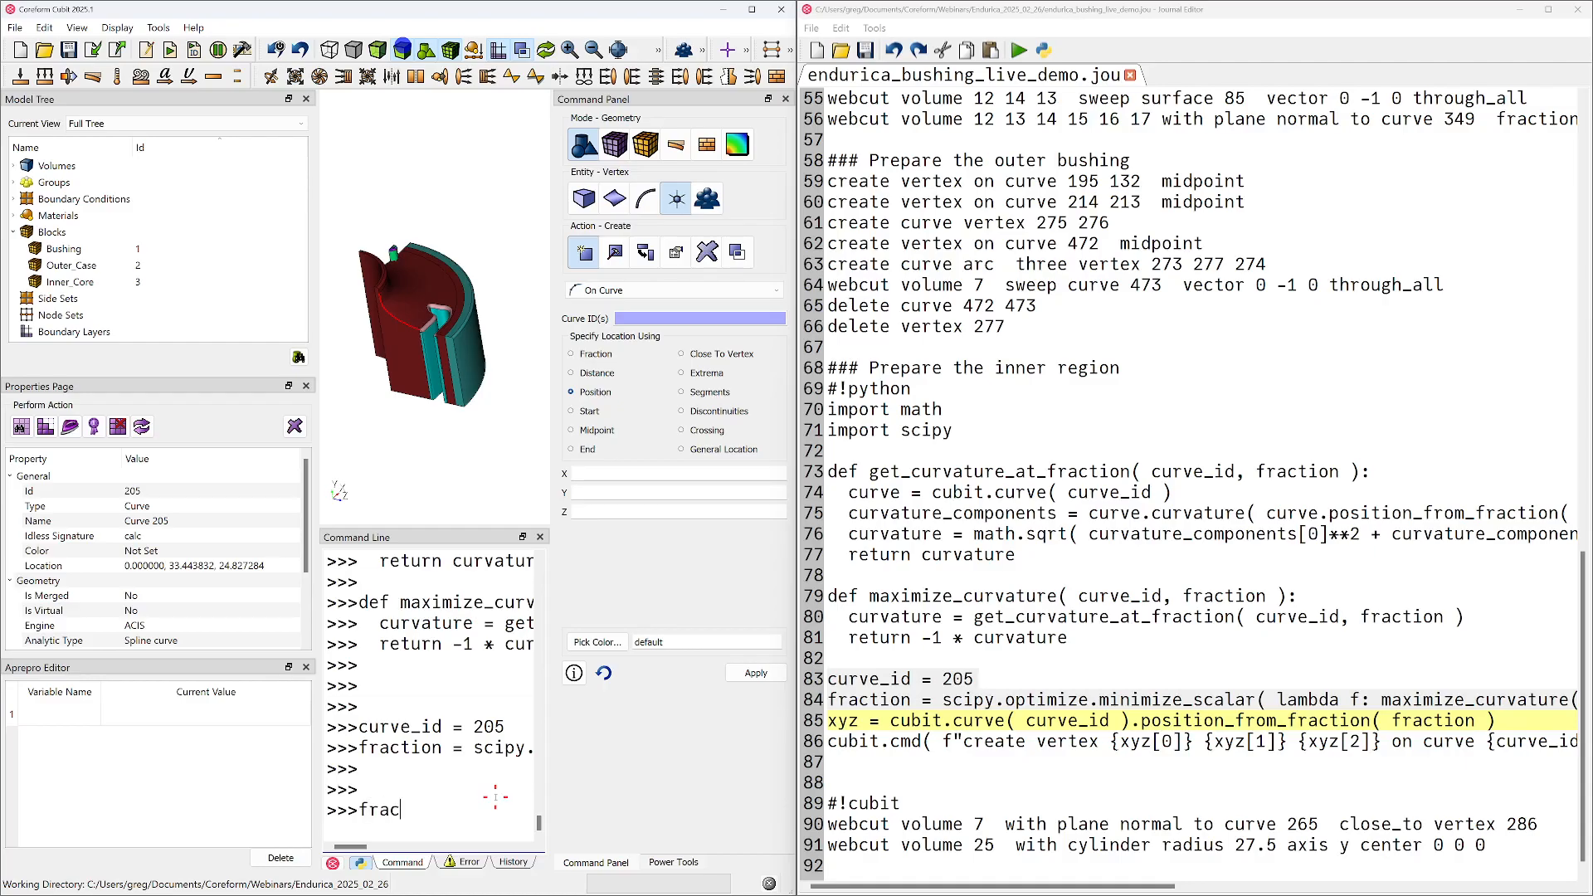
{"action": "key", "text": "Return"}
Run the "xyz = cubit.curve( curve_id ).position_from_fraction( fraction )" line in the Python console and print xyz
{"action": "mouse_move", "coordinate": [431, 441]}
{"action": "middle_mouse_down"}
{"action": "mouse_move", "coordinate": [440, 404]}
{"action": "mouse_move", "coordinate": [432, 424]}
{"action": "middle_mouse_up"}
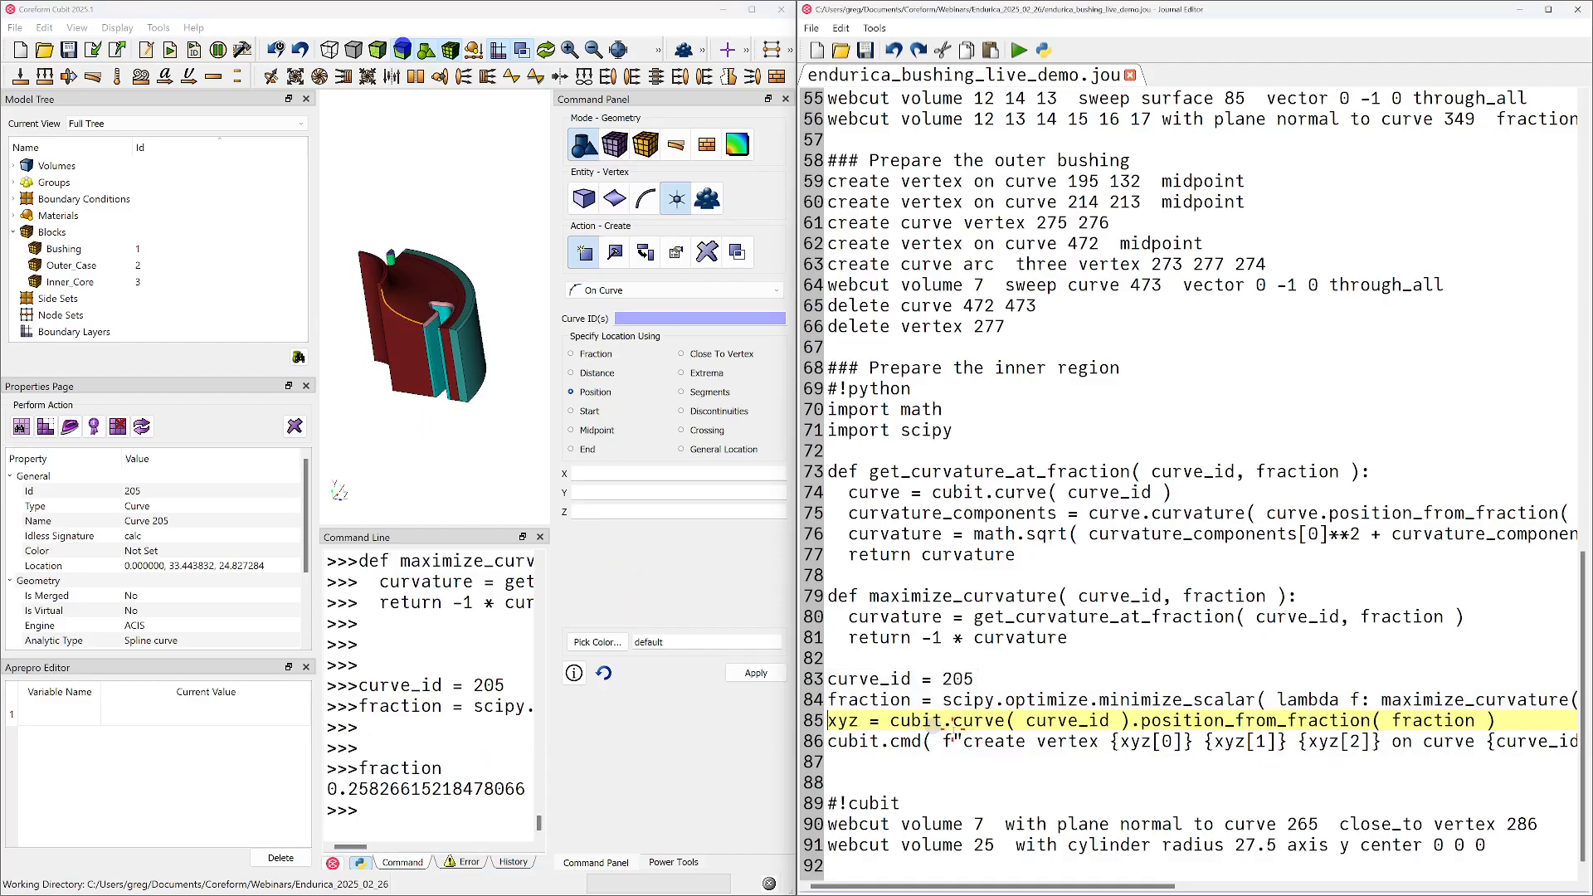
{"action": "triple_click", "coordinate": [954, 722]}
{"action": "left_click", "coordinate": [469, 812]}
{"action": "key", "text": "ctrl+v"}
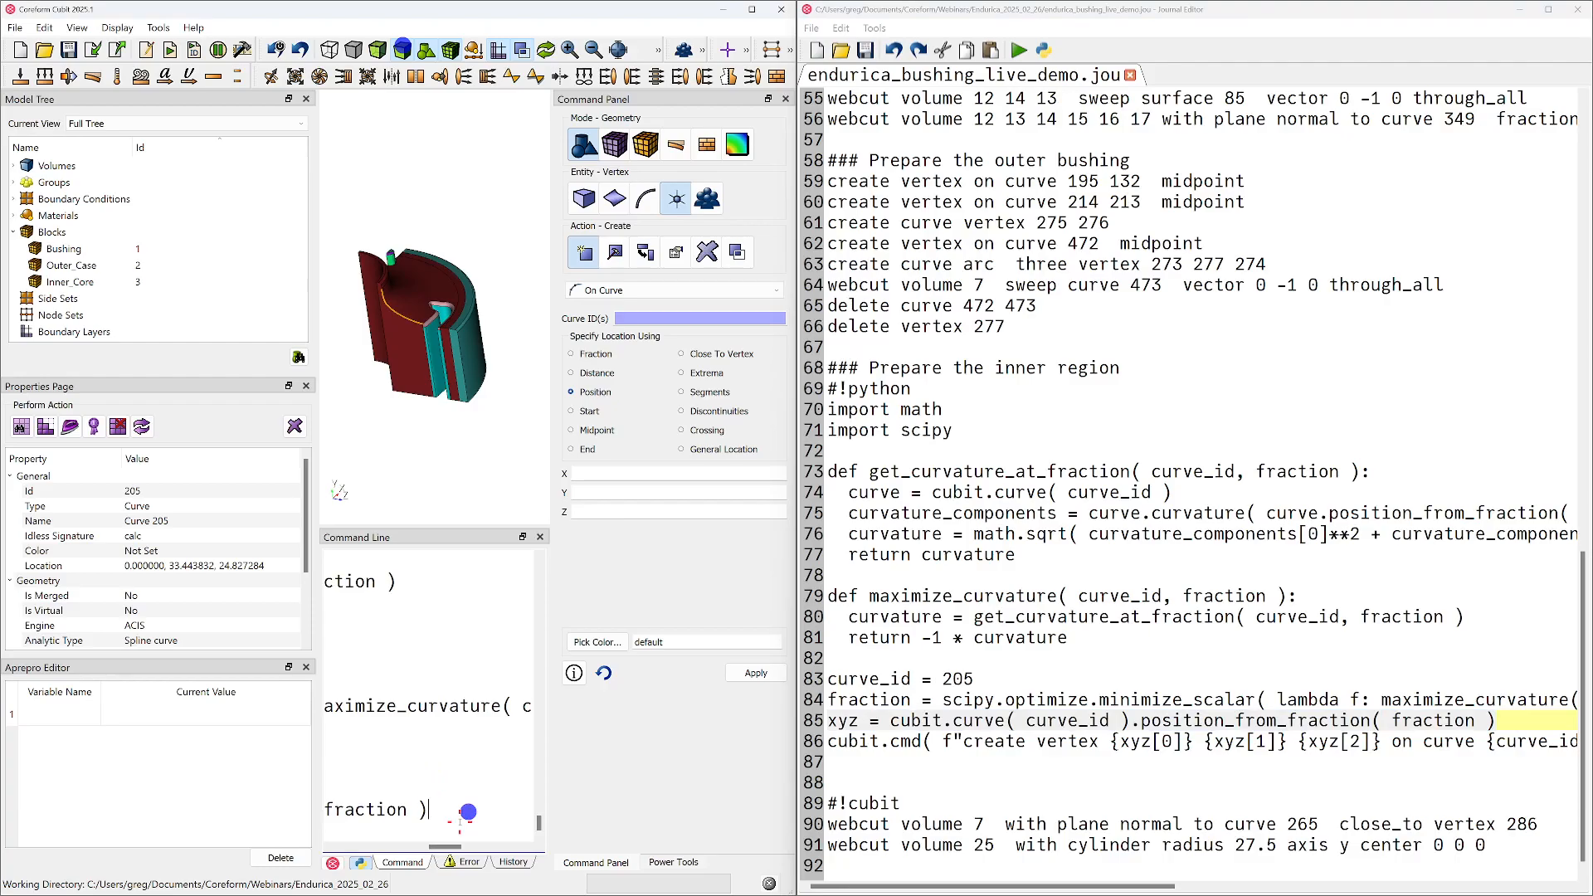
{"action": "key", "text": "Return"}
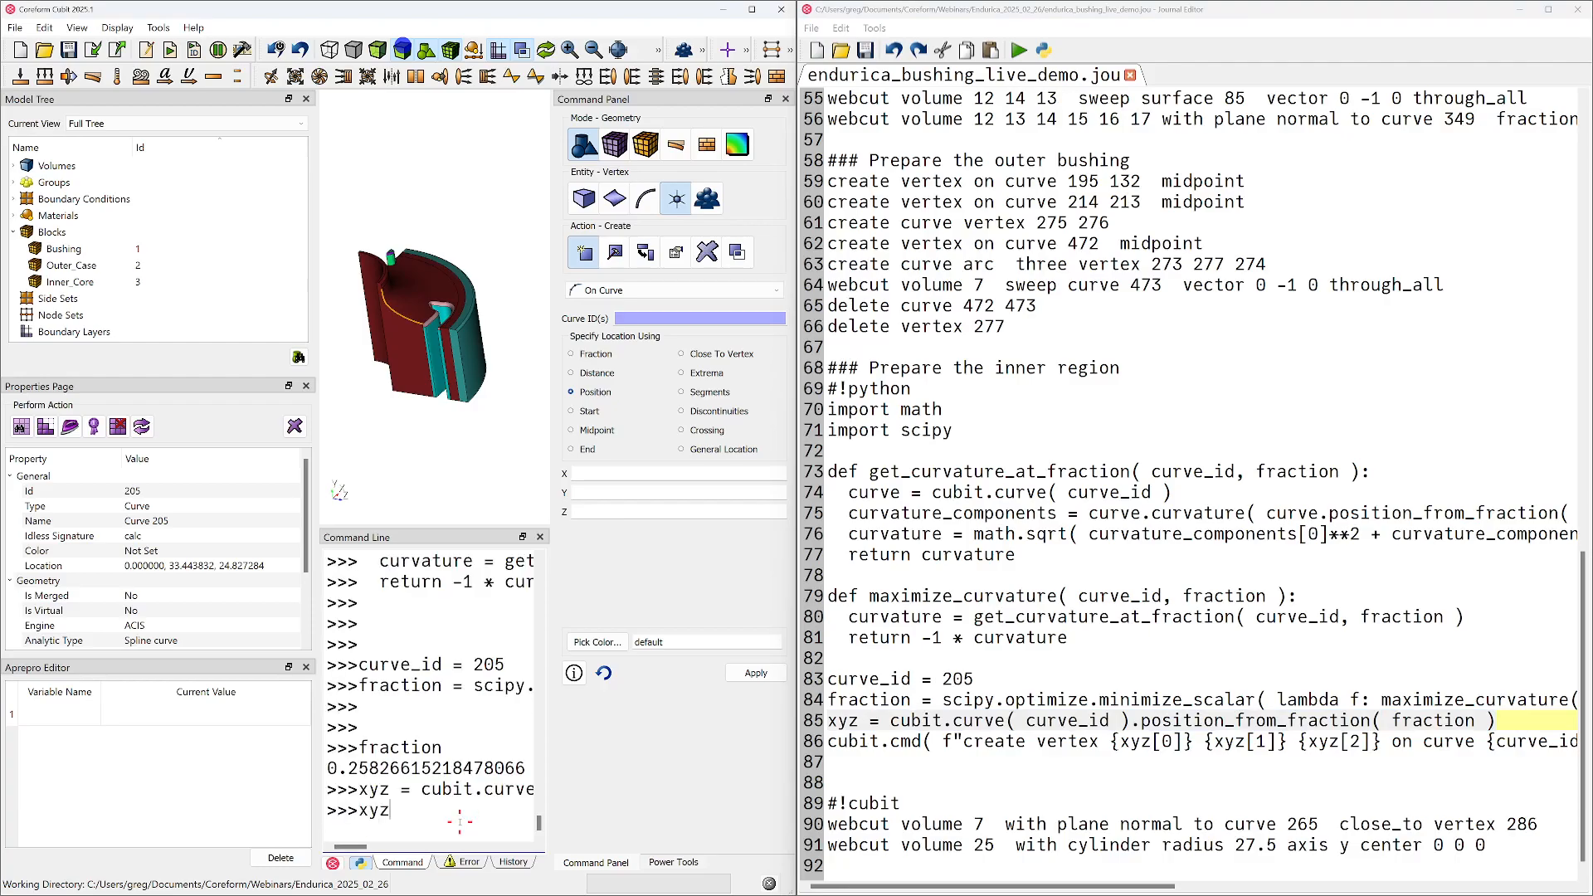
{"action": "key", "text": "Return"}
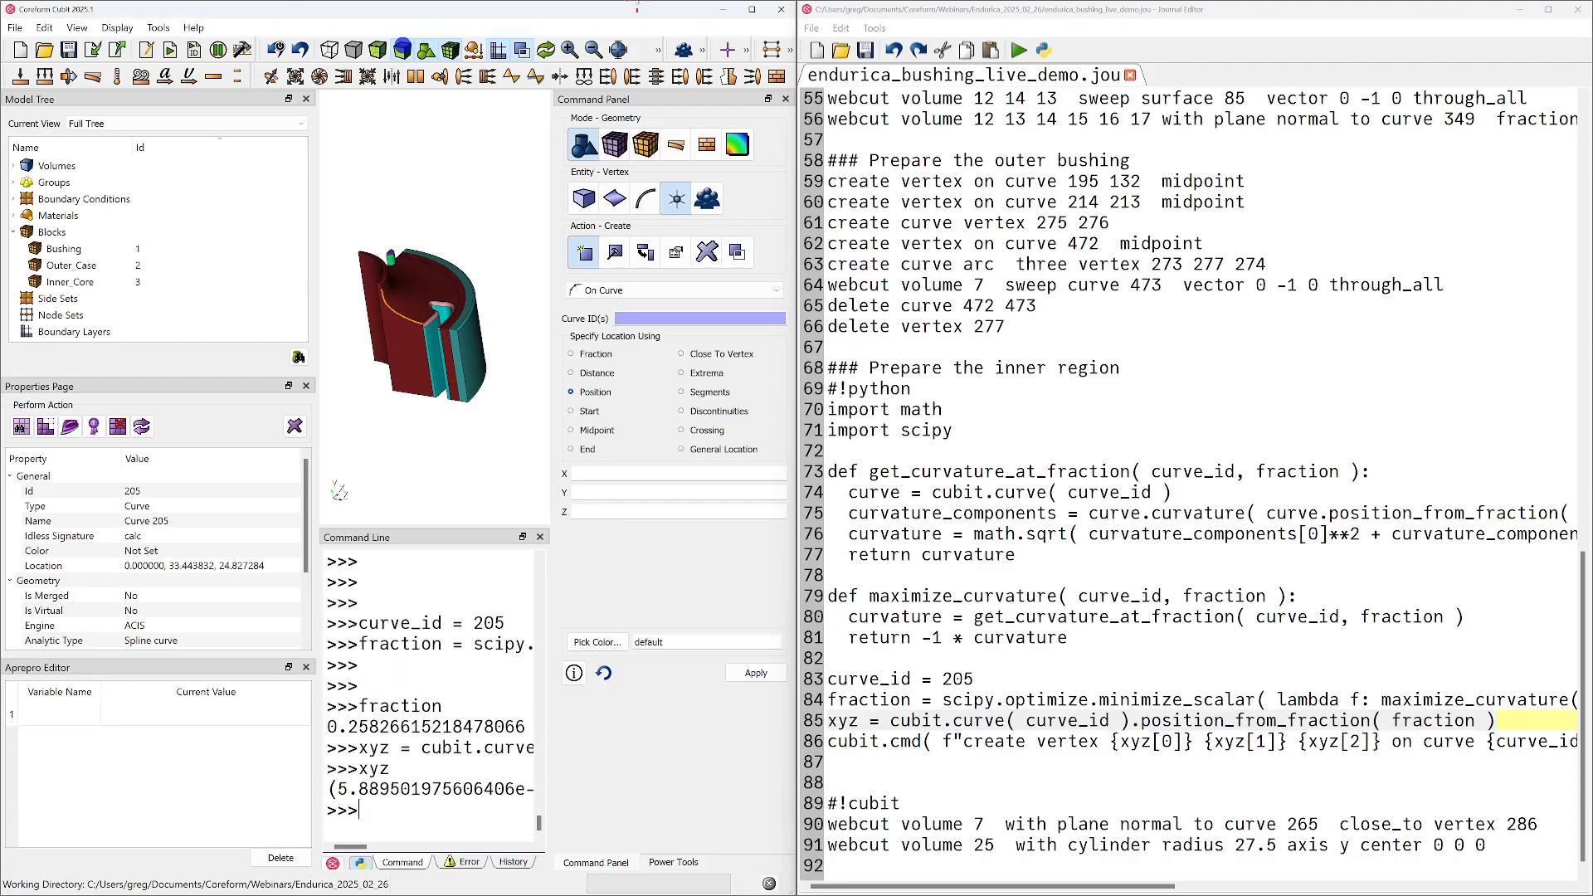
Maximize the Coreform Cubit window to read the full xyz coordinates, and place the journal editor on the right half of the screen
{"action": "left_click", "coordinate": [750, 10]}
{"action": "left_click_drag", "start_coordinate": [1164, 15], "coordinate": [1592, 83]}
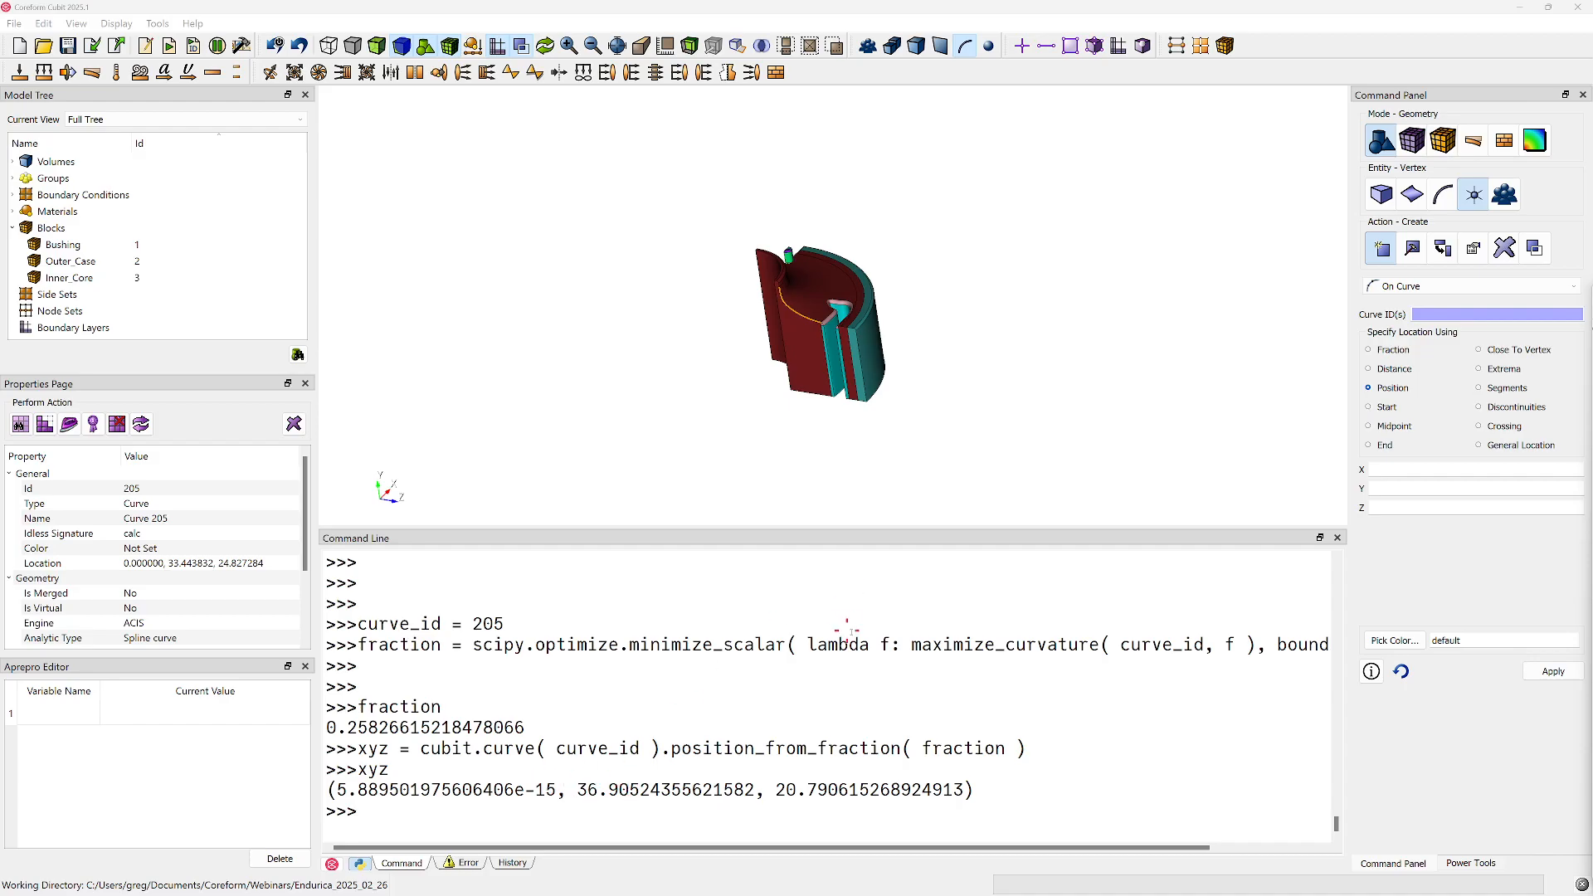
{"action": "left_click_drag", "start_coordinate": [1592, 301], "coordinate": [1054, 154]}
{"action": "key", "text": "super+Right"}
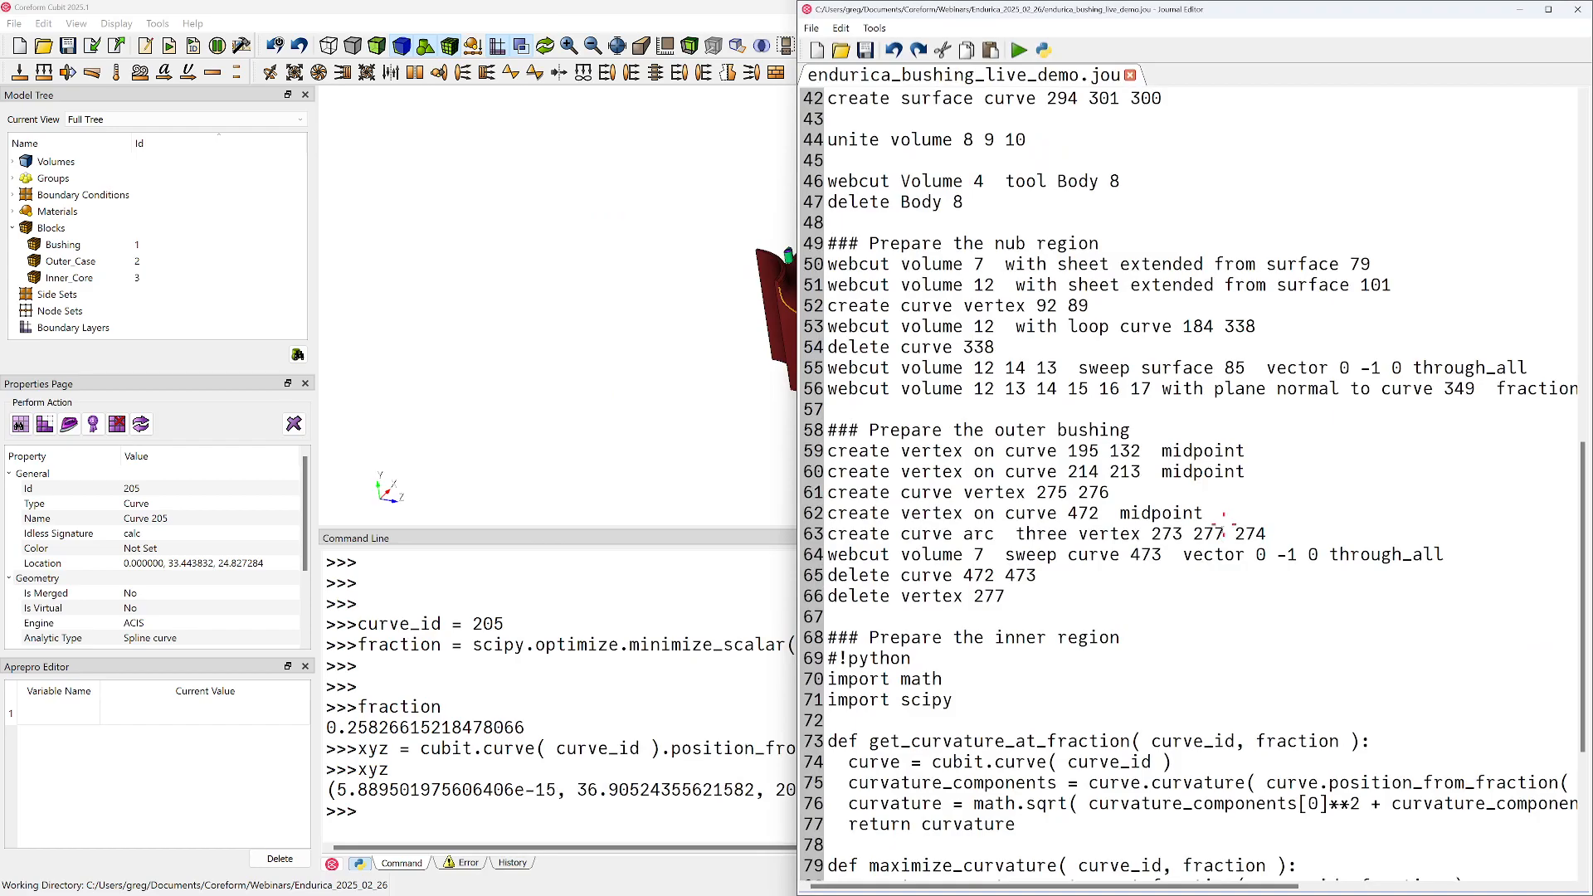
Run only the cubit.cmd journal line to create the vertex at xyz on the curve, and inspect the curve up close
{"action": "scroll", "coordinate": [1162, 589], "scroll_direction": "down", "scroll_amount": 5}
{"action": "triple_click", "coordinate": [873, 722]}
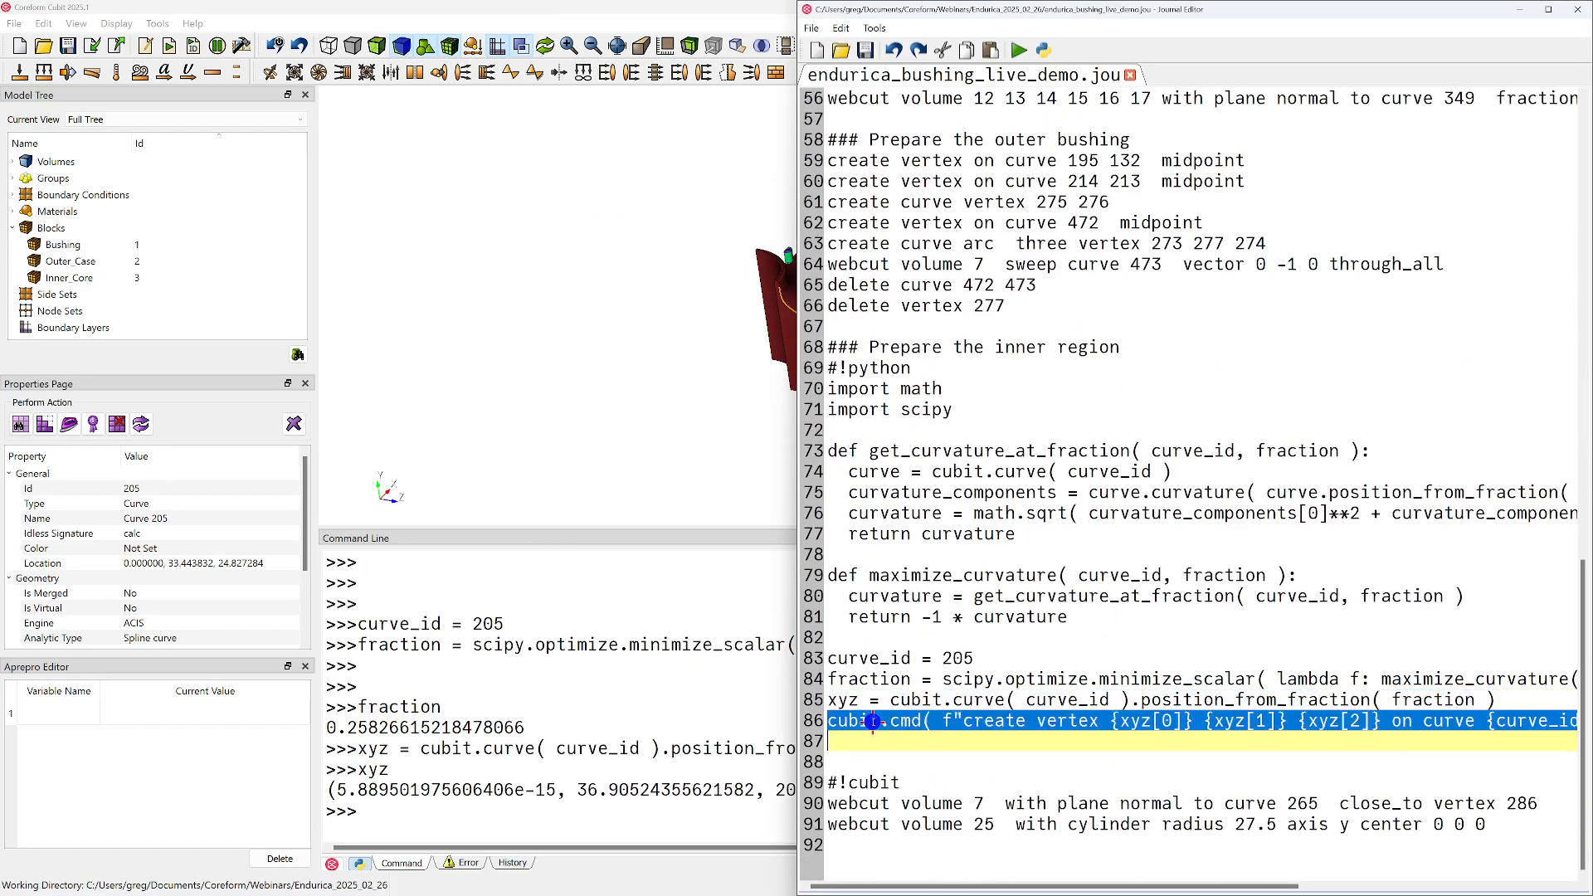
{"action": "right_click", "coordinate": [875, 723]}
{"action": "left_click", "coordinate": [946, 448]}
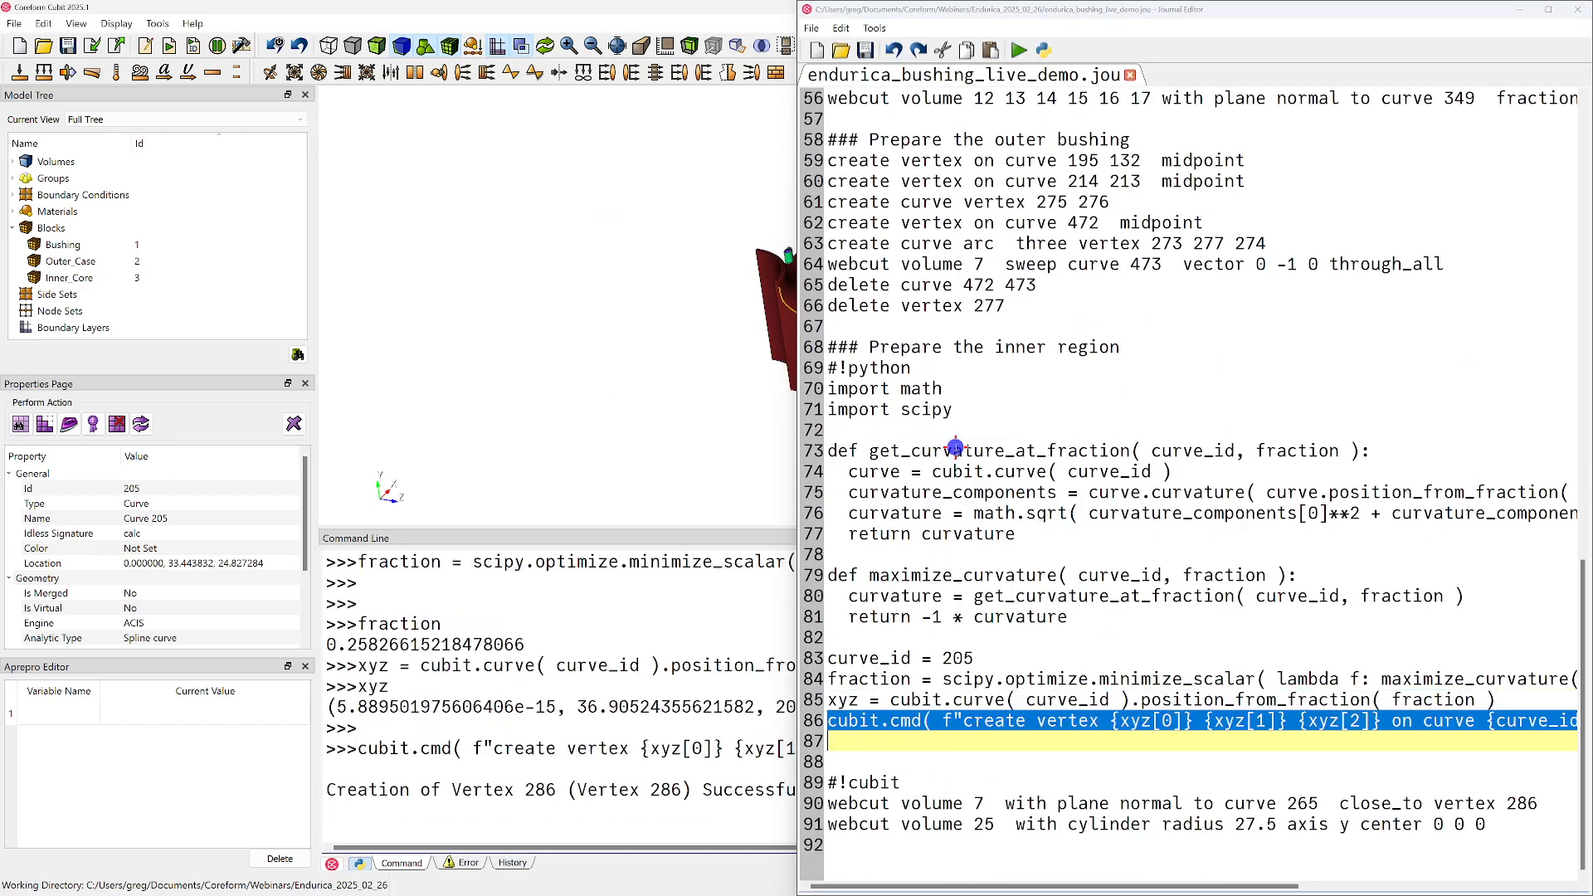
{"action": "middle_click_drag", "start_coordinate": [673, 357], "coordinate": [579, 423]}
{"action": "scroll", "coordinate": [536, 351], "scroll_direction": "up", "scroll_amount": 4}
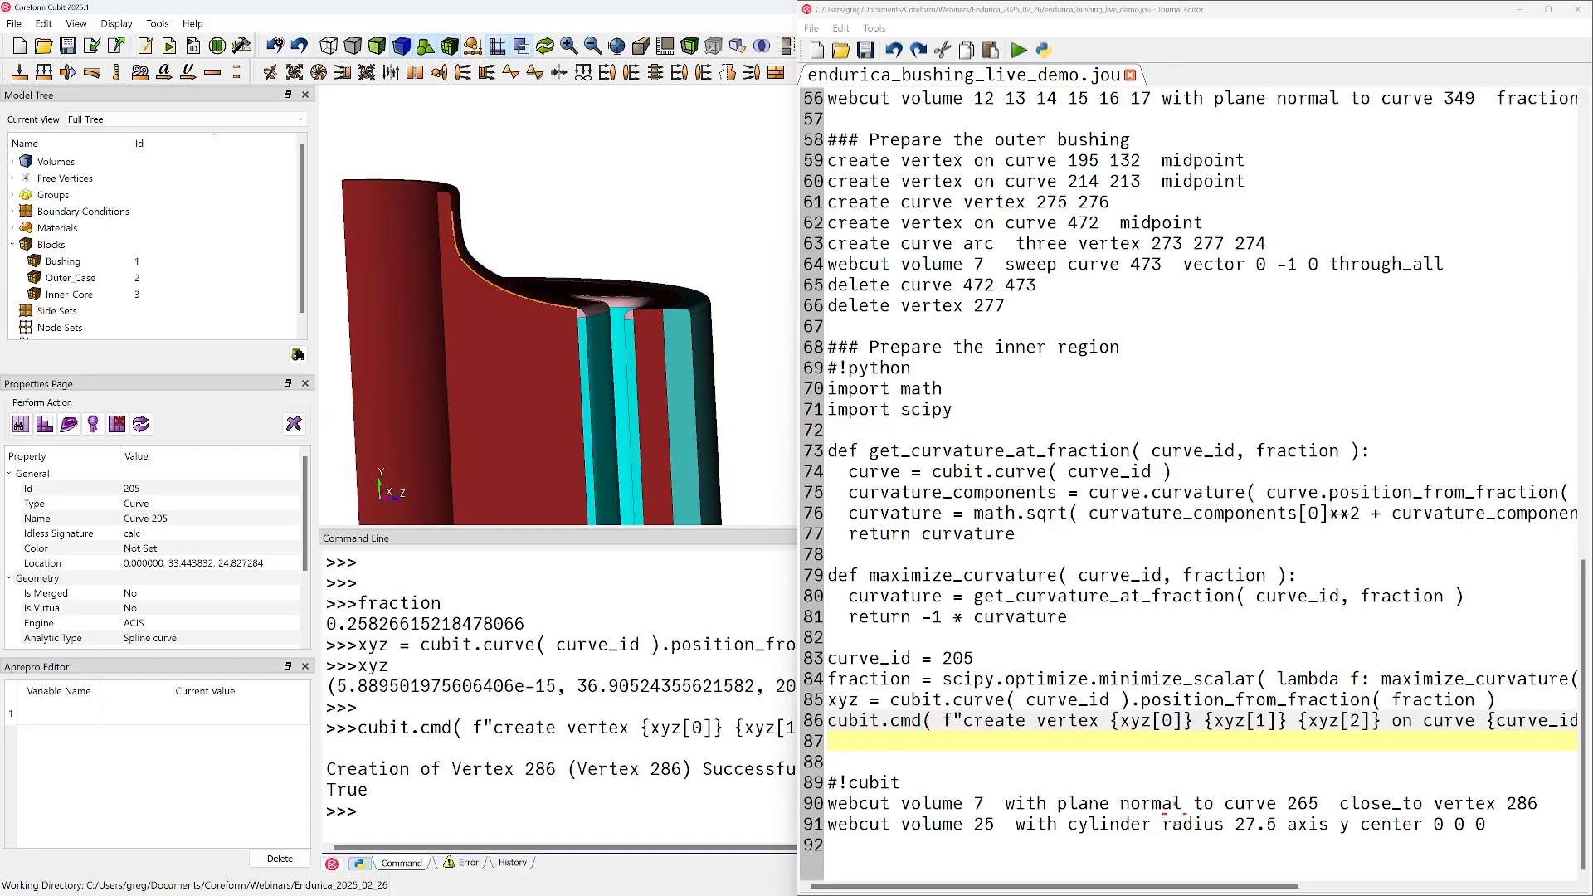
Check which model edge is curve 265, referenced in the volume 7 webcut line, by picking the inner region's straight vertical curve
{"action": "left_click_drag", "start_coordinate": [1548, 803], "coordinate": [800, 805]}
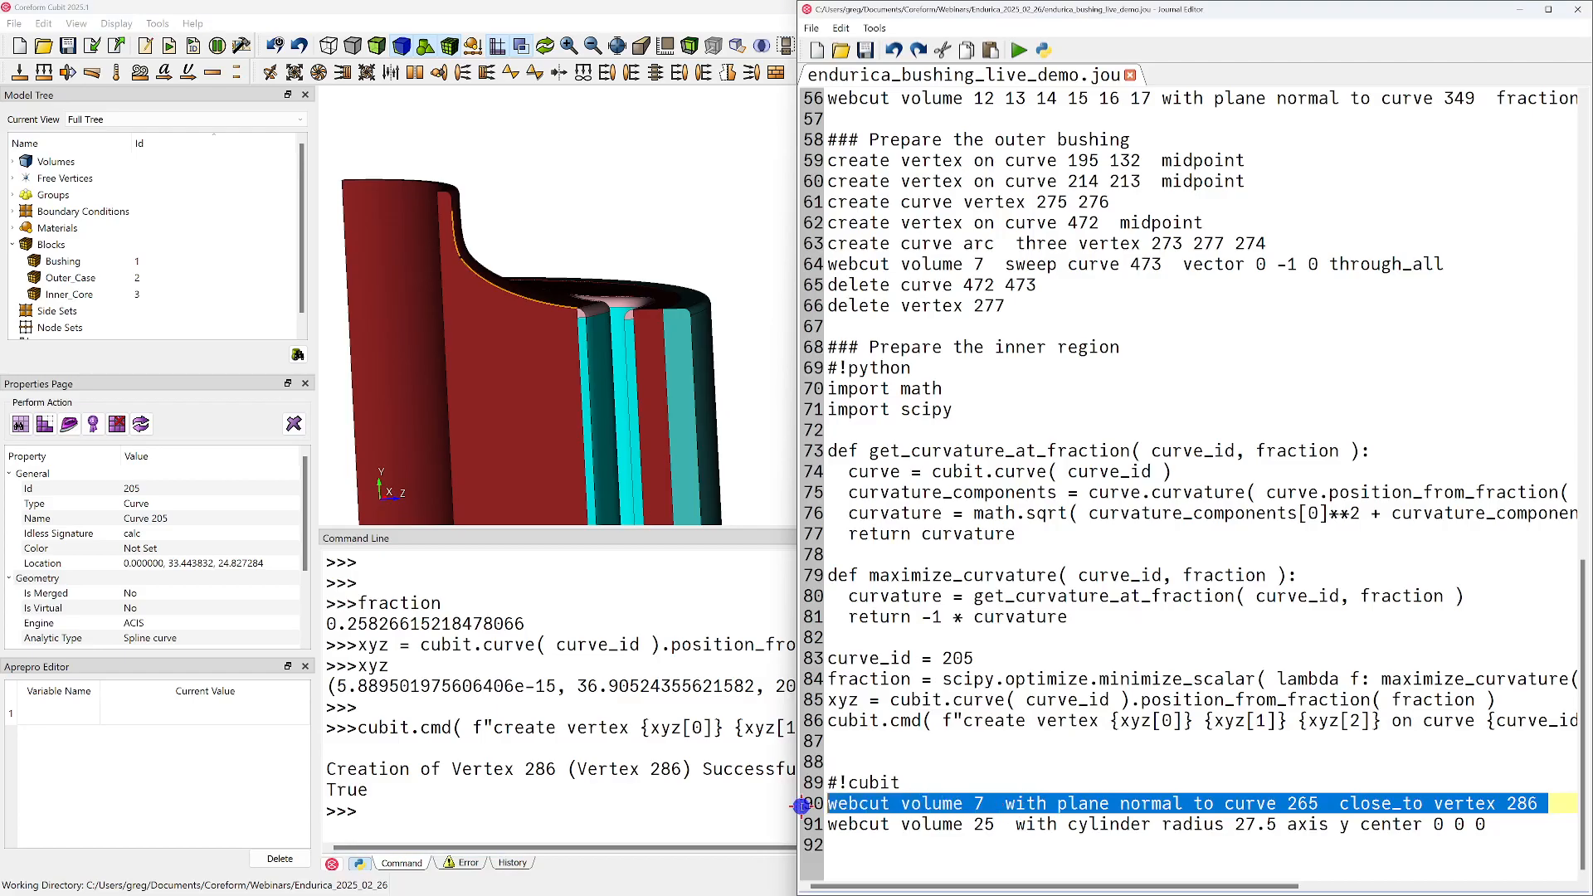
{"action": "double_click", "coordinate": [1302, 804]}
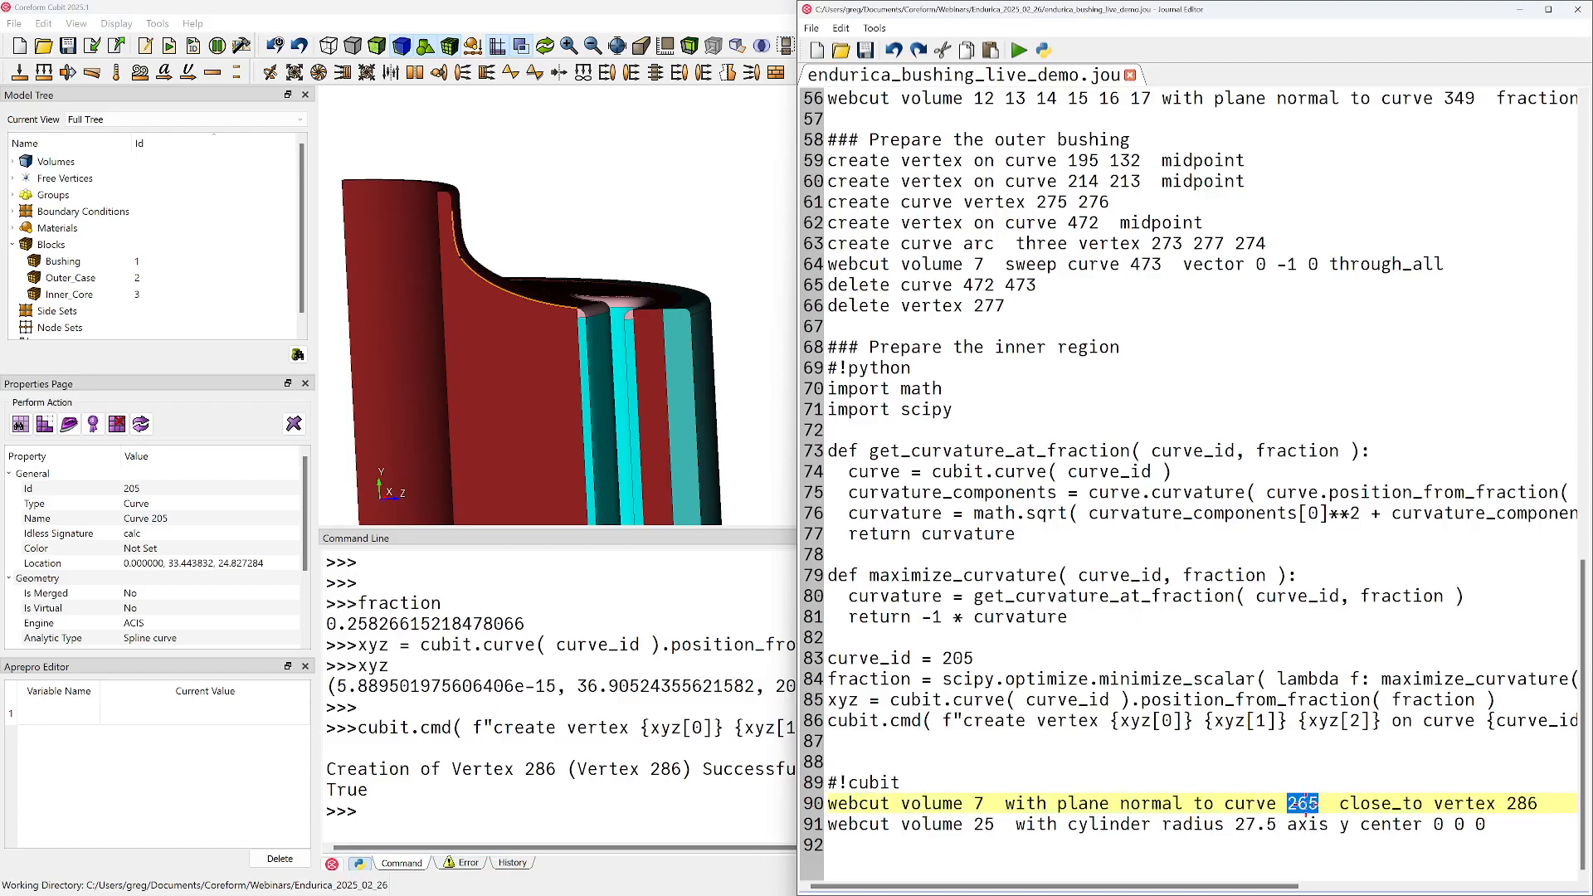
{"action": "left_click", "coordinate": [446, 321]}
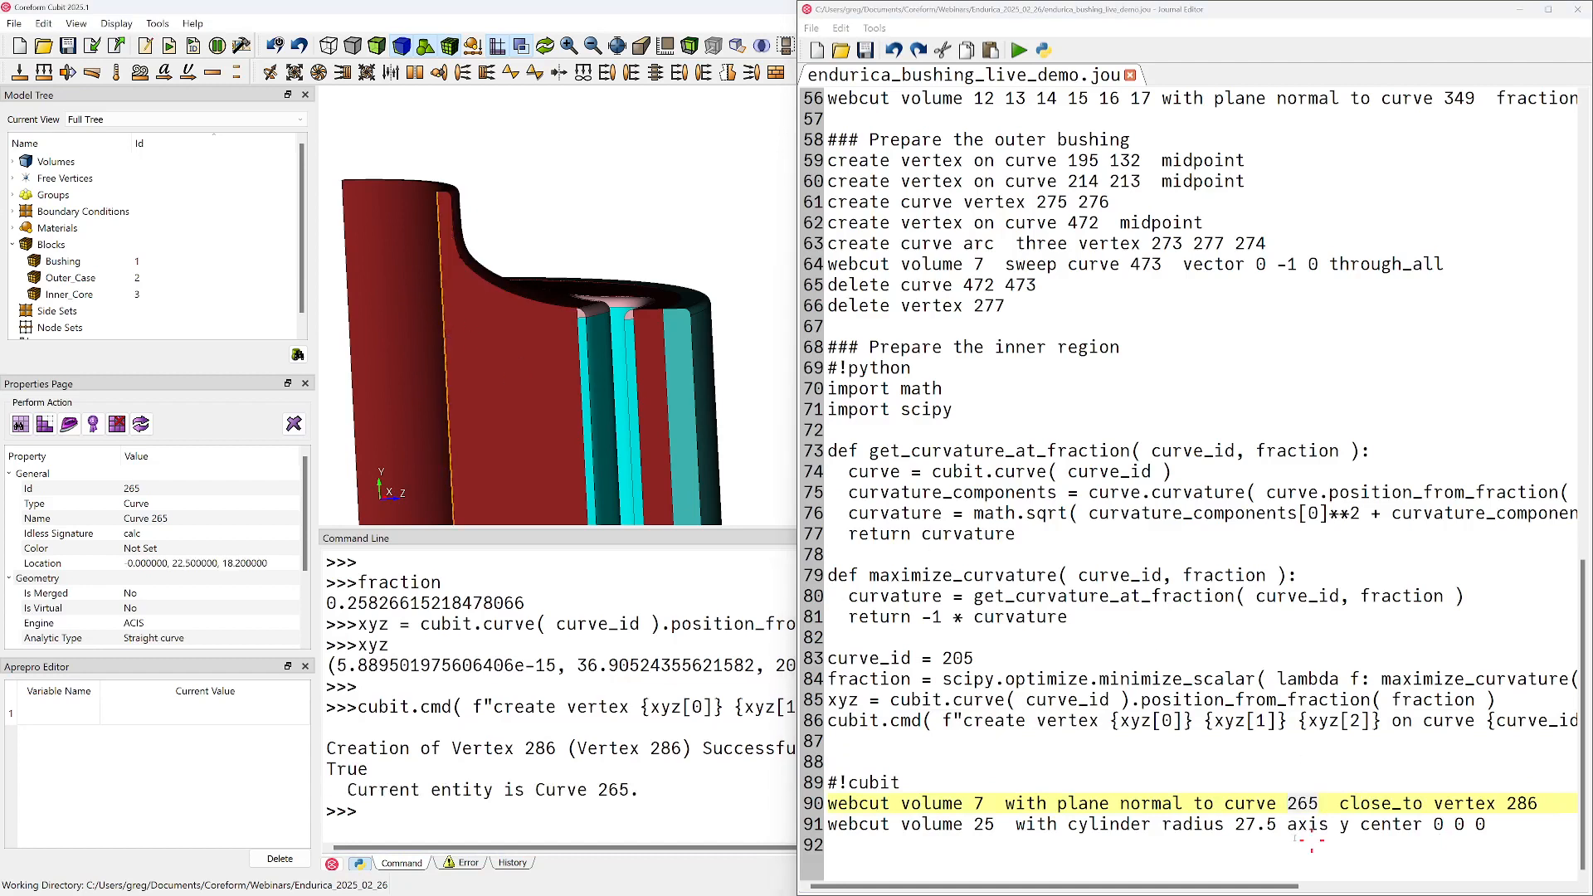
Try to run only the volume 7 webcut line while the command line is still in Python mode
{"action": "triple_click", "coordinate": [938, 803]}
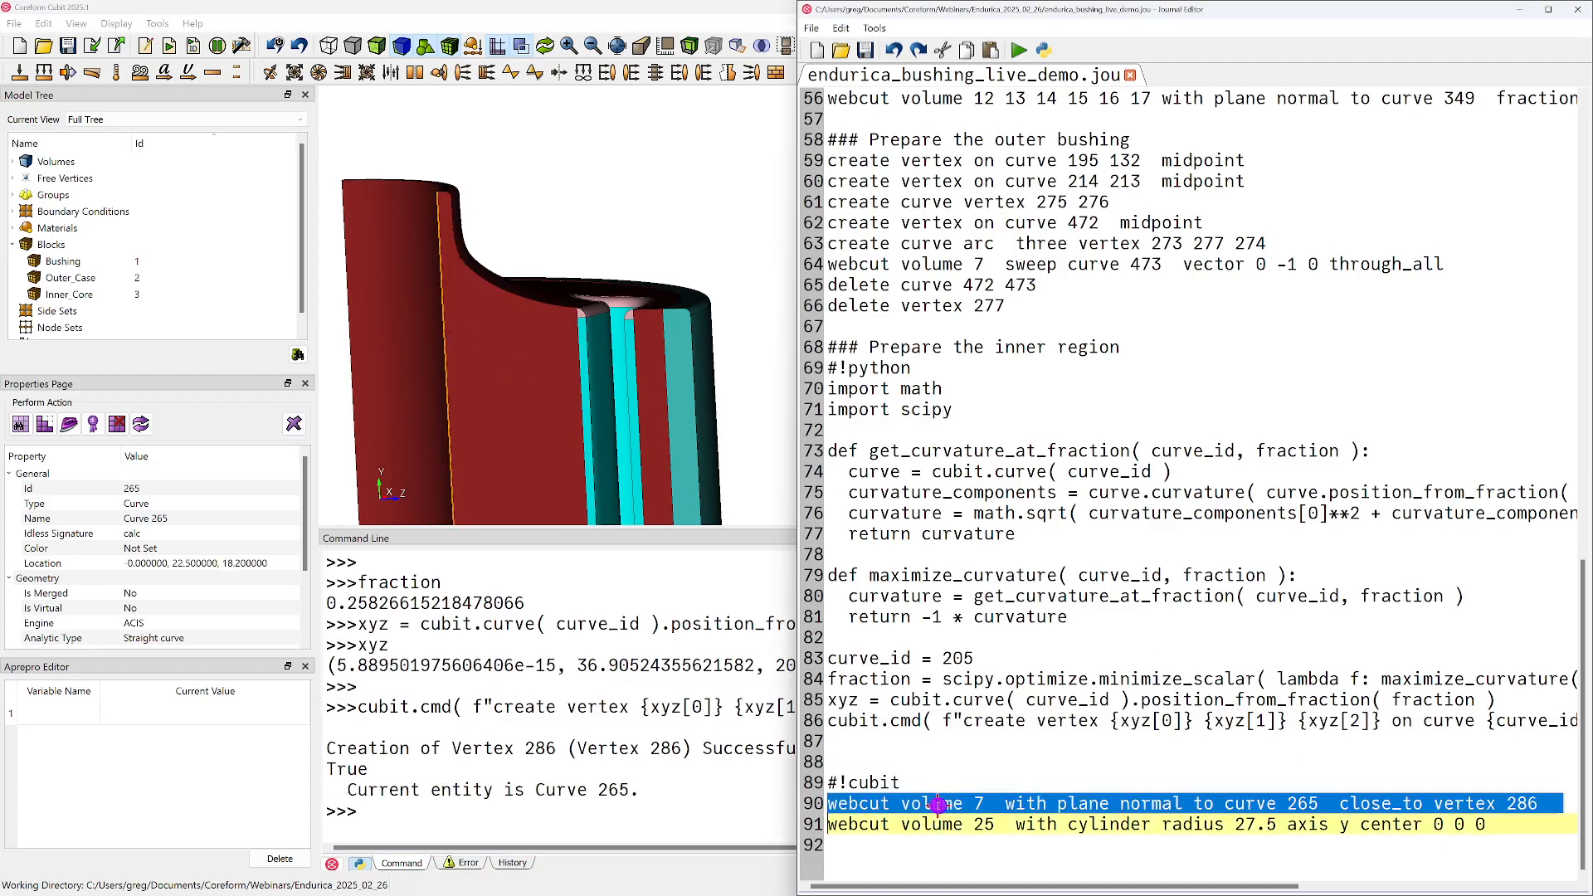
{"action": "right_click", "coordinate": [938, 804]}
{"action": "left_click", "coordinate": [982, 536]}
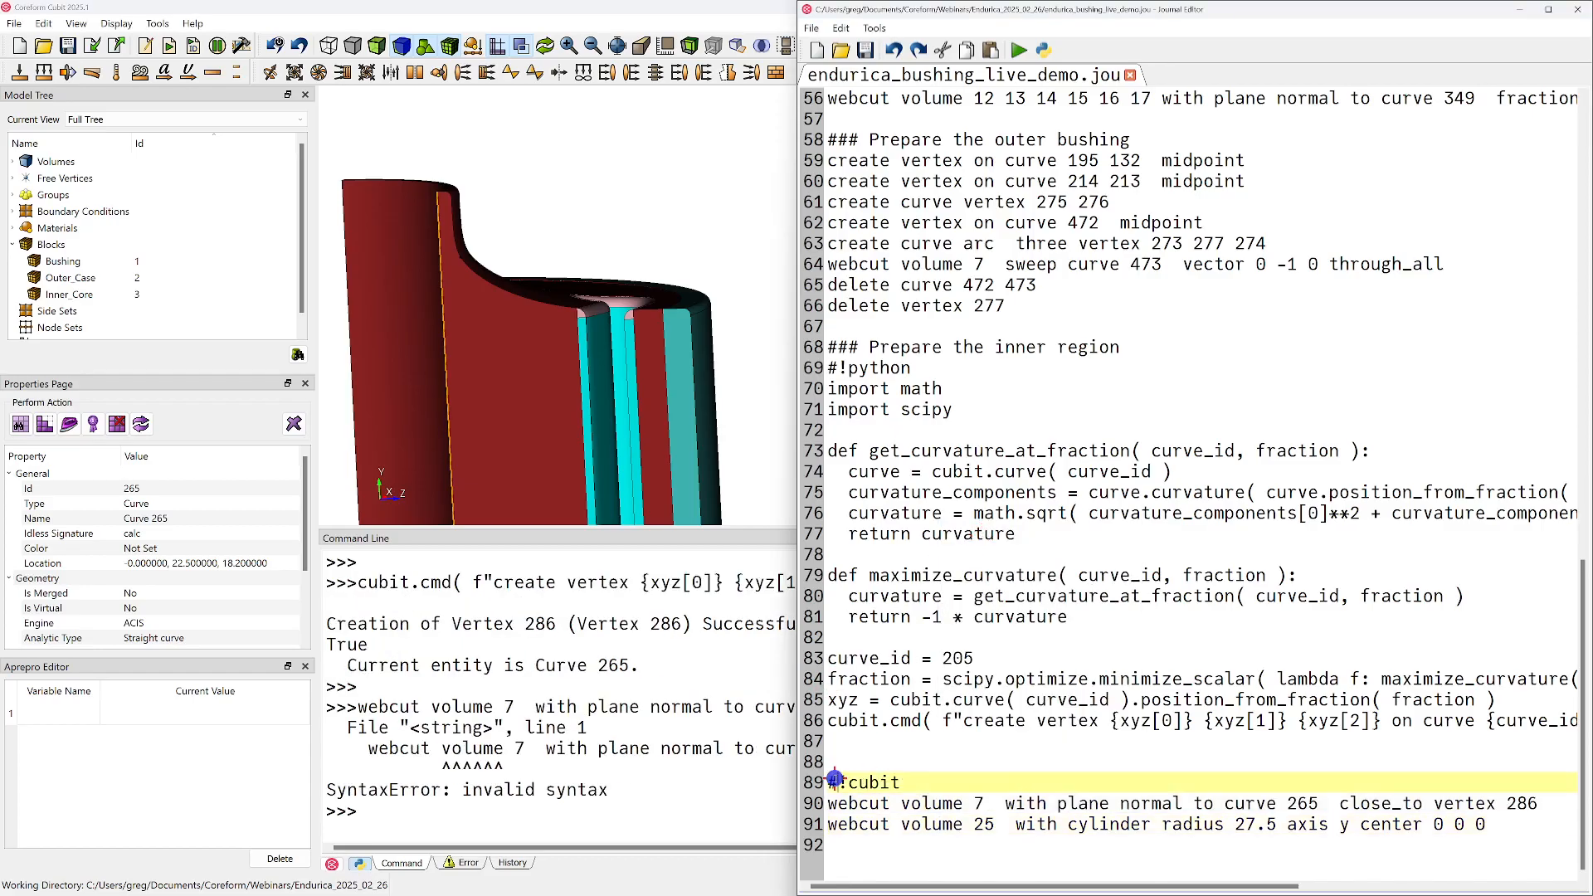
Run the journal lines from "#!cubit" through the volume 25 cylinder webcut and inspect the cut inner region
{"action": "left_click_drag", "start_coordinate": [820, 783], "coordinate": [817, 819]}
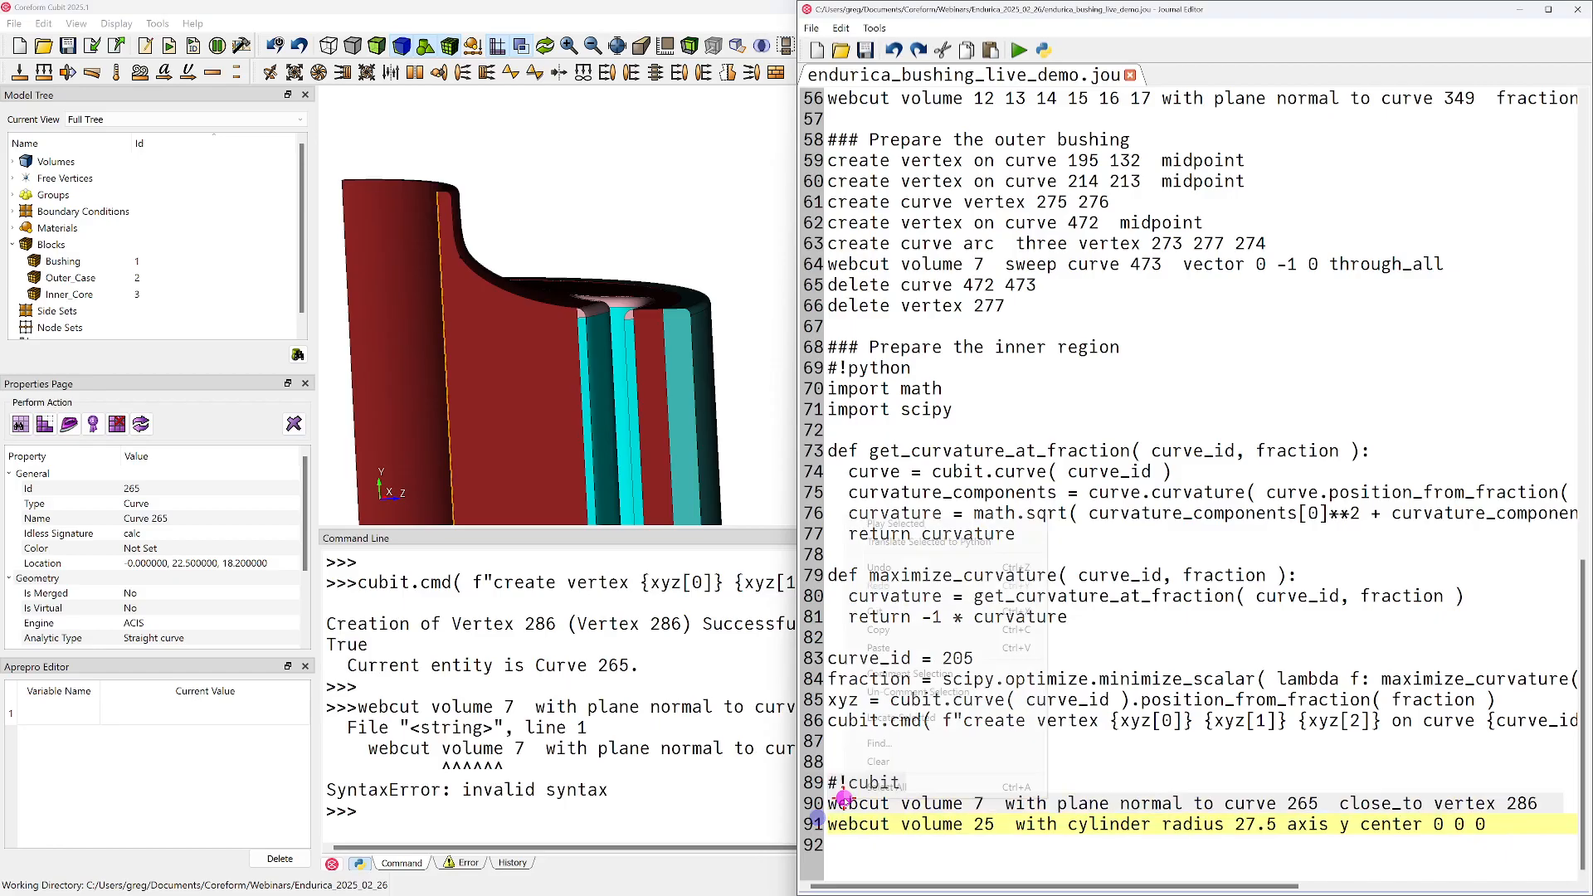
{"action": "right_click", "coordinate": [840, 812]}
{"action": "left_click", "coordinate": [907, 524]}
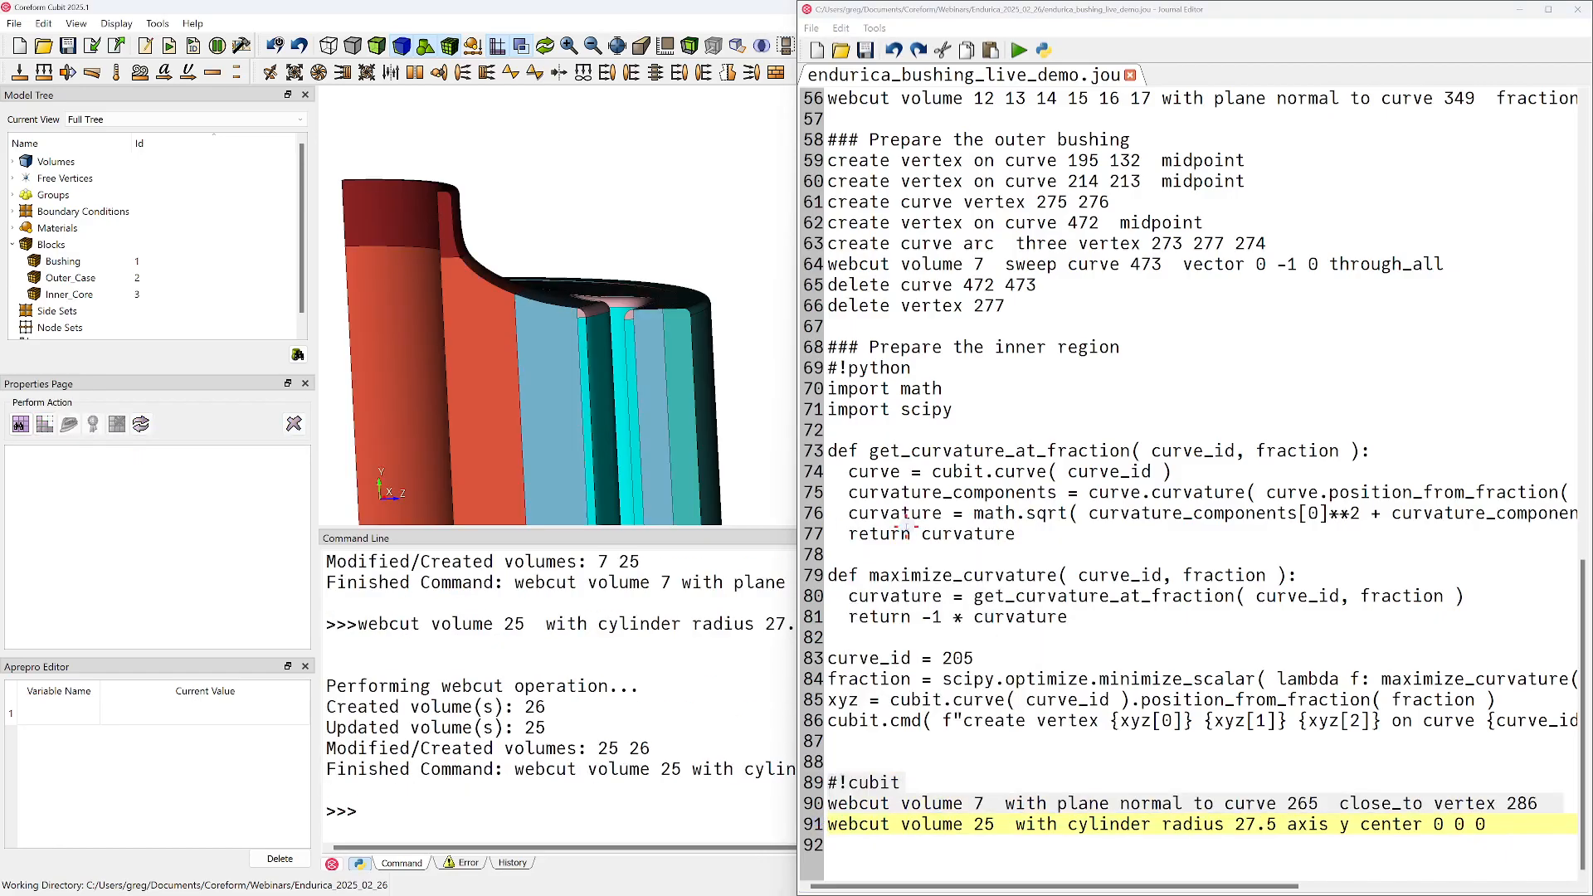
{"action": "mouse_move", "coordinate": [536, 381]}
{"action": "left_mouse_down"}
{"action": "mouse_move", "coordinate": [508, 395]}
{"action": "mouse_move", "coordinate": [527, 375]}
{"action": "left_mouse_up"}
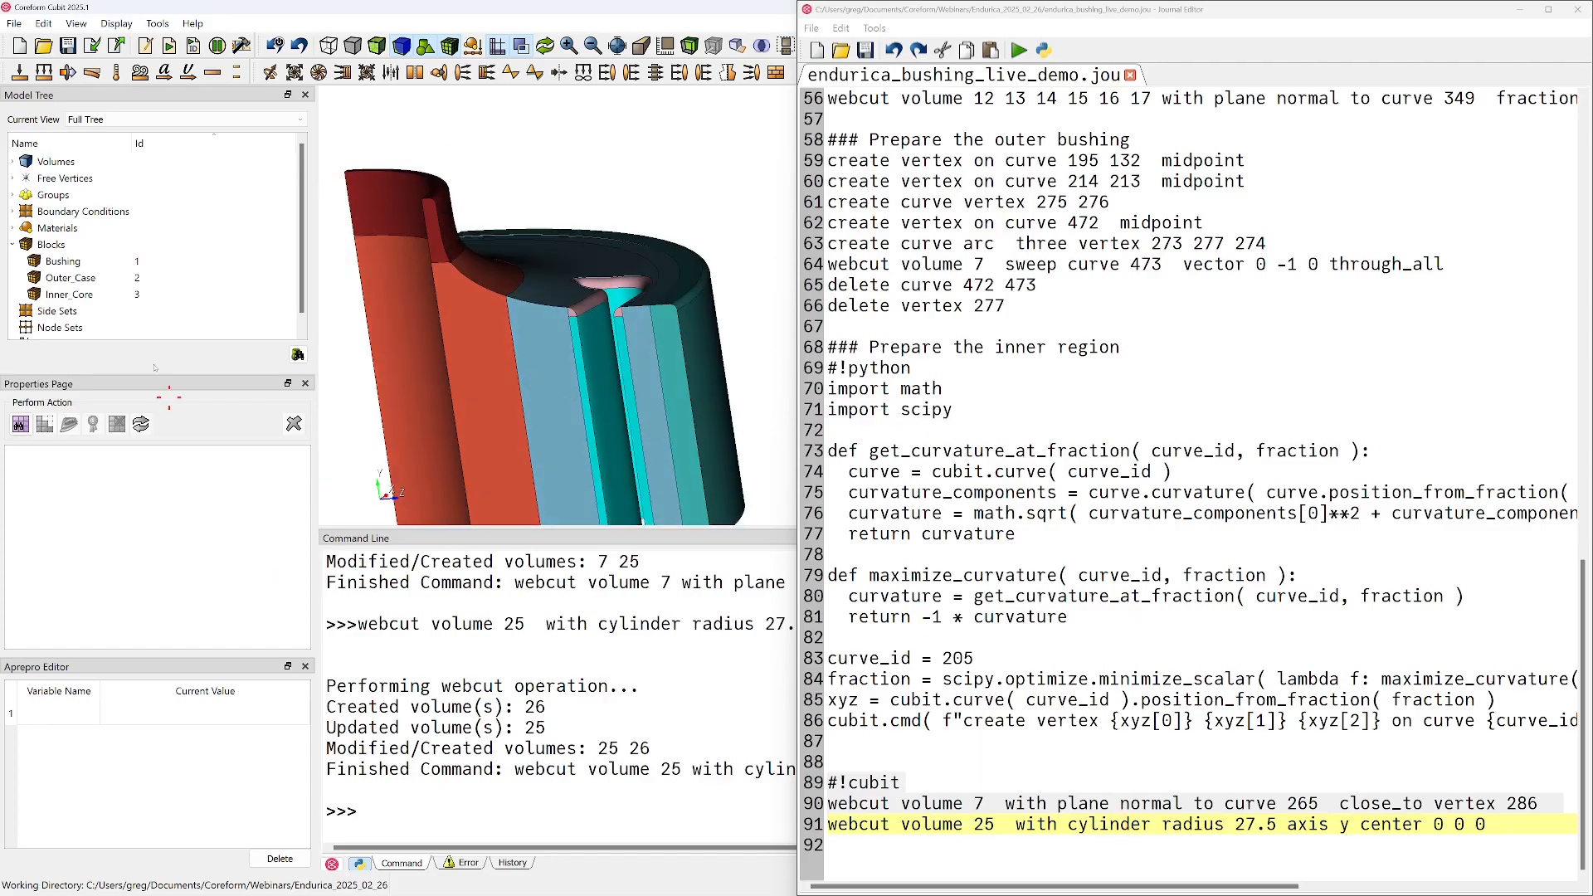
Add "delete vertex 286" below the volume 7 webcut line, save the journal, and remove the extra blank line above "#!cubit"
{"action": "left_click", "coordinate": [12, 177]}
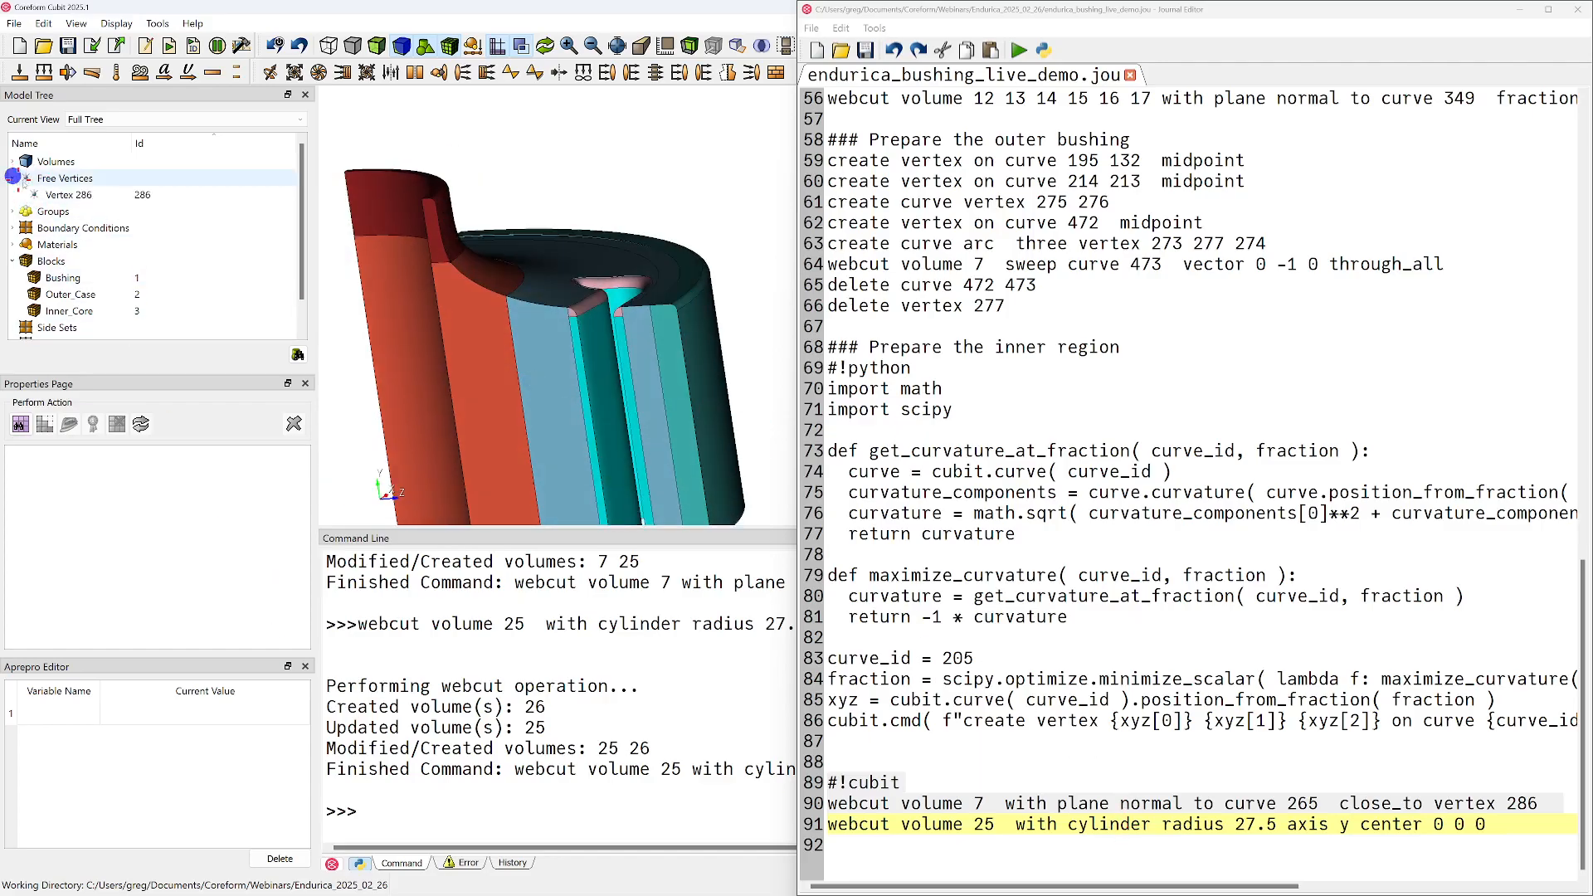
{"action": "left_click", "coordinate": [1544, 803]}
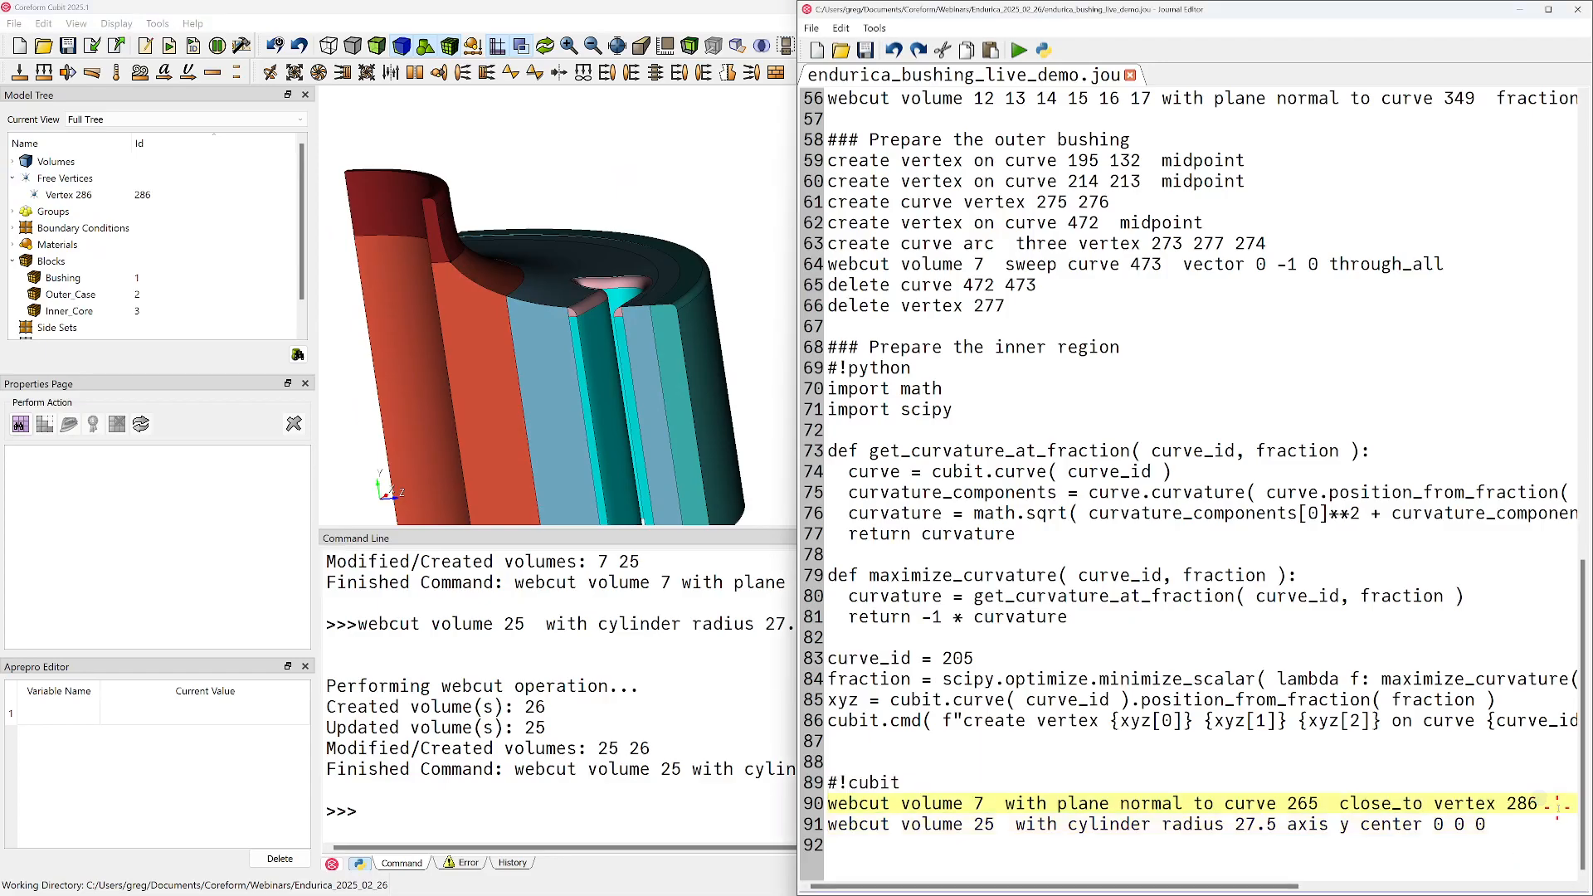
{"action": "key", "text": "Return"}
{"action": "type", "text": "delete vertex 286"}
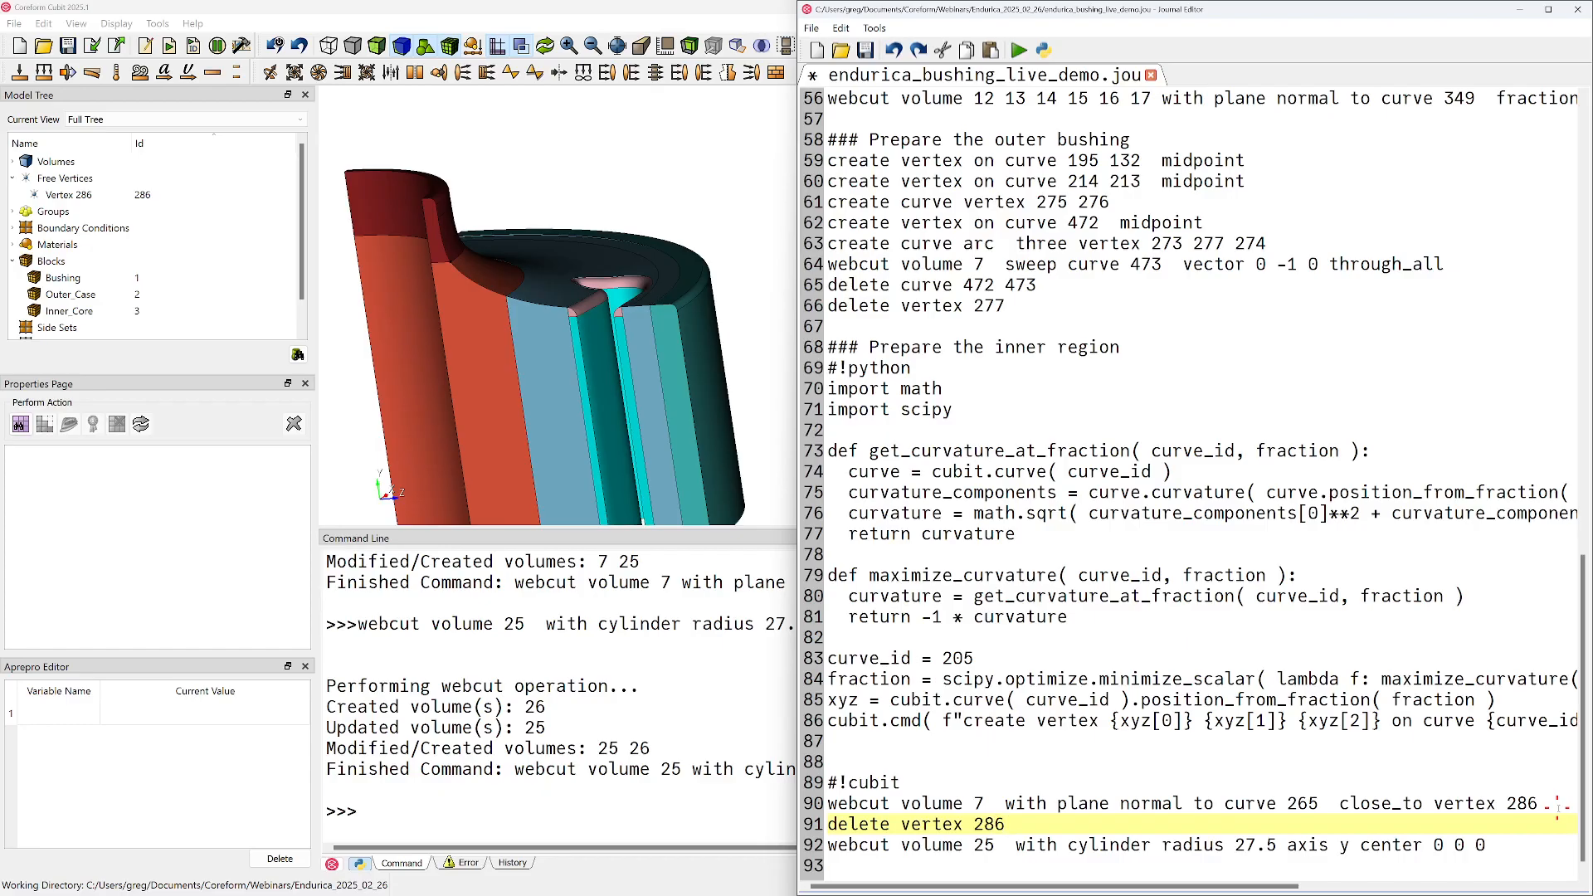
{"action": "key", "text": "ctrl+s"}
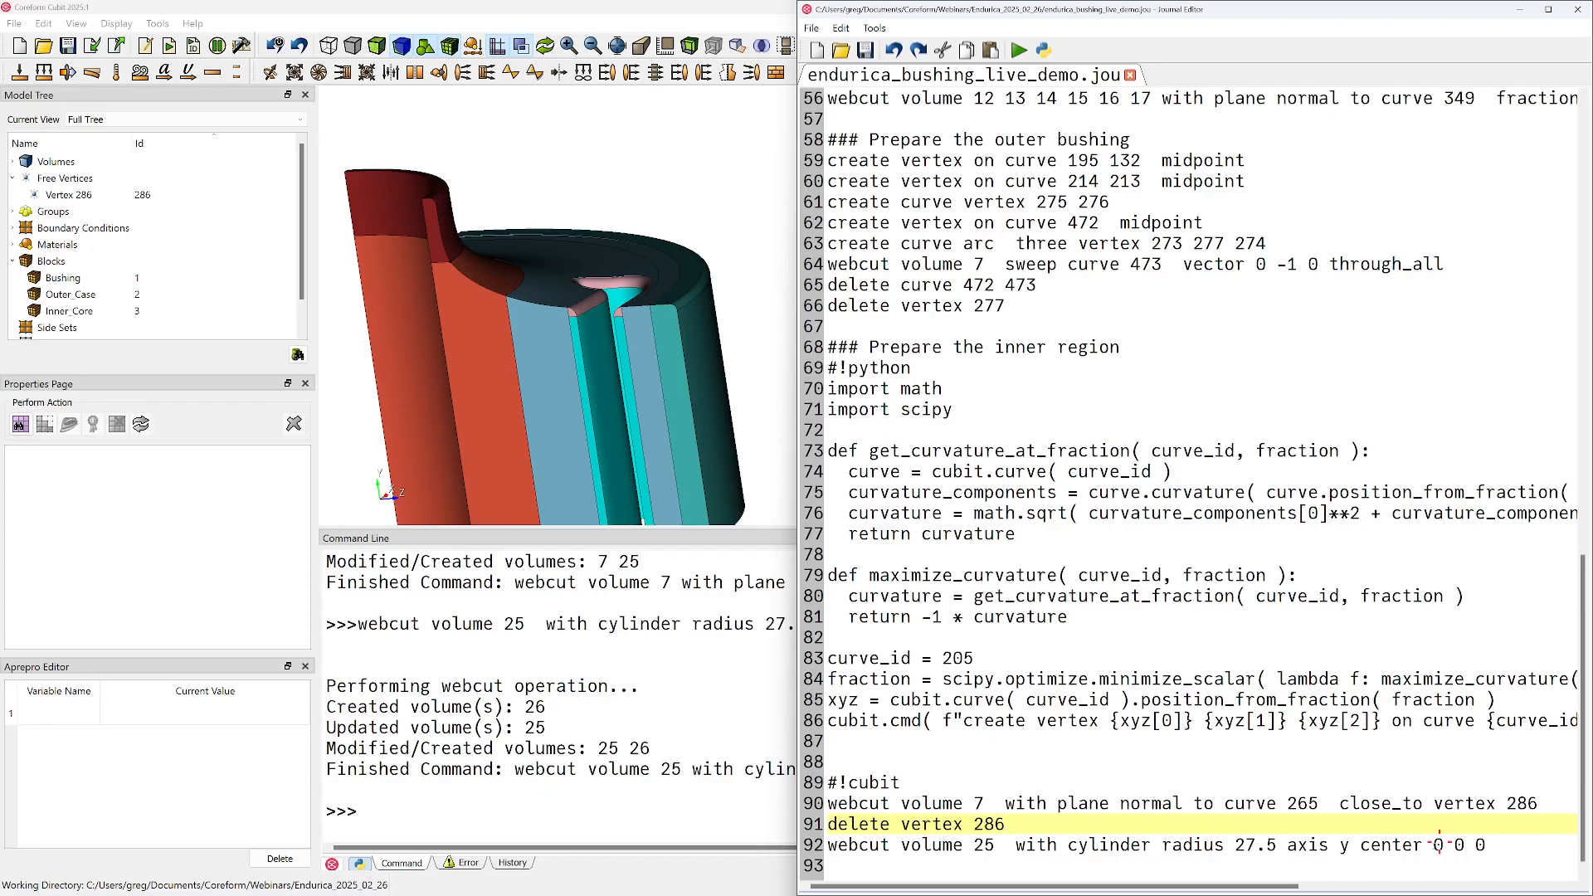
{"action": "left_click", "coordinate": [1080, 762]}
{"action": "key", "text": "BackSpace"}
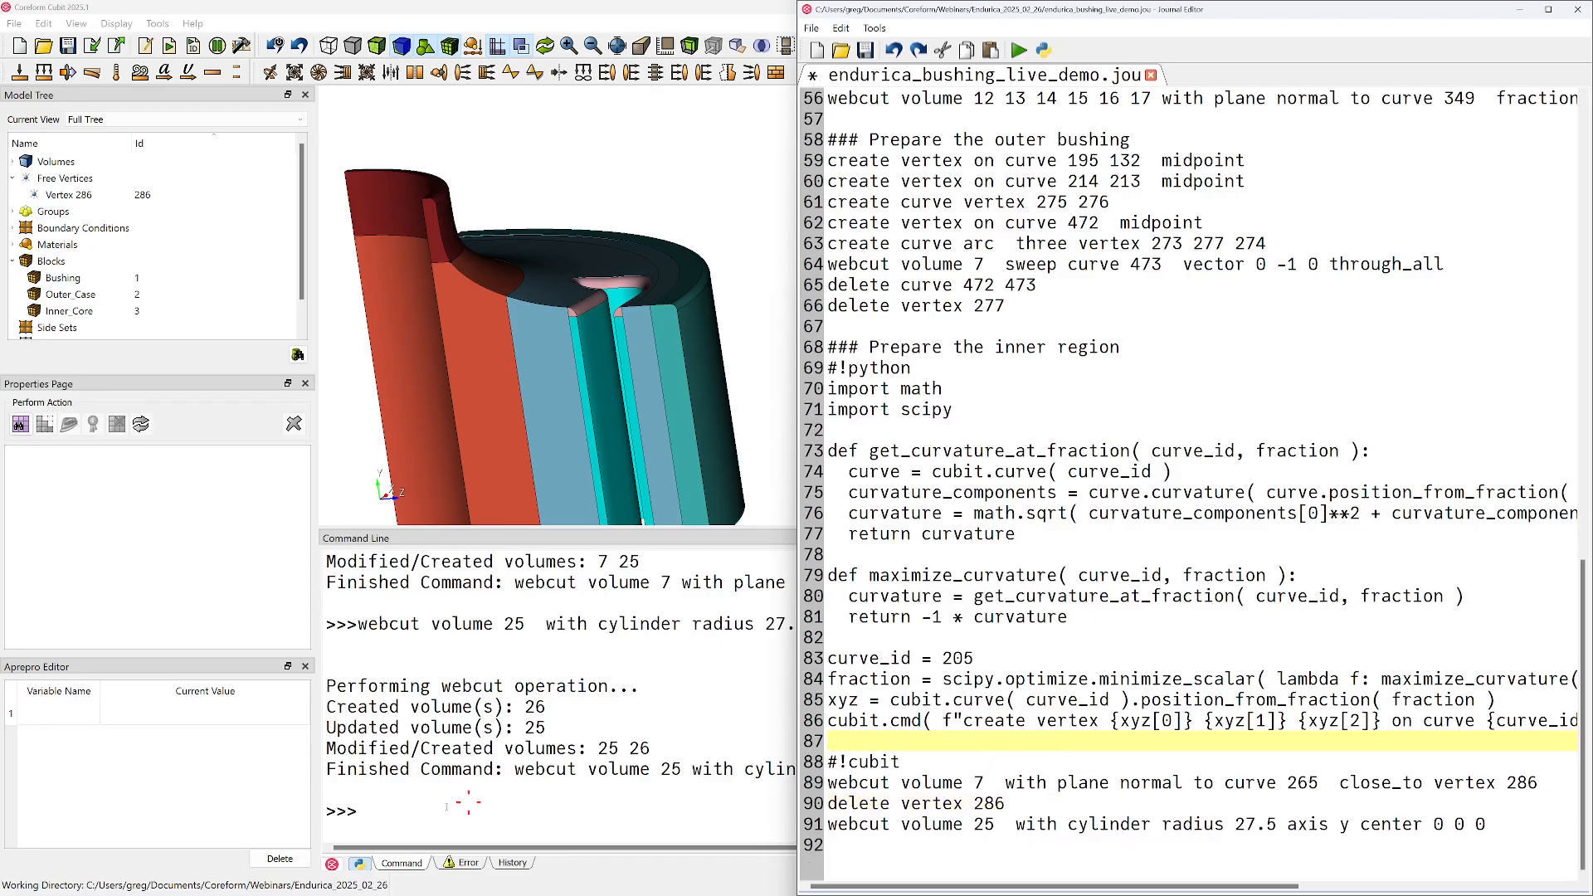
Switch the command line back to Cubit command mode and start a new empty model
{"action": "left_click", "coordinate": [327, 862]}
{"action": "left_click", "coordinate": [428, 809]}
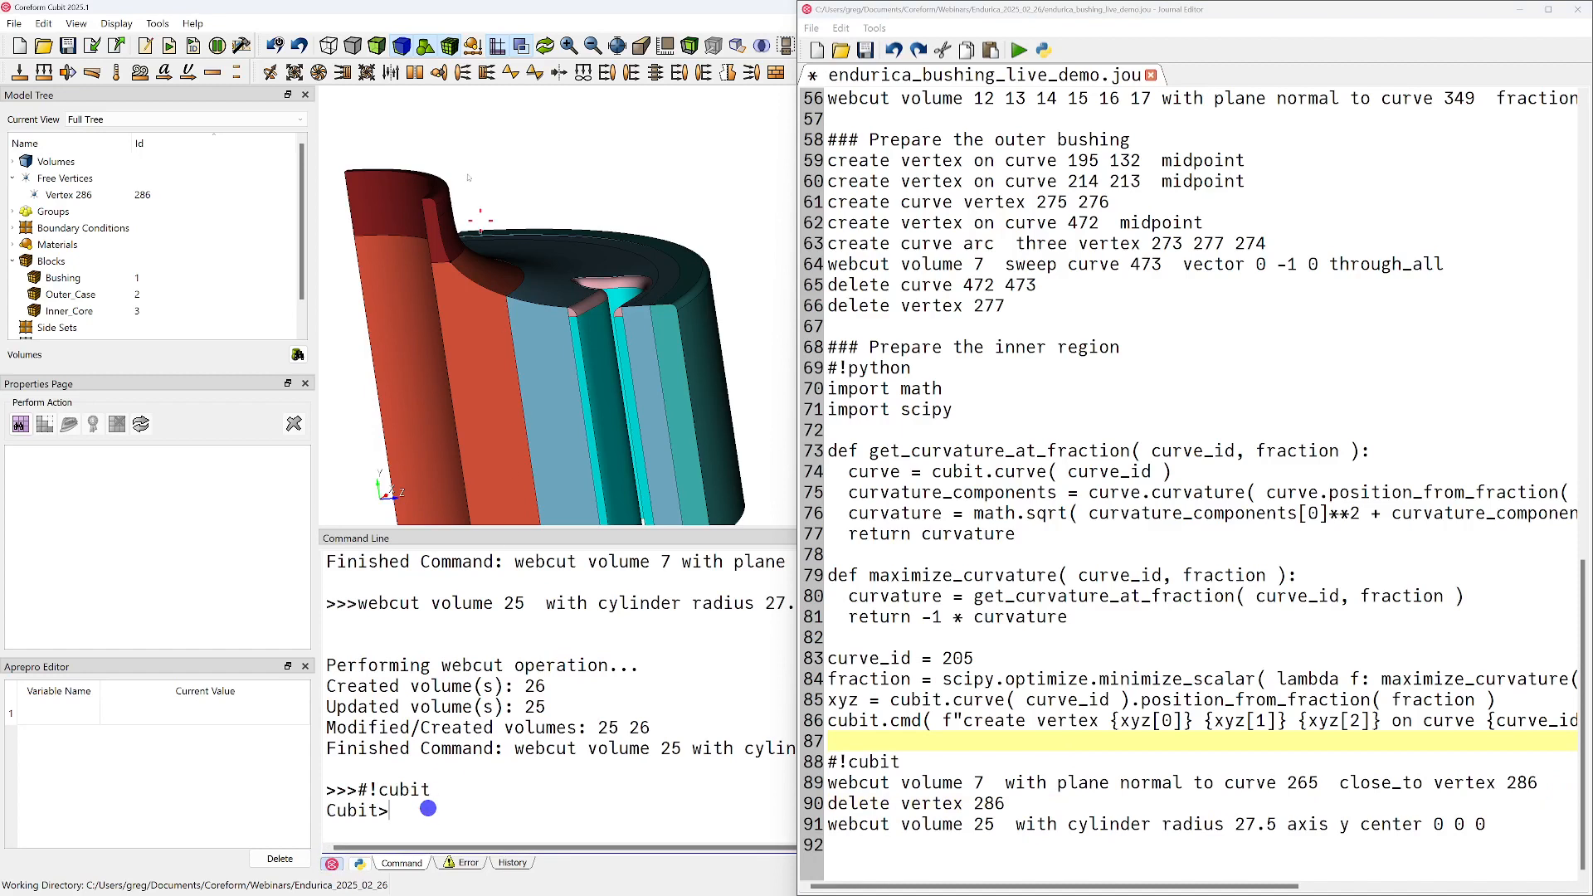
{"action": "left_click", "coordinate": [19, 46]}
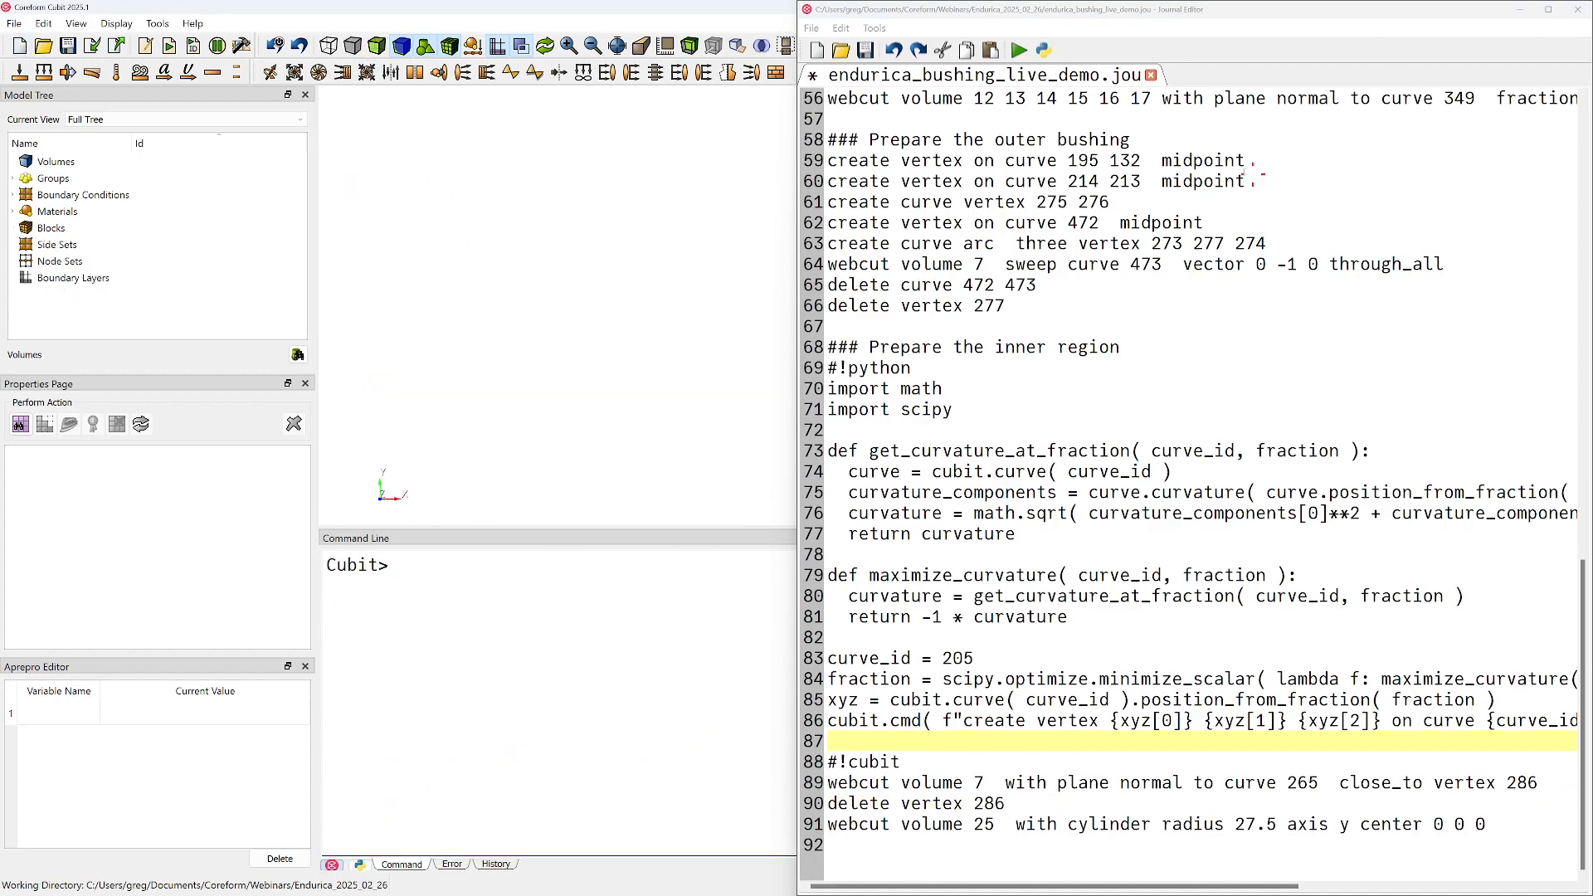
Return to the beginning of the journal, place the cursor in the block assignment section, and save the file
{"action": "scroll", "coordinate": [1068, 343], "scroll_direction": "up", "scroll_amount": 12}
{"action": "scroll", "coordinate": [1069, 343], "scroll_direction": "up", "scroll_amount": 7}
{"action": "left_click", "coordinate": [867, 226]}
{"action": "key", "text": "ctrl+s"}
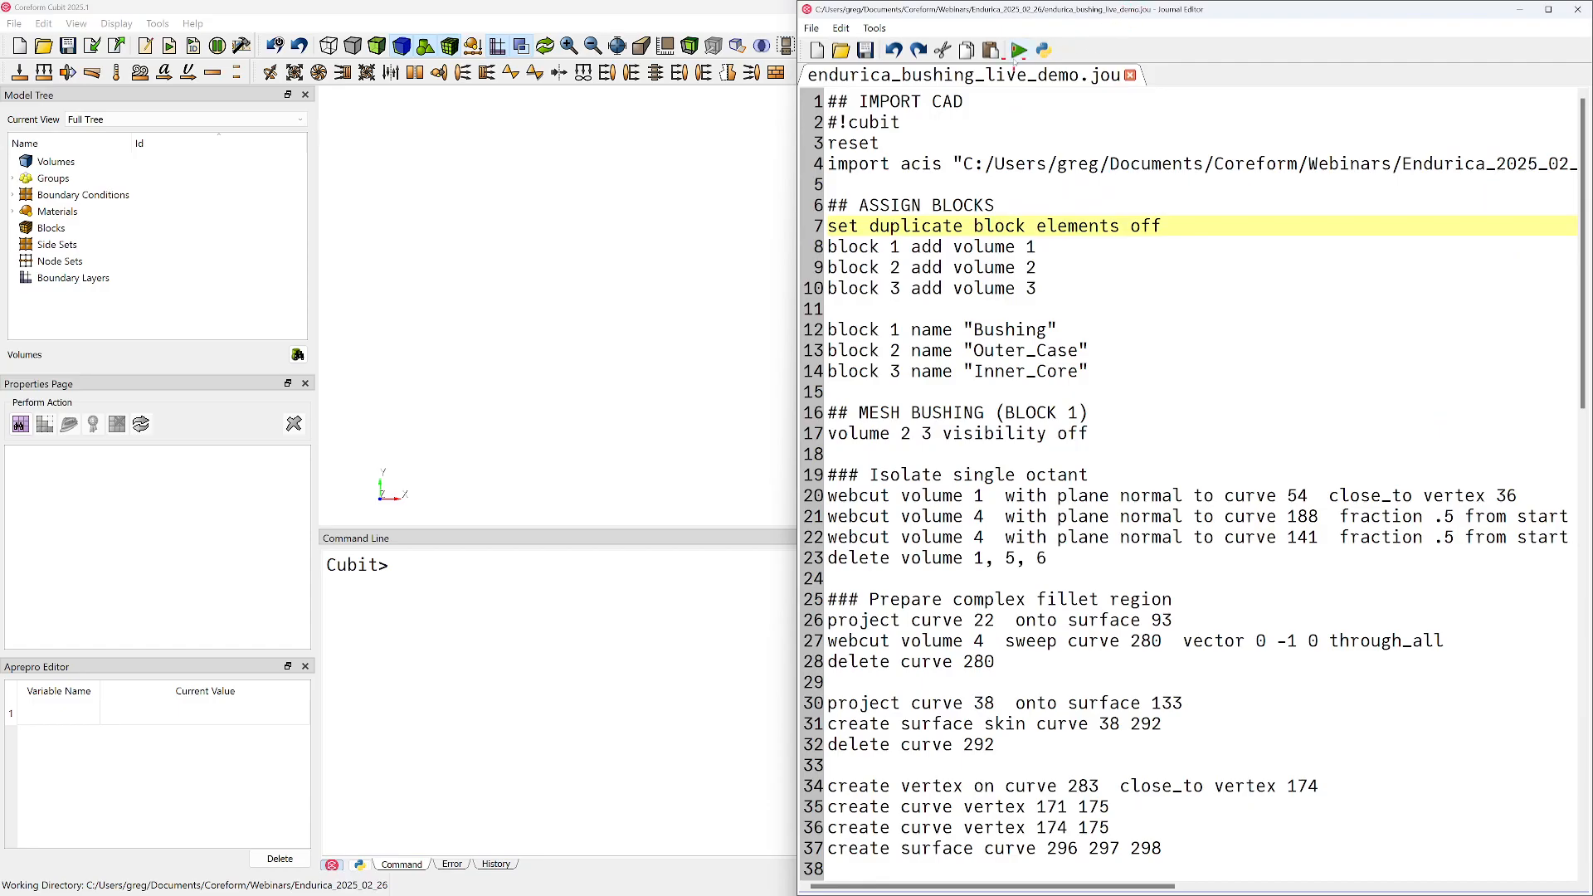
Run the whole bushing journal and view the resulting webcut octant in the enlarged modelling window
{"action": "left_click", "coordinate": [1018, 51]}
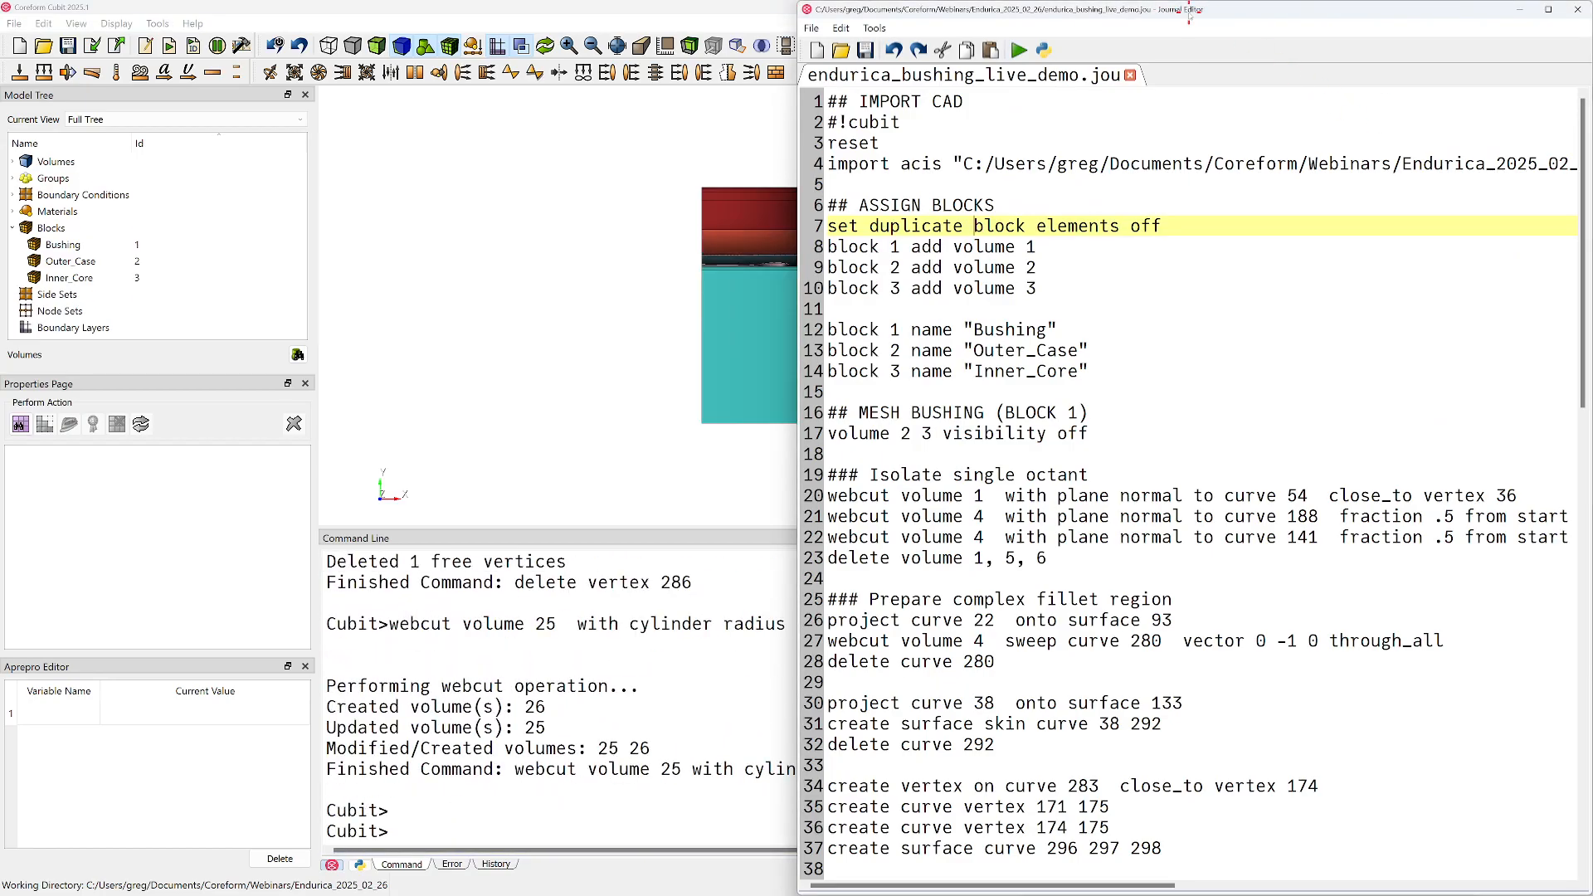
{"action": "left_click_drag", "start_coordinate": [1189, 15], "coordinate": [1592, 249]}
{"action": "left_click_drag", "start_coordinate": [673, 313], "coordinate": [736, 722]}
{"action": "left_click_drag", "start_coordinate": [751, 602], "coordinate": [1010, 459]}
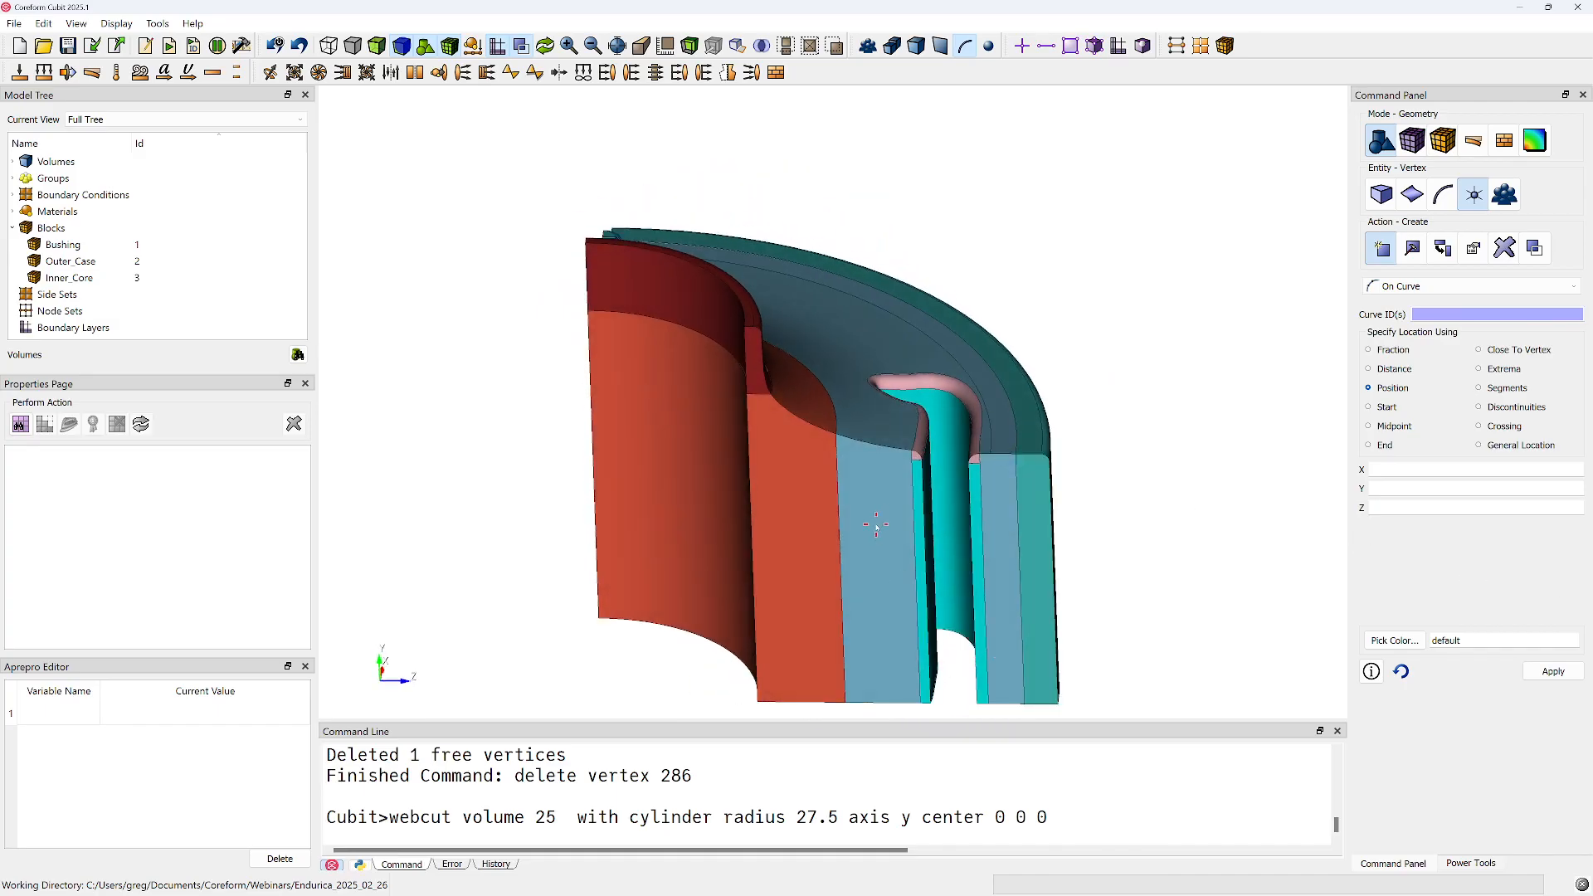
{"action": "middle_click_drag", "start_coordinate": [877, 527], "coordinate": [804, 466]}
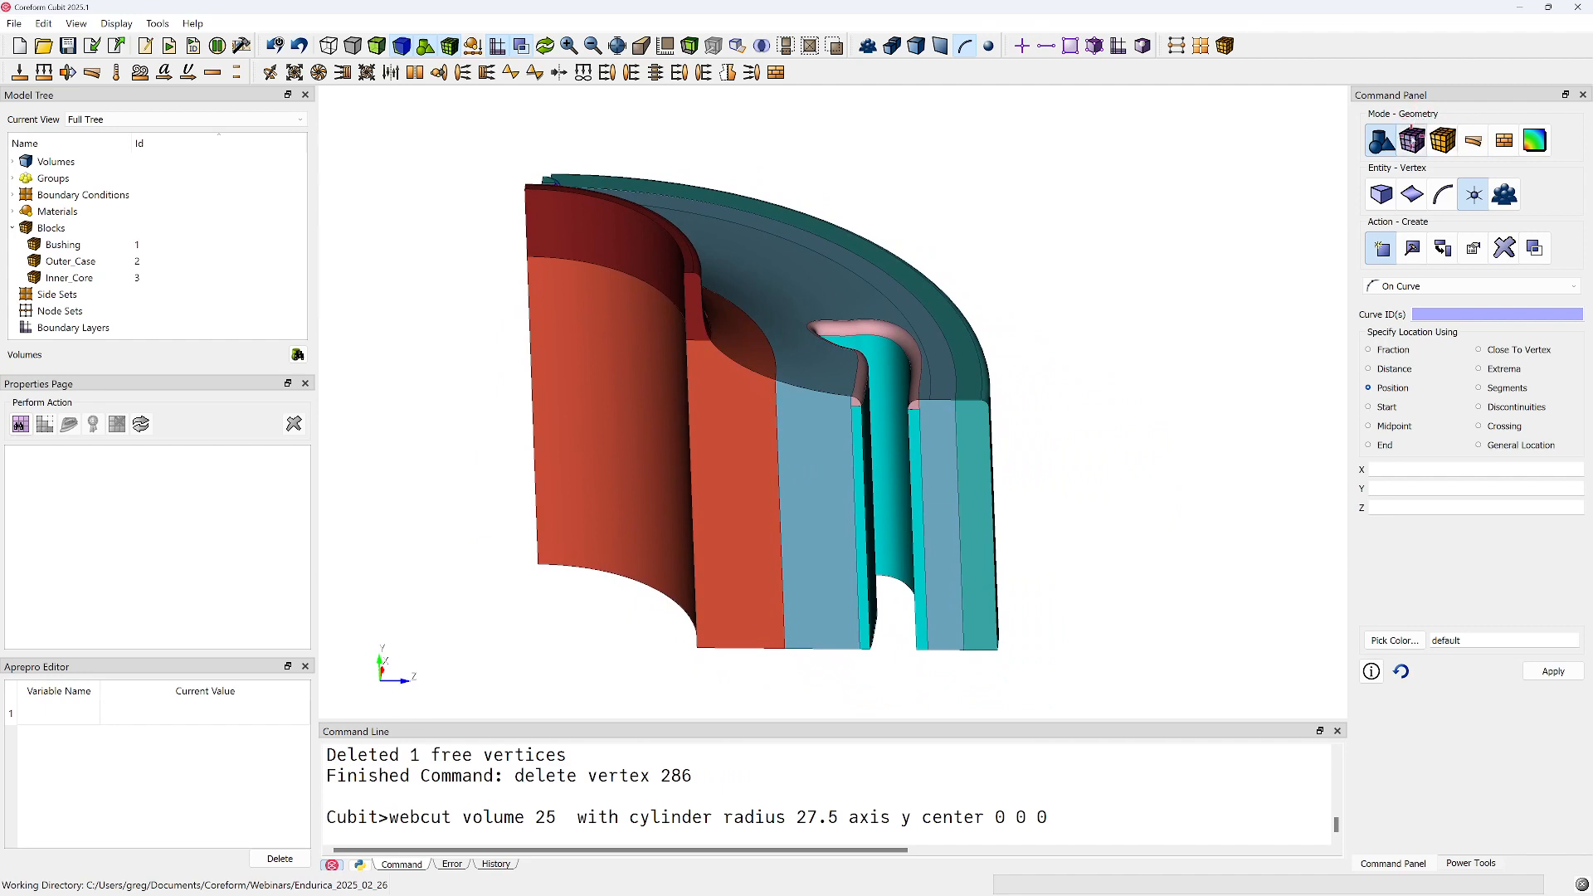
Set automatic sizing to the finest factor for the volumes in block 1, apply the size, and mesh them
{"action": "left_click", "coordinate": [1413, 140]}
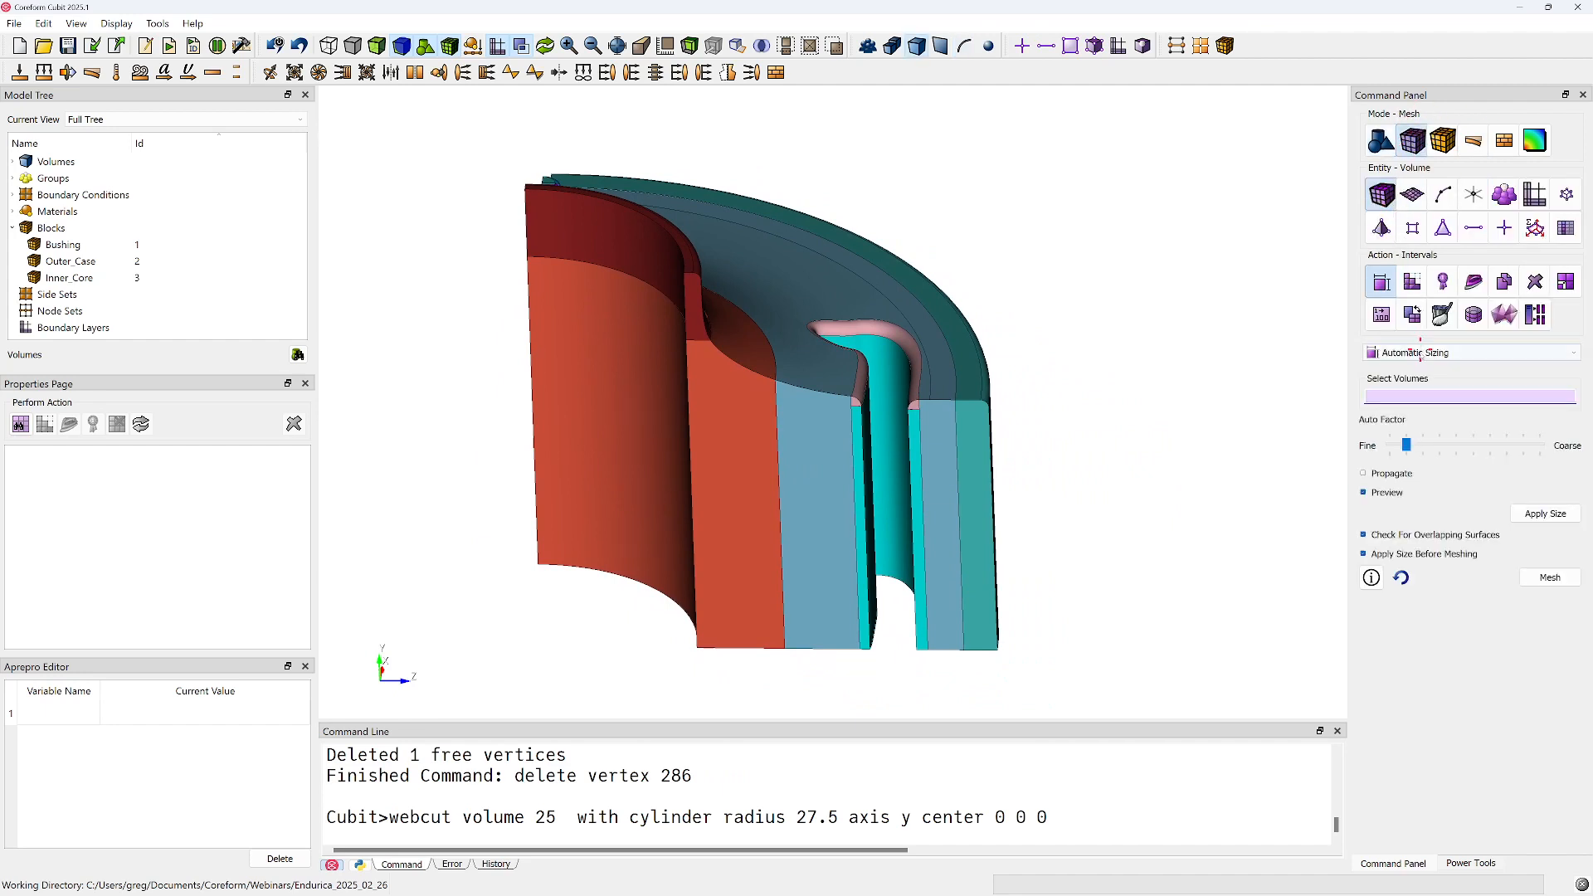
{"action": "right_click", "coordinate": [1403, 400]}
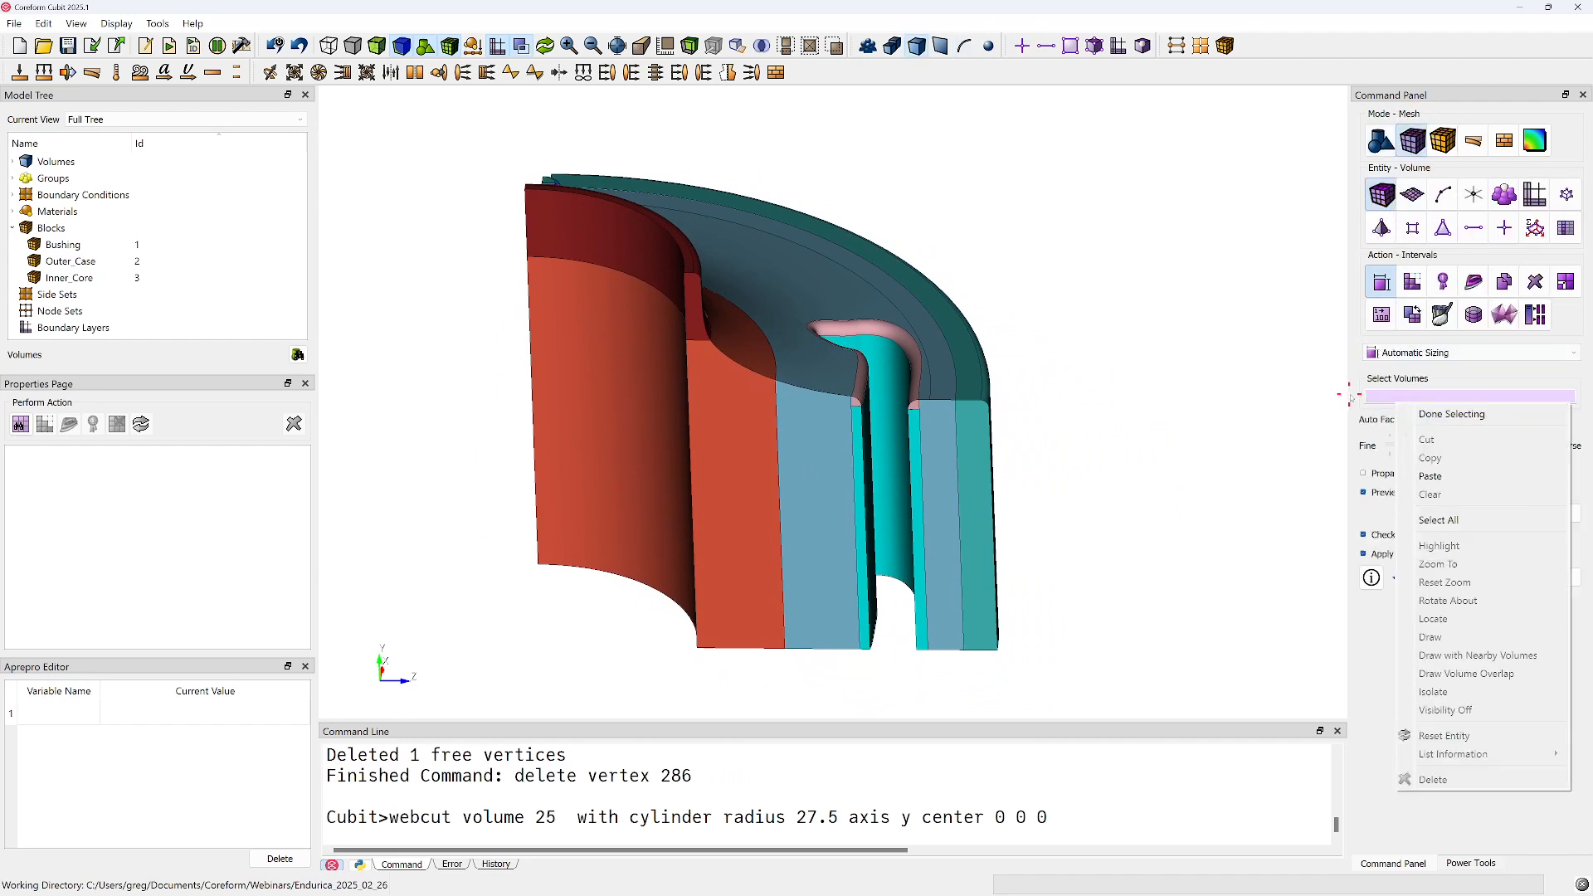
{"action": "key", "text": "Escape"}
{"action": "type", "text": "in block 1"}
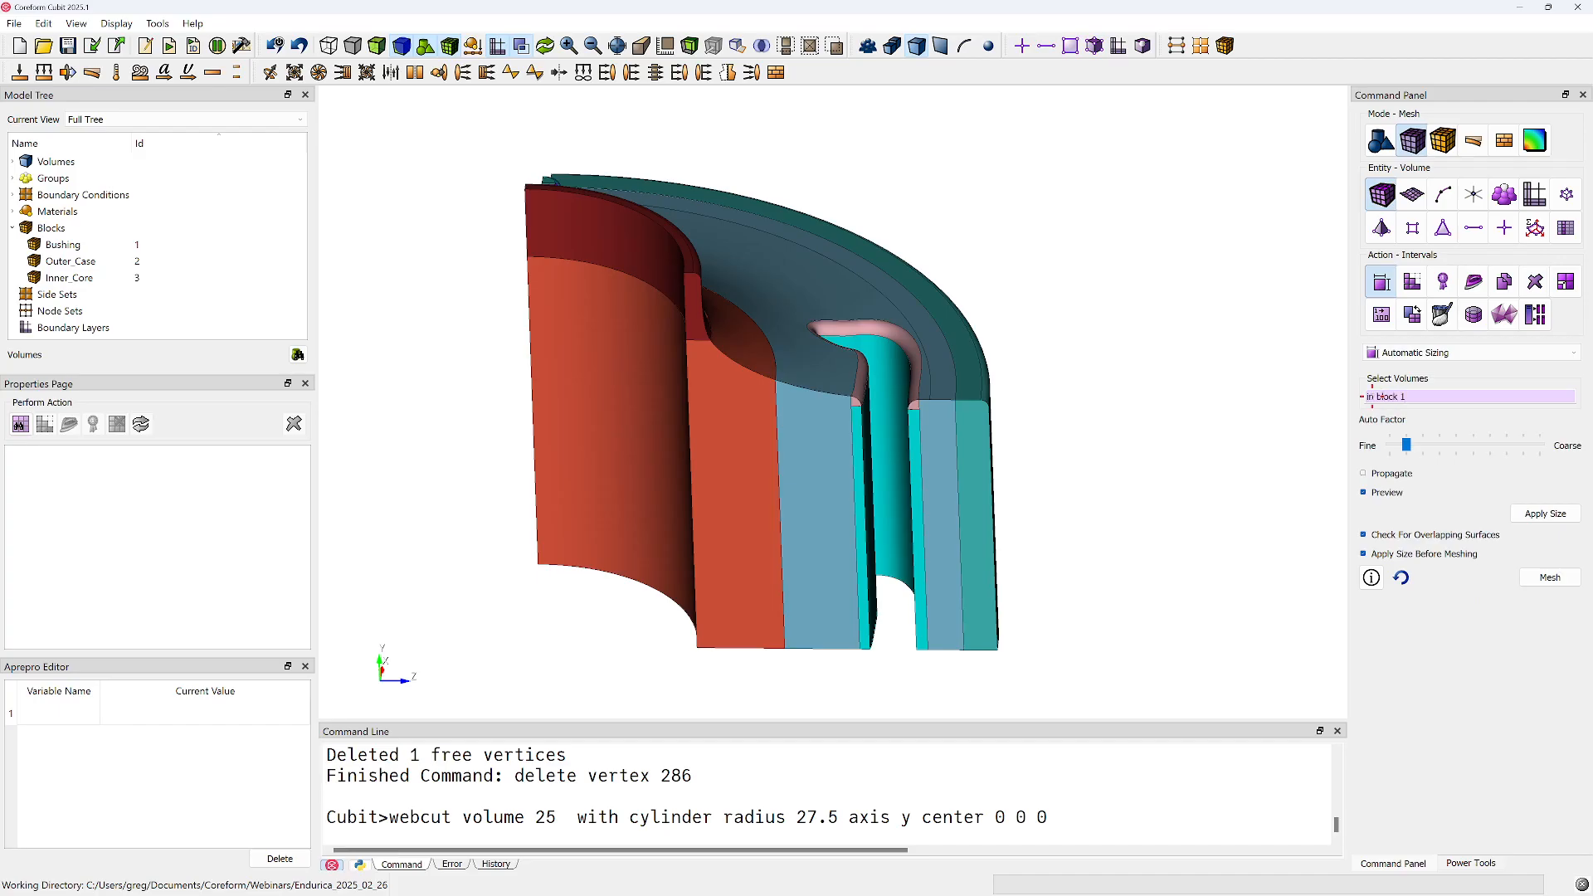
{"action": "left_click_drag", "start_coordinate": [1407, 446], "coordinate": [1390, 446]}
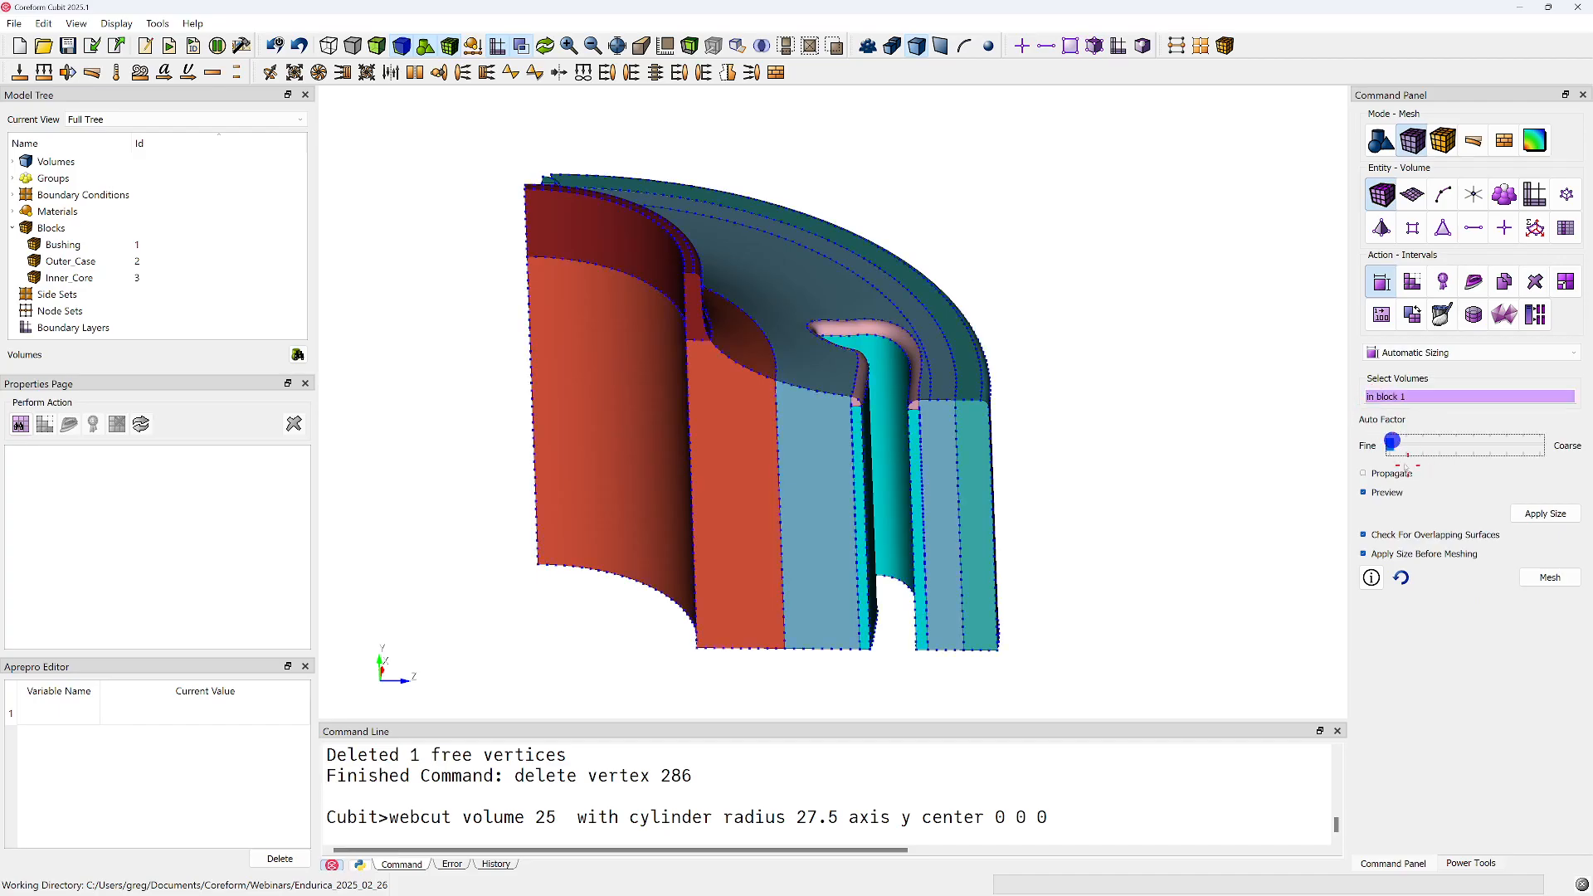
{"action": "left_click", "coordinate": [1537, 516]}
{"action": "left_click", "coordinate": [1550, 577]}
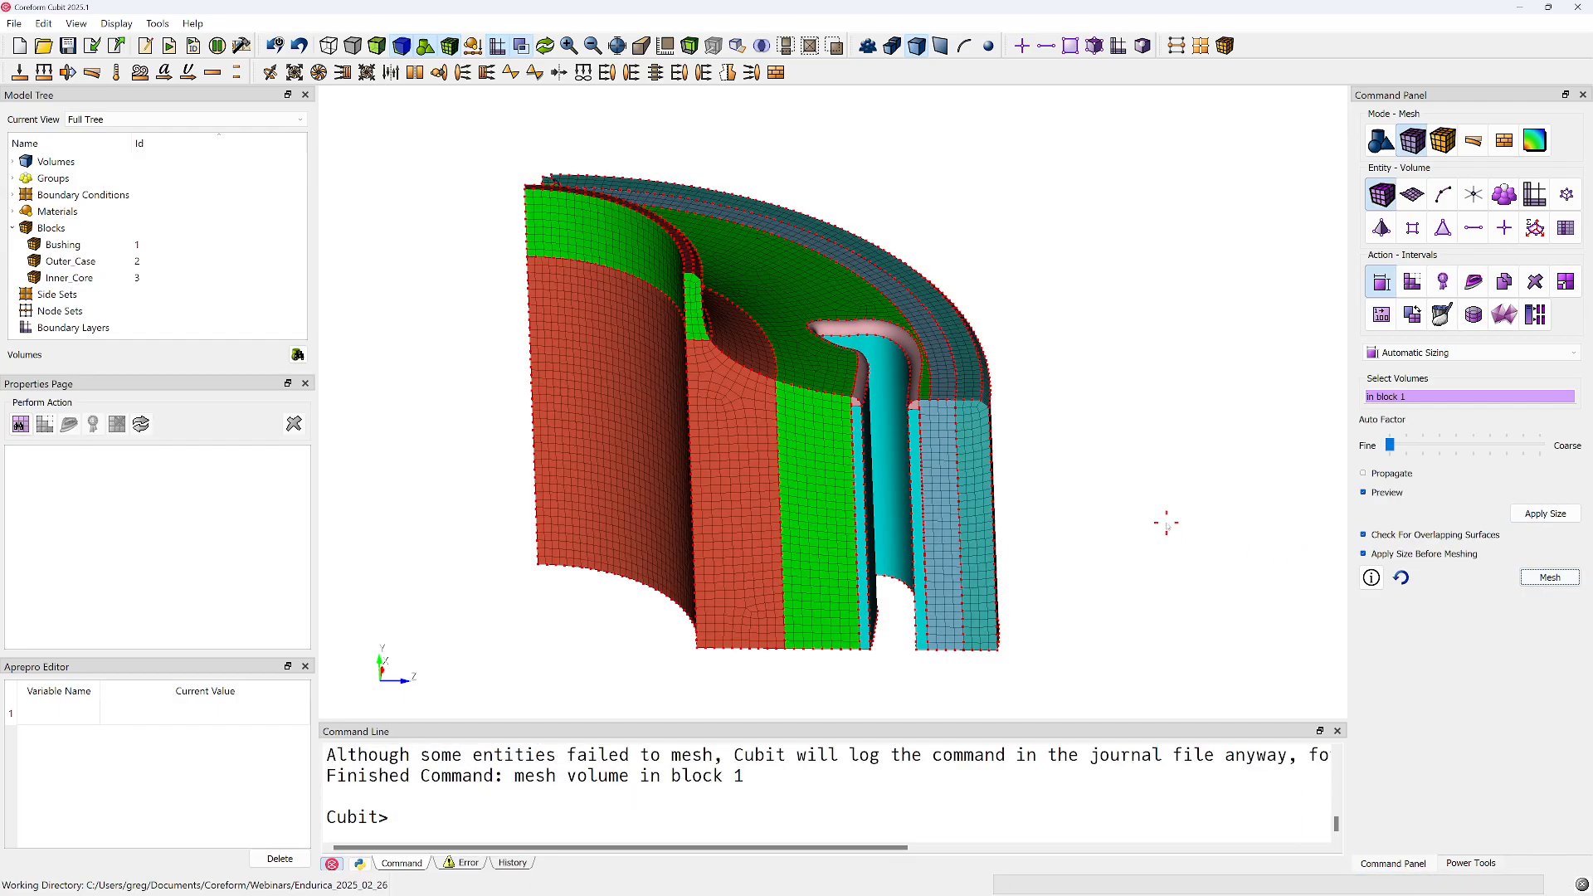
Examine the bushing mesh and check which volumes around the slot and its rim fillet are unmeshed
{"action": "left_click", "coordinate": [876, 762]}
{"action": "middle_click_drag", "start_coordinate": [609, 430], "coordinate": [836, 358]}
{"action": "middle_click_drag", "start_coordinate": [967, 328], "coordinate": [817, 375]}
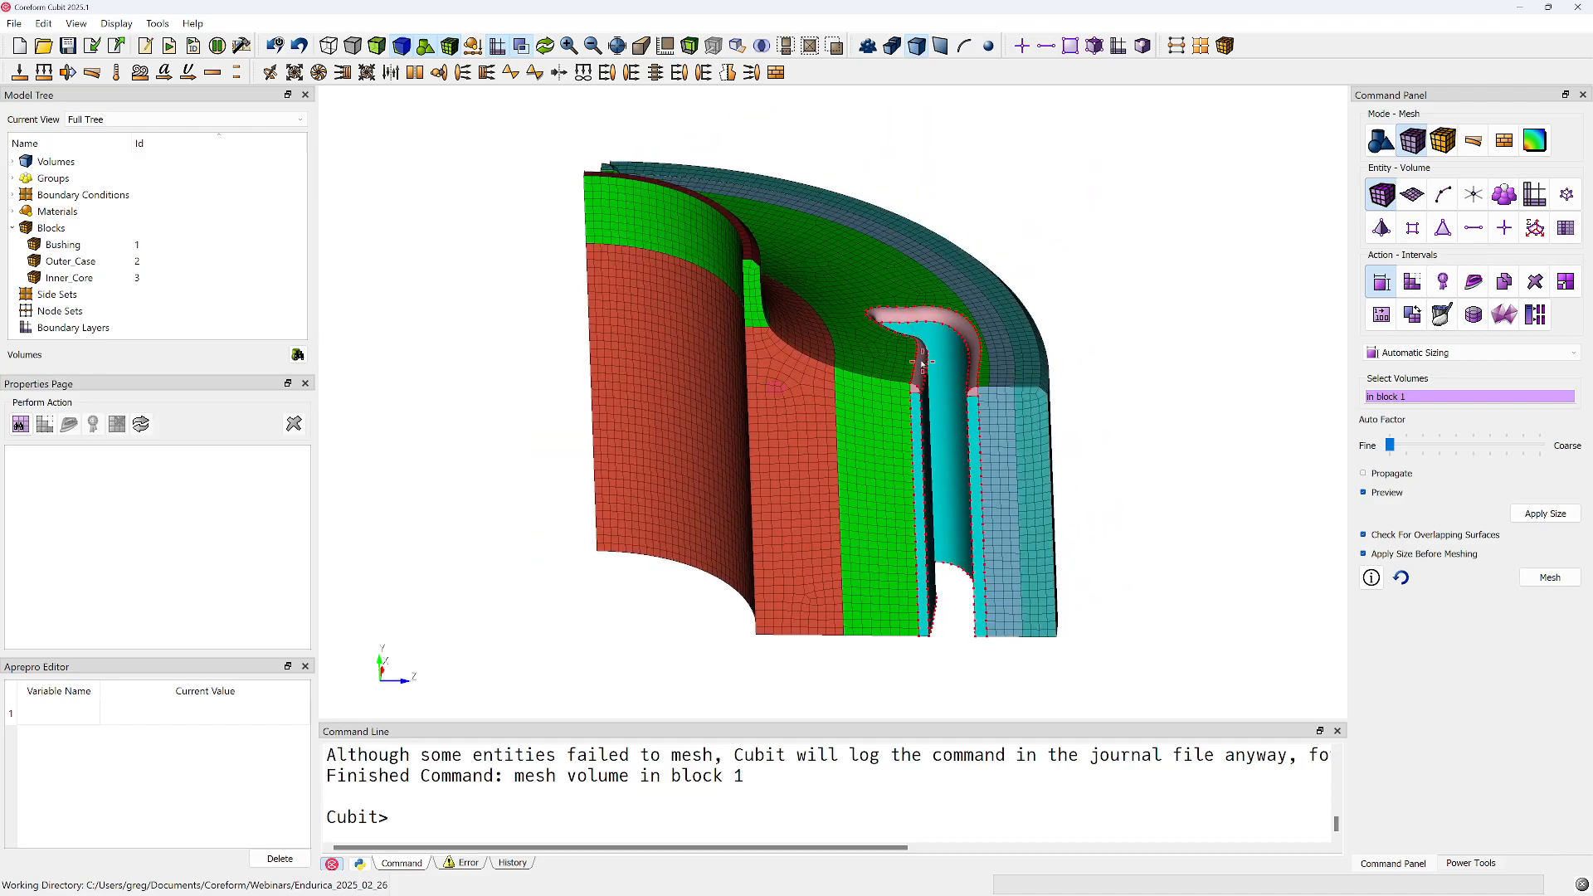
{"action": "left_click_drag", "start_coordinate": [816, 312], "coordinate": [804, 341]}
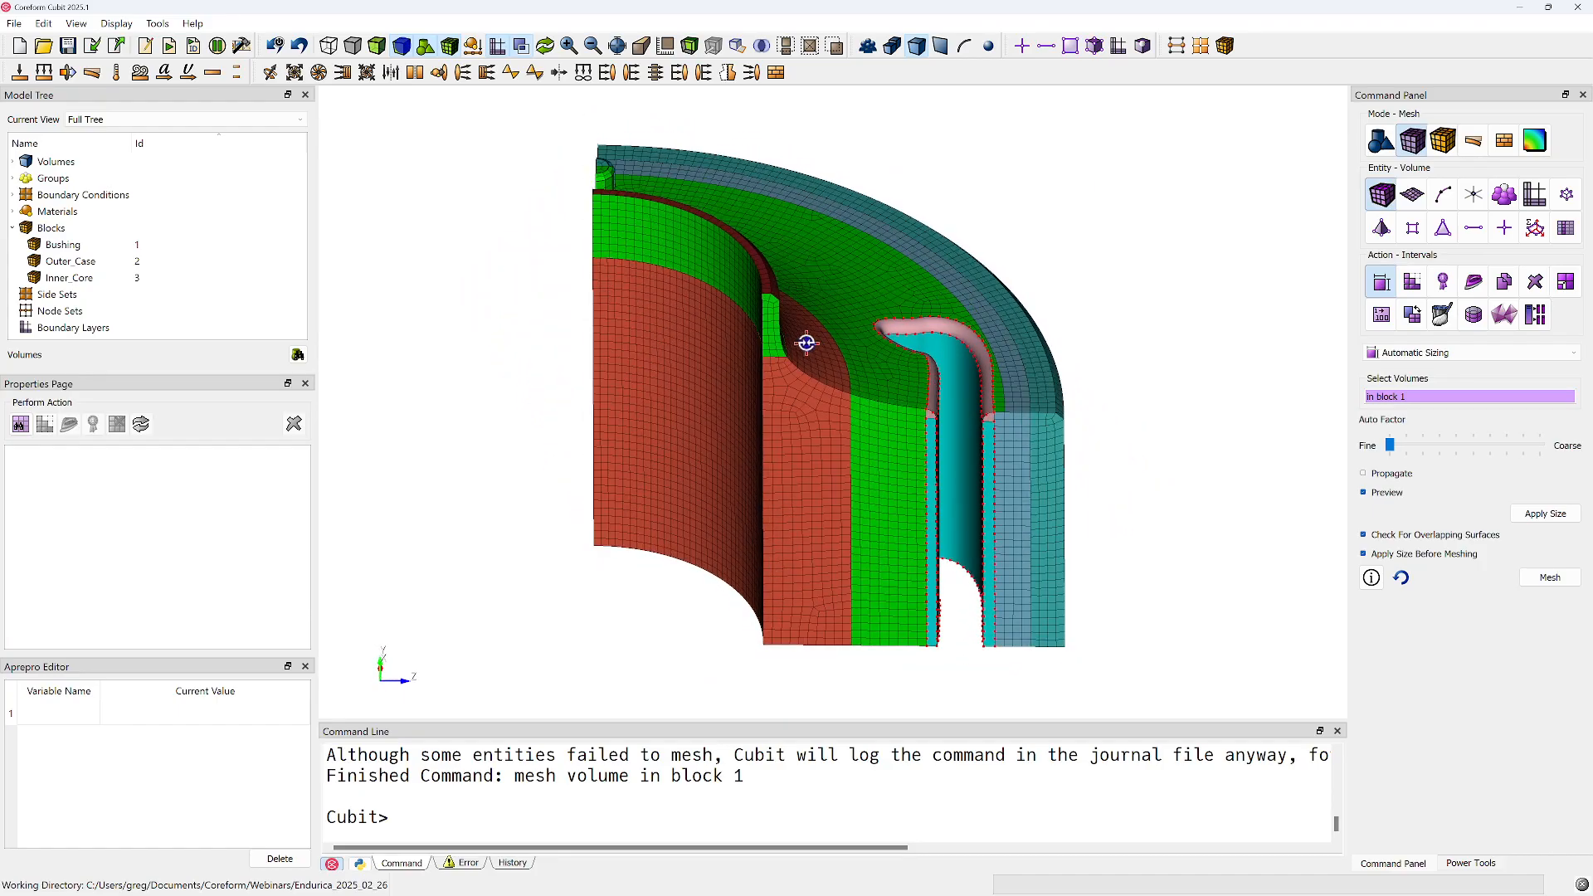
{"action": "scroll", "coordinate": [735, 784], "scroll_direction": "up", "scroll_amount": 2}
{"action": "scroll", "coordinate": [738, 781], "scroll_direction": "down", "scroll_amount": 2}
{"action": "left_click_drag", "start_coordinate": [727, 776], "coordinate": [788, 776]}
{"action": "left_click", "coordinate": [950, 359]}
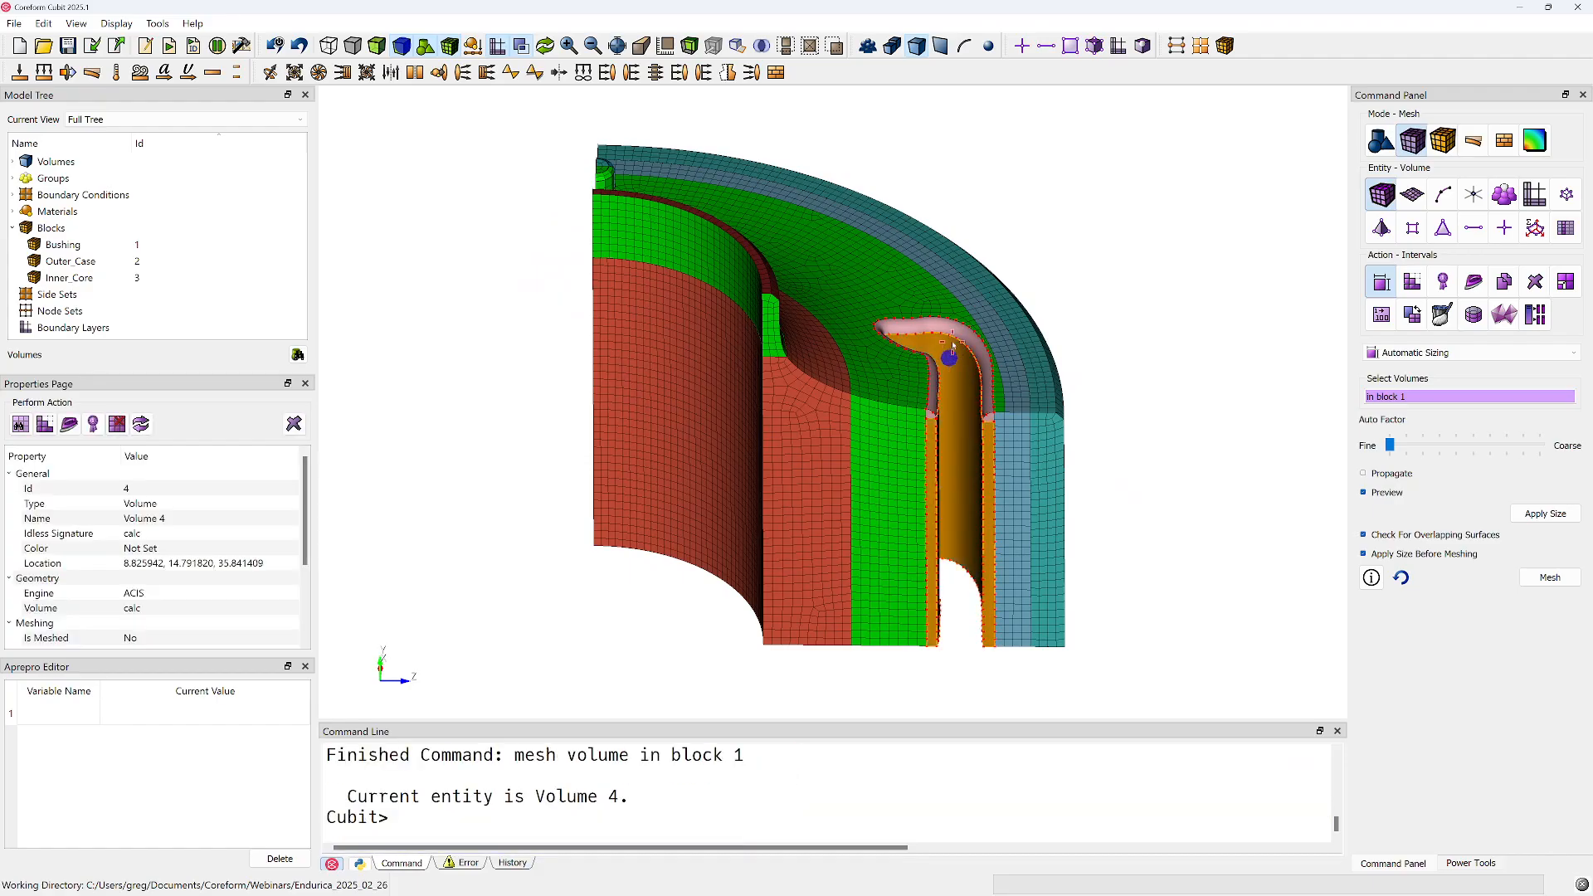
{"action": "left_click", "coordinate": [952, 338]}
{"action": "left_click", "coordinate": [1130, 435]}
{"action": "left_click_drag", "start_coordinate": [1132, 435], "coordinate": [1029, 451]}
Delete the mesh with the command "delete mesh"
{"action": "left_click", "coordinate": [709, 822]}
{"action": "type", "text": "delete mesh"}
{"action": "key", "text": "Return"}
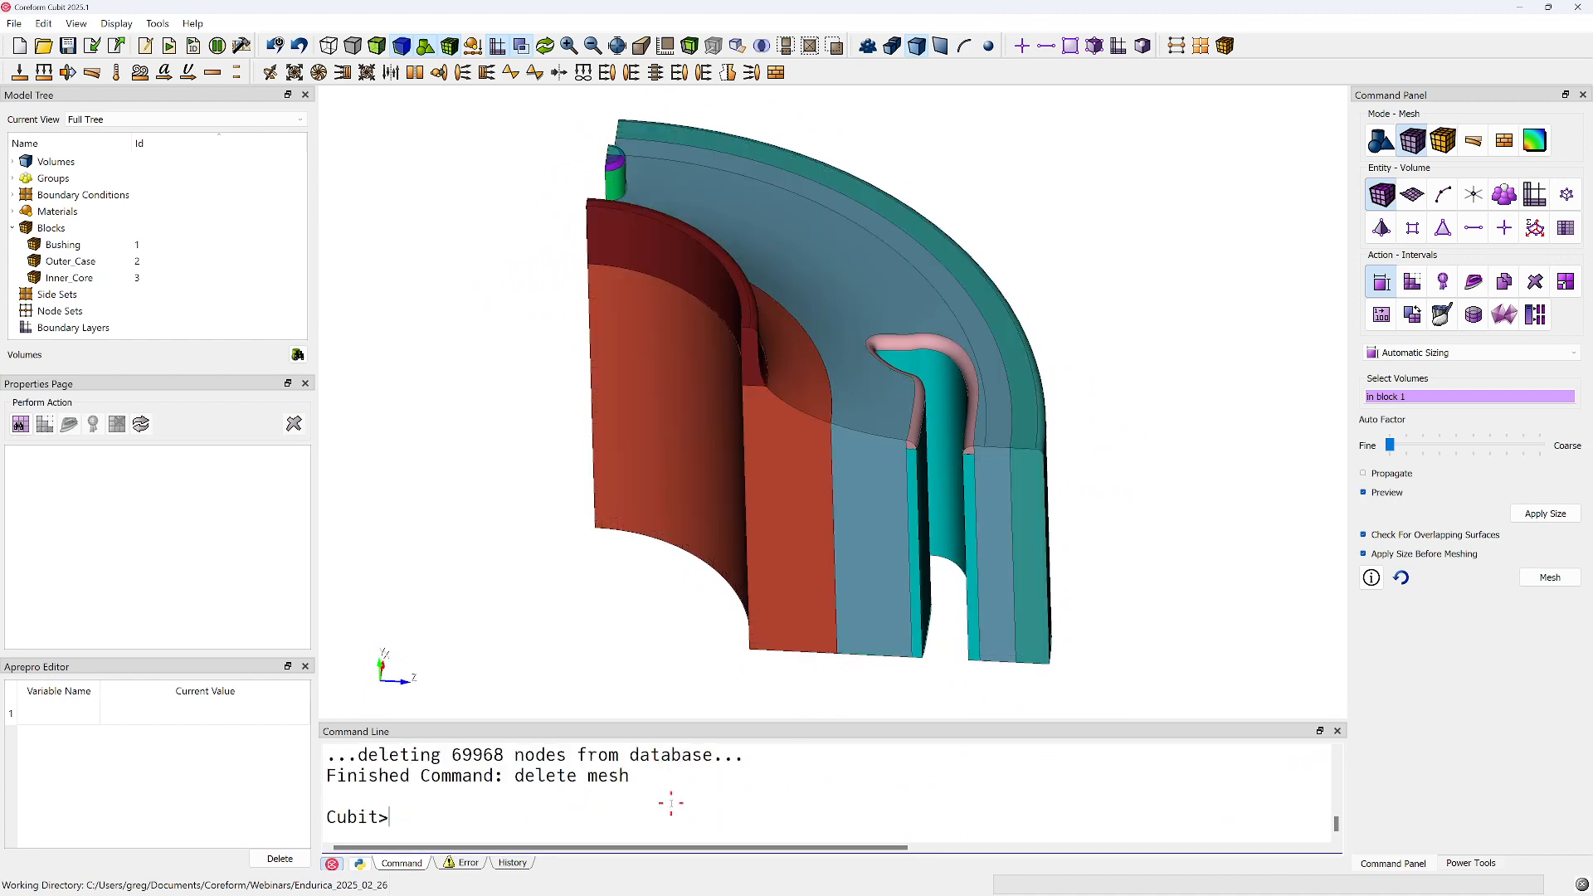
Examine the fillet volume along the slot rim and the geometry adjoining it
{"action": "scroll", "coordinate": [864, 502], "scroll_direction": "up", "scroll_amount": 5}
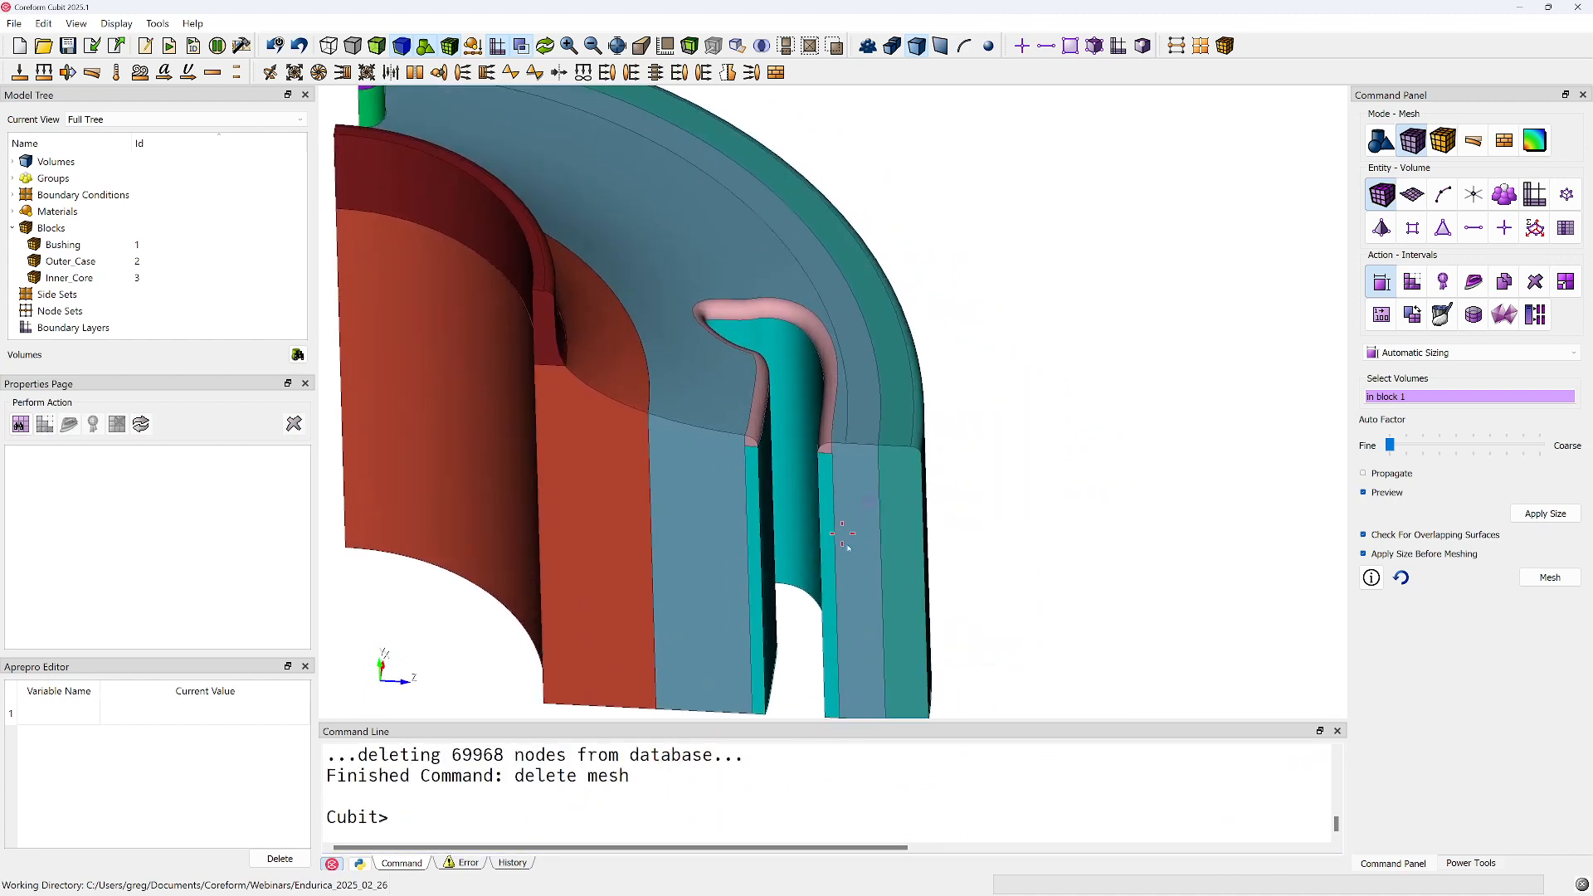
{"action": "scroll", "coordinate": [856, 555], "scroll_direction": "down", "scroll_amount": 1}
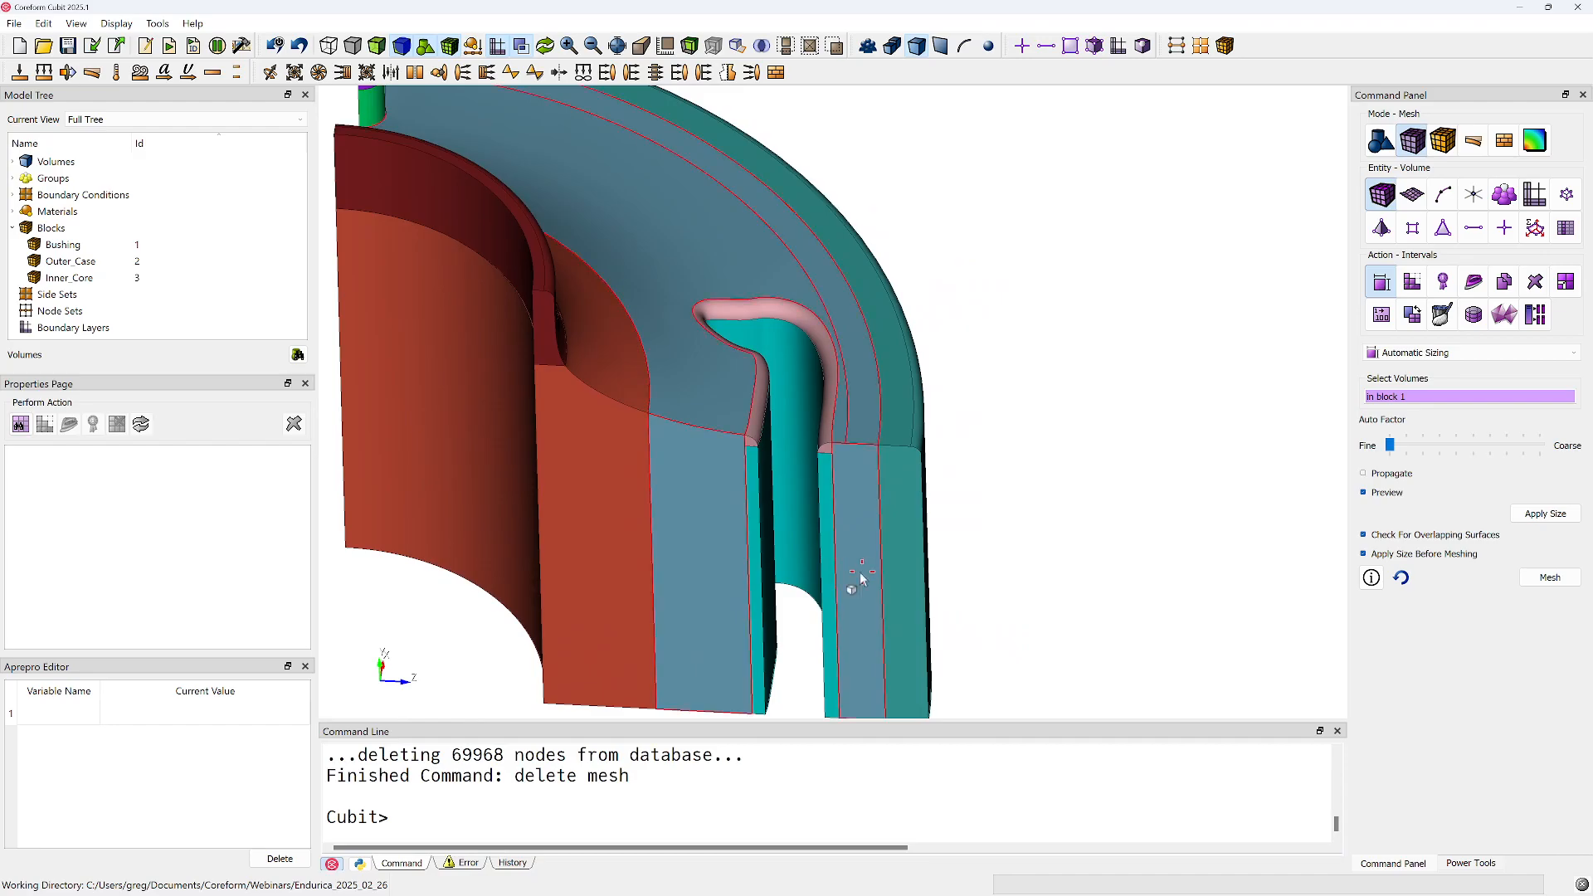
{"action": "middle_click_drag", "start_coordinate": [612, 348], "coordinate": [754, 404]}
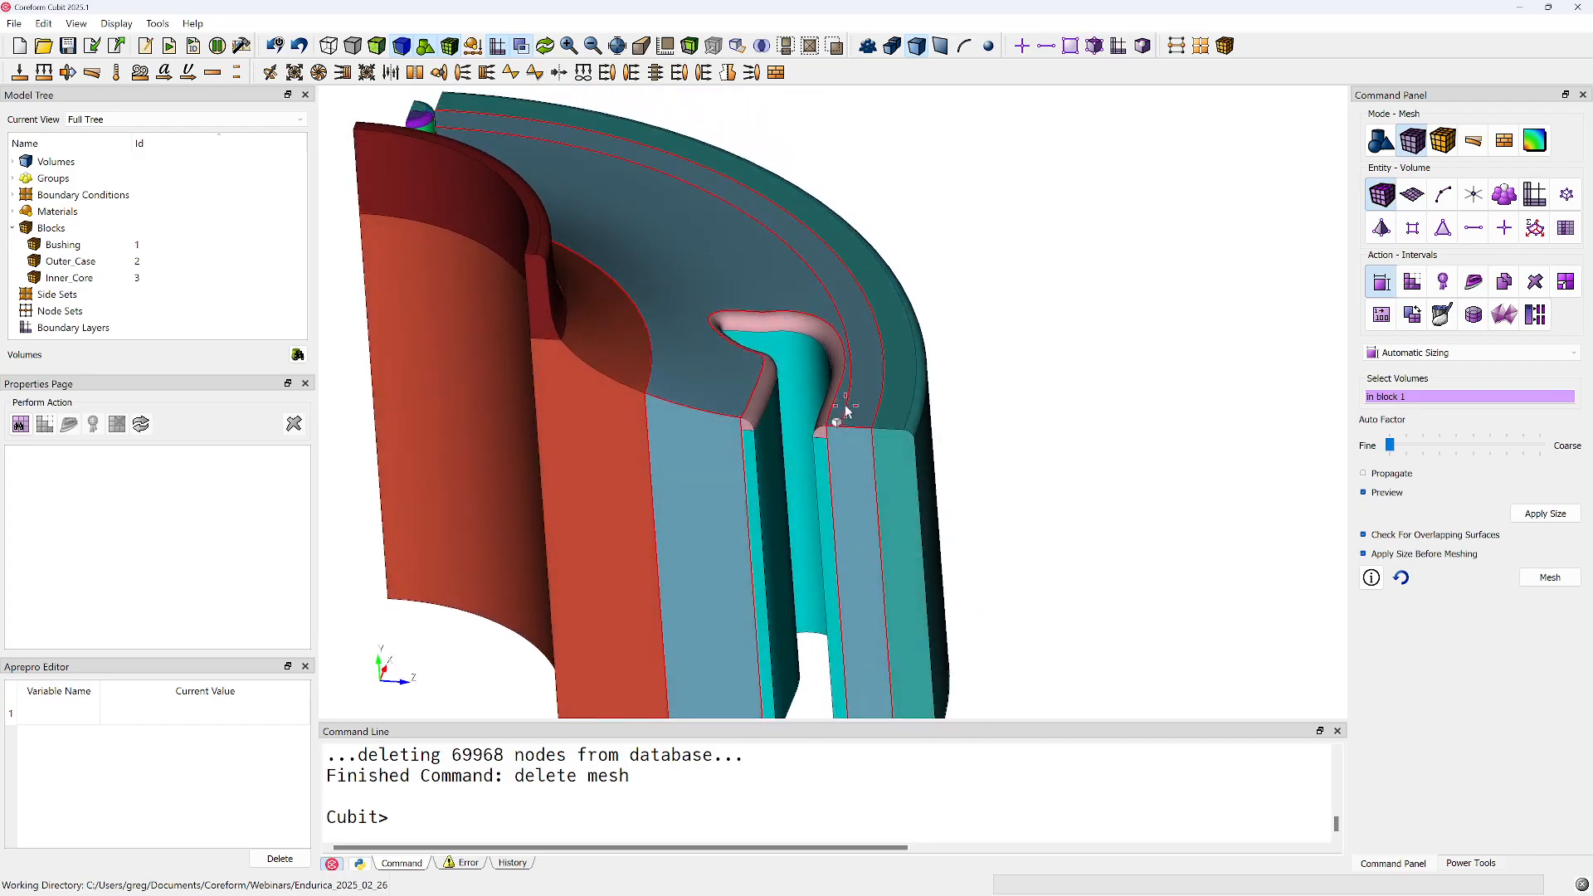
{"action": "middle_click_drag", "start_coordinate": [853, 388], "coordinate": [772, 377]}
{"action": "scroll", "coordinate": [690, 397], "scroll_direction": "up", "scroll_amount": 5}
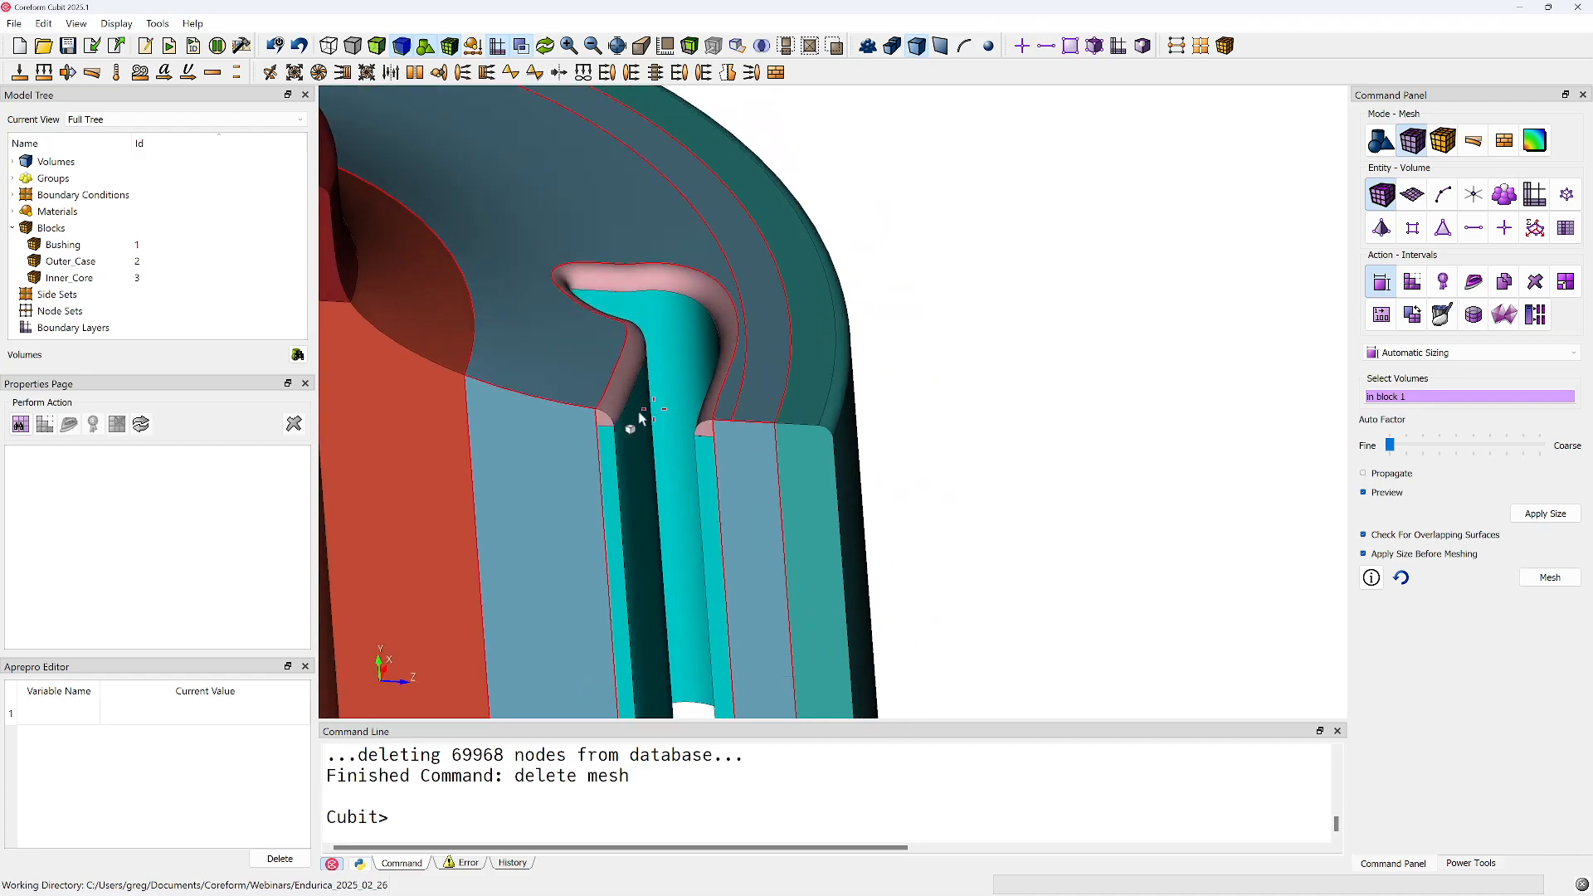
{"action": "middle_click_drag", "start_coordinate": [610, 425], "coordinate": [949, 425]}
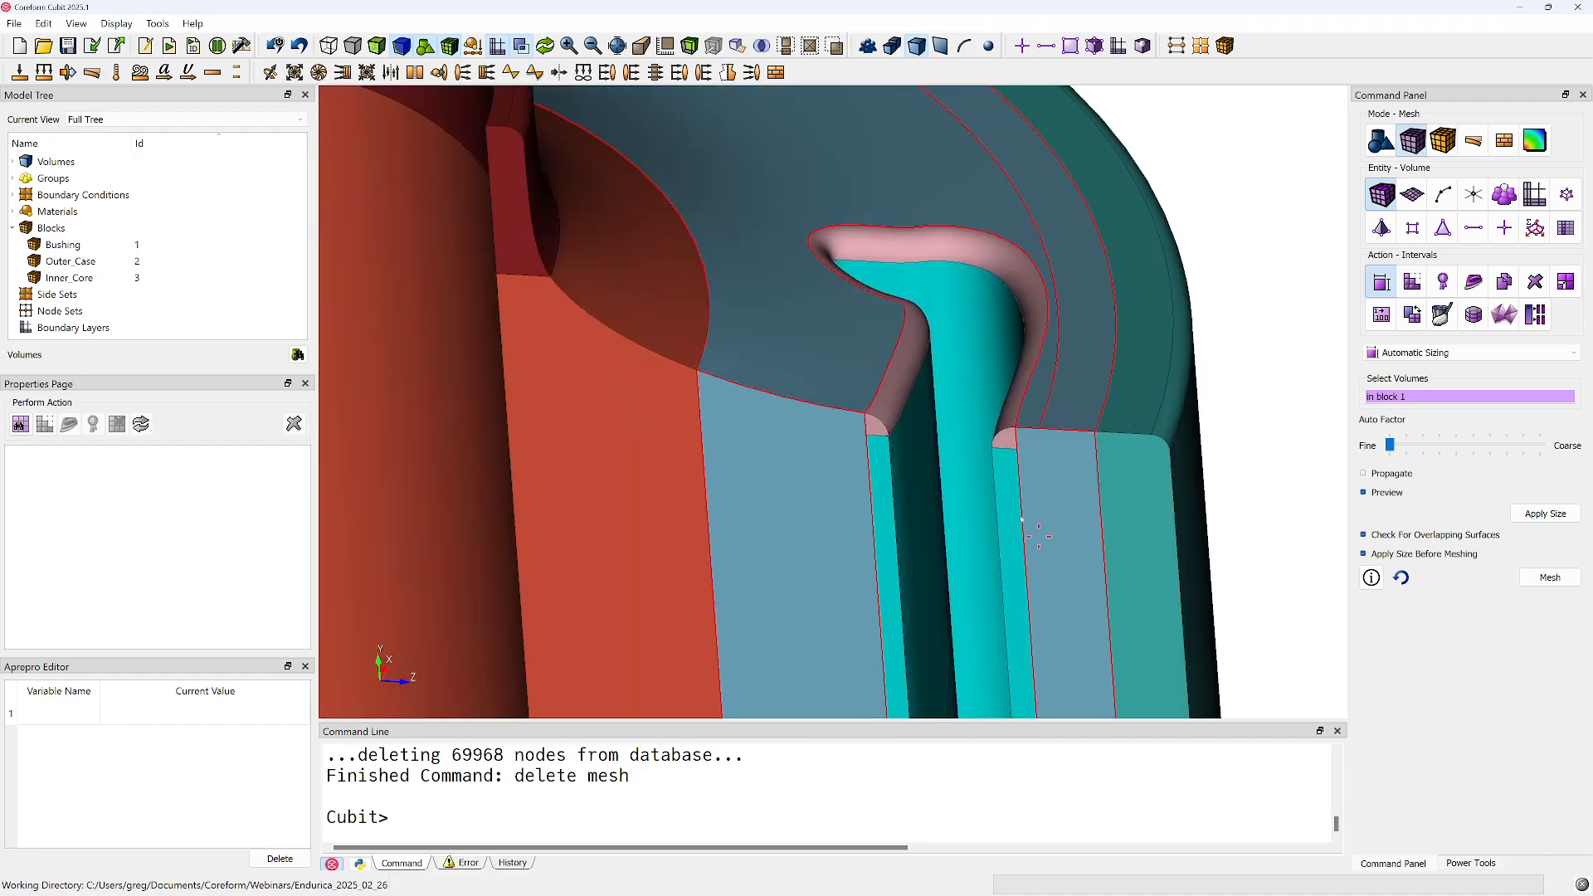
{"action": "middle_click_drag", "start_coordinate": [1079, 365], "coordinate": [1012, 399]}
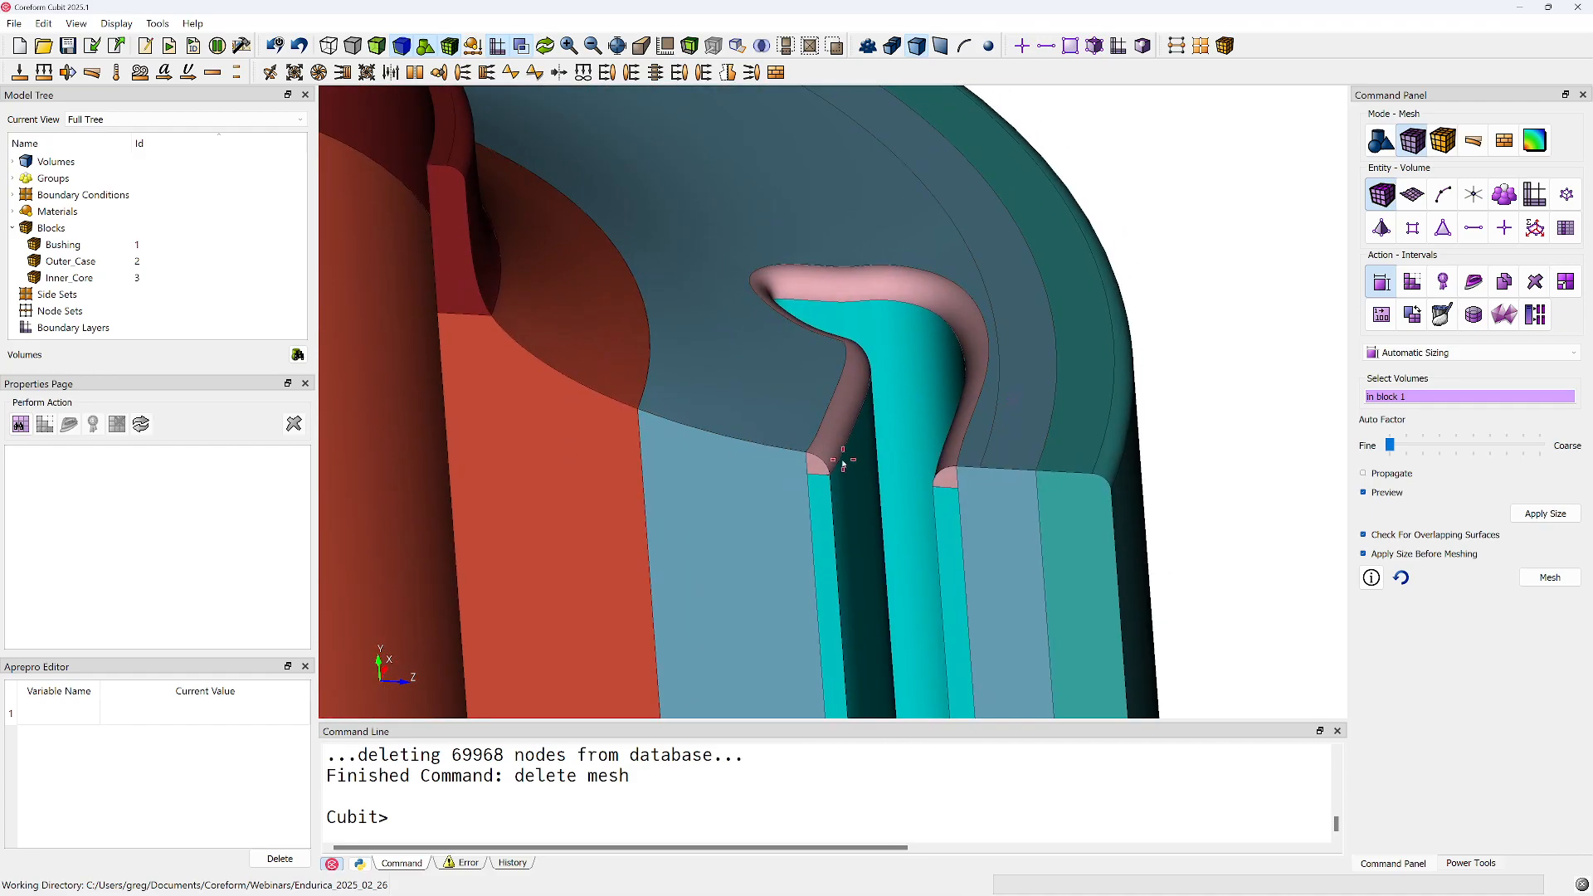
{"action": "middle_click_drag", "start_coordinate": [934, 243], "coordinate": [770, 331]}
{"action": "scroll", "coordinate": [768, 357], "scroll_direction": "down", "scroll_amount": 4}
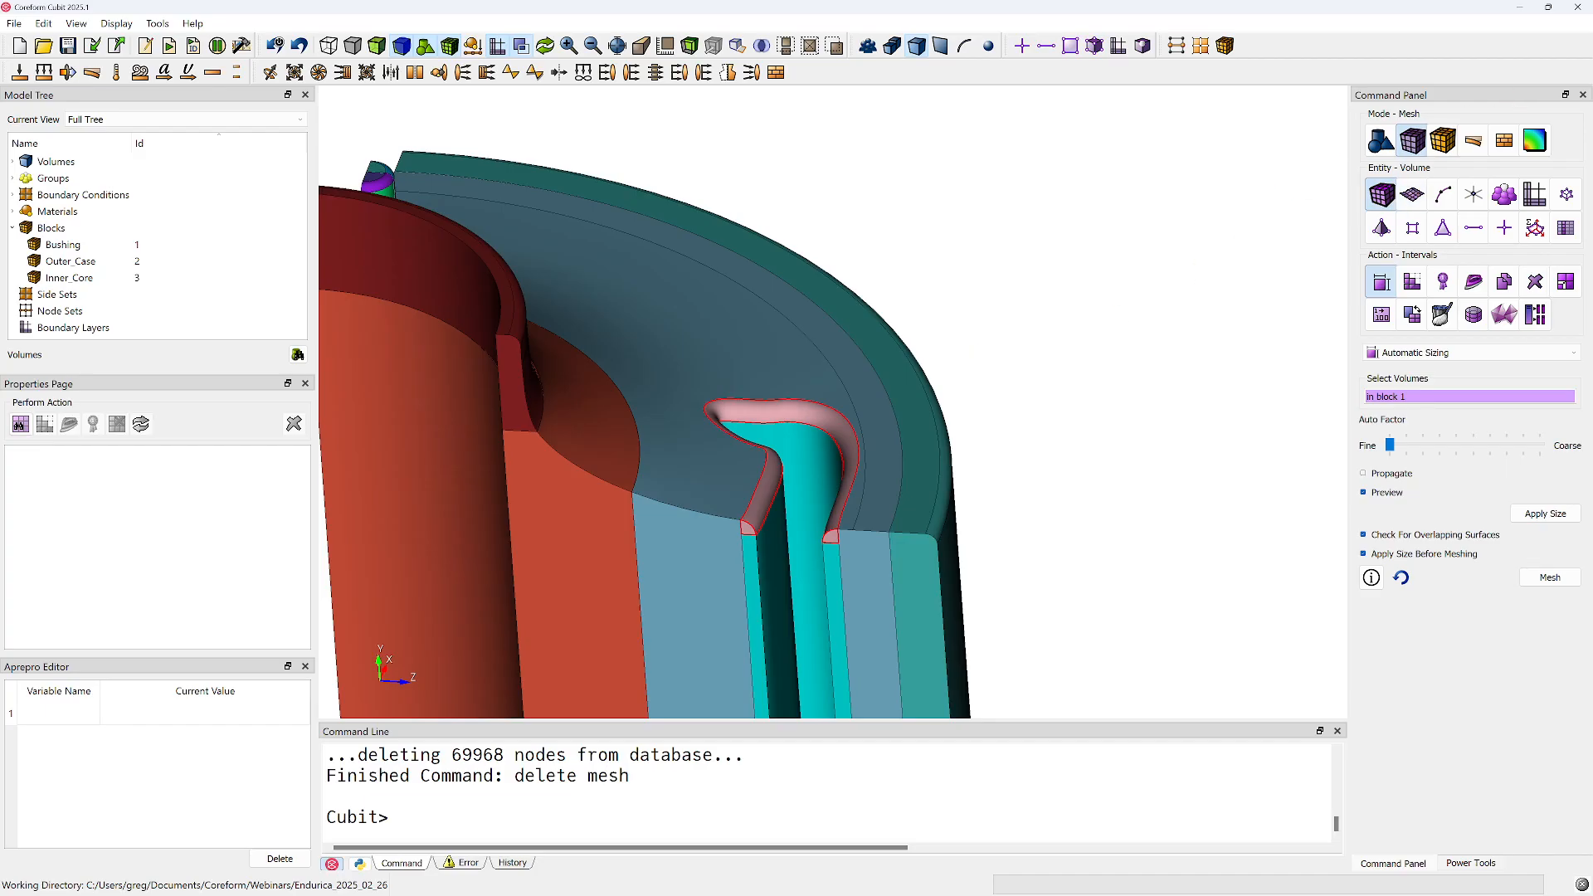
Arrange the Cubit window and the journal editor side by side, and widen the graphics view slightly
{"action": "left_click_drag", "start_coordinate": [947, 7], "coordinate": [1, 265]}
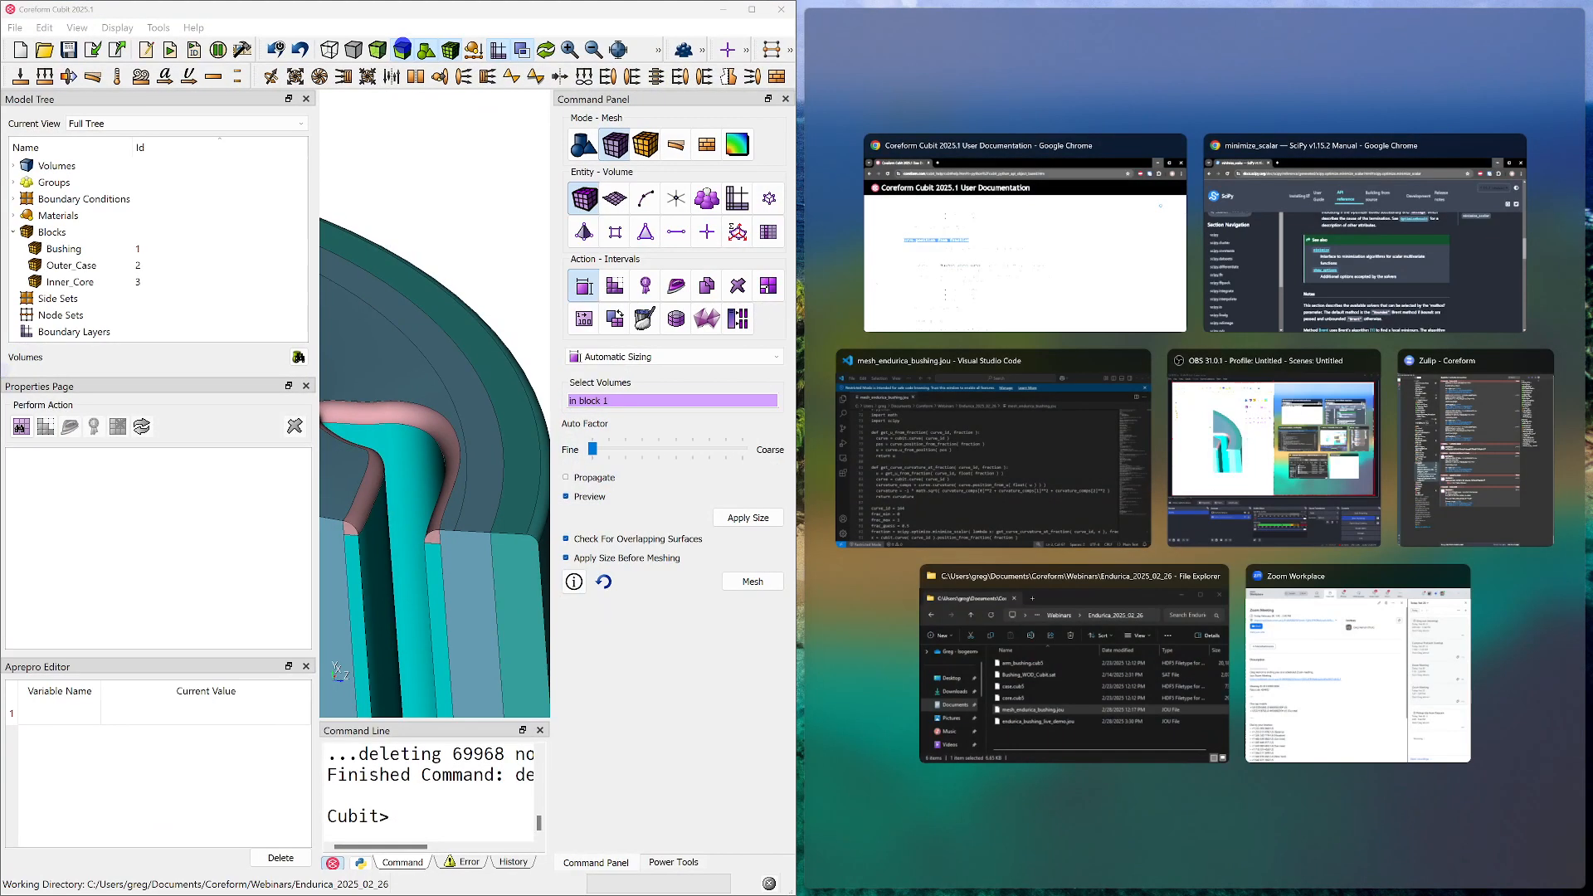
{"action": "left_click", "coordinate": [1228, 265]}
{"action": "left_click_drag", "start_coordinate": [1592, 349], "coordinate": [633, 132]}
{"action": "key", "text": "super+Right"}
{"action": "left_click", "coordinate": [1210, 200]}
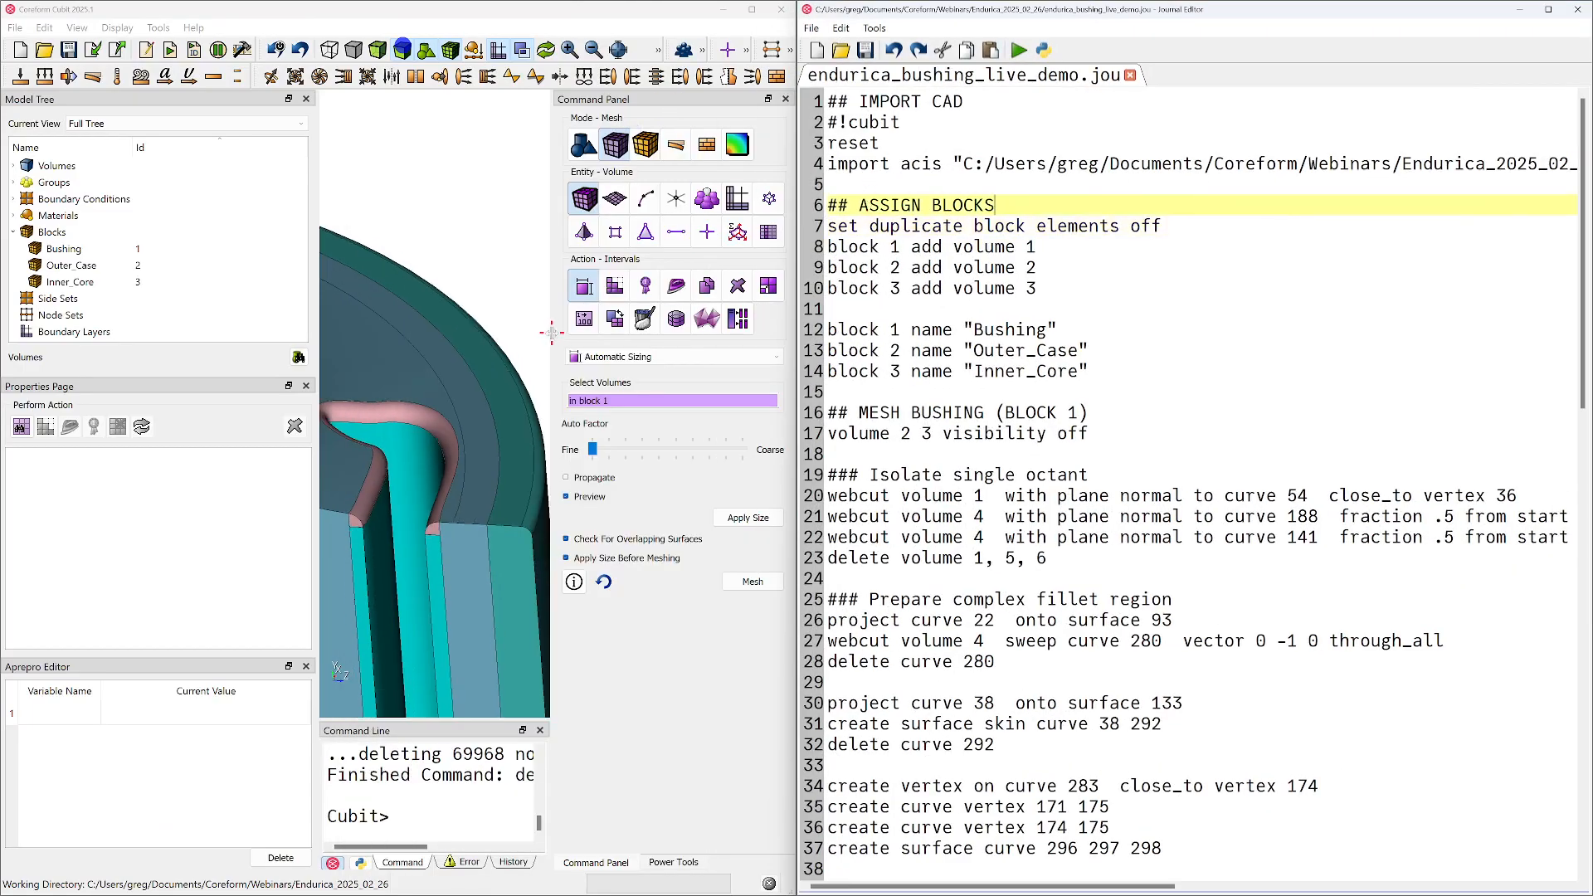
{"action": "left_click_drag", "start_coordinate": [551, 332], "coordinate": [569, 332]}
Add the heading "### Apply compositing" at the end of the journal, below the volume 25 cylinder webcut
{"action": "scroll", "coordinate": [1154, 749], "scroll_direction": "down", "scroll_amount": 18}
{"action": "left_click", "coordinate": [944, 863]}
{"action": "key", "text": "Return"}
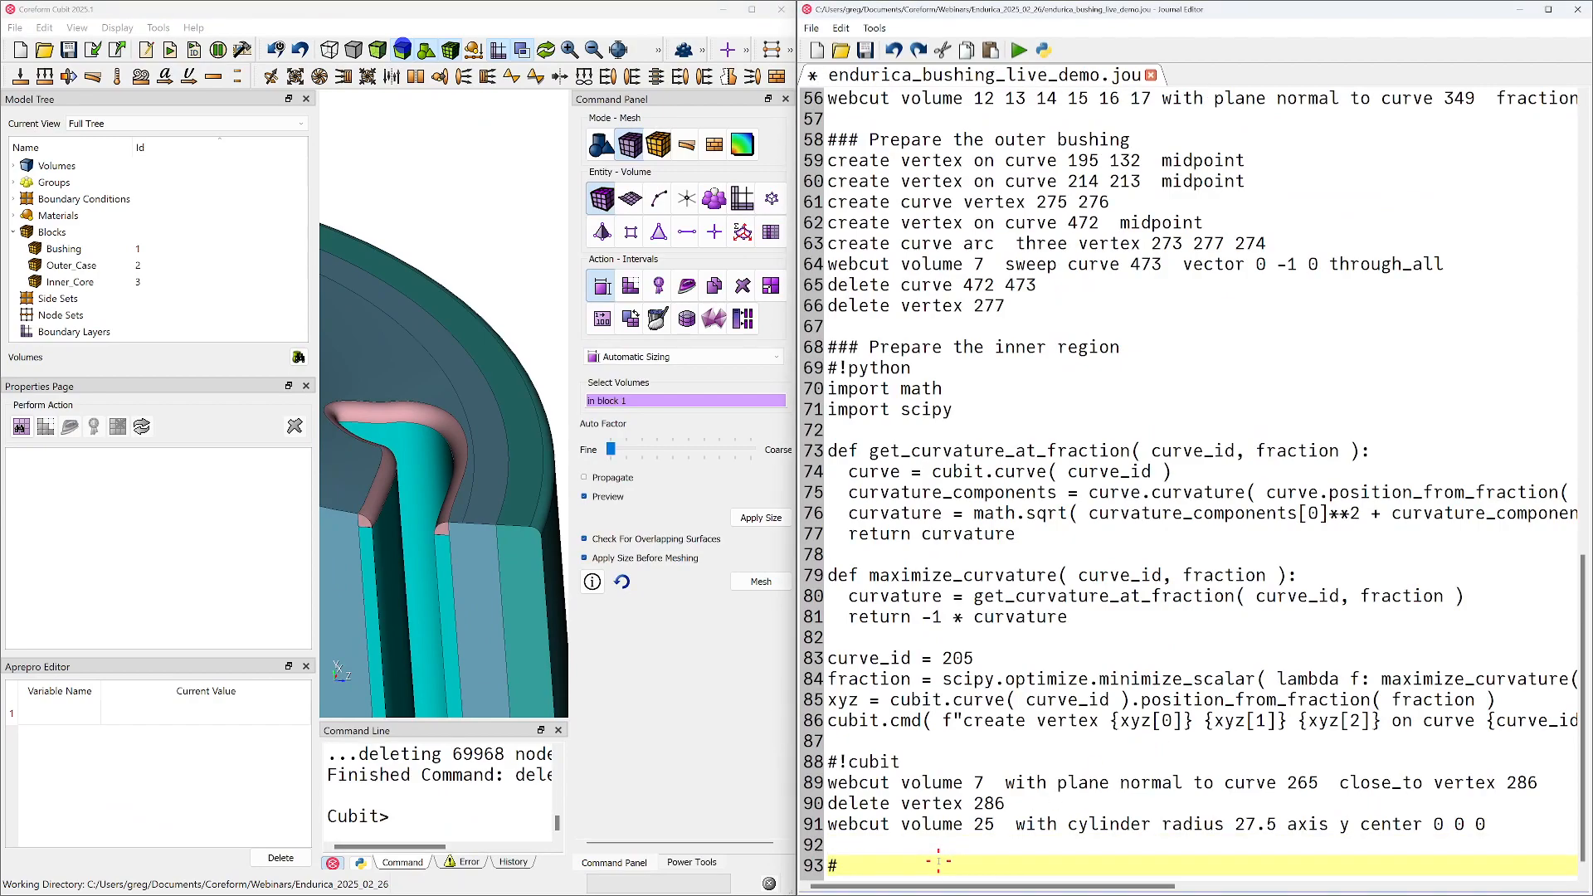
{"action": "scroll", "coordinate": [1112, 453], "scroll_direction": "up", "scroll_amount": 18}
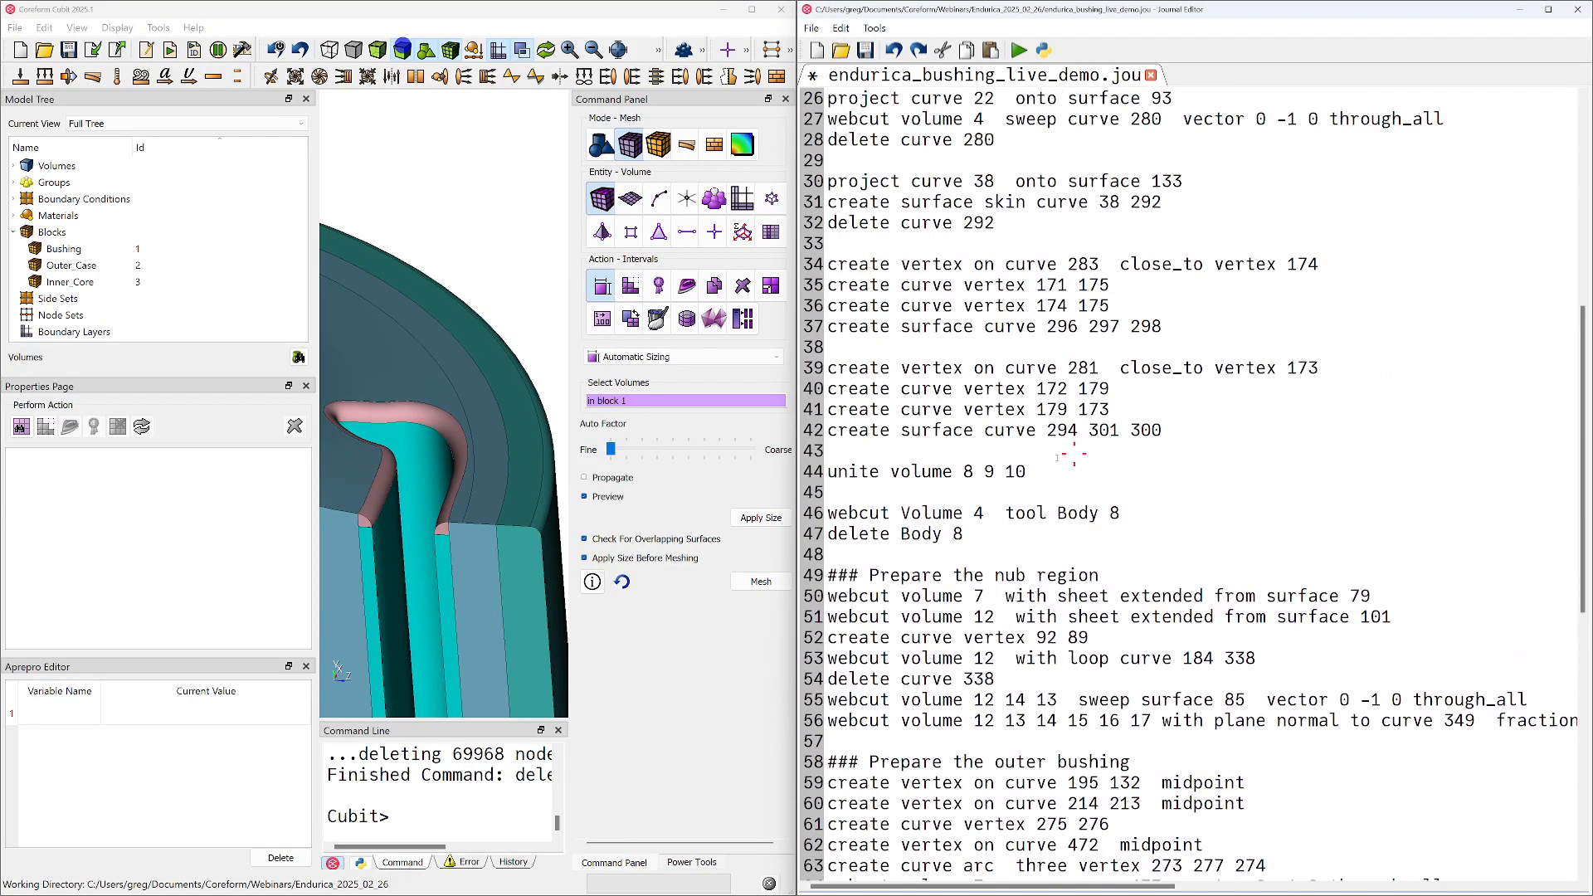
{"action": "scroll", "coordinate": [1112, 453], "scroll_direction": "down", "scroll_amount": 1}
{"action": "type", "text": "##"}
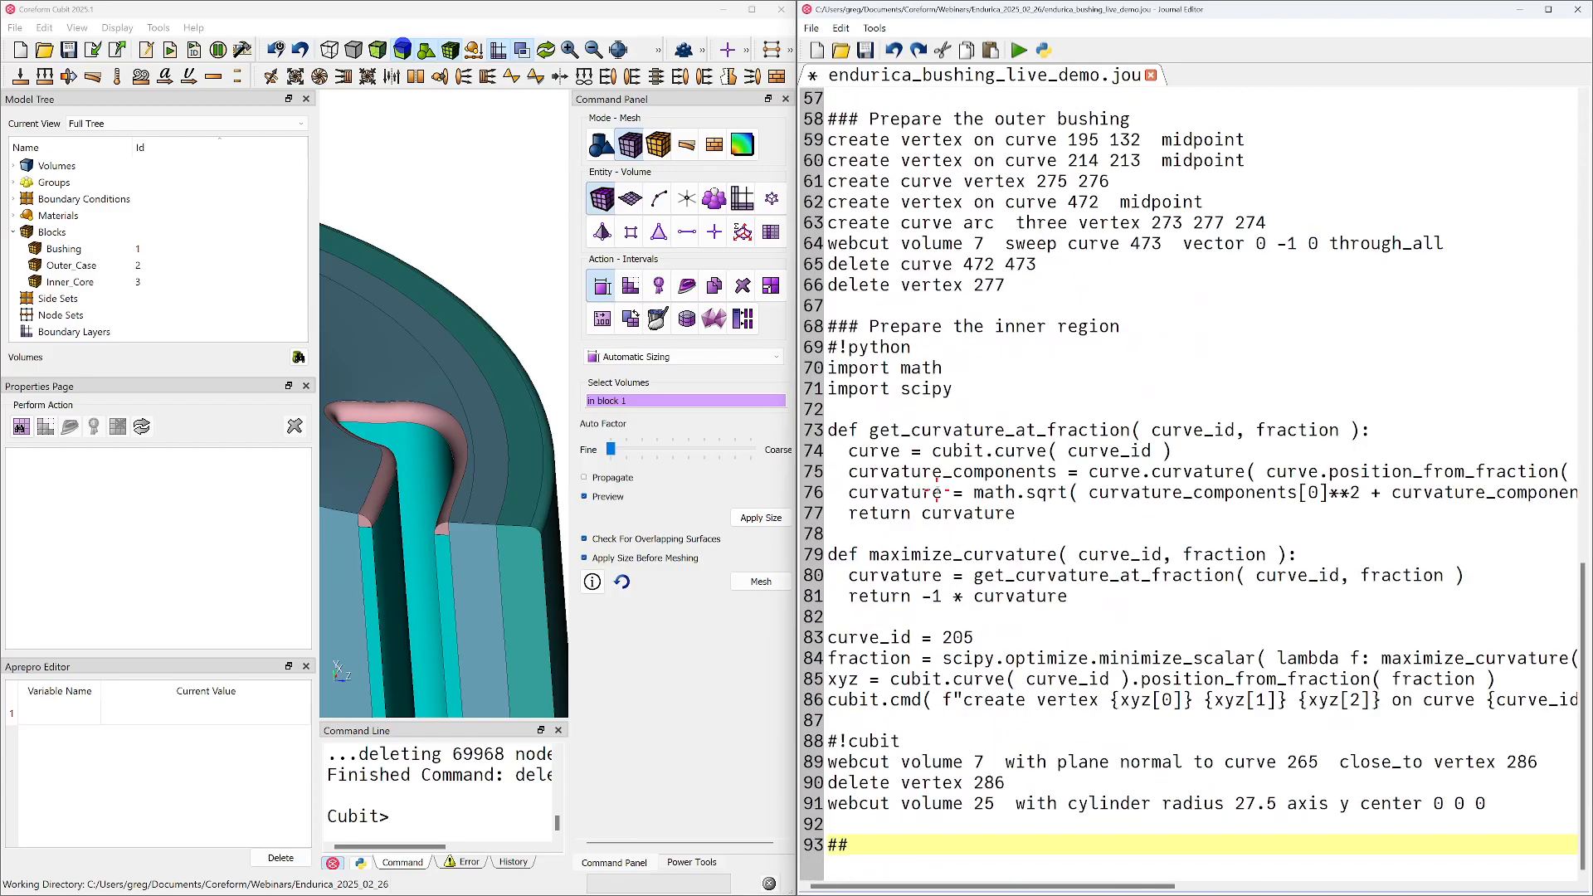
{"action": "type", "text": "# Apply Comp"}
{"action": "key", "text": "BackSpace"}
{"action": "key", "text": "BackSpace"}
{"action": "key", "text": "BackSpace"}
{"action": "key", "text": "BackSpace"}
{"action": "type", "text": "compositing"}
{"action": "scroll", "coordinate": [522, 396], "scroll_direction": "down", "scroll_amount": 3}
{"action": "middle_click_drag", "start_coordinate": [473, 432], "coordinate": [526, 360]}
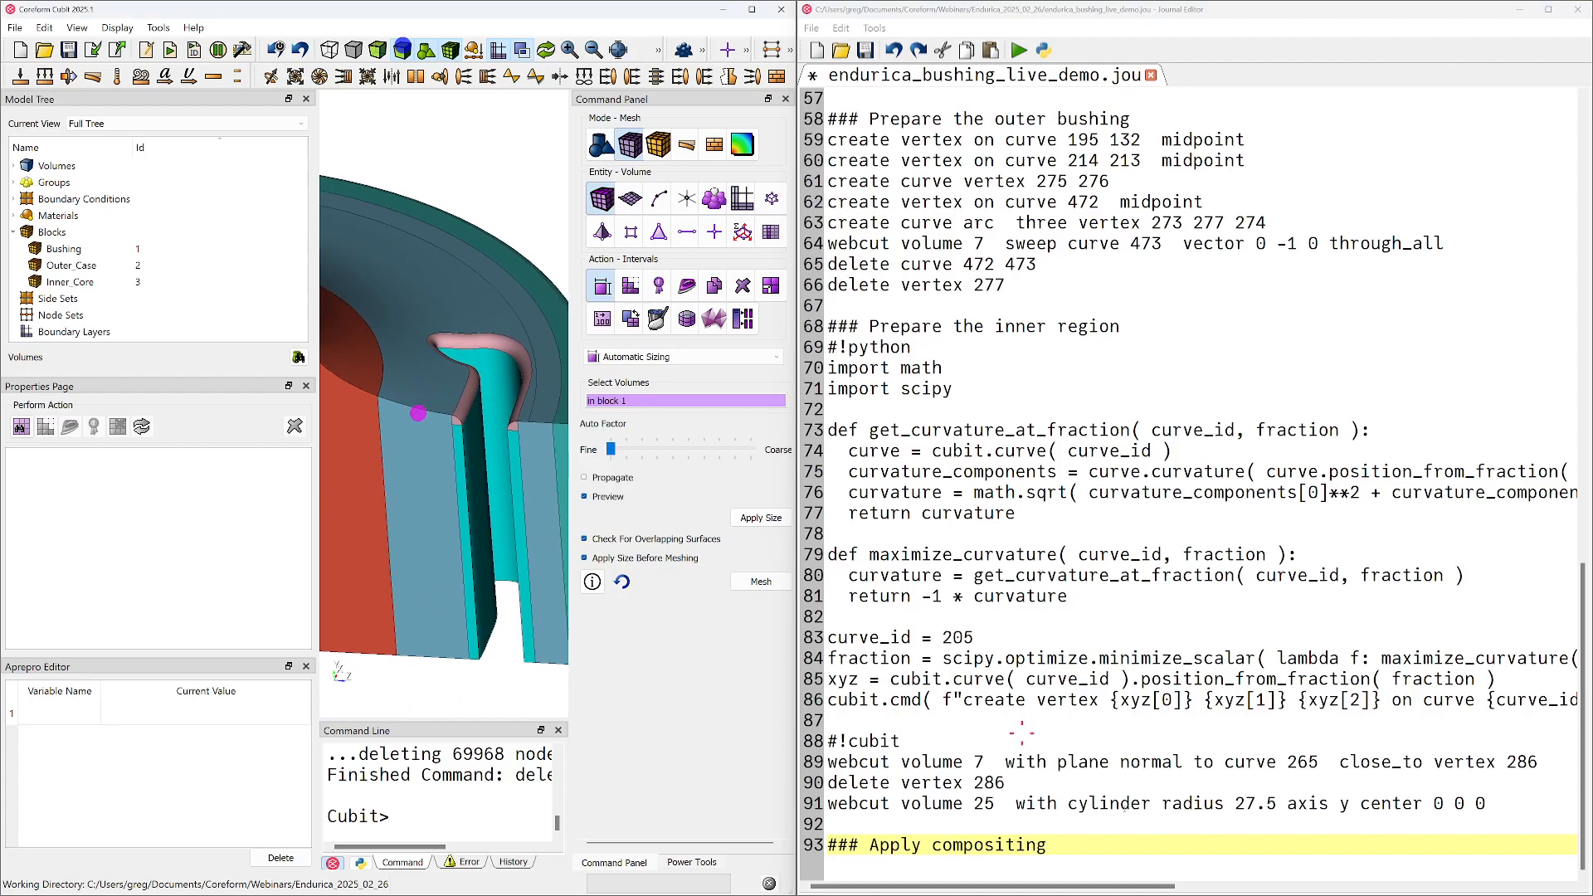
Add the subheading "#### Composite the complex fillet for hex-meshability" on the following line and save the journal
{"action": "key", "text": "Return"}
{"action": "type", "text": "$"}
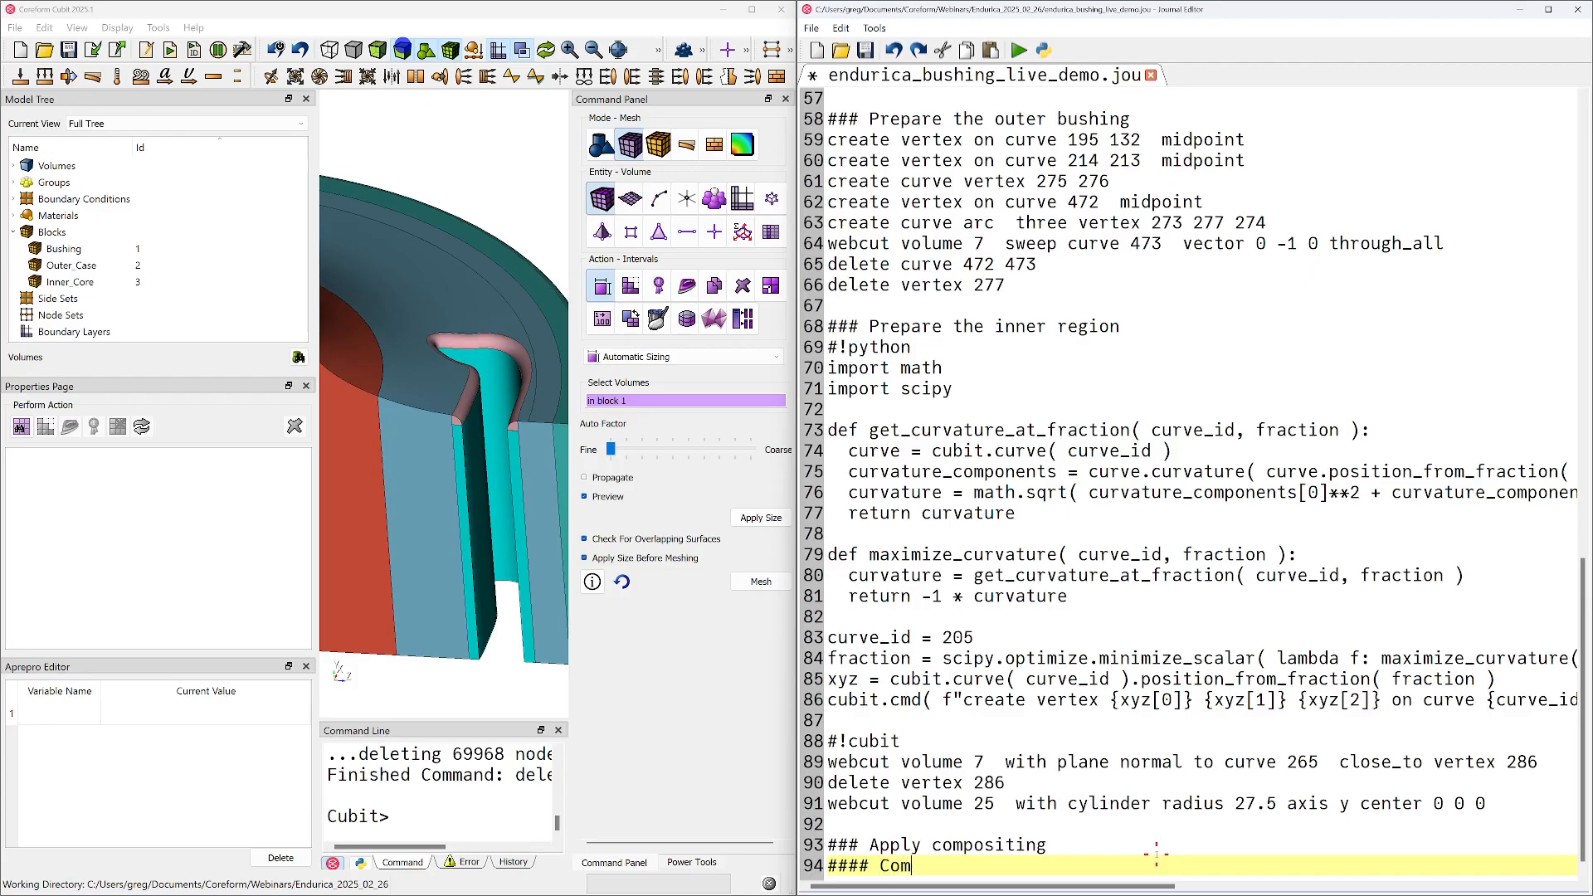
{"action": "type", "text": "the complex fillet for"}
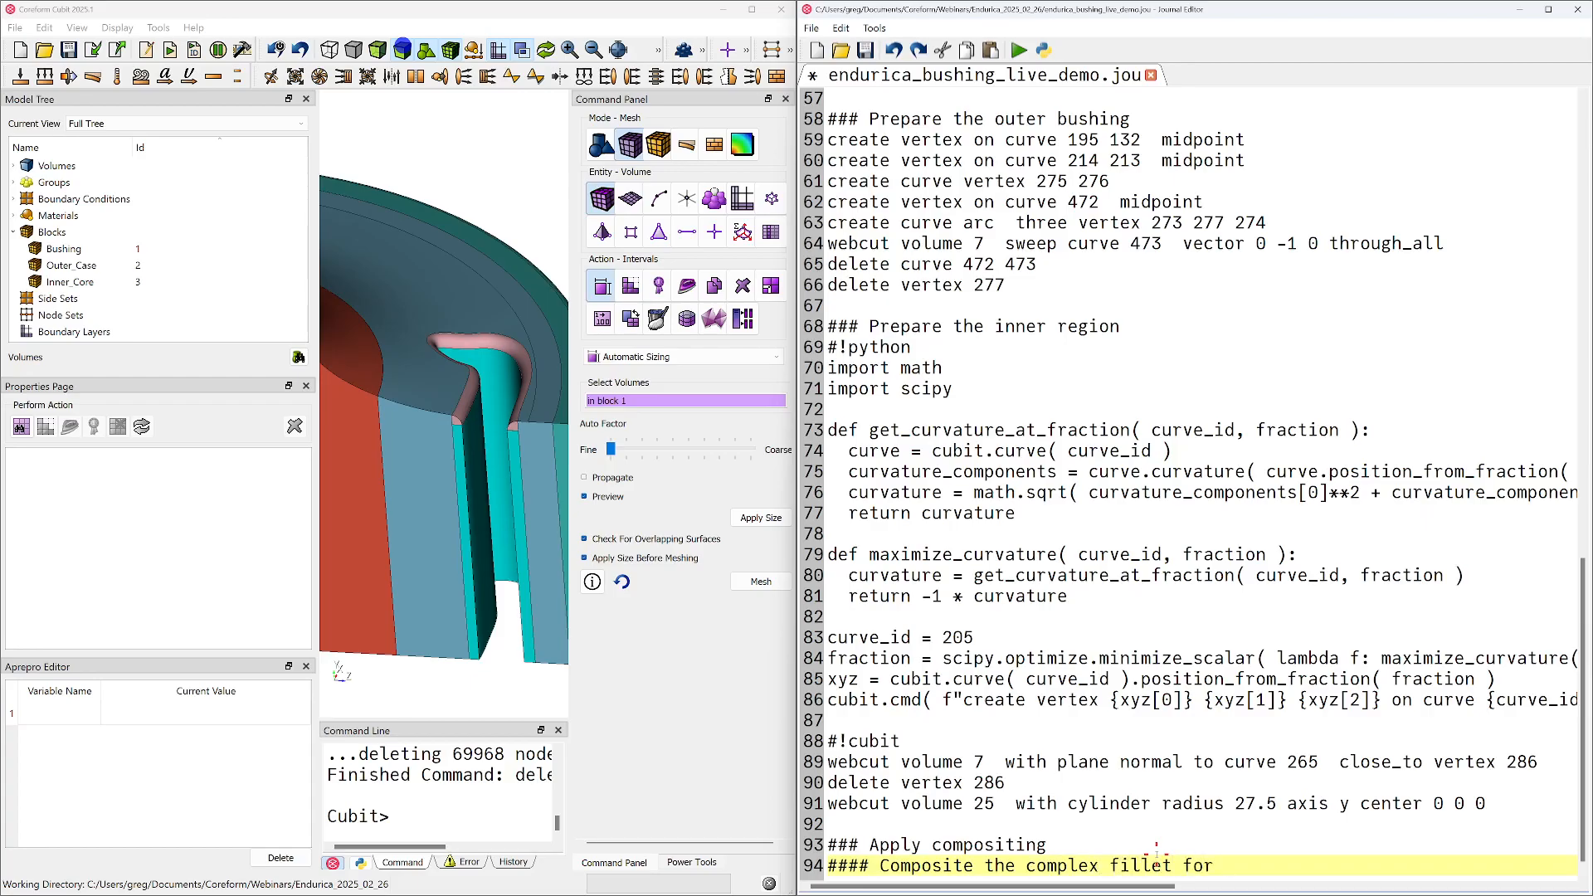
{"action": "type", "text": " hex-meshability"}
{"action": "key", "text": "Return"}
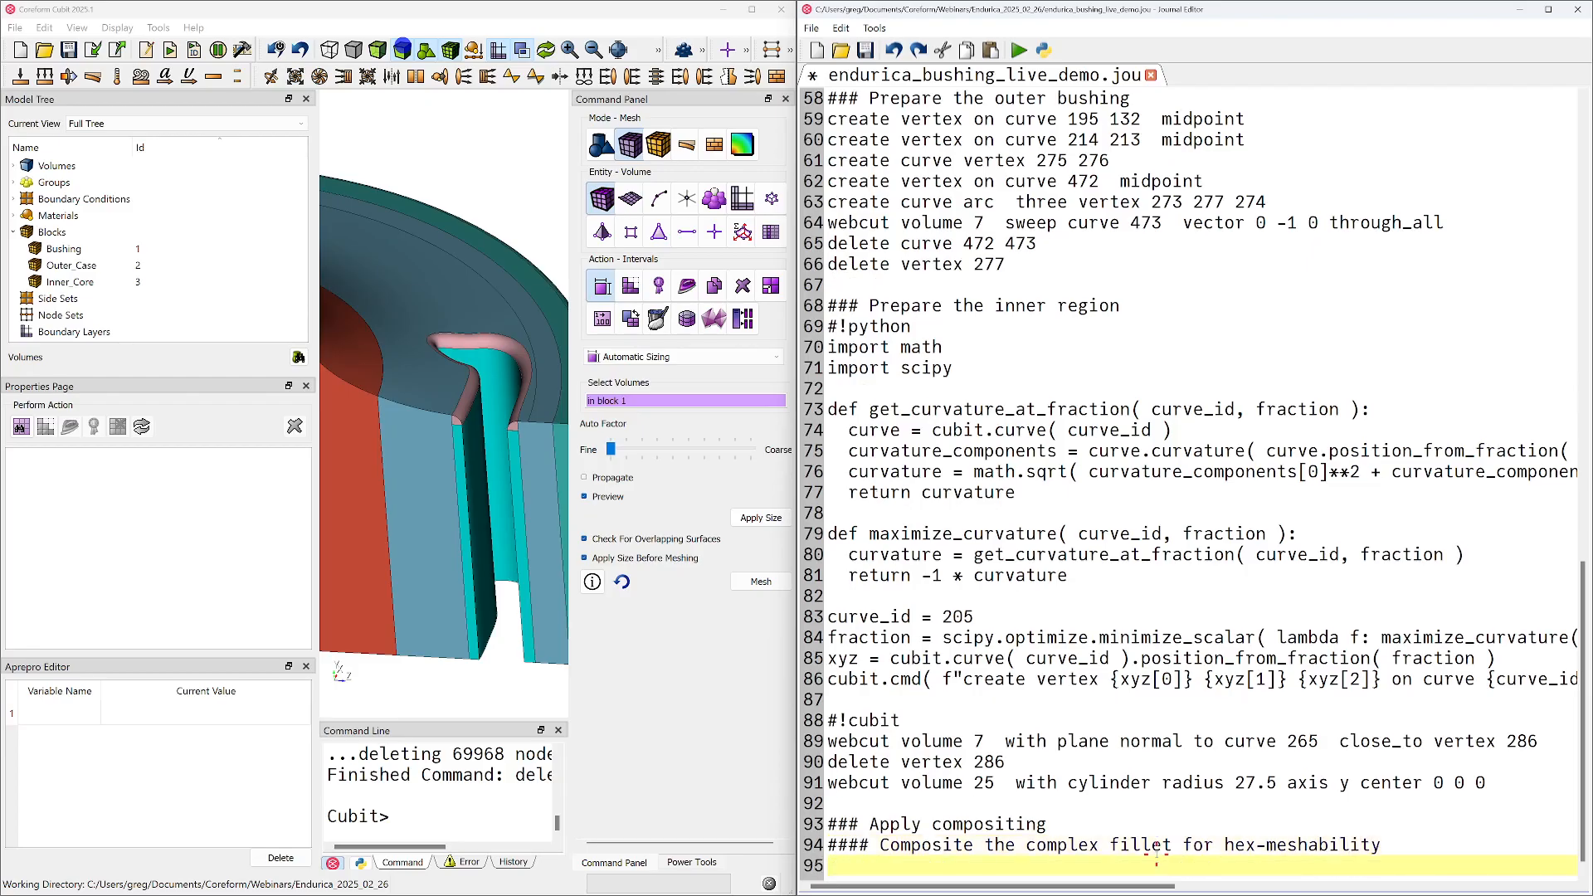
{"action": "key", "text": "ctrl+s"}
Draw only the rim fillet volume 11 together with the slot volume 4 beneath it
{"action": "left_click", "coordinate": [453, 410]}
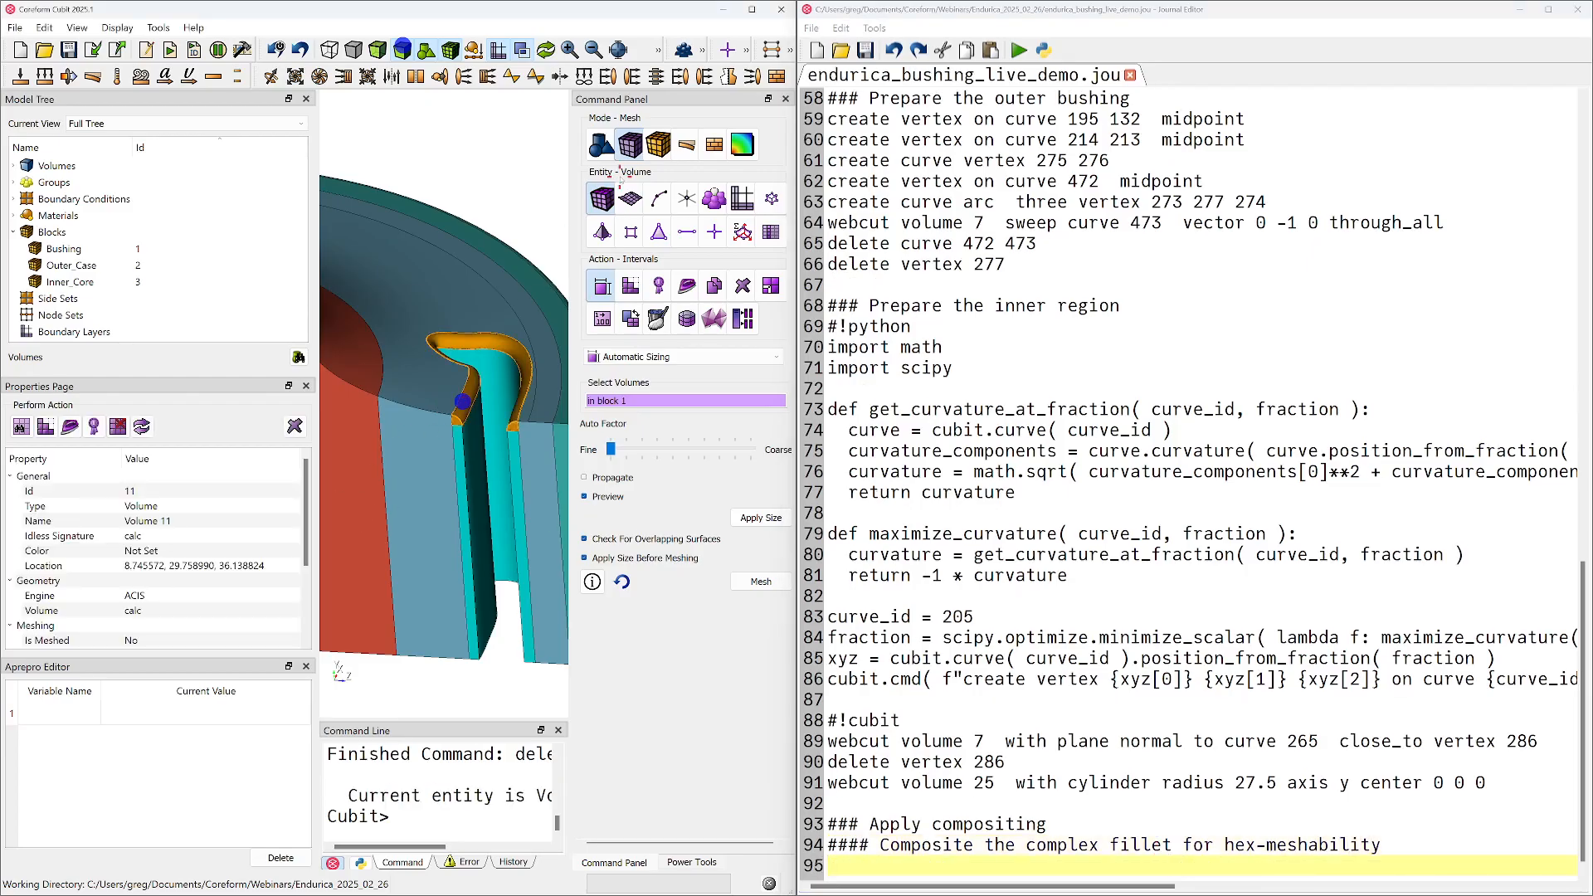
{"action": "left_click", "coordinate": [469, 444], "text": "ctrl"}
{"action": "right_click", "coordinate": [454, 428]}
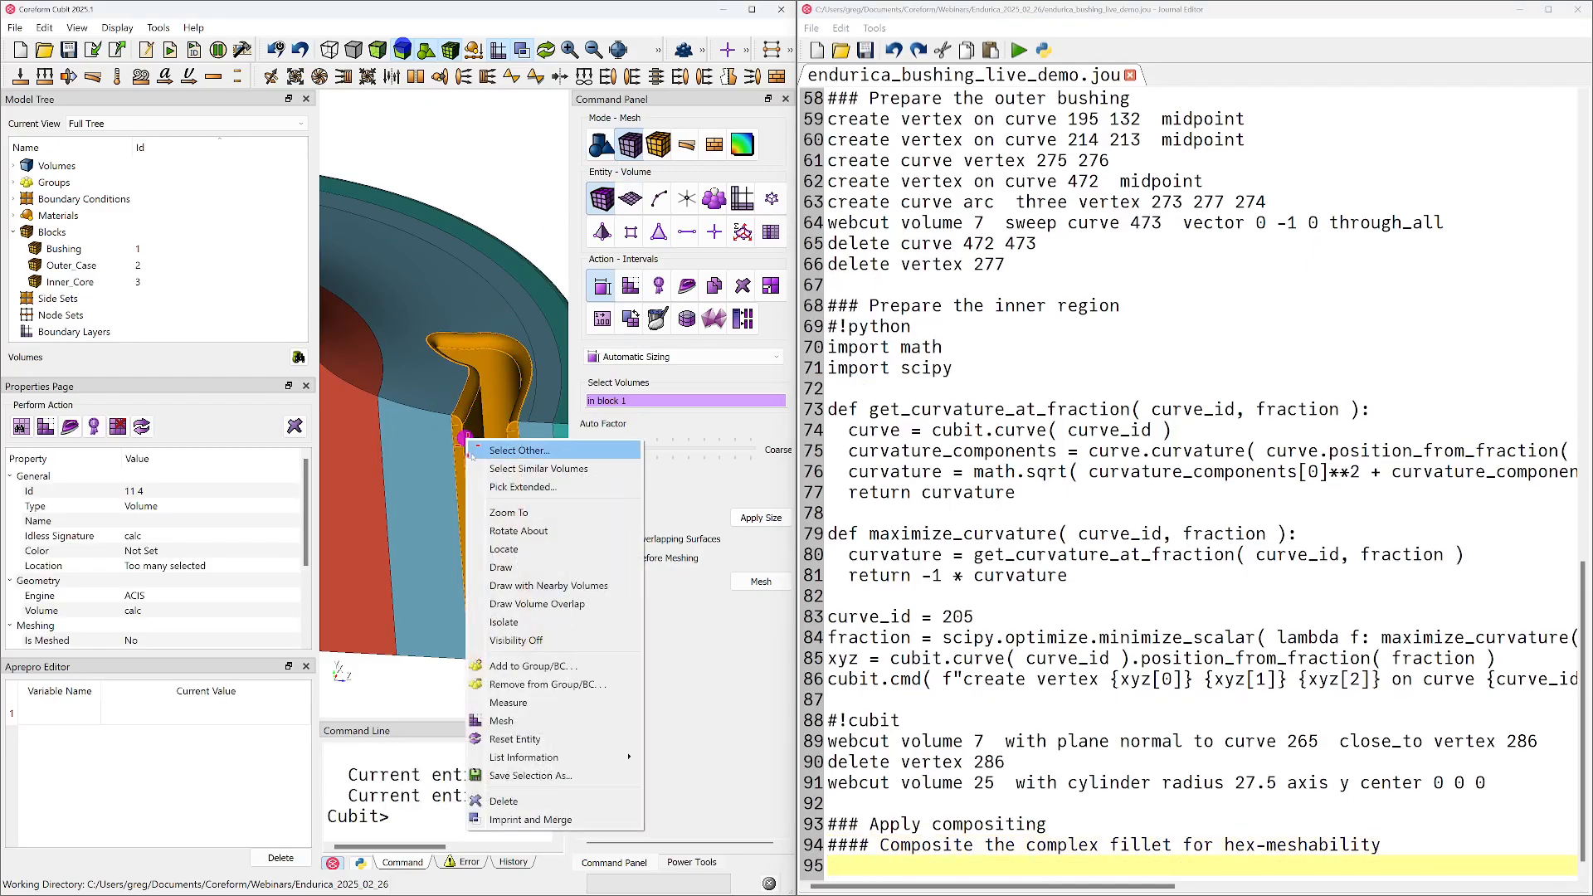
{"action": "left_click", "coordinate": [521, 586]}
Open the composite surface settings and reduce the display to fillet volume 11 alone
{"action": "left_click", "coordinate": [601, 145]}
{"action": "left_click", "coordinate": [632, 199]}
{"action": "scroll", "coordinate": [481, 409], "scroll_direction": "up", "scroll_amount": 5}
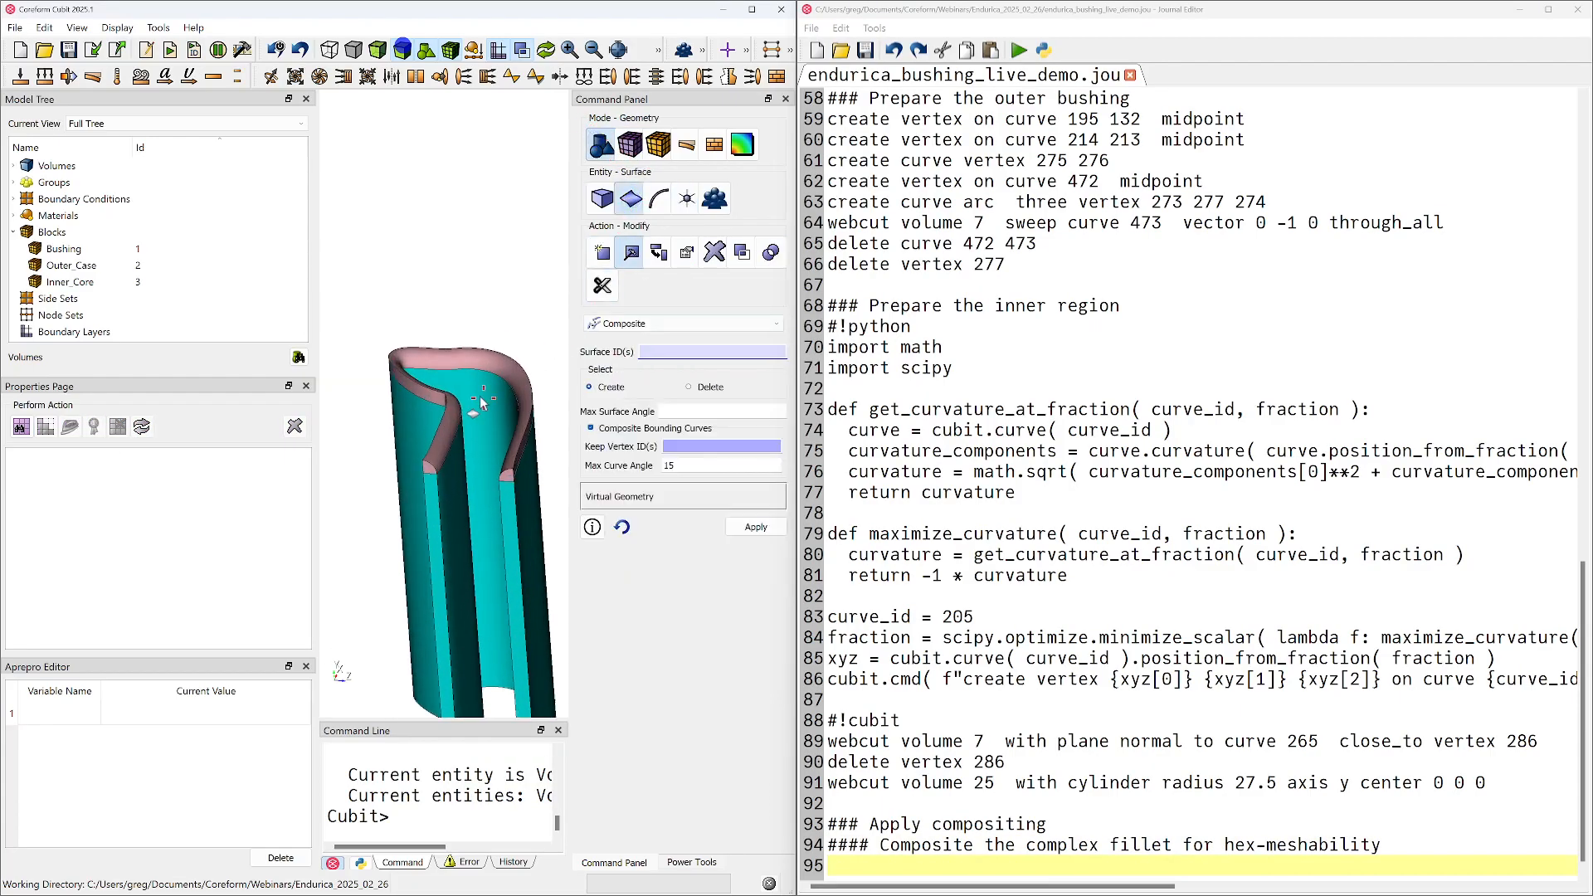
{"action": "left_click", "coordinate": [448, 448]}
{"action": "right_click", "coordinate": [448, 440]}
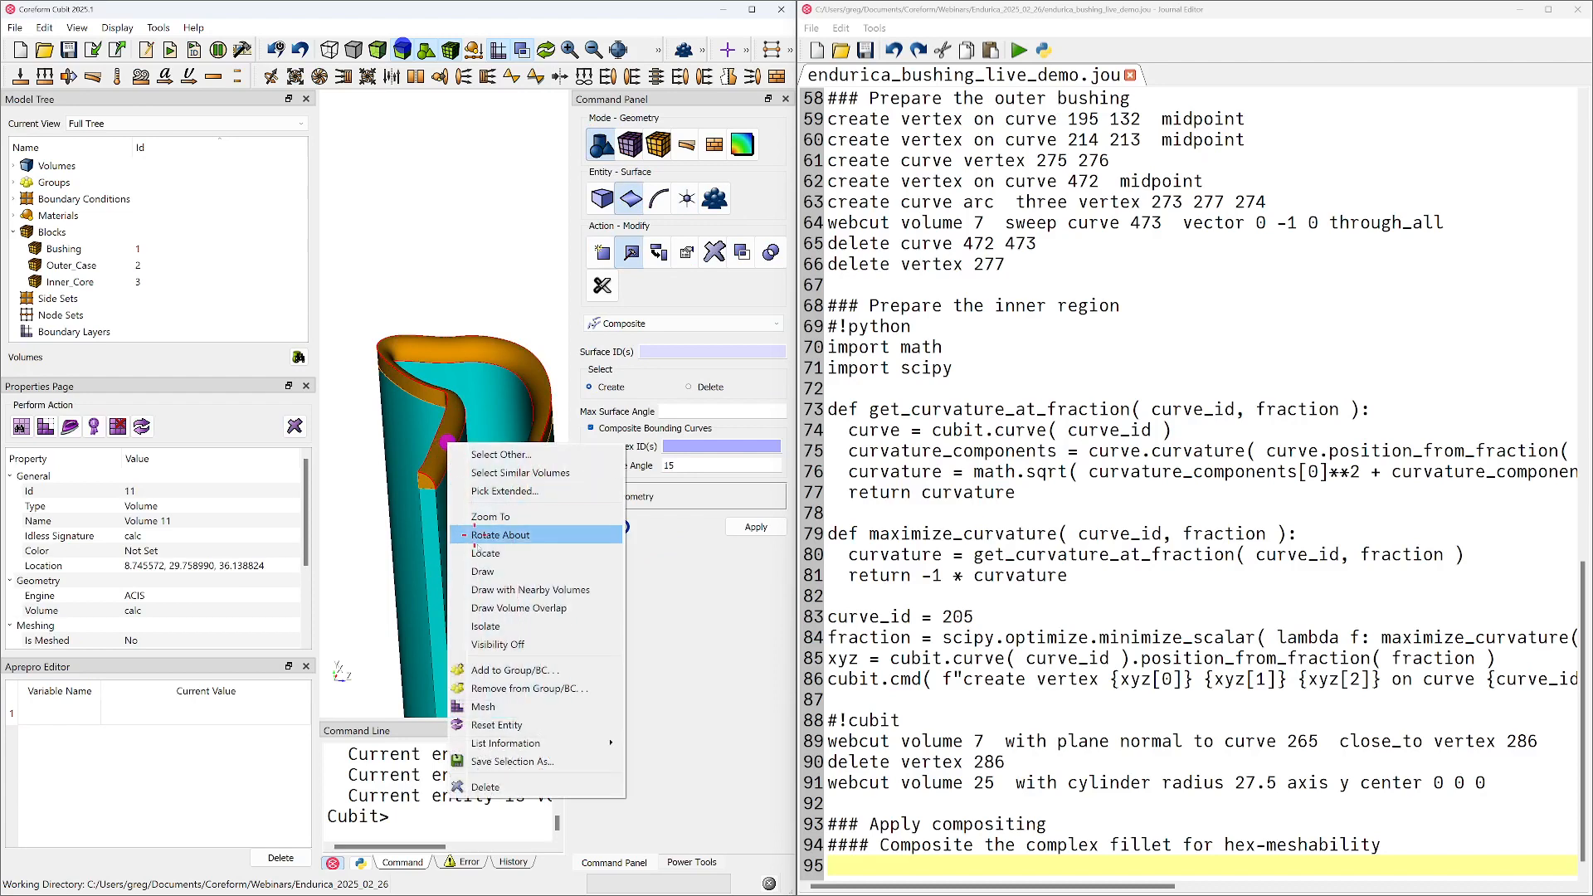
{"action": "left_click", "coordinate": [484, 567]}
{"action": "left_click_drag", "start_coordinate": [483, 567], "coordinate": [475, 225]}
Create a composite surface on the fillet volume from surfaces 151 and 152 plus the adjoining thin sliver surface
{"action": "left_click", "coordinate": [682, 355]}
{"action": "left_click_drag", "start_coordinate": [531, 359], "coordinate": [488, 318]}
{"action": "middle_click_drag", "start_coordinate": [488, 318], "coordinate": [477, 474]}
{"action": "scroll", "coordinate": [428, 389], "scroll_direction": "up", "scroll_amount": 4}
{"action": "scroll", "coordinate": [426, 388], "scroll_direction": "up", "scroll_amount": 3}
{"action": "middle_click_drag", "start_coordinate": [421, 385], "coordinate": [526, 434]}
{"action": "scroll", "coordinate": [456, 400], "scroll_direction": "up", "scroll_amount": 6}
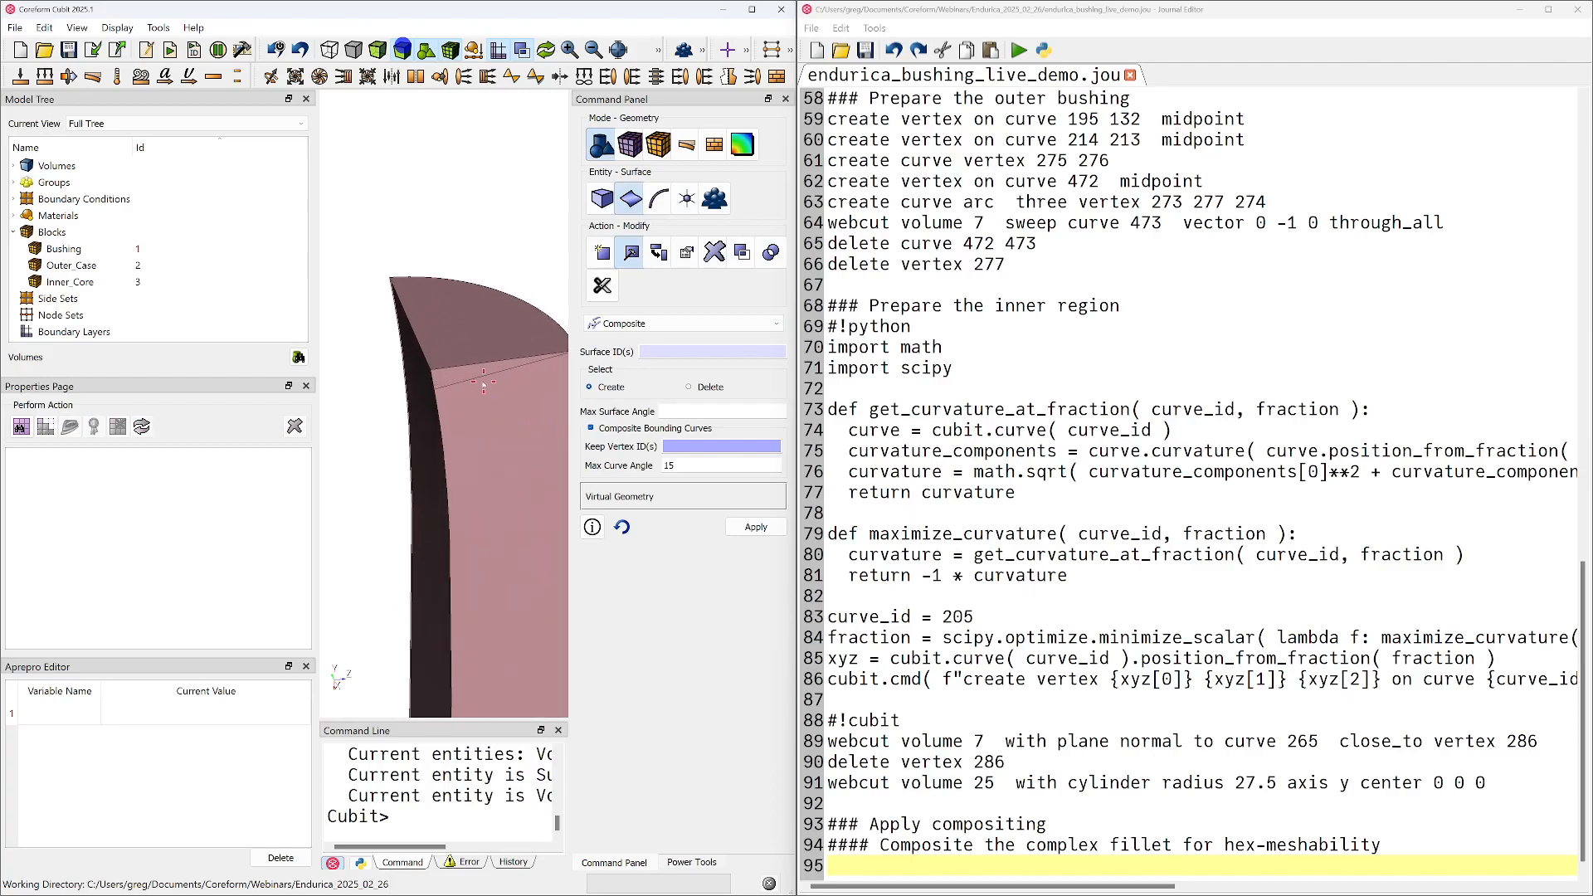
{"action": "left_click", "coordinate": [484, 384]}
{"action": "left_click", "coordinate": [488, 415], "text": "ctrl"}
{"action": "scroll", "coordinate": [408, 460], "scroll_direction": "down", "scroll_amount": 5}
{"action": "left_click_drag", "start_coordinate": [408, 459], "coordinate": [331, 445]}
{"action": "scroll", "coordinate": [331, 444], "scroll_direction": "up", "scroll_amount": 5}
{"action": "middle_click_drag", "start_coordinate": [506, 391], "coordinate": [431, 455]}
{"action": "scroll", "coordinate": [430, 455], "scroll_direction": "up", "scroll_amount": 12}
{"action": "scroll", "coordinate": [431, 456], "scroll_direction": "down", "scroll_amount": 1}
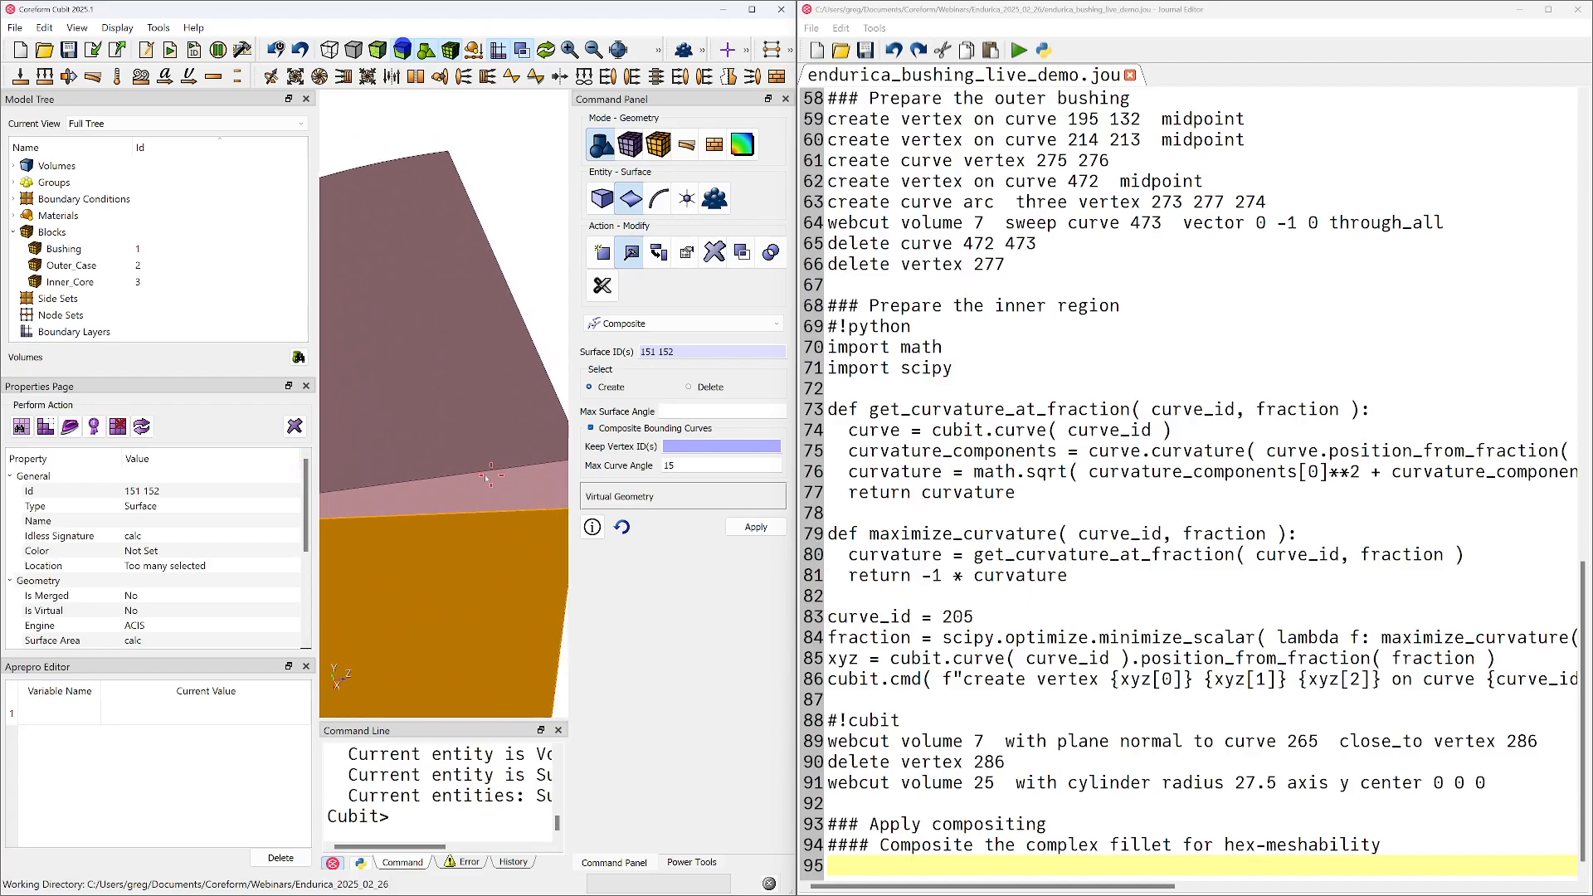
{"action": "left_click_drag", "start_coordinate": [498, 478], "coordinate": [399, 456]}
{"action": "left_click", "coordinate": [449, 465], "text": "ctrl"}
{"action": "left_click", "coordinate": [756, 527]}
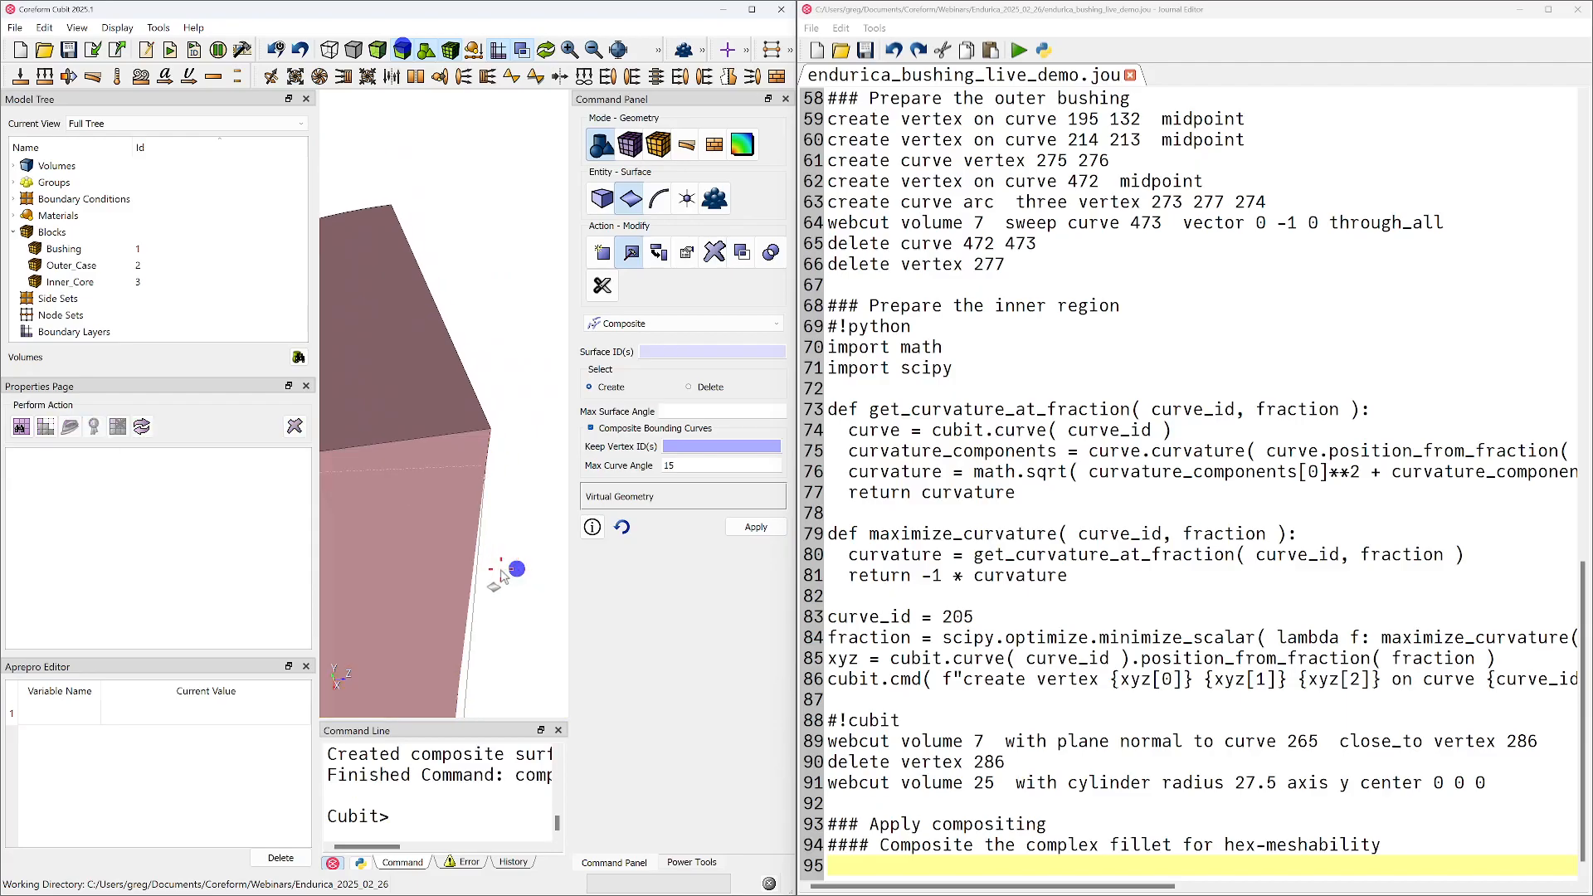
{"action": "scroll", "coordinate": [503, 576], "scroll_direction": "down", "scroll_amount": 10}
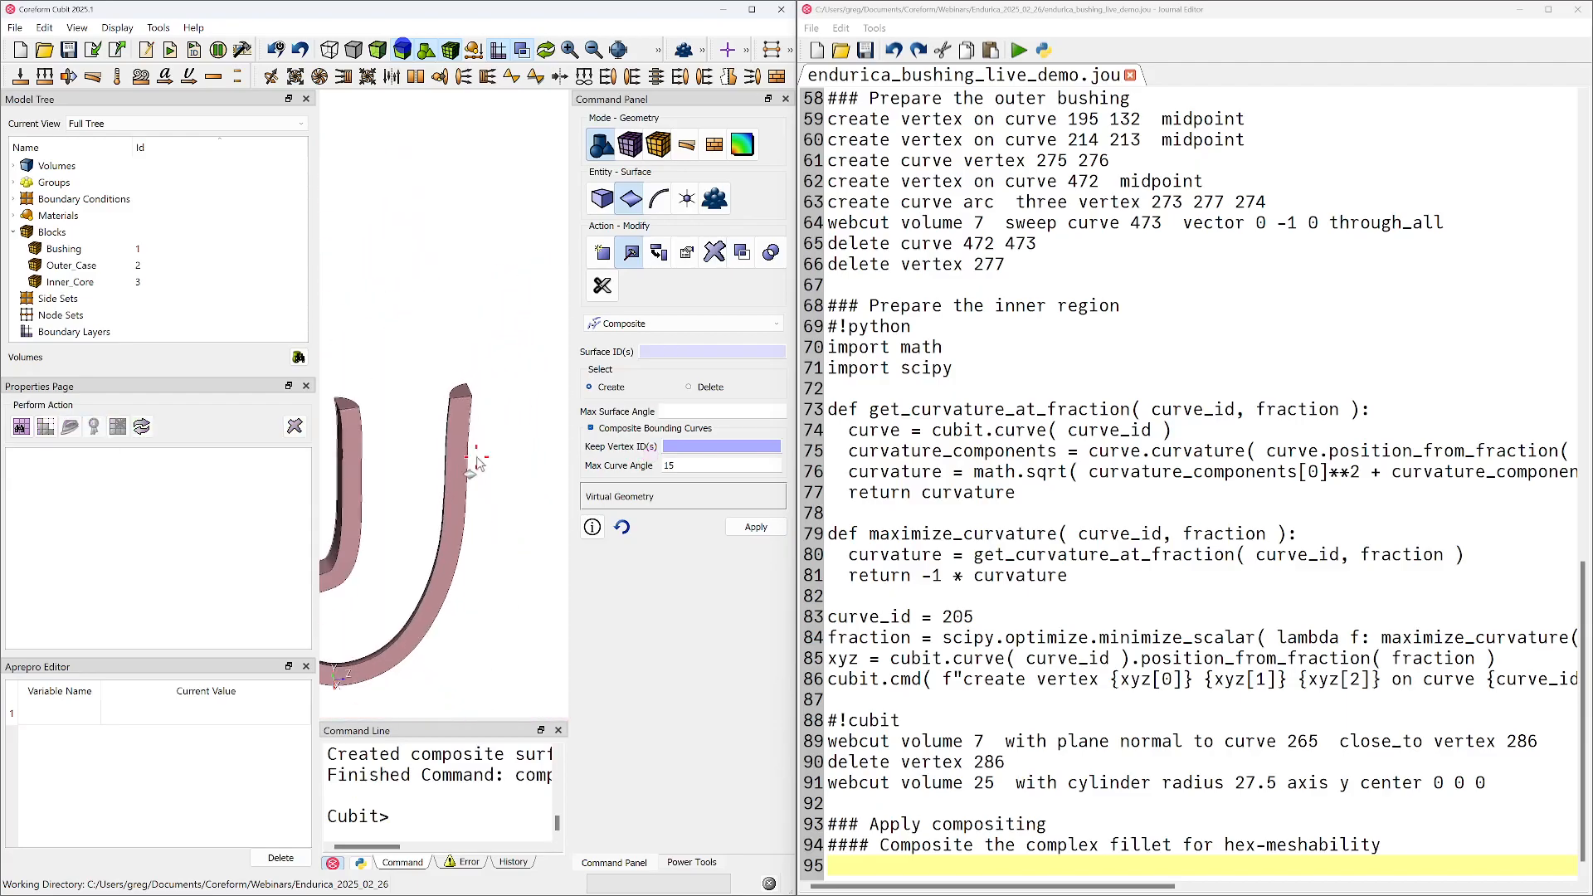
Restore the full model display and draw only the slot volume 4 beneath the rim fillet
{"action": "right_click", "coordinate": [521, 285]}
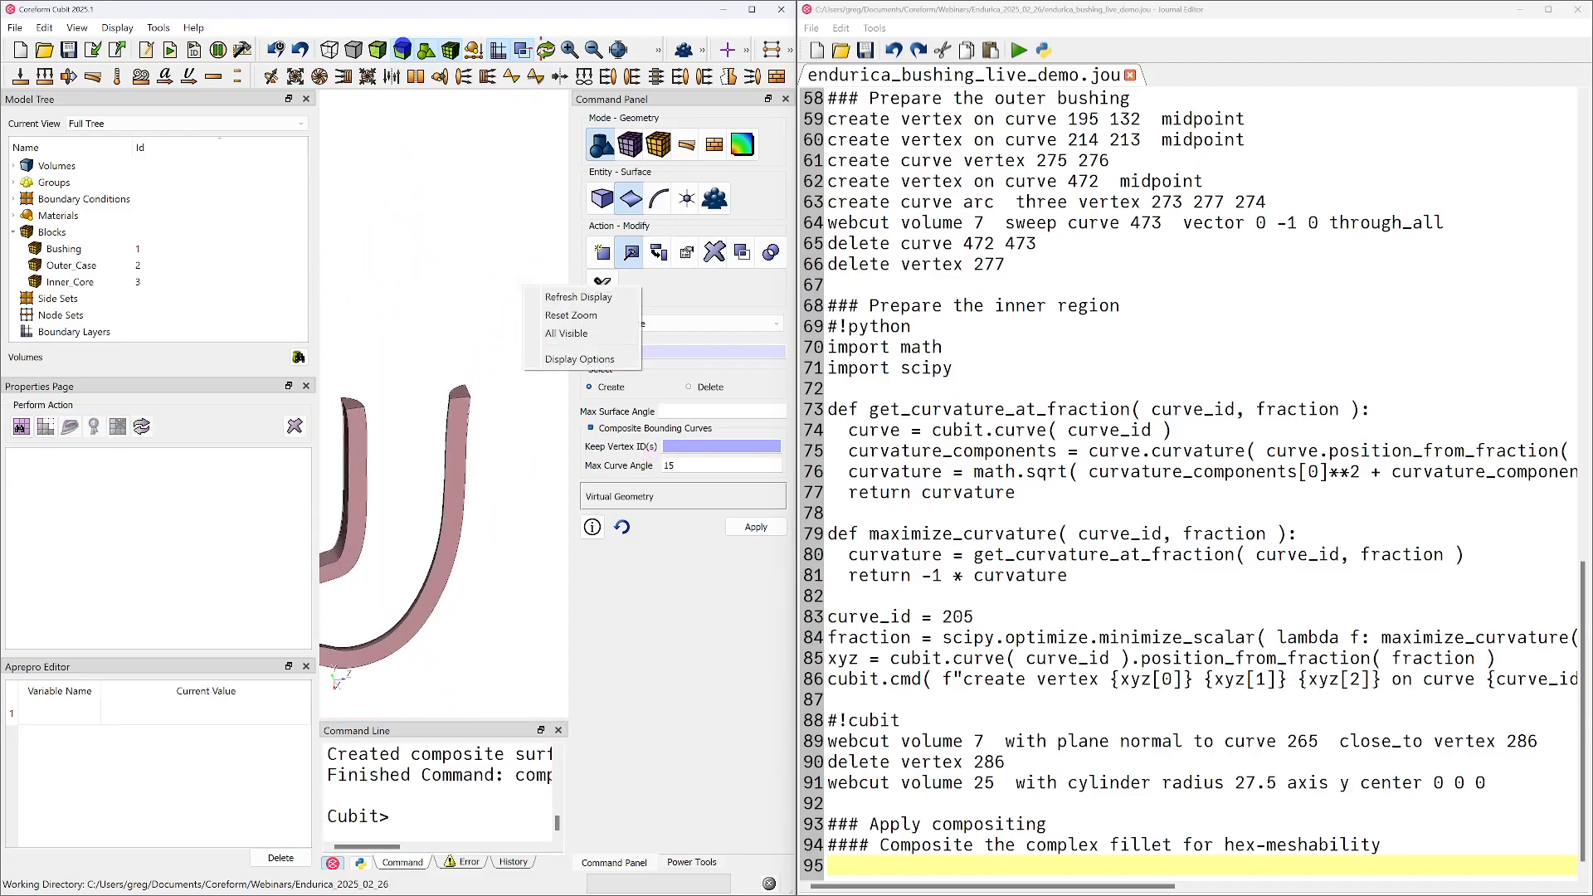
{"action": "left_click", "coordinate": [566, 333]}
{"action": "left_click", "coordinate": [474, 468]}
{"action": "key", "text": "Tab"}
{"action": "right_click", "coordinate": [475, 468]}
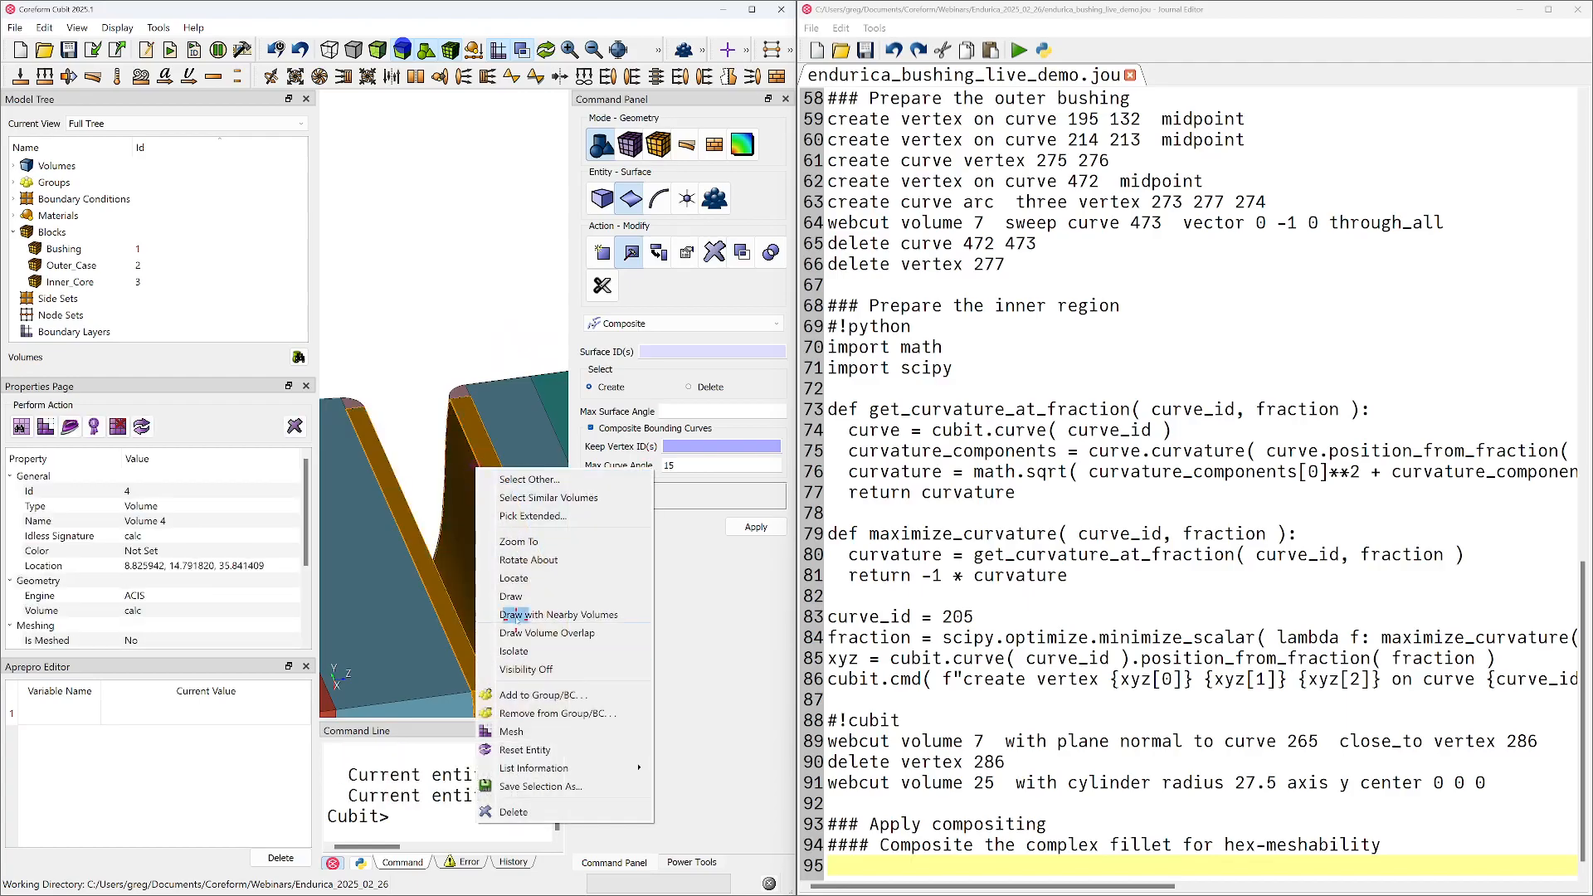
{"action": "left_click", "coordinate": [514, 615]}
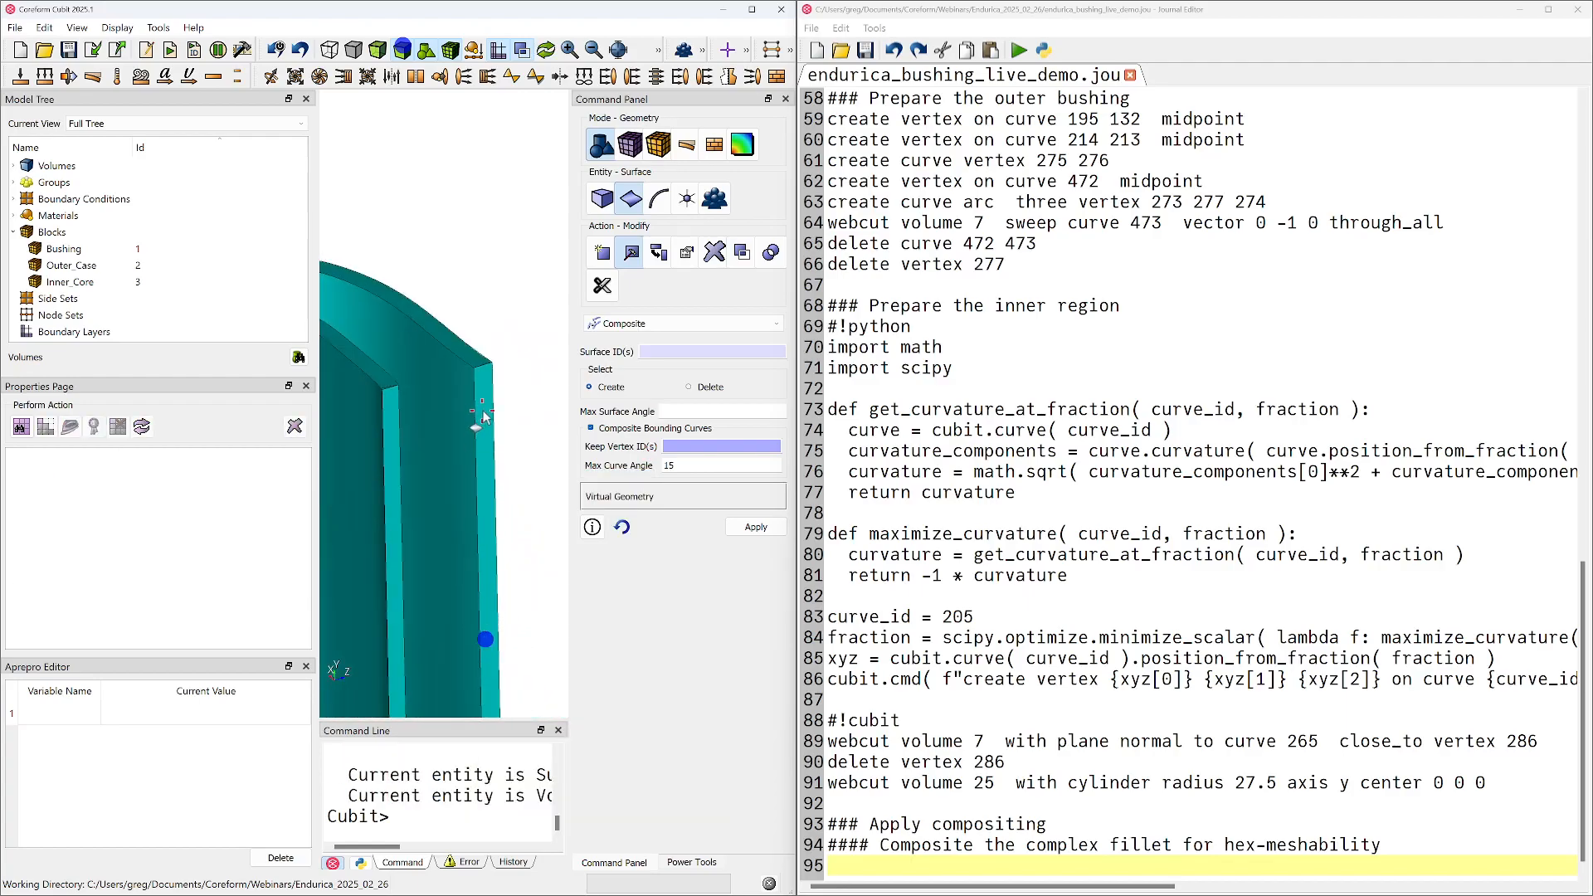
Create a composite surface on volume 4 from surfaces 144 and 146 plus the adjoining sliver surface 145
{"action": "scroll", "coordinate": [482, 452], "scroll_direction": "up", "scroll_amount": 4}
{"action": "left_click_drag", "start_coordinate": [482, 452], "coordinate": [585, 431]}
{"action": "left_click", "coordinate": [507, 498]}
{"action": "left_click", "coordinate": [480, 478], "text": "ctrl"}
{"action": "scroll", "coordinate": [465, 480], "scroll_direction": "down", "scroll_amount": 5}
{"action": "scroll", "coordinate": [501, 449], "scroll_direction": "up", "scroll_amount": 4}
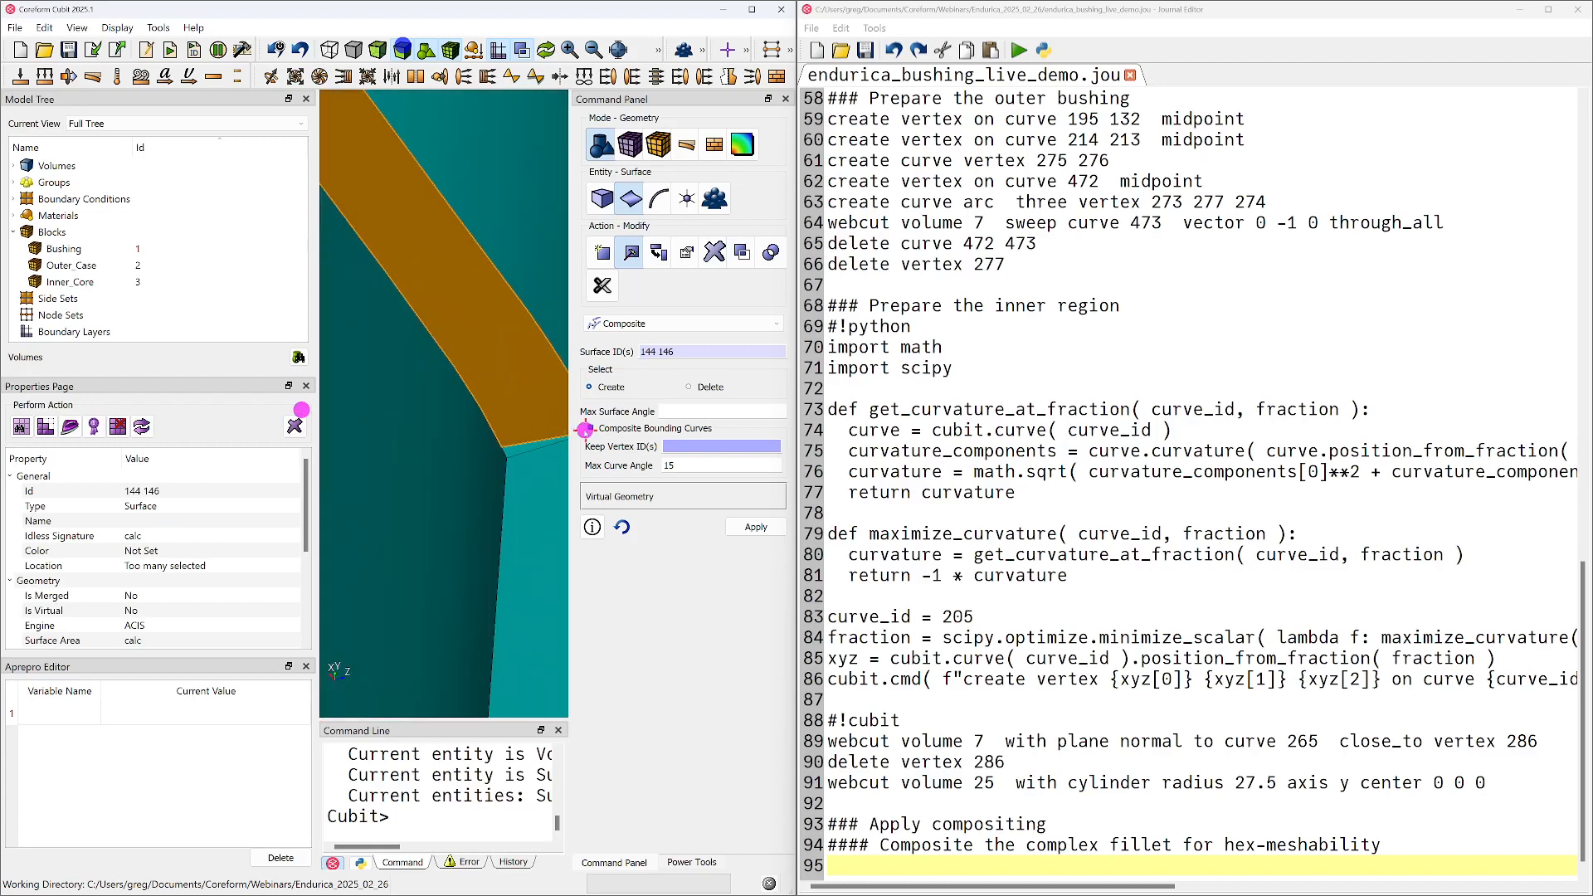
{"action": "left_click", "coordinate": [519, 452], "text": "ctrl"}
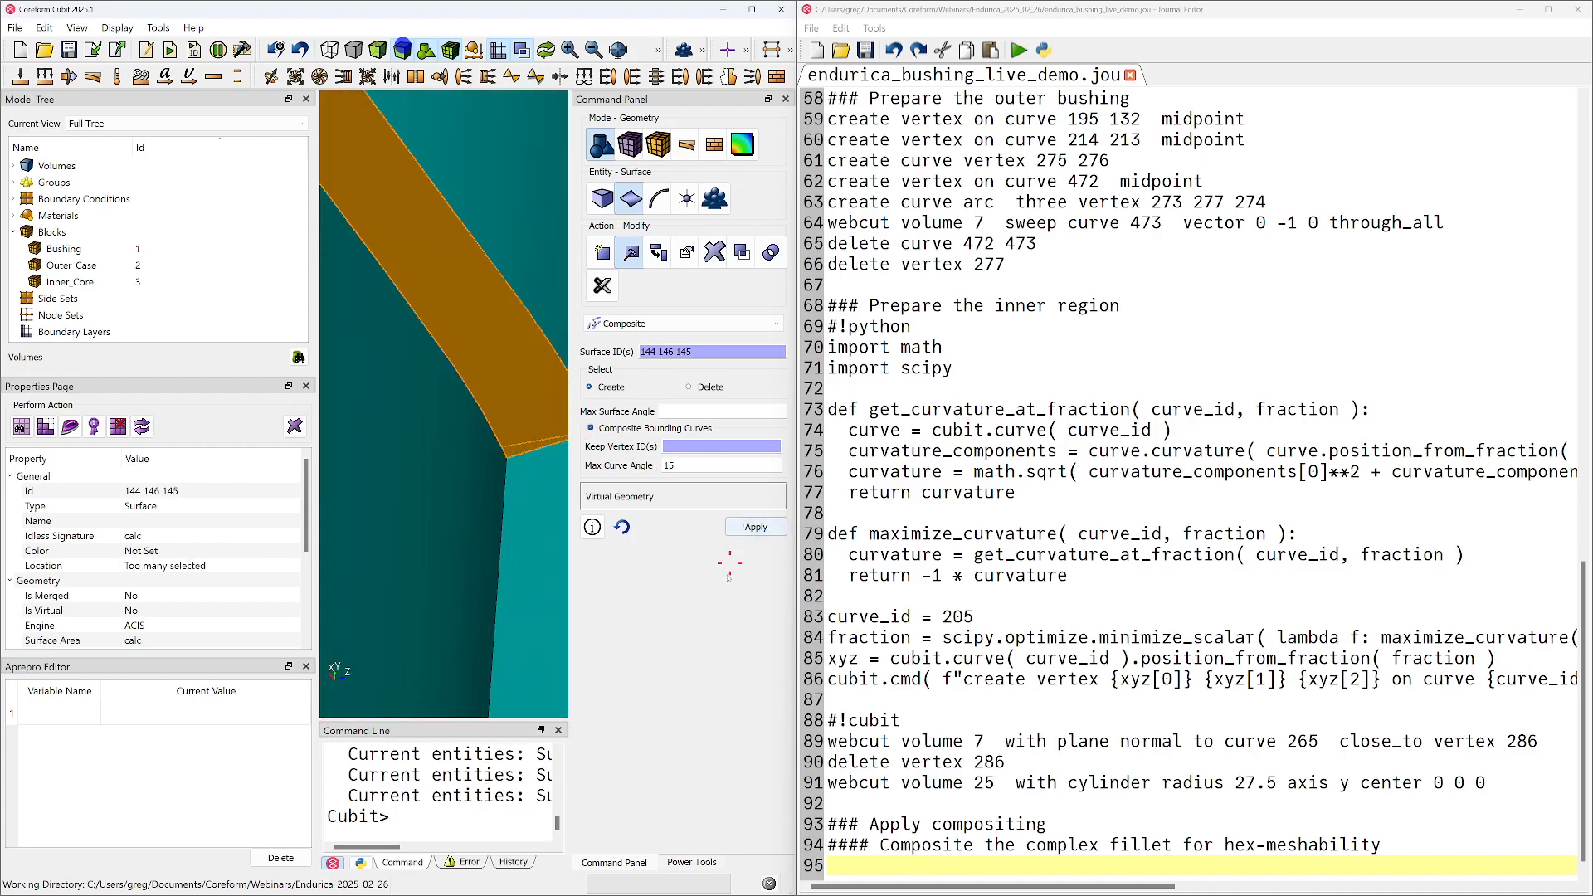
{"action": "left_click", "coordinate": [755, 525]}
Copy the two composite create commands from the command history into the journal under the fillet subheading, leaving out the draw volume 4 line
{"action": "left_click", "coordinate": [503, 863]}
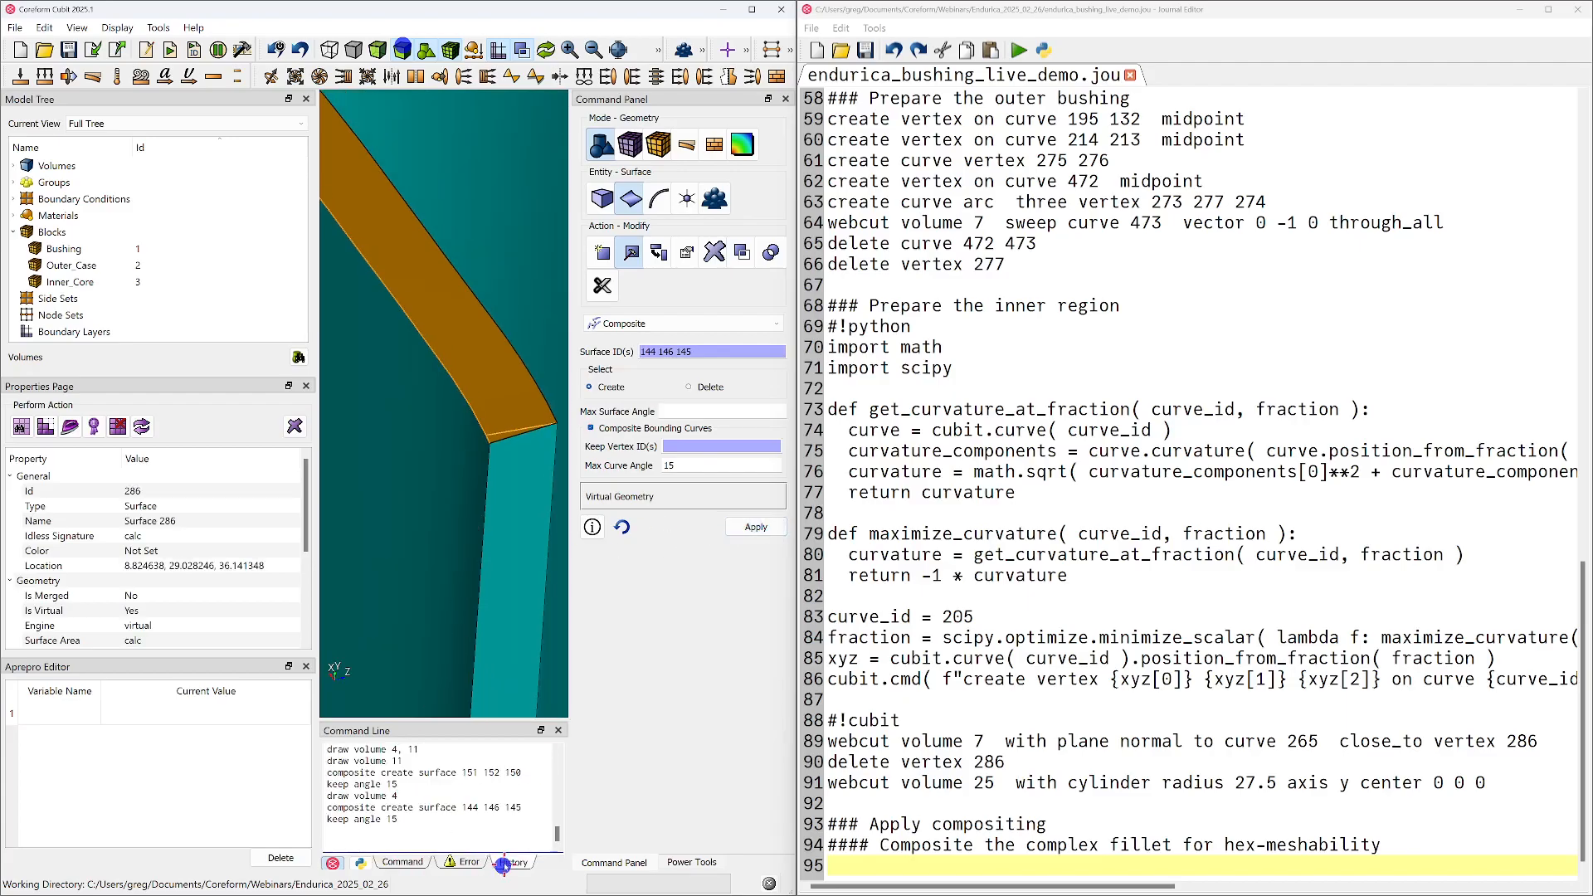
{"action": "left_click_drag", "start_coordinate": [406, 824], "coordinate": [323, 771]}
{"action": "key", "text": "ctrl+c"}
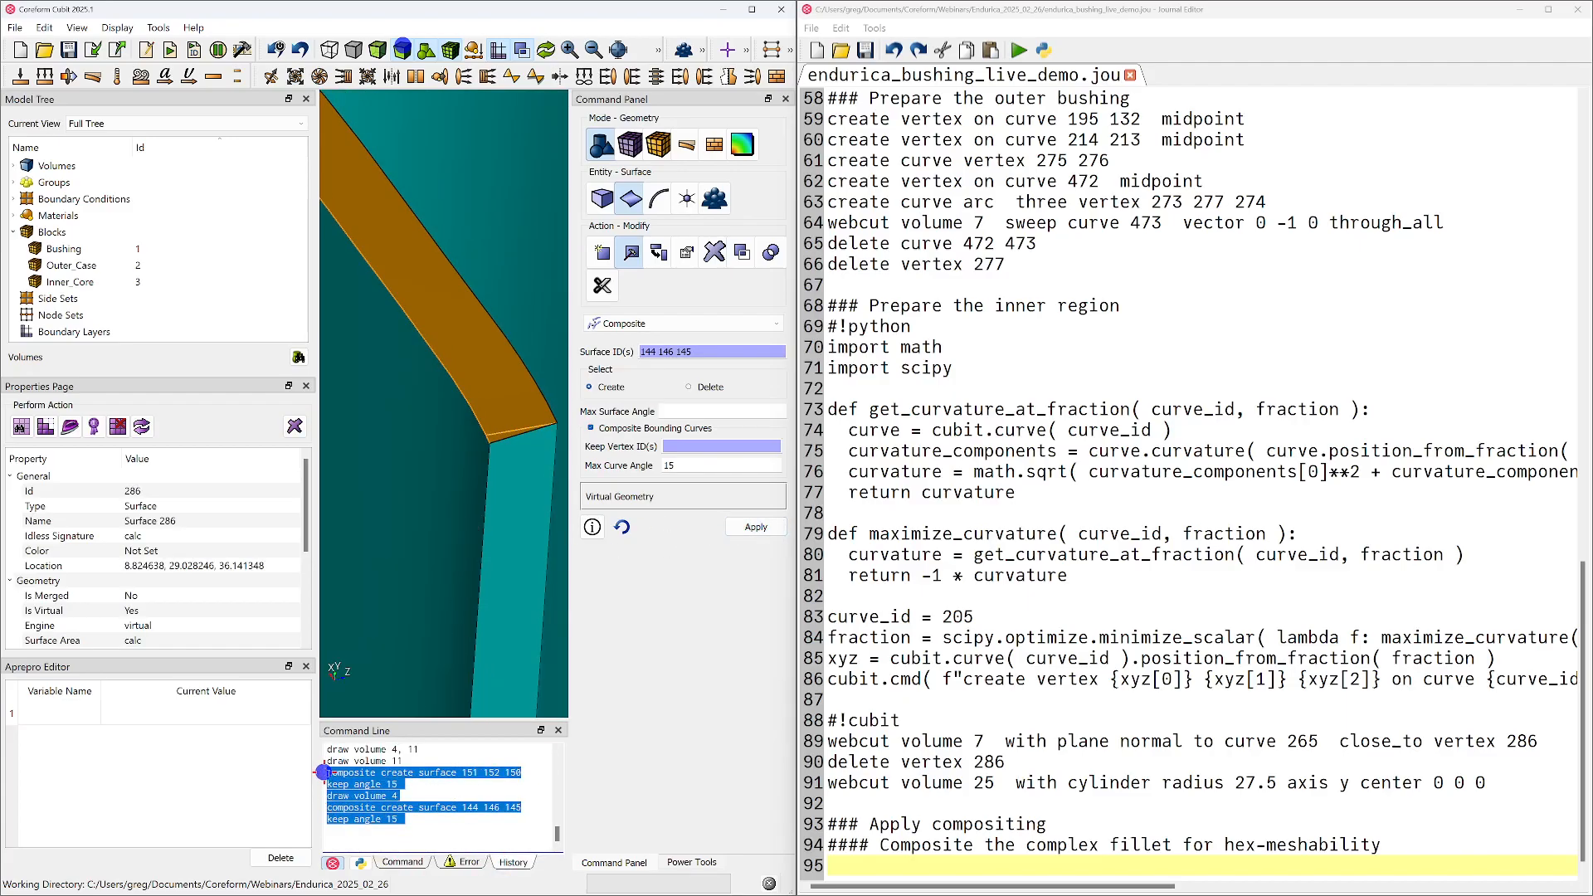
{"action": "left_click", "coordinate": [1411, 855]}
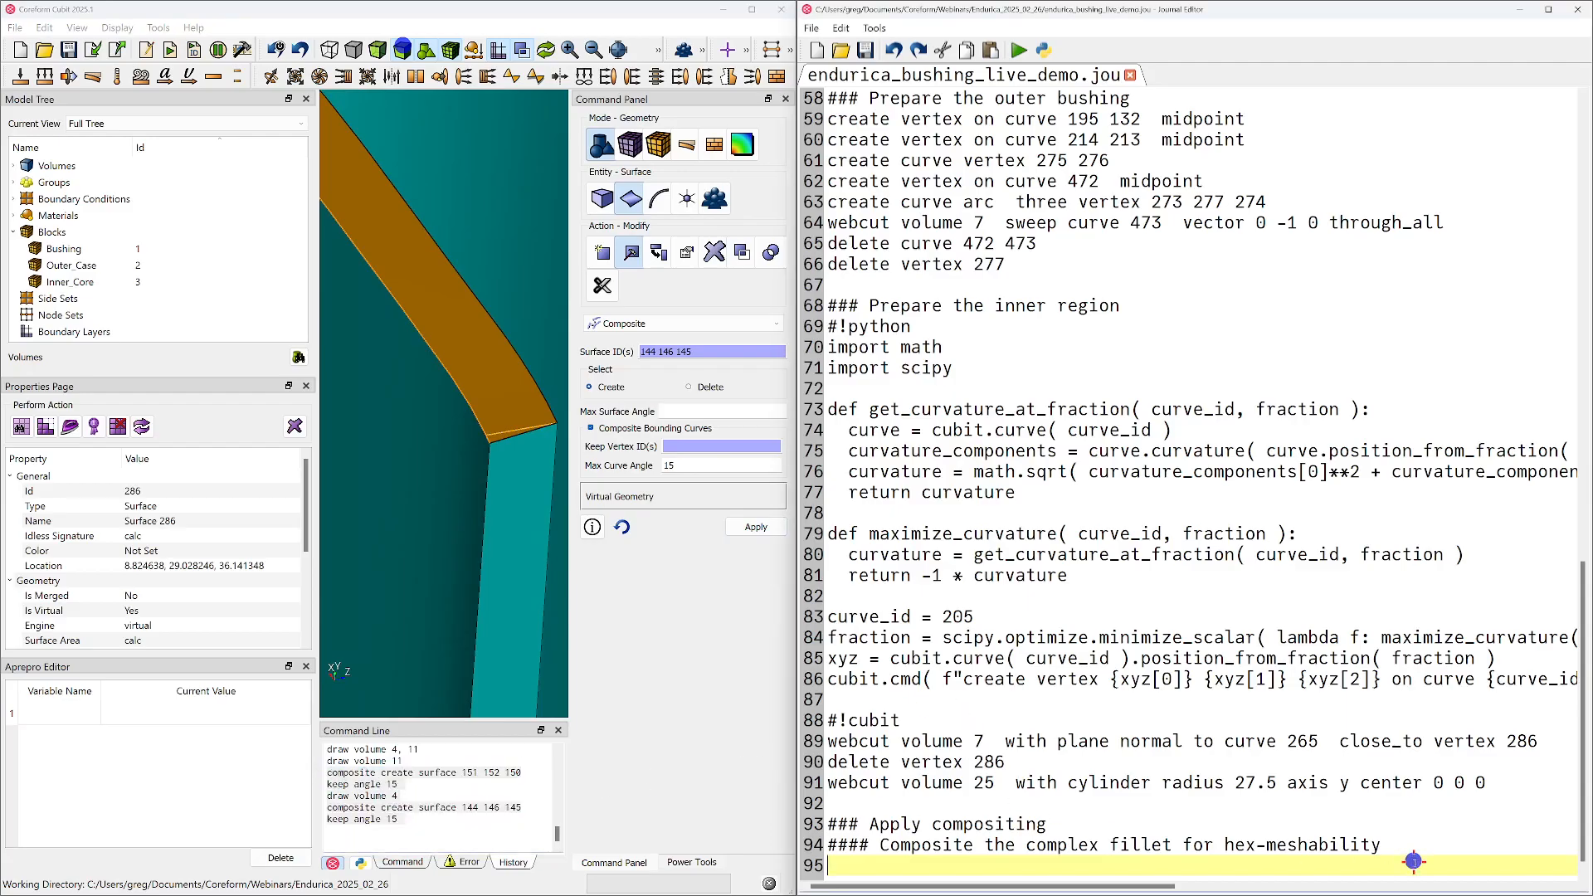
{"action": "key", "text": "ctrl+v"}
{"action": "left_click", "coordinate": [1071, 810]}
{"action": "left_click", "coordinate": [1073, 823]}
{"action": "key", "text": "shift+Home"}
{"action": "key", "text": "BackSpace"}
{"action": "key", "text": "BackSpace"}
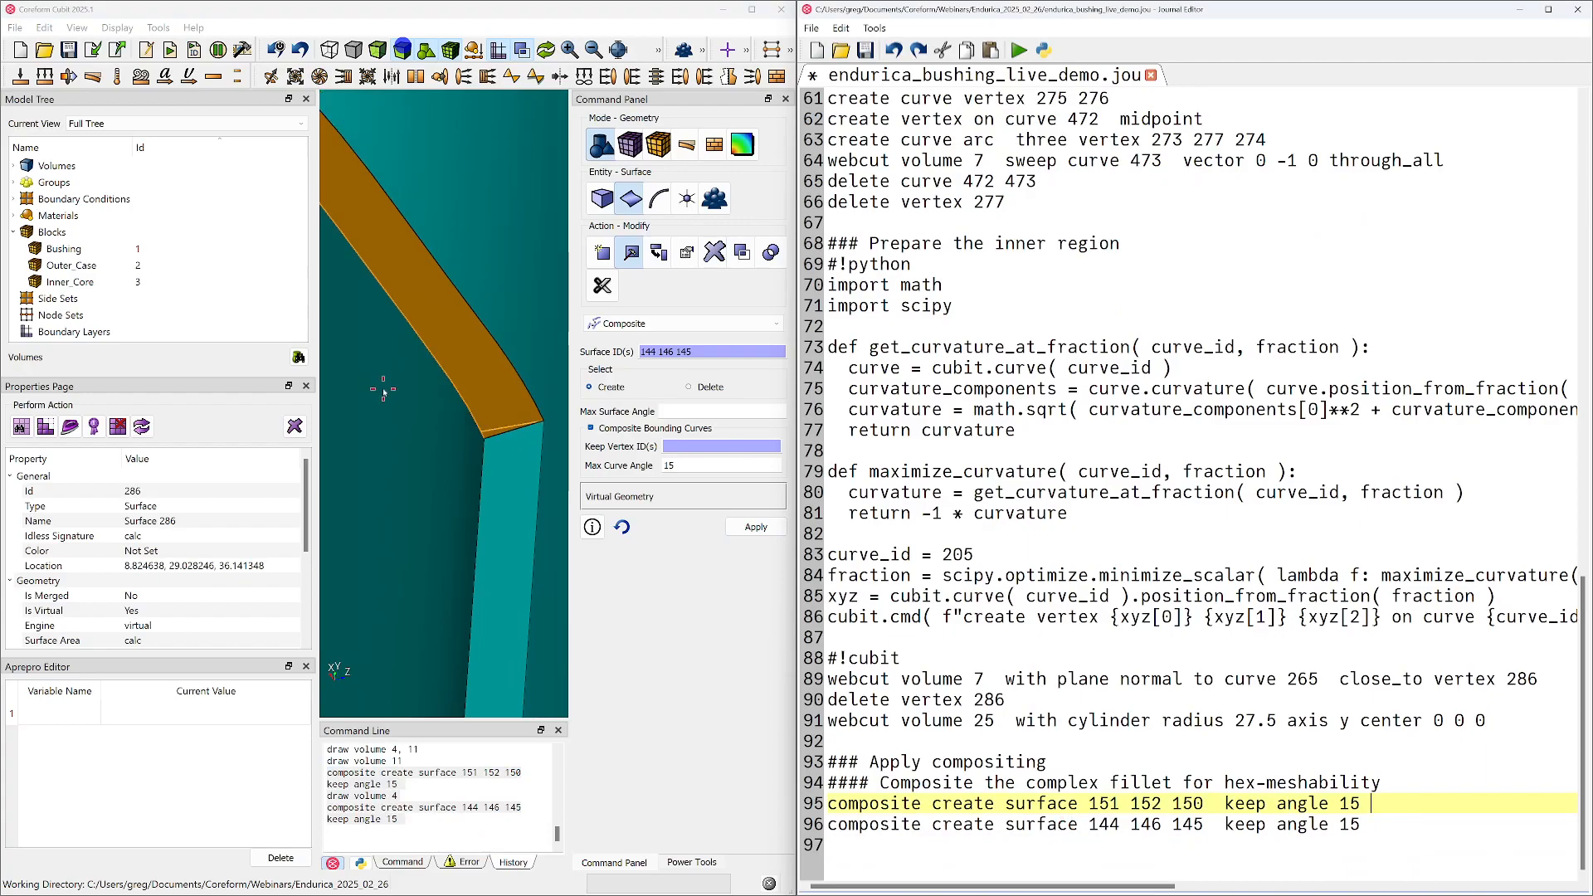
Show all volumes and select surfaces 259 and 279 on the bushing's top face around the slot
{"action": "scroll", "coordinate": [383, 388], "scroll_direction": "down", "scroll_amount": 8}
{"action": "left_click", "coordinate": [522, 276]}
{"action": "right_click", "coordinate": [522, 275]}
{"action": "left_click", "coordinate": [544, 291]}
{"action": "left_click", "coordinate": [513, 340]}
{"action": "middle_click_drag", "start_coordinate": [501, 340], "coordinate": [567, 415]}
{"action": "left_click", "coordinate": [402, 315], "text": "ctrl"}
Add the journal subheading "#### Composite for hex-mesh quality" below the composite commands, with a blank line above and a new line beneath
{"action": "left_click", "coordinate": [1348, 826]}
{"action": "key", "text": "Return"}
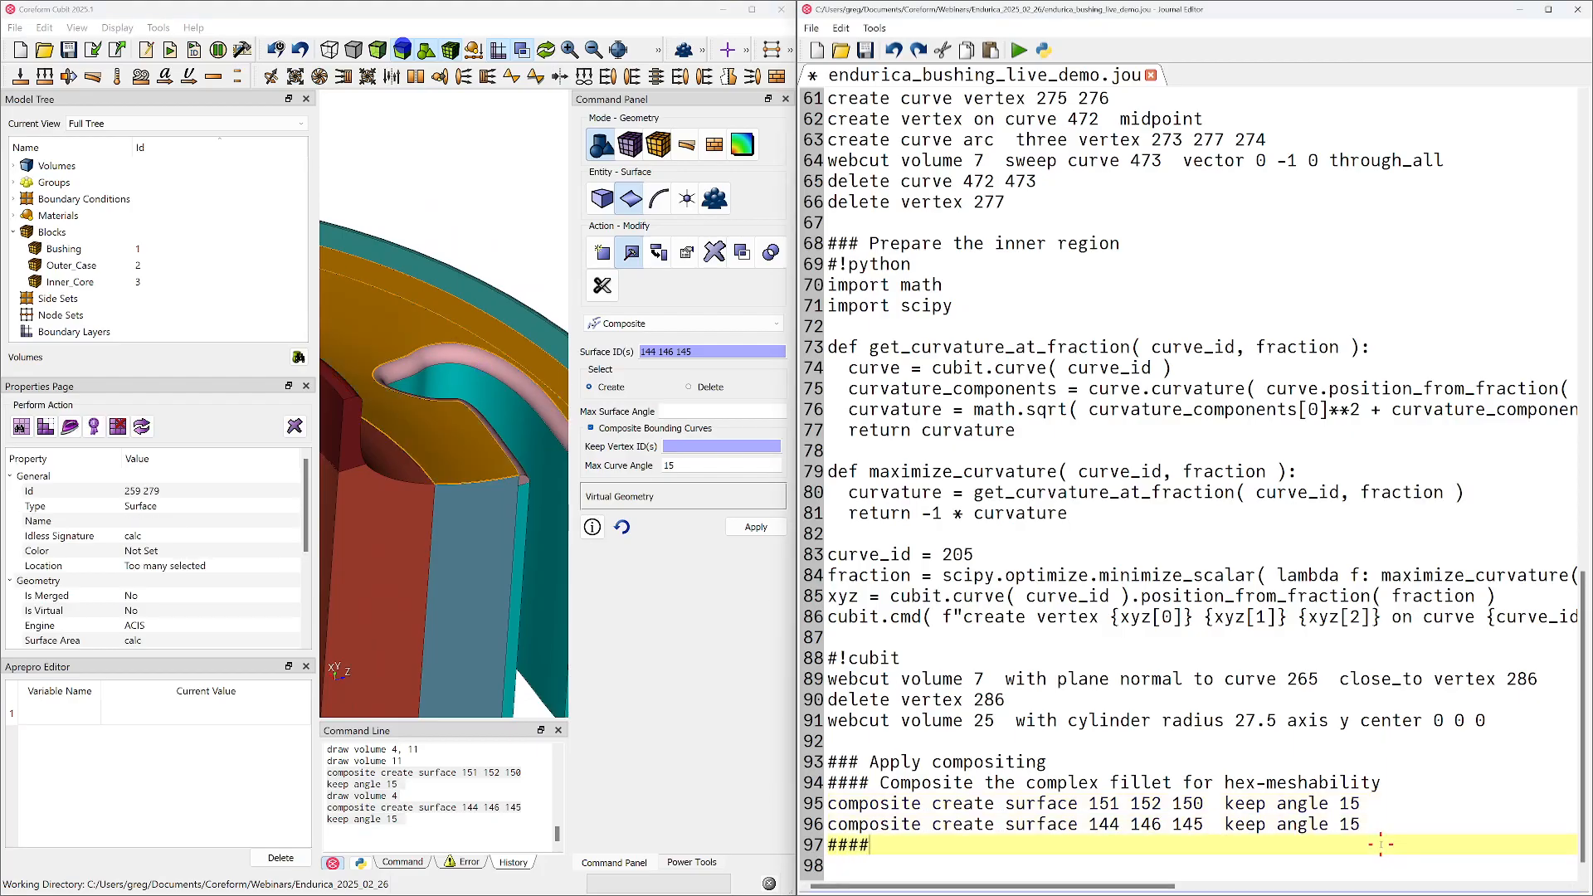
{"action": "type", "text": "#### Composite for hex-mesh q"}
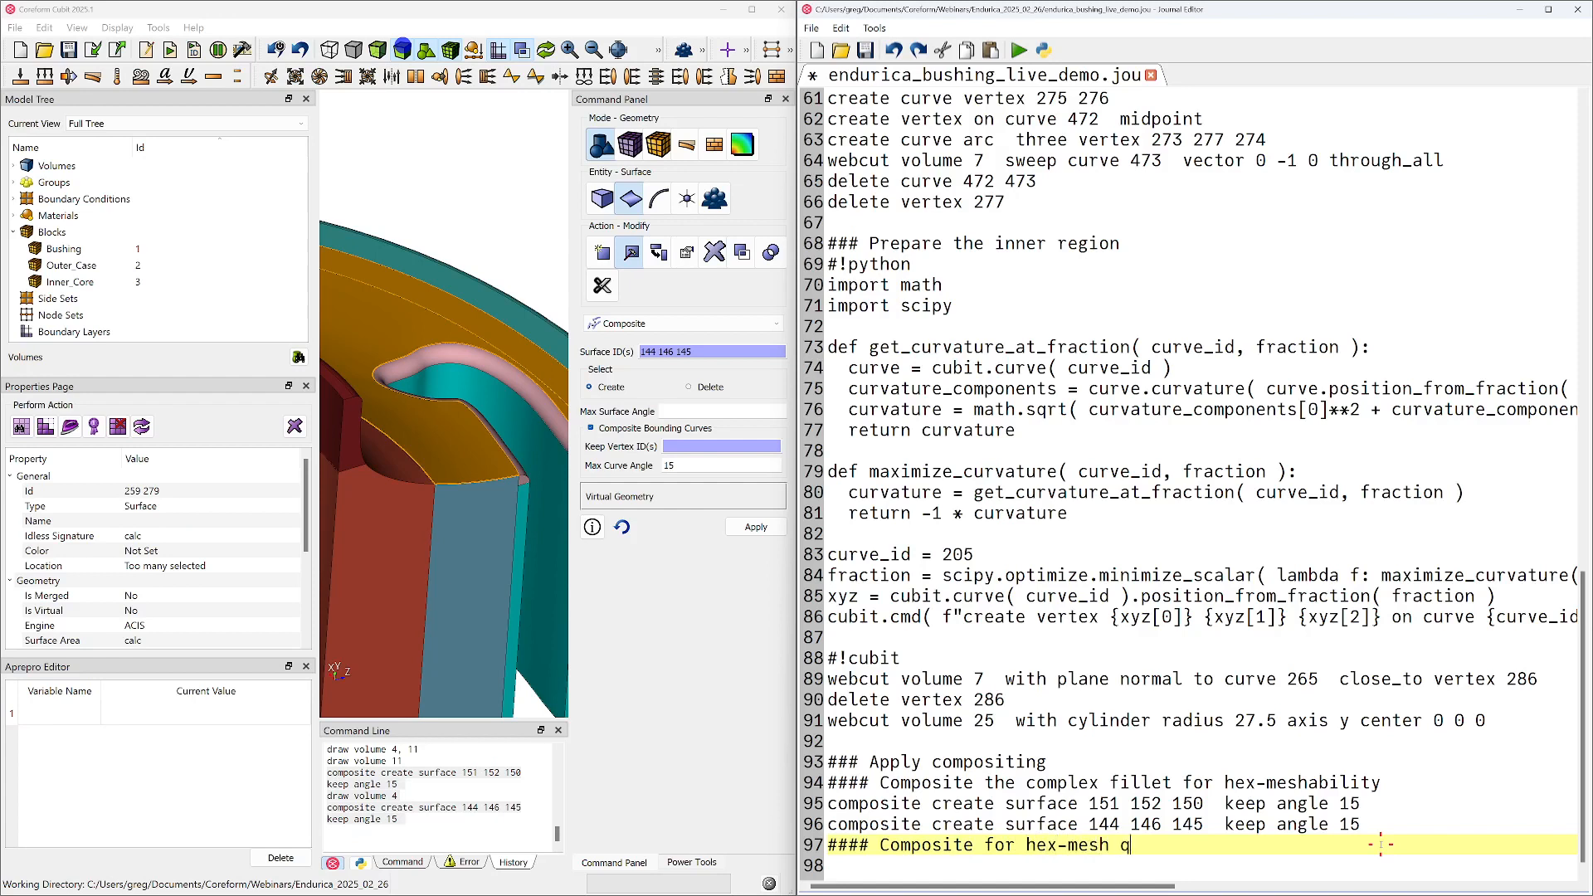
{"action": "type", "text": "ty"}
{"action": "key", "text": "Home"}
{"action": "key", "text": "Return"}
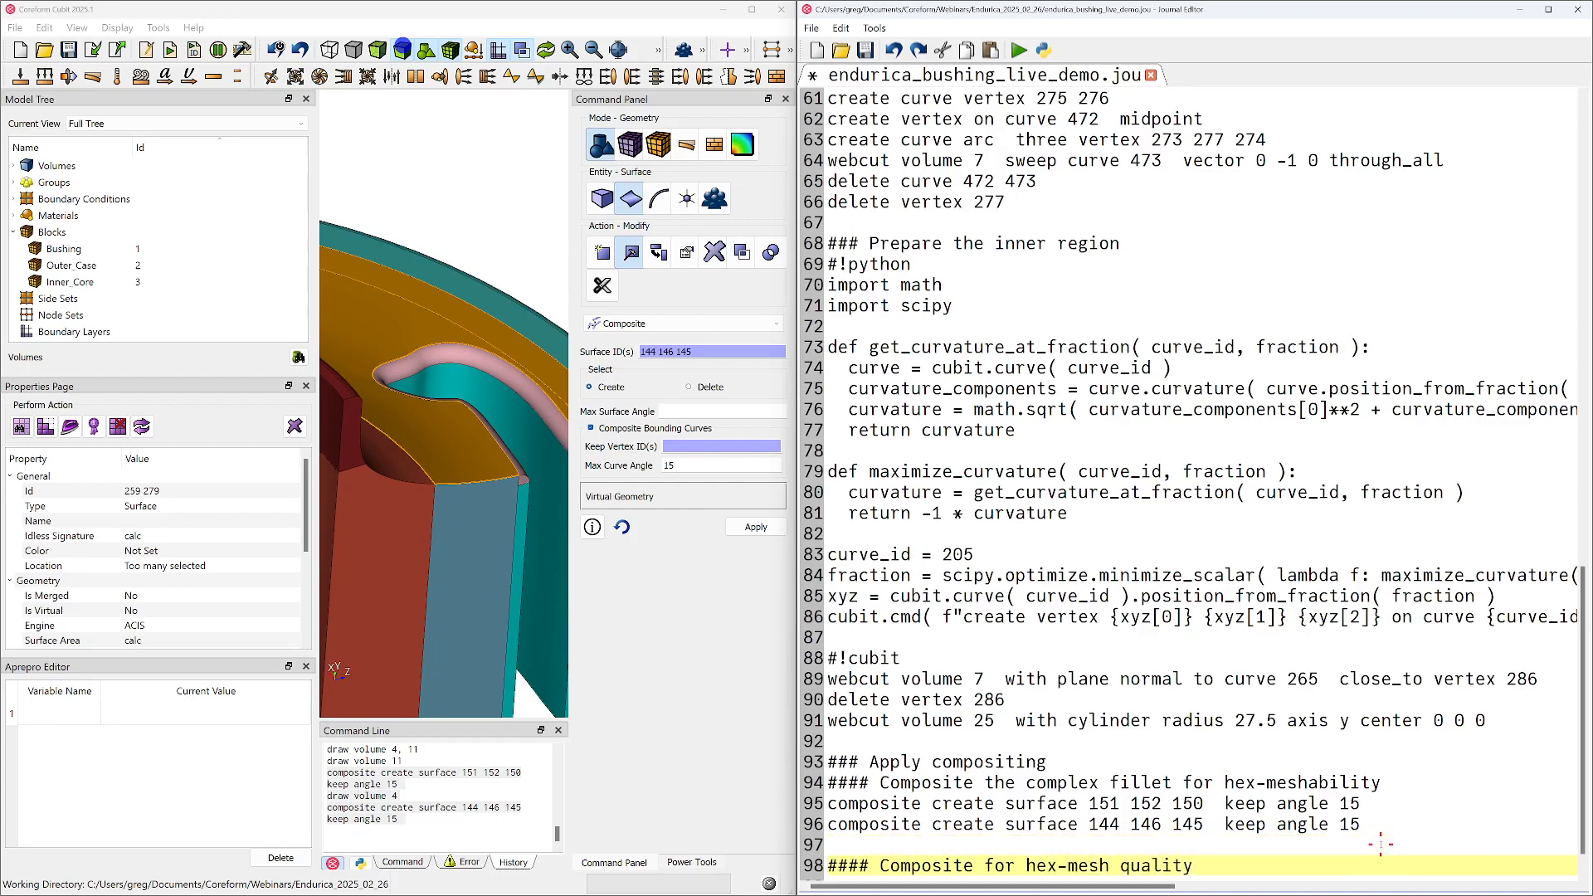
{"action": "key", "text": "End"}
{"action": "key", "text": "Return"}
Create a composite surface from the selected top surfaces 259 and 279
{"action": "scroll", "coordinate": [516, 488], "scroll_direction": "down", "scroll_amount": 2}
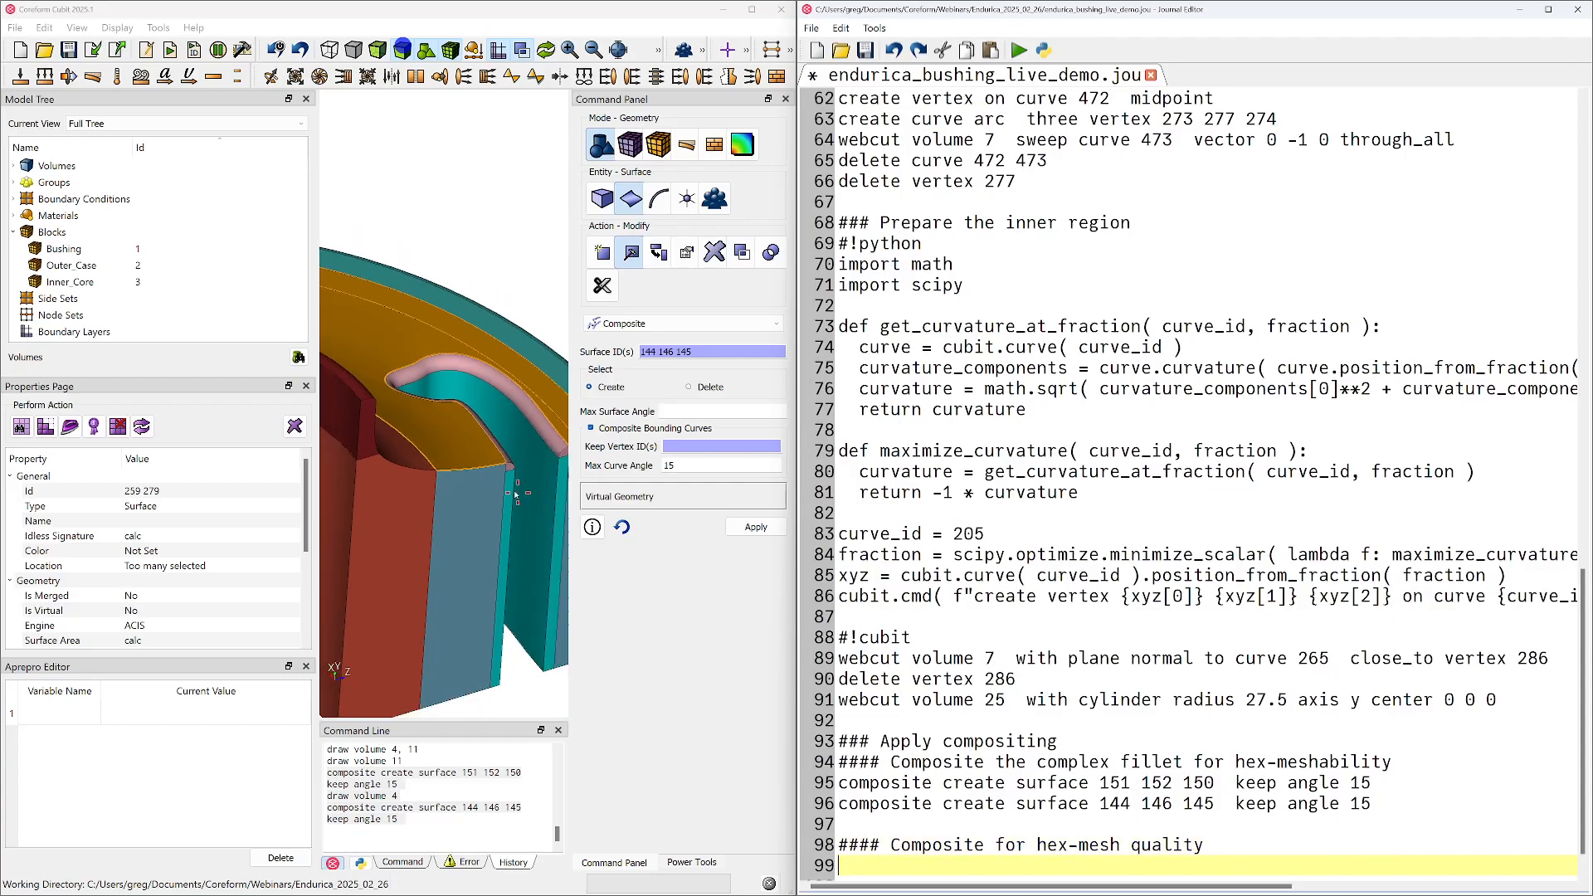
{"action": "left_click", "coordinate": [688, 349]}
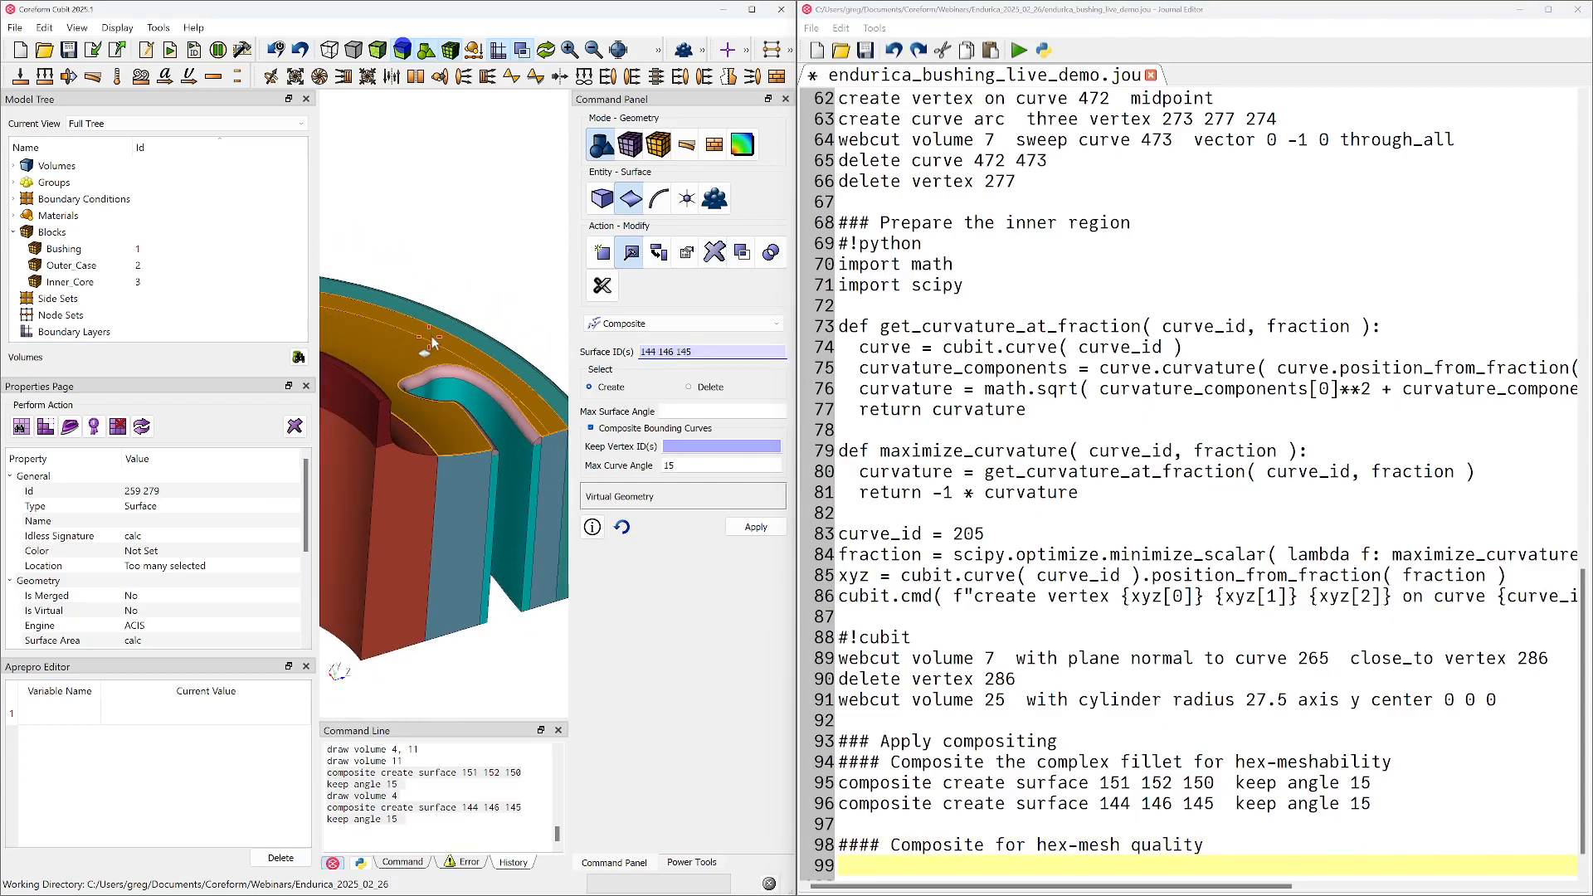
{"action": "left_click", "coordinate": [756, 528]}
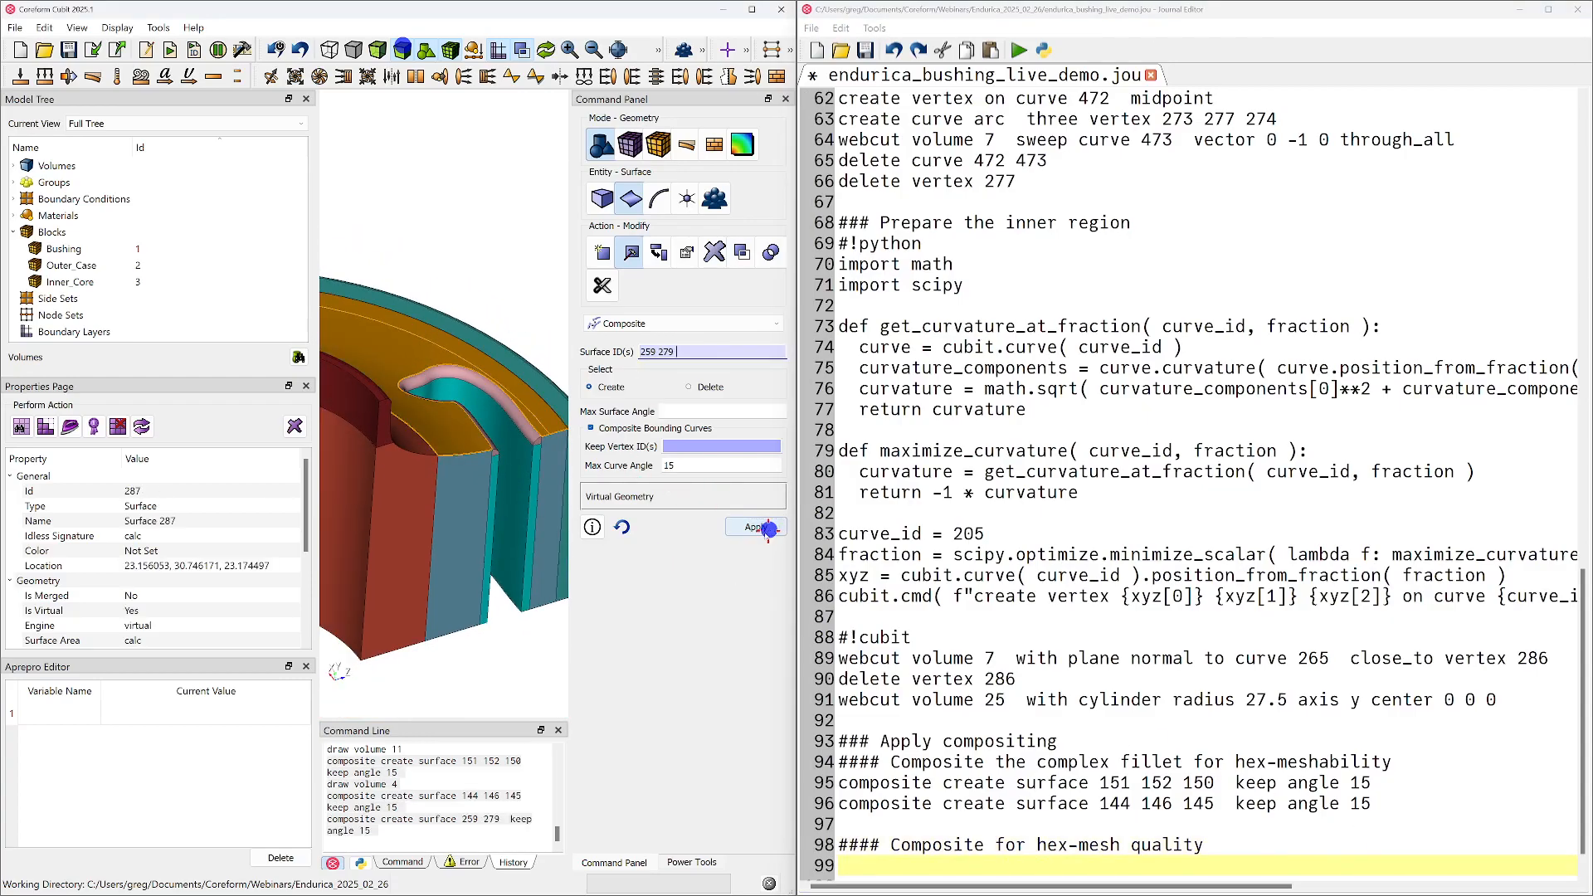
Copy the composite command for surfaces 259 and 279 into the journal under the hex-mesh quality subheading and save the journal
{"action": "left_click", "coordinate": [460, 807]}
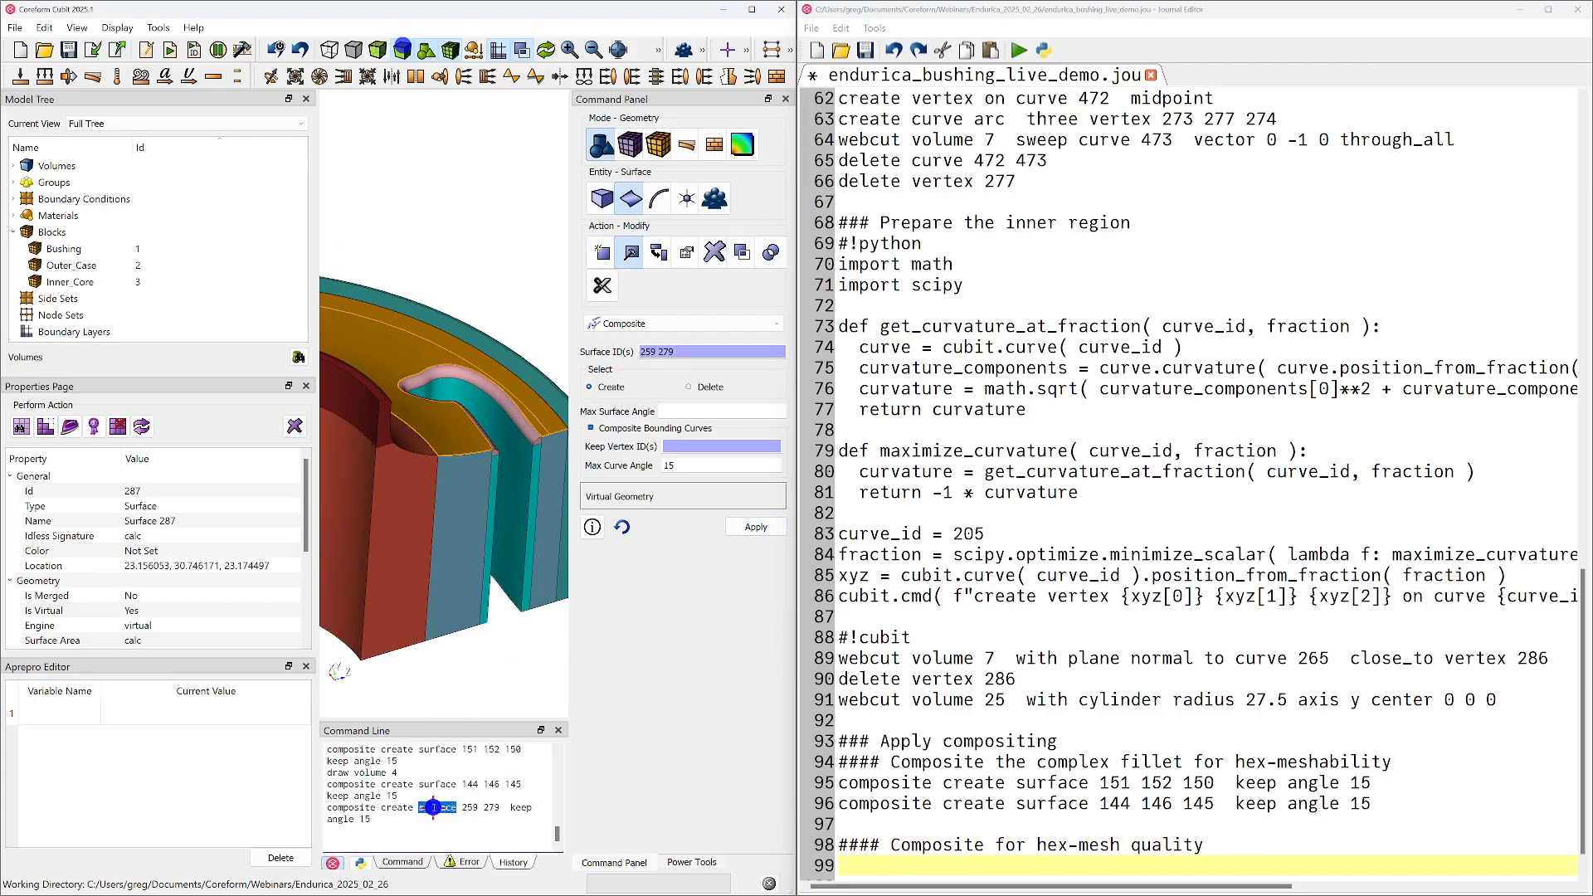
{"action": "triple_click", "coordinate": [460, 808]}
{"action": "key", "text": "ctrl+c"}
{"action": "left_click", "coordinate": [1140, 866]}
{"action": "key", "text": "ctrl+v"}
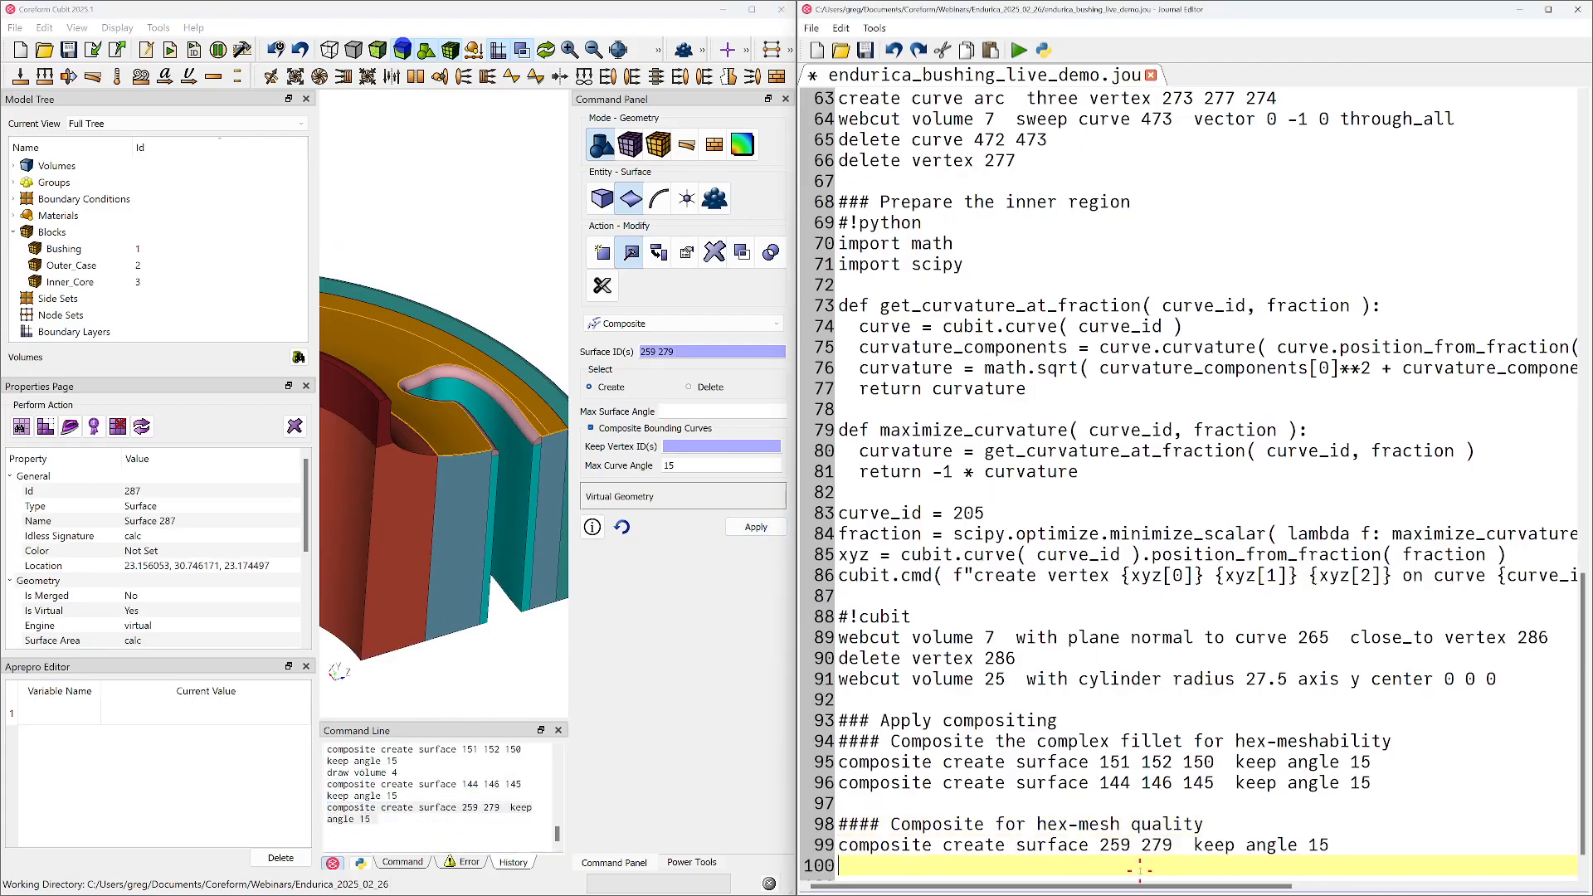
{"action": "key", "text": "ctrl+s"}
Open the imprint and merge settings for volumes
{"action": "scroll", "coordinate": [481, 436], "scroll_direction": "down", "scroll_amount": 2}
{"action": "middle_click_drag", "start_coordinate": [481, 436], "coordinate": [445, 515]}
{"action": "left_click", "coordinate": [397, 644]}
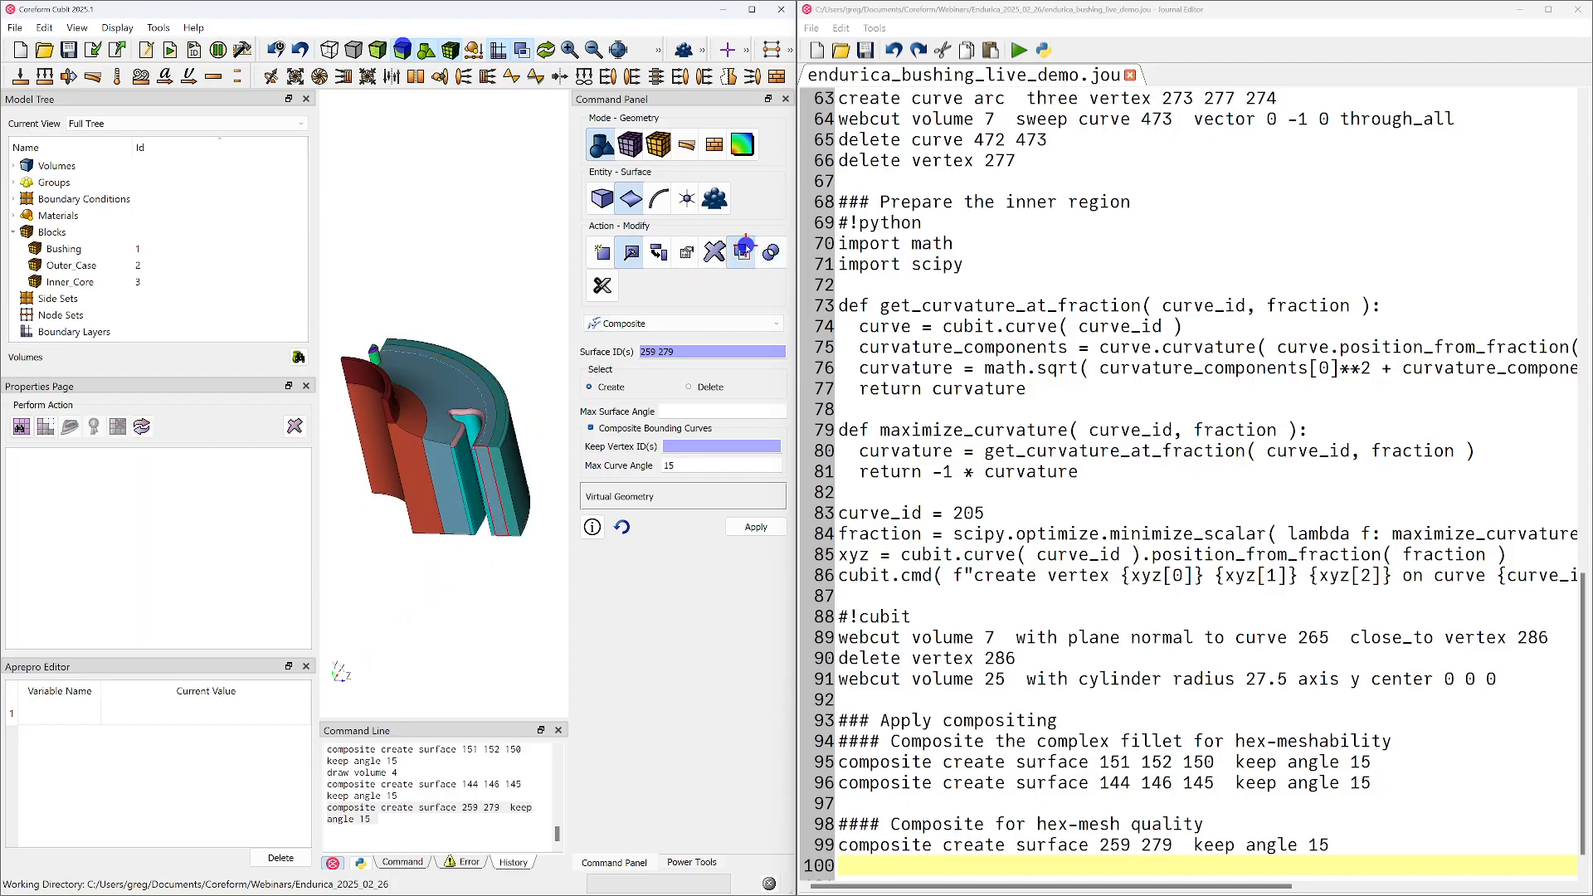
{"action": "left_click", "coordinate": [743, 251]}
{"action": "left_click", "coordinate": [664, 322]}
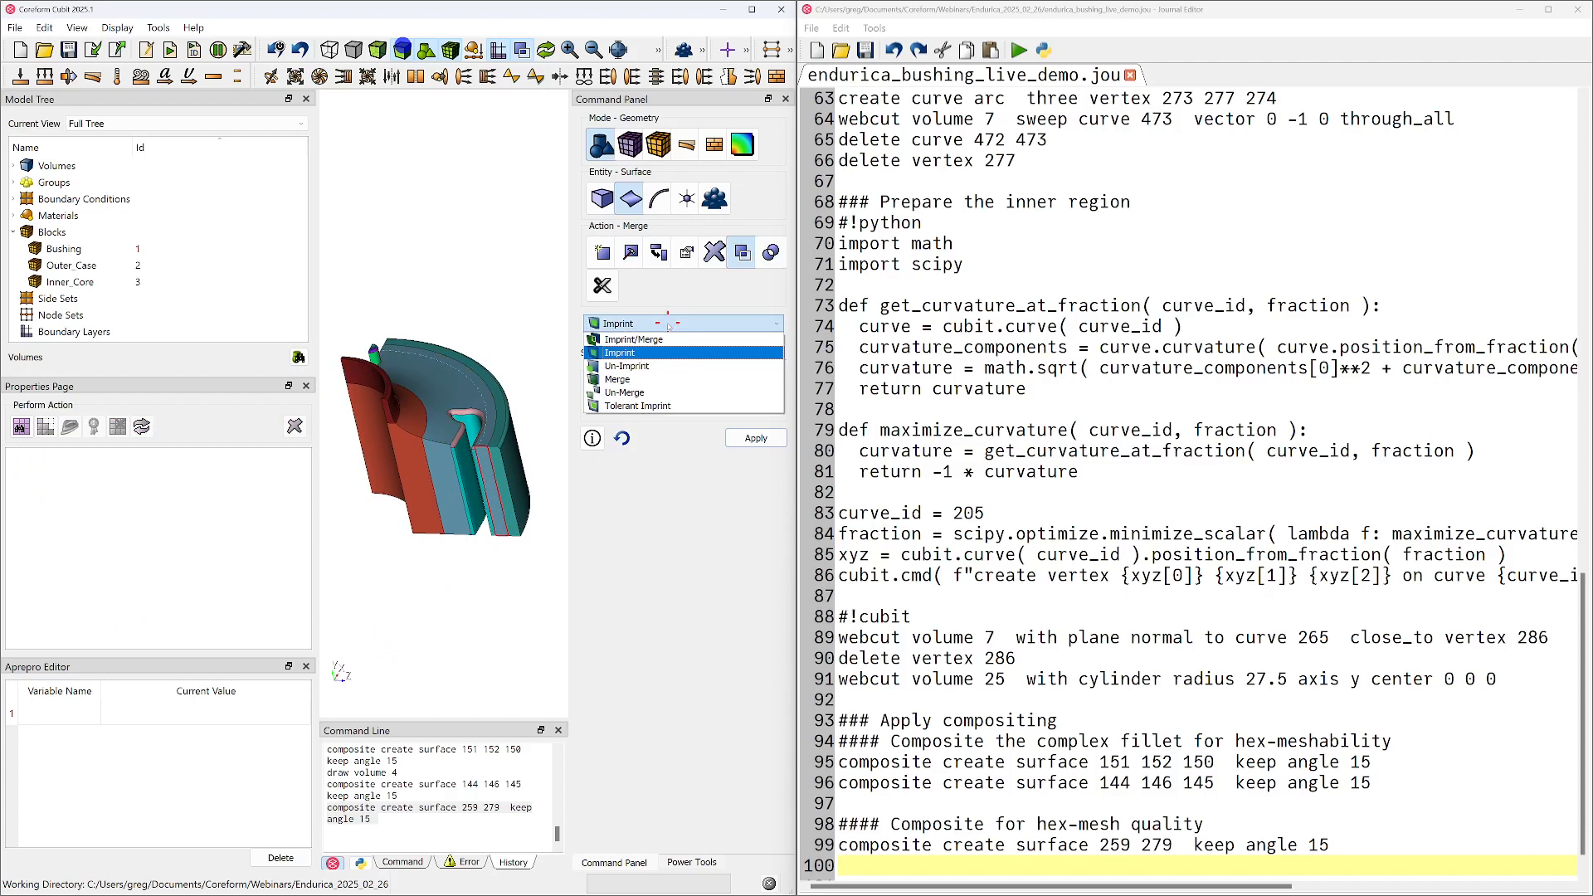
{"action": "left_click", "coordinate": [662, 351]}
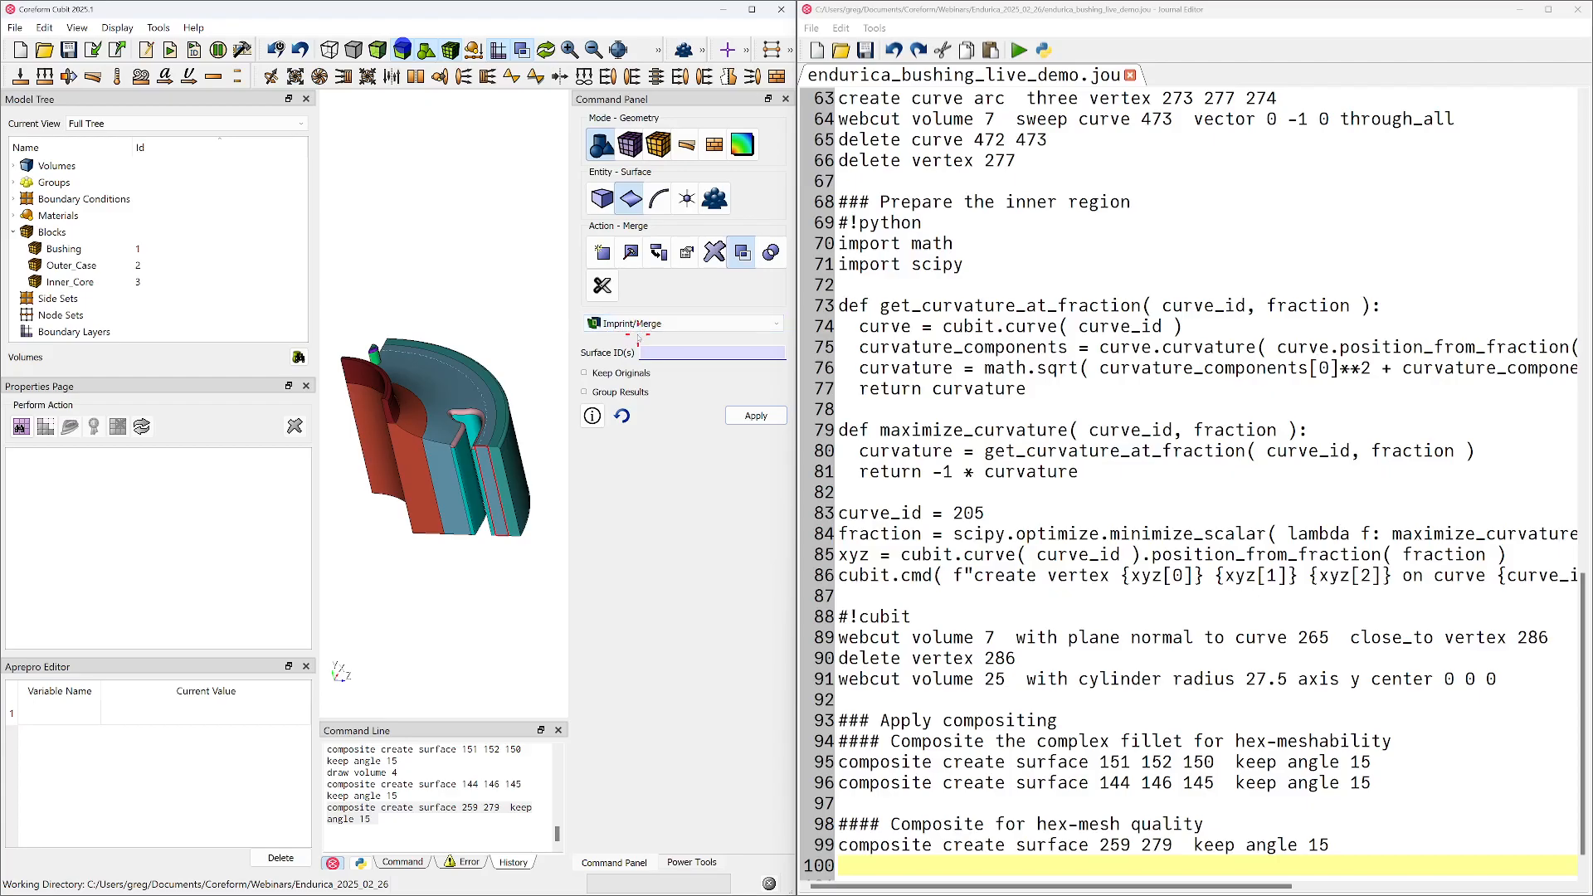
{"action": "left_click", "coordinate": [602, 199]}
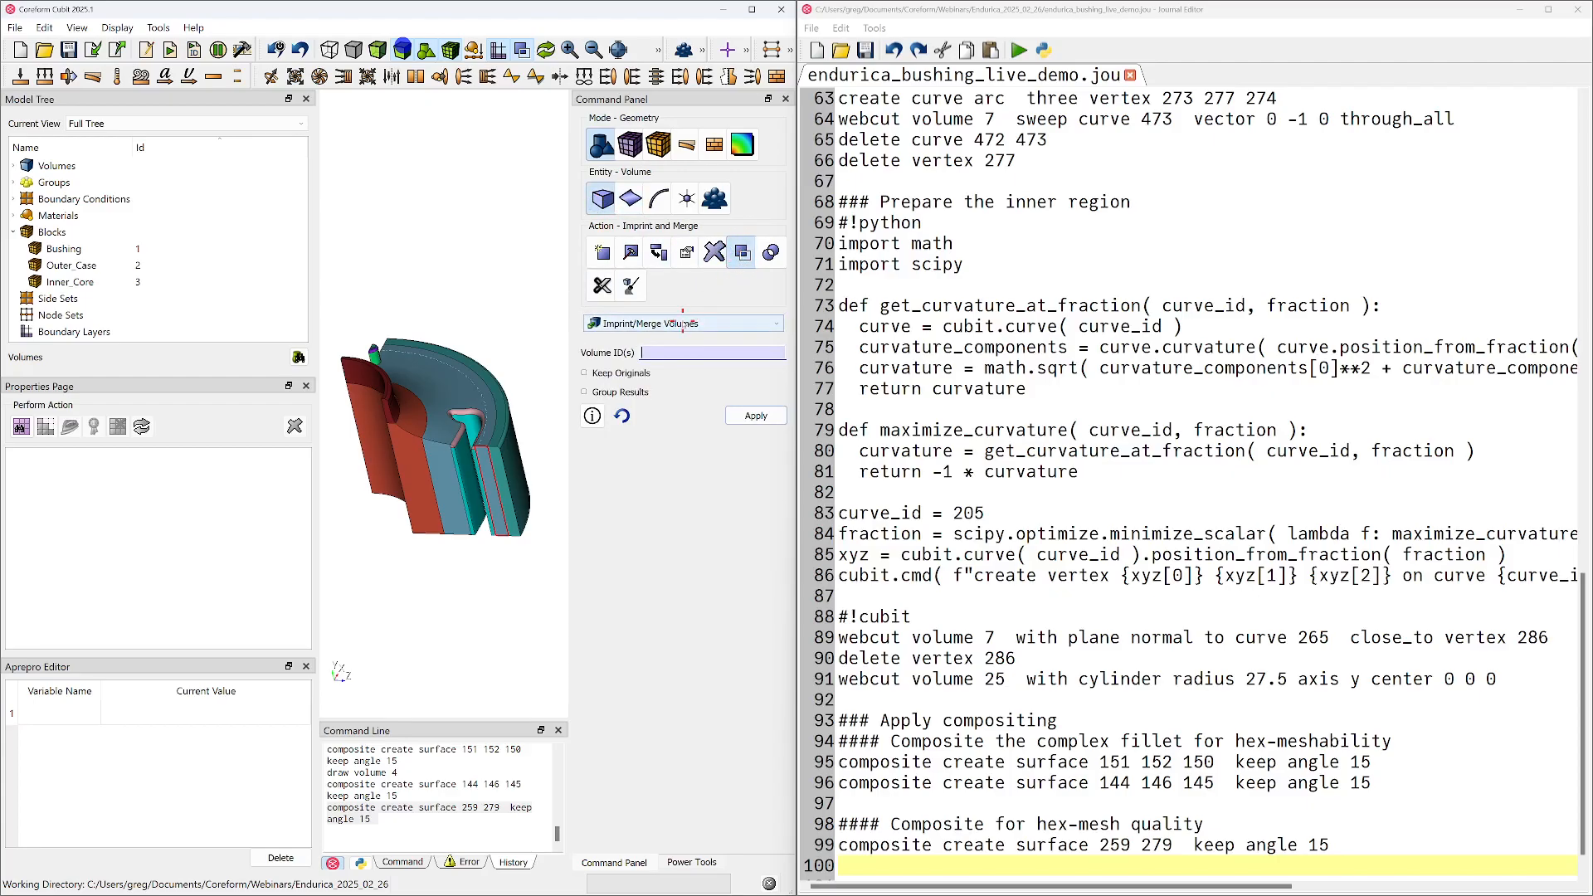
Imprint and merge all volumes in block 1
{"action": "left_click", "coordinate": [660, 326]}
{"action": "left_click", "coordinate": [656, 352]}
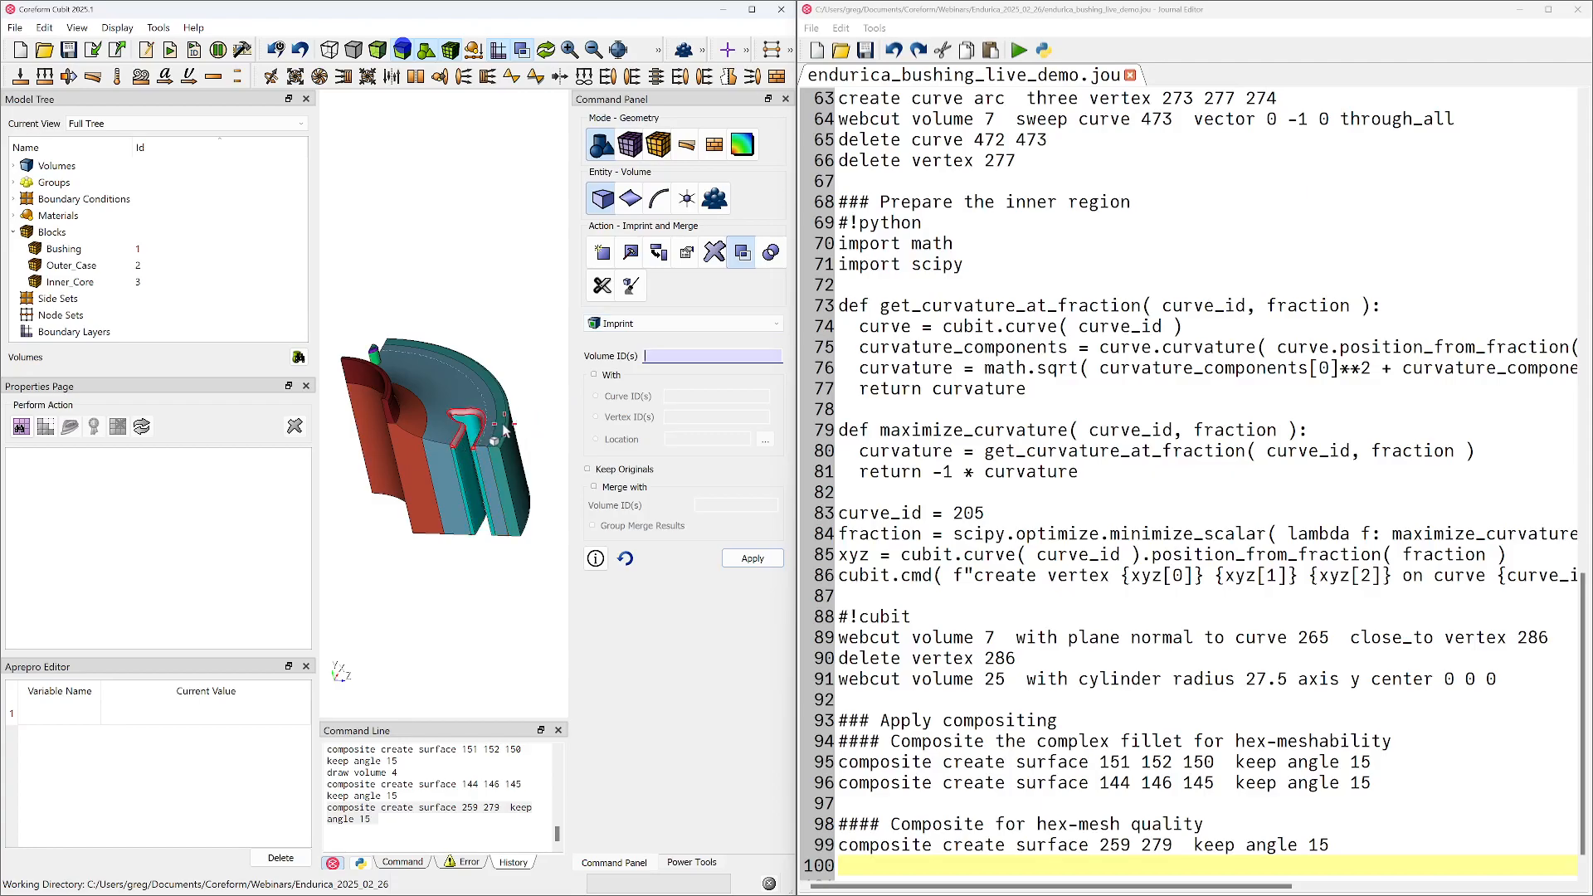
{"action": "left_click", "coordinate": [646, 328]}
{"action": "left_click", "coordinate": [650, 340]}
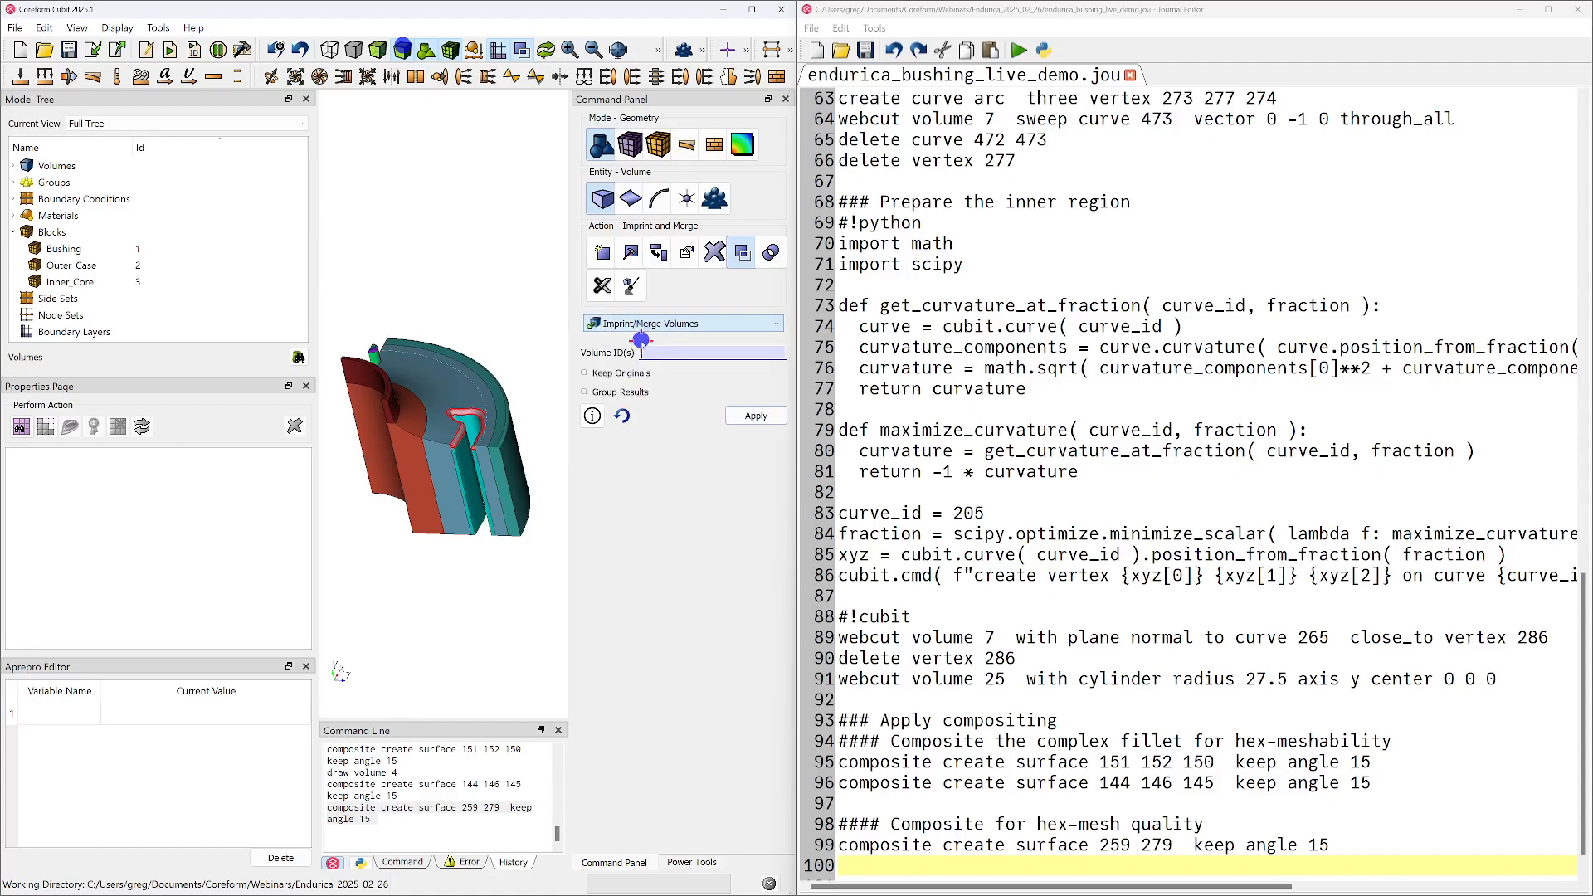
{"action": "left_click", "coordinate": [651, 352]}
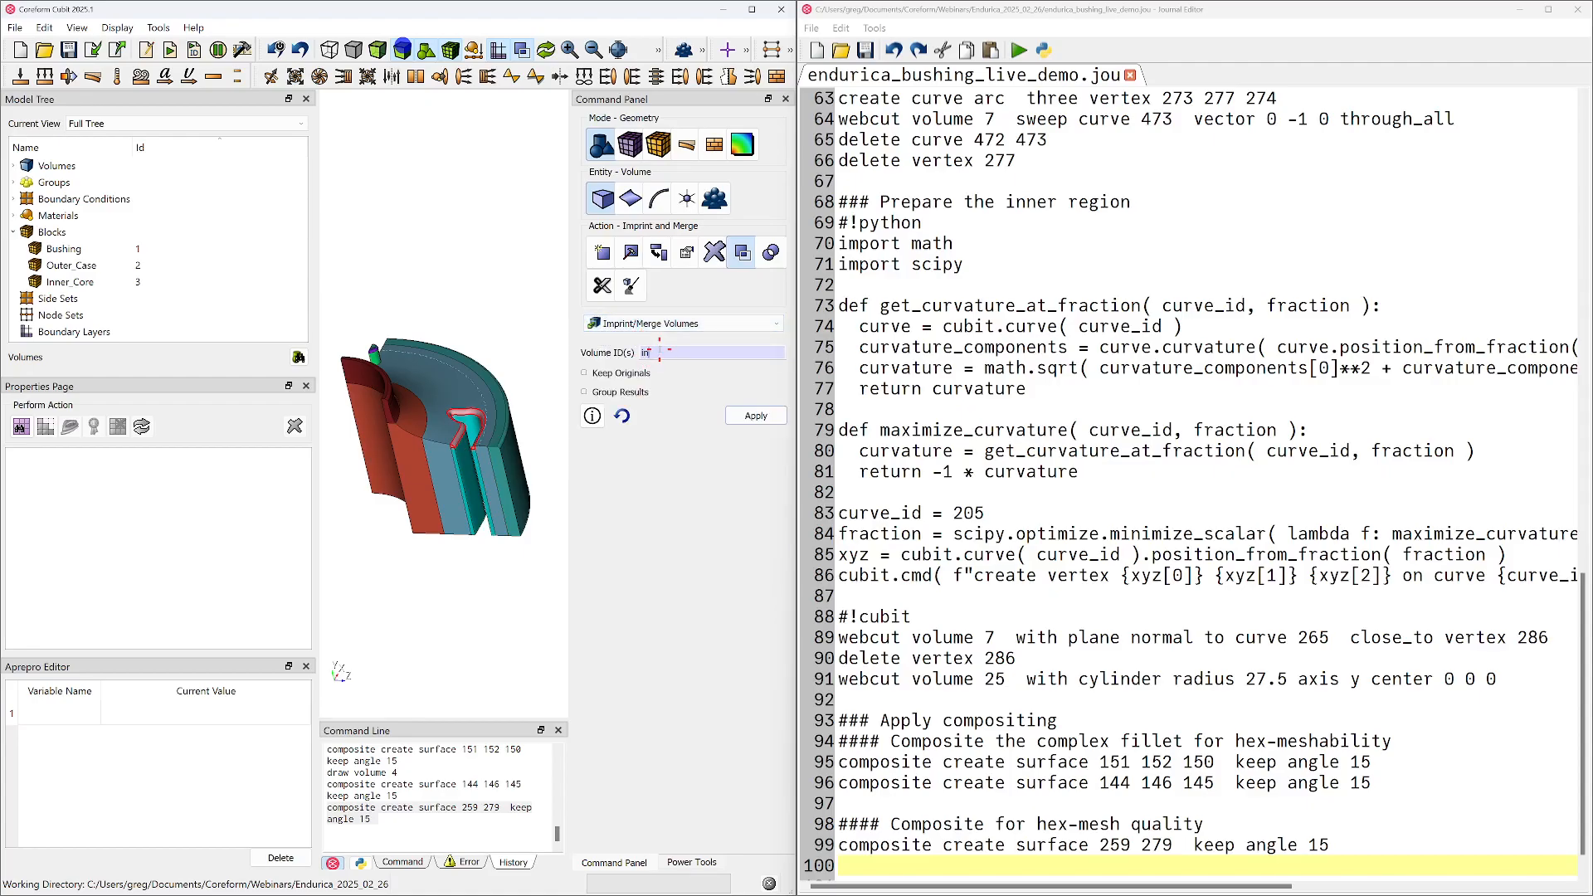
{"action": "left_click", "coordinate": [756, 415]}
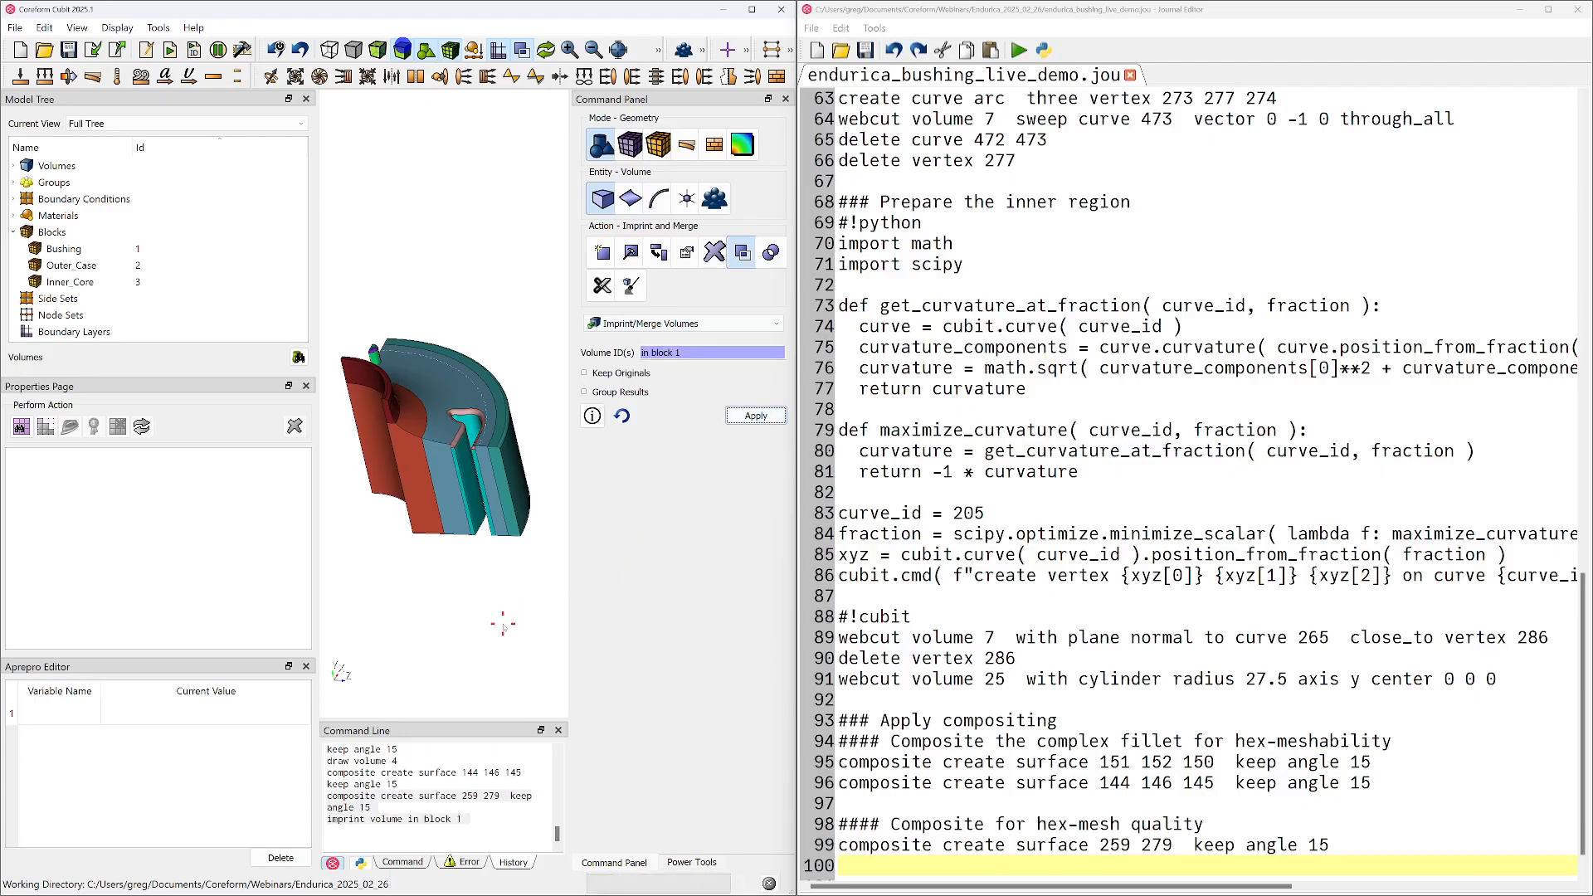
Add the heading "### Imprint & Merge" with the imprint and merge commands for block 1 at the journal's end, and save it
{"action": "left_click_drag", "start_coordinate": [470, 819], "coordinate": [289, 811]}
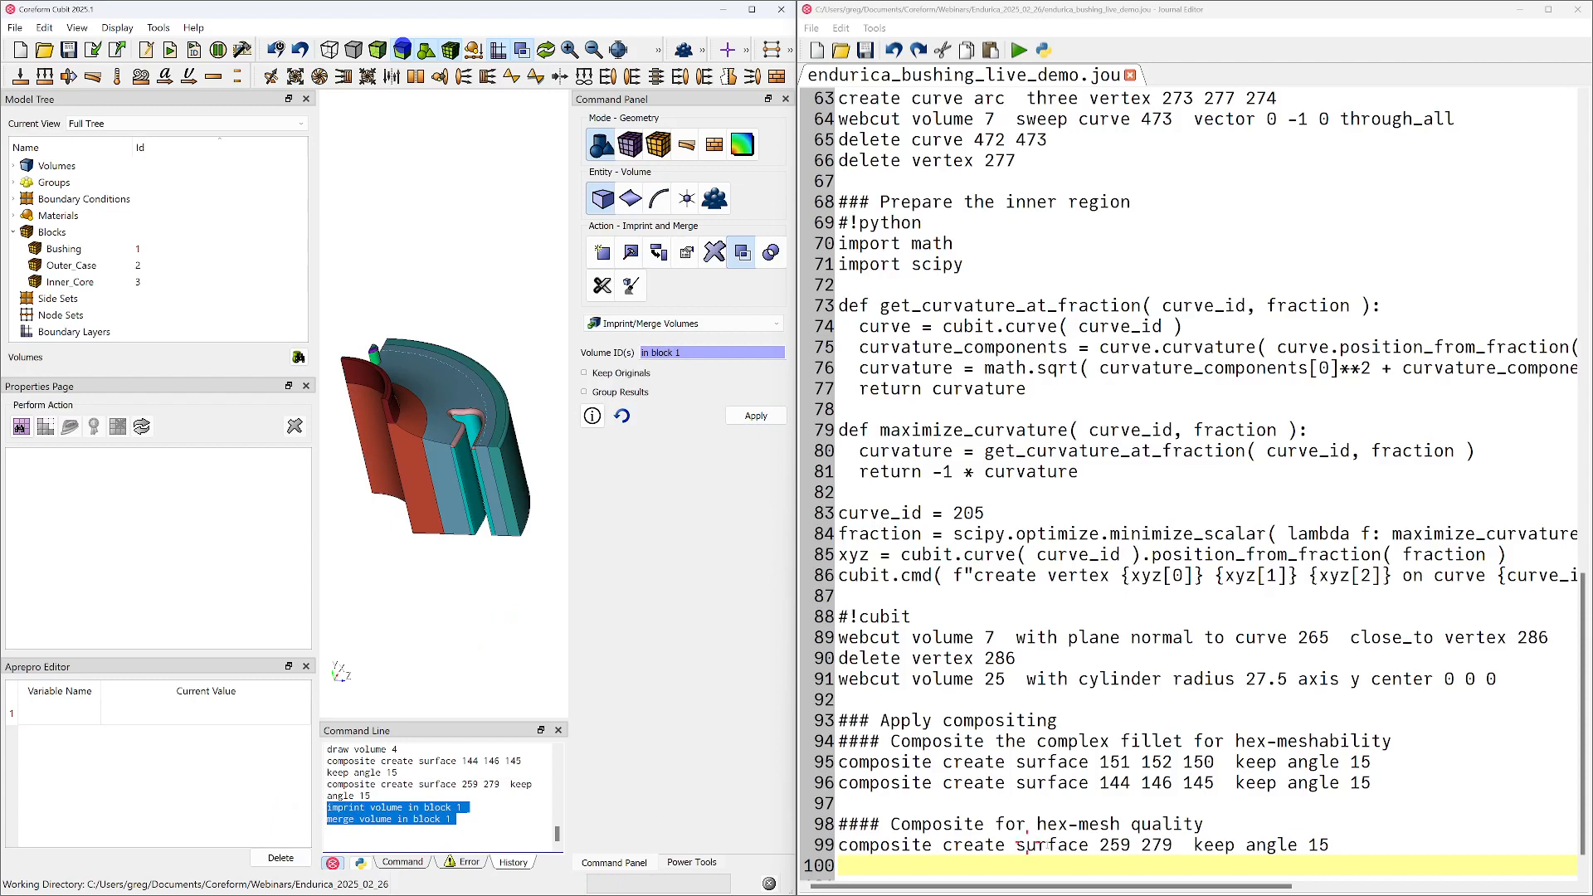
{"action": "left_click", "coordinate": [1045, 869]}
{"action": "key", "text": "Return"}
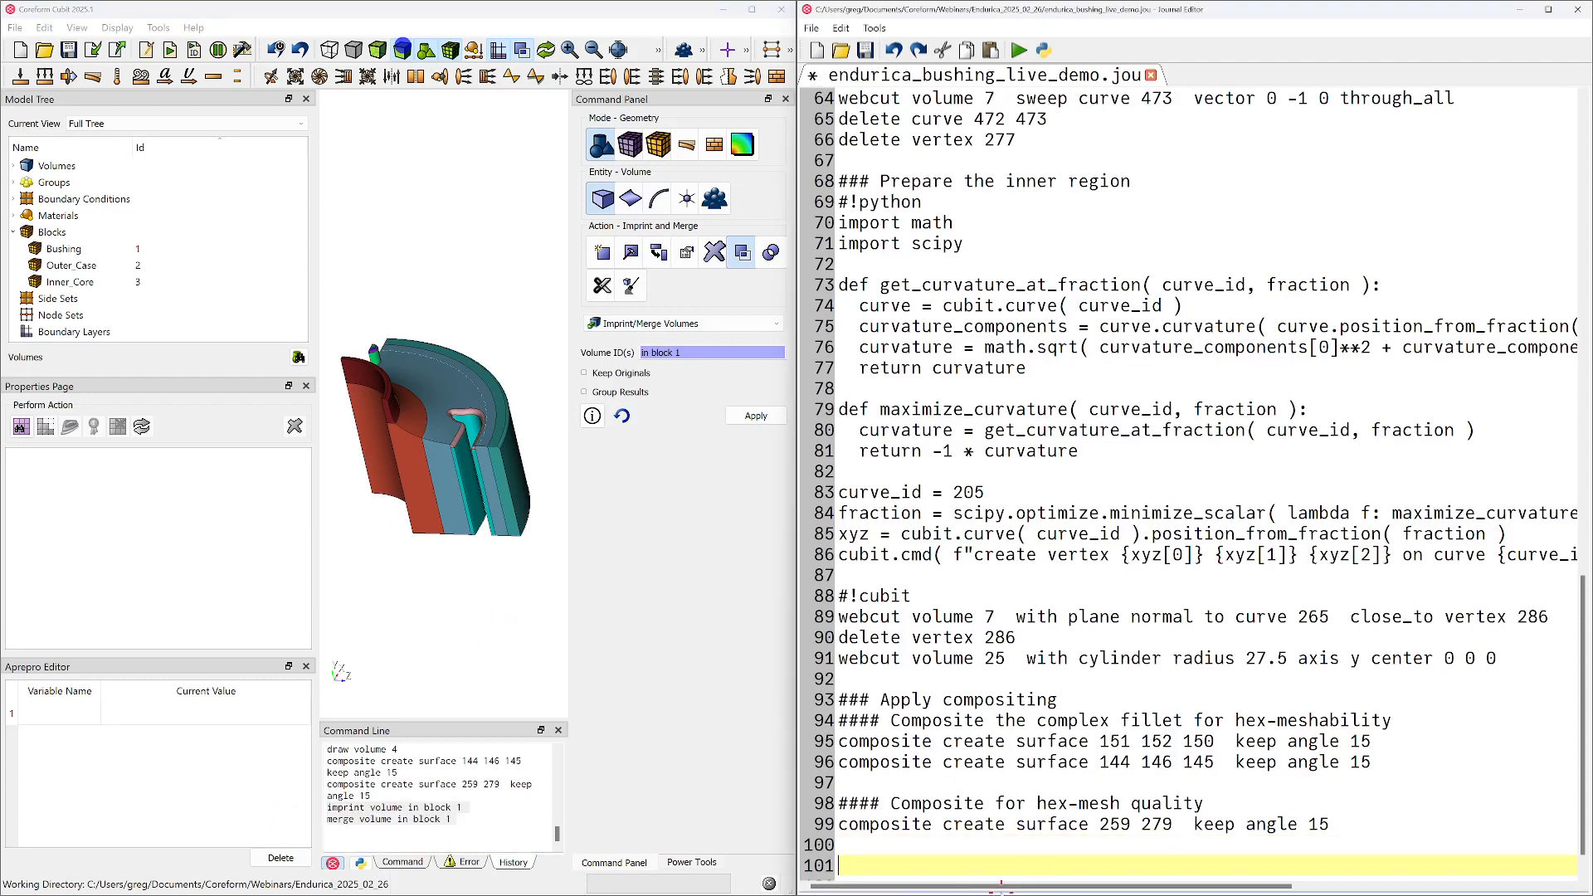
{"action": "type", "text": "### Imprint & Merge"}
{"action": "key", "text": "Return"}
{"action": "key", "text": "ctrl+v"}
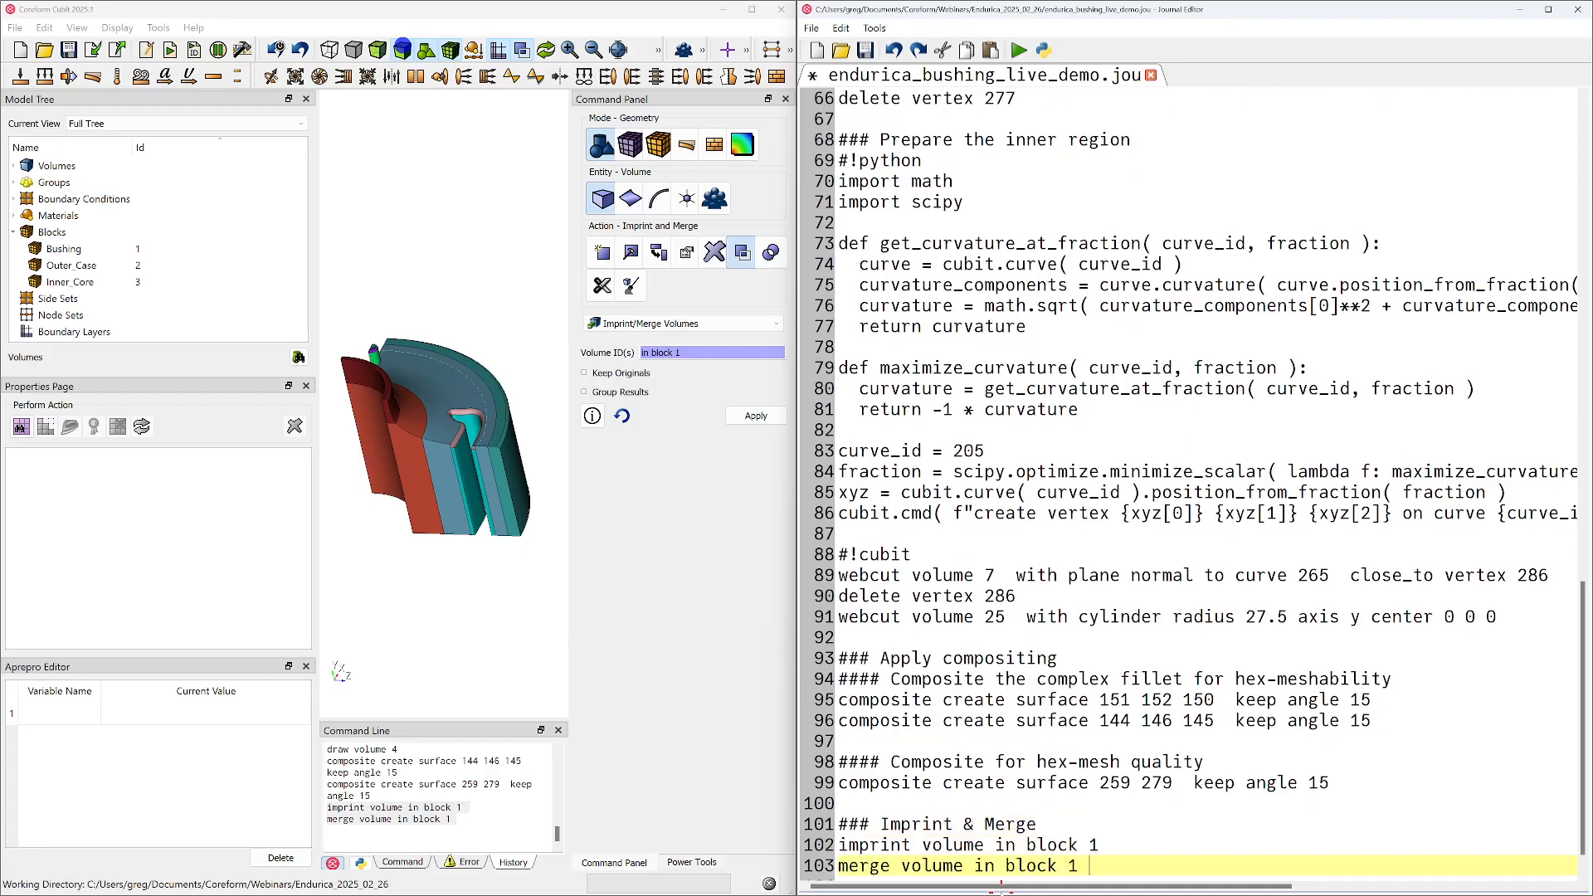
{"action": "key", "text": "Return"}
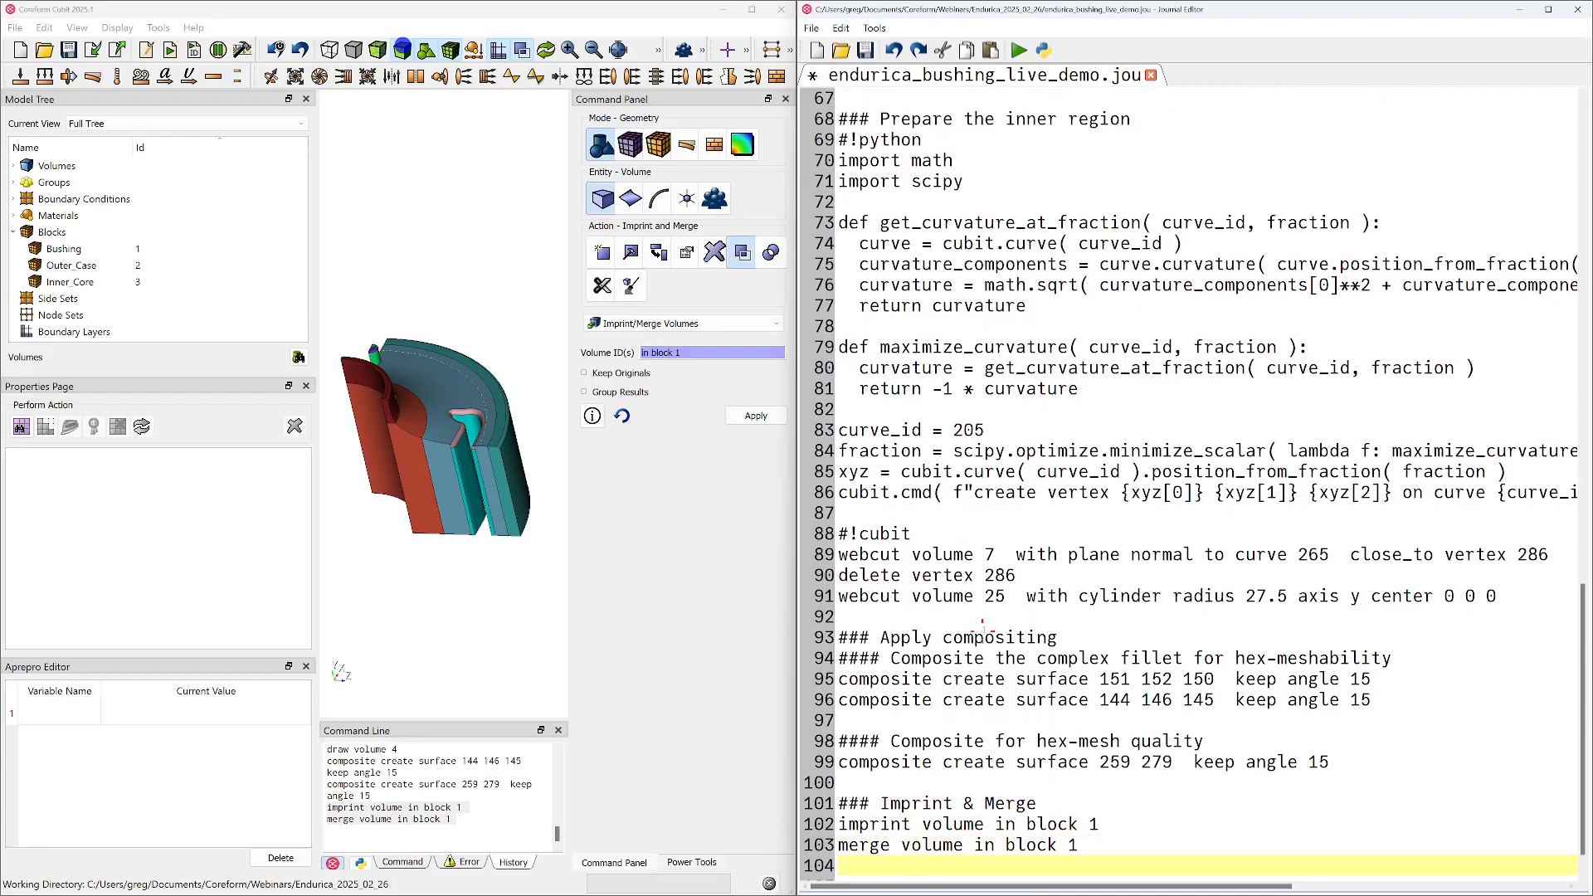
{"action": "key", "text": "ctrl+s"}
Start a new "###" heading line in the journal below the merge command, separated by a blank line
{"action": "scroll", "coordinate": [481, 513], "scroll_direction": "up", "scroll_amount": 1}
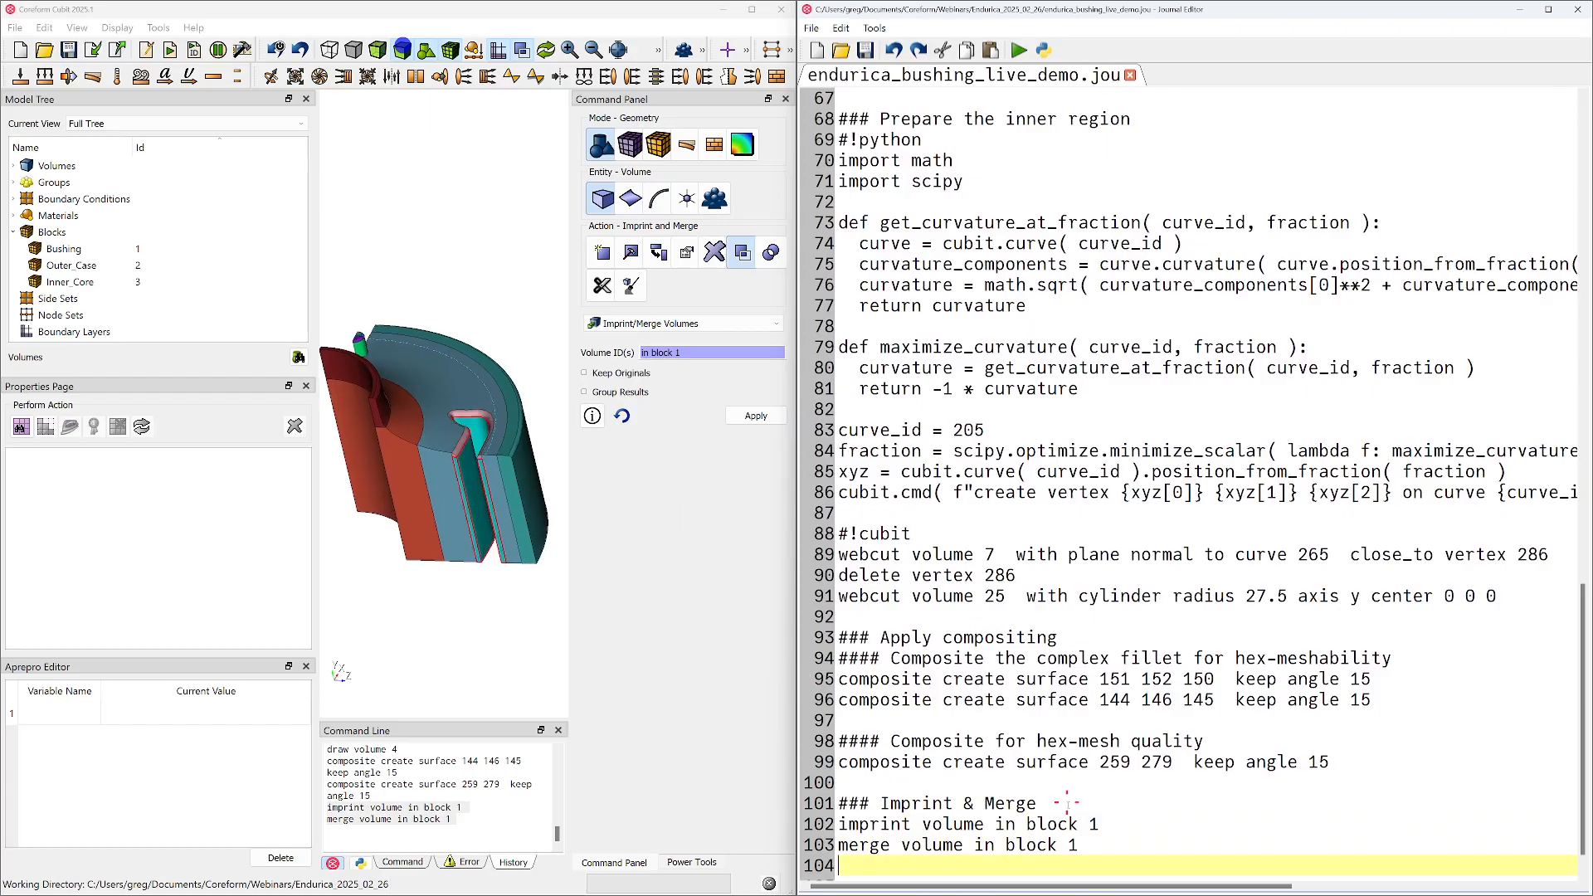
{"action": "key", "text": "Return"}
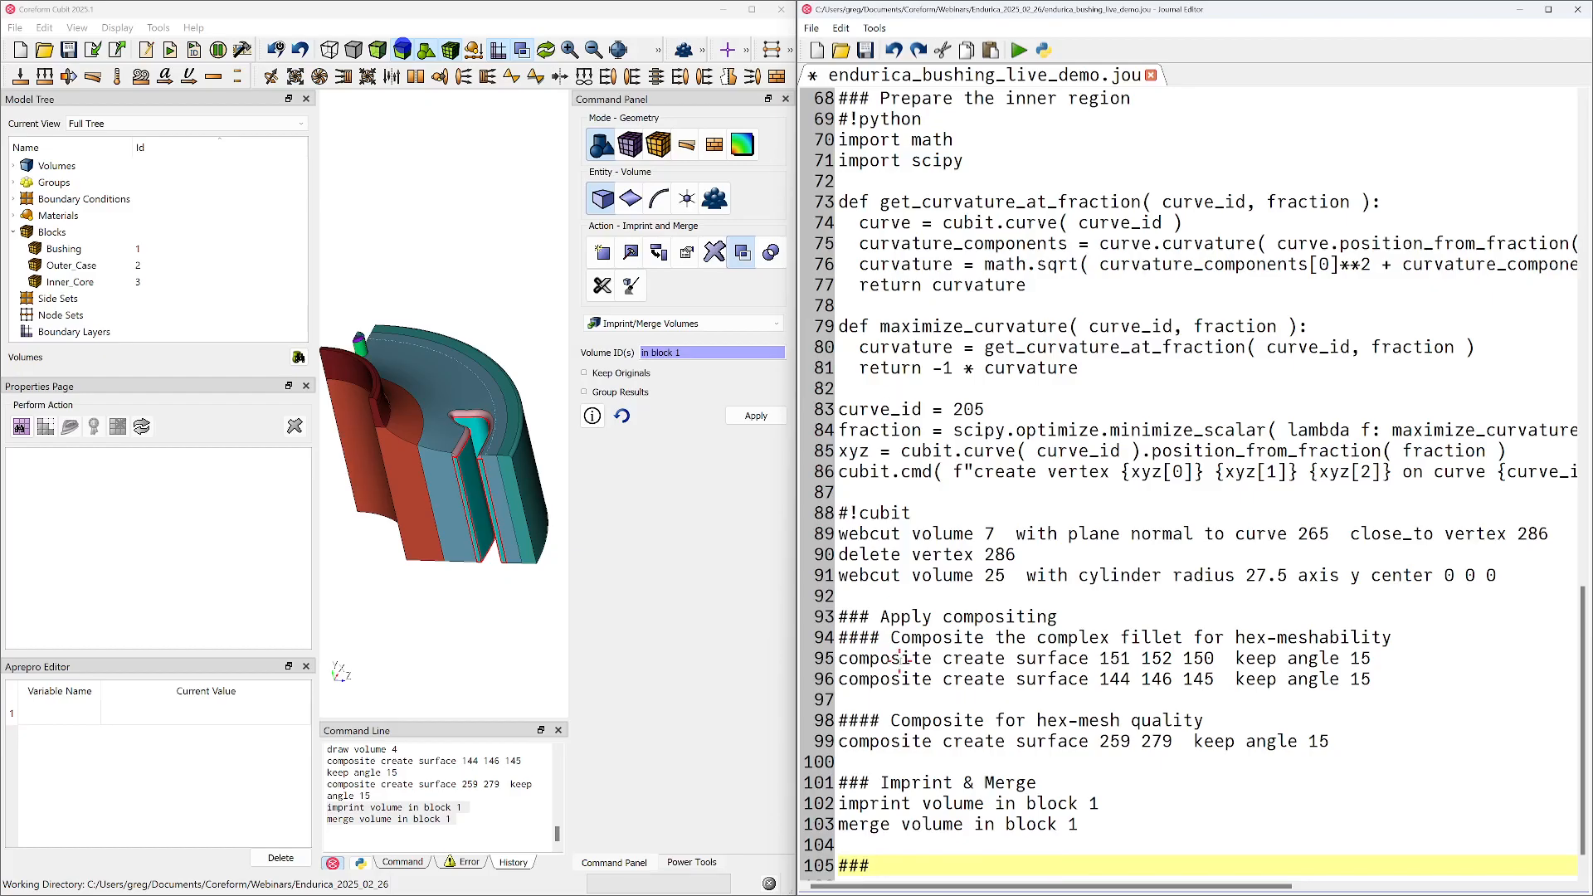
{"action": "scroll", "coordinate": [457, 400], "scroll_direction": "up", "scroll_amount": 4}
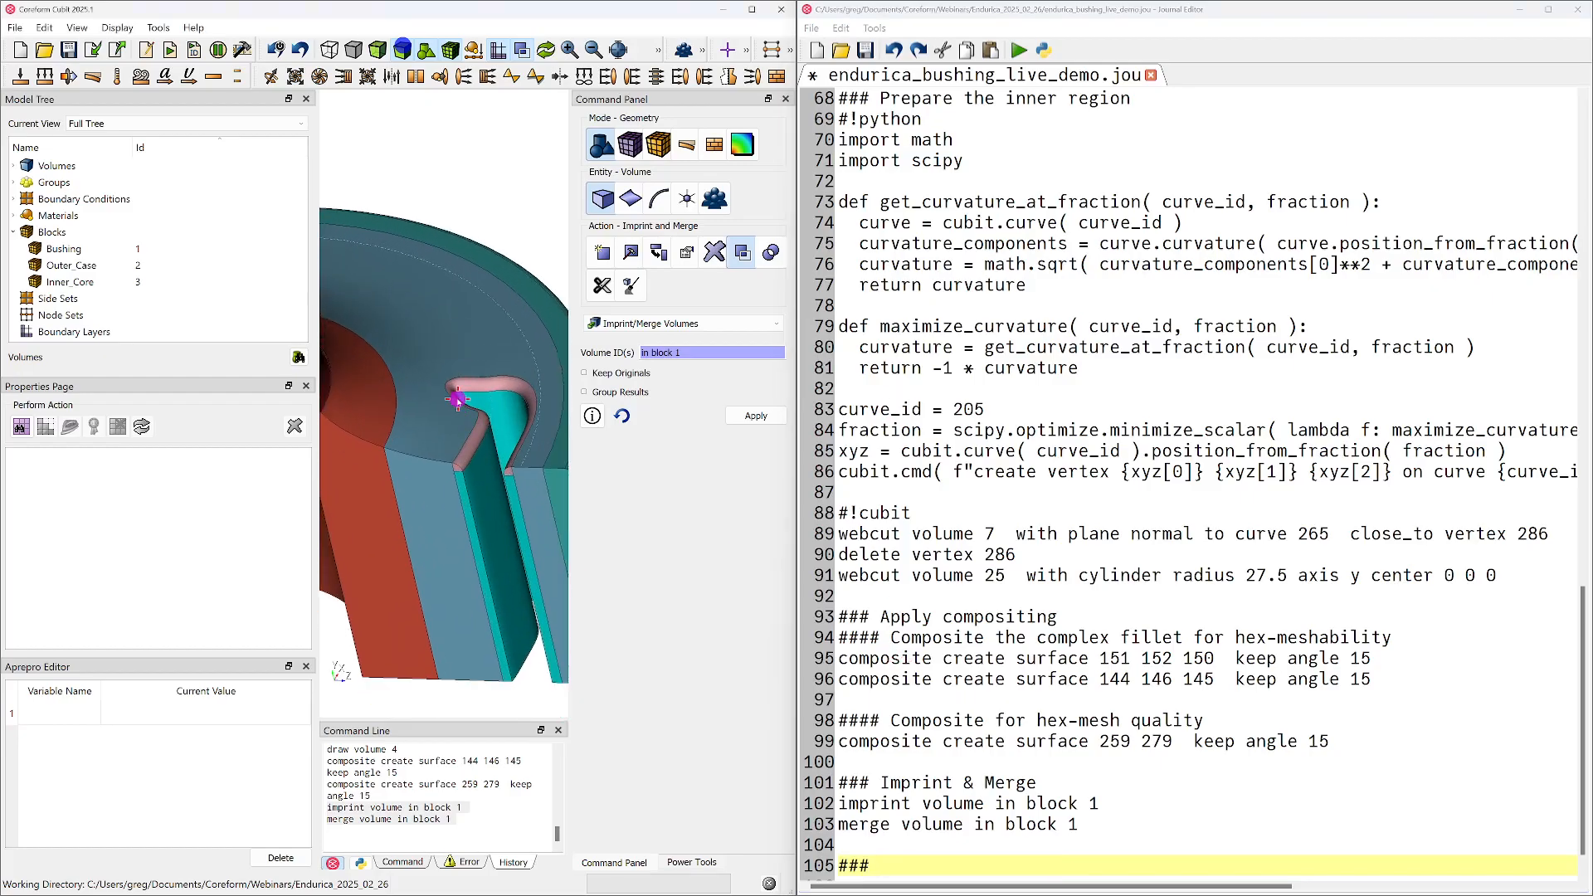
Move the journal editor off this screen, maximize the Coreform Cubit window and zoom in on the slot's fillet ends
{"action": "left_click_drag", "start_coordinate": [1288, 8], "coordinate": [1592, 158]}
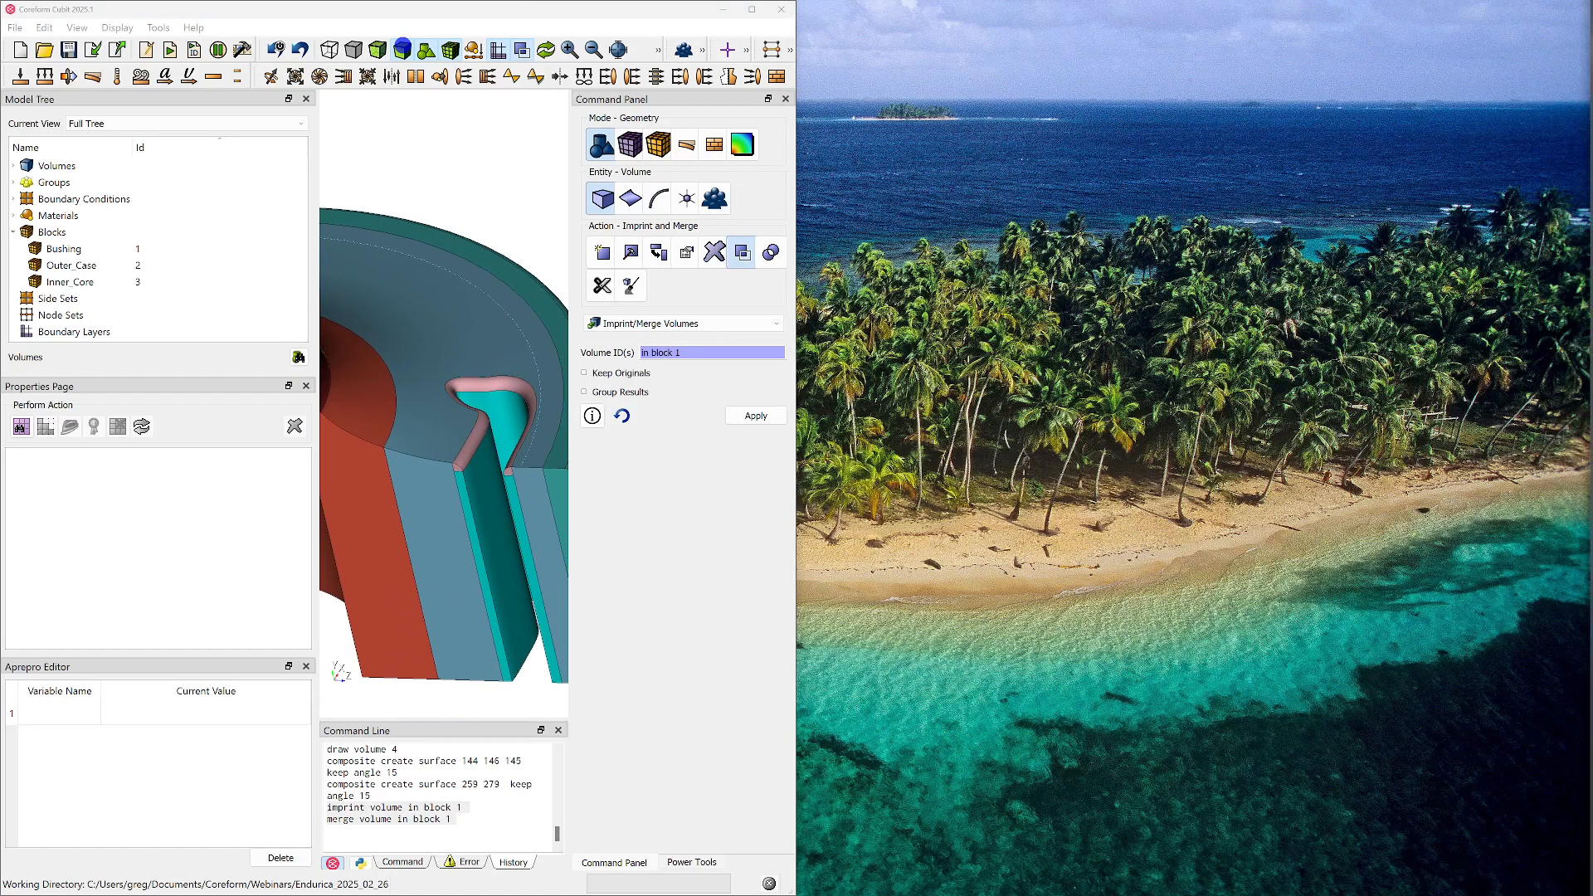
{"action": "left_click", "coordinate": [750, 10]}
{"action": "scroll", "coordinate": [854, 516], "scroll_direction": "up", "scroll_amount": 6}
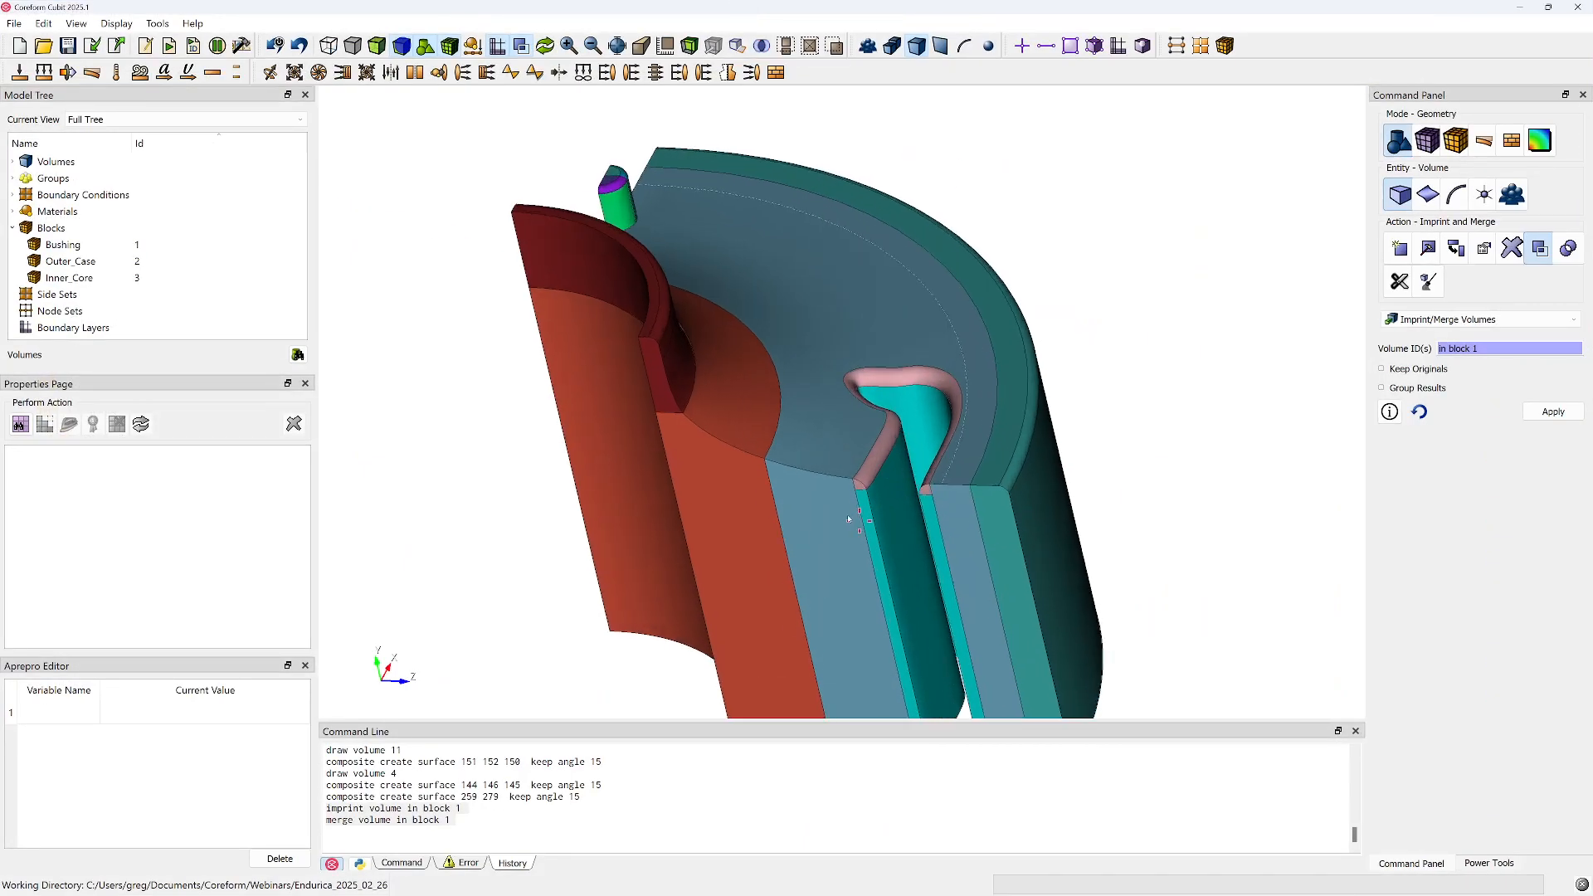
{"action": "scroll", "coordinate": [751, 449], "scroll_direction": "up", "scroll_amount": 5}
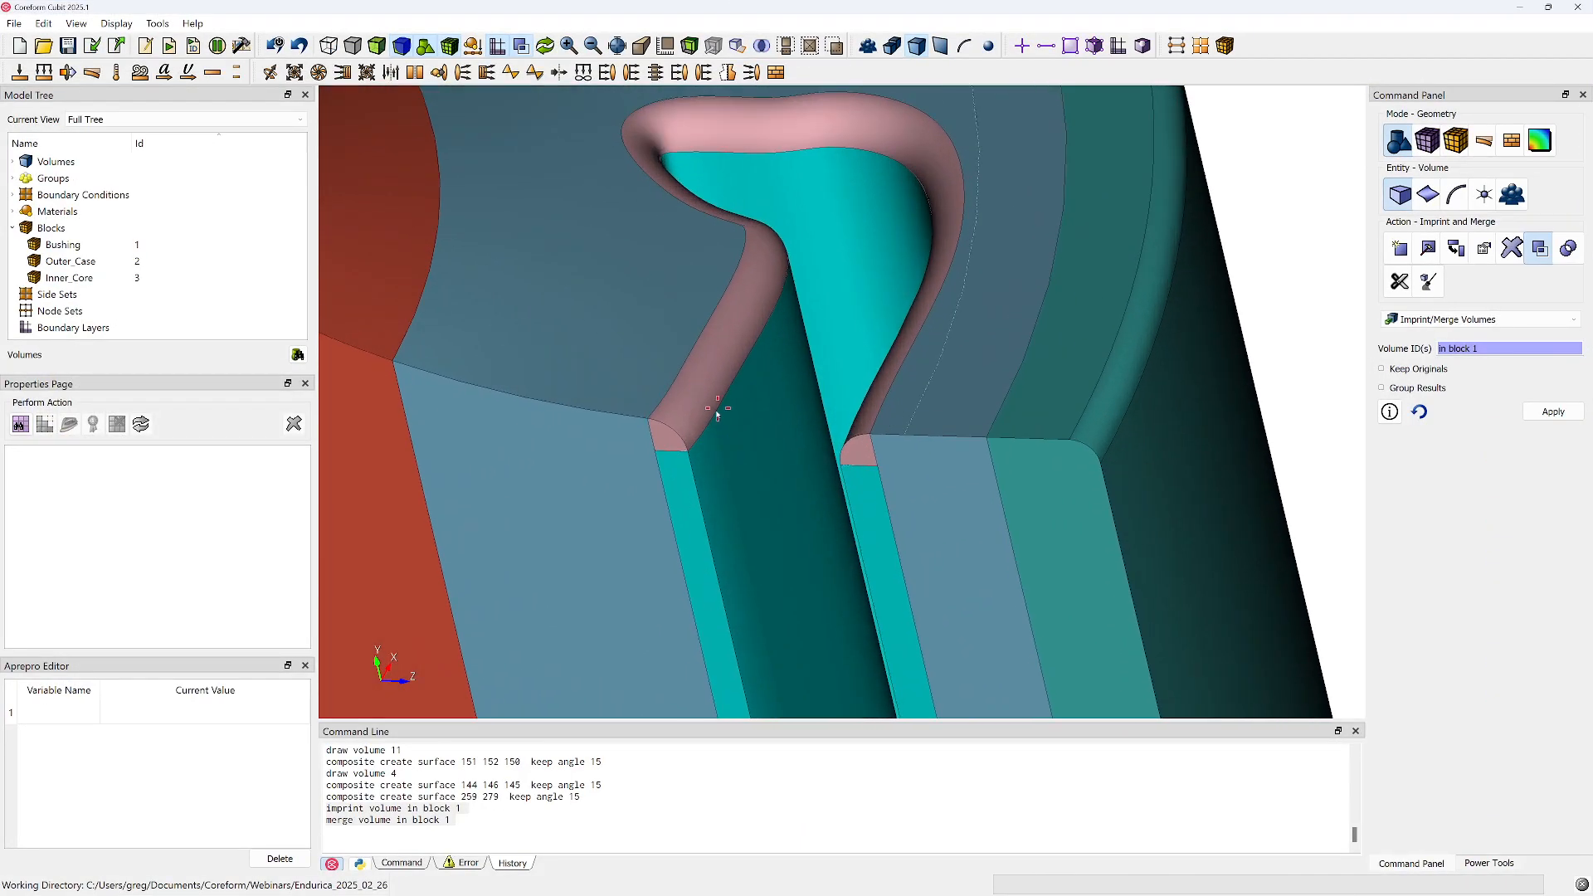
Apply automatic mesh sizing with an auto factor of 6 to volume 11, the slot's fillet
{"action": "left_click", "coordinate": [697, 421]}
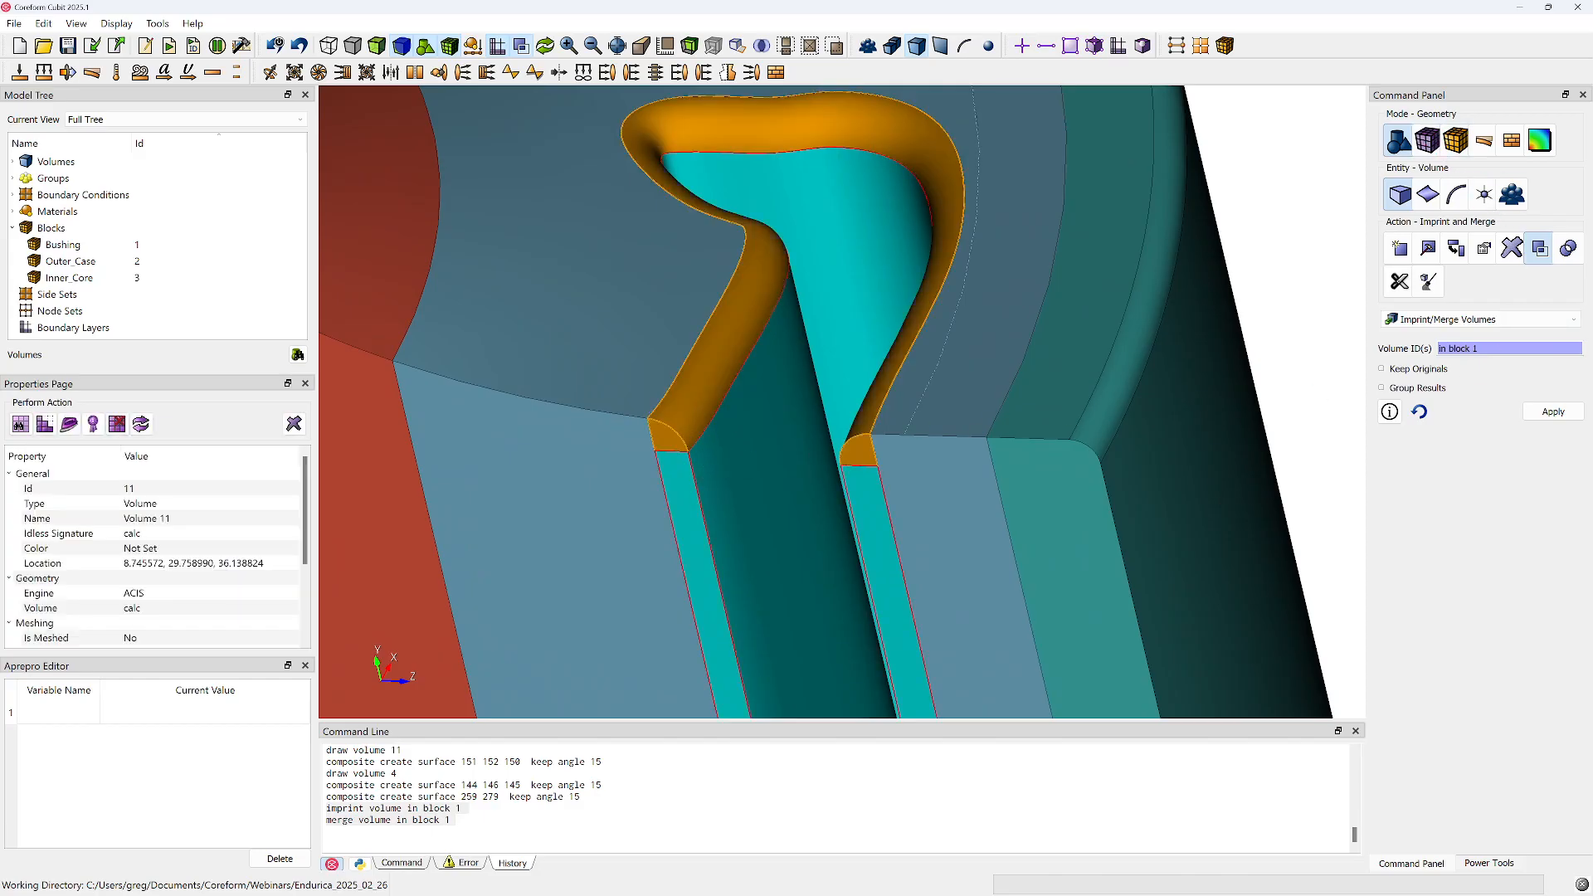
{"action": "left_click", "coordinate": [1428, 140]}
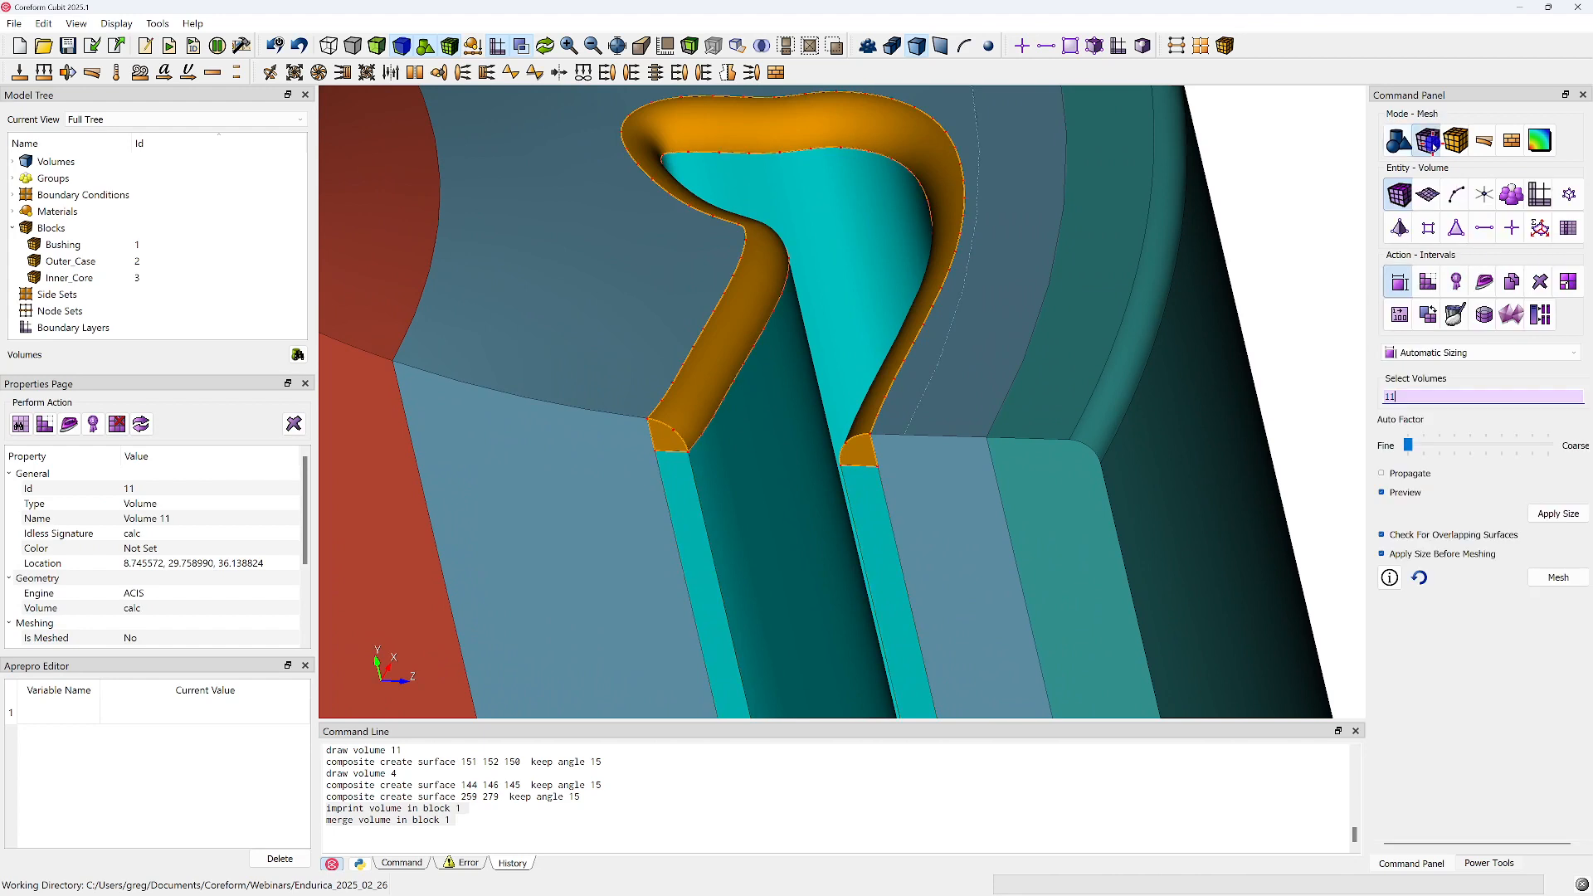
{"action": "right_click_drag", "start_coordinate": [893, 247], "coordinate": [801, 424]}
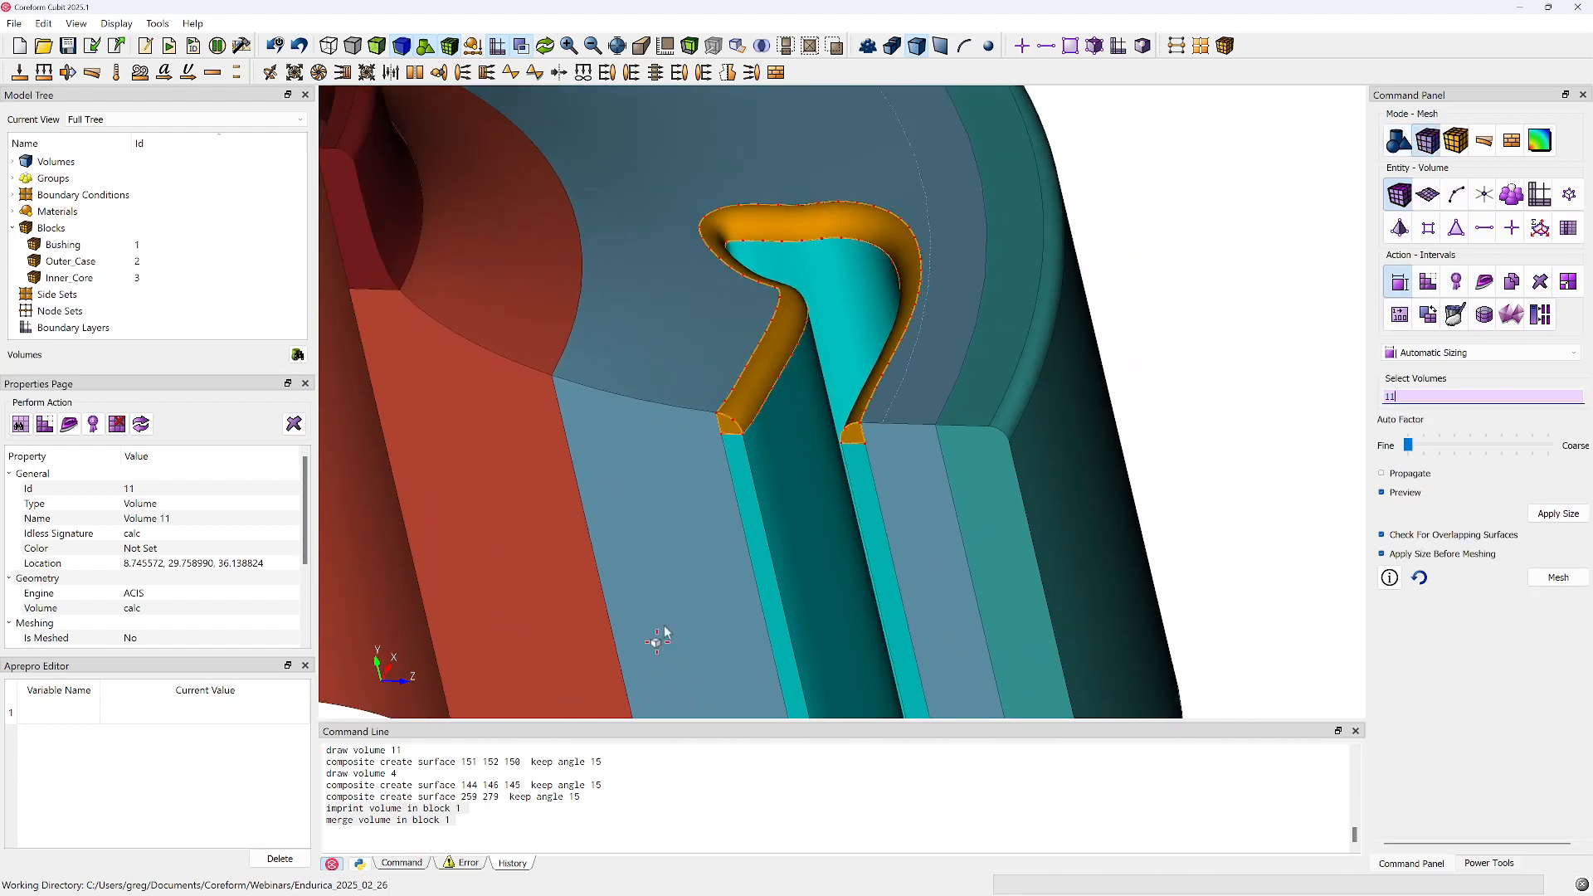
{"action": "left_click", "coordinate": [752, 401]}
{"action": "scroll", "coordinate": [1116, 439], "scroll_direction": "up", "scroll_amount": 2}
{"action": "left_click", "coordinate": [1440, 398]}
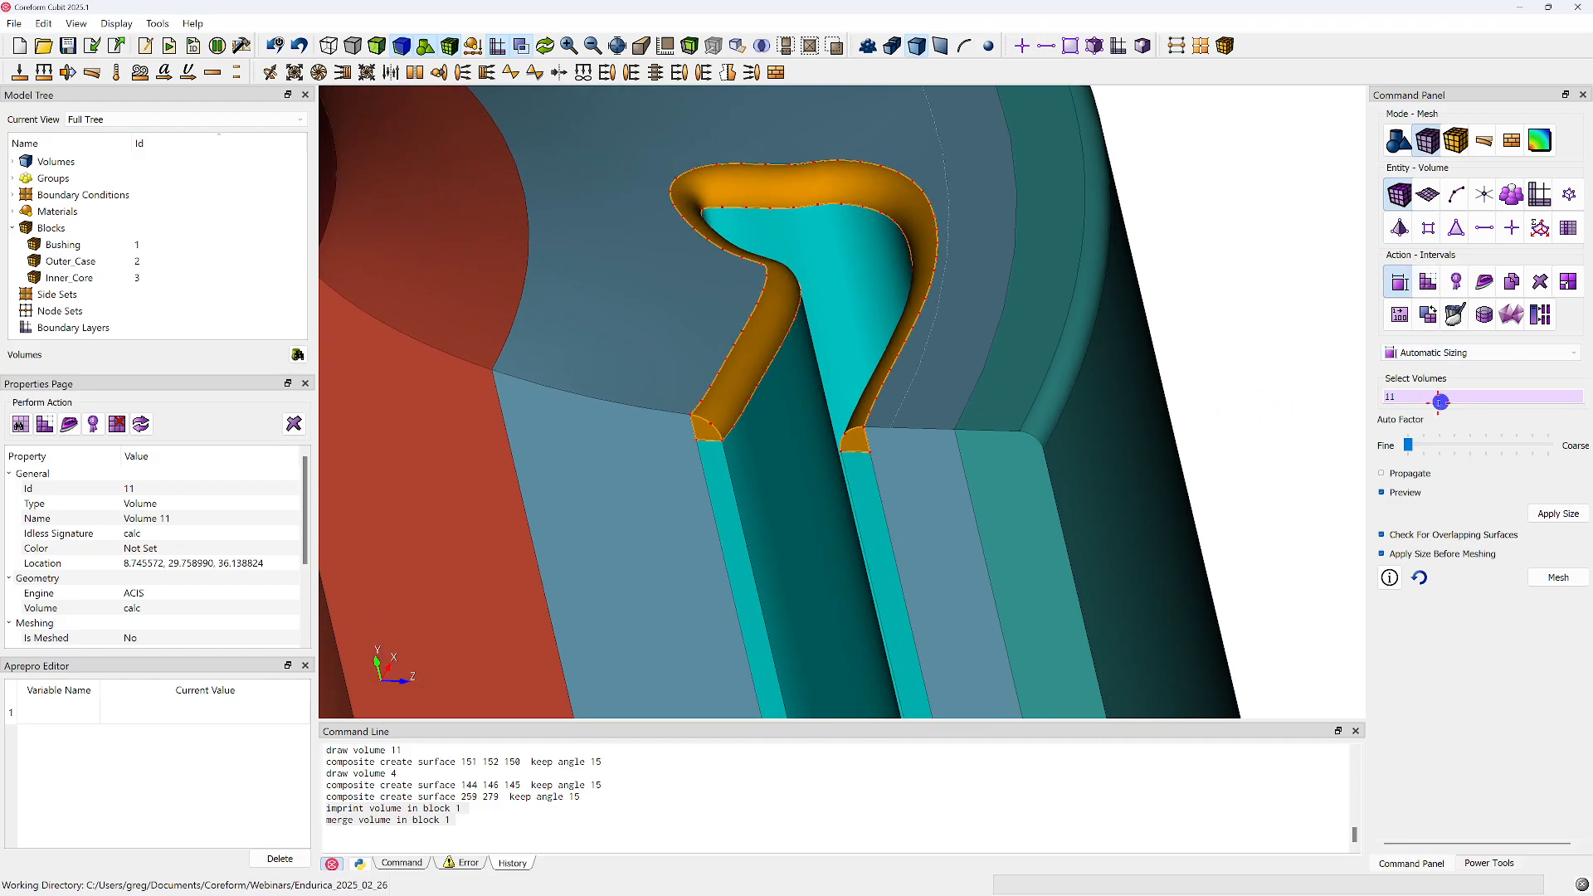
{"action": "left_click_drag", "start_coordinate": [1414, 453], "coordinate": [1486, 453]}
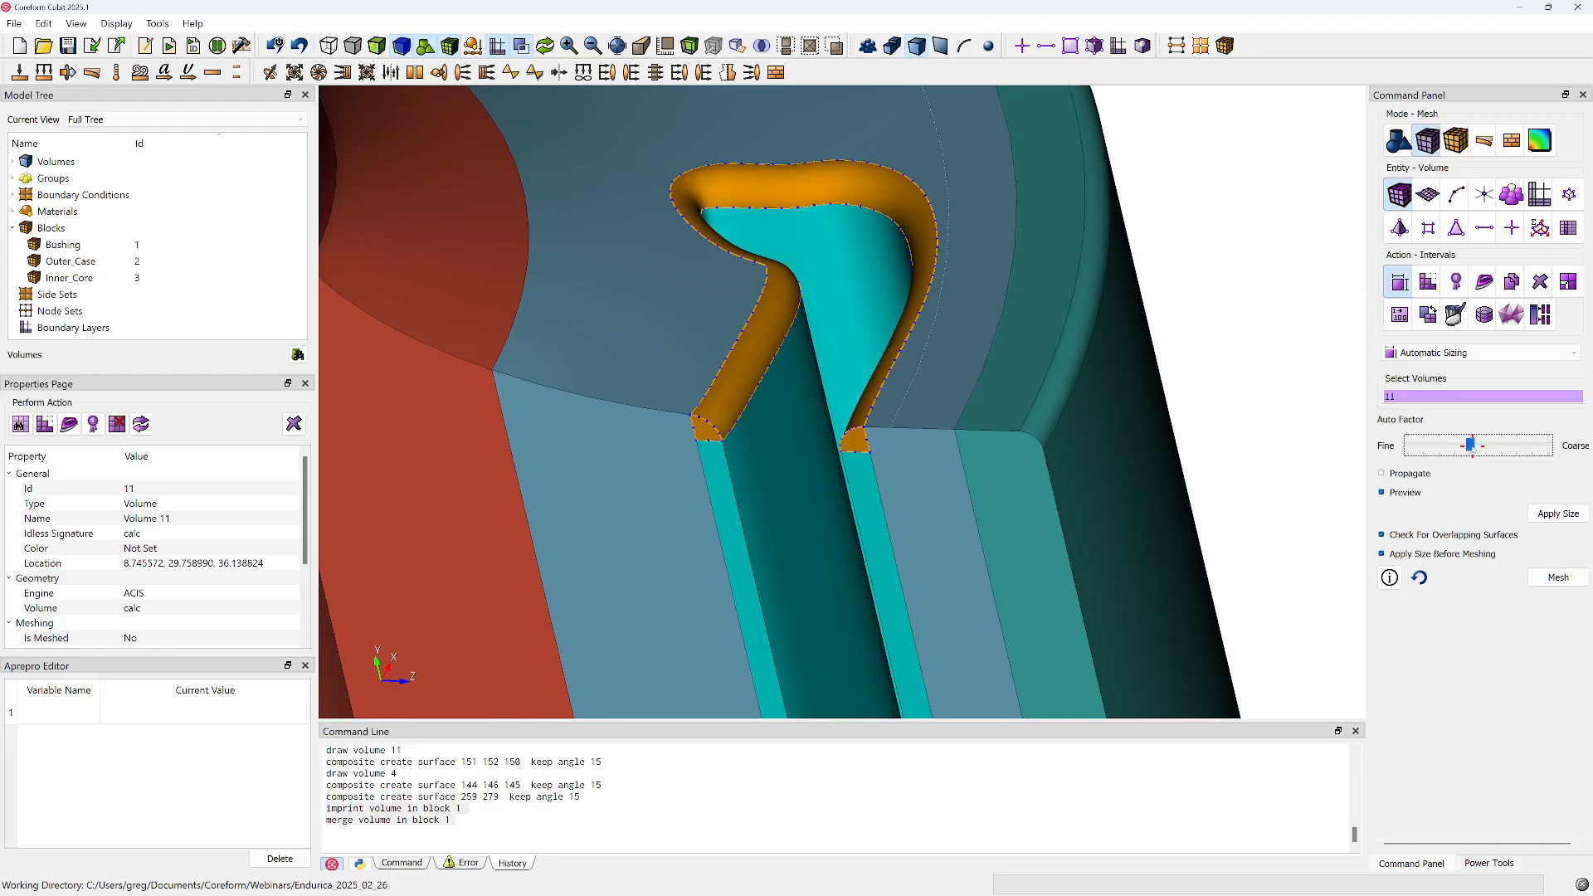
{"action": "left_click", "coordinate": [1559, 513]}
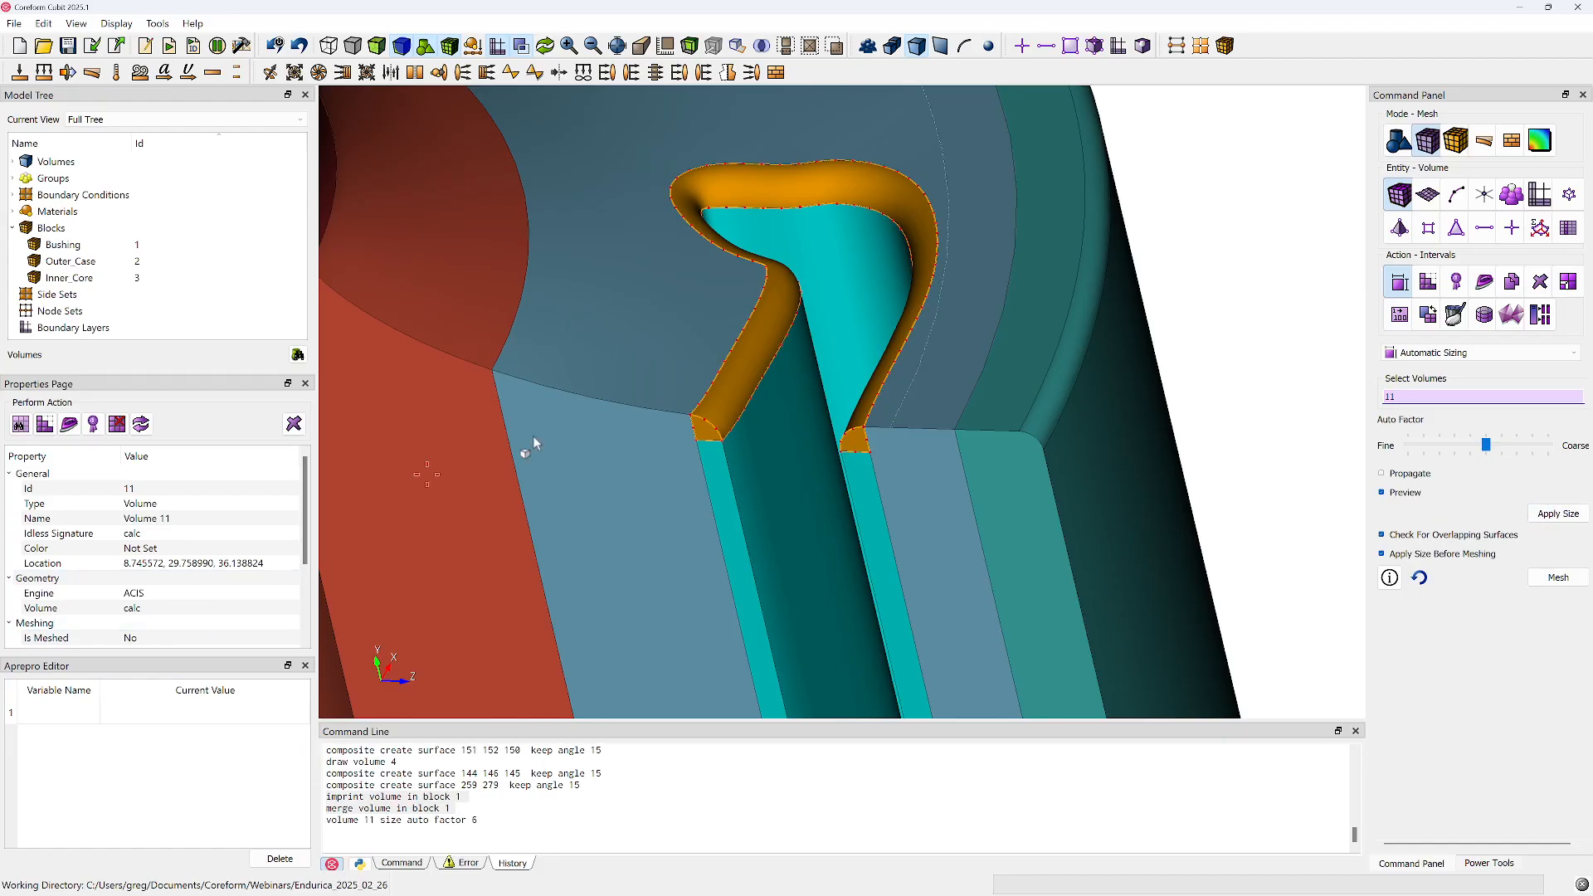
Check the requested mesh size of volume 11 in its meshing properties
{"action": "scroll", "coordinate": [257, 562], "scroll_direction": "down", "scroll_amount": 3}
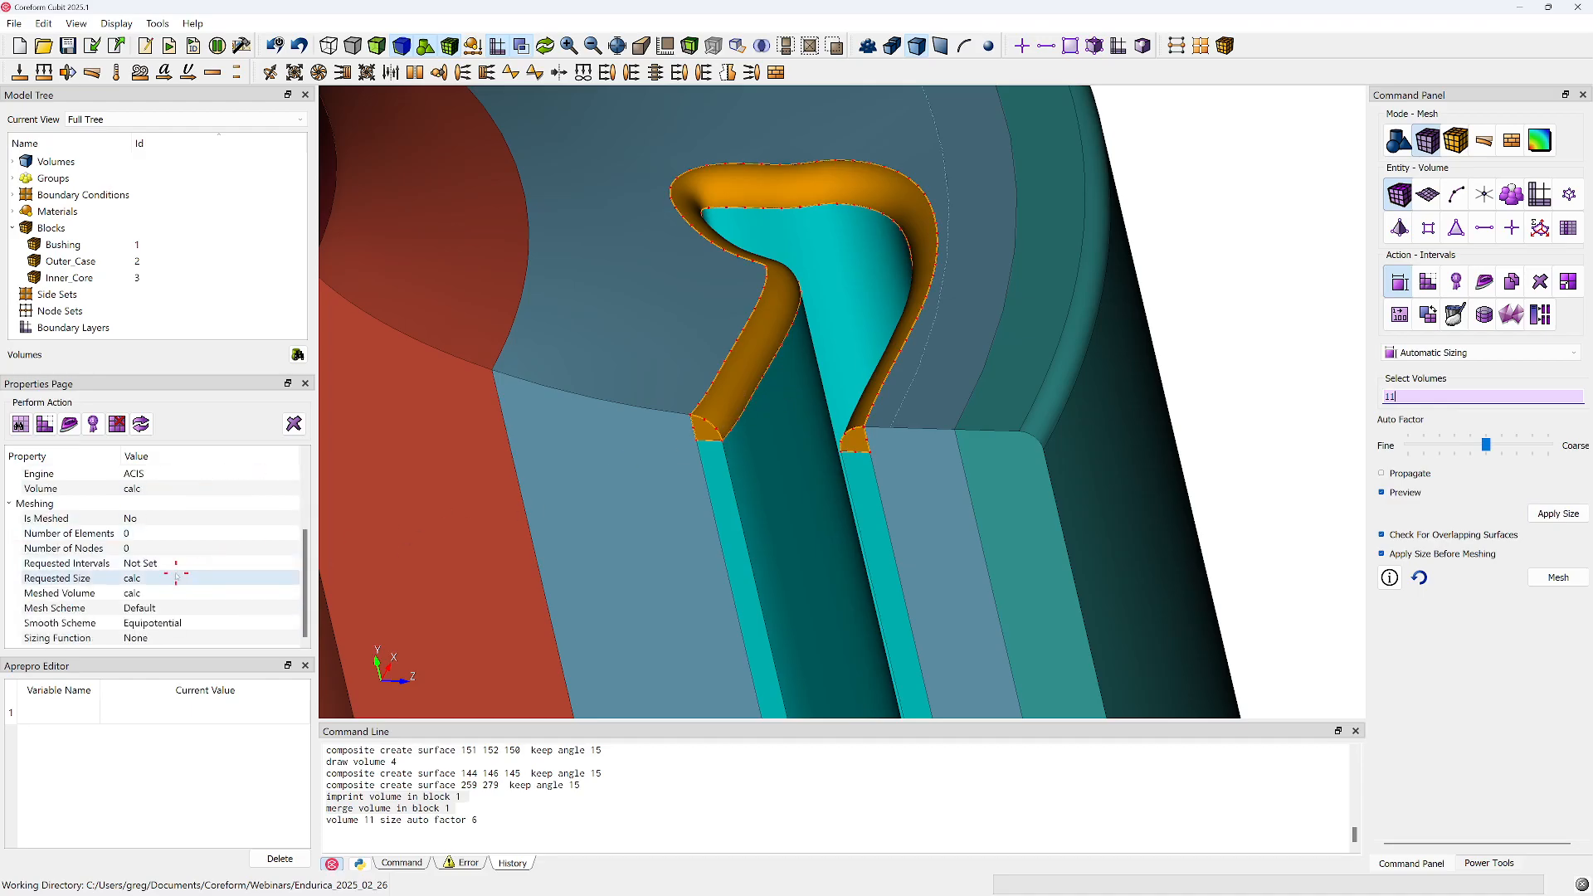
{"action": "left_click", "coordinate": [203, 578]}
{"action": "left_click", "coordinate": [289, 578]}
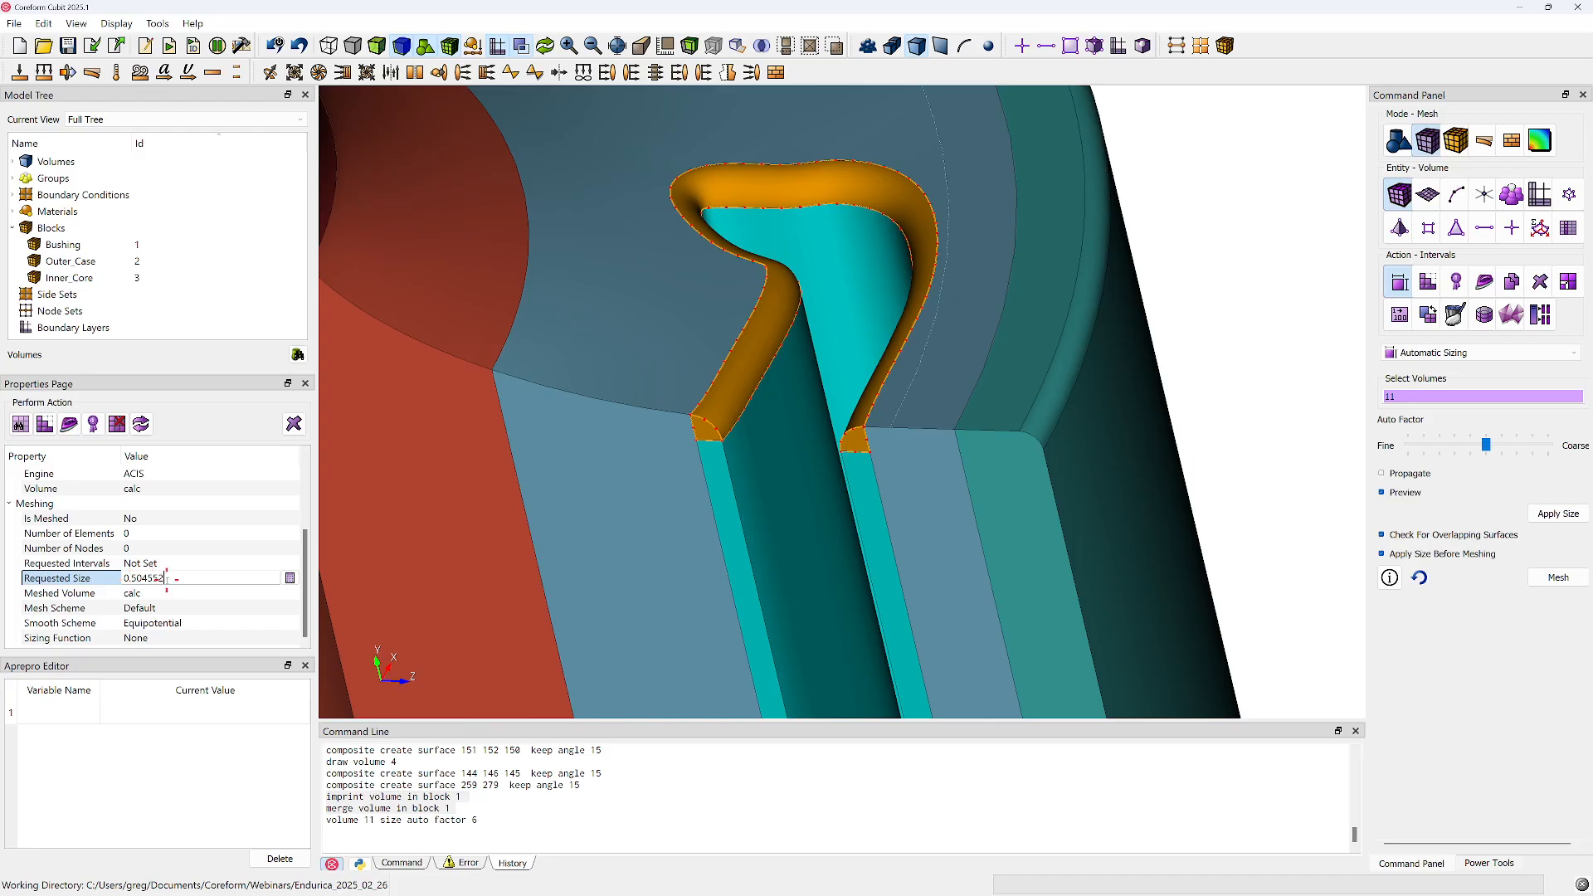
Apply an approximate mesh size of 0.5 to volume 11
{"action": "left_click", "coordinate": [1418, 371]}
{"action": "left_click", "coordinate": [1416, 355]}
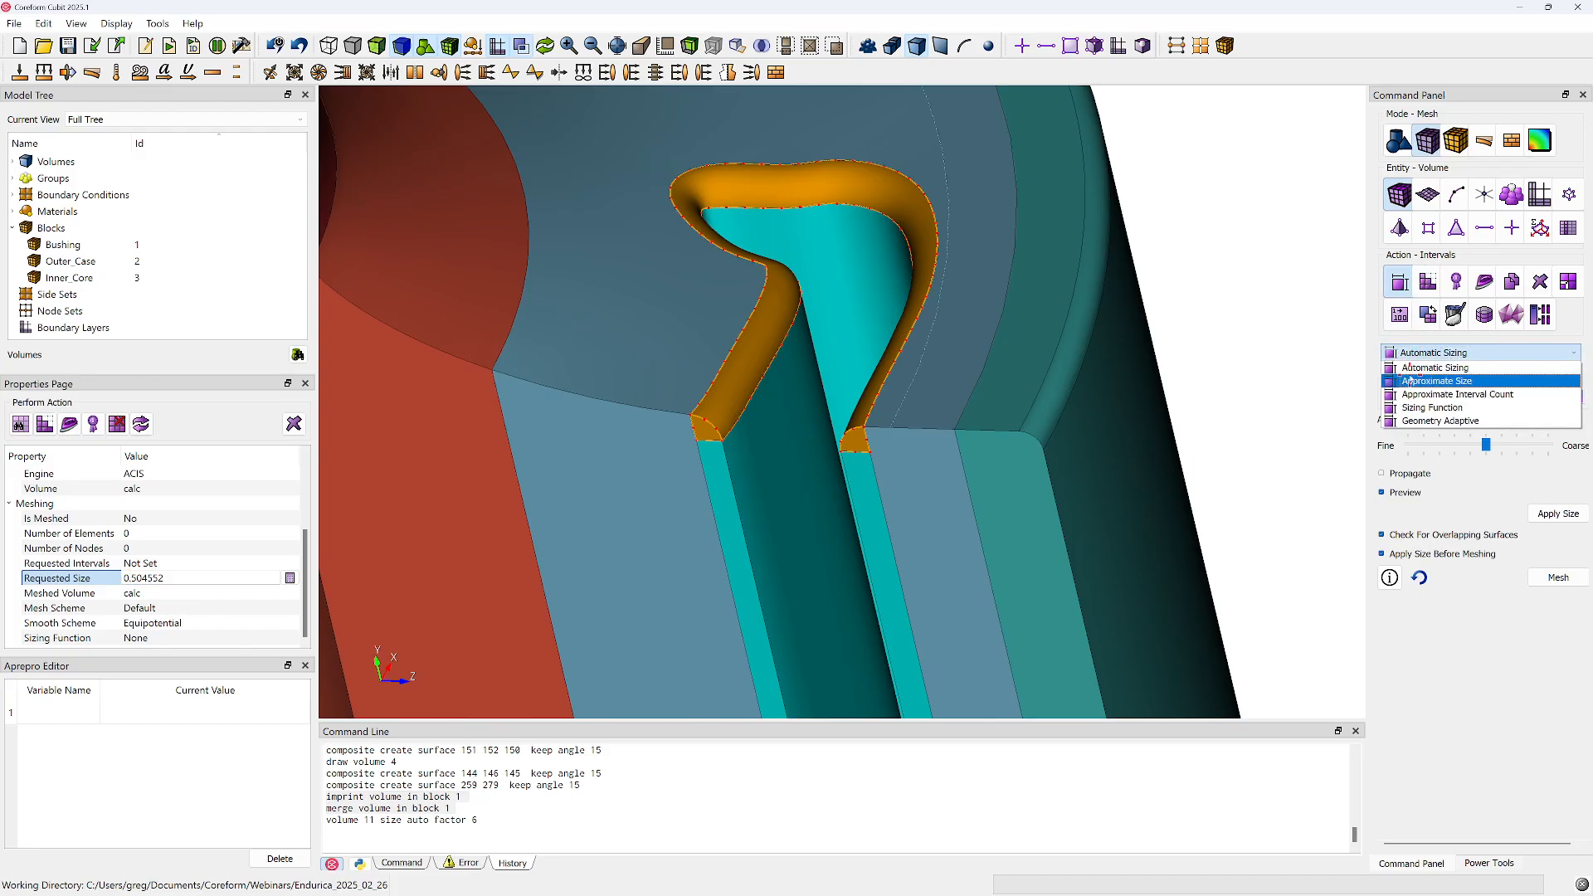
{"action": "left_click", "coordinate": [1435, 369]}
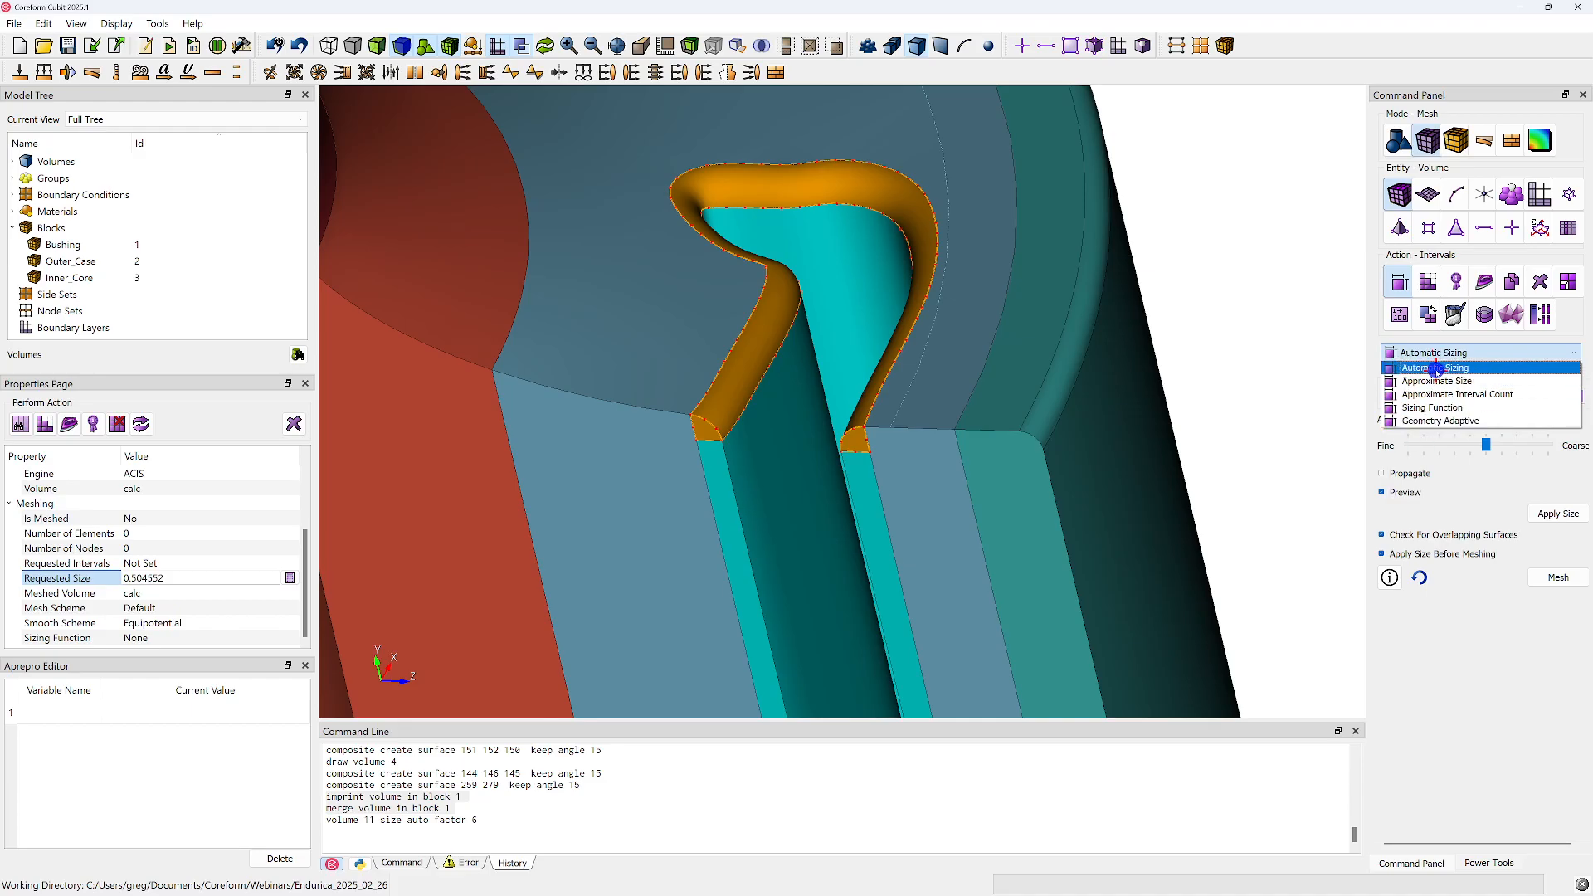
{"action": "left_click", "coordinate": [1437, 381]}
{"action": "type", "text": "0.5"}
{"action": "left_click", "coordinate": [1558, 462]}
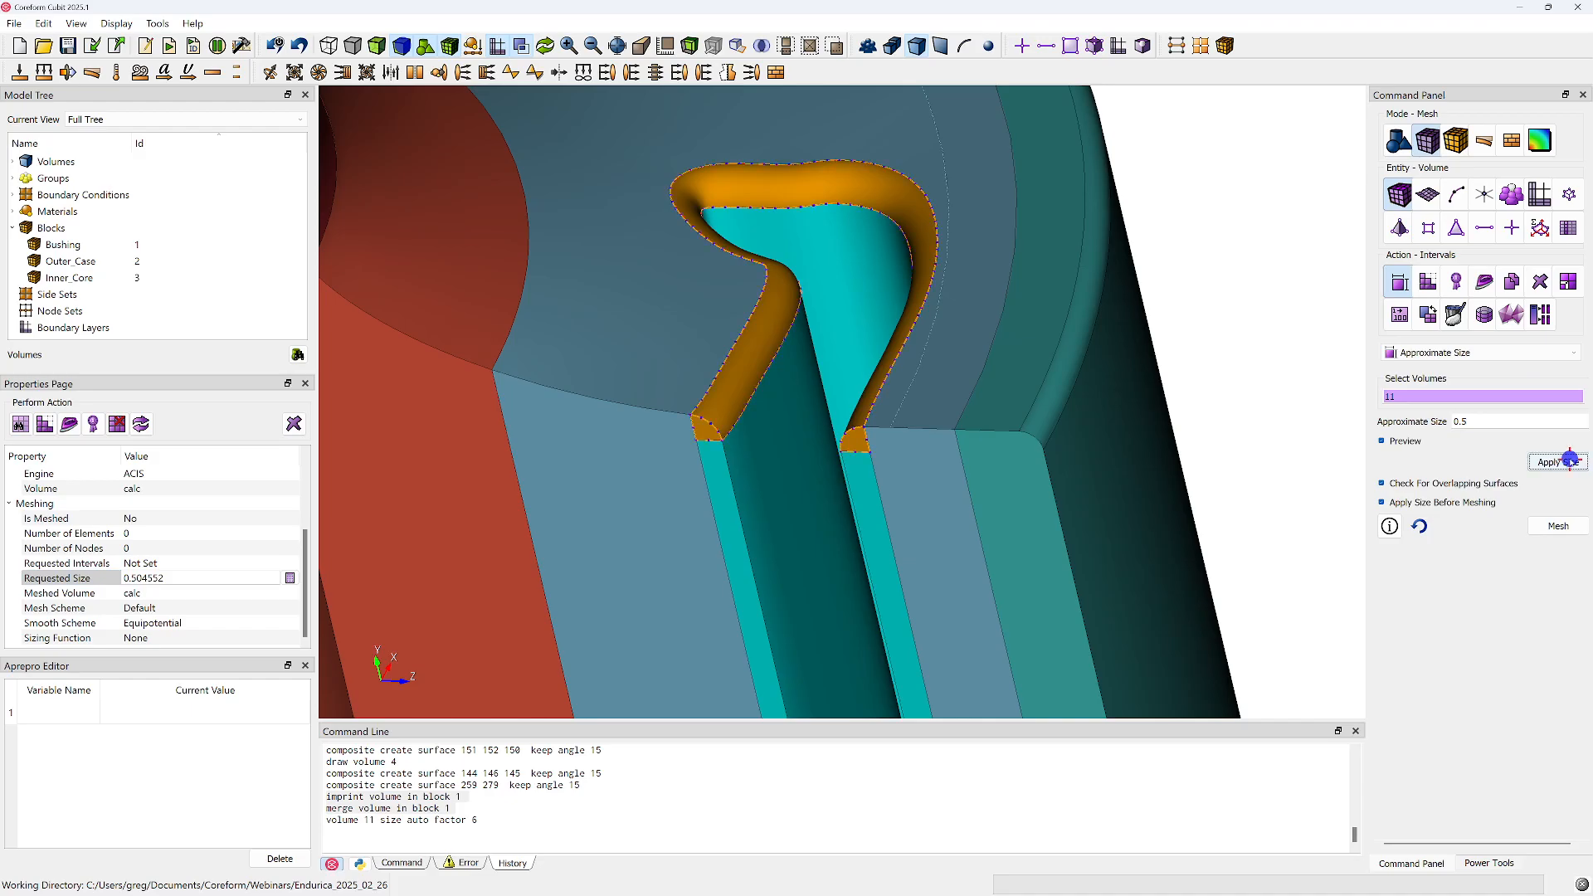
Mesh surface 155, the fillet's end face nearer the inner core, with the TriPrimitive scheme
{"action": "left_click", "coordinate": [1429, 194]}
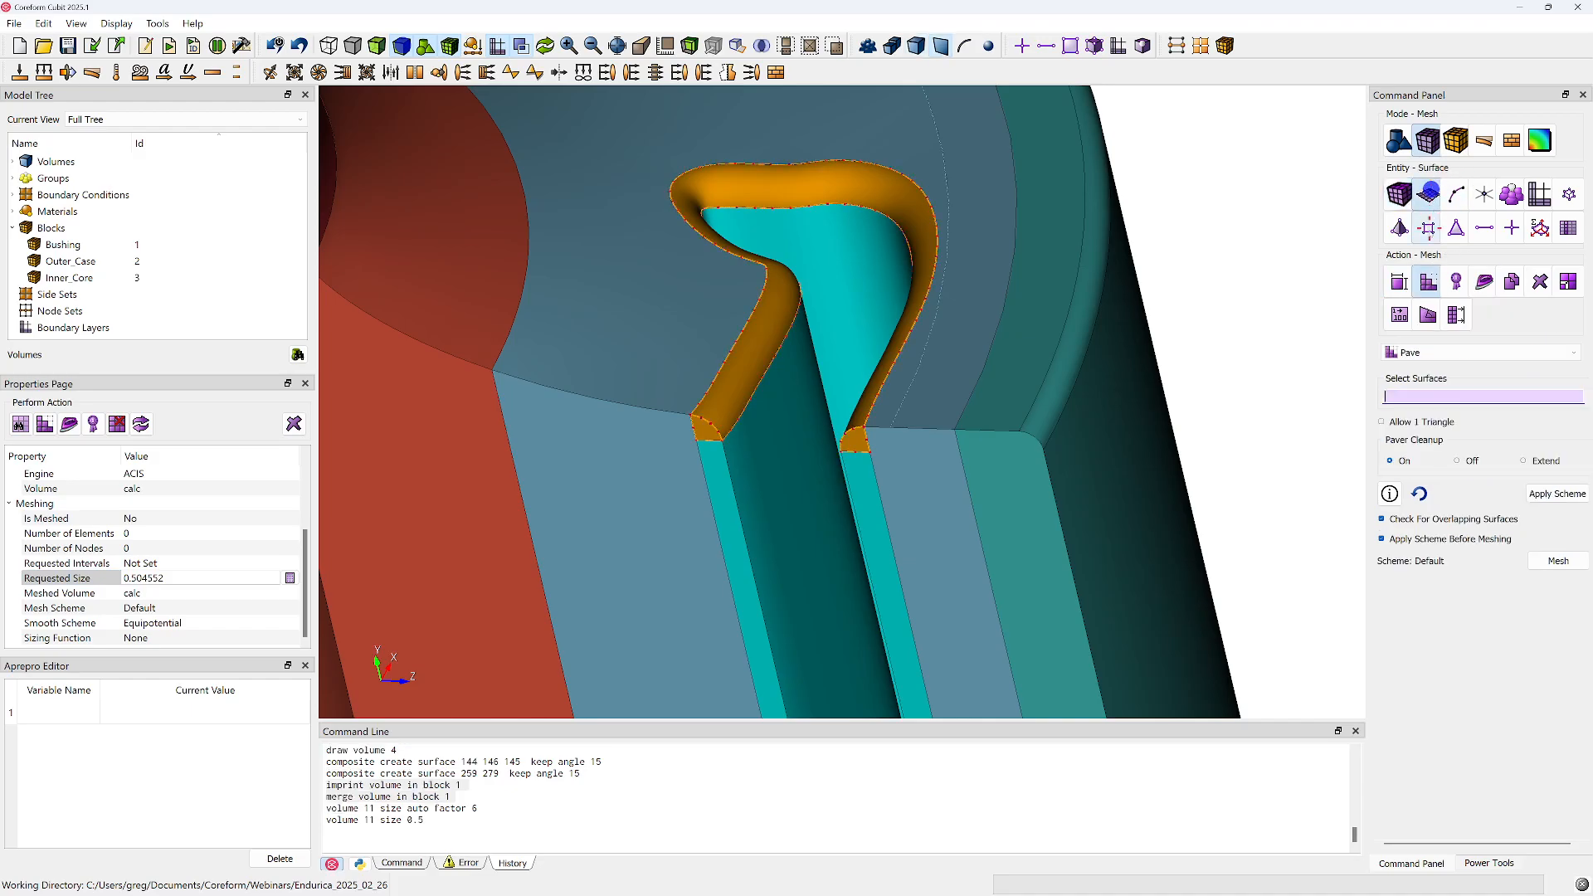
{"action": "left_click", "coordinate": [1428, 353]}
{"action": "left_click", "coordinate": [1419, 432]}
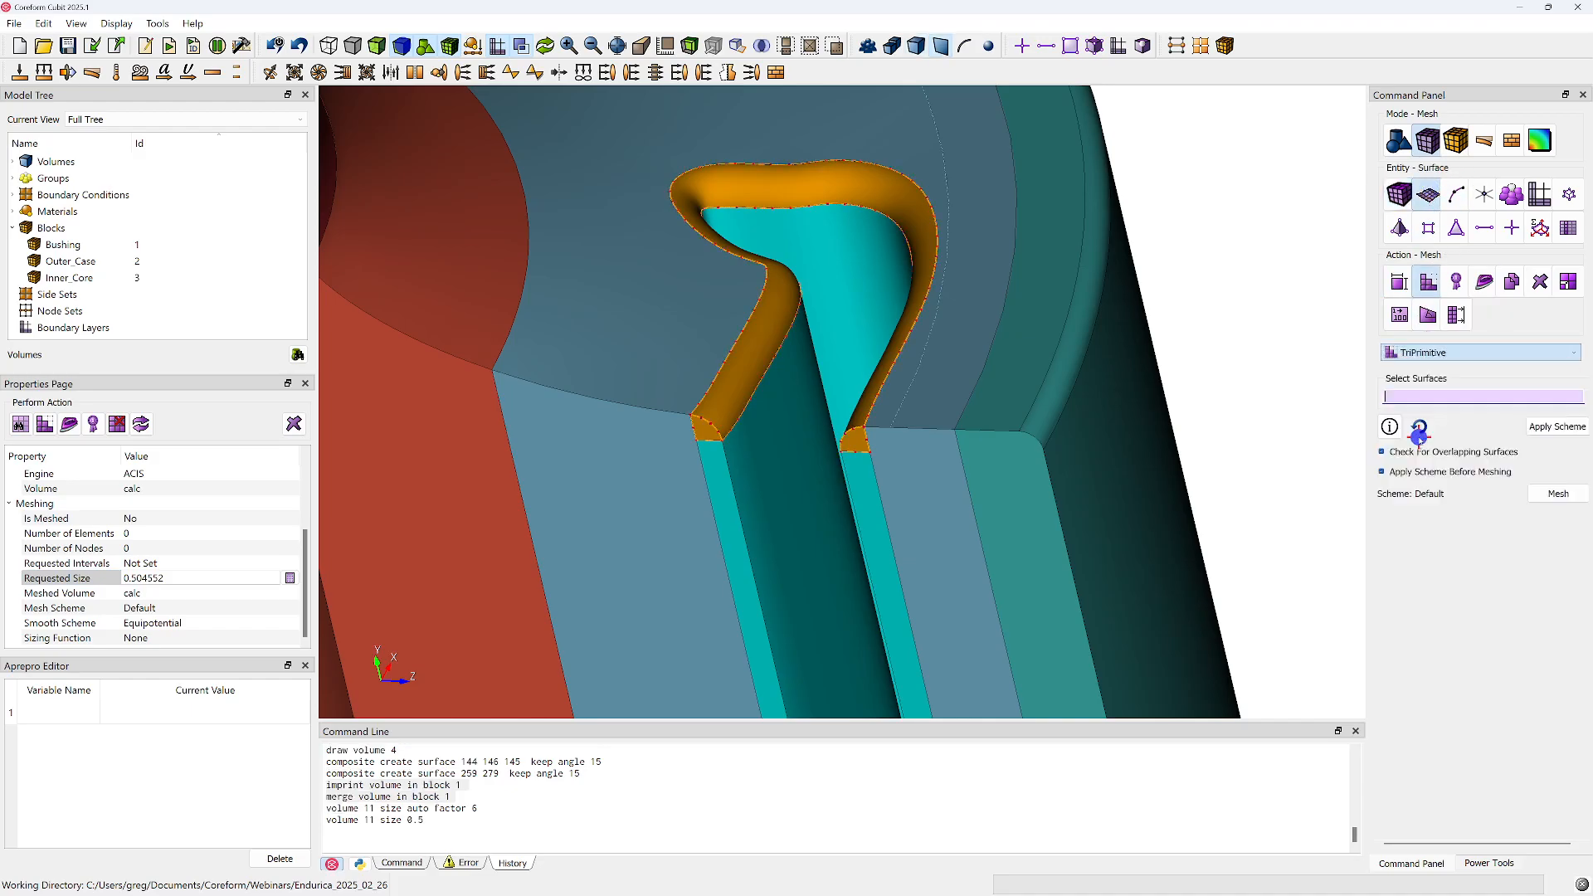
{"action": "left_click", "coordinate": [702, 427]}
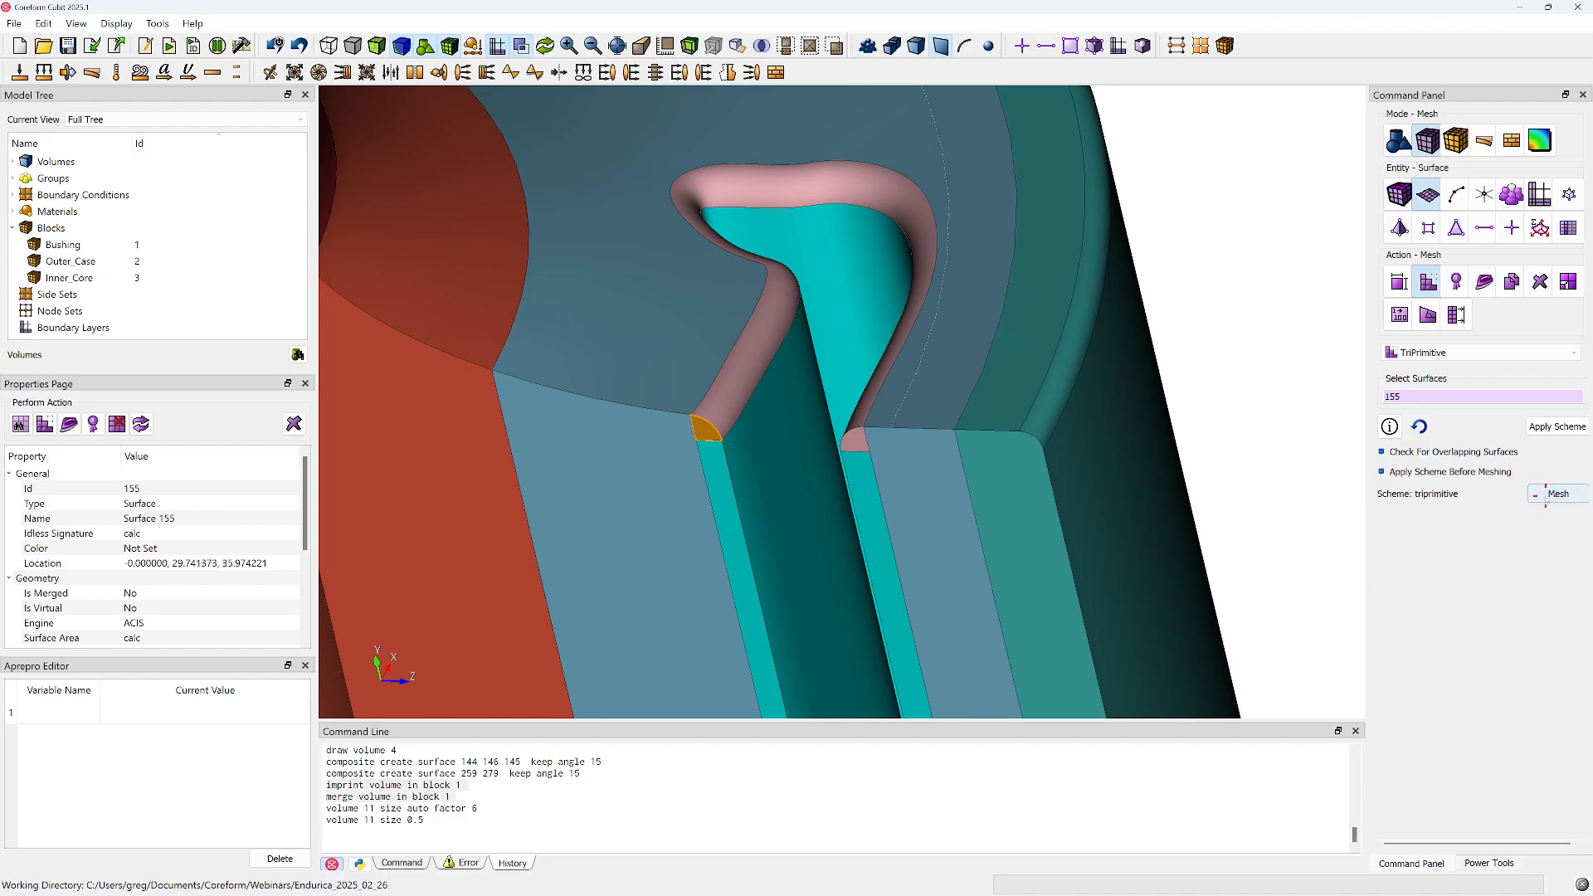
{"action": "left_click", "coordinate": [1548, 496]}
{"action": "left_click", "coordinate": [1212, 354]}
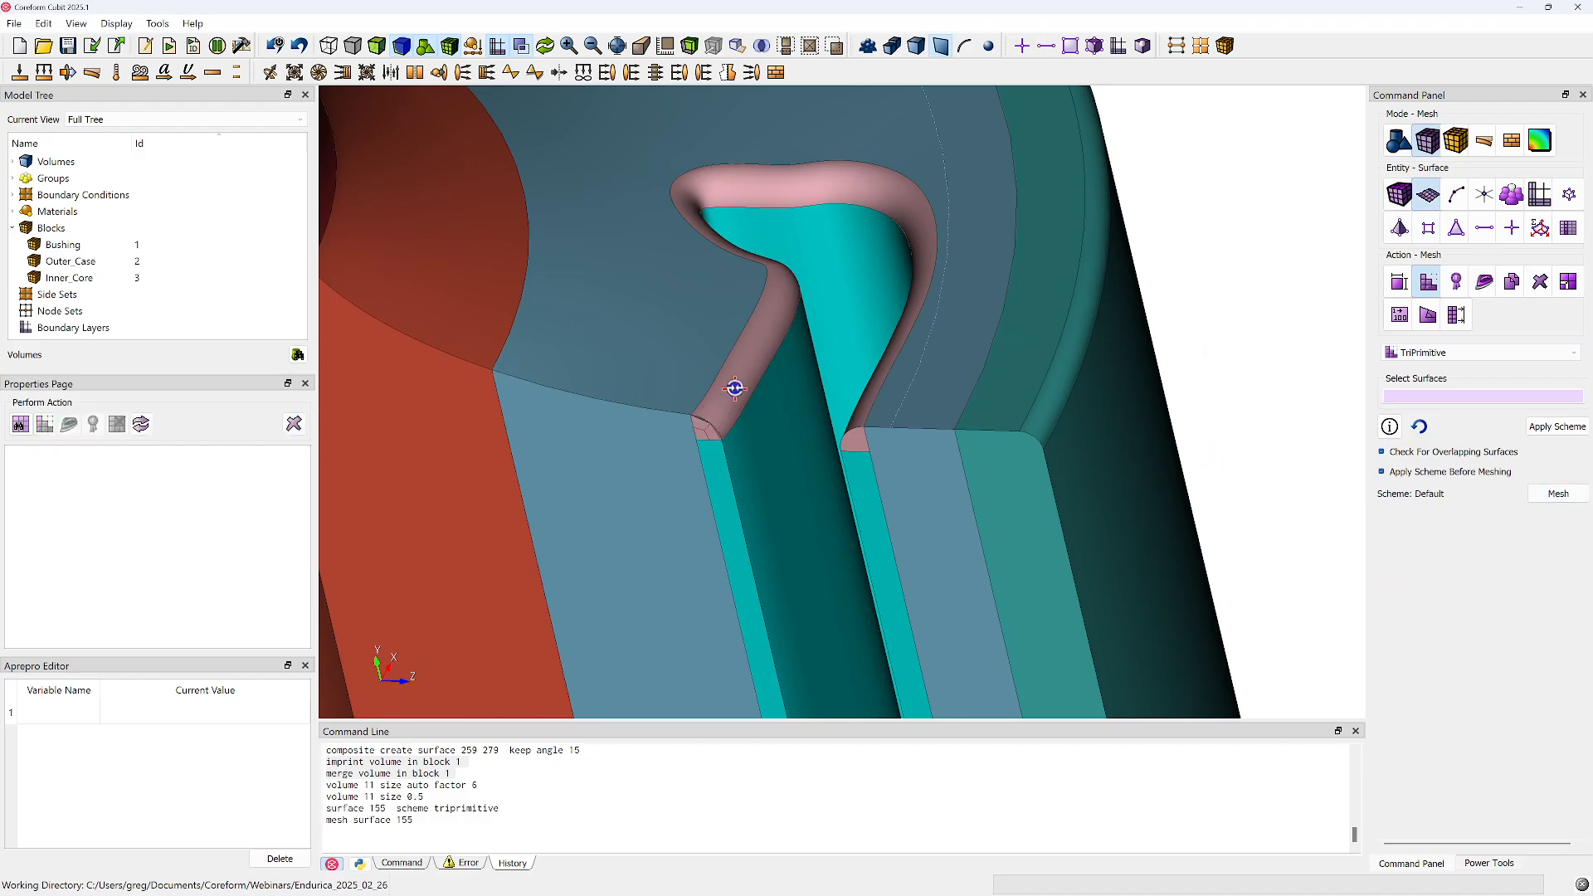
Mesh volume 11 with the Sweep scheme, using surface 155 as source and surface 153 as target
{"action": "scroll", "coordinate": [828, 359], "scroll_direction": "up", "scroll_amount": 3}
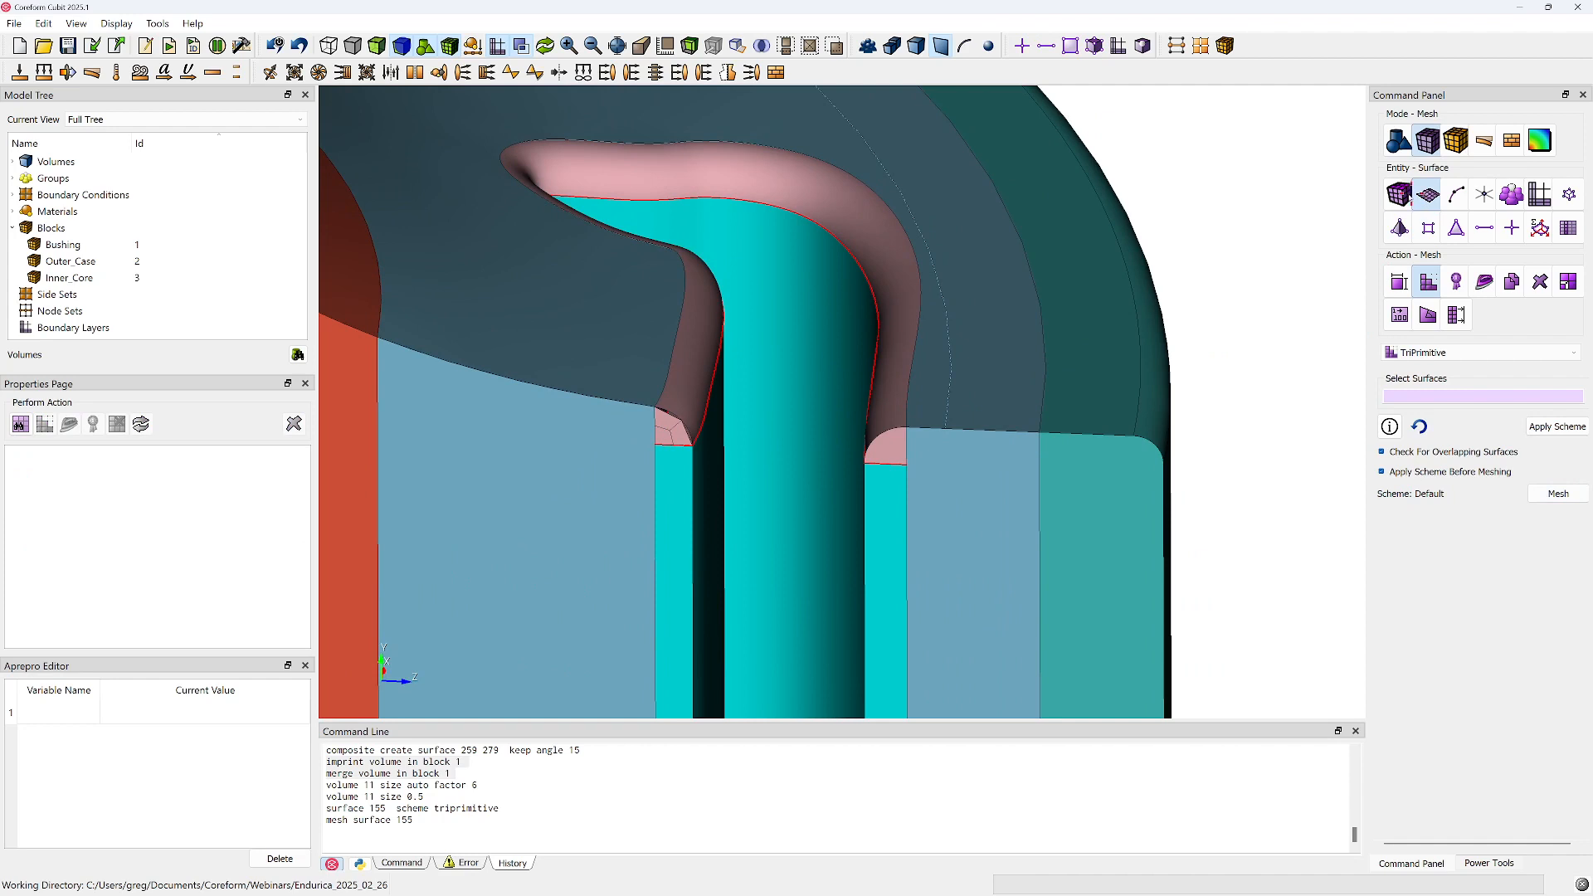
{"action": "left_click", "coordinate": [1400, 195]}
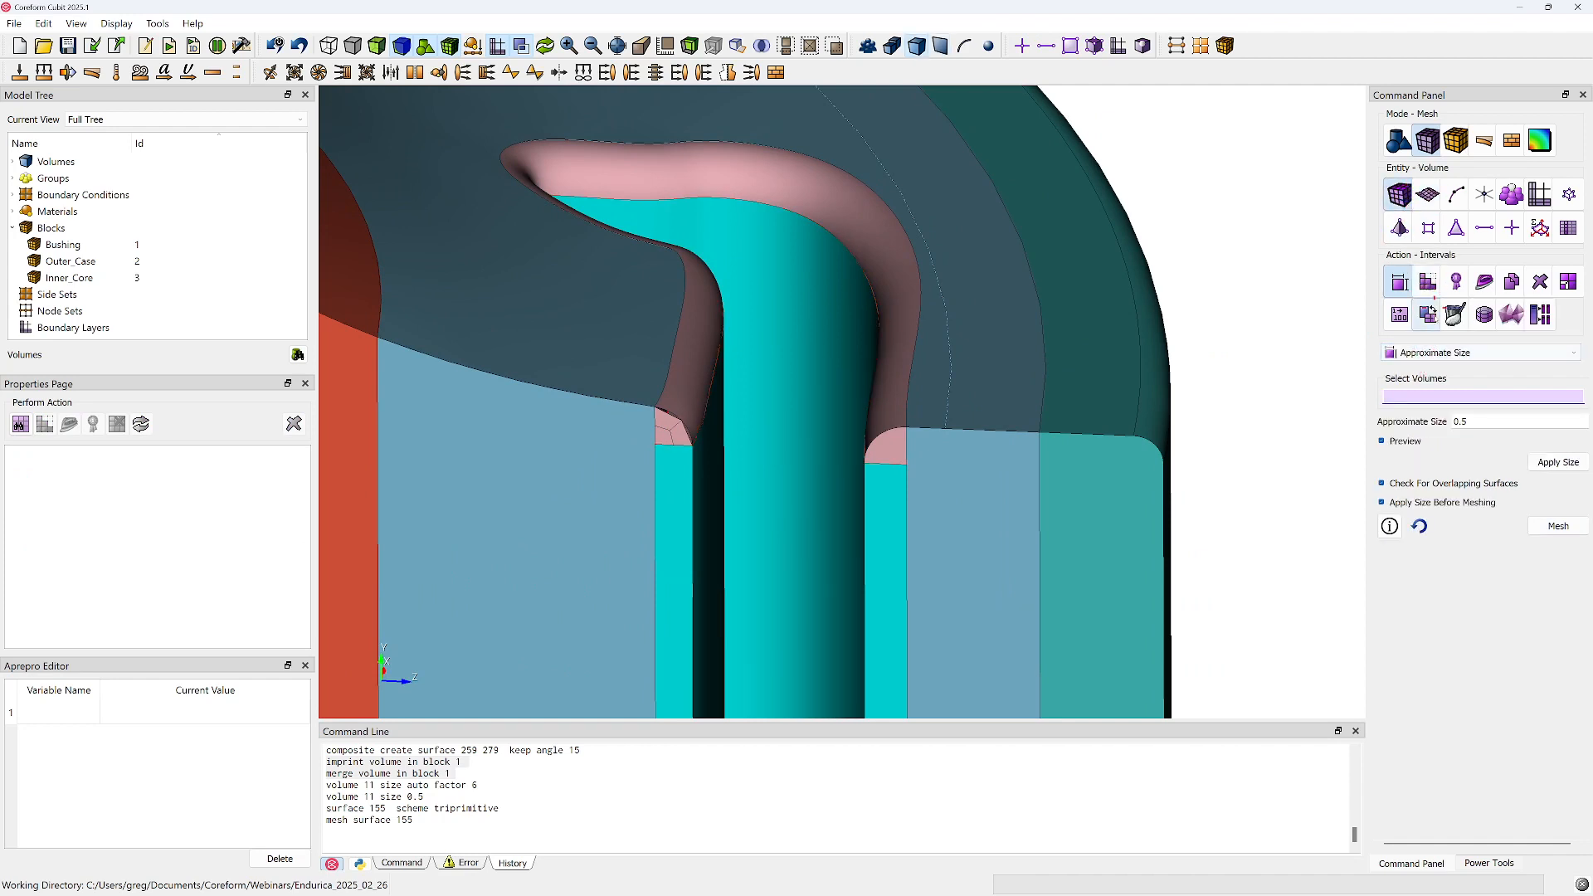
{"action": "left_click", "coordinate": [1428, 286]}
{"action": "left_click", "coordinate": [1432, 352]}
{"action": "left_click", "coordinate": [1433, 359]}
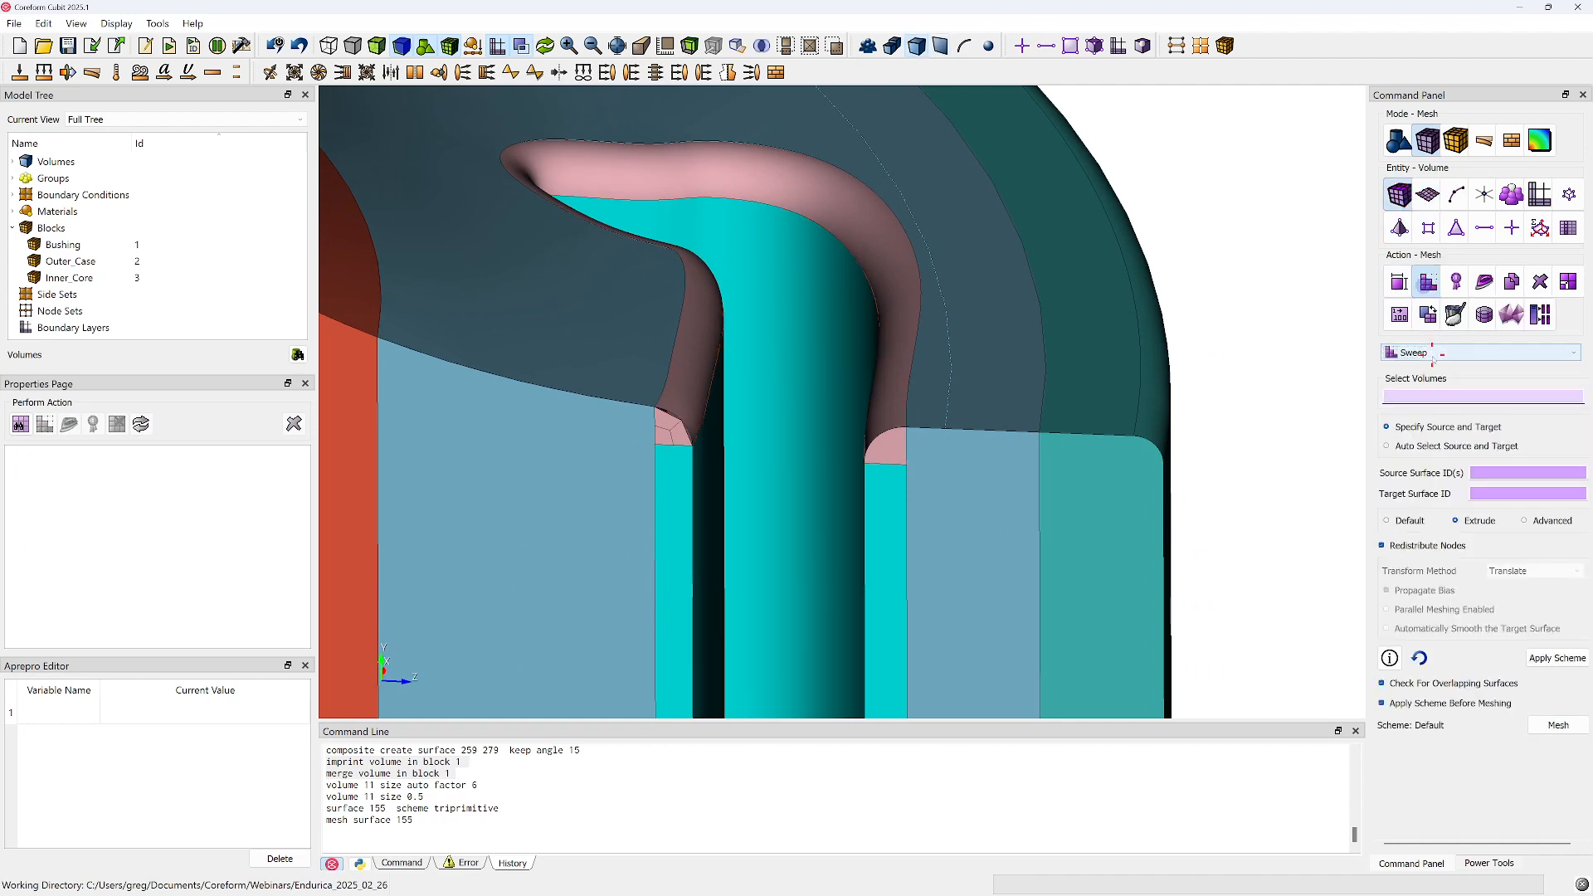
{"action": "left_click", "coordinate": [876, 274]}
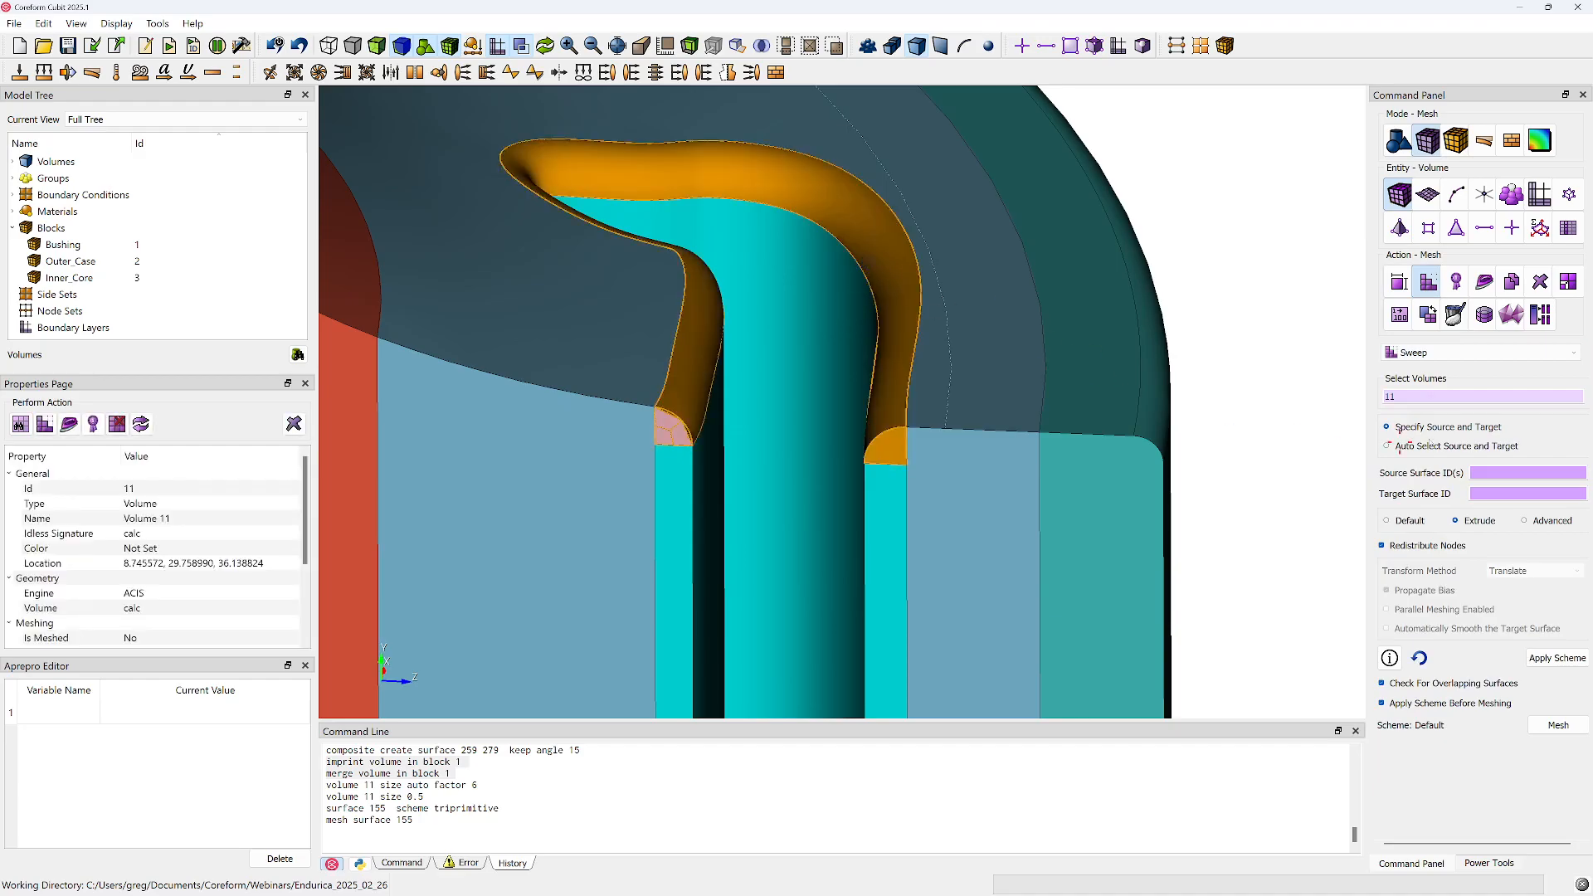
{"action": "left_click", "coordinate": [1523, 473]}
{"action": "left_click", "coordinate": [678, 434]}
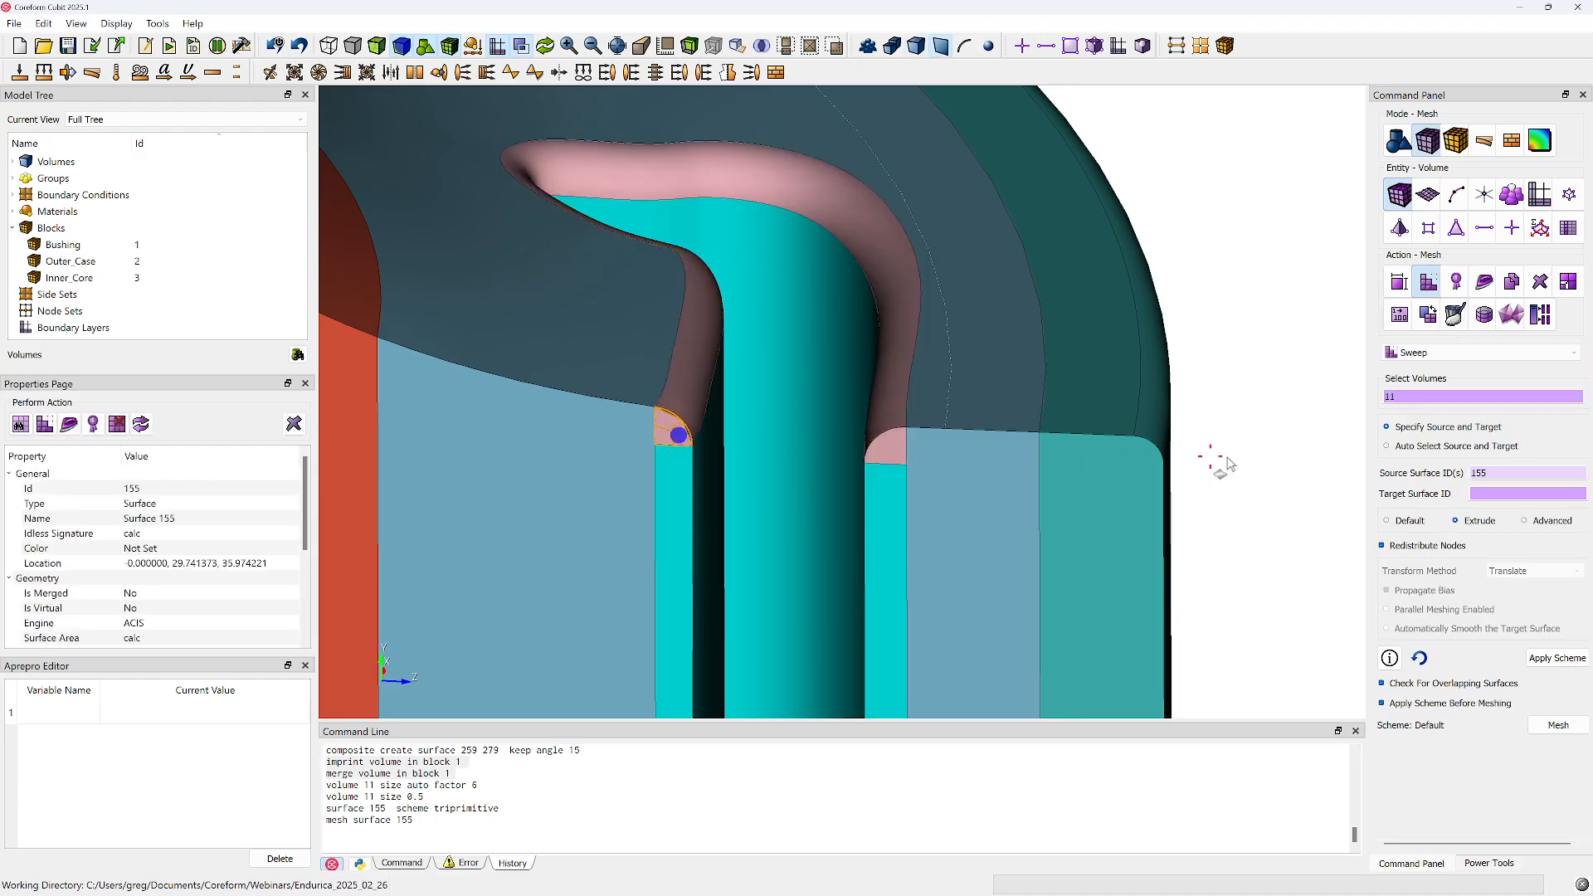
{"action": "left_click", "coordinate": [1527, 494]}
{"action": "left_click", "coordinate": [883, 451]}
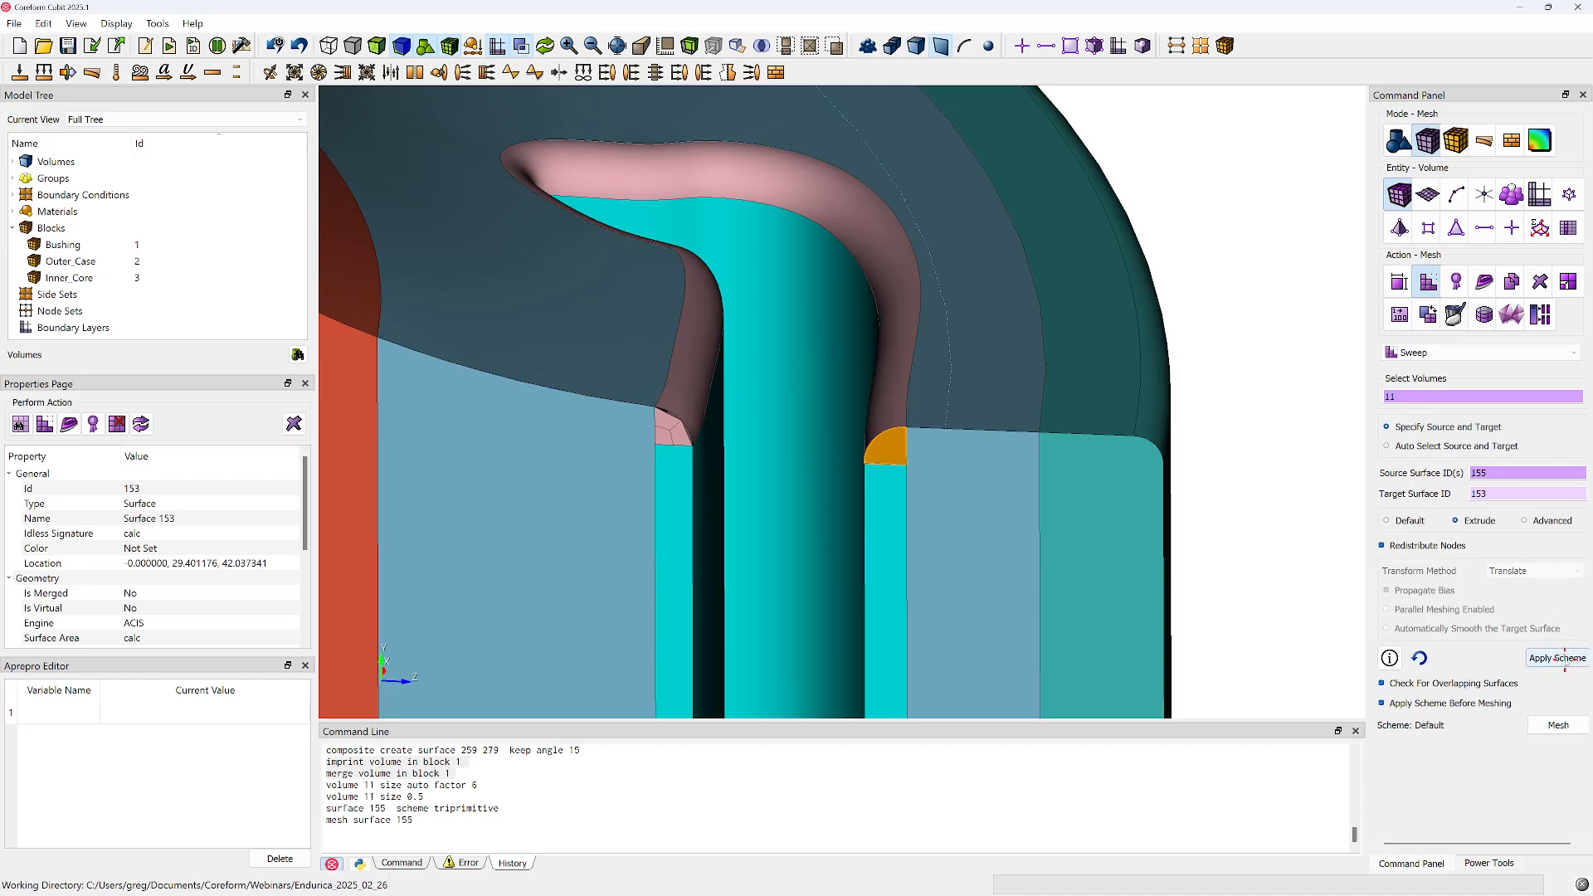
{"action": "left_click", "coordinate": [1565, 660]}
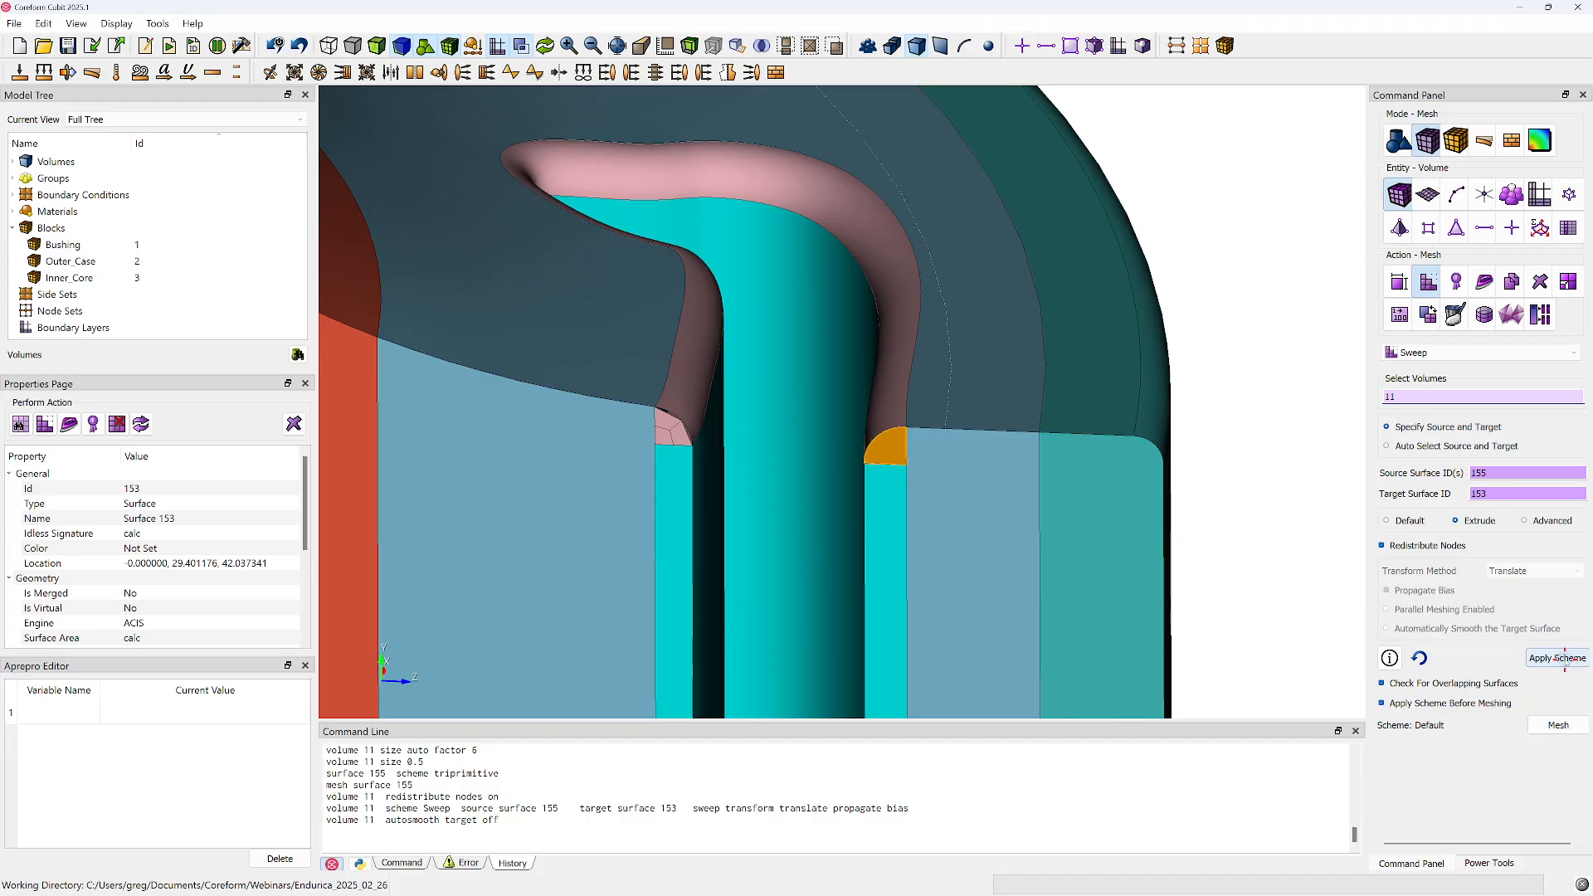
{"action": "left_click", "coordinate": [1559, 725]}
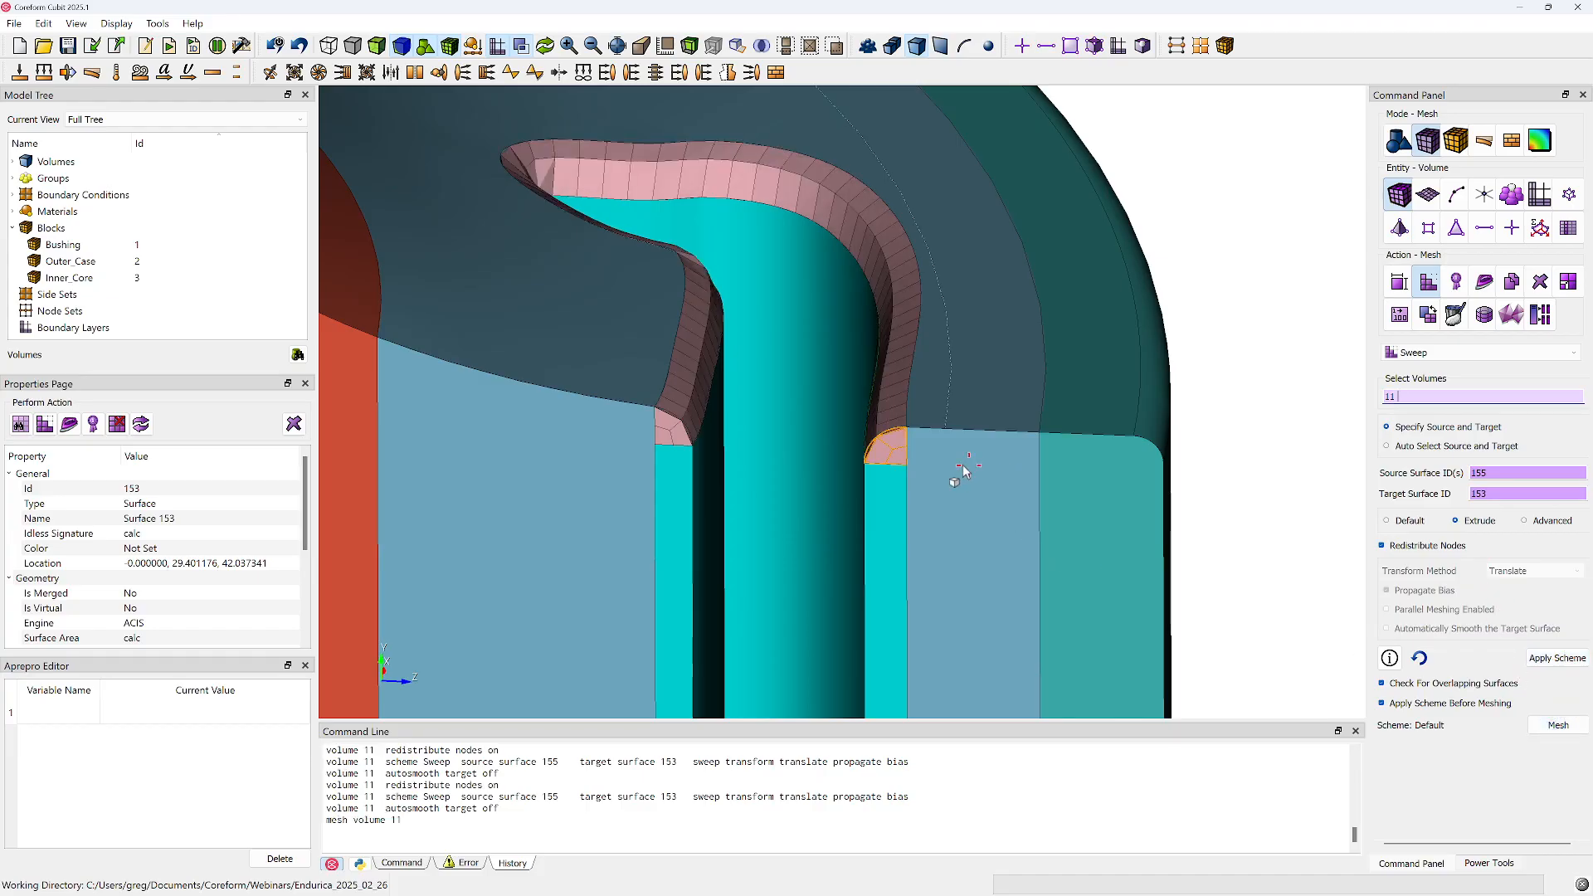
Smooth the mesh of volume 11 with the Laplacian scheme, including boundary nodes
{"action": "scroll", "coordinate": [964, 467], "scroll_direction": "down", "scroll_amount": 1}
{"action": "middle_click_drag", "start_coordinate": [903, 360], "coordinate": [686, 390]}
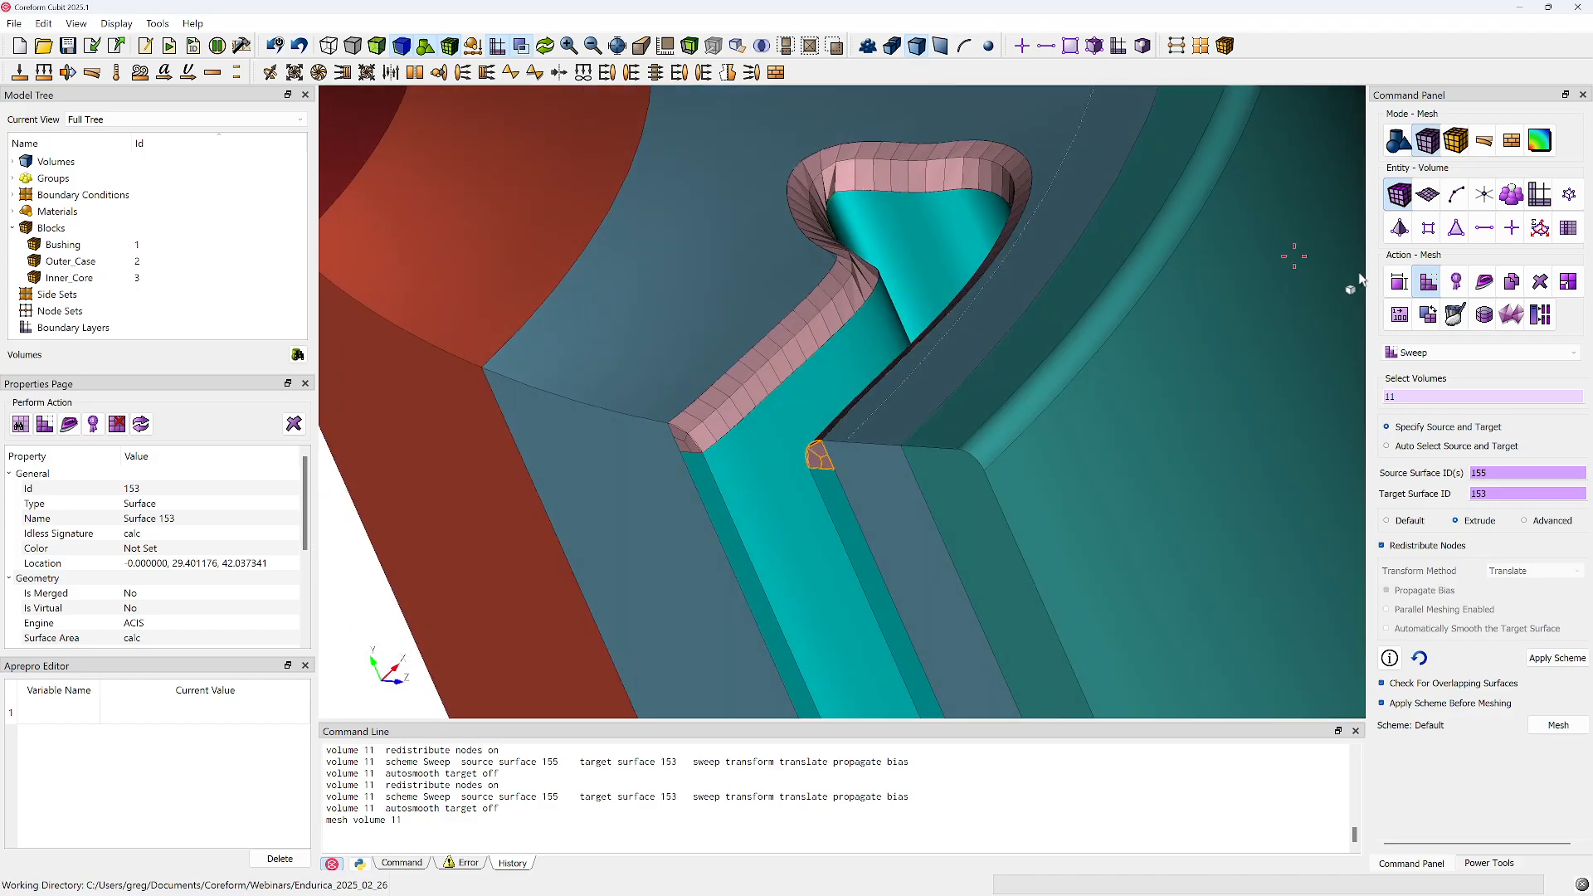
{"action": "left_click", "coordinate": [1485, 282]}
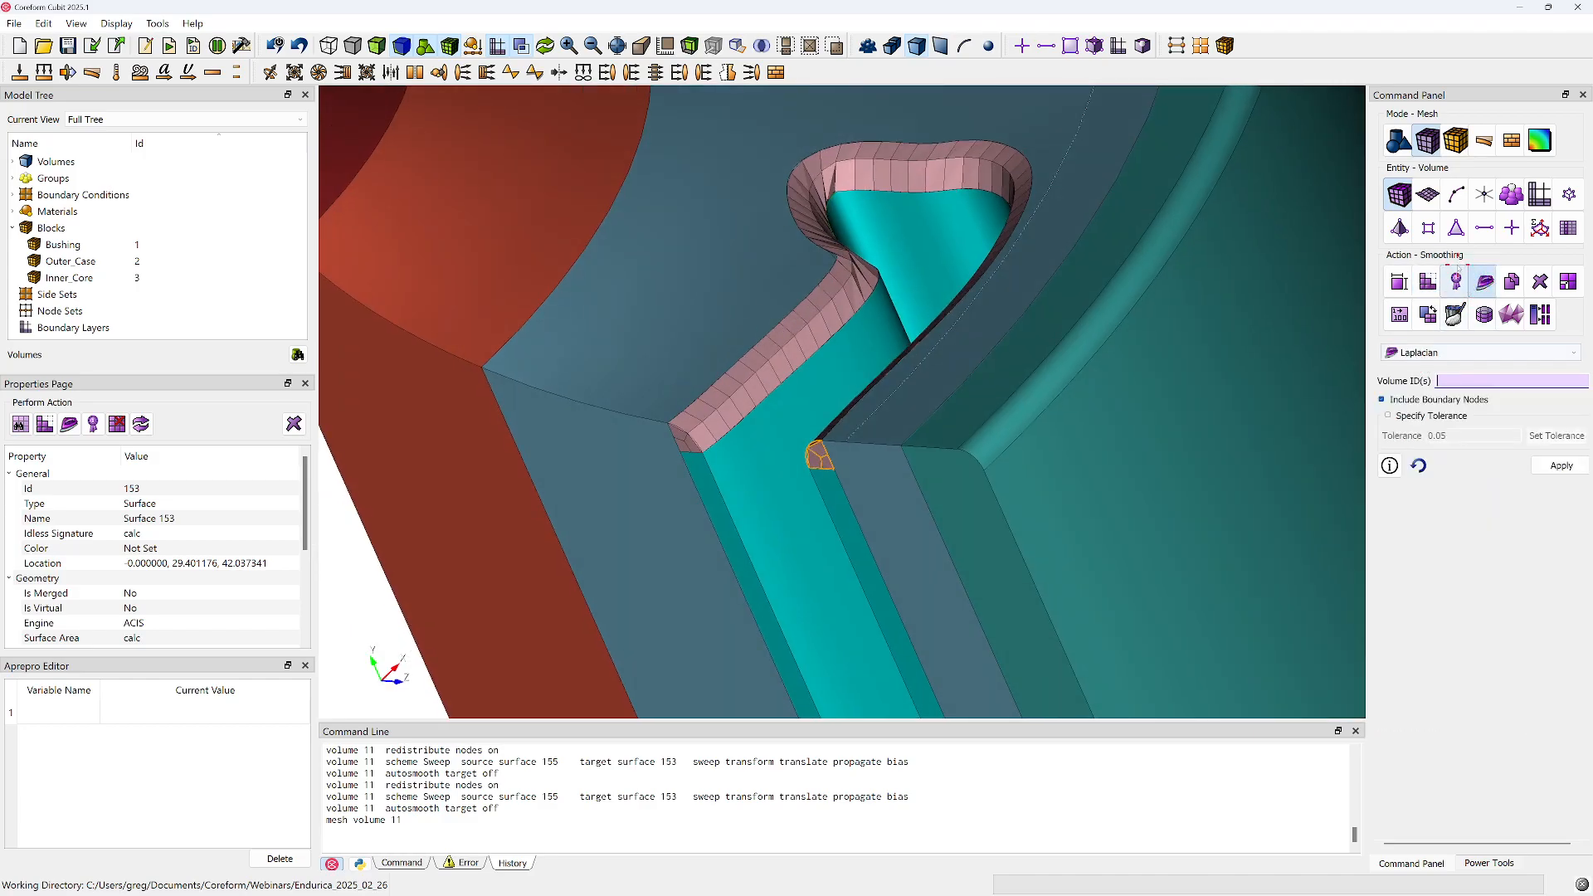
{"action": "left_click", "coordinate": [985, 183]}
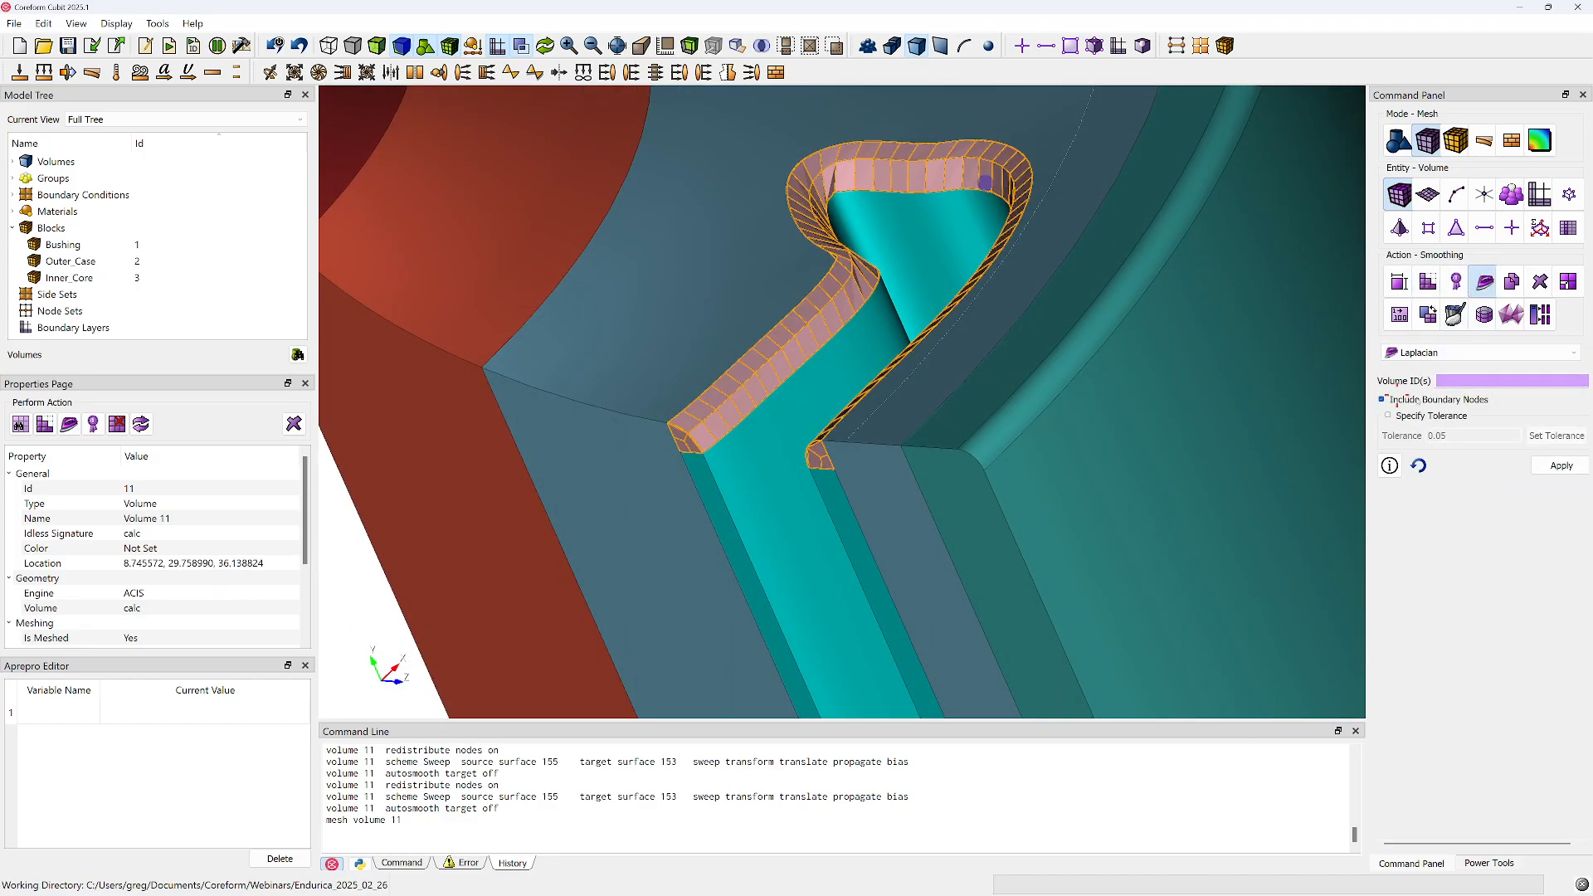
{"action": "left_click", "coordinate": [1562, 467]}
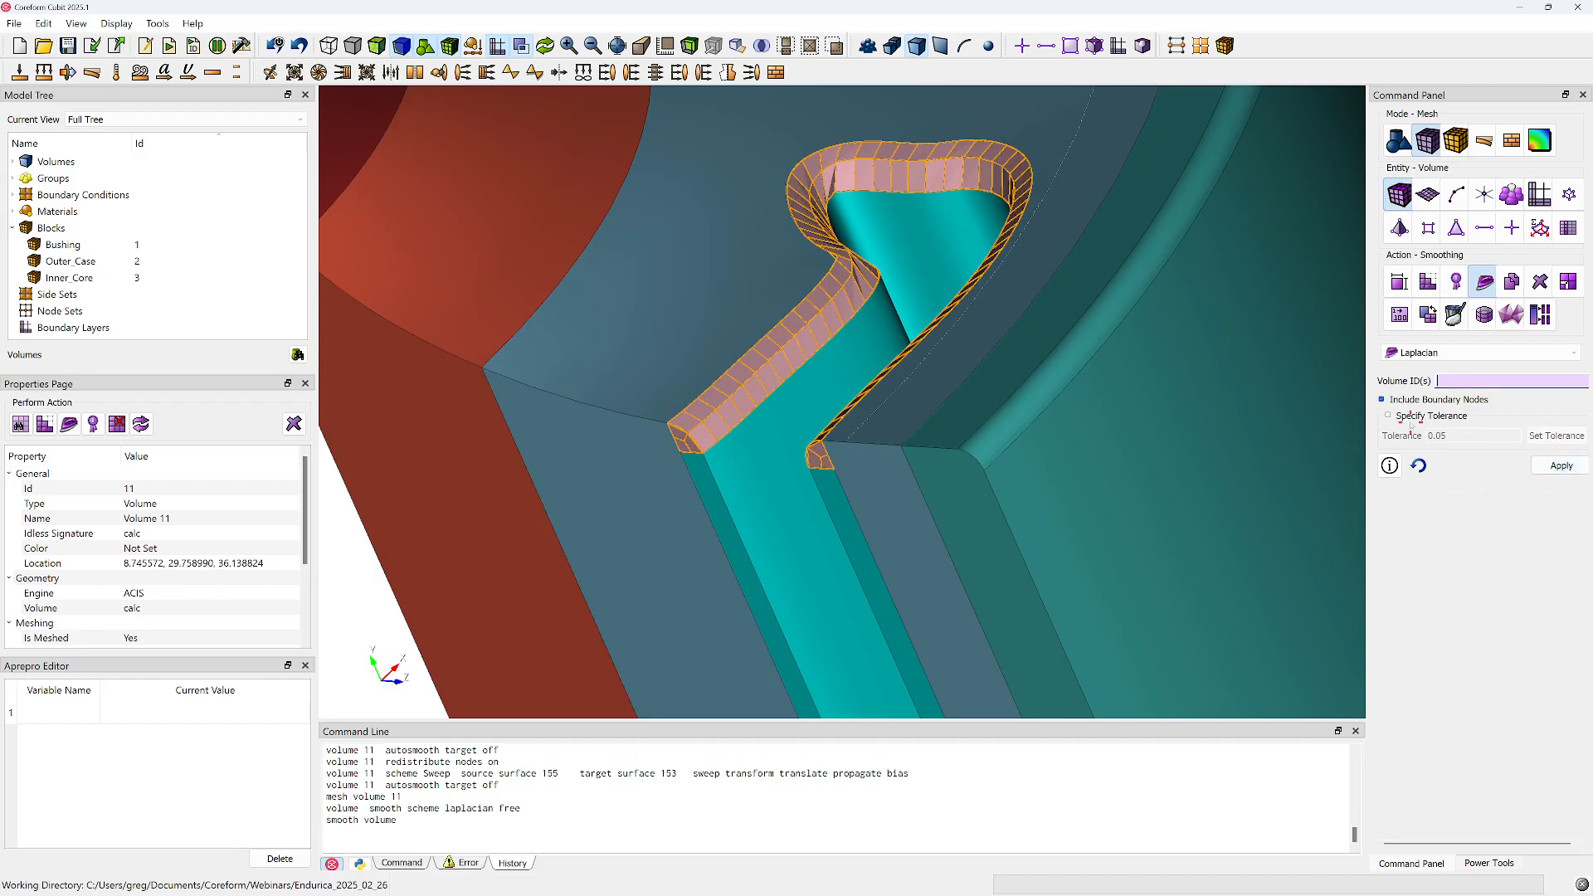
{"action": "left_click", "coordinate": [857, 164]}
{"action": "left_click", "coordinate": [1560, 467]}
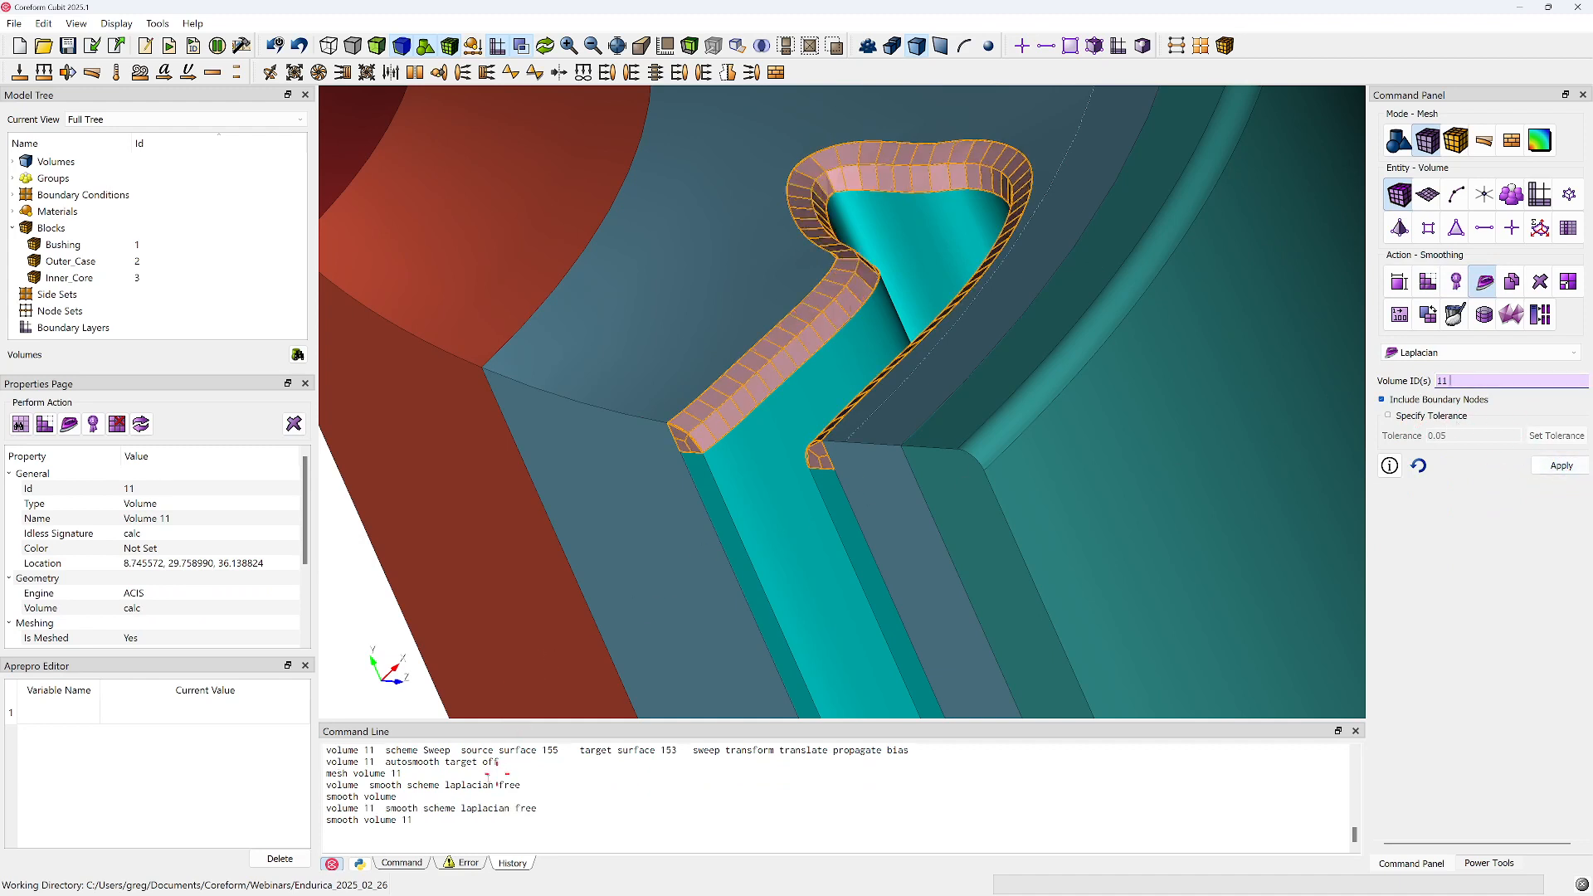
Copy the recorded sizing, meshing and smoothing commands from the command history and paste them below the journal's last "###" line
{"action": "left_click_drag", "start_coordinate": [412, 820], "coordinate": [335, 763]}
{"action": "scroll", "coordinate": [334, 763], "scroll_direction": "up", "scroll_amount": 3}
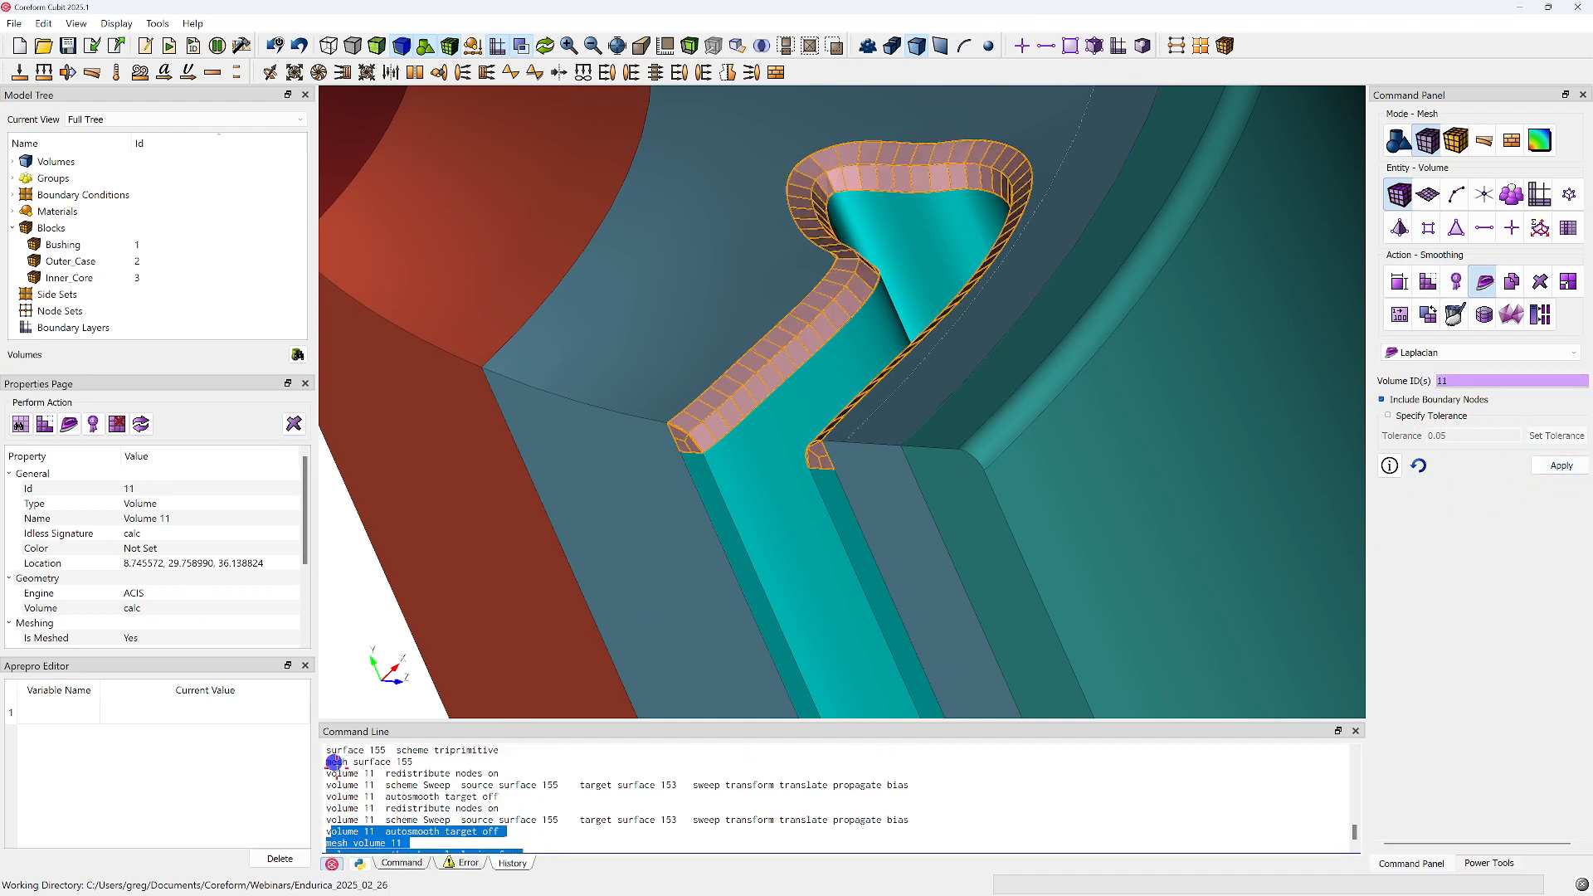
{"action": "scroll", "coordinate": [340, 772], "scroll_direction": "up", "scroll_amount": 1}
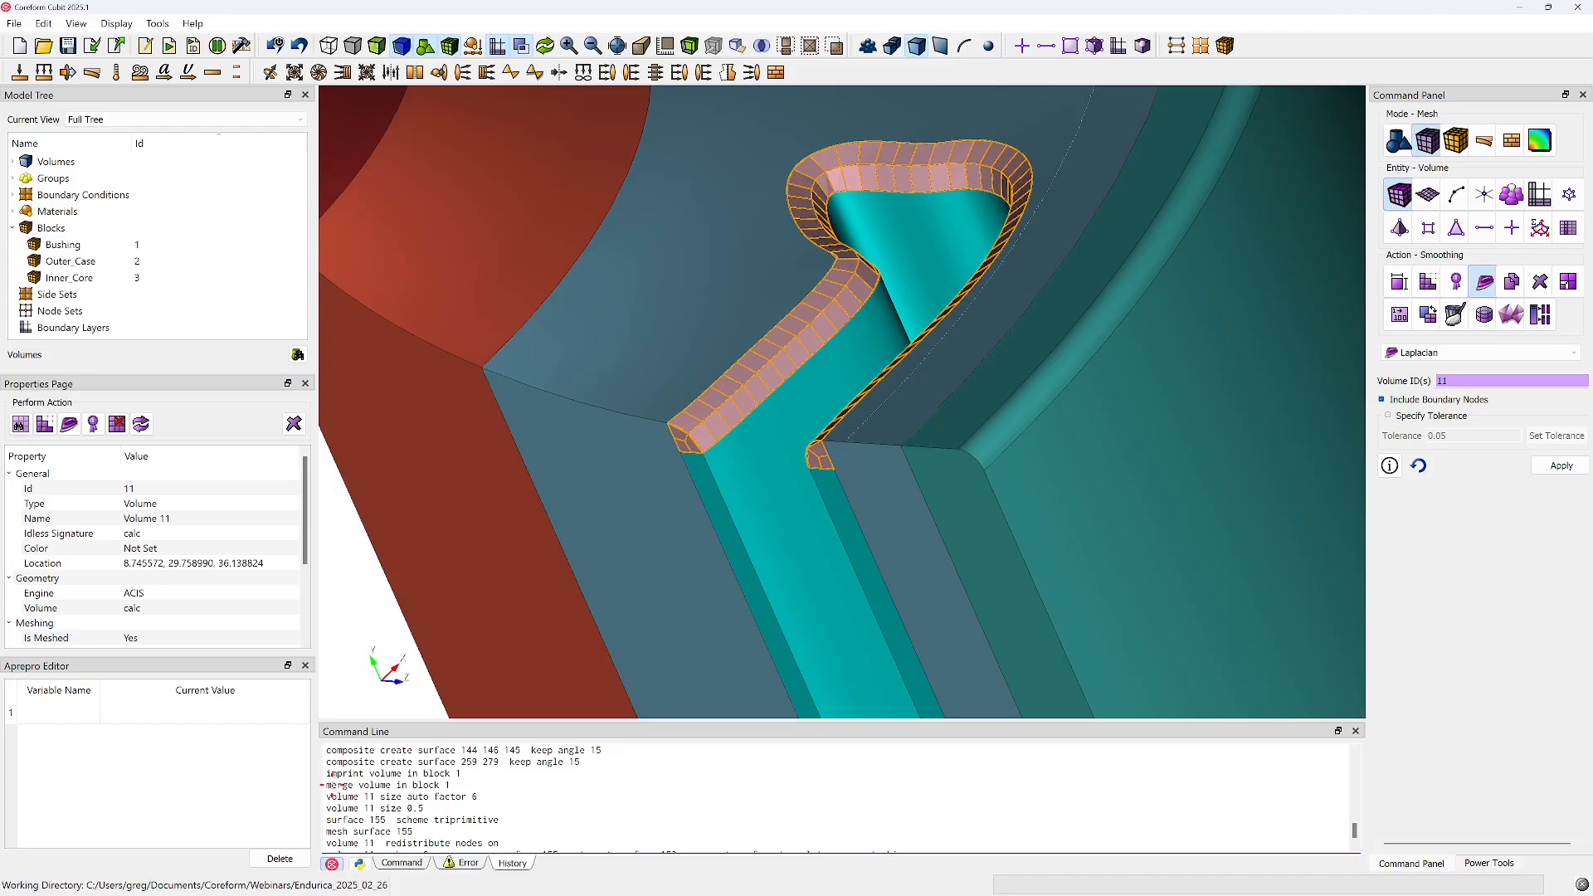
{"action": "left_click", "coordinate": [326, 797], "text": "shift"}
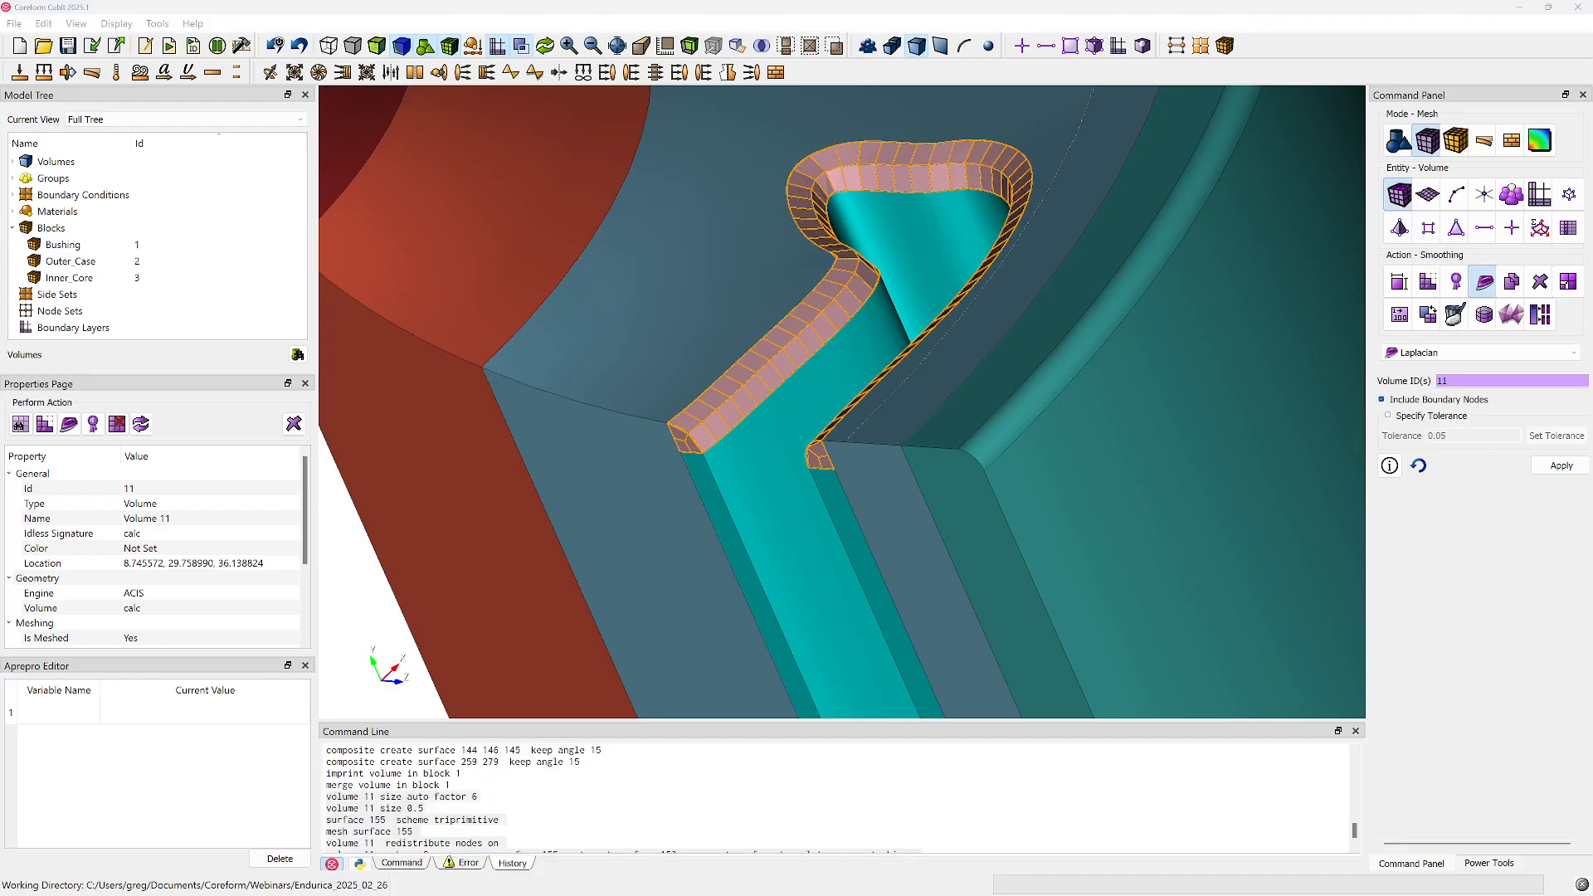
{"action": "key", "text": "super+Left"}
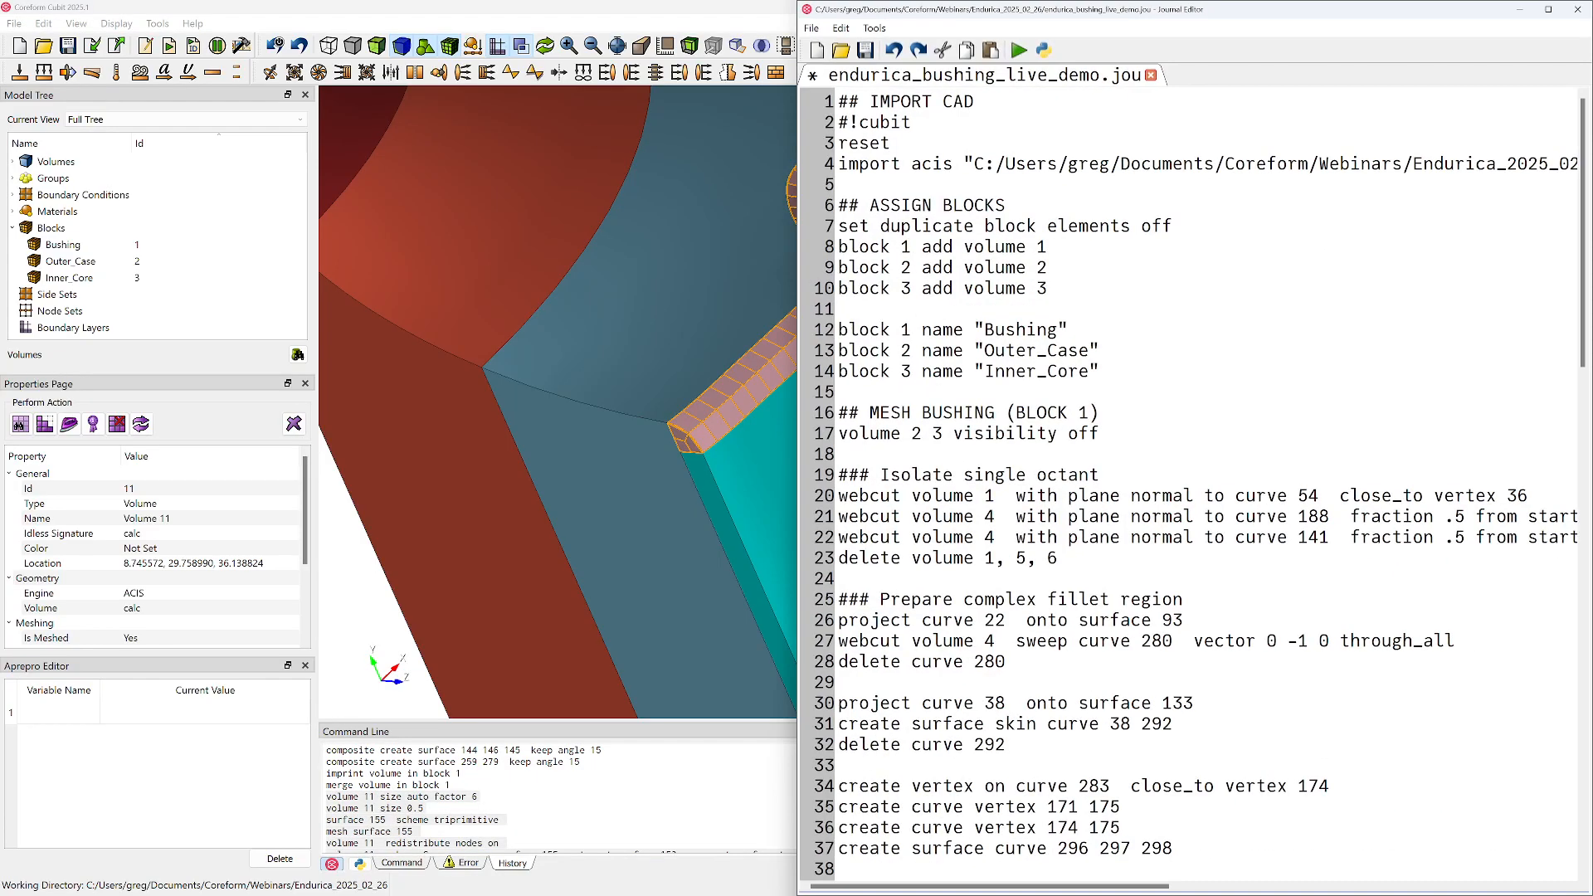
{"action": "scroll", "coordinate": [1258, 664], "scroll_direction": "down", "scroll_amount": 20}
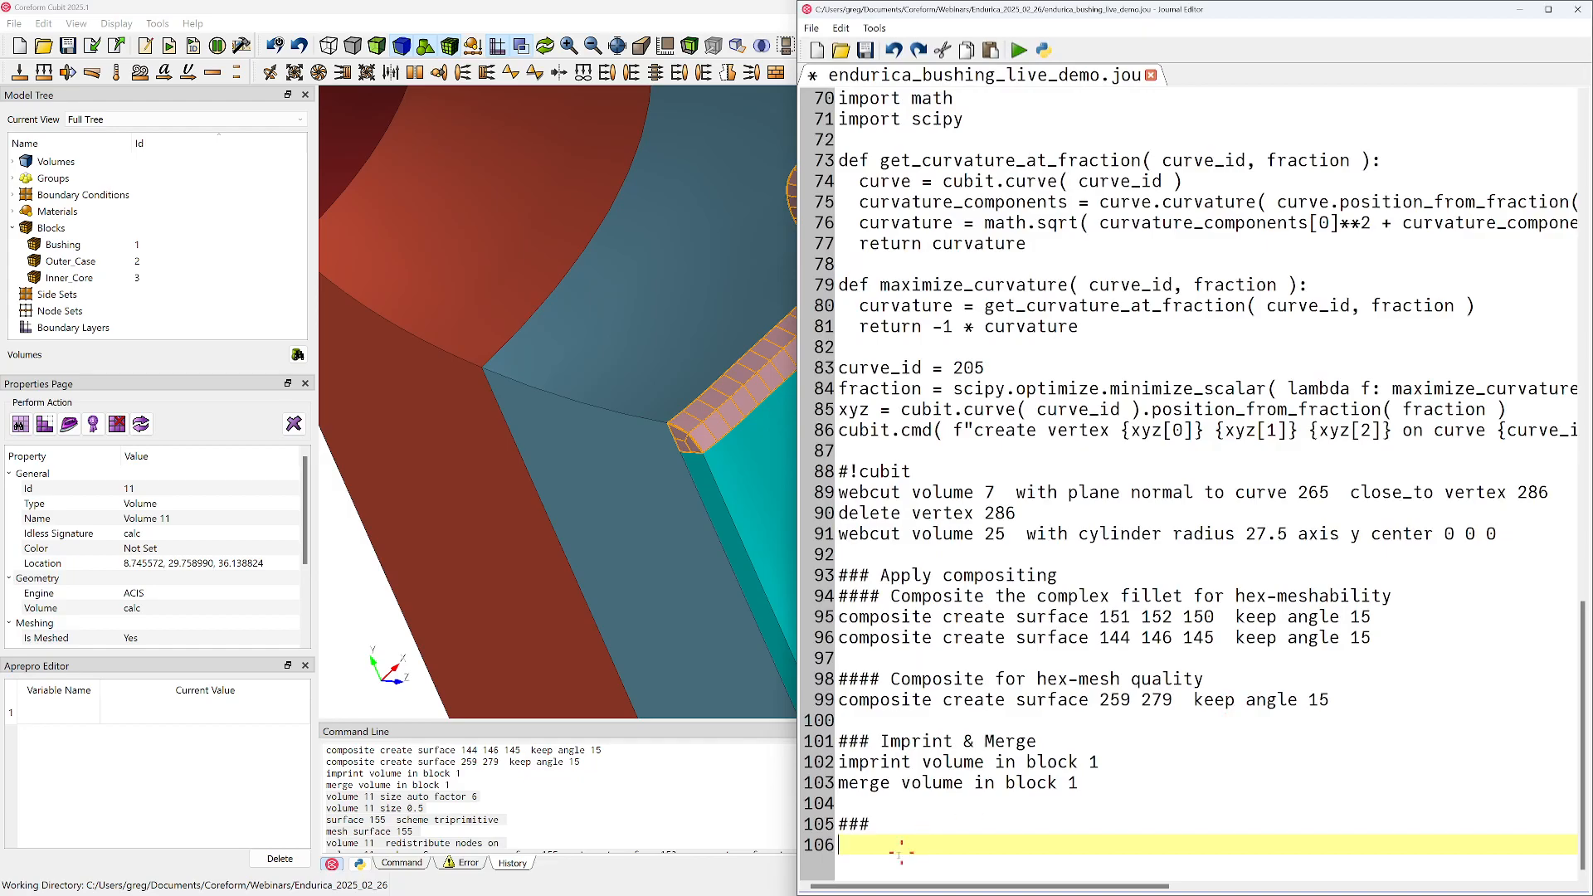
{"action": "key", "text": "ctrl+v"}
Complete the heading above the pasted commands as "### Mesh the complex fillet"
{"action": "left_click", "coordinate": [913, 536]}
{"action": "type", "text": "Mesh the fill"}
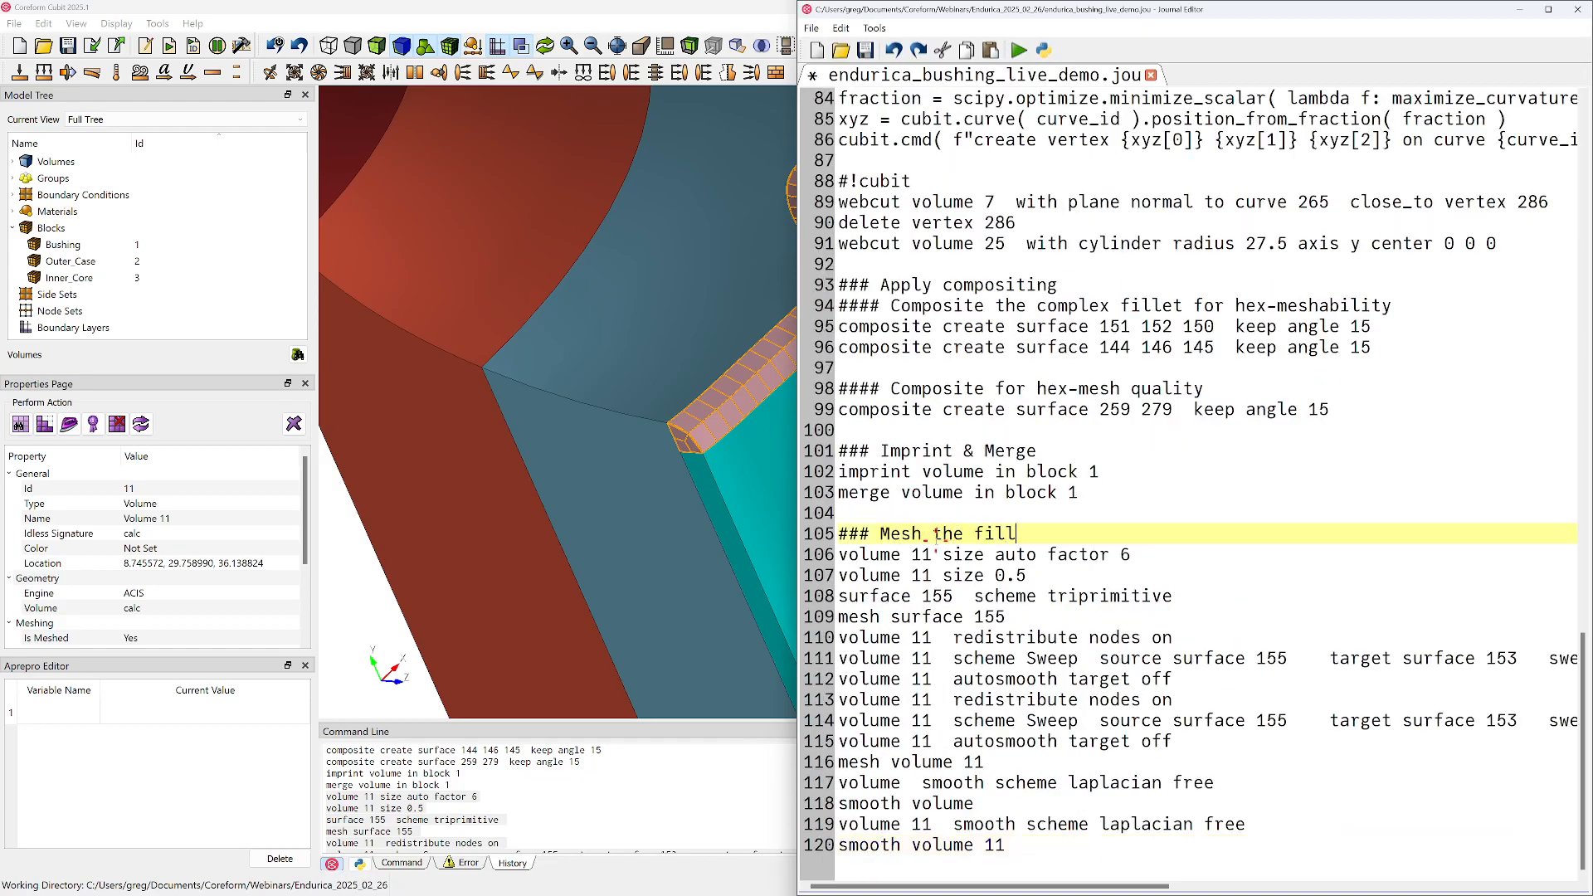
{"action": "type", "text": "complex"}
Delete the "volume 11 size auto factor 6" line from the pasted journal commands
{"action": "key", "text": "Down"}
{"action": "key", "text": "Down"}
{"action": "key", "text": "Up"}
{"action": "key", "text": "Home"}
{"action": "key", "text": "shift+Down"}
{"action": "key", "text": "Delete"}
{"action": "key", "text": "Down"}
{"action": "key", "text": "Down"}
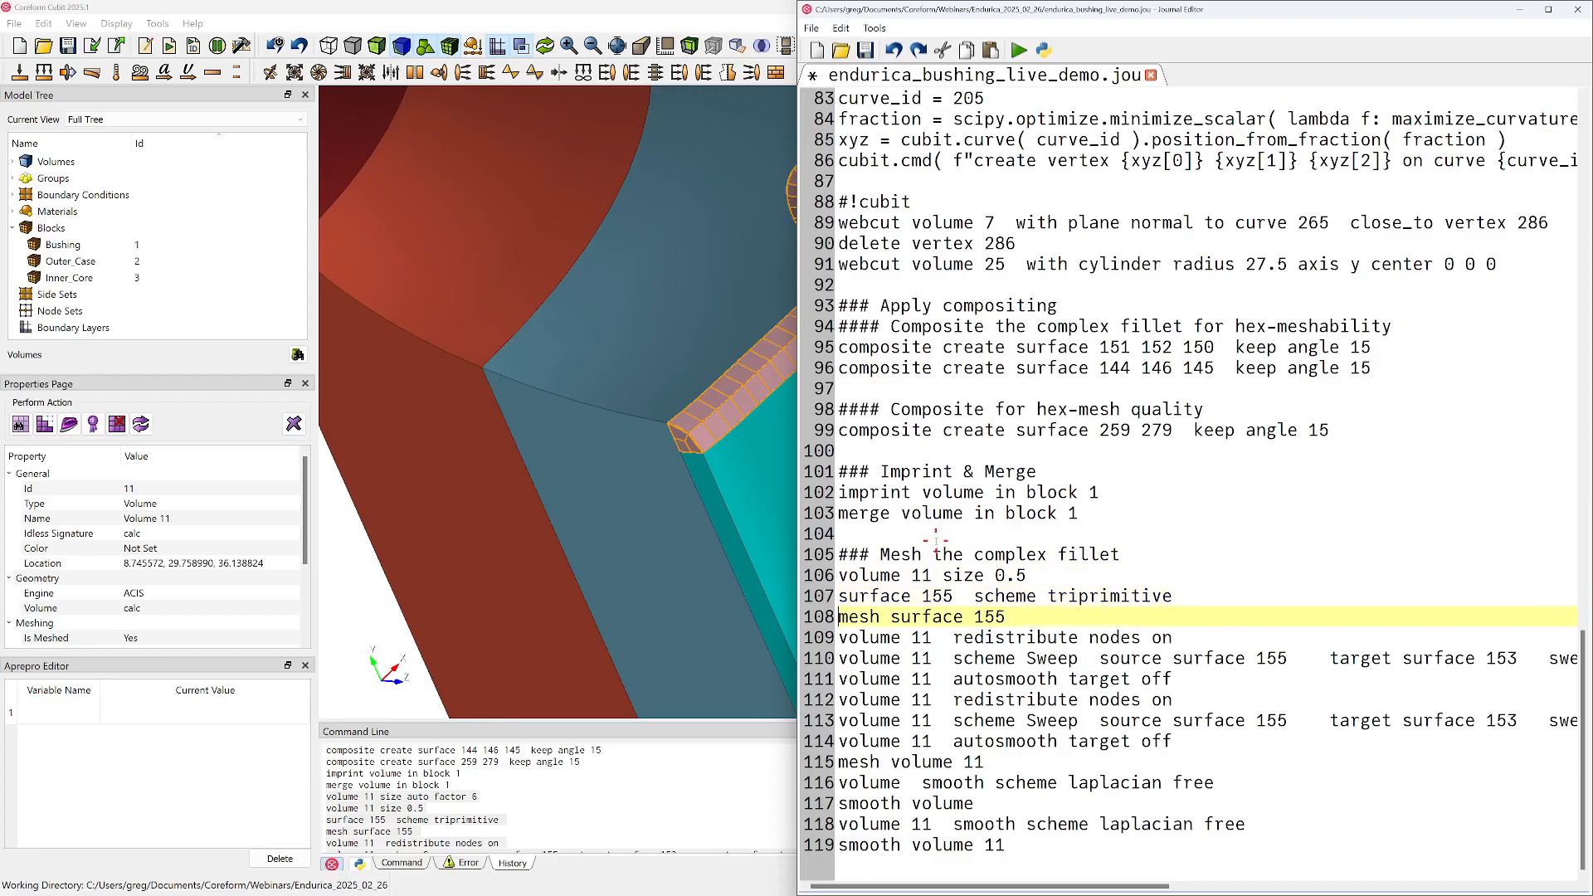
Delete the repeated redistribute-nodes, sweep-scheme and autosmooth lines for volume 11 from the pasted journal commands
{"action": "key", "text": "Down"}
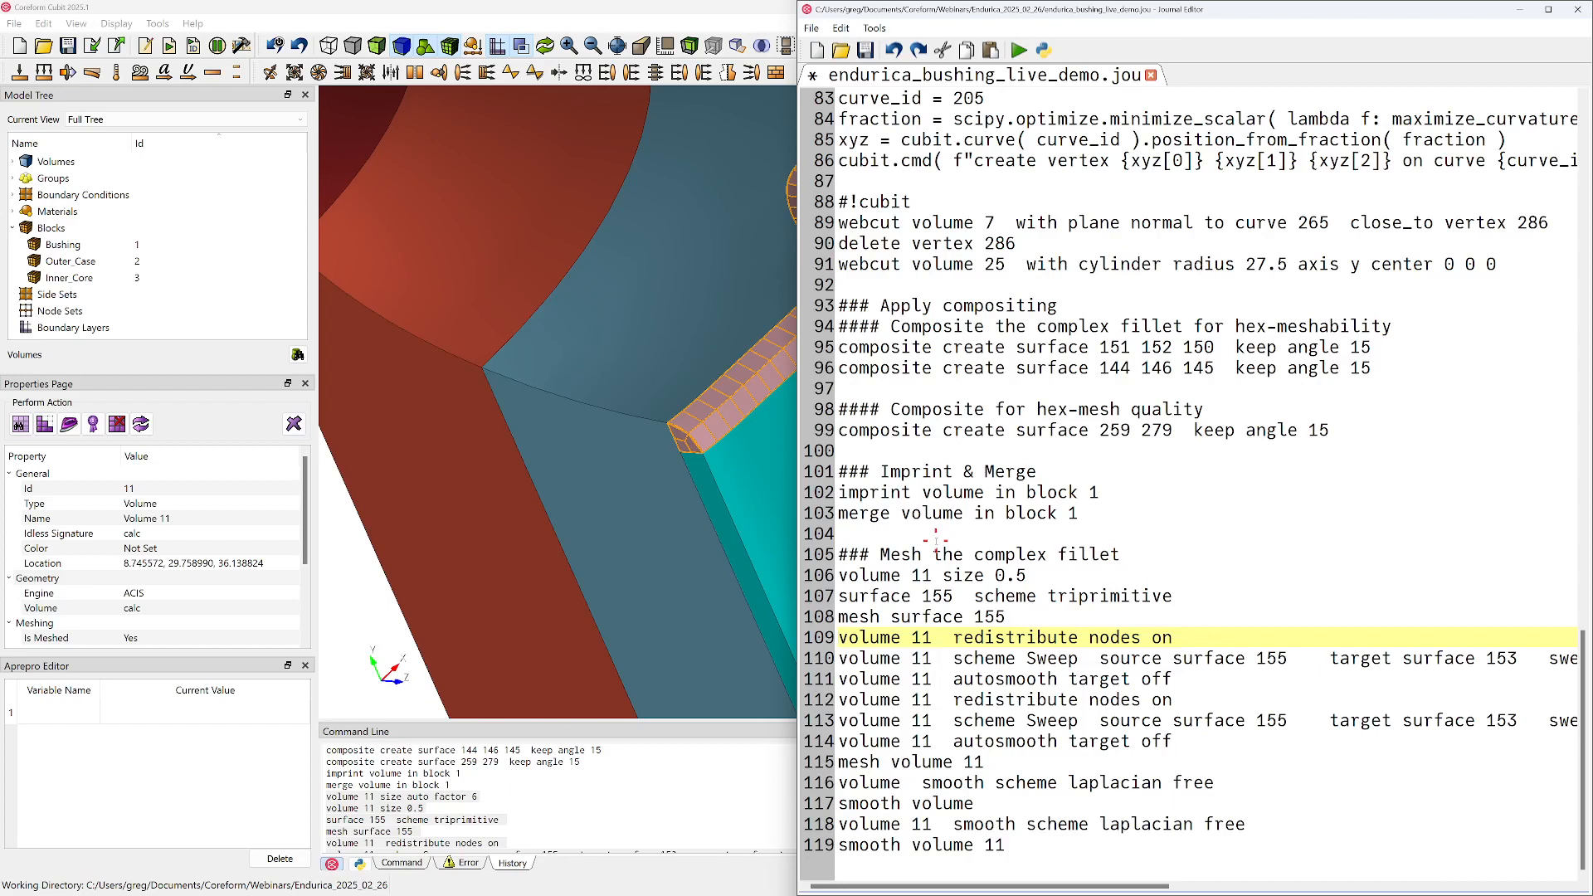
{"action": "key", "text": "shift+Down"}
{"action": "key", "text": "shift+Down"}
{"action": "key", "text": "shift+Down"}
{"action": "key", "text": "Delete"}
Complete the incomplete "smooth volume" line of the journal with volume ID 11
{"action": "key", "text": "Down"}
{"action": "key", "text": "Down"}
{"action": "key", "text": "Down"}
{"action": "key", "text": "Down"}
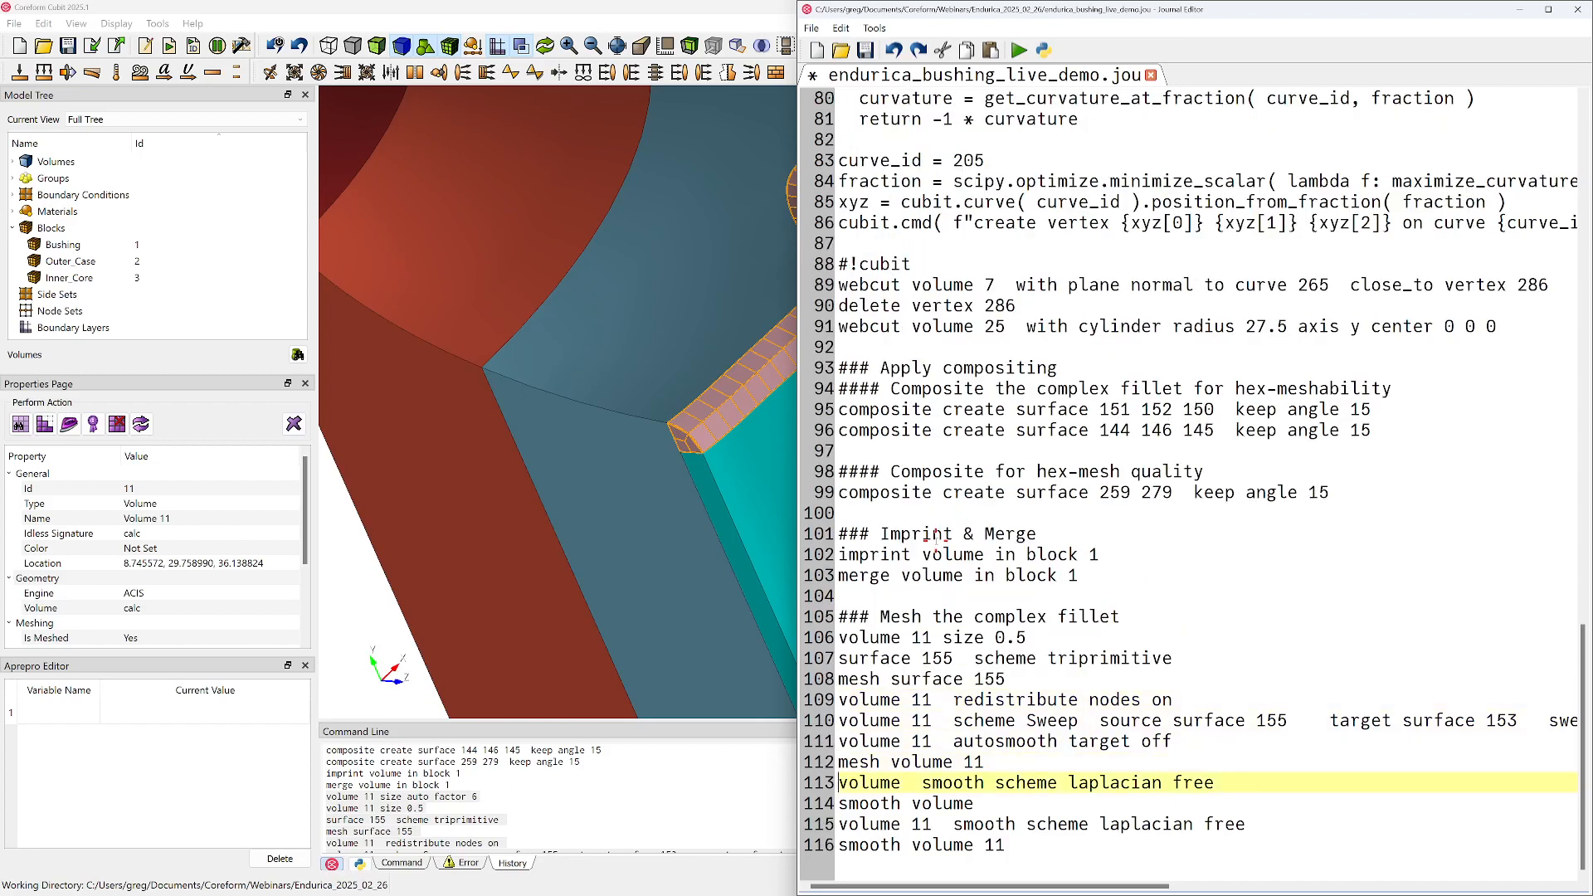
{"action": "key", "text": "shift+Down"}
Delete the two redundant smoothing lines and the blank line at the journal's end, and save the journal
{"action": "key", "text": "Down"}
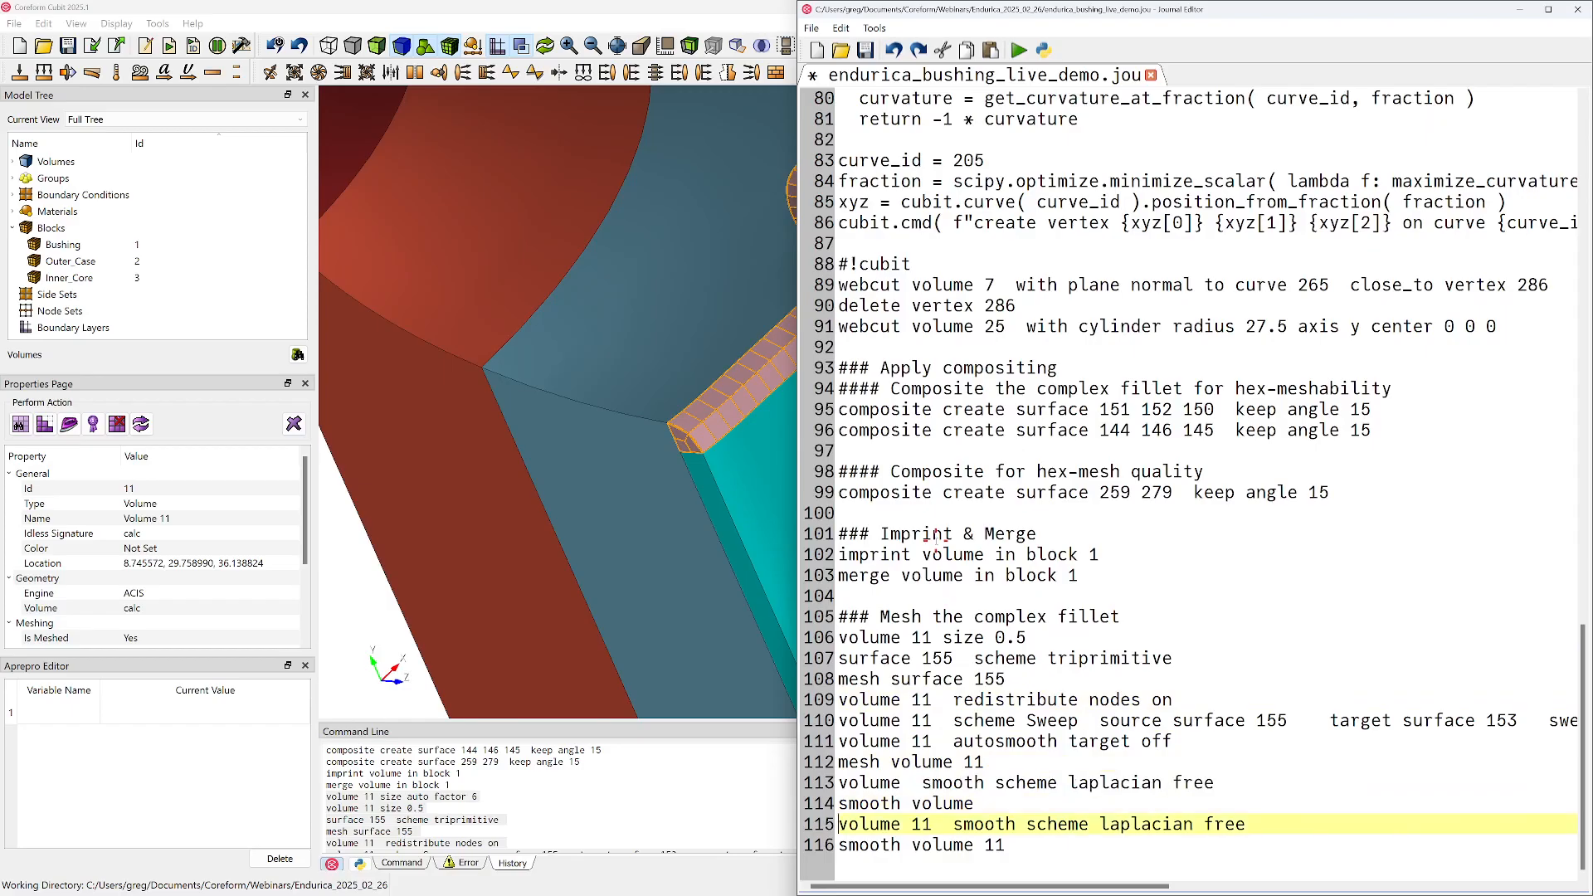
{"action": "key", "text": "Up"}
{"action": "type", "text": "1"}
{"action": "key", "text": "Down"}
{"action": "key", "text": "shift+Down"}
{"action": "key", "text": "shift+Down"}
{"action": "key", "text": "Delete"}
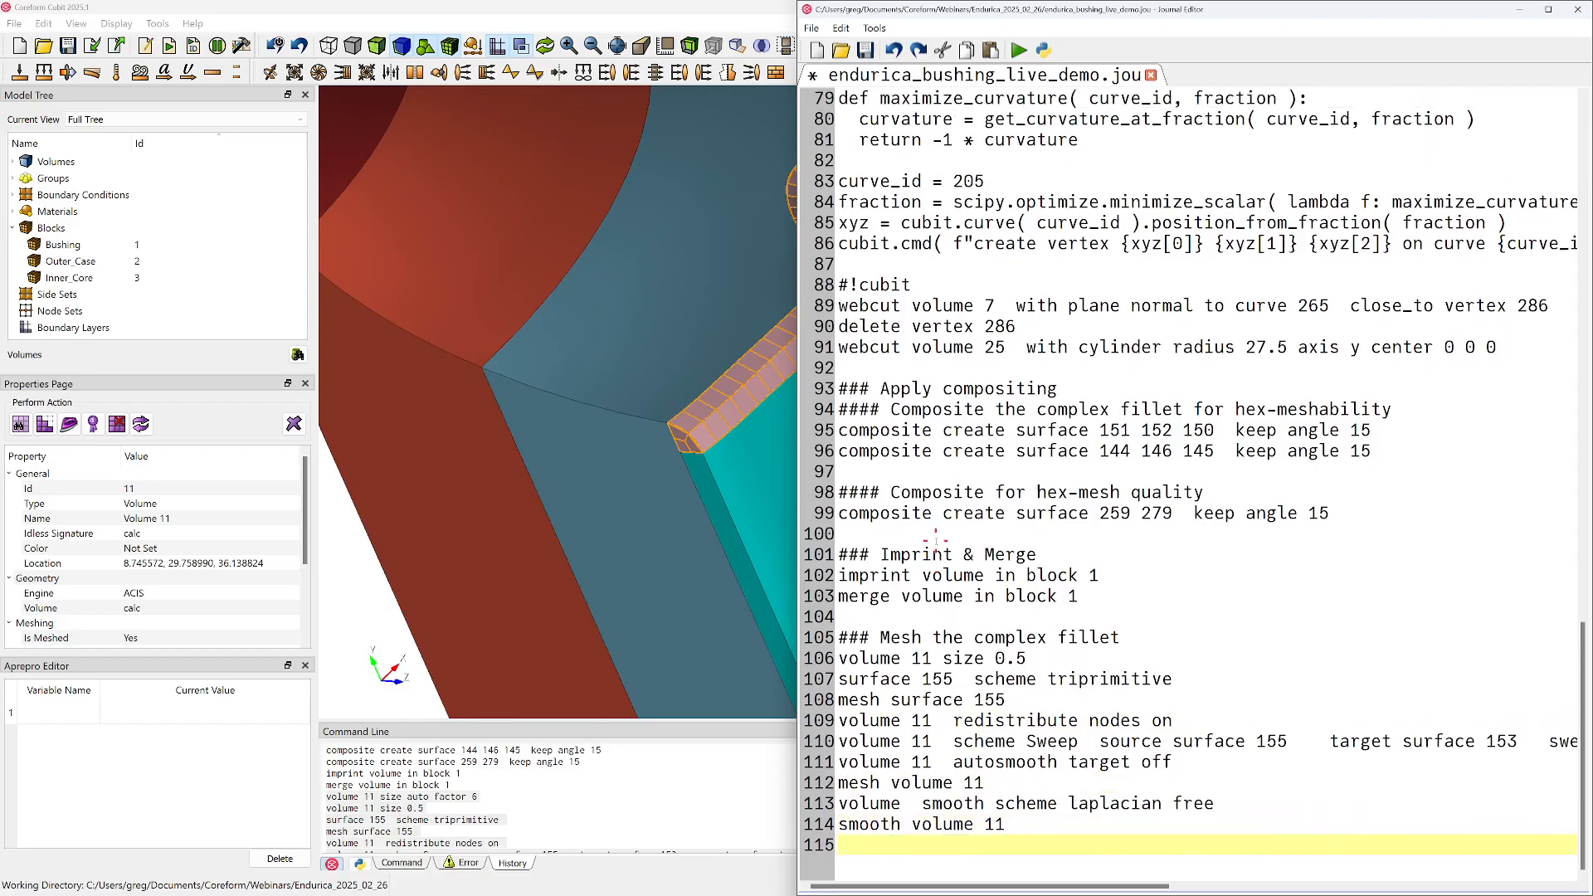
{"action": "key", "text": "BackSpace"}
{"action": "key", "text": "ctrl+s"}
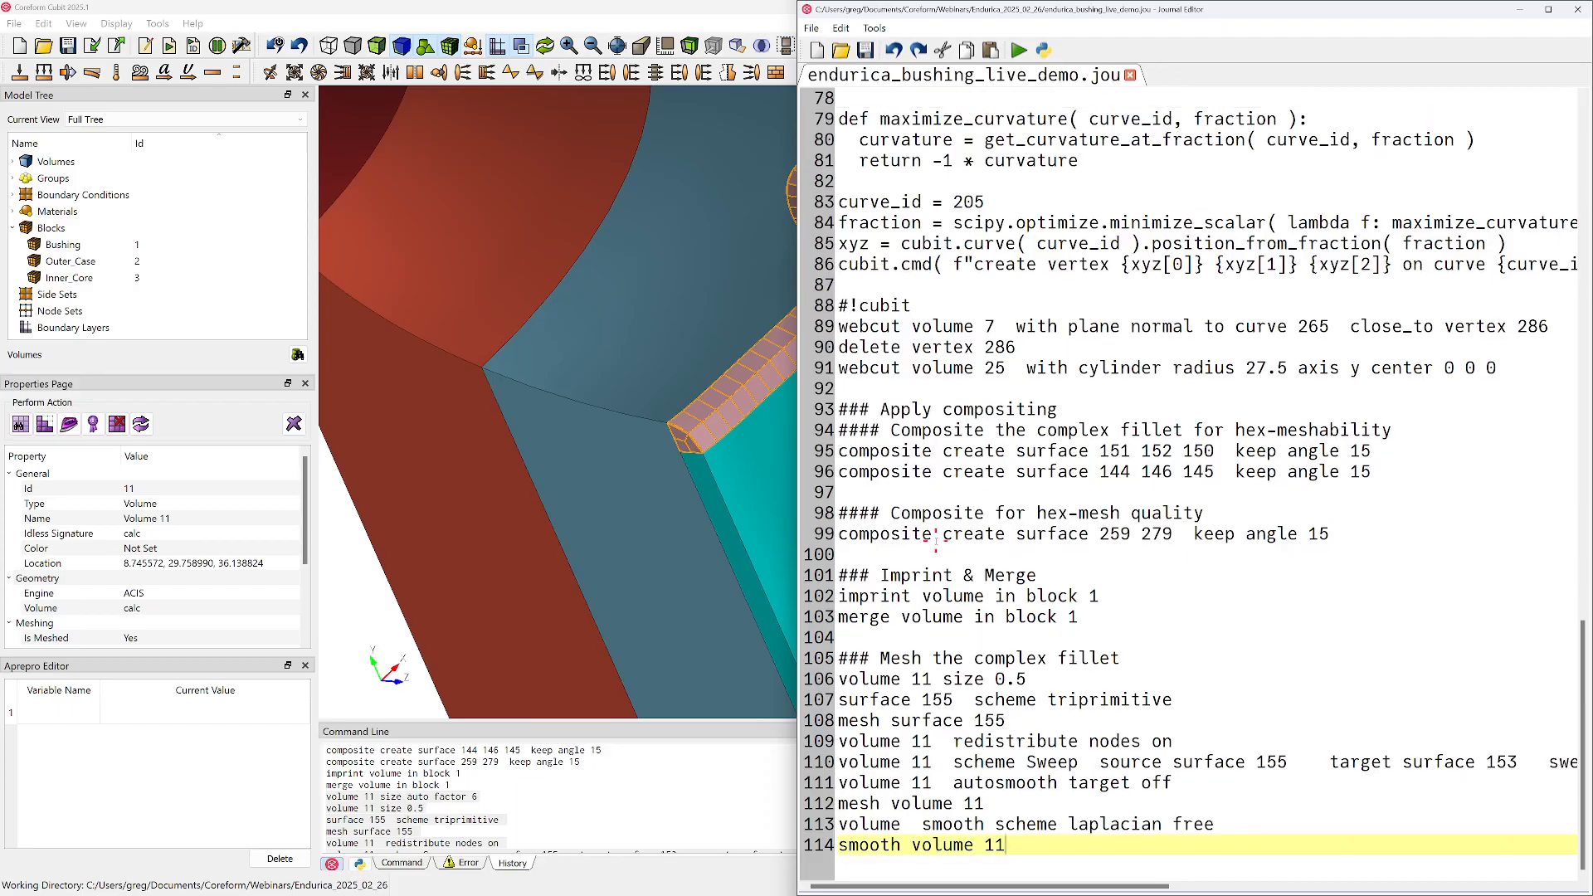
Insert the heading "### Mesh Generation" above the complex fillet meshing section
{"action": "left_click", "coordinate": [1136, 642]}
{"action": "key", "text": "Return"}
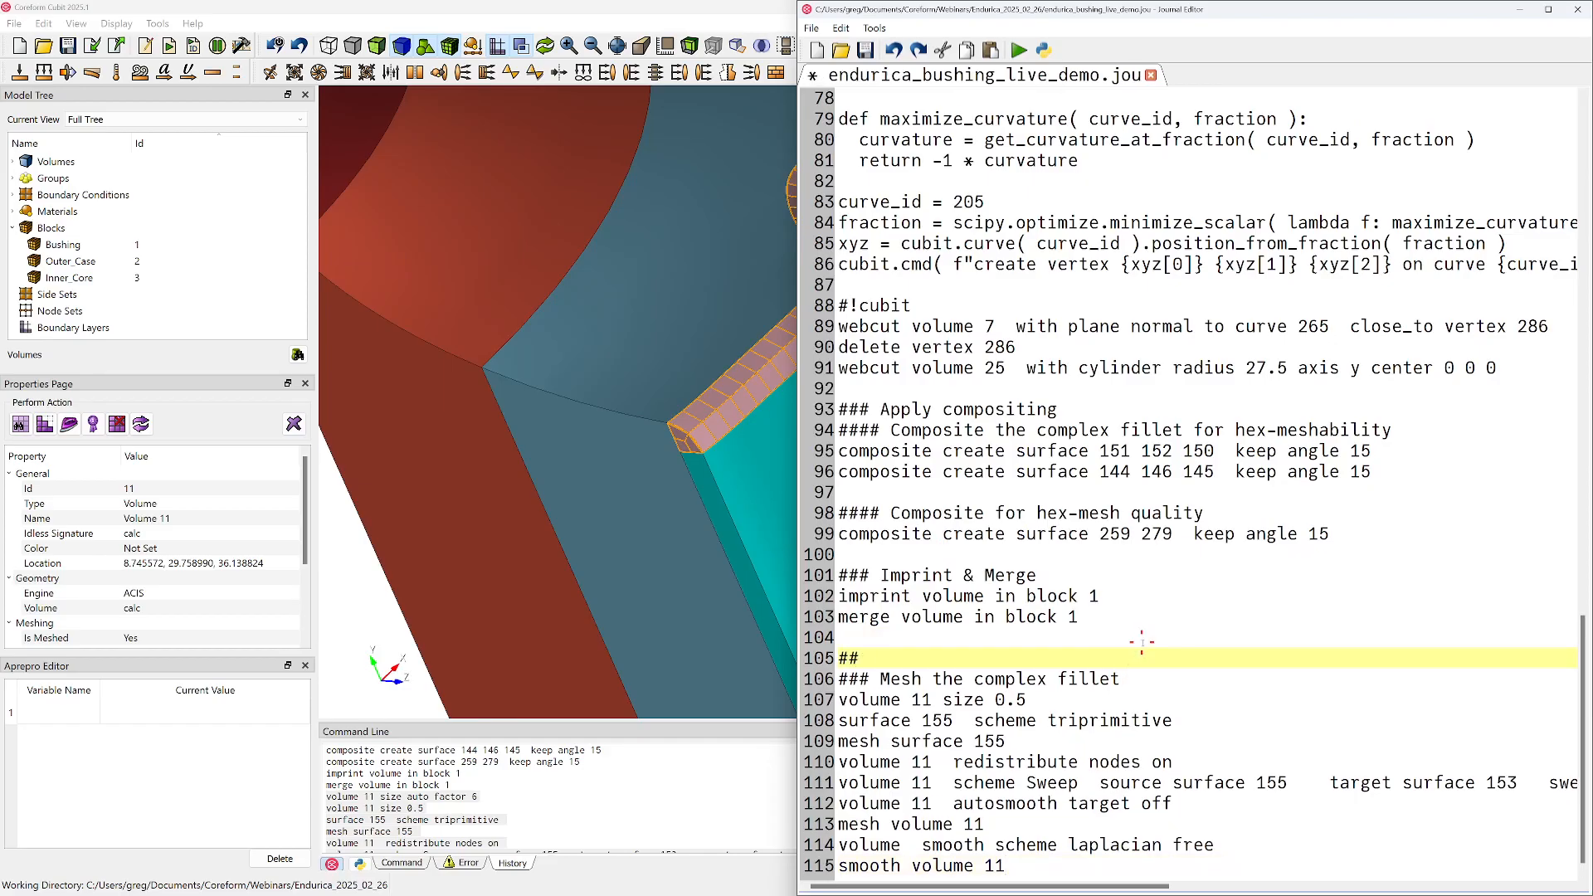
{"action": "type", "text": "### Begin me"}
{"action": "key", "text": "BackSpace"}
{"action": "key", "text": "BackSpace"}
{"action": "key", "text": "BackSpace"}
{"action": "key", "text": "BackSpace"}
{"action": "key", "text": "BackSpace"}
{"action": "key", "text": "BackSpace"}
{"action": "key", "text": "BackSpace"}
{"action": "type", "text": "Mesh Generation"}
Add the command "reset volume all" below the Mesh Generation heading, followed by a blank line
{"action": "key", "text": "Return"}
{"action": "type", "text": "reset volume a"}
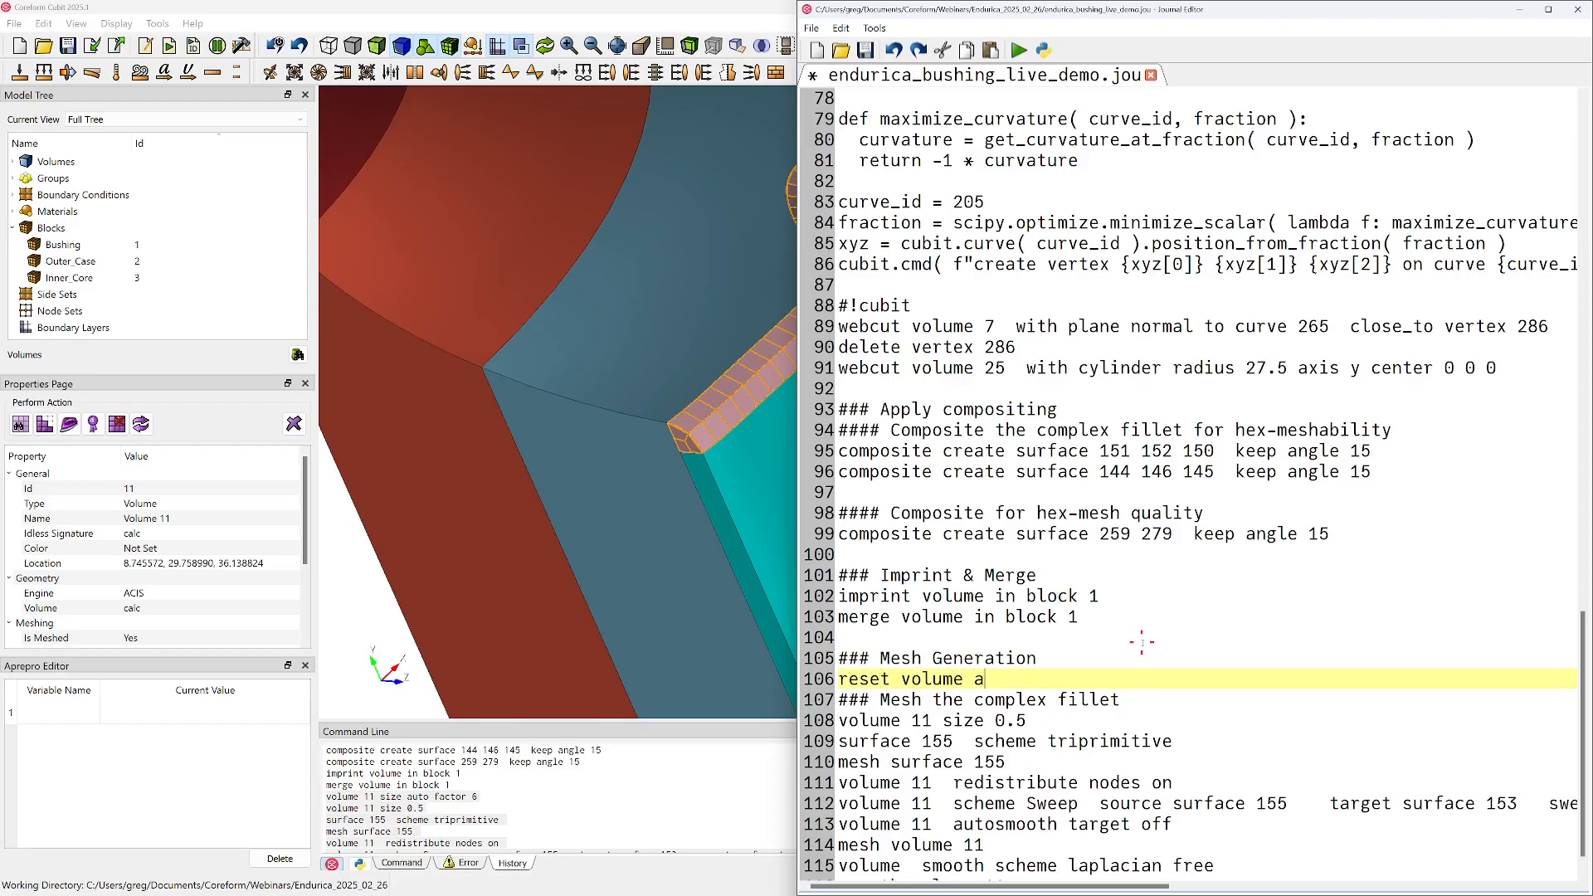
{"action": "type", "text": "ll"}
{"action": "key", "text": "Return"}
{"action": "scroll", "coordinate": [1030, 709], "scroll_direction": "down", "scroll_amount": 1}
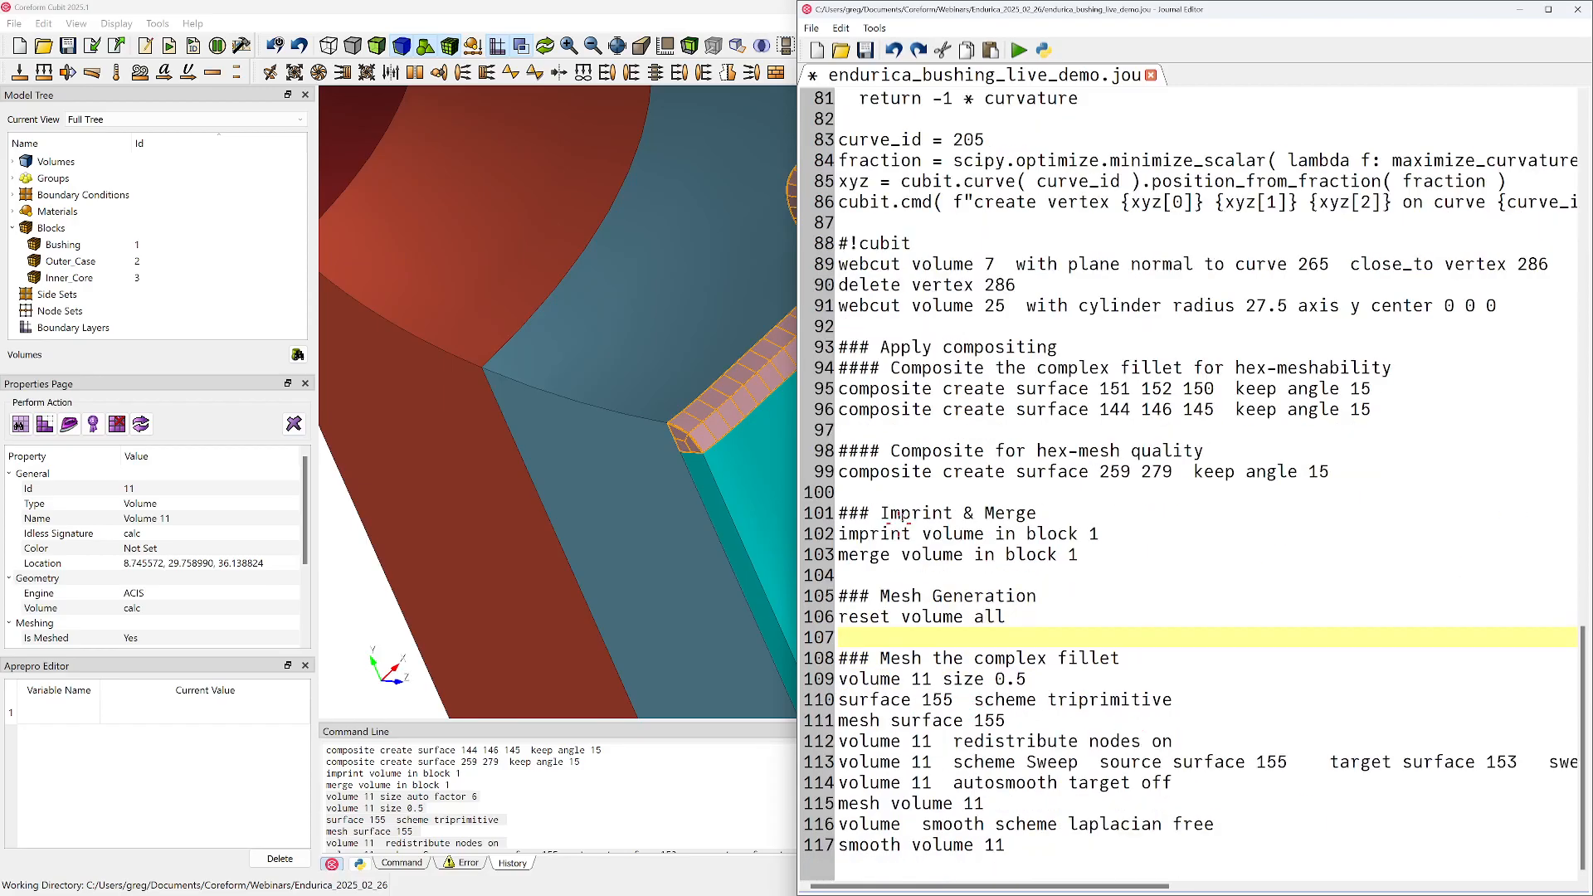
{"action": "left_click_drag", "start_coordinate": [841, 616], "coordinate": [1024, 618]}
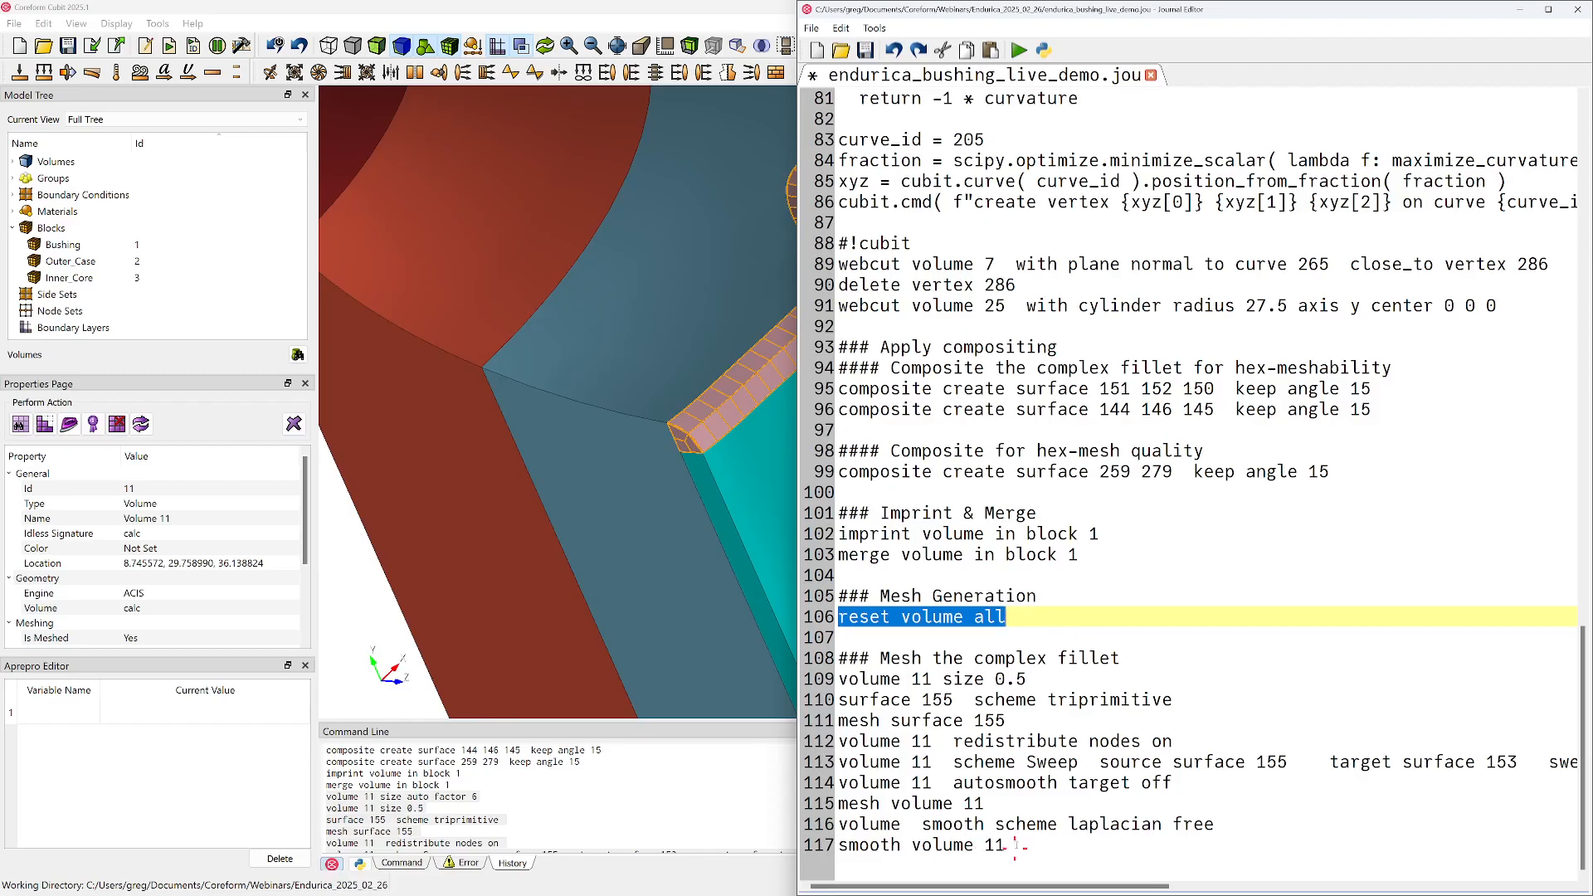
Set the volume 11 size to 0.25 and its autosmooth target option to on in the journal
{"action": "double_click", "coordinate": [1023, 679]}
{"action": "type", "text": "25"}
{"action": "left_click", "coordinate": [987, 803]}
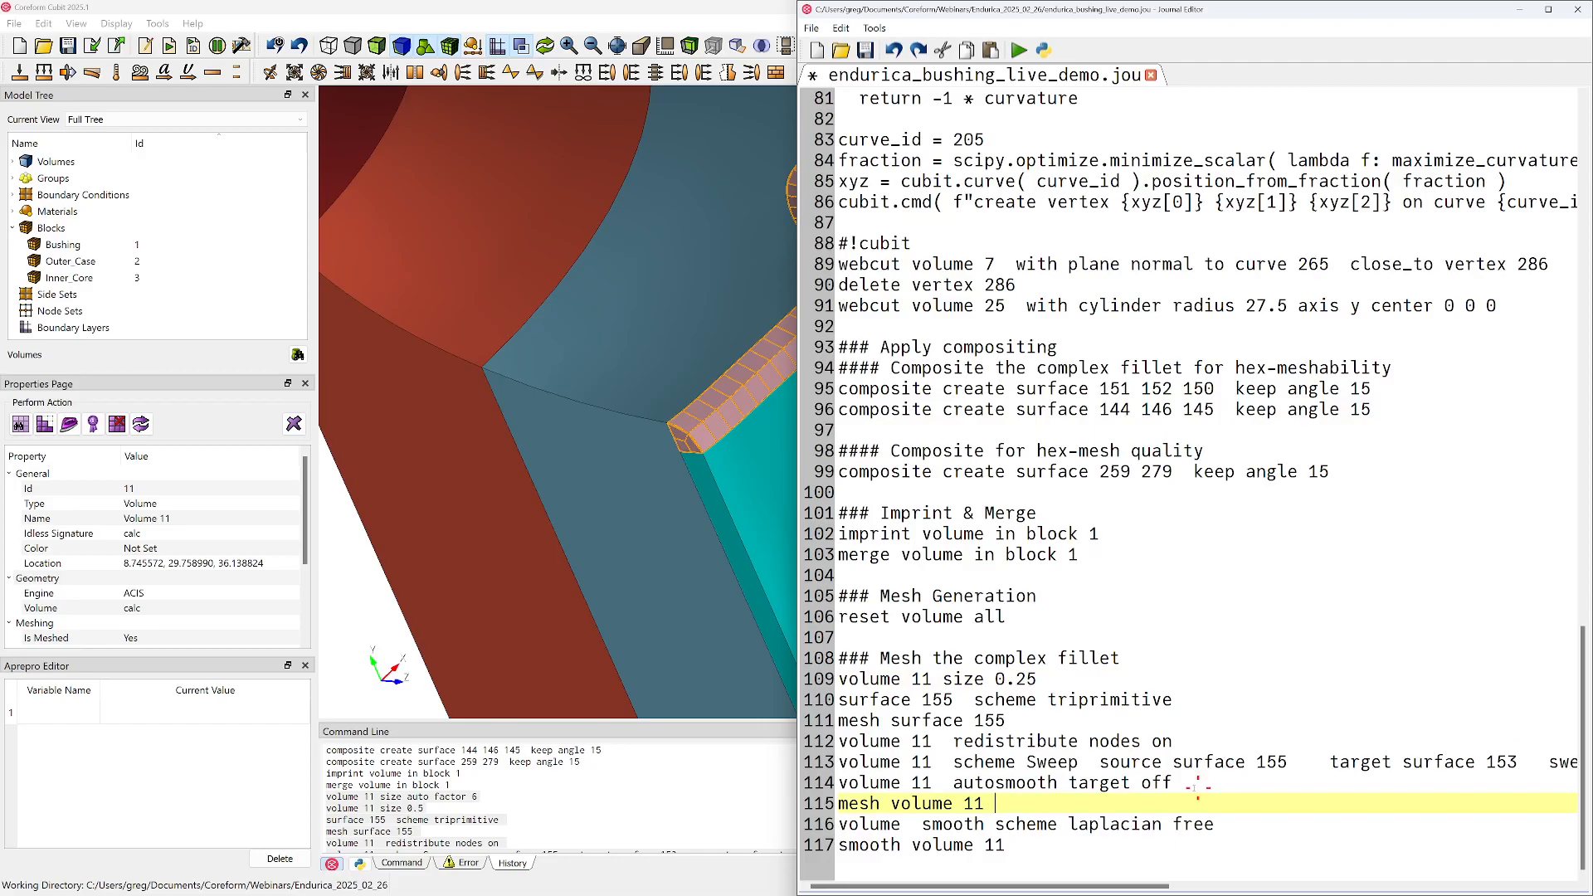
{"action": "double_click", "coordinate": [1150, 783]}
{"action": "type", "text": "on"}
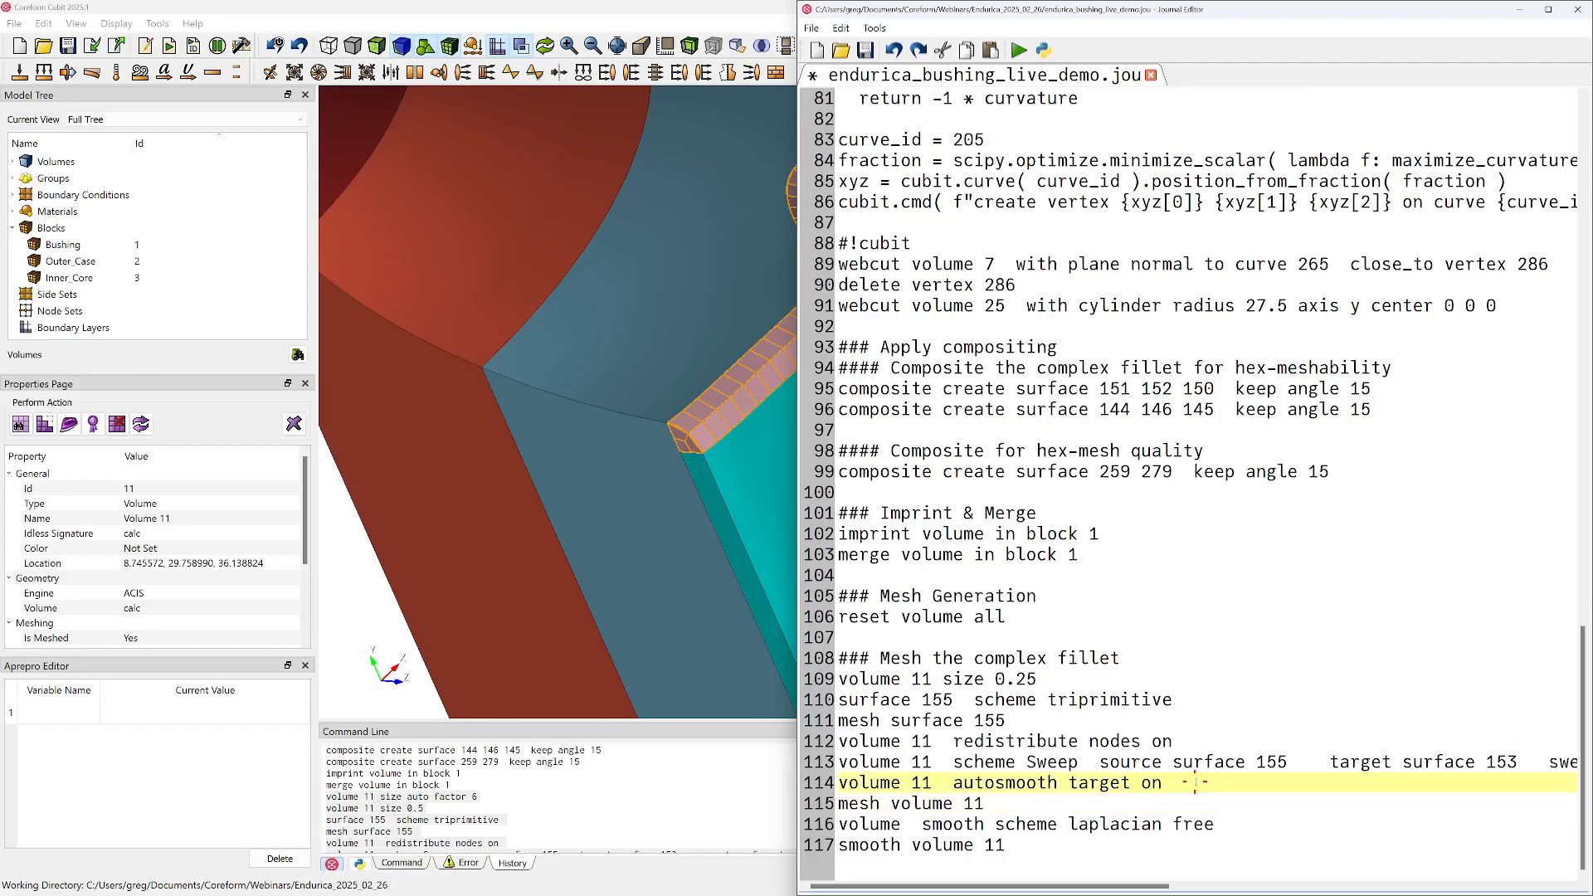
Run the journal lines from the Mesh Generation heading to the end and inspect the remeshed complex fillet
{"action": "left_click_drag", "start_coordinate": [1169, 845], "coordinate": [841, 596]}
{"action": "right_click", "coordinate": [946, 599]}
{"action": "left_click", "coordinate": [975, 608]}
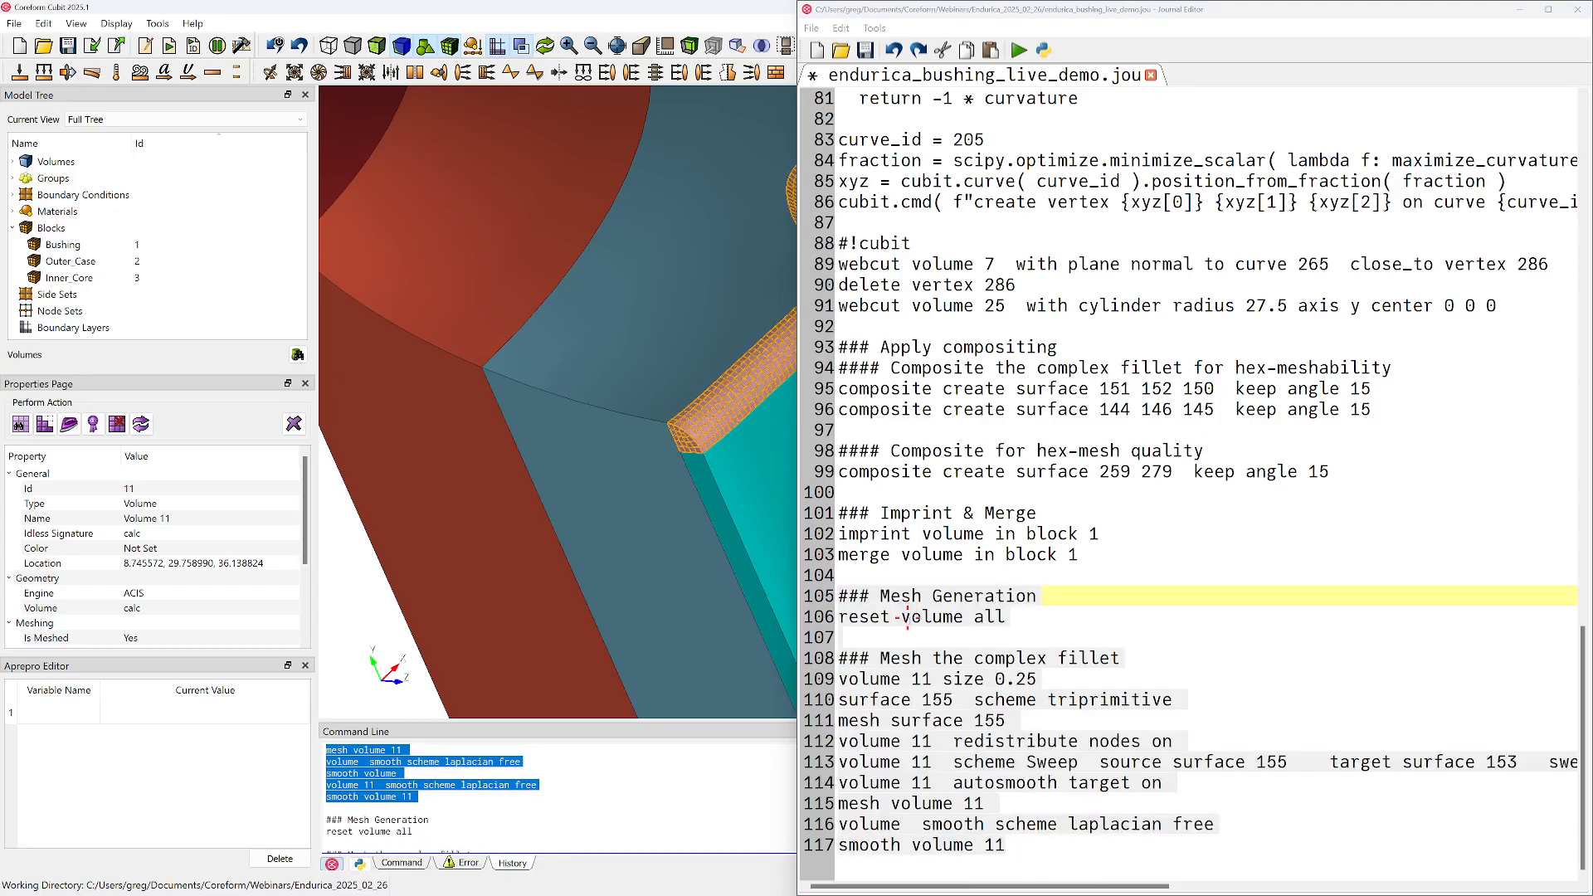
{"action": "middle_click_drag", "start_coordinate": [611, 534], "coordinate": [403, 474]}
{"action": "left_click_drag", "start_coordinate": [469, 459], "coordinate": [697, 414]}
{"action": "scroll", "coordinate": [677, 411], "scroll_direction": "up", "scroll_amount": 4}
{"action": "middle_click_drag", "start_coordinate": [642, 402], "coordinate": [526, 400]}
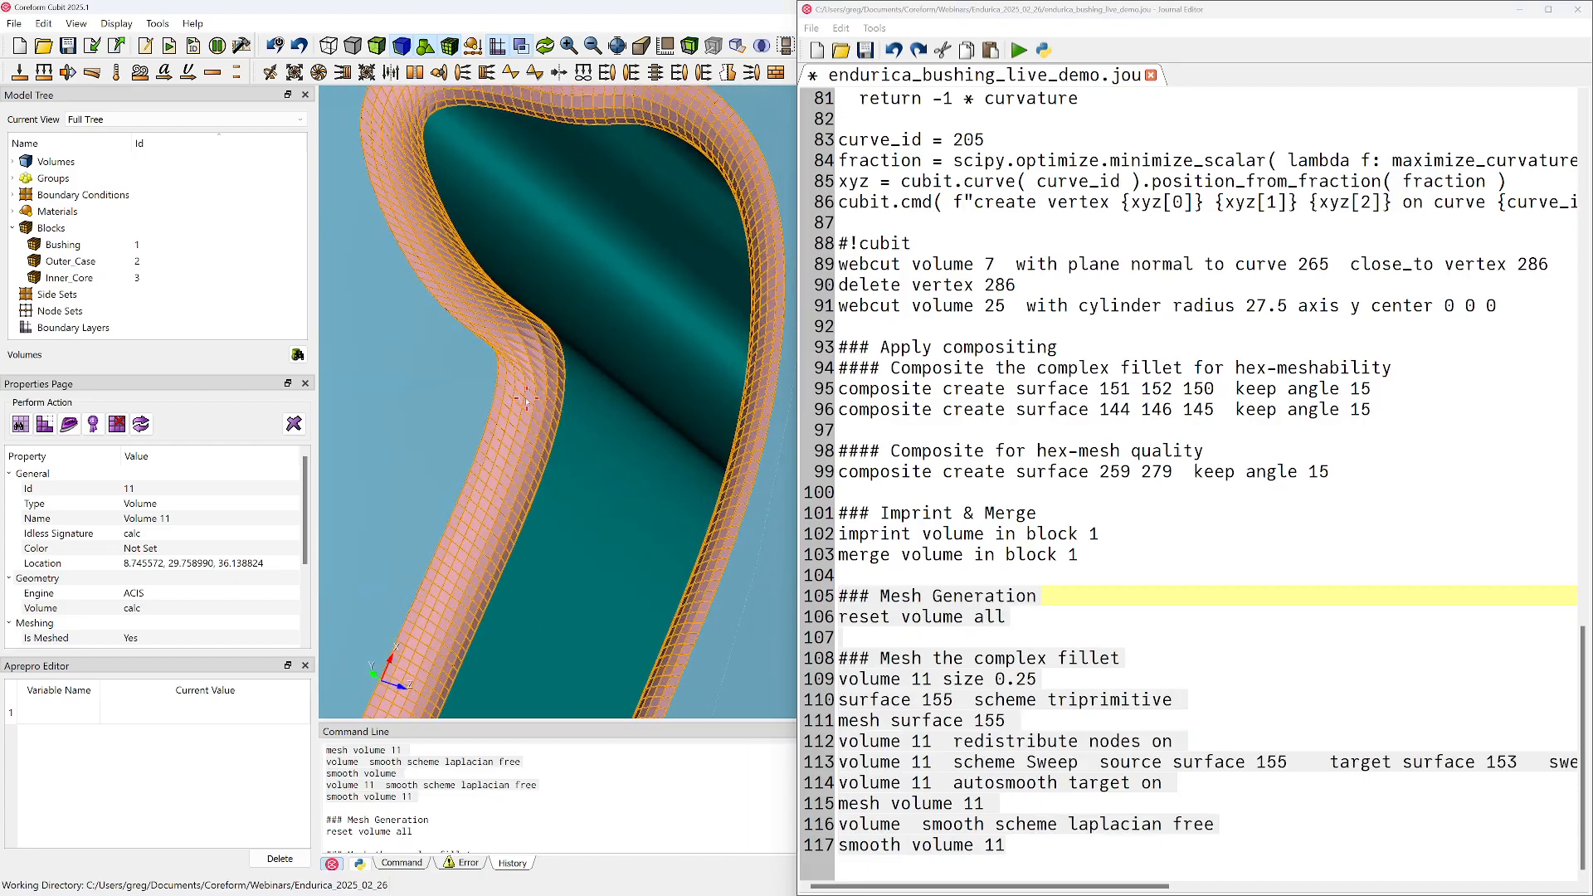
Smooth volume 11 with the Laplacian scheme, specifying a tolerance of 1e-5
{"action": "left_click", "coordinate": [1215, 811]}
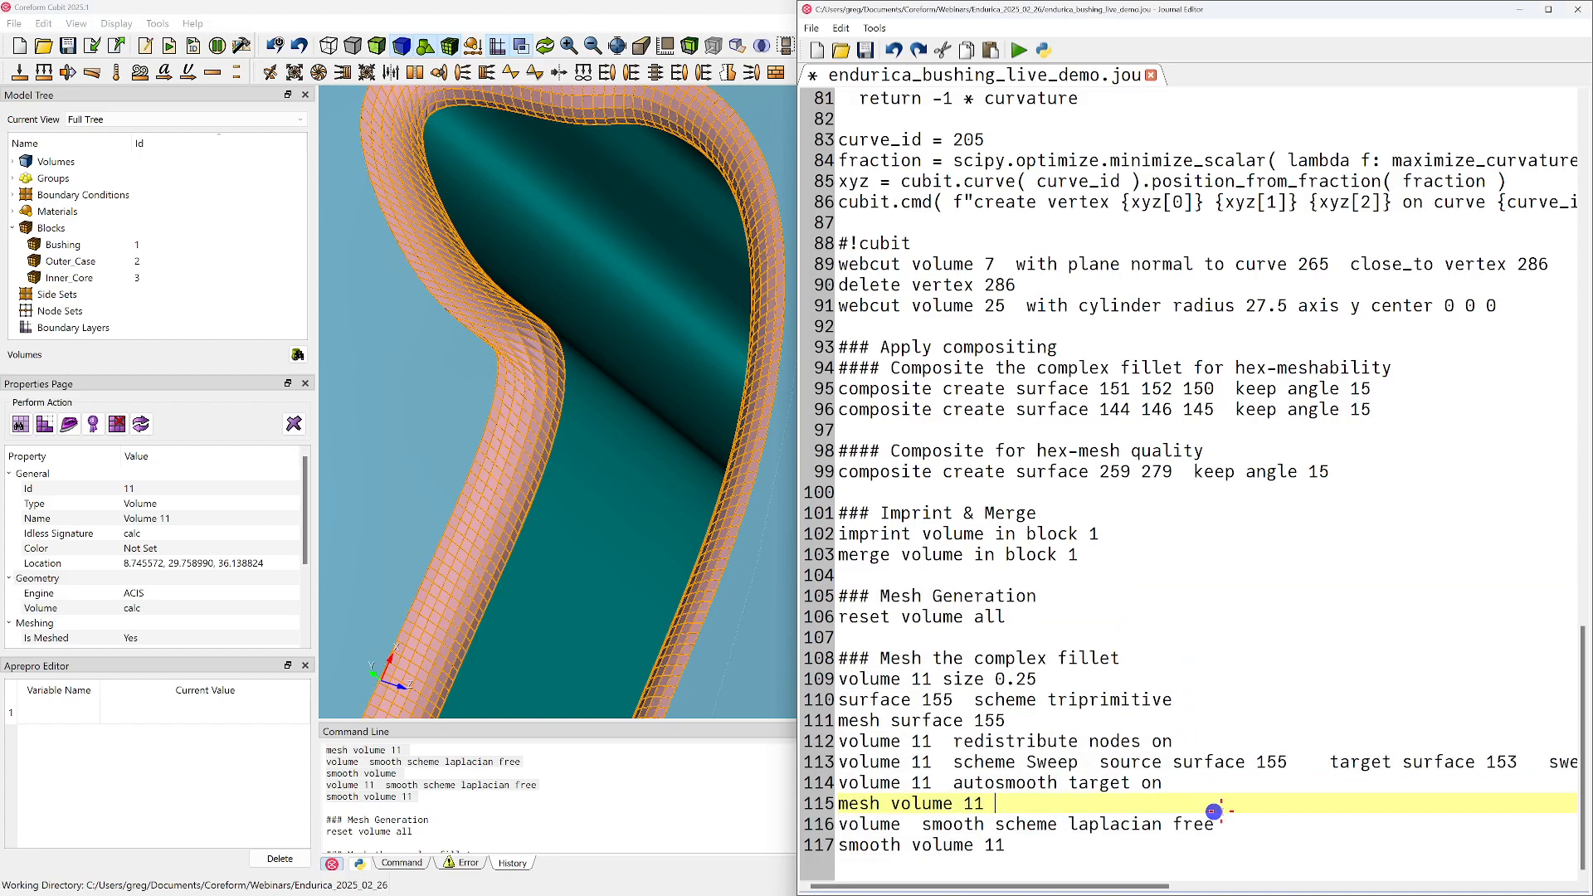
{"action": "left_click_drag", "start_coordinate": [1122, 8], "coordinate": [1592, 116]}
{"action": "left_click", "coordinate": [1405, 412]}
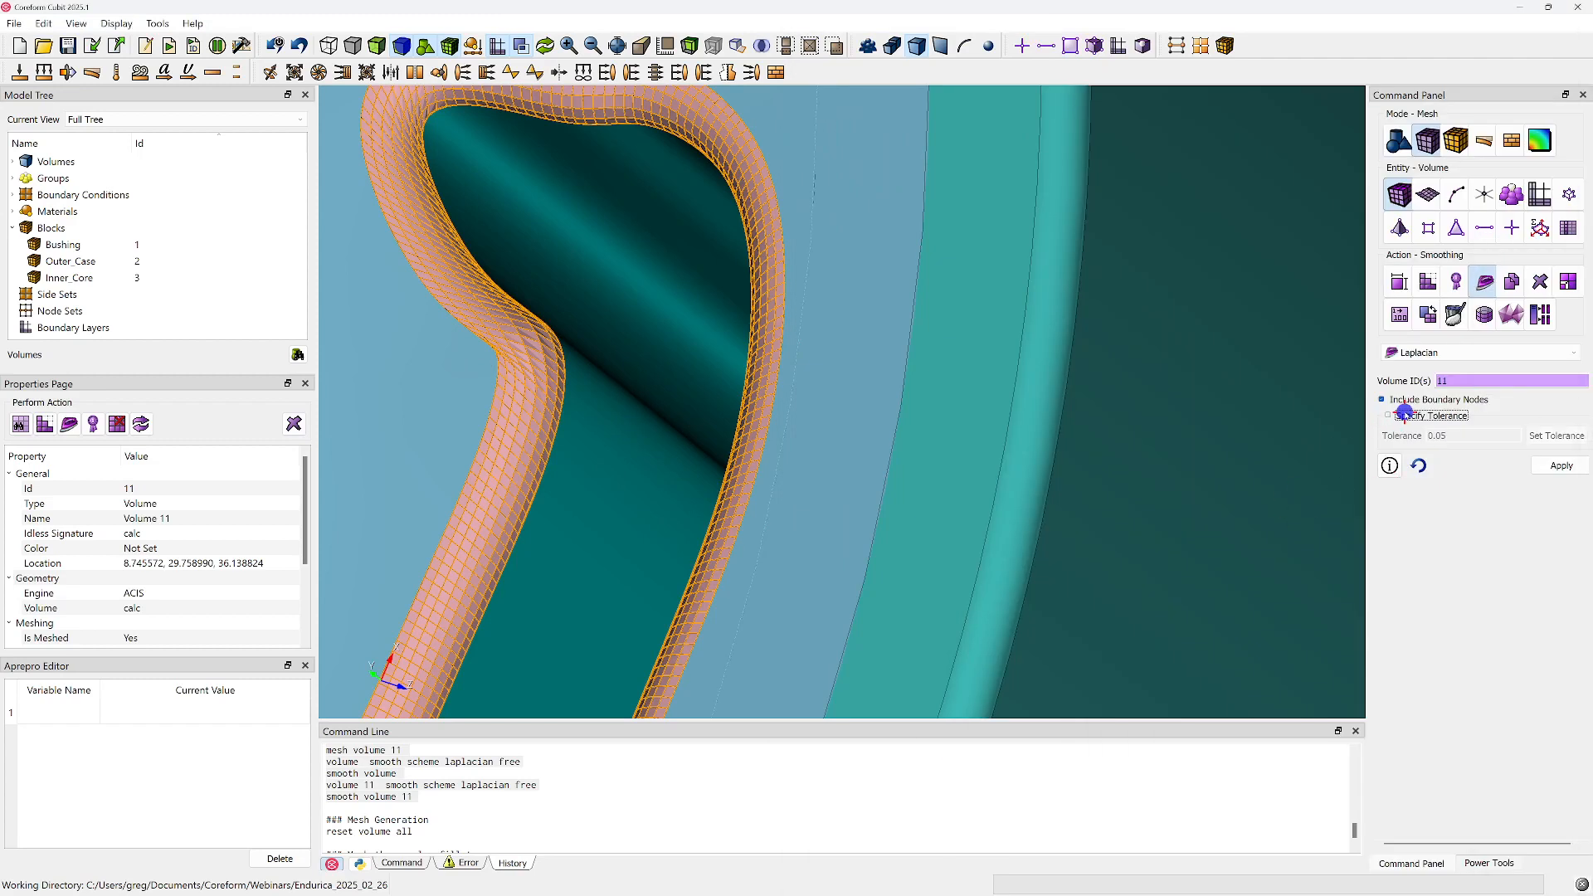
{"action": "triple_click", "coordinate": [1451, 434]}
{"action": "type", "text": "1e-5"}
{"action": "left_click", "coordinate": [1567, 438]}
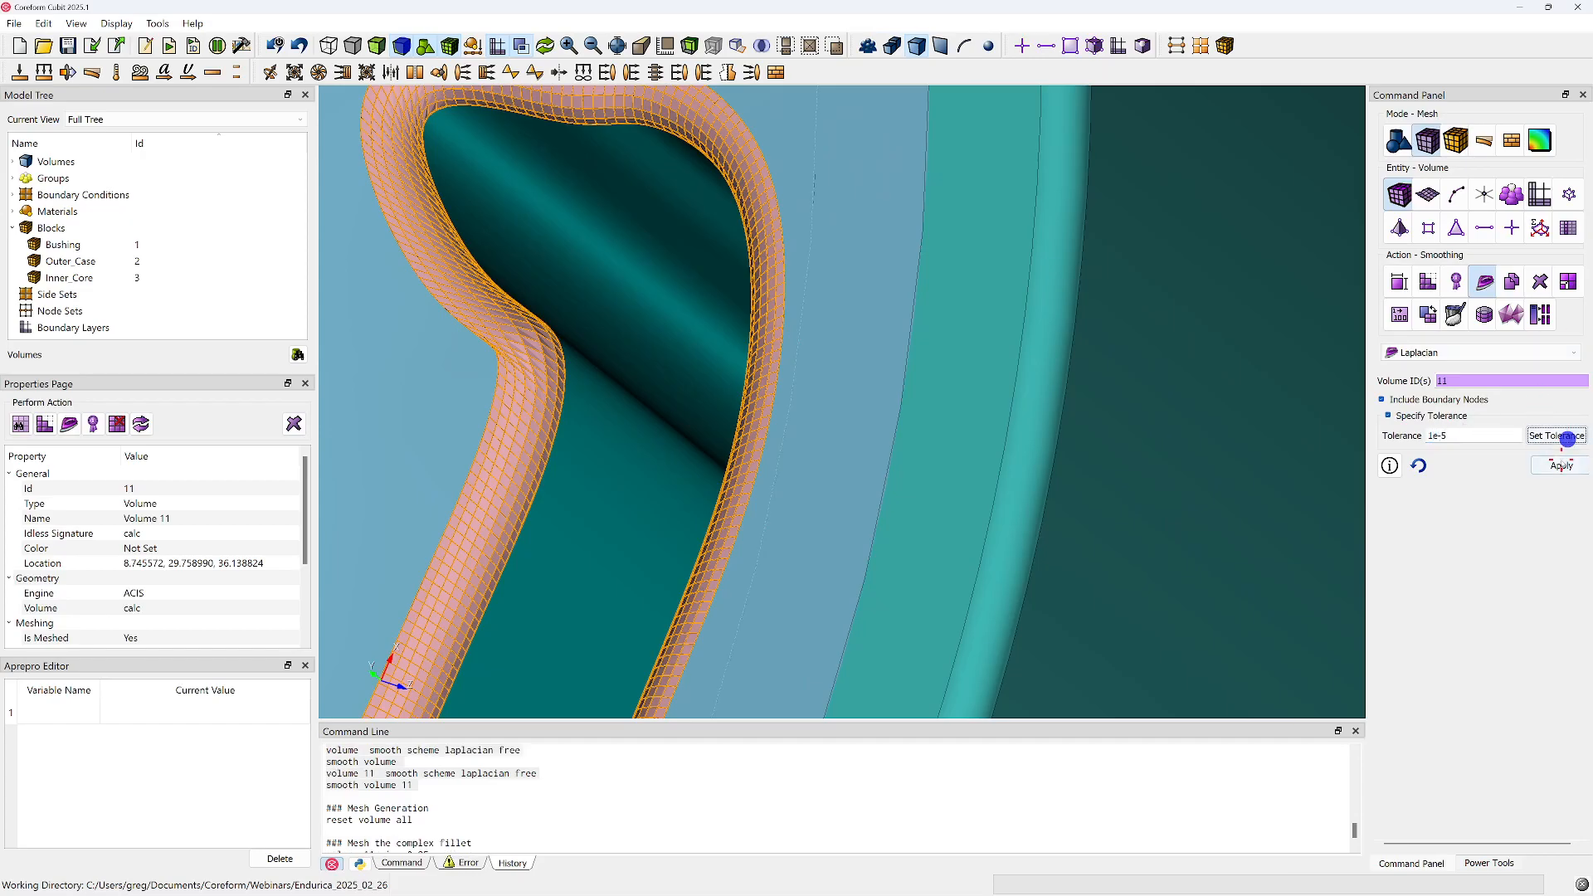
{"action": "left_click", "coordinate": [1561, 466]}
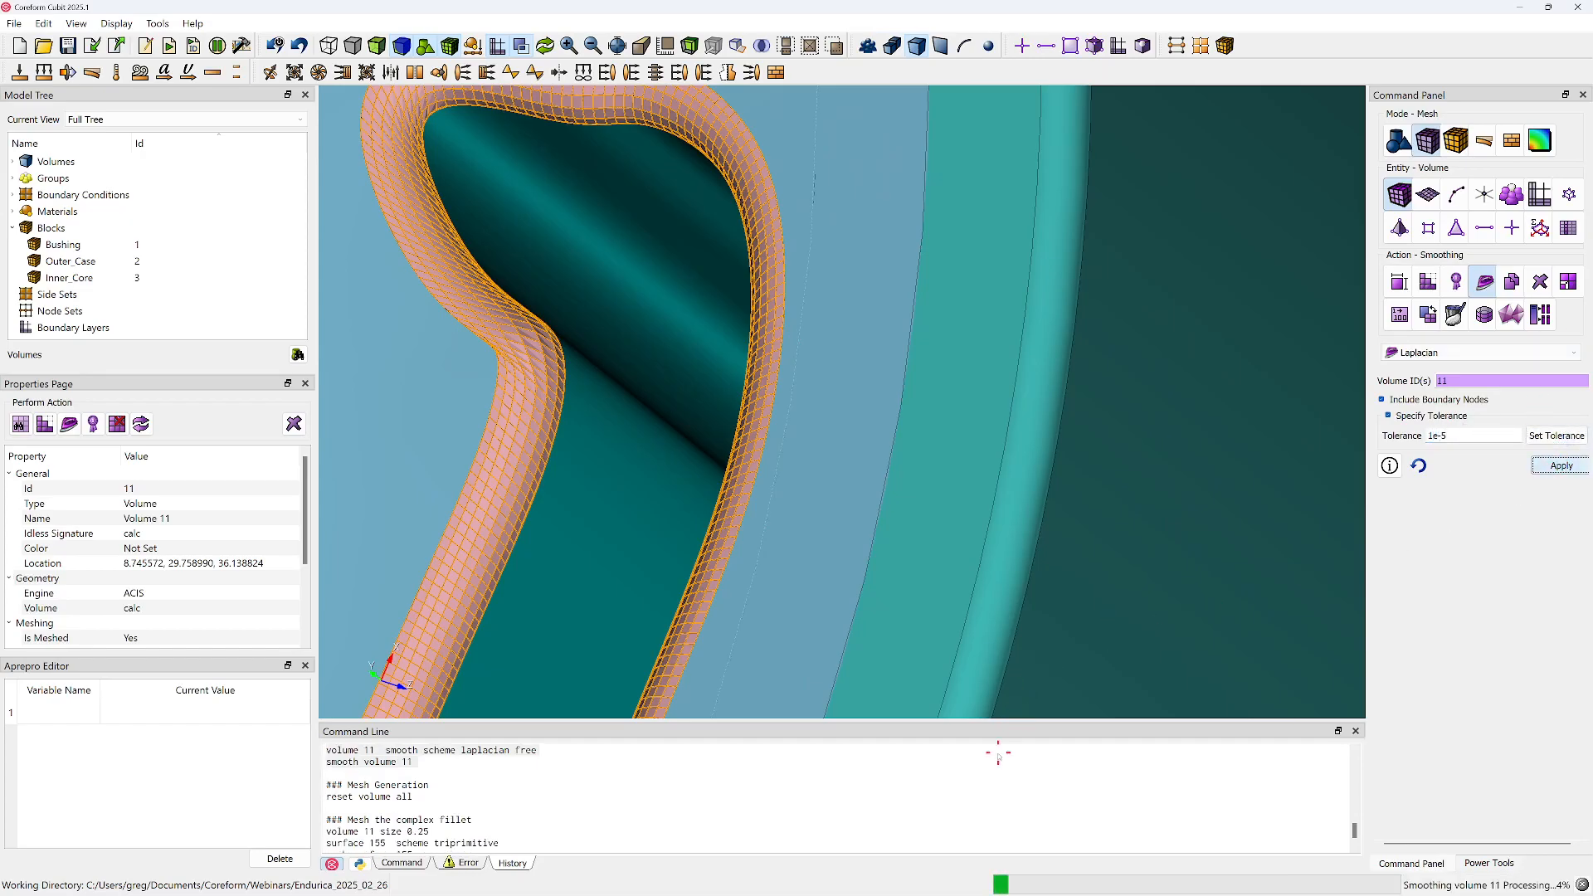
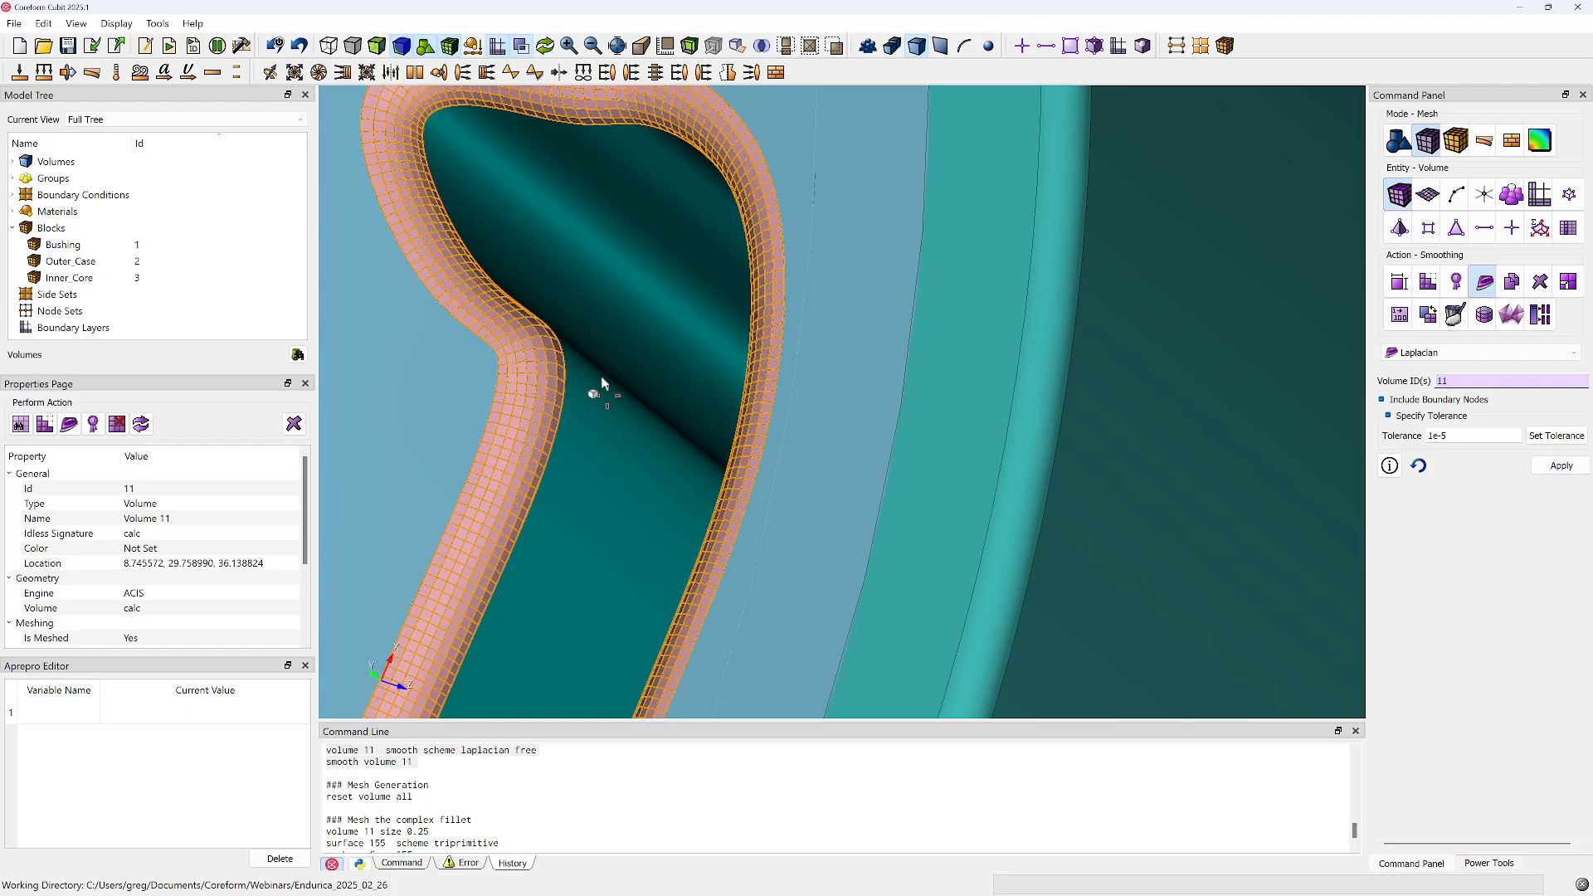
Inspect the smoothed fillet mesh and select the "set smooth tolerance 1e-5" command in the command history for reuse
{"action": "scroll", "coordinate": [596, 386], "scroll_direction": "down", "scroll_amount": 2}
{"action": "middle_click_drag", "start_coordinate": [584, 362], "coordinate": [633, 537]}
{"action": "mouse_move", "coordinate": [576, 427]}
{"action": "middle_mouse_down"}
{"action": "mouse_move", "coordinate": [556, 441]}
{"action": "mouse_move", "coordinate": [577, 427]}
{"action": "middle_mouse_up"}
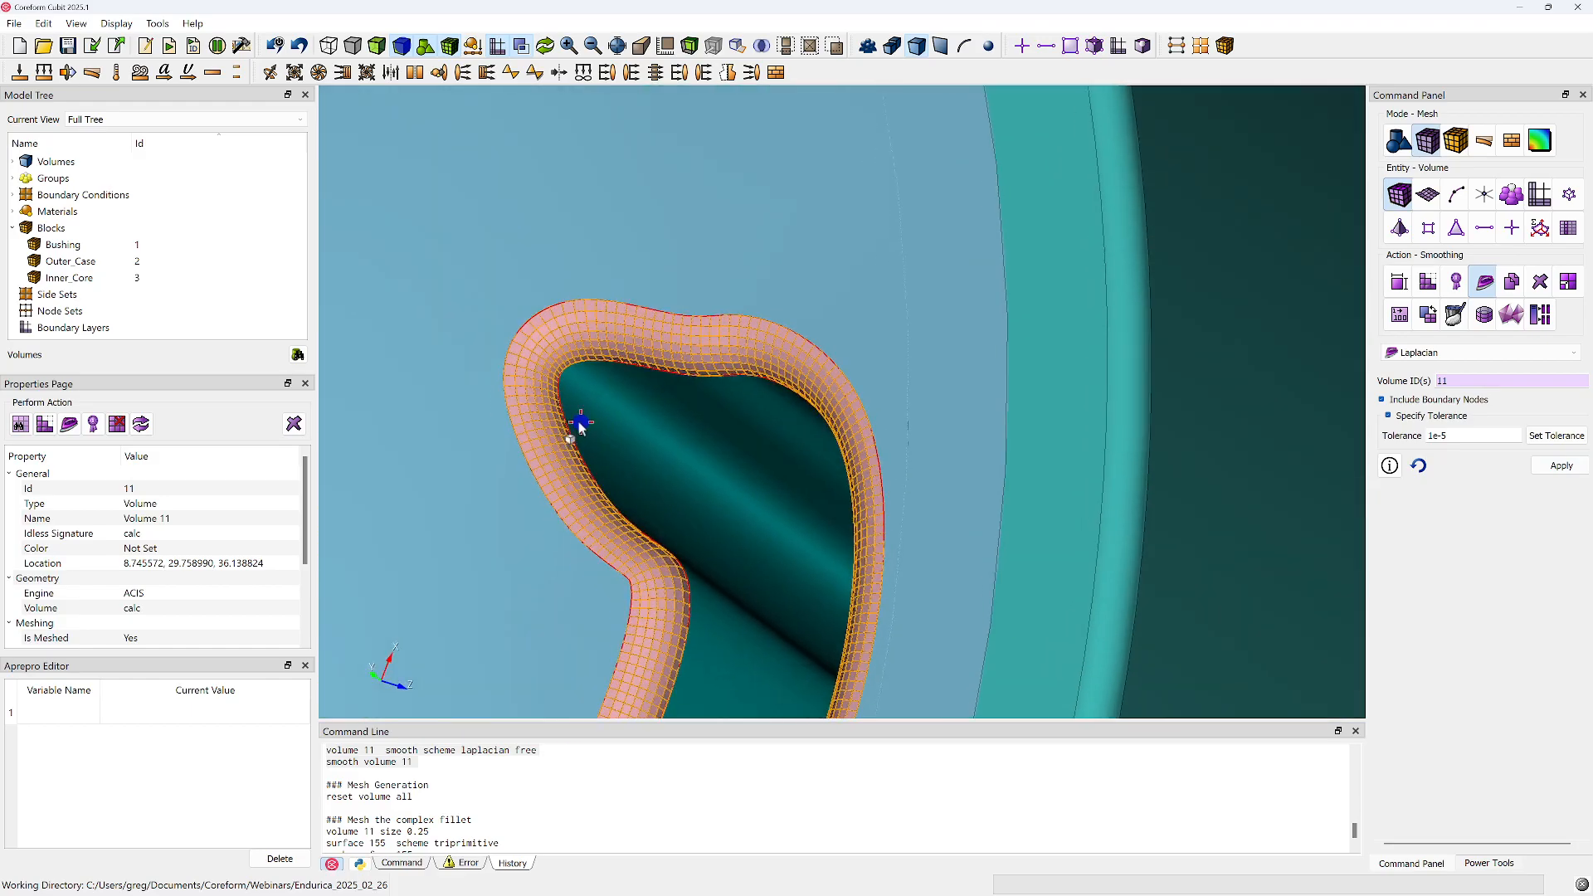
{"action": "scroll", "coordinate": [508, 817], "scroll_direction": "down", "scroll_amount": 5}
{"action": "scroll", "coordinate": [508, 819], "scroll_direction": "up", "scroll_amount": 1}
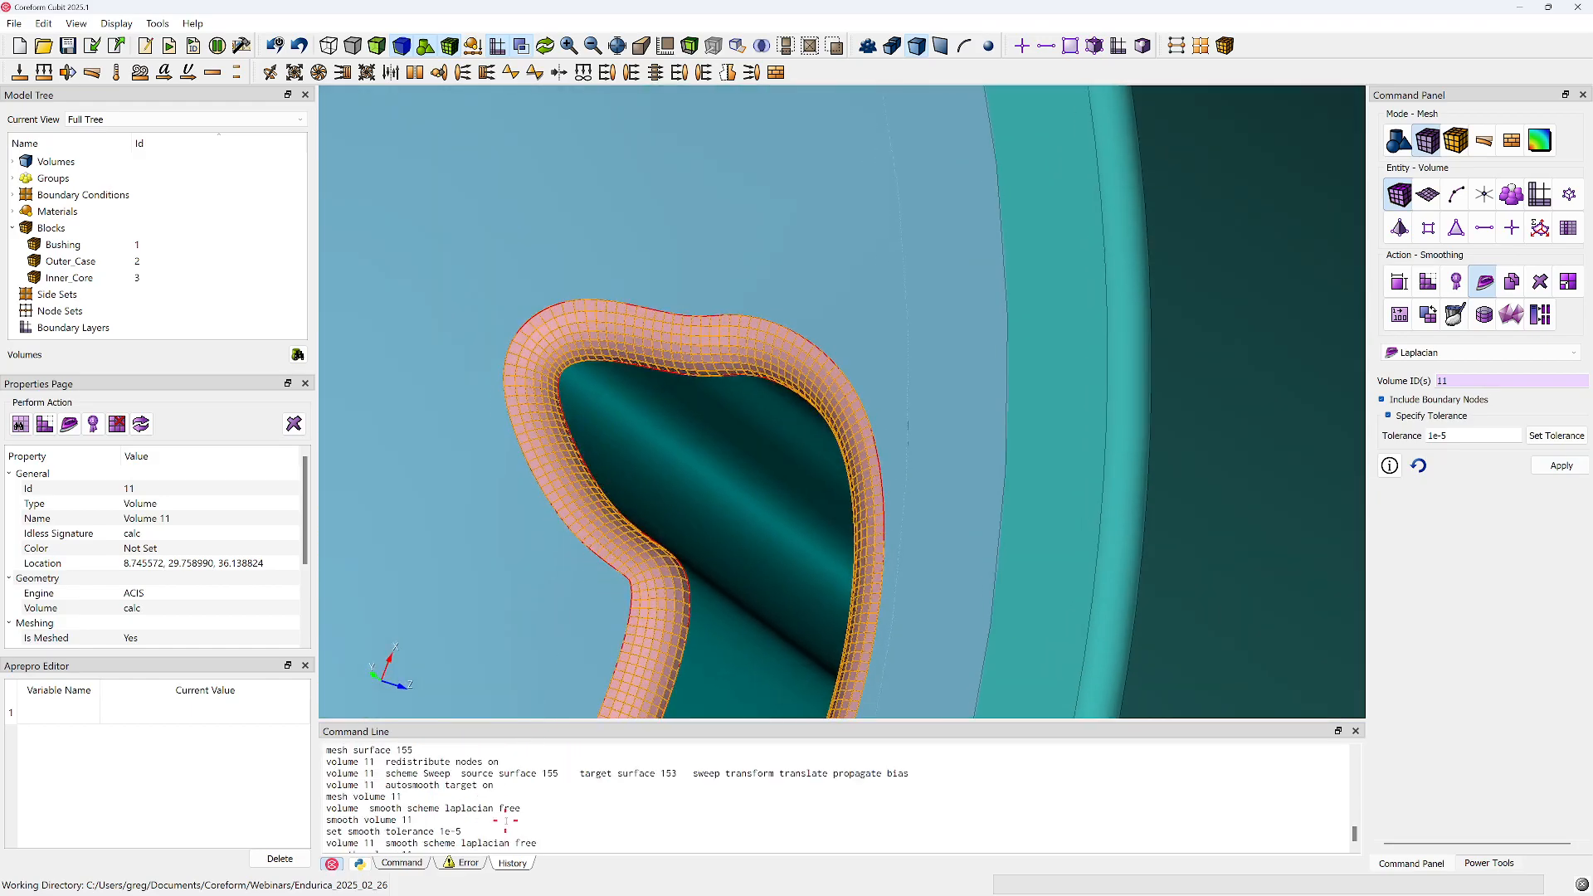
{"action": "scroll", "coordinate": [506, 822], "scroll_direction": "down", "scroll_amount": 1}
{"action": "left_click_drag", "start_coordinate": [462, 798], "coordinate": [322, 798]}
{"action": "key", "text": "ctrl+c"}
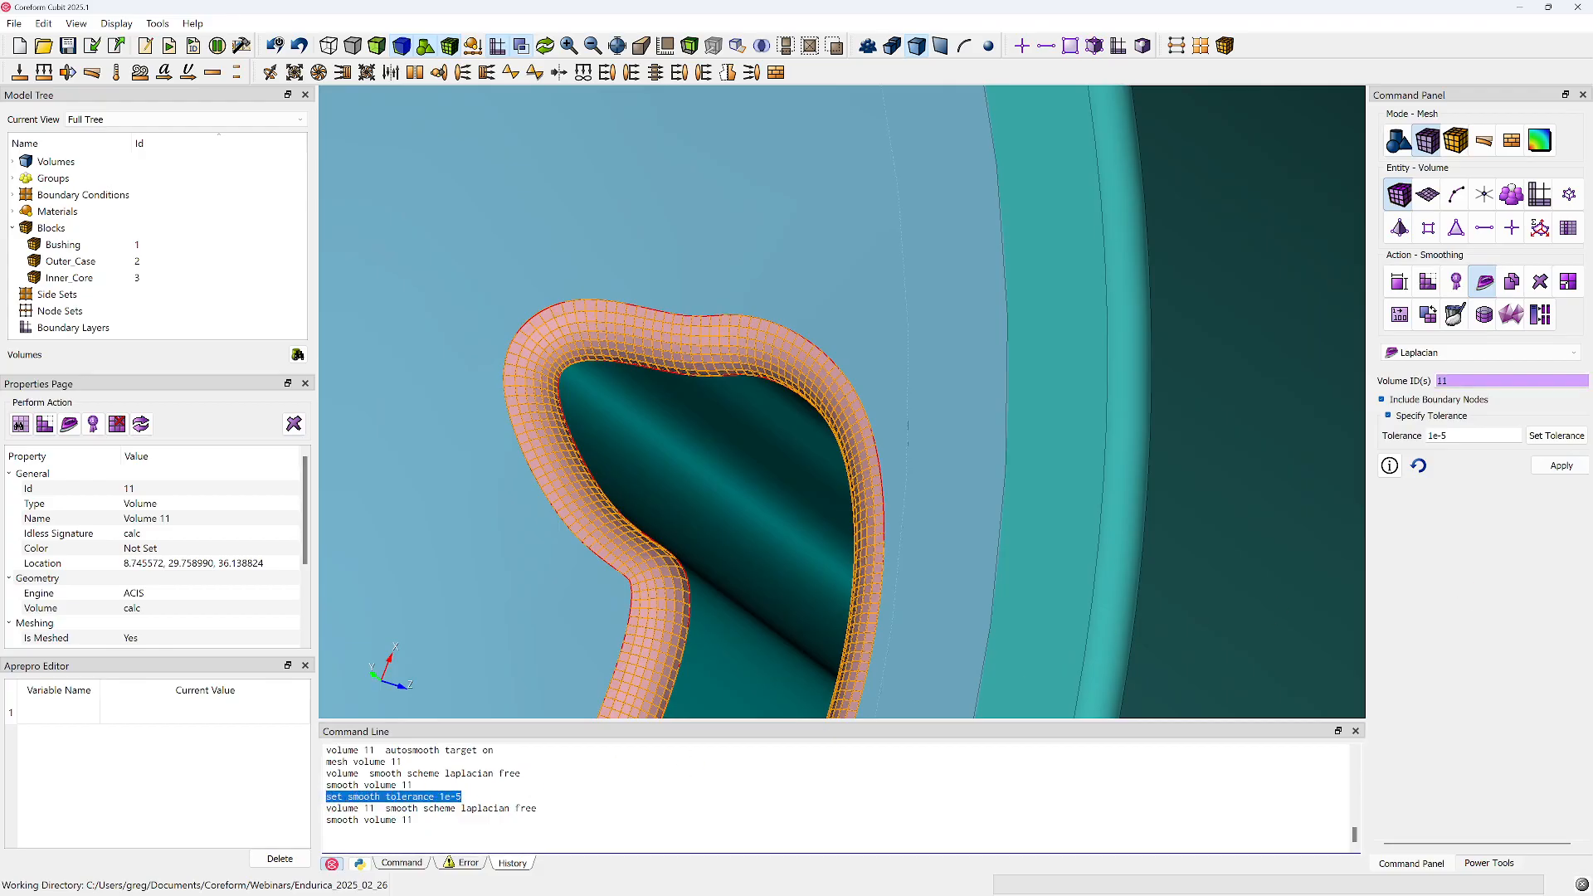
Insert "set smooth tolerance 1e-5" into the journal between "mesh volume 11" and the Laplacian smoothing scheme line
{"action": "left_click_drag", "start_coordinate": [1592, 78], "coordinate": [914, 92]}
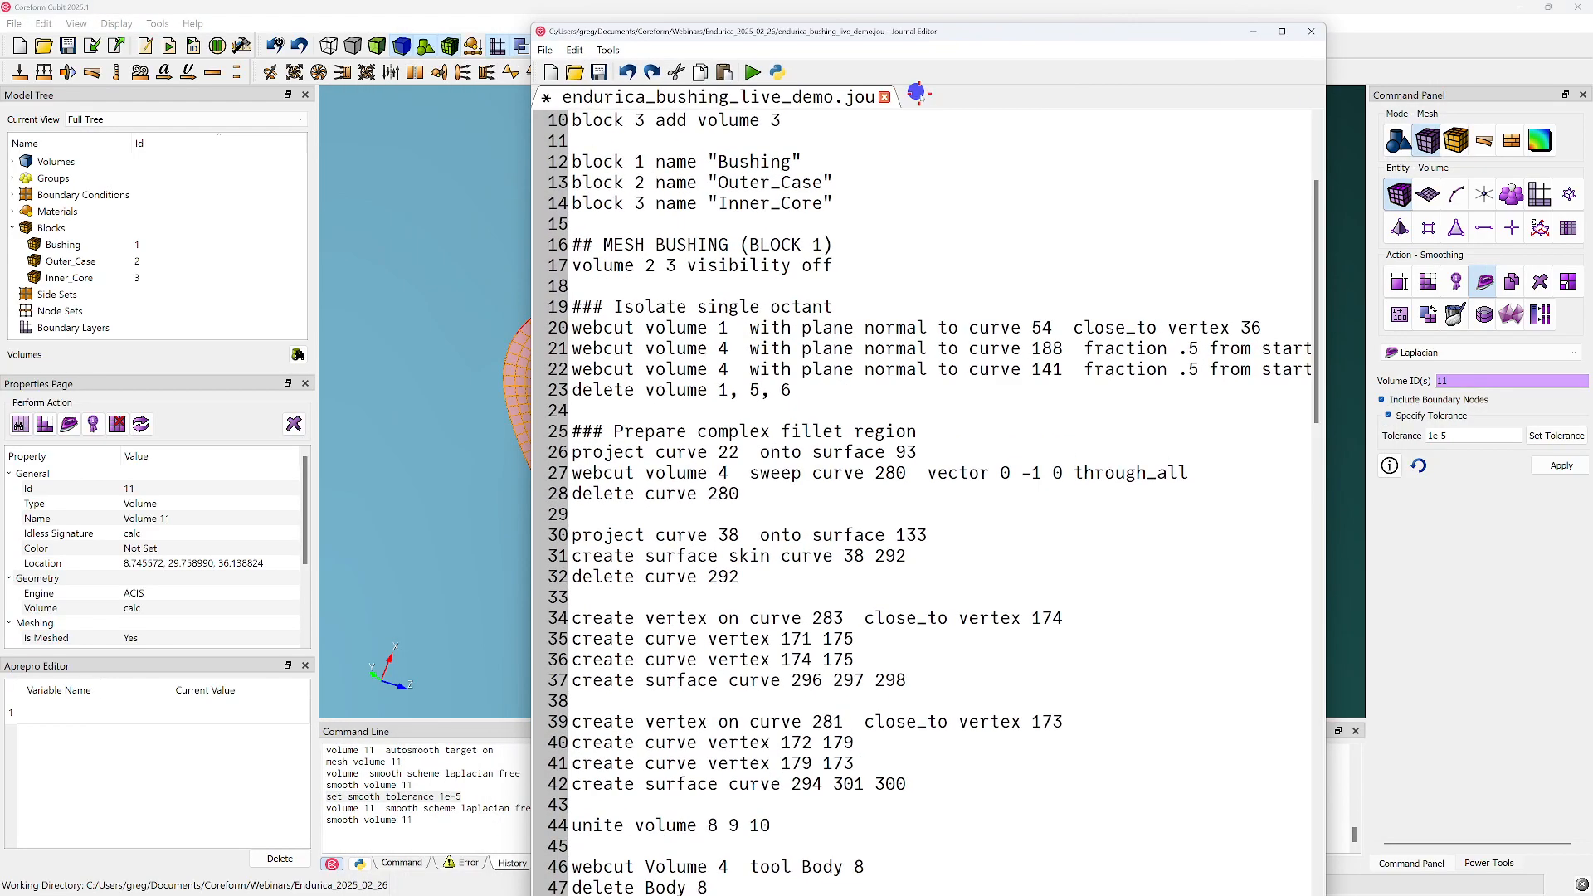
{"action": "key", "text": "super+Right"}
{"action": "scroll", "coordinate": [919, 98], "scroll_direction": "down", "scroll_amount": 20}
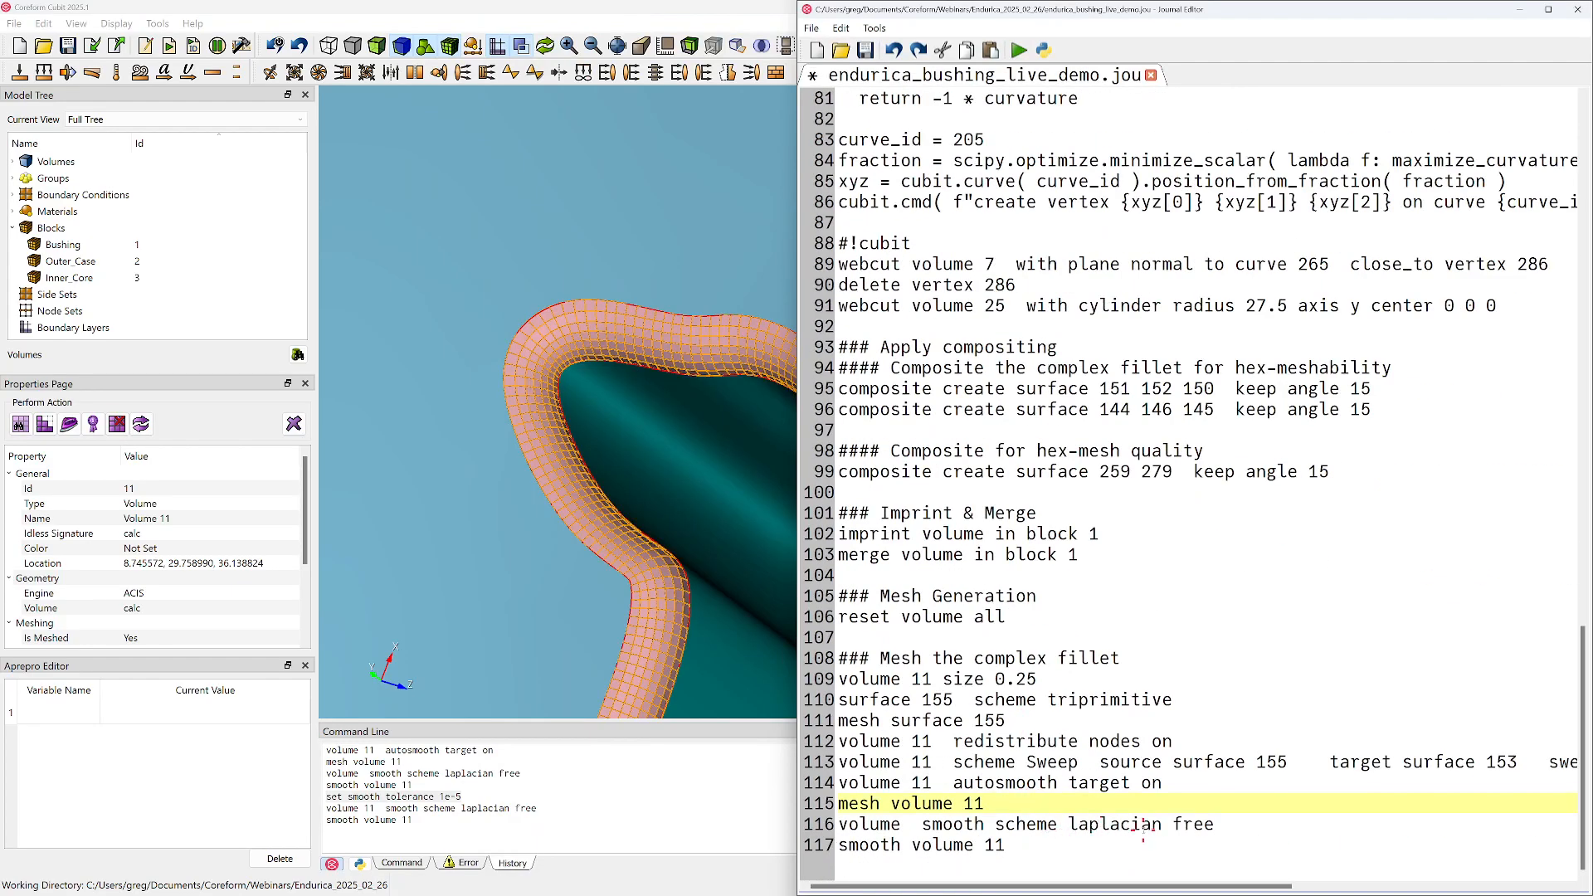
{"action": "key", "text": "Return"}
{"action": "key", "text": "ctrl+v"}
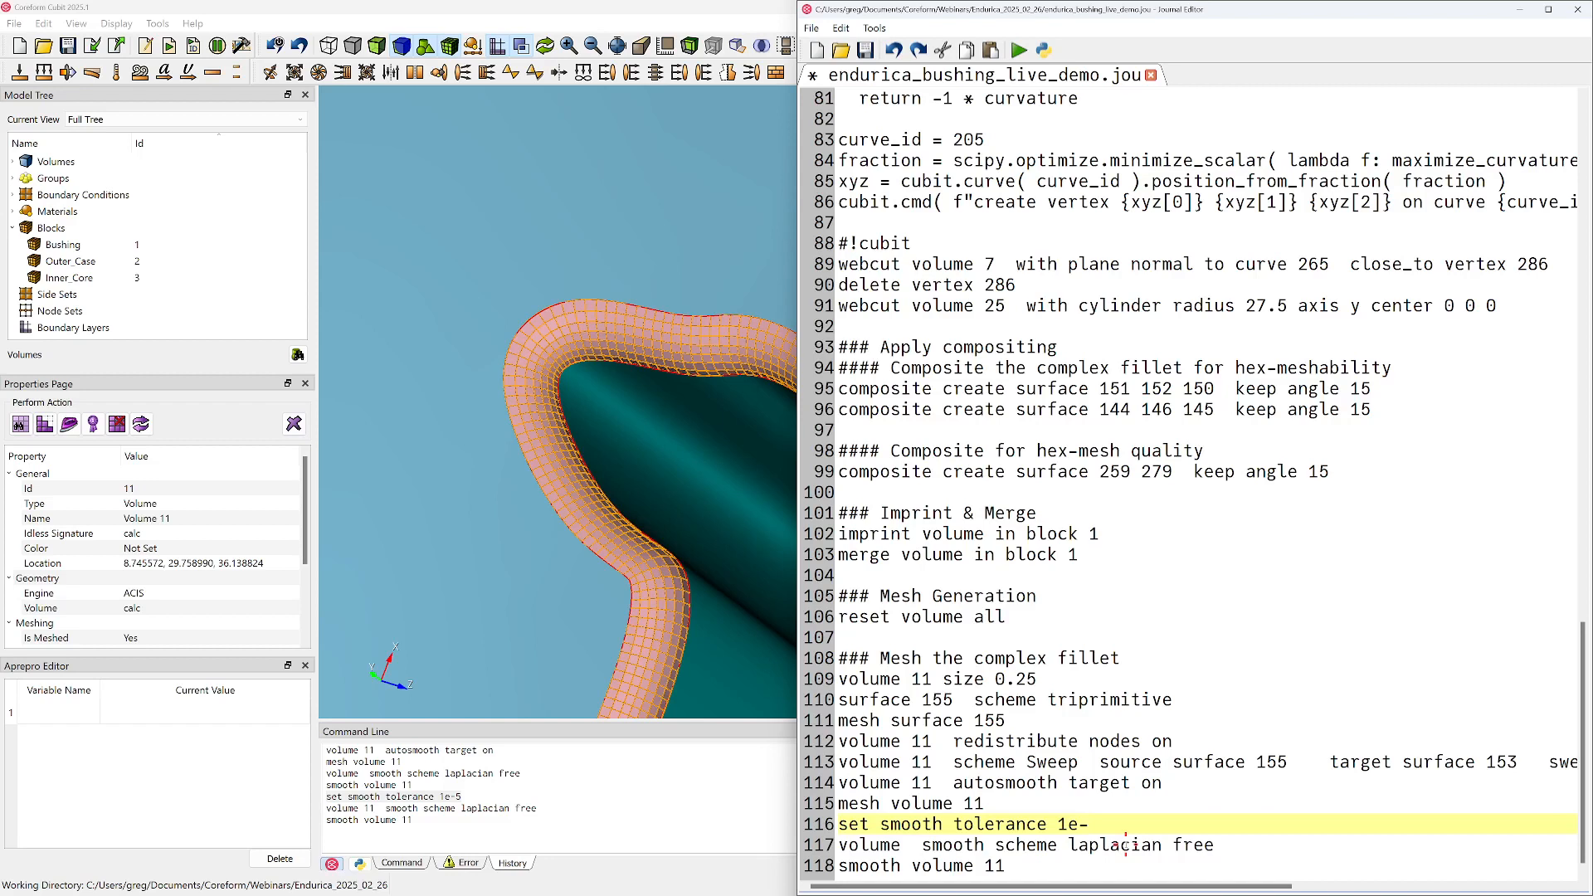
{"action": "key", "text": "shift+Home"}
{"action": "key", "text": "ctrl+c"}
{"action": "key", "text": "Down"}
{"action": "key", "text": "Down"}
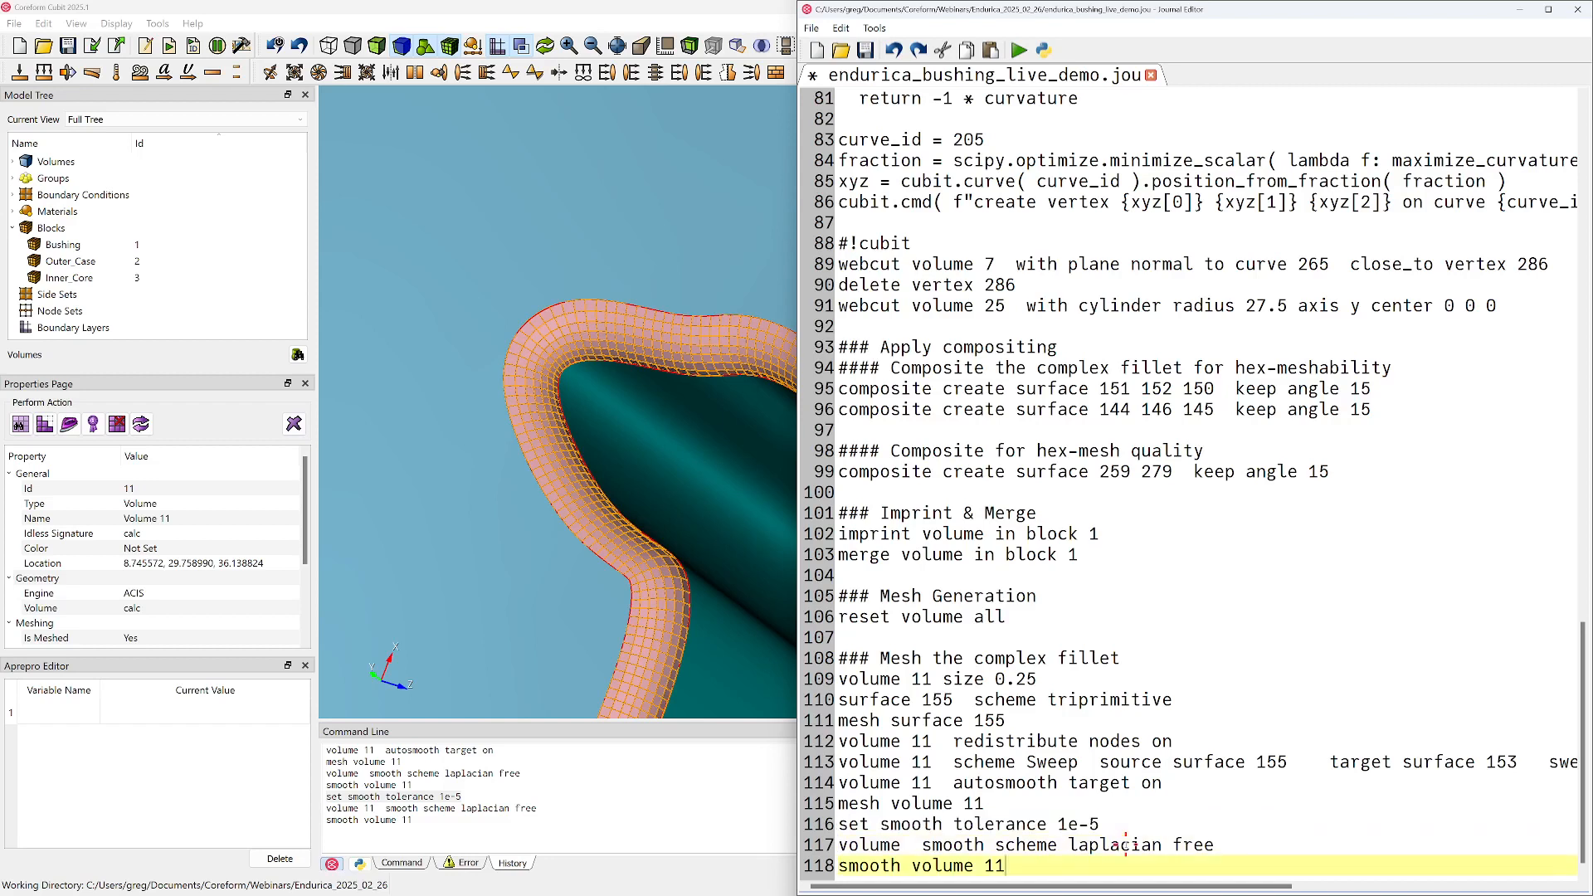
Add "set smooth tolerance 0.05" as the journal's last line and save the journal
{"action": "key", "text": "Return"}
{"action": "key", "text": "ctrl+v"}
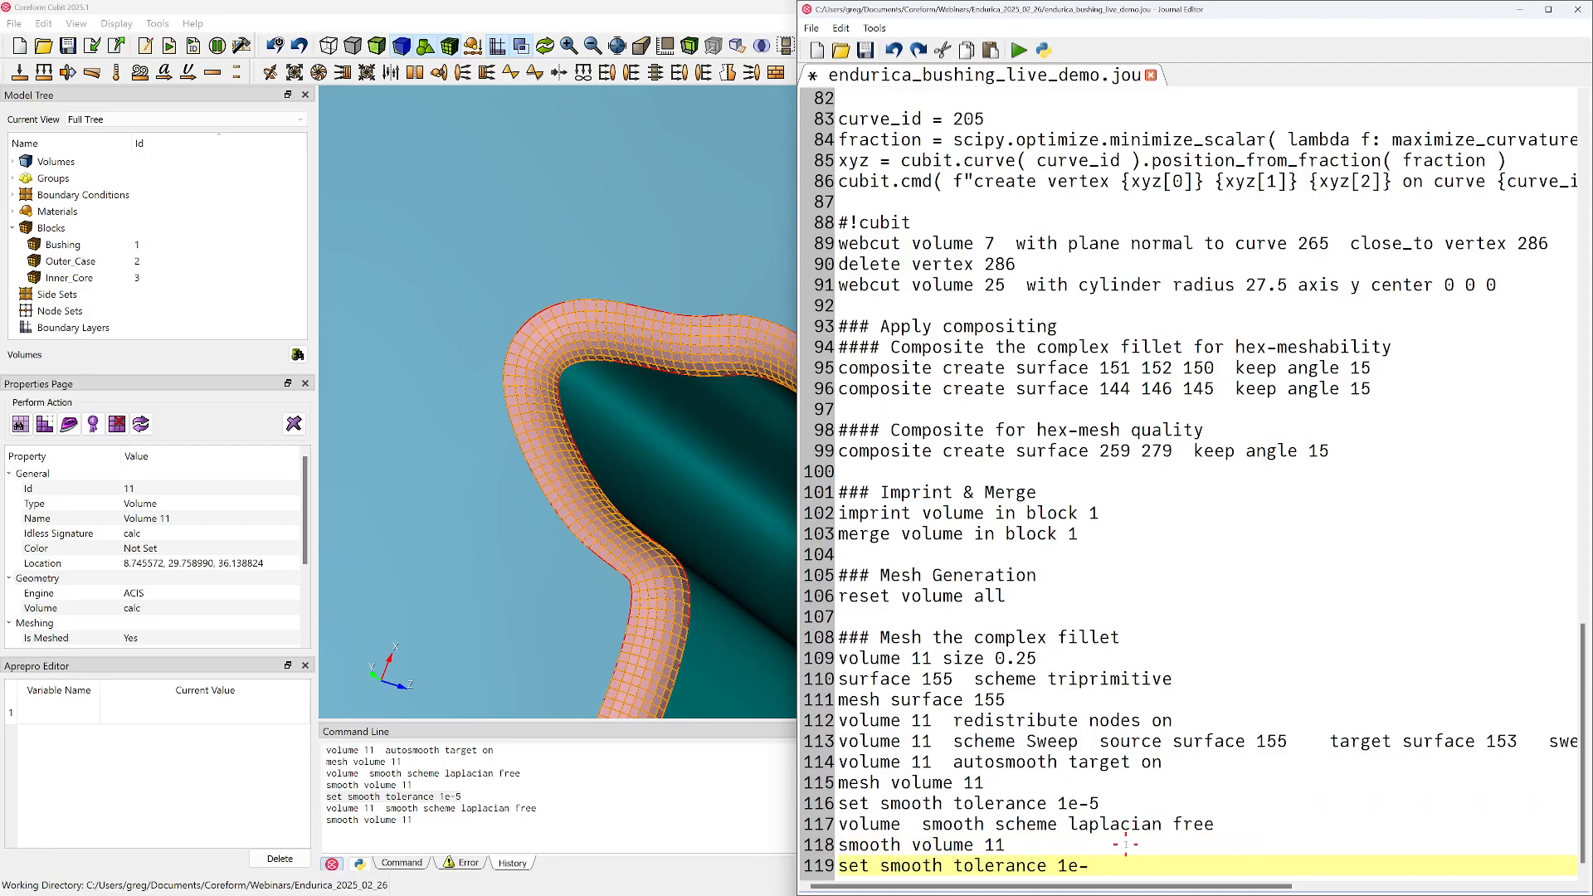
{"action": "key", "text": "ctrl+s"}
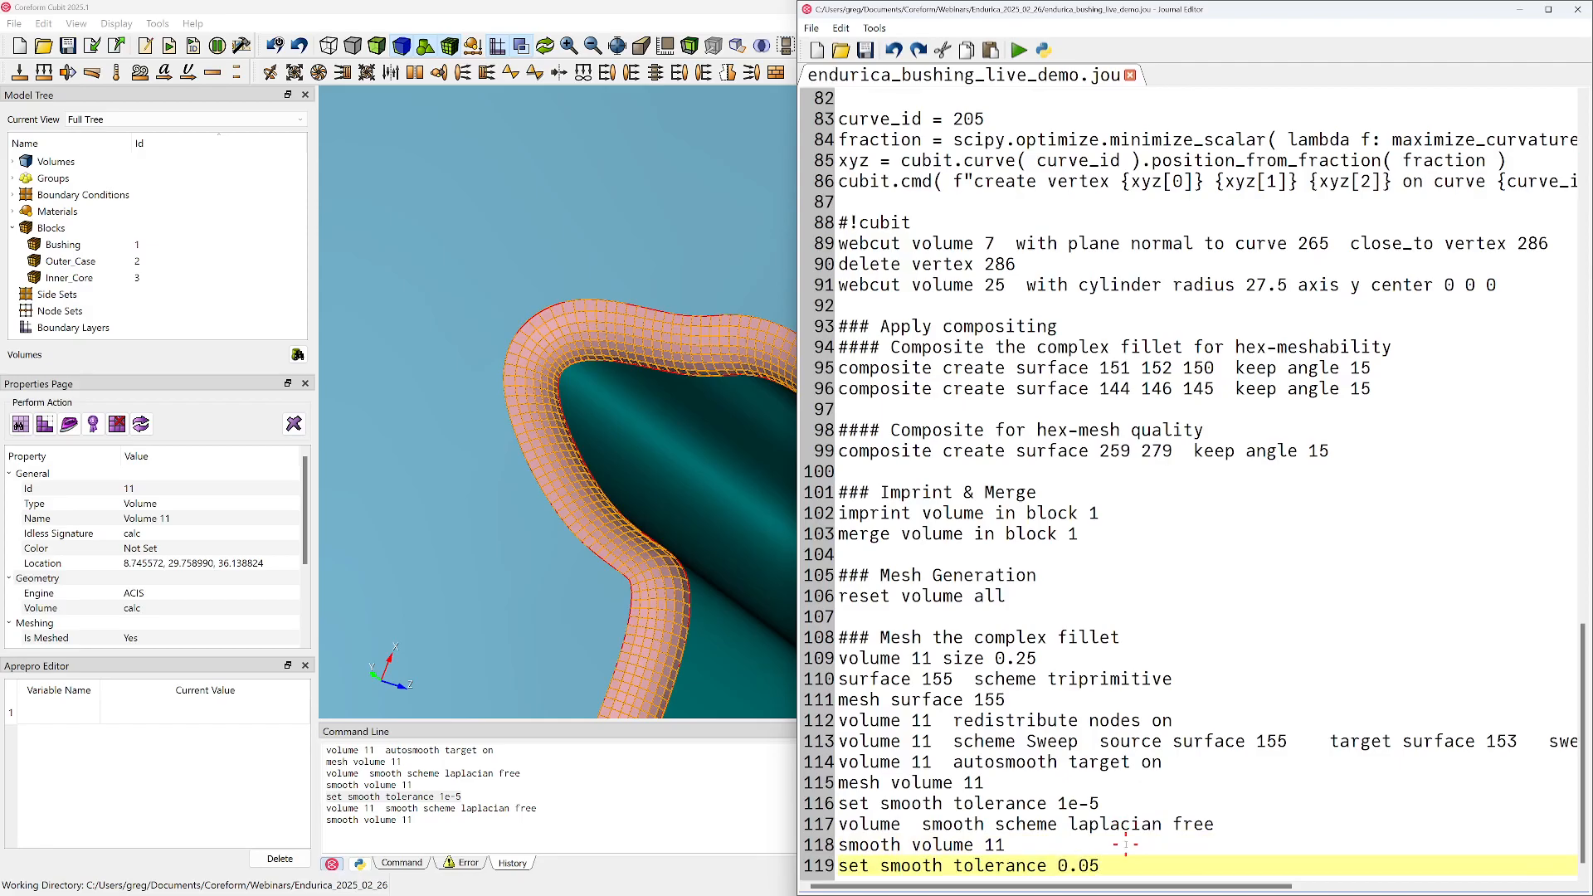
Set the smoothing tolerance before the Laplacian line to 1e-2 and run the journal from "reset volume all" to the end
{"action": "key", "text": "Up"}
{"action": "key", "text": "Up"}
{"action": "key", "text": "Up"}
{"action": "key", "text": "BackSpace"}
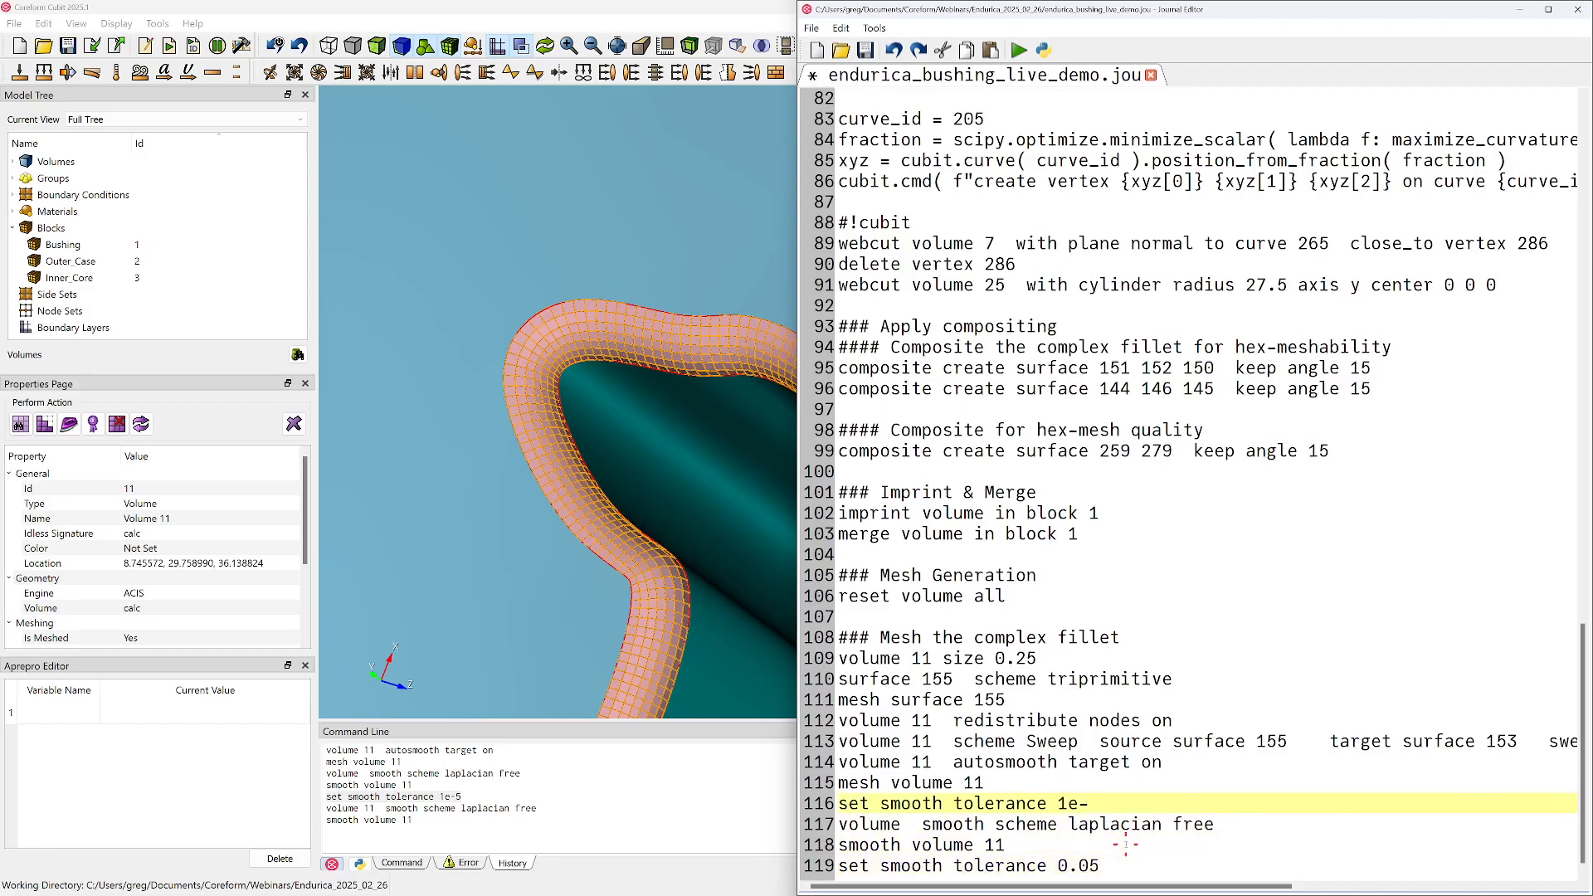
{"action": "left_click_drag", "start_coordinate": [1104, 865], "coordinate": [842, 595]}
{"action": "right_click", "coordinate": [955, 596]}
{"action": "left_click", "coordinate": [1025, 623]}
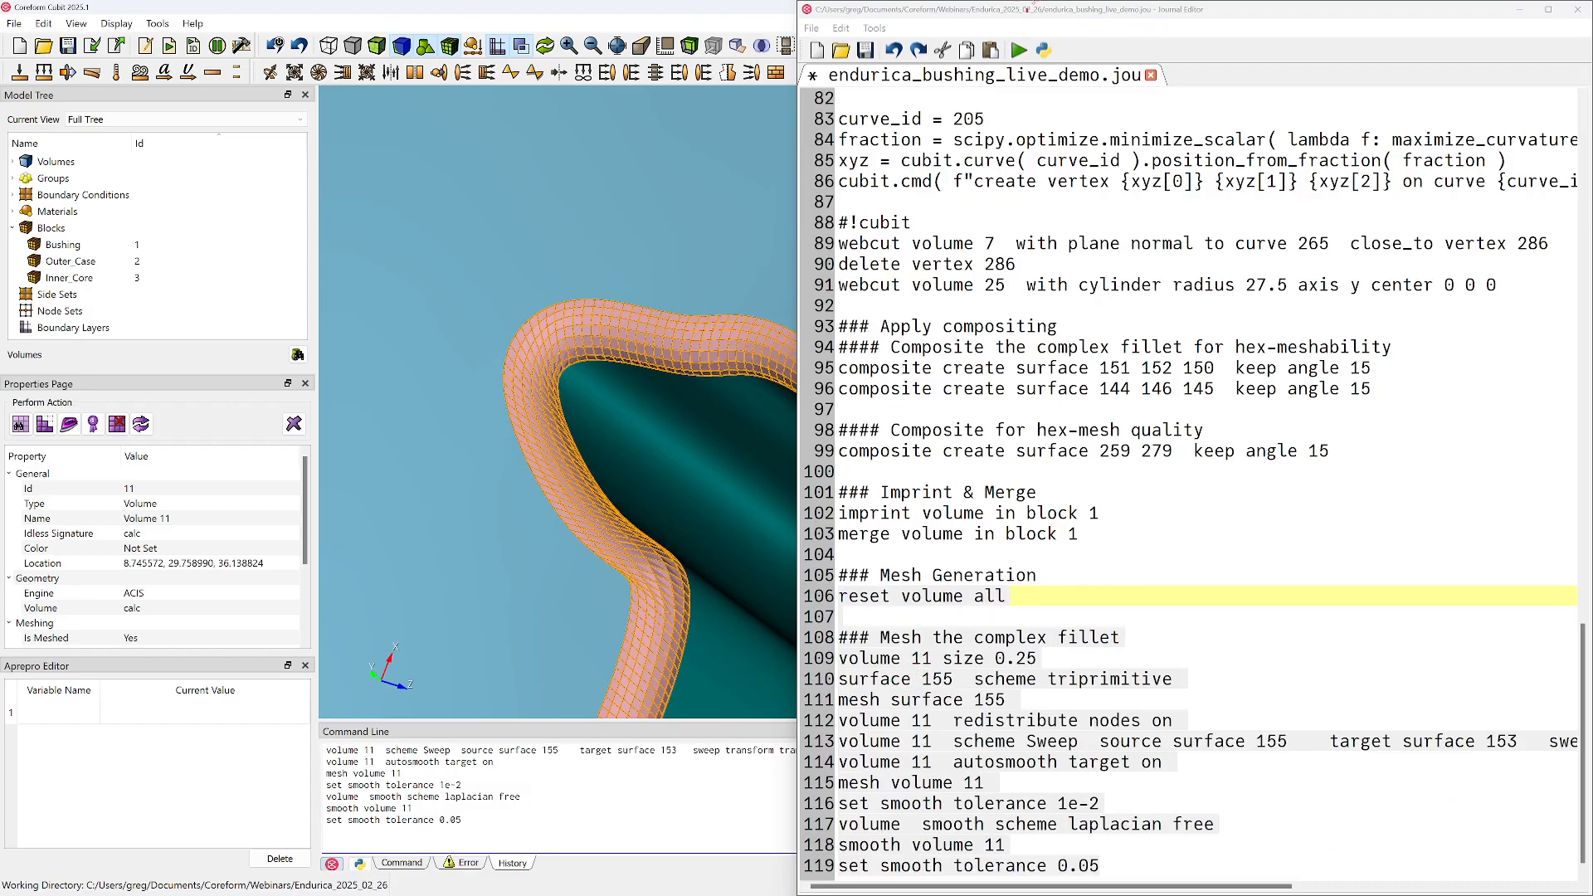
Arrange the meshing window and the journal editor side by side, with the journal's mesh generation section in view
{"action": "left_click_drag", "start_coordinate": [1056, 13], "coordinate": [1592, 348]}
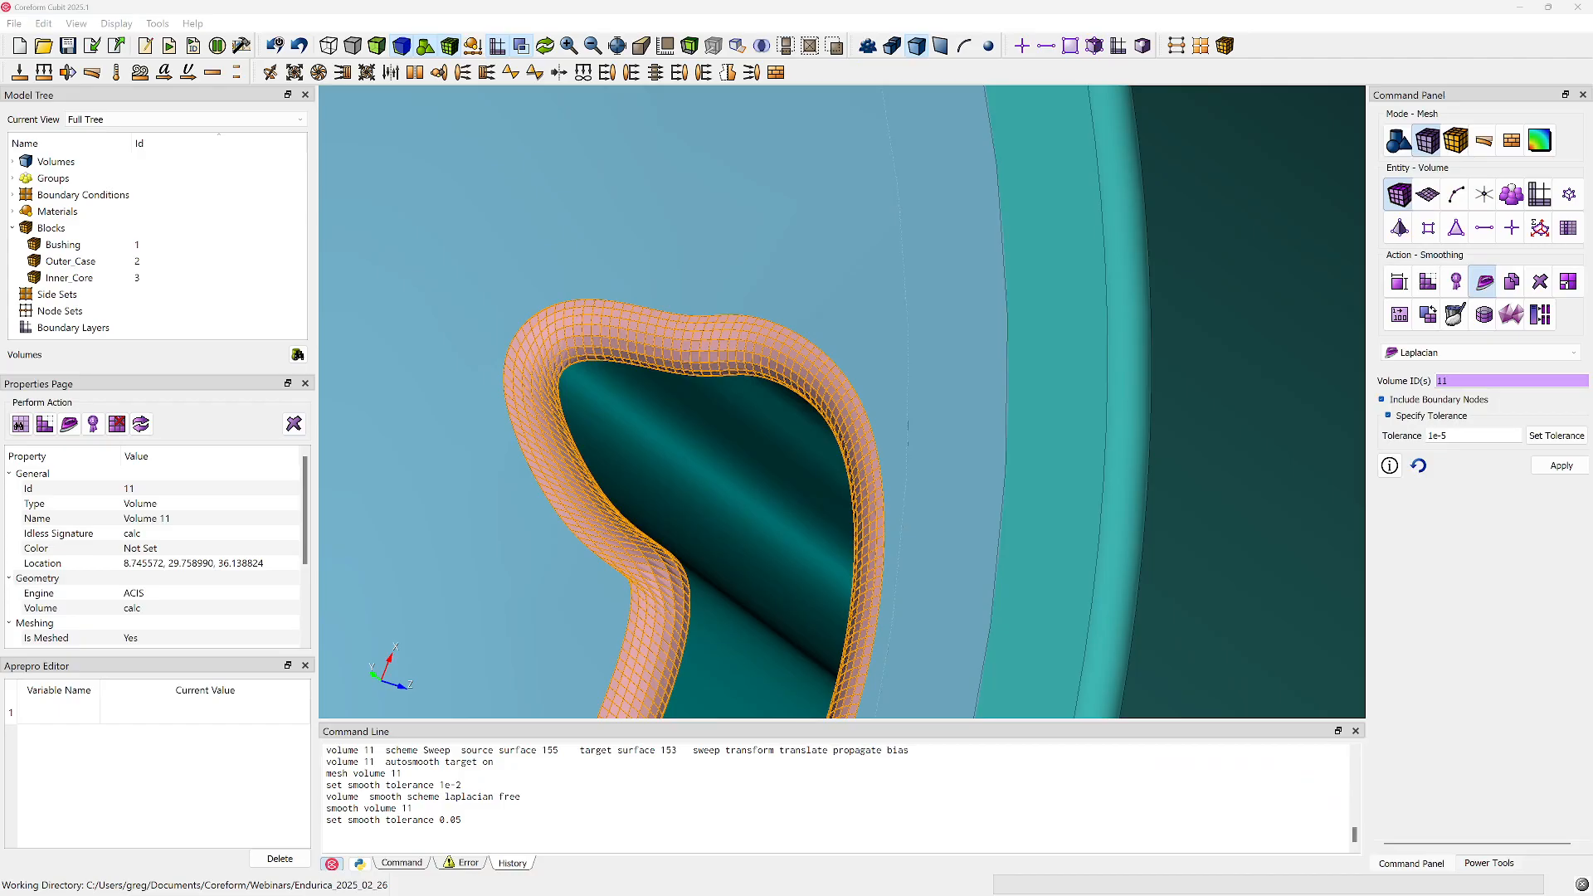
{"action": "left_click_drag", "start_coordinate": [1592, 220], "coordinate": [1131, 166]}
{"action": "left_click_drag", "start_coordinate": [402, 8], "coordinate": [0, 256]}
{"action": "left_click", "coordinate": [1107, 316]}
{"action": "scroll", "coordinate": [1162, 747], "scroll_direction": "down", "scroll_amount": 14}
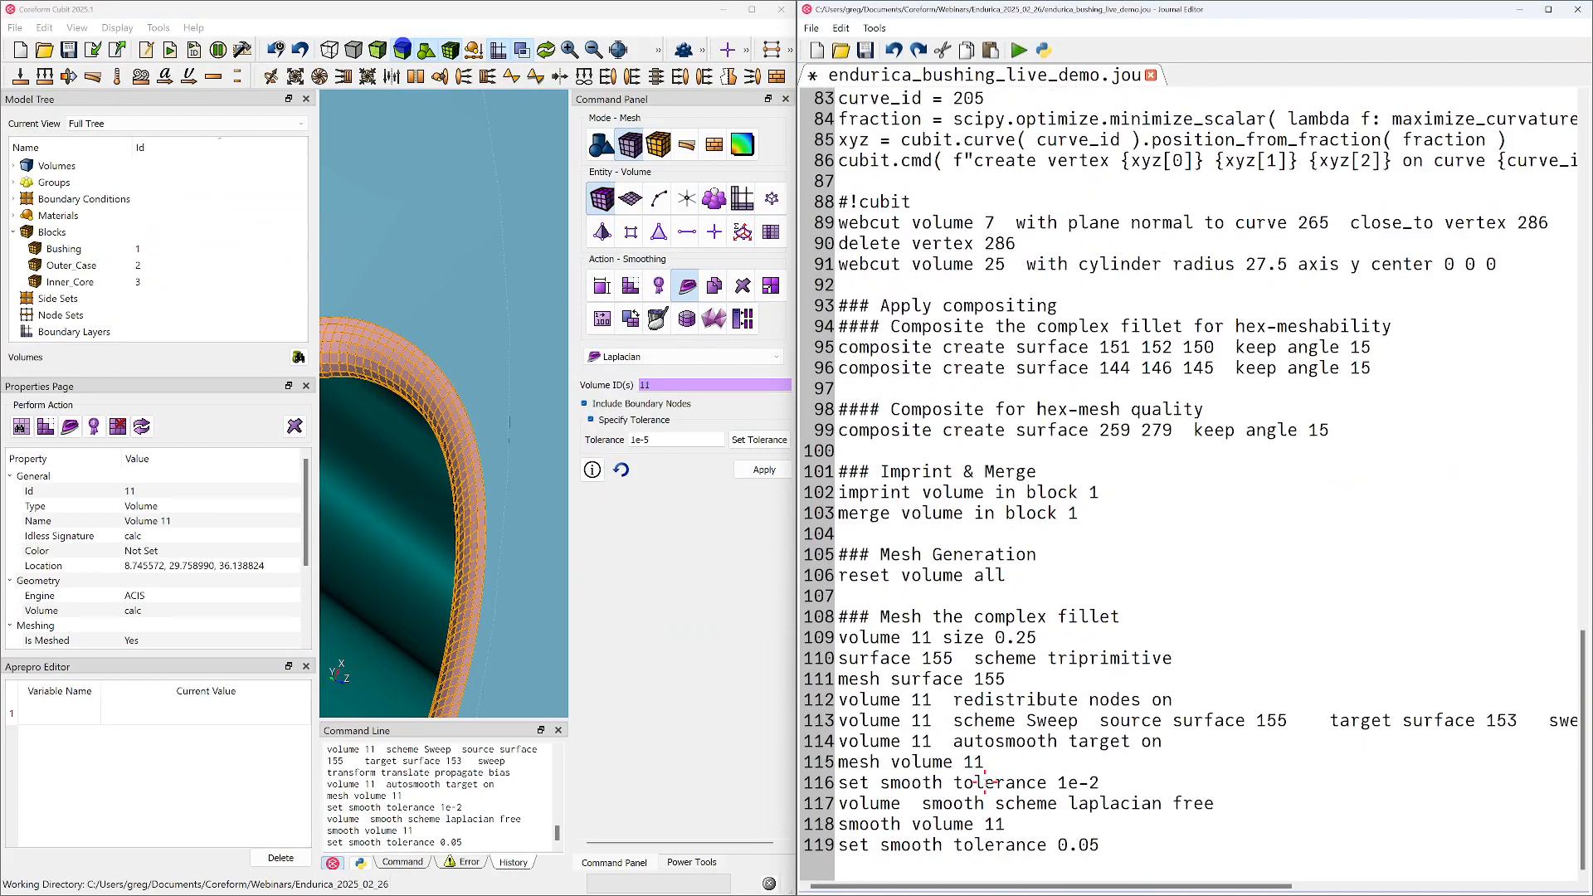
Try a smoothing tolerance of 1e-3 in the journal, rerun from "reset volume all" to the end, and inspect the fillet mesh
{"action": "left_click", "coordinate": [1109, 780]}
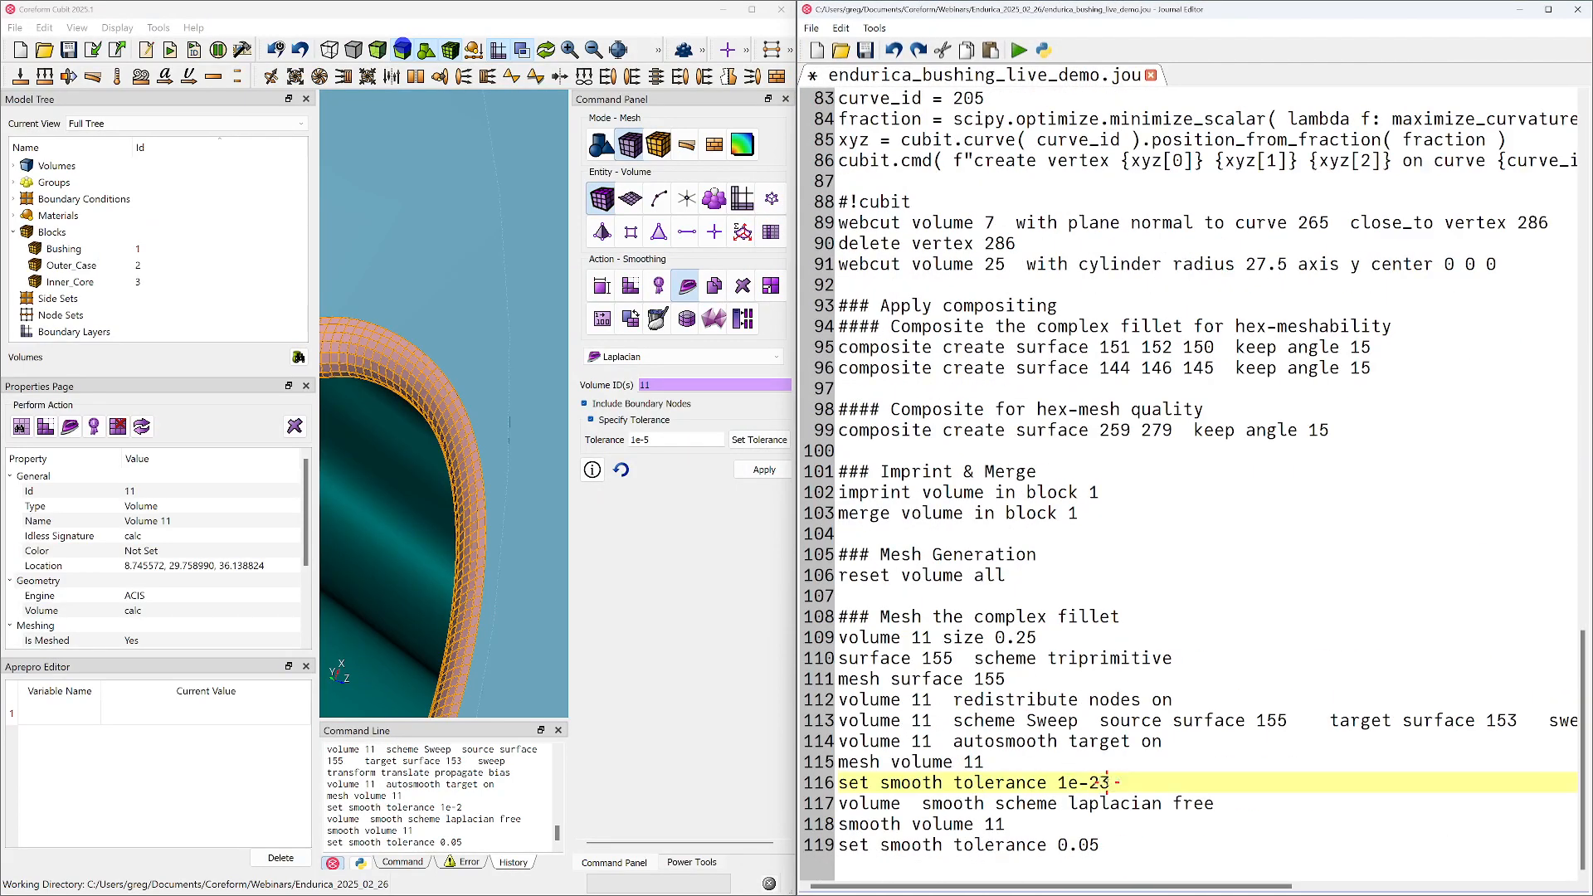
{"action": "left_click_drag", "start_coordinate": [1135, 871], "coordinate": [826, 581]}
{"action": "right_click", "coordinate": [851, 578]}
{"action": "left_click", "coordinate": [888, 587]}
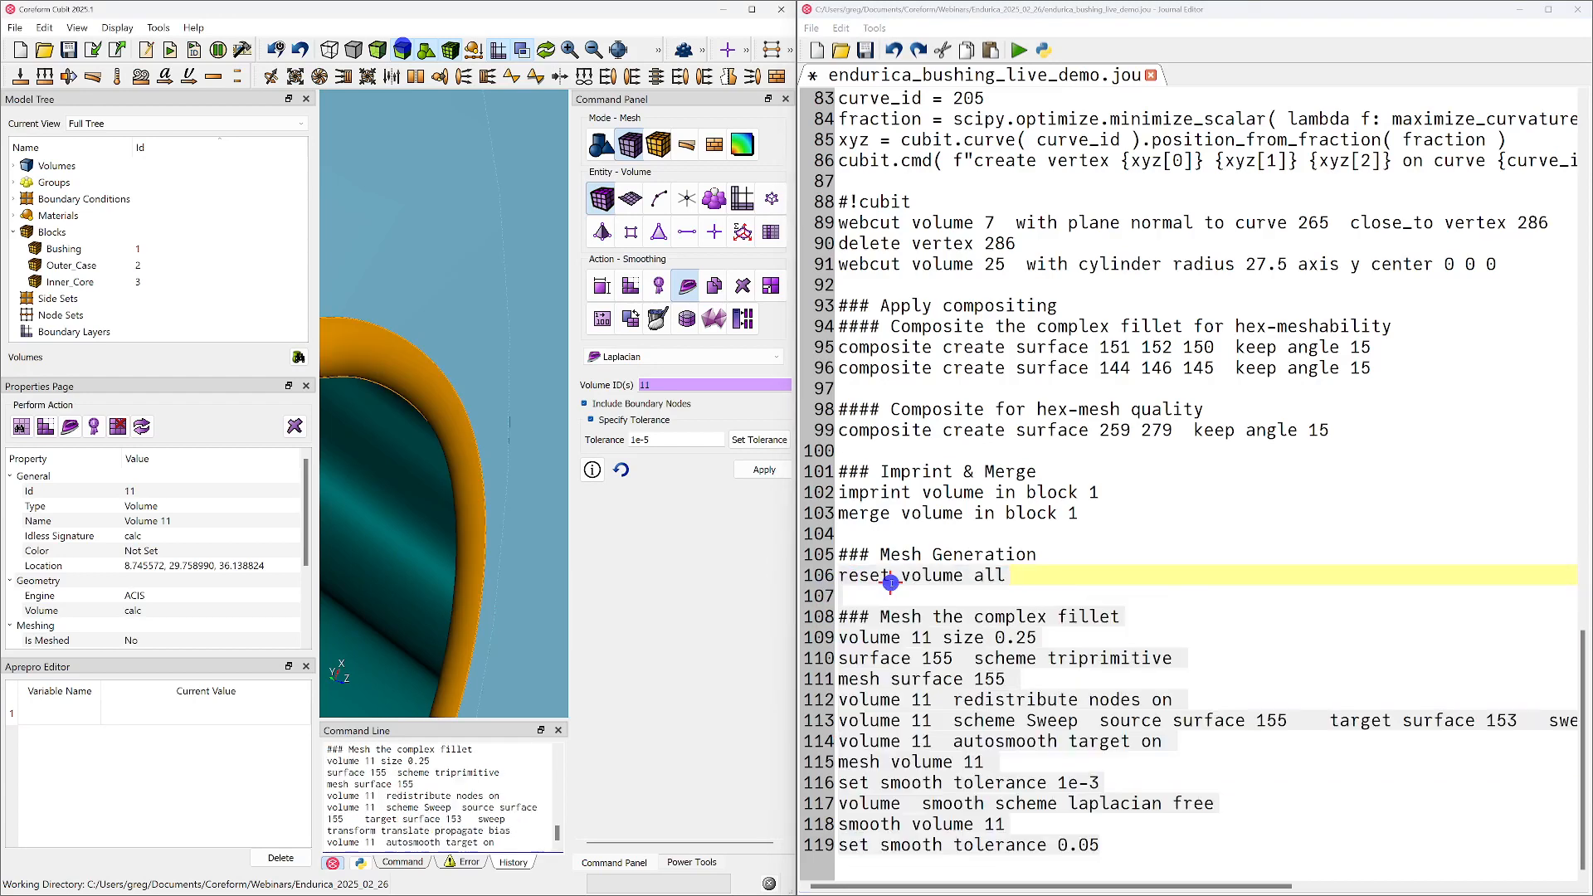
{"action": "scroll", "coordinate": [415, 482], "scroll_direction": "down", "scroll_amount": 3}
{"action": "scroll", "coordinate": [435, 490], "scroll_direction": "down", "scroll_amount": 1}
{"action": "middle_click_drag", "start_coordinate": [440, 490], "coordinate": [517, 504]}
{"action": "left_click_drag", "start_coordinate": [481, 487], "coordinate": [468, 442]}
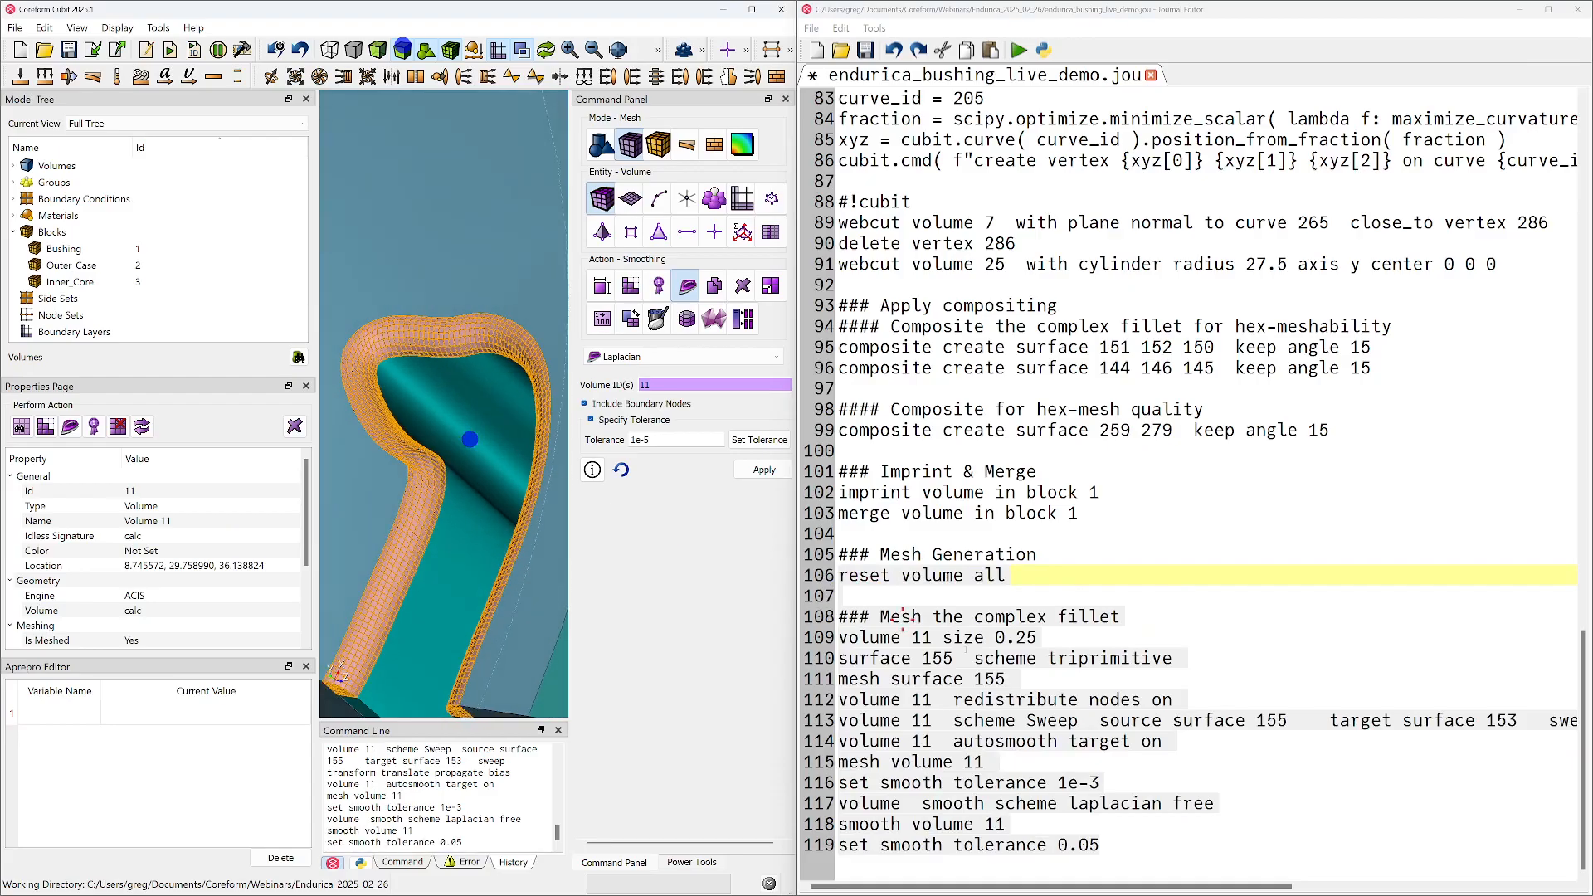
Try a smoothing tolerance of 1e-4 in the journal, rerun from "reset volume all" to the end, and inspect the fillet mesh
{"action": "left_click", "coordinate": [1081, 801]}
{"action": "left_click", "coordinate": [1102, 782]}
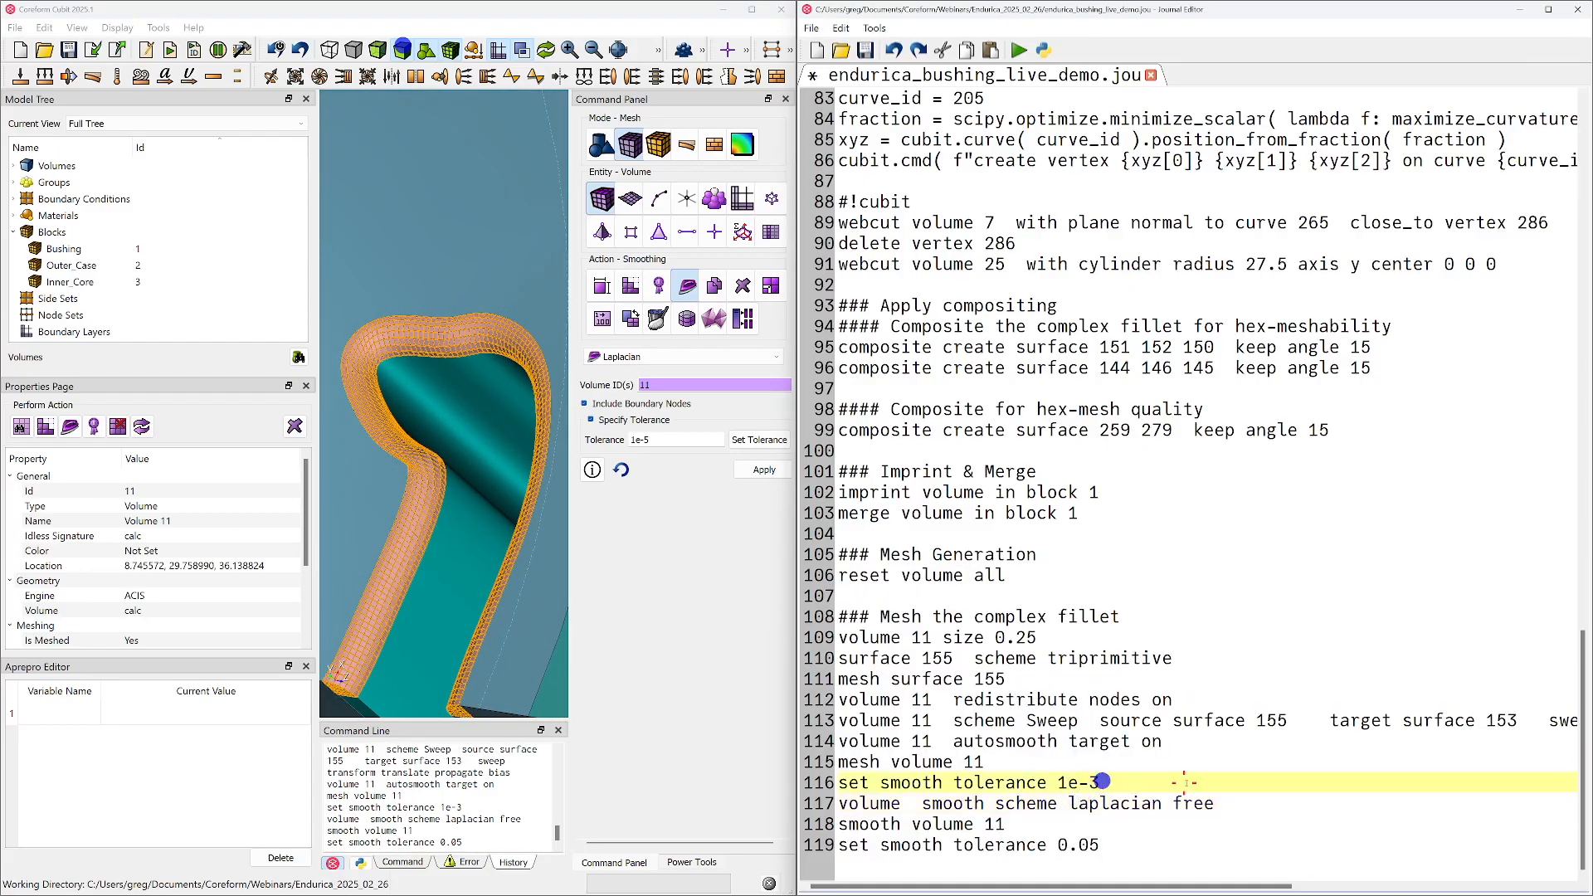
{"action": "left_click_drag", "start_coordinate": [1127, 850], "coordinate": [842, 573]}
{"action": "right_click", "coordinate": [849, 571]}
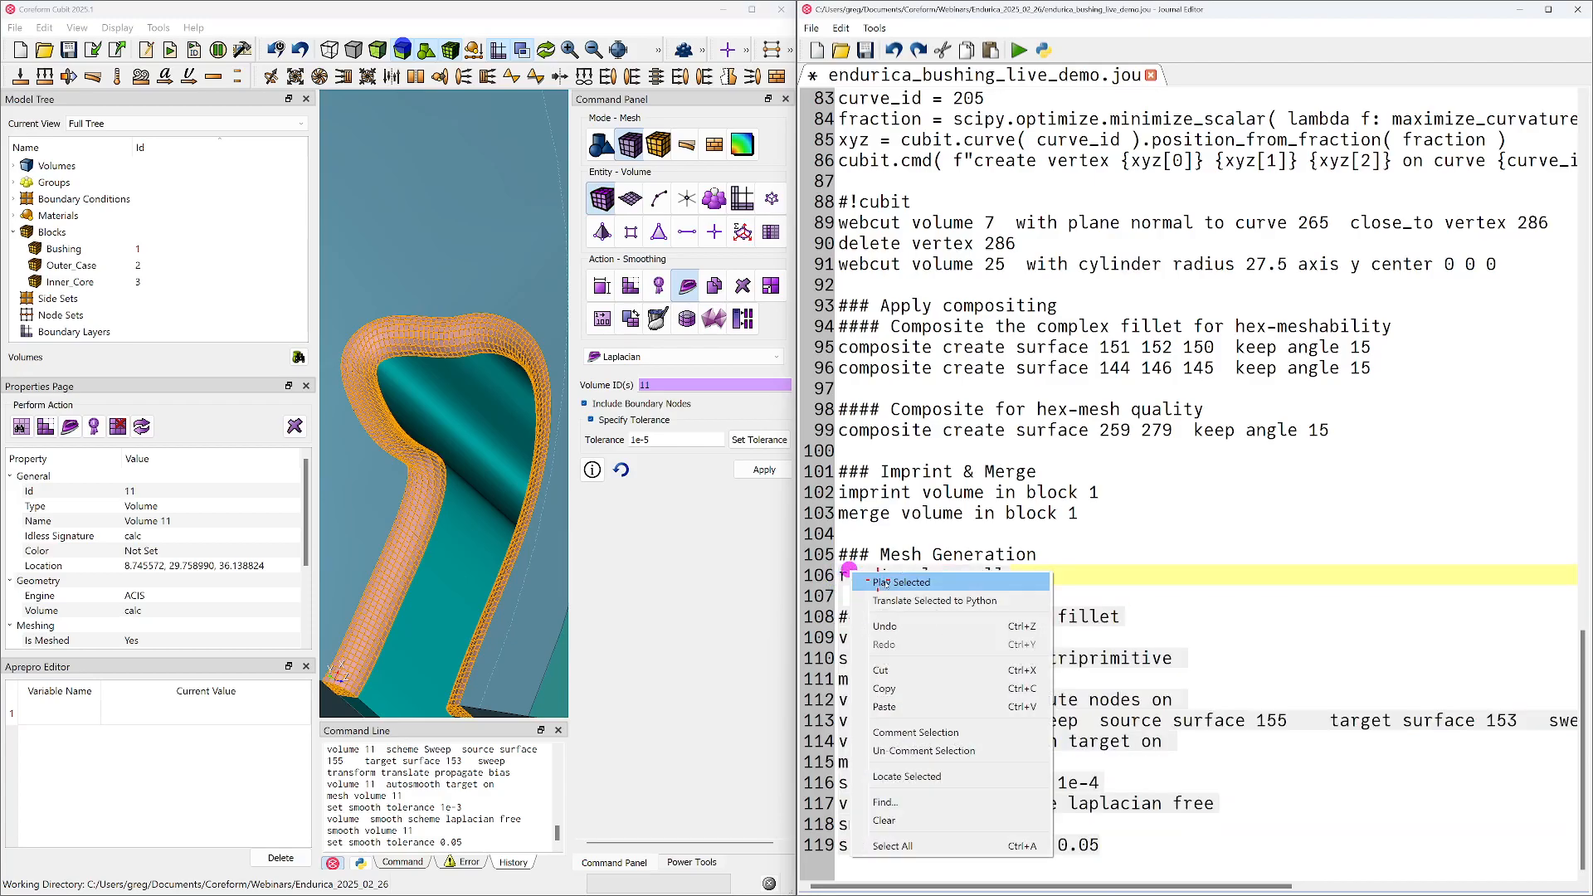
{"action": "left_click", "coordinate": [885, 583]}
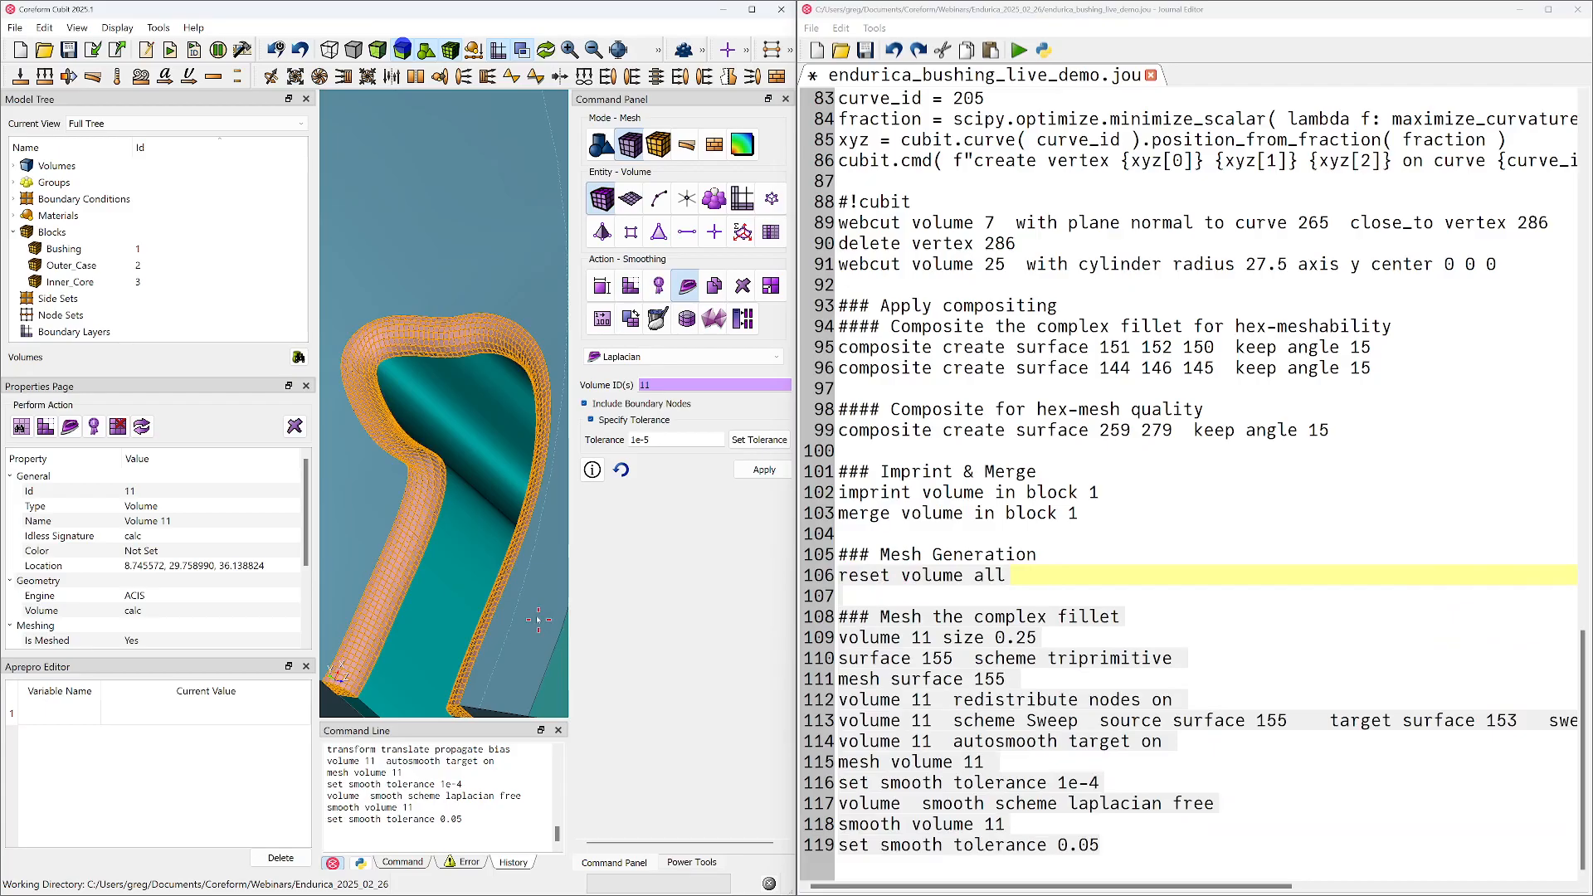
{"action": "left_click_drag", "start_coordinate": [363, 619], "coordinate": [378, 586]}
{"action": "scroll", "coordinate": [407, 589], "scroll_direction": "down", "scroll_amount": 6}
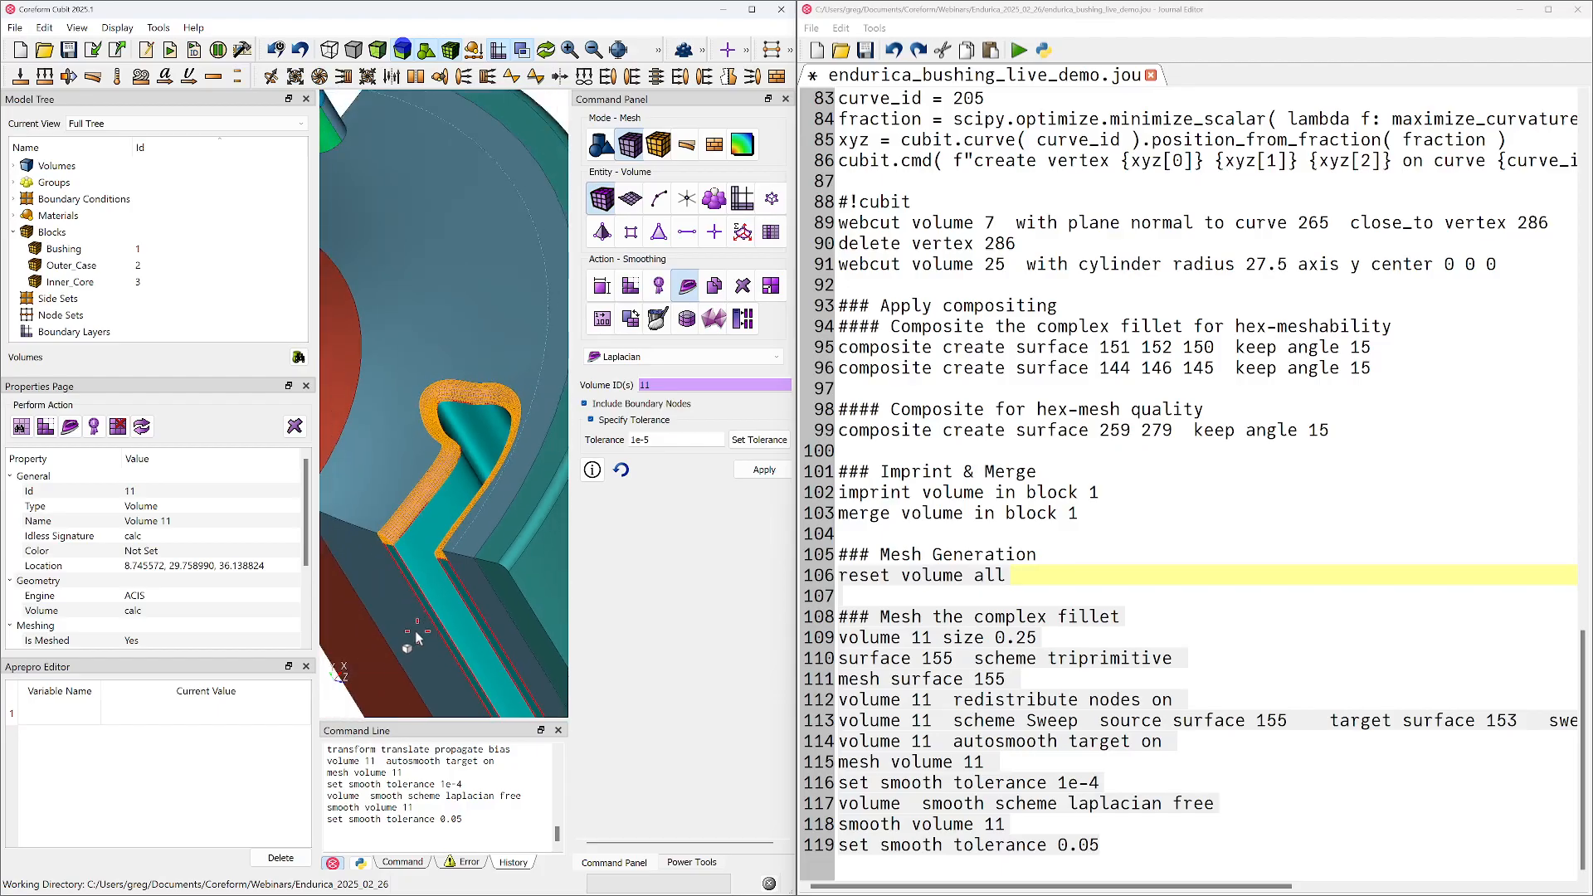
Apply a smoothing tolerance of 1e-2, smooth volume 11 again with the Laplacian scheme, and examine the fillet mesh up close
{"action": "left_click", "coordinate": [682, 439]}
{"action": "left_click", "coordinate": [760, 441]}
{"action": "left_click", "coordinate": [763, 470]}
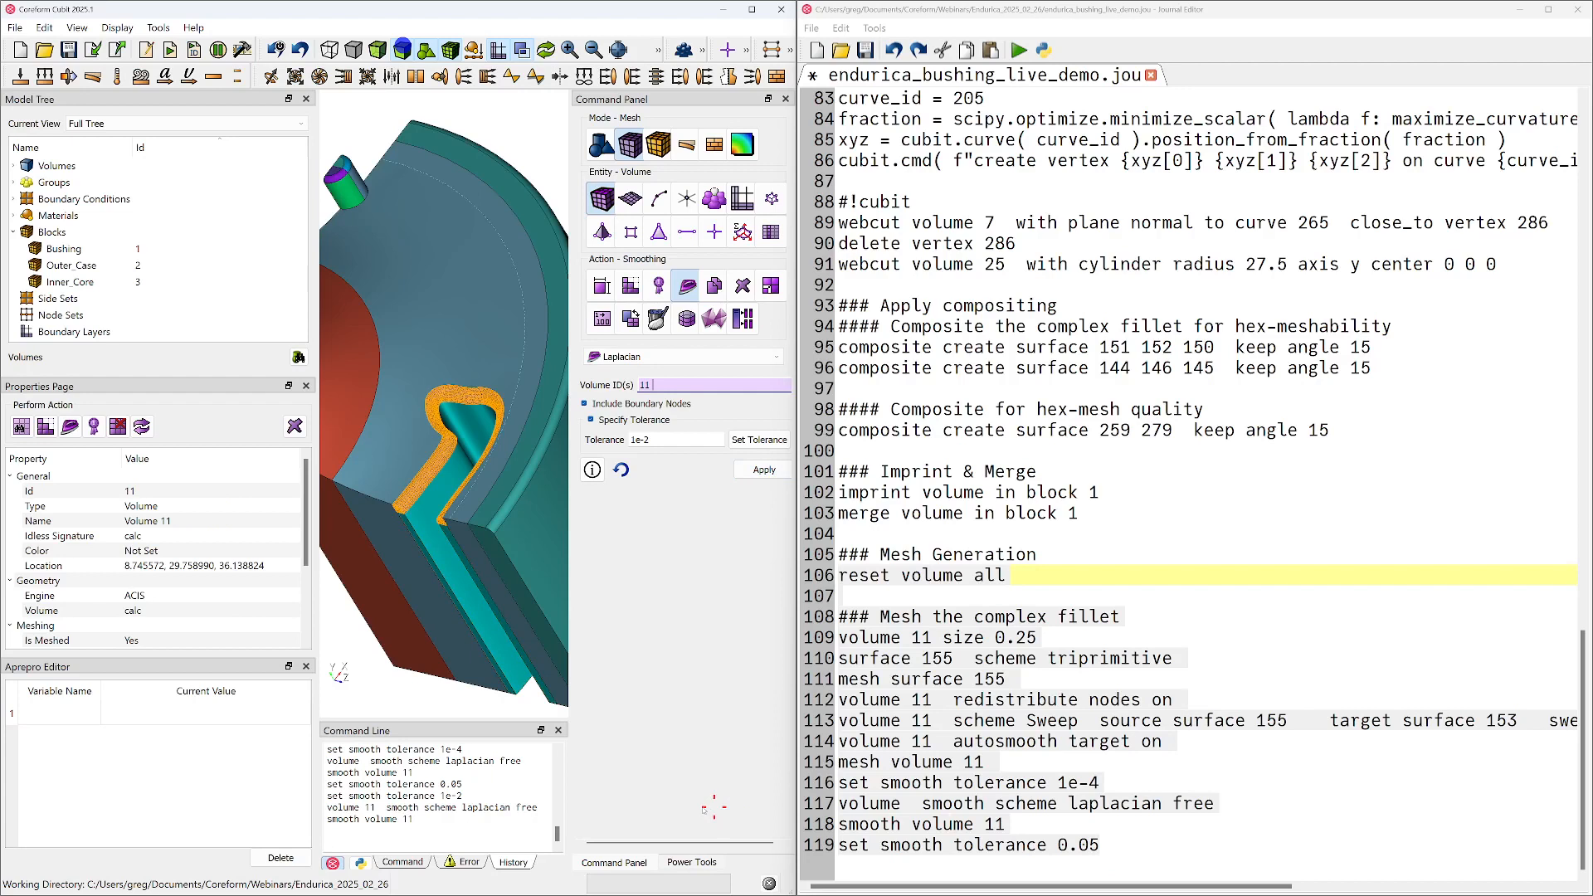
{"action": "left_click", "coordinate": [441, 686]}
{"action": "scroll", "coordinate": [428, 498], "scroll_direction": "up", "scroll_amount": 10}
{"action": "scroll", "coordinate": [456, 475], "scroll_direction": "down", "scroll_amount": 1}
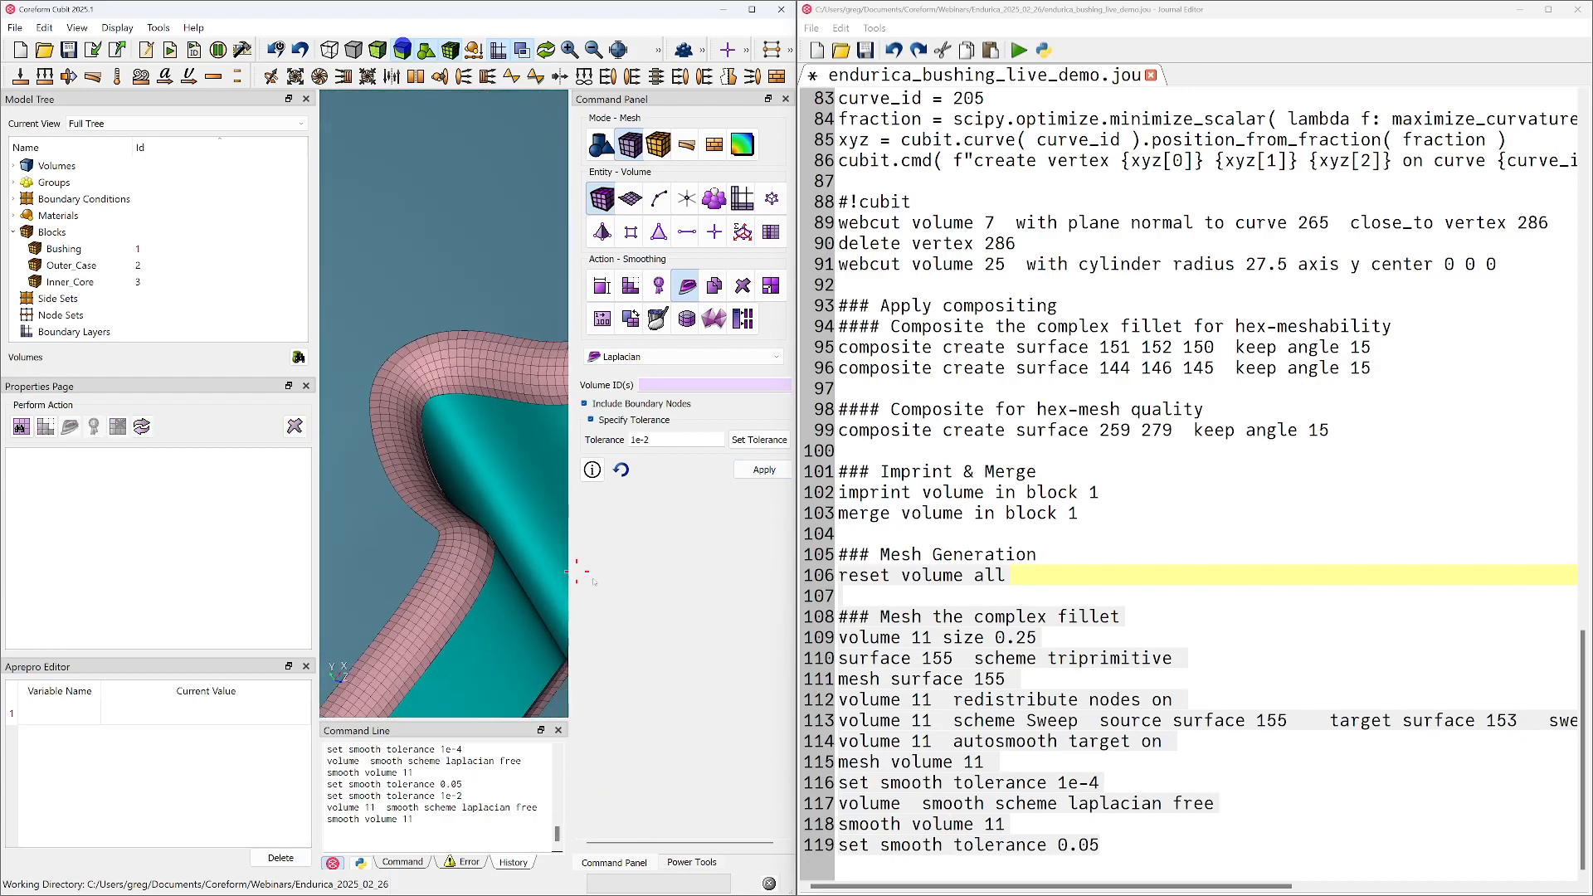
Set the journal's pre-smoothing tolerance to 1e-2 and add the missing volume ID 11 to the Laplacian scheme line
{"action": "left_click", "coordinate": [1098, 781]}
{"action": "key", "text": "BackSpace"}
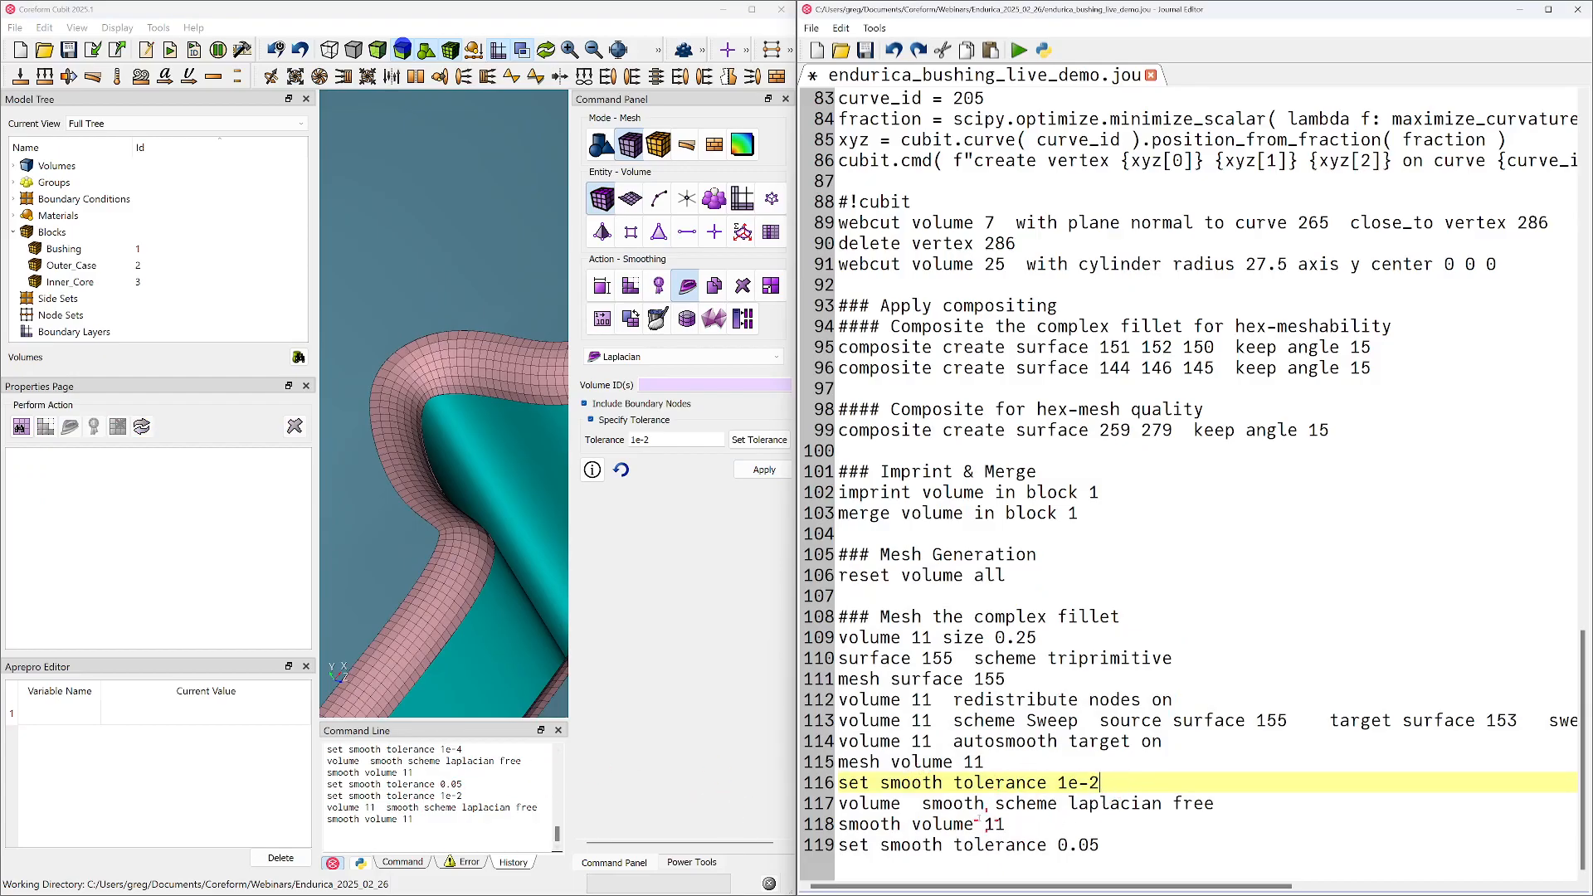
{"action": "left_click", "coordinate": [917, 803]}
{"action": "type", "text": "11"}
{"action": "left_click", "coordinate": [1039, 824]}
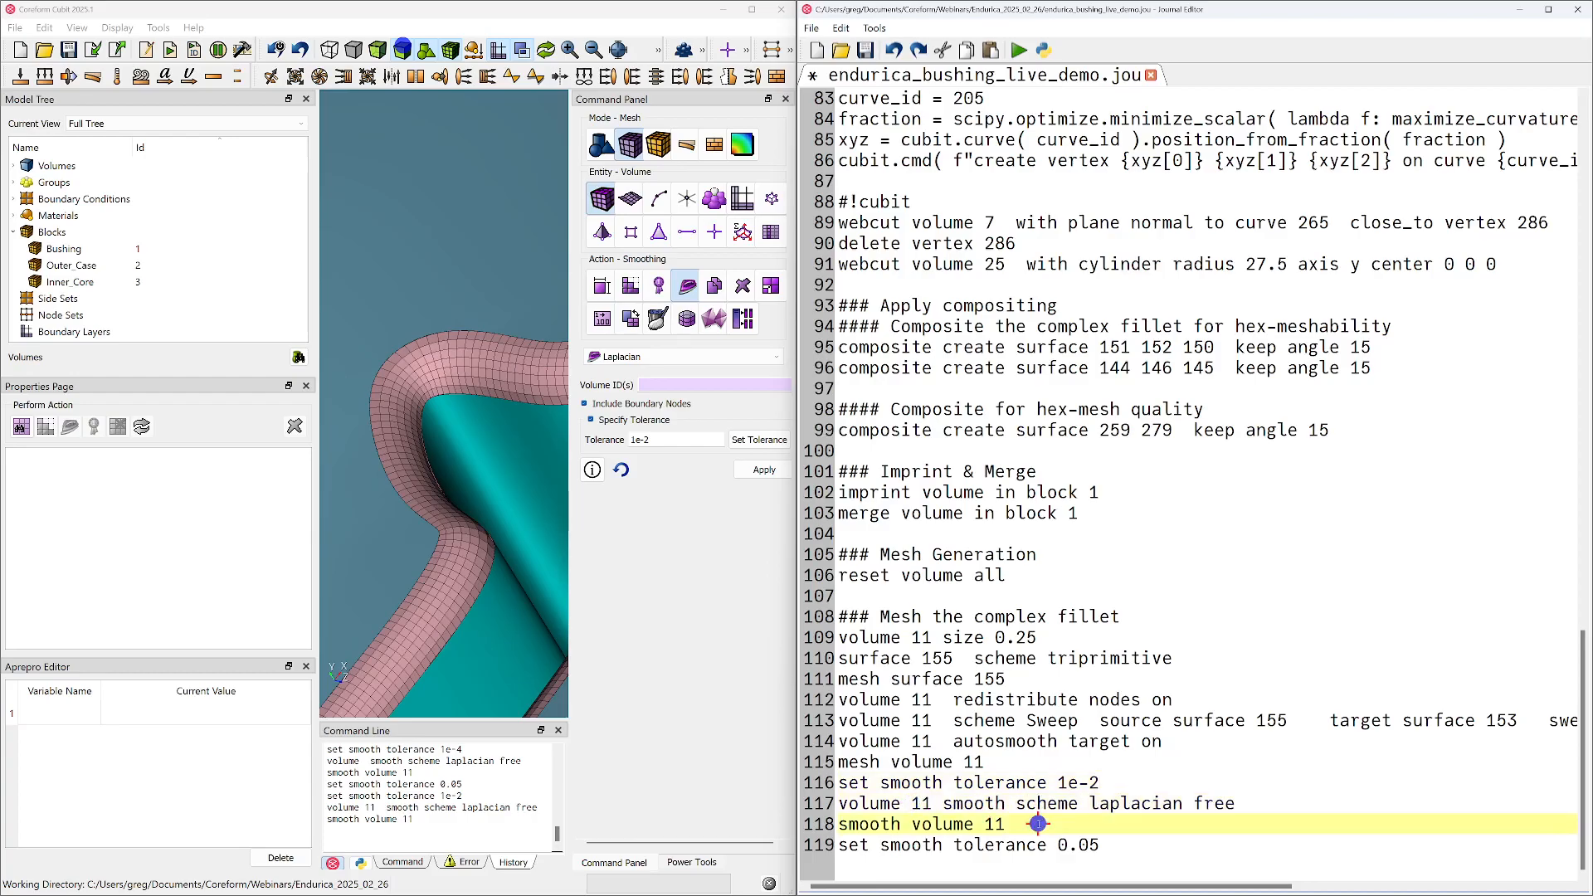
Run the journal lines from the Mesh Generation heading to the end and inspect the regenerated fillet mesh
{"action": "left_click_drag", "start_coordinate": [1136, 845], "coordinate": [840, 554]}
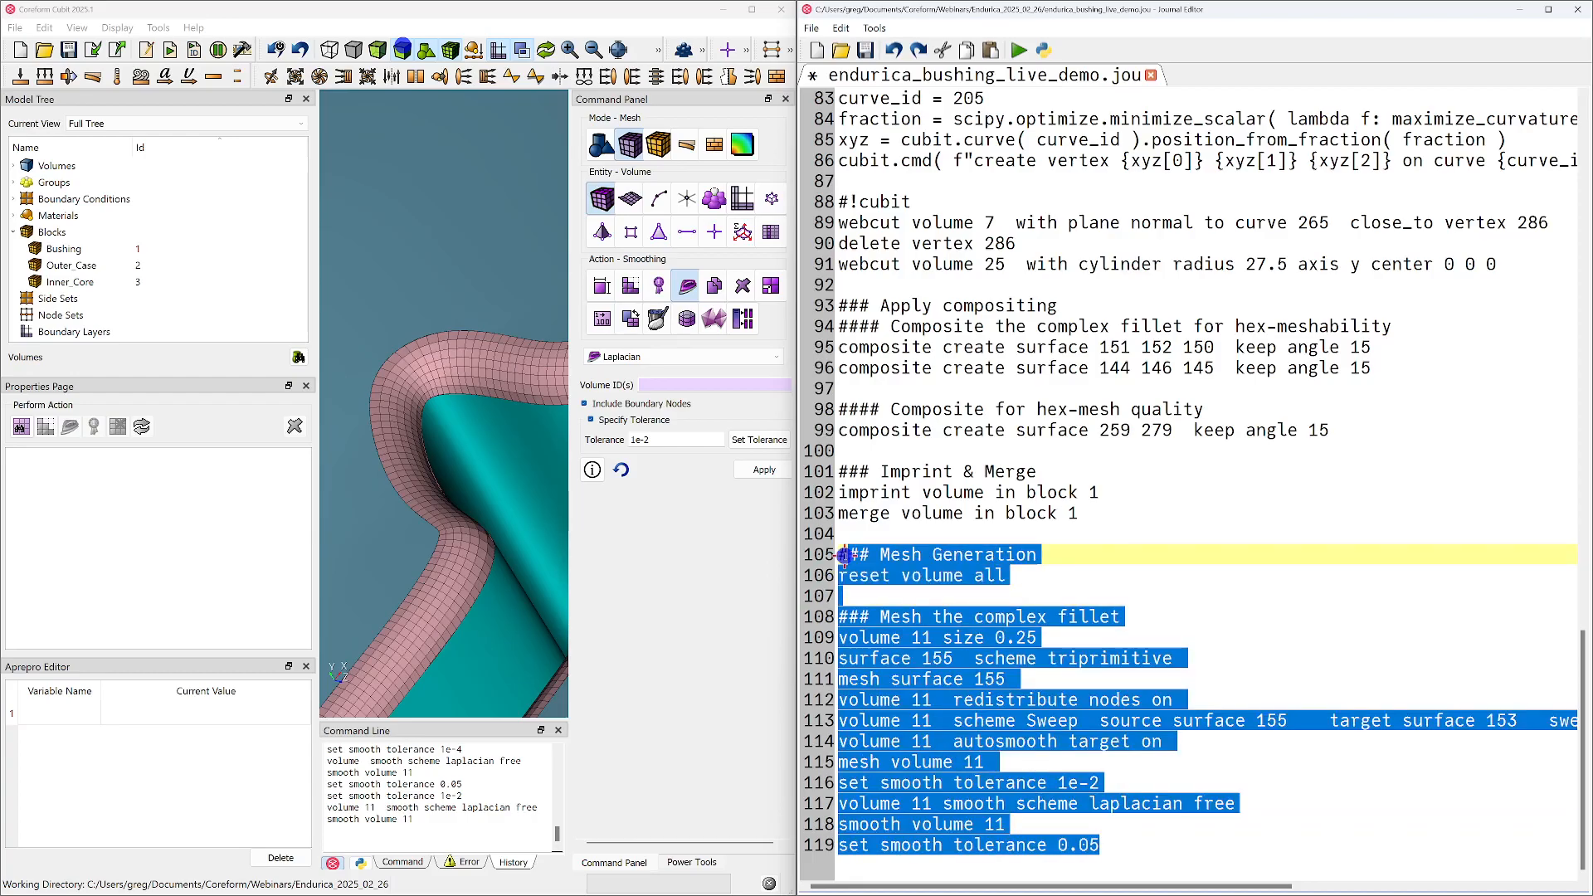
{"action": "right_click", "coordinate": [844, 554]}
{"action": "left_click", "coordinate": [900, 571]}
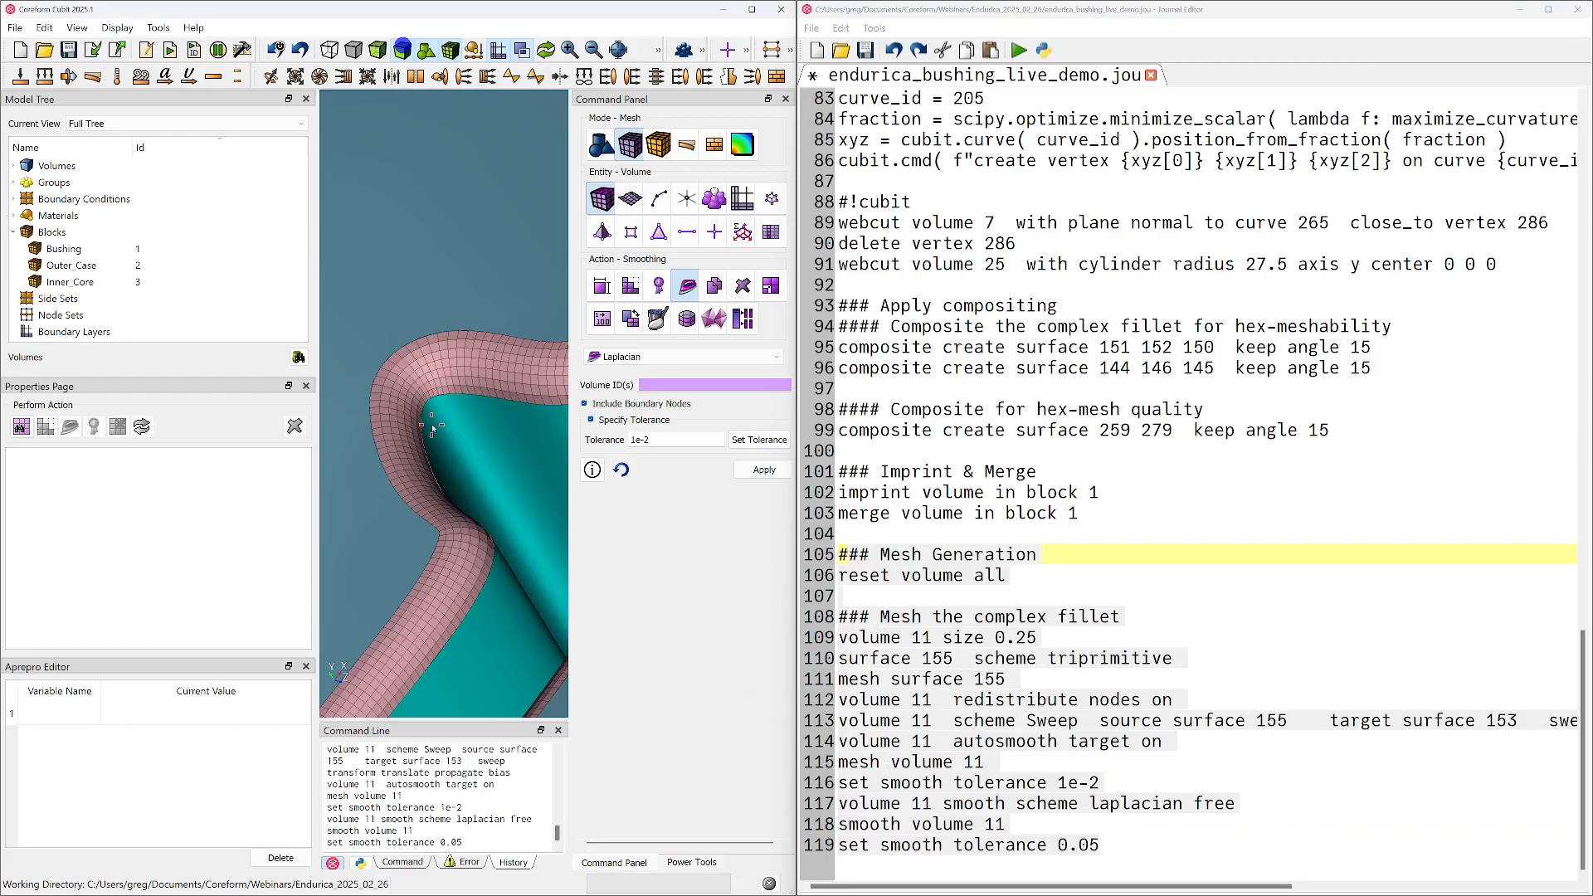
{"action": "middle_click_drag", "start_coordinate": [446, 581], "coordinate": [563, 316]}
Maximize the meshing window and draw the Scaled Jacobian quality metric on volume 11, examining the whole swept fillet
{"action": "left_click_drag", "start_coordinate": [818, 0], "coordinate": [817, 98]}
{"action": "left_click_drag", "start_coordinate": [1434, 107], "coordinate": [1592, 158]}
{"action": "left_click", "coordinate": [752, 10]}
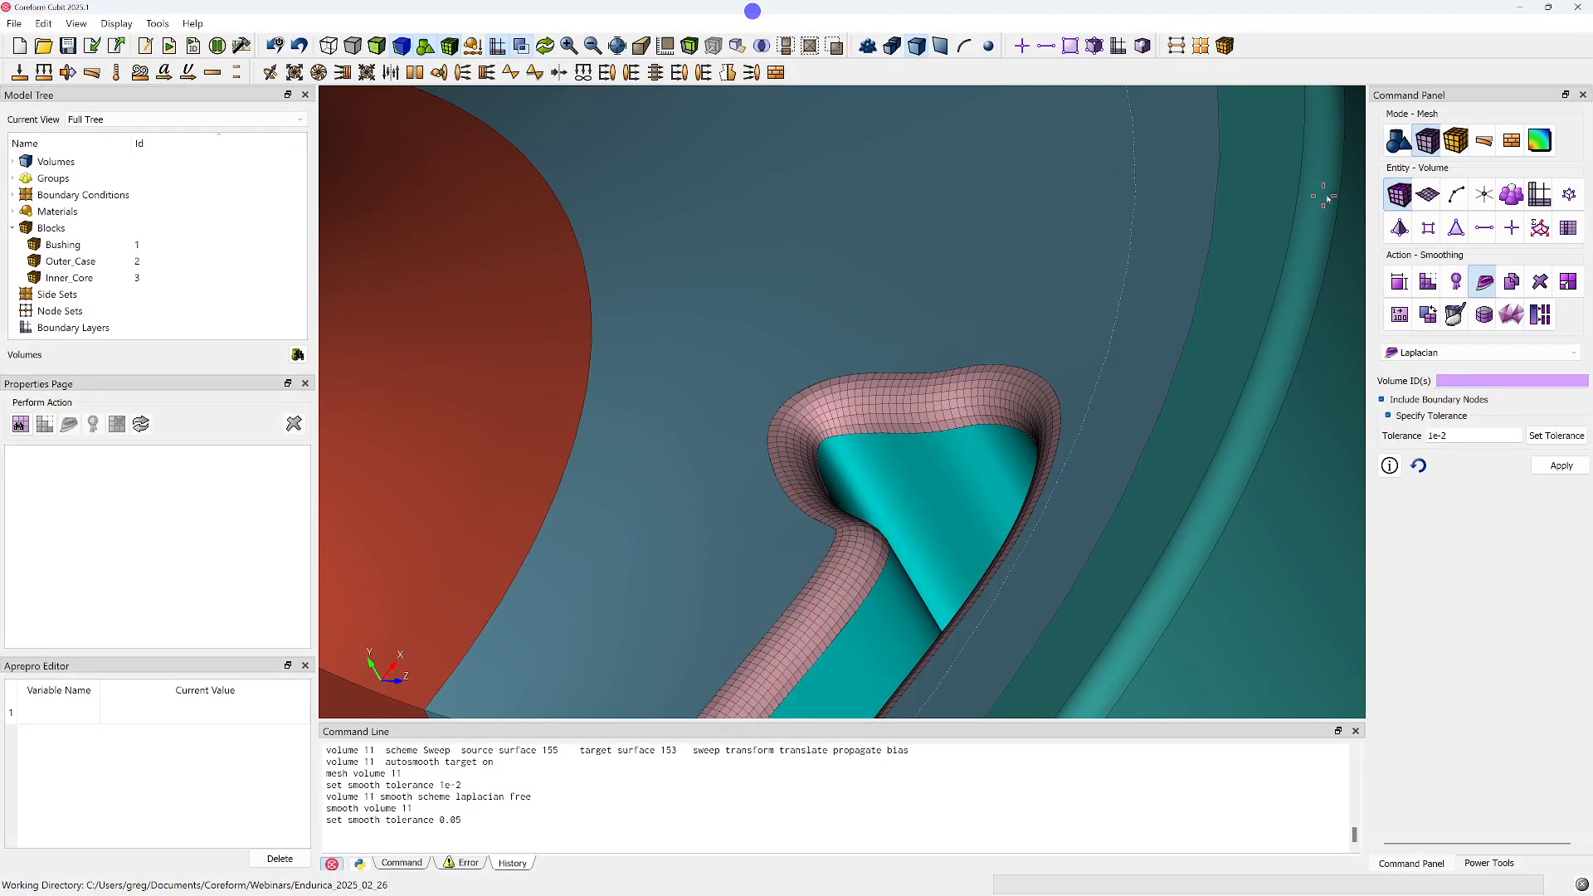
{"action": "left_click", "coordinate": [1457, 281]}
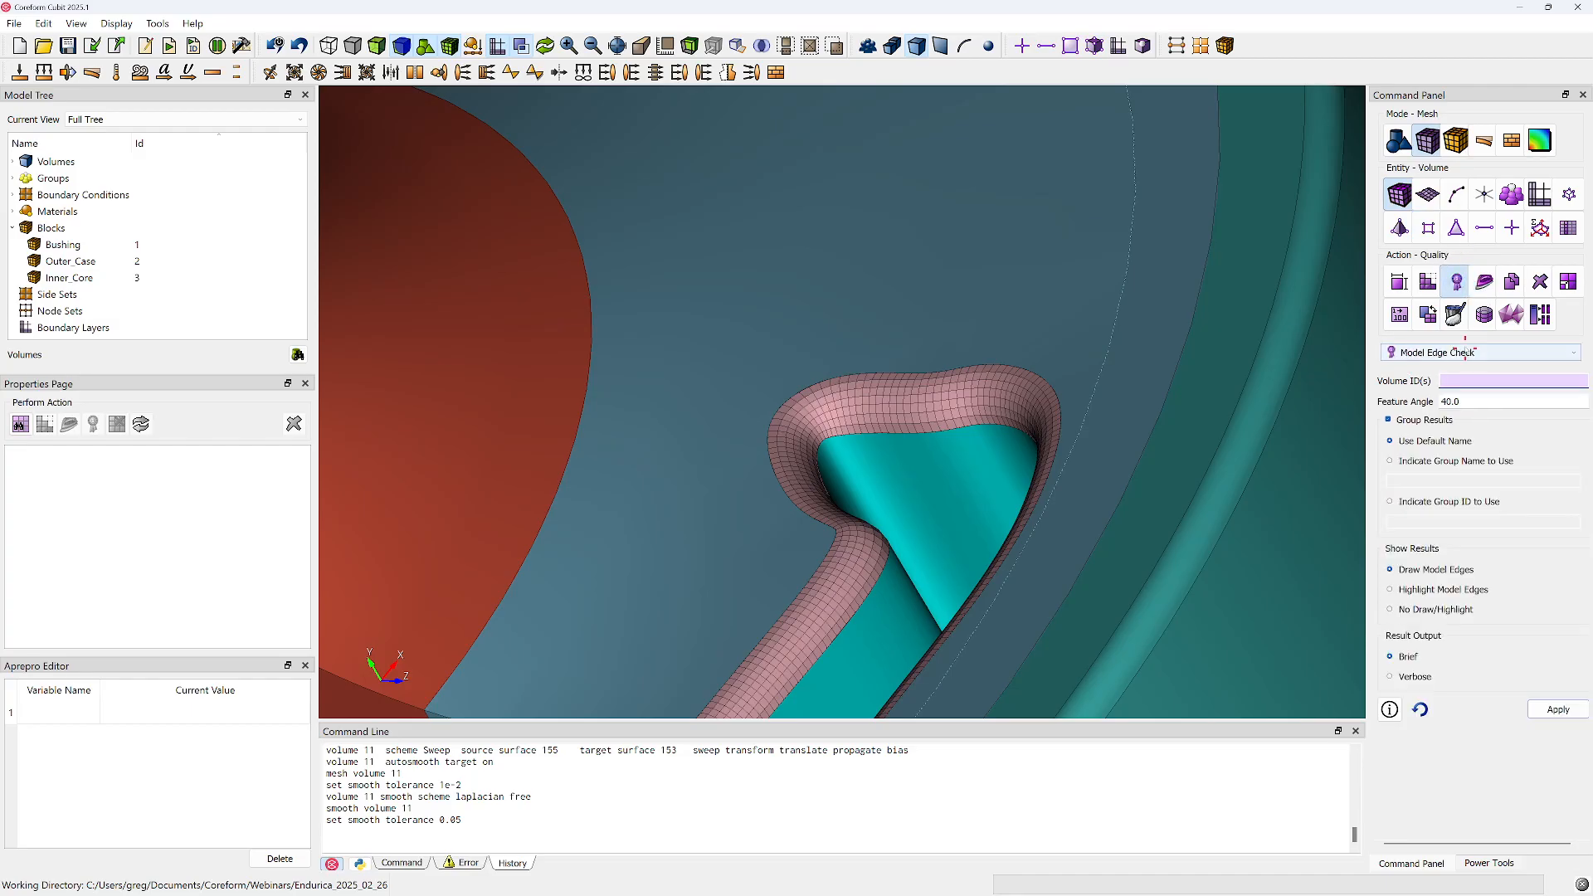
{"action": "left_click", "coordinate": [1448, 354]}
{"action": "left_click", "coordinate": [1444, 367]}
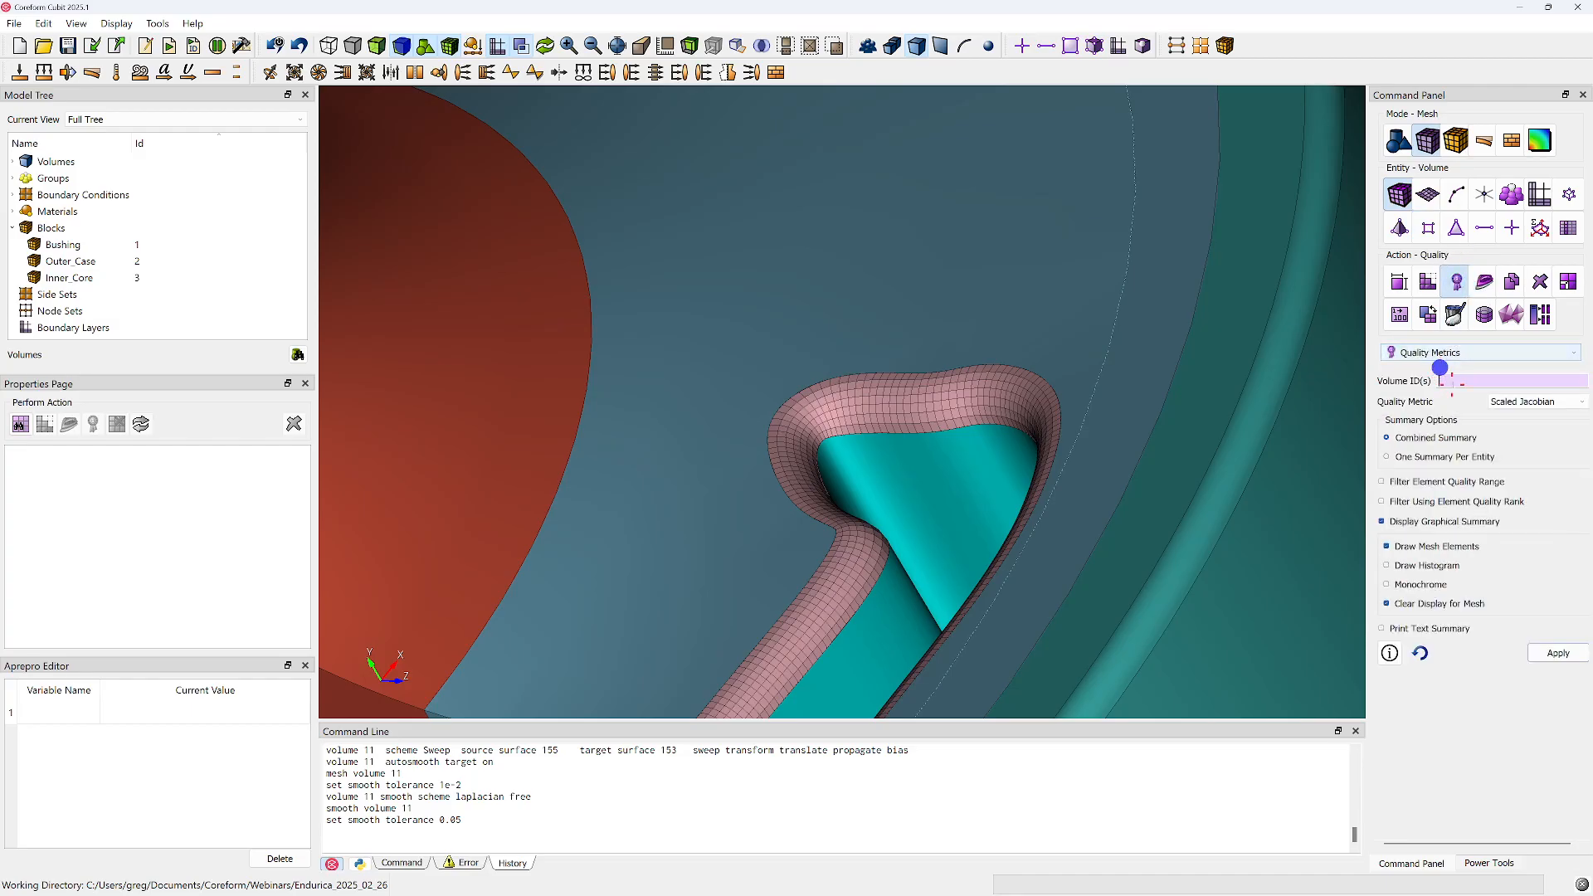
{"action": "left_click", "coordinate": [947, 405]}
{"action": "right_click", "coordinate": [947, 404]}
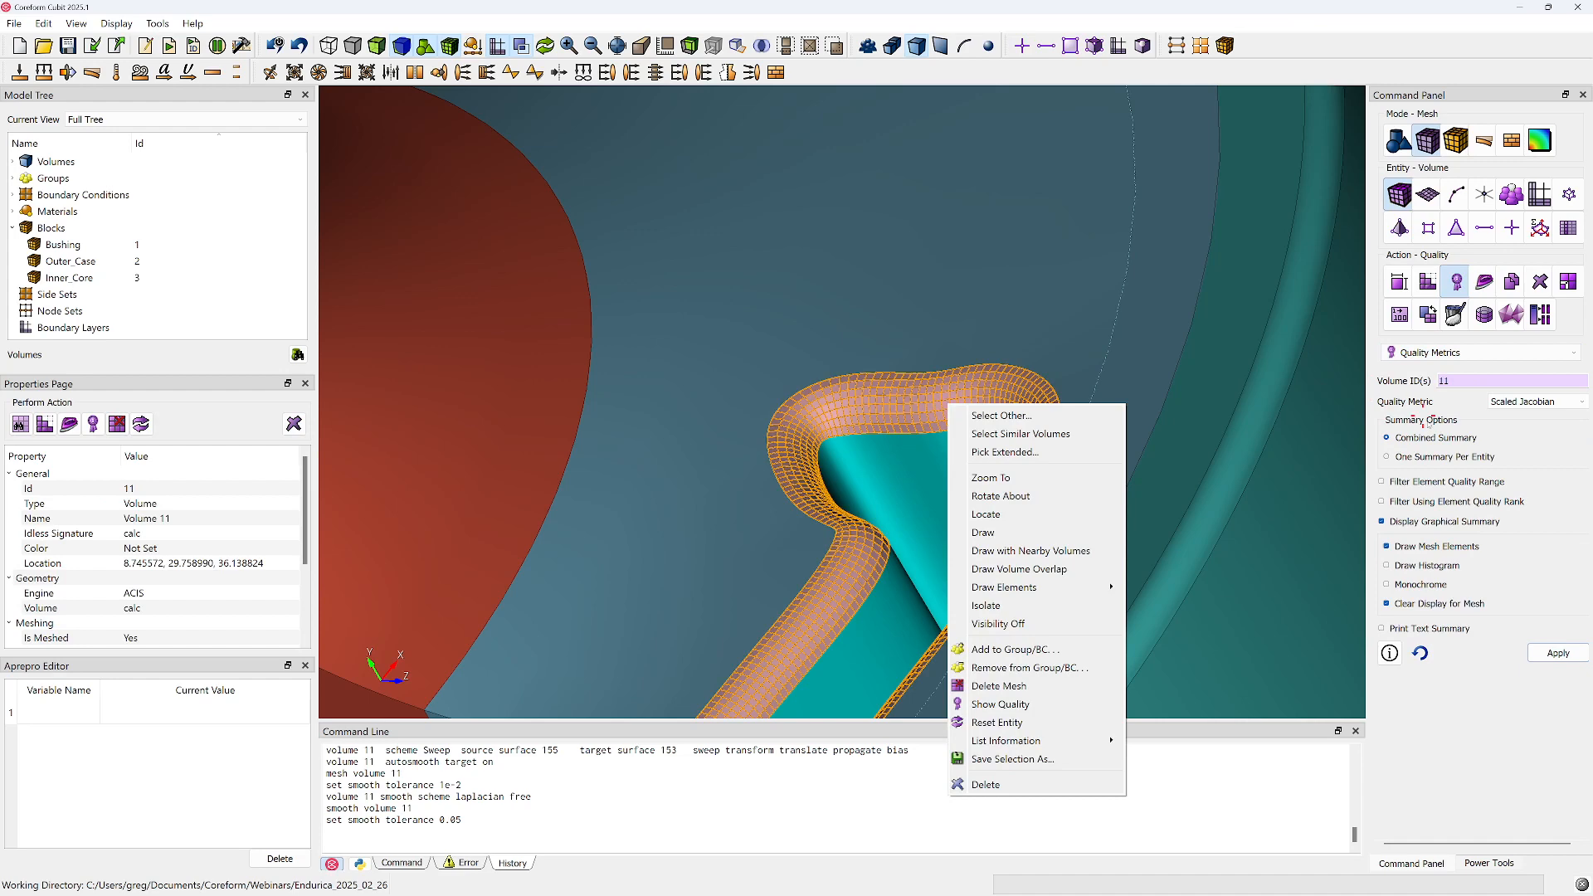
{"action": "left_click", "coordinate": [1559, 653]}
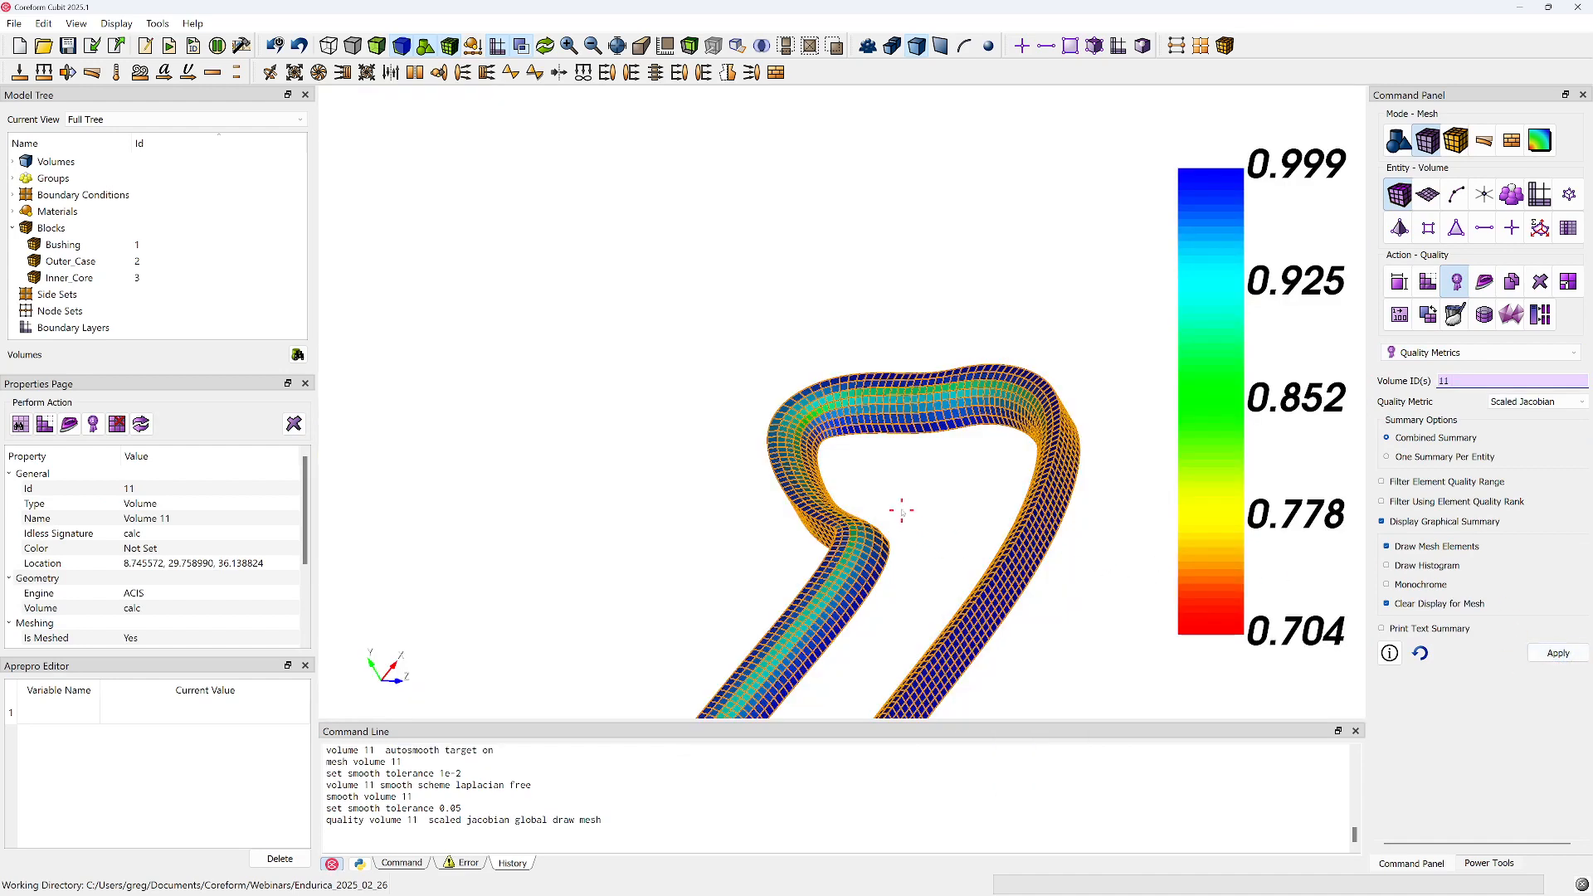
{"action": "scroll", "coordinate": [948, 455], "scroll_direction": "up", "scroll_amount": 5}
{"action": "scroll", "coordinate": [949, 455], "scroll_direction": "down", "scroll_amount": 5}
{"action": "left_click_drag", "start_coordinate": [907, 487], "coordinate": [749, 529]}
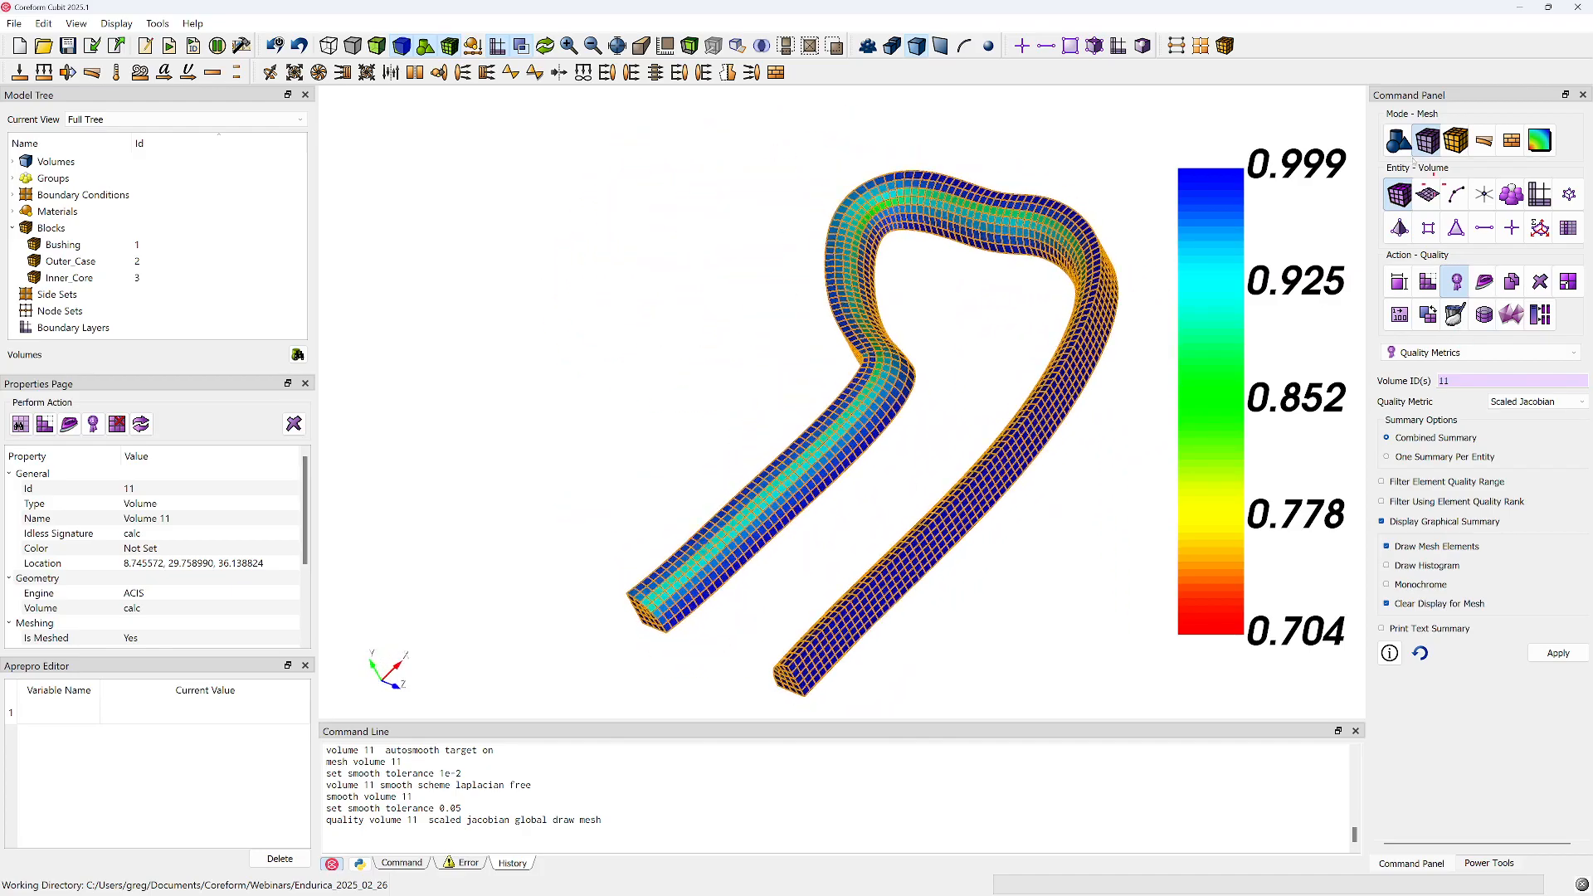
Place the meshing window and journal editor side by side again and save the journal
{"action": "key", "text": "super+Left"}
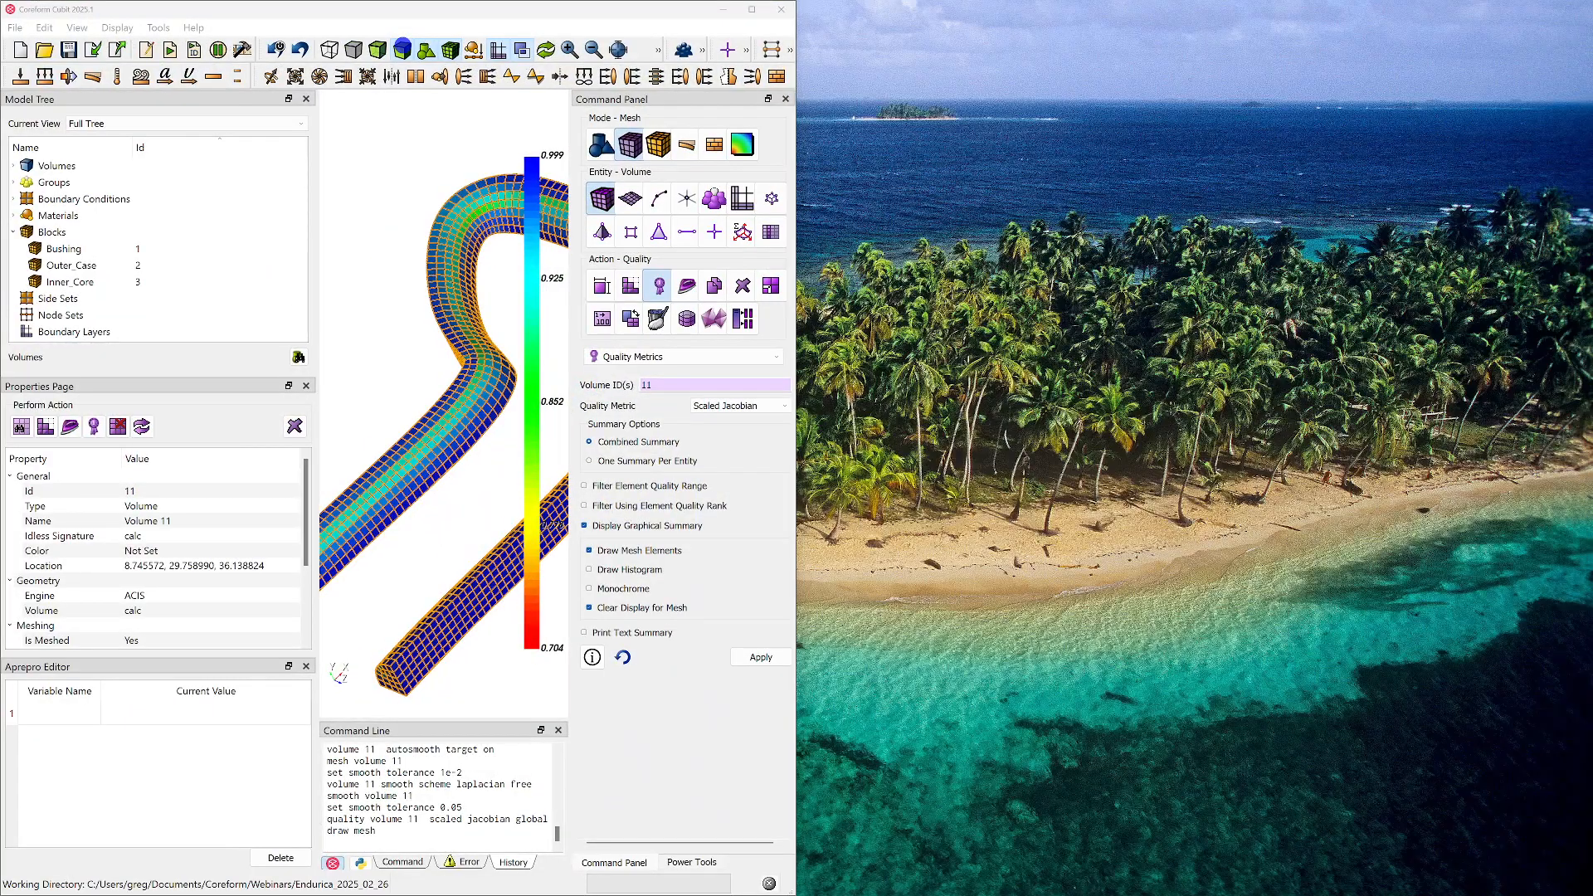
{"action": "left_click_drag", "start_coordinate": [1592, 149], "coordinate": [1074, 171]}
{"action": "key", "text": "super+Right"}
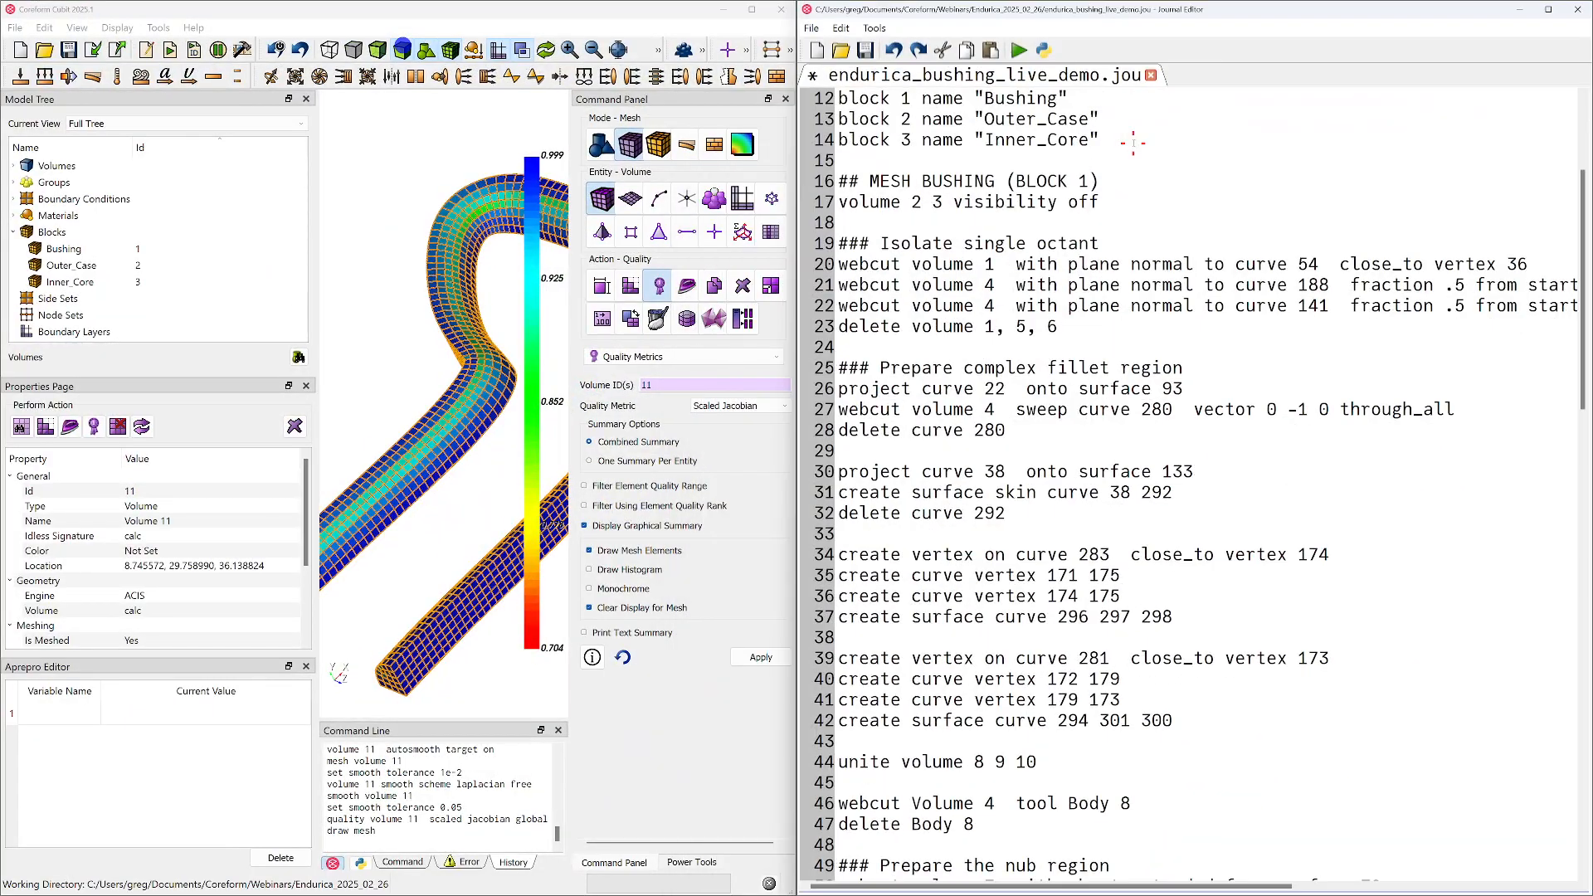
{"action": "key", "text": "ctrl+s"}
{"action": "scroll", "coordinate": [471, 254], "scroll_direction": "down", "scroll_amount": 8}
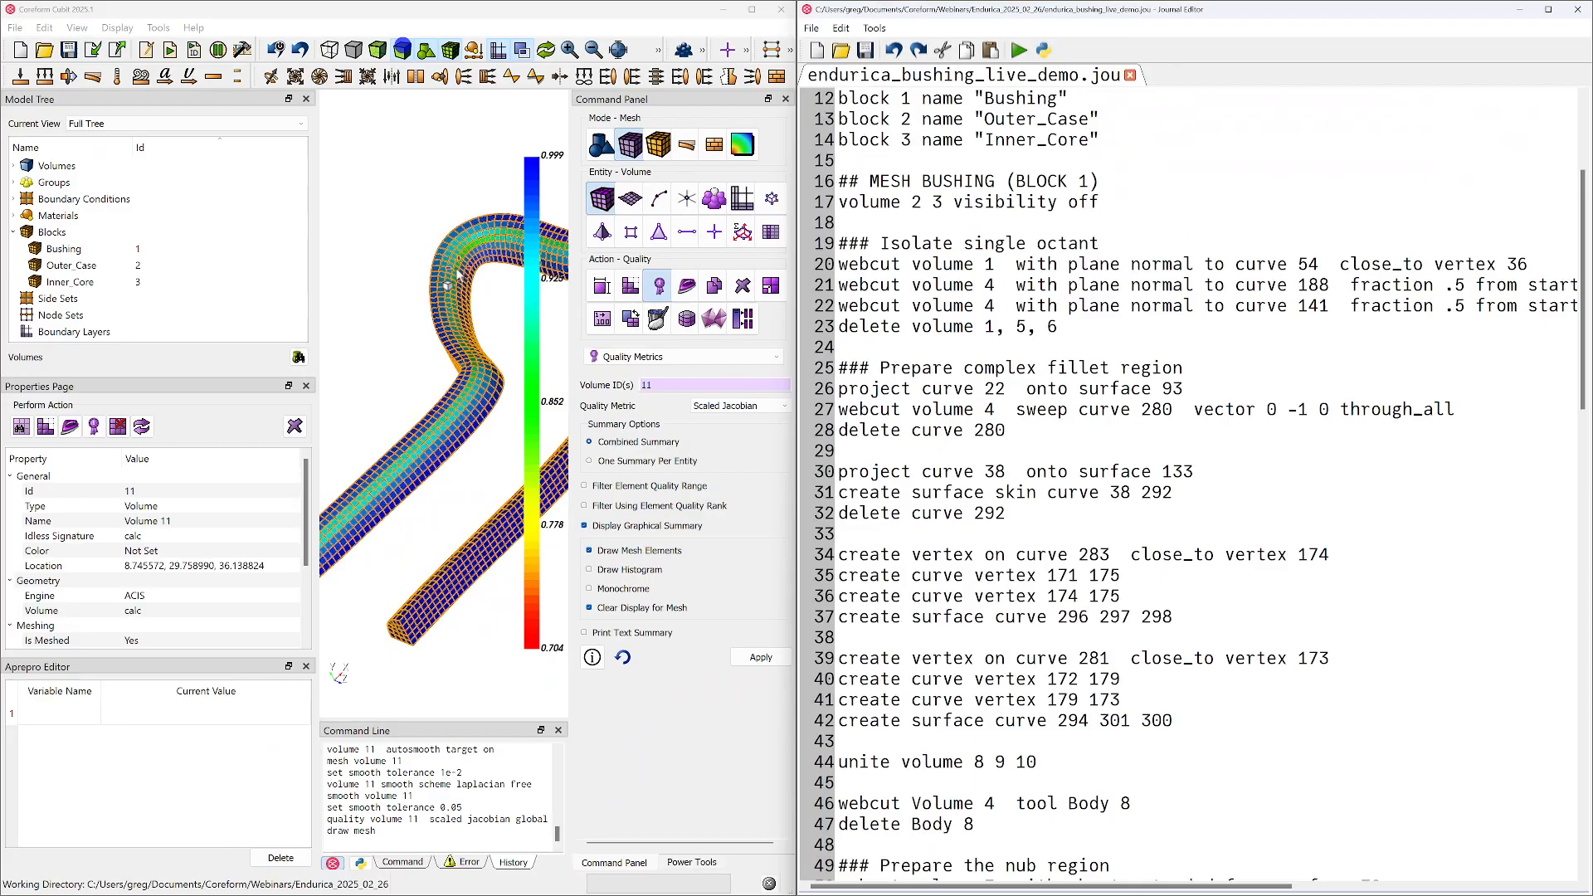
Clear the selection and add blank lines after the final smooth tolerance line at the end of the journal
{"action": "middle_click_drag", "start_coordinate": [455, 346], "coordinate": [449, 345]}
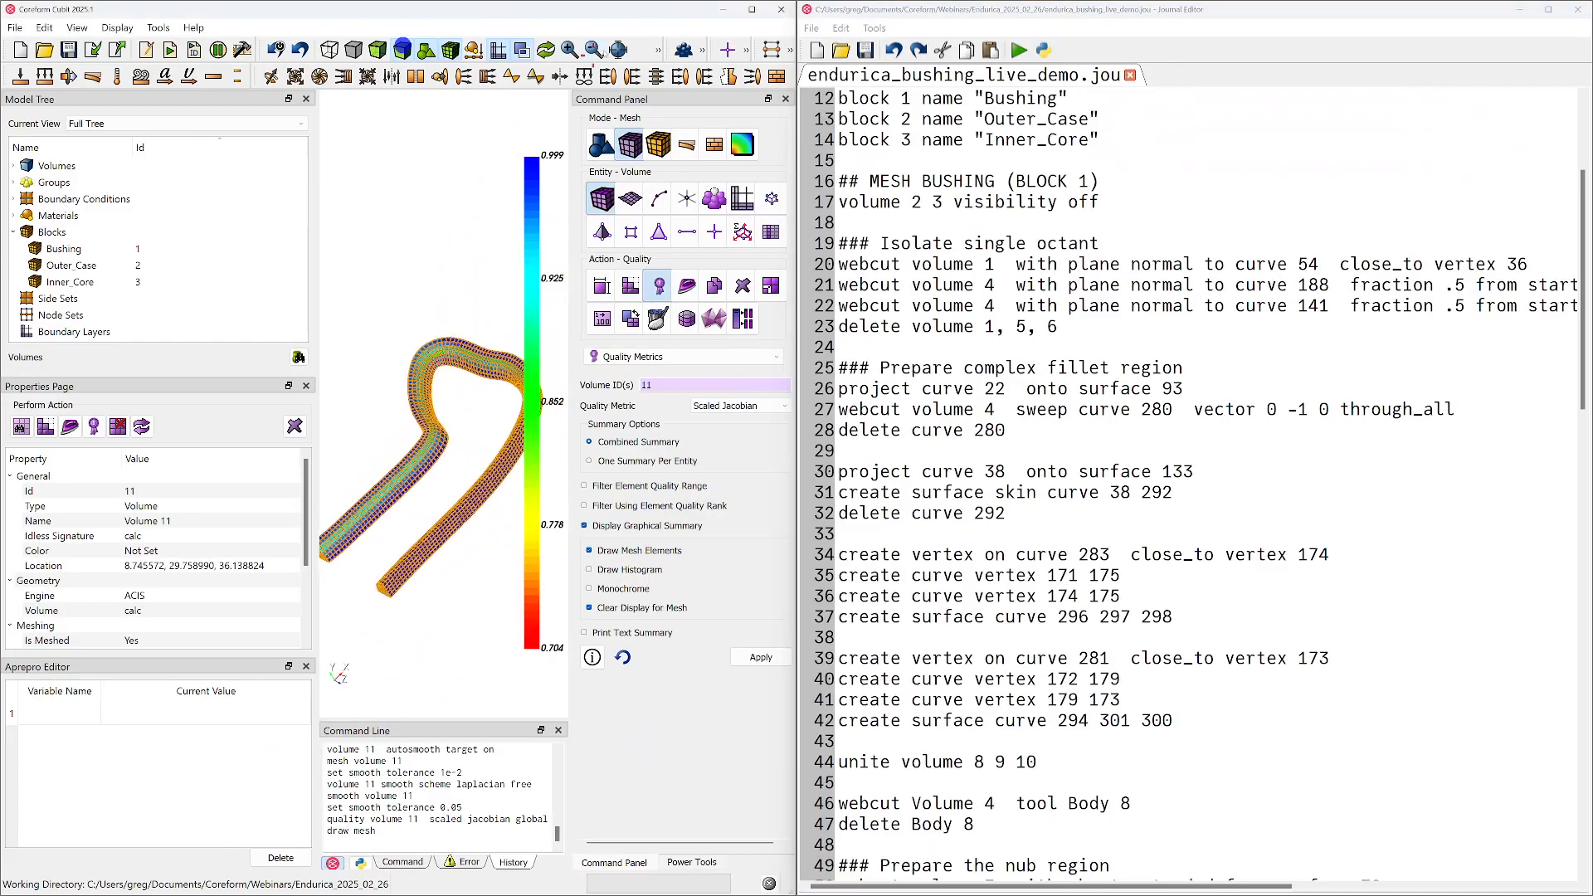
{"action": "left_click", "coordinate": [618, 49]}
{"action": "mouse_move", "coordinate": [455, 363]}
{"action": "middle_mouse_down"}
{"action": "mouse_move", "coordinate": [472, 334]}
{"action": "mouse_move", "coordinate": [469, 390]}
{"action": "middle_mouse_up"}
{"action": "left_click", "coordinate": [475, 305]}
{"action": "scroll", "coordinate": [1114, 700], "scroll_direction": "down", "scroll_amount": 20}
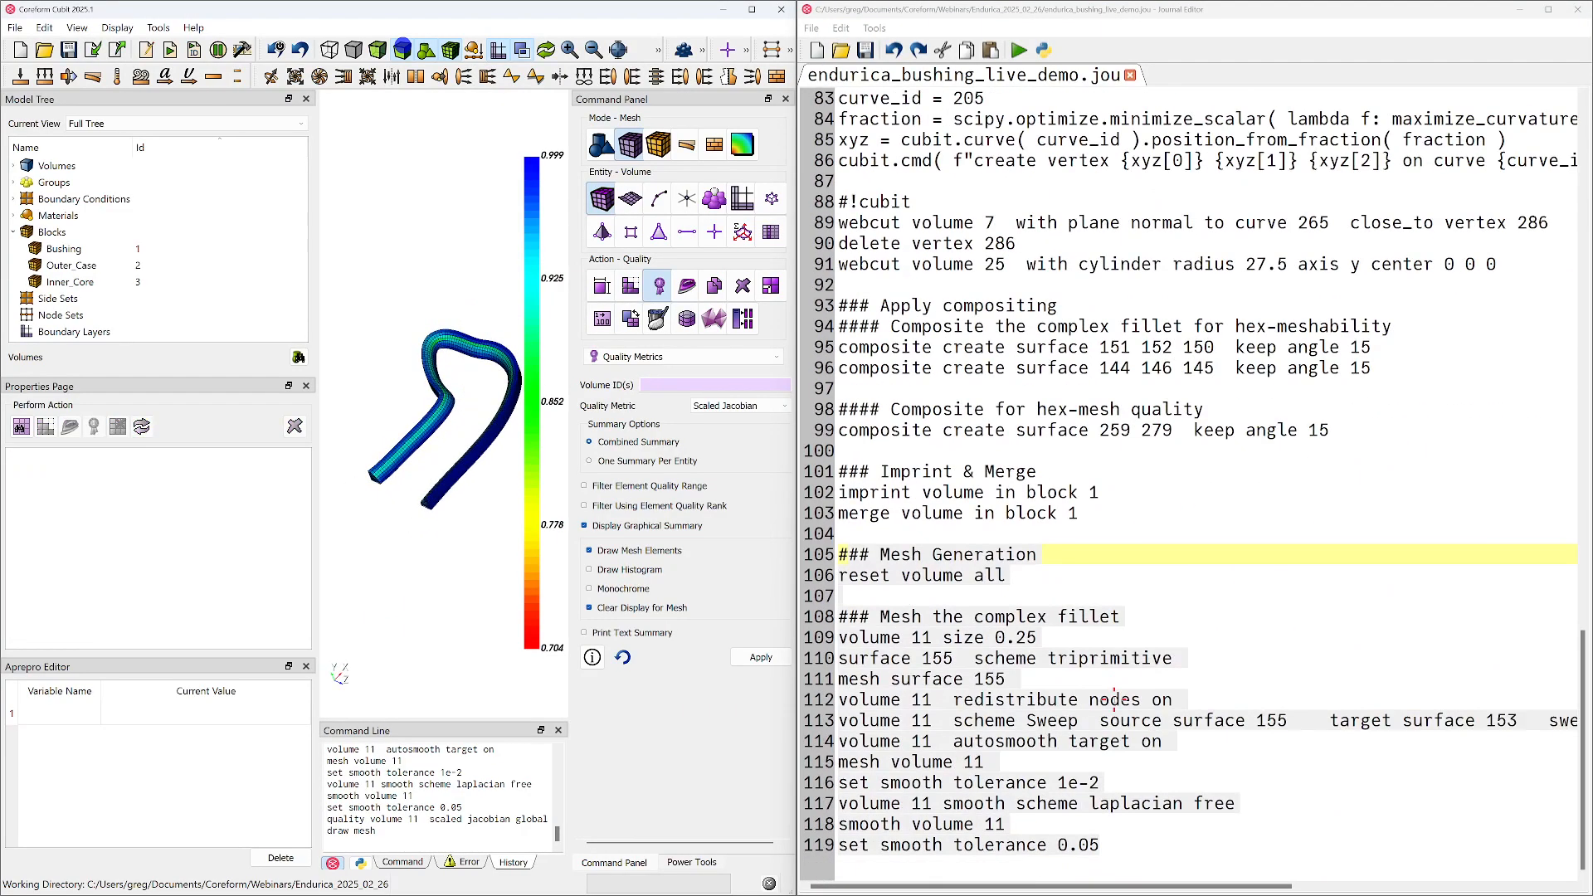
{"action": "left_click", "coordinate": [1120, 803]}
{"action": "left_click", "coordinate": [1153, 848]}
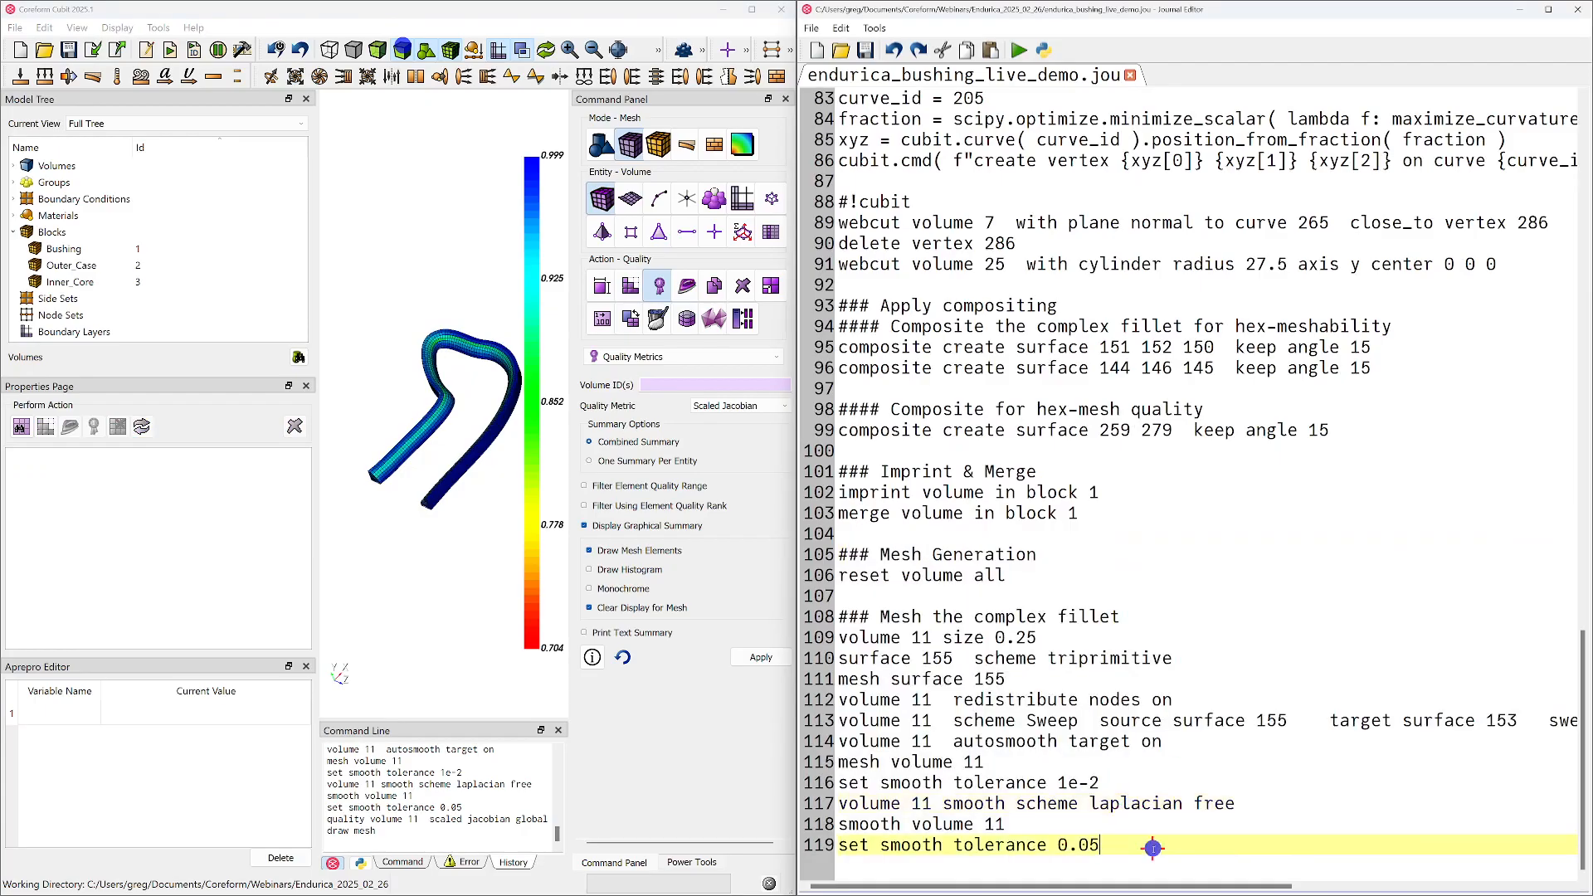
{"action": "key", "text": "Return"}
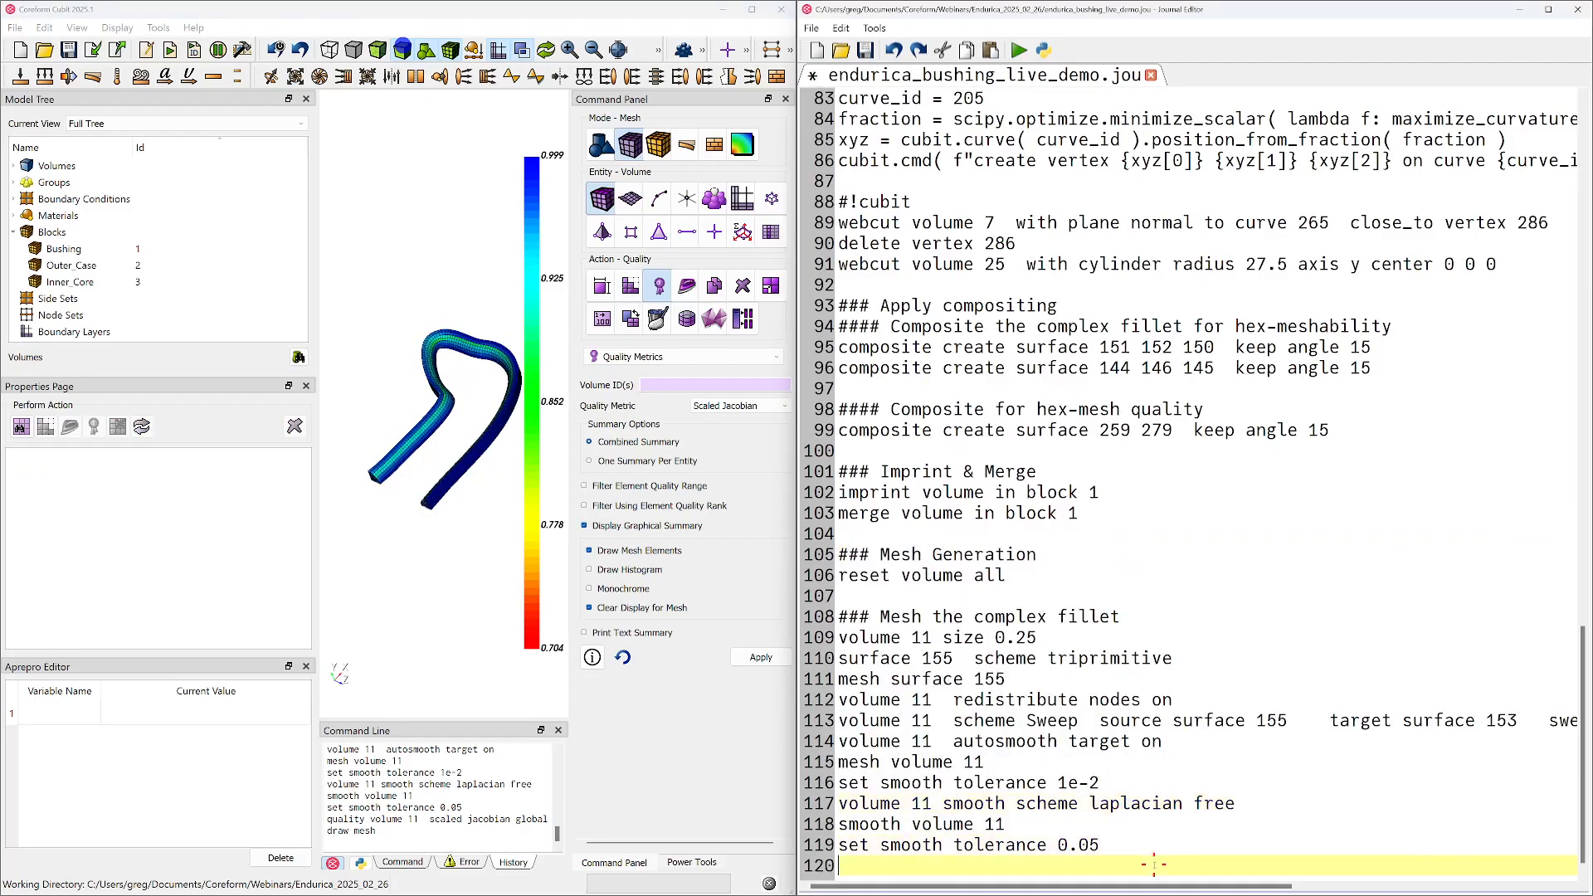
{"action": "key", "text": "Return"}
Refresh the model display and draw only volume 4, the wall adjoining the meshed complex fillet
{"action": "right_click", "coordinate": [371, 540]}
{"action": "left_click", "coordinate": [411, 549]}
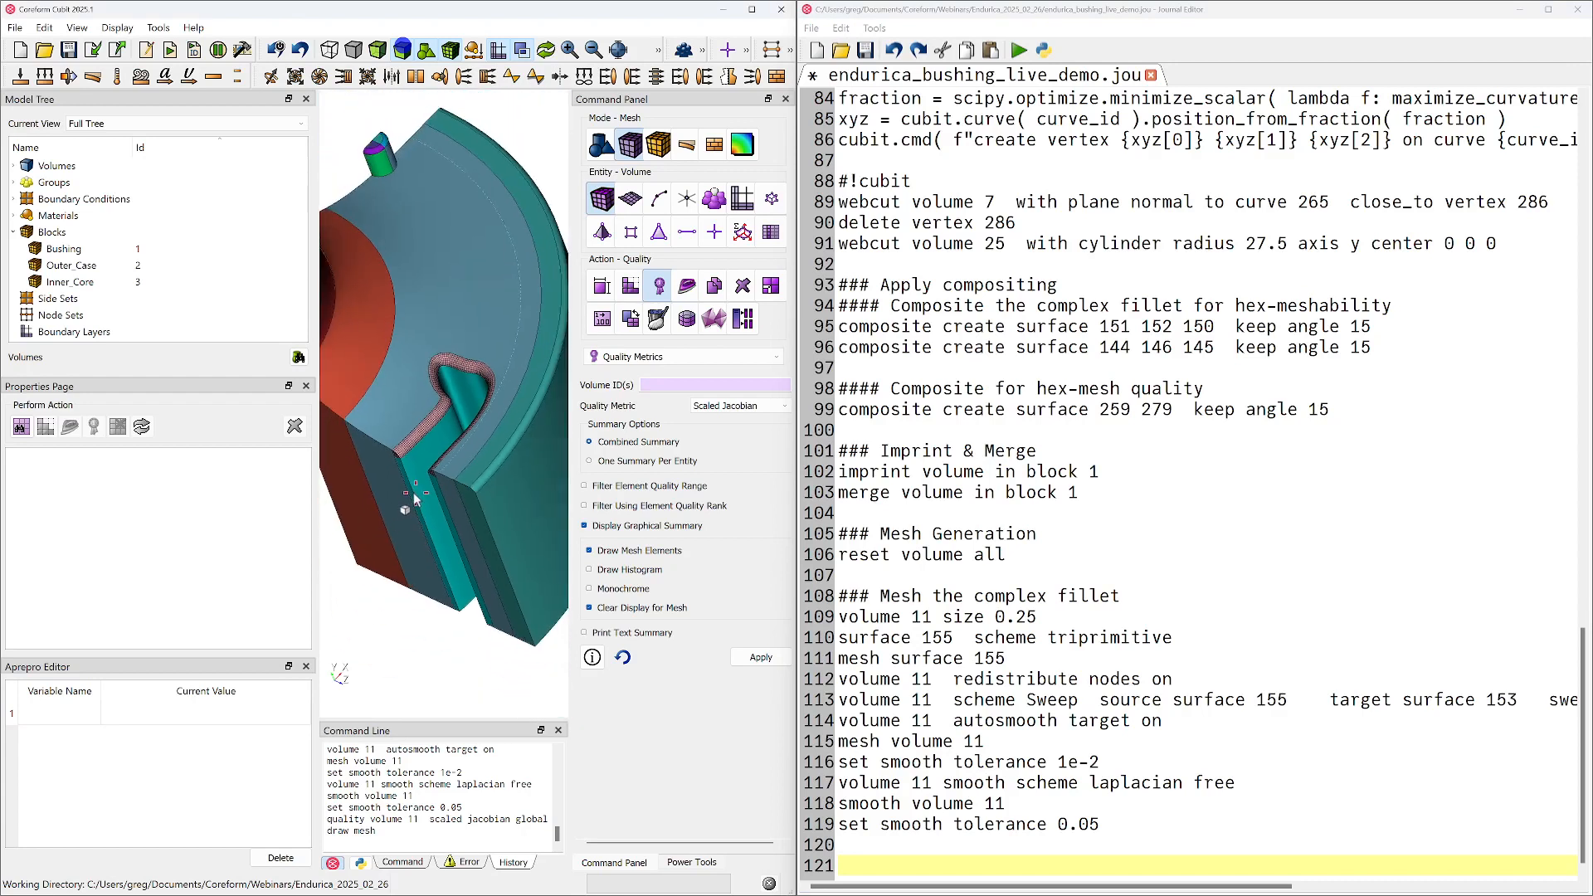
{"action": "middle_click_drag", "start_coordinate": [415, 418], "coordinate": [417, 466]}
{"action": "left_click", "coordinate": [417, 525]}
{"action": "mouse_move", "coordinate": [416, 525]}
{"action": "left_mouse_down"}
{"action": "mouse_move", "coordinate": [434, 501]}
{"action": "mouse_move", "coordinate": [425, 519]}
{"action": "left_mouse_up"}
{"action": "right_click", "coordinate": [424, 517]}
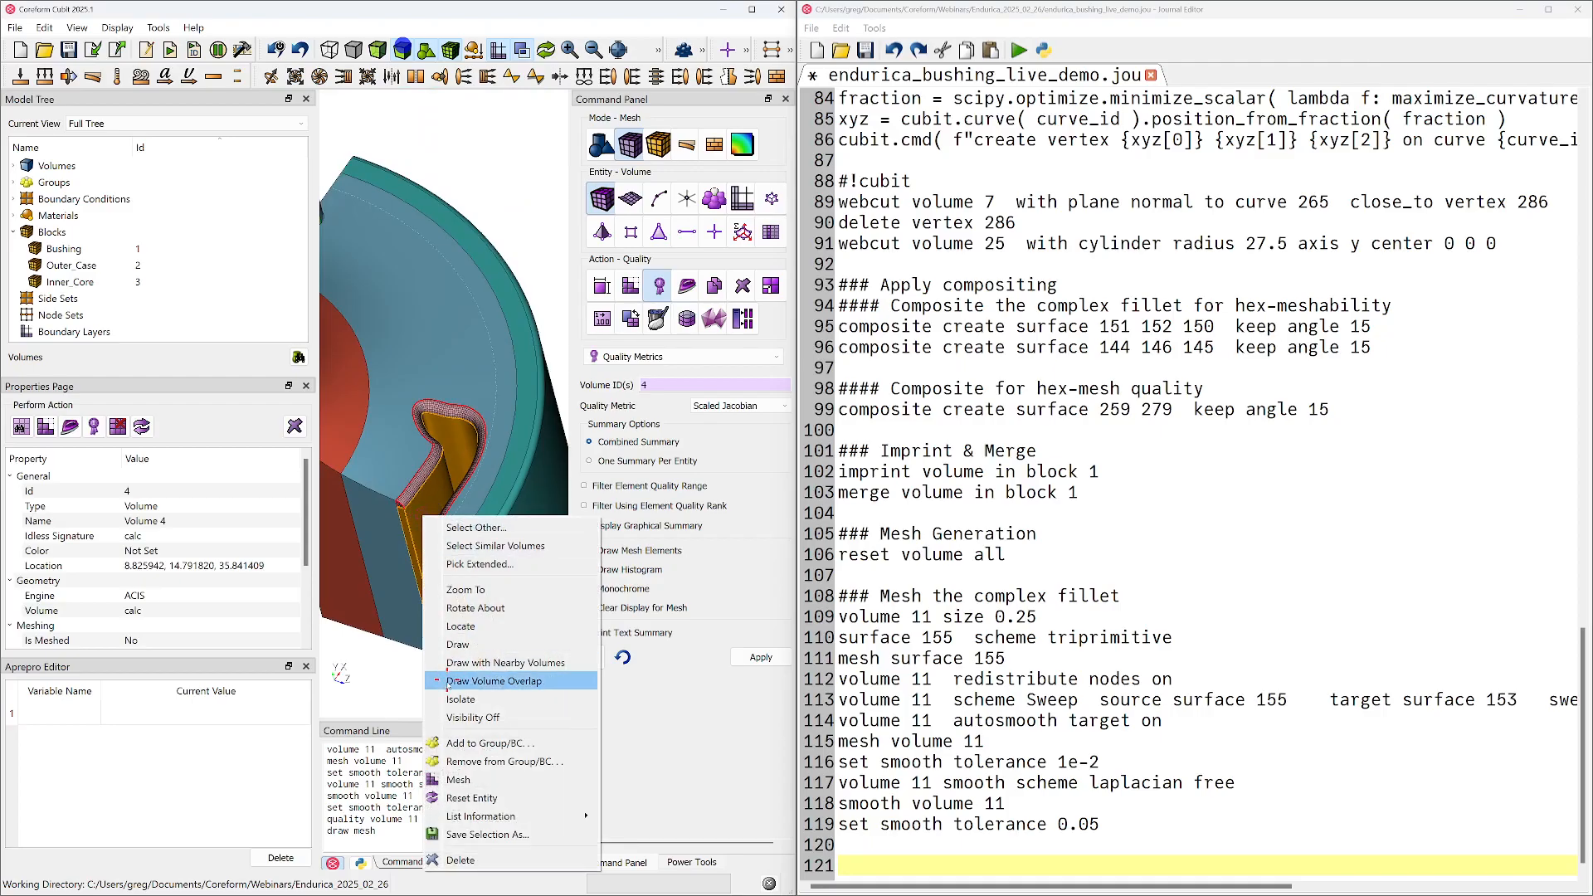
{"action": "left_click", "coordinate": [457, 644]}
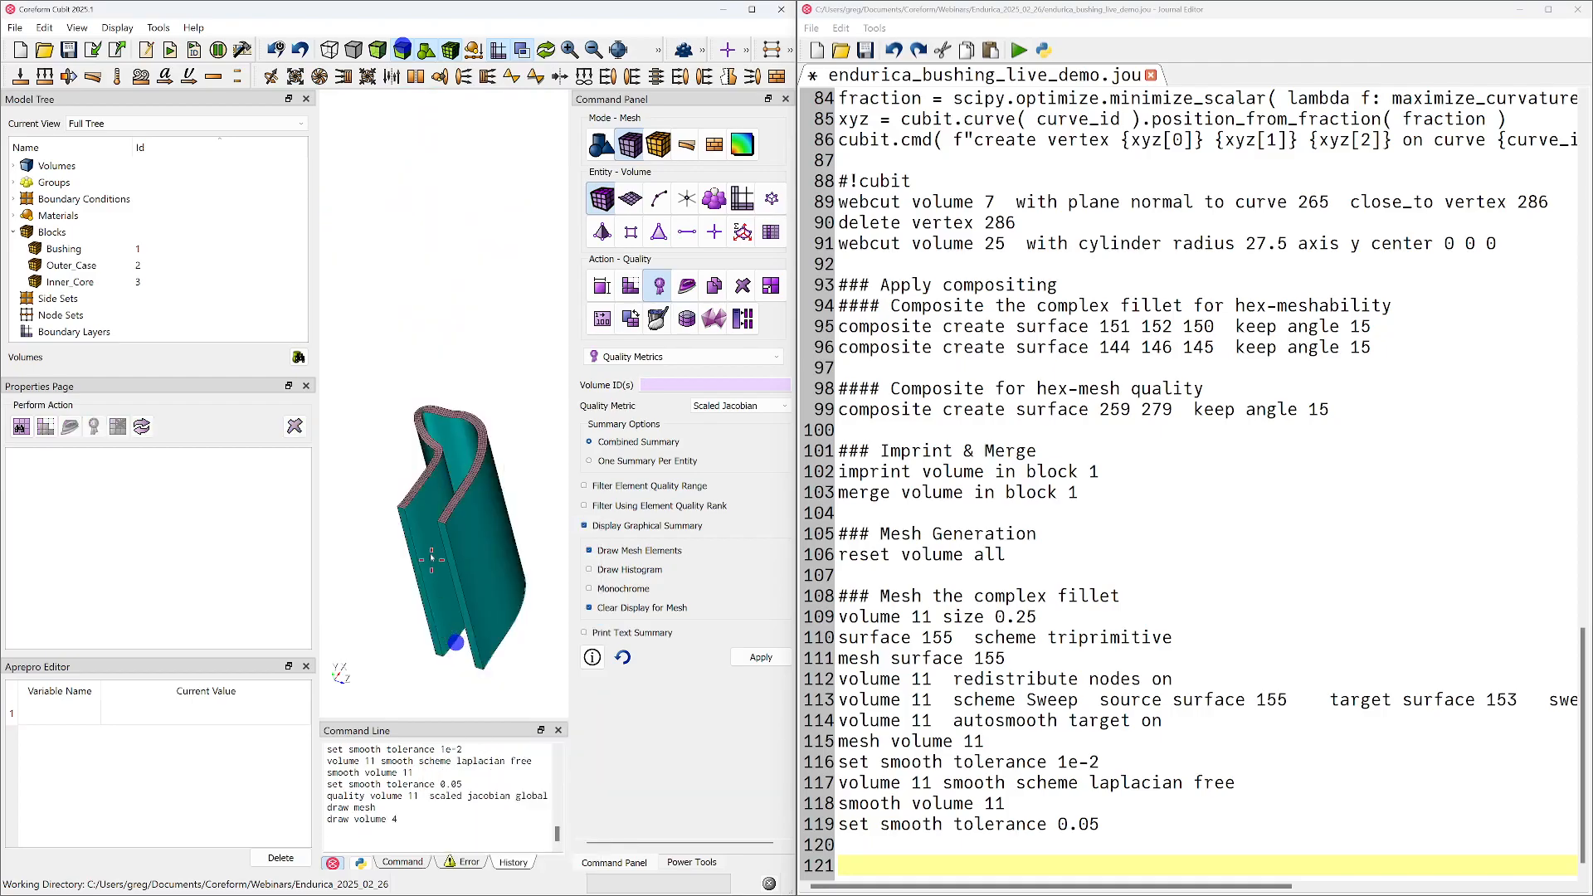
Set up a sweep mesh for volume 4 with surface 285, at the meshed fillet end, as the source
{"action": "left_click", "coordinate": [654, 391]}
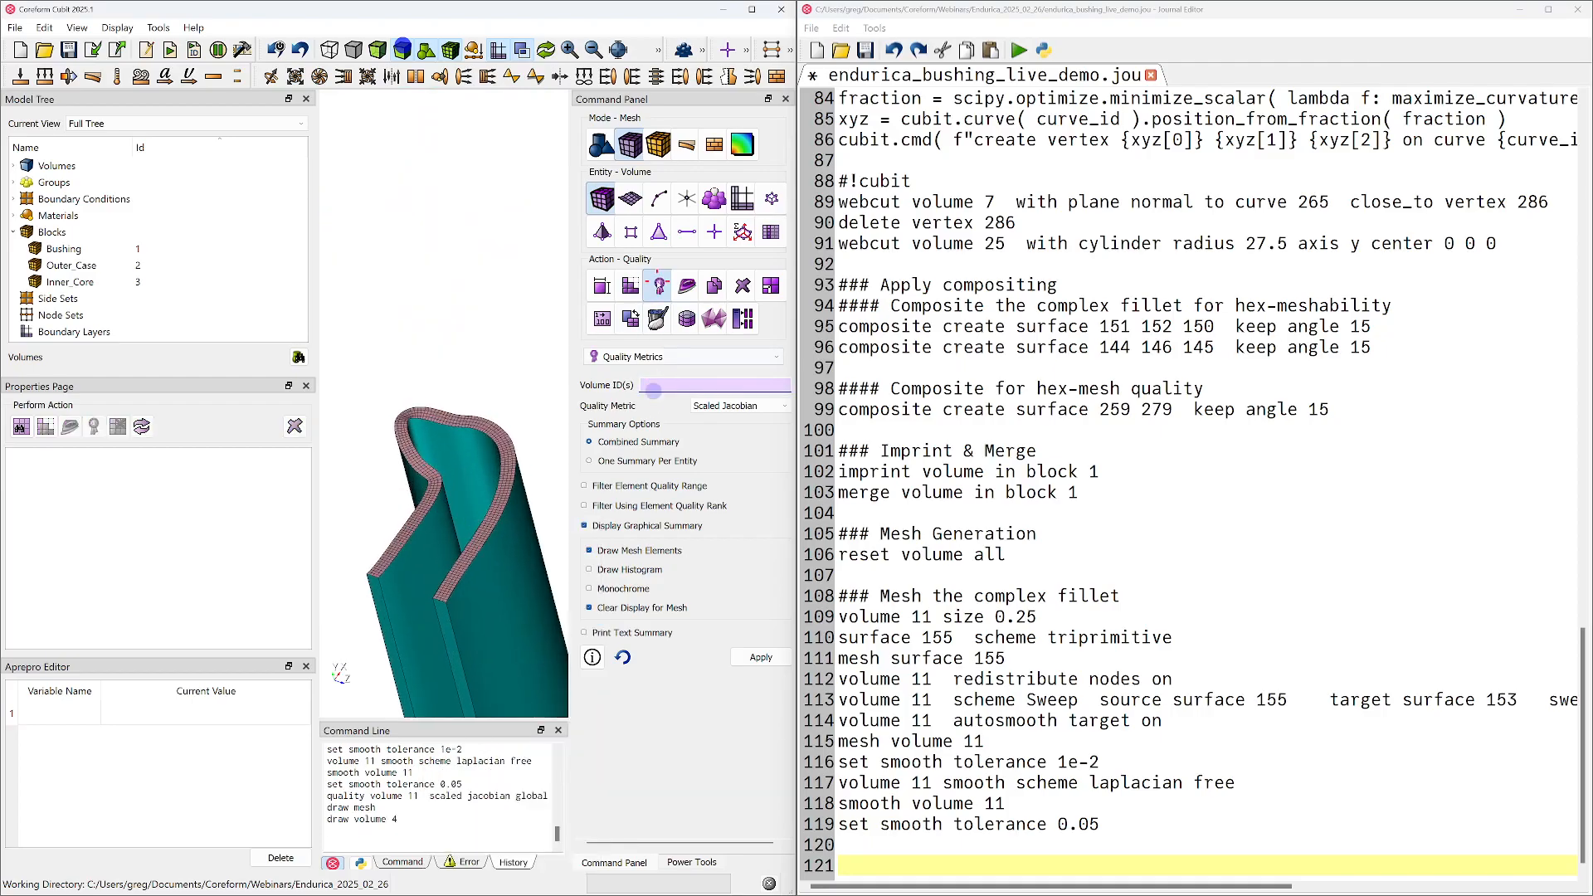
{"action": "left_click", "coordinate": [634, 286]}
{"action": "left_click", "coordinate": [644, 400]}
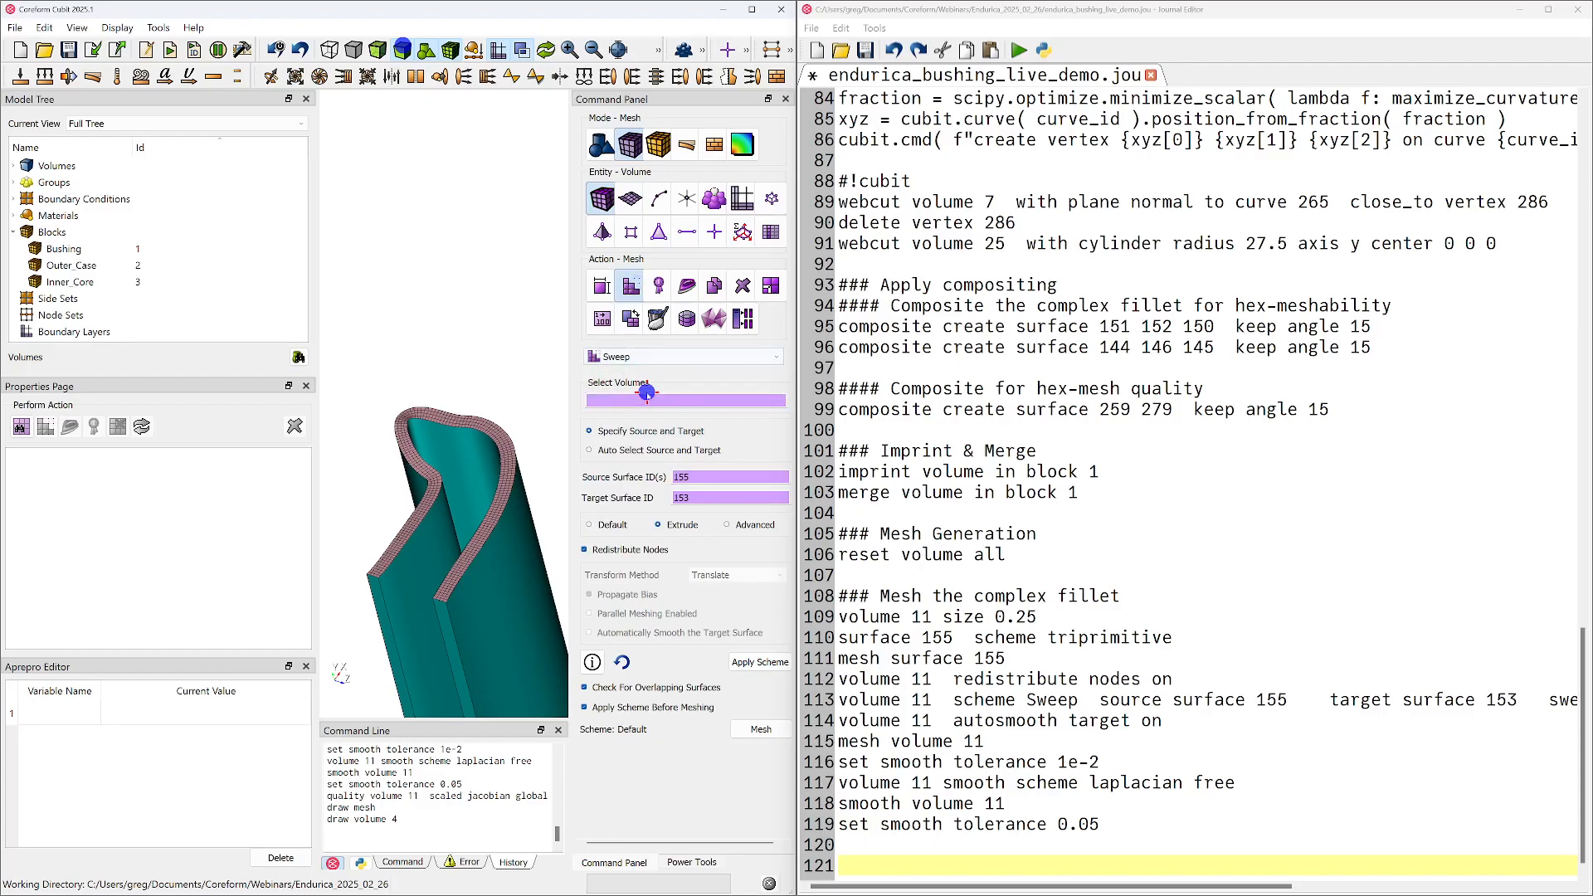
{"action": "left_click", "coordinate": [481, 427]}
{"action": "left_click", "coordinate": [453, 421]}
{"action": "left_click", "coordinate": [676, 495]}
Choose surface 135 at the opposite end as the sweep target, apply the scheme and mesh volume 4
{"action": "middle_click_drag", "start_coordinate": [469, 532], "coordinate": [392, 407]}
{"action": "left_click_drag", "start_coordinate": [455, 514], "coordinate": [456, 290]}
{"action": "middle_click_drag", "start_coordinate": [504, 579], "coordinate": [487, 471]}
{"action": "left_click_drag", "start_coordinate": [473, 501], "coordinate": [461, 435]}
{"action": "left_click", "coordinate": [497, 610]}
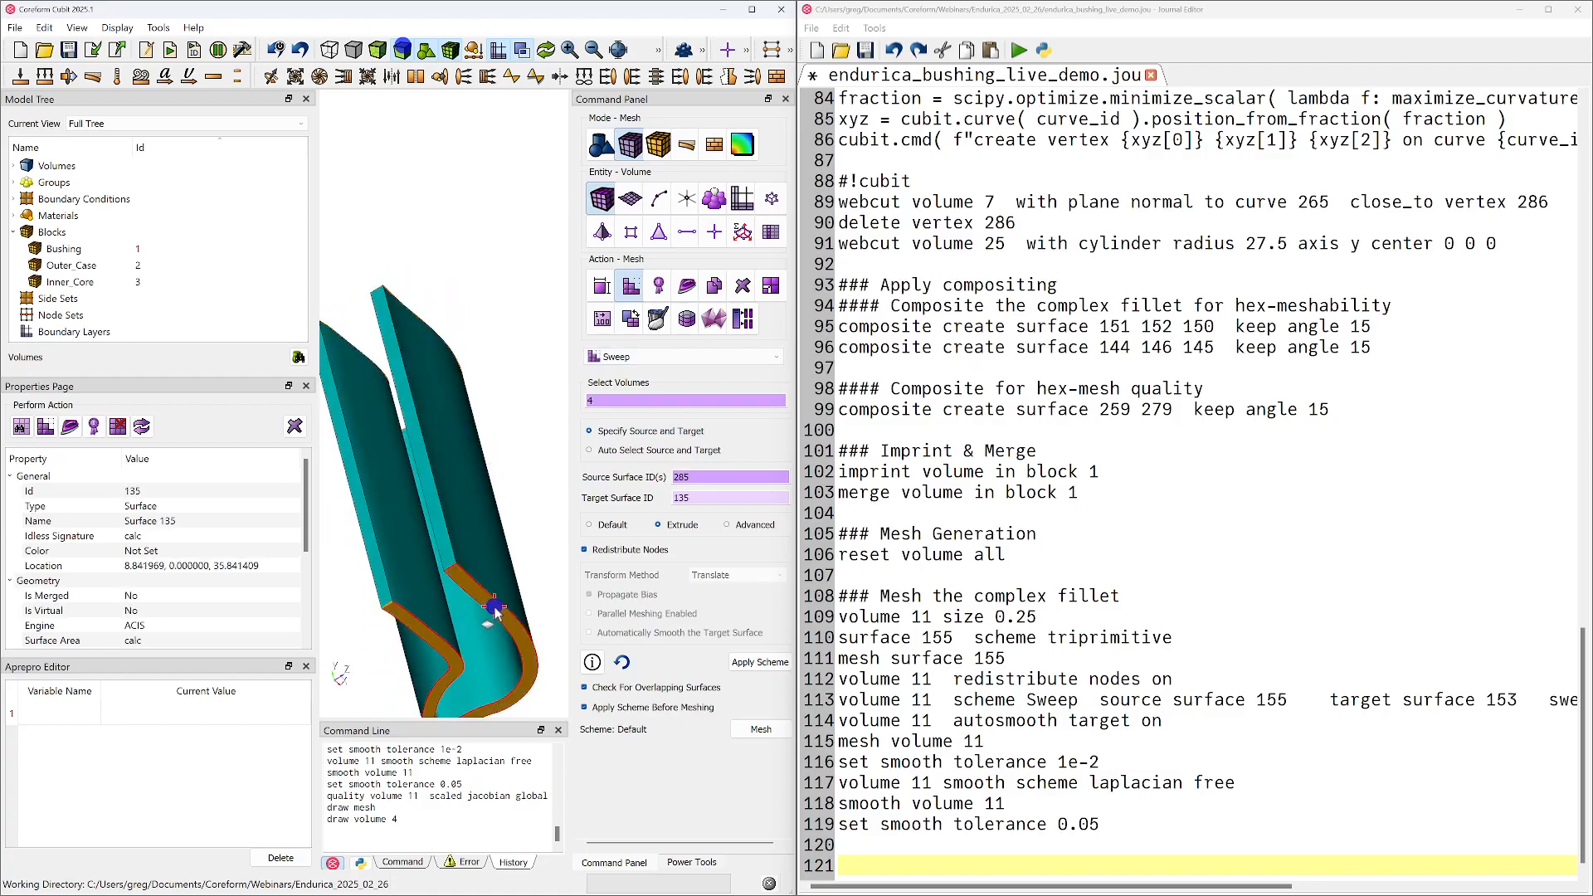
{"action": "left_click", "coordinate": [770, 664]}
{"action": "left_click", "coordinate": [761, 730]}
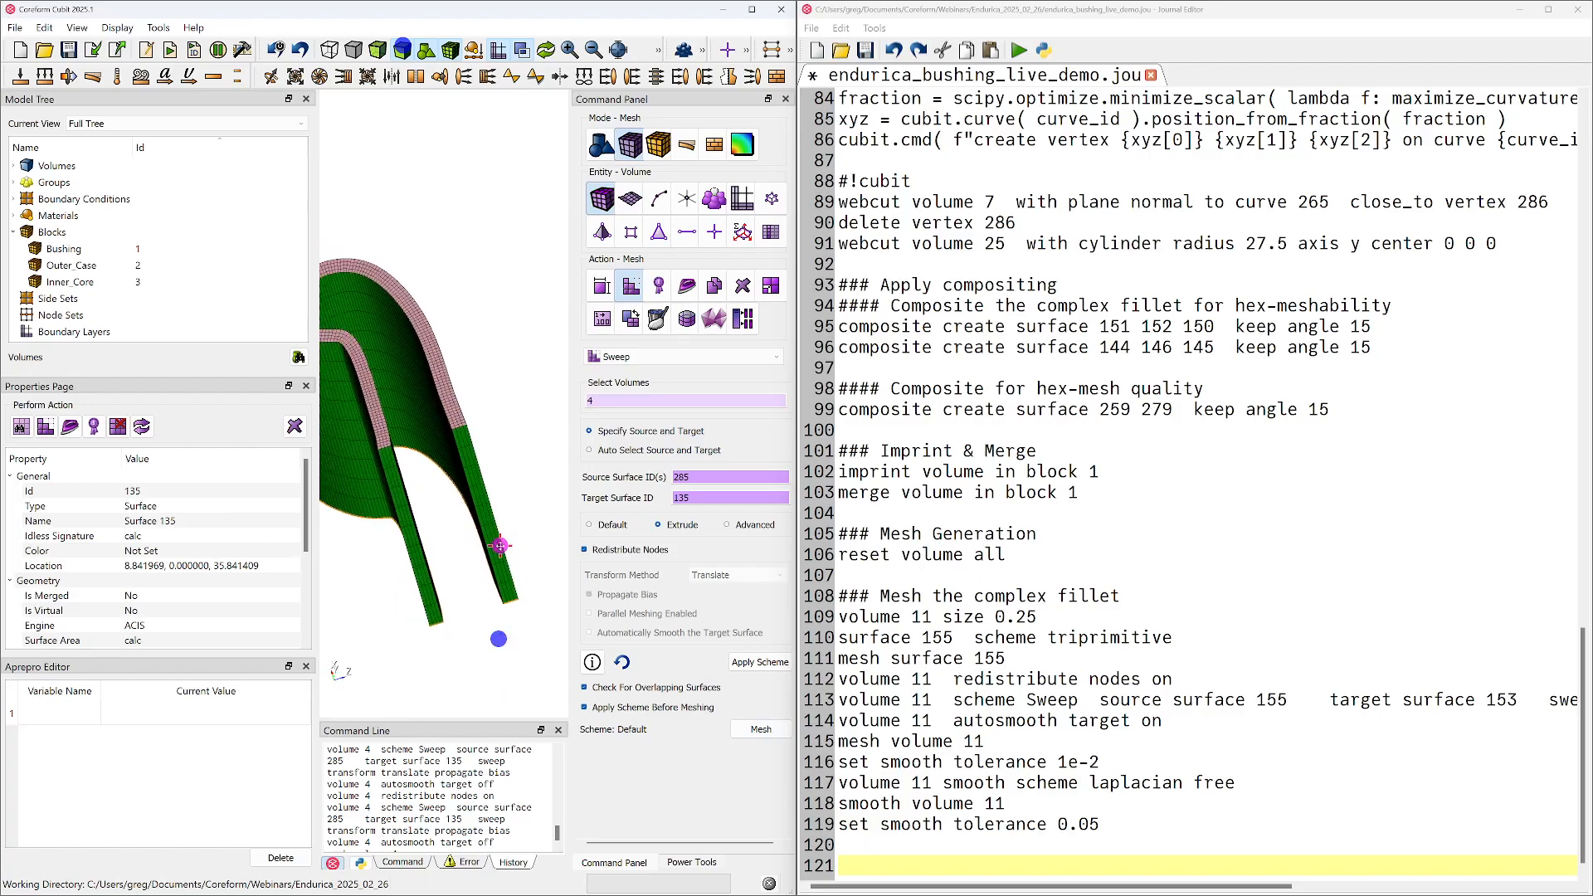
Copy the volume 4 sweep and mesh commands from the command history to the end of the journal
{"action": "scroll", "coordinate": [499, 819], "scroll_direction": "down", "scroll_amount": 1}
{"action": "scroll", "coordinate": [481, 824], "scroll_direction": "up", "scroll_amount": 3}
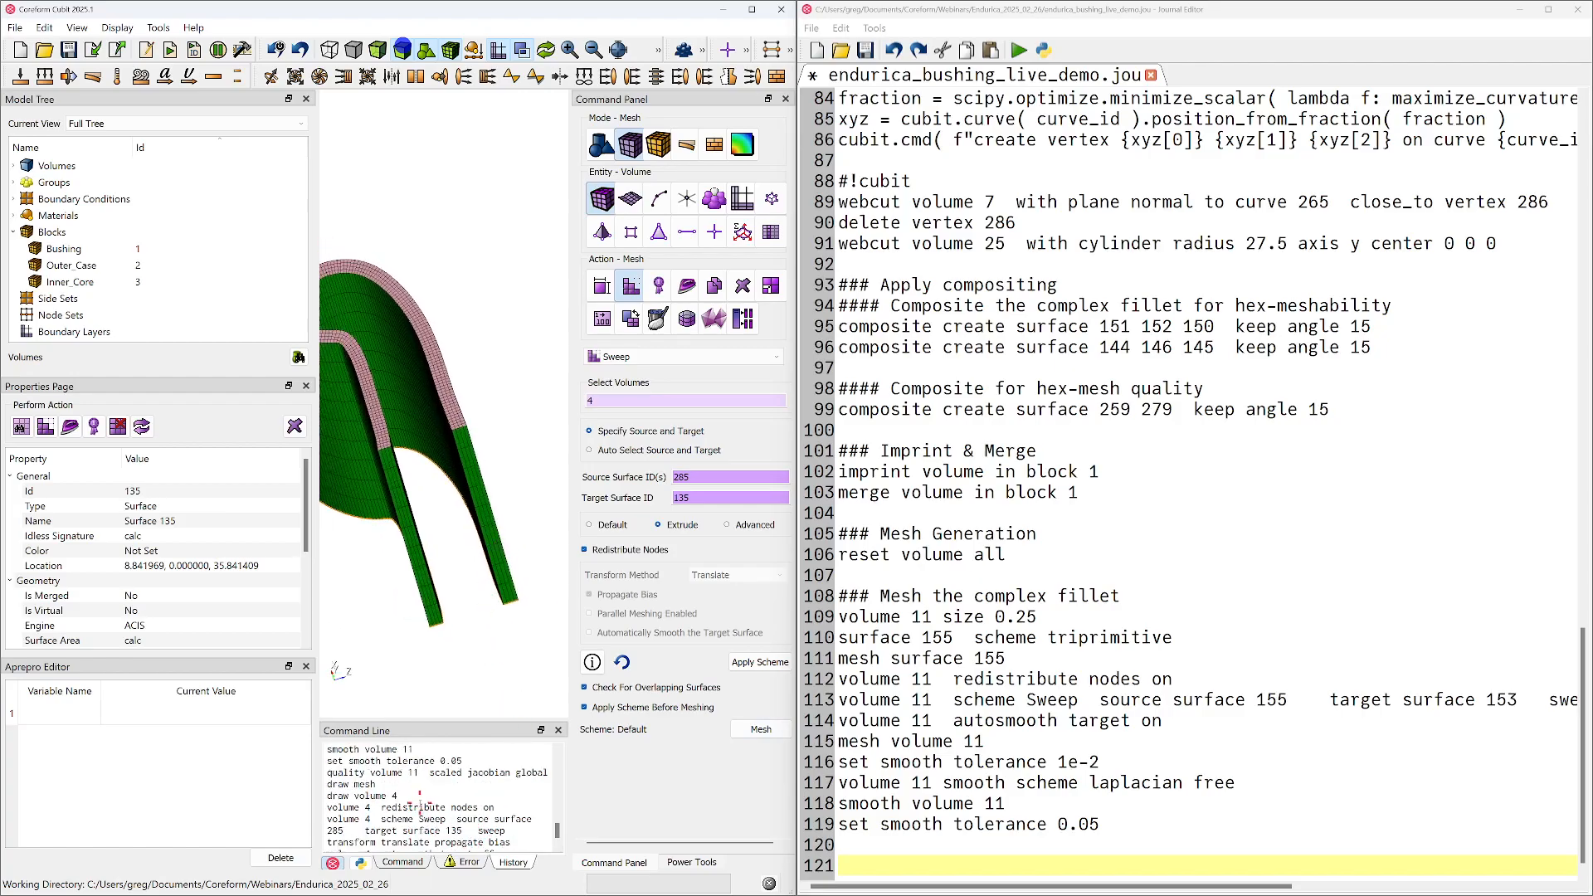
{"action": "left_click_drag", "start_coordinate": [327, 807], "coordinate": [457, 884]}
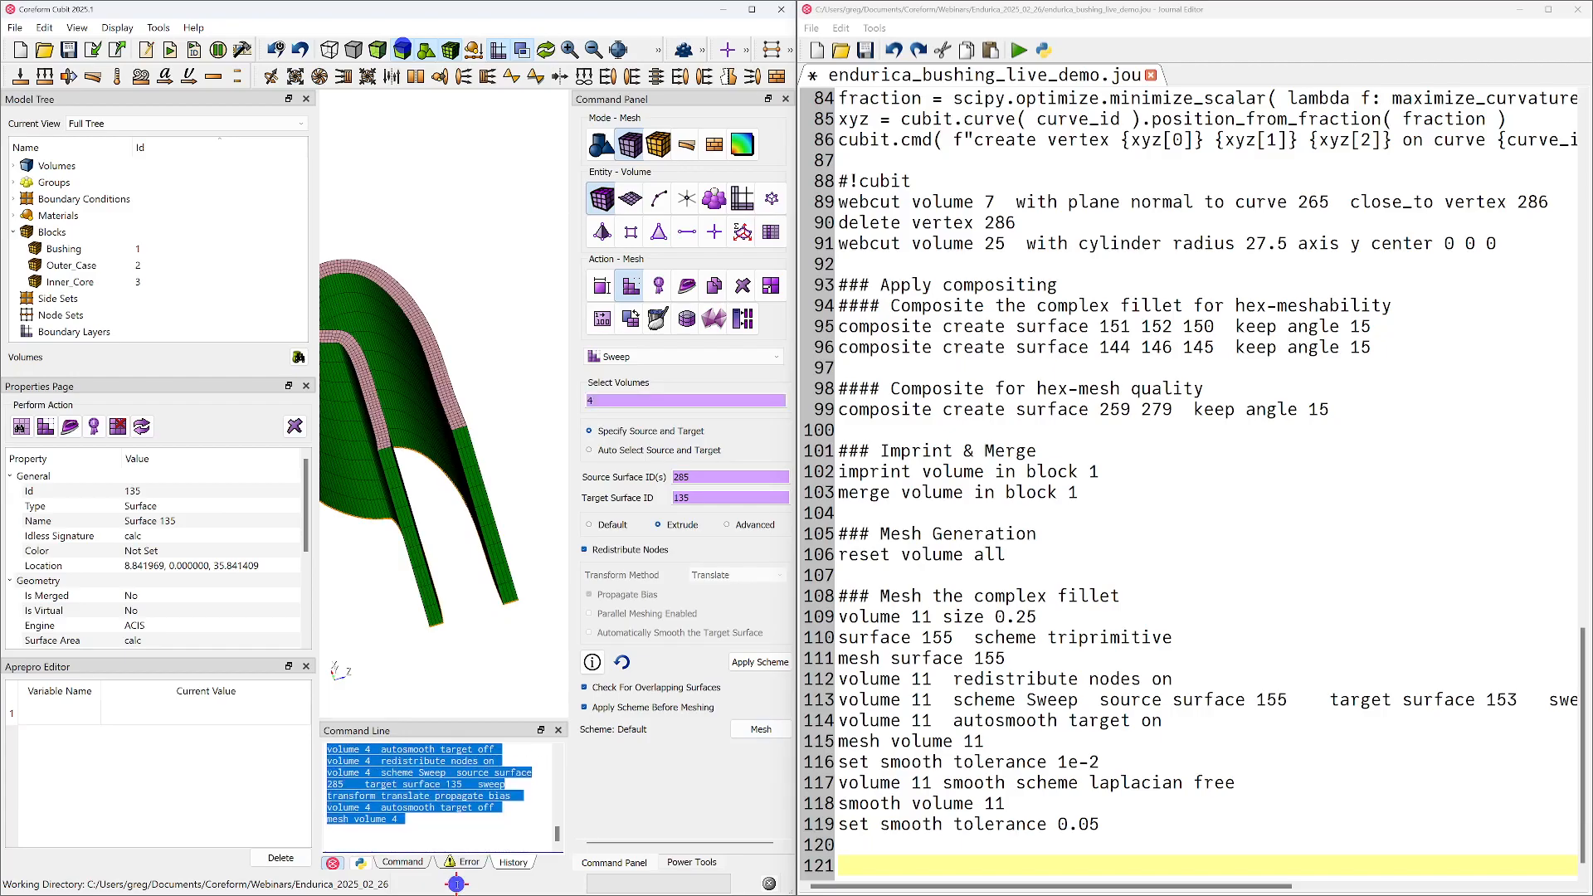
{"action": "left_click", "coordinate": [950, 867]}
{"action": "type", "text": "volume 4  redistribute nodes on volume 4  scheme Sweep  source surface 285   target surface 135   sweep transform translate propagate bias volume 4  autosmooth target off volume 4  redistribute nodes on volume 4  scheme Sweep  source surface 285   target surface 135   sweep transform translate propagate bias volume 4  autosmooth target off mesh volume 4"}
{"action": "left_click", "coordinate": [1169, 762]}
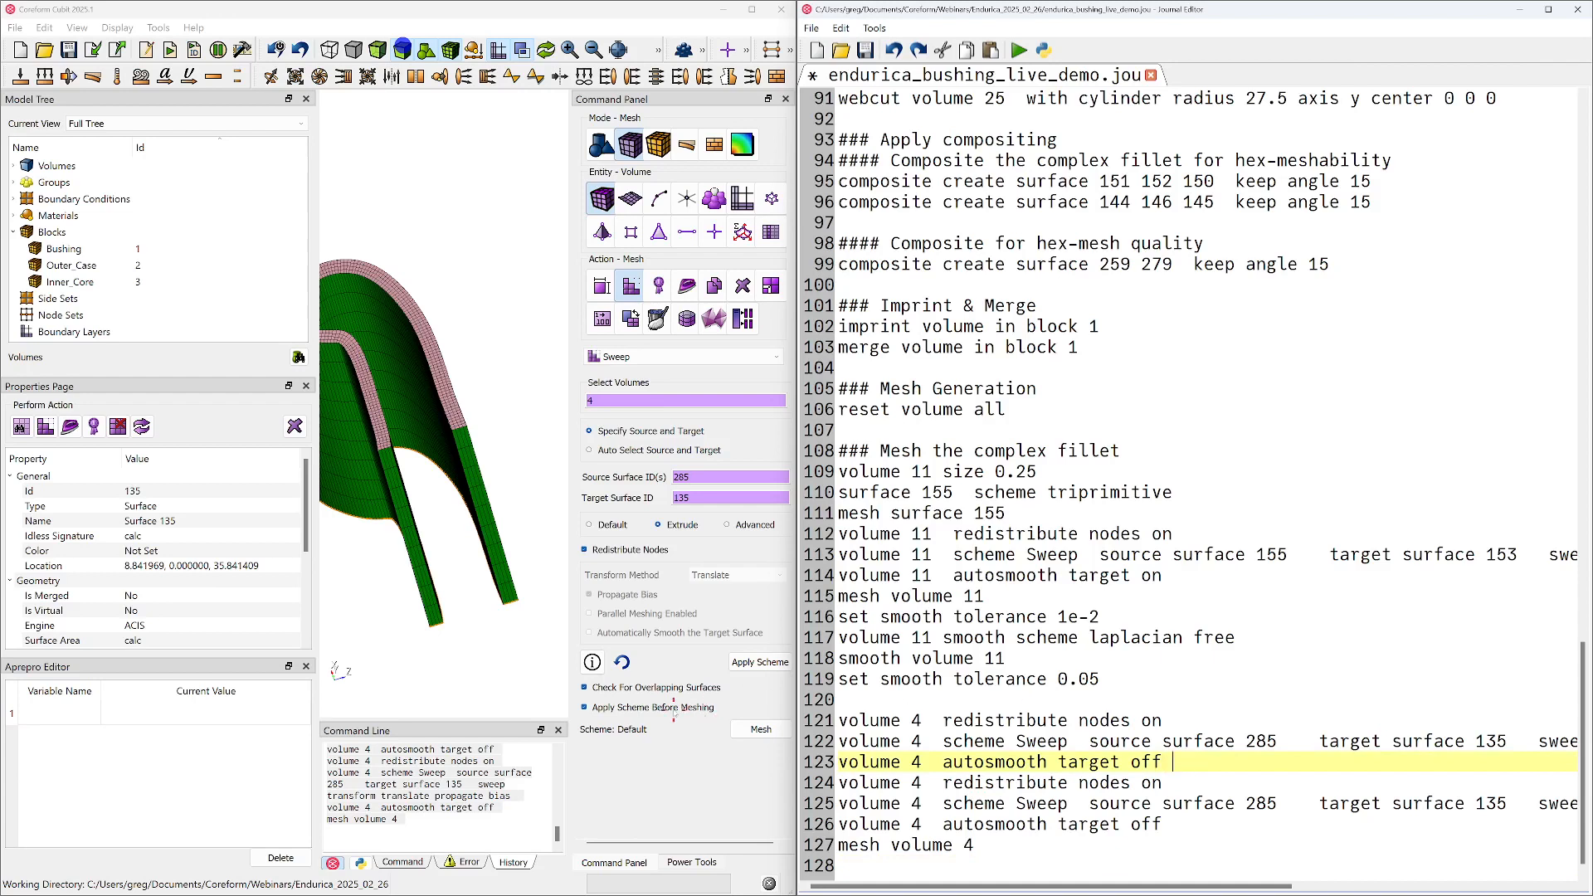
Remove the duplicated redistribute, sweep and autosmooth lines for volume 4, save the journal and leave a blank line at the end
{"action": "left_click_drag", "start_coordinate": [1174, 828], "coordinate": [803, 782]}
{"action": "left_click_drag", "start_coordinate": [1215, 765], "coordinate": [743, 705]}
{"action": "key", "text": "Delete"}
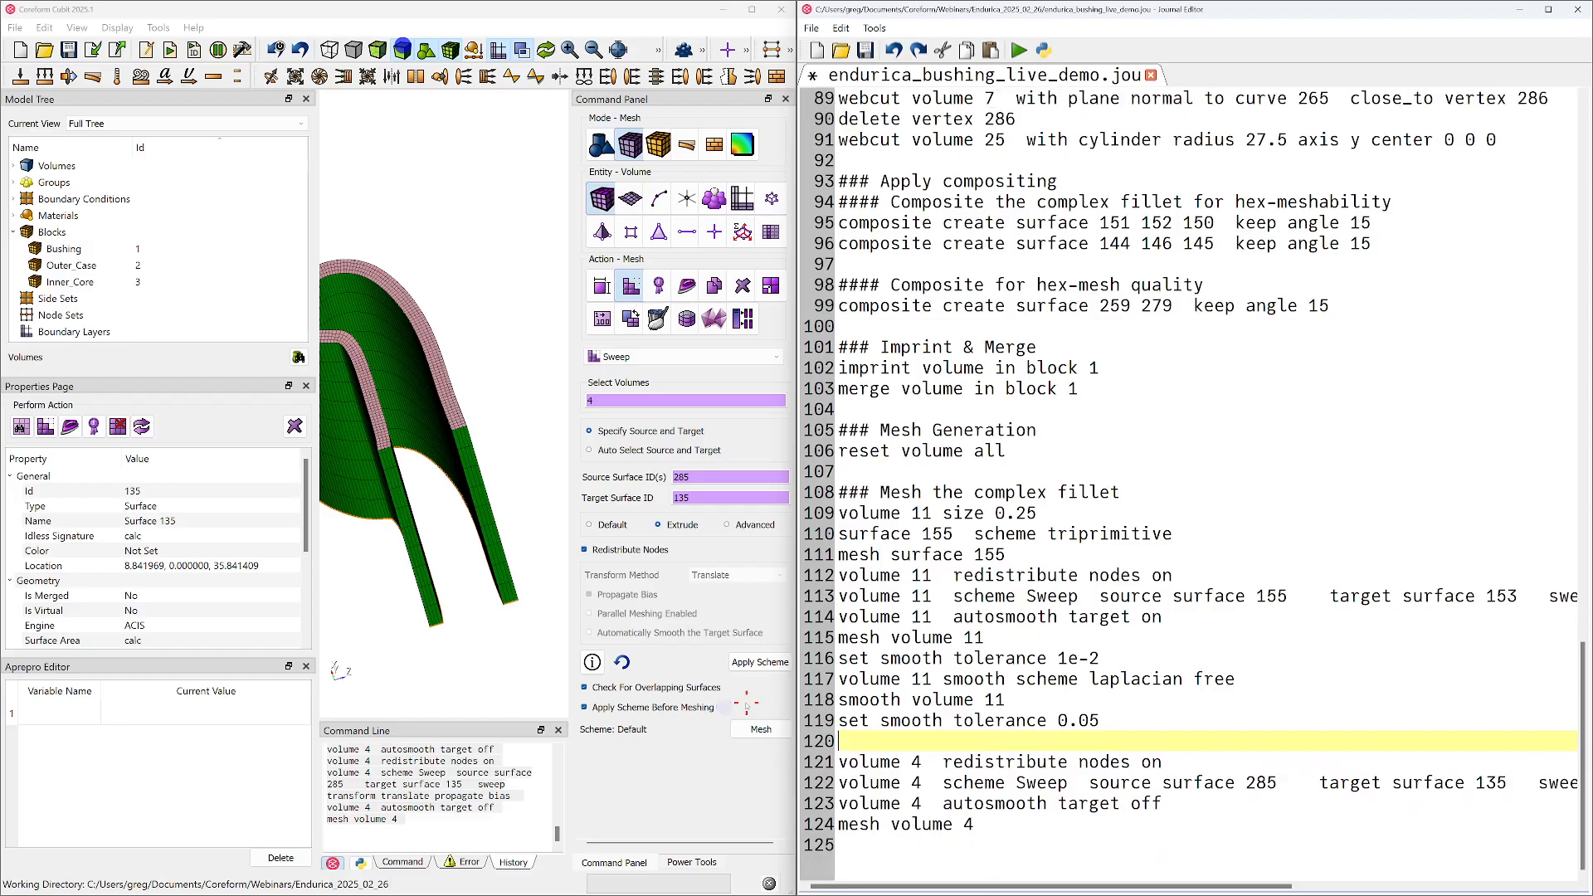
{"action": "key", "text": "Down"}
{"action": "key", "text": "Down"}
{"action": "key", "text": "Down"}
{"action": "key", "text": "Down"}
{"action": "key", "text": "Down"}
{"action": "key", "text": "ctrl+s"}
{"action": "key", "text": "Return"}
Draw the Scaled Jacobian quality metric on volume 4
{"action": "scroll", "coordinate": [501, 456], "scroll_direction": "down", "scroll_amount": 3}
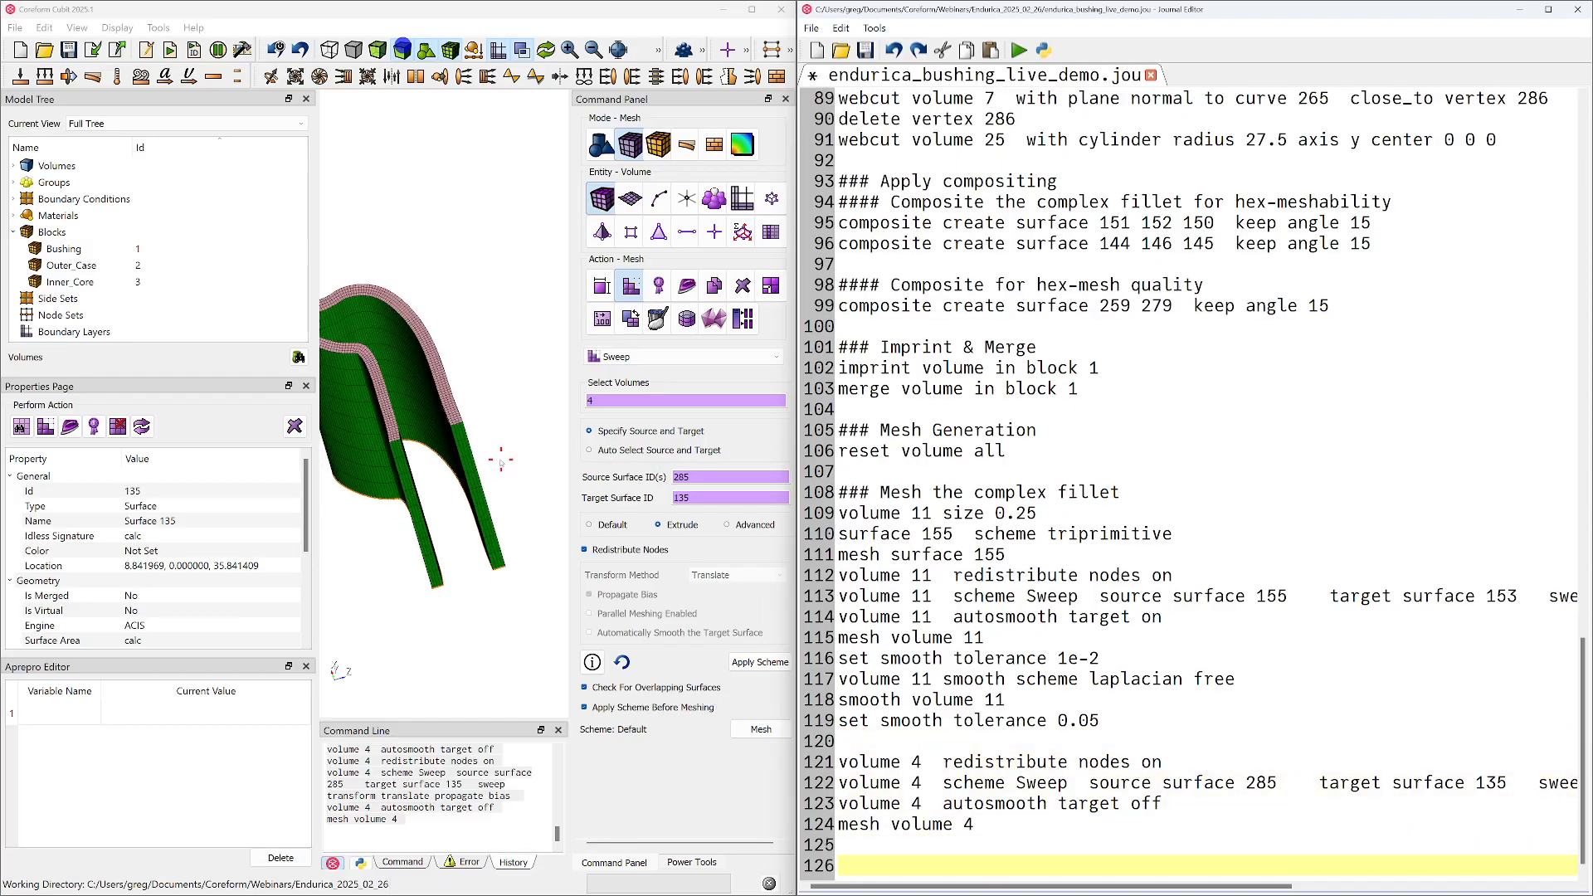
{"action": "right_click", "coordinate": [473, 441]}
{"action": "left_click", "coordinate": [421, 523]}
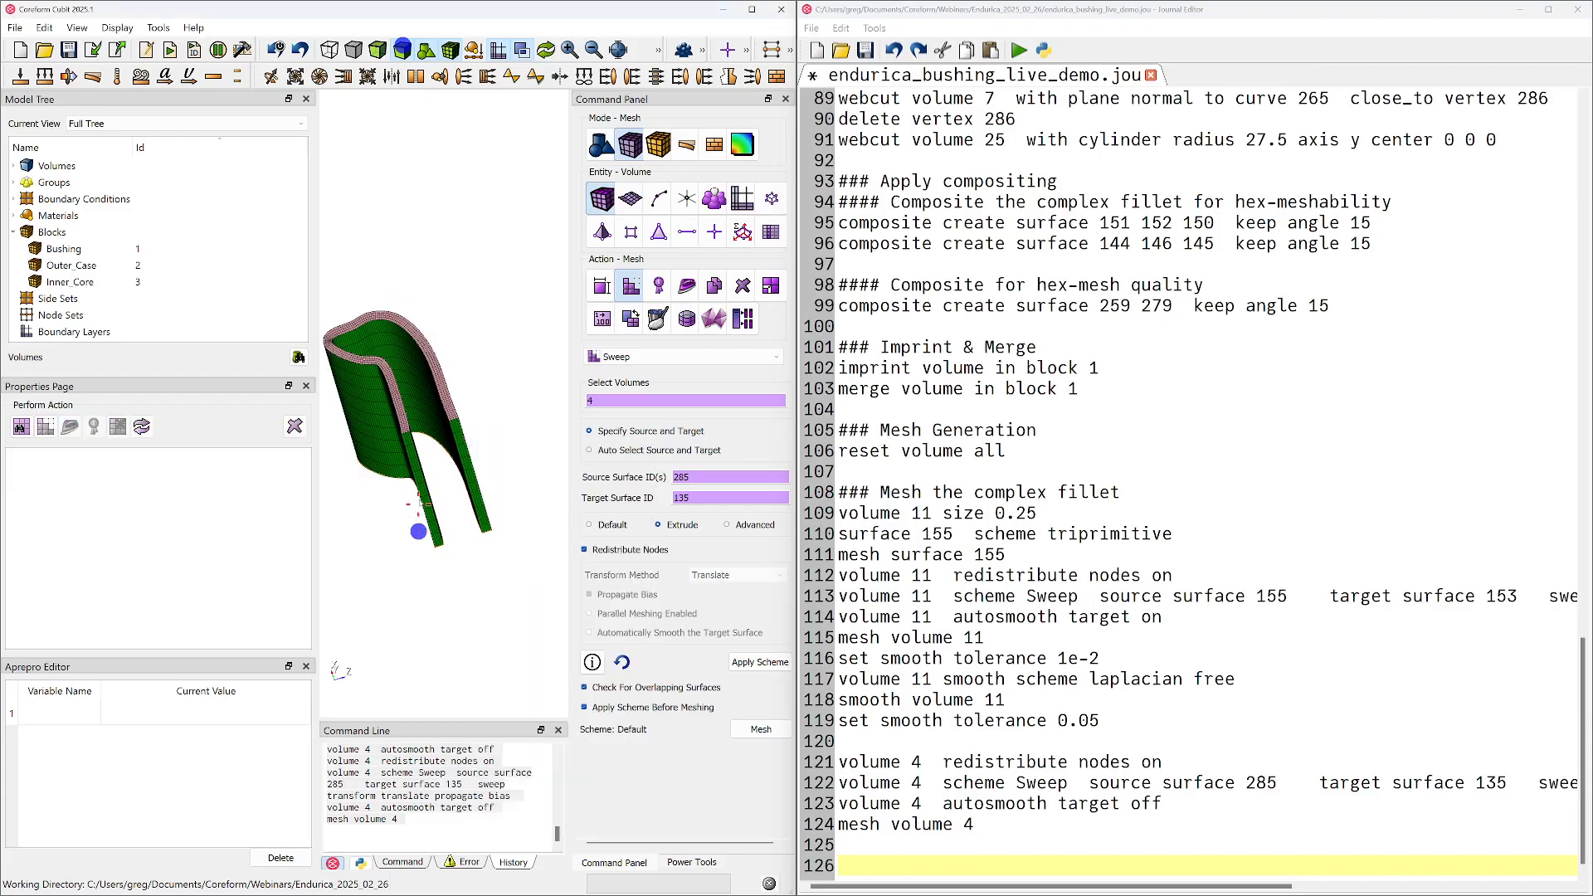
{"action": "middle_click_drag", "start_coordinate": [421, 523], "coordinate": [434, 578]}
{"action": "middle_click_drag", "start_coordinate": [433, 492], "coordinate": [467, 459]}
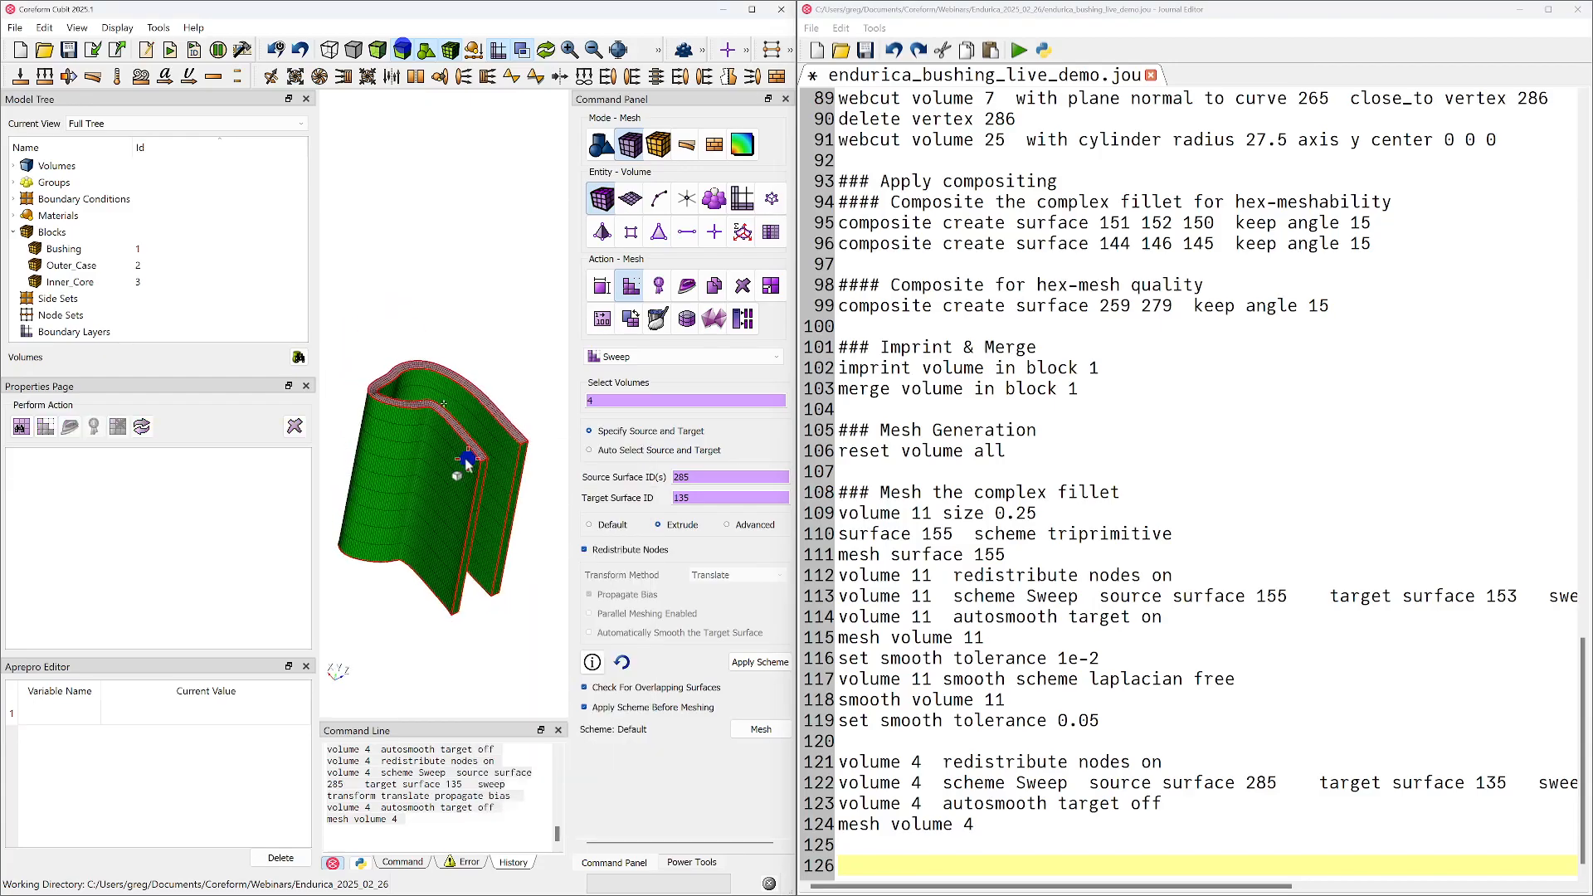
{"action": "left_click", "coordinate": [444, 444]}
{"action": "left_click", "coordinate": [658, 286]}
{"action": "left_click_drag", "start_coordinate": [440, 509], "coordinate": [511, 256]}
{"action": "left_click", "coordinate": [479, 356]}
{"action": "left_click", "coordinate": [502, 361]}
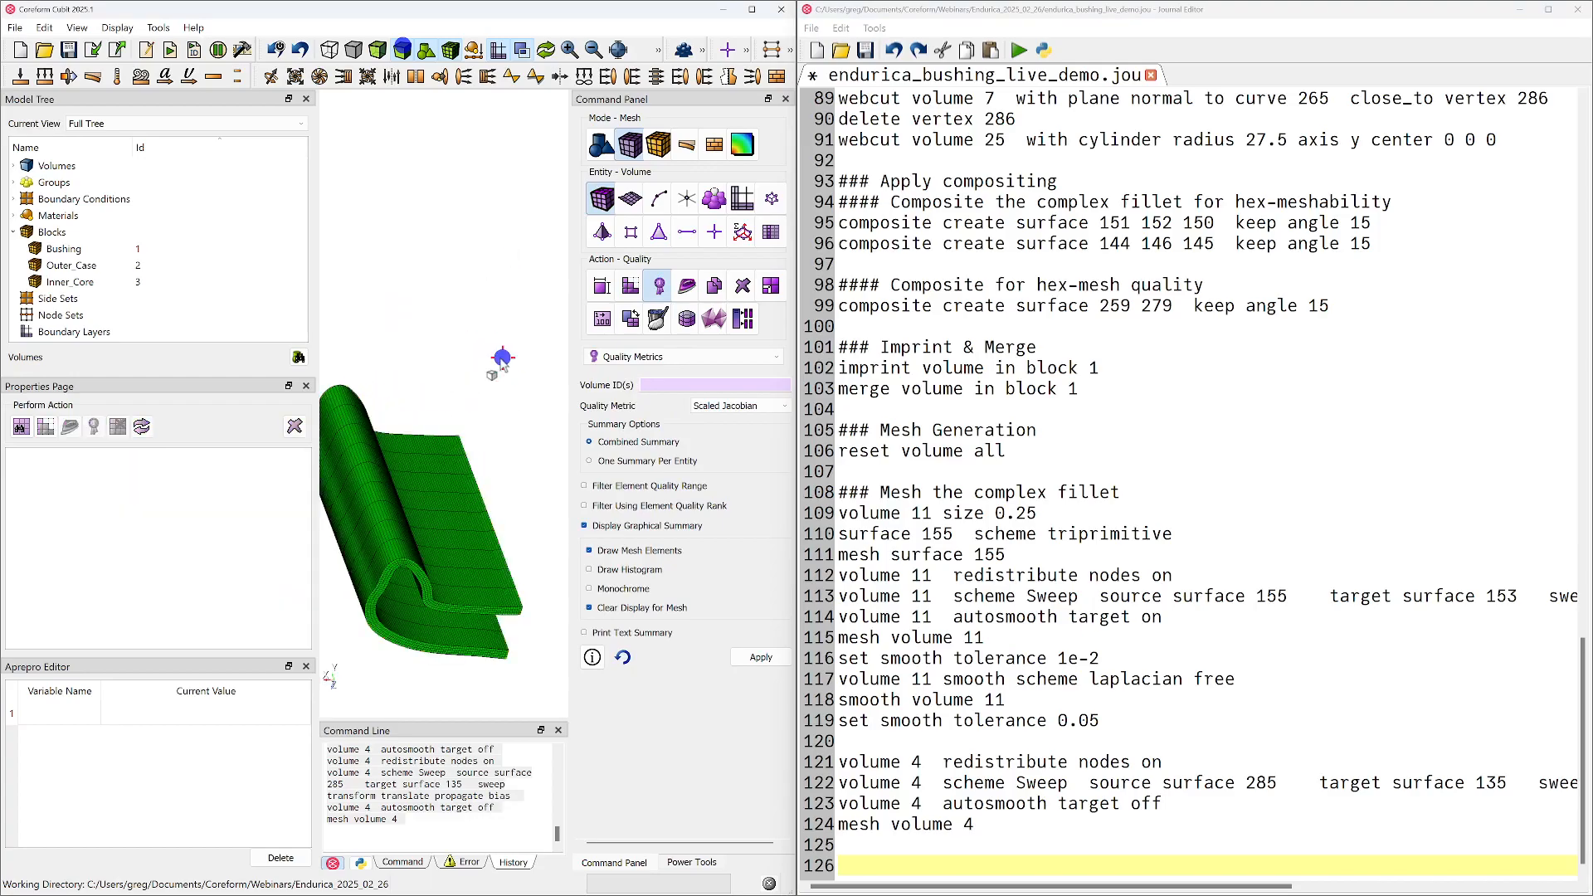
{"action": "scroll", "coordinate": [437, 551], "scroll_direction": "up", "scroll_amount": 2}
{"action": "left_click", "coordinate": [422, 575]}
{"action": "left_click", "coordinate": [761, 658]}
Examine the Scaled Jacobian colours around the bends and along the full length of volume 4
{"action": "left_click", "coordinate": [467, 379]}
{"action": "left_click_drag", "start_coordinate": [453, 490], "coordinate": [442, 593]}
{"action": "left_click_drag", "start_coordinate": [443, 527], "coordinate": [442, 473]}
{"action": "left_click_drag", "start_coordinate": [393, 423], "coordinate": [454, 448]}
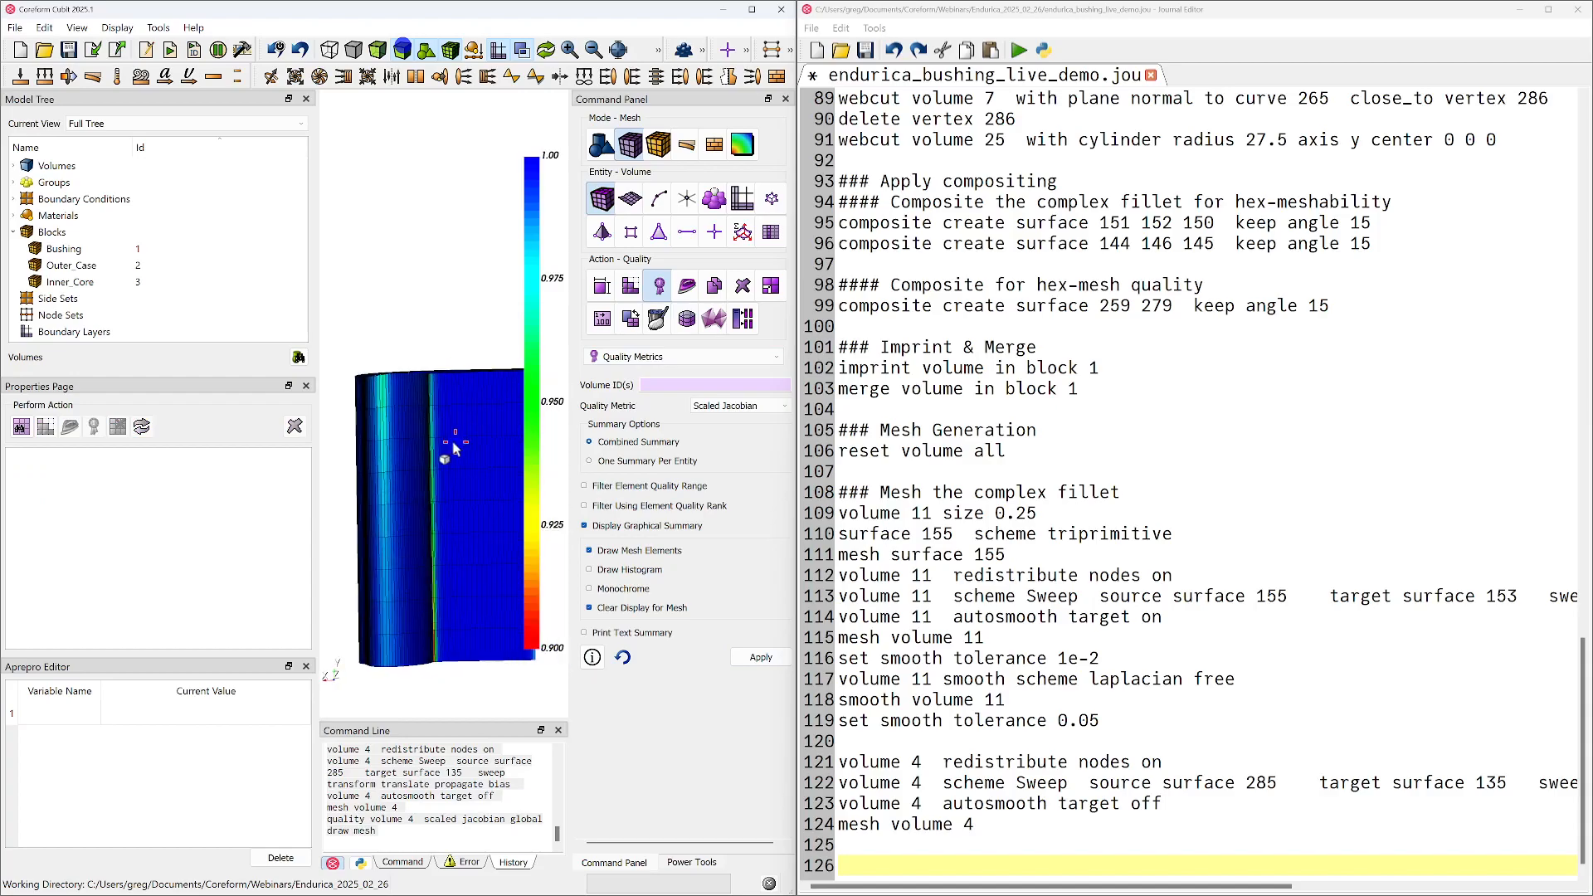
{"action": "left_click_drag", "start_coordinate": [423, 519], "coordinate": [483, 467]}
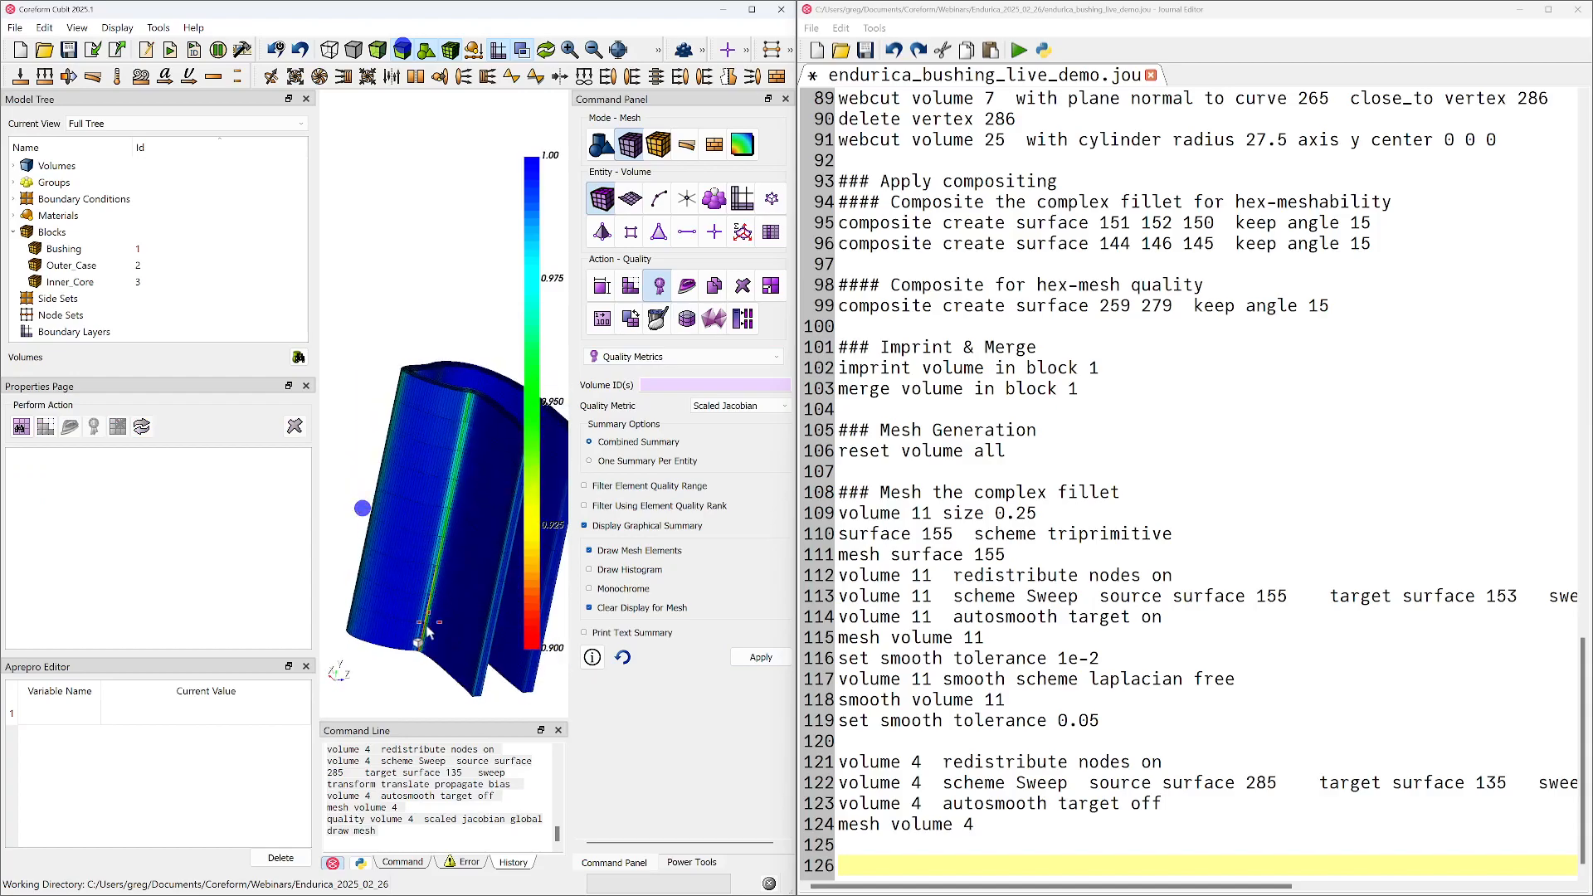
Redisplay the full model around the nub region, move the journal editor off this screen and maximize the meshing window
{"action": "right_click", "coordinate": [452, 319]}
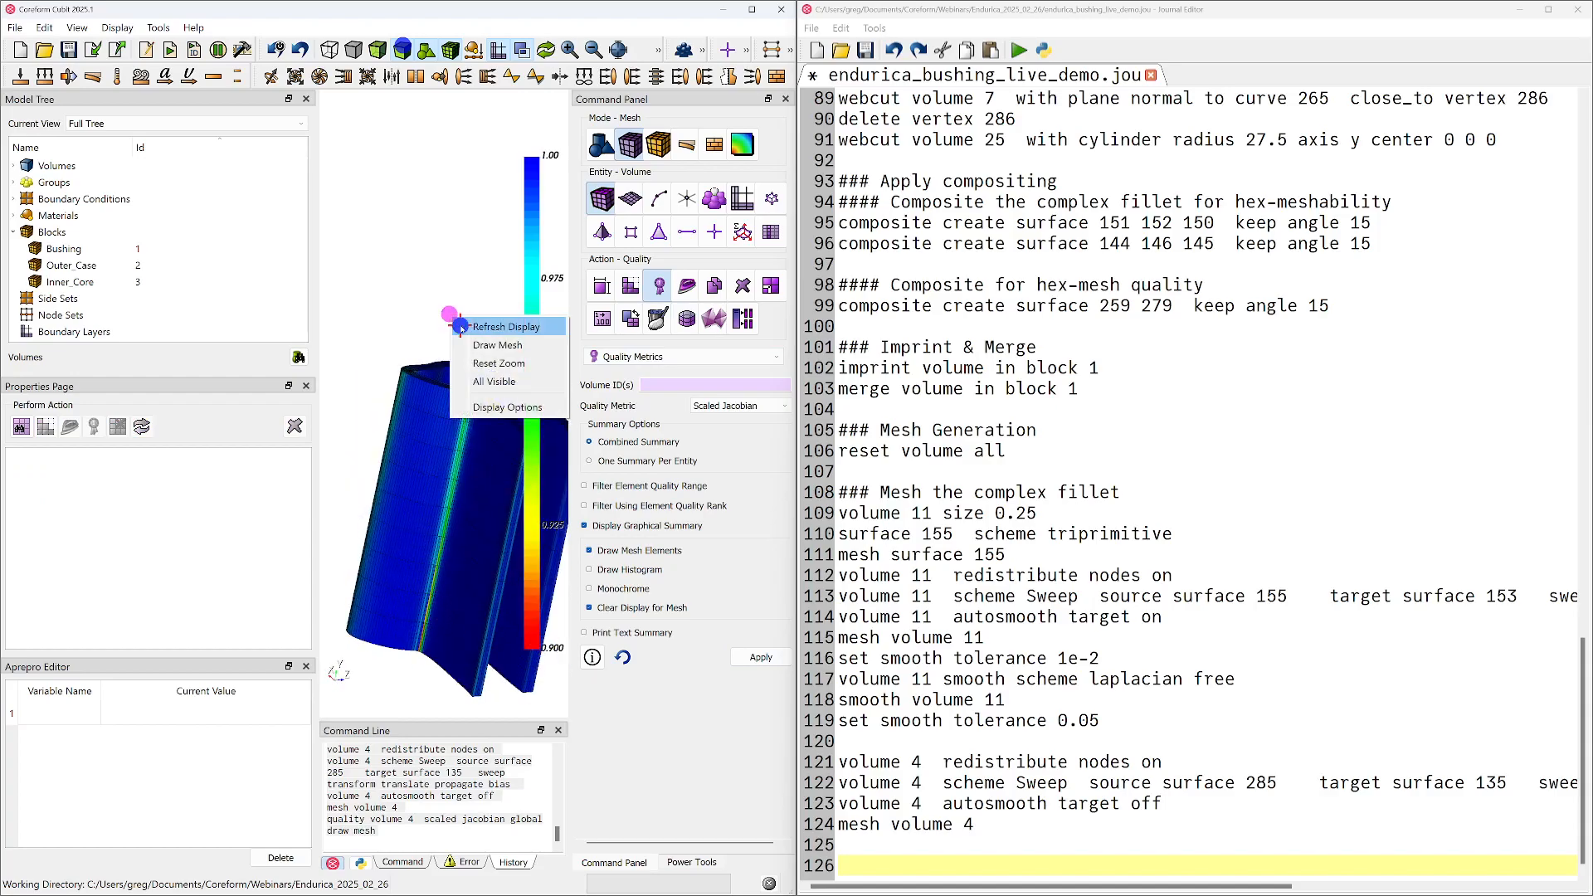
{"action": "left_click", "coordinate": [461, 330]}
{"action": "left_click_drag", "start_coordinate": [458, 337], "coordinate": [463, 431]}
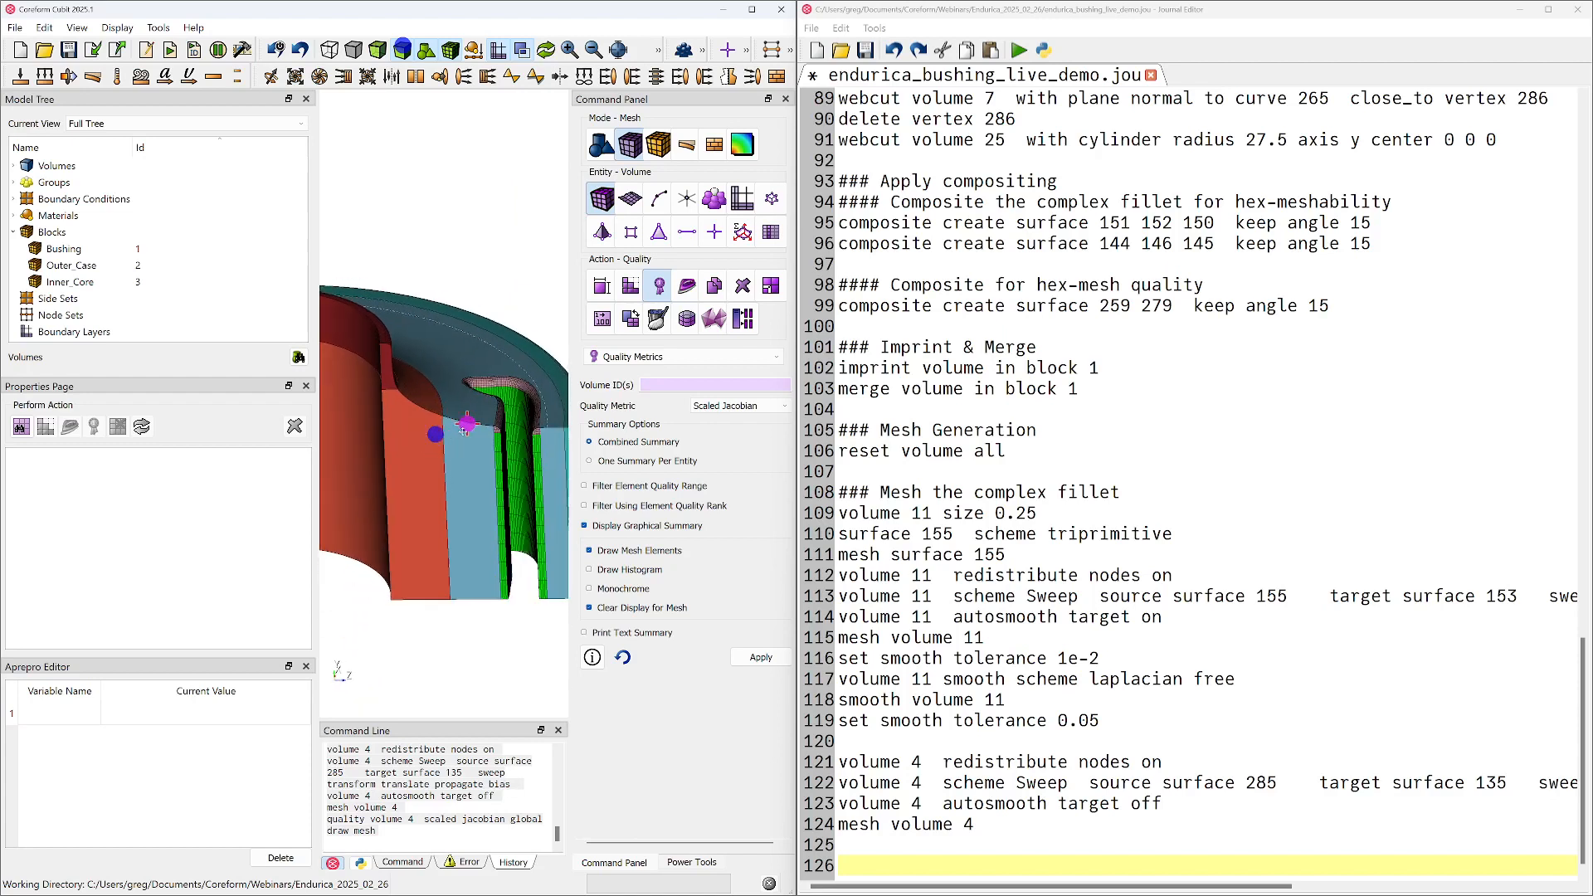
{"action": "middle_click_drag", "start_coordinate": [463, 432], "coordinate": [441, 495]}
{"action": "left_click_drag", "start_coordinate": [525, 519], "coordinate": [521, 387]}
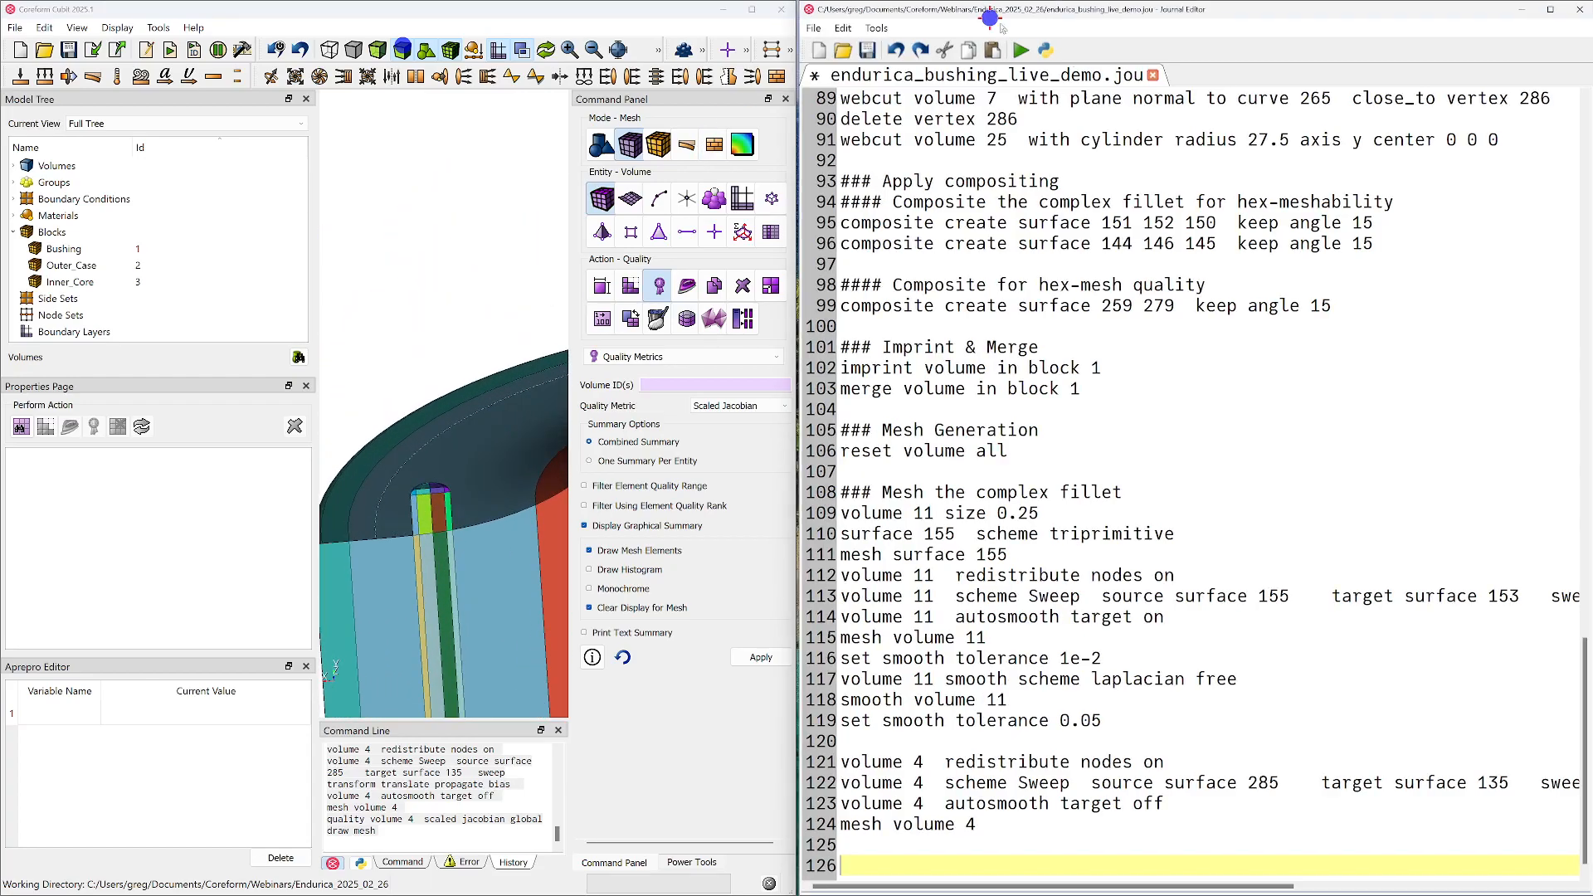
{"action": "left_click_drag", "start_coordinate": [973, 7], "coordinate": [1591, 183]}
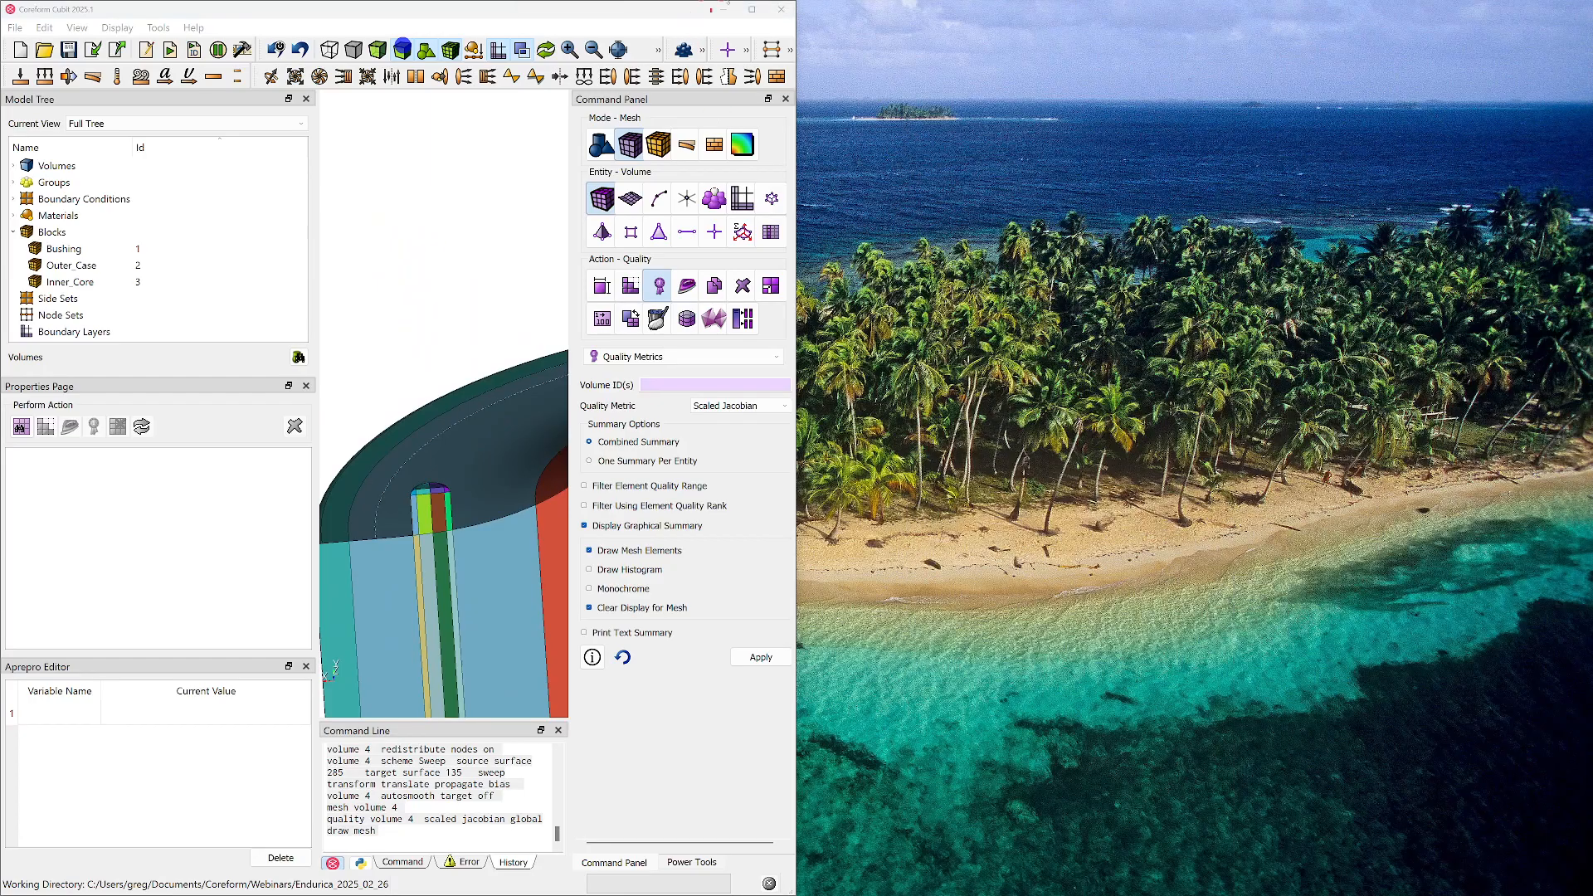
{"action": "left_click", "coordinate": [752, 9]}
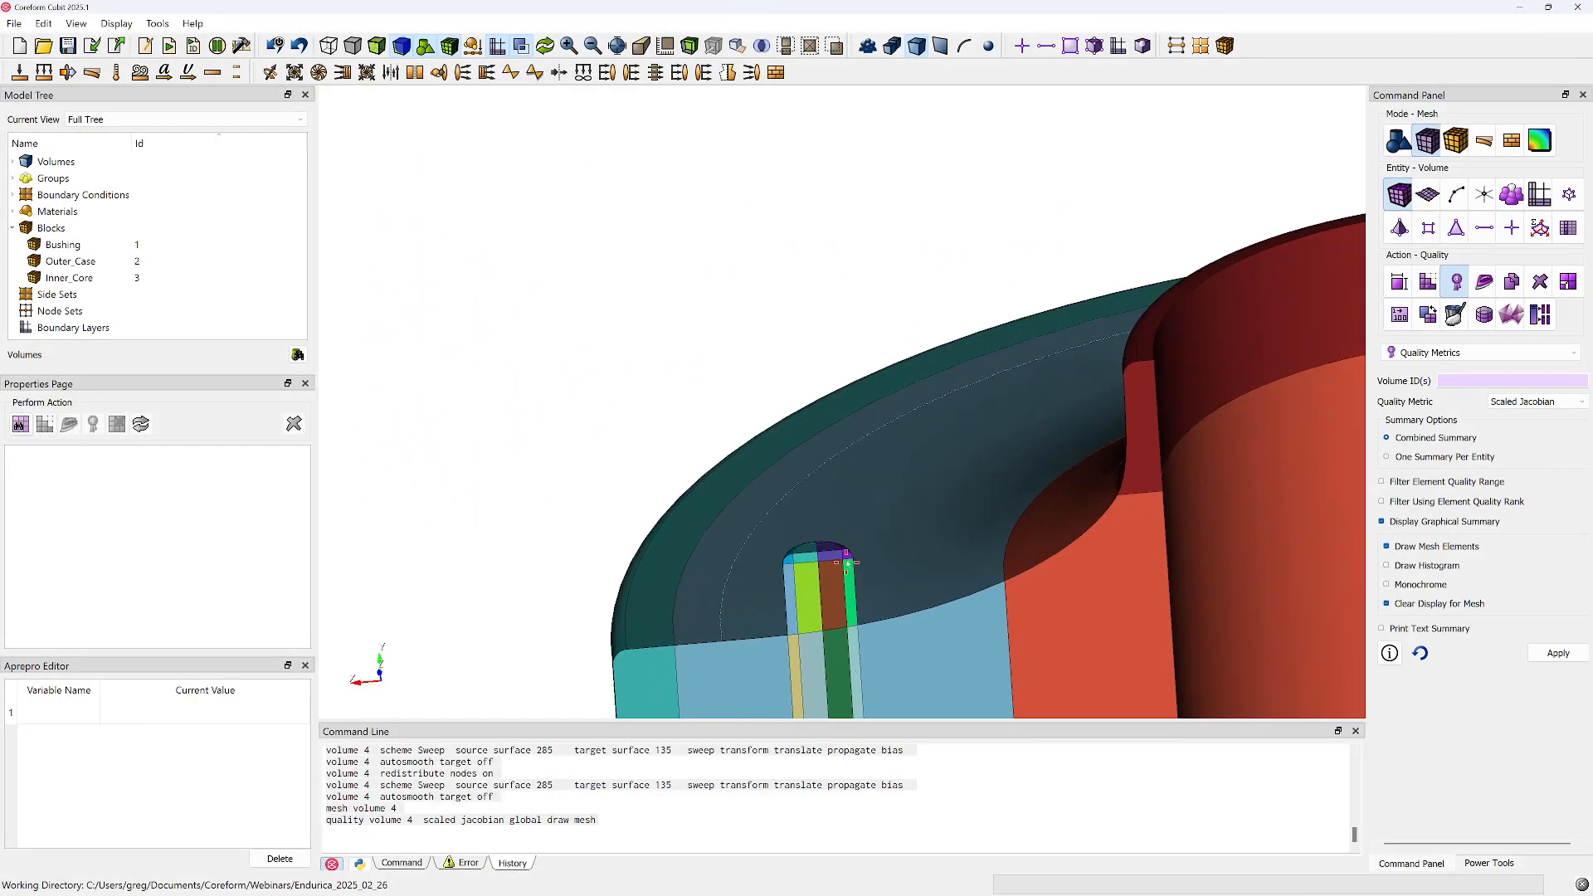
Select the eight volumes that make up the nub: 14, 16, 22, 20, 21, 15, 12 and 18
{"action": "scroll", "coordinate": [848, 567], "scroll_direction": "up", "scroll_amount": 6}
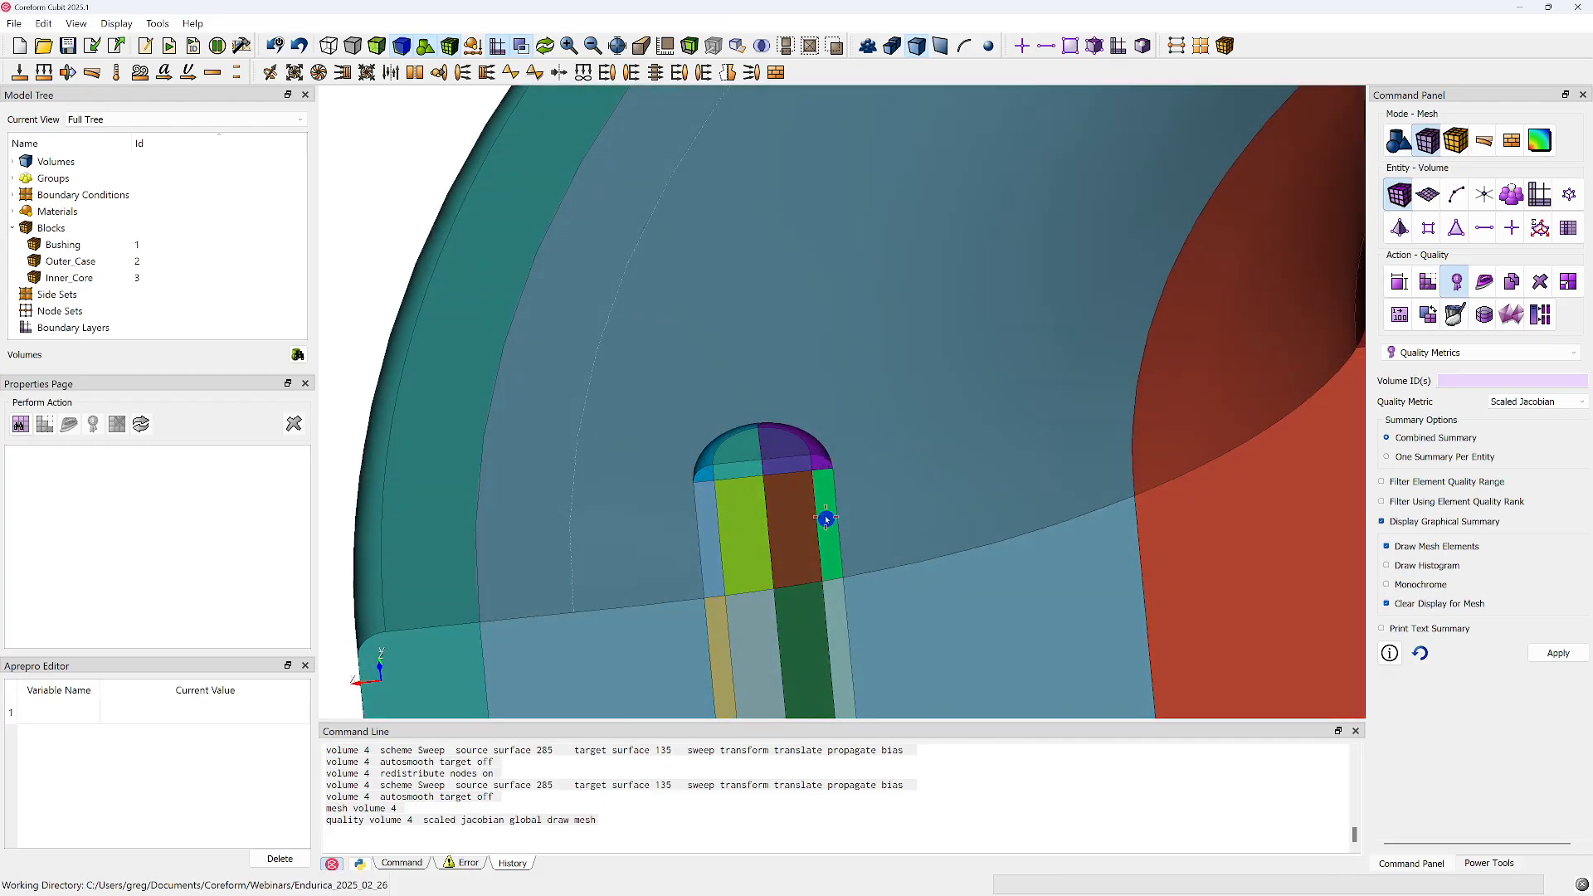
{"action": "left_click", "coordinate": [821, 470]}
{"action": "left_click", "coordinate": [788, 535], "text": "ctrl"}
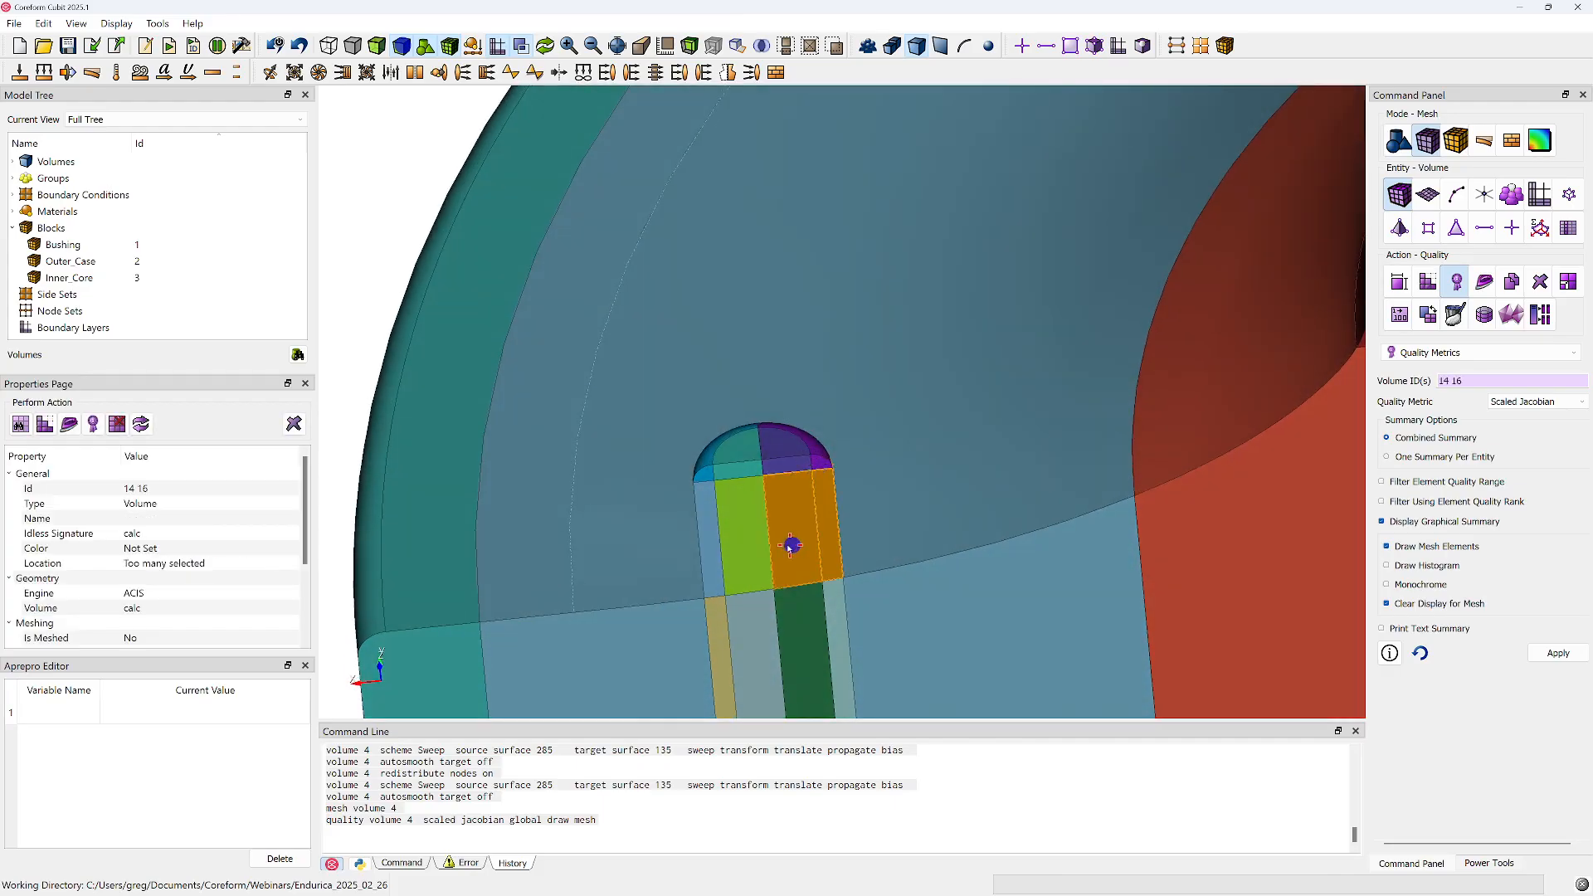
{"action": "left_click", "coordinate": [747, 548], "text": "ctrl"}
{"action": "left_click", "coordinate": [702, 554], "text": "ctrl"}
{"action": "left_click_drag", "start_coordinate": [724, 502], "coordinate": [1113, 581]}
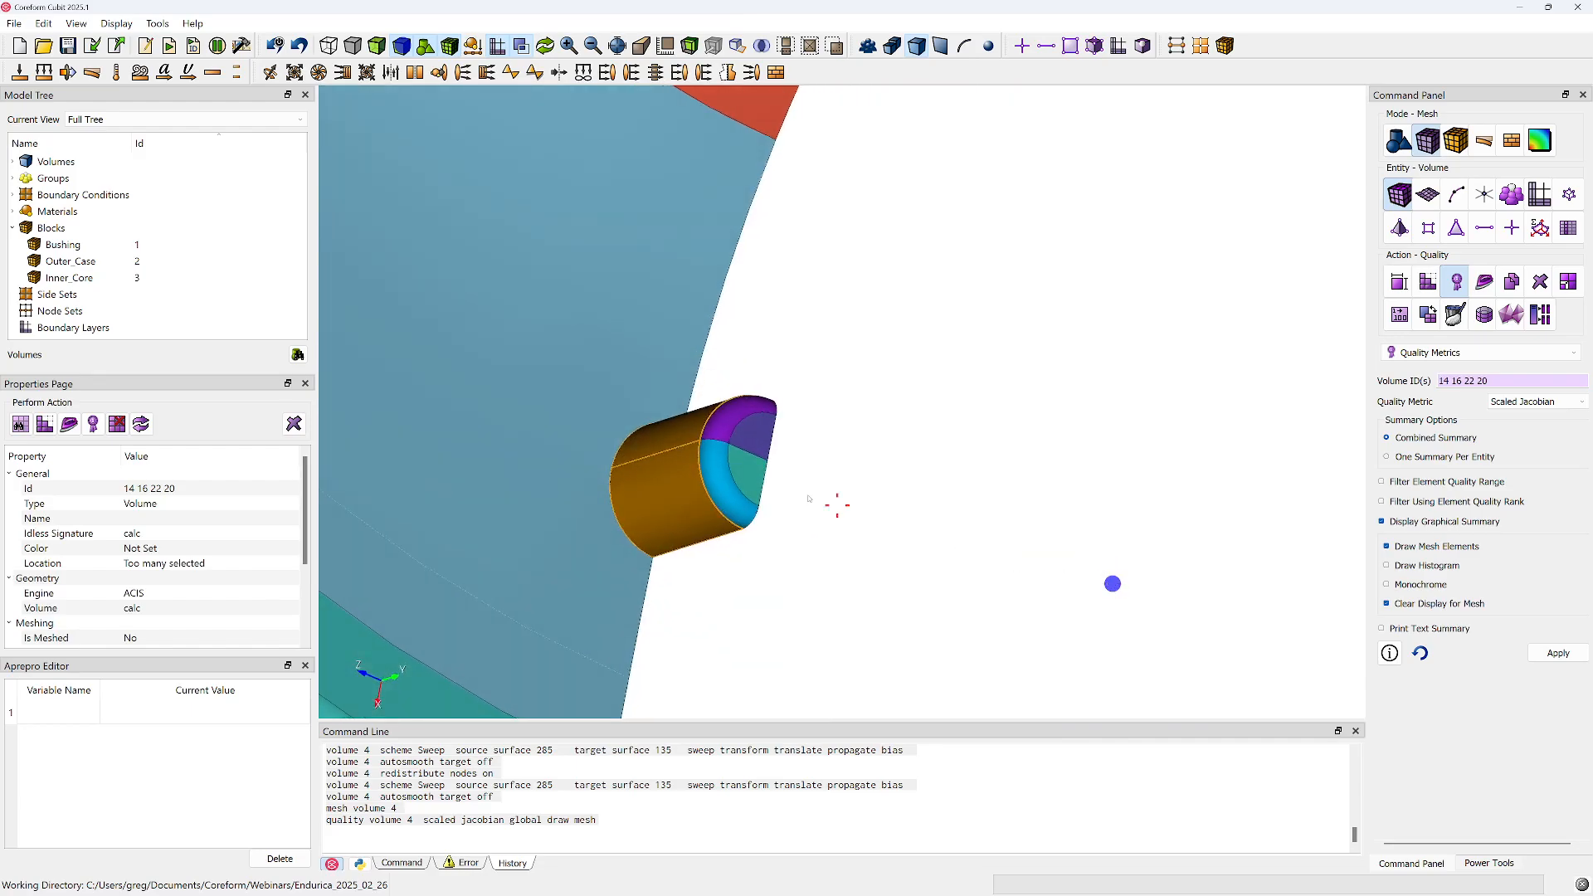
{"action": "left_click", "coordinate": [738, 467], "text": "ctrl"}
{"action": "left_click", "coordinate": [756, 432], "text": "ctrl"}
{"action": "left_click", "coordinate": [742, 415], "text": "ctrl"}
{"action": "left_click", "coordinate": [724, 458], "text": "ctrl"}
{"action": "left_click_drag", "start_coordinate": [722, 461], "coordinate": [573, 320]}
{"action": "left_click_drag", "start_coordinate": [719, 554], "coordinate": [662, 520]}
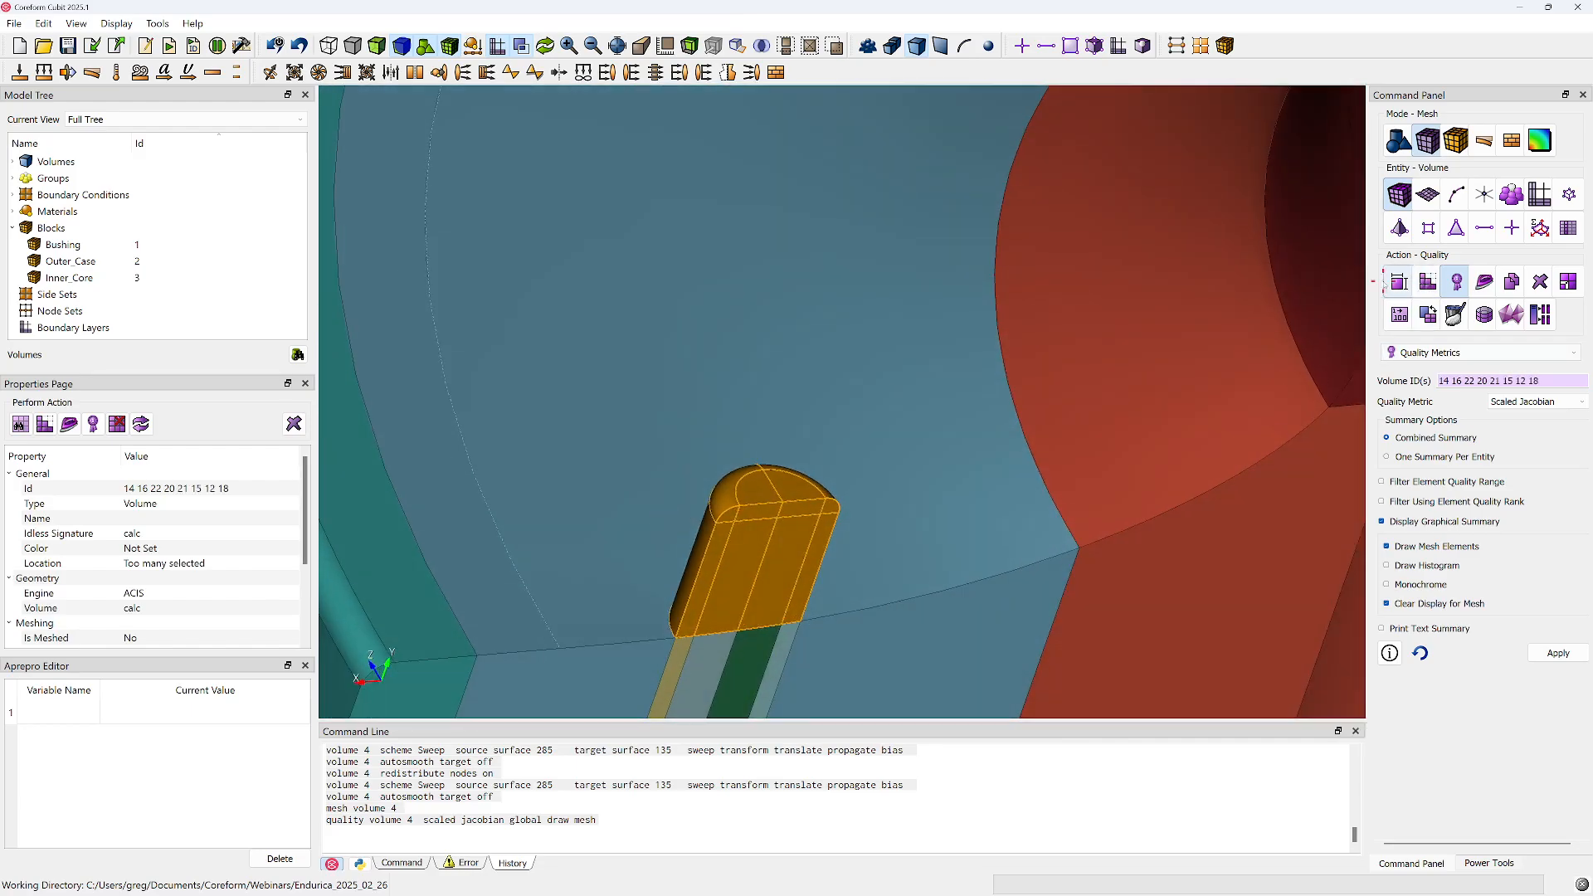
Apply an approximate size of 0.5 to the eight nub volumes and mesh them
{"action": "left_click", "coordinate": [1399, 282]}
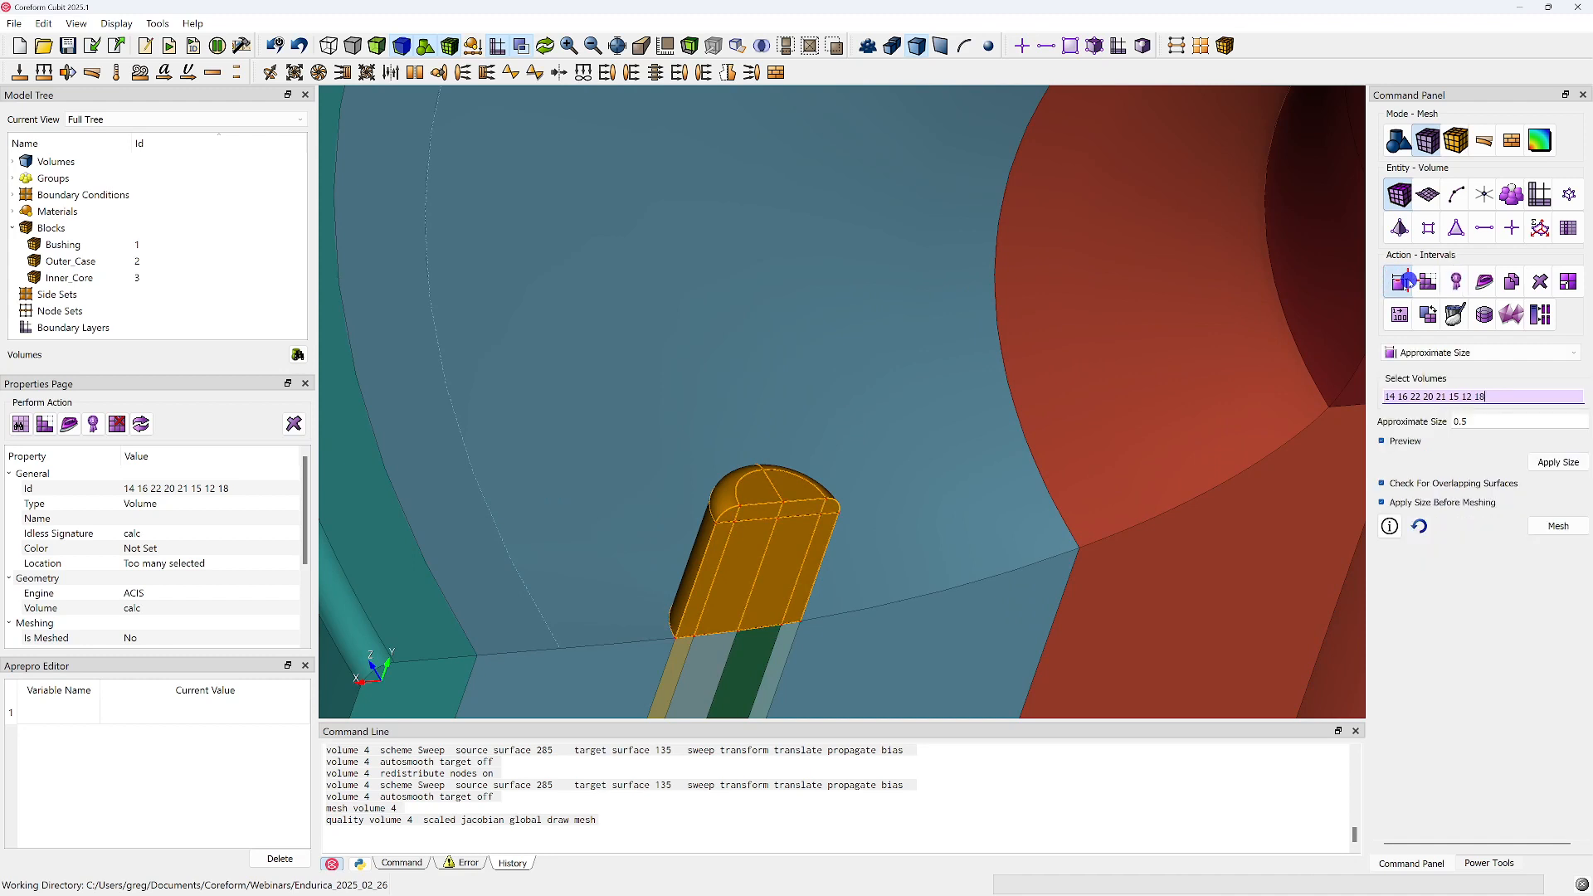
{"action": "left_click", "coordinate": [1560, 463]}
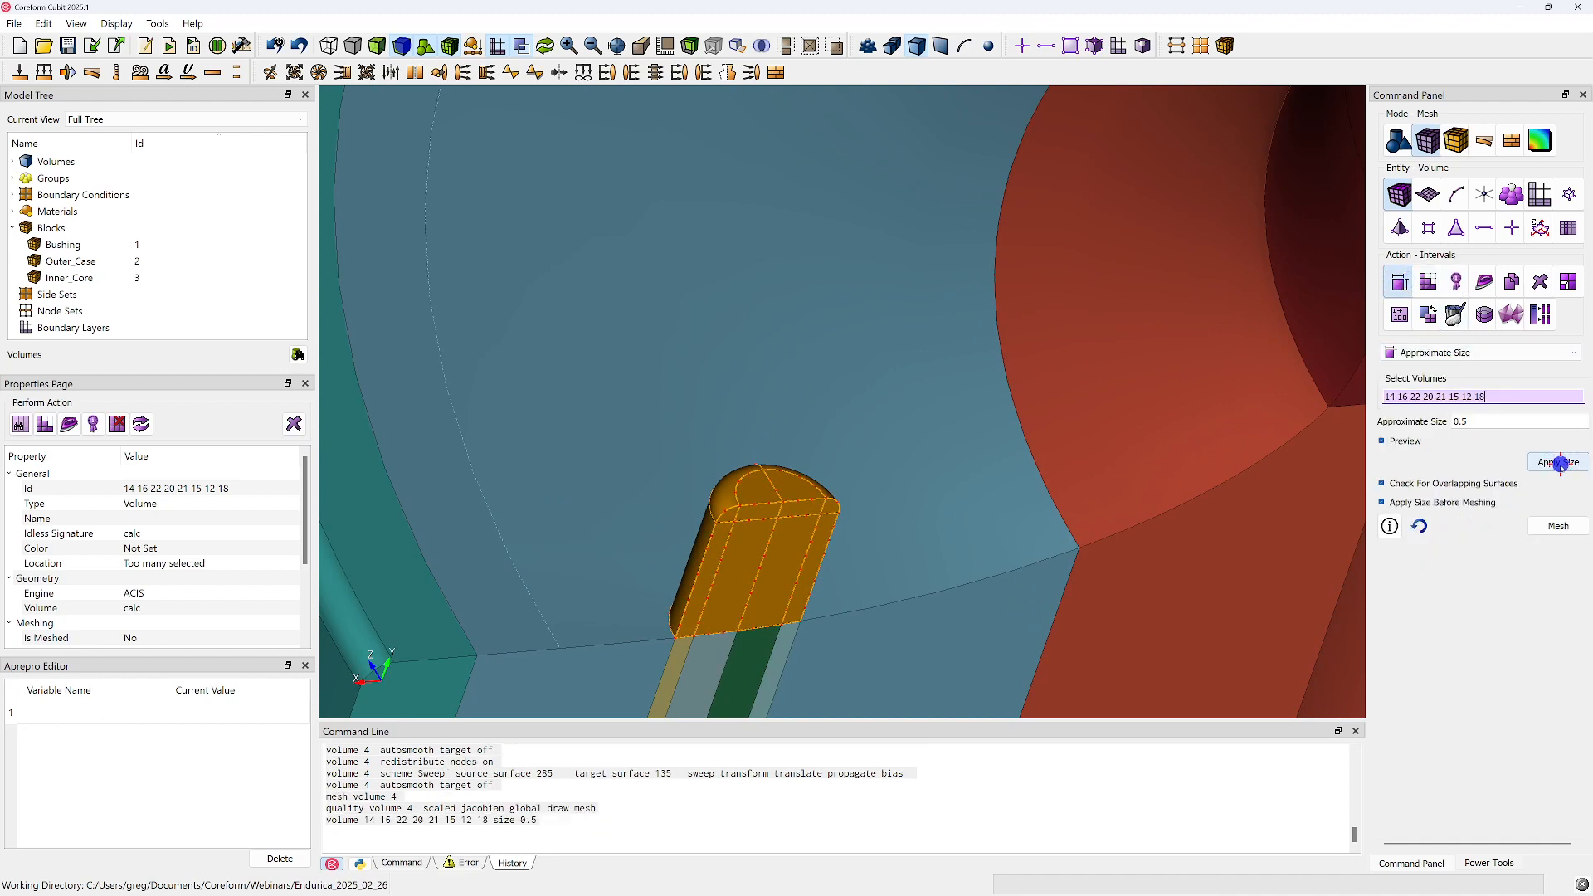
{"action": "left_click", "coordinate": [1558, 526]}
{"action": "left_click_drag", "start_coordinate": [774, 534], "coordinate": [695, 601]}
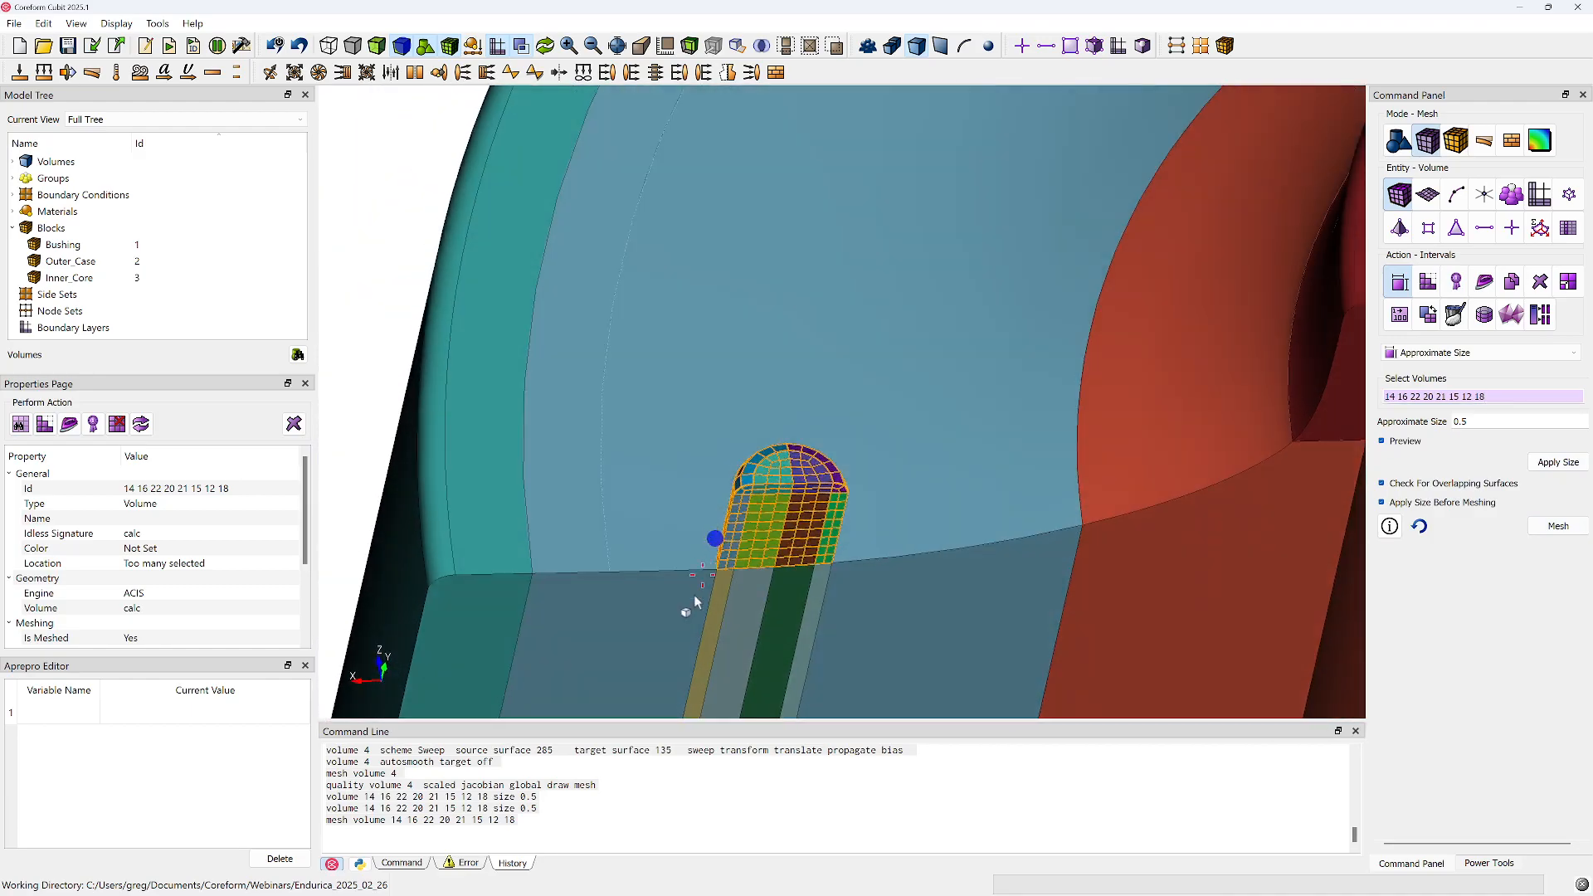
Copy the nub volumes' size and mesh commands from the history and switch the volume meshing scheme to Automatically Calculate
{"action": "left_click_drag", "start_coordinate": [543, 821], "coordinate": [291, 811]}
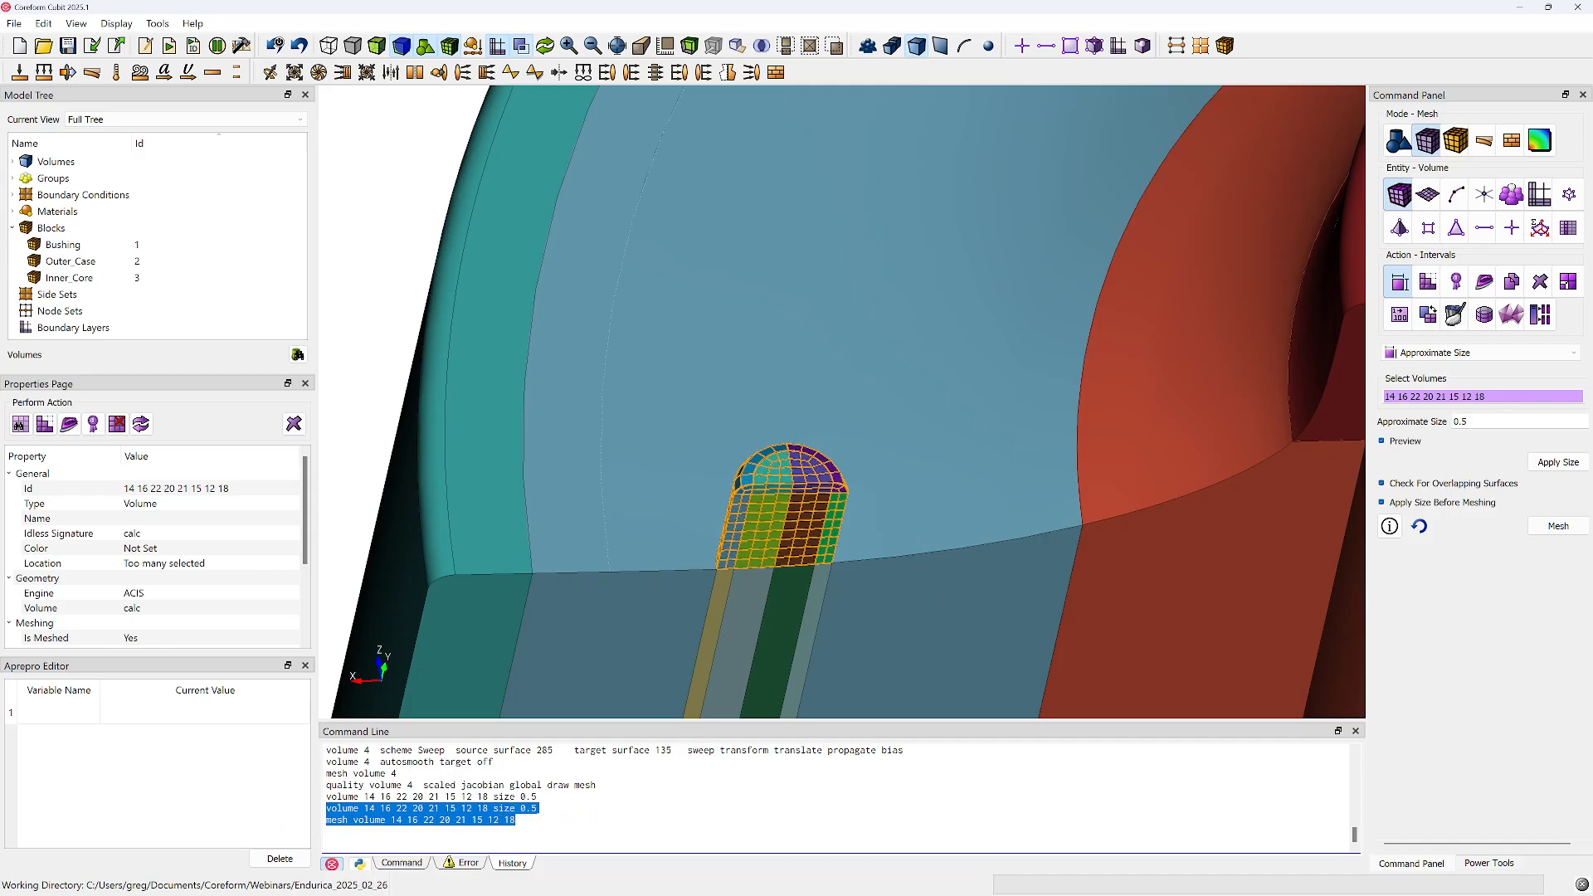
{"action": "key", "text": "alt+Tab"}
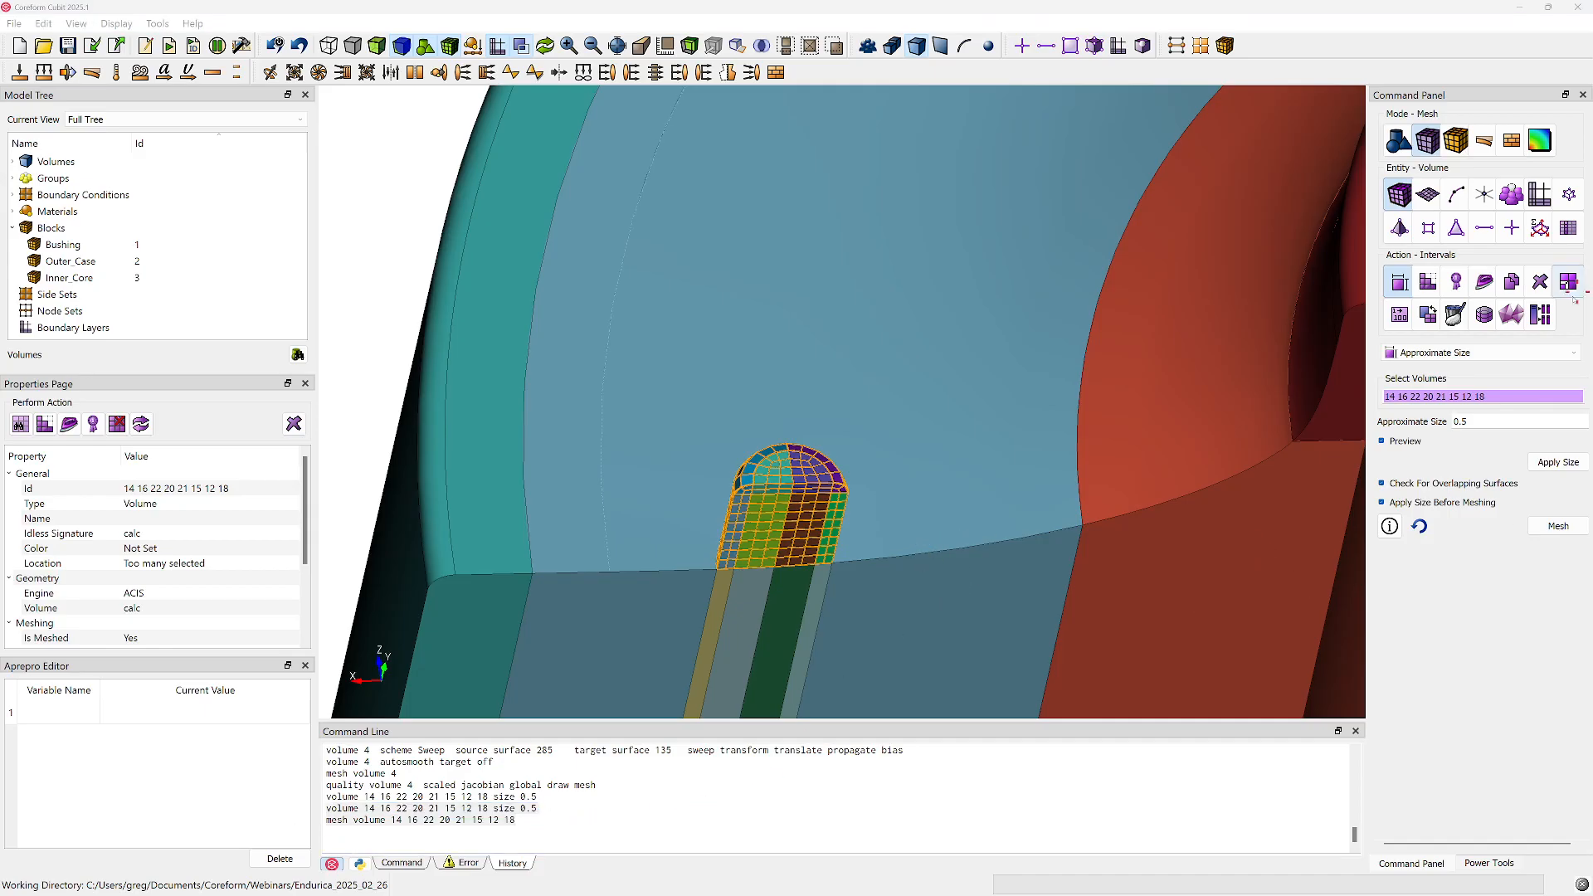
{"action": "right_click", "coordinate": [765, 520]}
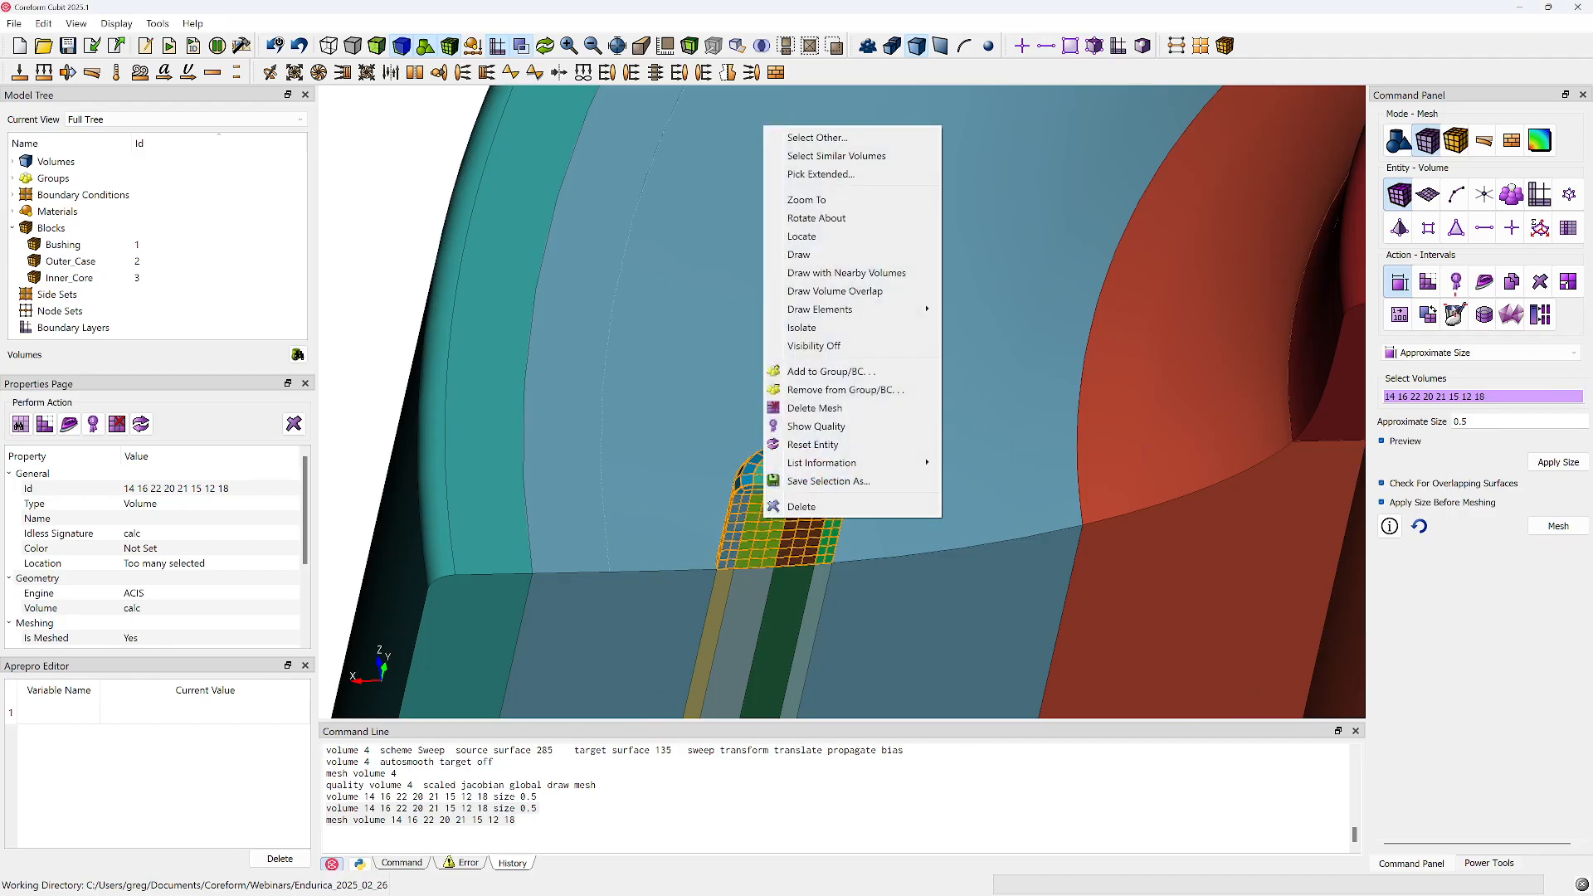
{"action": "left_click", "coordinate": [1429, 282]}
{"action": "left_click", "coordinate": [1457, 352]}
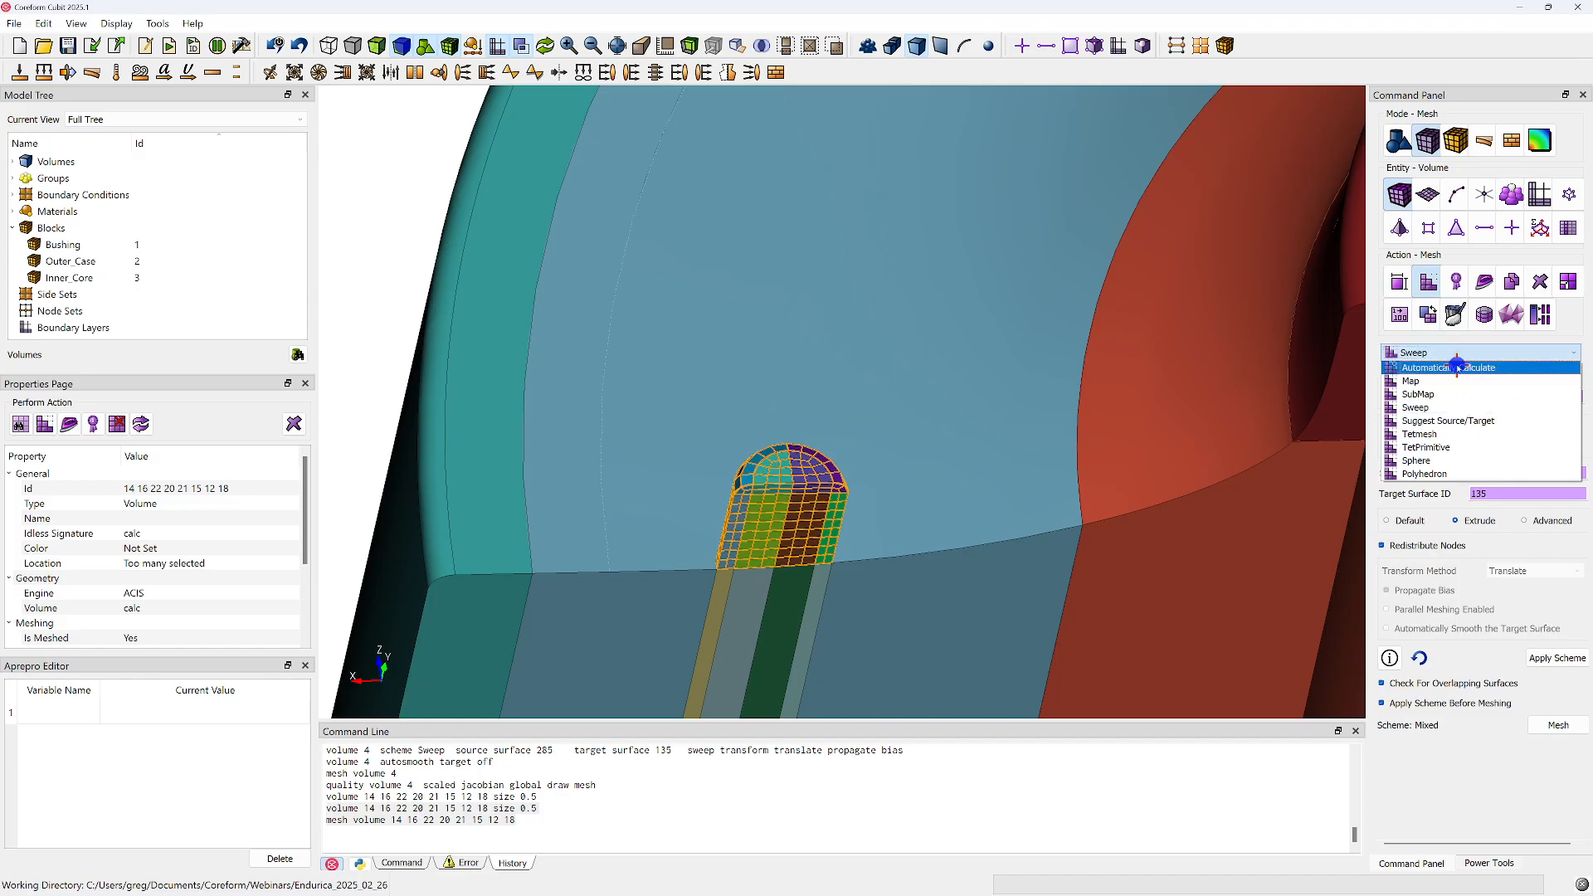
{"action": "left_click", "coordinate": [1448, 362]}
Append the size 0.5 and mesh commands for the eight nub volumes to the end of the journal, then move the journal editor off this screen
{"action": "left_click_drag", "start_coordinate": [533, 815], "coordinate": [286, 801]}
{"action": "key", "text": "ctrl+c"}
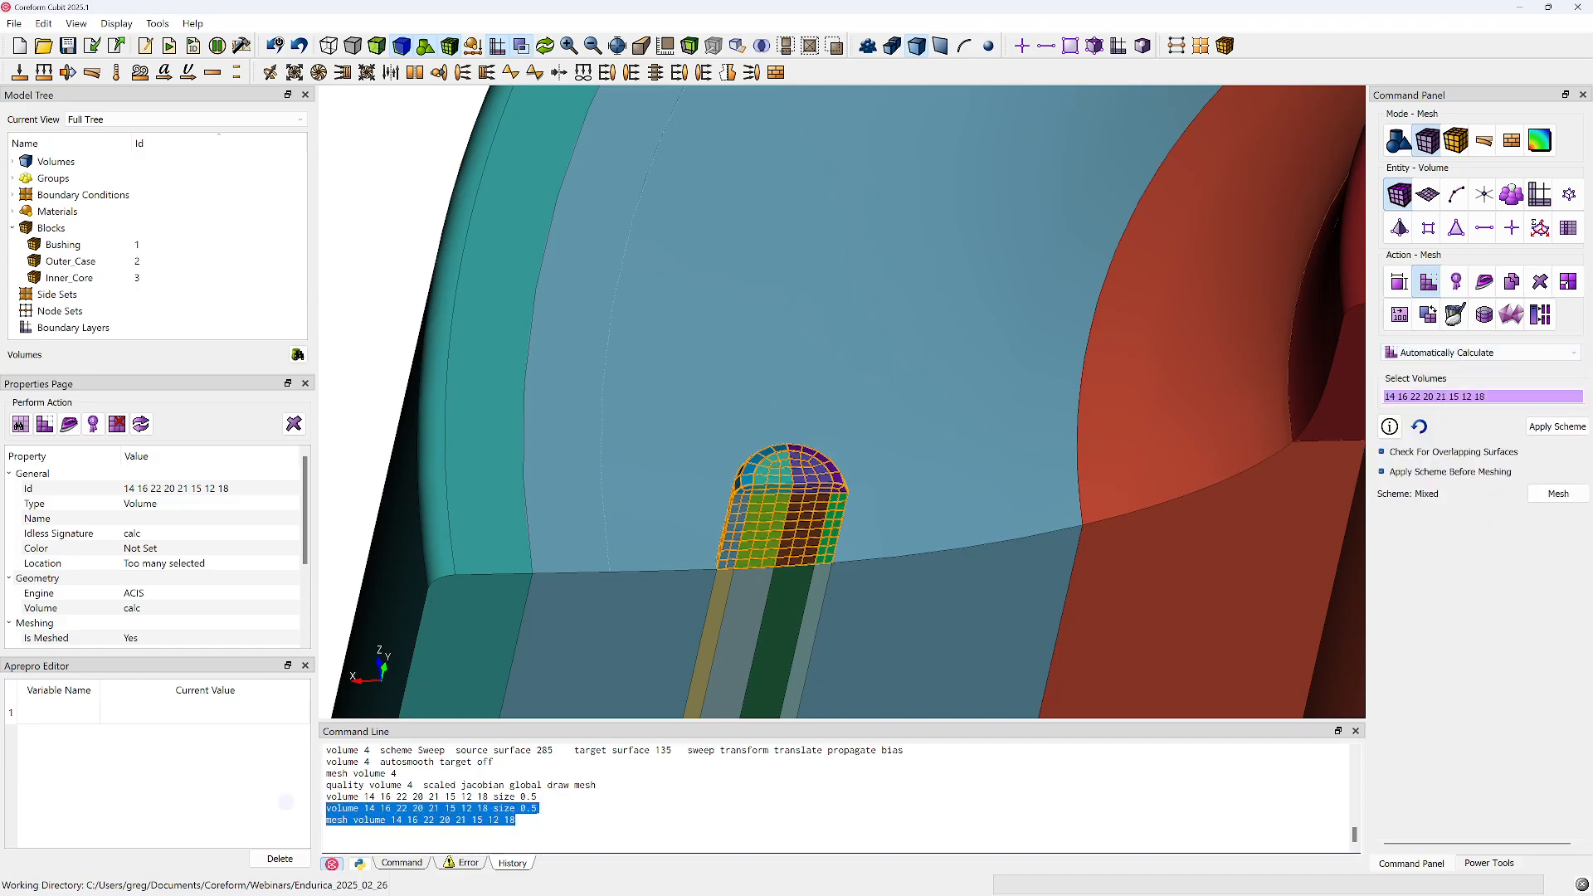
{"action": "left_click_drag", "start_coordinate": [1592, 175], "coordinate": [882, 115]}
{"action": "scroll", "coordinate": [1209, 639], "scroll_direction": "down", "scroll_amount": 20}
{"action": "key", "text": "super+Right"}
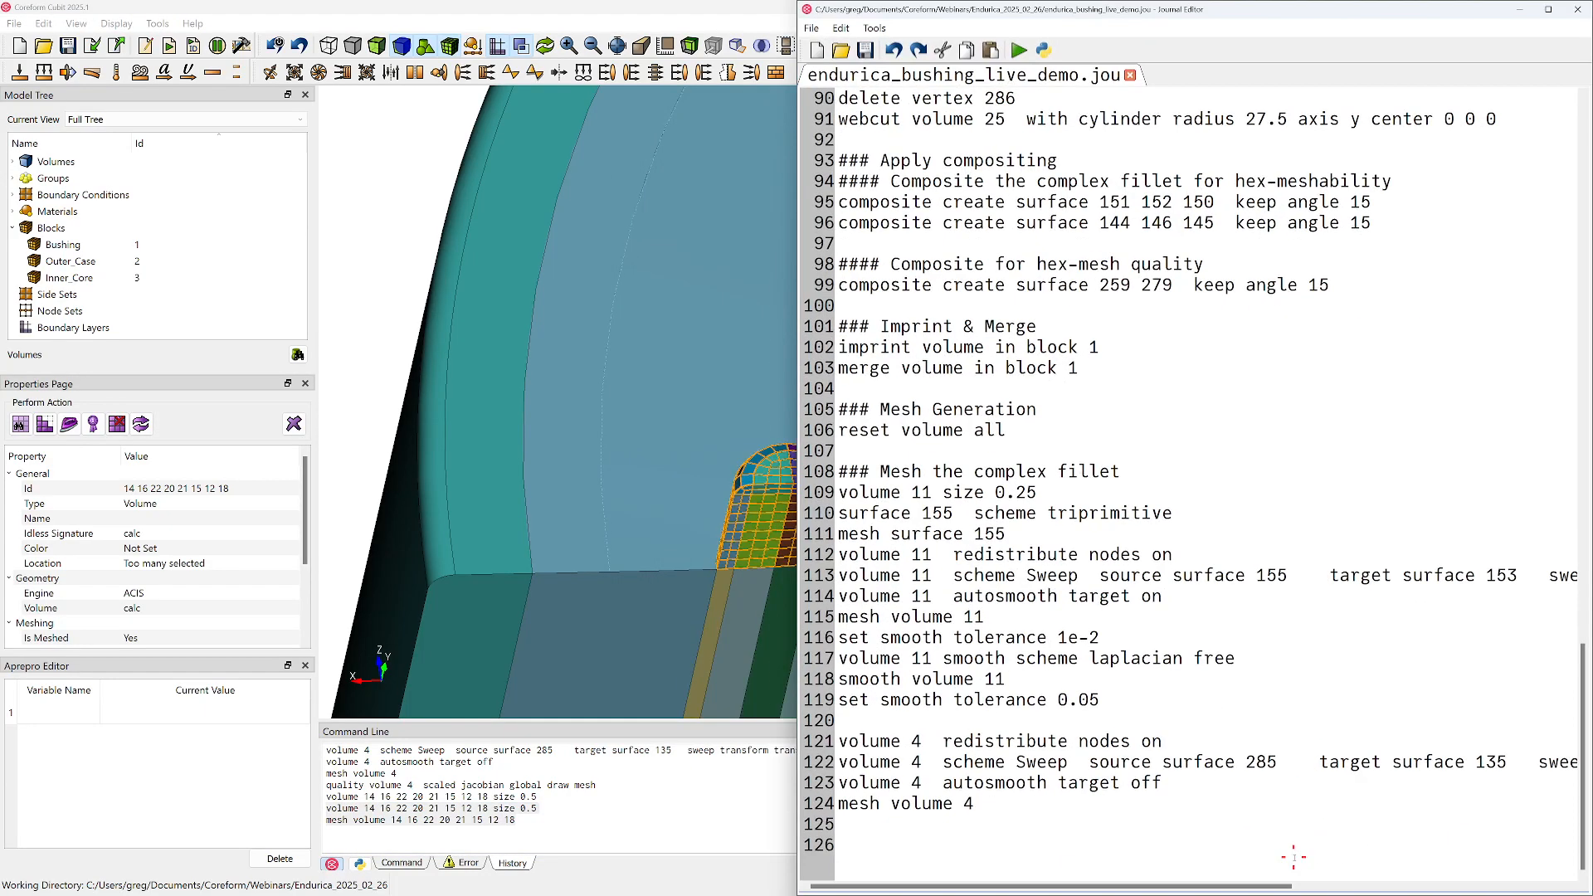
{"action": "left_click", "coordinate": [1132, 839]}
{"action": "key", "text": "ctrl+v"}
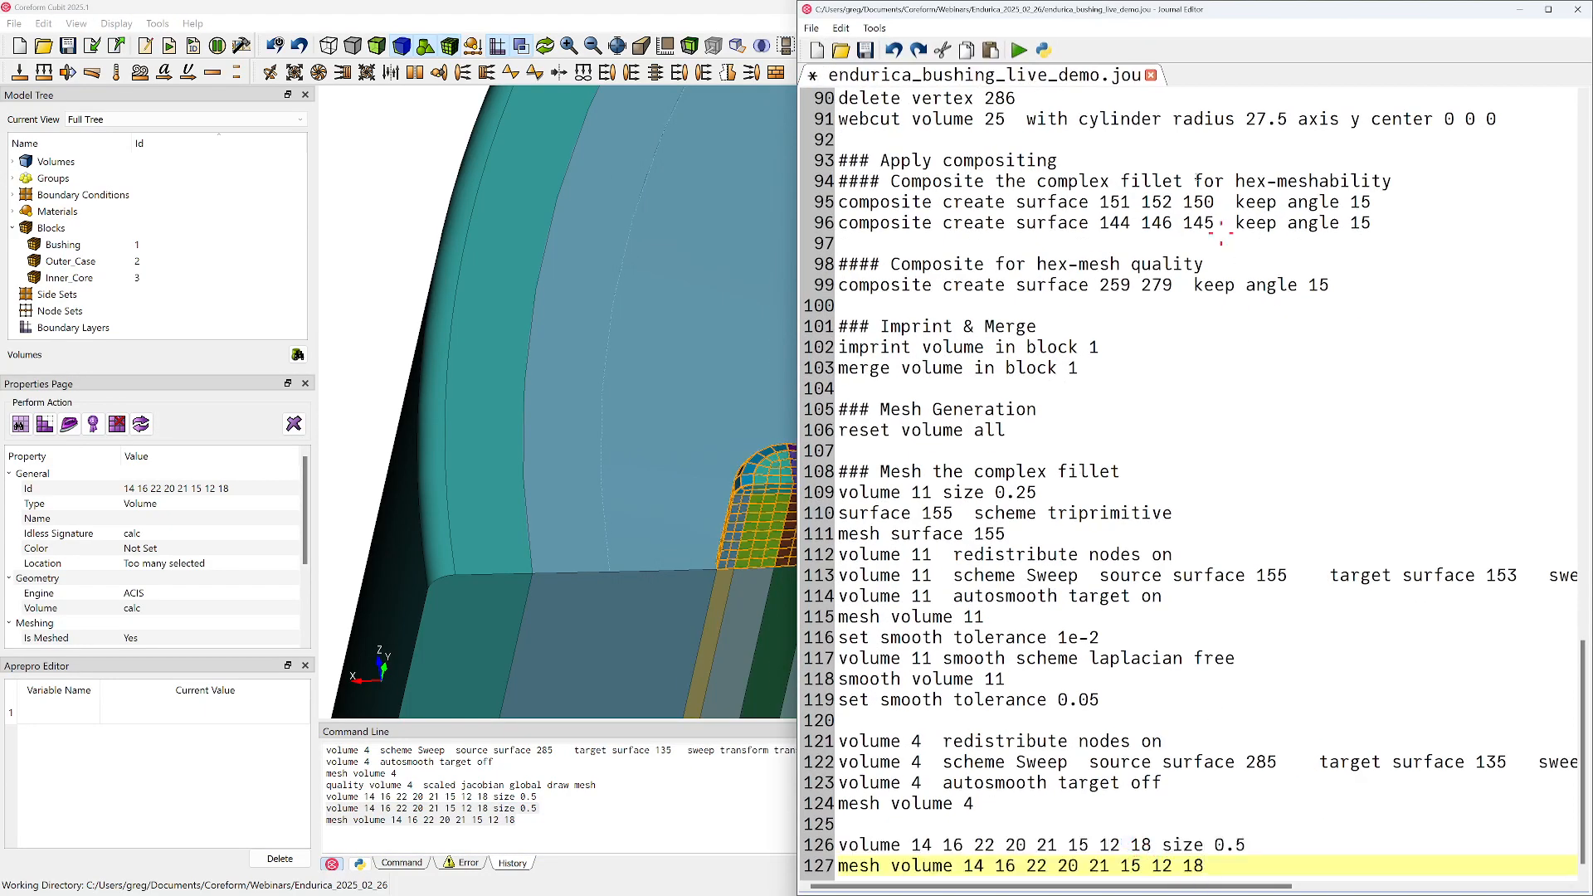
{"action": "left_click_drag", "start_coordinate": [1192, 8], "coordinate": [1592, 141]}
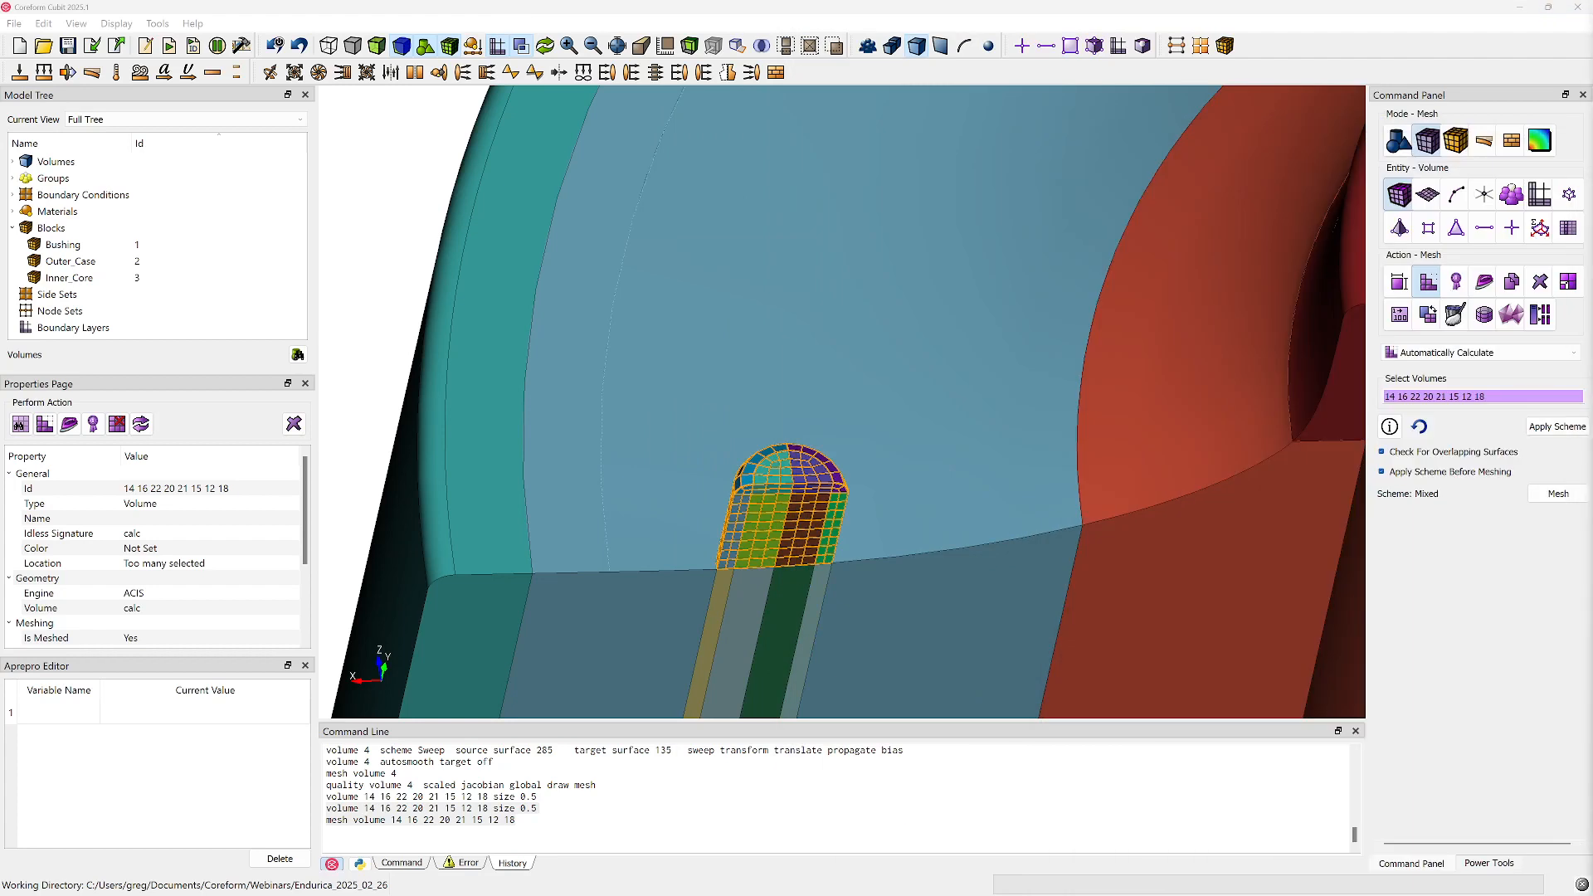
Examine the meshed complex fillet and its swept wall from the cut side, picking volumes 4 and 11
{"action": "scroll", "coordinate": [813, 532], "scroll_direction": "down", "scroll_amount": 9}
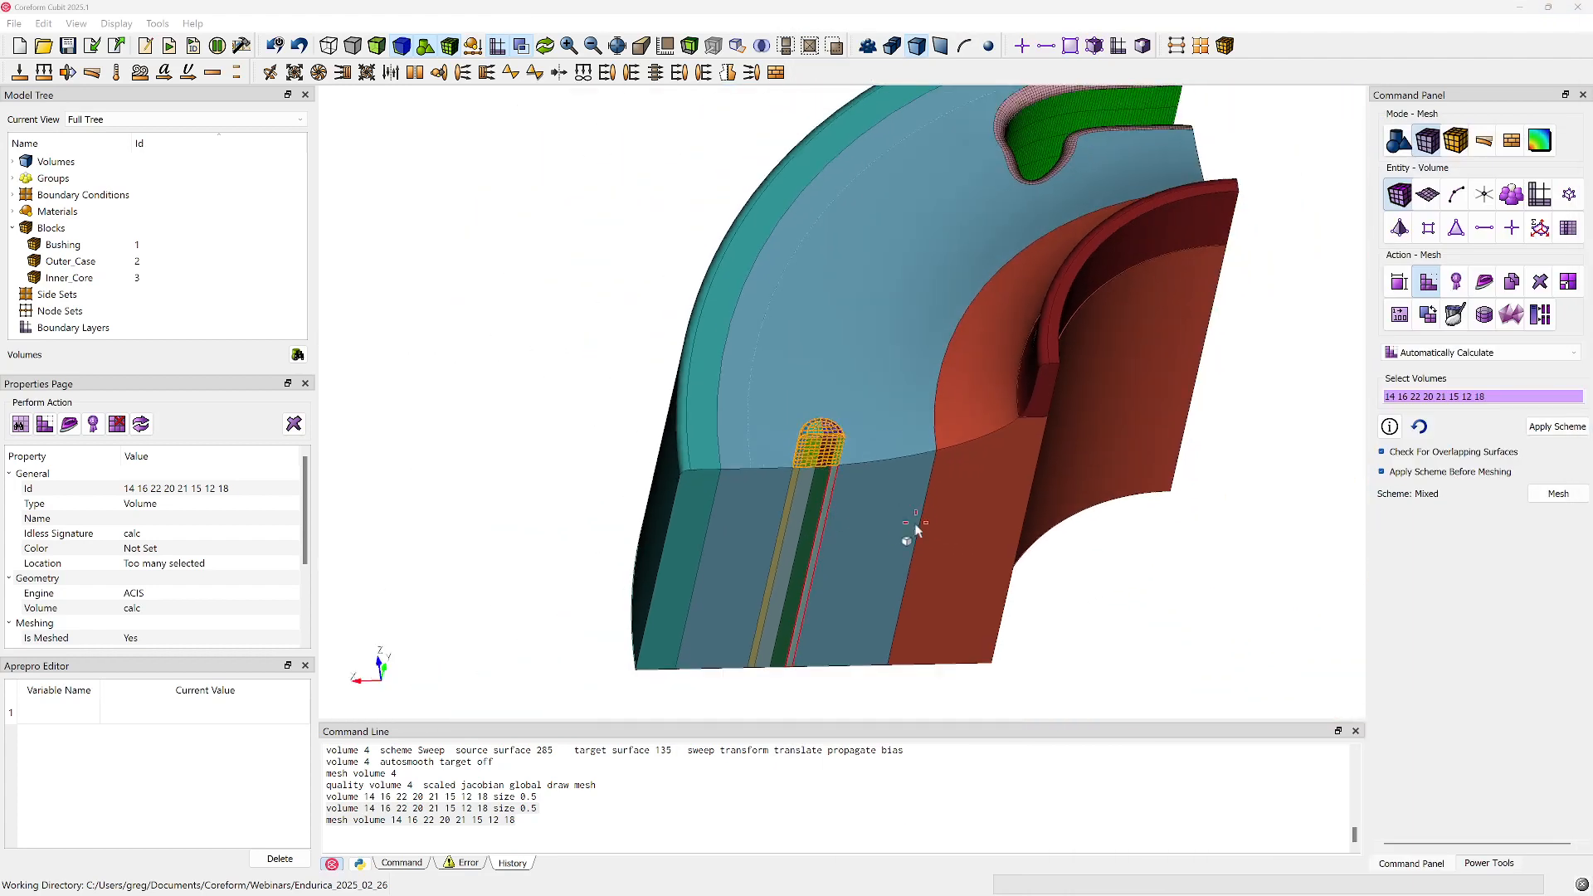
{"action": "left_click", "coordinate": [1218, 588]}
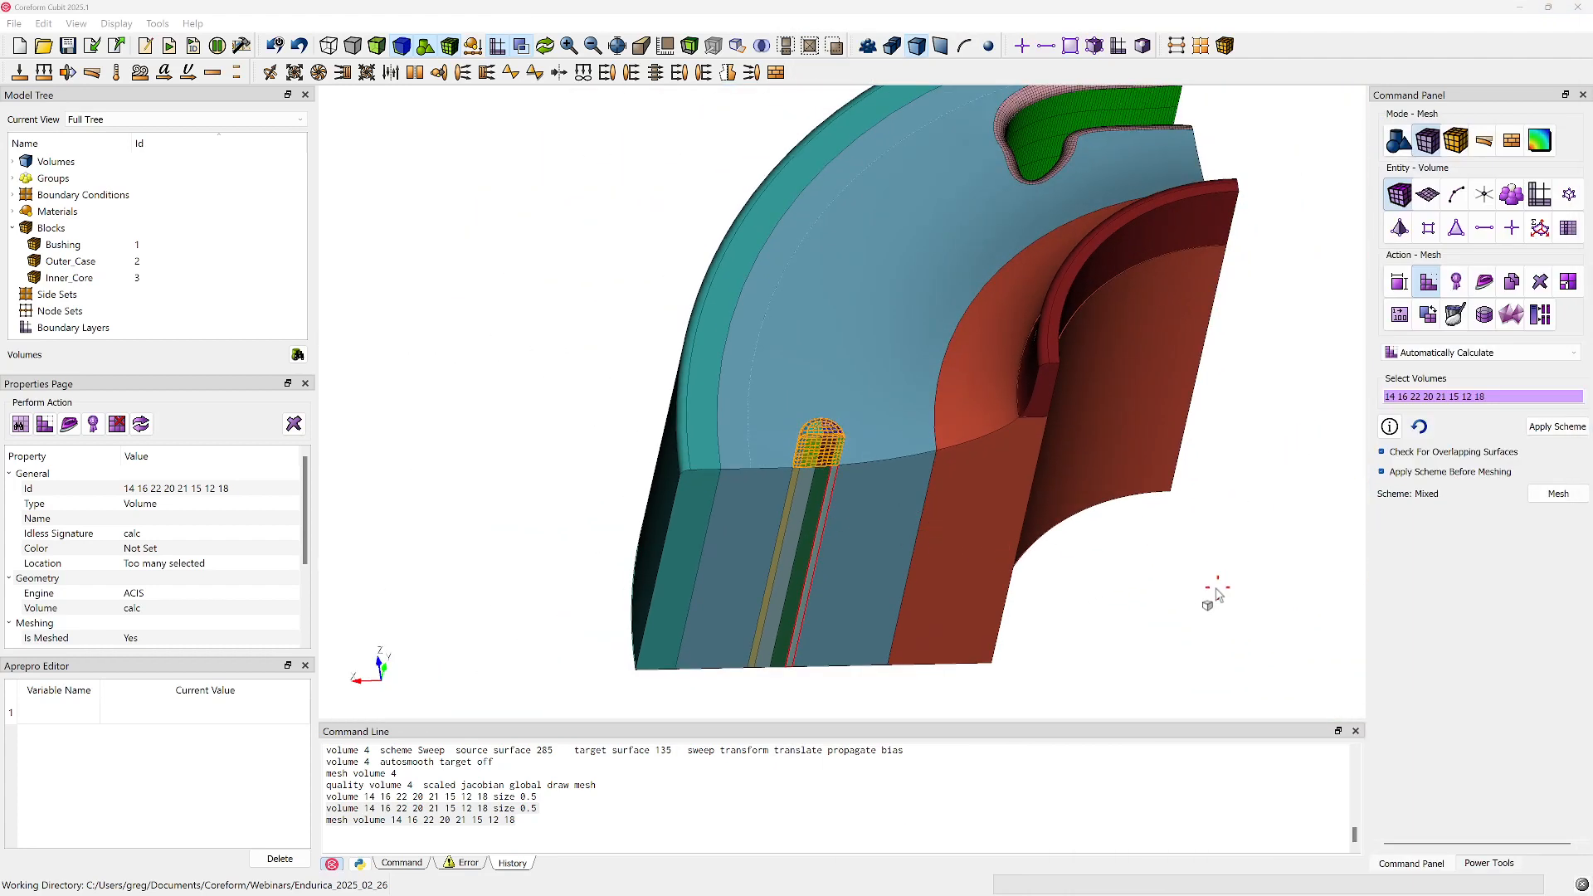
{"action": "triple_click", "coordinate": [1481, 397]}
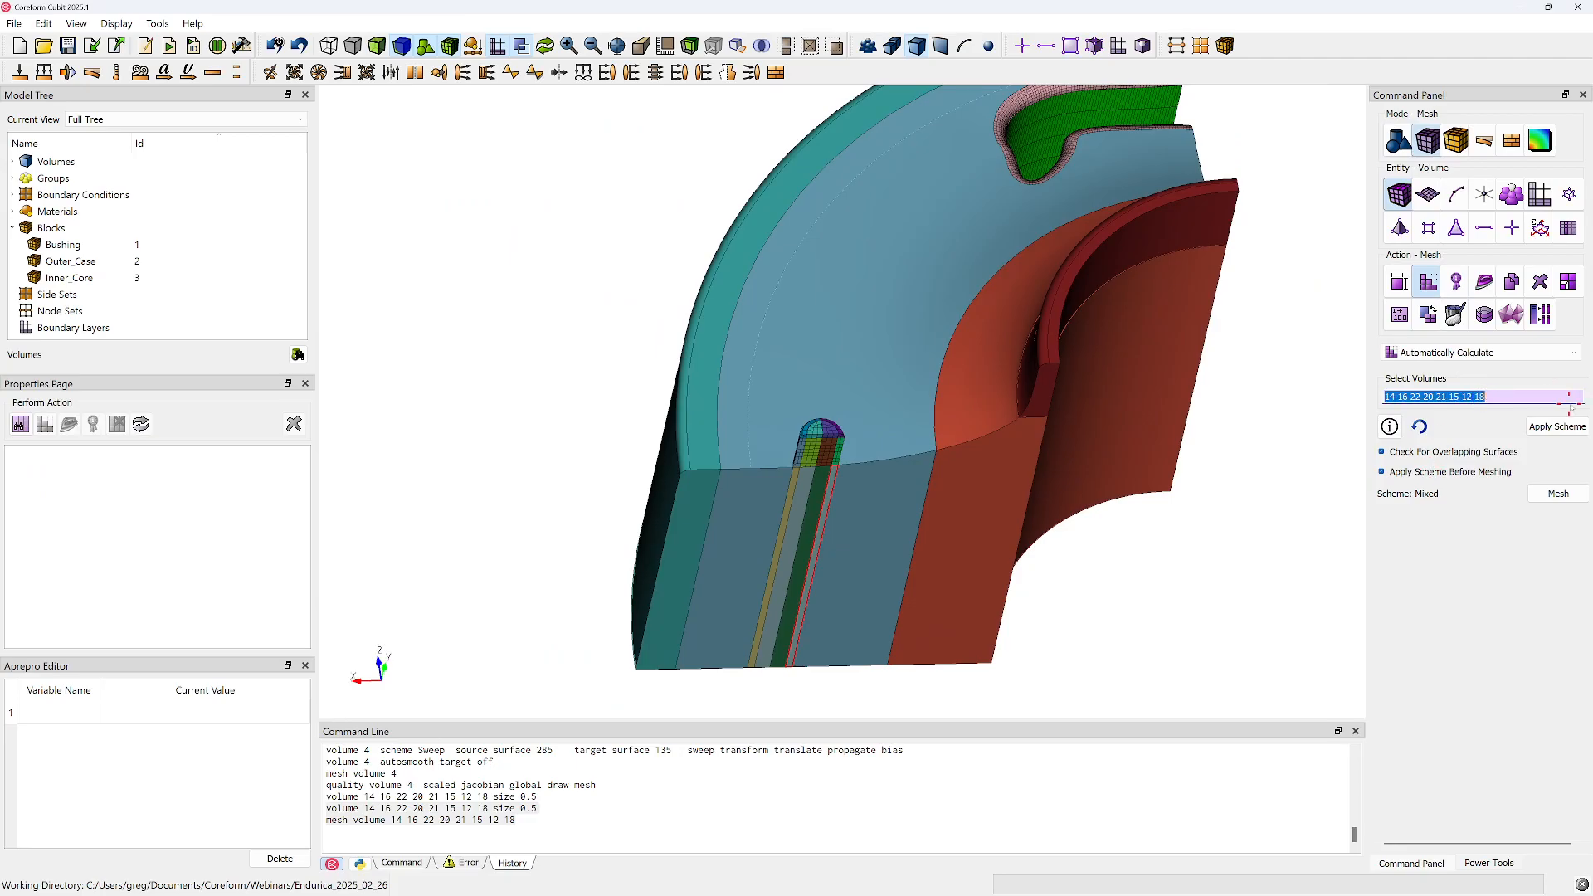
{"action": "left_click", "coordinate": [1314, 580]}
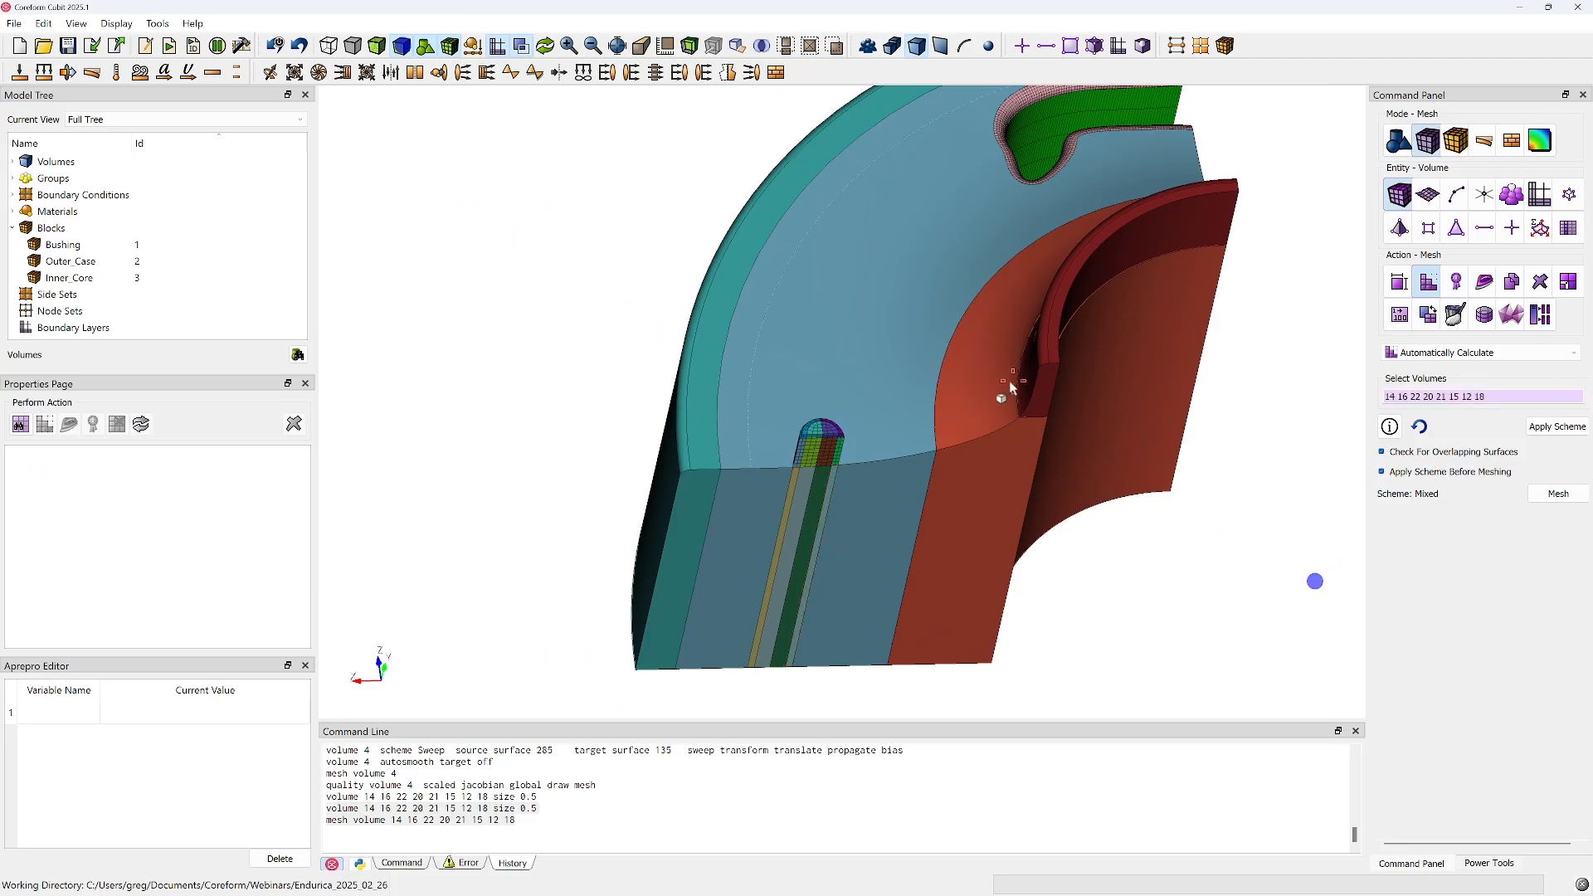
{"action": "left_click_drag", "start_coordinate": [1017, 391], "coordinate": [807, 366]}
{"action": "middle_click_drag", "start_coordinate": [1204, 362], "coordinate": [990, 466]}
{"action": "left_click_drag", "start_coordinate": [1044, 483], "coordinate": [854, 491]}
{"action": "middle_click_drag", "start_coordinate": [983, 432], "coordinate": [791, 471]}
{"action": "left_click", "coordinate": [1046, 293]}
{"action": "left_click_drag", "start_coordinate": [1111, 326], "coordinate": [1043, 330]}
{"action": "middle_click_drag", "start_coordinate": [1068, 349], "coordinate": [1071, 478]}
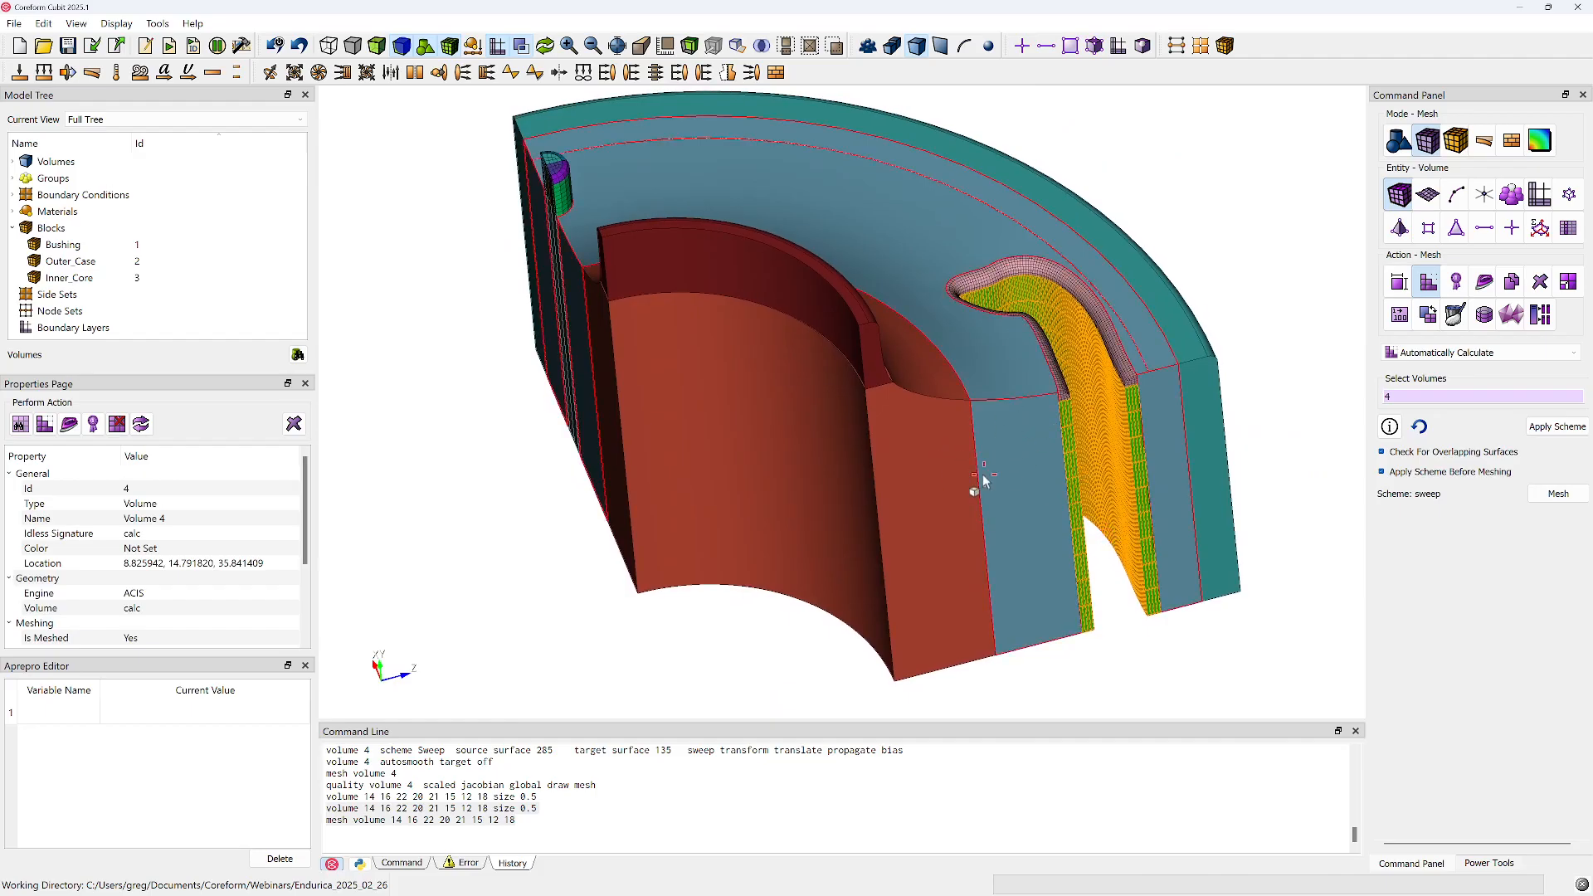
{"action": "scroll", "coordinate": [1078, 415], "scroll_direction": "up", "scroll_amount": 5}
{"action": "middle_click_drag", "start_coordinate": [1066, 412], "coordinate": [866, 419]}
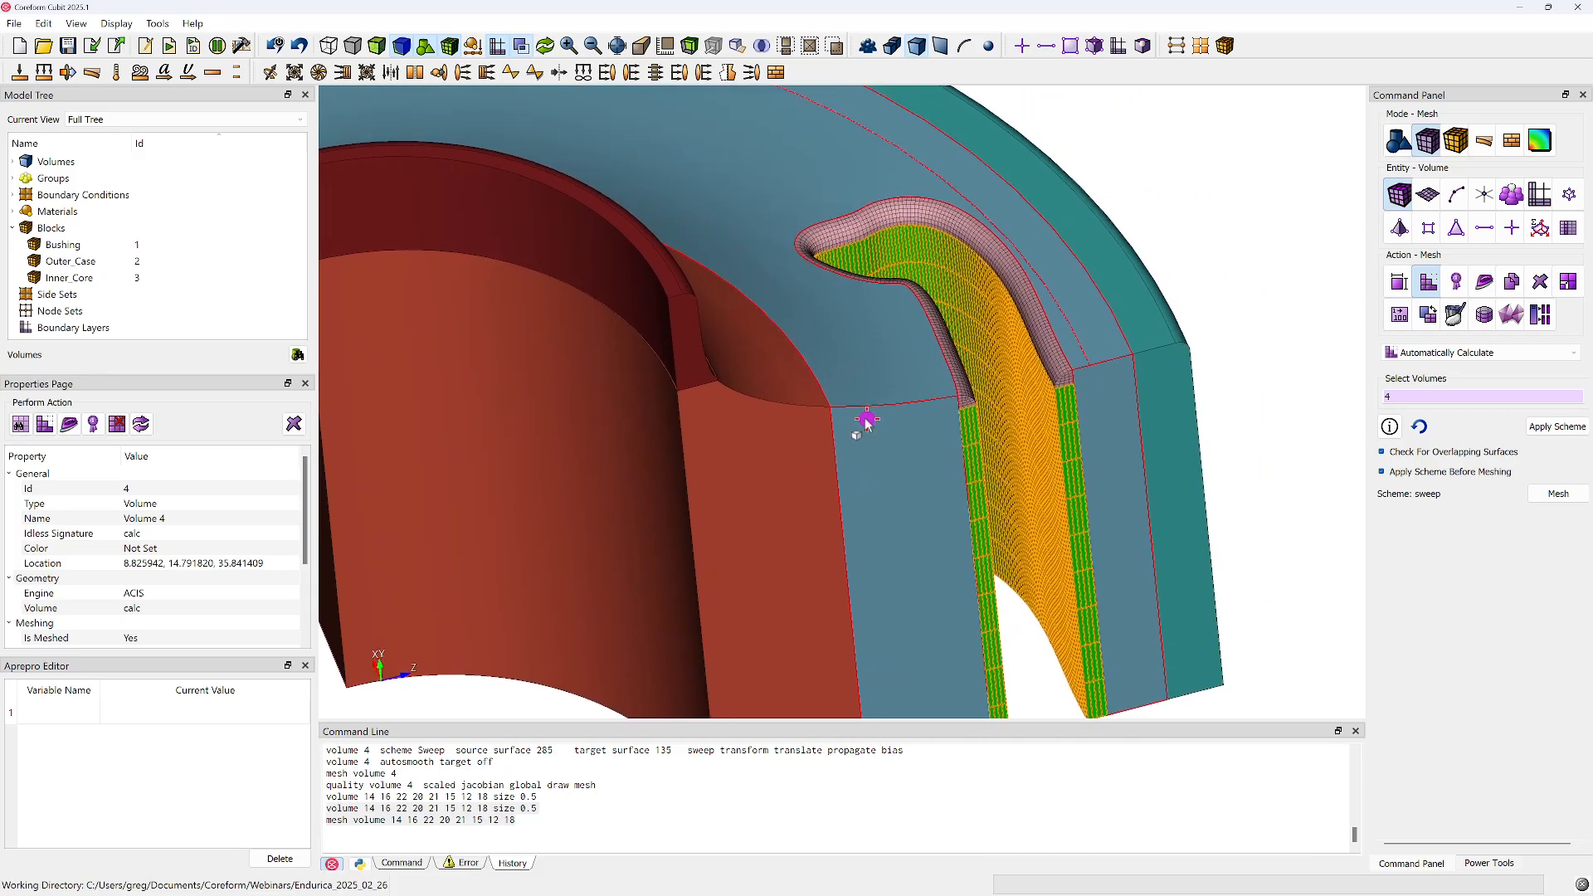
{"action": "scroll", "coordinate": [865, 420], "scroll_direction": "up", "scroll_amount": 5}
{"action": "left_click", "coordinate": [1014, 396], "text": "ctrl"}
{"action": "mouse_move", "coordinate": [987, 424]}
{"action": "left_mouse_down"}
{"action": "mouse_move", "coordinate": [960, 343]}
{"action": "mouse_move", "coordinate": [981, 413]}
{"action": "left_mouse_up"}
{"action": "scroll", "coordinate": [982, 412], "scroll_direction": "down", "scroll_amount": 8}
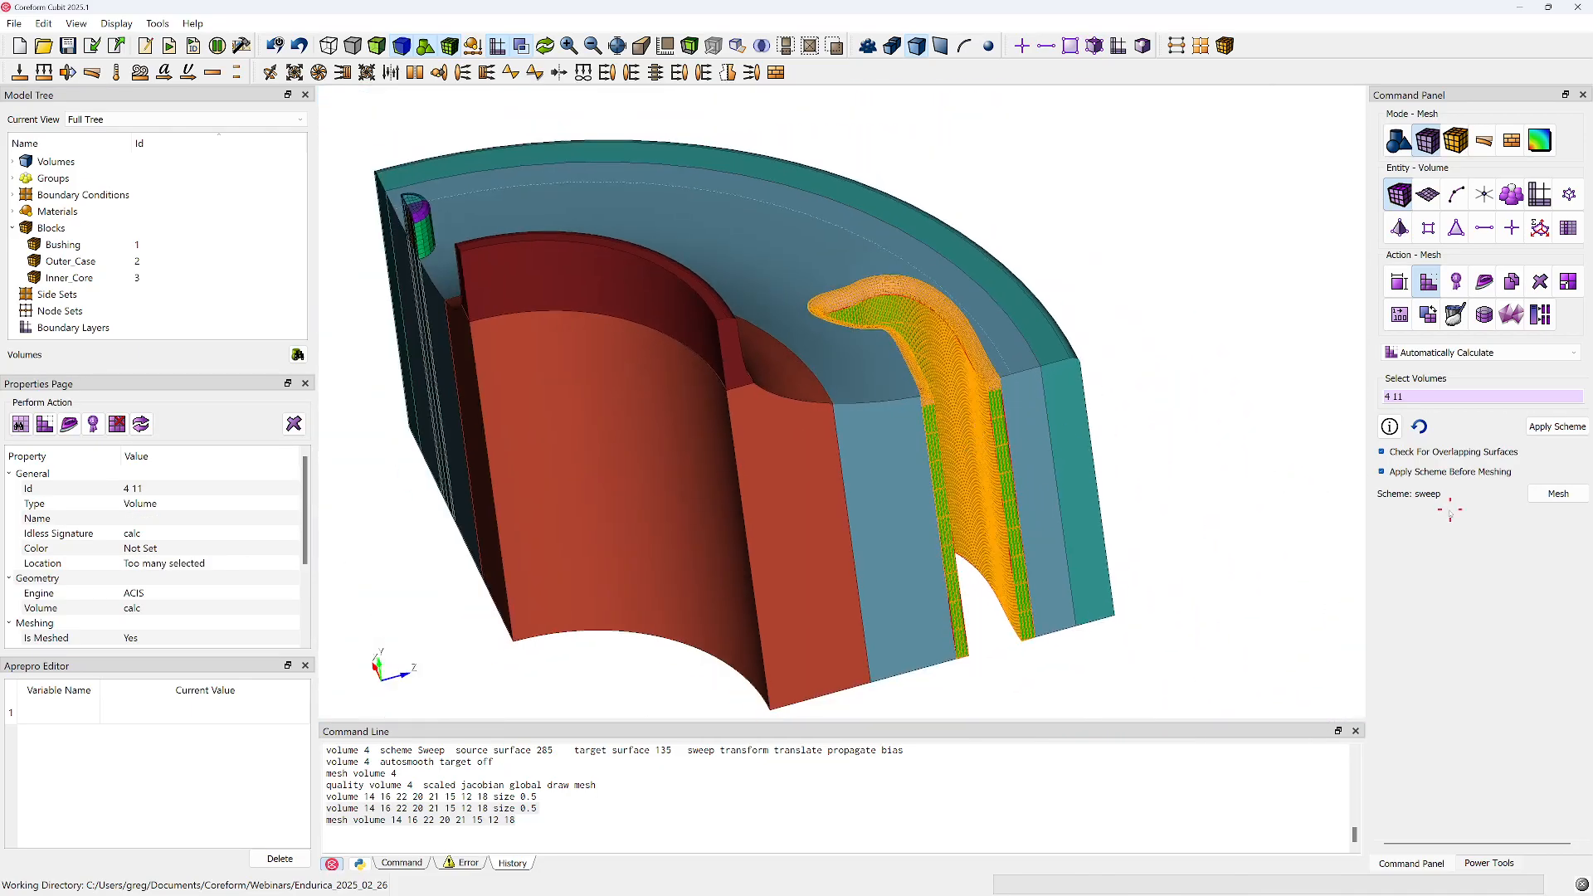
Enter "in block 1" as the volumes to mesh and view the model from the nub side
{"action": "double_click", "coordinate": [1471, 397]}
{"action": "type", "text": "in block"}
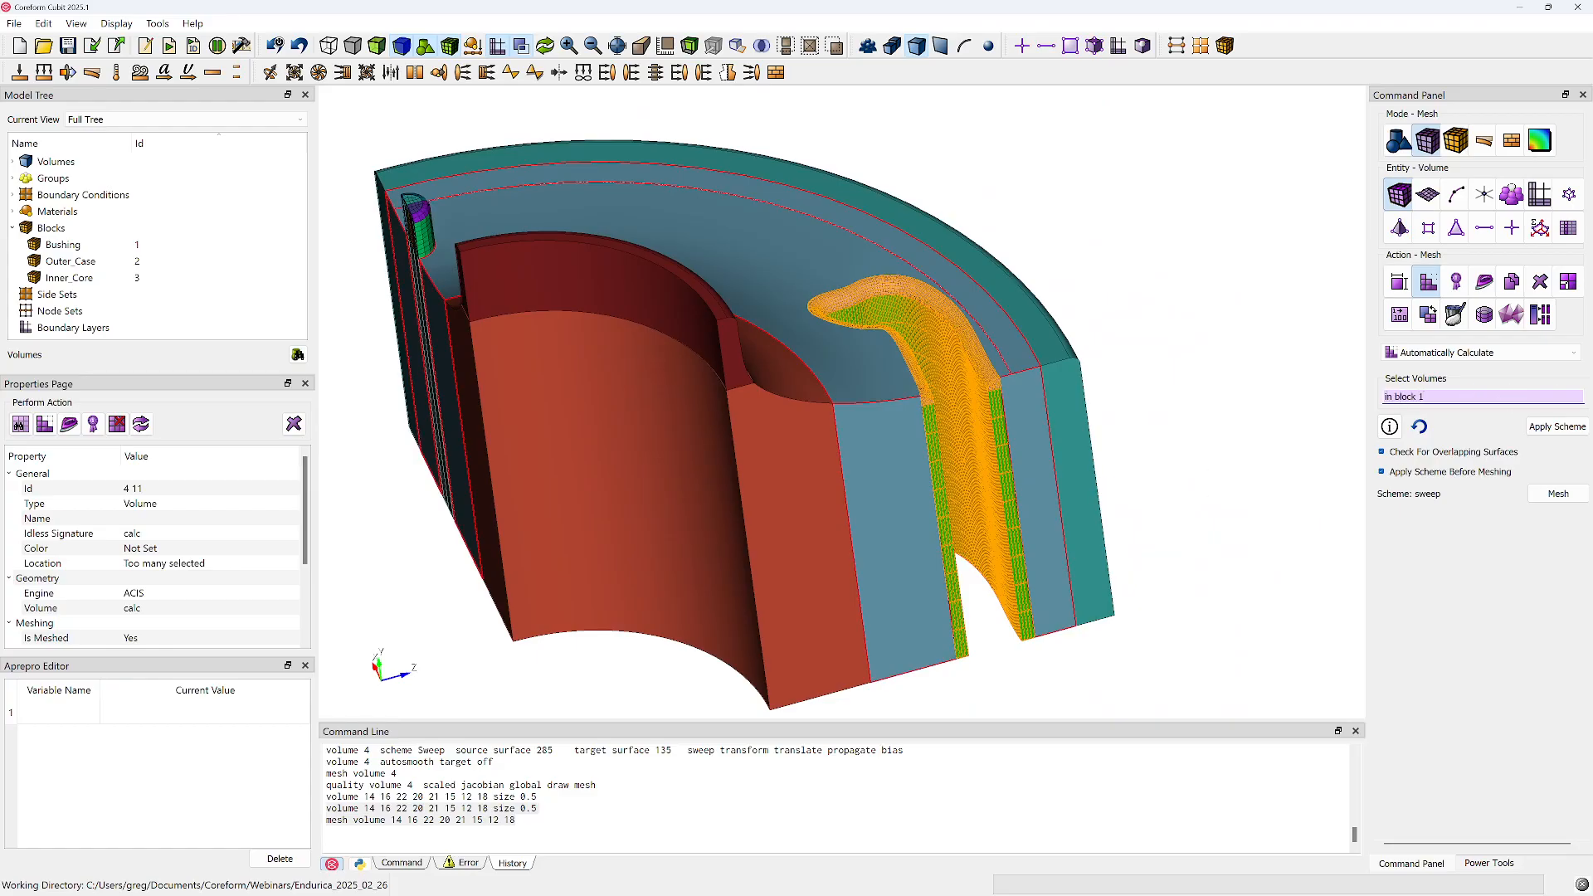
{"action": "left_click_drag", "start_coordinate": [709, 302], "coordinate": [955, 468]}
{"action": "left_click_drag", "start_coordinate": [624, 453], "coordinate": [536, 353]}
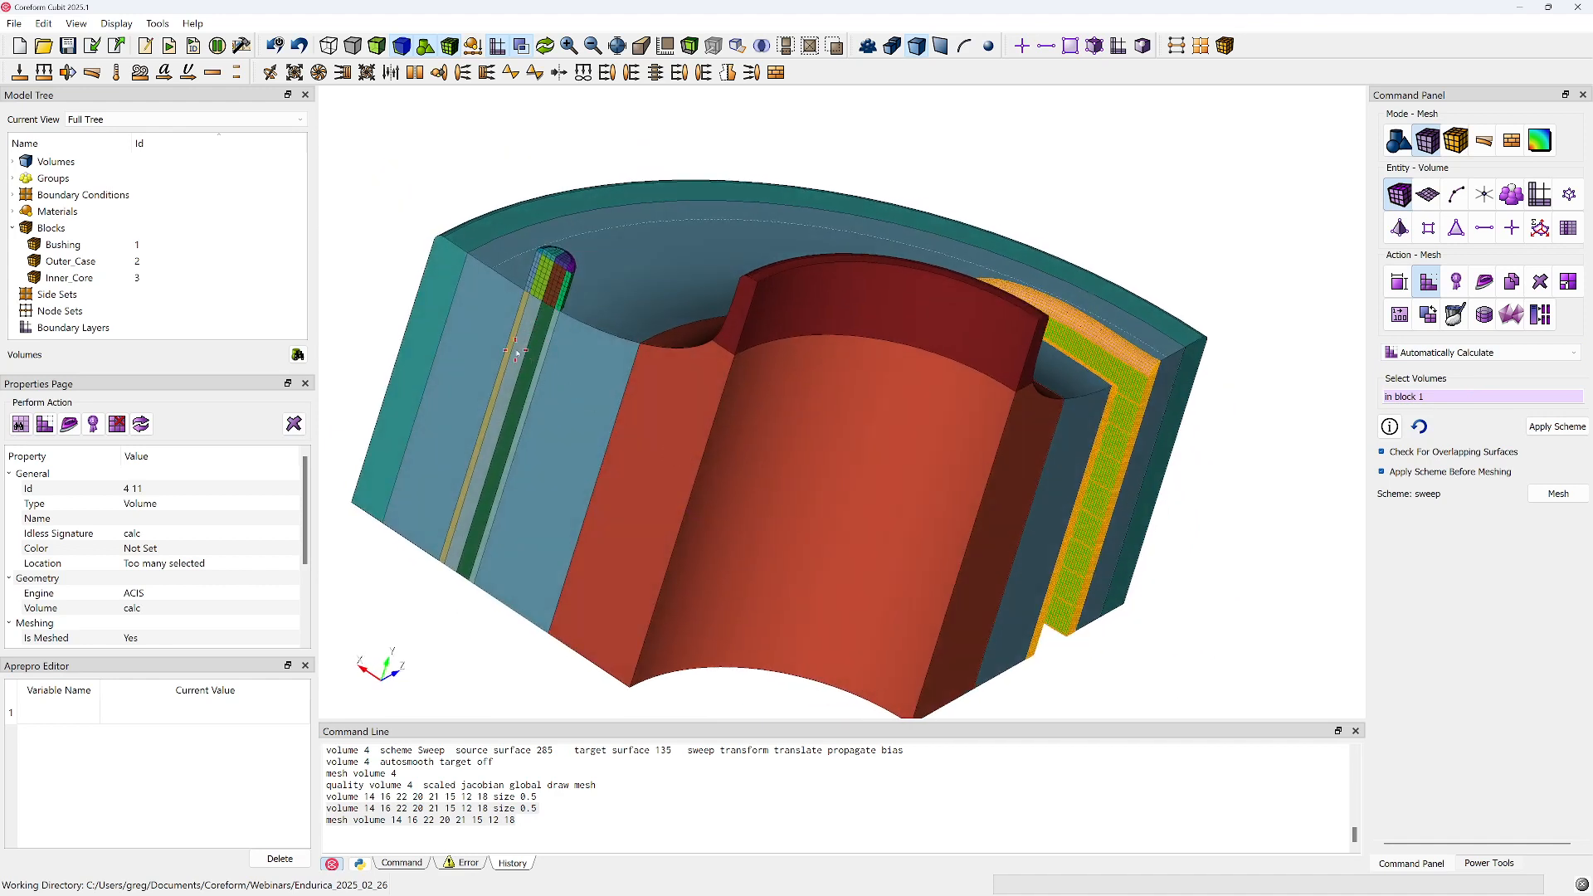
{"action": "left_click_drag", "start_coordinate": [1029, 421], "coordinate": [1150, 475]}
{"action": "middle_click_drag", "start_coordinate": [1034, 523], "coordinate": [866, 378]}
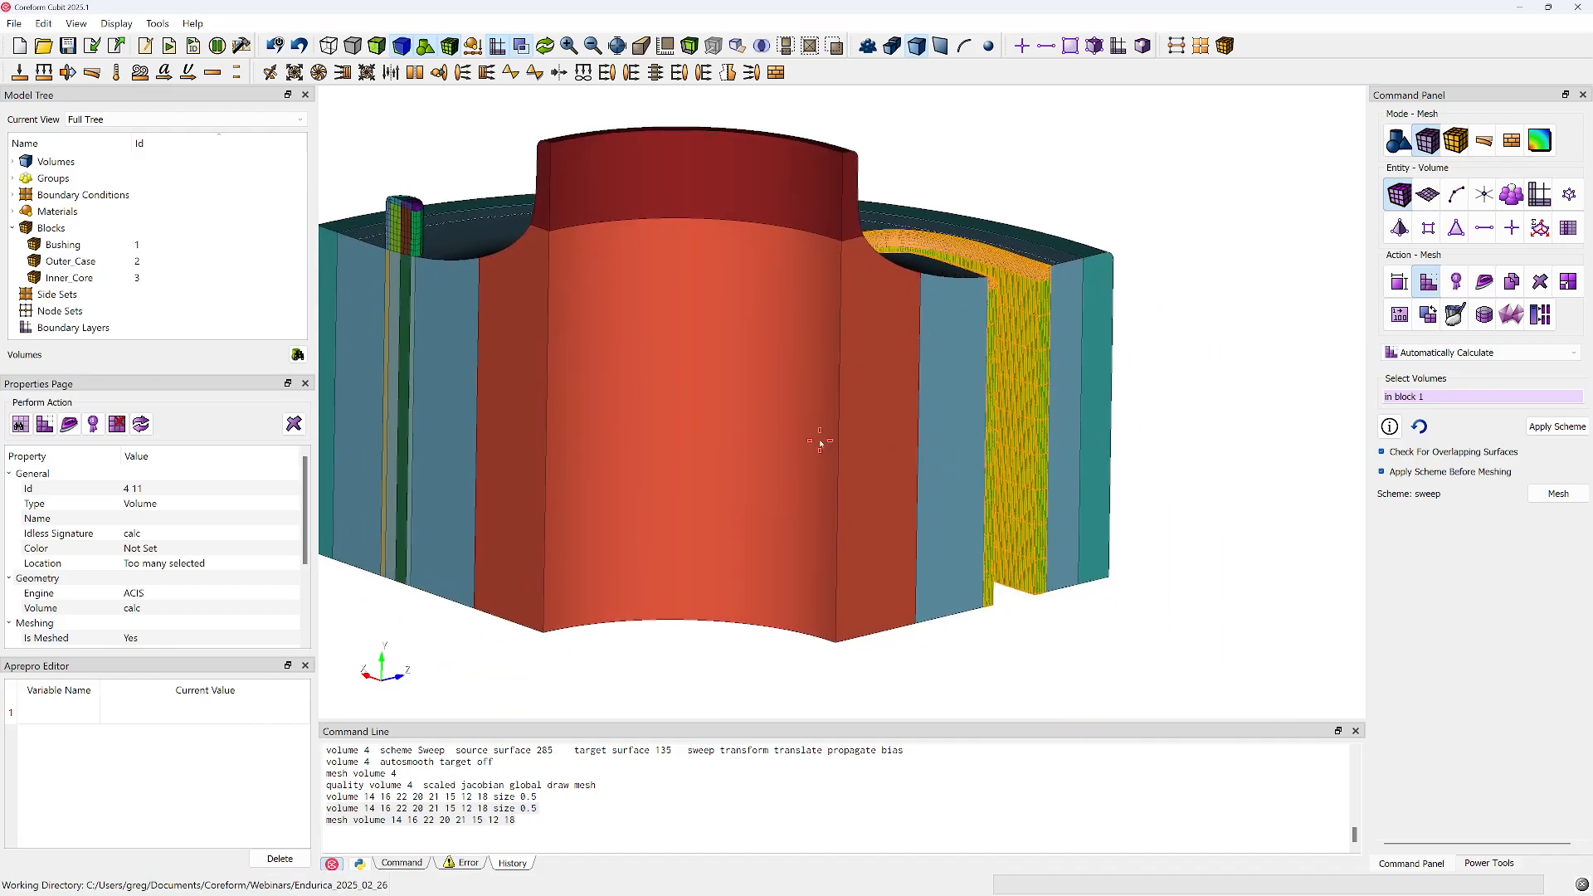
{"action": "middle_click_drag", "start_coordinate": [819, 422], "coordinate": [836, 479]}
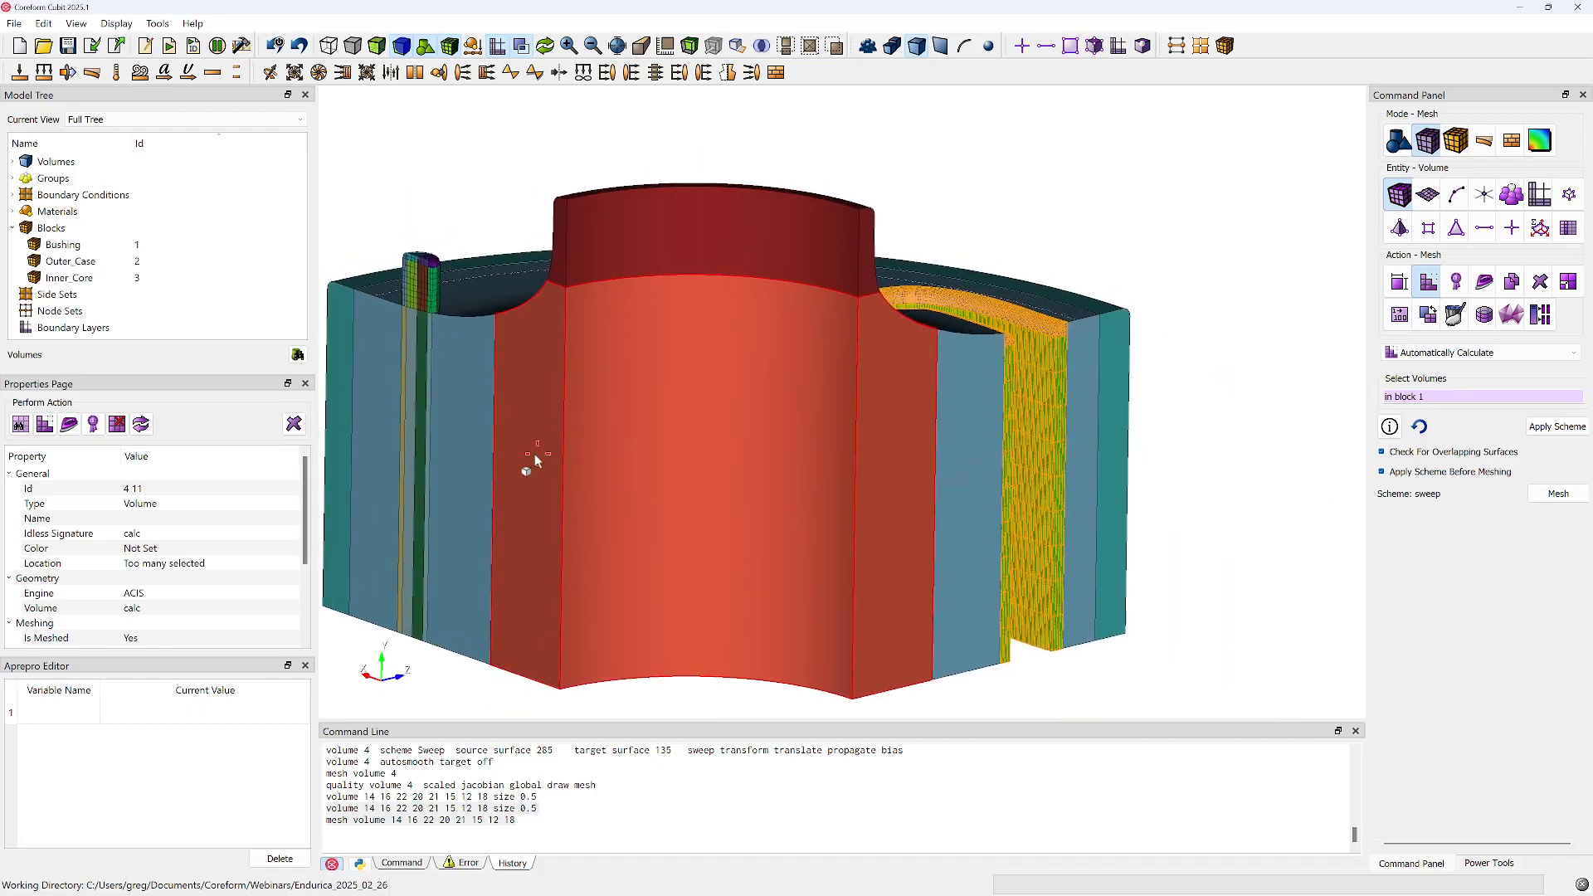
{"action": "left_click_drag", "start_coordinate": [826, 452], "coordinate": [546, 367]}
Pick the unmeshed volumes below and around the nub, including 17 and 25, and examine the extent of volume 25
{"action": "left_click", "coordinate": [430, 329]}
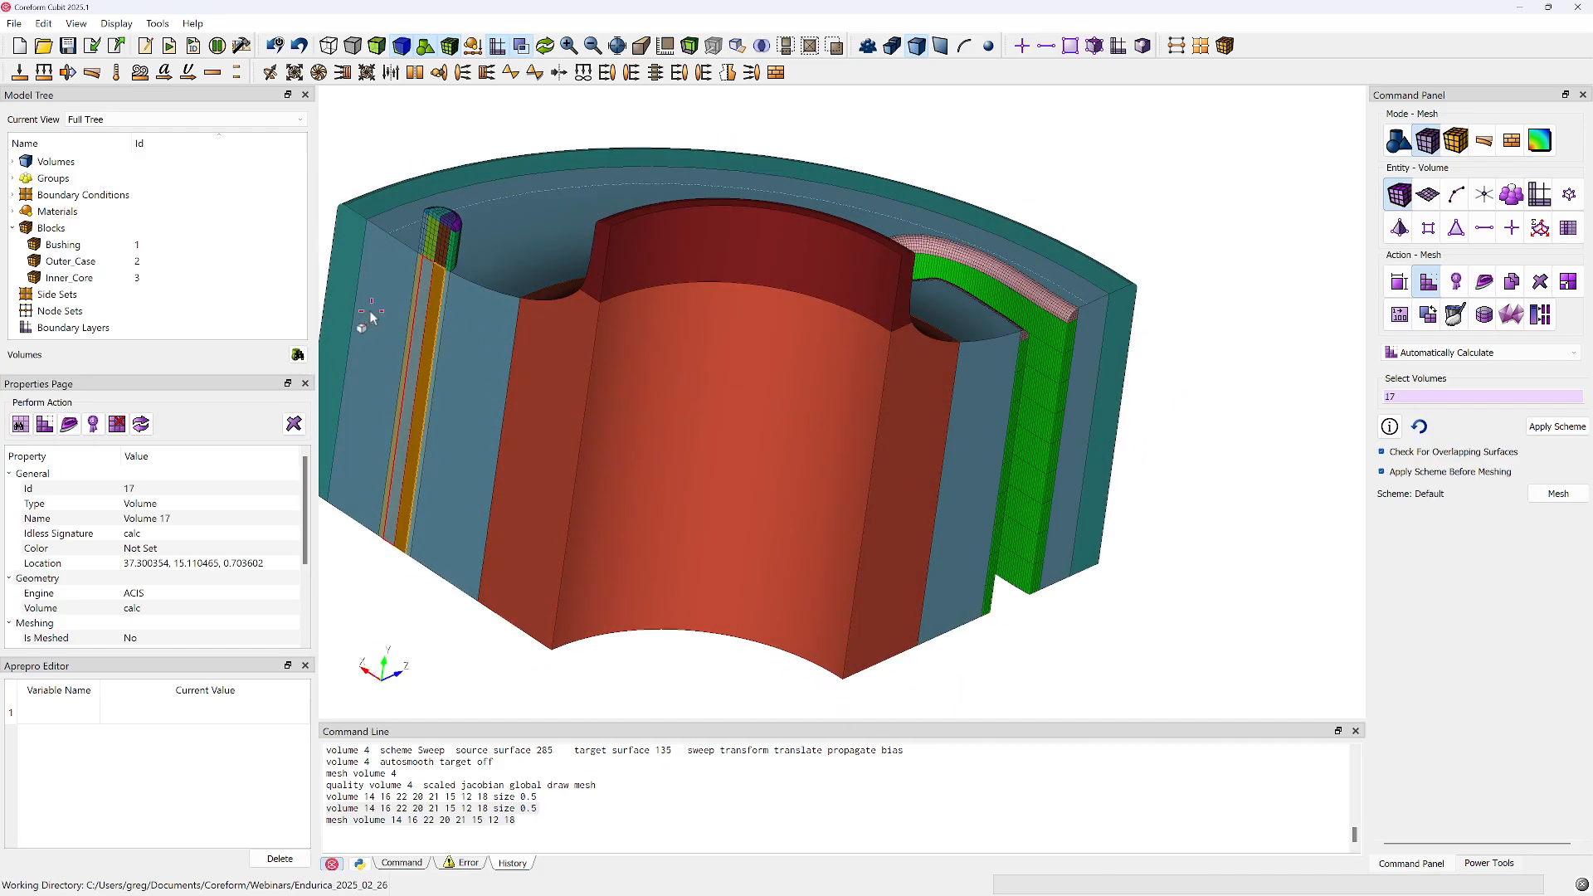
{"action": "left_click", "coordinate": [414, 302], "text": "ctrl"}
{"action": "left_click", "coordinate": [429, 305], "text": "ctrl"}
{"action": "left_click", "coordinate": [421, 304], "text": "ctrl"}
{"action": "left_click", "coordinate": [433, 304], "text": "ctrl"}
{"action": "left_click", "coordinate": [516, 264]}
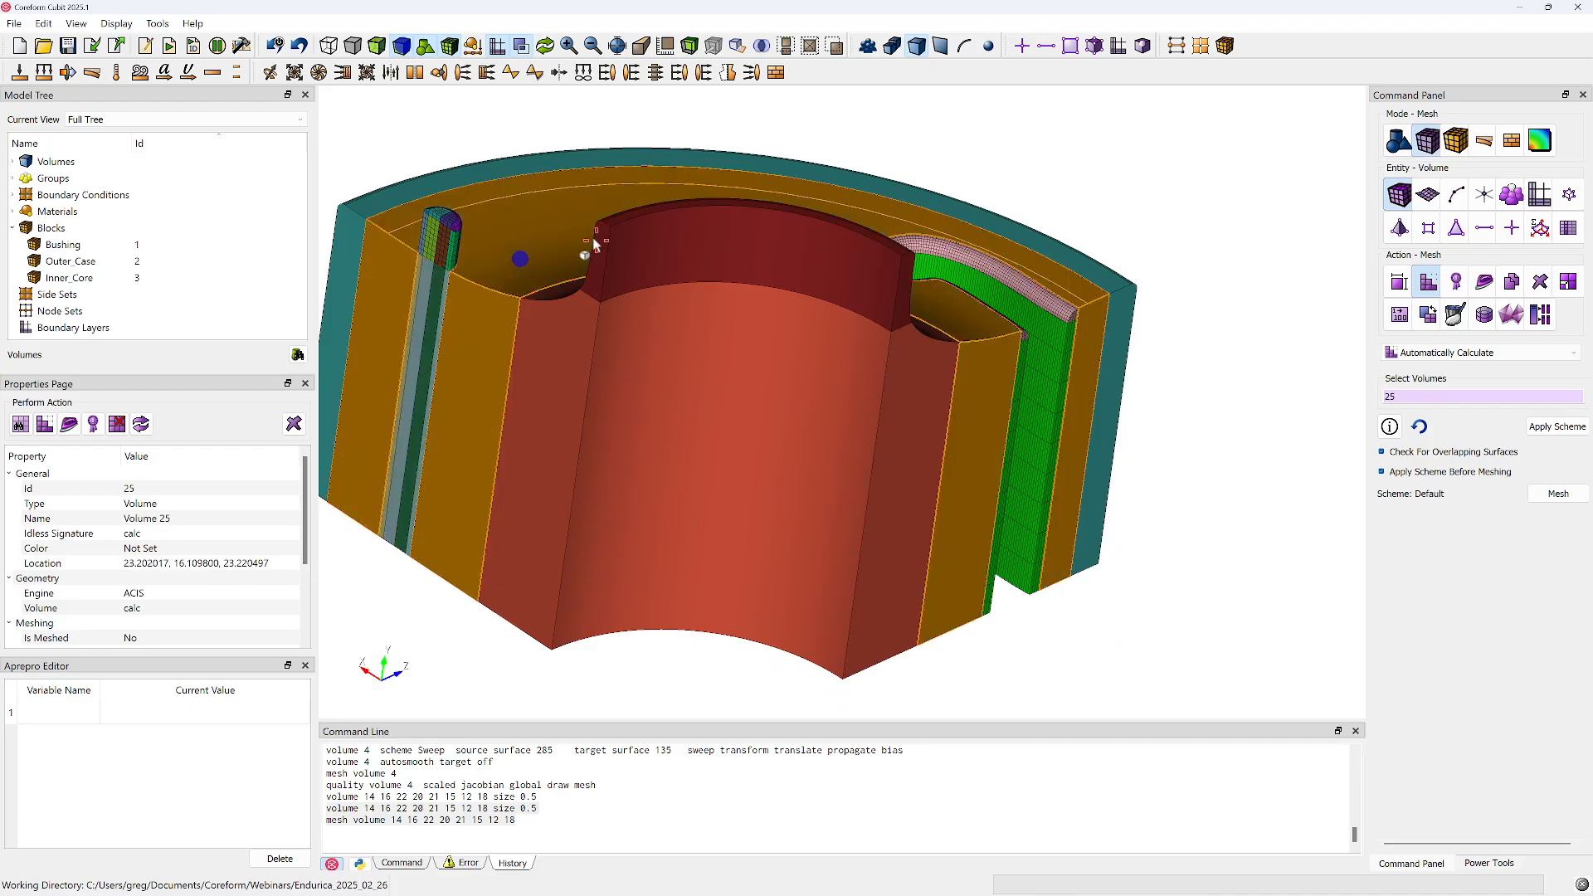
{"action": "mouse_move", "coordinate": [627, 305]}
{"action": "left_mouse_down"}
{"action": "mouse_move", "coordinate": [614, 375]}
{"action": "mouse_move", "coordinate": [671, 378]}
{"action": "left_mouse_up"}
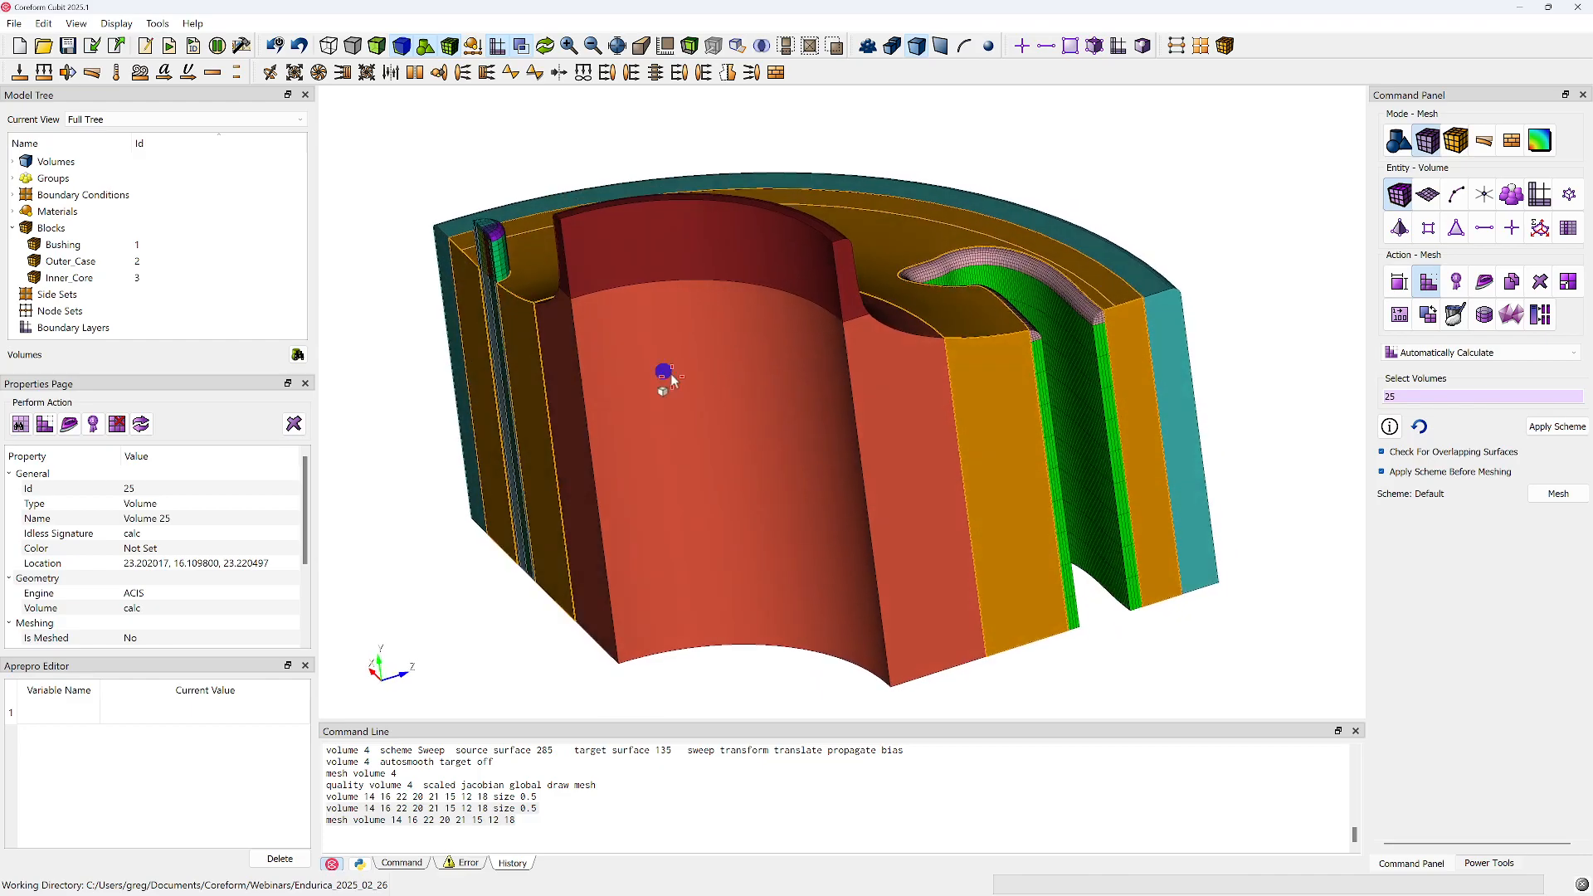
{"action": "mouse_move", "coordinate": [1023, 448]}
{"action": "left_mouse_down"}
{"action": "mouse_move", "coordinate": [968, 473]}
{"action": "mouse_move", "coordinate": [1106, 453]}
{"action": "left_mouse_up"}
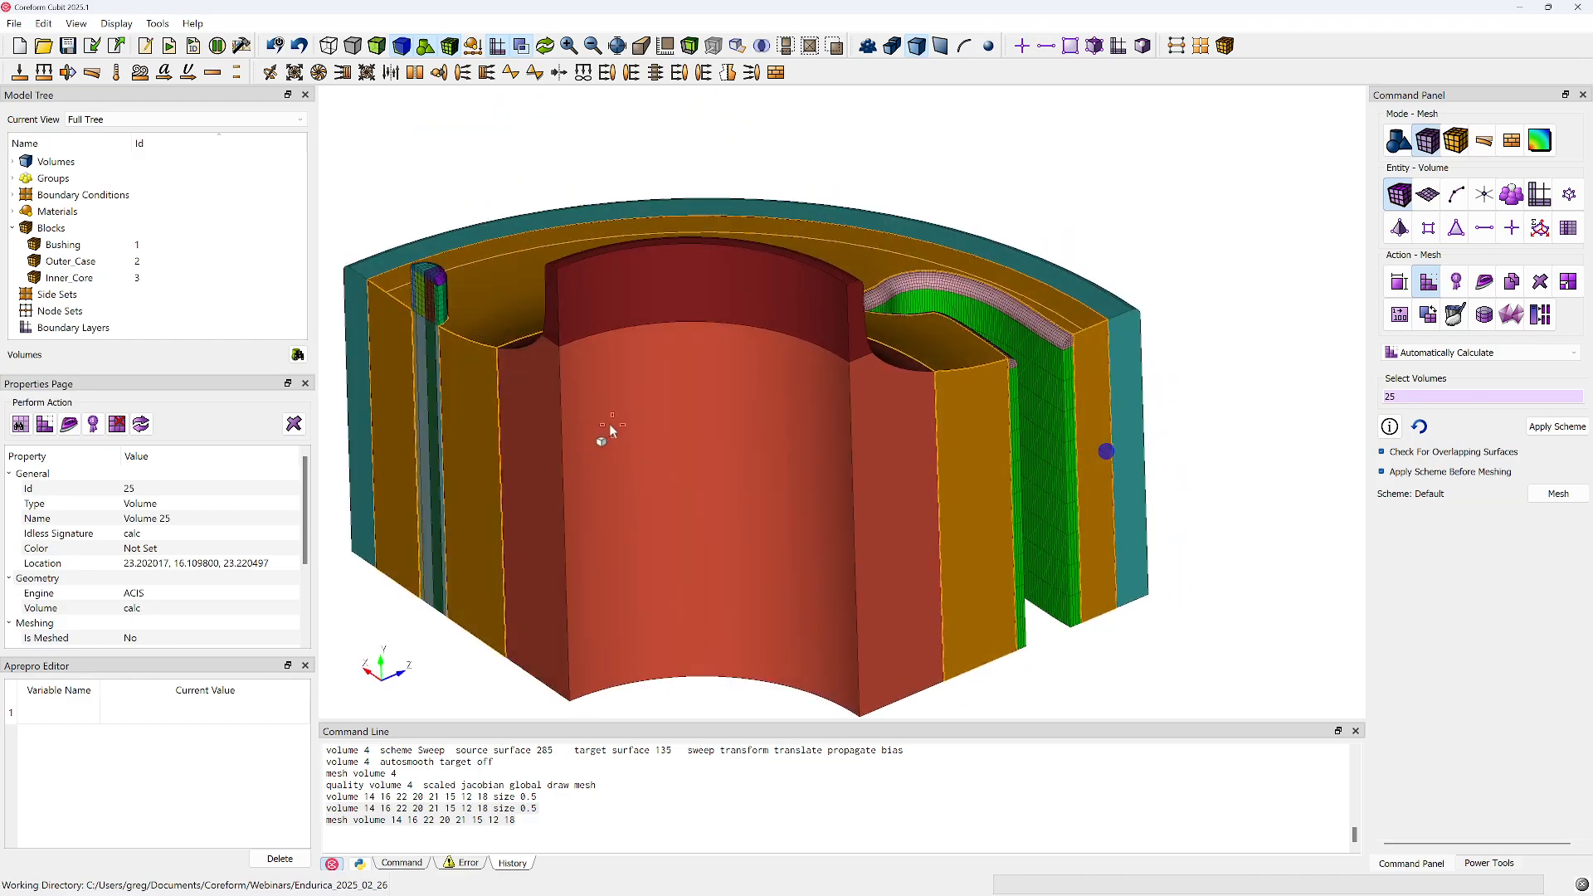
{"action": "left_click_drag", "start_coordinate": [609, 425], "coordinate": [638, 379]}
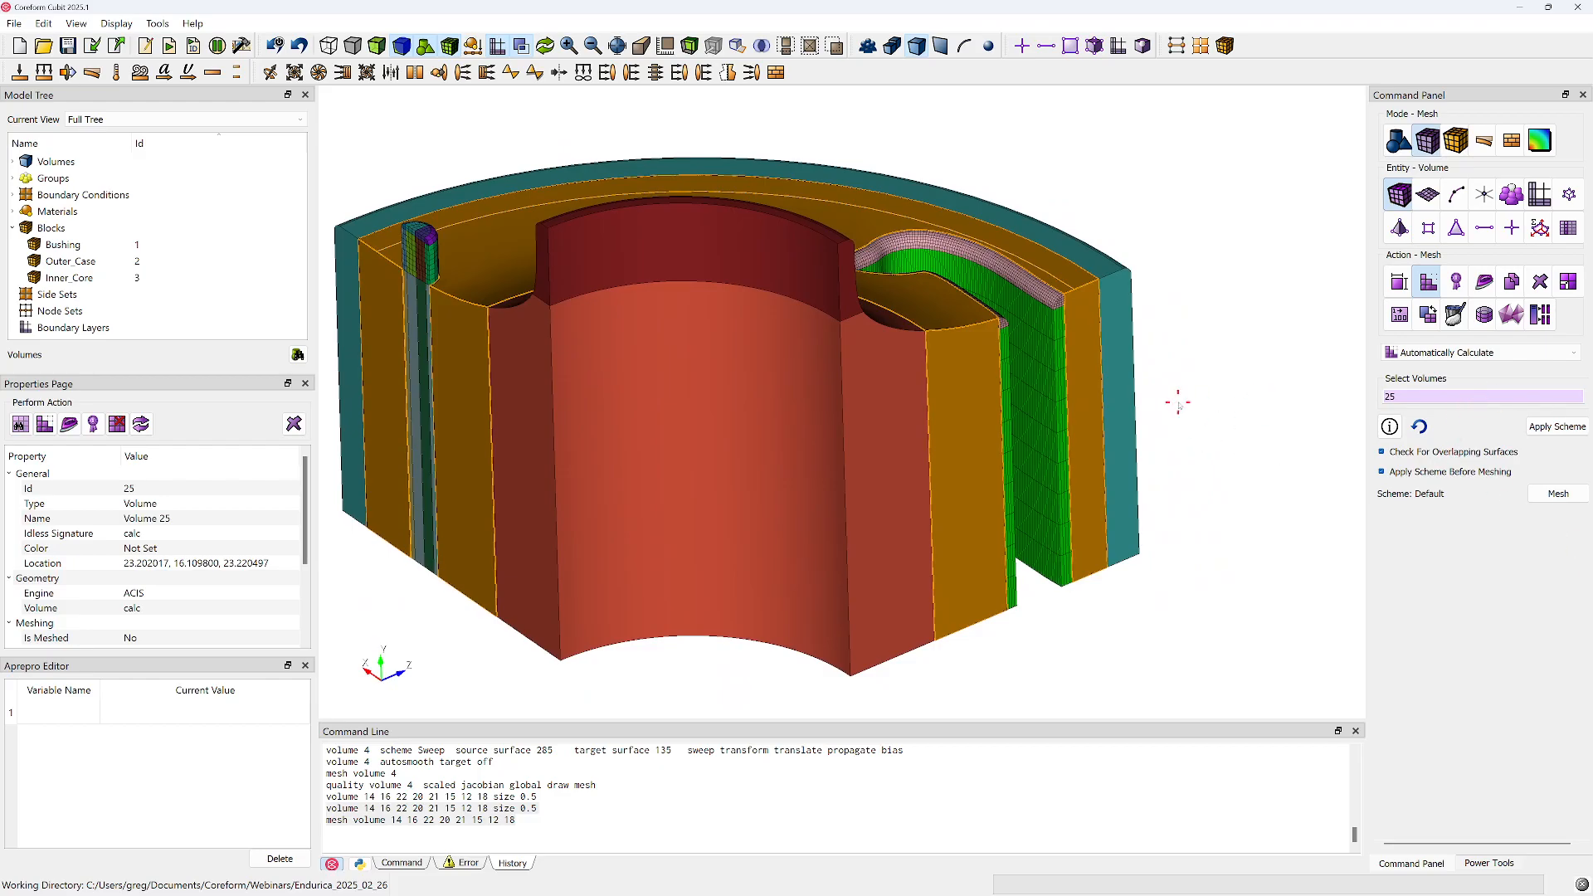
Mesh all volumes in block 1 with the automatically calculated scheme and inspect the result around the complex fillet
{"action": "left_click", "coordinate": [1205, 403]}
{"action": "left_click", "coordinate": [1521, 402]}
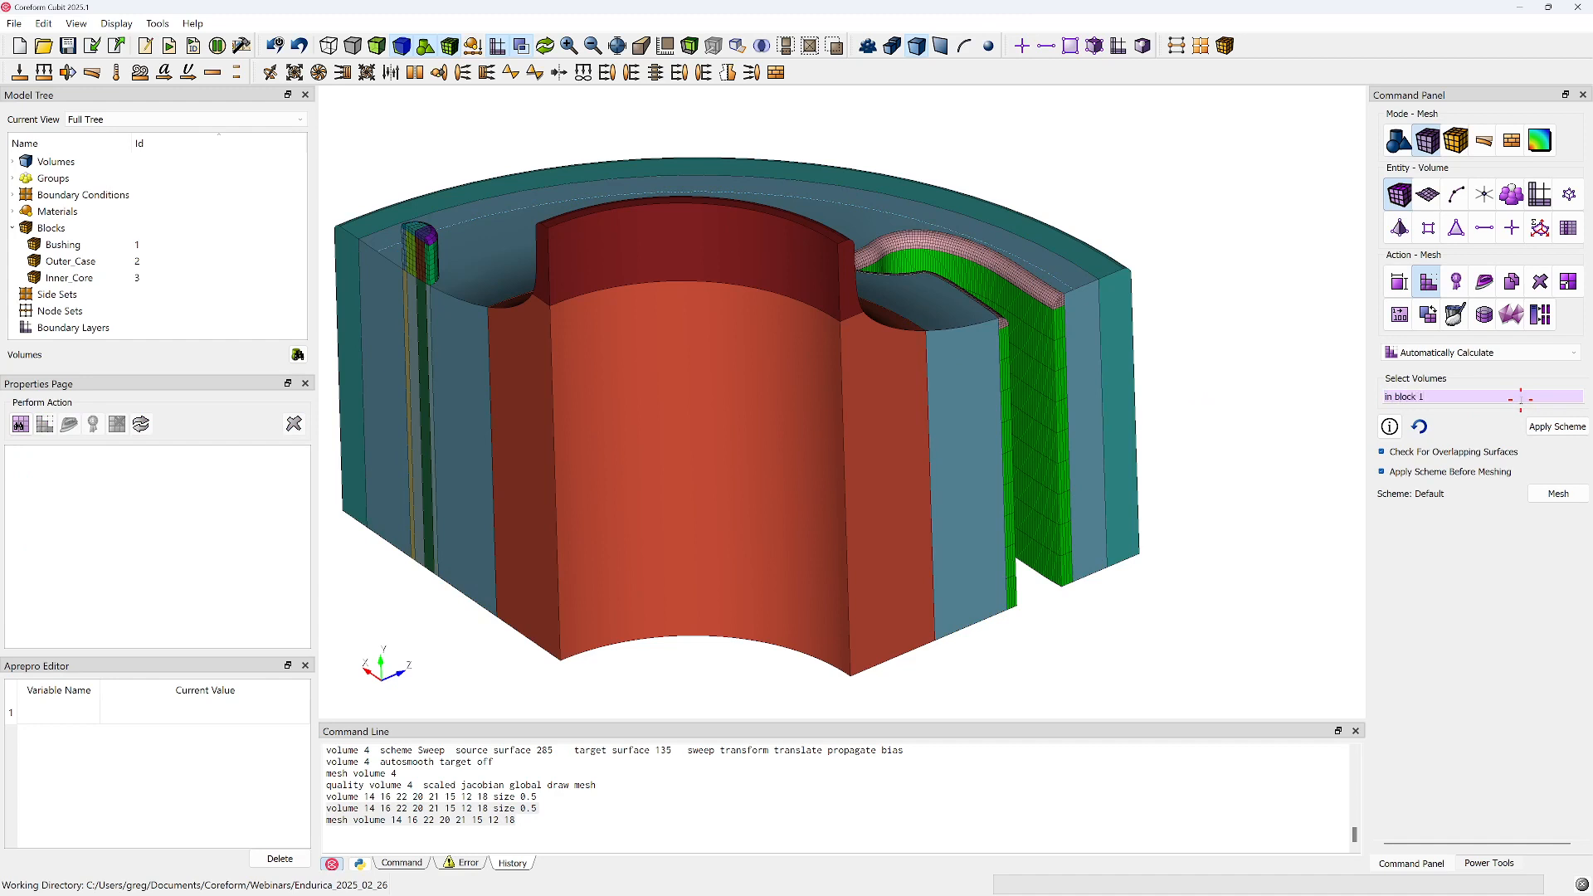
{"action": "left_click", "coordinate": [1537, 496]}
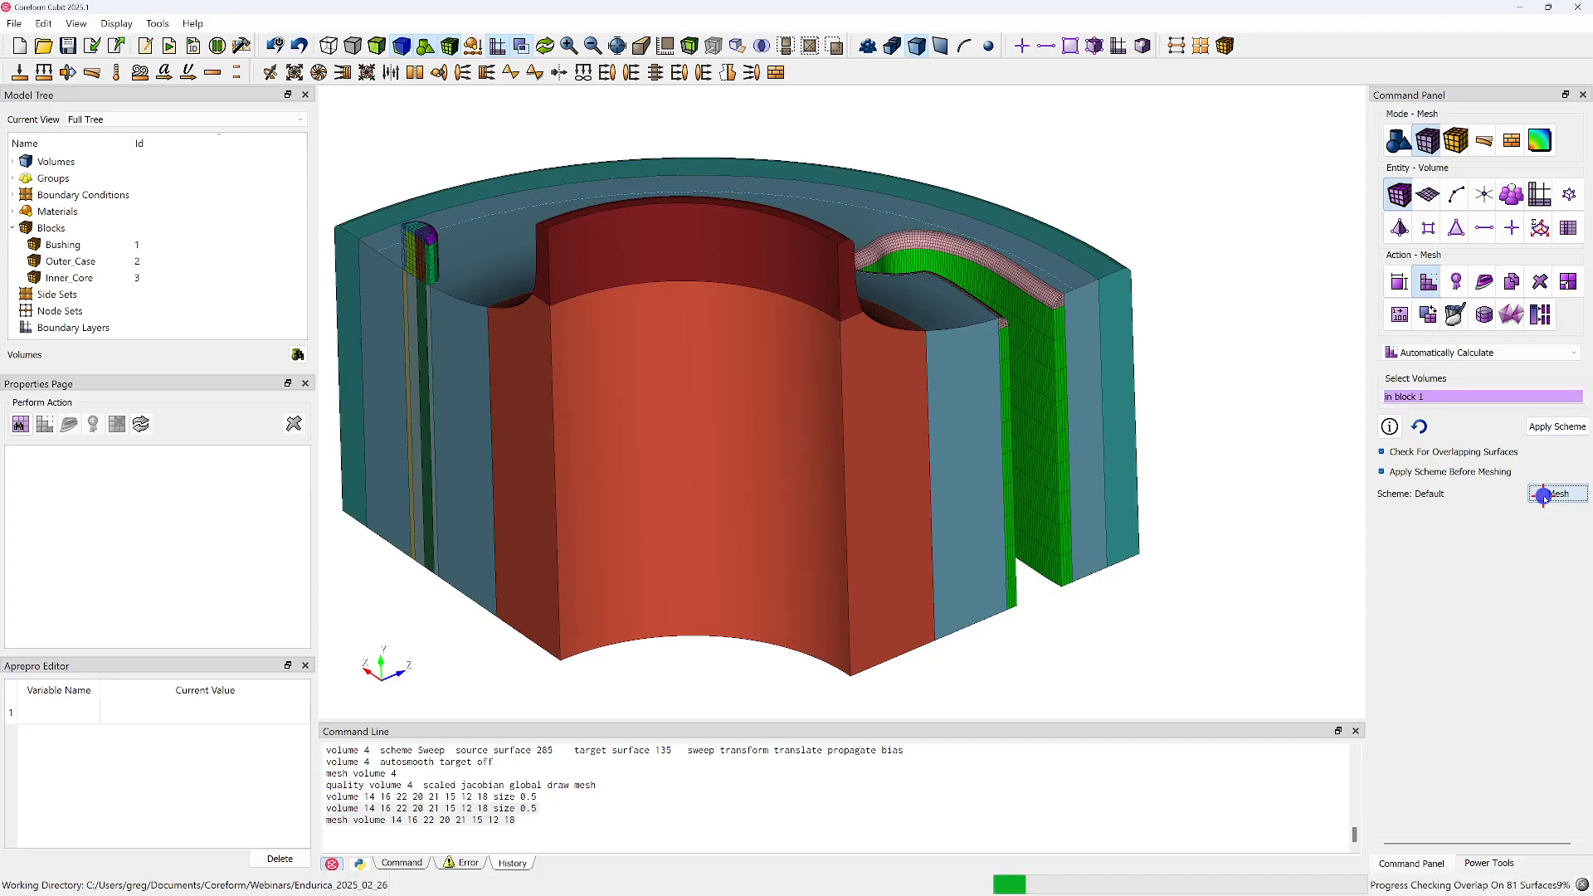
{"action": "left_click", "coordinate": [851, 501]}
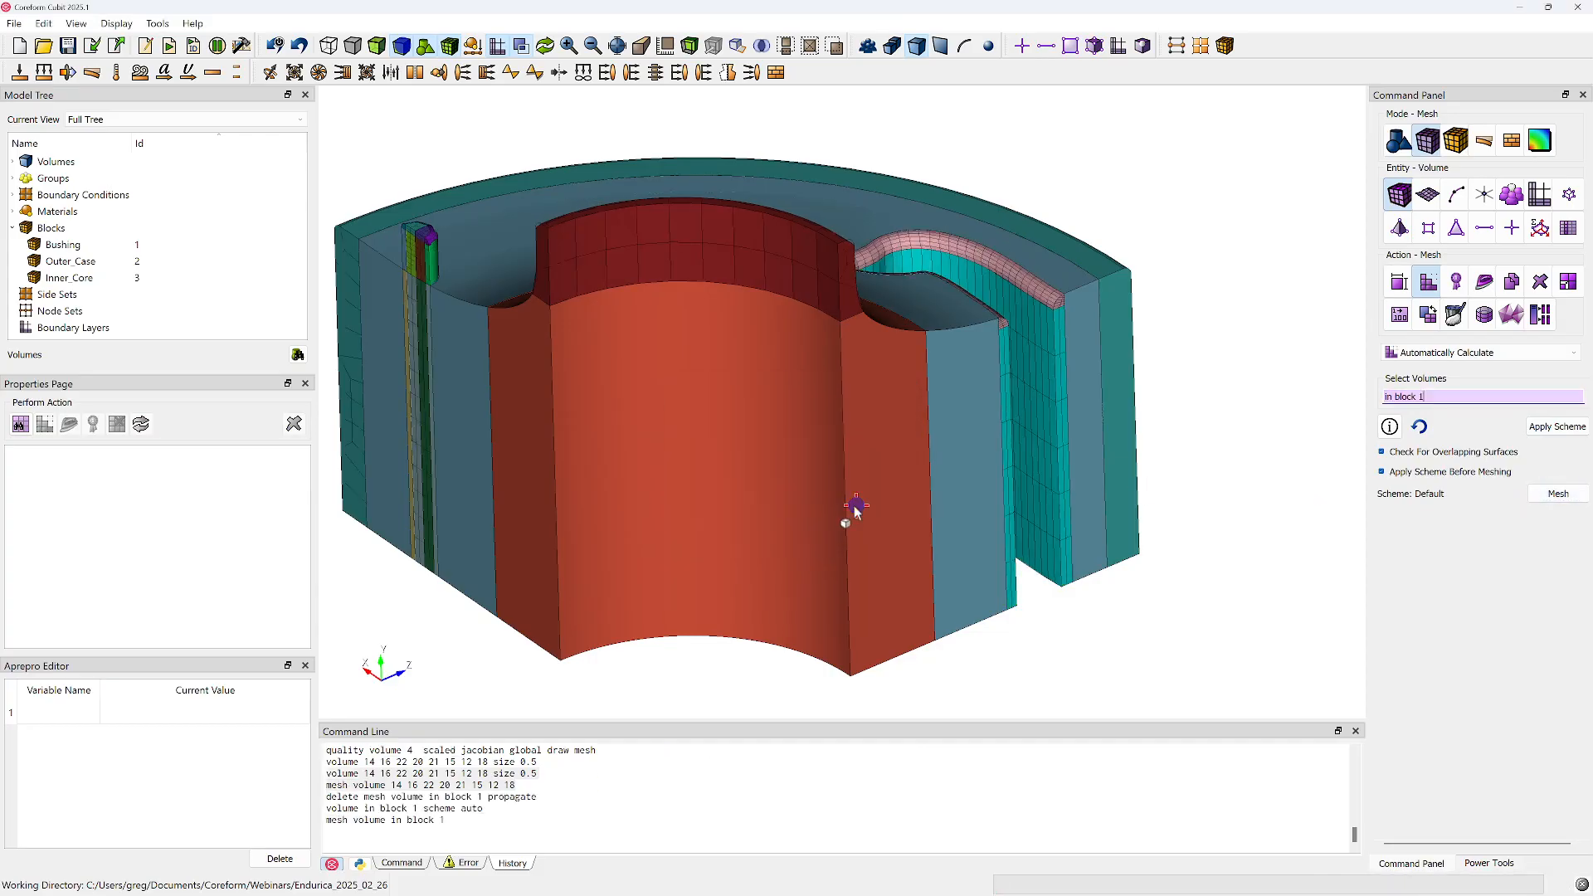
{"action": "scroll", "coordinate": [952, 447], "scroll_direction": "up", "scroll_amount": 5}
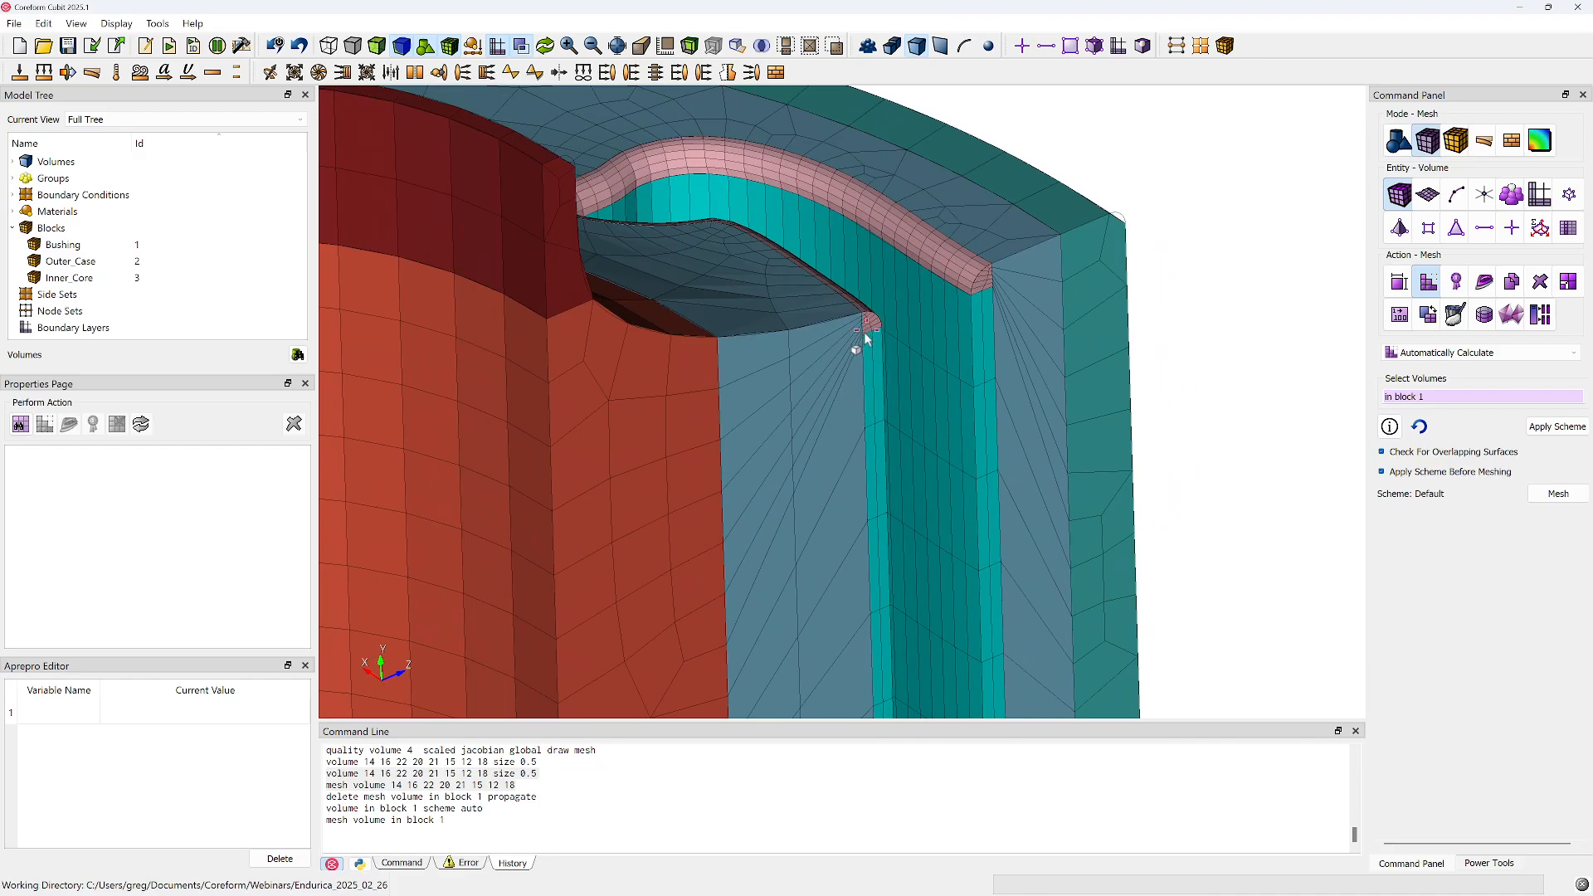
{"action": "scroll", "coordinate": [772, 402], "scroll_direction": "down", "scroll_amount": 6}
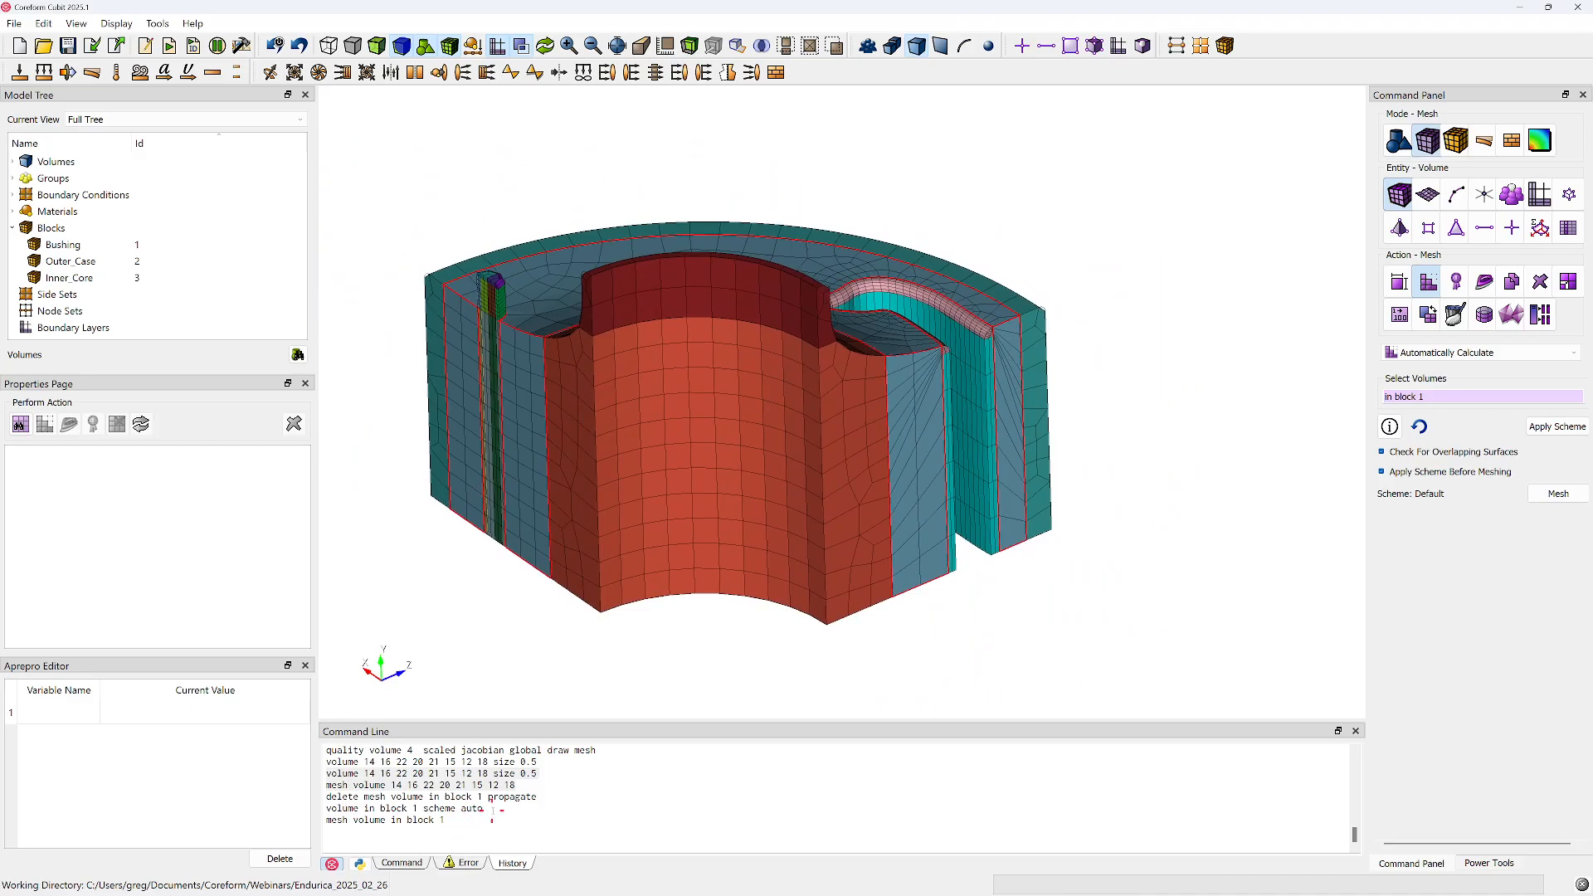
Copy the block 1 scheme auto and mesh commands from the history to the end of the journal, after a blank line
{"action": "left_click_drag", "start_coordinate": [495, 809], "coordinate": [336, 804]}
{"action": "left_click_drag", "start_coordinate": [462, 826], "coordinate": [304, 810]}
{"action": "key", "text": "ctrl+c"}
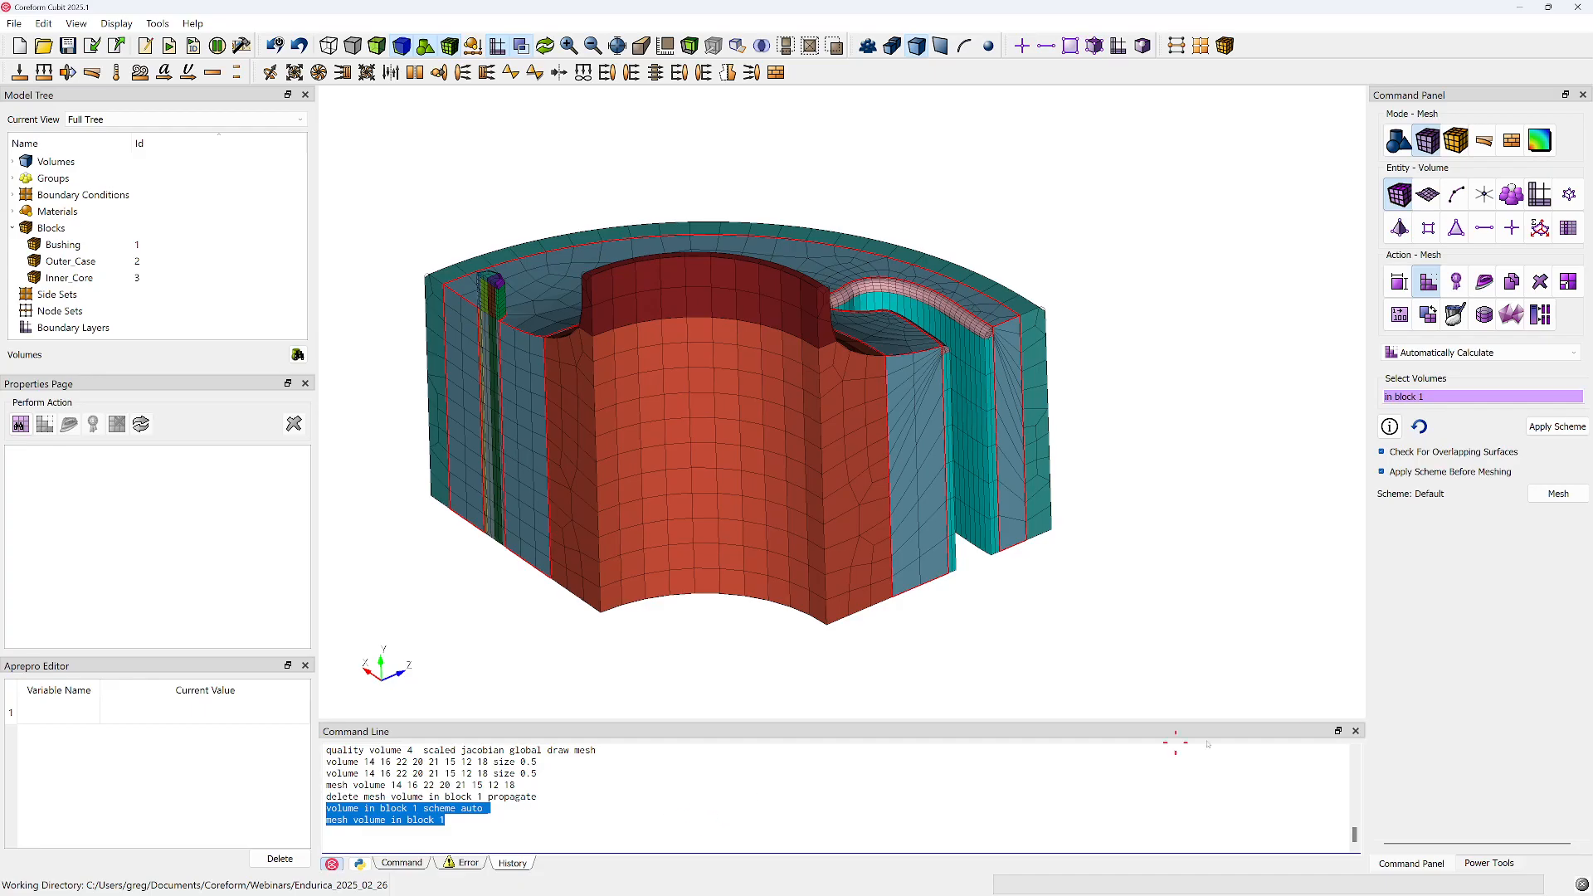
{"action": "left_click_drag", "start_coordinate": [978, 2], "coordinate": [973, 109]}
{"action": "key", "text": "super+Right"}
{"action": "scroll", "coordinate": [987, 373], "scroll_direction": "down", "scroll_amount": 20}
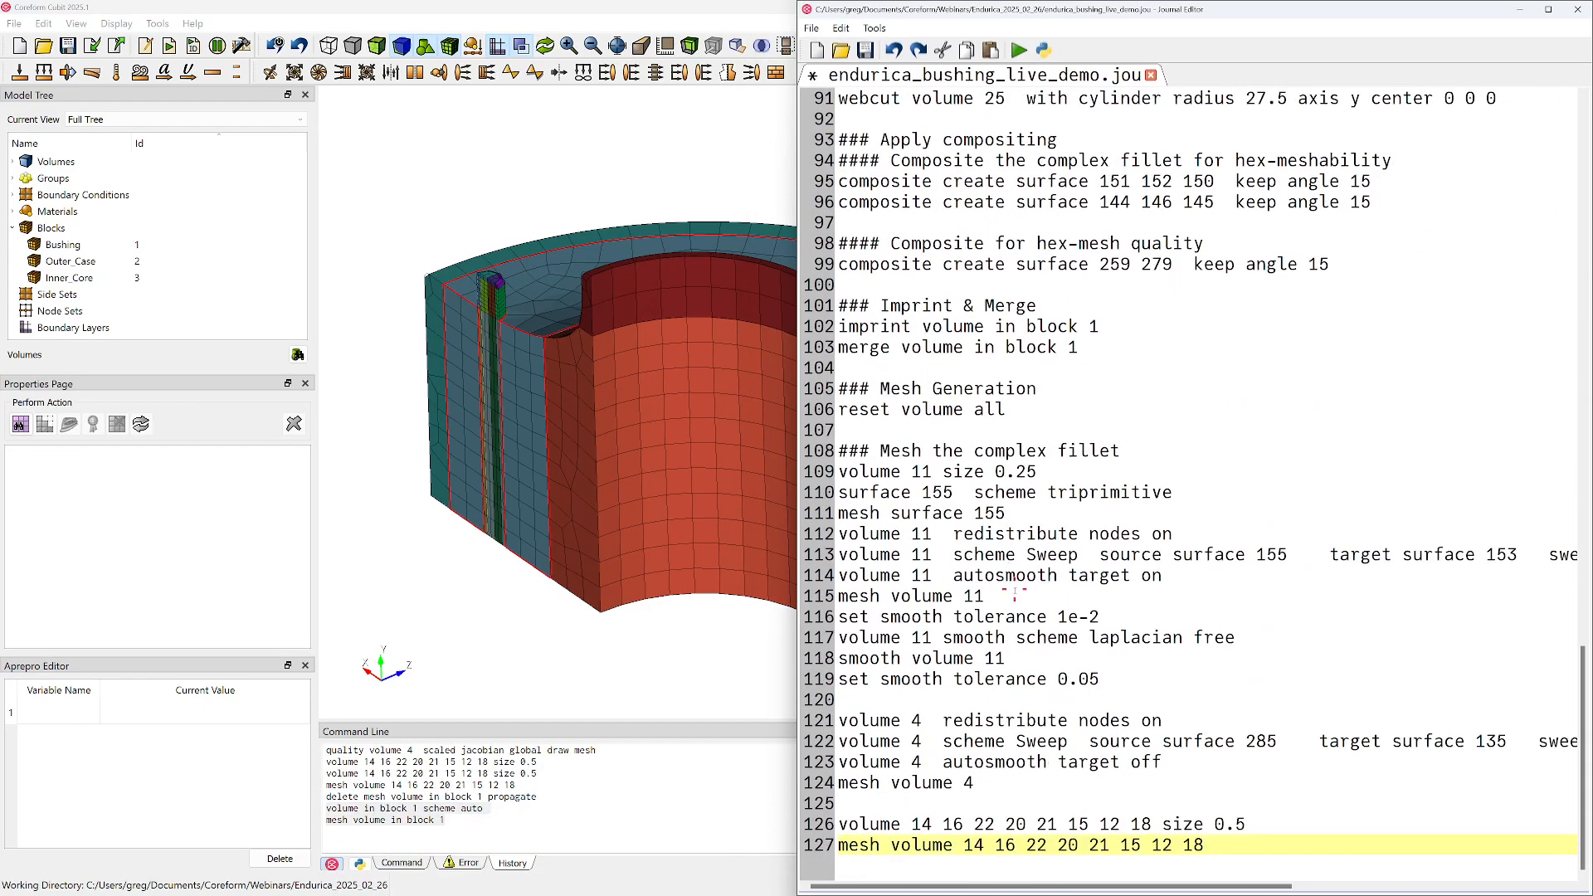
{"action": "left_click", "coordinate": [1269, 826]}
{"action": "left_click", "coordinate": [1262, 865]}
{"action": "key", "text": "Return"}
{"action": "key", "text": "Return"}
{"action": "key", "text": "ctrl+v"}
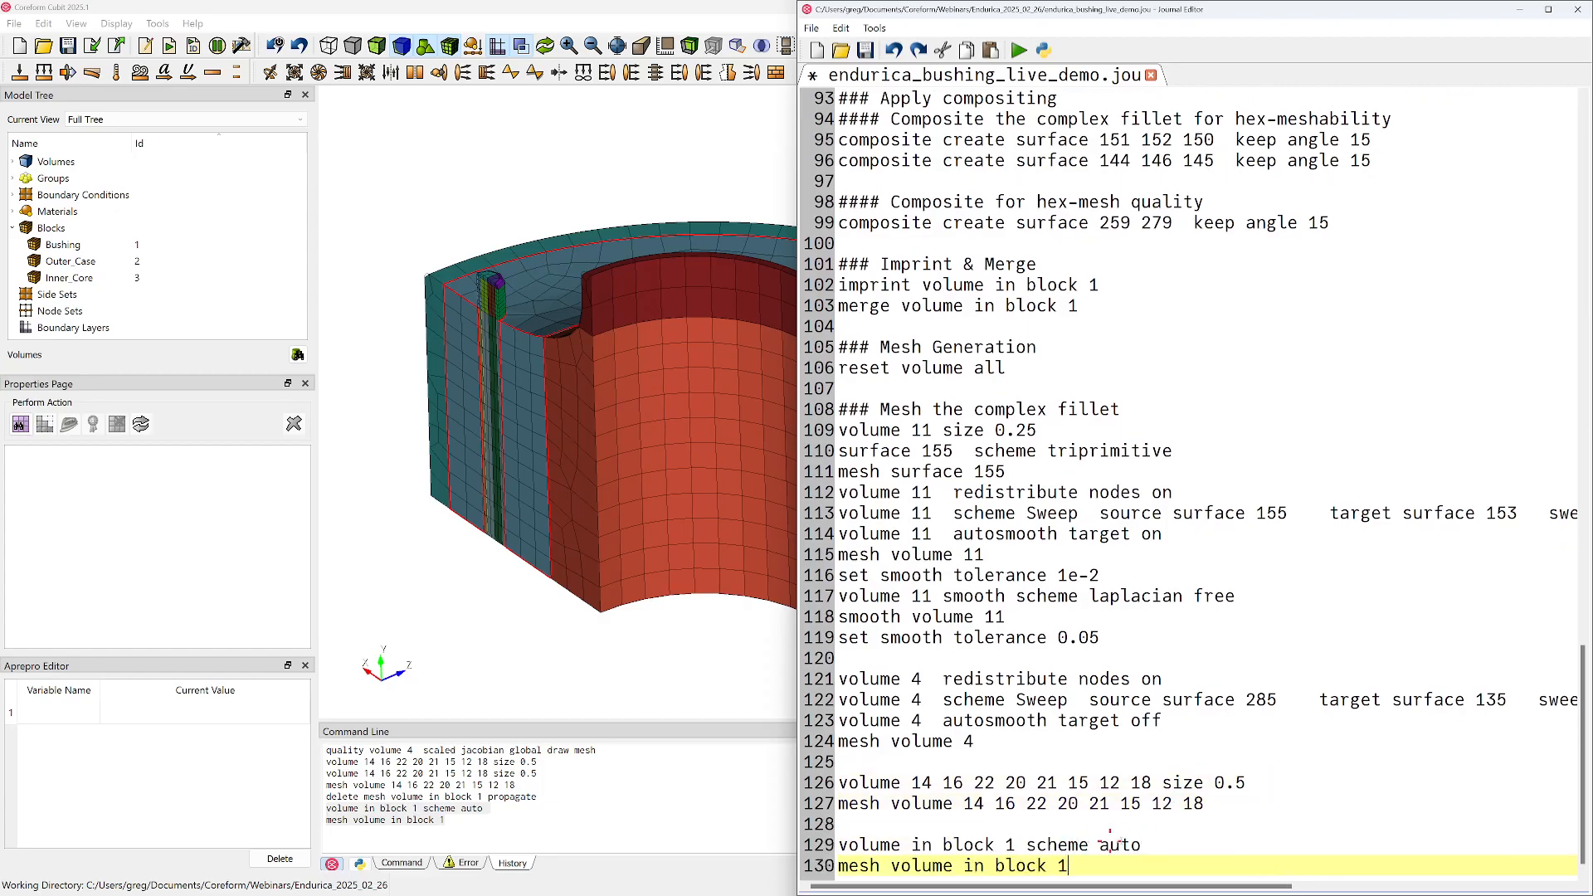
{"action": "triple_click", "coordinate": [1027, 776]}
{"action": "key", "text": "ctrl+c"}
{"action": "key", "text": "ctrl+v"}
{"action": "key", "text": "ctrl+v"}
{"action": "double_click", "coordinate": [1071, 868]}
{"action": "key", "text": "ctrl+c"}
{"action": "double_click", "coordinate": [1183, 782]}
{"action": "key", "text": "ctrl+v"}
{"action": "left_click_drag", "start_coordinate": [1225, 782], "coordinate": [1279, 782]}
{"action": "type", "text": "auto"}
{"action": "scroll", "coordinate": [1279, 781], "scroll_direction": "down", "scroll_amount": 1}
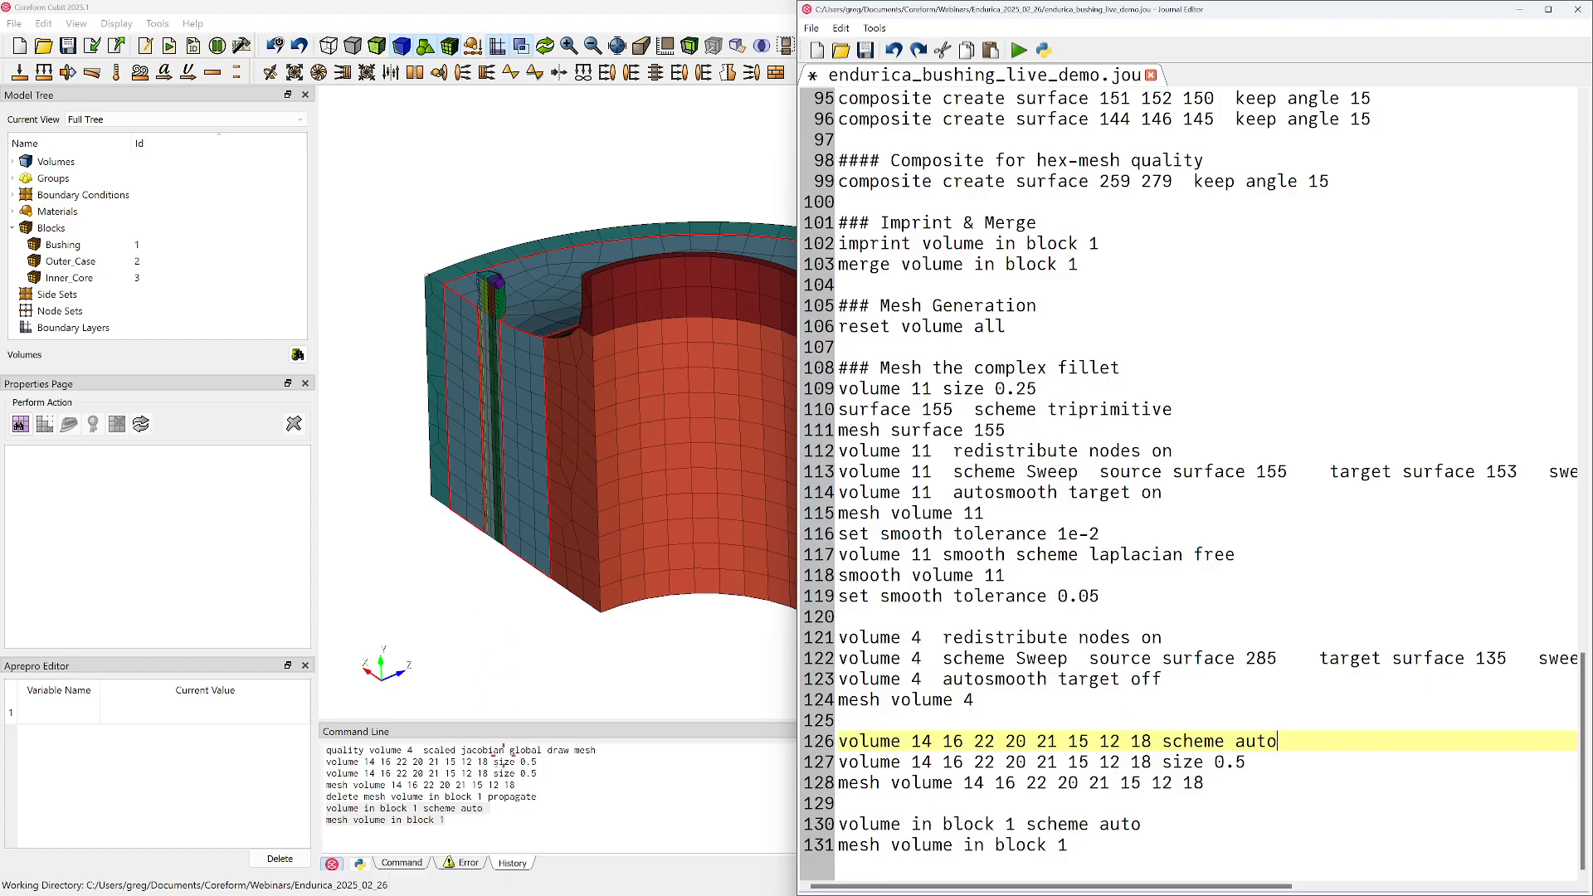
Restrict the last scheme auto and mesh lines for block 1 with "except with is_meshed" and save the journal
{"action": "left_click", "coordinate": [1148, 823]}
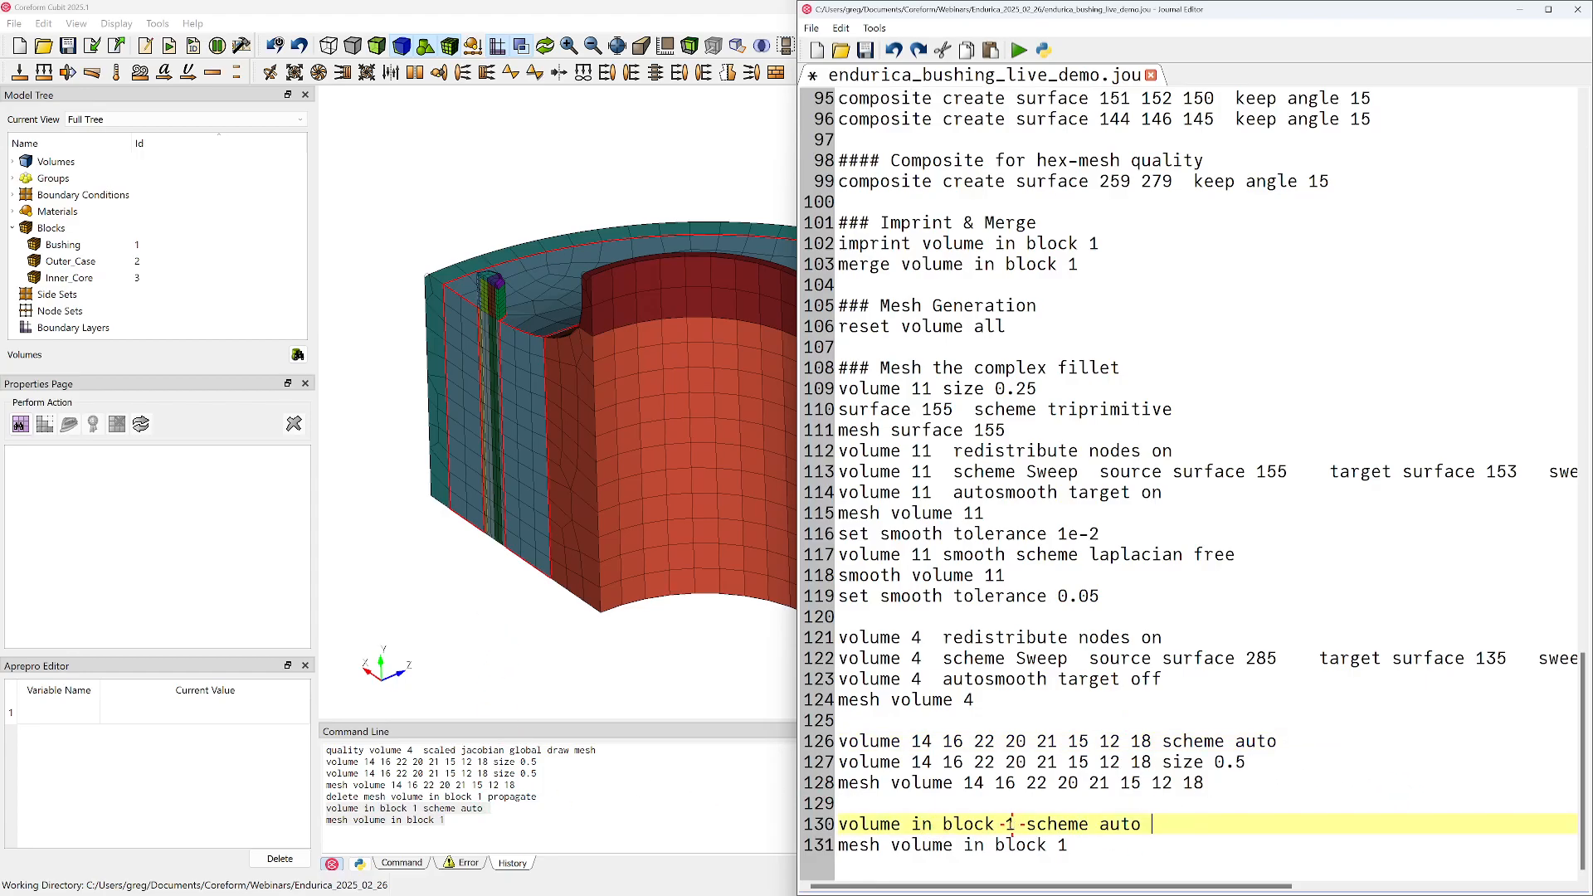
{"action": "left_click", "coordinate": [1014, 824]}
{"action": "type", "text": "except with is_meshe"}
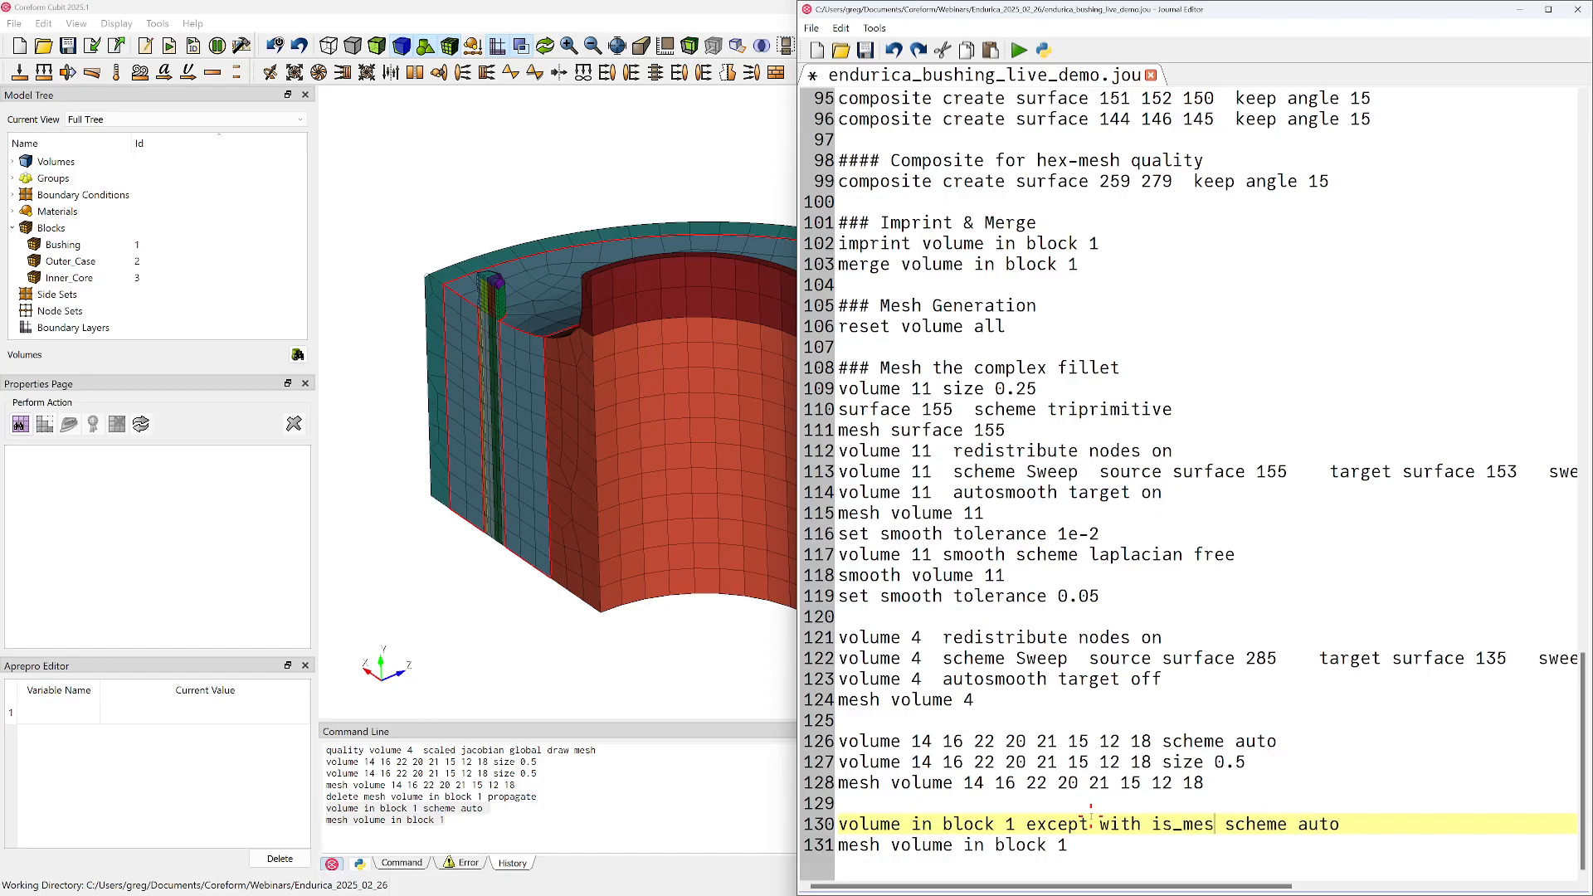
{"action": "type", "text": "d"}
{"action": "left_click", "coordinate": [1024, 824], "text": "shift"}
{"action": "left_click", "coordinate": [1088, 847]}
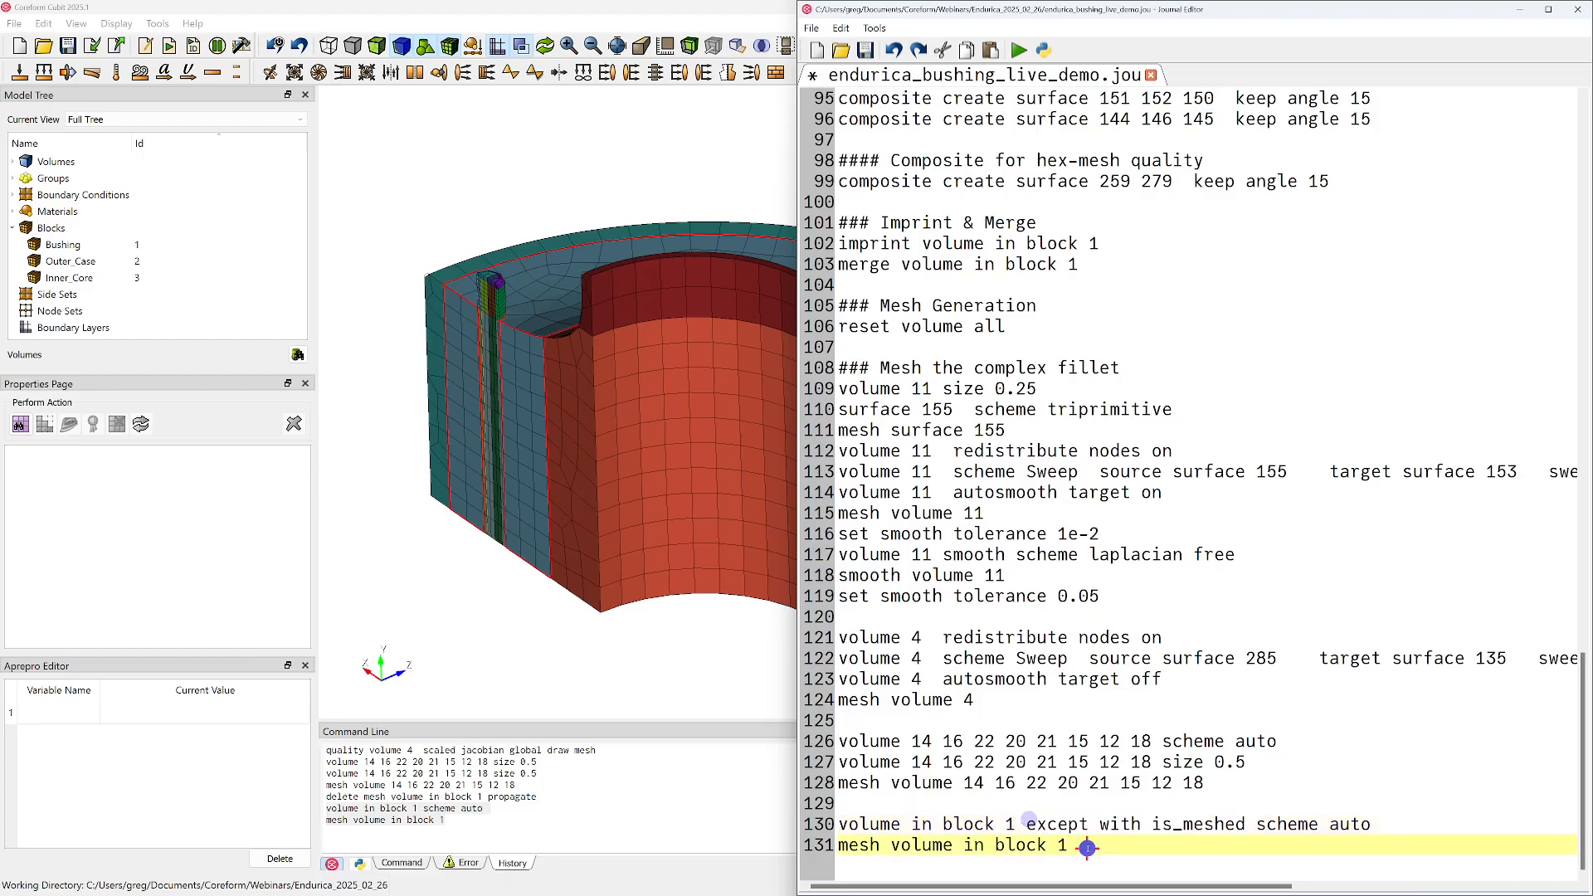
{"action": "key", "text": "ctrl+v"}
{"action": "key", "text": "ctrl+s"}
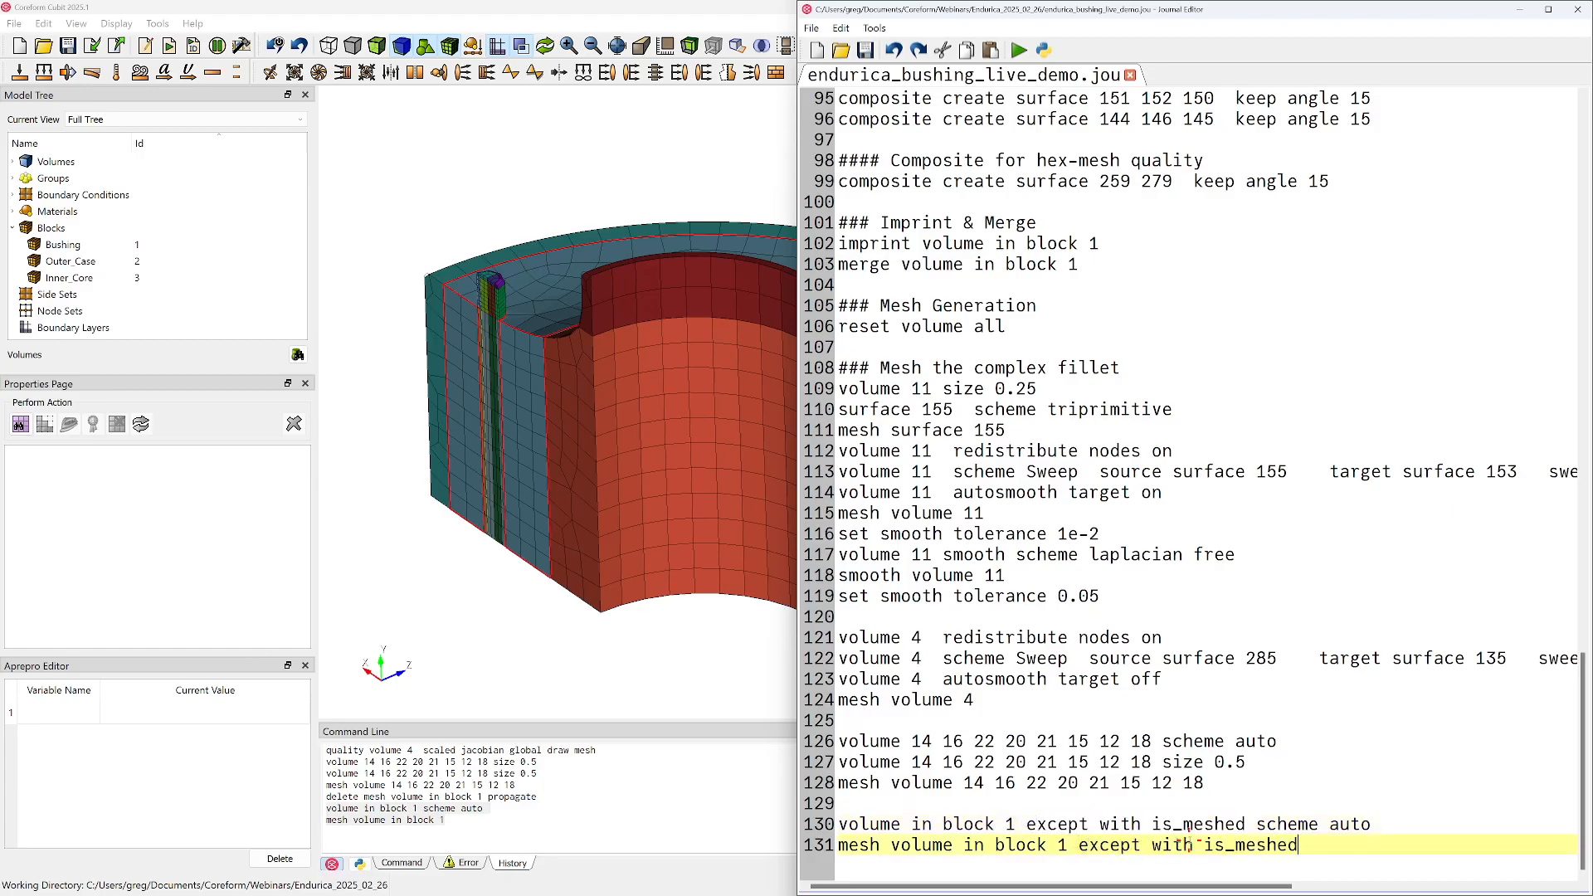
Duplicate the journal line "volume in block 1 except with is_meshed scheme auto" directly below itself
{"action": "key", "text": "Return"}
{"action": "key", "text": "Up"}
{"action": "key", "text": "Up"}
{"action": "key", "text": "shift+End"}
{"action": "key", "text": "ctrl+c"}
{"action": "key", "text": "End"}
{"action": "key", "text": "Return"}
{"action": "key", "text": "ctrl+v"}
Change the duplicated line's ending to "size 0.5" and save the journal
{"action": "key", "text": "BackSpace"}
{"action": "key", "text": "BackSpace"}
{"action": "key", "text": "BackSpace"}
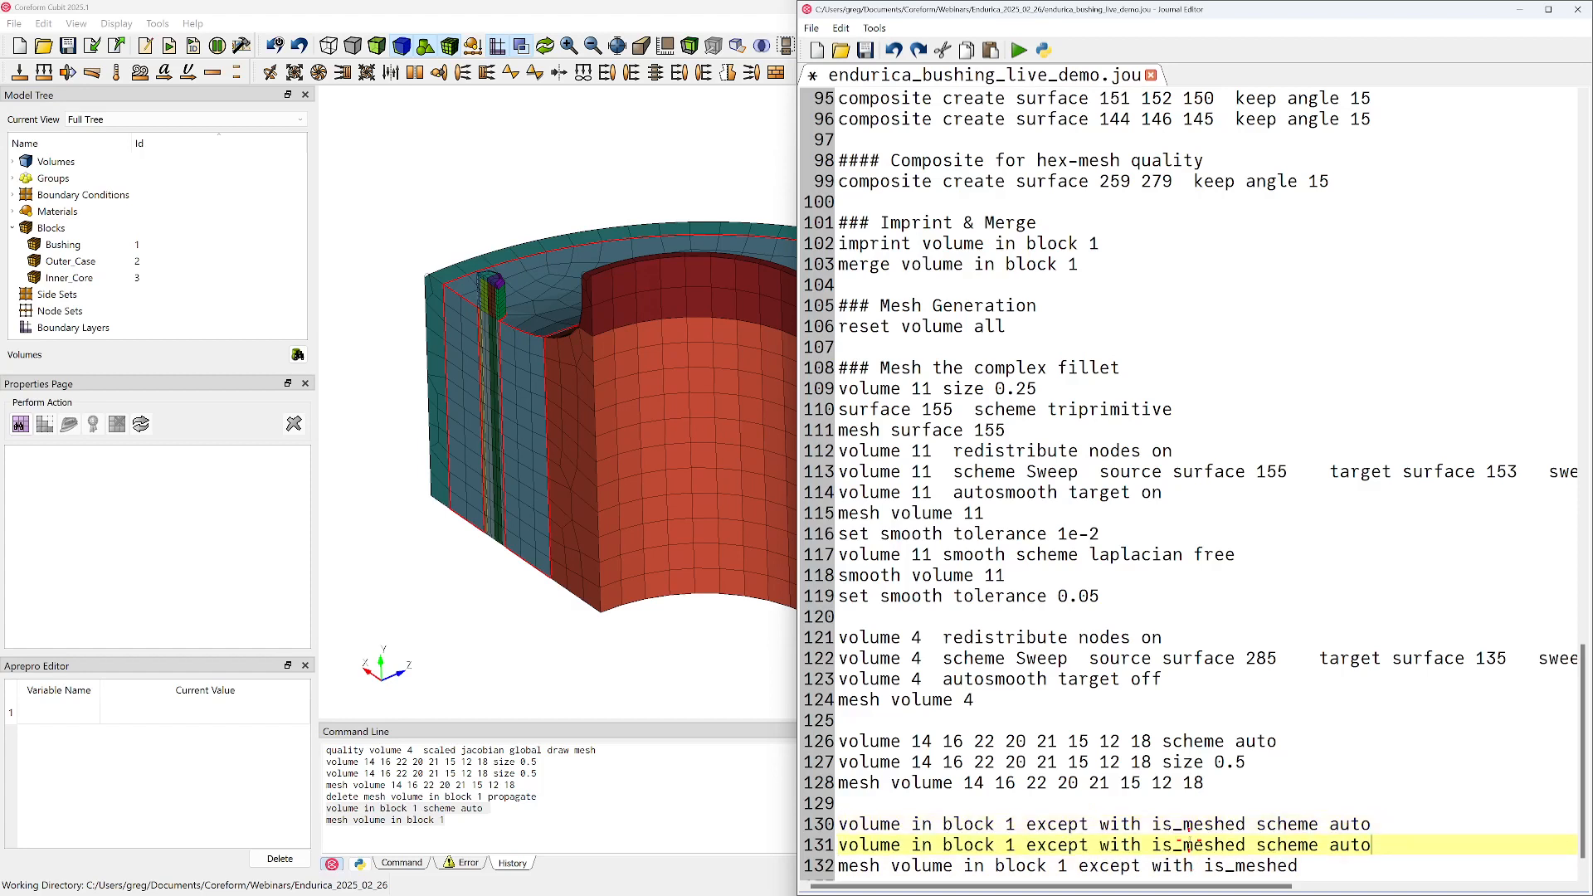
{"action": "key", "text": "BackSpace"}
{"action": "key", "text": "BackSpace"}
{"action": "key", "text": "BackSpace"}
{"action": "key", "text": "BackSpace"}
{"action": "key", "text": "BackSpace"}
{"action": "key", "text": "BackSpace"}
{"action": "key", "text": "BackSpace"}
{"action": "type", "text": "ize 0.5"}
{"action": "scroll", "coordinate": [708, 417], "scroll_direction": "down", "scroll_amount": 3}
{"action": "middle_click_drag", "start_coordinate": [612, 371], "coordinate": [464, 492]}
{"action": "scroll", "coordinate": [509, 445], "scroll_direction": "down", "scroll_amount": 6}
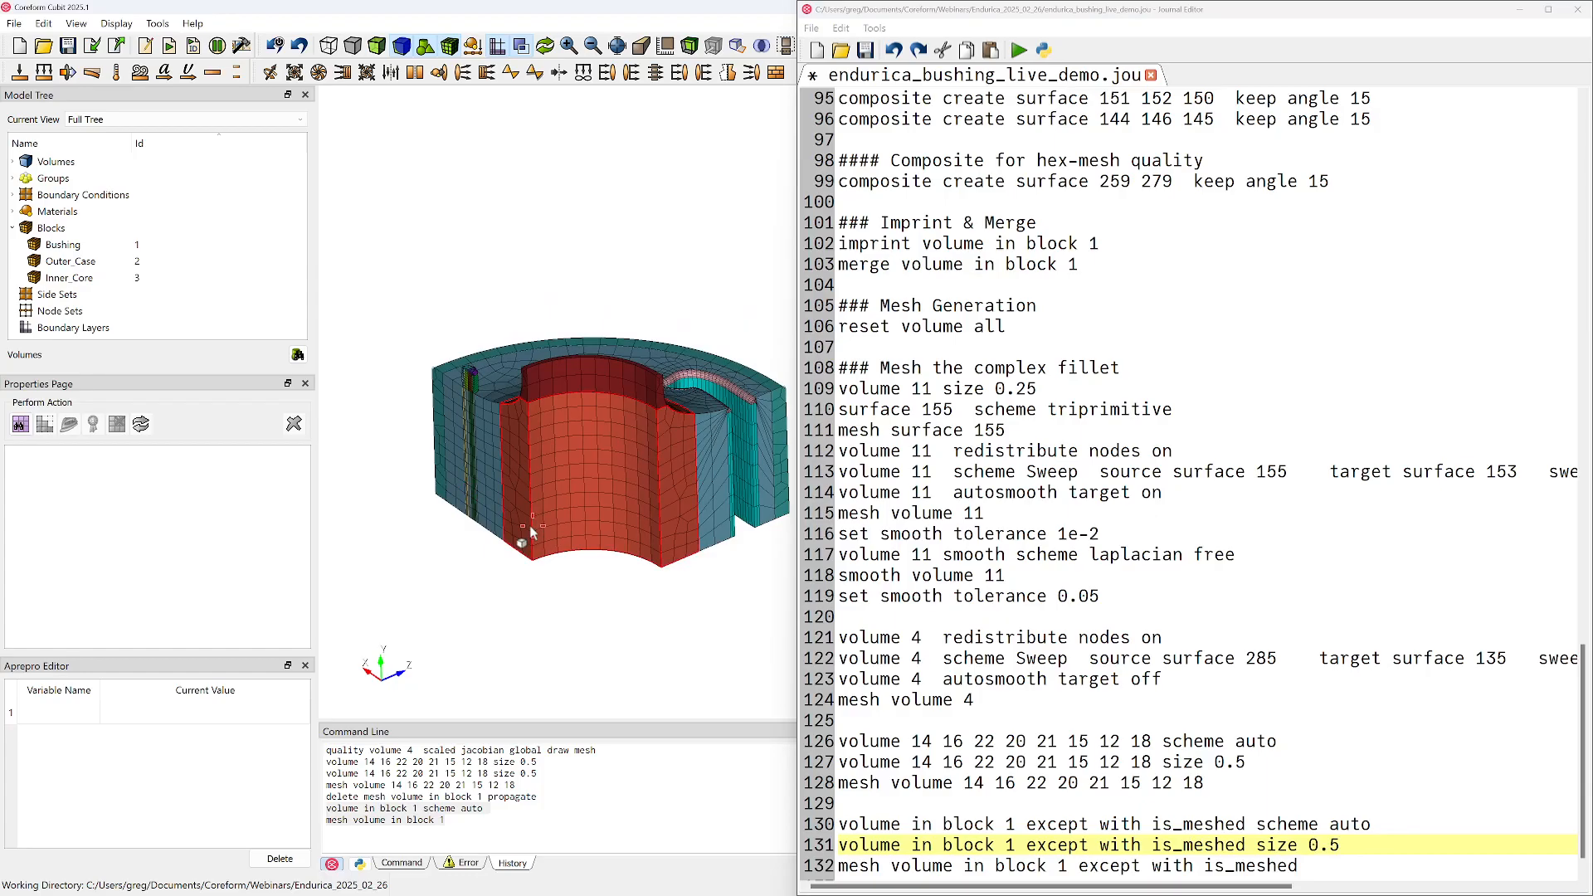
{"action": "left_click", "coordinate": [1069, 516]}
{"action": "key", "text": "ctrl+s"}
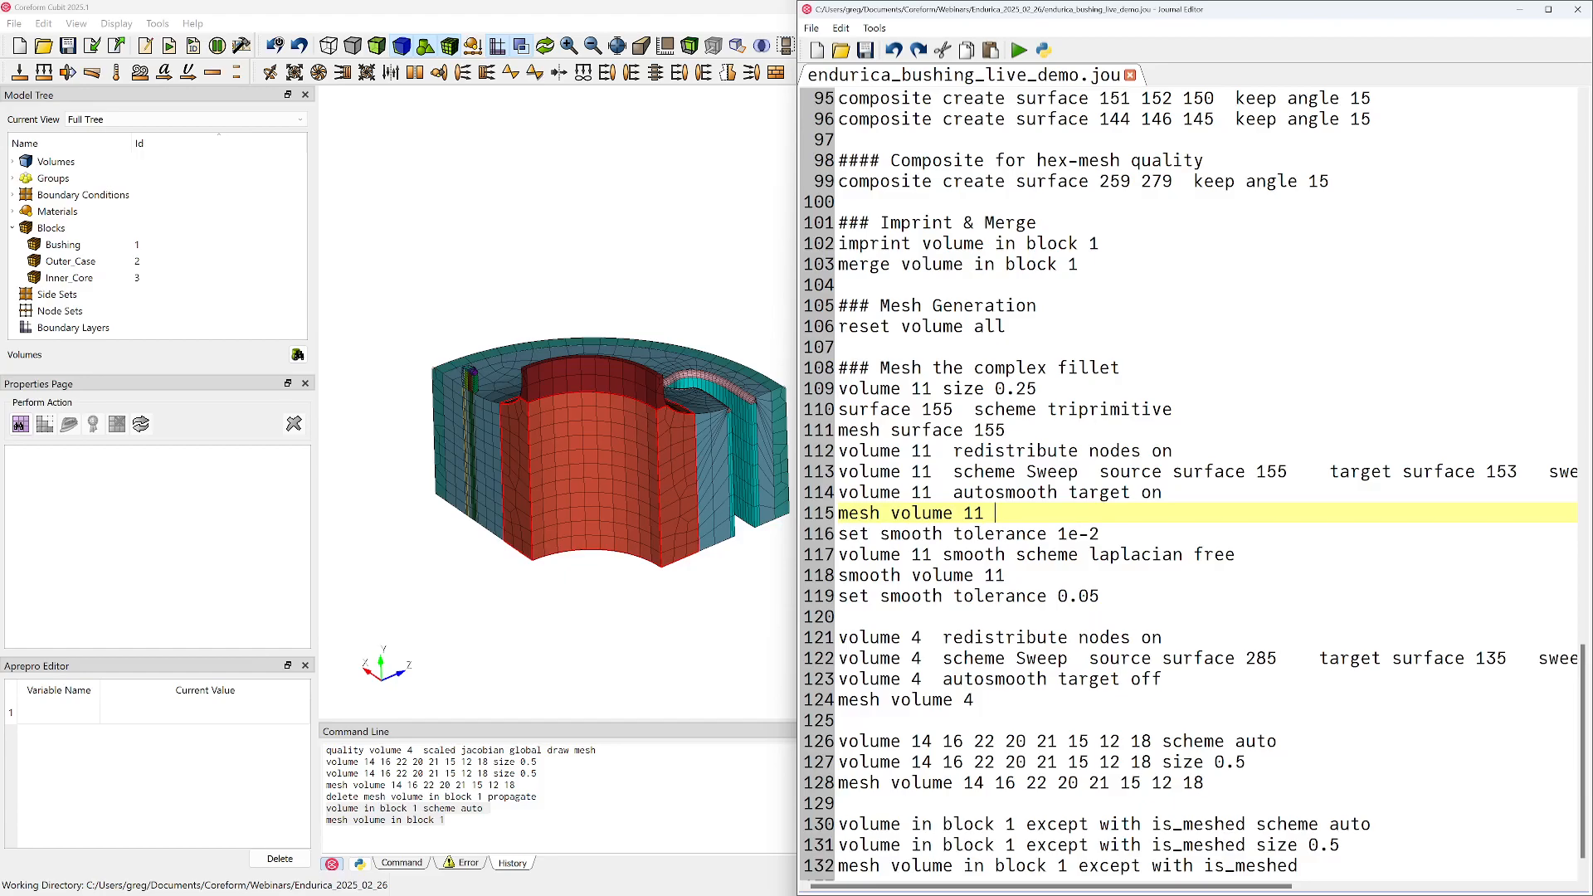
Run the complete saved journal to rebuild the geometry and mesh block 1
{"action": "scroll", "coordinate": [1195, 788], "scroll_direction": "down", "scroll_amount": 1}
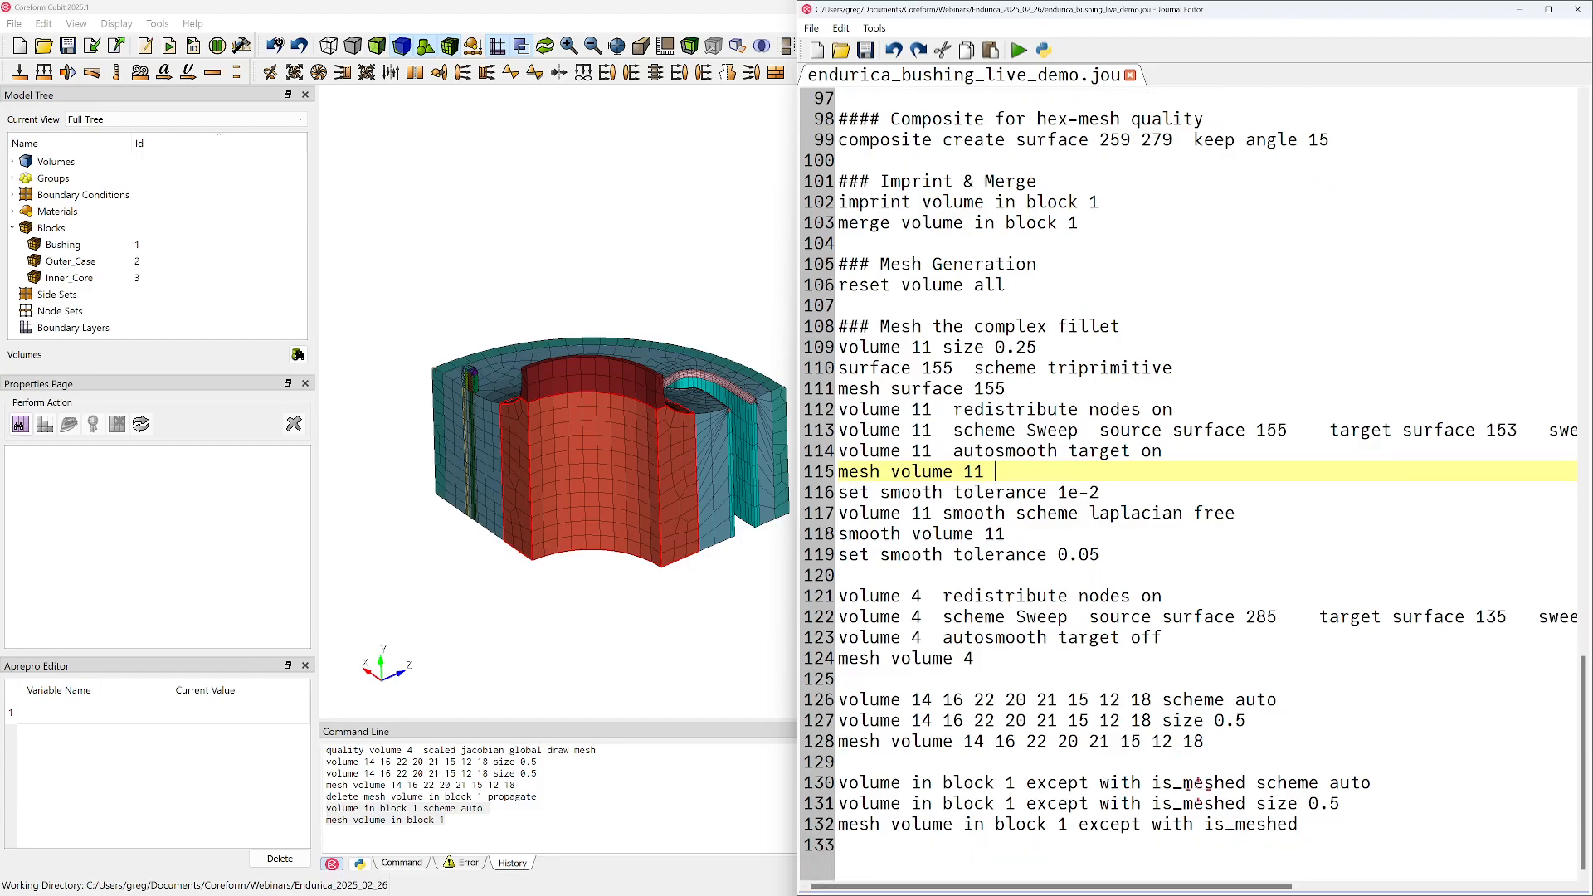
{"action": "left_click_drag", "start_coordinate": [570, 552], "coordinate": [556, 585]}
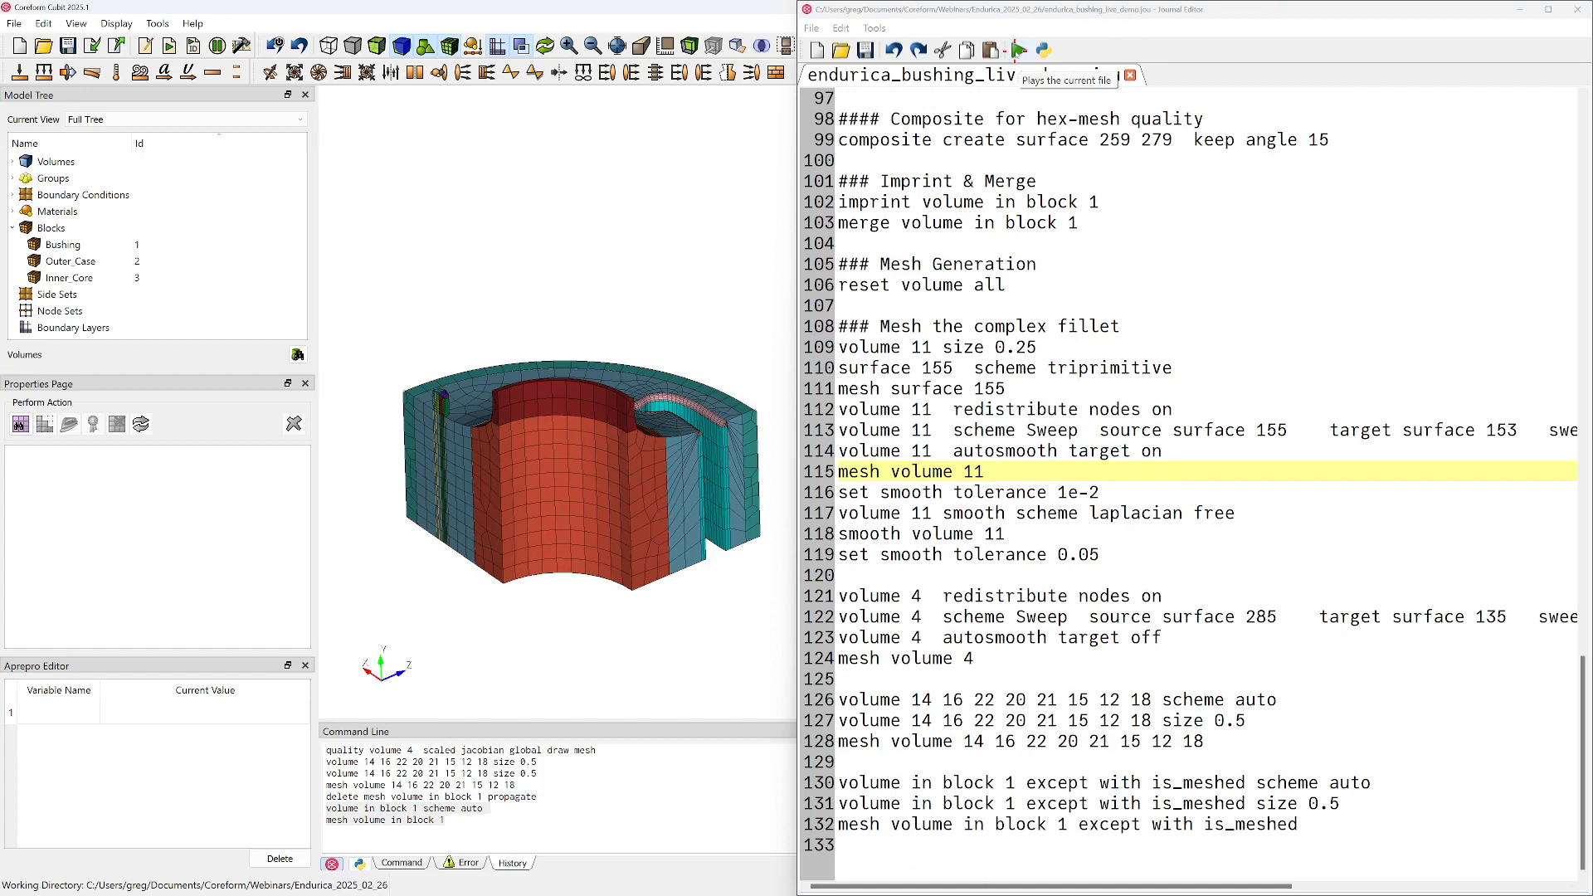
{"action": "left_click", "coordinate": [1019, 51]}
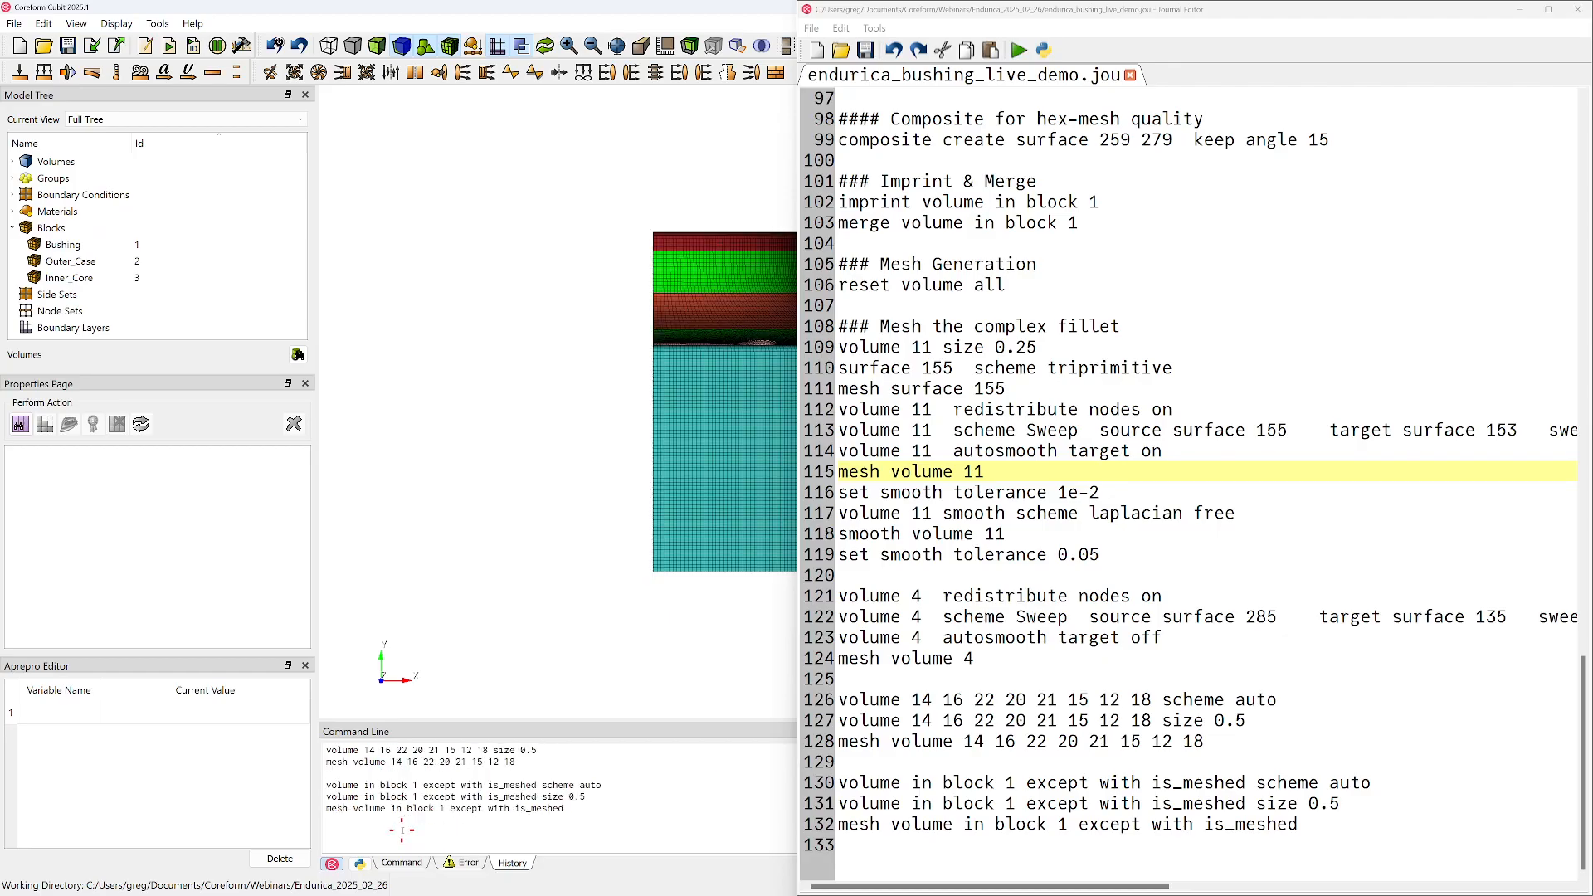
Move the journal window out of the way and inspect the block 1 mesh around the fillet, slot and cut faces
{"action": "left_click_drag", "start_coordinate": [976, 10], "coordinate": [1592, 10]}
{"action": "middle_click_drag", "start_coordinate": [676, 465], "coordinate": [905, 397]}
{"action": "scroll", "coordinate": [905, 494], "scroll_direction": "up", "scroll_amount": 5}
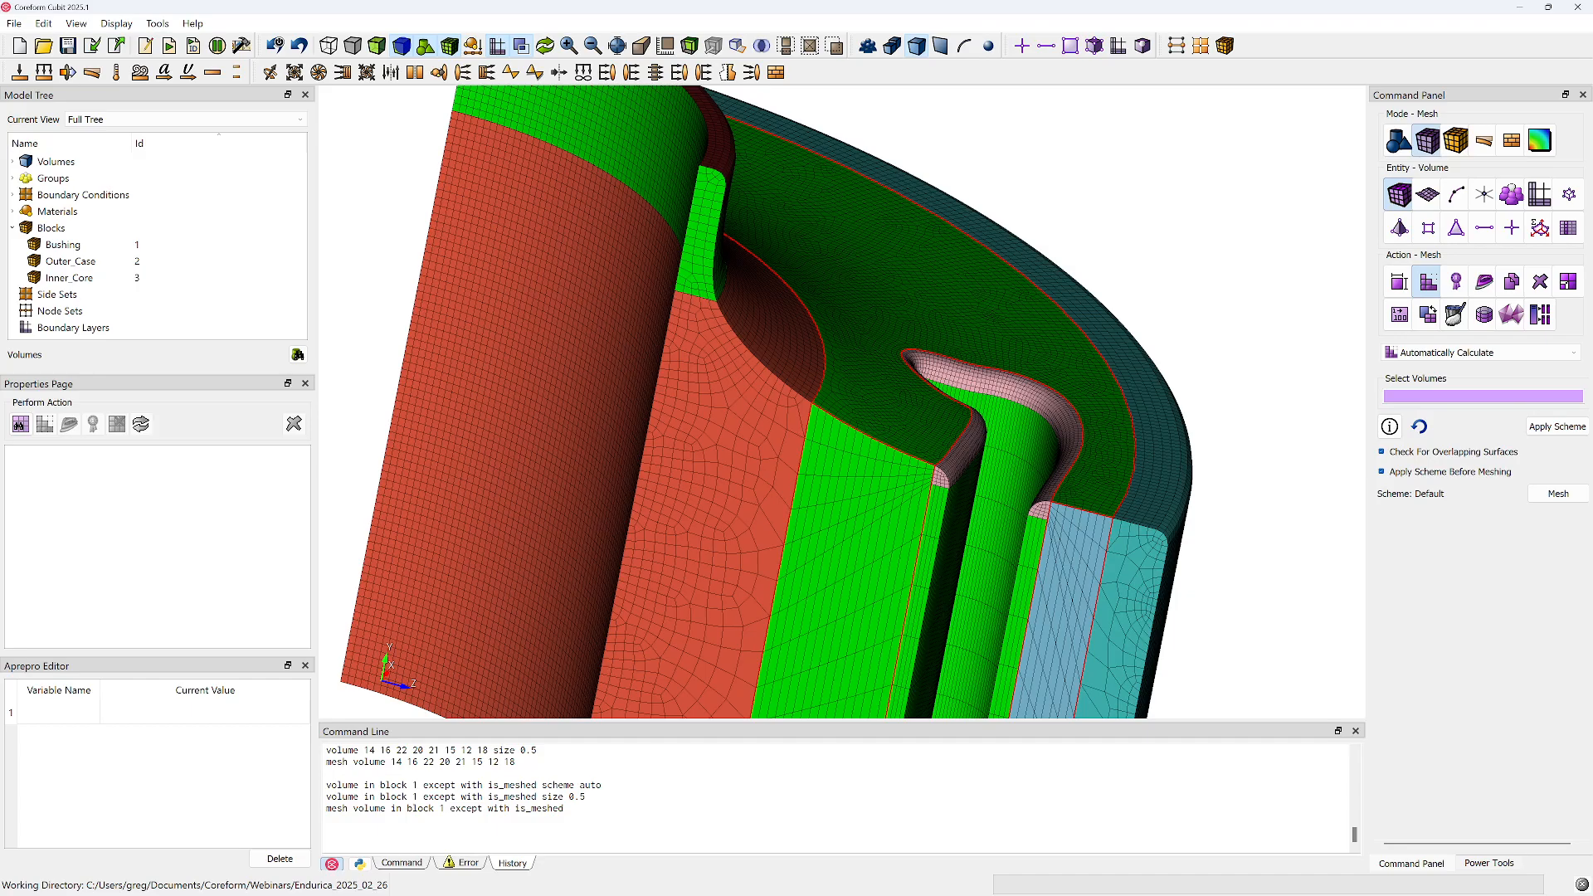
{"action": "left_click", "coordinate": [918, 534]}
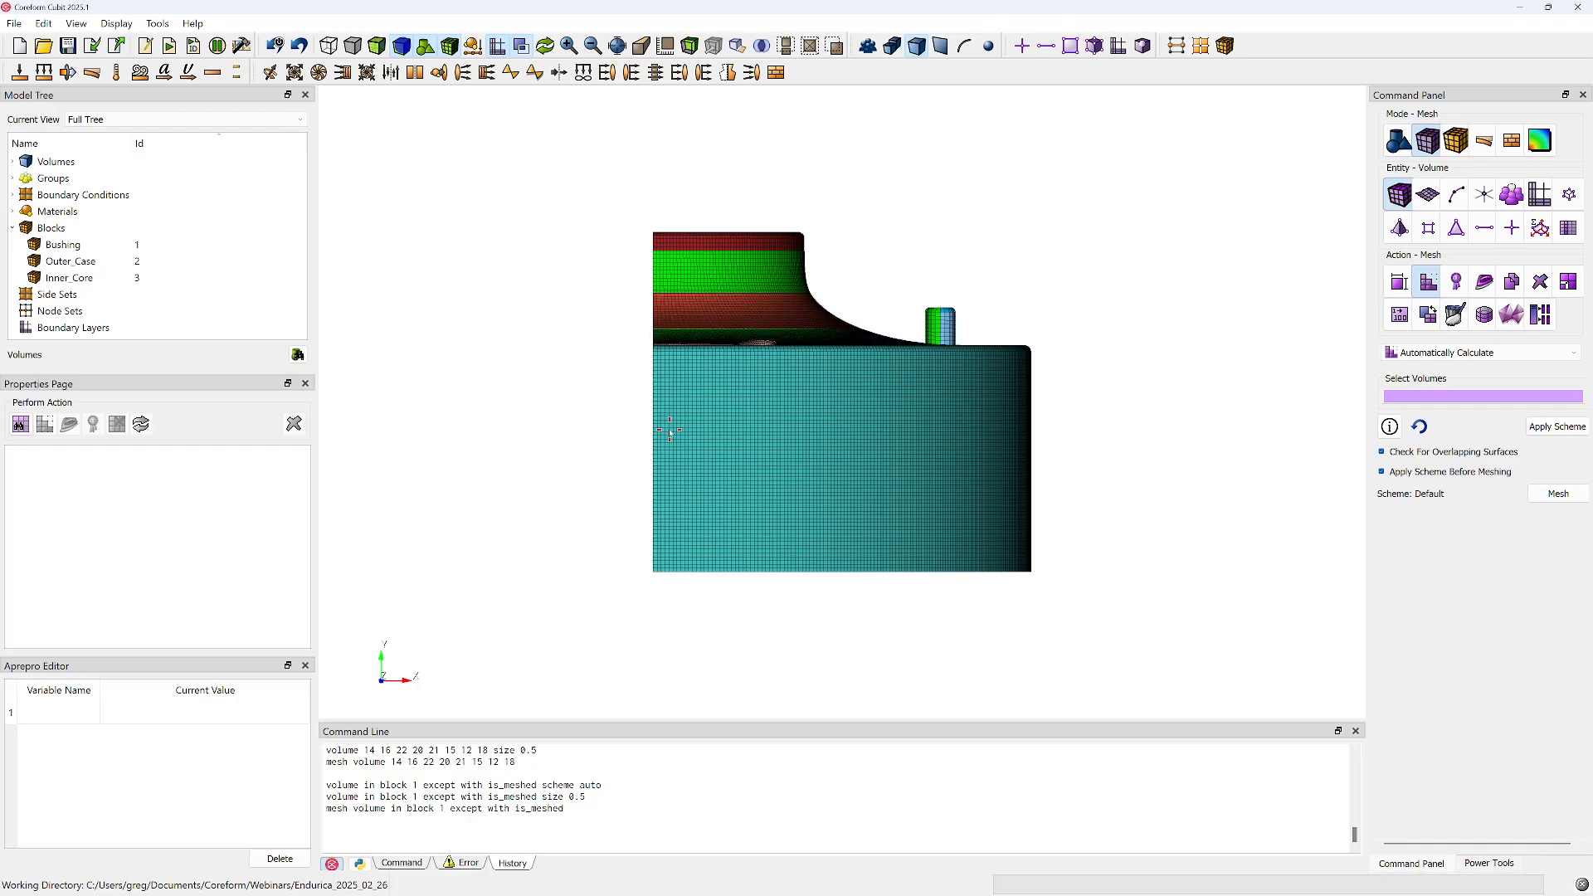
{"action": "left_click_drag", "start_coordinate": [688, 404], "coordinate": [1033, 420]}
{"action": "left_click_drag", "start_coordinate": [811, 433], "coordinate": [1003, 494]}
{"action": "scroll", "coordinate": [921, 437], "scroll_direction": "up", "scroll_amount": 6}
{"action": "scroll", "coordinate": [888, 483], "scroll_direction": "down", "scroll_amount": 4}
{"action": "left_click_drag", "start_coordinate": [875, 484], "coordinate": [877, 441]}
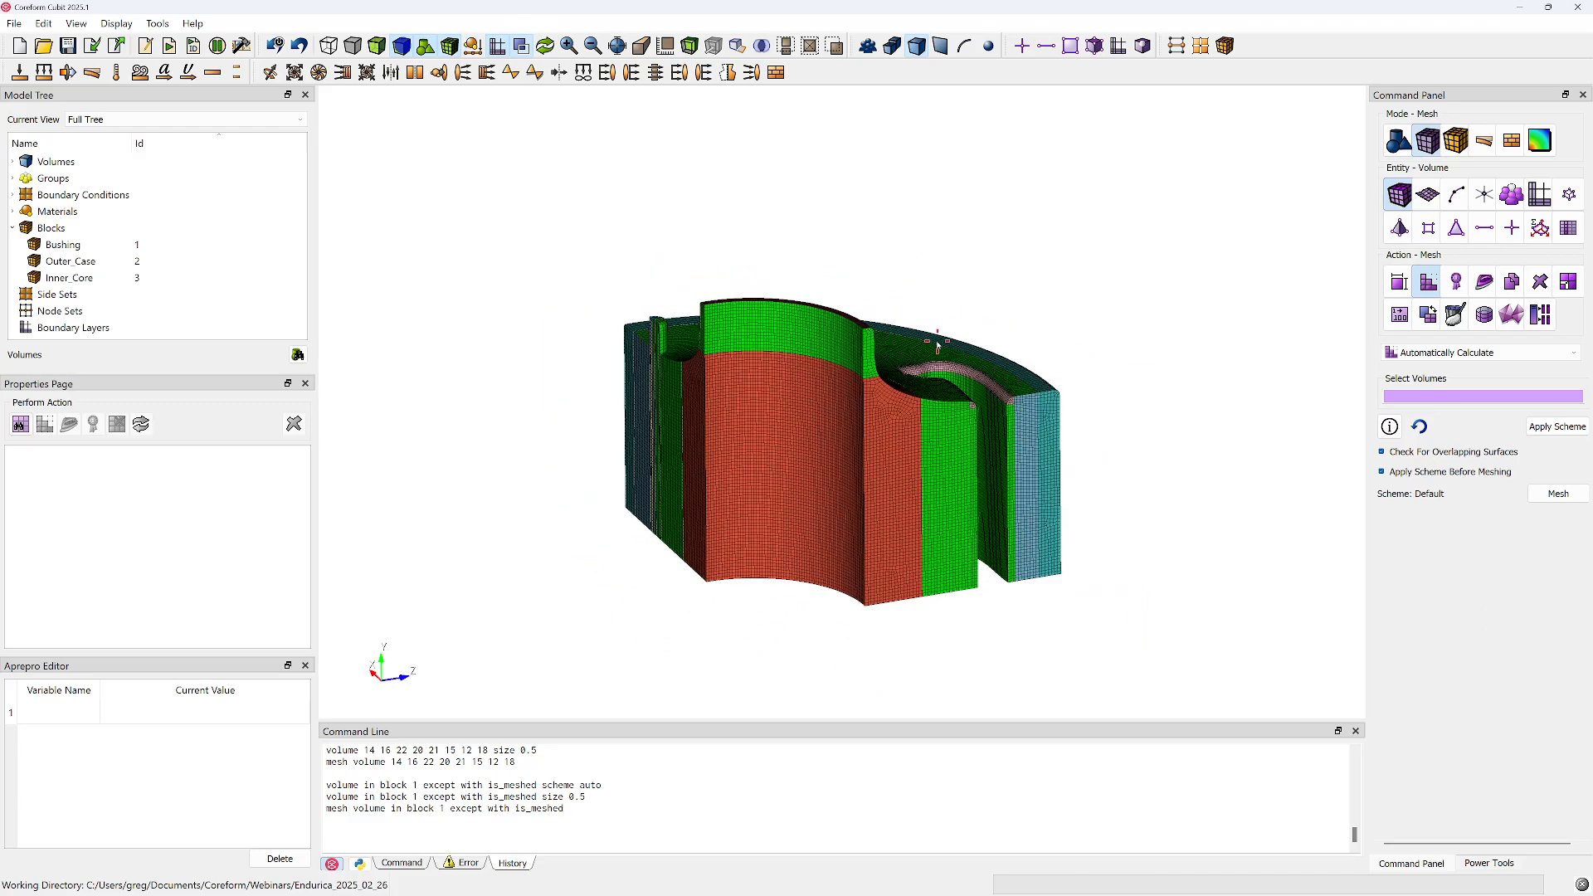
{"action": "left_click_drag", "start_coordinate": [917, 383], "coordinate": [893, 430]}
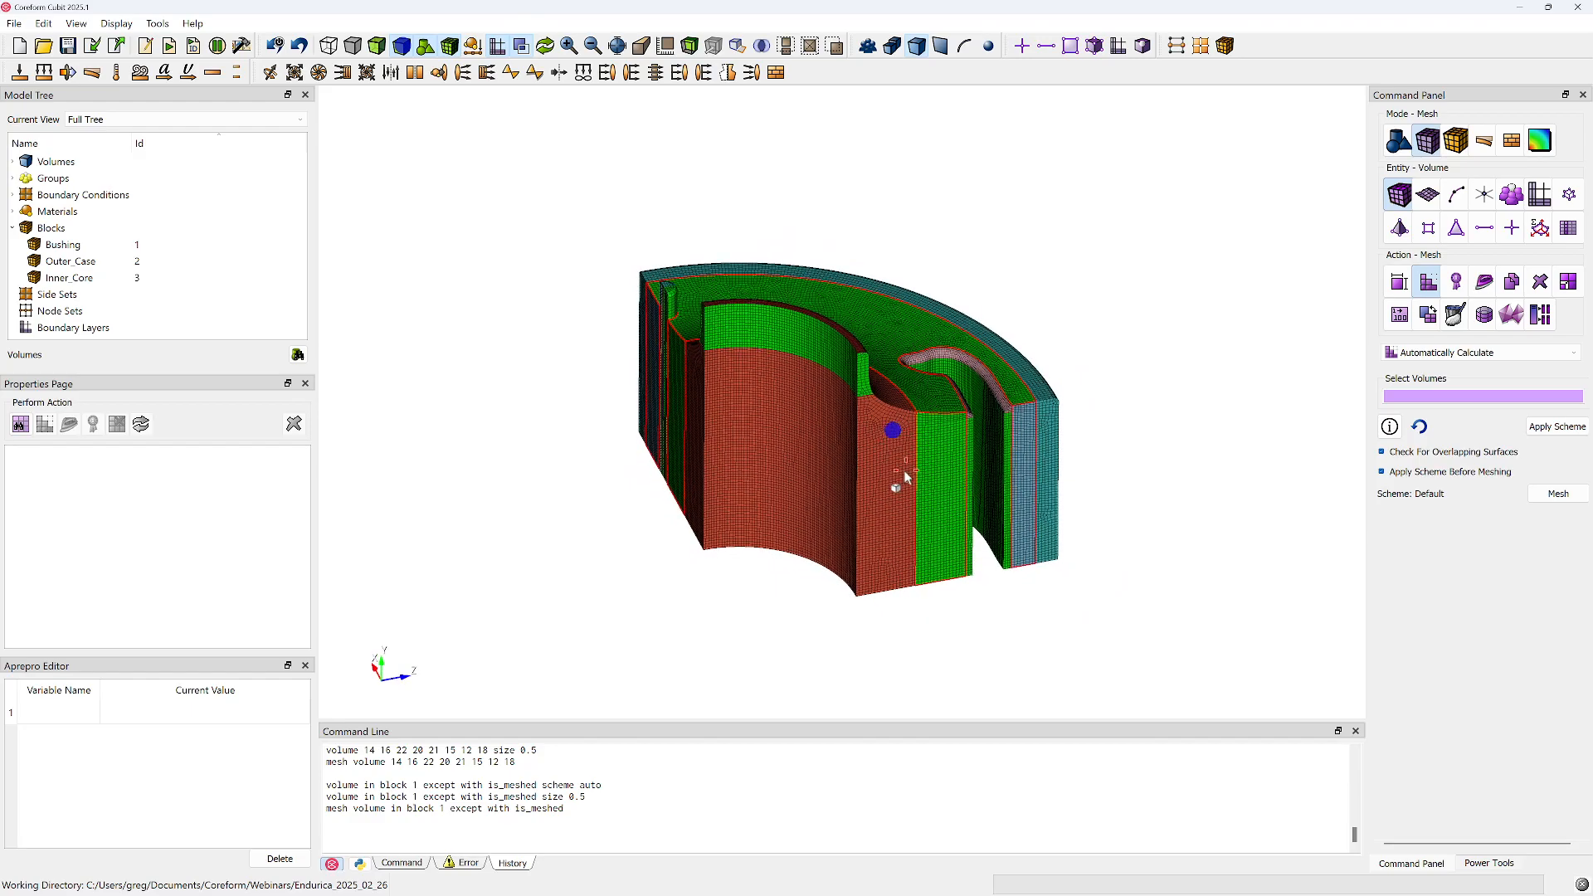
{"action": "middle_click_drag", "start_coordinate": [851, 439], "coordinate": [816, 413]}
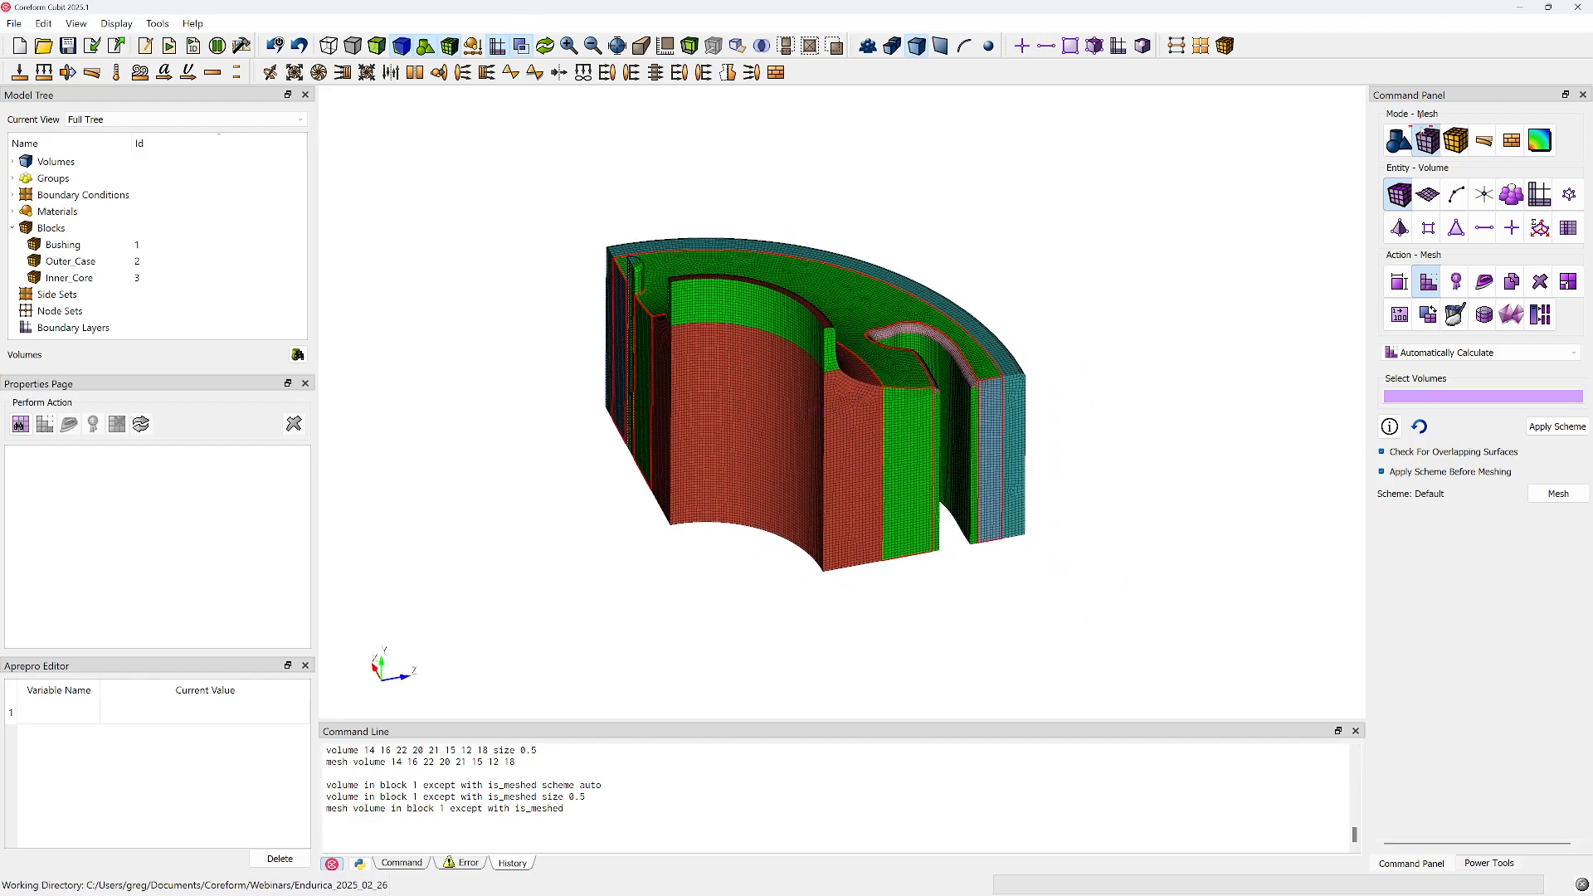
Preview a copy of the volumes in block 1 reflected about the YZ plane, with Copy Mesh enabled
{"action": "left_click", "coordinate": [1400, 140]}
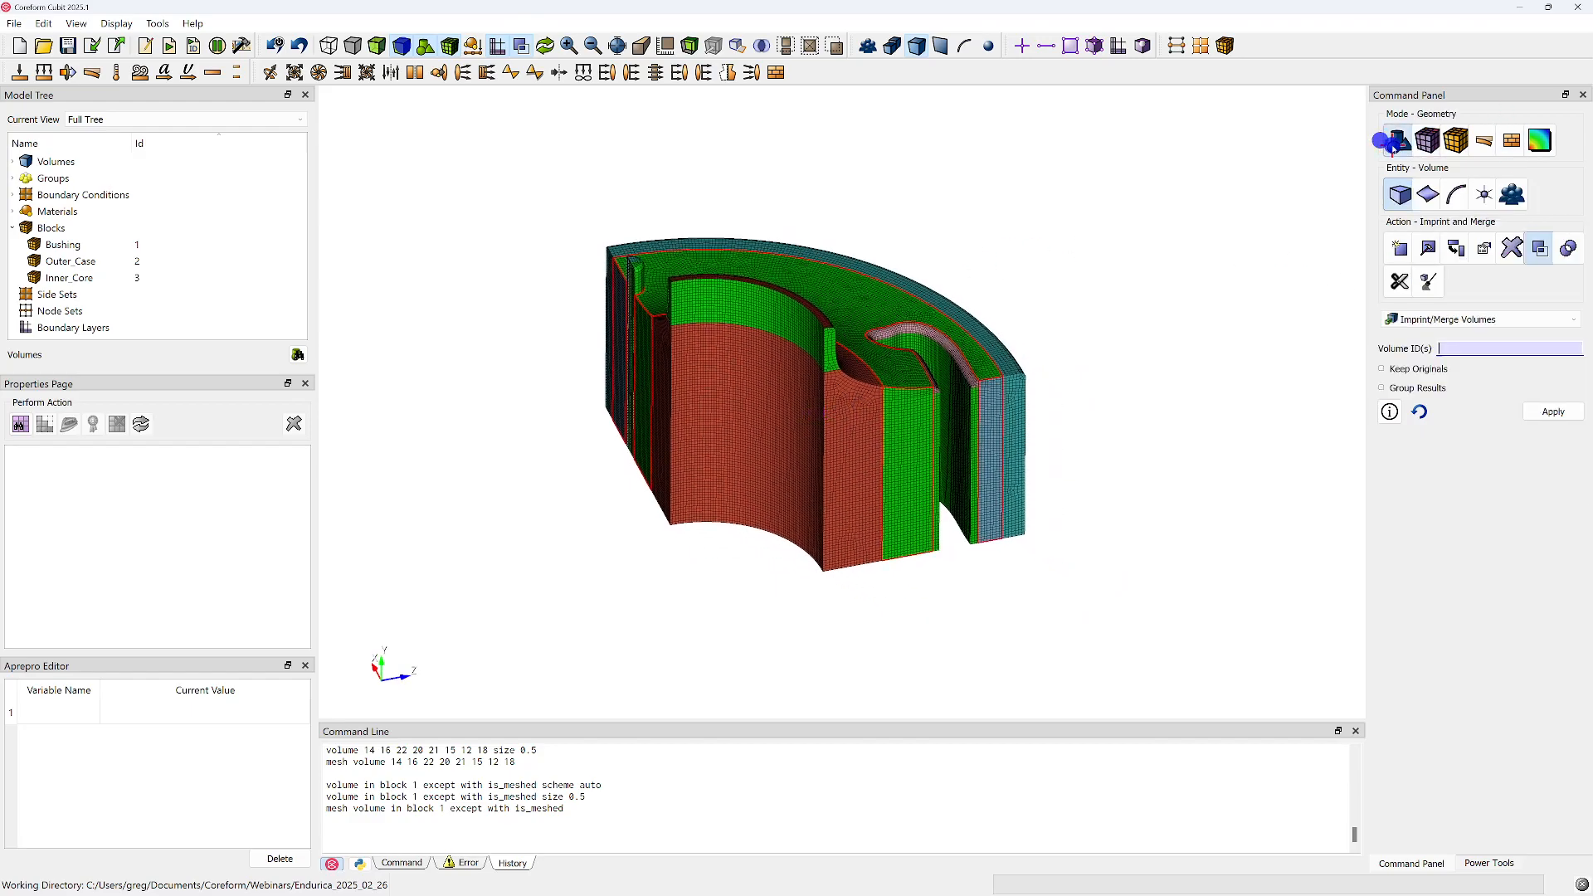
{"action": "left_click", "coordinate": [1398, 249]}
{"action": "type", "text": "10"}
{"action": "left_click_drag", "start_coordinate": [1365, 276], "coordinate": [1287, 271]}
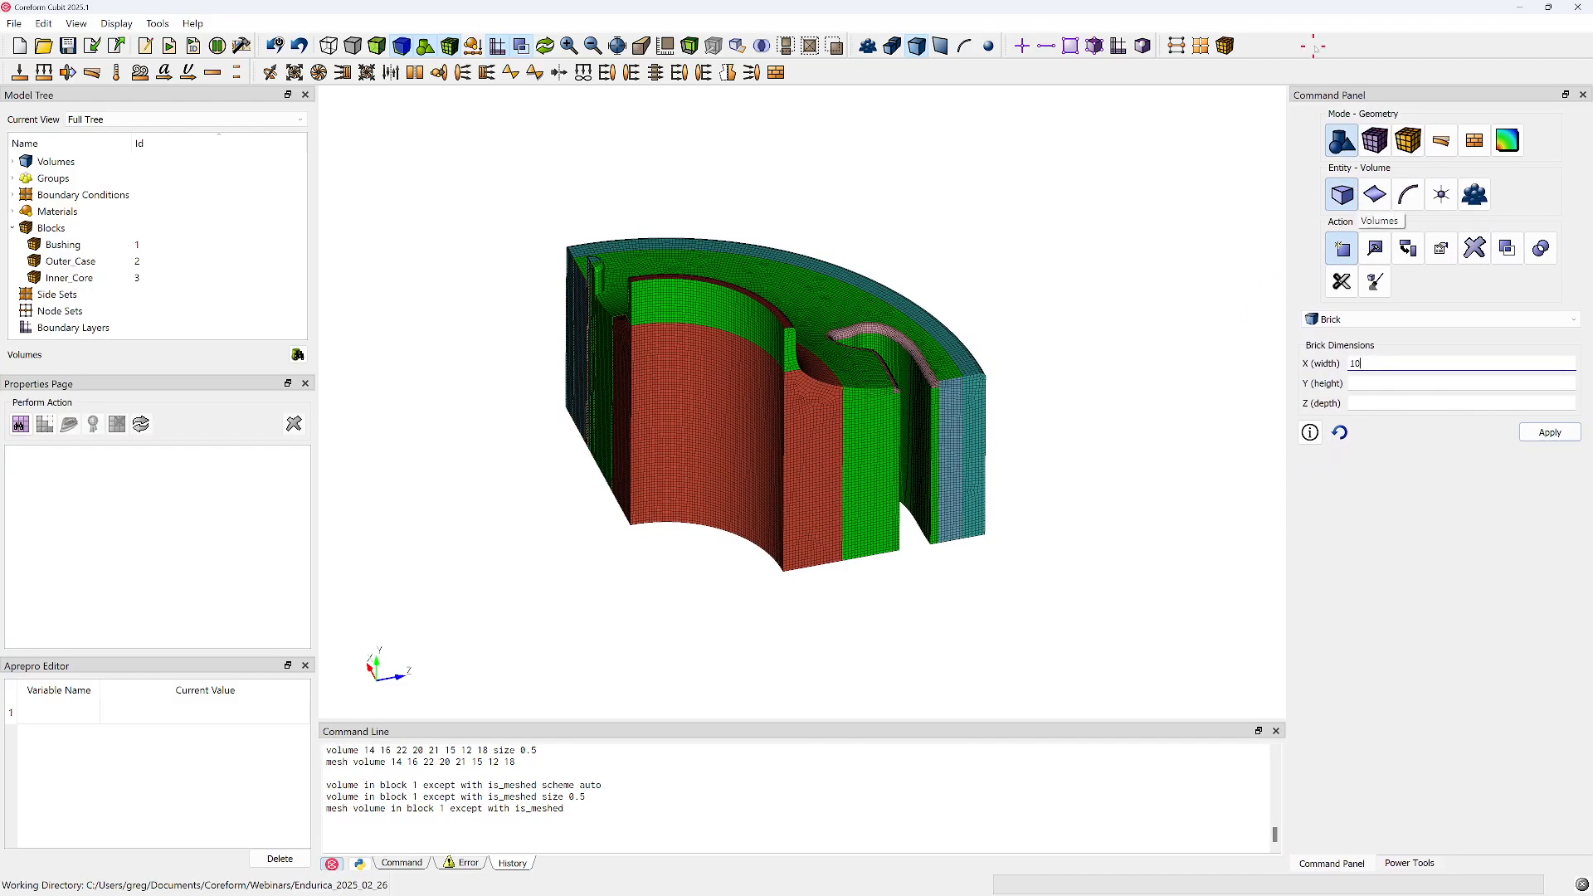
{"action": "left_click", "coordinate": [1369, 318]}
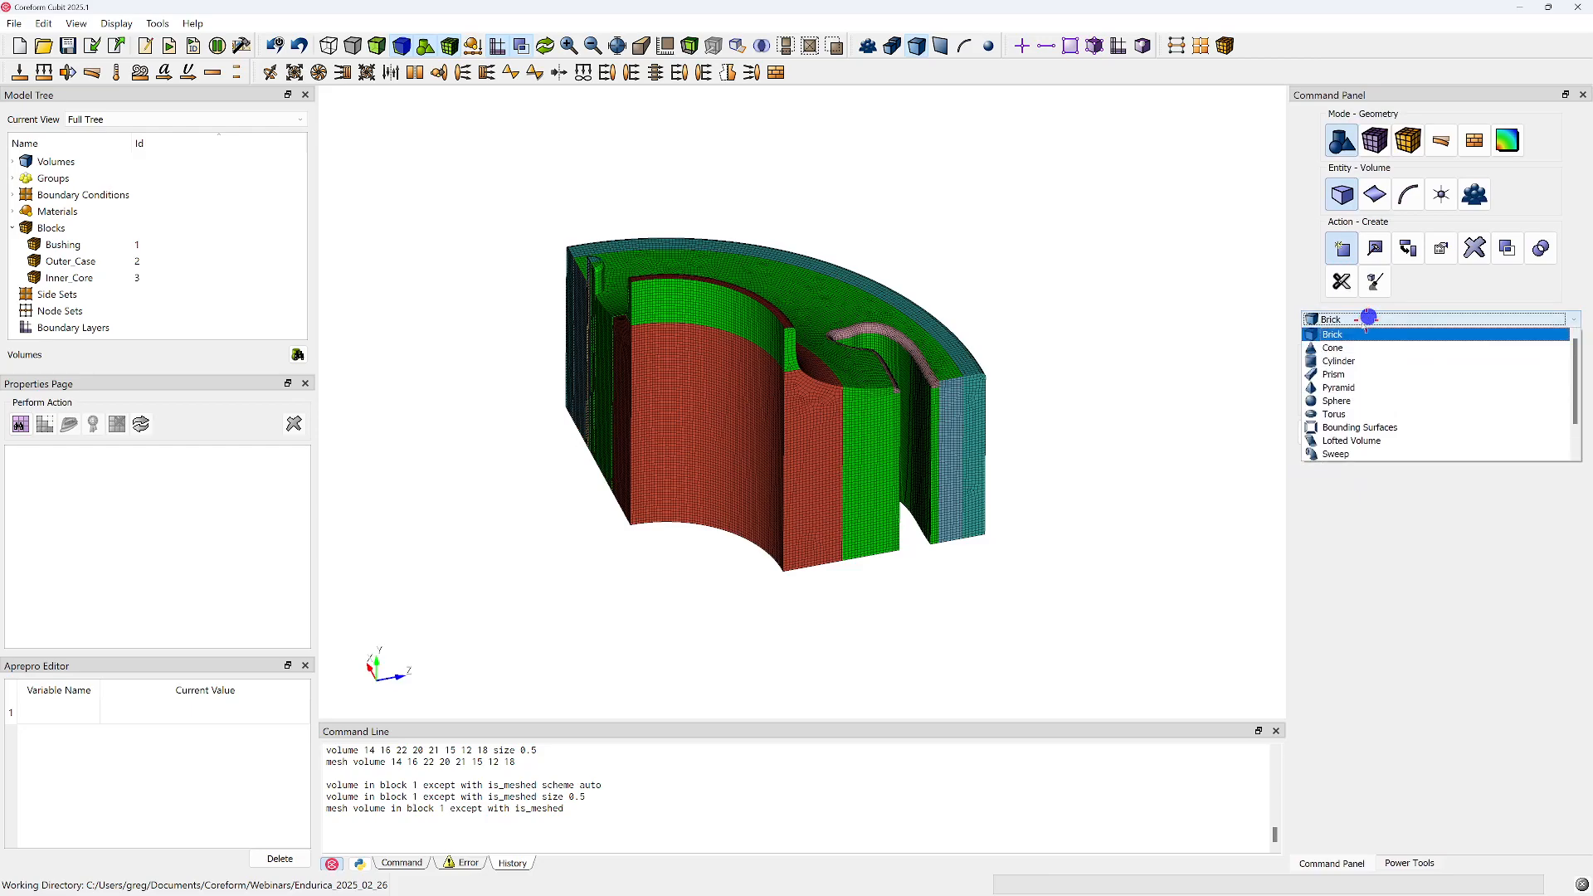
{"action": "scroll", "coordinate": [1437, 390], "scroll_direction": "down", "scroll_amount": 1}
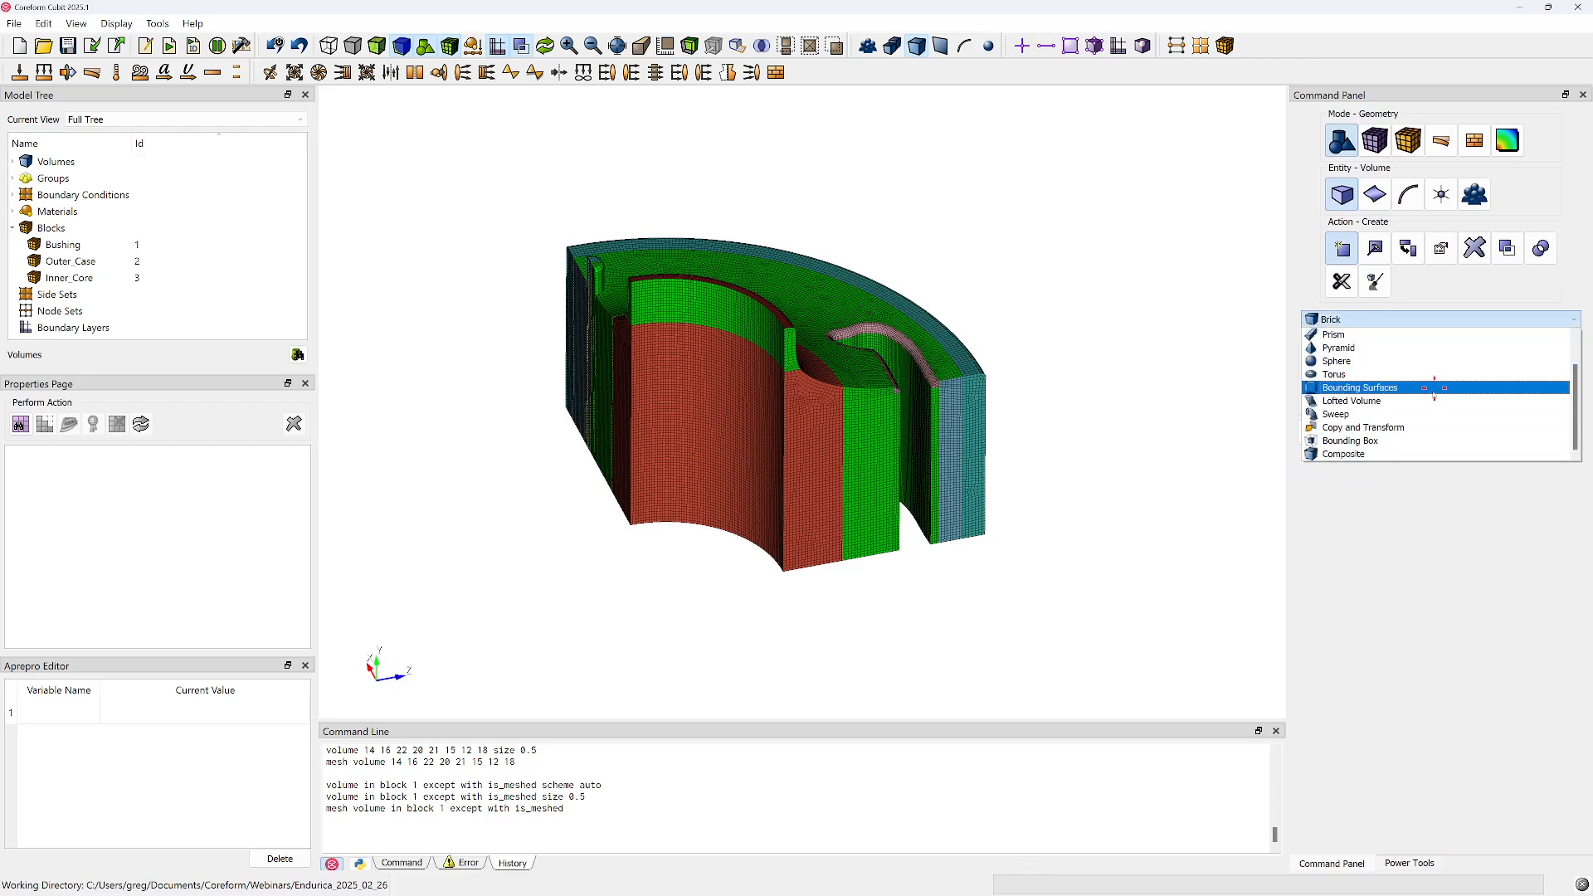
{"action": "left_click", "coordinate": [1360, 428]}
{"action": "left_click", "coordinate": [1415, 351]}
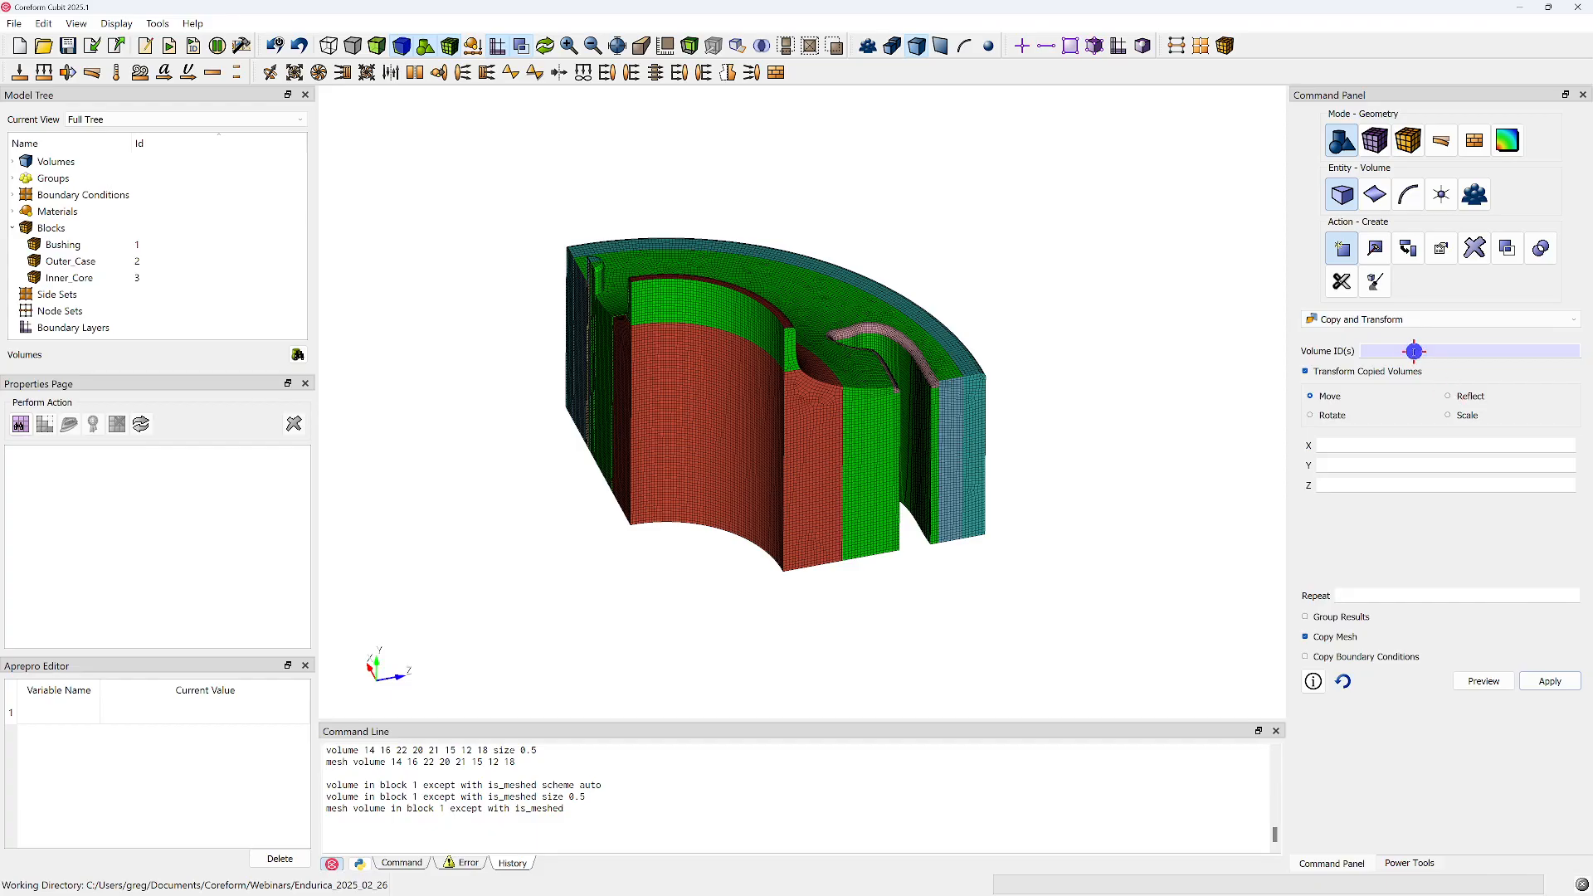
{"action": "type", "text": "in block 1"}
{"action": "left_click", "coordinate": [1449, 397]}
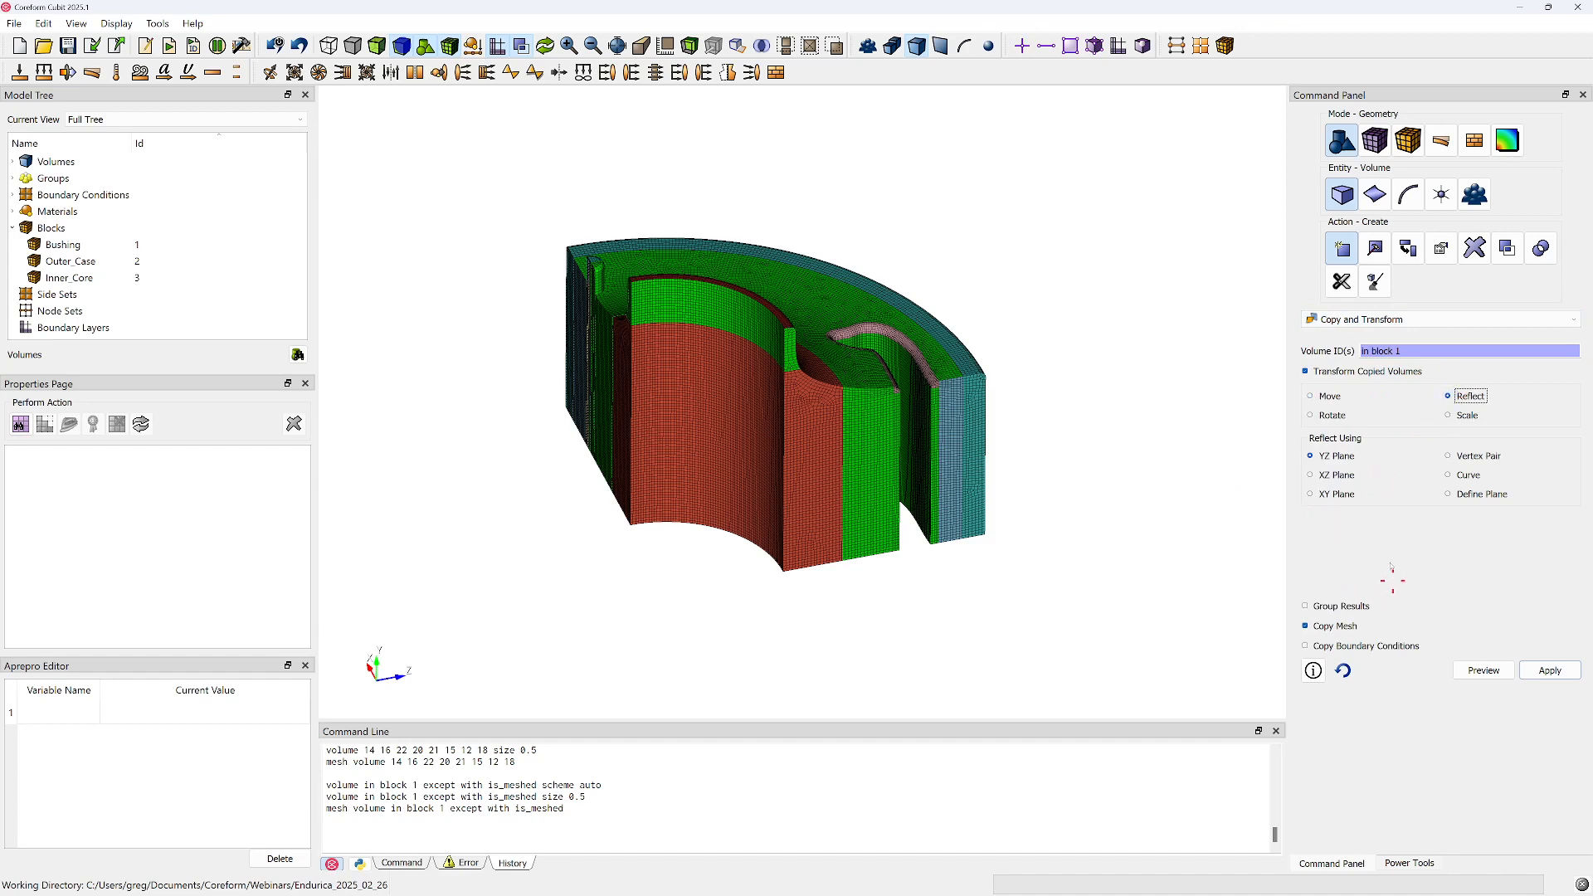
{"action": "middle_click_drag", "start_coordinate": [979, 494], "coordinate": [856, 509]}
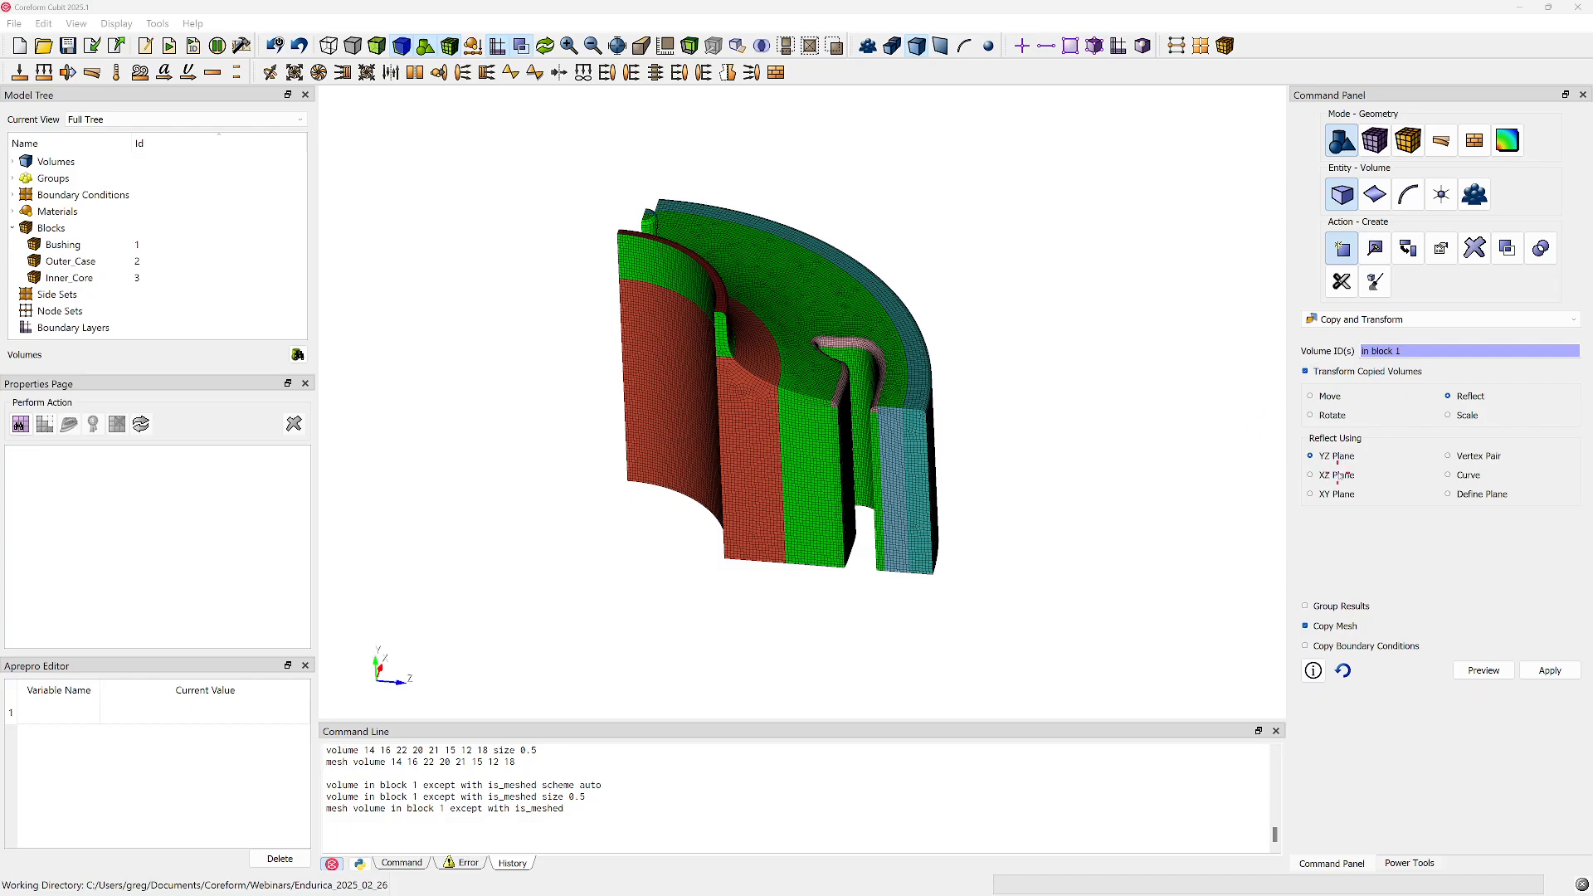
{"action": "left_click", "coordinate": [1484, 670]}
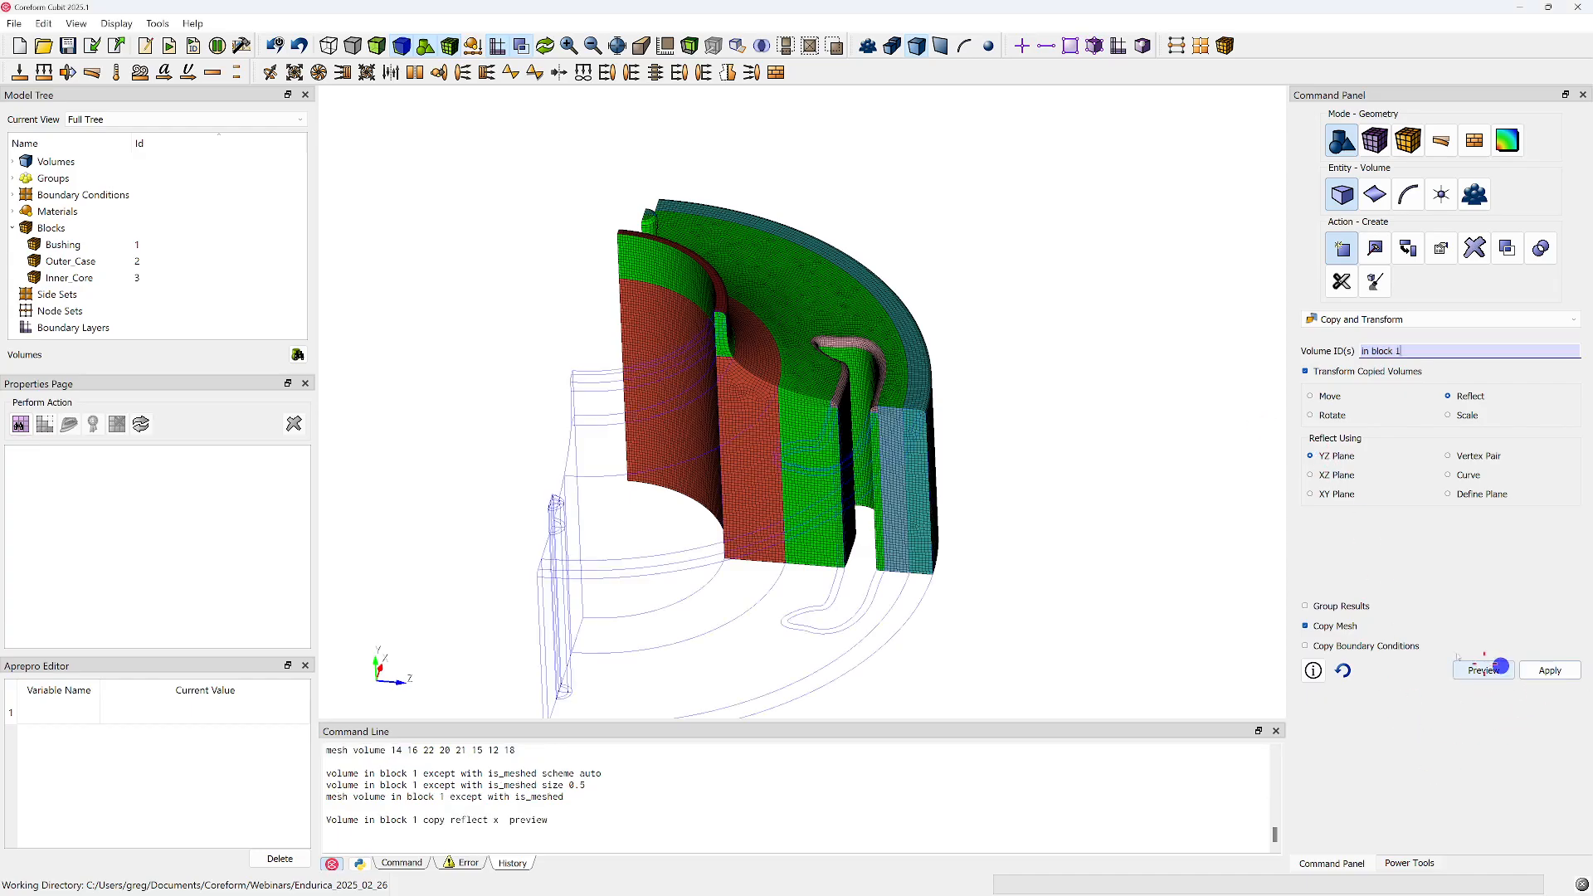
{"action": "mouse_move", "coordinate": [768, 398]}
{"action": "left_mouse_down"}
{"action": "mouse_move", "coordinate": [805, 561]}
{"action": "mouse_move", "coordinate": [780, 400]}
{"action": "left_mouse_up"}
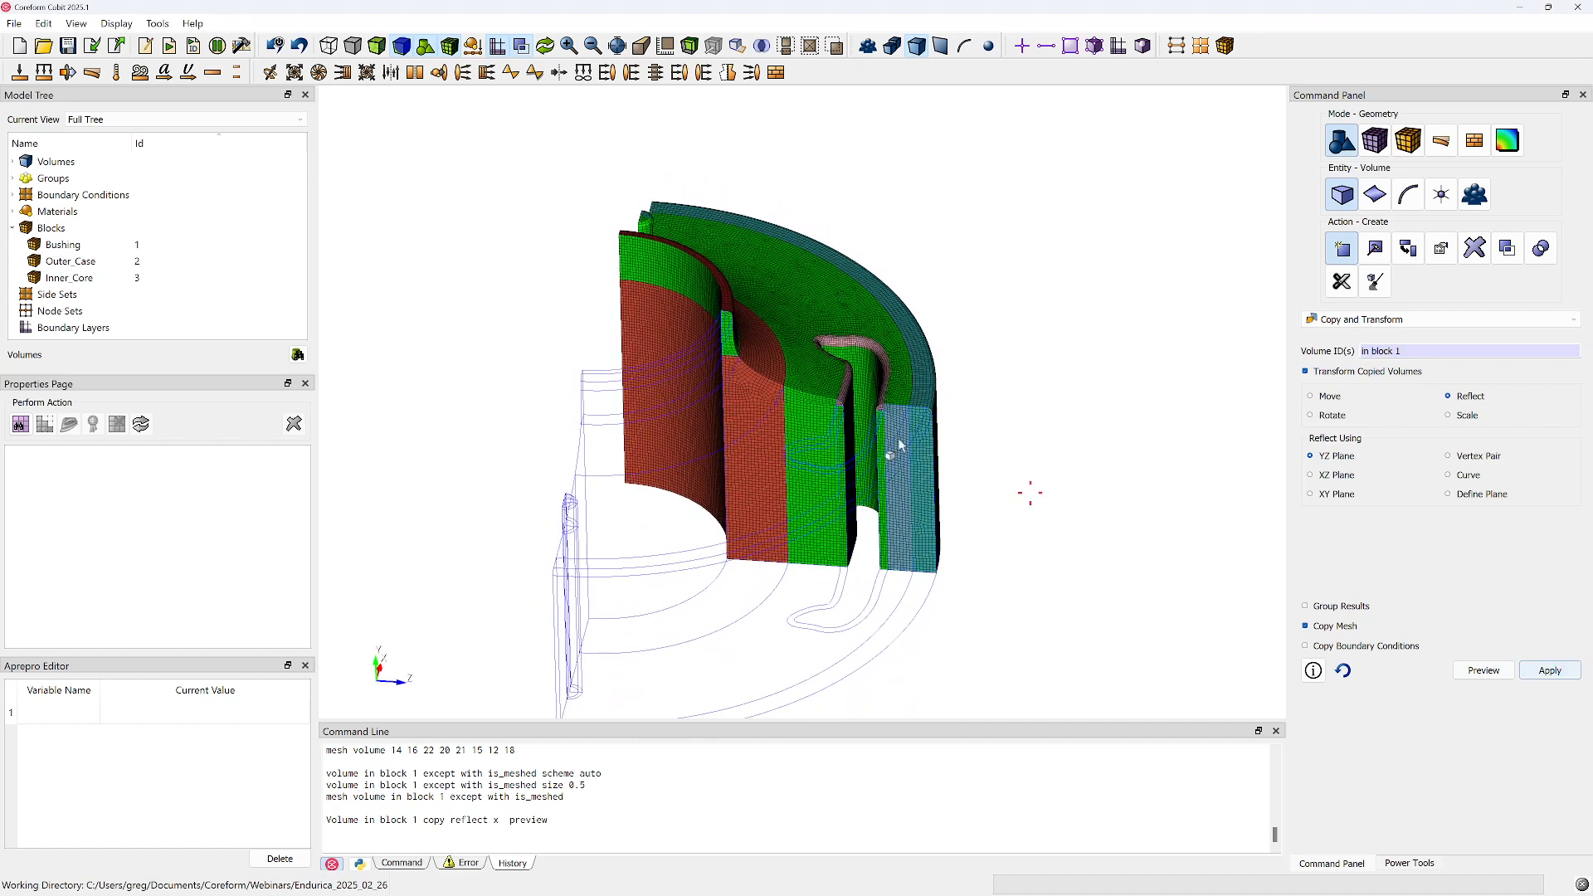
Check the locations of three vertices on the cut face to verify that it lies on the YZ plane
{"action": "left_click", "coordinate": [988, 45]}
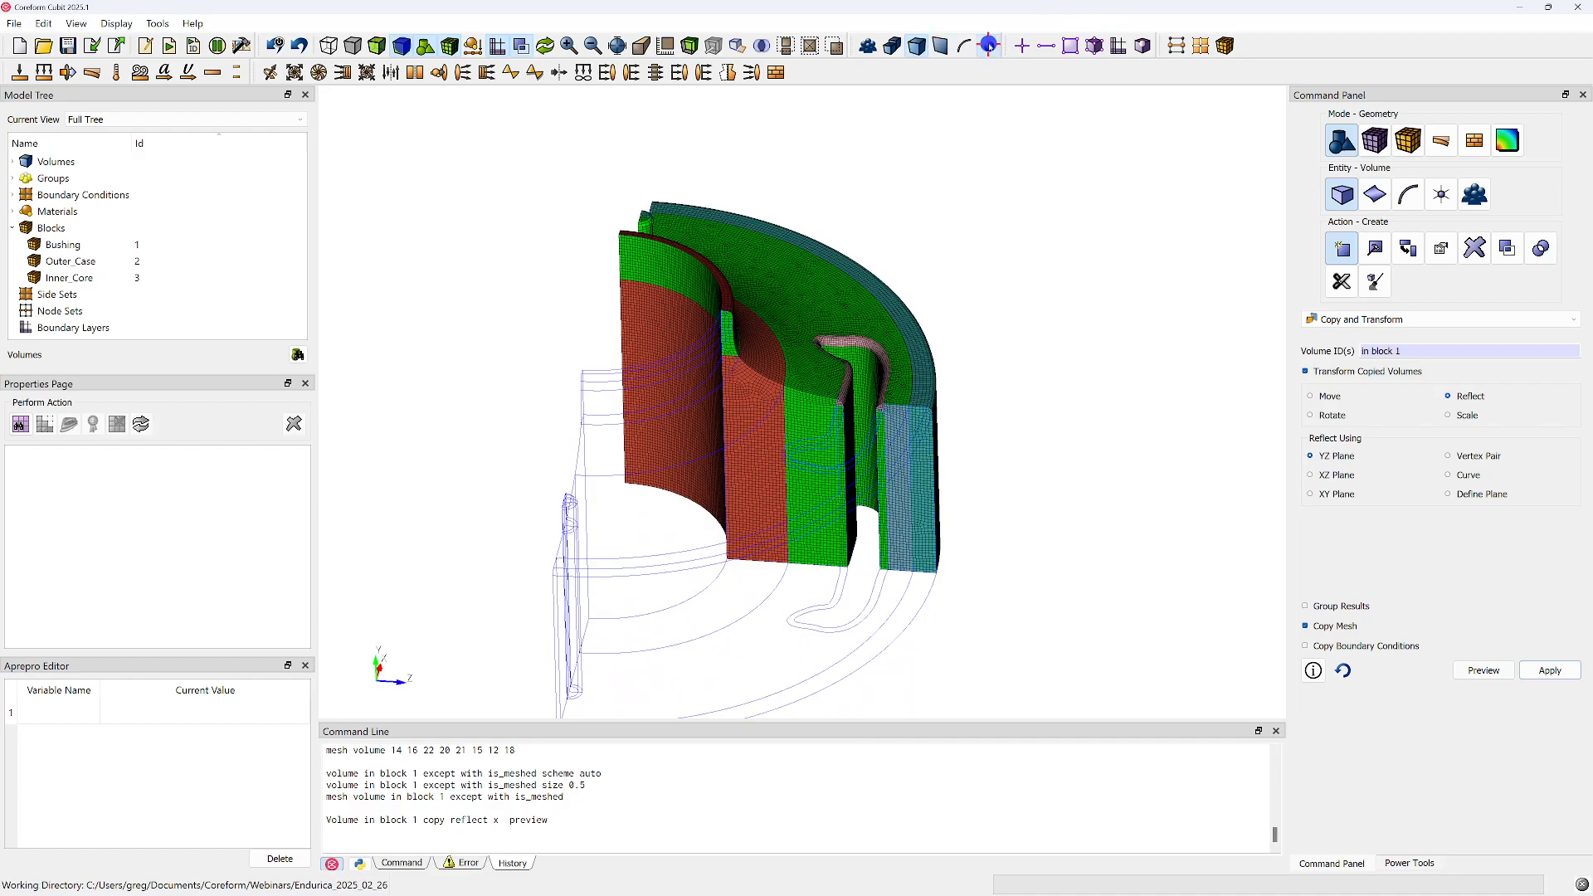
{"action": "left_click", "coordinate": [916, 402]}
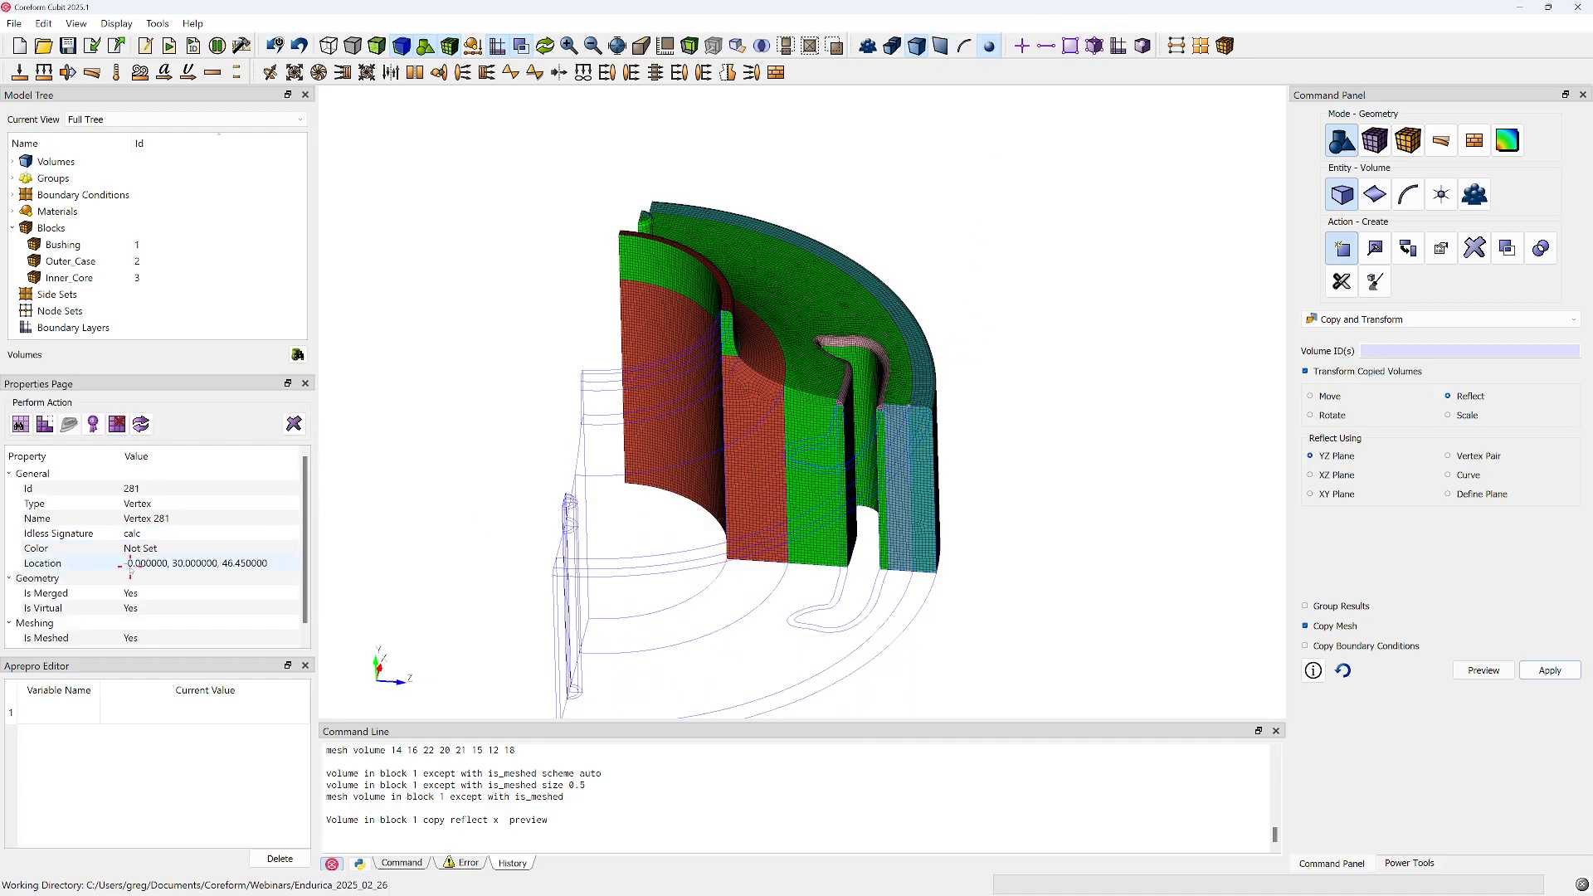
{"action": "left_click", "coordinate": [794, 386]}
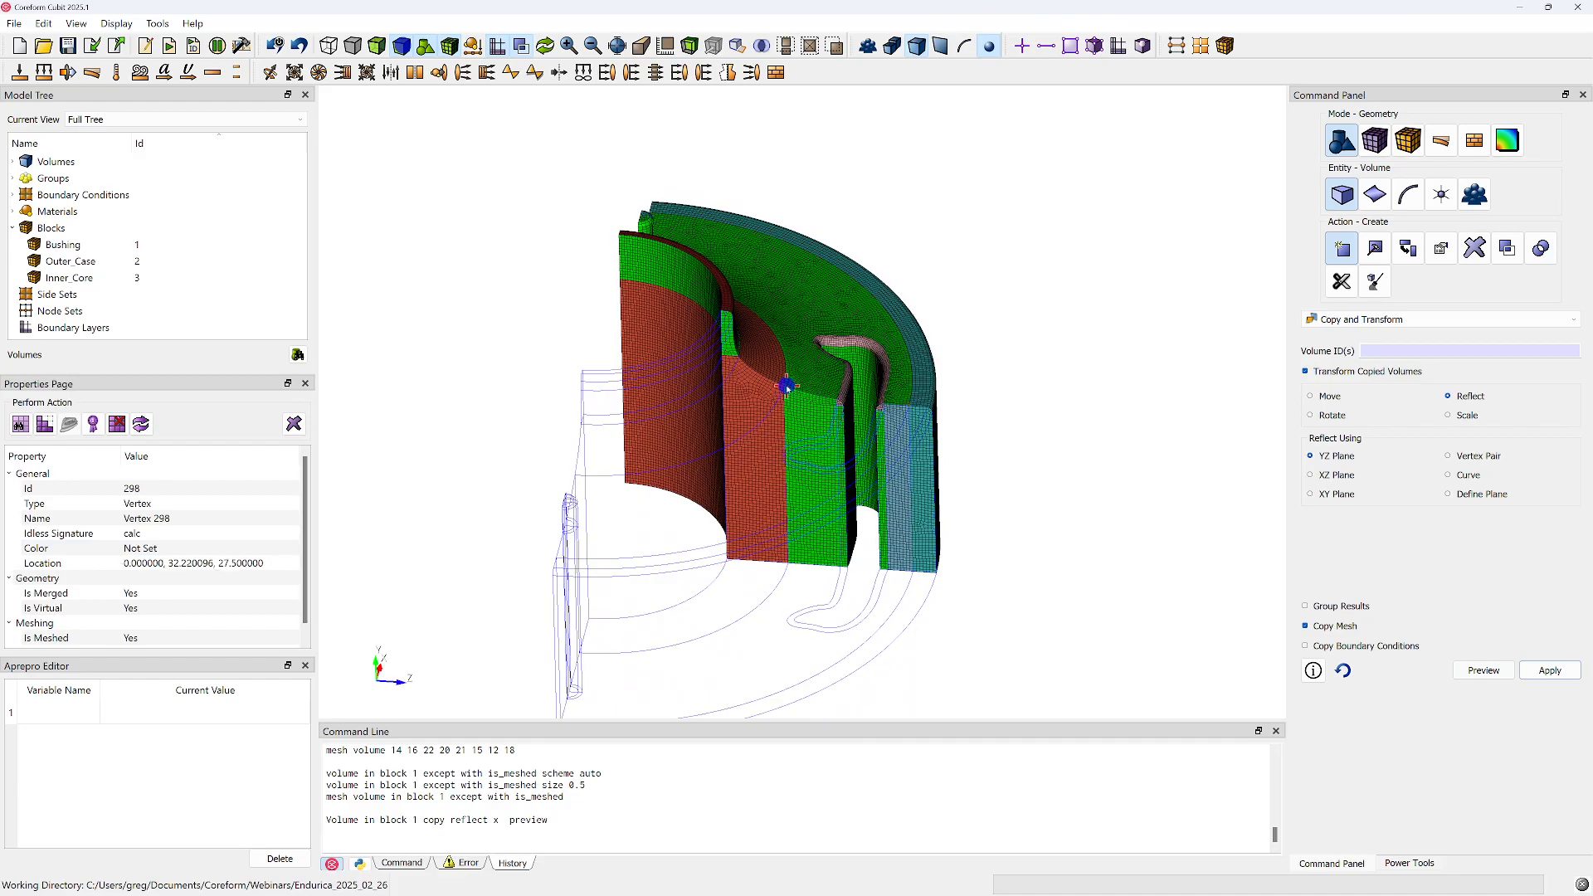
{"action": "left_click", "coordinate": [727, 313]}
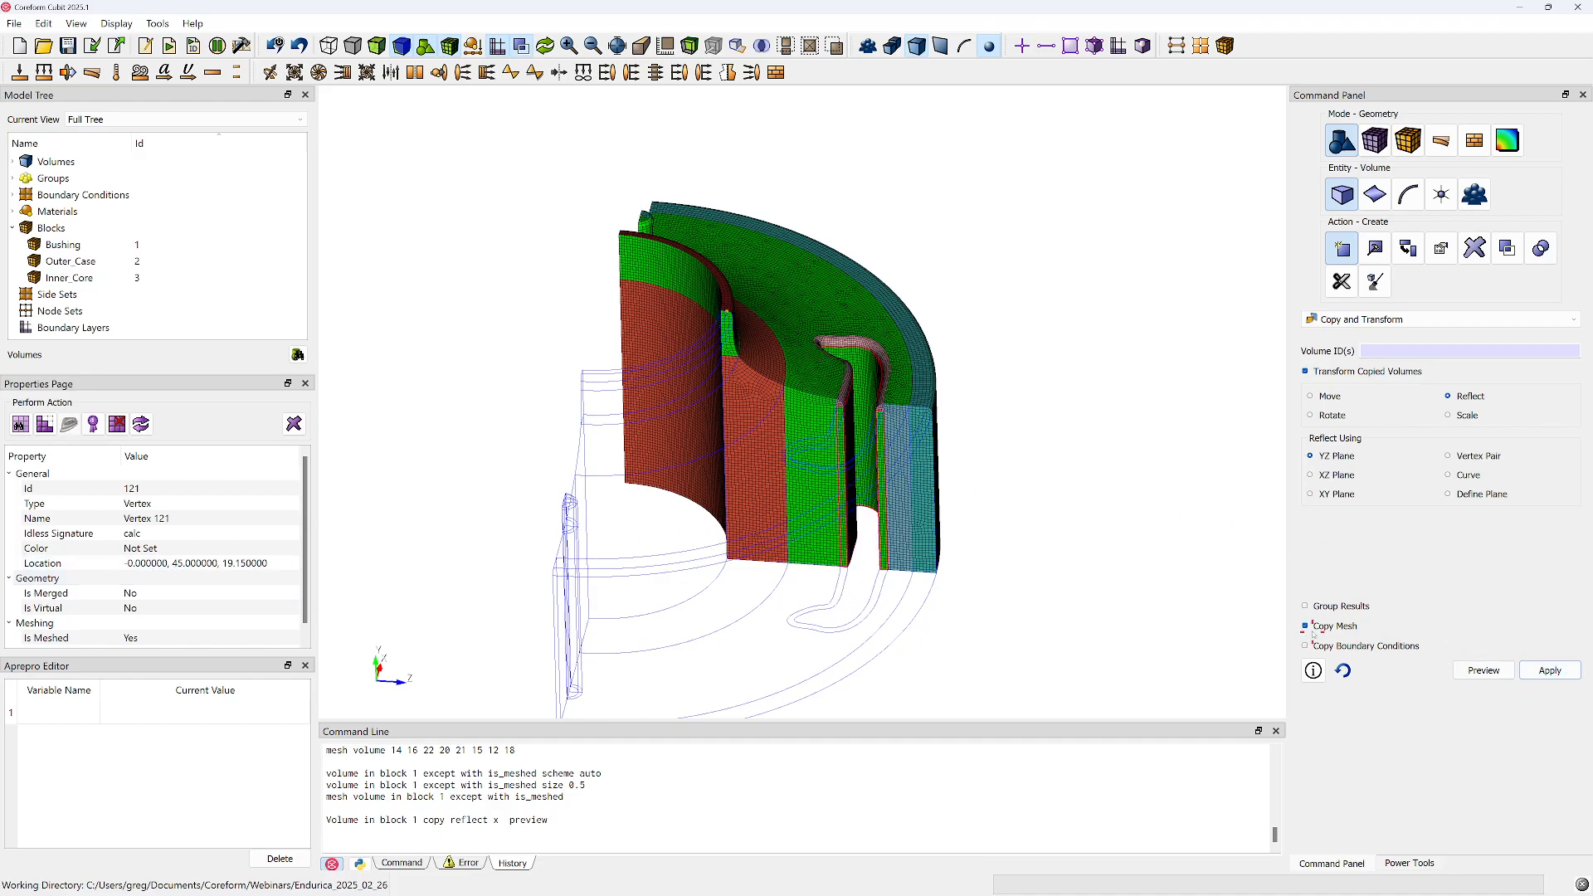
Copy the volumes in block 1 with their mesh by reflecting them about the YZ plane, and inspect the mirrored half
{"action": "left_click", "coordinate": [1548, 670]}
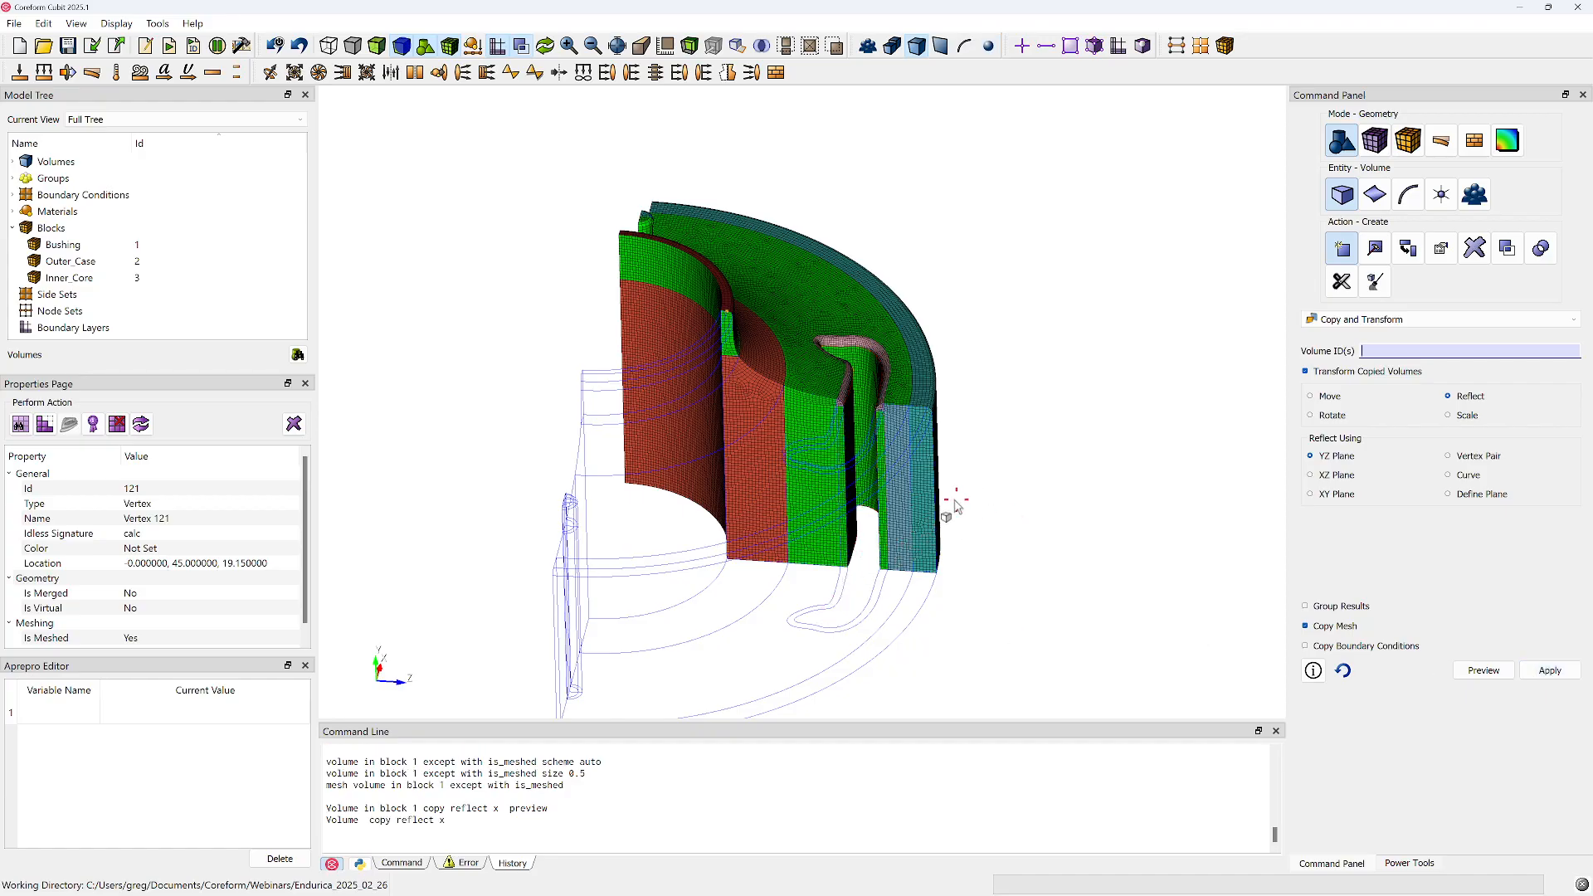
{"action": "scroll", "coordinate": [951, 510], "scroll_direction": "down", "scroll_amount": 2}
{"action": "right_click", "coordinate": [473, 274]}
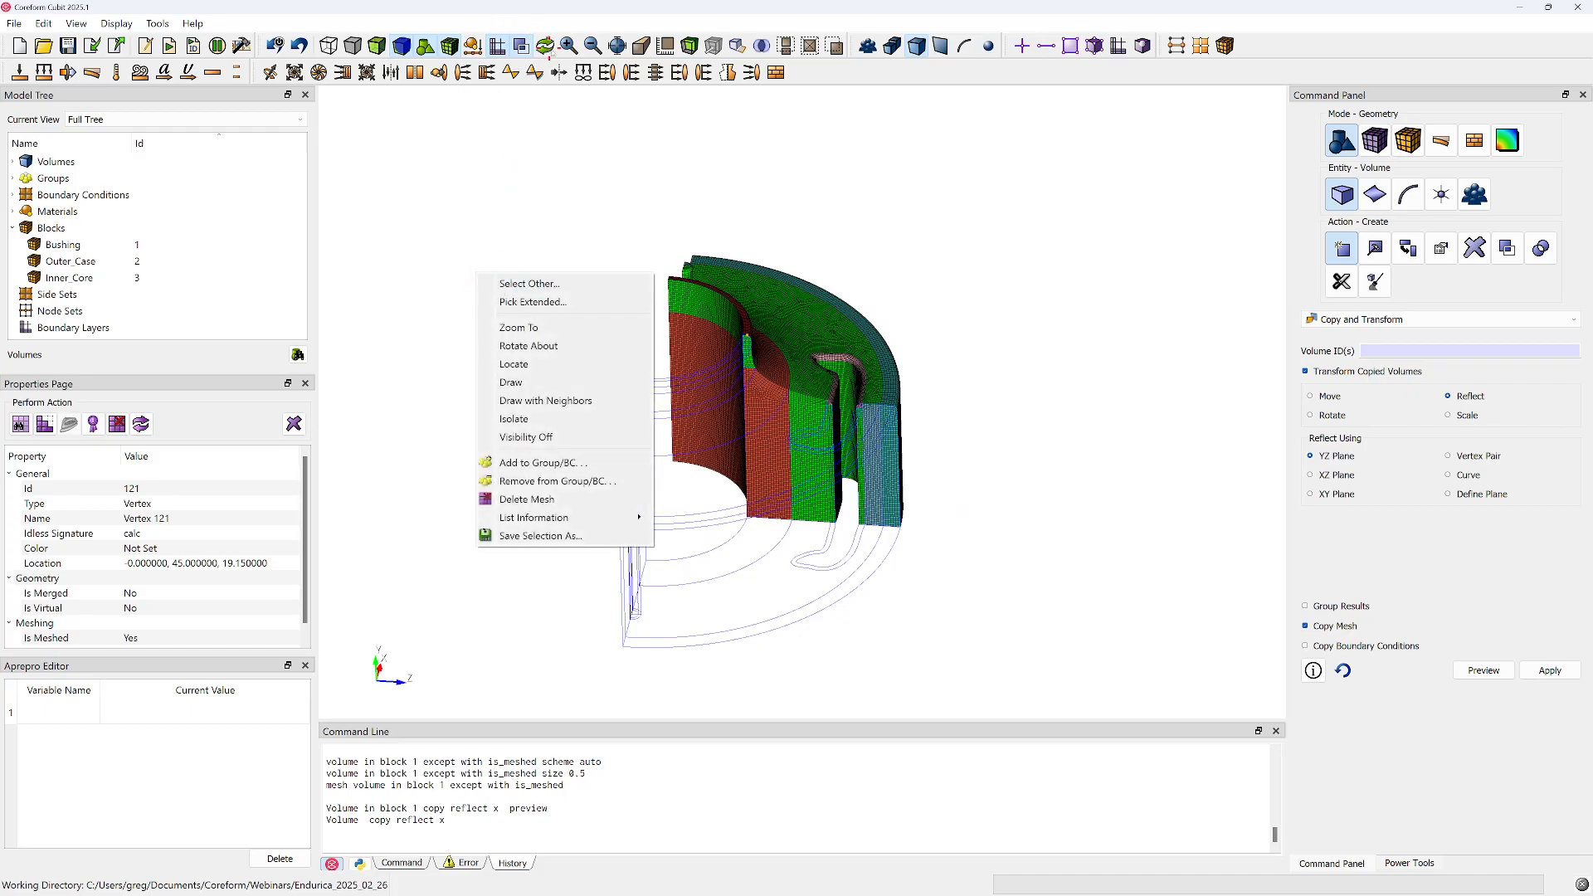
{"action": "left_click", "coordinate": [1393, 350]}
{"action": "type", "text": "in block 1"}
{"action": "left_click", "coordinate": [1551, 671]}
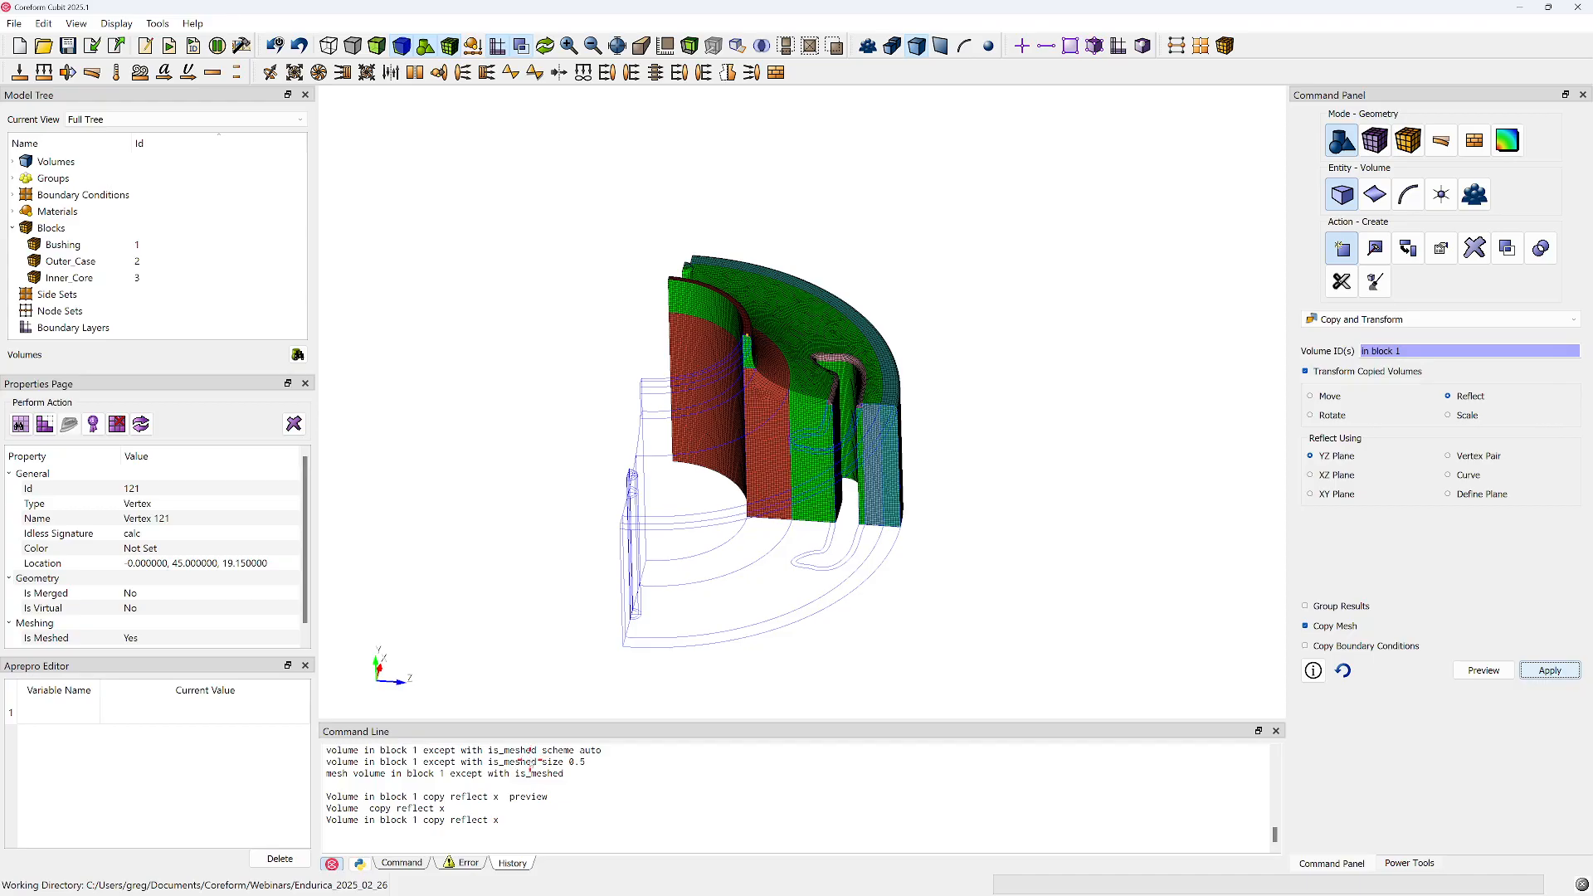
{"action": "left_click_drag", "start_coordinate": [651, 483], "coordinate": [882, 484]}
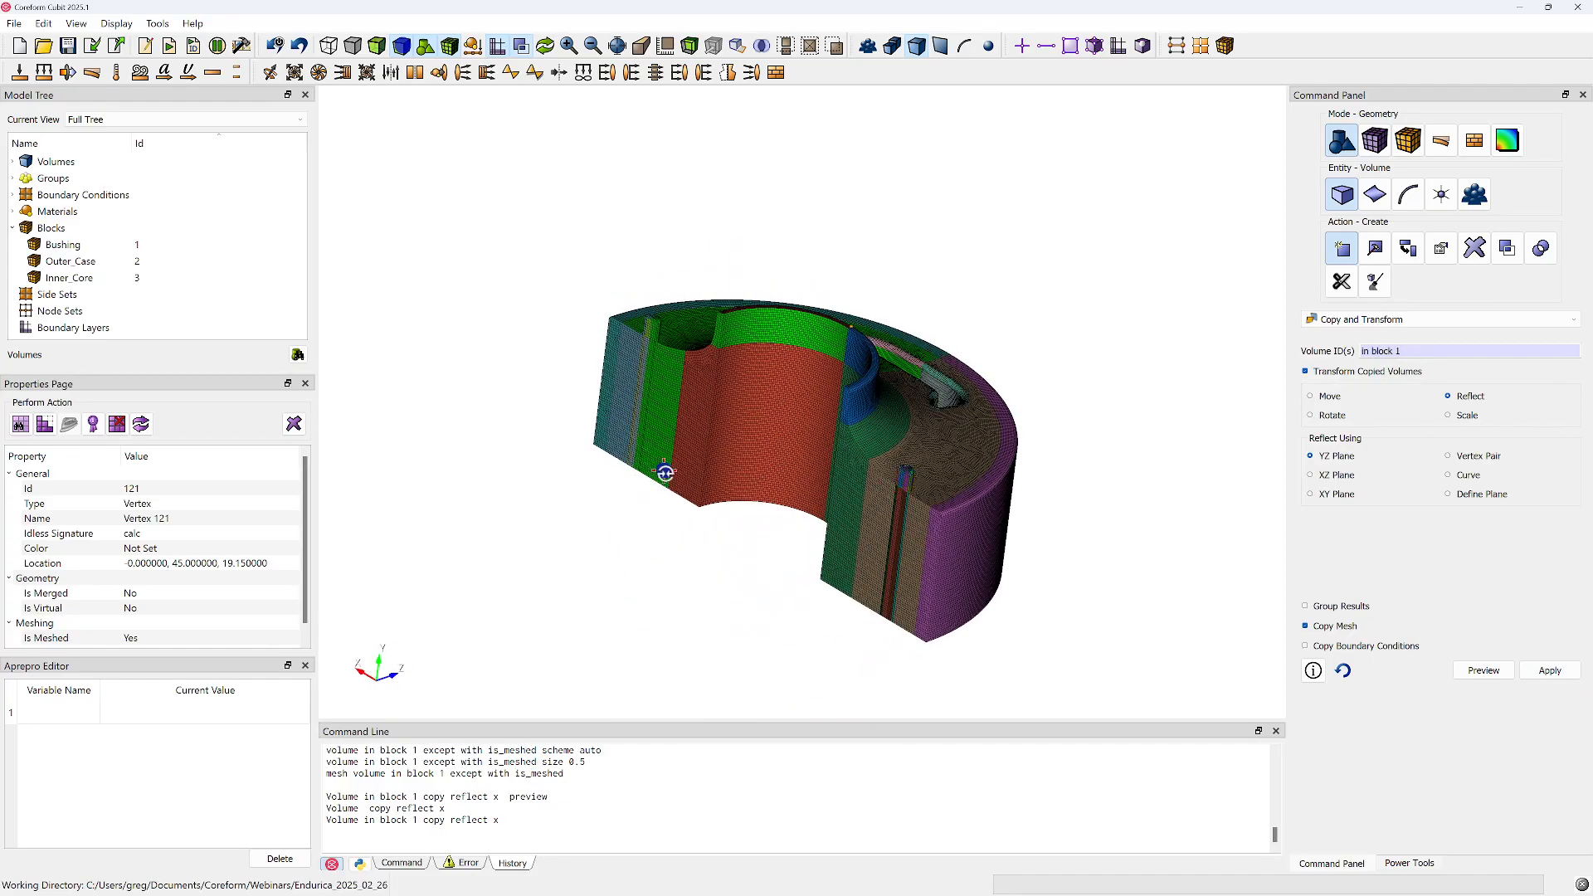
{"action": "left_click_drag", "start_coordinate": [653, 484], "coordinate": [840, 481]}
{"action": "left_click_drag", "start_coordinate": [859, 349], "coordinate": [782, 365]}
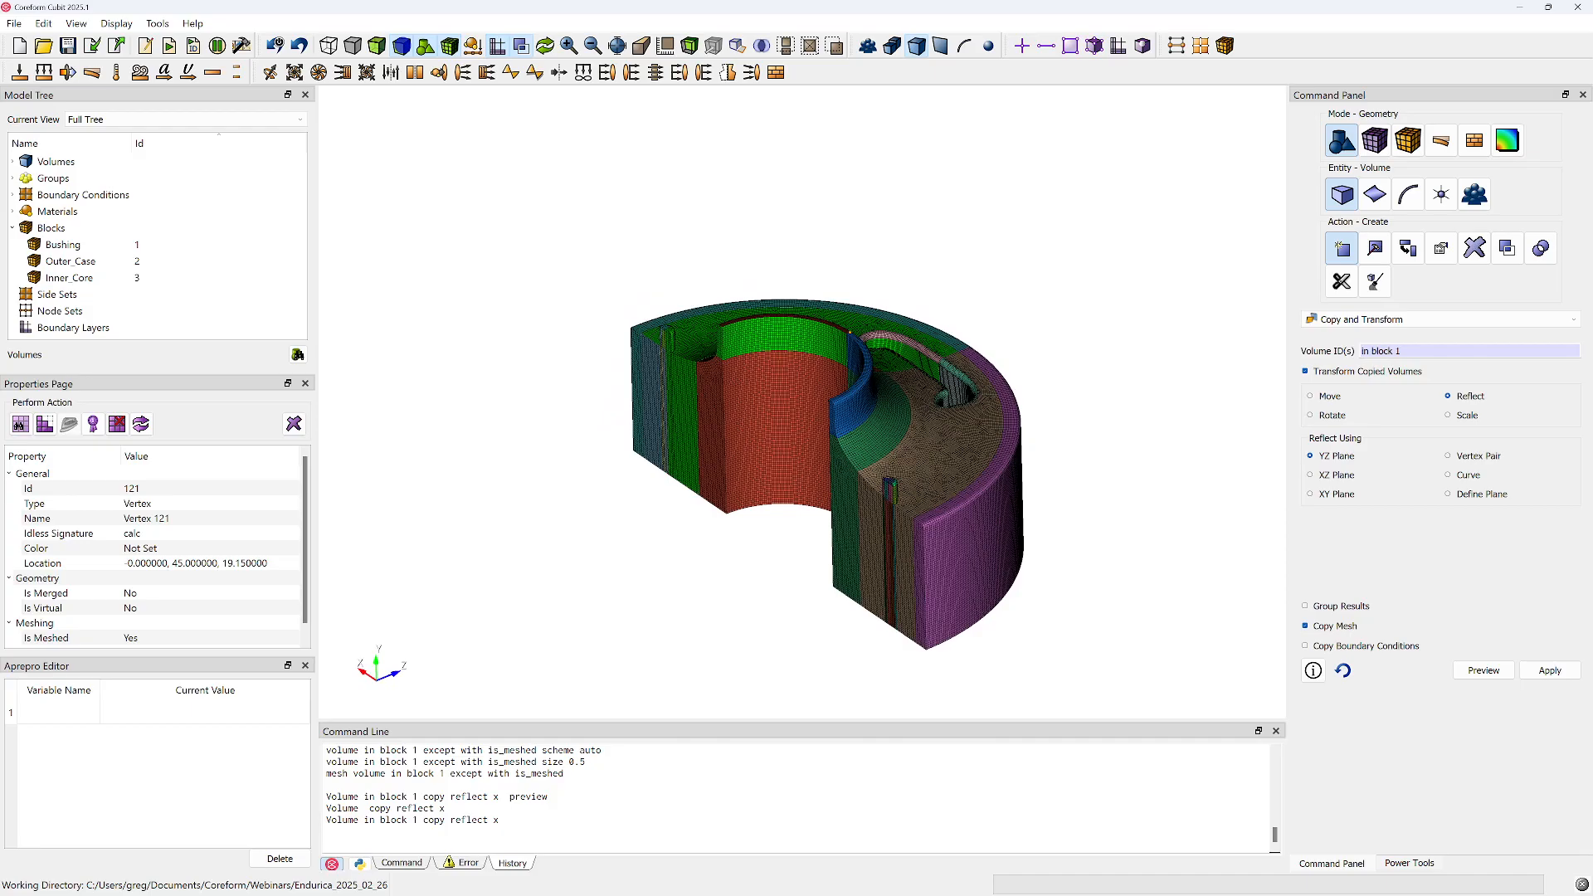
Run the command "block 1 vol all except in block 1 2 3" to add the reflected volumes to block 1
{"action": "left_click", "coordinate": [399, 861]}
{"action": "left_click", "coordinate": [428, 834]}
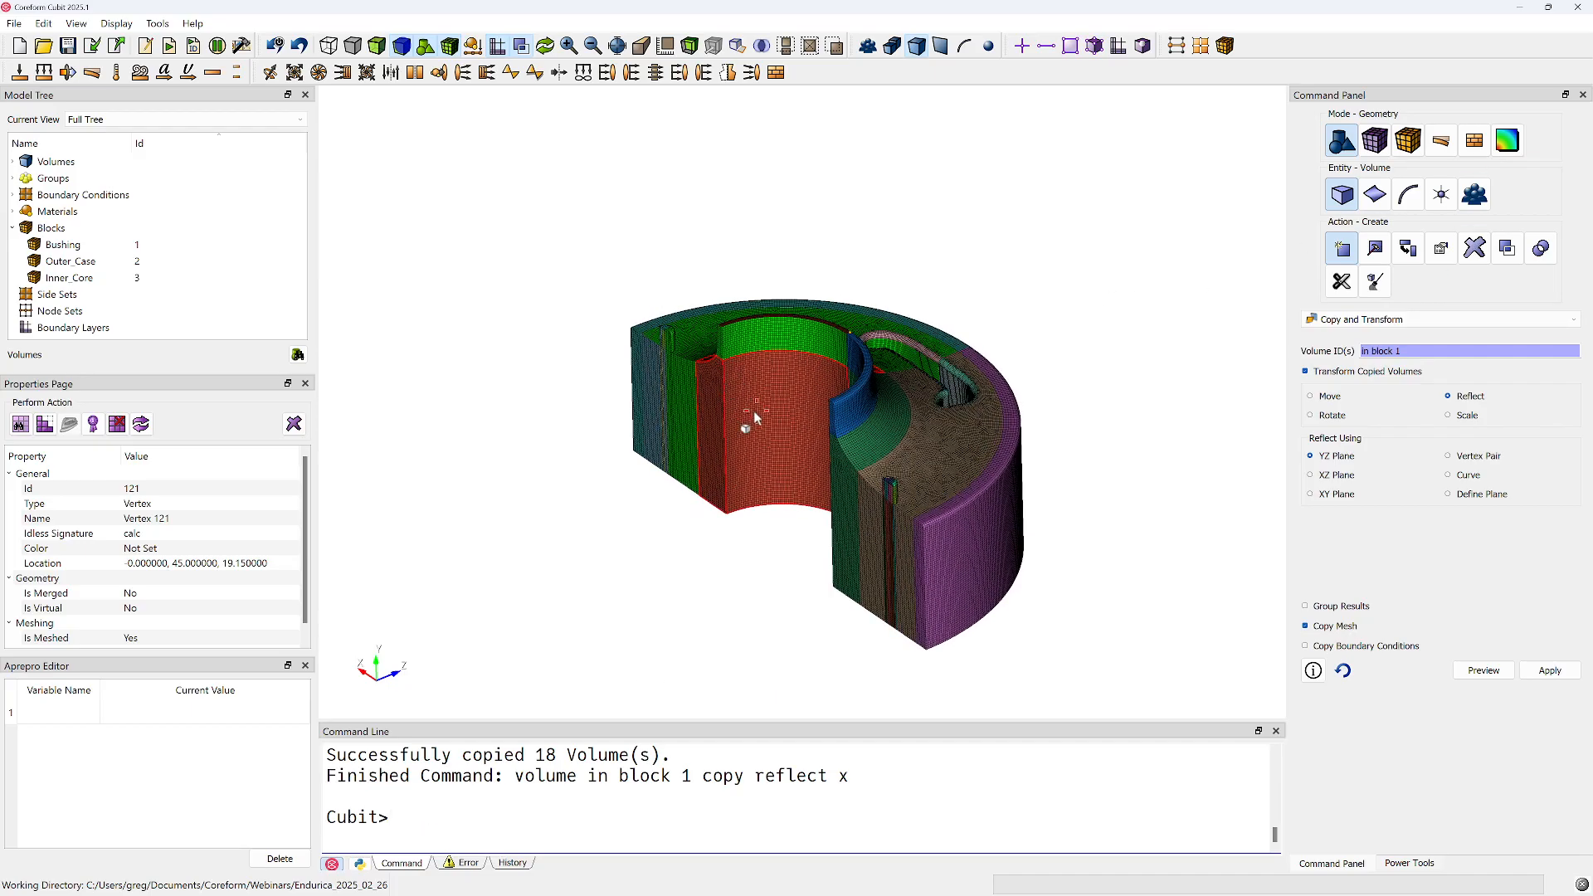
{"action": "left_click", "coordinate": [486, 829]}
{"action": "type", "text": "block 1 vol all excep"}
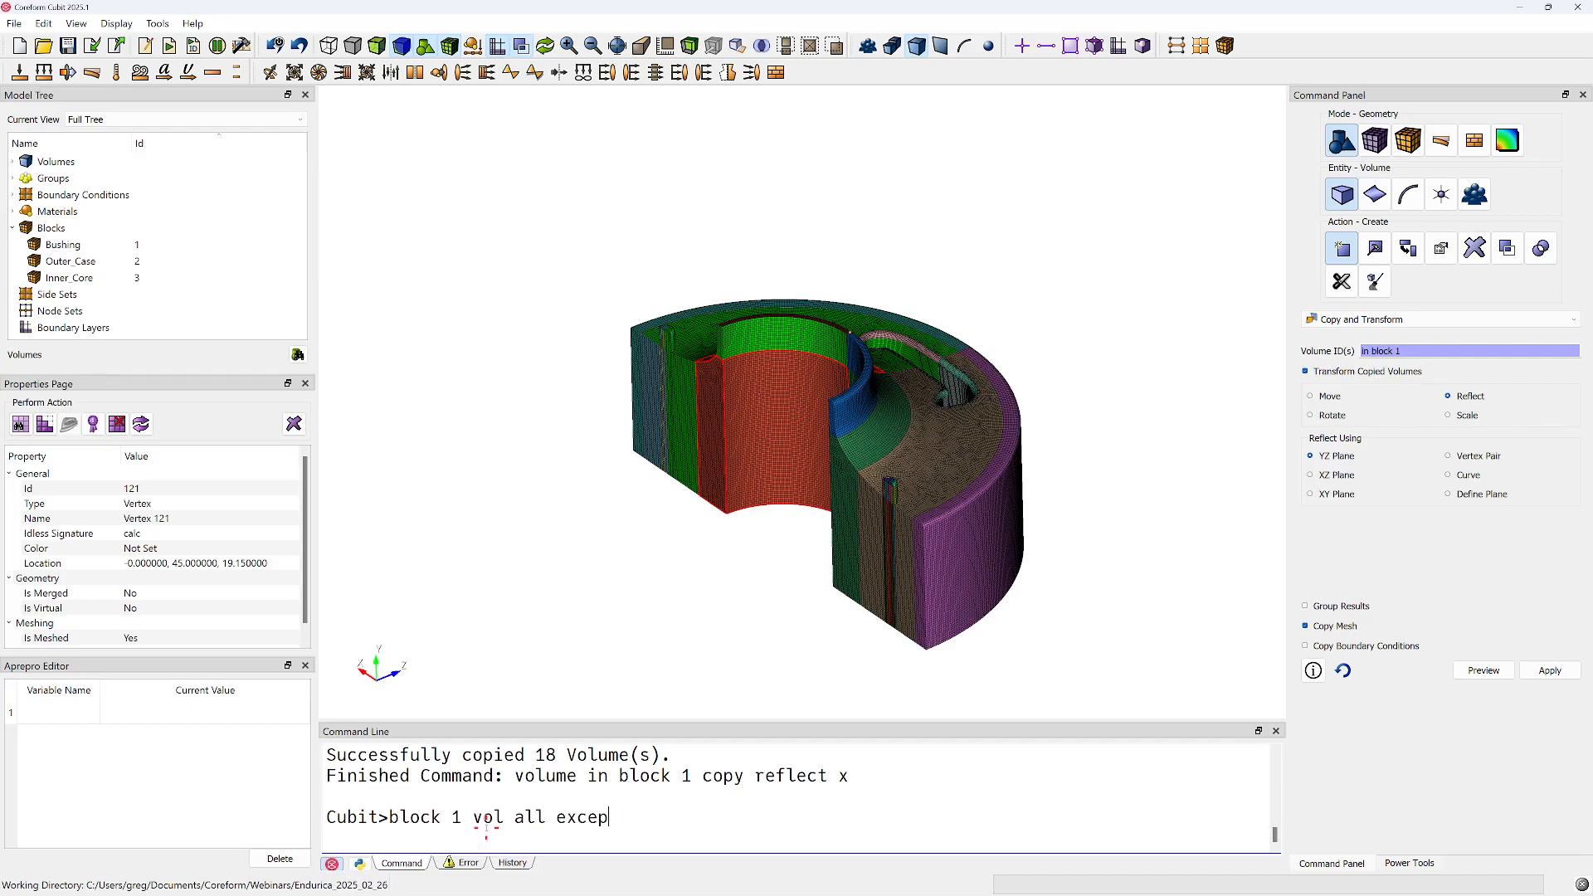
{"action": "type", "text": "t in vo"}
{"action": "key", "text": "BackSpace"}
{"action": "key", "text": "BackSpace"}
{"action": "type", "text": "block 1 2 3"}
{"action": "key", "text": "Return"}
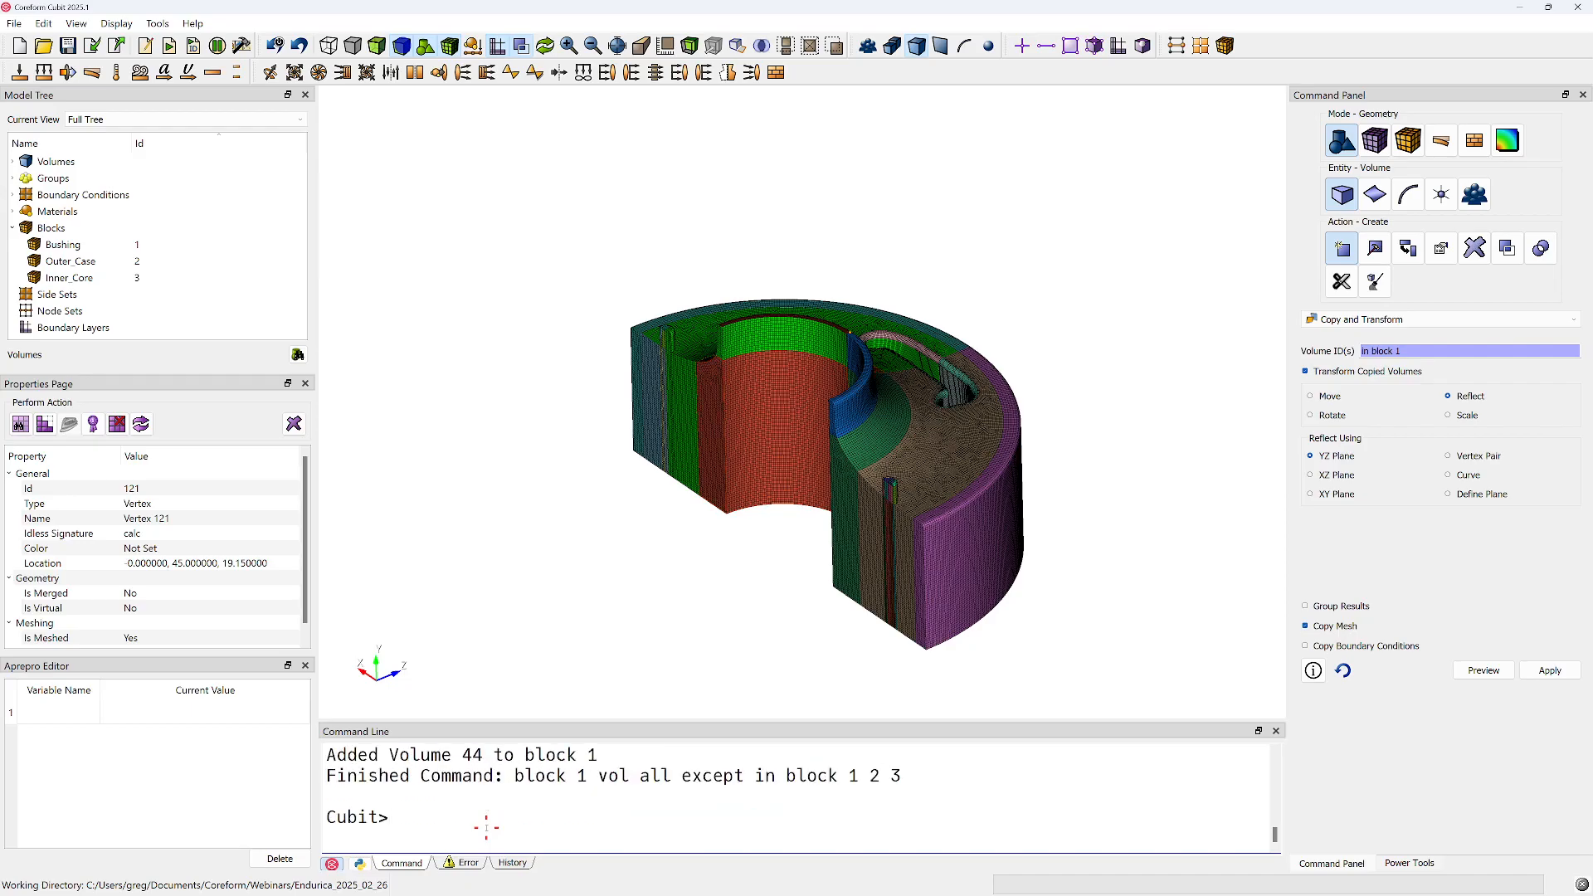
Highlight the Bushing block in the model to check which volumes it contains, and clear the selection
{"action": "left_click", "coordinate": [60, 244]}
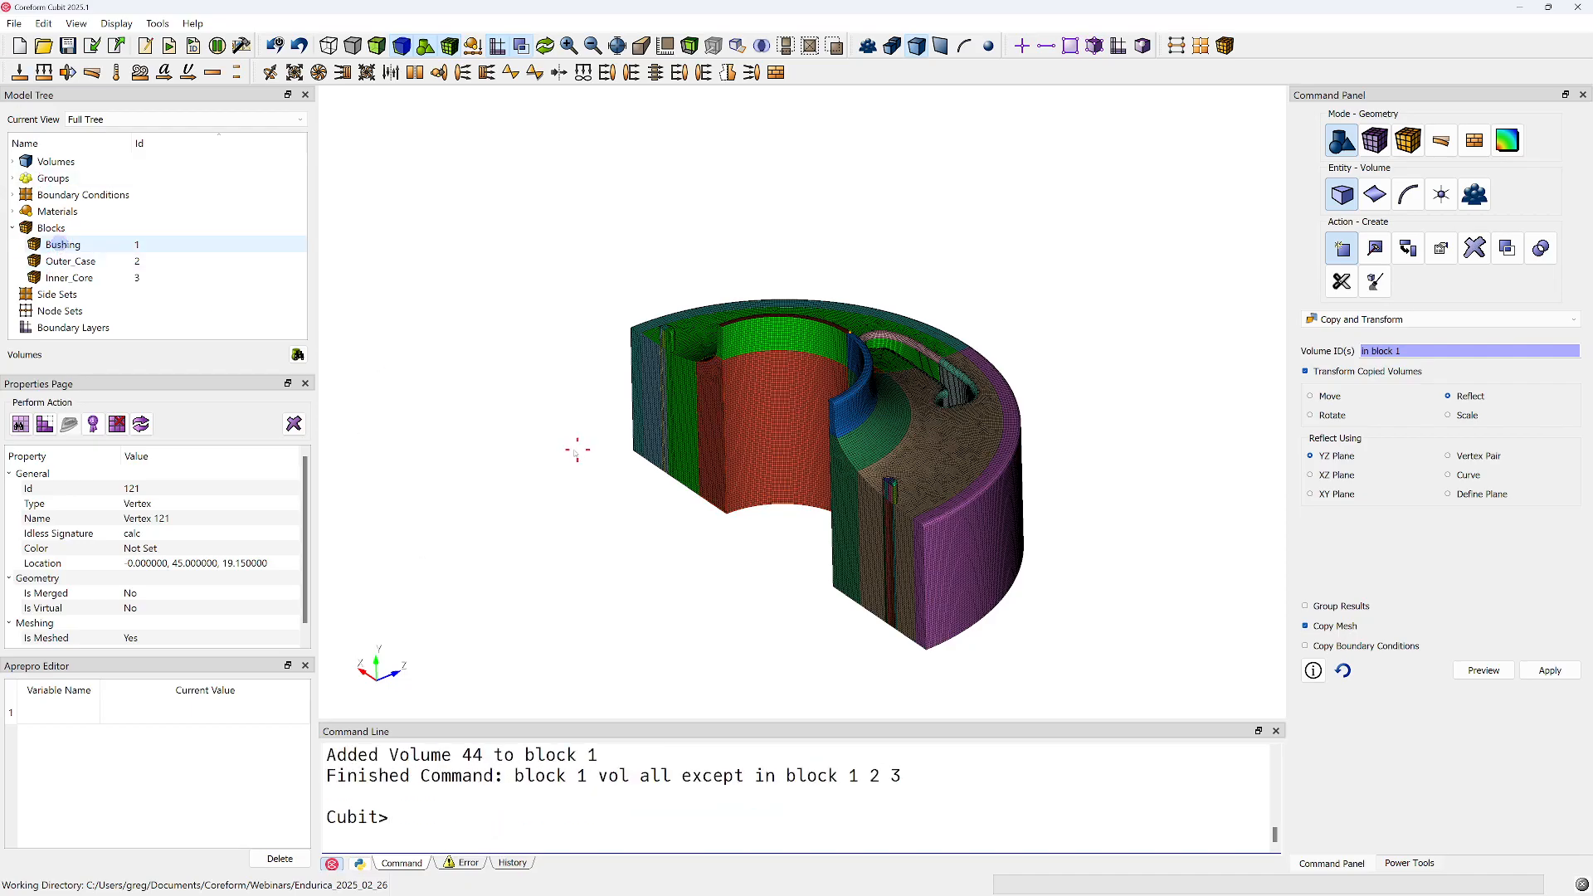
{"action": "mouse_move", "coordinate": [660, 467]}
{"action": "left_mouse_down"}
{"action": "mouse_move", "coordinate": [664, 605]}
{"action": "mouse_move", "coordinate": [686, 444]}
{"action": "mouse_move", "coordinate": [658, 484]}
{"action": "left_mouse_up"}
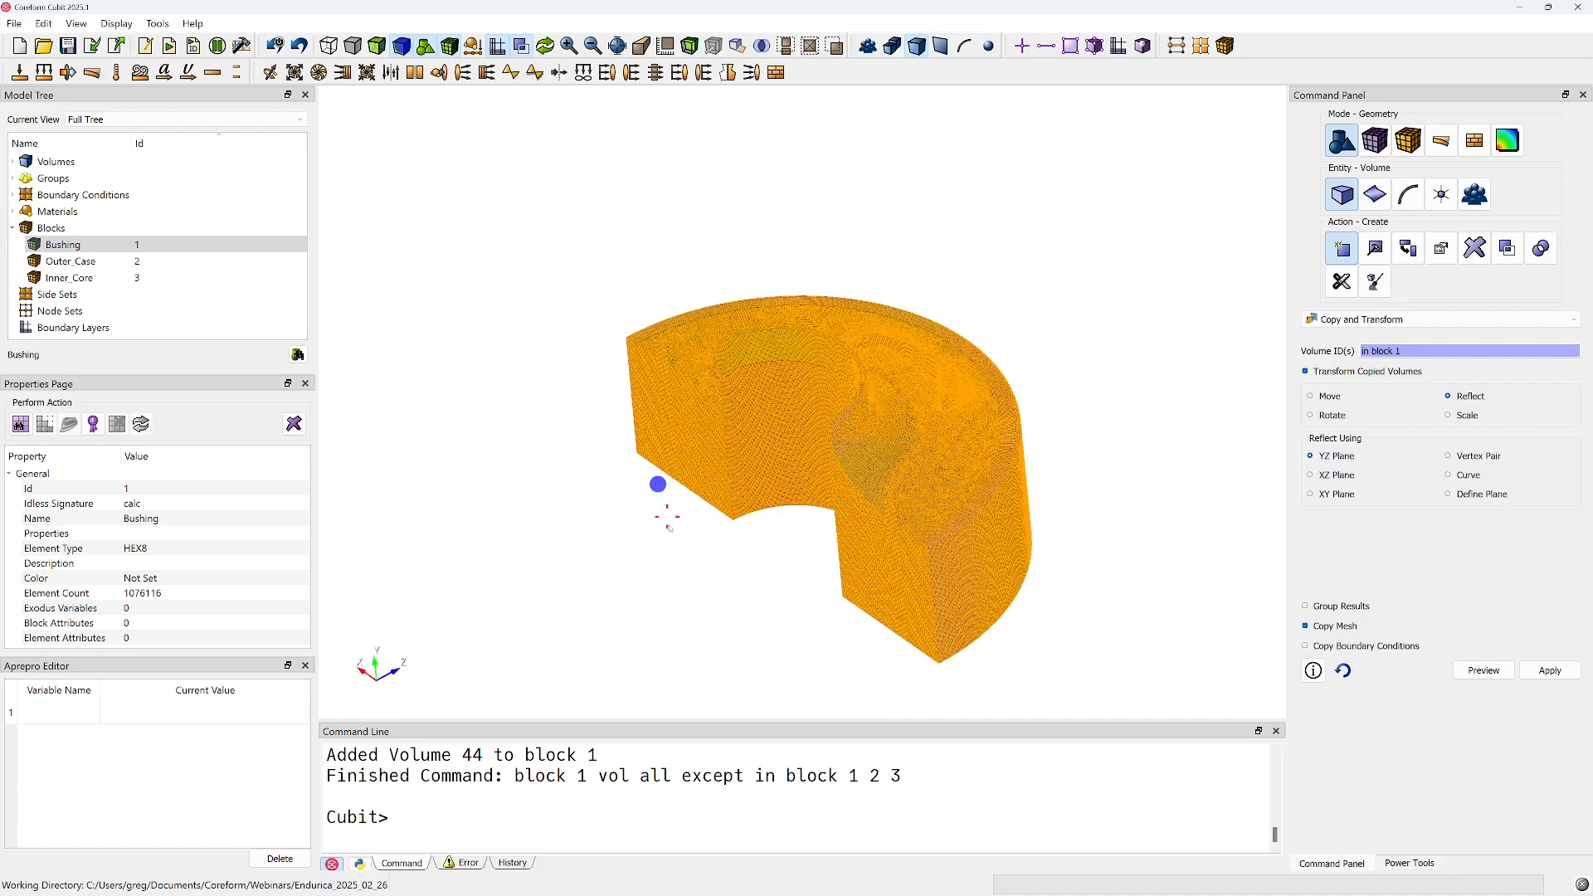
{"action": "left_click", "coordinate": [672, 583]}
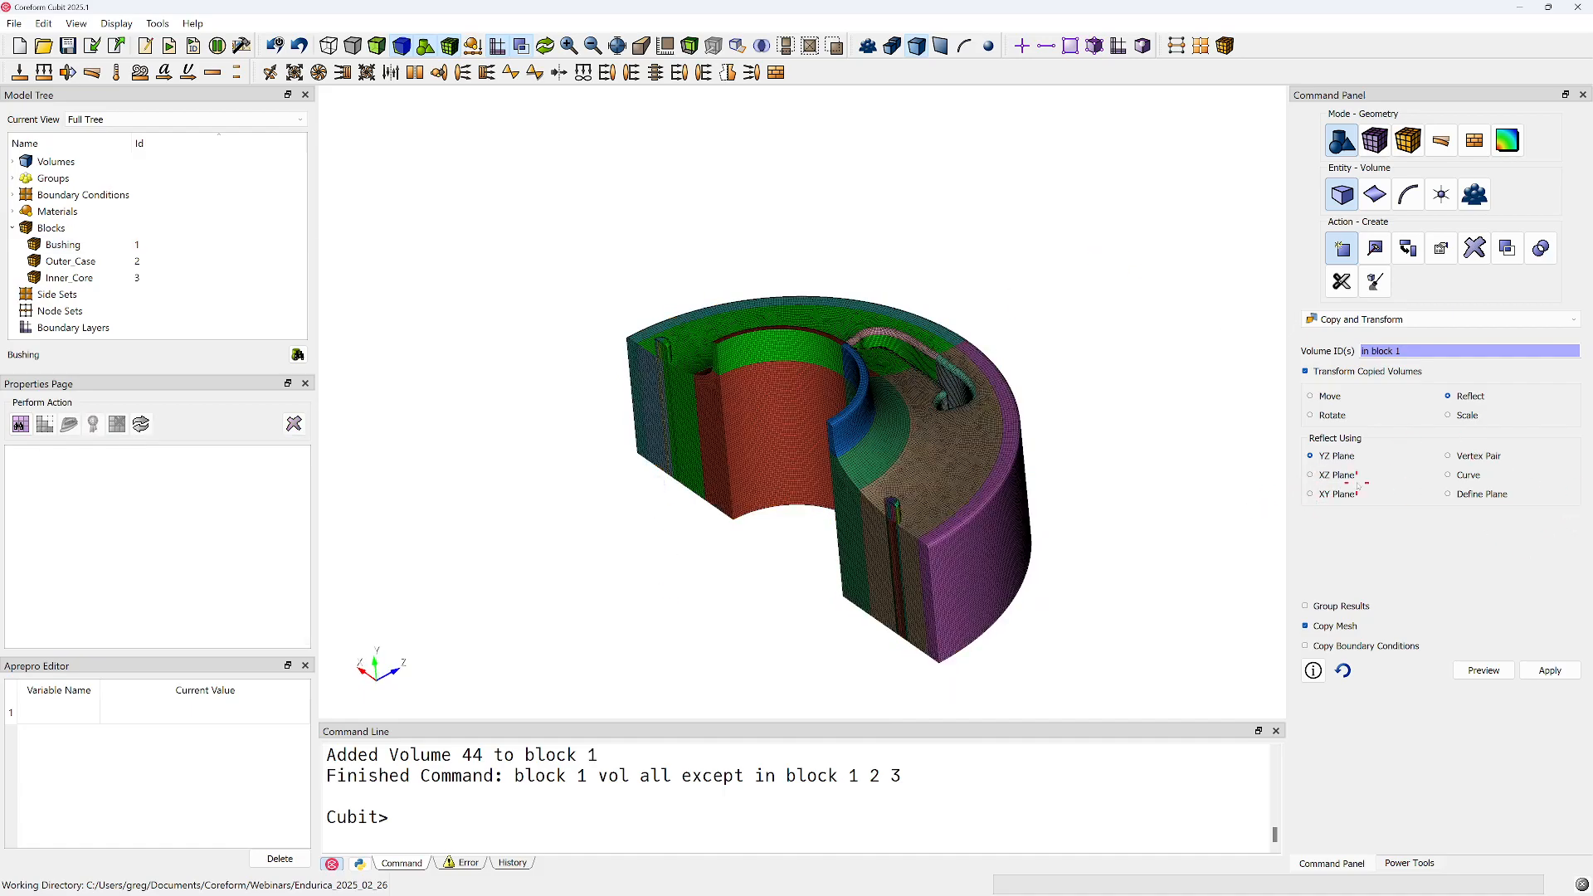
Preview and create a copy of the block 1 volumes with their mesh, reflected about the XY plane
{"action": "left_click", "coordinate": [1315, 493]}
{"action": "left_click", "coordinate": [1484, 670]}
{"action": "middle_click_drag", "start_coordinate": [894, 448], "coordinate": [913, 455]}
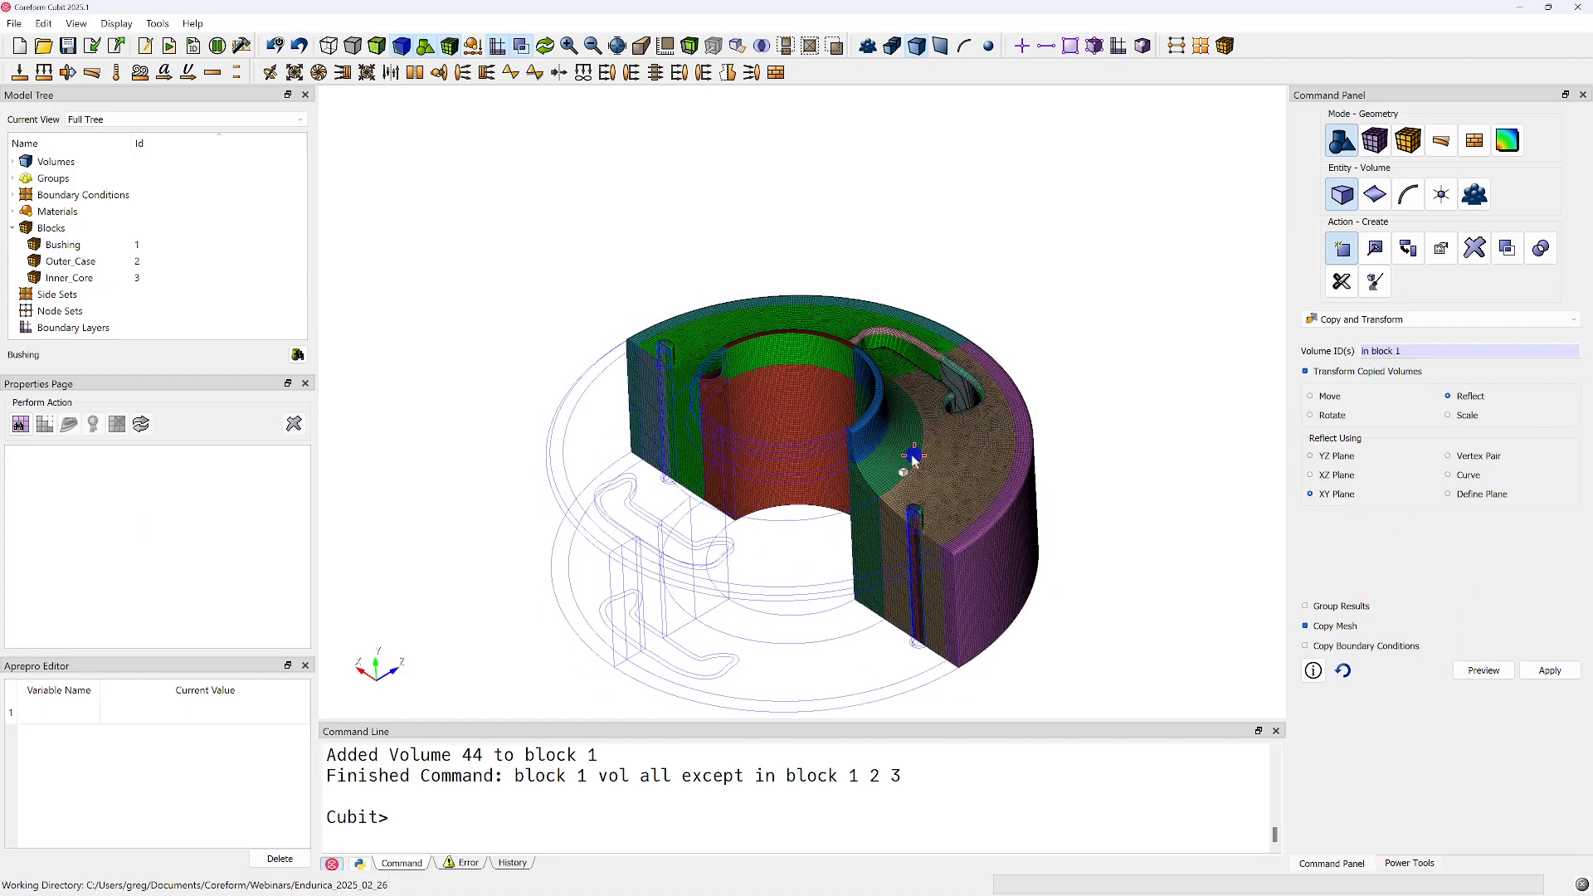
{"action": "left_click", "coordinate": [1550, 670]}
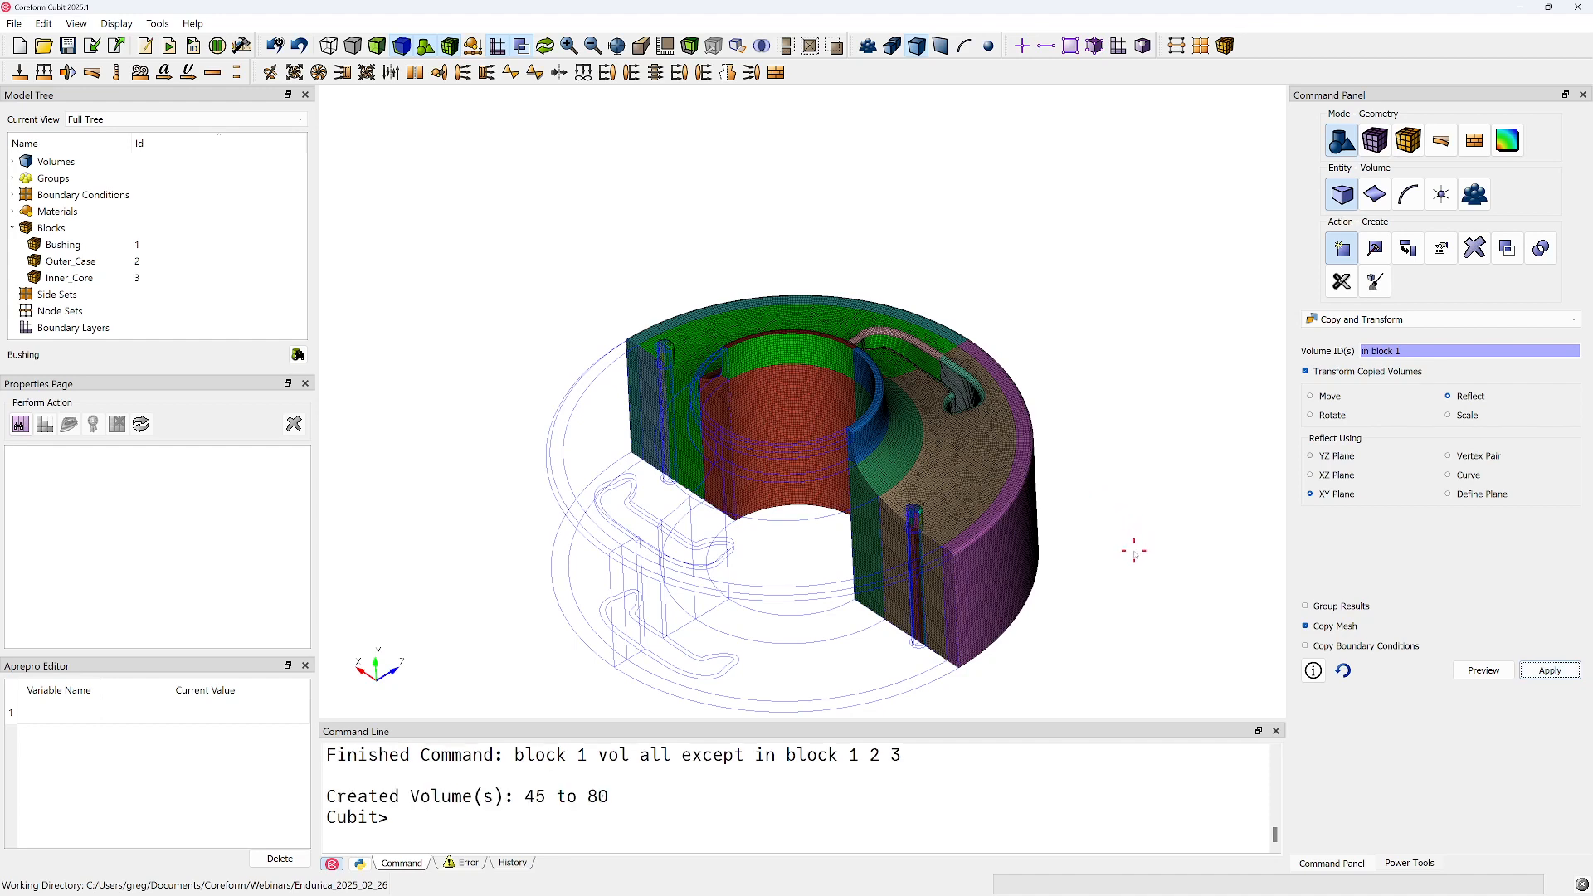
{"action": "left_click_drag", "start_coordinate": [976, 553], "coordinate": [901, 548]}
Rerun "block 1 vol all except in block 1 2 3" to add the volumes copied about the XY plane to block 1
{"action": "left_click", "coordinate": [618, 847]}
{"action": "key", "text": "Up"}
{"action": "key", "text": "Up"}
{"action": "key", "text": "Up"}
{"action": "key", "text": "Down"}
{"action": "key", "text": "Up"}
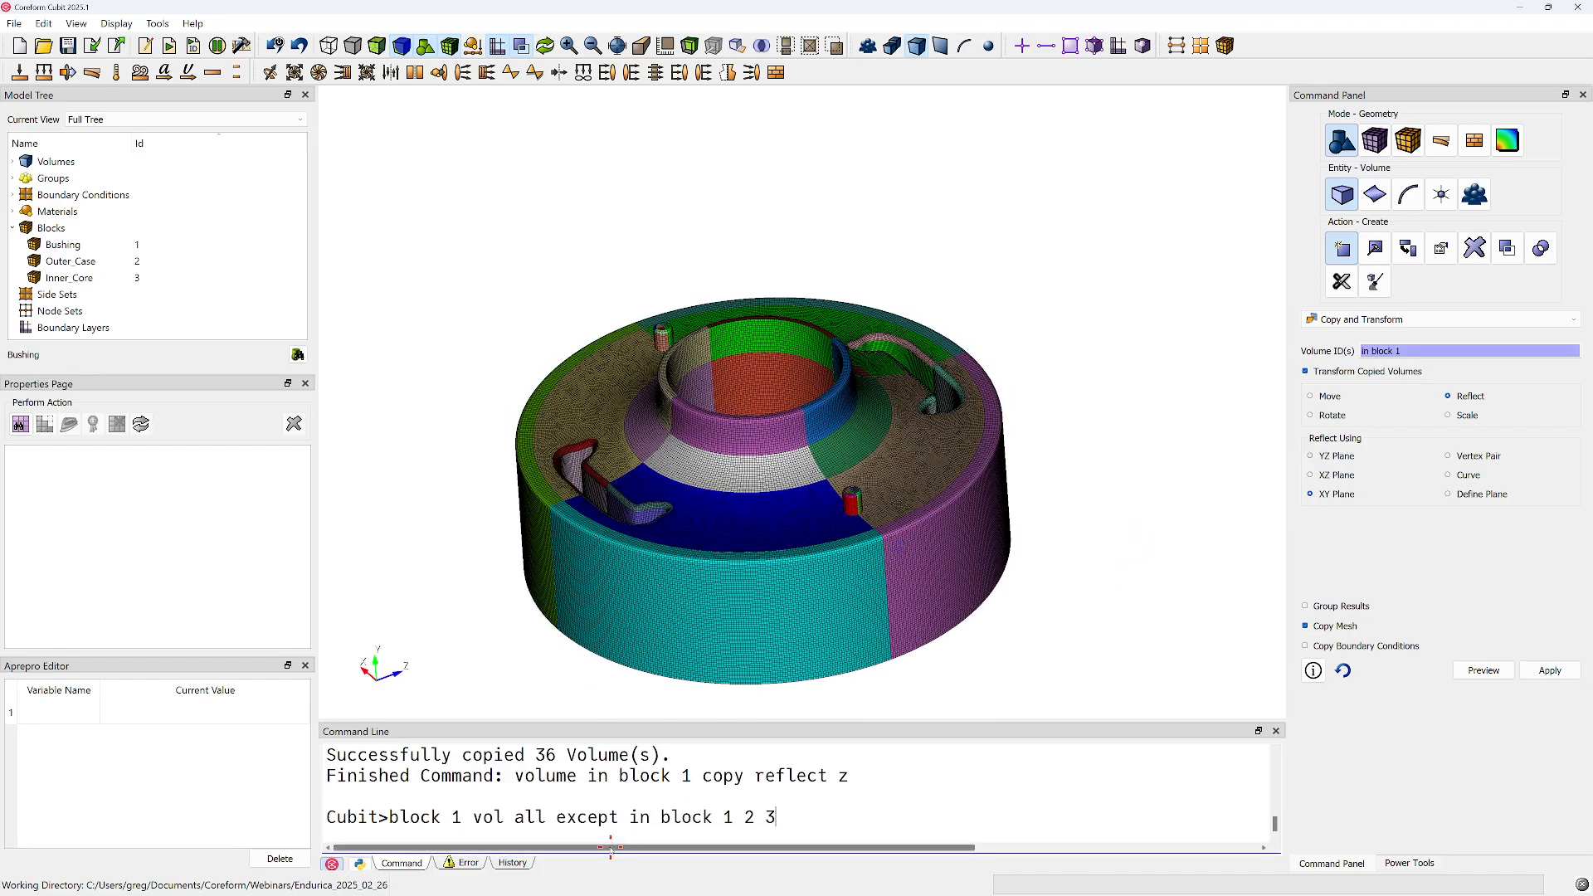
{"action": "key", "text": "Return"}
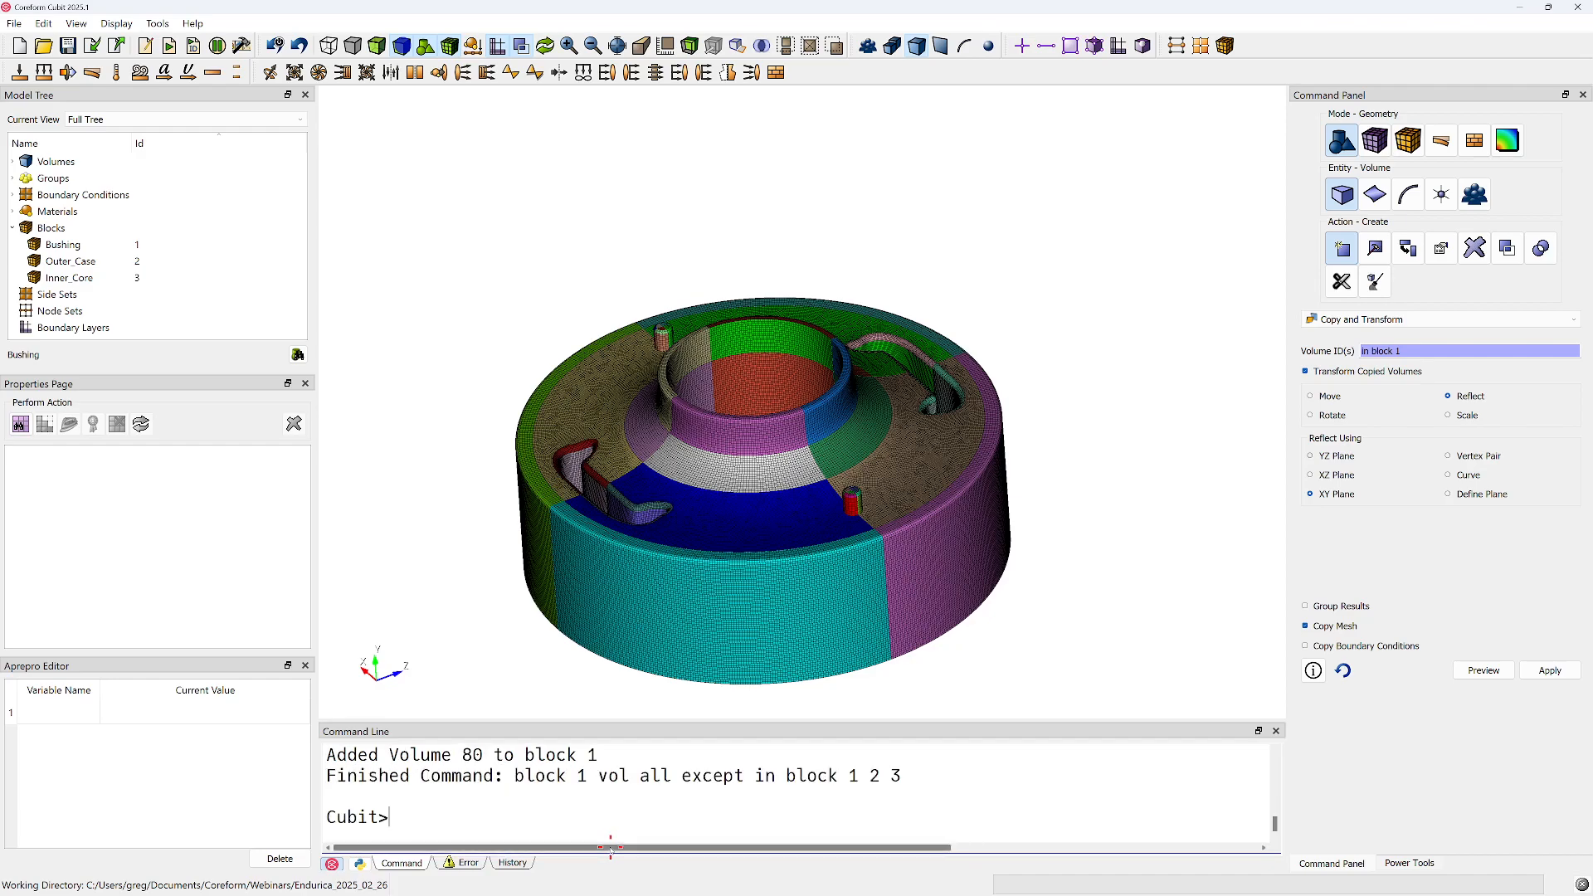
Inspect the underside of the full ring and check the location of a vertex on its bore edge
{"action": "middle_click_drag", "start_coordinate": [876, 499], "coordinate": [849, 292]}
{"action": "right_click_drag", "start_coordinate": [928, 546], "coordinate": [858, 348]}
{"action": "mouse_move", "coordinate": [835, 417]}
{"action": "middle_mouse_down"}
{"action": "mouse_move", "coordinate": [832, 356]}
{"action": "mouse_move", "coordinate": [834, 388]}
{"action": "middle_mouse_up"}
{"action": "right_click_drag", "start_coordinate": [823, 426], "coordinate": [818, 333]}
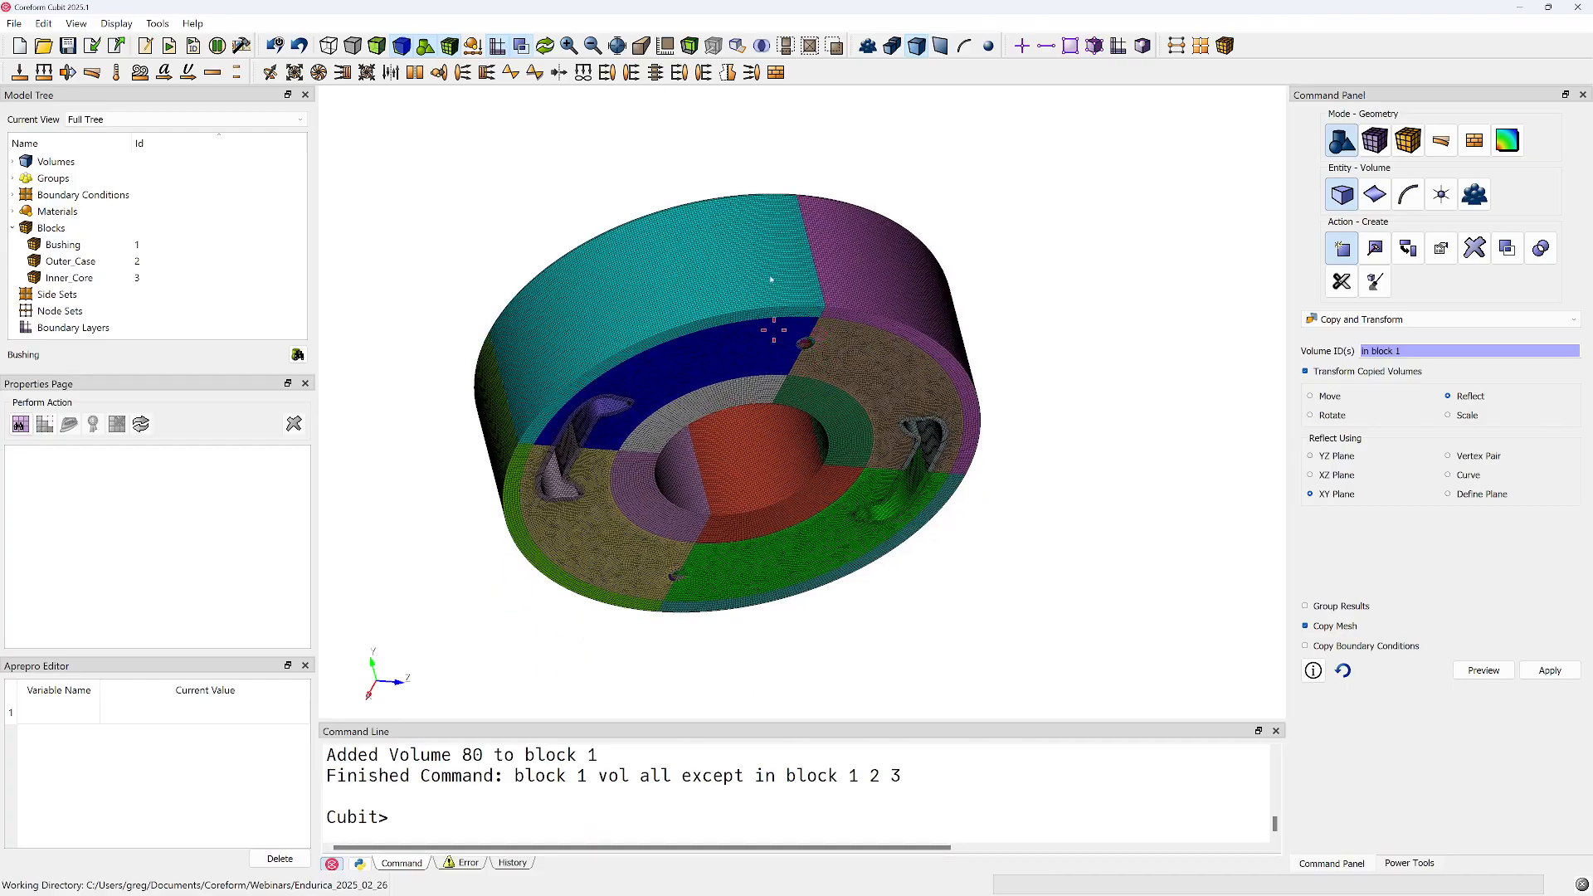
{"action": "left_click", "coordinate": [989, 46]}
{"action": "left_click", "coordinate": [771, 407]}
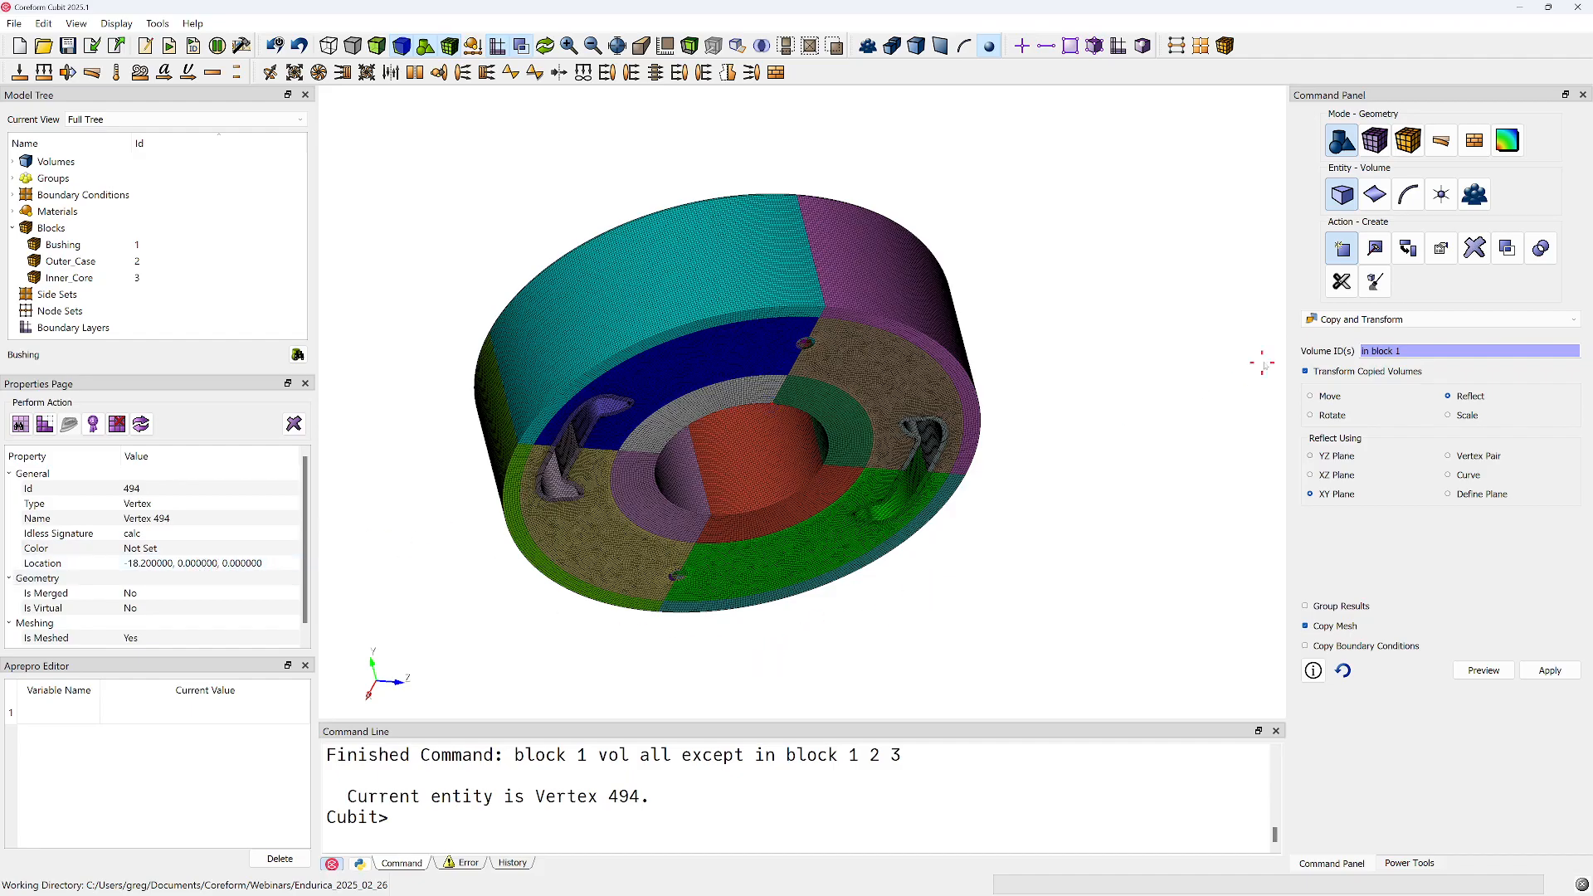
{"action": "left_click_drag", "start_coordinate": [845, 267], "coordinate": [859, 273]}
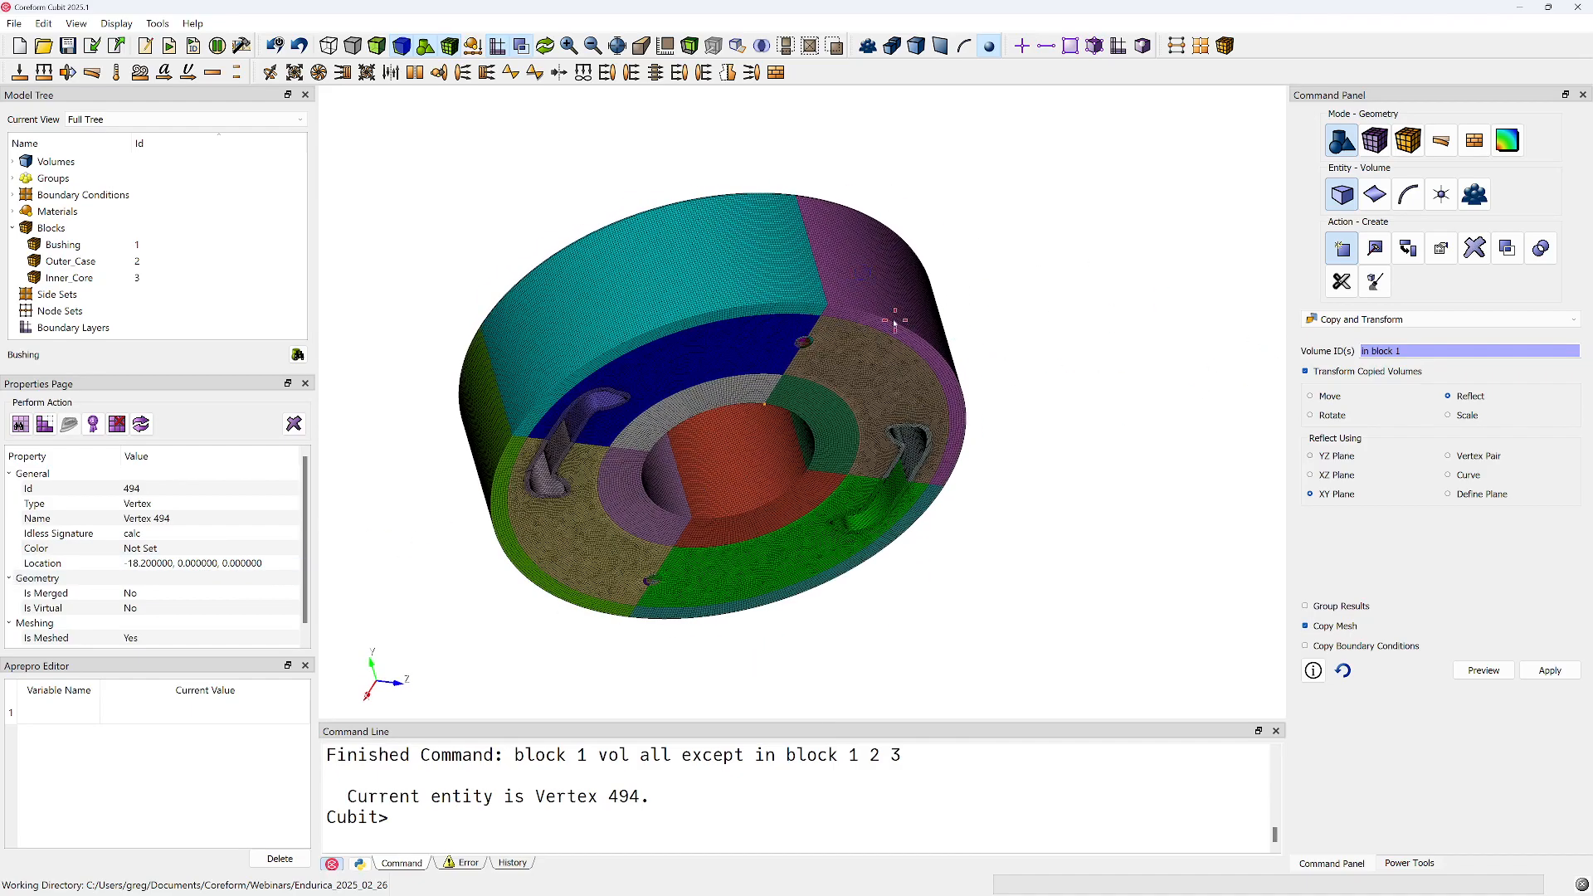
{"action": "middle_click_drag", "start_coordinate": [880, 326], "coordinate": [901, 388]}
{"action": "left_click_drag", "start_coordinate": [889, 367], "coordinate": [878, 320]}
Define the reflection plane by the vertical seam curve 882 on the outer wall and preview the reflected copy of block 1
{"action": "left_click", "coordinate": [1464, 478]}
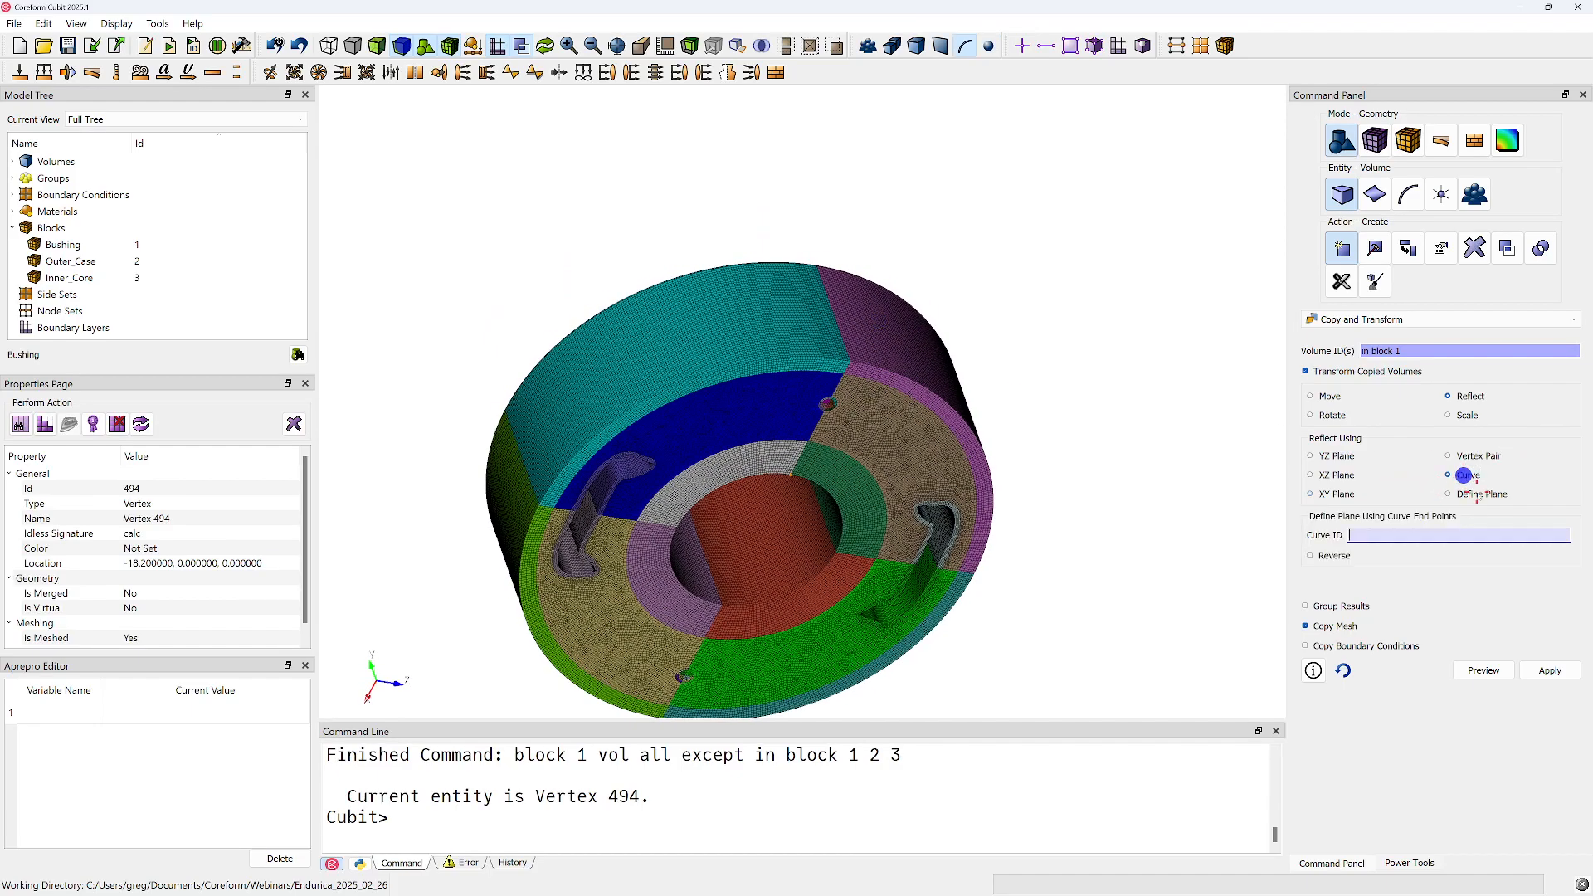
{"action": "left_click_drag", "start_coordinate": [929, 387], "coordinate": [766, 411]}
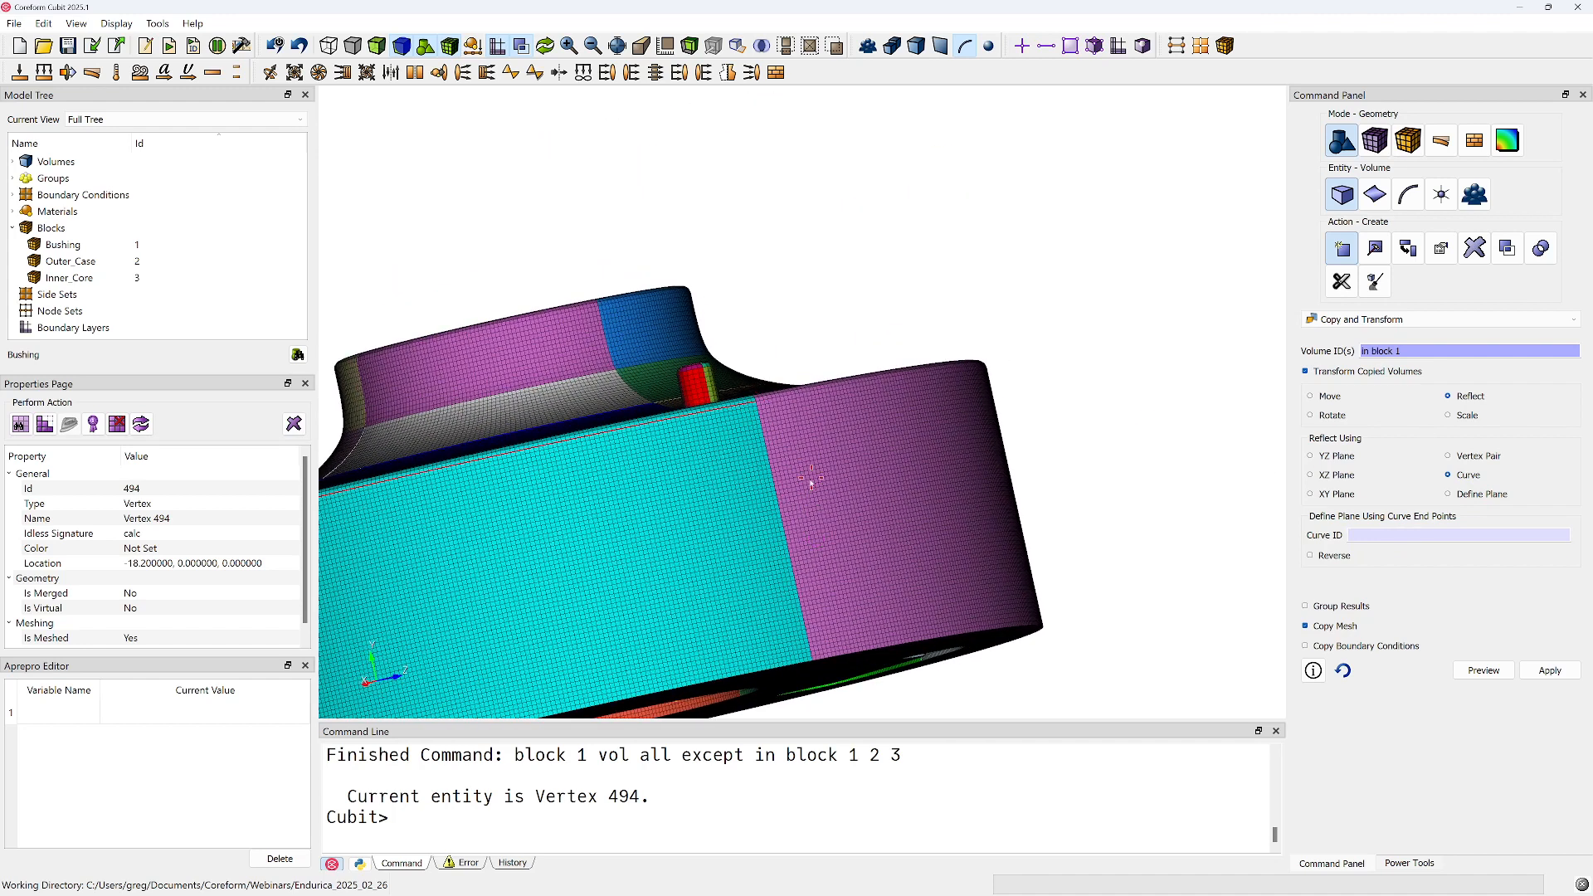
{"action": "left_click", "coordinate": [772, 488]}
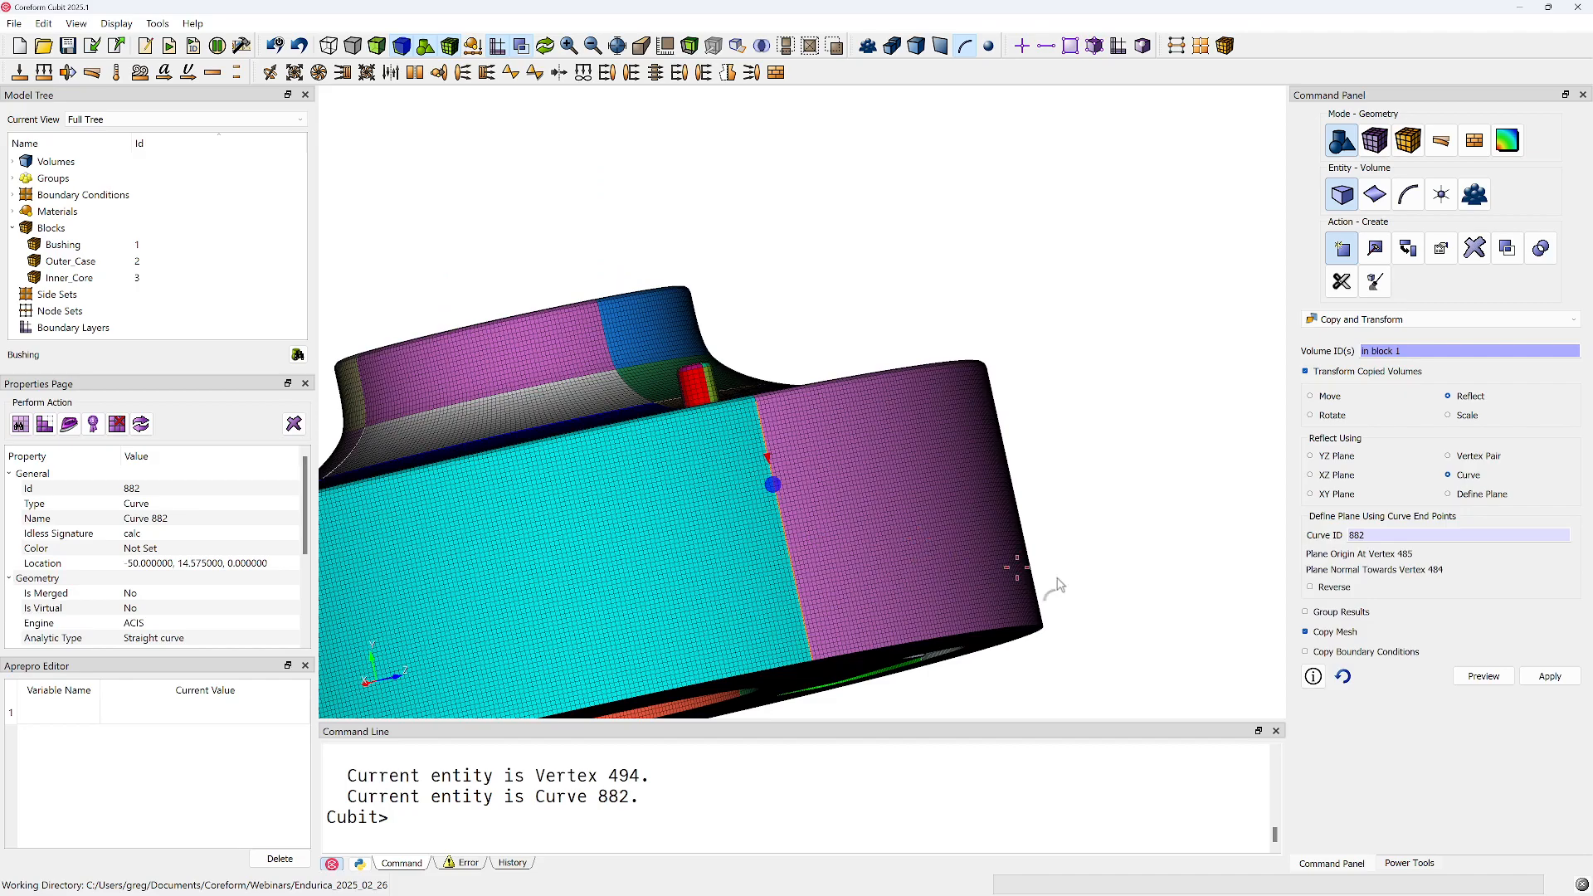
{"action": "left_click", "coordinate": [1488, 674]}
{"action": "left_click_drag", "start_coordinate": [769, 538], "coordinate": [740, 366]}
{"action": "left_click", "coordinate": [1499, 679]}
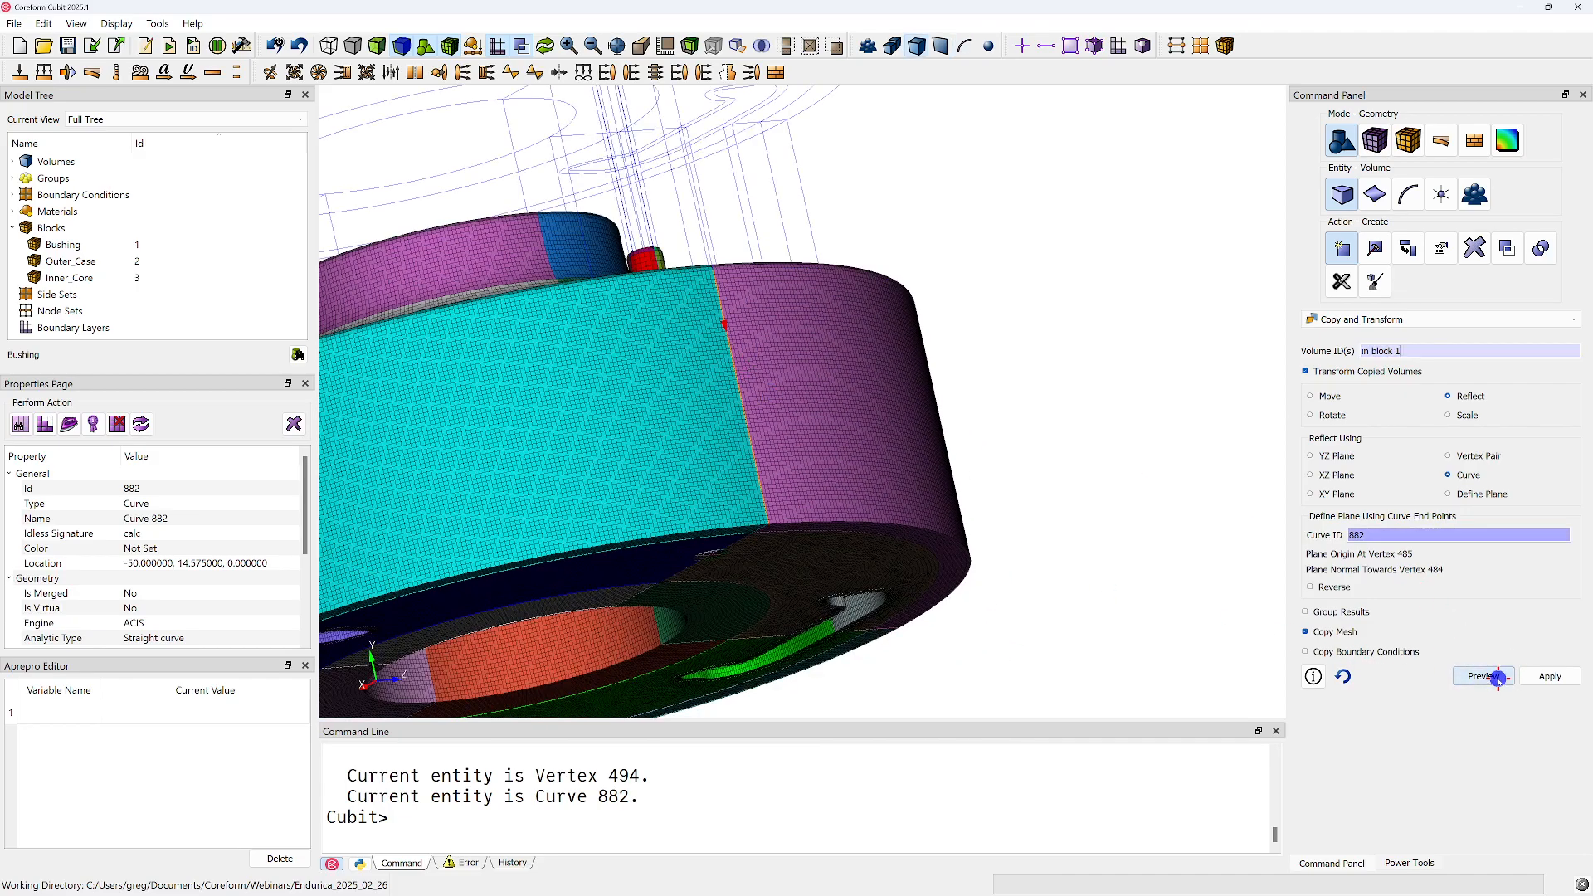
{"action": "scroll", "coordinate": [710, 375], "scroll_direction": "down", "scroll_amount": 3}
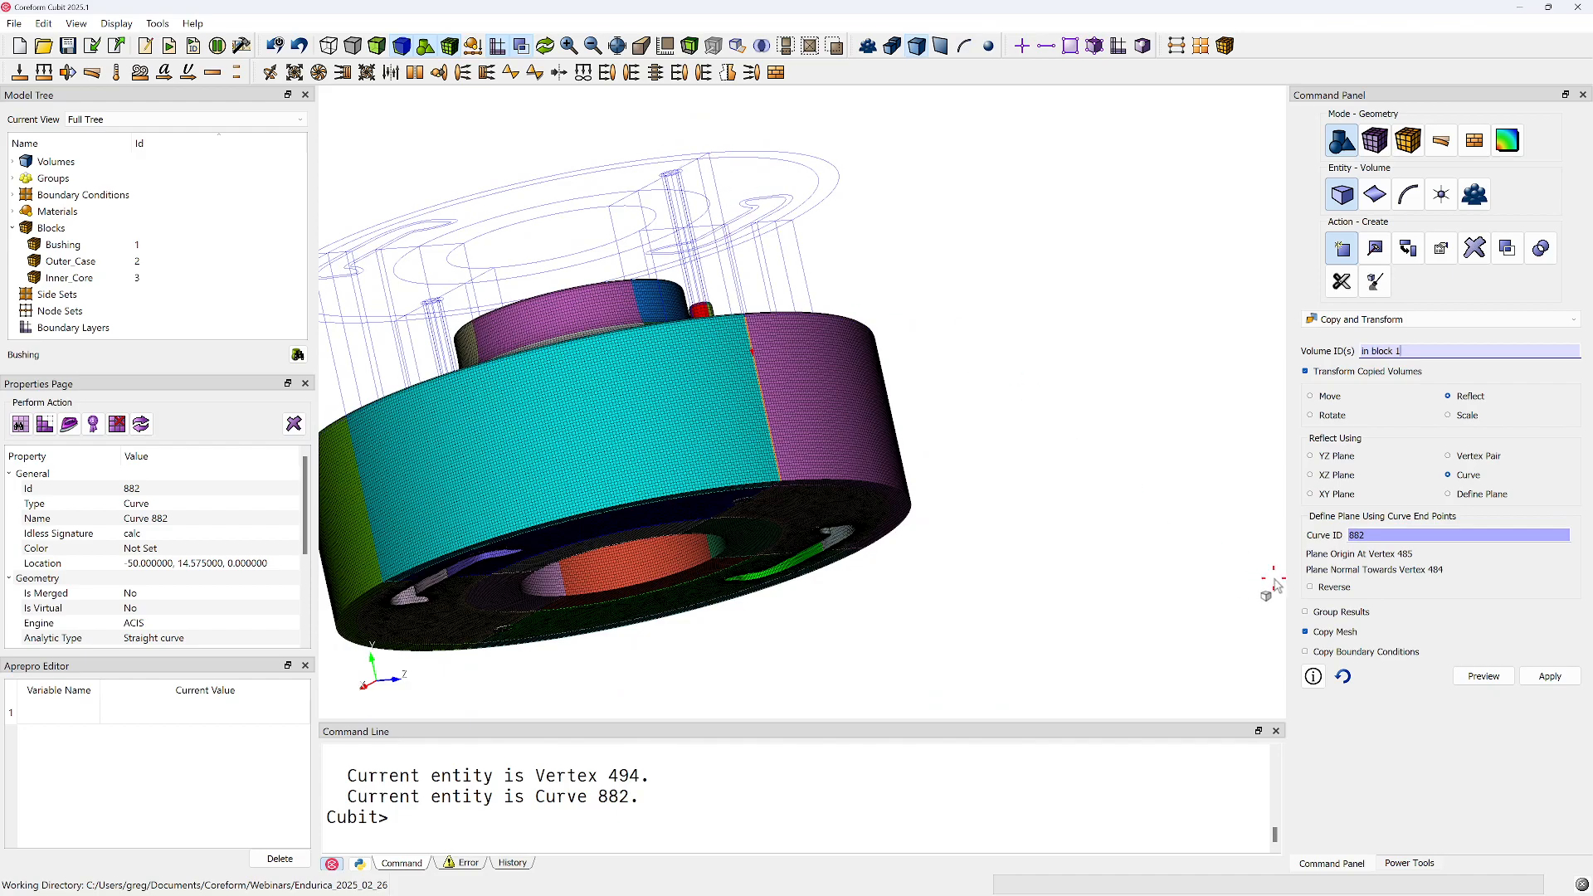
Reverse the curve-defined reflection plane, preview it, and copy the block 1 volumes with their mesh below the original
{"action": "left_click", "coordinate": [1311, 586]}
{"action": "left_click", "coordinate": [1473, 676]}
{"action": "scroll", "coordinate": [583, 448], "scroll_direction": "down", "scroll_amount": 3}
{"action": "middle_click_drag", "start_coordinate": [604, 467], "coordinate": [644, 350]}
{"action": "left_click_drag", "start_coordinate": [658, 371], "coordinate": [768, 375]}
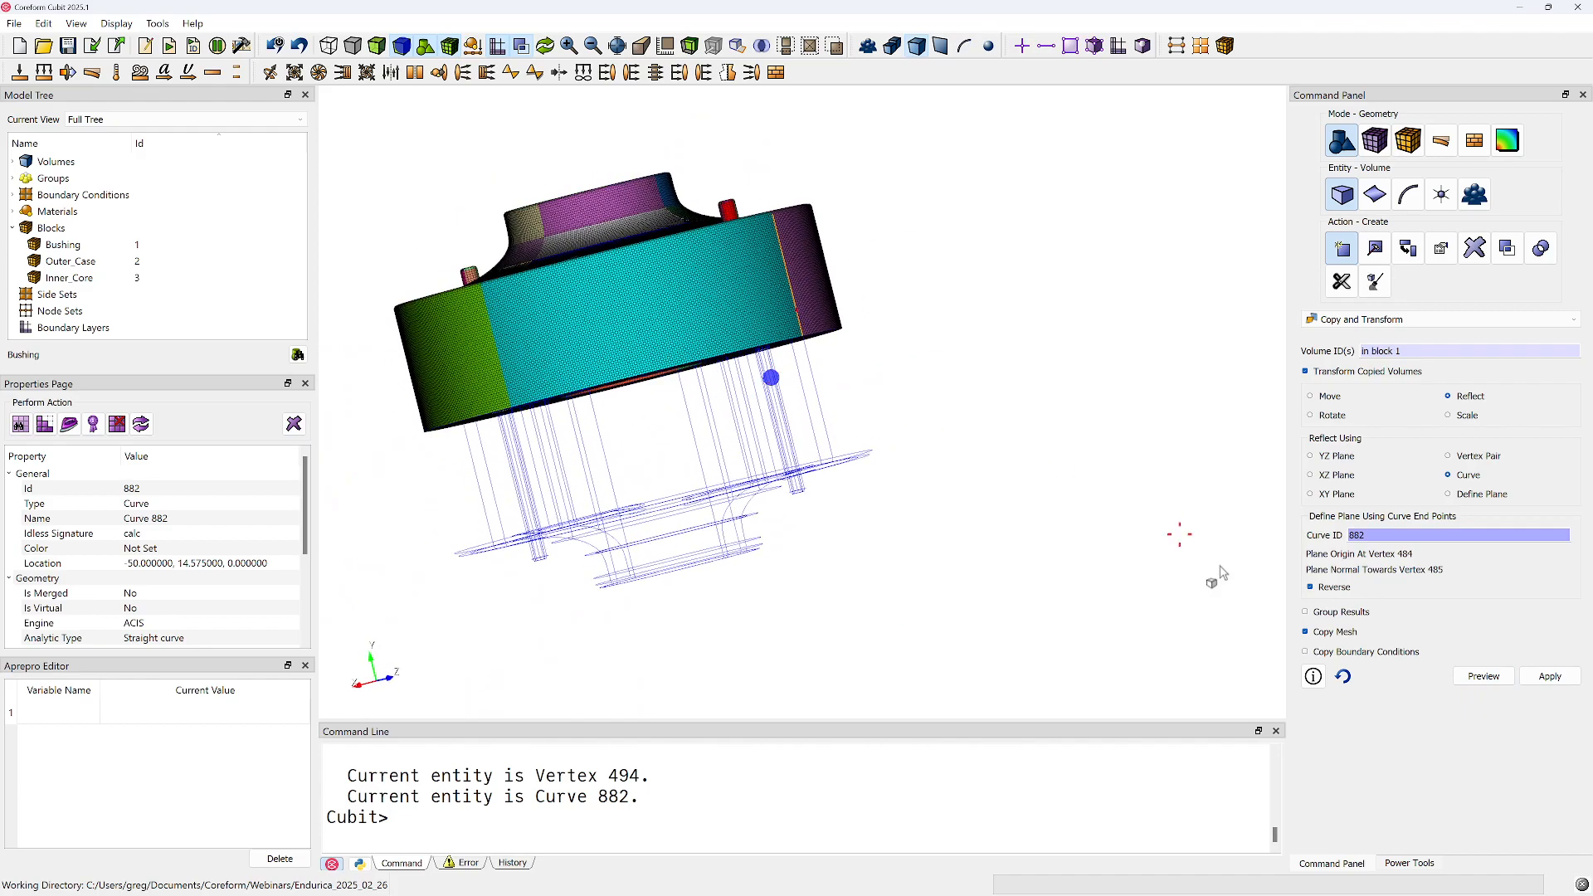
{"action": "left_click", "coordinate": [1550, 677]}
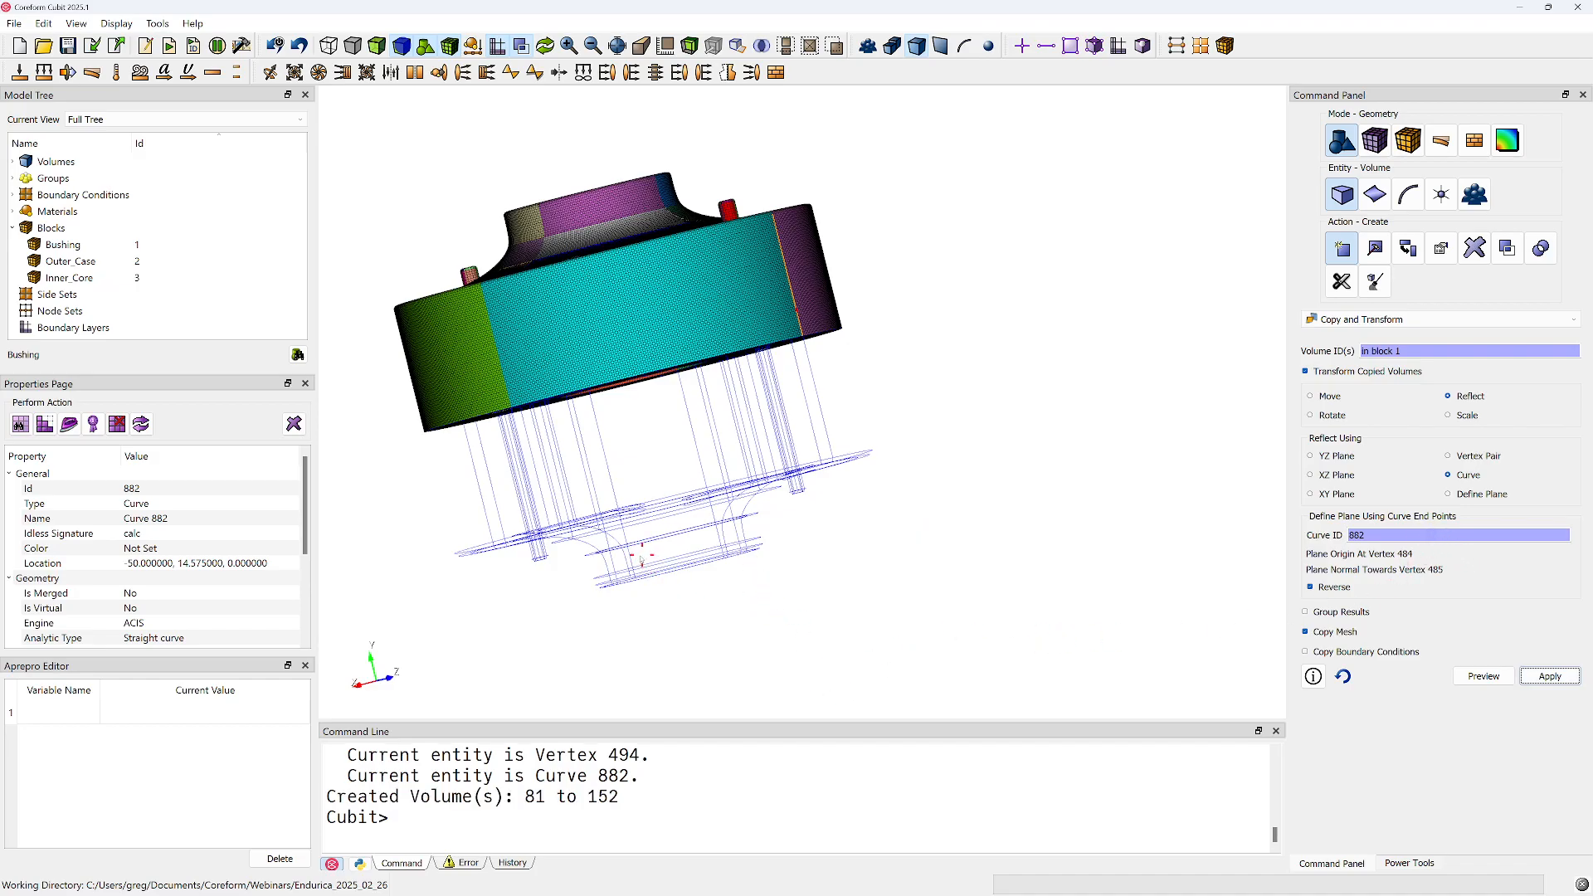
Rerun "block 1 vol all except in block 1 2 3" to add the lower half's volumes to block 1
{"action": "left_click", "coordinate": [553, 810]}
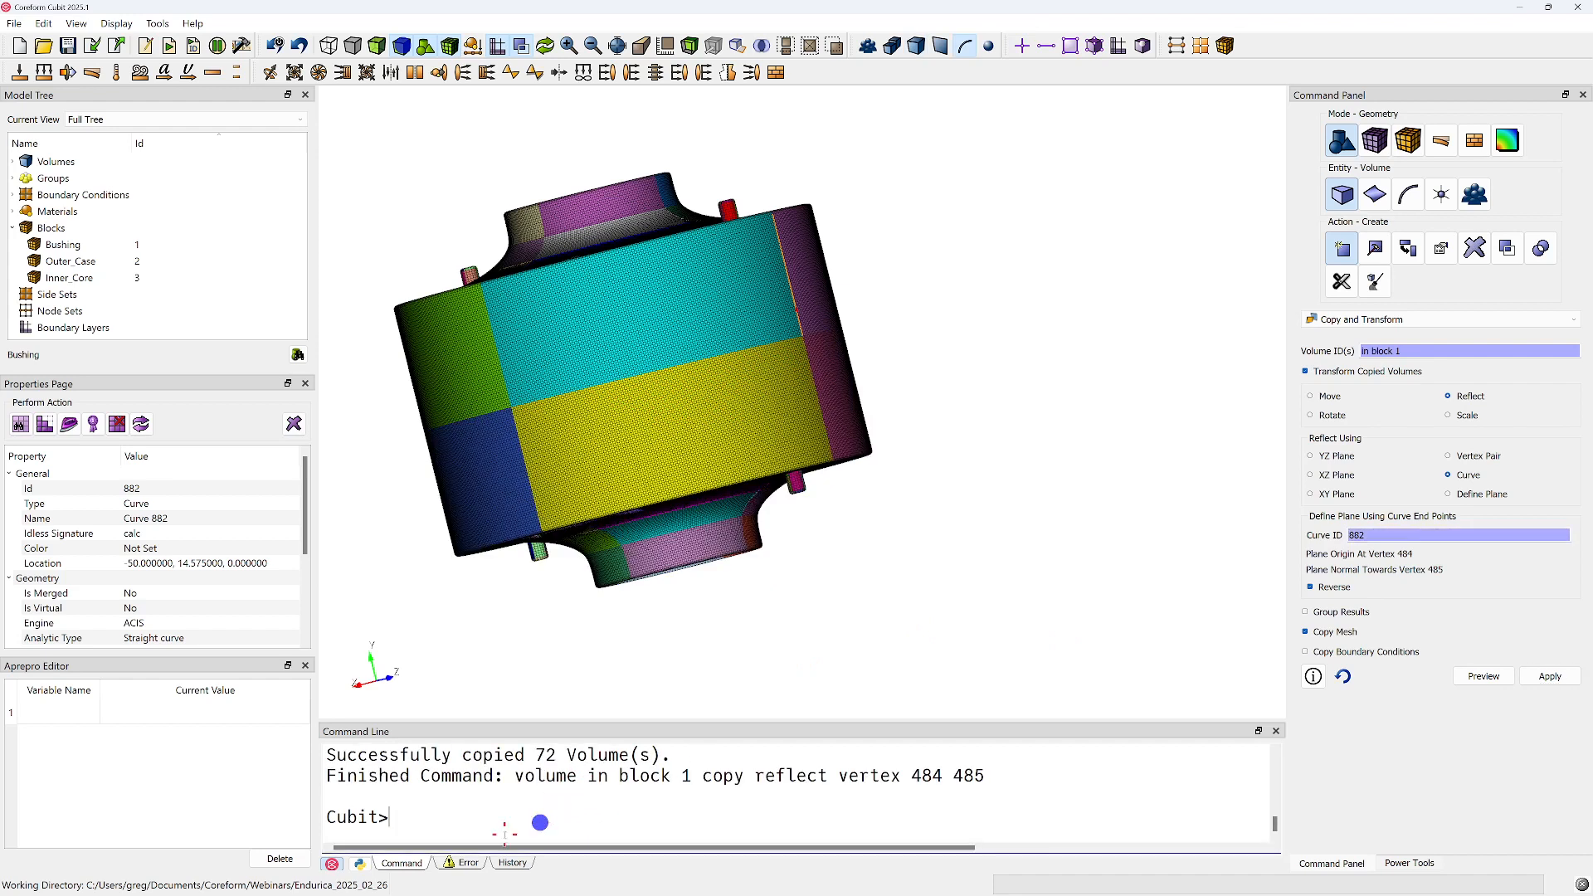
{"action": "key", "text": "Up"}
{"action": "key", "text": "Up"}
{"action": "key", "text": "Return"}
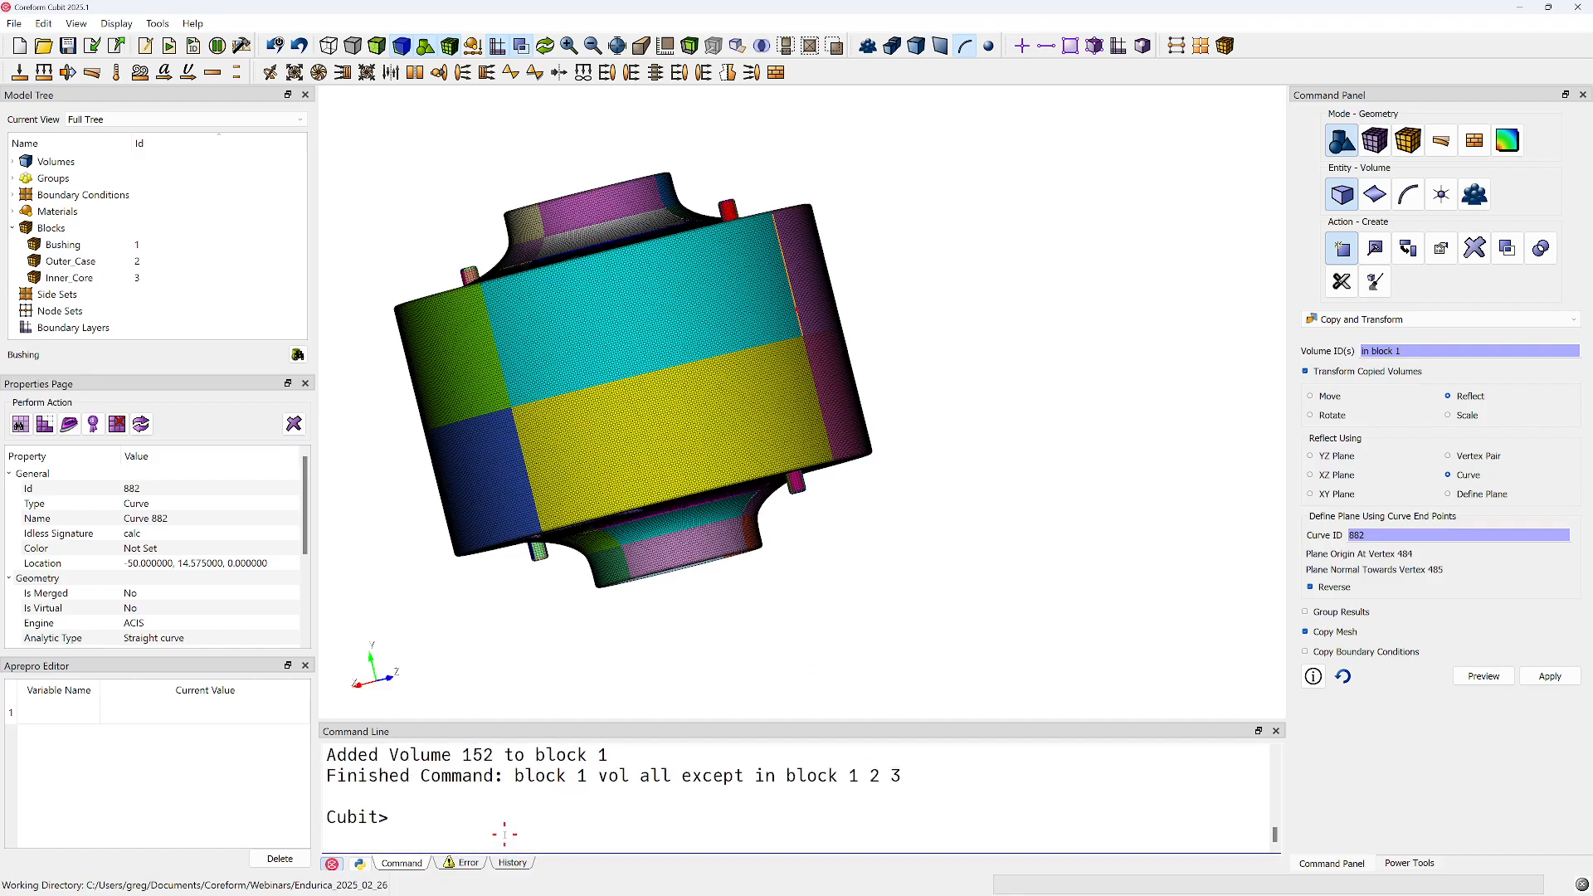
Copy the reflect and block commands from the command history, starting at "Volume in block 1 copy reflect x"
{"action": "left_click", "coordinate": [514, 863]}
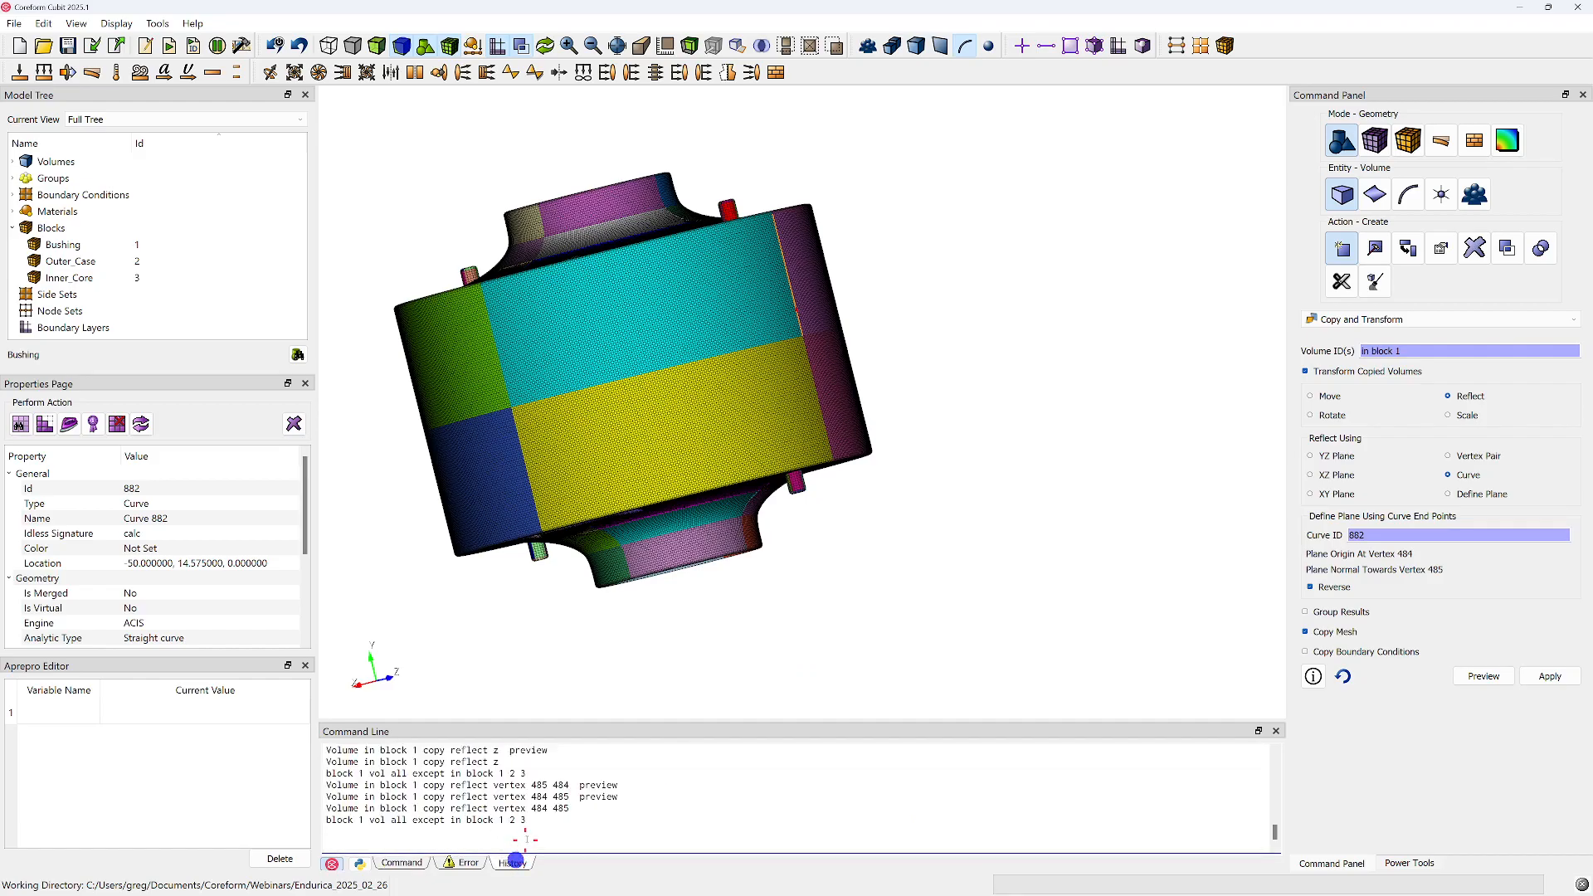
{"action": "scroll", "coordinate": [428, 798], "scroll_direction": "up", "scroll_amount": 3}
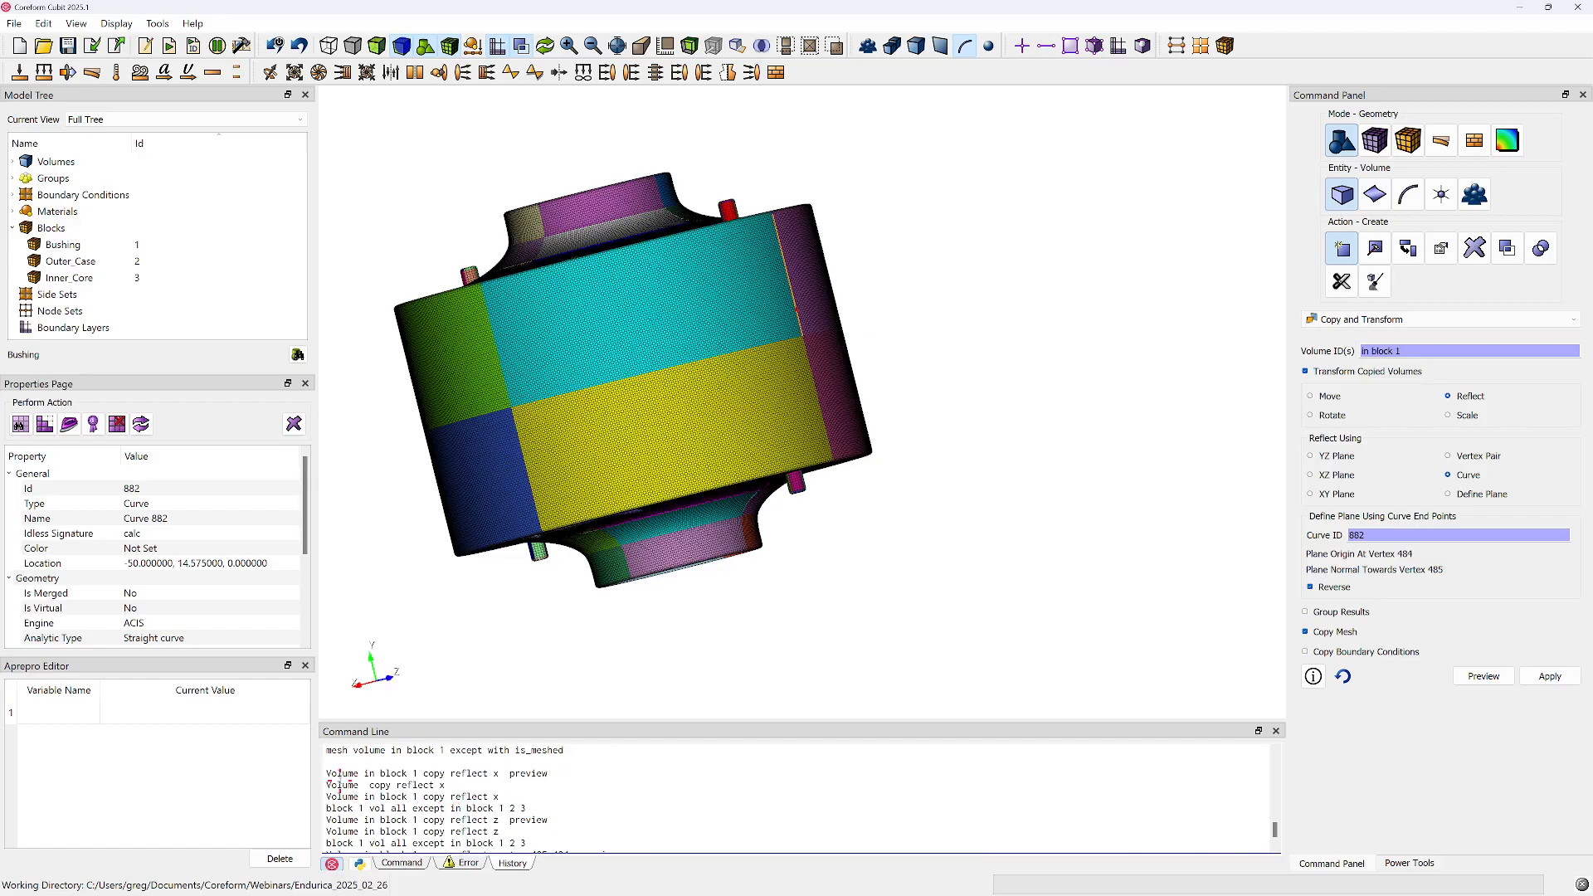
{"action": "left_click_drag", "start_coordinate": [328, 796], "coordinate": [625, 853]}
{"action": "key", "text": "ctrl+c"}
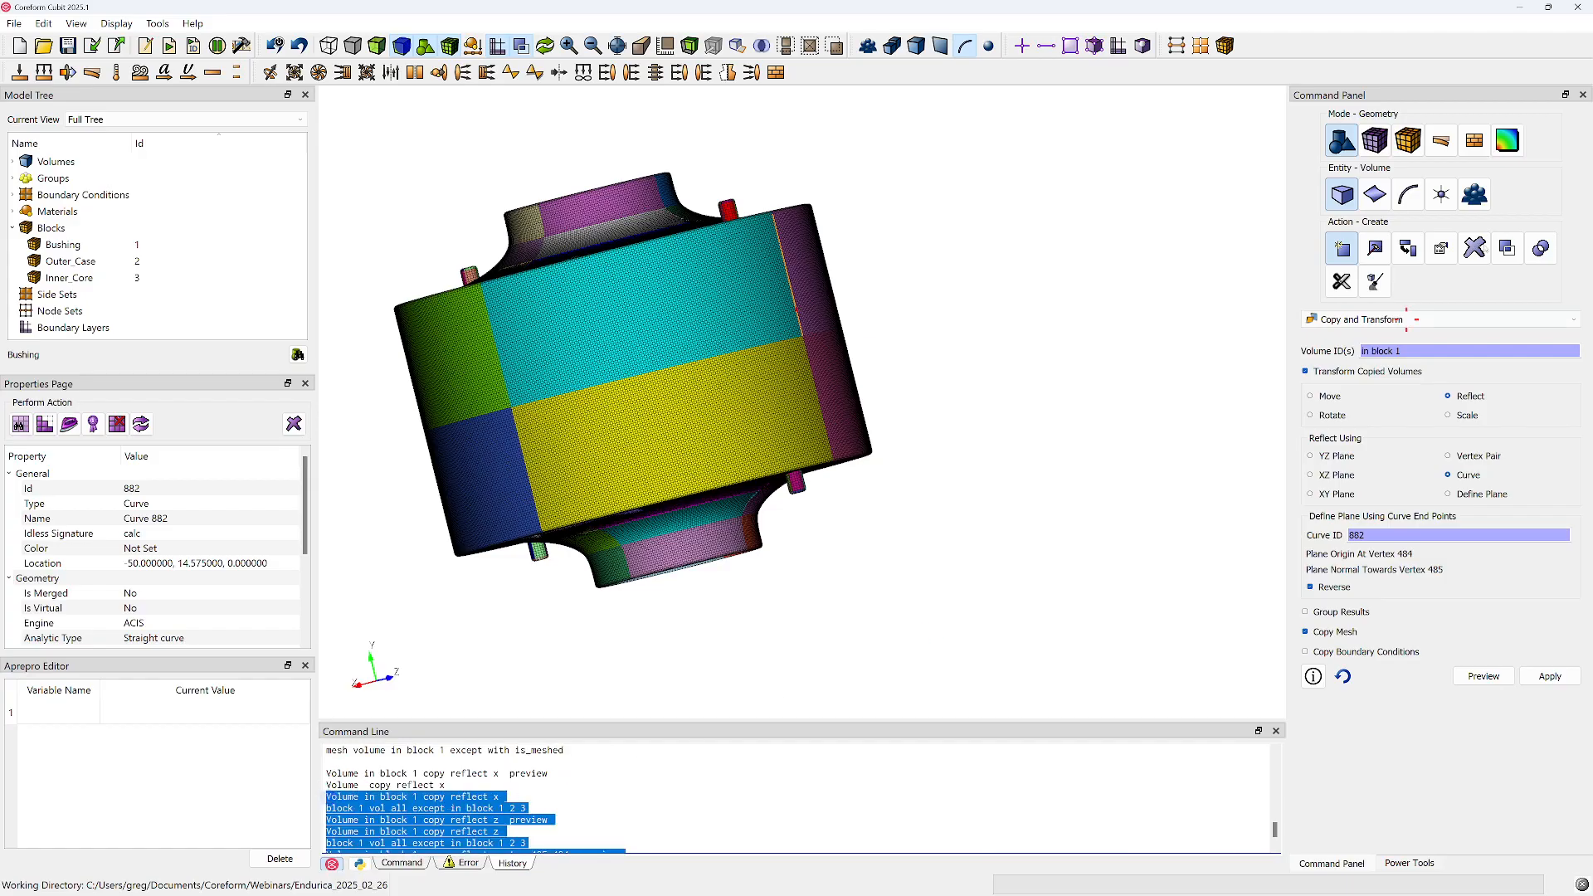
Bring the journal window back into view and start a "####" comment line below the final mesh command
{"action": "left_click_drag", "start_coordinate": [1592, 125], "coordinate": [846, 25]}
{"action": "scroll", "coordinate": [1071, 661], "scroll_direction": "down", "scroll_amount": 20}
{"action": "left_click", "coordinate": [1317, 848]}
{"action": "key", "text": "Return"}
{"action": "type", "text": "$$"}
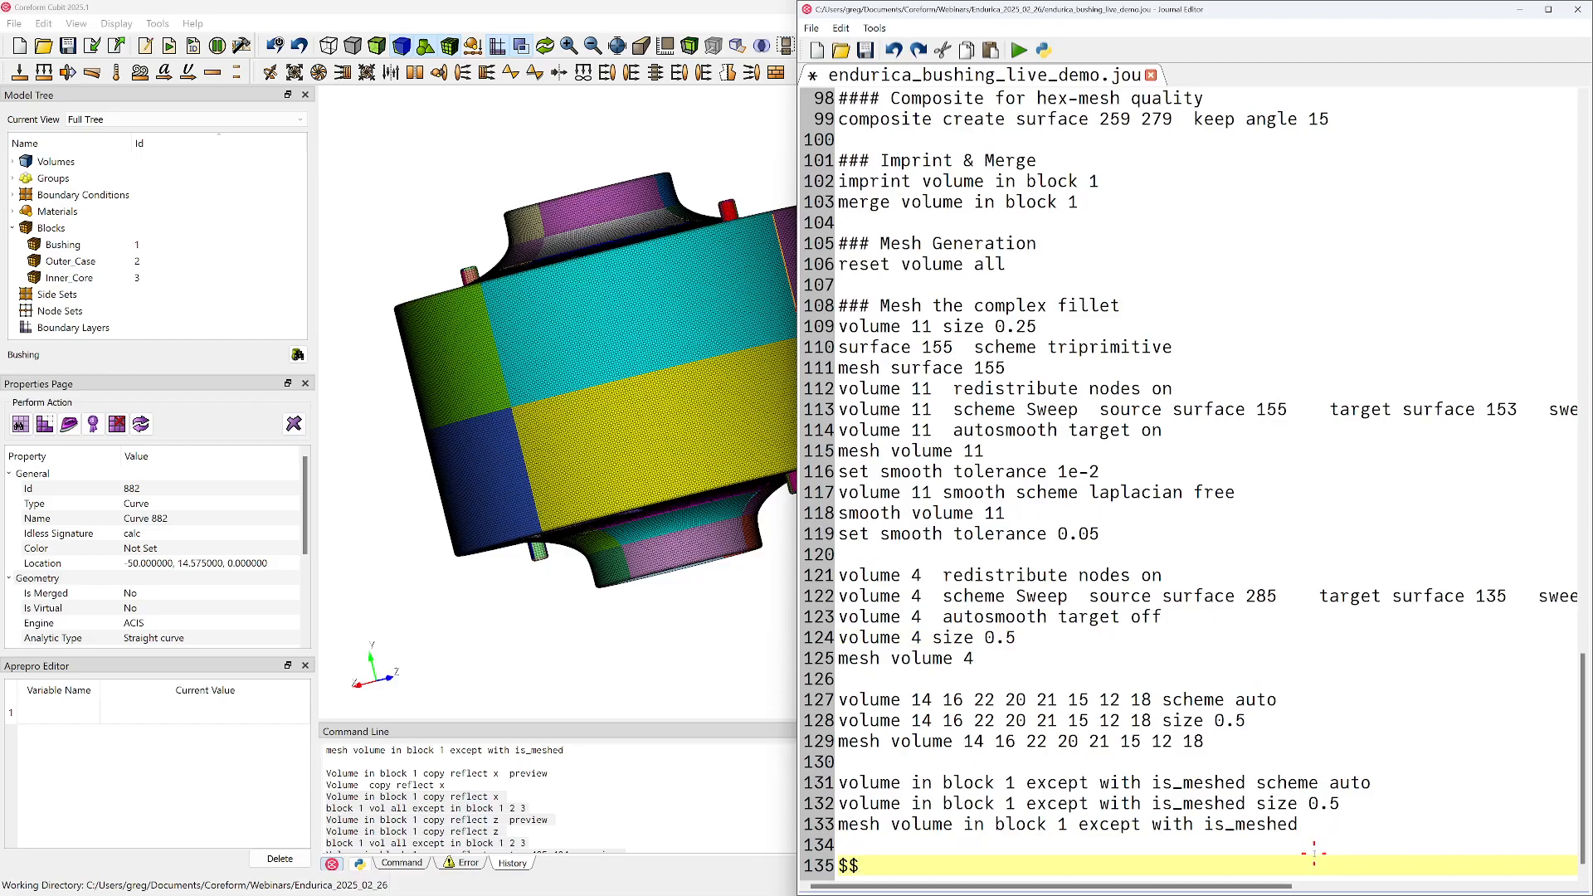
{"action": "key", "text": "BackSpace"}
{"action": "key", "text": "BackSpace"}
{"action": "type", "text": "####"}
{"action": "left_click", "coordinate": [1000, 557]}
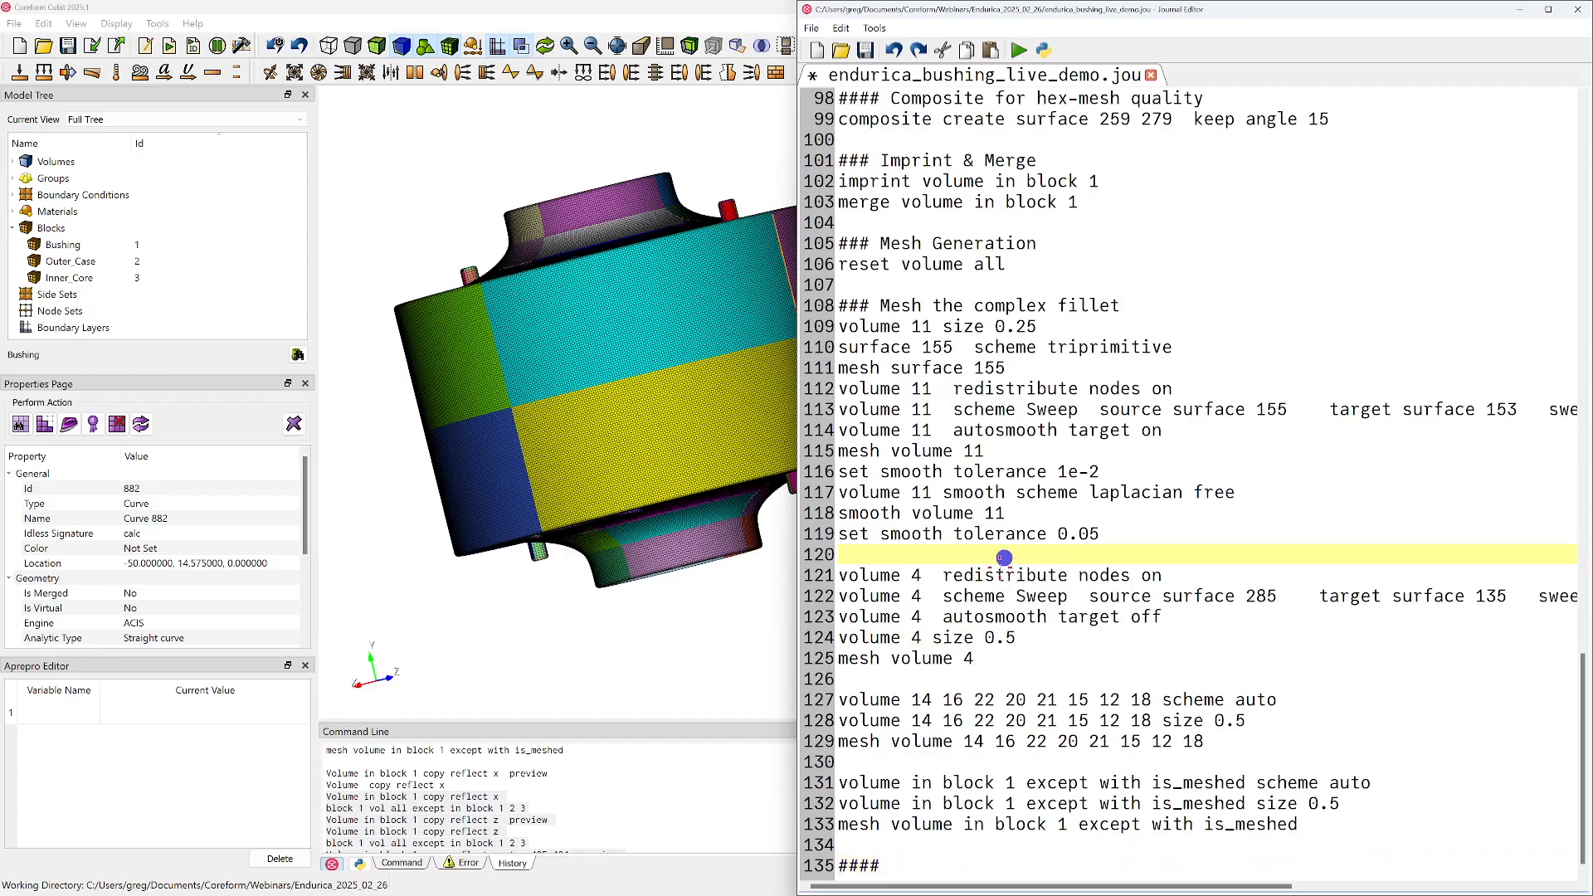
{"action": "key", "text": "Return"}
{"action": "type", "text": "$$"}
{"action": "key", "text": "BackSpace"}
{"action": "key", "text": "BackSpace"}
{"action": "key", "text": "BackSpace"}
{"action": "key", "text": "Down"}
{"action": "key", "text": "Down"}
{"action": "key", "text": "Down"}
{"action": "key", "text": "Down"}
{"action": "key", "text": "Down"}
{"action": "key", "text": "Down"}
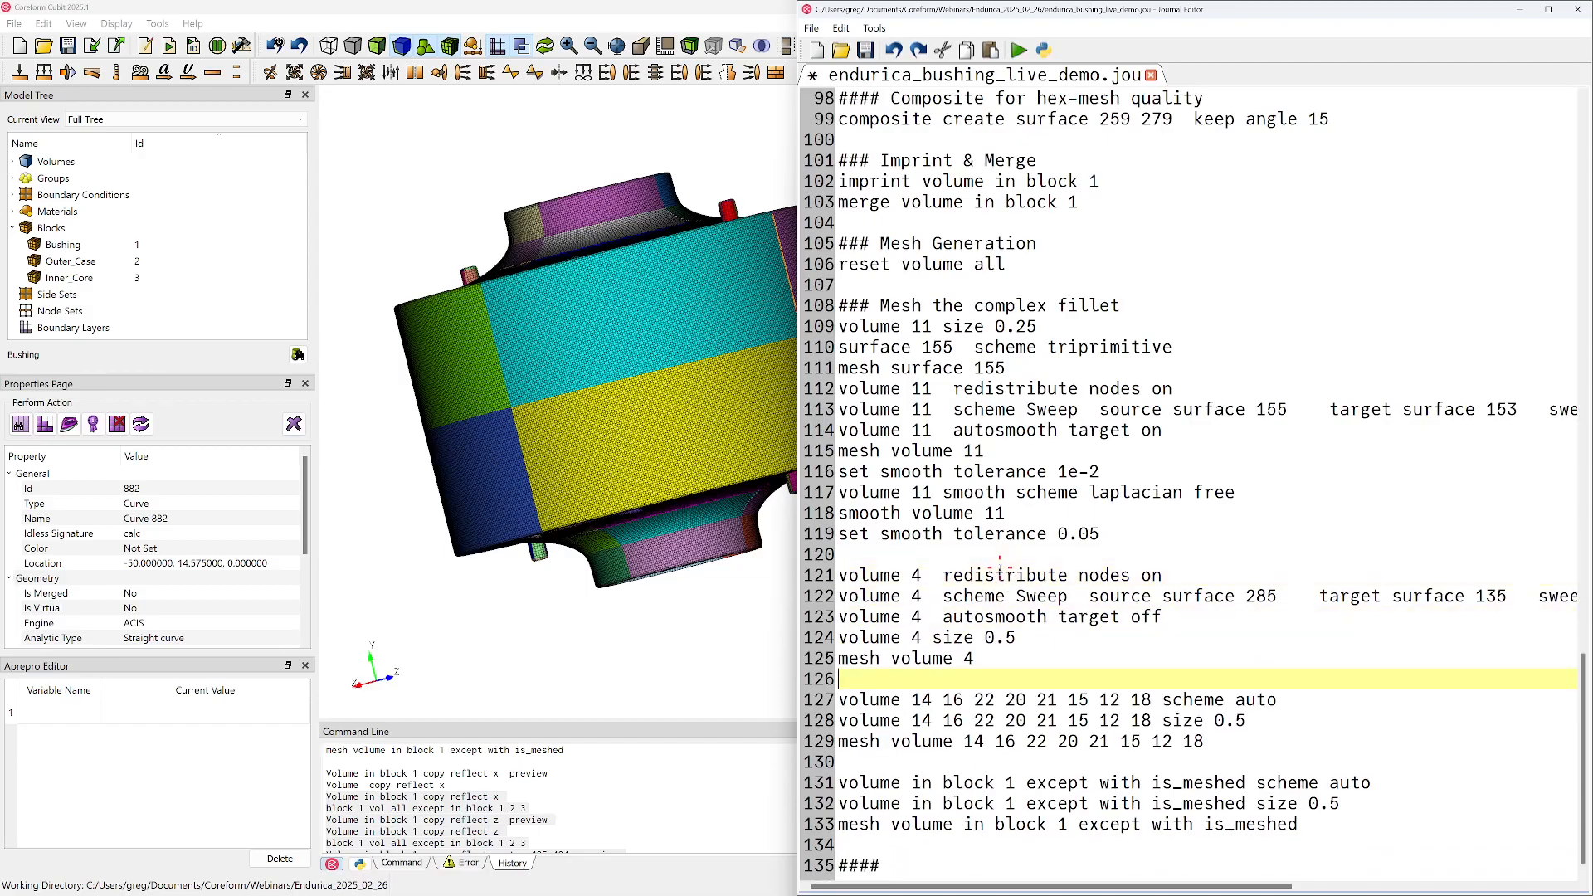
{"action": "key", "text": "Return"}
{"action": "type", "text": "#### M"}
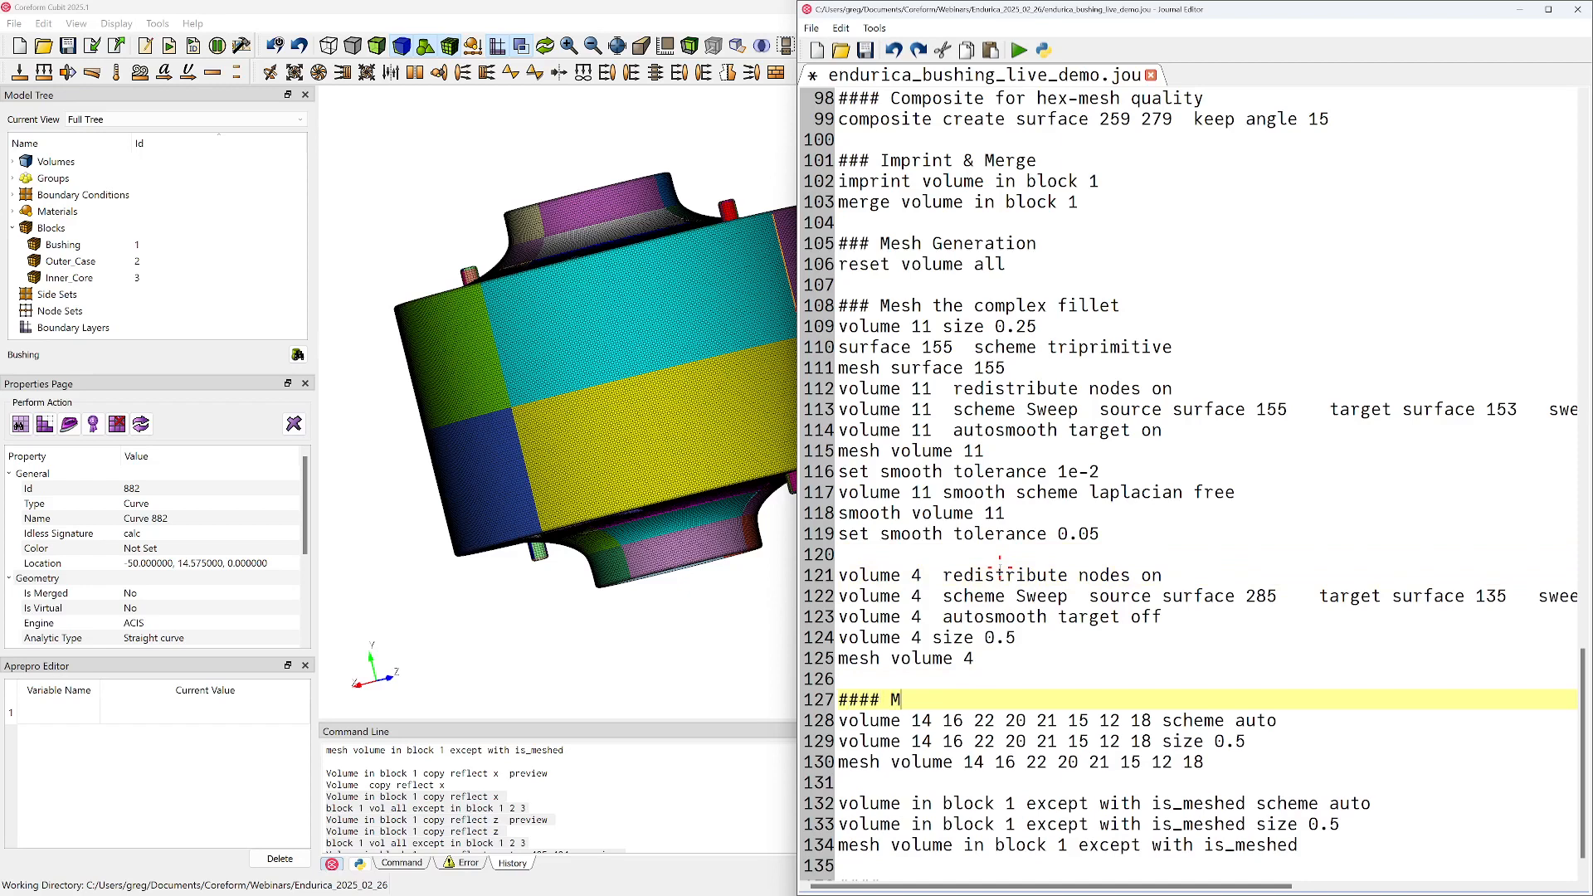
{"action": "type", "text": "esh the nub"}
{"action": "key", "text": "Down"}
{"action": "key", "text": "Down"}
{"action": "key", "text": "Down"}
{"action": "key", "text": "Down"}
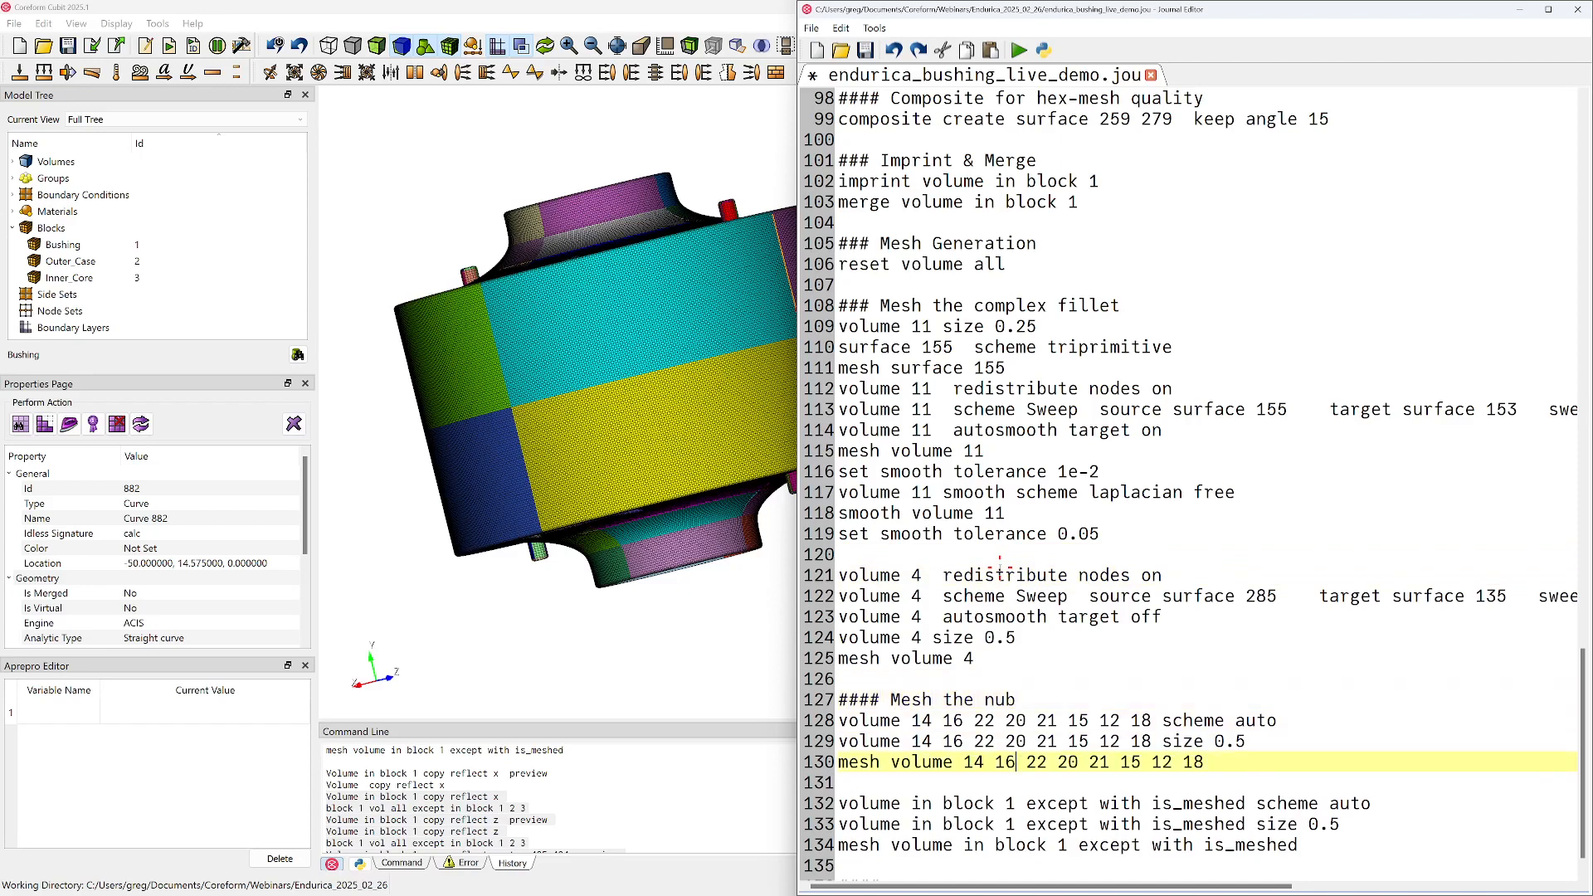
Add the comment "#### Mesh the rest of the bushing" above the except-with-is_meshed commands, with a blank line before it
{"action": "type", "text": "#### Me"}
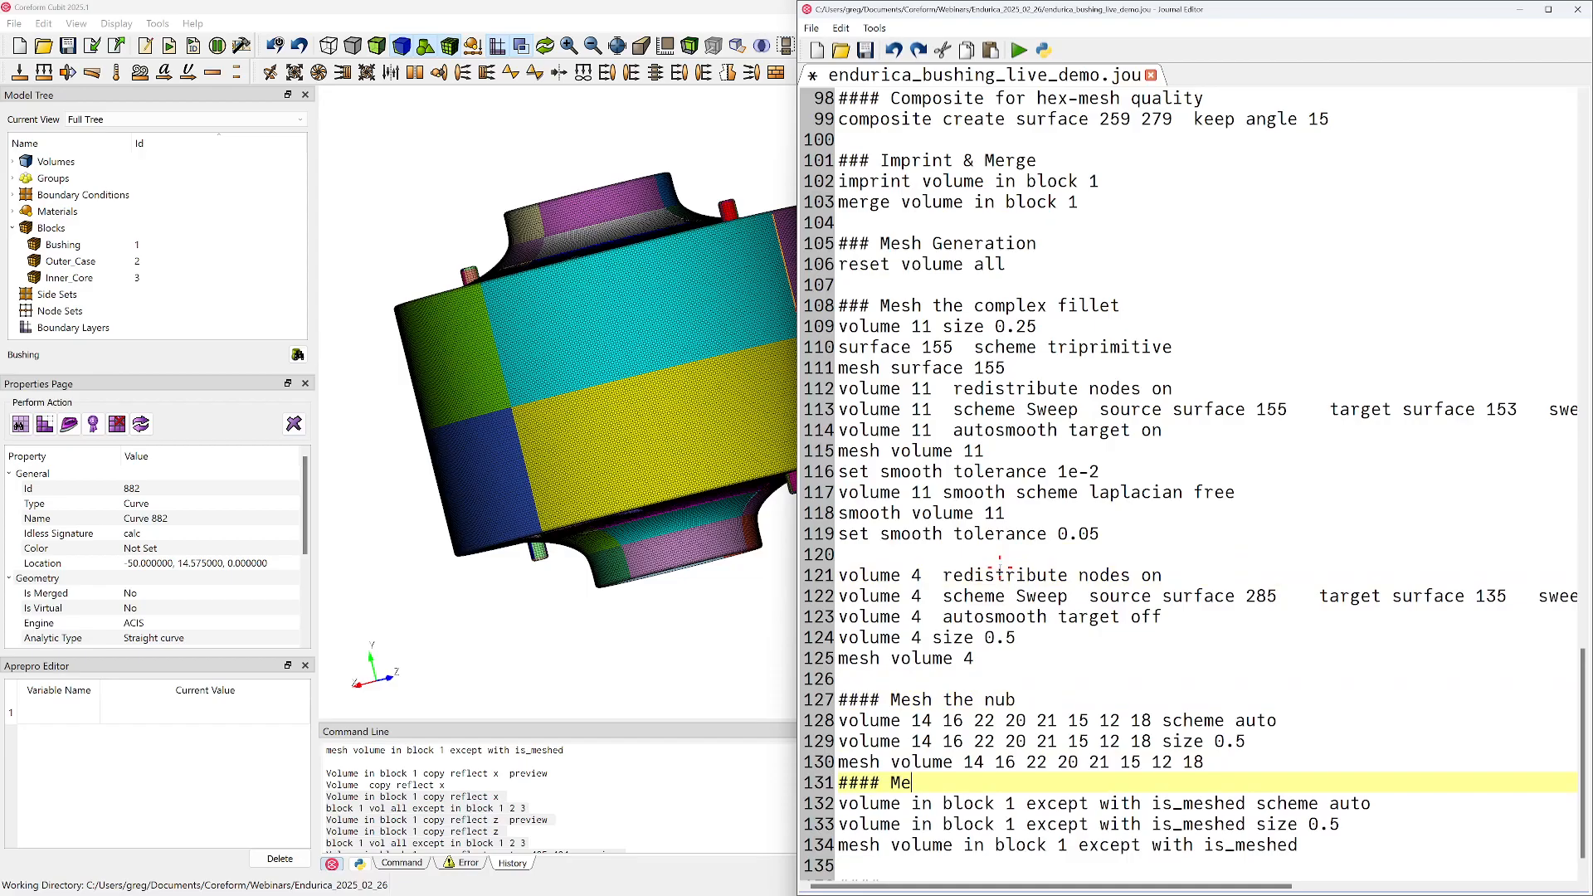
{"action": "type", "text": "sh the rest of the bushing"}
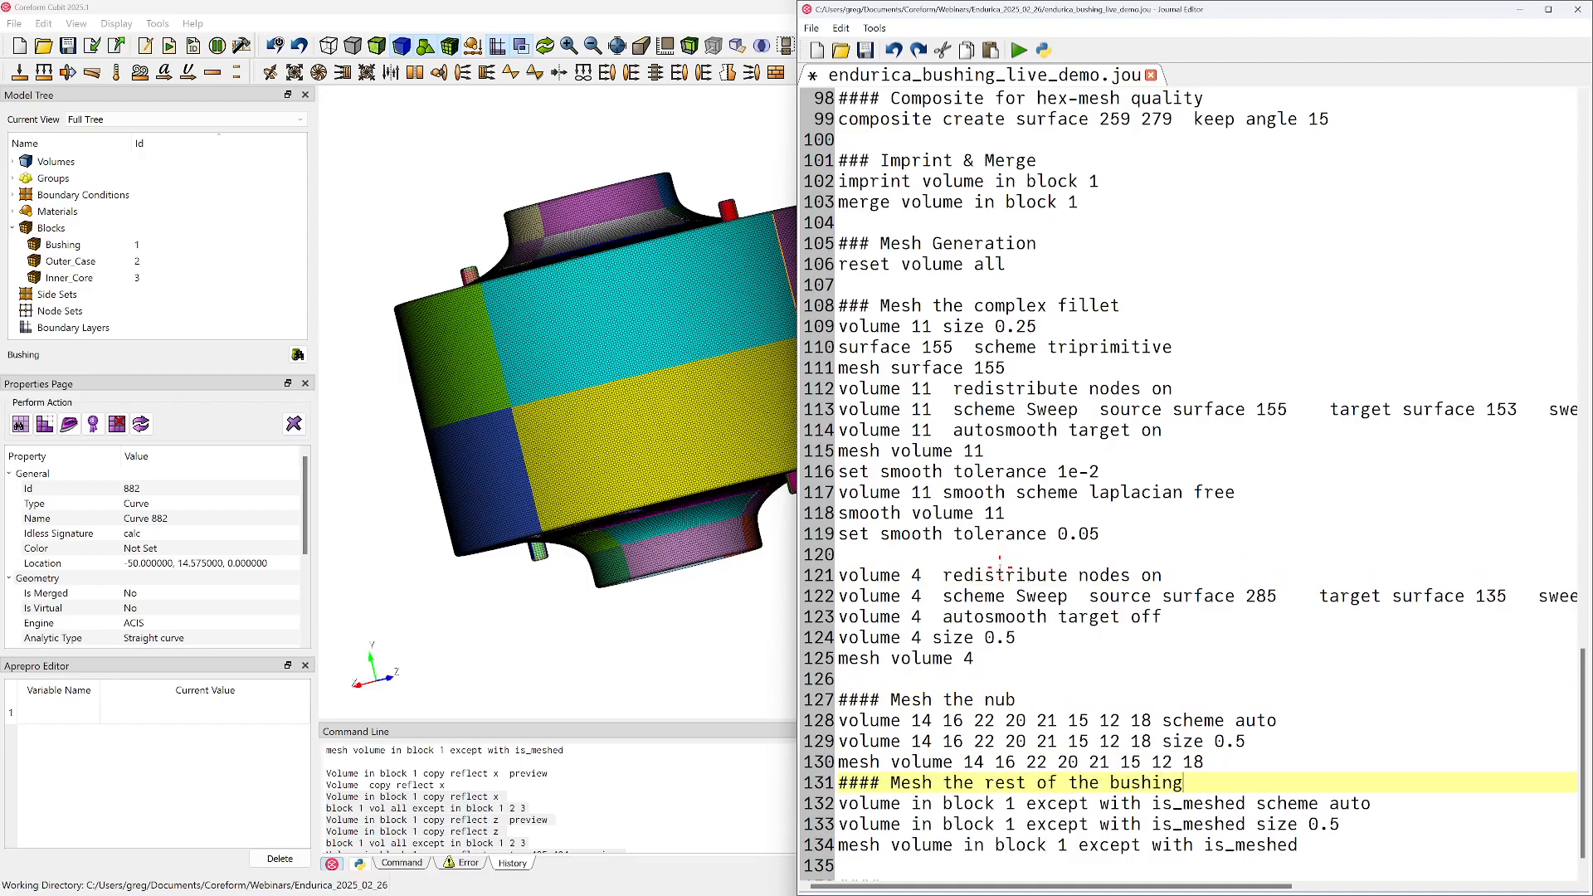
{"action": "key", "text": "Home"}
{"action": "key", "text": "Return"}
Complete the final comment as "#### Recover the Full 3D model" and paste the copied reflect and block commands beneath it
{"action": "scroll", "coordinate": [1000, 565], "scroll_direction": "down", "scroll_amount": 1}
{"action": "left_click", "coordinate": [909, 844]}
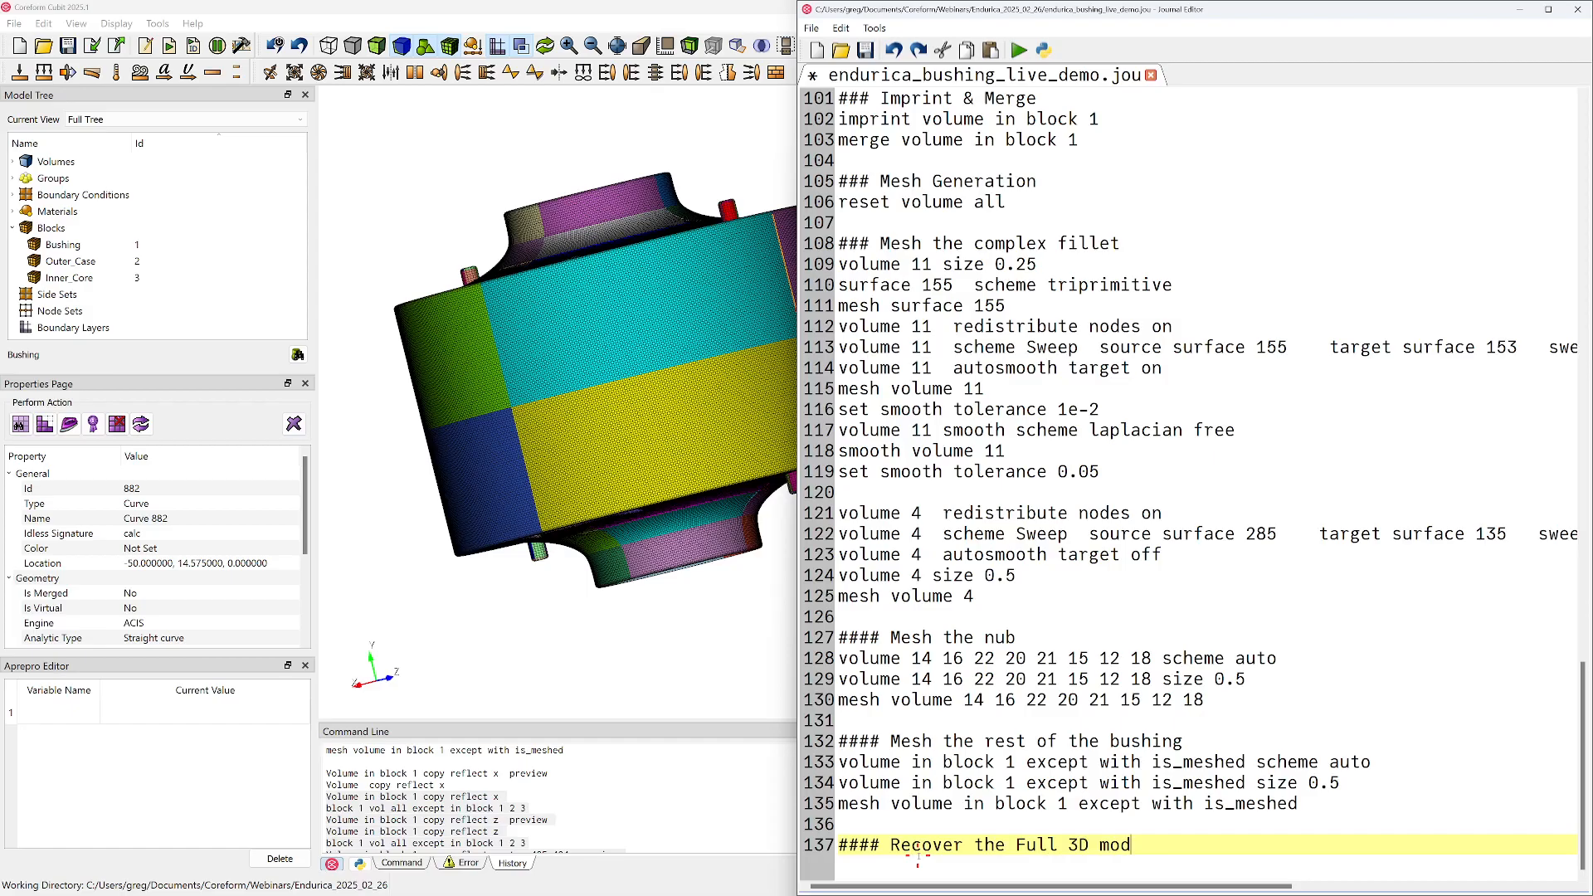
{"action": "key", "text": "Return"}
{"action": "key", "text": "ctrl+v"}
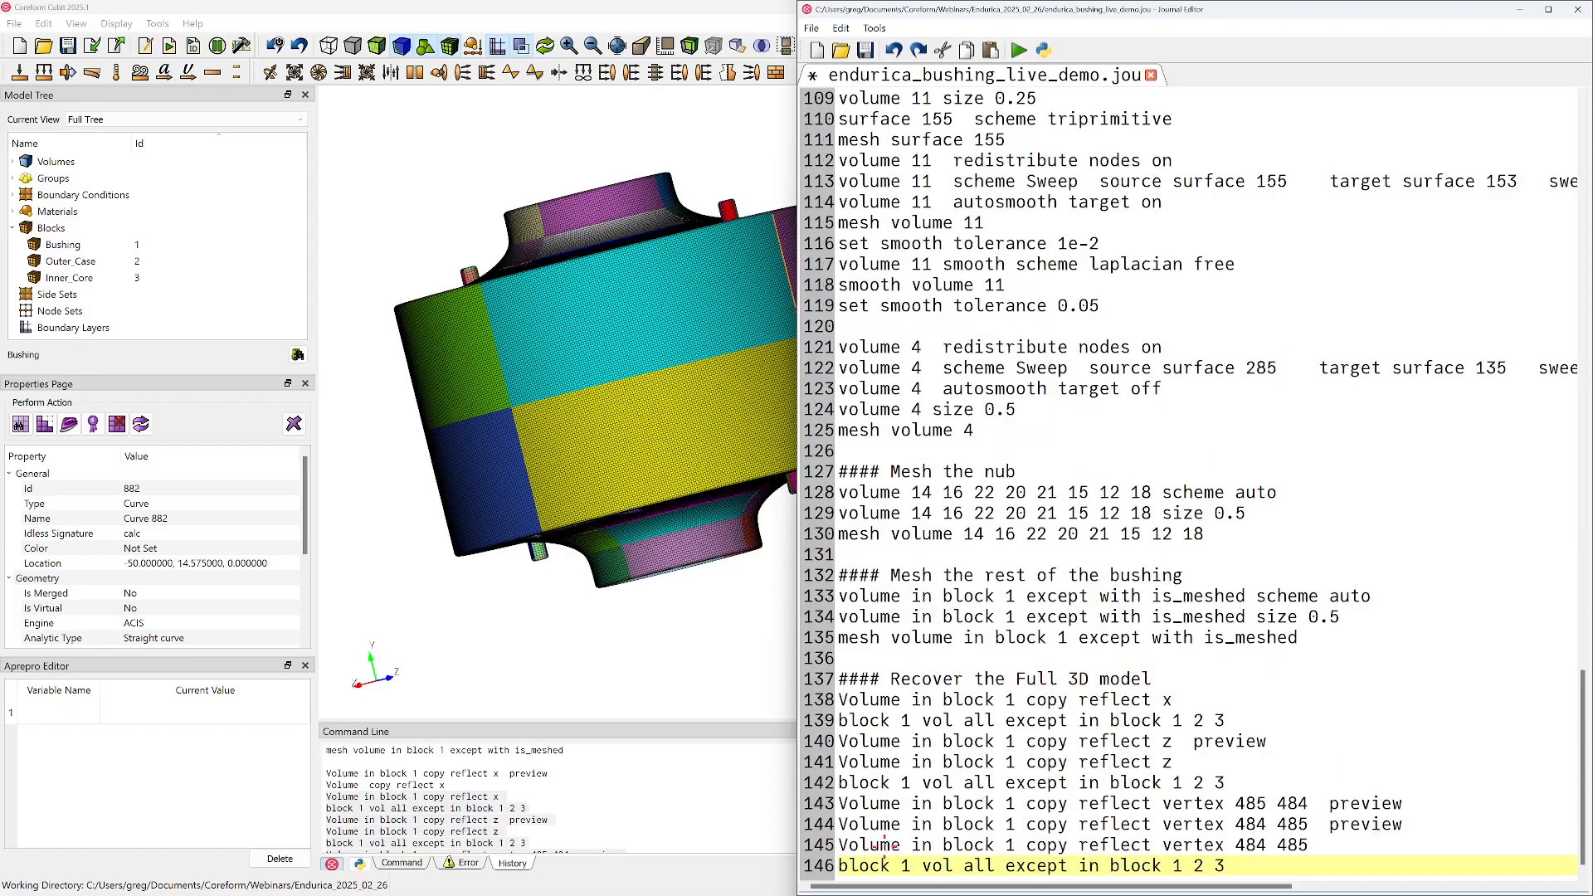
{"action": "left_click", "coordinate": [1268, 729]}
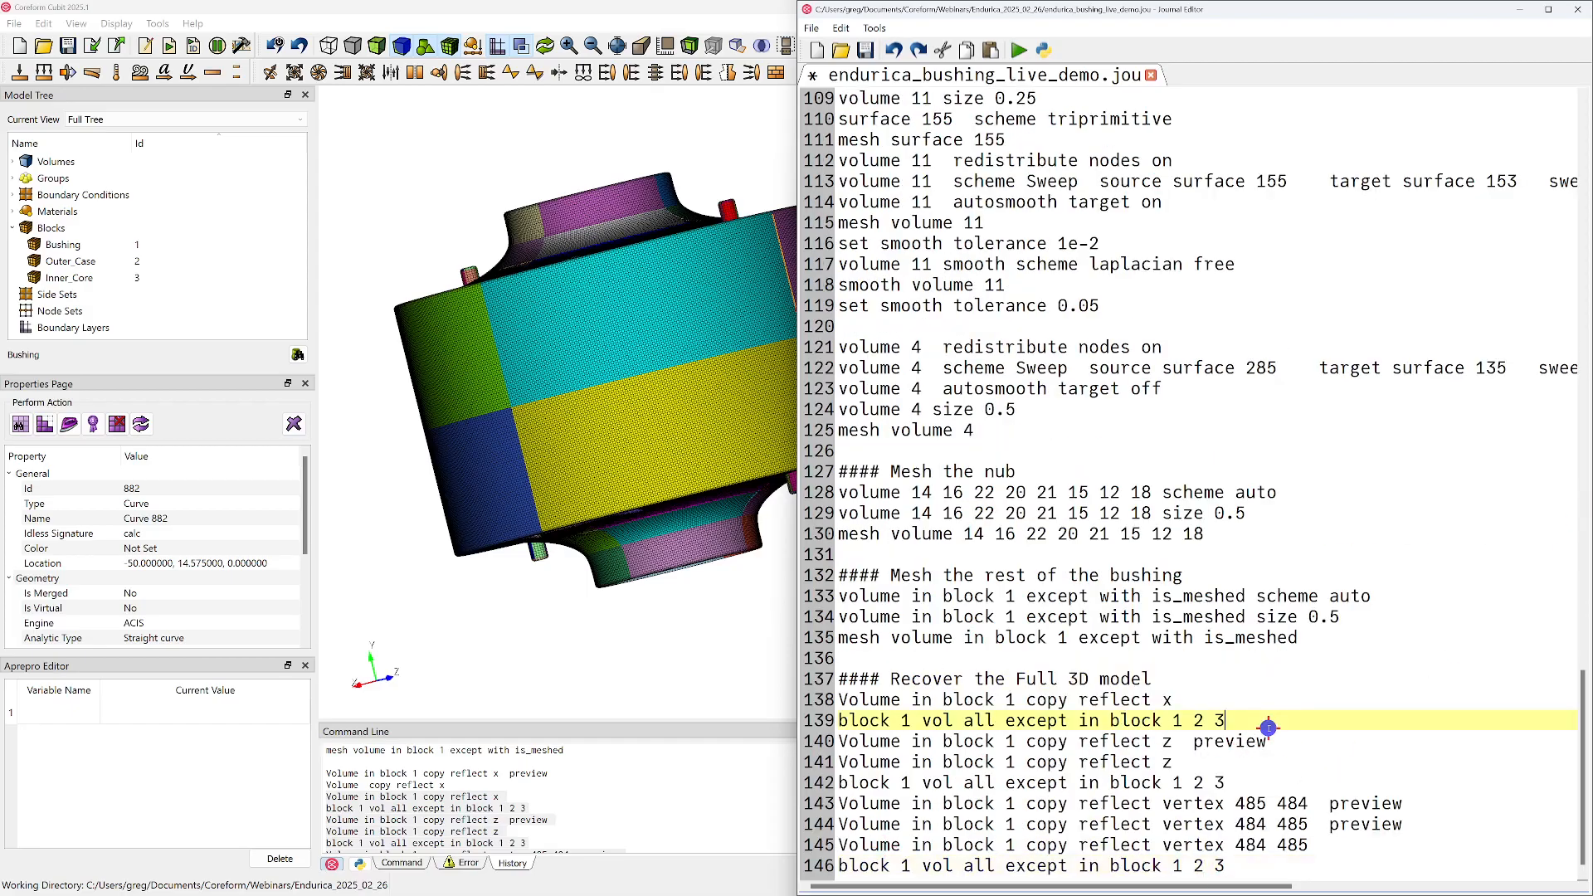
Delete the three remaining preview command lines under the Recover the Full 3D model comment and save the journal
{"action": "triple_click", "coordinate": [1287, 741]}
{"action": "key", "text": "Delete"}
{"action": "key", "text": "Down"}
{"action": "key", "text": "Down"}
{"action": "key", "text": "shift+Down"}
{"action": "key", "text": "shift+Down"}
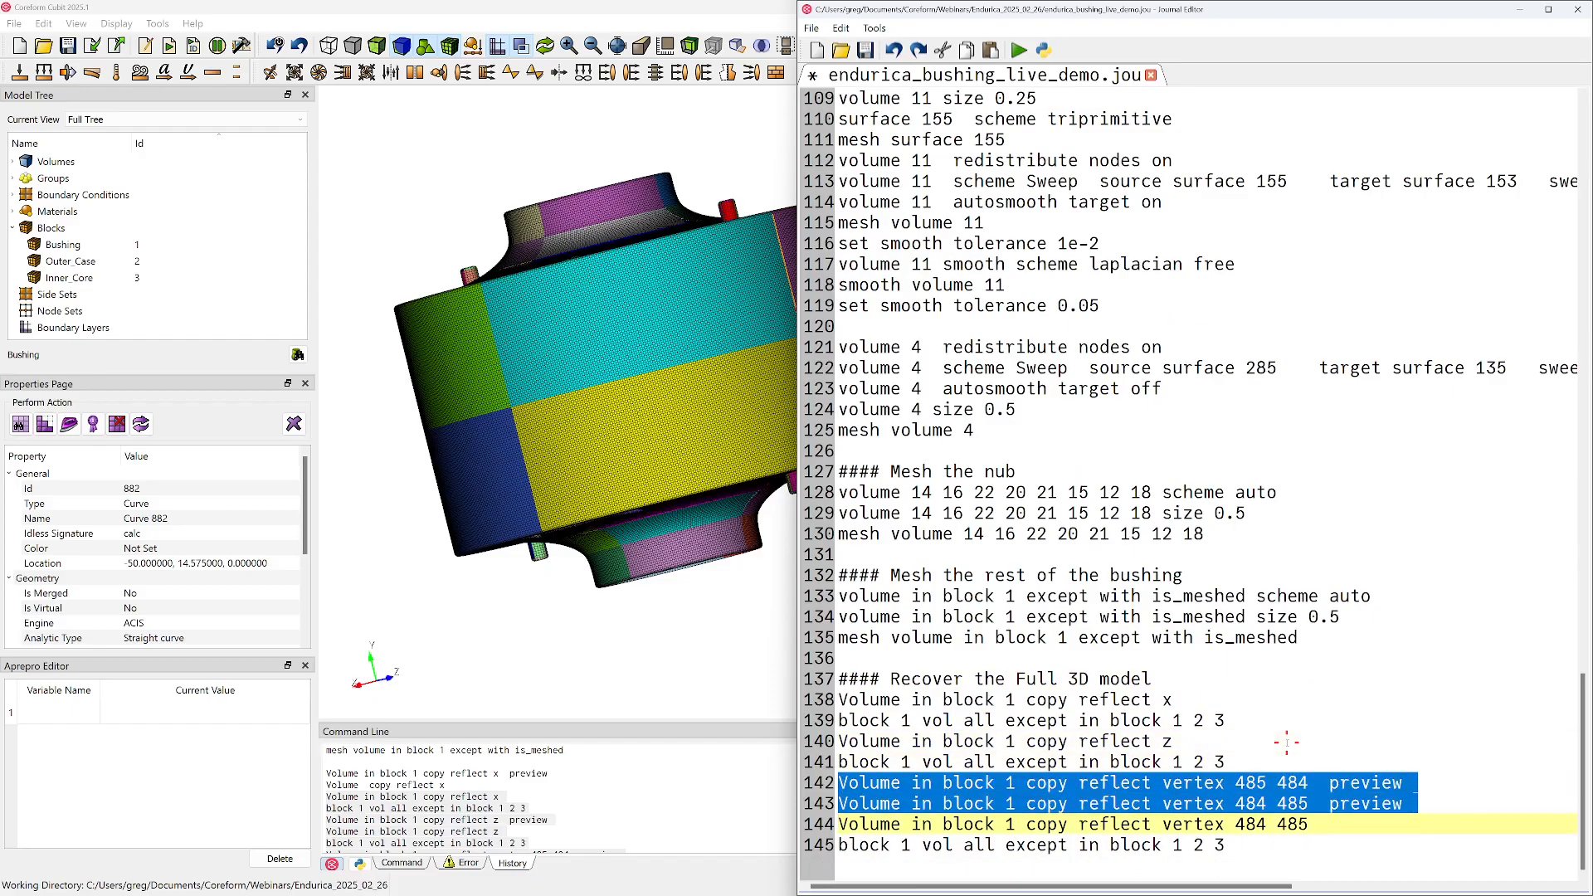
{"action": "key", "text": "Delete"}
{"action": "key", "text": "Down"}
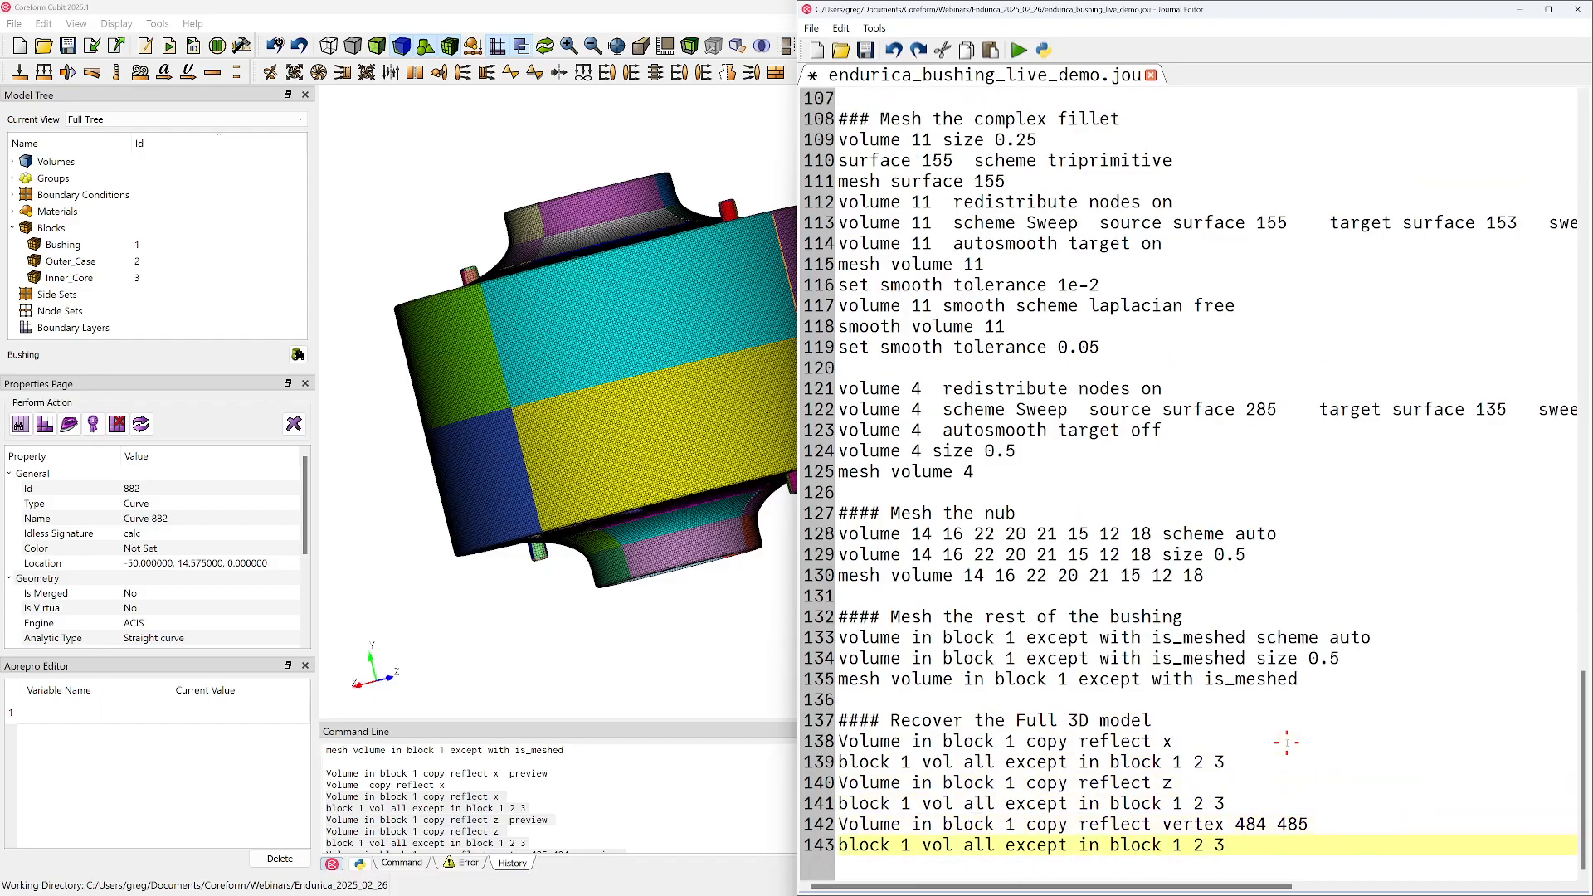
{"action": "key", "text": "ctrl+s"}
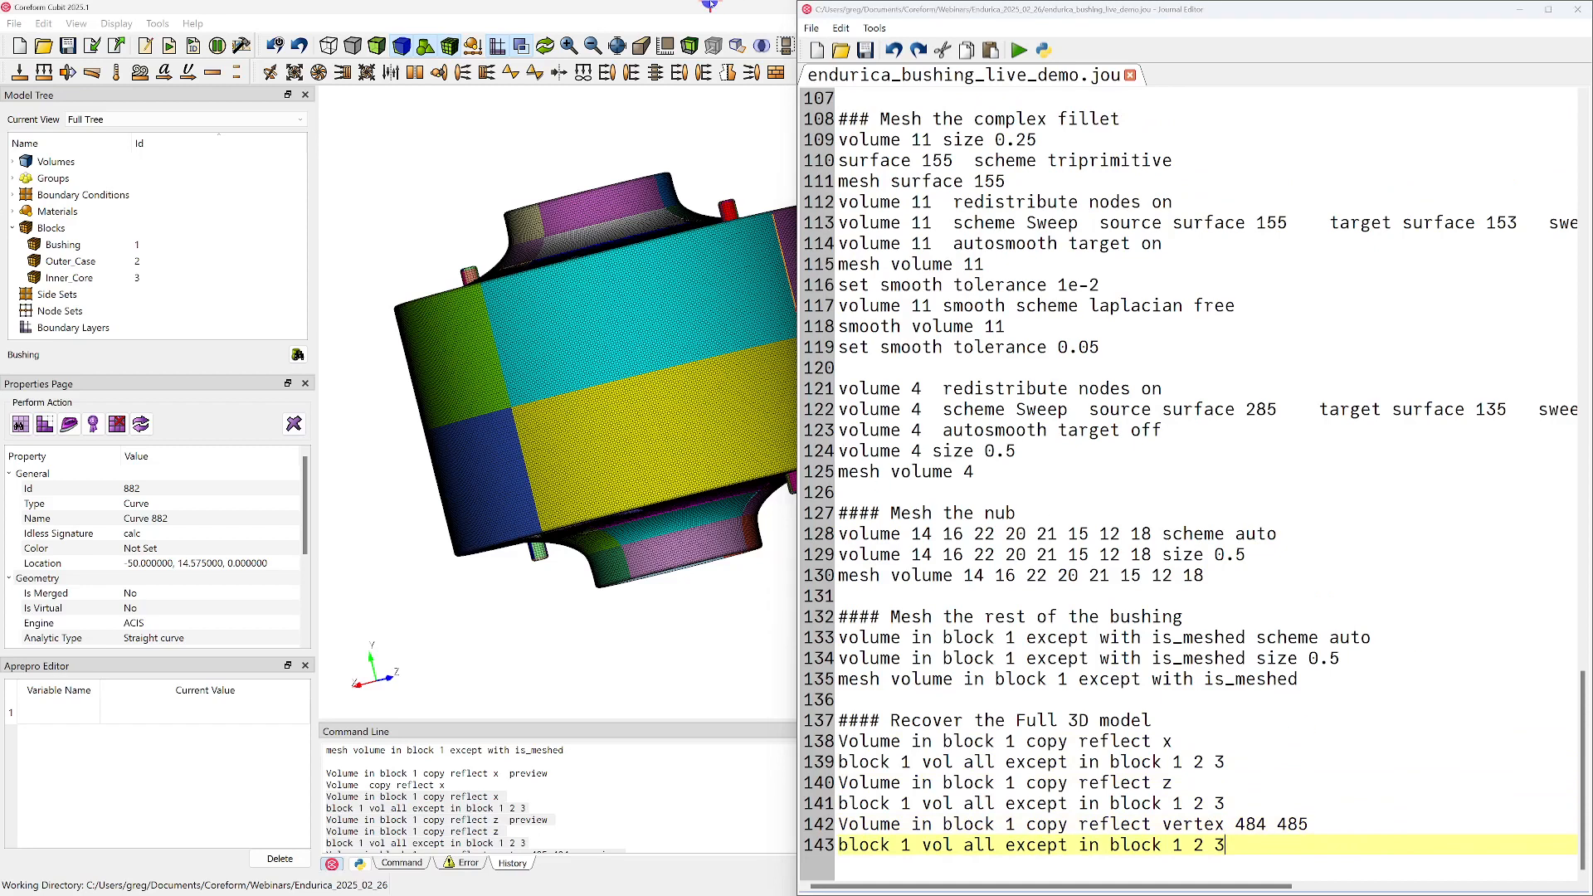
Switch back to the Coreform Cubit model window, hide the mesh and display the bushing as transparent
{"action": "left_click_drag", "start_coordinate": [1009, 9], "coordinate": [979, 0]}
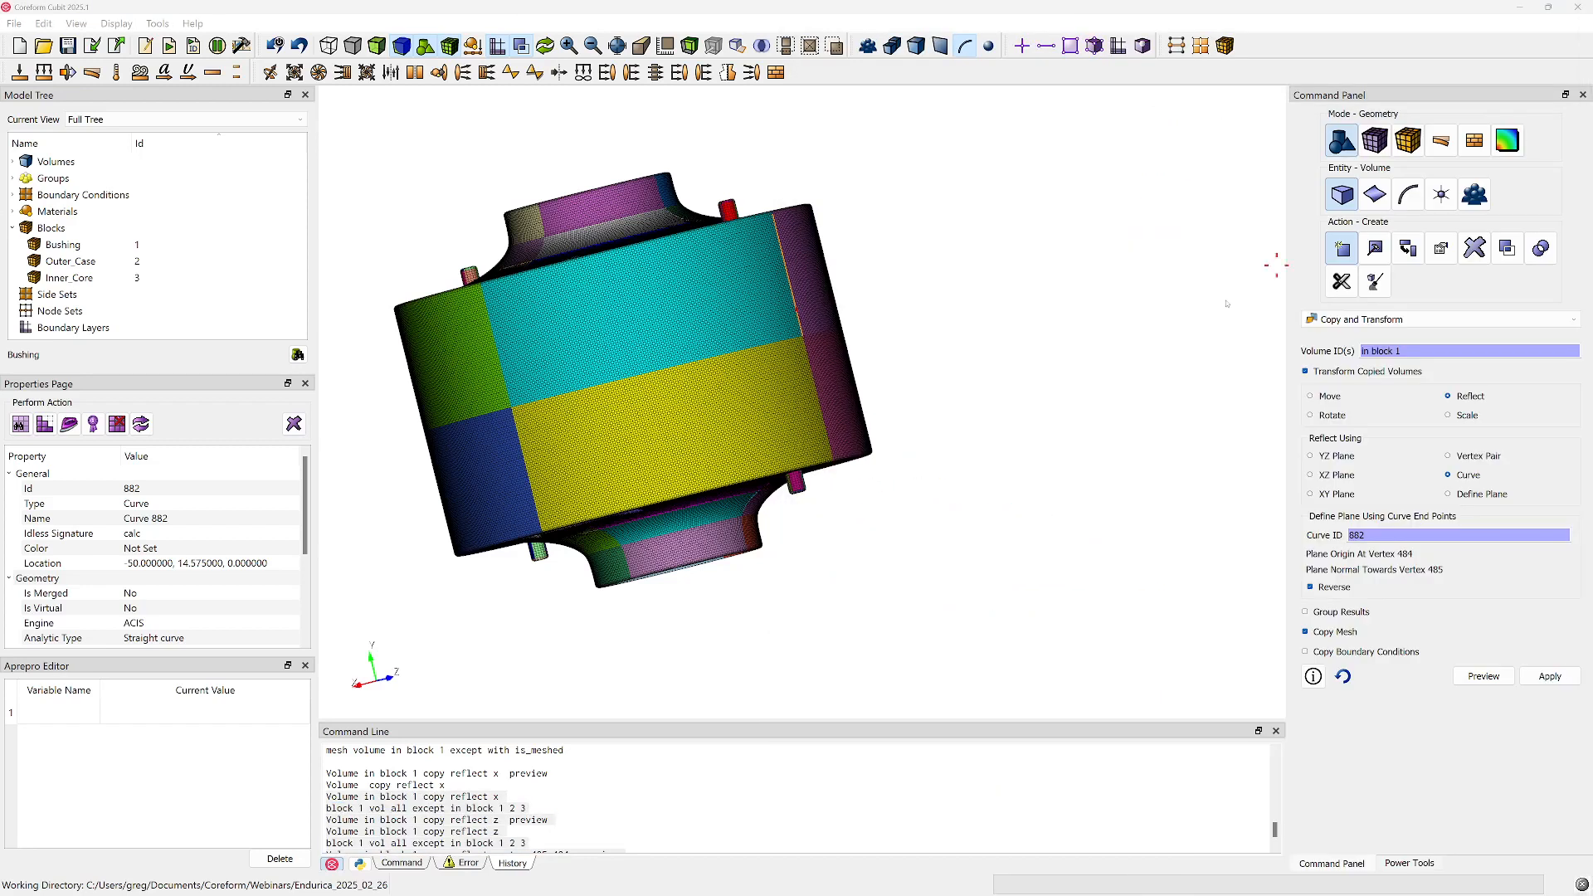
{"action": "scroll", "coordinate": [649, 224], "scroll_direction": "up", "scroll_amount": 5}
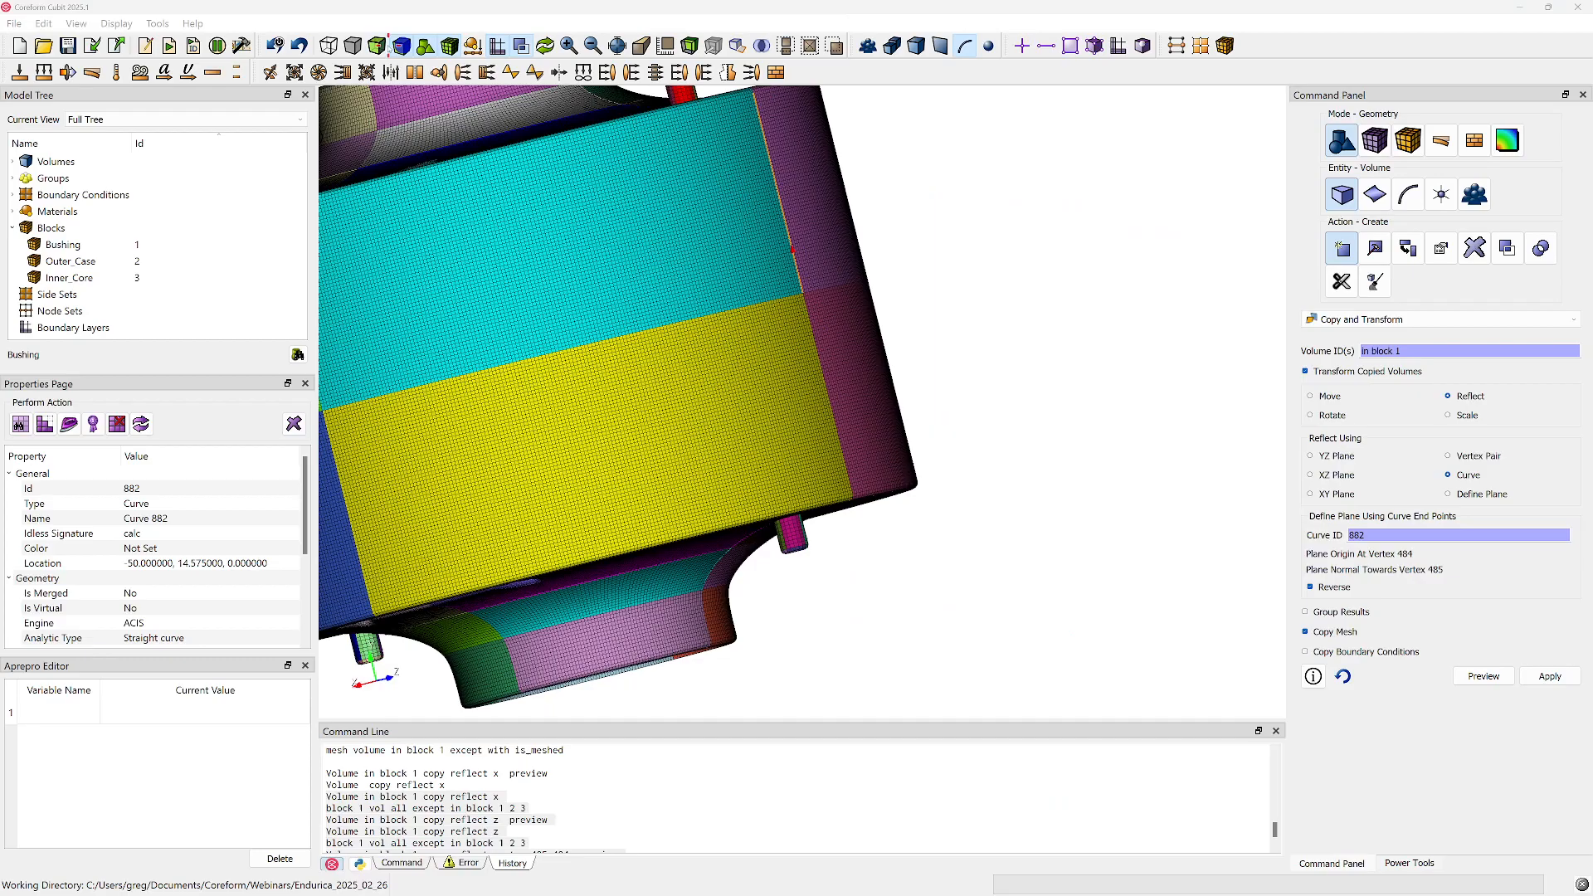
{"action": "left_click", "coordinate": [449, 46]}
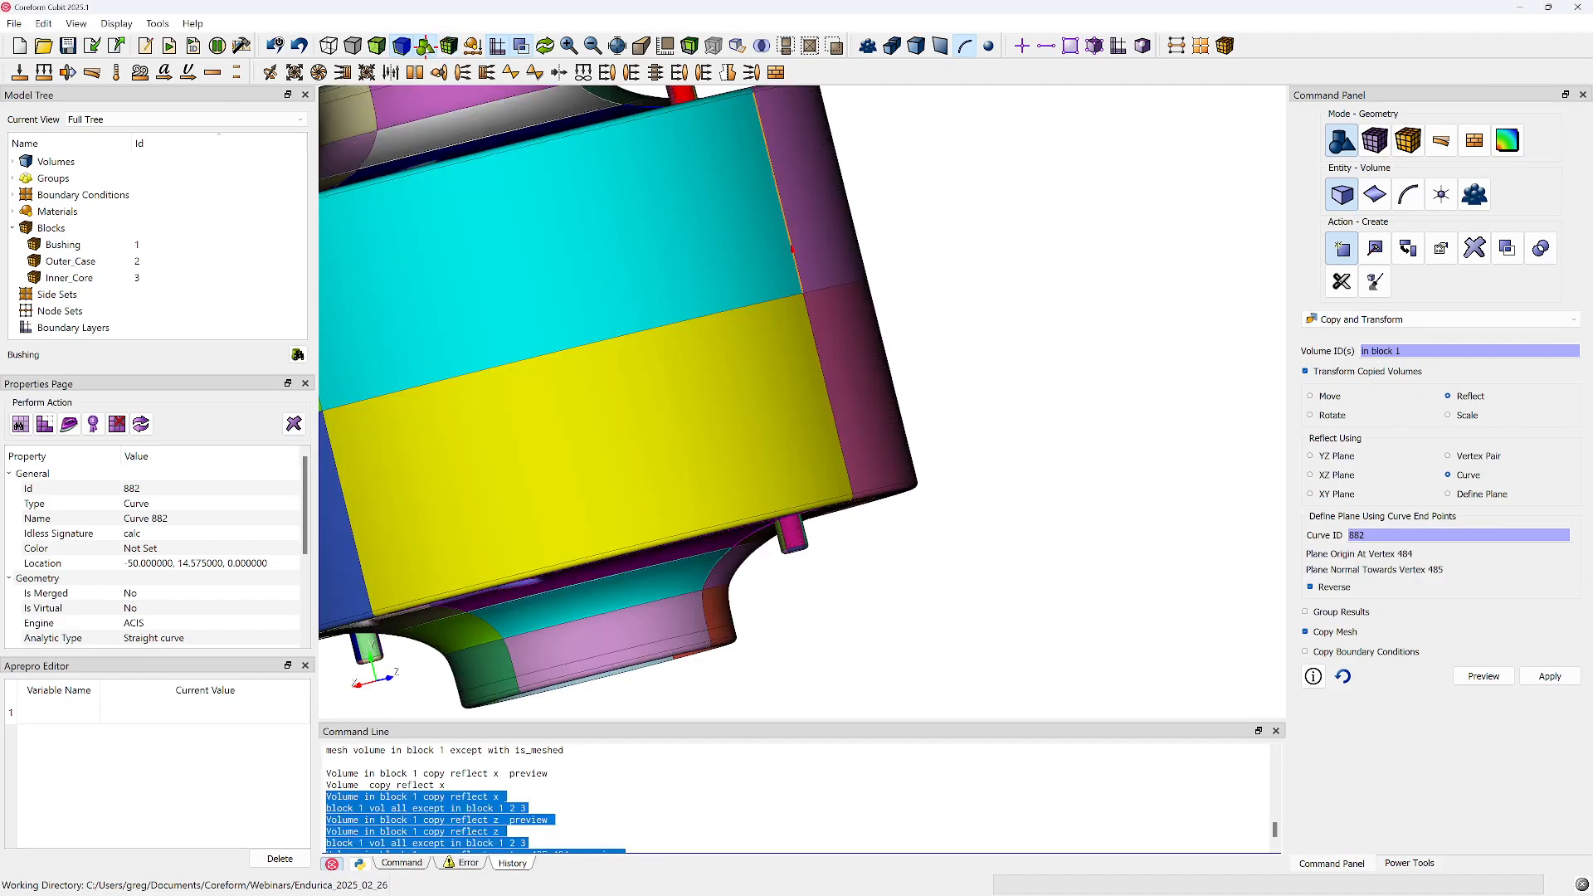
{"action": "left_click", "coordinate": [377, 46]}
{"action": "left_click", "coordinate": [402, 47]}
{"action": "left_click", "coordinate": [378, 46]}
{"action": "middle_click_drag", "start_coordinate": [567, 197], "coordinate": [807, 469]}
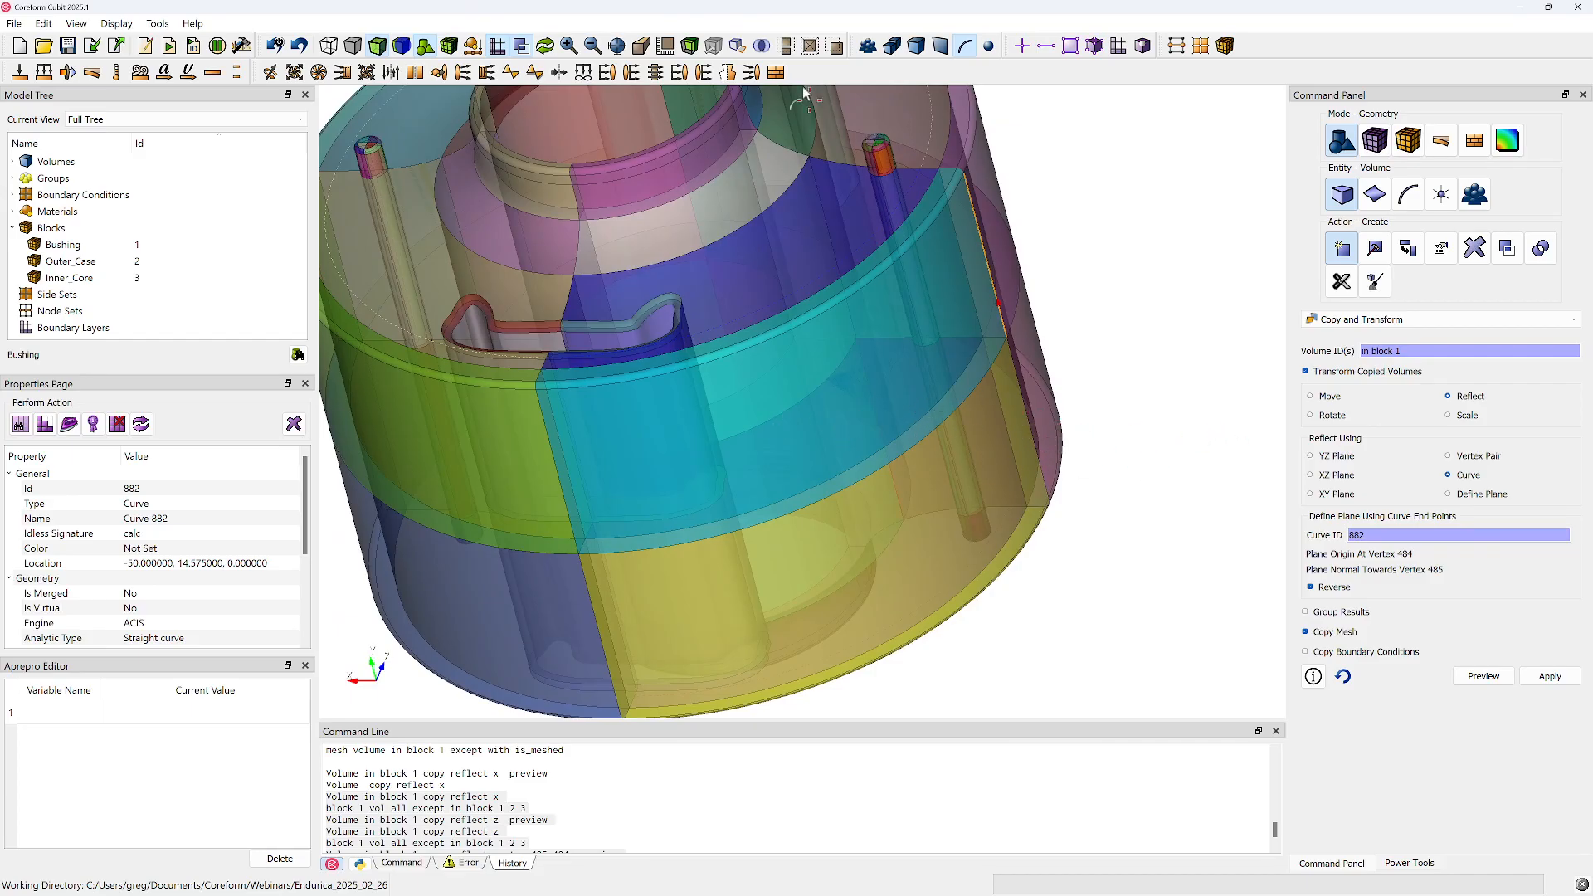
Draw only volumes 78 and 150, the stacked outer-ring segments on either side of the mid-height boundary
{"action": "left_click", "coordinate": [942, 383]}
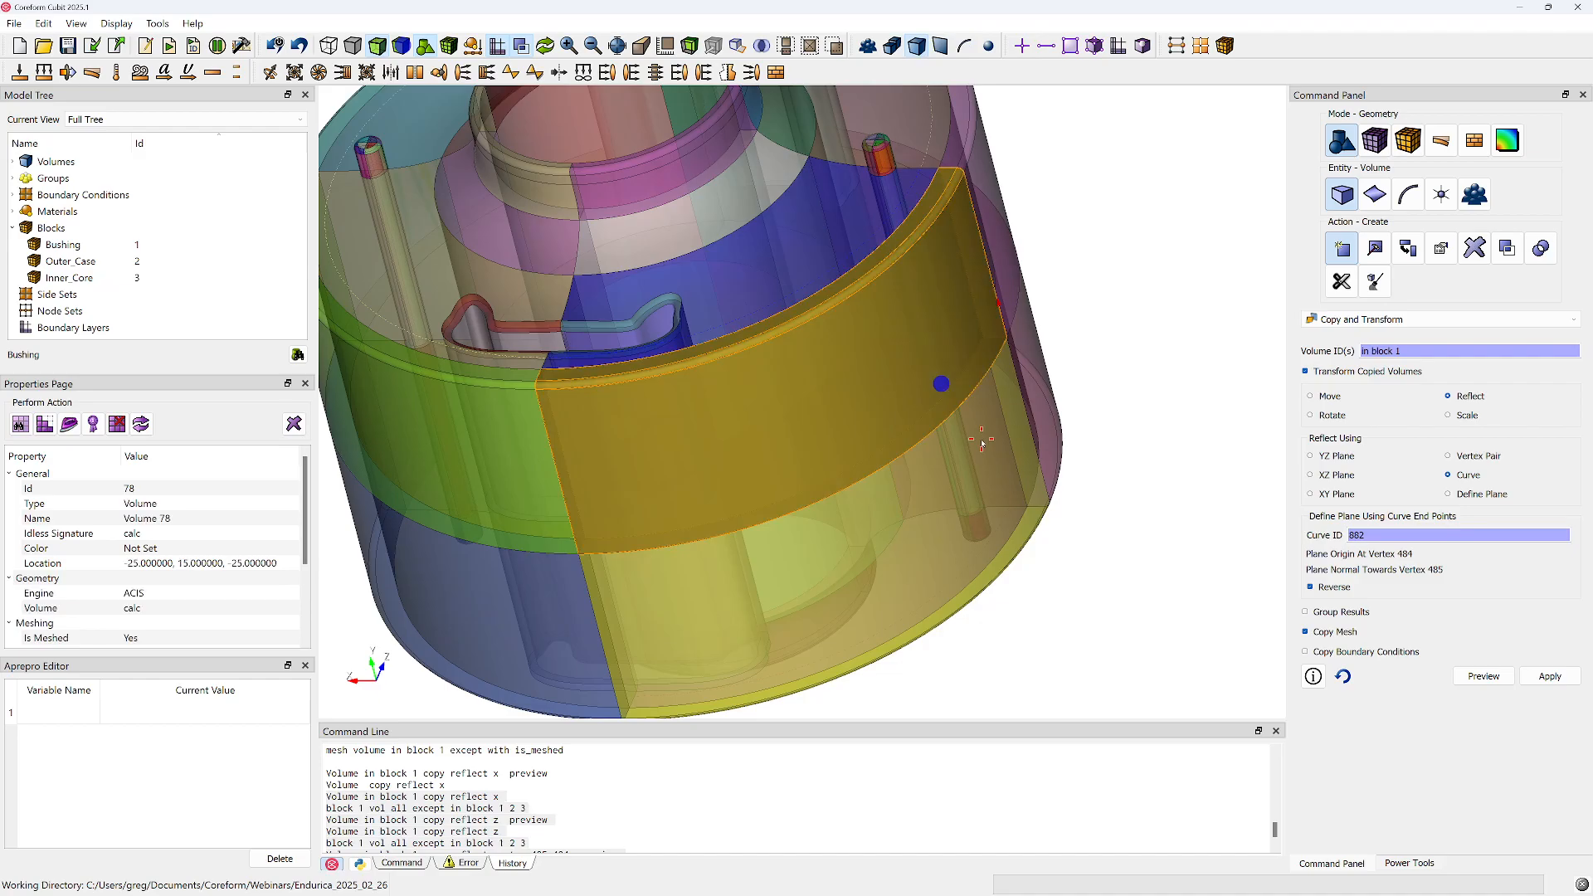
{"action": "left_click", "coordinate": [983, 439], "text": "ctrl"}
{"action": "right_click", "coordinate": [982, 439]}
{"action": "left_click", "coordinate": [1027, 578]}
{"action": "scroll", "coordinate": [1012, 551], "scroll_direction": "up", "scroll_amount": 3}
{"action": "left_click_drag", "start_coordinate": [993, 531], "coordinate": [786, 413]}
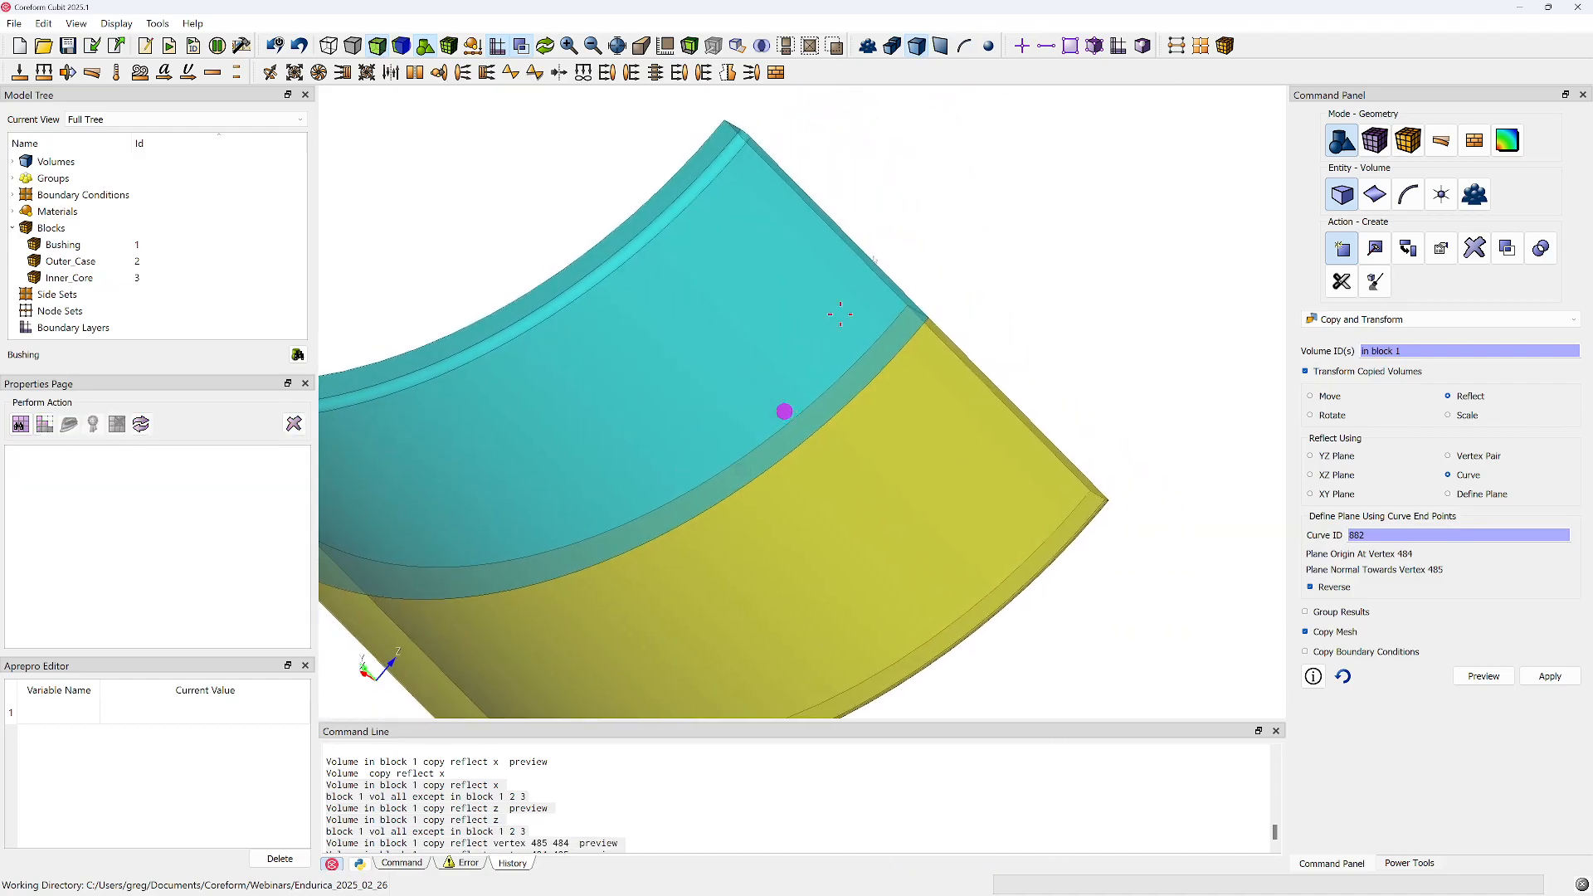
Pick the surfaces where the two drawn volumes meet and check their properties for merging
{"action": "left_click", "coordinate": [941, 46]}
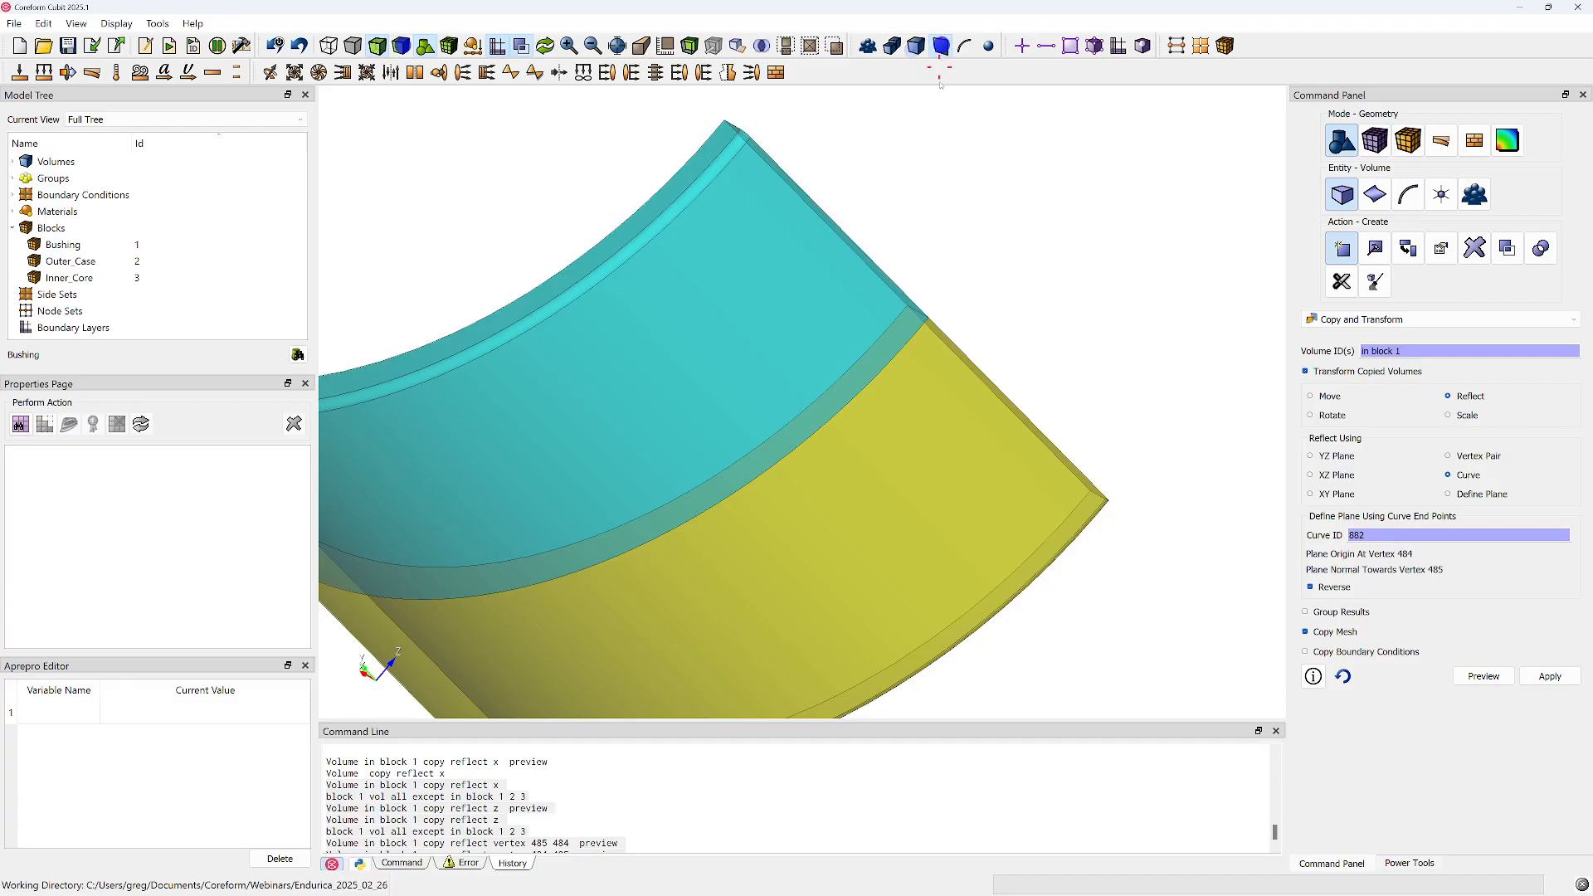
{"action": "left_click", "coordinate": [896, 345]}
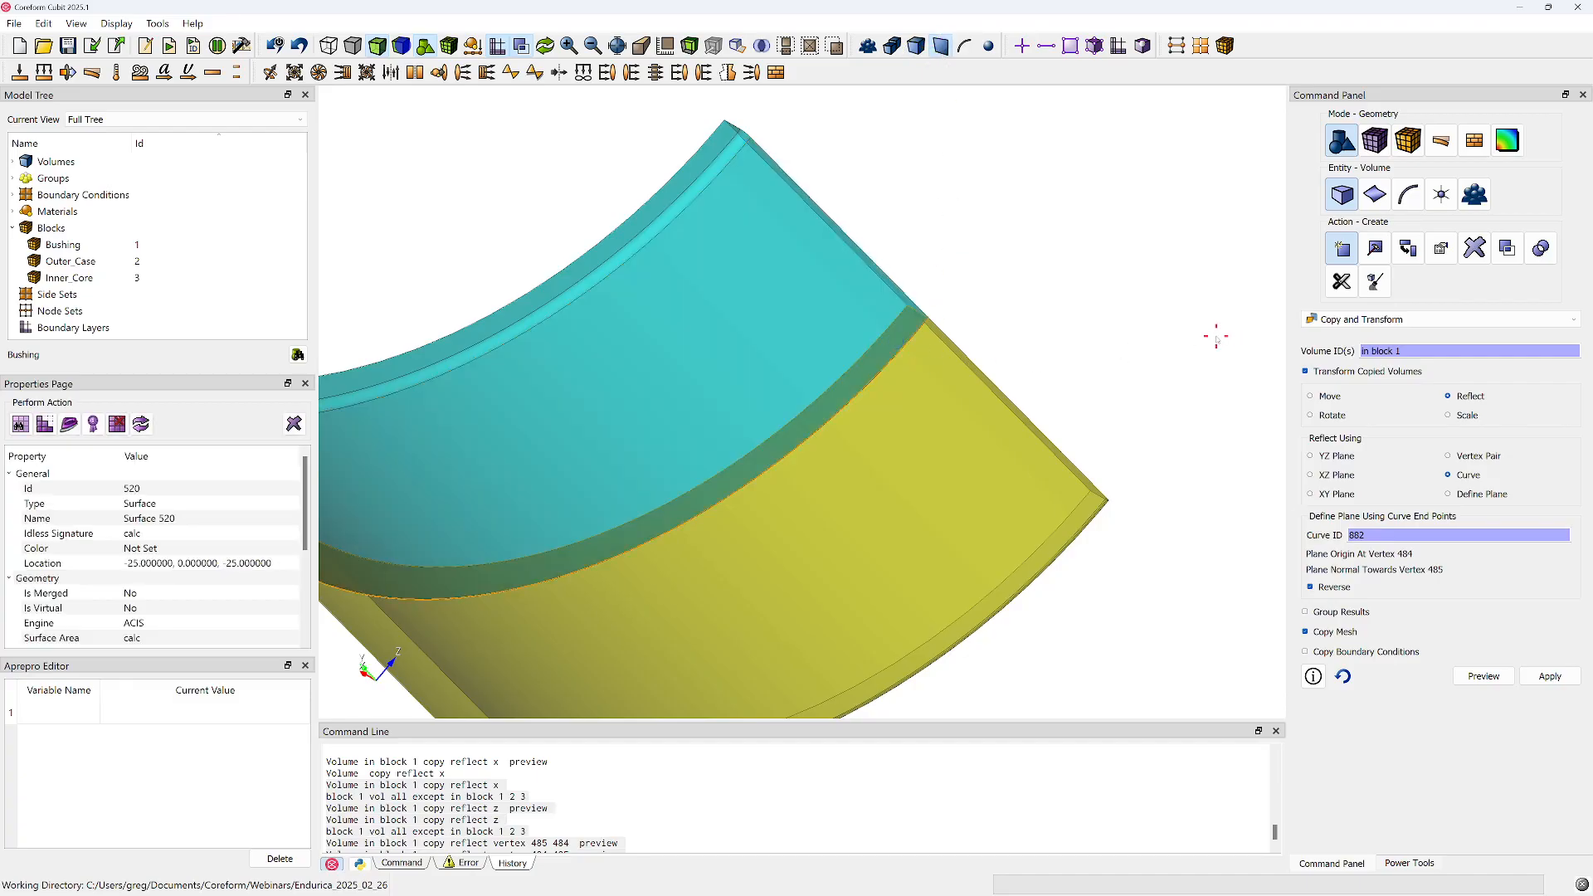
{"action": "left_click_drag", "start_coordinate": [911, 351], "coordinate": [932, 372]}
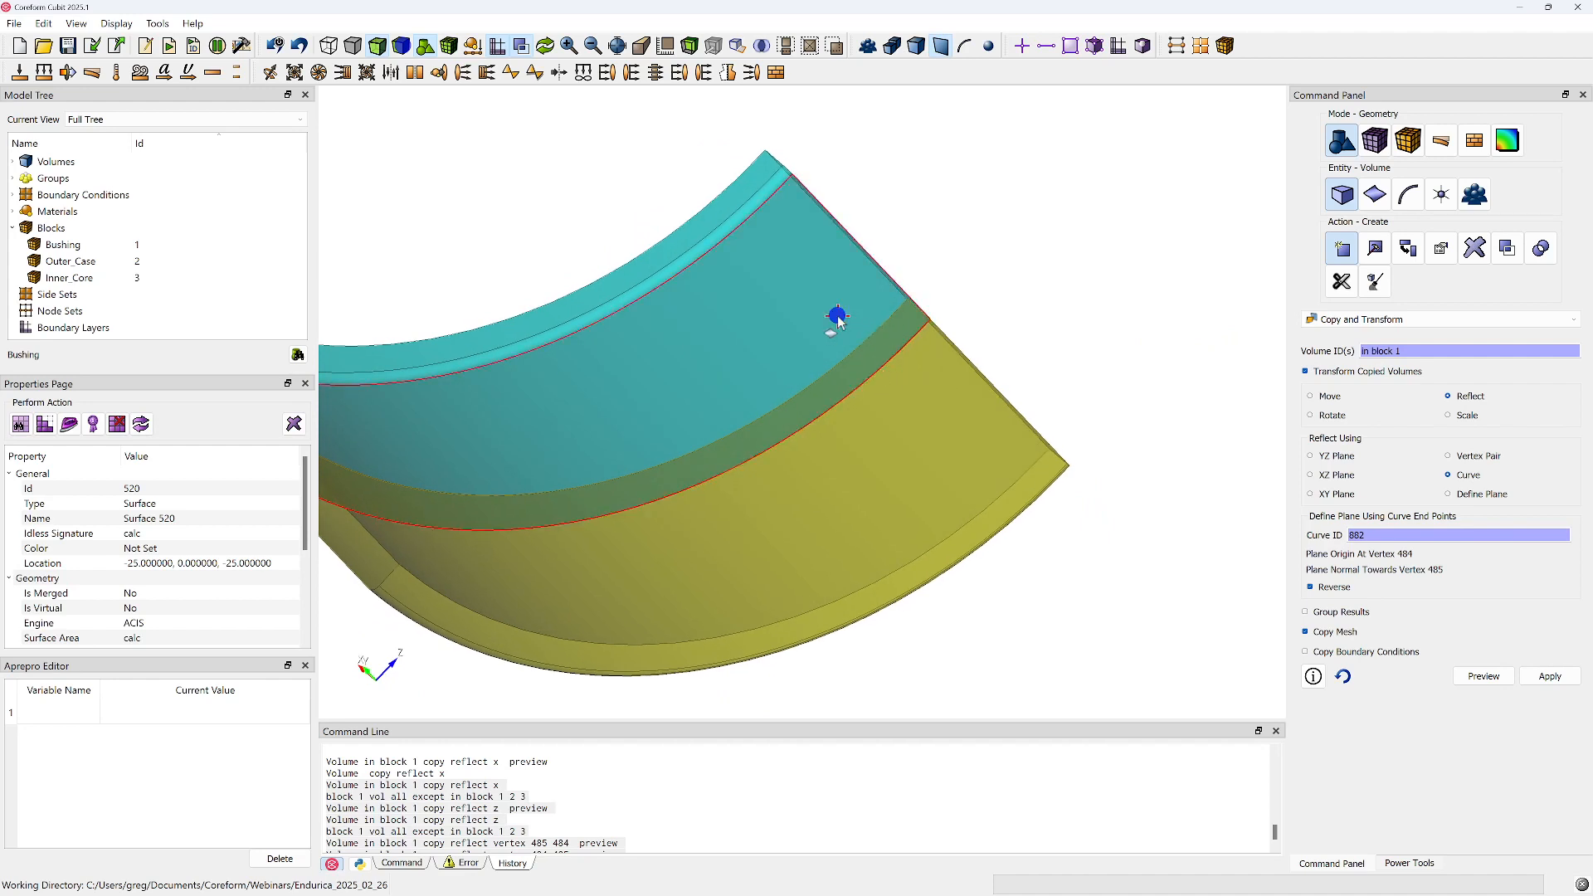
{"action": "left_click", "coordinate": [838, 316]}
{"action": "left_click", "coordinate": [905, 353]}
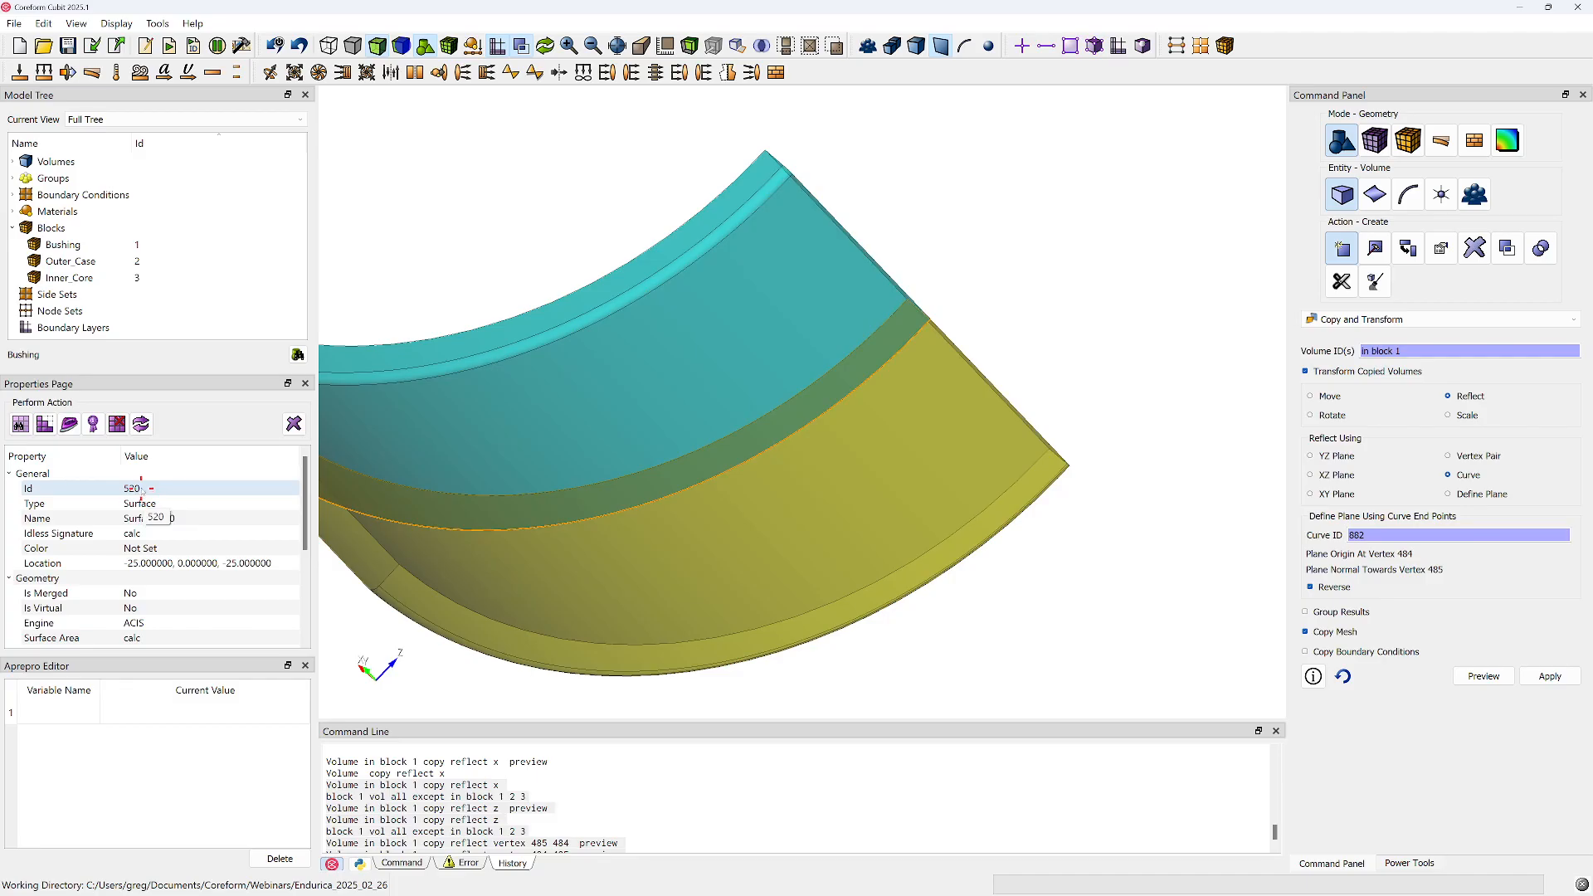
{"action": "key", "text": "Tab"}
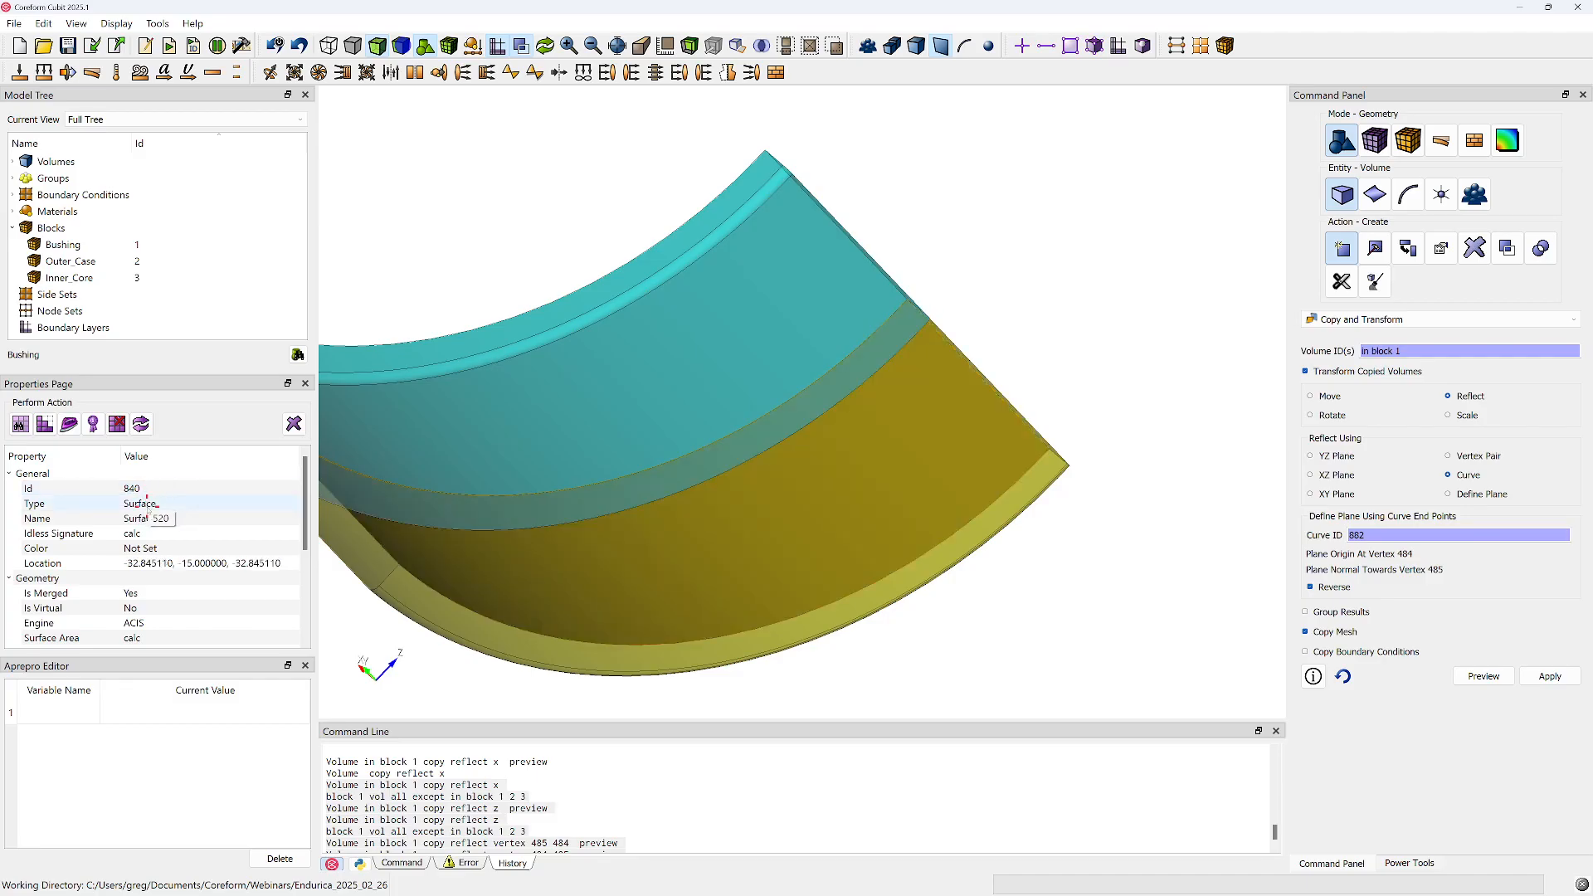
{"action": "middle_click_drag", "start_coordinate": [910, 464], "coordinate": [996, 363]}
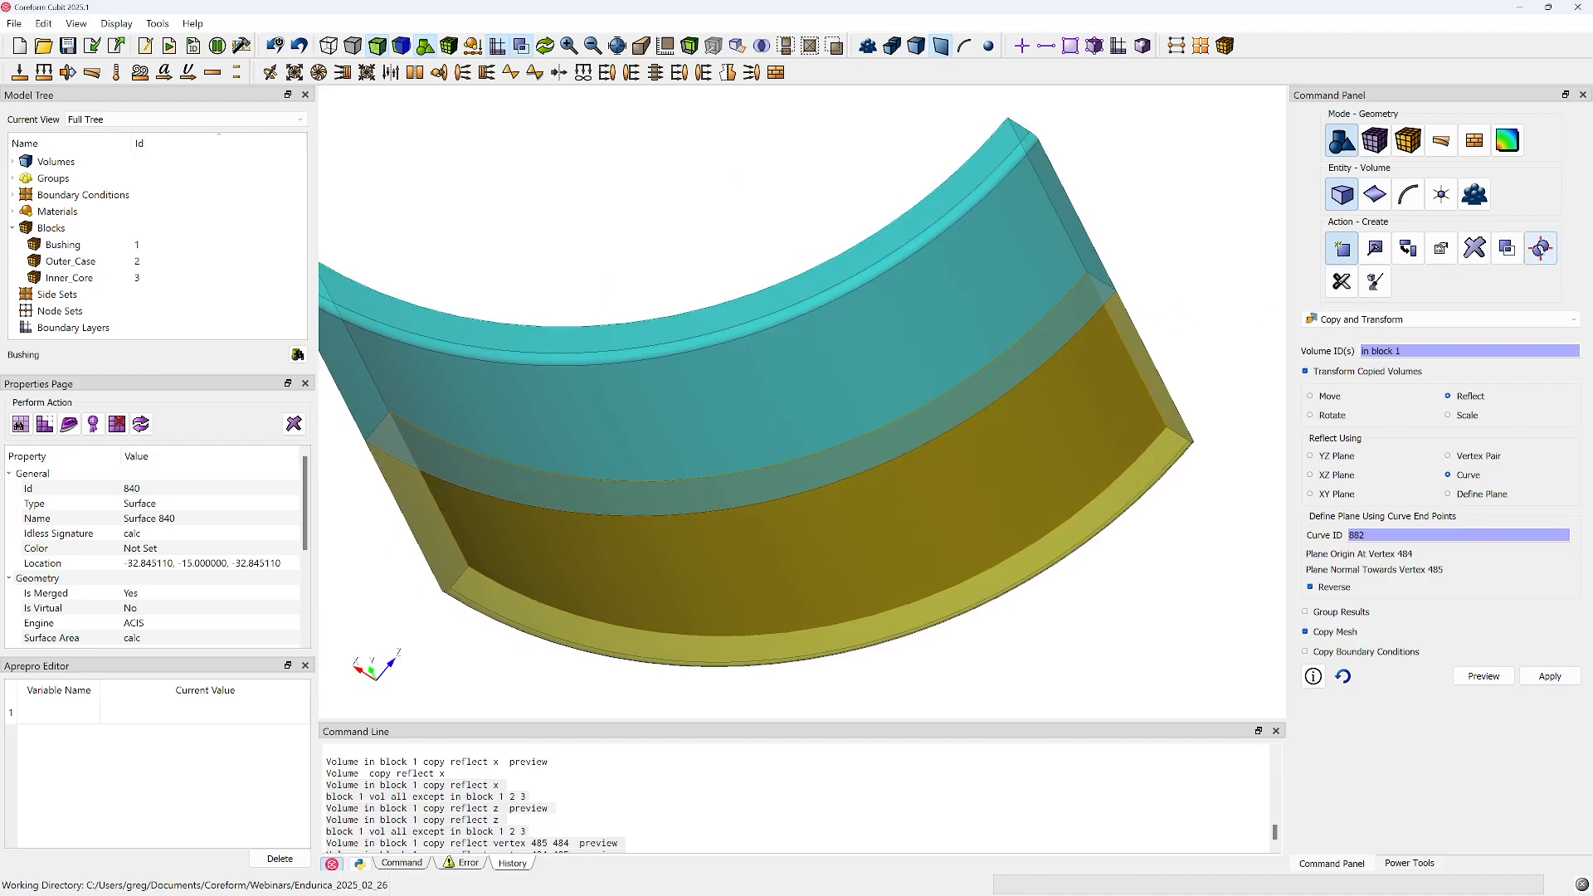
Merge all volumes in block 1
{"action": "left_click", "coordinate": [1510, 253]}
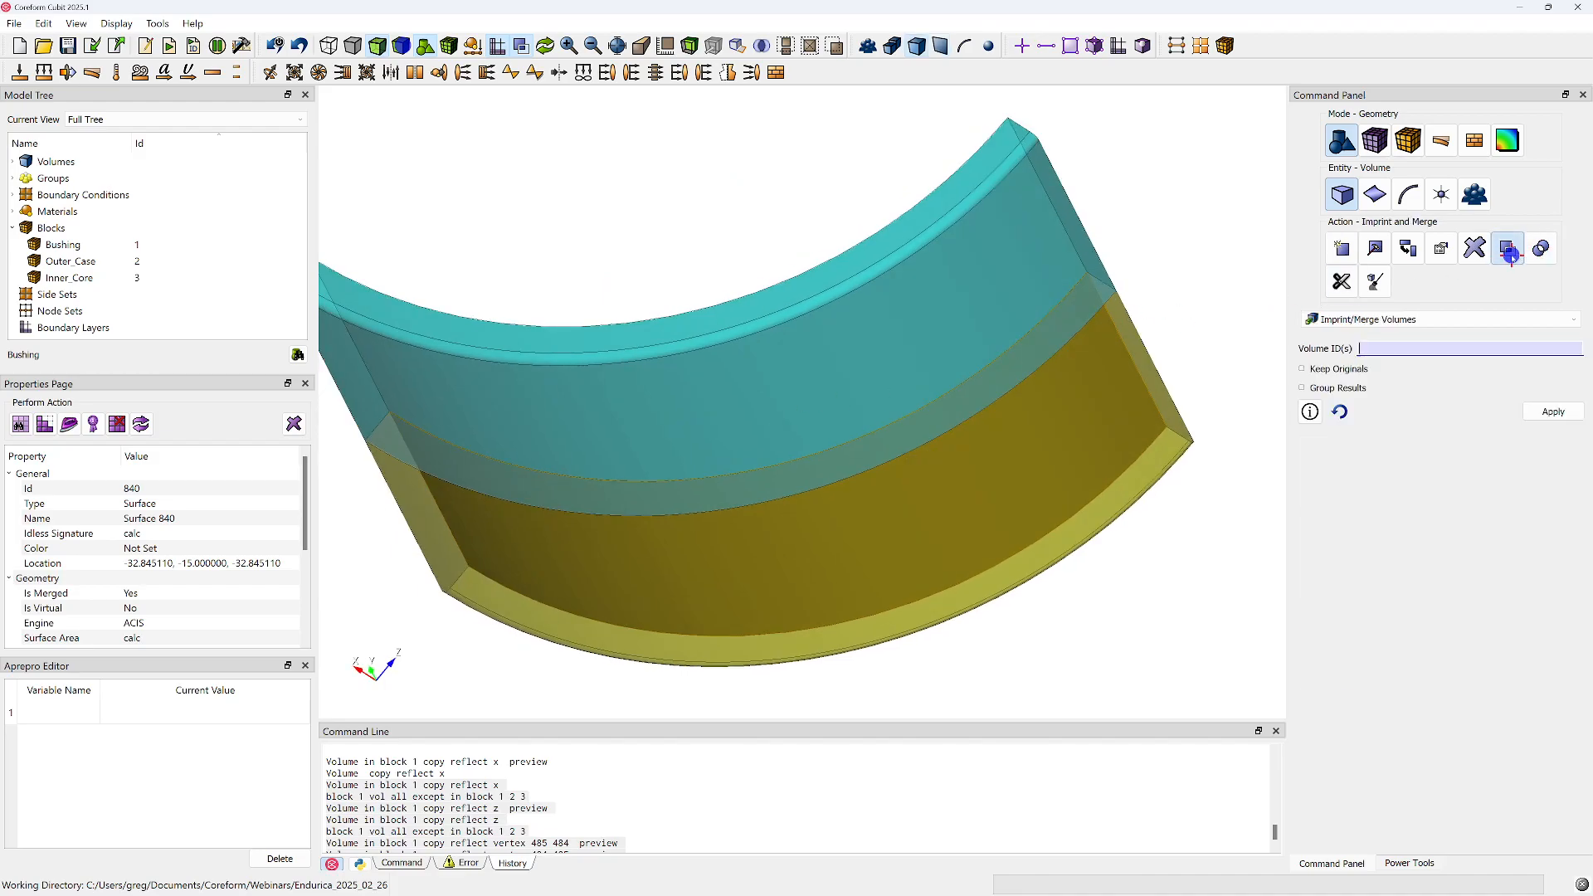
{"action": "left_click", "coordinate": [1394, 320]}
{"action": "left_click", "coordinate": [1362, 388]}
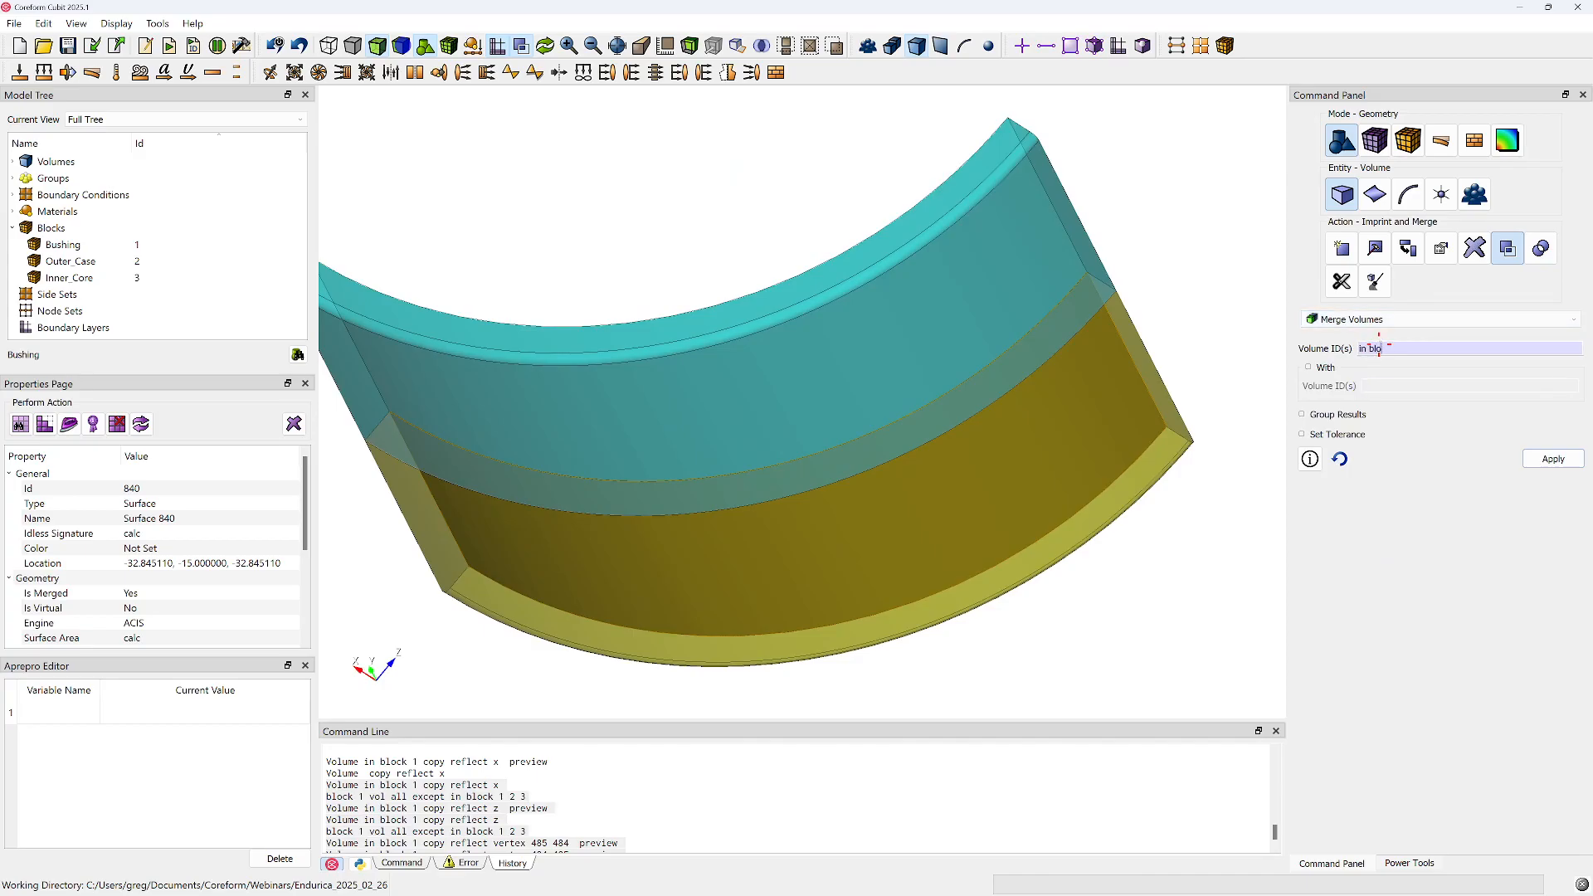
{"action": "left_click", "coordinate": [1552, 459]}
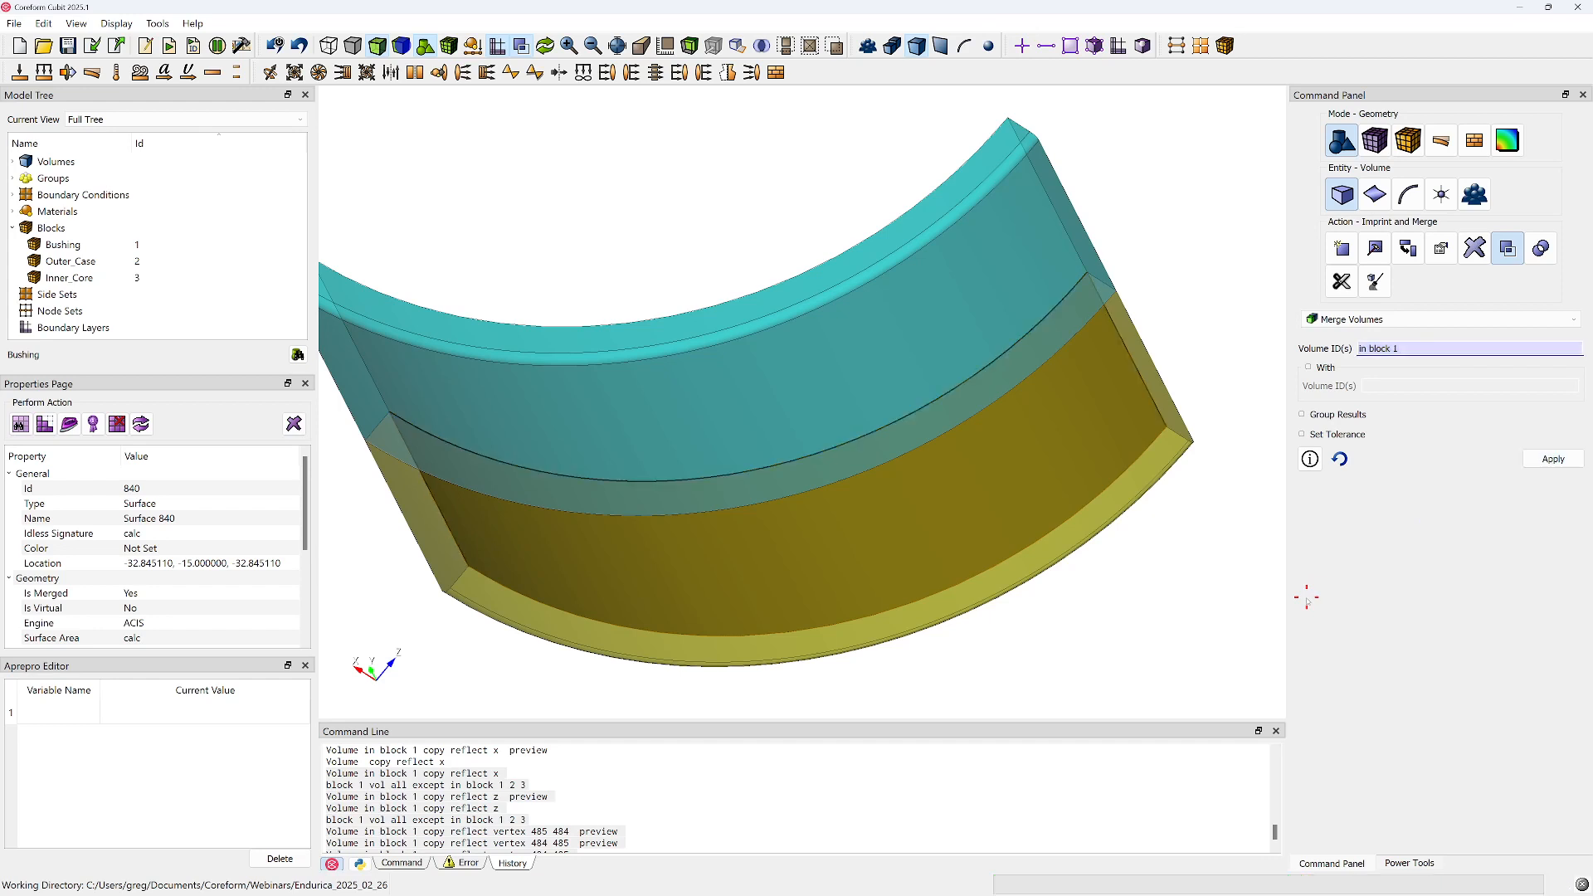
{"action": "left_click_drag", "start_coordinate": [1185, 292], "coordinate": [1186, 295]}
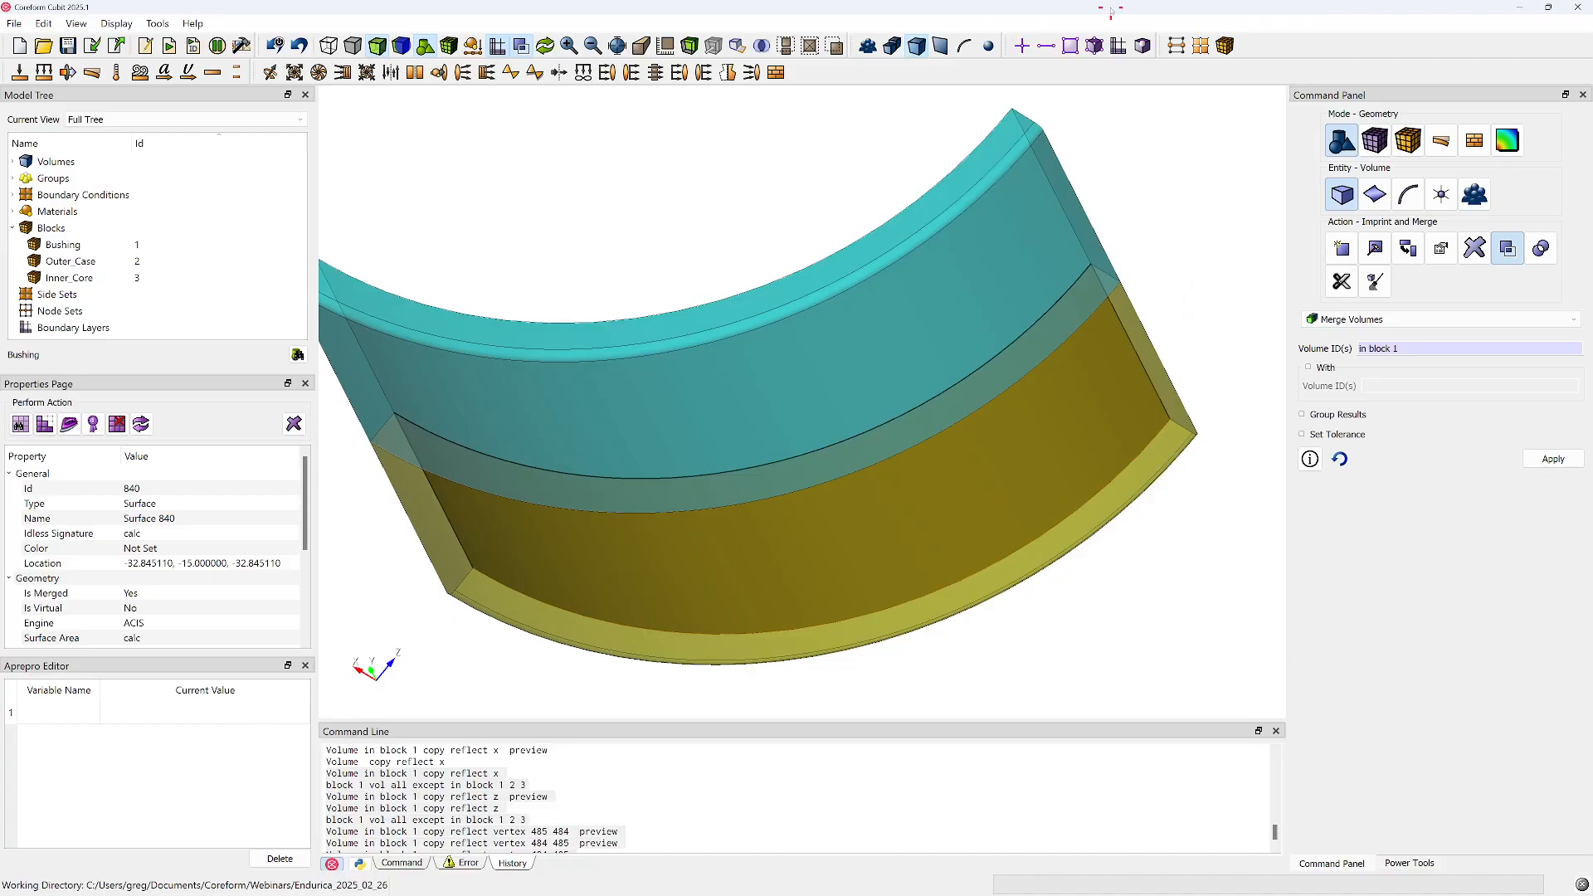
Redisplay the whole bushing as shaded volumes with the mesh shown
{"action": "right_click", "coordinate": [660, 155]}
{"action": "left_click", "coordinate": [440, 43]}
{"action": "right_click", "coordinate": [501, 143]}
{"action": "left_click", "coordinate": [545, 46]}
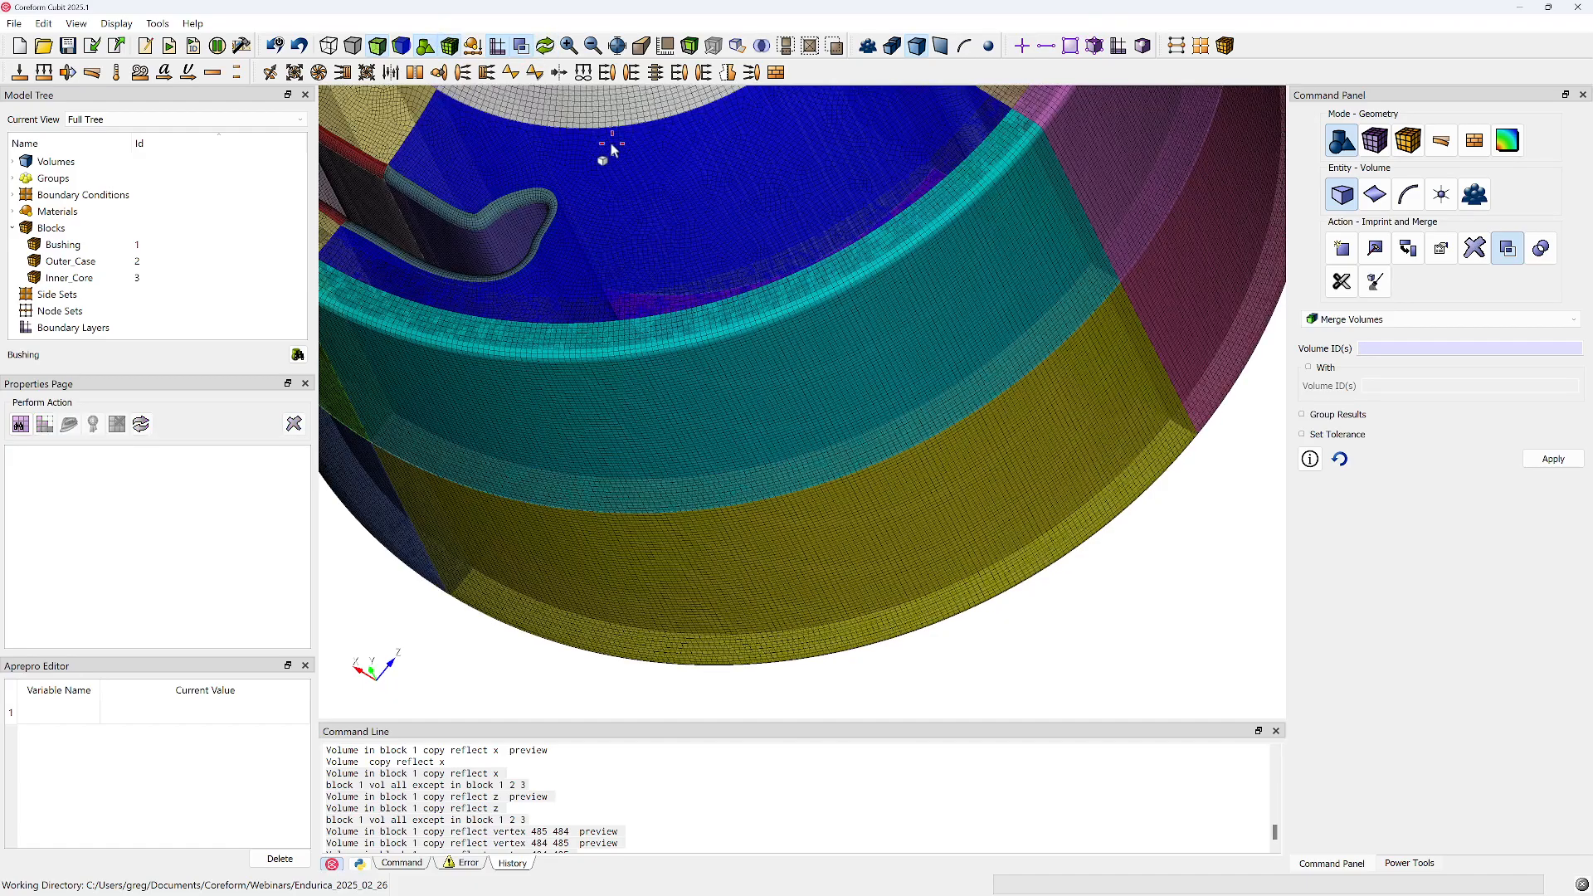
{"action": "left_click_drag", "start_coordinate": [611, 149], "coordinate": [718, 258]}
{"action": "left_click", "coordinate": [400, 50]}
{"action": "middle_click_drag", "start_coordinate": [724, 457], "coordinate": [628, 548]}
{"action": "left_click_drag", "start_coordinate": [830, 386], "coordinate": [829, 307]}
{"action": "middle_click_drag", "start_coordinate": [896, 329], "coordinate": [710, 442]}
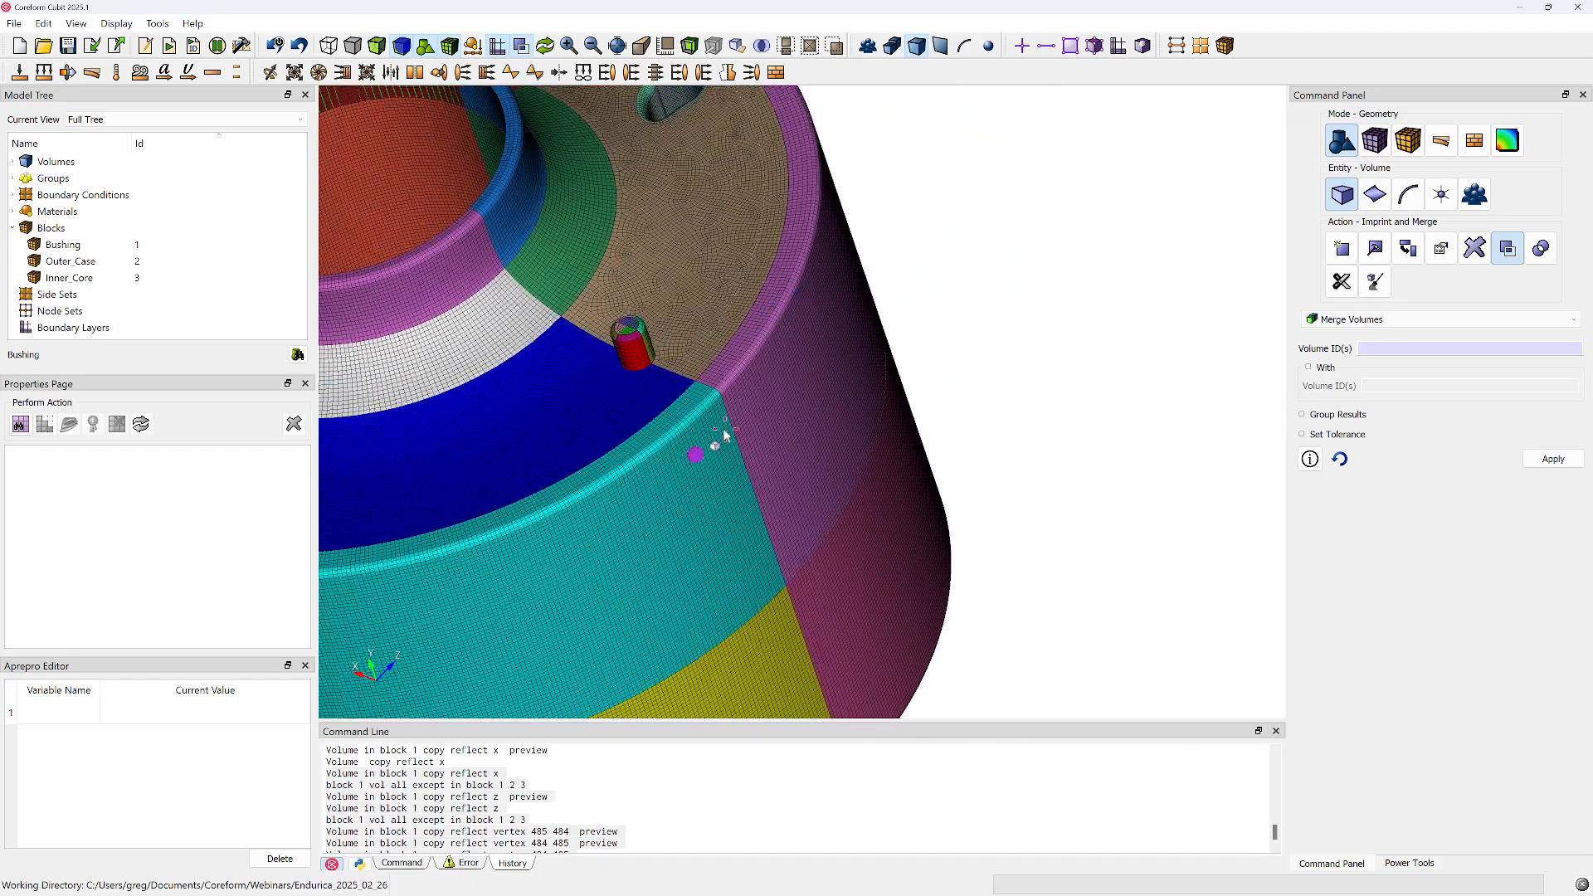
Examine the mesh lines up close where the reflected outer-ring segments meet, and return to the full bushing
{"action": "scroll", "coordinate": [670, 456], "scroll_direction": "up", "scroll_amount": 6}
{"action": "scroll", "coordinate": [624, 415], "scroll_direction": "up", "scroll_amount": 2}
{"action": "middle_click_drag", "start_coordinate": [558, 415], "coordinate": [779, 382]}
{"action": "scroll", "coordinate": [797, 370], "scroll_direction": "up", "scroll_amount": 5}
{"action": "scroll", "coordinate": [778, 378], "scroll_direction": "up", "scroll_amount": 5}
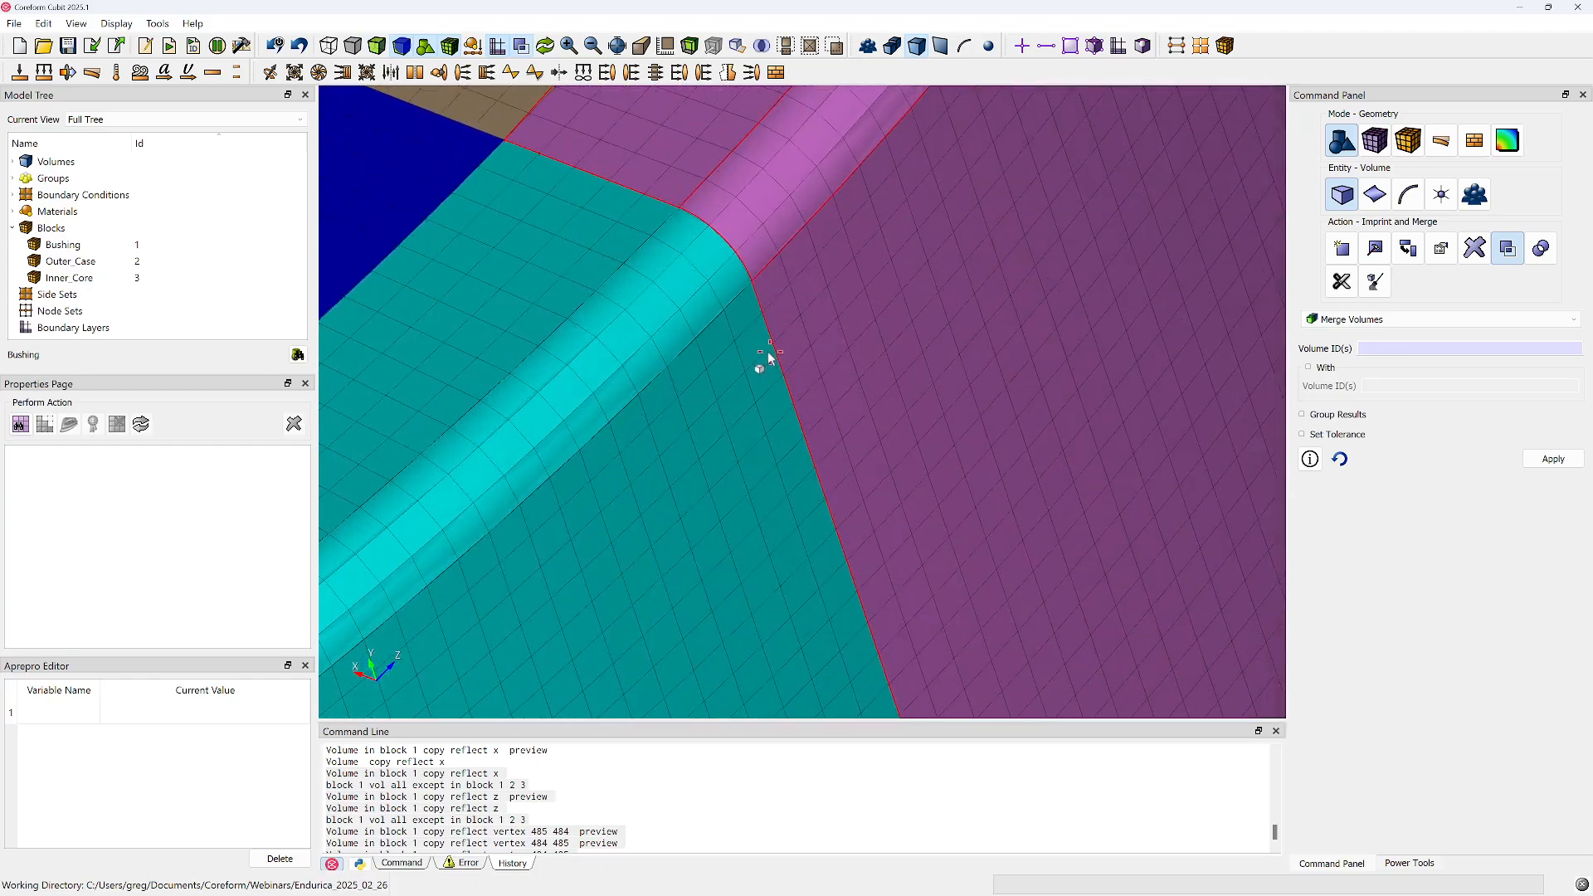
{"action": "scroll", "coordinate": [773, 355], "scroll_direction": "down", "scroll_amount": 6}
{"action": "scroll", "coordinate": [772, 358], "scroll_direction": "down", "scroll_amount": 12}
{"action": "scroll", "coordinate": [747, 365], "scroll_direction": "up", "scroll_amount": 4}
{"action": "left_click_drag", "start_coordinate": [744, 365], "coordinate": [818, 337]}
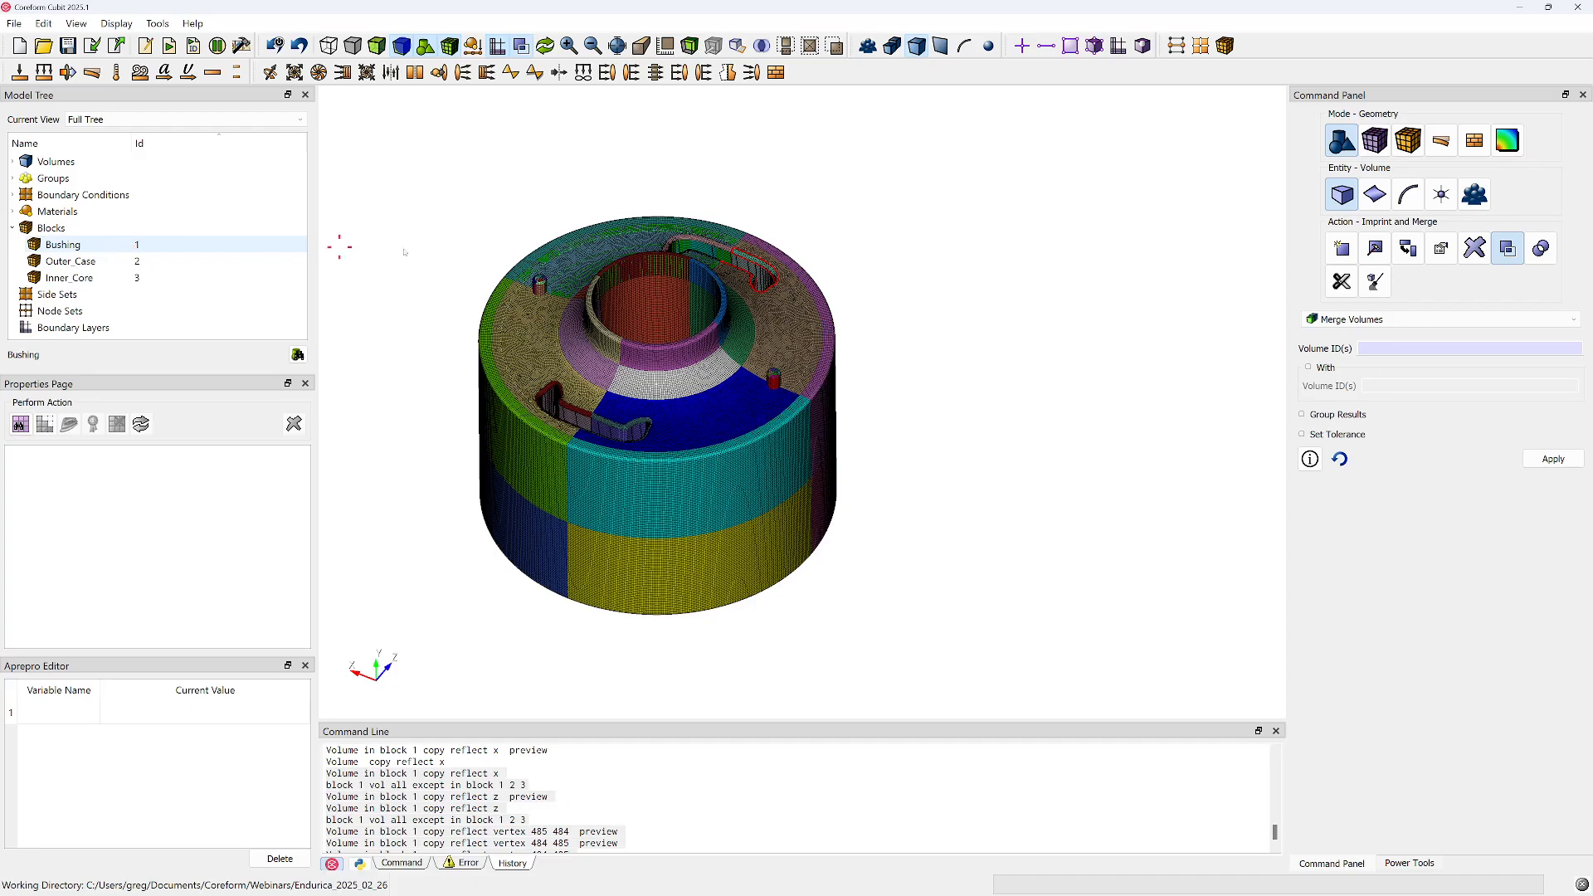
Draw the Bushing block by itself and inspect its complete hex mesh
{"action": "right_click", "coordinate": [143, 250]}
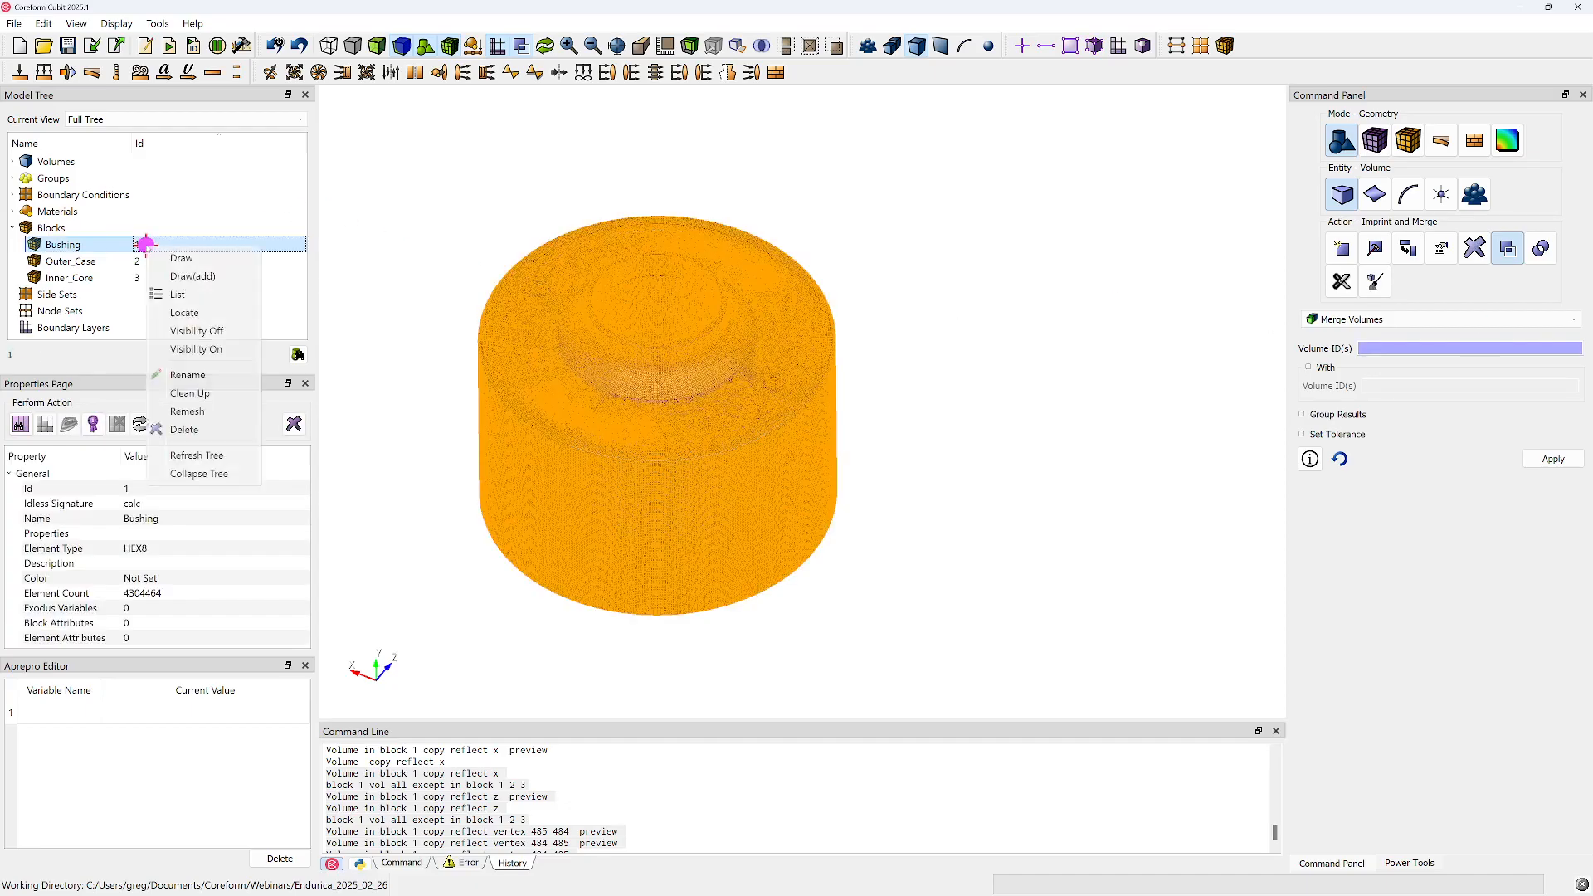
{"action": "left_click", "coordinate": [193, 259]}
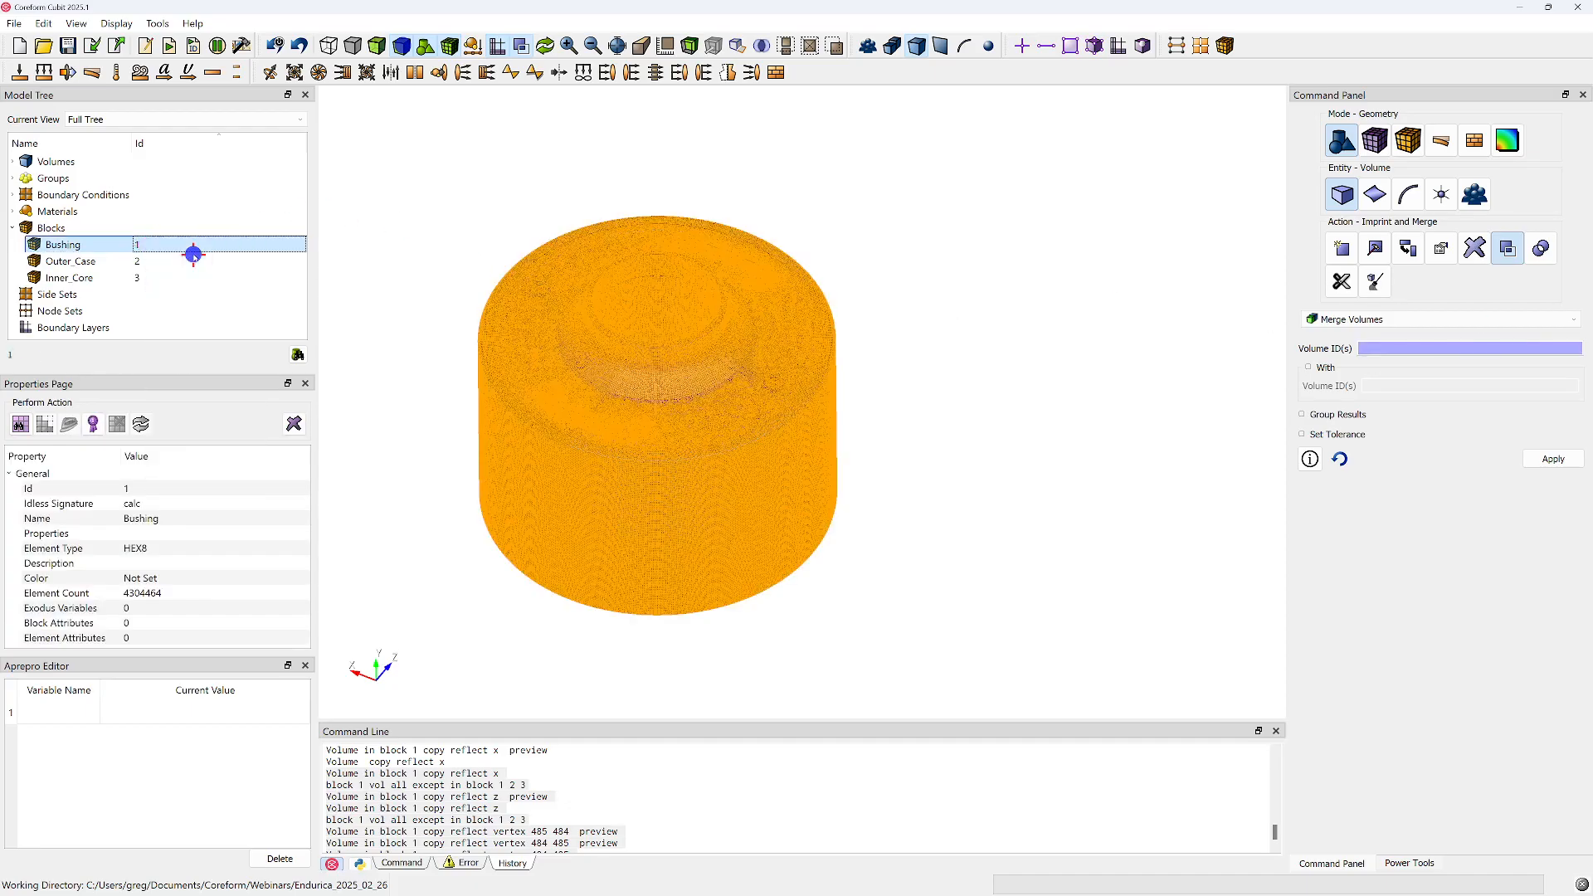
{"action": "left_click", "coordinate": [349, 176]}
{"action": "left_click_drag", "start_coordinate": [345, 171], "coordinate": [498, 170]}
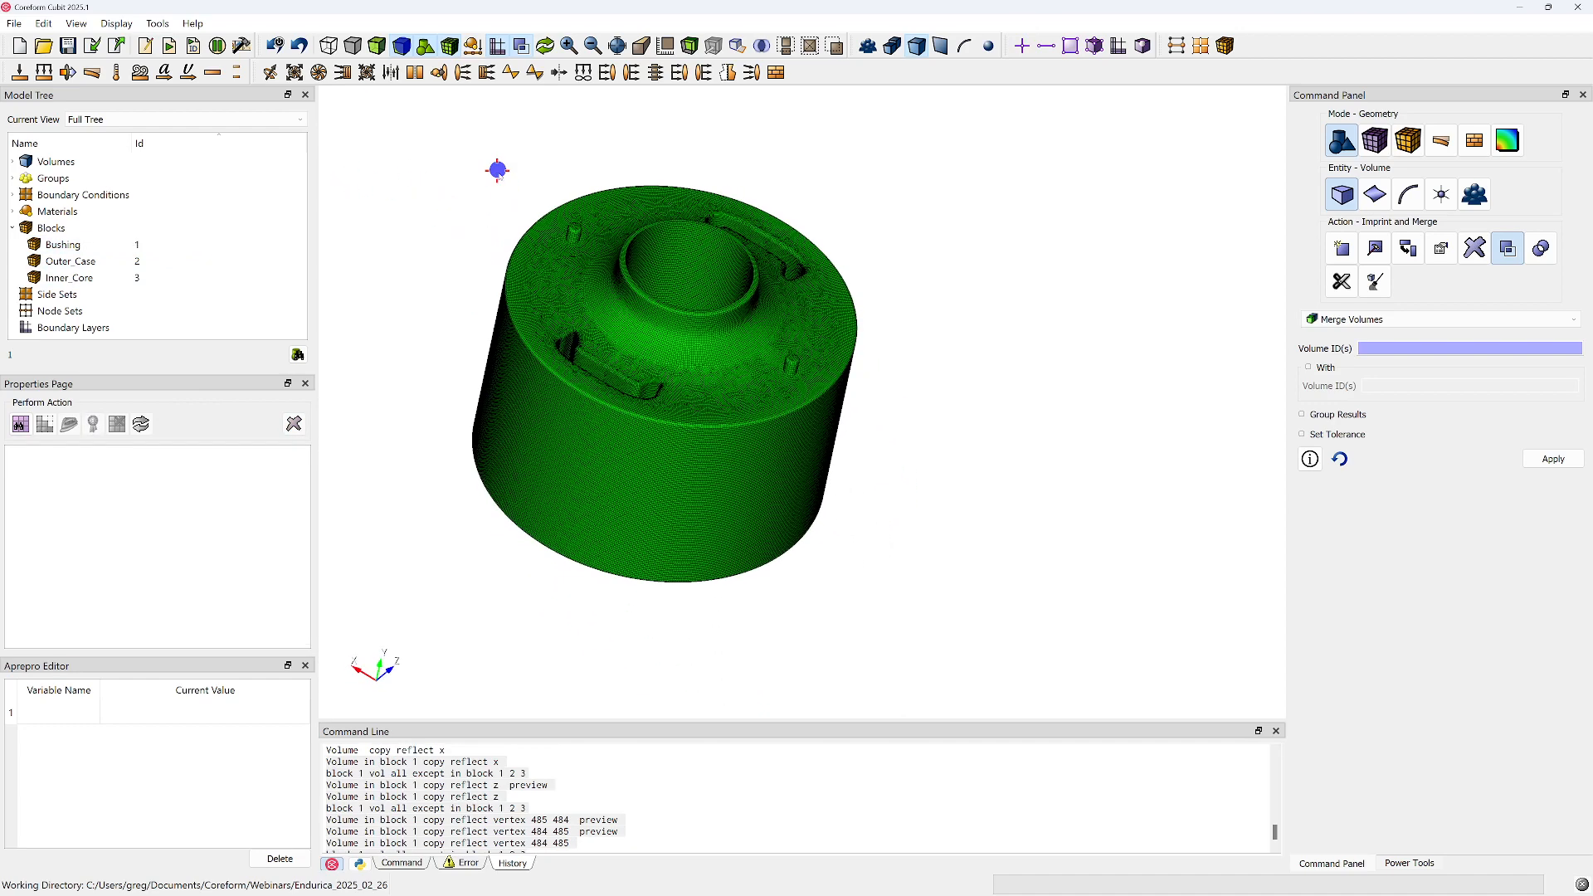
{"action": "left_click_drag", "start_coordinate": [813, 539], "coordinate": [628, 502]}
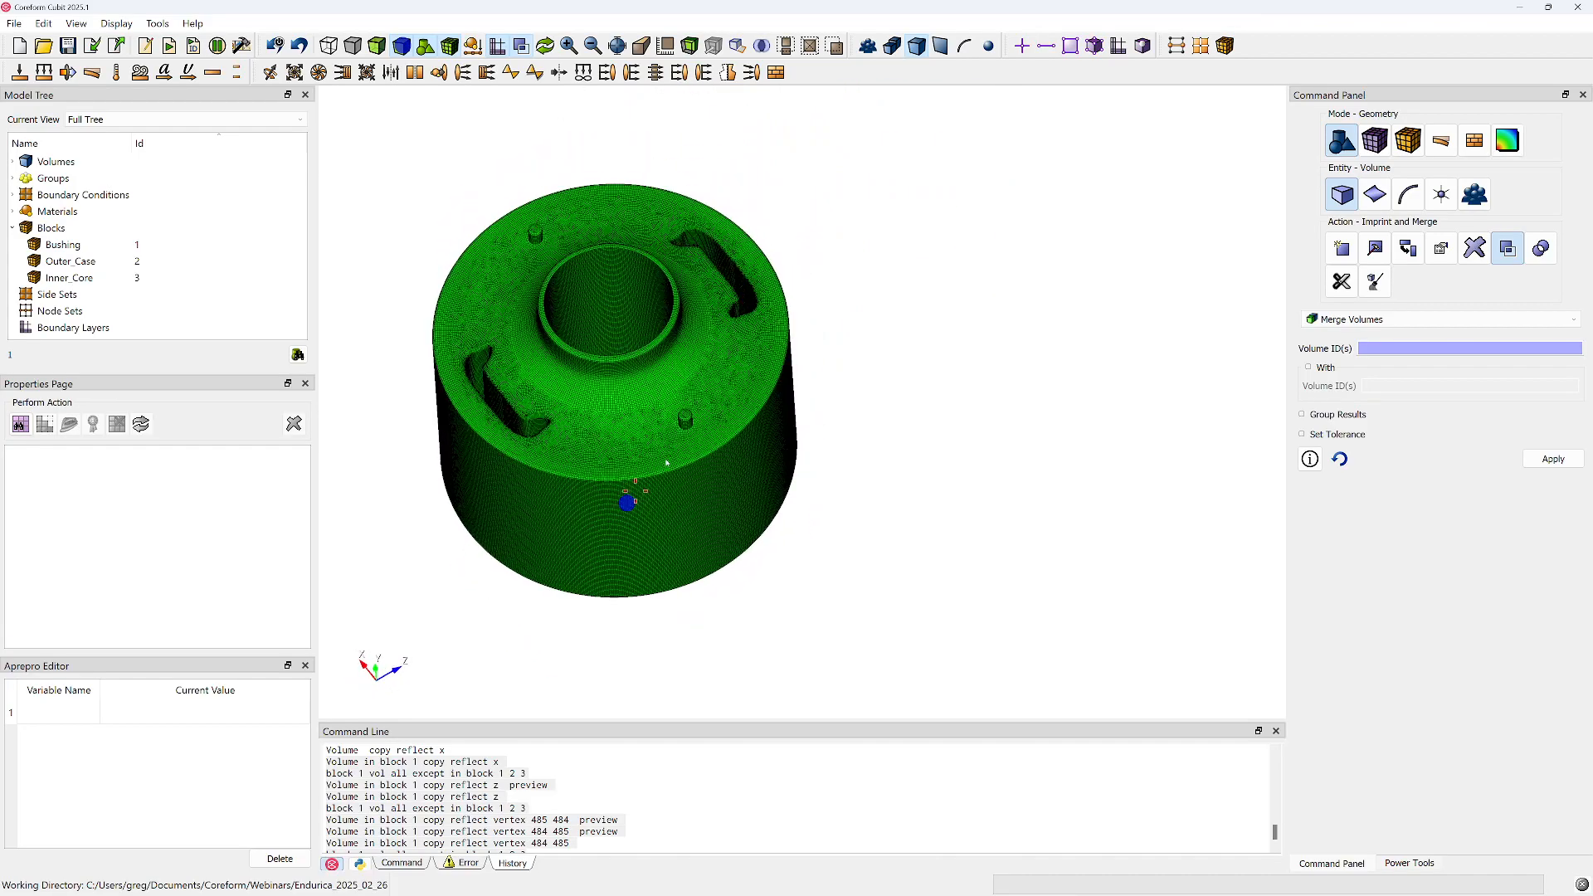
Refresh the display to the individual volumes and make everything visible, including the outer case and inner core
{"action": "right_click", "coordinate": [873, 272]}
{"action": "left_click", "coordinate": [912, 274]}
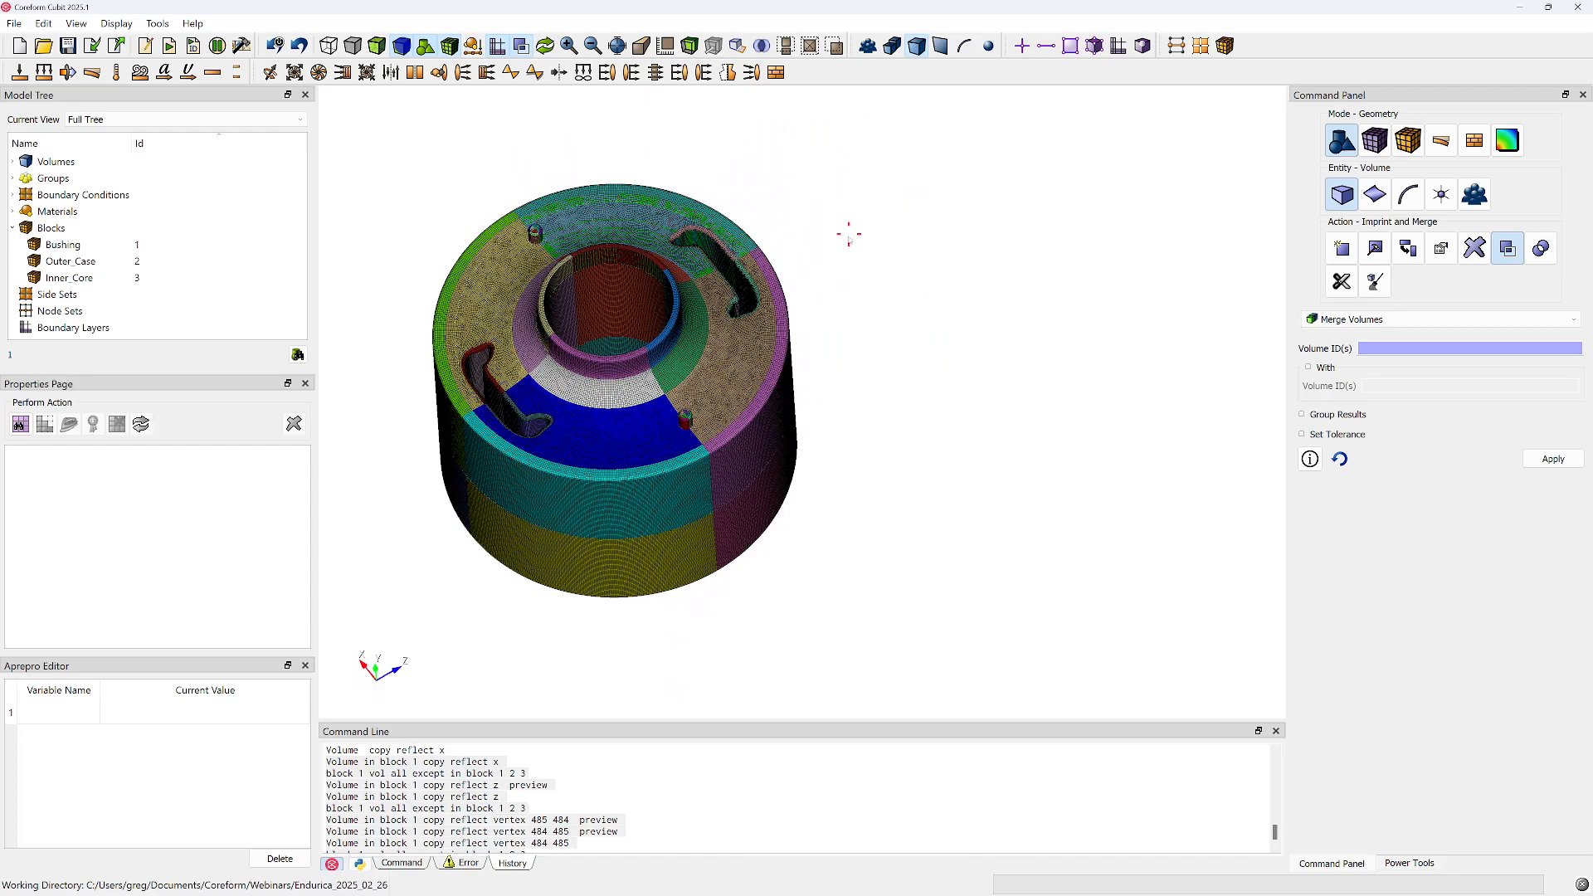
{"action": "right_click_drag", "start_coordinate": [870, 269], "coordinate": [949, 273]}
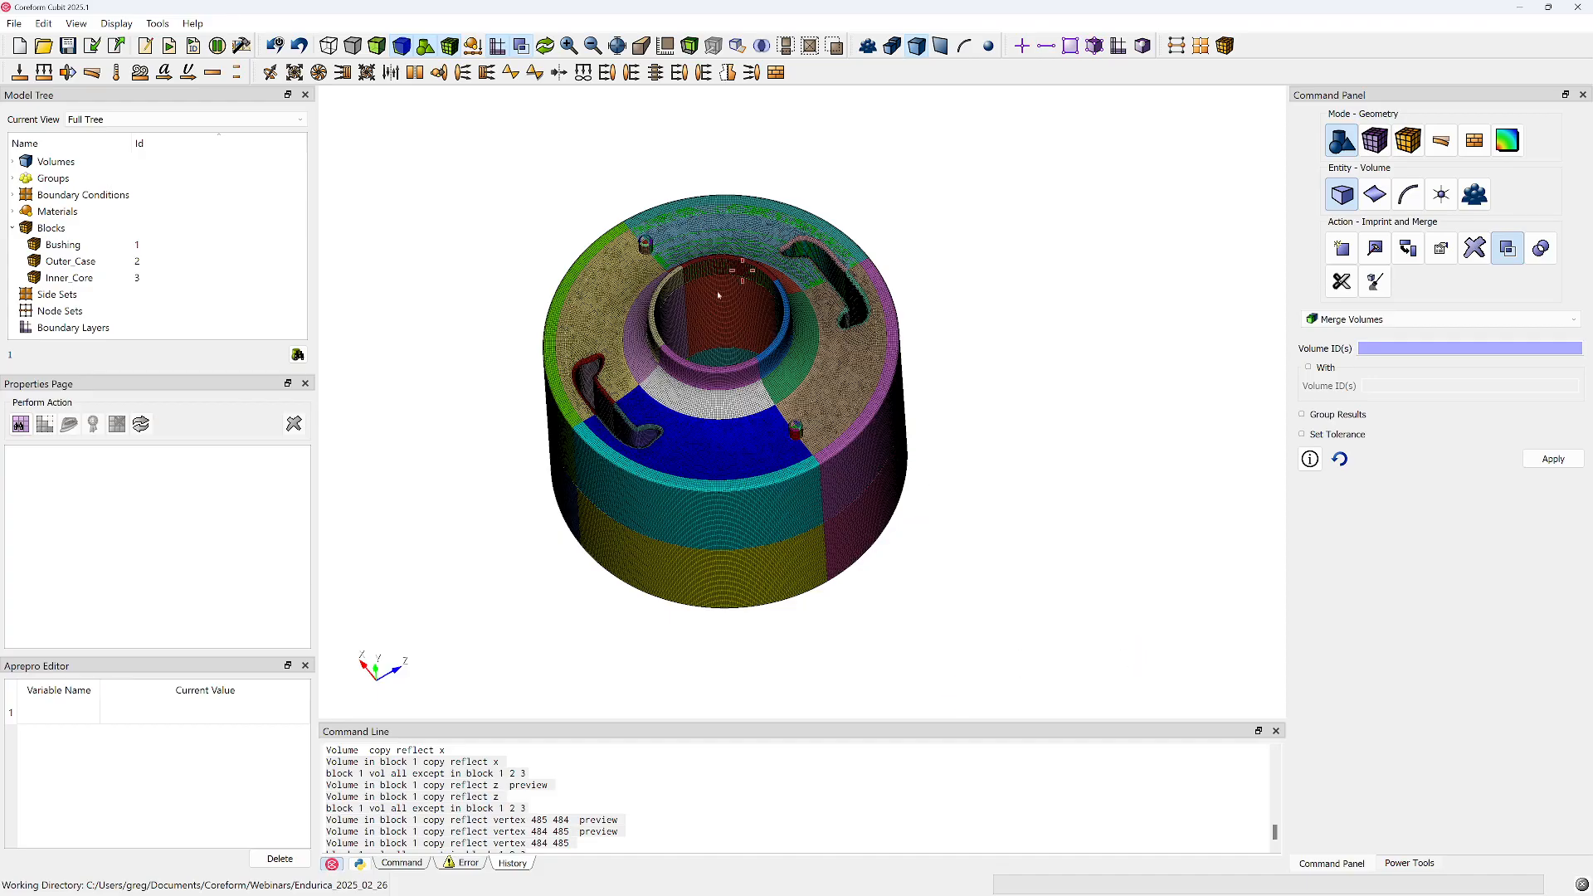
{"action": "right_click", "coordinate": [484, 522]}
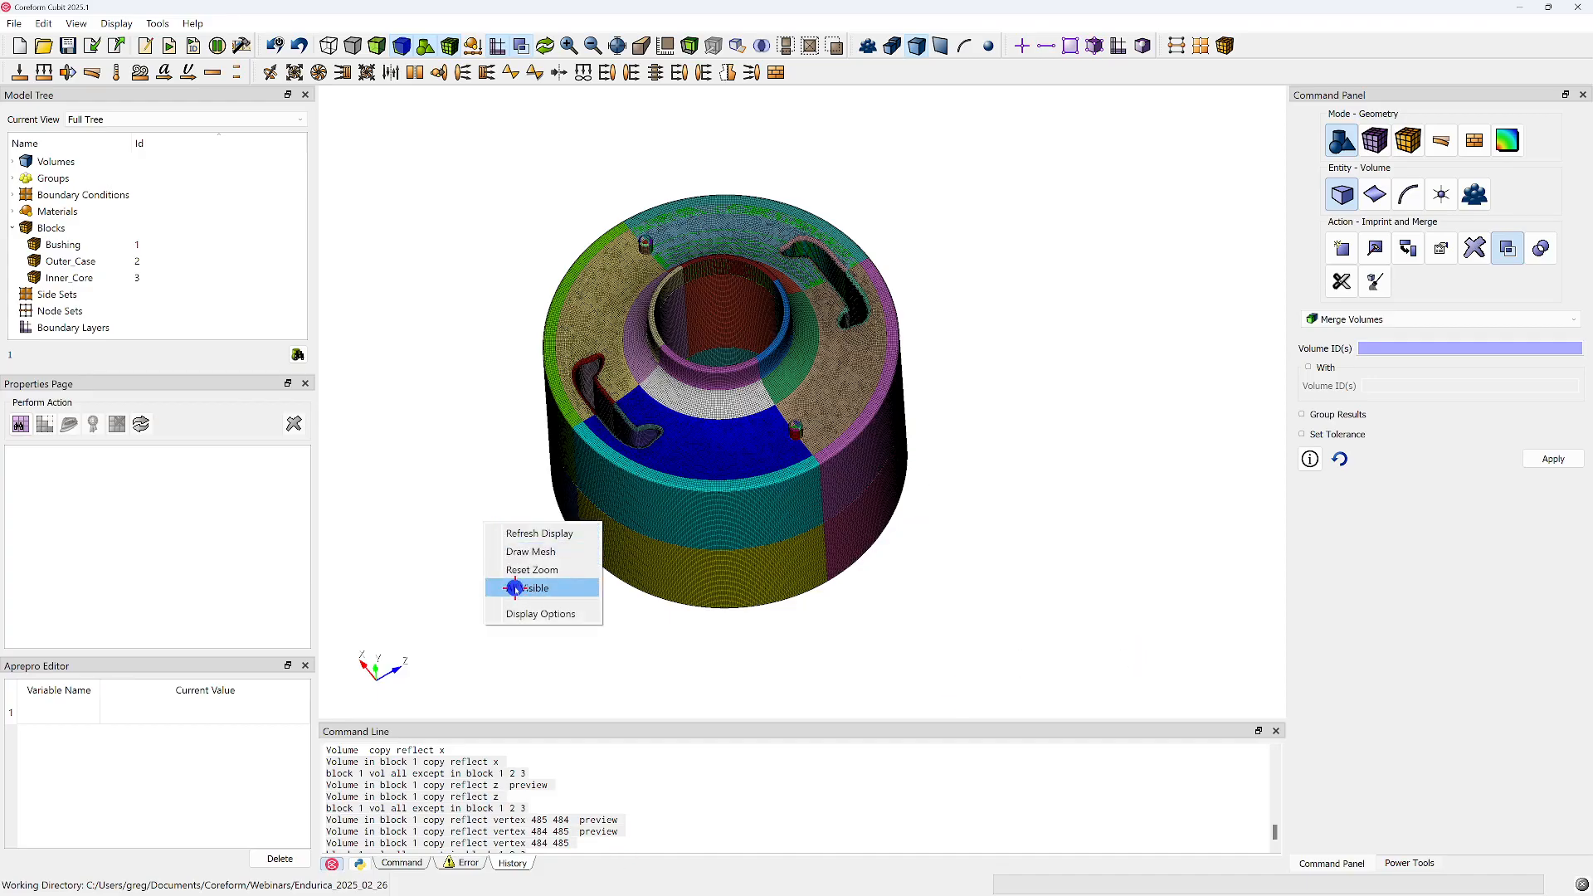
{"action": "left_click", "coordinate": [515, 588]}
{"action": "mouse_move", "coordinate": [798, 511]}
{"action": "left_mouse_down"}
{"action": "mouse_move", "coordinate": [772, 552]}
{"action": "mouse_move", "coordinate": [797, 530]}
{"action": "mouse_move", "coordinate": [829, 214]}
{"action": "mouse_move", "coordinate": [807, 524]}
{"action": "left_mouse_up"}
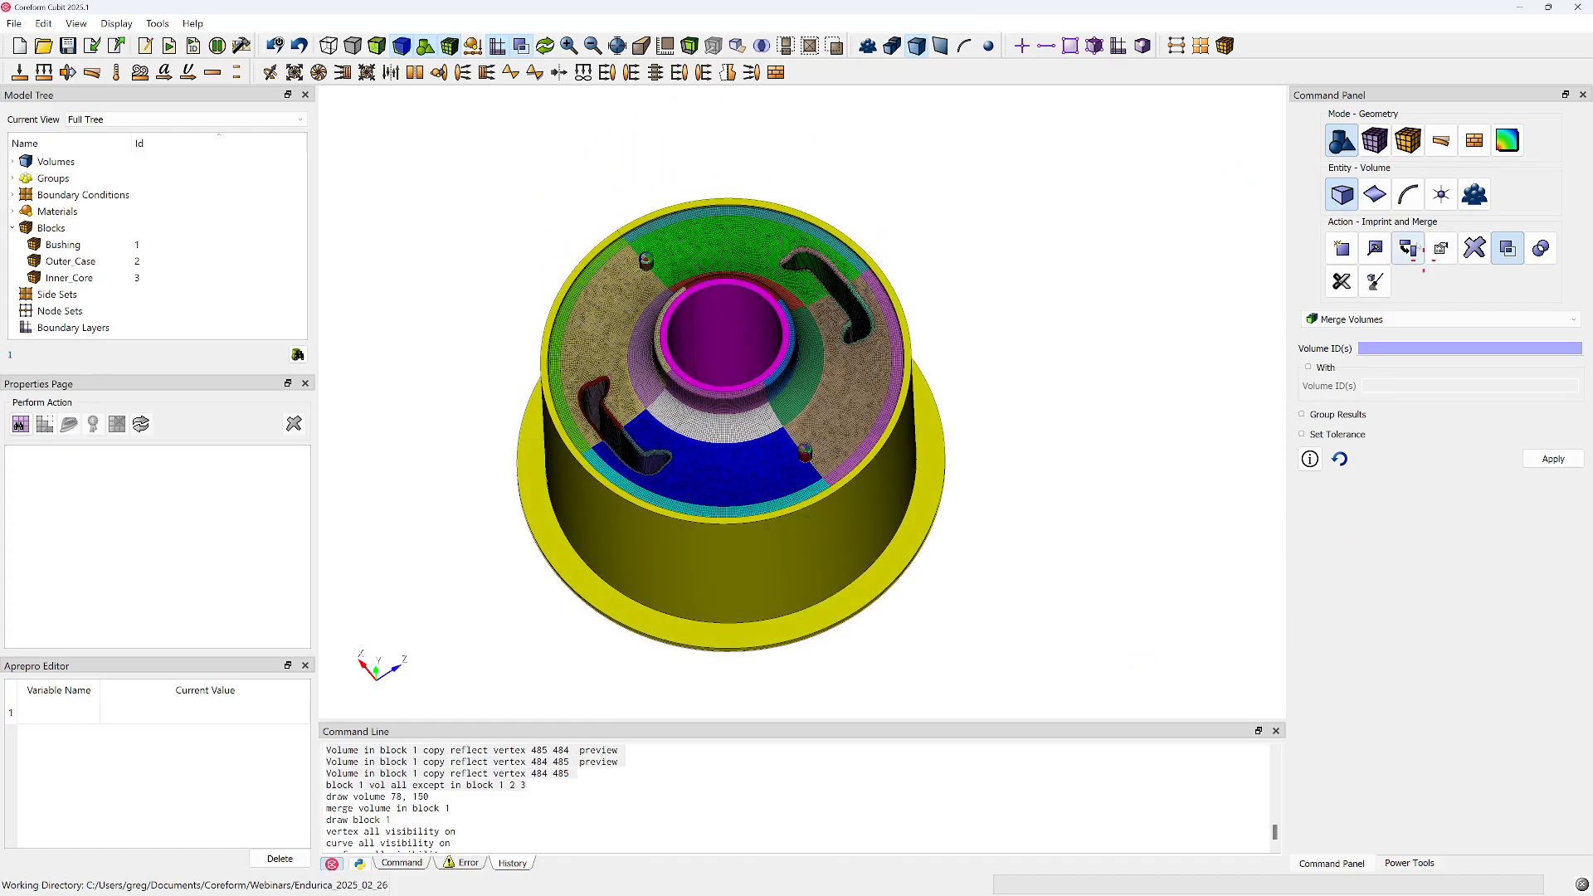
Open the volume meshing settings and draw only volume 2, the flanged outer case
{"action": "left_click", "coordinate": [1375, 140]}
{"action": "left_click", "coordinate": [722, 315]}
{"action": "right_click", "coordinate": [723, 313]}
{"action": "left_click", "coordinate": [573, 543]}
{"action": "right_click", "coordinate": [574, 542]}
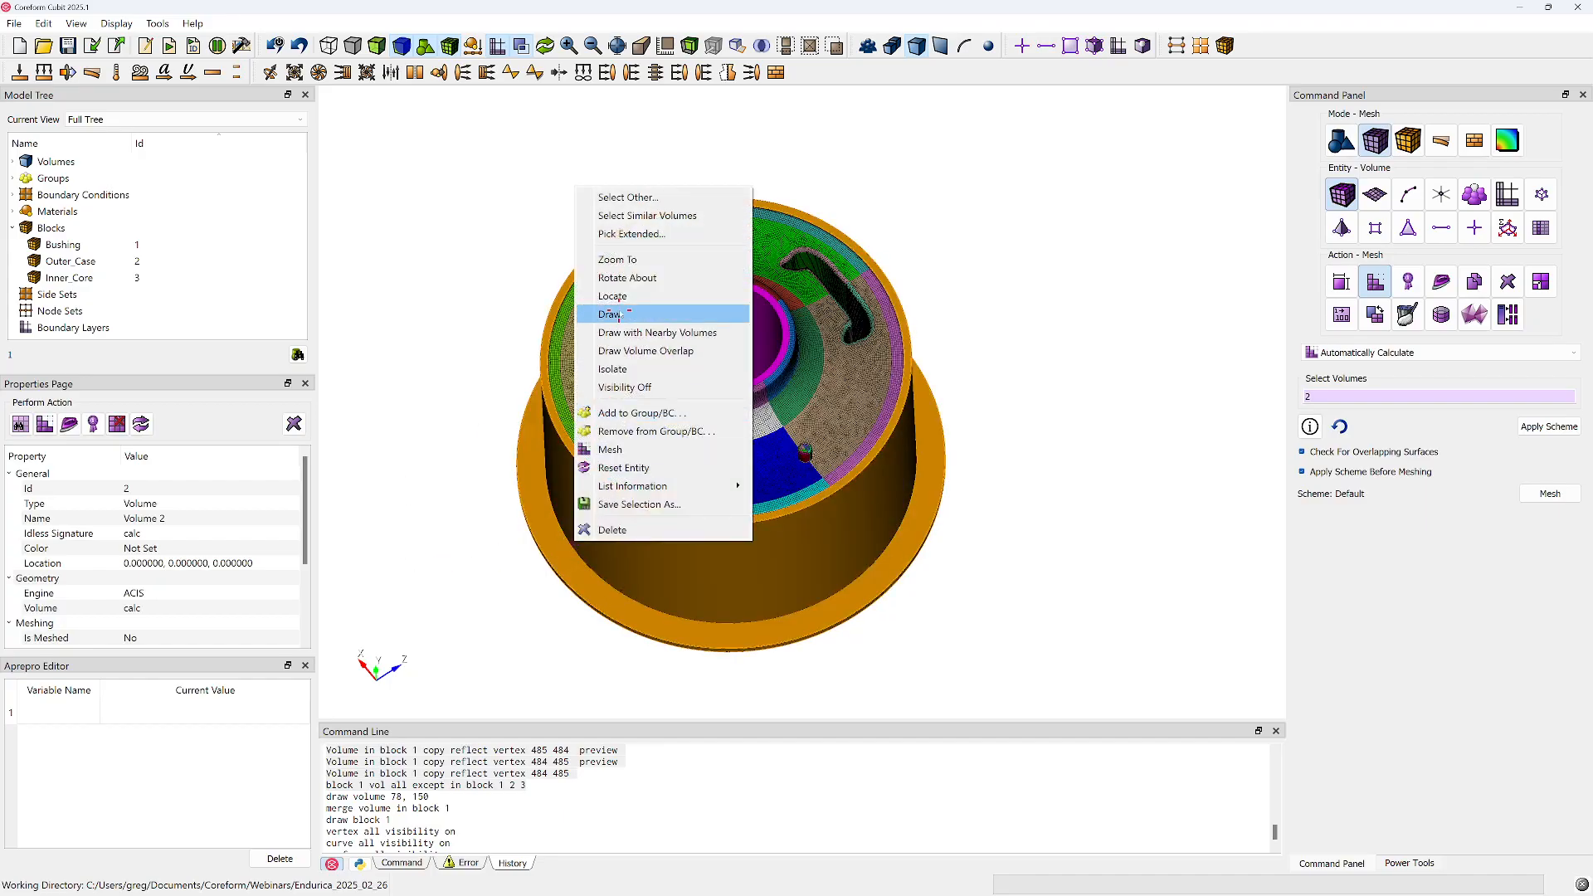
{"action": "left_click", "coordinate": [618, 314]}
{"action": "mouse_move", "coordinate": [605, 413]}
{"action": "left_mouse_down"}
{"action": "mouse_move", "coordinate": [687, 451]}
{"action": "mouse_move", "coordinate": [743, 426]}
{"action": "mouse_move", "coordinate": [614, 601]}
{"action": "mouse_move", "coordinate": [612, 473]}
{"action": "mouse_move", "coordinate": [631, 449]}
{"action": "left_mouse_up"}
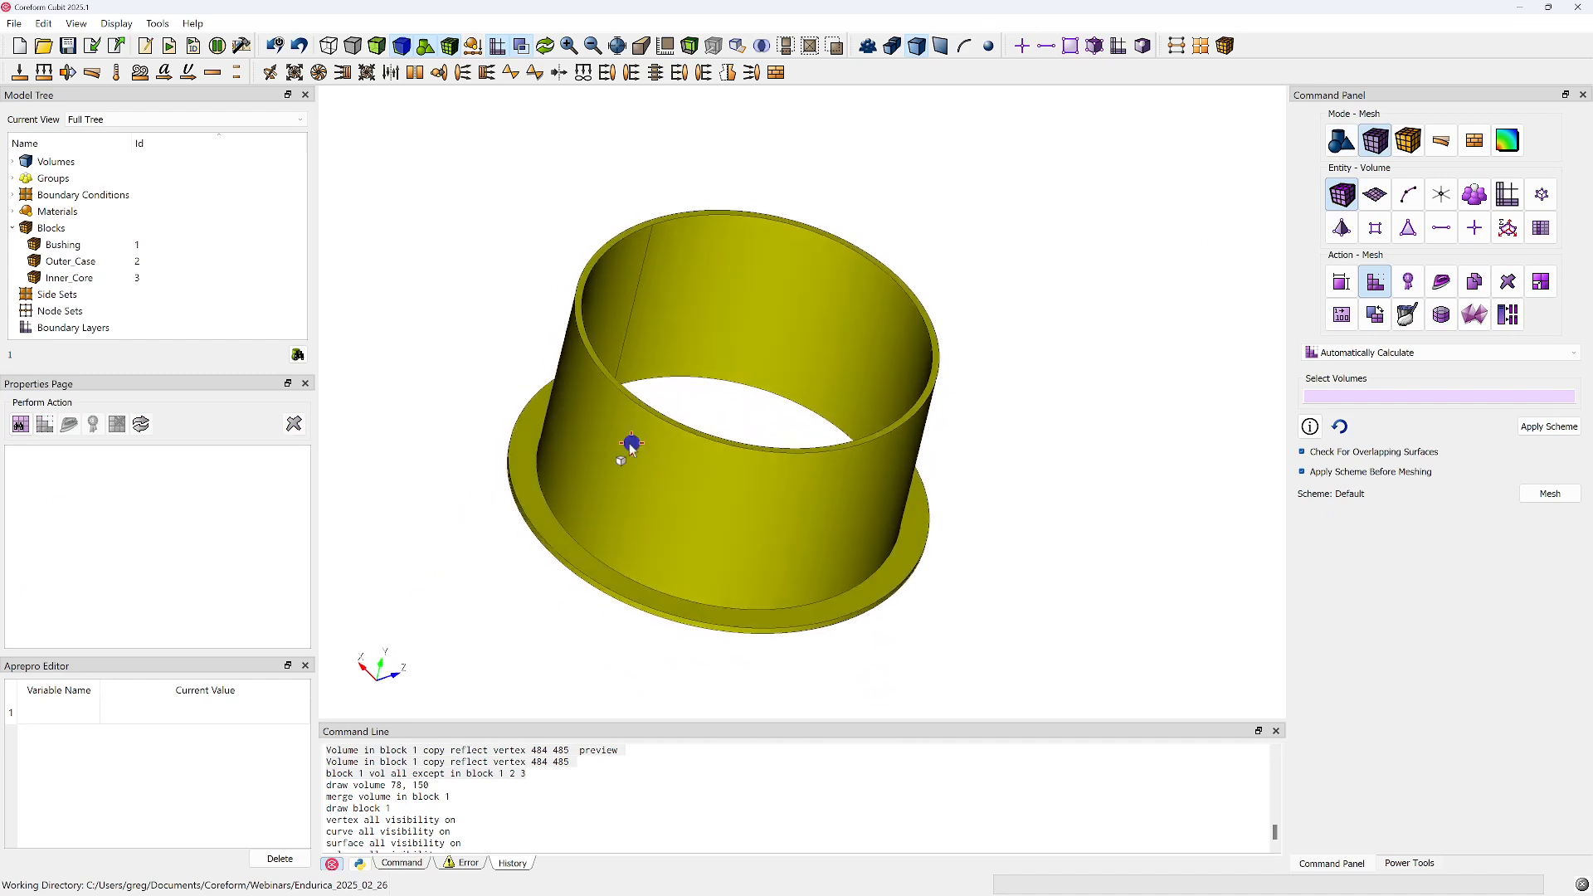
Try to mesh volume 2 with its default scheme and check the command output
{"action": "left_click", "coordinate": [798, 523]}
{"action": "right_click", "coordinate": [797, 523]}
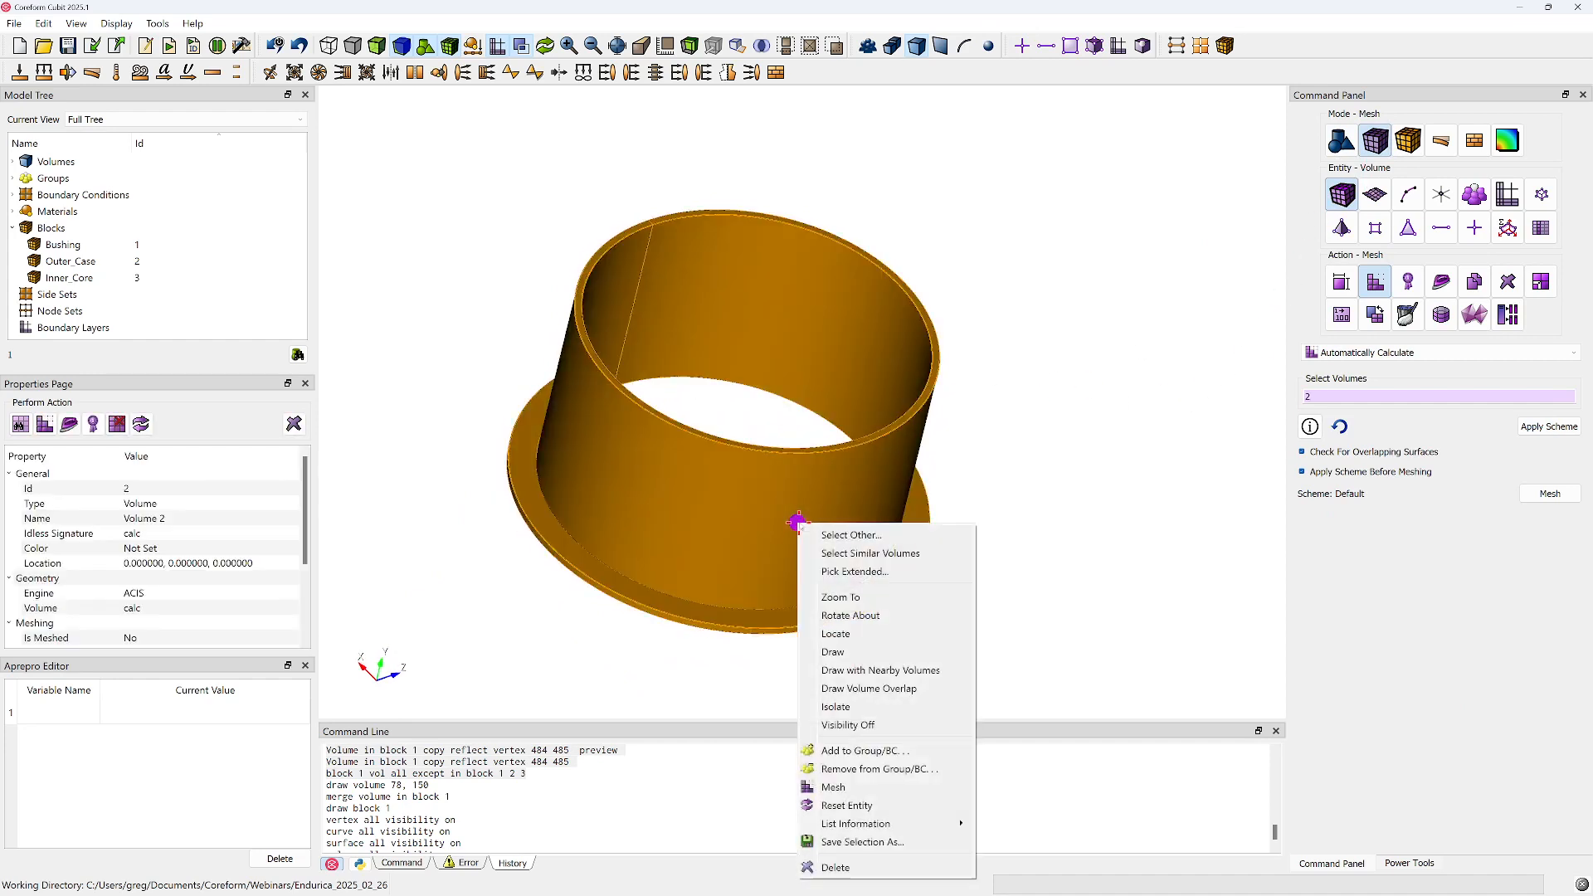
{"action": "left_click", "coordinate": [850, 787]}
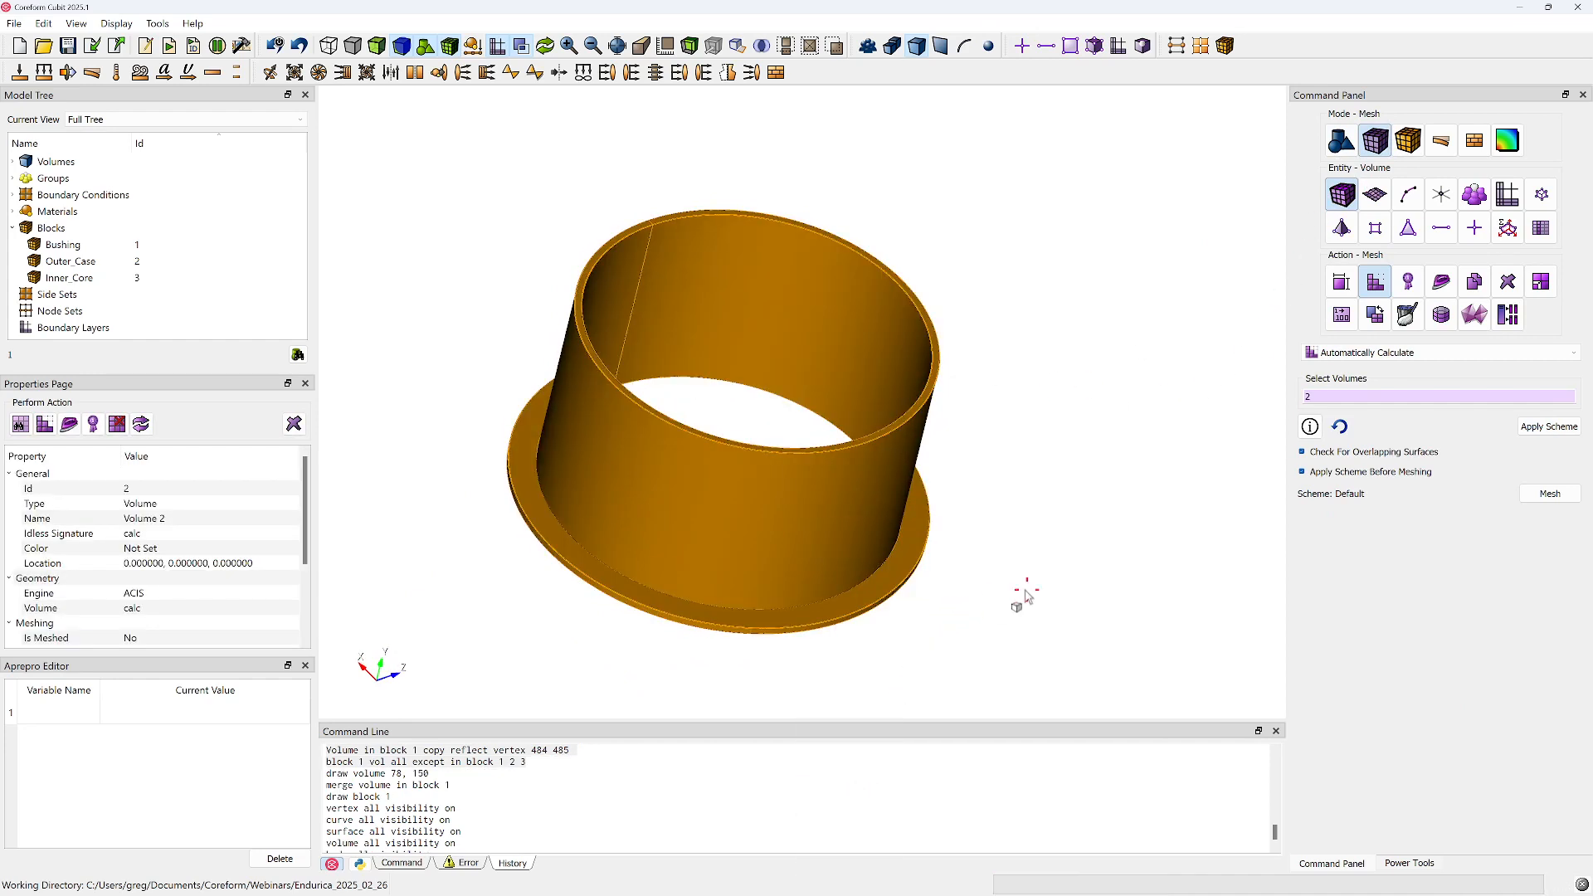
{"action": "left_click", "coordinate": [417, 863]}
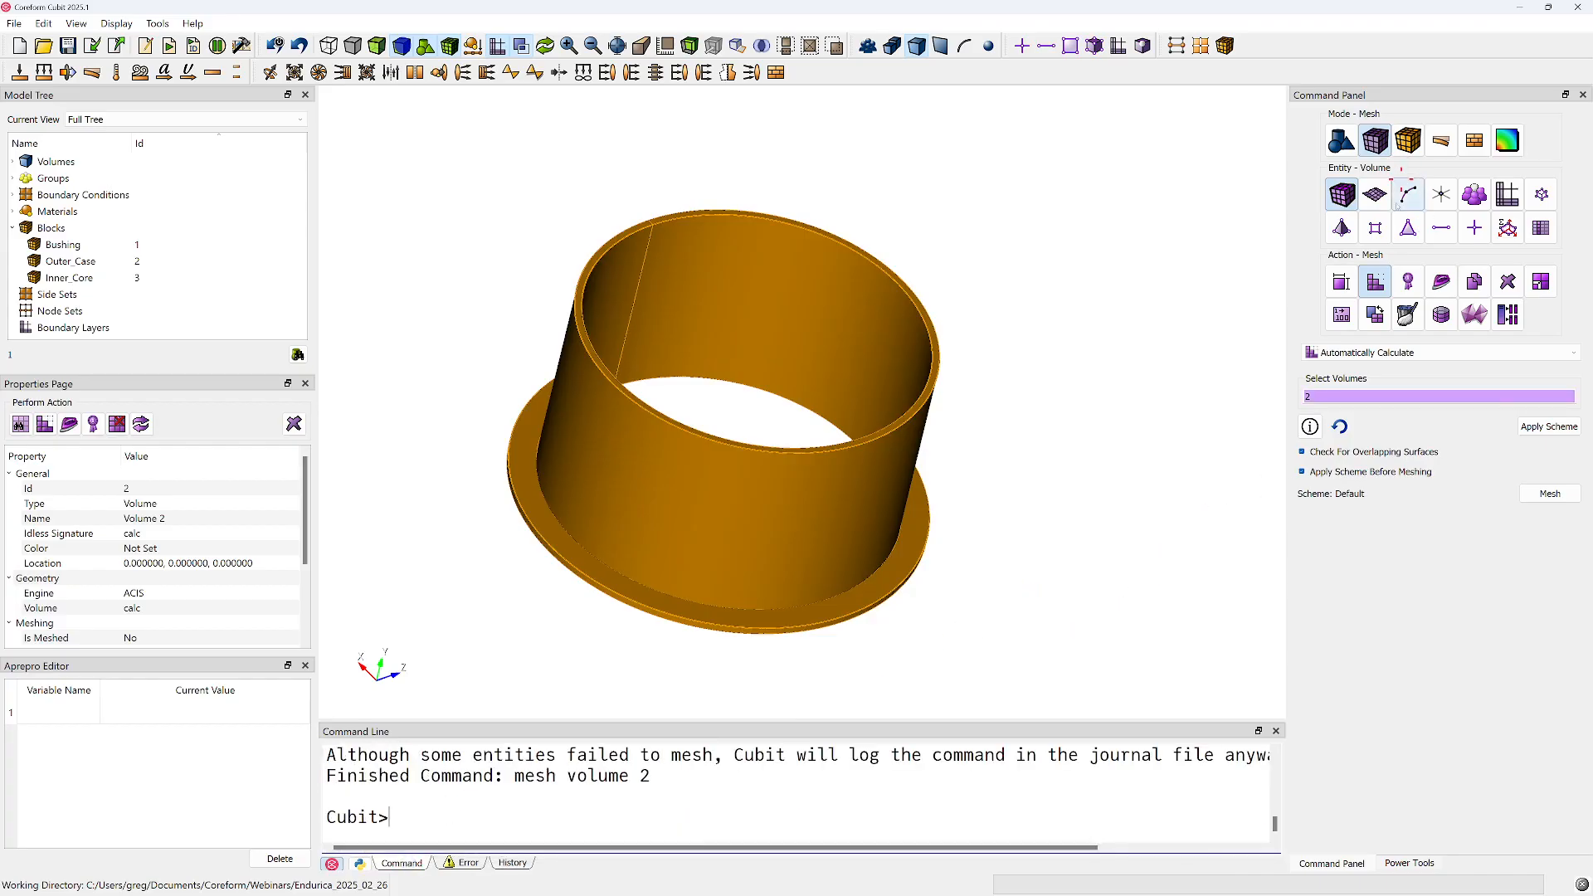
Set volume 2's meshing scheme to Sweep and pick surfaces 35 and 34, the upper rim and flange face, as sources
{"action": "left_click", "coordinate": [1340, 352]}
{"action": "left_click", "coordinate": [1342, 409]}
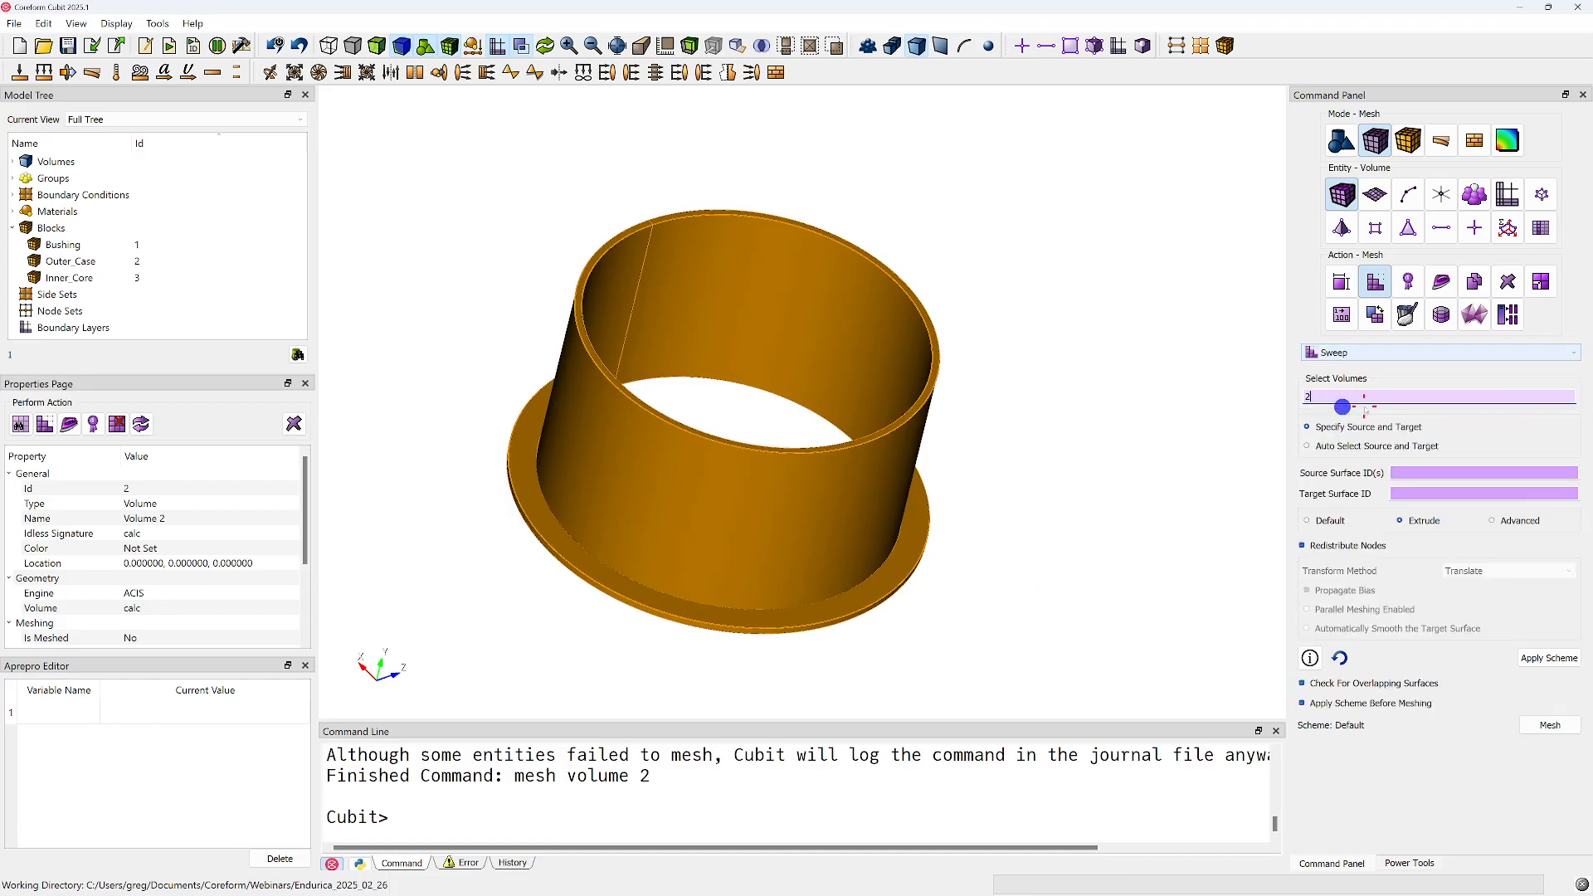
{"action": "left_click", "coordinate": [1412, 470]}
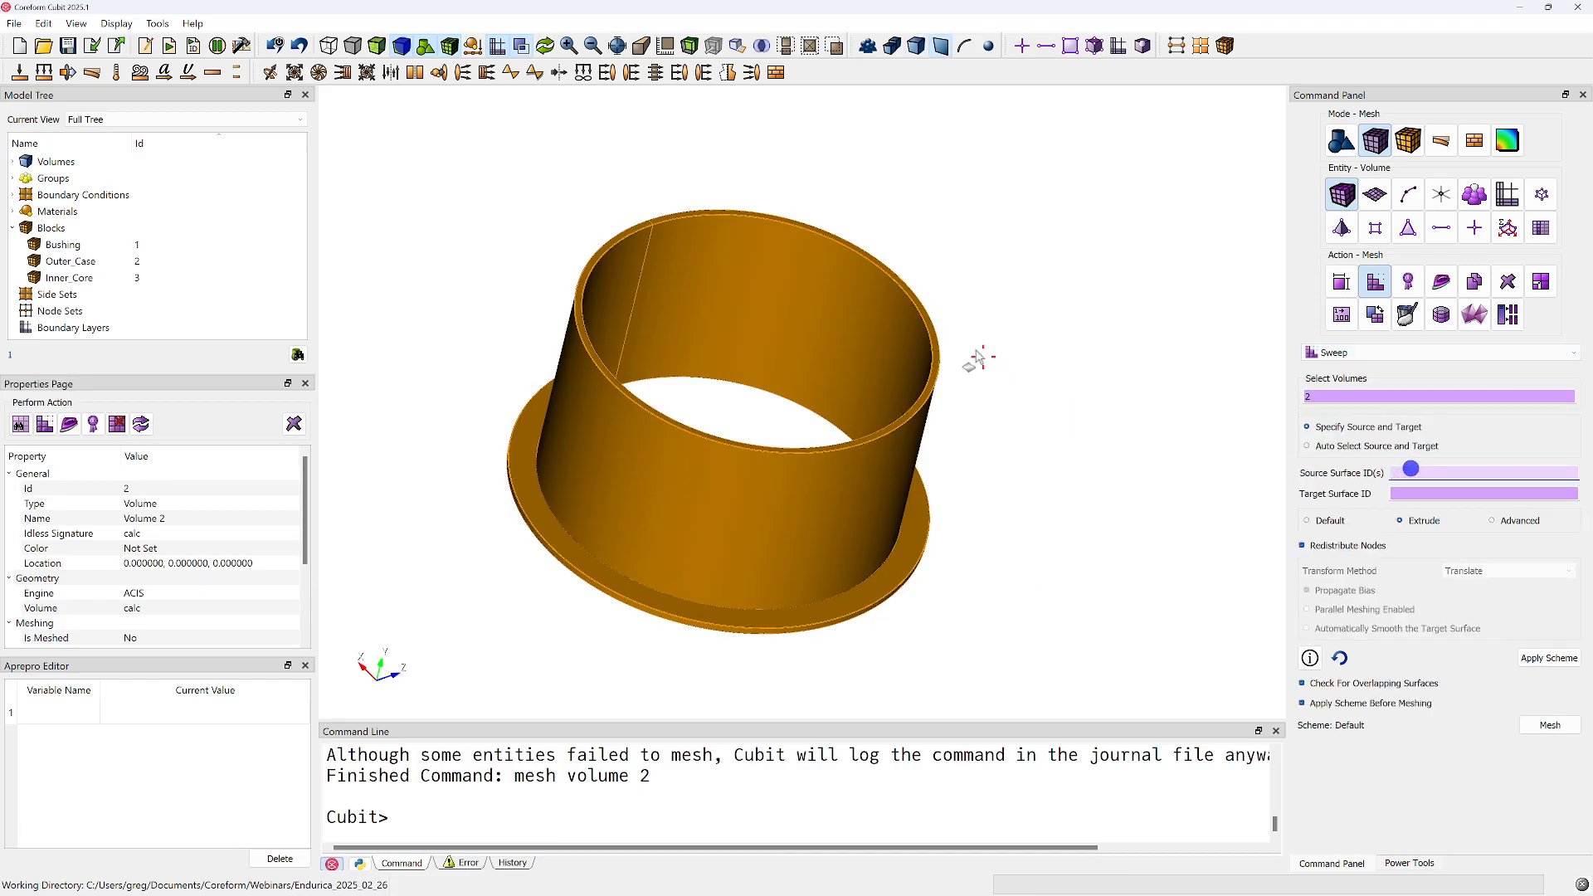
{"action": "middle_click_drag", "start_coordinate": [974, 360], "coordinate": [810, 365]}
{"action": "scroll", "coordinate": [808, 378], "scroll_direction": "up", "scroll_amount": 4}
{"action": "middle_click_drag", "start_coordinate": [850, 516], "coordinate": [676, 449]}
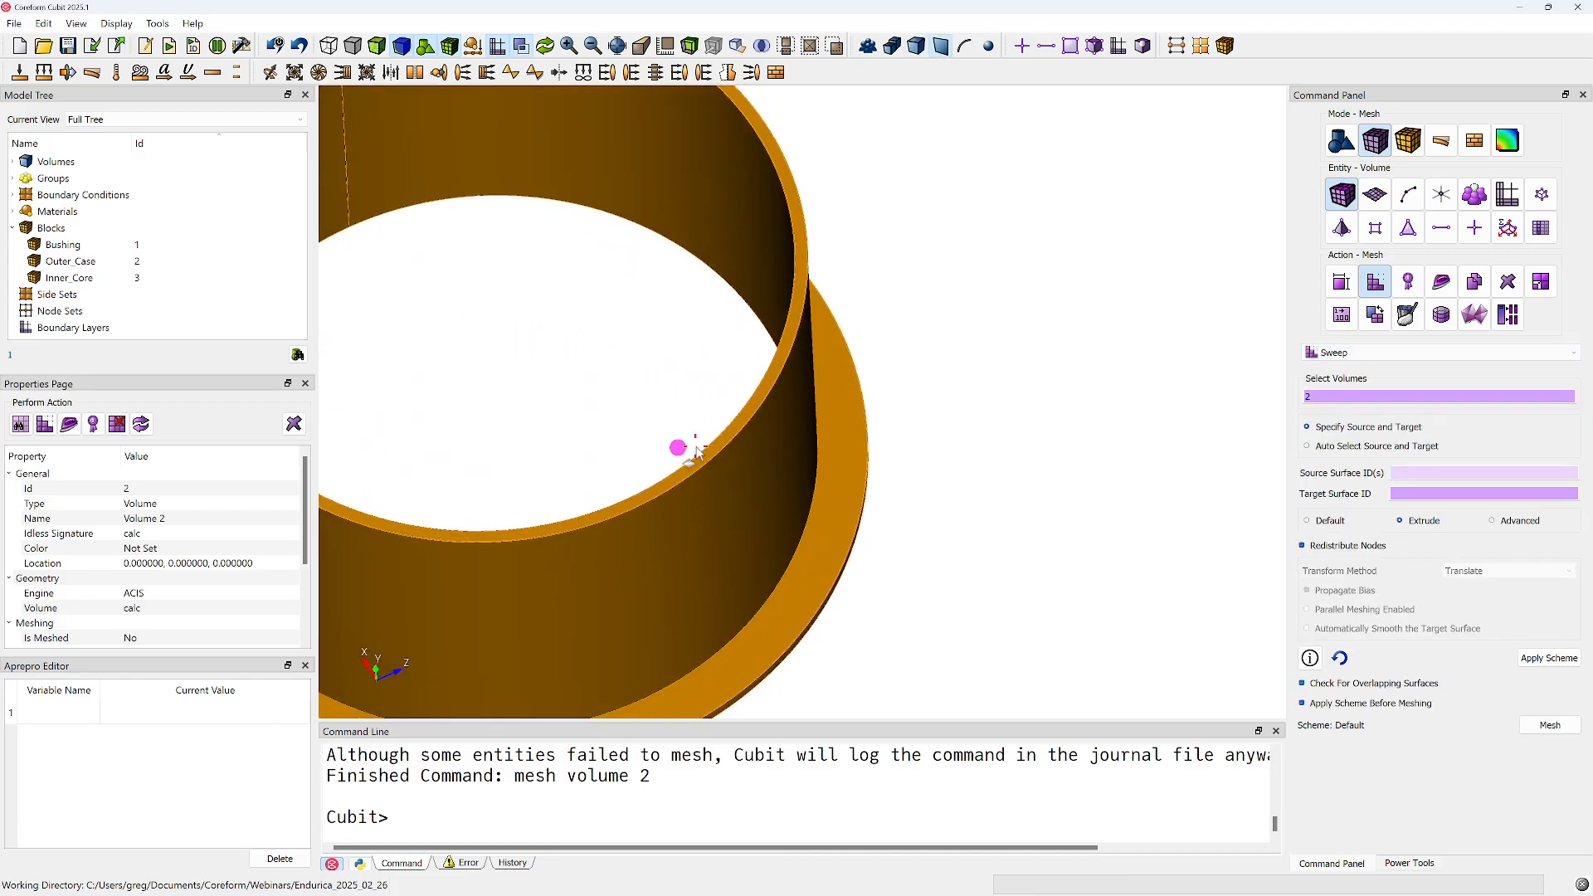
{"action": "left_click", "coordinate": [709, 454]}
{"action": "left_click", "coordinate": [845, 516], "text": "ctrl"}
Try to mesh volume 2 with surface 38, the flange's underside, as sweep target, and check the command output
{"action": "left_click", "coordinate": [1409, 495]}
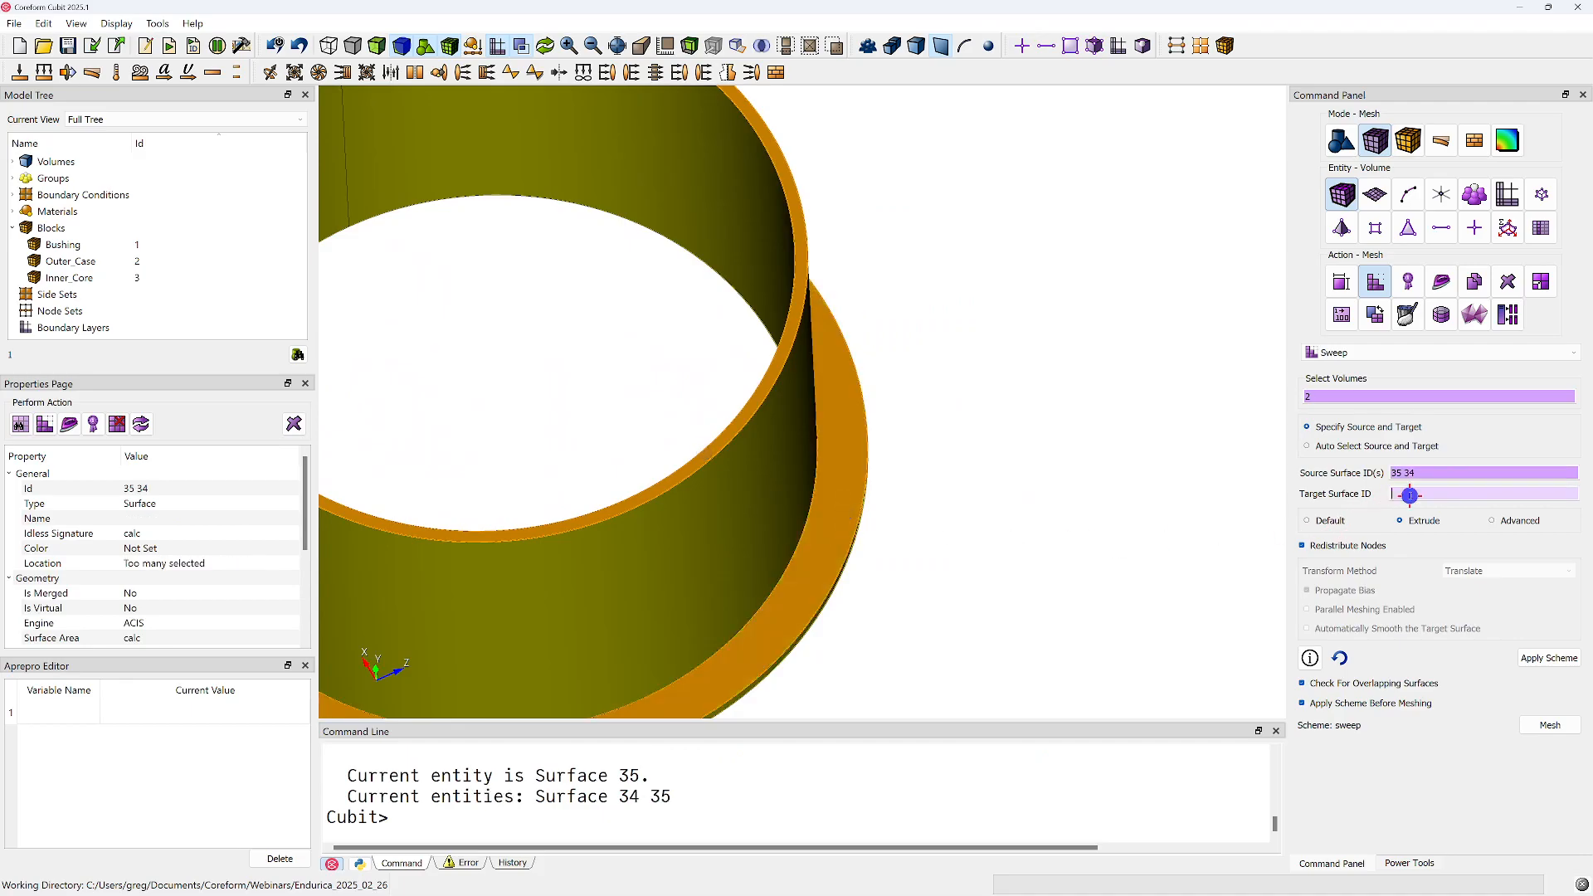
{"action": "middle_click_drag", "start_coordinate": [558, 498], "coordinate": [847, 346]}
{"action": "left_click", "coordinate": [854, 412]}
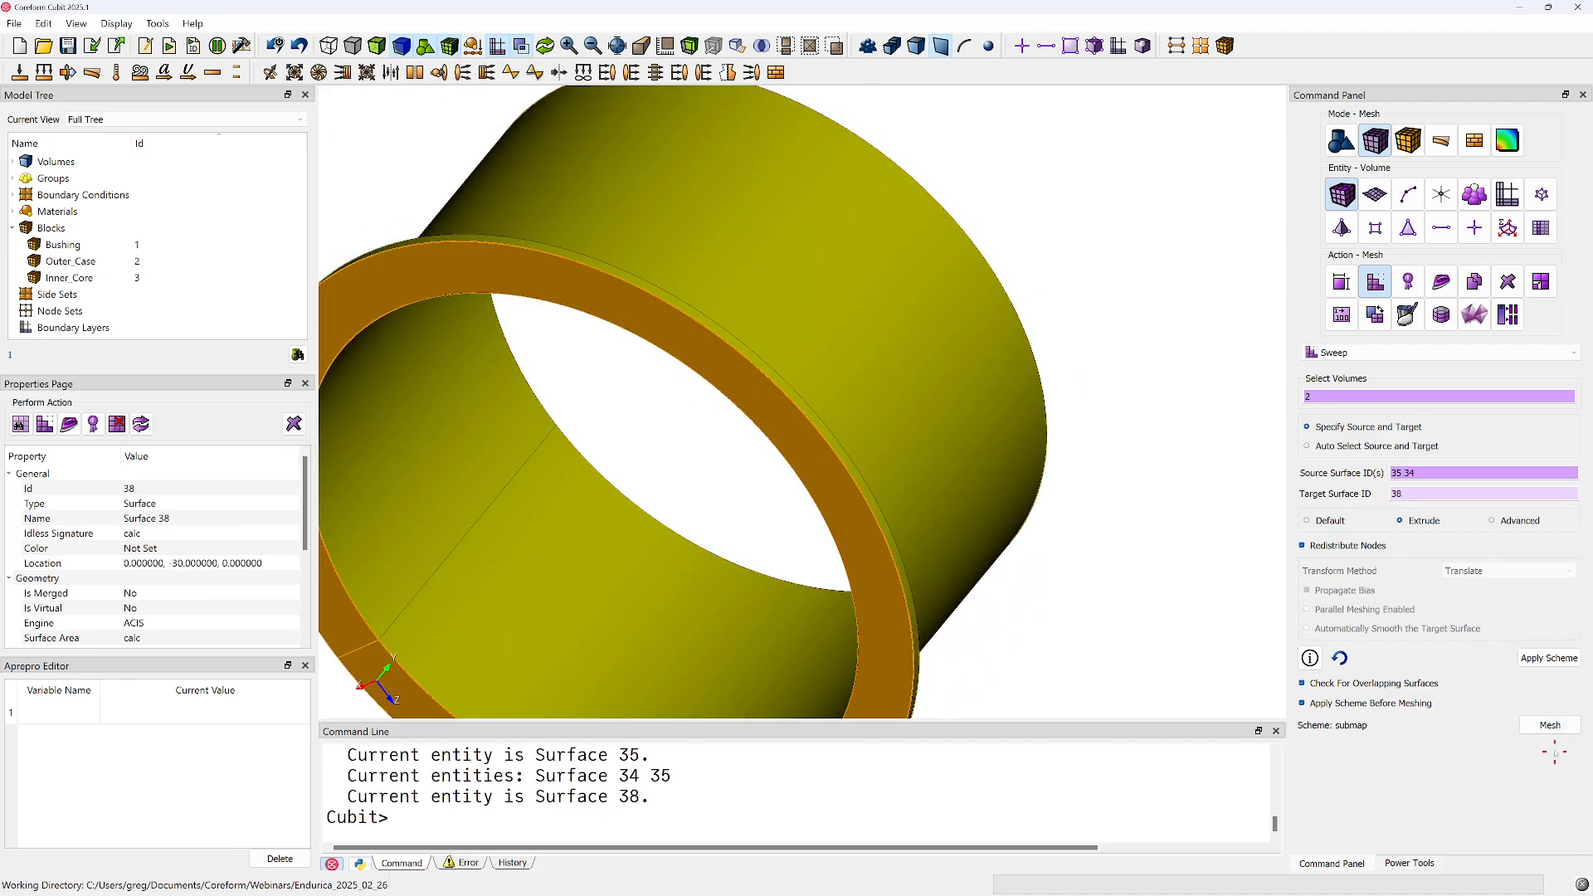
{"action": "left_click", "coordinate": [1550, 725]}
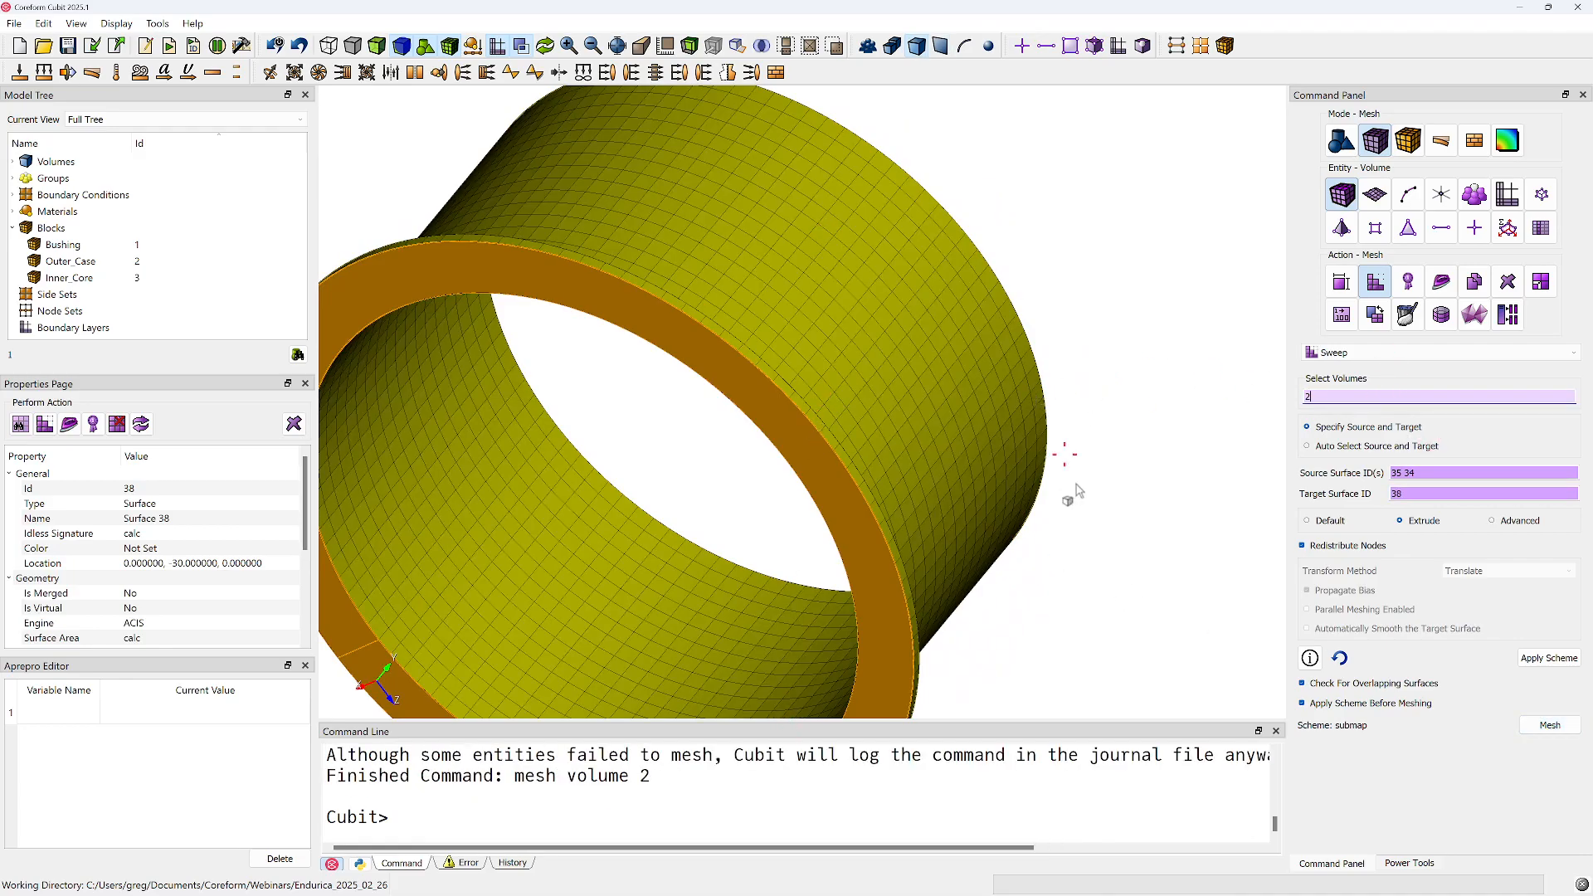
{"action": "scroll", "coordinate": [658, 826], "scroll_direction": "up", "scroll_amount": 3}
{"action": "mouse_move", "coordinate": [865, 245]}
{"action": "middle_mouse_down"}
{"action": "mouse_move", "coordinate": [889, 395]}
{"action": "mouse_move", "coordinate": [957, 498]}
{"action": "mouse_move", "coordinate": [864, 274]}
{"action": "mouse_move", "coordinate": [832, 380]}
{"action": "middle_mouse_up"}
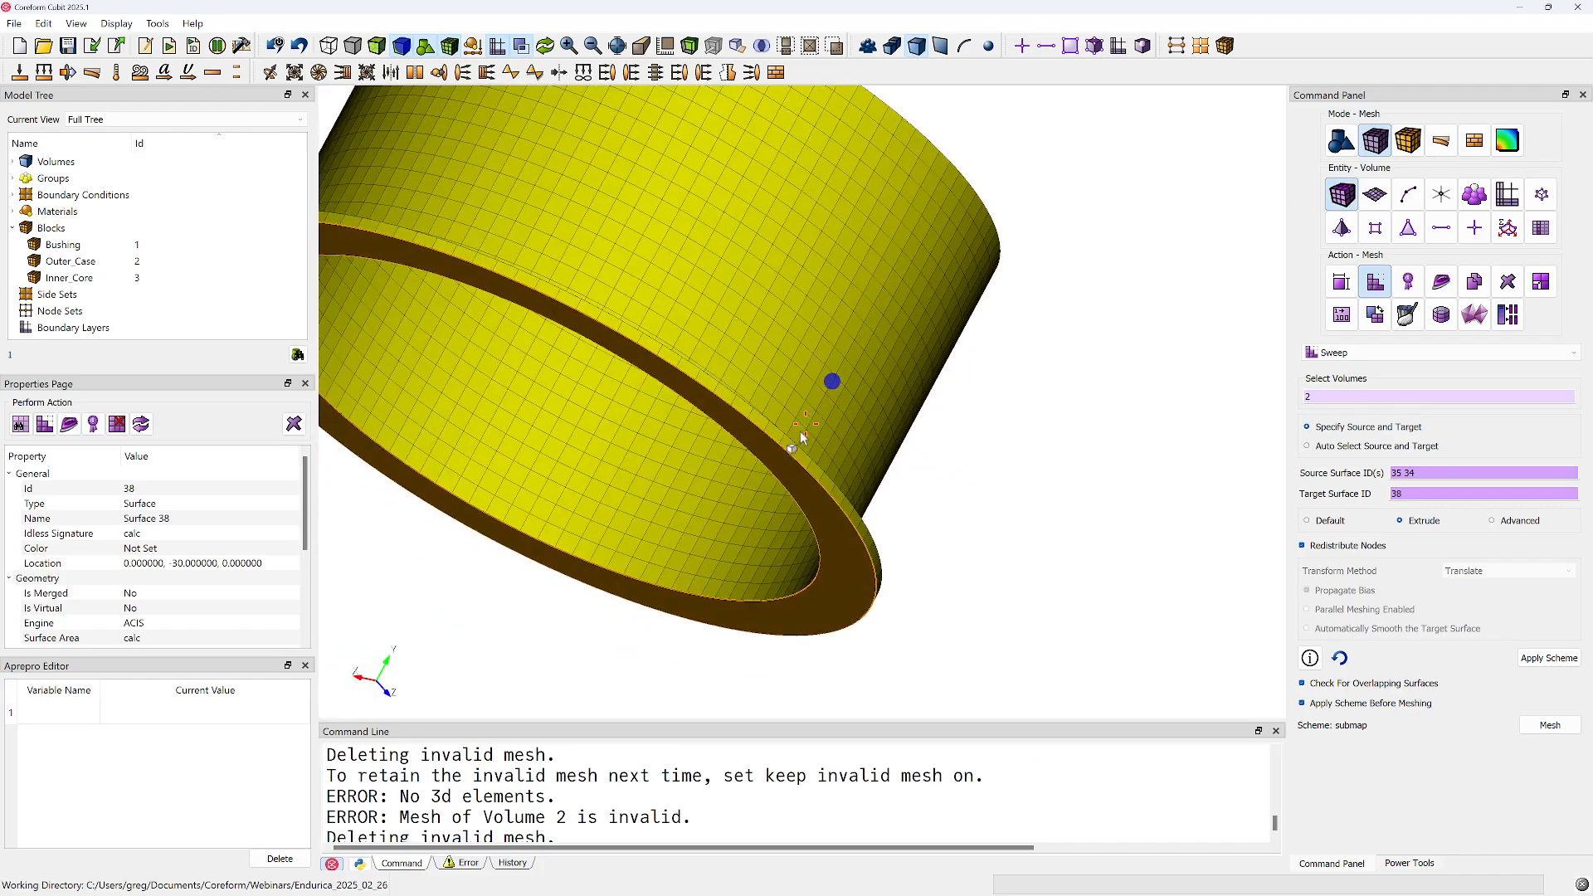
{"action": "right_click", "coordinate": [668, 792]}
Delete all existing mesh from the model with the command del mesh
{"action": "left_click", "coordinate": [935, 640]}
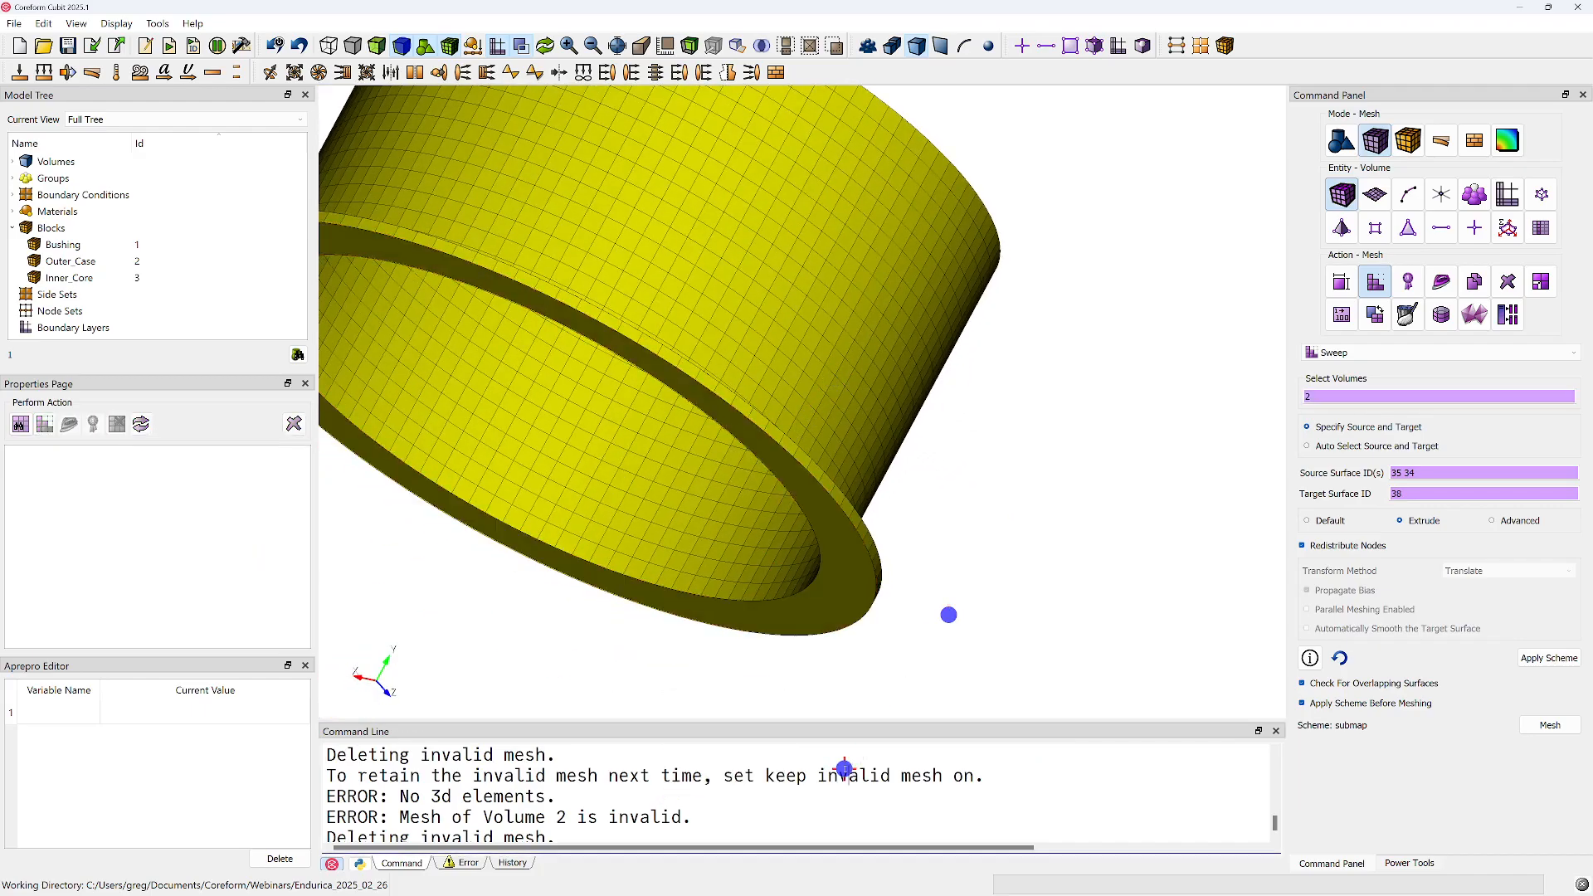
{"action": "type", "text": "del m"}
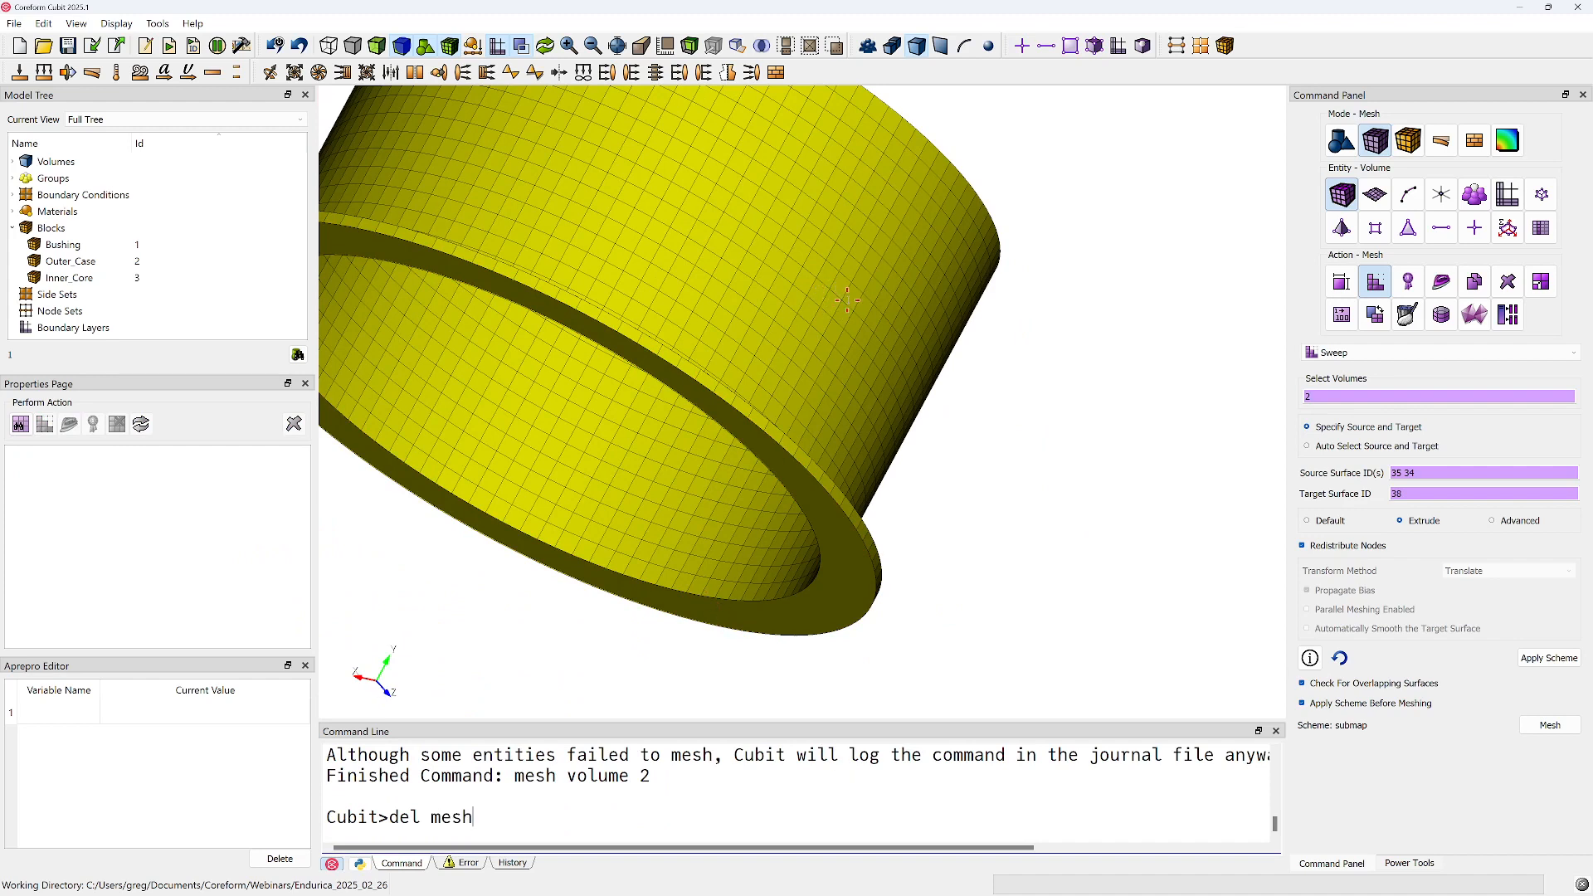
{"action": "type", "text": "esh"}
{"action": "key", "text": "Return"}
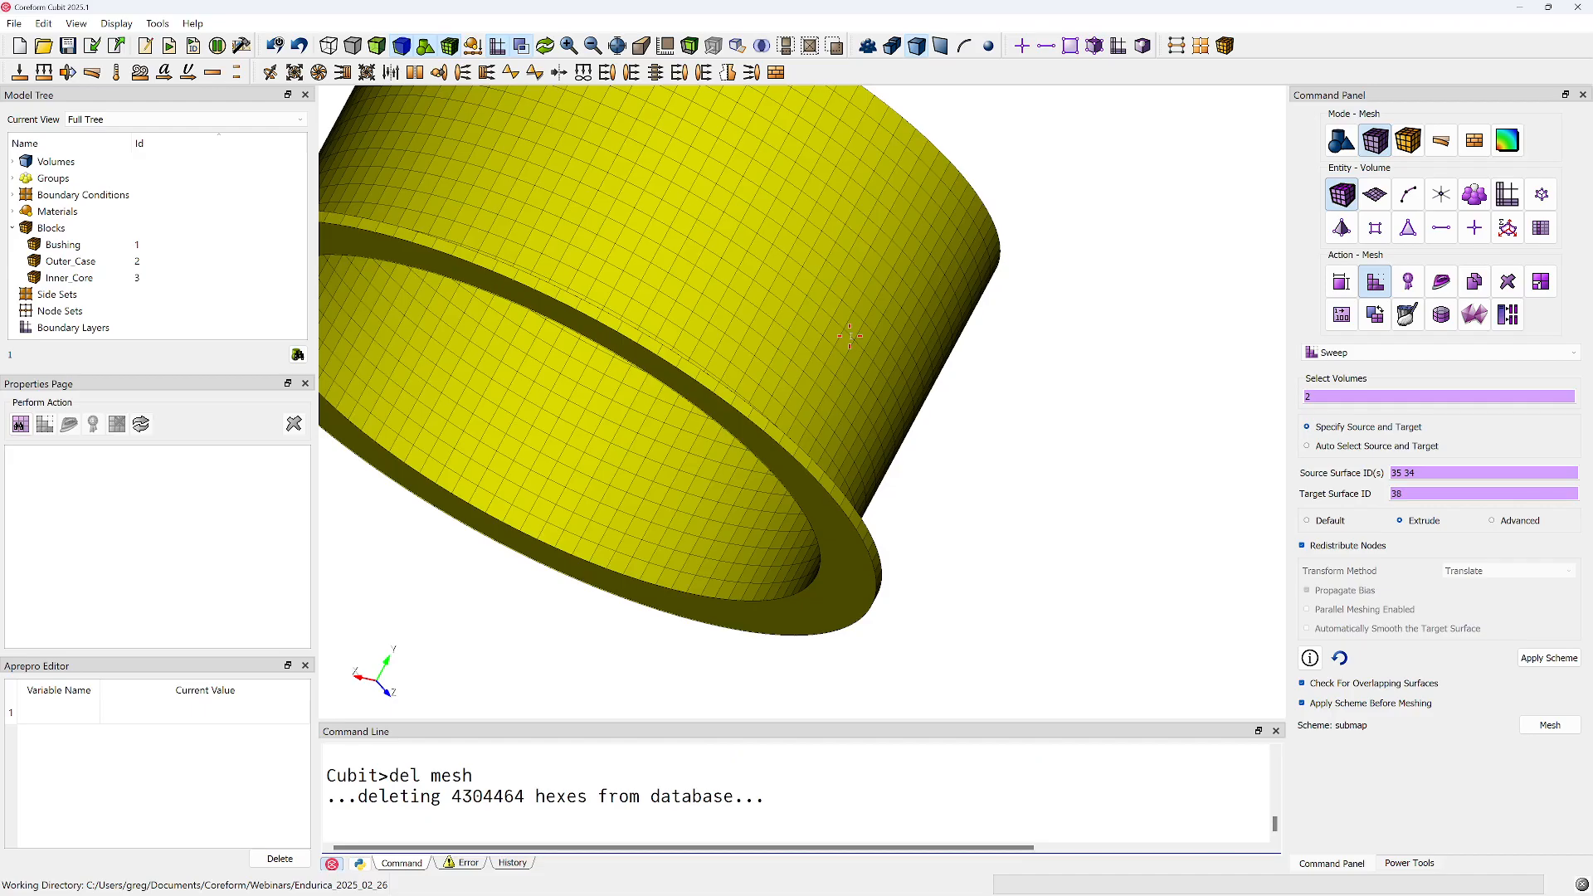
Regularize volume 2 to remove the unneeded seam lines from the outer case
{"action": "mouse_move", "coordinate": [864, 249]}
{"action": "left_mouse_down"}
{"action": "mouse_move", "coordinate": [873, 239]}
{"action": "mouse_move", "coordinate": [630, 780]}
{"action": "mouse_move", "coordinate": [676, 641]}
{"action": "mouse_move", "coordinate": [644, 351]}
{"action": "mouse_move", "coordinate": [756, 336]}
{"action": "left_mouse_up"}
{"action": "left_click", "coordinate": [1340, 141]}
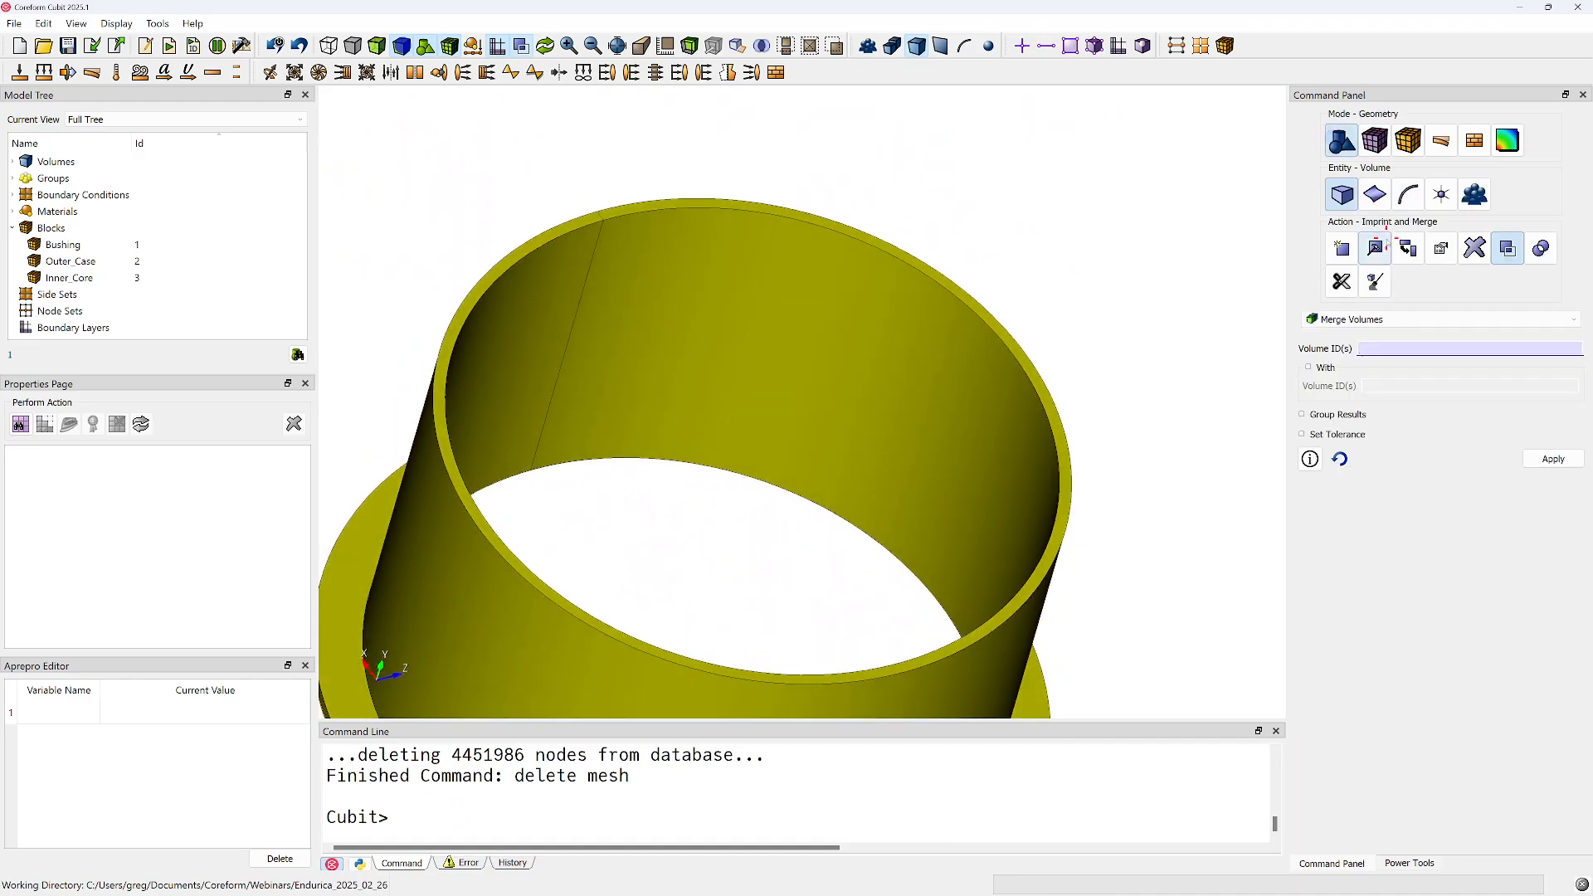
{"action": "left_click", "coordinate": [1369, 249]}
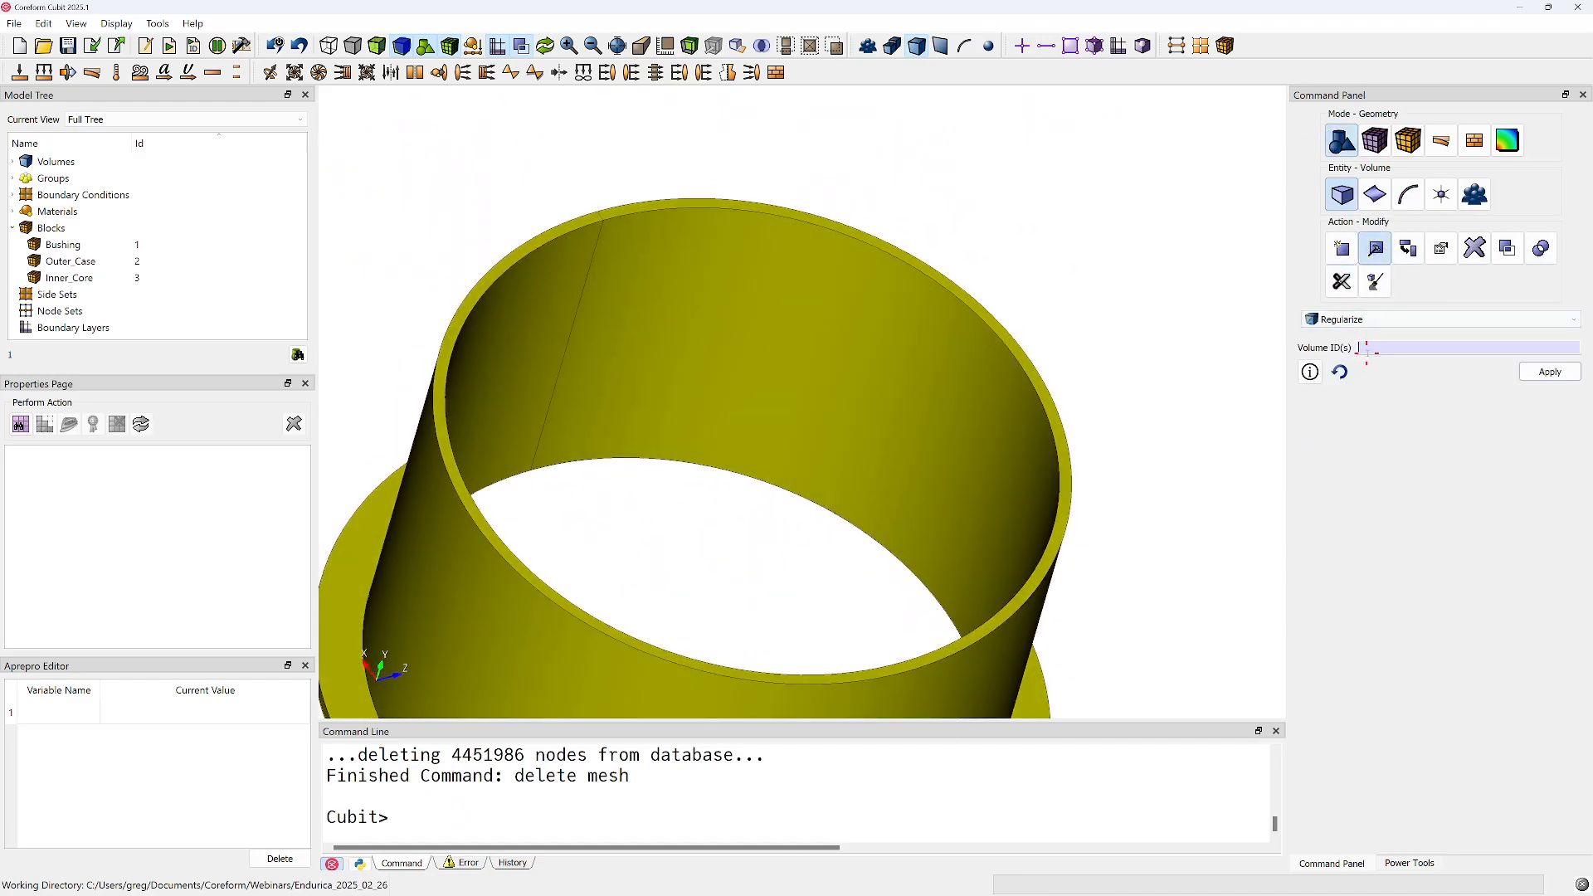
{"action": "left_click", "coordinate": [910, 382]}
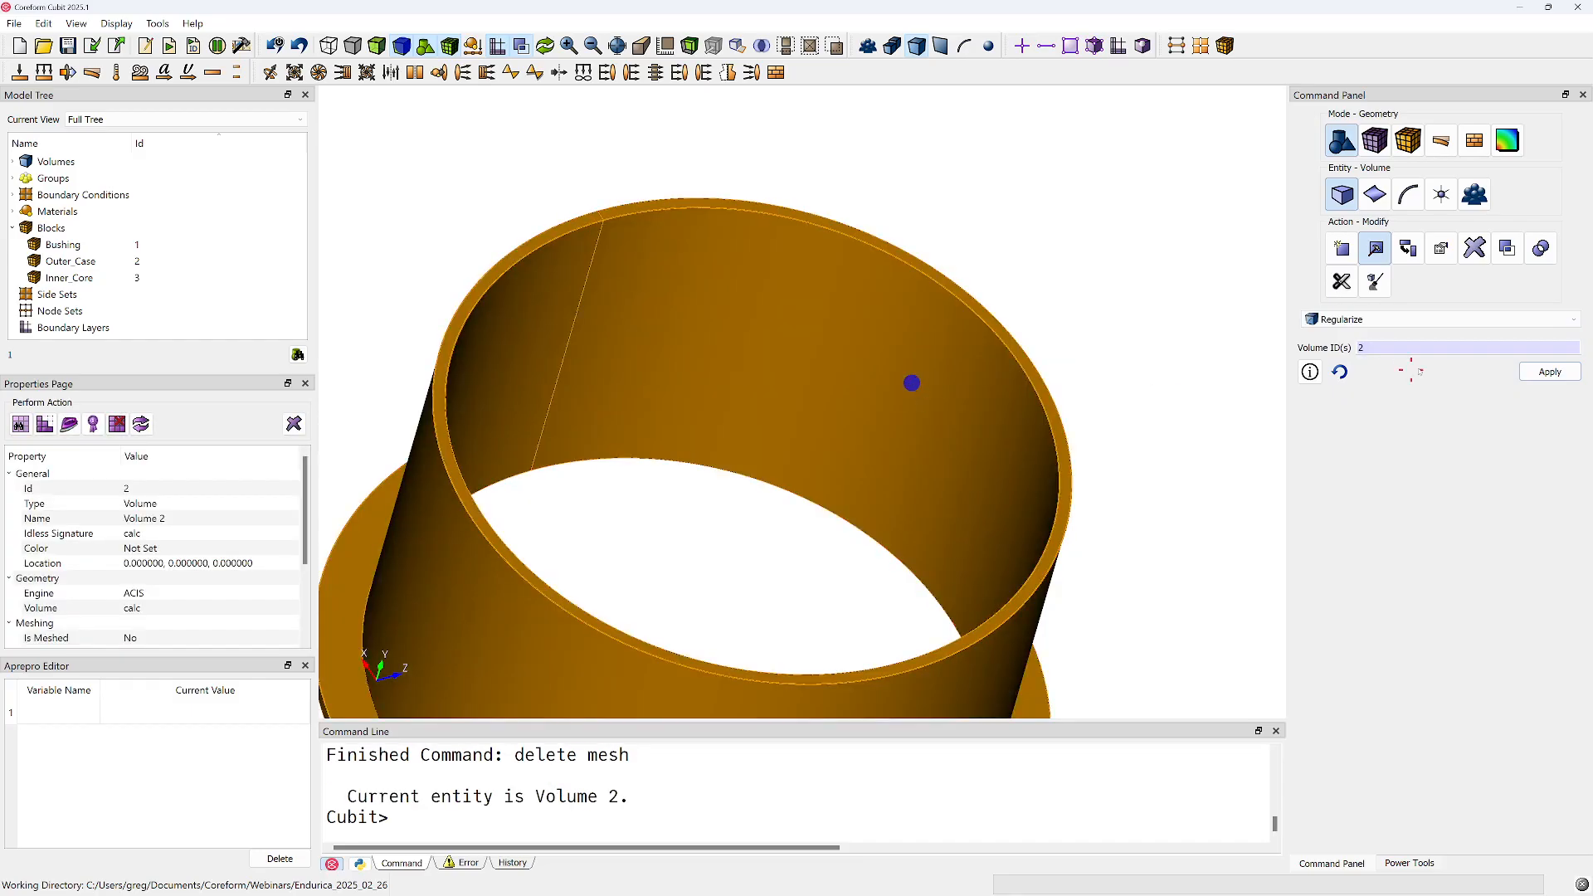
{"action": "left_click", "coordinate": [1534, 376]}
{"action": "left_click", "coordinate": [1099, 270]}
Return to the volume sweep settings and specify source surfaces 35 and 34 for volume 2
{"action": "left_click", "coordinate": [1376, 141]}
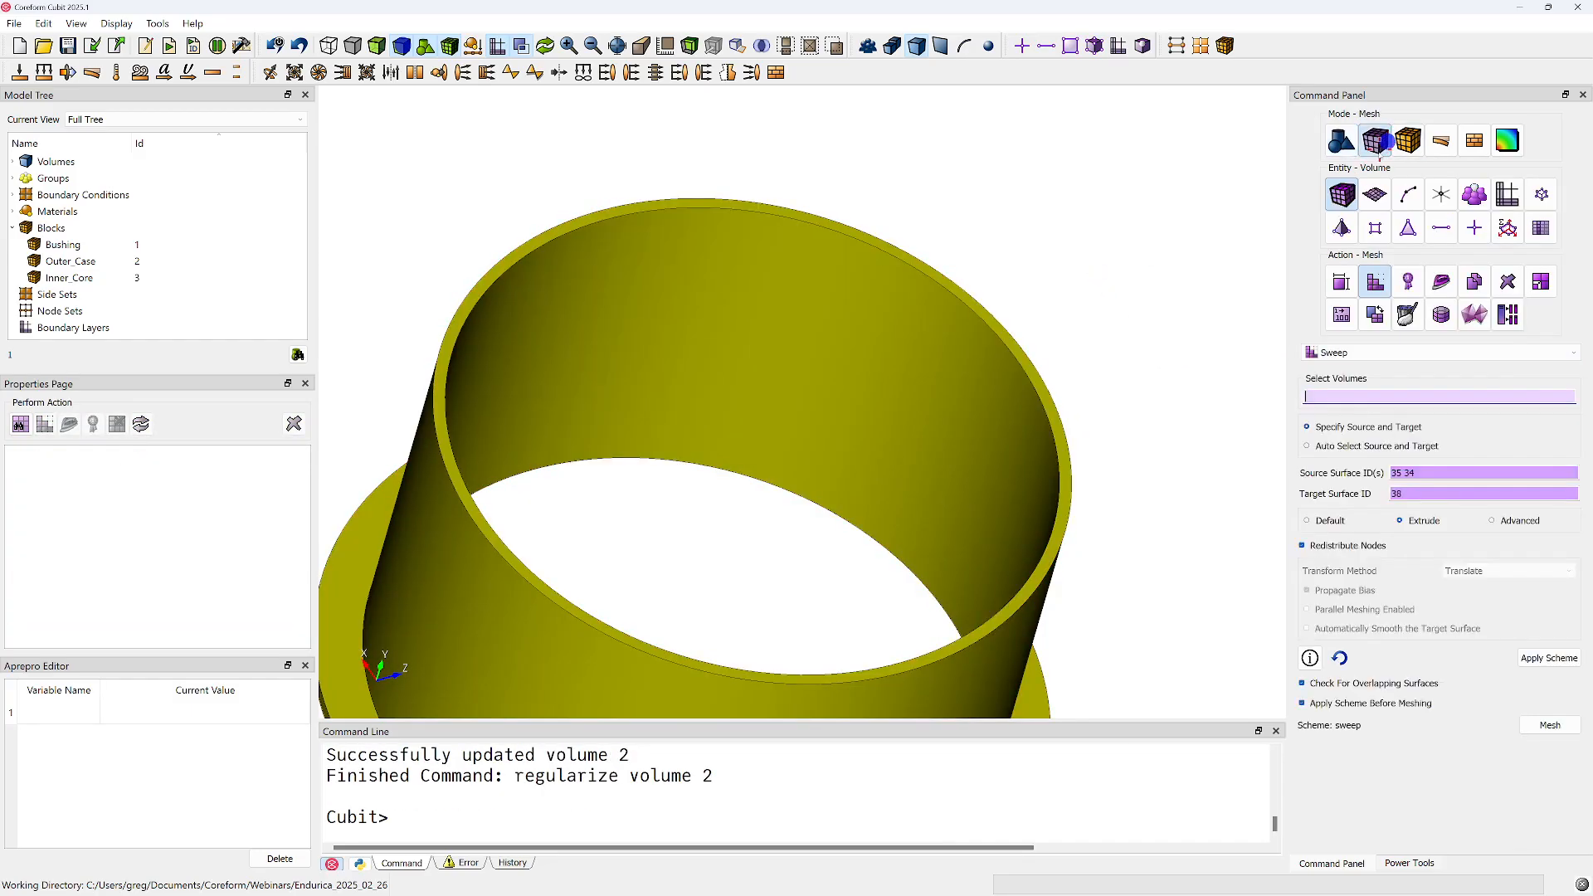
{"action": "left_click", "coordinate": [1370, 395]}
{"action": "left_click", "coordinate": [1433, 473]}
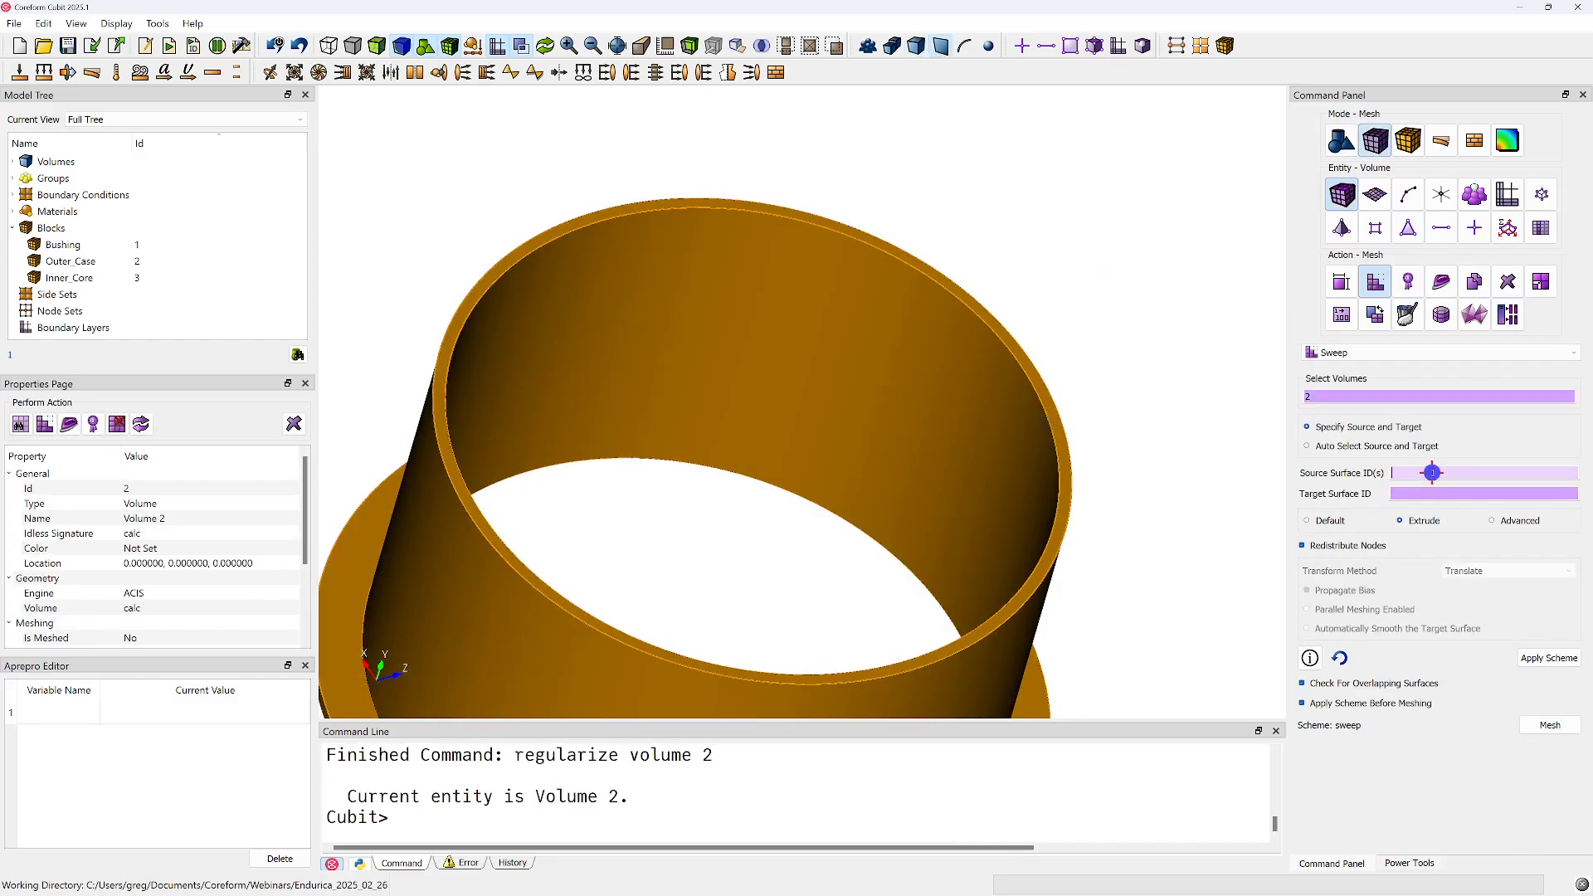
{"action": "left_click", "coordinate": [1045, 393]}
{"action": "middle_click_drag", "start_coordinate": [995, 442], "coordinate": [900, 263]}
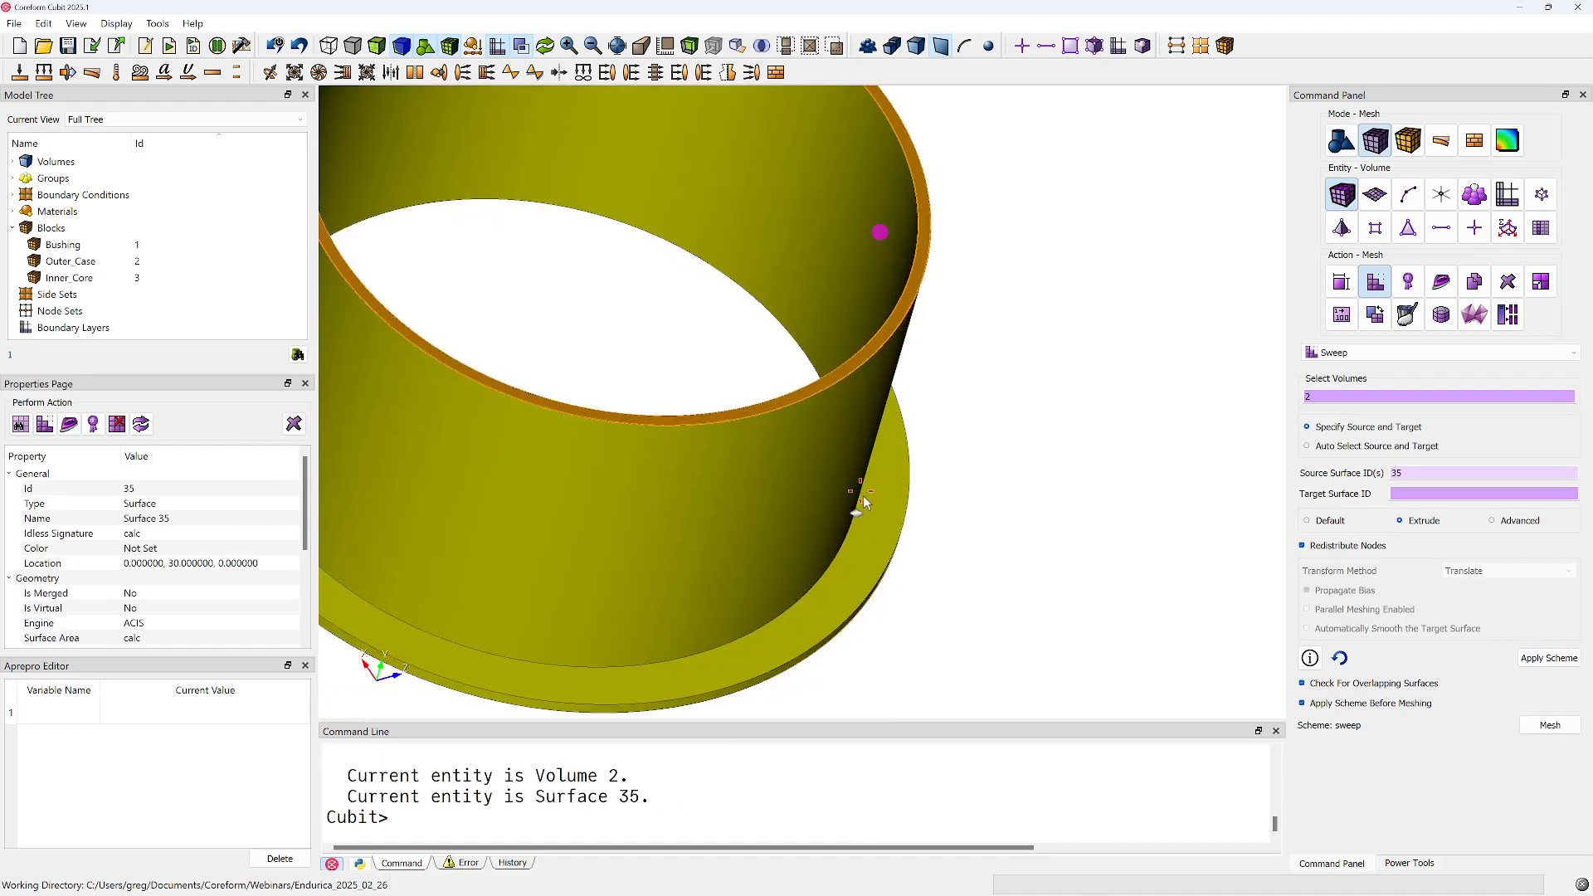
{"action": "left_click", "coordinate": [898, 516], "text": "ctrl"}
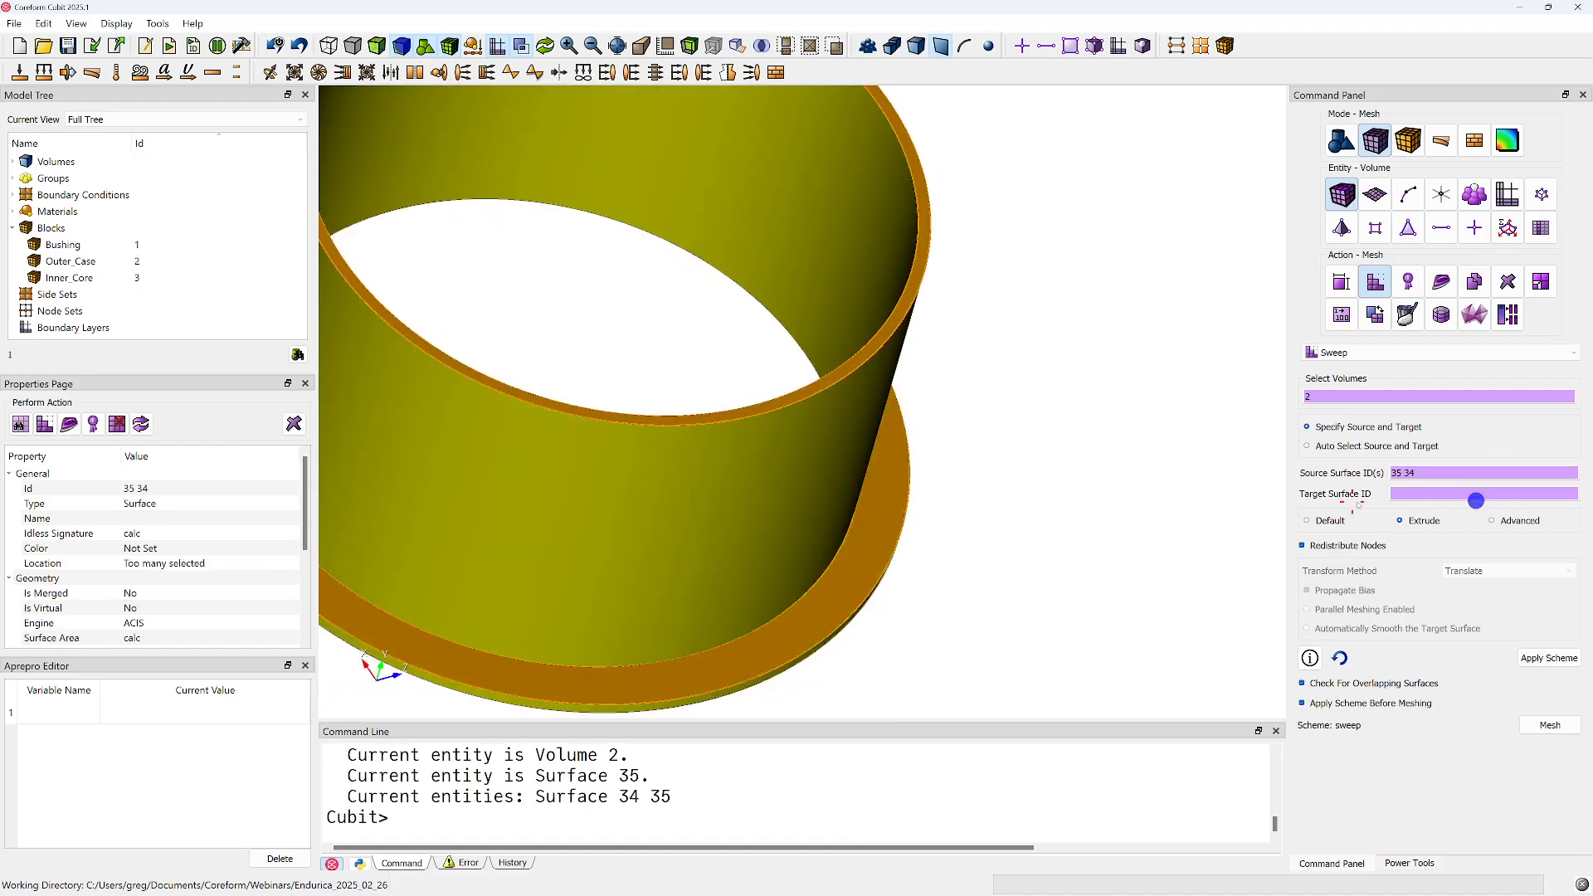
Set surface 38 as the sweep target, mesh volume 2, and inspect the outer case's mesh
{"action": "mouse_move", "coordinate": [902, 490]}
{"action": "left_mouse_down"}
{"action": "mouse_move", "coordinate": [805, 439]}
{"action": "mouse_move", "coordinate": [896, 263]}
{"action": "left_mouse_up"}
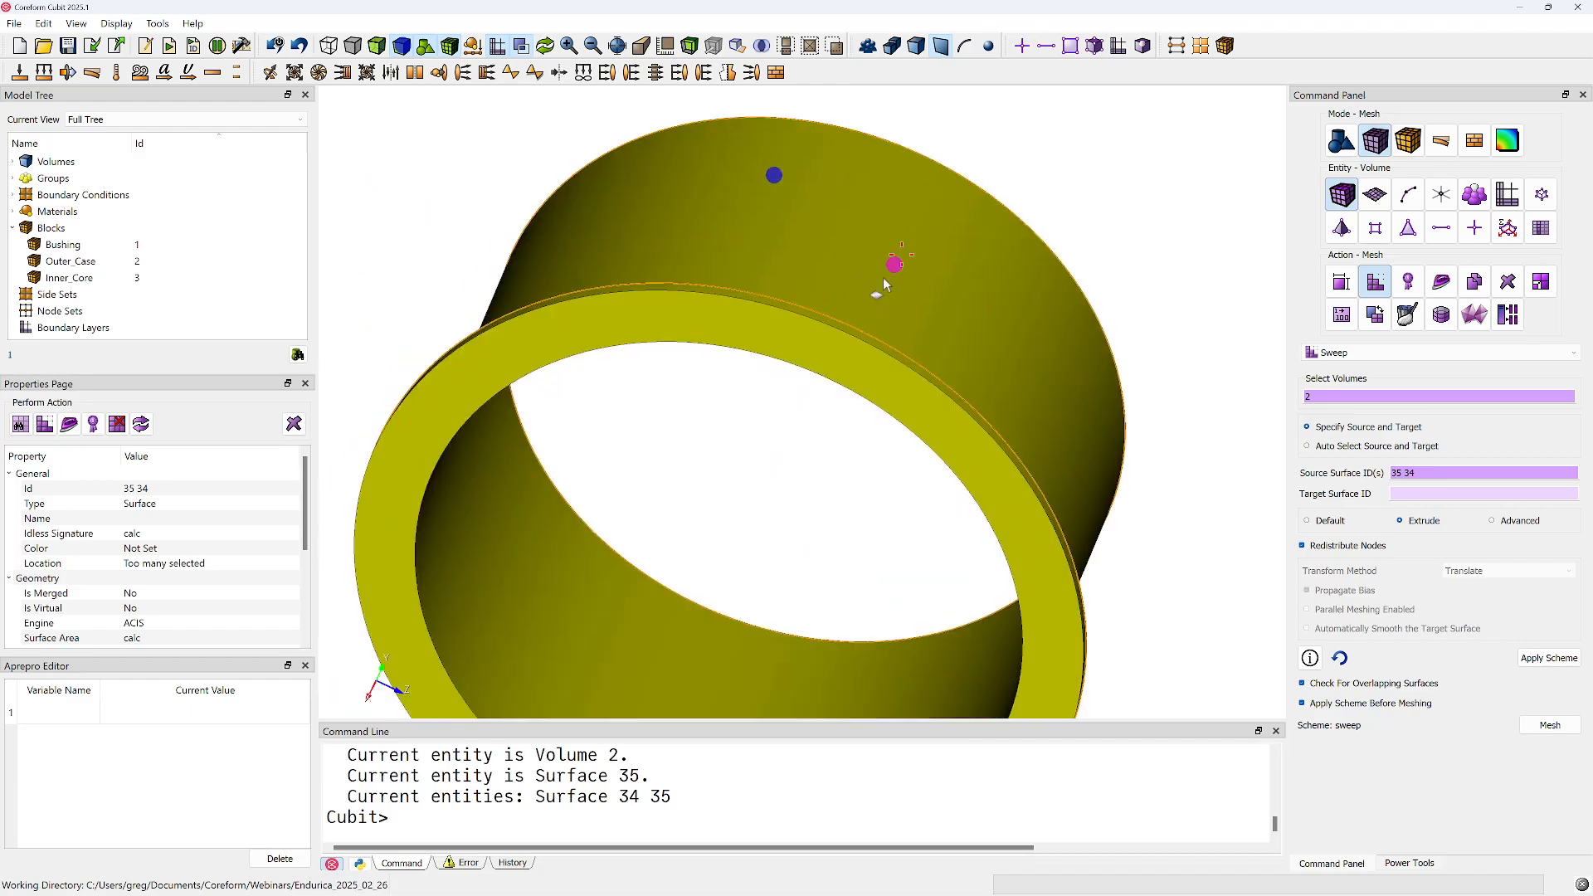
{"action": "left_click", "coordinate": [826, 371]}
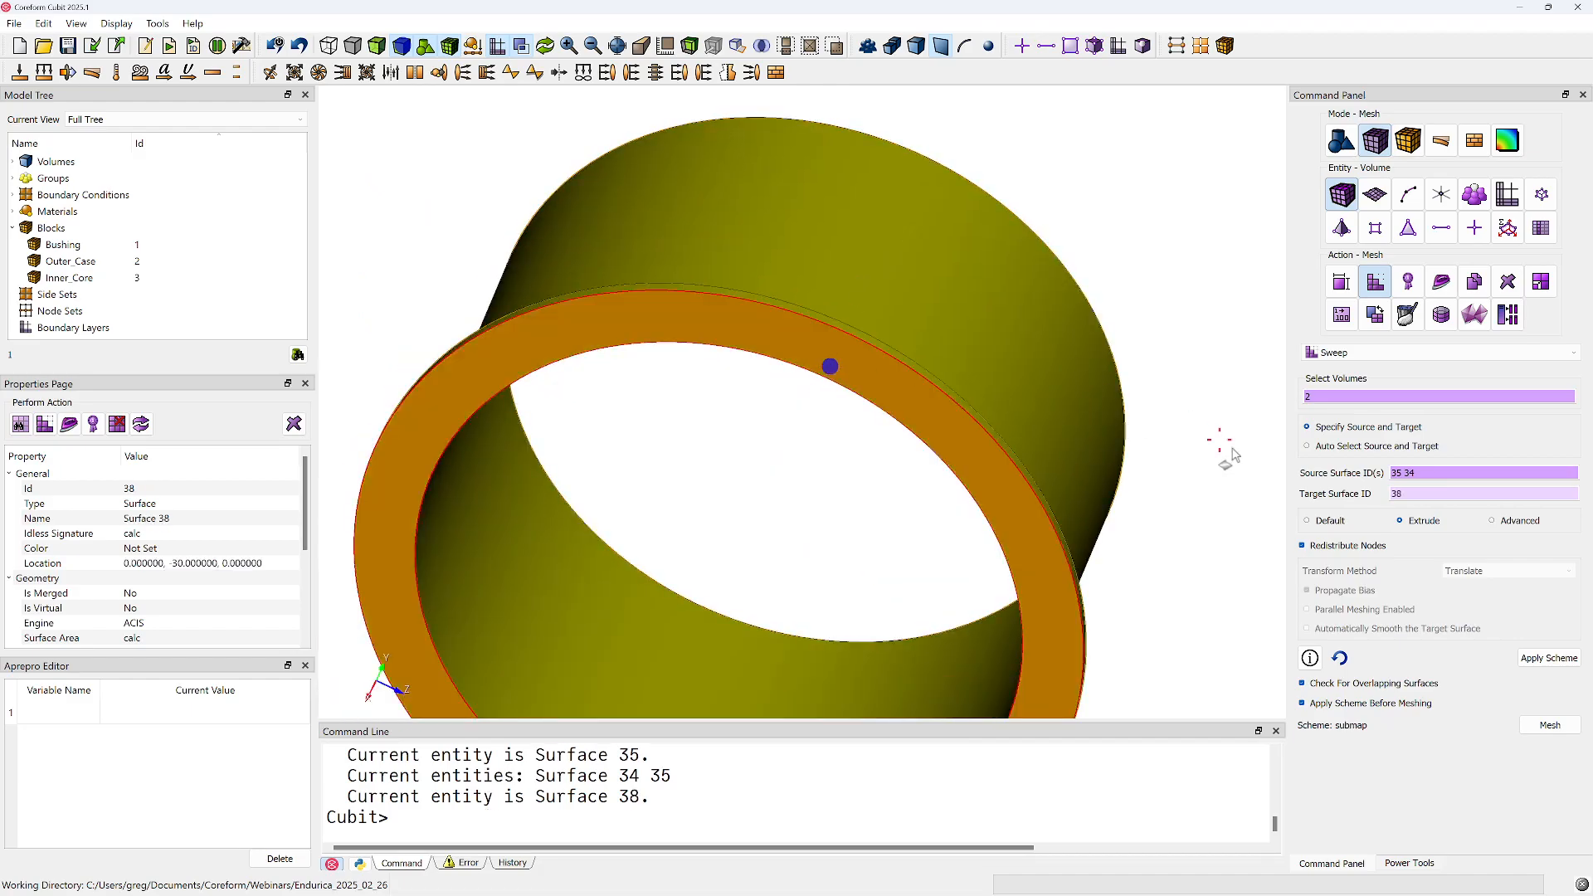
{"action": "left_click", "coordinate": [1548, 728]}
{"action": "left_click", "coordinate": [732, 491]}
{"action": "left_click_drag", "start_coordinate": [736, 292], "coordinate": [843, 587]}
{"action": "right_click", "coordinate": [706, 804]}
{"action": "middle_click_drag", "start_coordinate": [678, 439], "coordinate": [691, 653]}
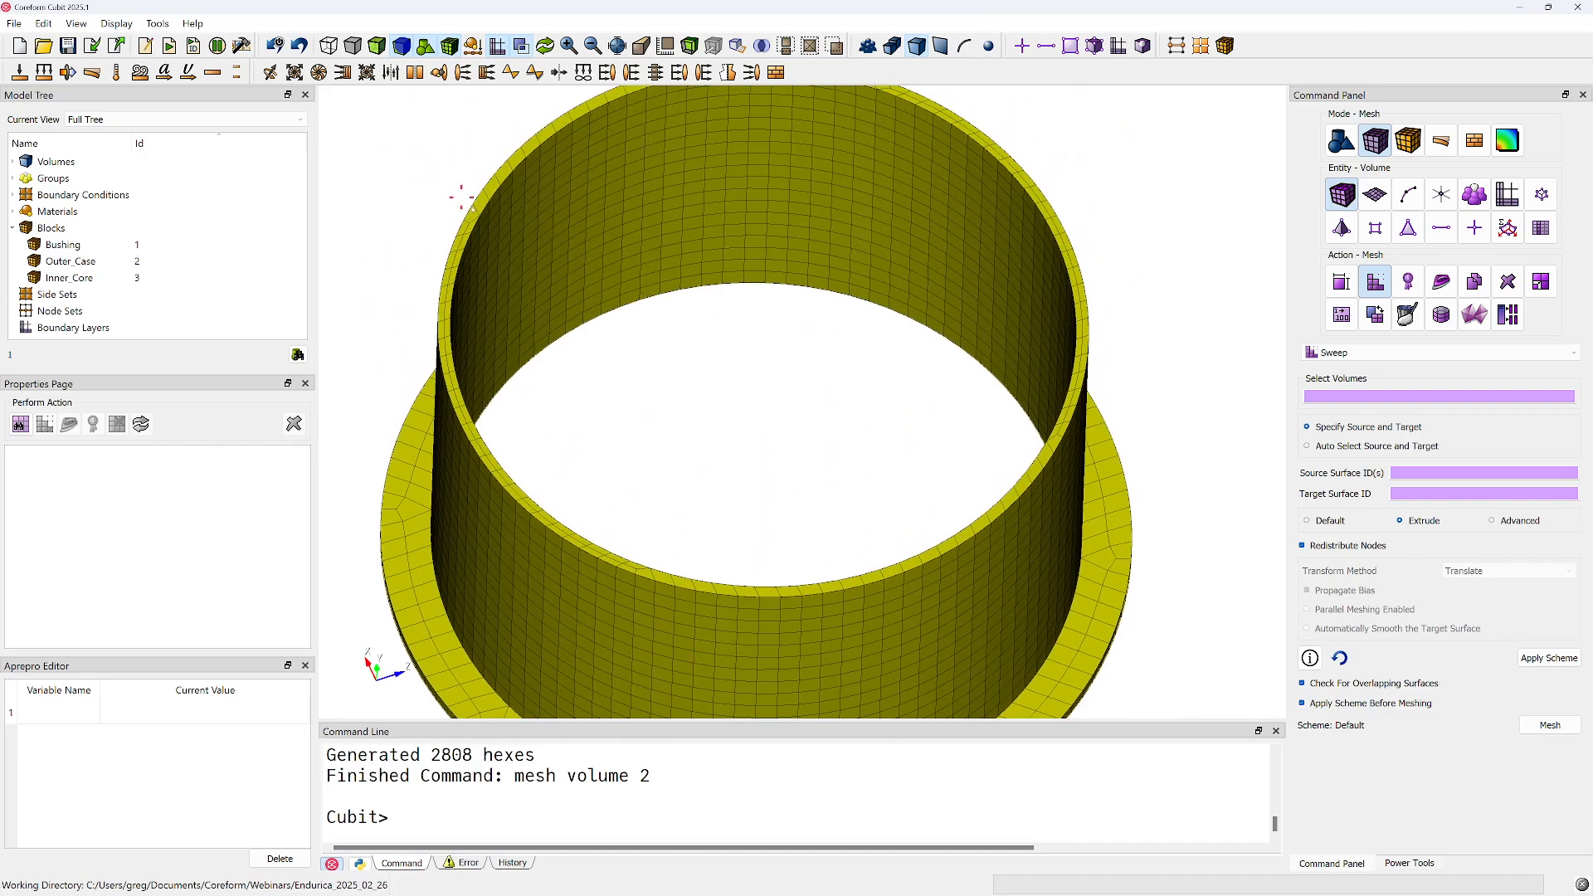
{"action": "scroll", "coordinate": [799, 349], "scroll_direction": "down", "scroll_amount": 2}
{"action": "left_click_drag", "start_coordinate": [806, 334], "coordinate": [910, 292]}
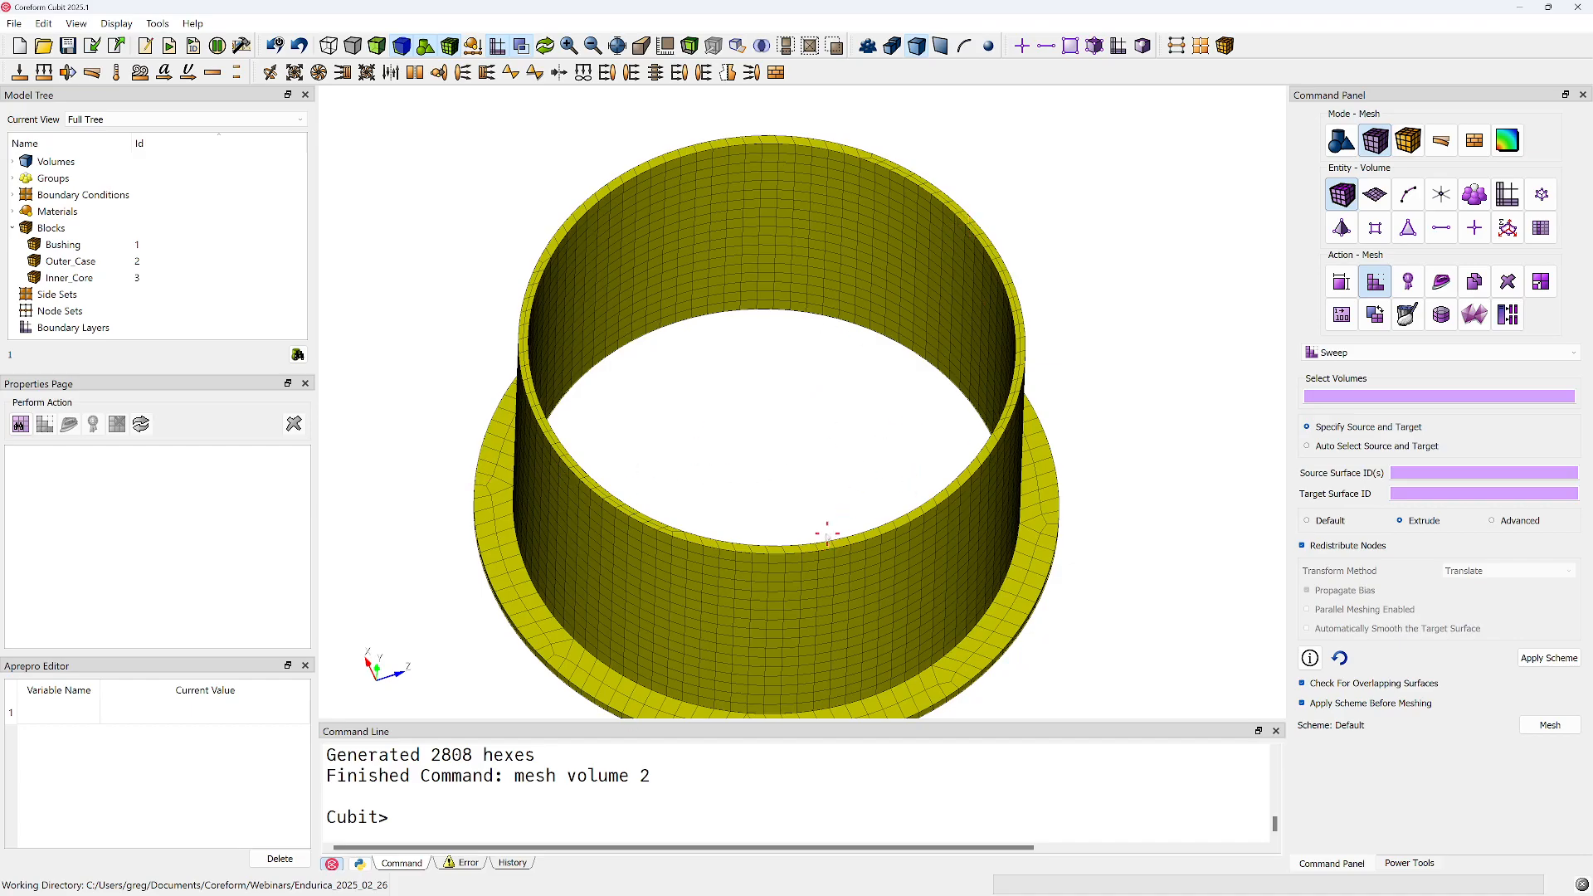
Refresh the display to the full model and draw only volume 3, the inner core
{"action": "scroll", "coordinate": [827, 533], "scroll_direction": "down", "scroll_amount": 3}
{"action": "right_click", "coordinate": [761, 389]}
{"action": "left_click", "coordinate": [813, 416]}
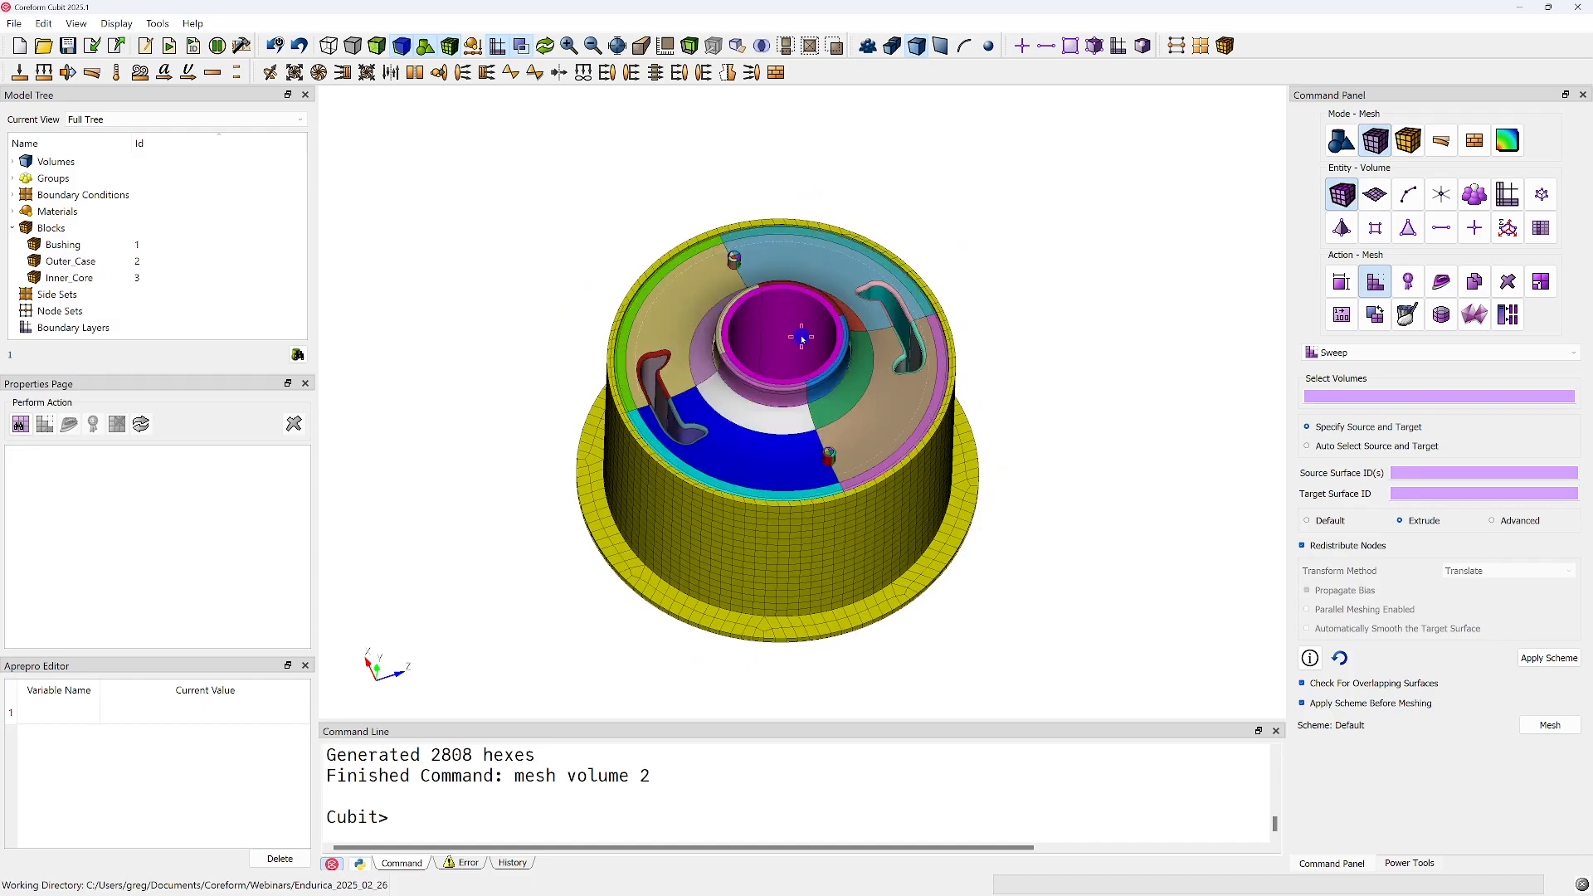
{"action": "left_click", "coordinate": [802, 340]}
{"action": "right_click", "coordinate": [793, 330]}
{"action": "left_click", "coordinate": [844, 454]}
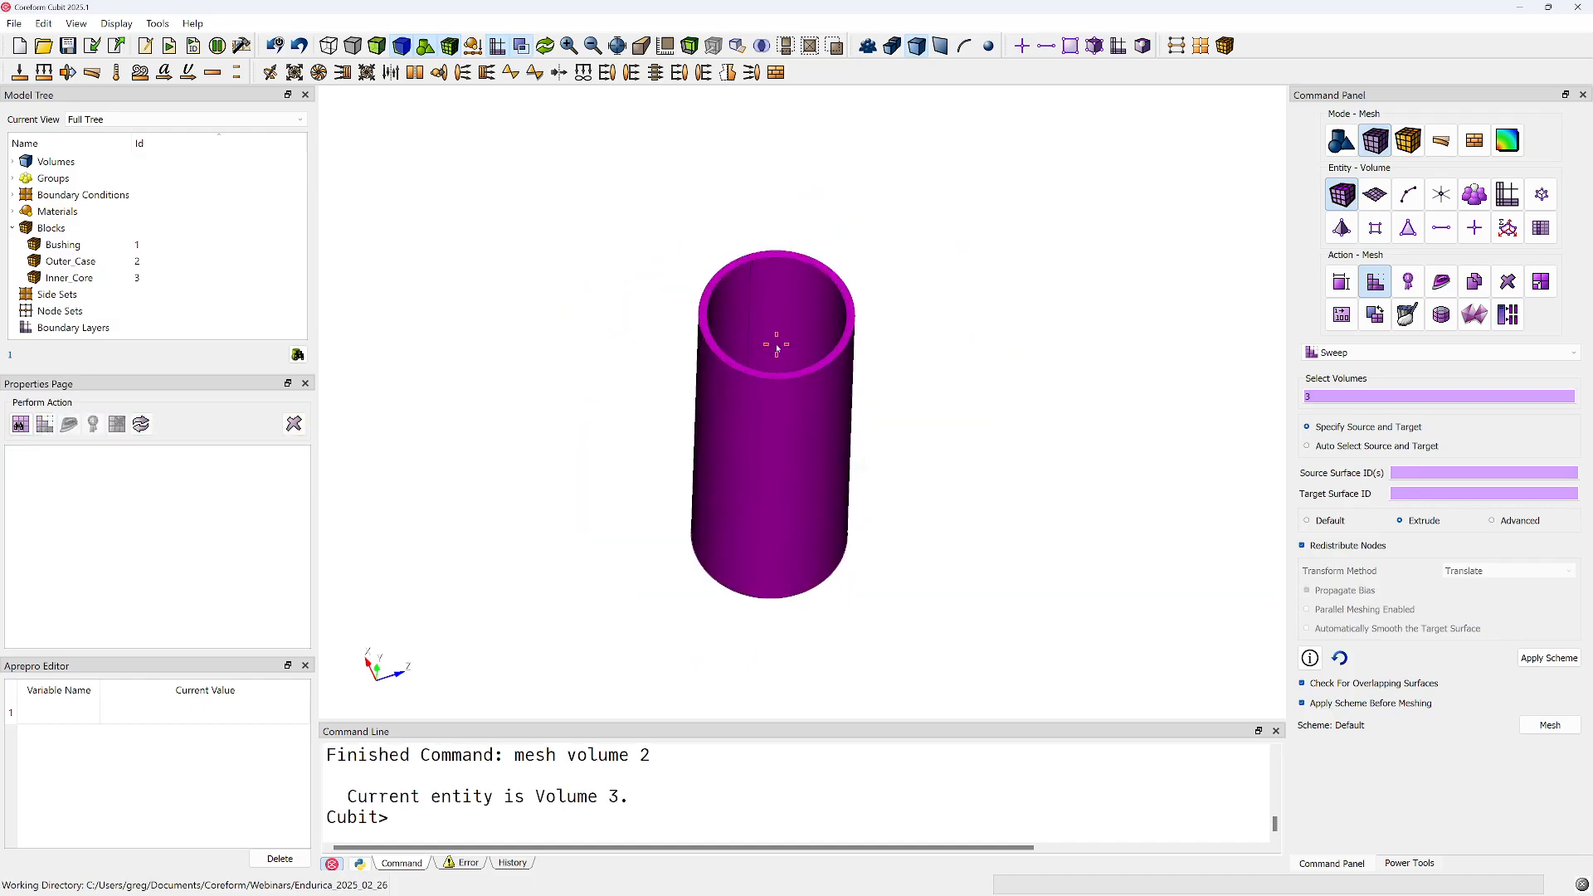
Try to mesh volume 3 with its default scheme
{"action": "left_click", "coordinate": [792, 379]}
{"action": "right_click", "coordinate": [793, 379]}
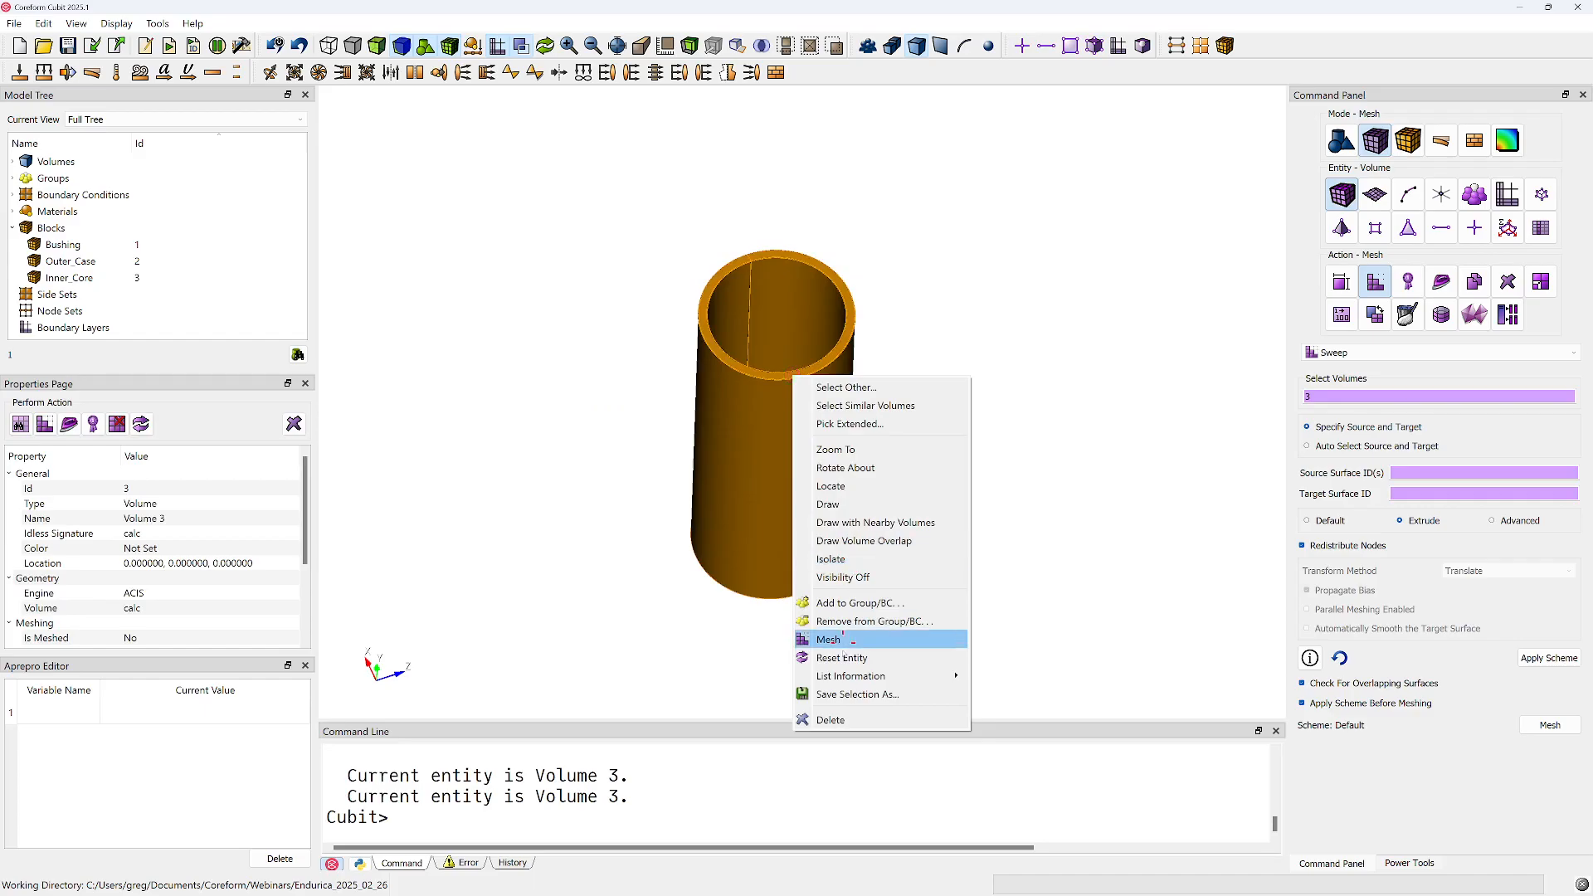
{"action": "left_click", "coordinate": [842, 640]}
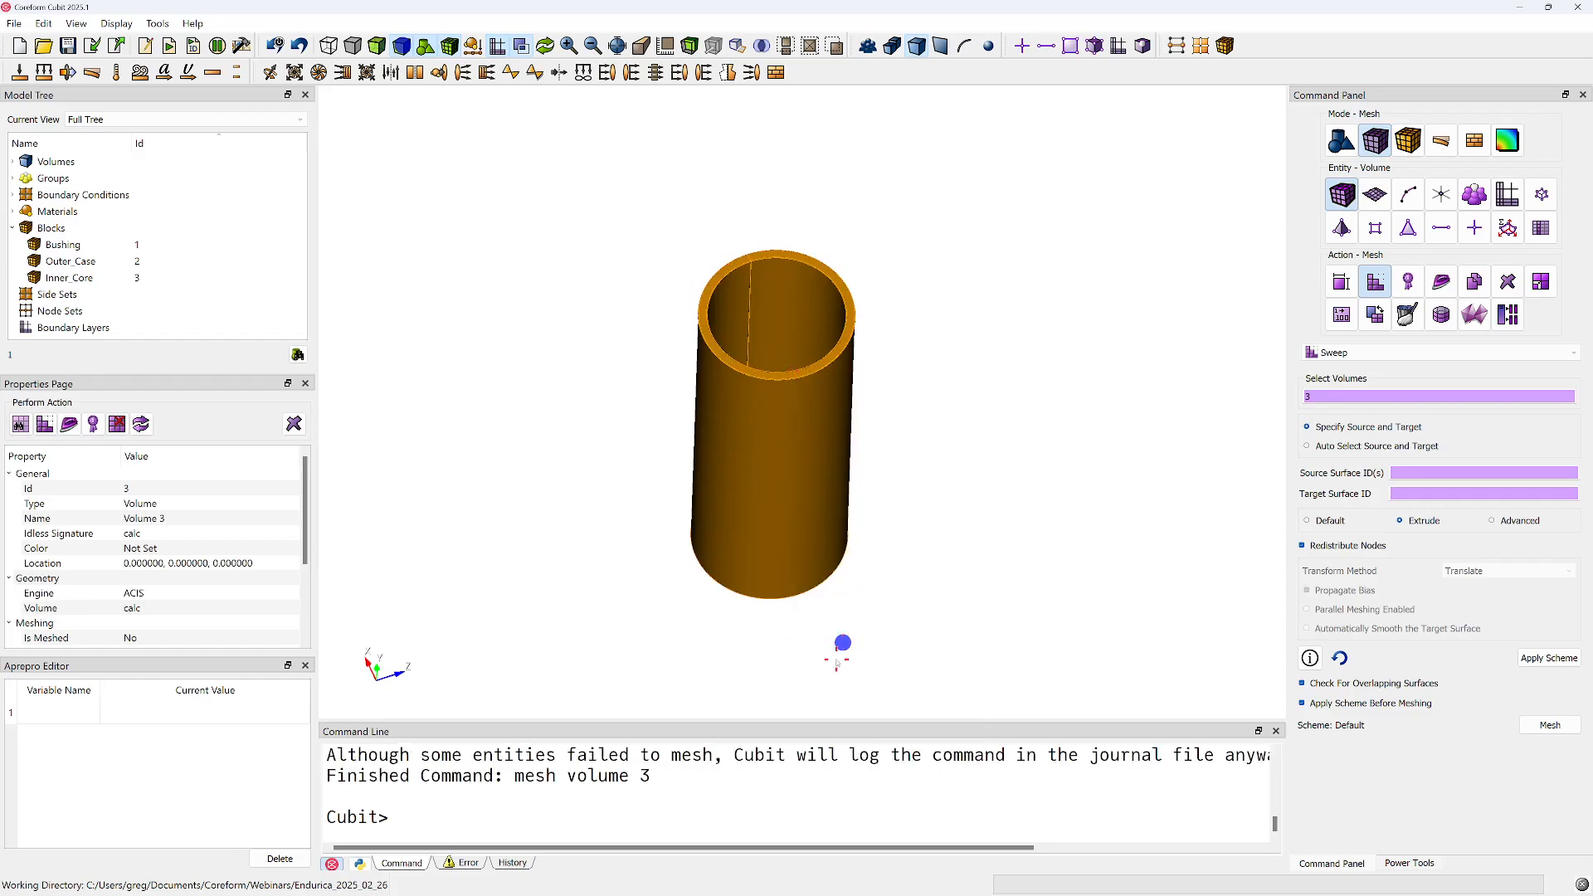
{"action": "left_click", "coordinate": [1214, 388]}
Regularize volume 3, the inner core, and check the command history
{"action": "left_click_drag", "start_coordinate": [821, 359], "coordinate": [1200, 303]}
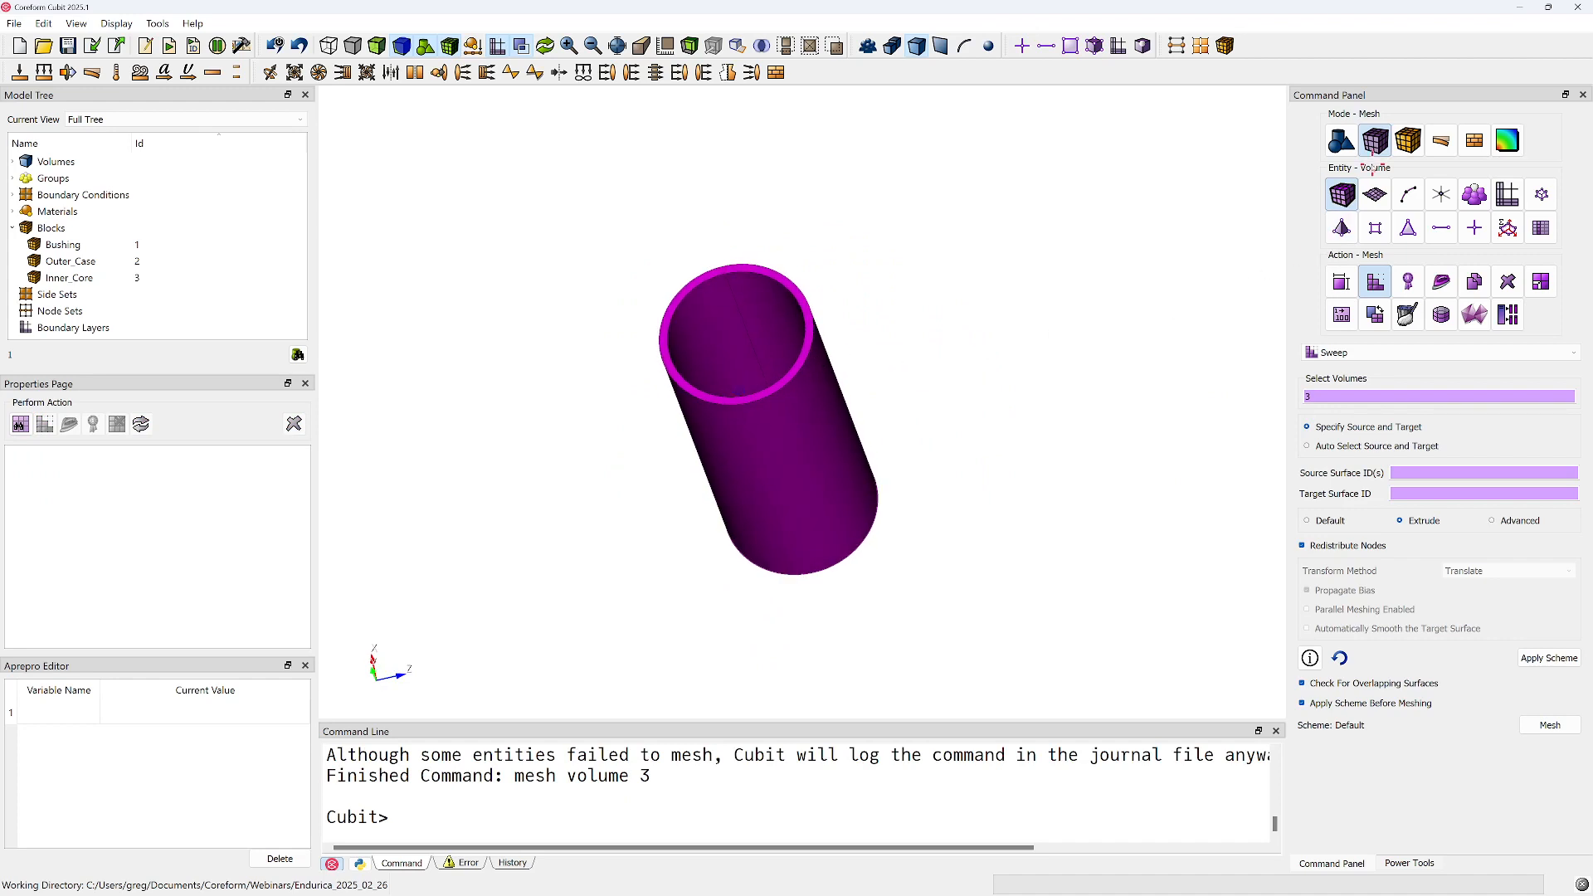
{"action": "left_click", "coordinate": [1342, 140]}
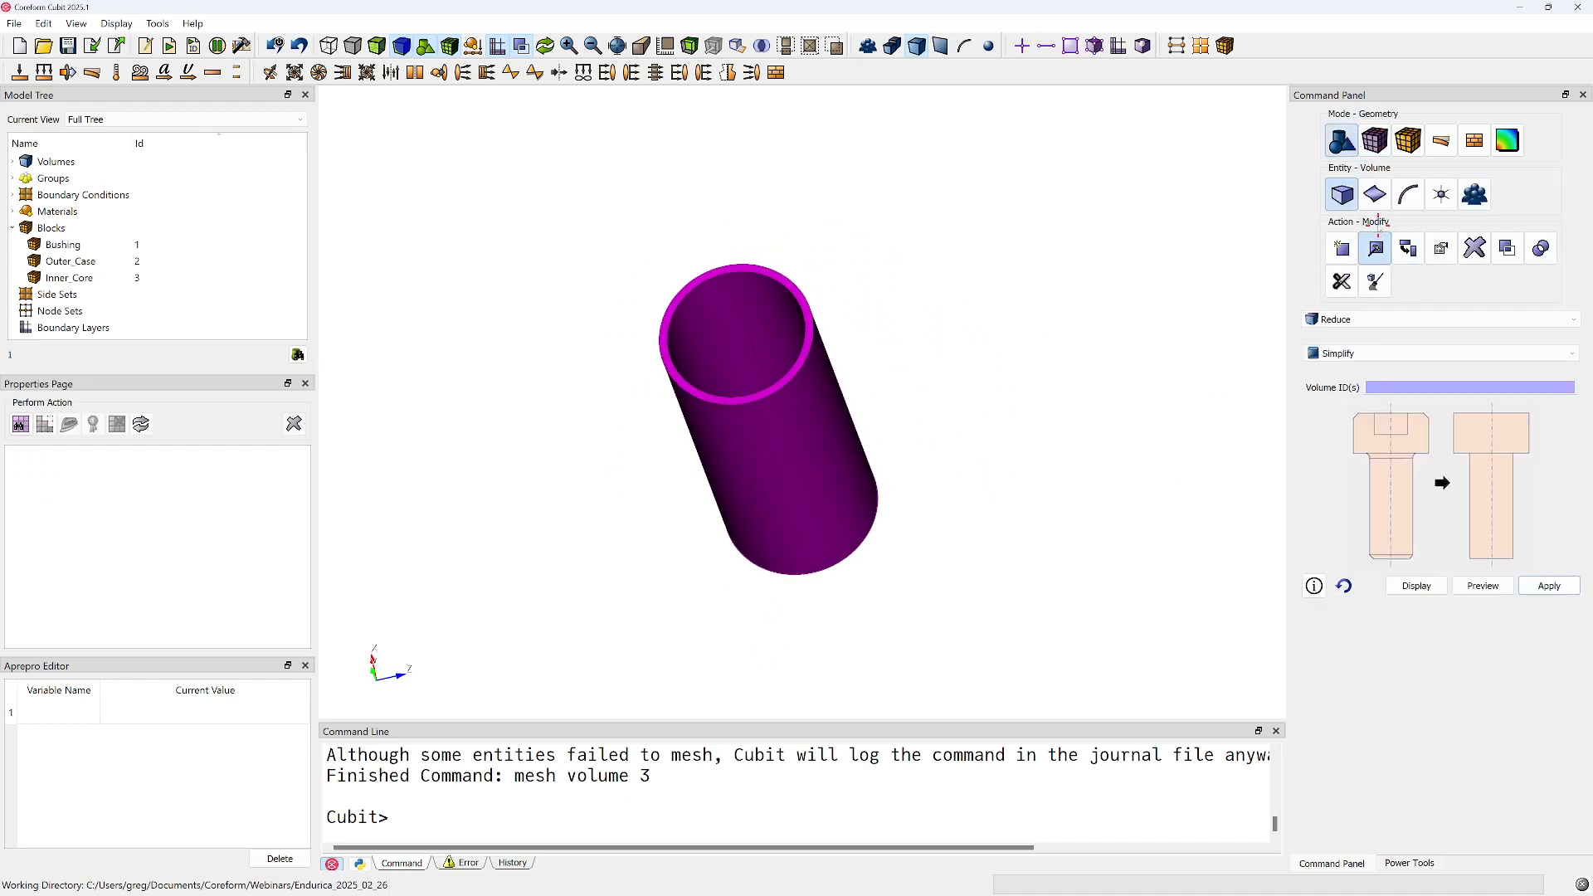
{"action": "left_click", "coordinate": [1371, 324]}
{"action": "left_click", "coordinate": [1356, 387]}
{"action": "left_click", "coordinate": [1377, 347]}
{"action": "left_click", "coordinate": [805, 473]}
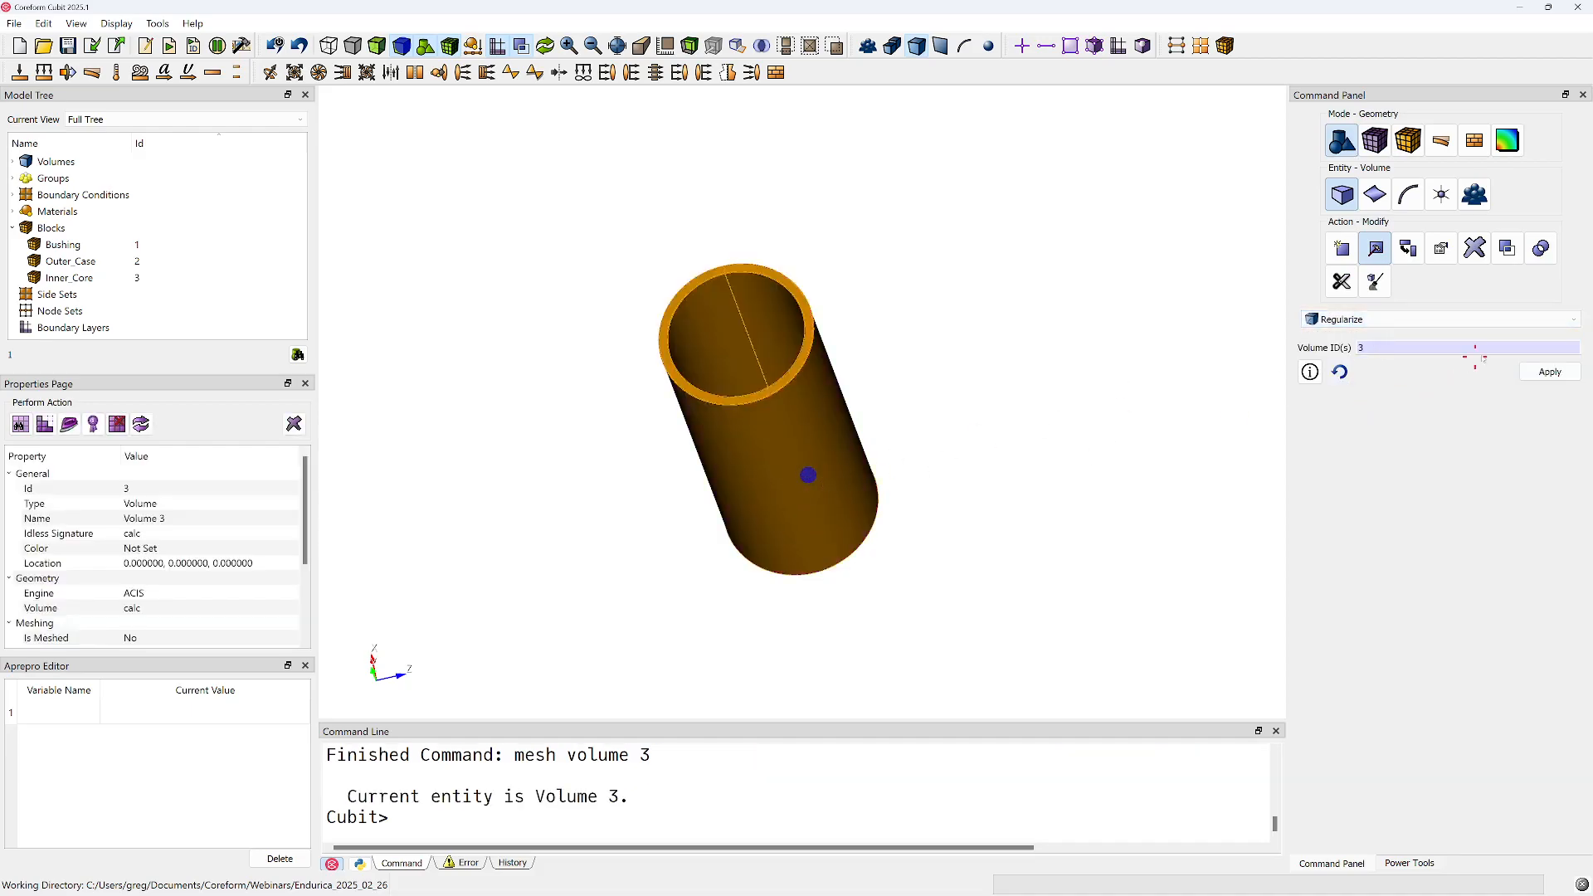
{"action": "left_click", "coordinate": [1550, 372]}
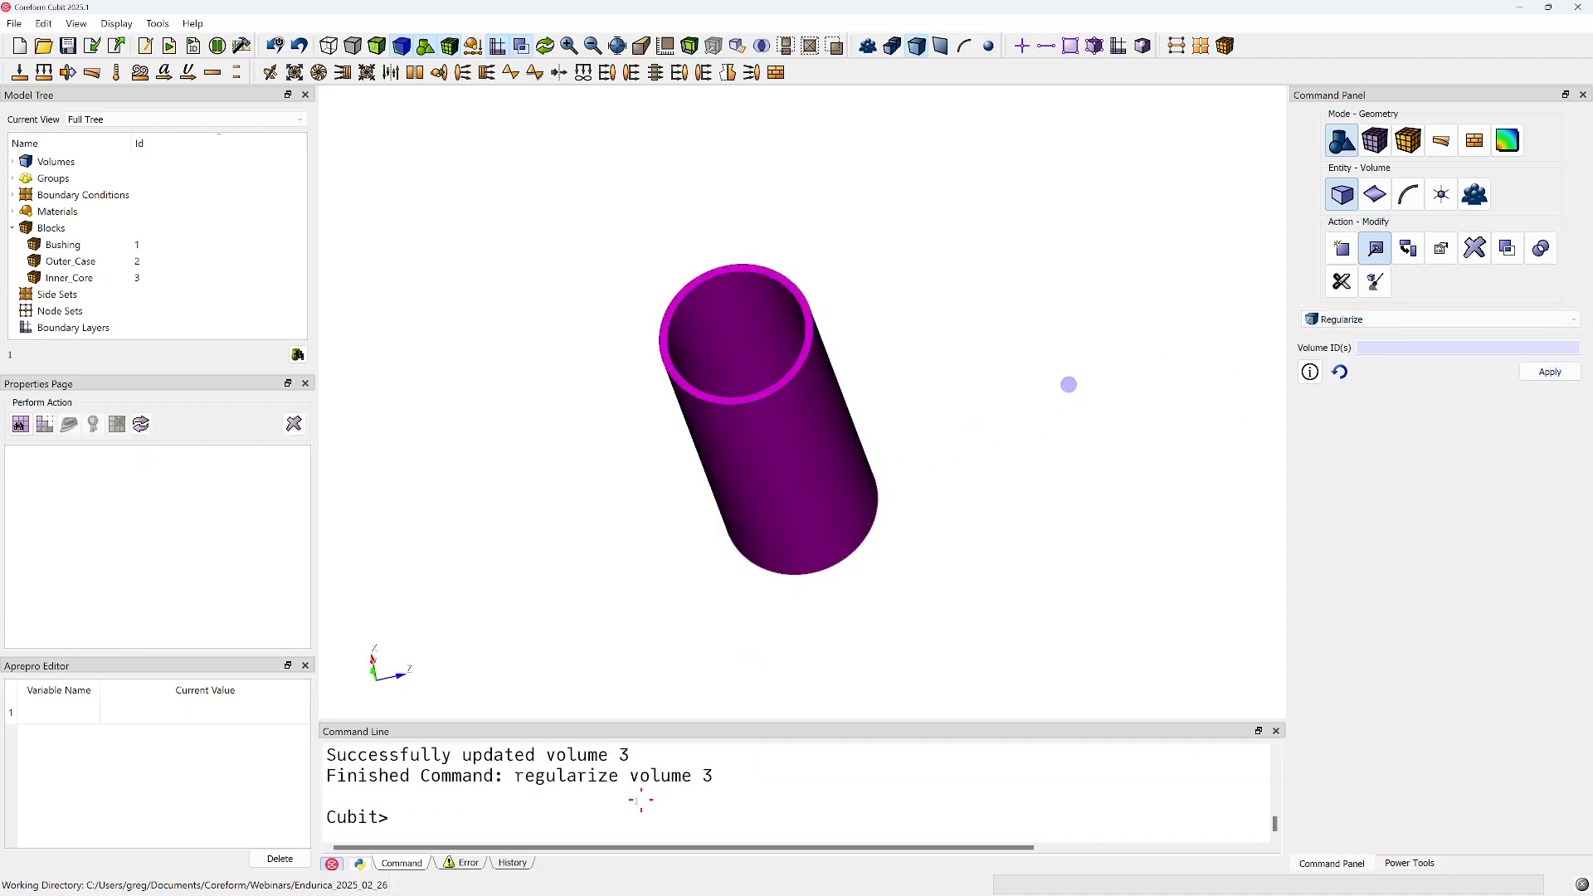
{"action": "left_click", "coordinate": [512, 863]}
{"action": "scroll", "coordinate": [515, 825], "scroll_direction": "down", "scroll_amount": 3}
{"action": "scroll", "coordinate": [482, 825], "scroll_direction": "up", "scroll_amount": 2}
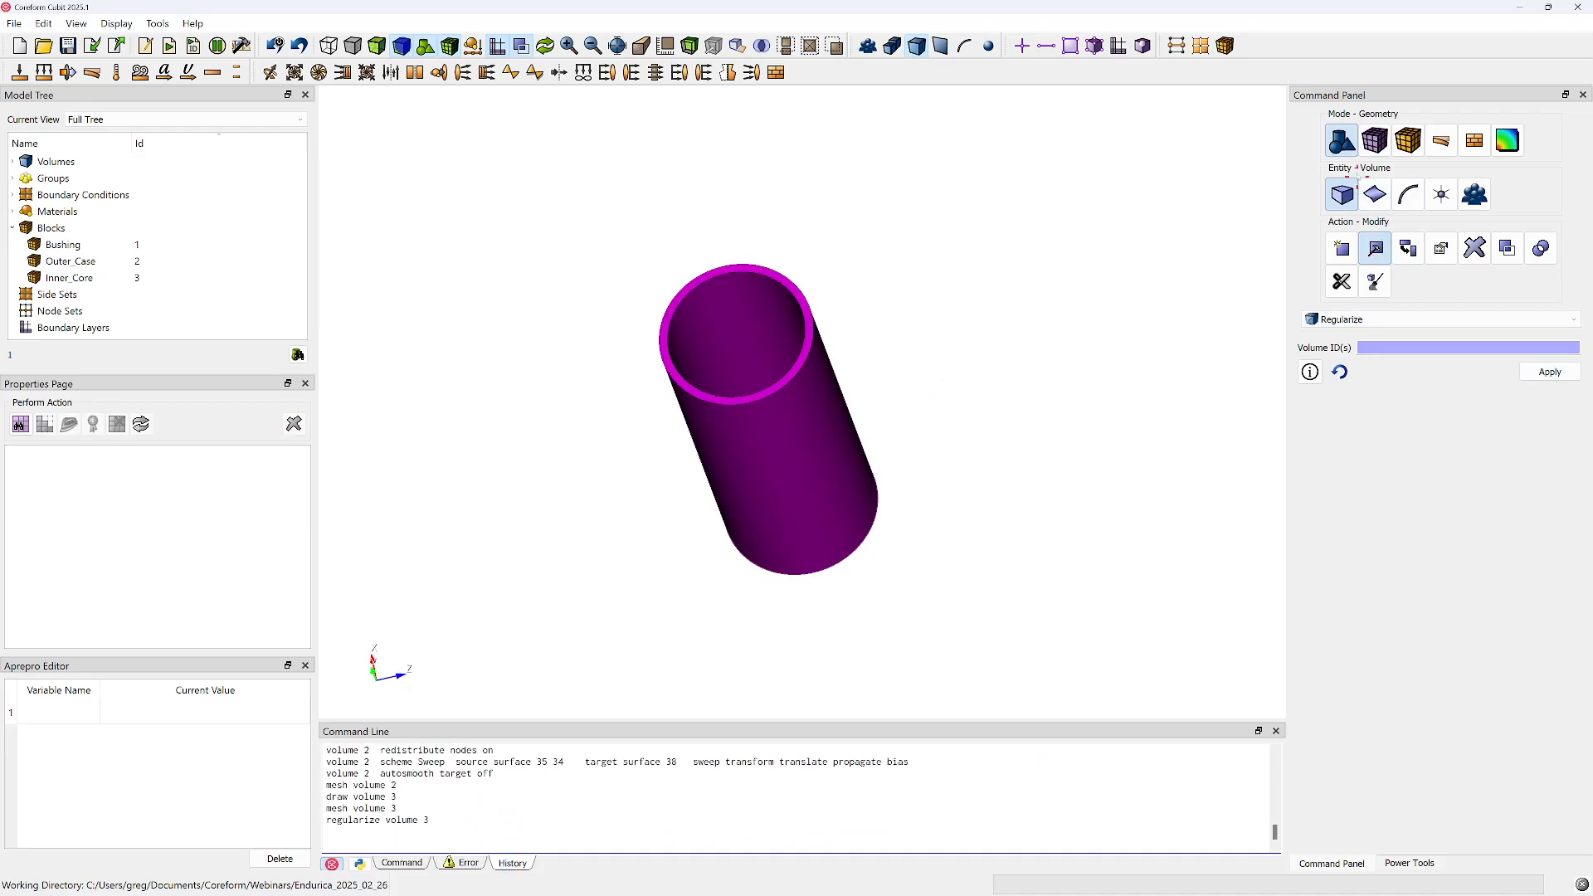
Mesh the regularized volume 3 and inspect the inner core's mesh
{"action": "left_click", "coordinate": [776, 452]}
{"action": "right_click", "coordinate": [784, 454]}
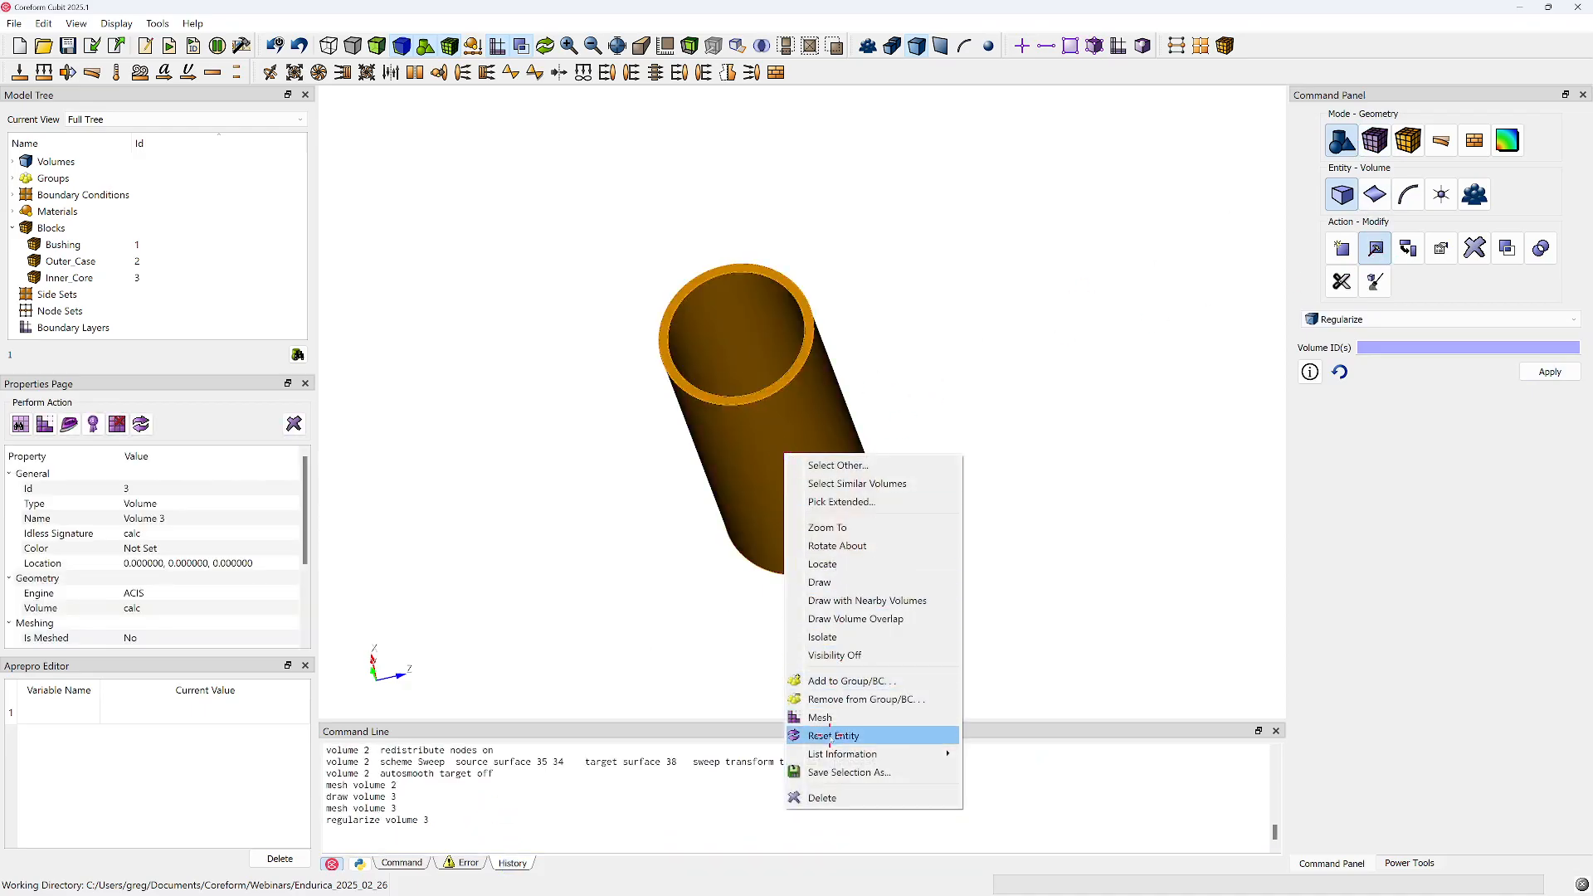
{"action": "left_click", "coordinate": [826, 718]}
{"action": "left_click", "coordinate": [879, 593]}
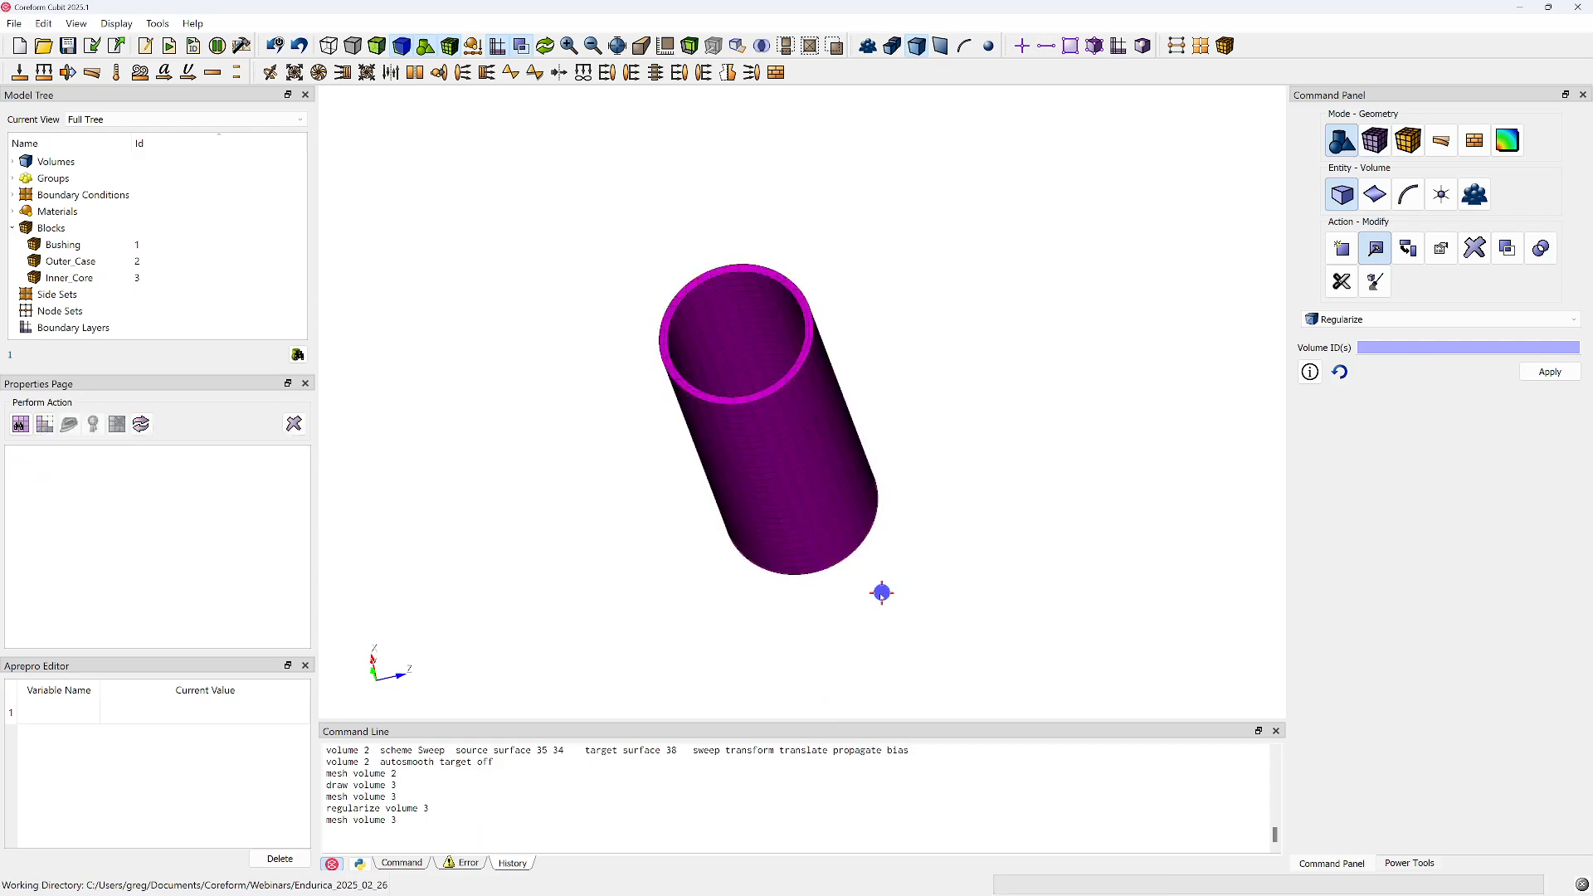
{"action": "middle_click_drag", "start_coordinate": [757, 462], "coordinate": [795, 475]}
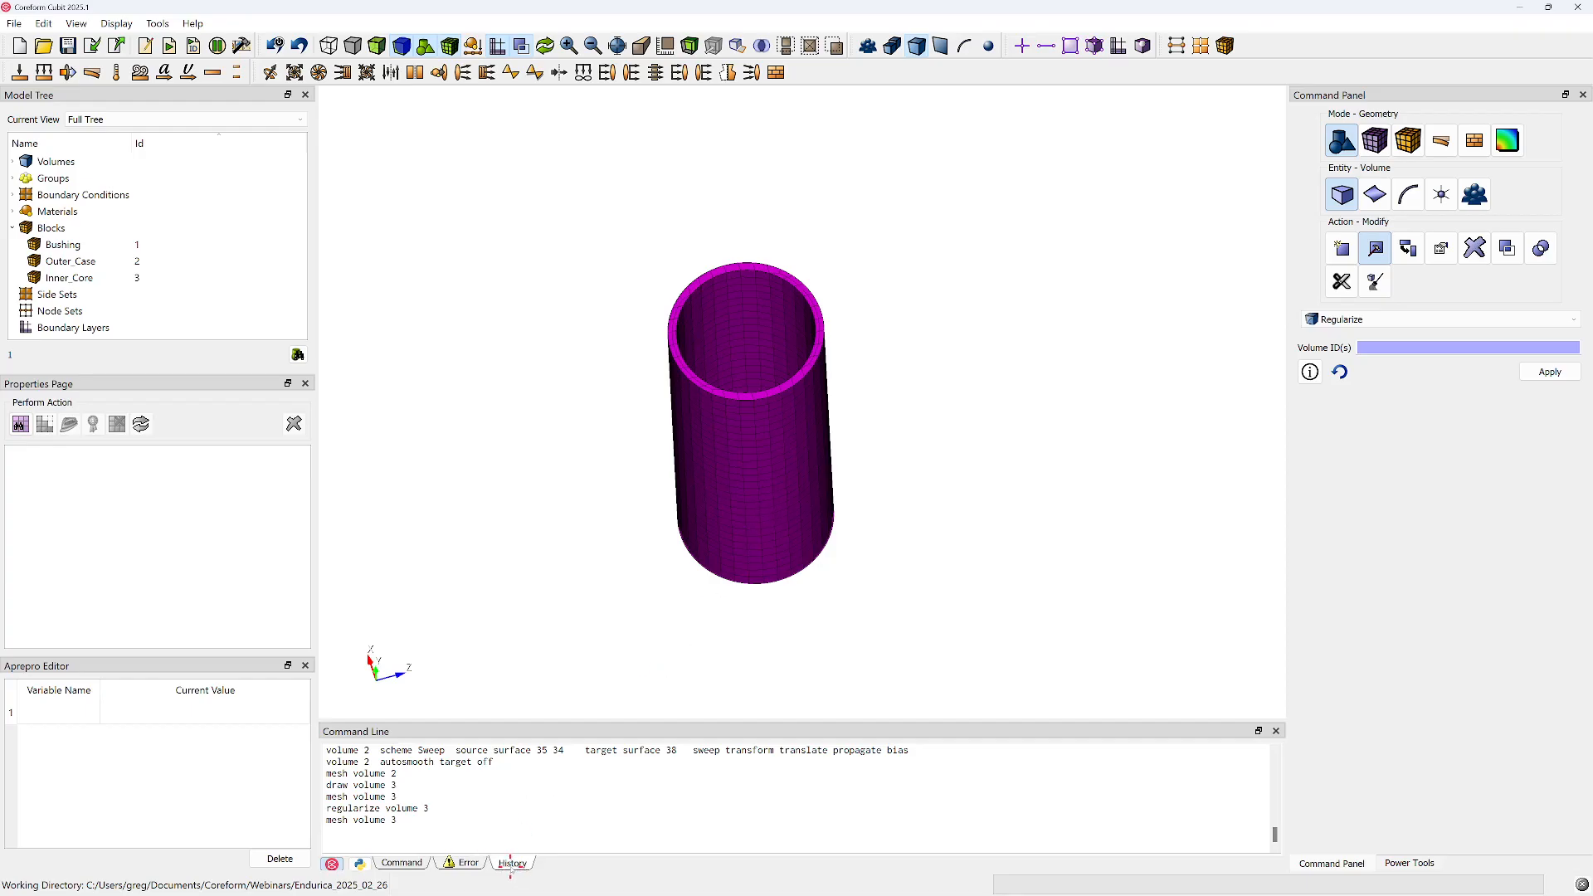
Refresh the display to the full model and draw only volume 2, the outer case, to inspect its mesh
{"action": "right_click", "coordinate": [1015, 343]}
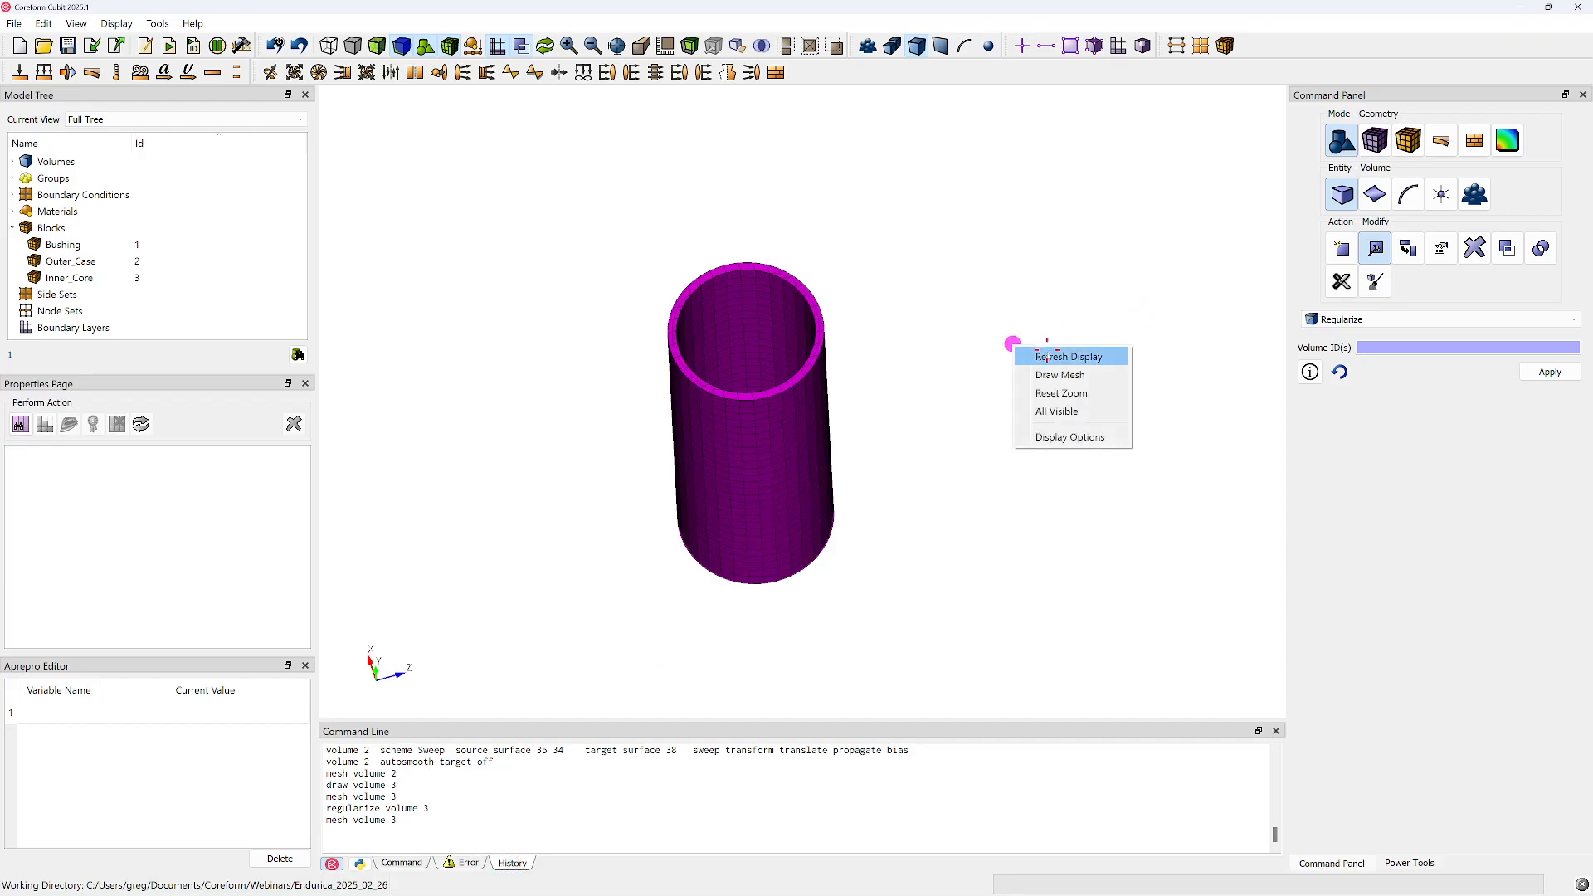
{"action": "left_click", "coordinate": [1044, 352]}
{"action": "left_click", "coordinate": [857, 554]}
{"action": "right_click", "coordinate": [857, 554]}
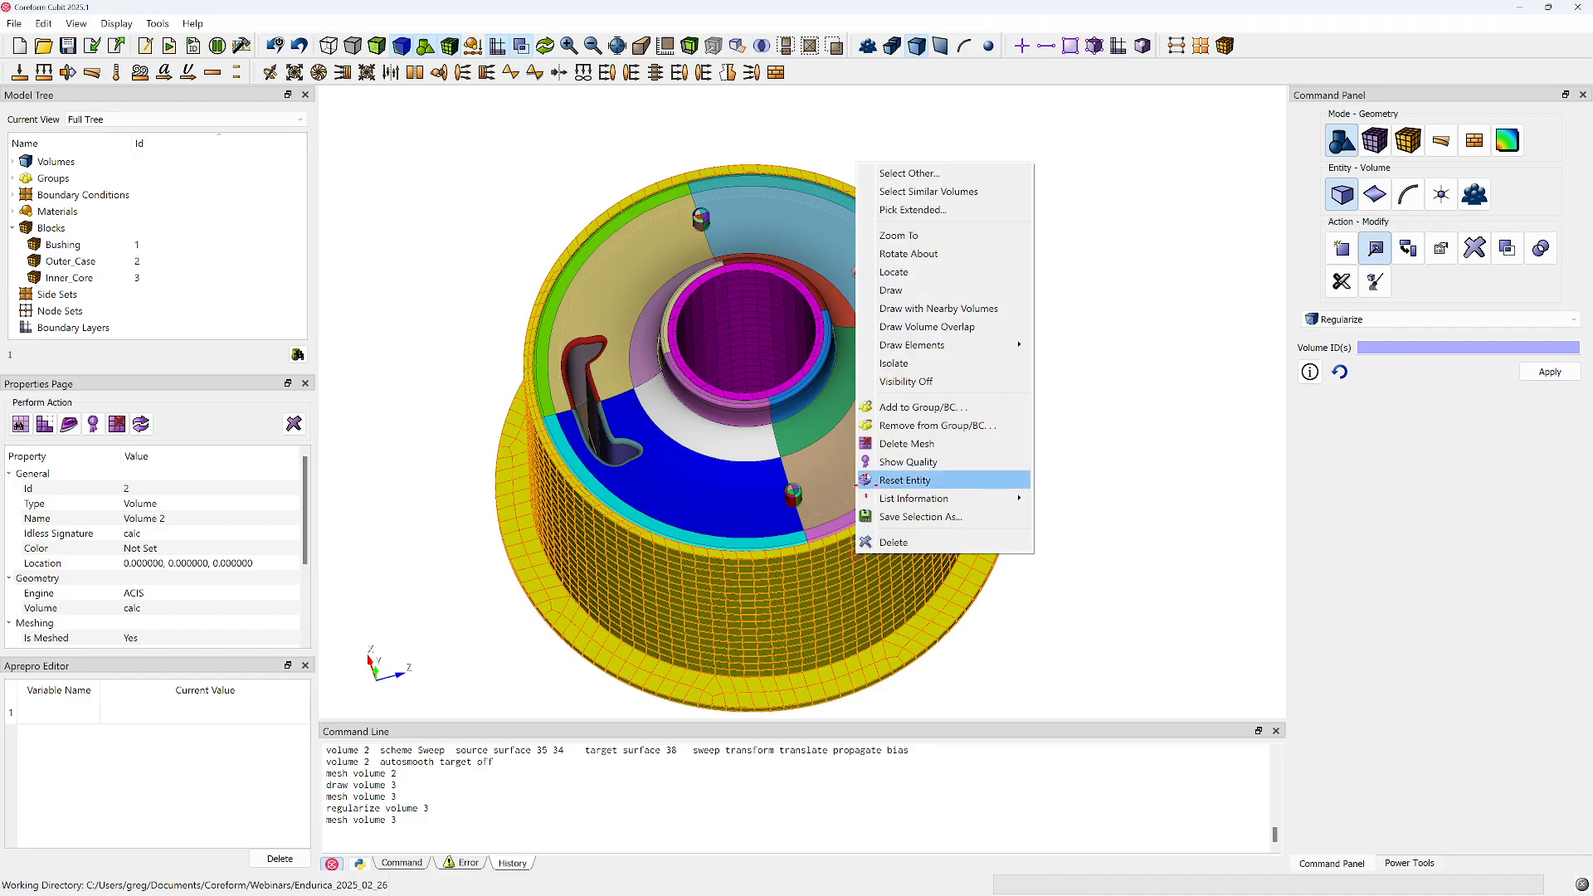
{"action": "left_click", "coordinate": [903, 292]}
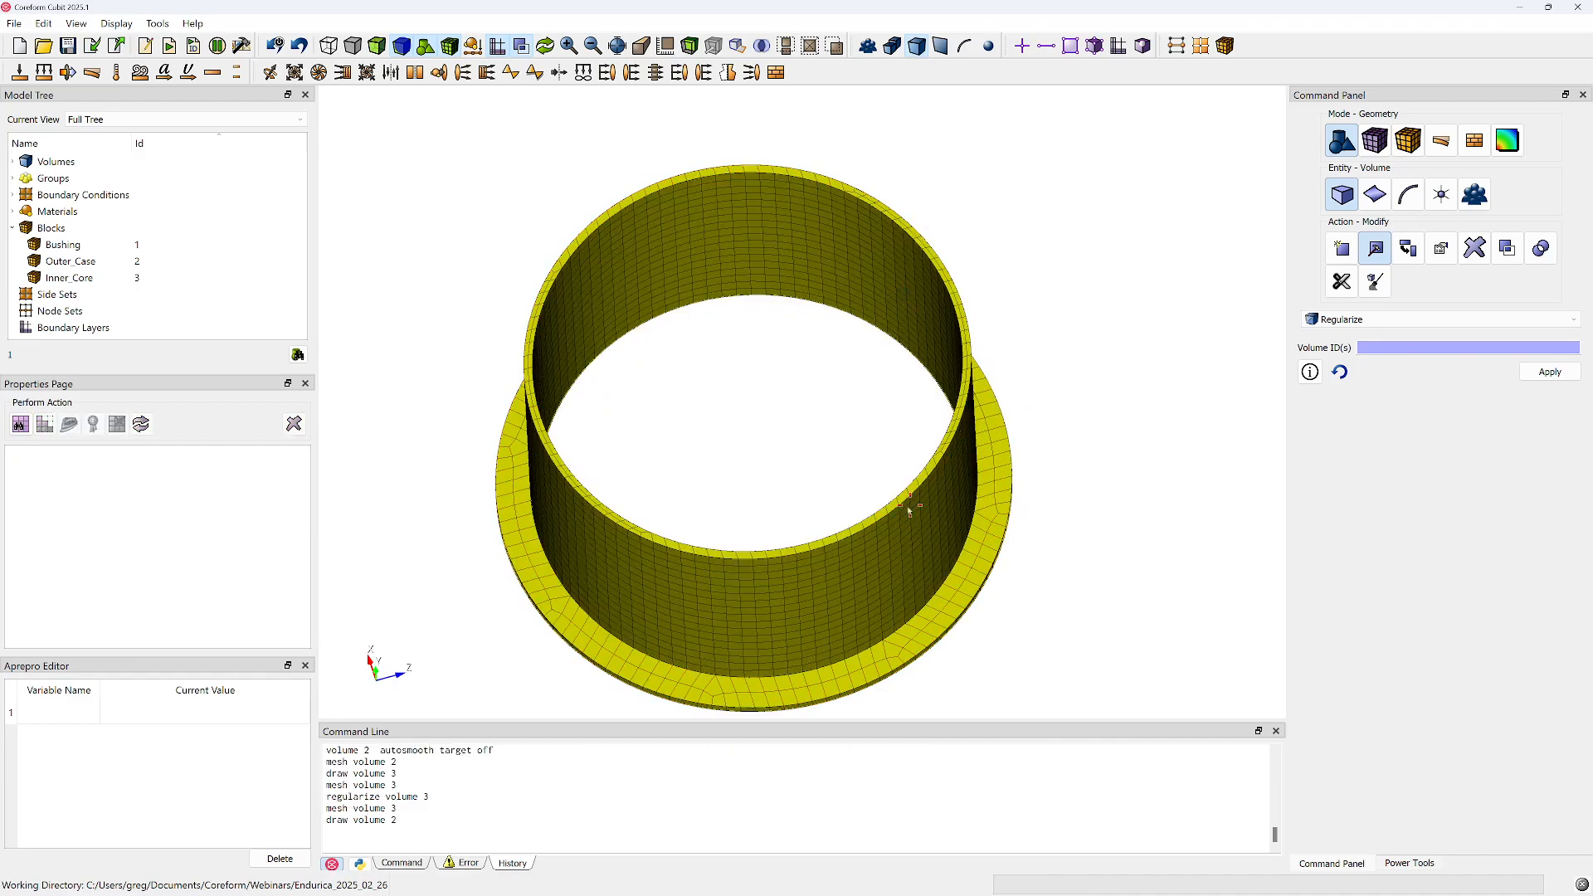
Refresh the display to the full model and inspect the meshed outer case and inner core in the assembly
{"action": "left_click", "coordinate": [788, 417]}
{"action": "right_click", "coordinate": [431, 635]}
{"action": "left_click", "coordinate": [466, 644]}
{"action": "scroll", "coordinate": [607, 574], "scroll_direction": "down", "scroll_amount": 2}
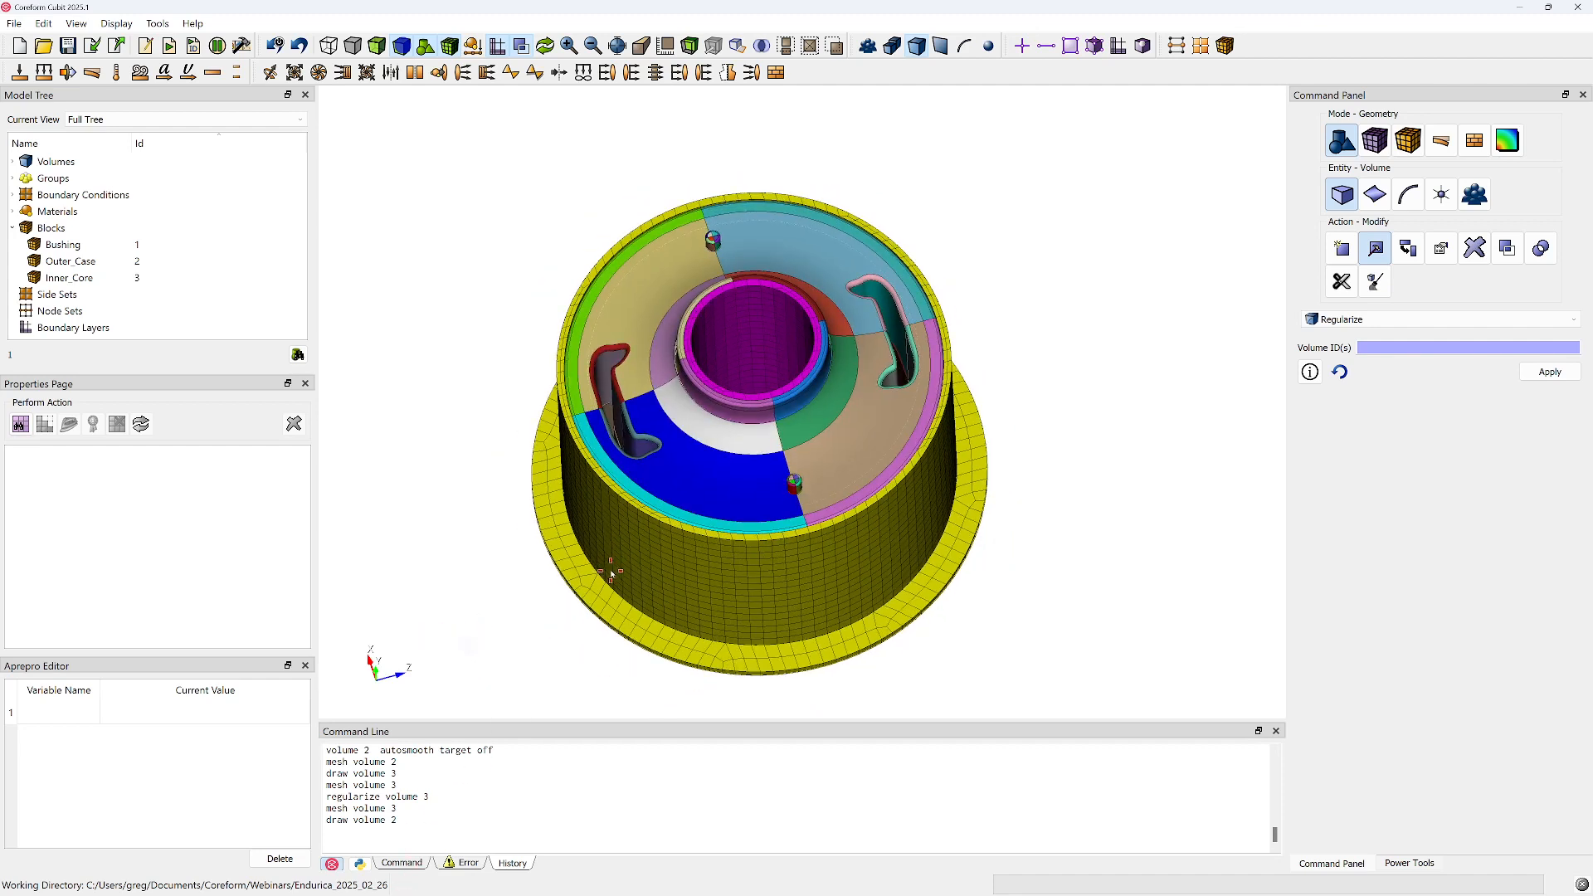
{"action": "middle_click_drag", "start_coordinate": [684, 538], "coordinate": [712, 498]}
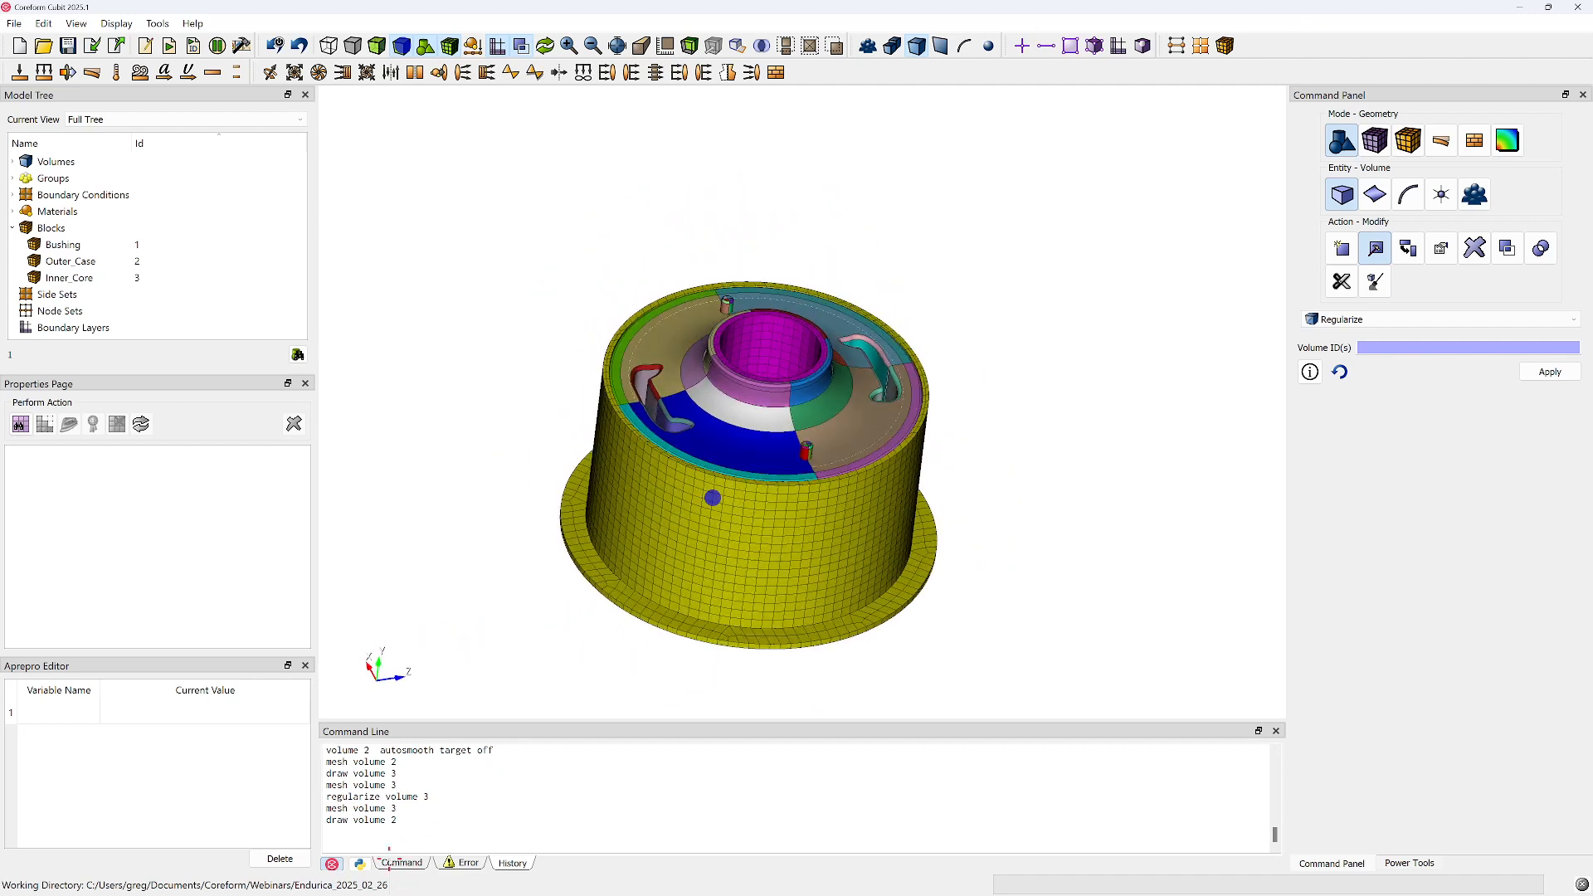
Select the command history lines from "regularize volume 2" through the final "mesh volume 3" for copying
{"action": "left_click_drag", "start_coordinate": [418, 810], "coordinate": [330, 761]}
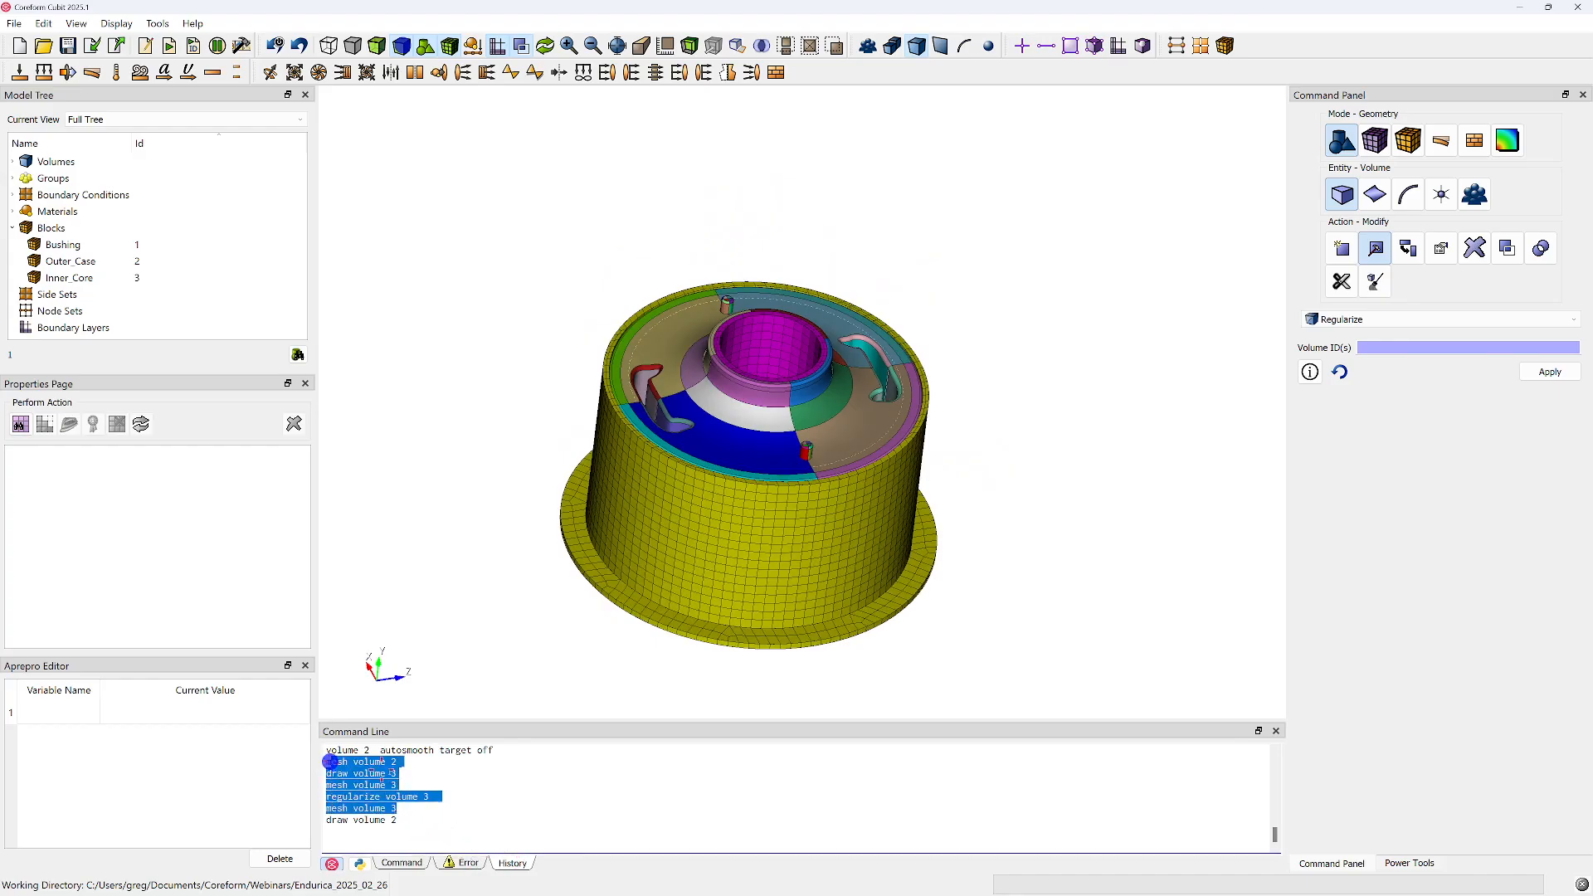
{"action": "scroll", "coordinate": [392, 784], "scroll_direction": "up", "scroll_amount": 3}
{"action": "scroll", "coordinate": [384, 793], "scroll_direction": "up", "scroll_amount": 1}
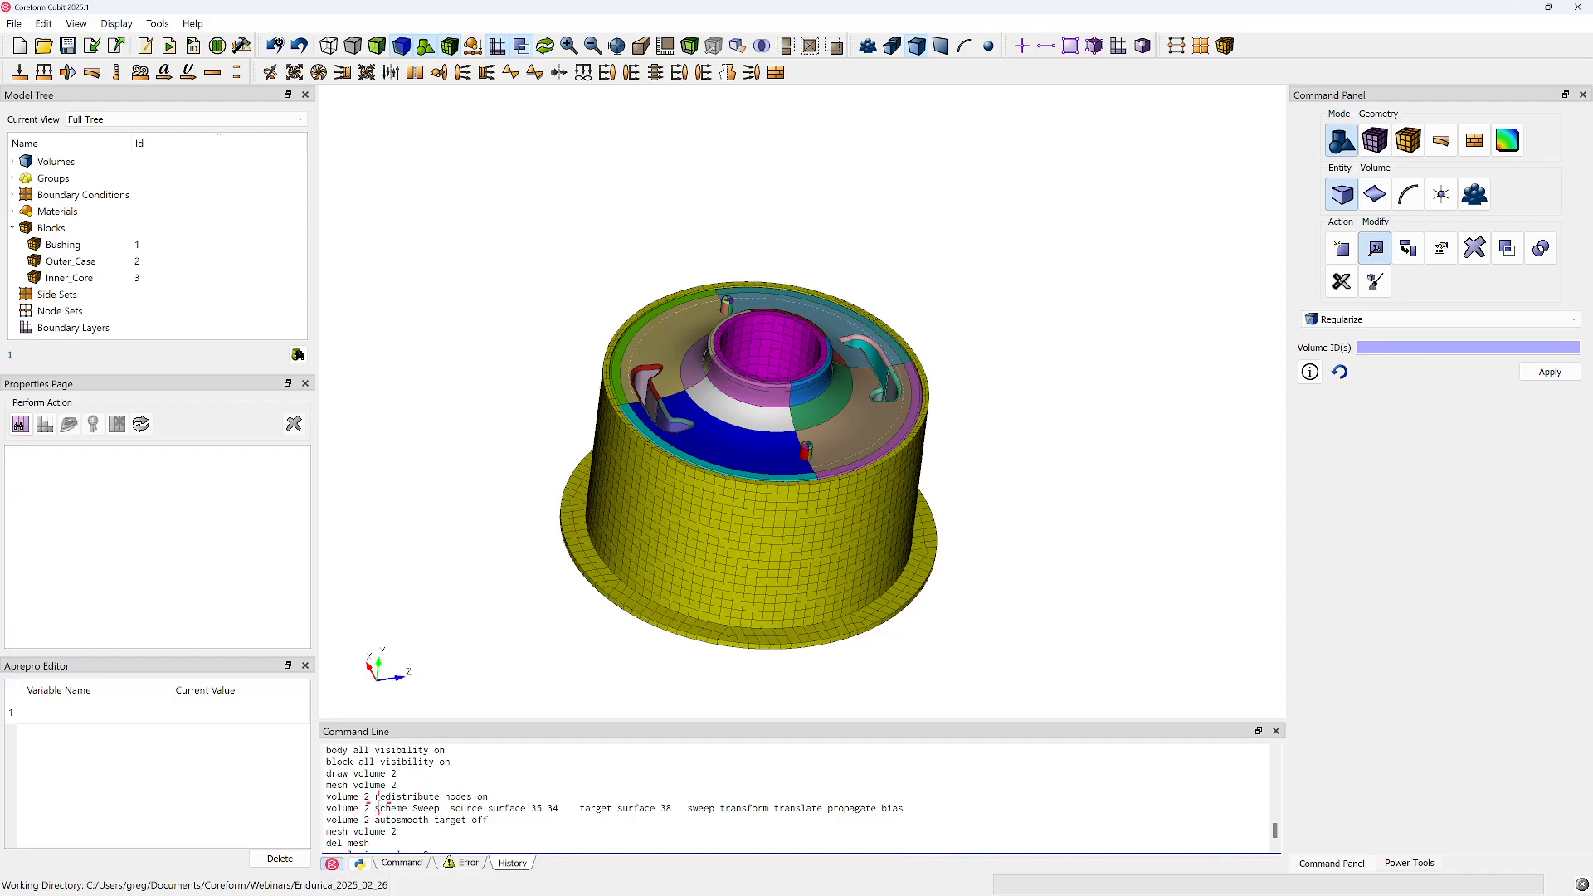
{"action": "scroll", "coordinate": [376, 802], "scroll_direction": "down", "scroll_amount": 1}
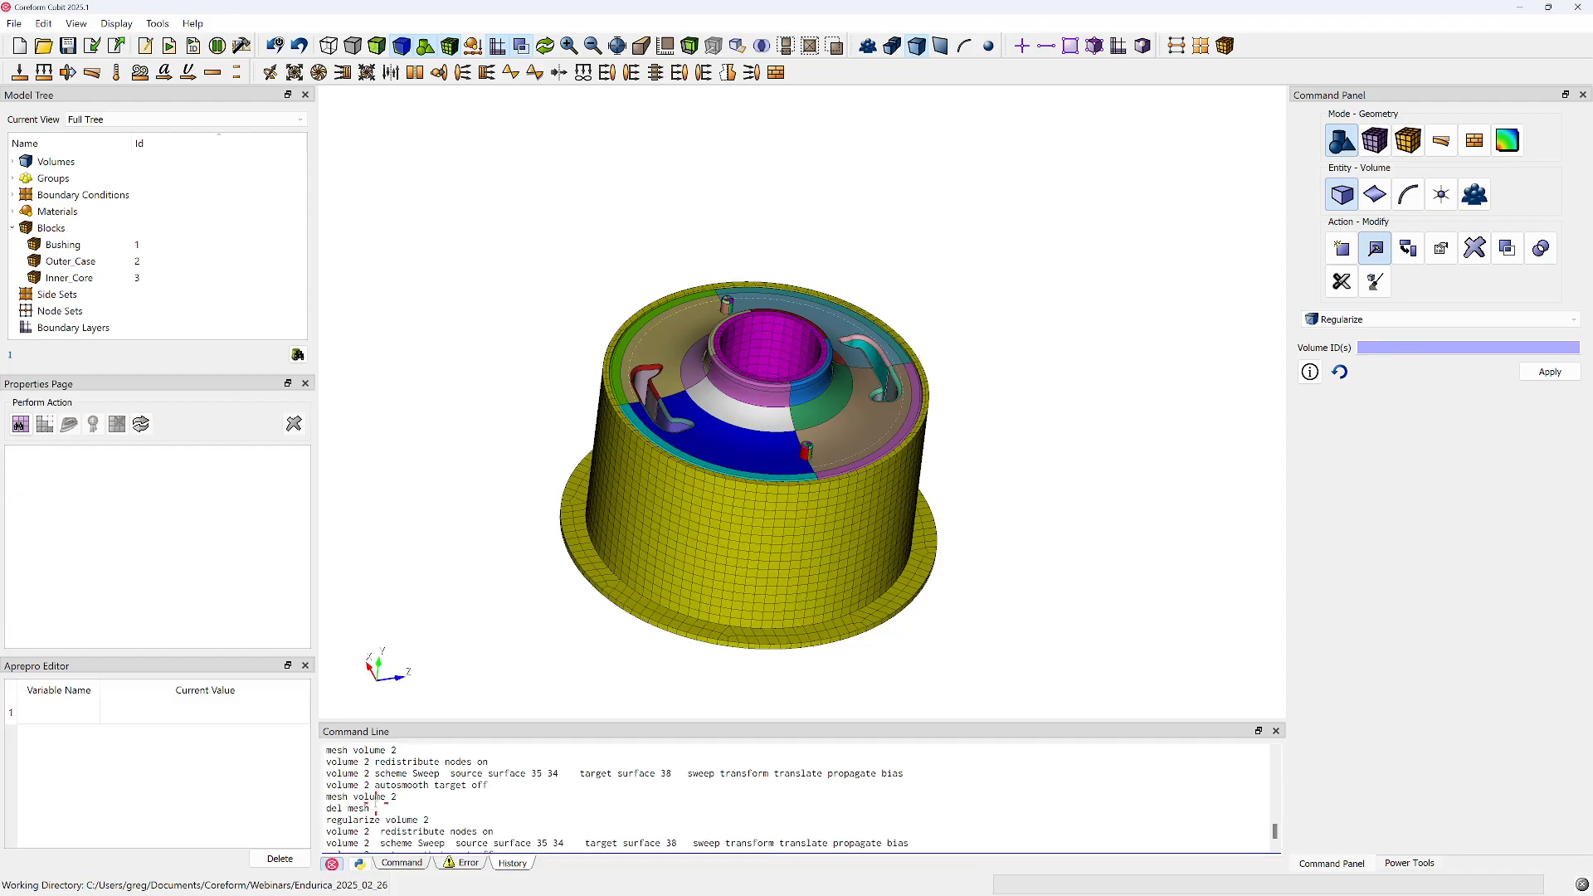
{"action": "left_click", "coordinate": [324, 820], "text": "shift"}
Paste the copied volume 2 and 3 commands at the end of endurica_bushing_live_demo.jou, separated by a blank line
{"action": "left_click_drag", "start_coordinate": [1592, 119], "coordinate": [831, 112]}
{"action": "key", "text": "super+Right"}
{"action": "scroll", "coordinate": [1055, 606], "scroll_direction": "down", "scroll_amount": 20}
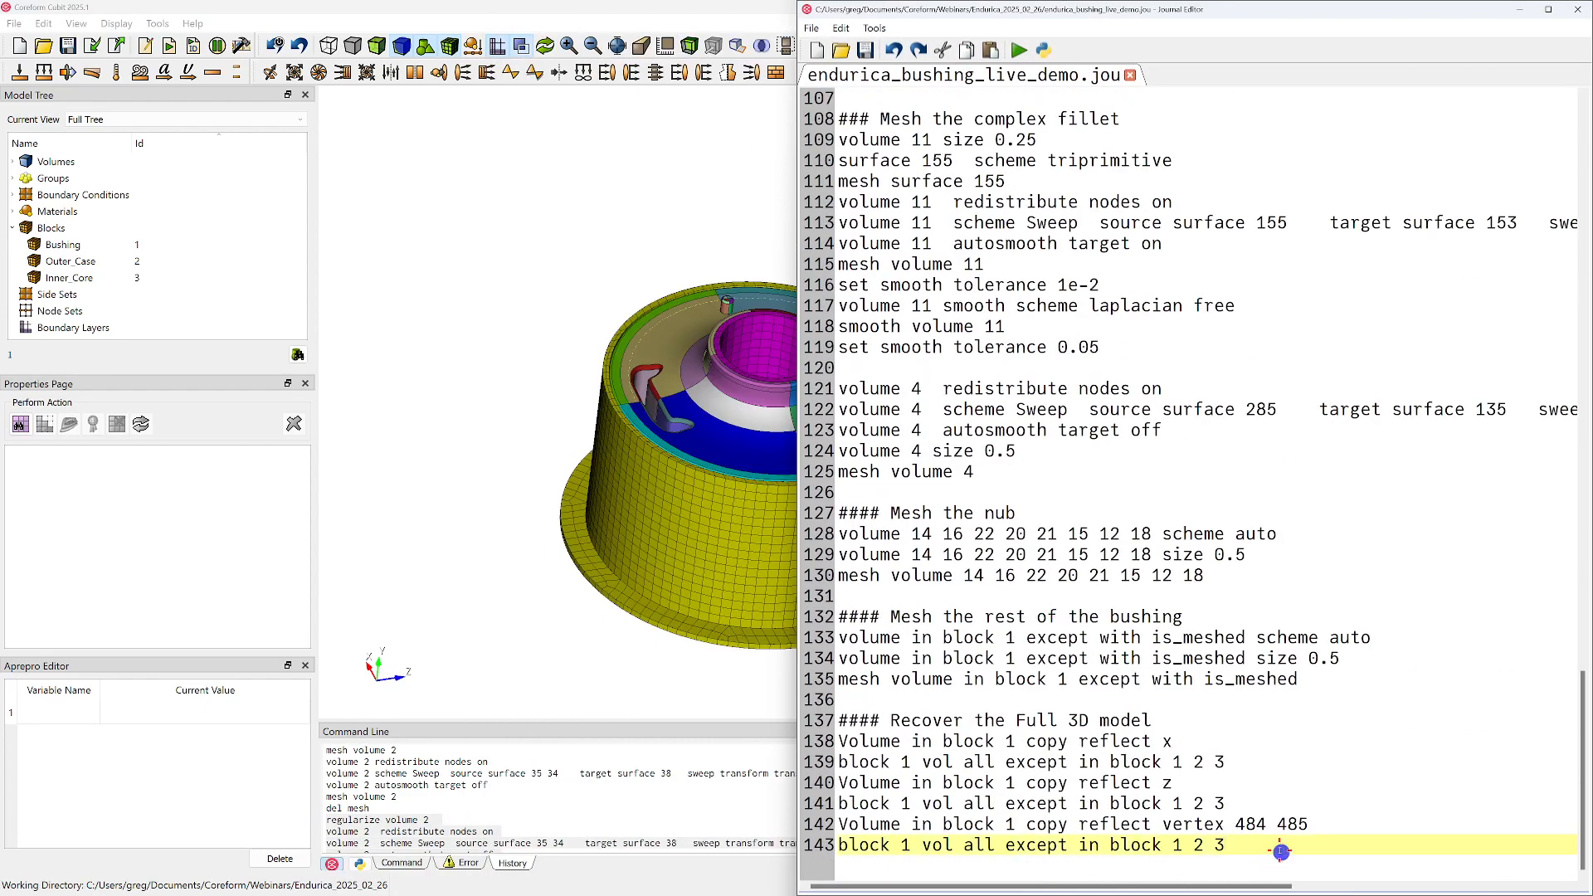
{"action": "key", "text": "Return"}
{"action": "key", "text": "Return"}
{"action": "key", "text": "ctrl+v"}
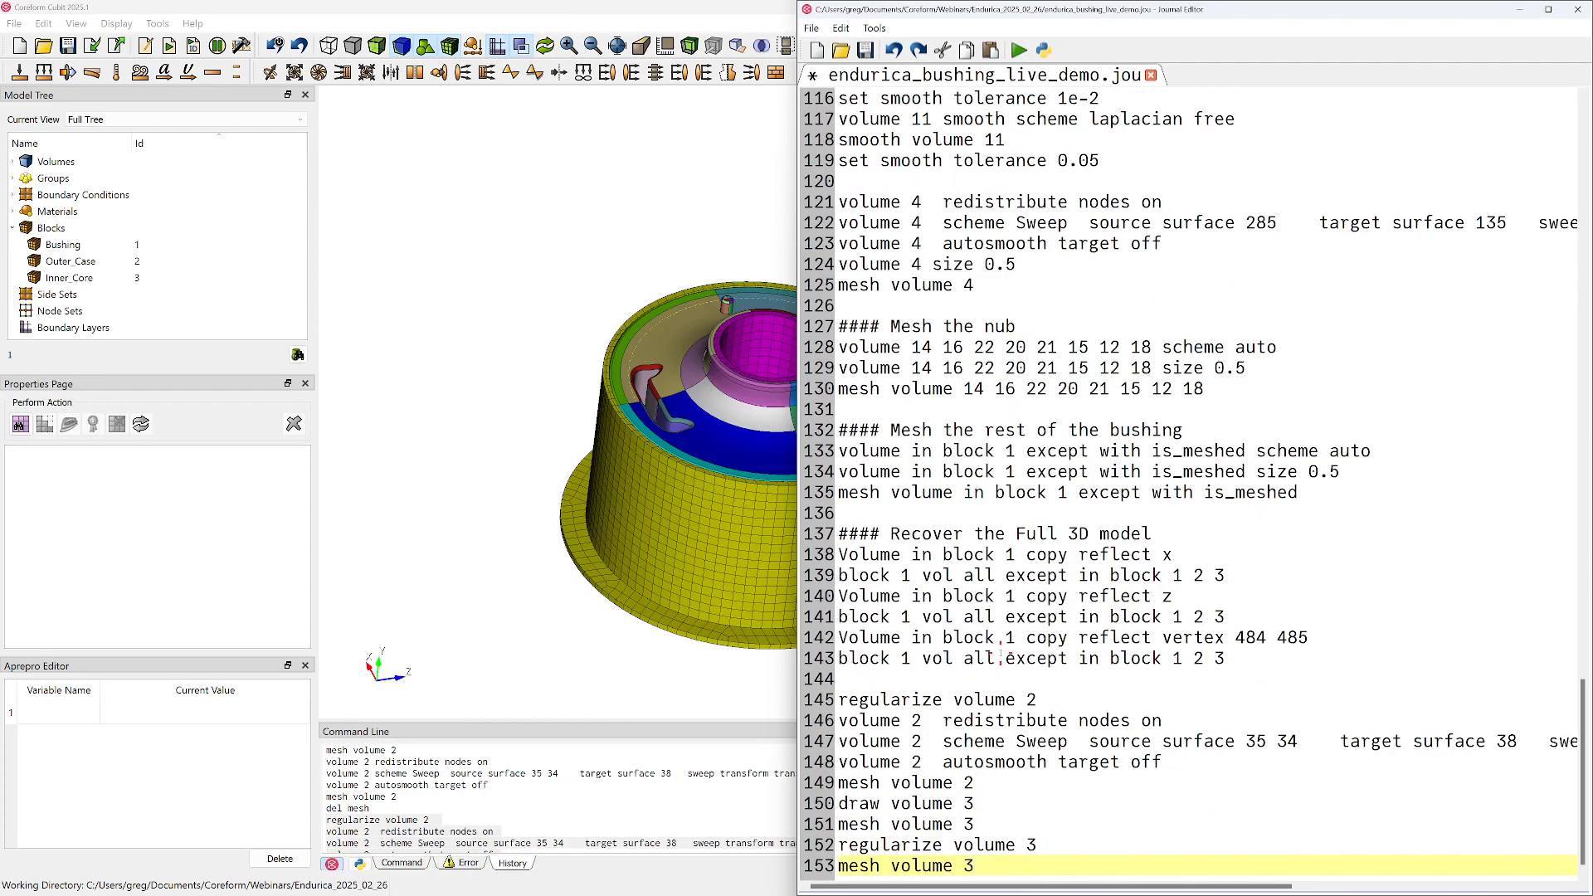
Insert the comment "## Mesh Outer Case (Block 2)" above the "regularize volume 2" line in the journal
{"action": "left_click", "coordinate": [955, 681]}
{"action": "key", "text": "Return"}
{"action": "type", "text": "##"}
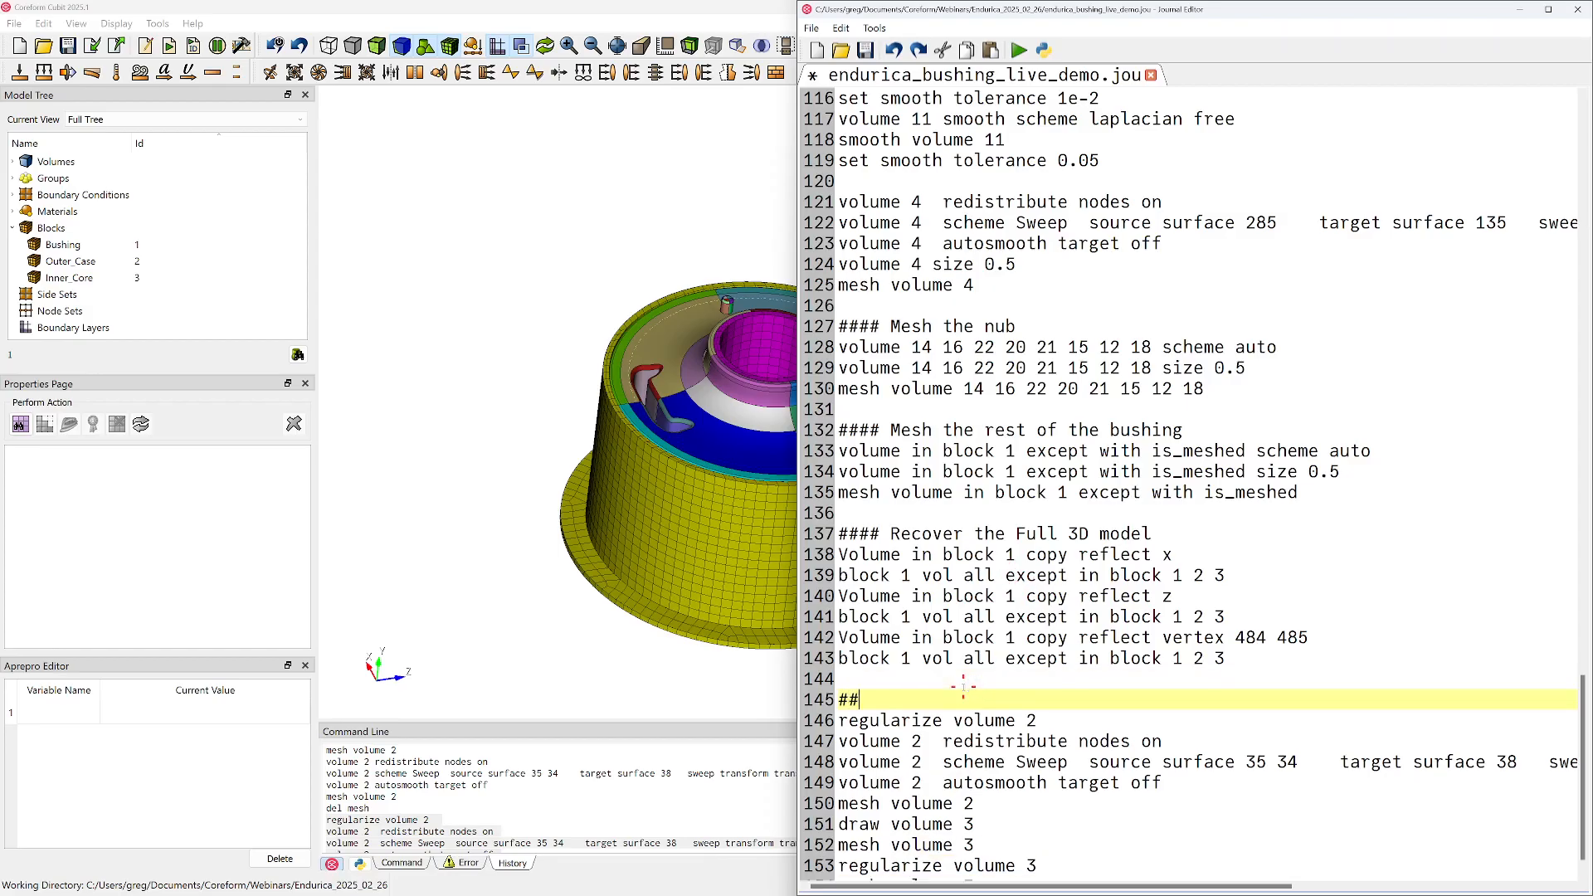
{"action": "type", "text": " Mesh Outer Case (Block 2)"}
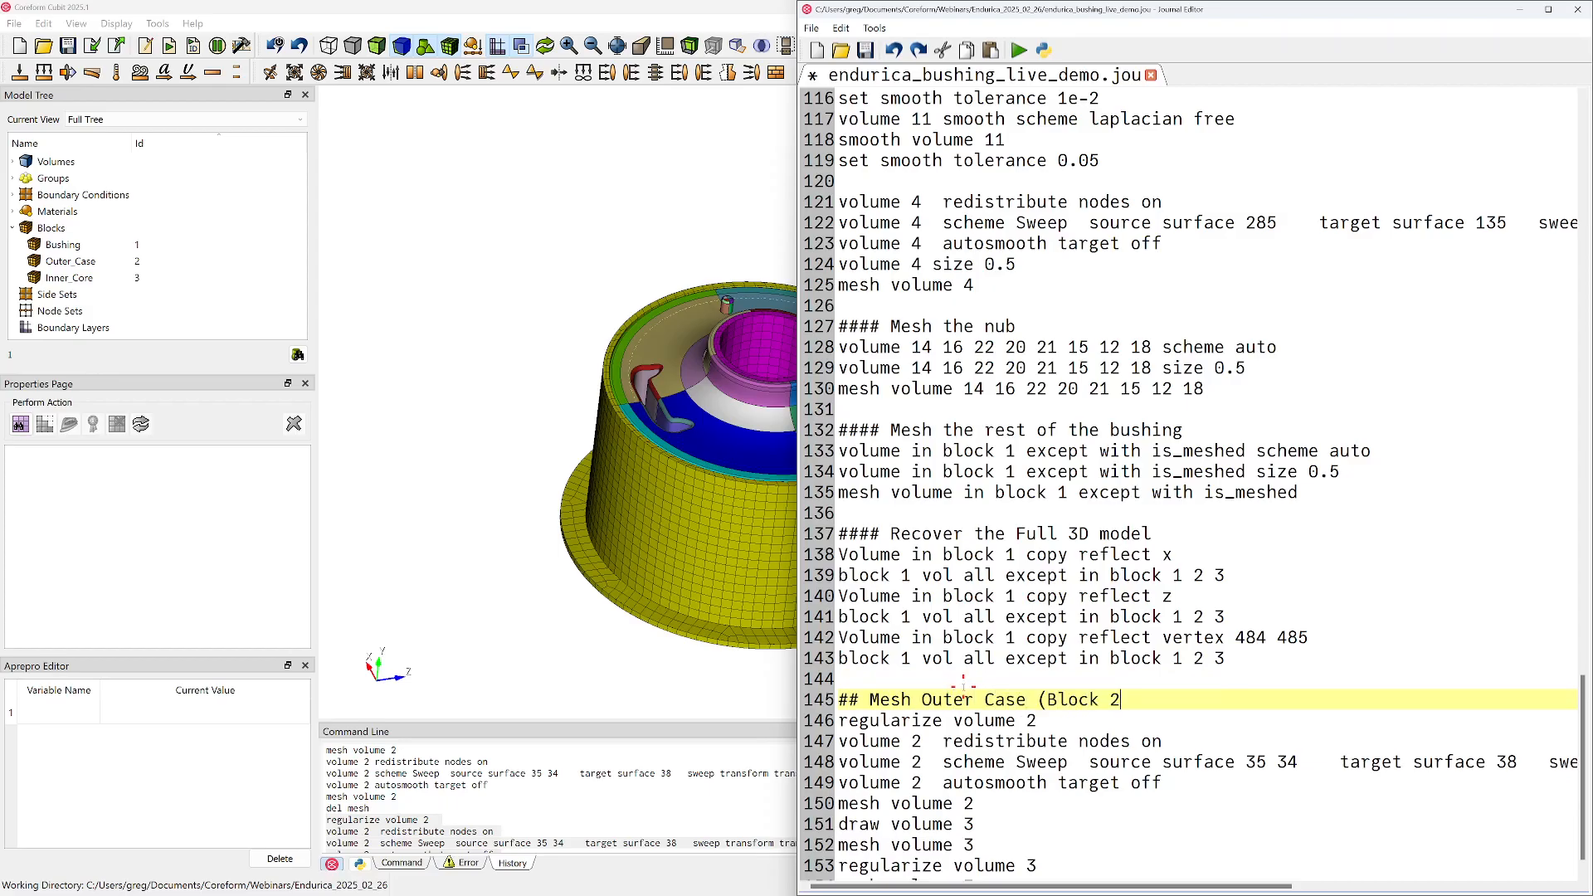
Replace the journal's "draw volume 3" line with a blank line and the comment "## Mesh Inner Core (Block 3)"
{"action": "key", "text": "Down"}
{"action": "key", "text": "Down"}
{"action": "key", "text": "Down"}
{"action": "key", "text": "Down"}
{"action": "key", "text": "Down"}
{"action": "key", "text": "Down"}
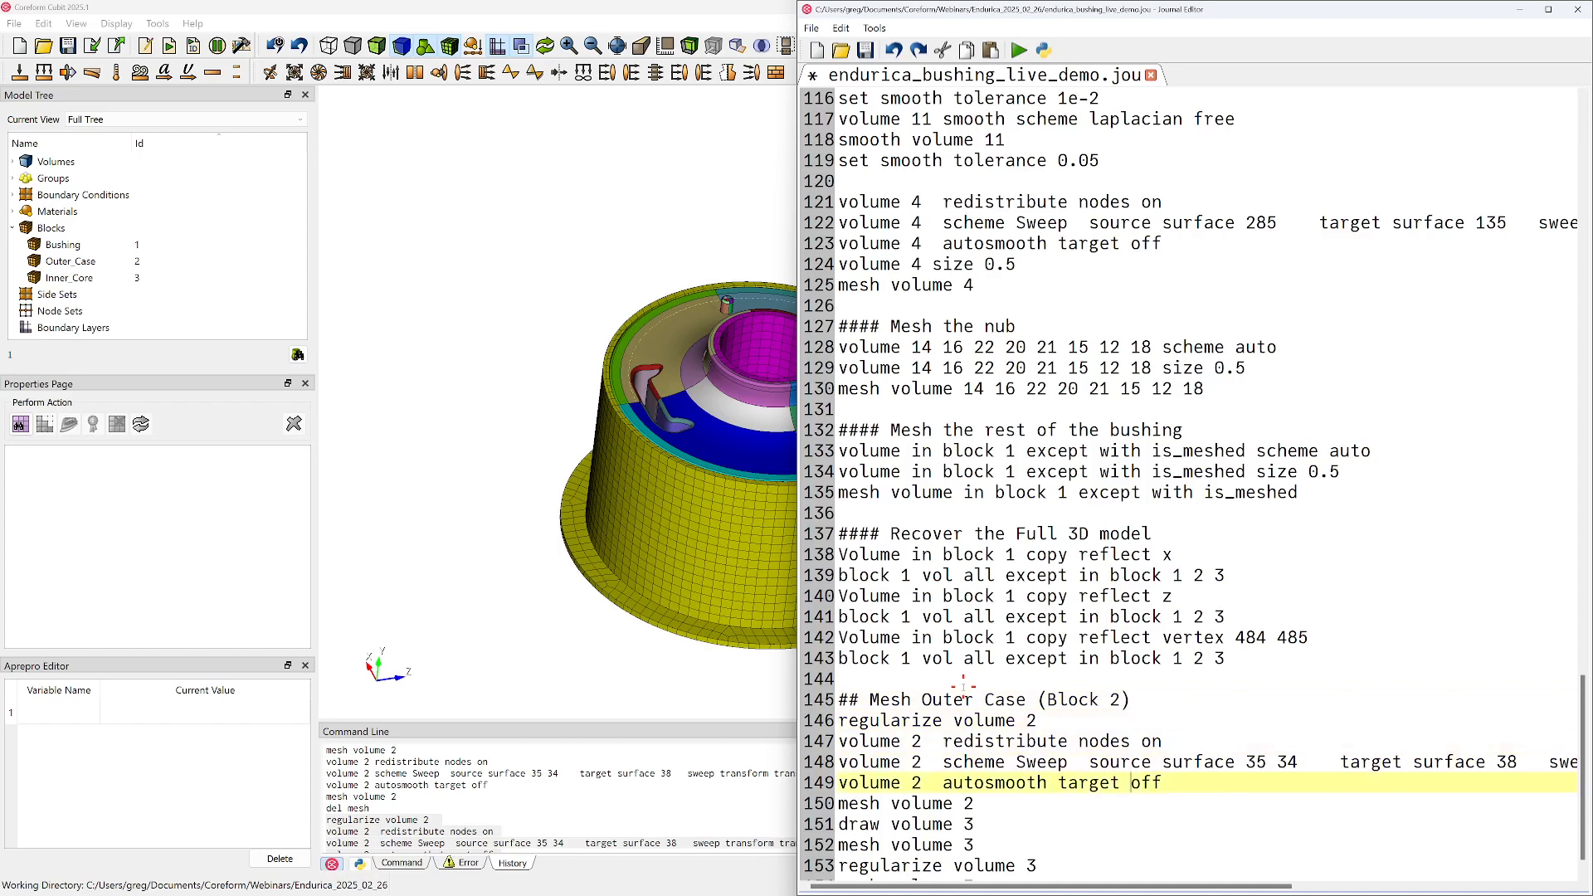
{"action": "key", "text": "shift+Home"}
{"action": "key", "text": "Delete"}
{"action": "key", "text": "Return"}
{"action": "type", "text": "## Mesh Inn"}
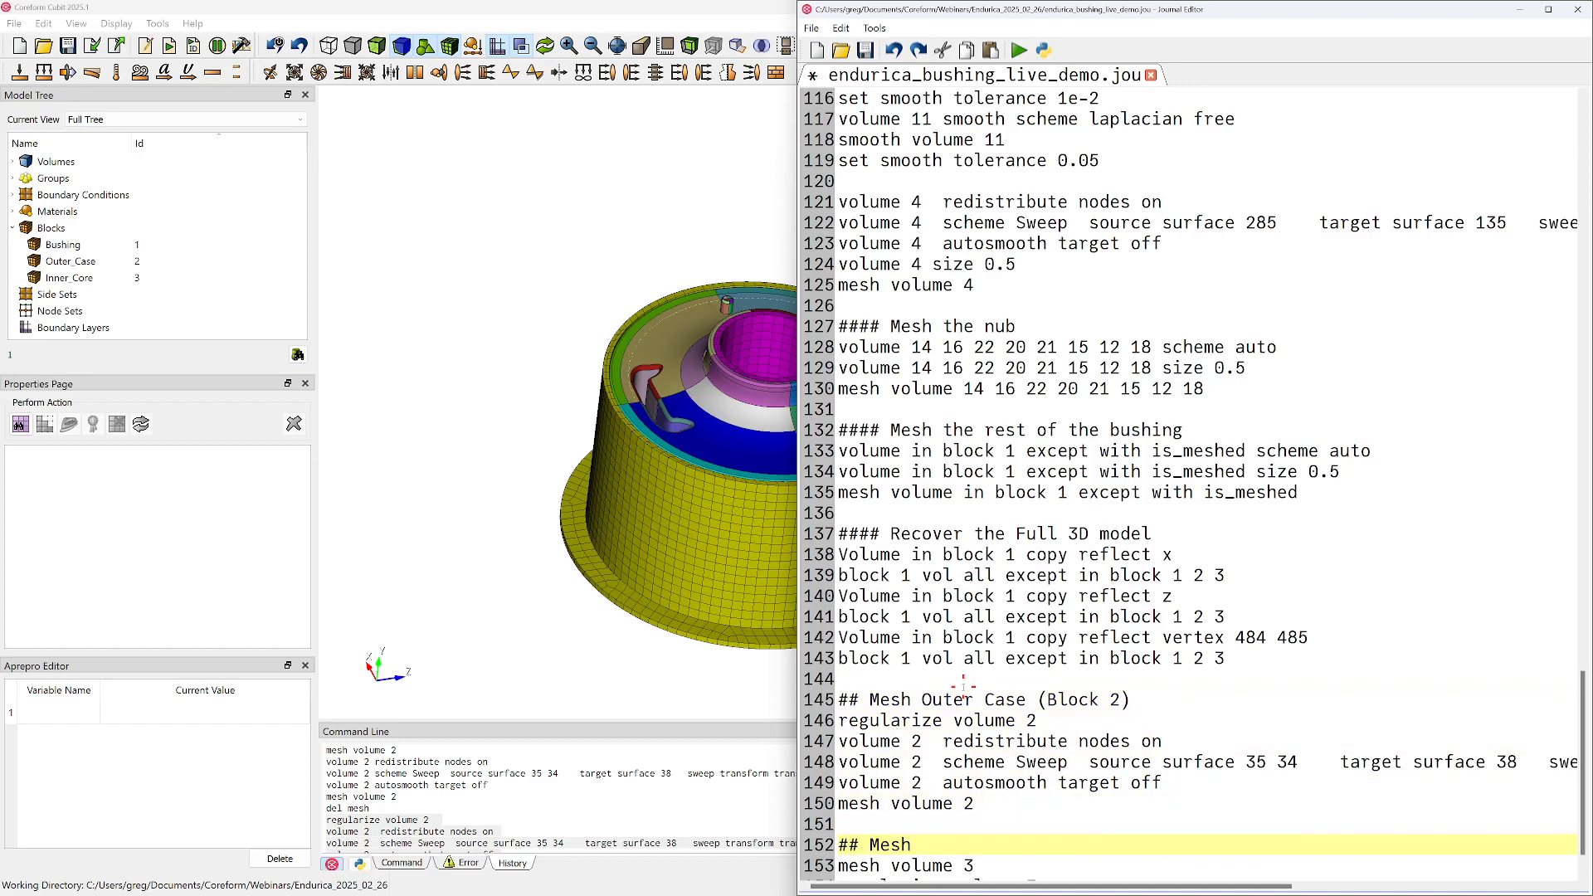
{"action": "key", "text": "BackSpace"}
{"action": "key", "text": "BackSpace"}
{"action": "type", "text": "nner Core (Block"}
Delete the "mesh volume 3" line that precedes "regularize volume 3" in the journal
{"action": "scroll", "coordinate": [963, 685], "scroll_direction": "down", "scroll_amount": 1}
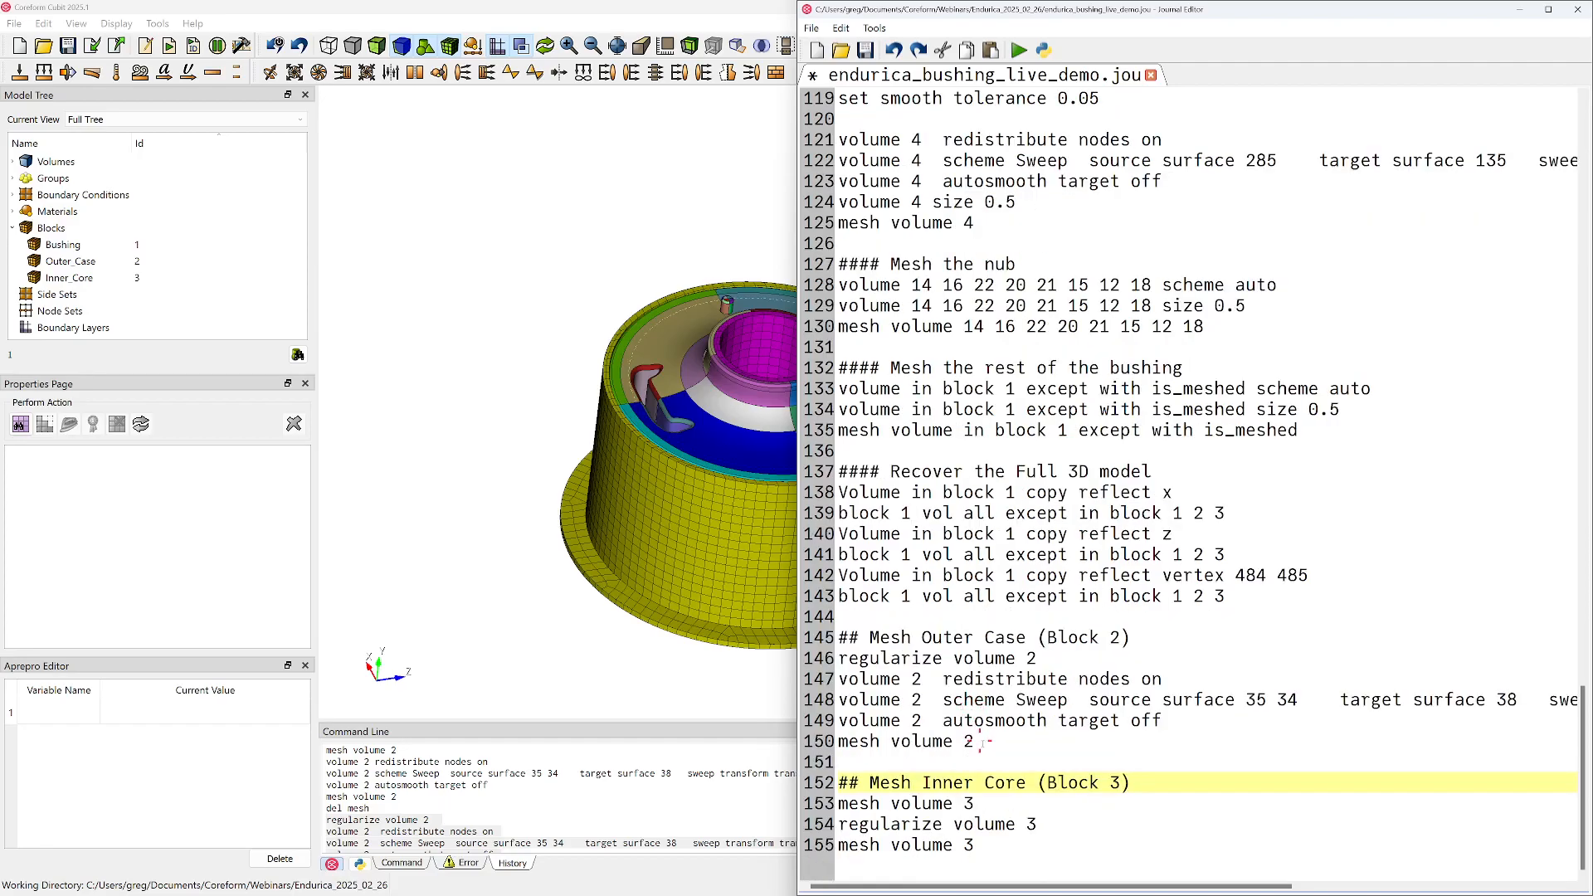
{"action": "triple_click", "coordinate": [1006, 804]}
{"action": "key", "text": "Delete"}
Insert the line "volume 2 size 2" directly above "mesh volume 2" in the journal
{"action": "left_click", "coordinate": [1012, 761]}
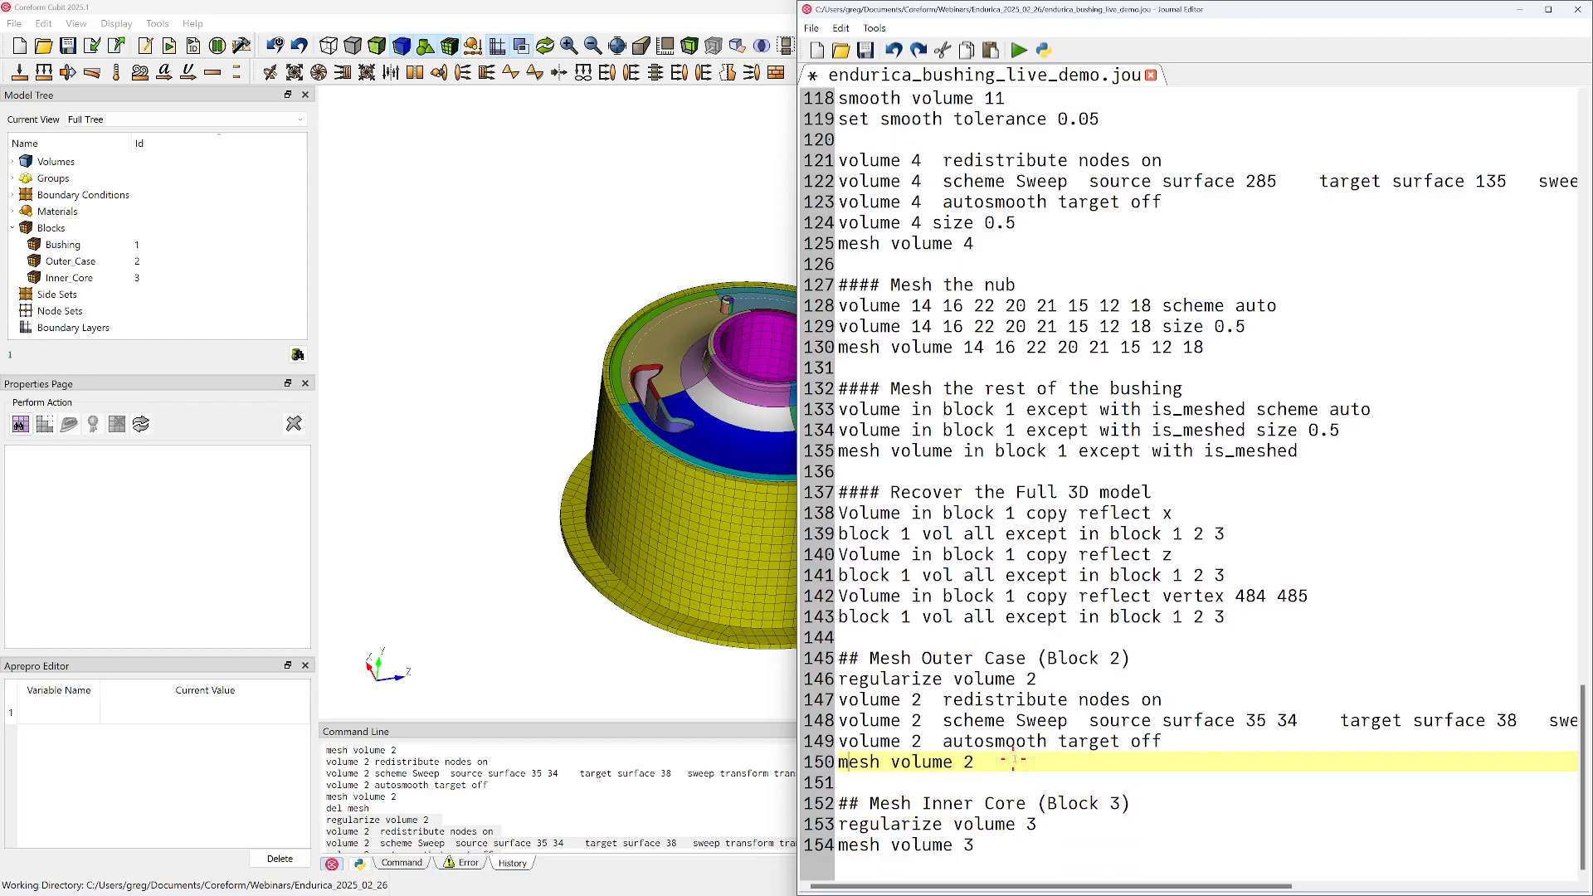
{"action": "key", "text": "Return"}
{"action": "key", "text": "Up"}
{"action": "type", "text": "volume 2 siz"}
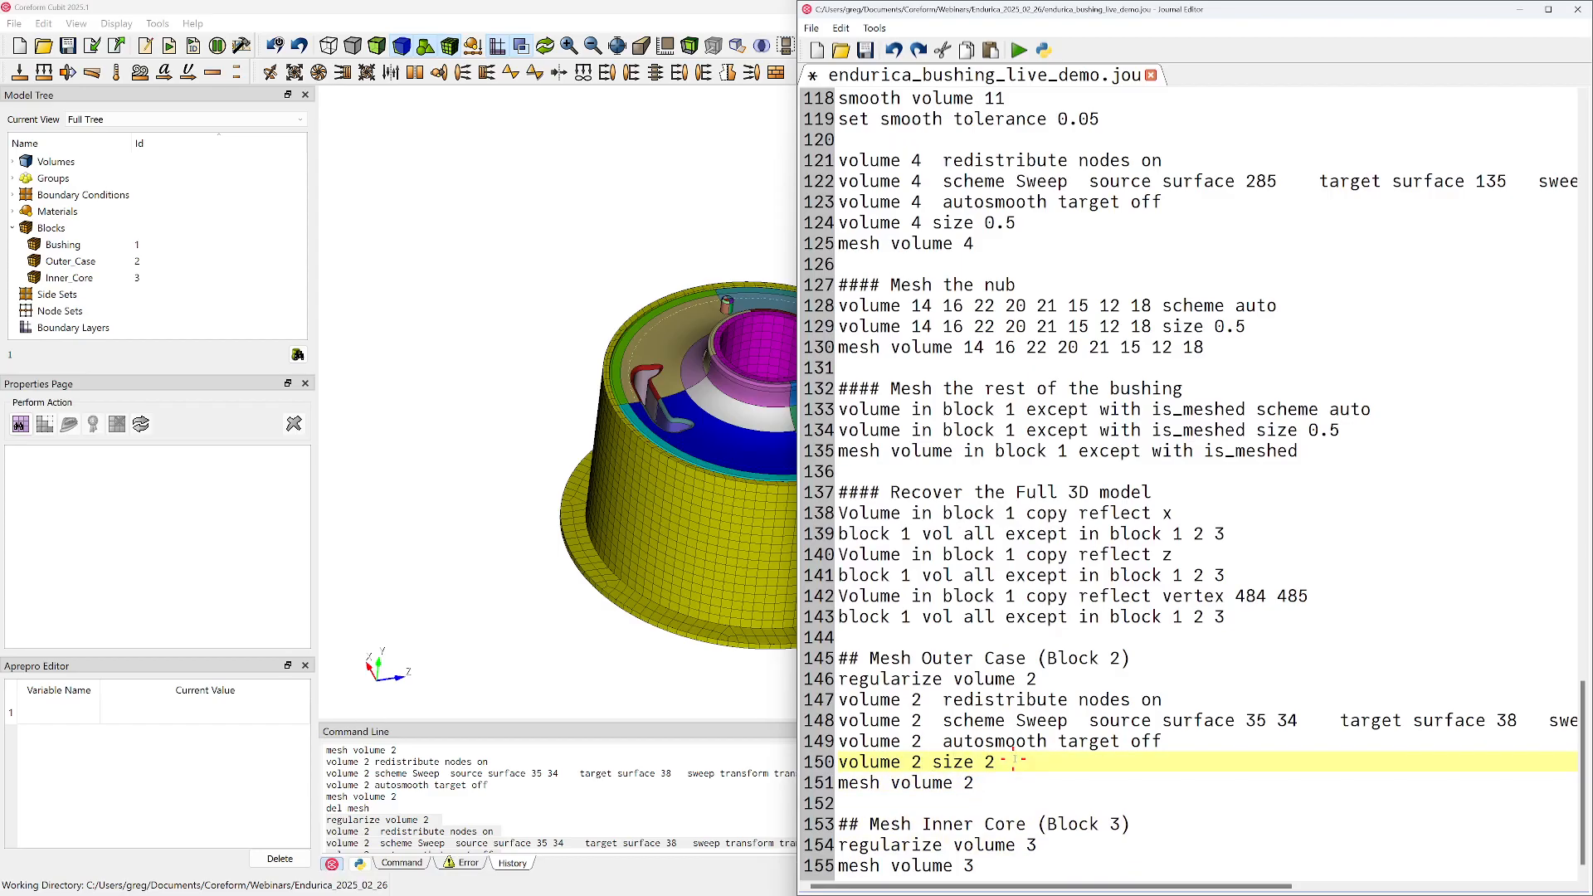
Add "volume 3 size 2" above "mesh volume 3", save the journal, and append an empty line at its end
{"action": "key", "text": "Down"}
{"action": "key", "text": "Down"}
{"action": "key", "text": "Down"}
{"action": "key", "text": "Down"}
{"action": "key", "text": "Down"}
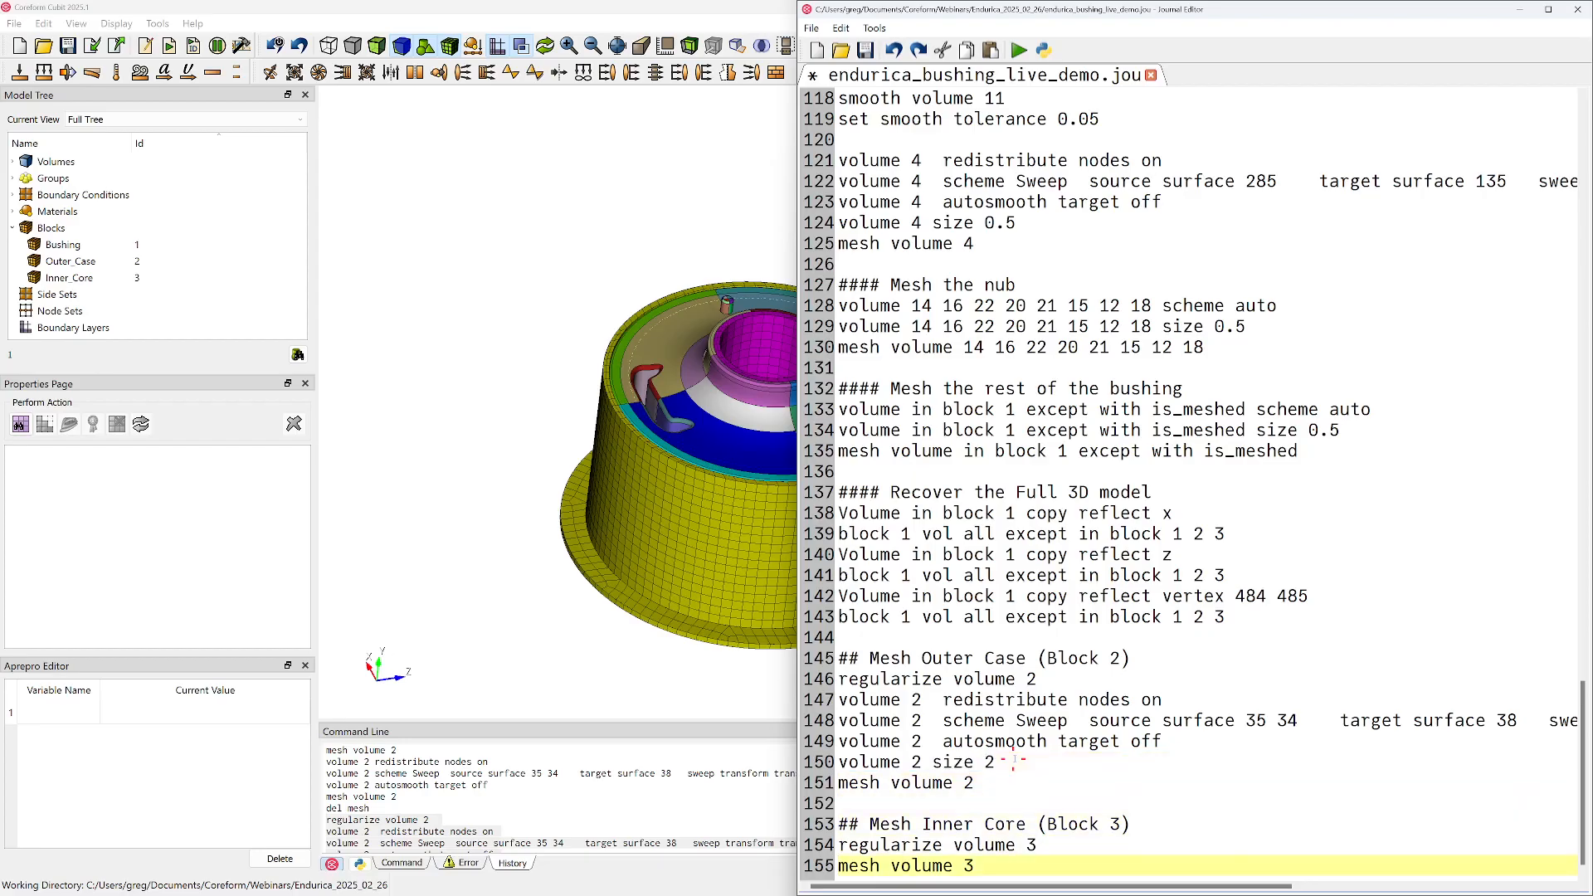
{"action": "type", "text": "volume 2 size 2"}
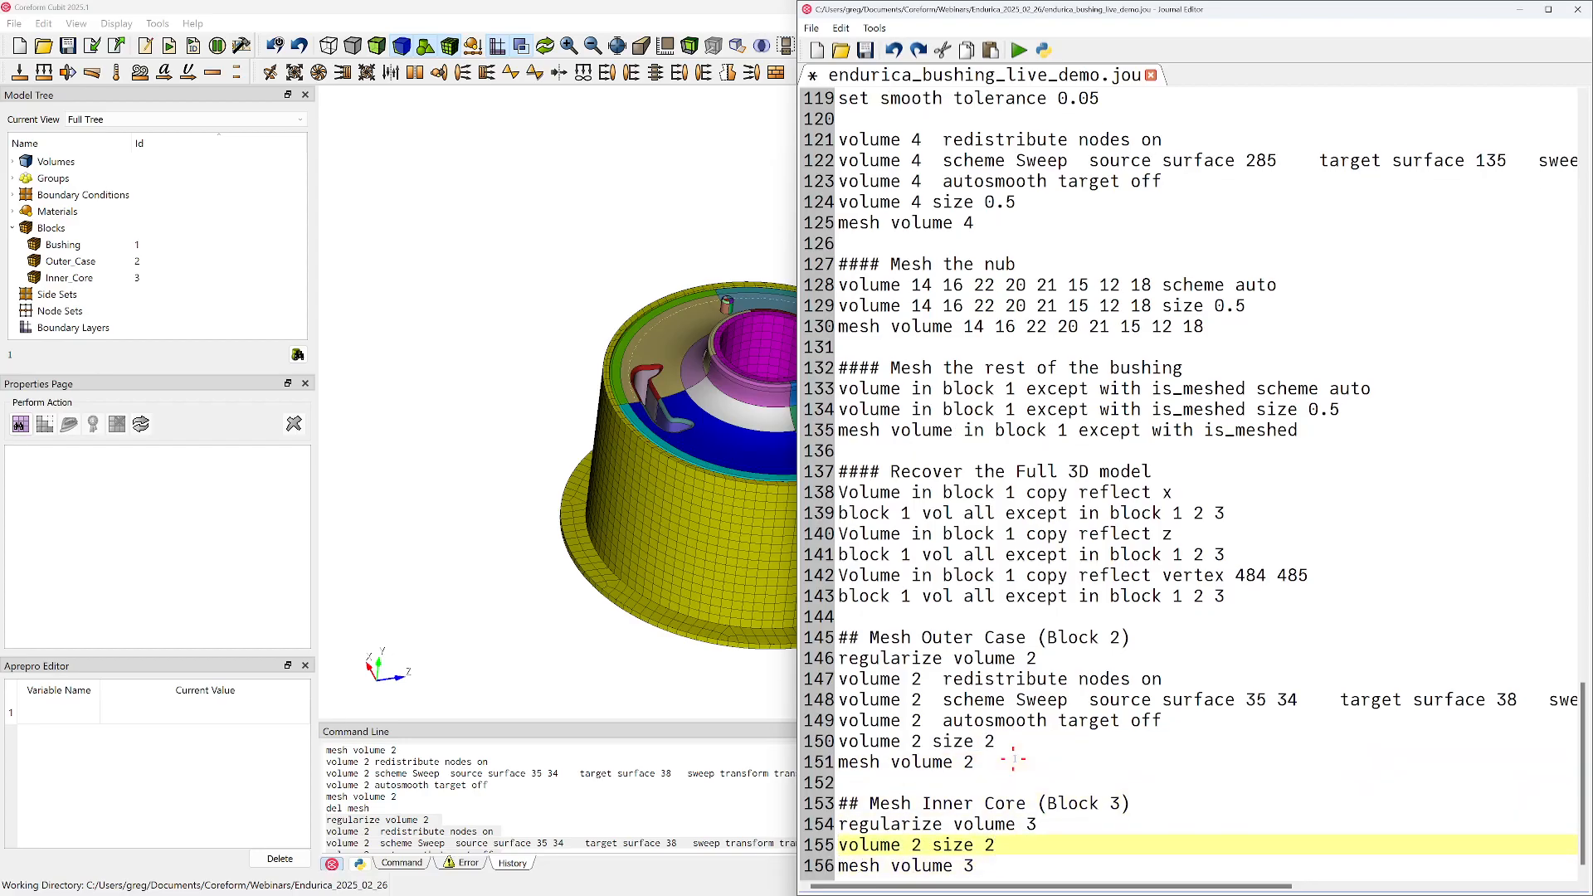
{"action": "key", "text": "BackSpace"}
{"action": "type", "text": "3"}
{"action": "key", "text": "ctrl+s"}
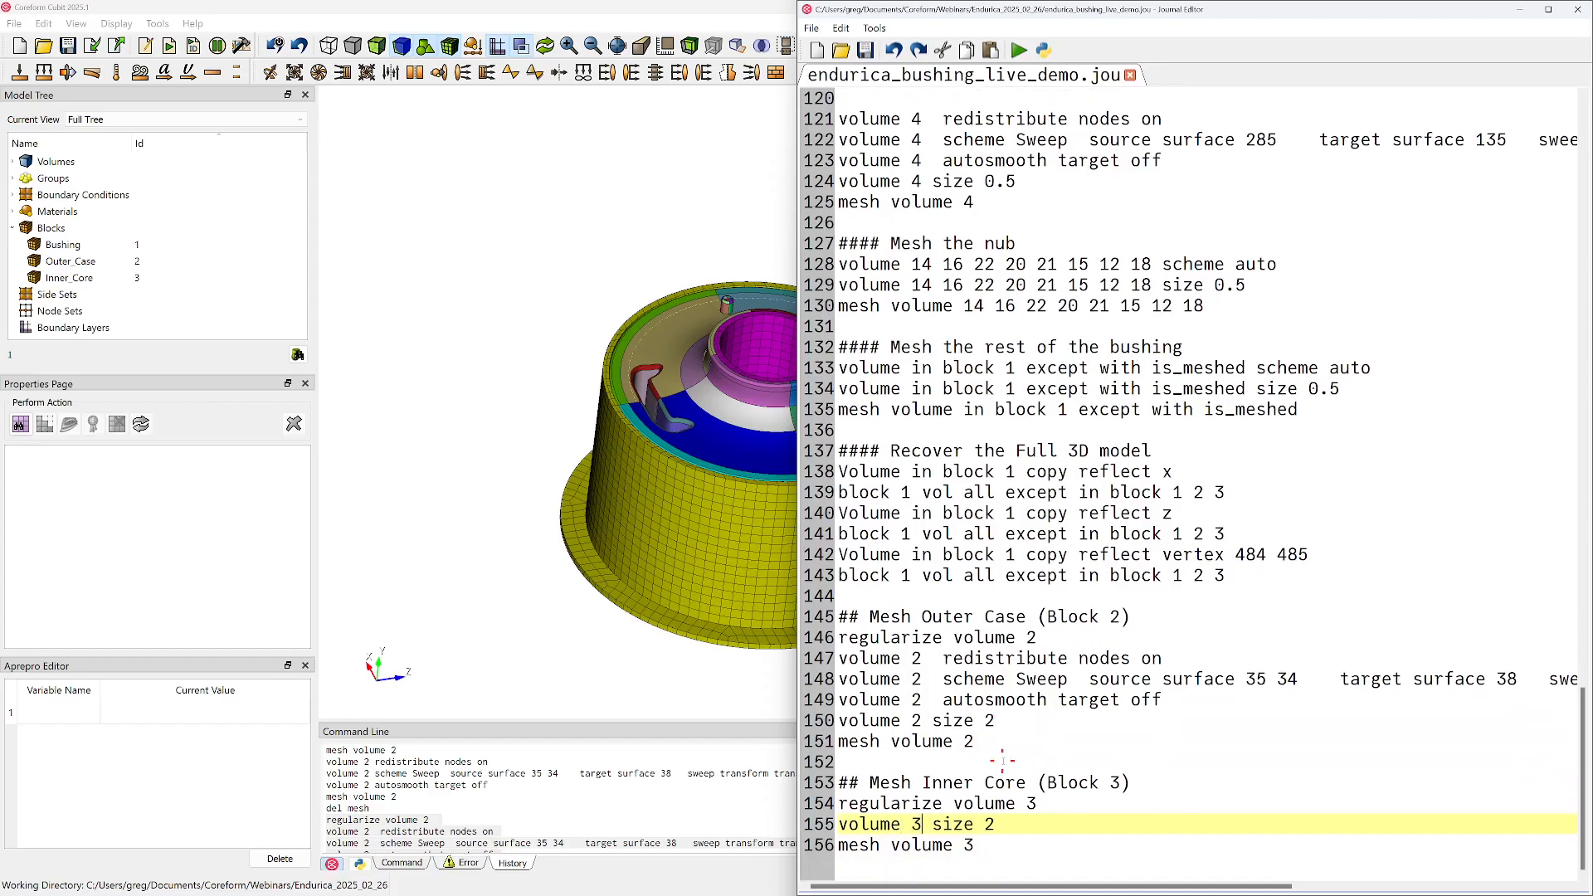
{"action": "left_click", "coordinate": [1009, 864]}
{"action": "key", "text": "Return"}
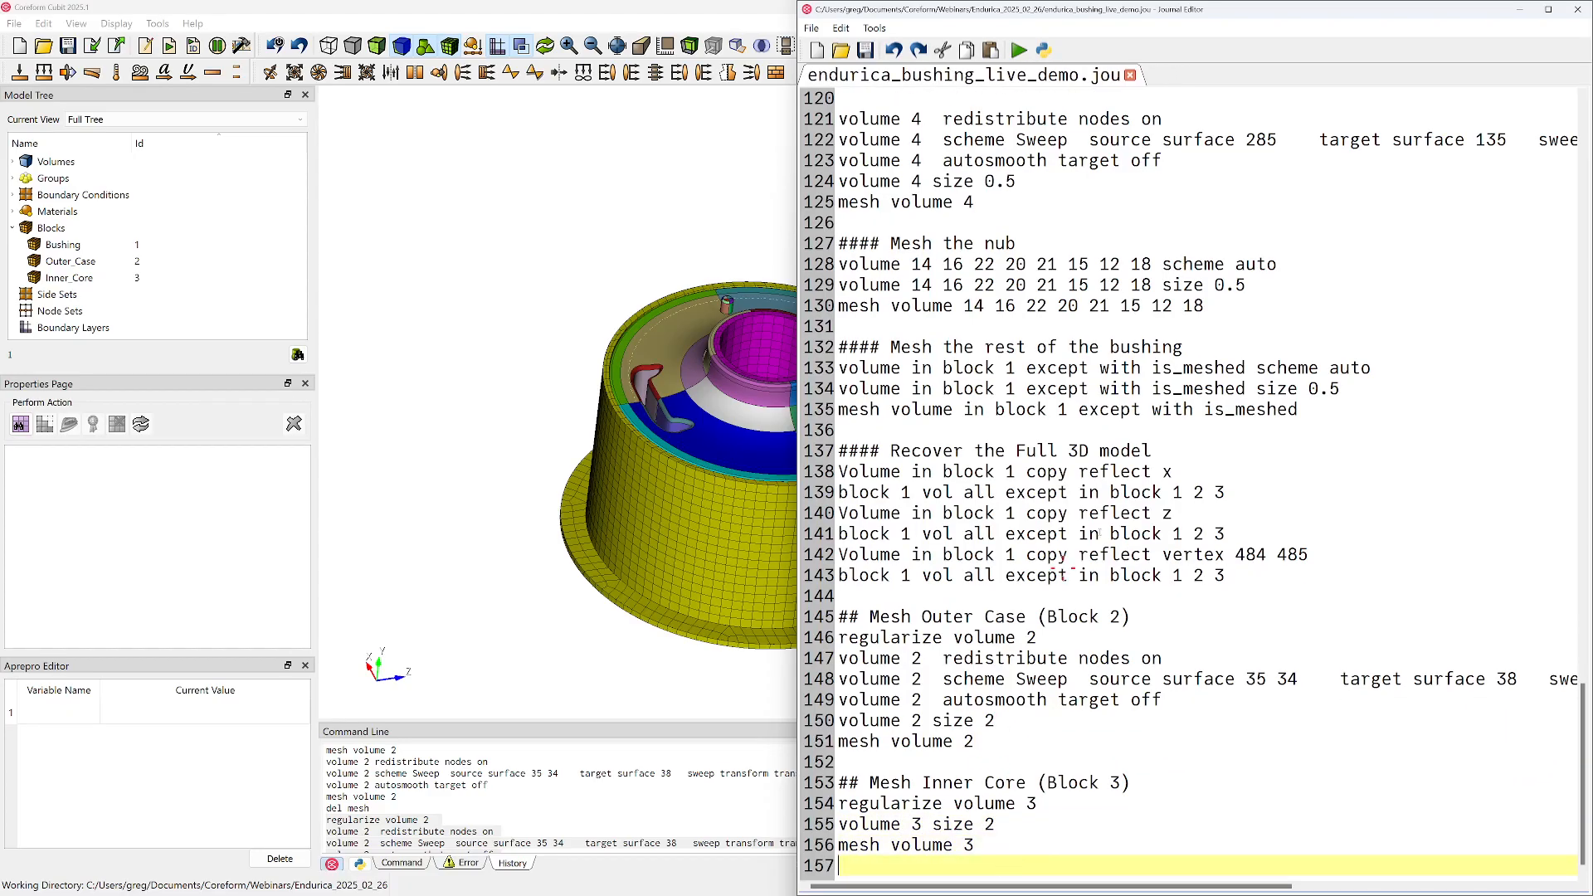
Move the journal editor off the Cubit window and run "graphics tol angle 15"
{"action": "left_click_drag", "start_coordinate": [1231, 12], "coordinate": [1592, 17]}
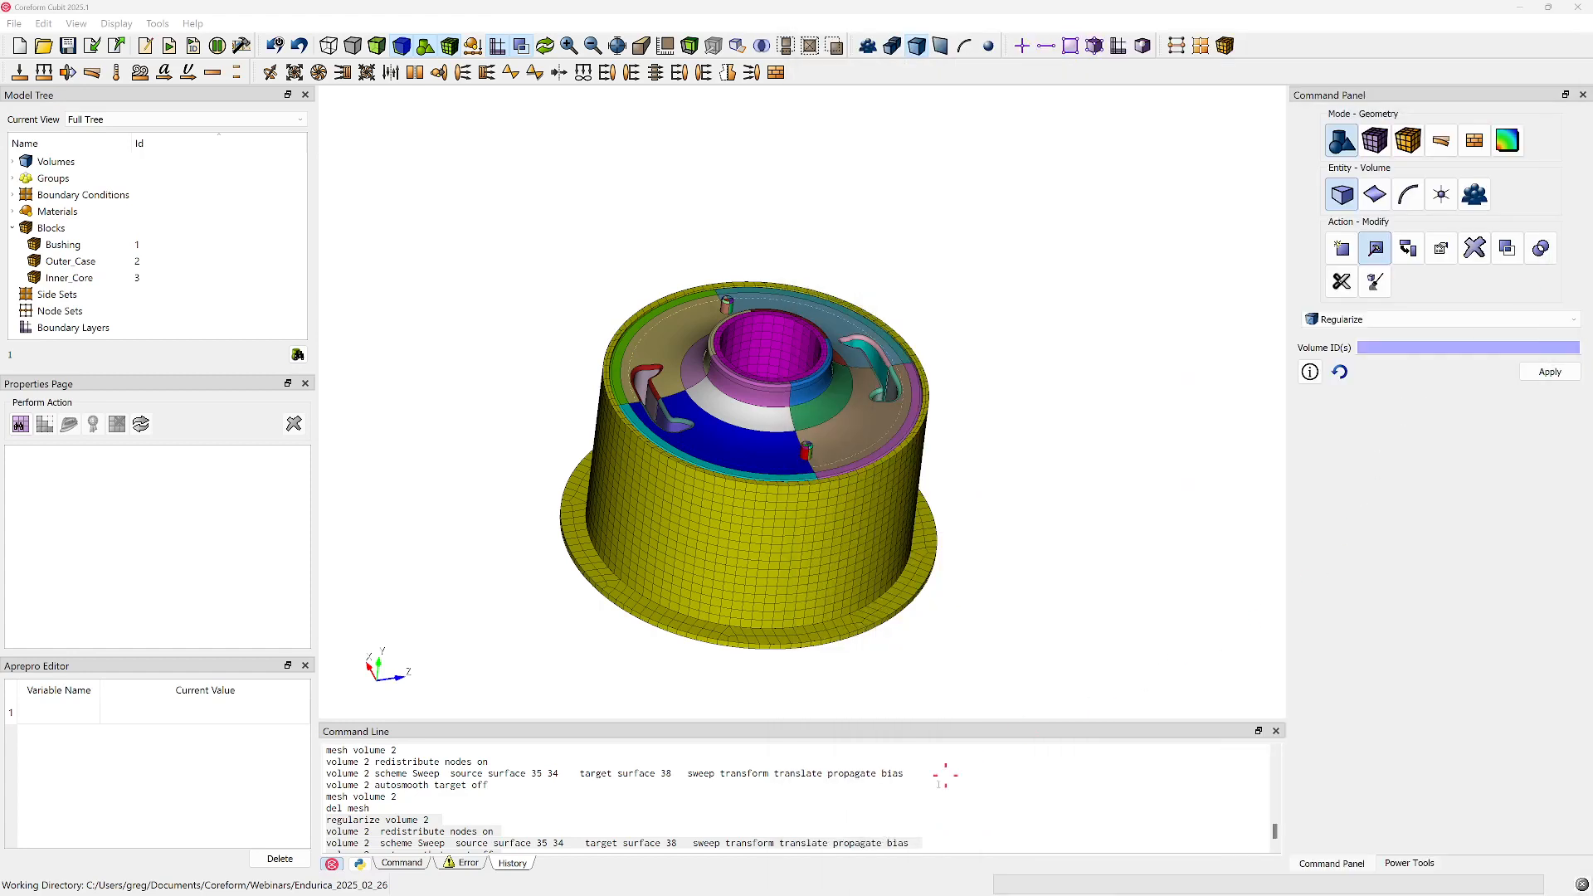
{"action": "left_click", "coordinate": [397, 851]}
{"action": "type", "text": "graphics tol angle 15"}
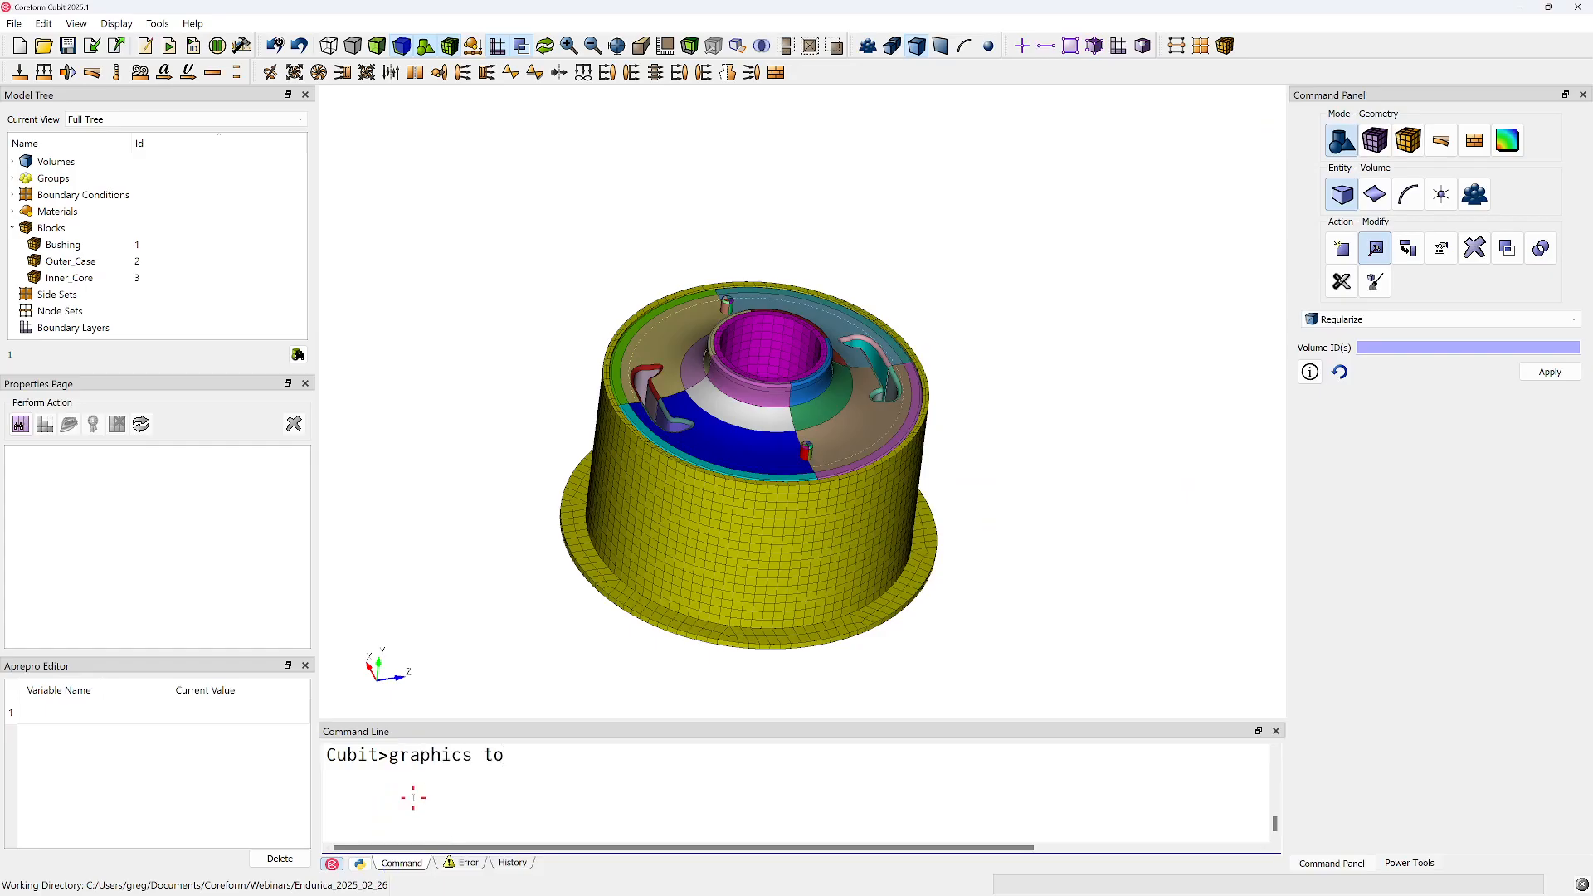
{"action": "key", "text": "Return"}
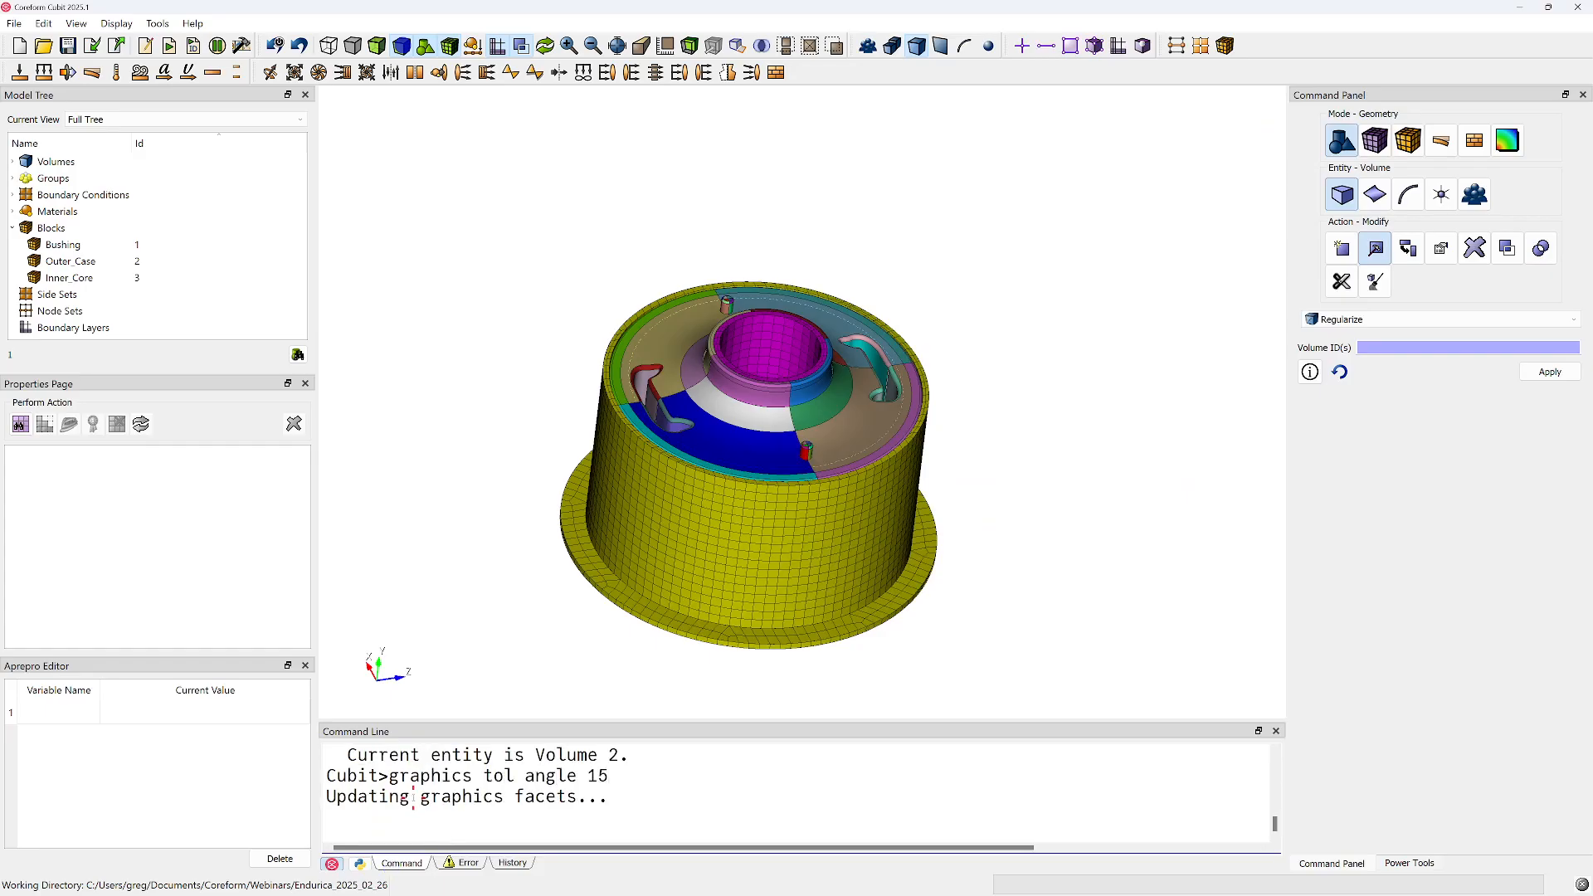
{"action": "type", "text": "re"}
{"action": "key", "text": "BackSpace"}
{"action": "key", "text": "BackSpace"}
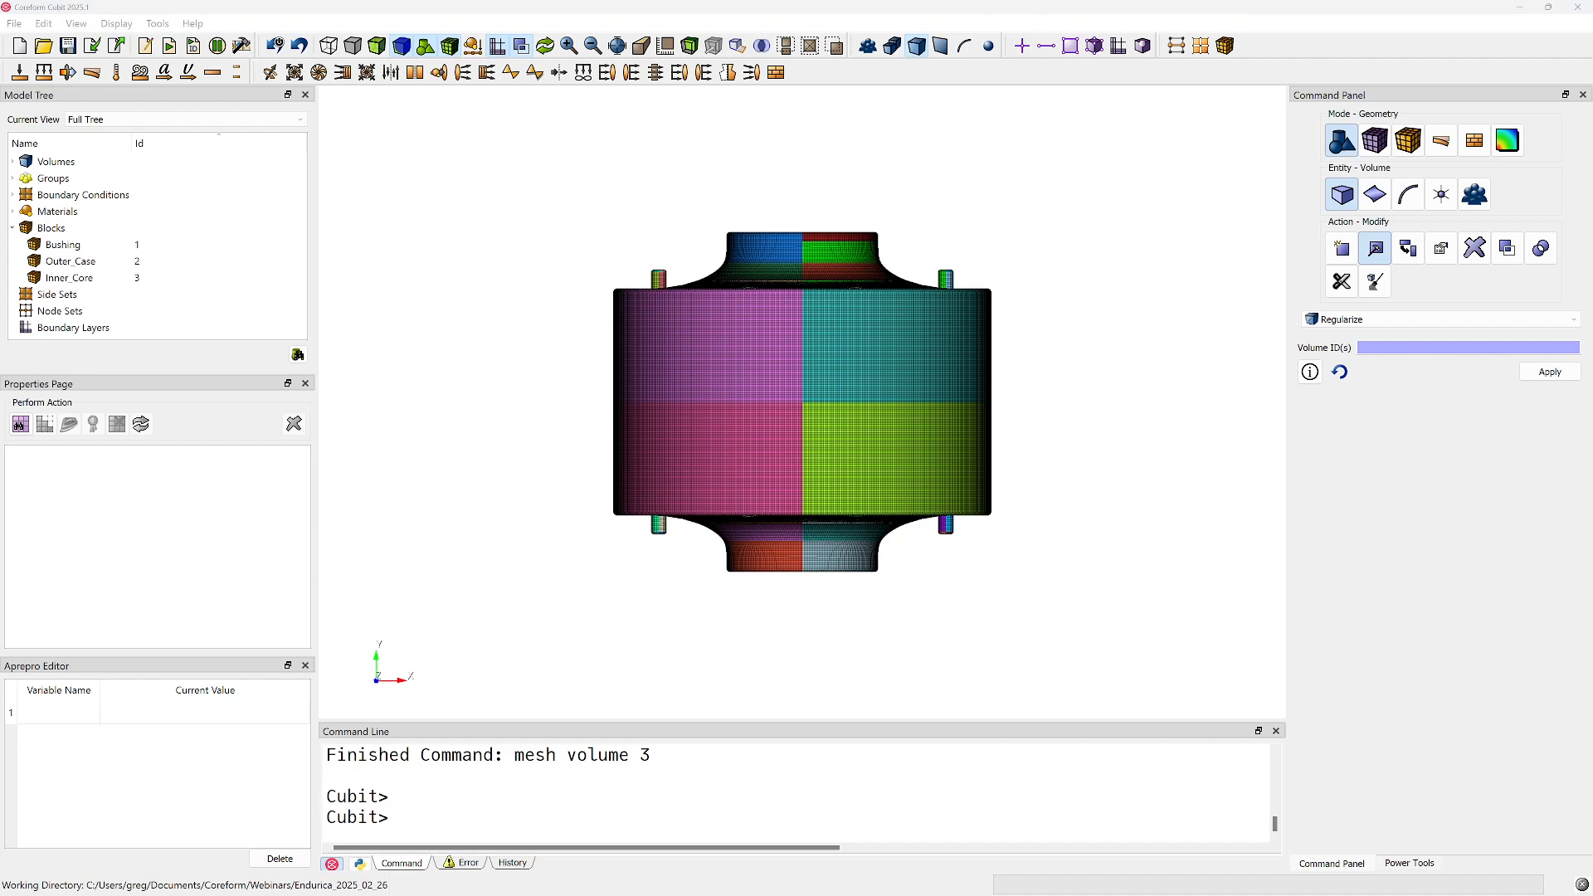
Add "merge volume in block 1" at the end of the journal's full 3D model recovery section and save the journal
{"action": "left_click_drag", "start_coordinate": [1592, 141], "coordinate": [1229, 80]}
{"action": "scroll", "coordinate": [1295, 548], "scroll_direction": "down", "scroll_amount": 20}
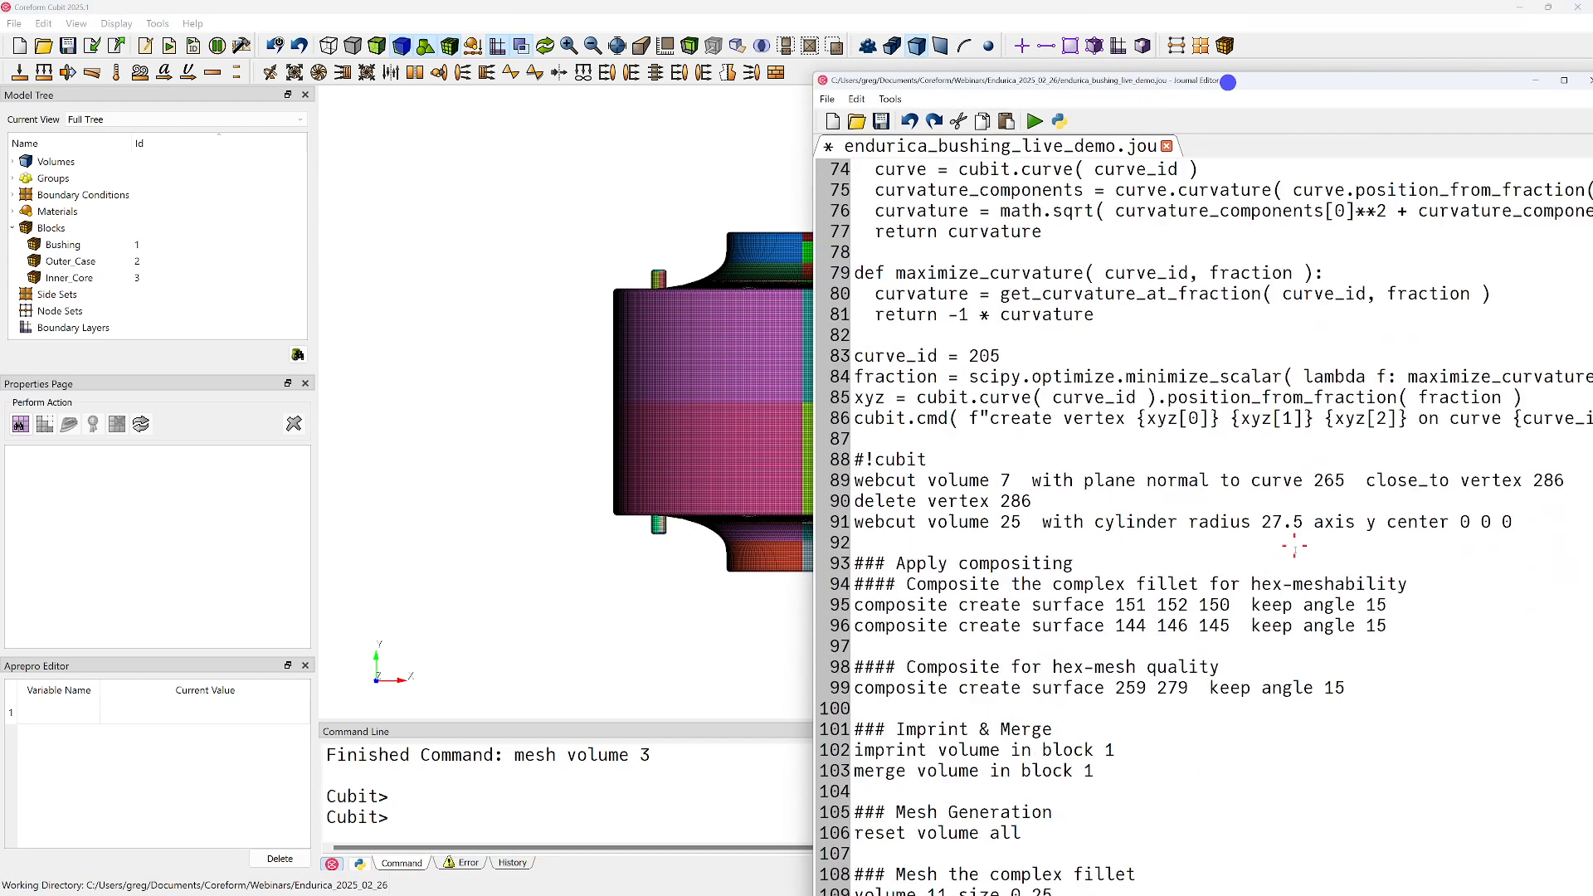
{"action": "type", "text": "merge"}
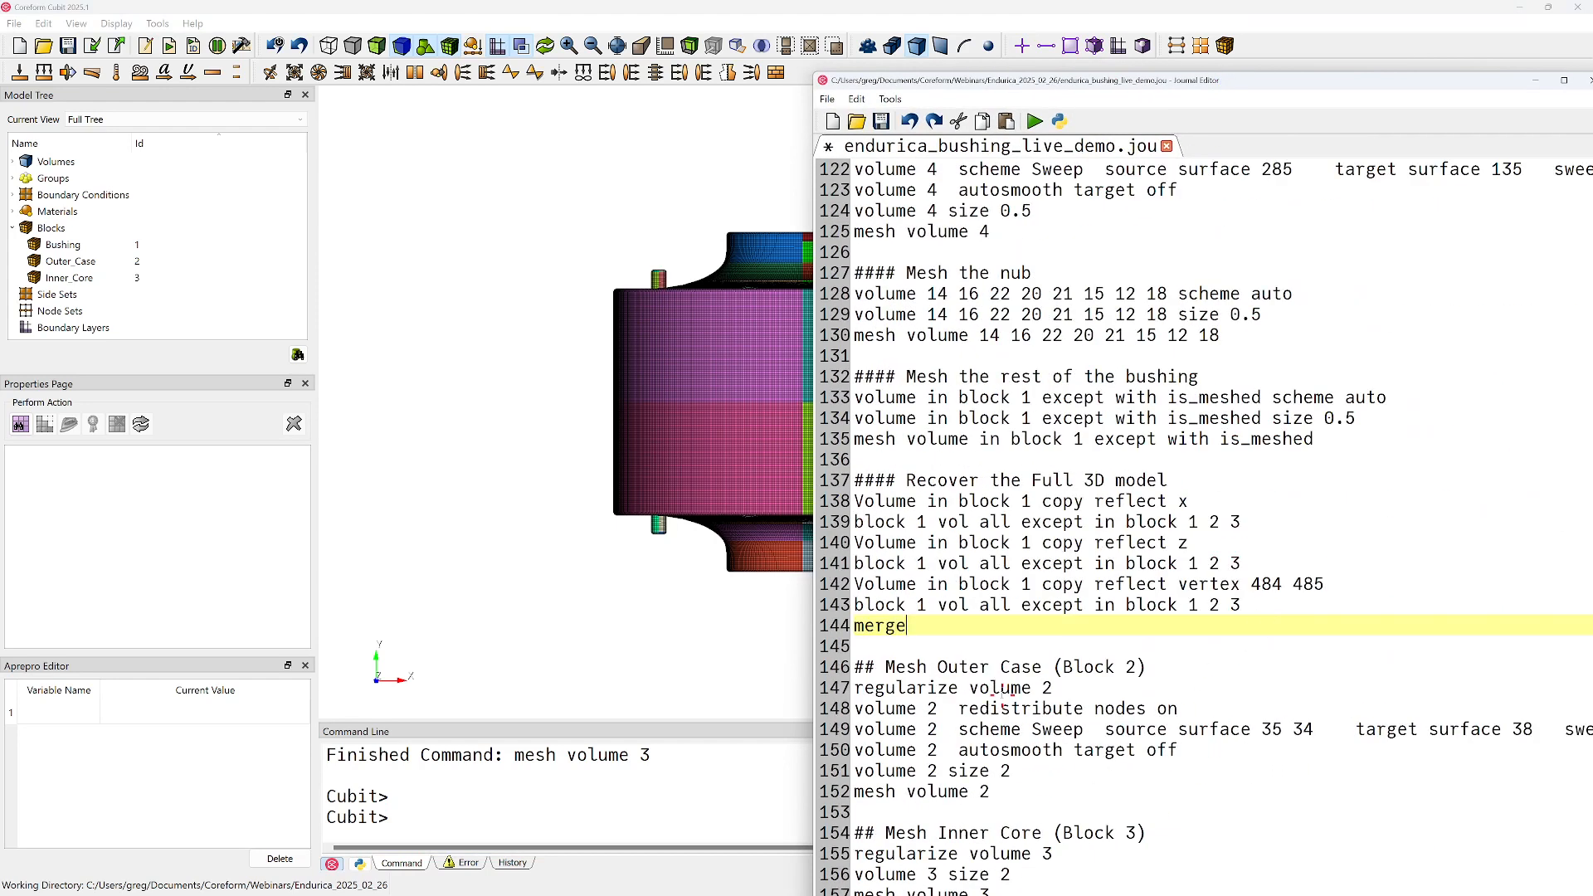
{"action": "type", "text": " volume in block 1"}
{"action": "key", "text": "ctrl+s"}
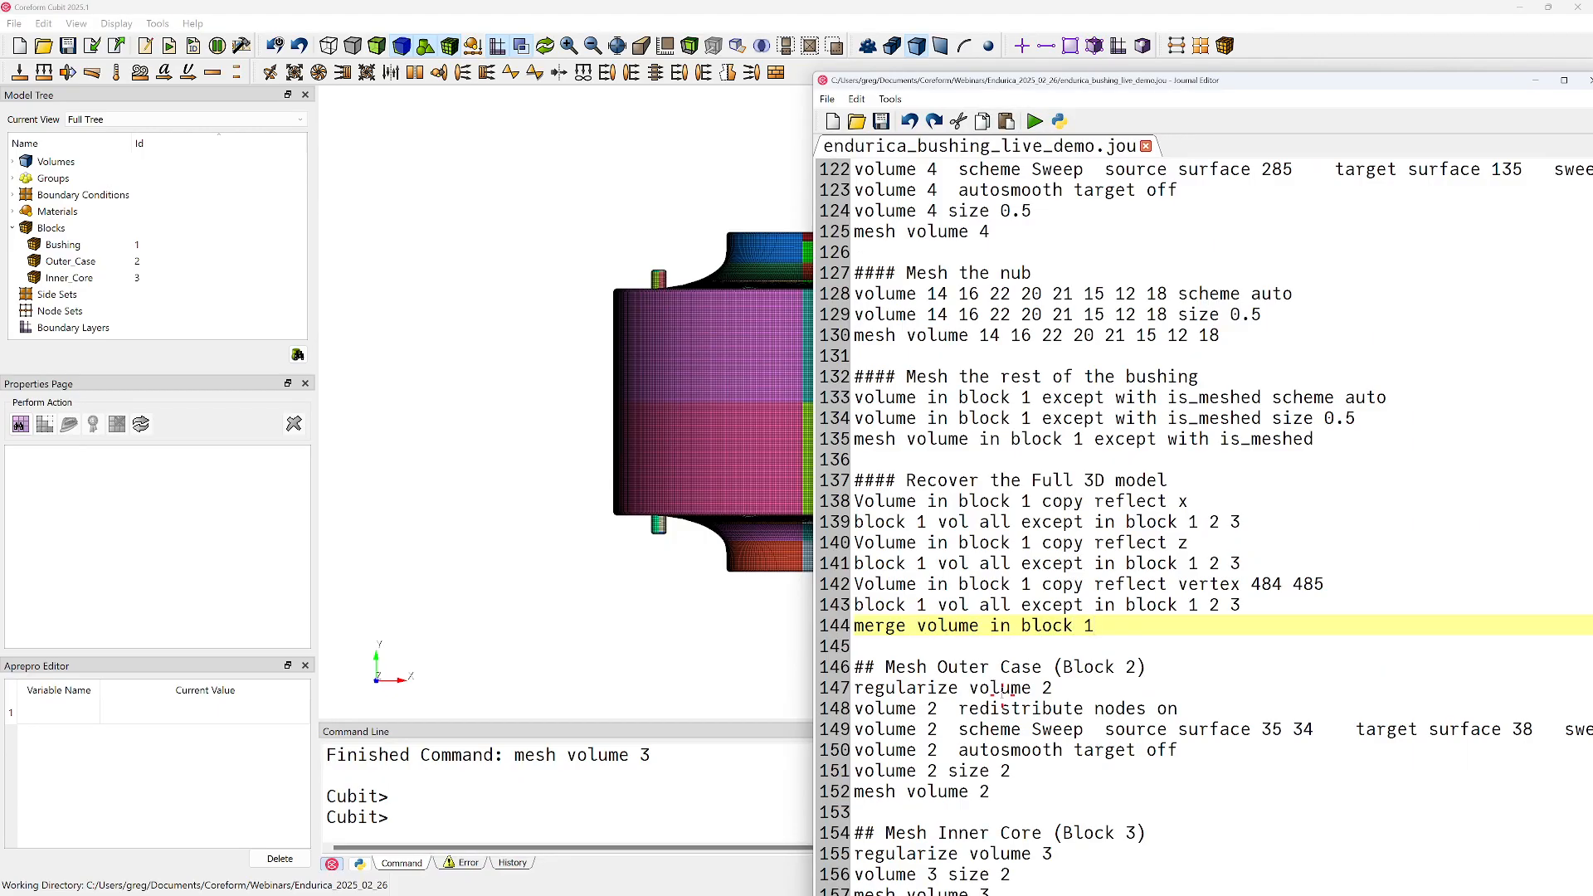
Copy the "merge volume in block 1" line from the journal, run it in Cubit, and move the journal editor aside
{"action": "key", "text": "shift+Home"}
{"action": "key", "text": "ctrl+c"}
{"action": "left_click", "coordinate": [412, 825]}
{"action": "key", "text": "ctrl+v"}
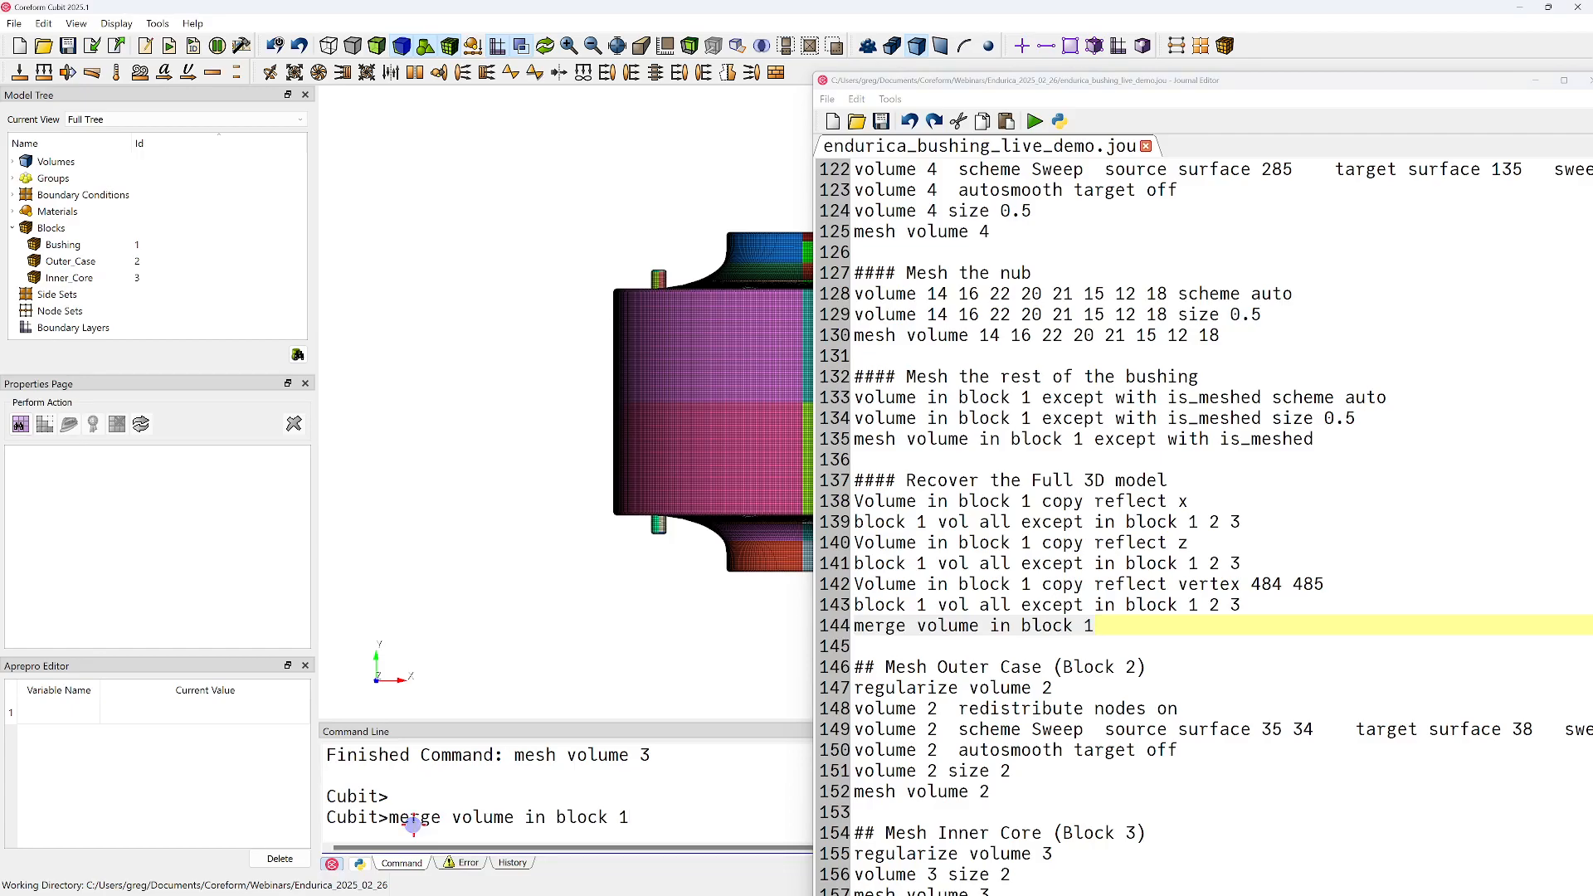
{"action": "left_click_drag", "start_coordinate": [1169, 82], "coordinate": [1574, 125]}
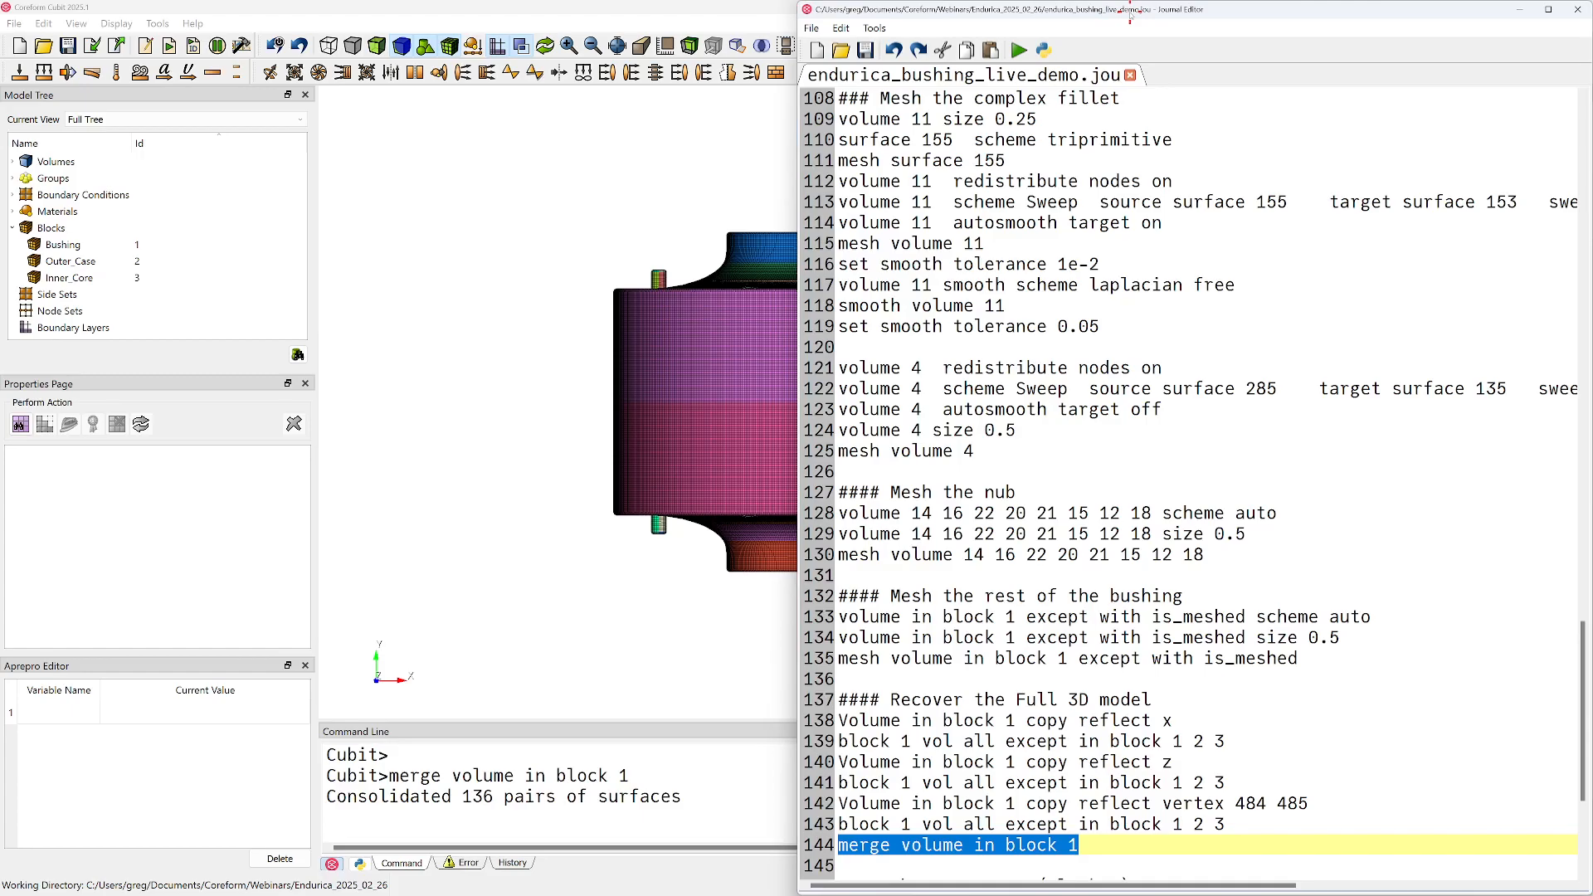
{"action": "left_click_drag", "start_coordinate": [1129, 16], "coordinate": [1592, 50]}
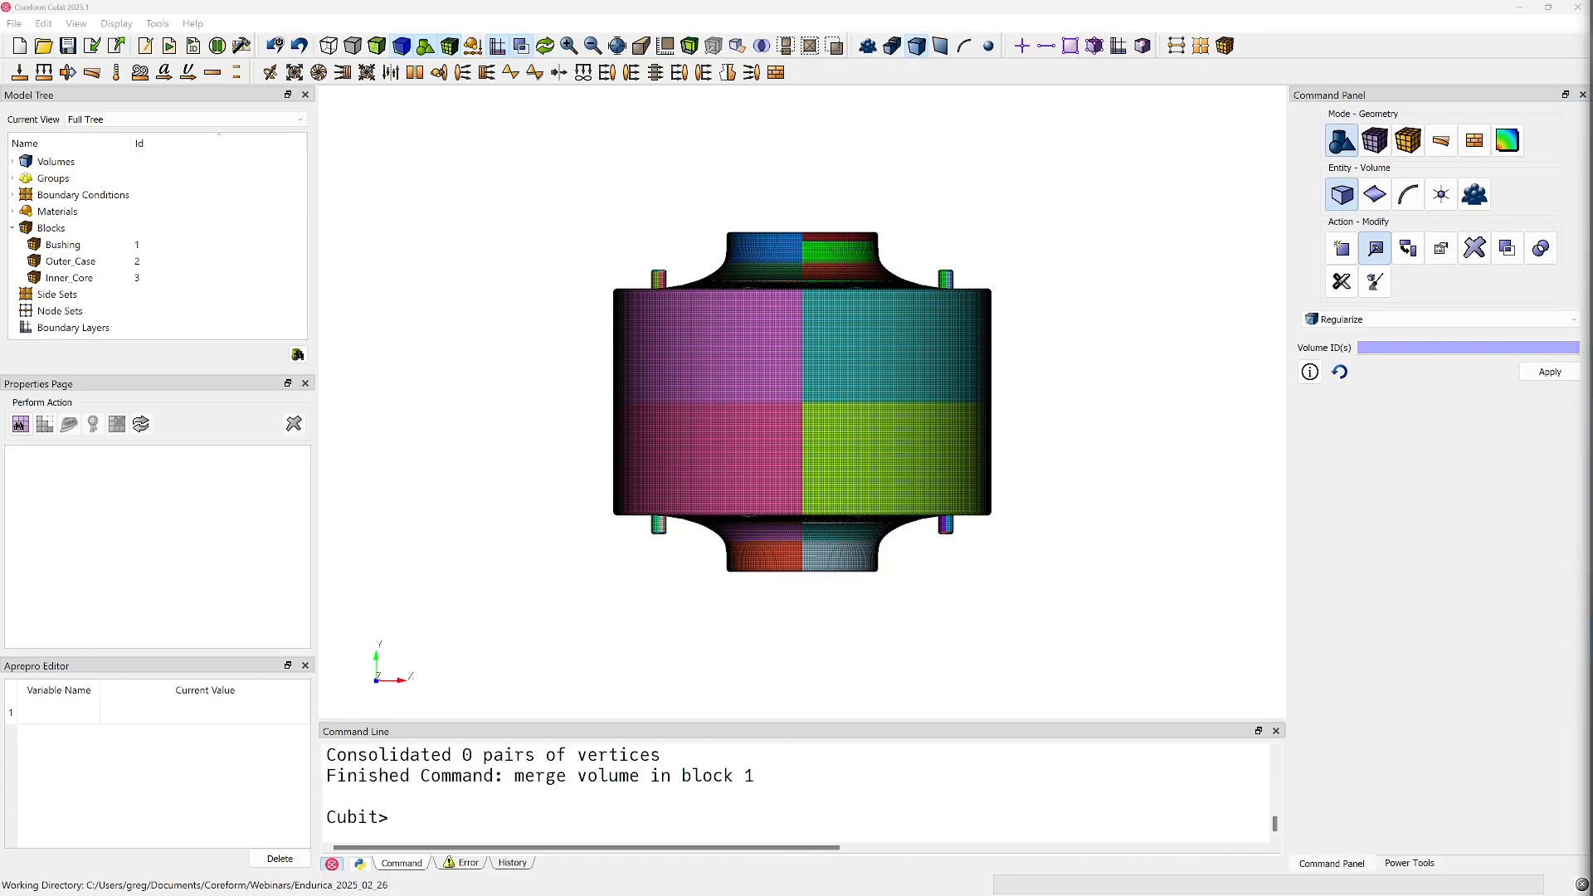
Make all bodies visible and inspect the complete meshed bushing assembly
{"action": "middle_click_drag", "start_coordinate": [519, 350], "coordinate": [520, 350]}
{"action": "right_click", "coordinate": [520, 350]}
{"action": "left_click", "coordinate": [581, 418]}
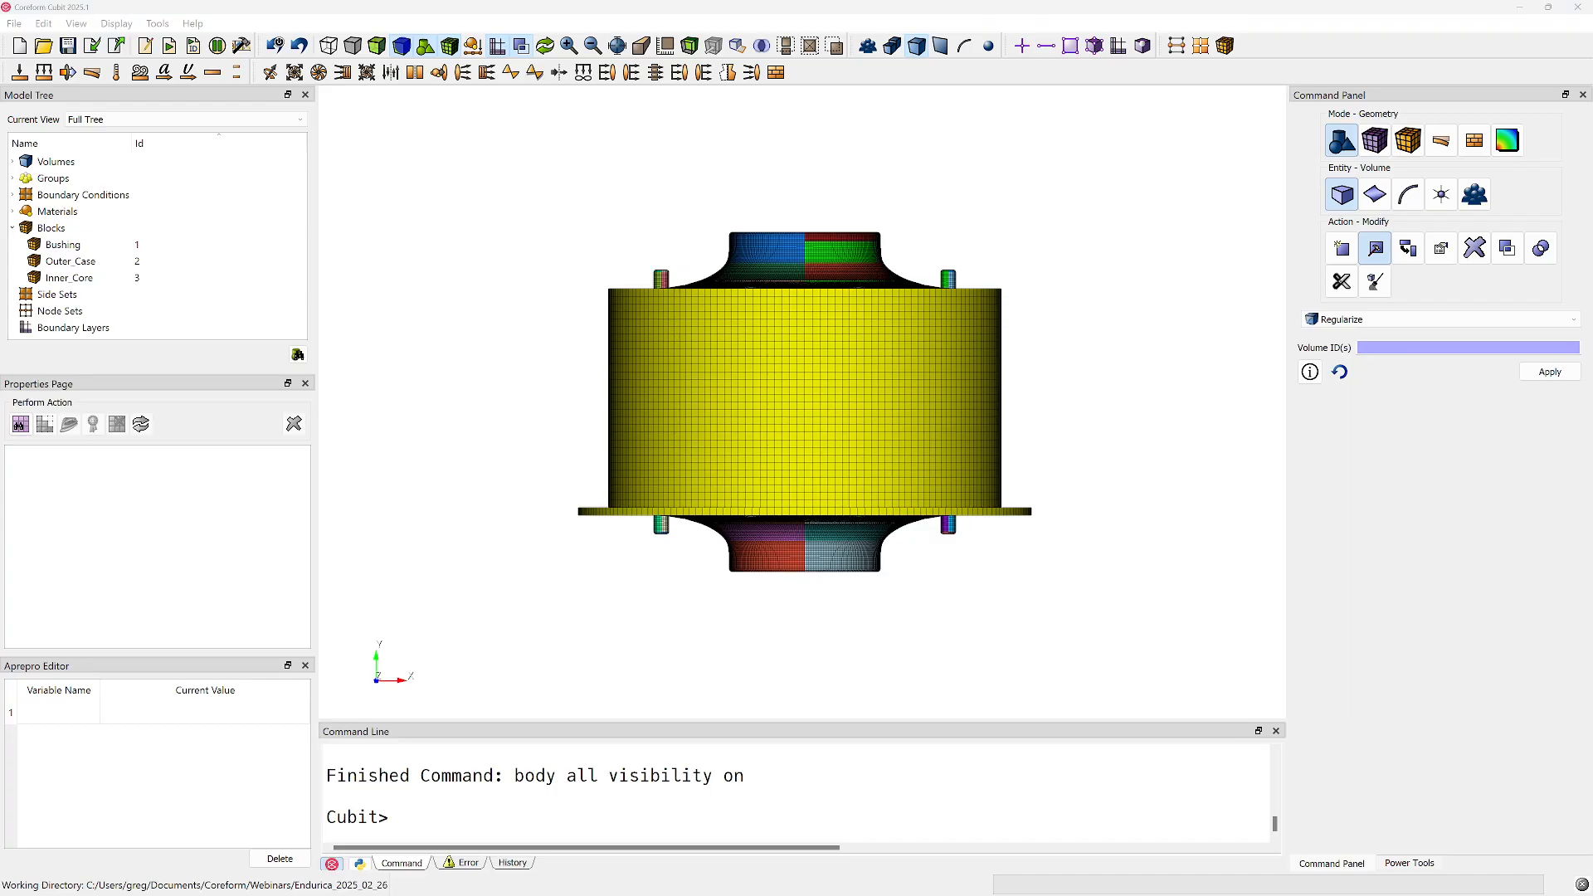
{"action": "left_click_drag", "start_coordinate": [762, 268], "coordinate": [783, 519]}
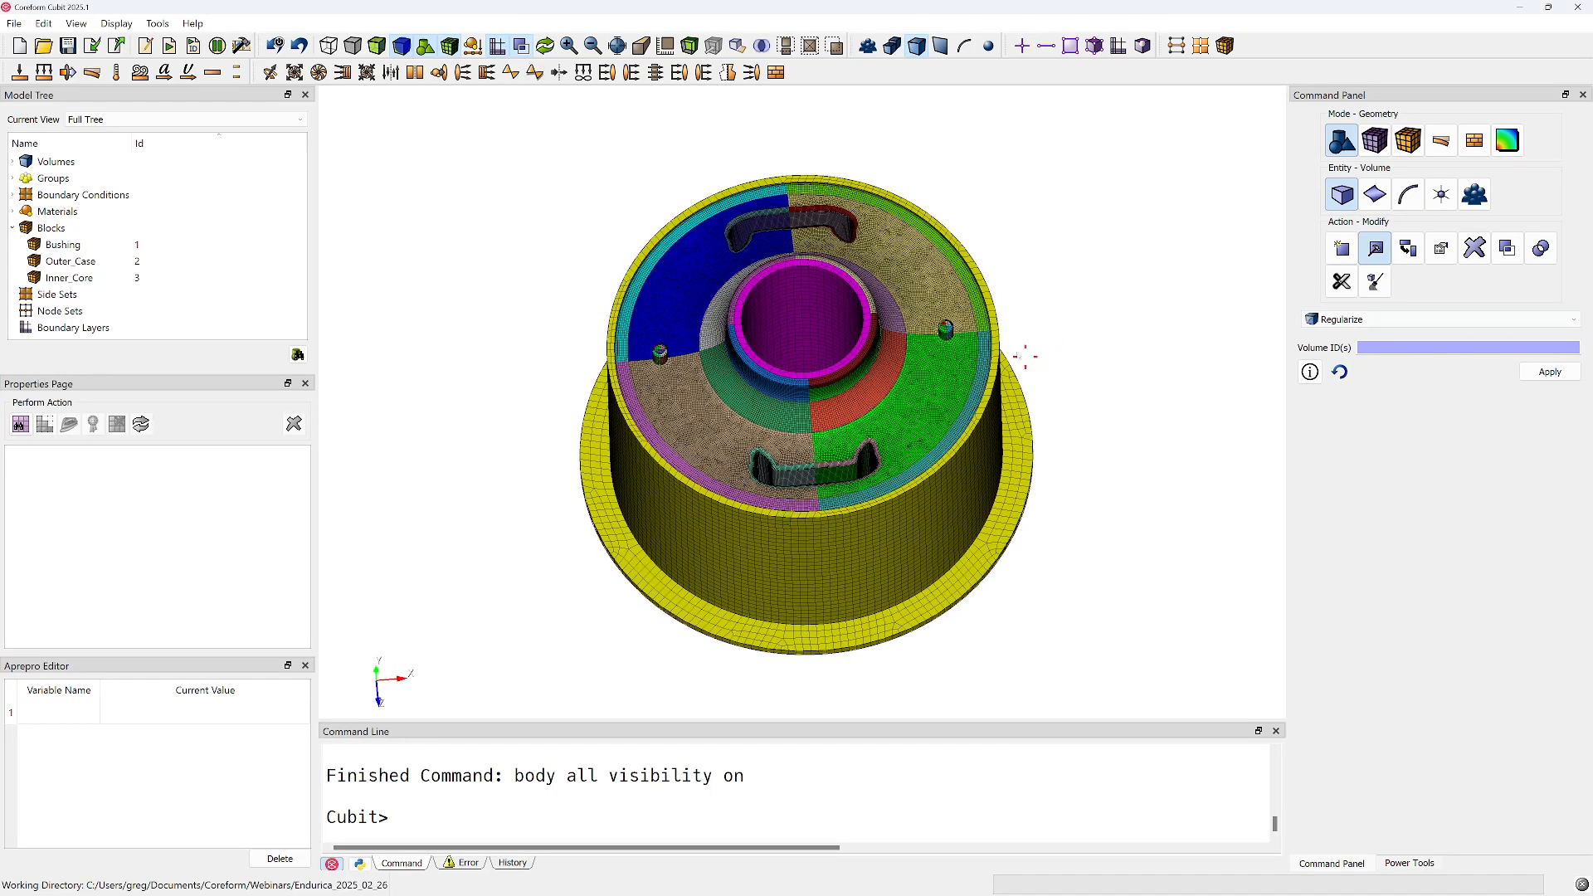
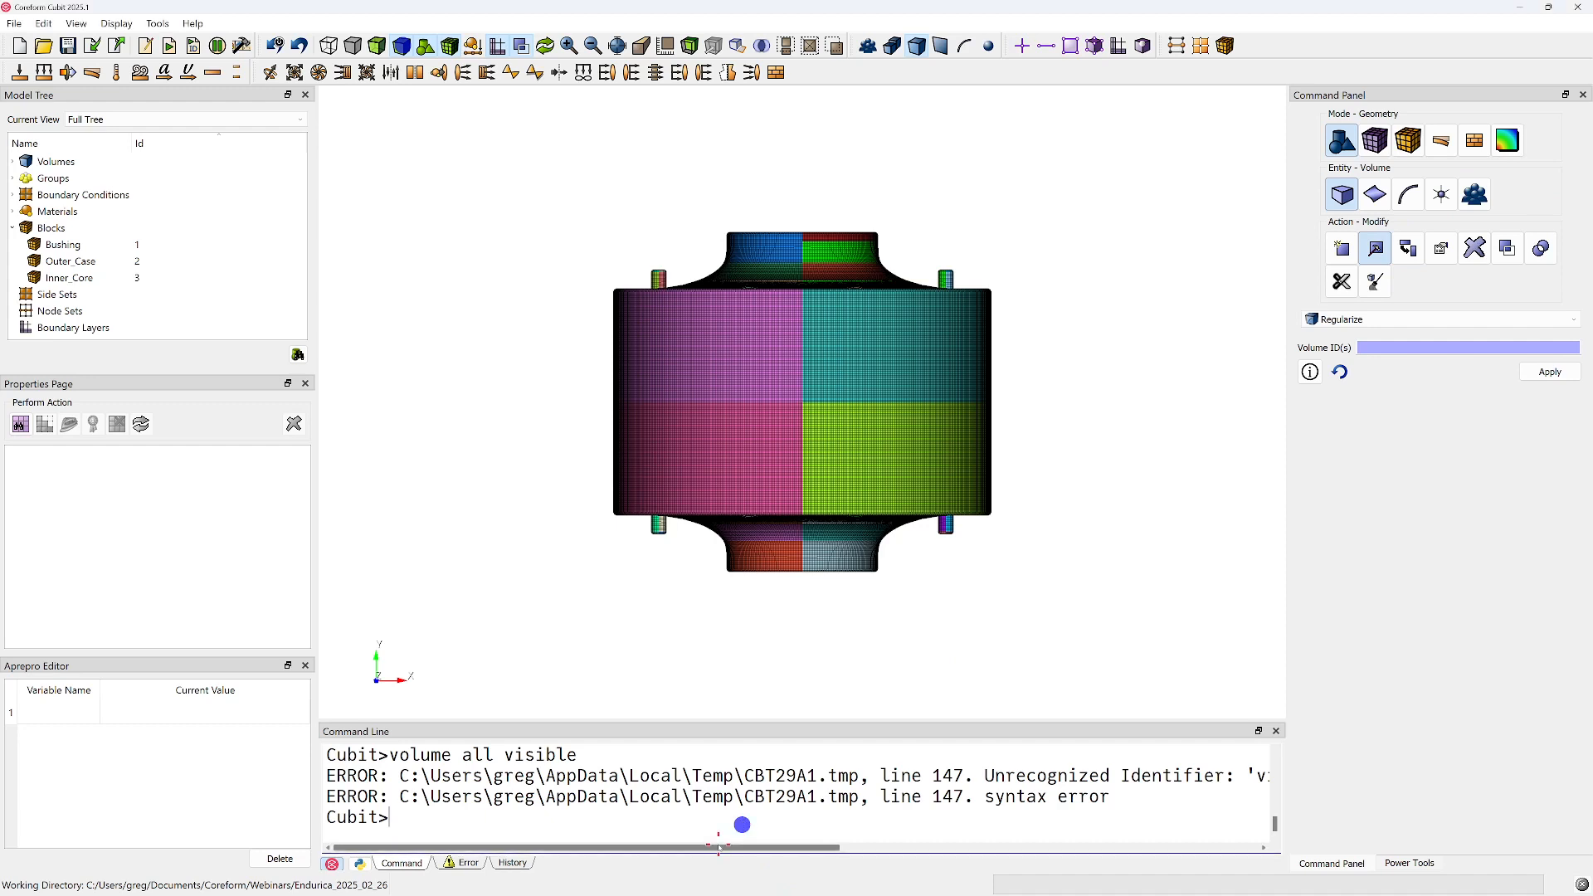
Turn on the visibility of all volumes with "volume all visibility on" and inspect the full meshed assembly from both ends
{"action": "key", "text": "Up"}
{"action": "key", "text": "BackSpace"}
{"action": "type", "text": "ity on"}
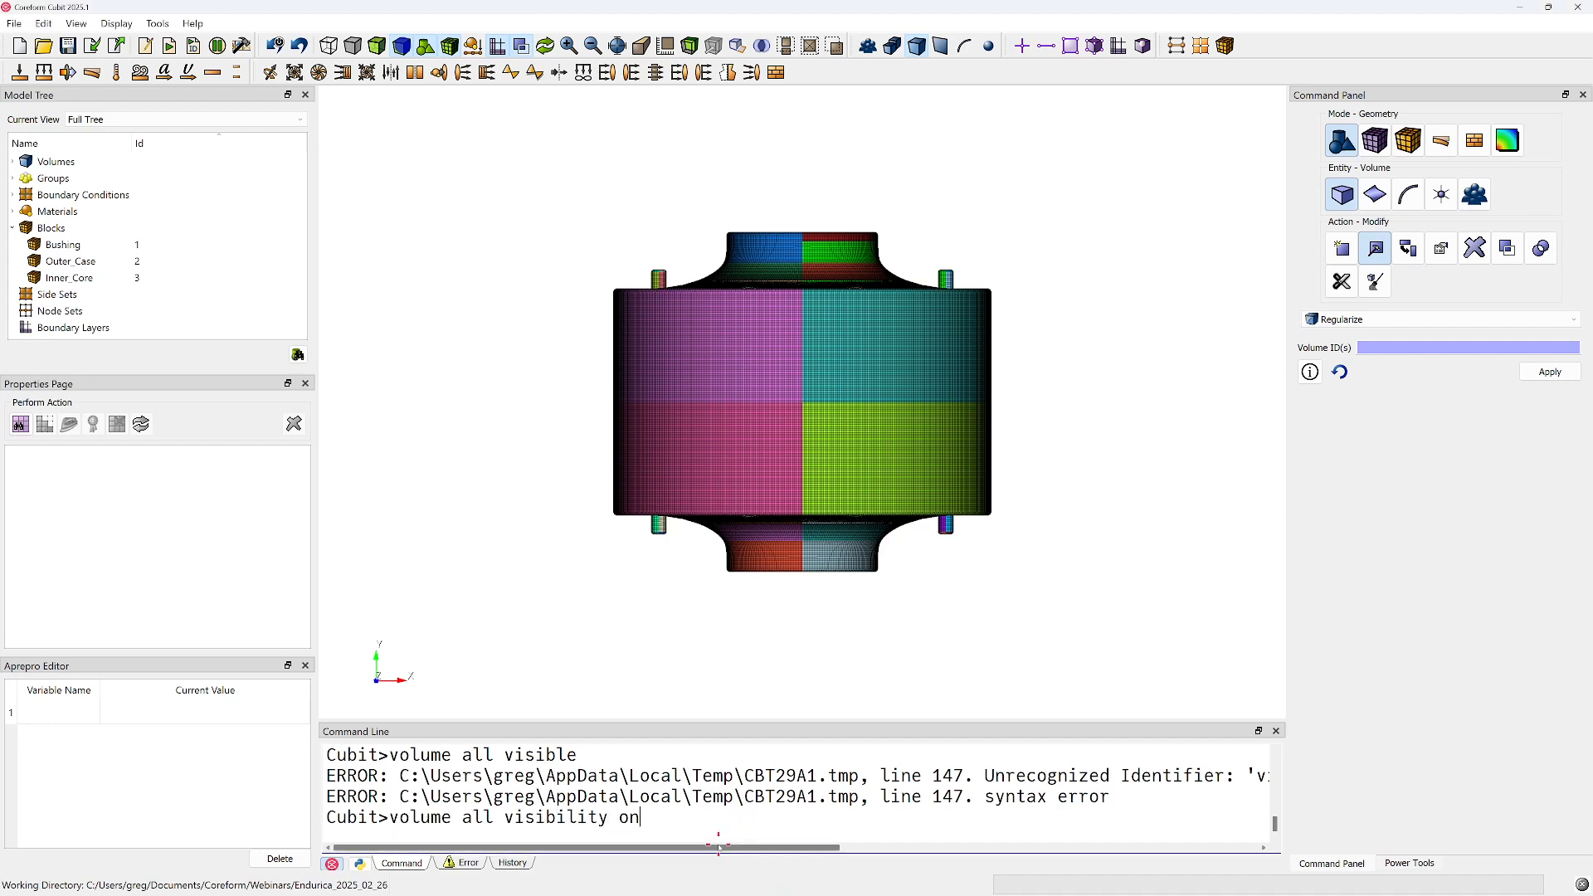
{"action": "key", "text": "Return"}
{"action": "left_click_drag", "start_coordinate": [864, 267], "coordinate": [832, 429]}
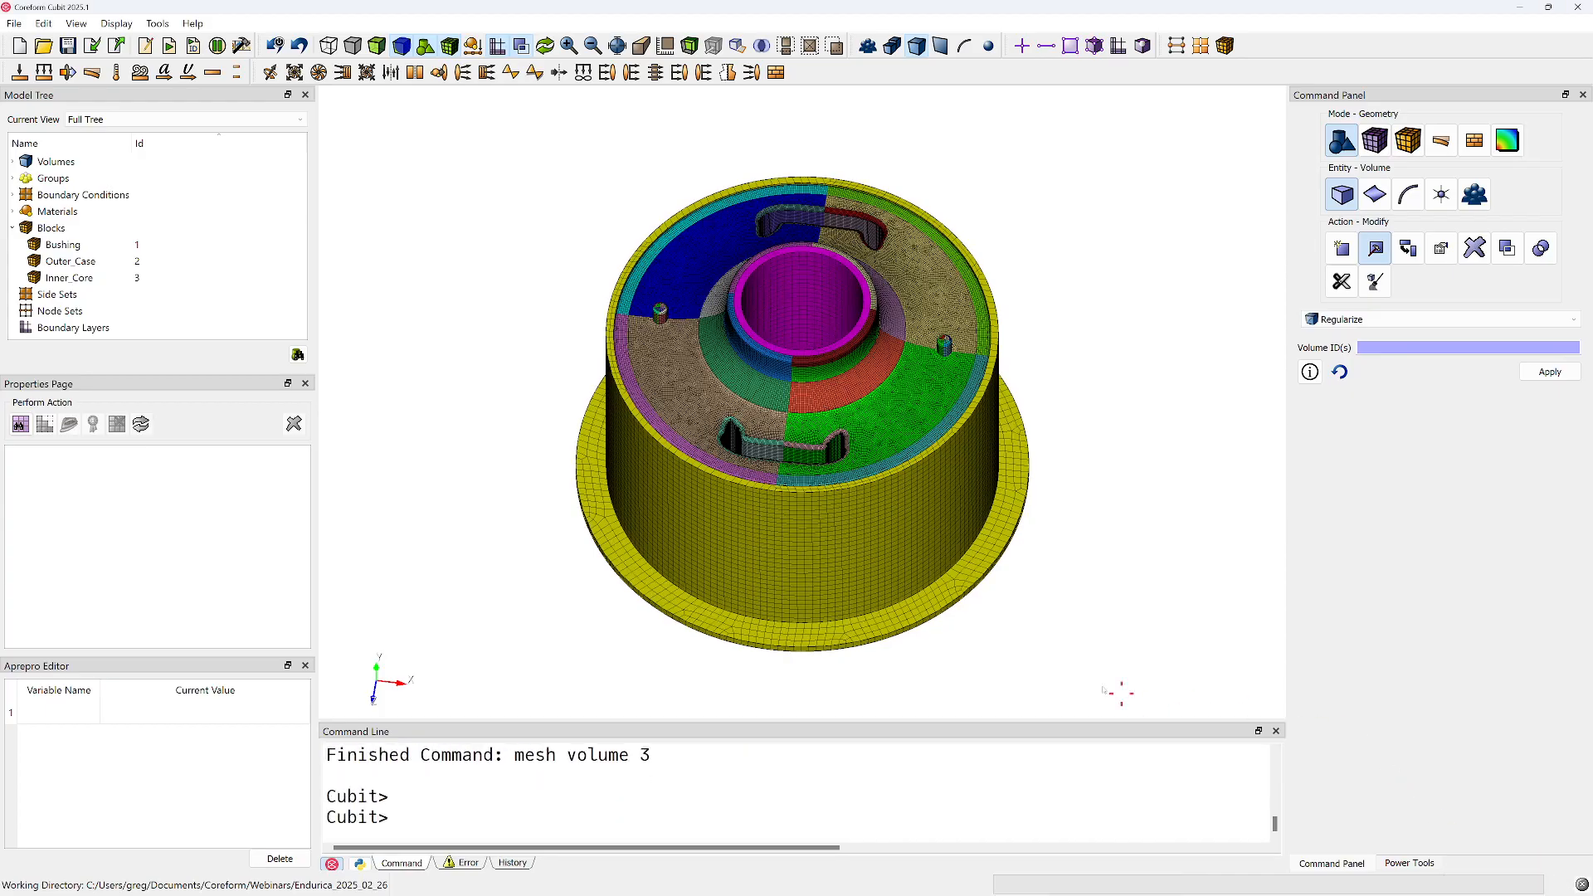
{"action": "left_click_drag", "start_coordinate": [900, 440], "coordinate": [491, 299]}
Draw the Bushing, Outer_Case and Inner_Core blocks together and examine their meshes around the core and slots
{"action": "left_click", "coordinate": [116, 244]}
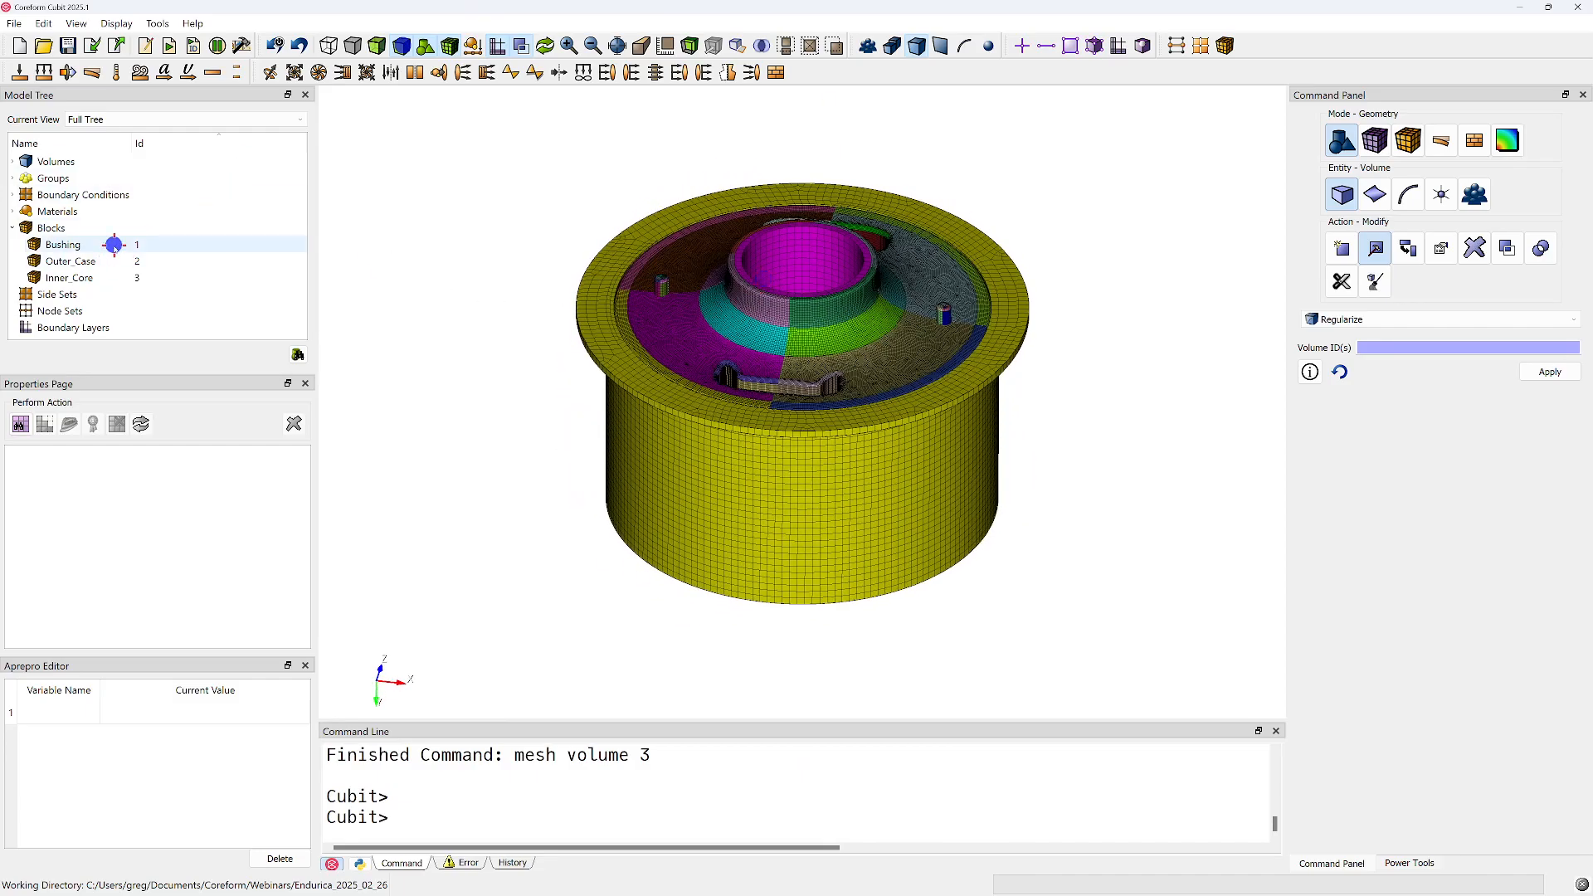
{"action": "left_click", "coordinate": [86, 278], "text": "shift"}
{"action": "right_click", "coordinate": [85, 278]}
{"action": "left_click", "coordinate": [131, 294]}
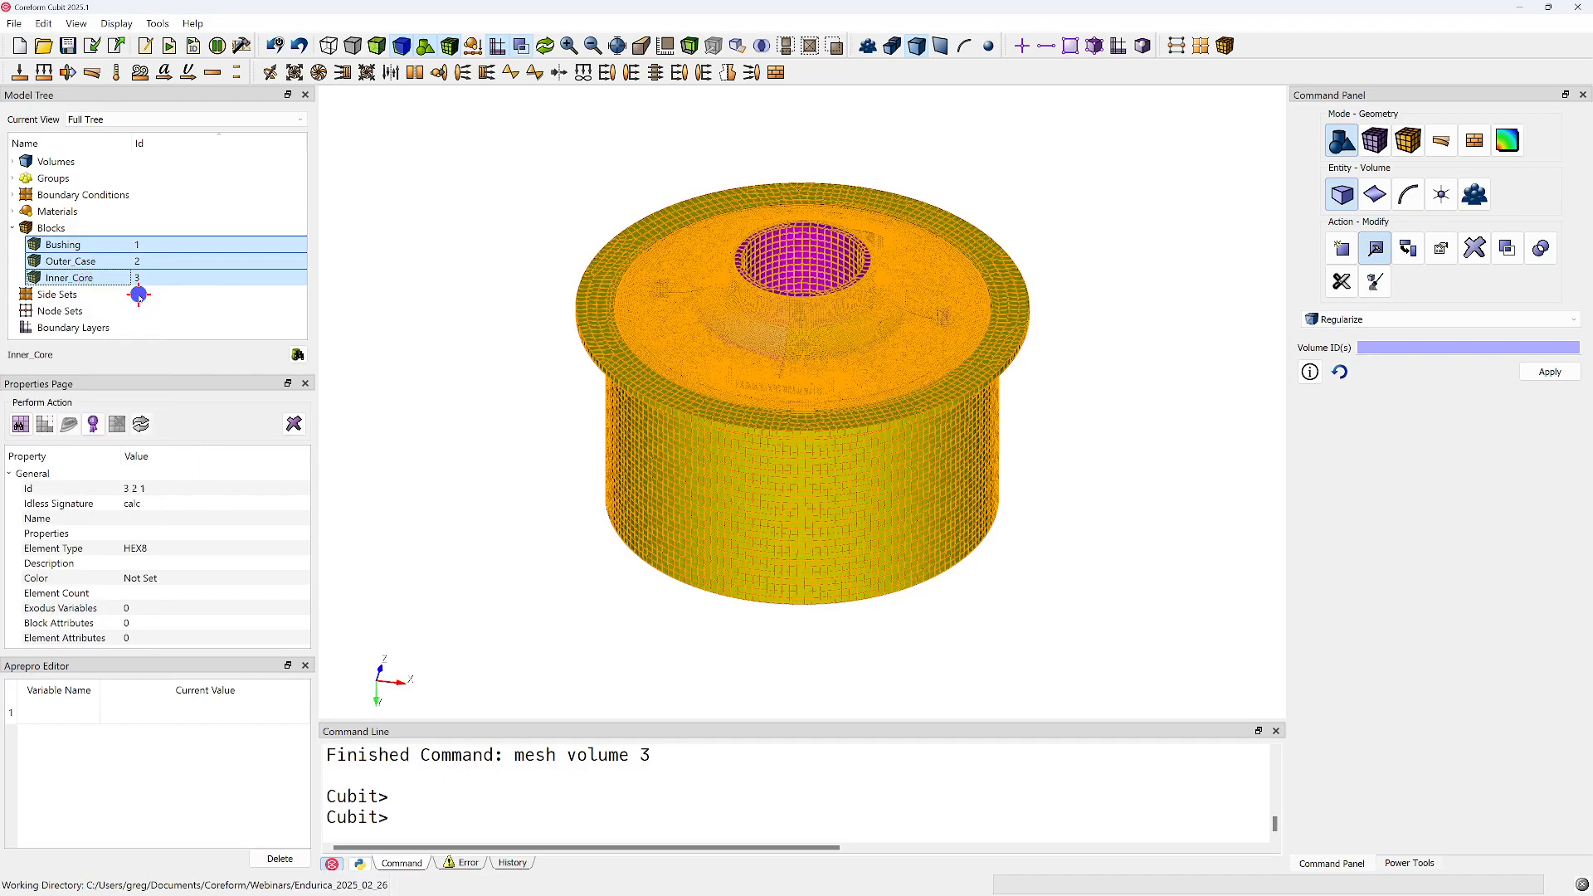
{"action": "left_click", "coordinate": [437, 304]}
{"action": "left_click_drag", "start_coordinate": [454, 366], "coordinate": [415, 373]}
{"action": "left_click_drag", "start_coordinate": [444, 425], "coordinate": [622, 420]}
{"action": "scroll", "coordinate": [628, 418], "scroll_direction": "up", "scroll_amount": 3}
{"action": "scroll", "coordinate": [802, 369], "scroll_direction": "up", "scroll_amount": 4}
{"action": "left_click_drag", "start_coordinate": [869, 375], "coordinate": [858, 503]}
{"action": "scroll", "coordinate": [858, 503], "scroll_direction": "down", "scroll_amount": 5}
{"action": "scroll", "coordinate": [851, 482], "scroll_direction": "down", "scroll_amount": 1}
Start an Abaqus export of the mesh under the file name bushing_mesh
{"action": "left_click", "coordinate": [116, 46]}
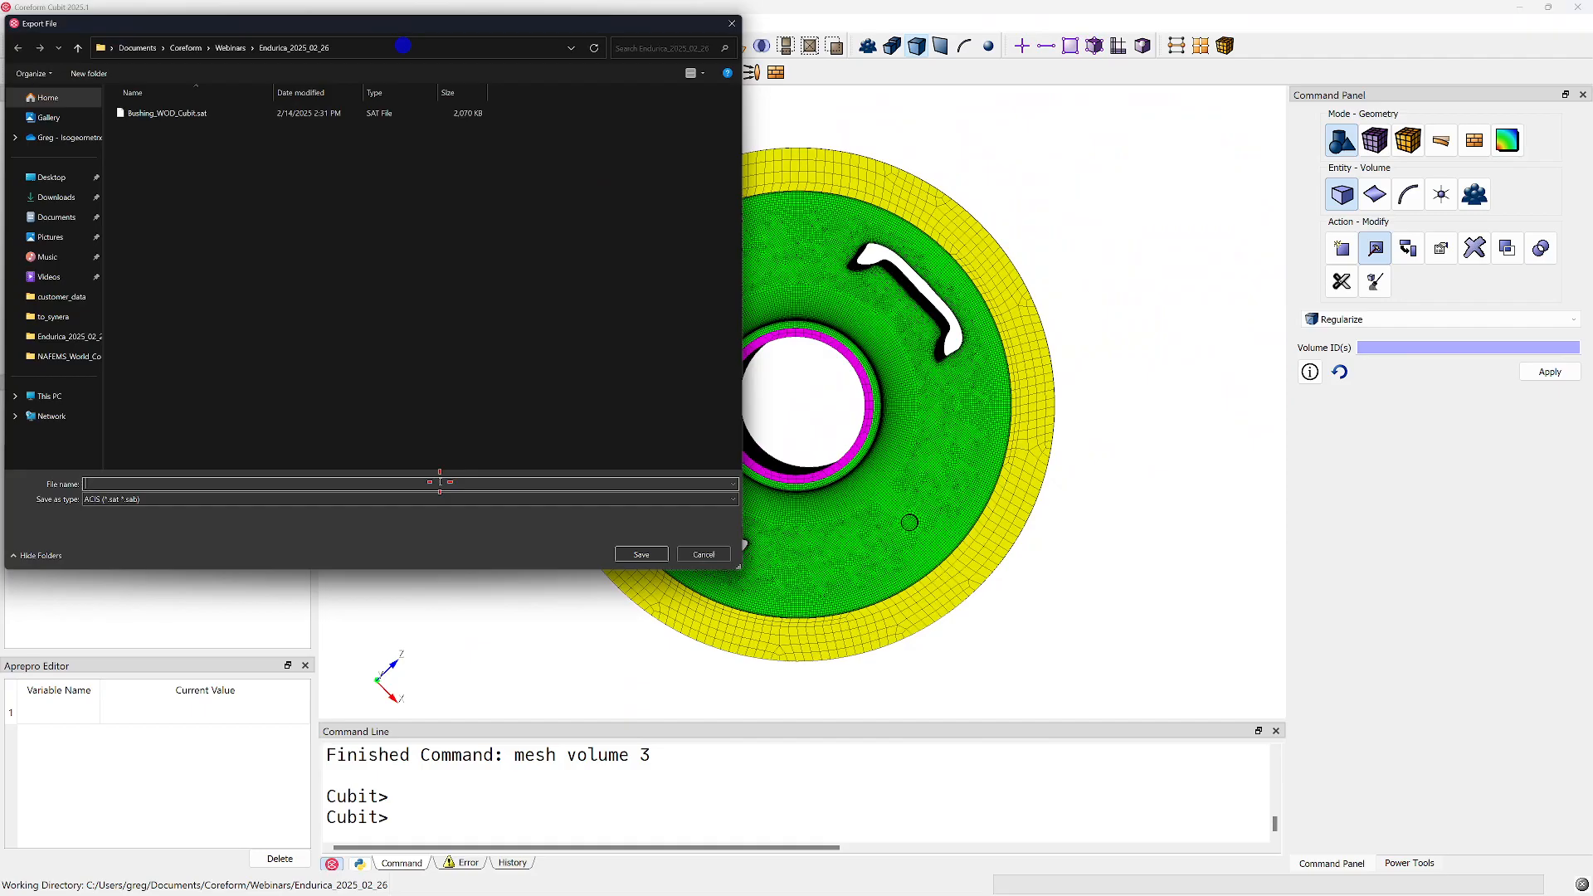
{"action": "left_click", "coordinate": [440, 482]}
{"action": "type", "text": "bushing_mesh"}
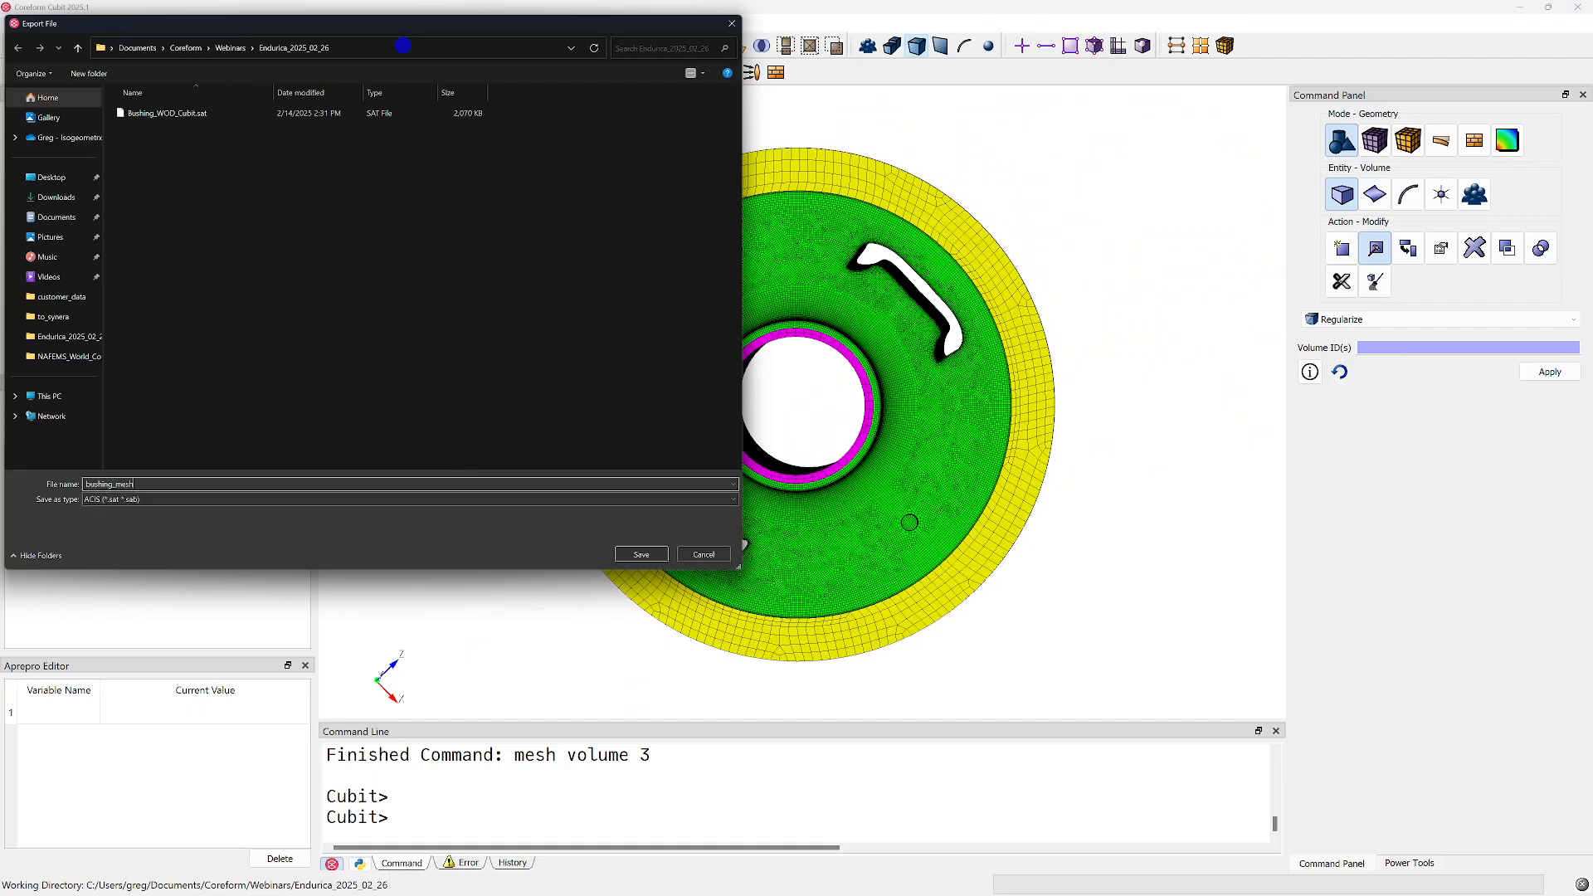
{"action": "key", "text": "Tab"}
{"action": "key", "text": "a"}
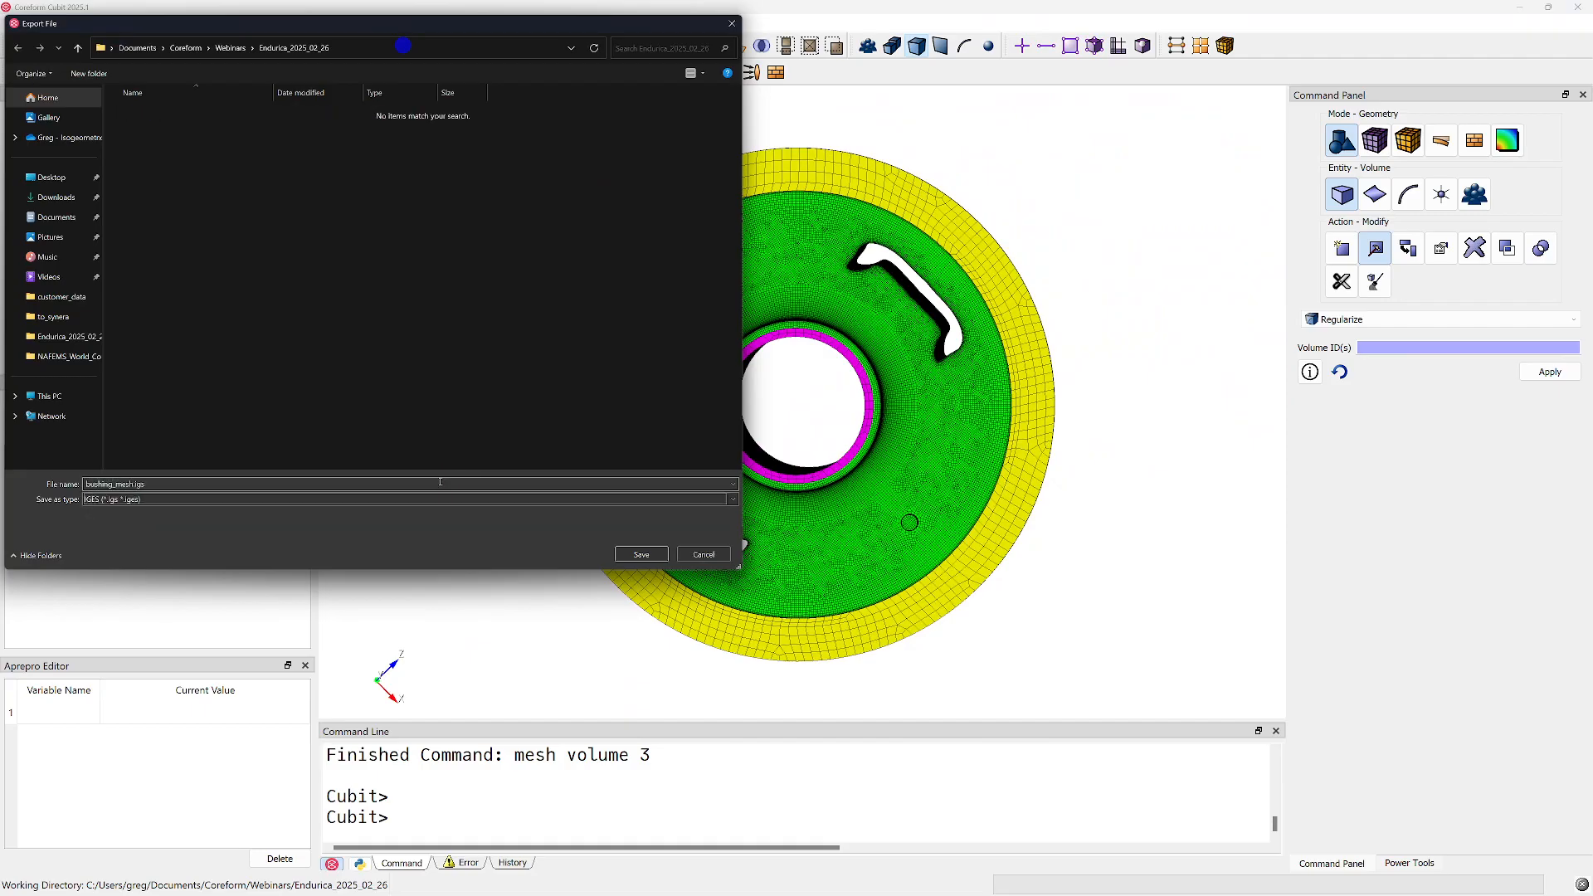
{"action": "key", "text": "Return"}
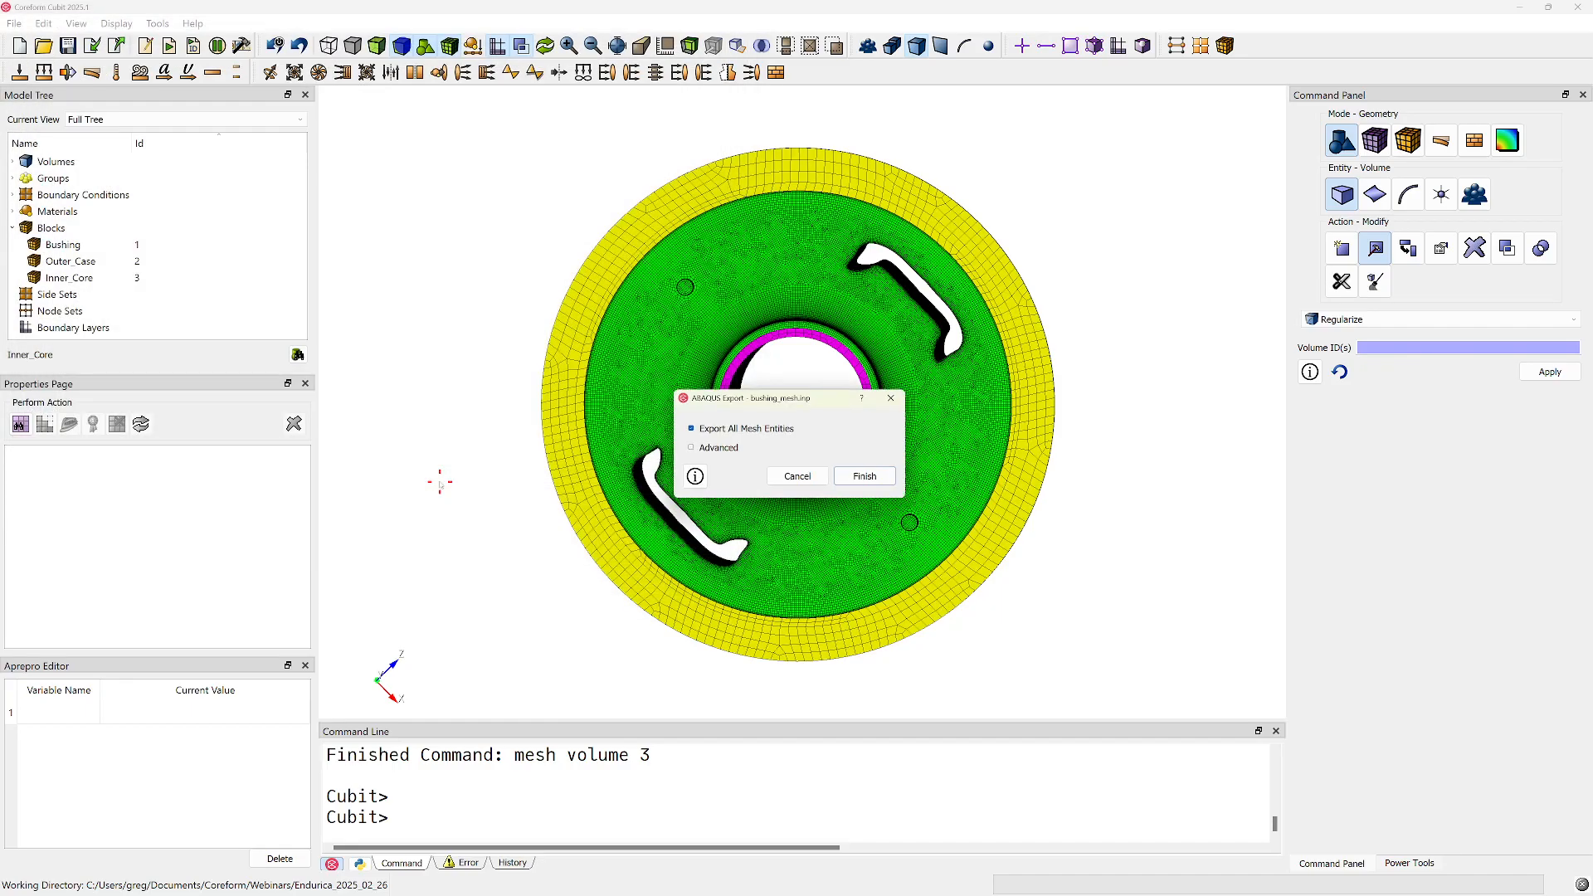
Create an instance of blocks 1, 2 and 3 in the advanced Abaqus export options and finish the export
{"action": "left_click", "coordinate": [707, 448]}
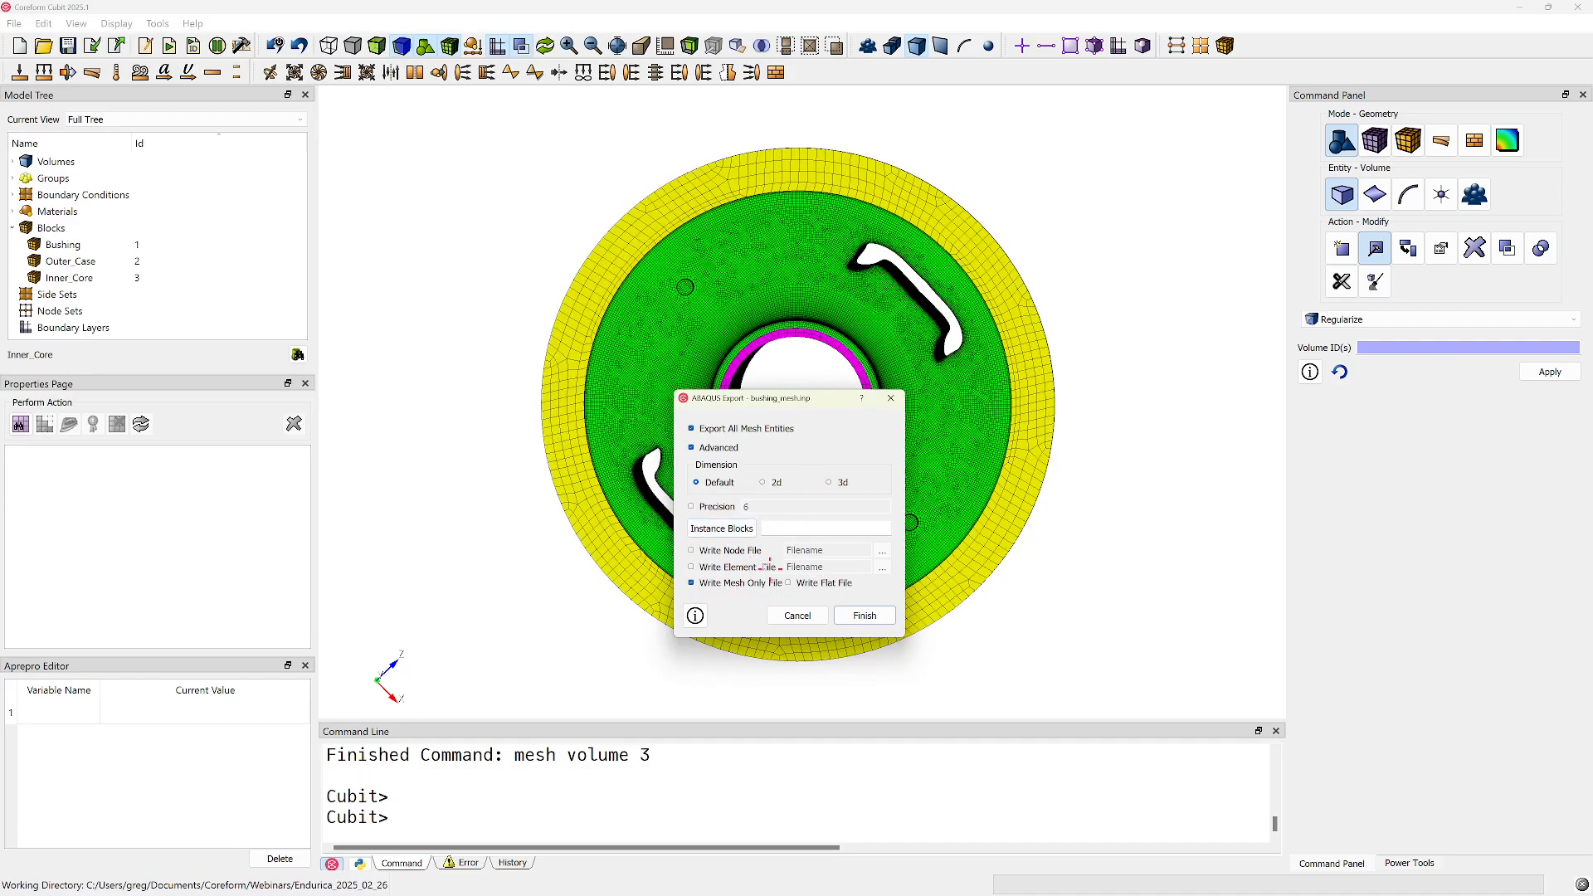
{"action": "left_click", "coordinate": [735, 530]}
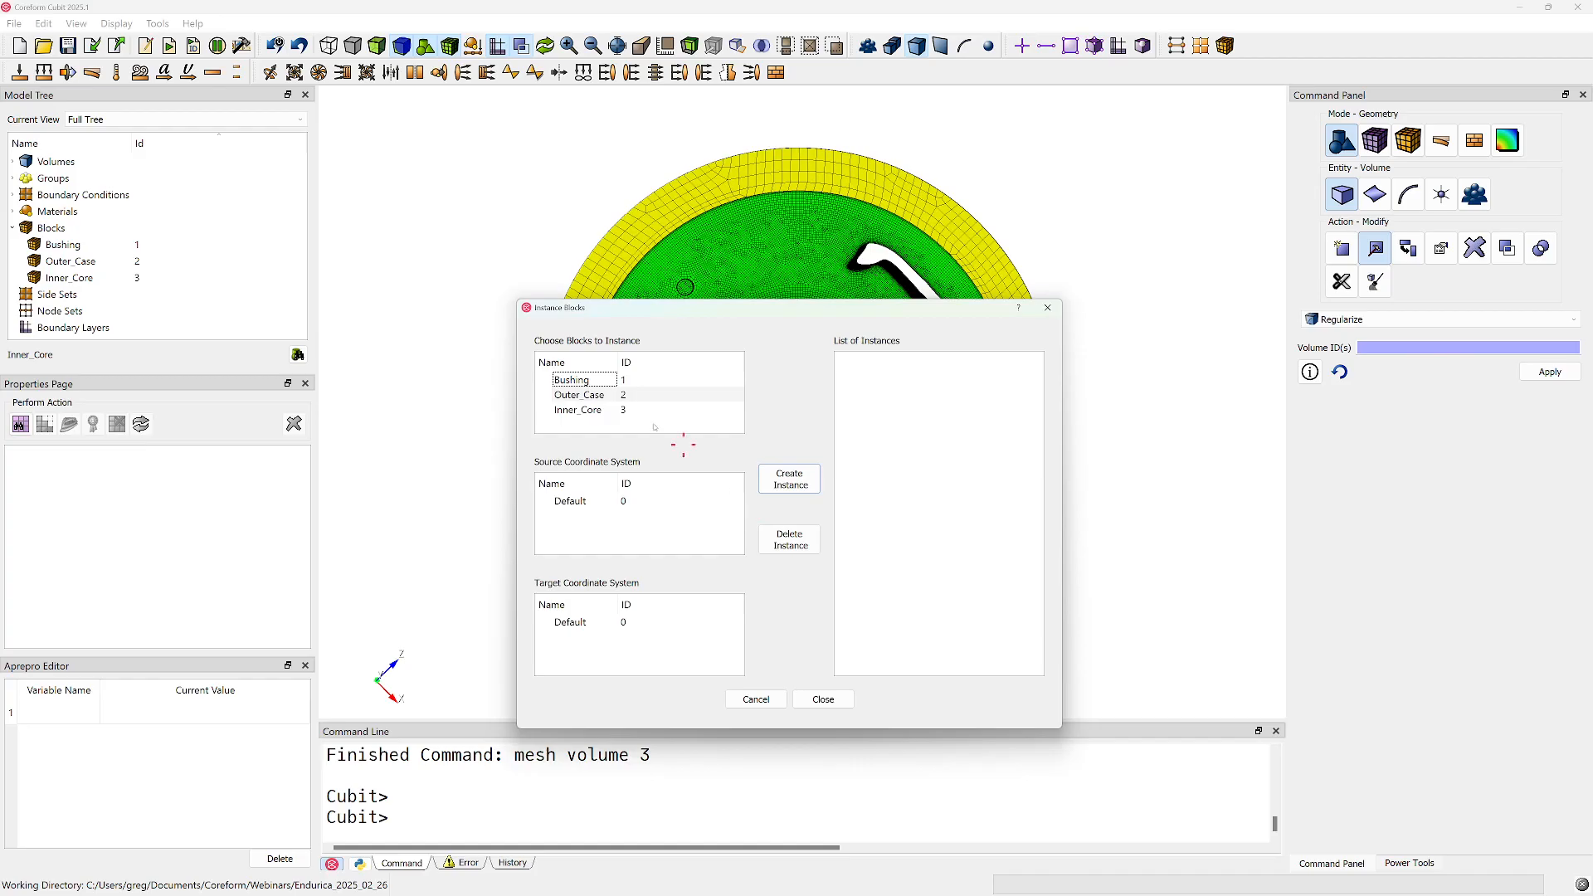
{"action": "left_click", "coordinate": [623, 380]}
{"action": "left_click", "coordinate": [623, 409], "text": "shift"}
{"action": "left_click", "coordinate": [778, 486]}
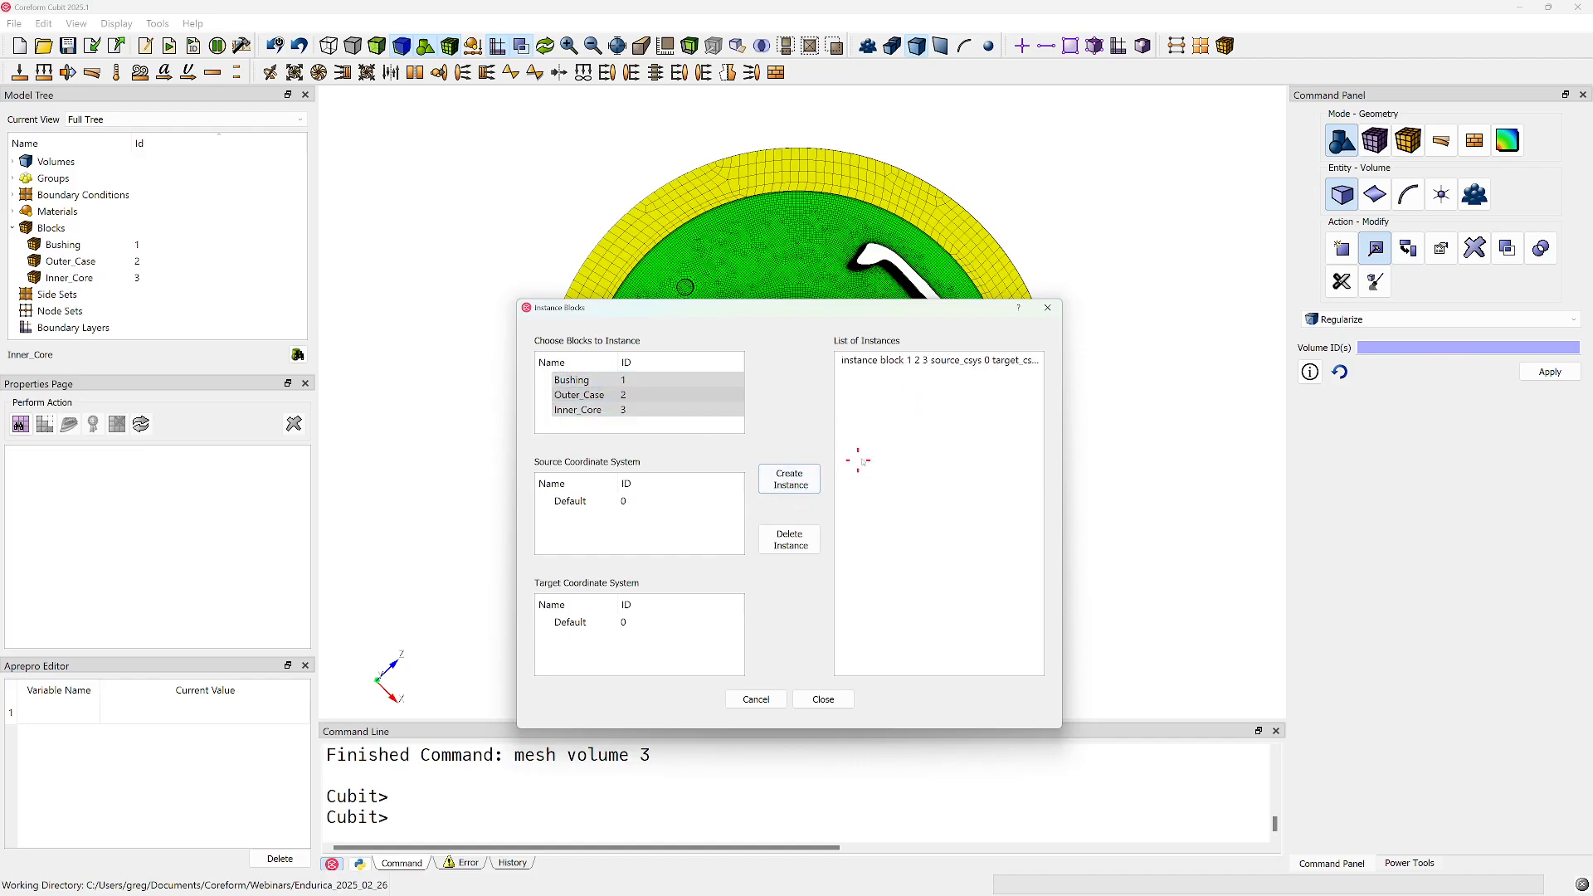
{"action": "left_click", "coordinate": [819, 699]}
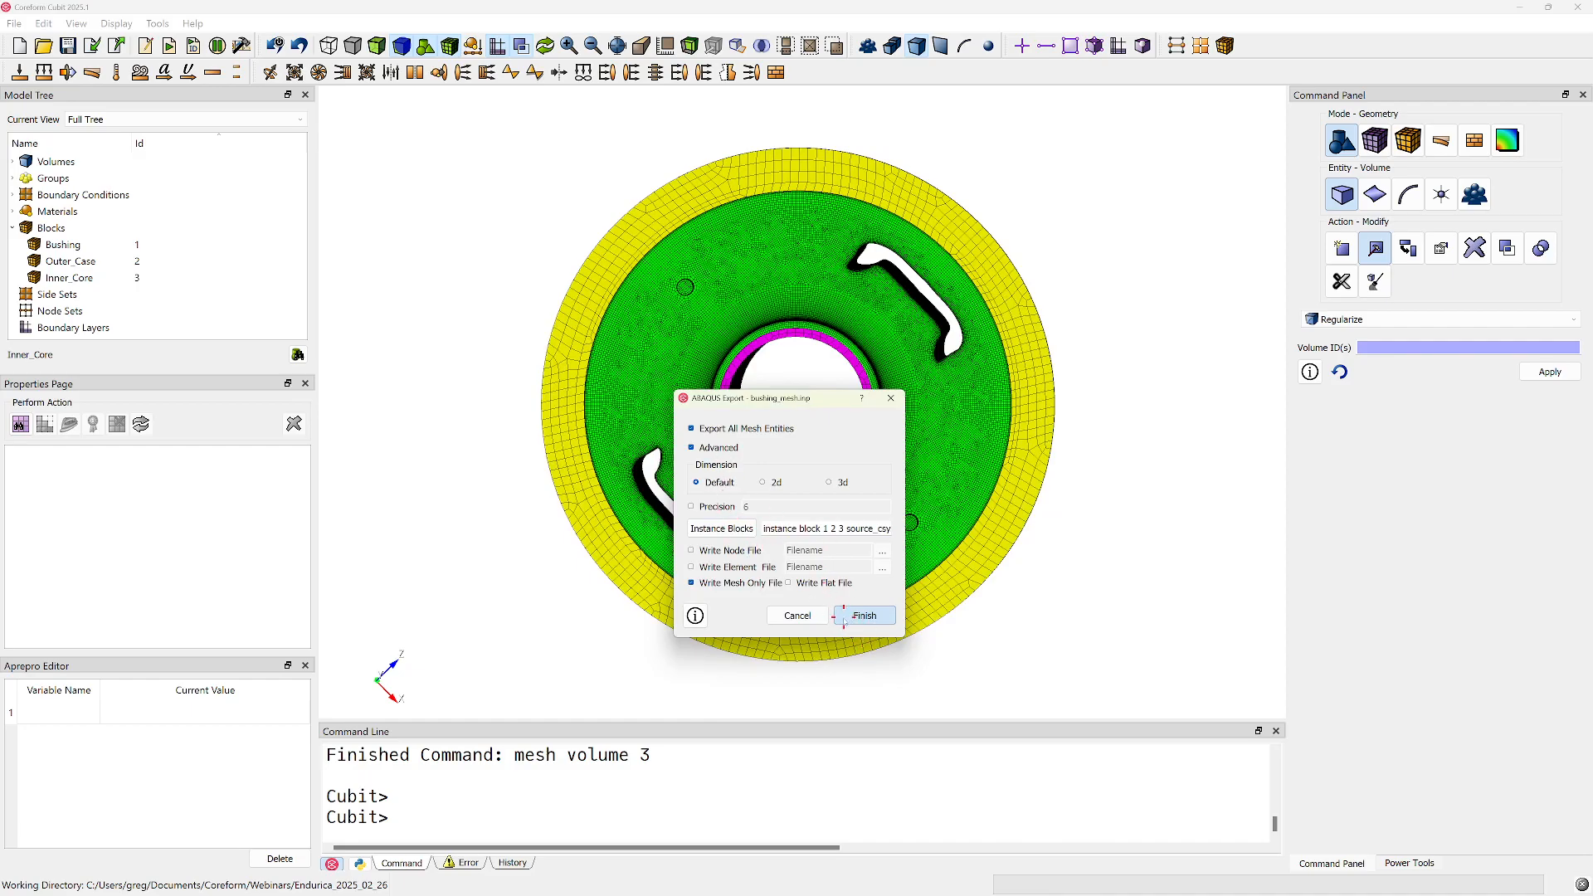
{"action": "left_click", "coordinate": [845, 621]}
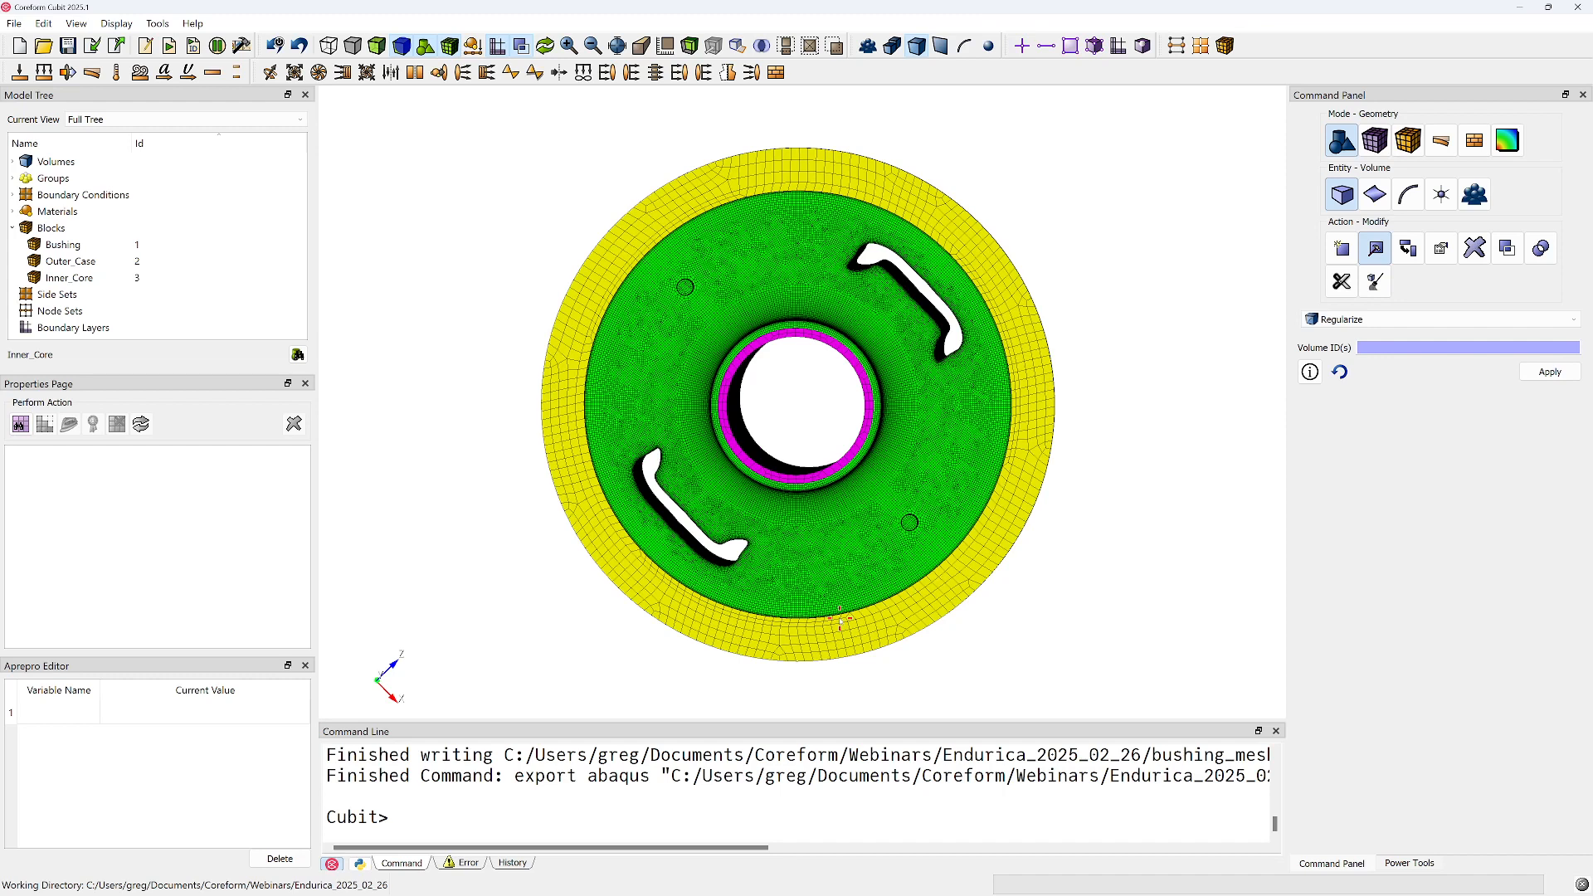
Place the Cubit window and the journal editor with endurica_bushing_live_demo.jou side by side
{"action": "left_click_drag", "start_coordinate": [758, 551], "coordinate": [654, 320]}
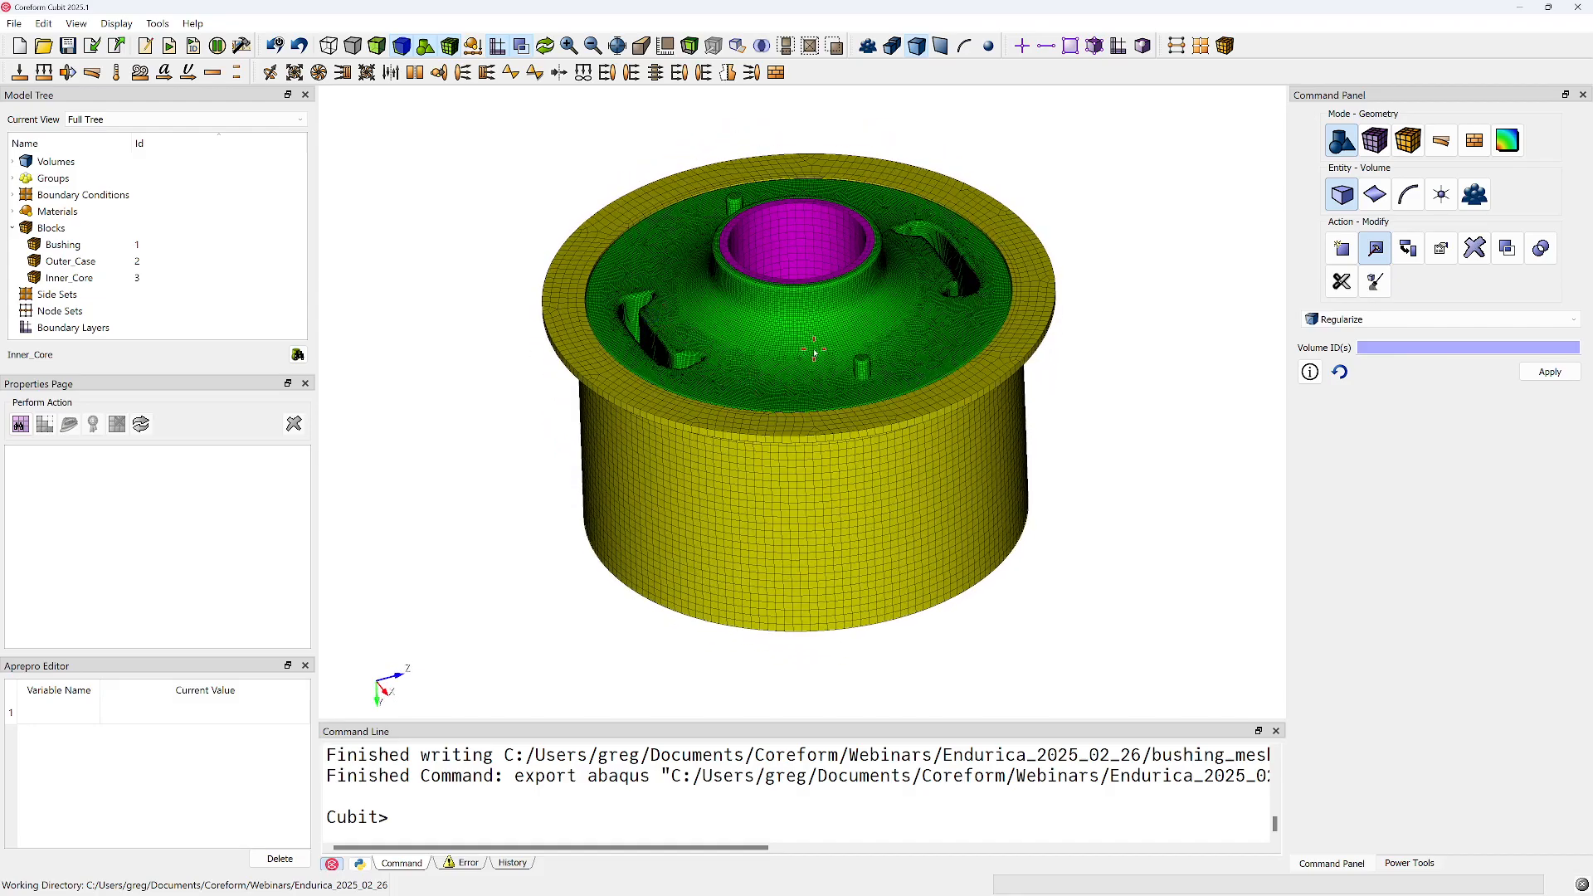
{"action": "left_click_drag", "start_coordinate": [1225, 8], "coordinate": [1, 375]}
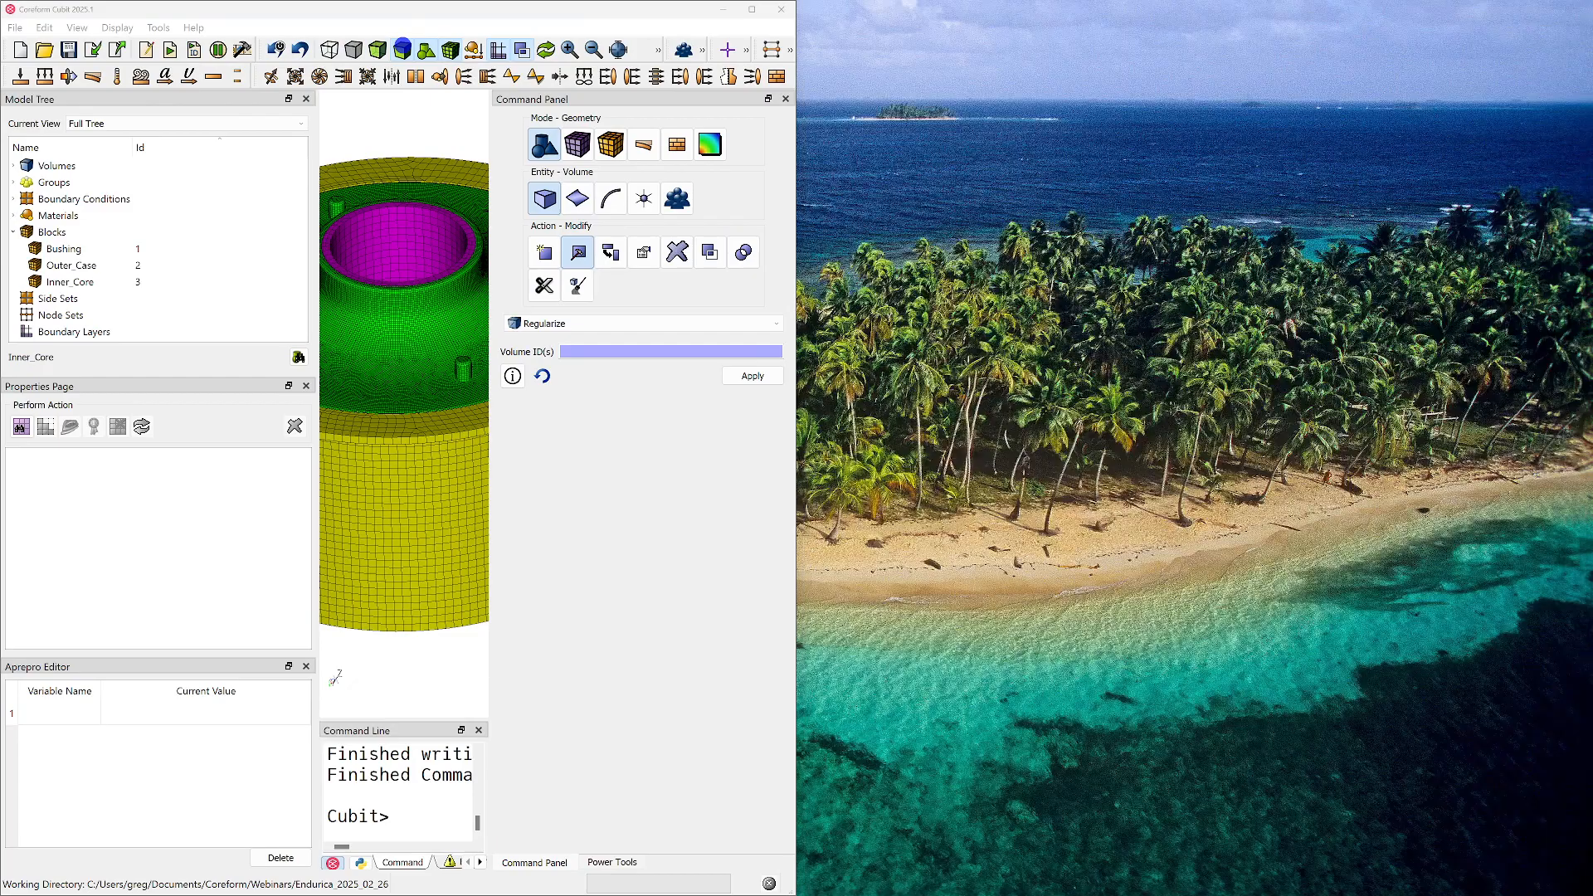
{"action": "left_click_drag", "start_coordinate": [1592, 79], "coordinate": [1589, 249]}
{"action": "left_click", "coordinate": [1027, 484]}
{"action": "scroll", "coordinate": [1007, 459], "scroll_direction": "down", "scroll_amount": 6}
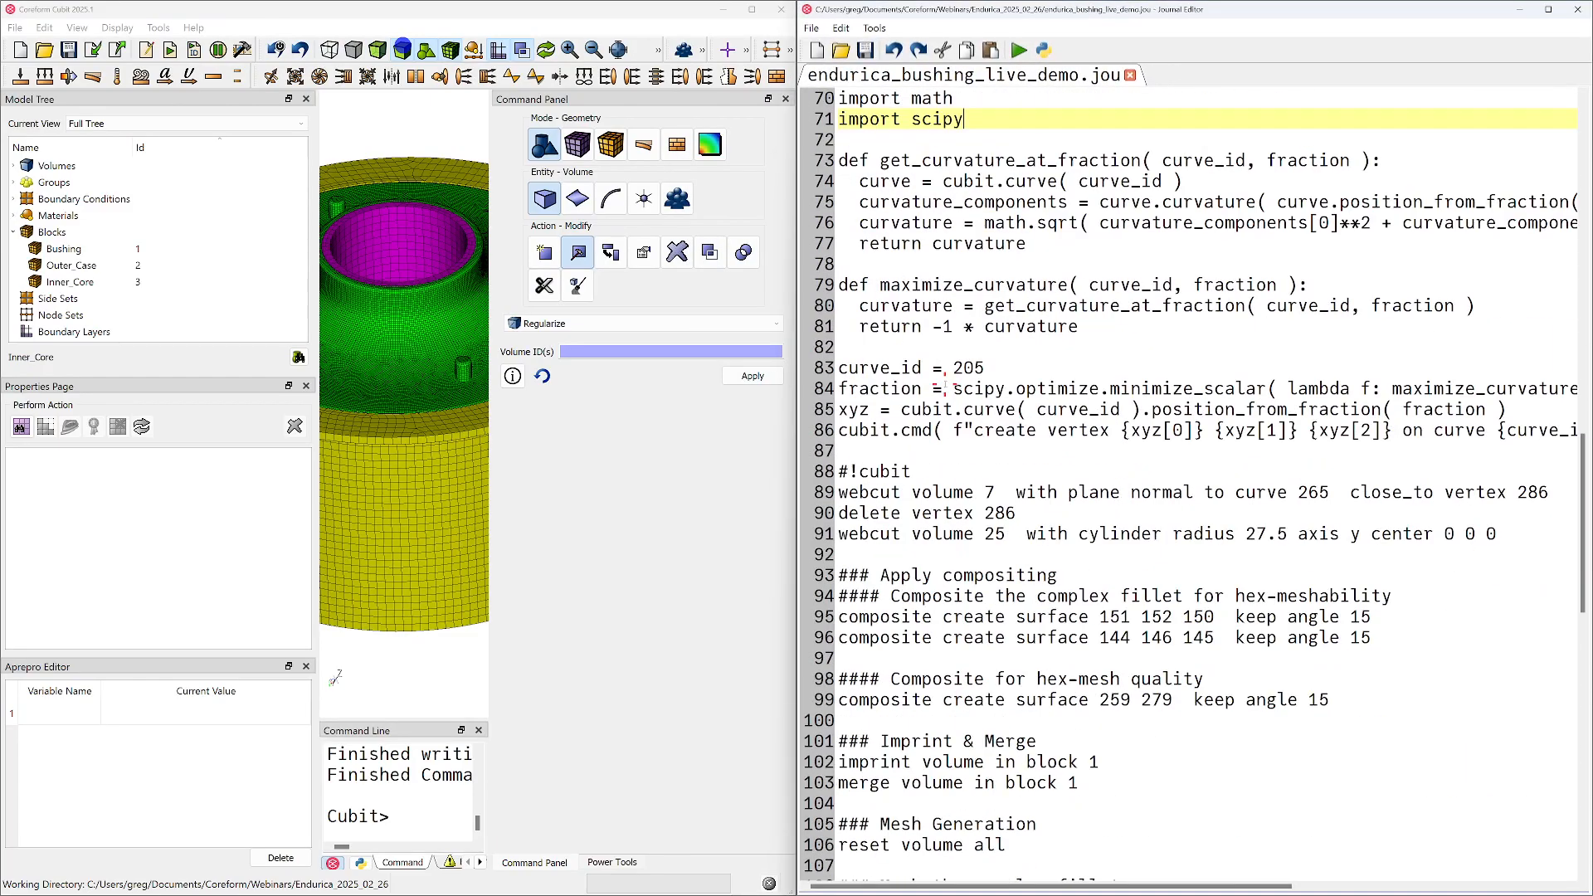
{"action": "scroll", "coordinate": [417, 403], "scroll_direction": "down", "scroll_amount": 5}
Close the model tree, properties page, Aprepro editor and command panel to enlarge the view of the meshed assembly
{"action": "scroll", "coordinate": [418, 402], "scroll_direction": "up", "scroll_amount": 2}
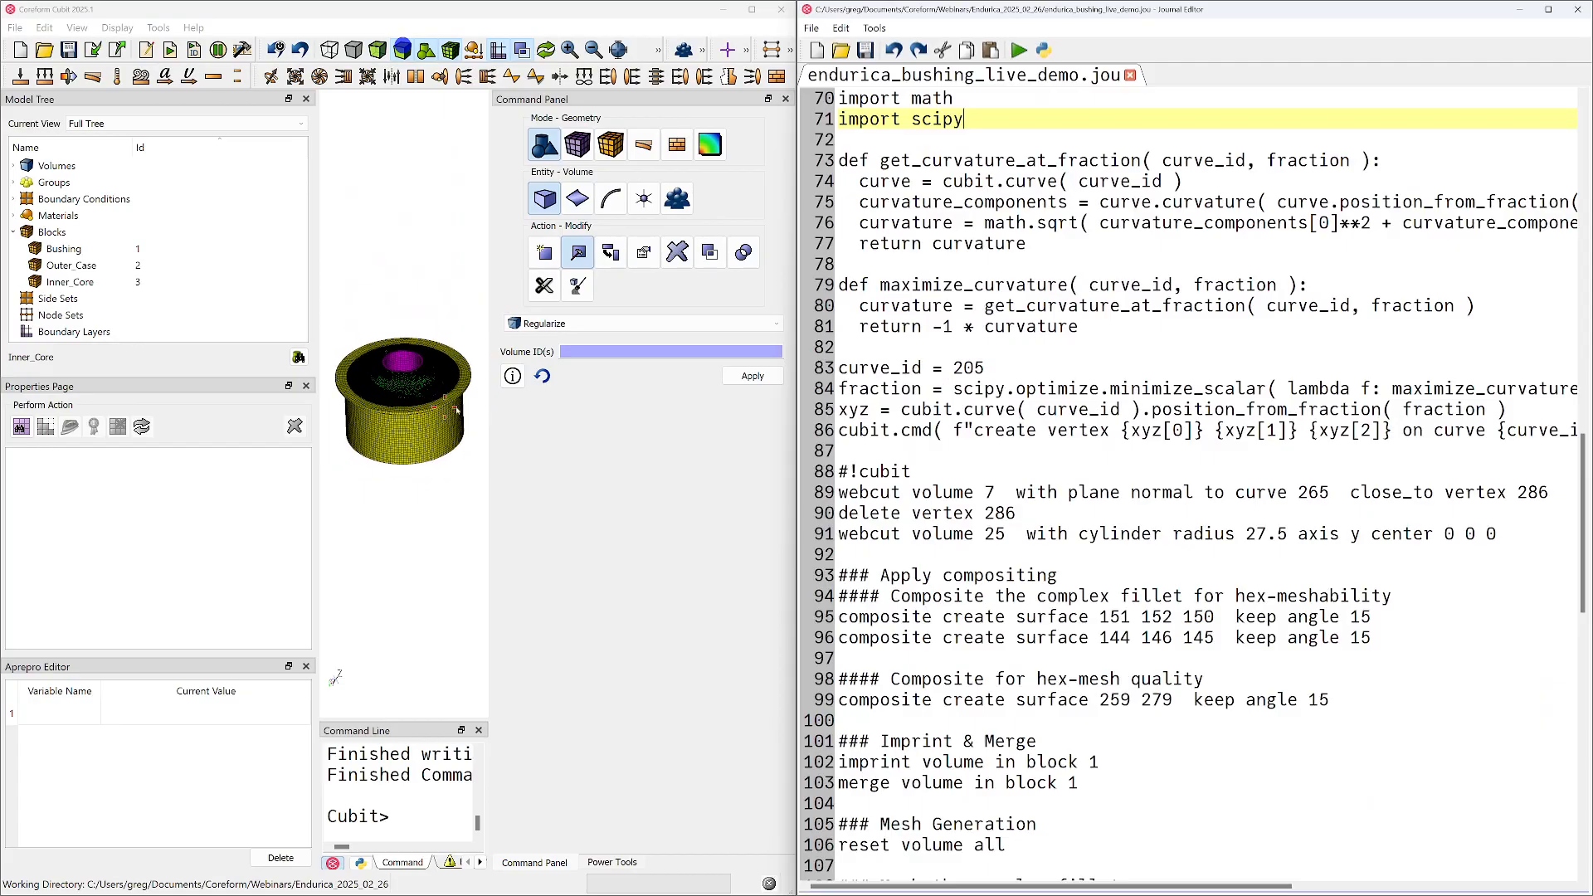
{"action": "scroll", "coordinate": [393, 417], "scroll_direction": "up", "scroll_amount": 8}
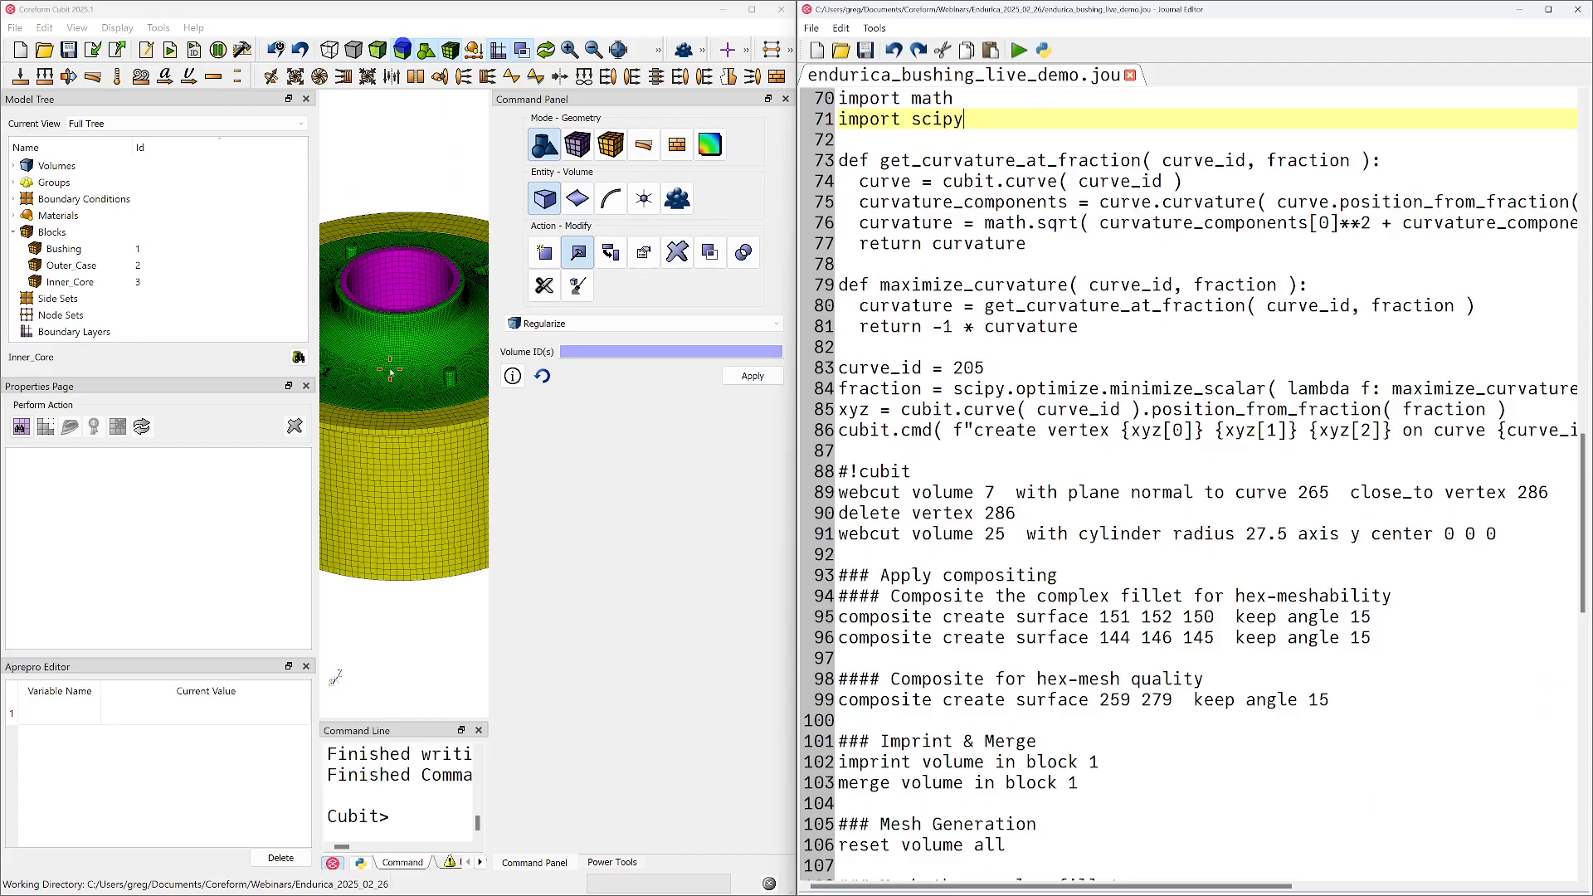
{"action": "left_click_drag", "start_coordinate": [393, 417], "coordinate": [387, 453]}
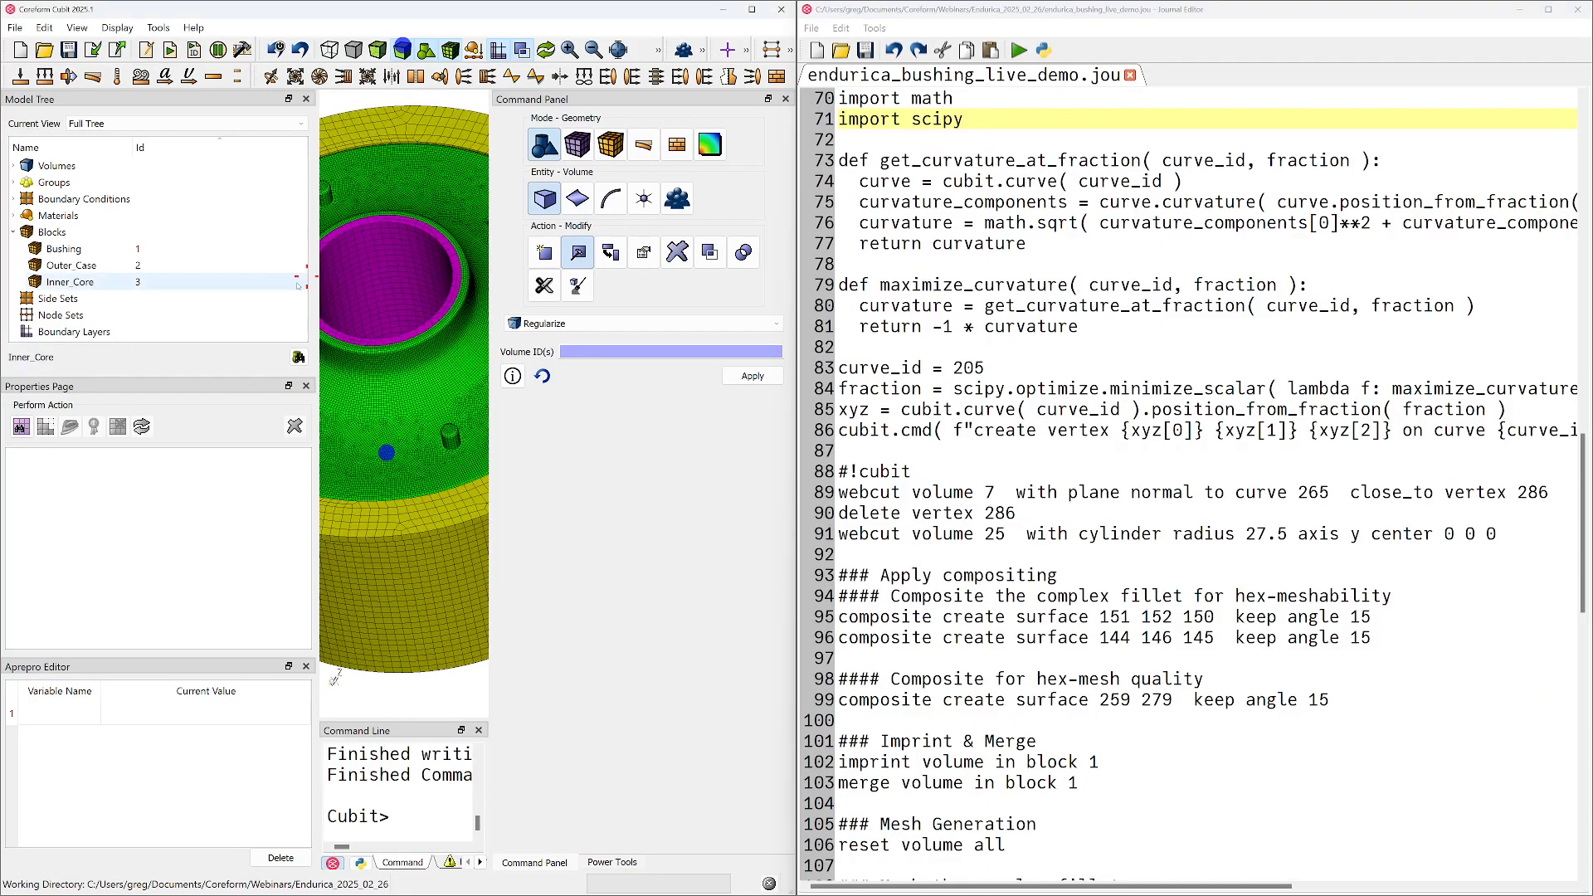
{"action": "left_click_drag", "start_coordinate": [317, 273], "coordinate": [187, 273]}
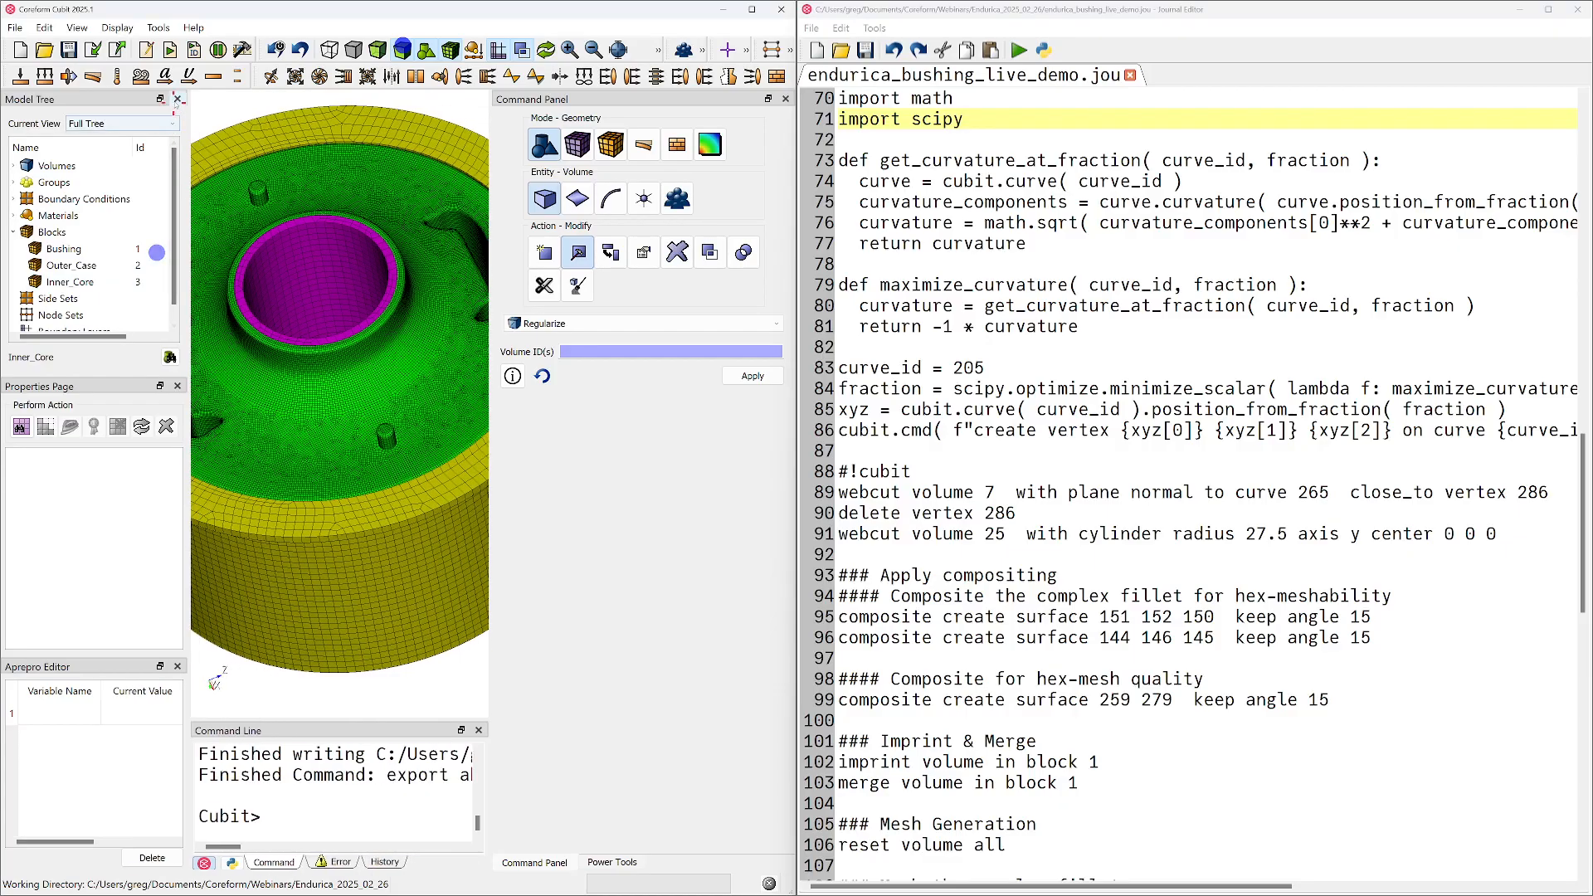
{"action": "left_click", "coordinate": [180, 99]}
{"action": "left_click", "coordinate": [180, 99]}
{"action": "left_click", "coordinate": [180, 99]}
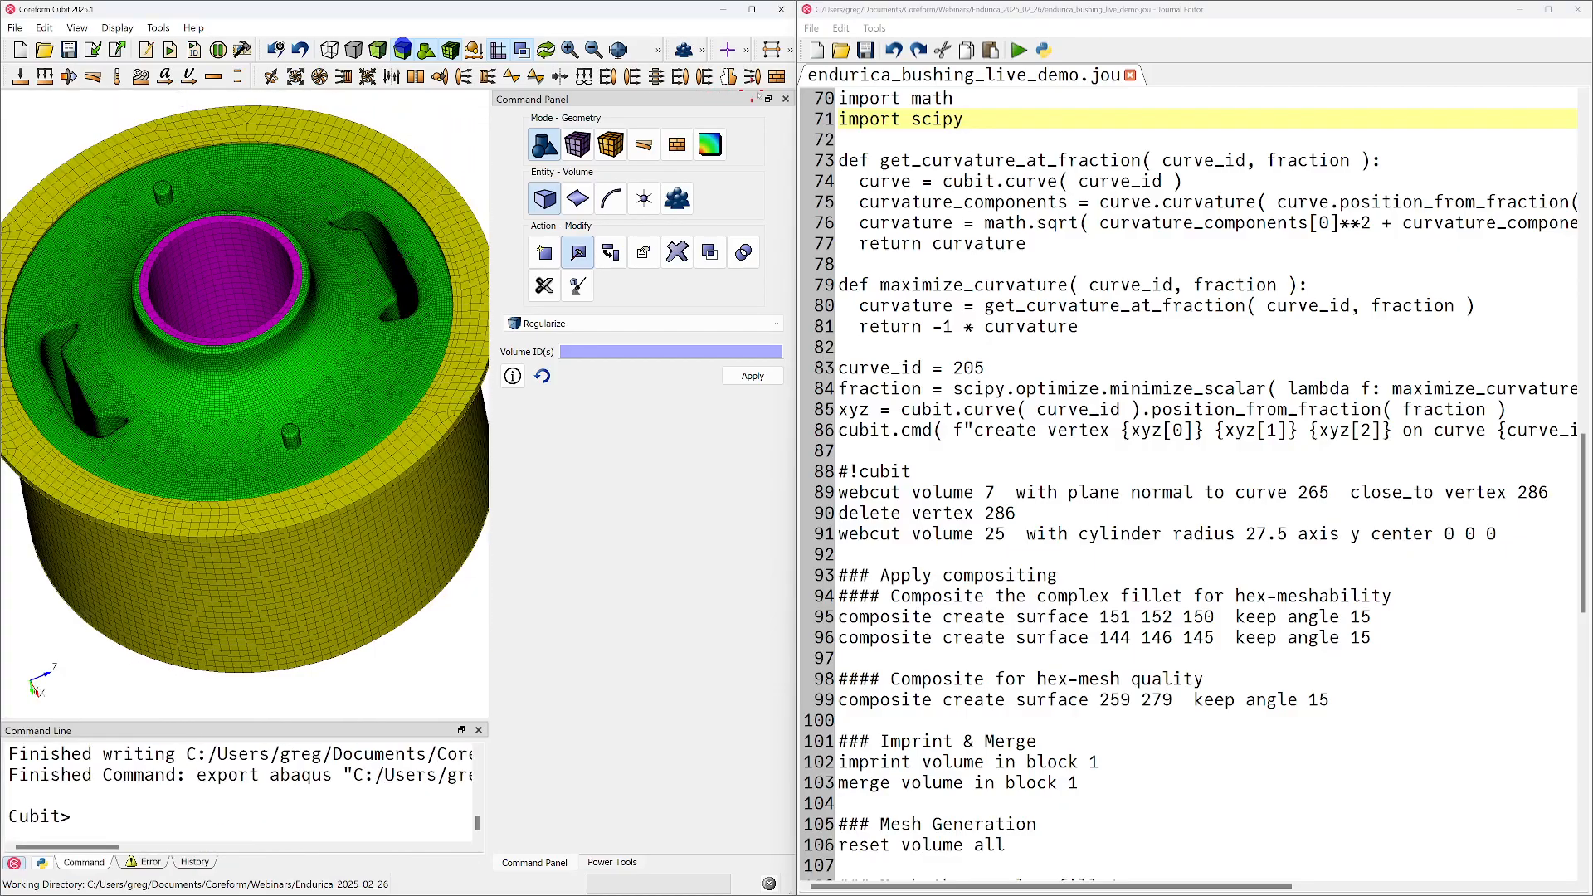
{"action": "left_click", "coordinate": [785, 99]}
{"action": "left_click", "coordinate": [786, 98]}
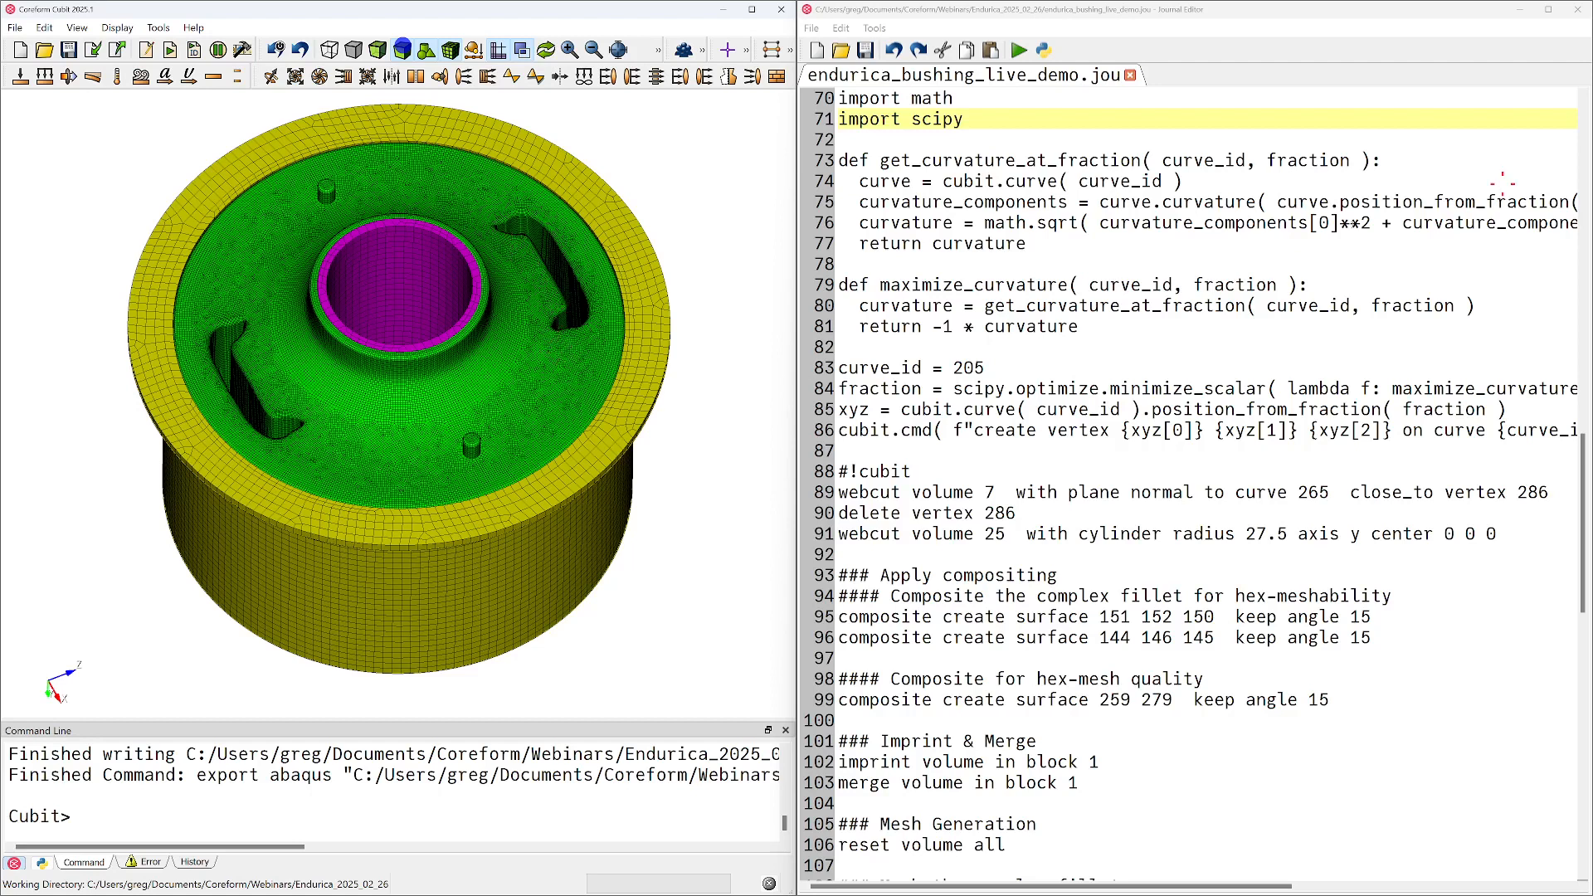
Review the journal's commands from the block assignments through the octant isolation and complex fillet preparation
{"action": "scroll", "coordinate": [1502, 183], "scroll_direction": "up", "scroll_amount": 20}
{"action": "scroll", "coordinate": [979, 285], "scroll_direction": "down", "scroll_amount": 1}
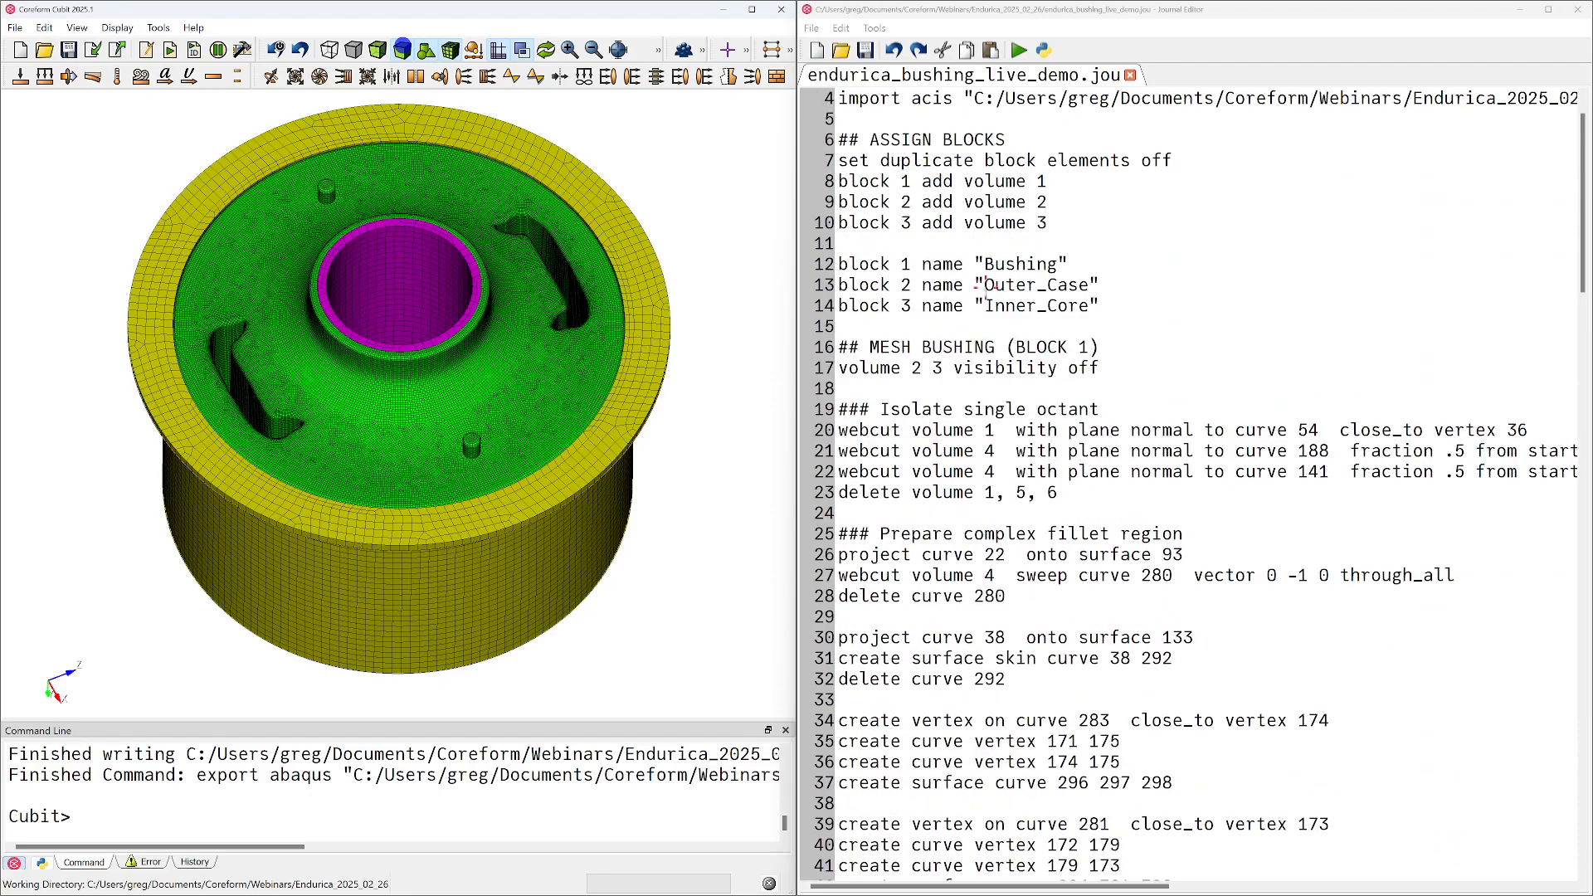
{"action": "scroll", "coordinate": [982, 285], "scroll_direction": "down", "scroll_amount": 2}
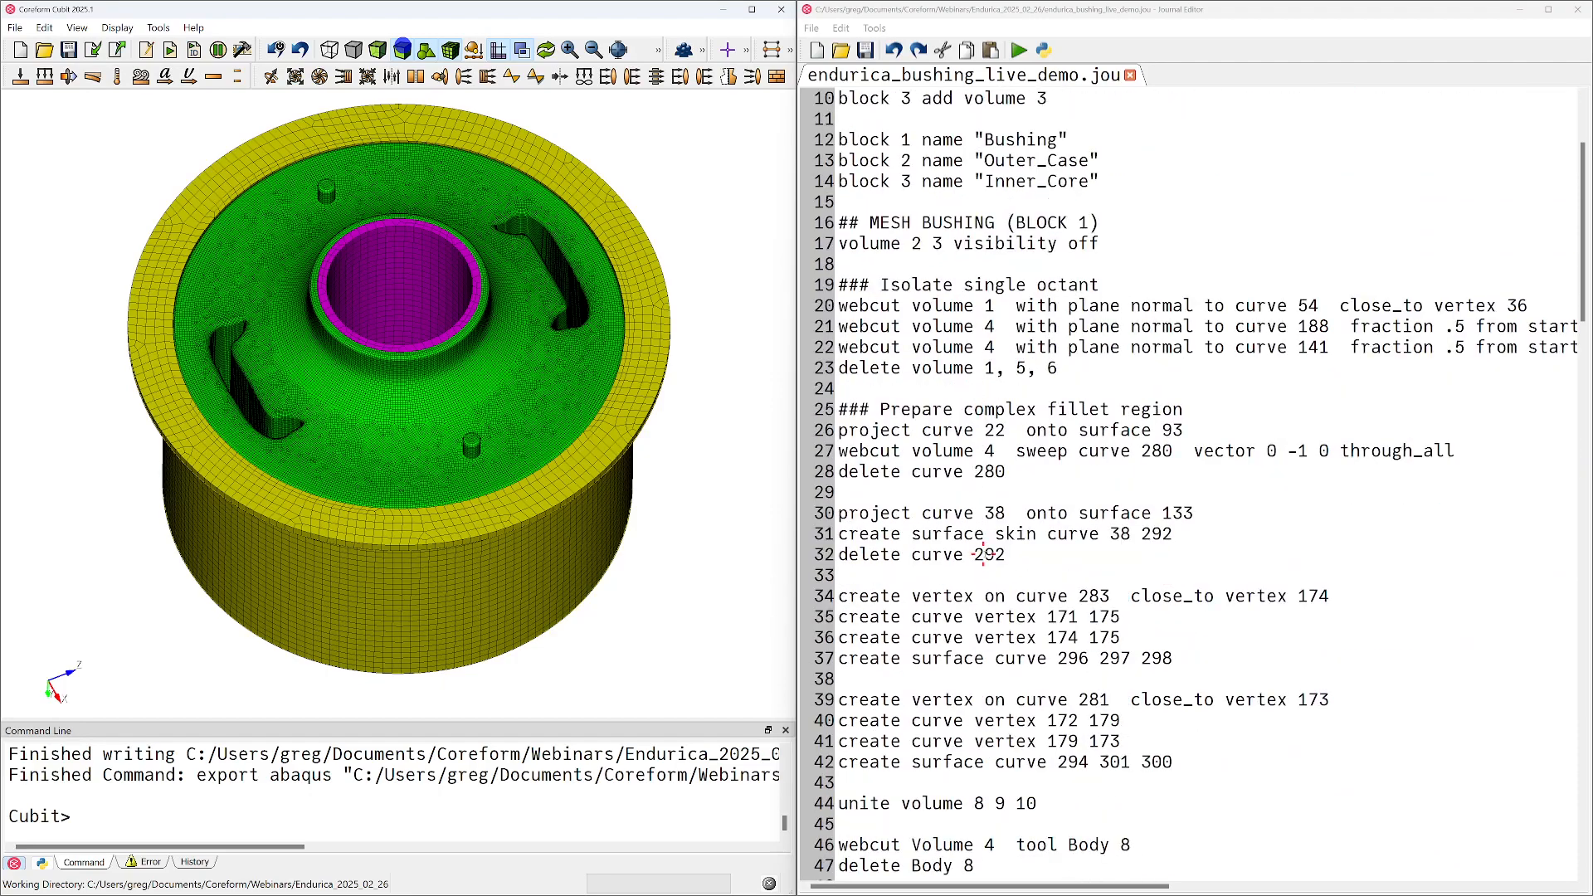
{"action": "scroll", "coordinate": [1191, 348], "scroll_direction": "down", "scroll_amount": 2}
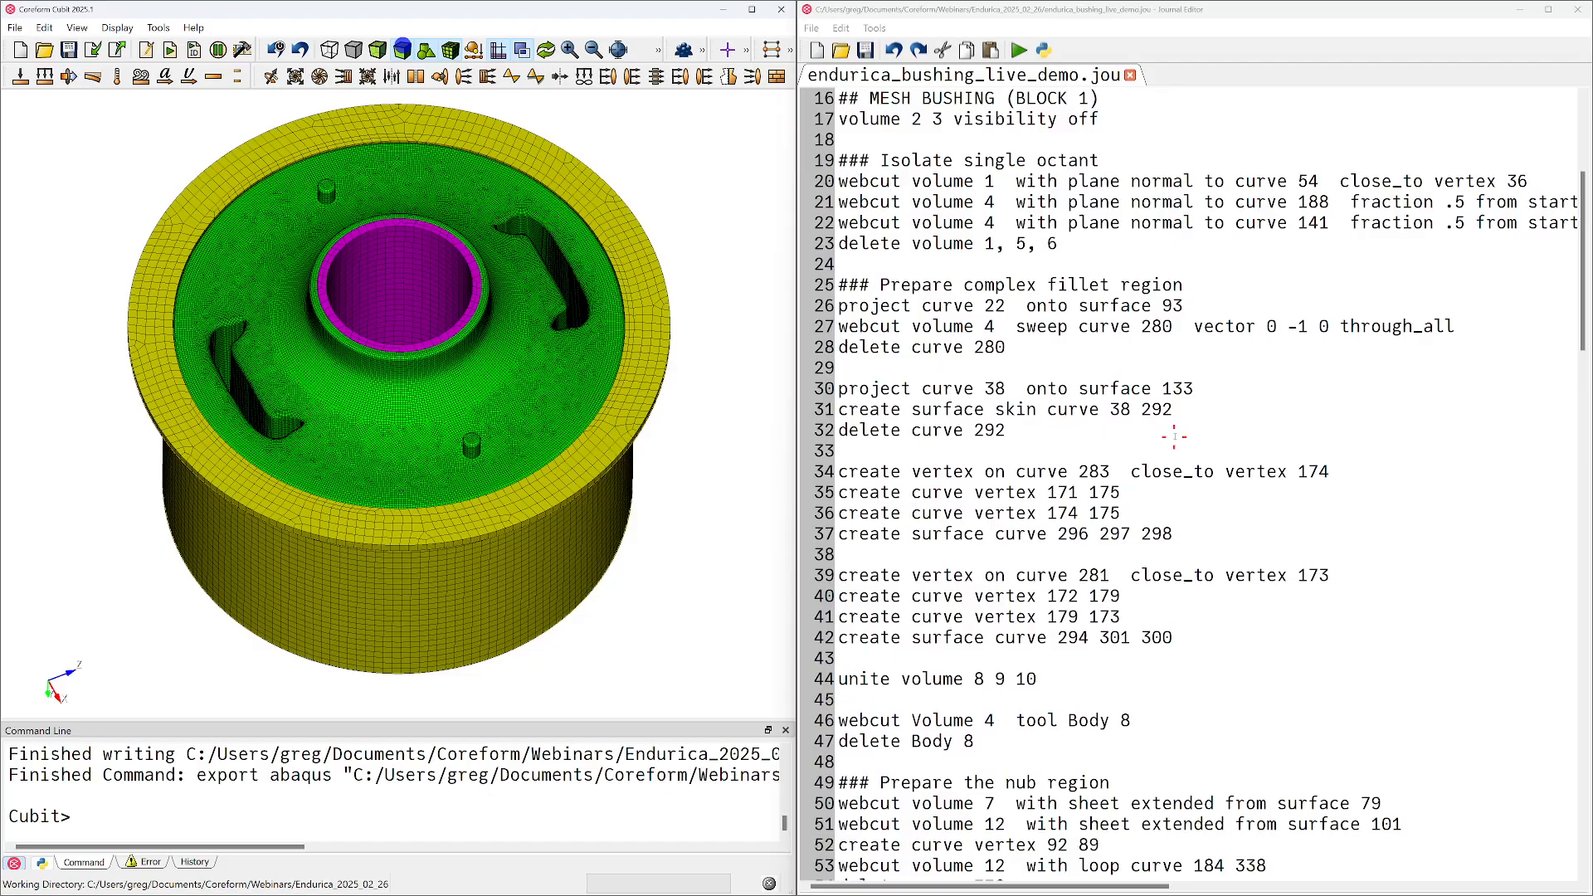